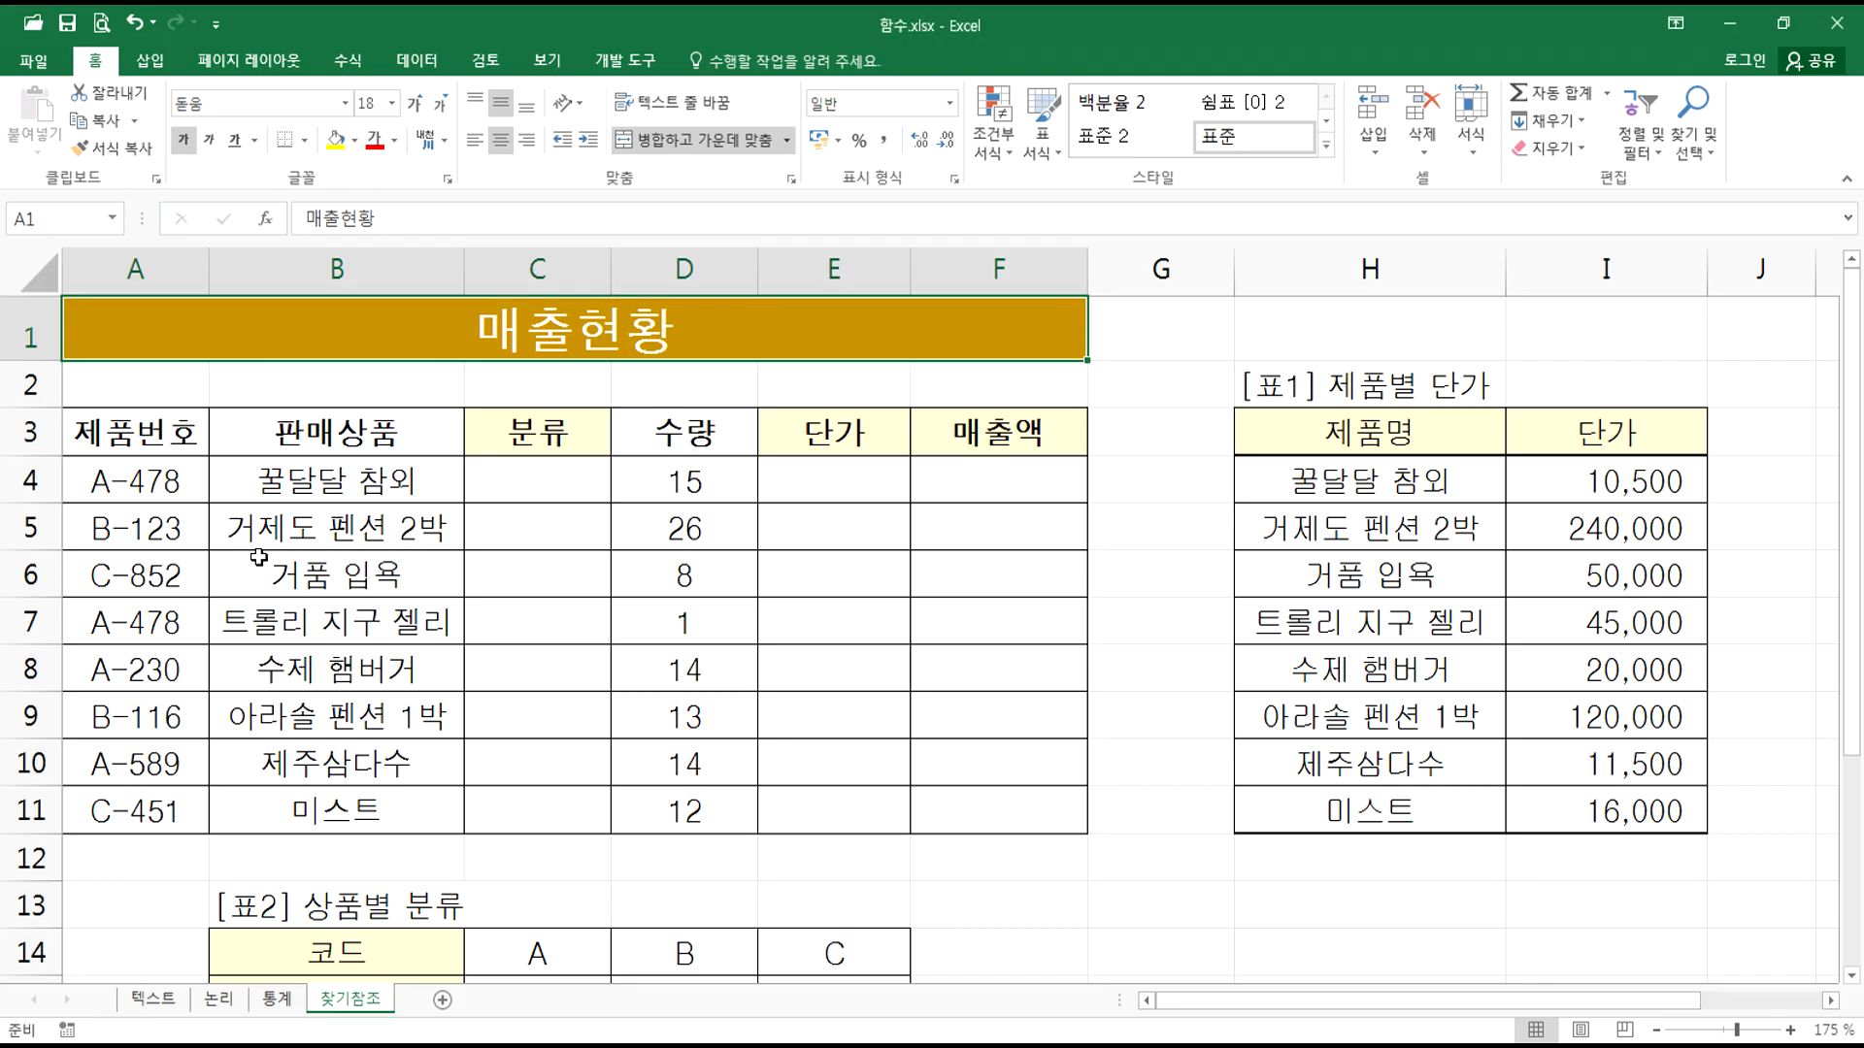
Step: Examine the [표2] 상품별 분류 table in C14:E15 and how its codes relate to the product numbers in column A
scroll(561, 593, down, 1)
scroll(561, 593, up, 1)
scroll(108, 793, down, 2)
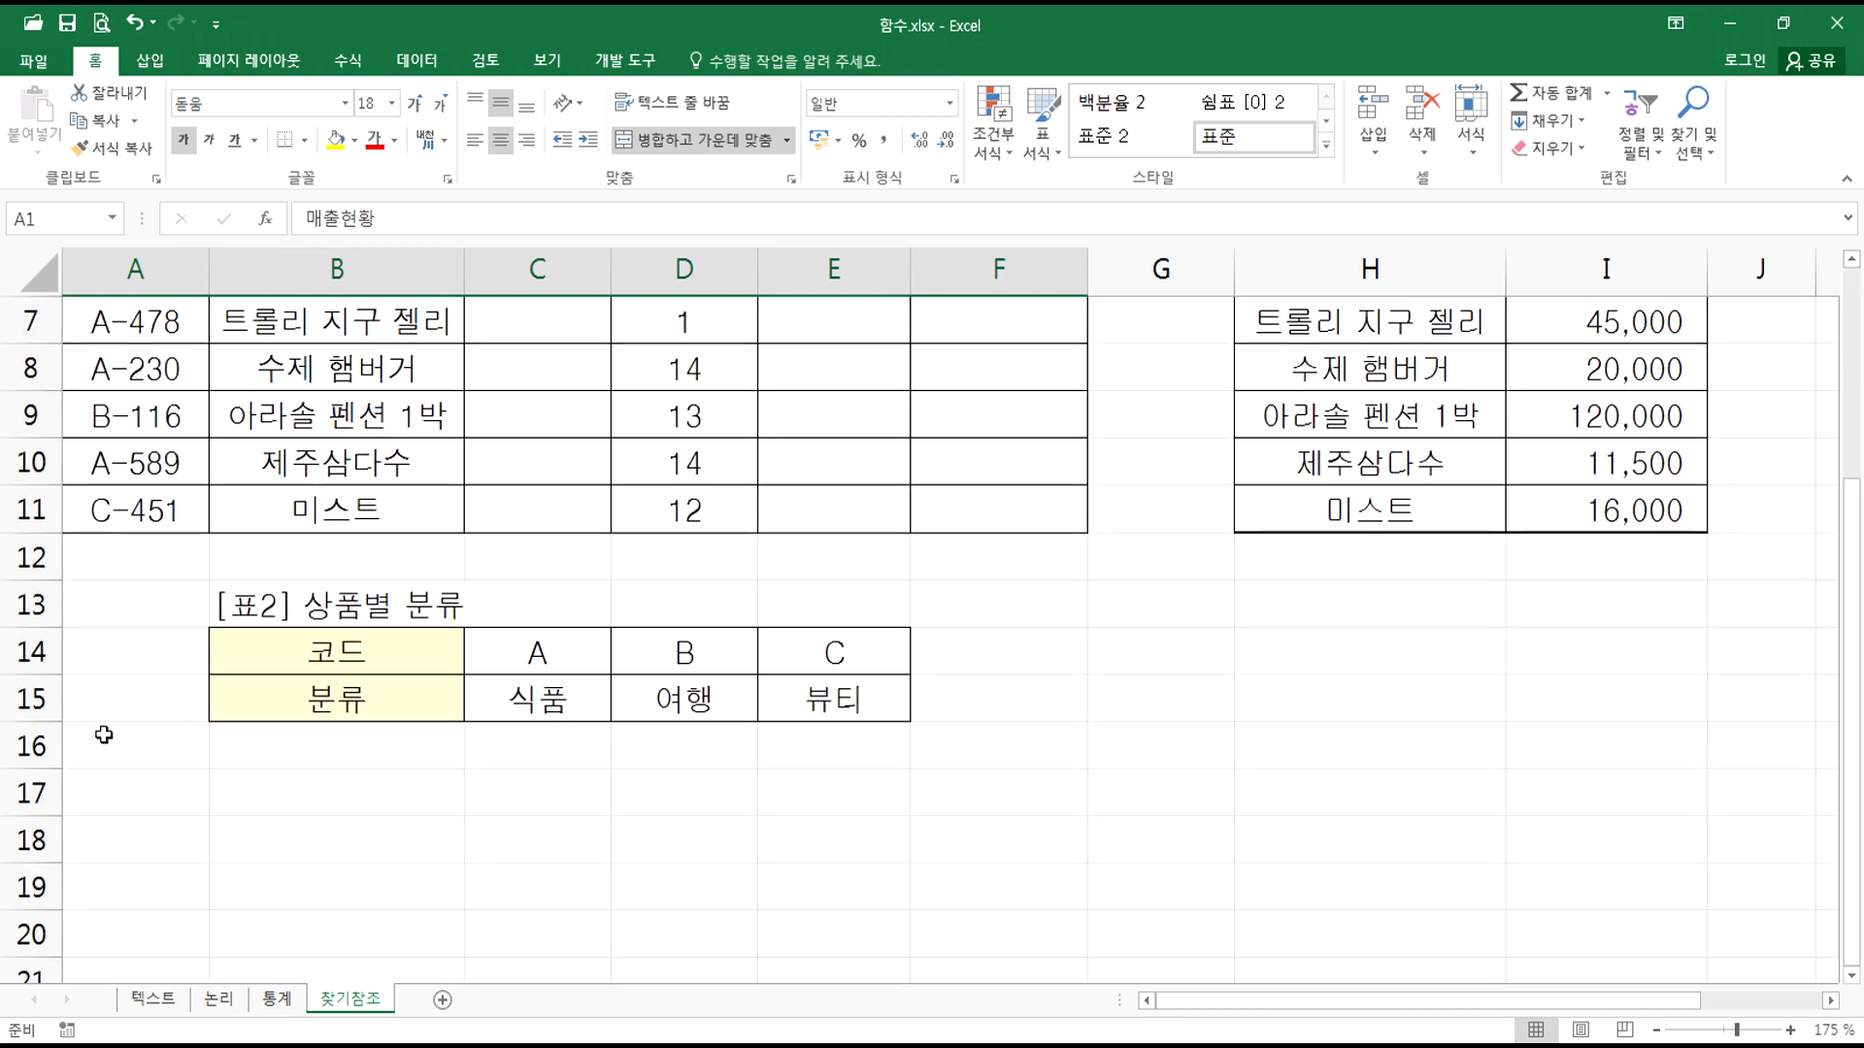
scroll(91, 782, up, 2)
scroll(94, 512, down, 2)
drag(522, 655, 865, 697)
drag(524, 653, 853, 707)
drag(567, 651, 858, 695)
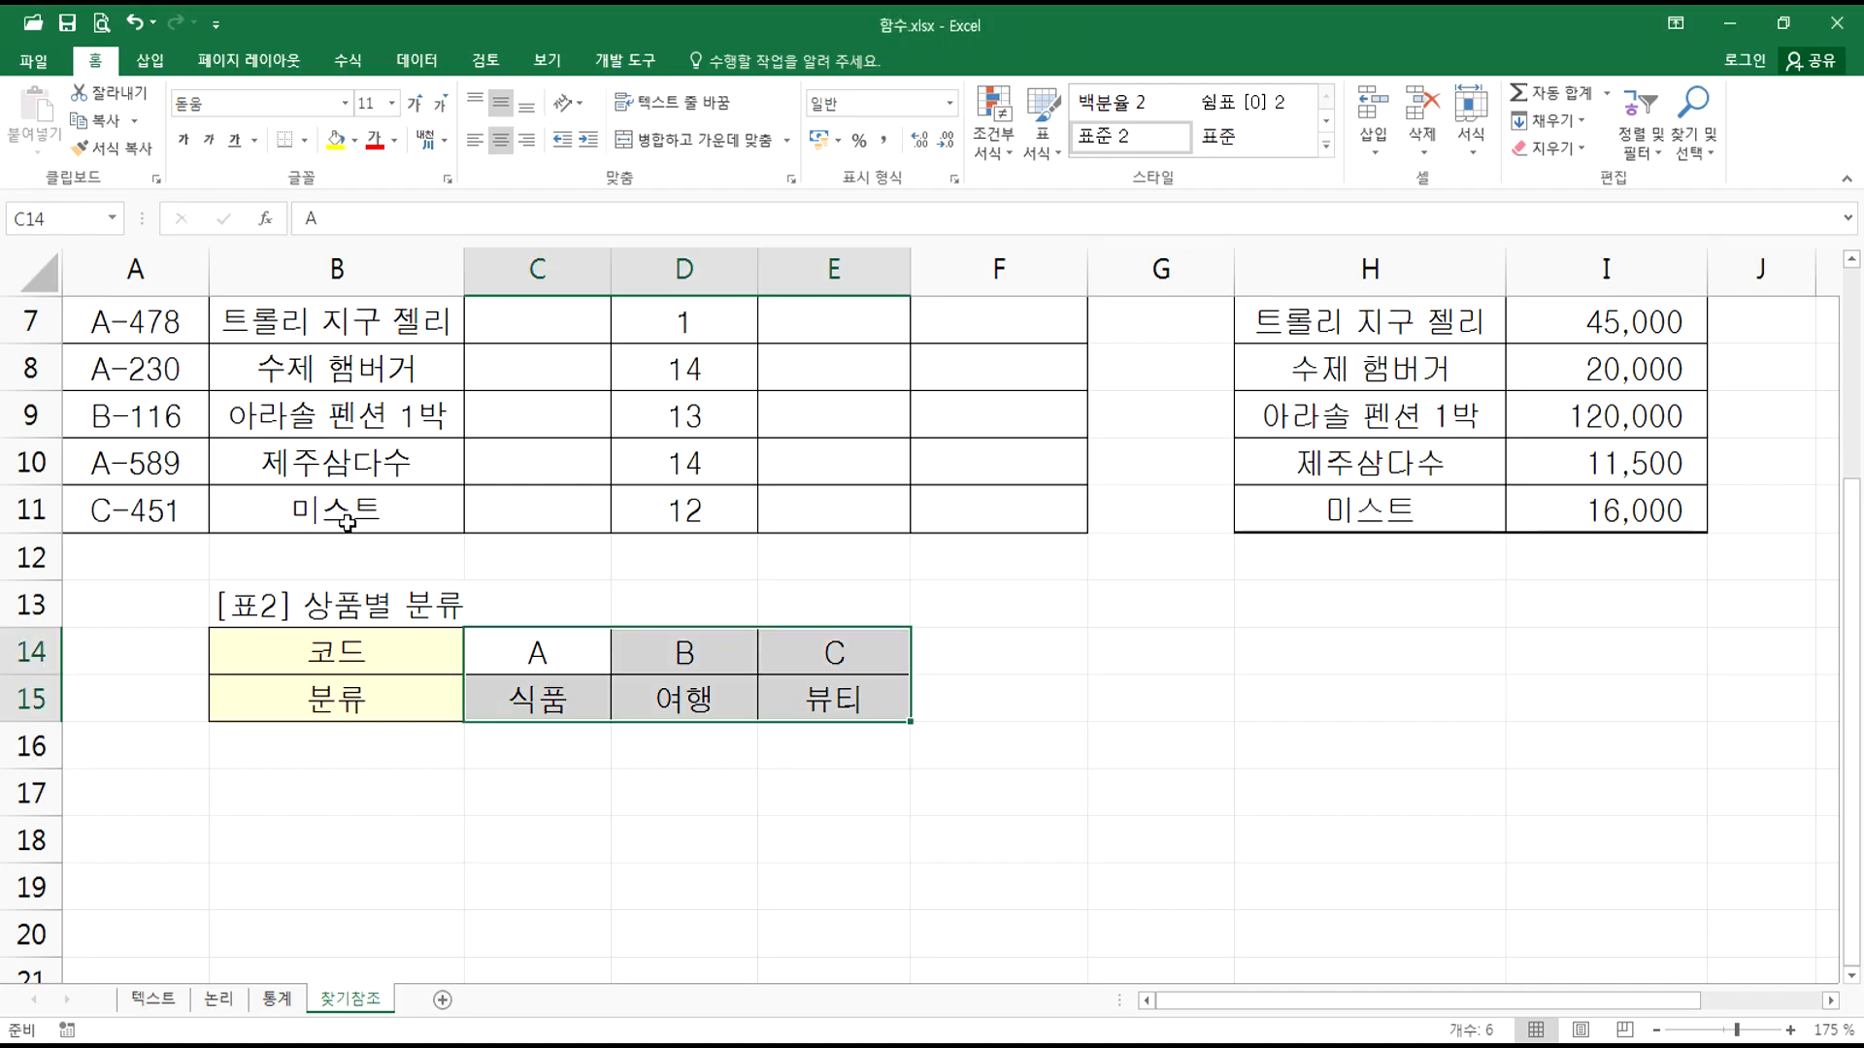
scroll(347, 520, up, 2)
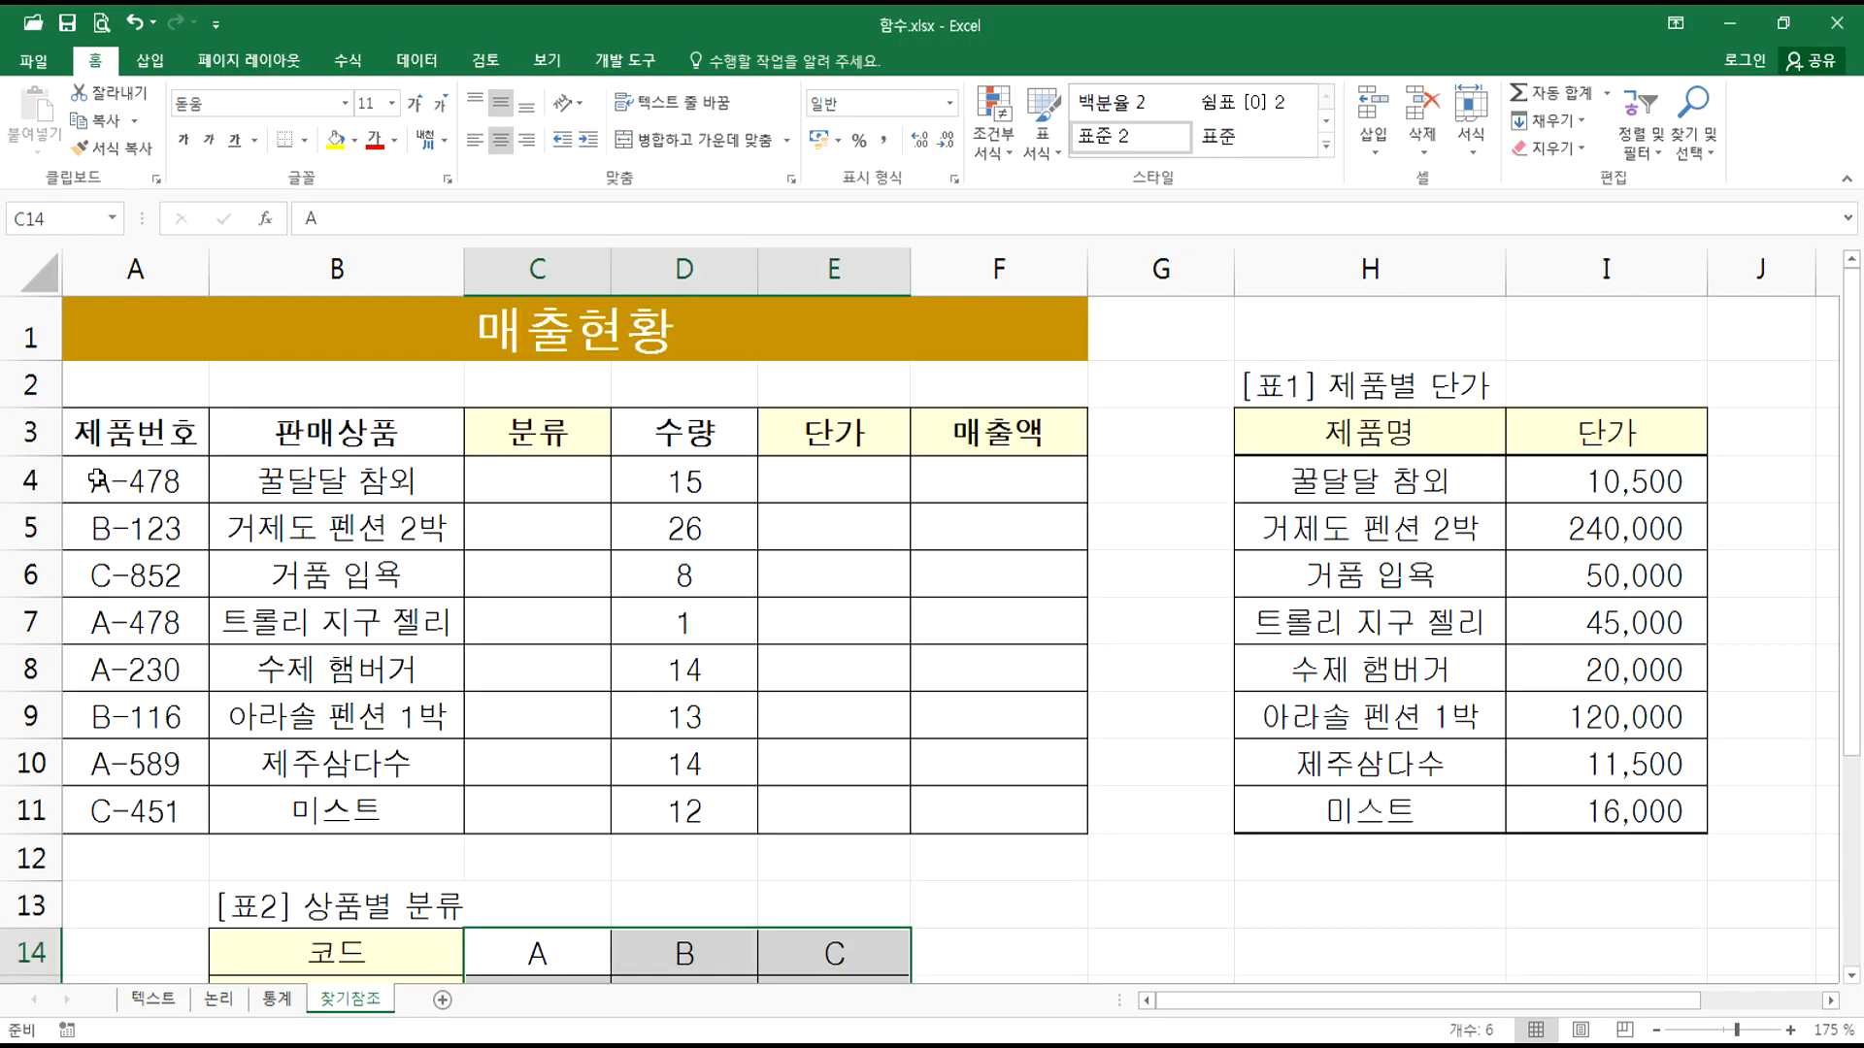
click(105, 482)
scroll(562, 726, down, 2)
click(516, 657)
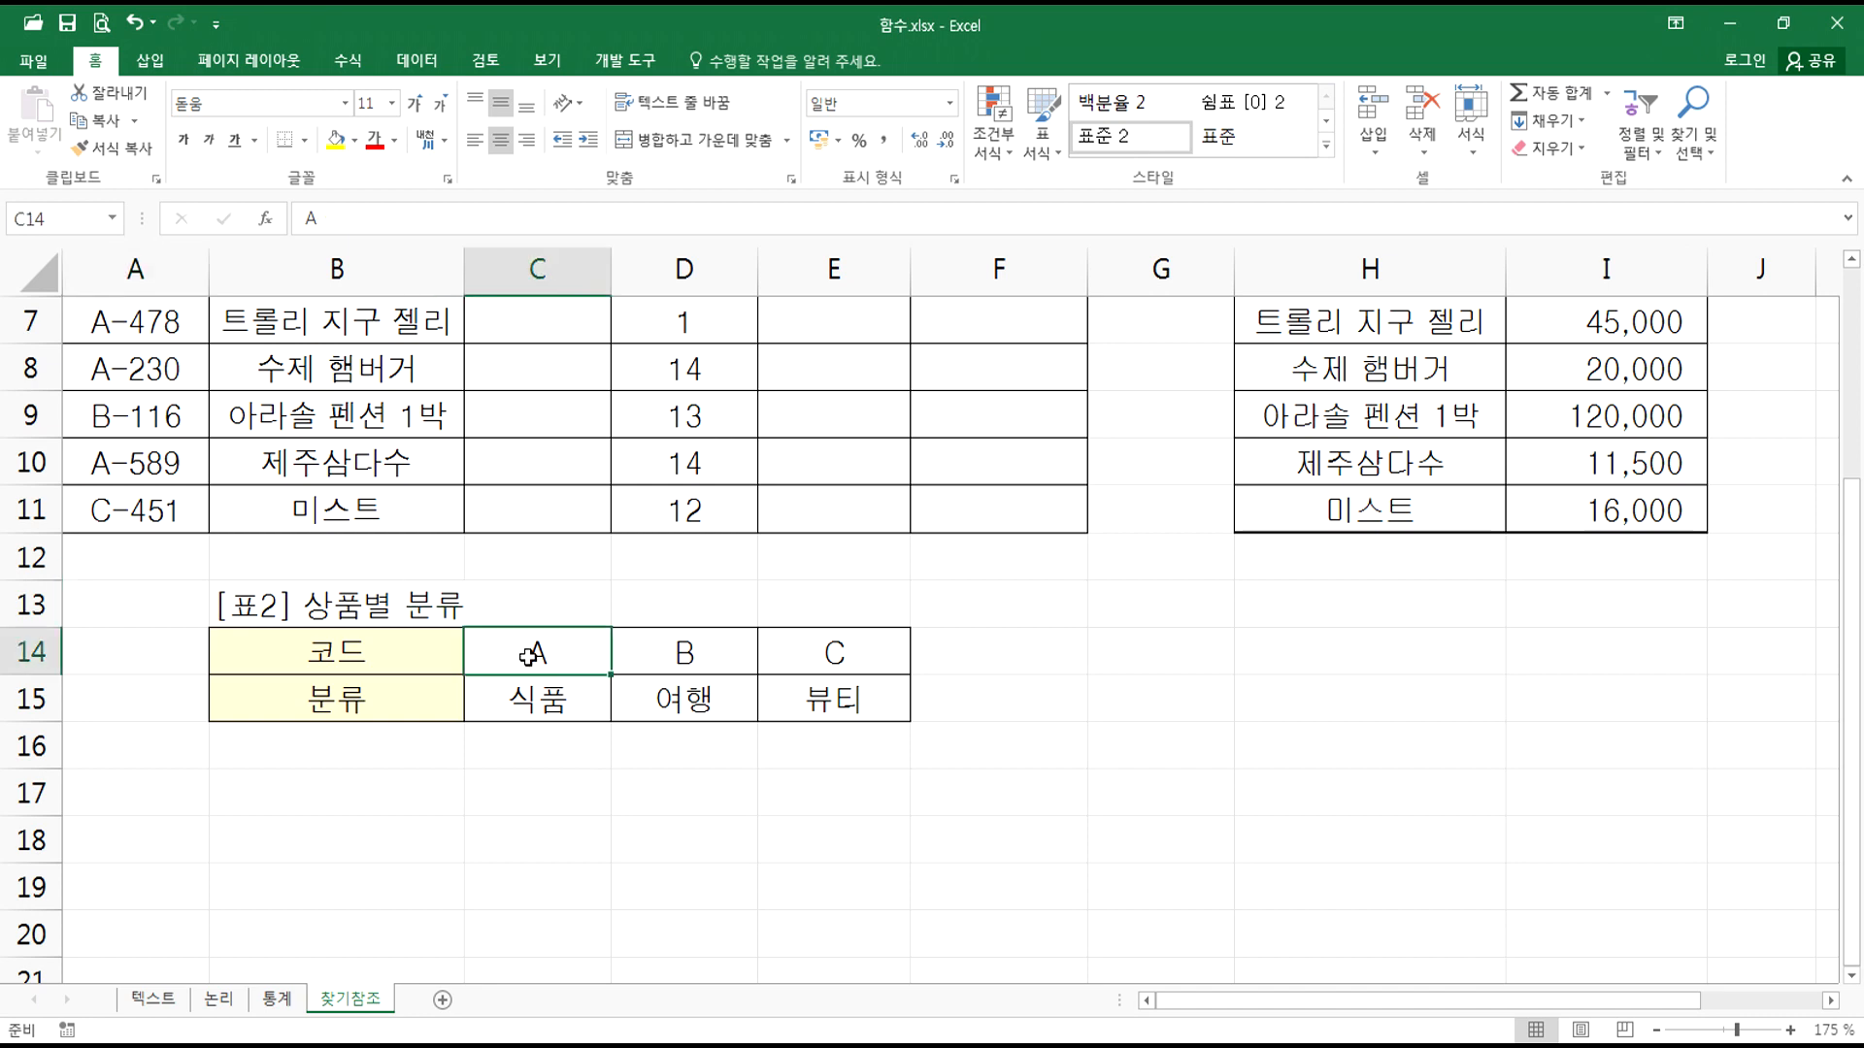
click(843, 651)
drag(558, 701, 782, 708)
scroll(783, 708, up, 2)
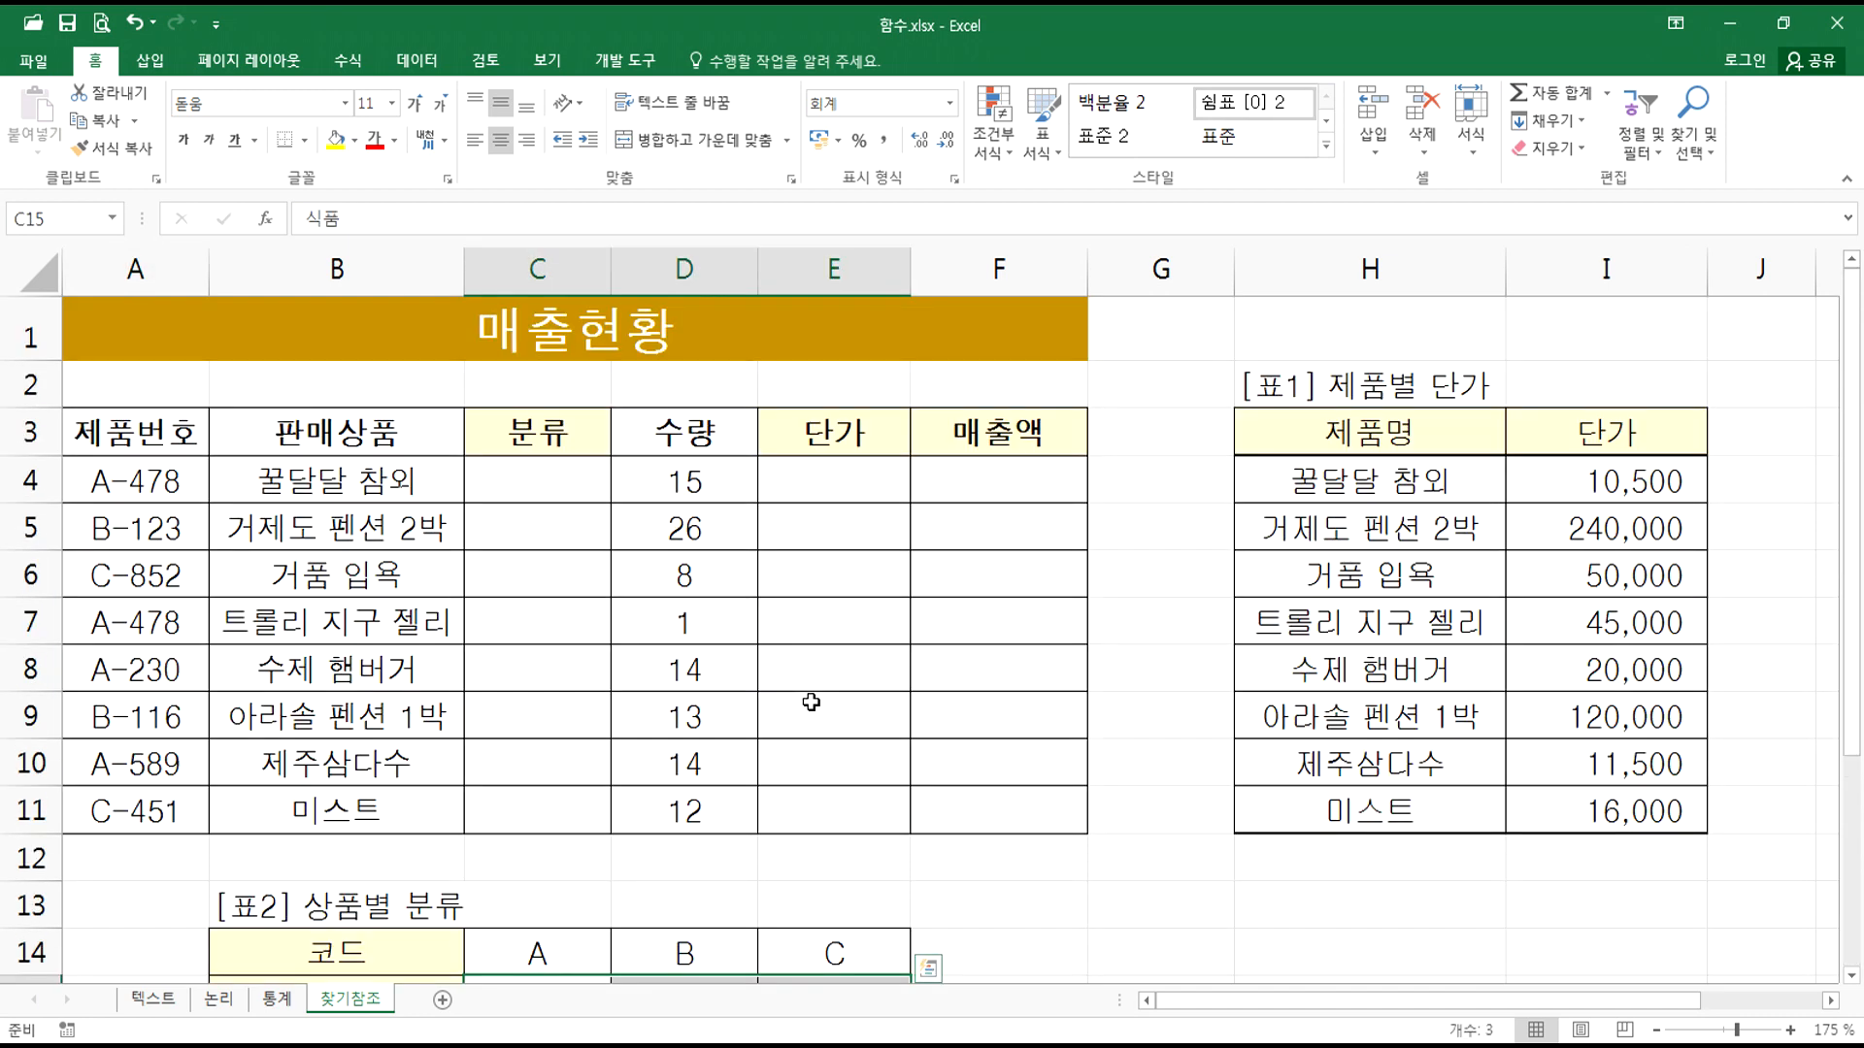
Step: Compare the product names in column B with the vertical [표1] price table and the horizontal [표2] category table, consulting the Notepad list of lookup functions
drag(277, 488, 284, 566)
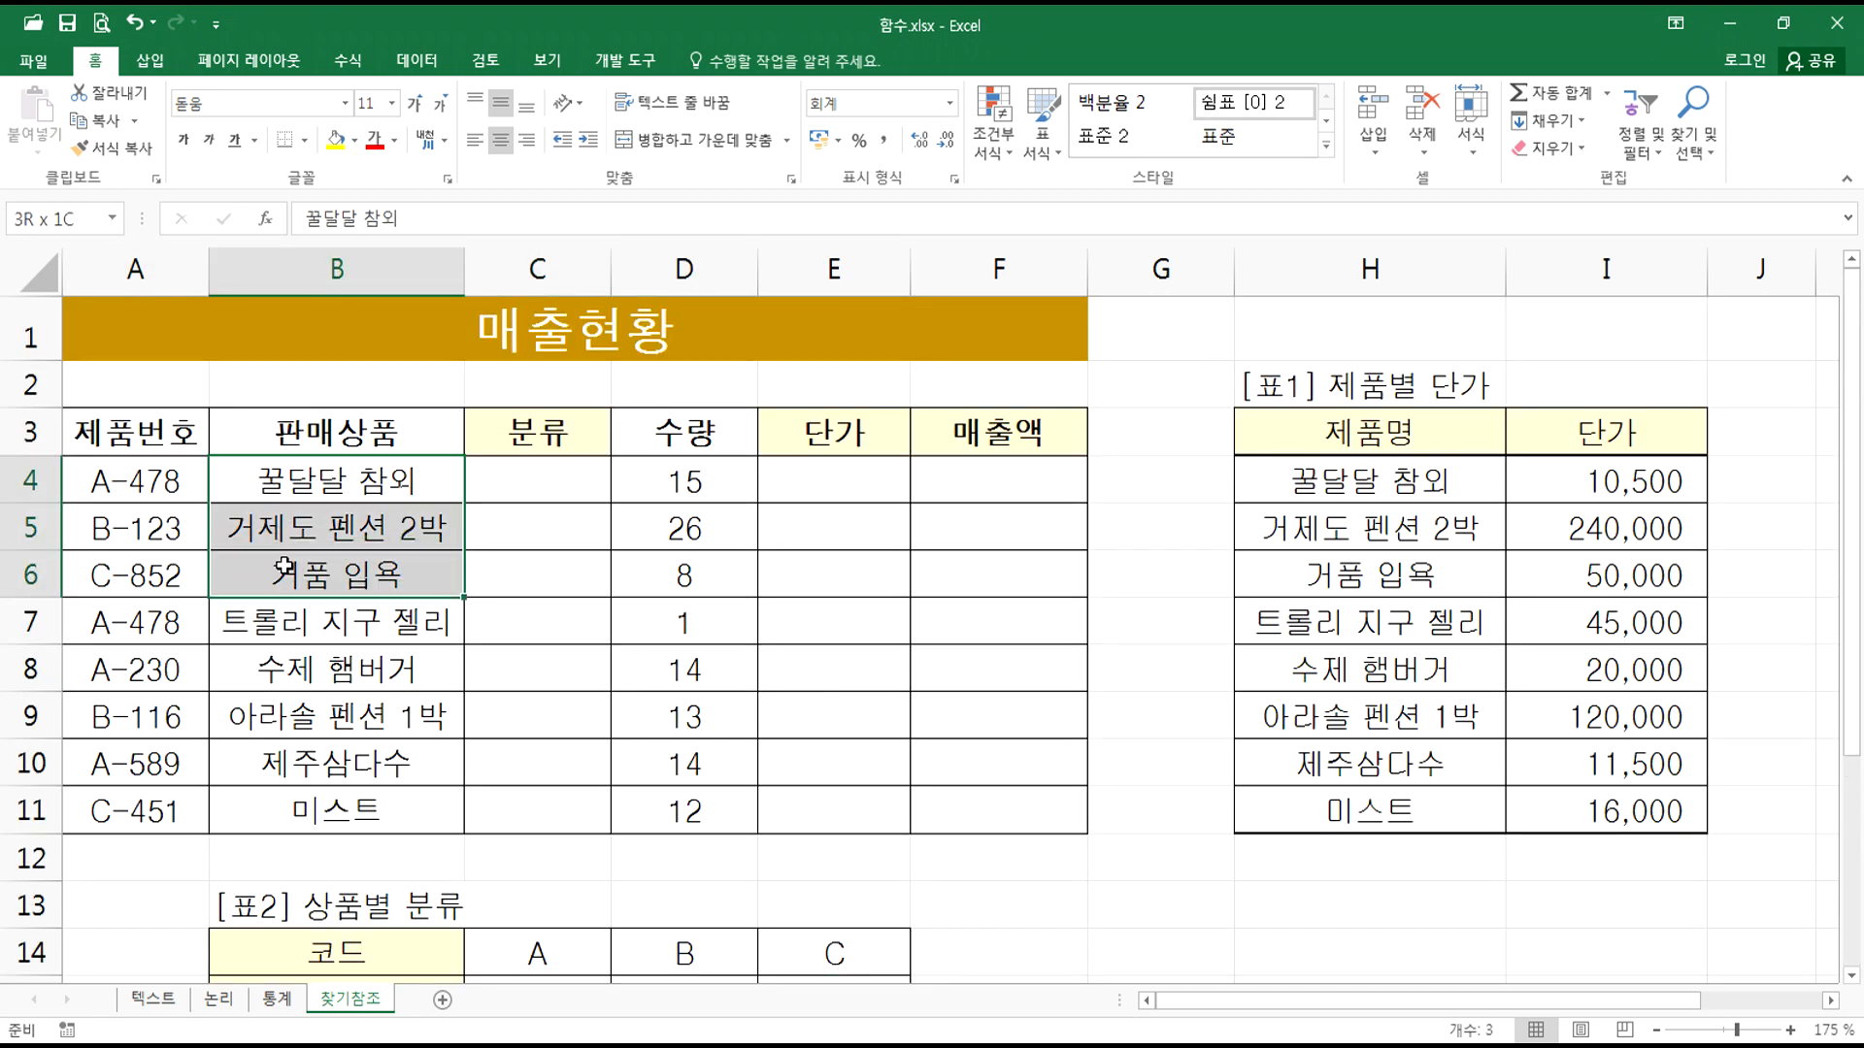
click(1560, 472)
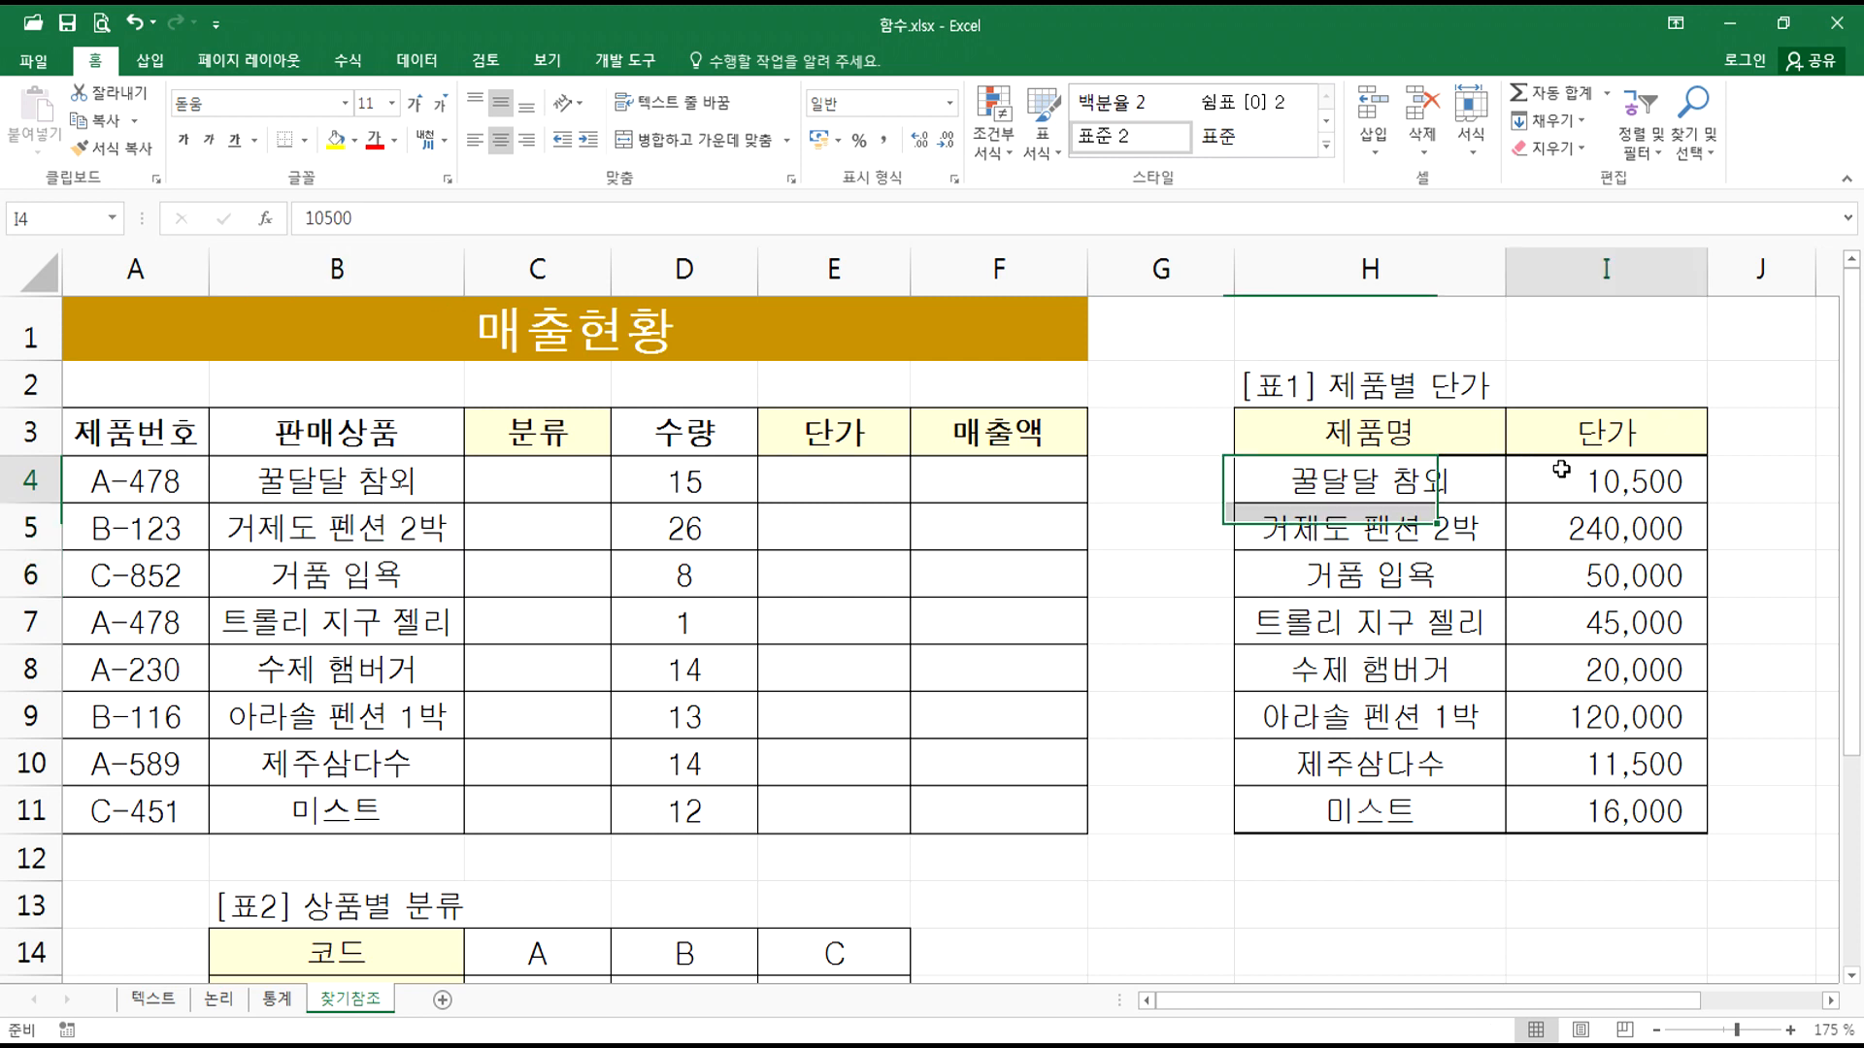
click(847, 481)
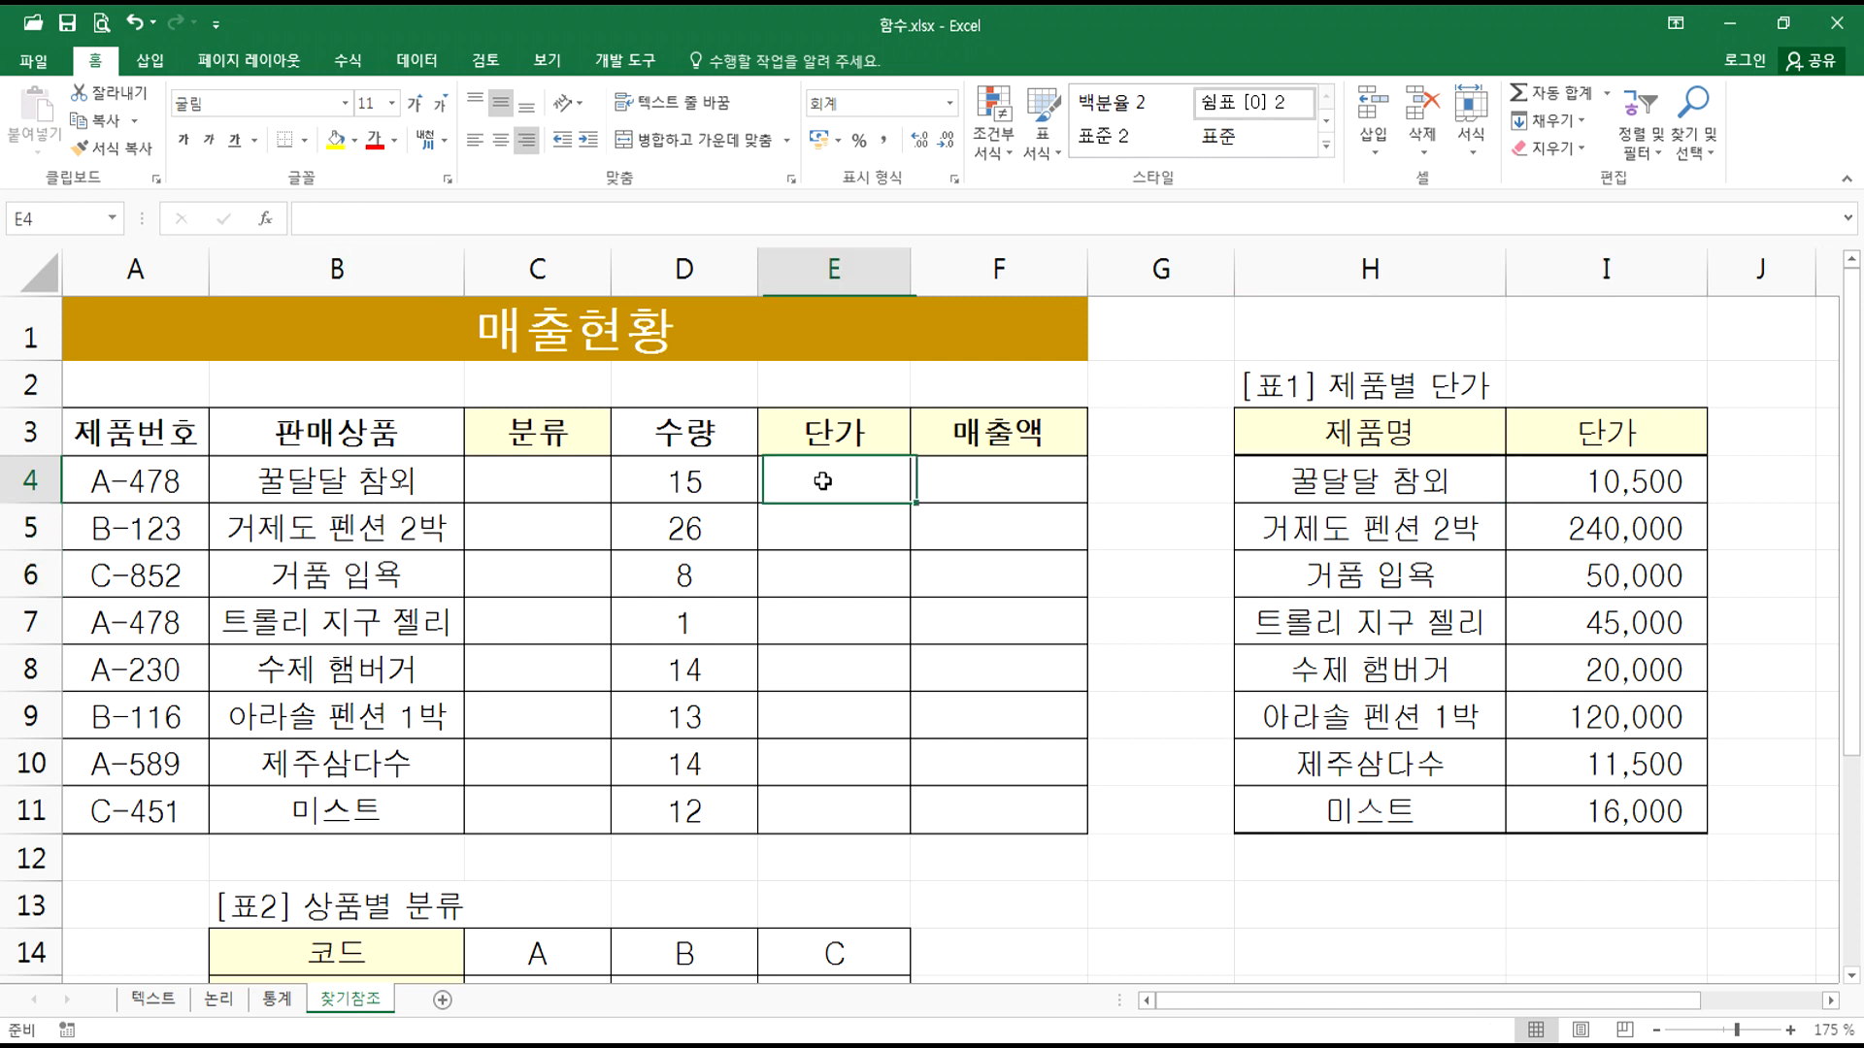
click(276, 488)
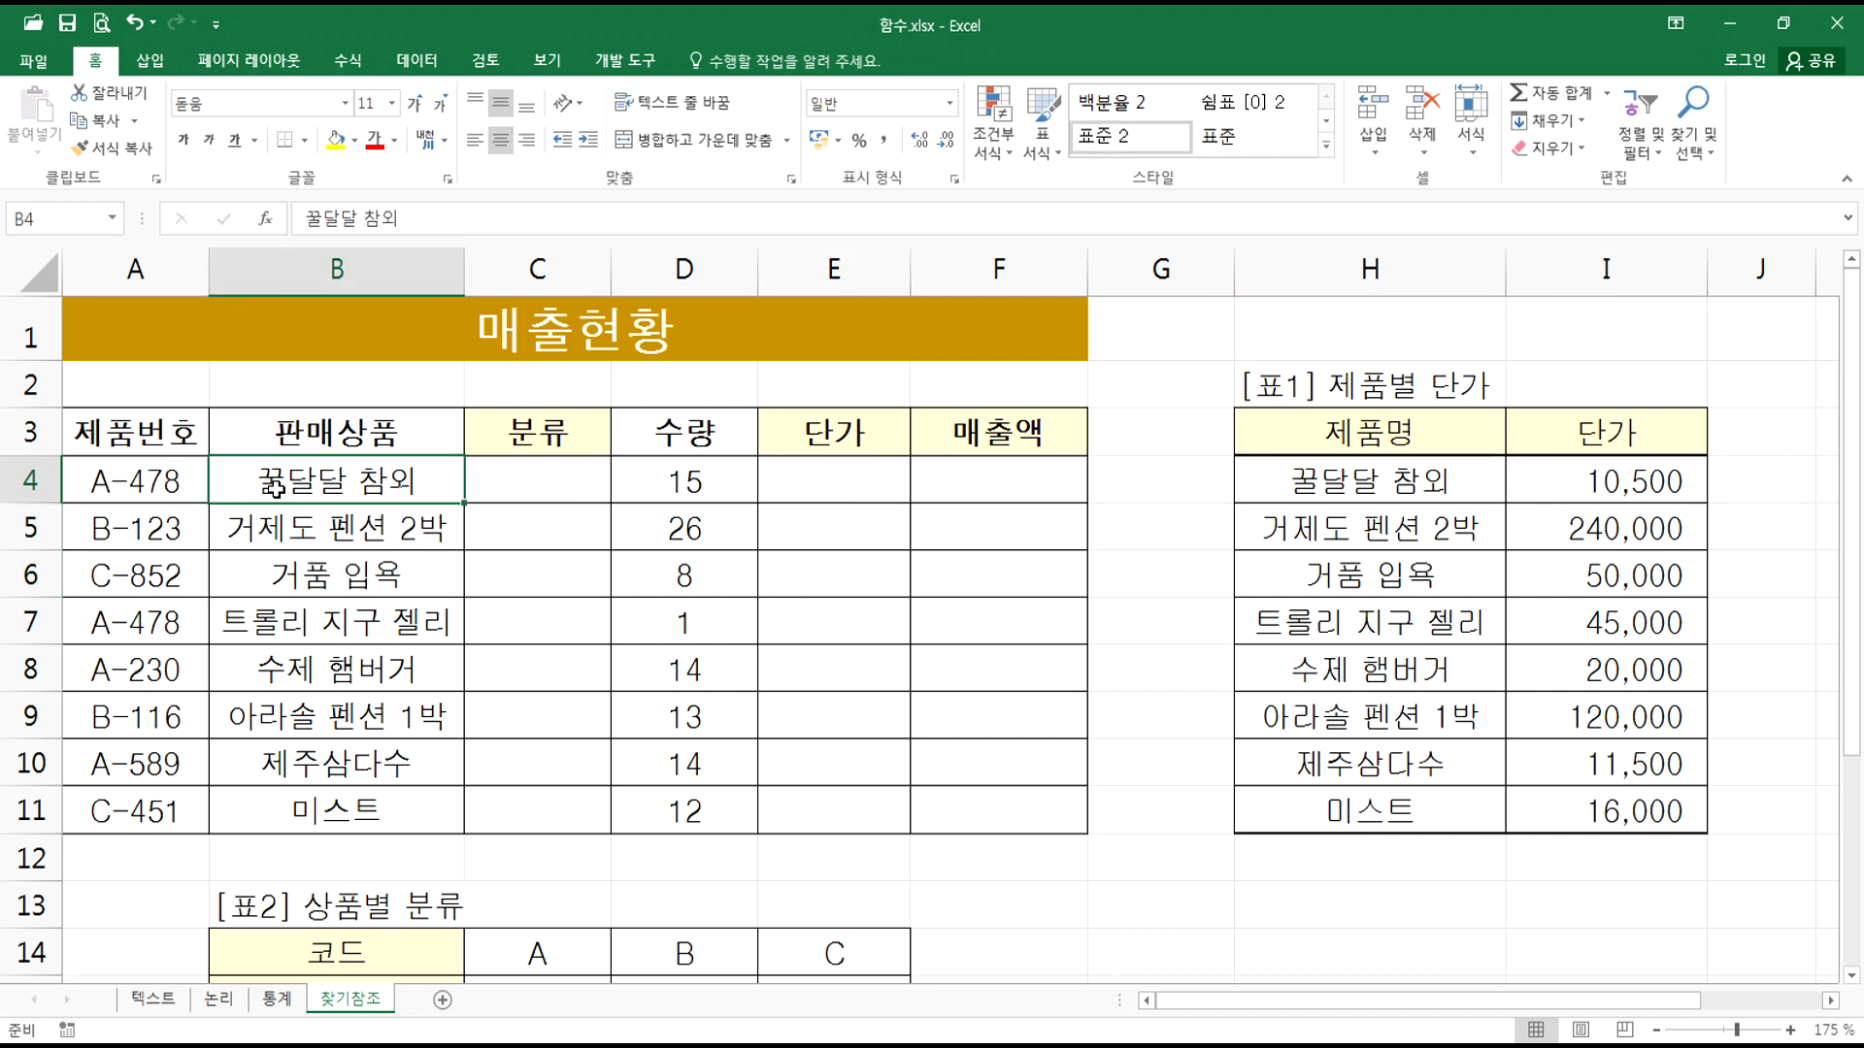
click(851, 470)
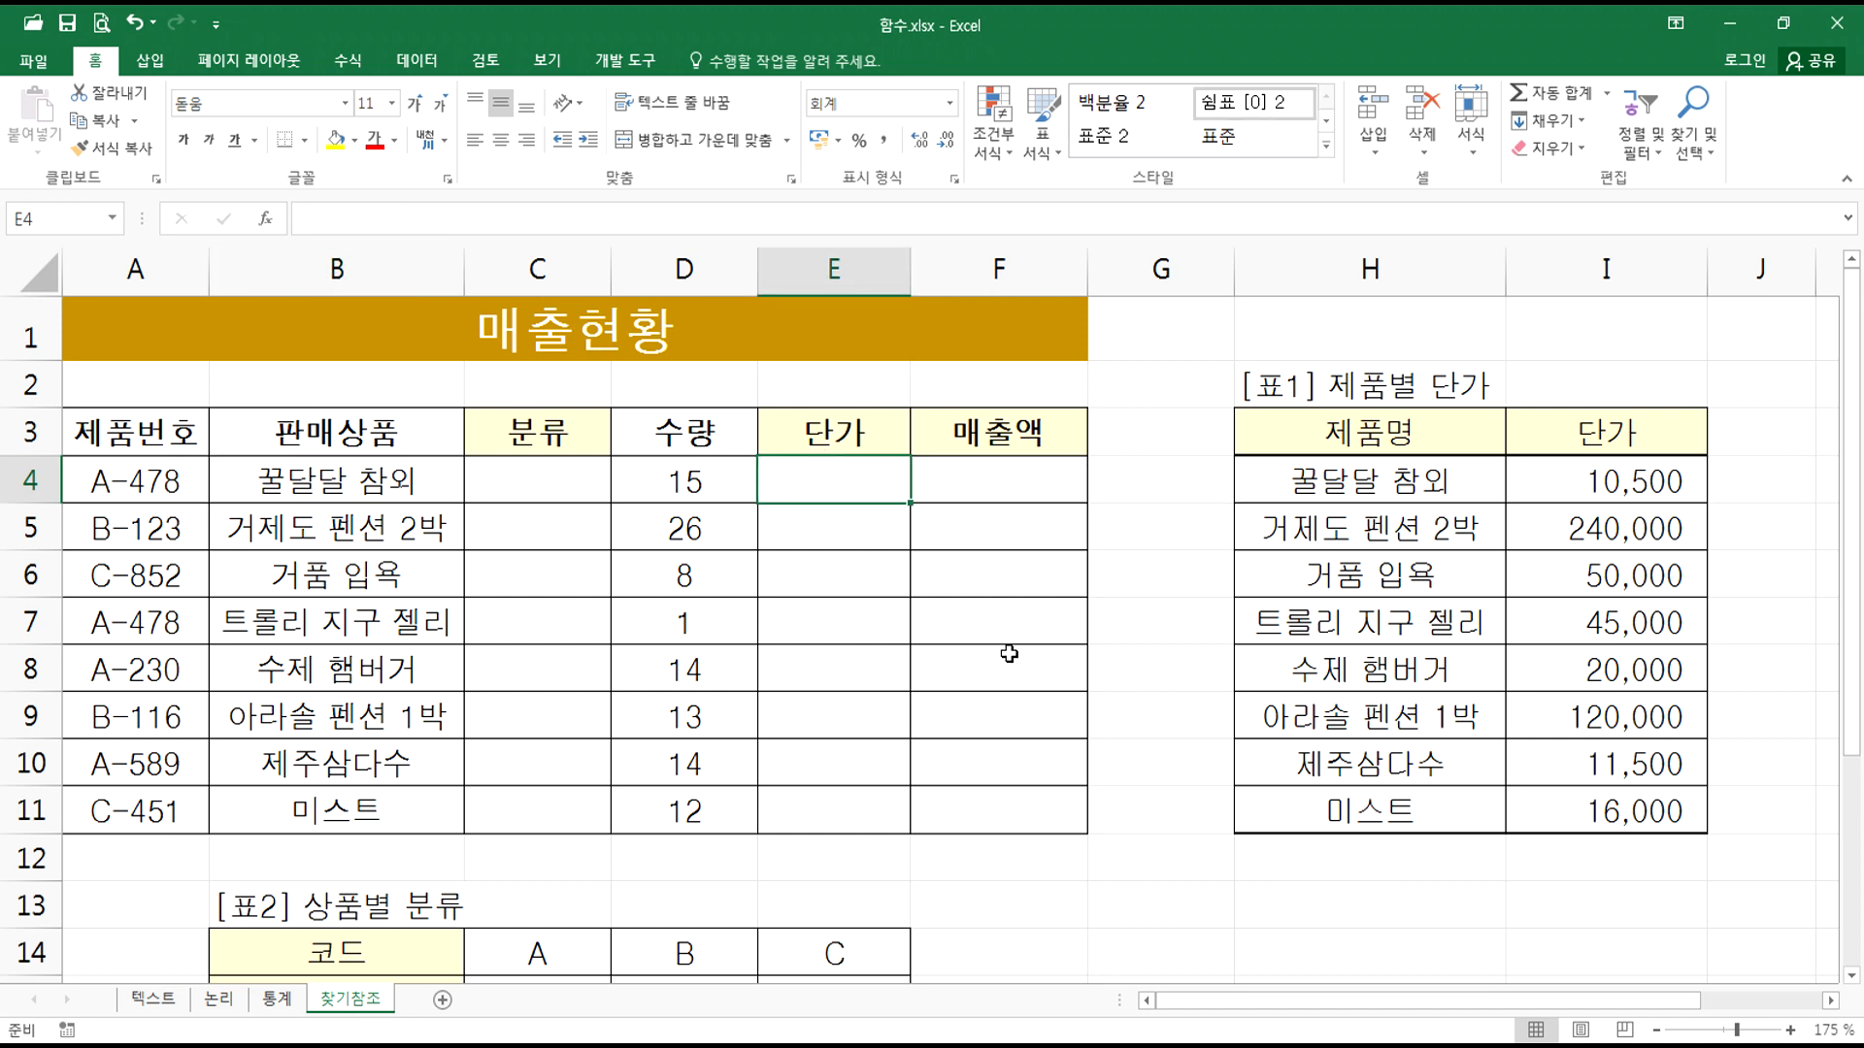
drag(336, 486, 336, 810)
drag(1326, 476, 1314, 816)
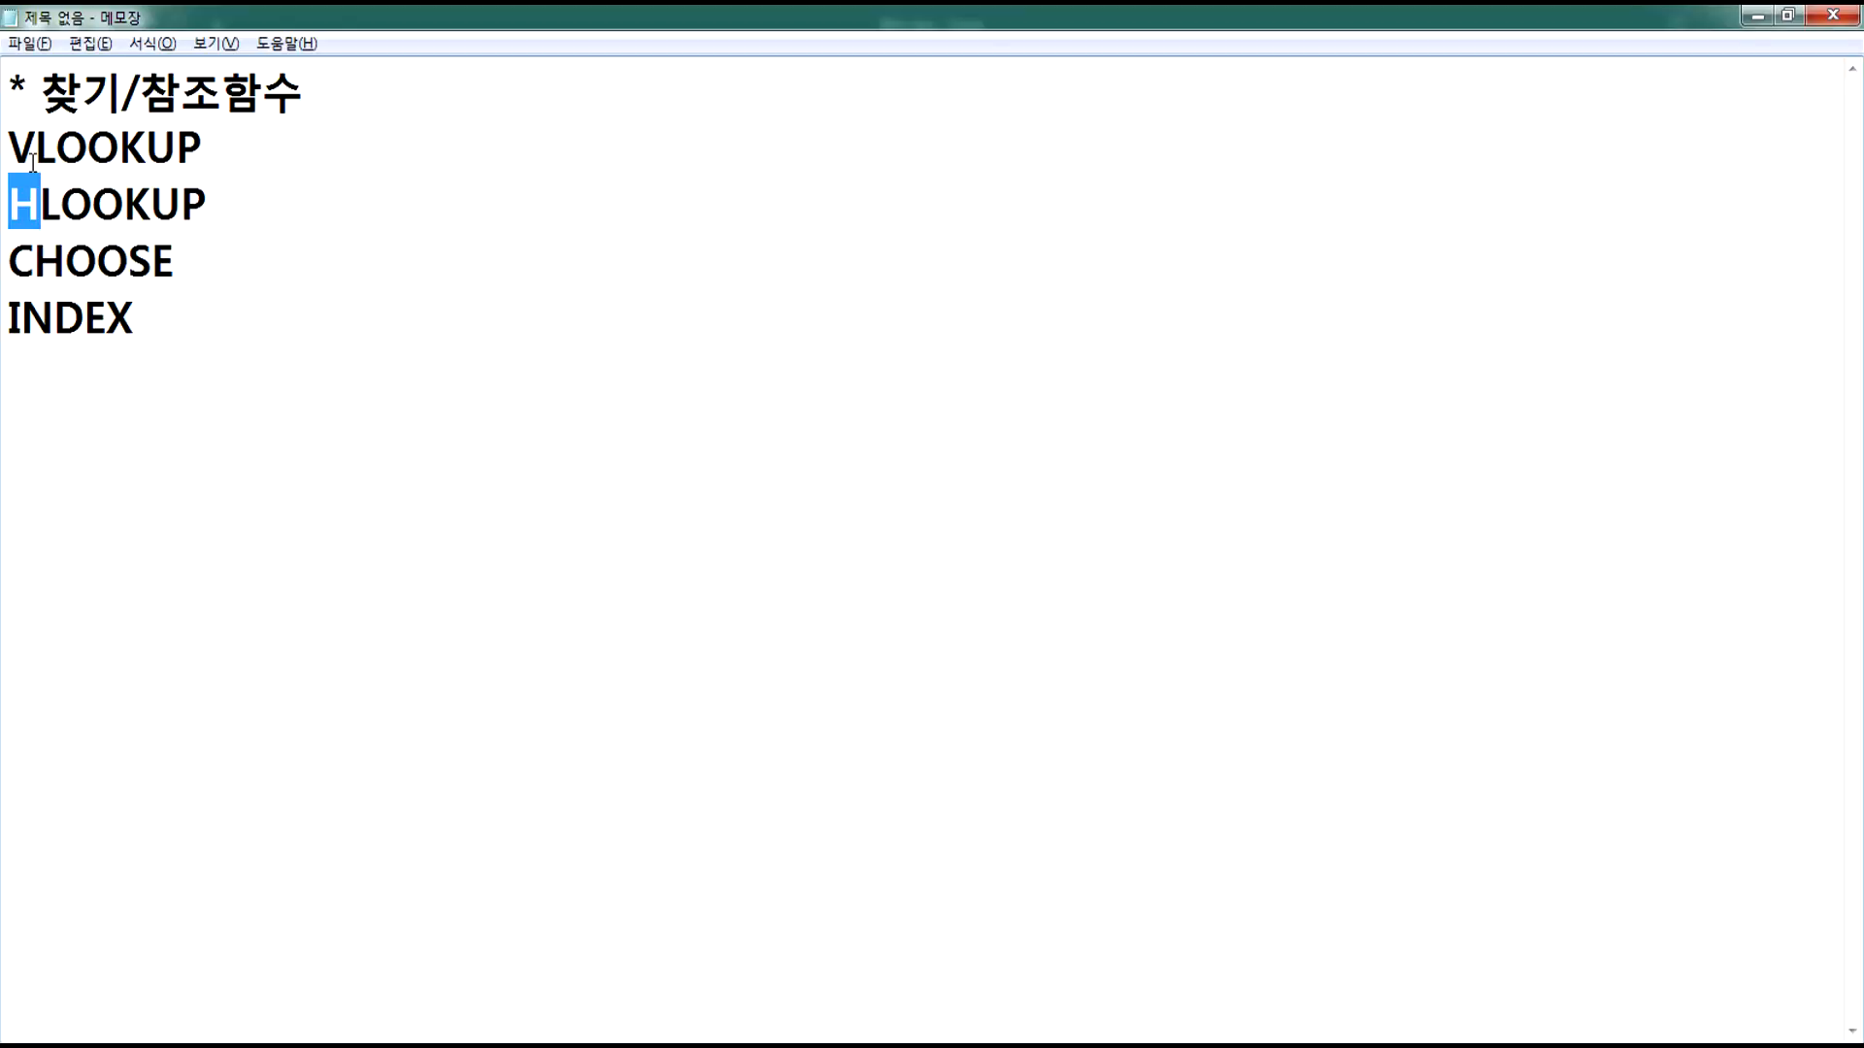
drag(32, 161, 4, 141)
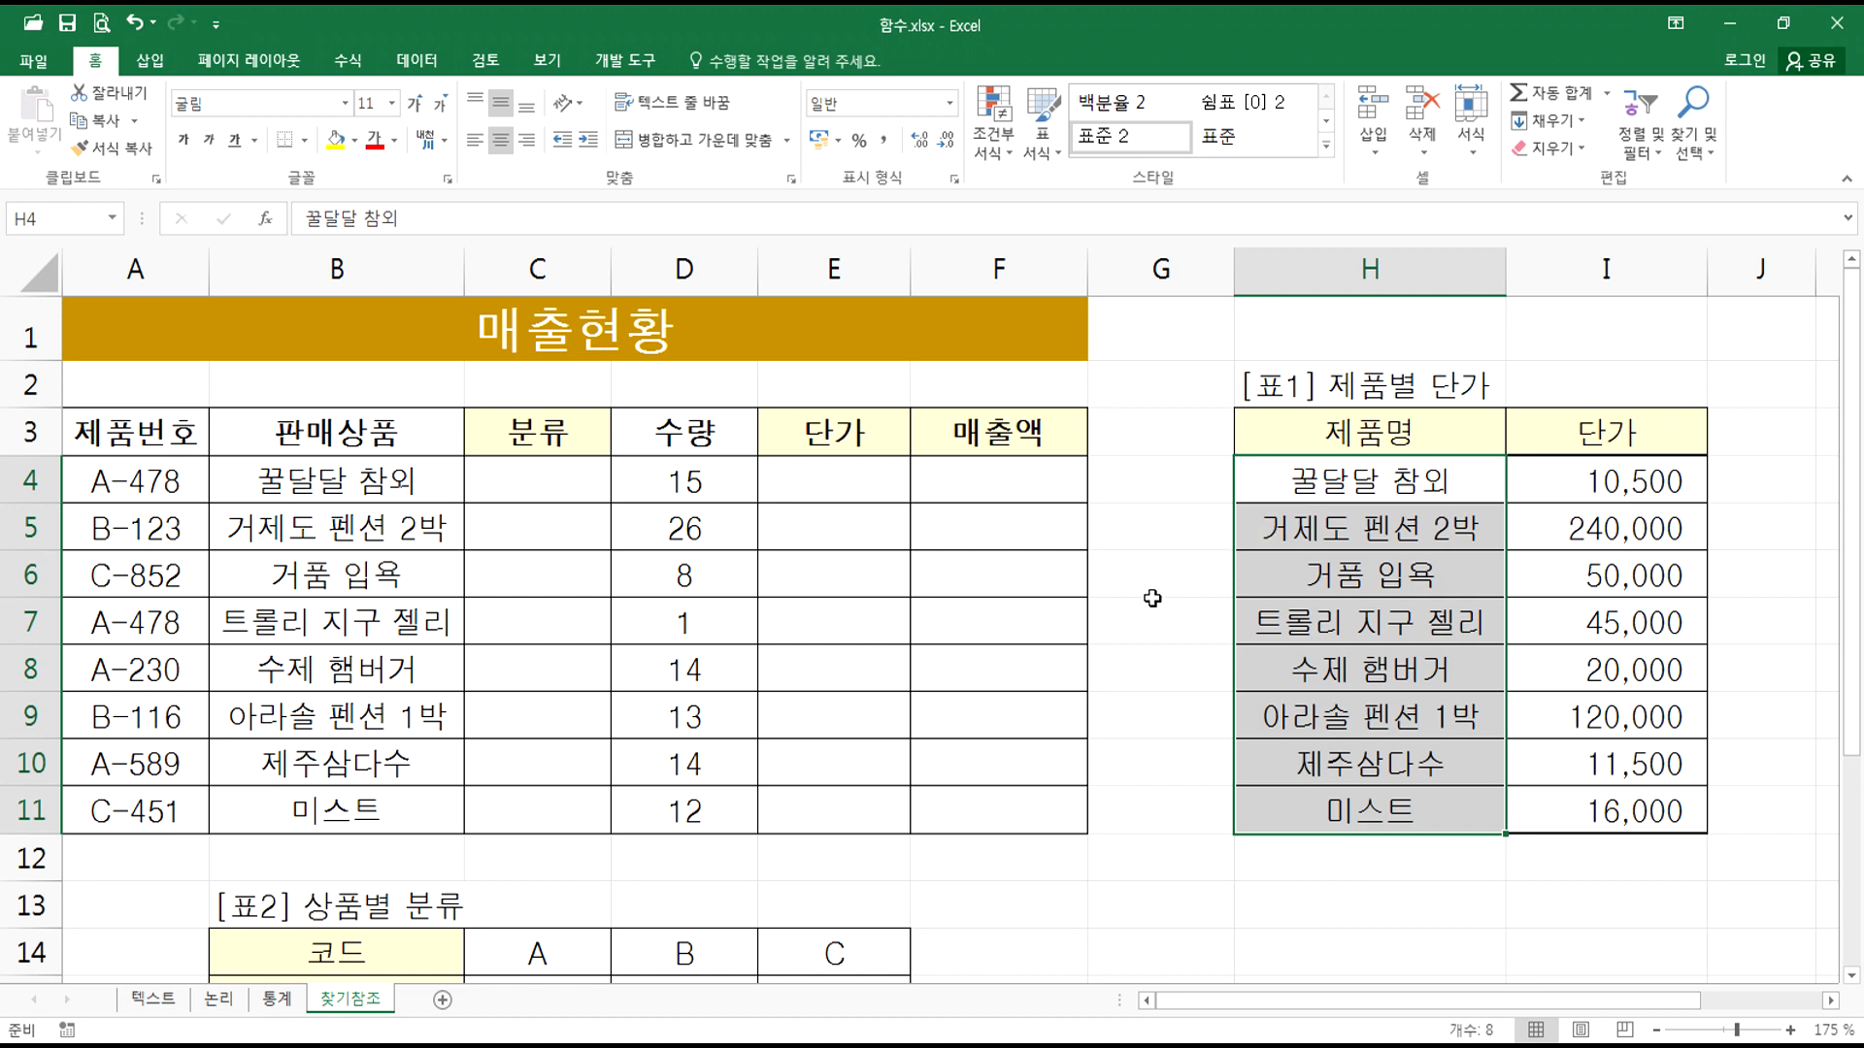
click(1371, 621)
drag(1316, 476, 1648, 810)
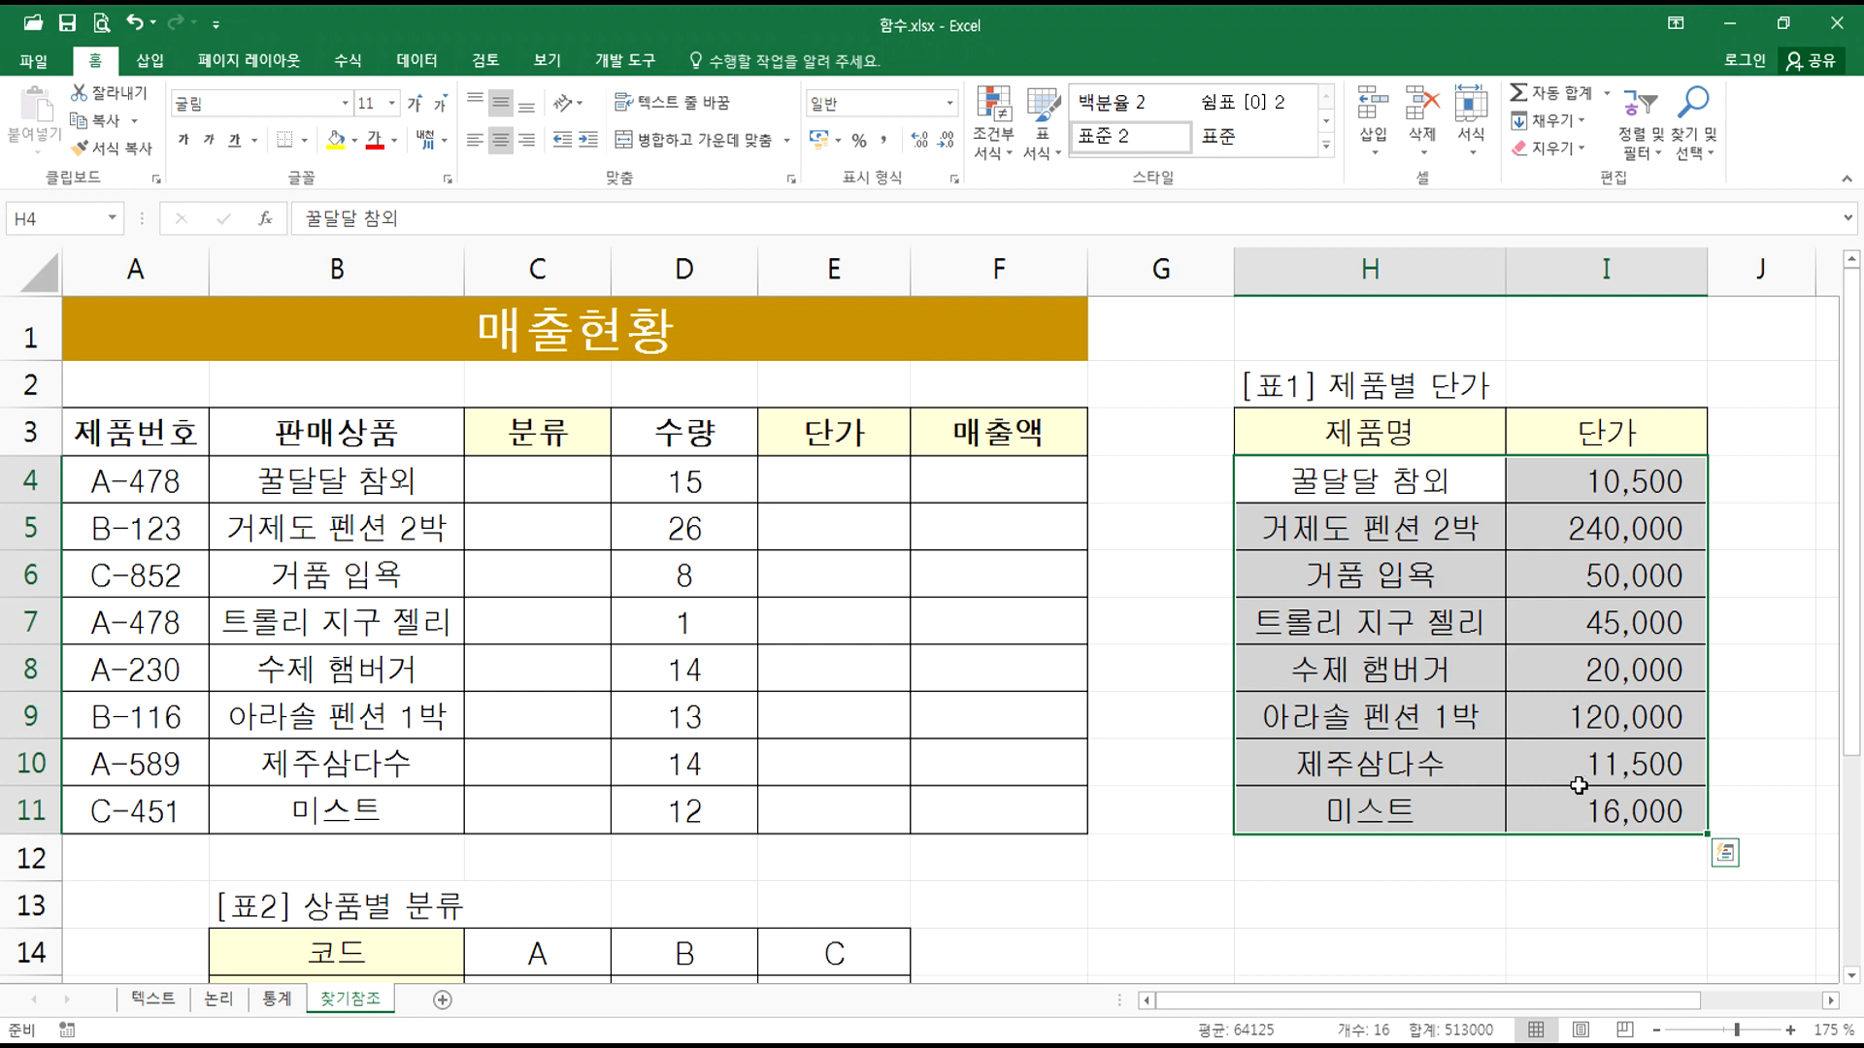
drag(185, 472, 126, 670)
drag(324, 471, 307, 592)
click(370, 471)
drag(1355, 483, 1637, 811)
scroll(524, 699, down, 1)
drag(504, 654, 872, 693)
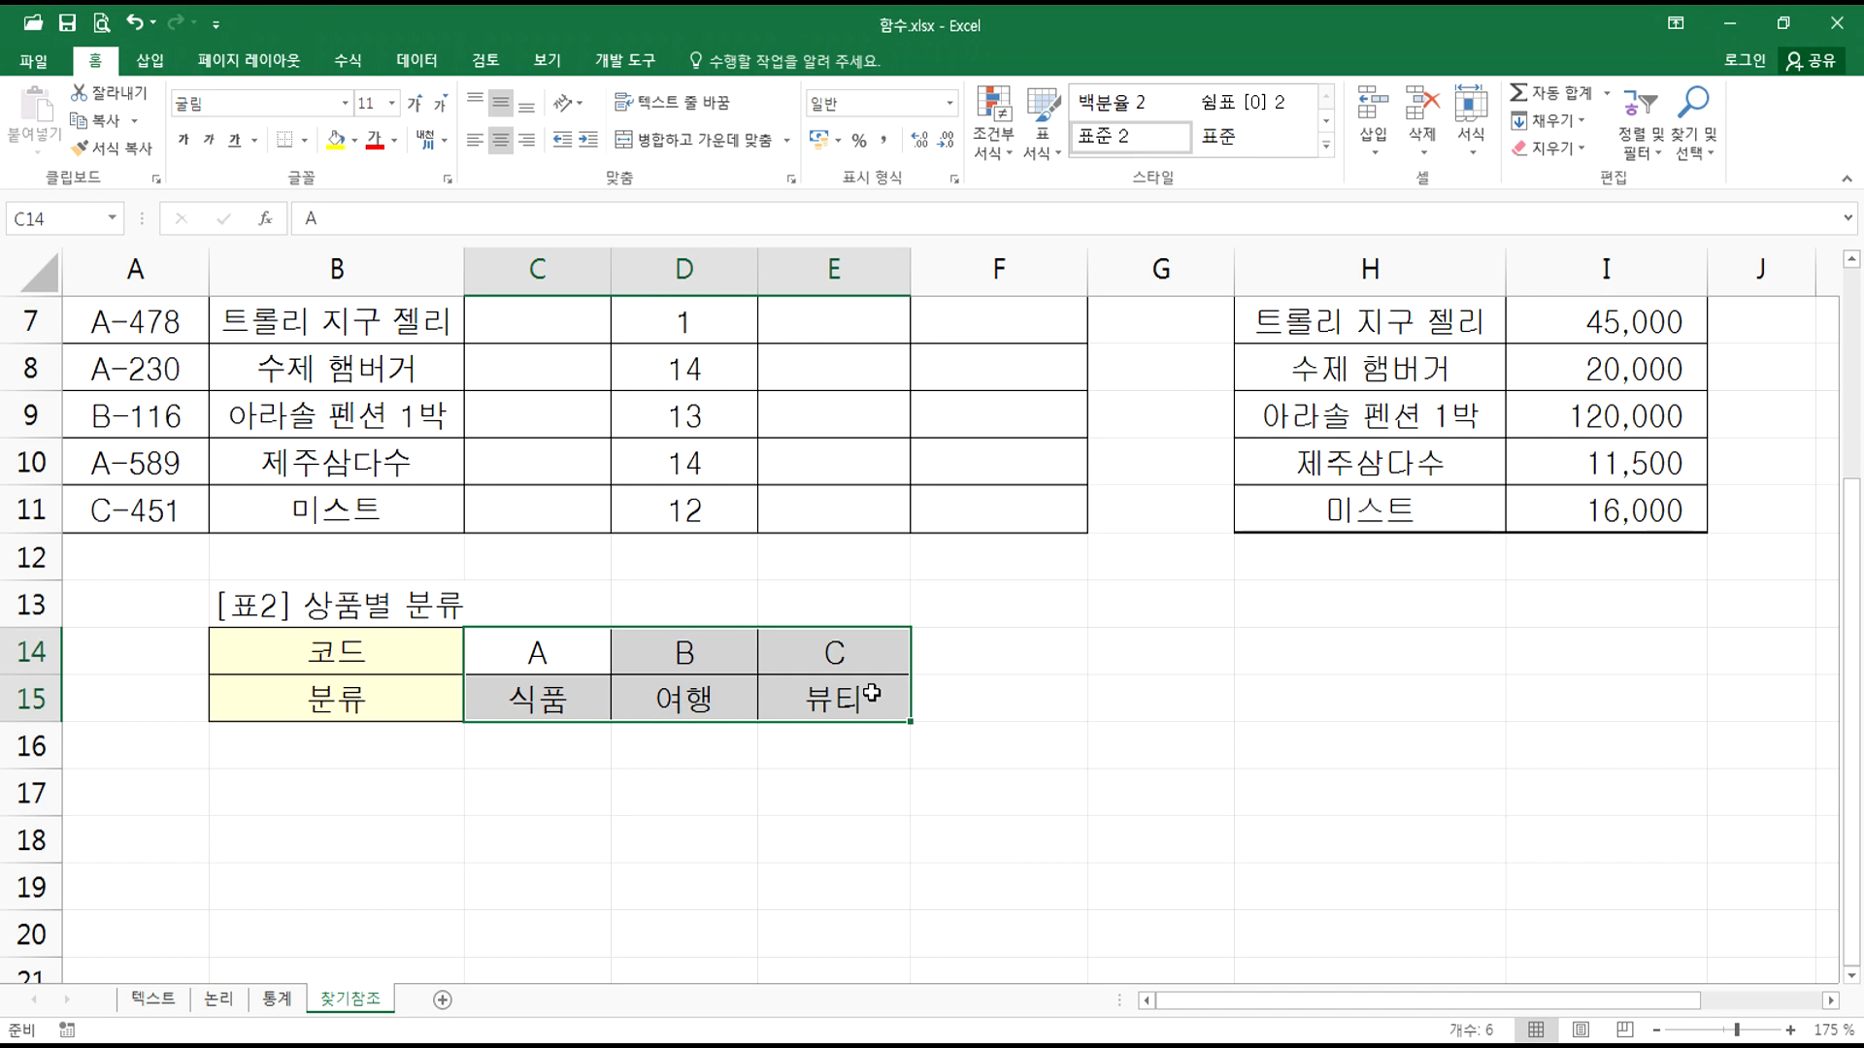
Step: Examine how the first letter of the product number in A4 matches the codes and categories in C14:E15
scroll(865, 695, up, 2)
click(522, 474)
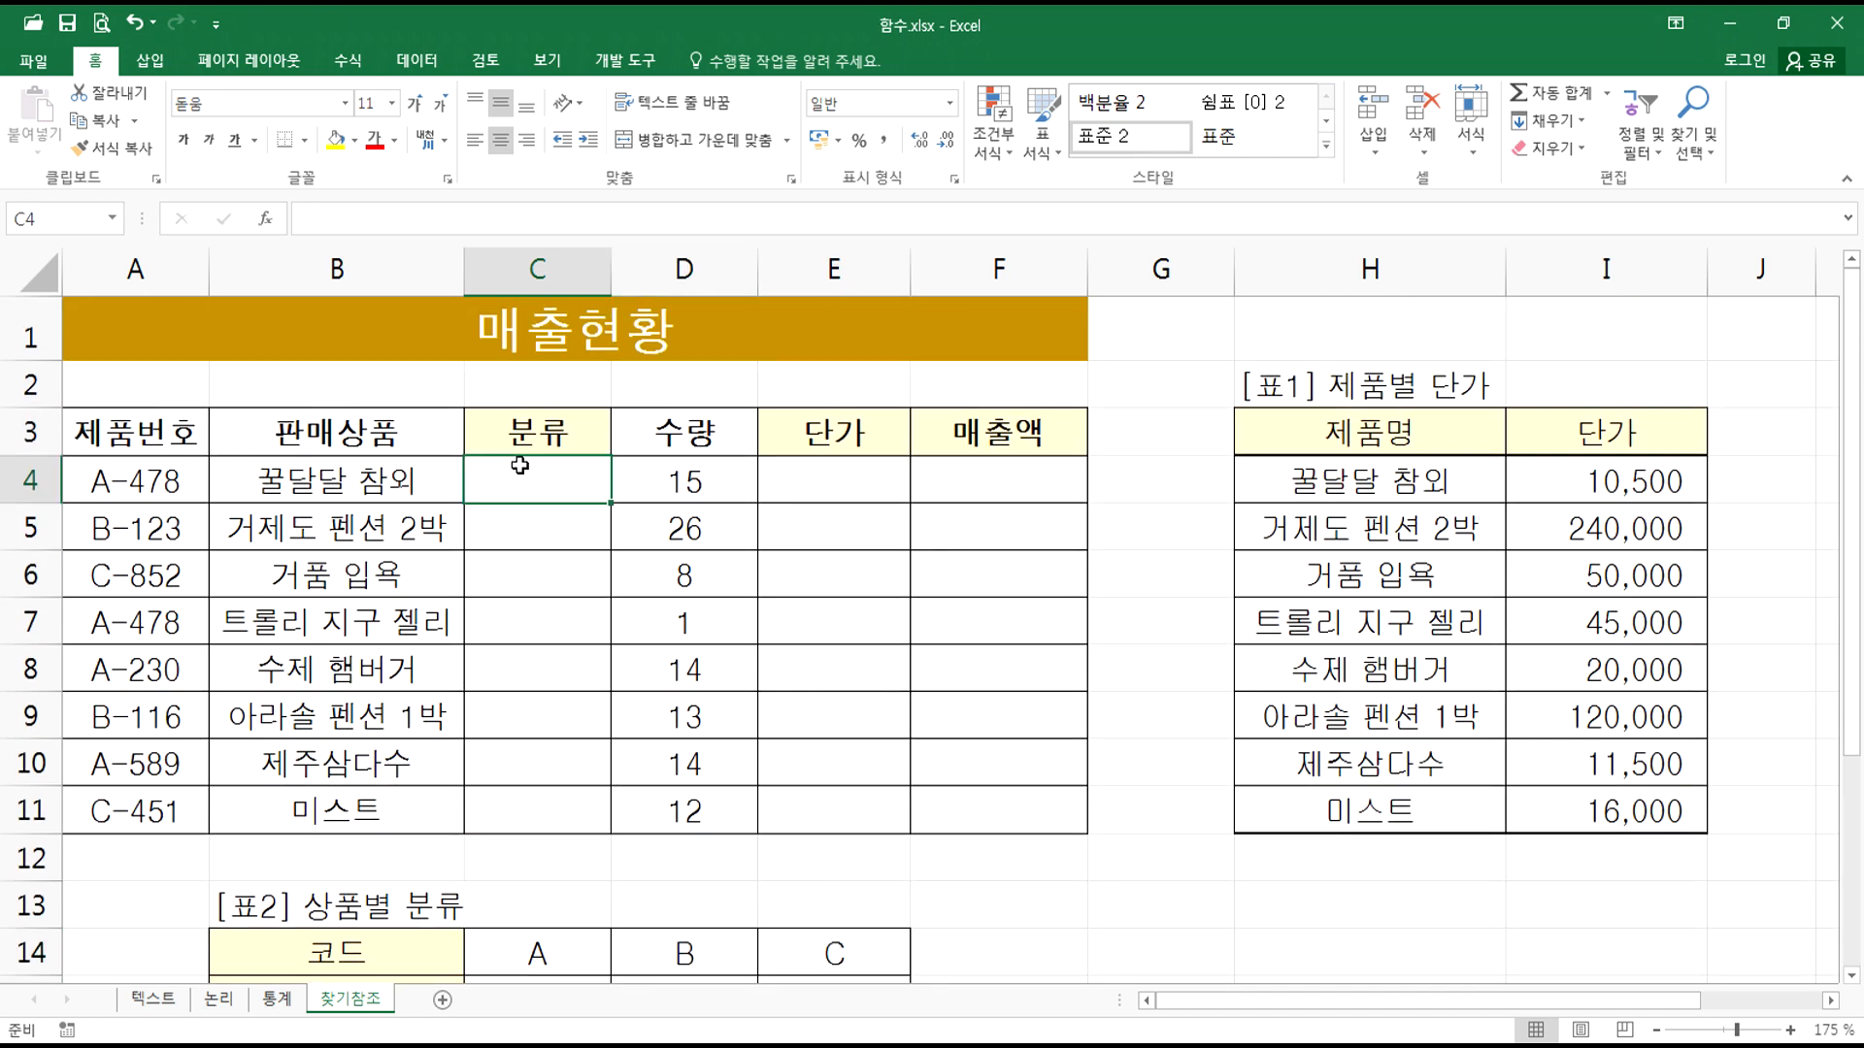
scroll(562, 442, down, 1)
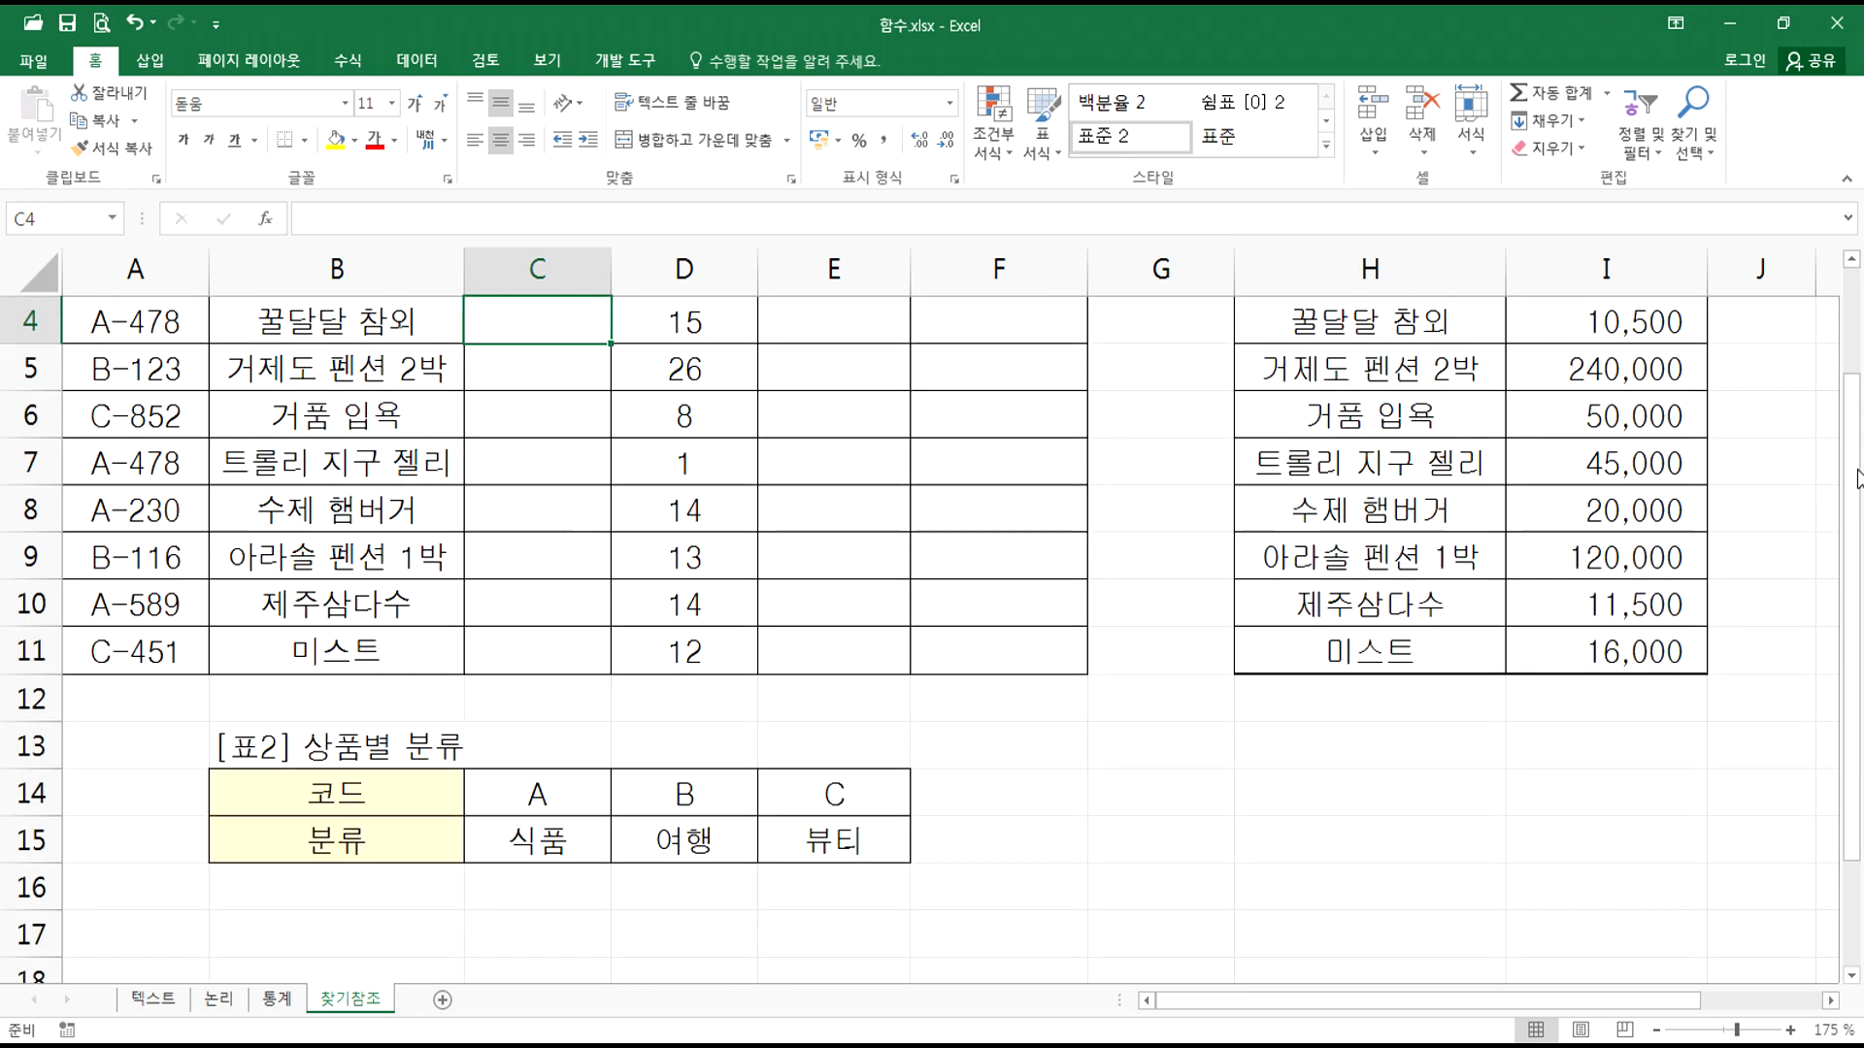
scroll(1844, 476, up, 1)
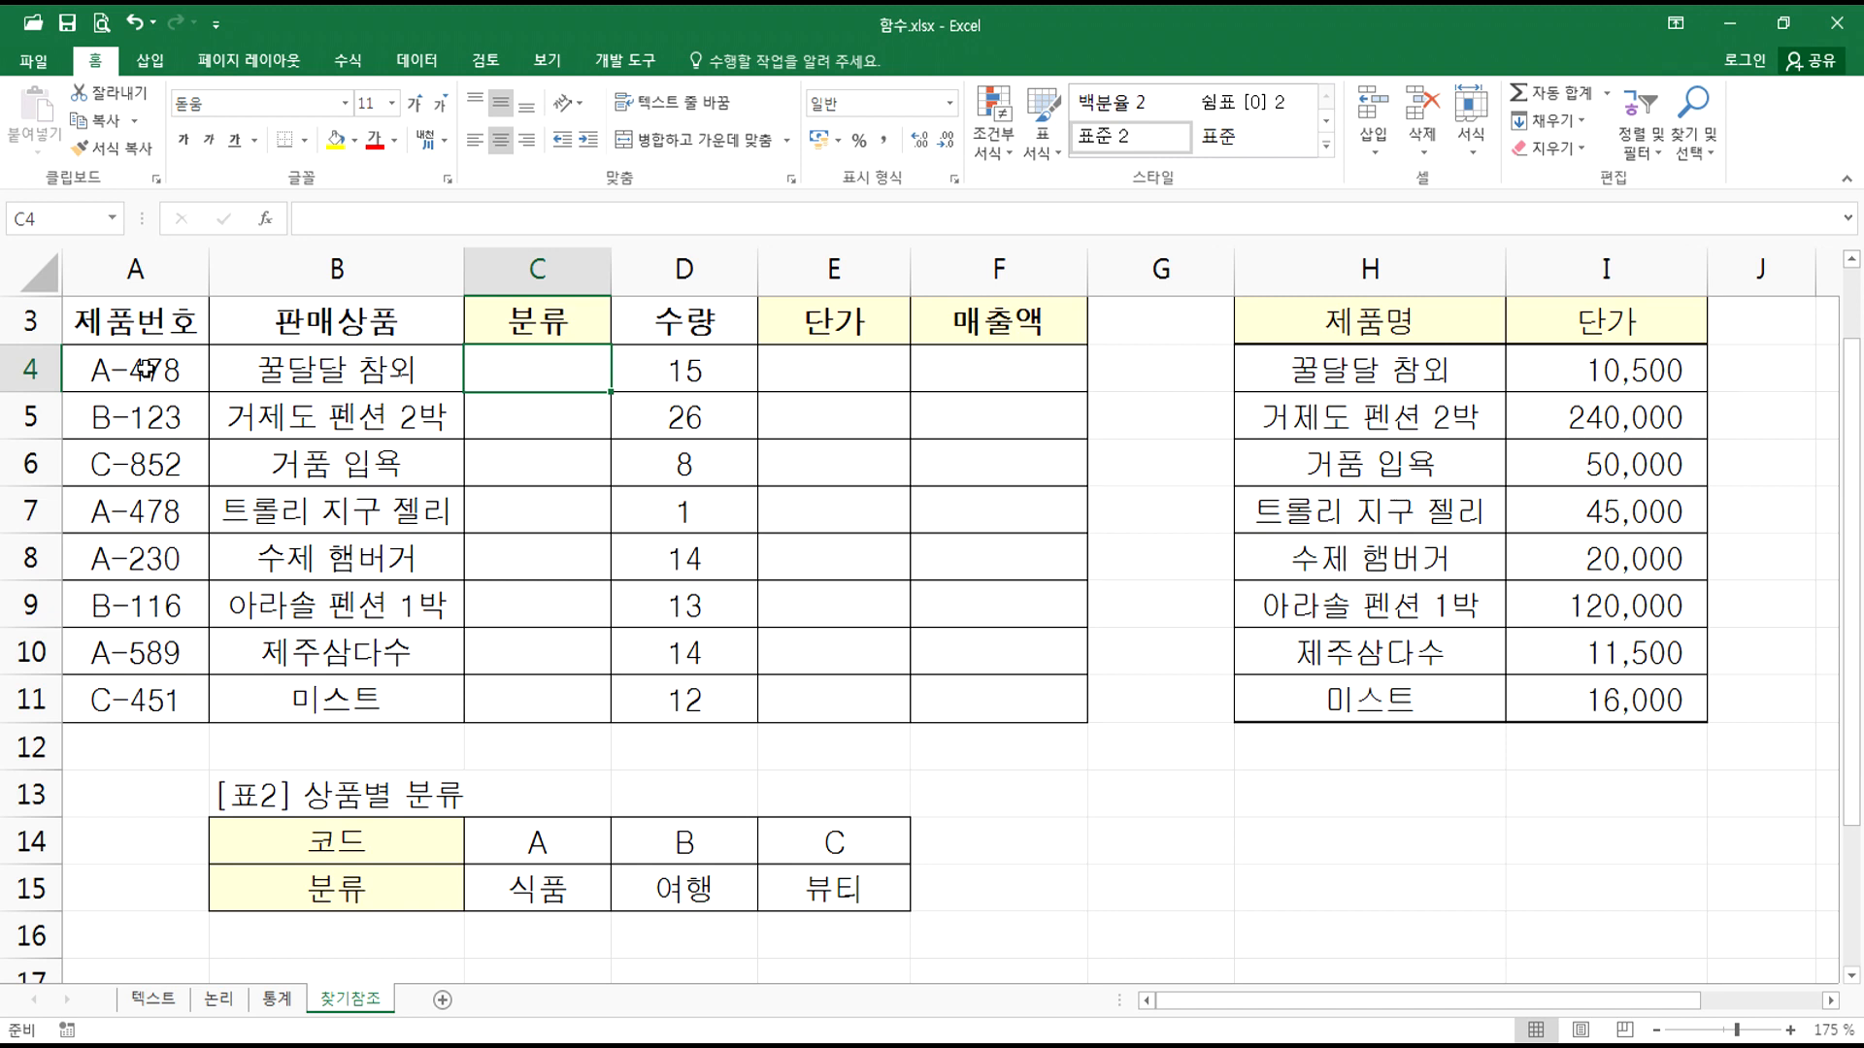
double_click(99, 370)
drag(93, 370, 112, 371)
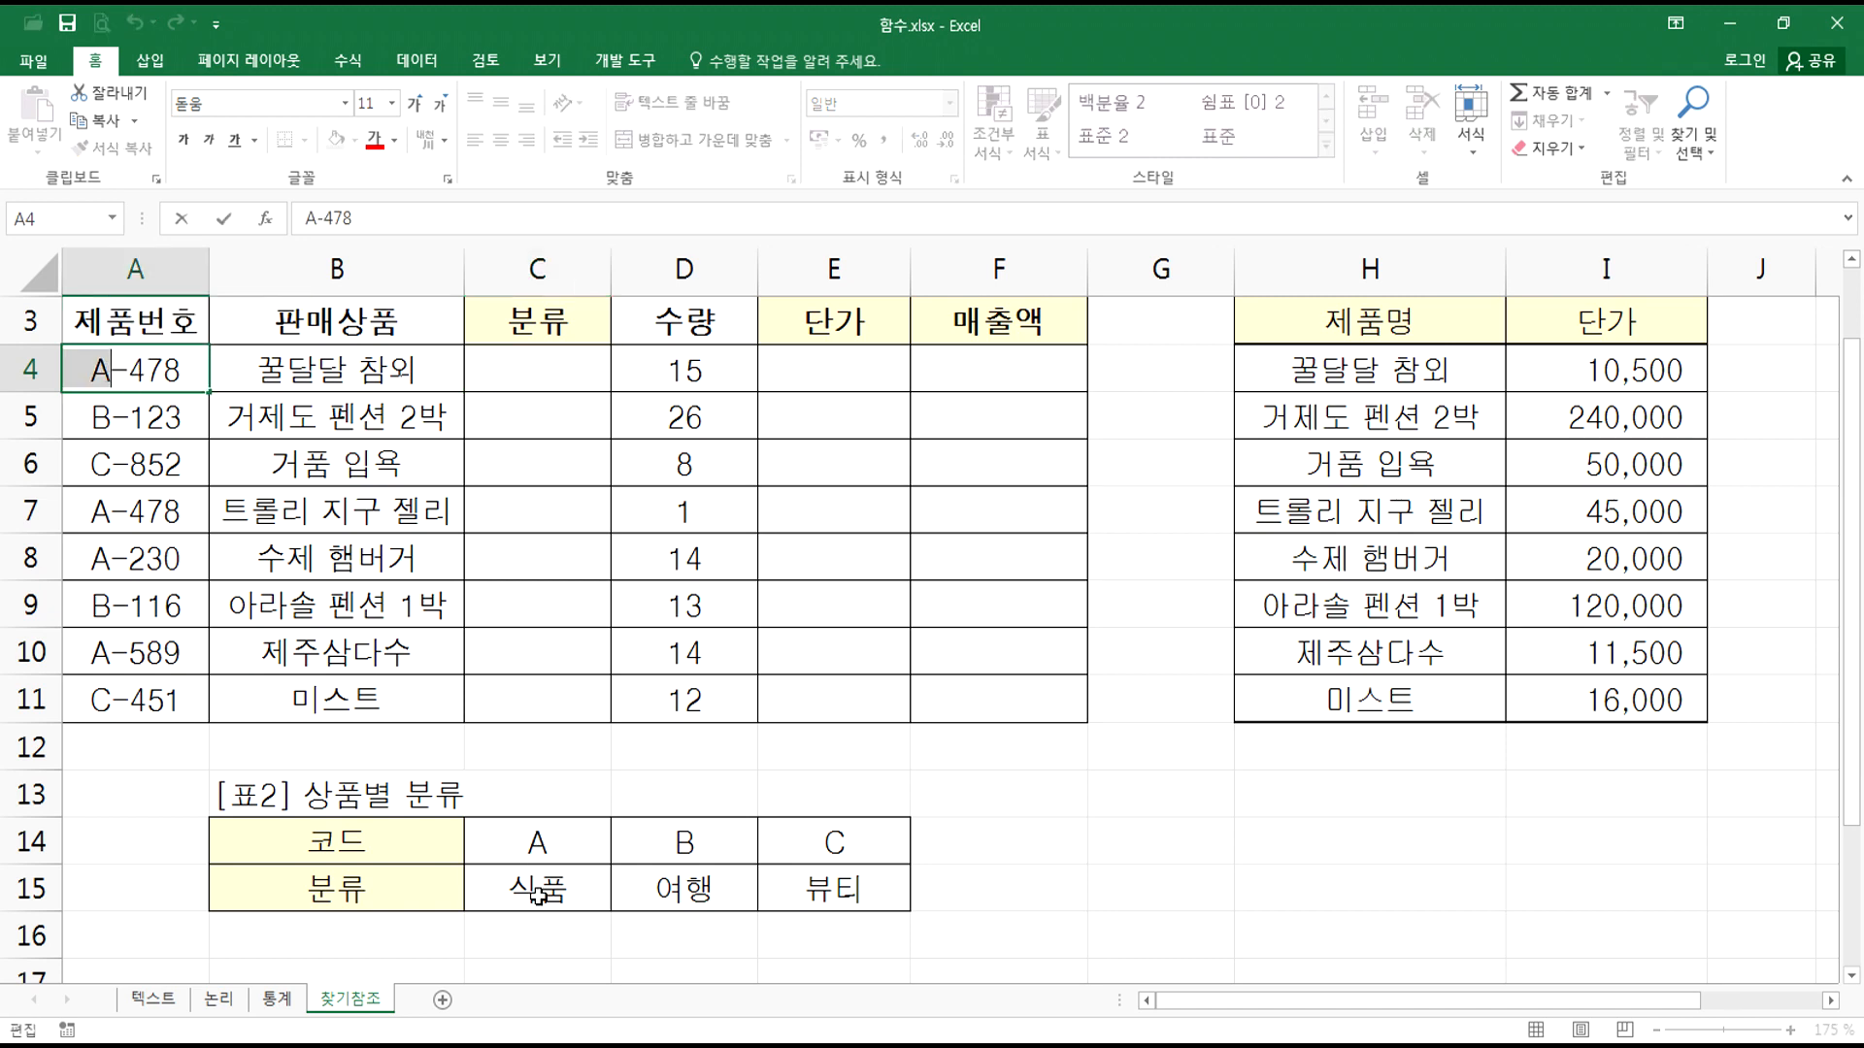
click(537, 895)
click(517, 365)
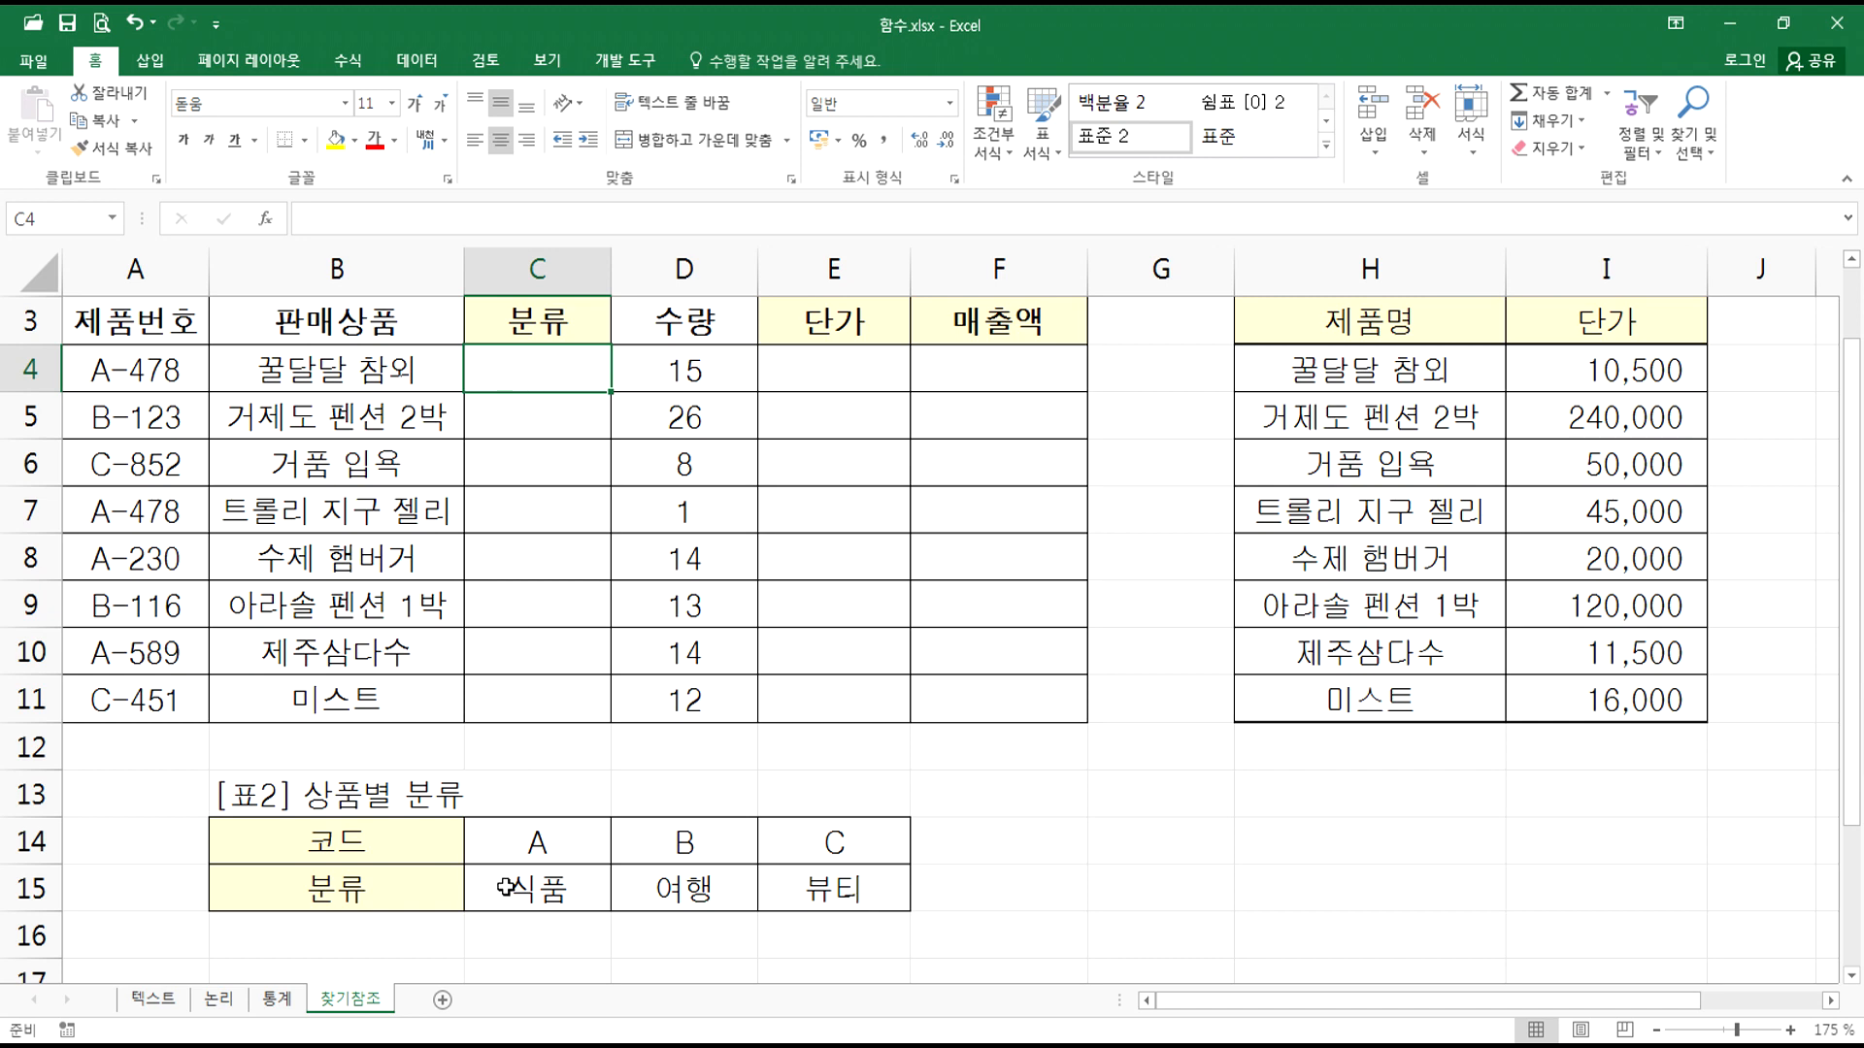
drag(511, 841, 865, 888)
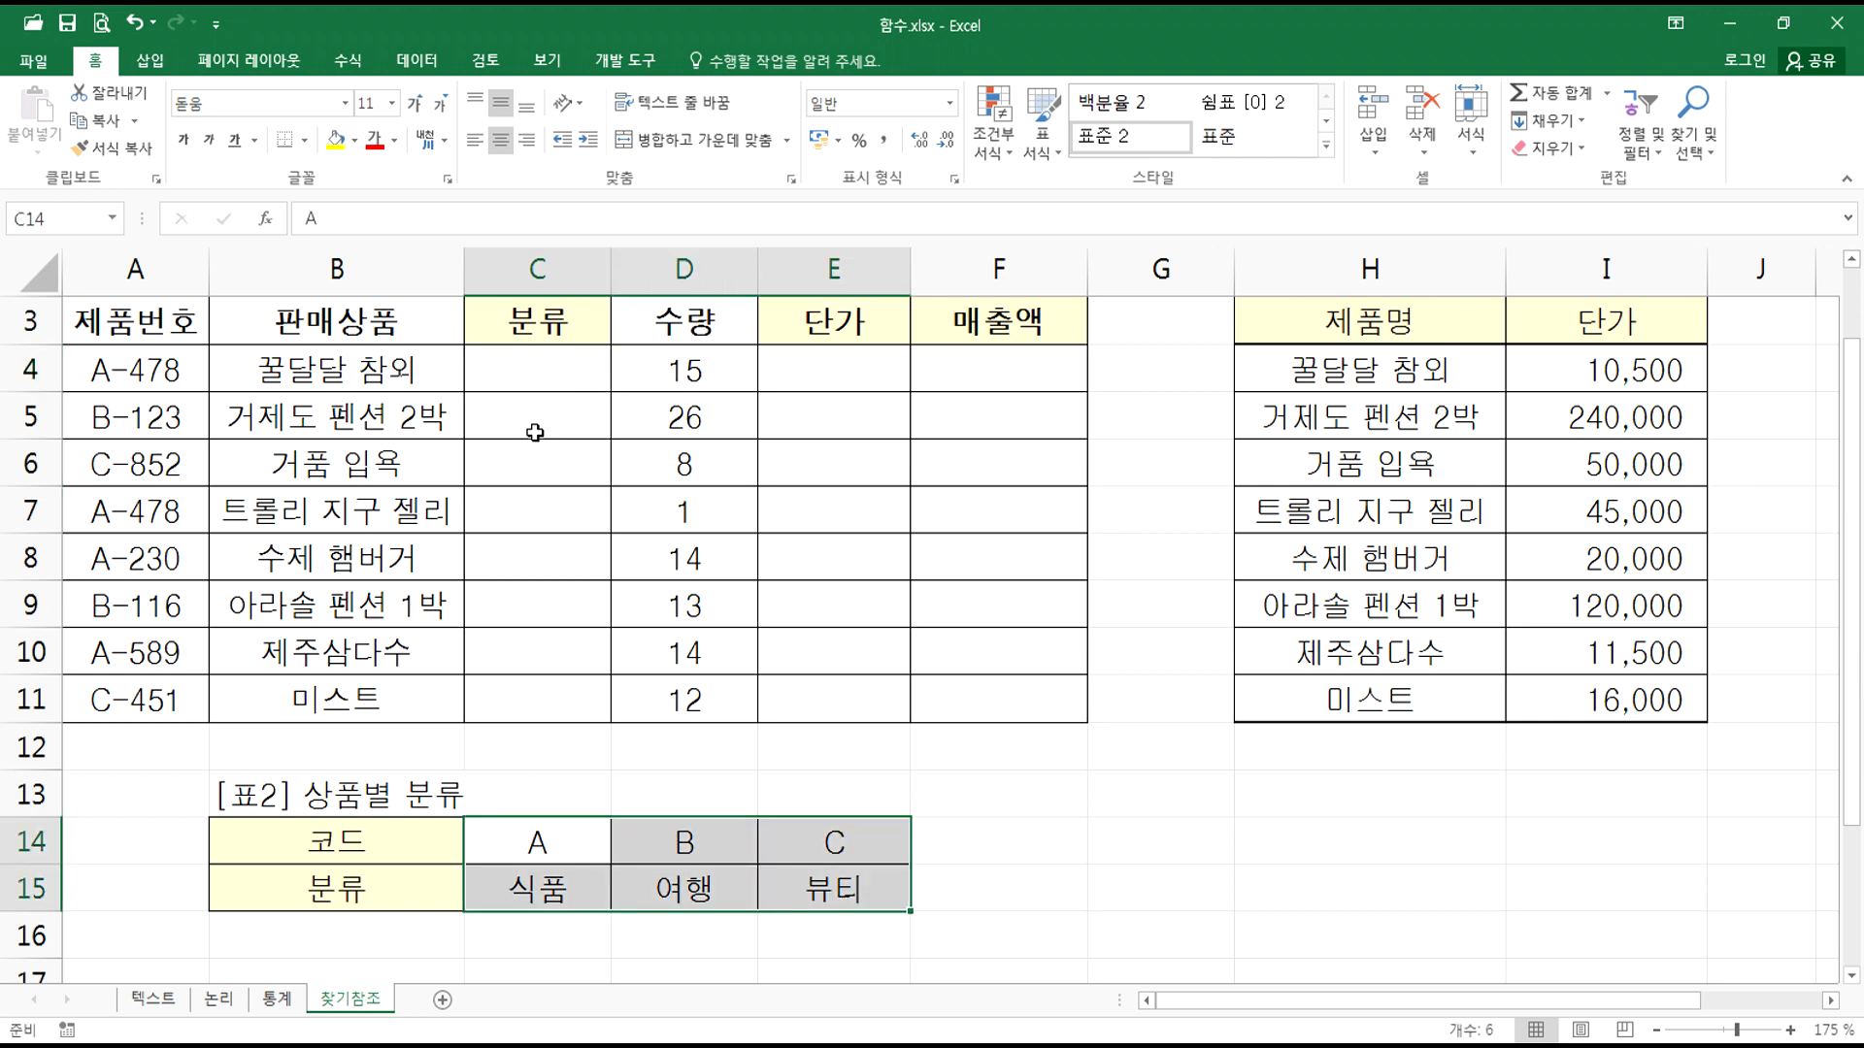
click(536, 369)
text(=)
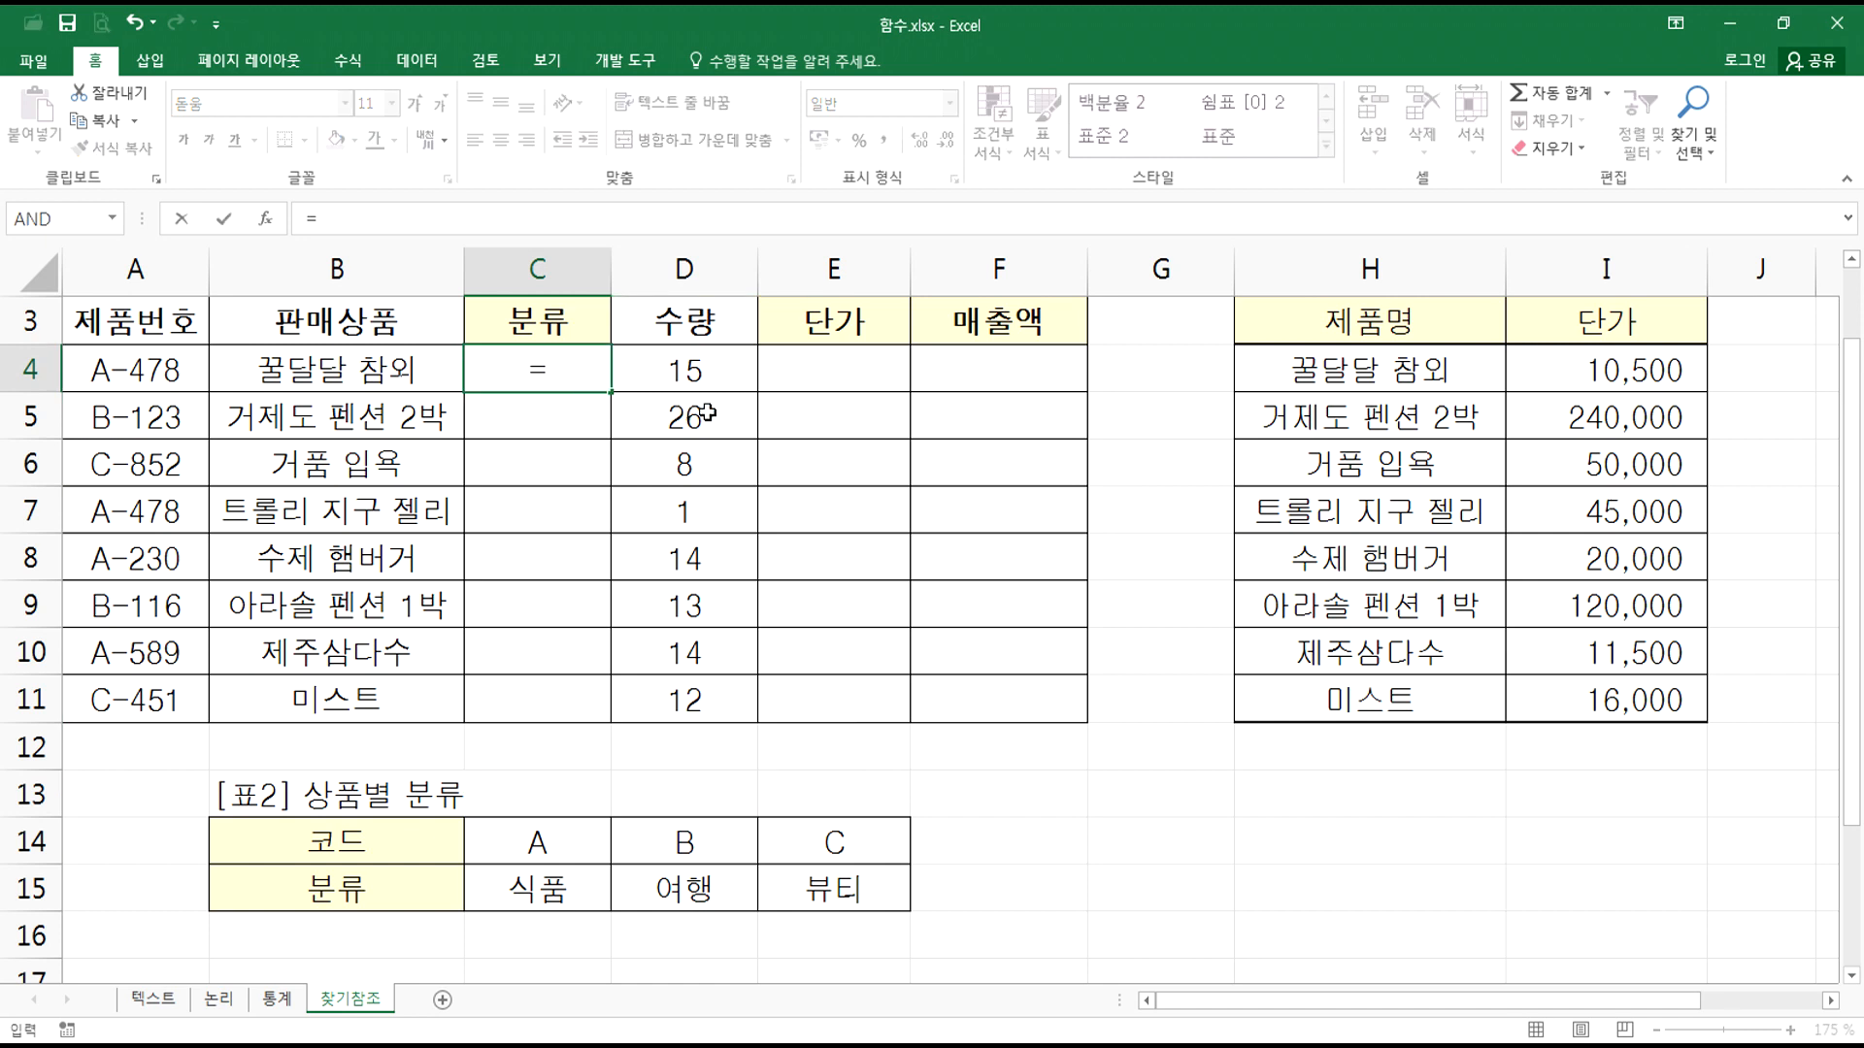
text(HLO)
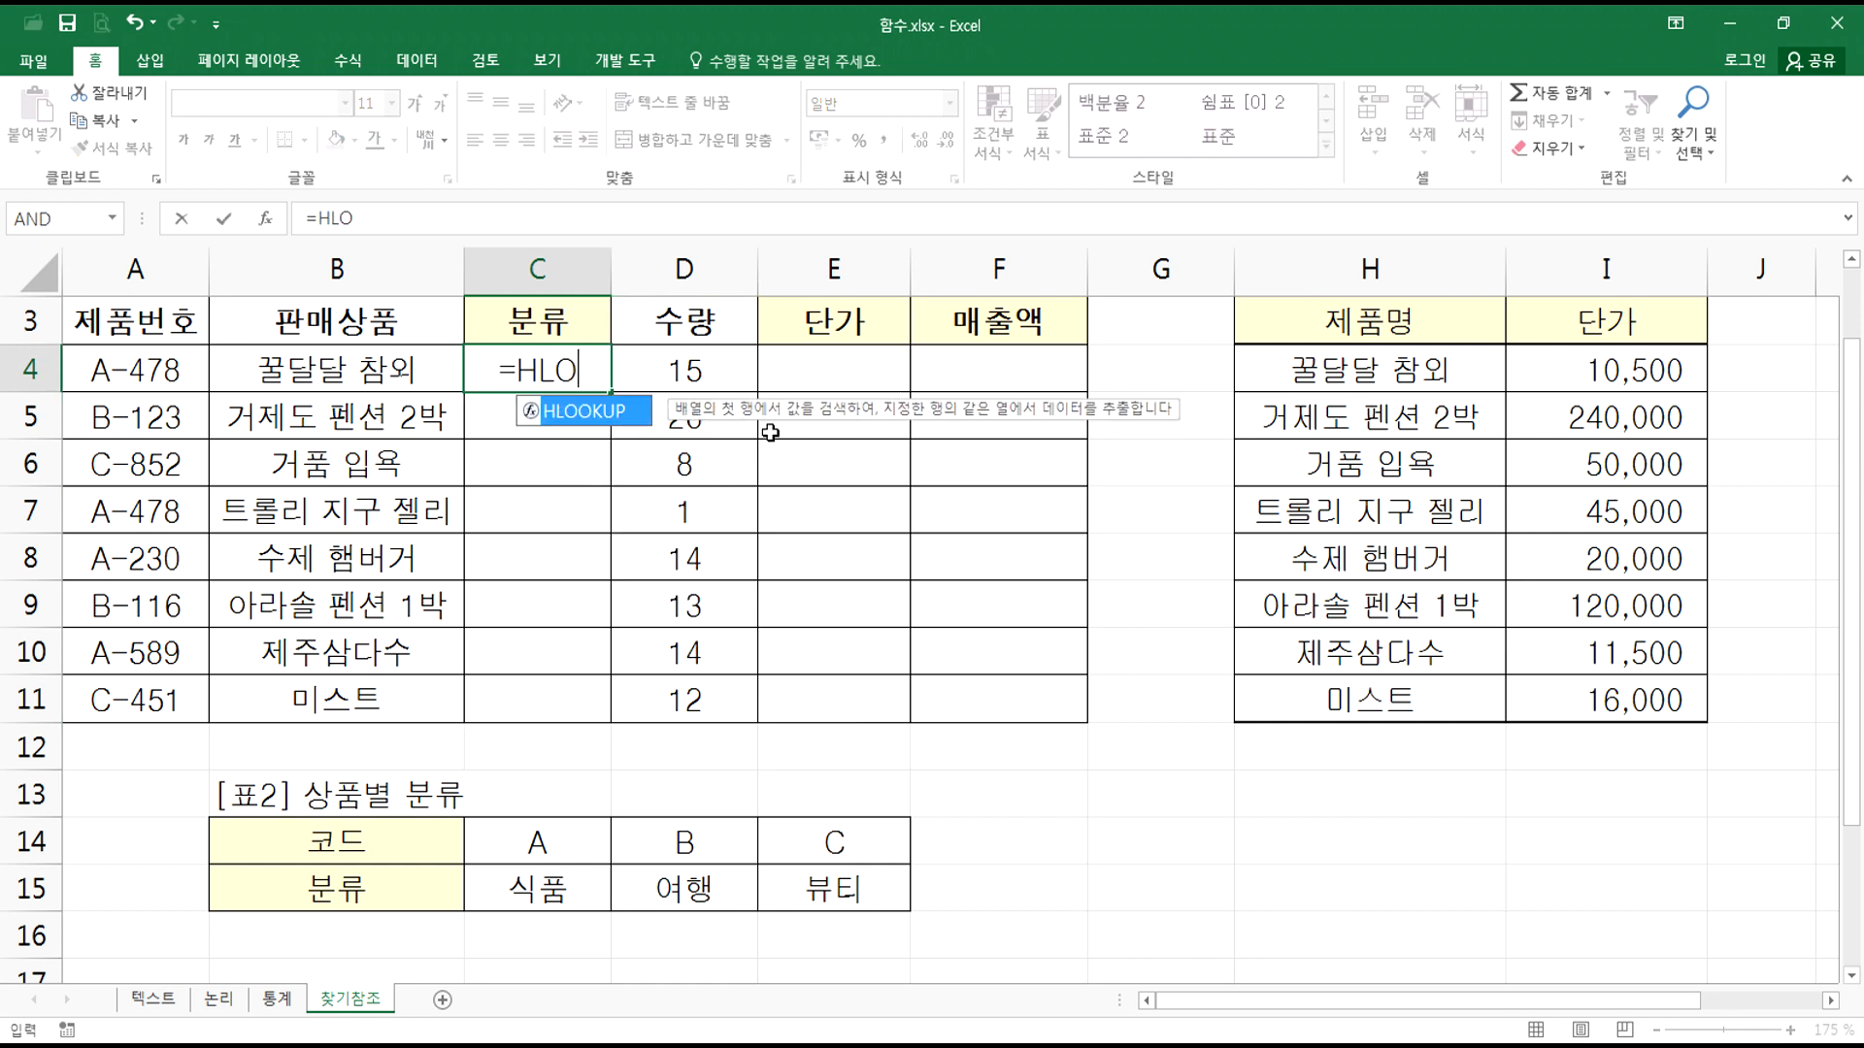
key(Tab)
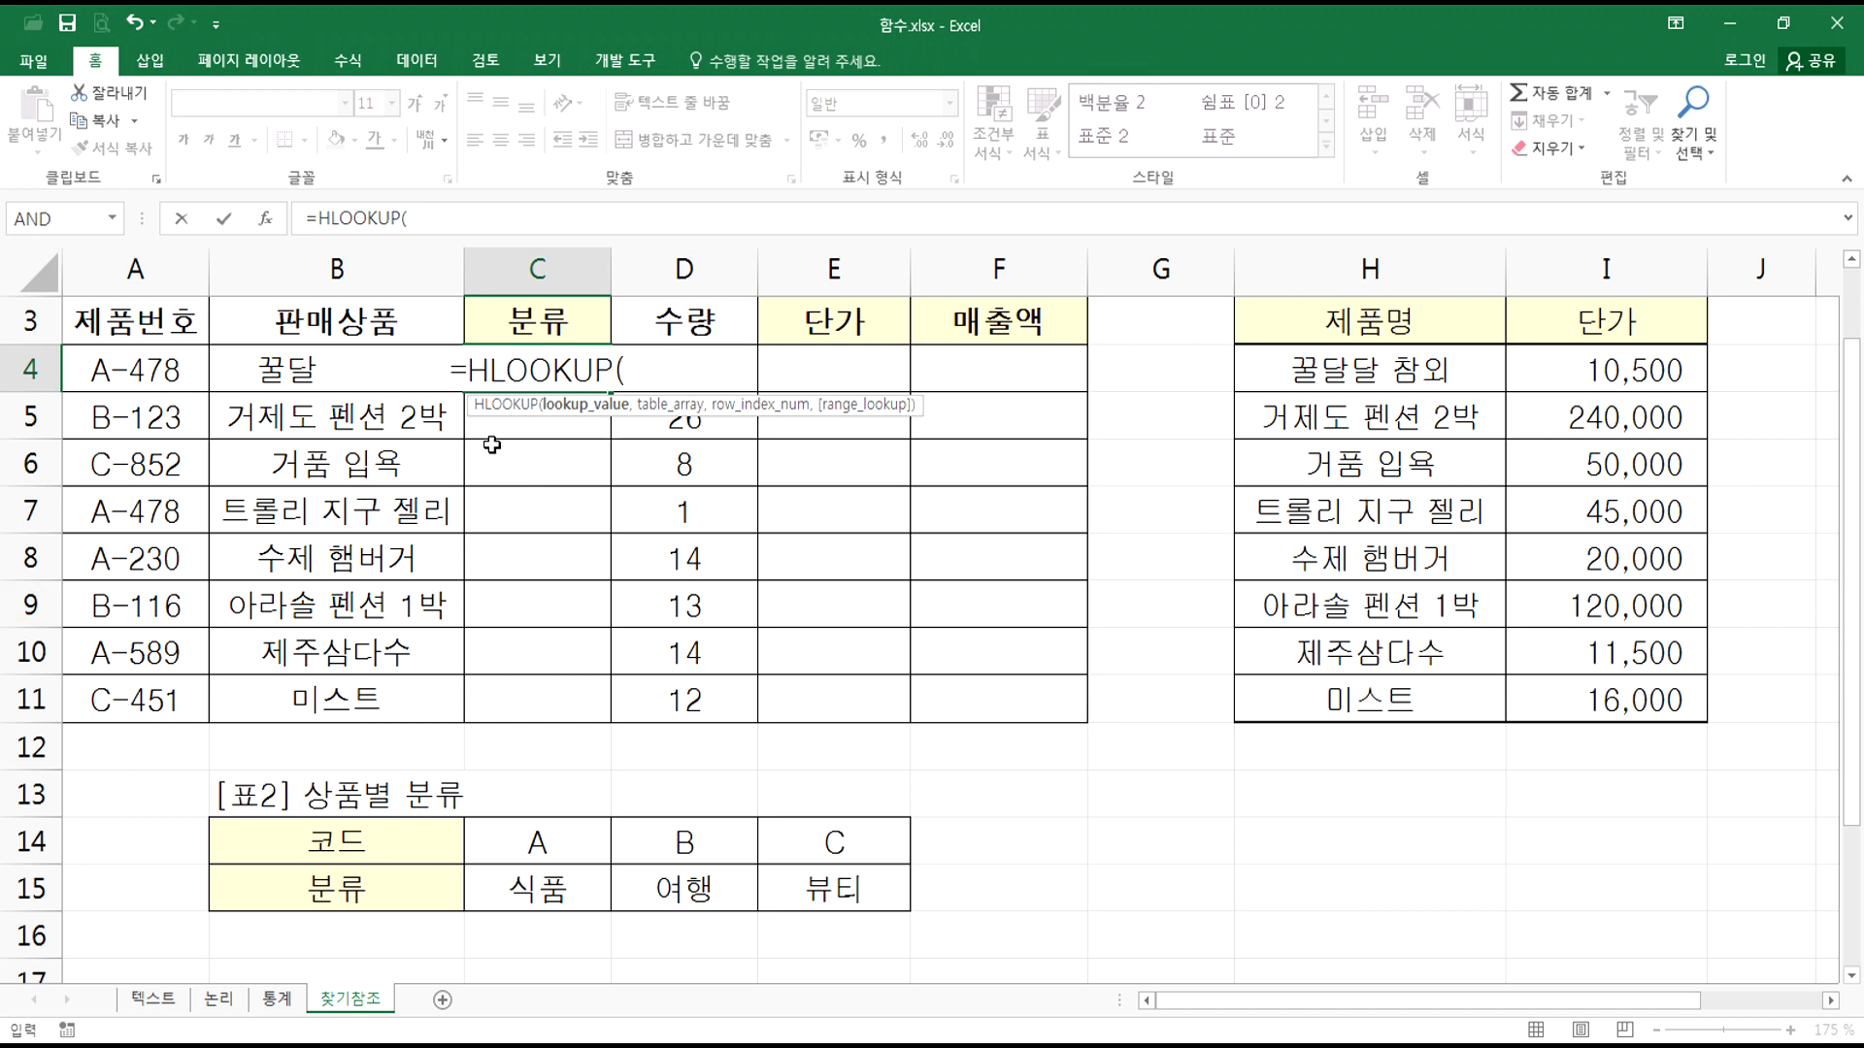
drag(580, 428, 1335, 414)
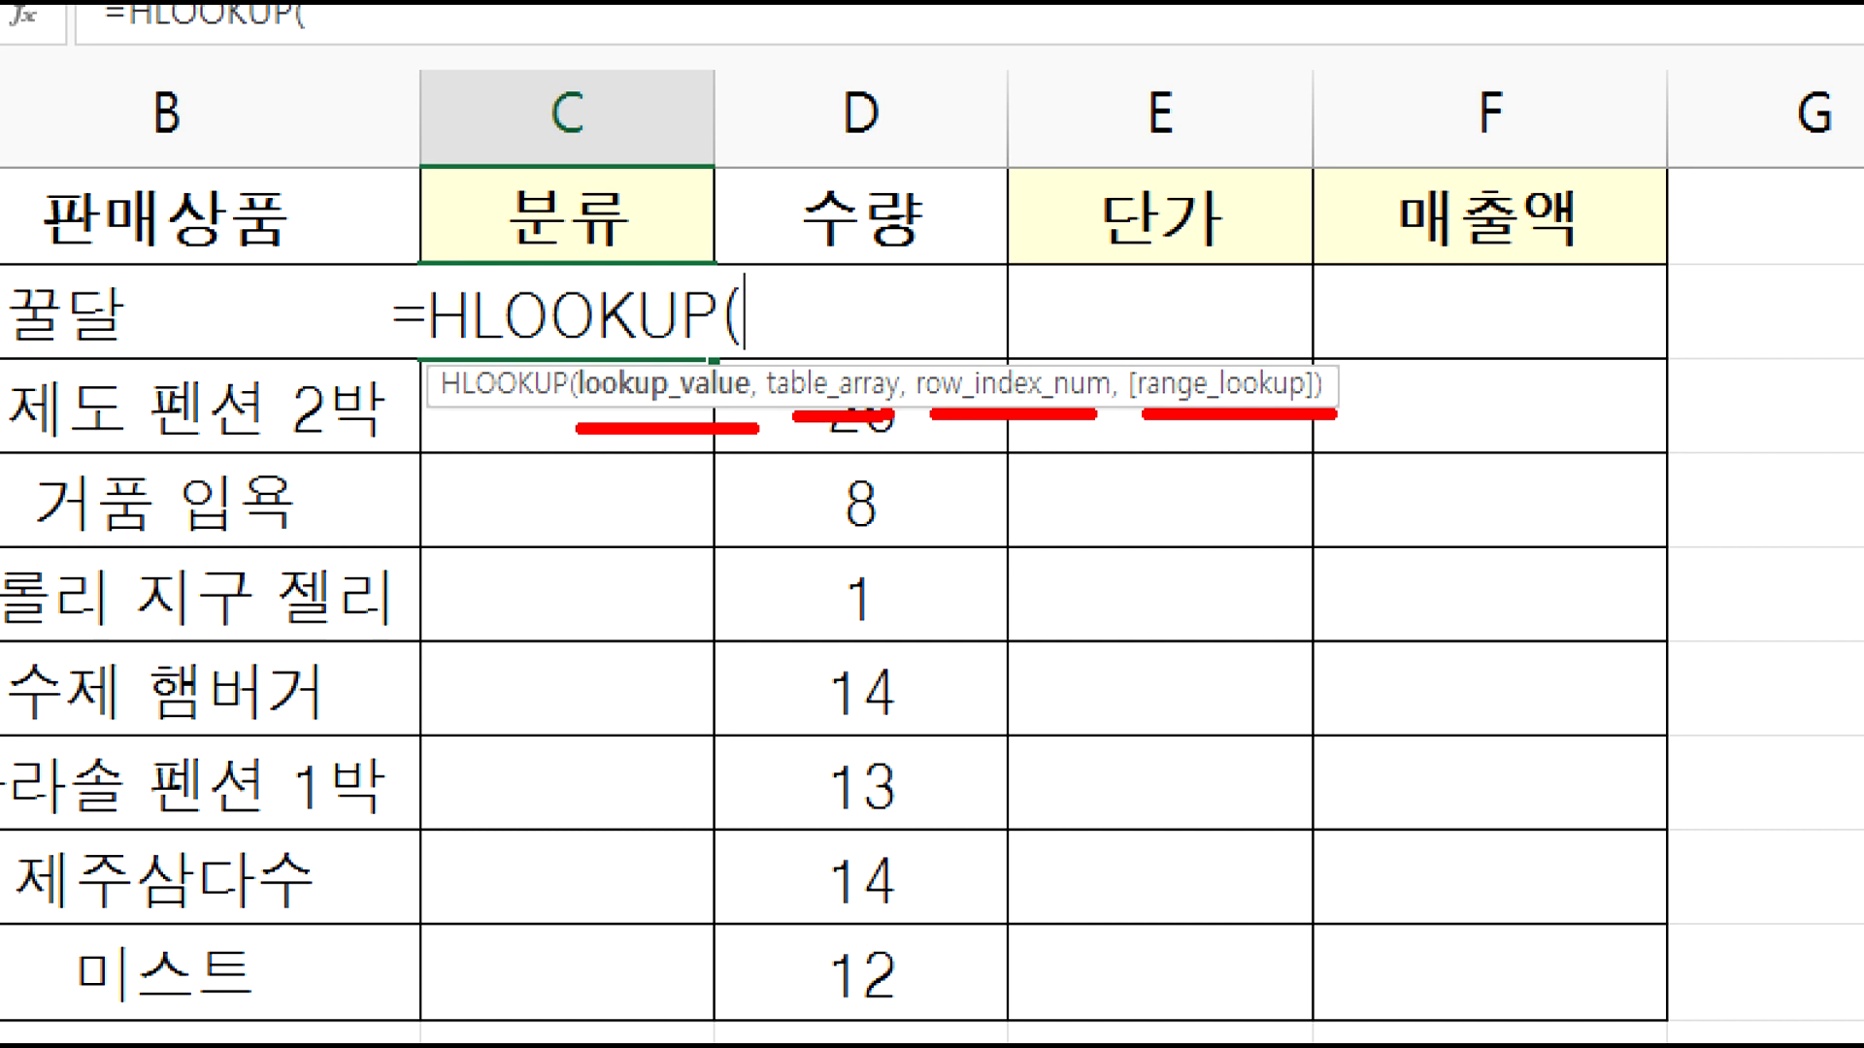
mouse_move(1442, 327)
mouse_down()
mouse_move(1548, 456)
mouse_move(1487, 486)
mouse_up()
mouse_move(1175, 337)
mouse_down()
mouse_move(1116, 337)
mouse_move(1209, 493)
mouse_up()
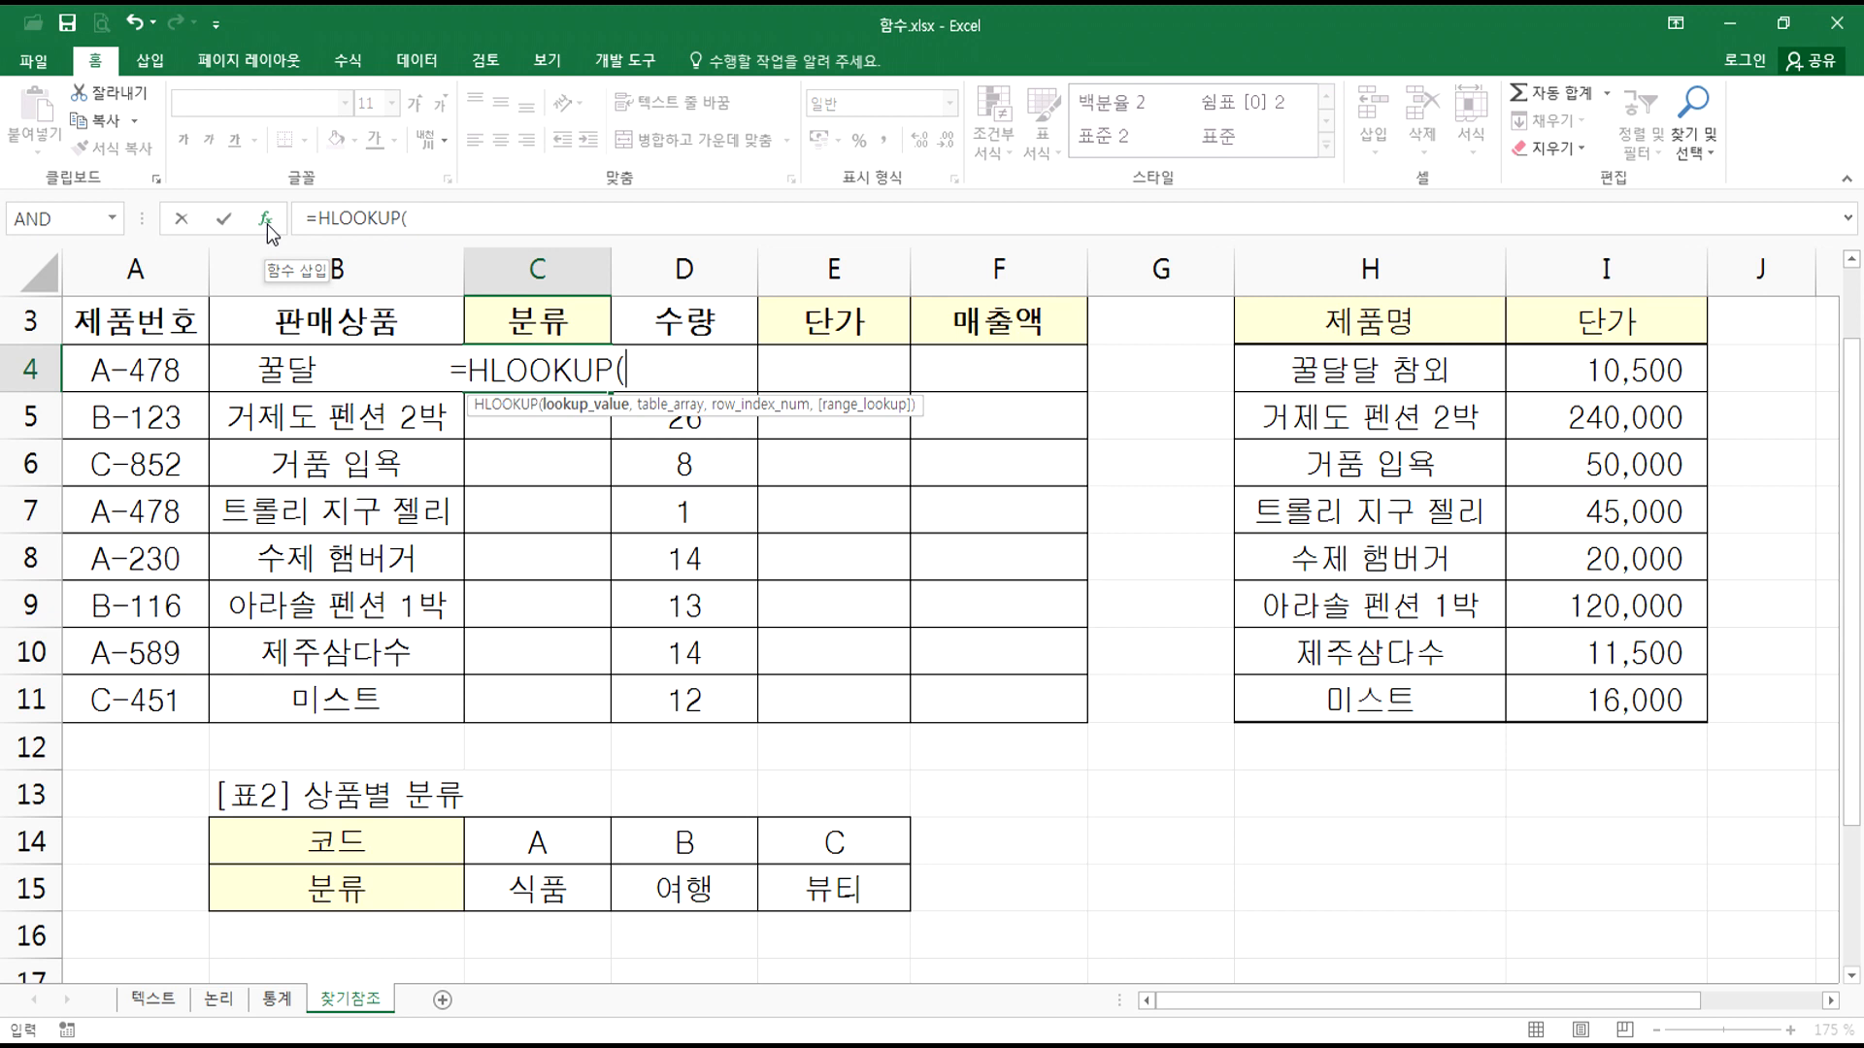
key(Escape)
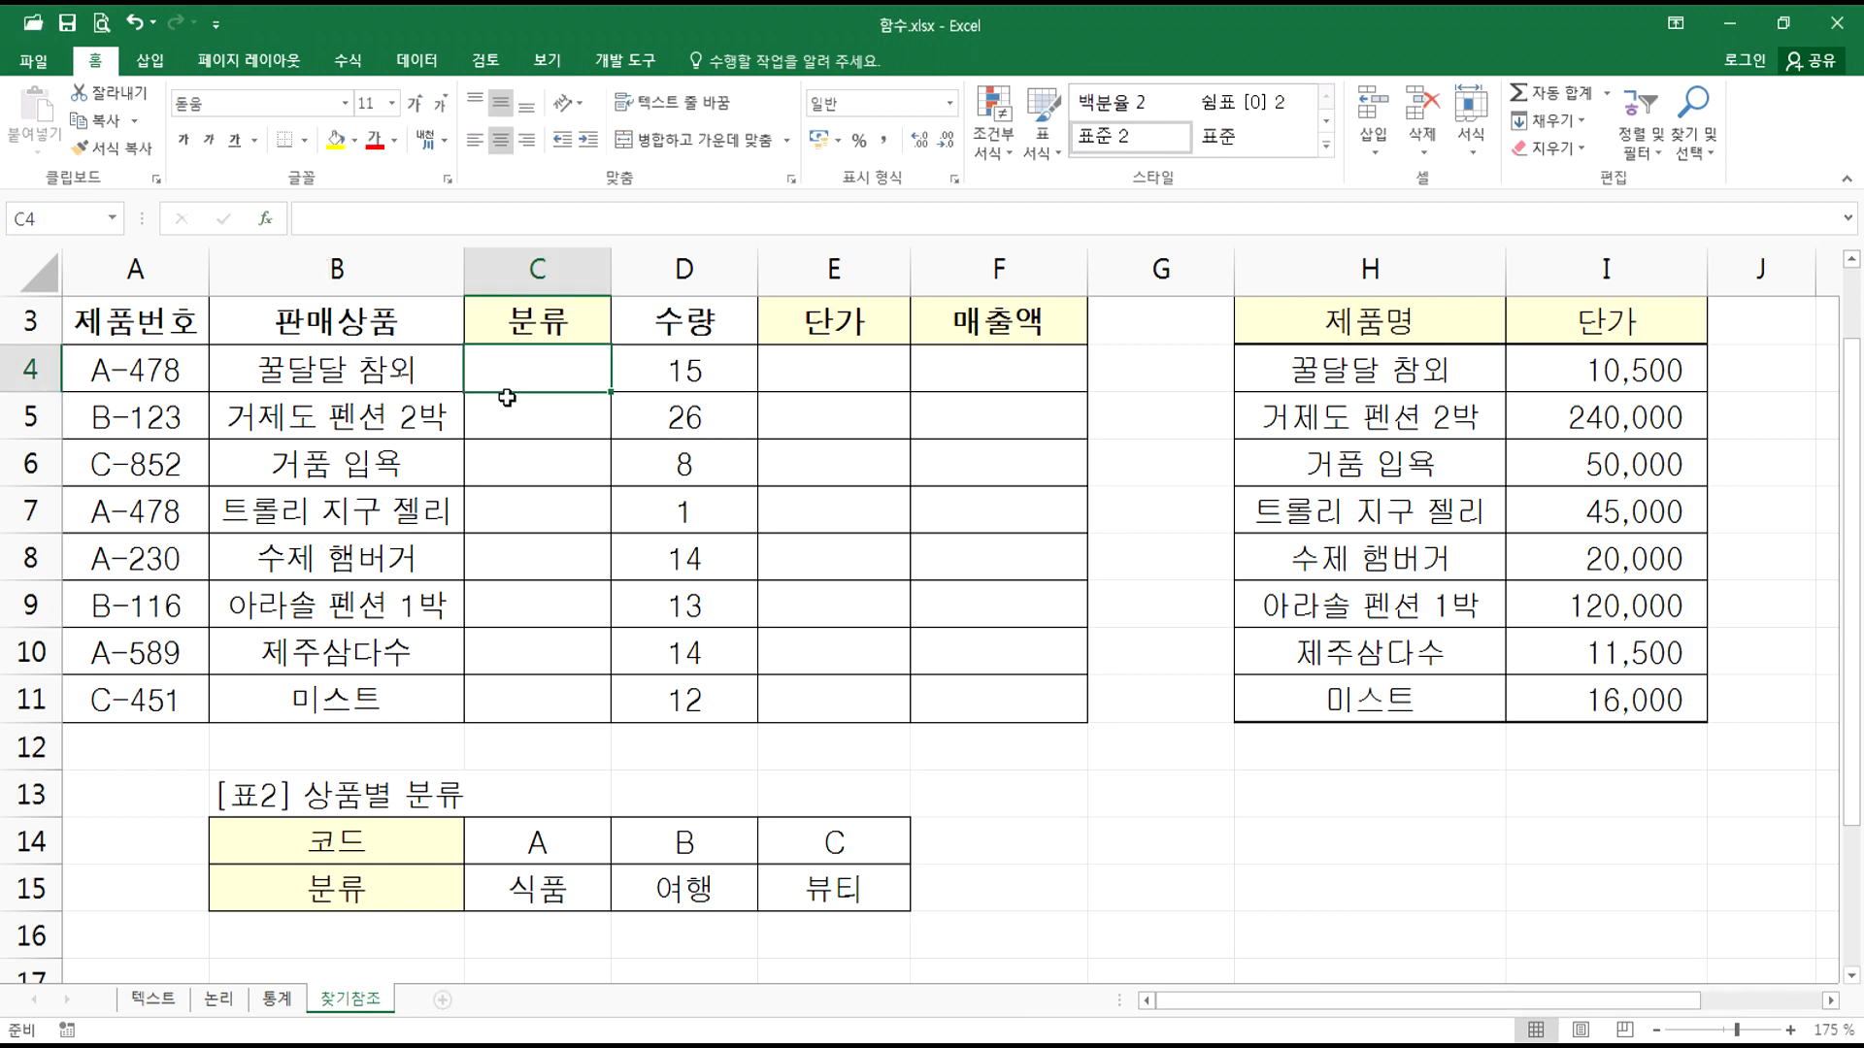
Step: Start an HLOOKUP formula in cell C4 and open its function arguments dialog
click(502, 837)
drag(502, 836, 828, 883)
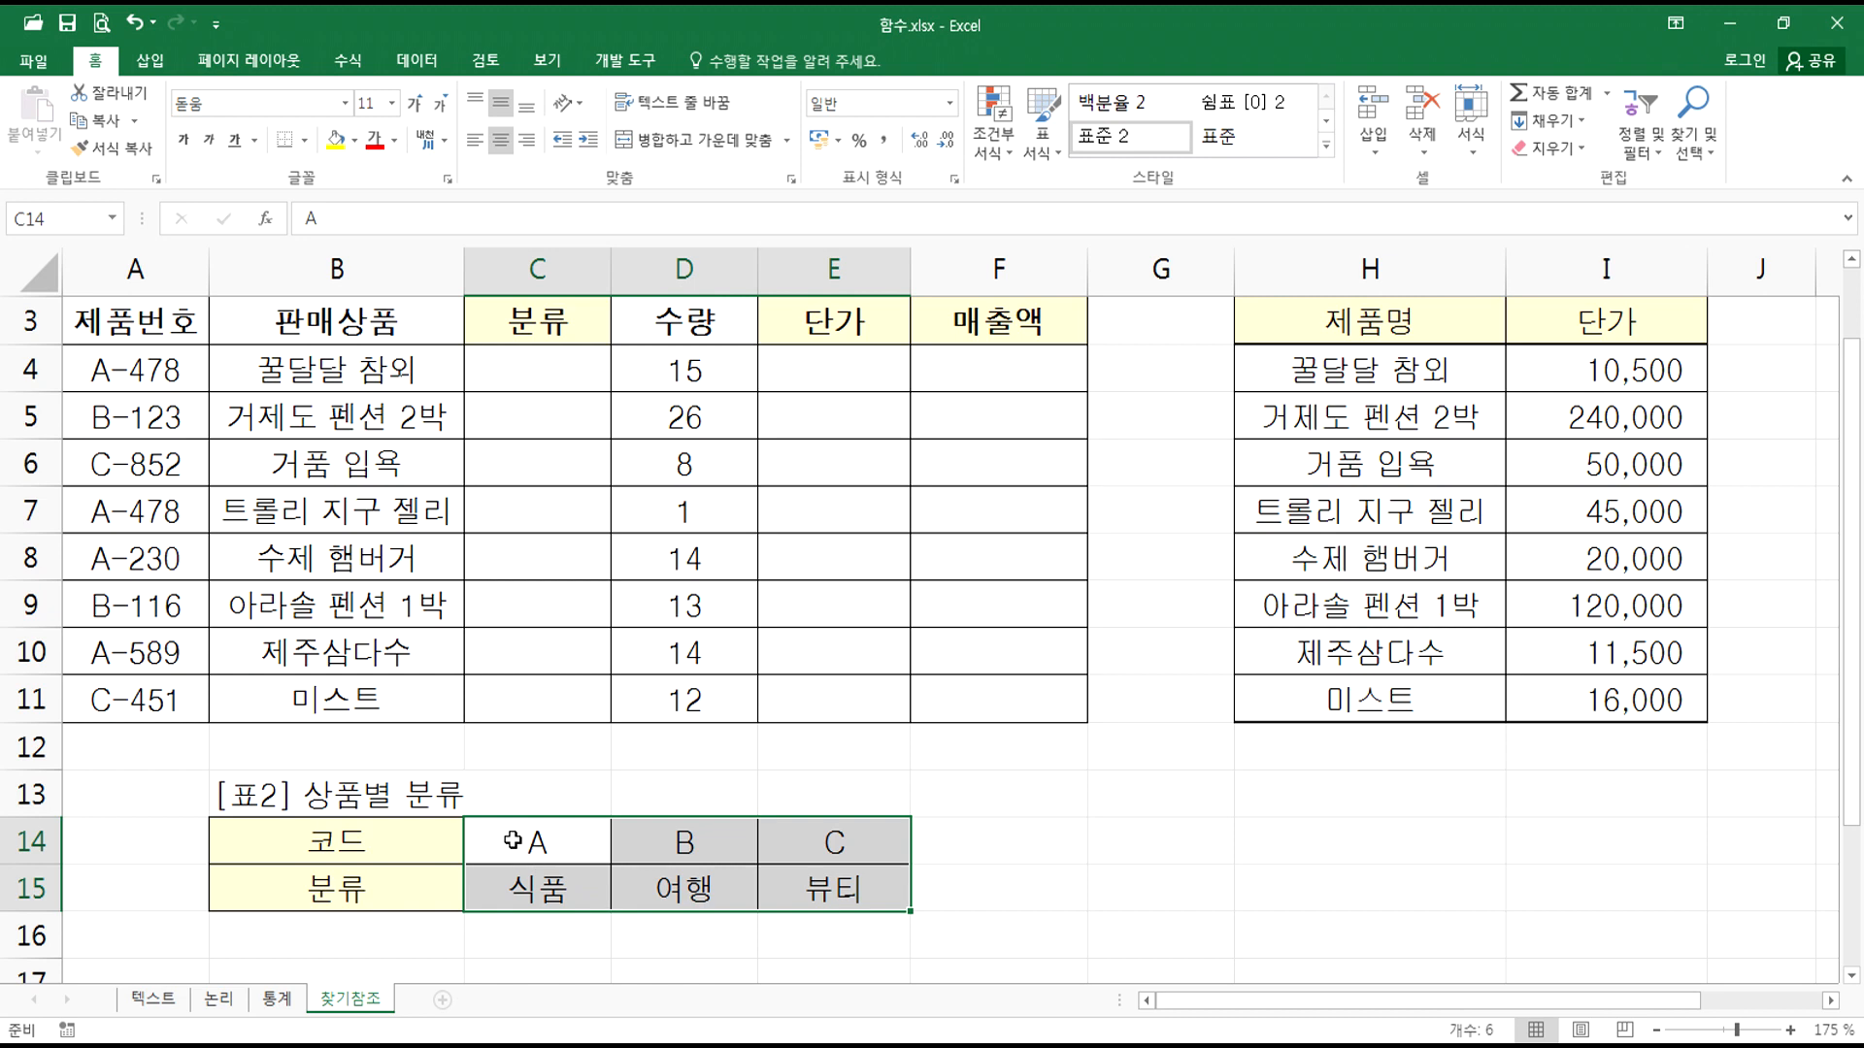
click(560, 371)
text(=H)
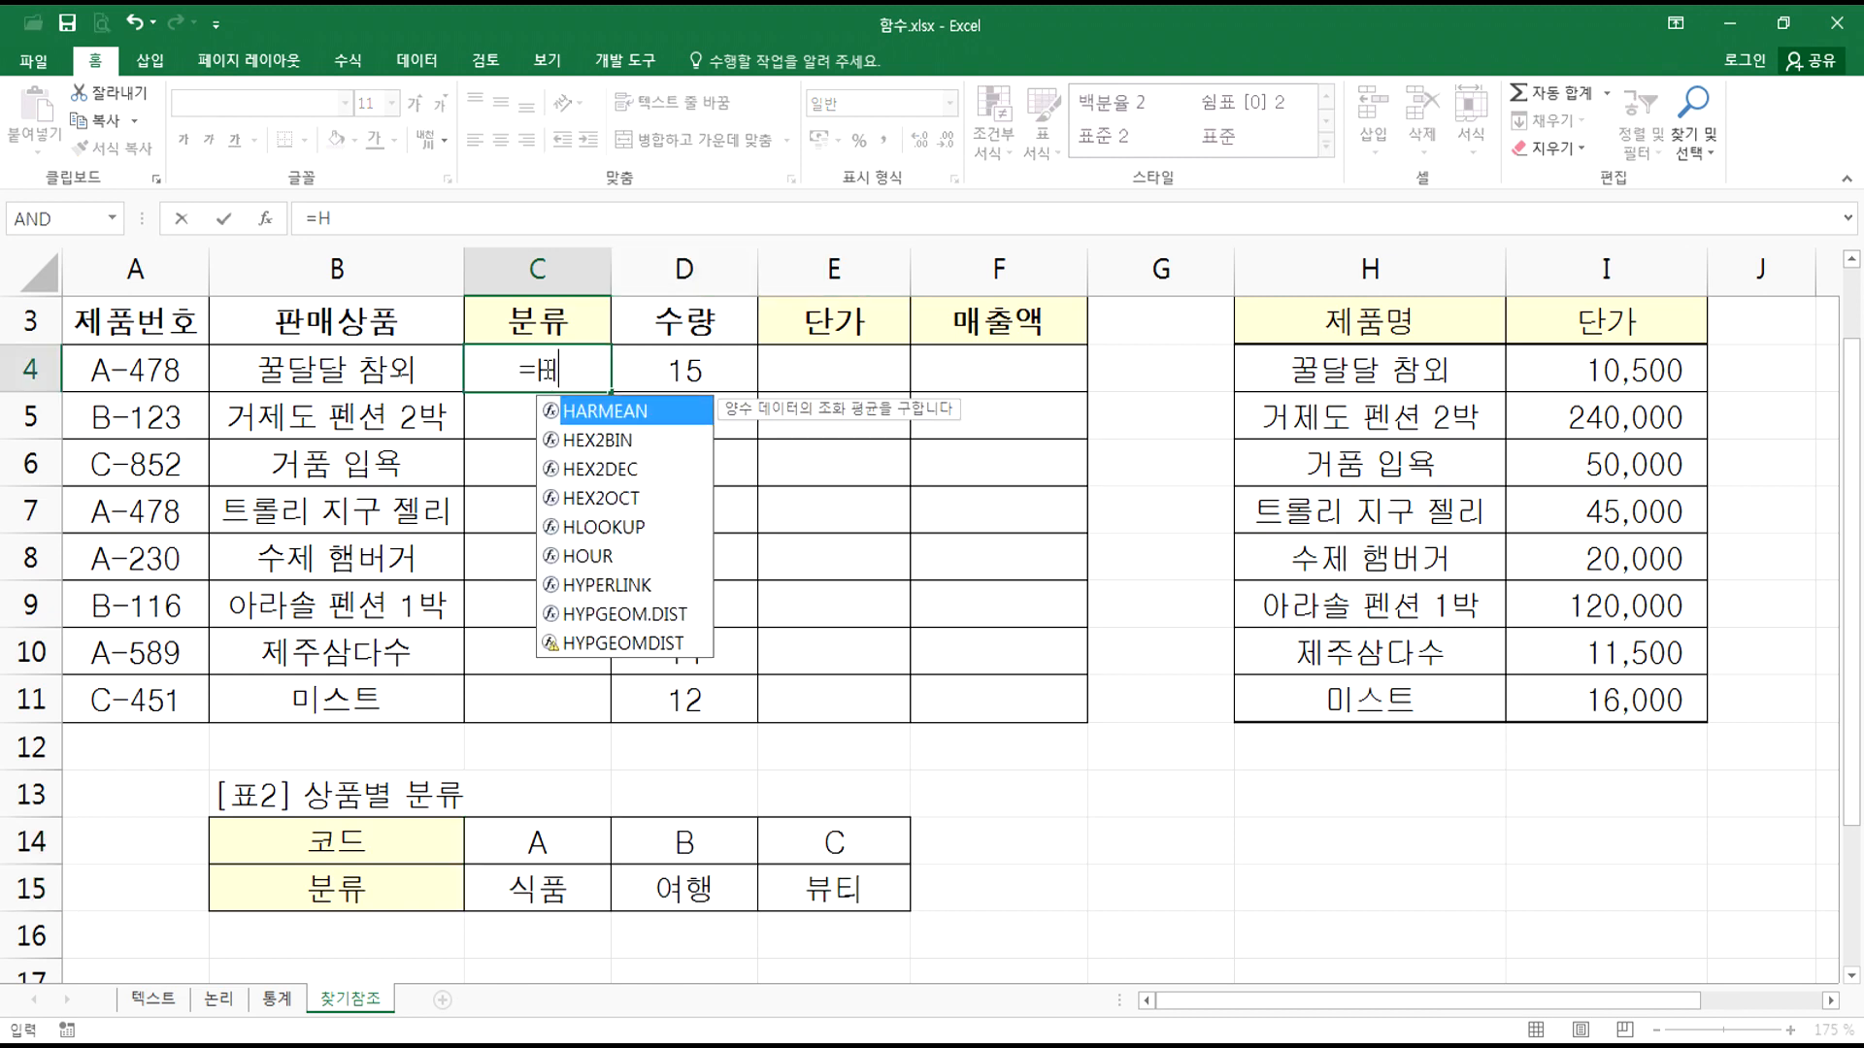
text(LO)
key(Tab)
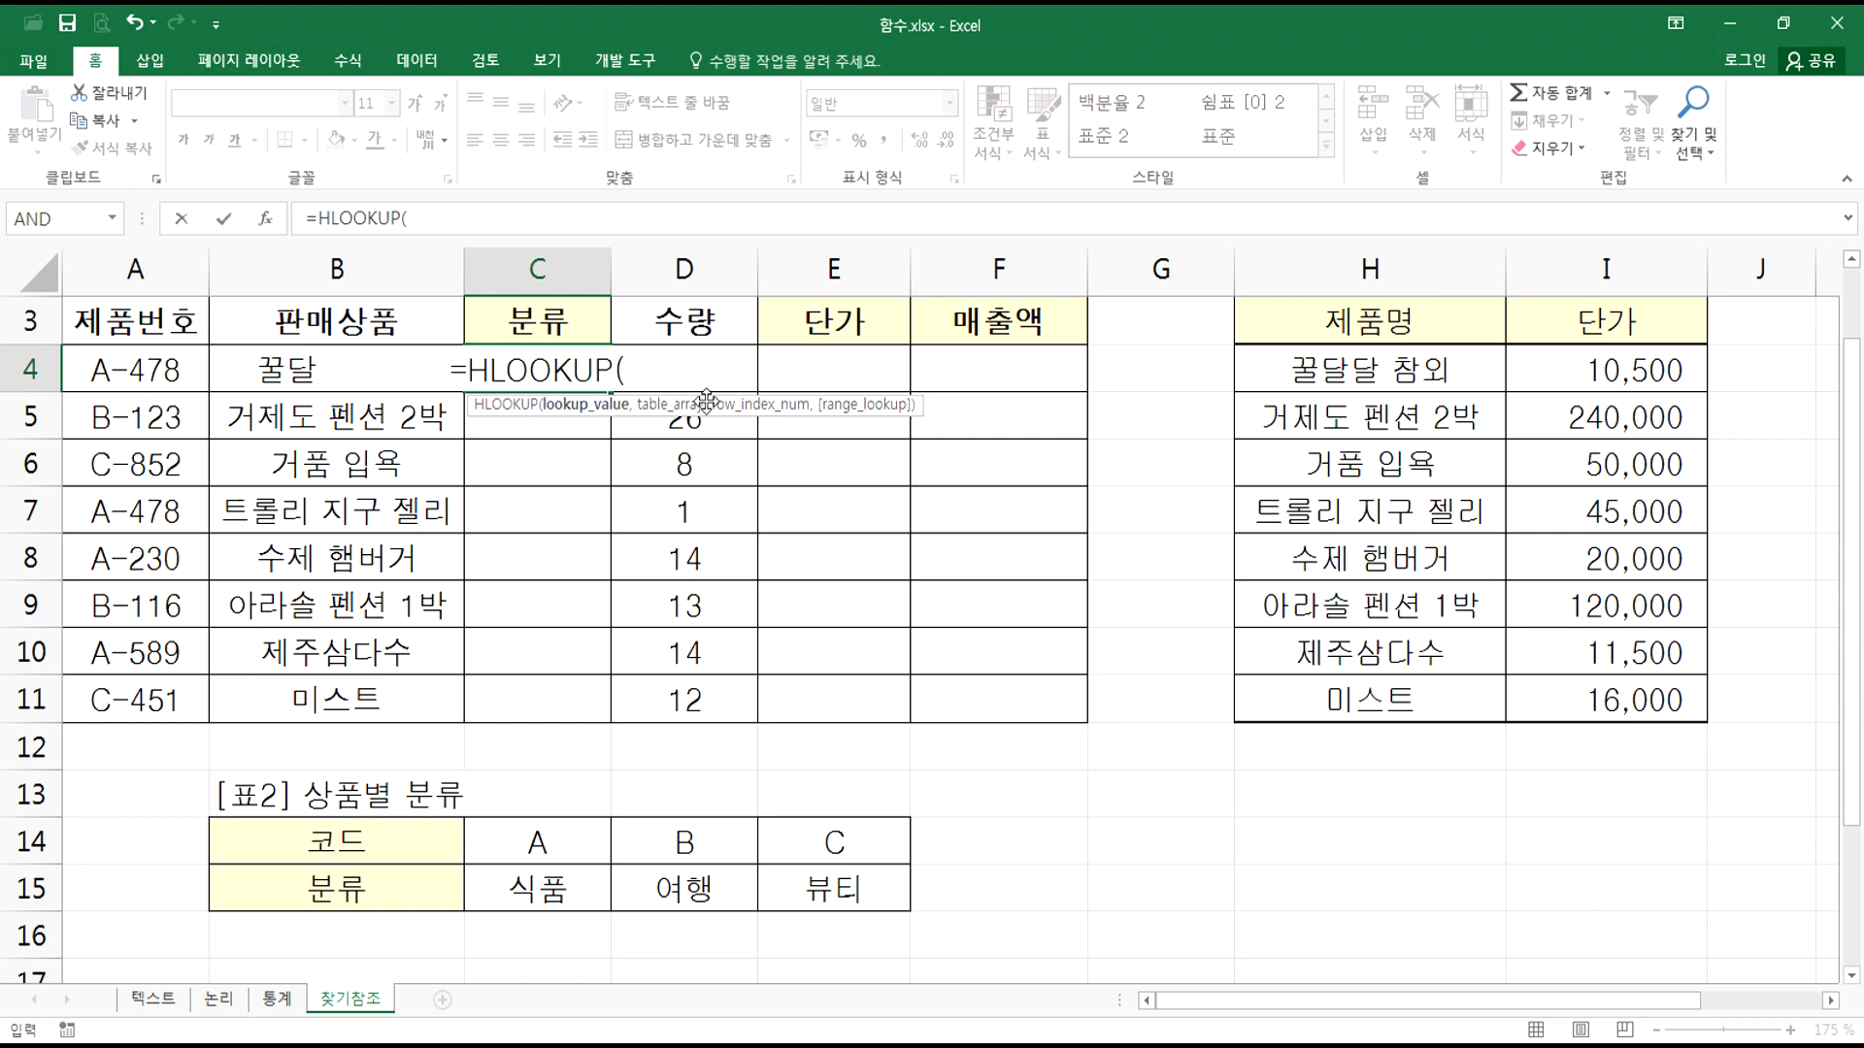
click(265, 233)
drag(592, 287, 604, 280)
click(686, 384)
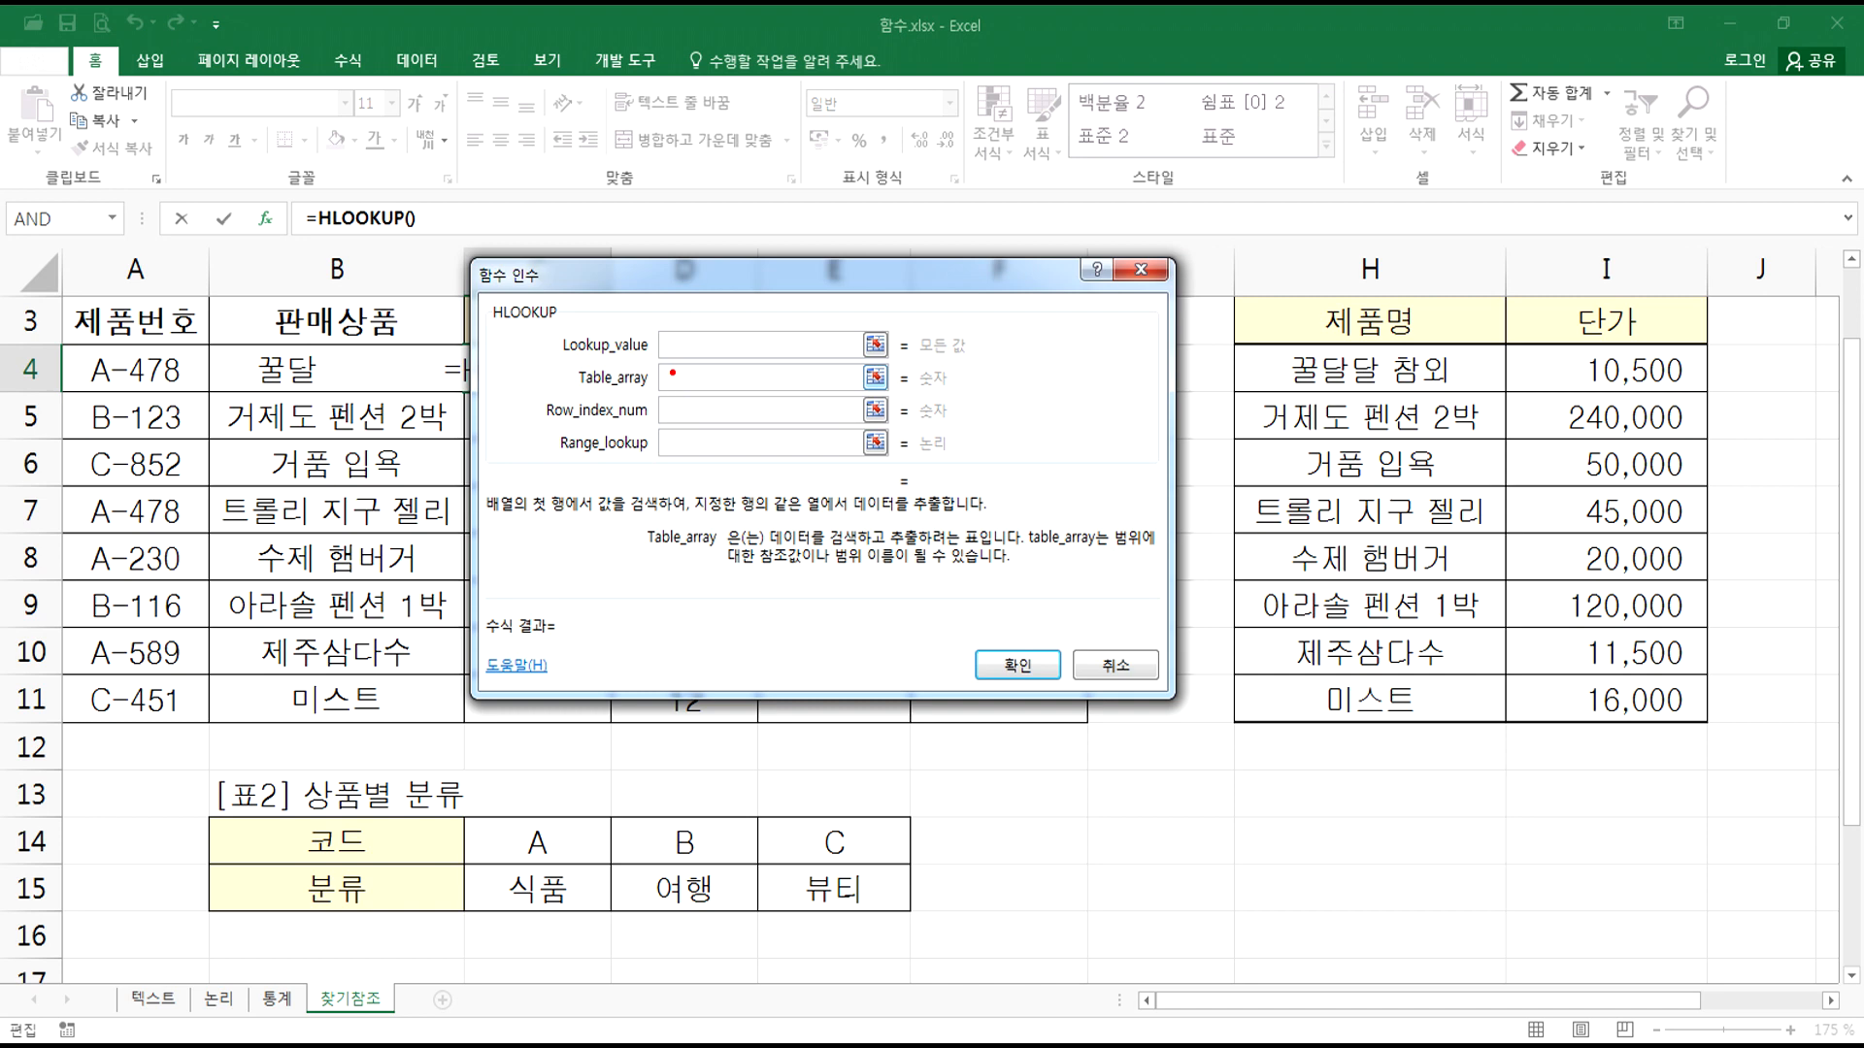
mouse_move(550, 812)
mouse_down()
mouse_move(511, 809)
mouse_move(479, 900)
mouse_move(716, 928)
mouse_move(901, 894)
mouse_move(754, 806)
mouse_move(576, 813)
mouse_up()
mouse_move(372, 837)
mouse_down()
mouse_move(296, 883)
mouse_move(377, 897)
mouse_up()
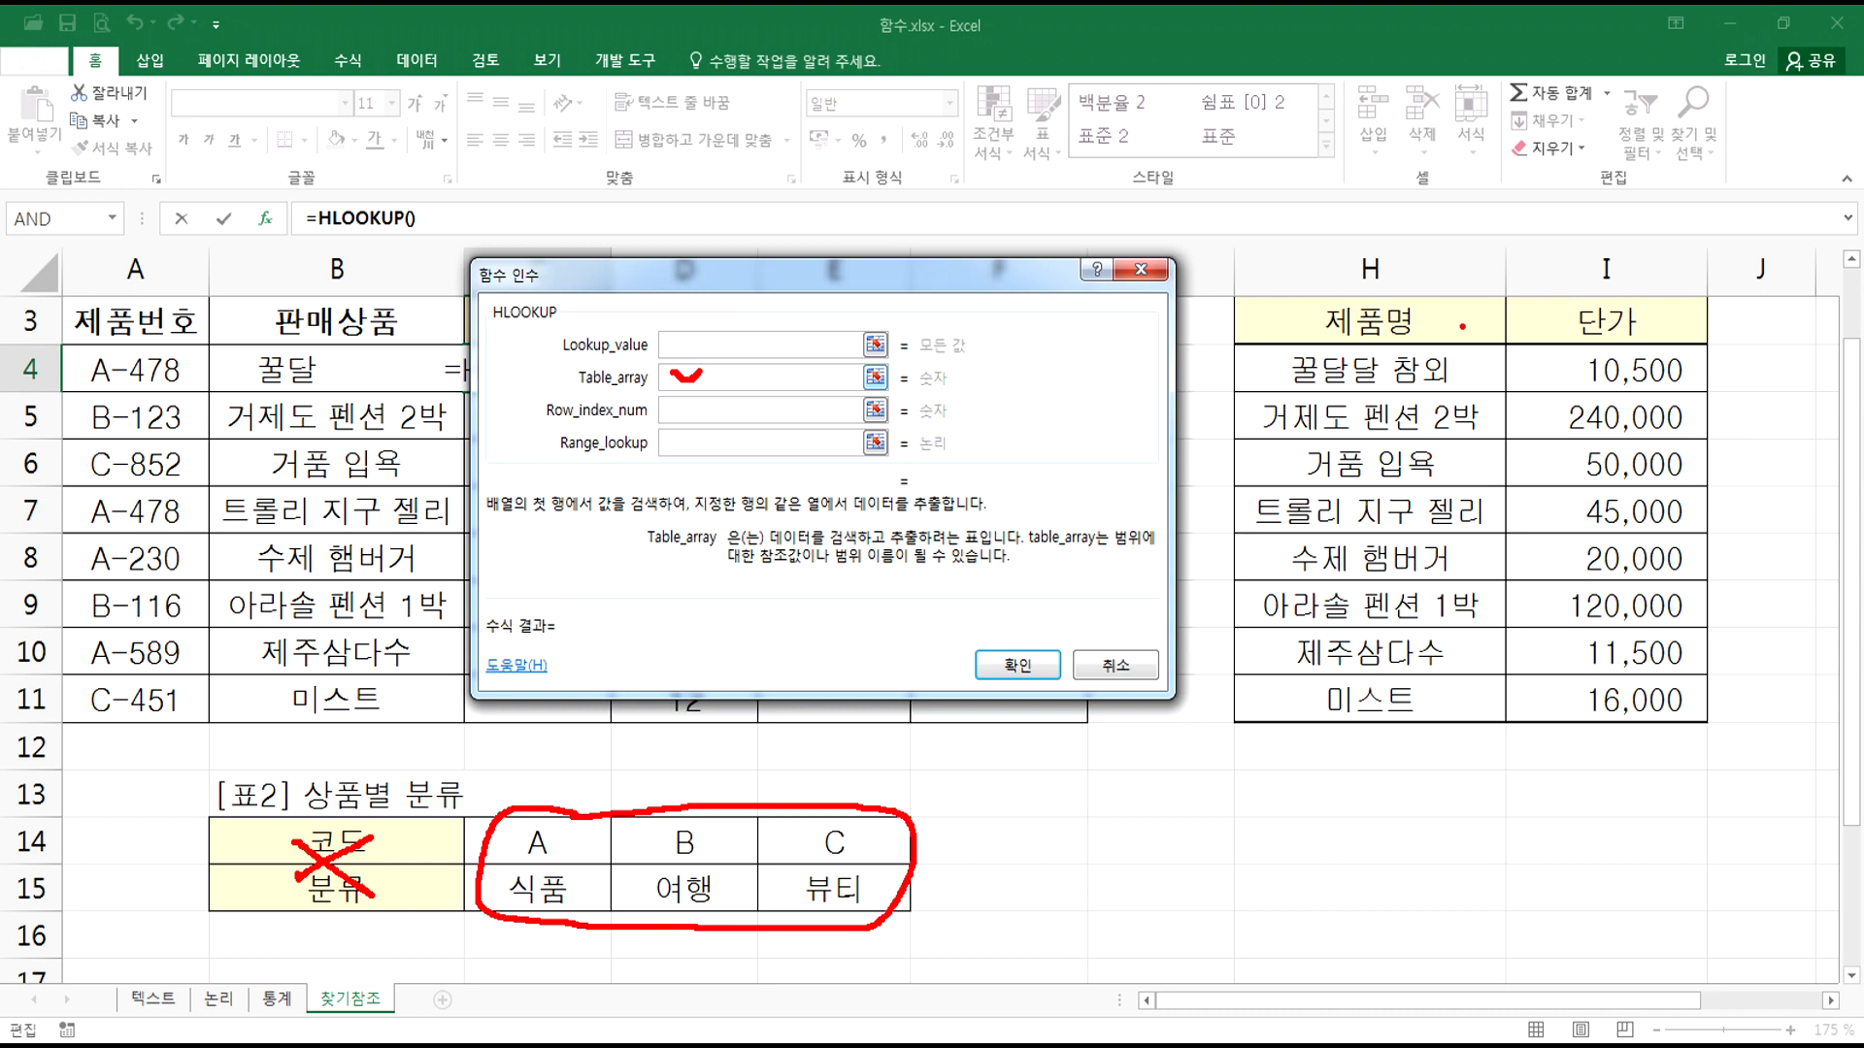
mouse_move(1509, 326)
mouse_down()
mouse_move(1548, 309)
mouse_move(1511, 321)
mouse_move(1538, 331)
mouse_up()
mouse_move(586, 847)
mouse_down()
mouse_move(581, 728)
mouse_move(664, 379)
mouse_up()
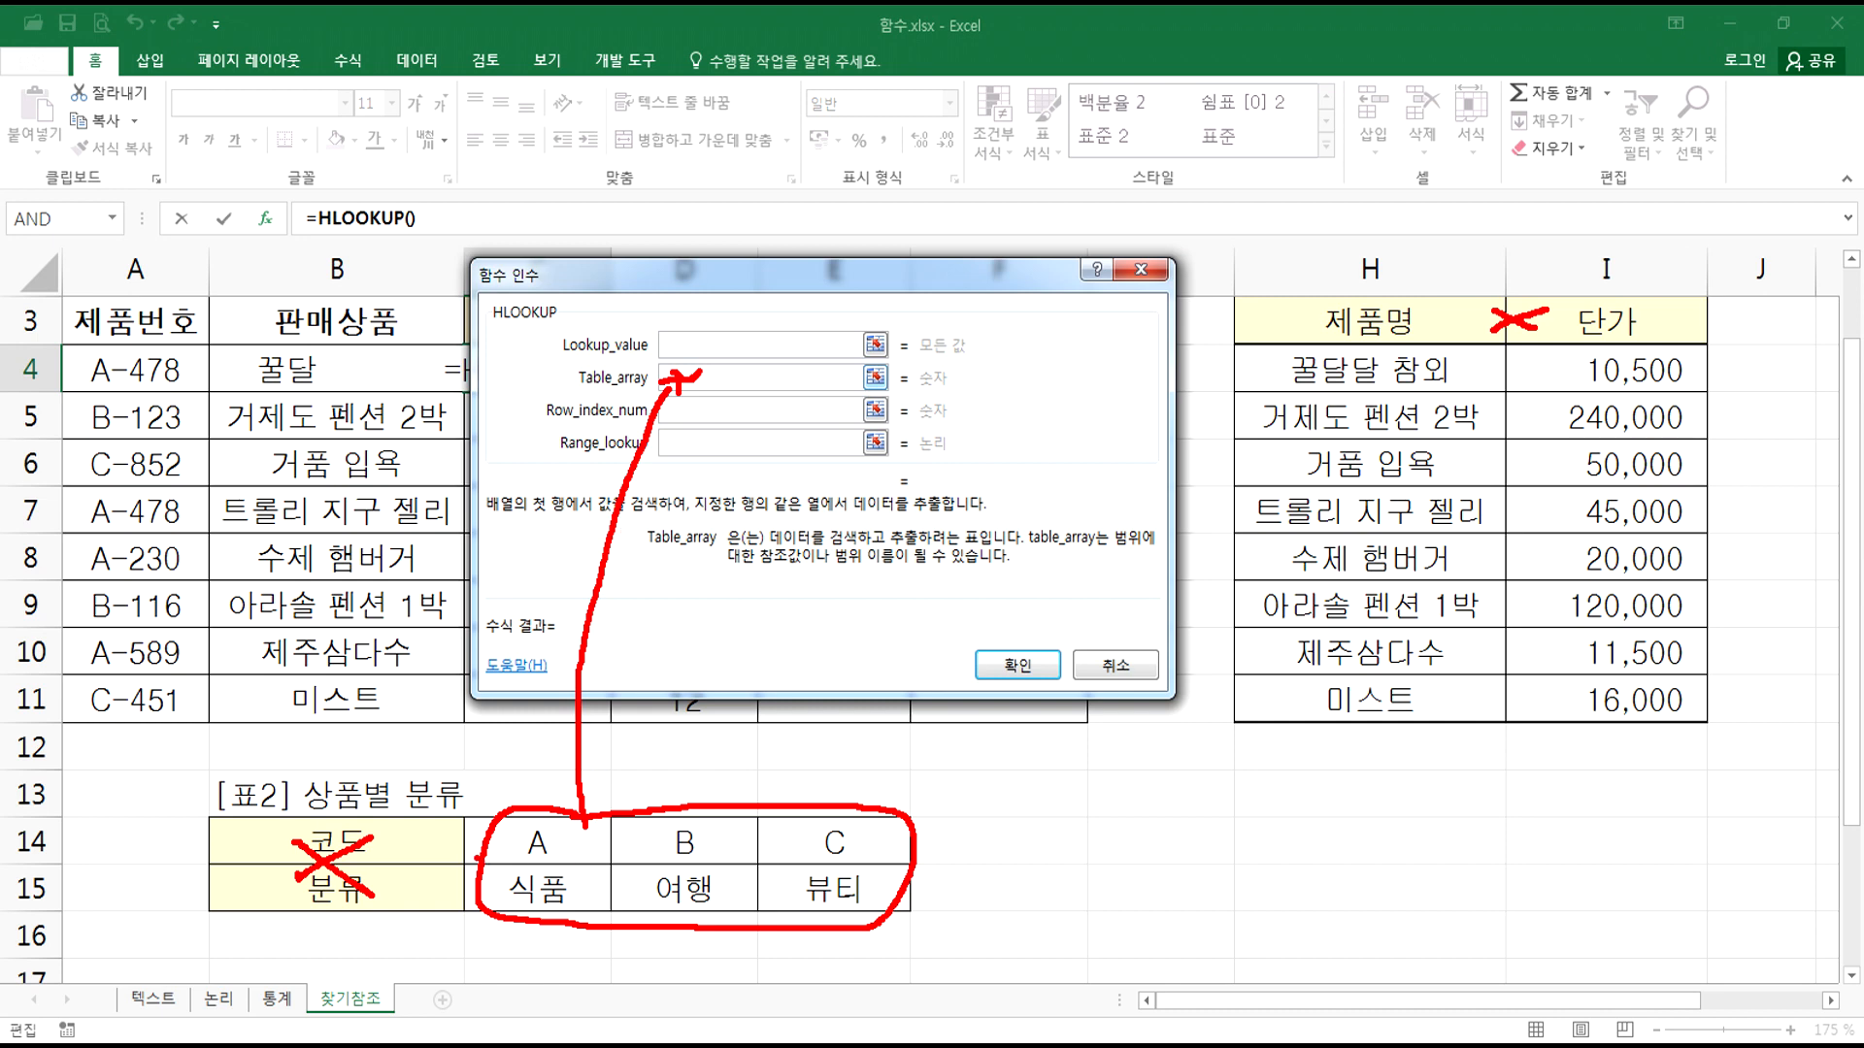
mouse_move(100, 340)
mouse_down()
mouse_move(115, 437)
mouse_move(123, 404)
mouse_up()
mouse_move(539, 906)
mouse_down()
mouse_move(500, 908)
mouse_move(572, 912)
mouse_up()
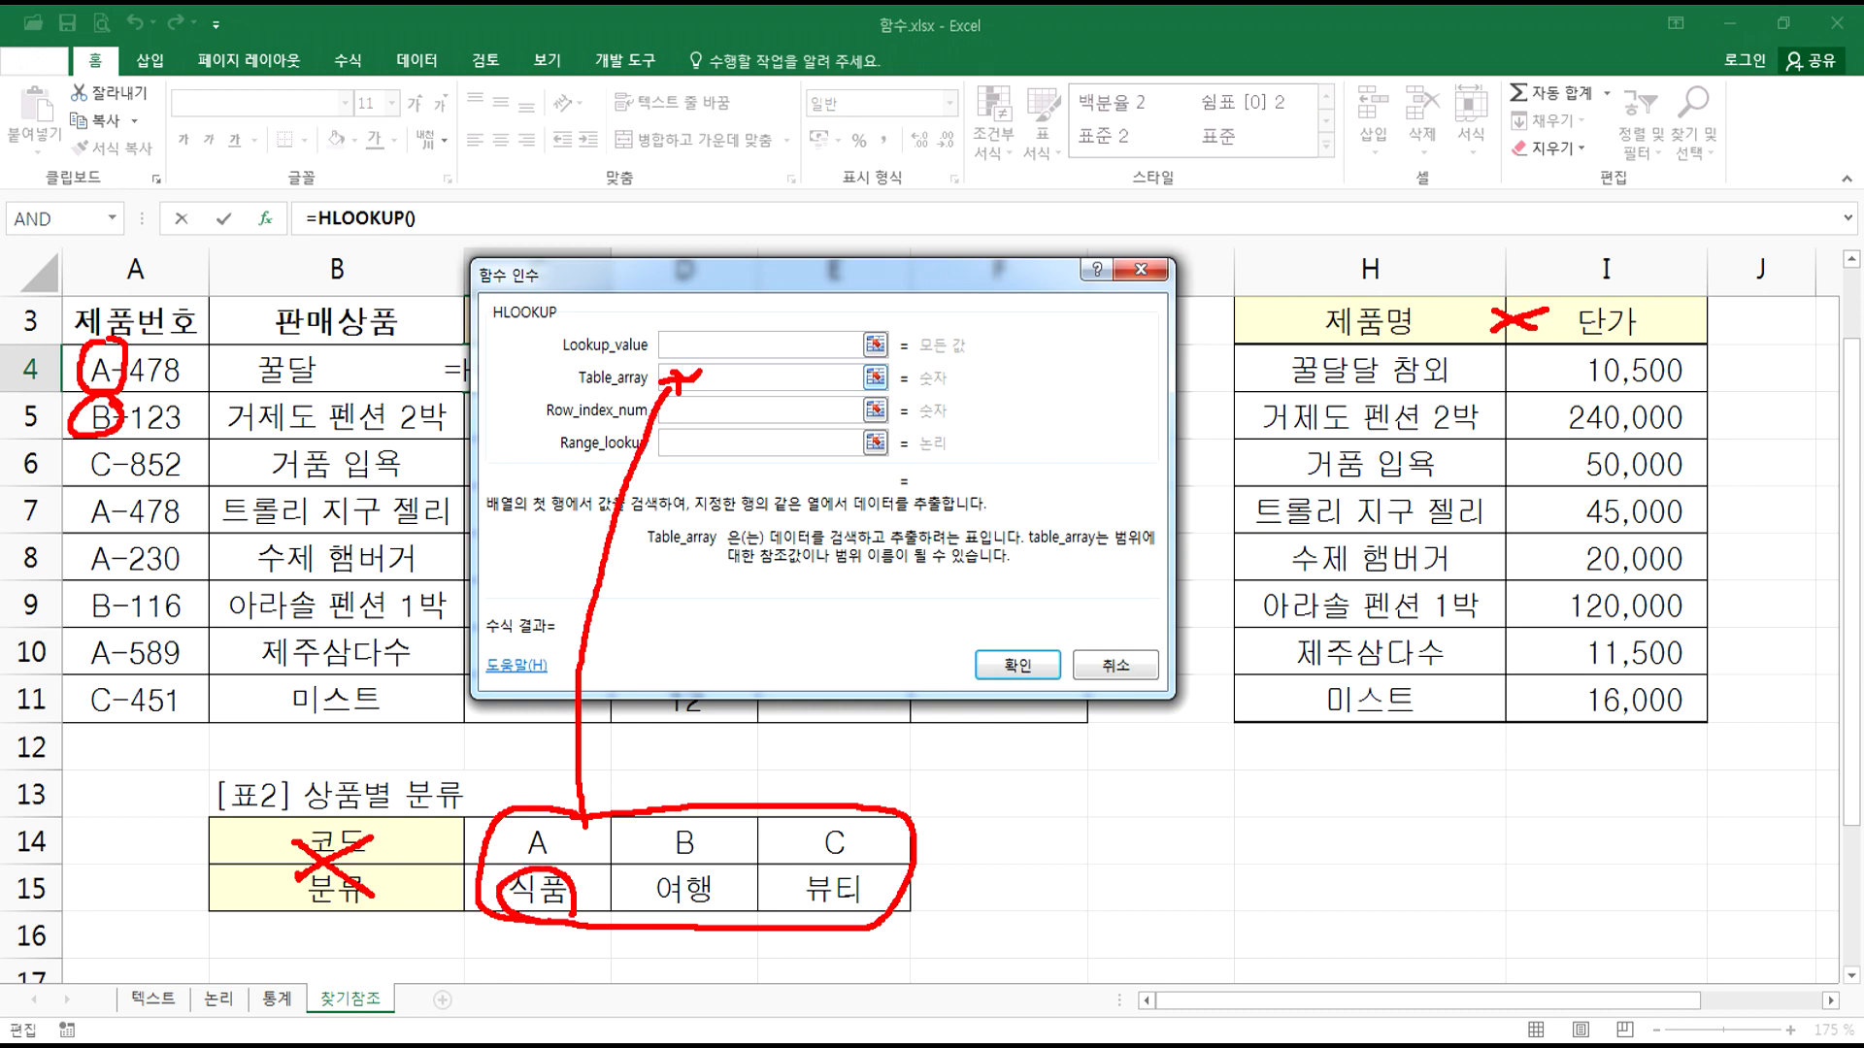
mouse_move(688, 921)
mouse_down()
mouse_move(643, 882)
mouse_move(733, 905)
mouse_move(719, 918)
mouse_up()
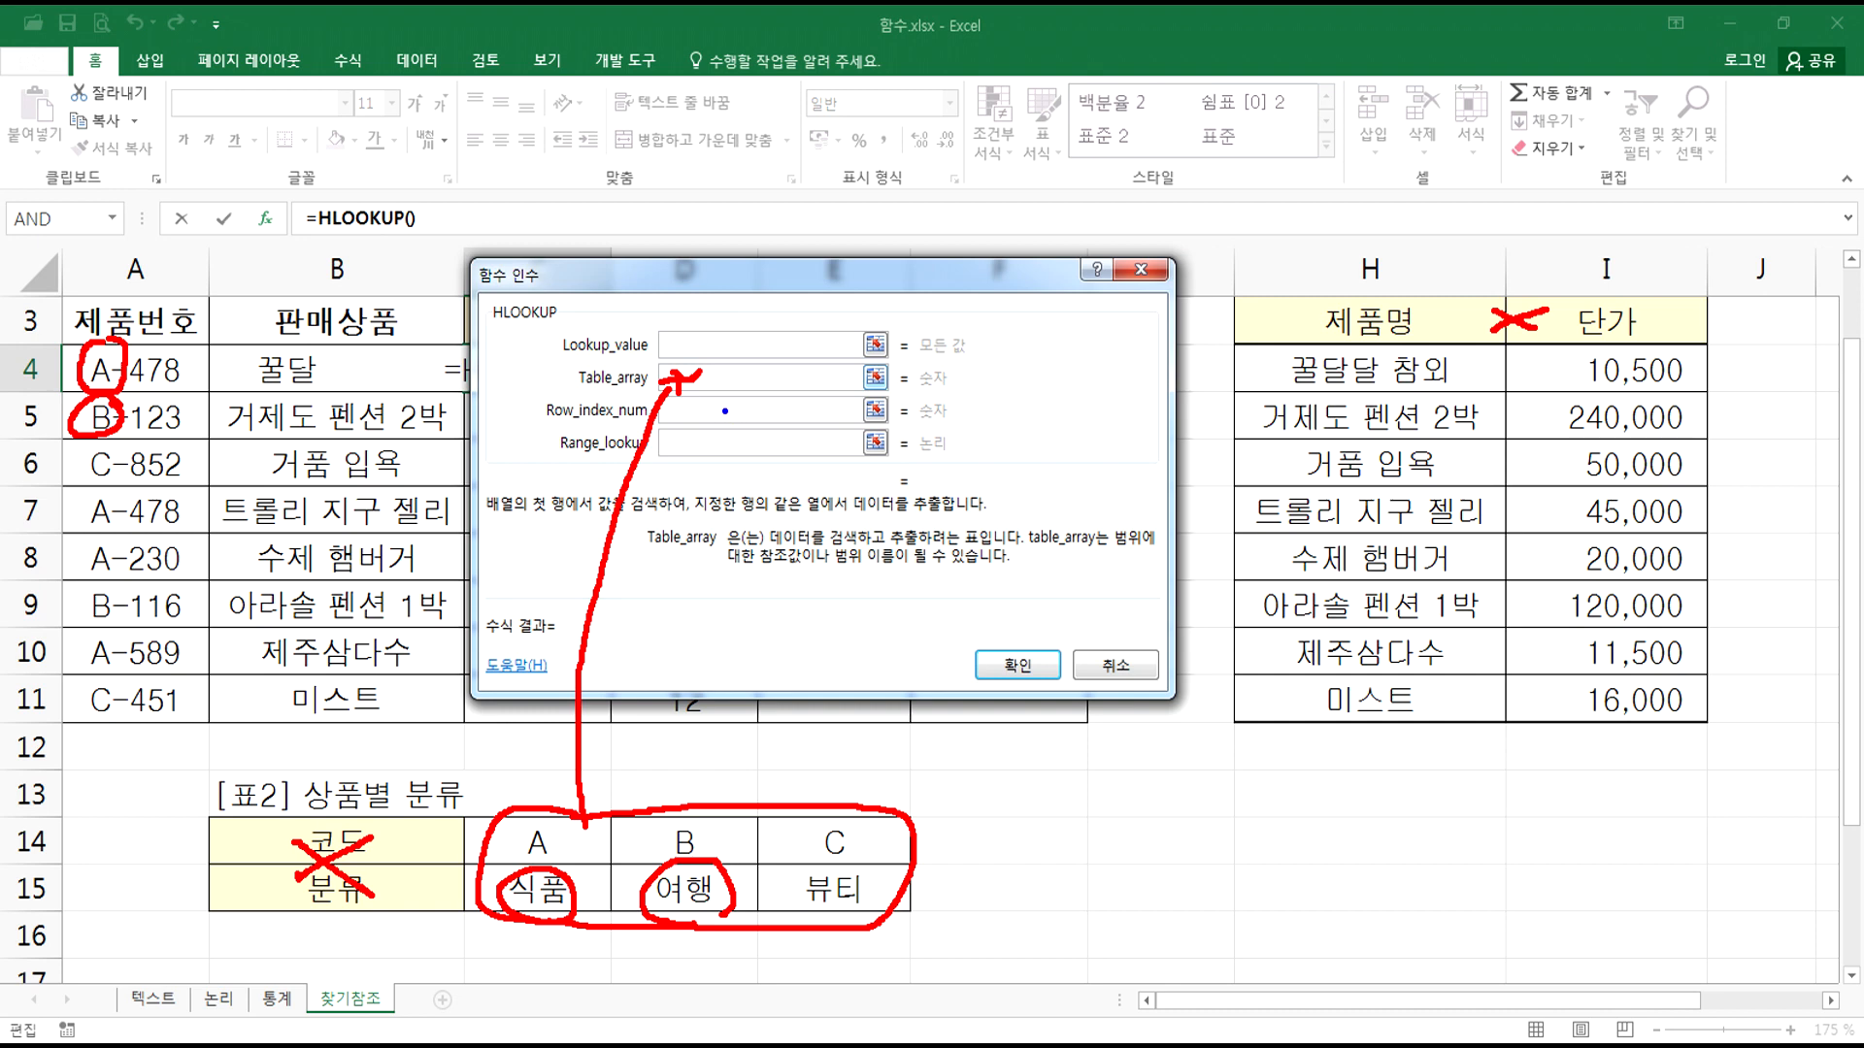
drag(695, 401, 747, 418)
mouse_move(713, 326)
mouse_down()
mouse_move(775, 360)
mouse_move(784, 322)
mouse_move(798, 360)
mouse_move(807, 338)
mouse_up()
drag(803, 322, 848, 320)
mouse_move(808, 319)
mouse_down()
mouse_move(794, 373)
mouse_move(832, 344)
mouse_up()
mouse_move(846, 335)
mouse_down()
mouse_move(830, 366)
mouse_move(885, 318)
mouse_move(858, 363)
mouse_move(939, 308)
mouse_move(920, 381)
mouse_up()
mouse_move(944, 310)
mouse_down()
mouse_move(965, 368)
mouse_move(961, 348)
mouse_move(1029, 355)
mouse_move(997, 383)
mouse_move(1052, 374)
mouse_up()
drag(1102, 315, 1100, 358)
mouse_move(1128, 283)
mouse_down()
mouse_move(1146, 312)
mouse_move(1121, 410)
mouse_up()
click(1101, 429)
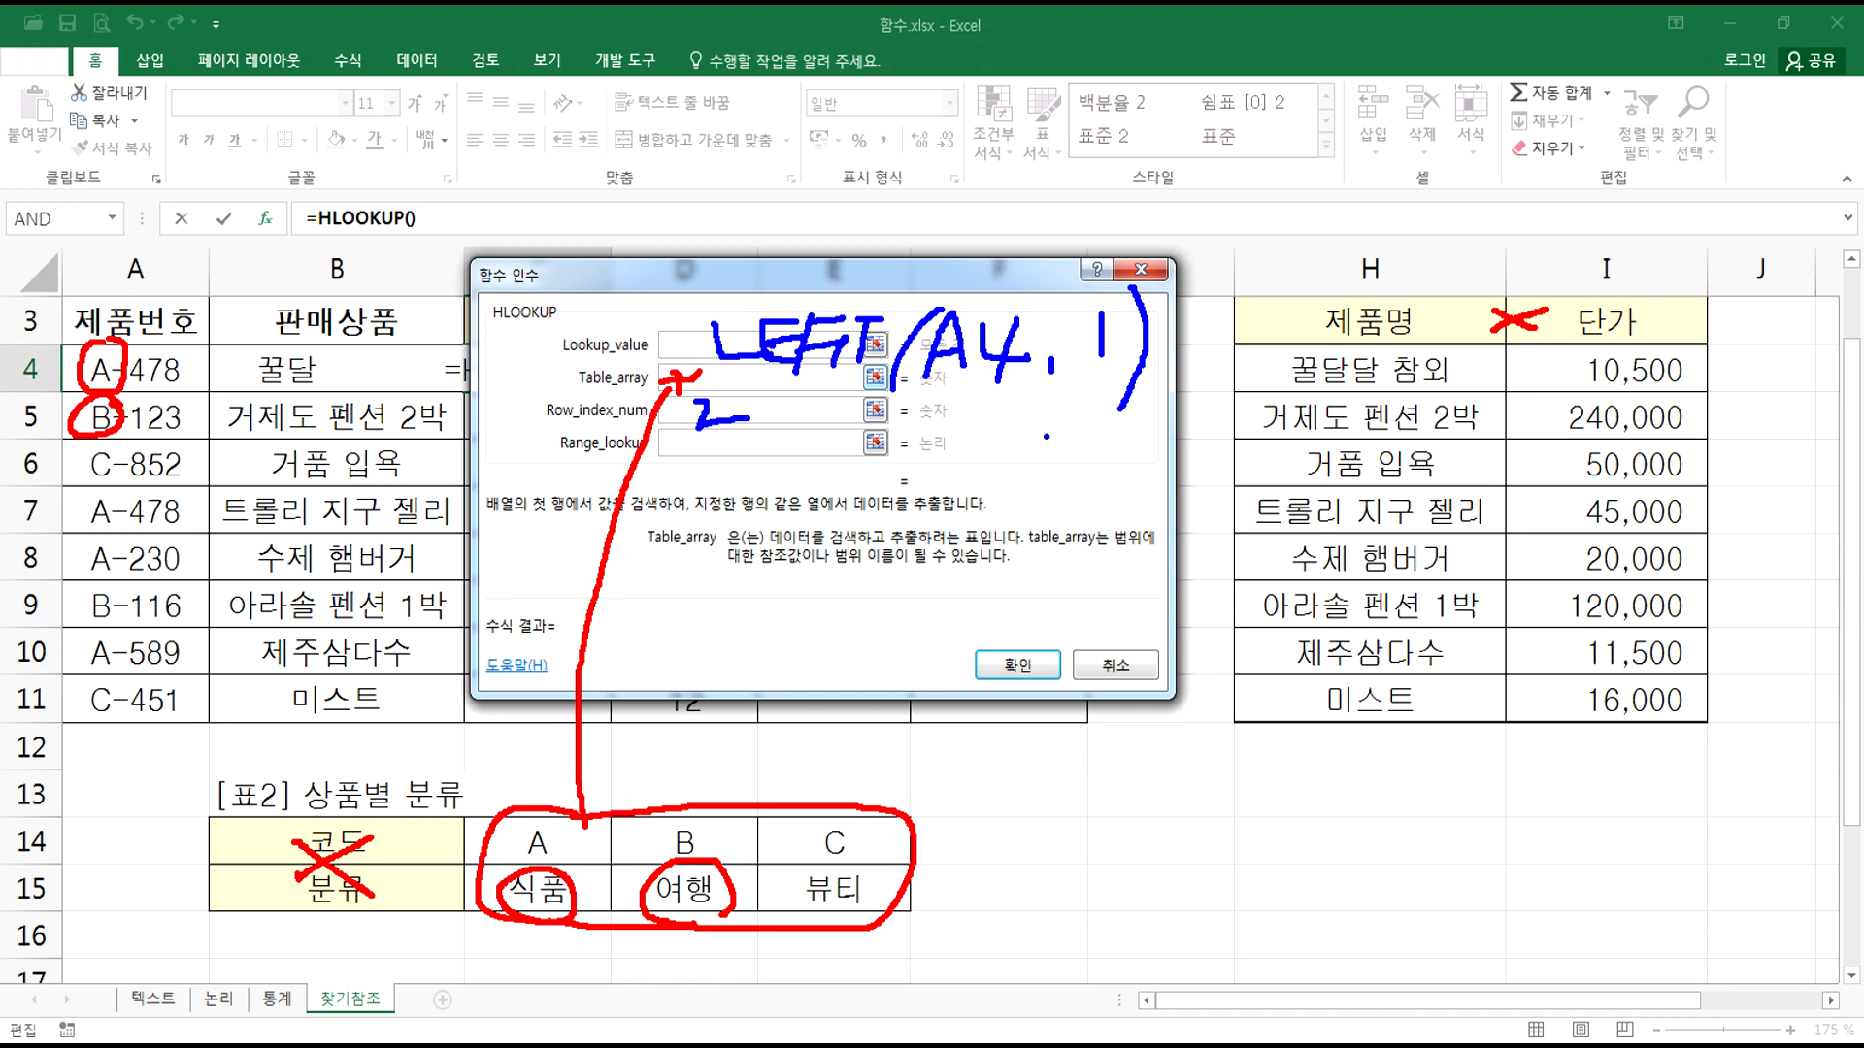
Step: Set the Table_array of the C4 HLOOKUP to the absolute range $C$14:$E$15
key(Escape)
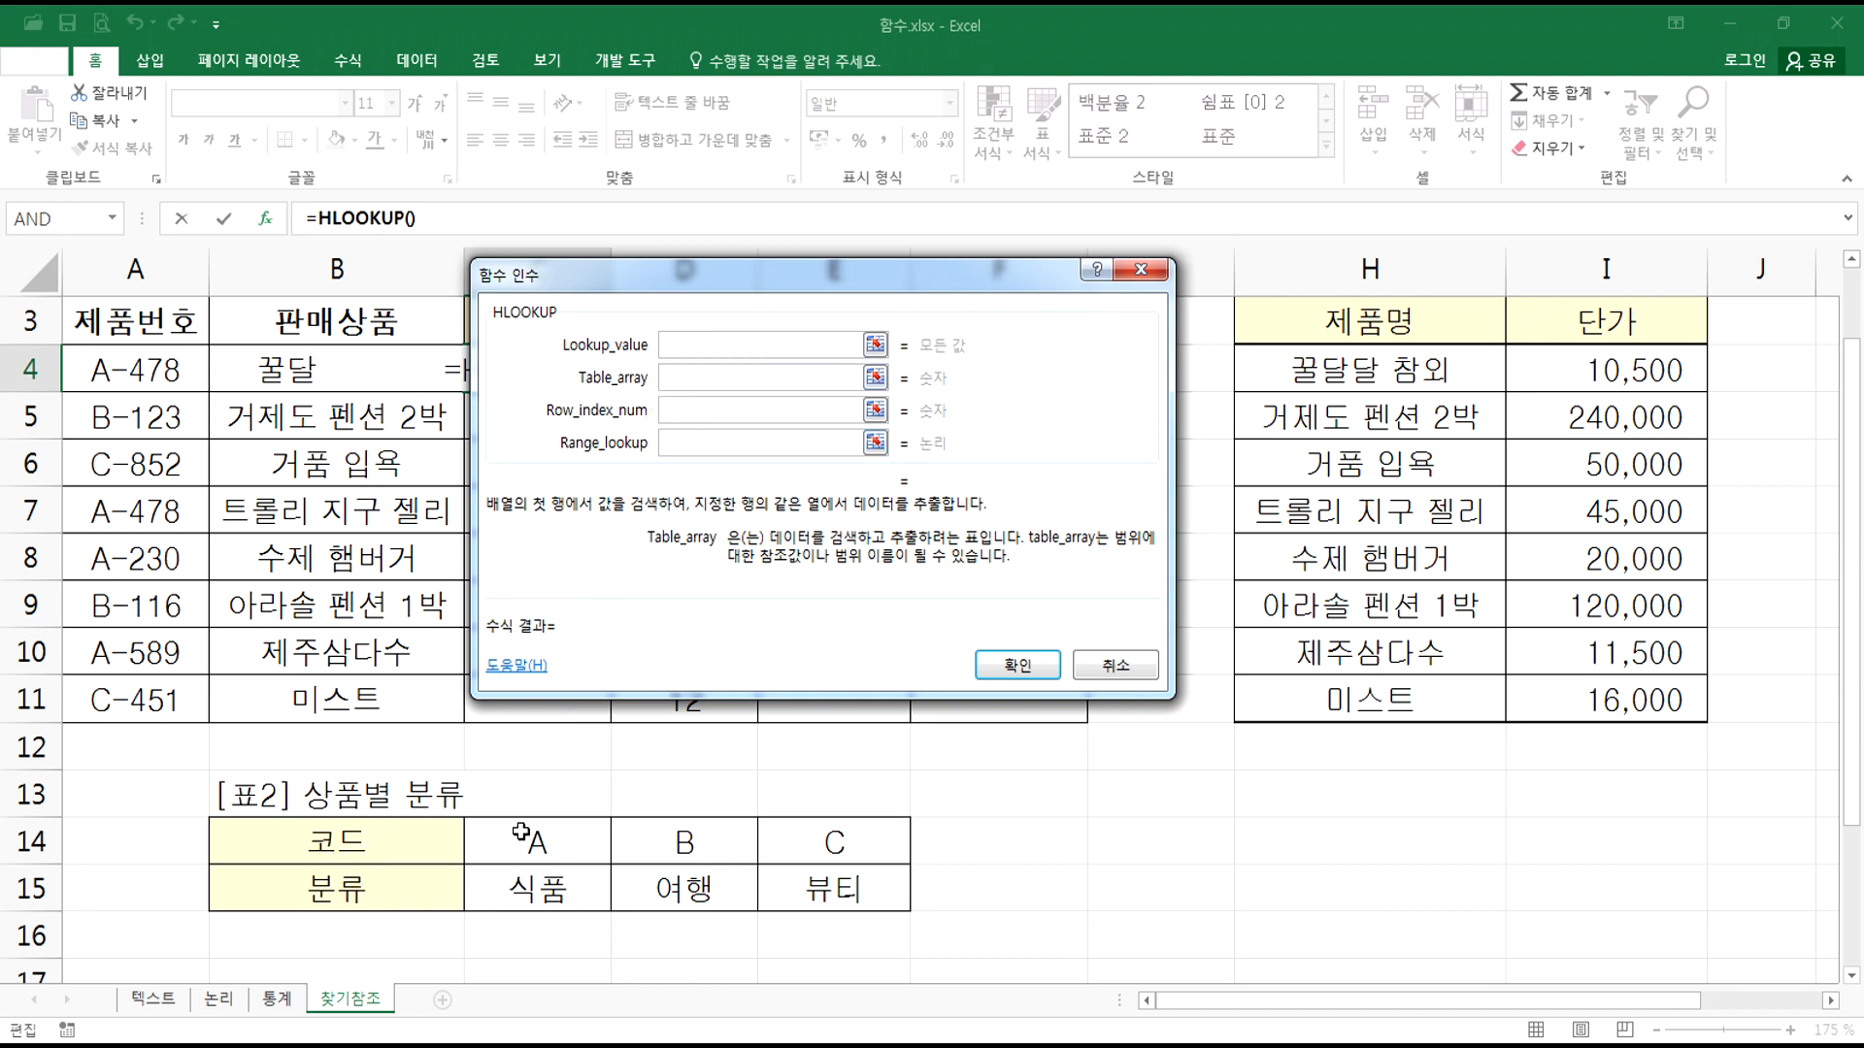
drag(535, 846, 841, 889)
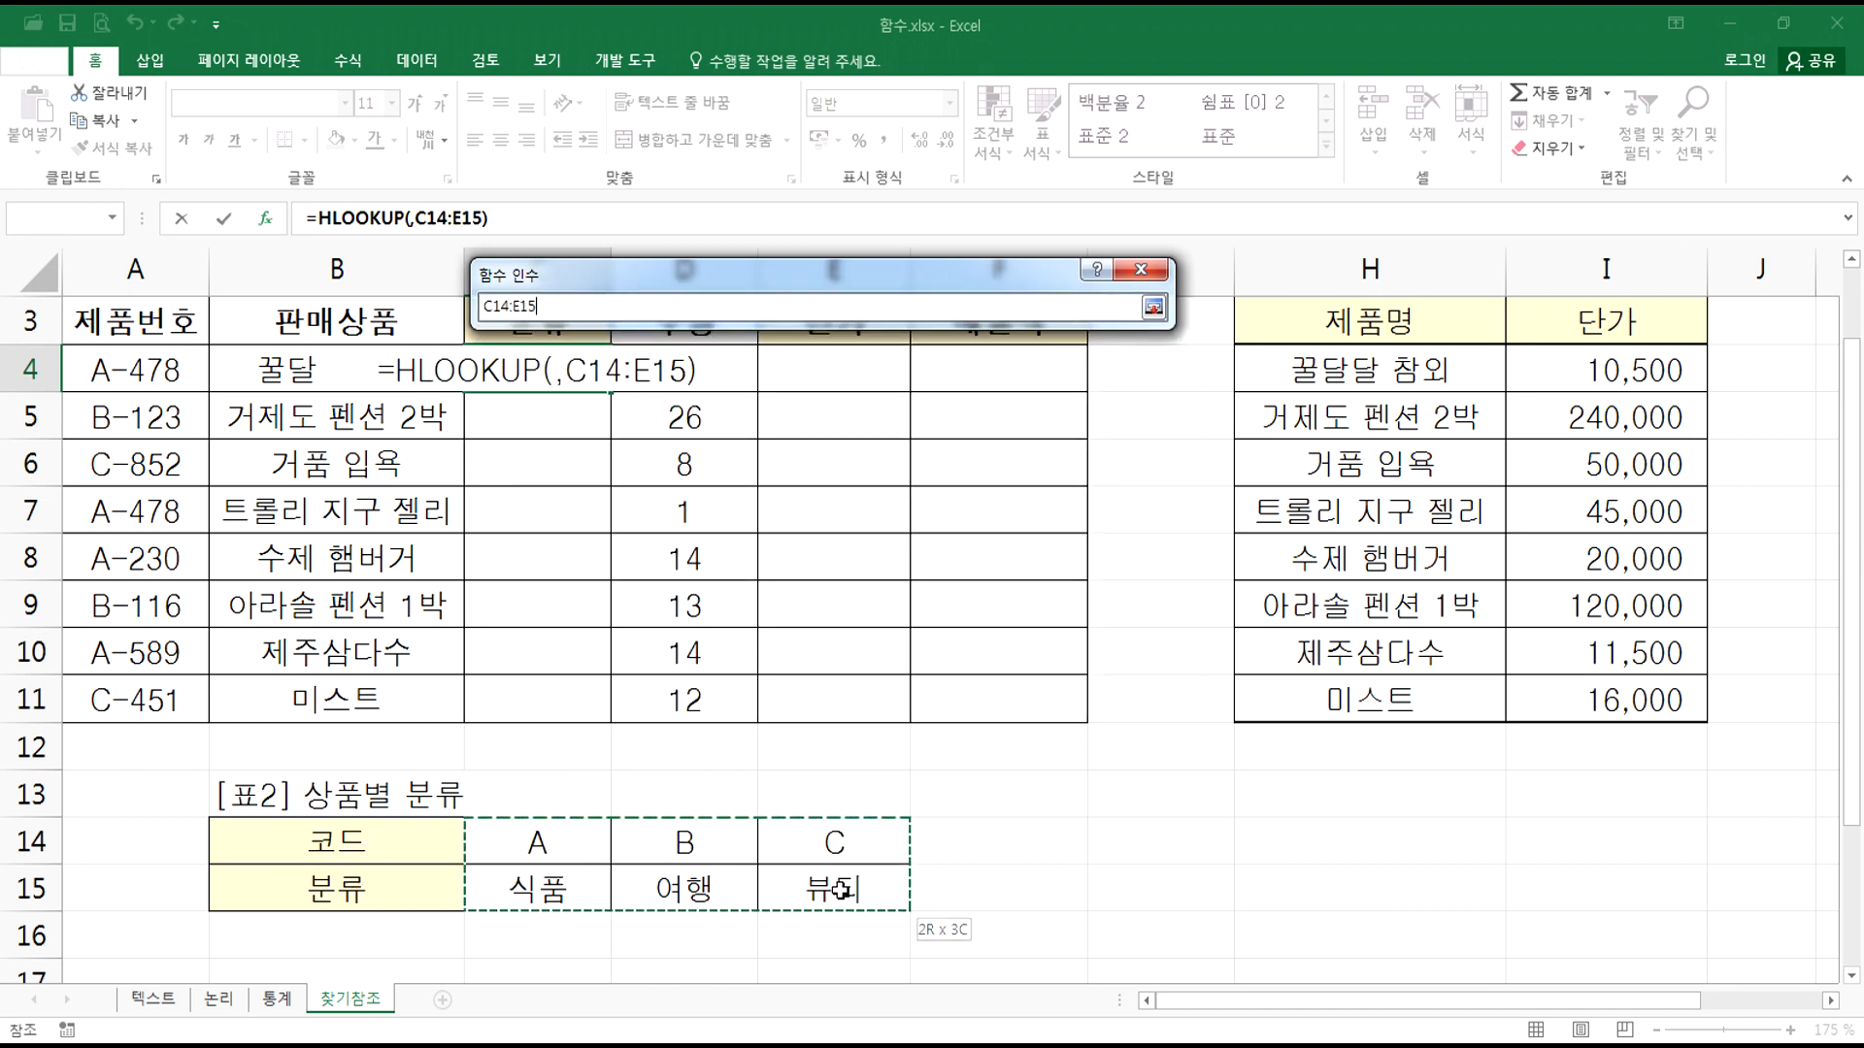
key(F4)
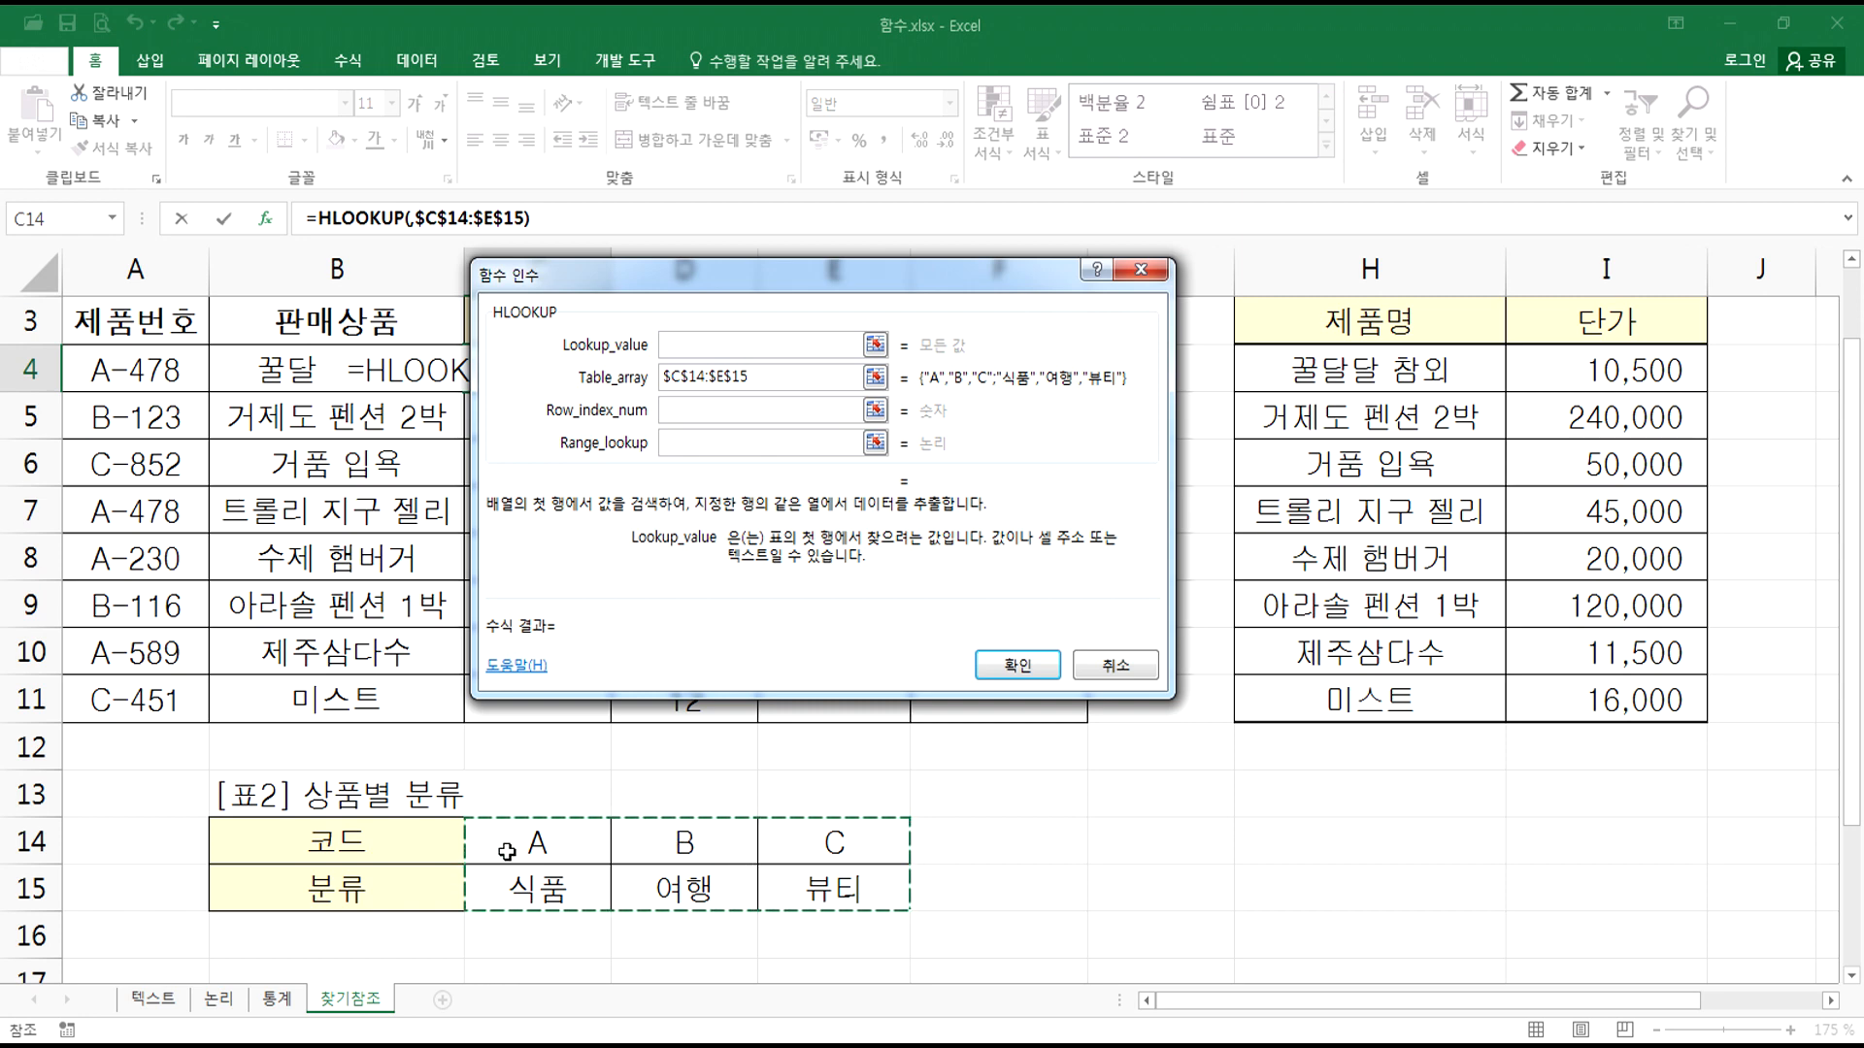
Step: Set the Lookup_value of the C4 HLOOKUP to LEFT(A4,1)
click(664, 345)
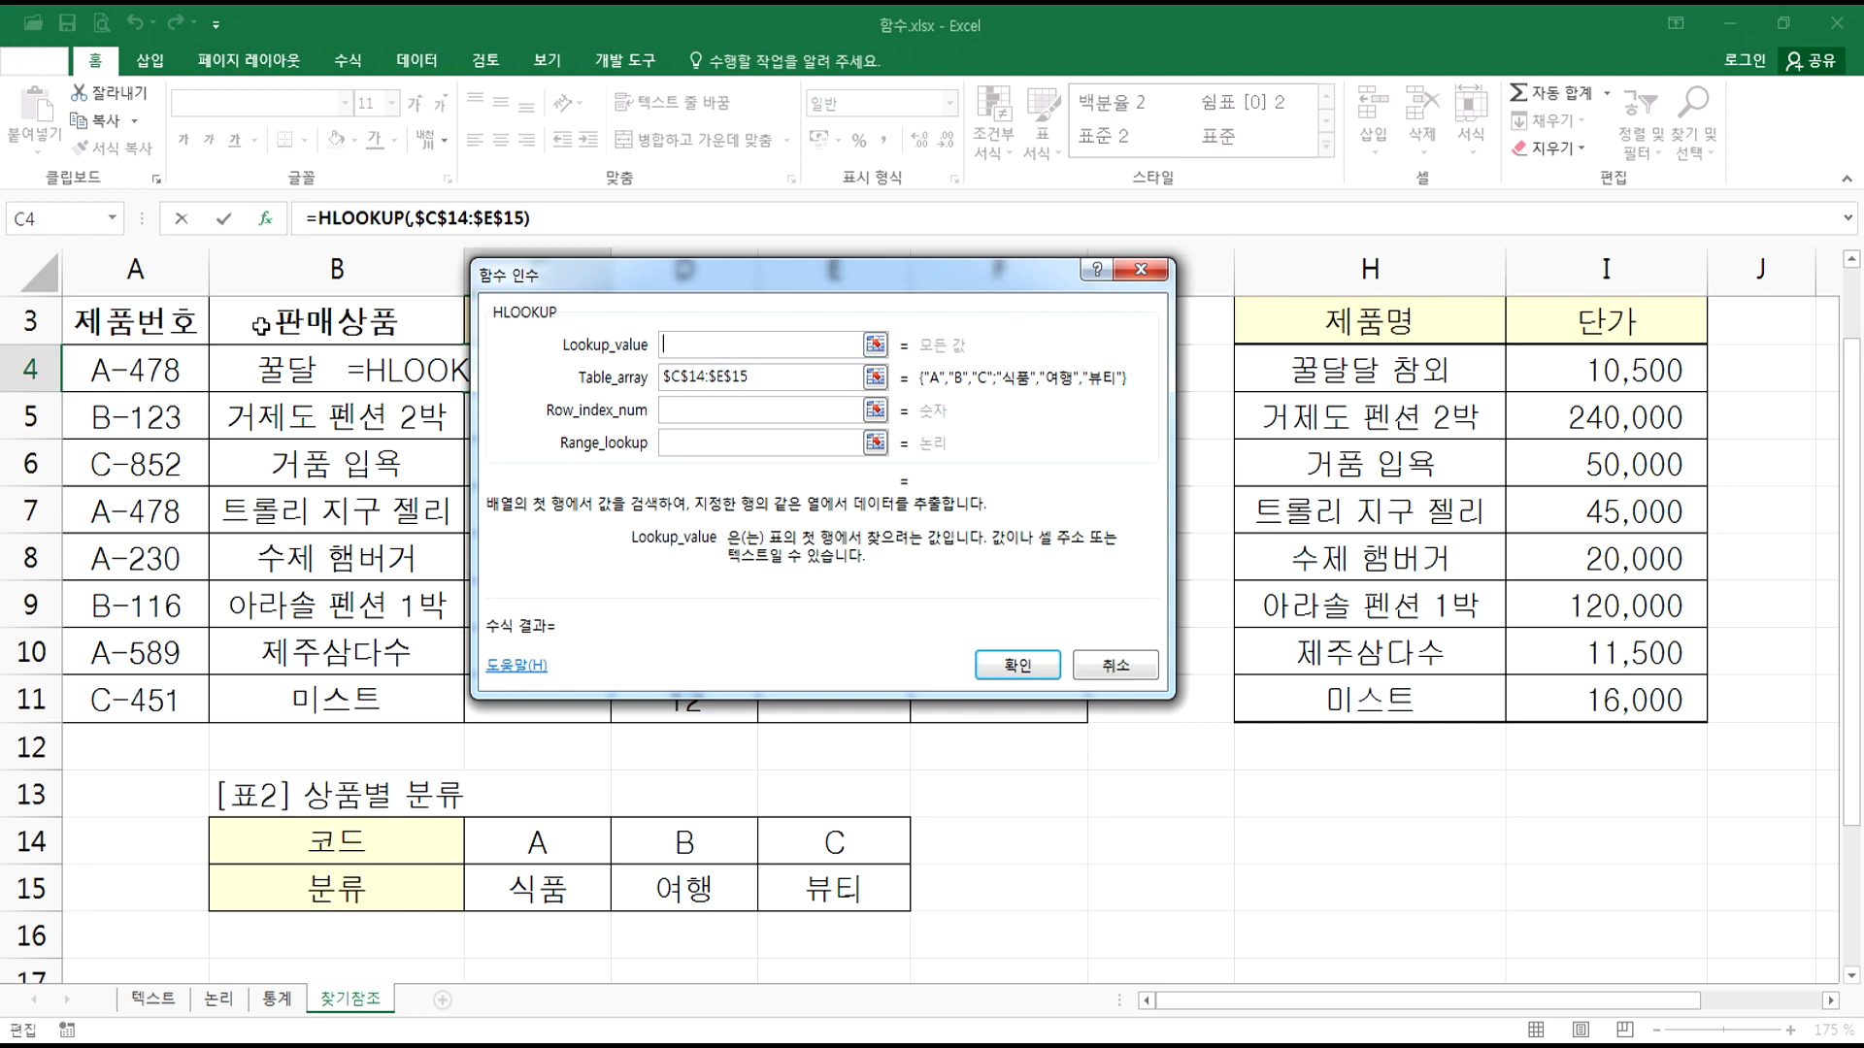
click(103, 375)
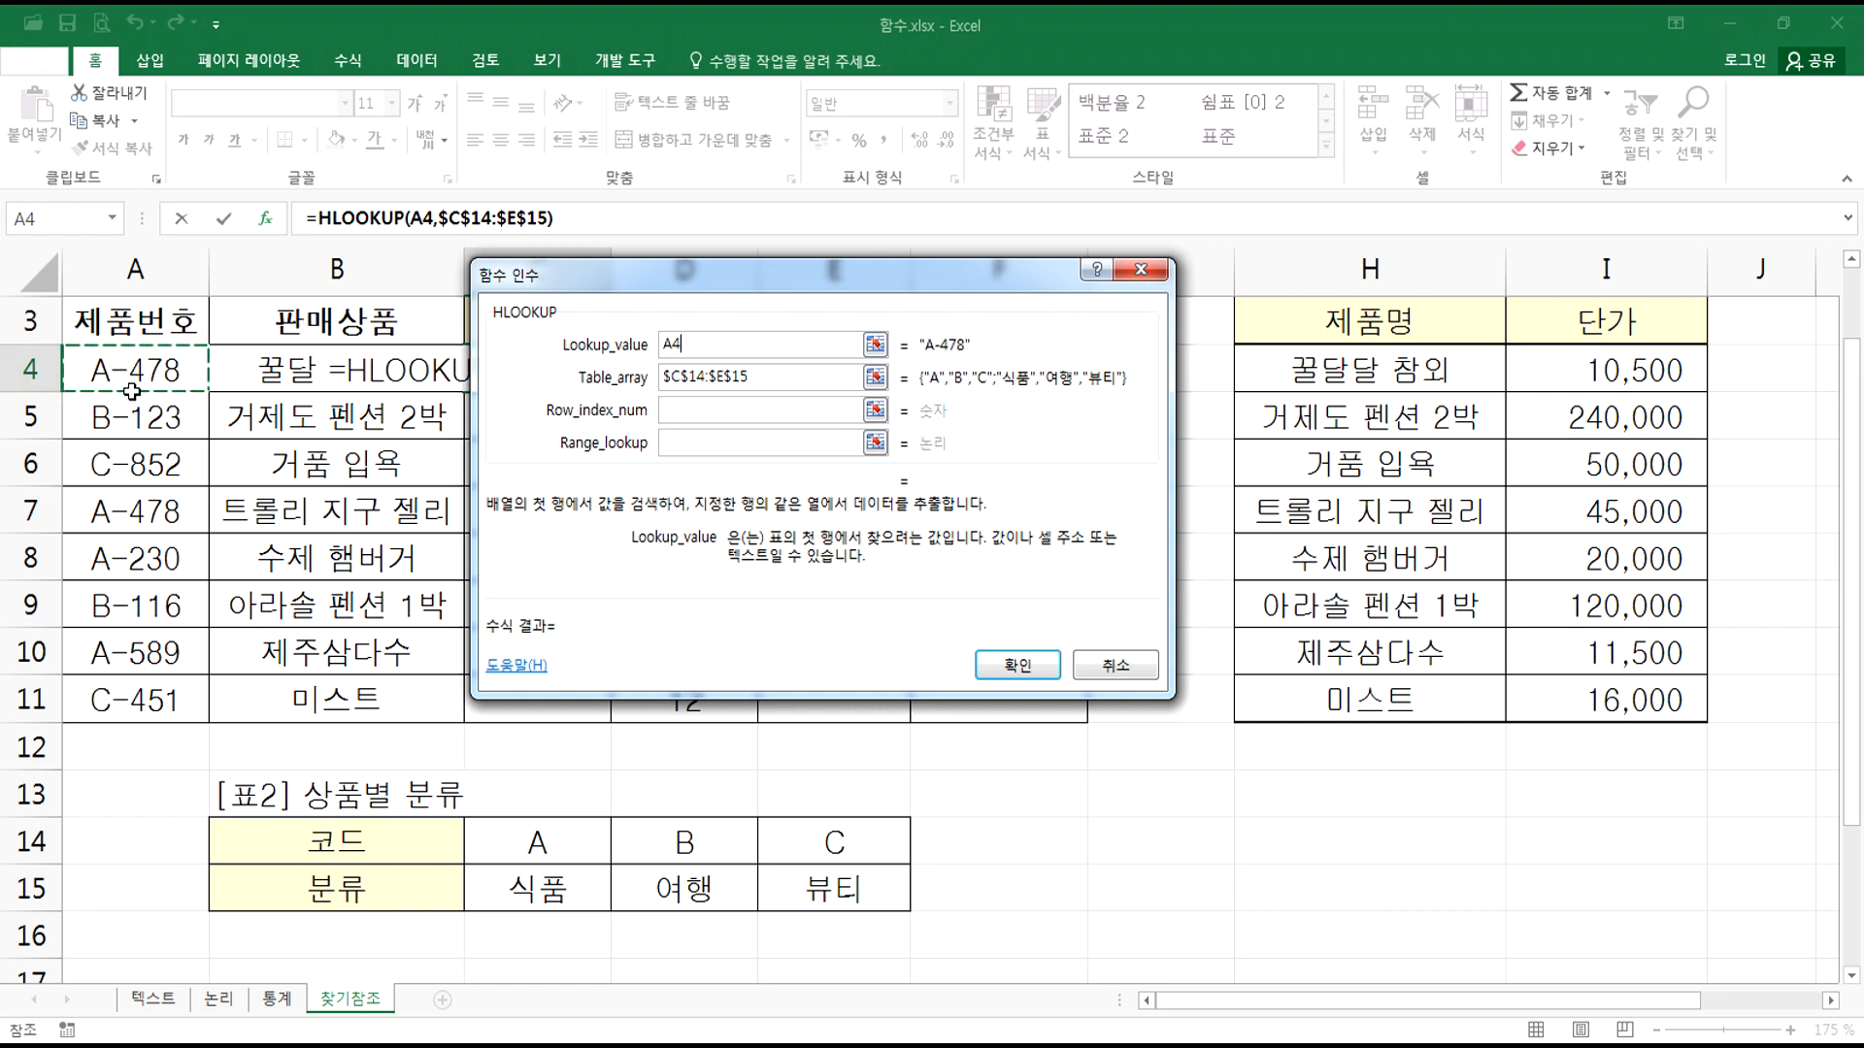
click(664, 343)
text(LEFT()
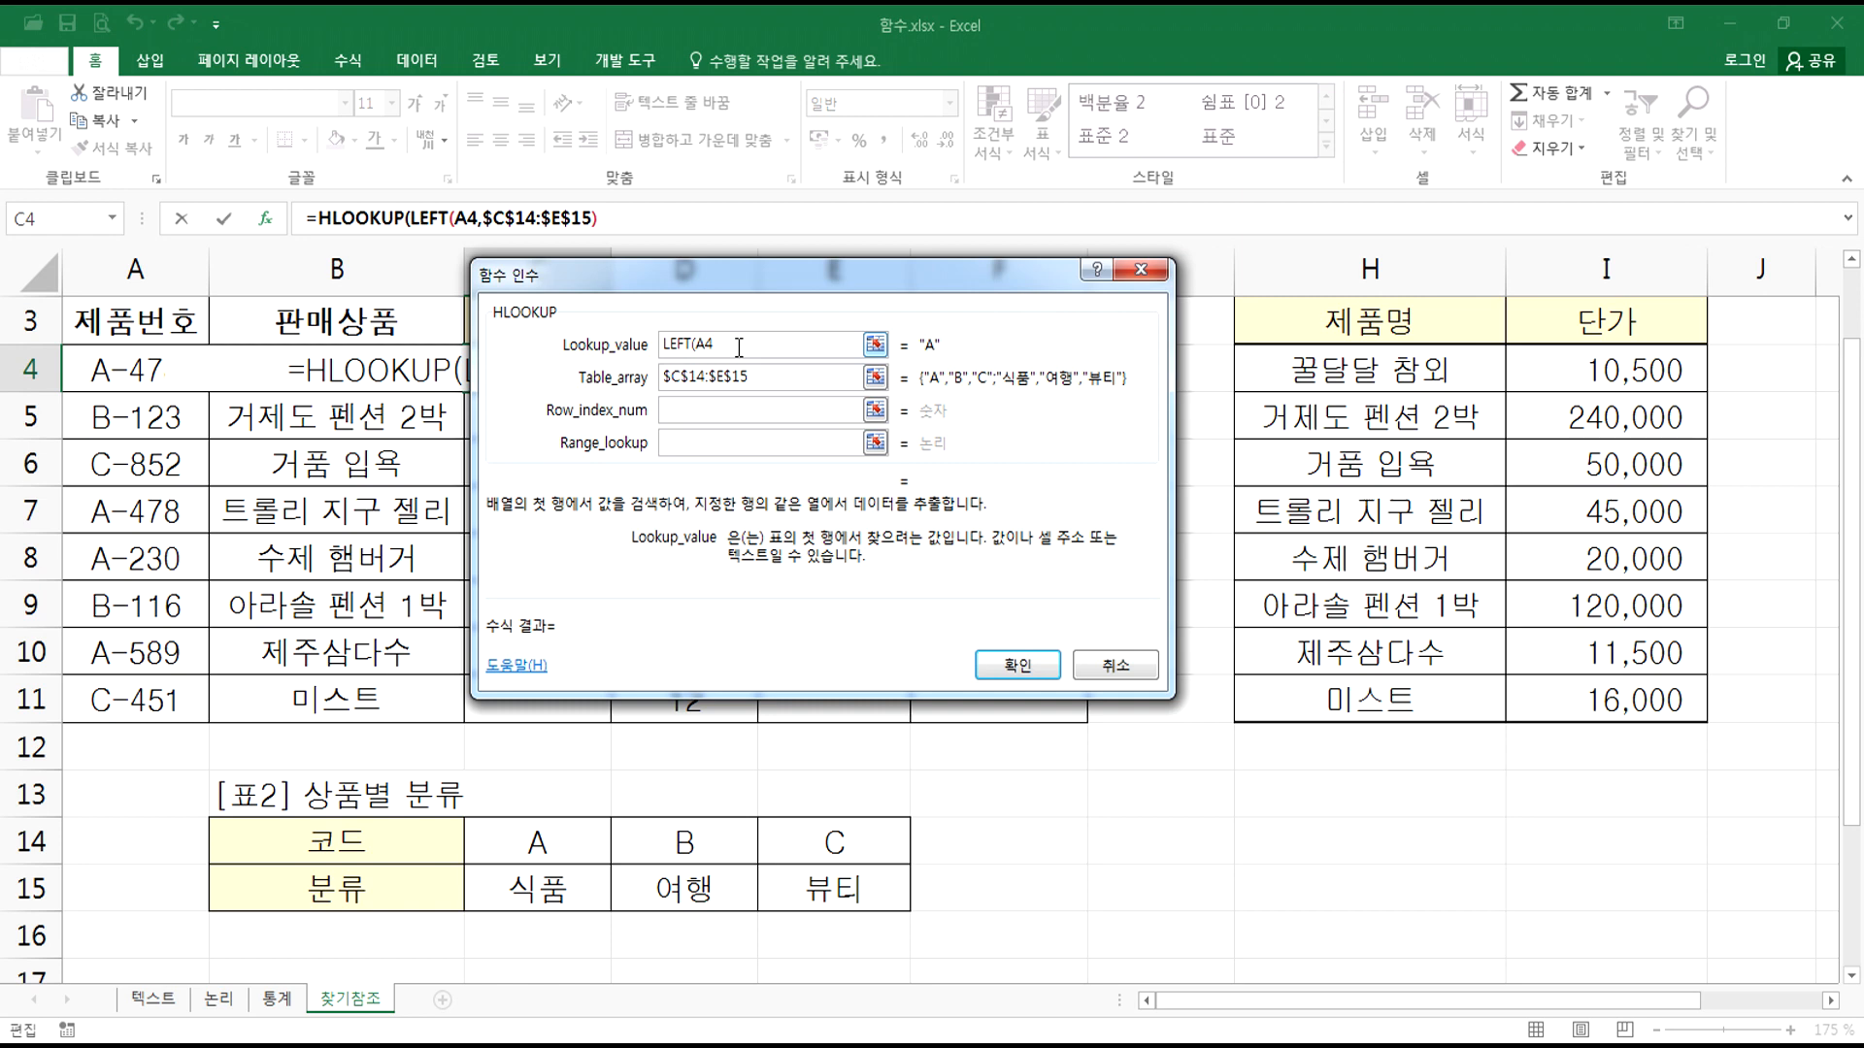
text(,1))
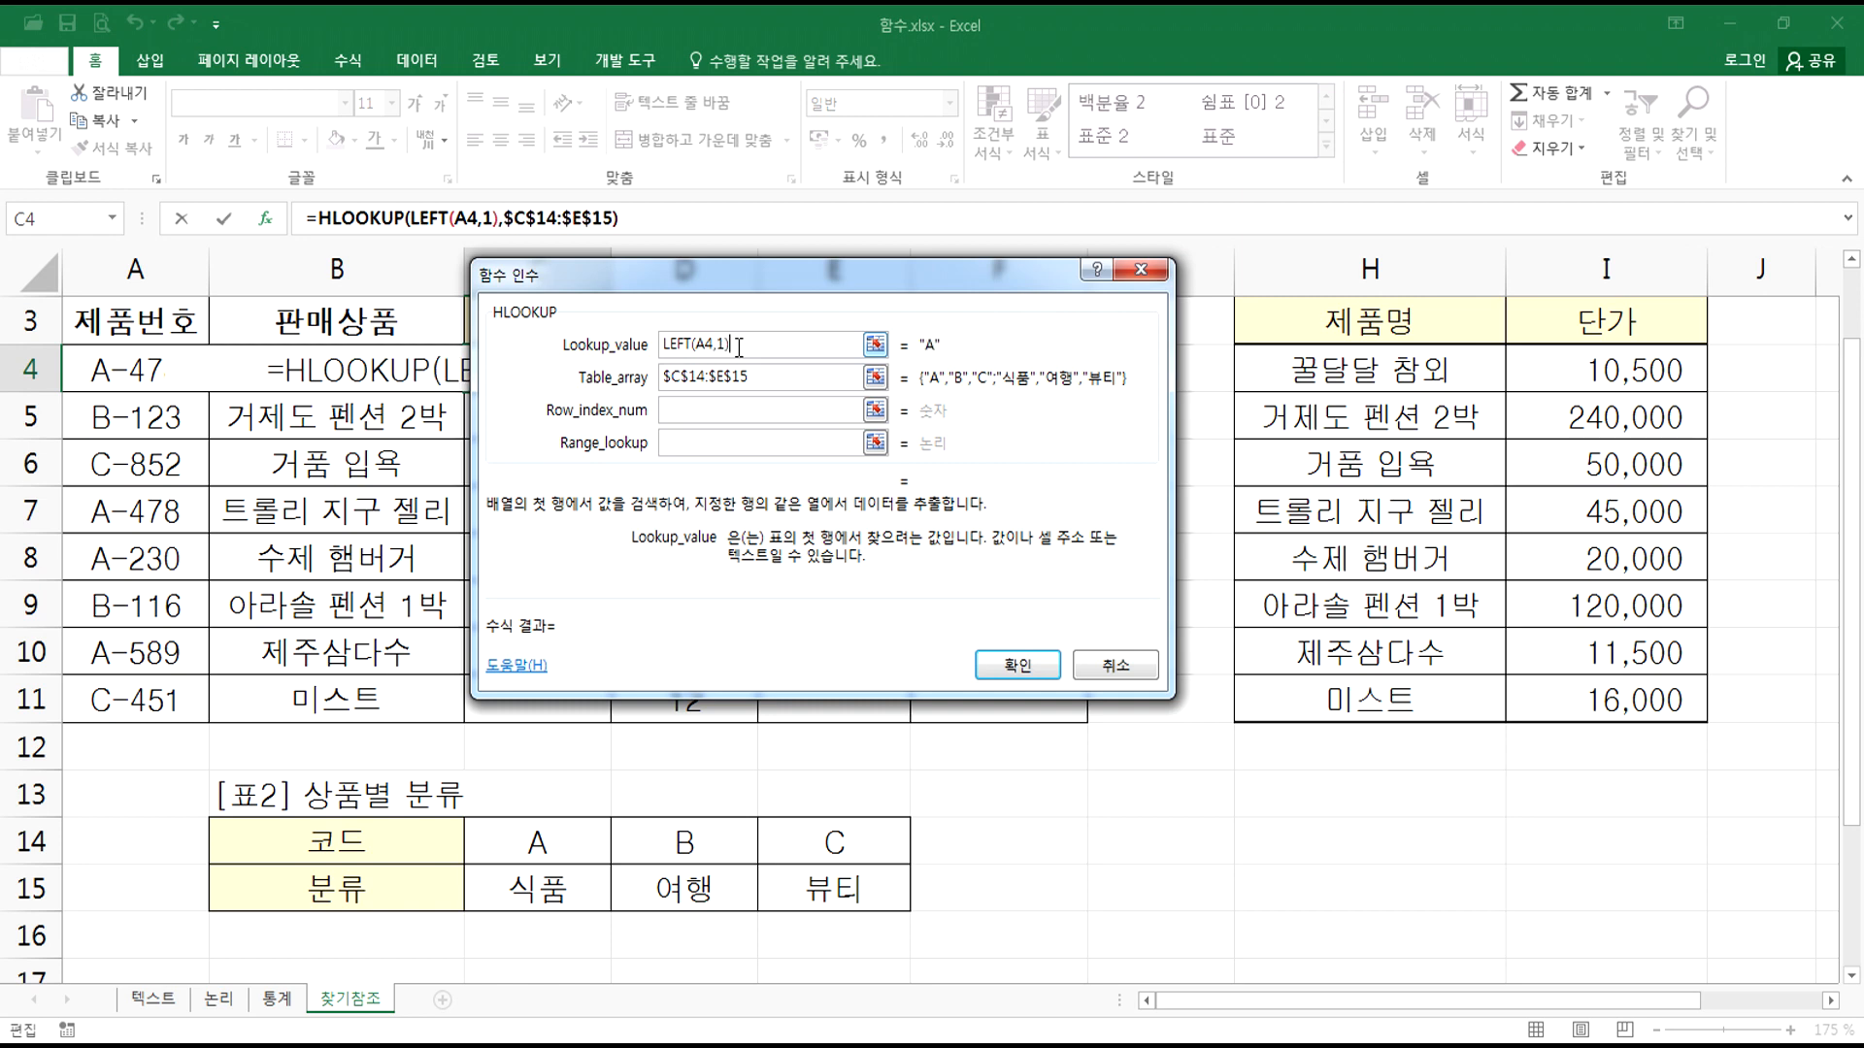
Step: Complete the C4 HLOOKUP with Row_index_num 2 and Range_lookup 0
click(776, 412)
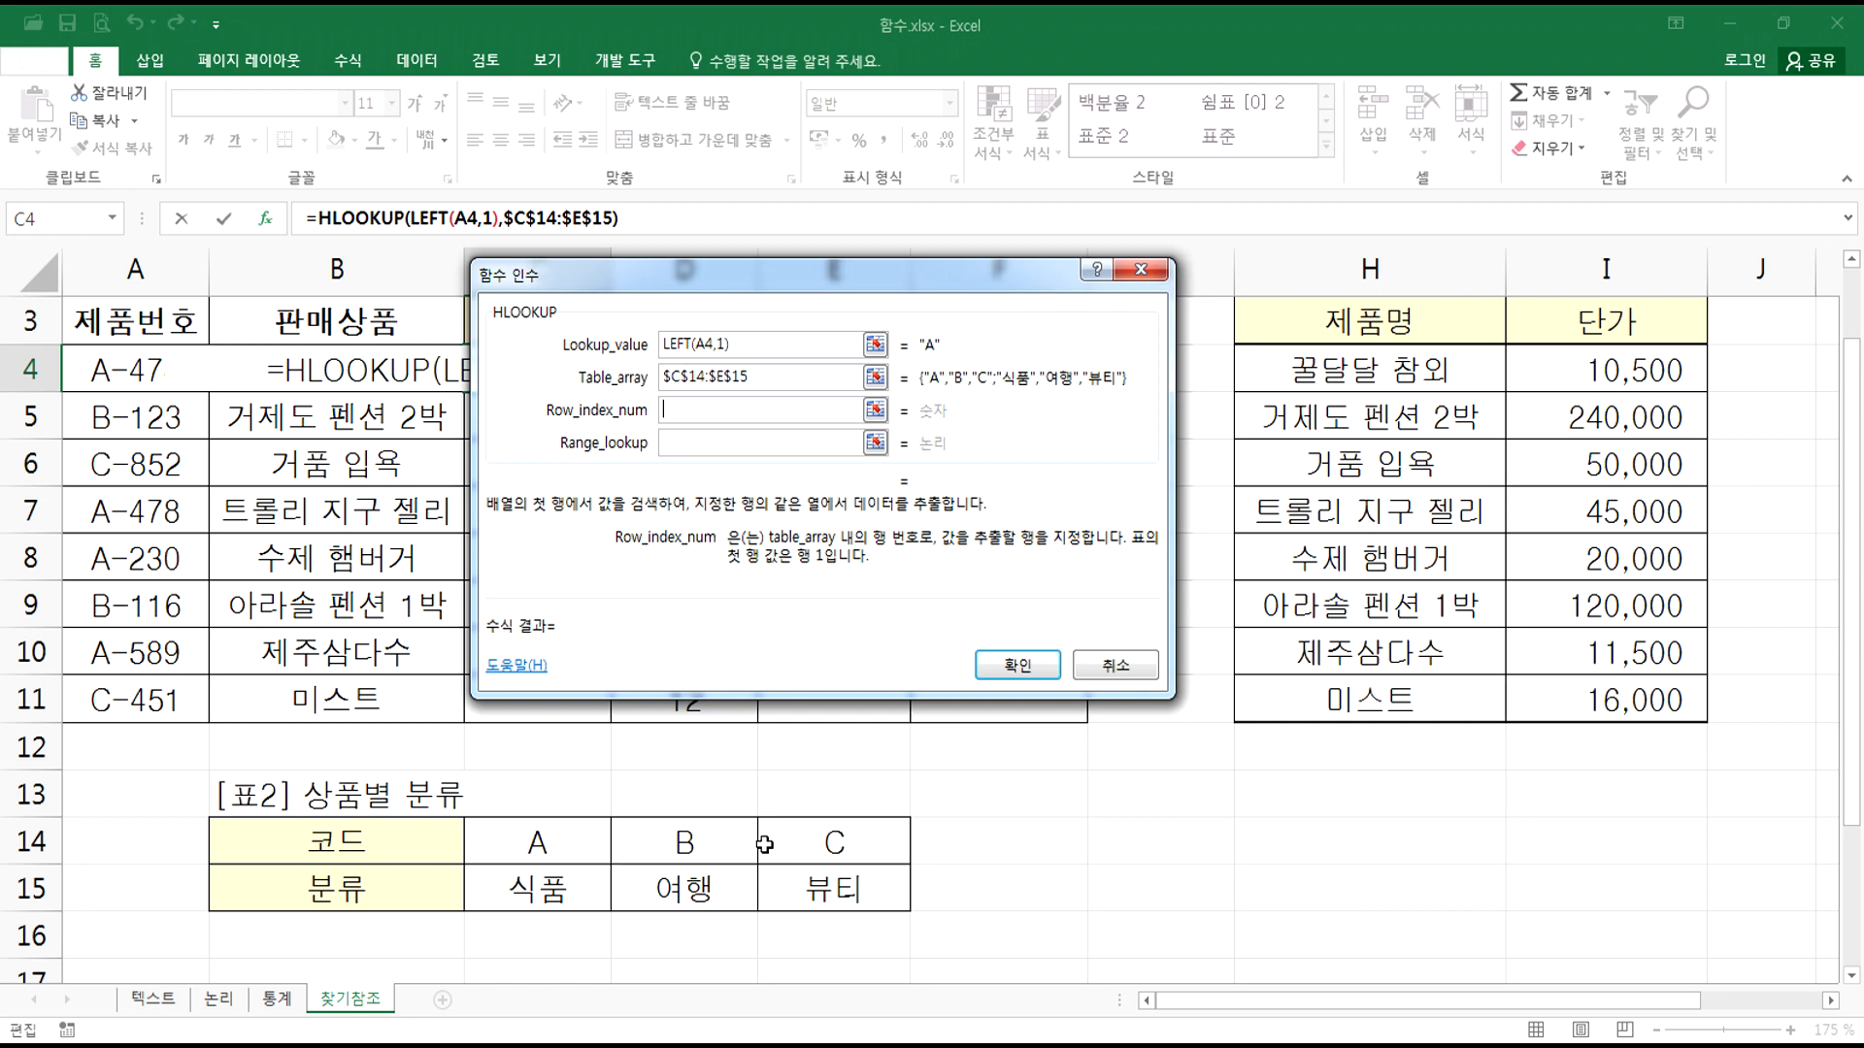
click(741, 350)
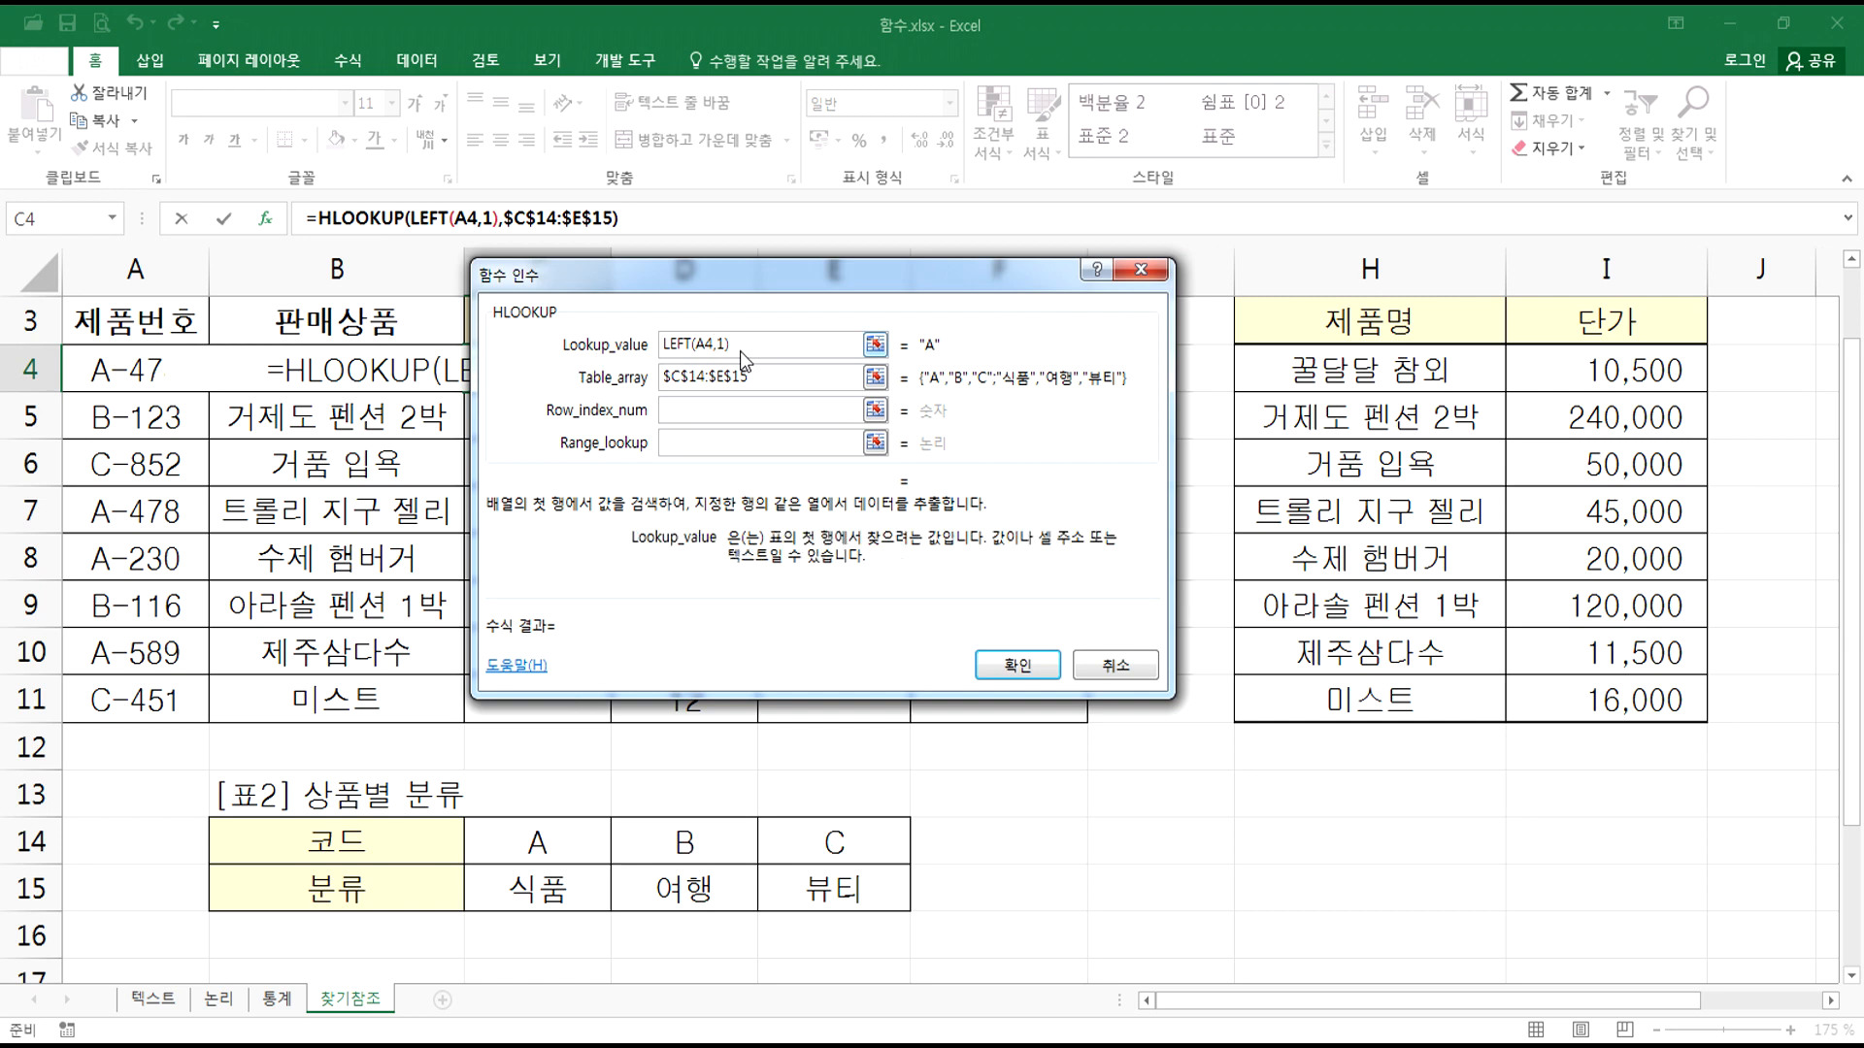
click(686, 408)
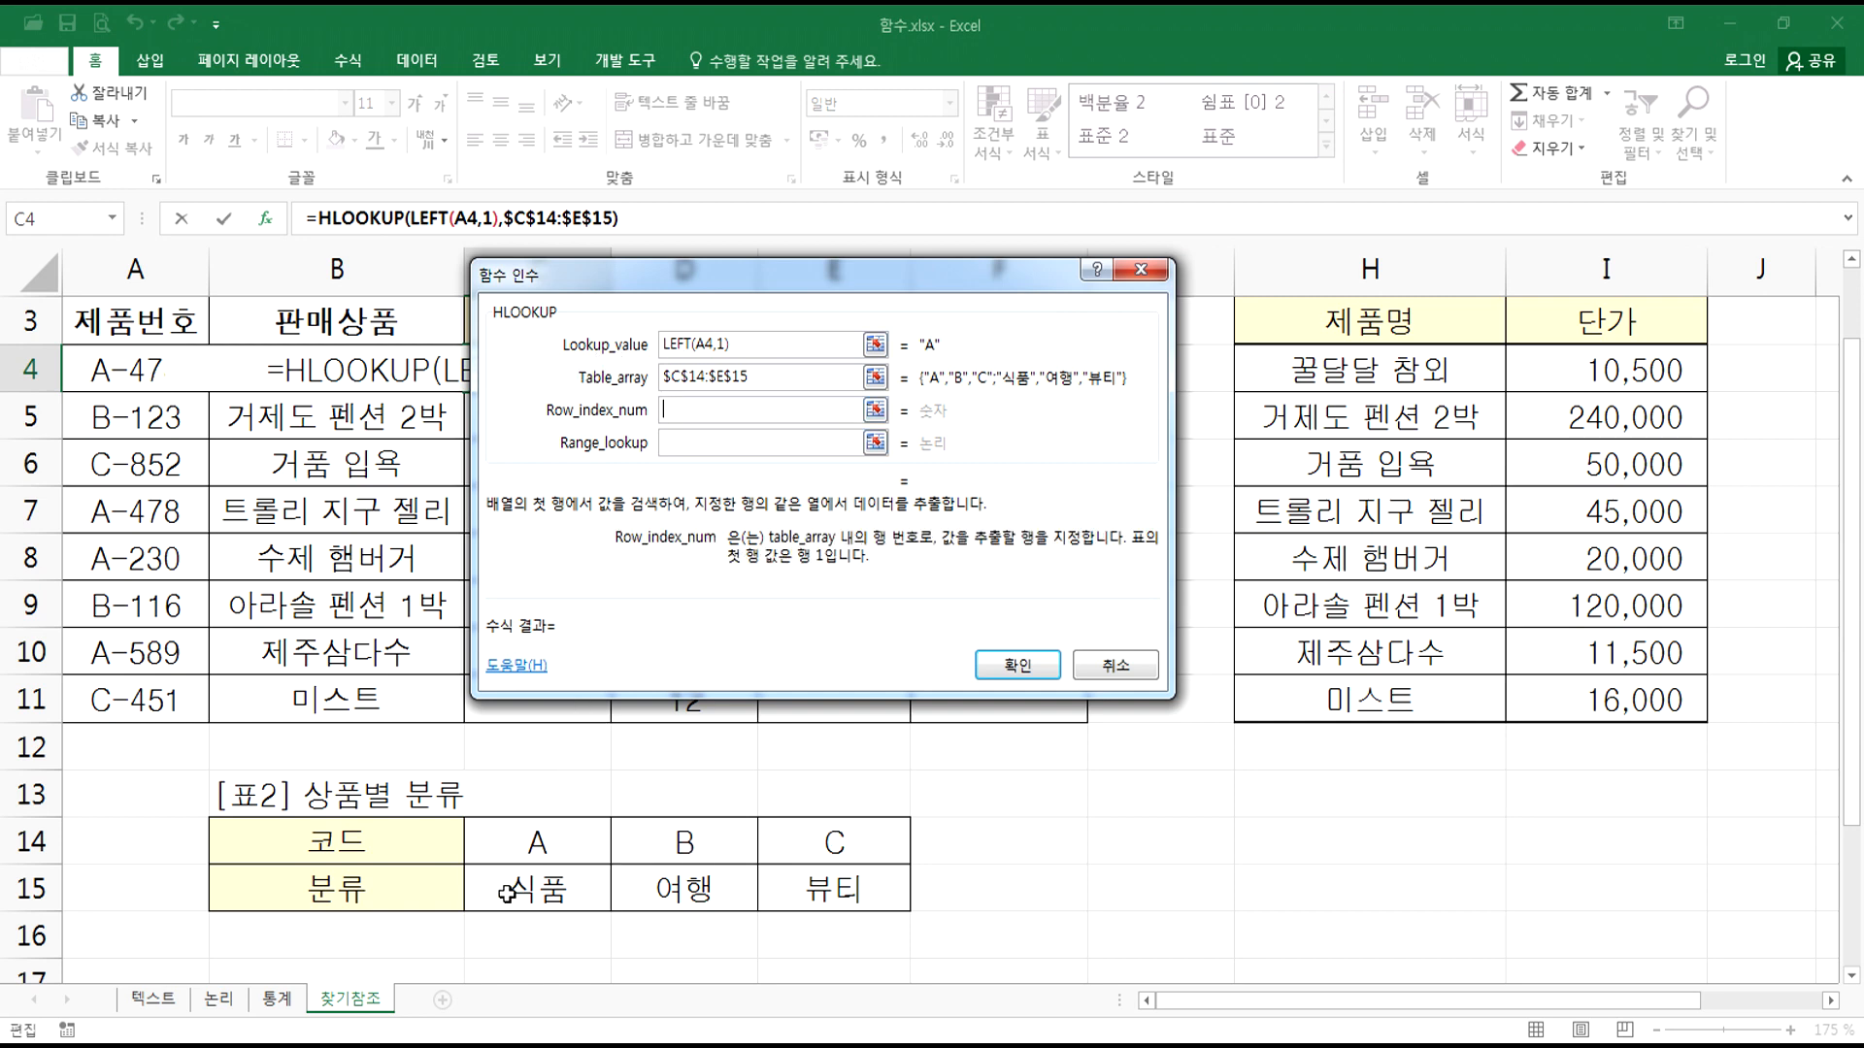
text(2)
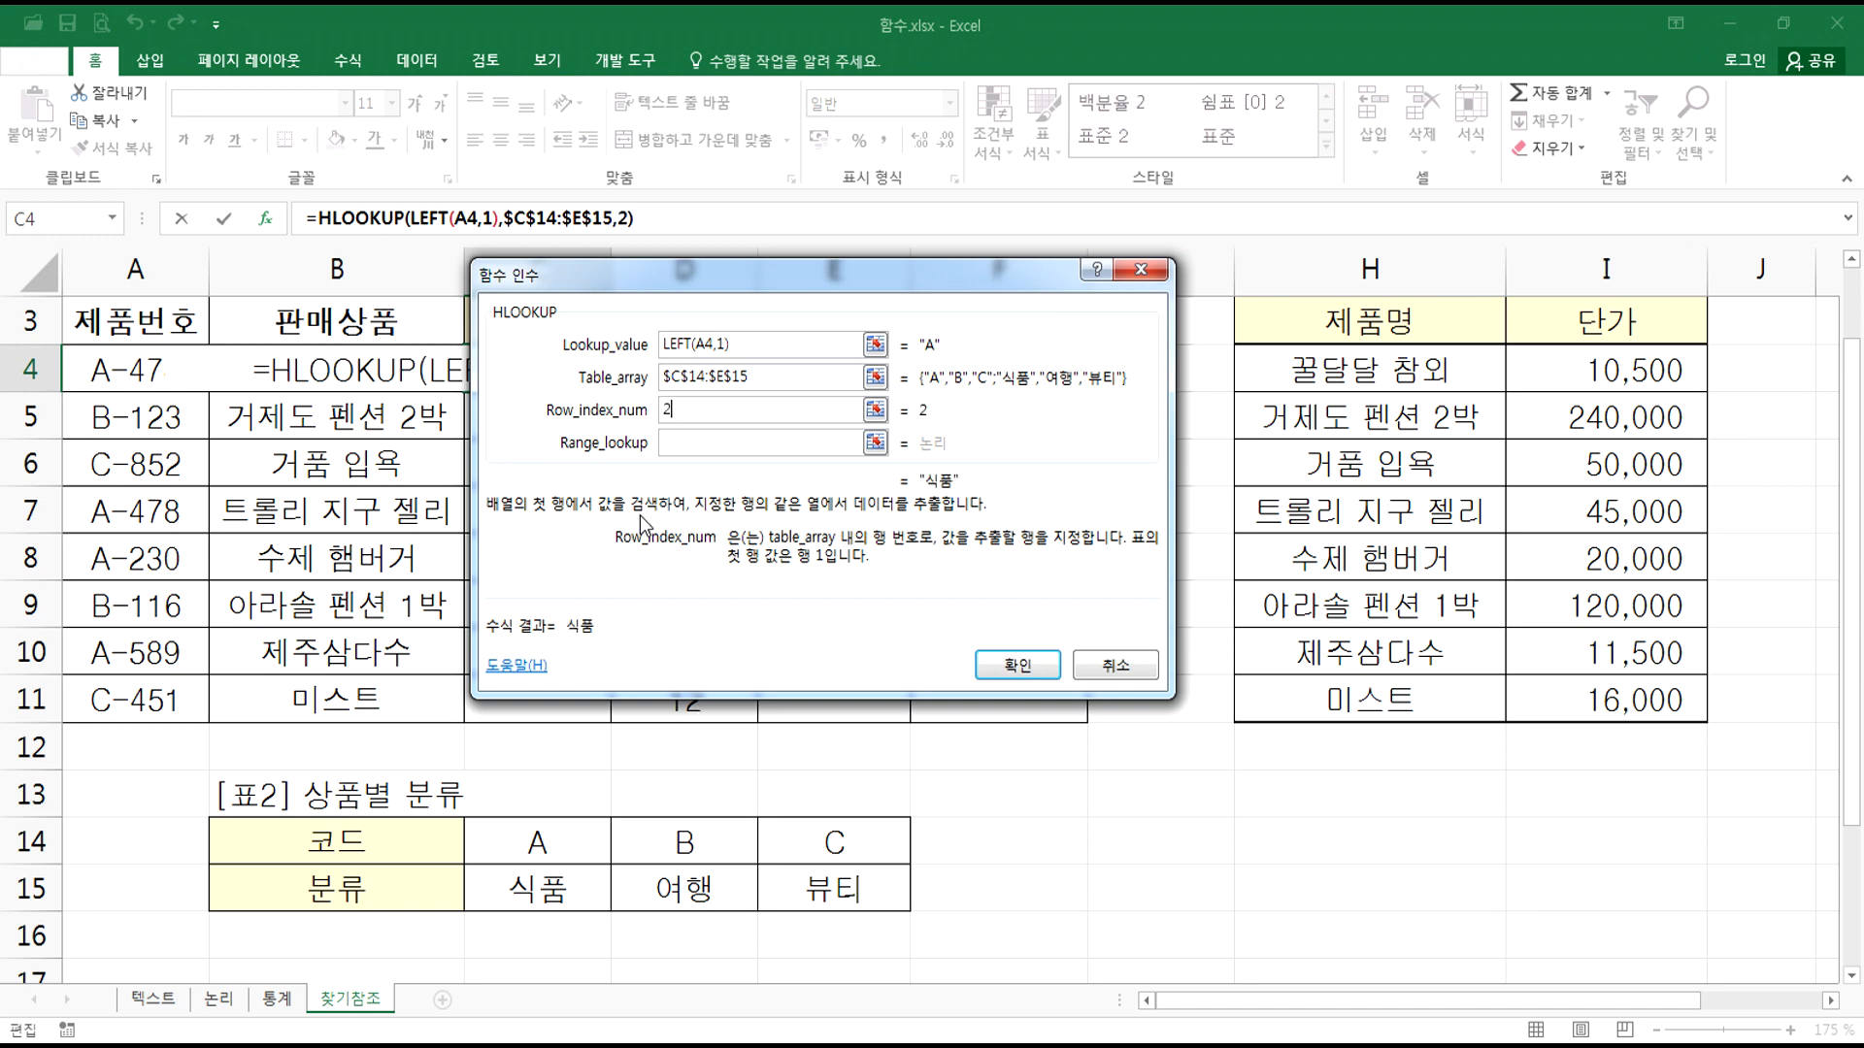
click(682, 442)
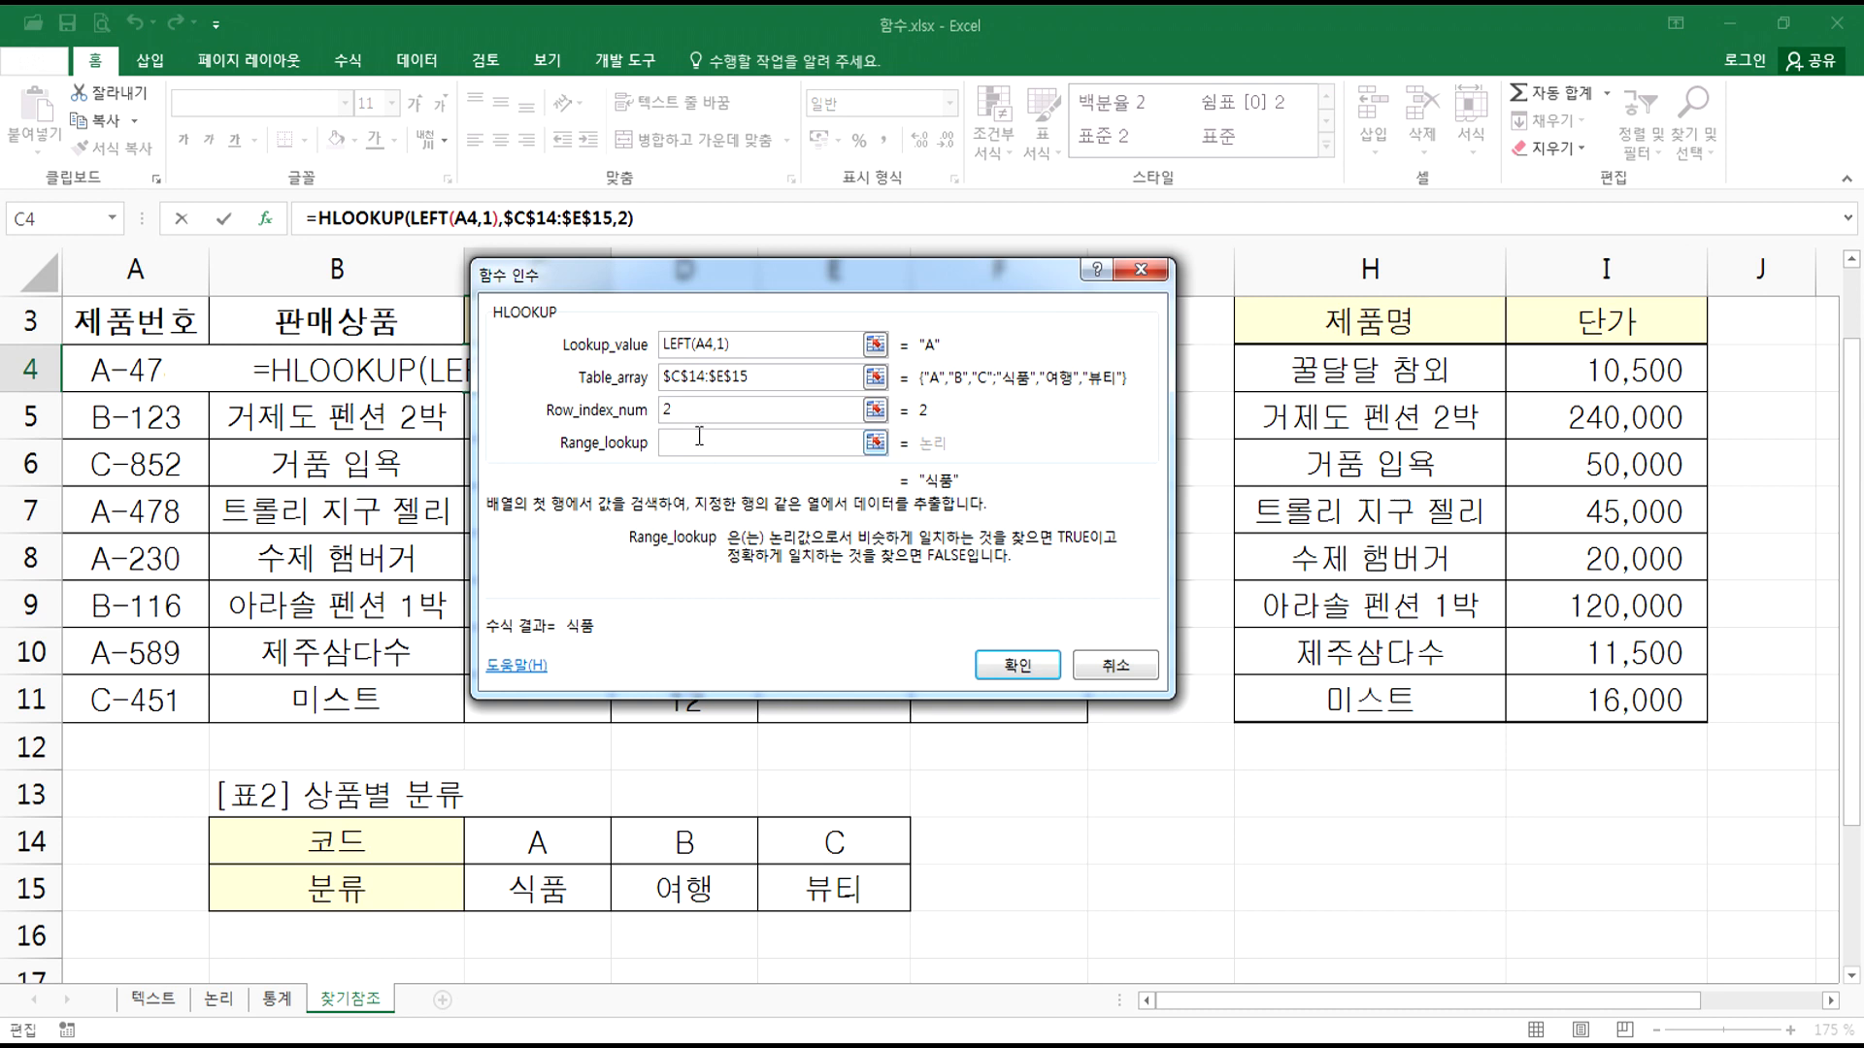
text(FALSE)
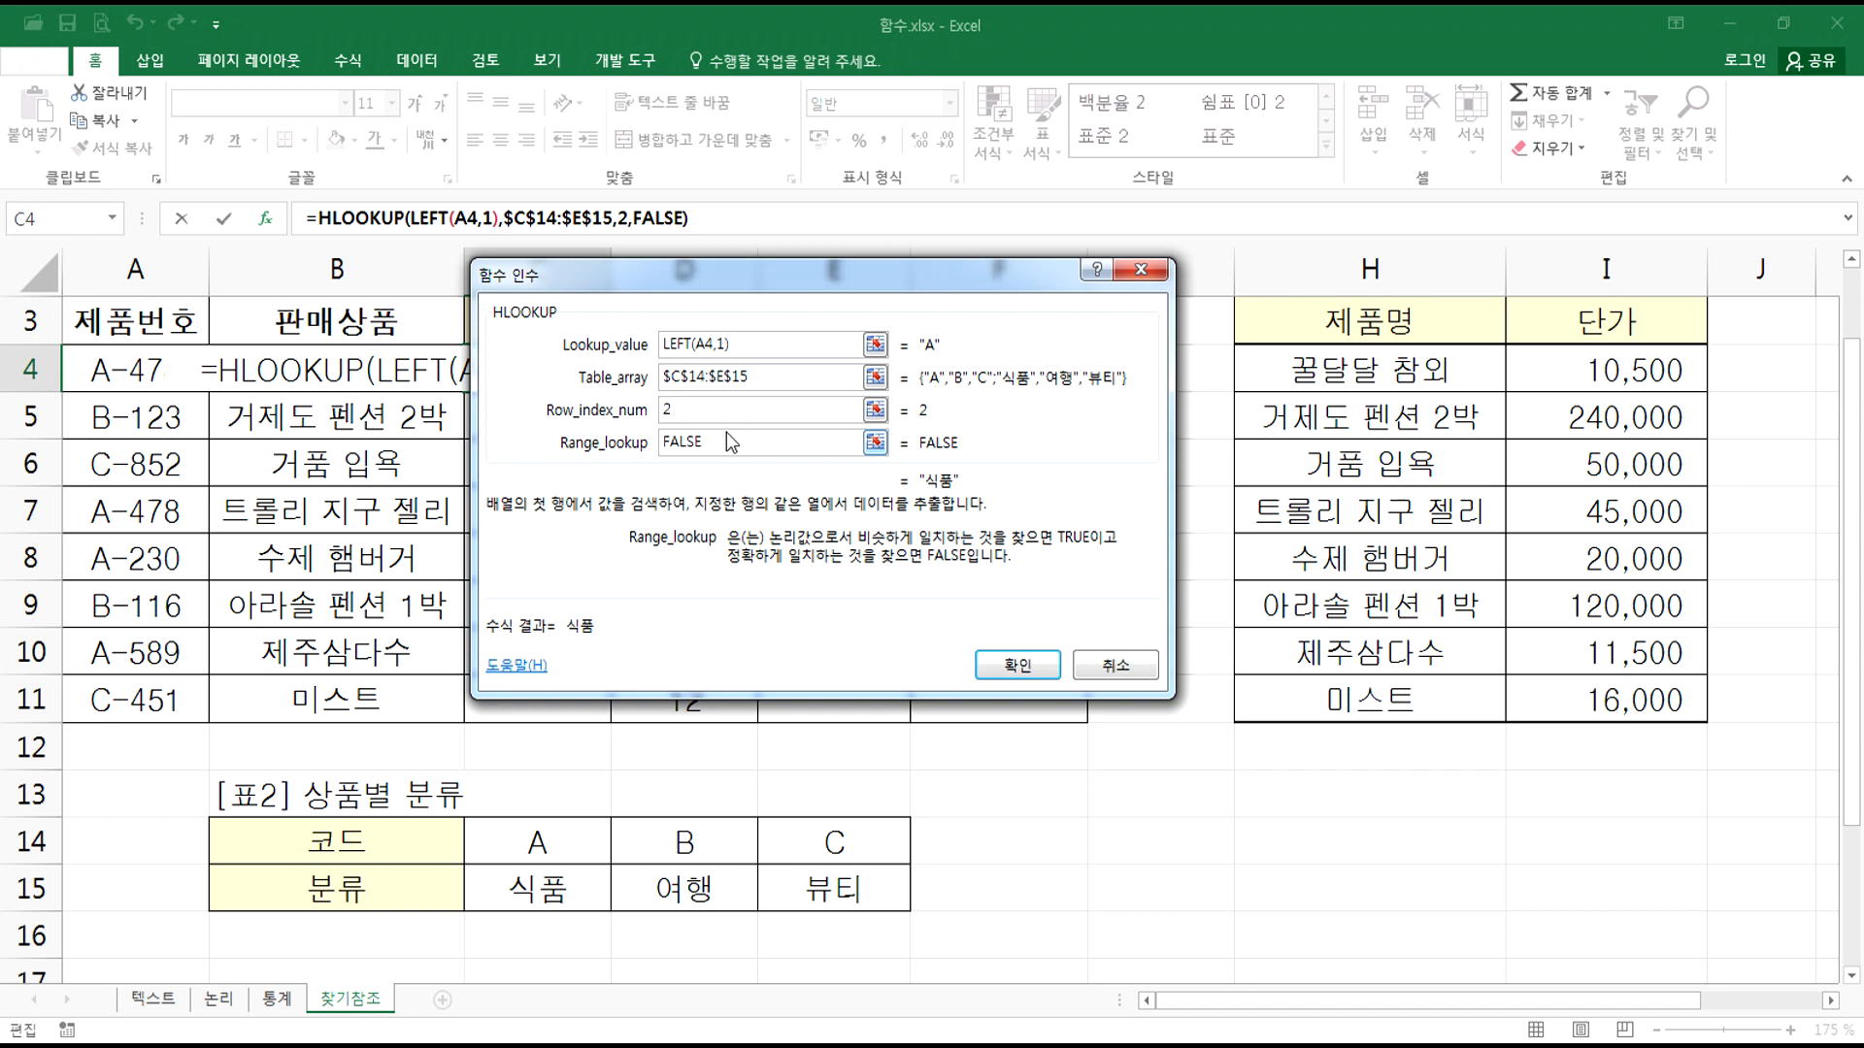
drag(728, 439, 557, 422)
text(0)
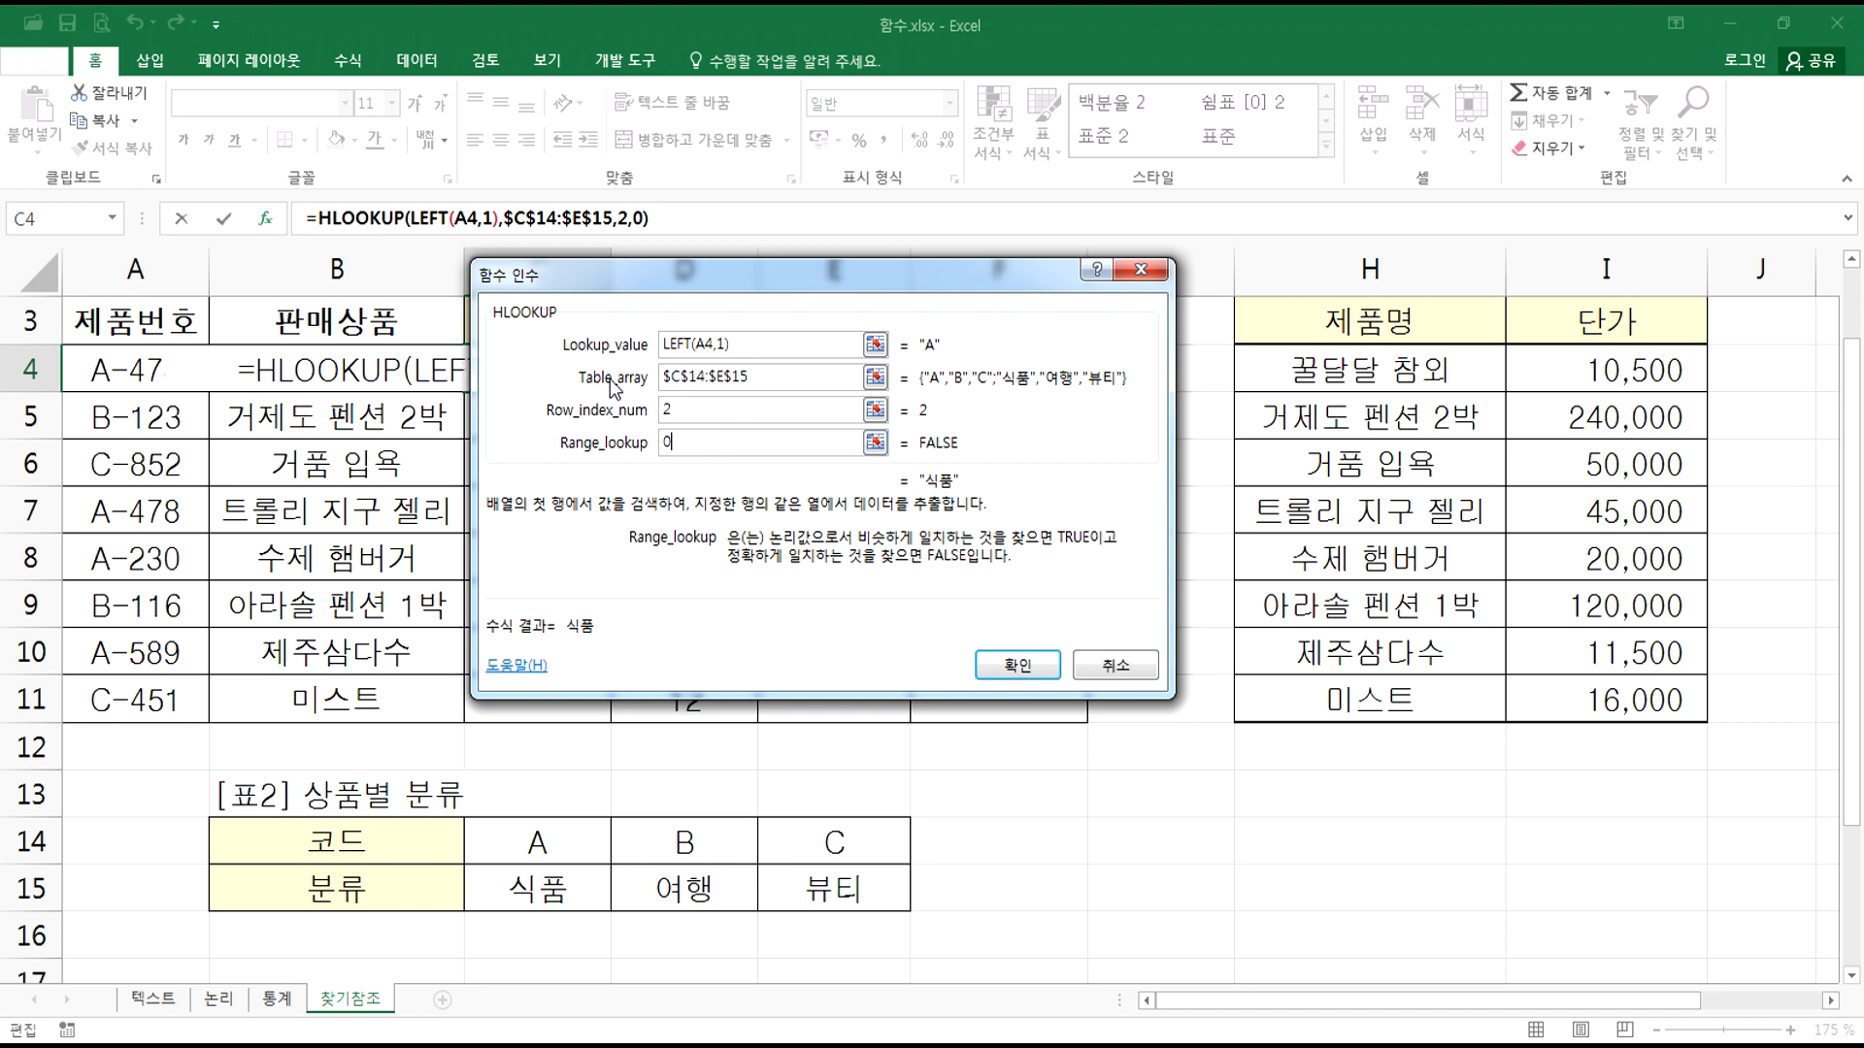
click(1019, 667)
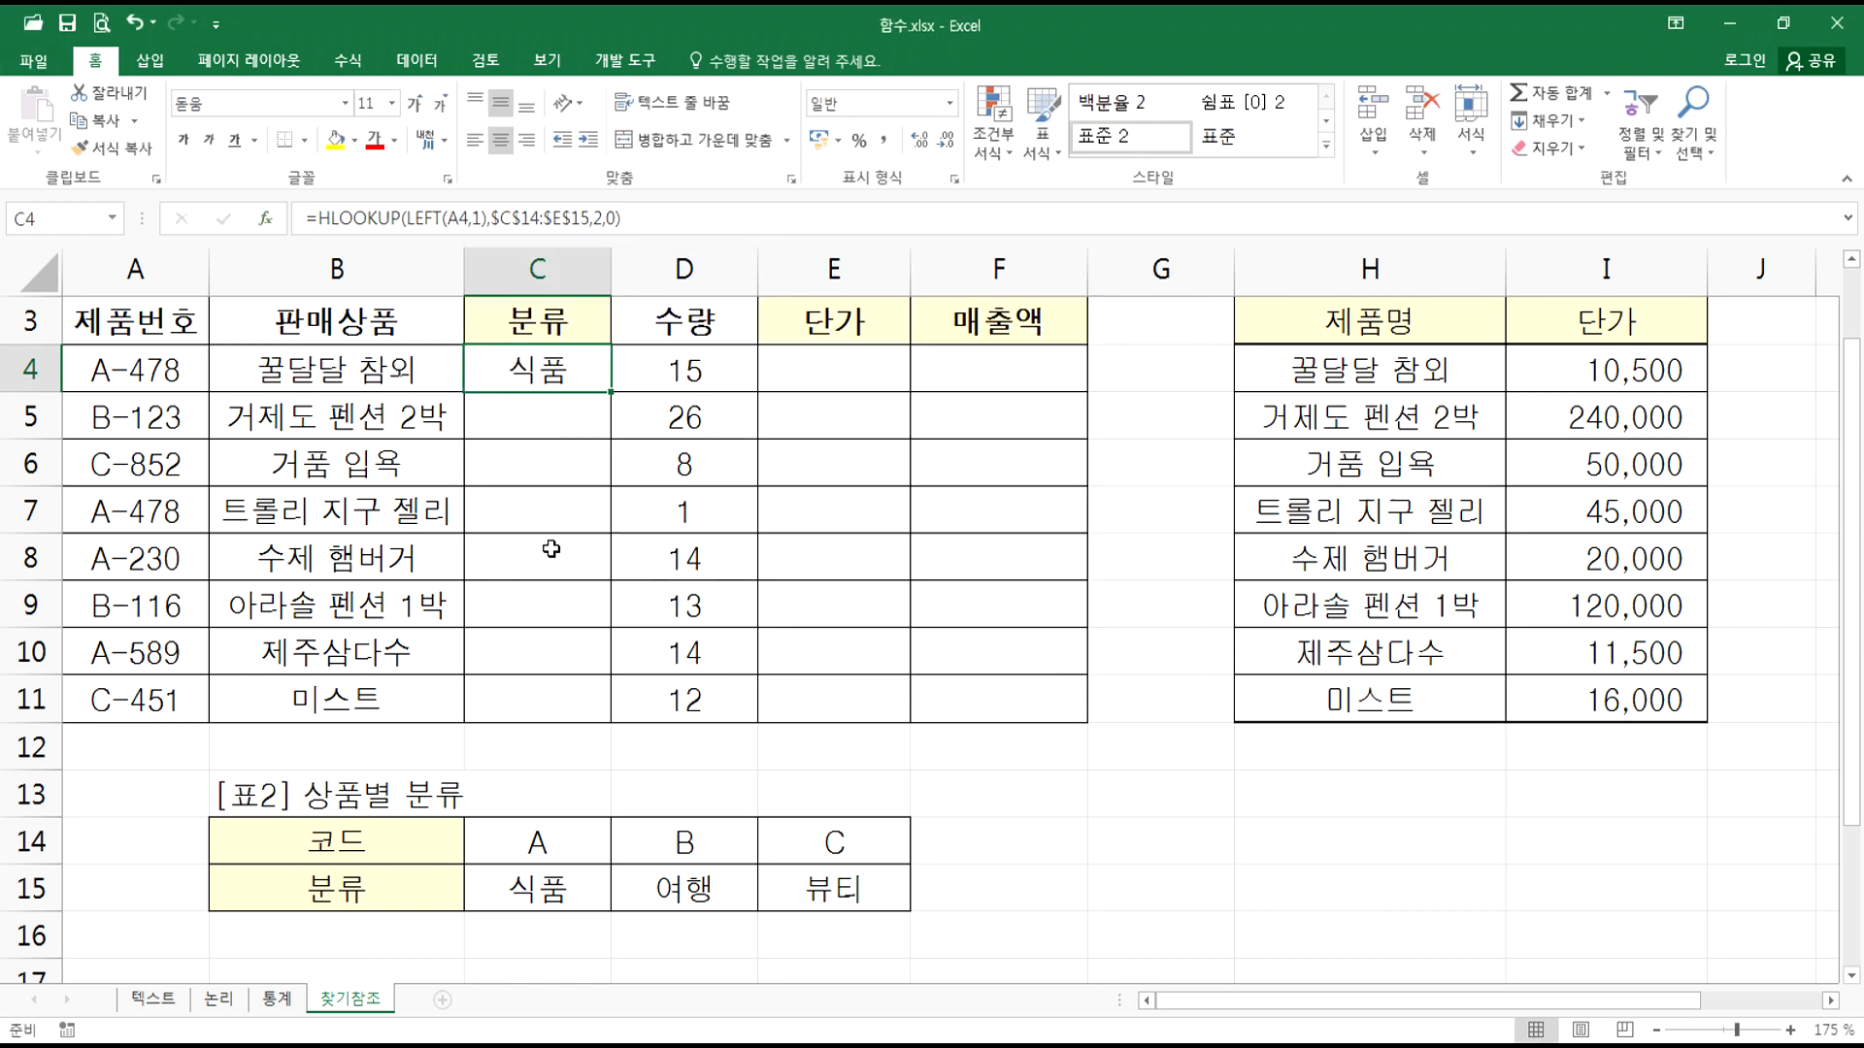
Step: Start an HLOOKUP formula in cell C5 through the function arguments dialog, with $C$14:$E$15 as the Table_array
key(Down)
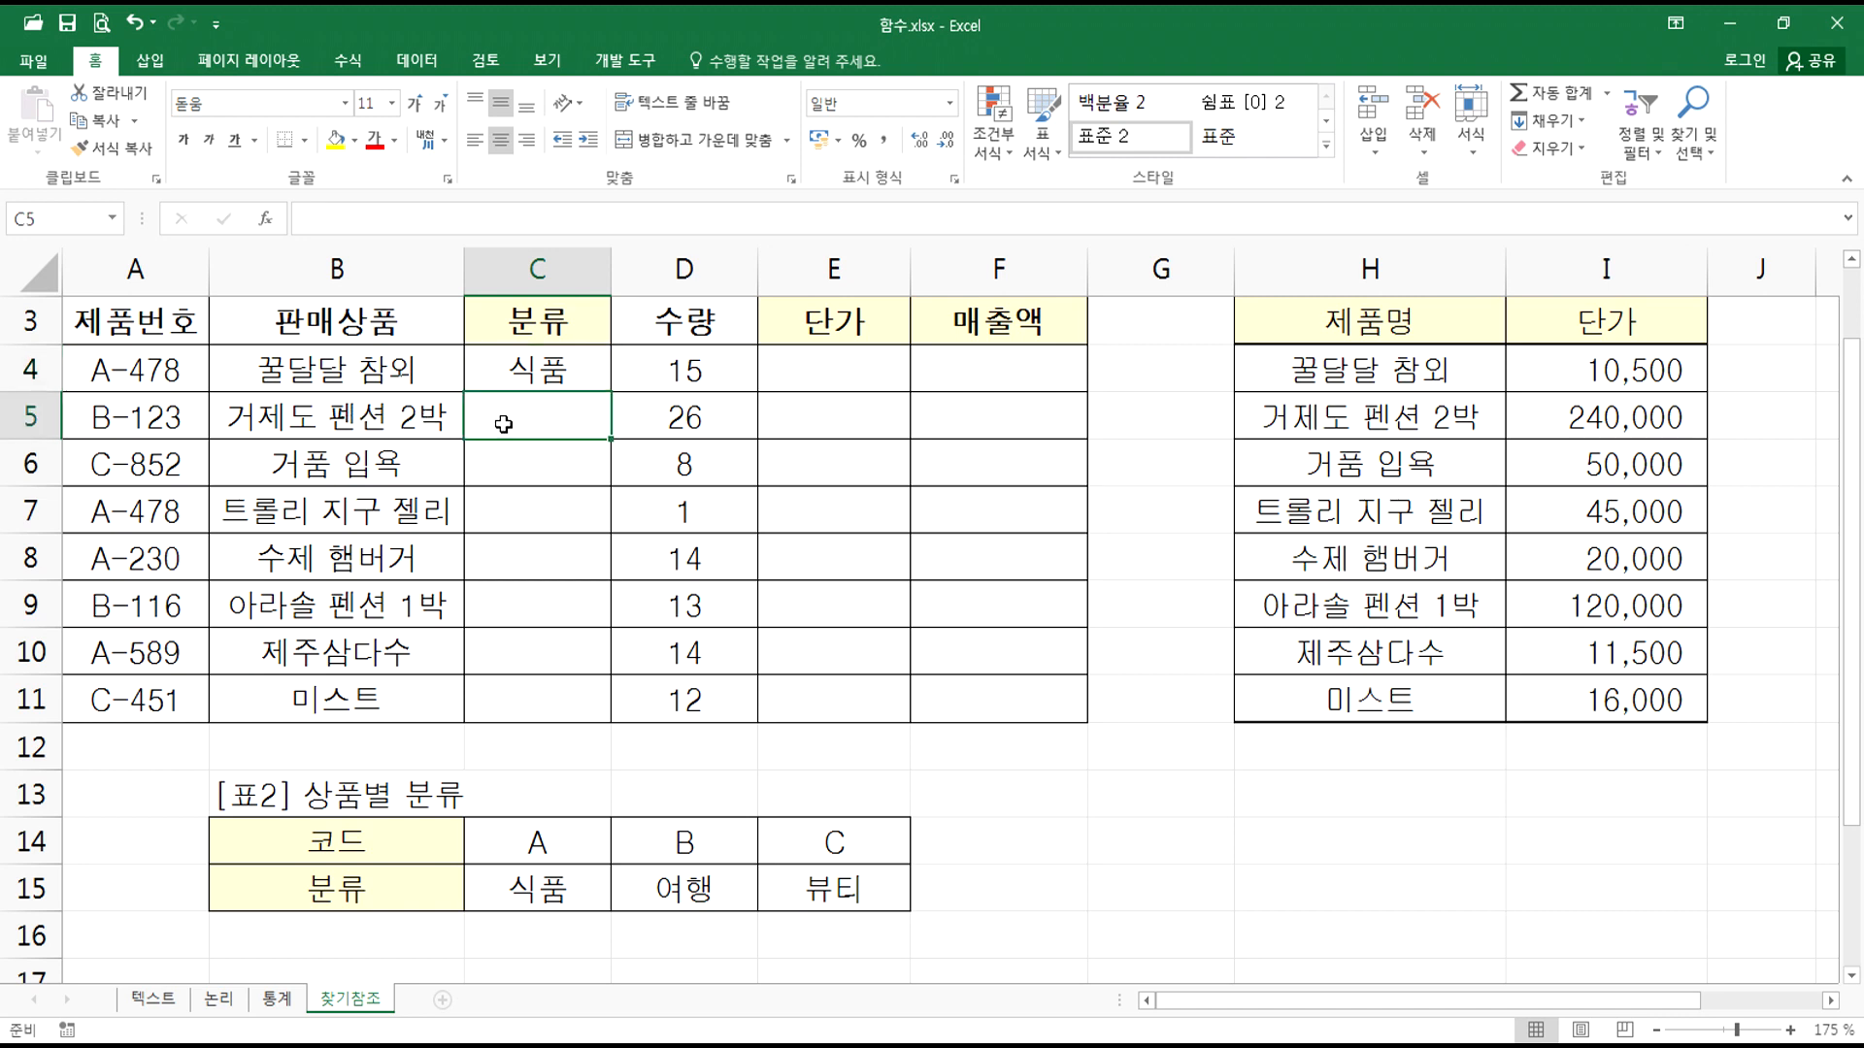
text(=HLOOKUP()
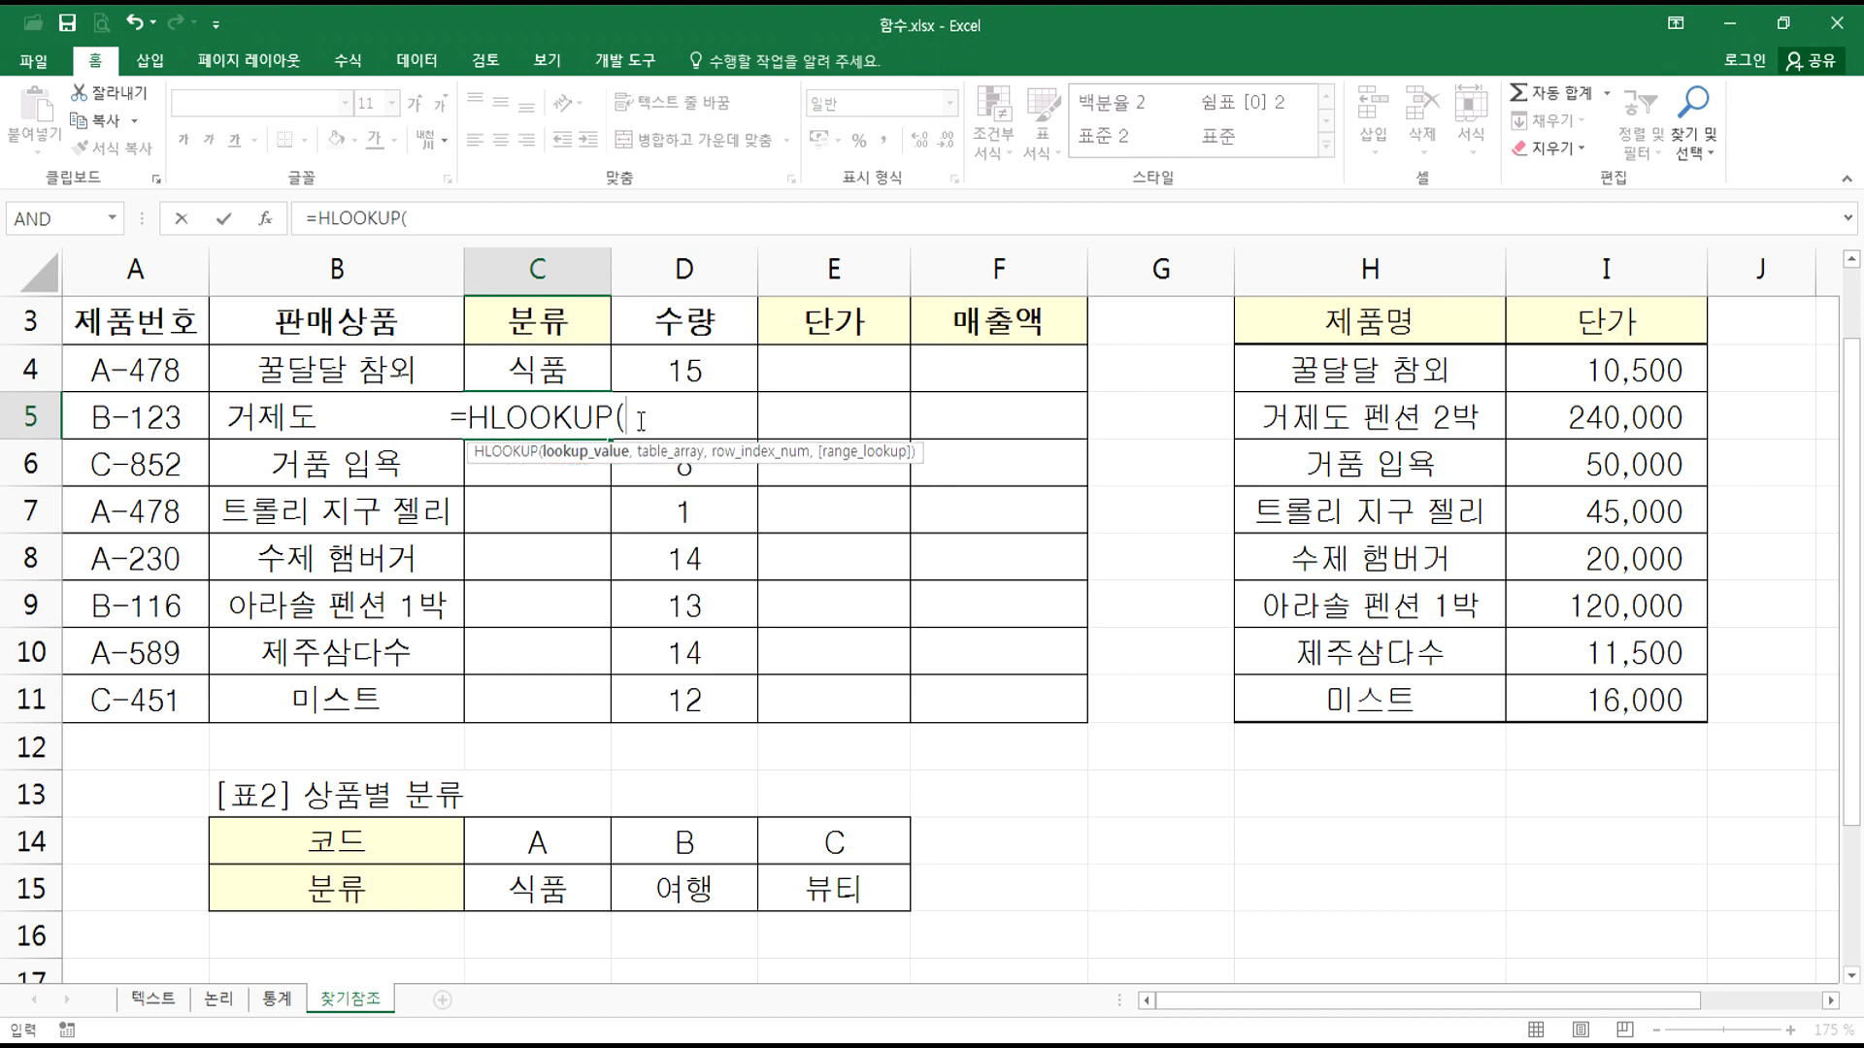
click(270, 228)
mouse_move(604, 281)
mouse_down()
mouse_move(662, 262)
mouse_move(612, 262)
mouse_up()
click(704, 361)
click(507, 834)
drag(507, 834, 836, 887)
key(F4)
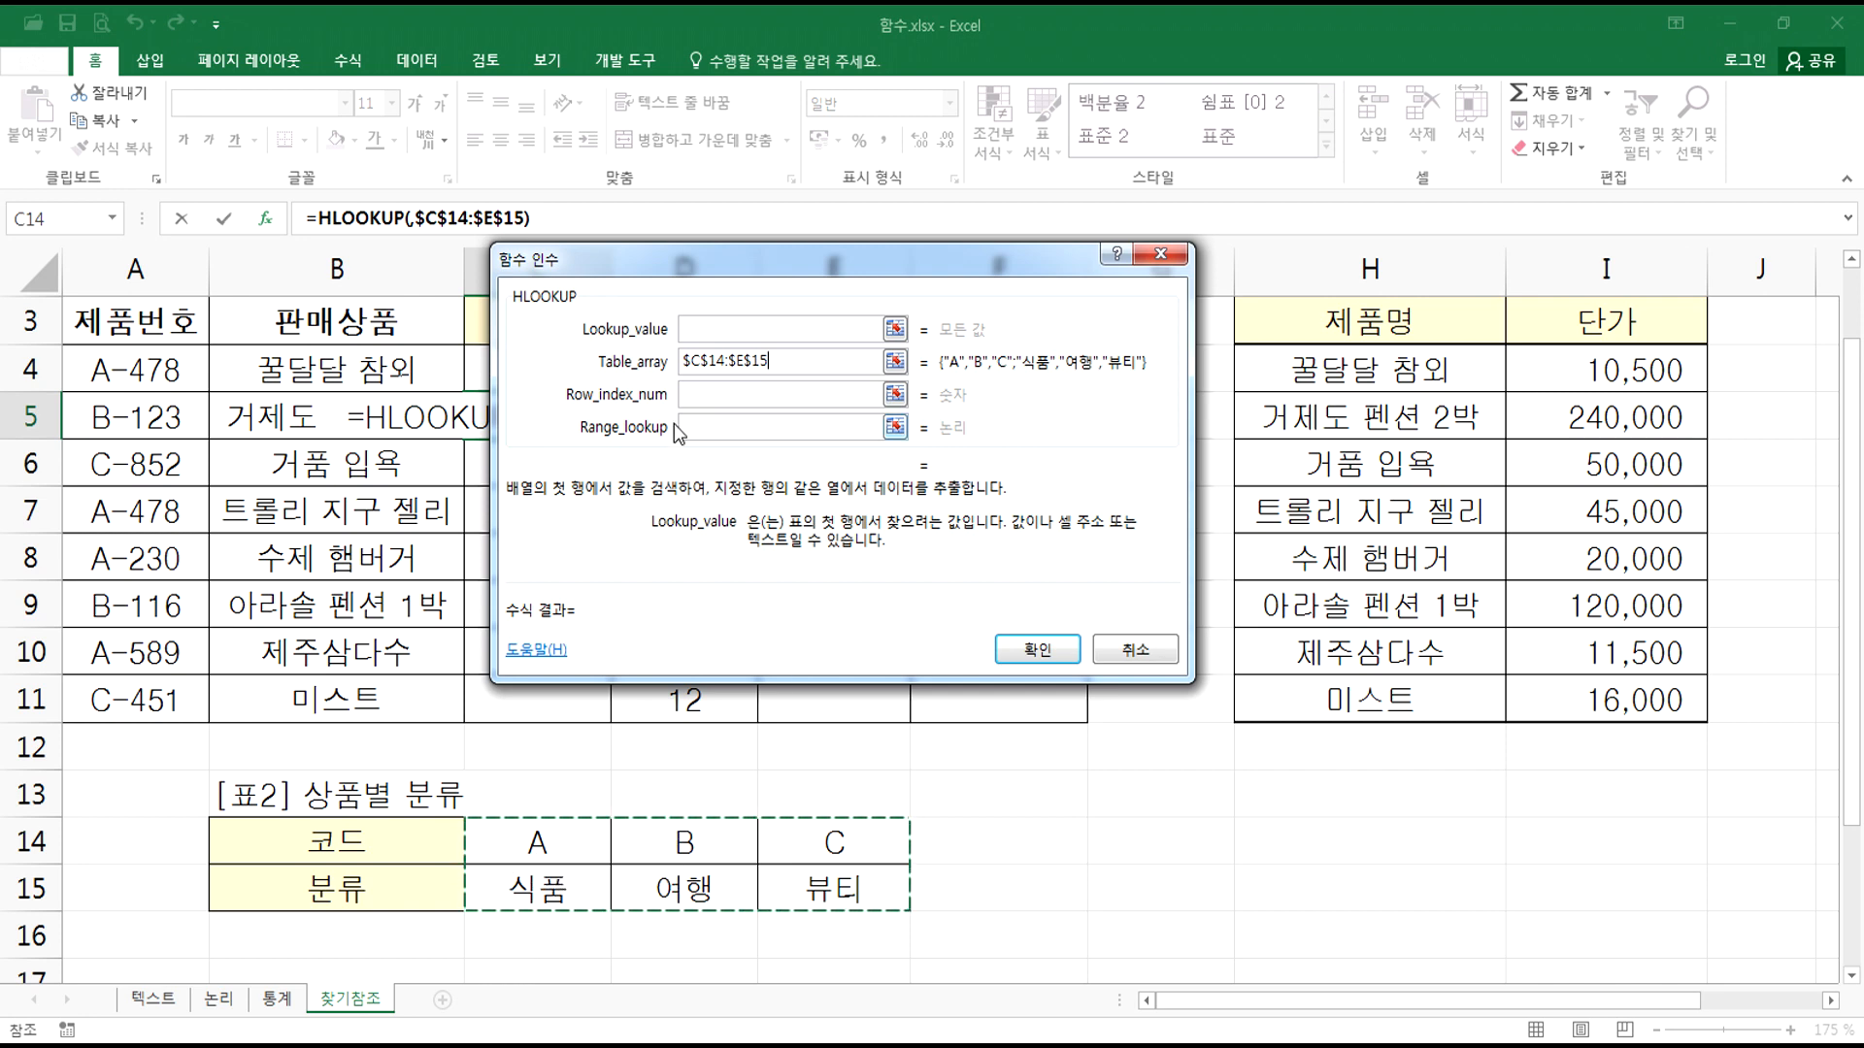
Step: Set the Row_index_num of the C5 HLOOKUP to 2 and its Lookup_value to LEFT(A5,1)
key(Tab)
text(2)
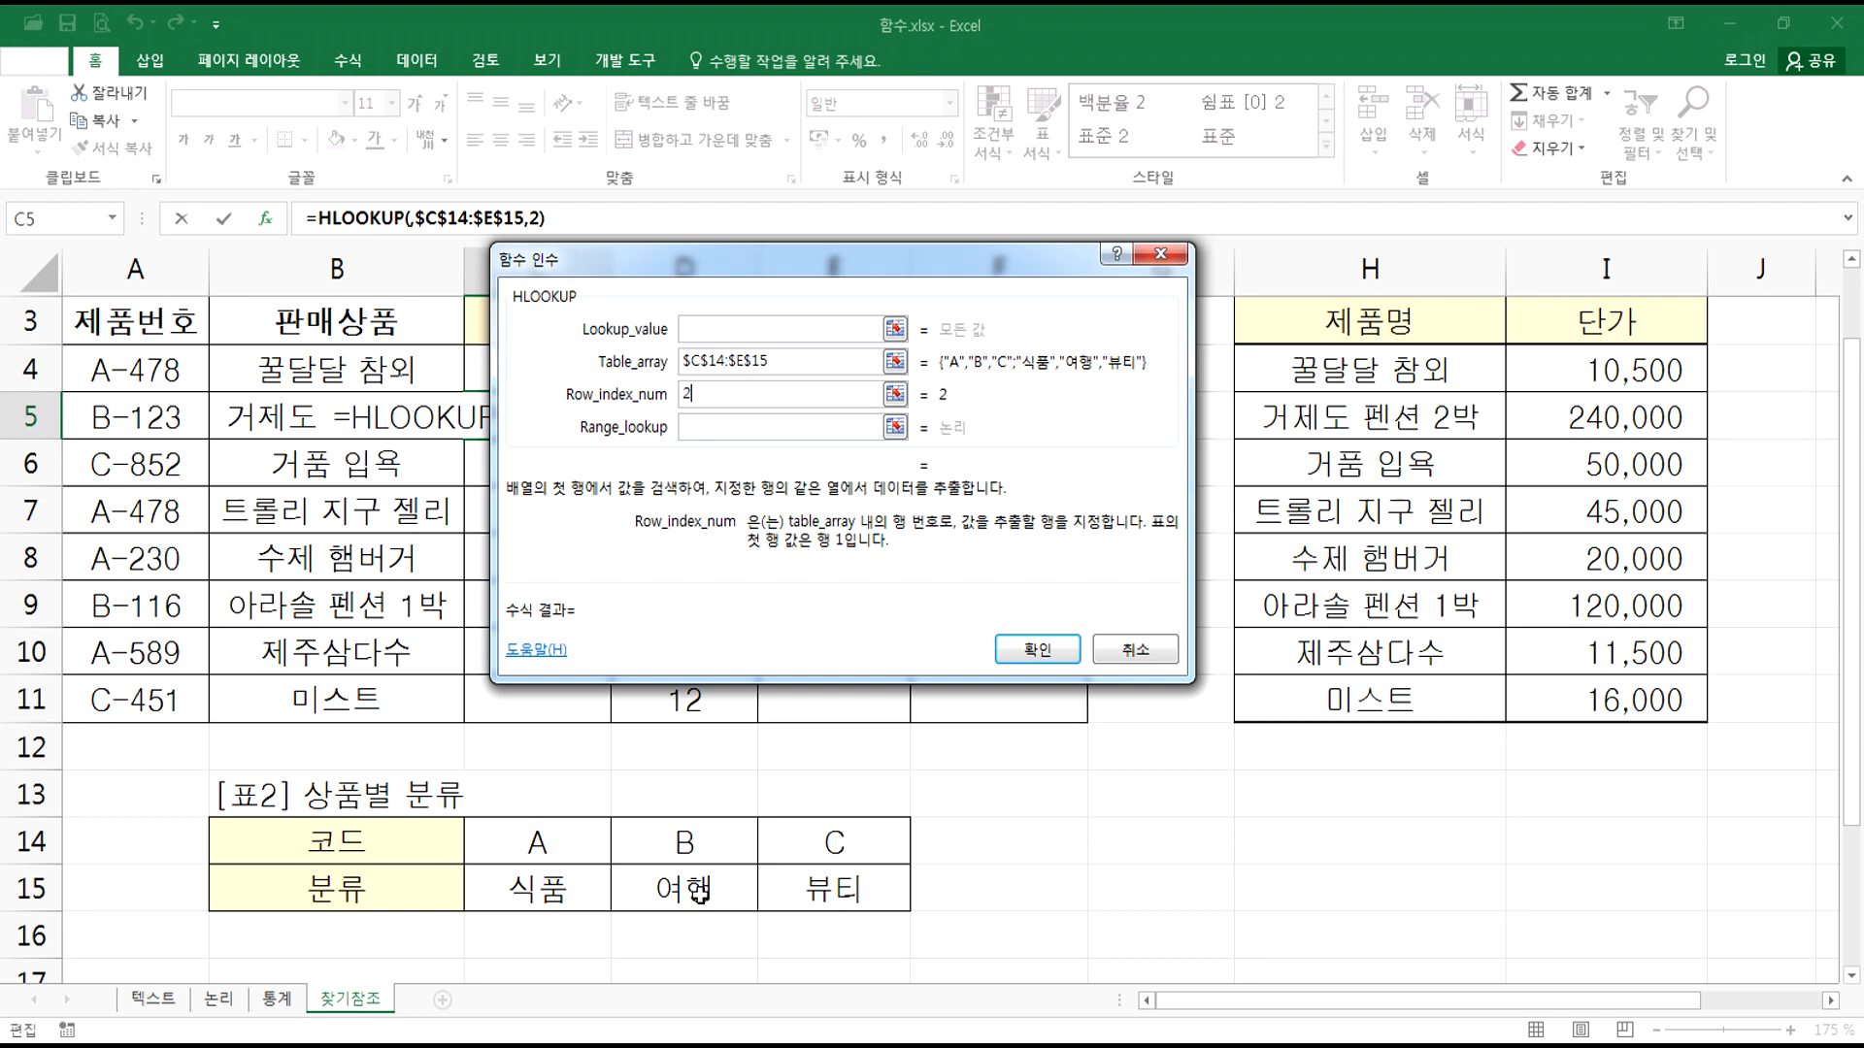
click(726, 332)
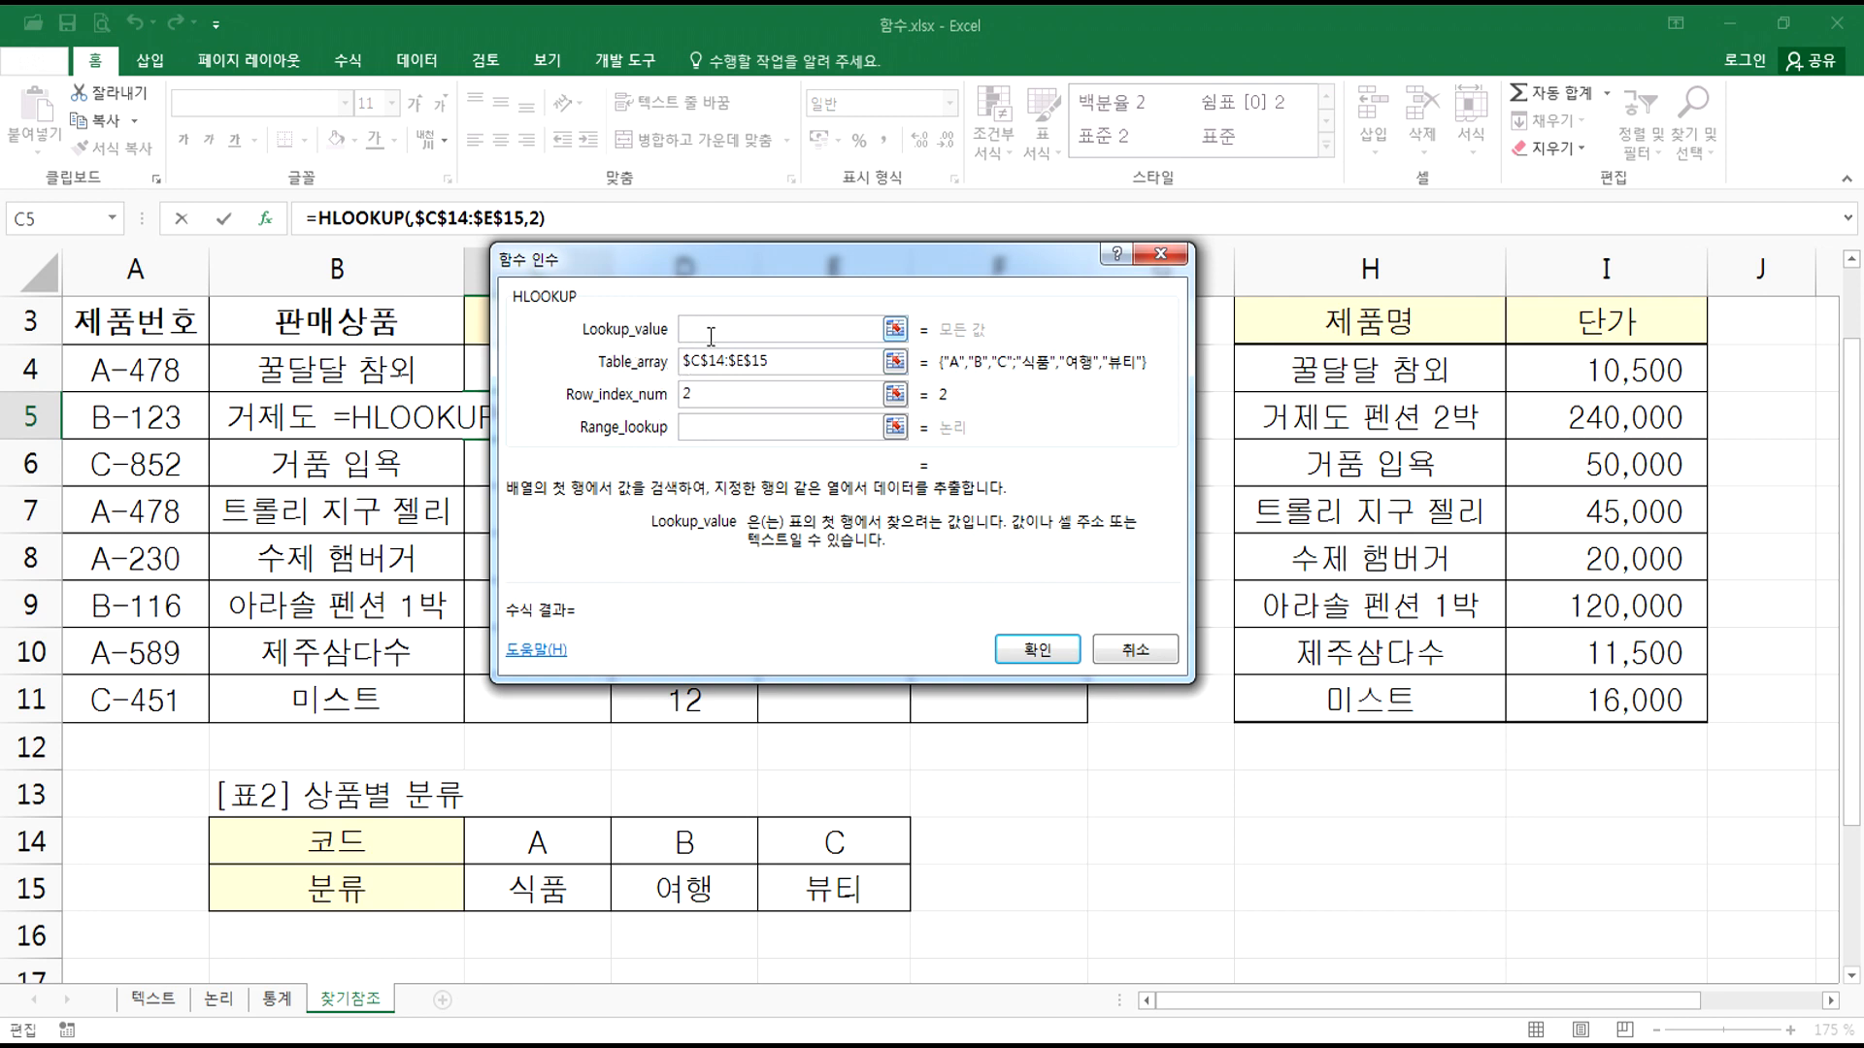
text(LEFT()
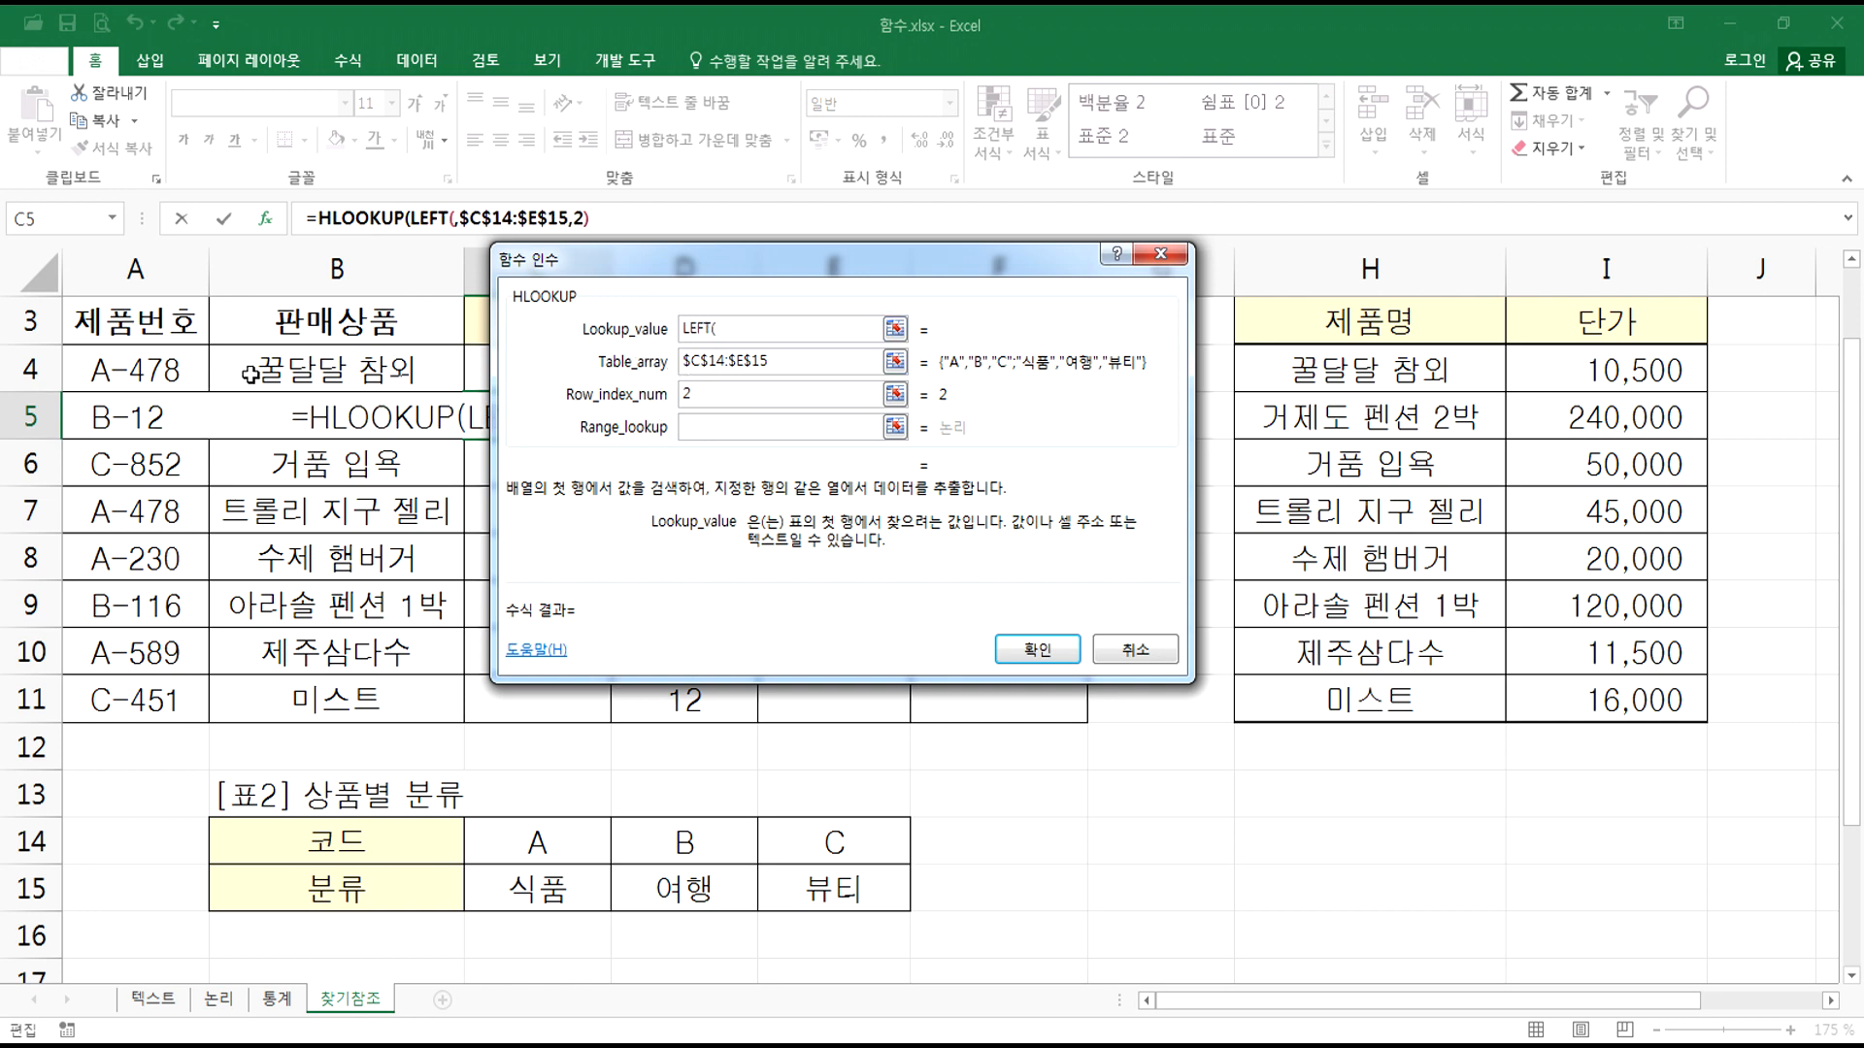
click(102, 415)
text(,1))
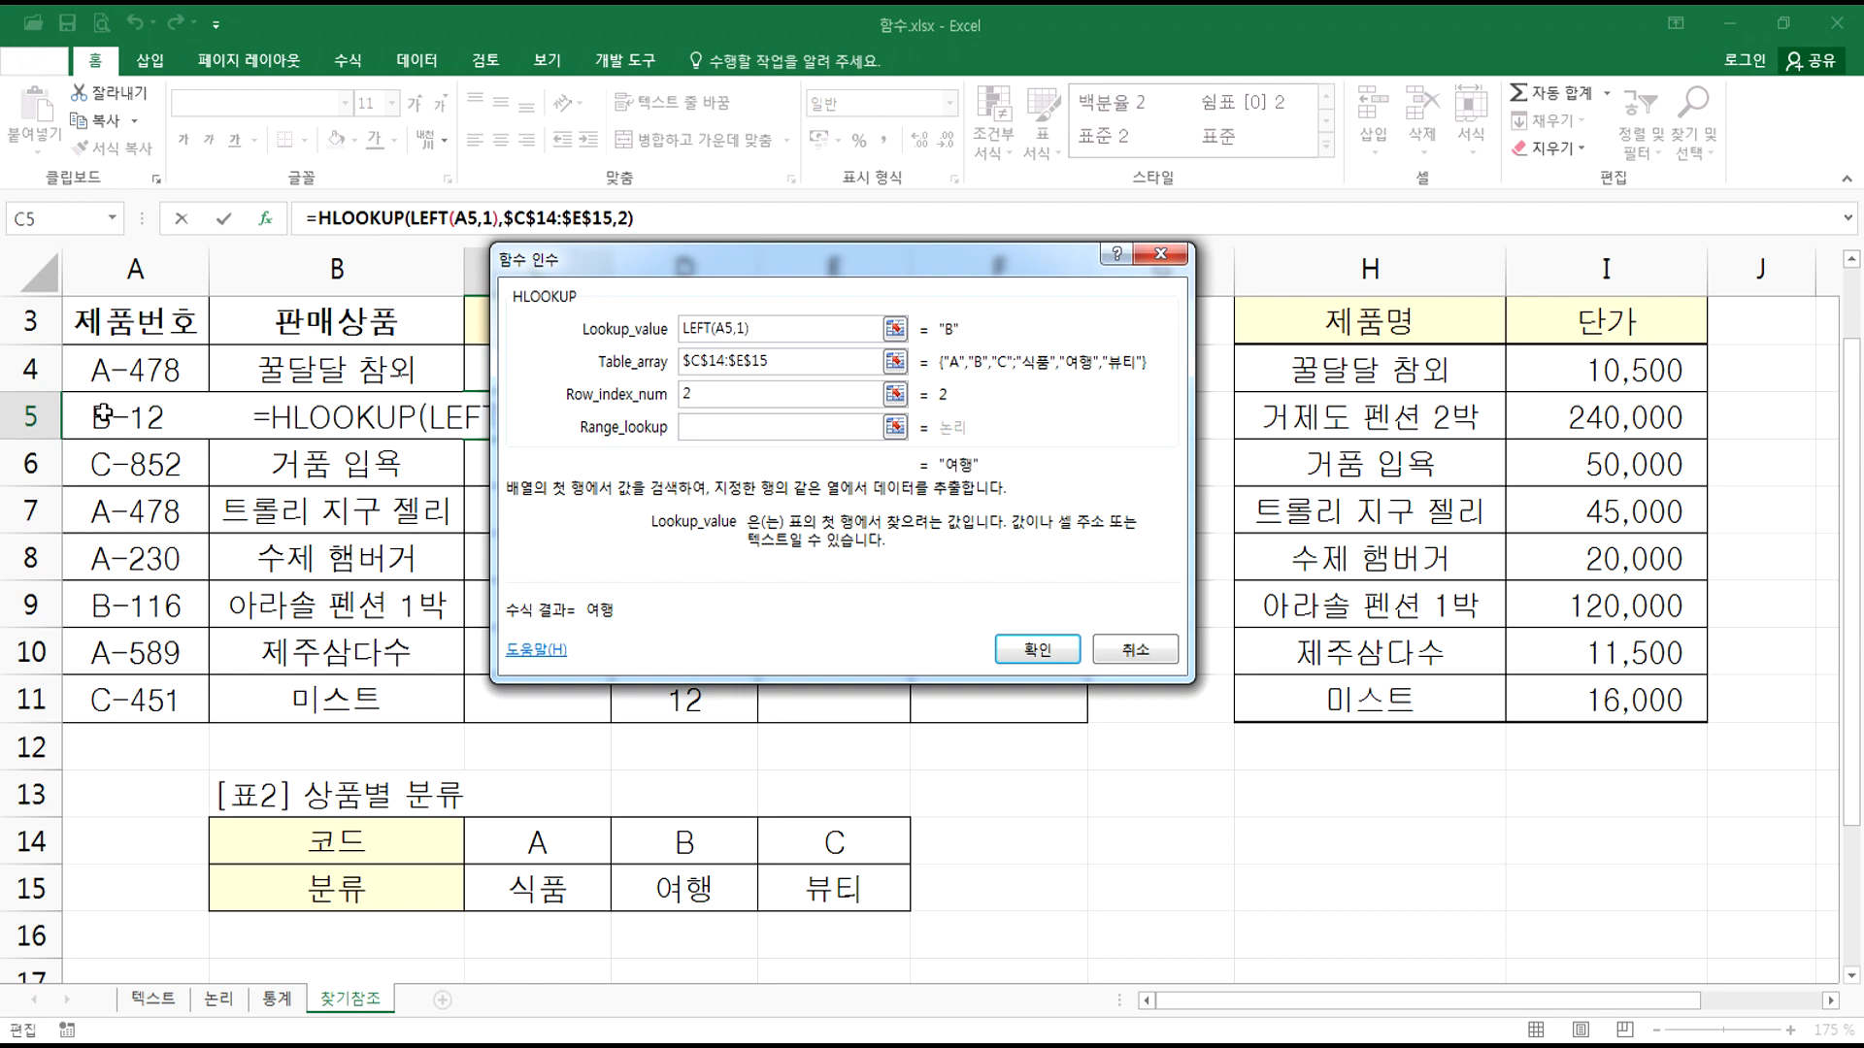
Step: Complete the C5 HLOOKUP with Range_lookup FALSE, and review its arguments in the dialog once more
click(691, 434)
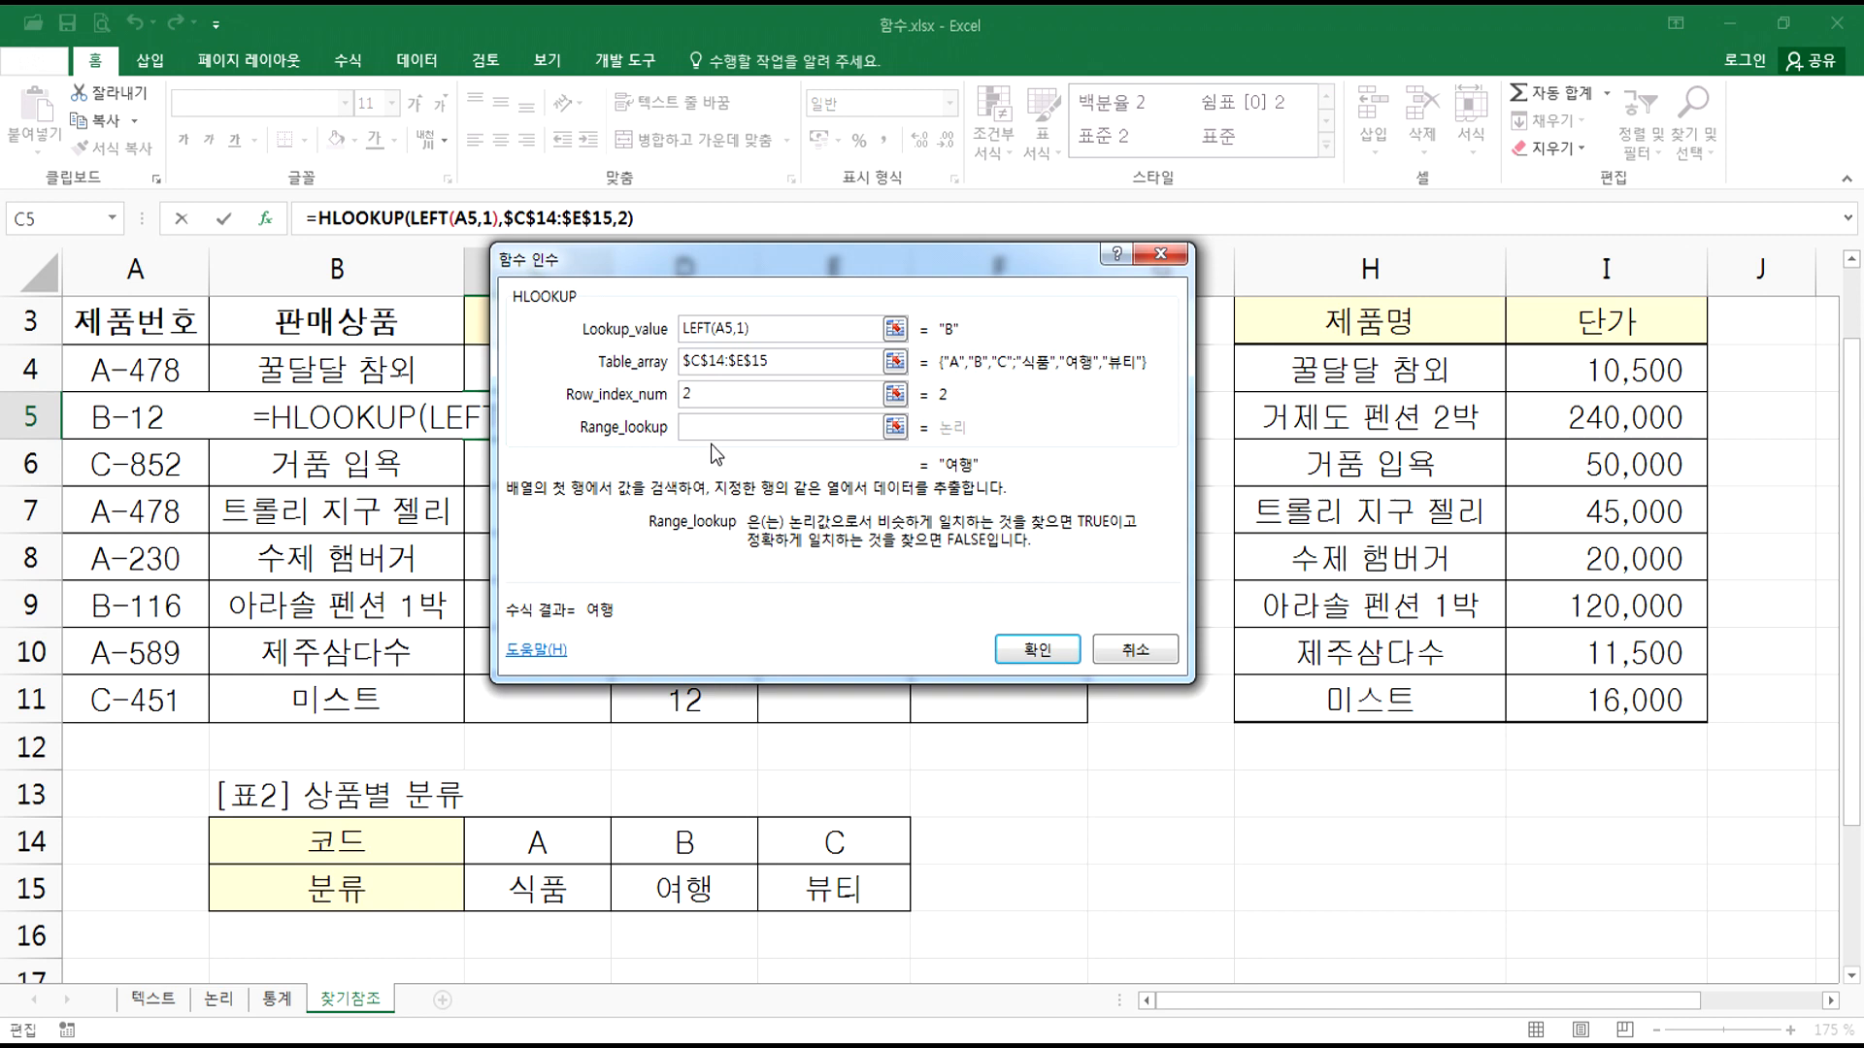
text(FALSE)
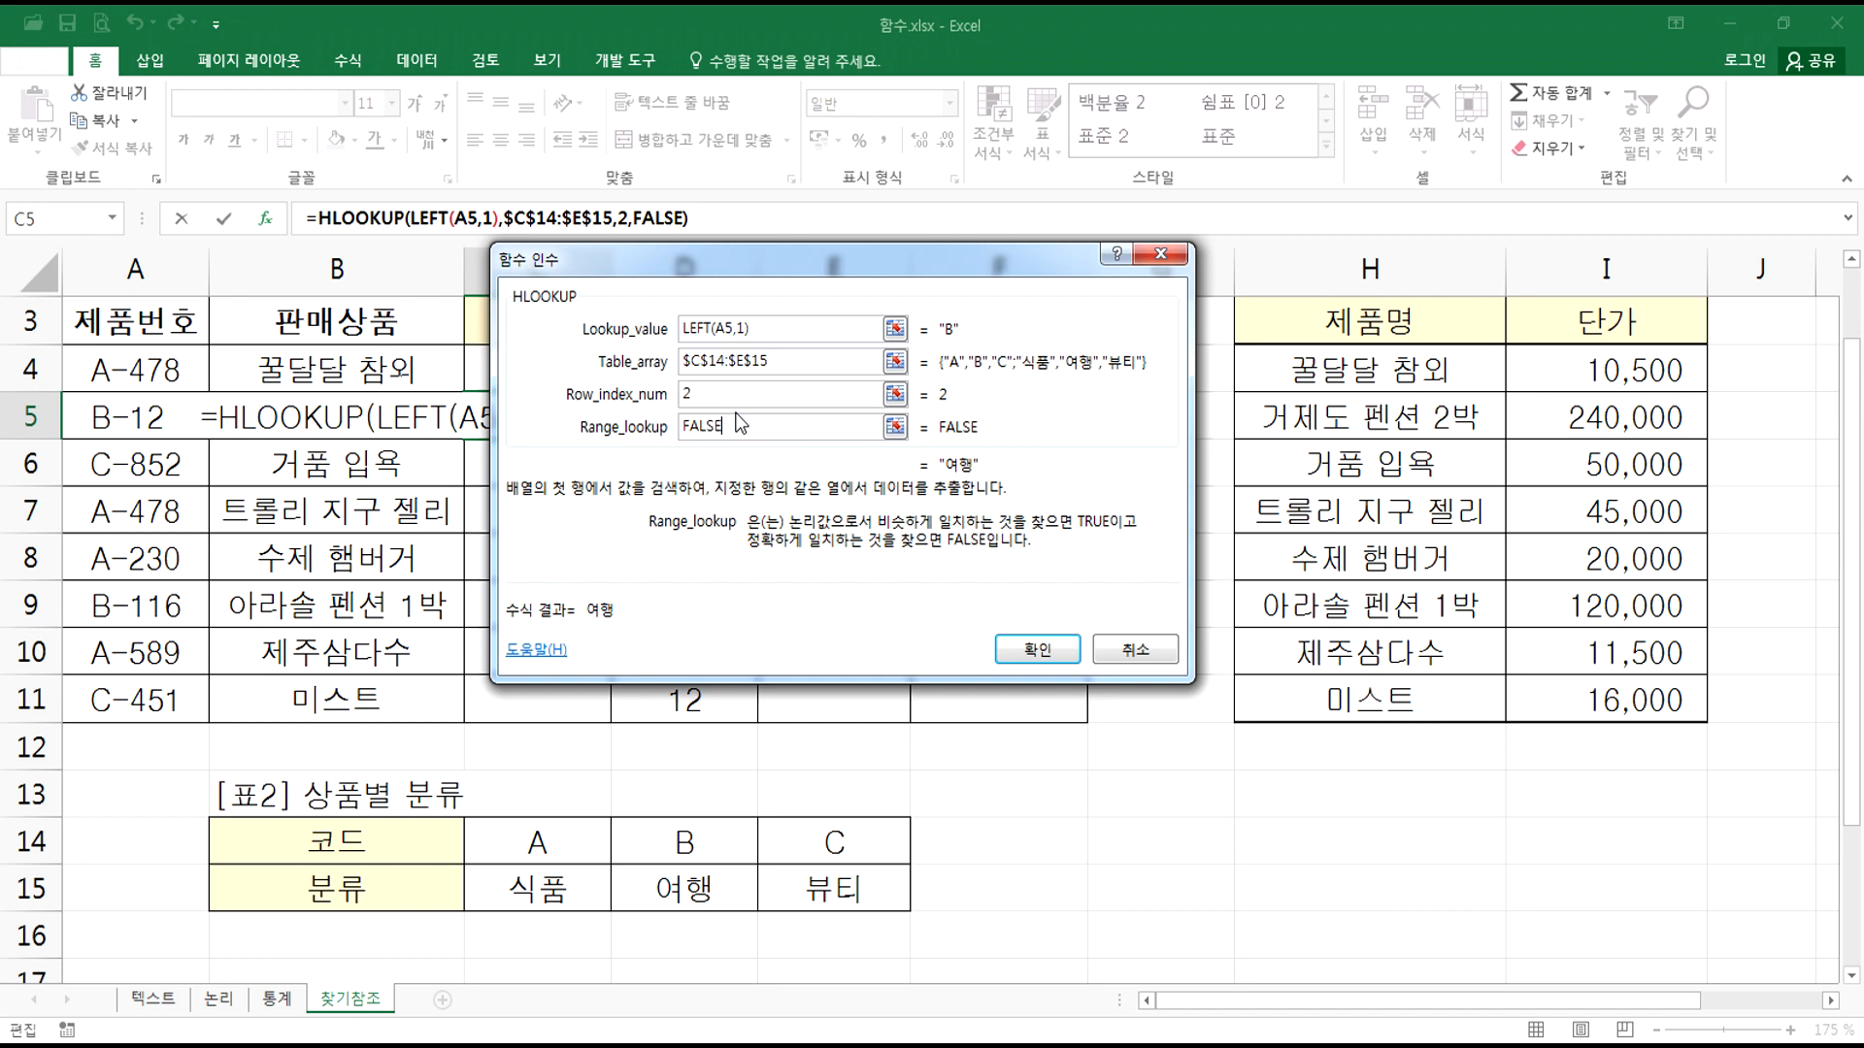
click(1042, 652)
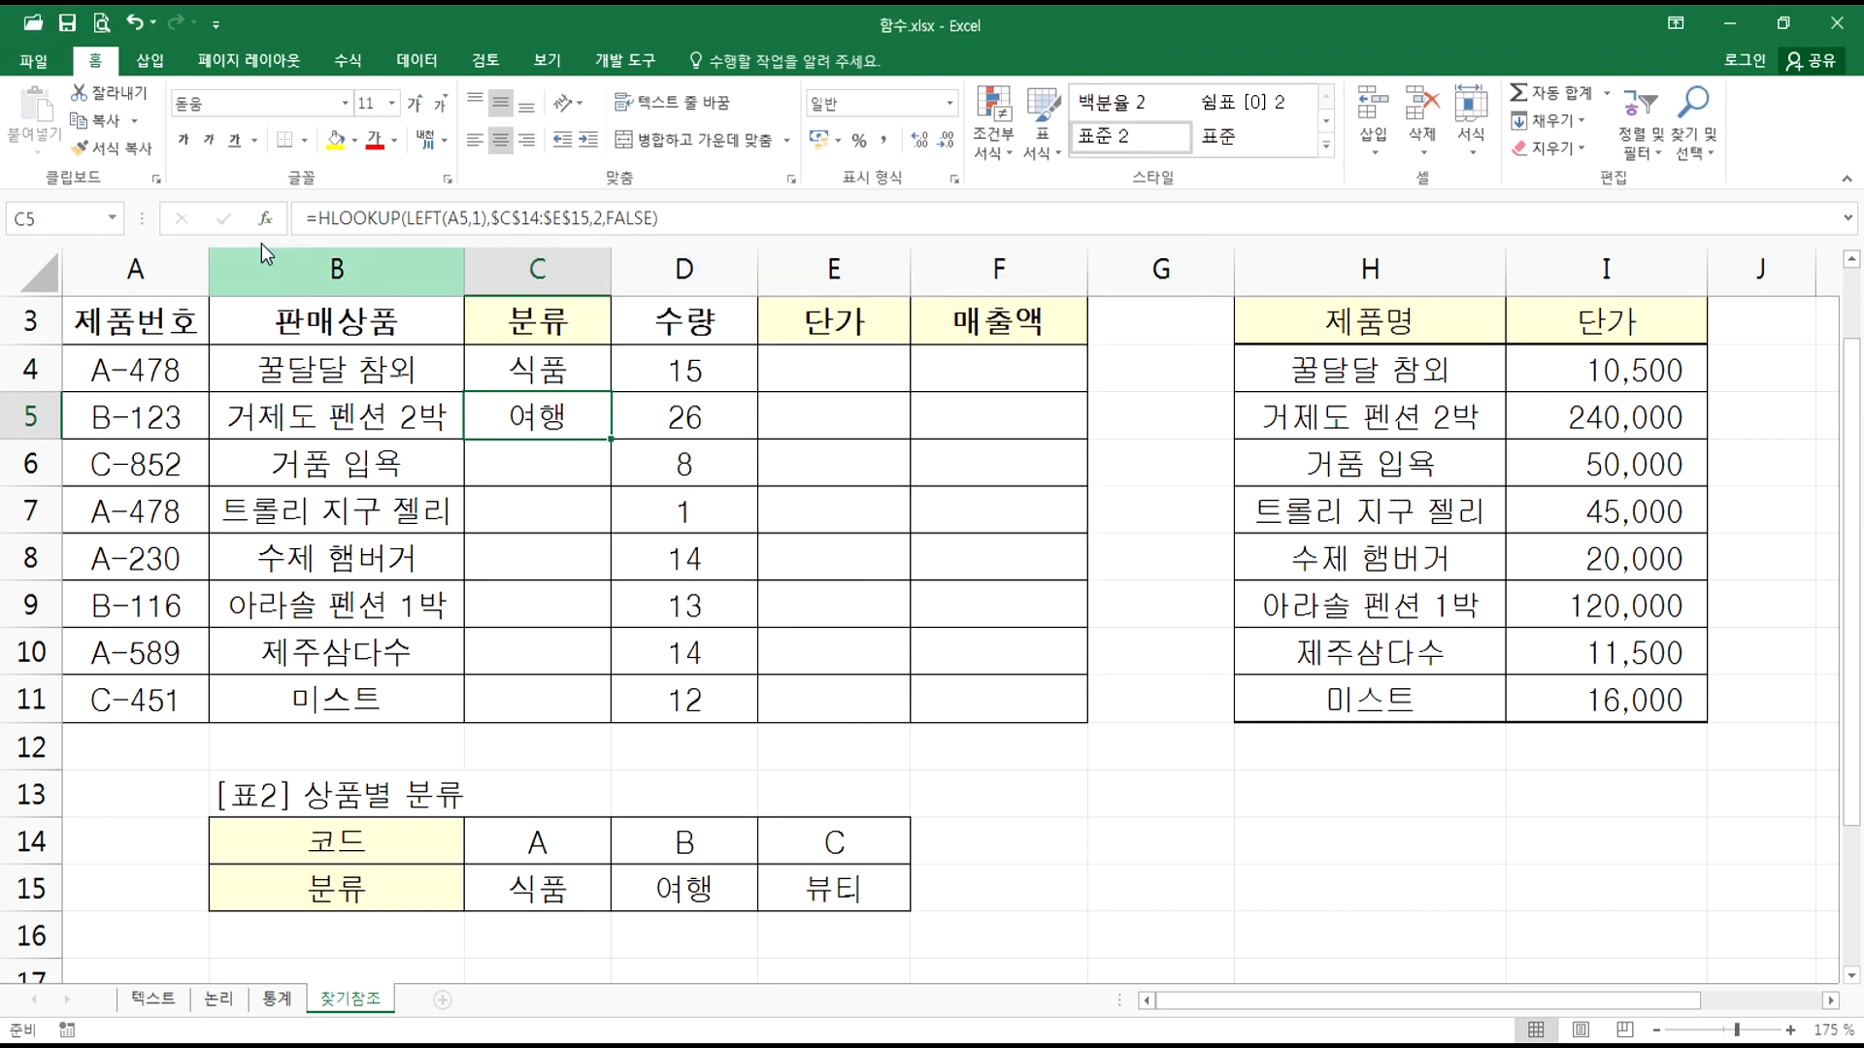
click(266, 219)
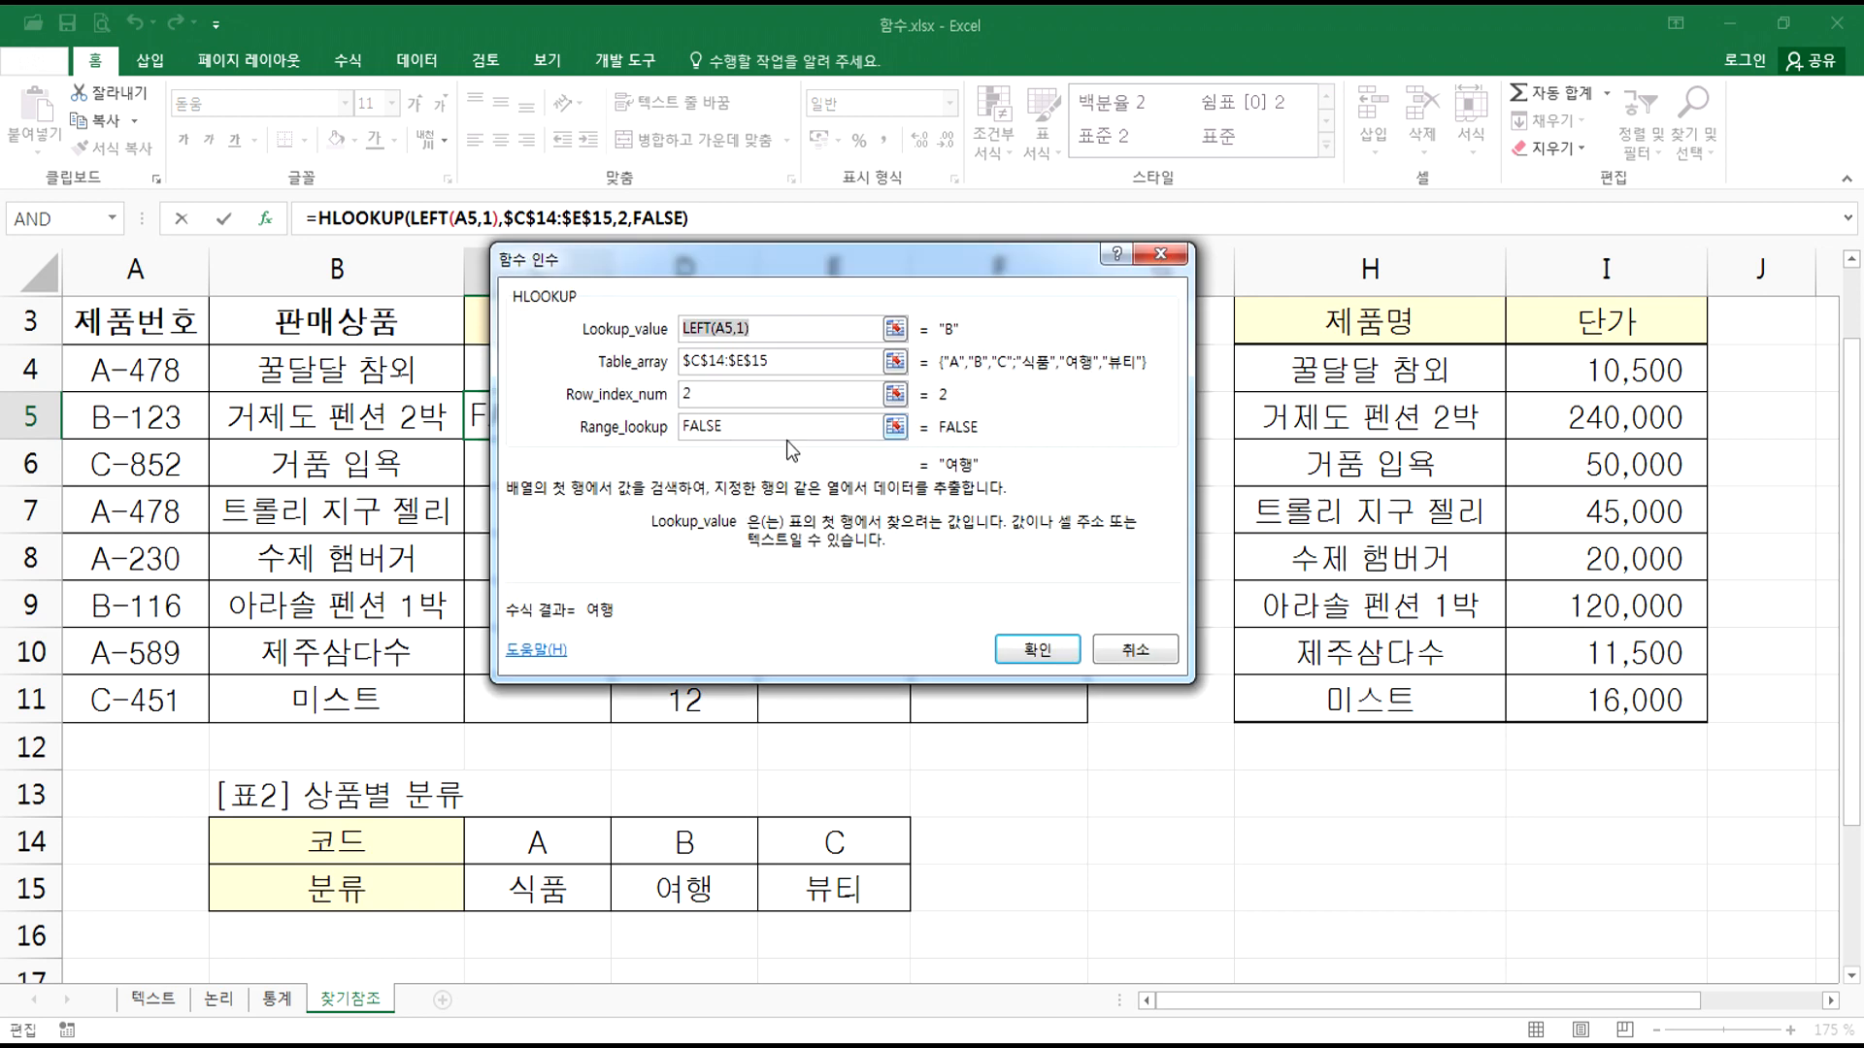
key(Return)
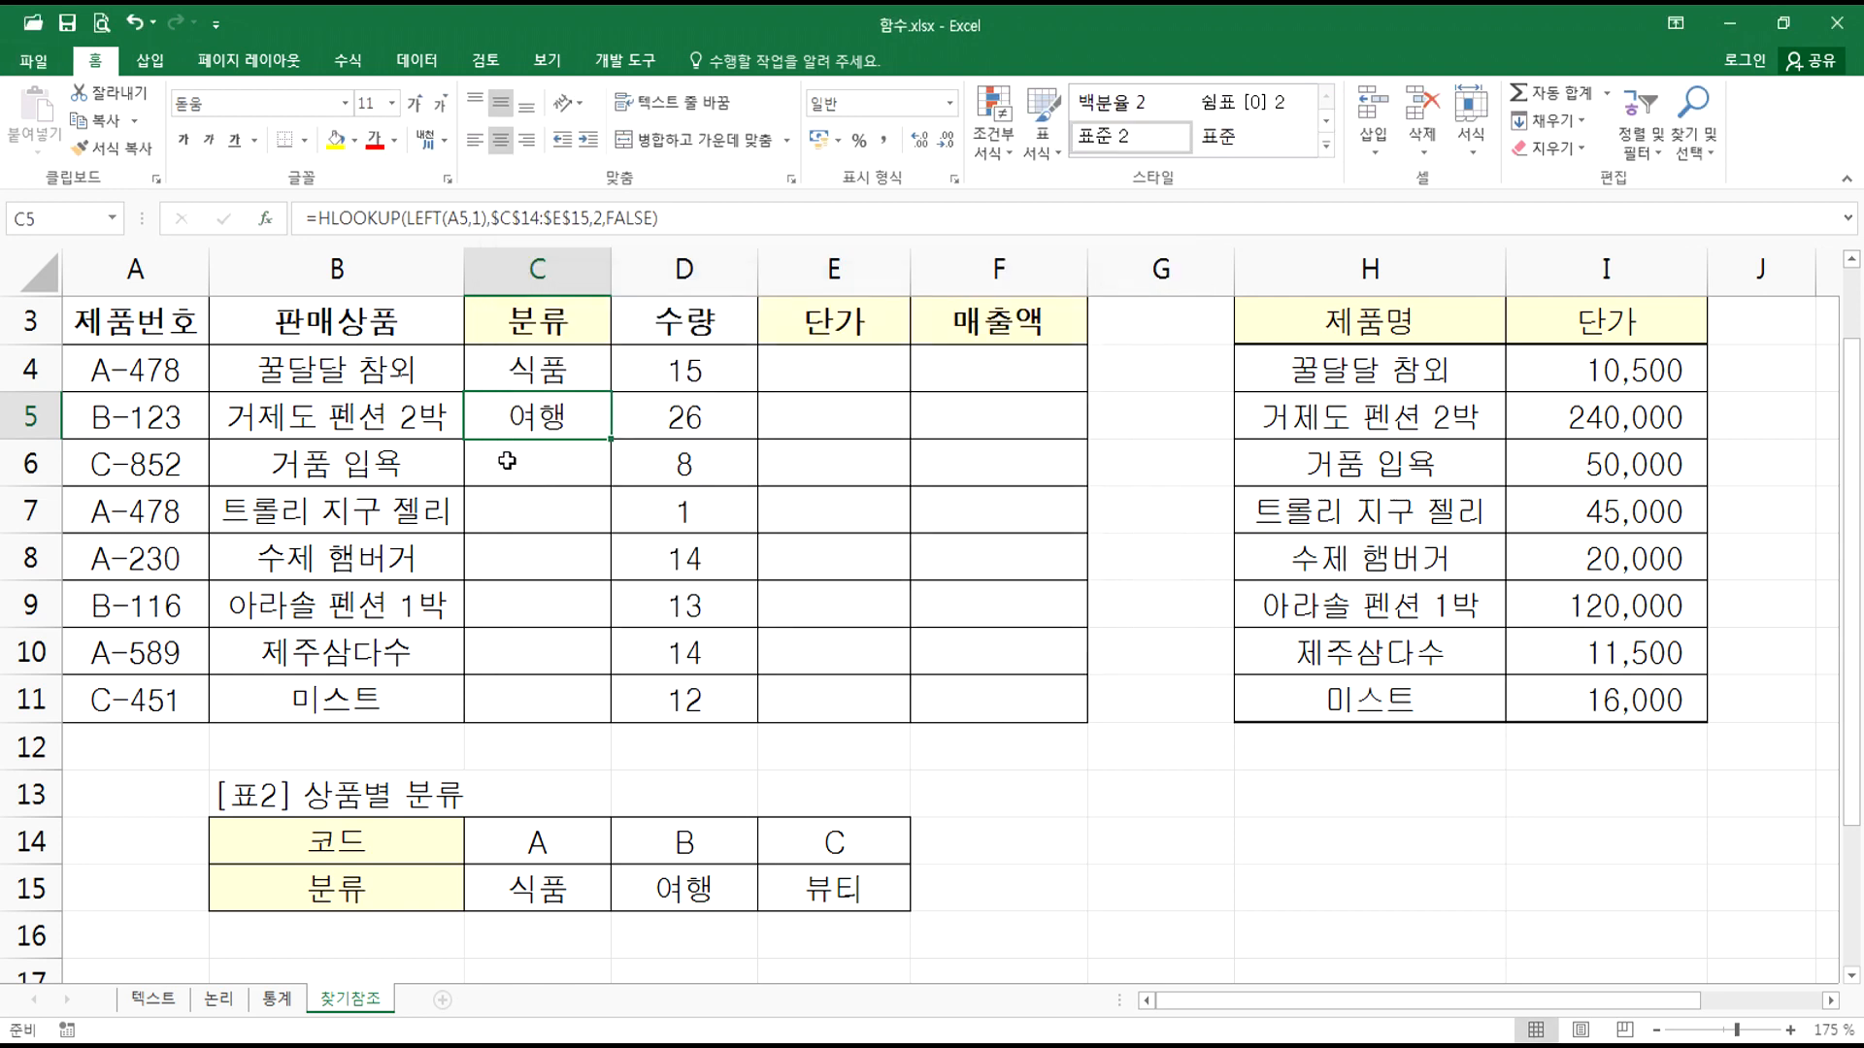
Step: Write =LEFT(A6,1) in cell C6, cut the expression after the equals sign, and cancel the cell entry
click(494, 472)
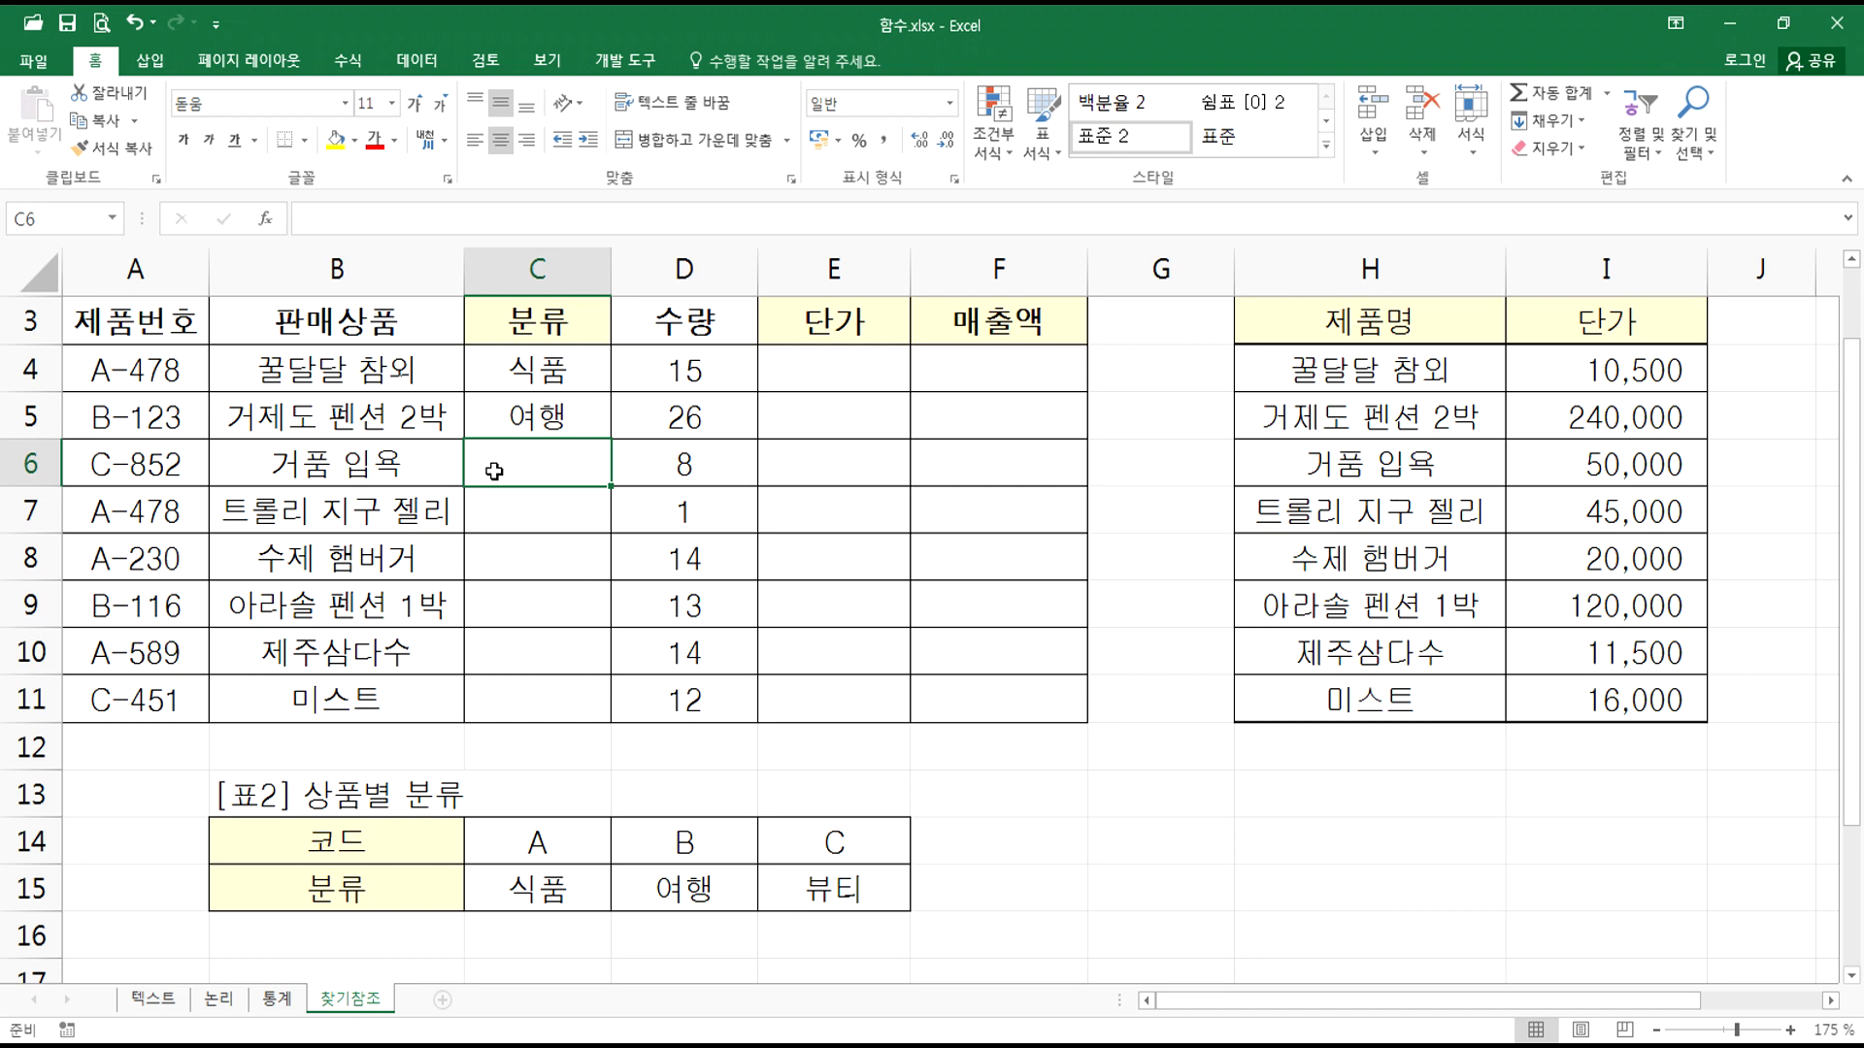
text(=)
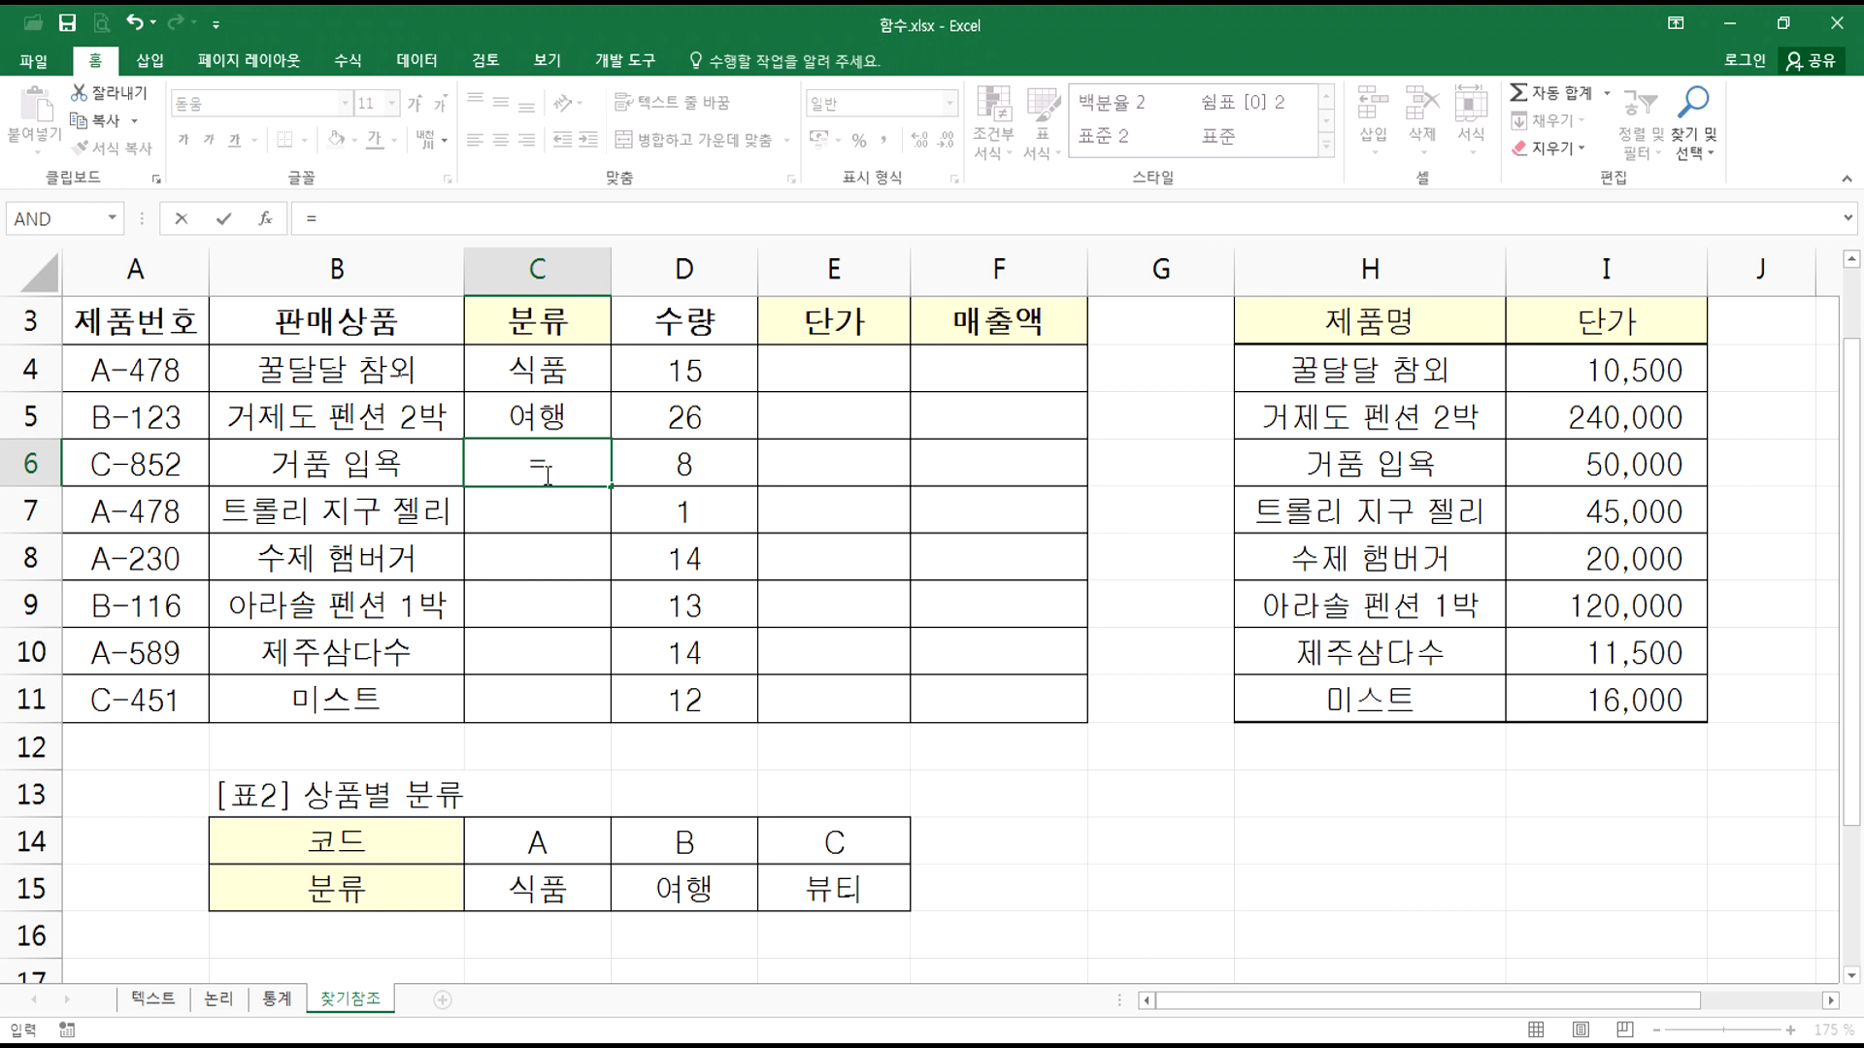
text(LEFT()
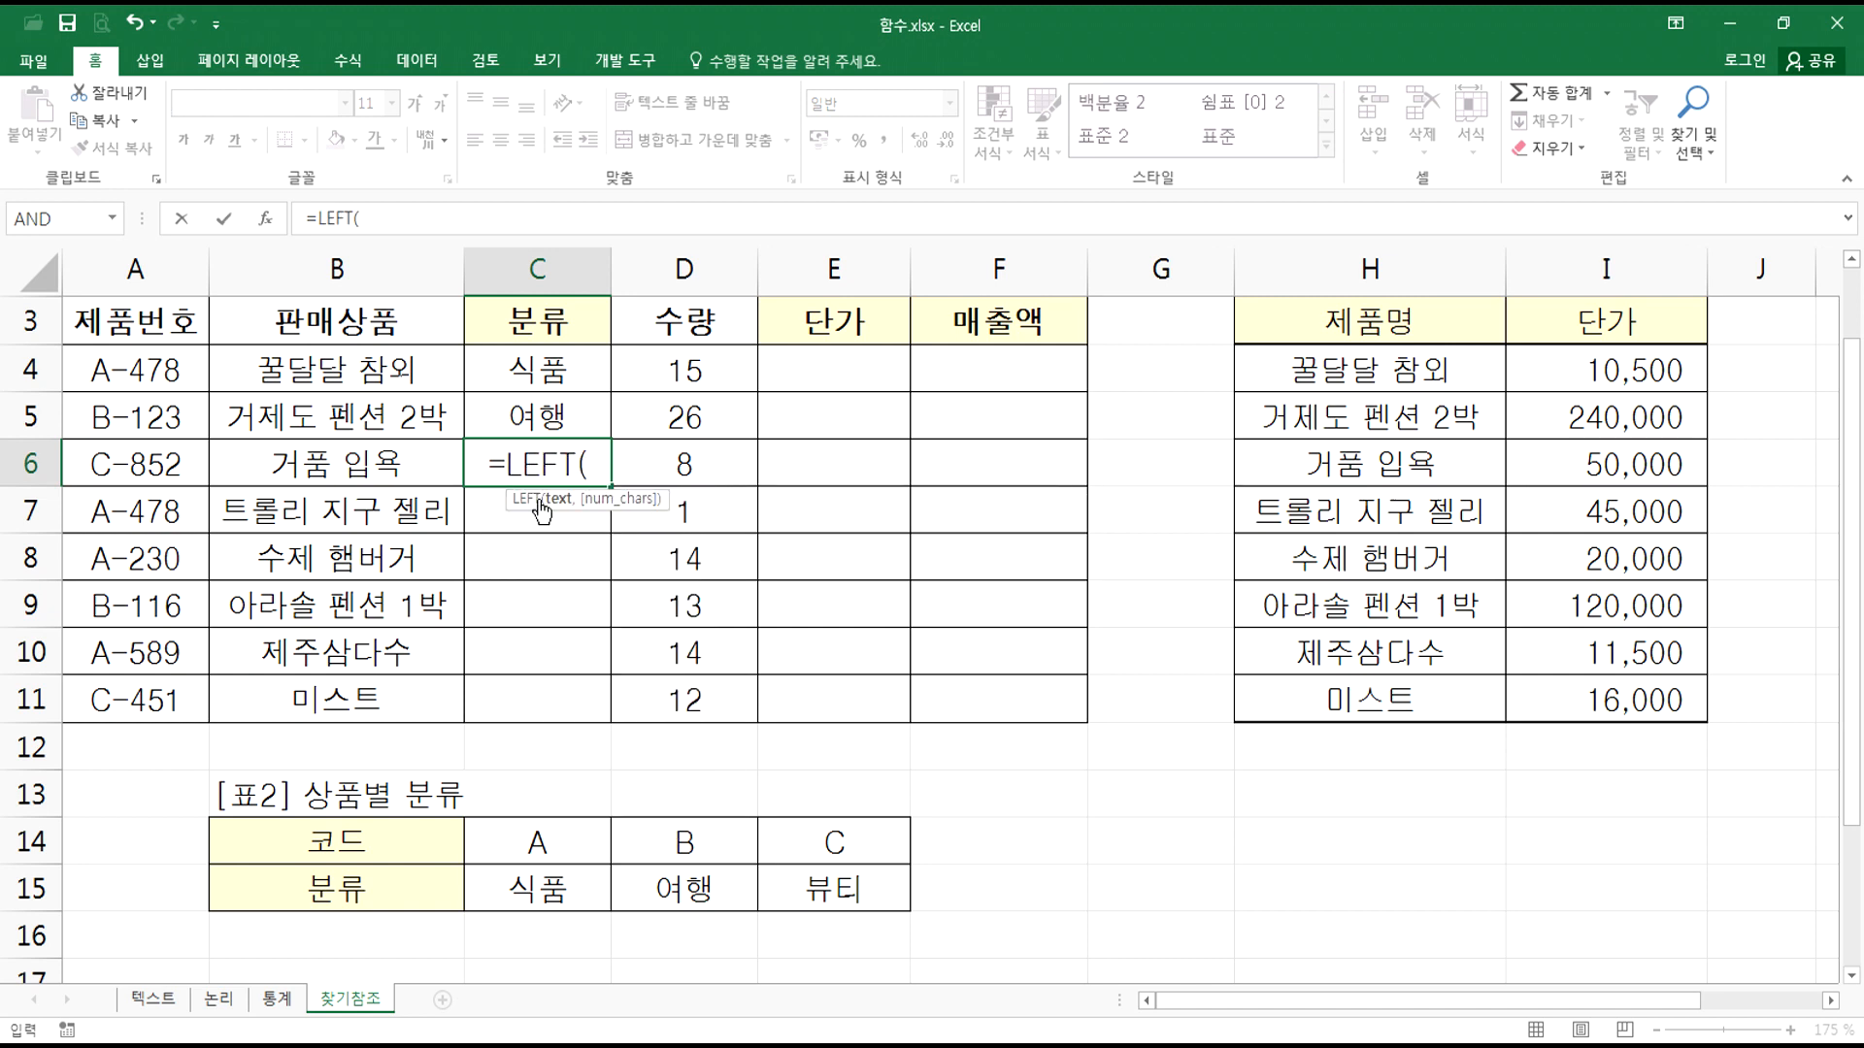
click(137, 464)
text(,1)
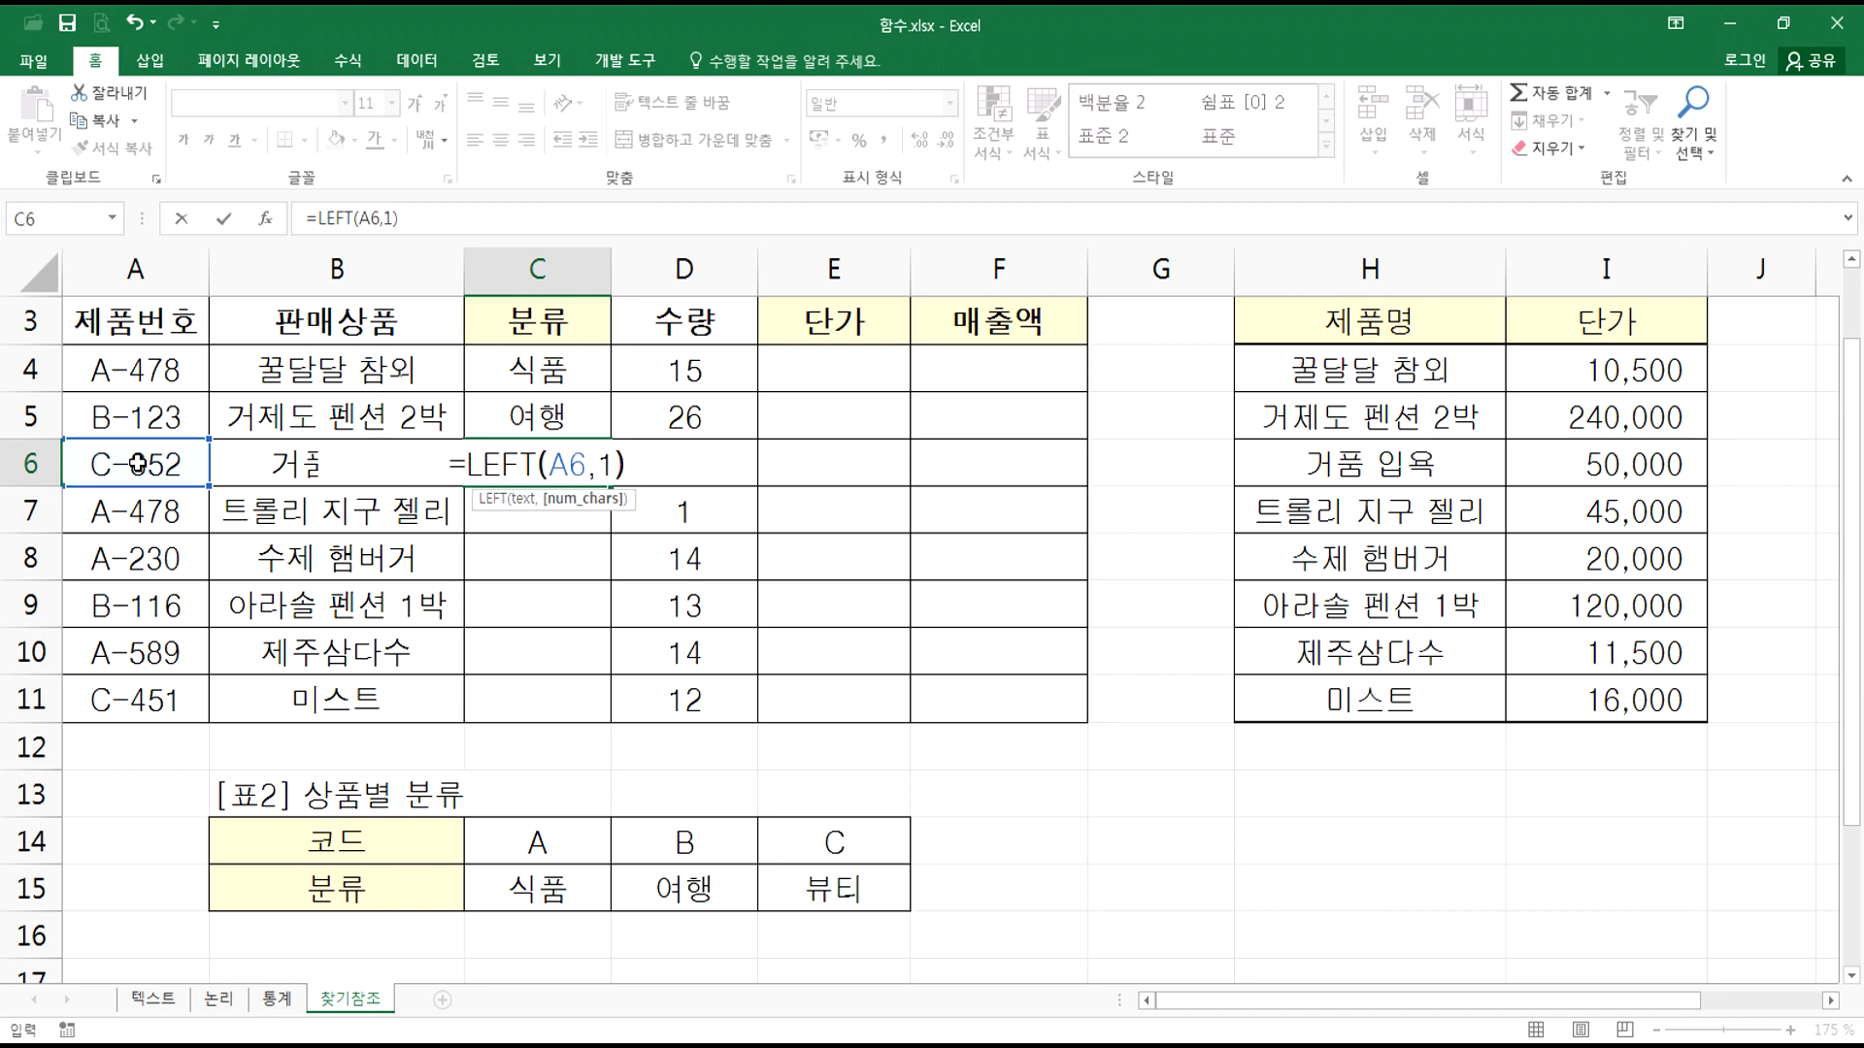
text())
drag(626, 472, 673, 469)
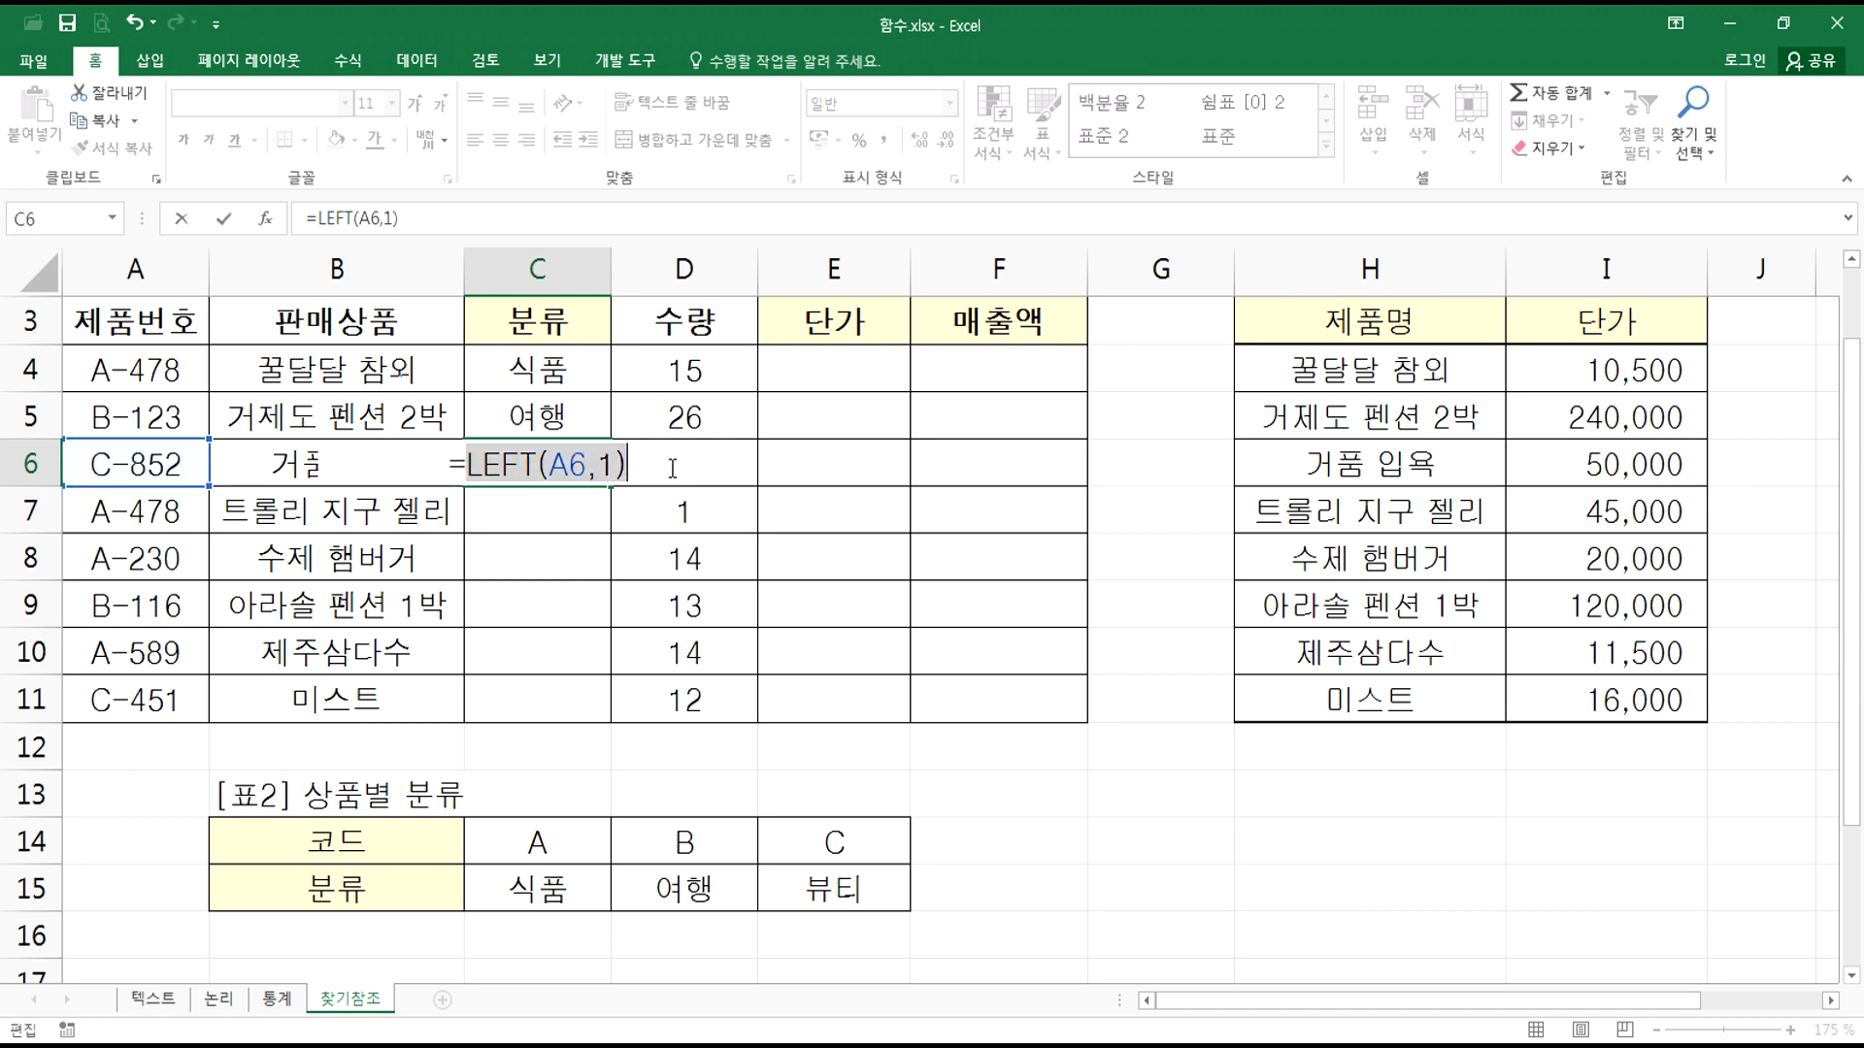
key(BackSpace)
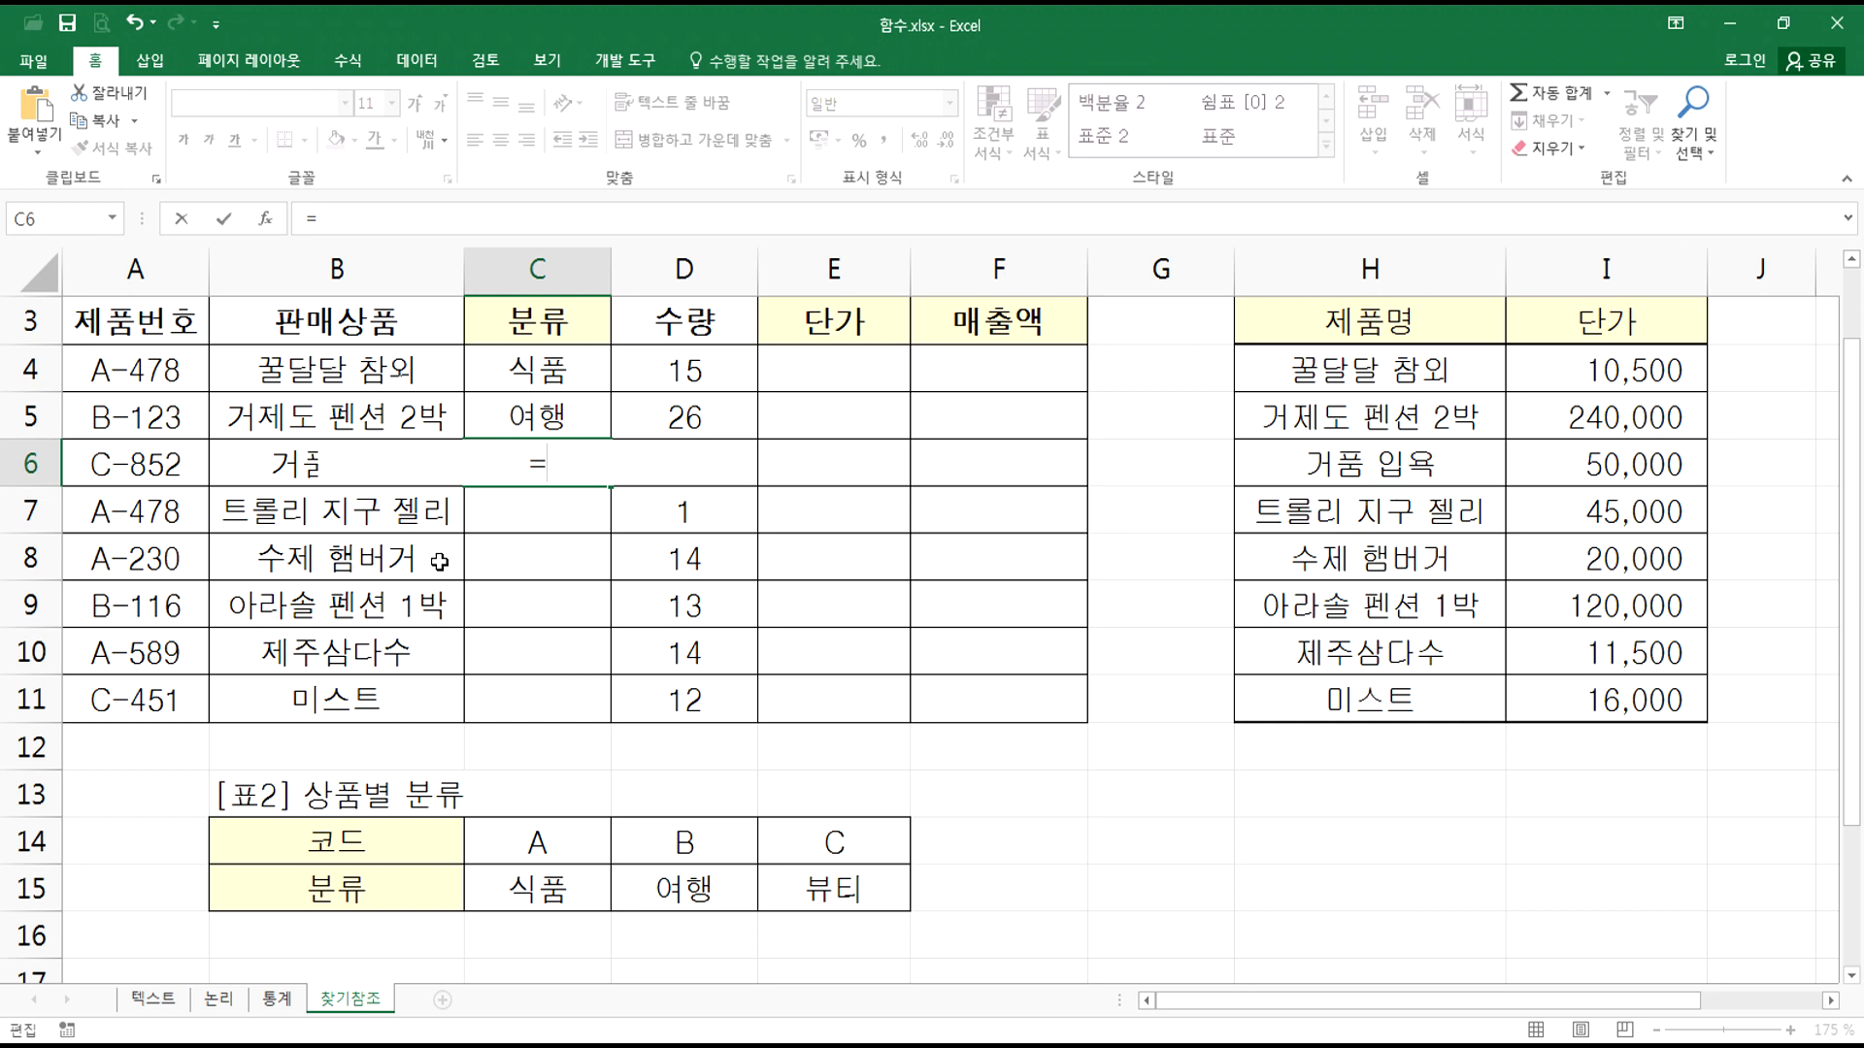
key(Escape)
Step: Begin an HLOOKUP formula in cell C6 with LEFT(A6,1) as its lookup value
text(=)
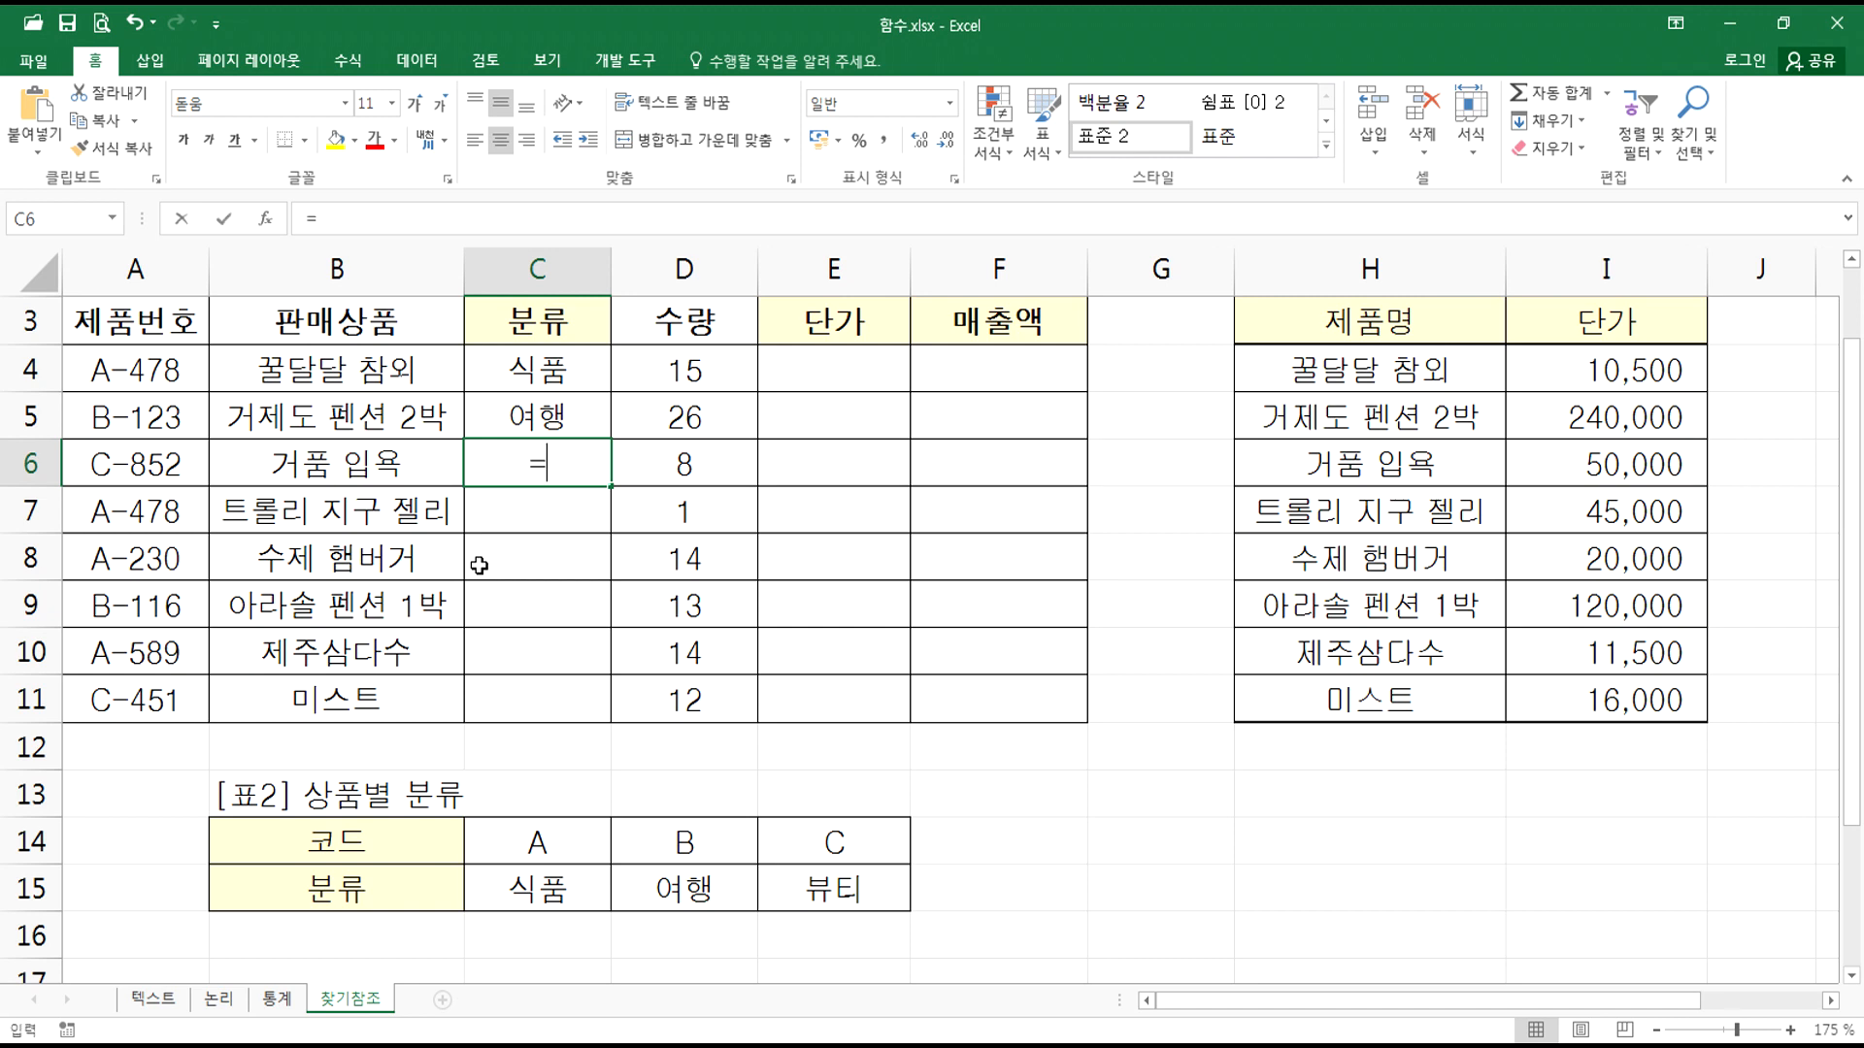
text(HLOOKUP()
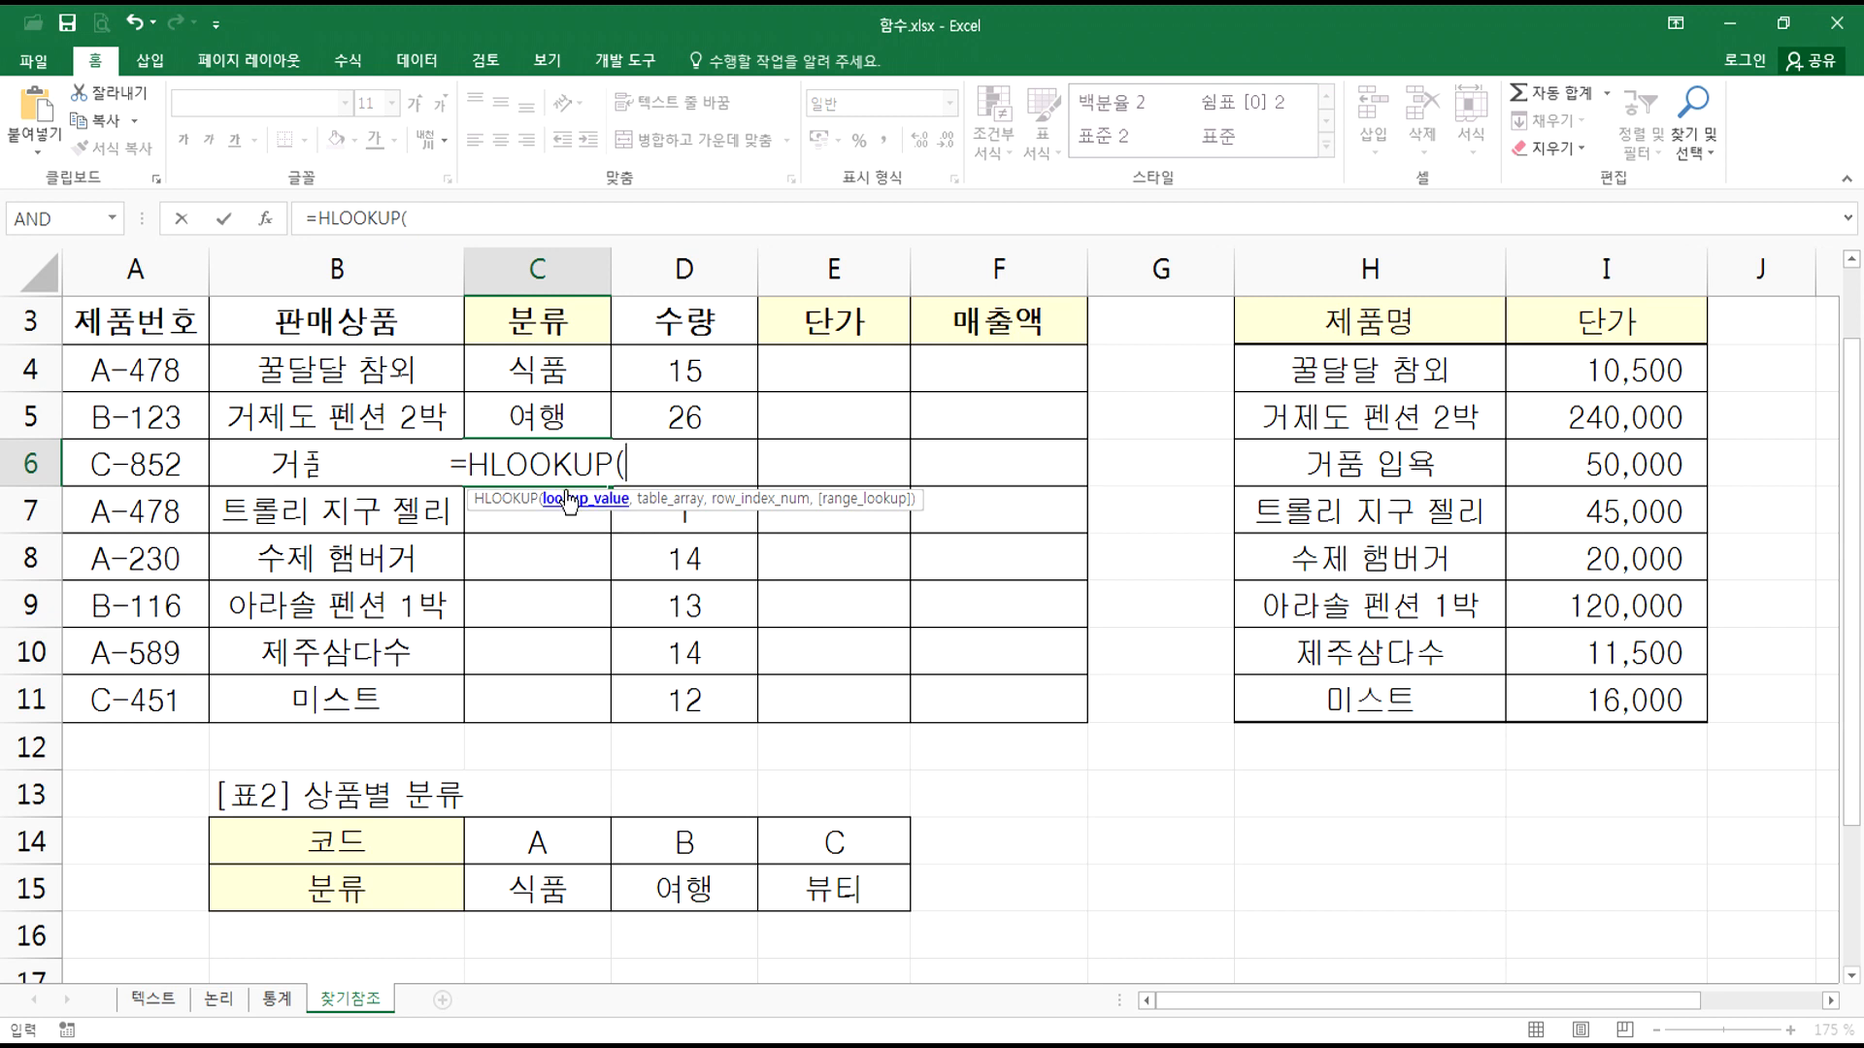
text(LEFT()
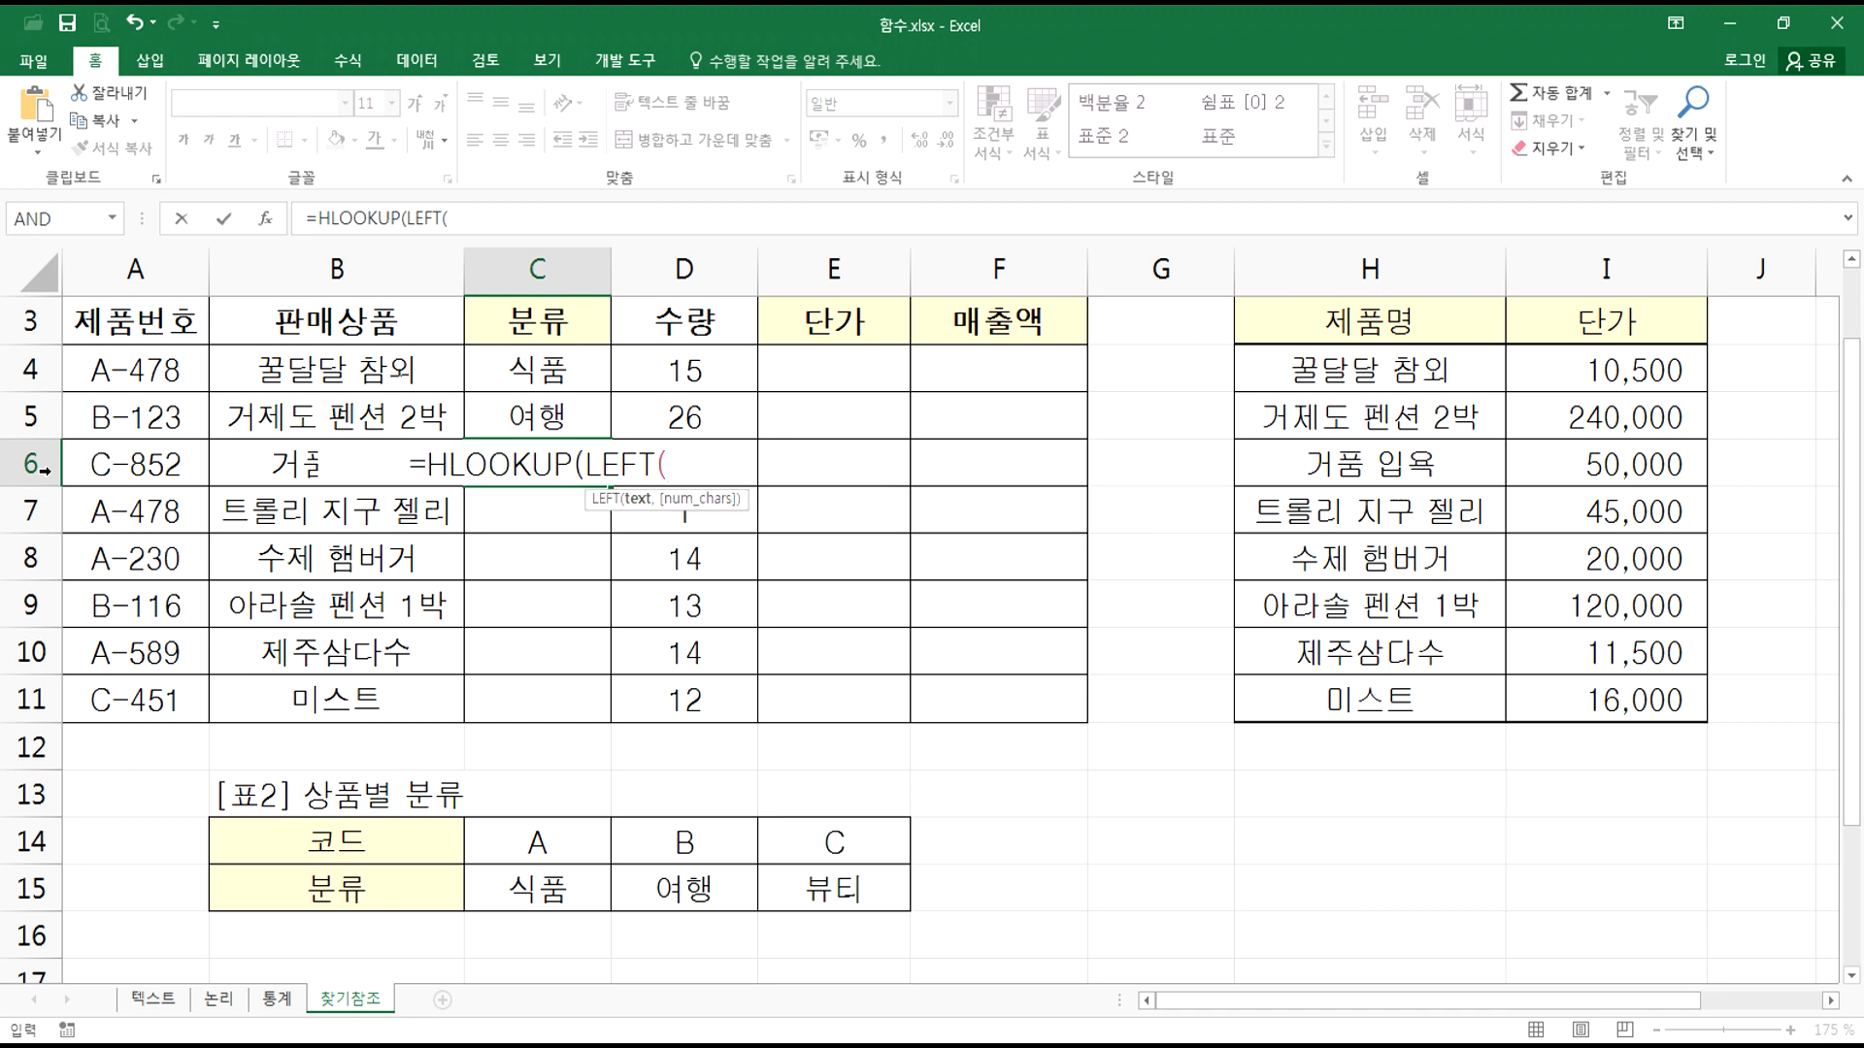
click(133, 462)
text(,1)
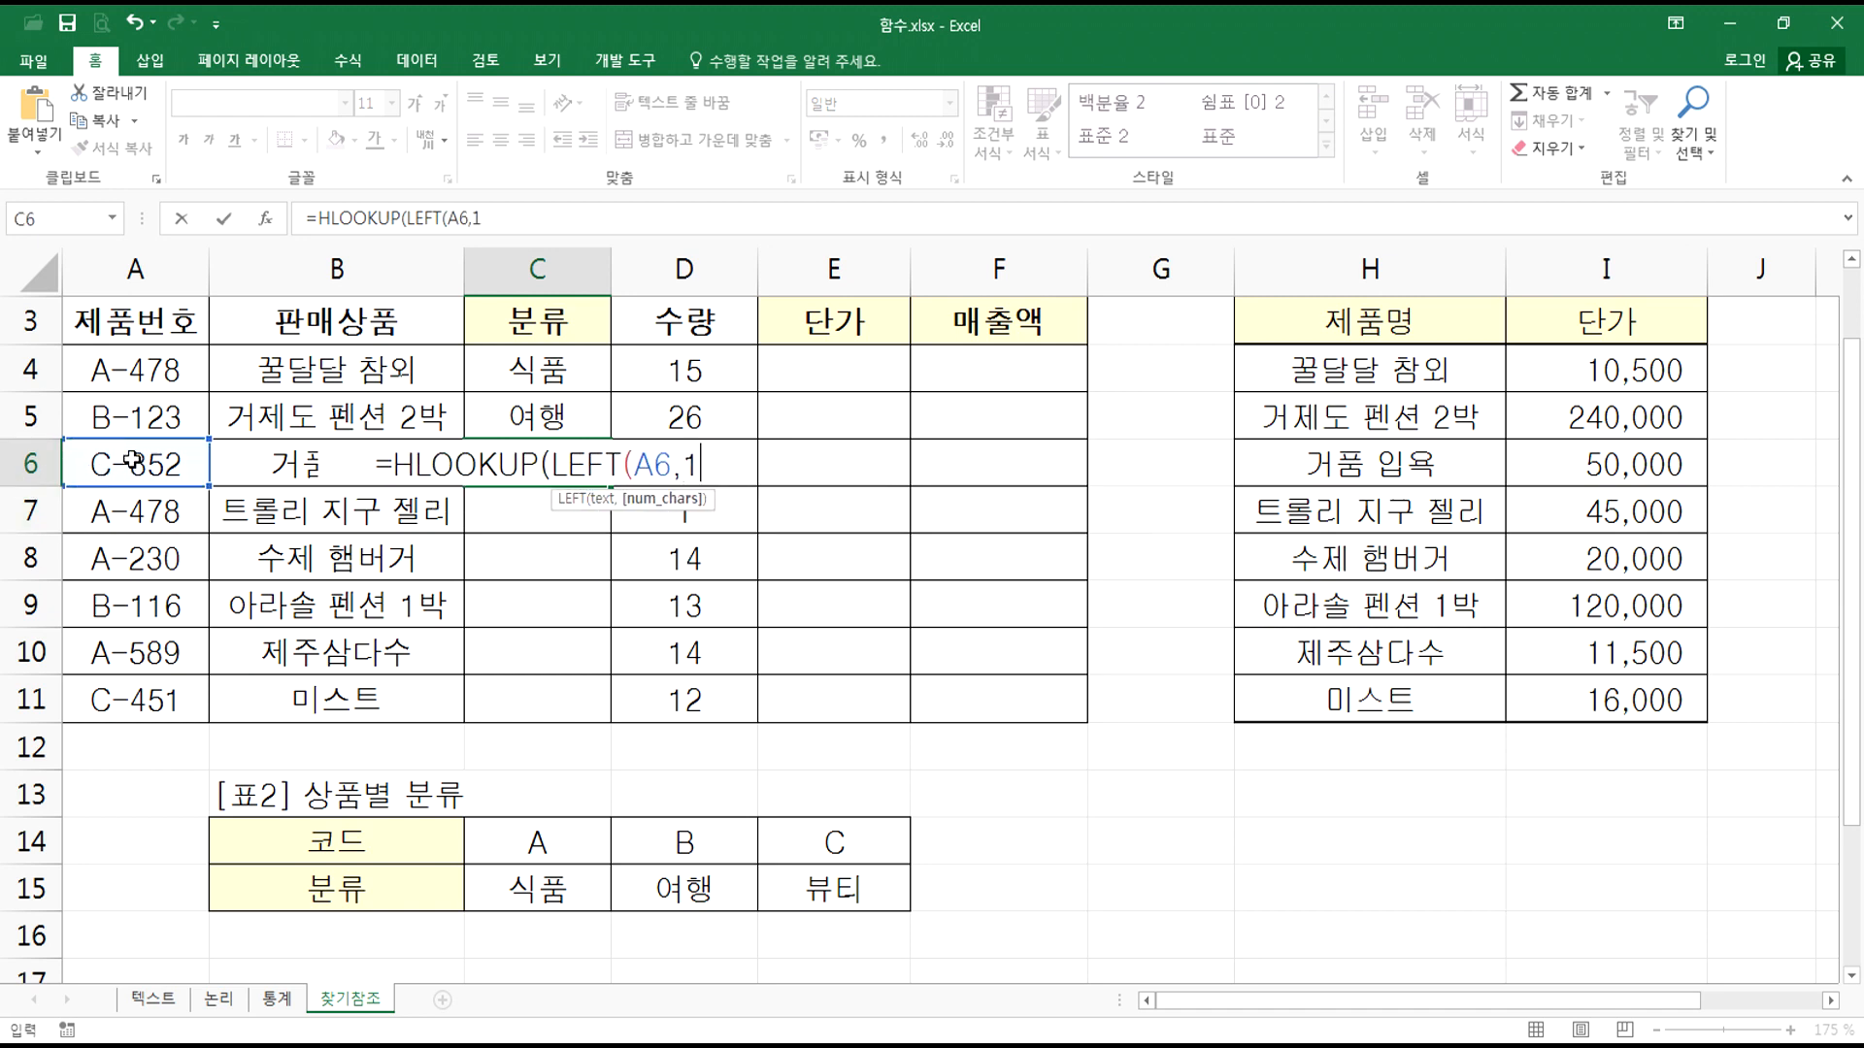
text(),)
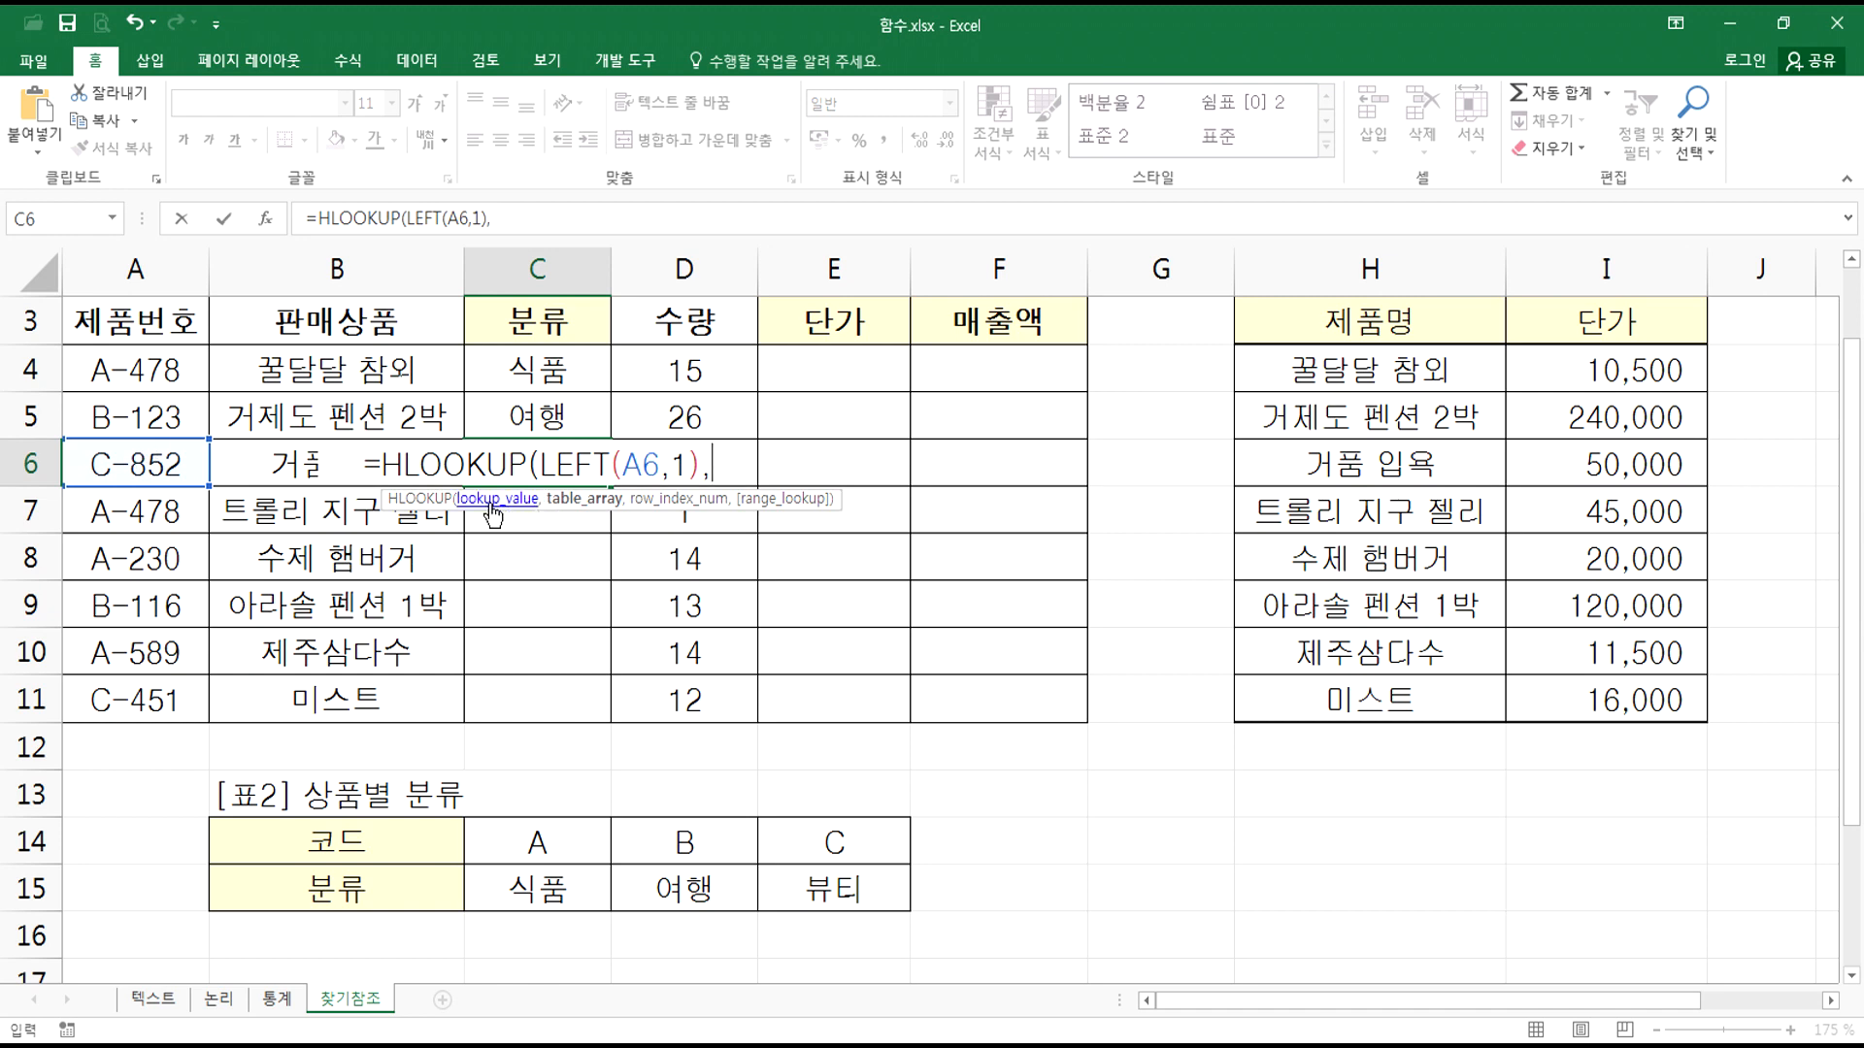
Step: Add the absolute range $C$14:$E$15 as the table array and 2 as the row index of the C6 formula
drag(525, 841, 846, 895)
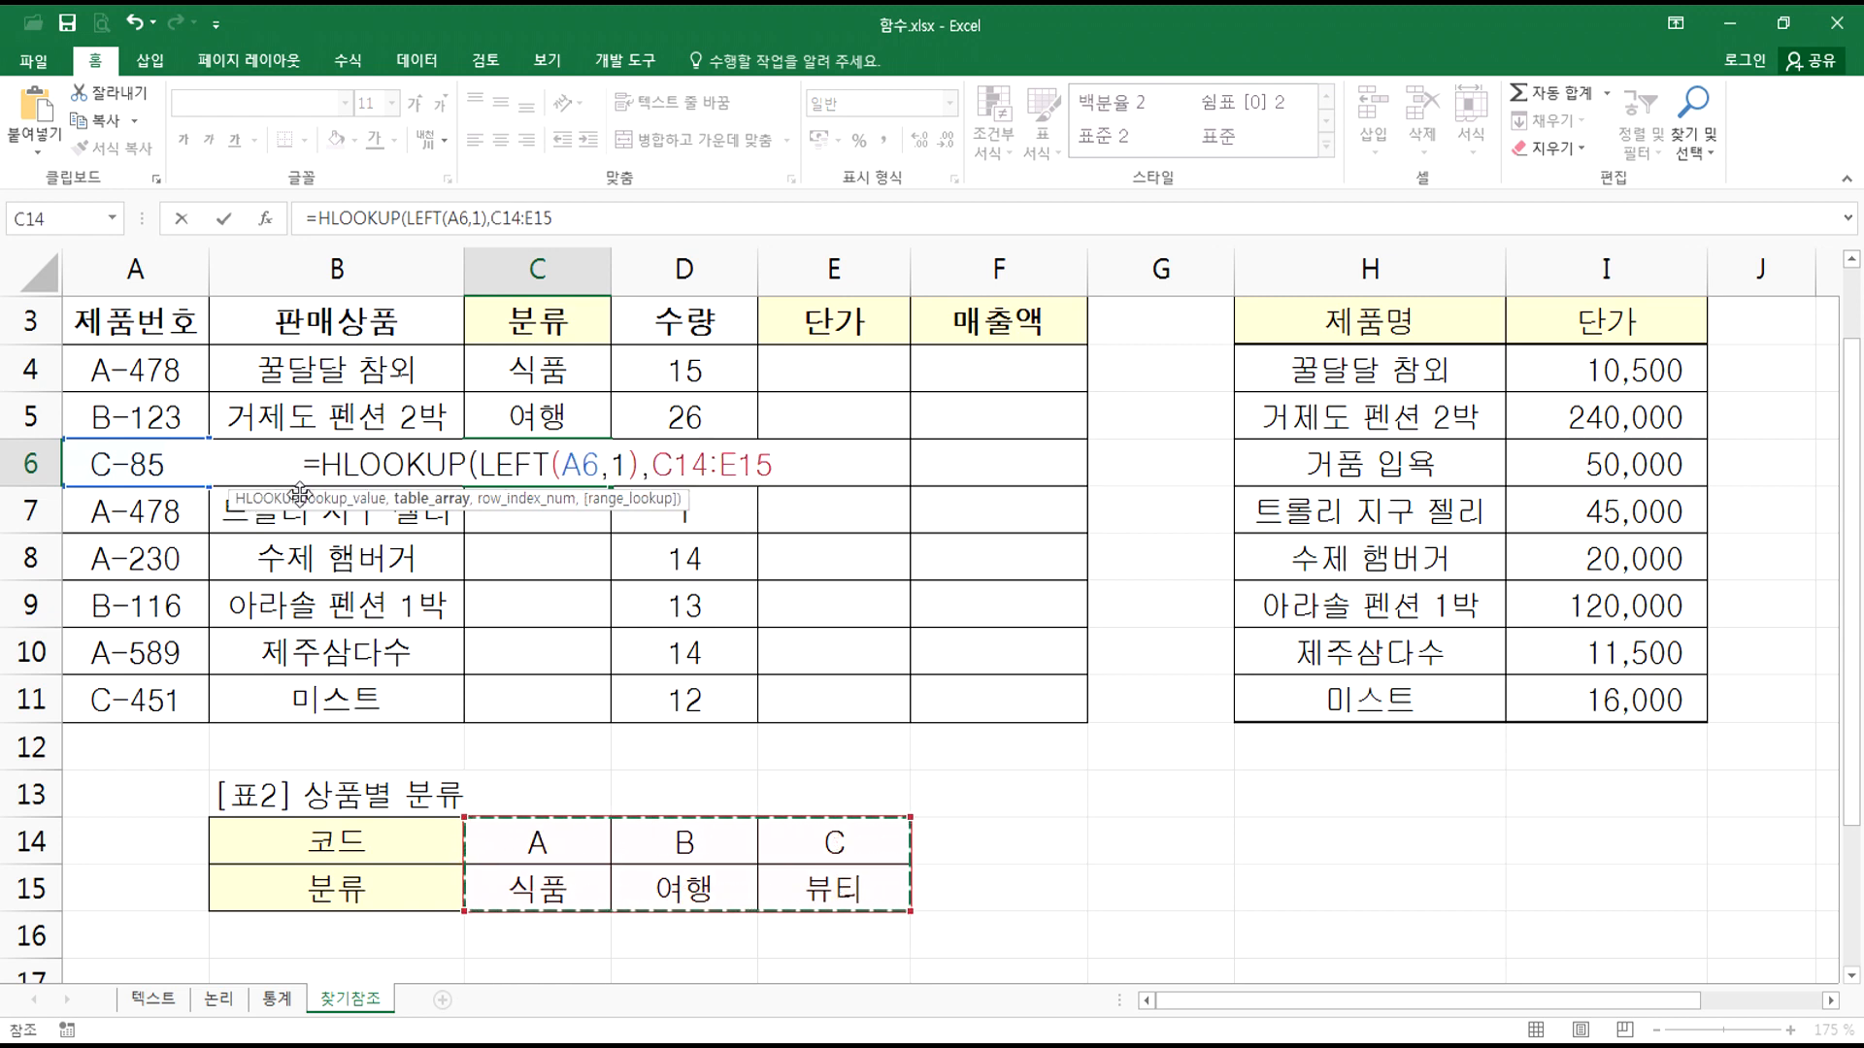
key(F4)
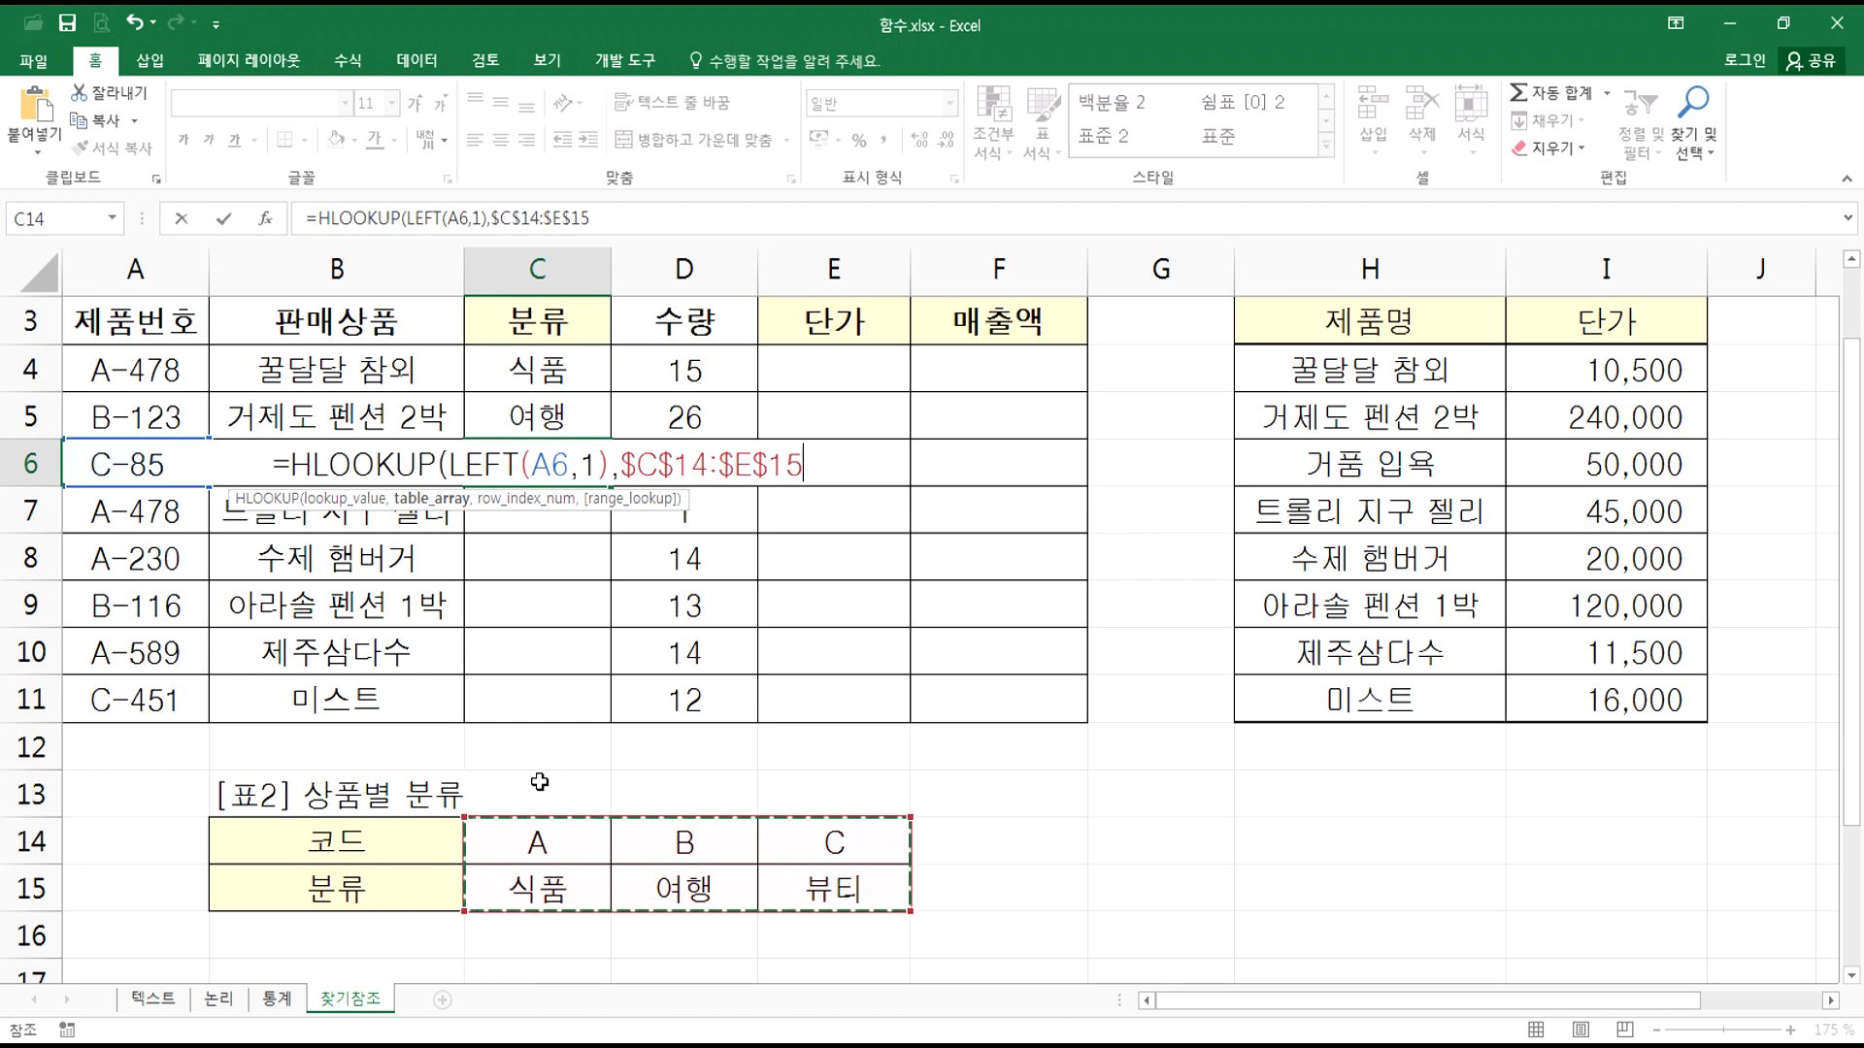
text(,)
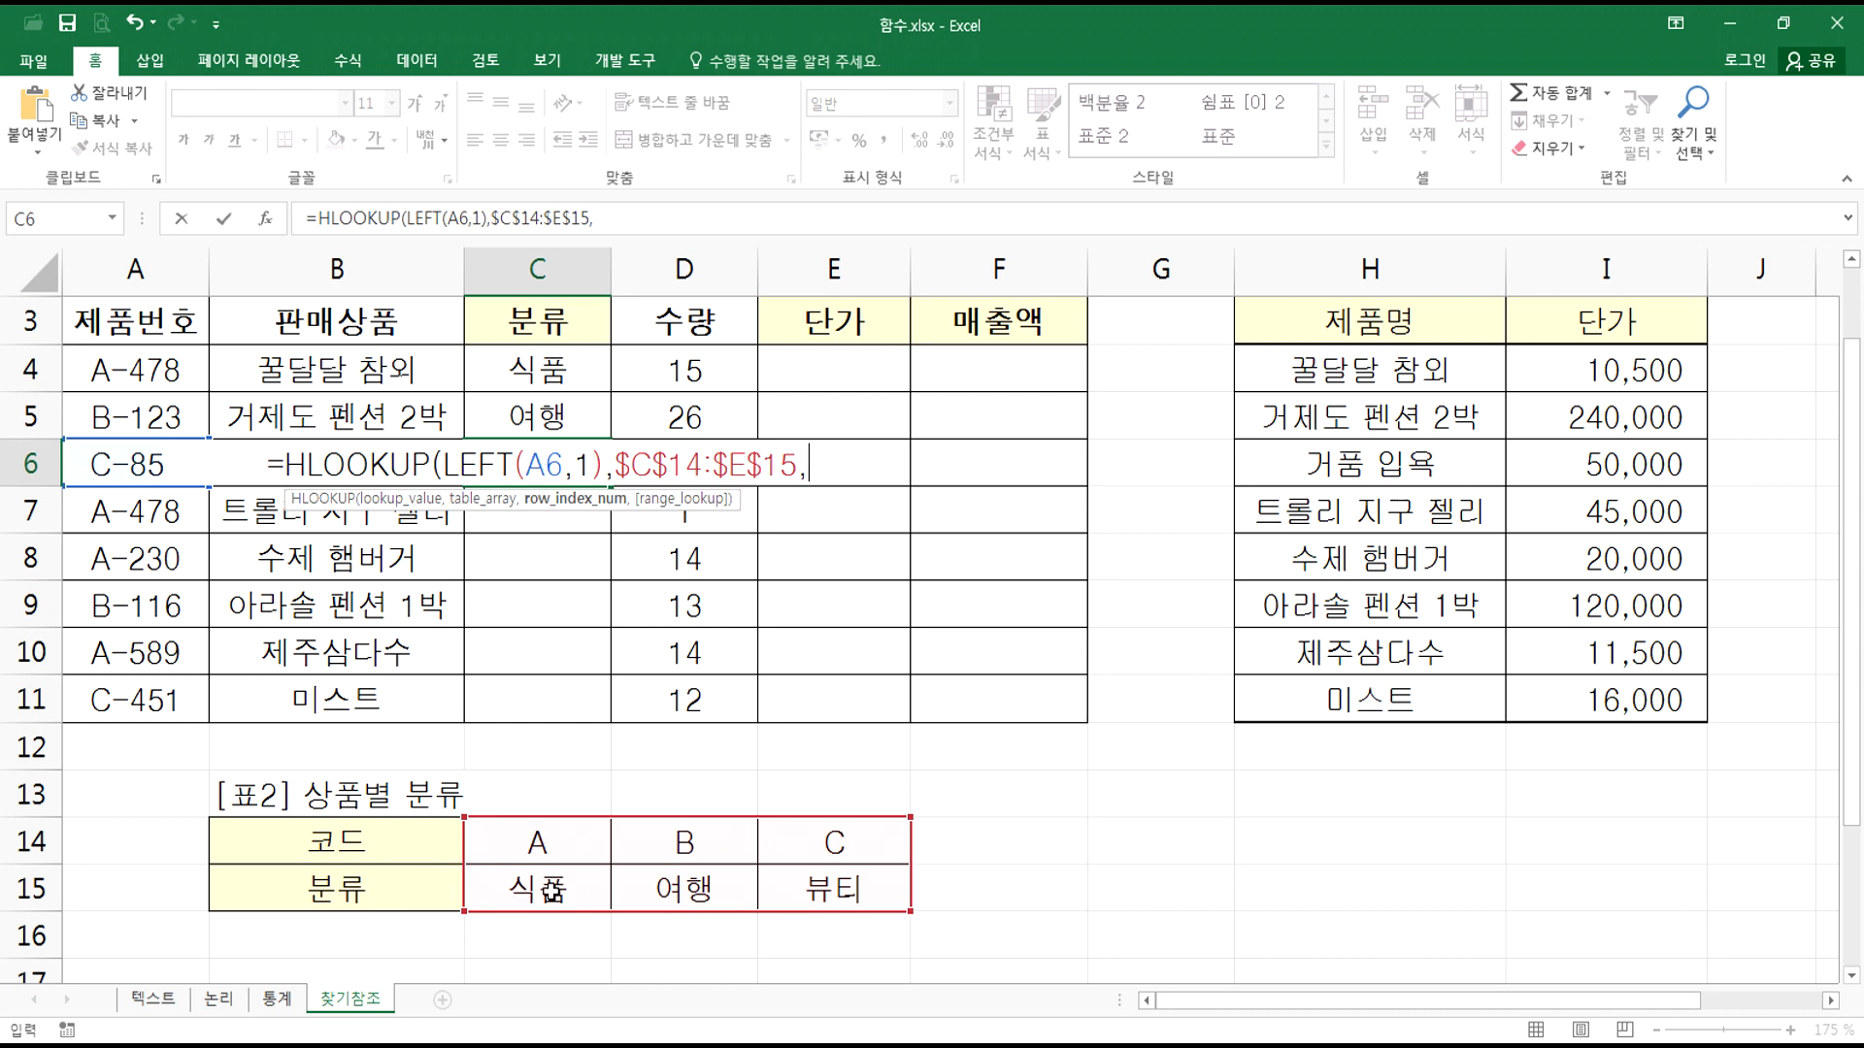
text(2)
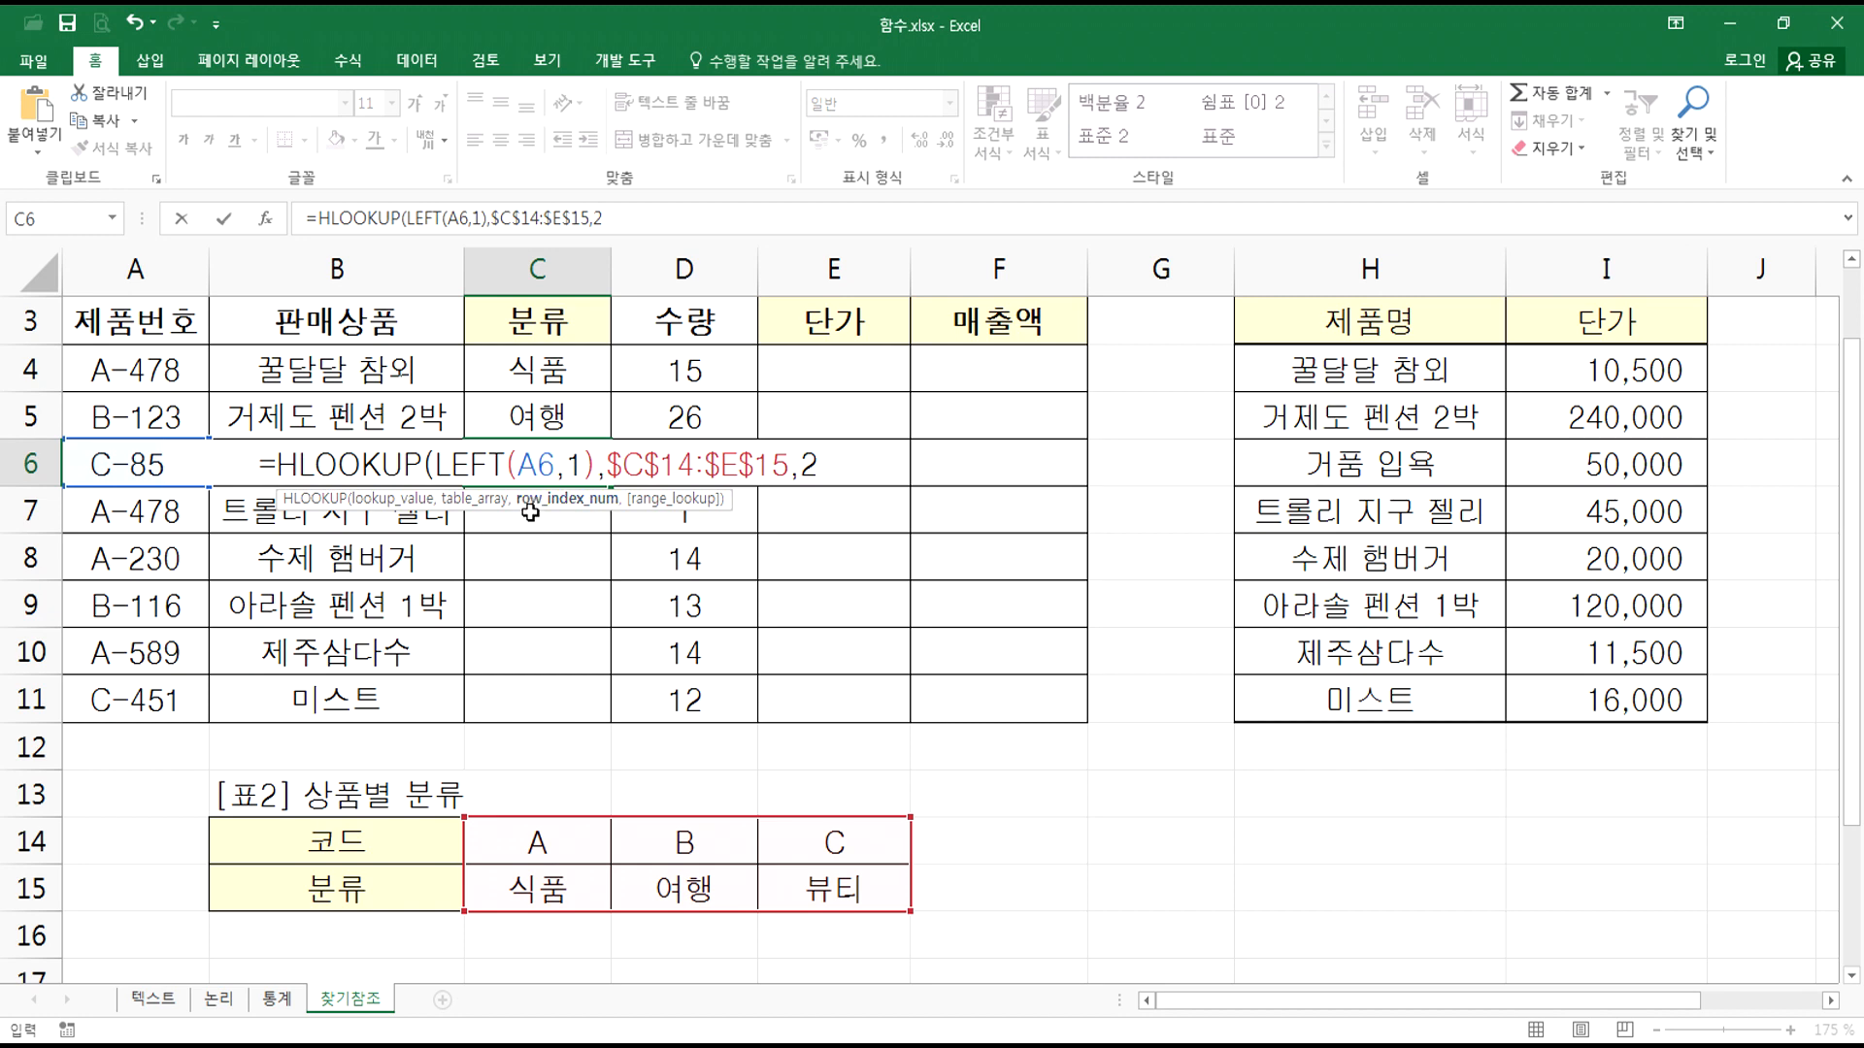
Step: Complete the C6 HLOOKUP with FALSE for an exact match, and fill the formula down to C11
text(,)
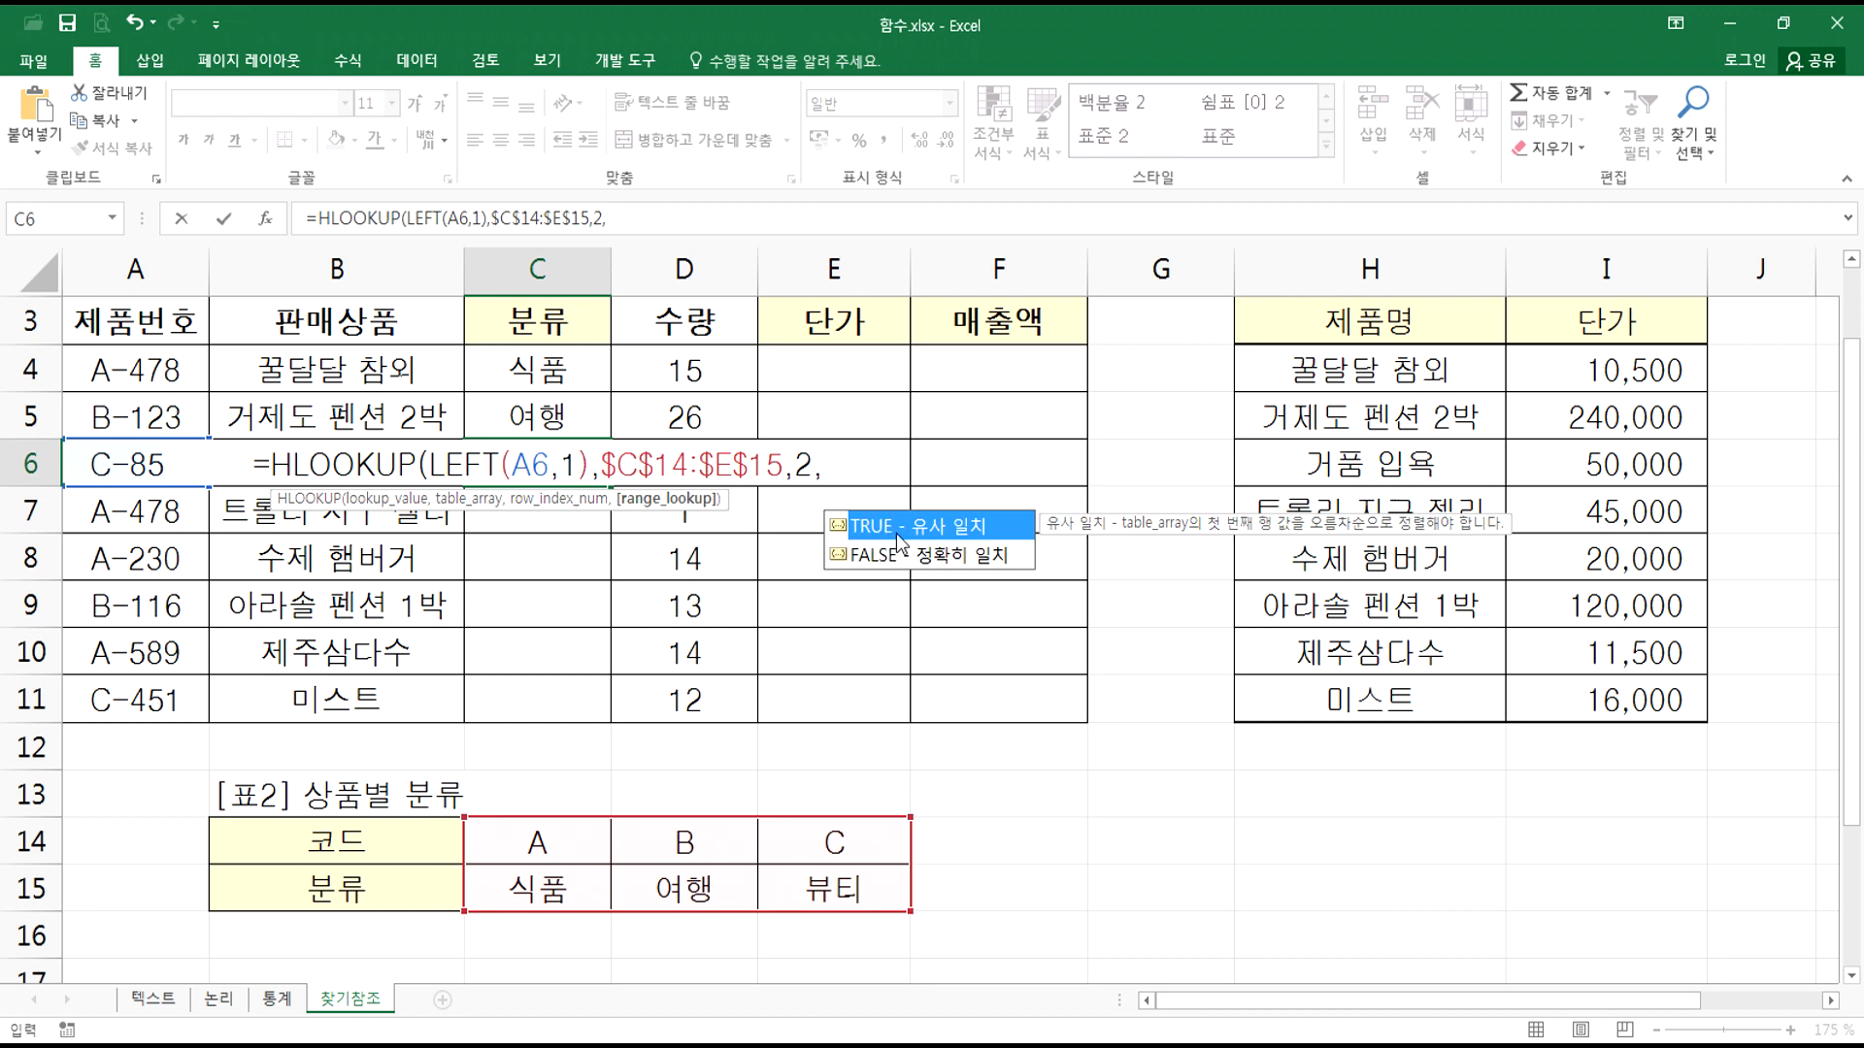
click(886, 556)
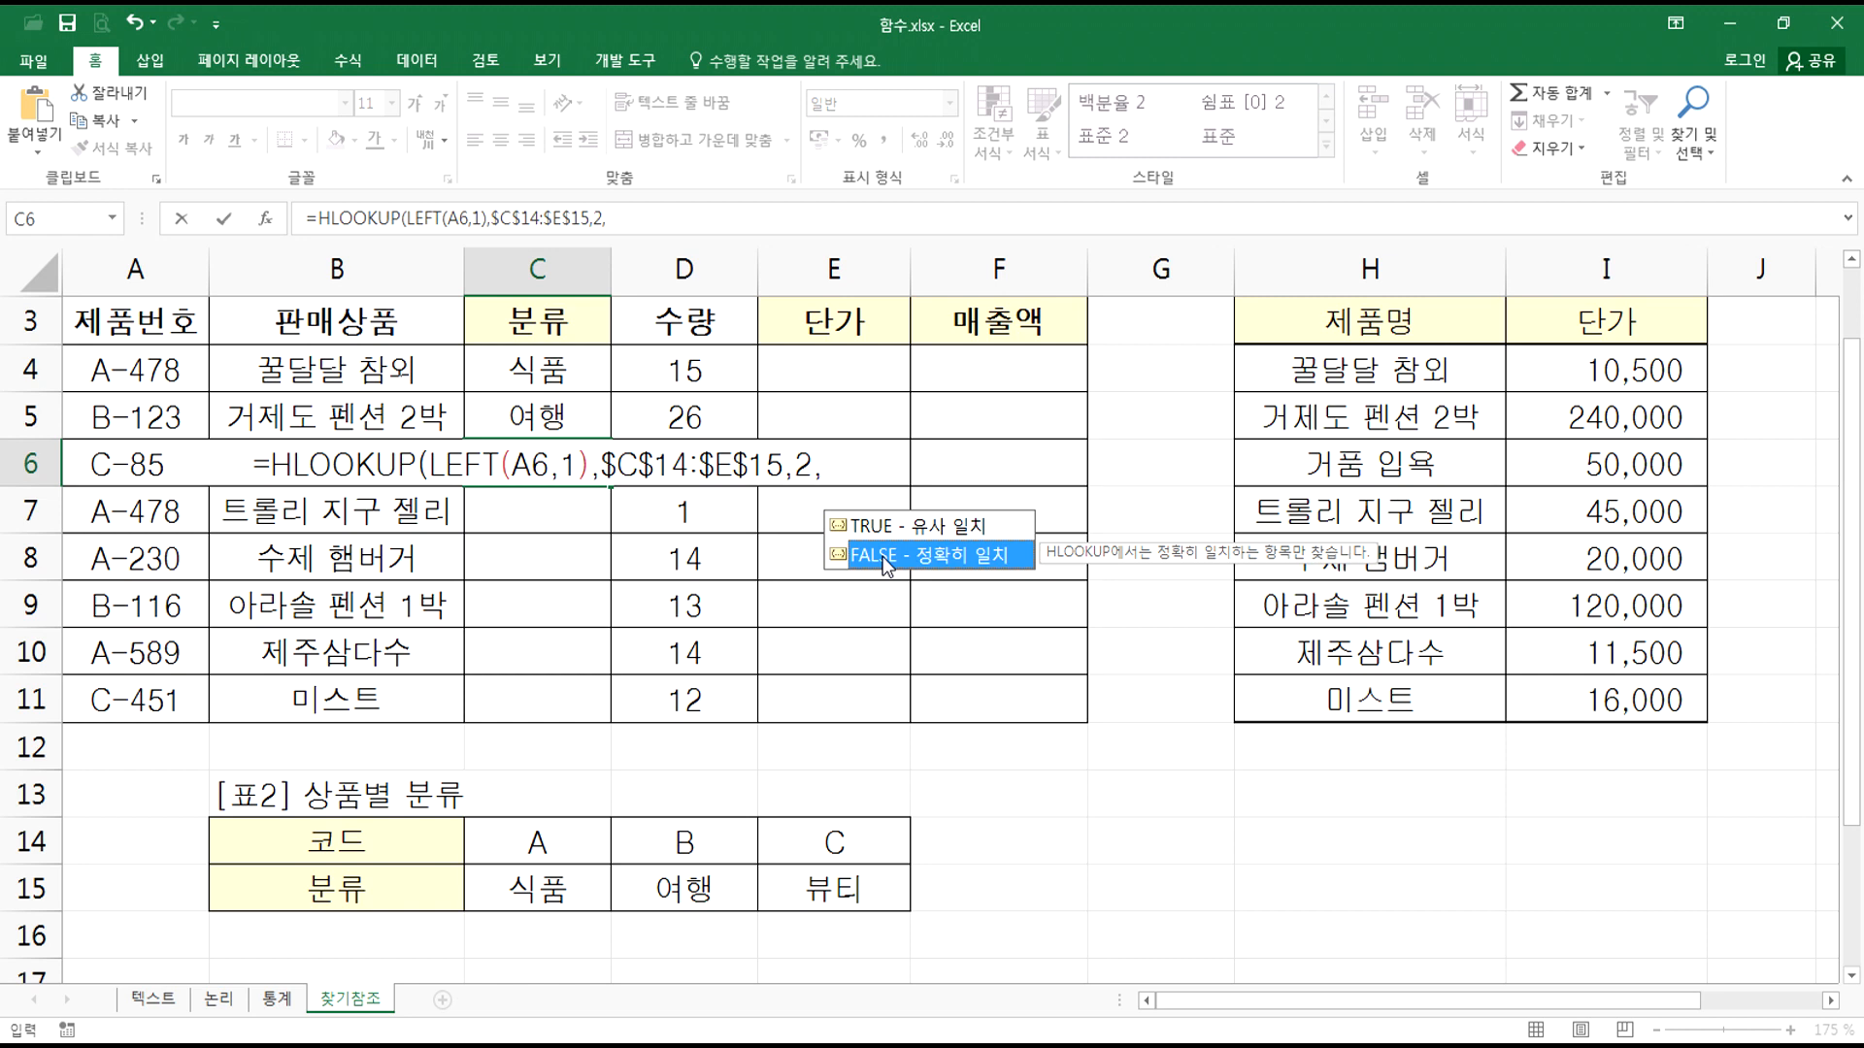
double_click(882, 556)
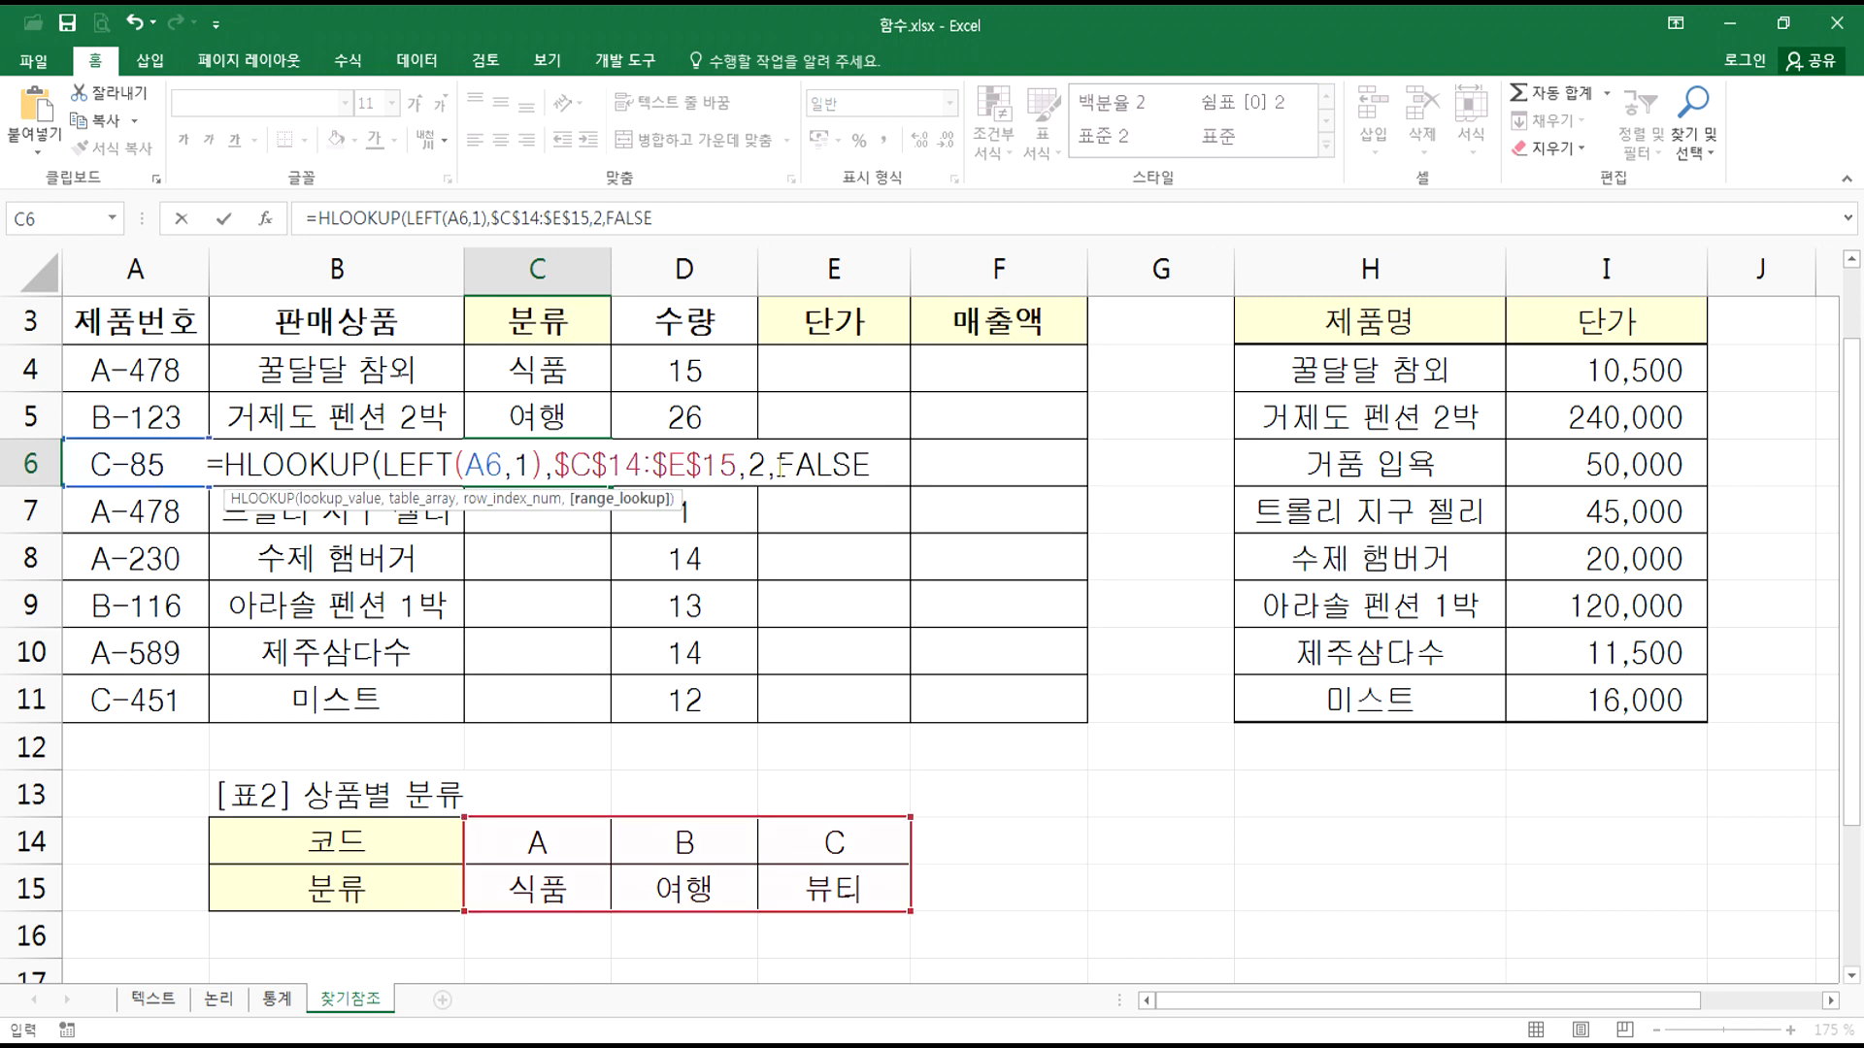
double_click(791, 466)
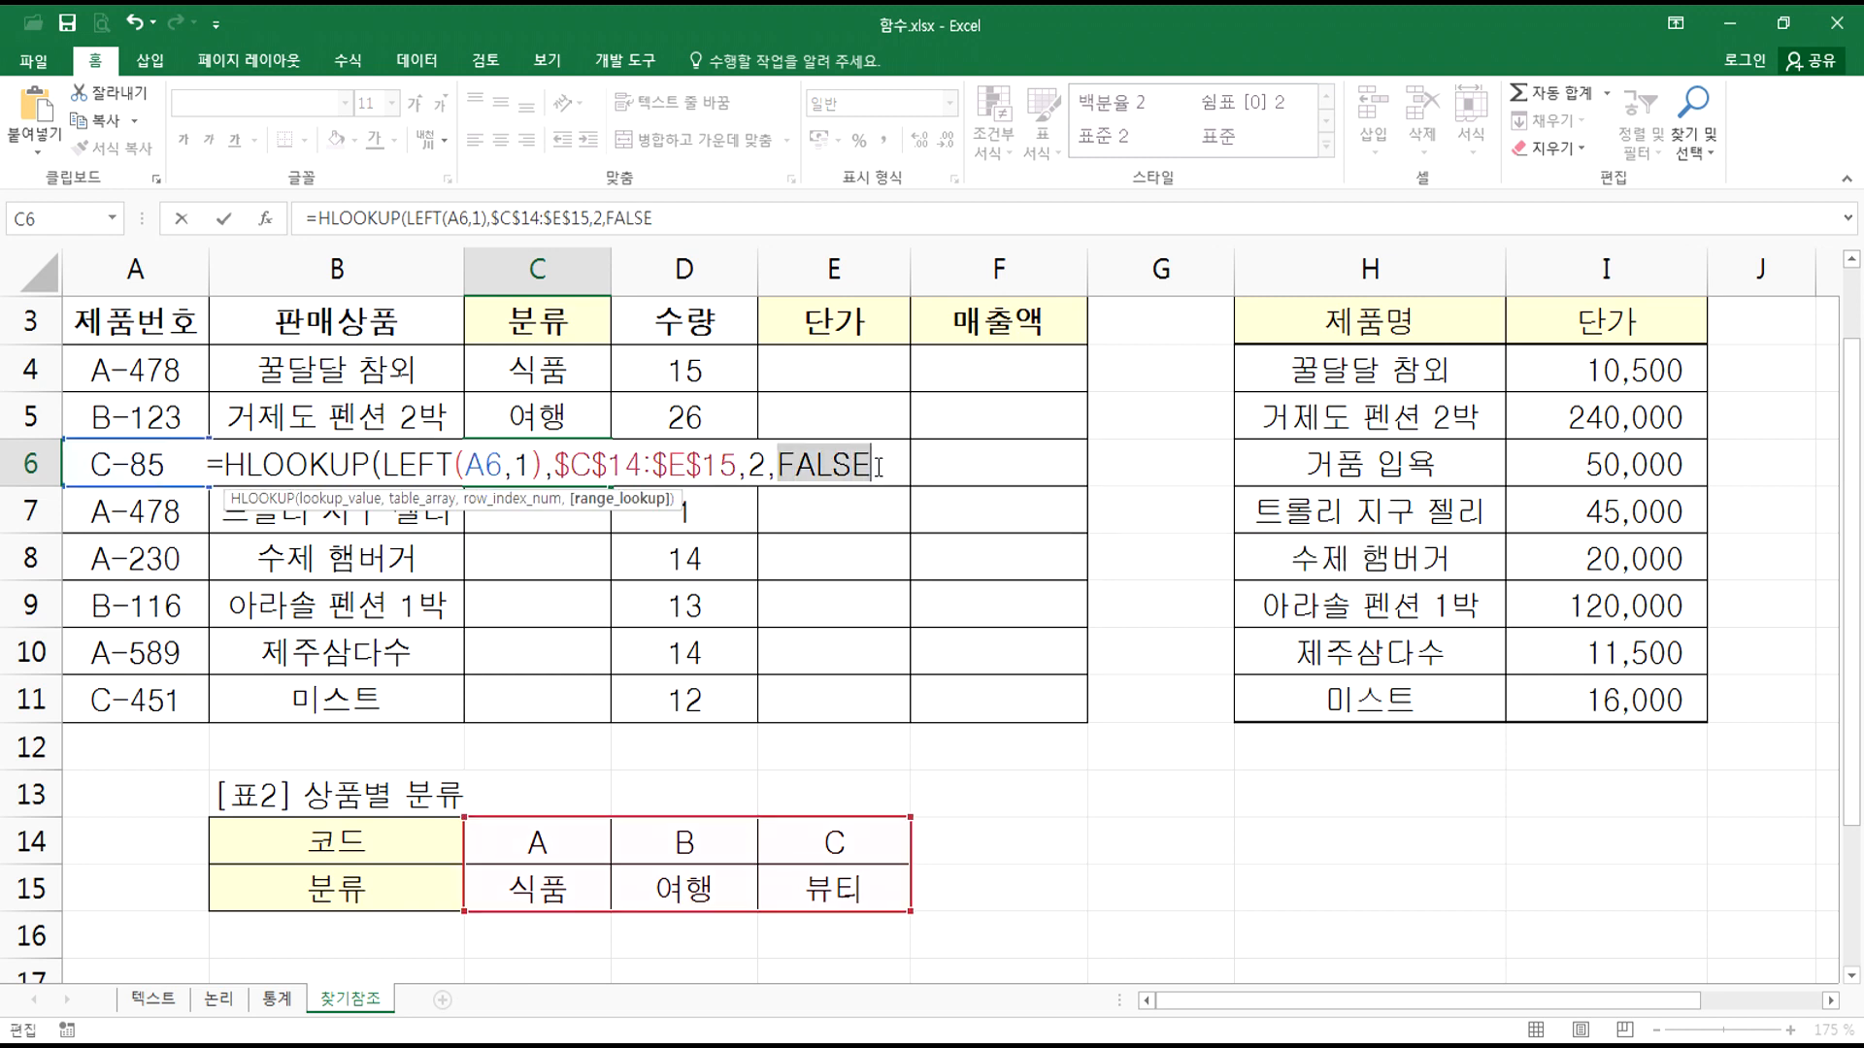
click(888, 469)
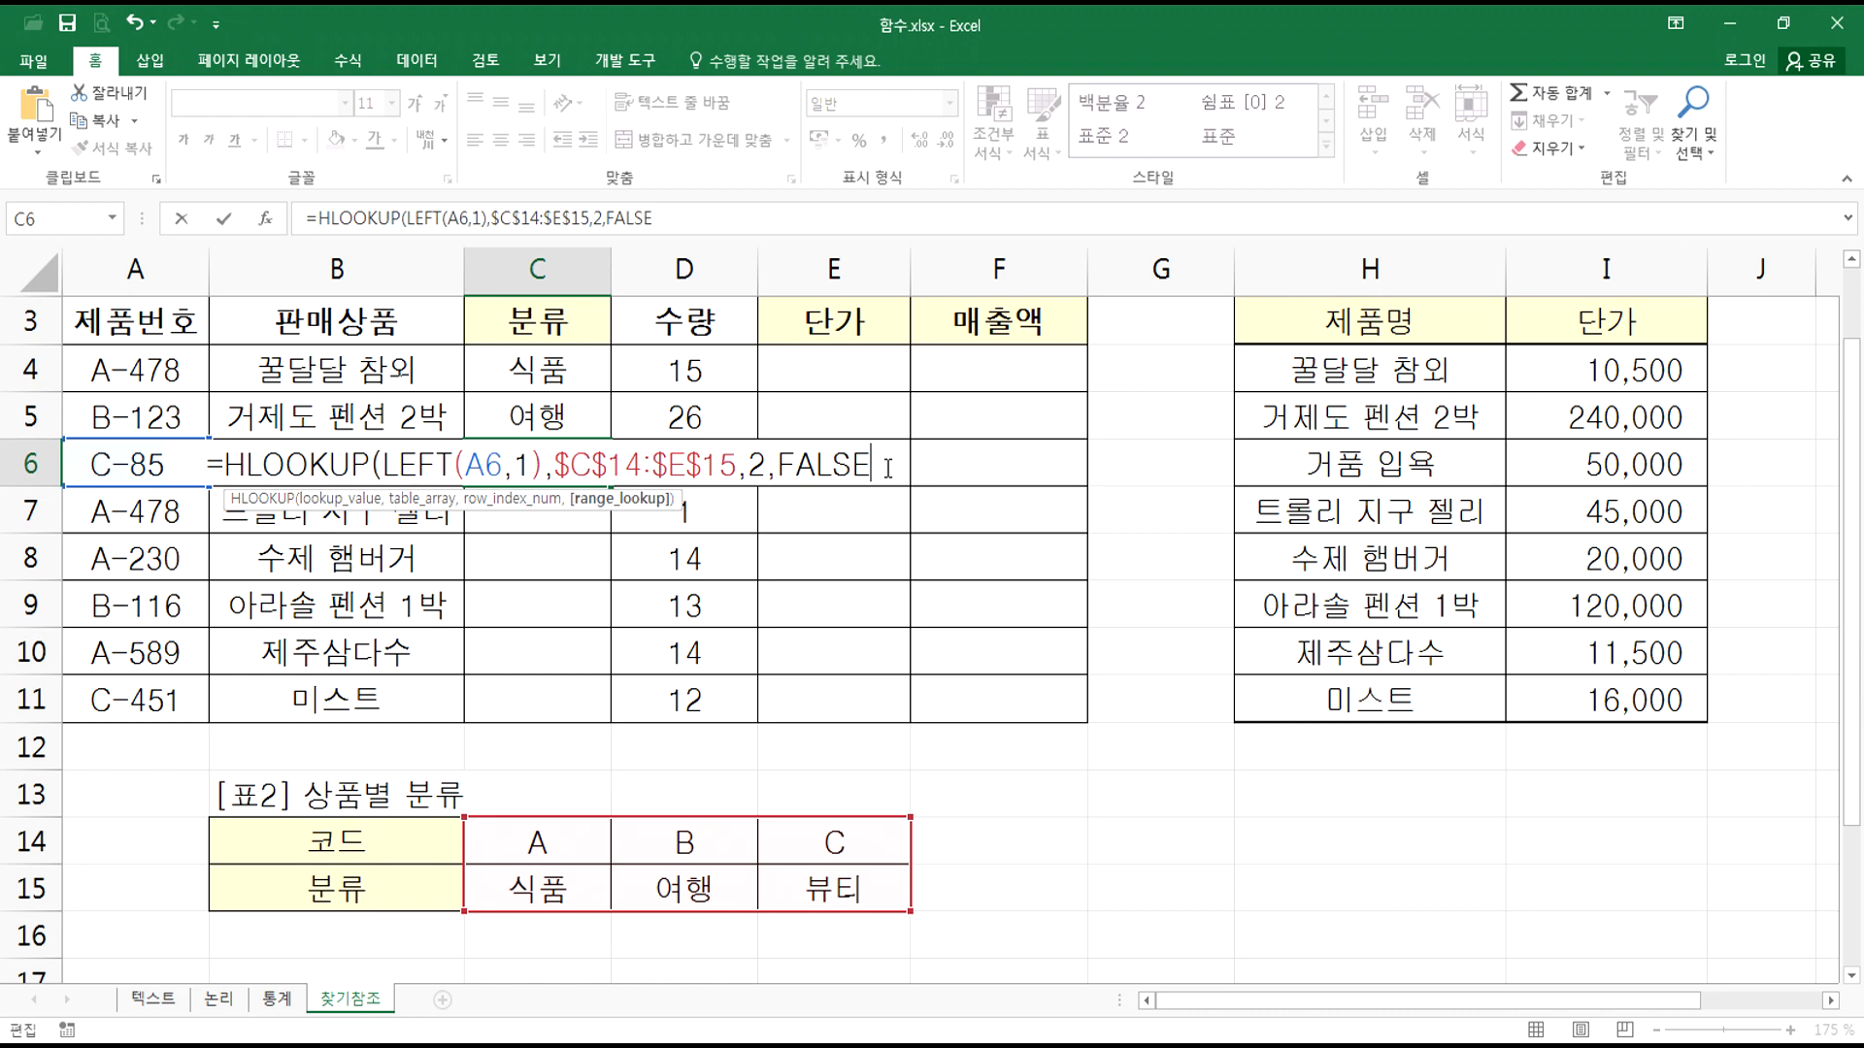
text())
key(Return)
click(534, 466)
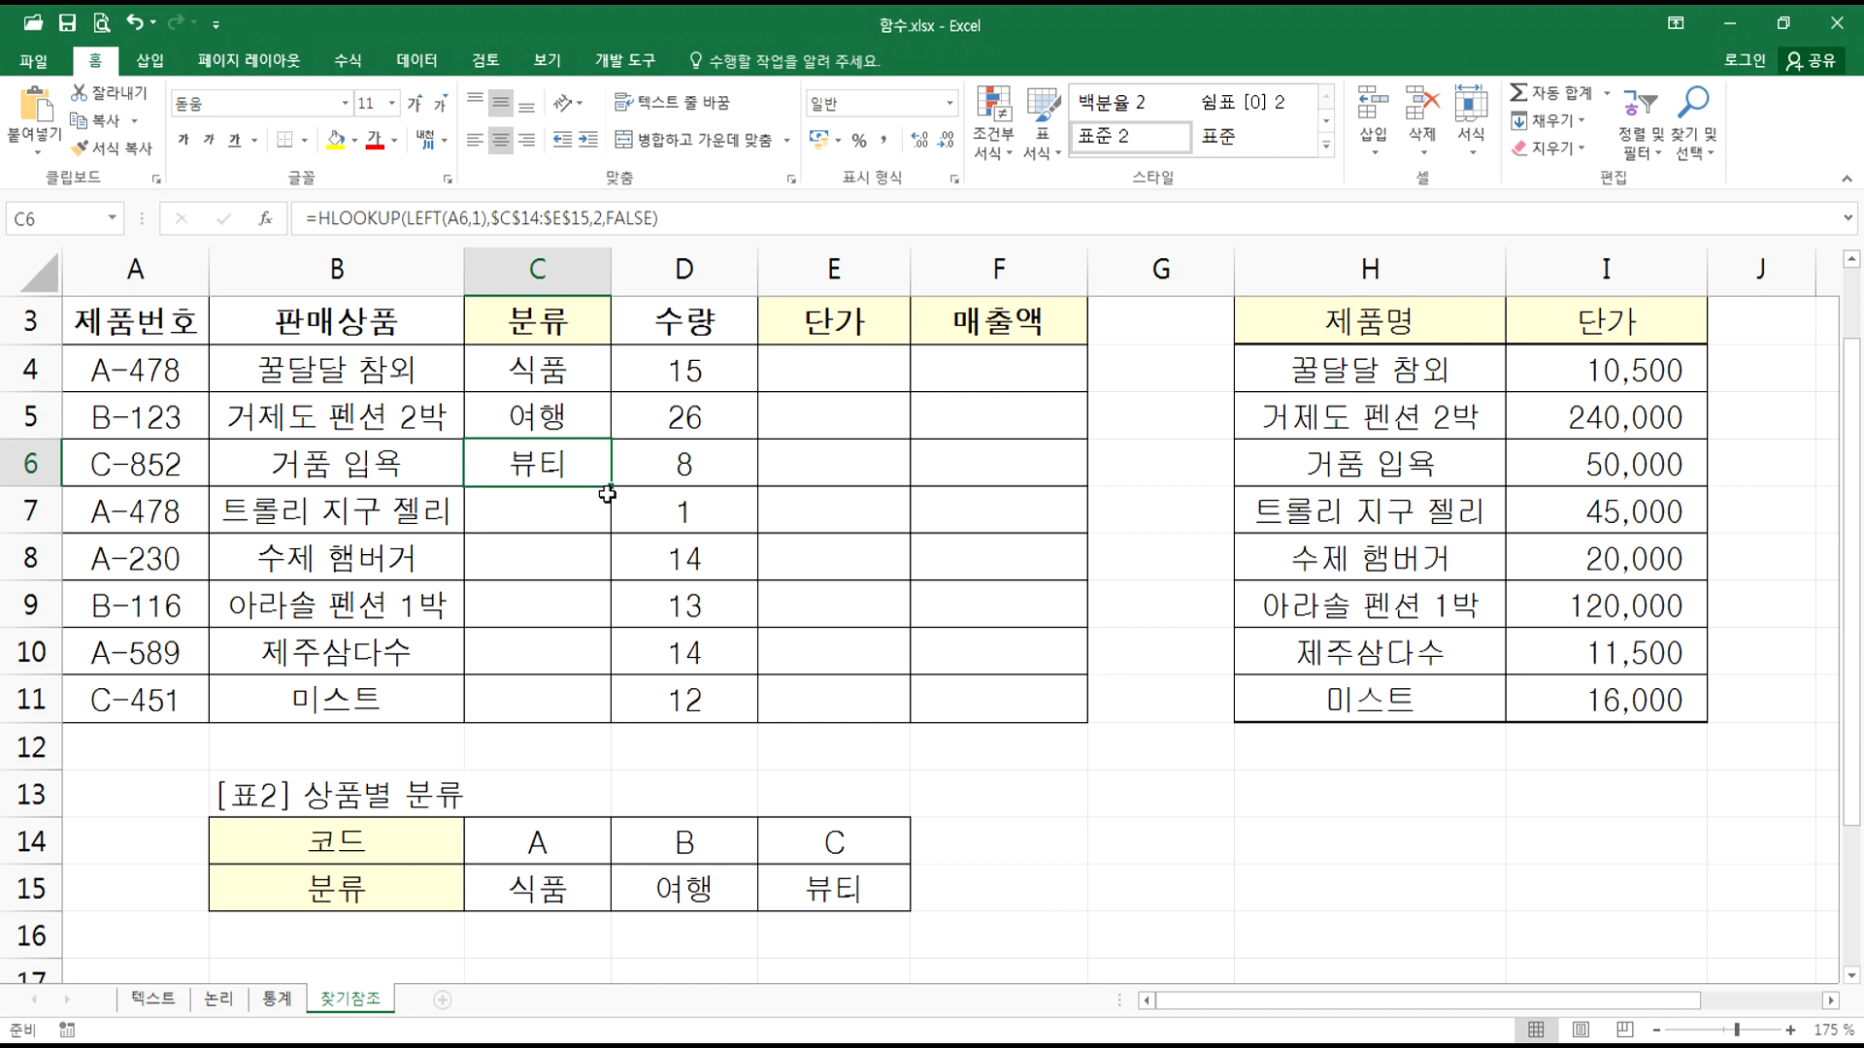
drag(611, 485, 611, 730)
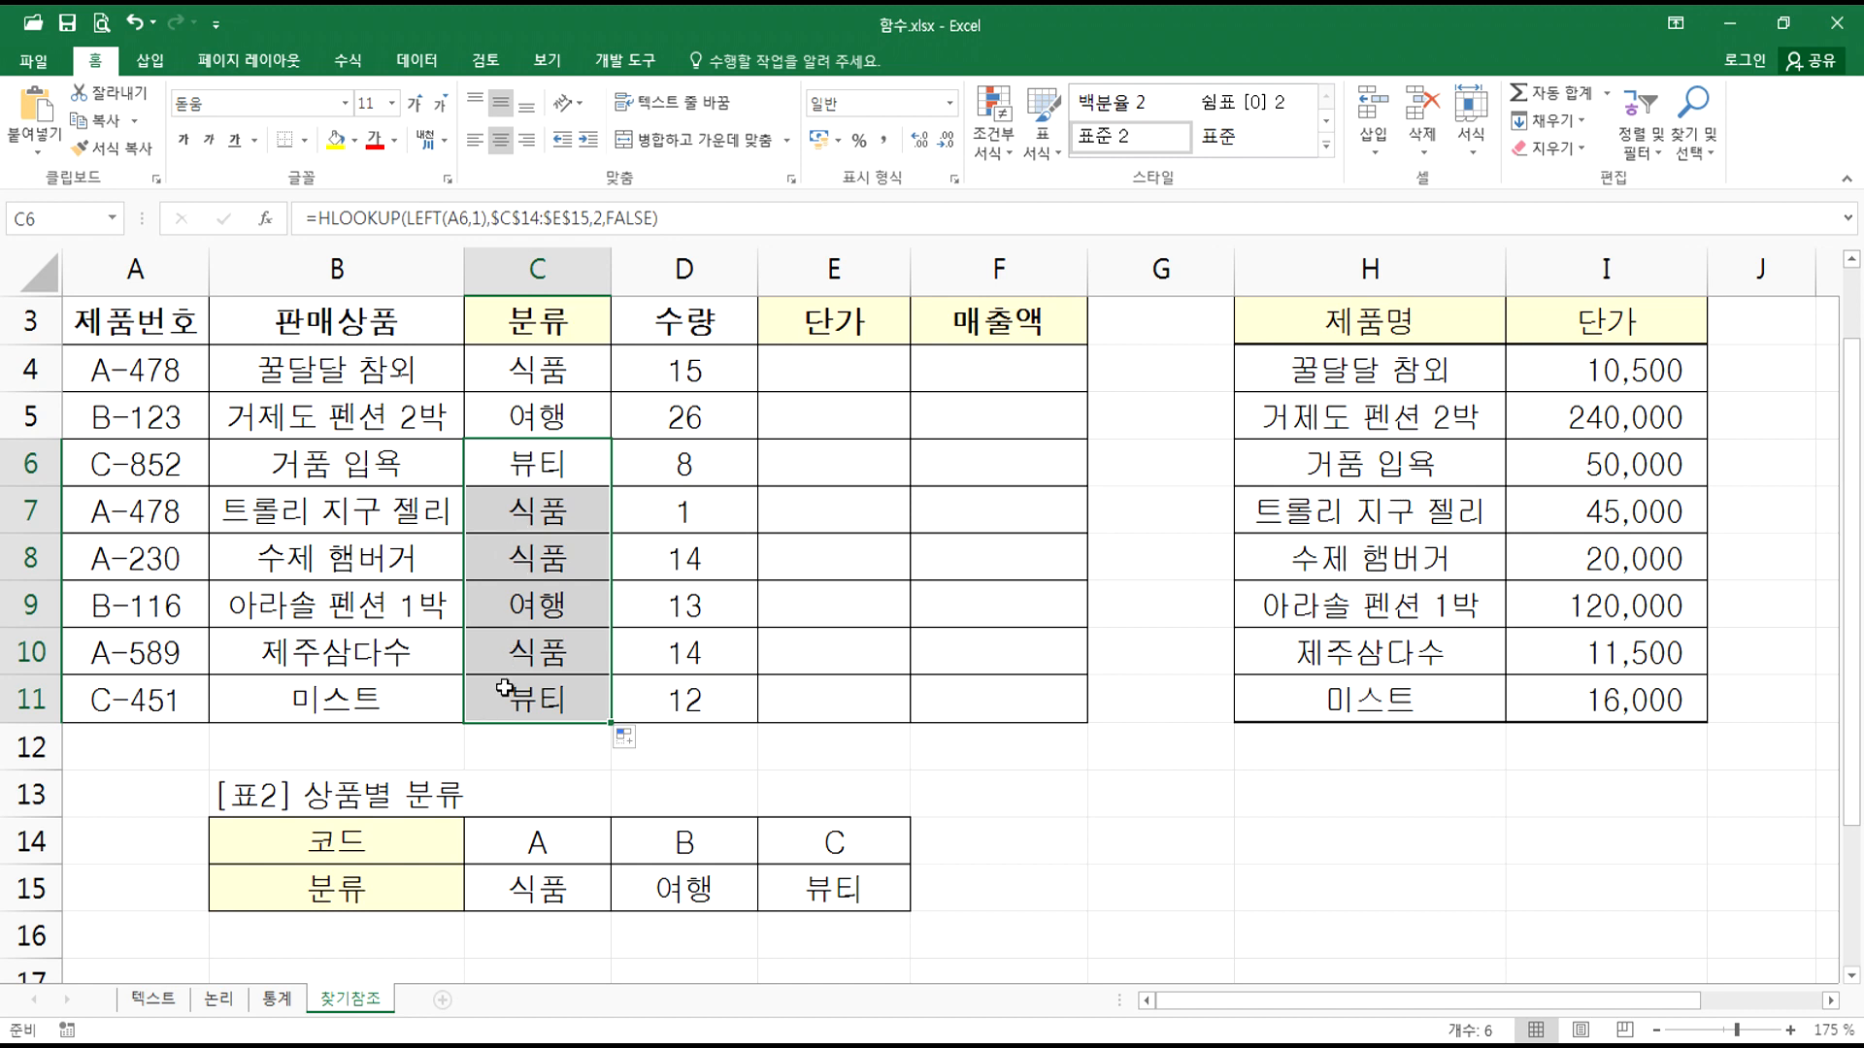
Step: Compare the range_lookup arguments of the HLOOKUP formulas in cells C4 and C5 without changing them
click(540, 362)
key(F2)
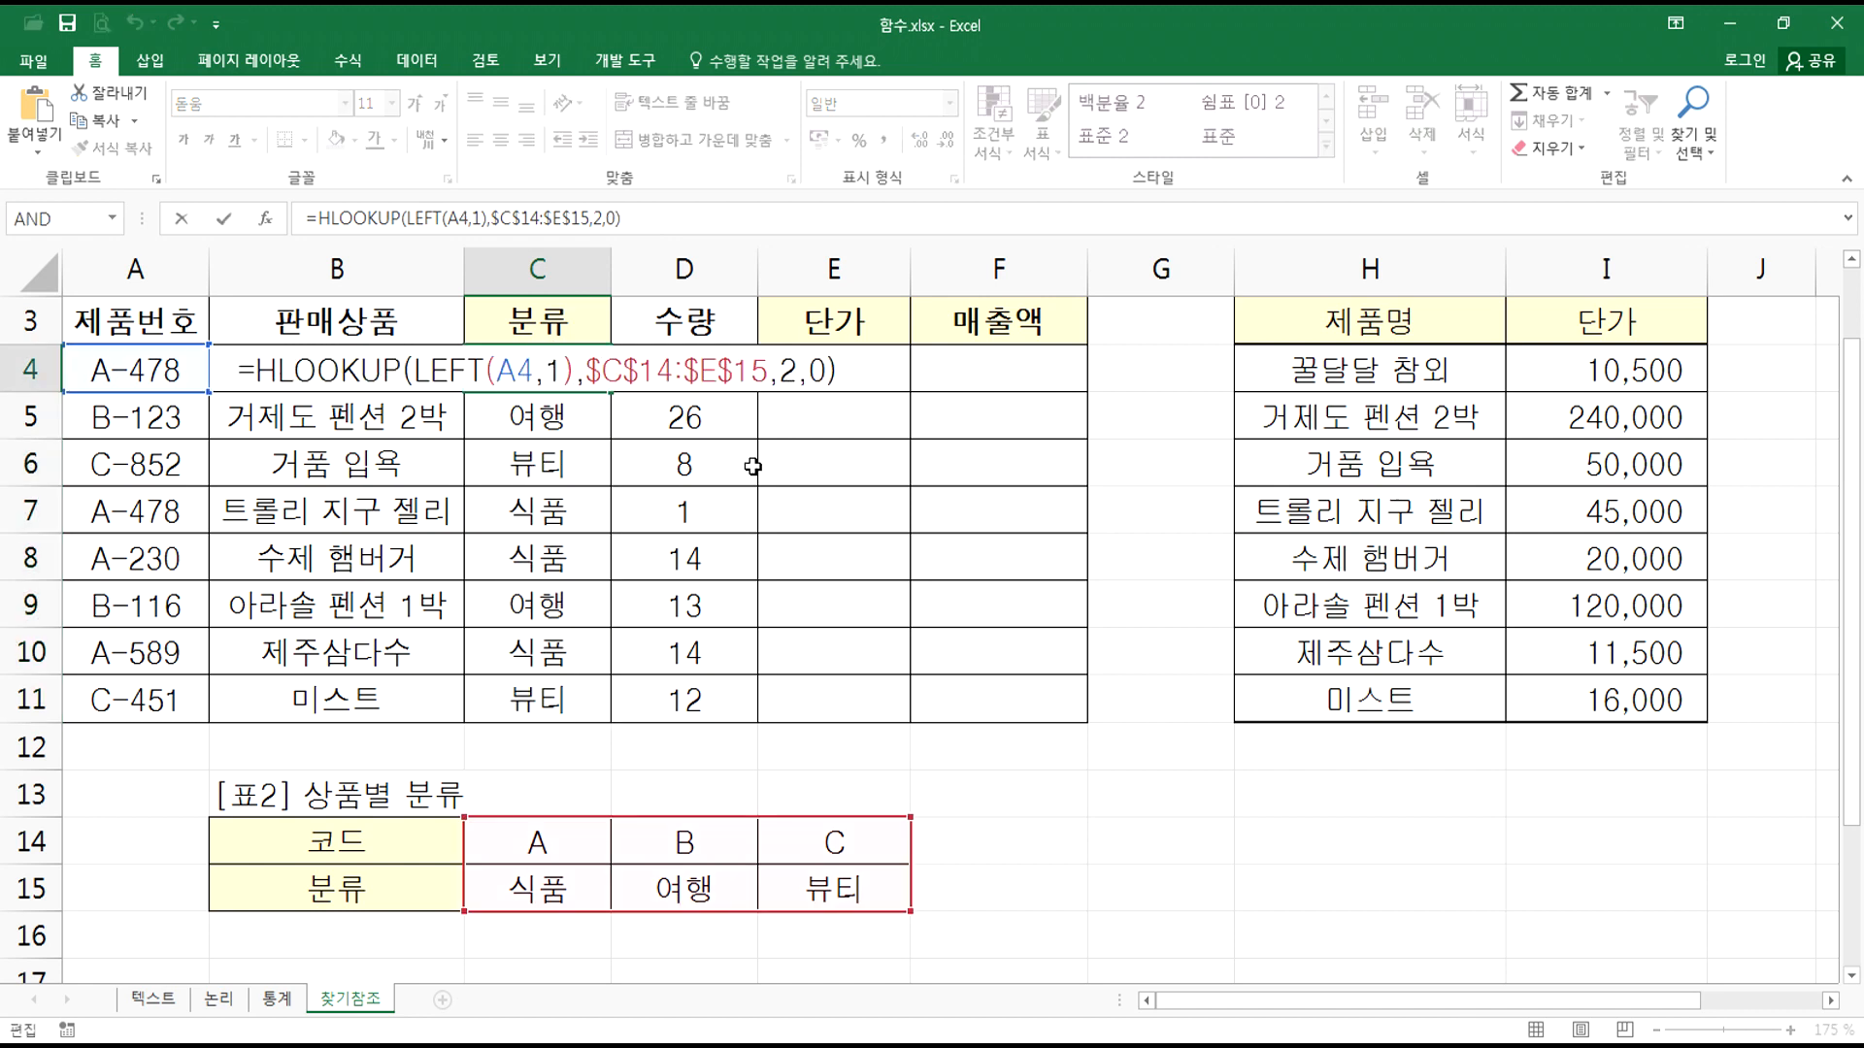
double_click(818, 372)
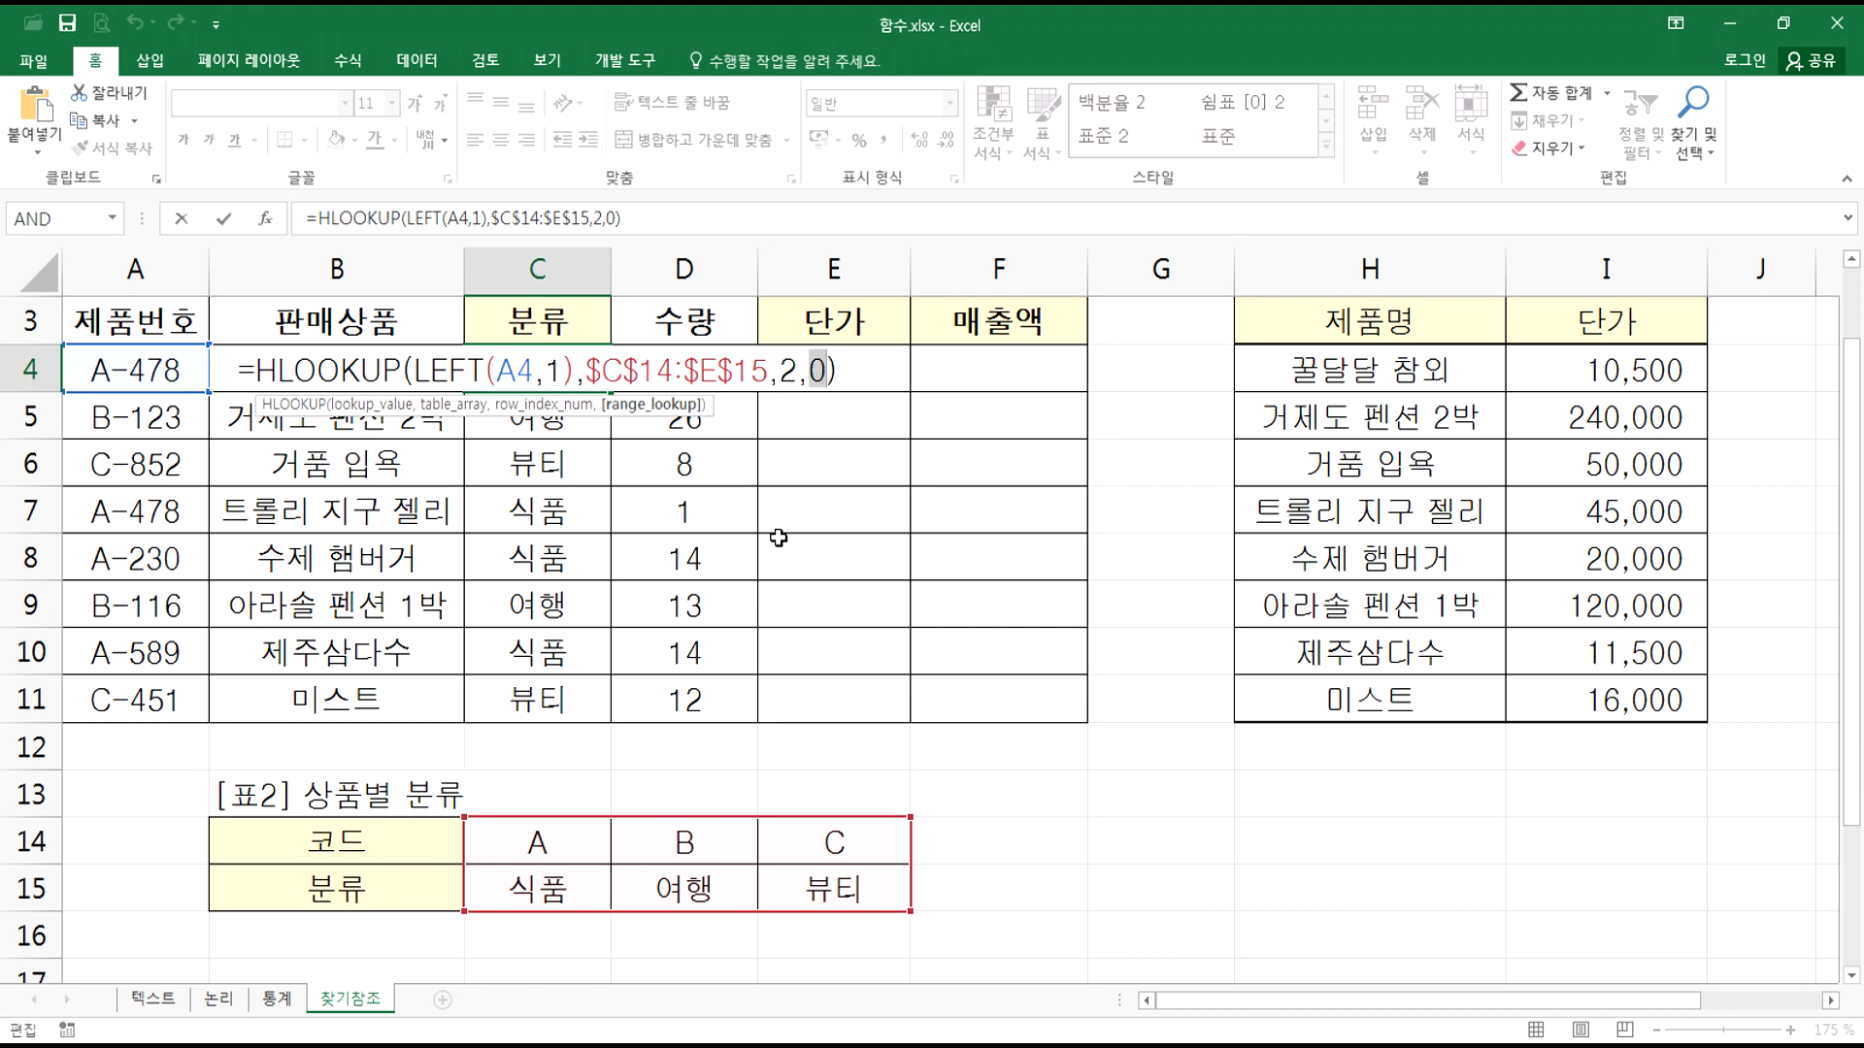
key(Escape)
double_click(607, 417)
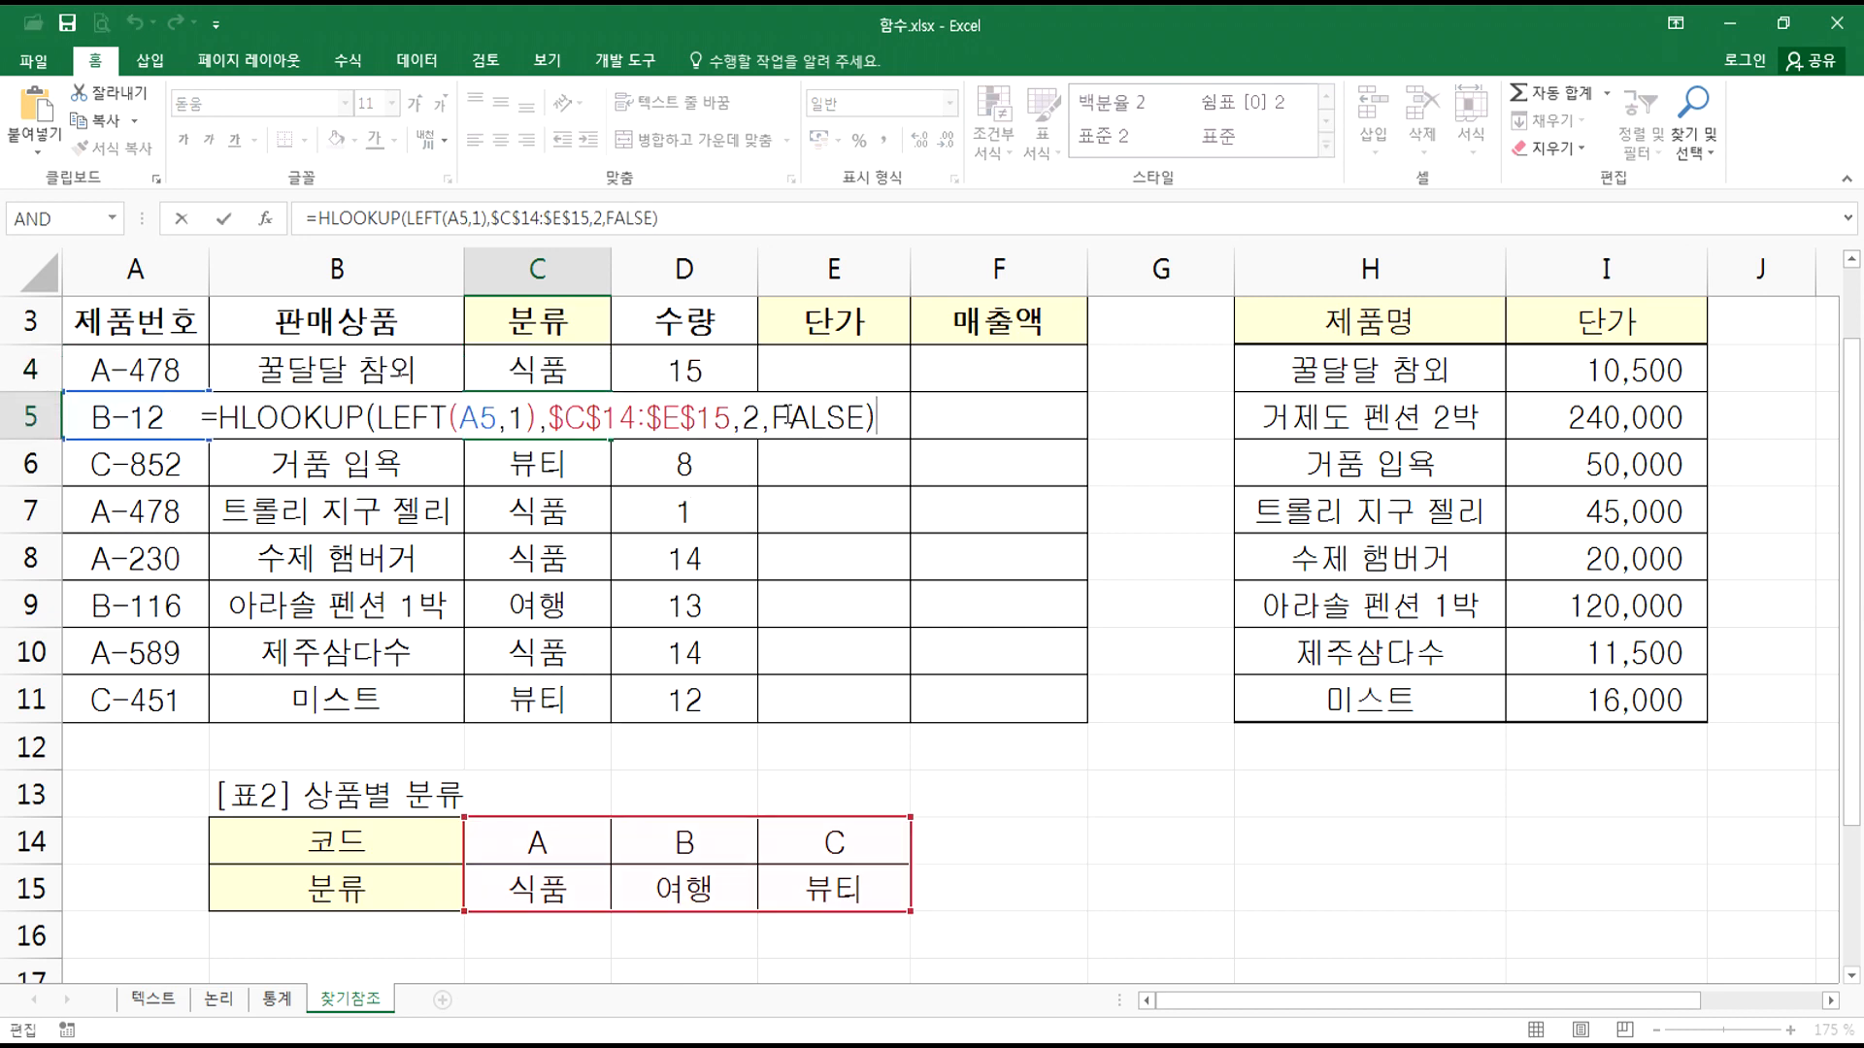
drag(818, 419, 871, 425)
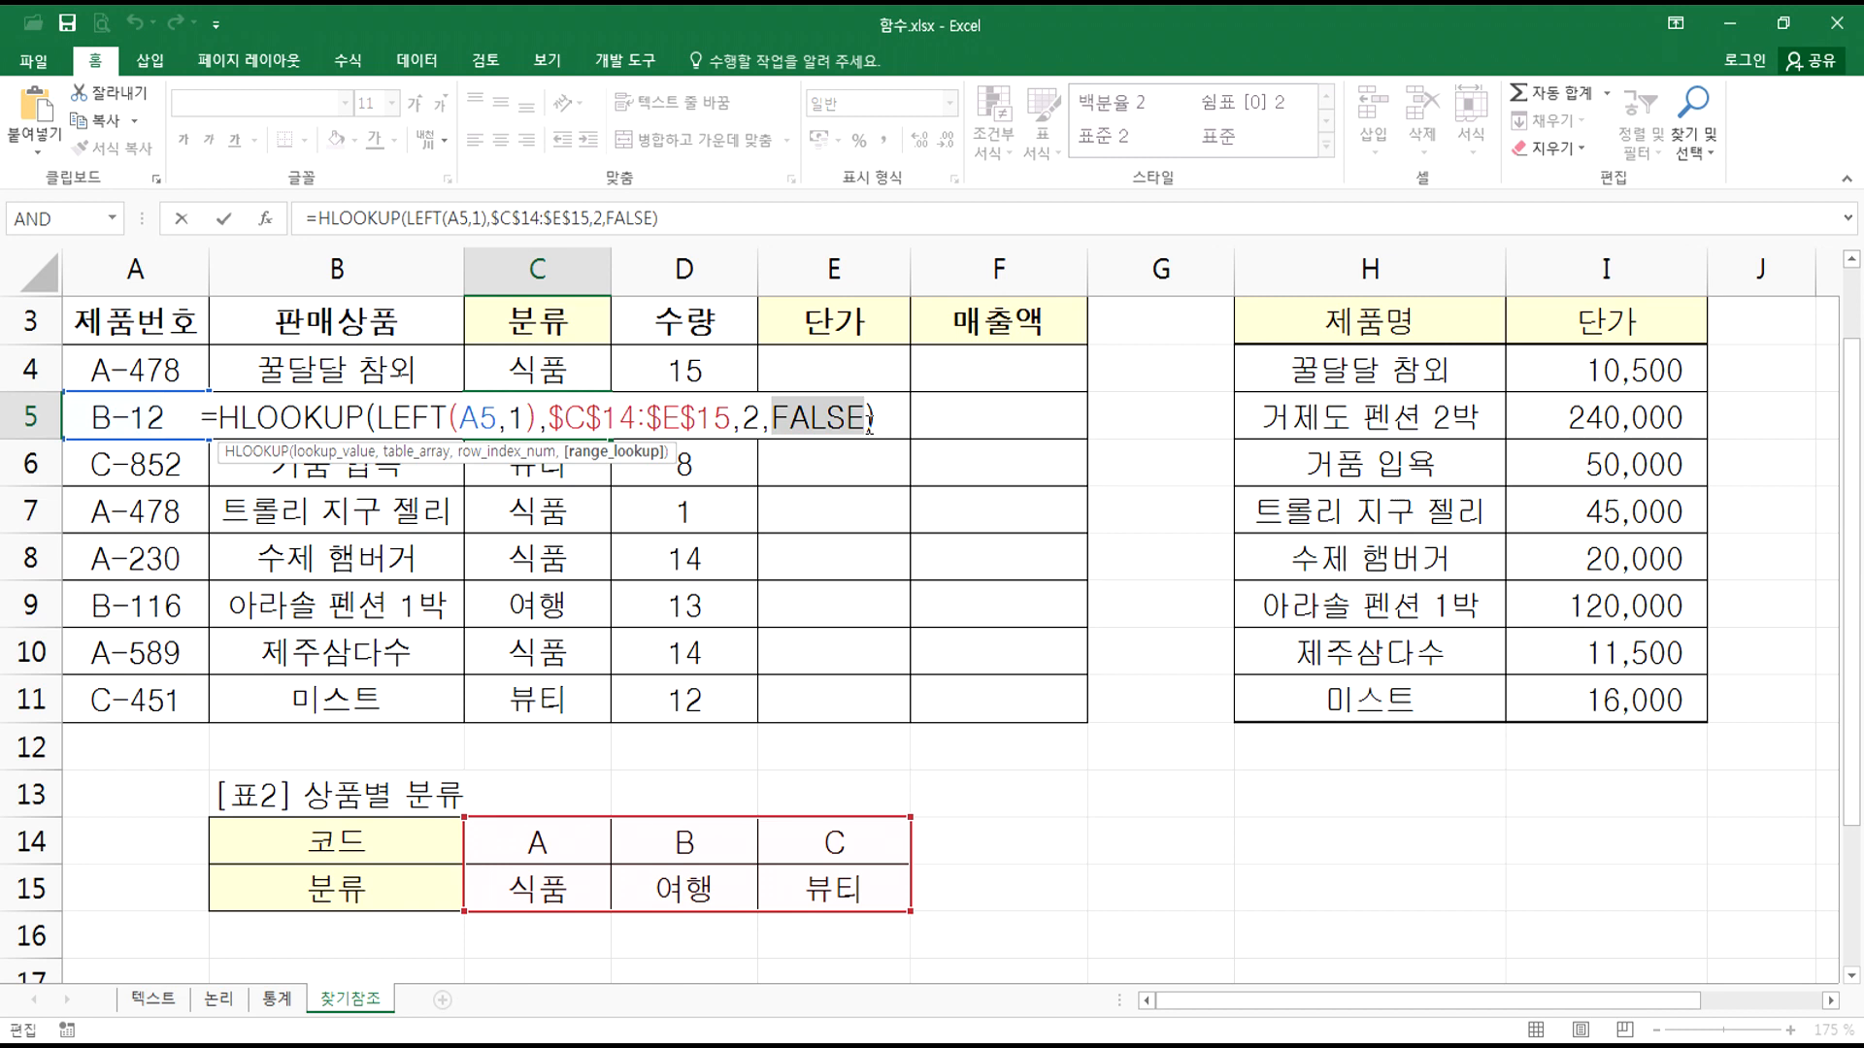
key(ctrl+Return)
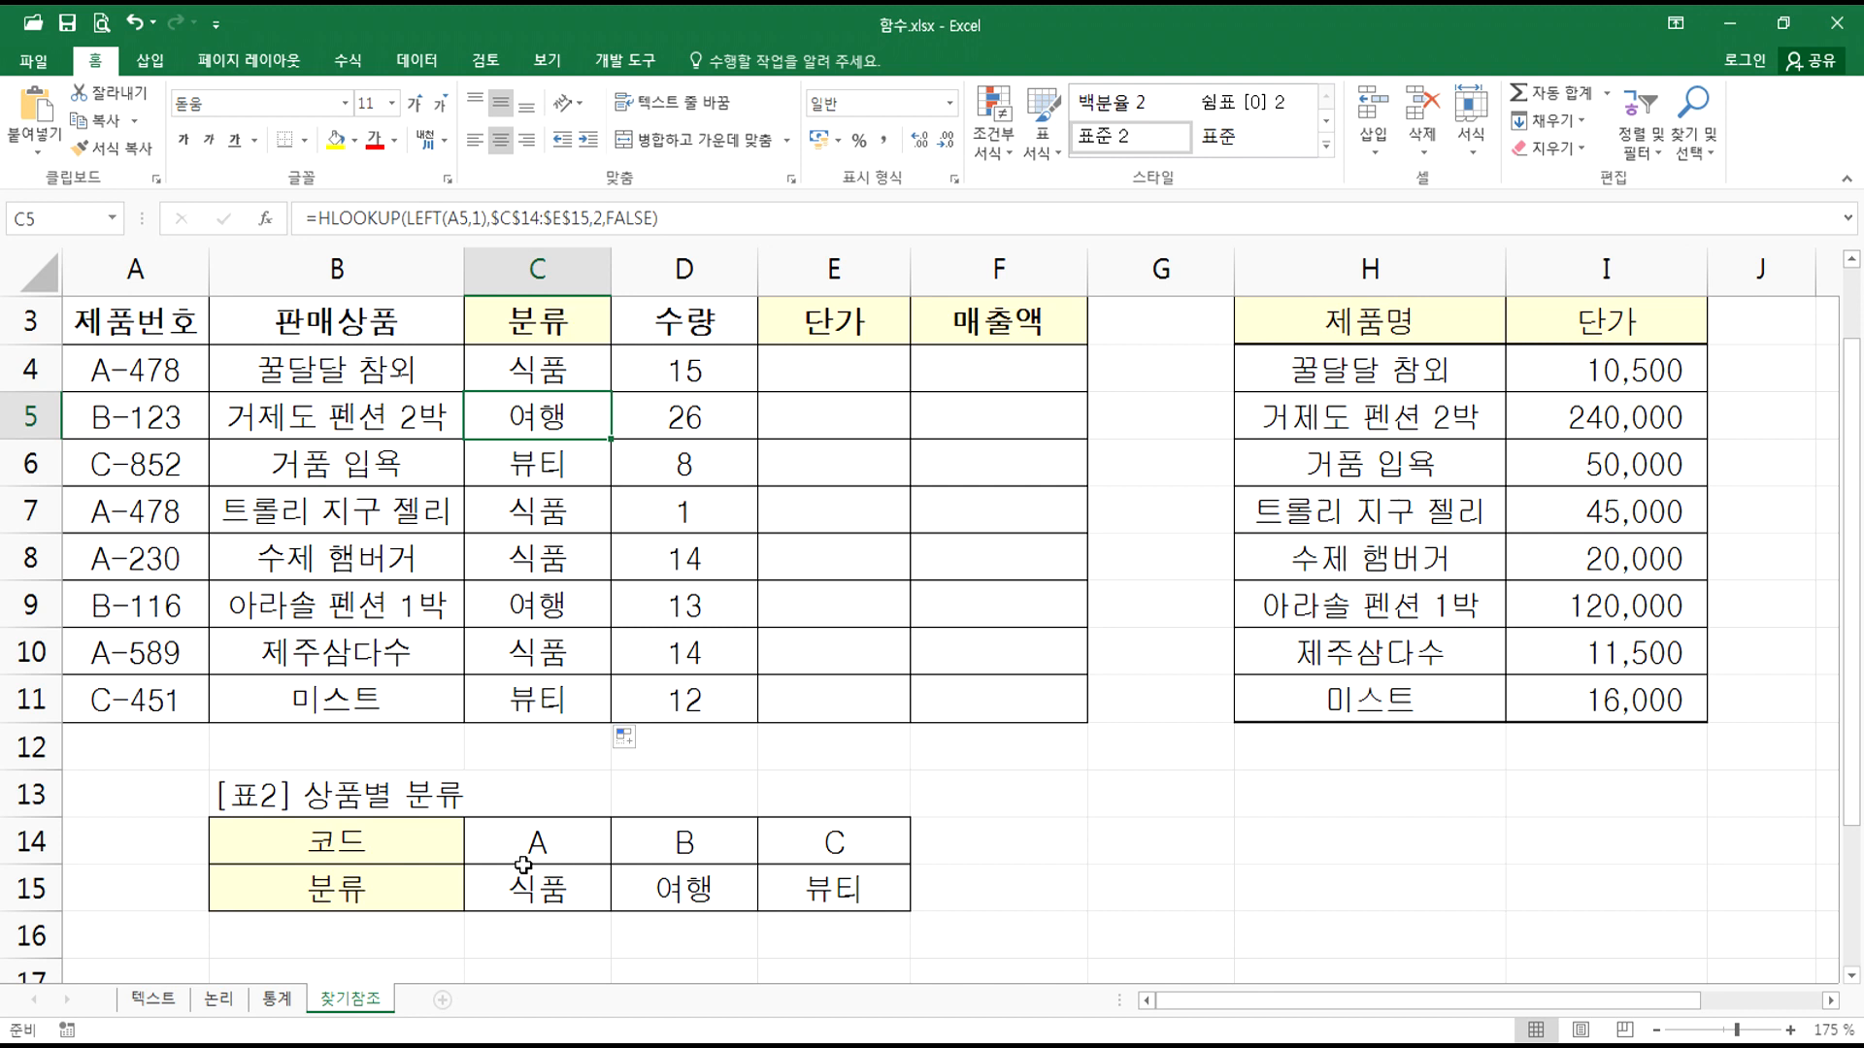
Step: Copy the whole HLOOKUP formula text from cell C4 and paste it below the function list in Notepad
double_click(495, 371)
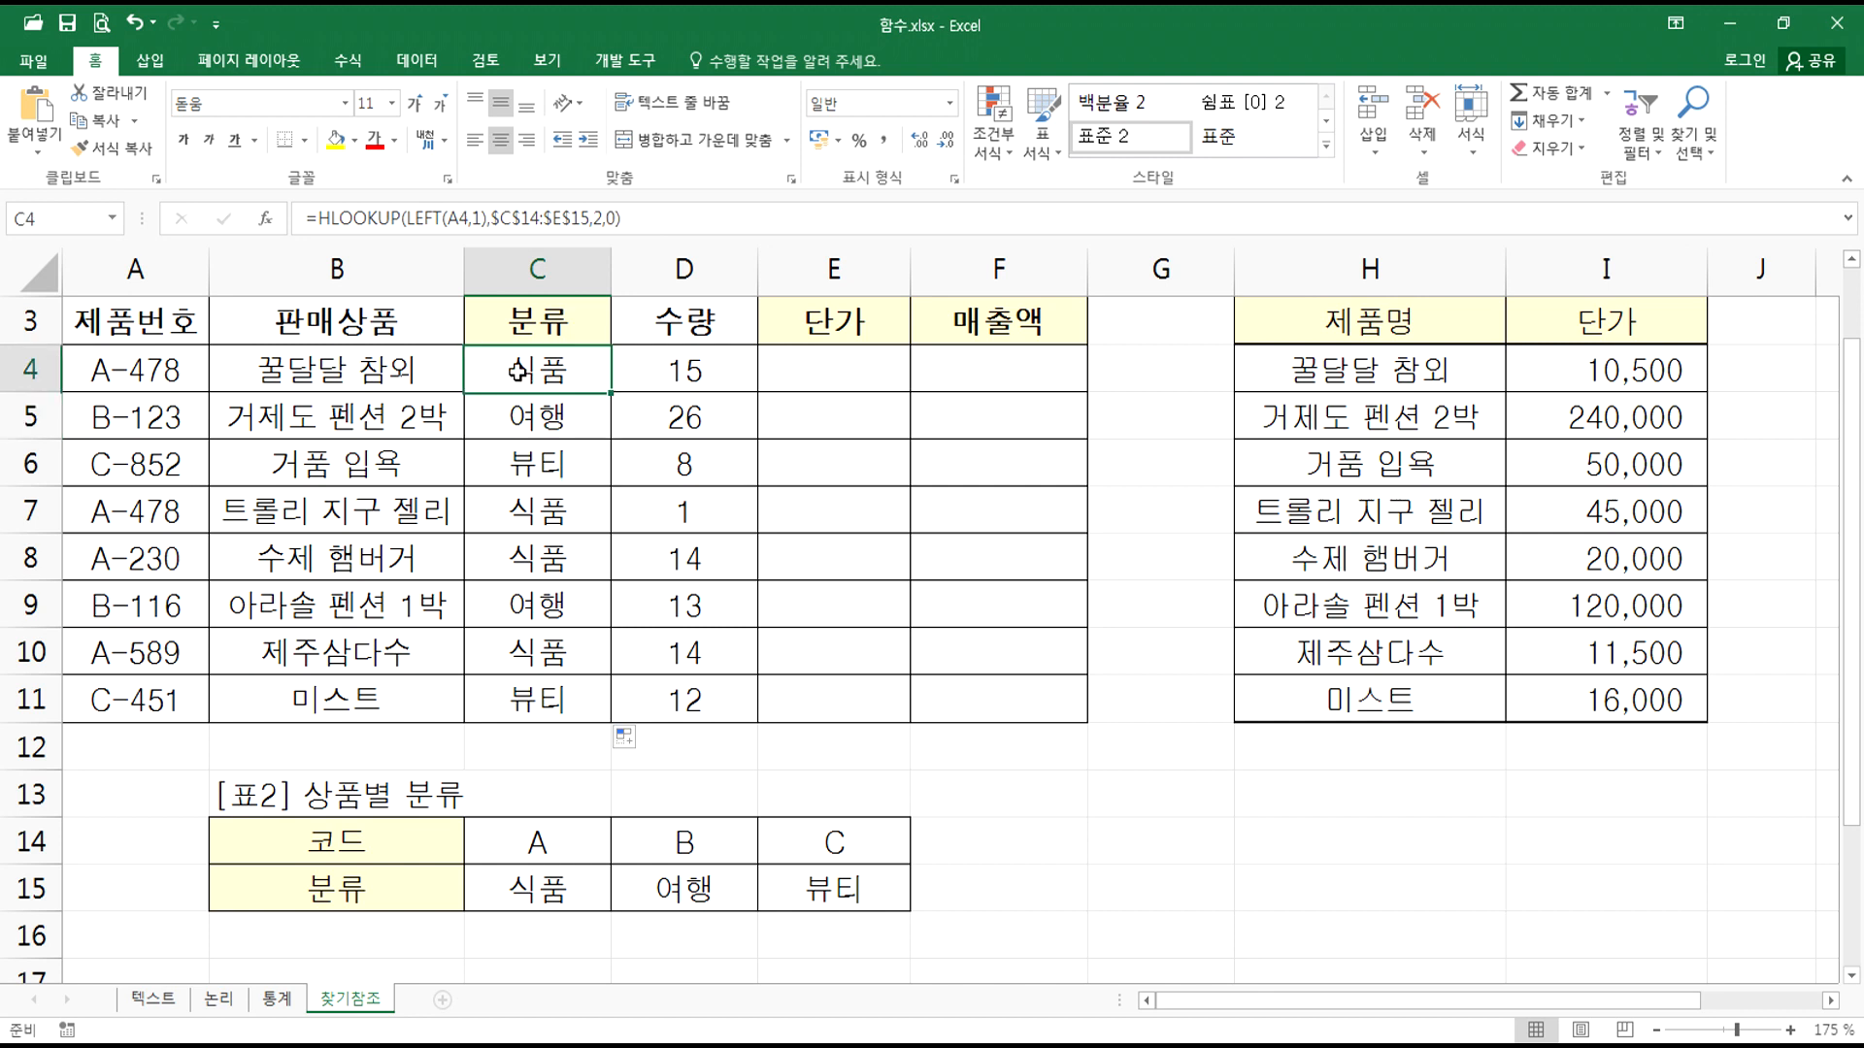
drag(414, 370, 573, 370)
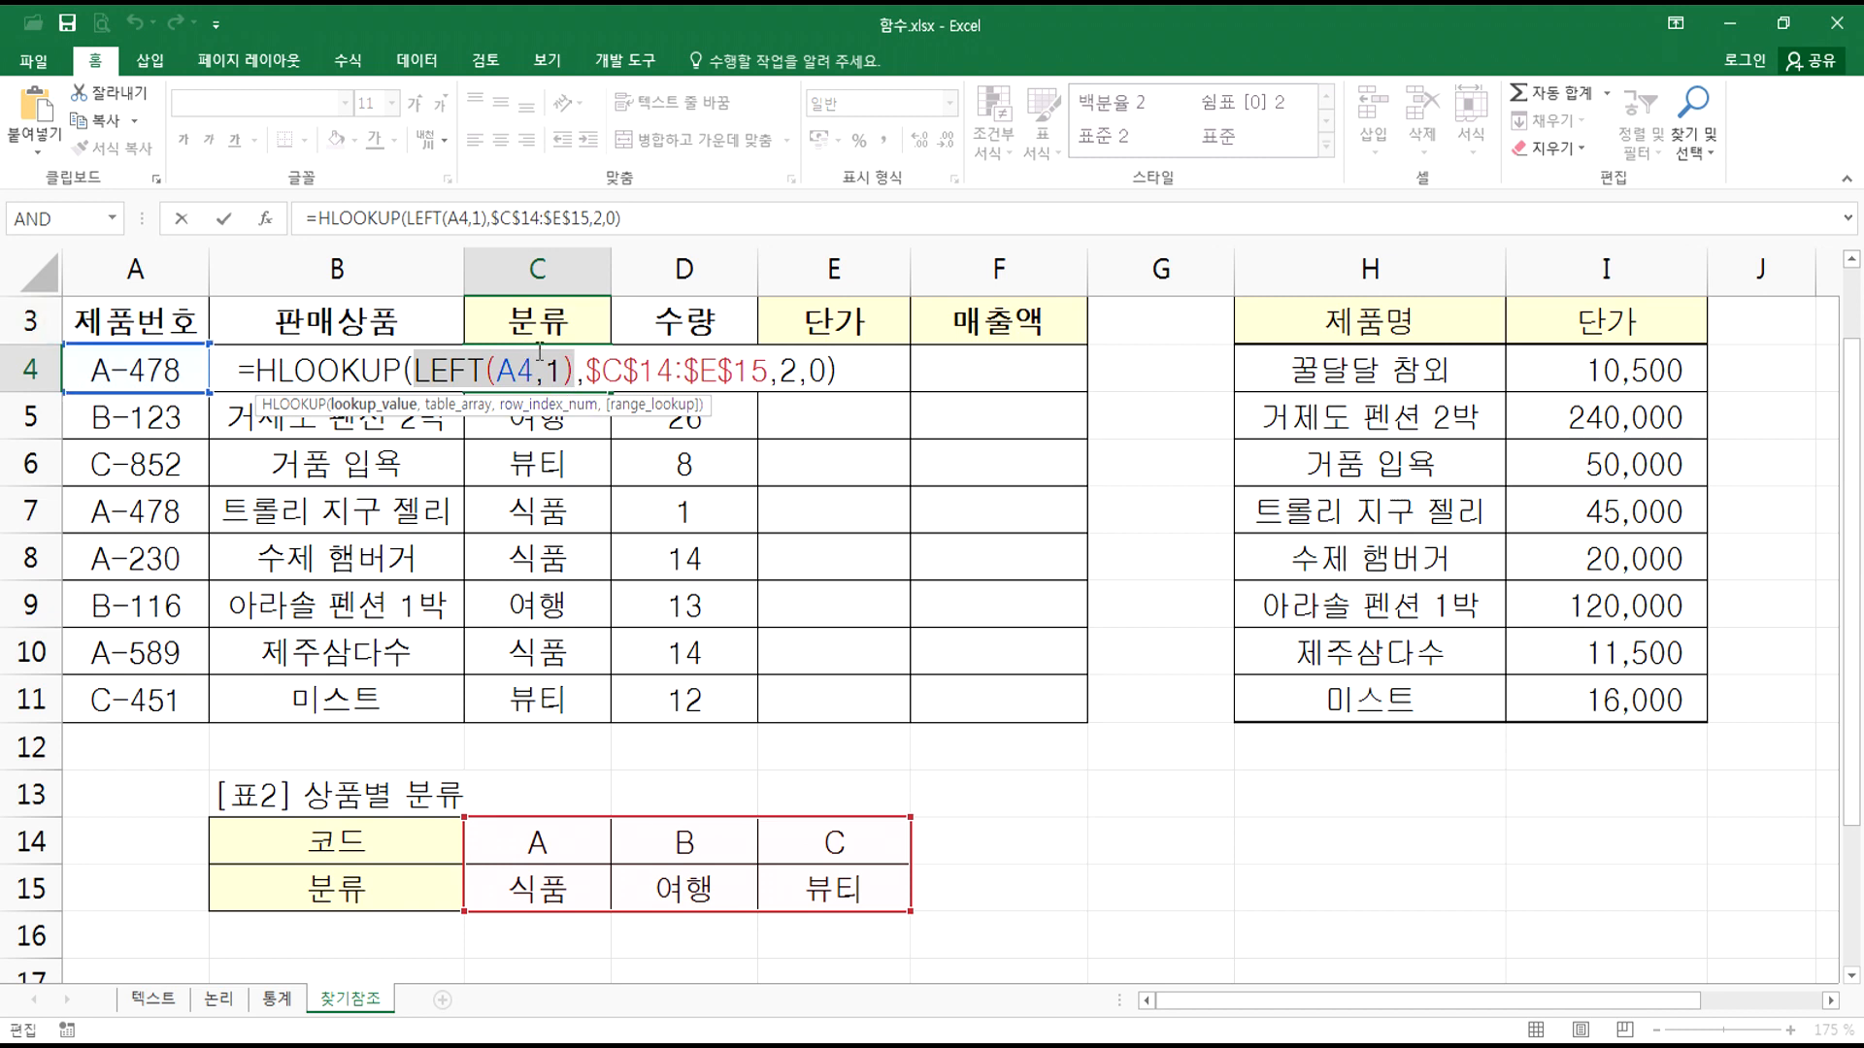
click(415, 370)
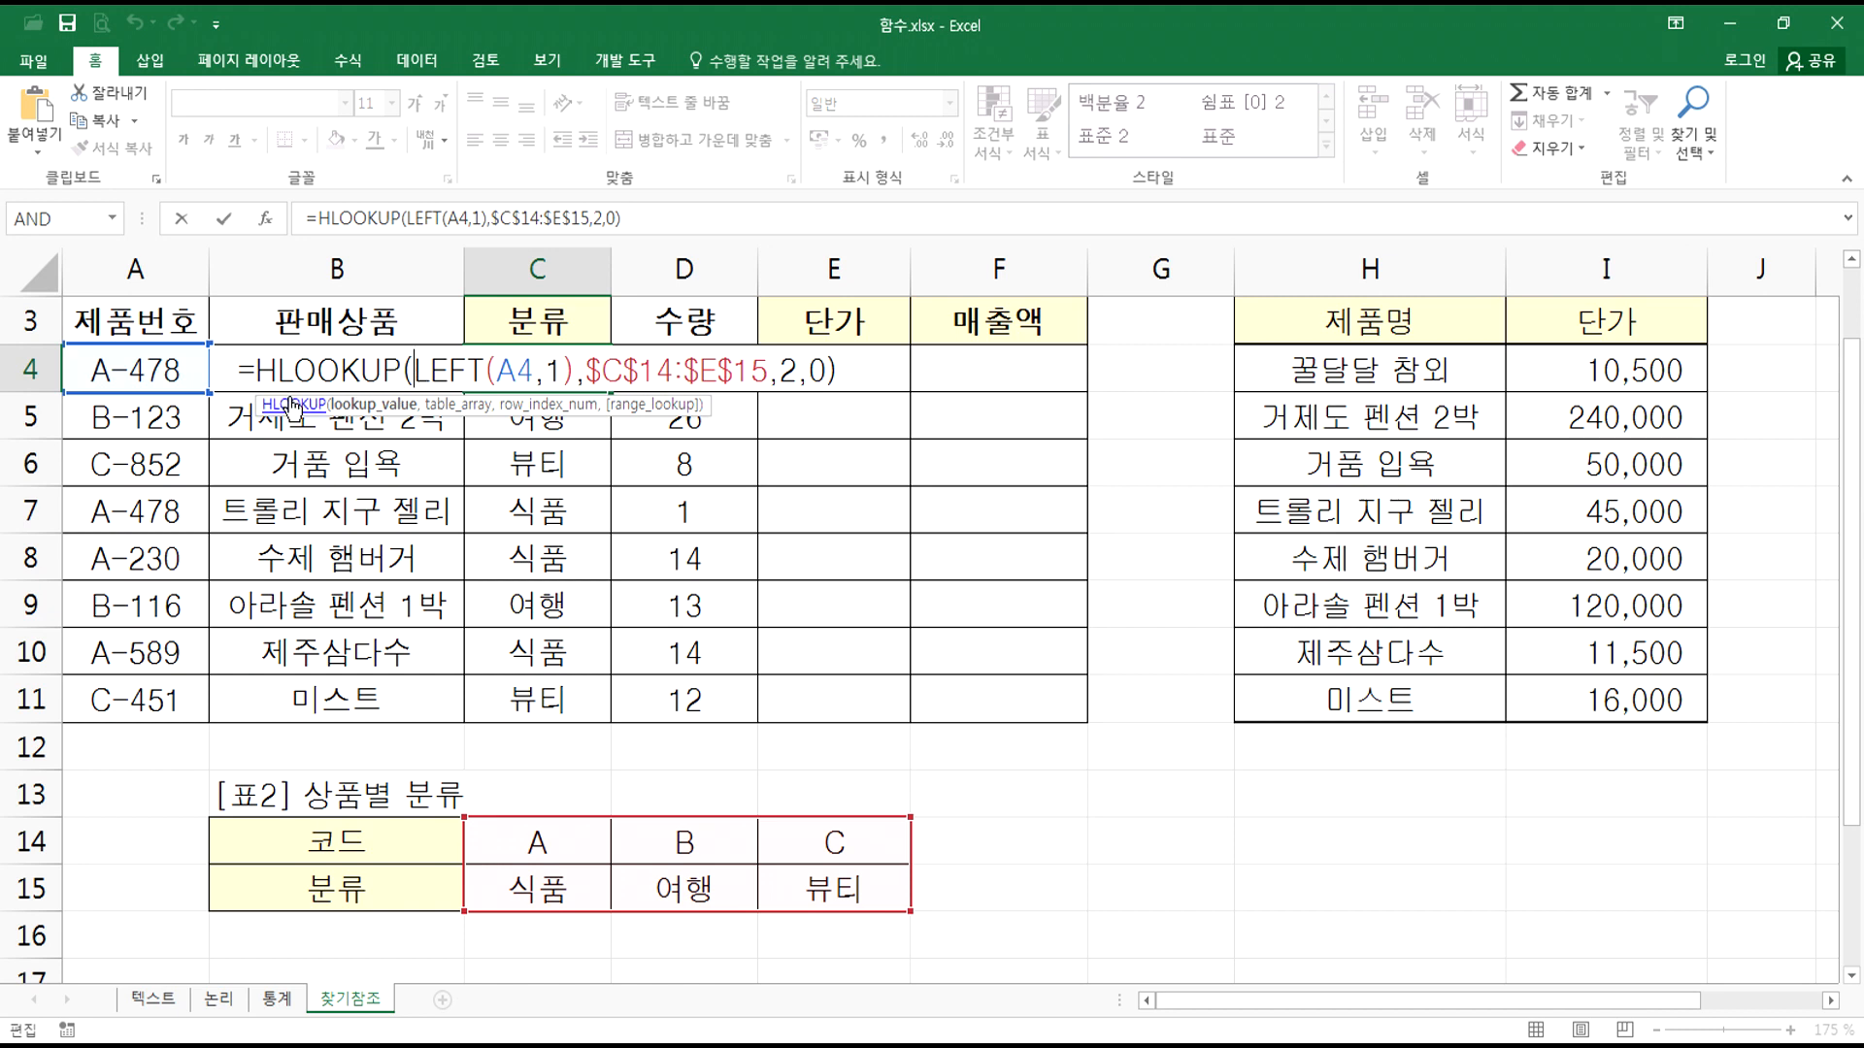
drag(216, 371, 839, 372)
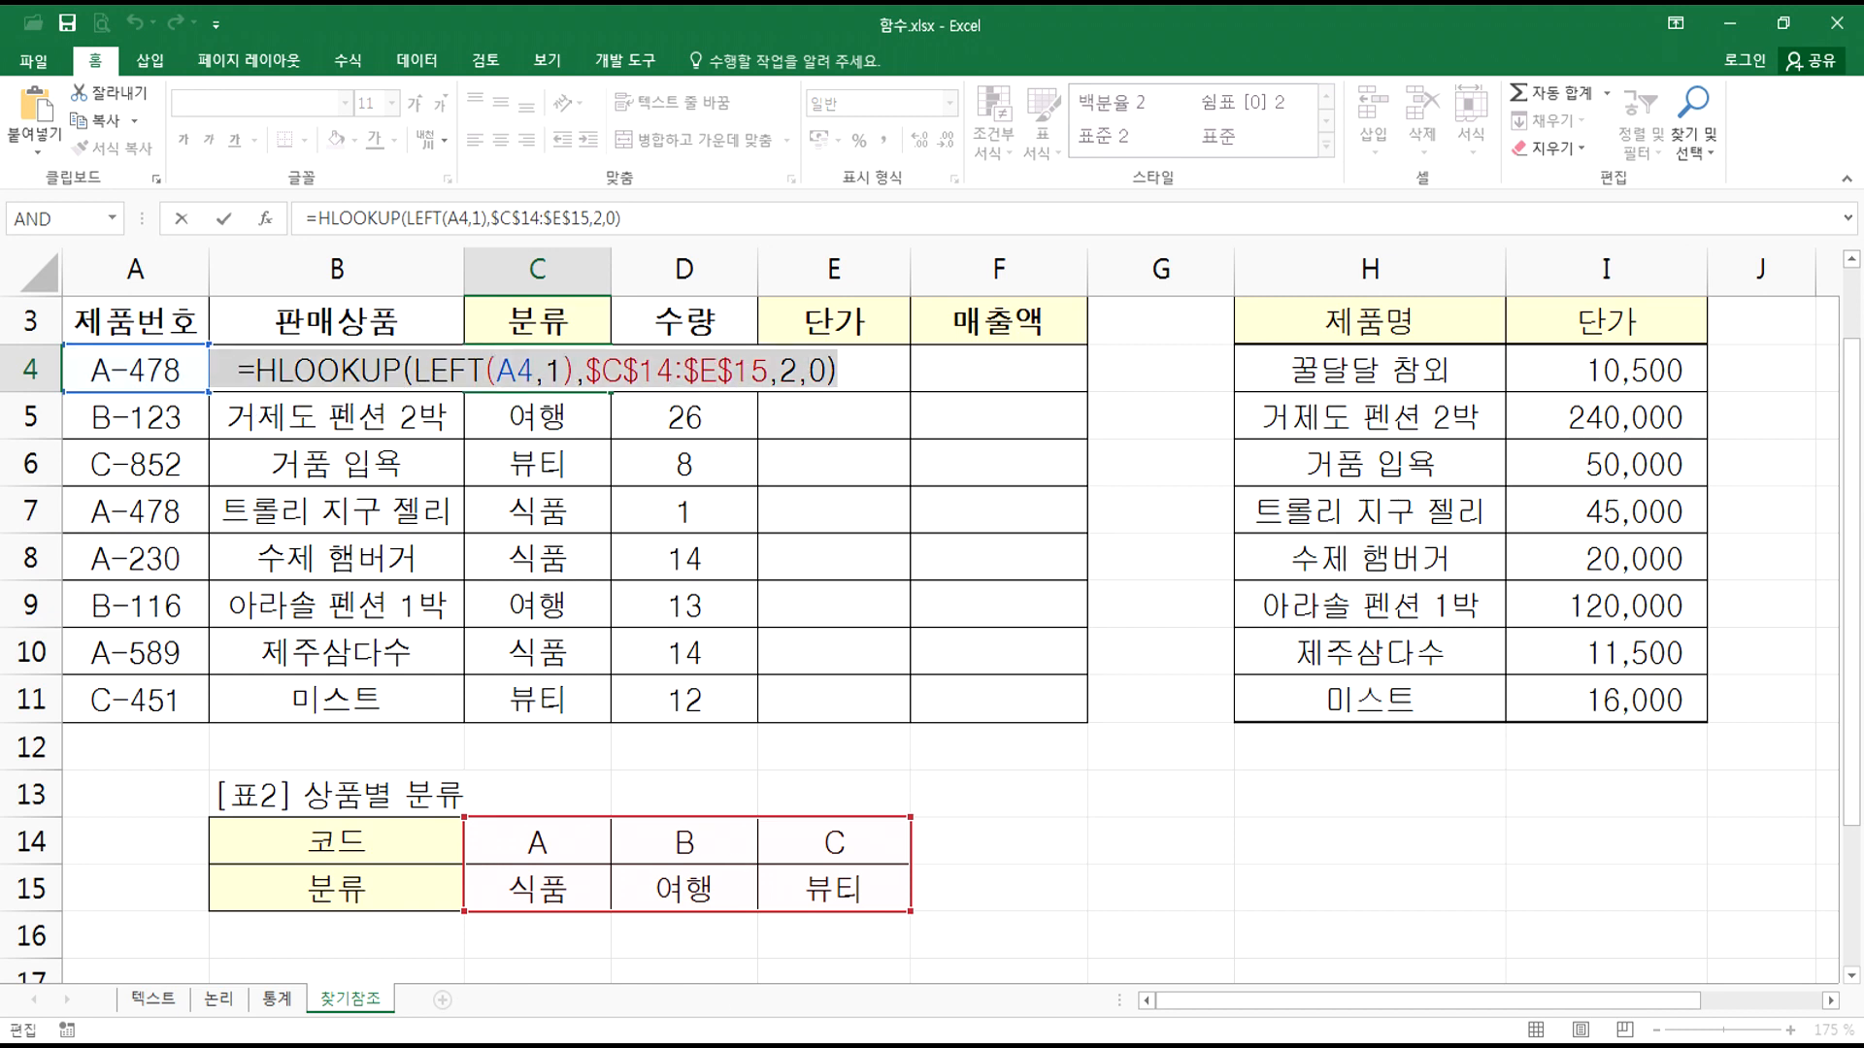
key(ctrl+c)
key(alt+Tab)
click(84, 470)
click(91, 441)
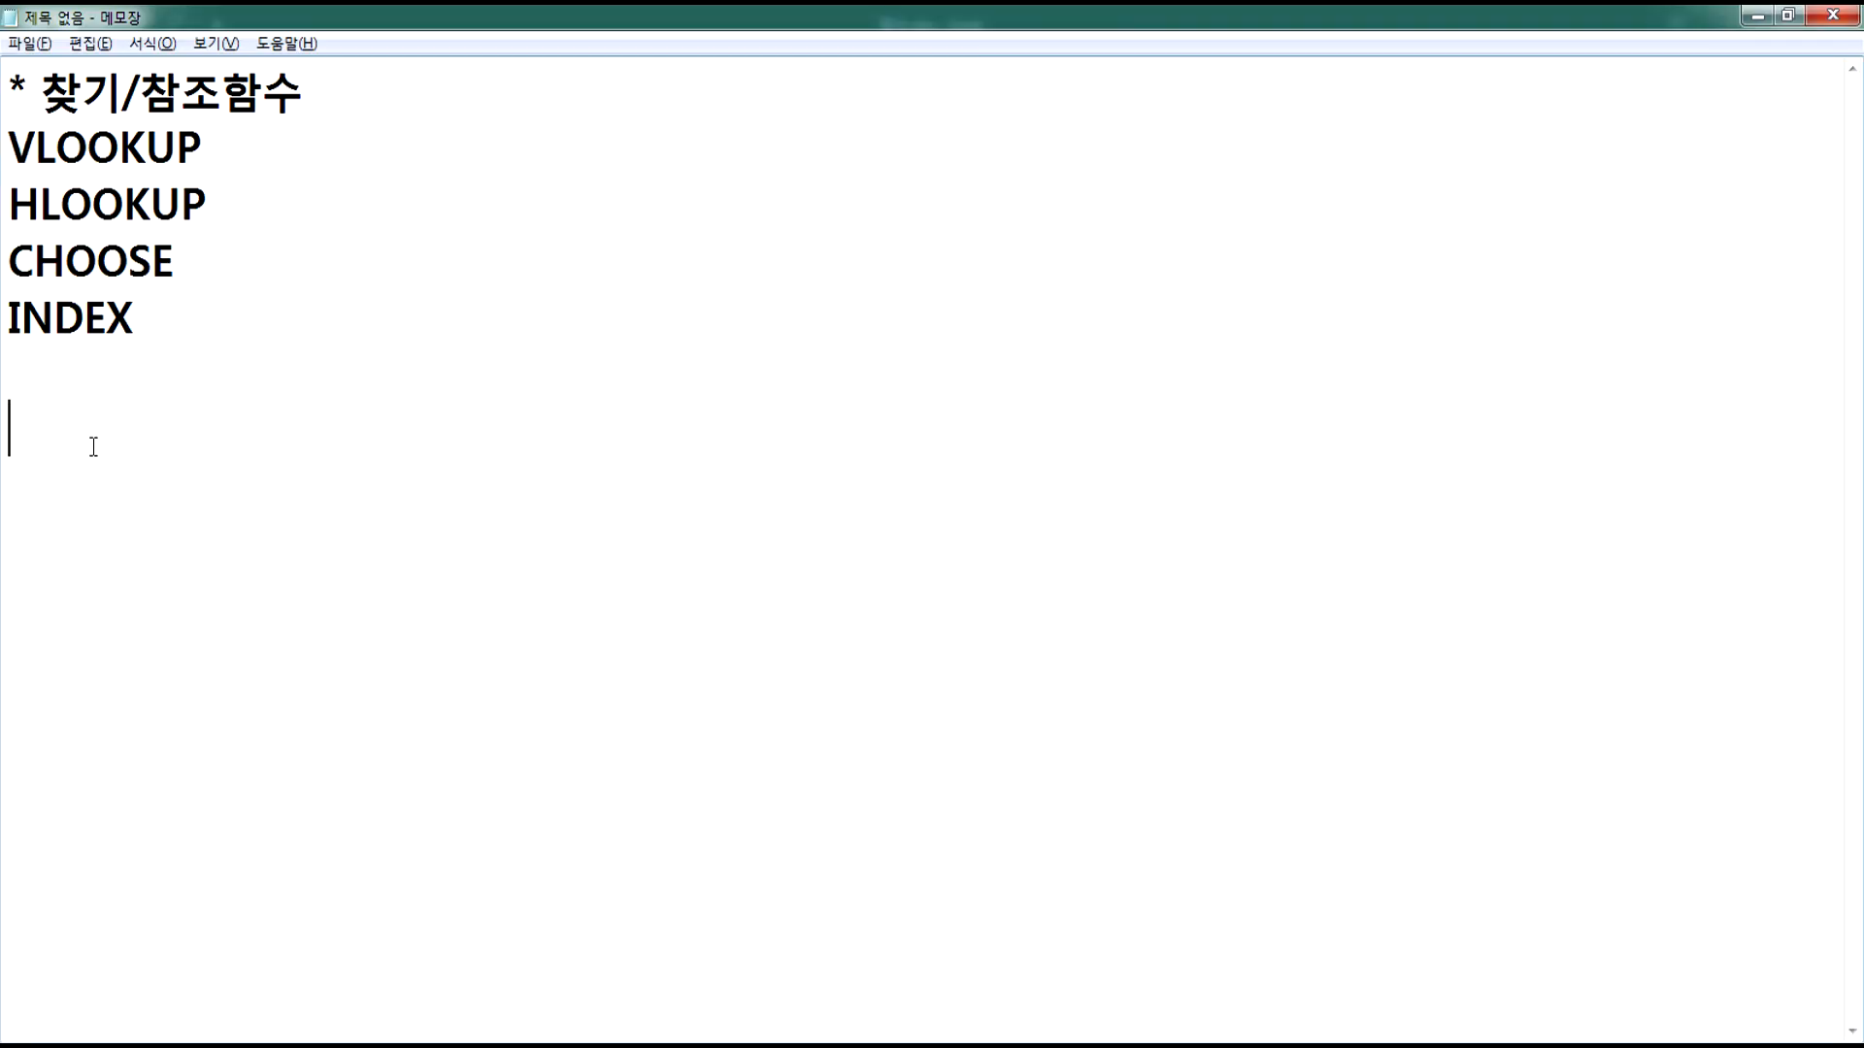
key(ctrl+v)
click(922, 492)
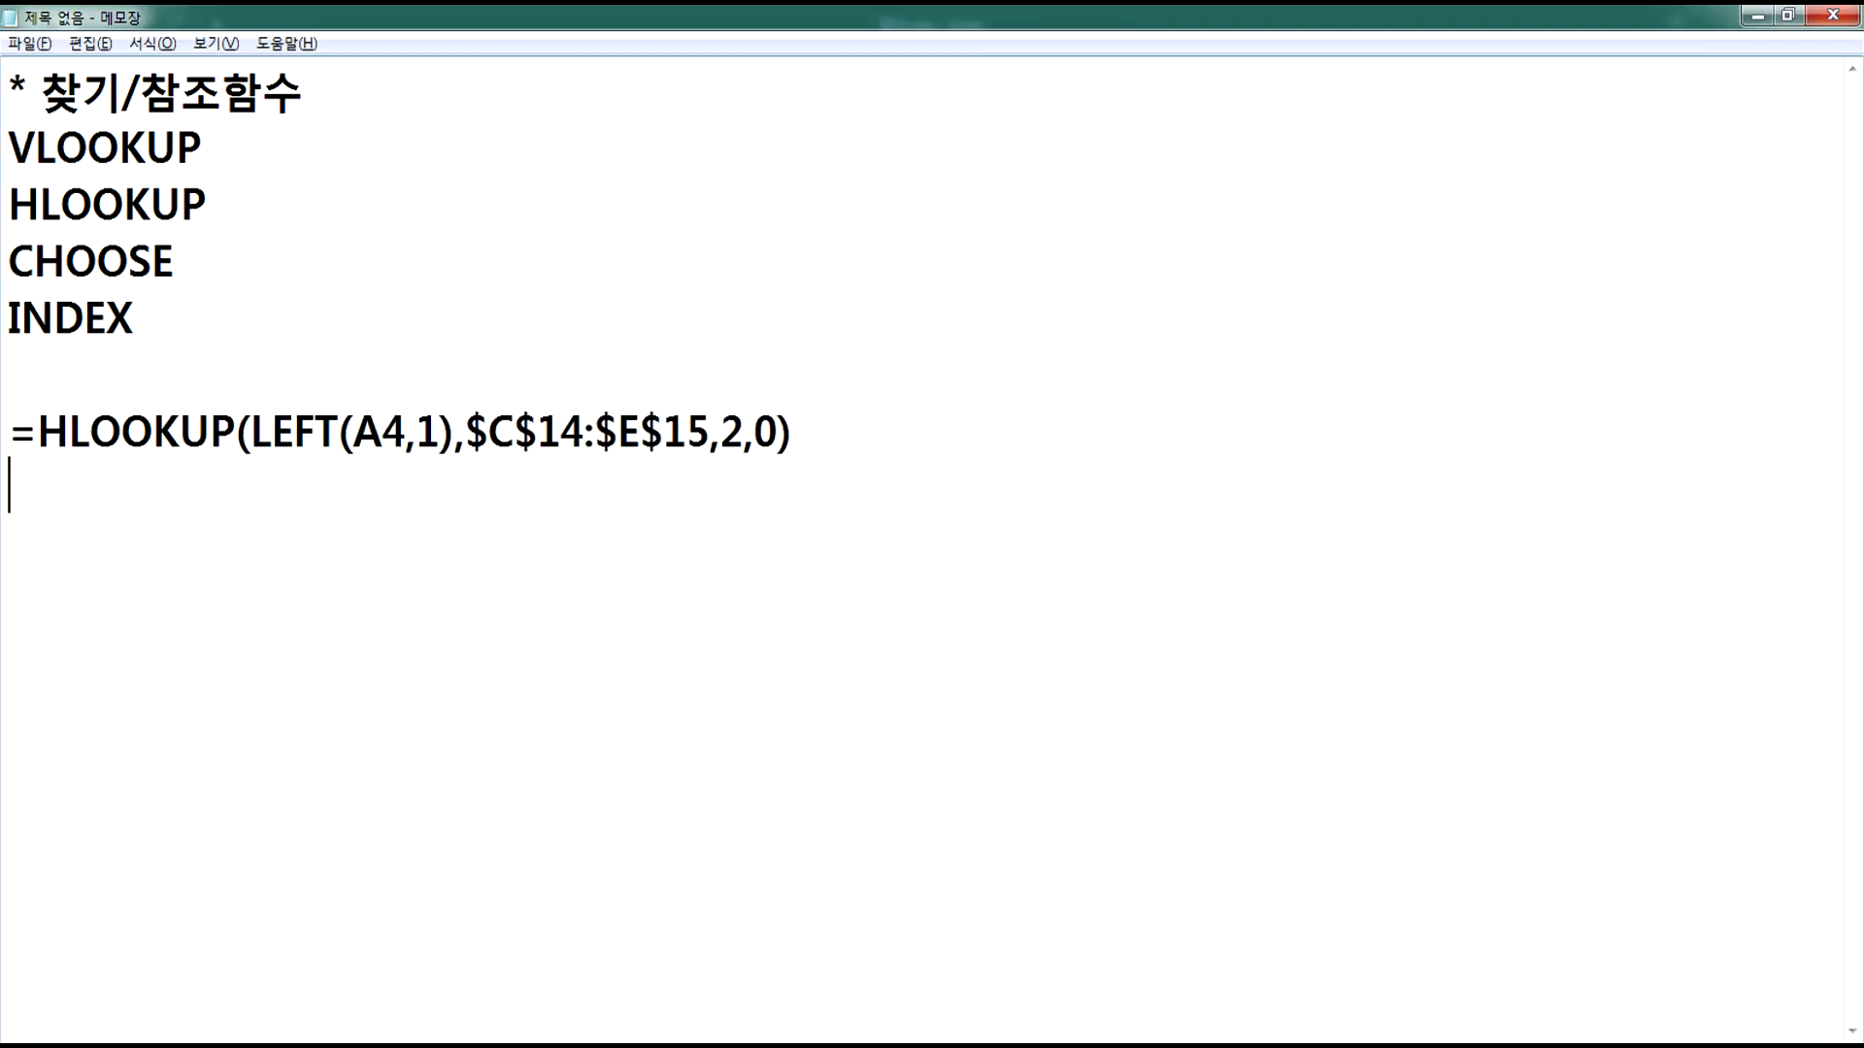
Step: Paste a second copy of the HLOOKUP formula under the first, change its last argument to FALSE, and add blank lines below
drag(250, 434, 713, 430)
drag(252, 432, 743, 434)
click(680, 498)
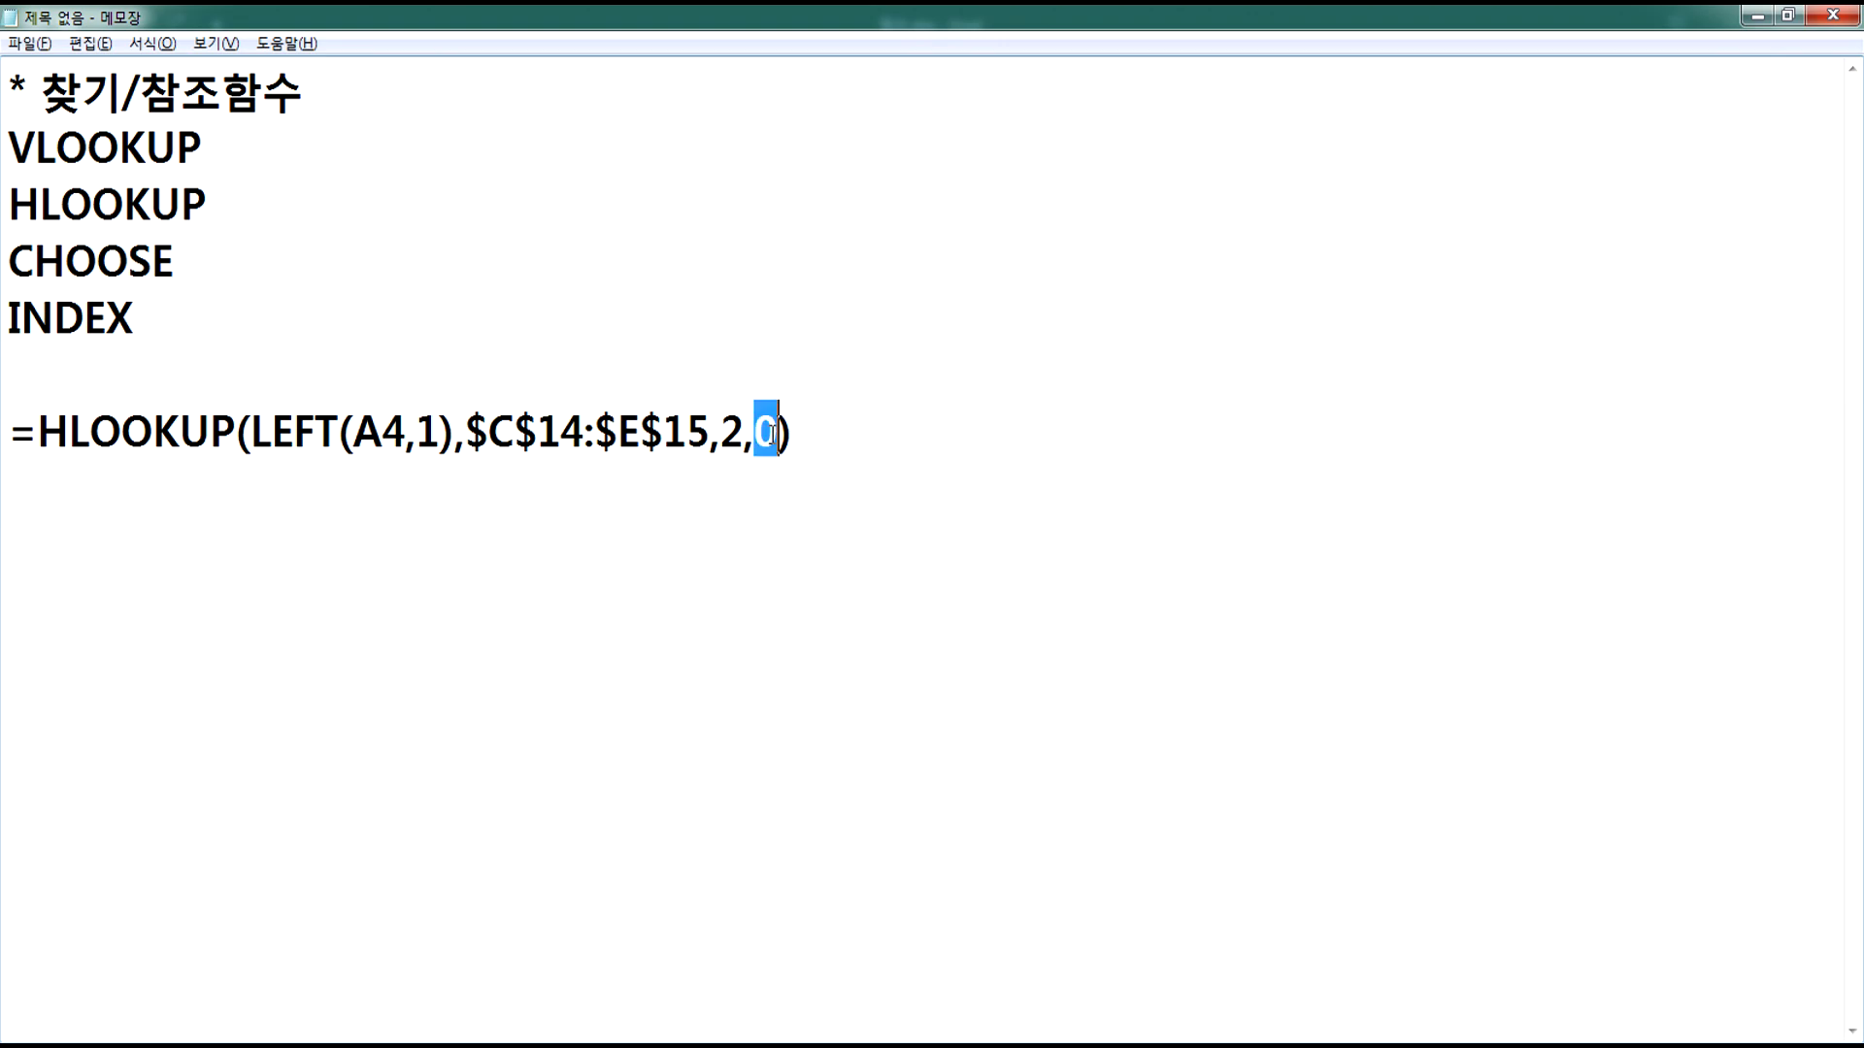
key(ctrl+v)
drag(743, 486, 777, 487)
text(FALSE)
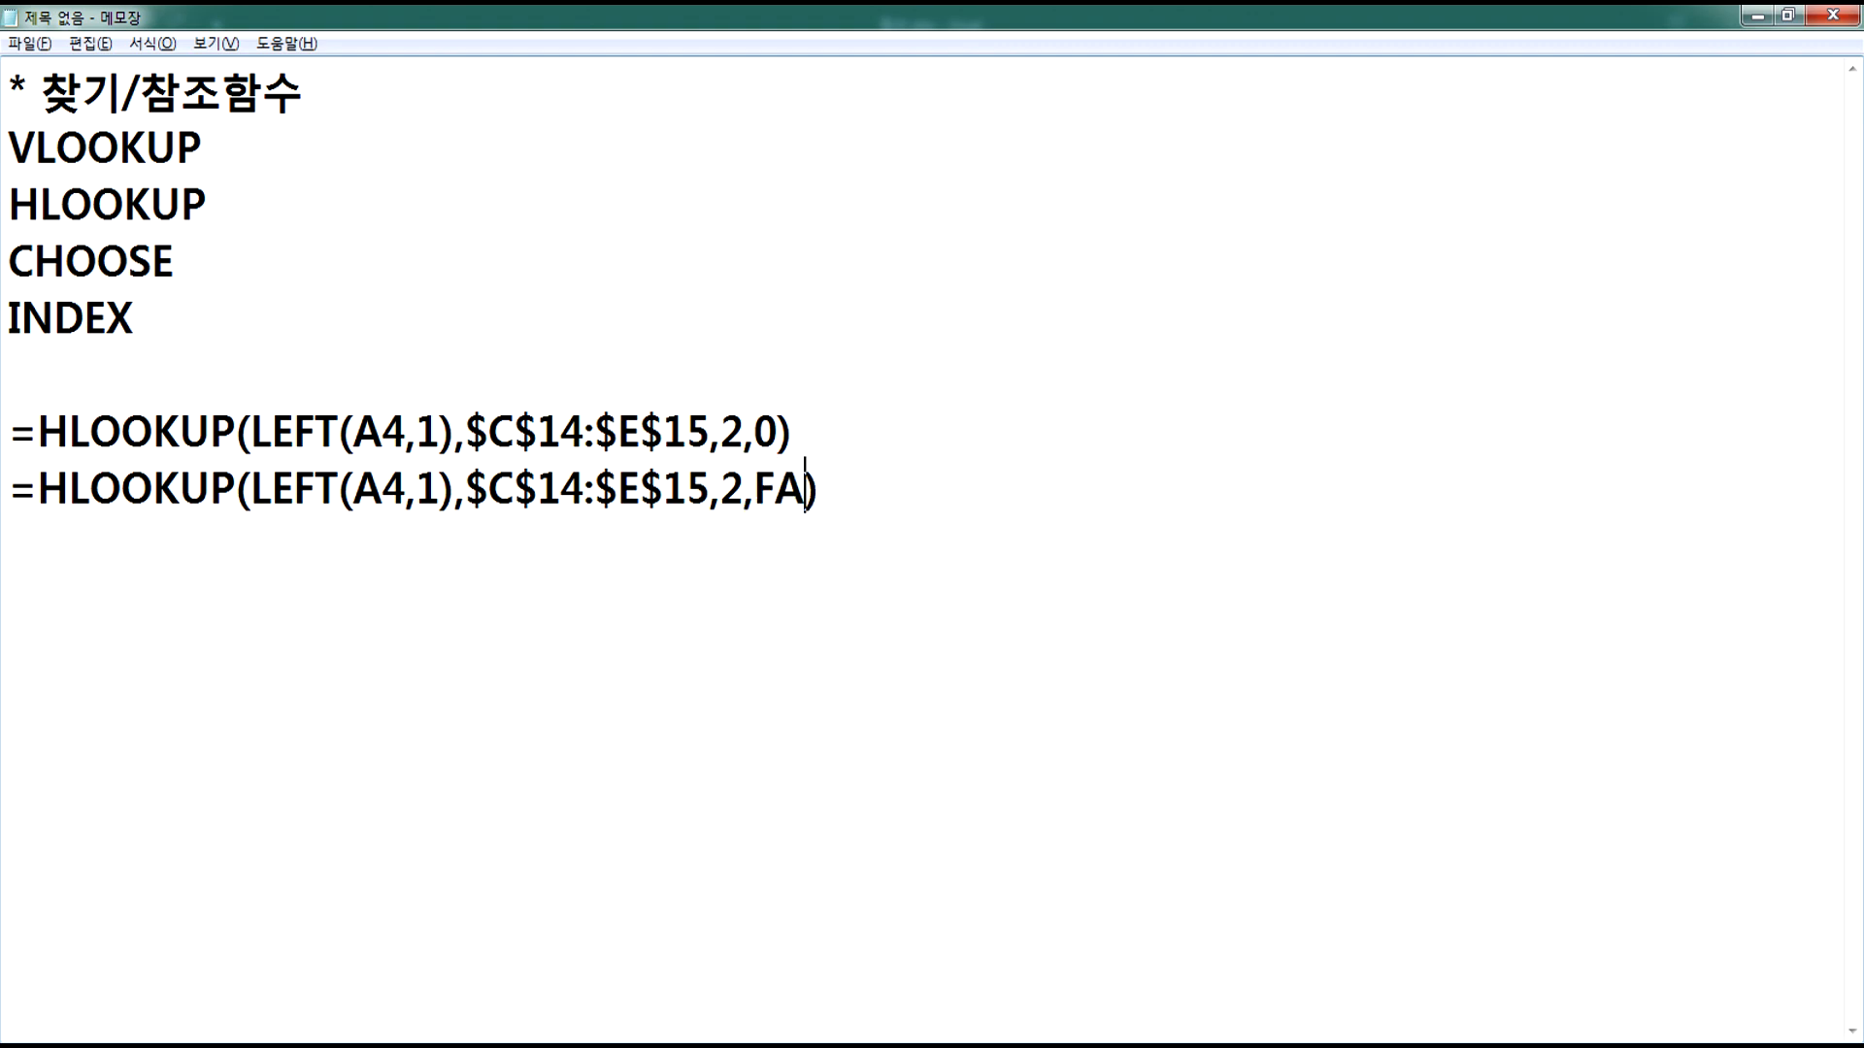
click(956, 506)
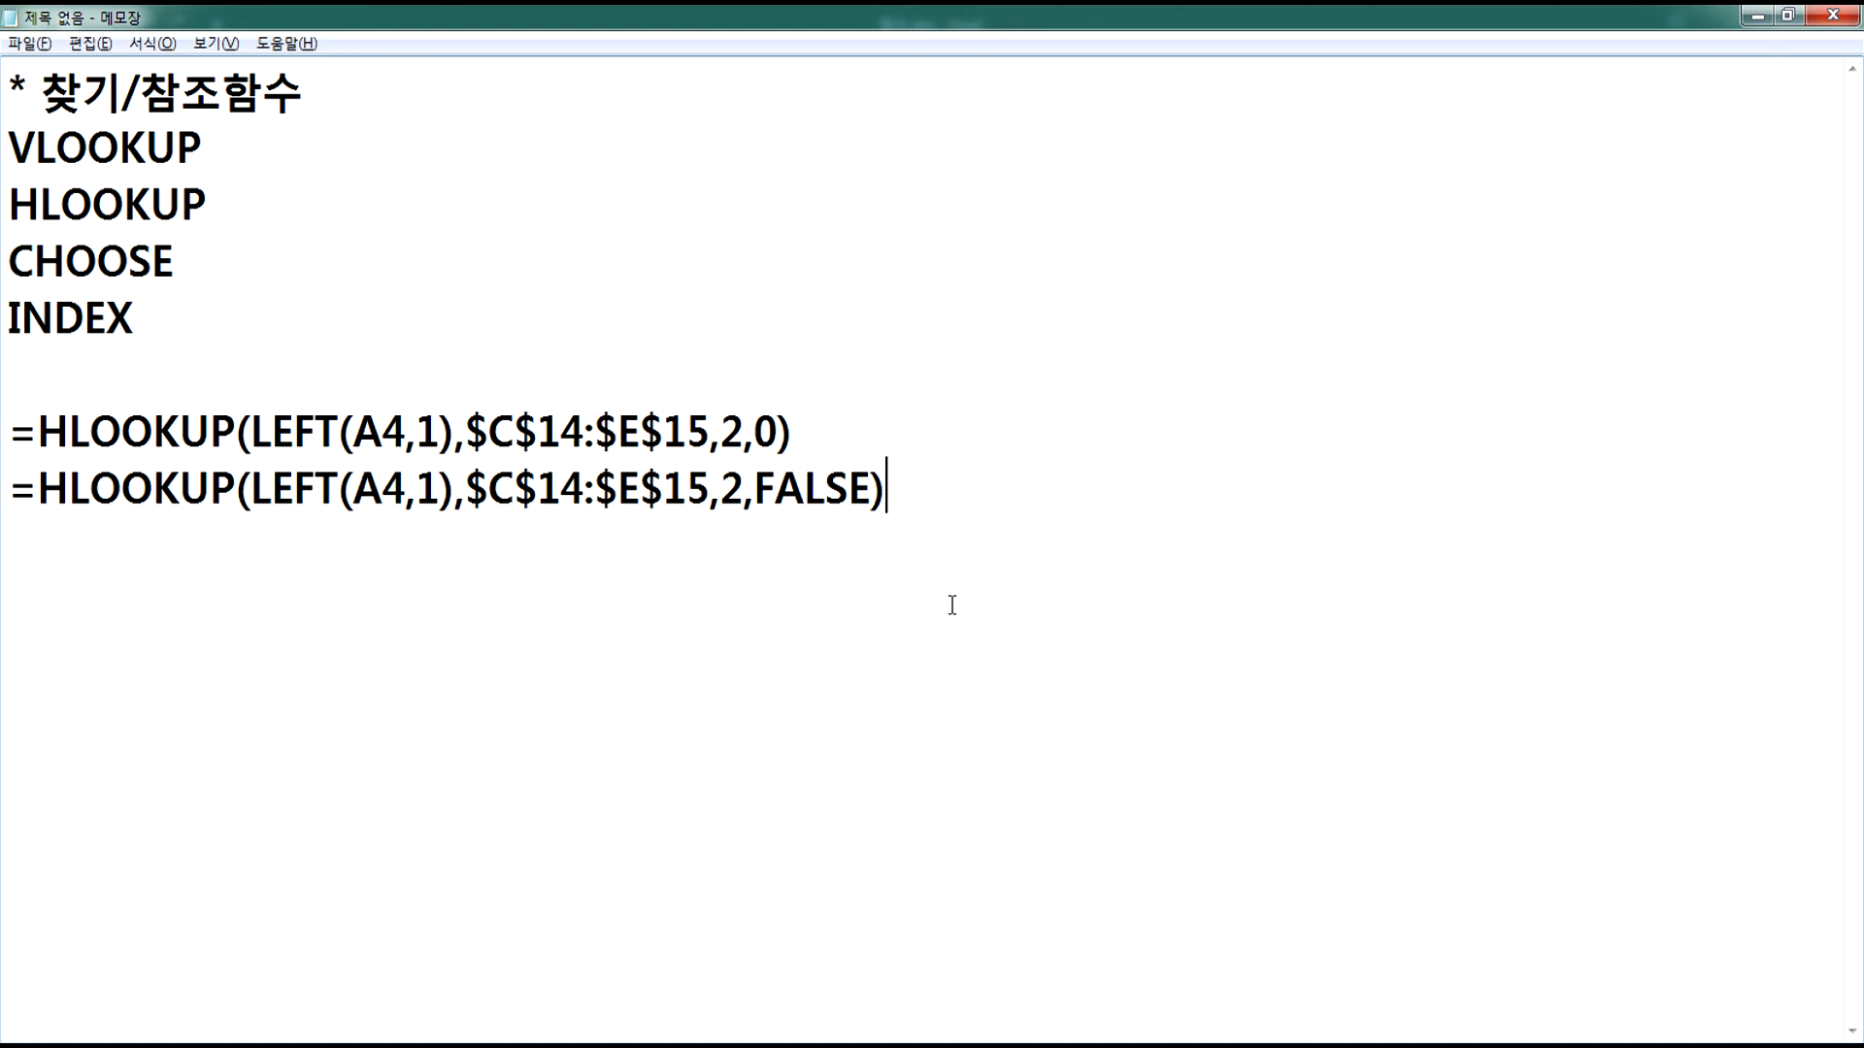
key(Return)
key(Return)
Step: Switch back to Excel, close the C4 formula edit, and examine the 판매상품 names against the [표1] price table H4:I11
key(alt+Tab)
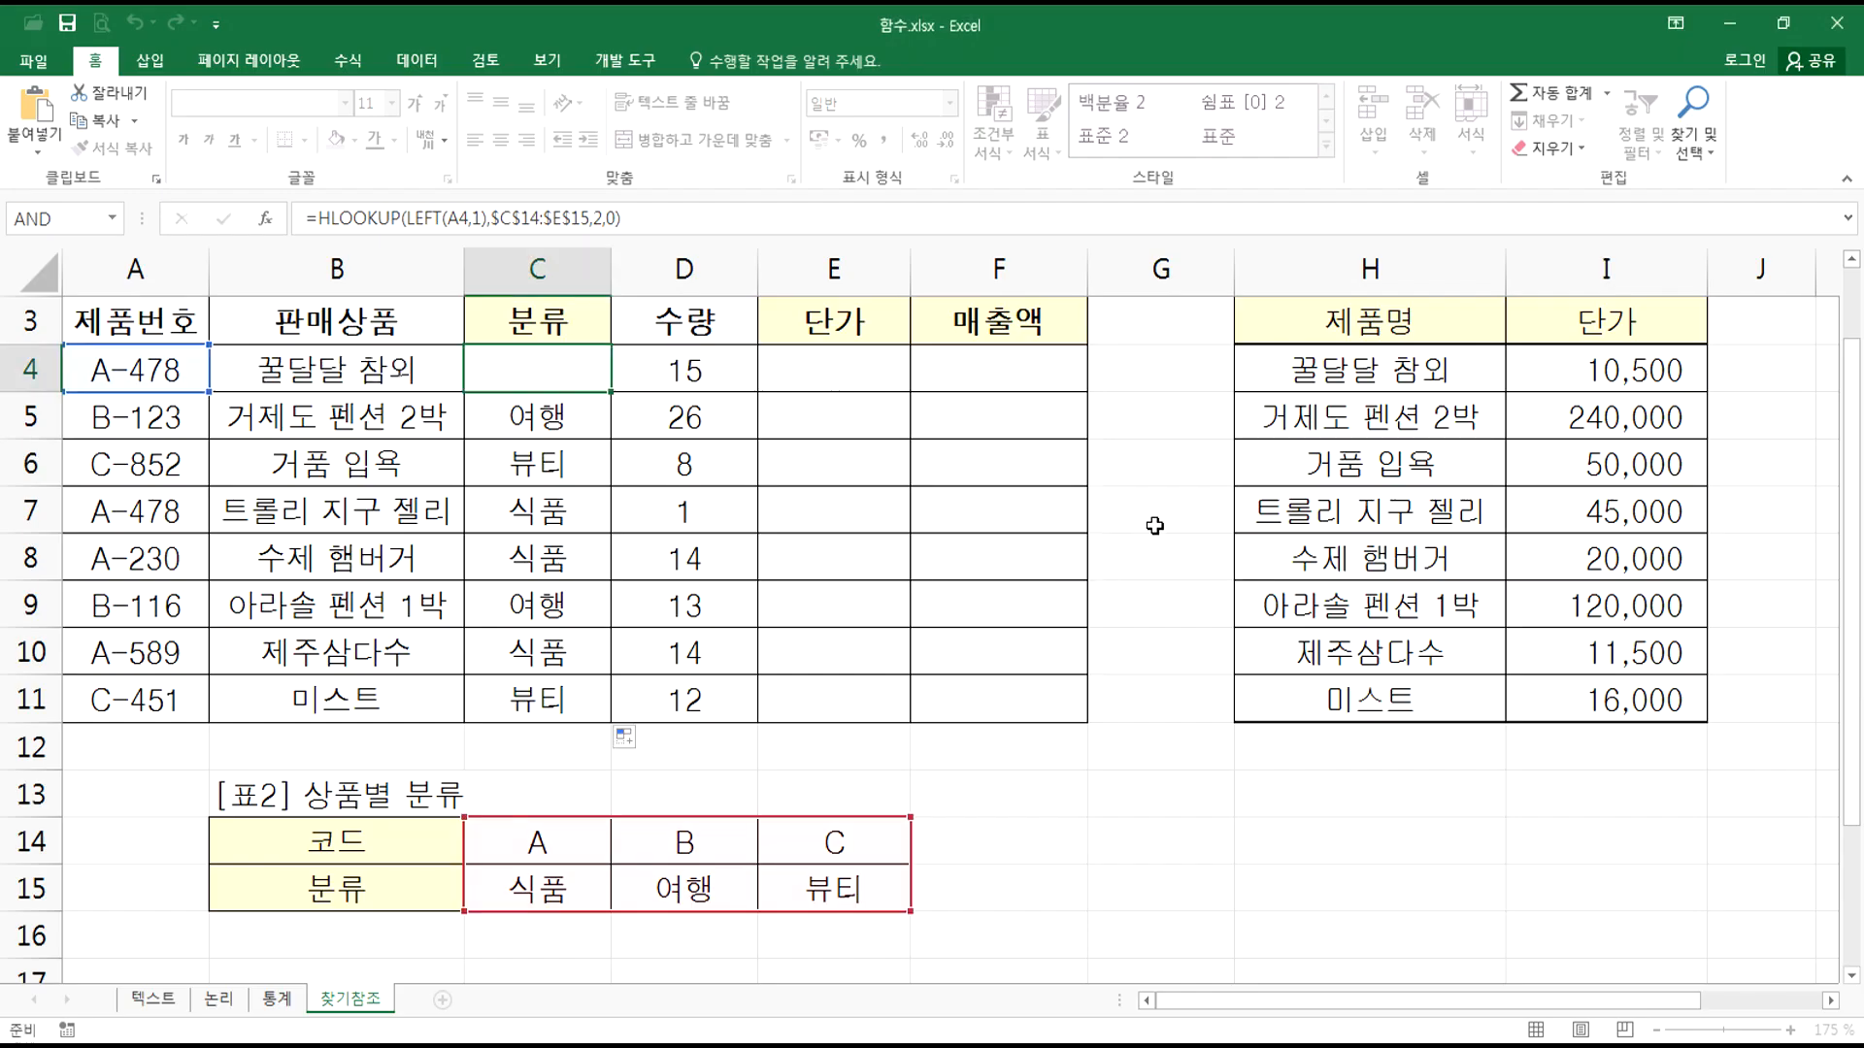
key(ctrl+Return)
scroll(1349, 563, up, 1)
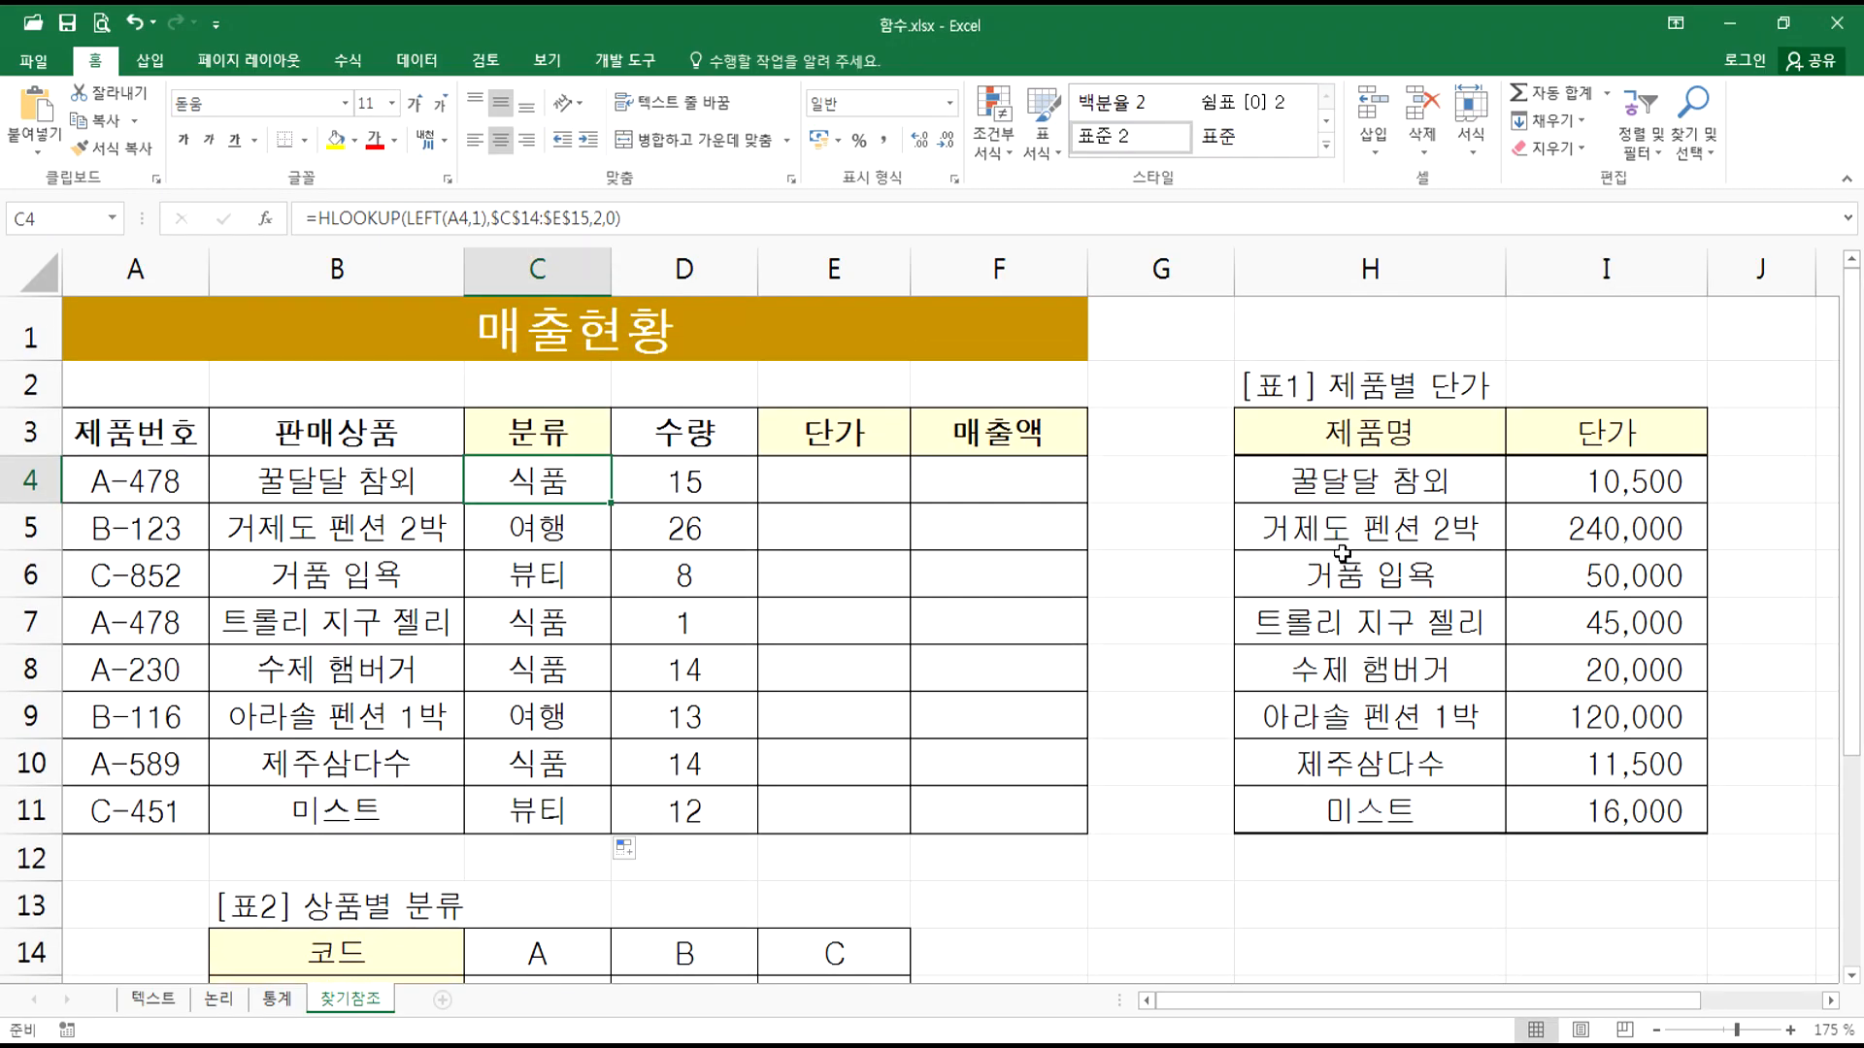
drag(318, 483, 291, 810)
drag(1288, 488, 1596, 804)
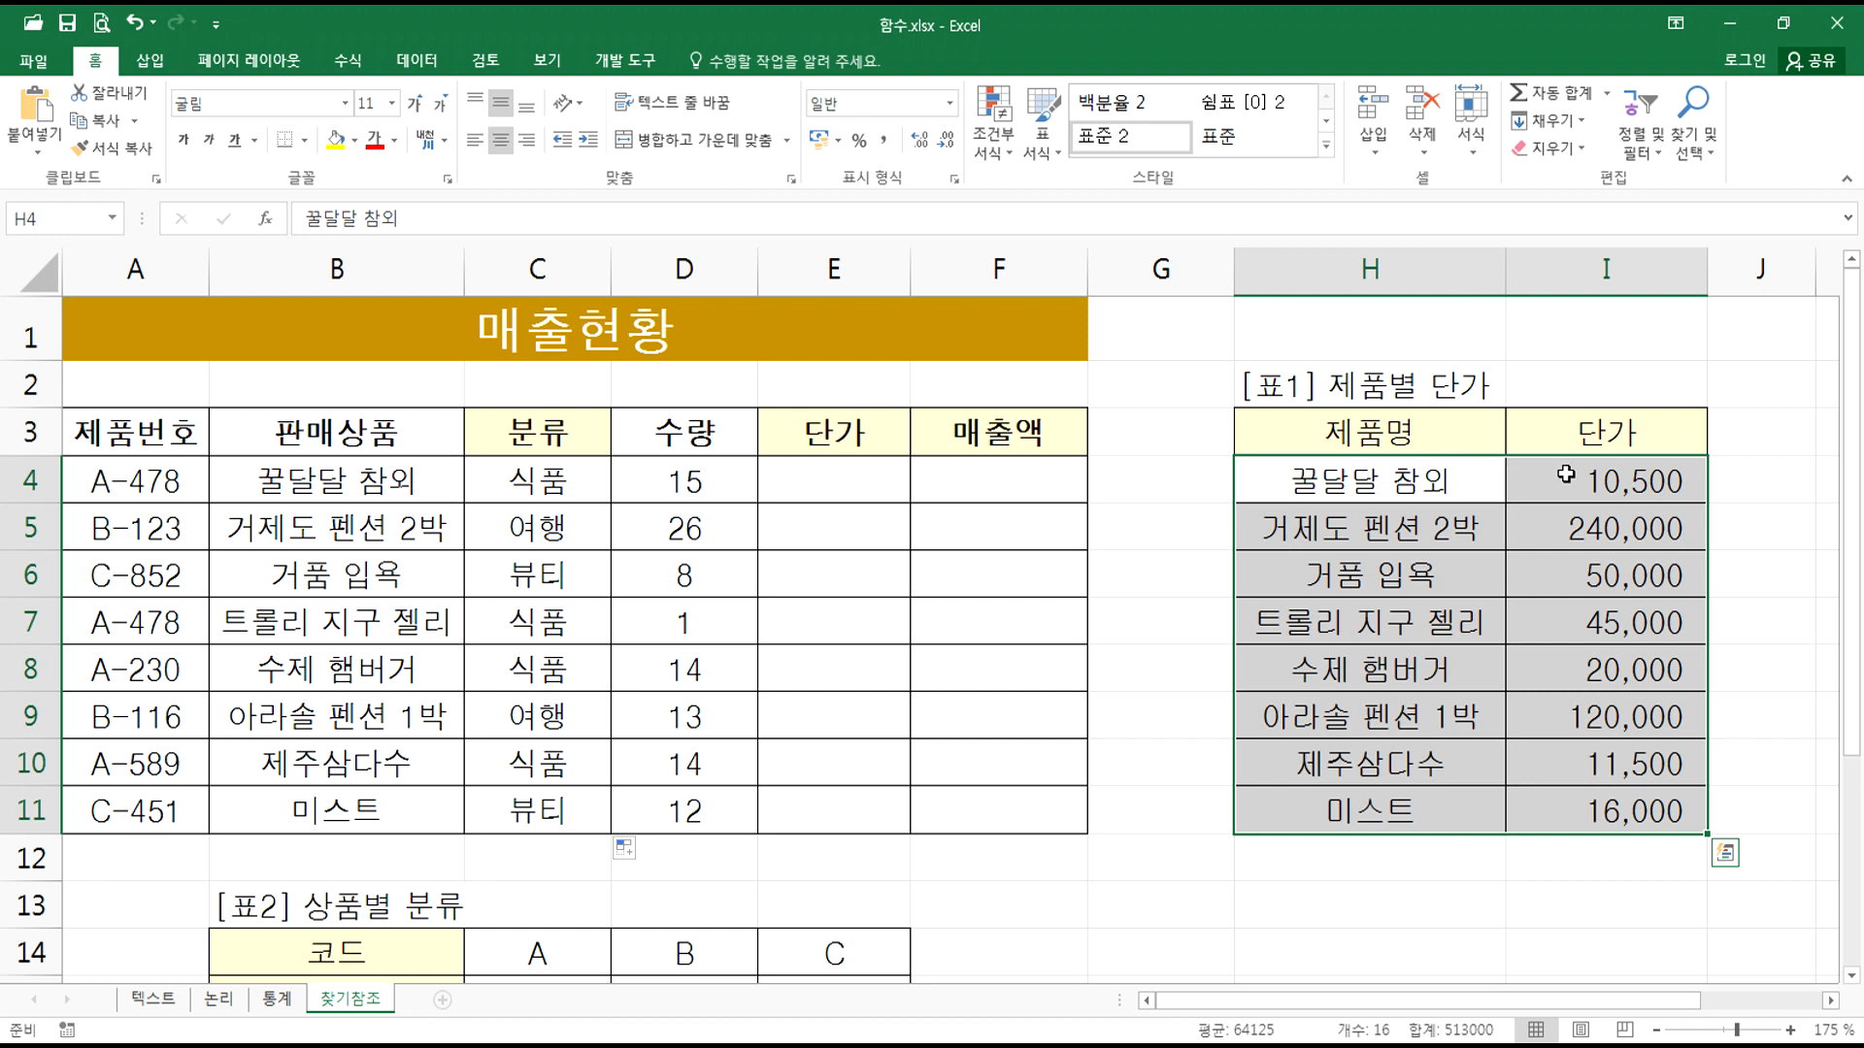
click(830, 488)
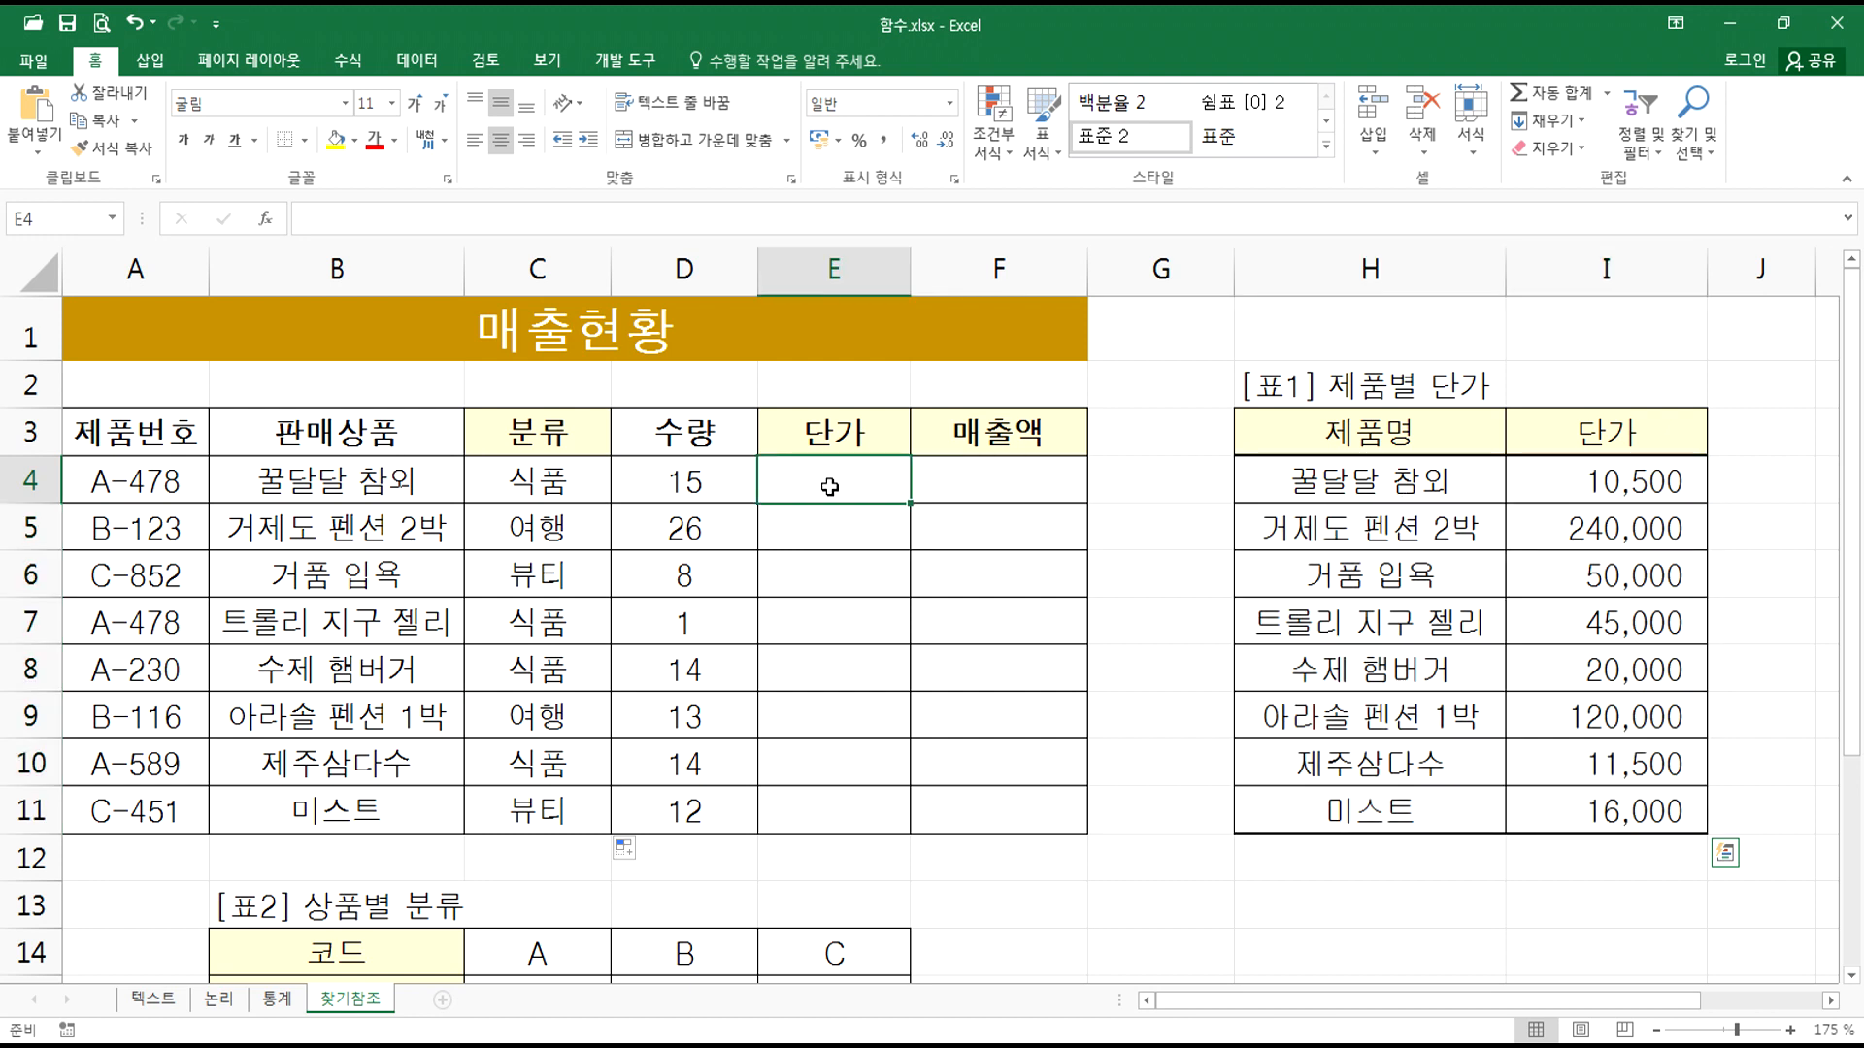
drag(1297, 485, 1588, 806)
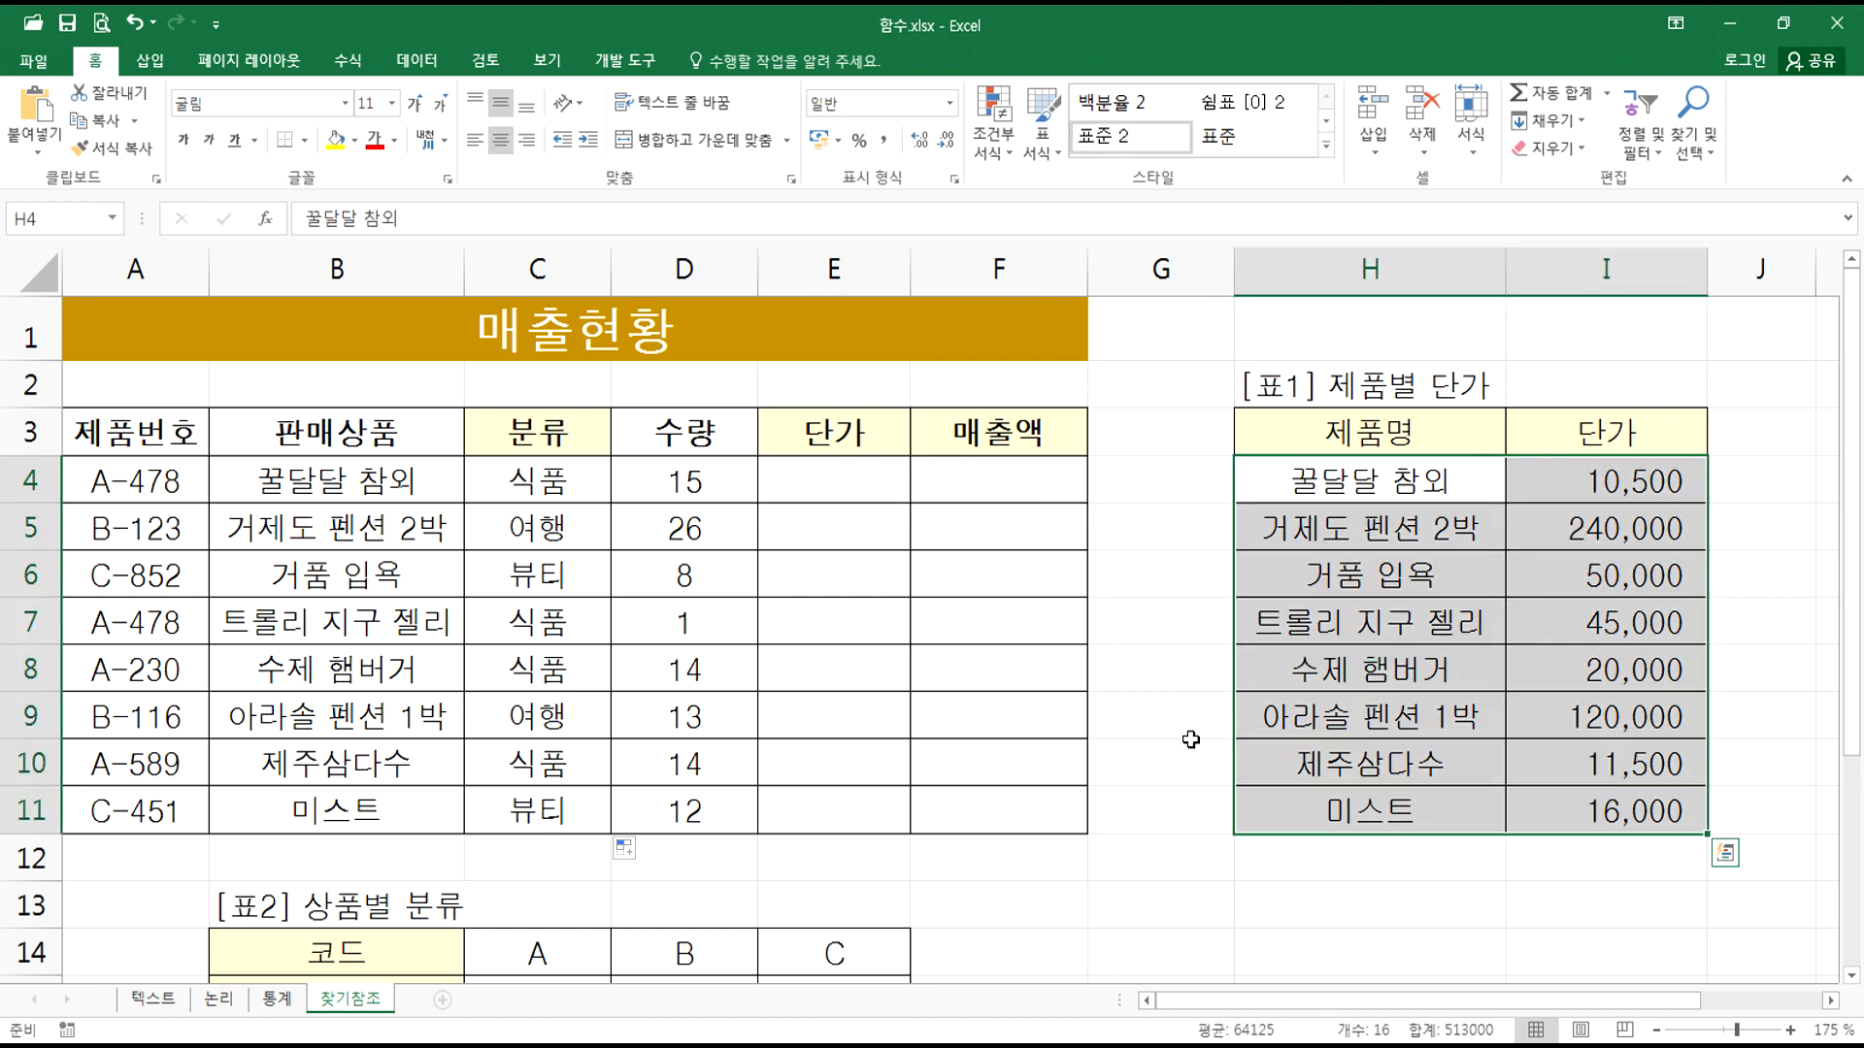
Step: Start a VLOOKUP formula in cell E4 and open its function arguments dialog for editing
click(843, 491)
text(=VL)
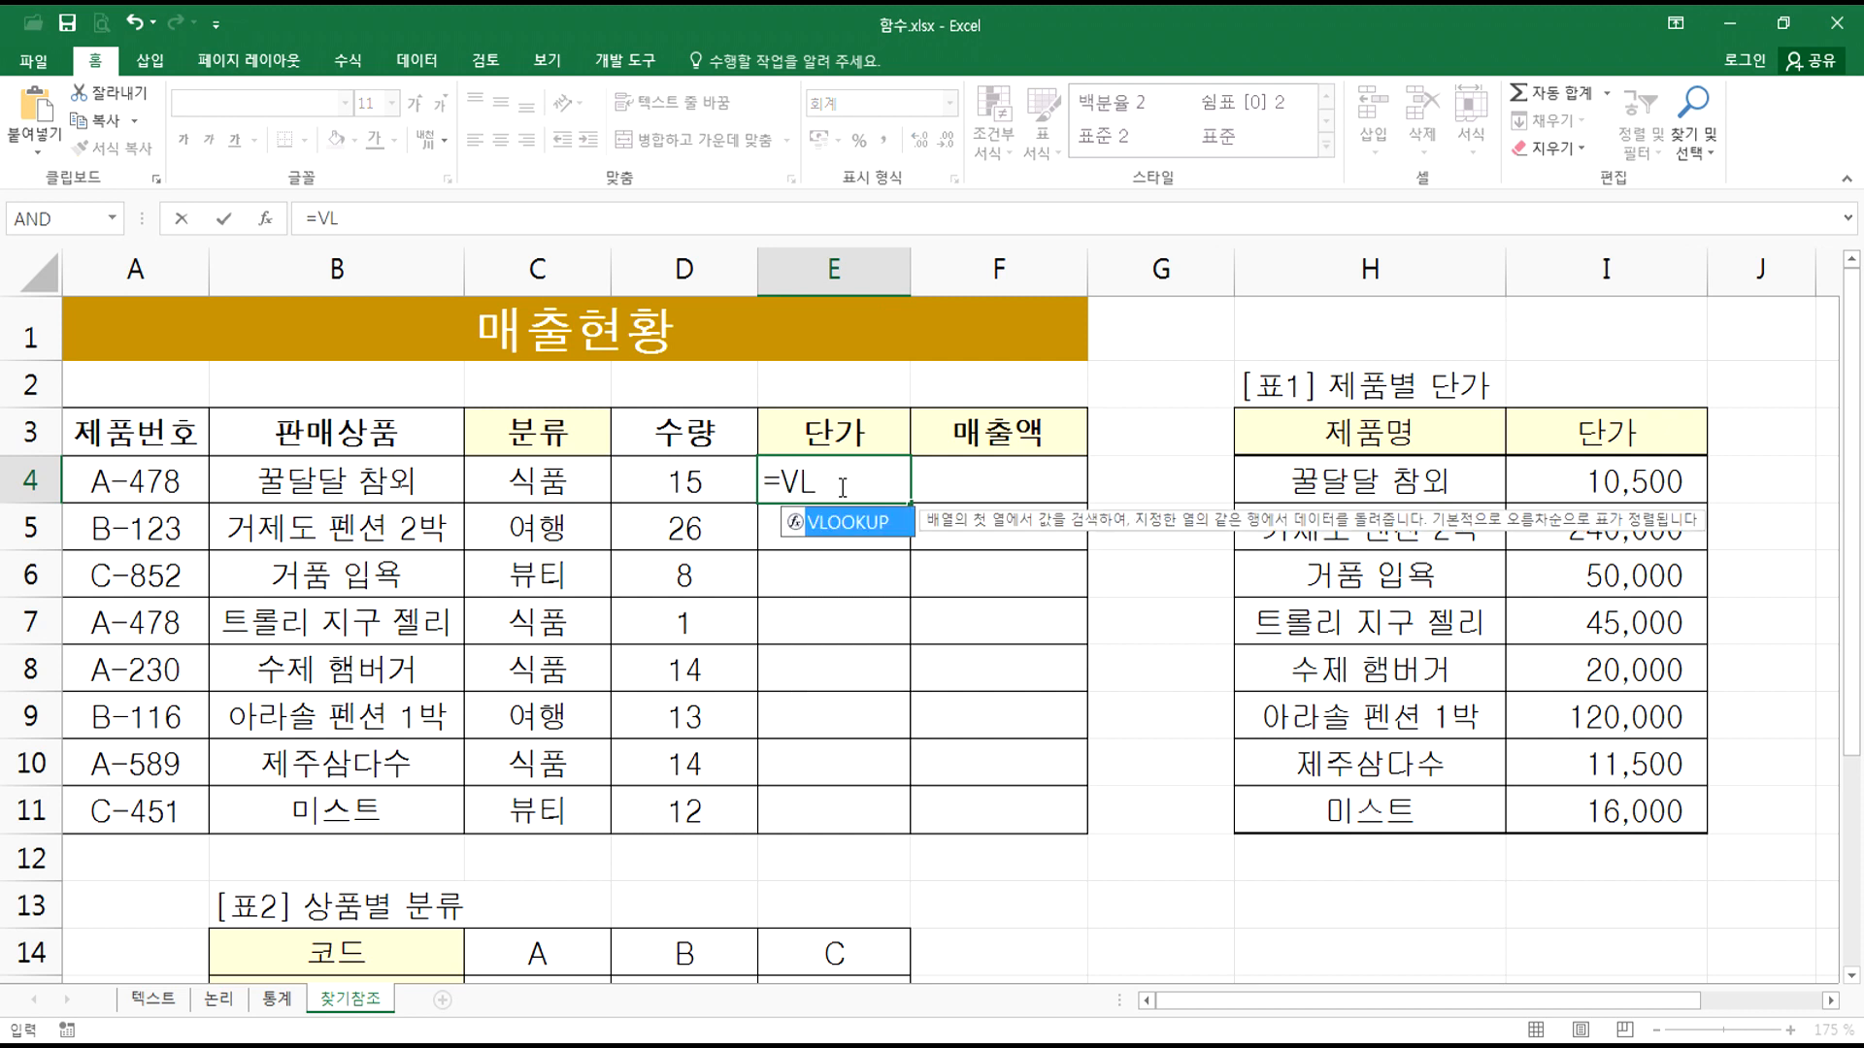
key(Tab)
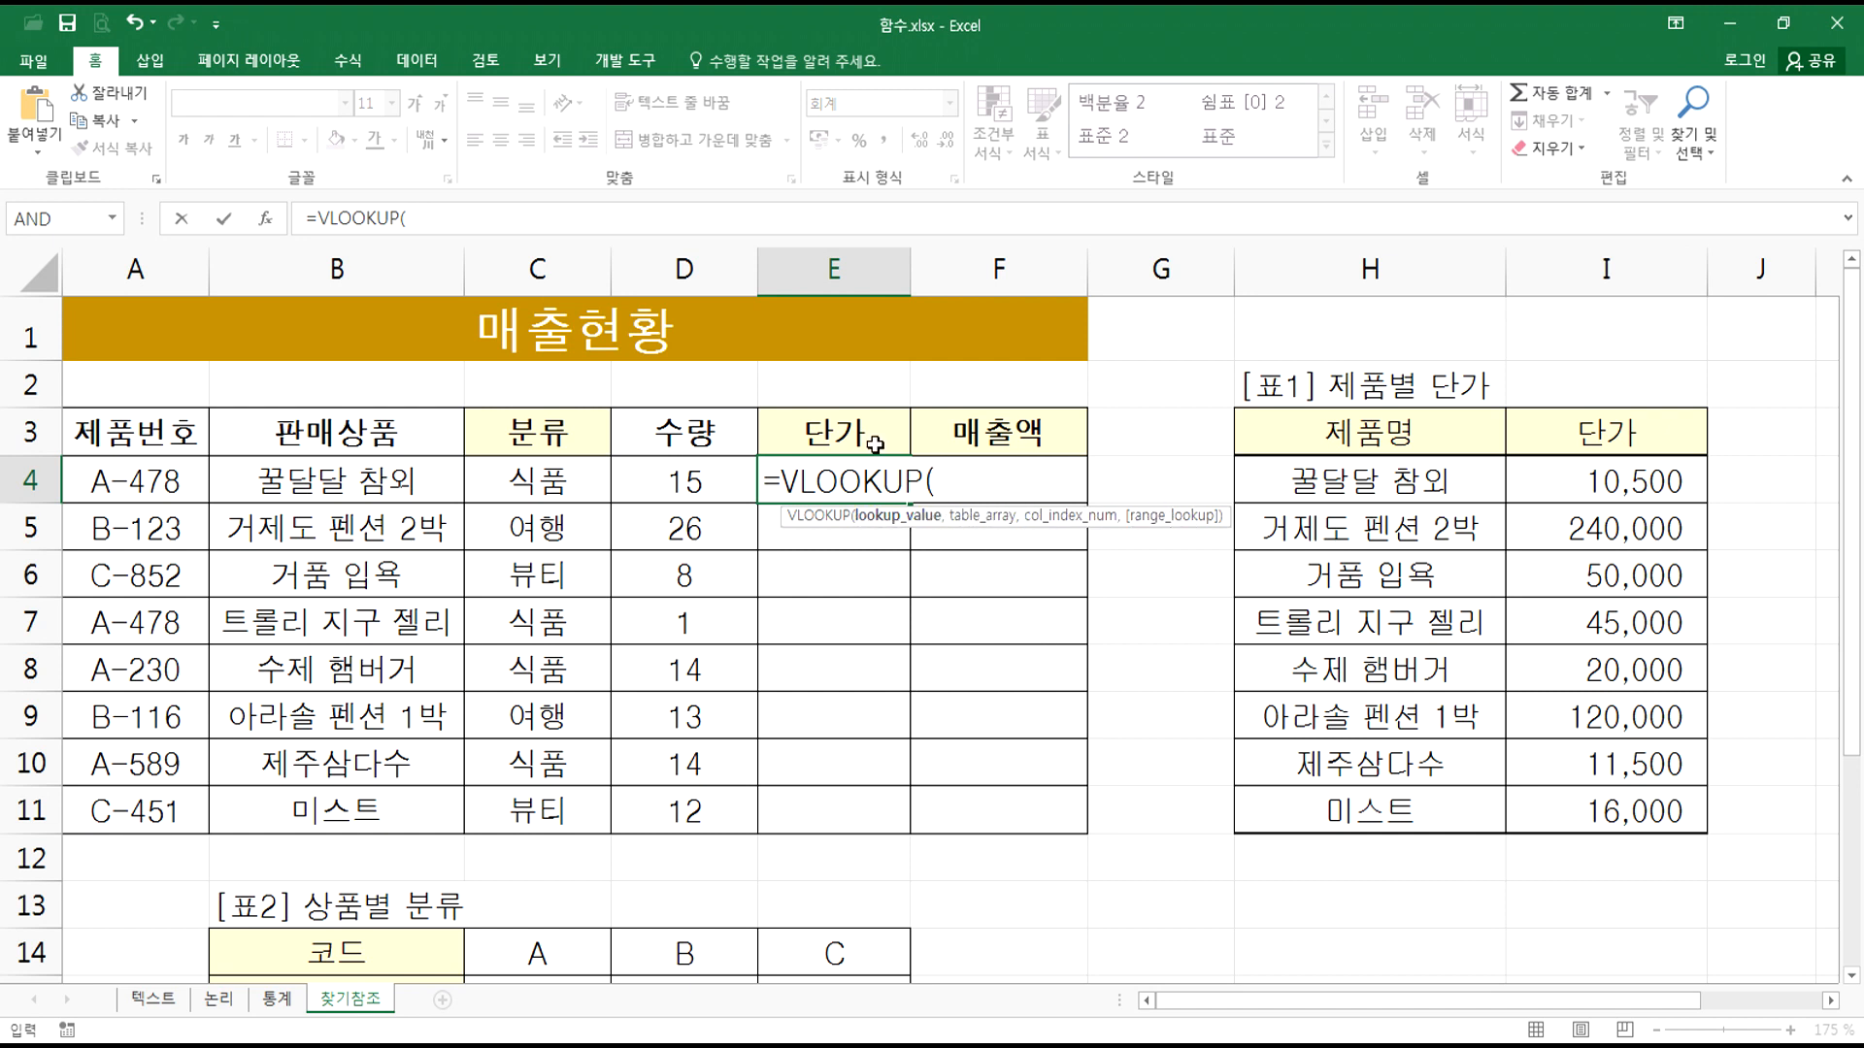
click(267, 225)
drag(737, 267, 718, 482)
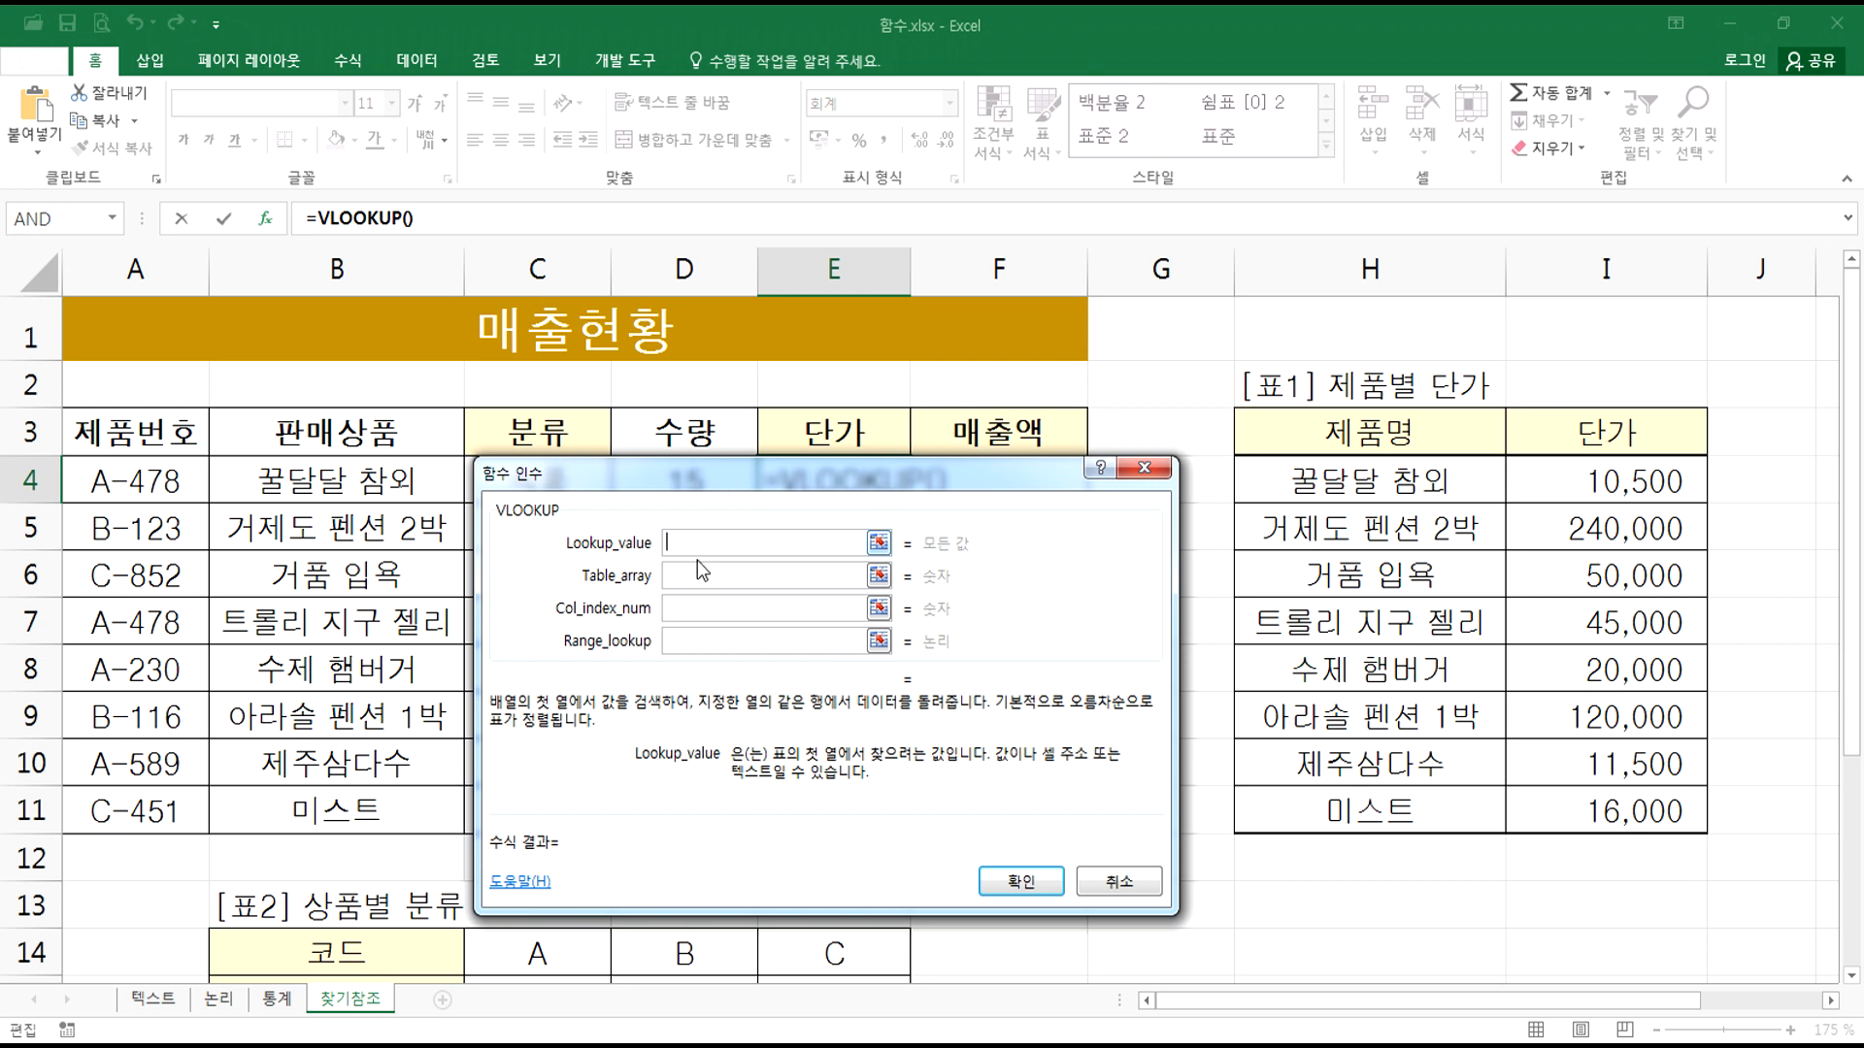
drag(688, 478, 743, 404)
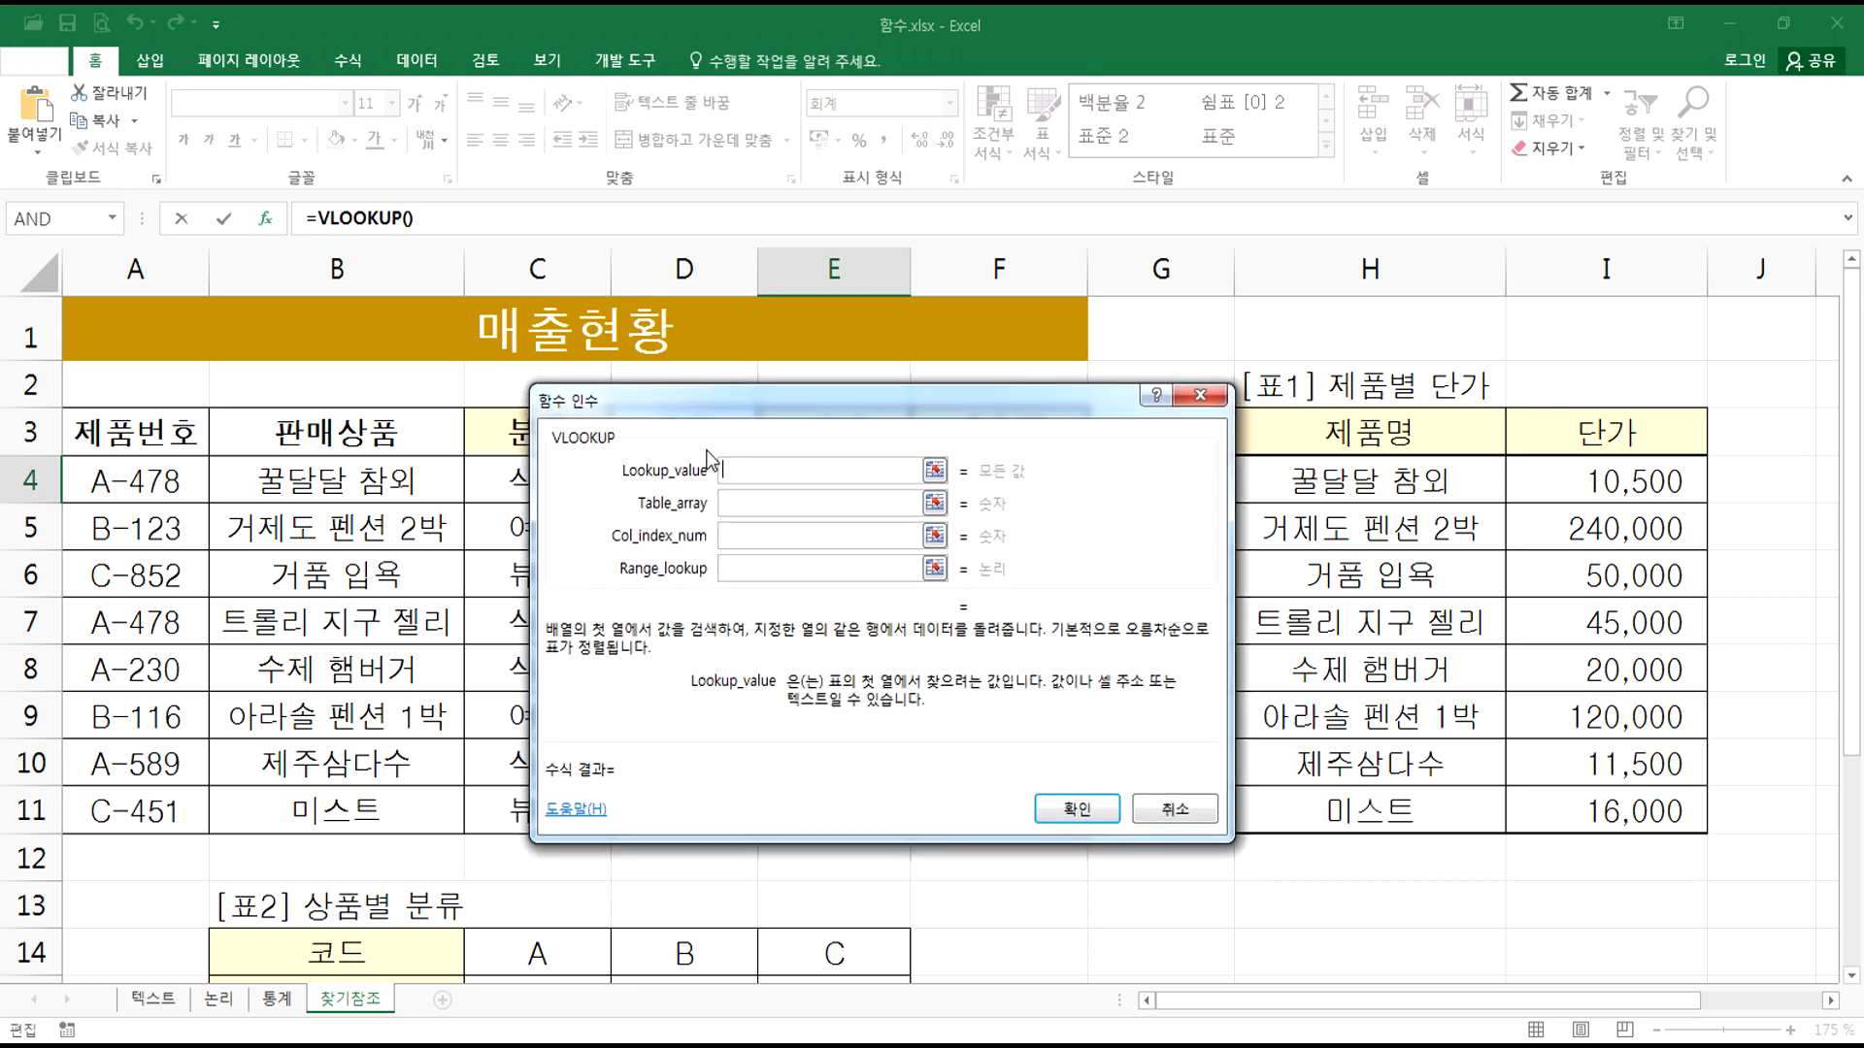
Step: Set the Table_array argument to the [표1] data without its header row, as the absolute range $H$4:$I$11
click(726, 505)
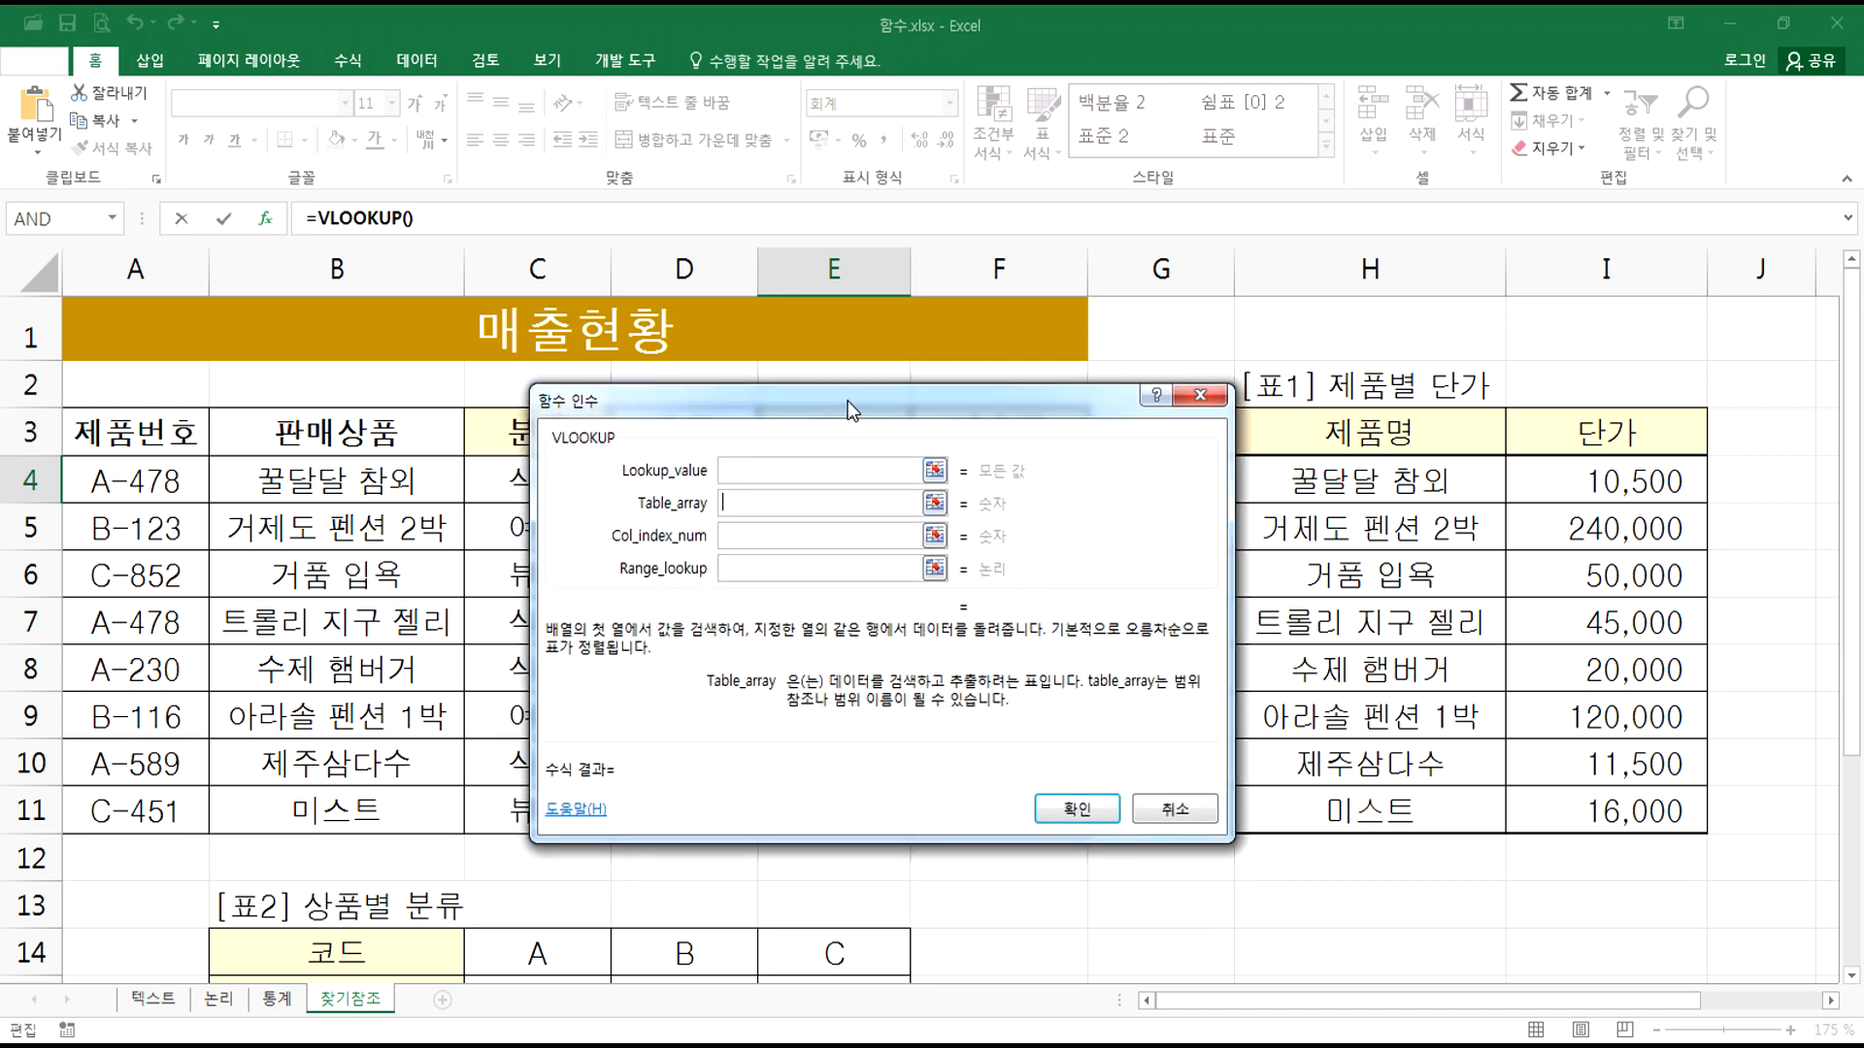
drag(862, 400, 800, 392)
drag(1335, 478, 1602, 806)
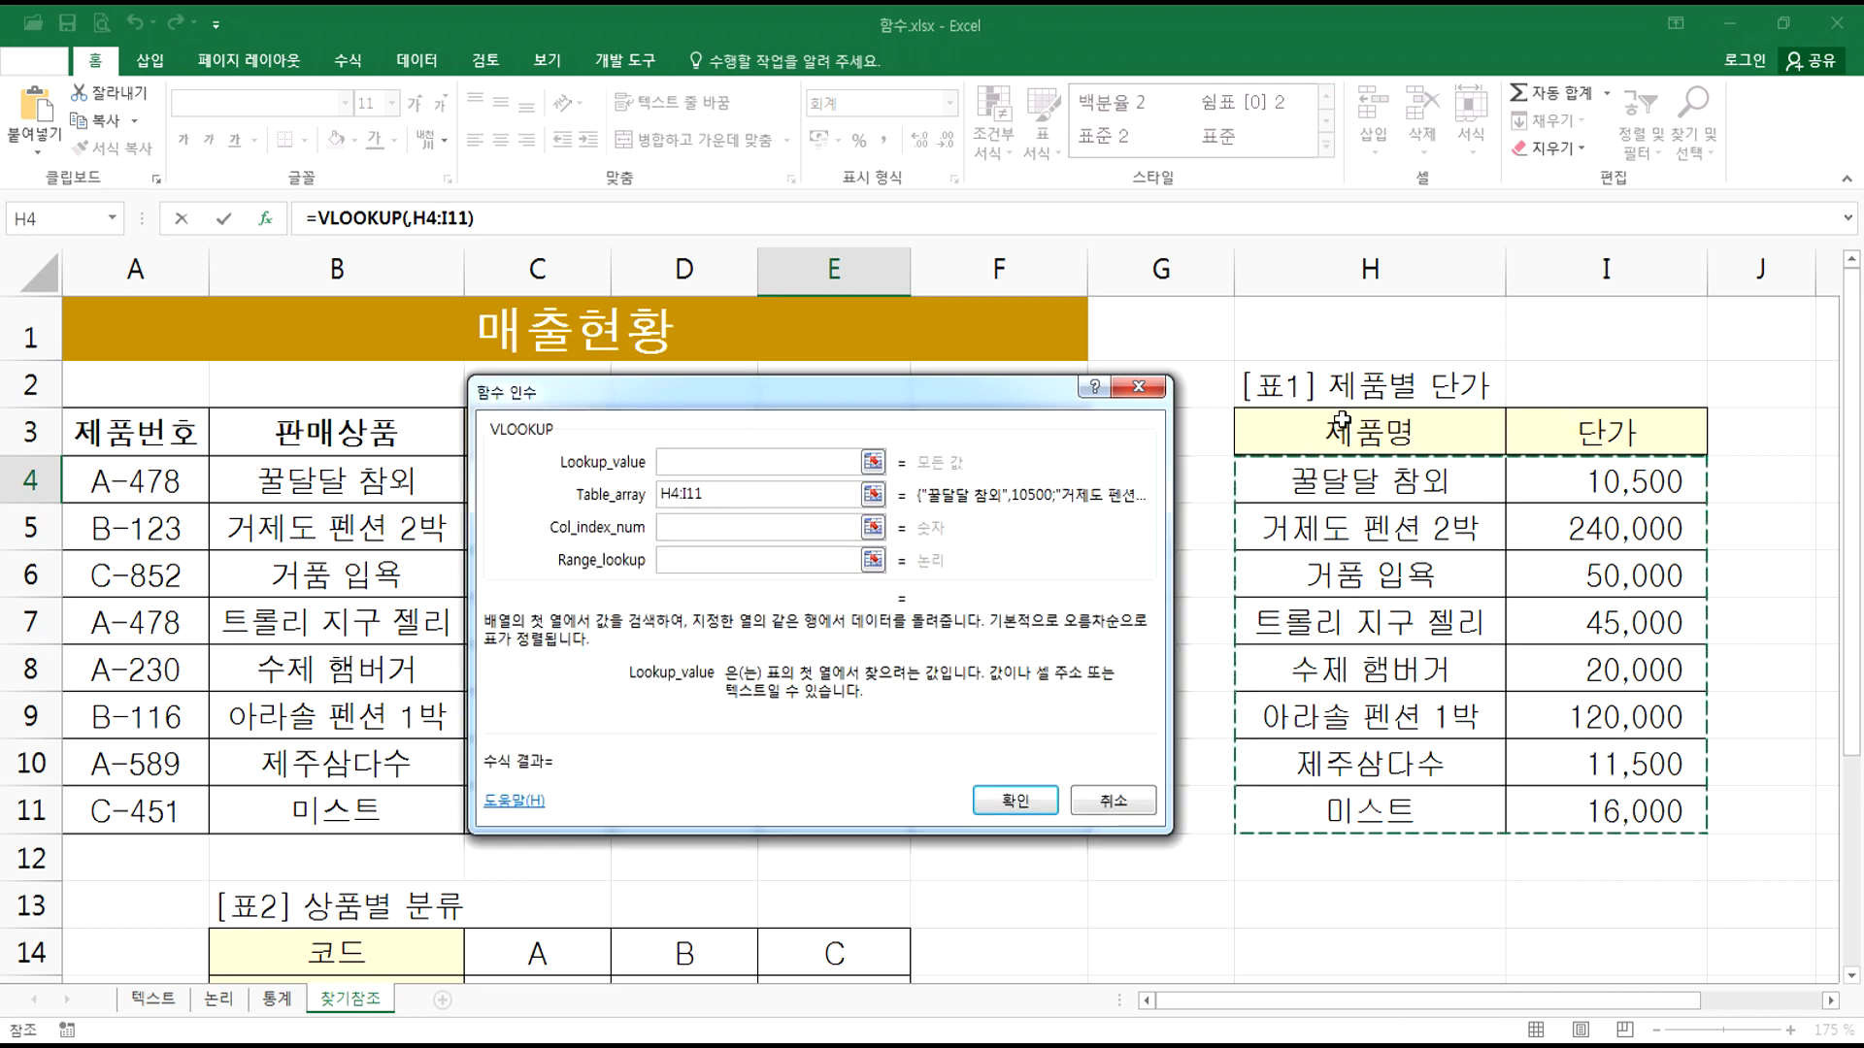
drag(1465, 433, 1587, 810)
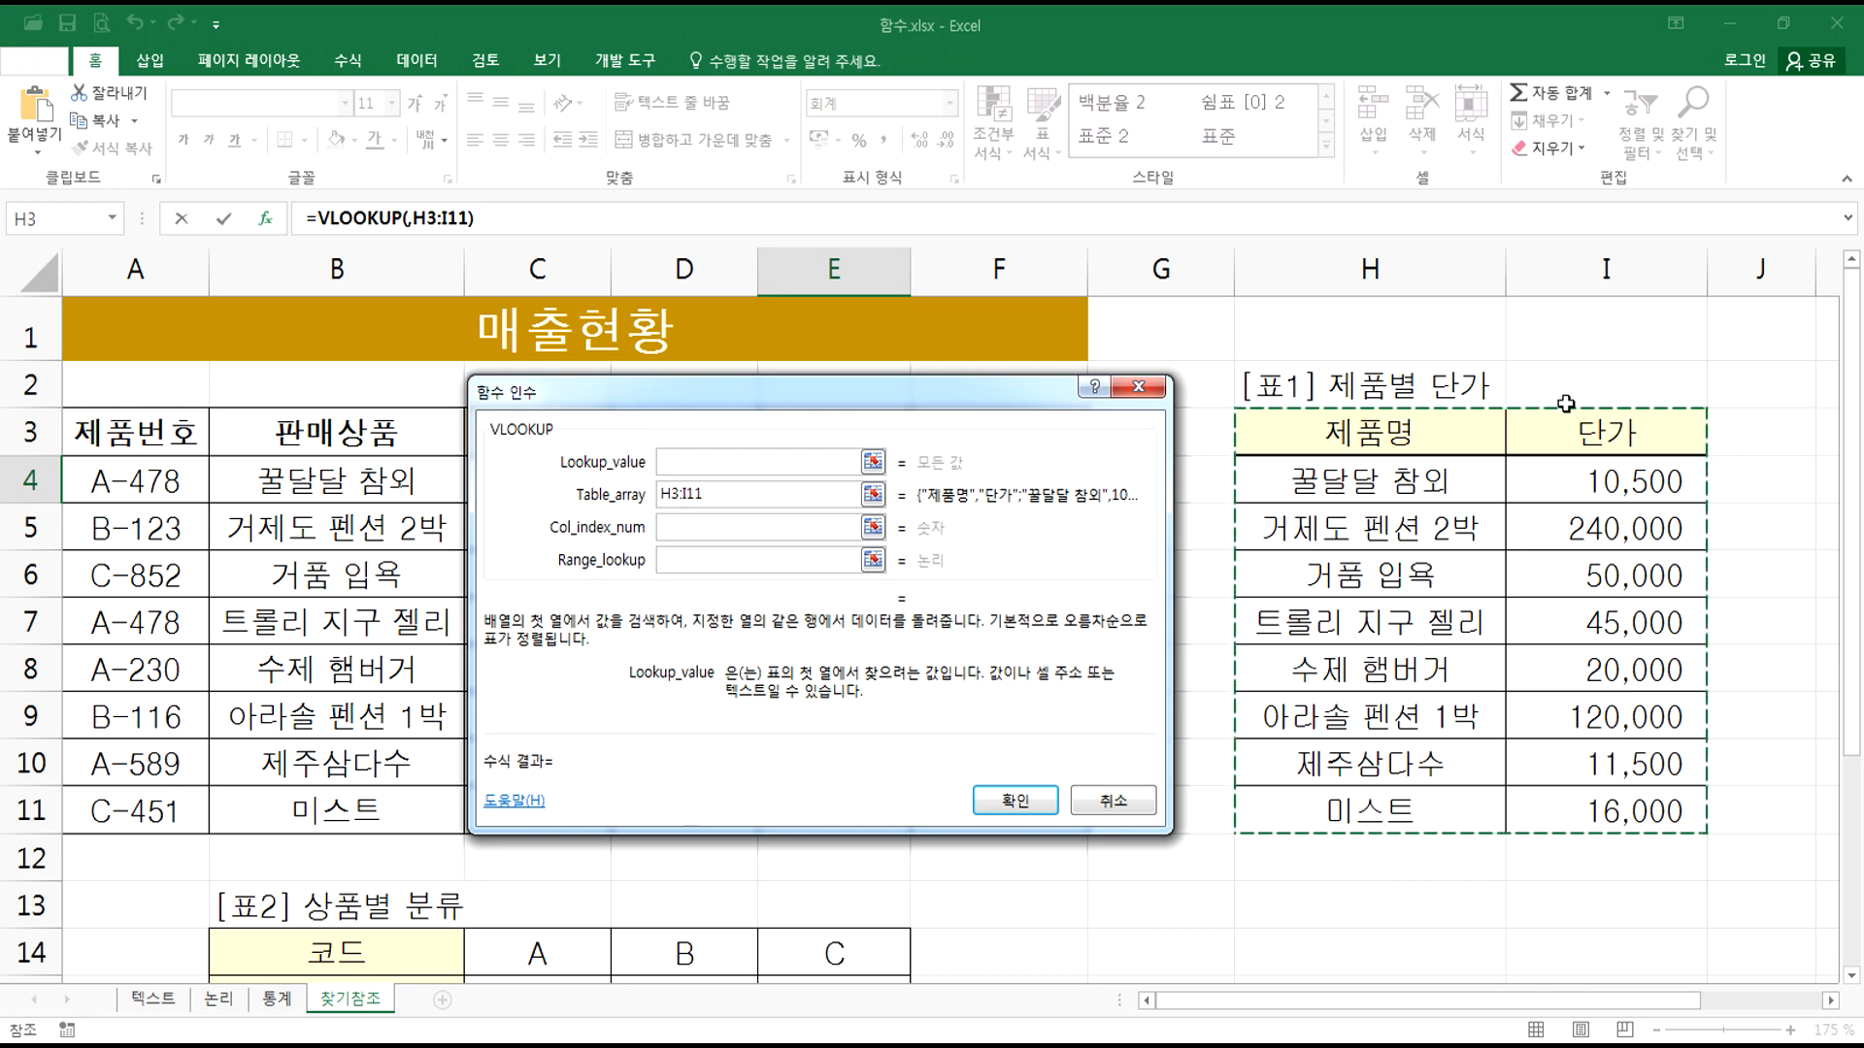
drag(1374, 465, 1596, 810)
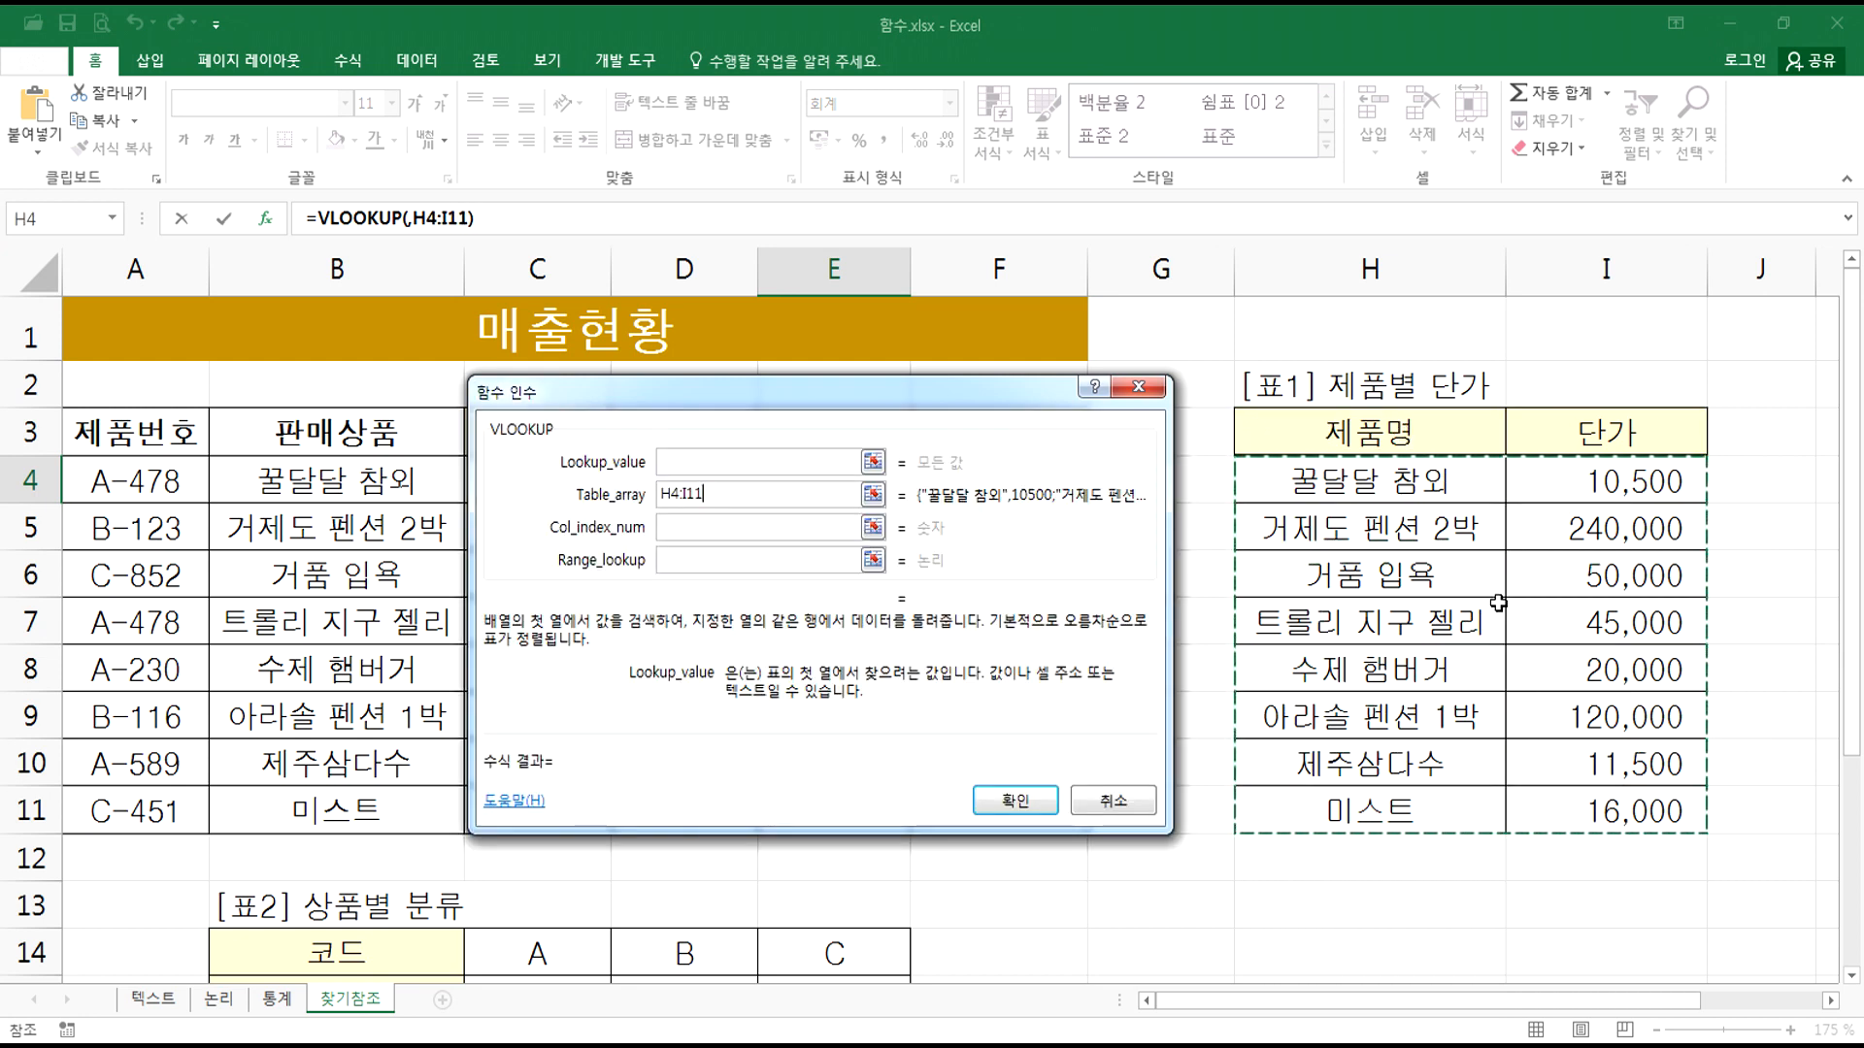
key(F4)
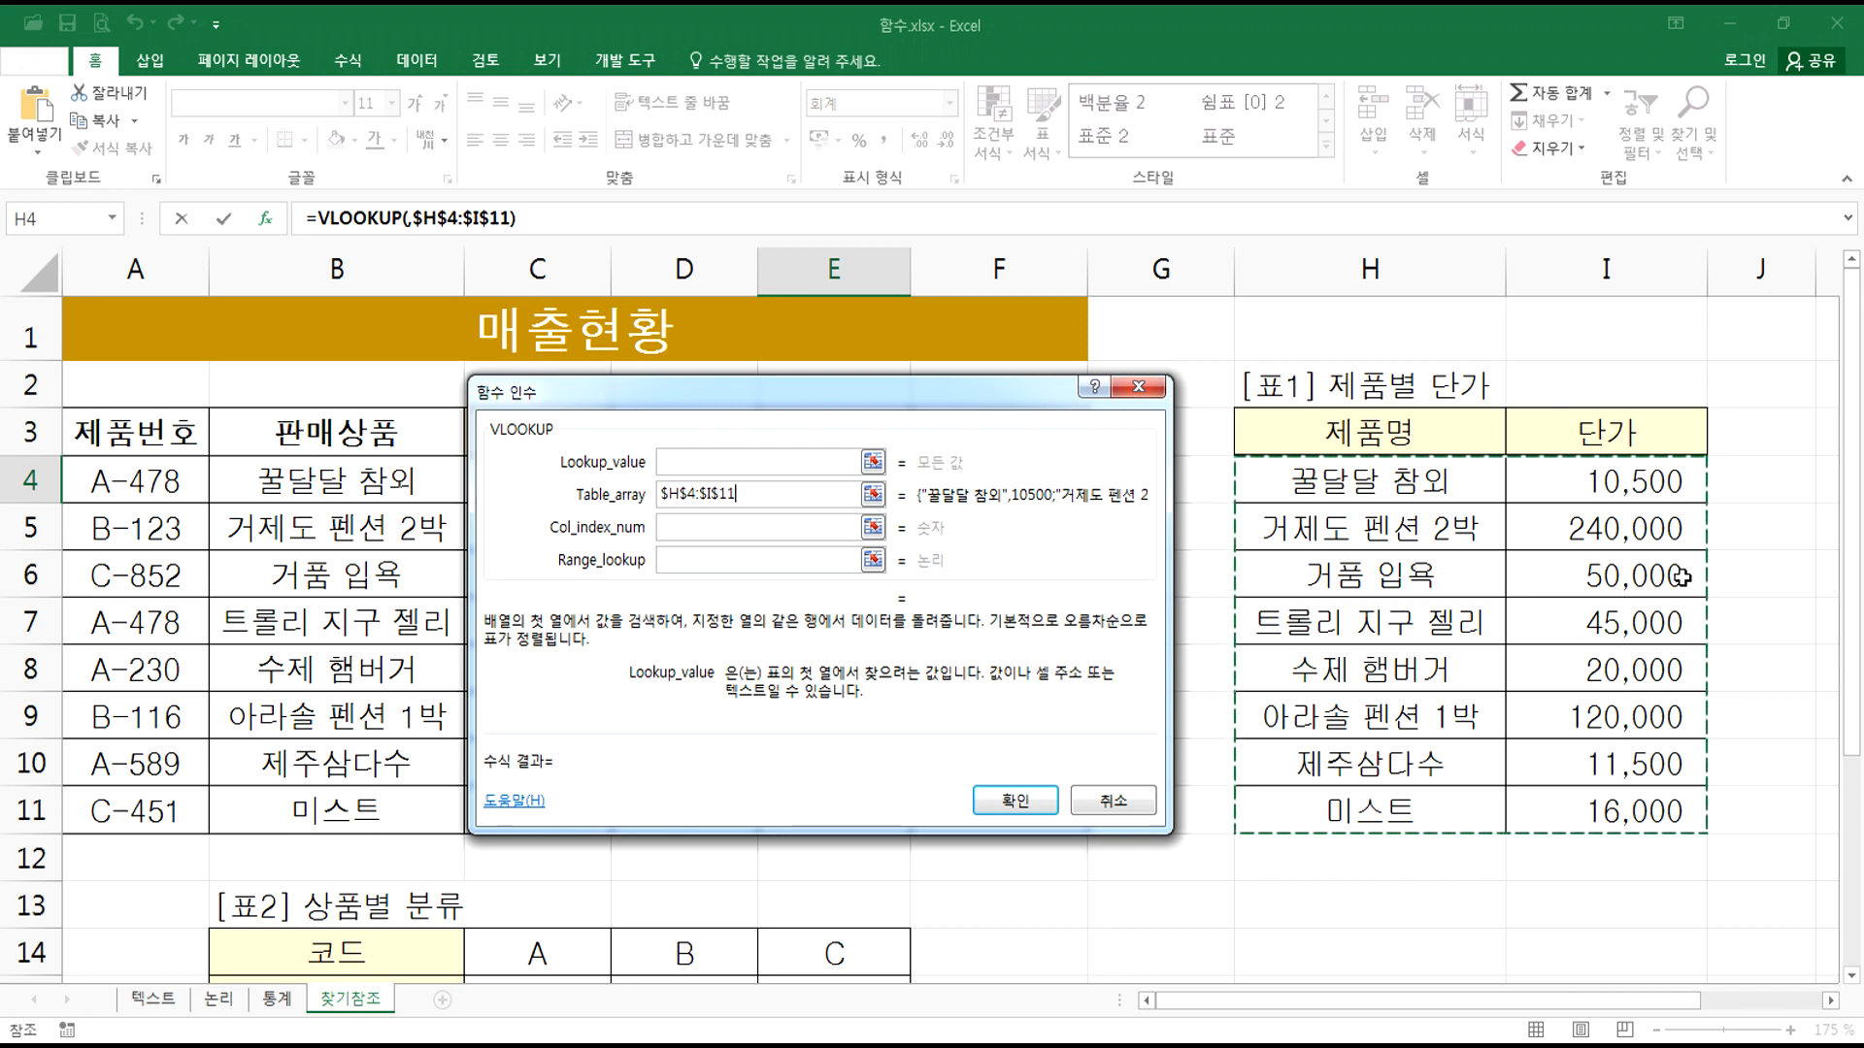
drag(1398, 527, 1345, 660)
drag(1575, 554, 1666, 616)
mouse_move(1390, 659)
mouse_down()
mouse_move(1289, 526)
mouse_move(1370, 640)
mouse_up()
mouse_move(1322, 505)
mouse_down()
mouse_move(956, 342)
mouse_move(768, 448)
mouse_up()
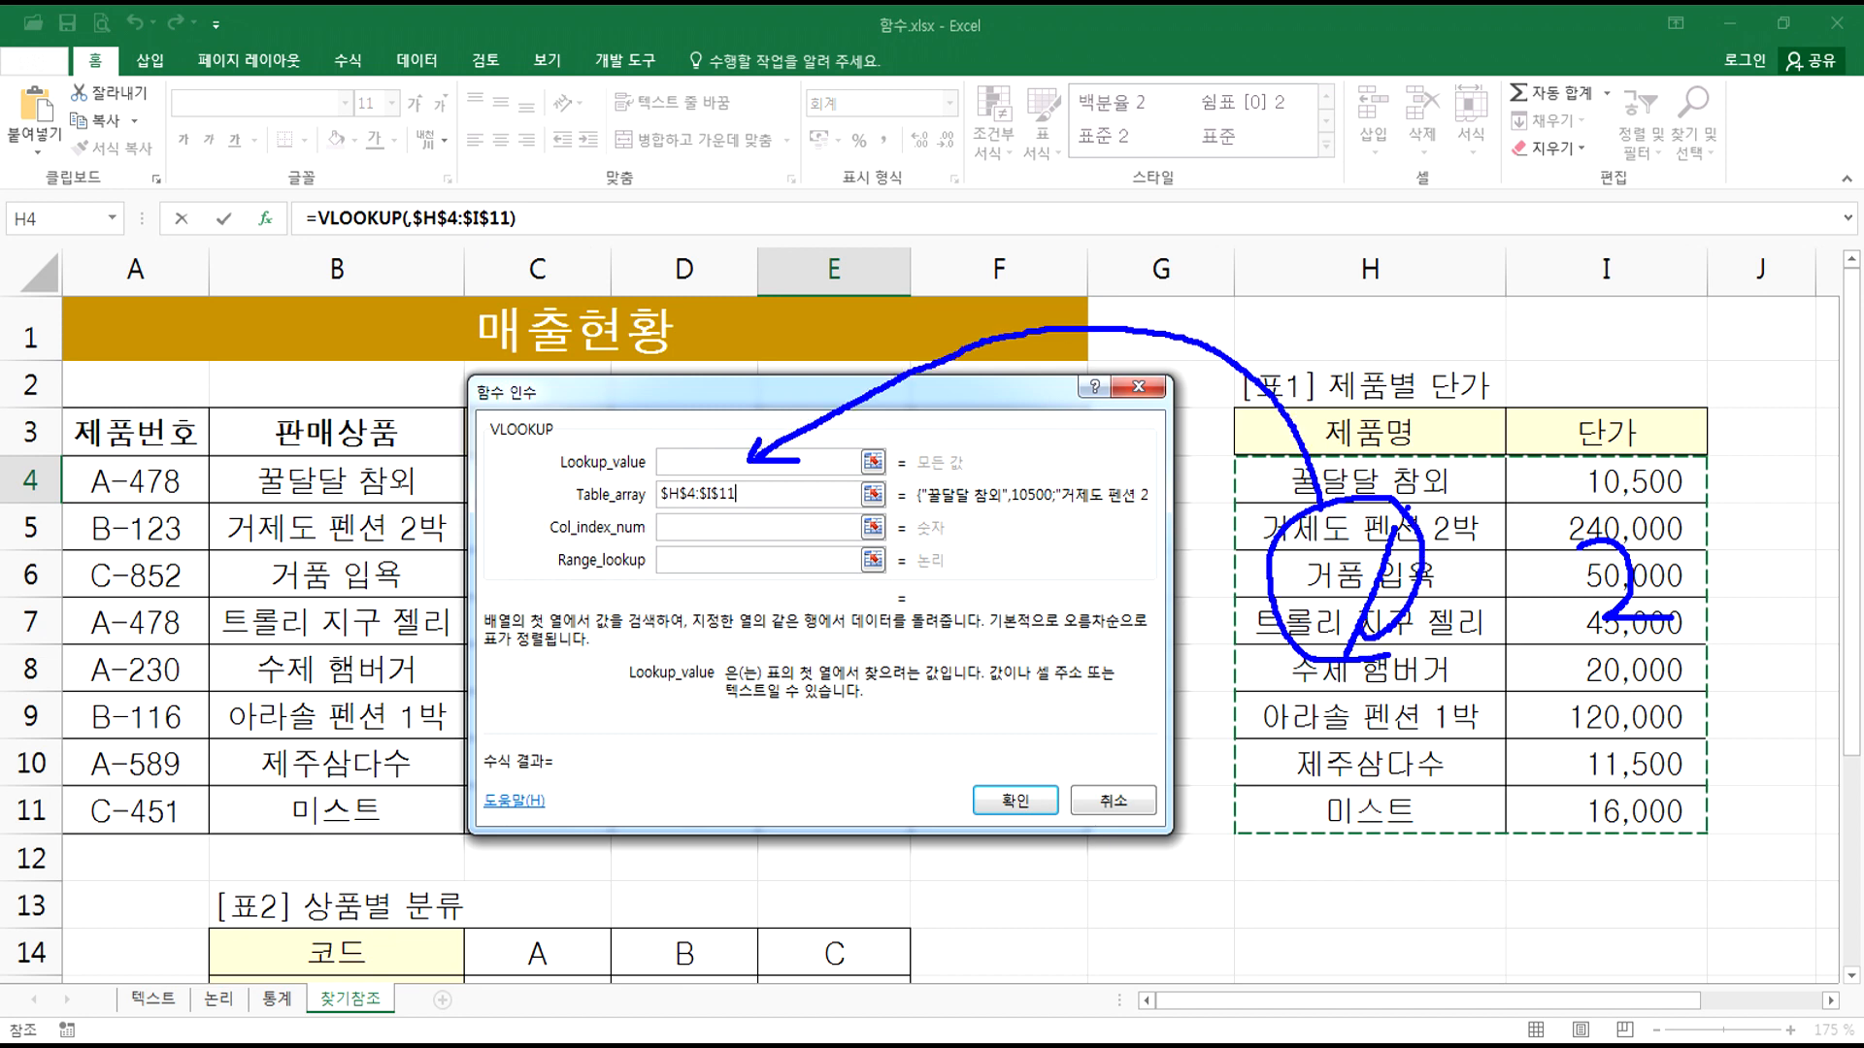
mouse_move(1599, 606)
mouse_down()
mouse_move(995, 788)
mouse_move(735, 550)
mouse_up()
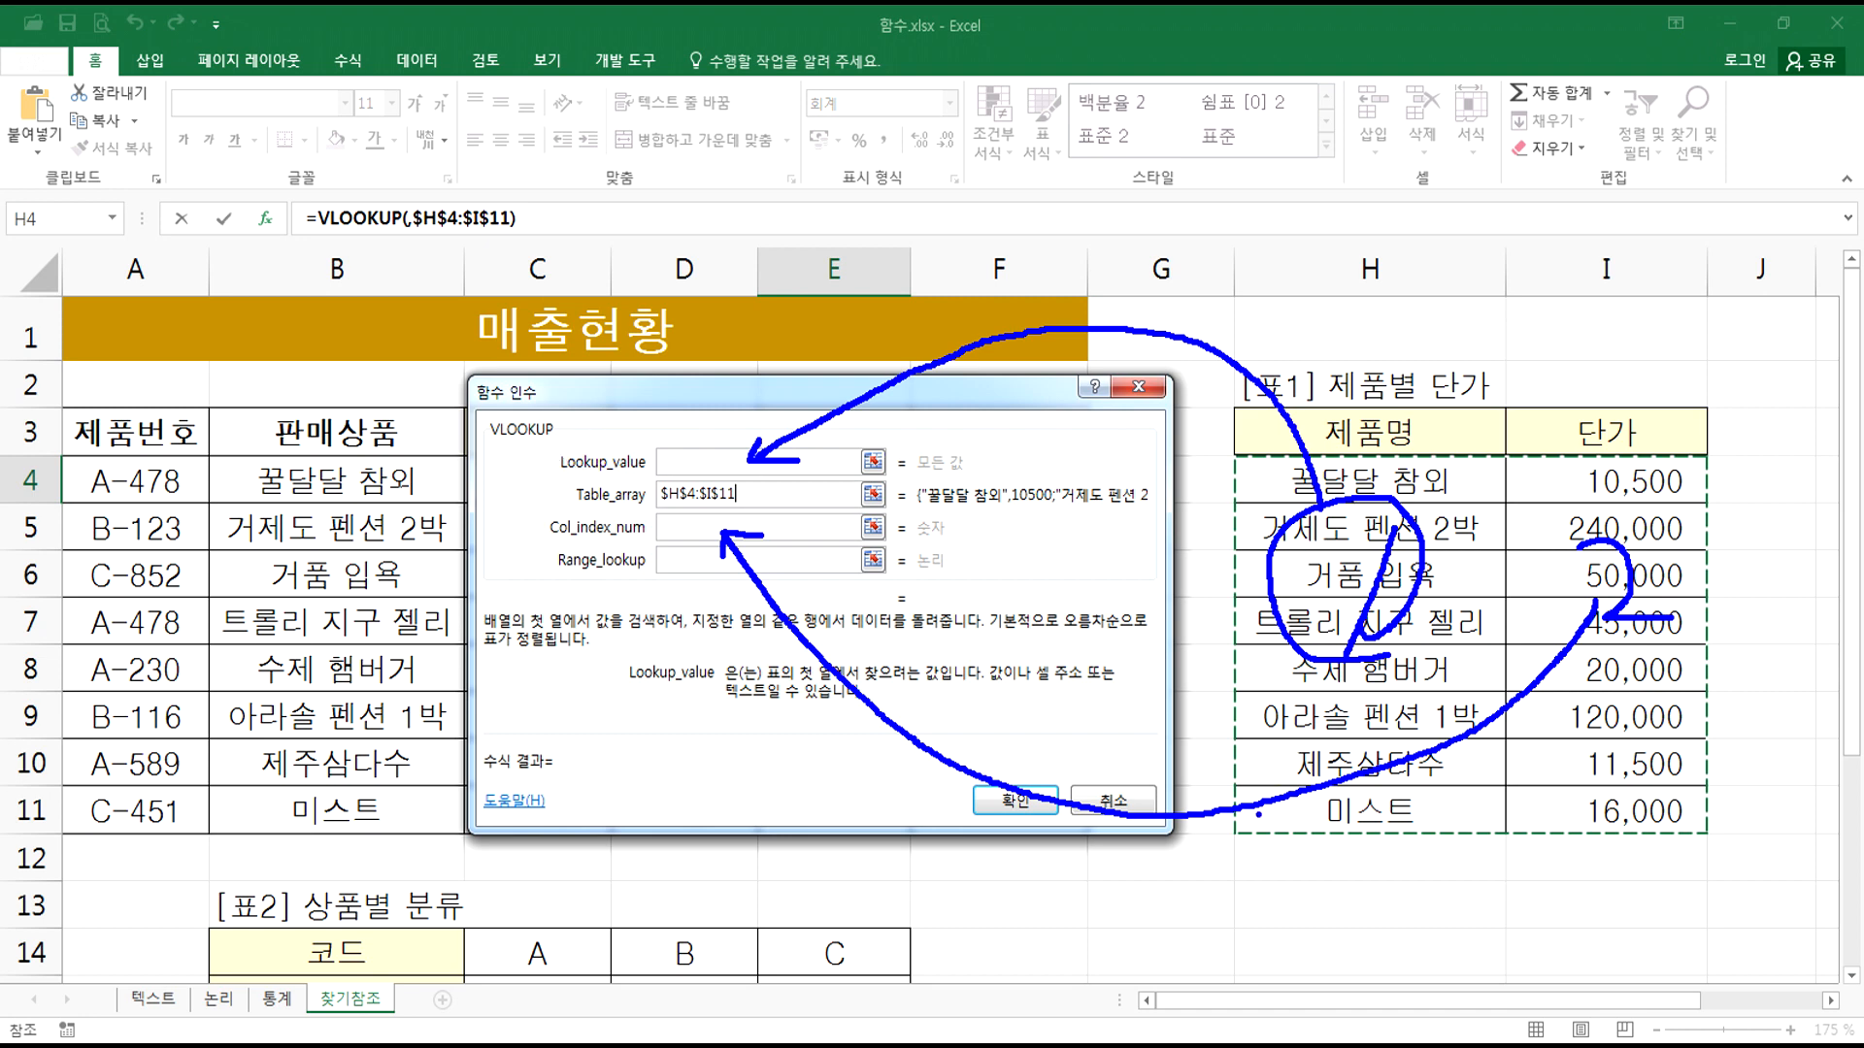
mouse_move(1226, 463)
mouse_down()
mouse_move(1328, 463)
mouse_move(1699, 579)
mouse_move(1674, 842)
mouse_move(1211, 641)
mouse_move(1229, 435)
mouse_up()
drag(1507, 466, 1526, 840)
drag(1395, 533, 1336, 638)
mouse_move(1584, 532)
mouse_down()
mouse_move(1674, 611)
mouse_move(1693, 487)
mouse_move(1658, 647)
mouse_up()
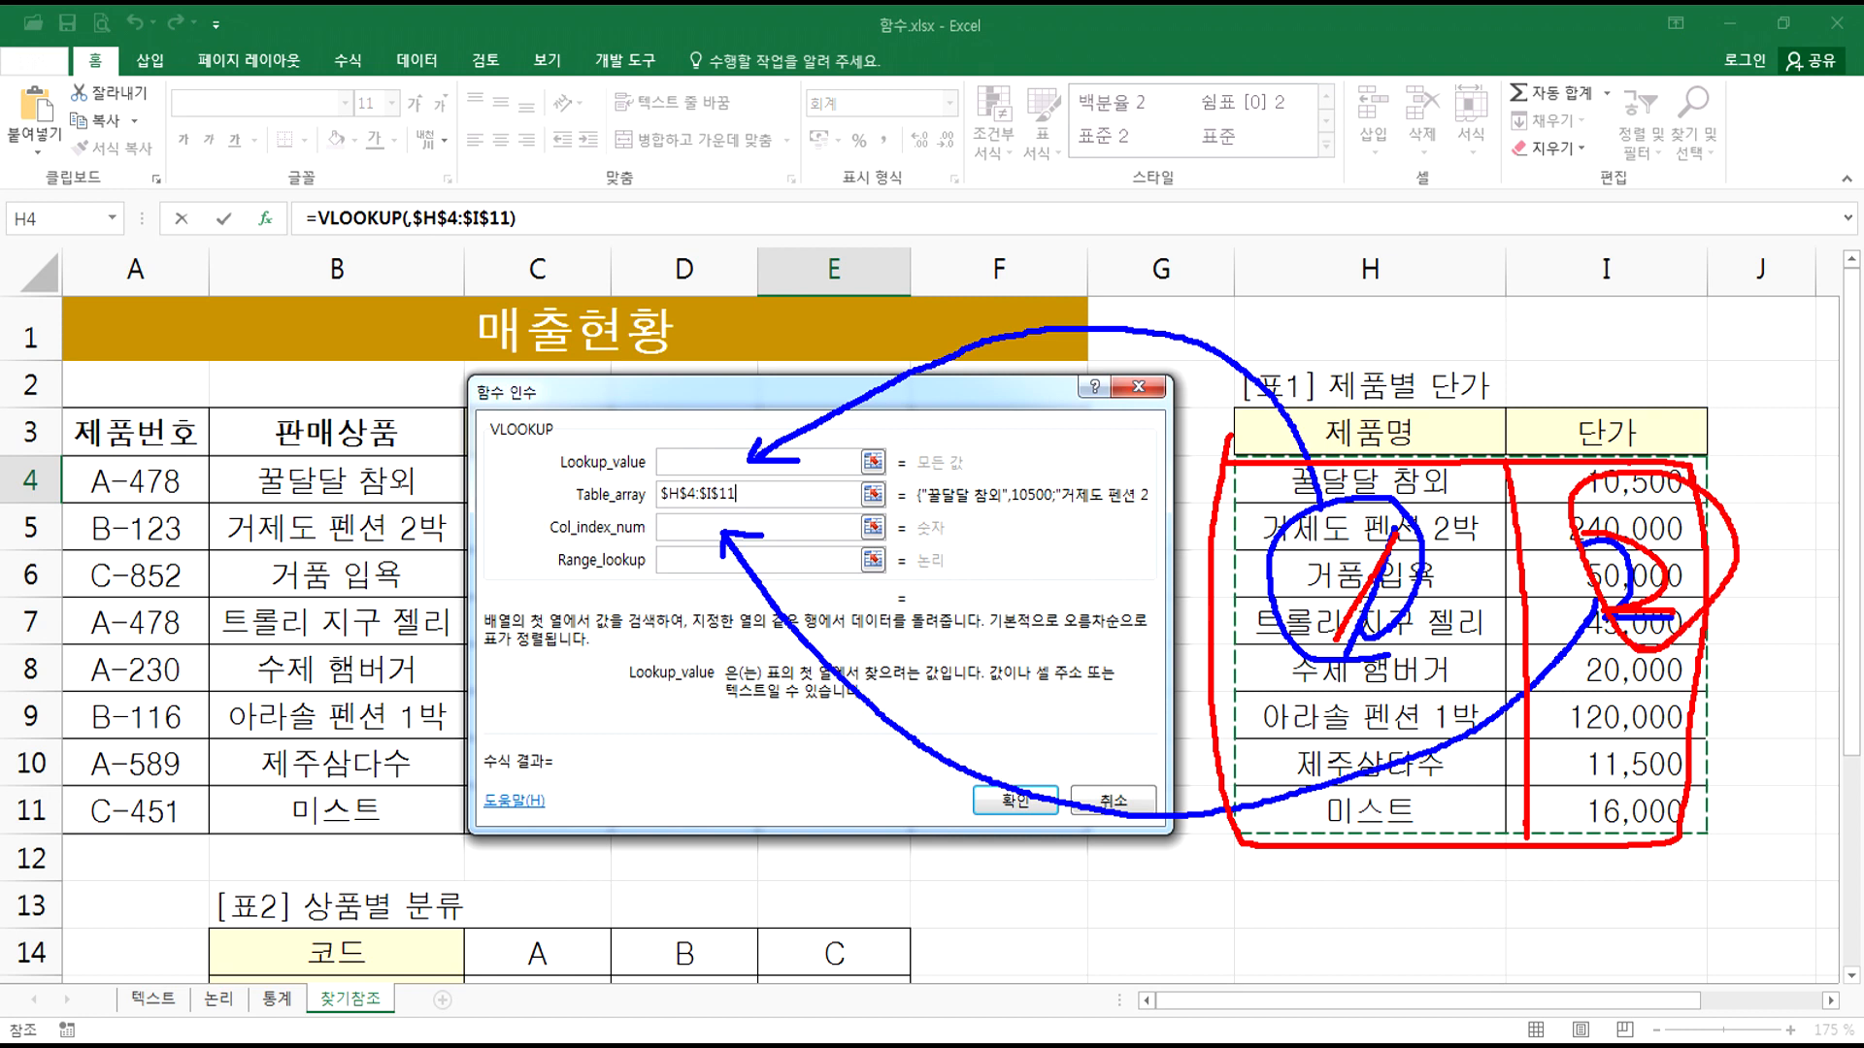
key(Escape)
Step: Remove the stray characters after $H$4:$I$11 in the Table_array argument and set Col_index_num to 2
click(1656, 568)
key(BackSpace)
key(BackSpace)
key(BackSpace)
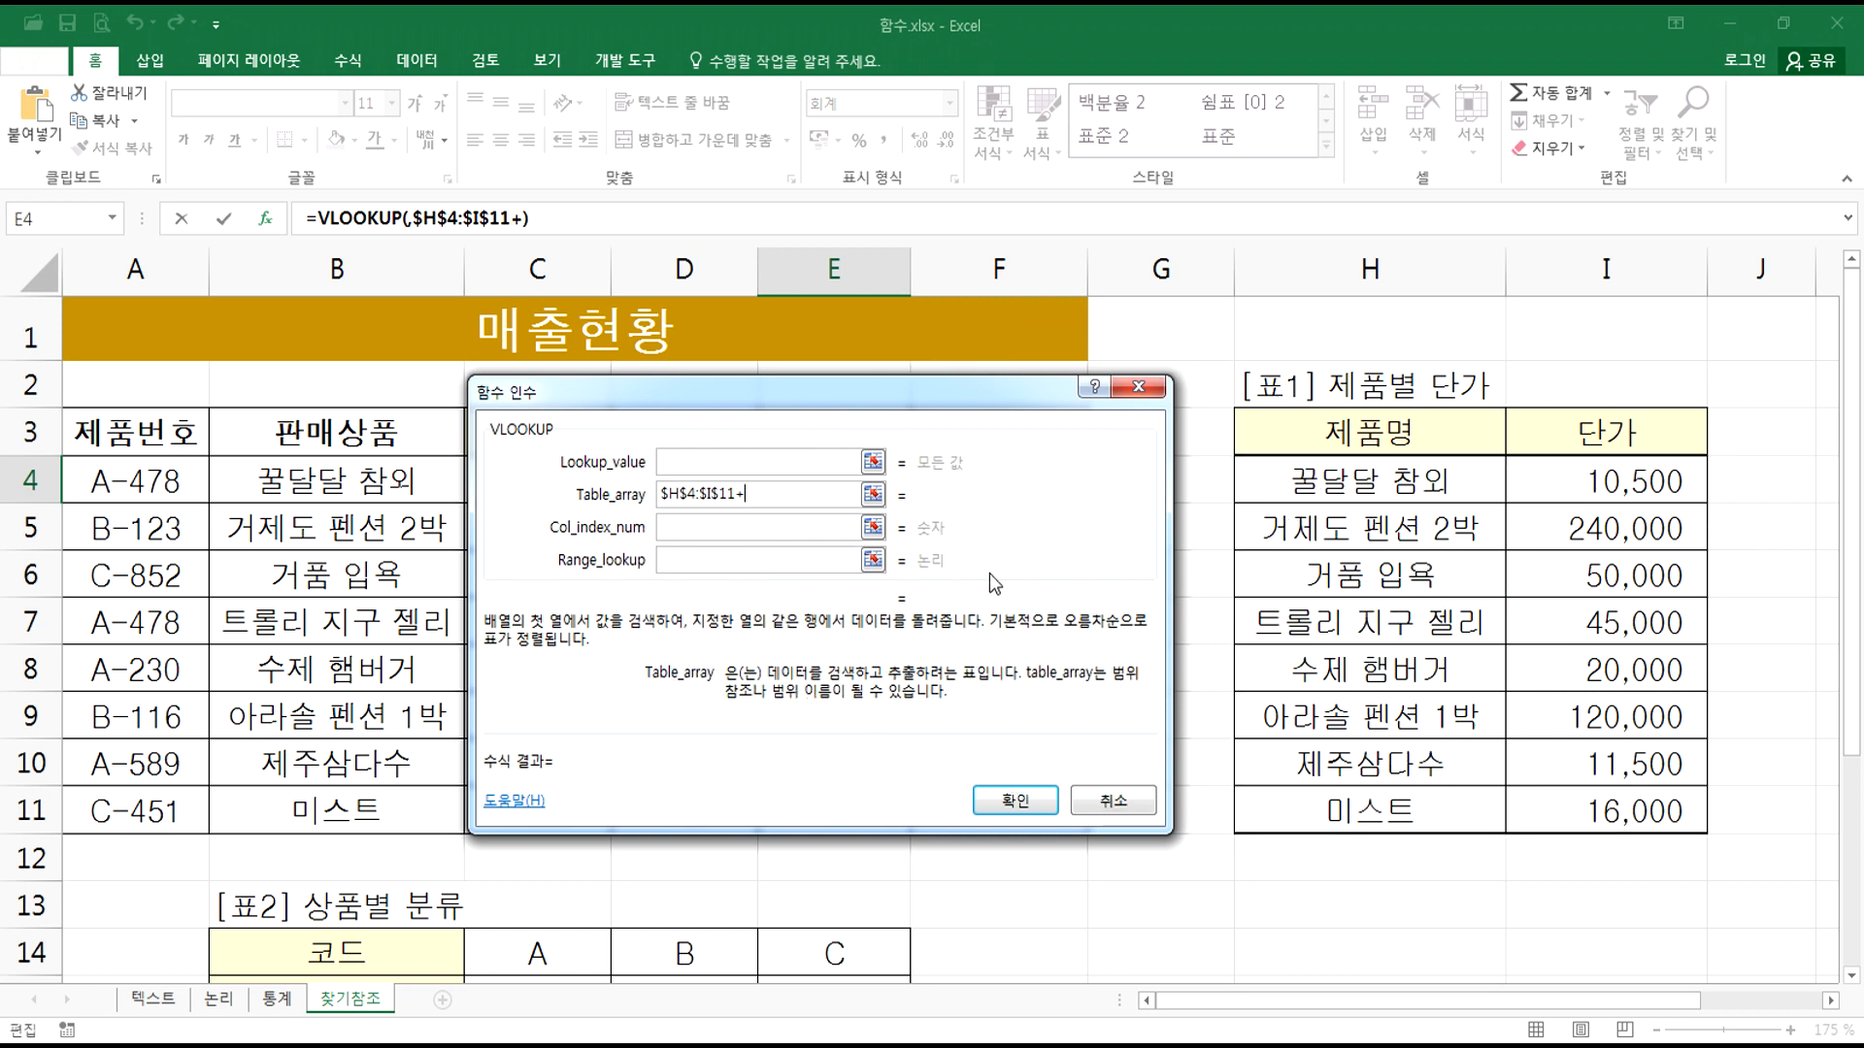
click(772, 526)
text(2)
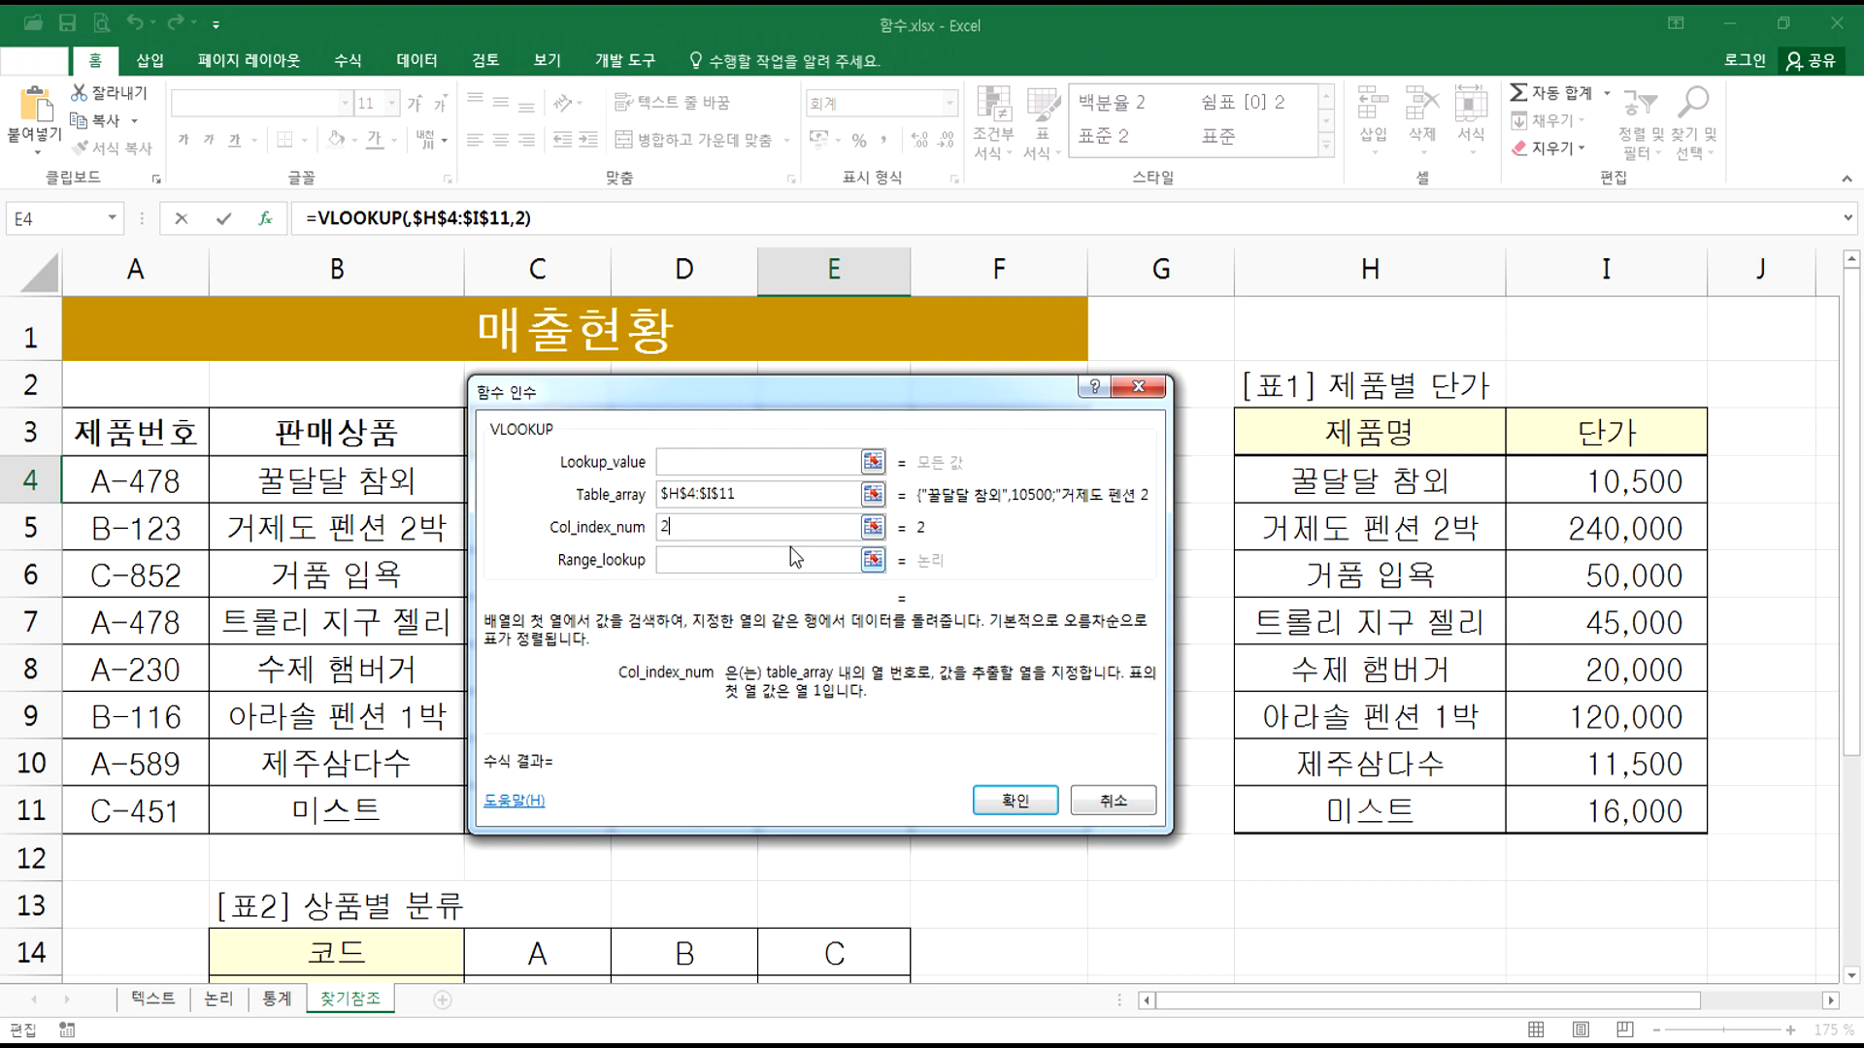
Step: Set the Lookup_value argument to cell B4 and review the Table_array and Col_index_num entries
click(664, 462)
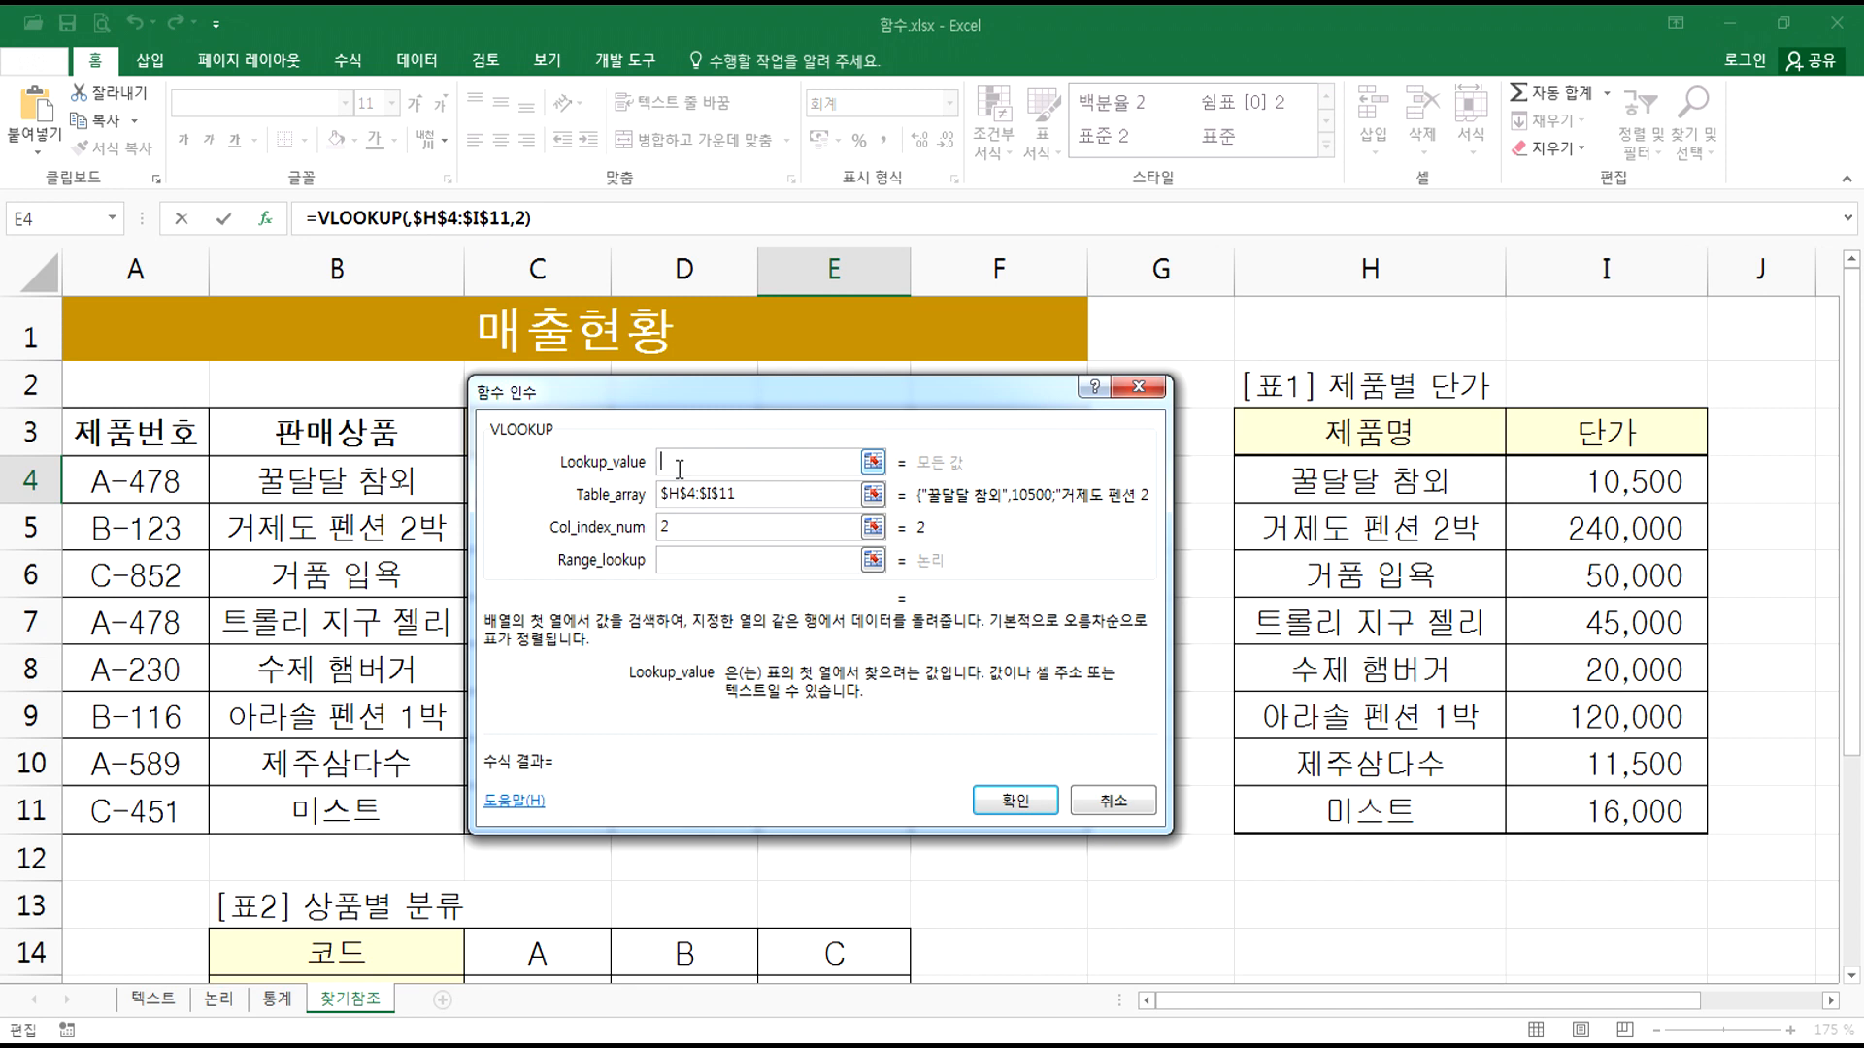
click(308, 482)
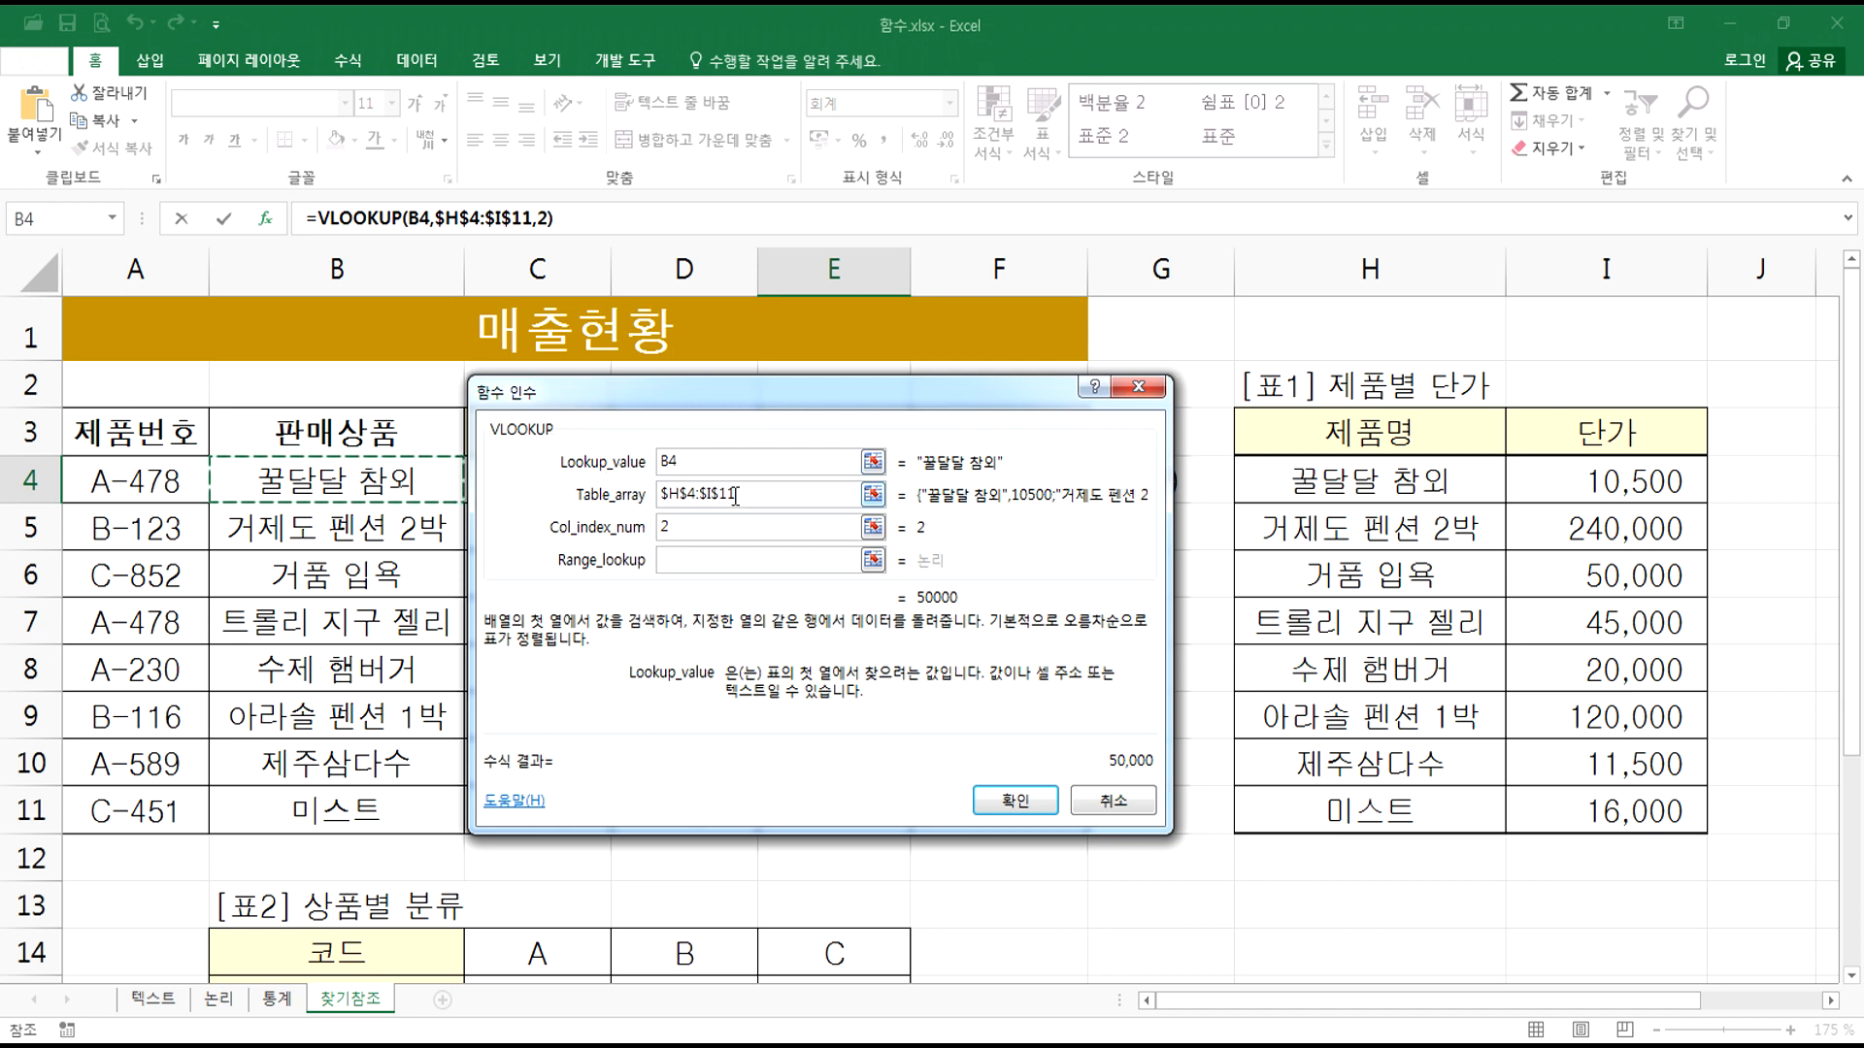
key(Tab)
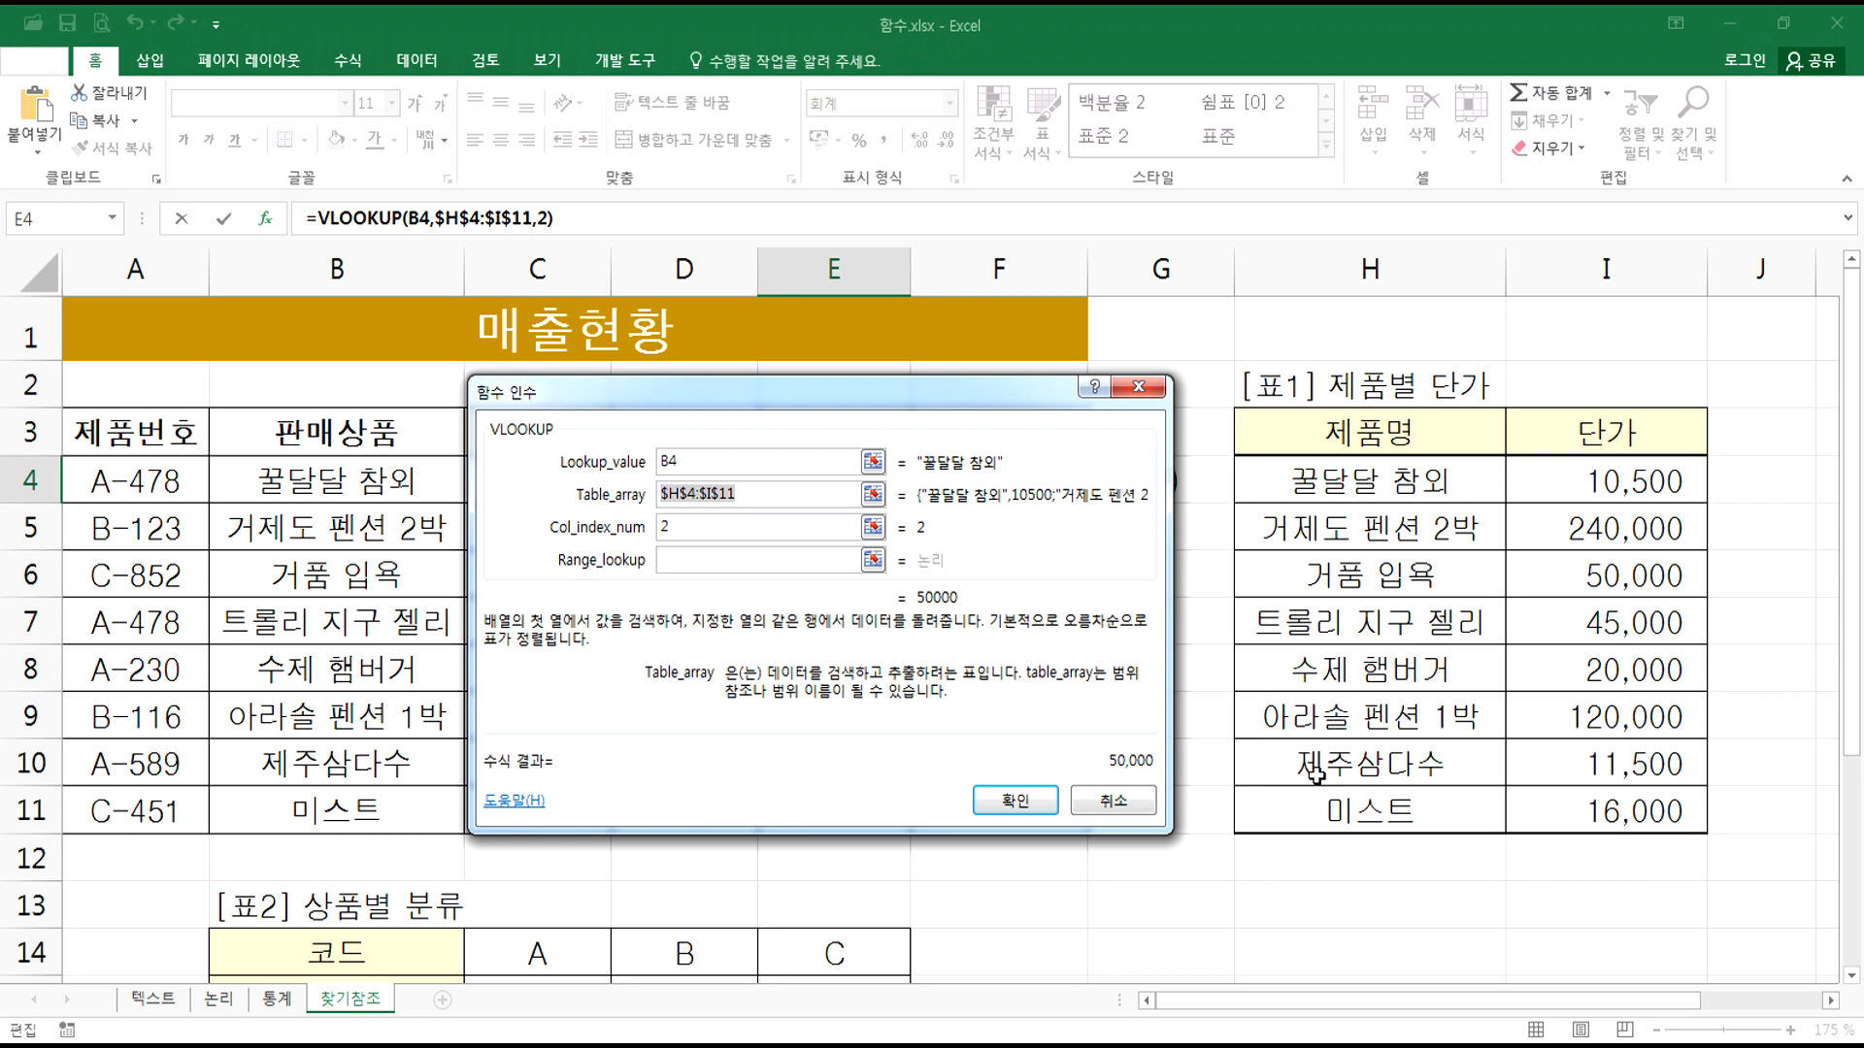
click(688, 531)
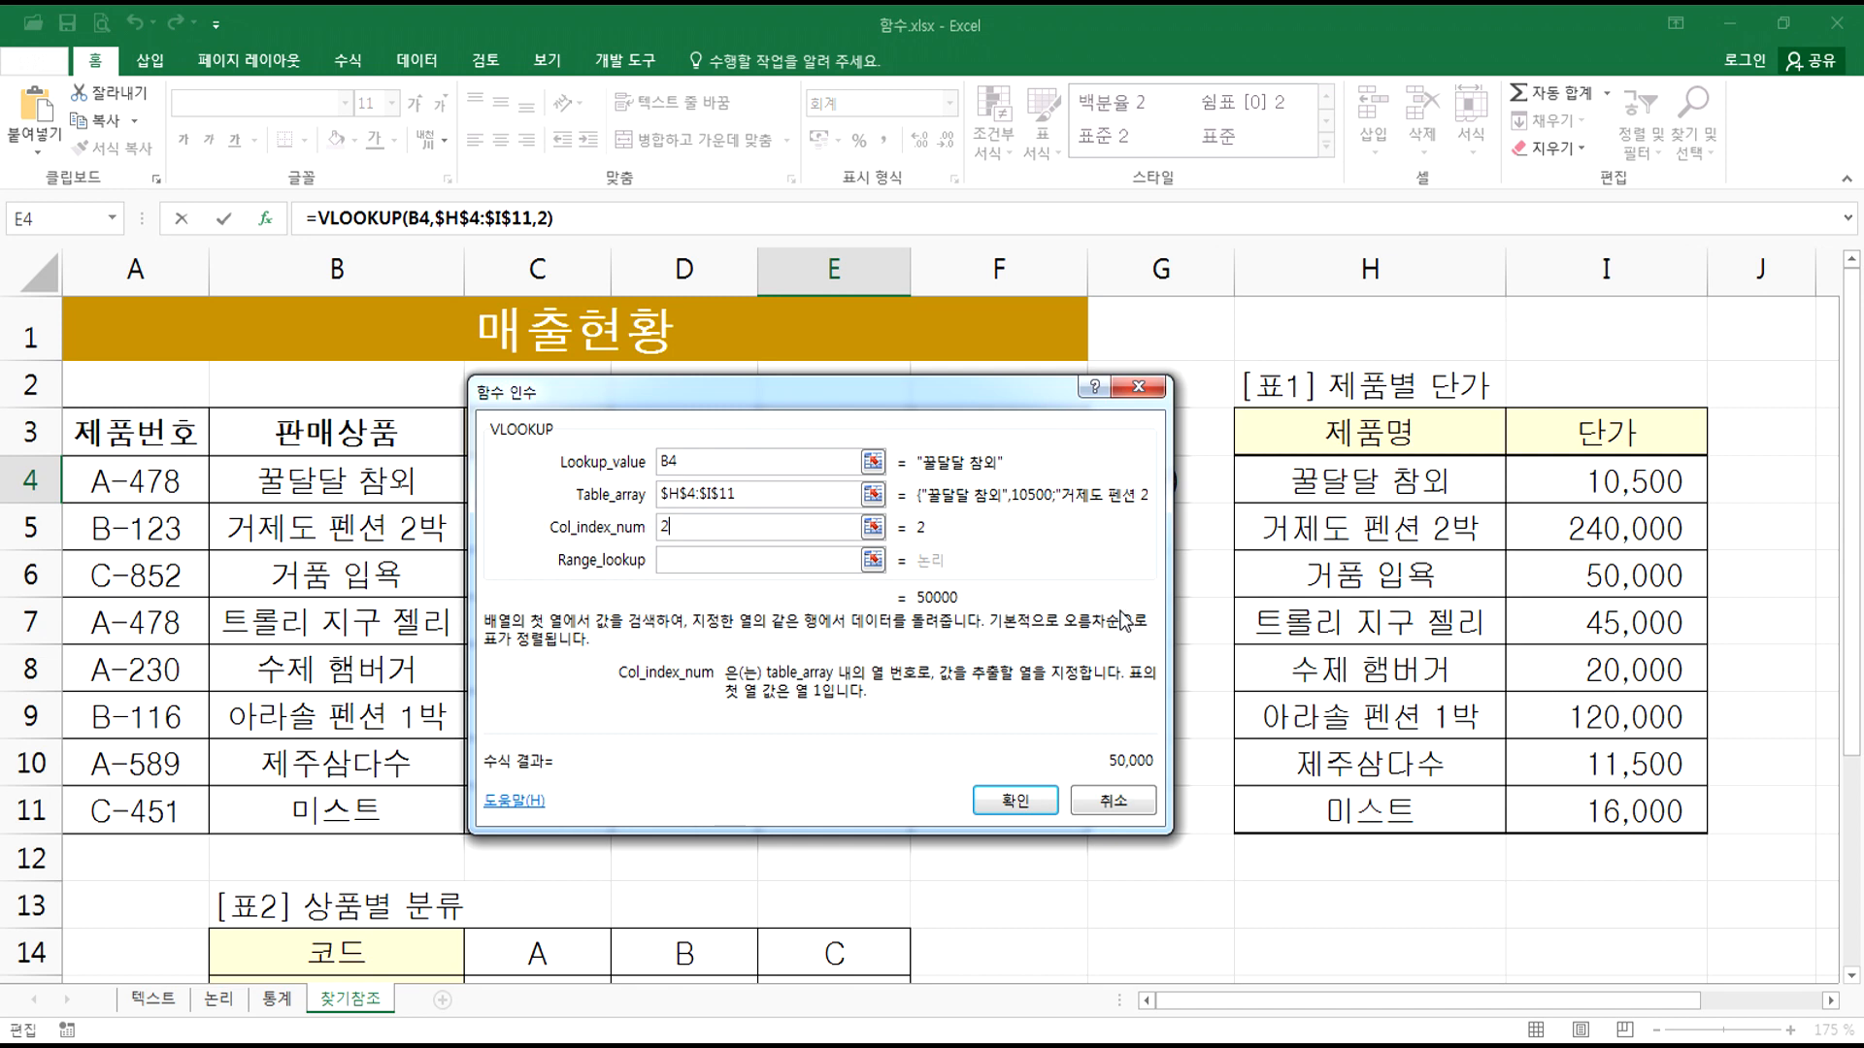
Step: Set Range_lookup to FALSE for an exact match and apply the VLOOKUP formula to cell E4
click(684, 556)
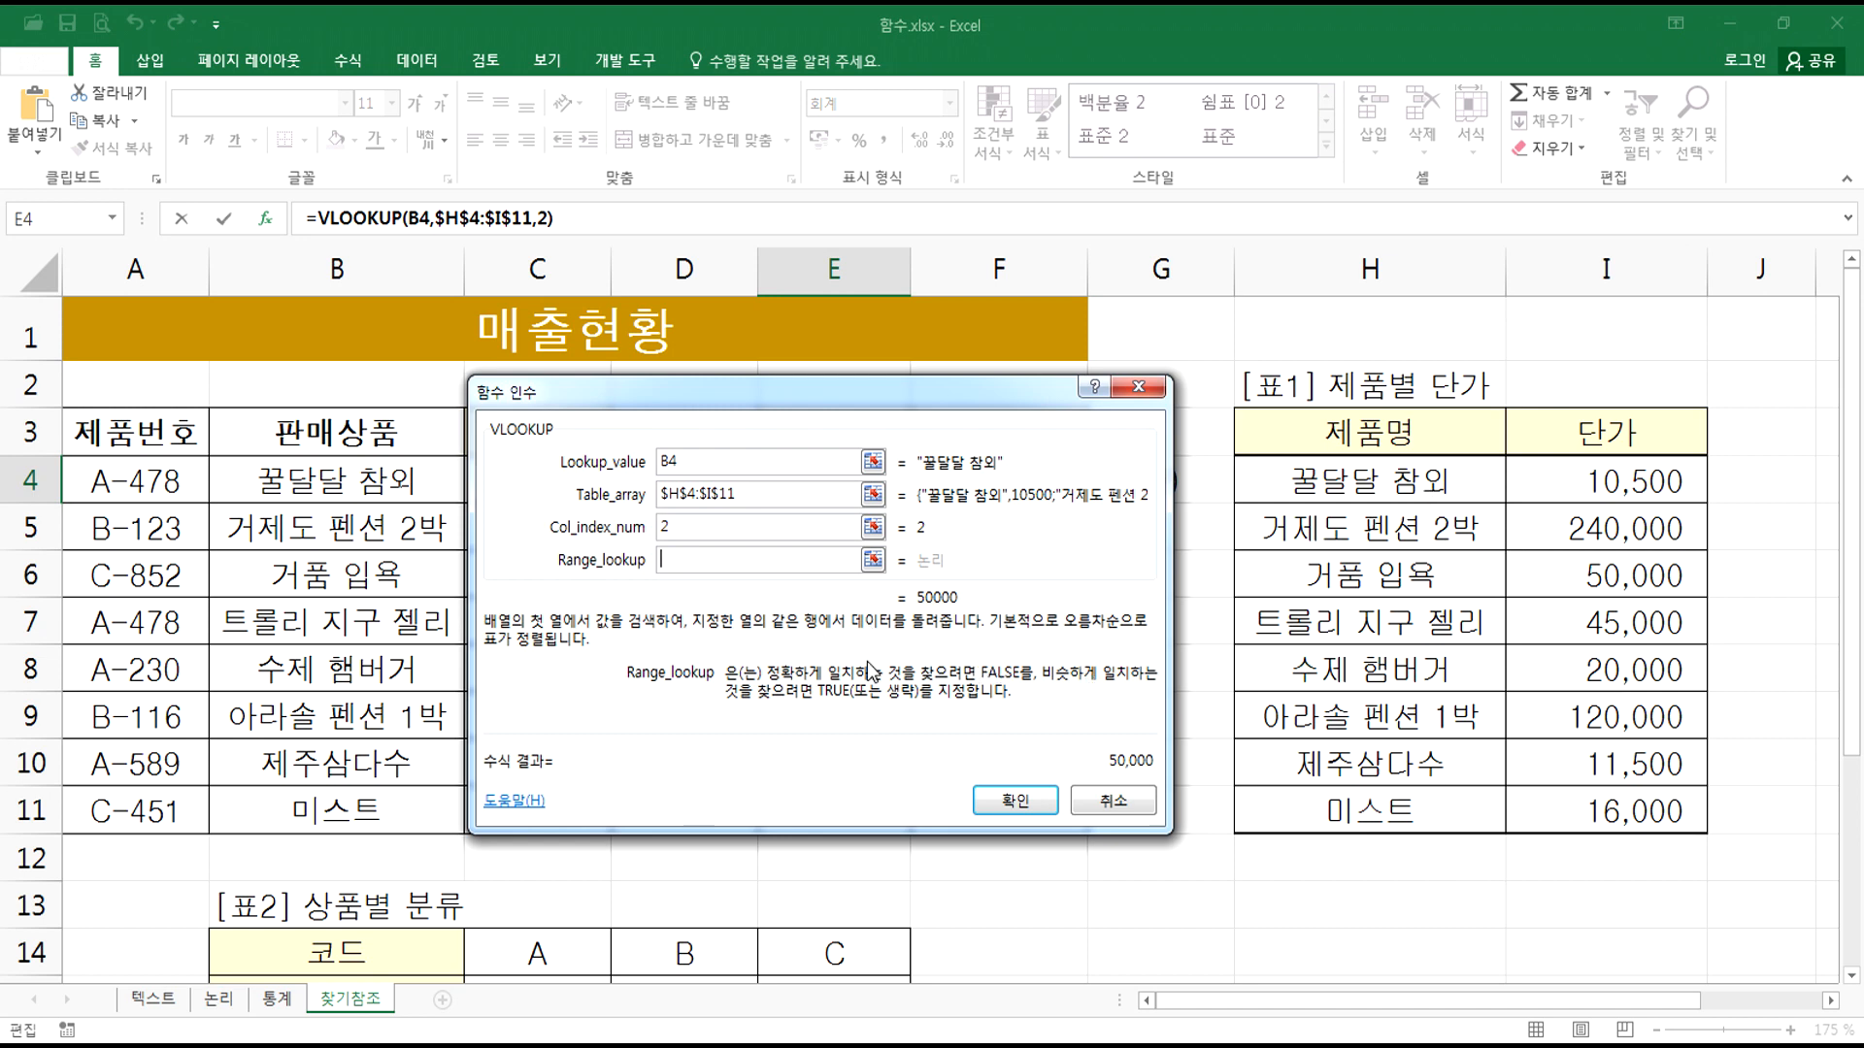
click(786, 560)
text(F)
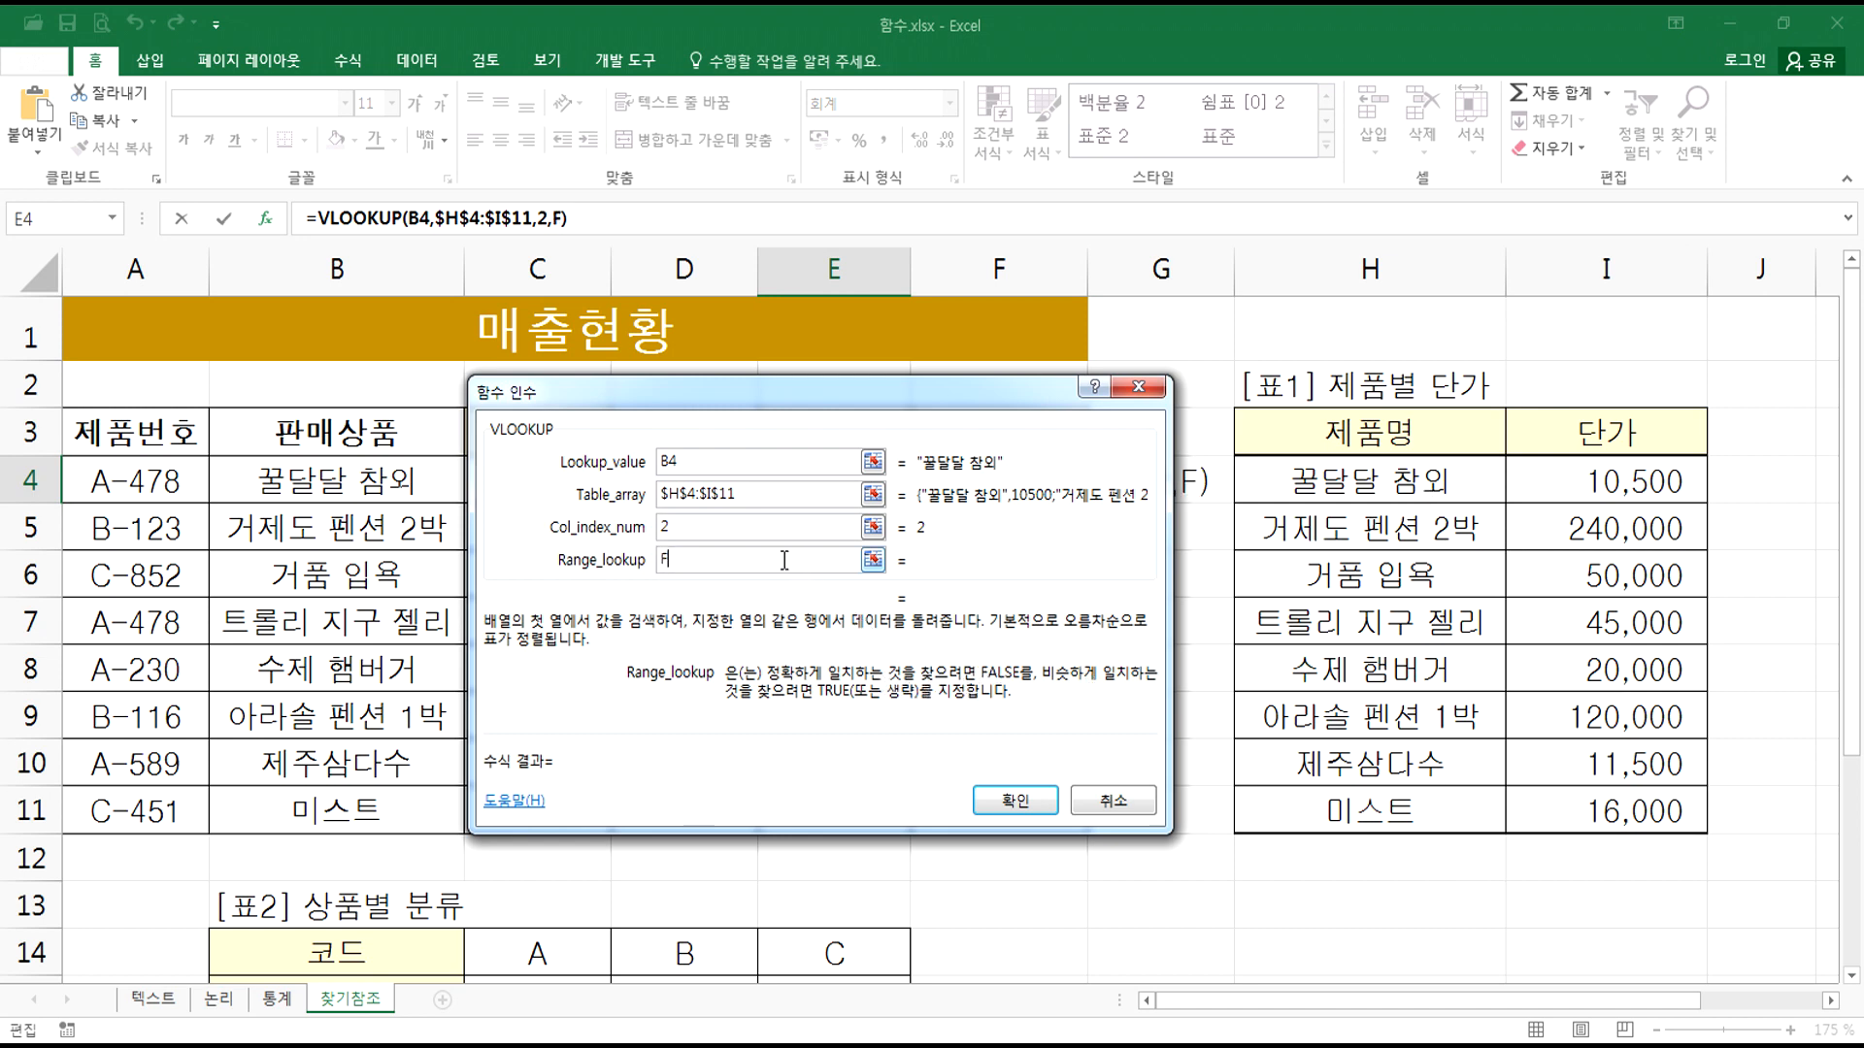
text(ALSE)
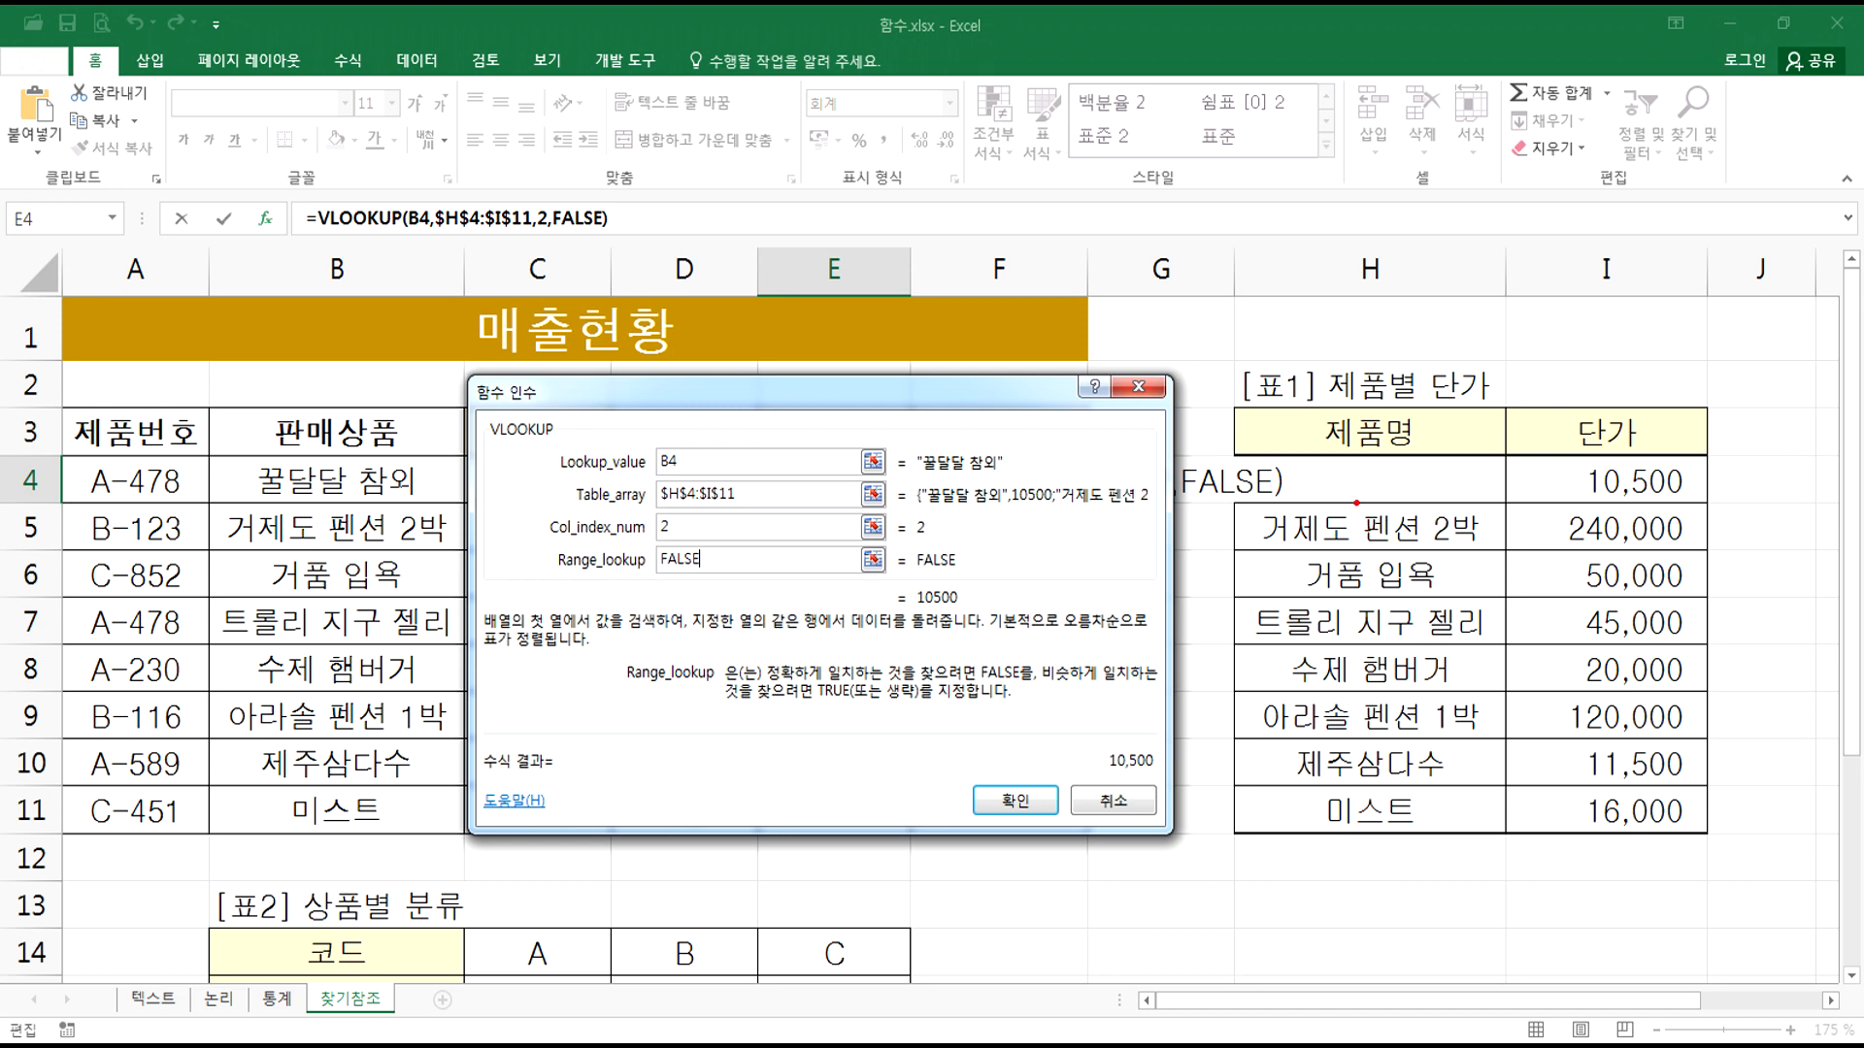
drag(1365, 476, 1362, 806)
mouse_move(1337, 515)
mouse_down()
mouse_move(1365, 481)
mouse_move(1408, 512)
mouse_up()
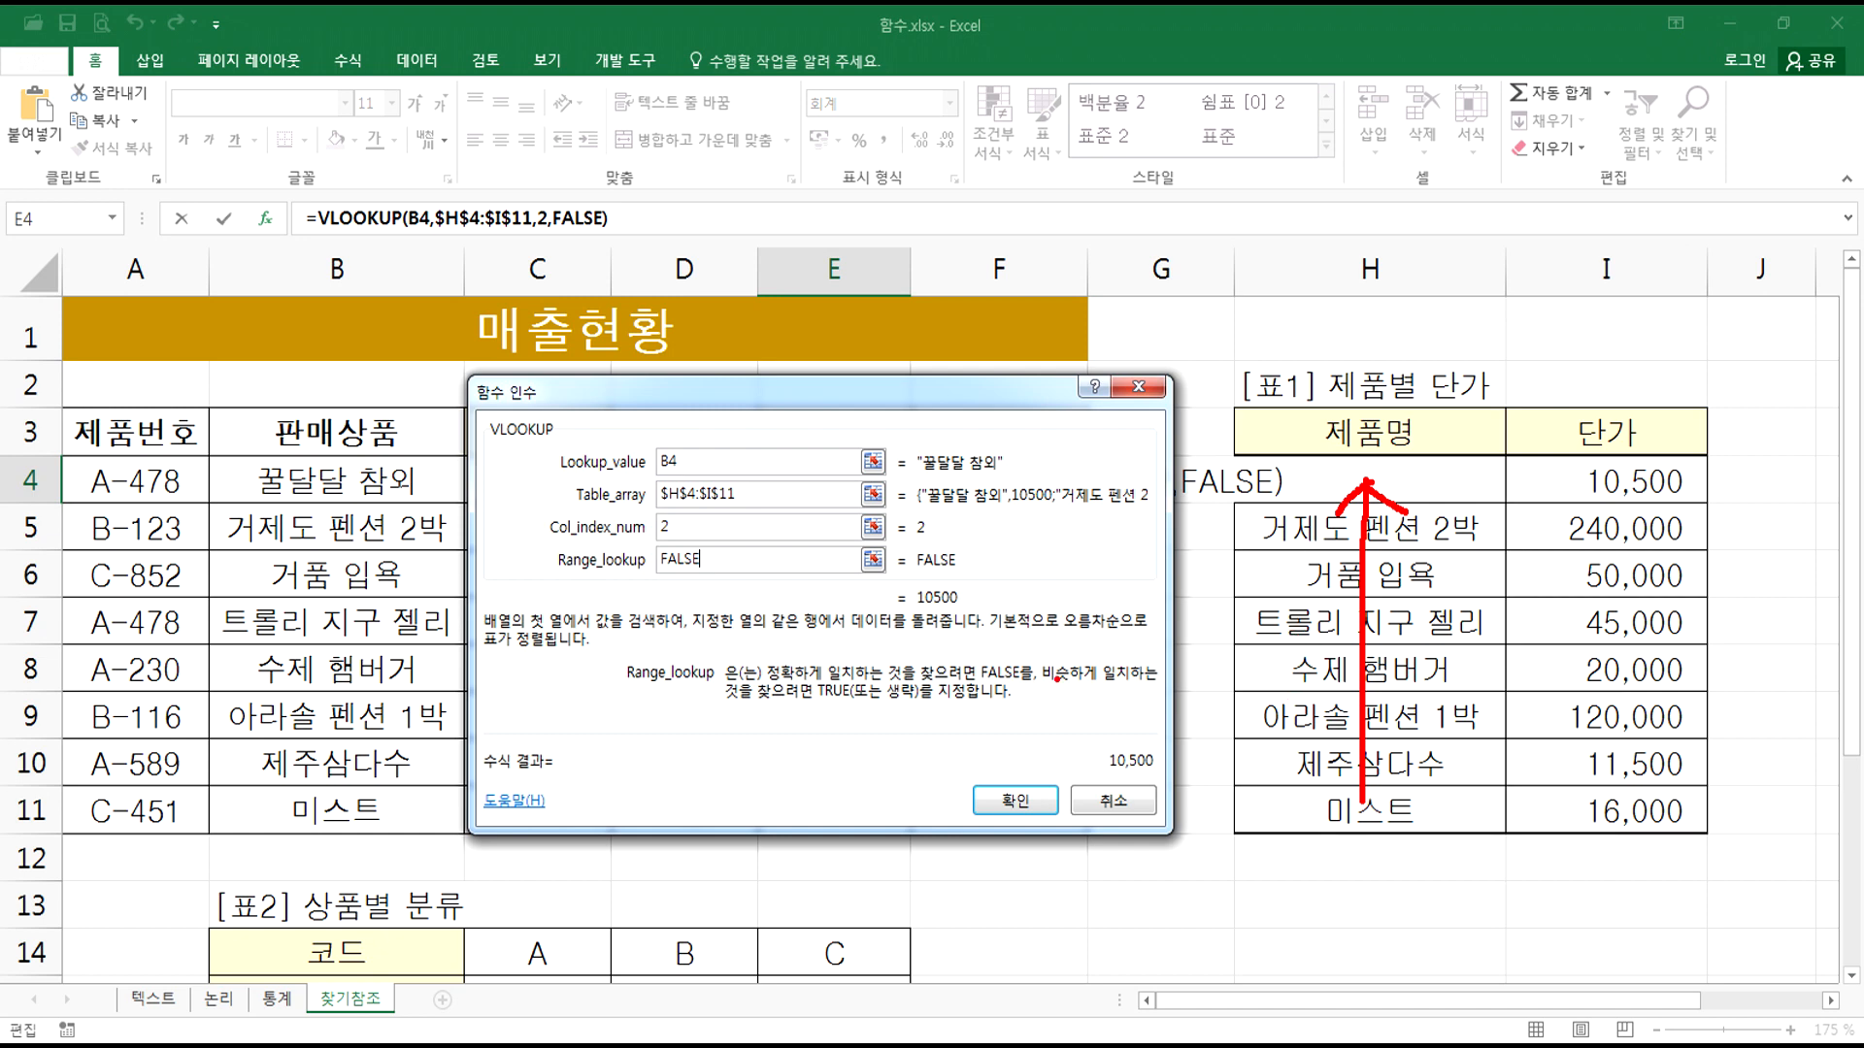
mouse_move(1040, 695)
mouse_down()
mouse_move(1134, 695)
mouse_move(1085, 738)
mouse_move(1100, 742)
mouse_up()
click(1017, 799)
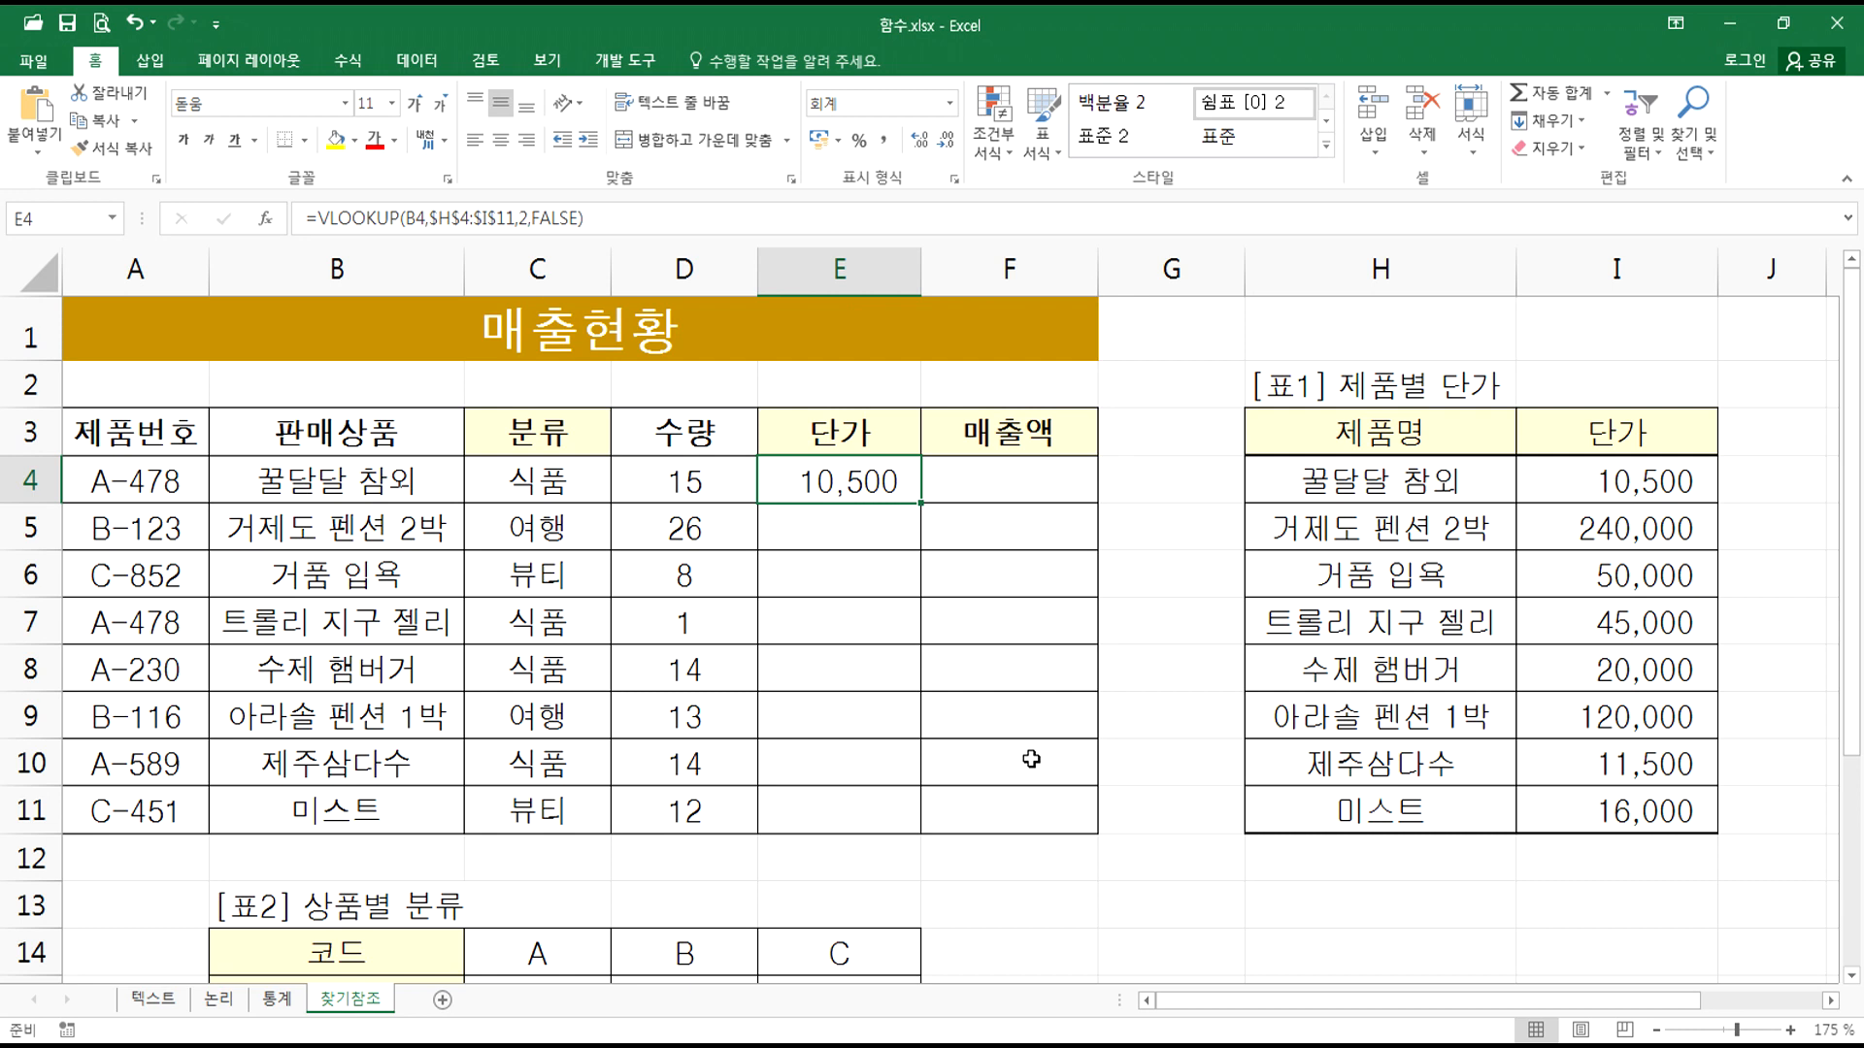
Step: Begin a VLOOKUP formula directly in cell E5 with B5 as the lookup value
click(845, 525)
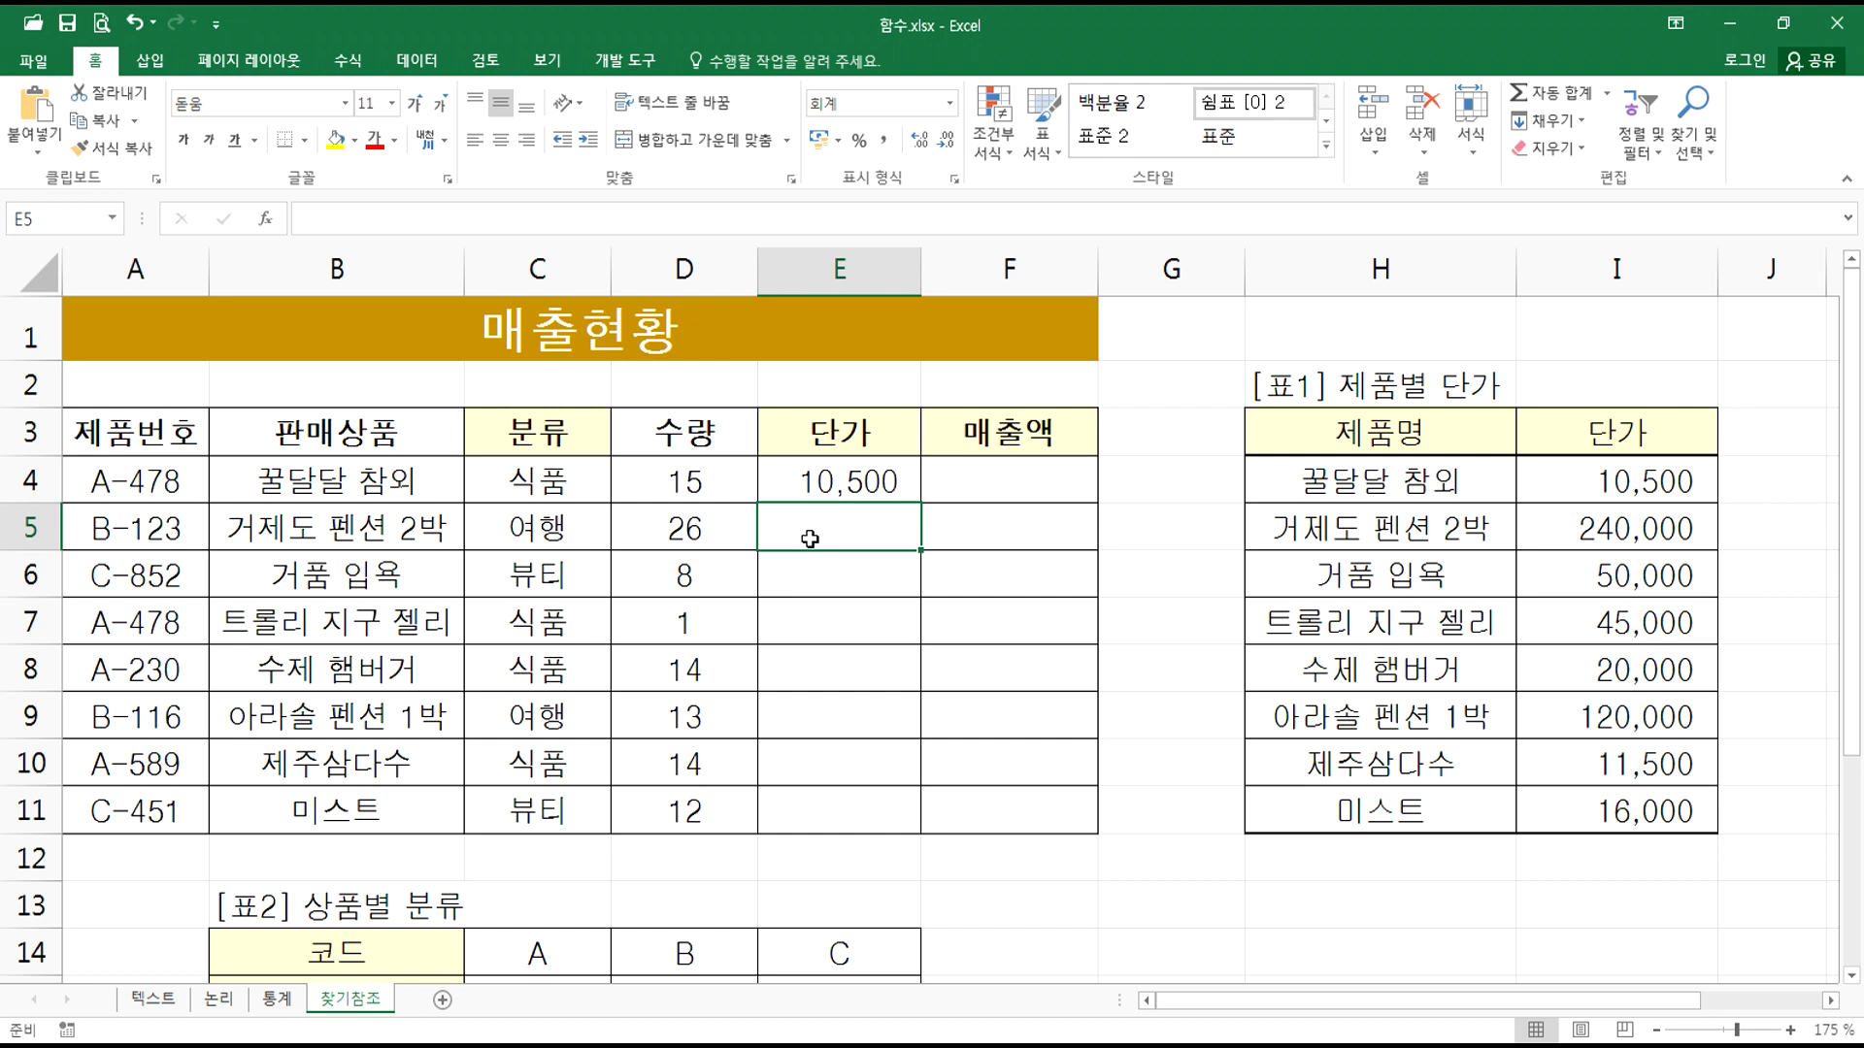
text(=VLO)
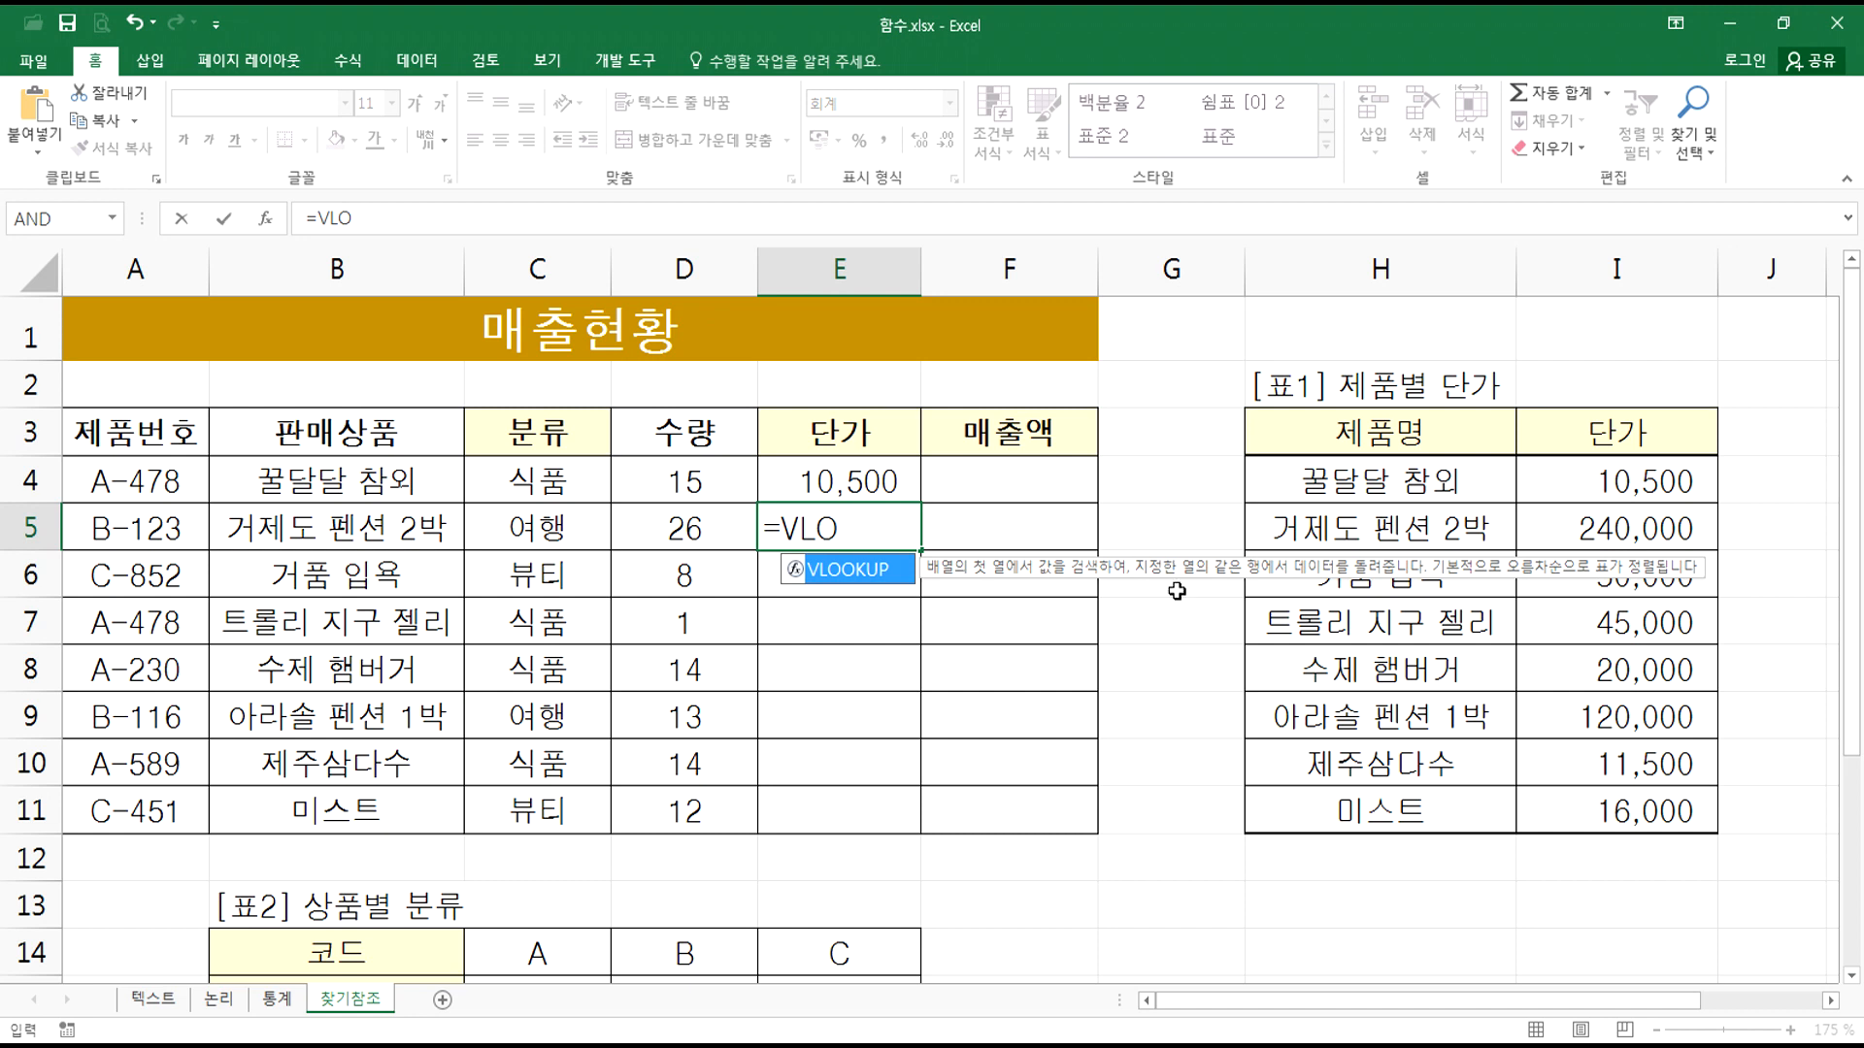
key(Tab)
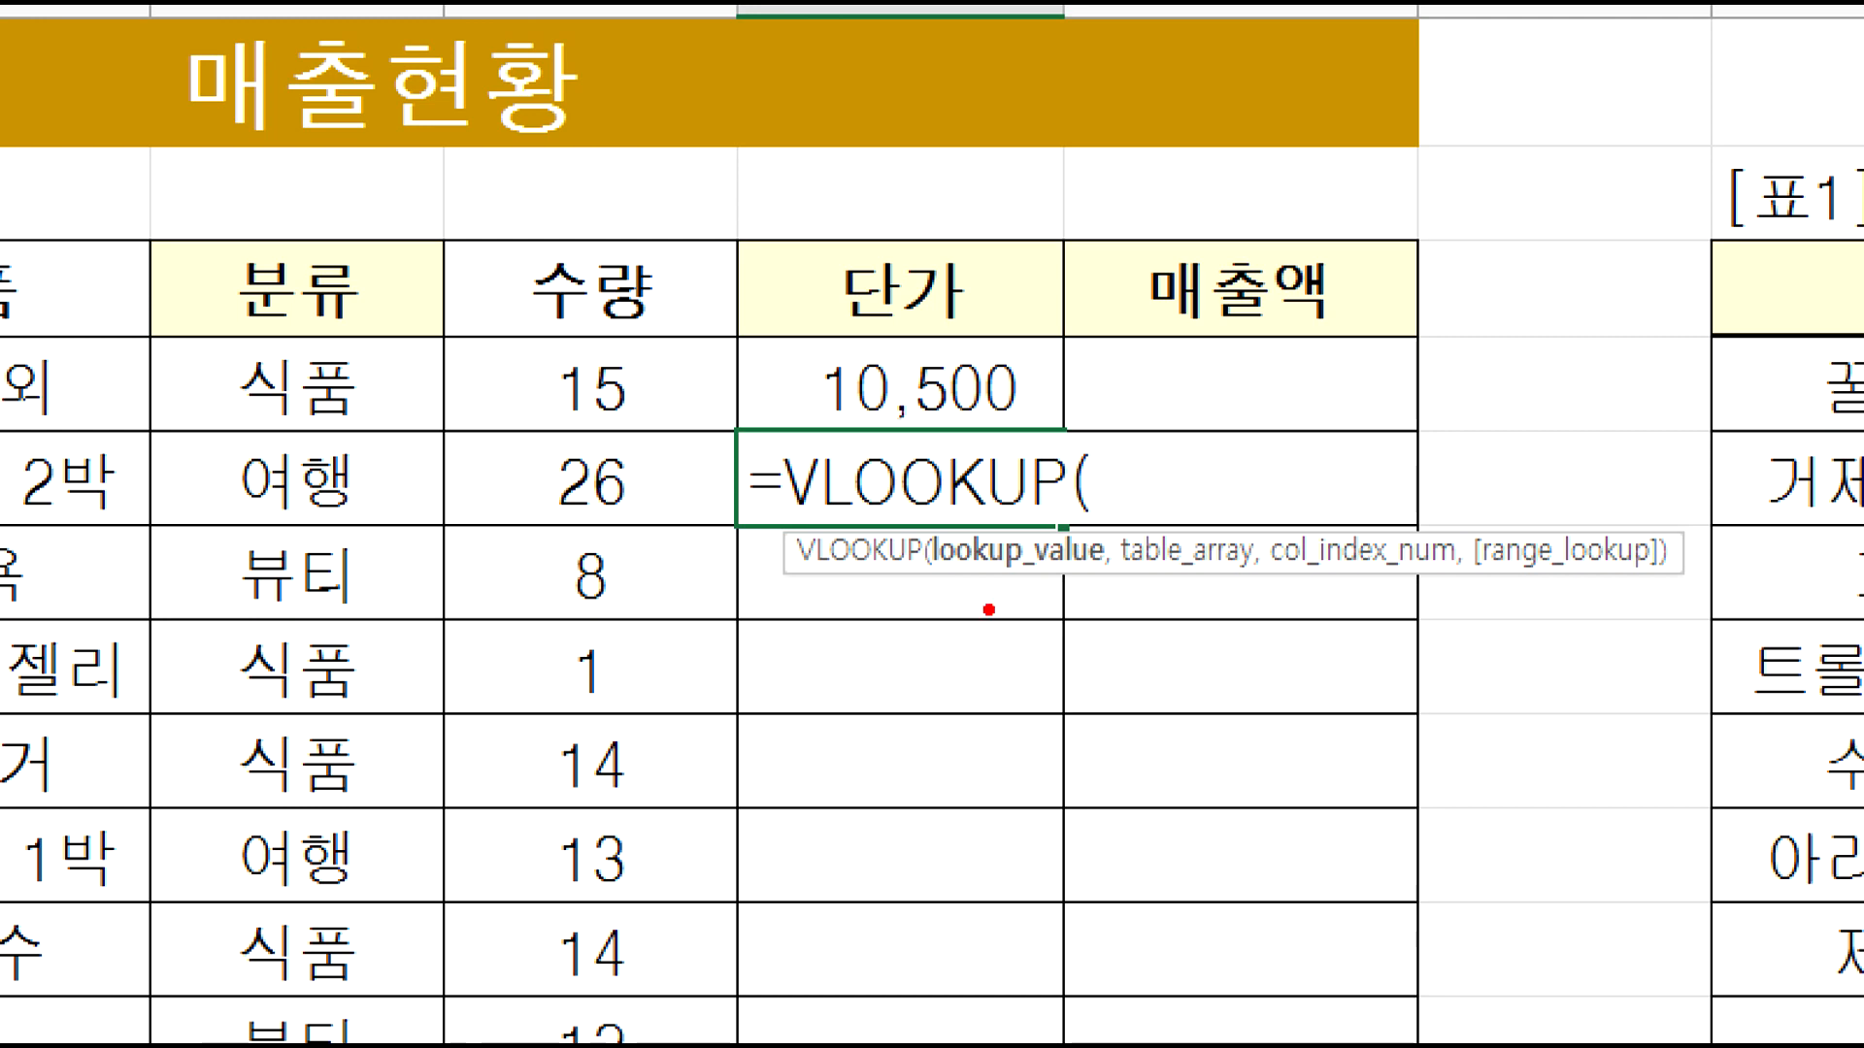
drag(933, 596, 1086, 582)
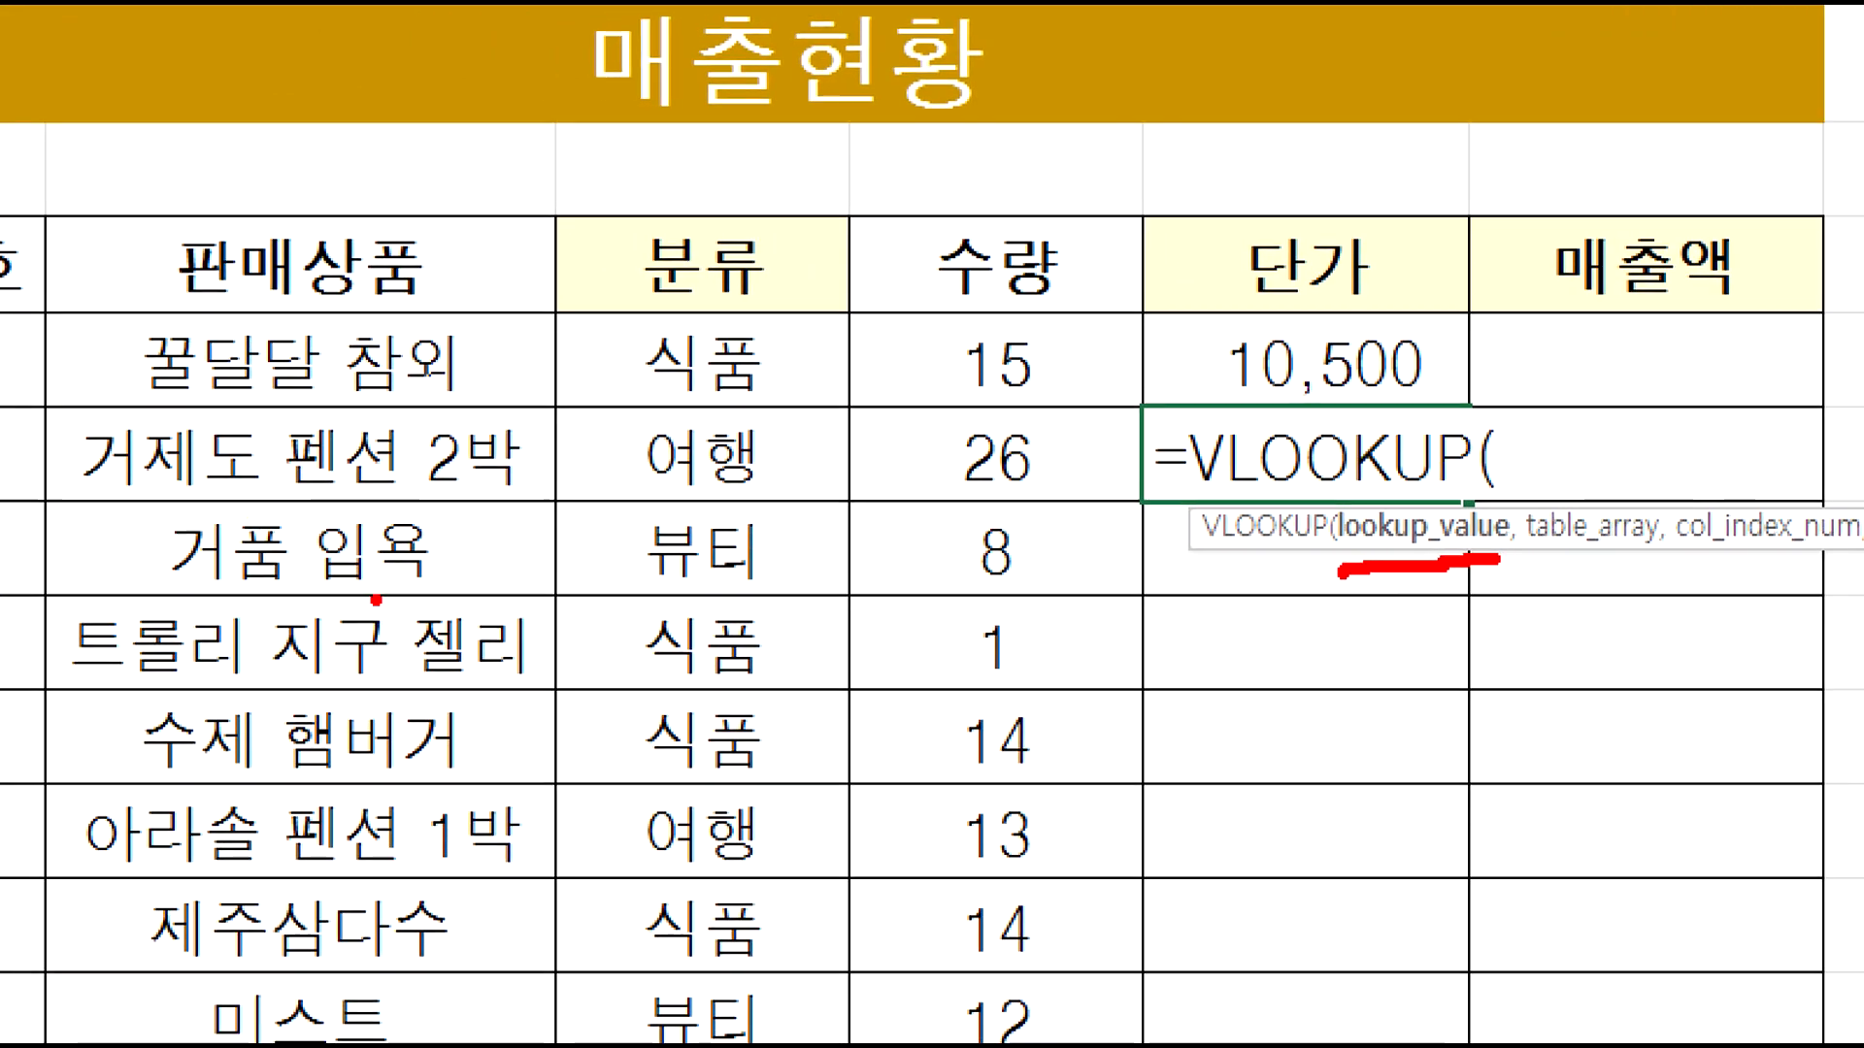
mouse_move(458, 488)
mouse_down()
mouse_move(330, 495)
mouse_move(417, 507)
mouse_up()
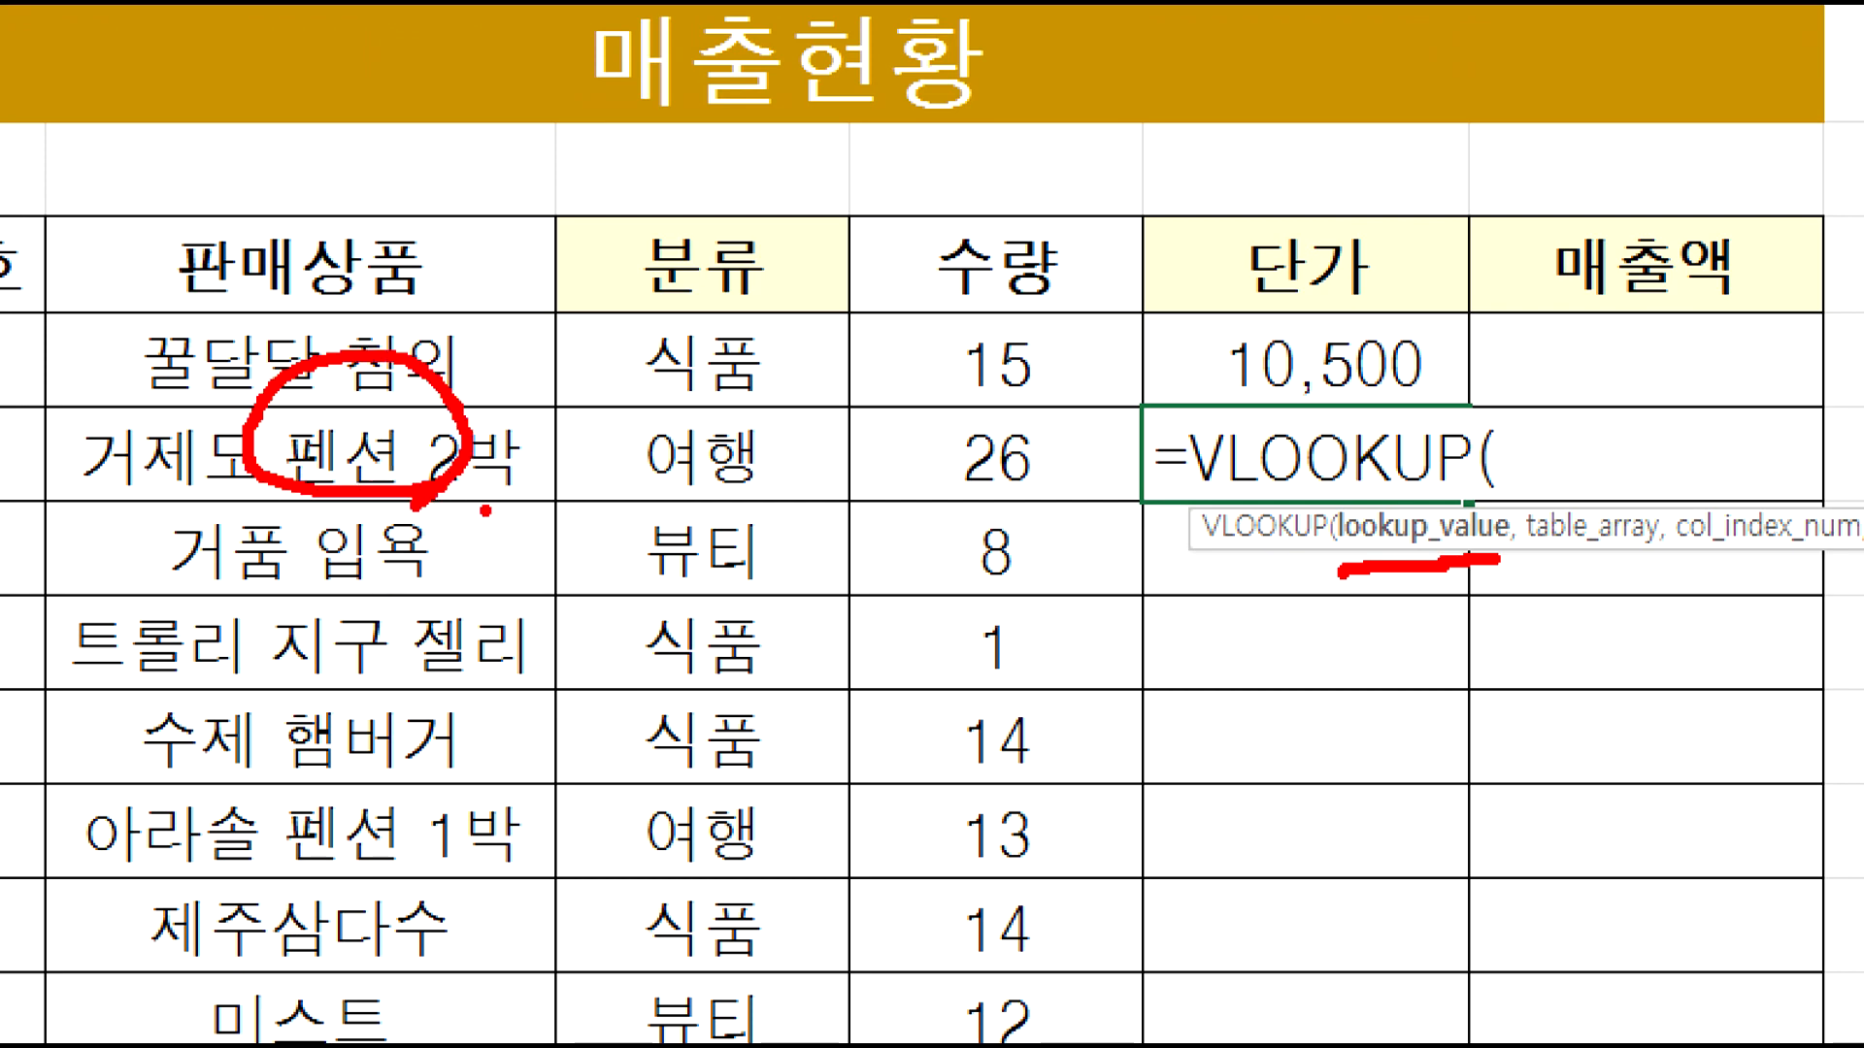
mouse_move(1688, 328)
mouse_down()
mouse_move(1273, 969)
mouse_move(1474, 390)
mouse_up()
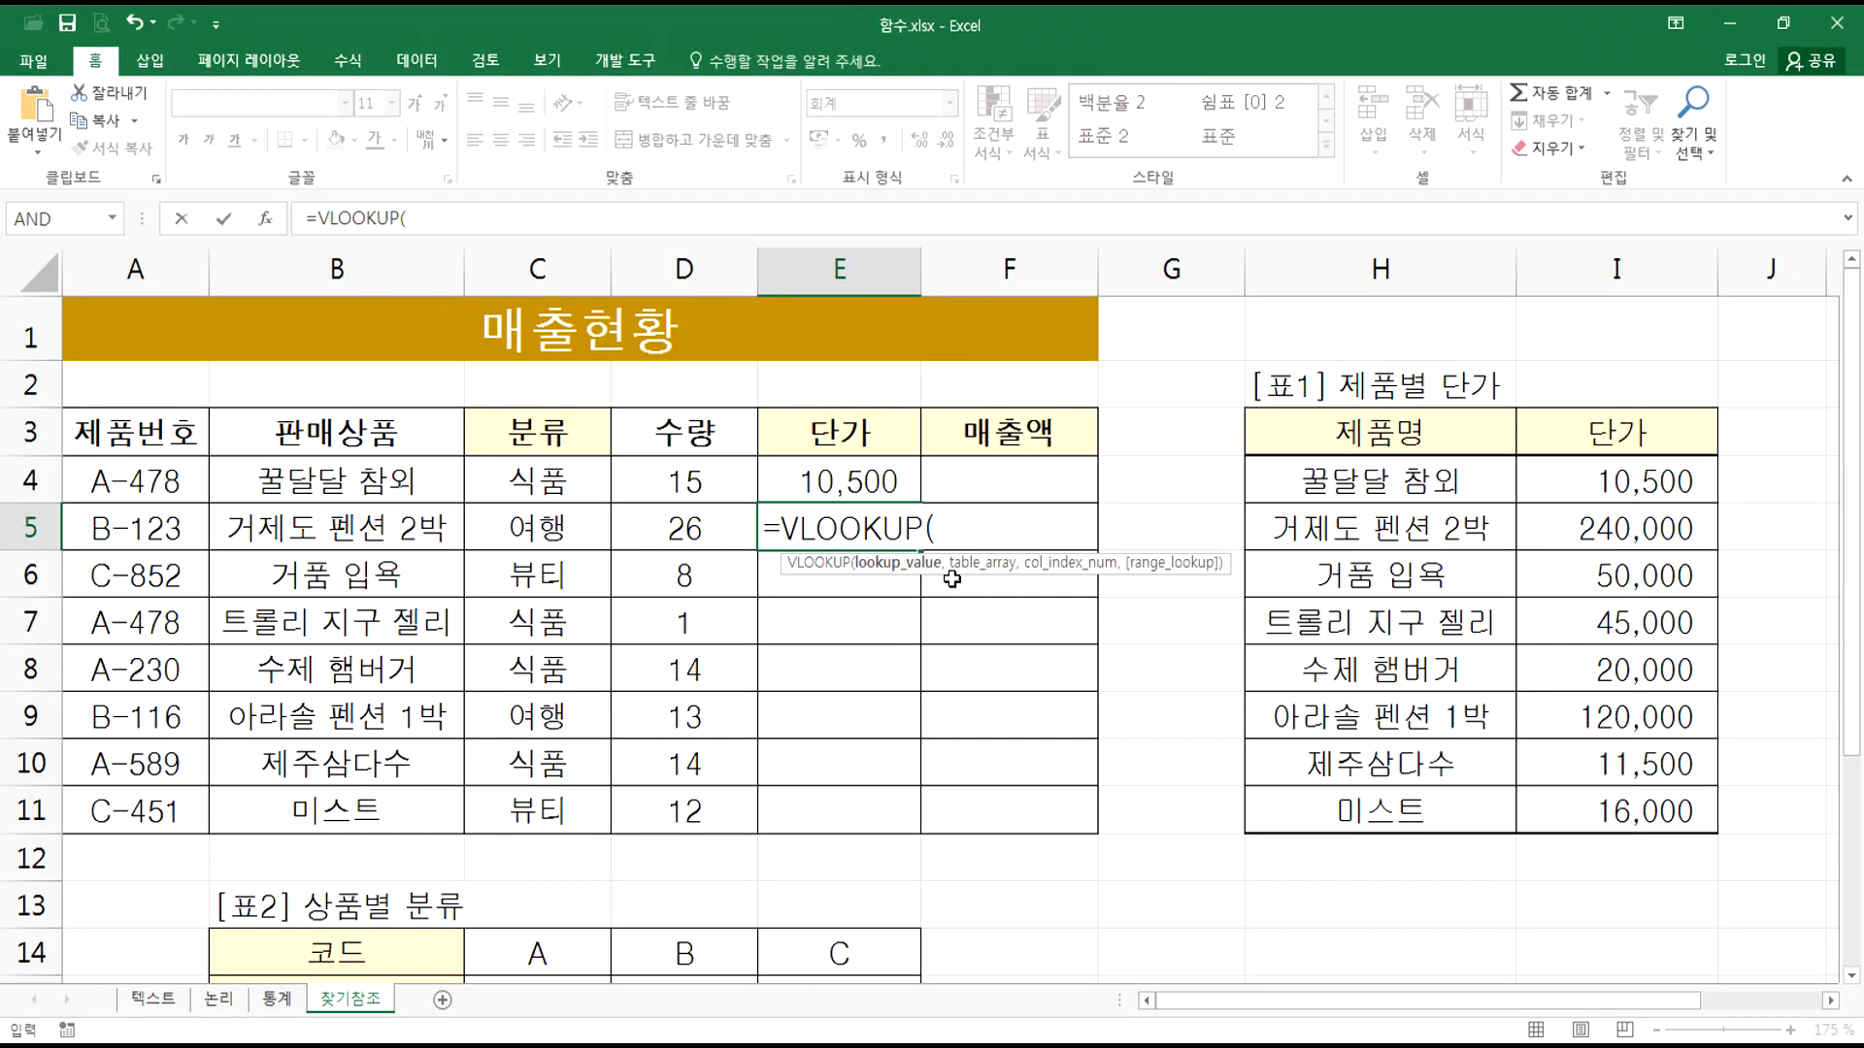
click(389, 534)
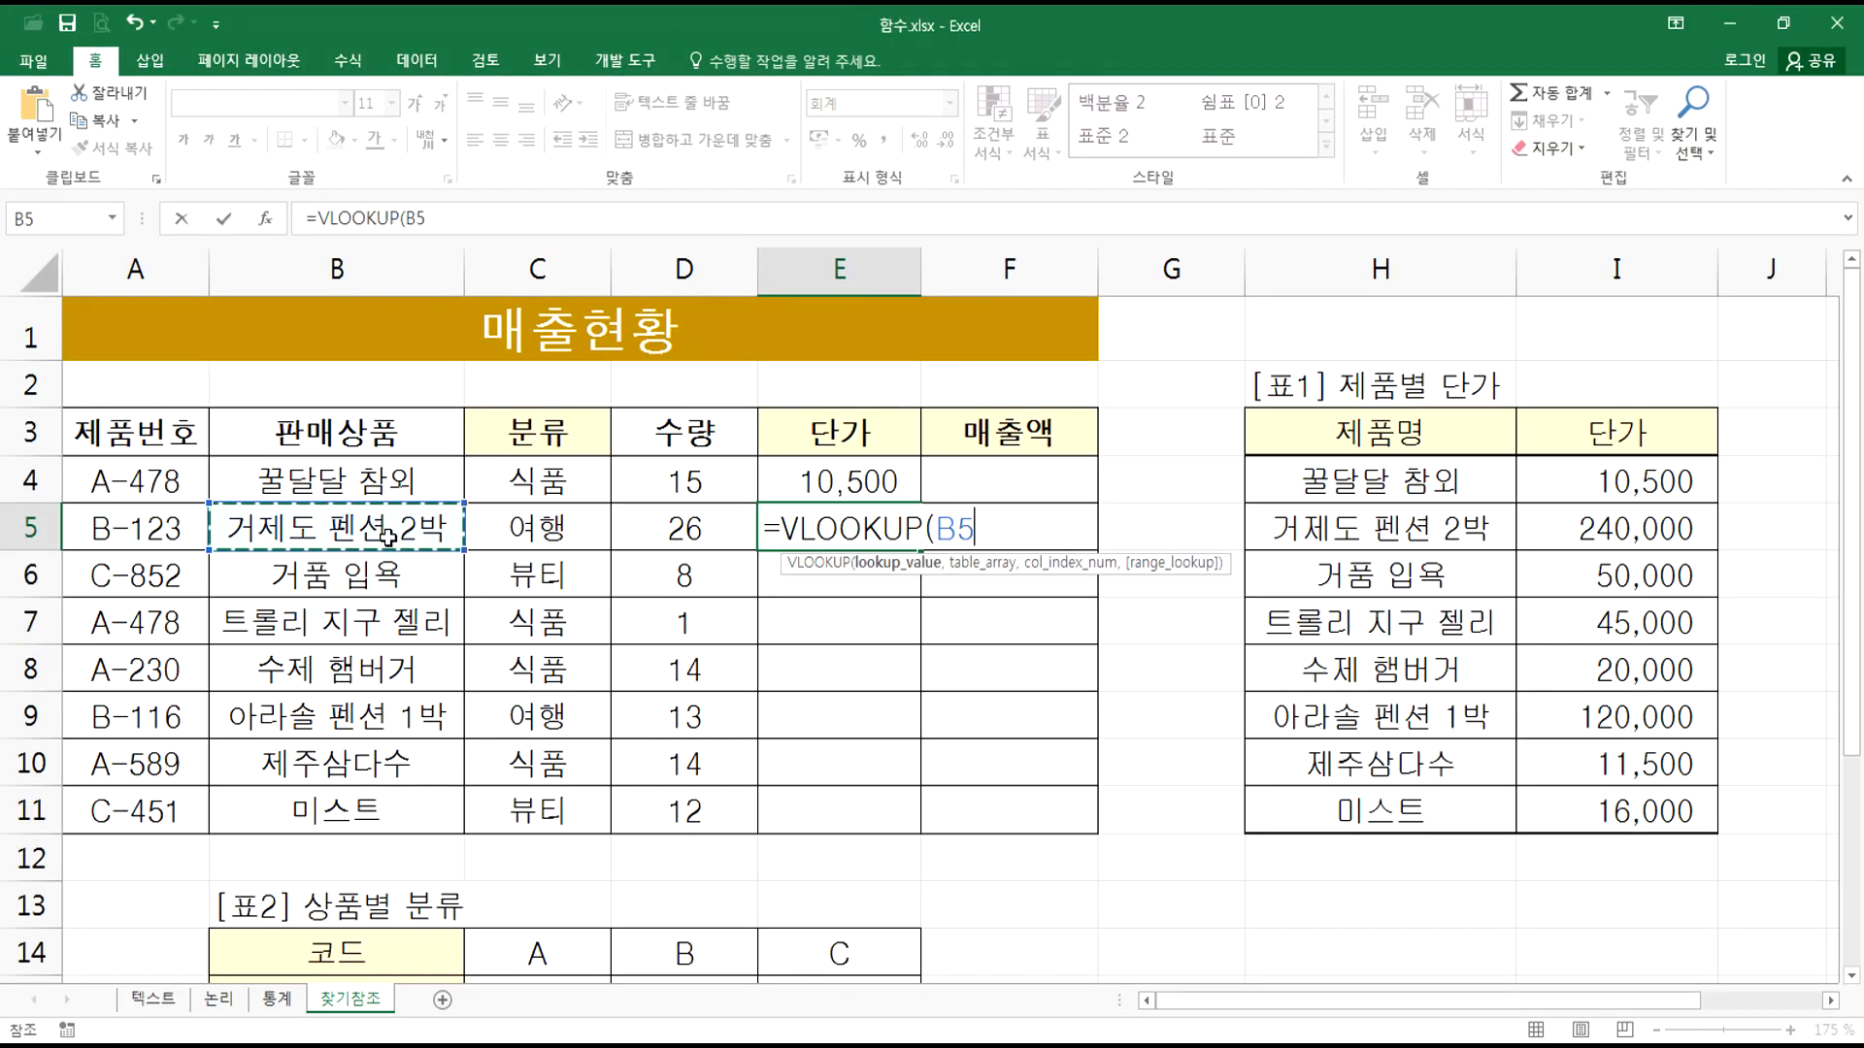
text(,)
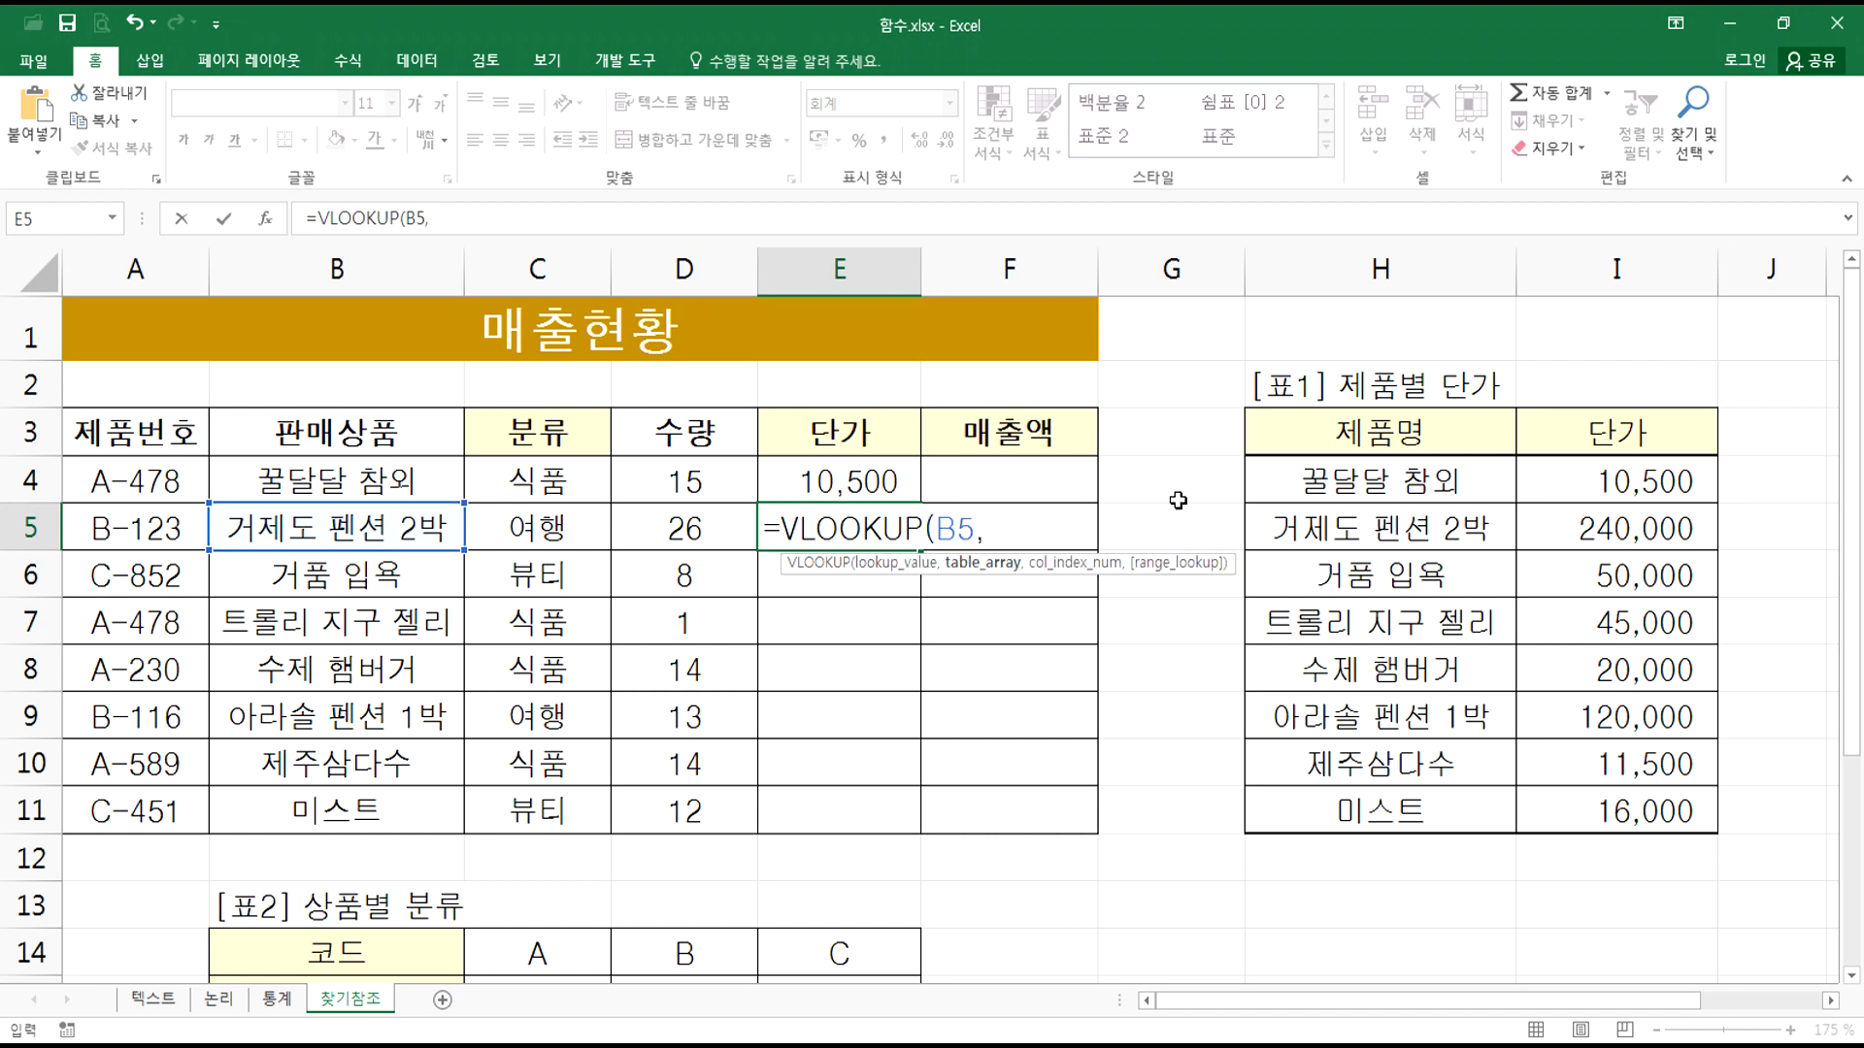
Step: Add the [표1] data as the absolute table array $H$4:$I$11 in the E5 formula, followed by a comma
drag(1342, 478, 1624, 811)
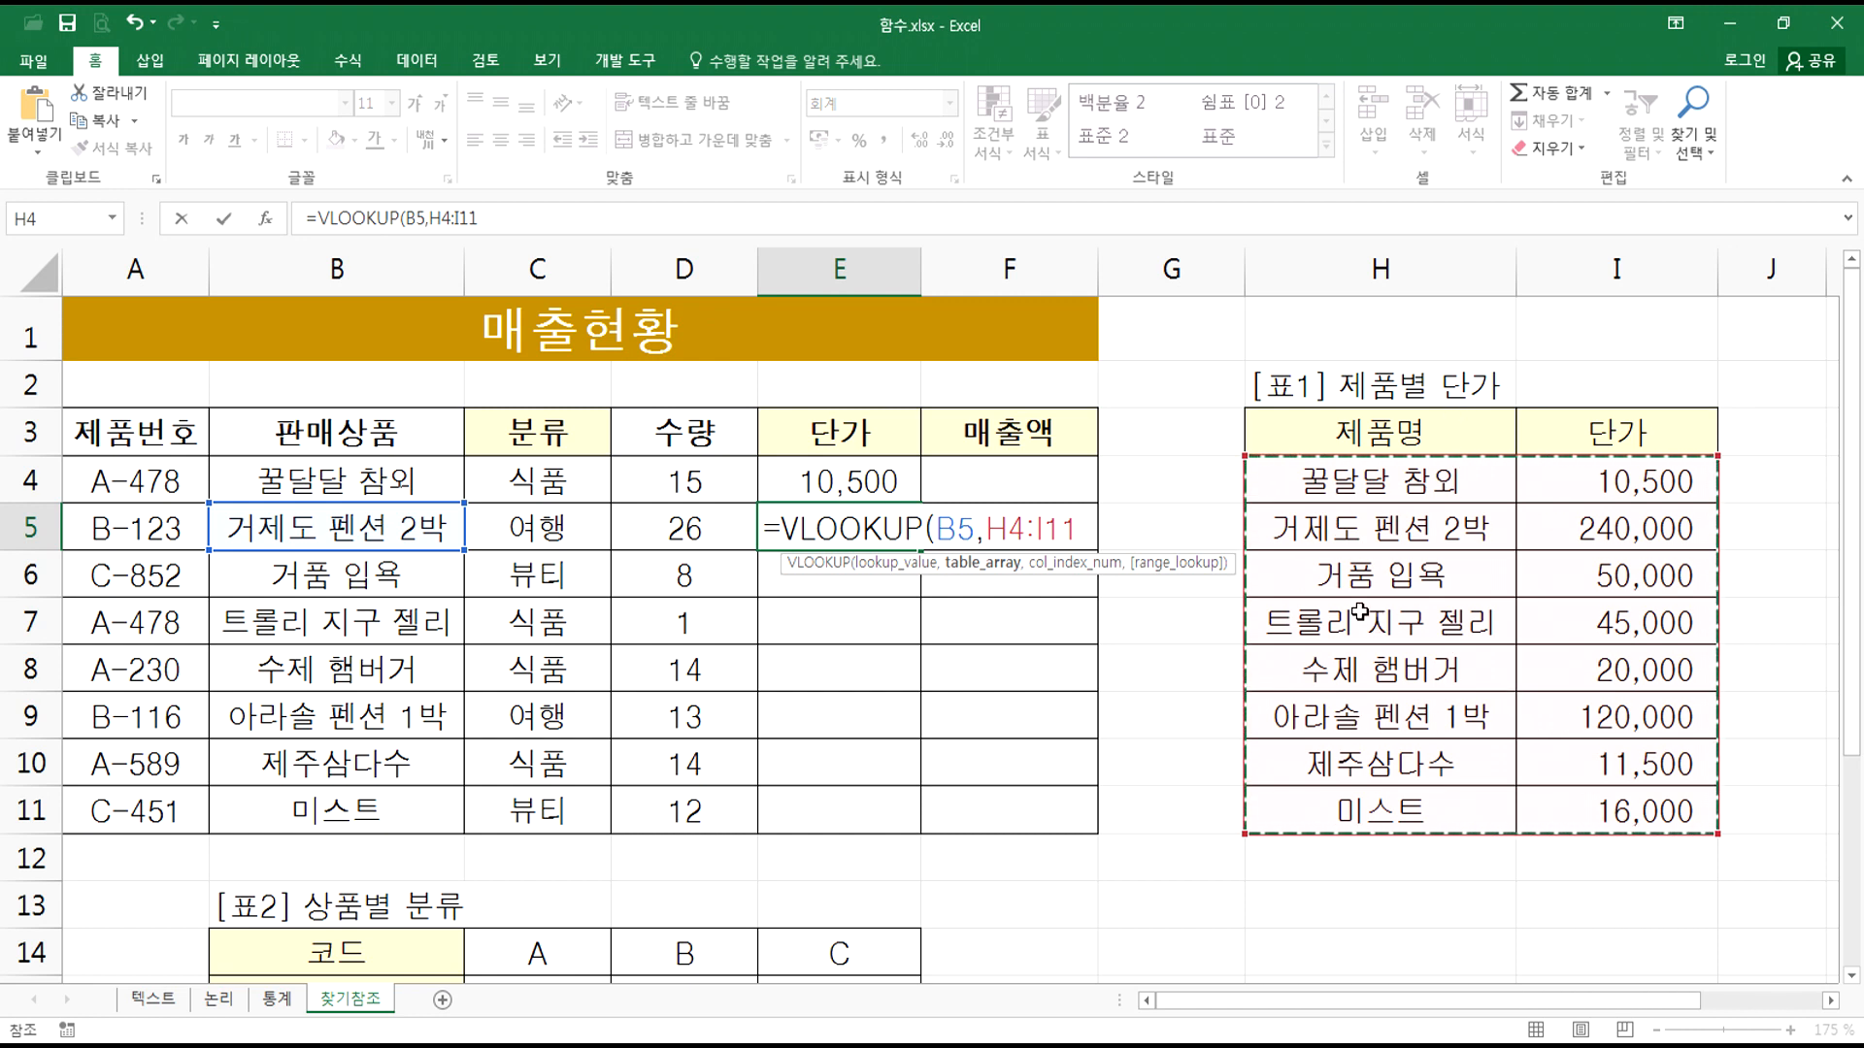
key(F4)
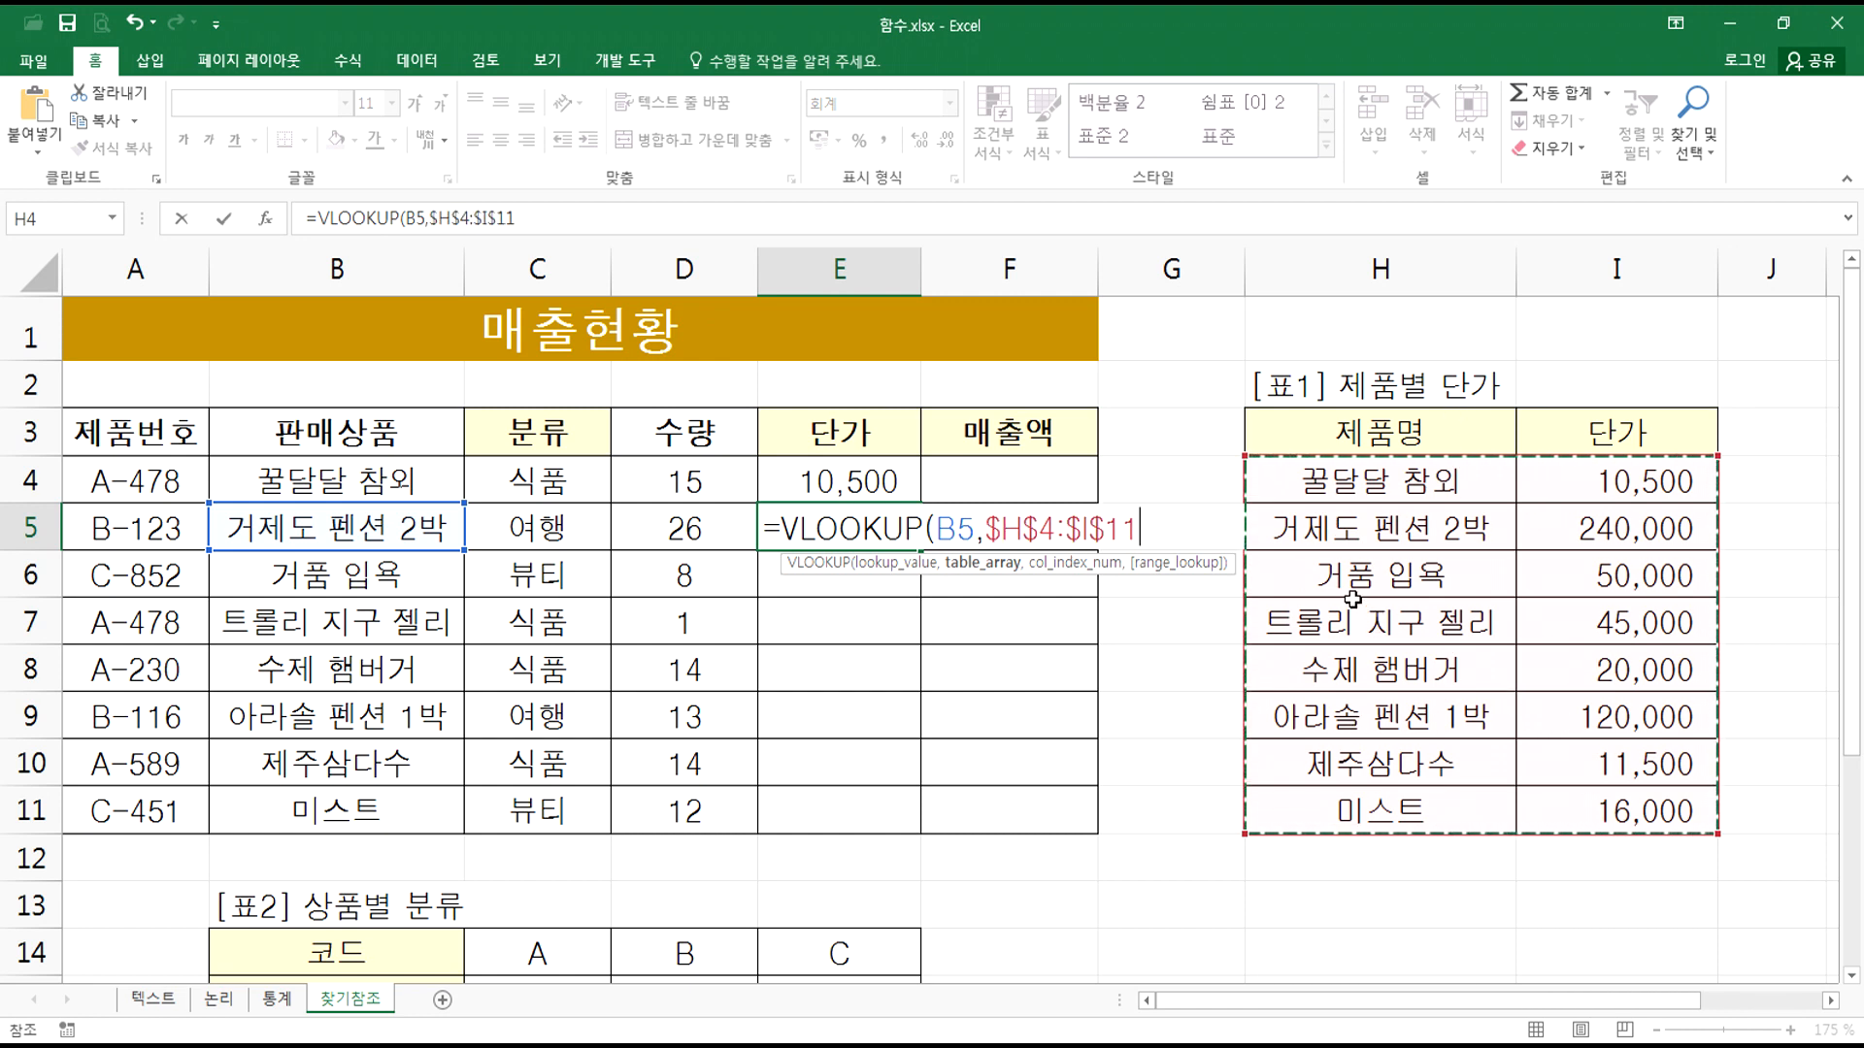
text(,)
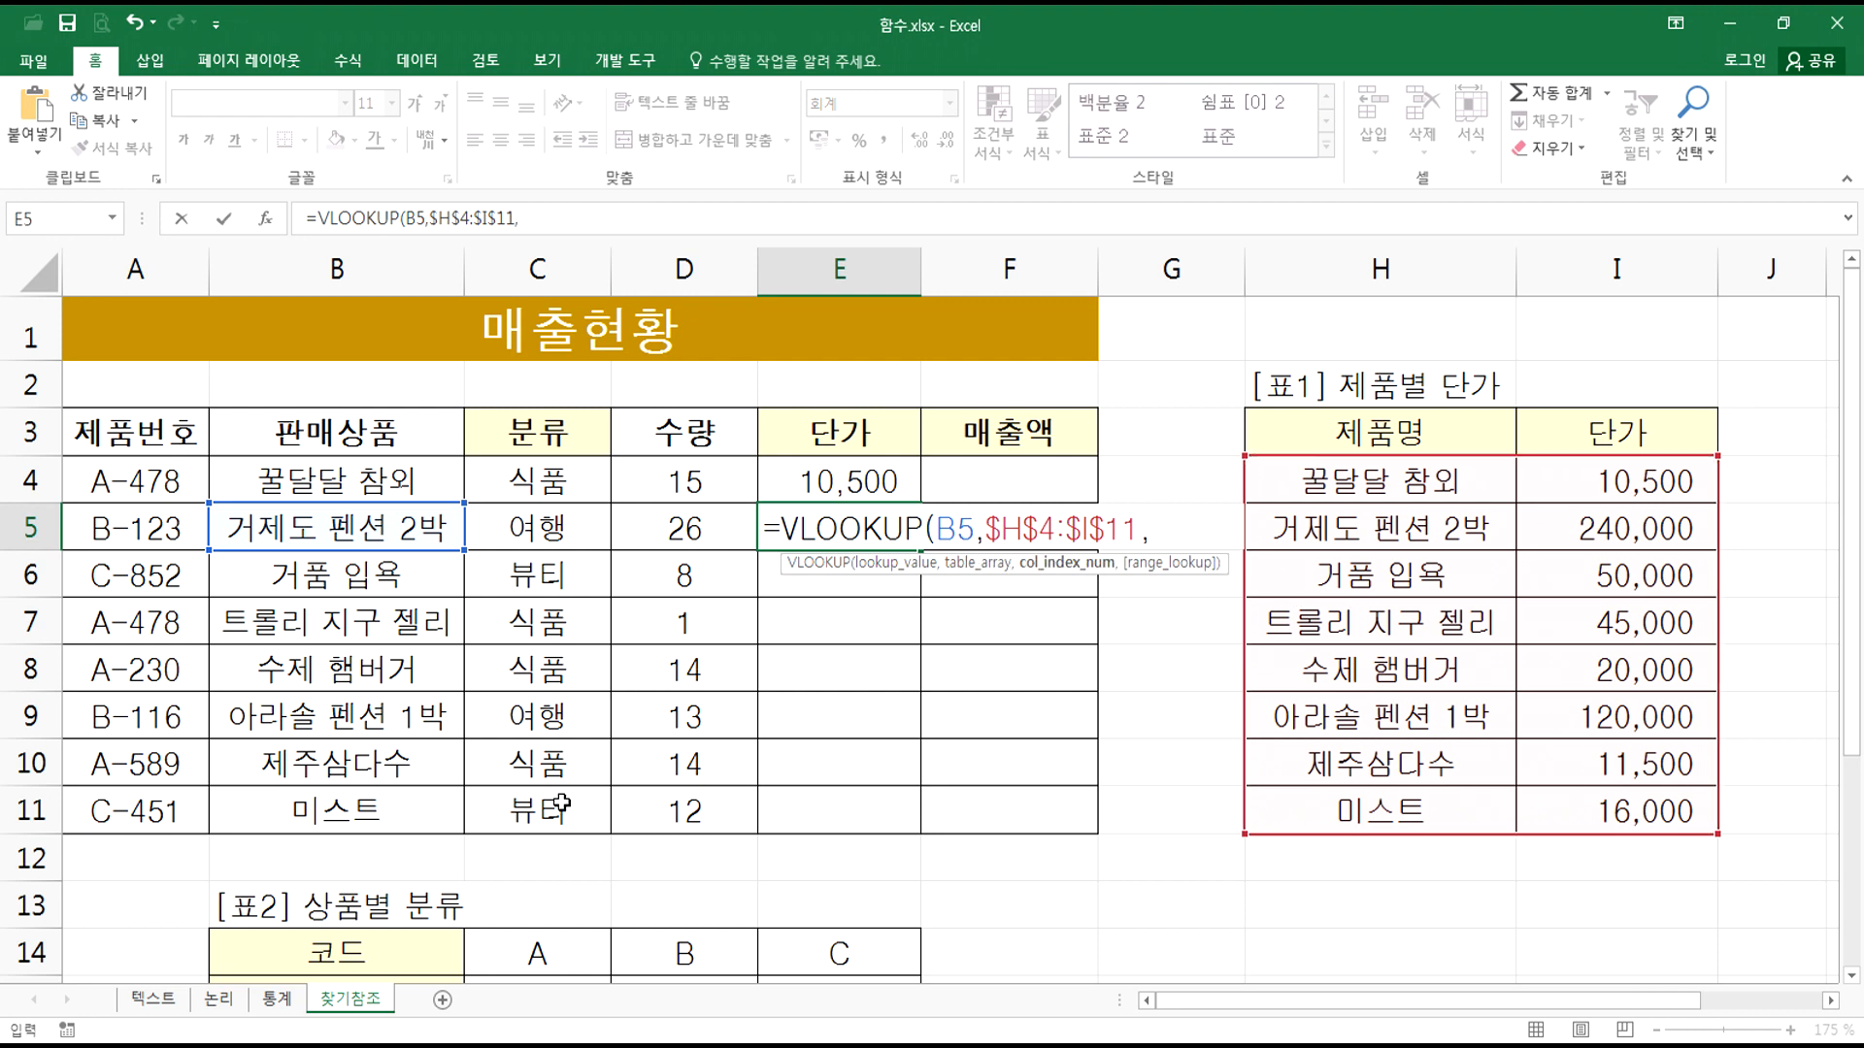
scroll(555, 804, down, 1)
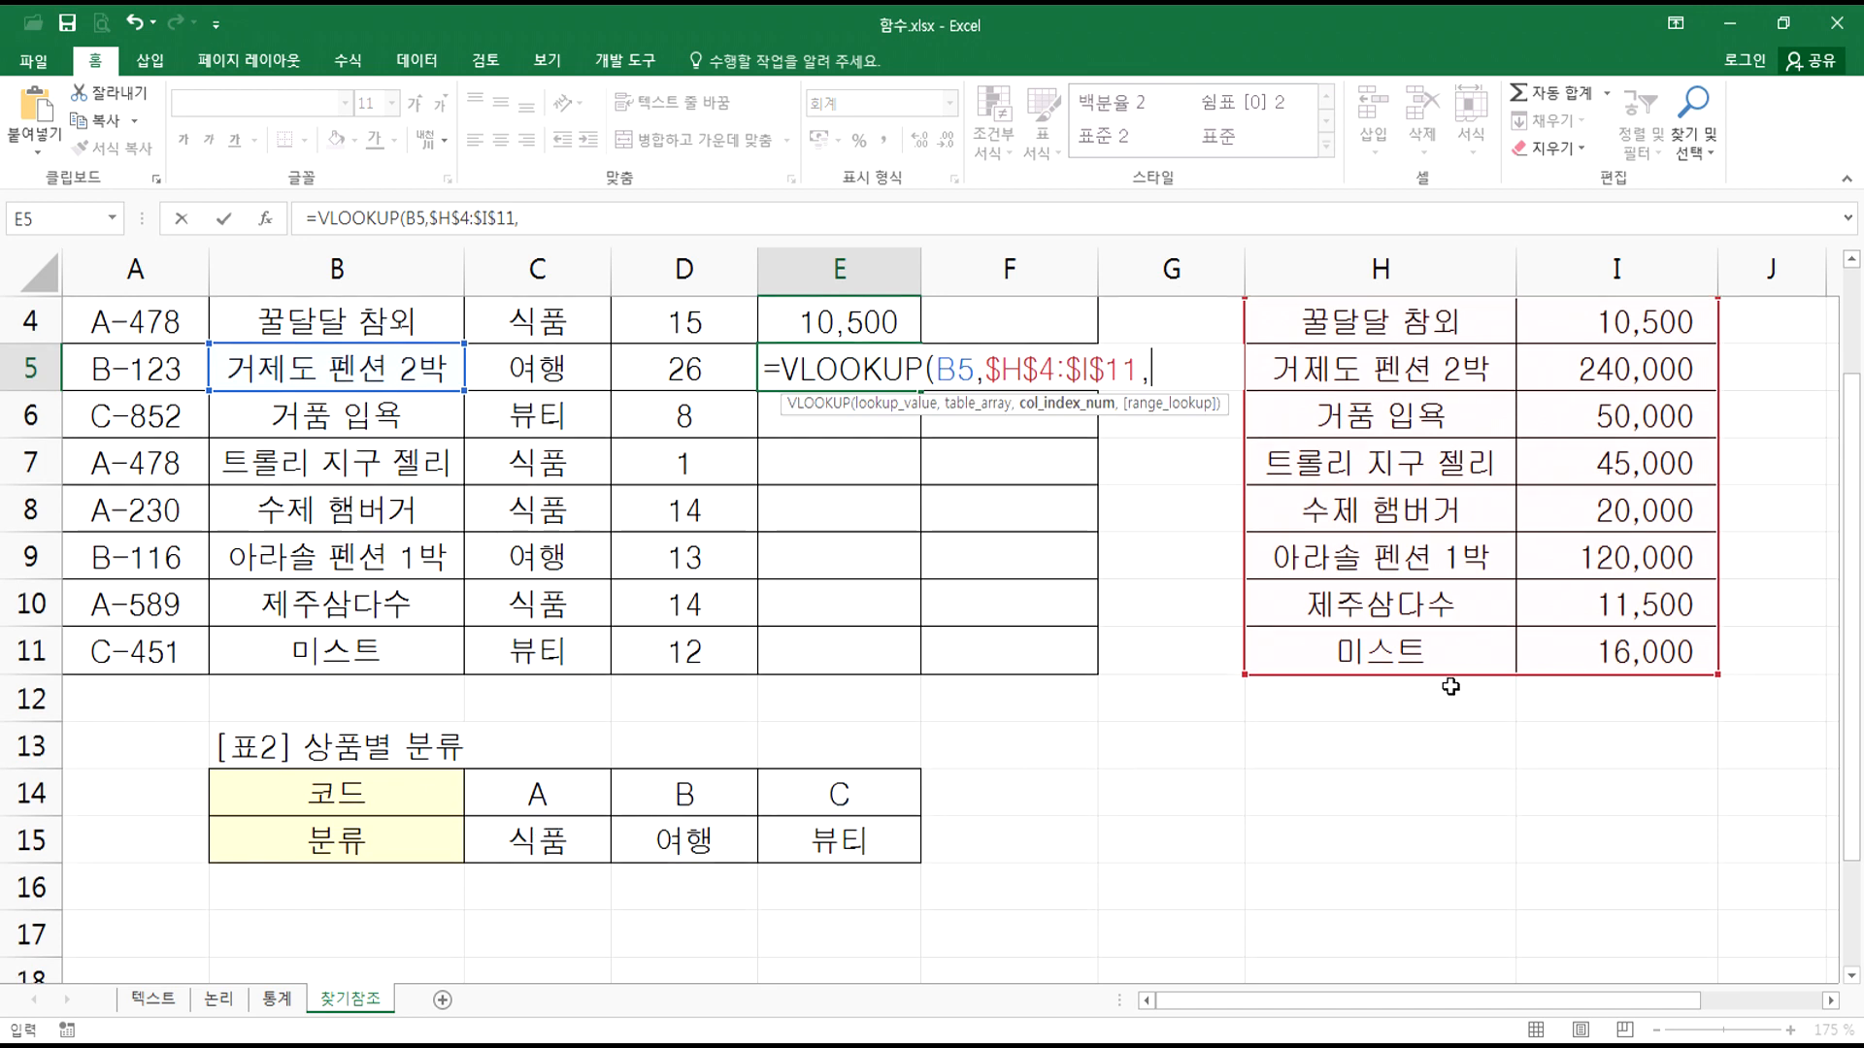
Step: Complete the E5 VLOOKUP formula with column index 2 and FALSE, and fill it down through E11
scroll(1139, 554, up, 1)
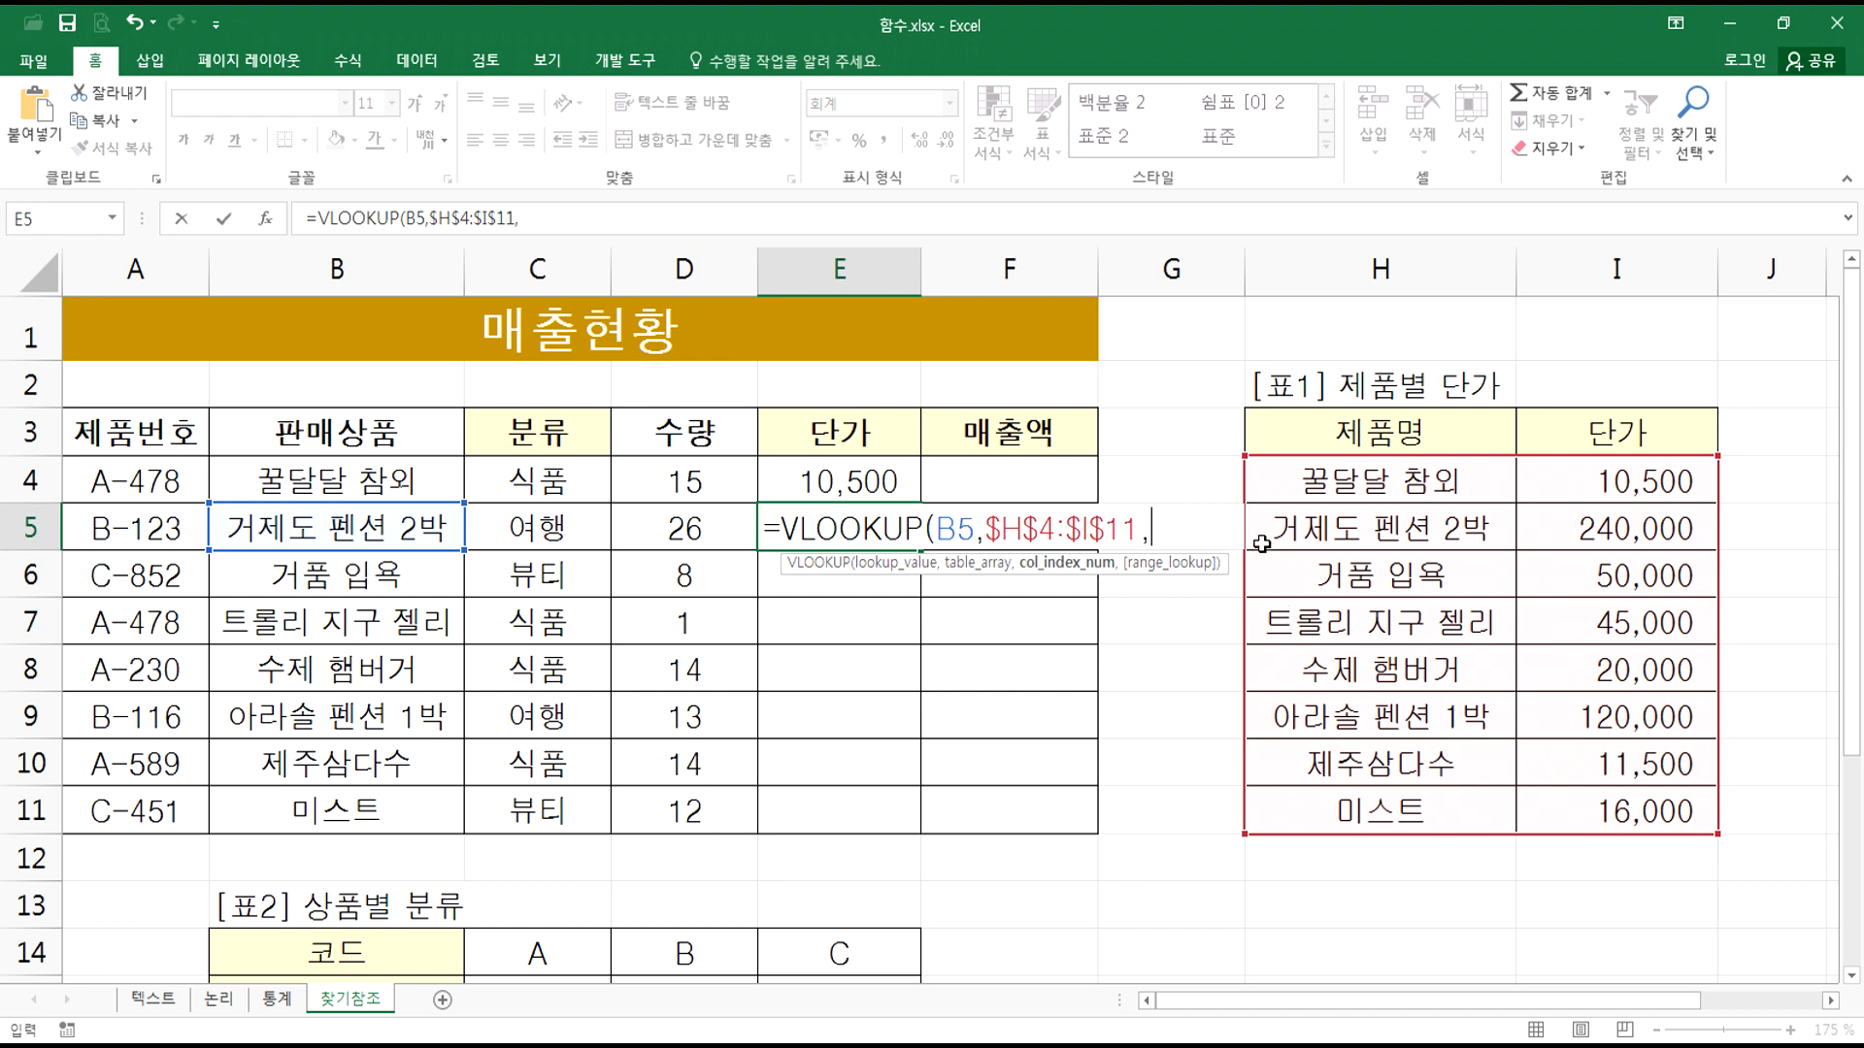
text(2)
text(,)
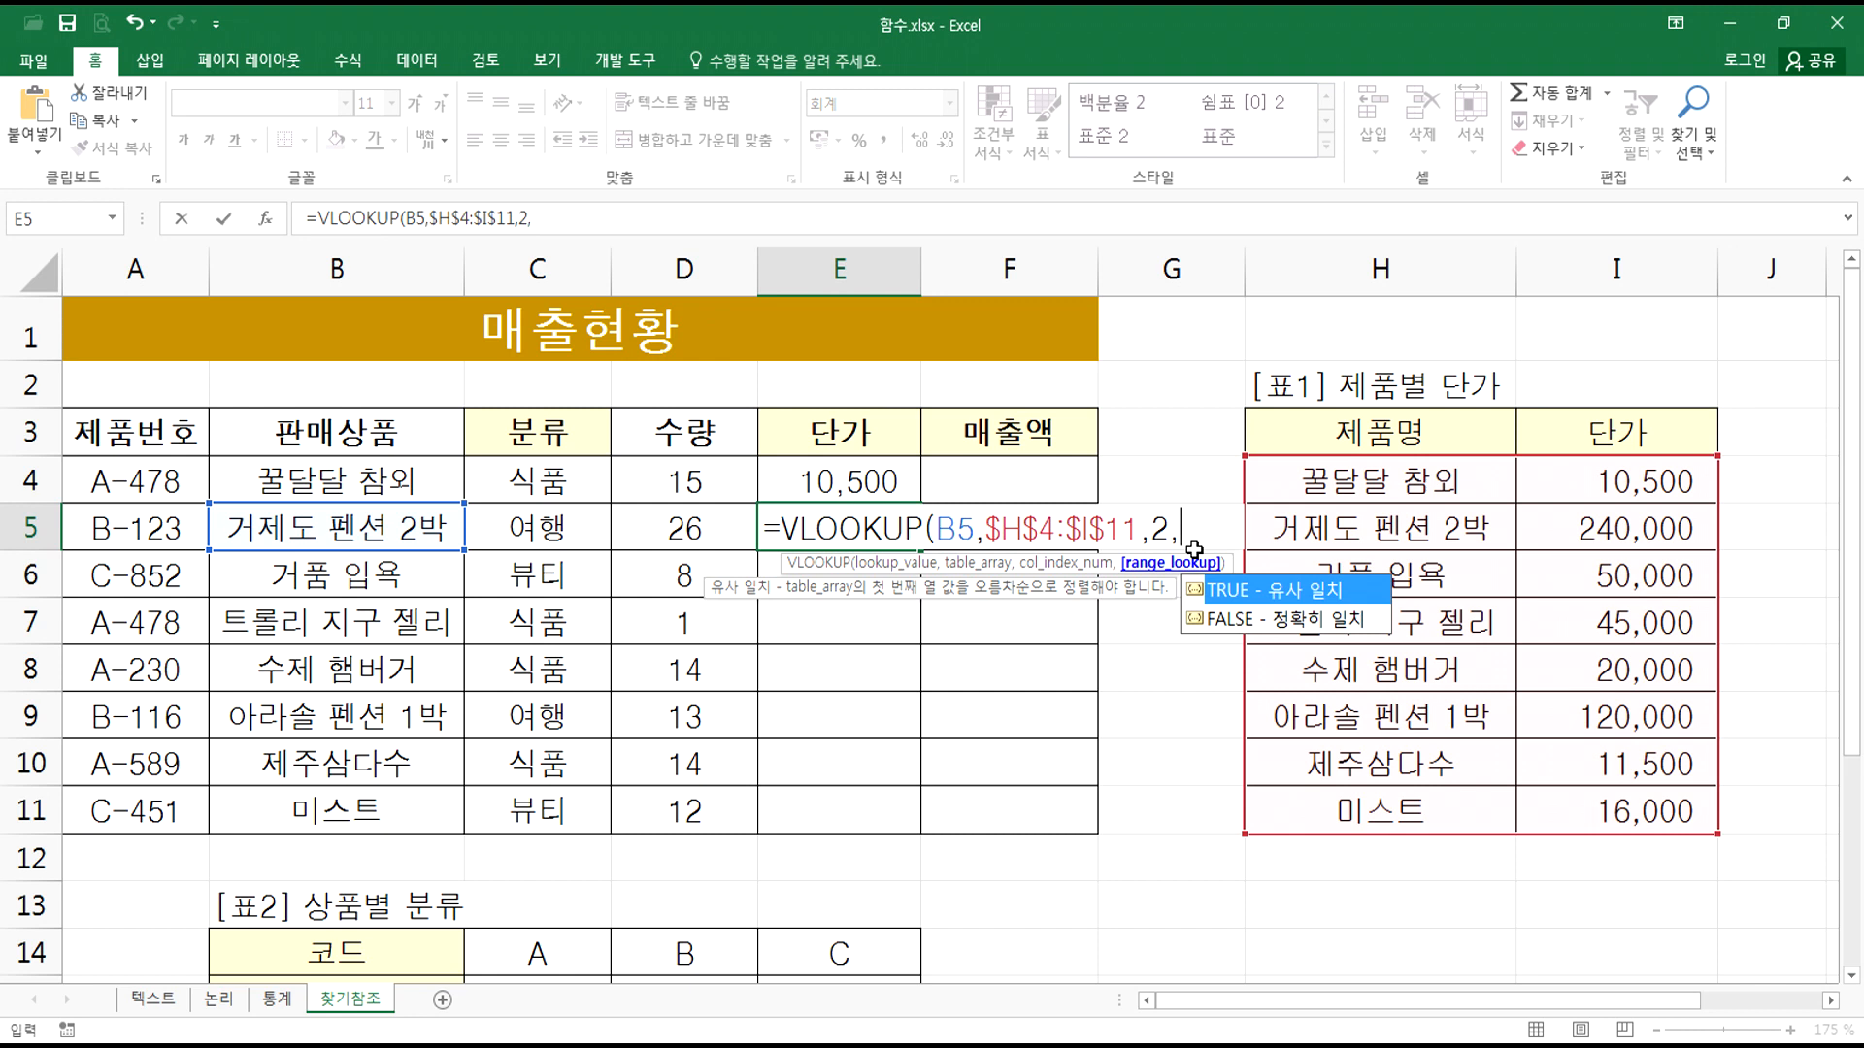
click(1274, 624)
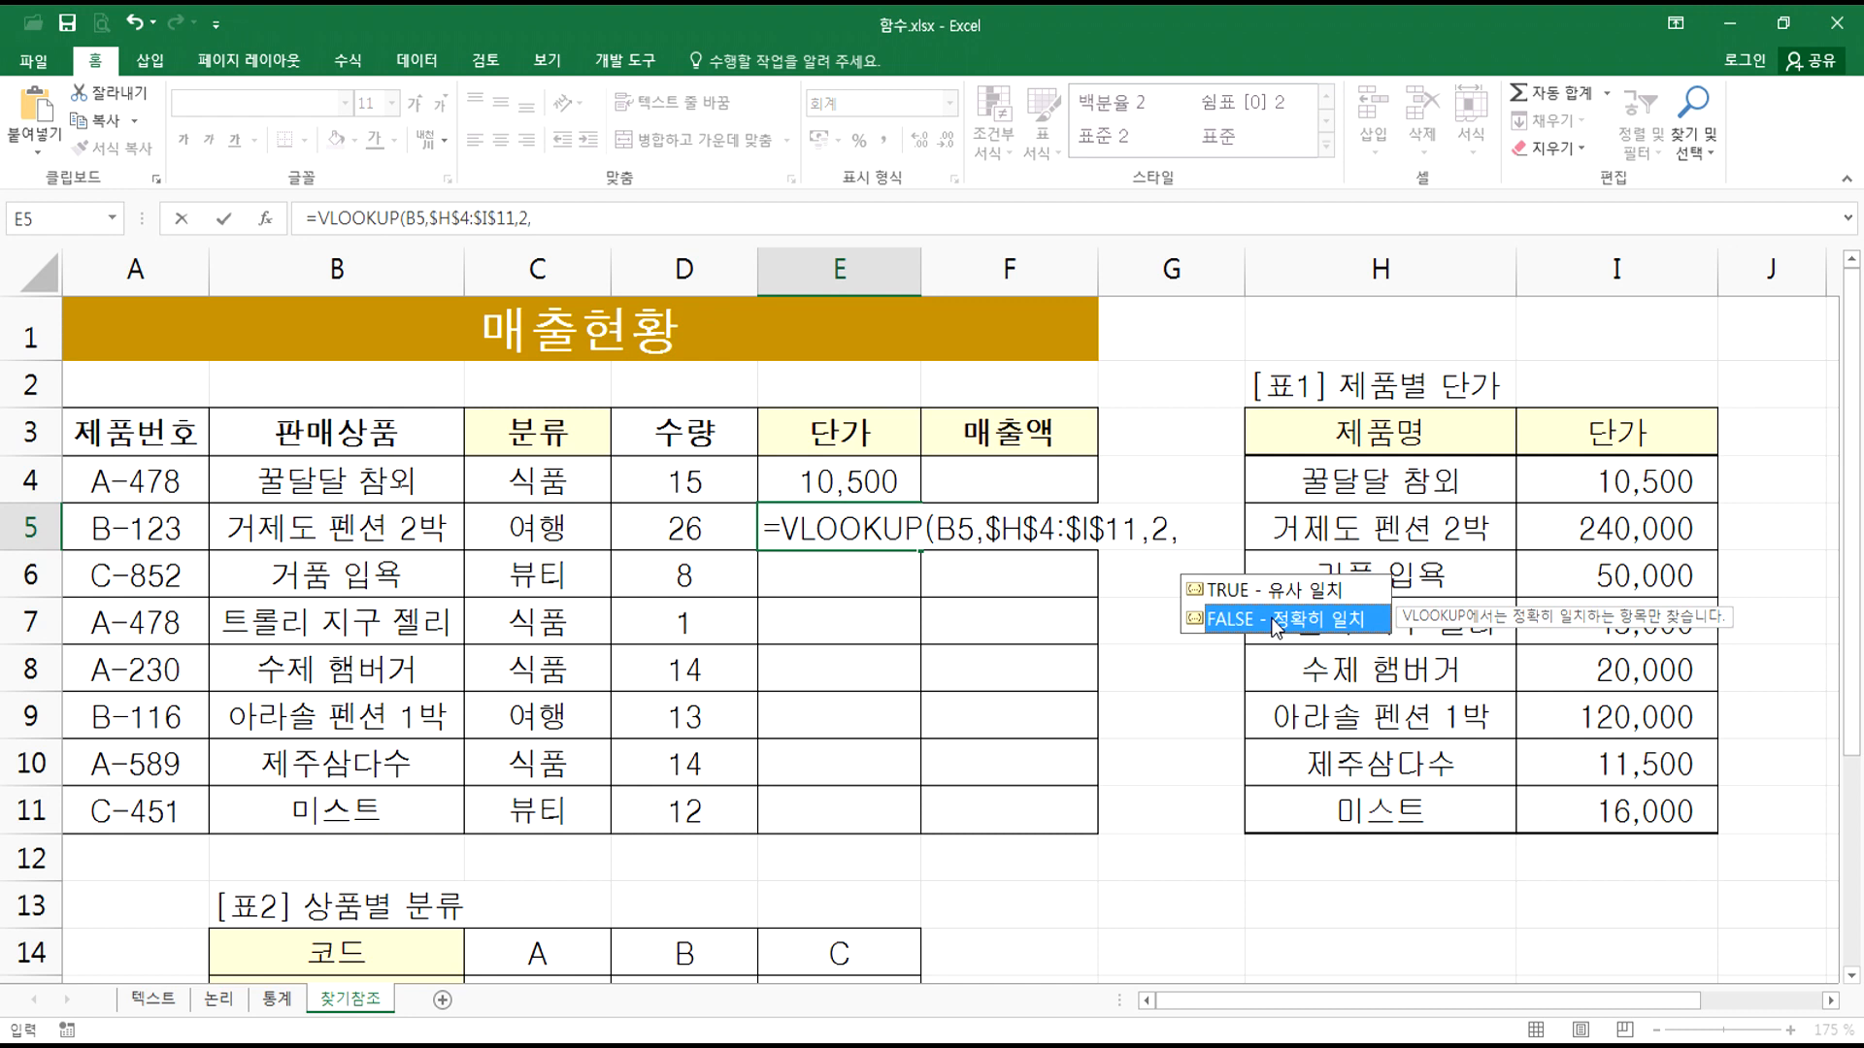
double_click(1274, 624)
drag(1179, 529, 1286, 522)
click(1286, 524)
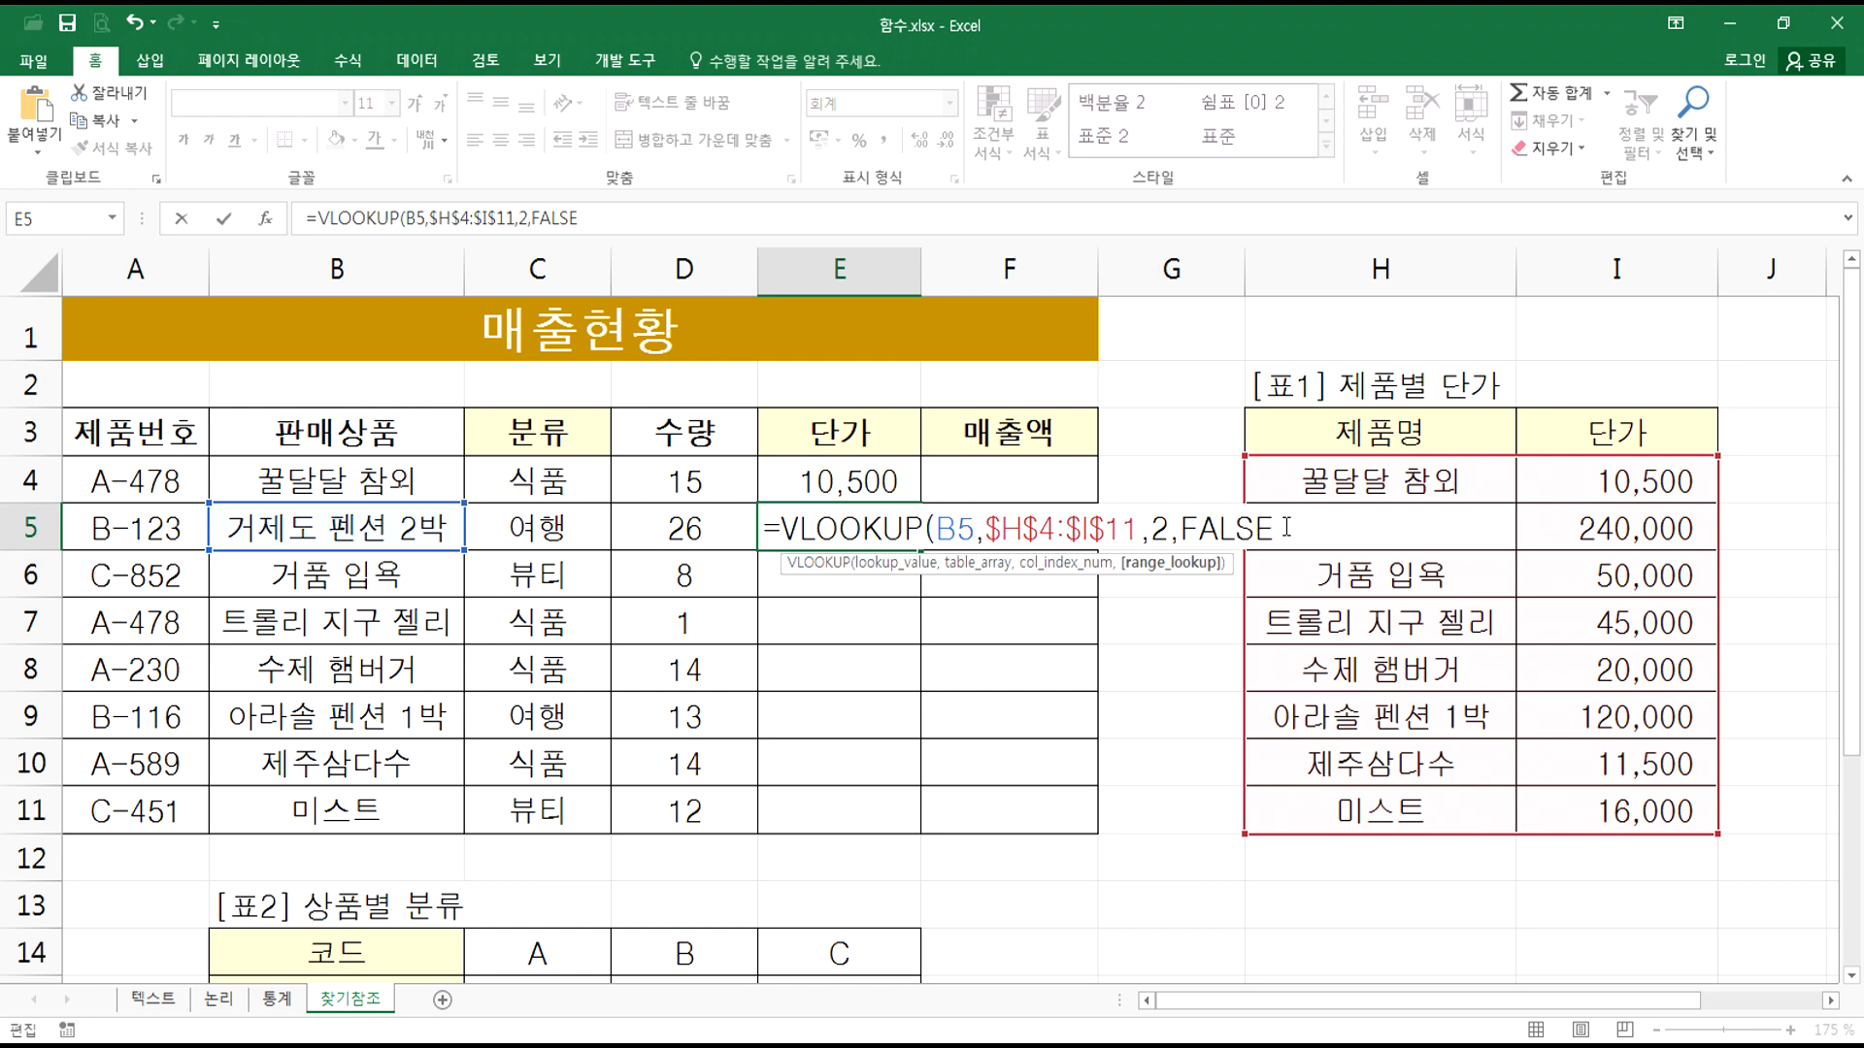
text())
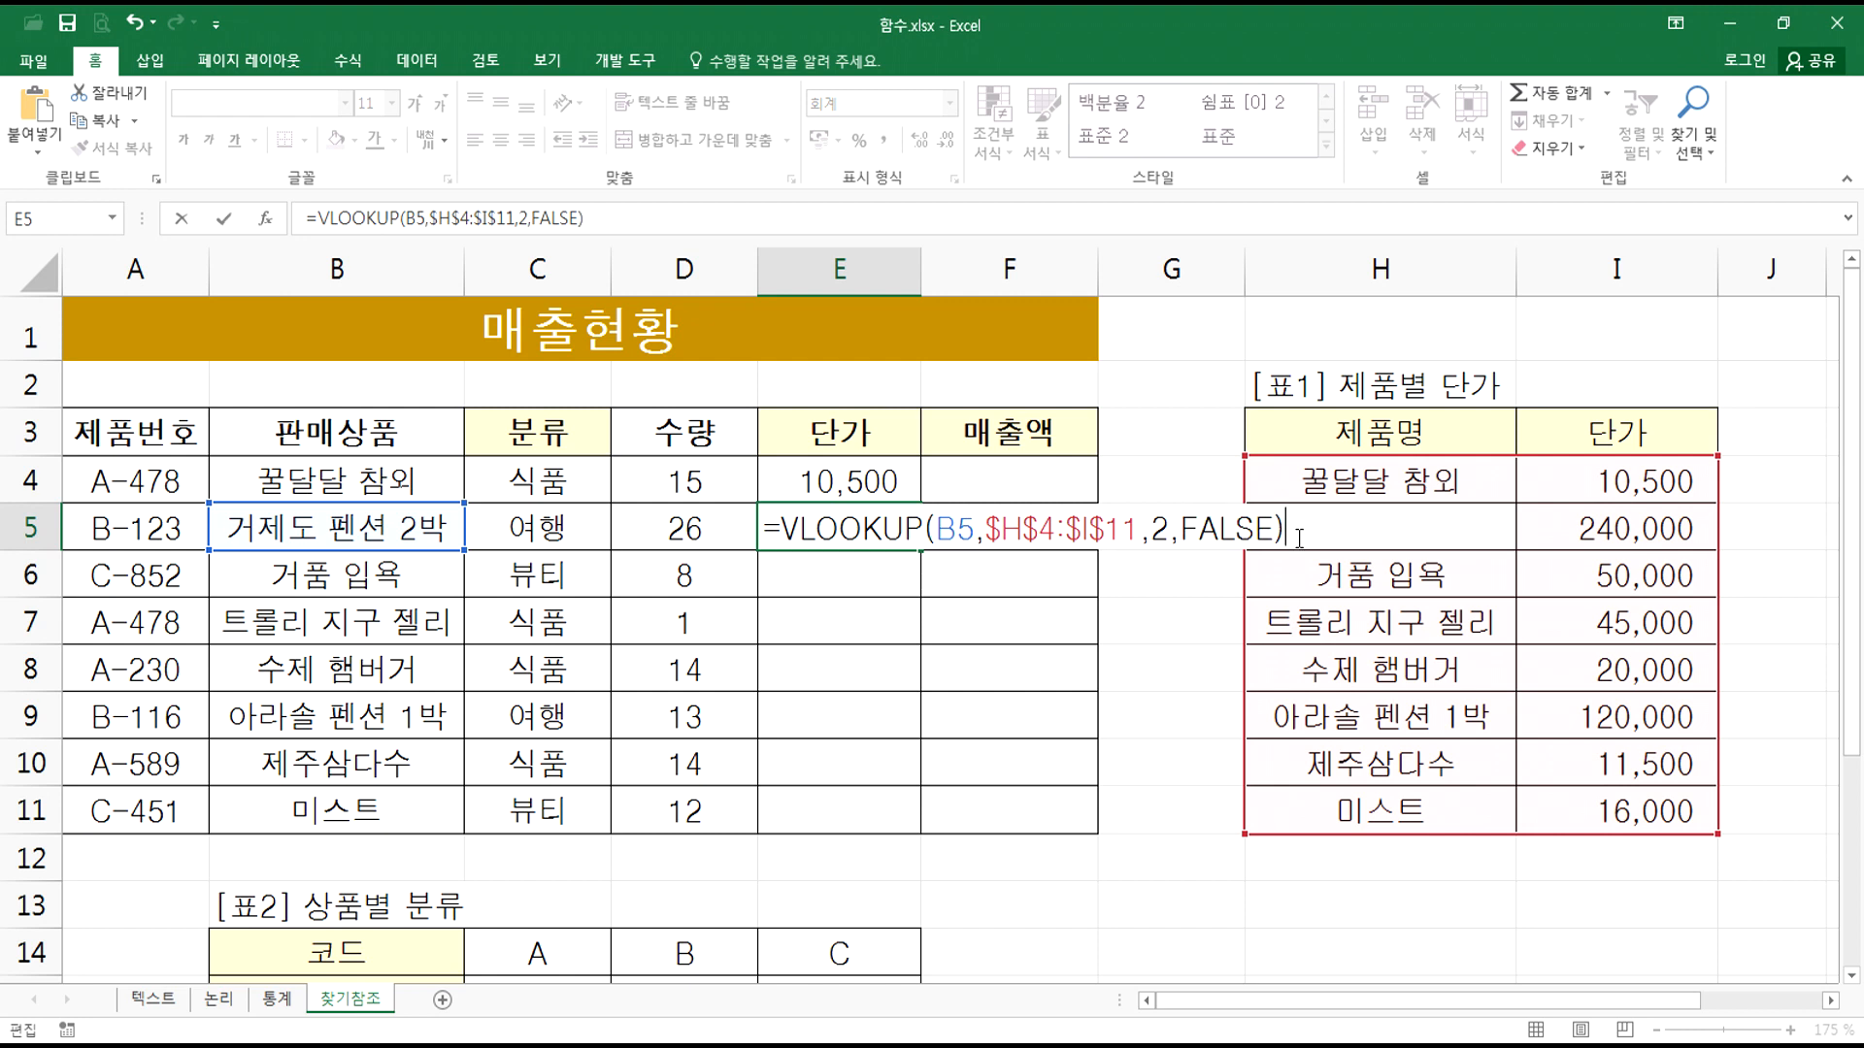
key(Return)
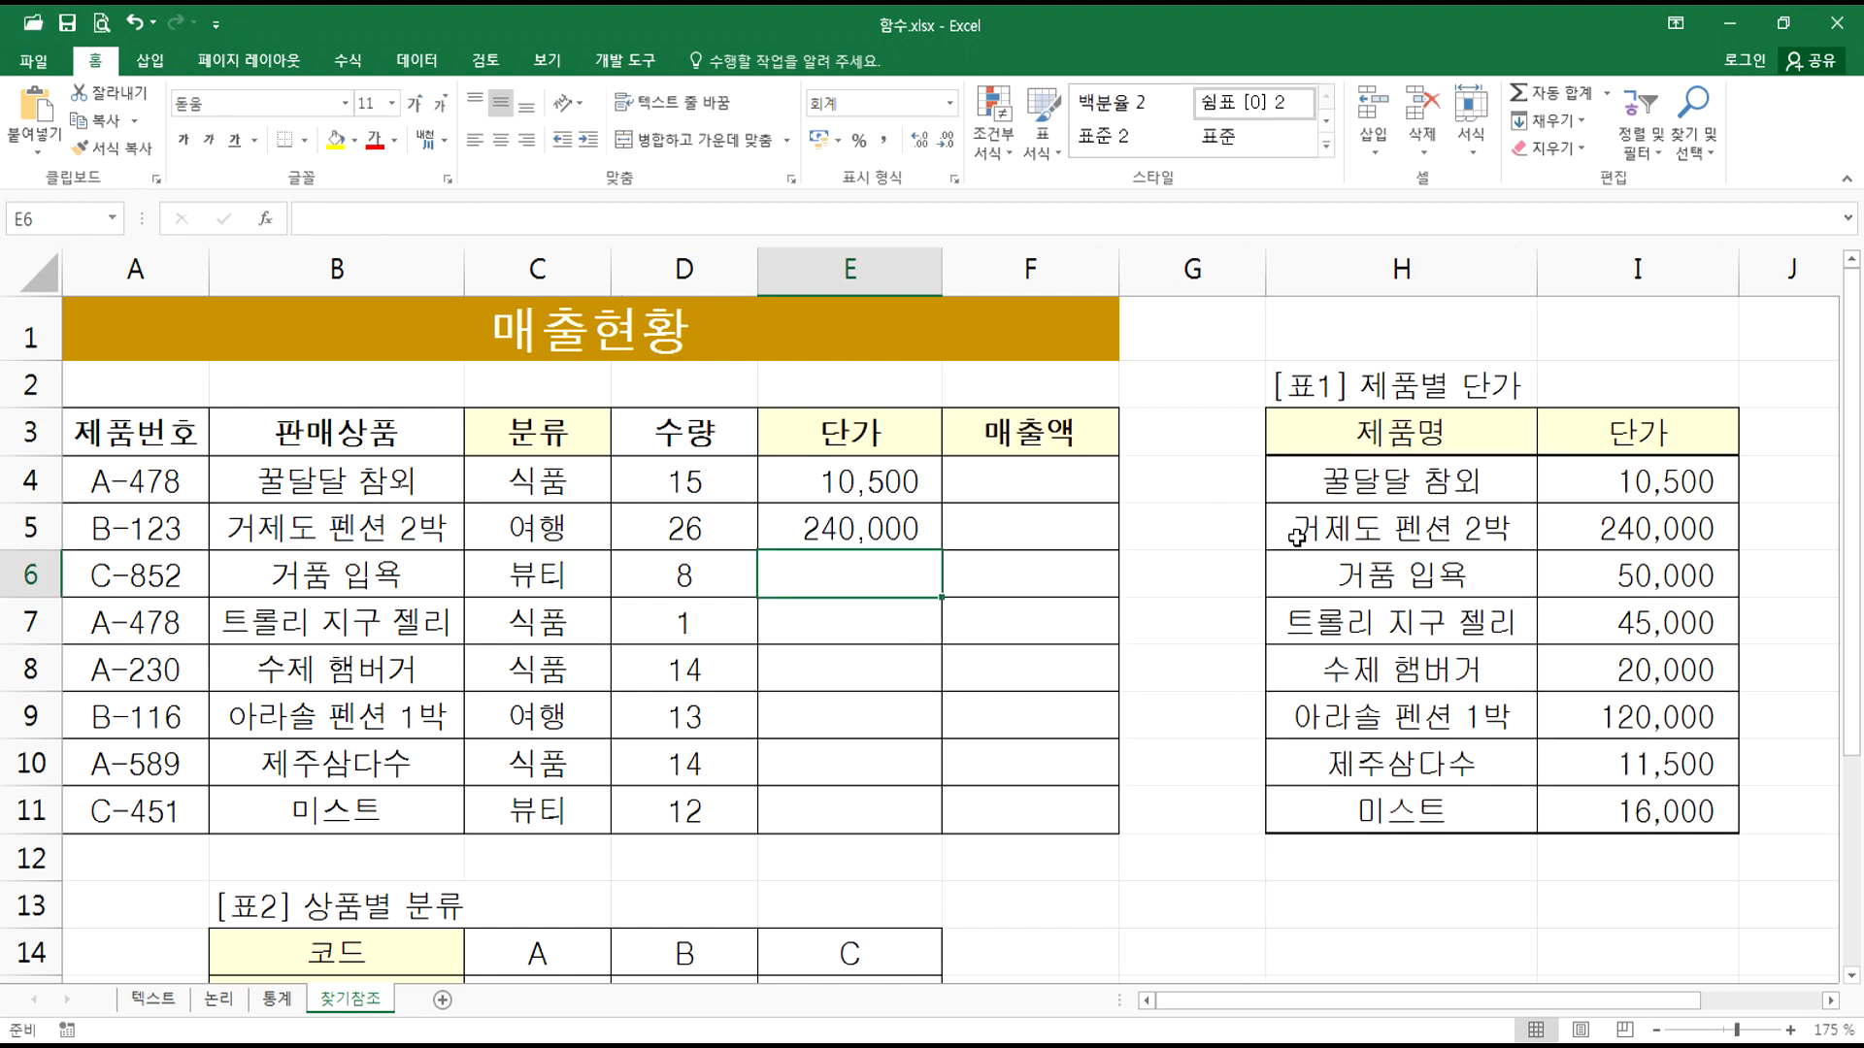
click(920, 540)
drag(941, 549, 952, 824)
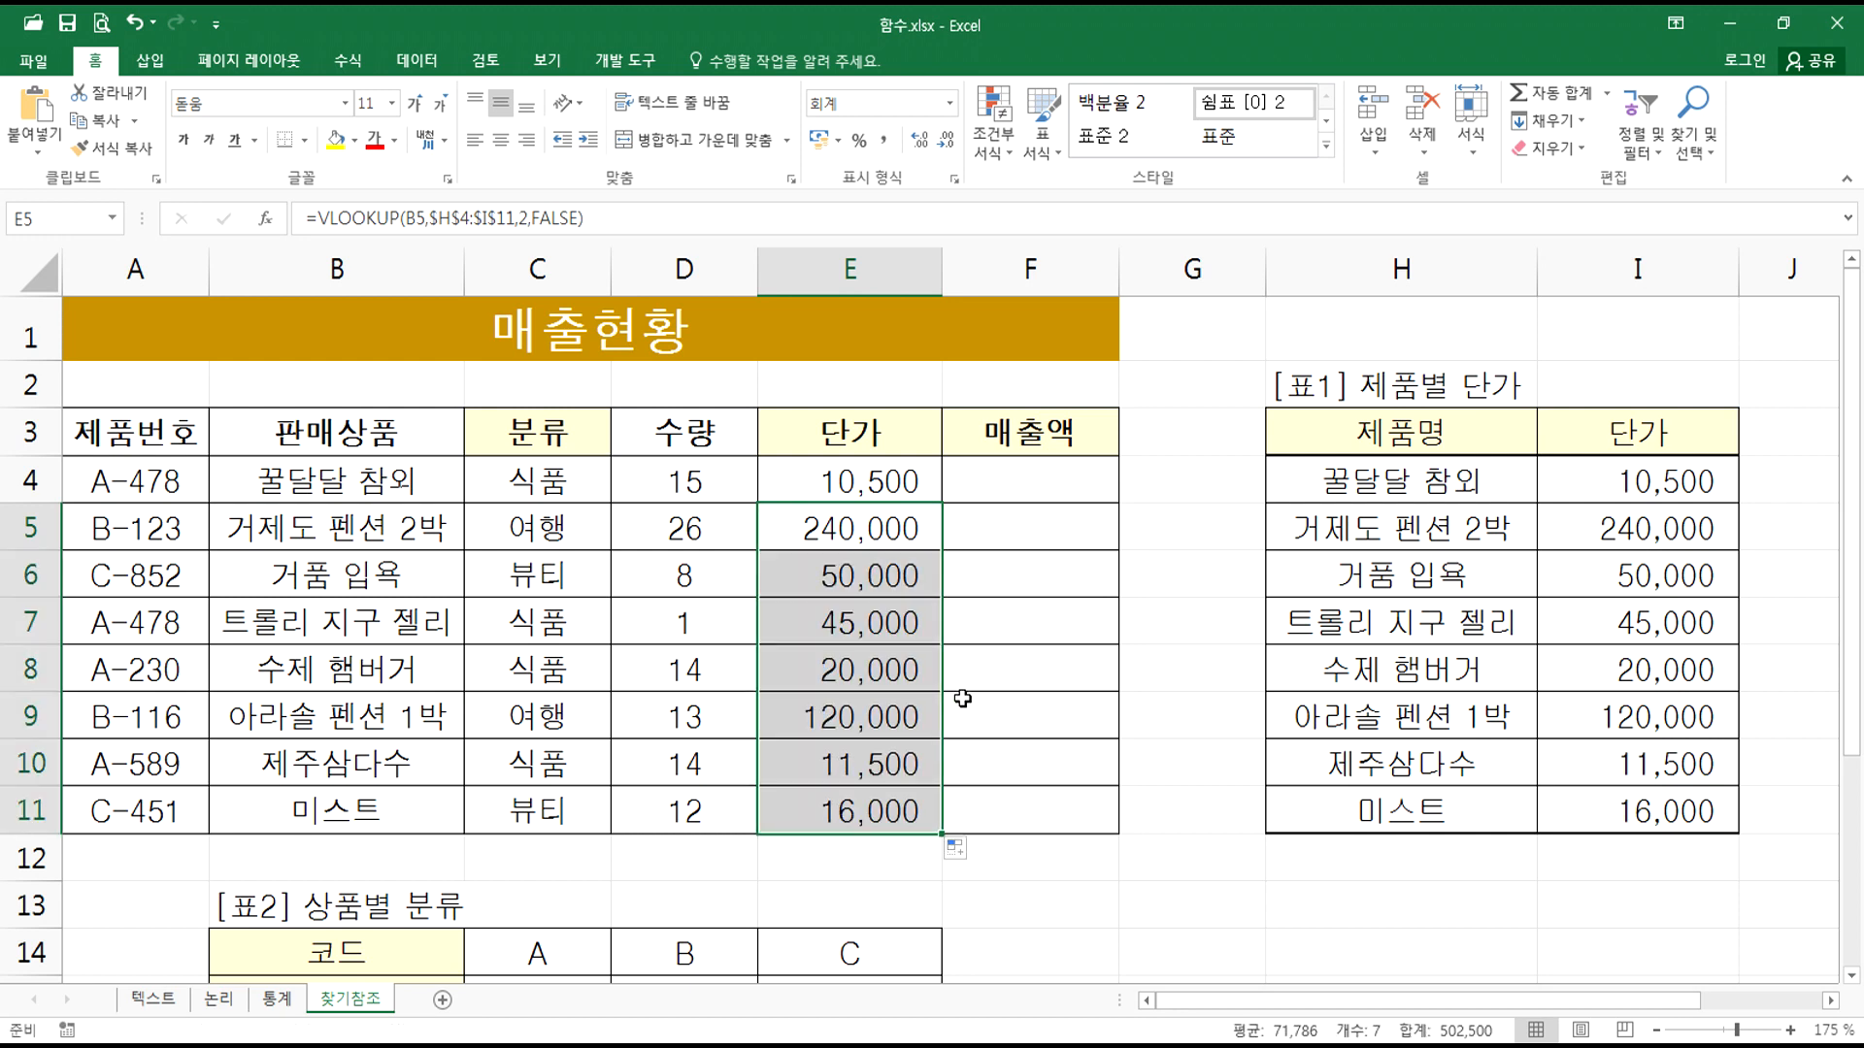
Step: Calculate 매출액 in F4 by multiplying 수량 by 단가 with =D4*E4, and fill it down through F11
click(1014, 482)
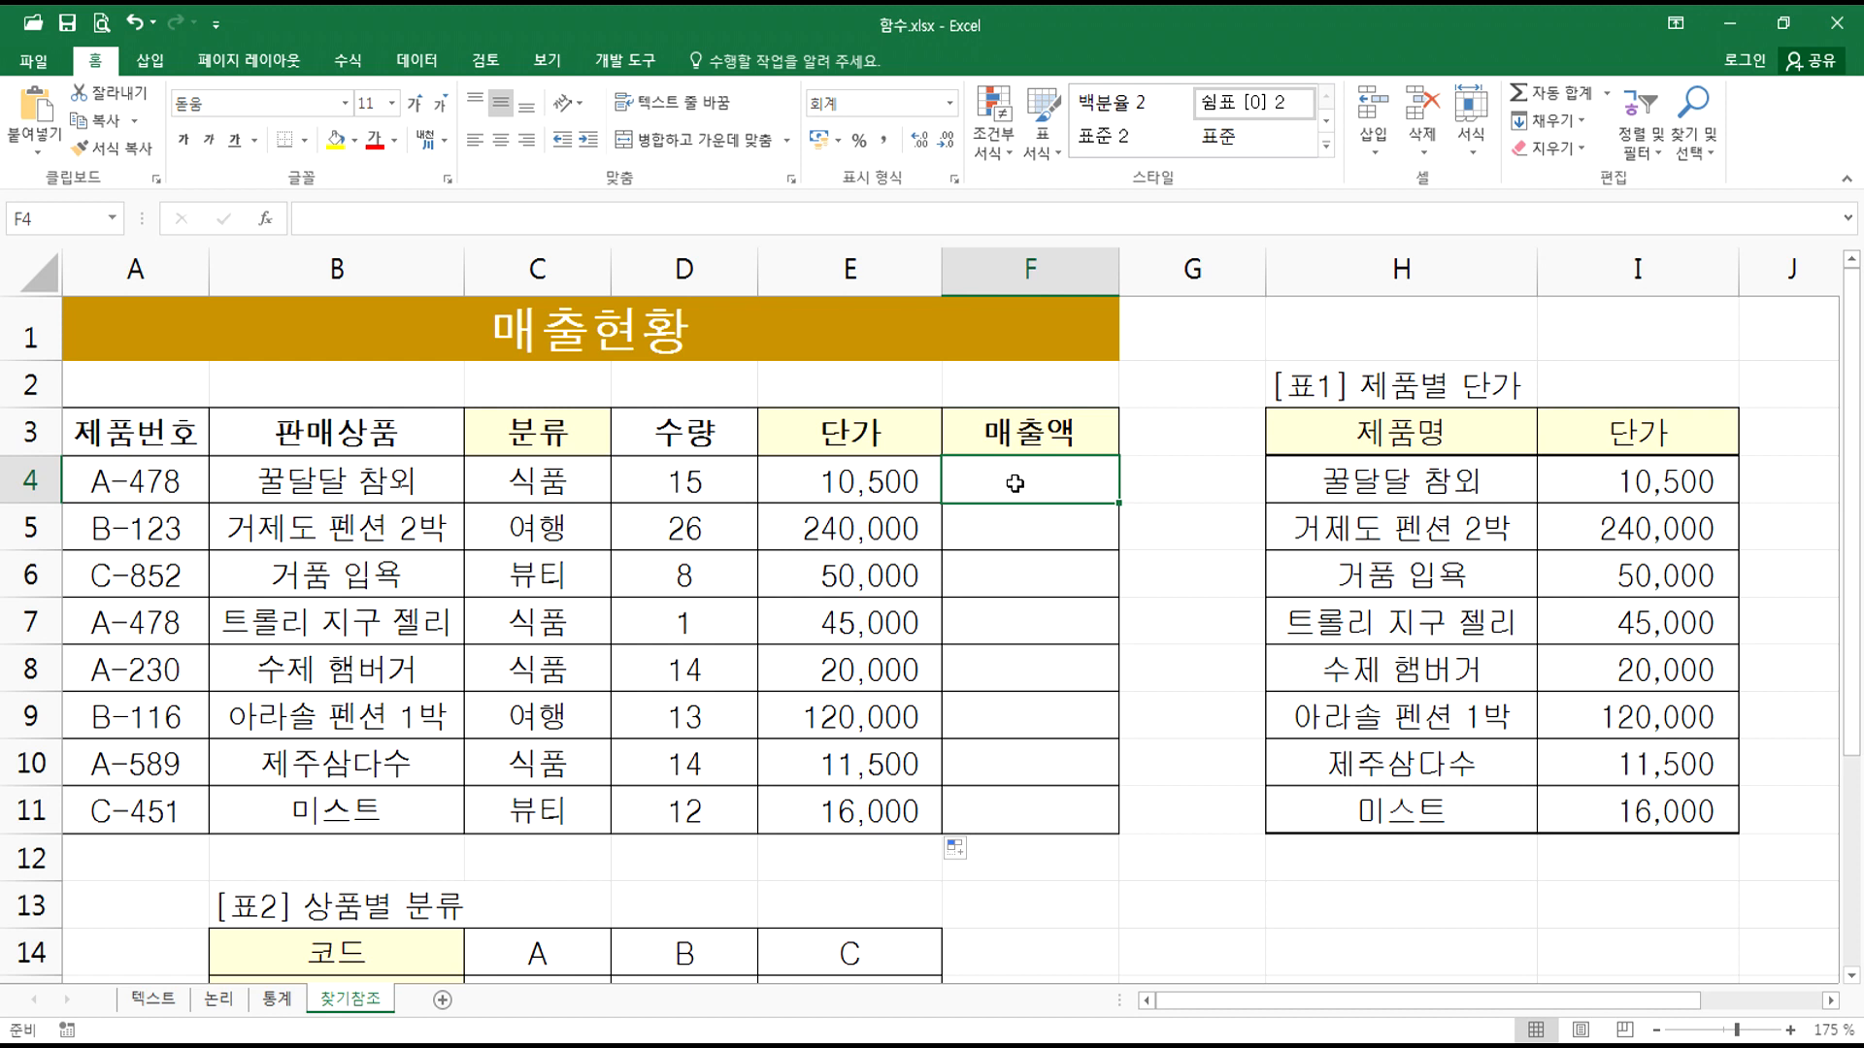
click(820, 478)
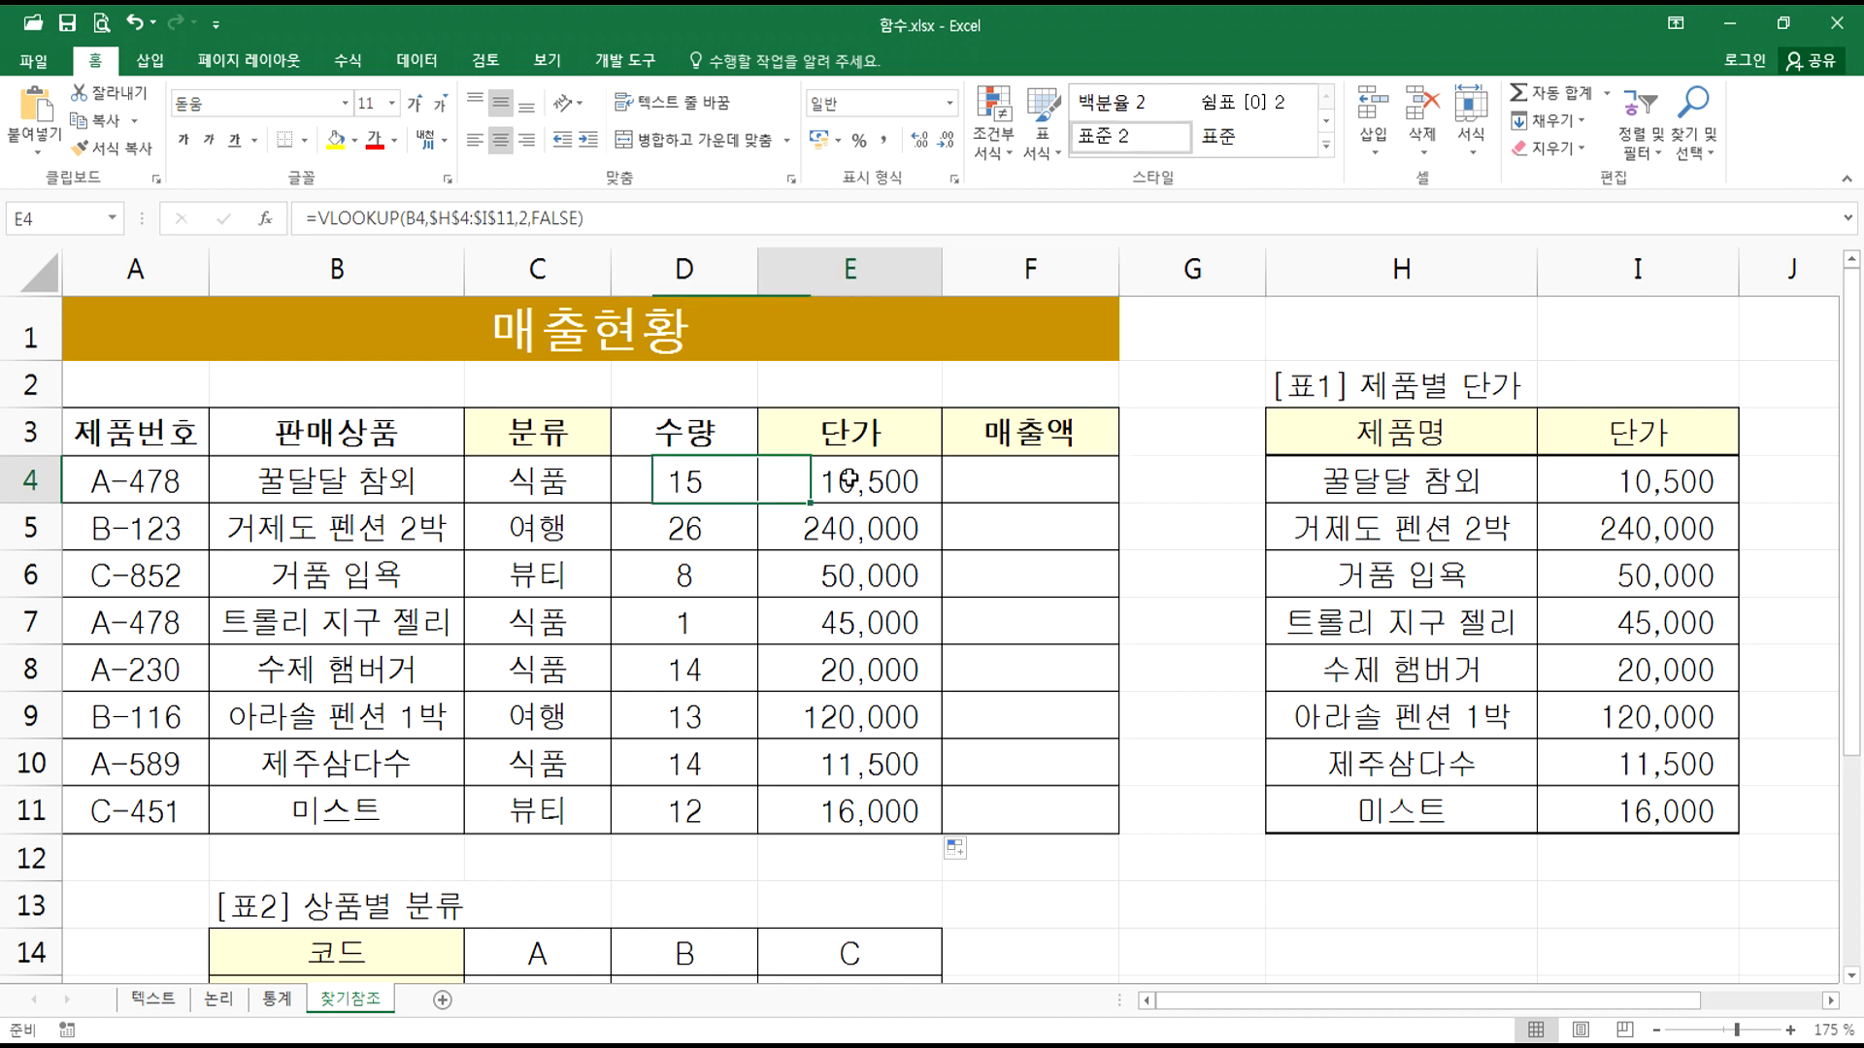
click(719, 477)
click(854, 471)
click(679, 477)
click(836, 485)
click(1053, 483)
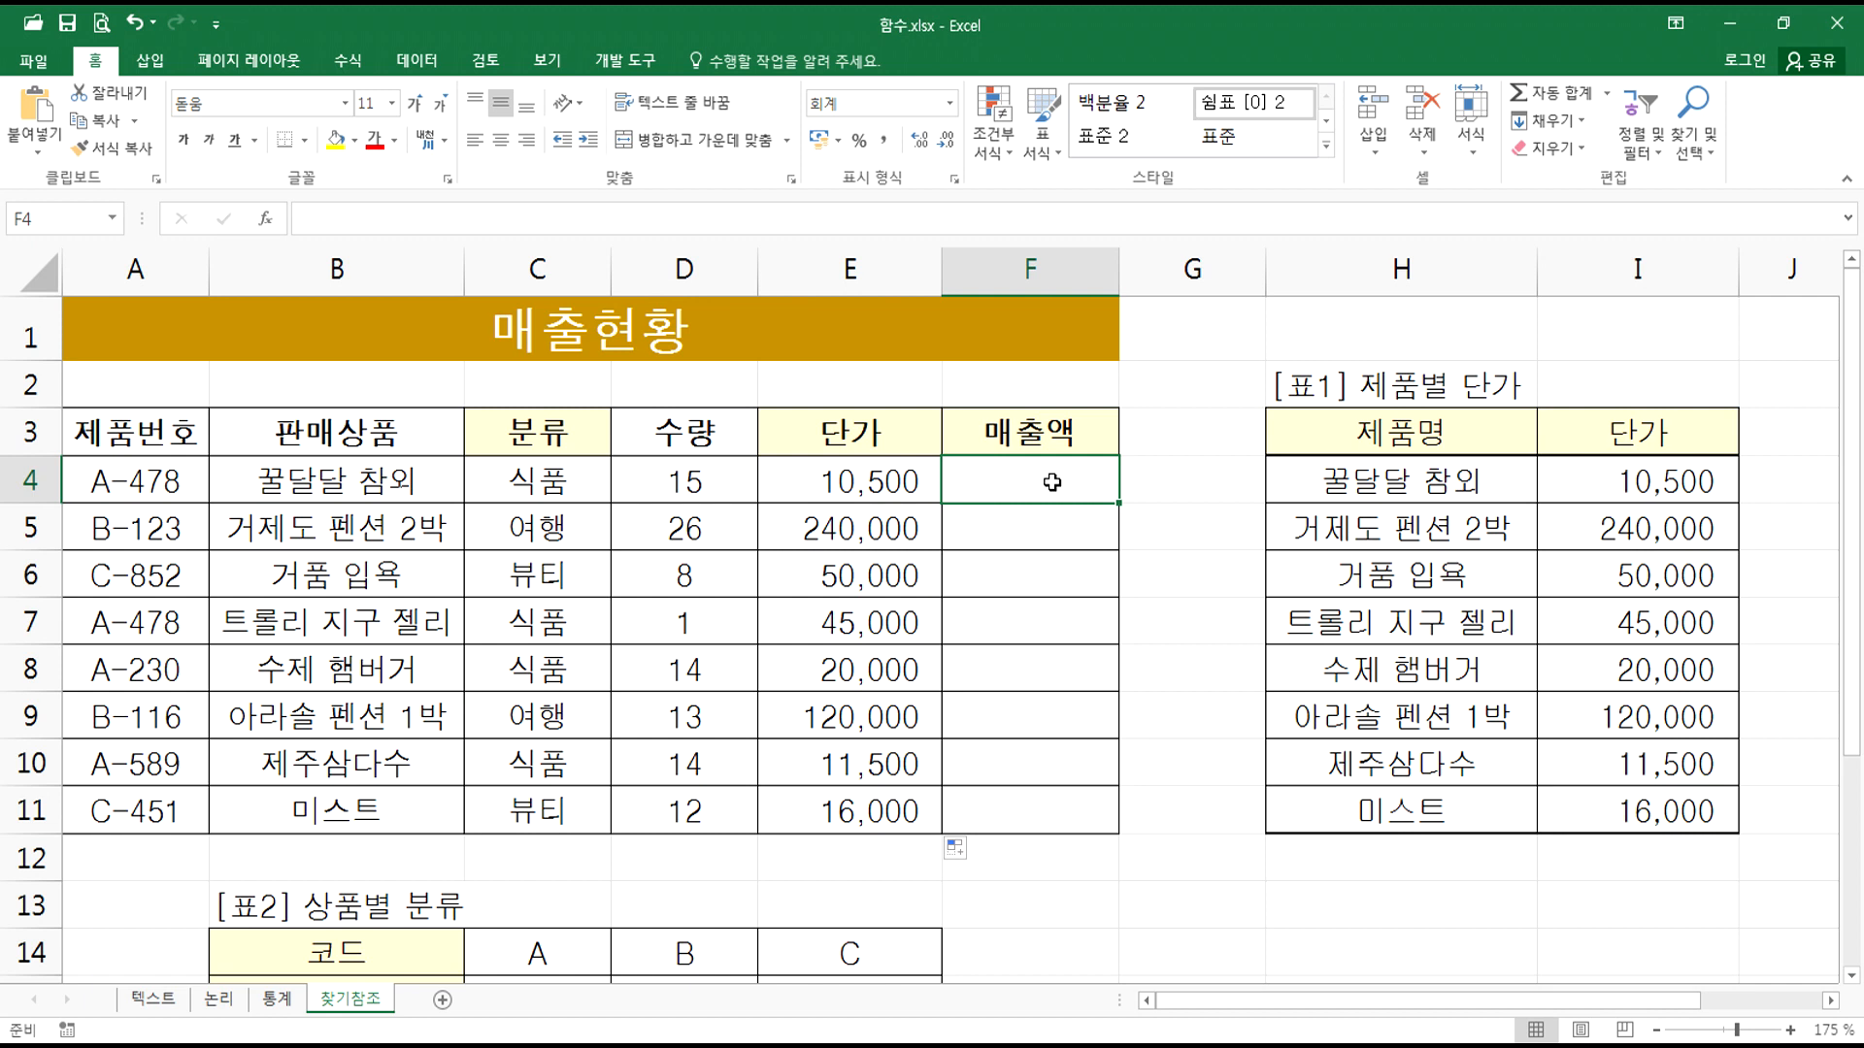
text(=)
click(679, 468)
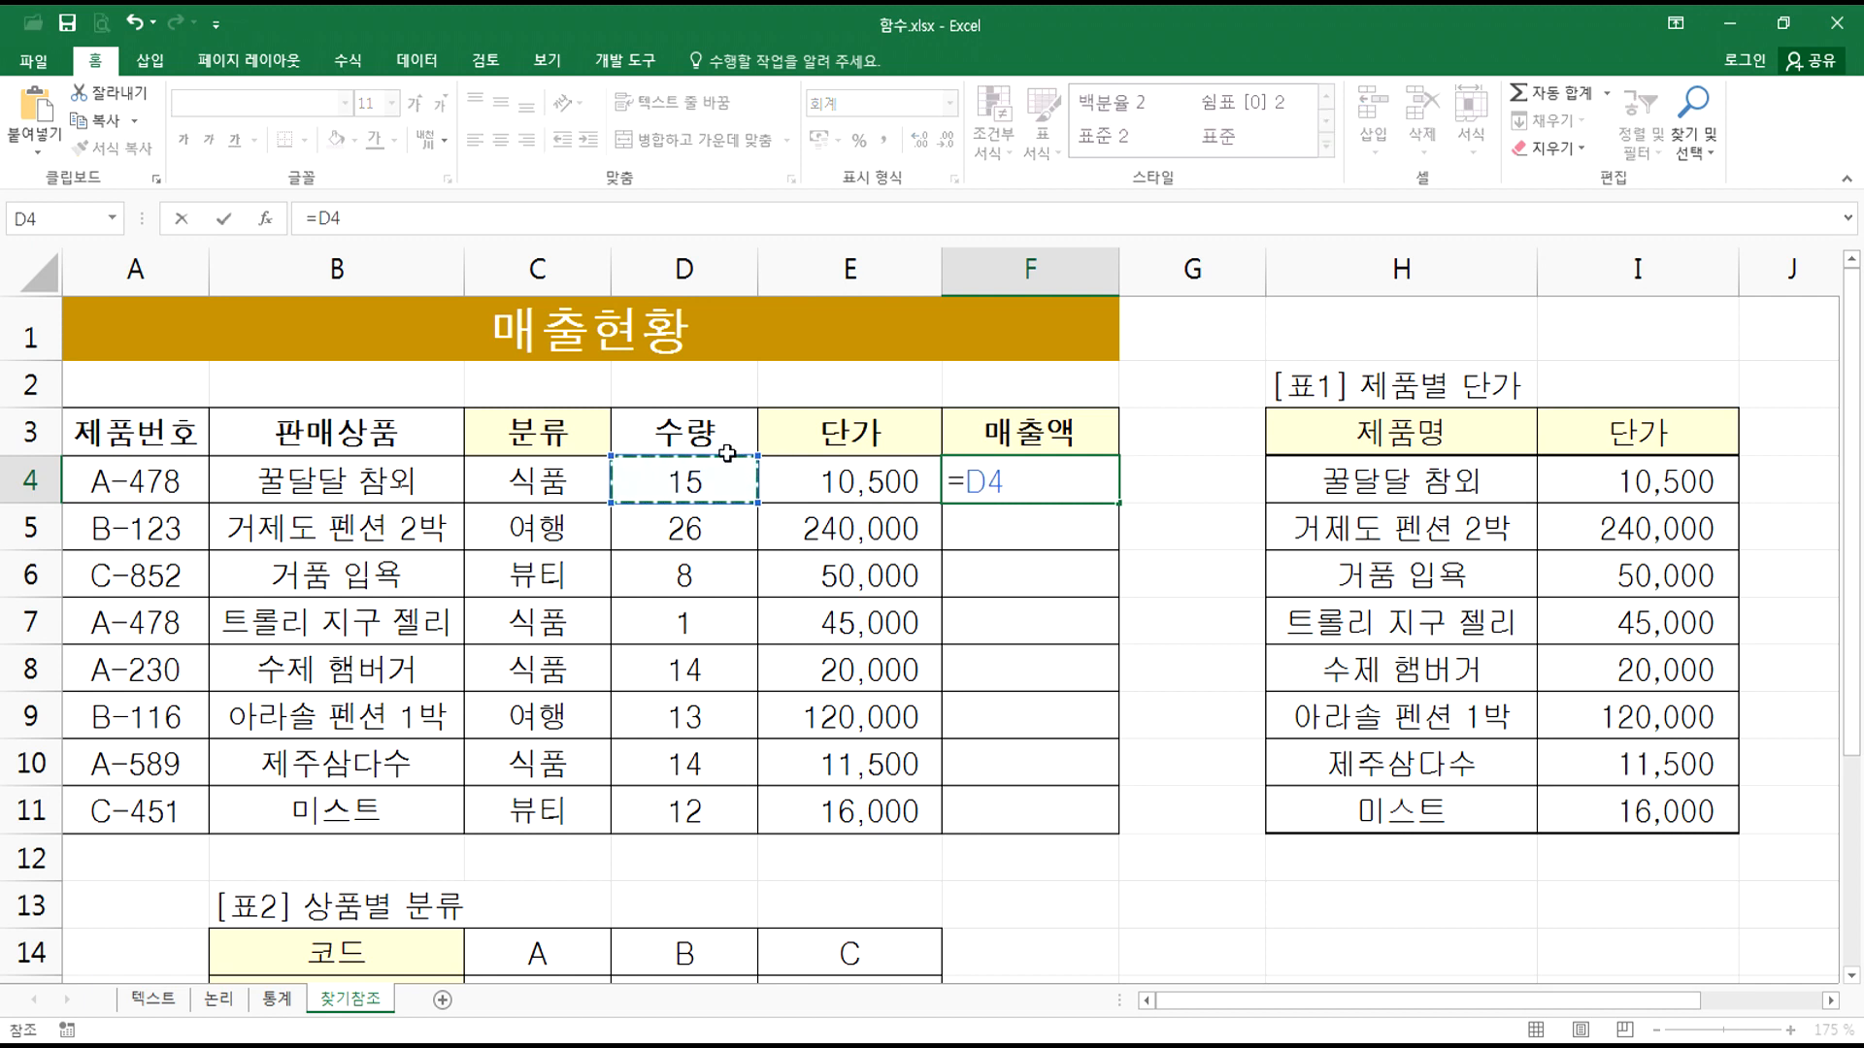
text(*)
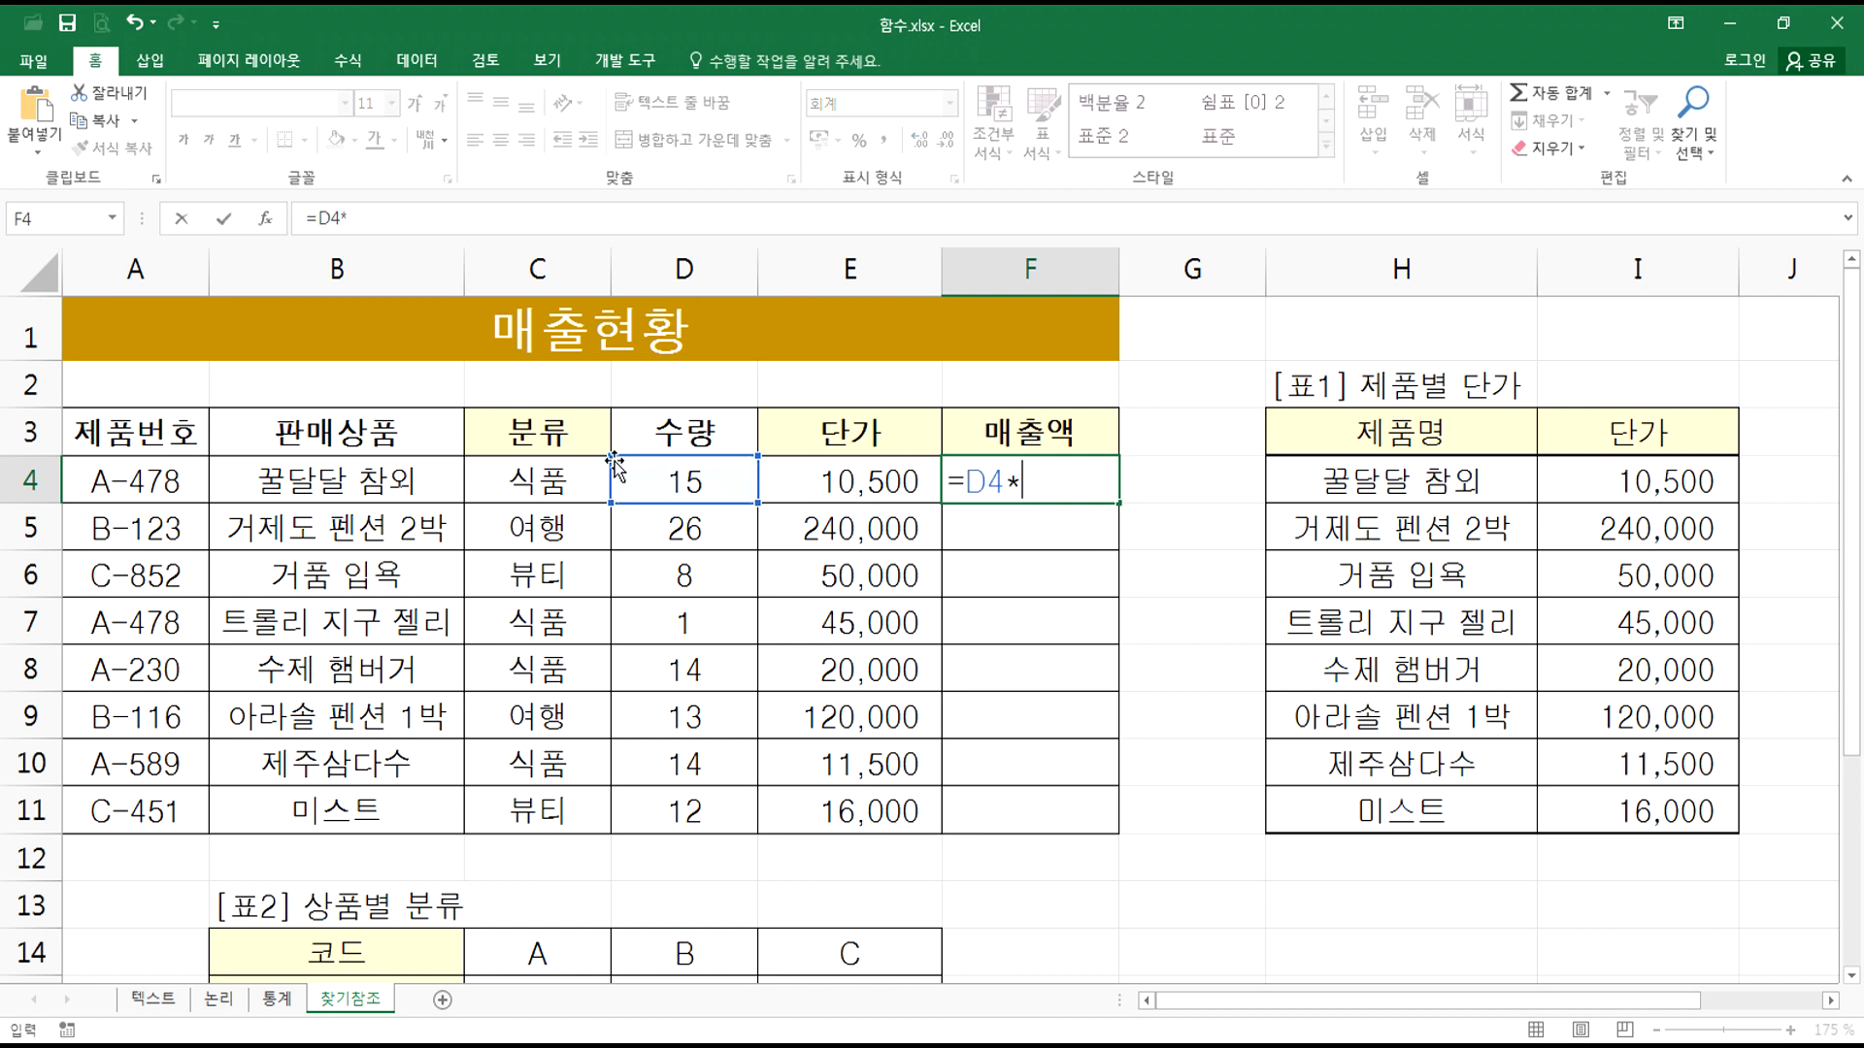
click(794, 465)
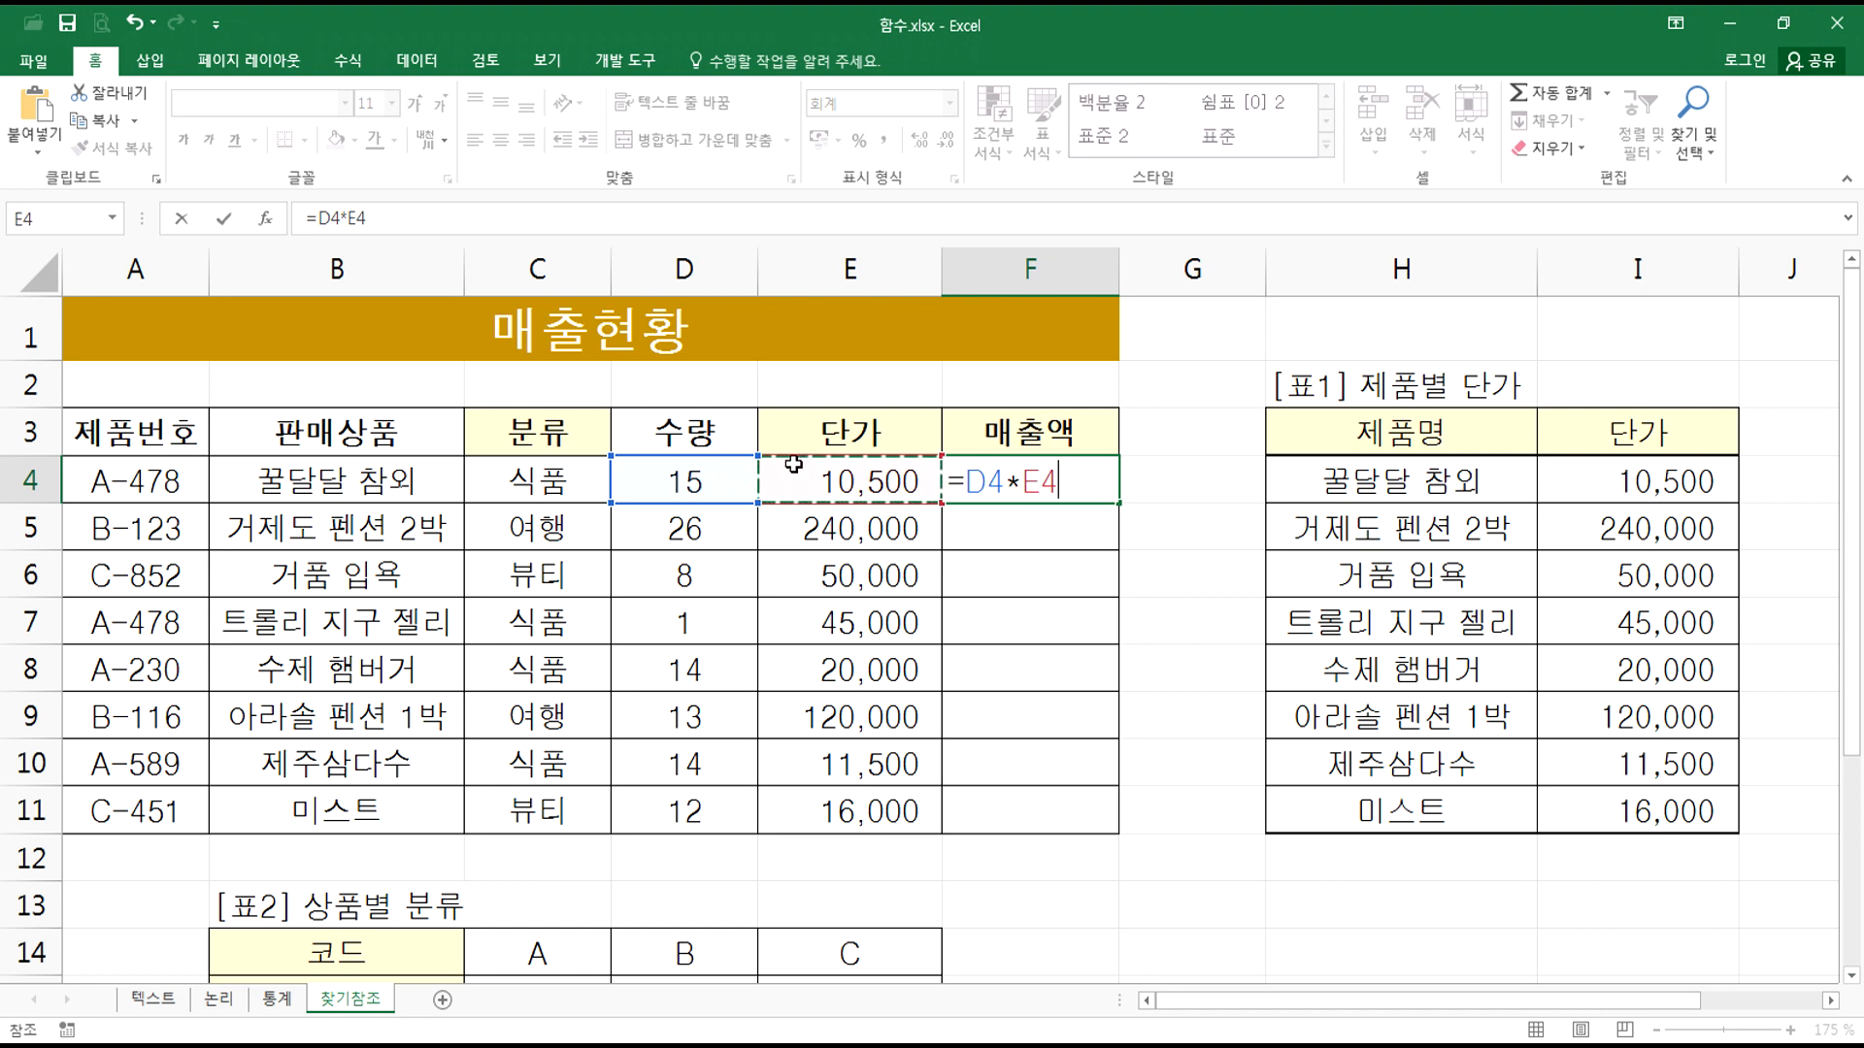
key(Return)
click(1078, 482)
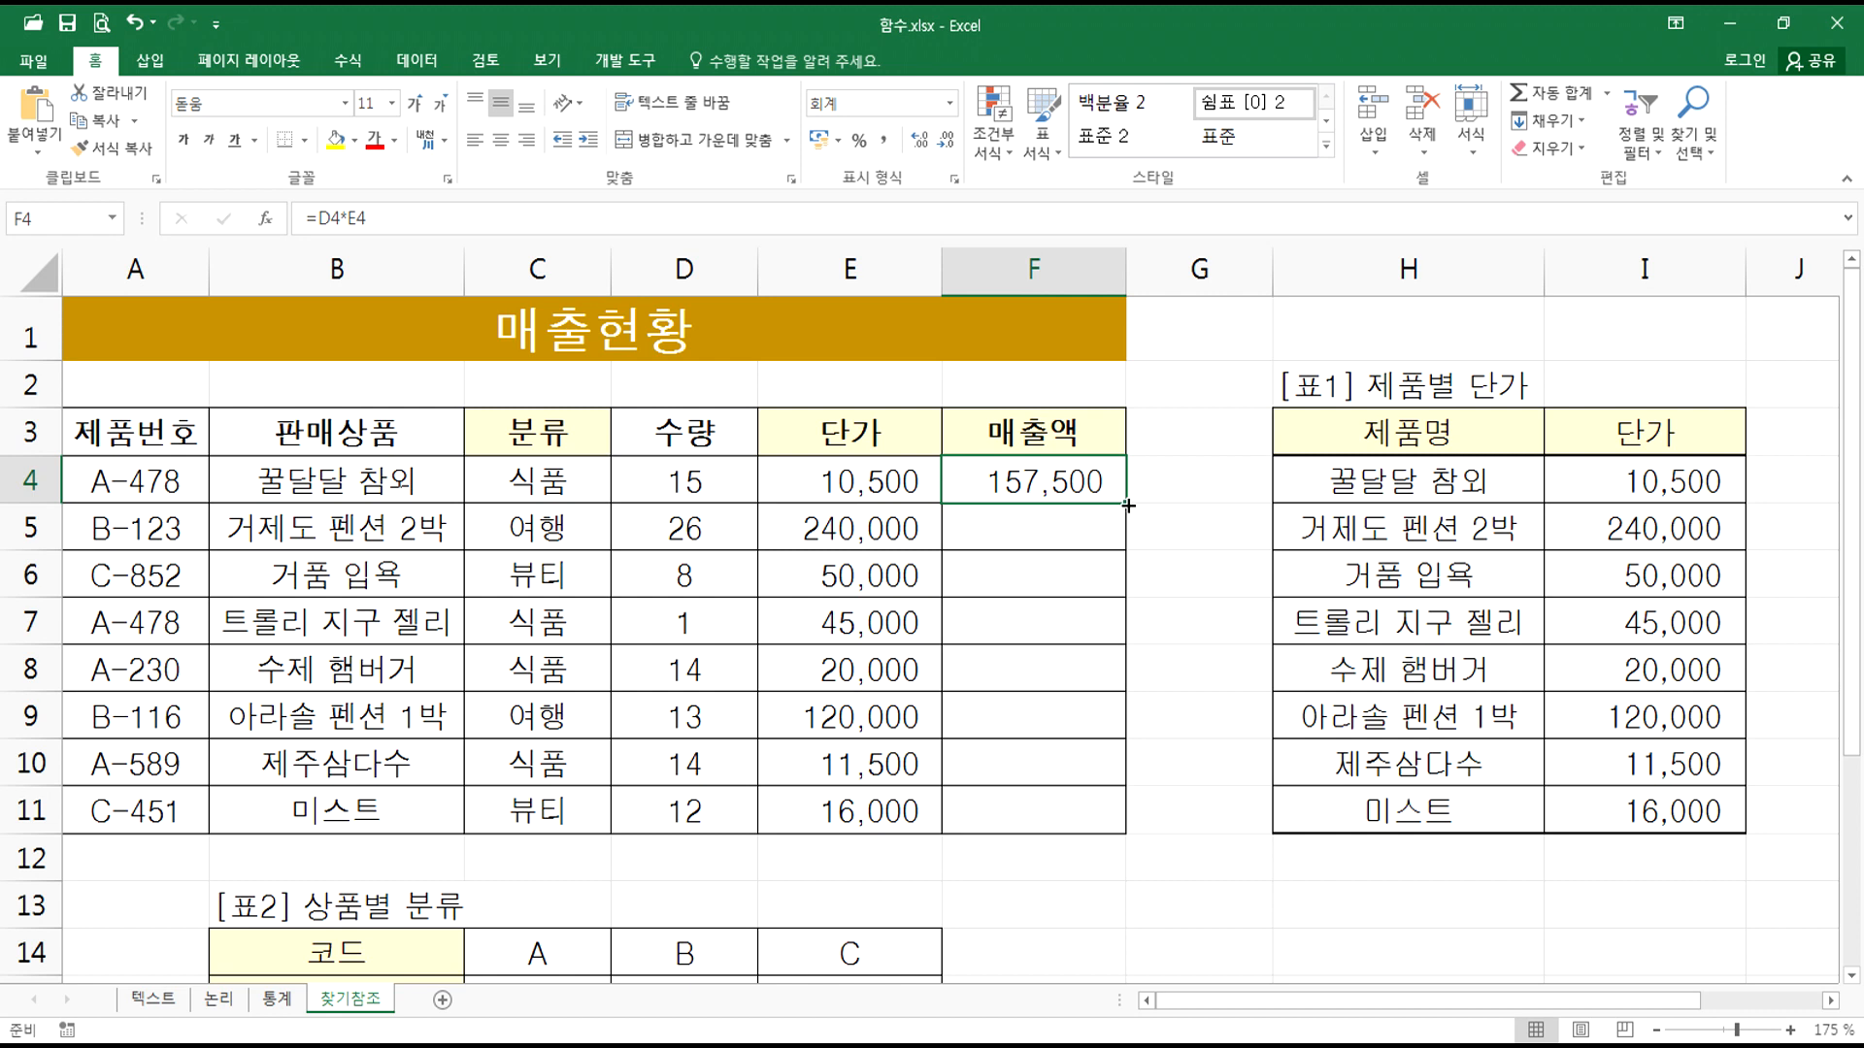
double_click(1128, 505)
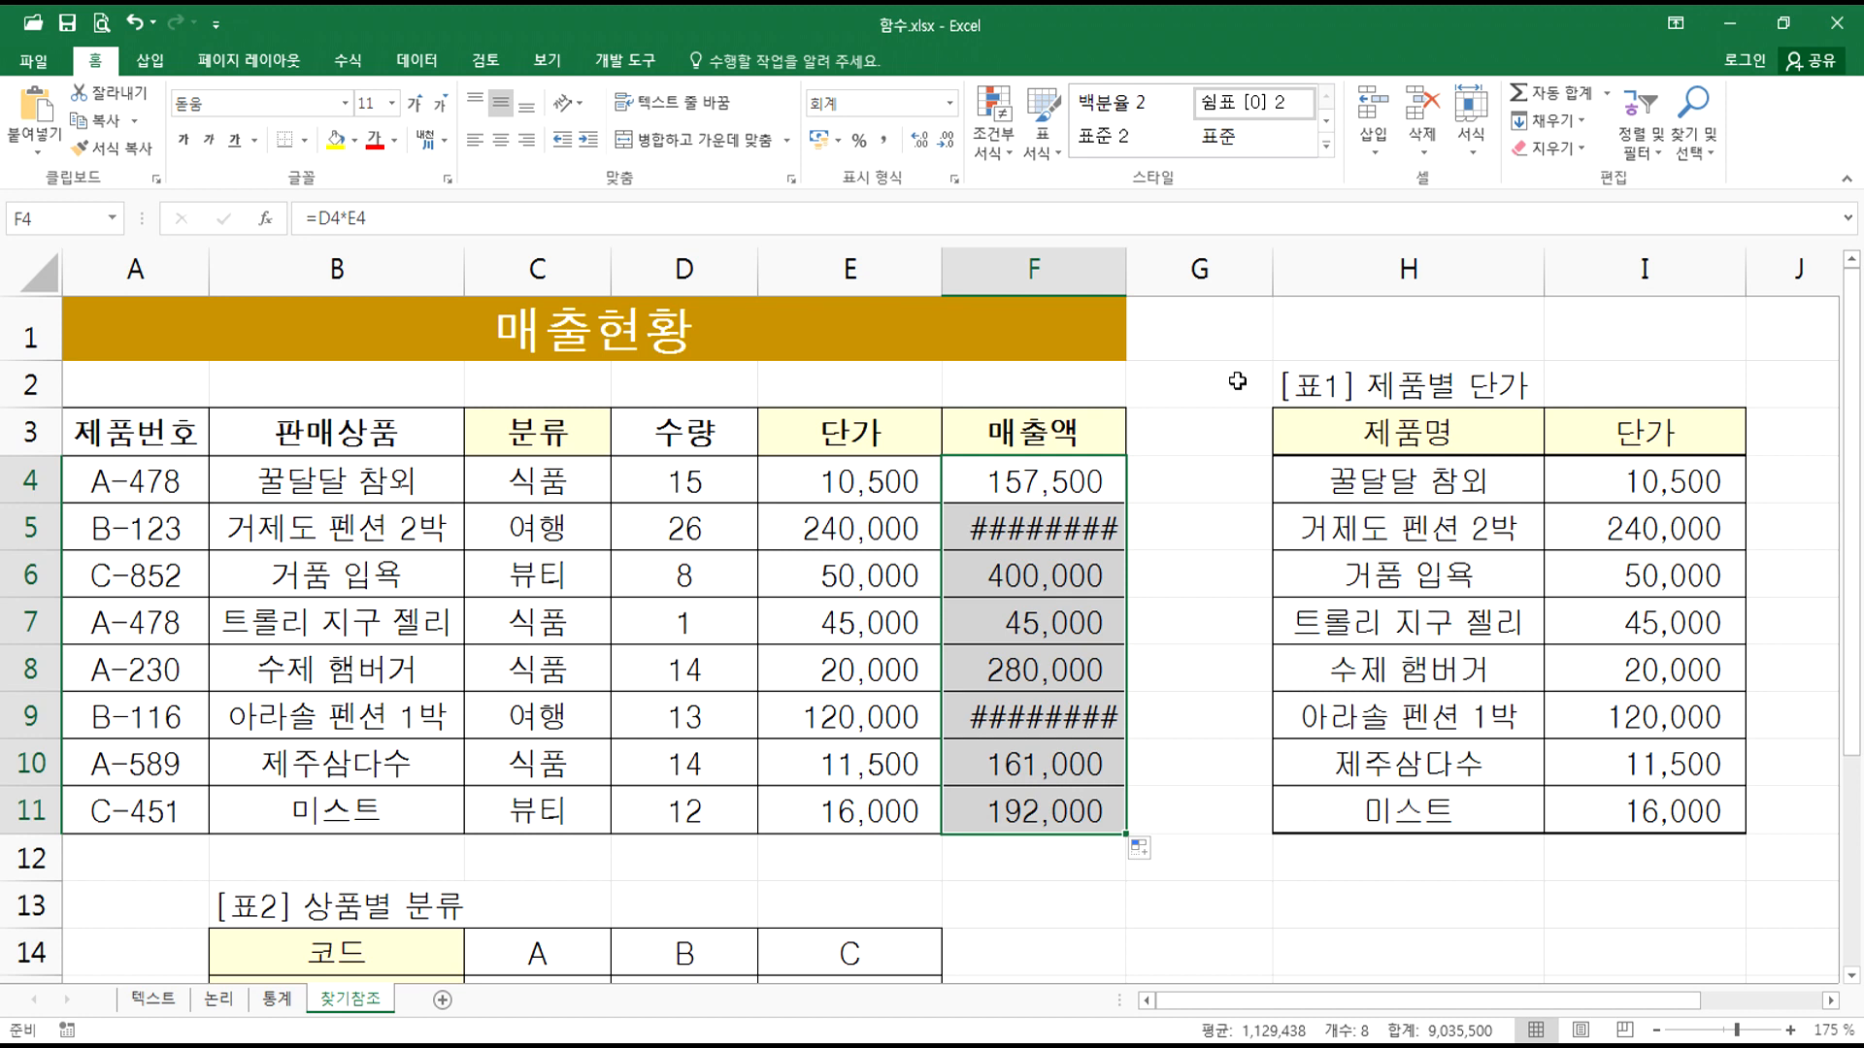
Step: Narrow empty column G and autofit the 매출액 column F to its contents
drag(1273, 269, 1179, 268)
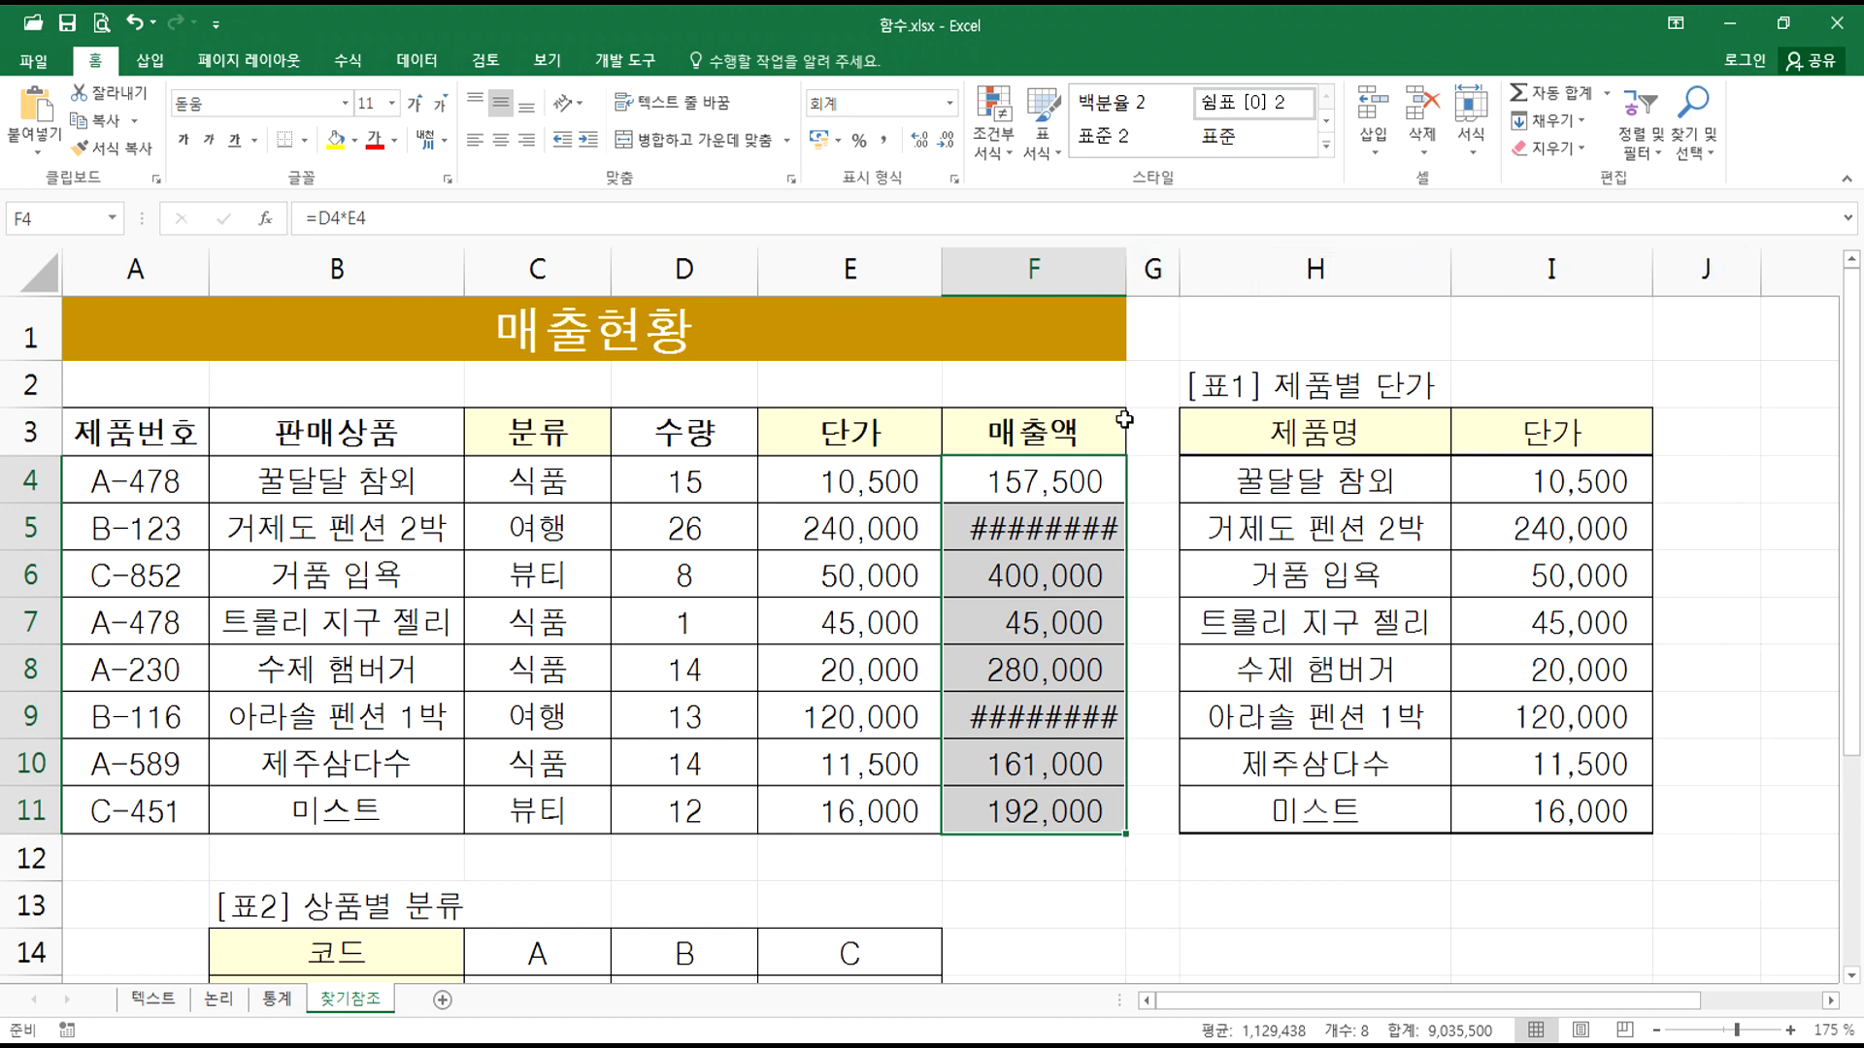
double_click(1123, 275)
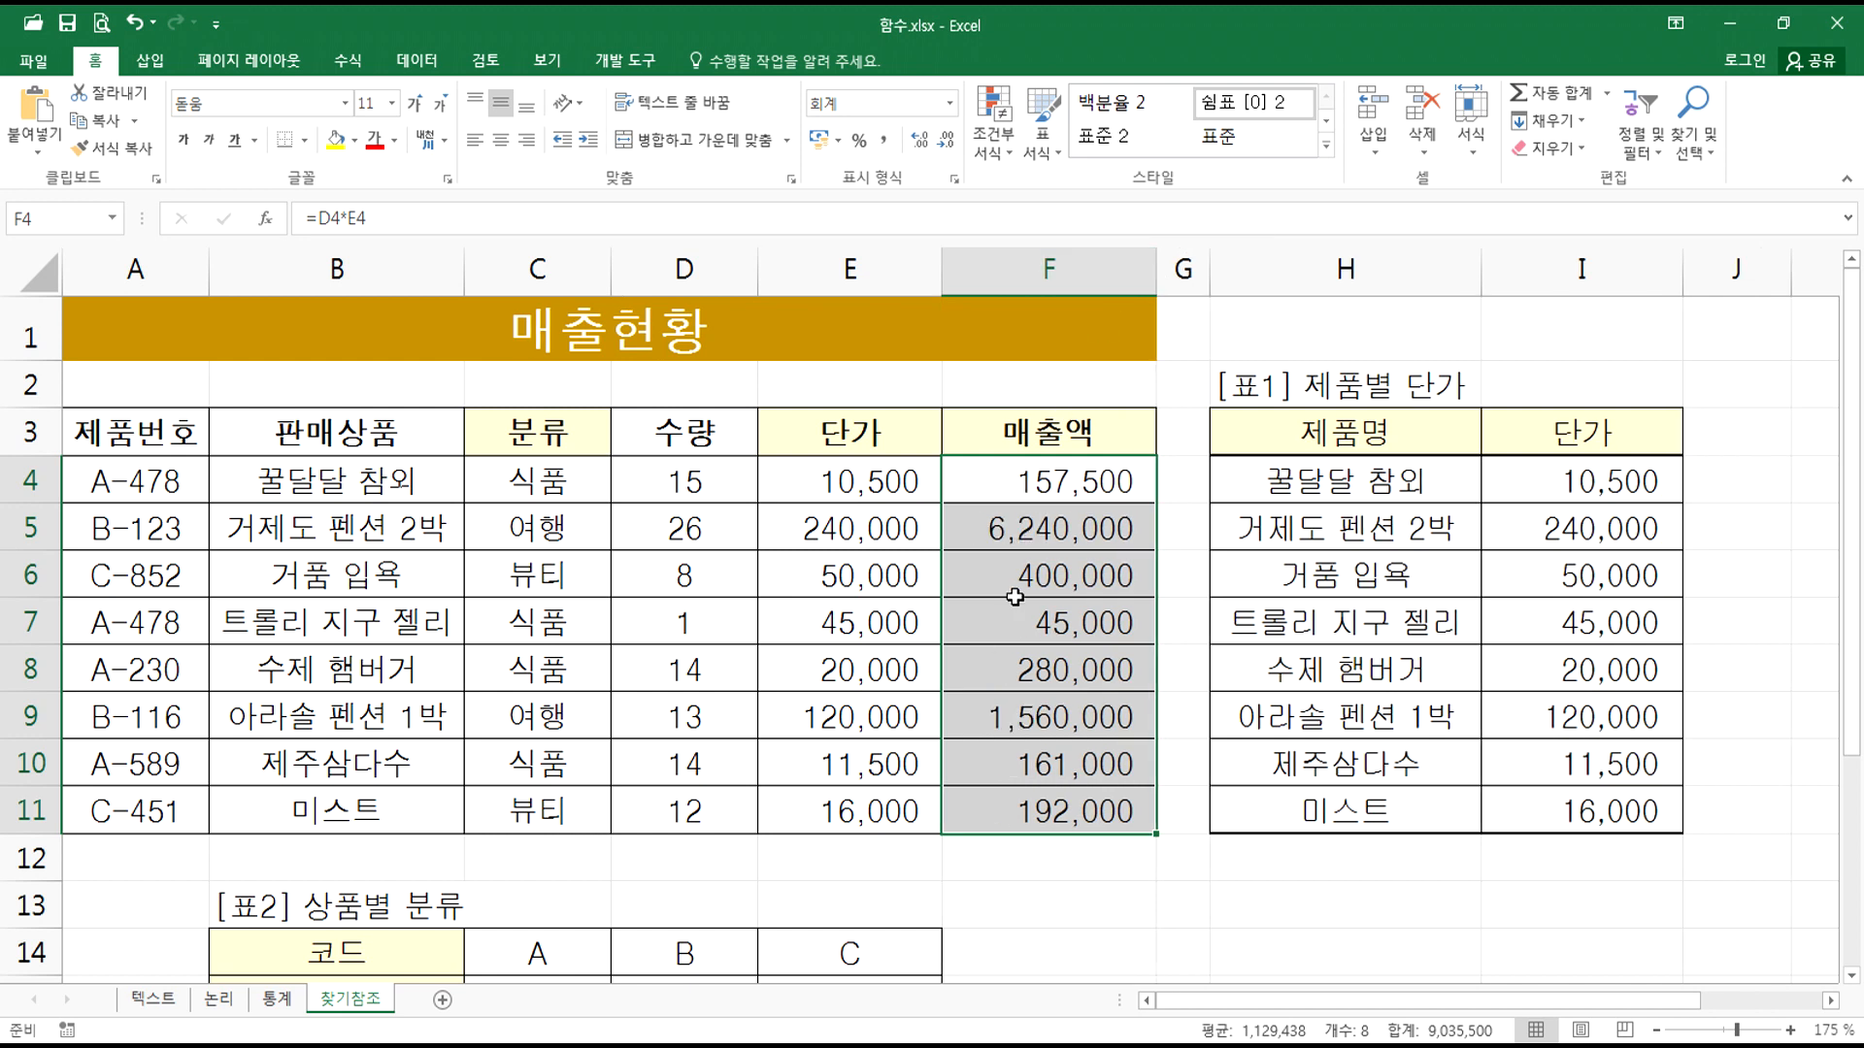
Step: Clear the 매출액 formulas from cells F4:F11
click(1015, 495)
drag(1016, 502, 1017, 814)
key(Delete)
Step: Enter =D4*E4 in F4, fill it down through F11, and autofit column F
click(1011, 471)
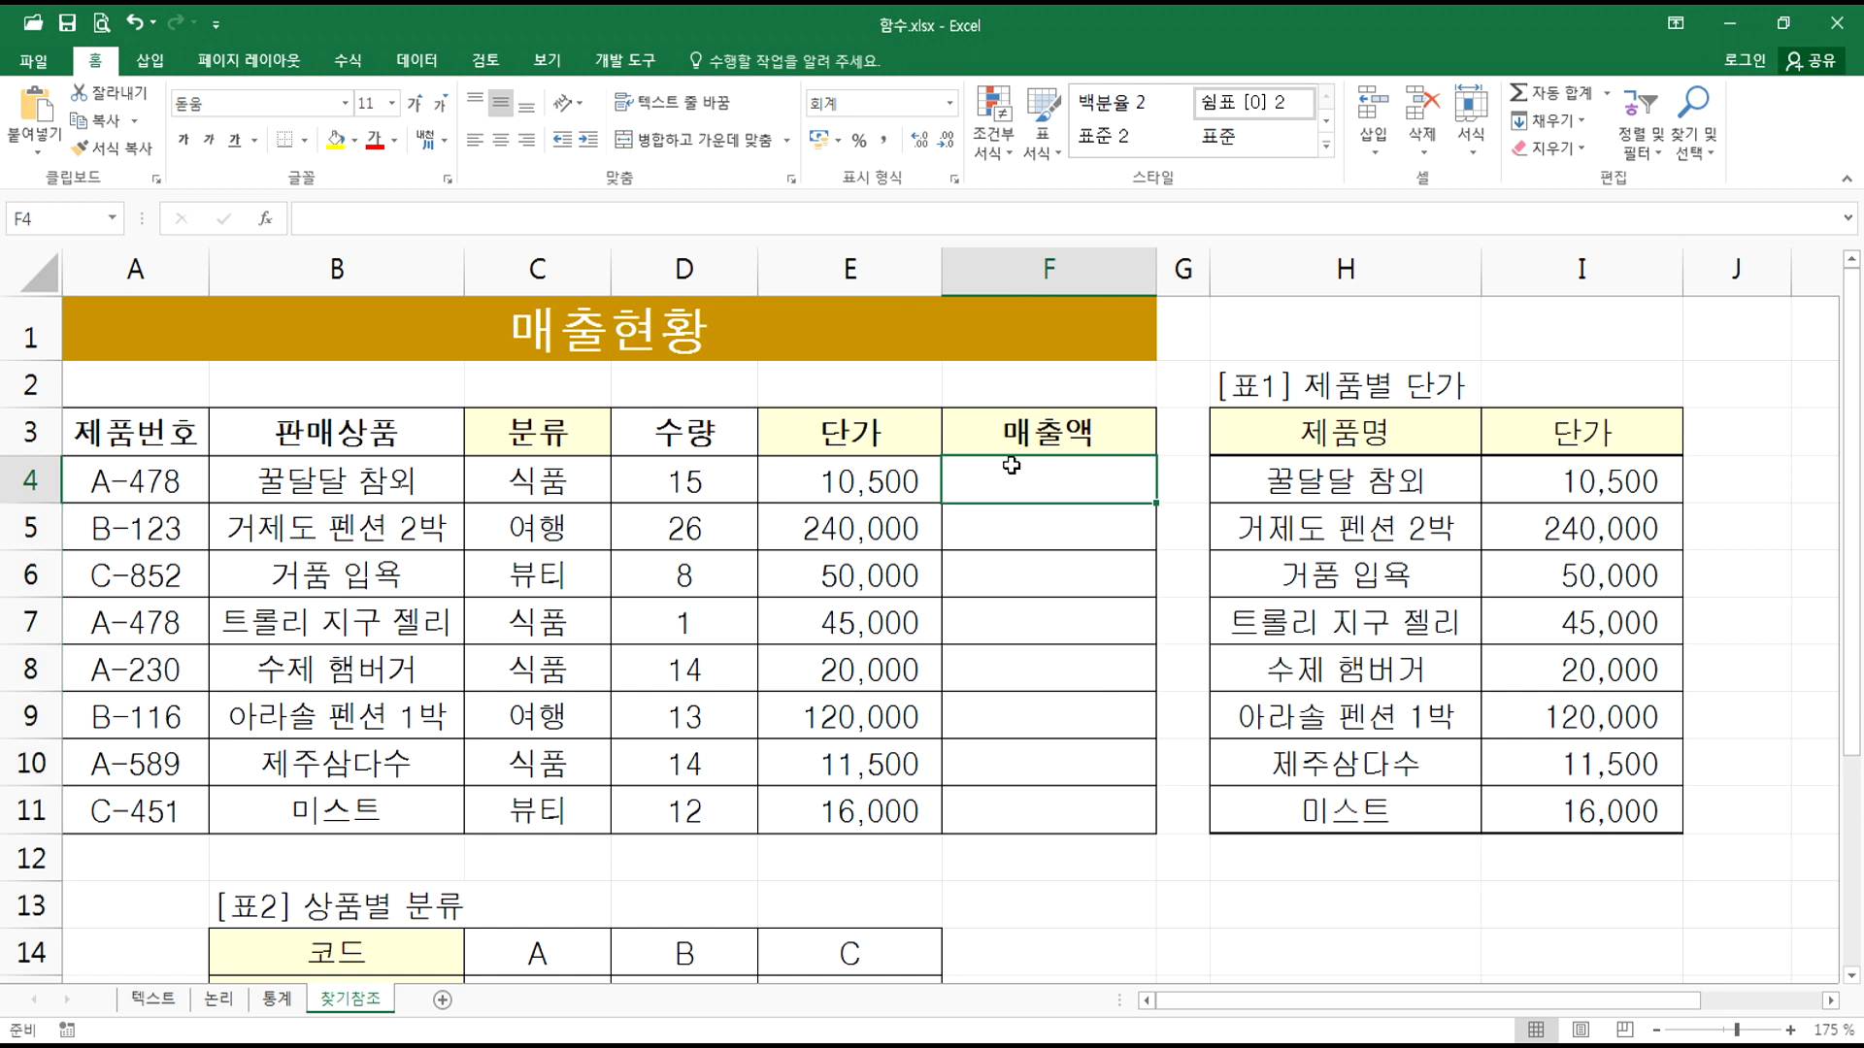
text(=)
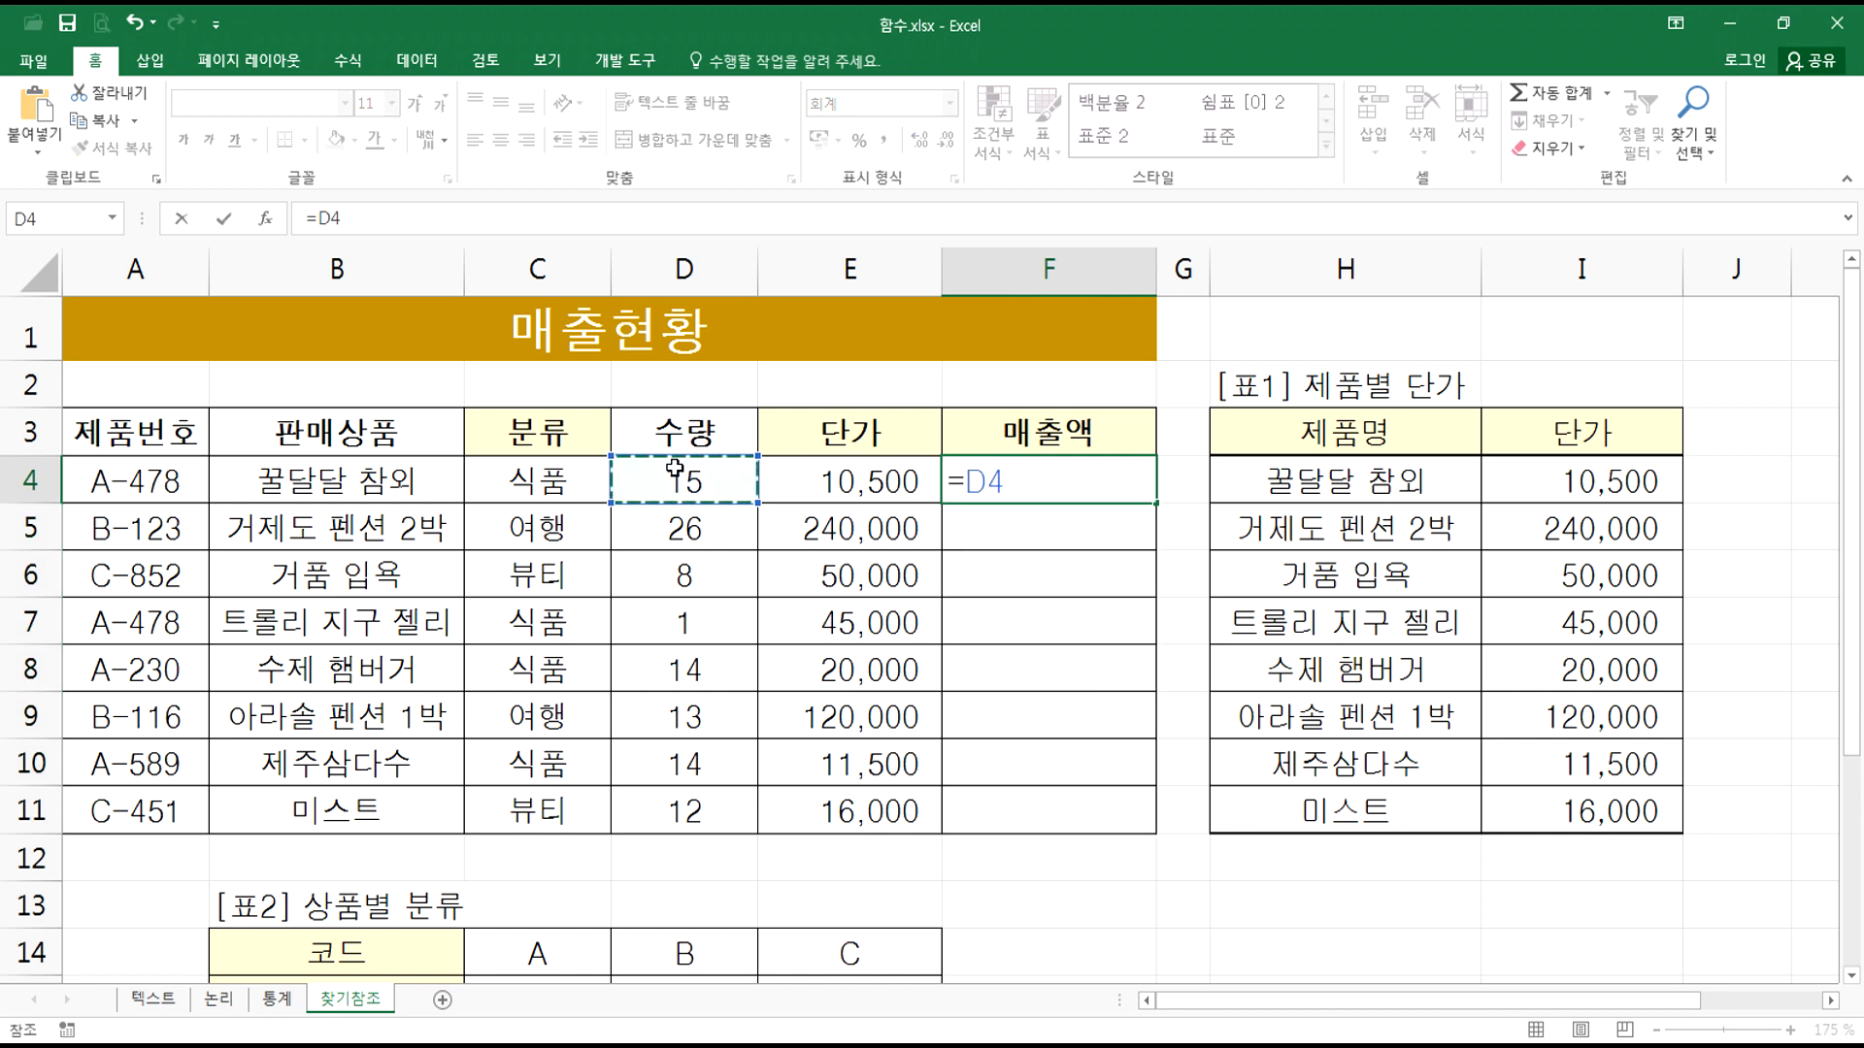
text(*)
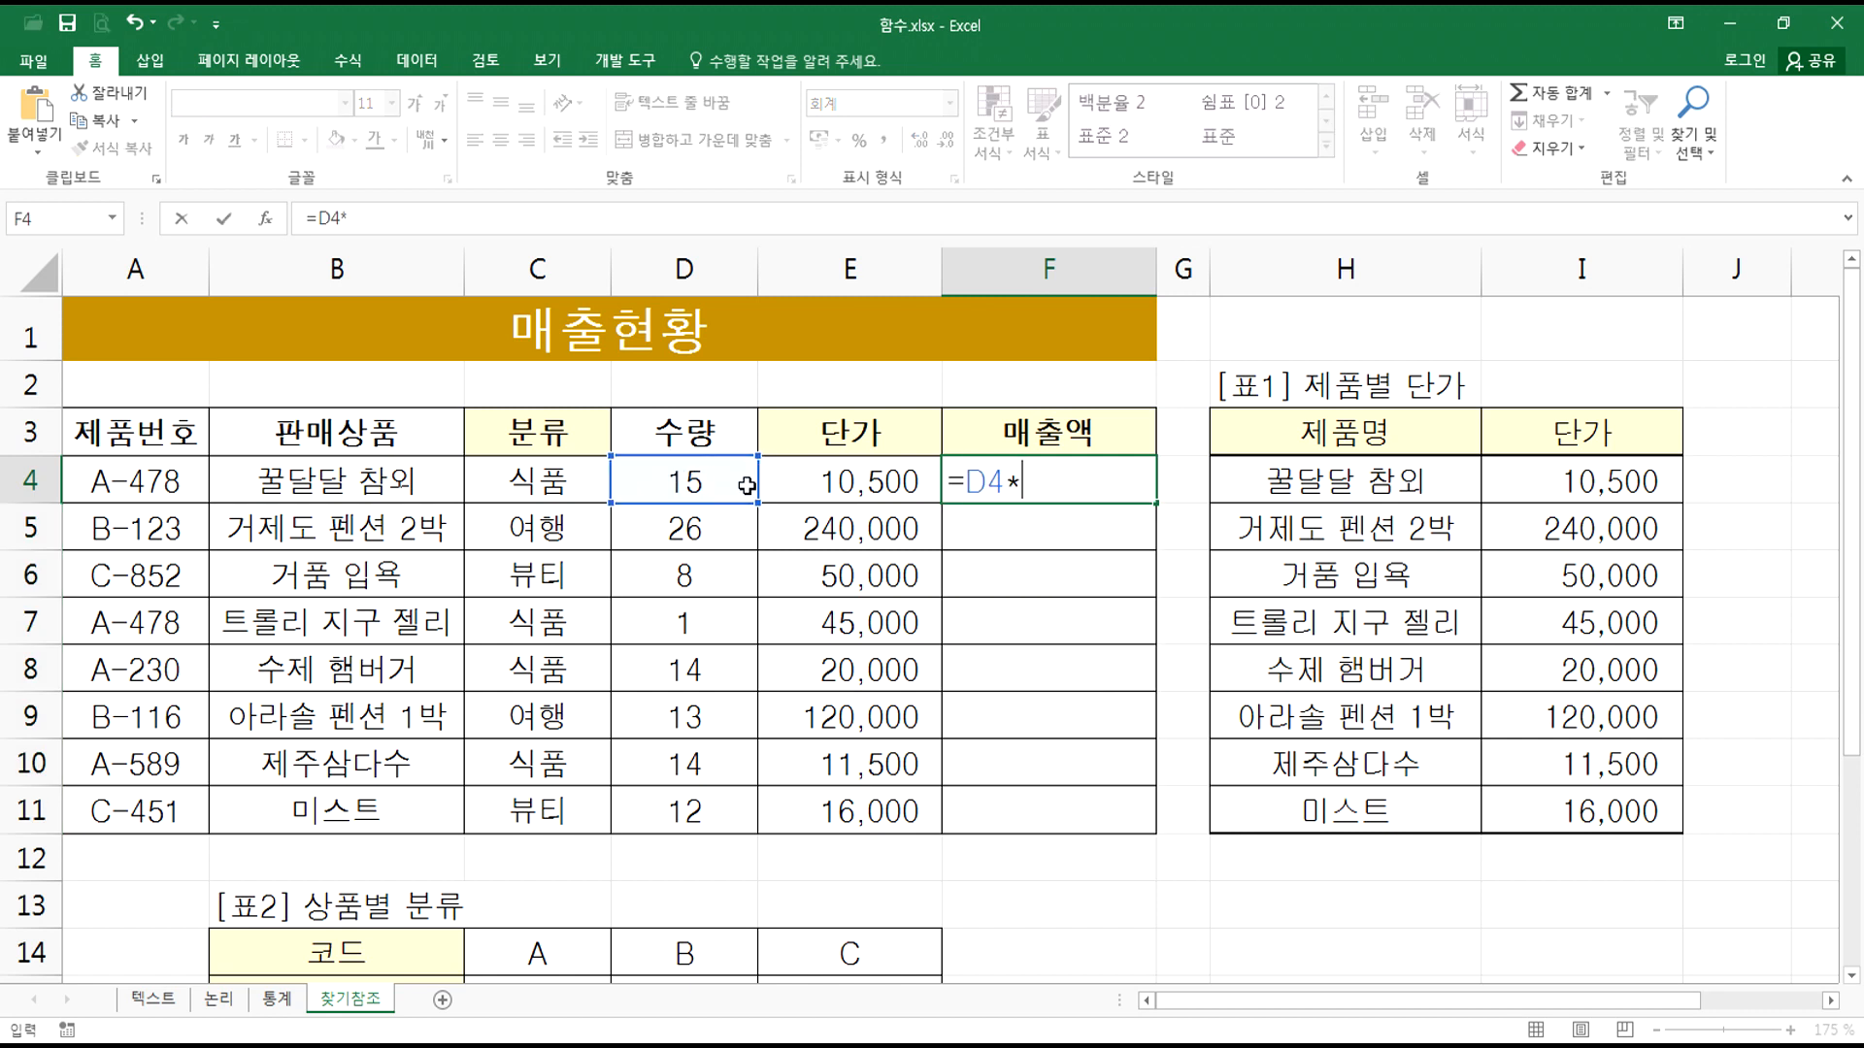
click(857, 492)
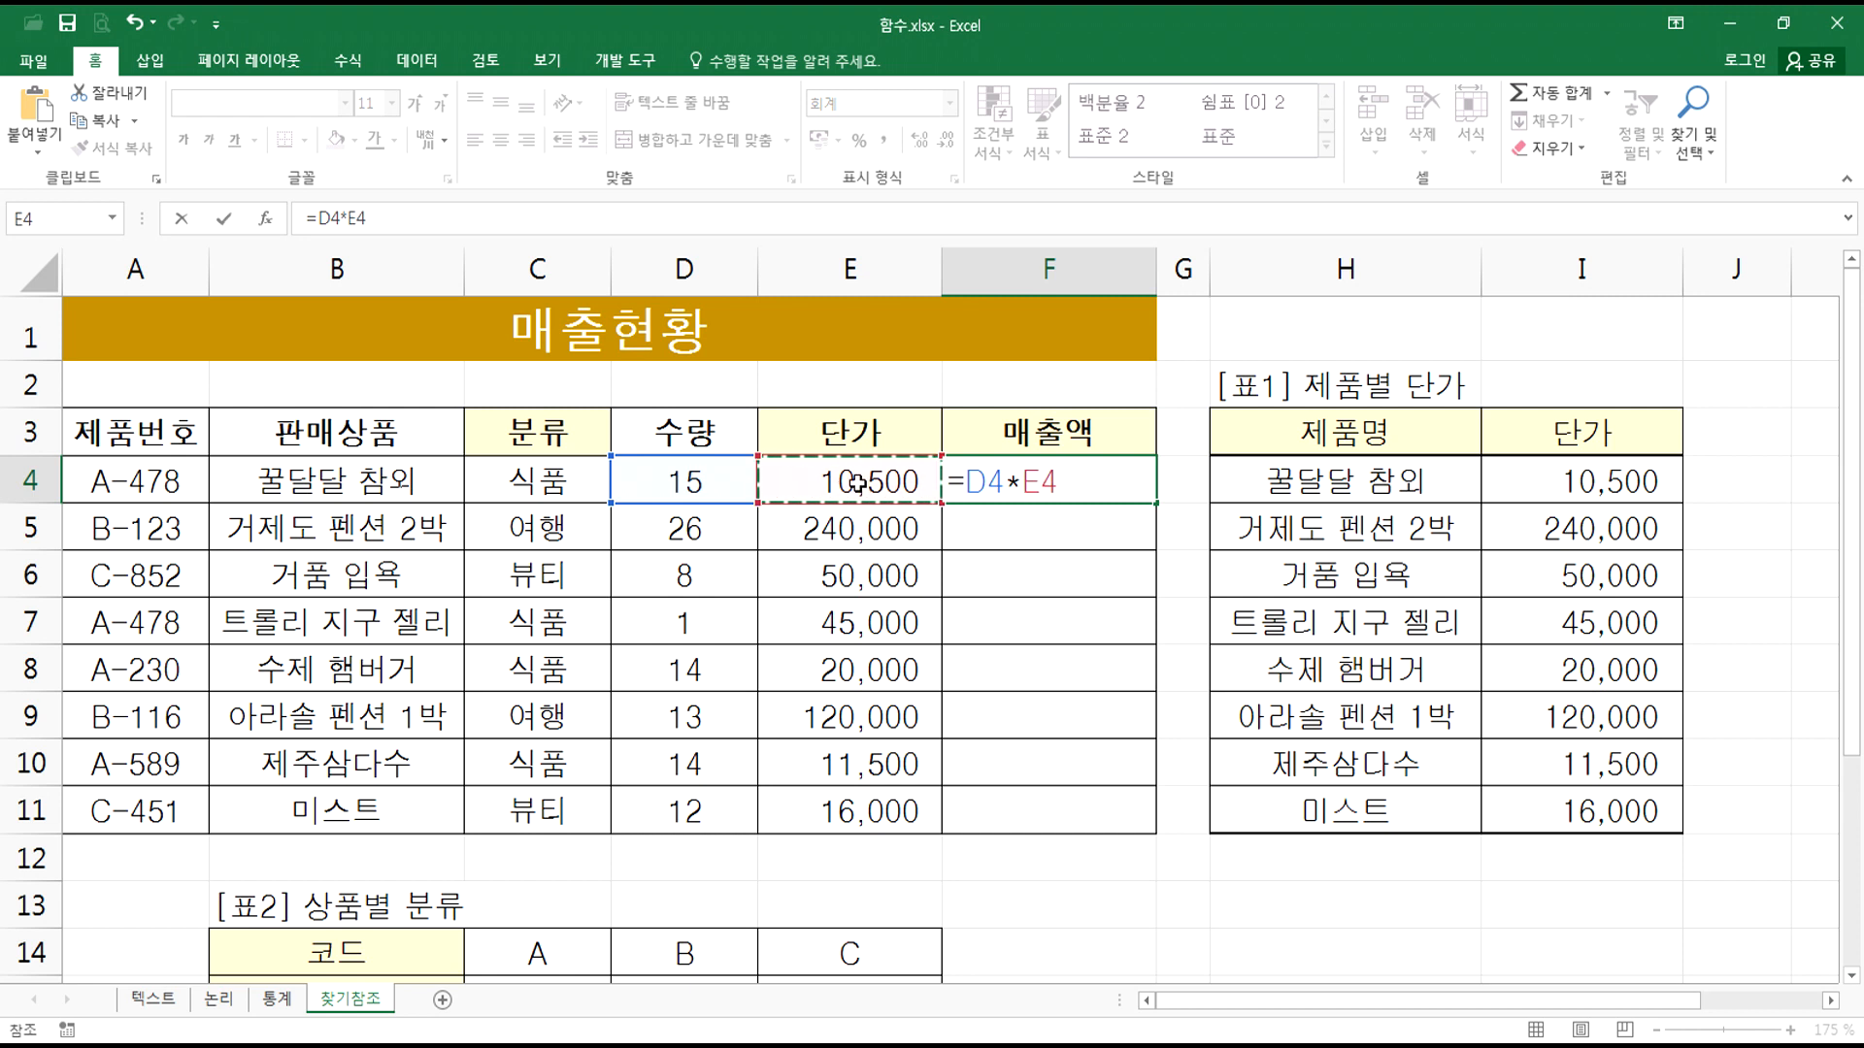
key(Return)
click(1116, 481)
double_click(1153, 502)
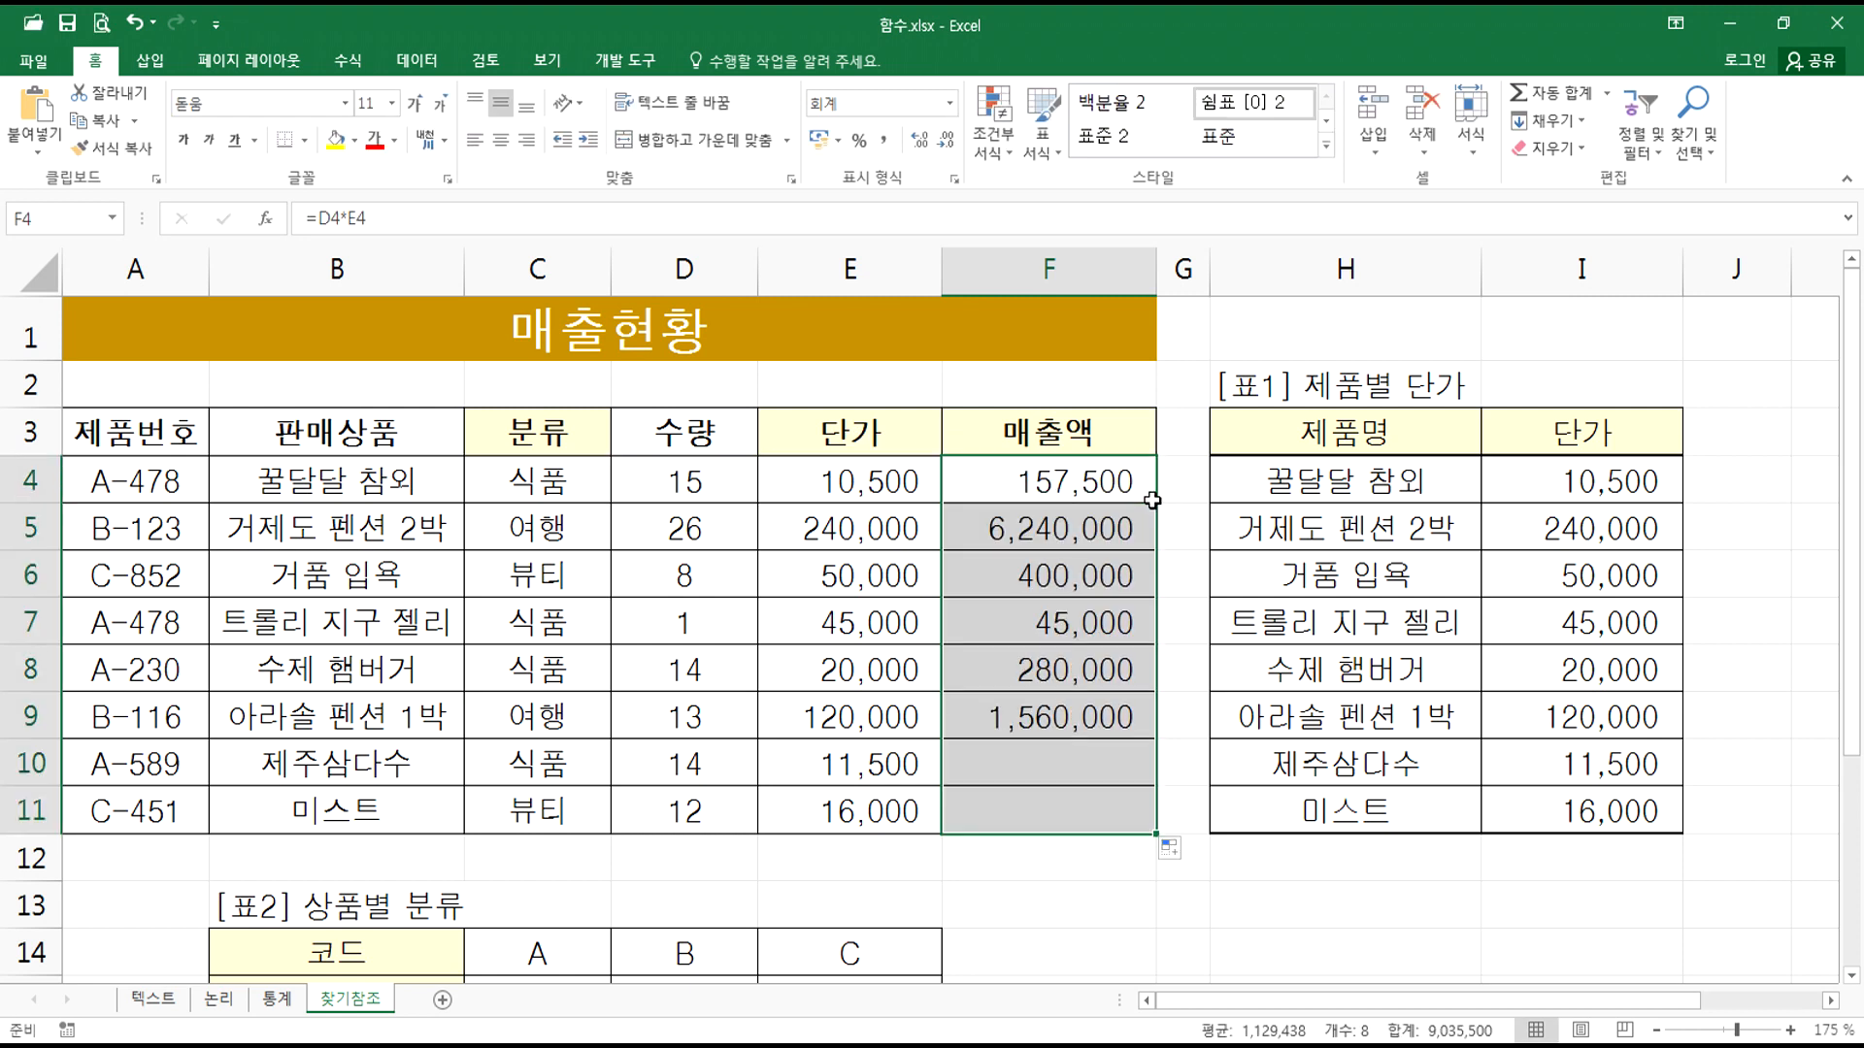
drag(1156, 258, 1132, 259)
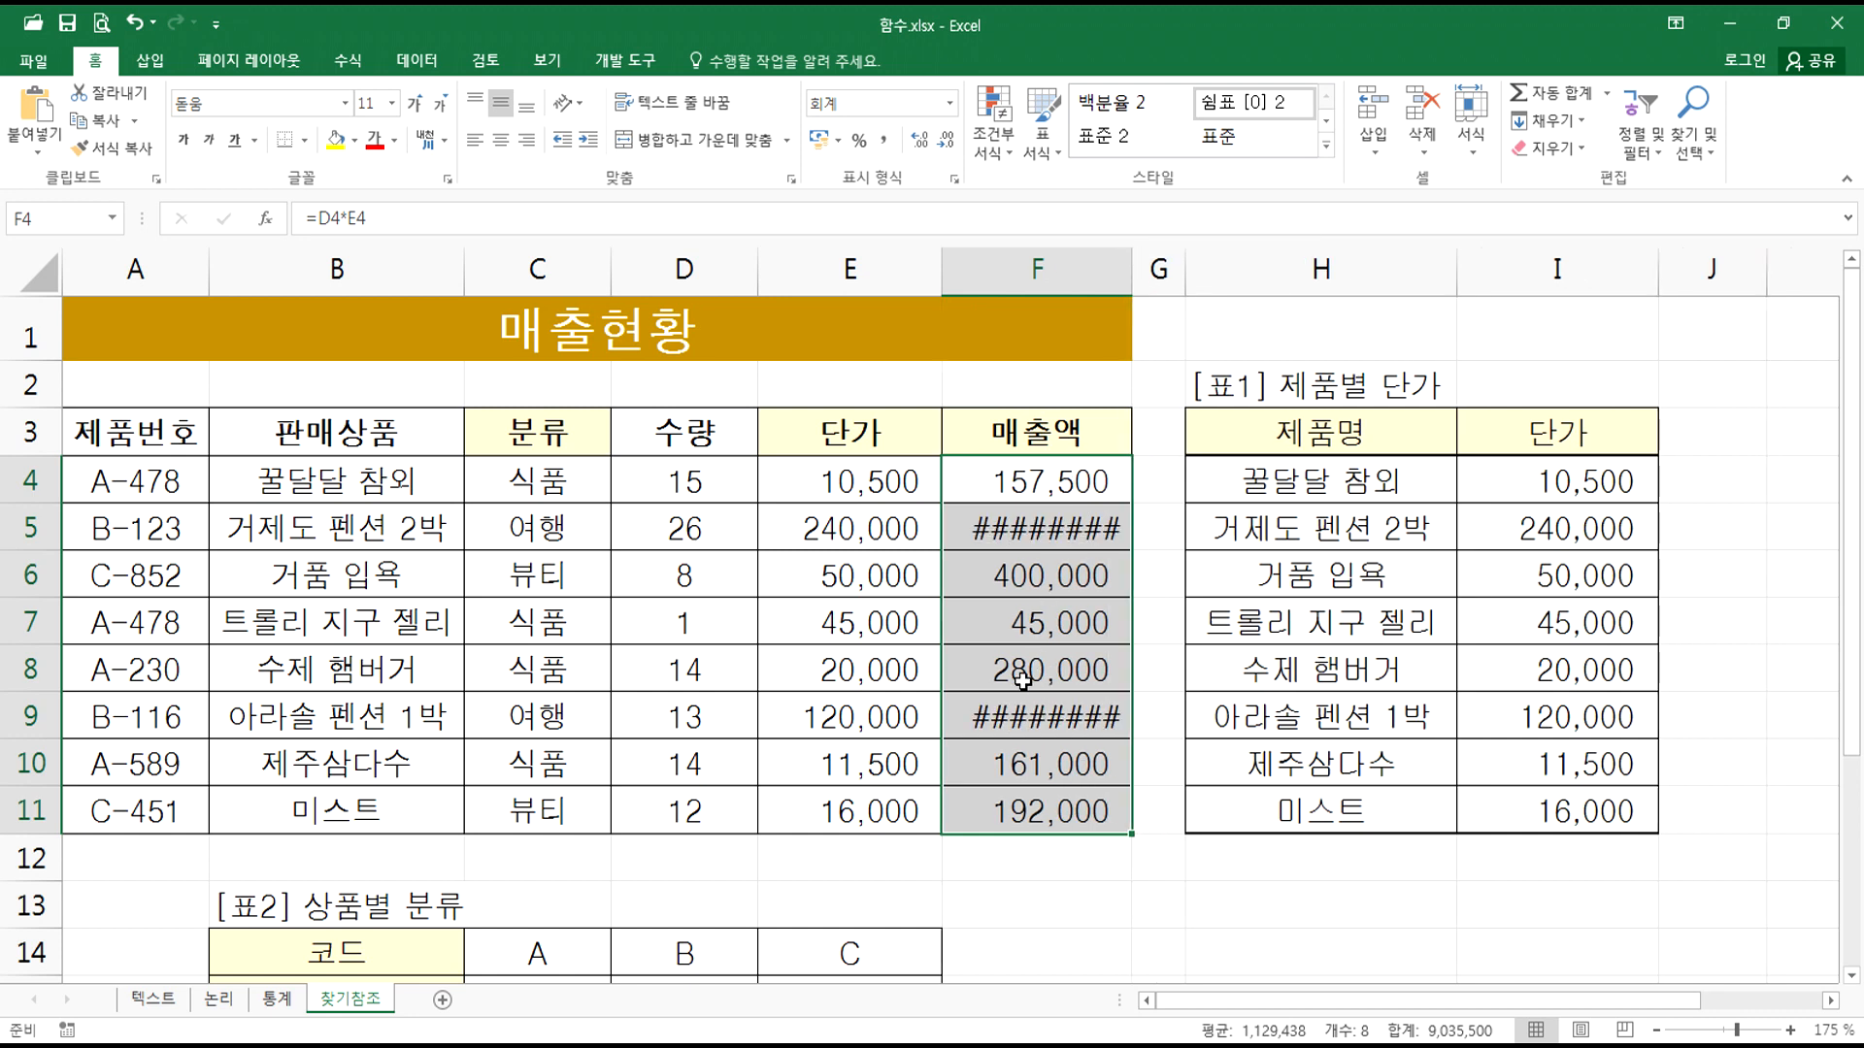
double_click(1129, 271)
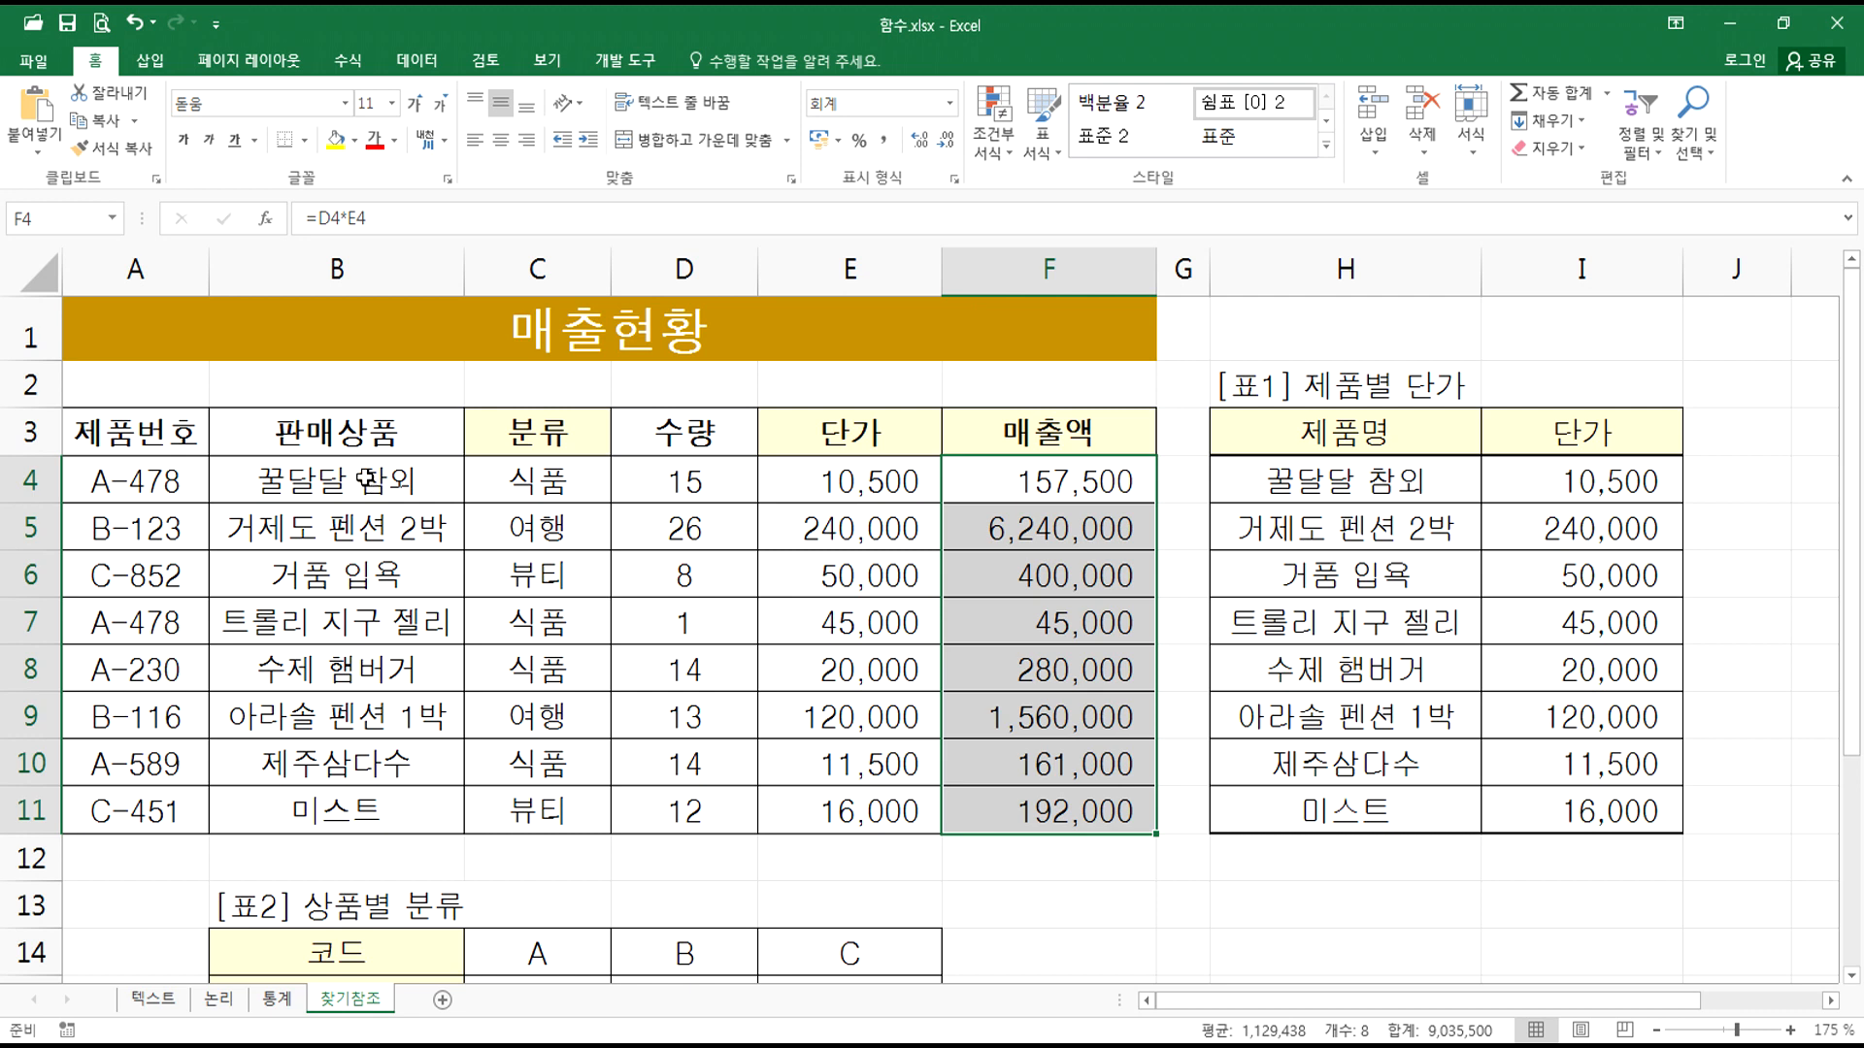
Step: Clear the product name in B4 and inspect the dependent 단가 and 매출액 formulas in row 4
click(369, 480)
key(Delete)
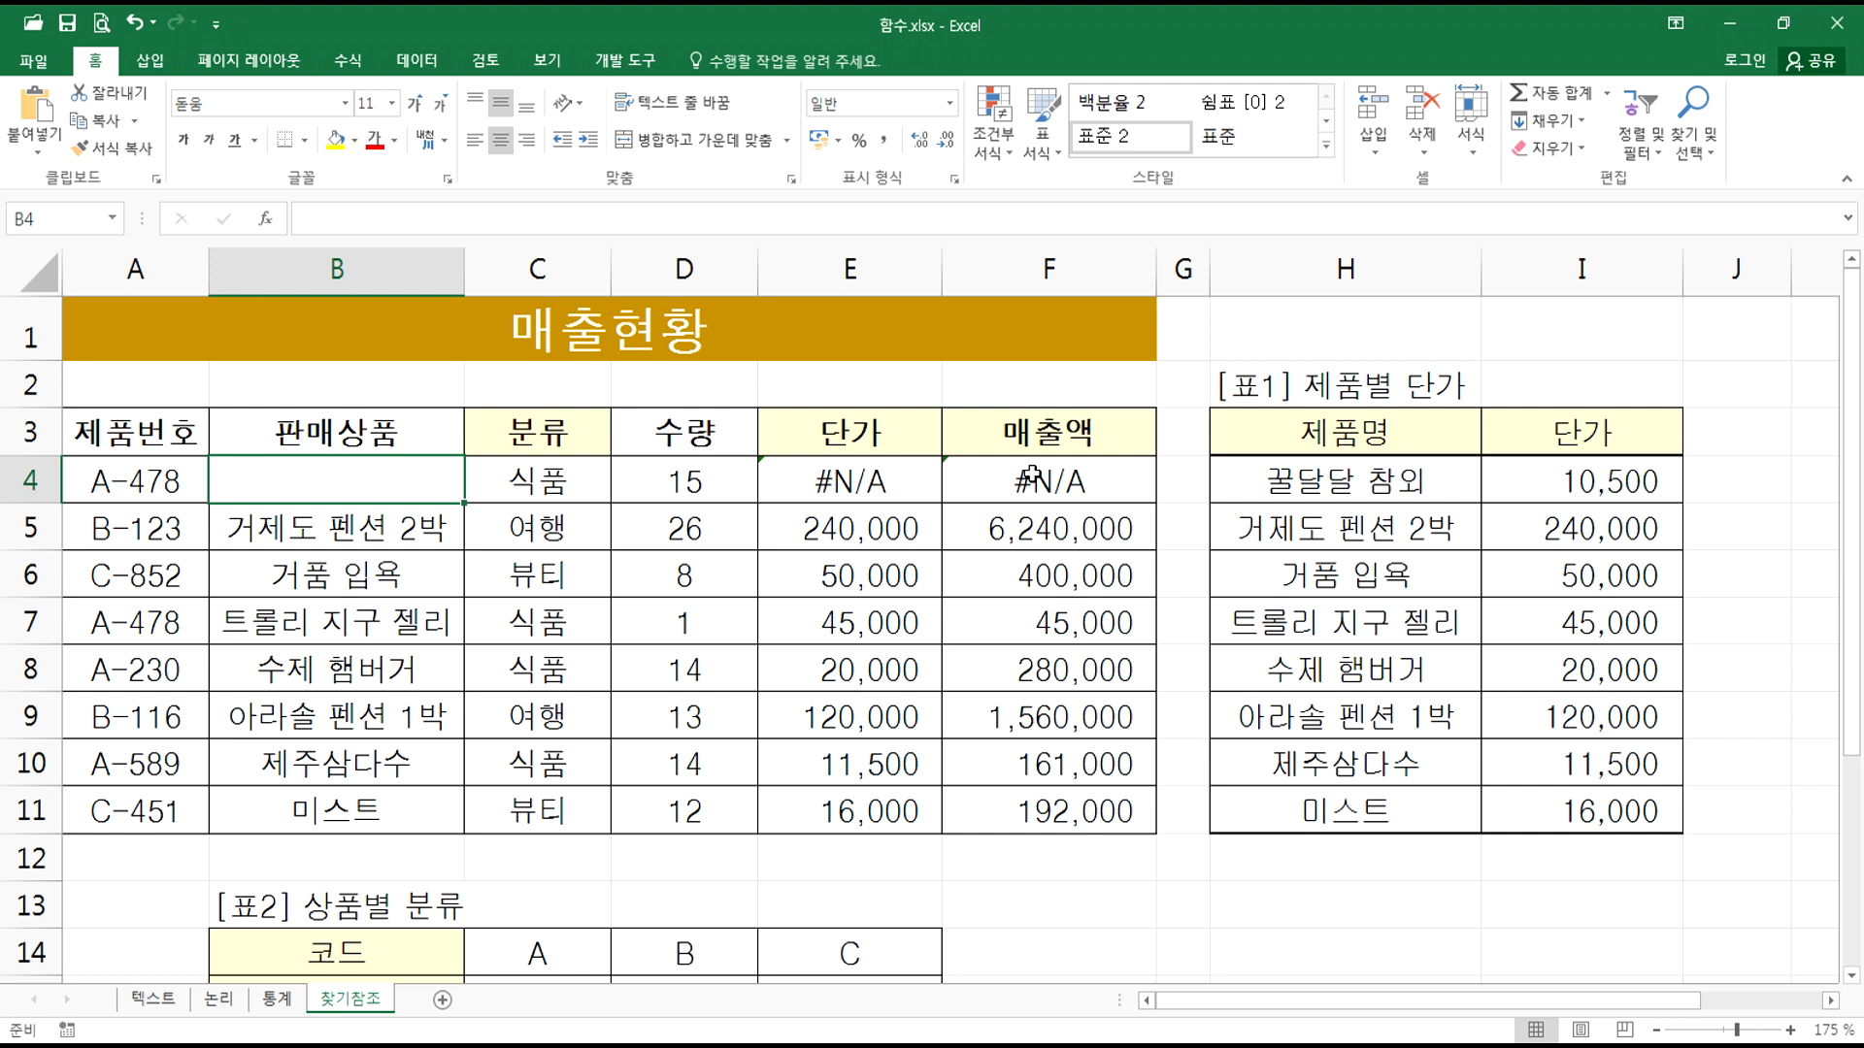
click(706, 481)
click(859, 479)
click(1009, 479)
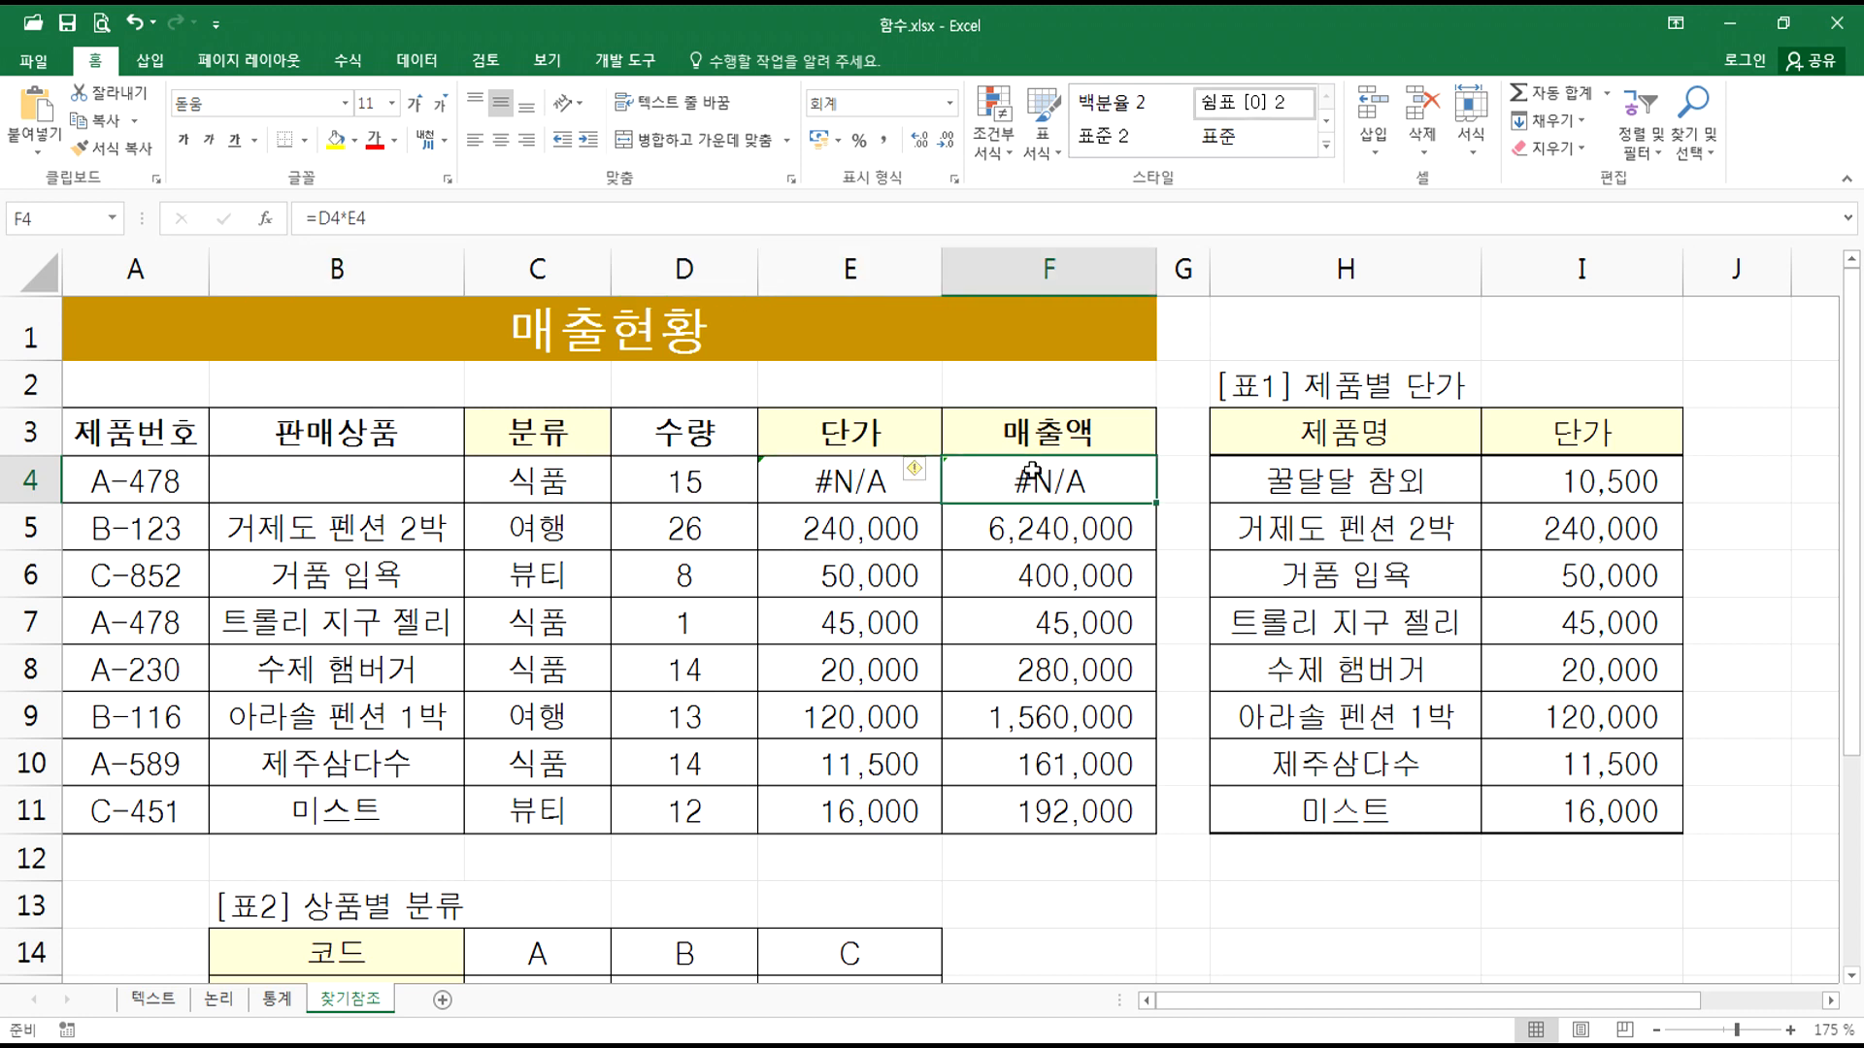
click(643, 476)
click(389, 485)
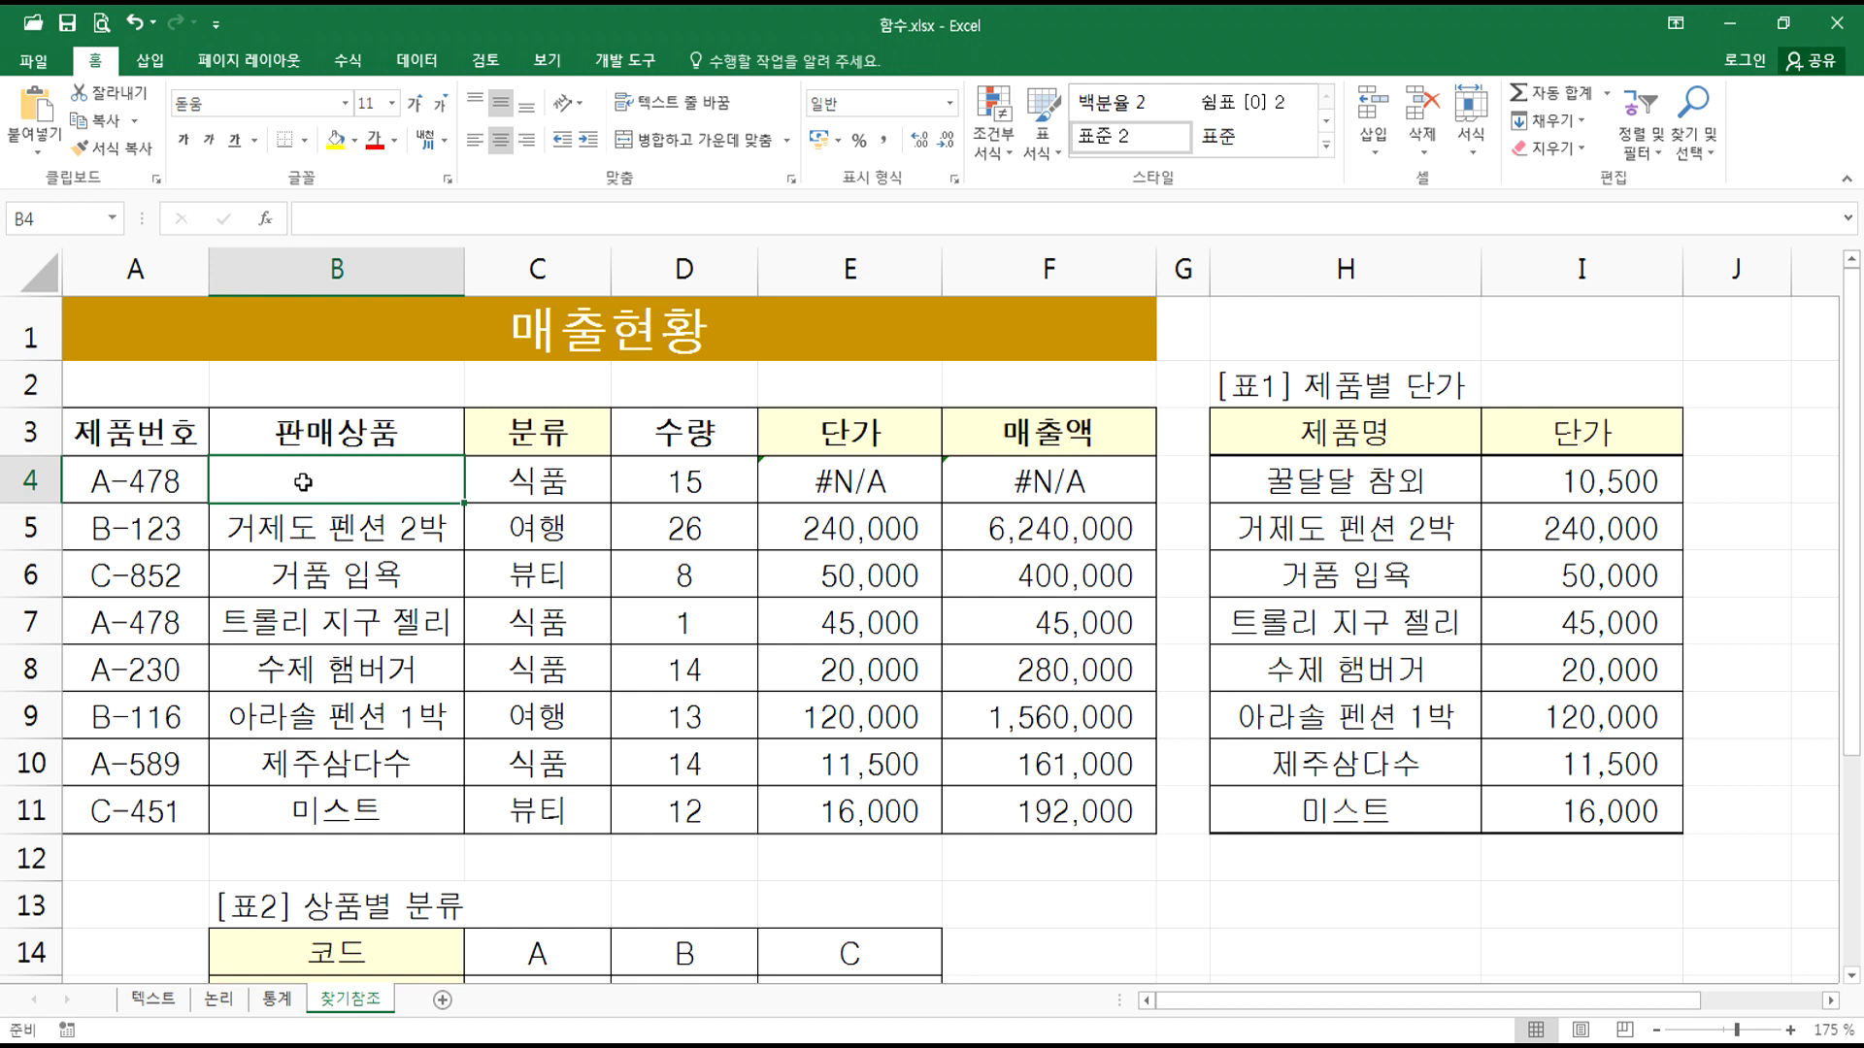
click(852, 482)
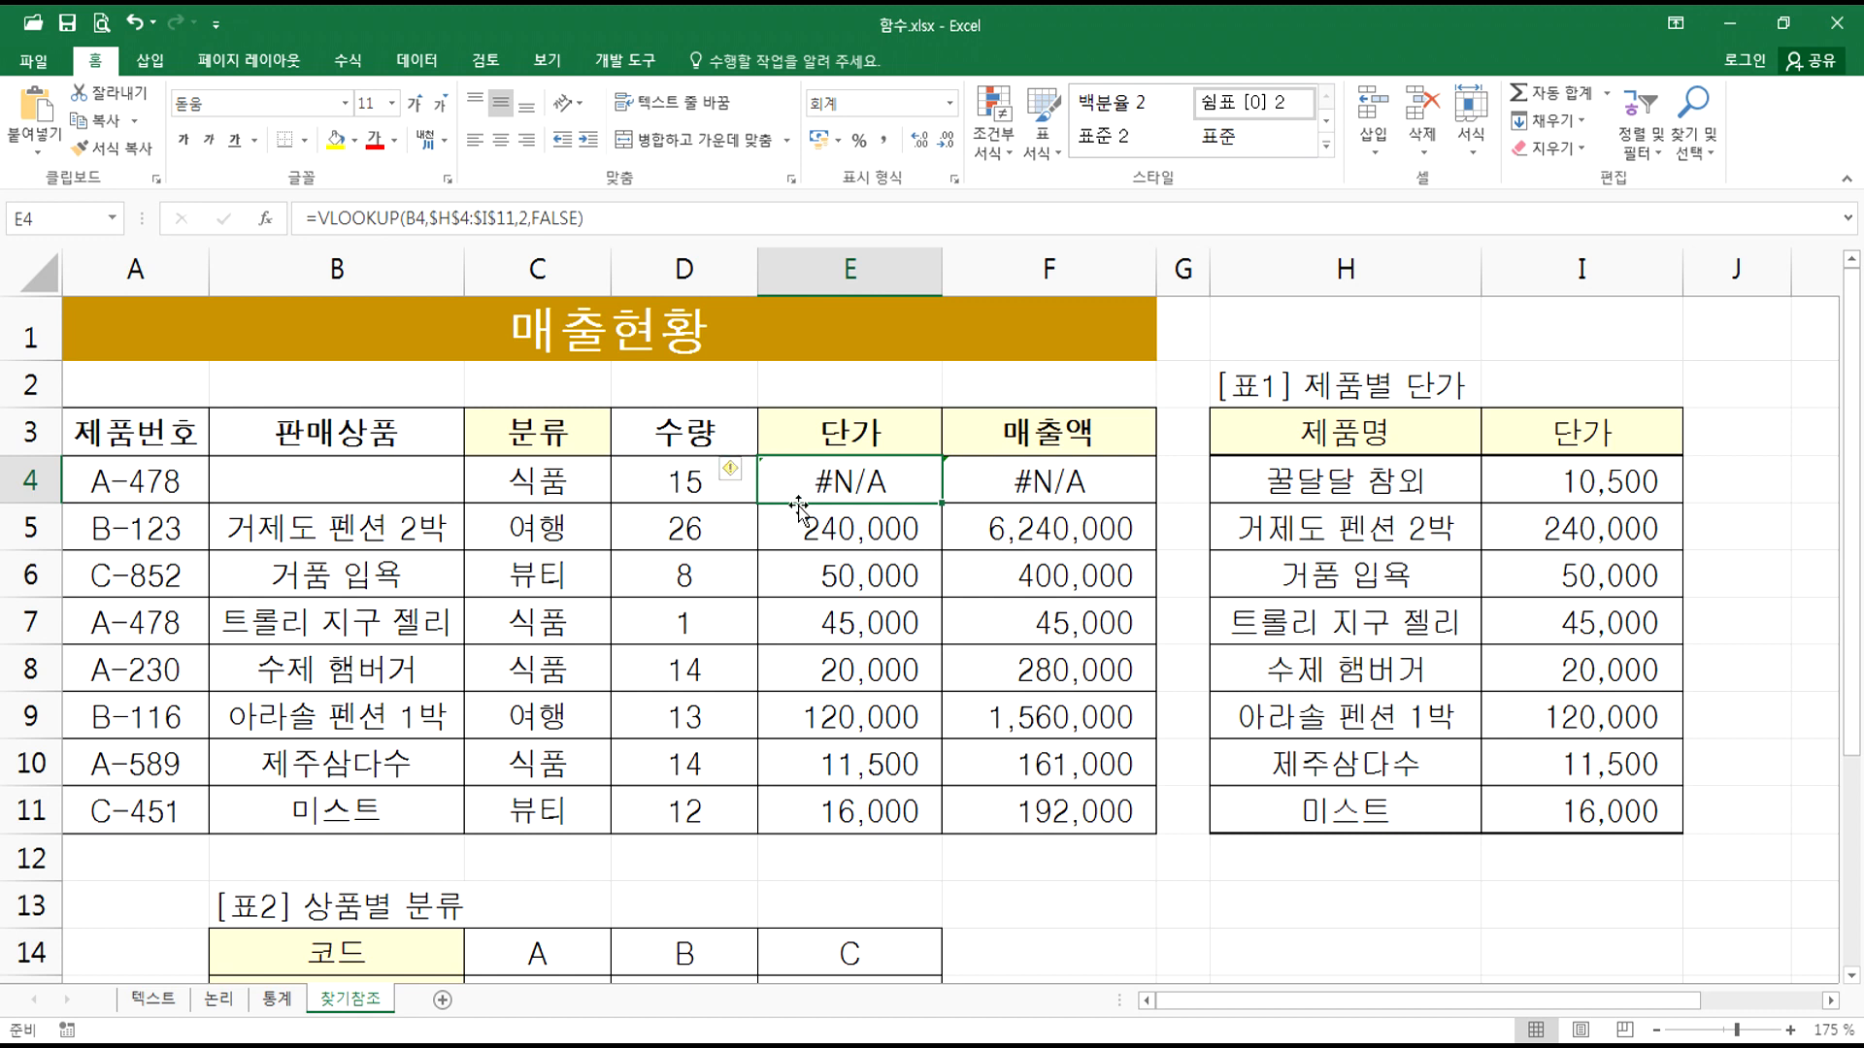
click(1071, 481)
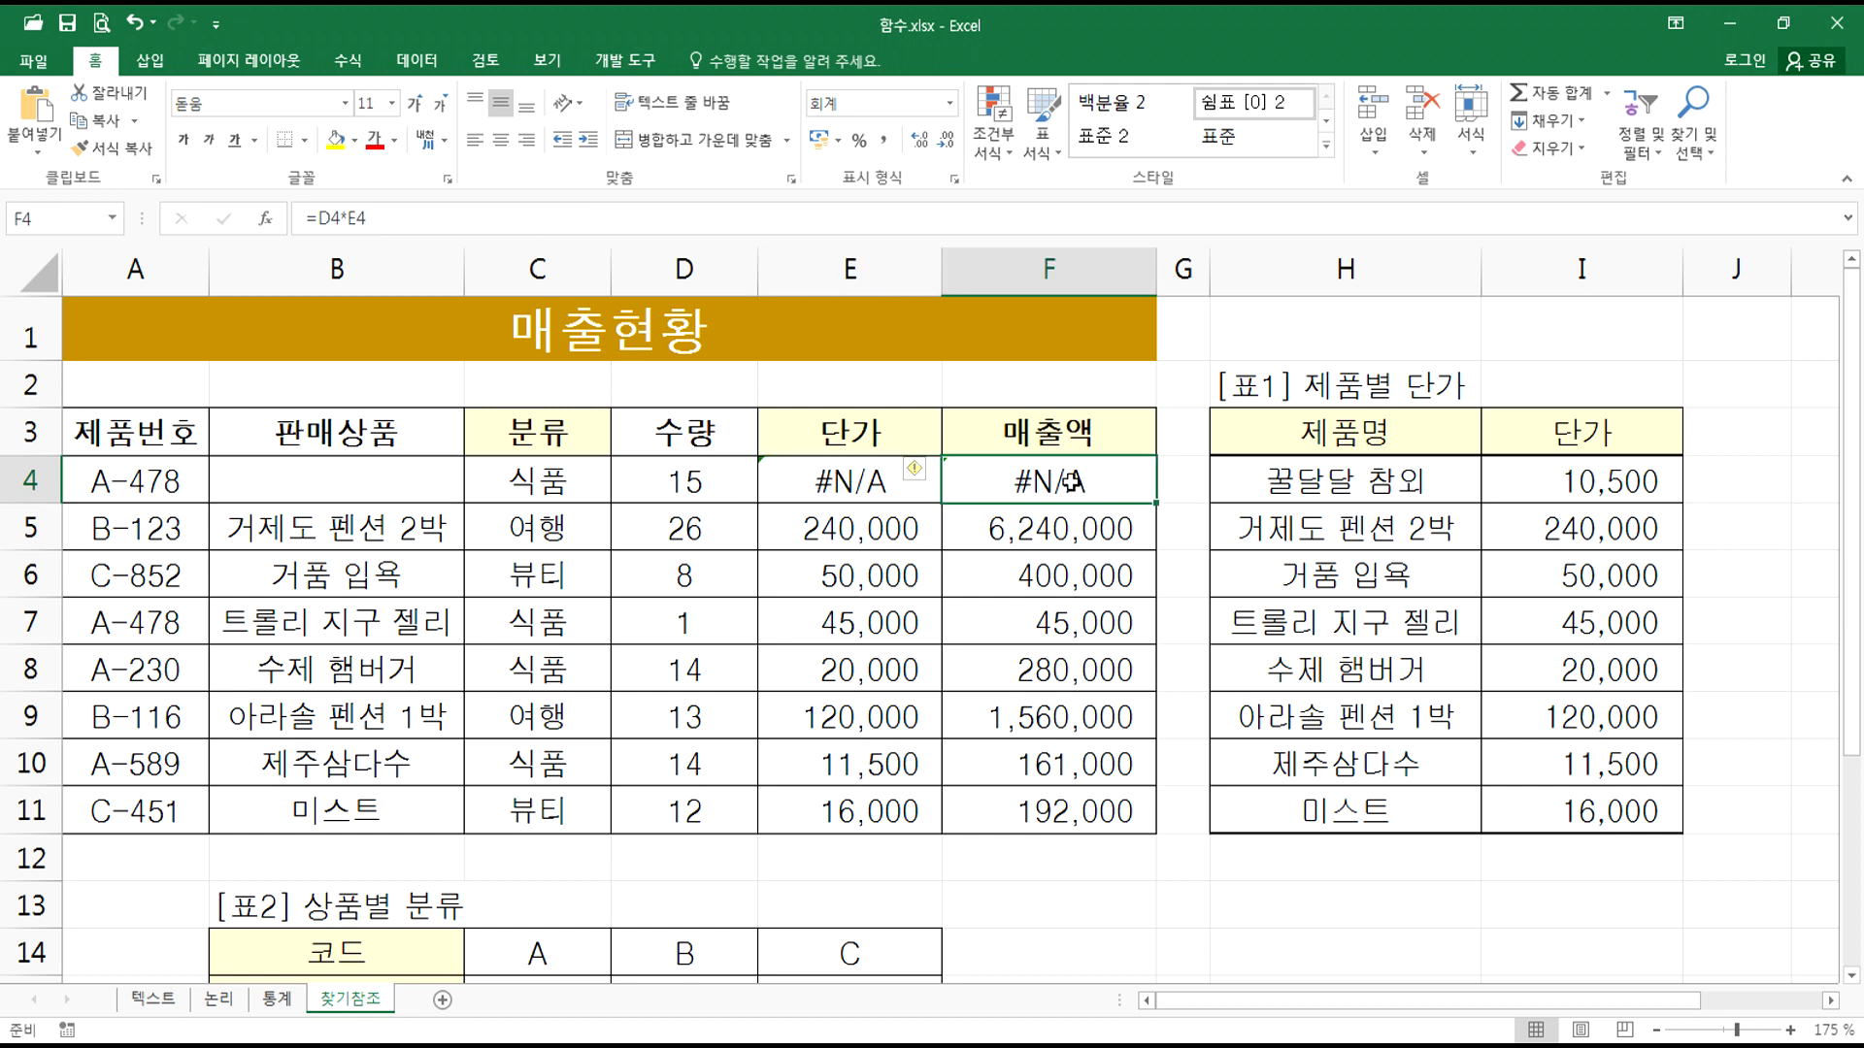
Step: Enter 거제도 여행, a product not listed in [표1], as the 판매상품 in cell B4
click(357, 481)
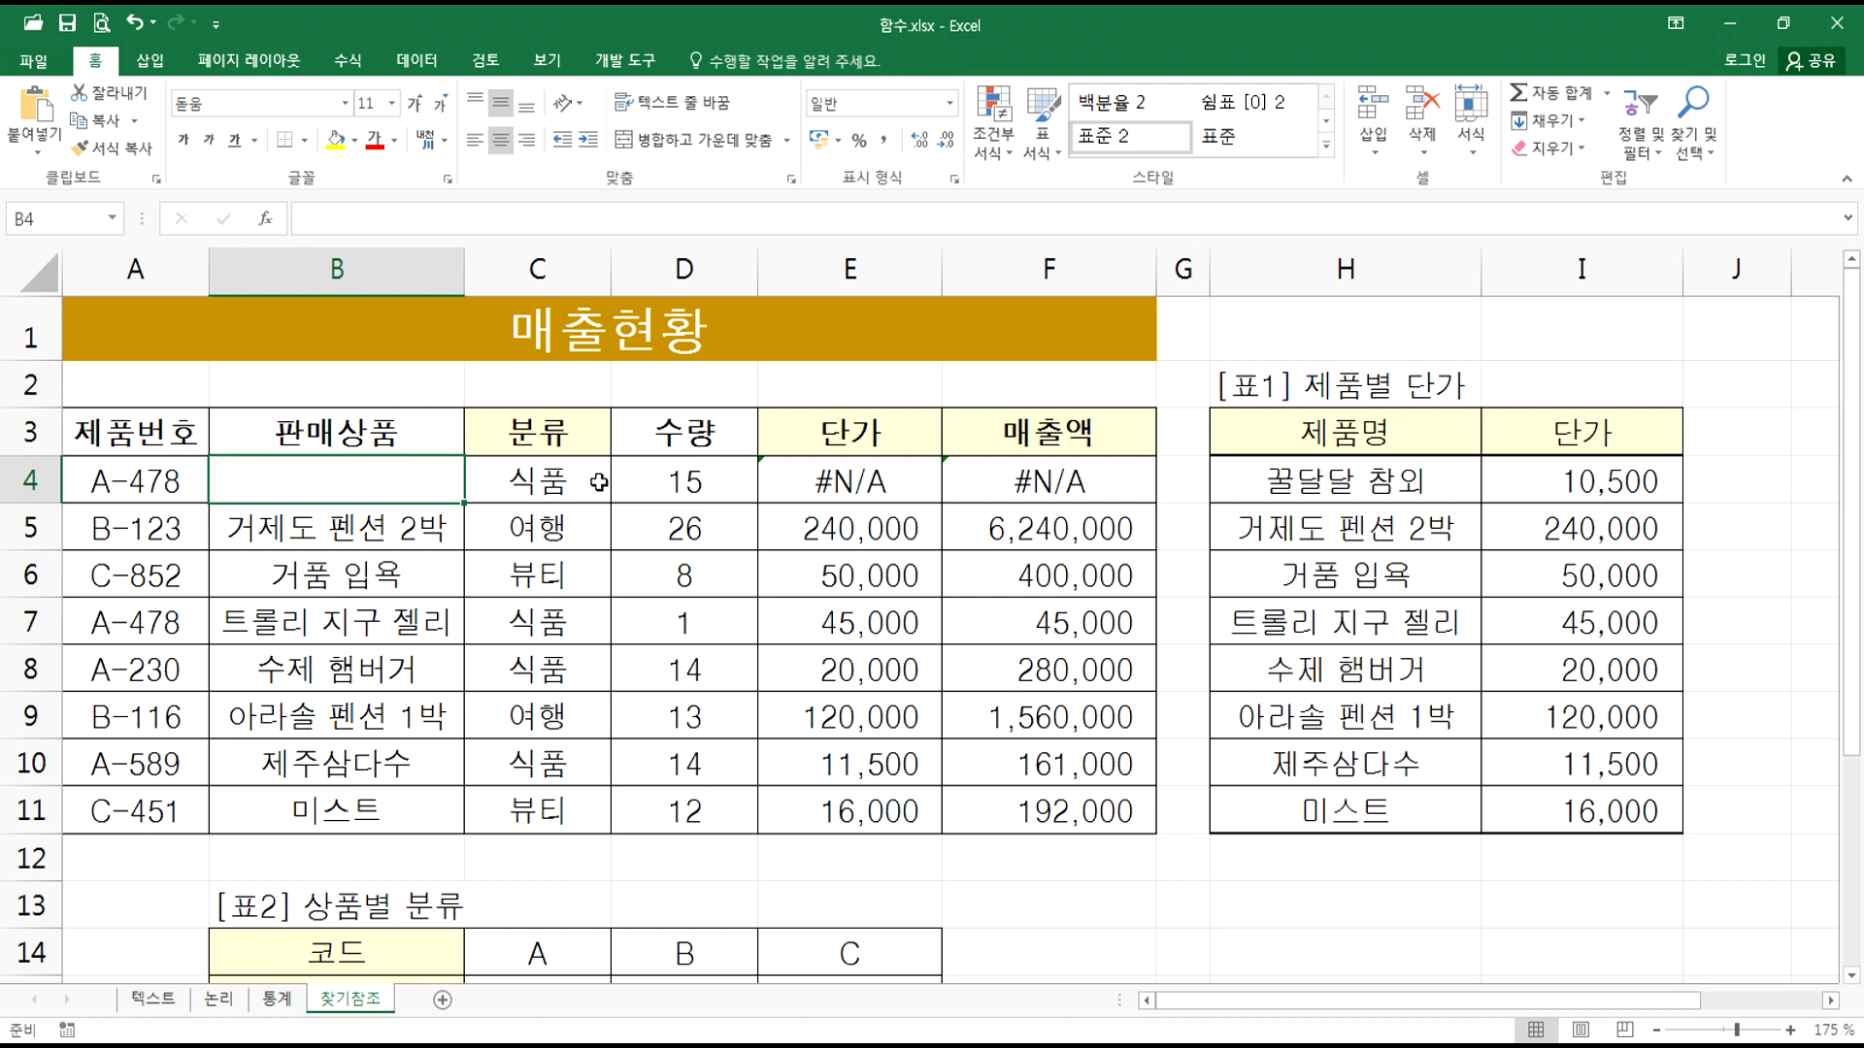
text(RJWPE)
key(shift+Left)
text(거제도 여행)
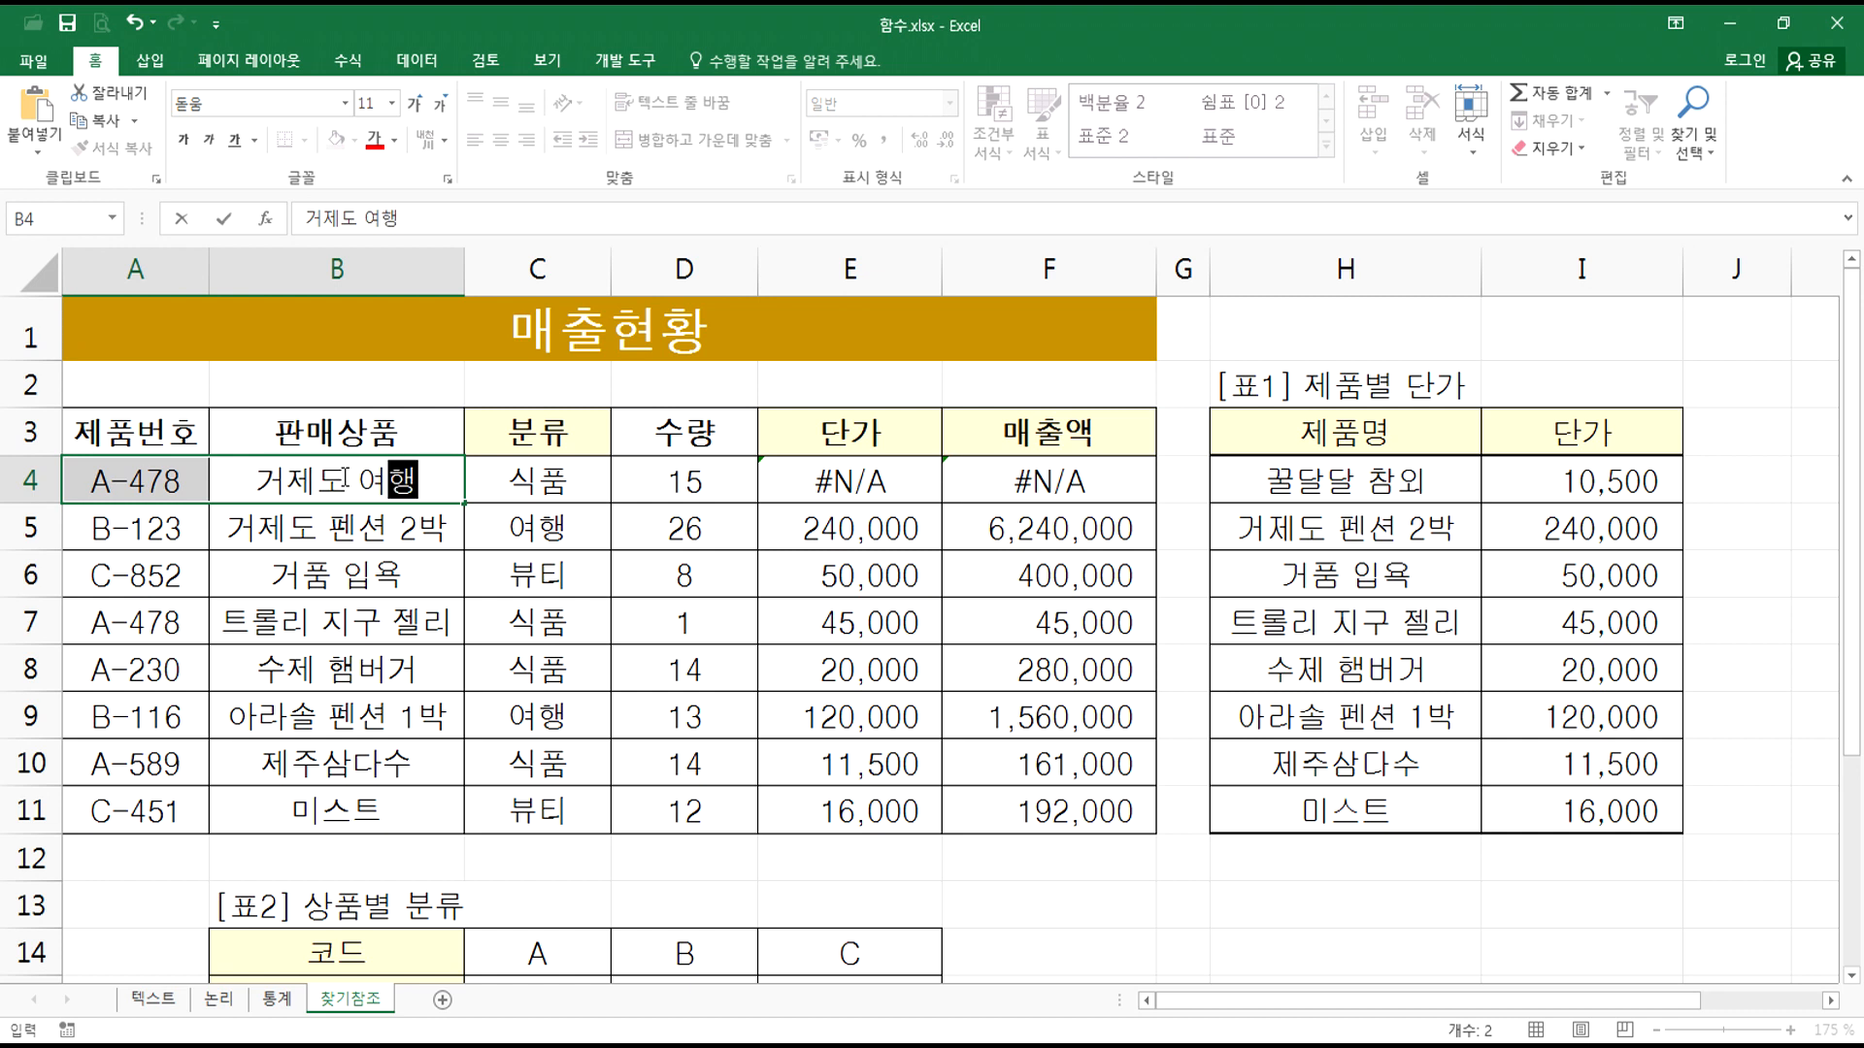
key(Return)
click(341, 477)
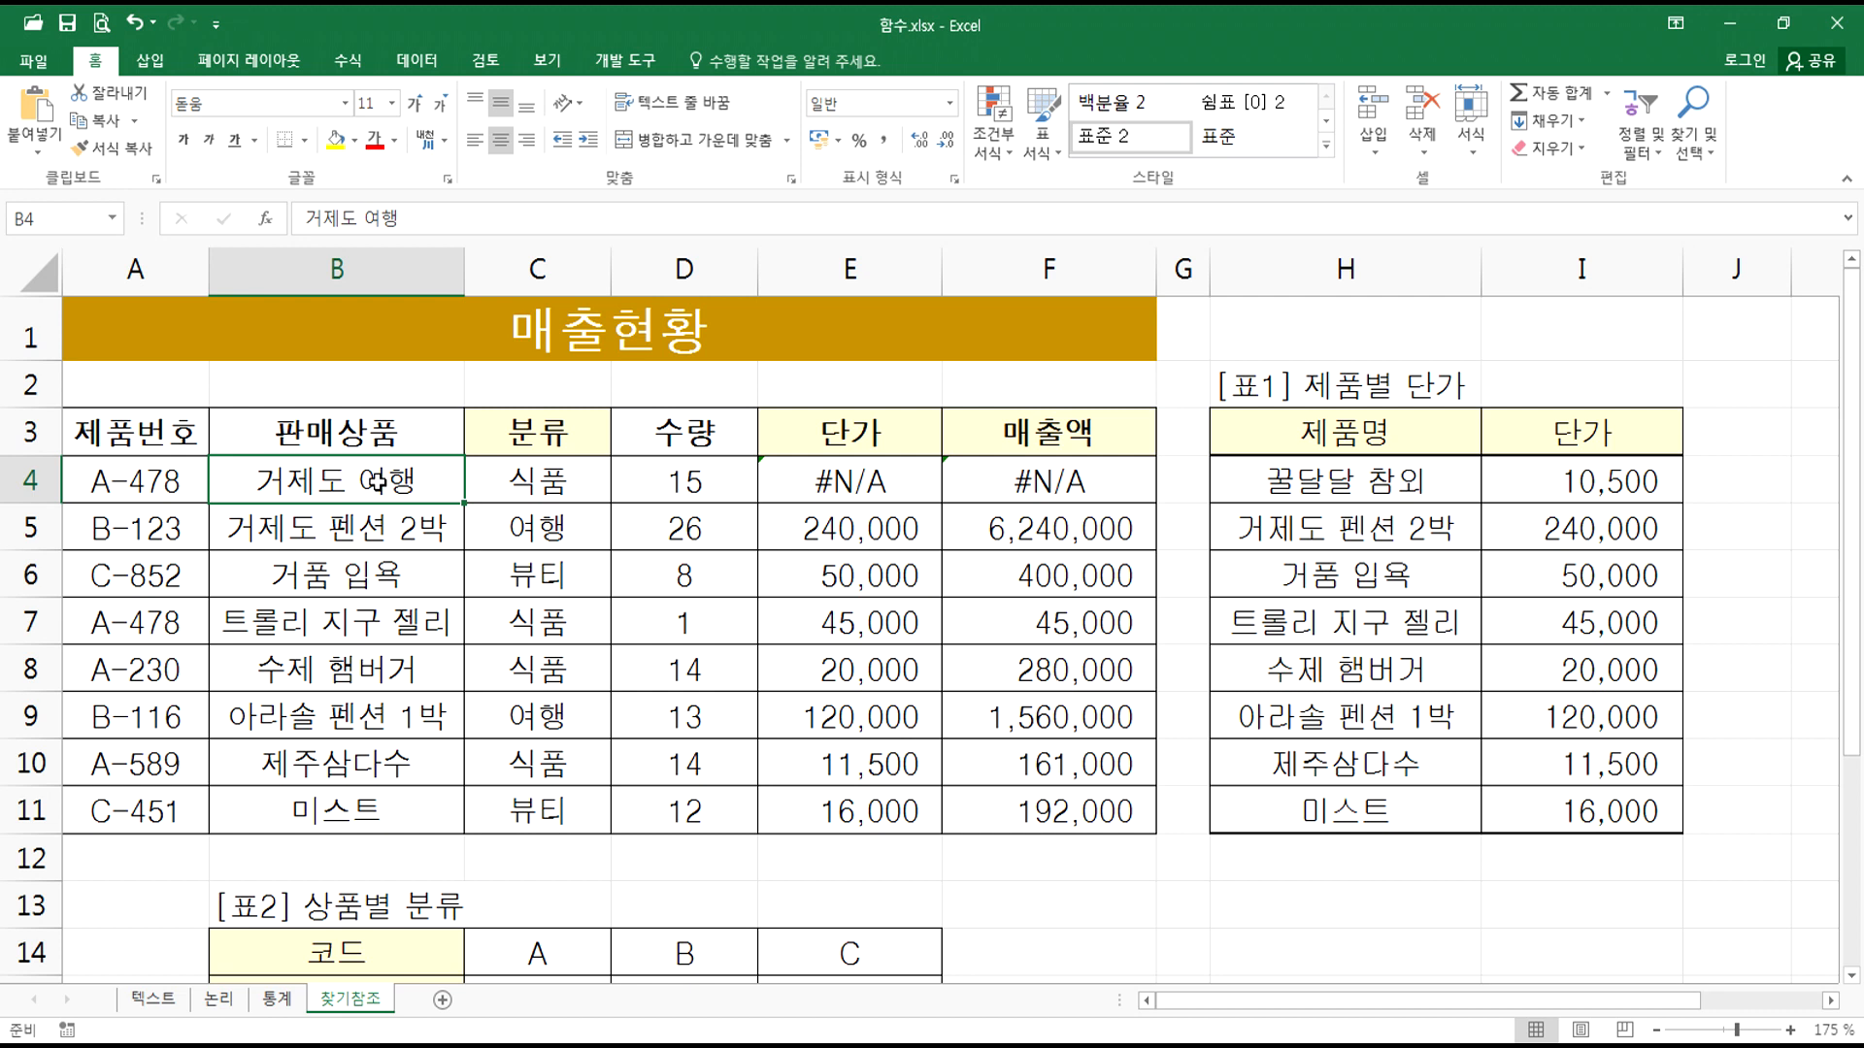
Step: Replace the product name in B4 with 거제도 펜션 2박
key(Delete)
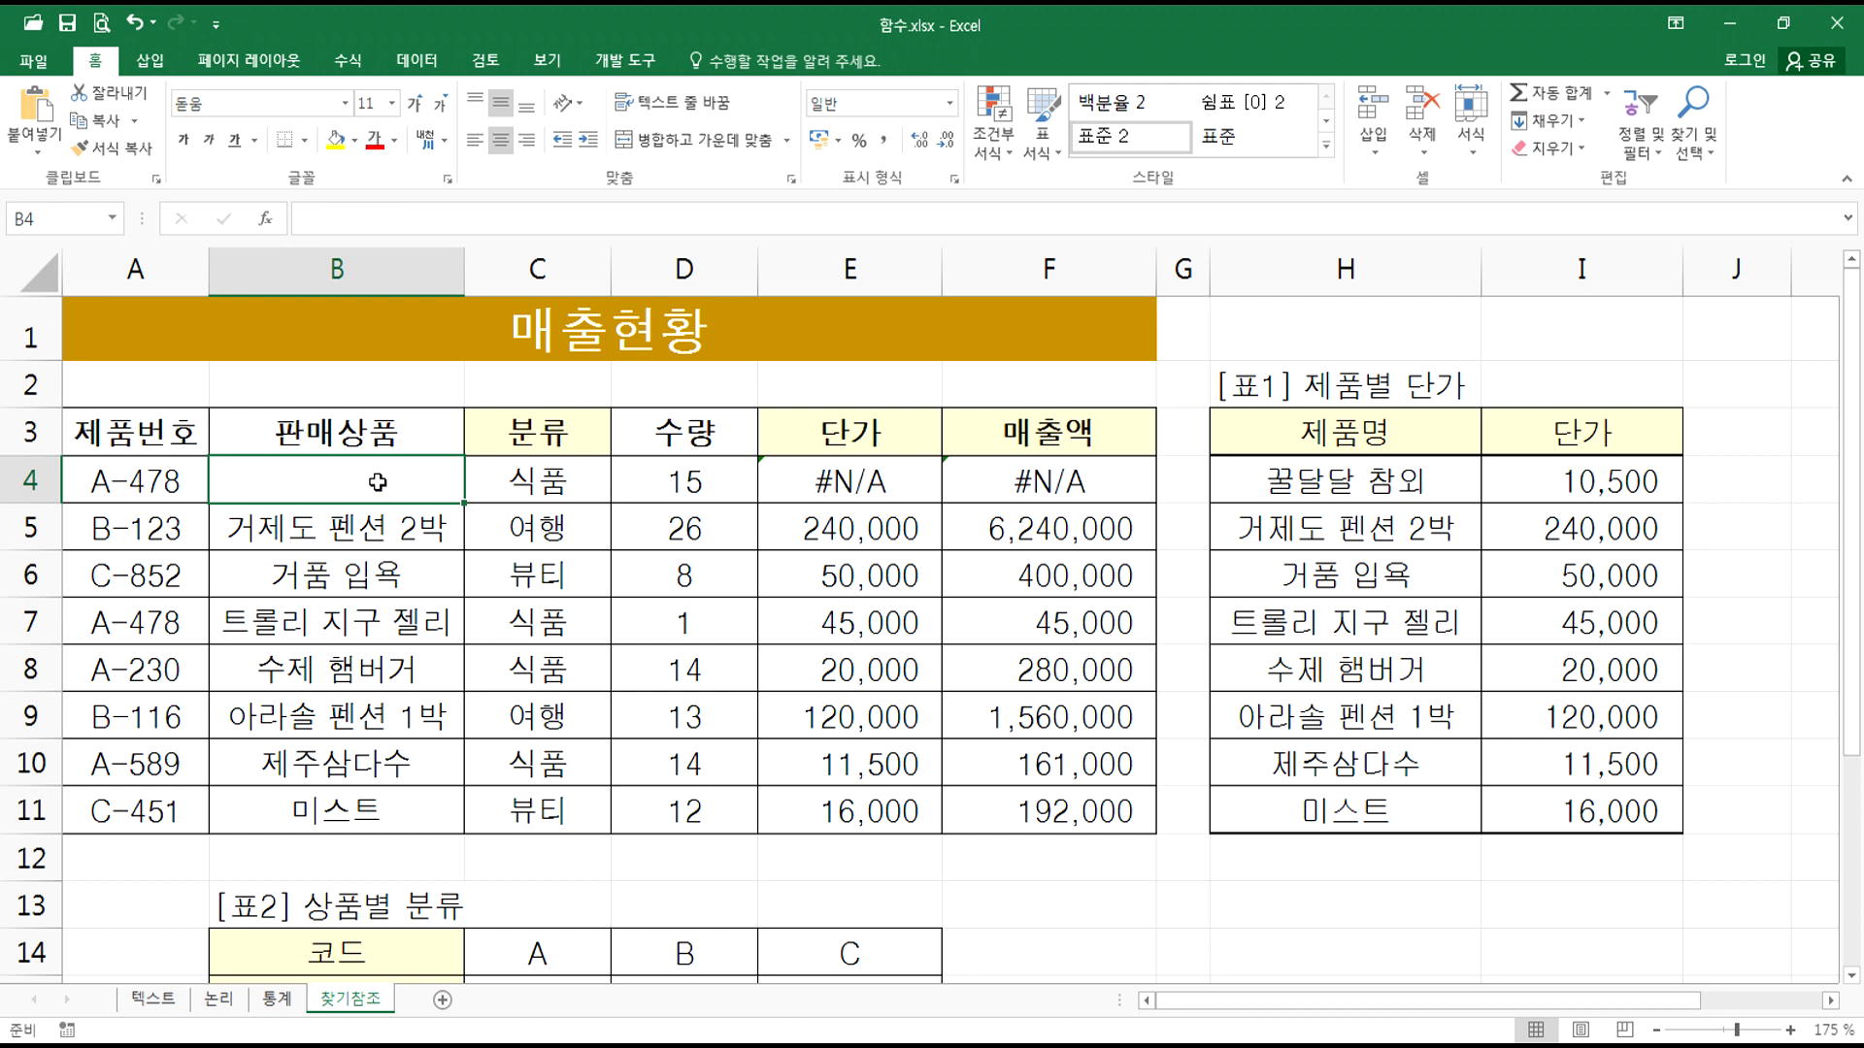
text(거제도 펜션 2박)
key(Return)
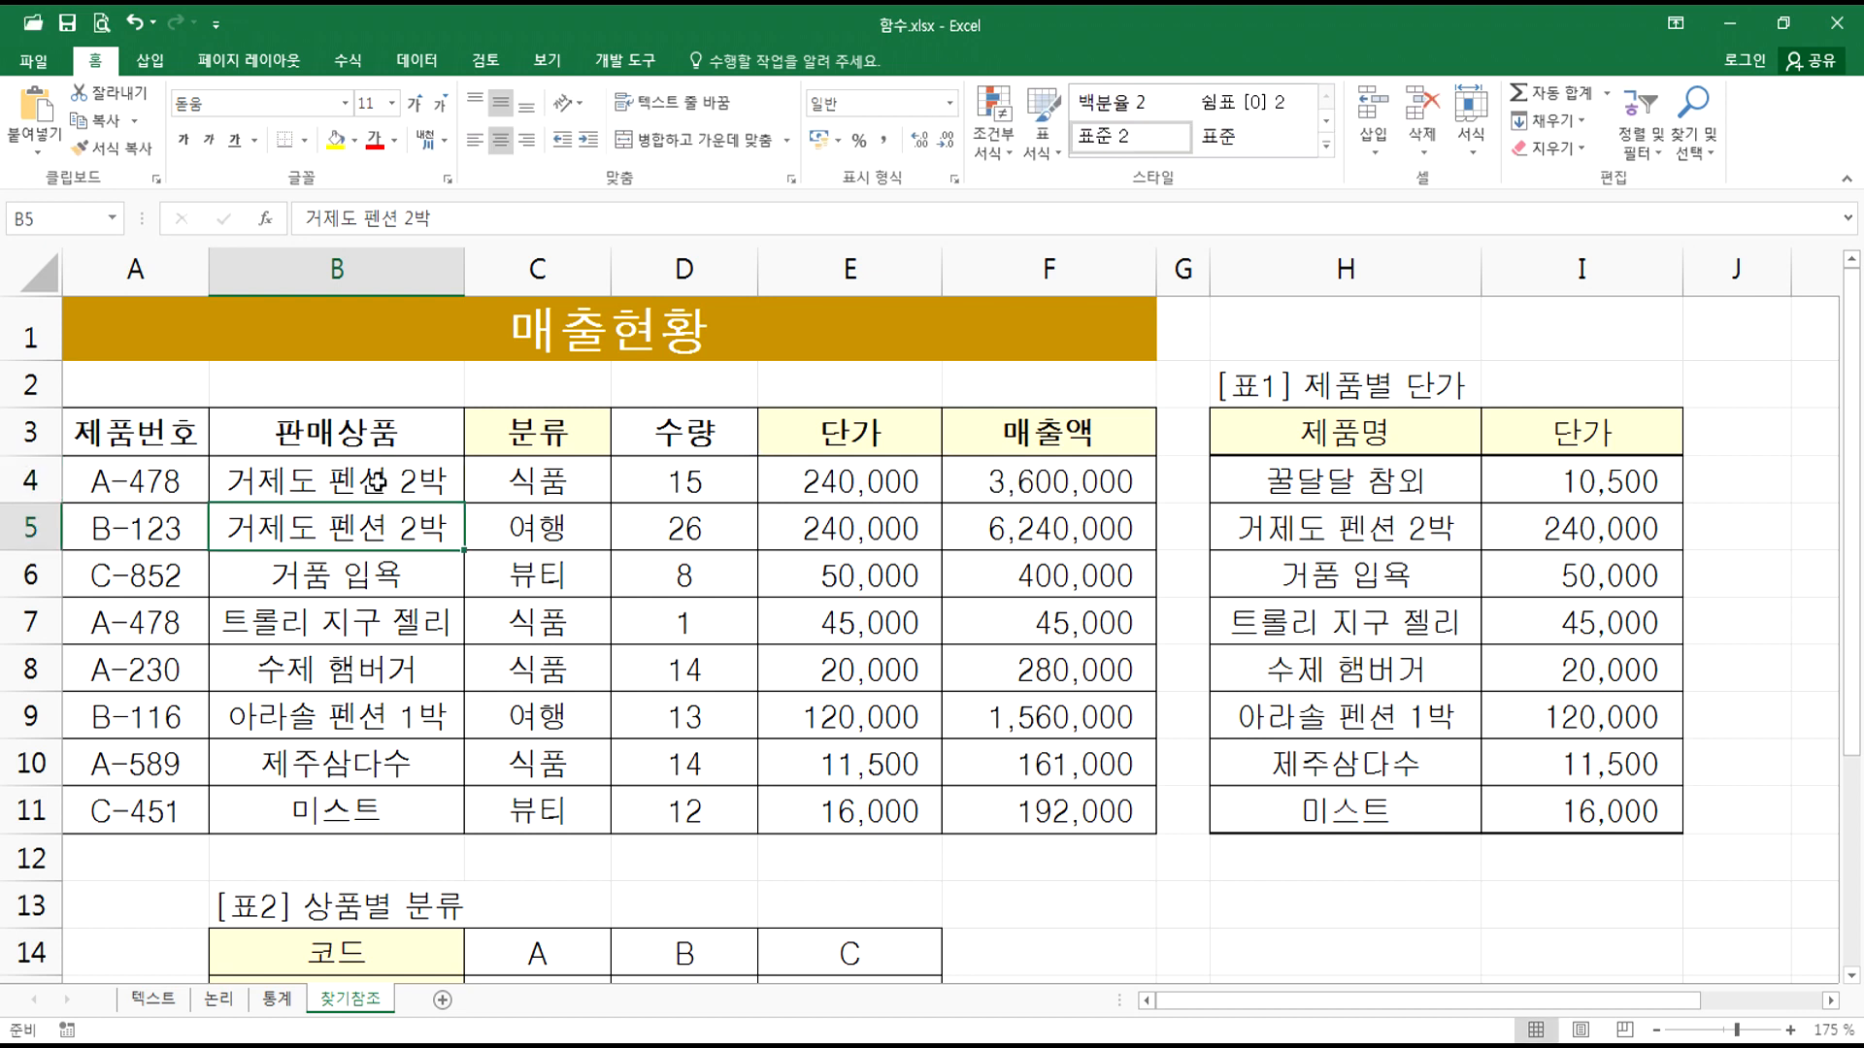
click(377, 472)
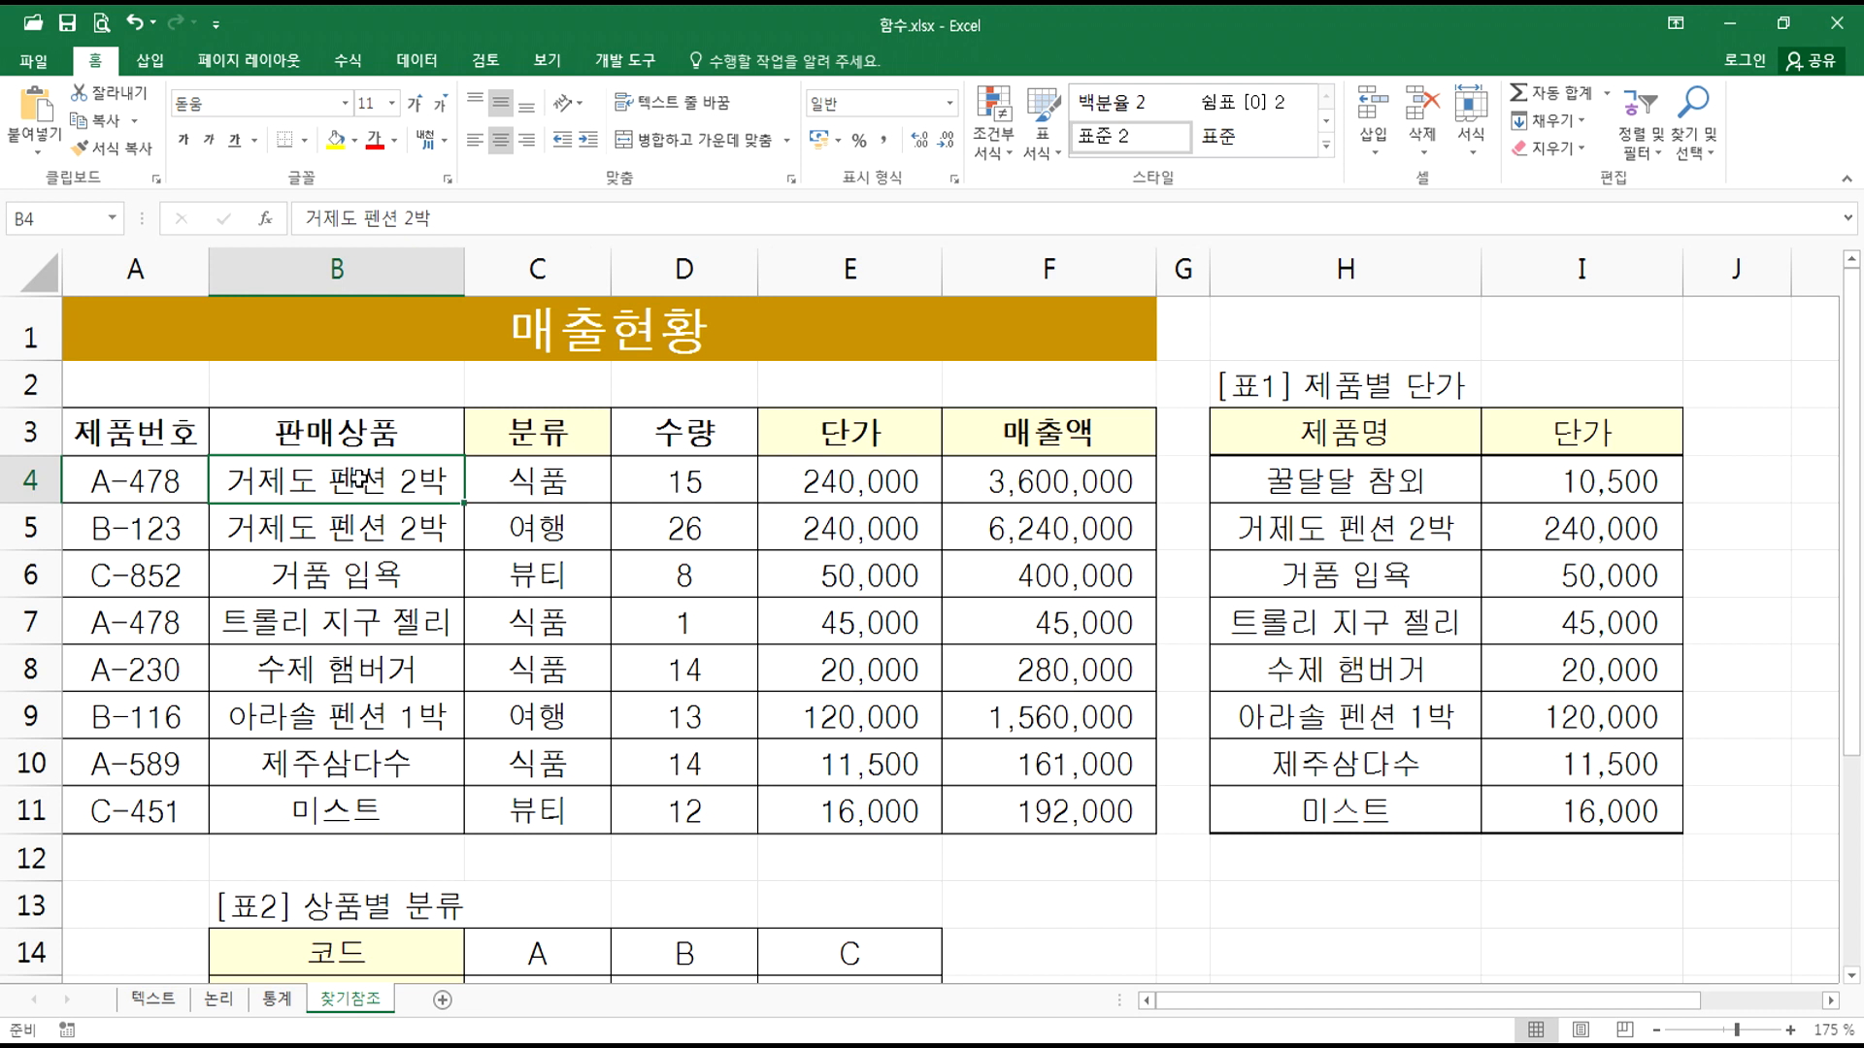
Step: Enter 참외, a name missing from [표1], as the 판매상품 in B4 and clear the cell again
text(참외)
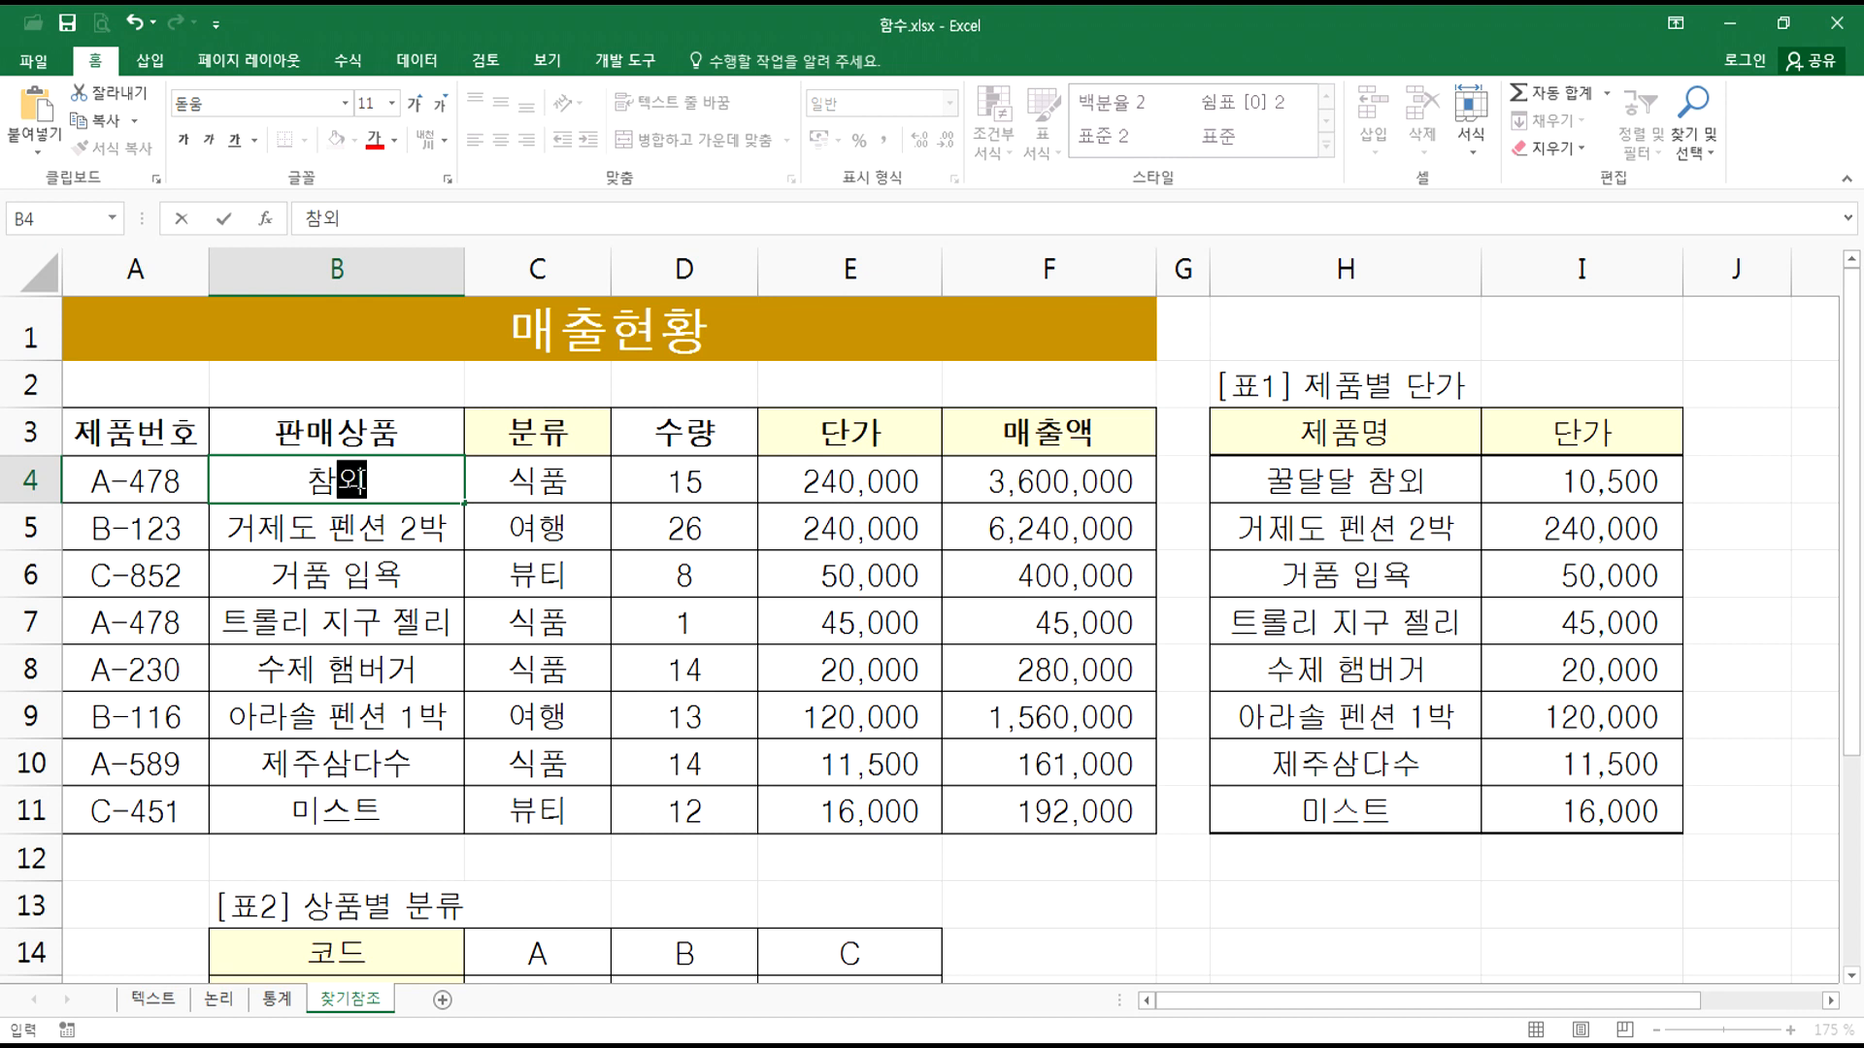
key(Return)
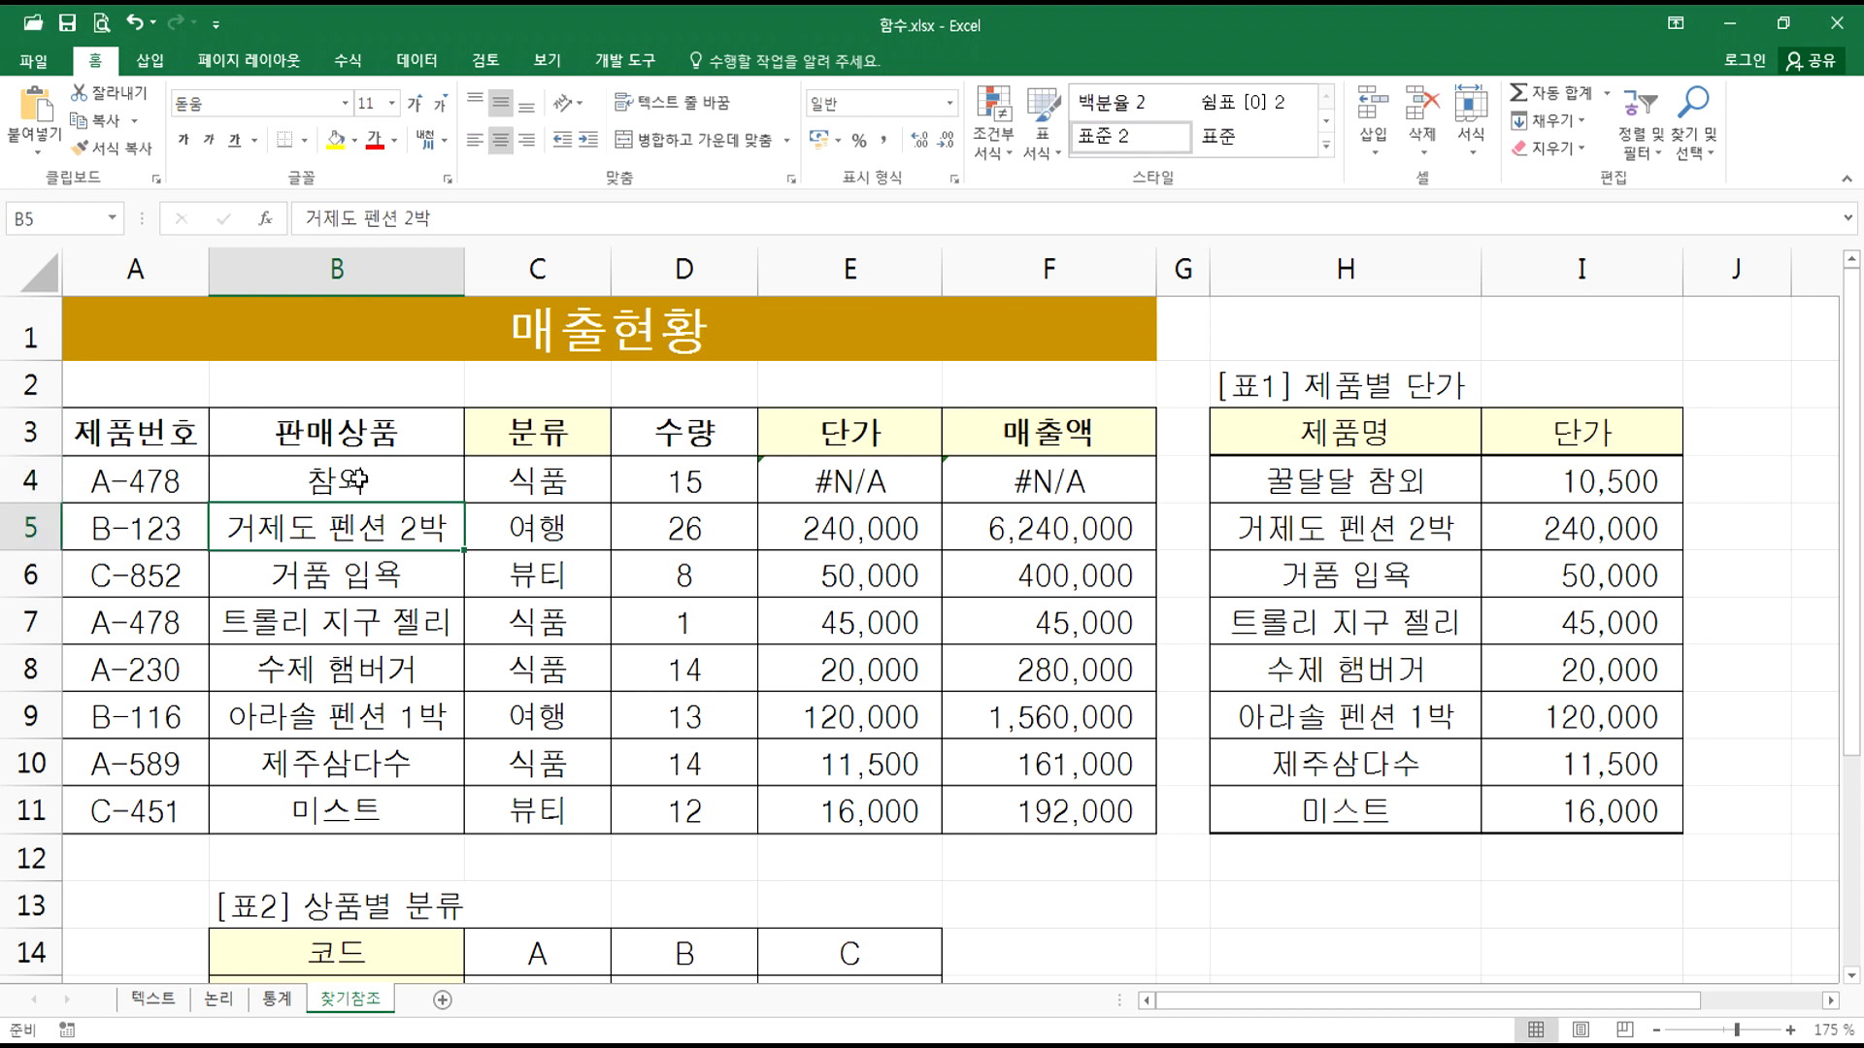
drag(315, 466, 290, 796)
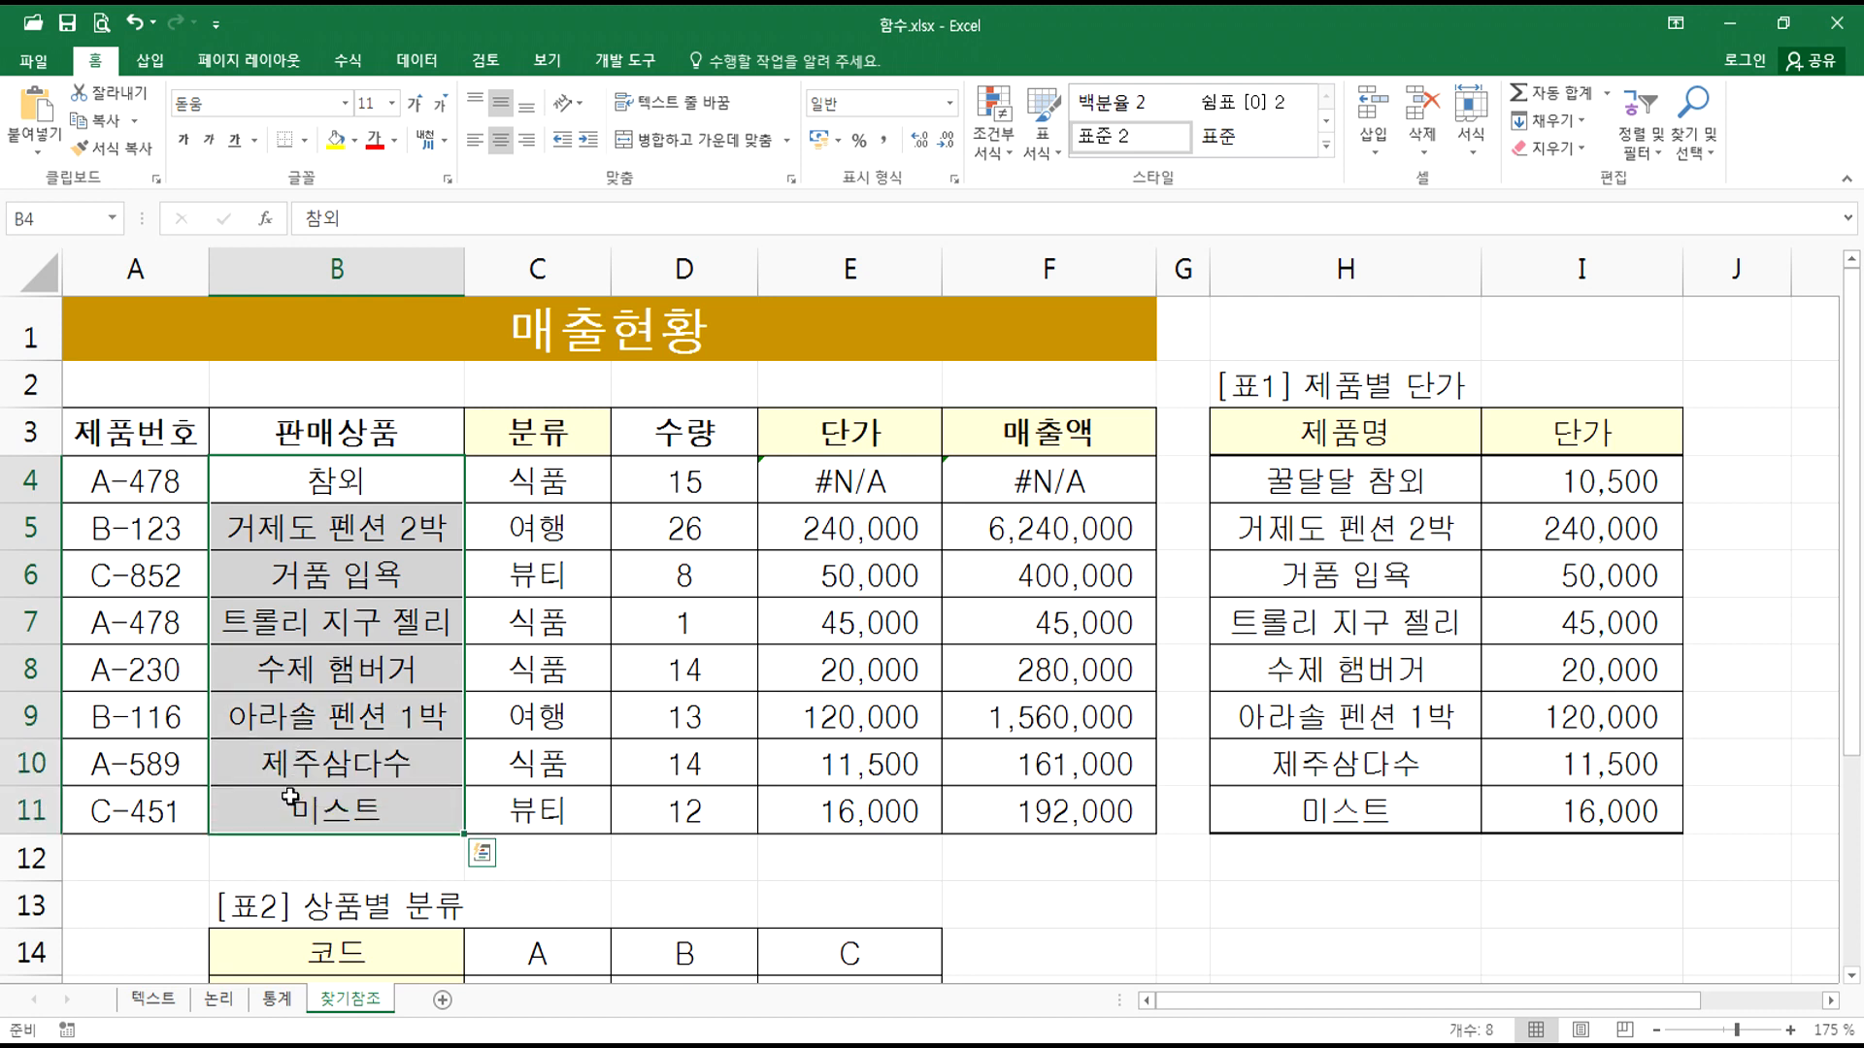
click(389, 473)
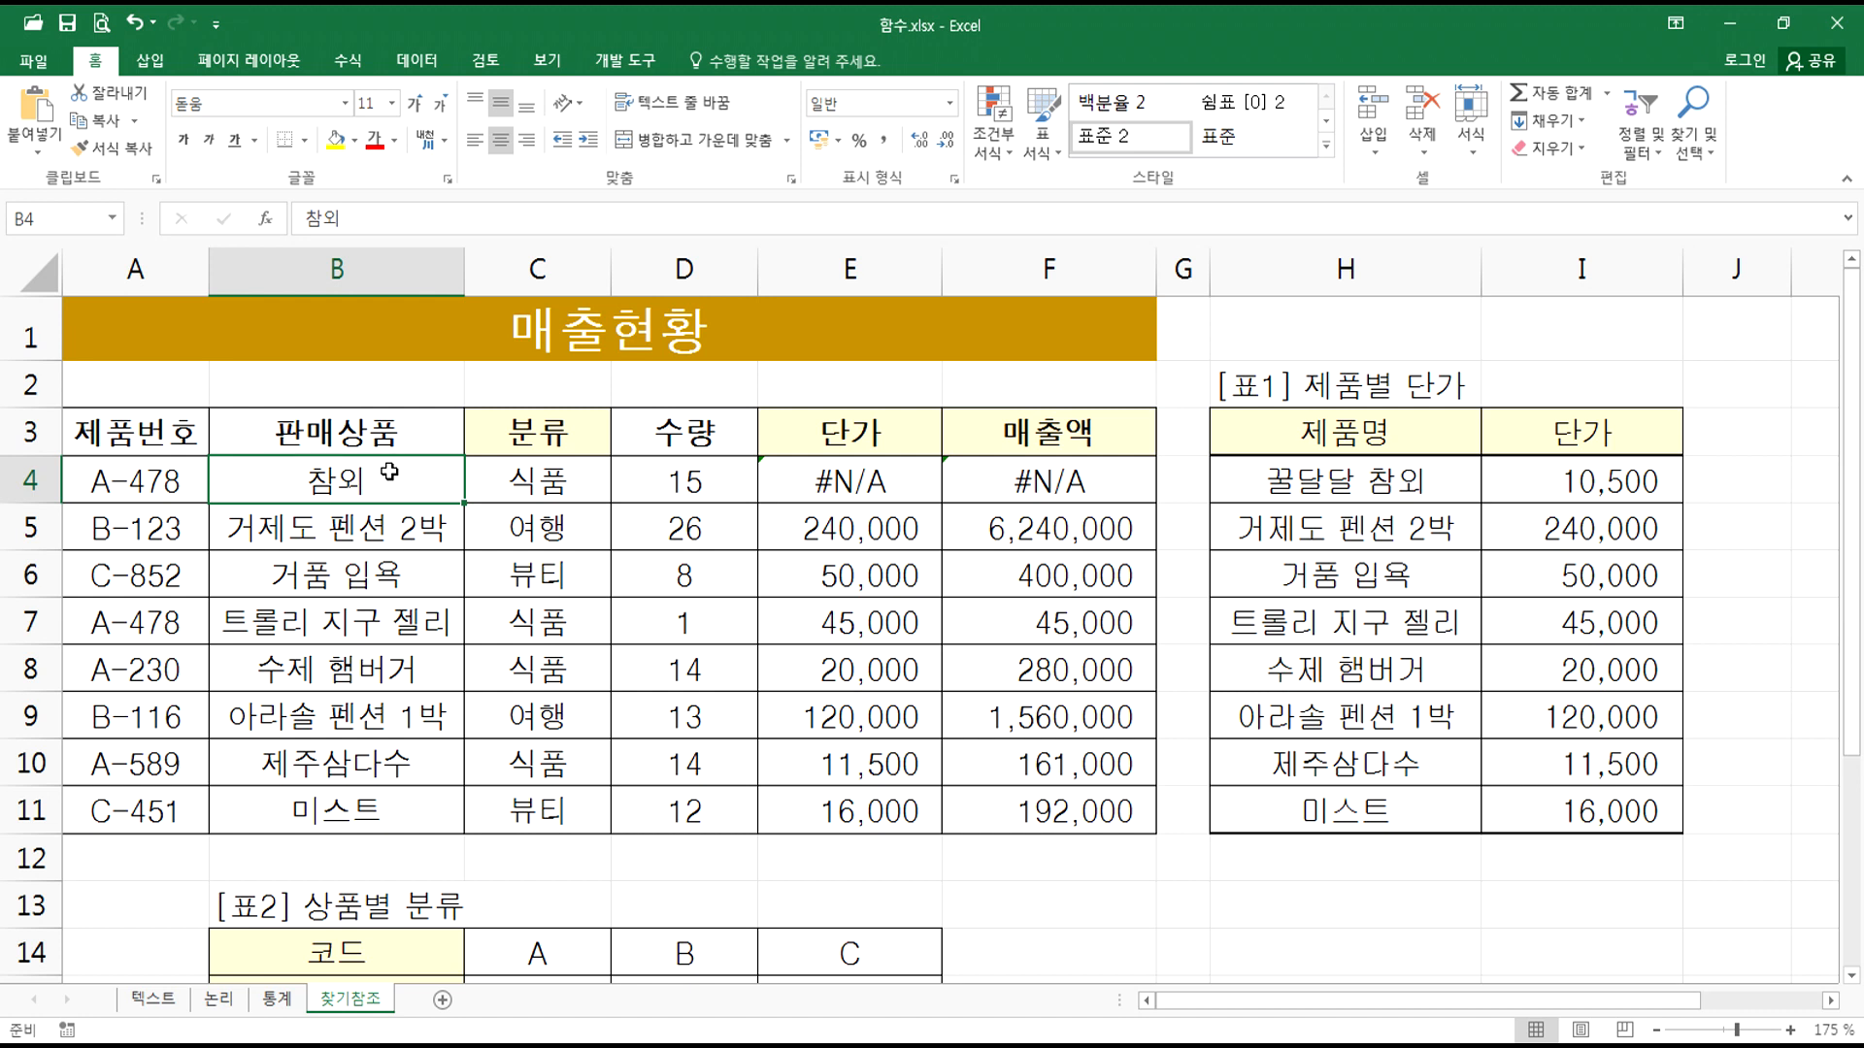
key(Delete)
Step: Open the data validation settings for the 판매상품 cells B4:B11
drag(357, 473, 333, 802)
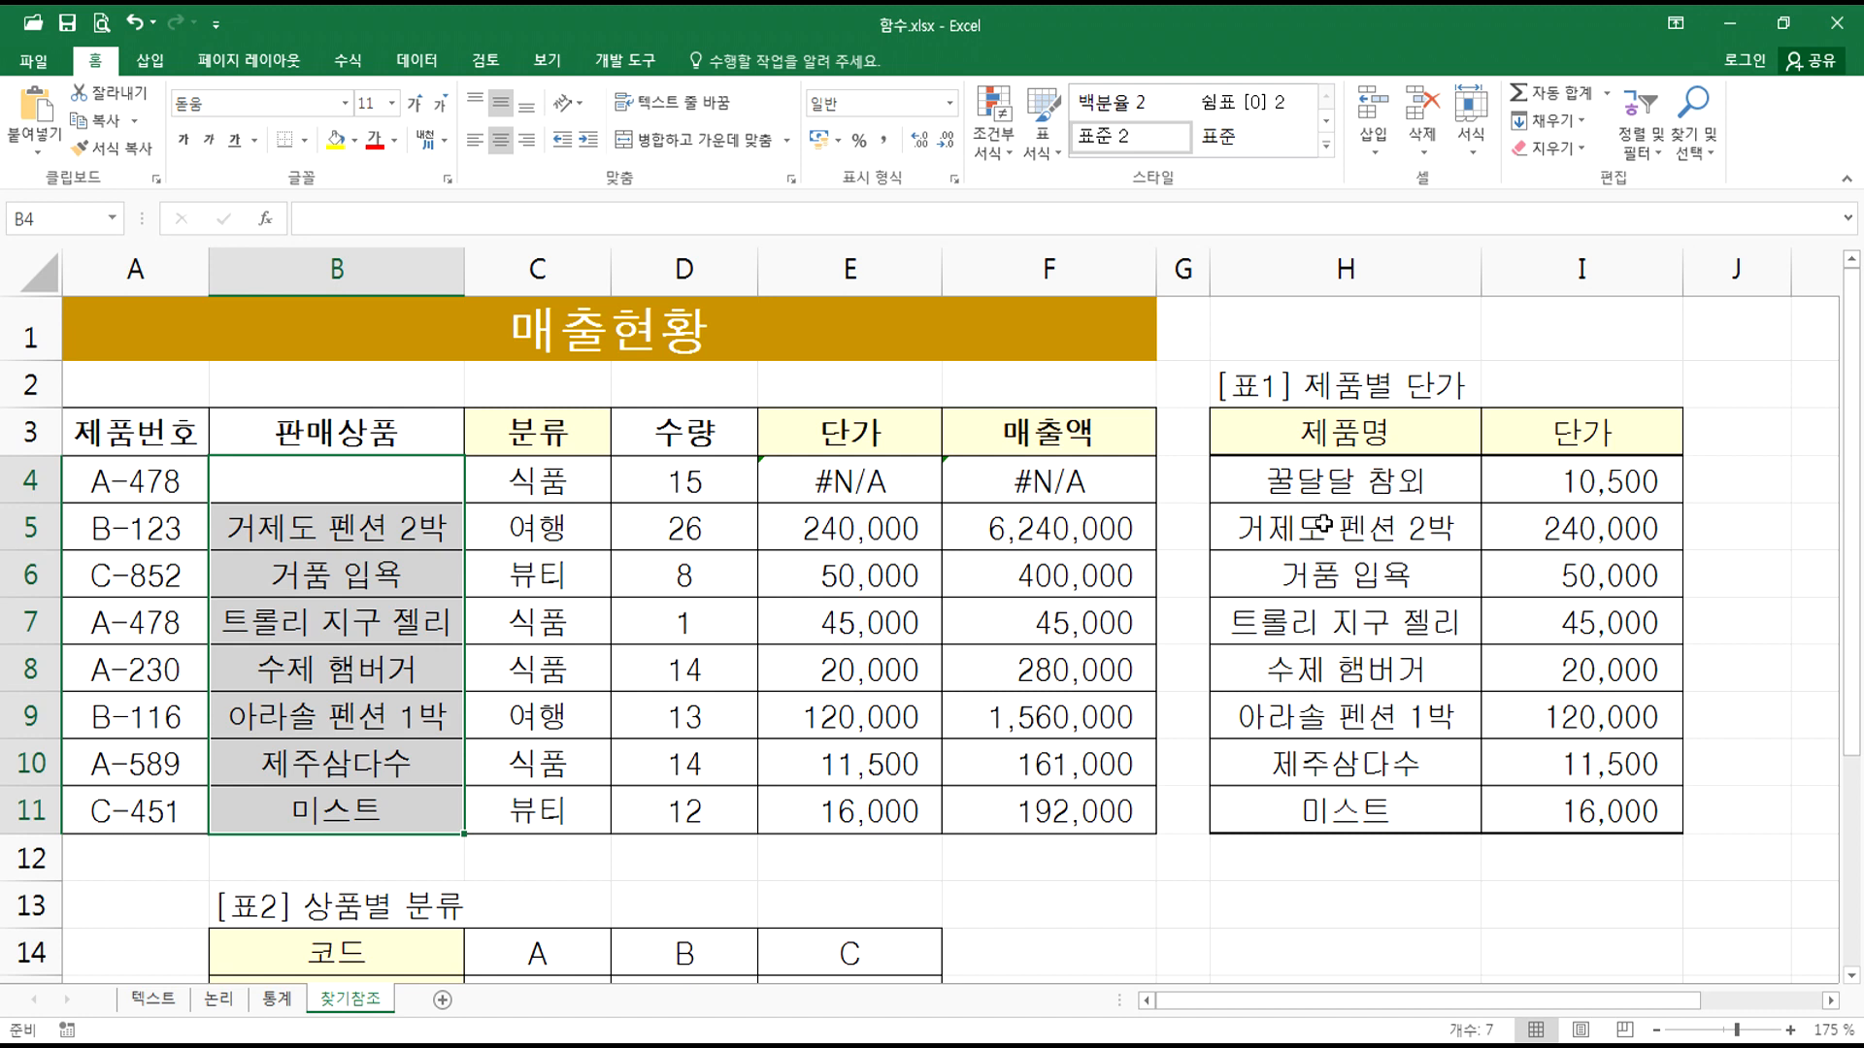
drag(393, 473, 390, 815)
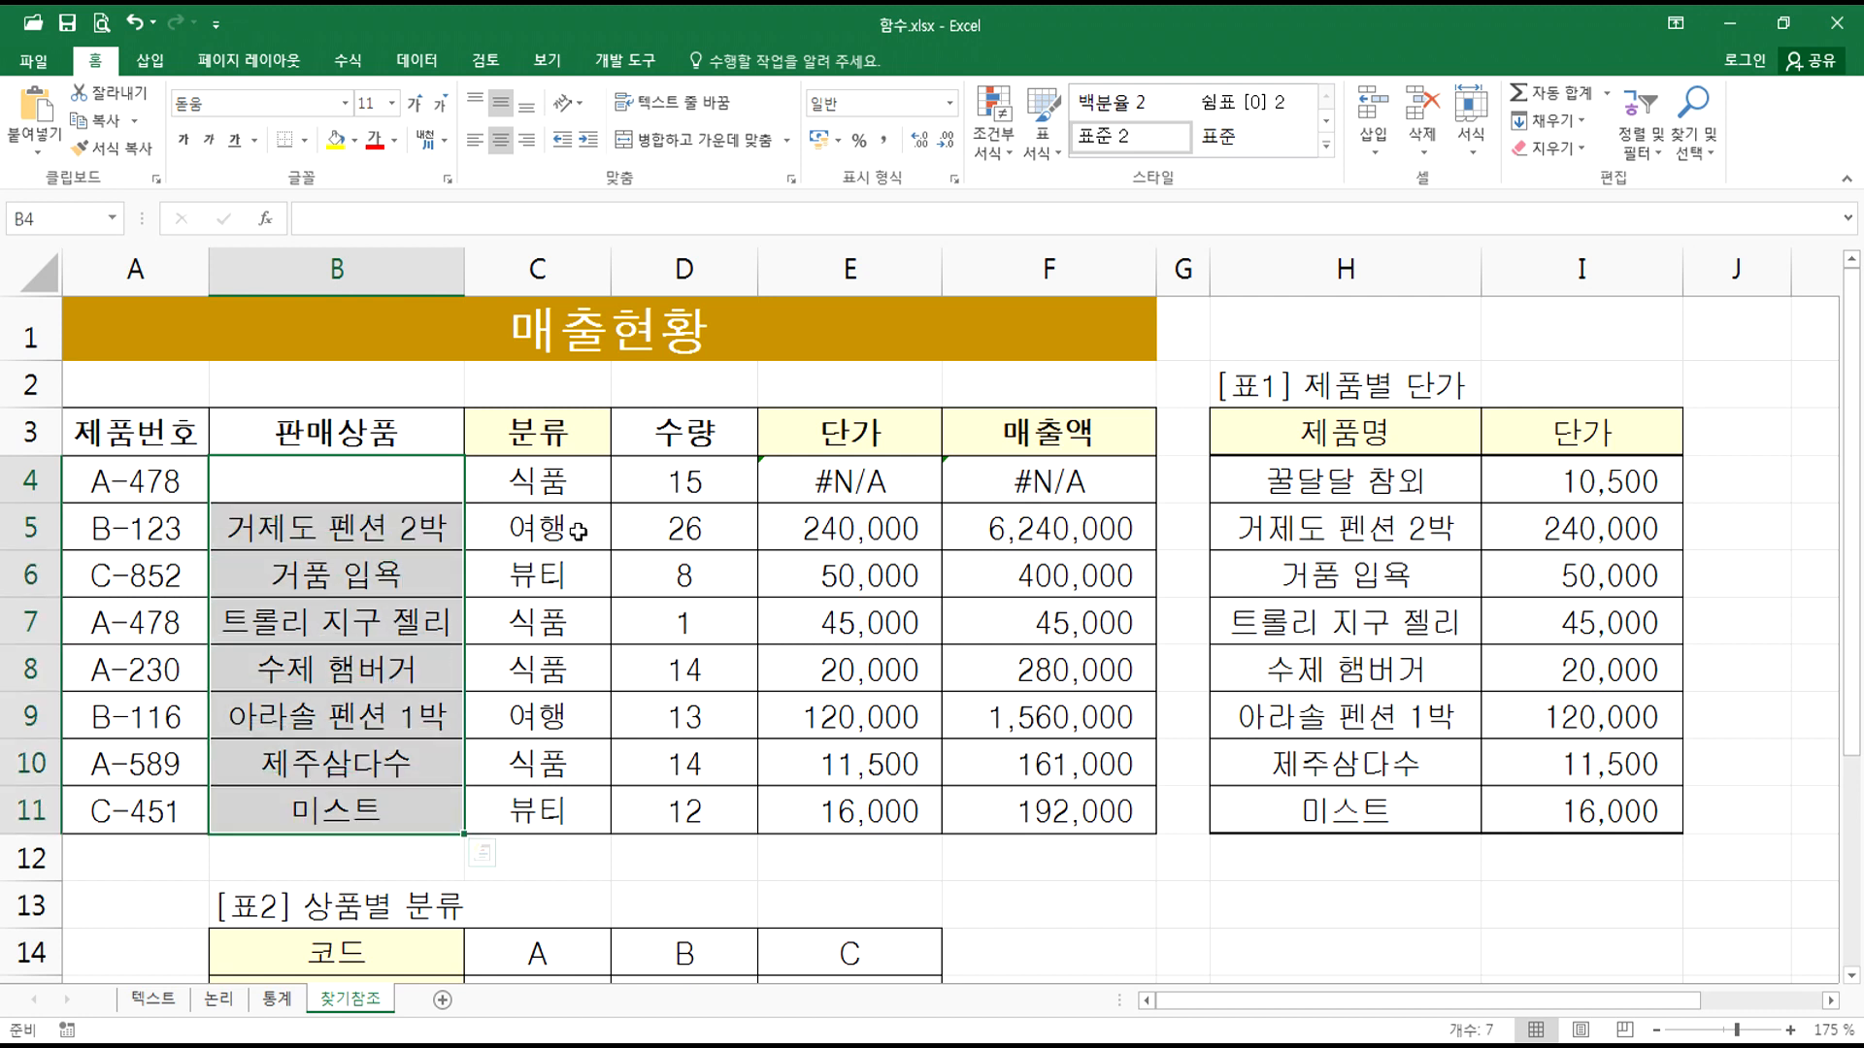
click(424, 64)
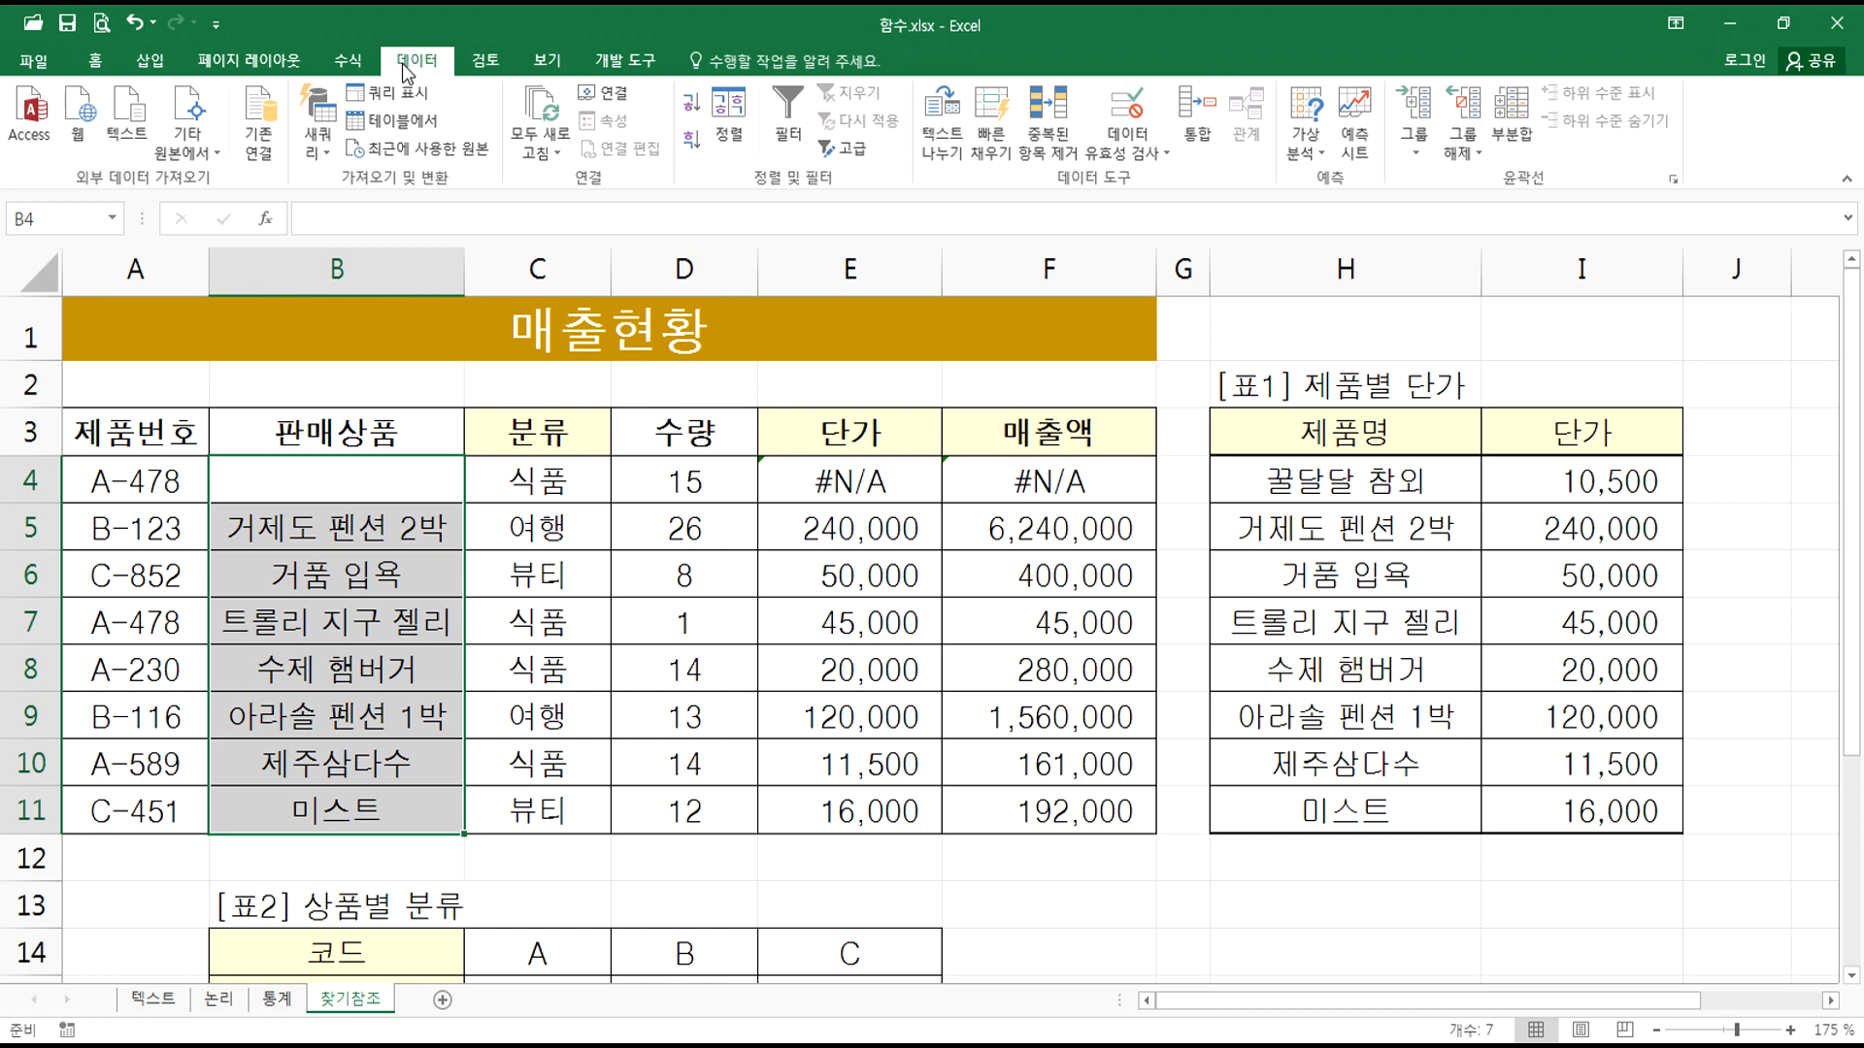
click(1308, 156)
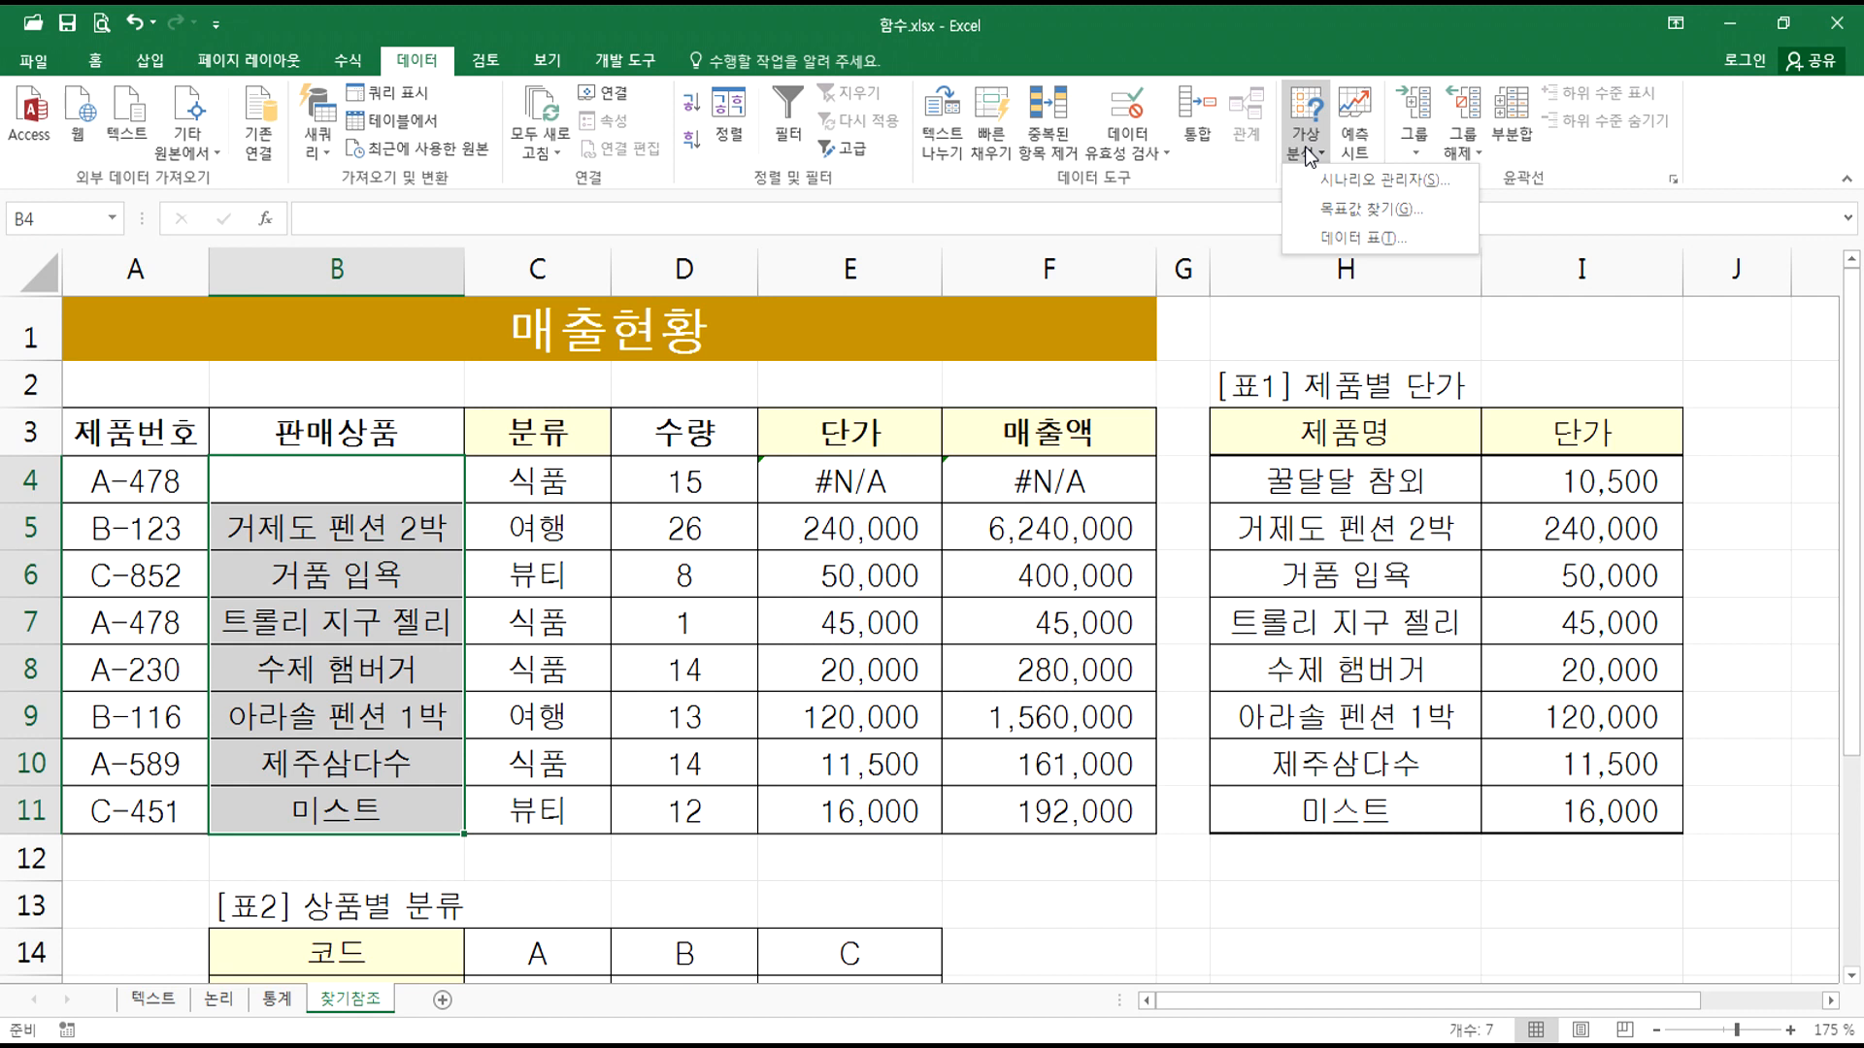
click(1130, 148)
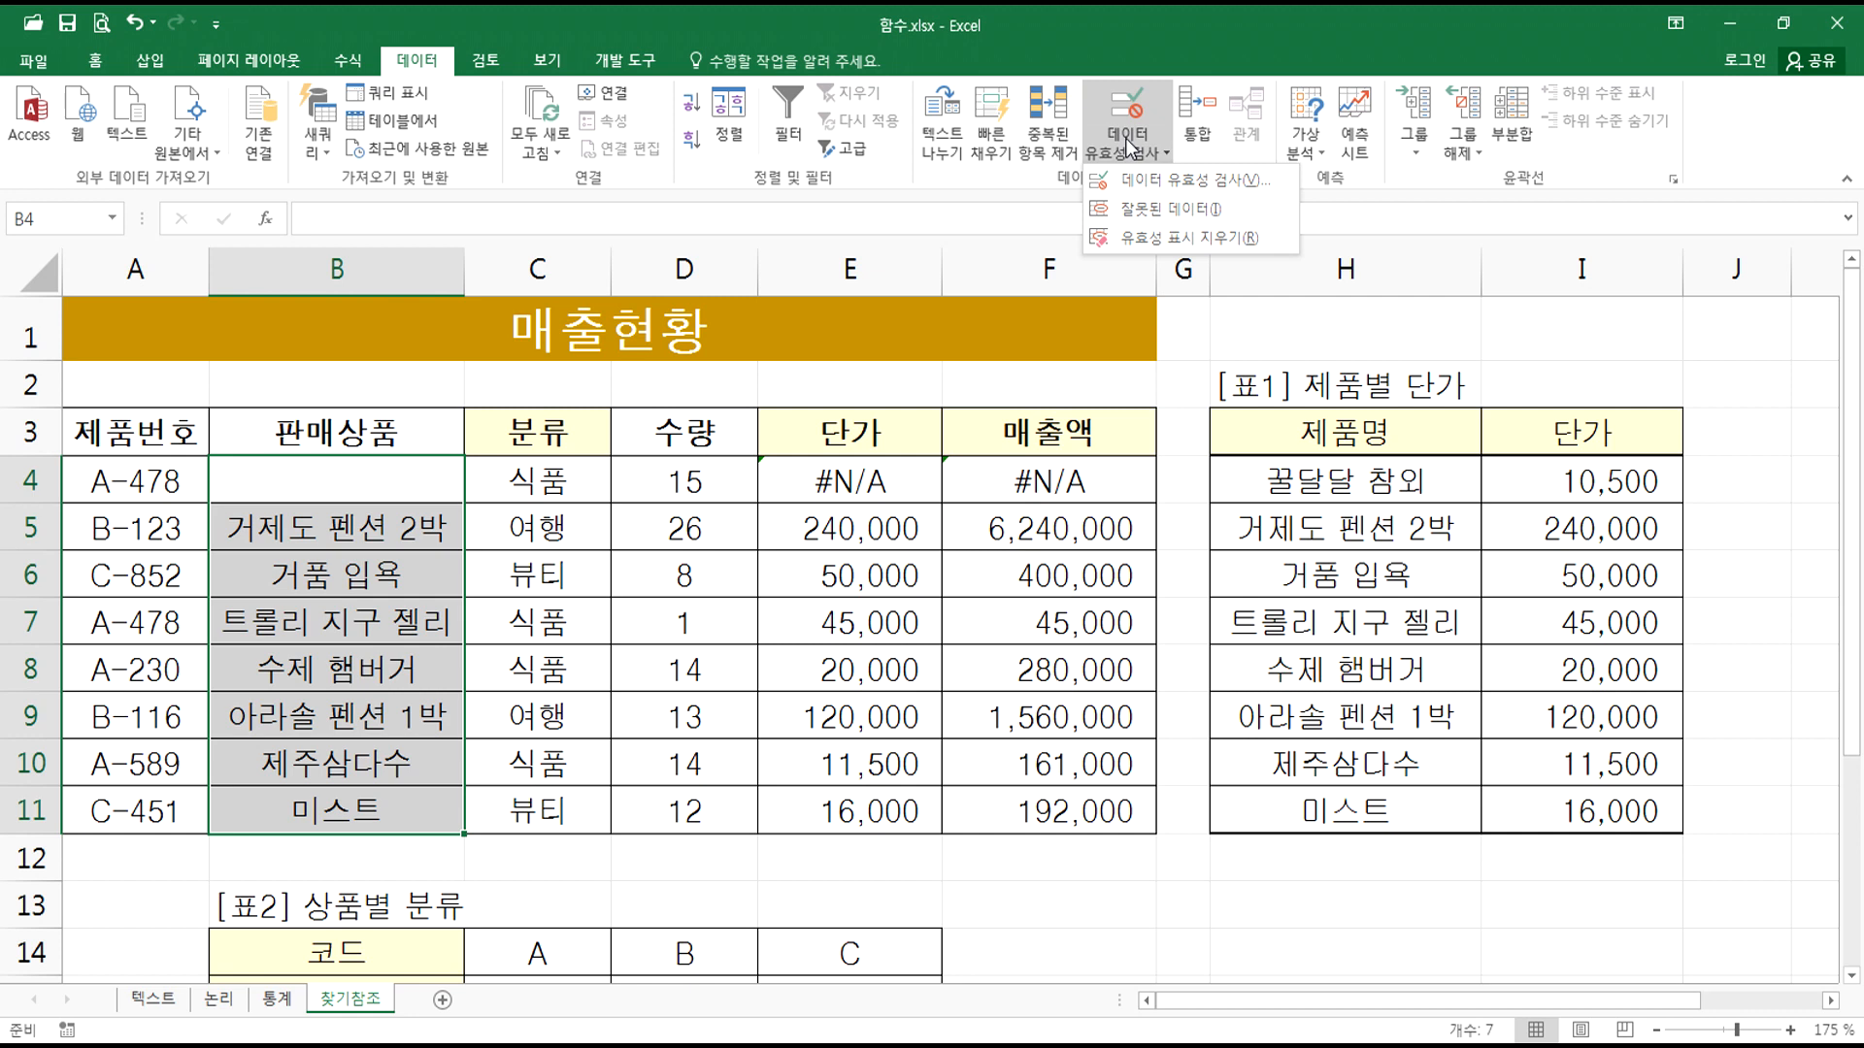
click(1164, 182)
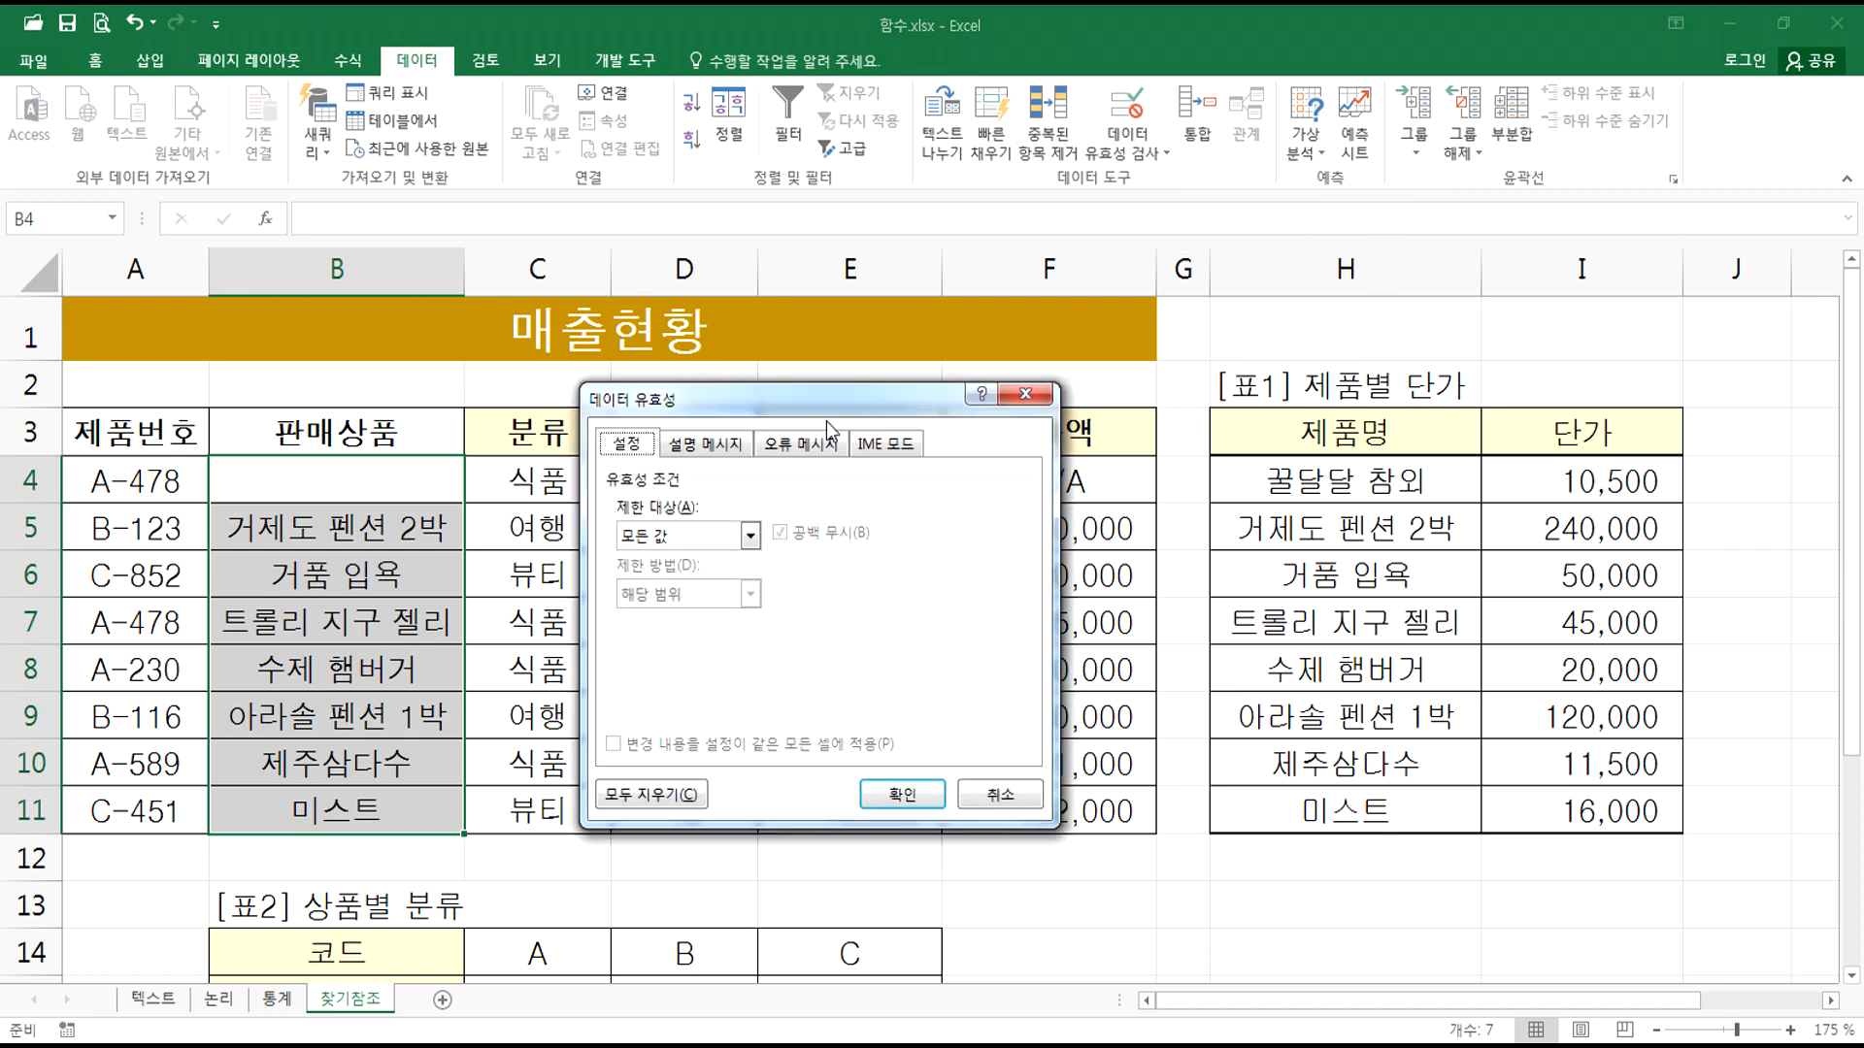
mouse_move(801, 399)
mouse_down()
mouse_move(824, 369)
mouse_move(794, 385)
mouse_up()
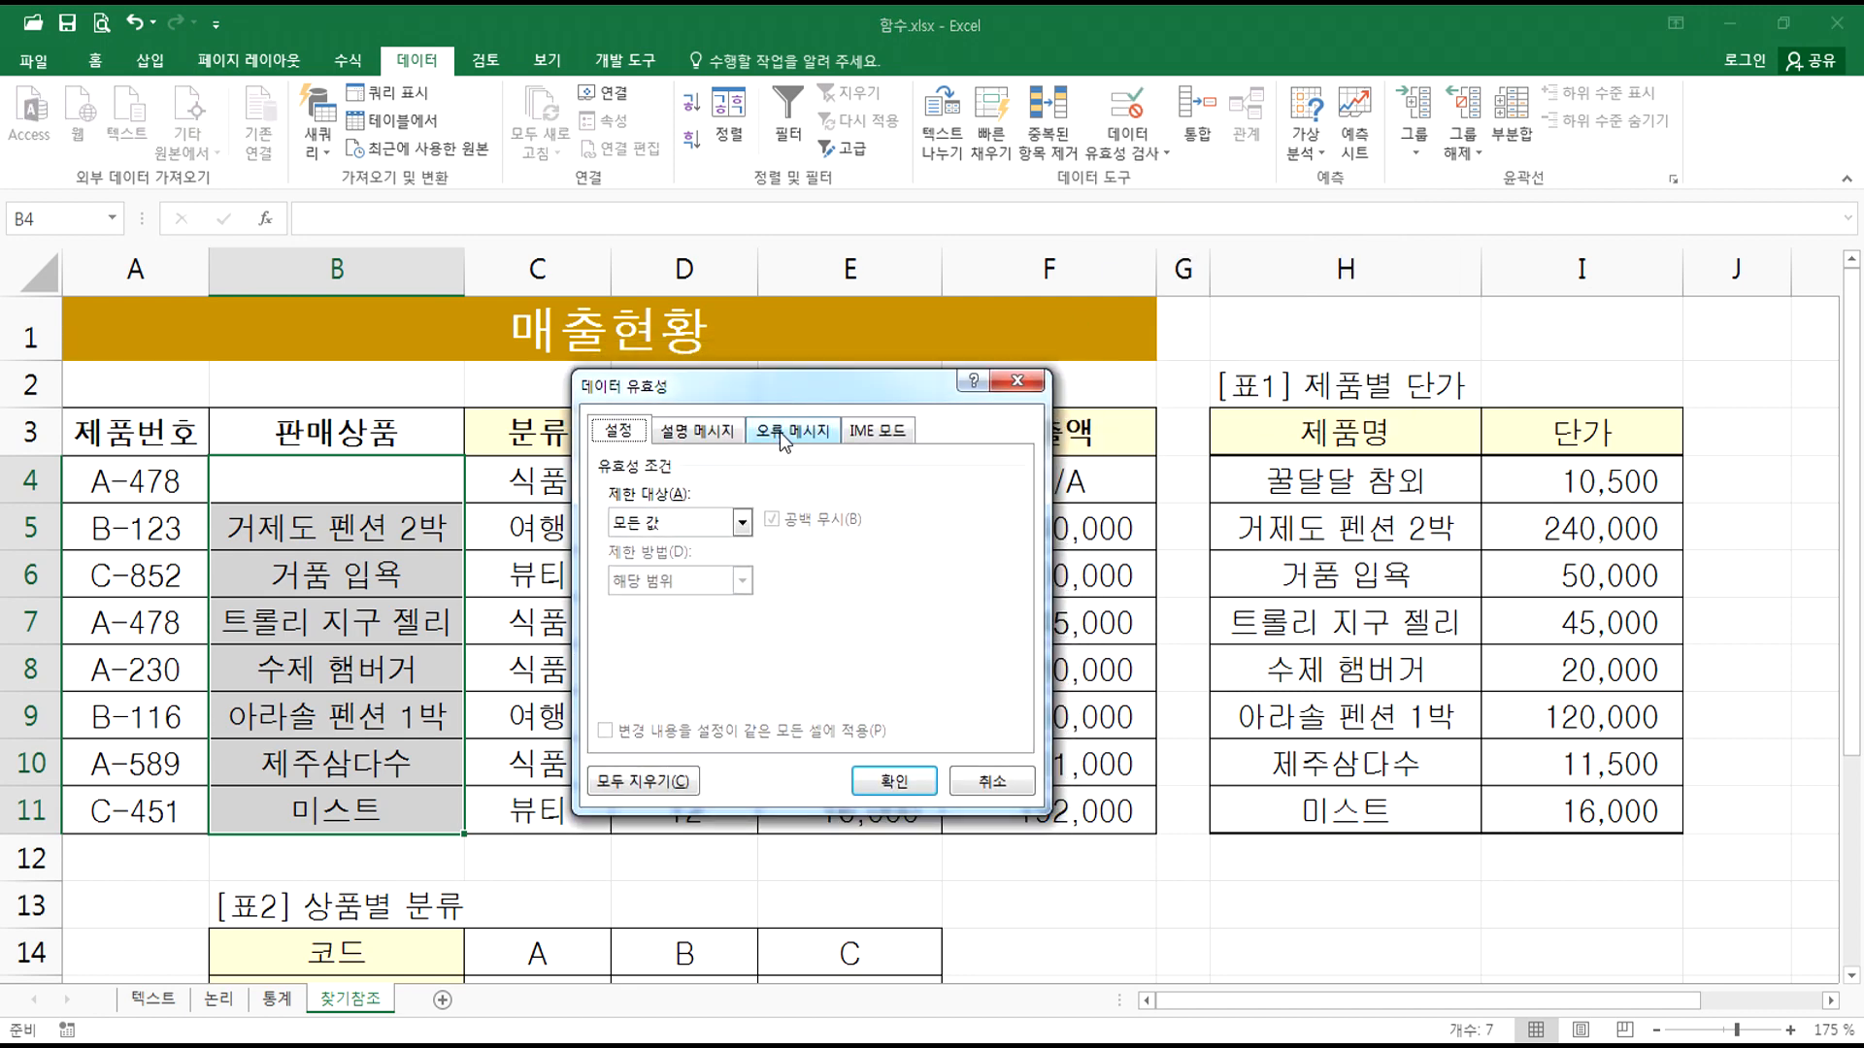
key(ctrl+1)
click(656, 488)
mouse_move(636, 682)
mouse_down()
mouse_move(525, 543)
mouse_move(742, 609)
mouse_move(640, 713)
mouse_up()
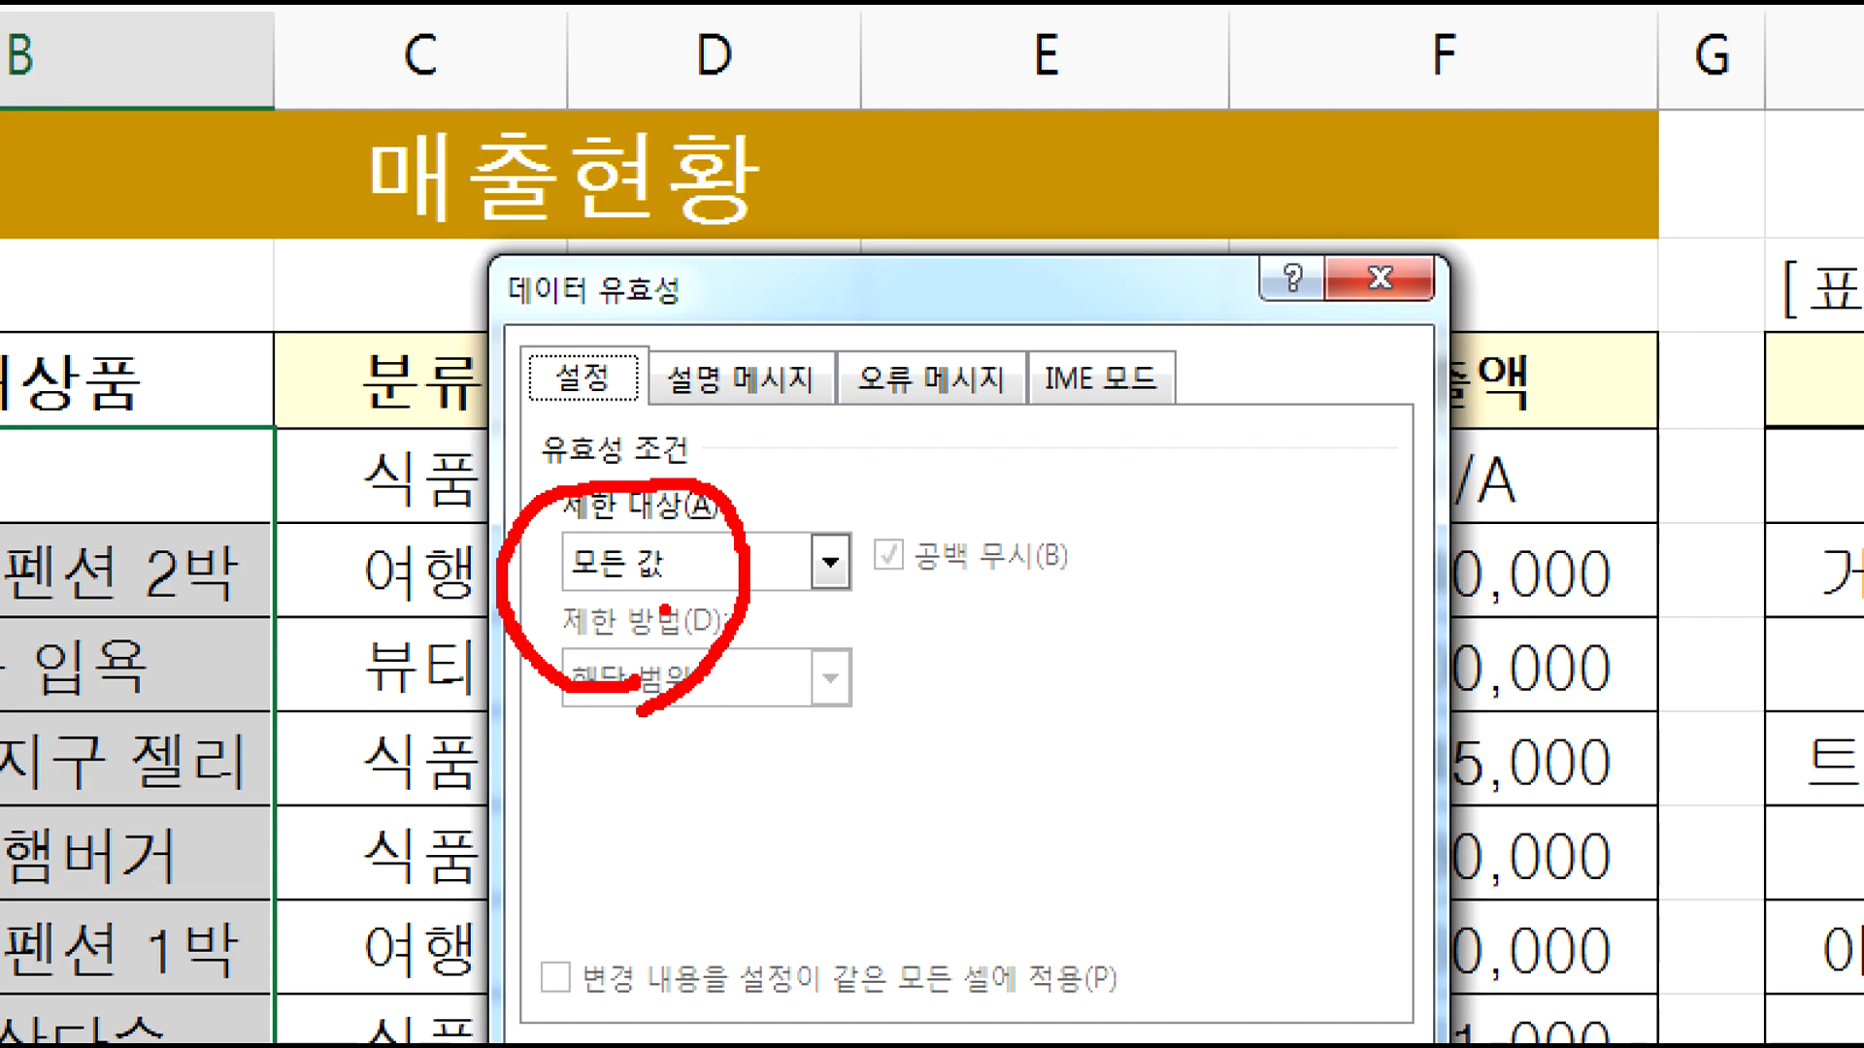
key(Escape)
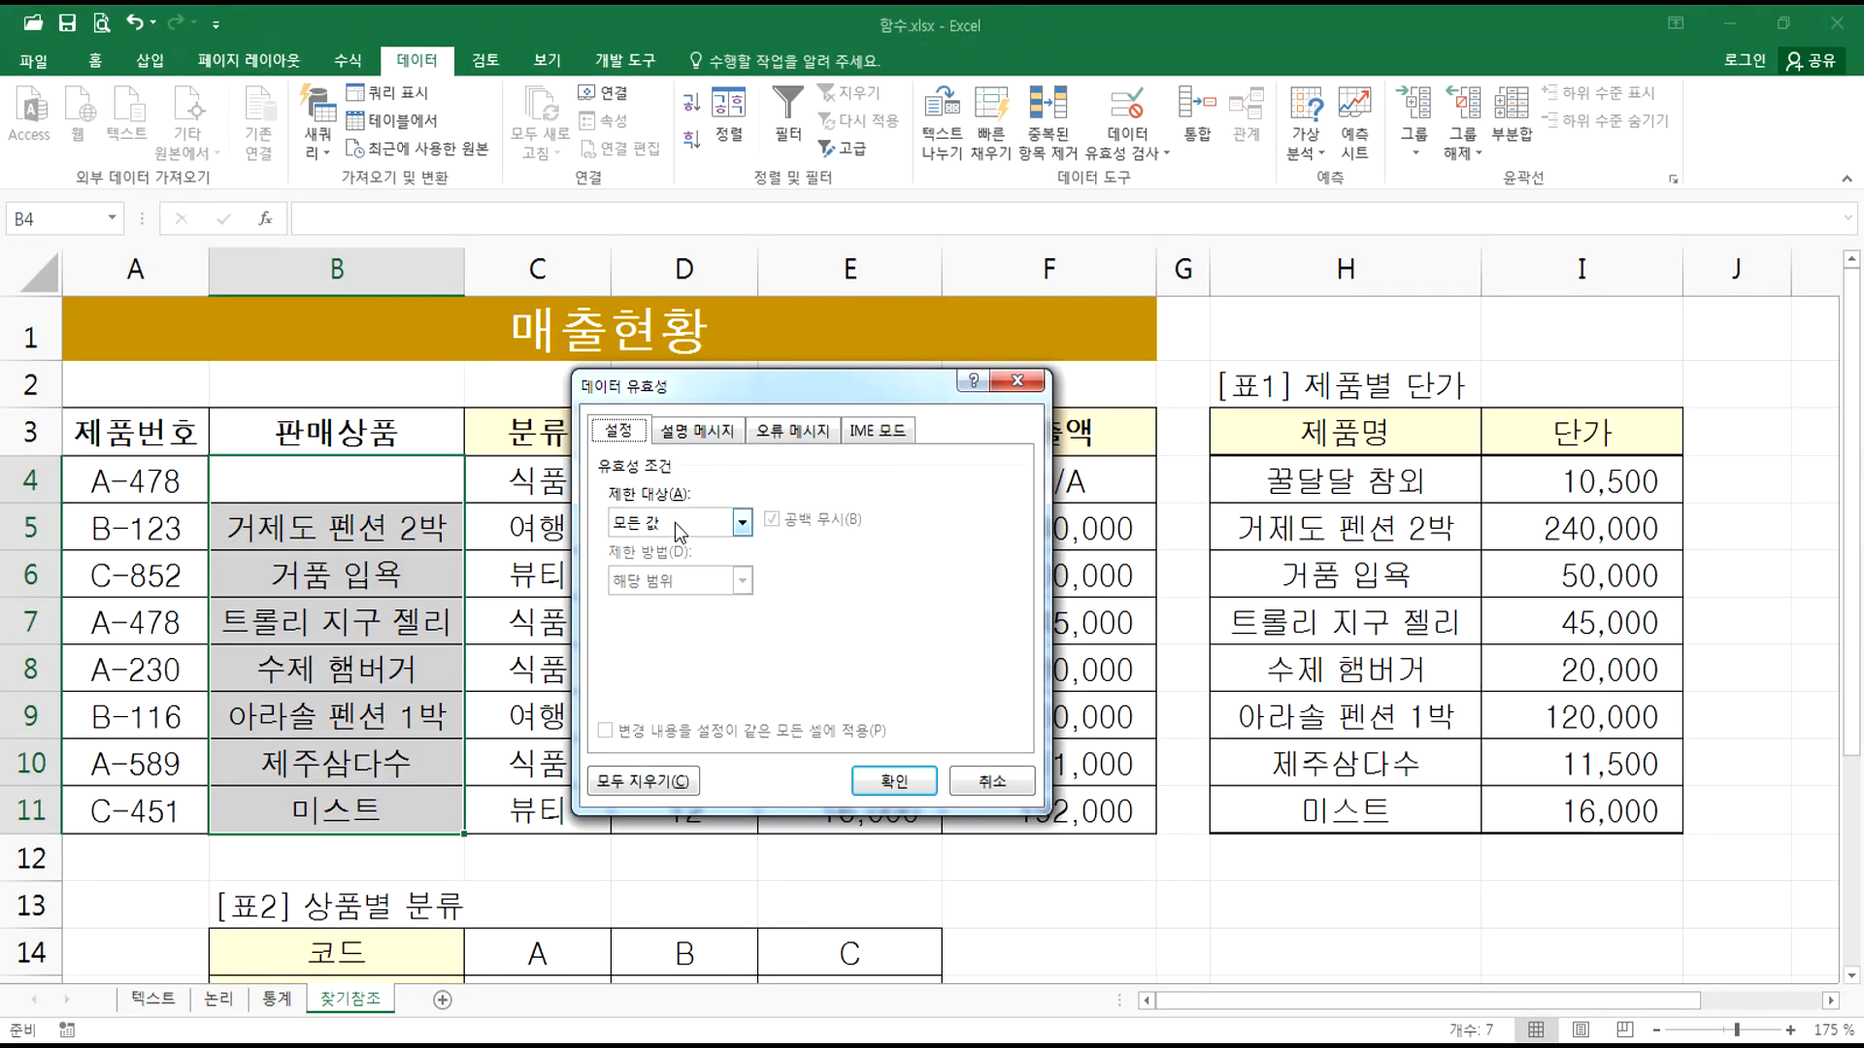
Step: Restrict the 판매상품 cells to a 목록 (list) whose source is the [표1] product names, =$H$4:$H$11
click(674, 523)
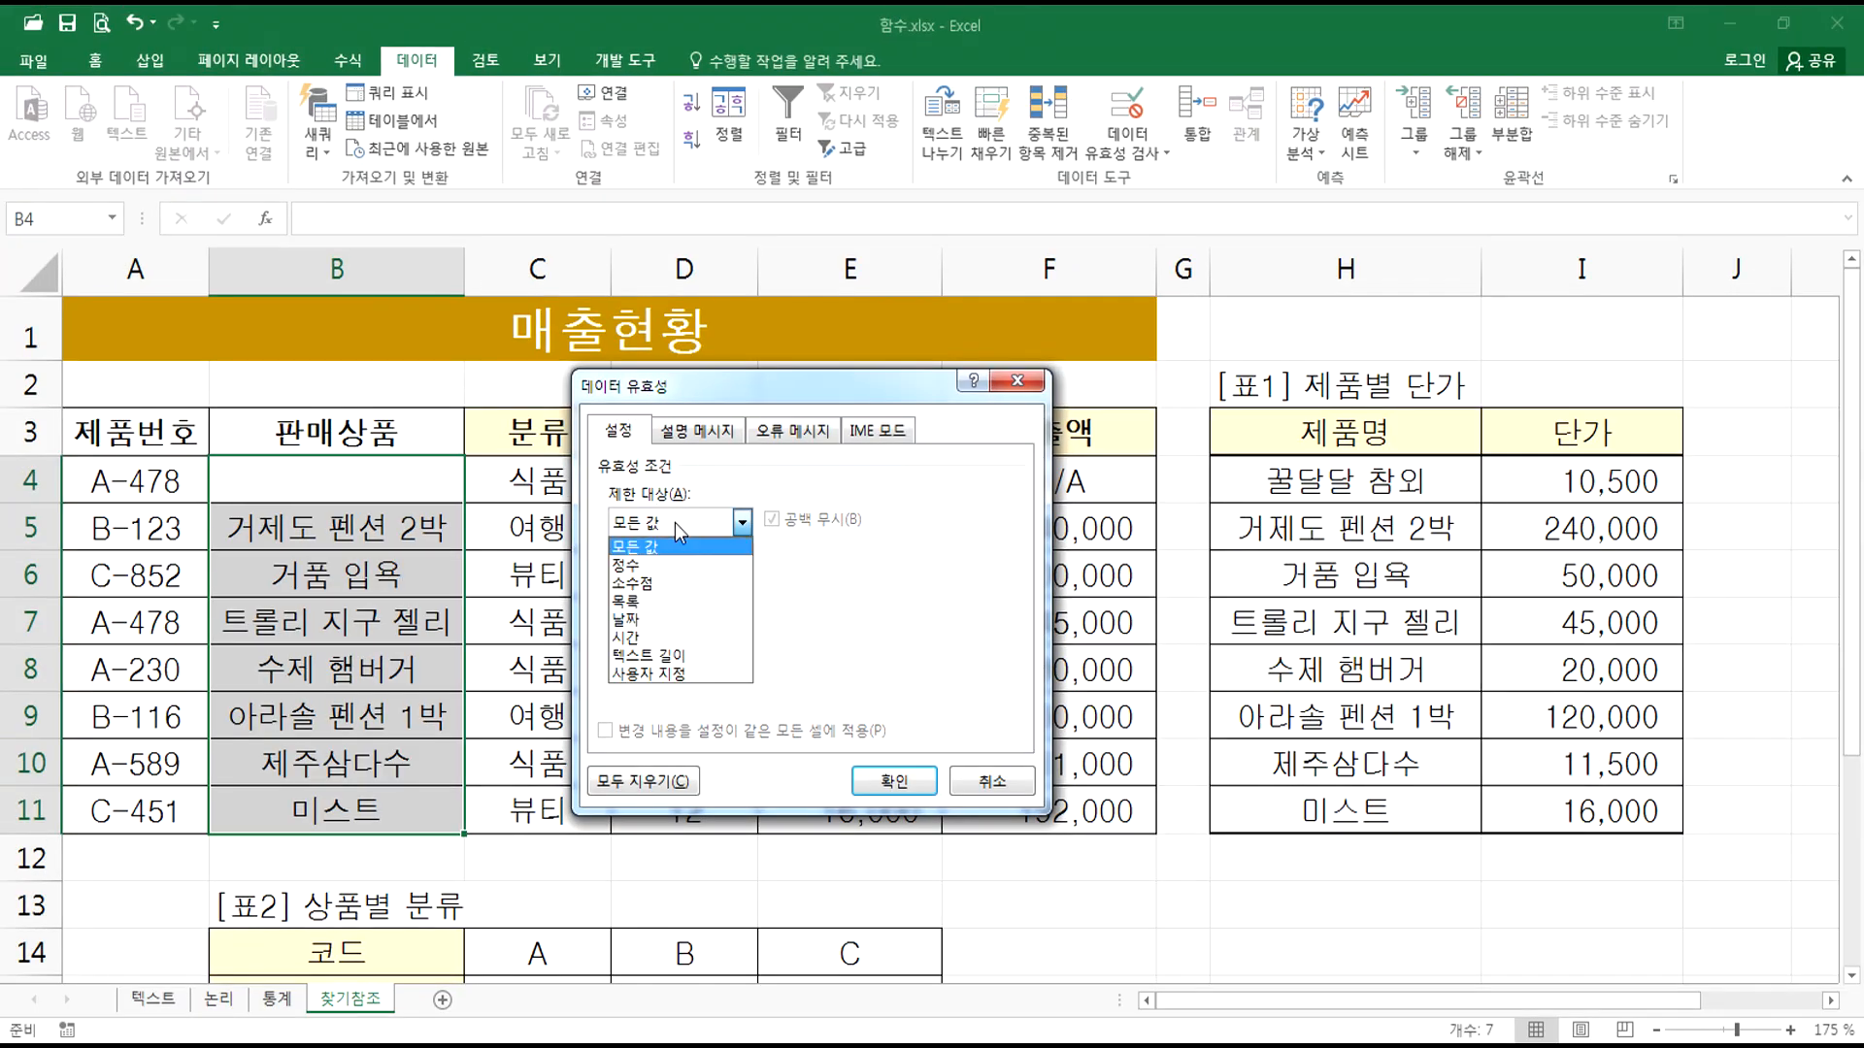
click(633, 602)
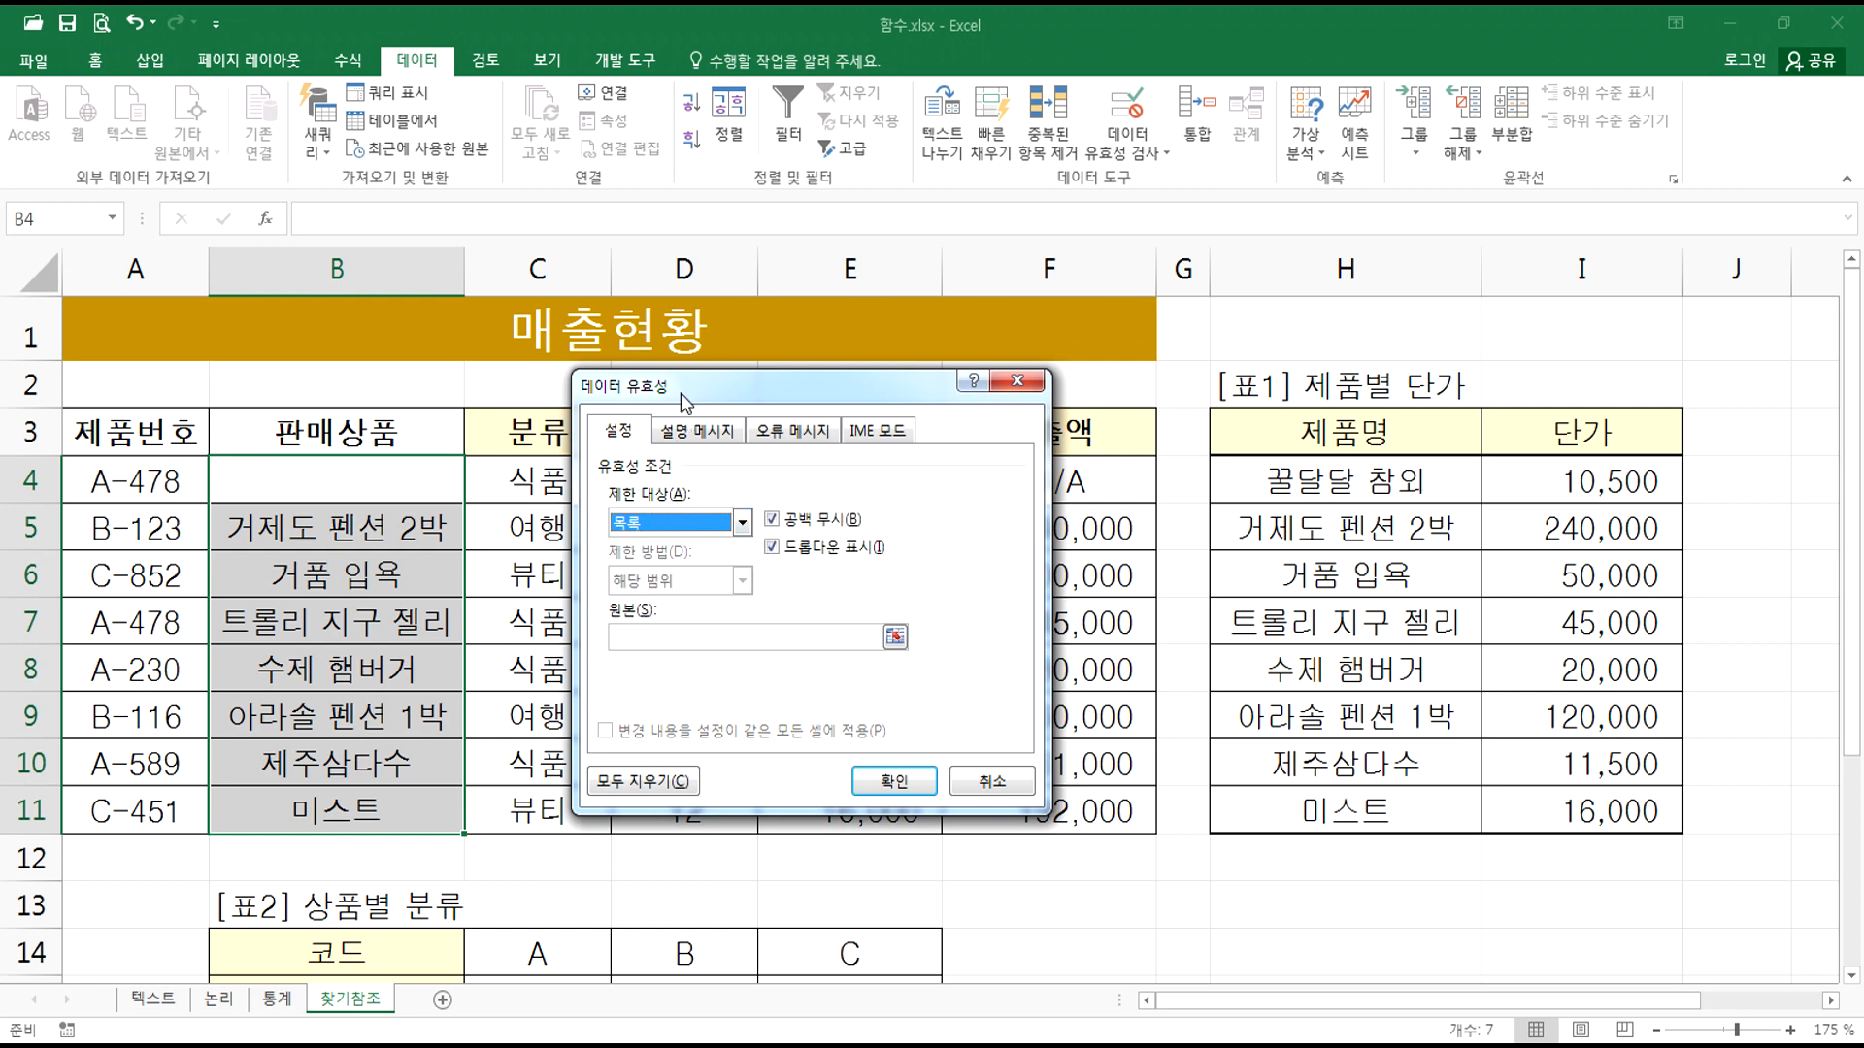
drag(680, 393, 675, 287)
click(646, 417)
click(646, 417)
click(649, 530)
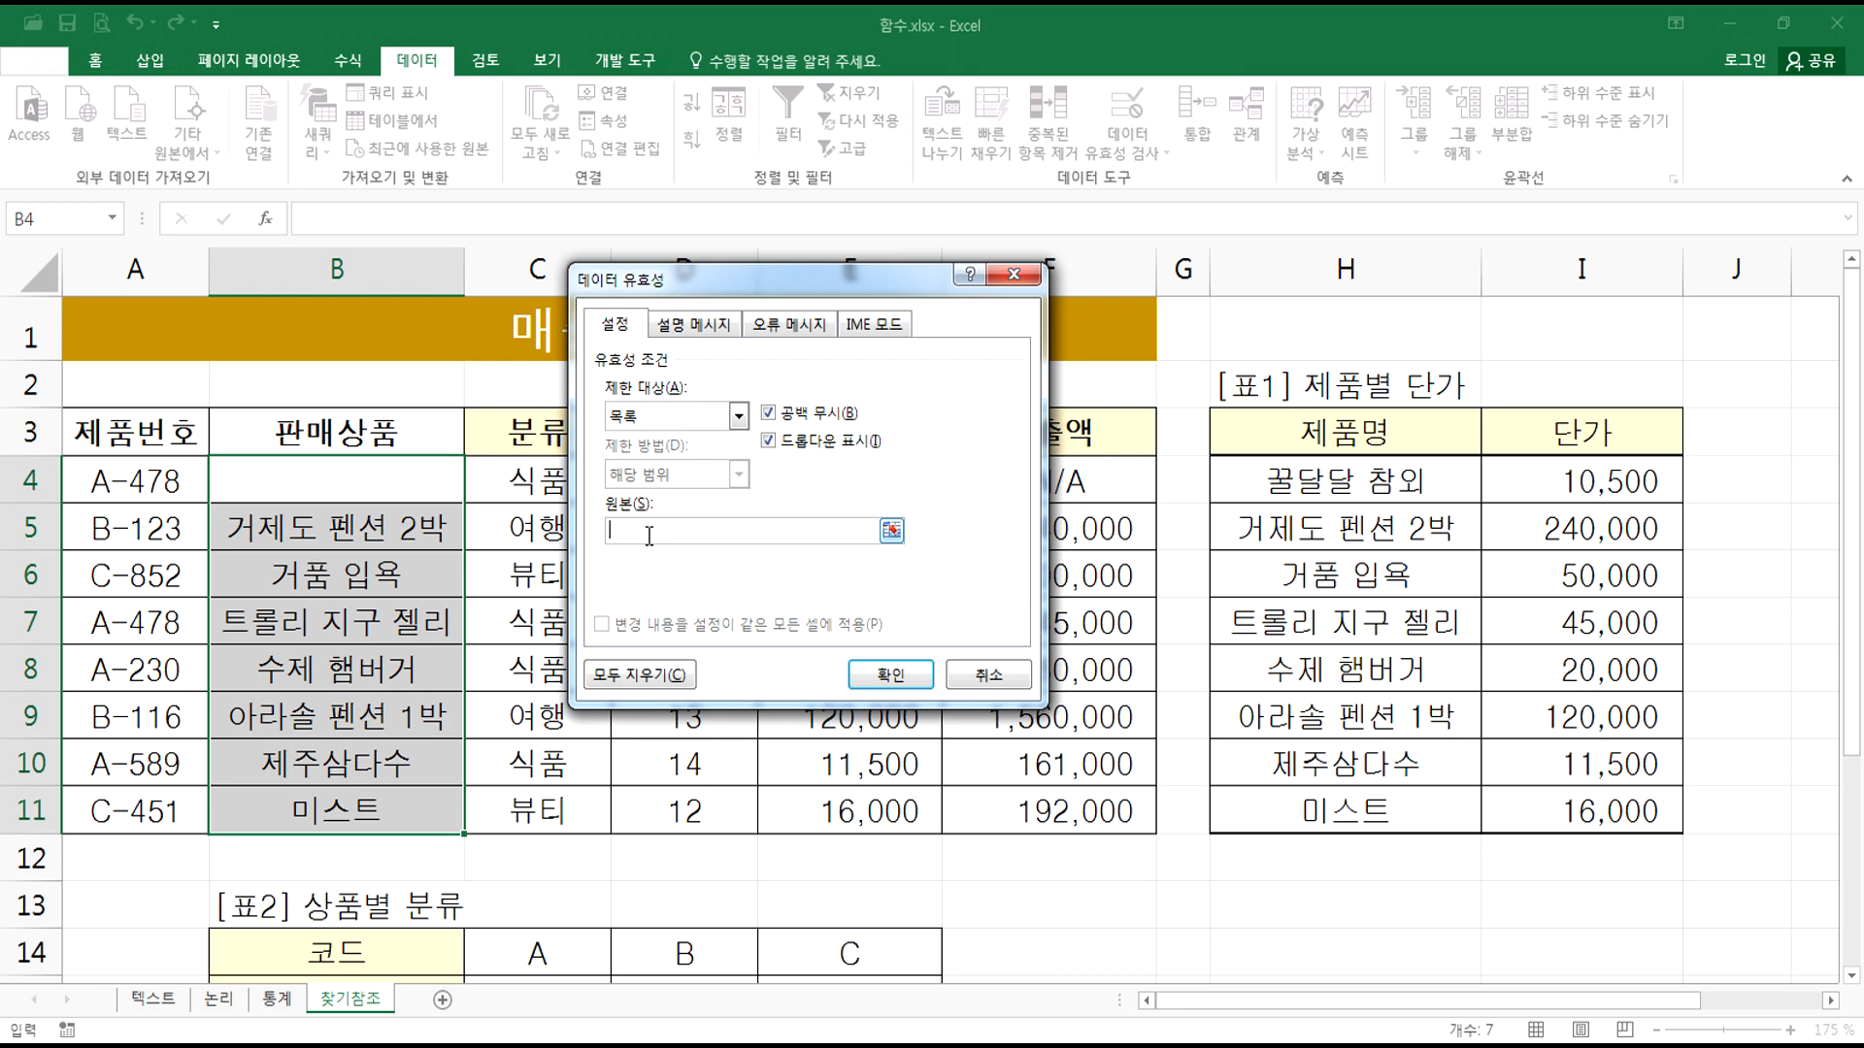
drag(1345, 480, 1371, 808)
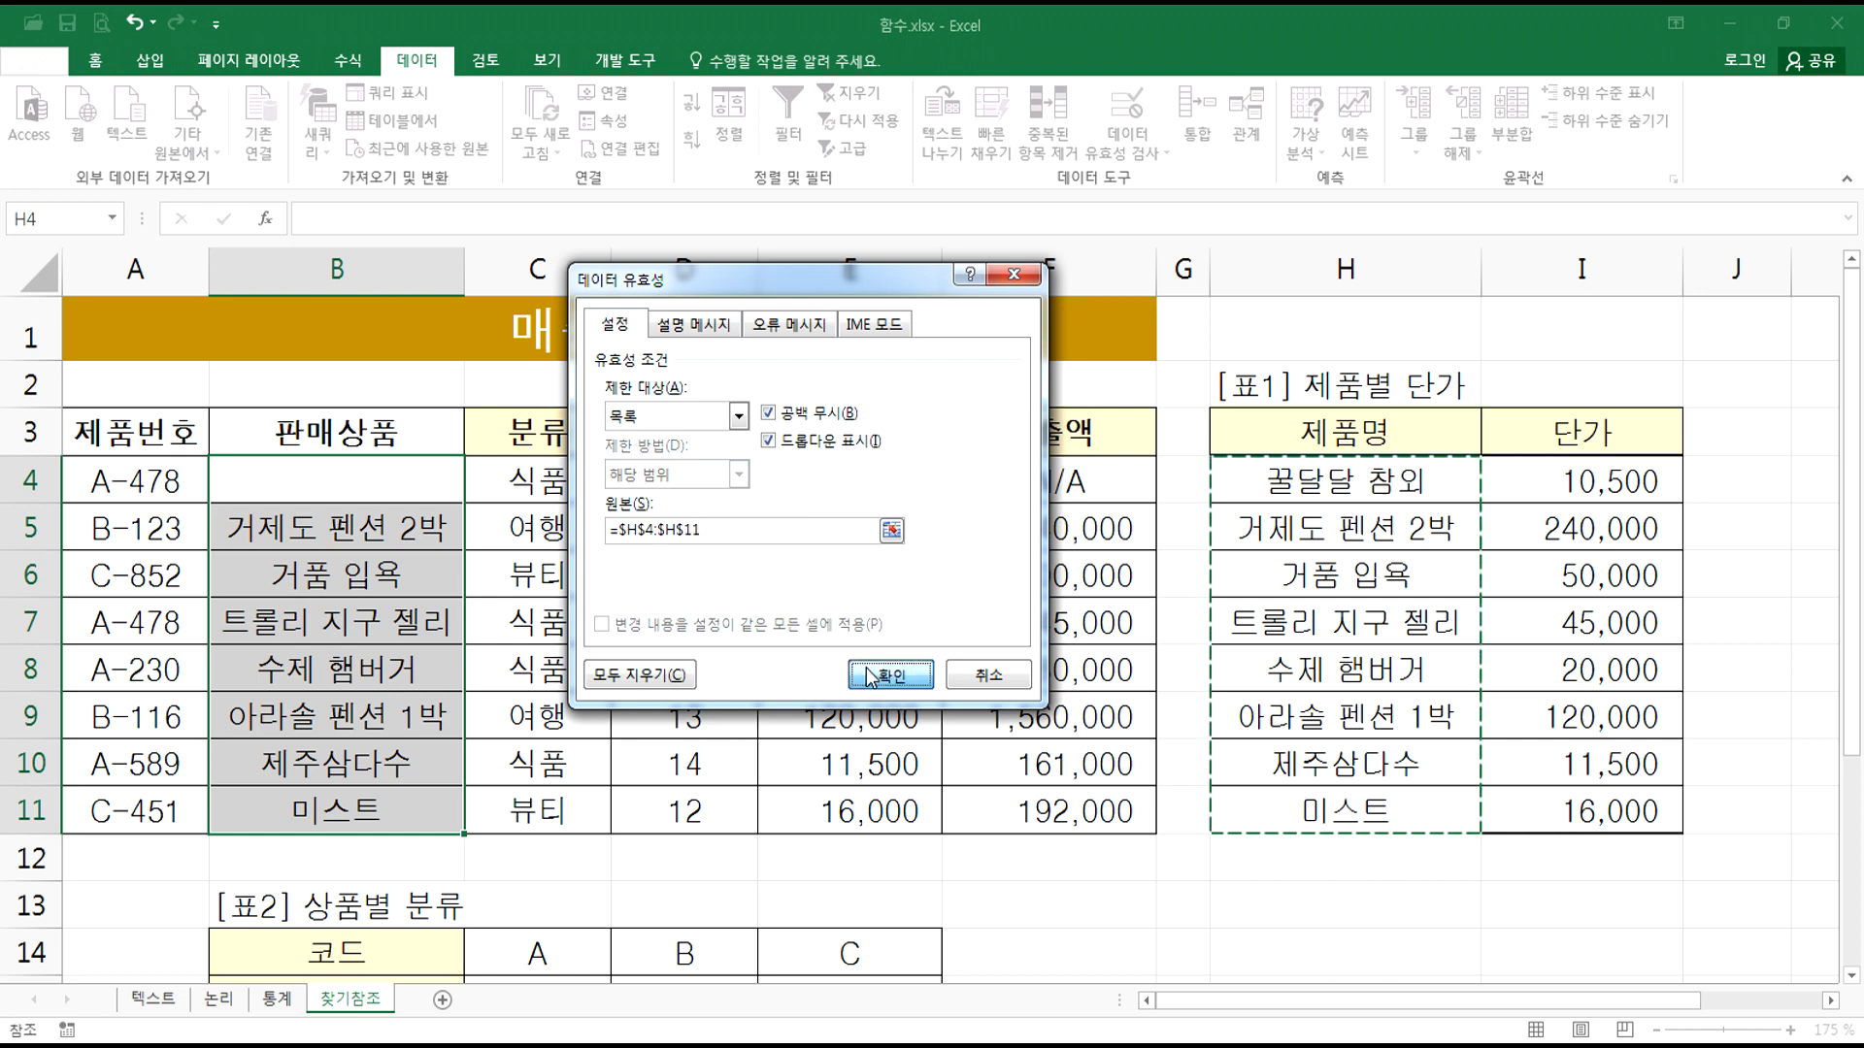
click(890, 675)
Step: Test the validation by trying to enter 참외 in B4, and cancel the entry
click(352, 478)
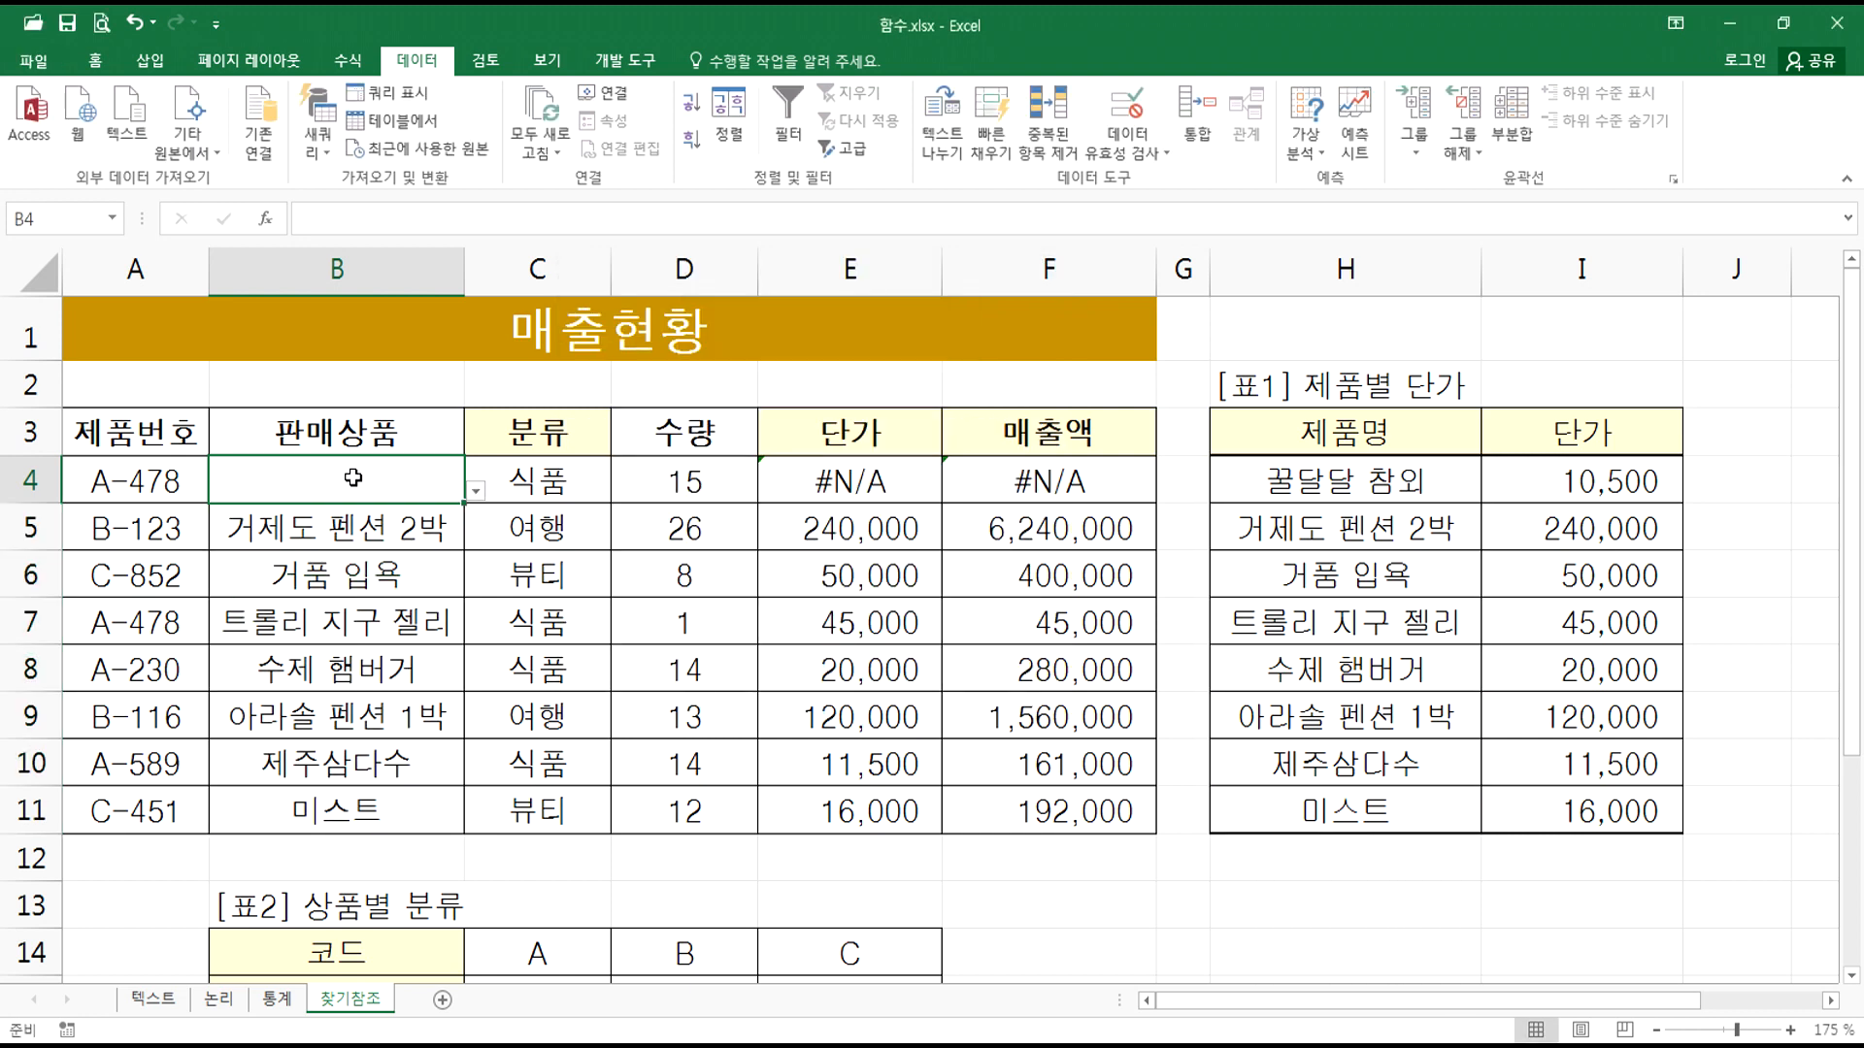
text(참외)
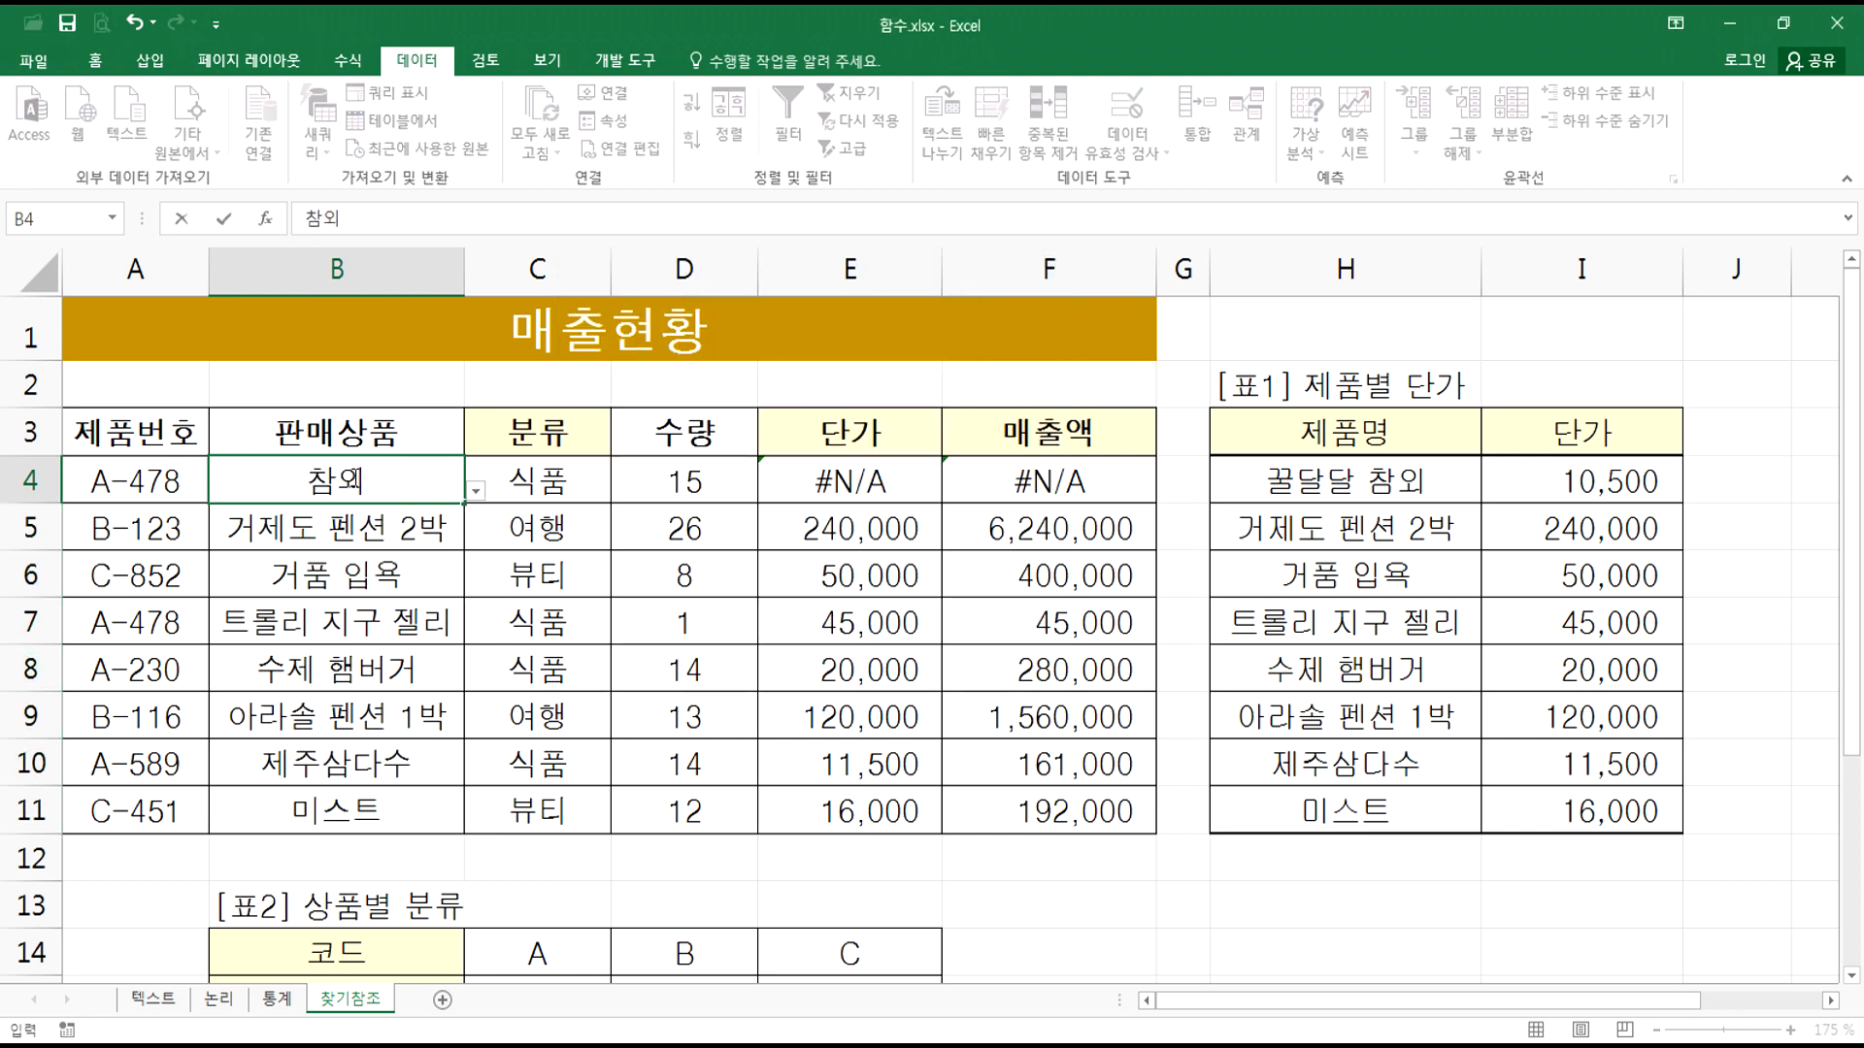
key(Return)
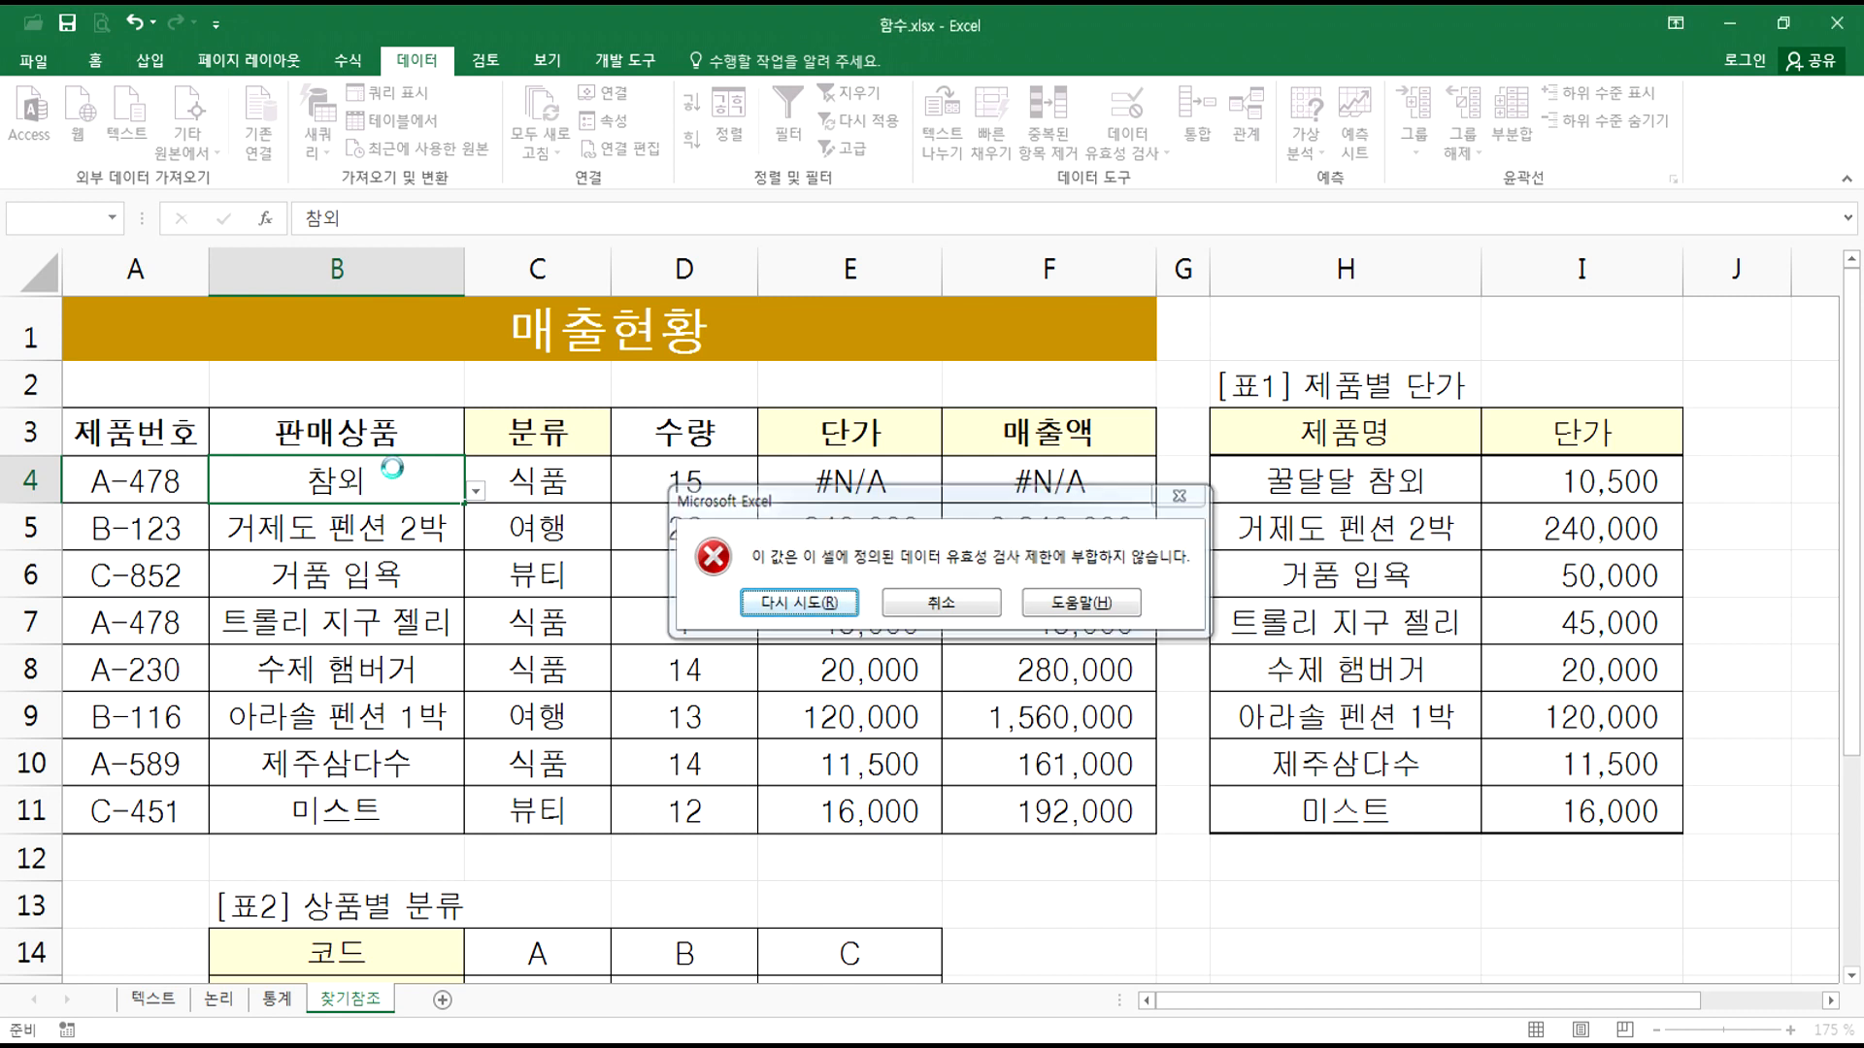
key(Return)
key(Escape)
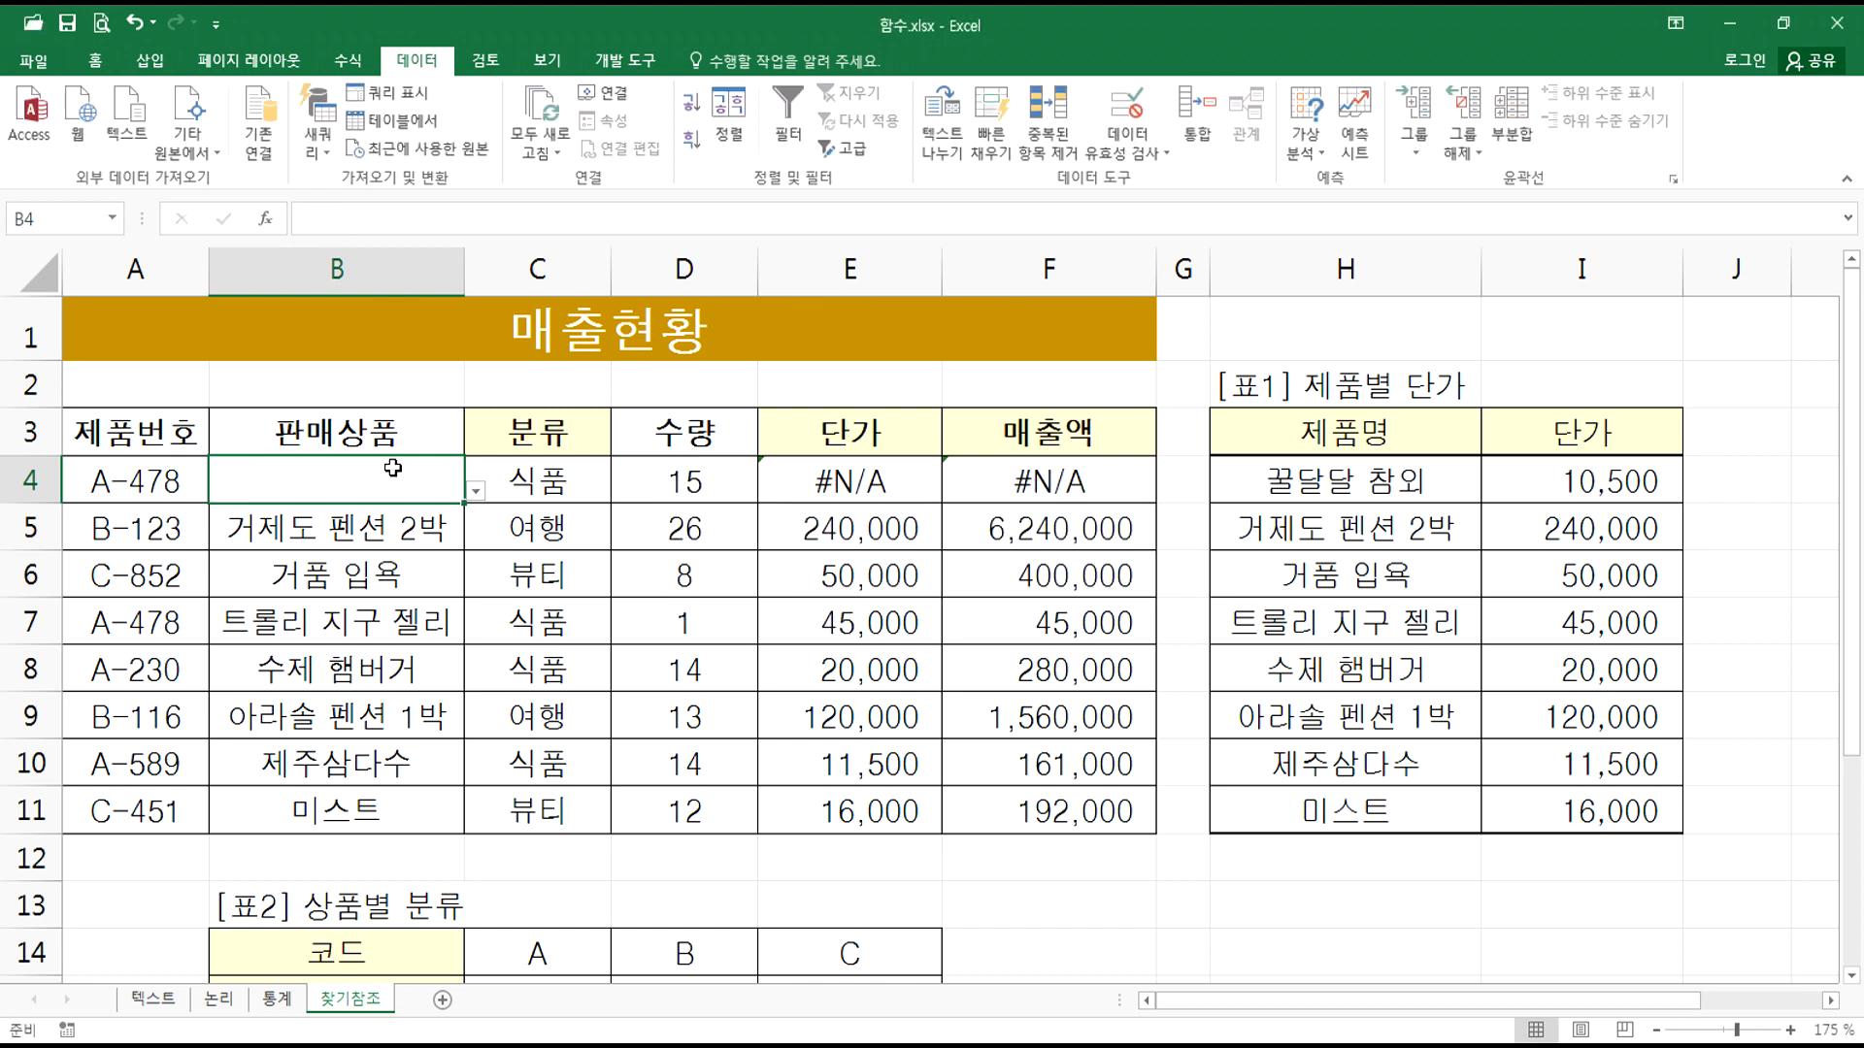
Step: Try to enter the unlisted product 거제도 여행 in B4, and cancel the entry
text(거제도 여해)
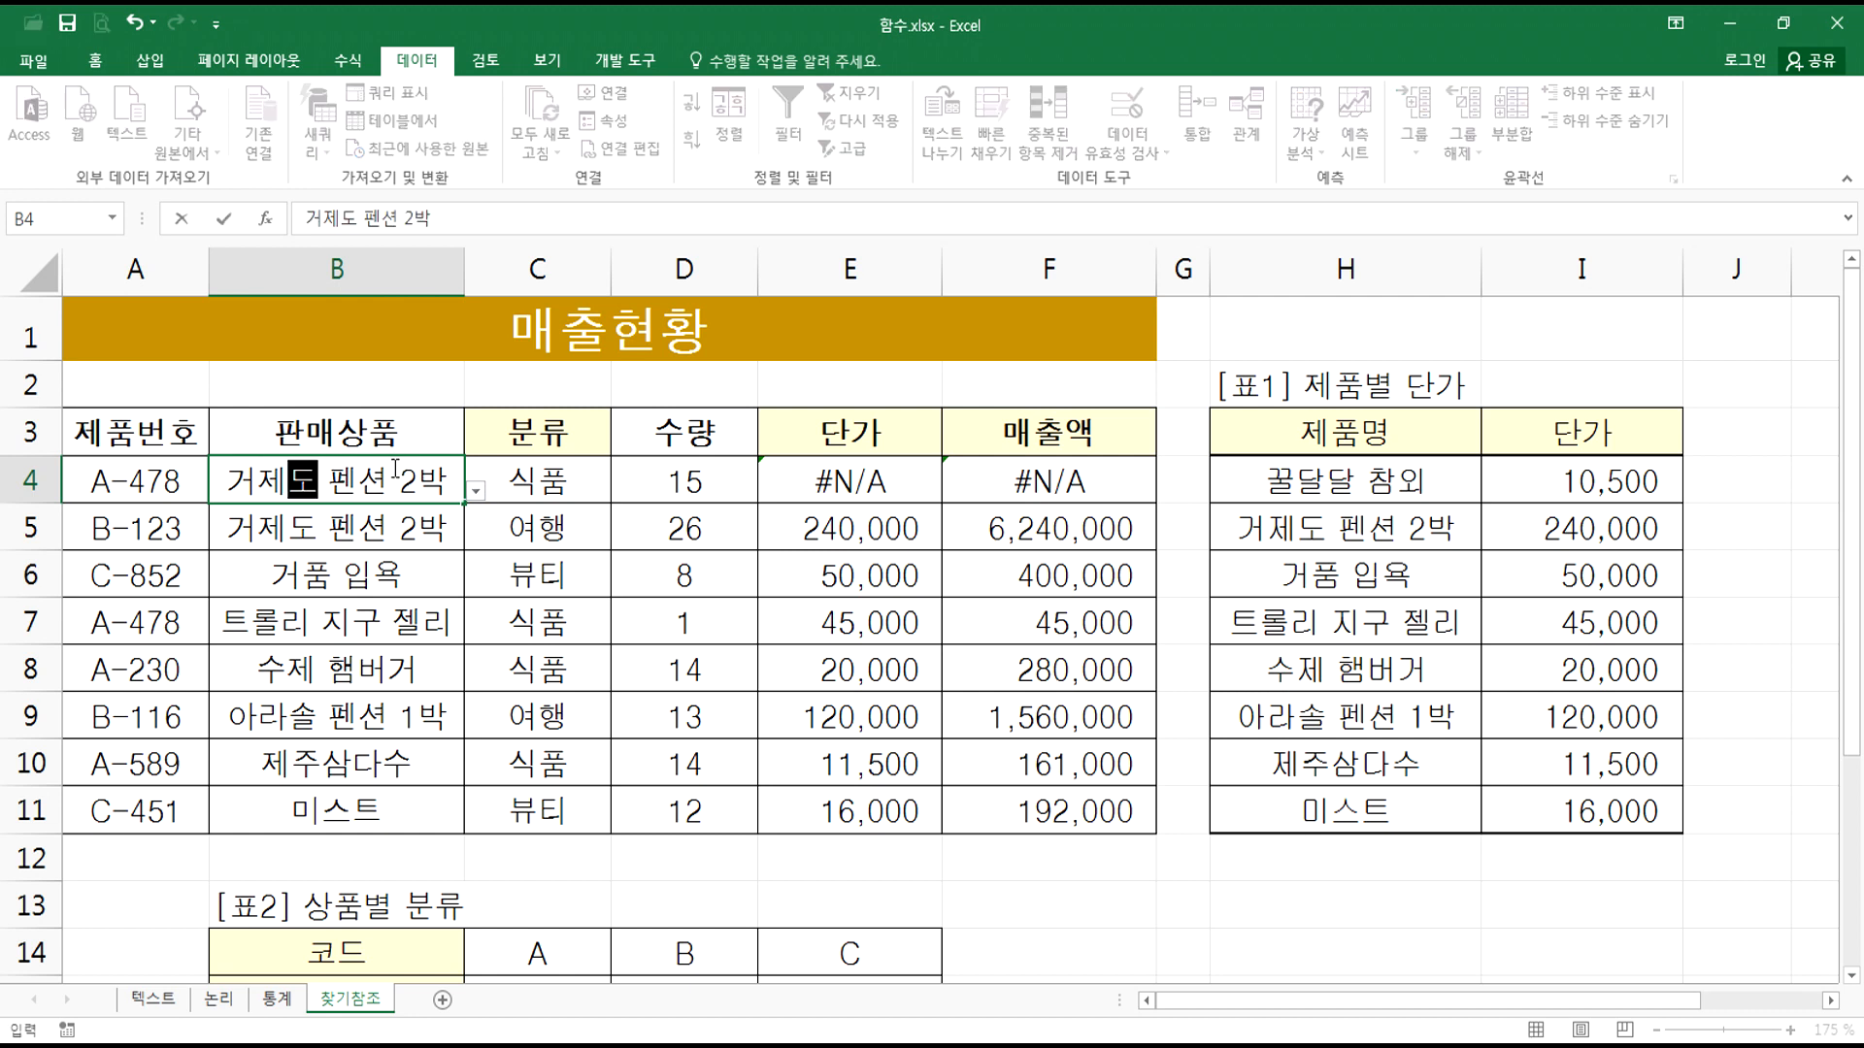
text(ㅇ)
key(Return)
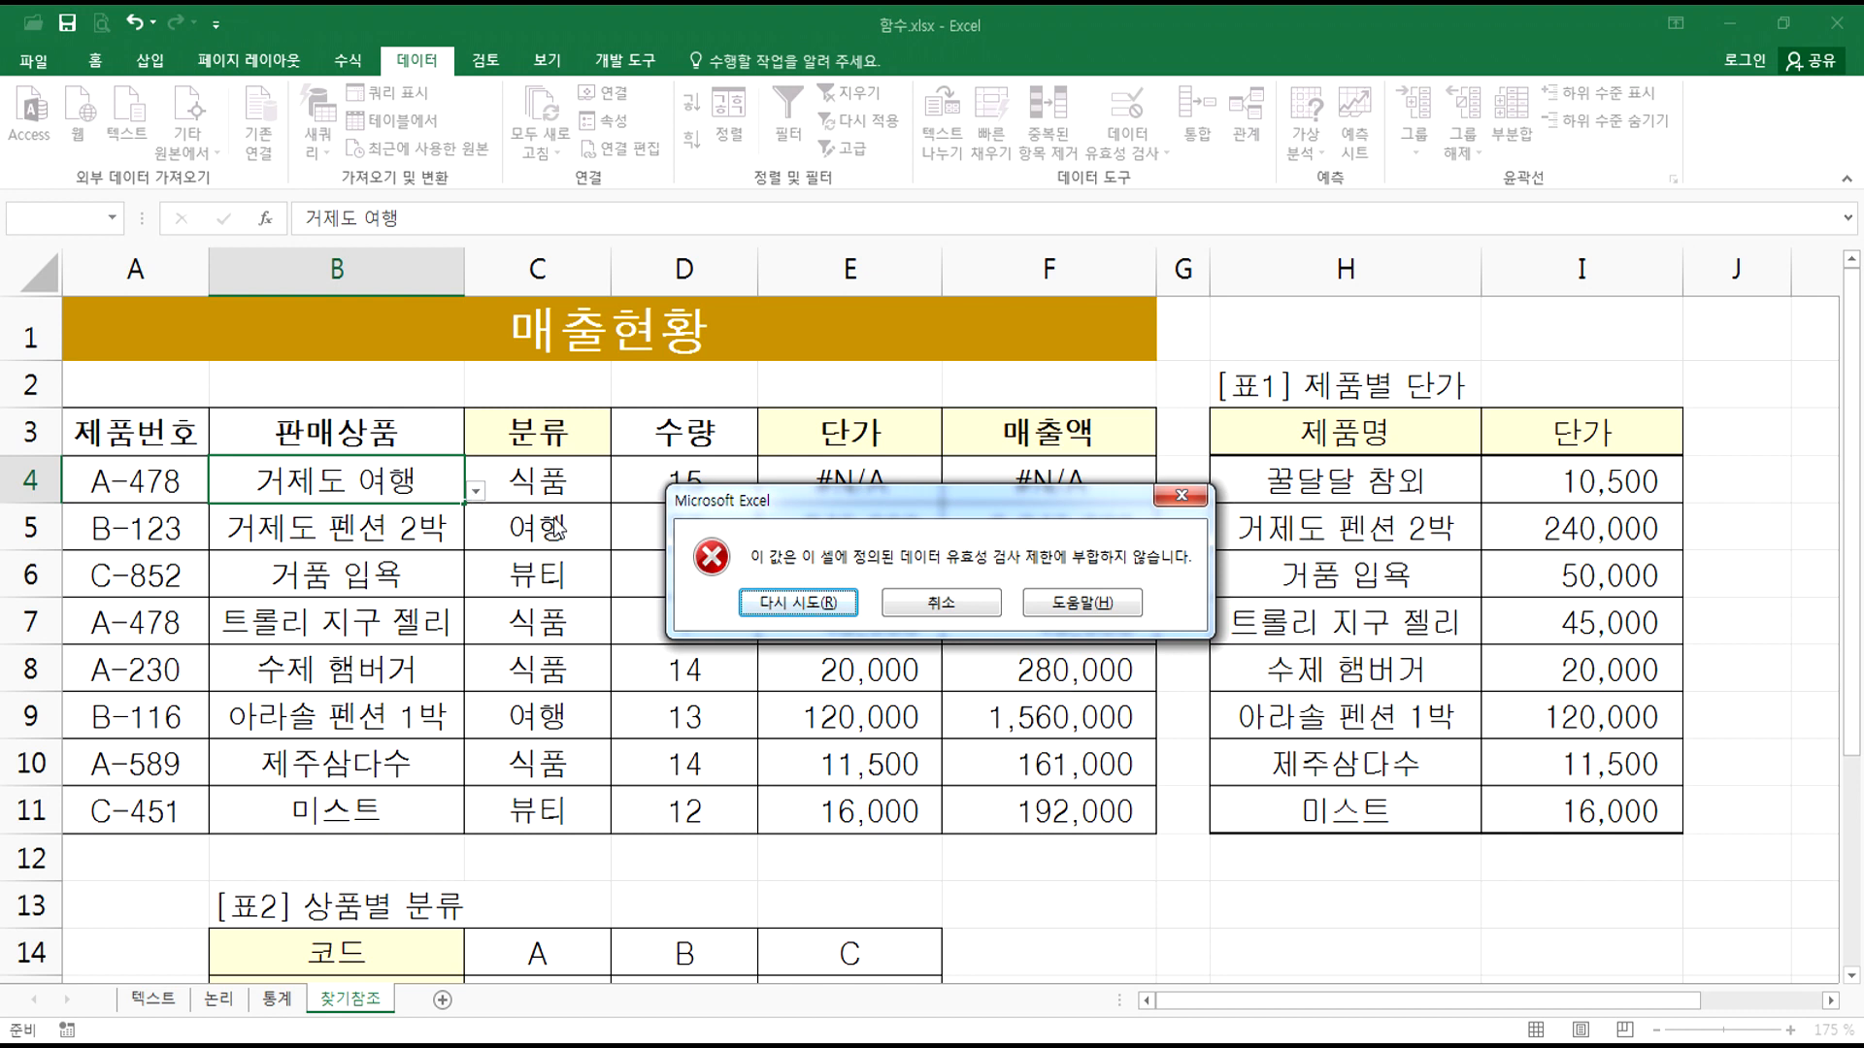
key(Escape)
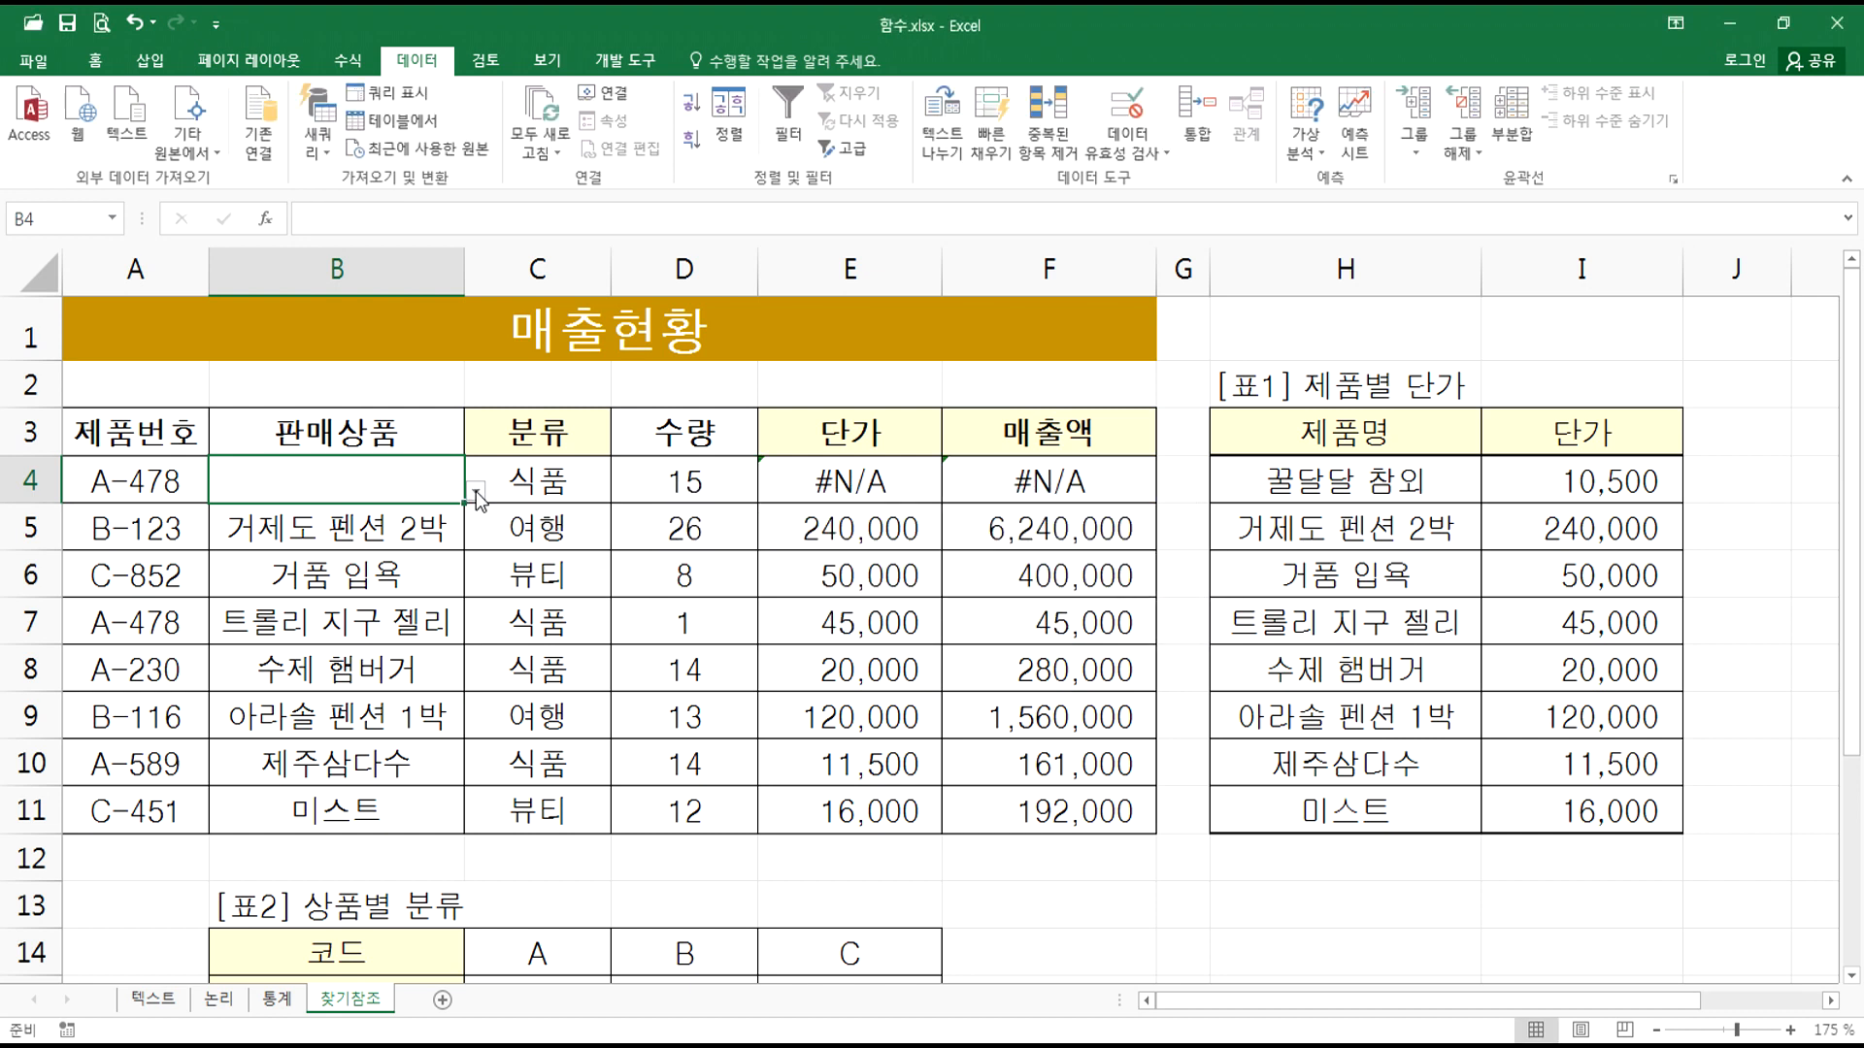
Step: Choose 꿀달달 참외, 아라솔 펜션 1박 and 수제 햄버거 in turn from B4's product list, ending with 꿀달달 참외
click(474, 491)
click(424, 528)
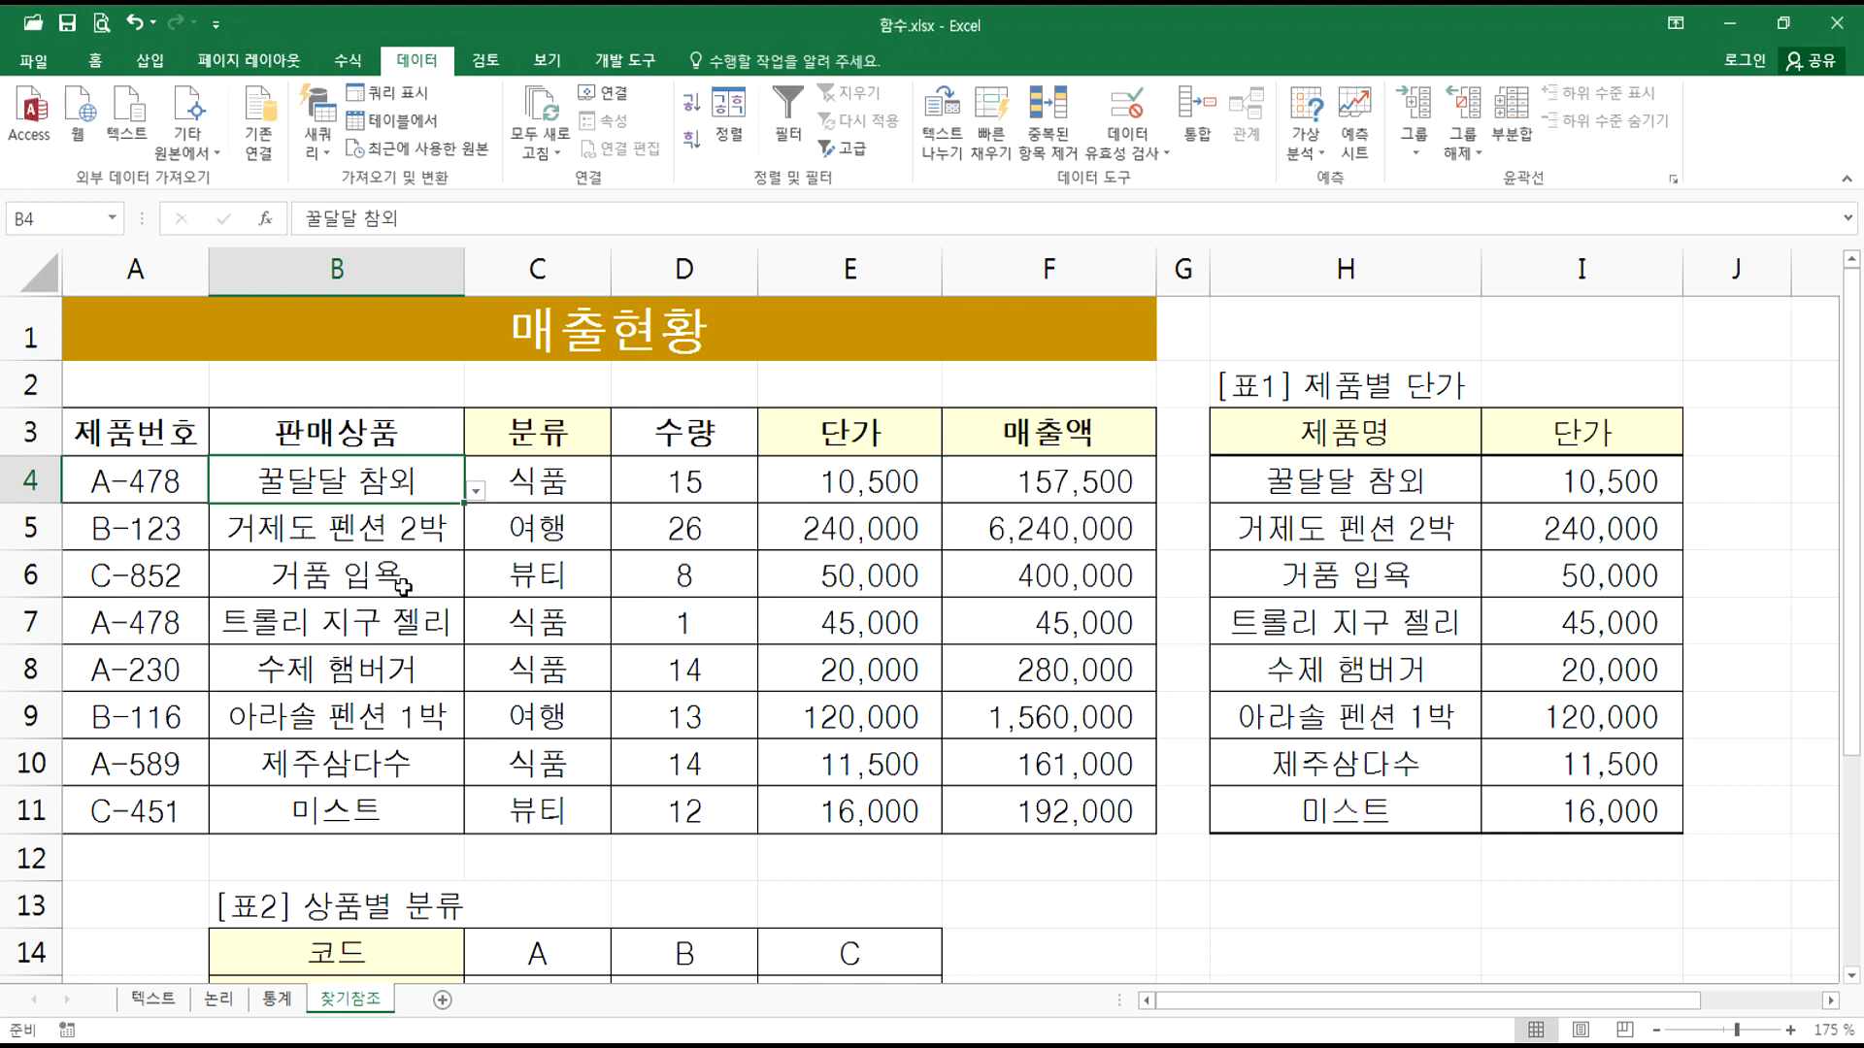
click(475, 491)
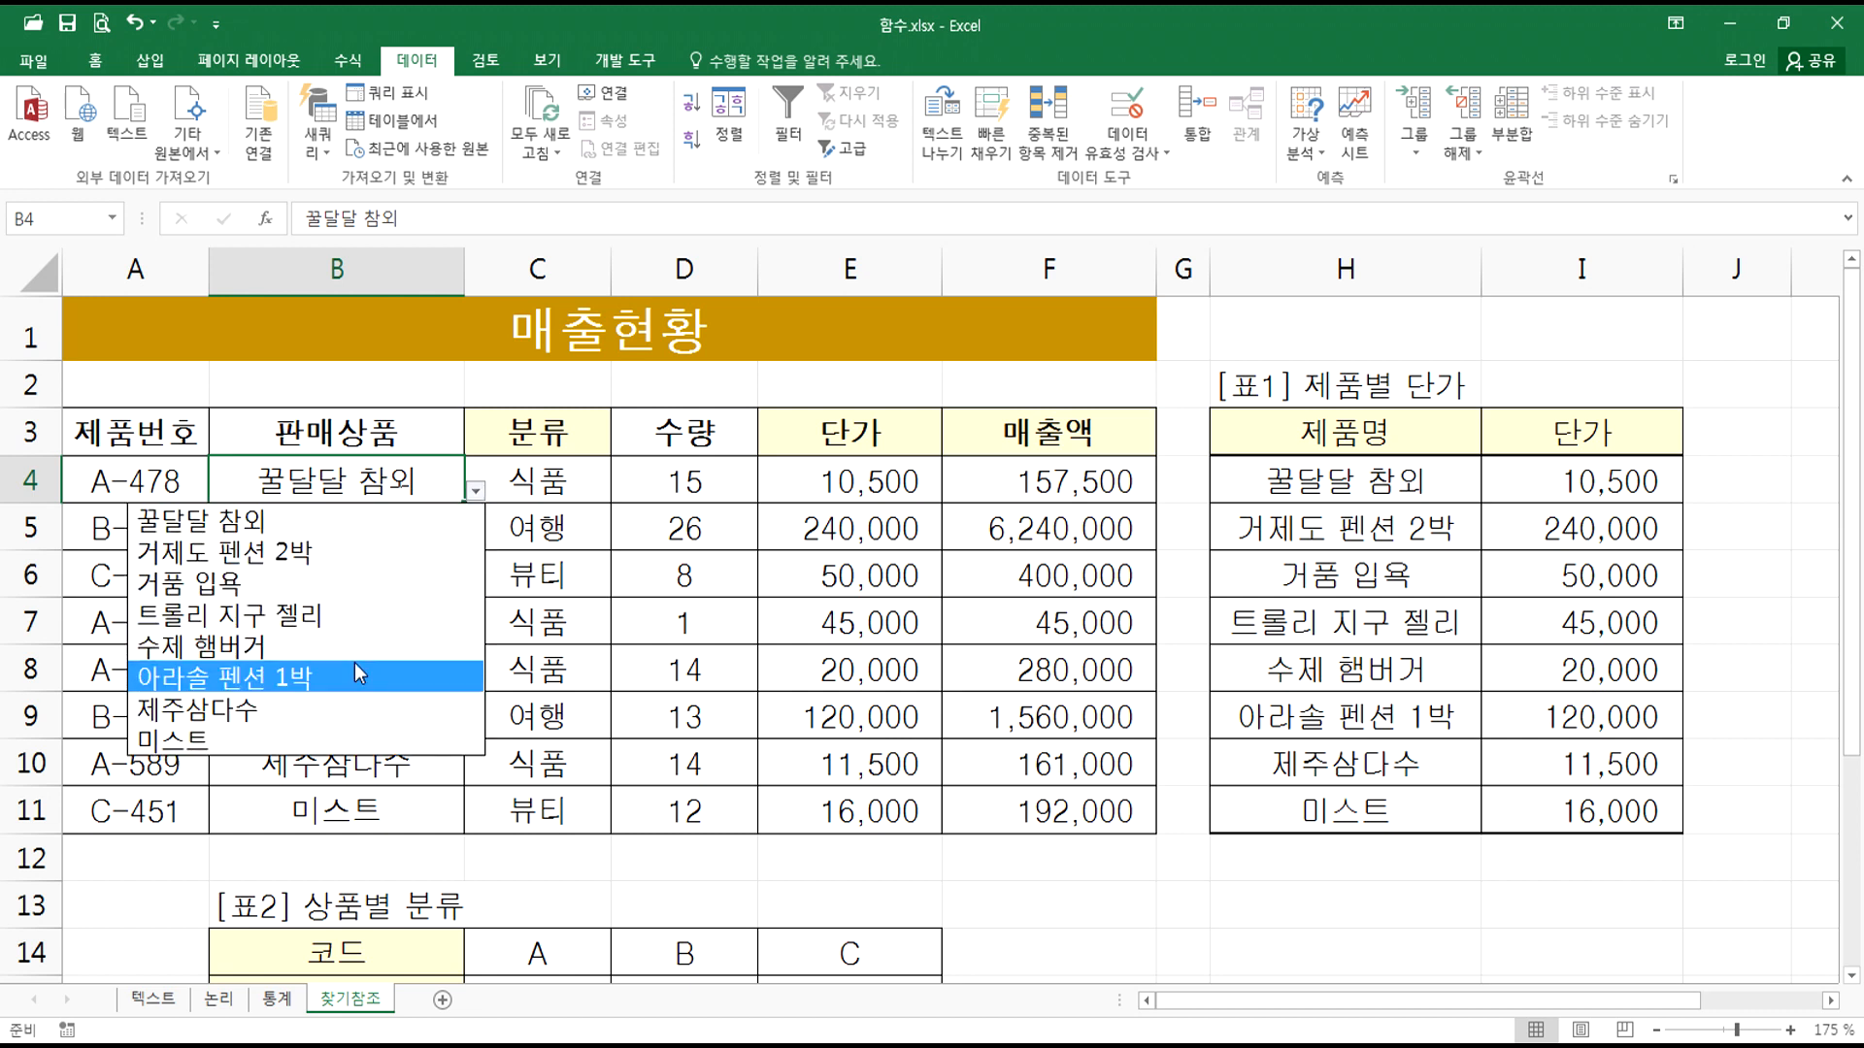
click(359, 675)
click(475, 491)
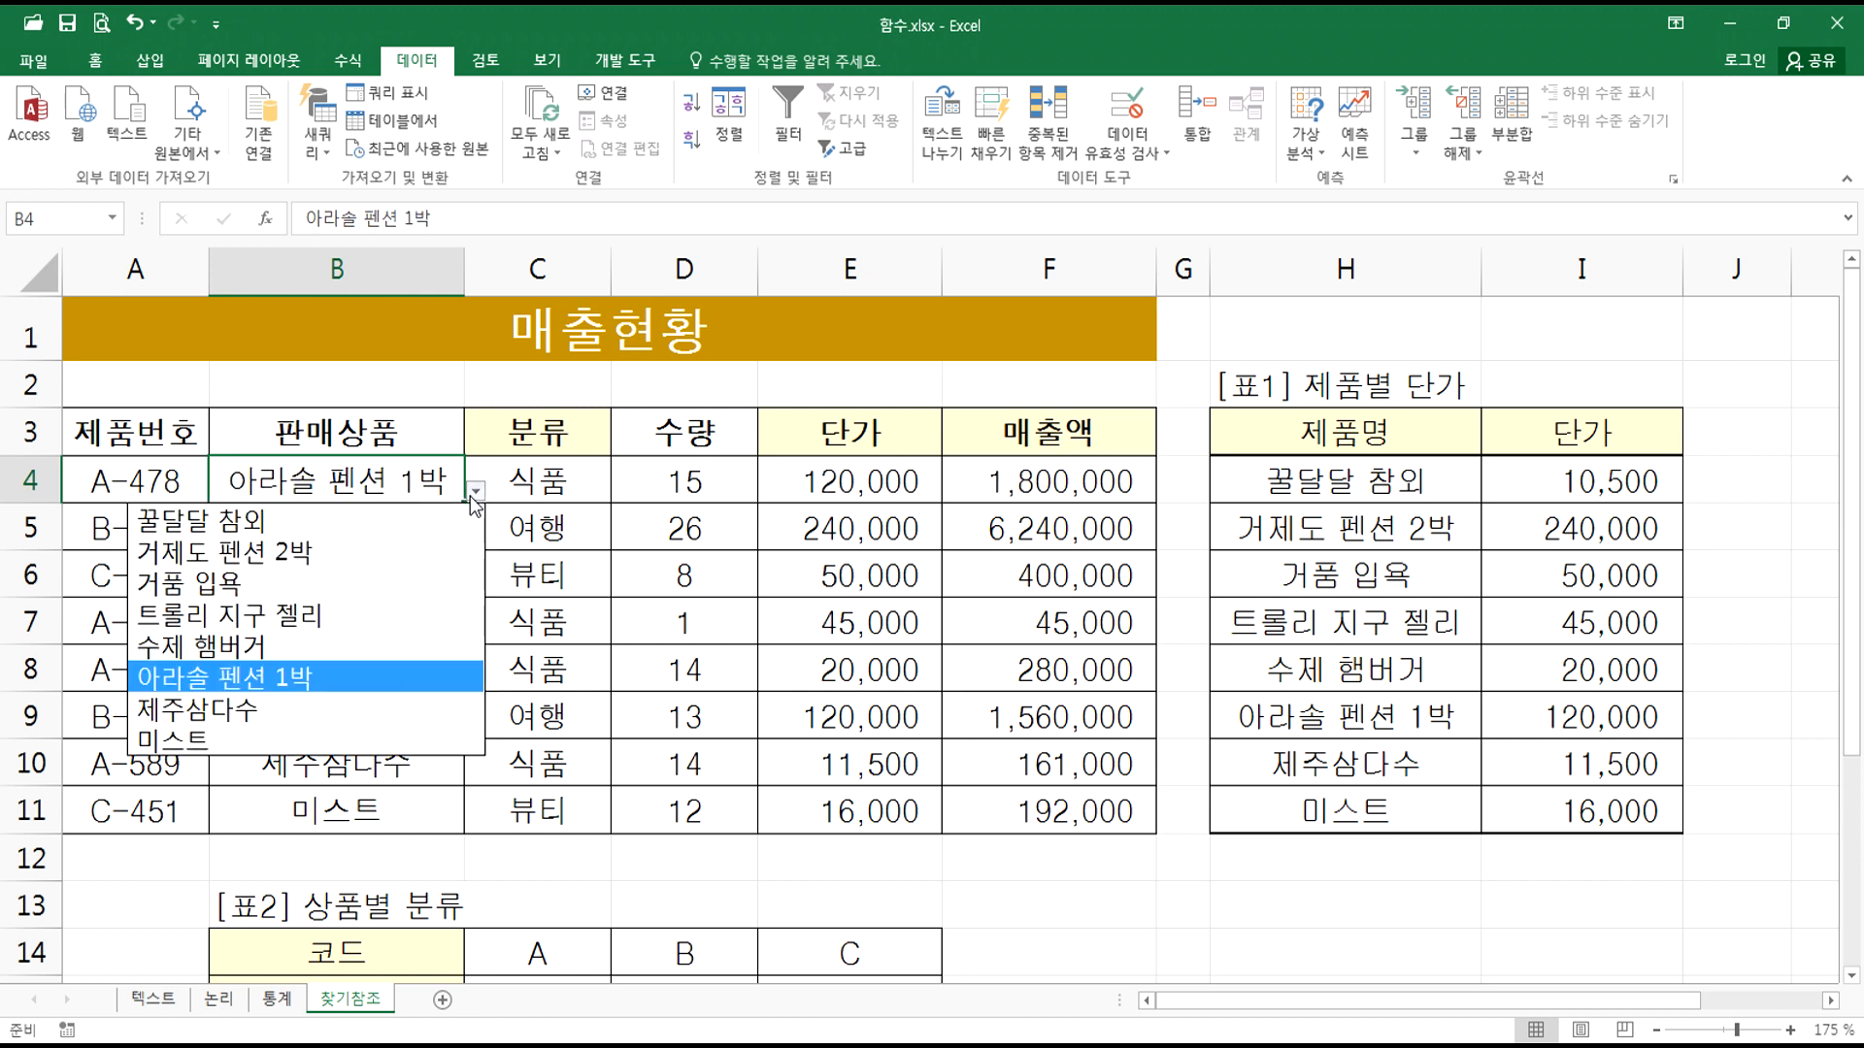
click(340, 645)
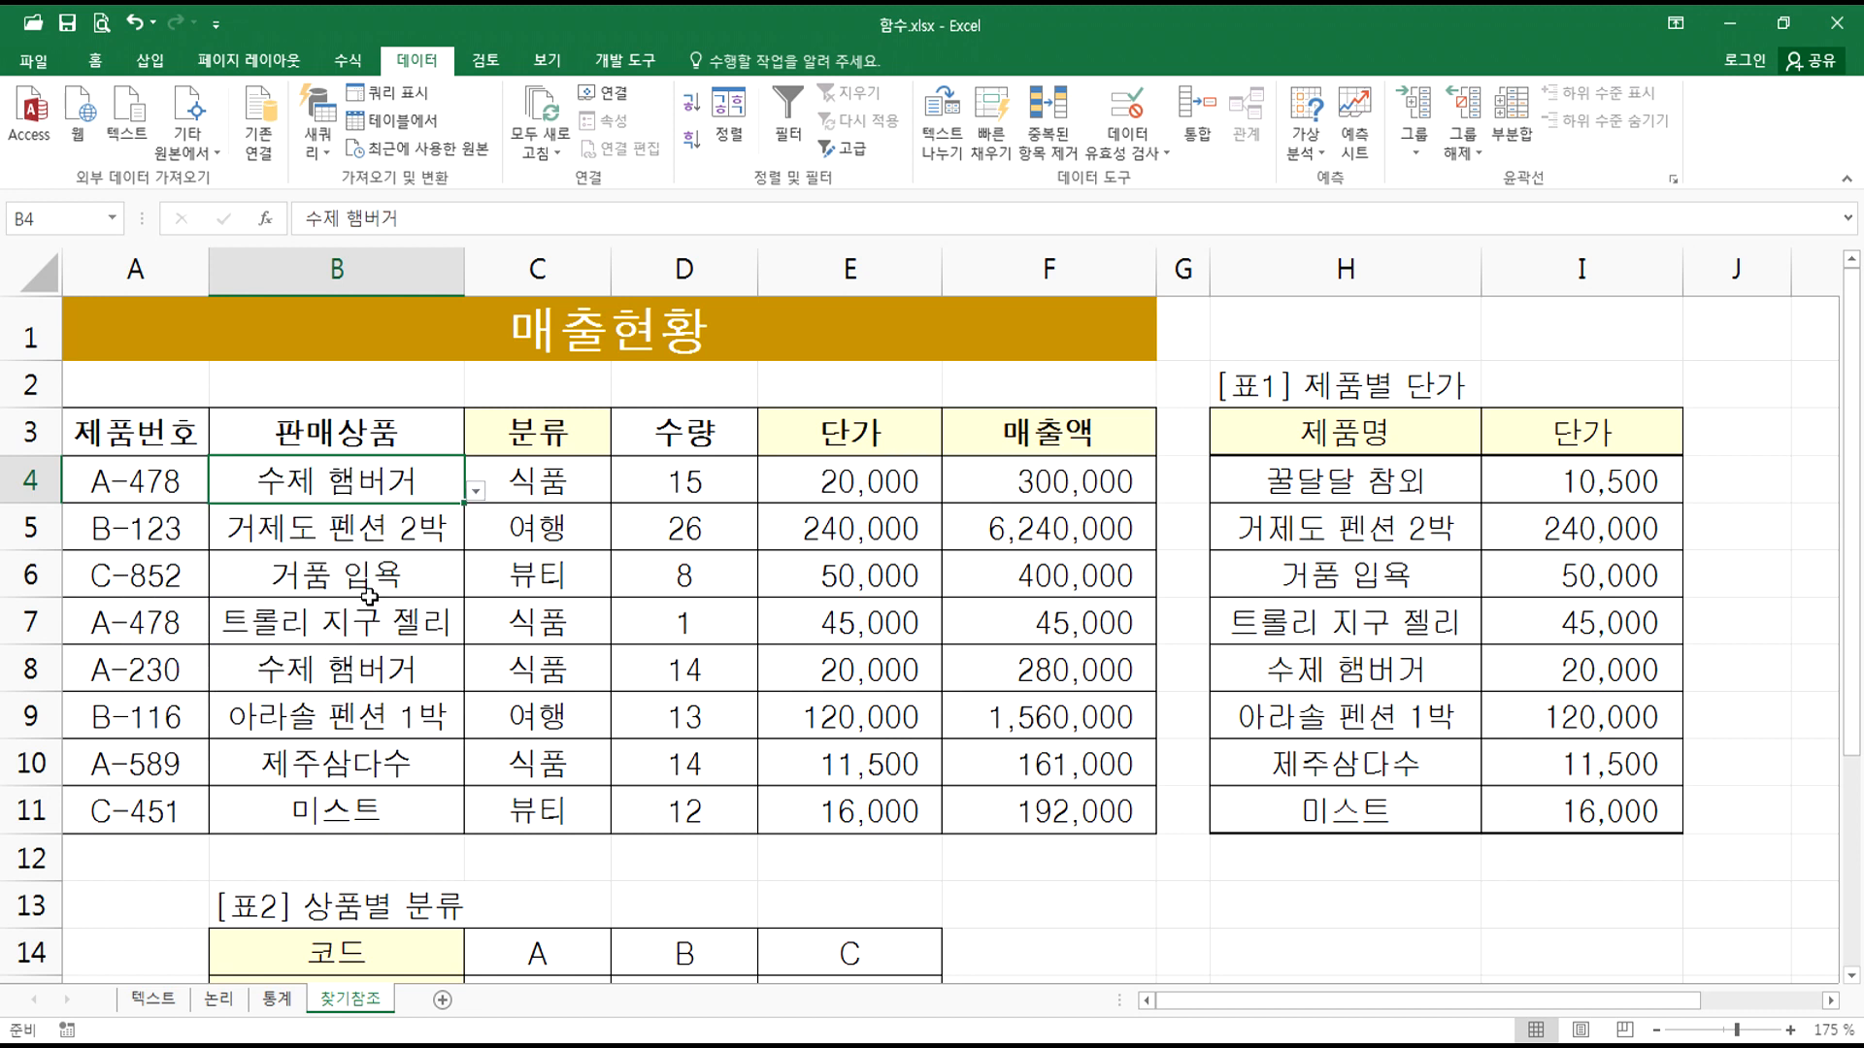
click(474, 491)
click(408, 521)
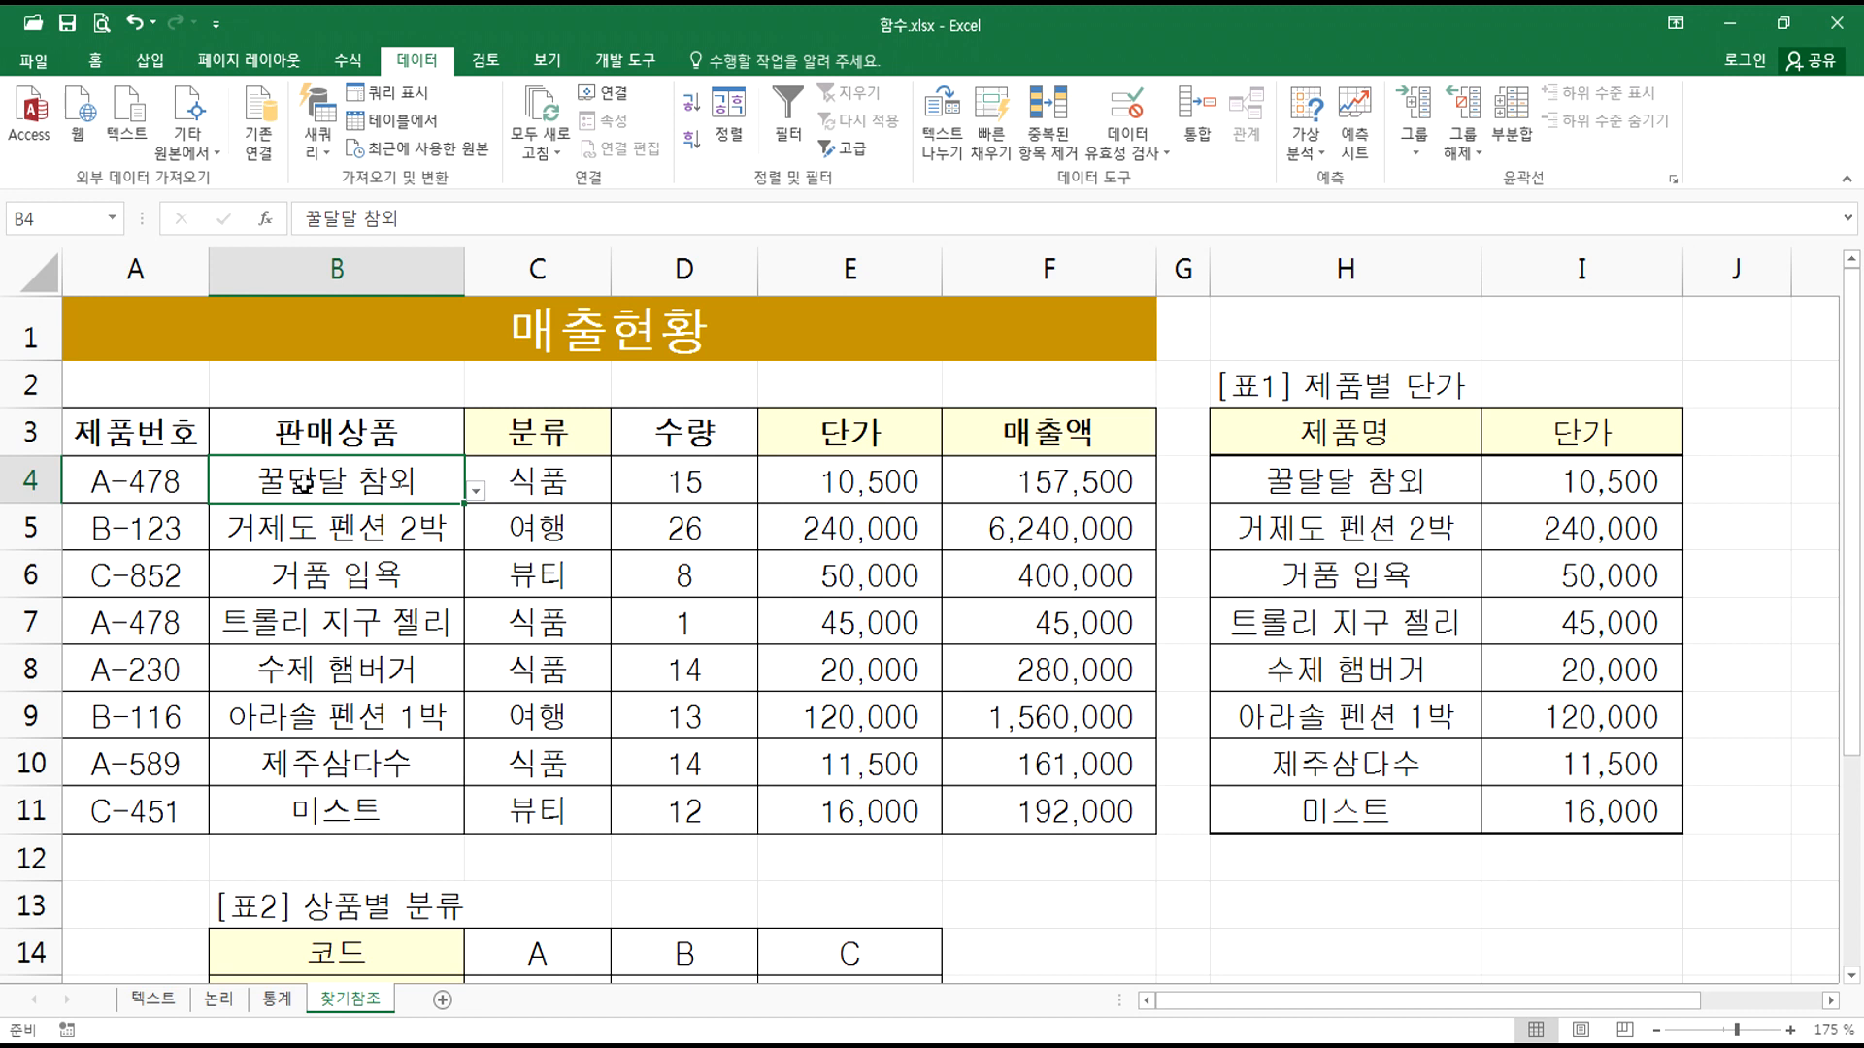
Step: Replace the code letter of the 제품번호 in A4 with M, making it M-478
click(101, 479)
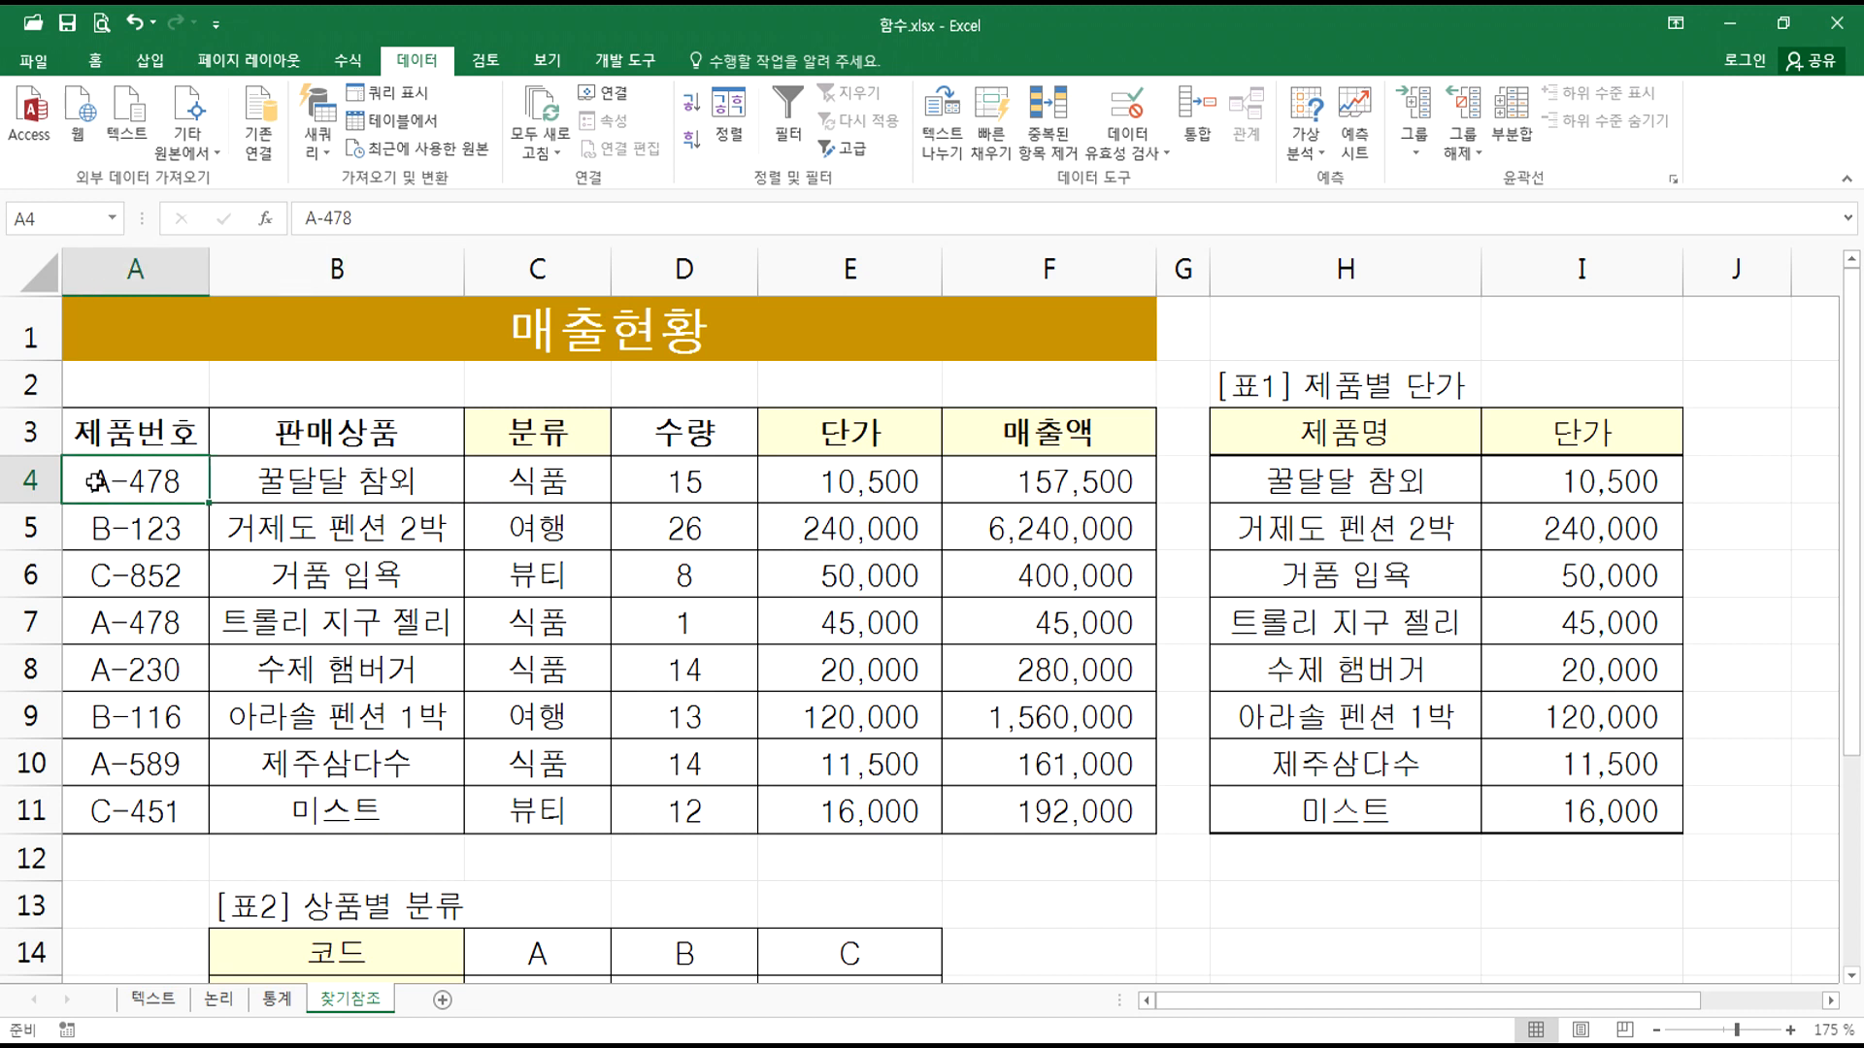
double_click(95, 481)
drag(92, 483, 110, 483)
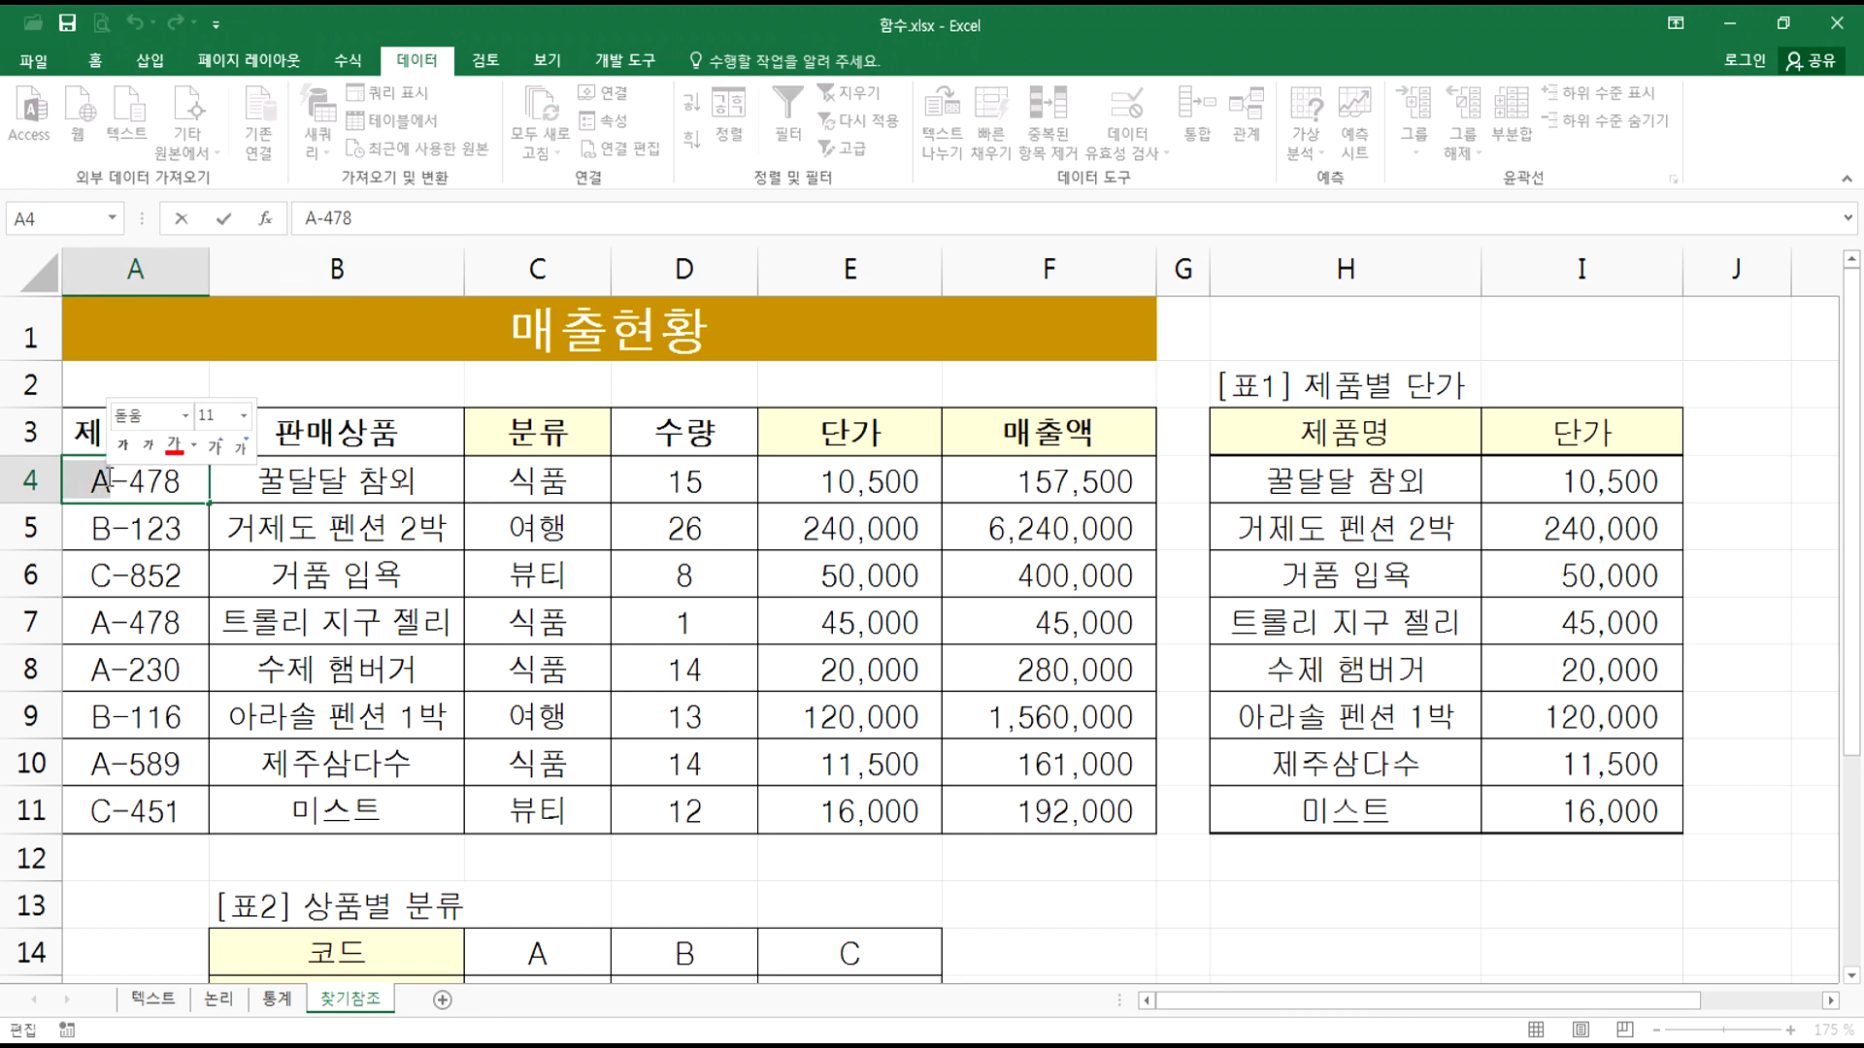
text(M)
key(Return)
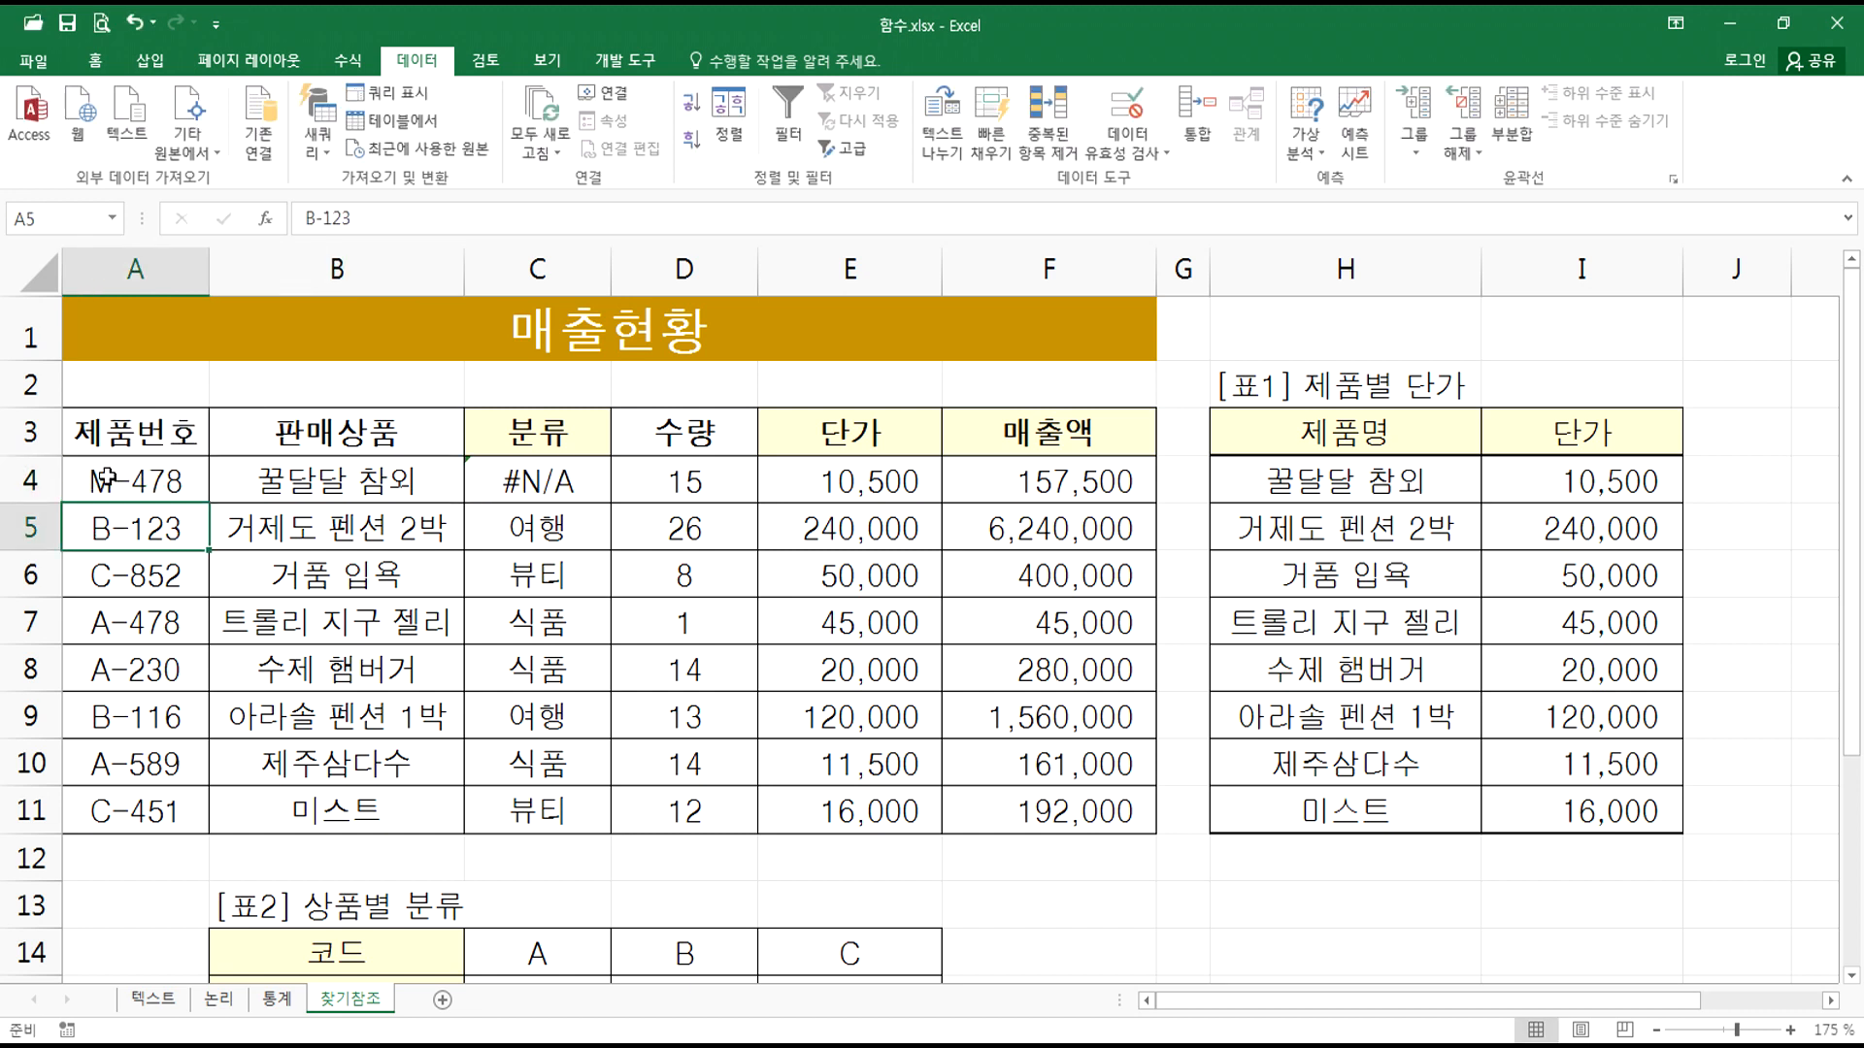
Step: Inspect the HLOOKUP formula for 분류 in C4 and undo the 제품번호 change in A4
click(552, 480)
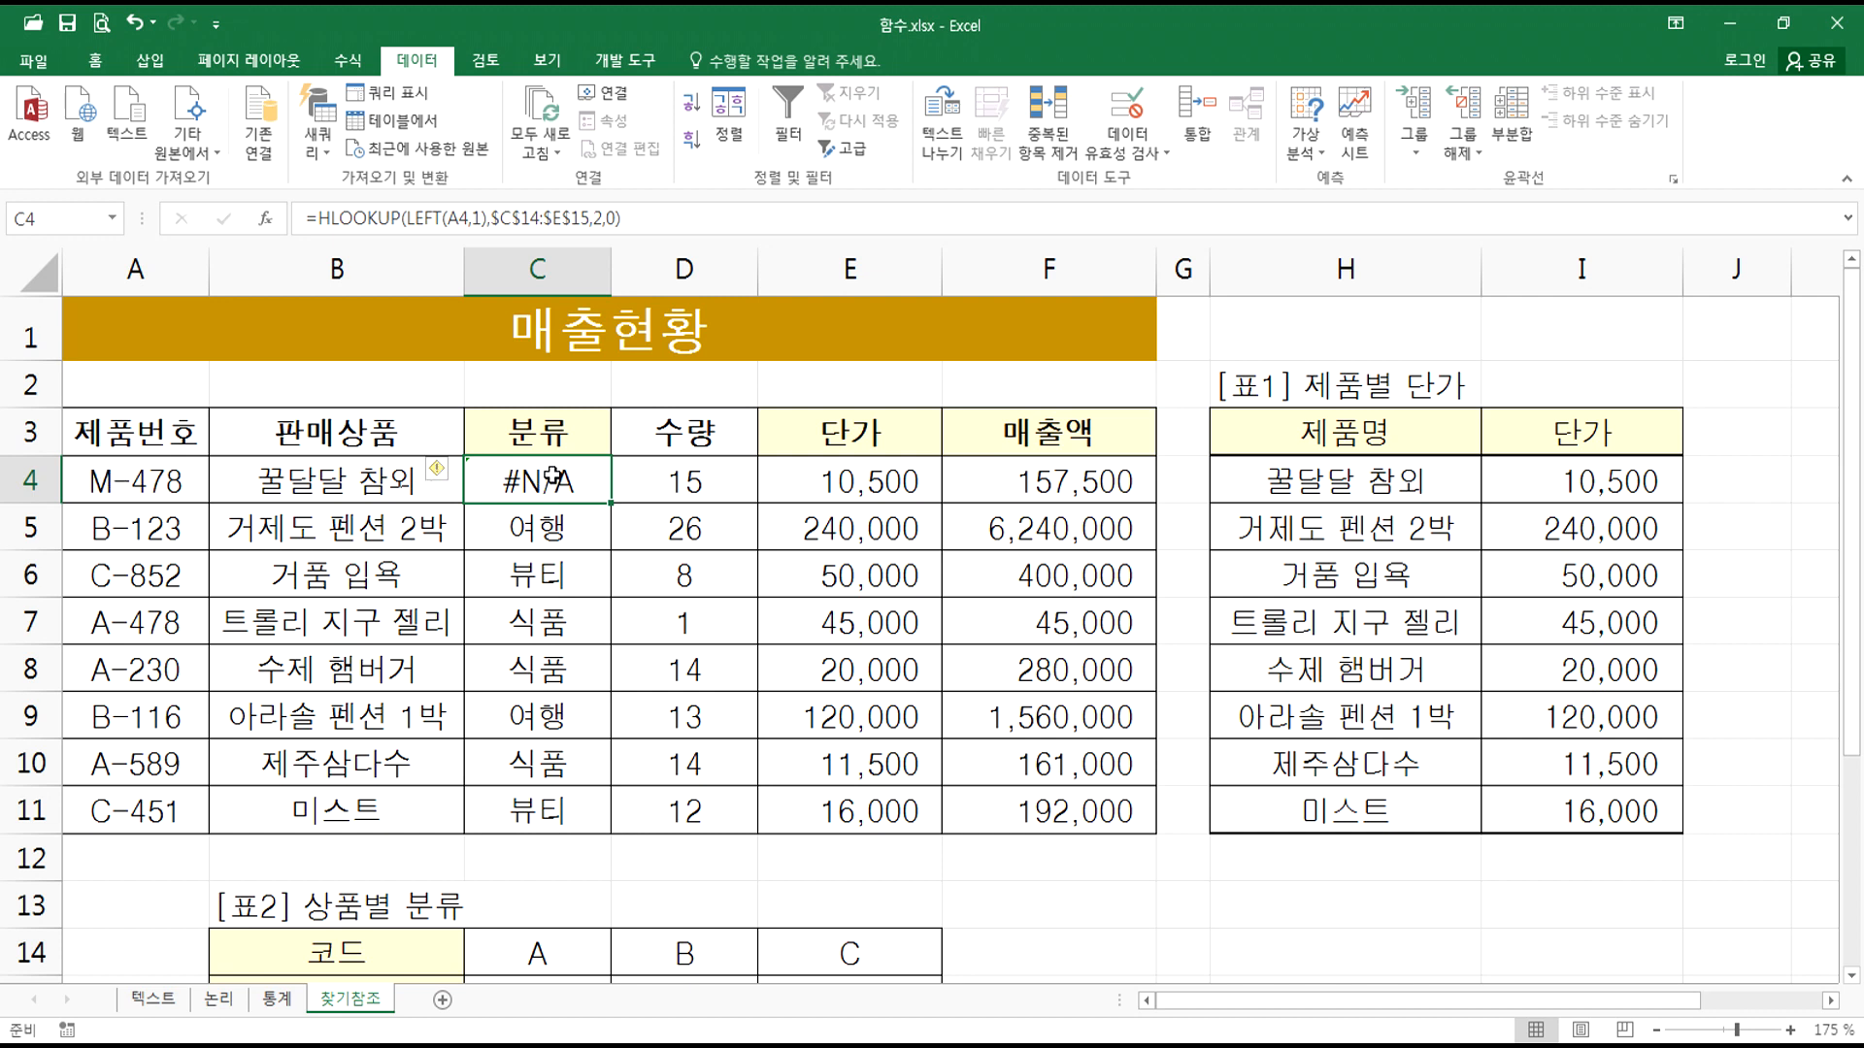
key(ctrl+z)
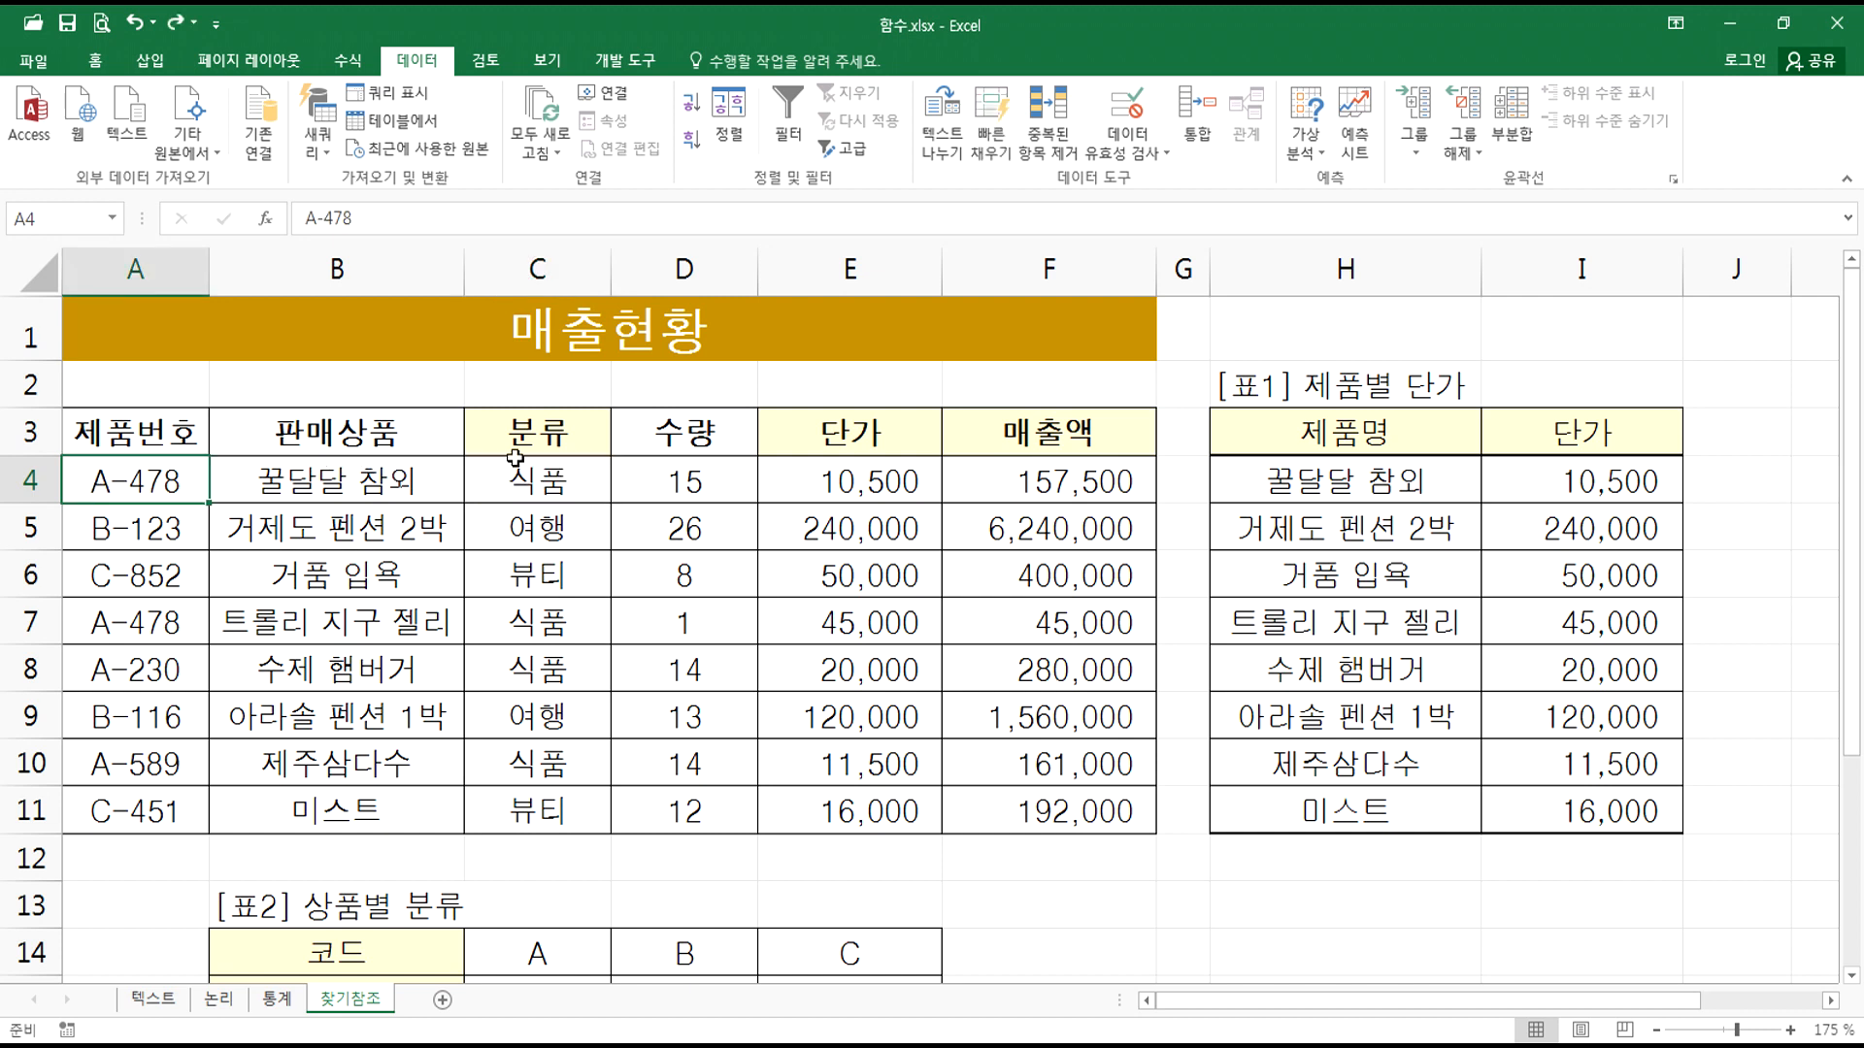
click(317, 485)
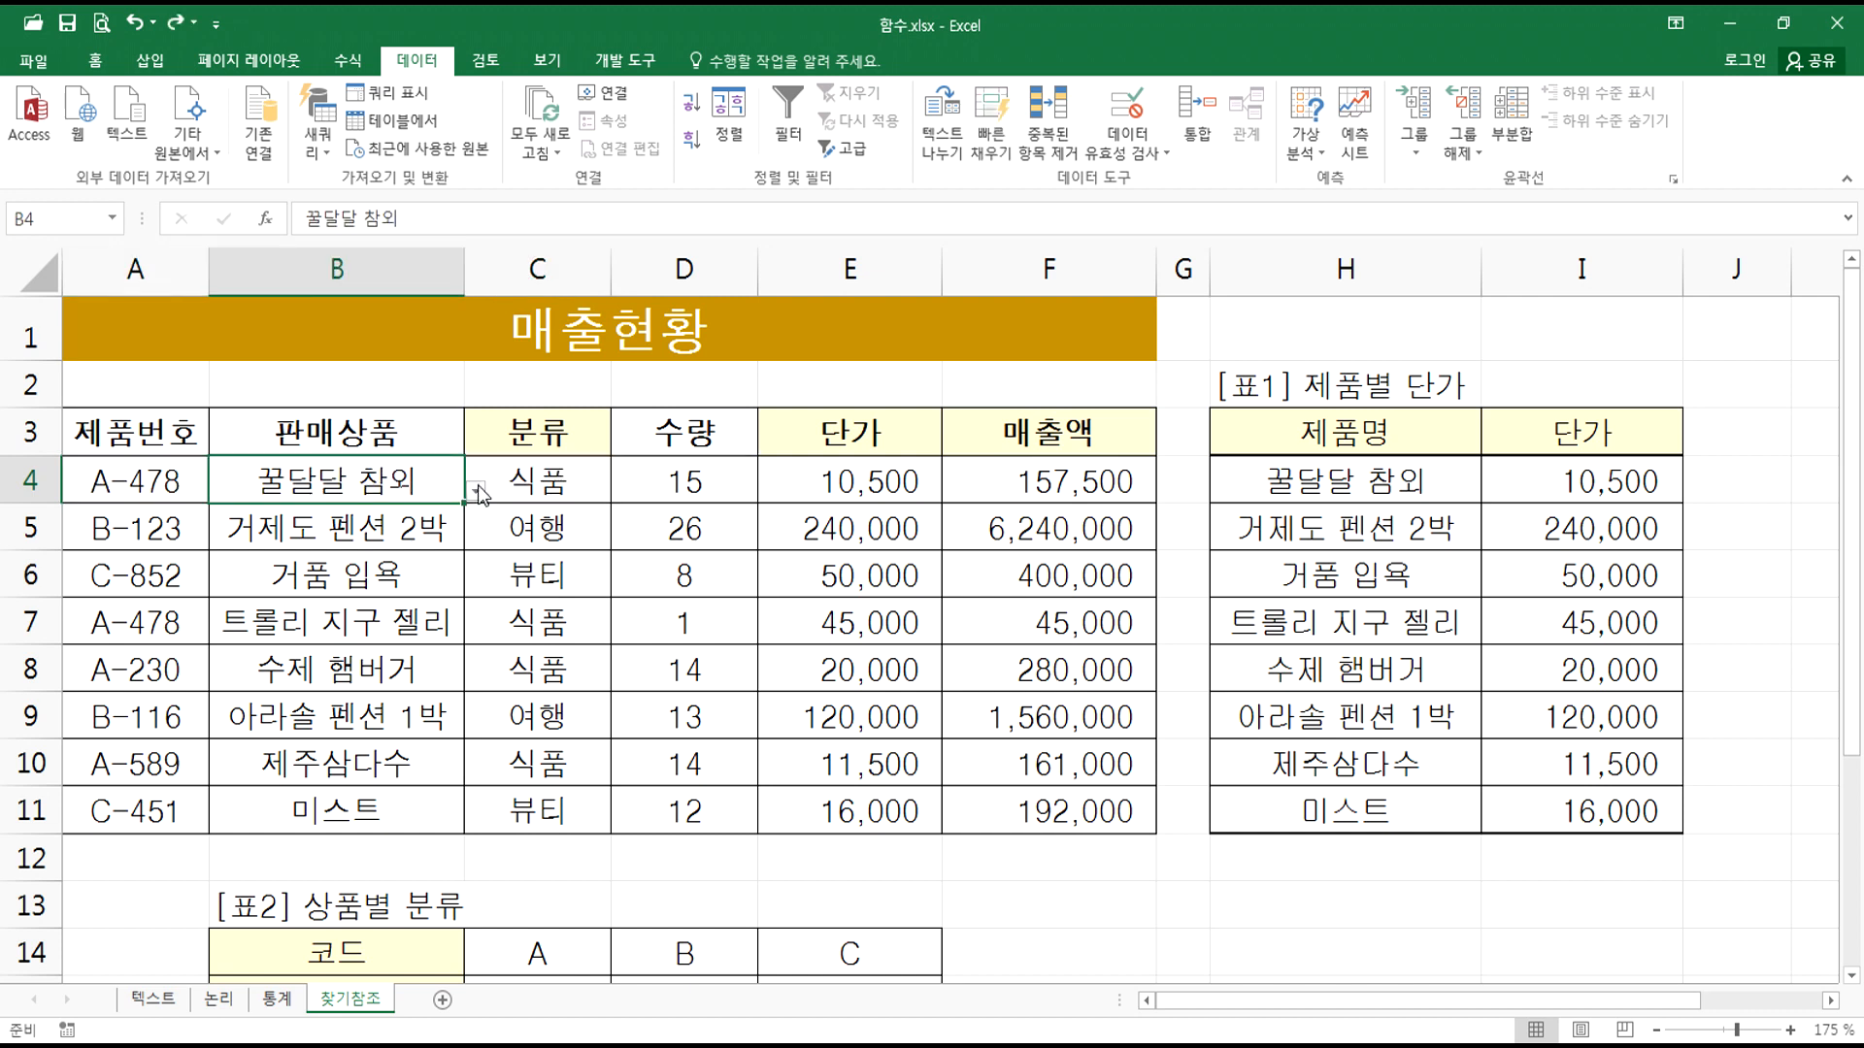
Step: Clear the 판매상품 entry in B4 and inspect the 단가 VLOOKUP formula in E4
key(Delete)
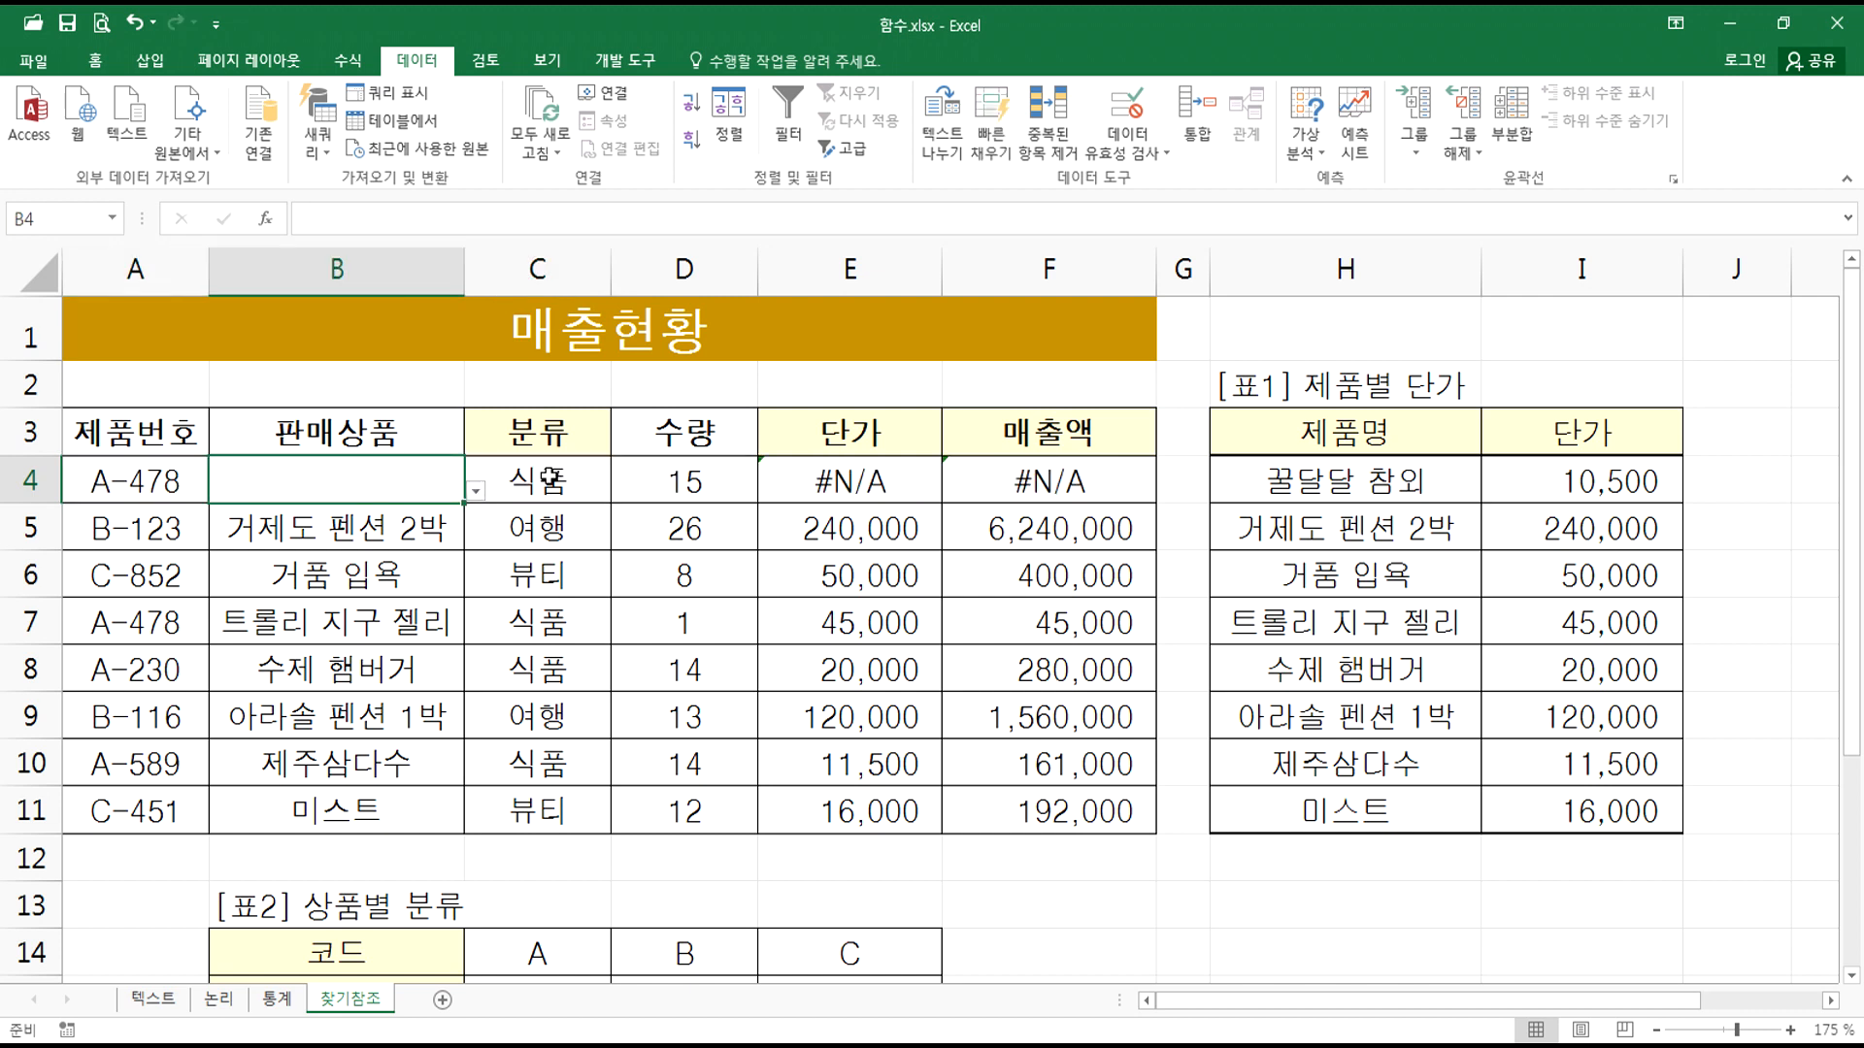
click(475, 491)
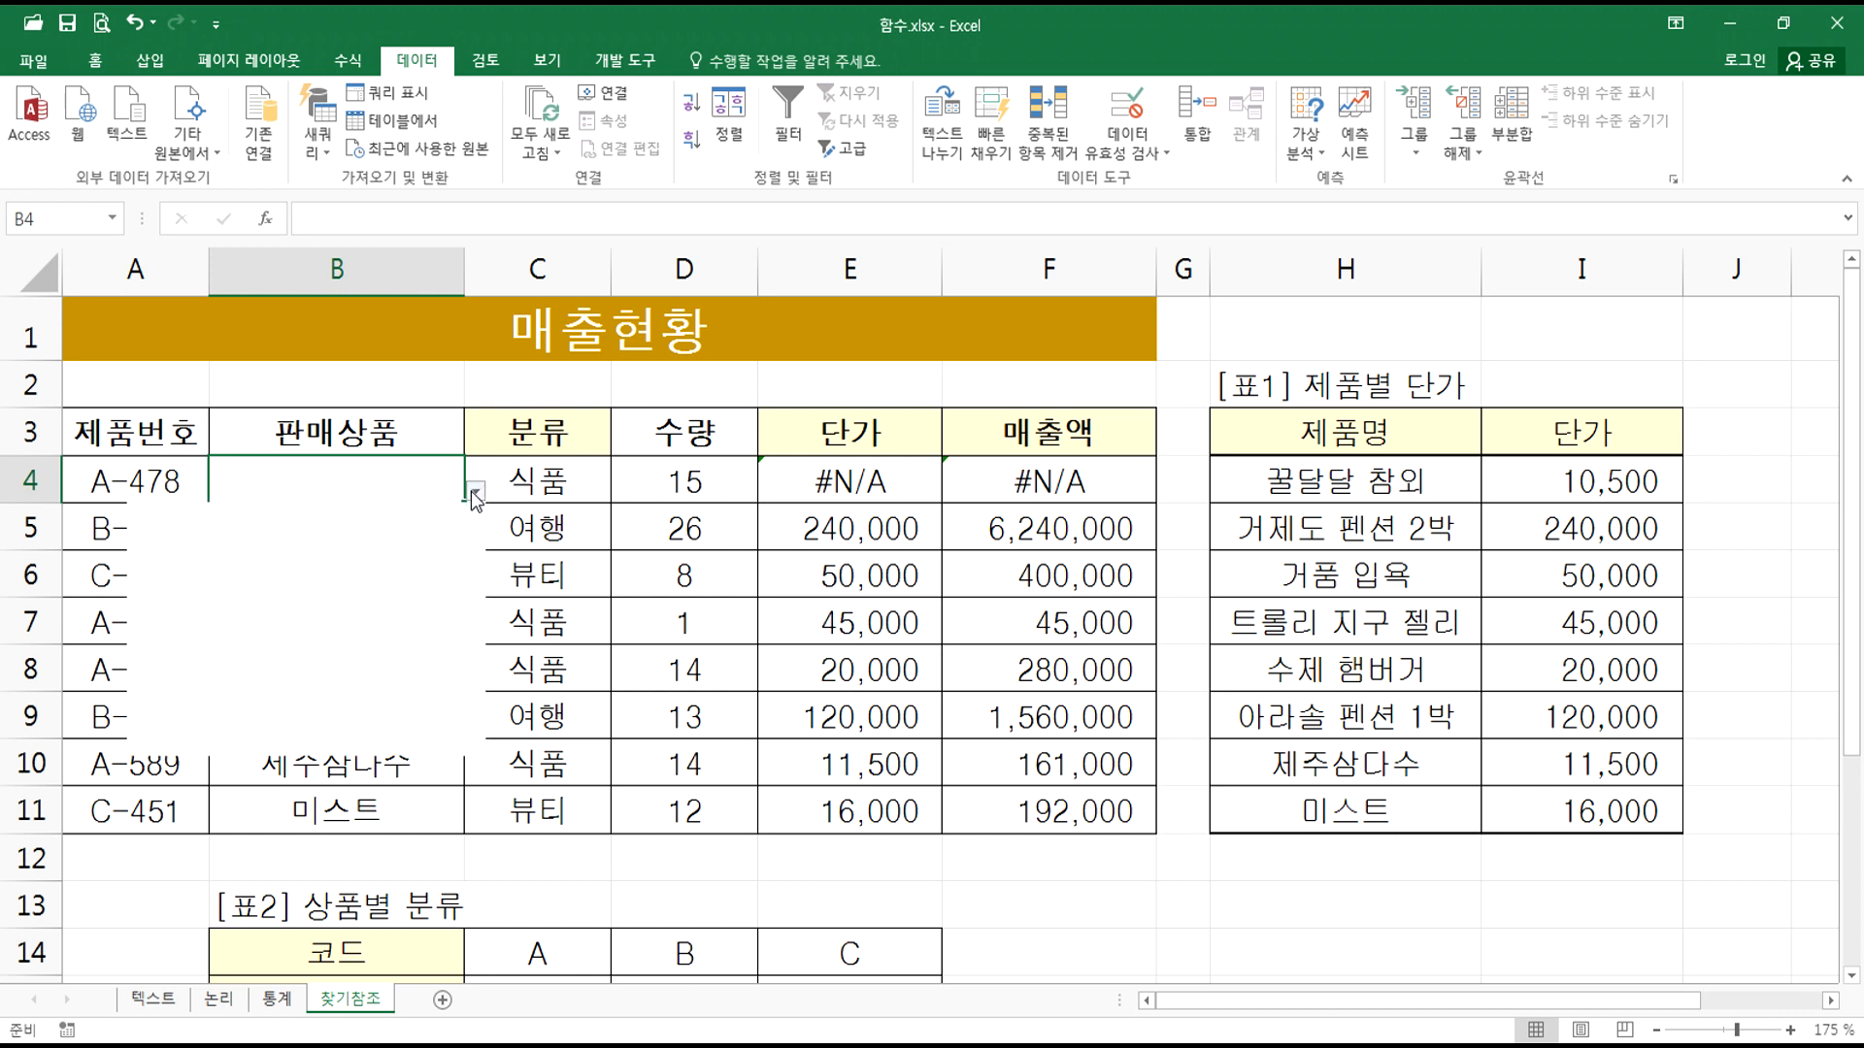
click(806, 495)
click(820, 483)
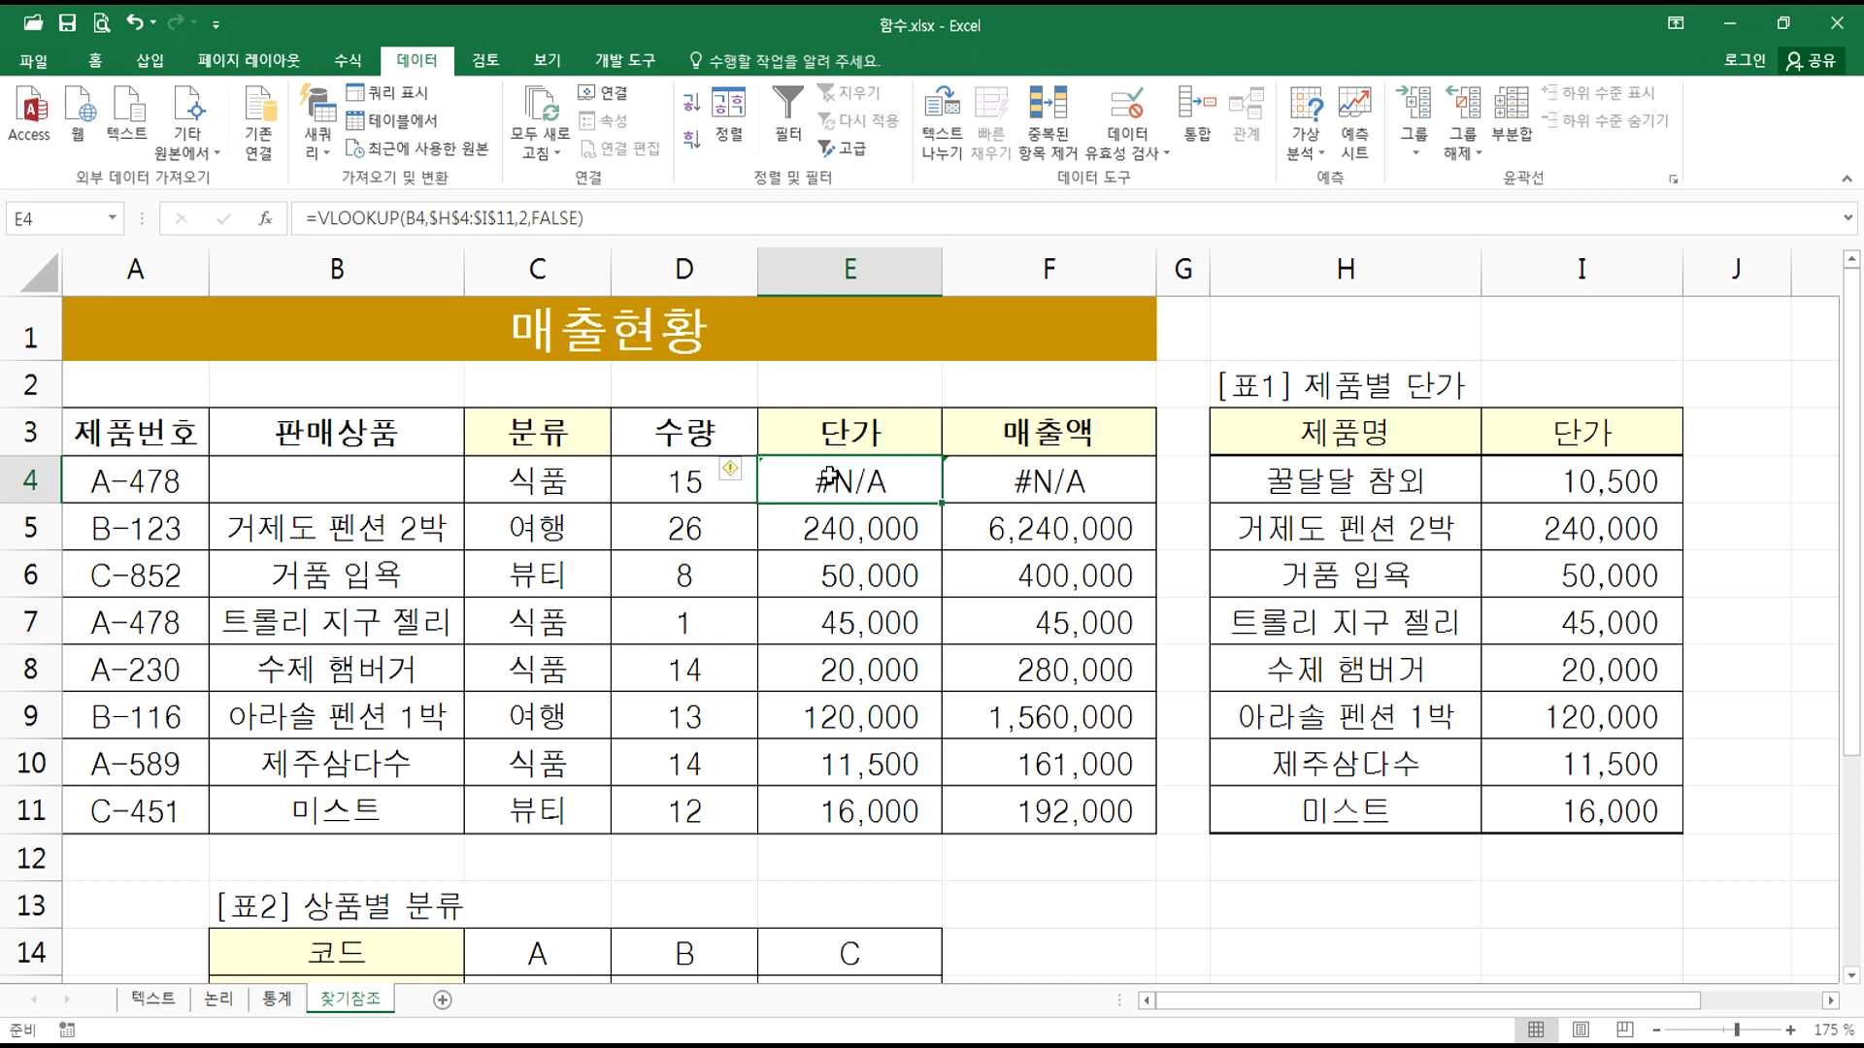
click(652, 478)
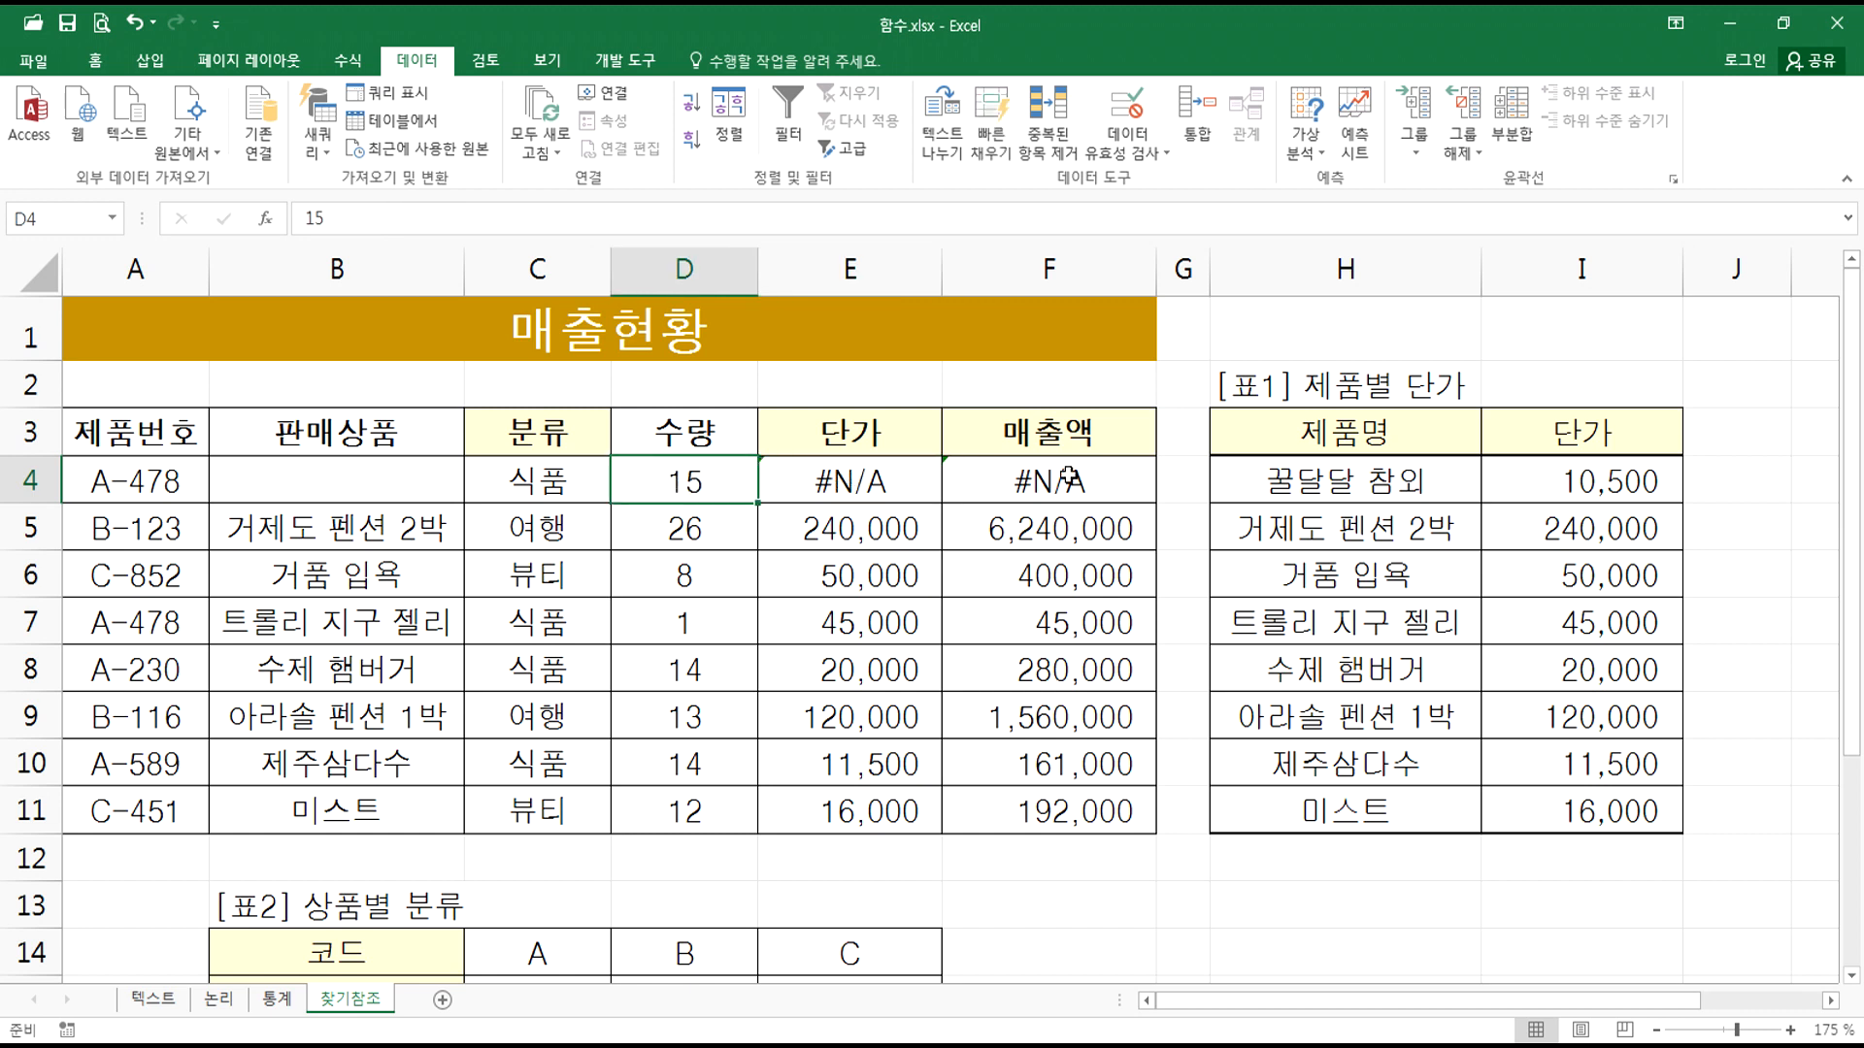
click(361, 473)
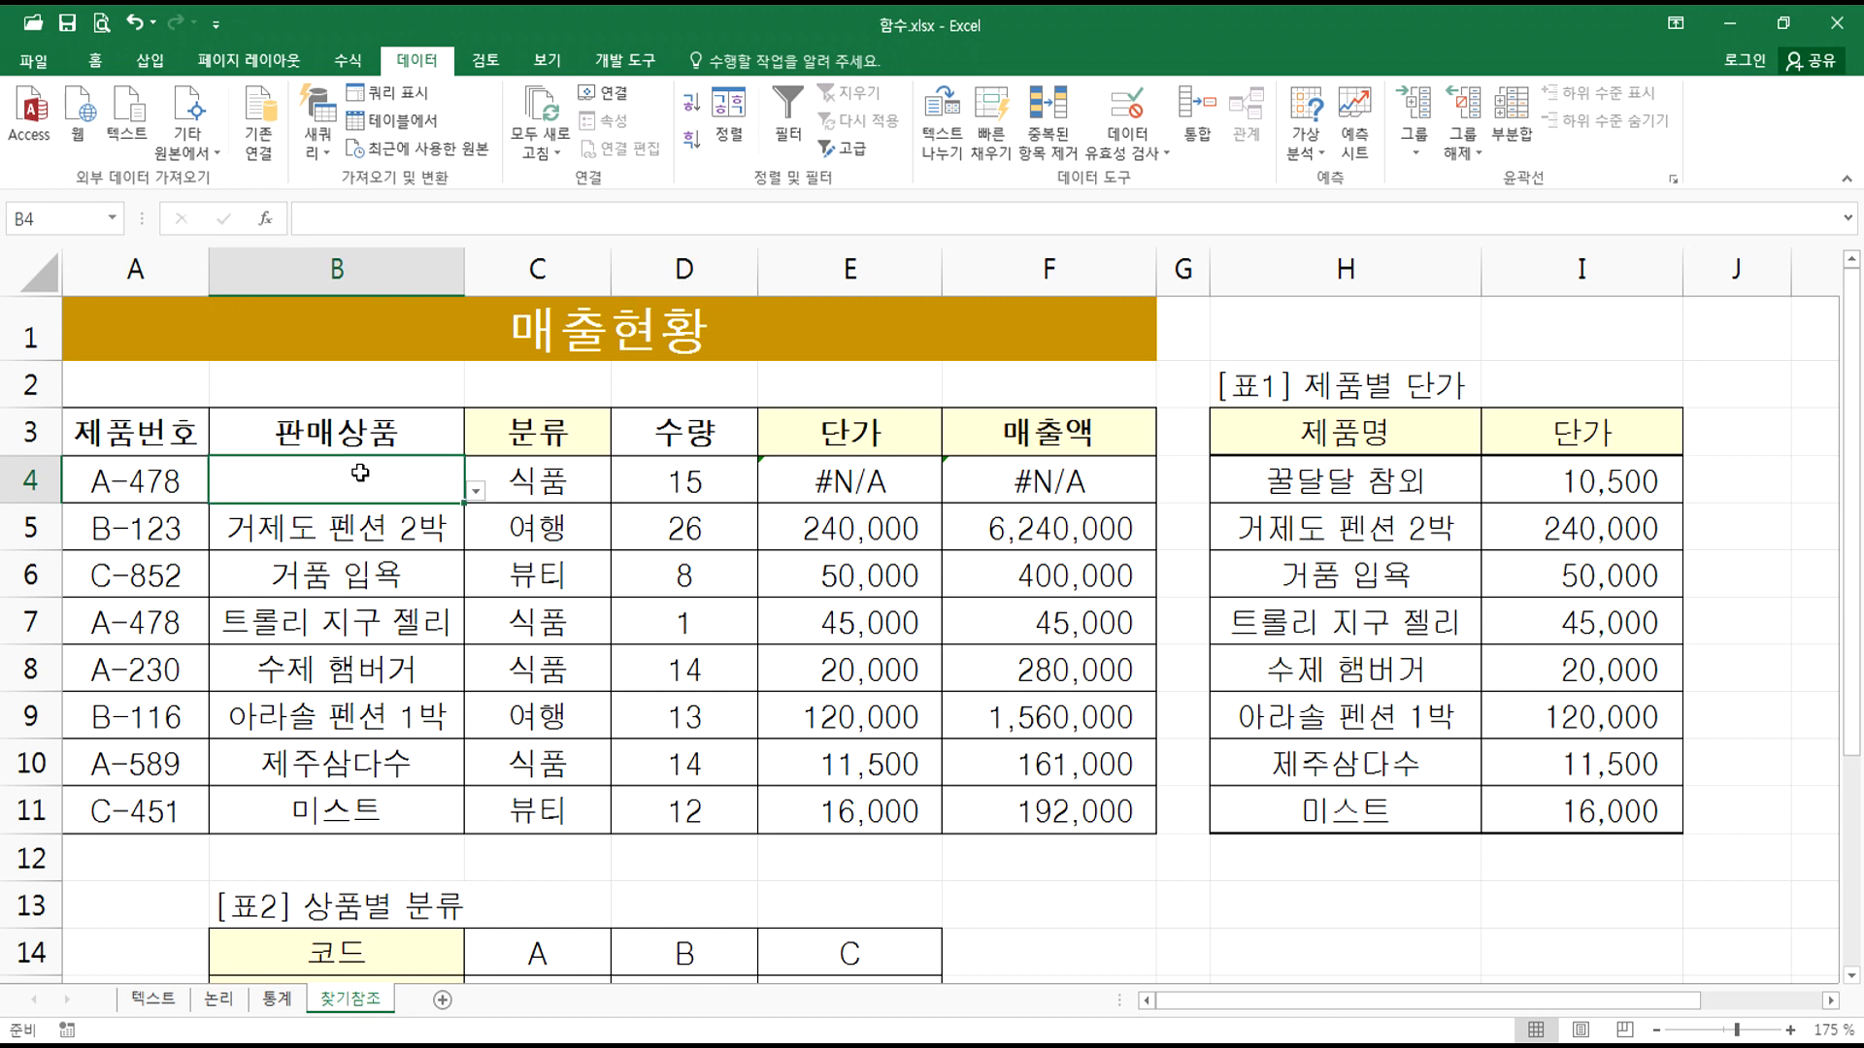
click(781, 466)
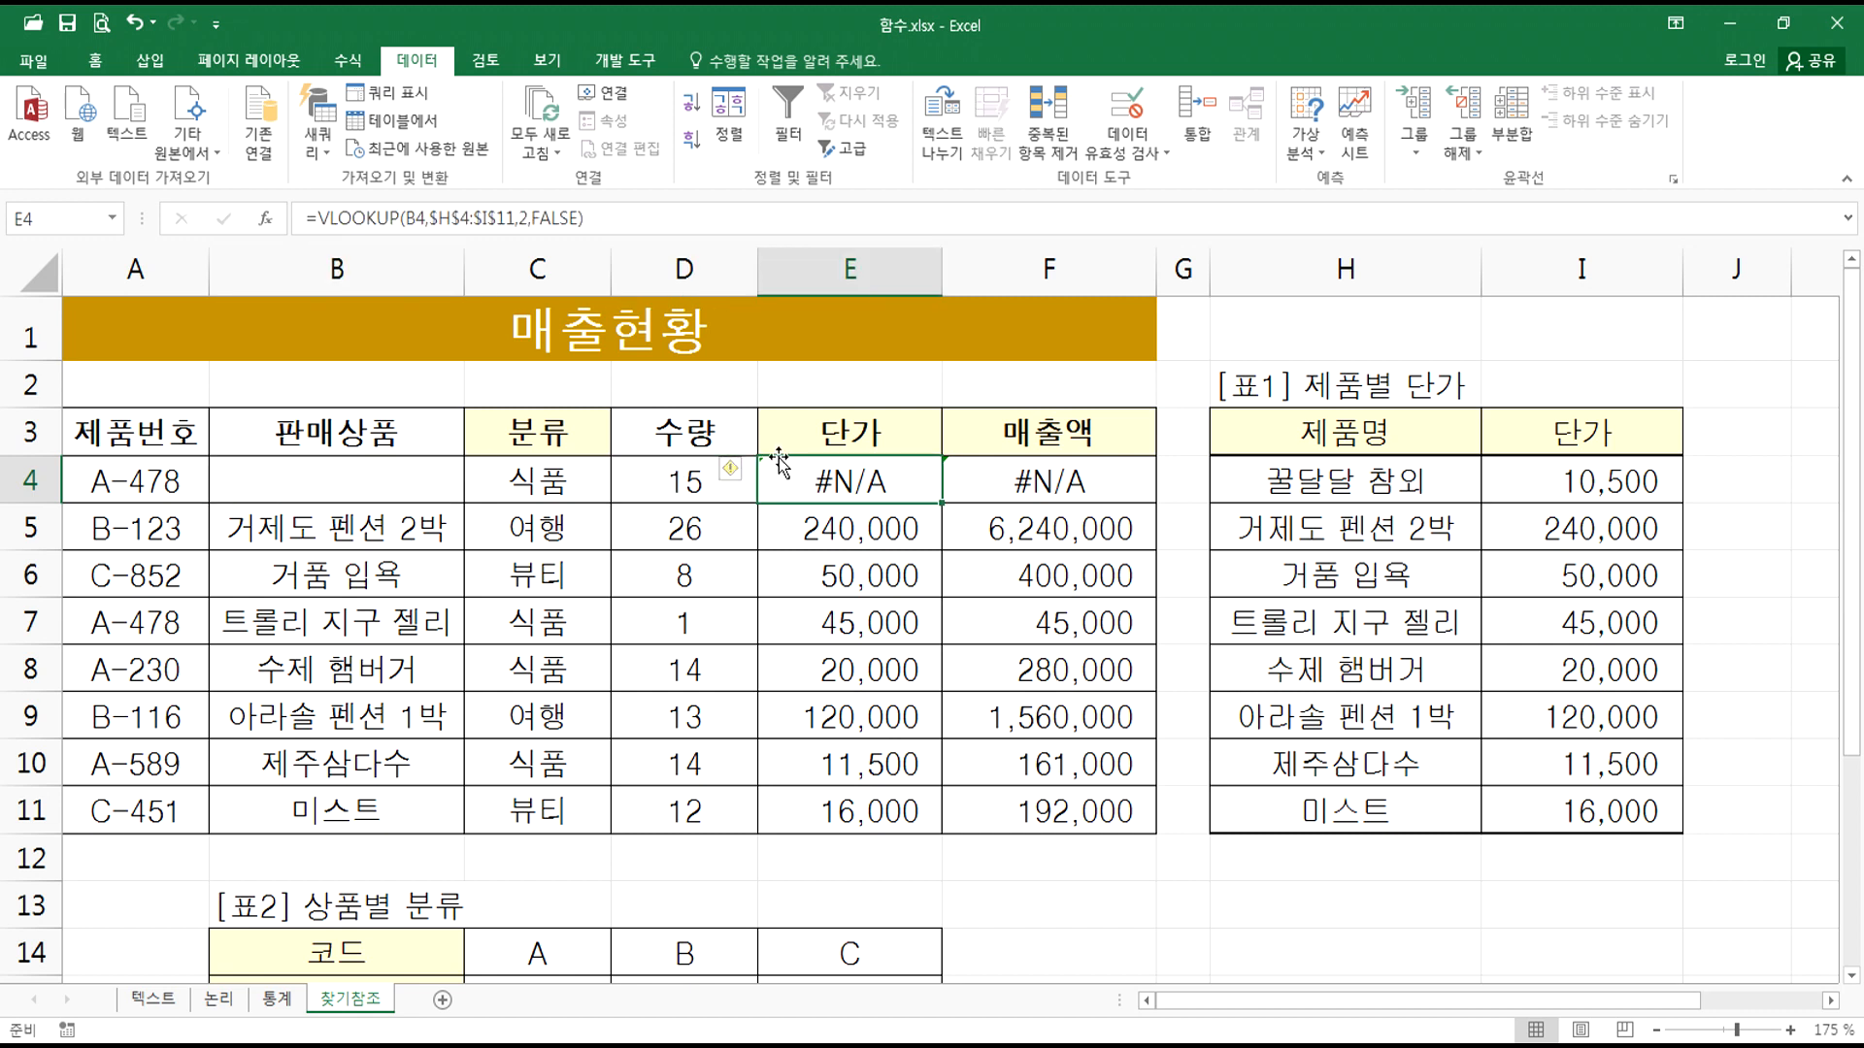
Step: Copy the whole formula =VLOOKUP(B4,$H$4:$I$11,2,FALSE) from E4 into the Notepad notes below the HLOOKUP formulas
double_click(779, 464)
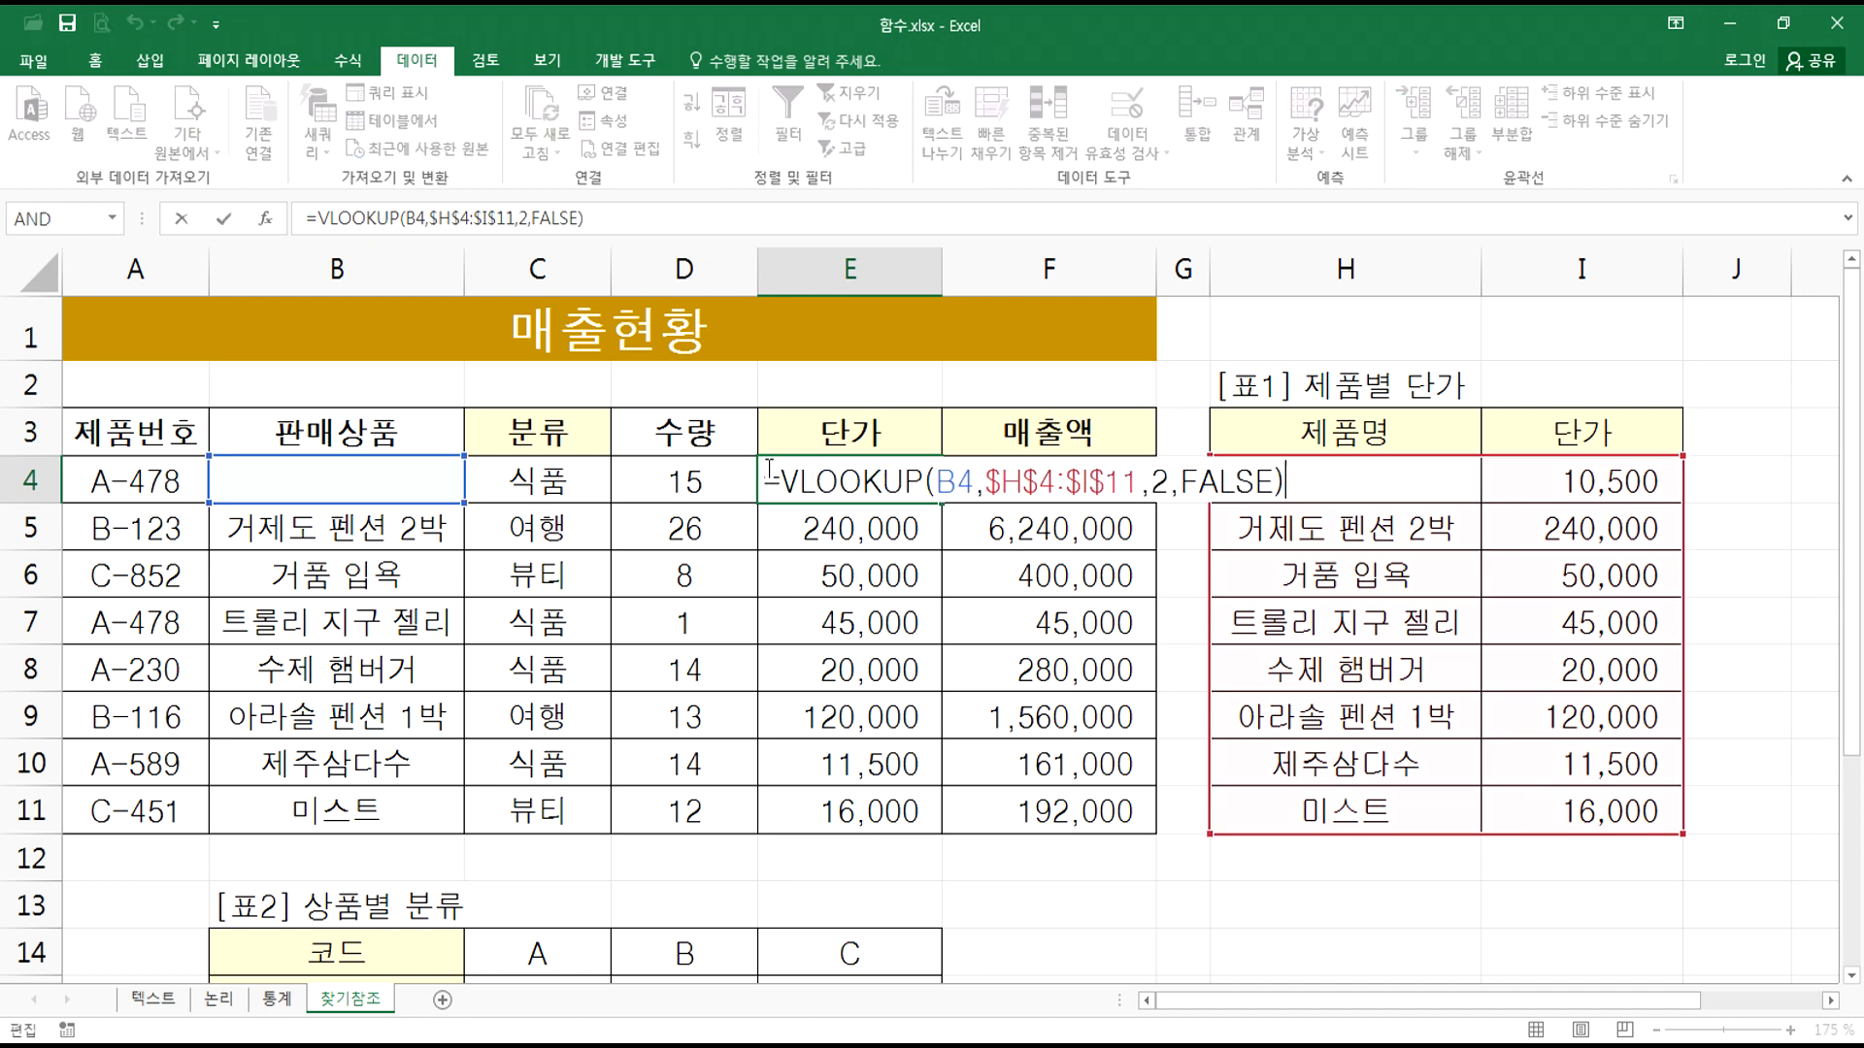
drag(767, 480, 974, 481)
drag(1116, 481, 1395, 476)
key(ctrl+c)
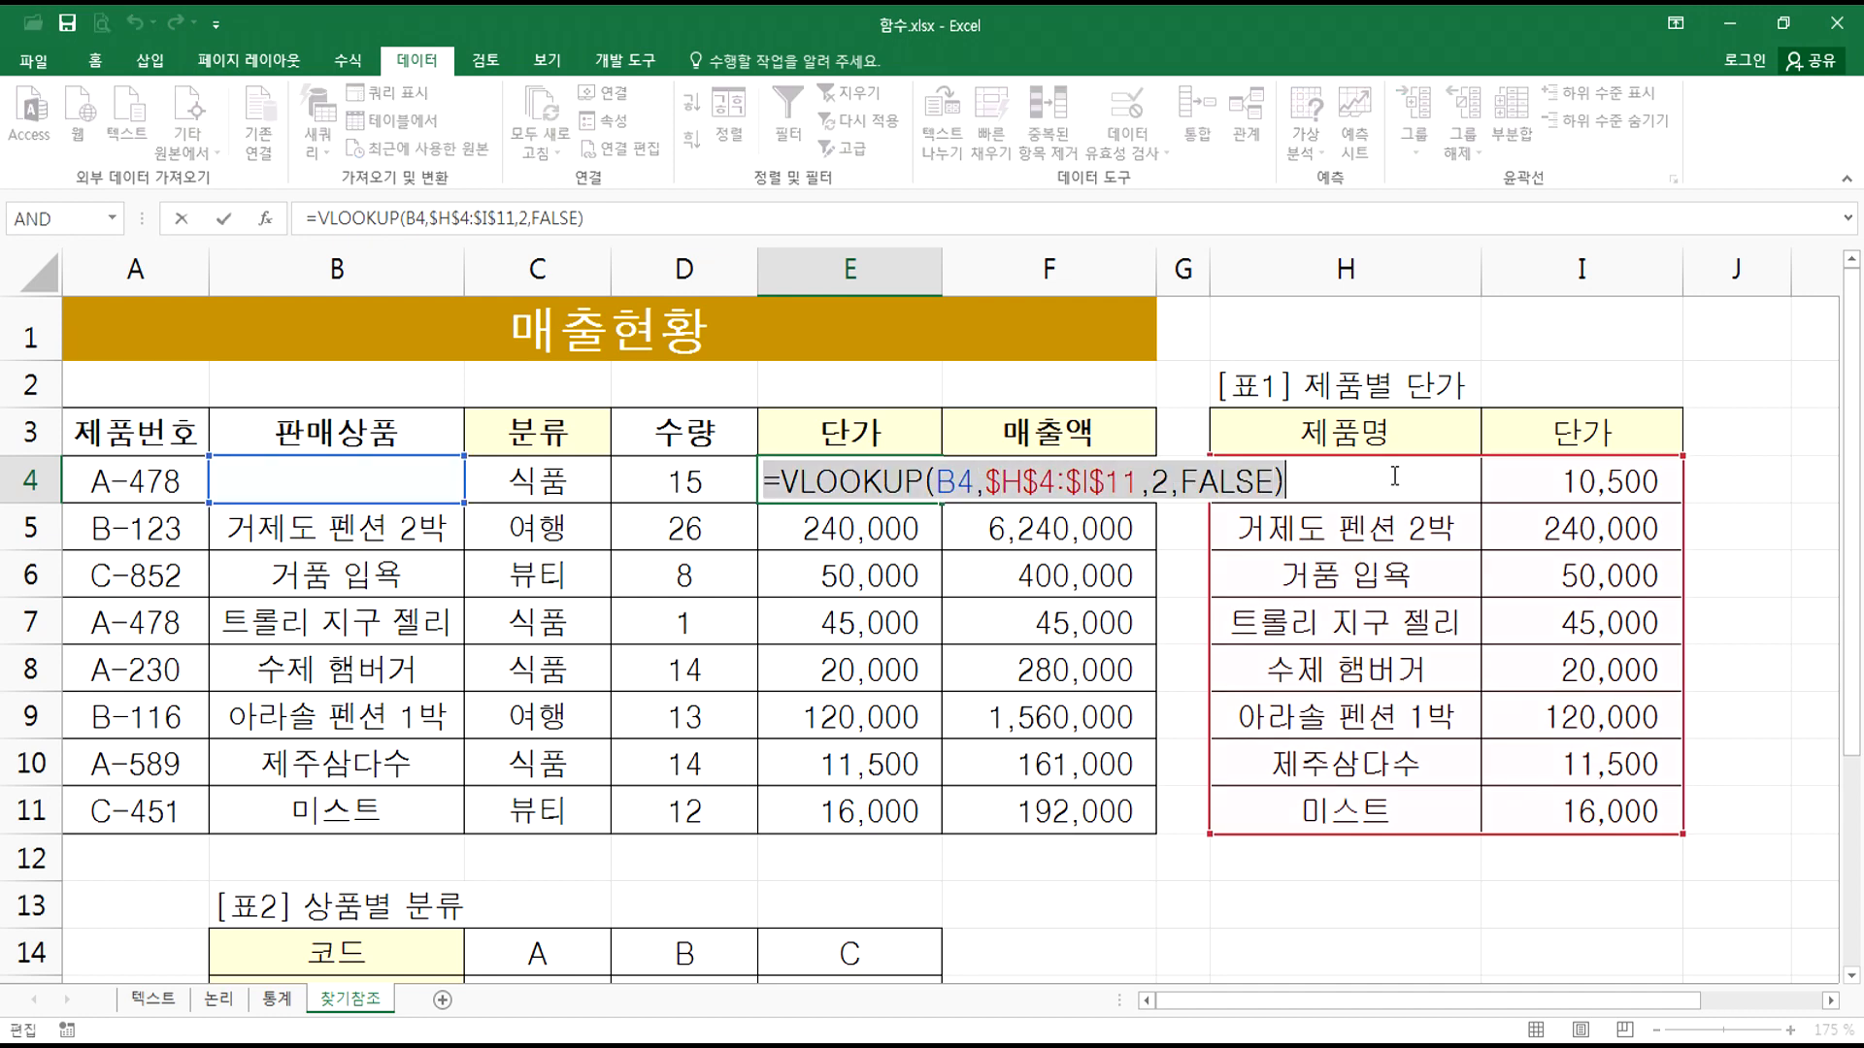
click(680, 1046)
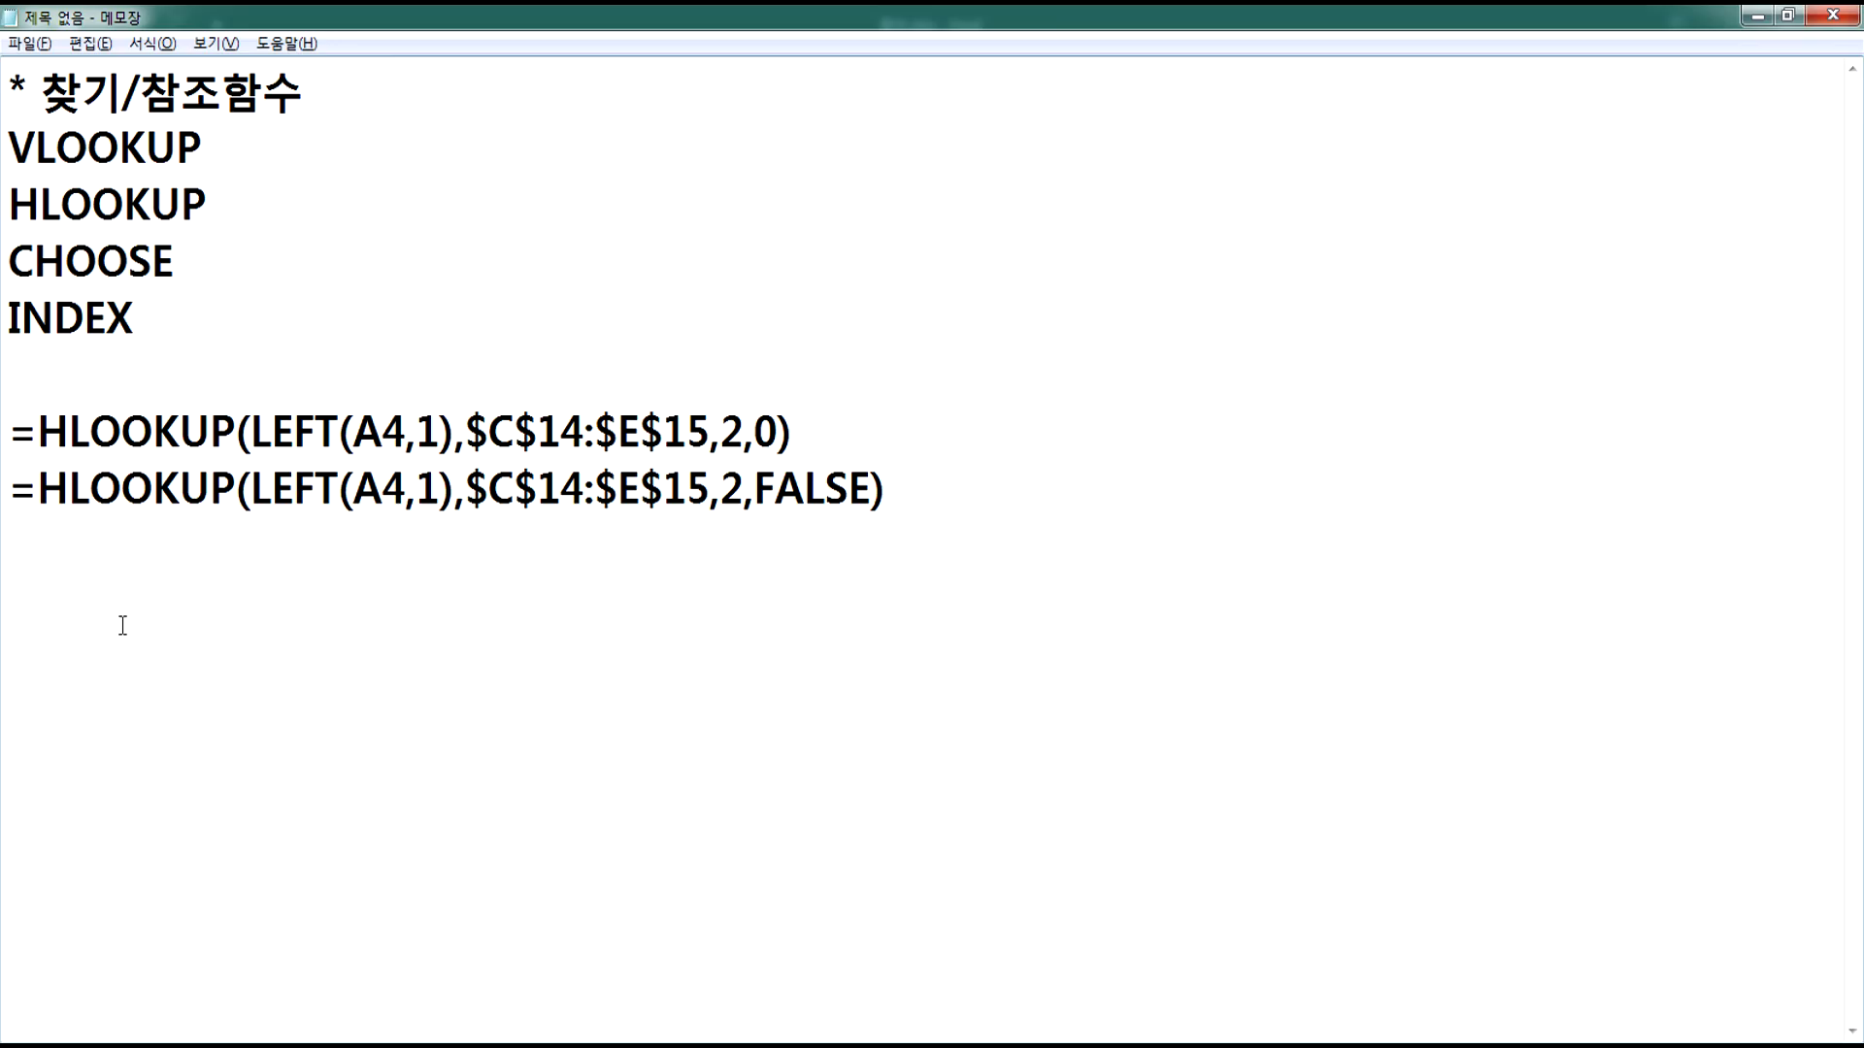
key(ctrl+v)
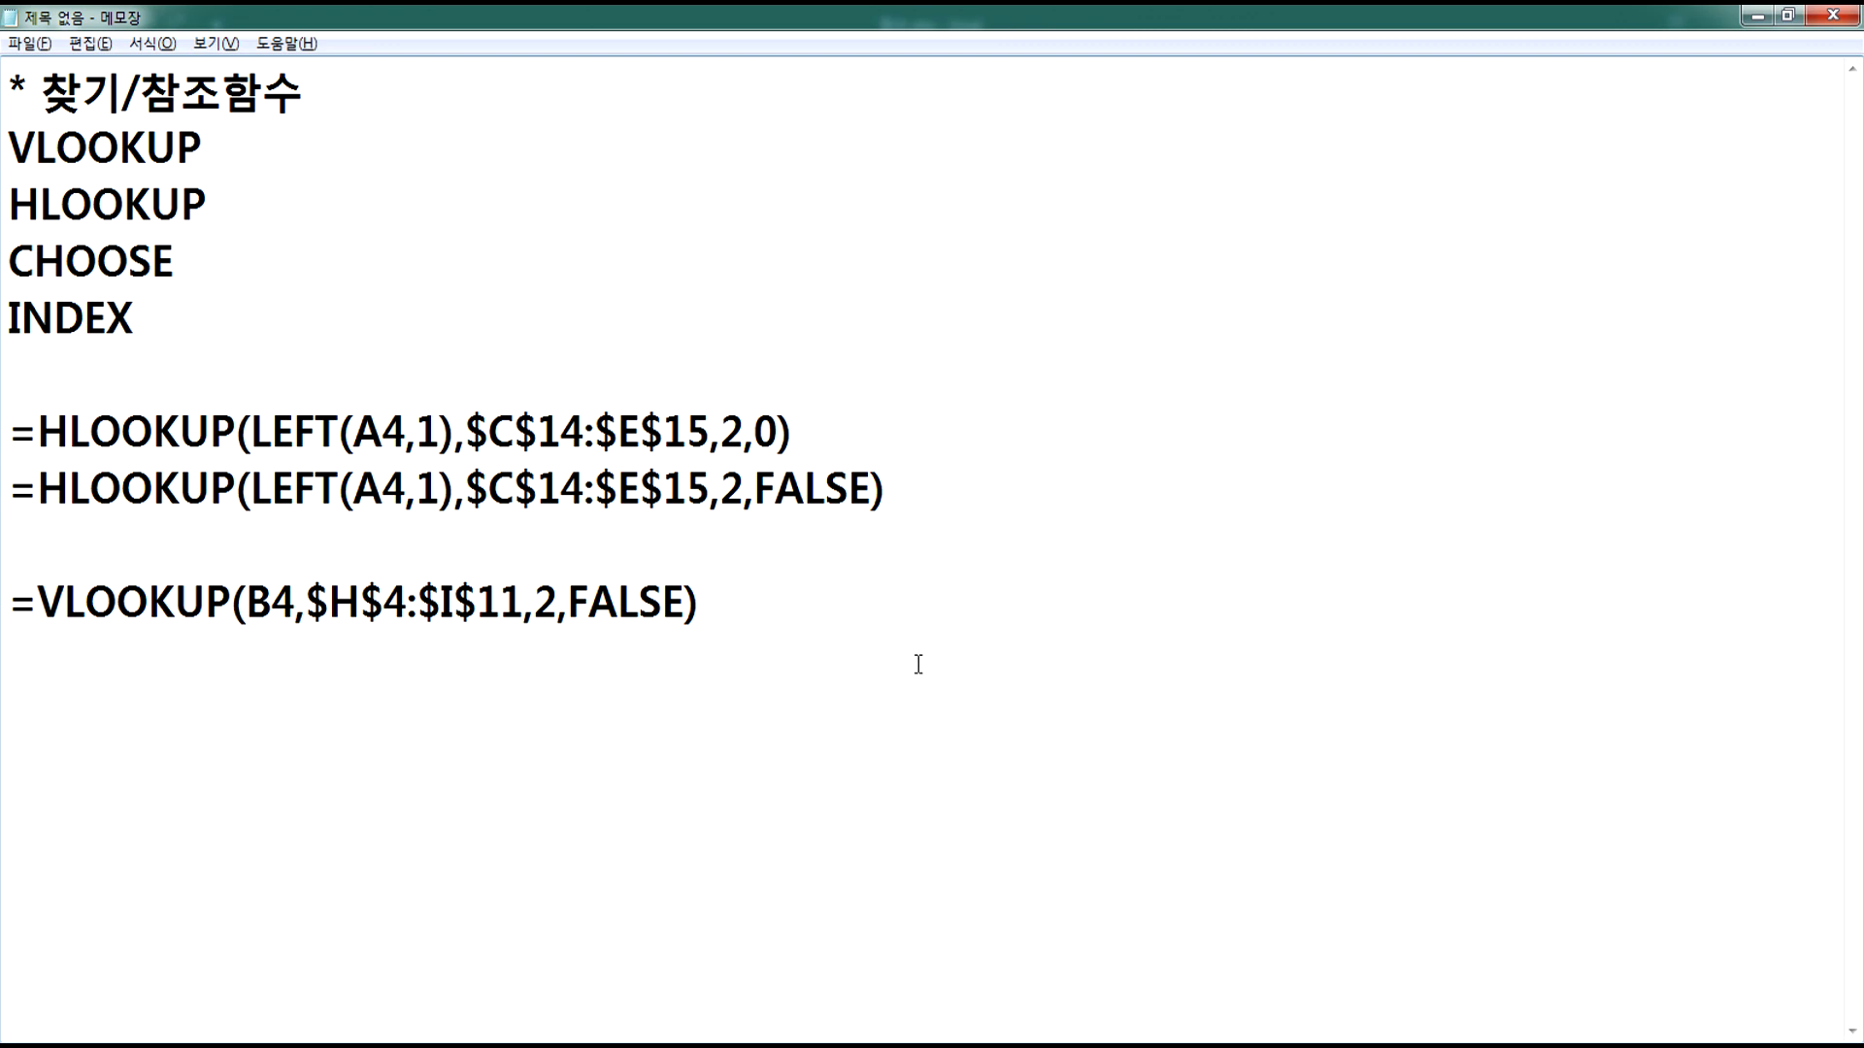
Step: Add the line "위의 식으로 인해 오류가 발생이 된다면 어떻게 할꺼냐?" under the VLOOKUP formula
key(Return)
text(위의 식으)
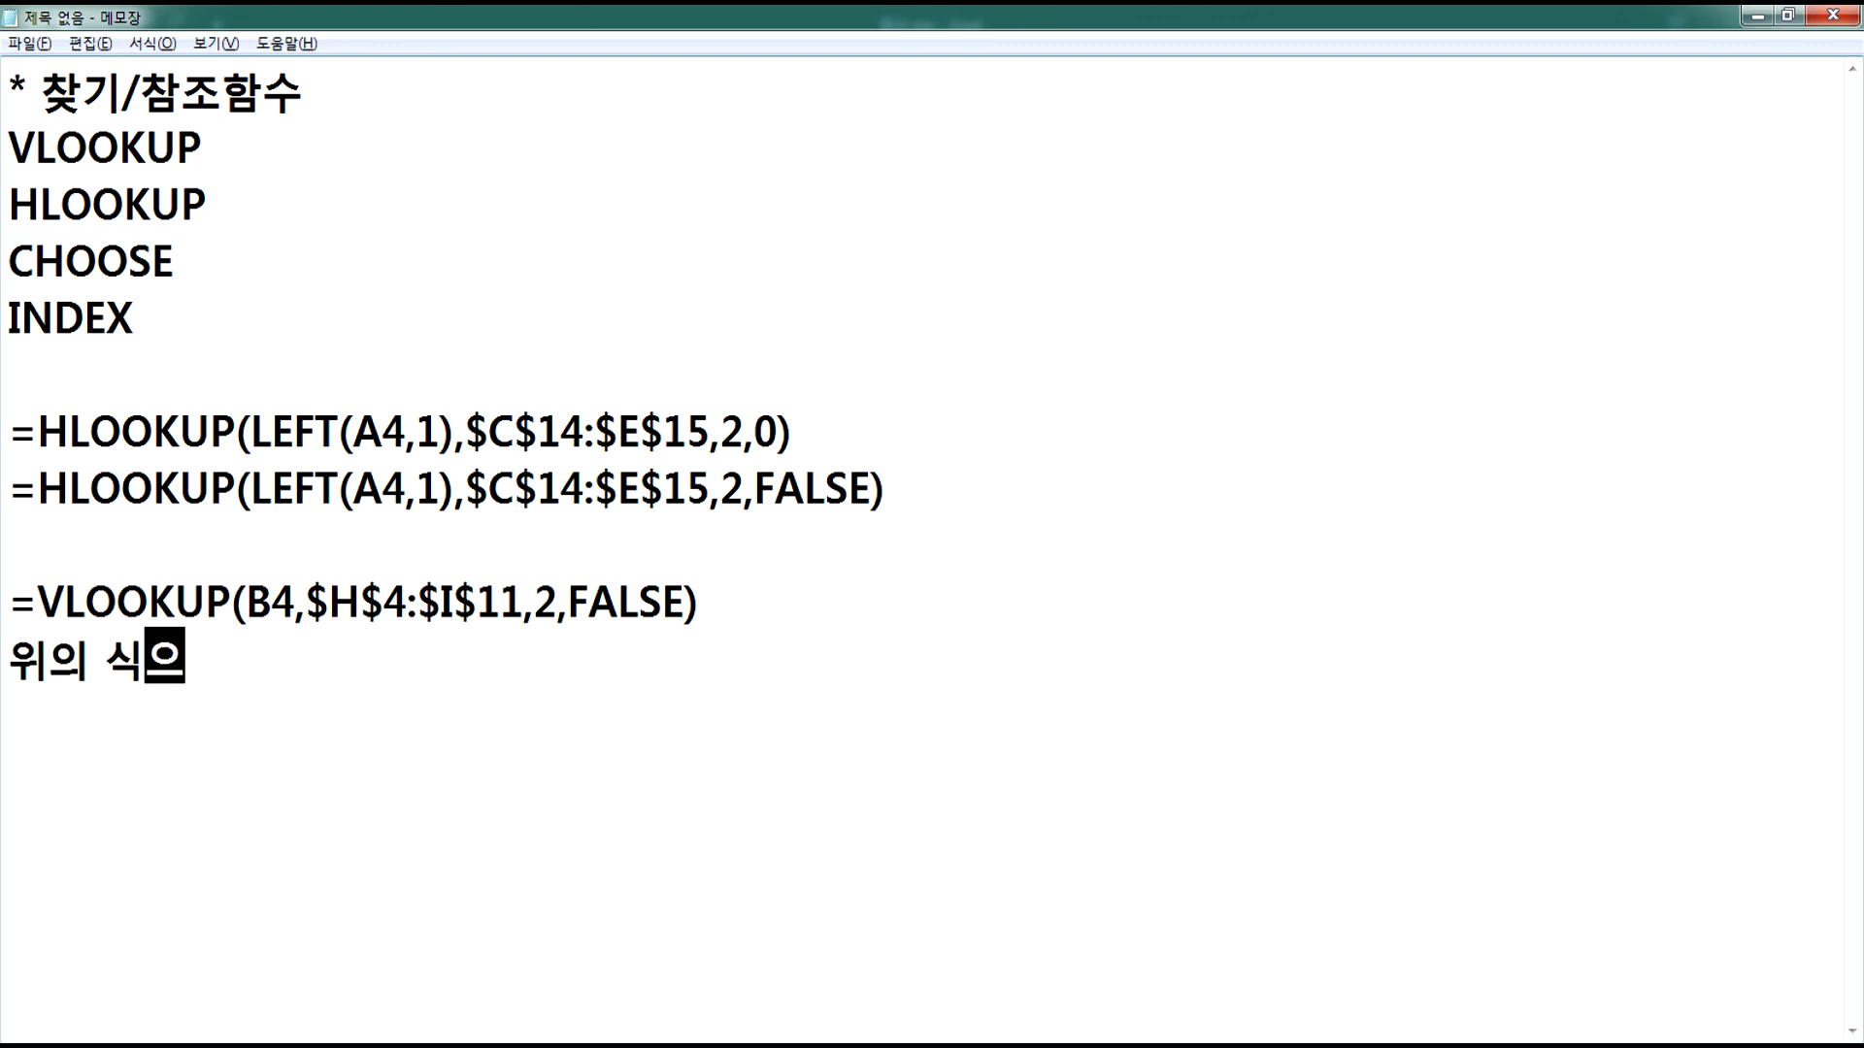
text(로 인해 오류가 발행)
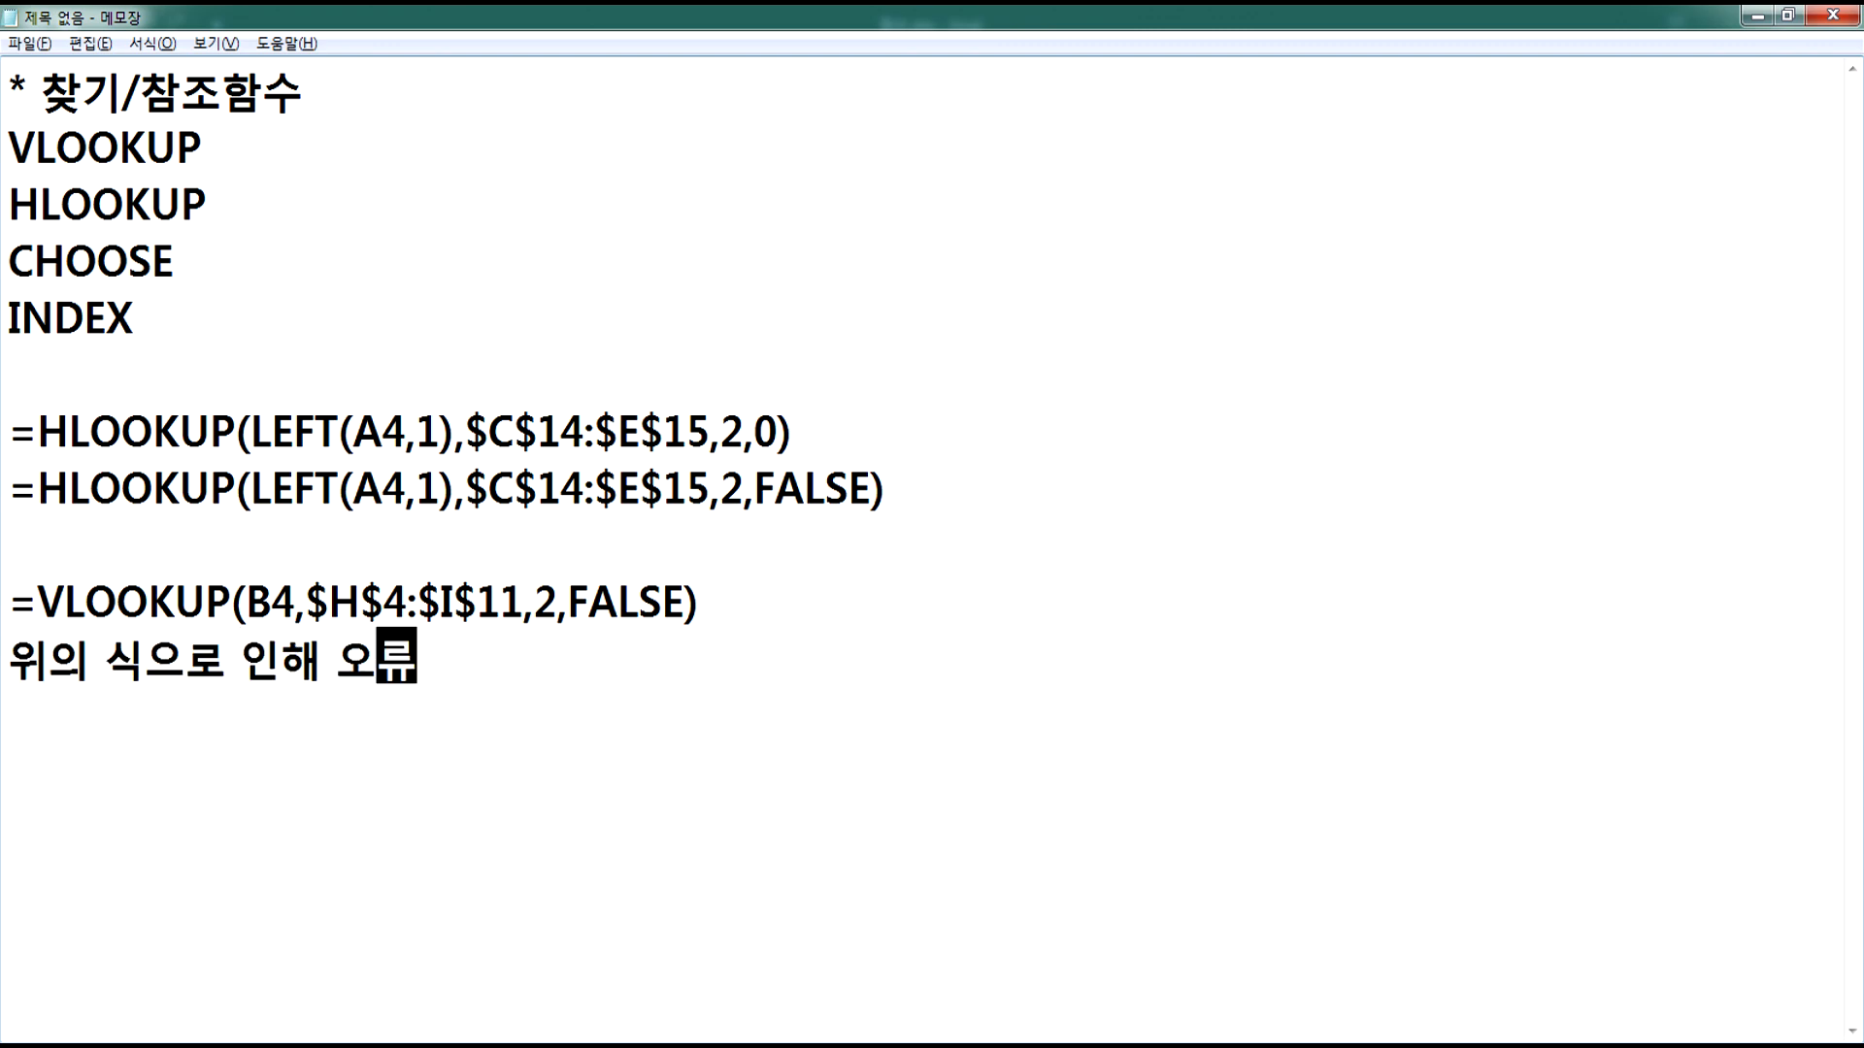
key(BackSpace)
key(BackSpace)
key(BackSpace)
text(생이 되다면 어떻게 )
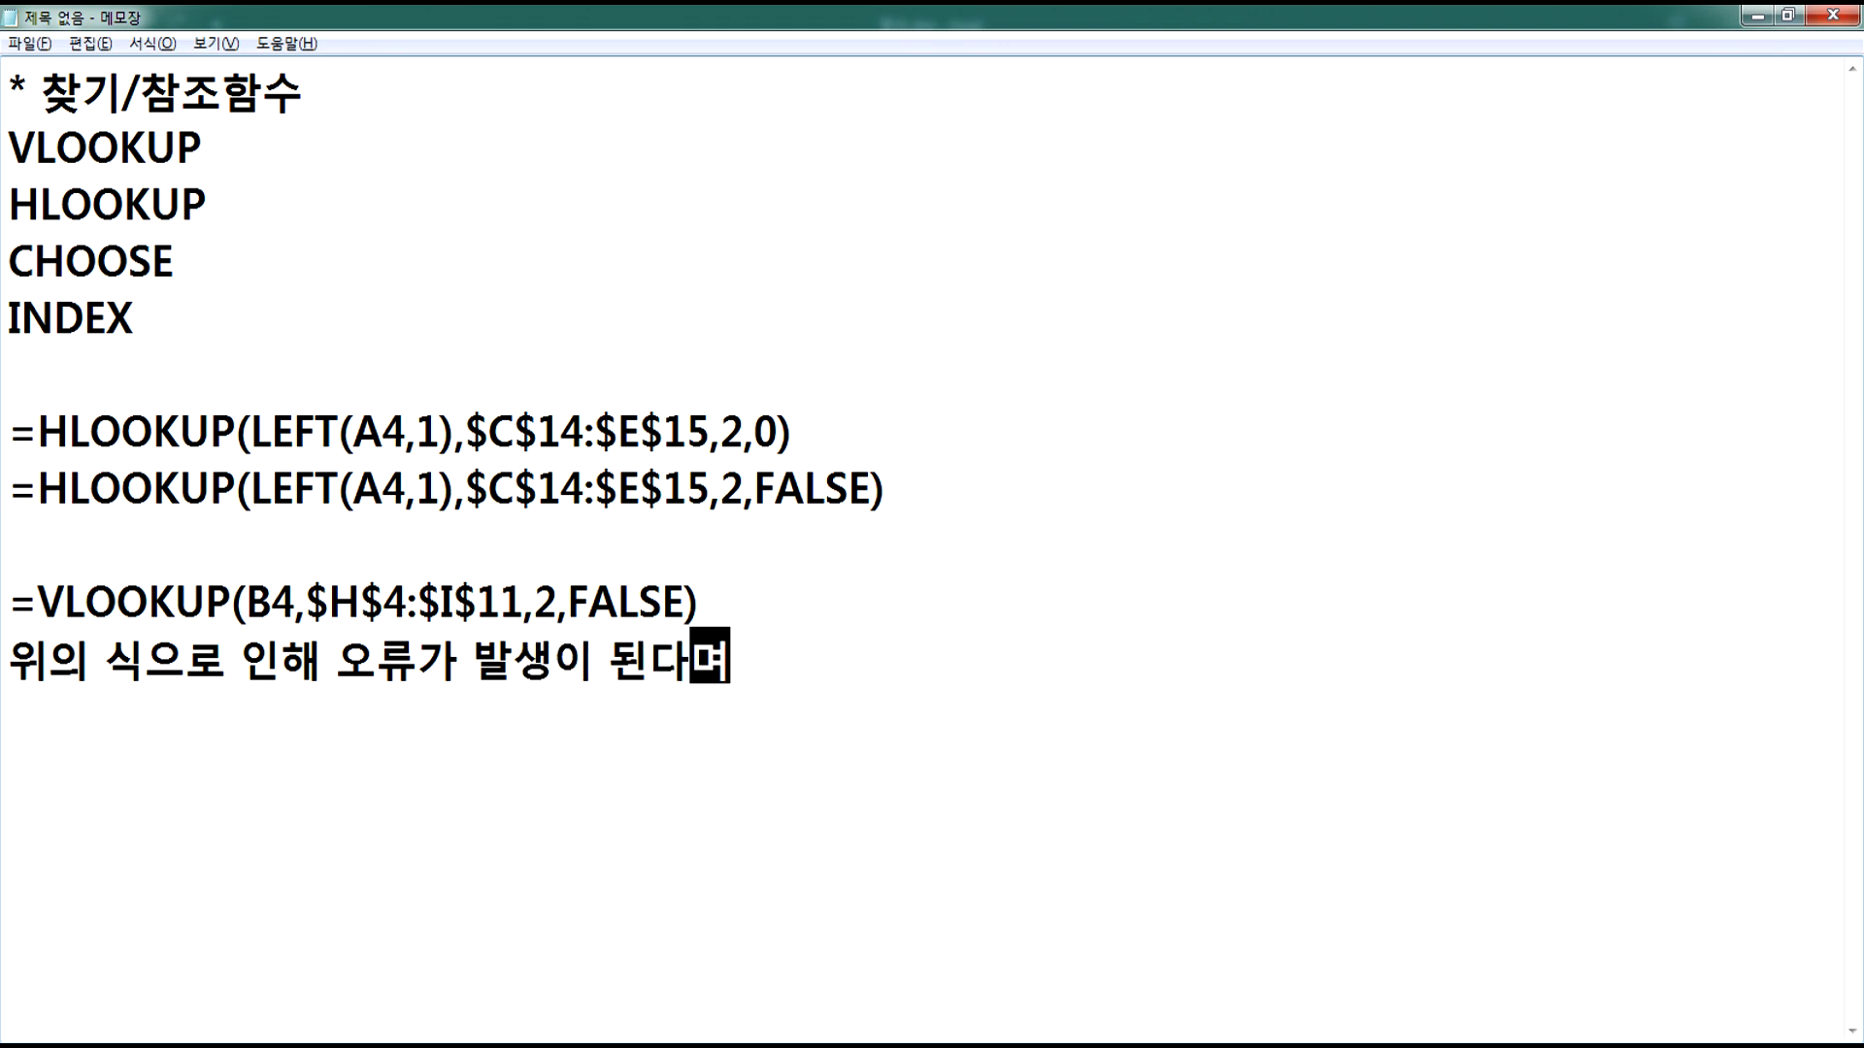
text(할꺼냐?)
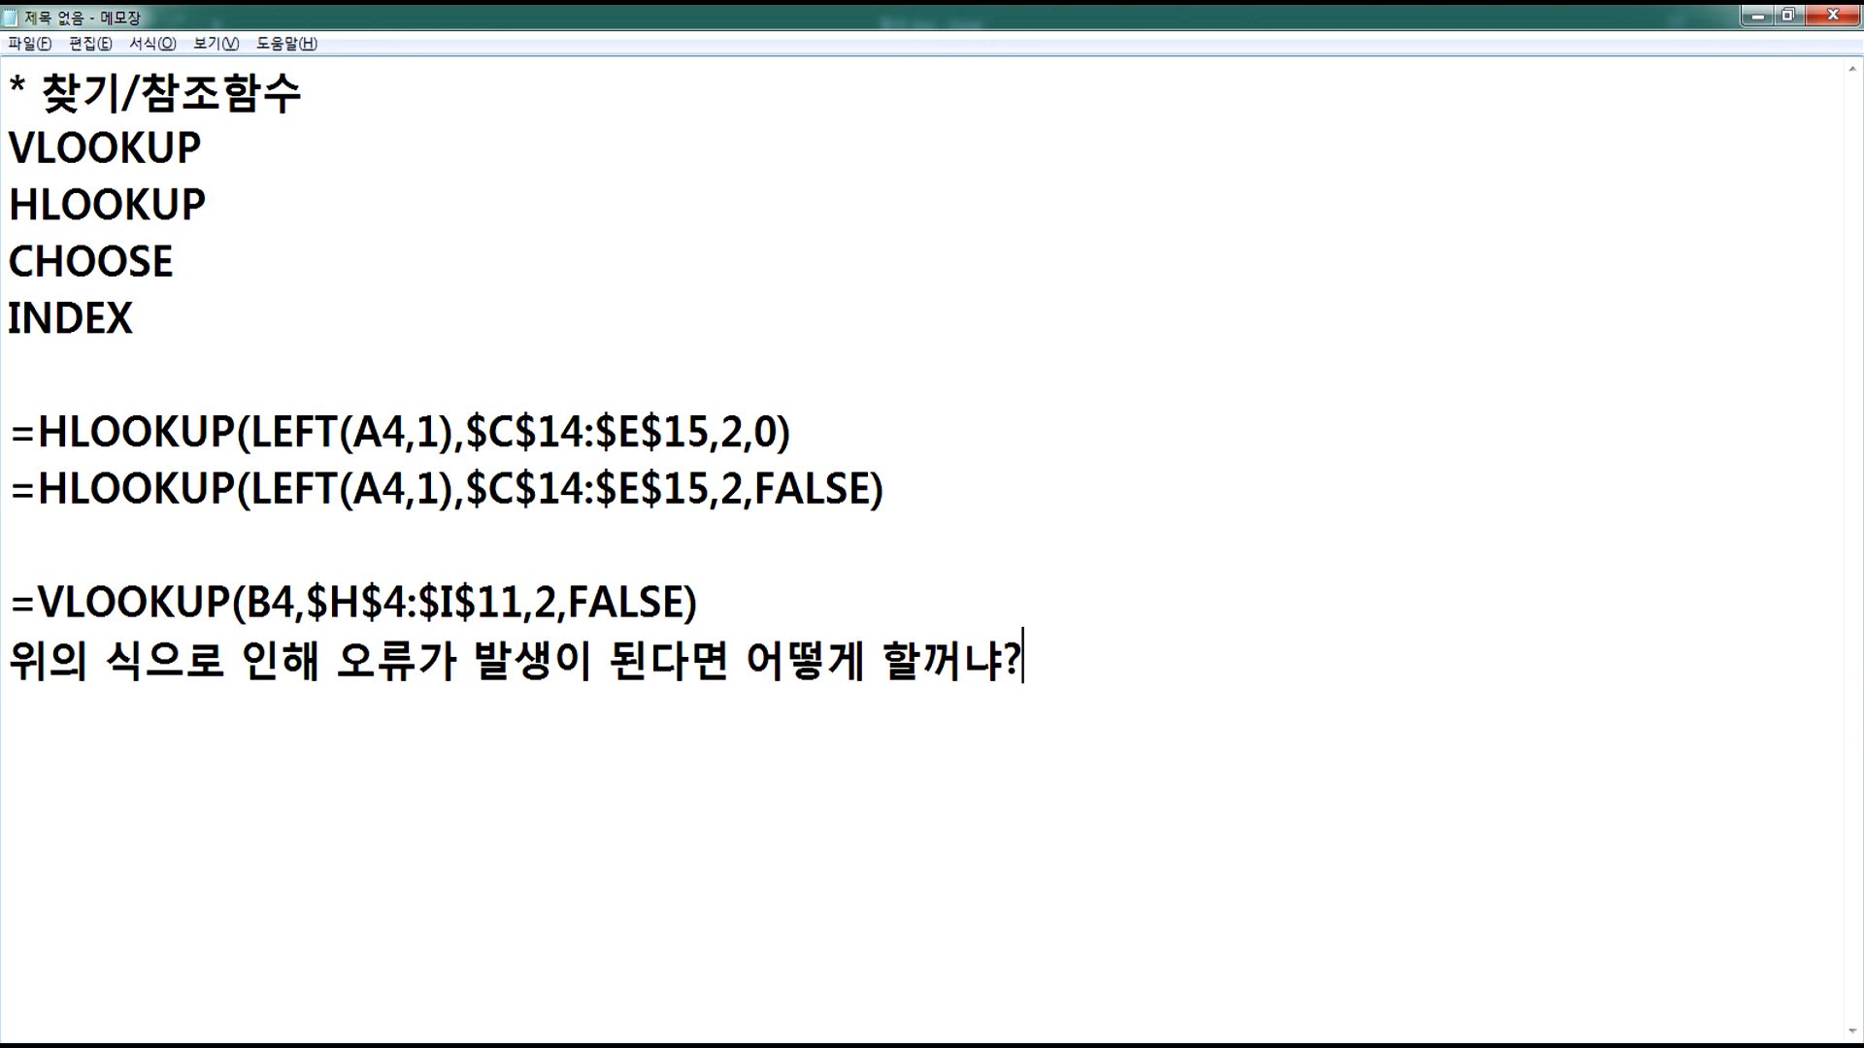
Step: Add blank lines below the question and write =IFERROR(1, 2) there, leaving one empty line in between
key(Return)
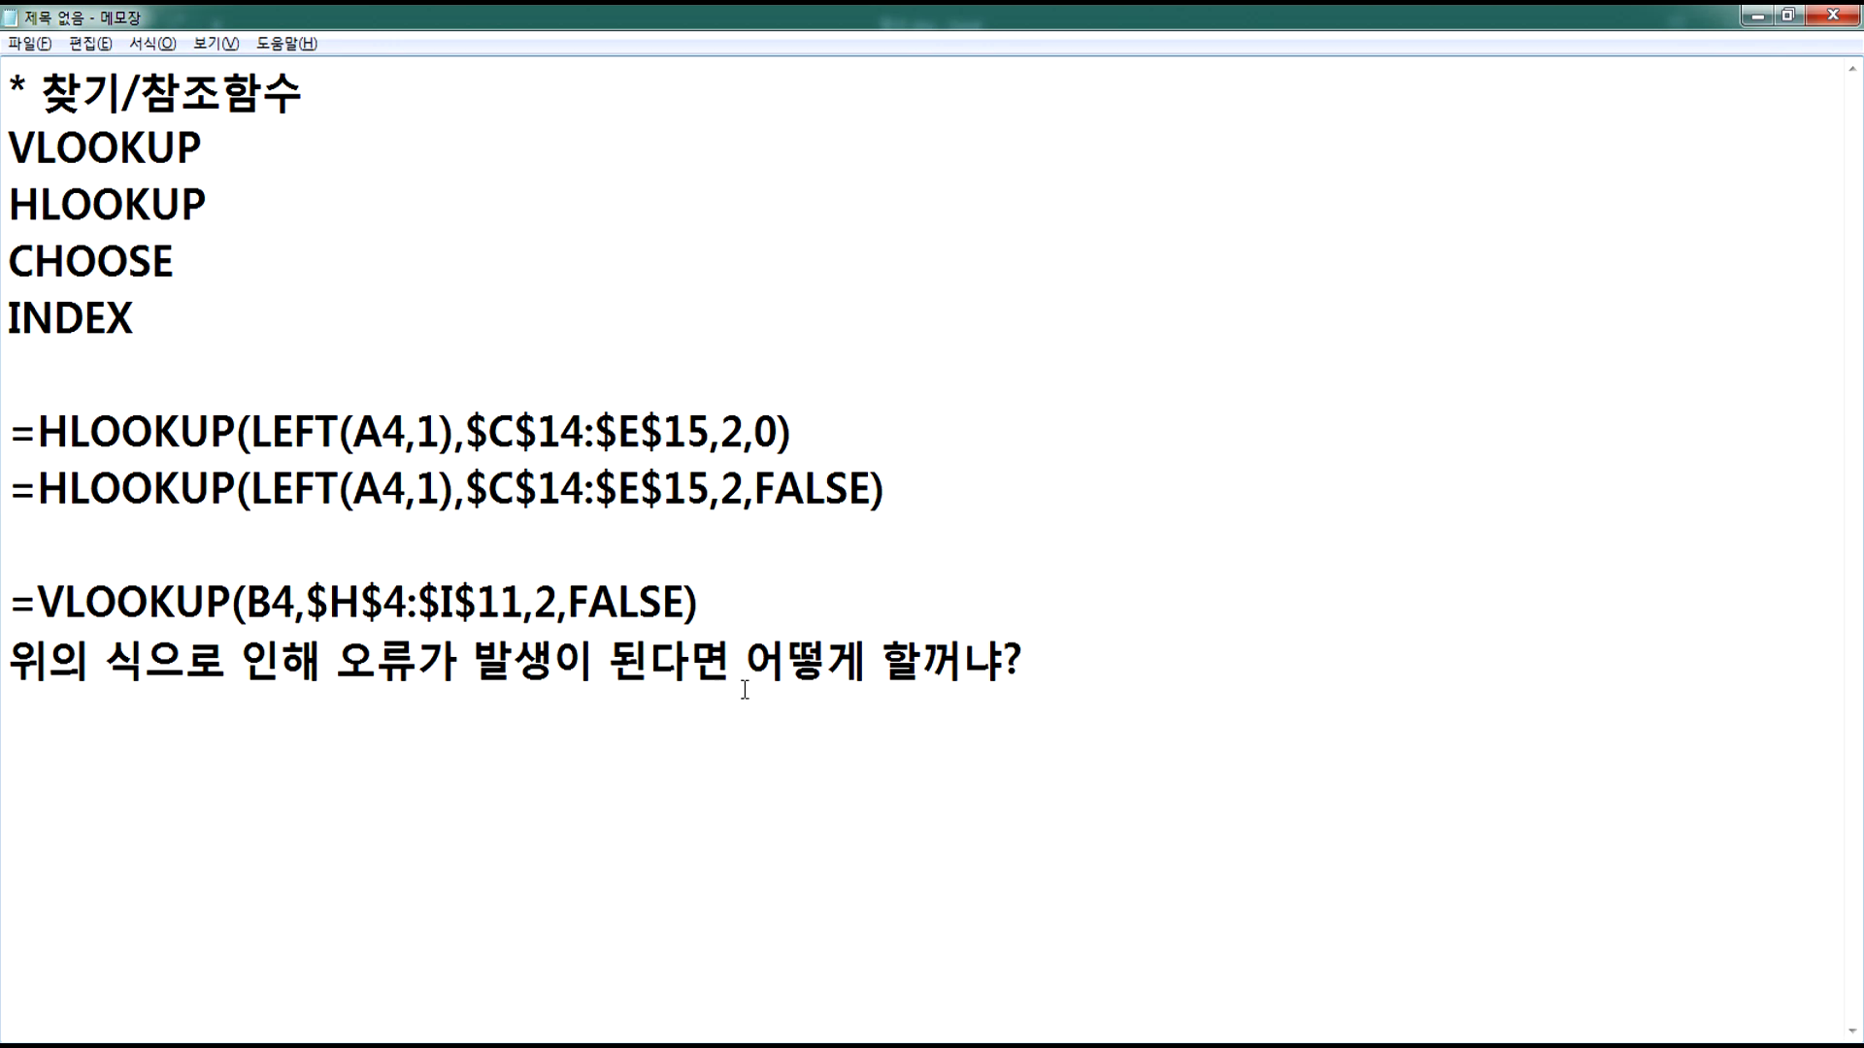
key(Return)
key(Return)
key(Return)
key(Return)
key(Return)
key(Return)
key(Return)
key(Return)
key(Return)
key(Return)
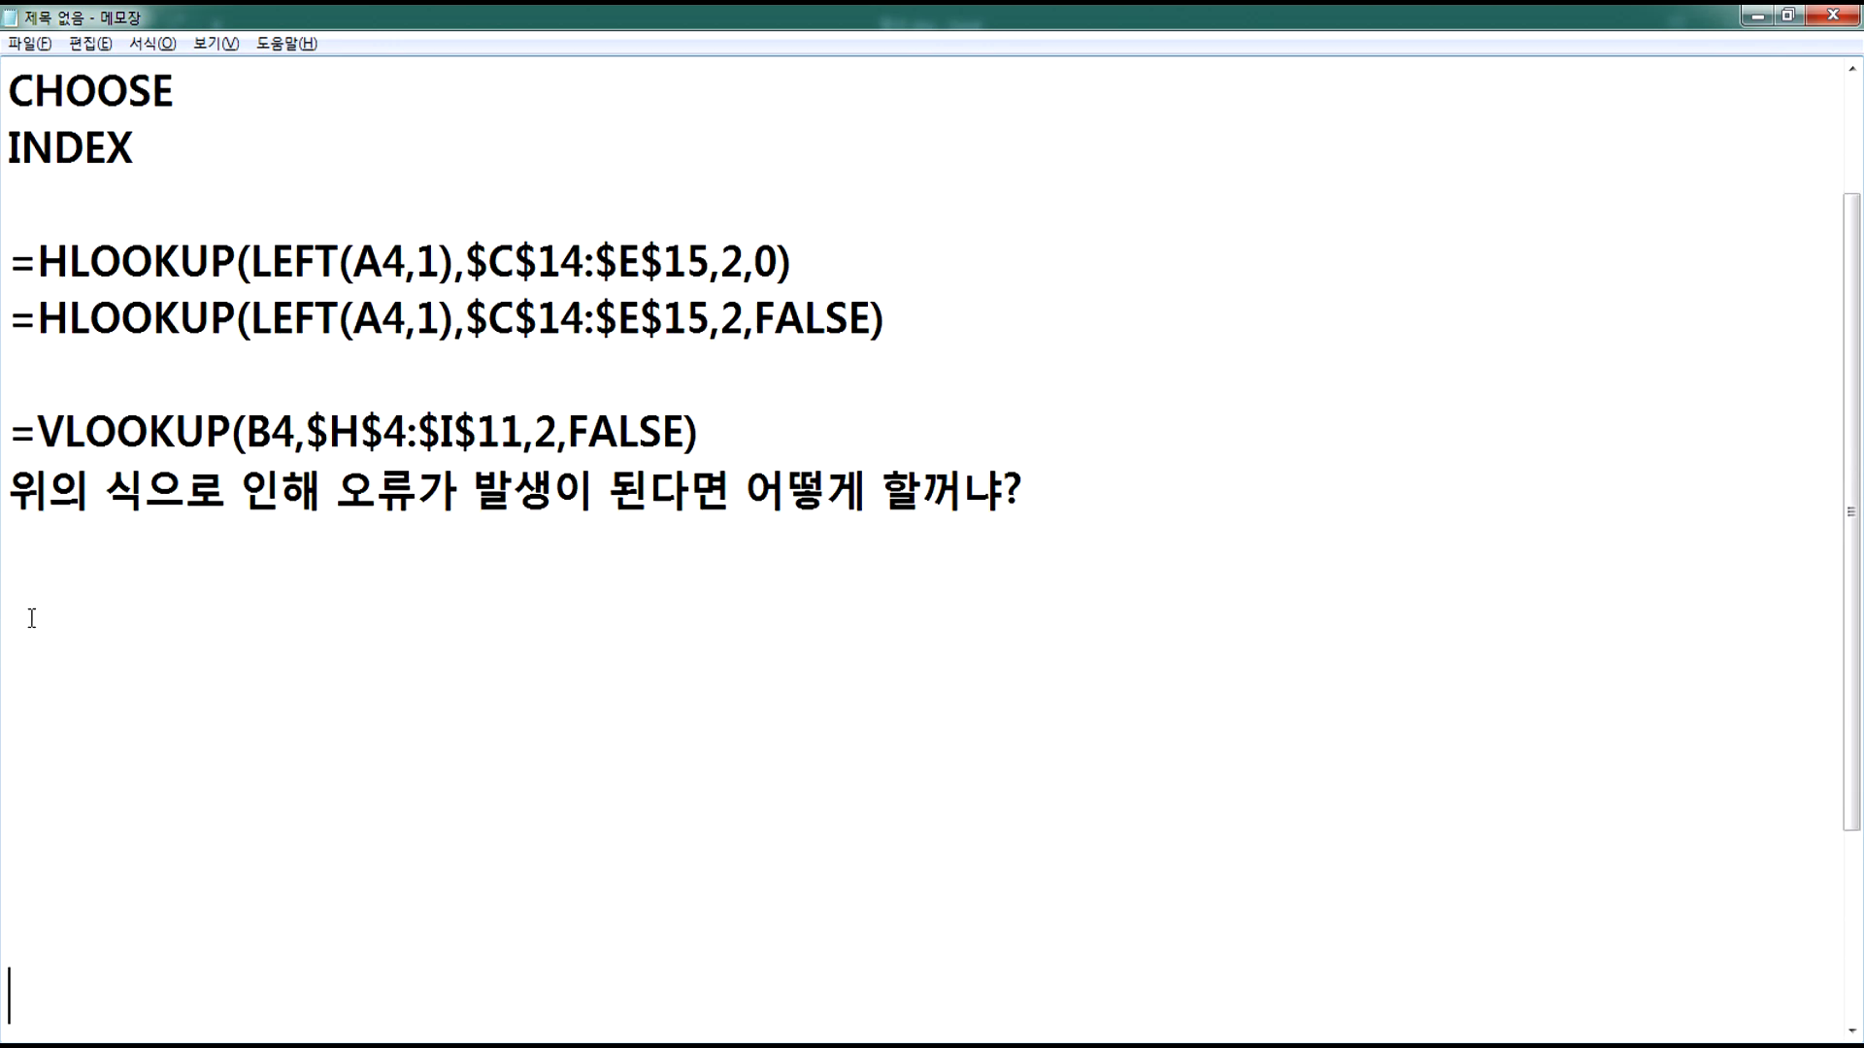
click(34, 477)
text(=)
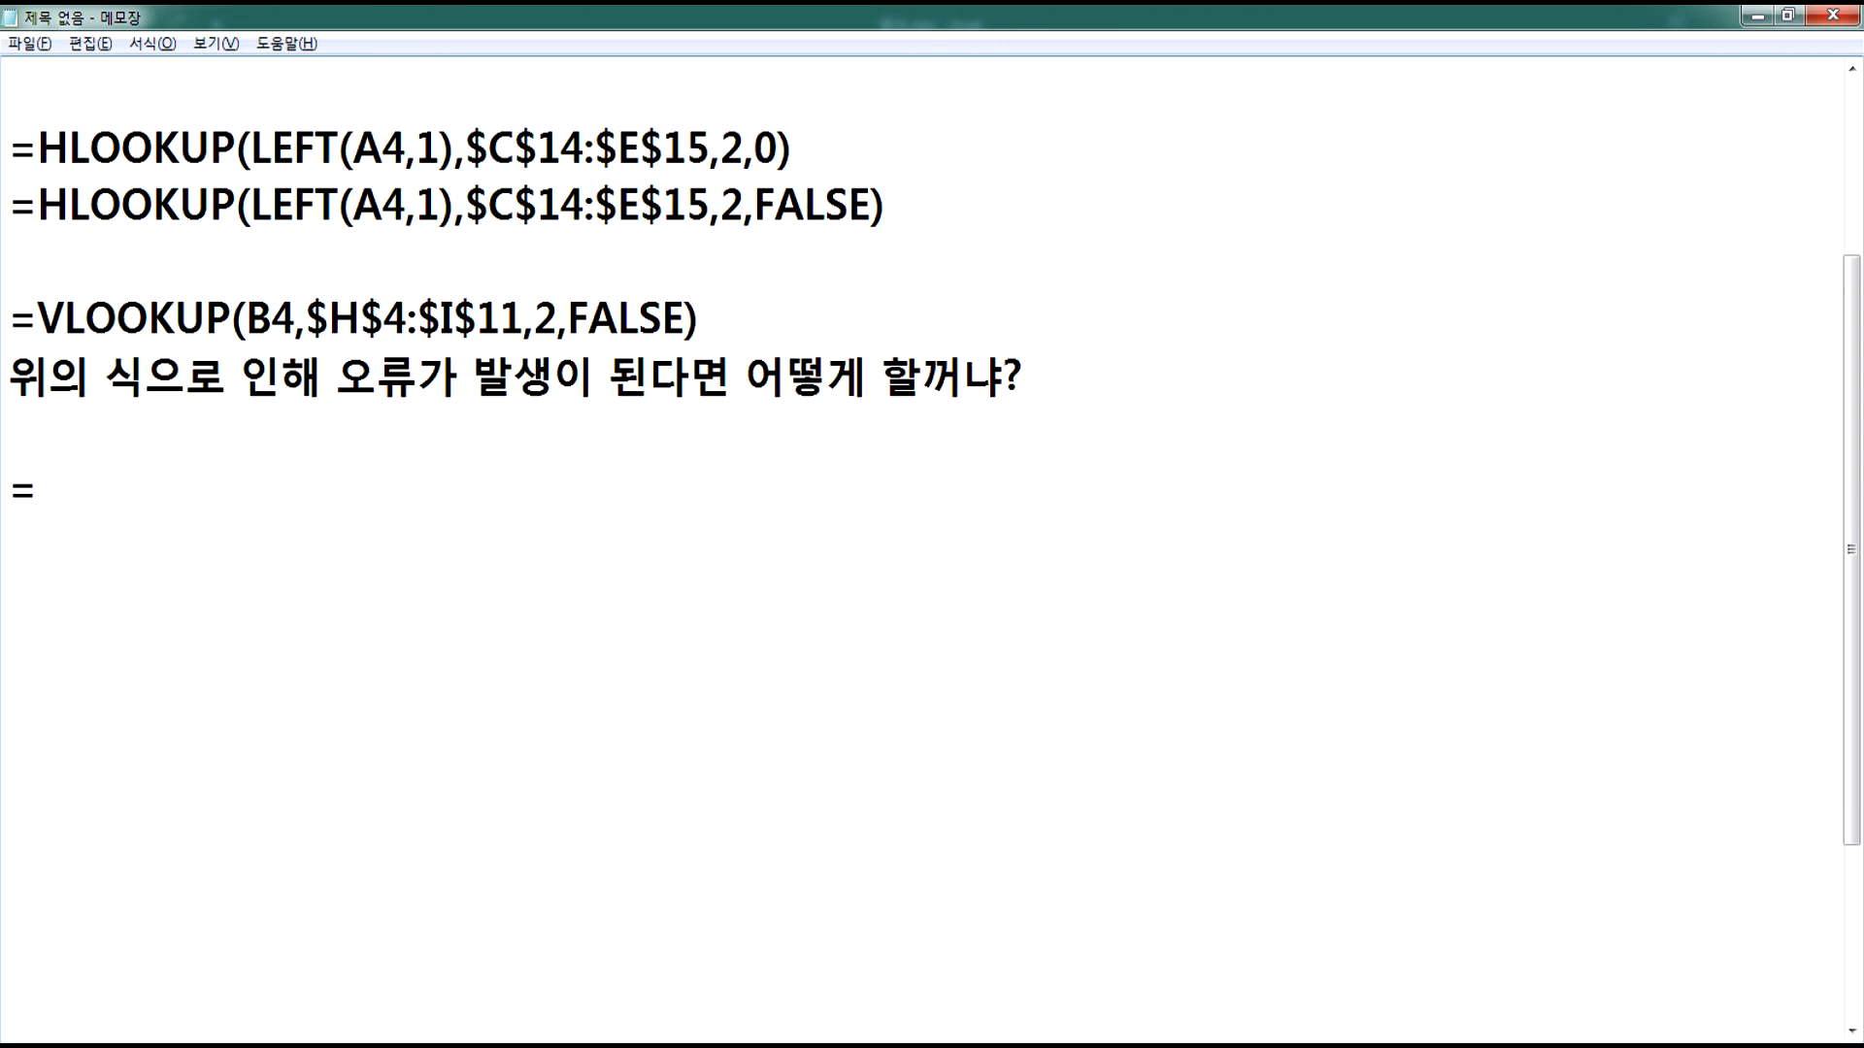
text(IFERROR)
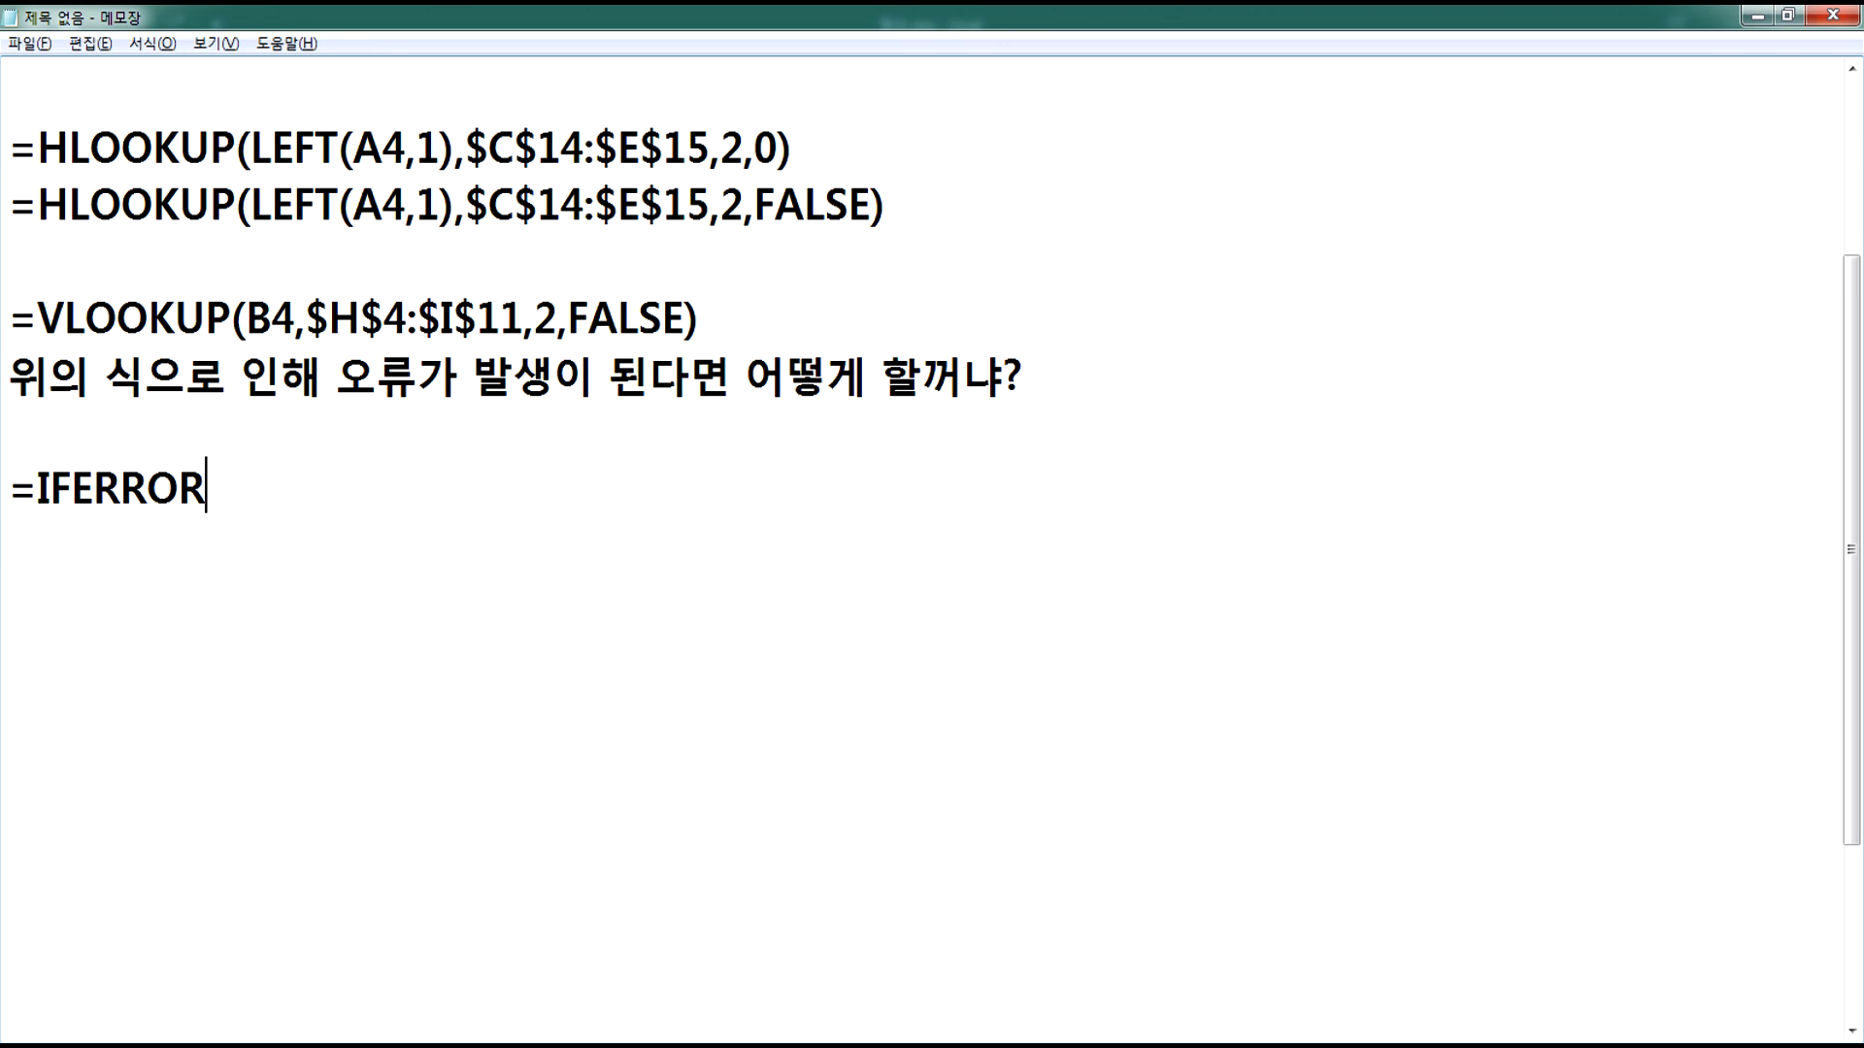
text((1, 2))
key(Left)
key(Left)
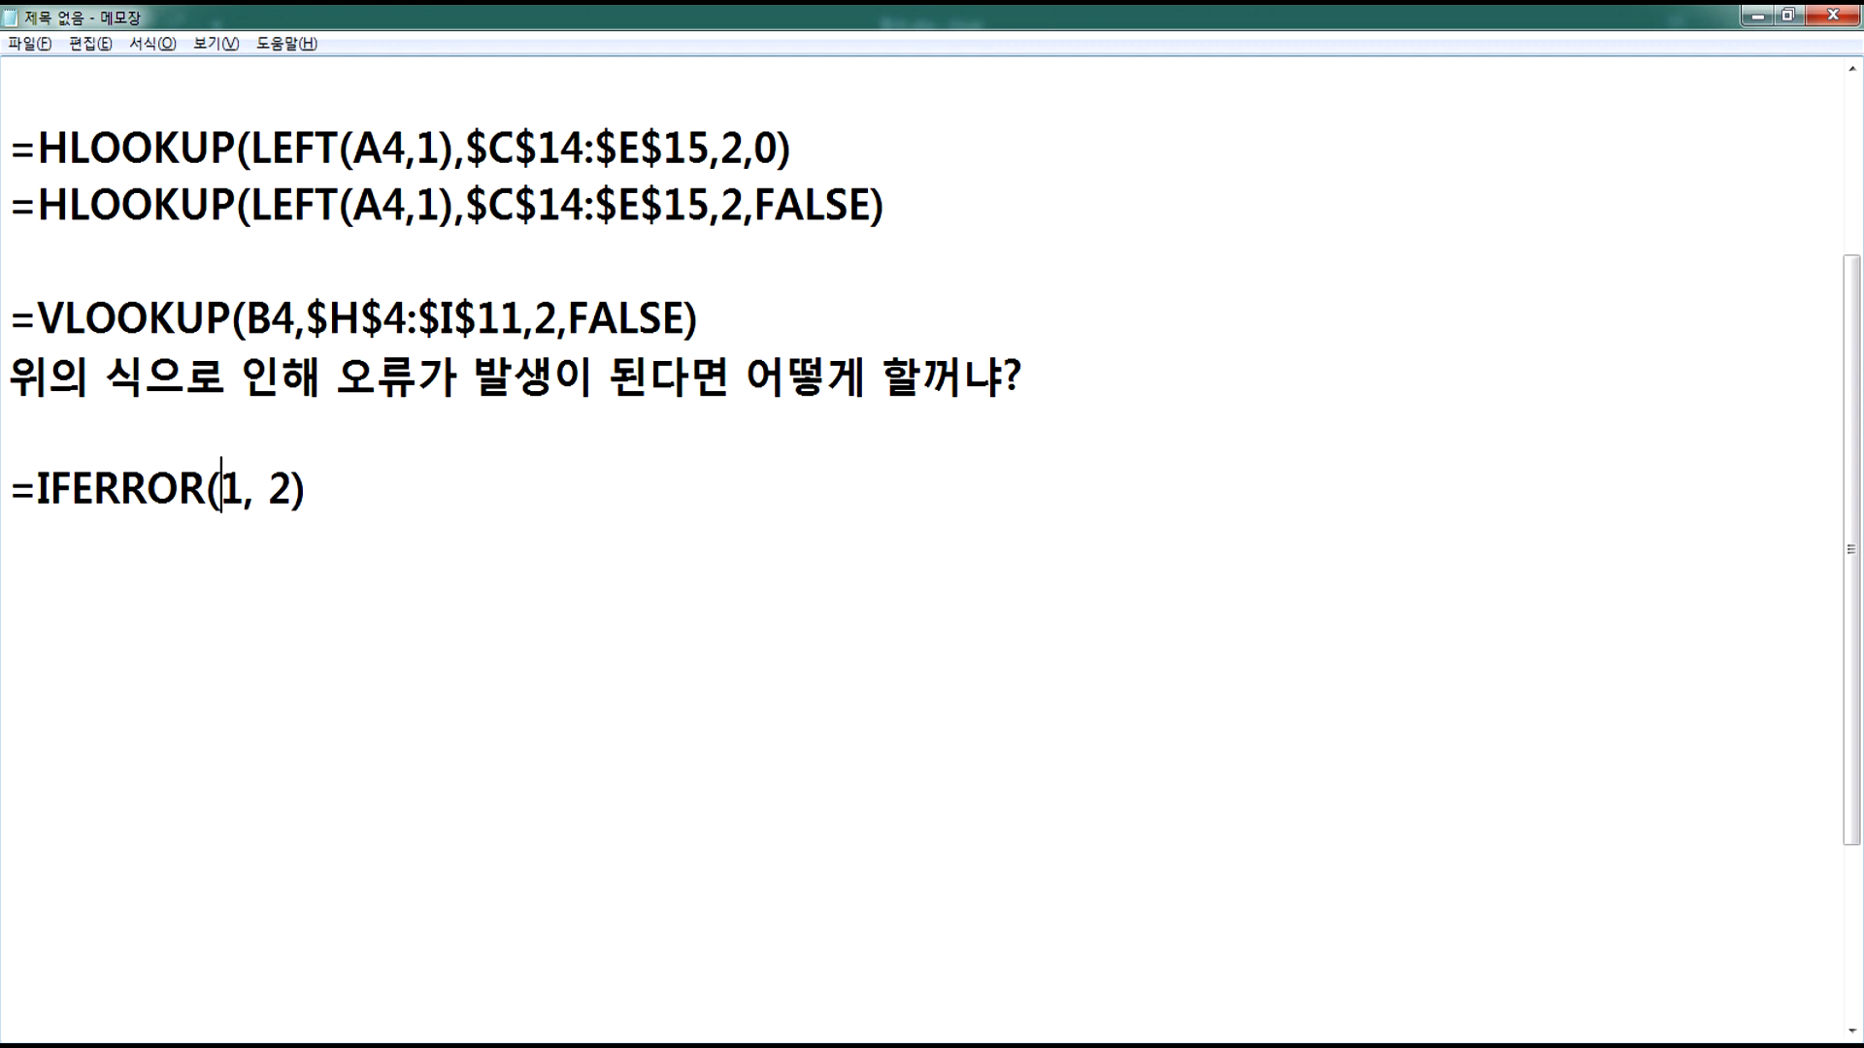
Step: Replace the two IFERROR arguments with A and B, making the line =IFERROR(A, B)
text(A)
key(Delete)
key(Right)
text(B)
key(Delete)
key(Right)
Step: Write the explanation "A를 실행해라, 실행해서 오류가 없으면 그대로 결과가 보이면 되고" on the line below =IFERROR(A, B)
key(Return)
text(A를 )
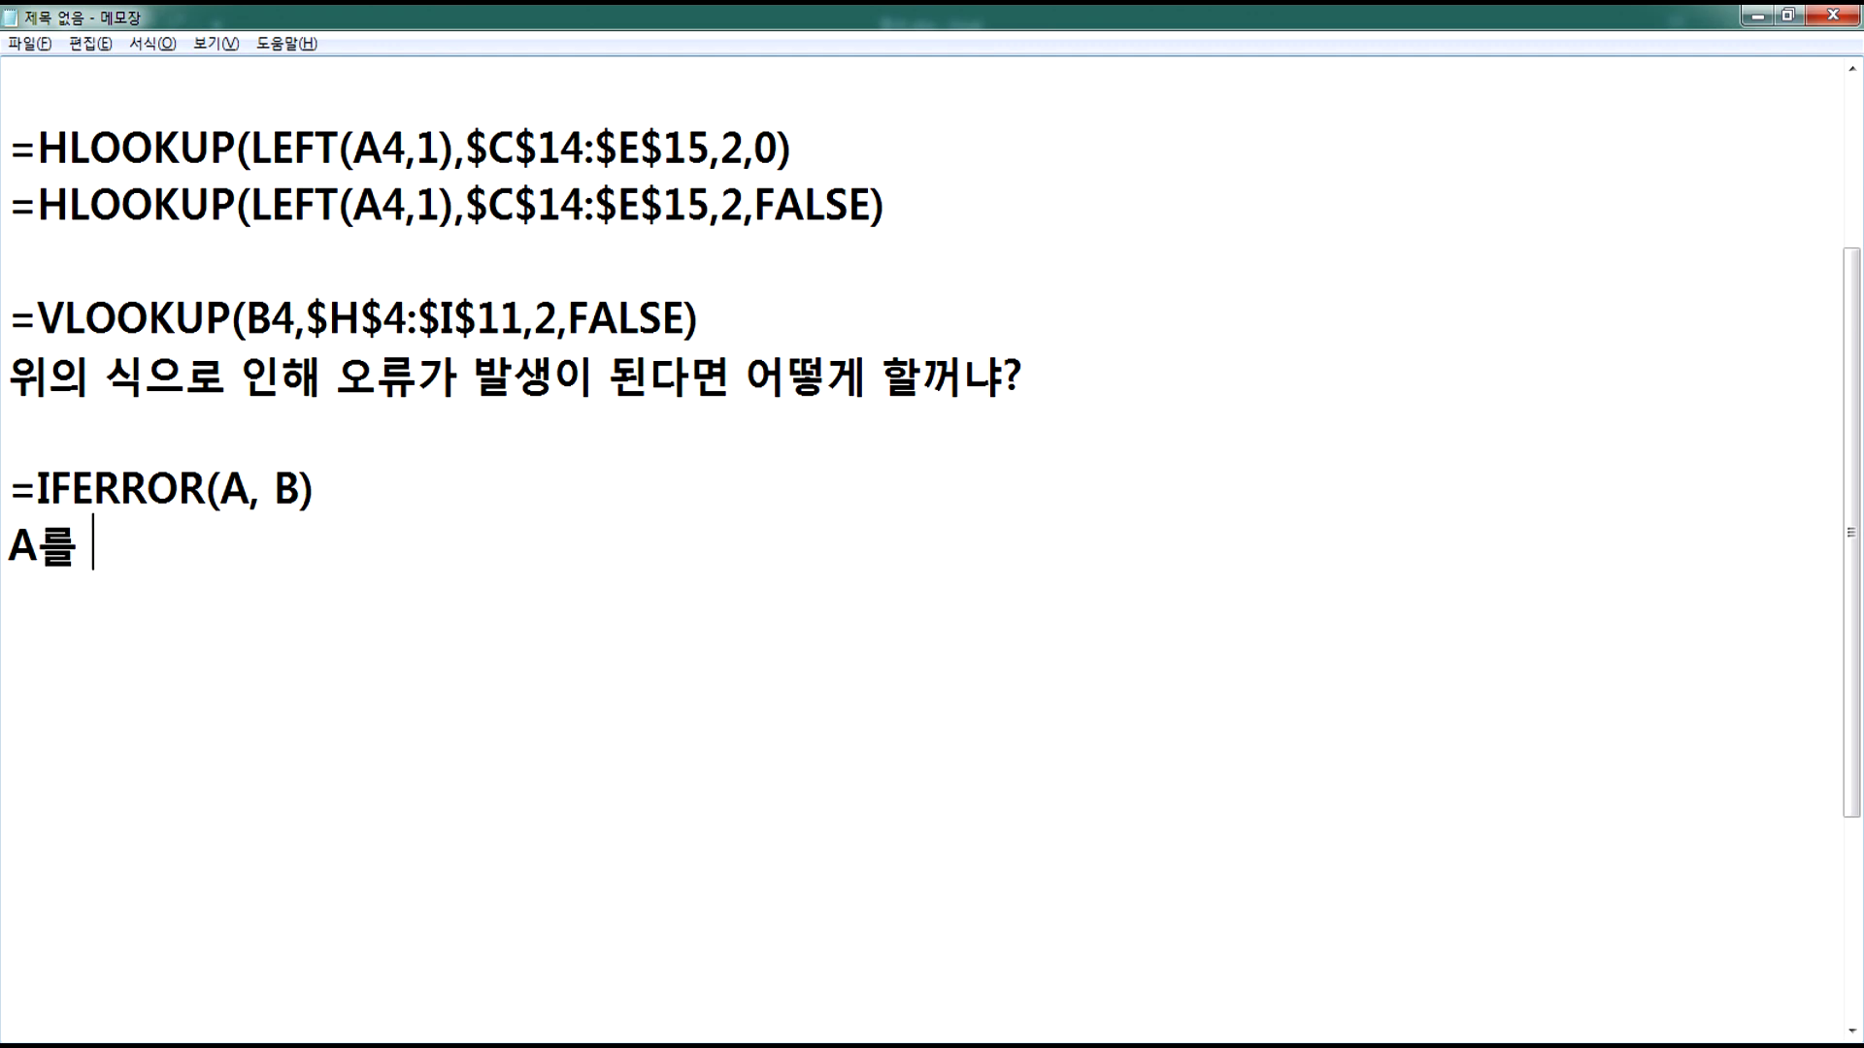
text(실행해ㅑ)
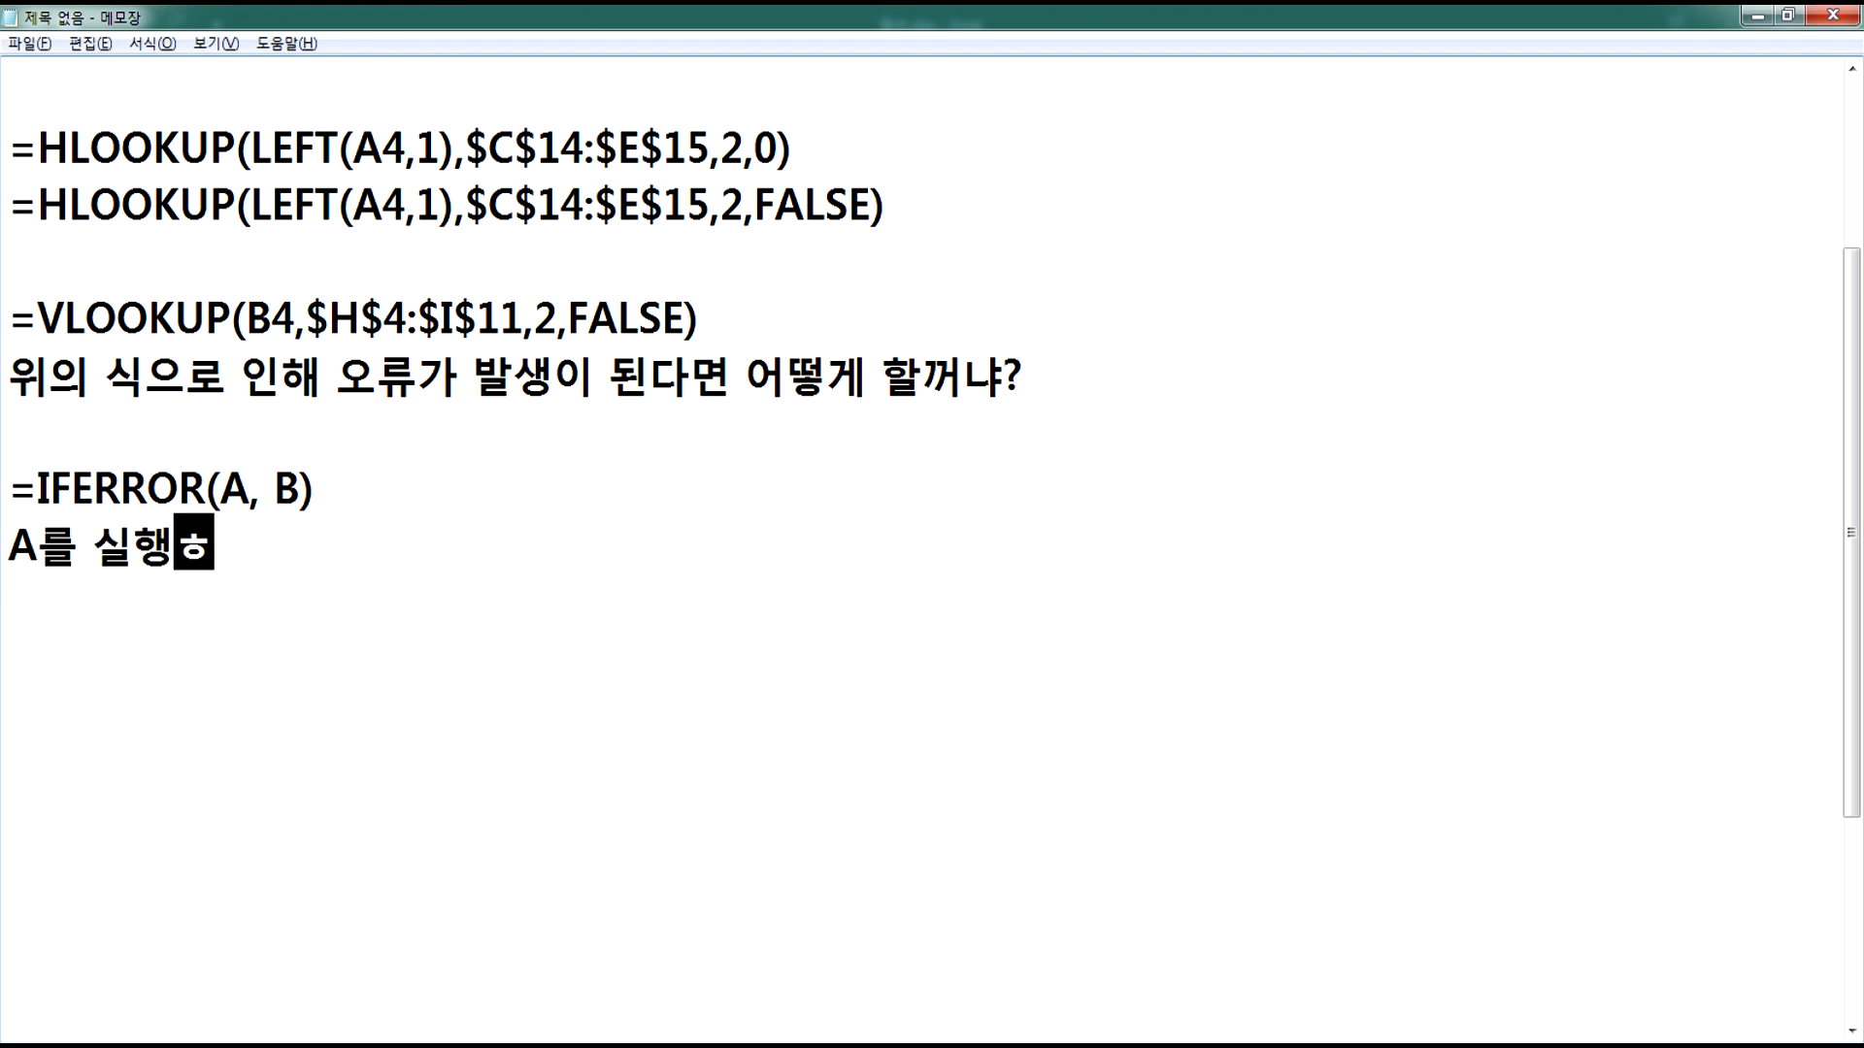
key(BackSpace)
text(라)
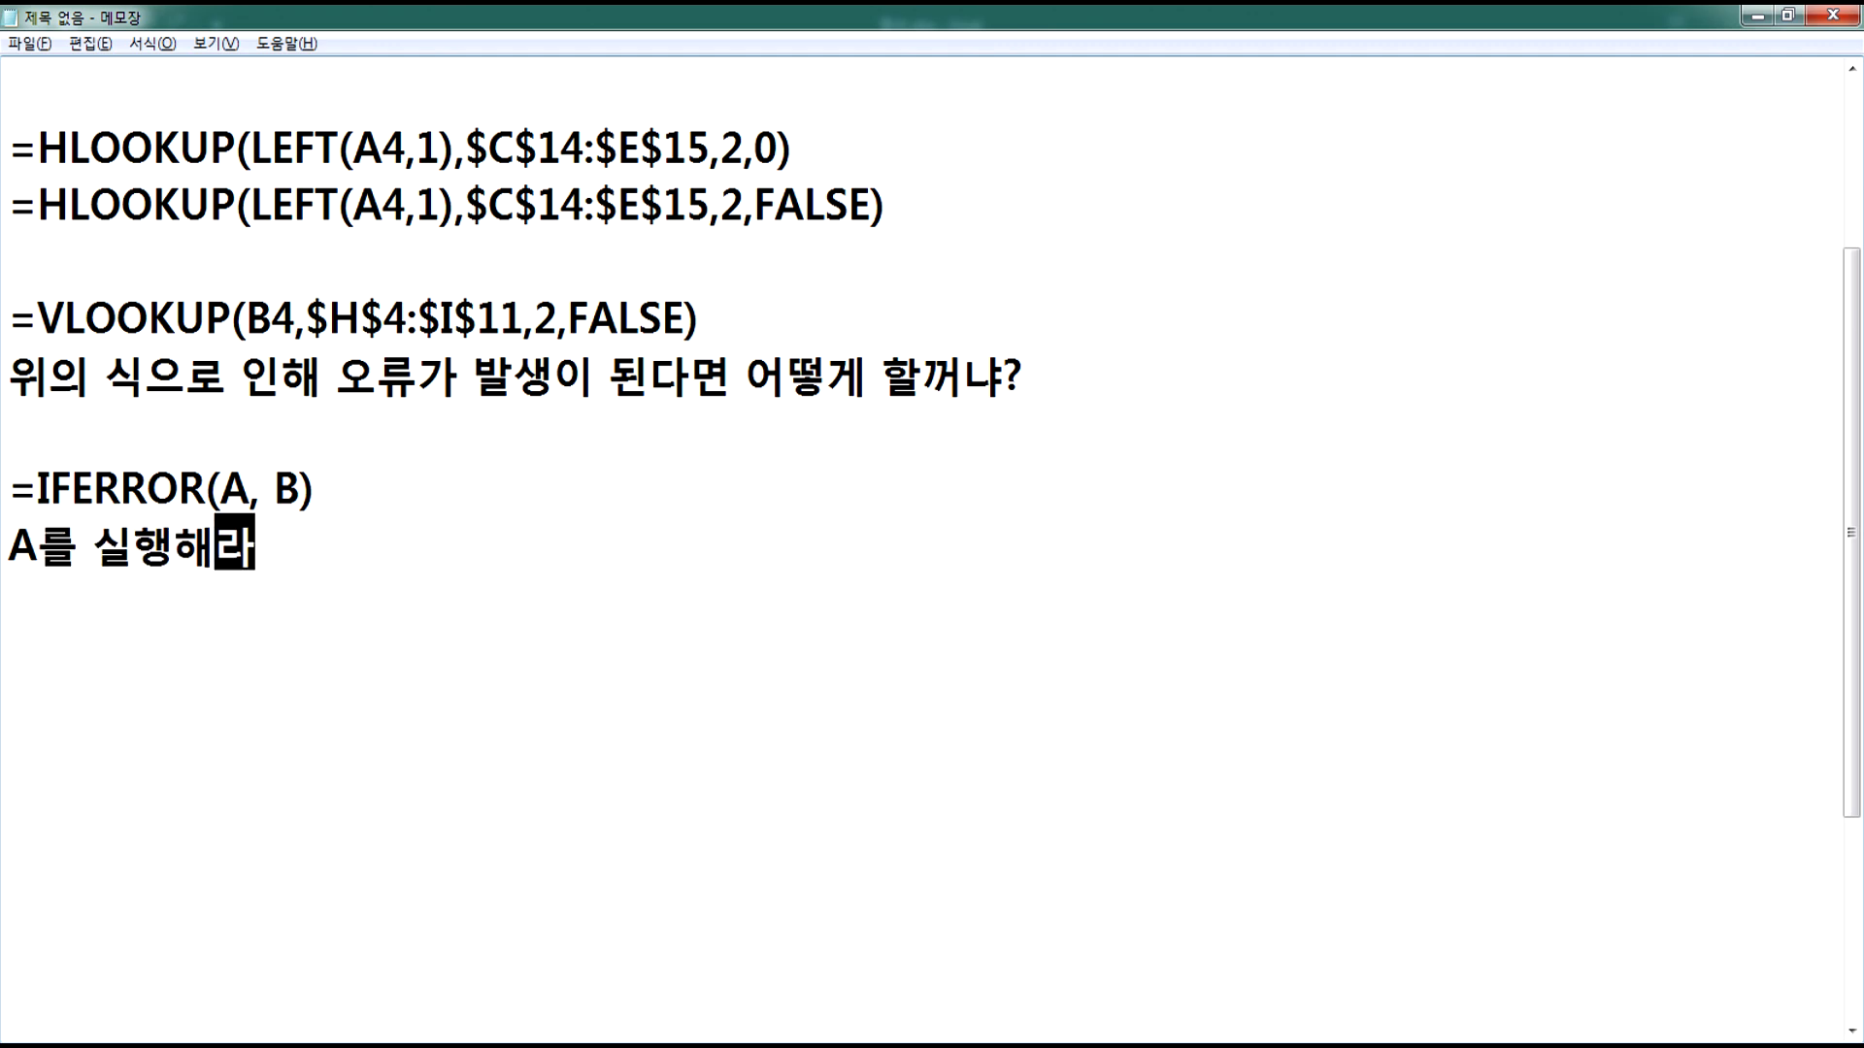
text(, 실행해서 오류가 없으면 ㄷ)
key(BackSpace)
text(그대로 )
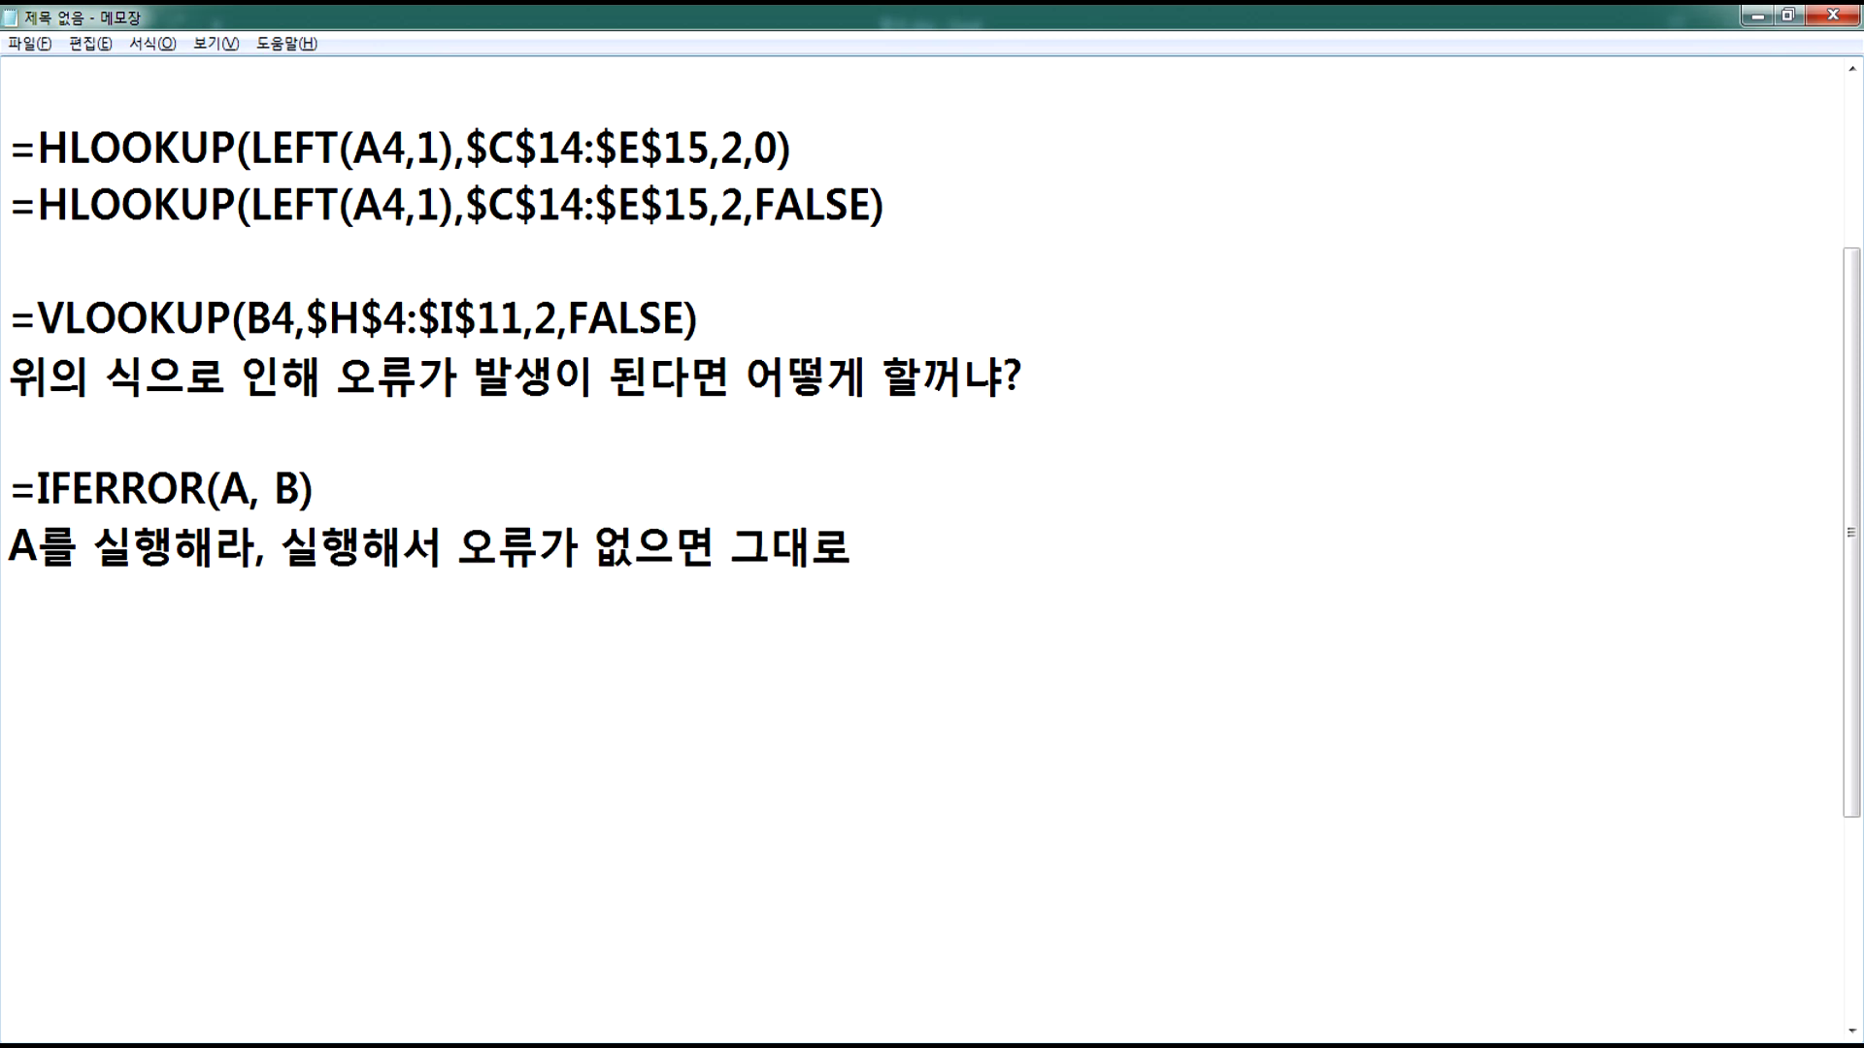
text(ㄴ)
key(BackSpace)
text(겨로가)
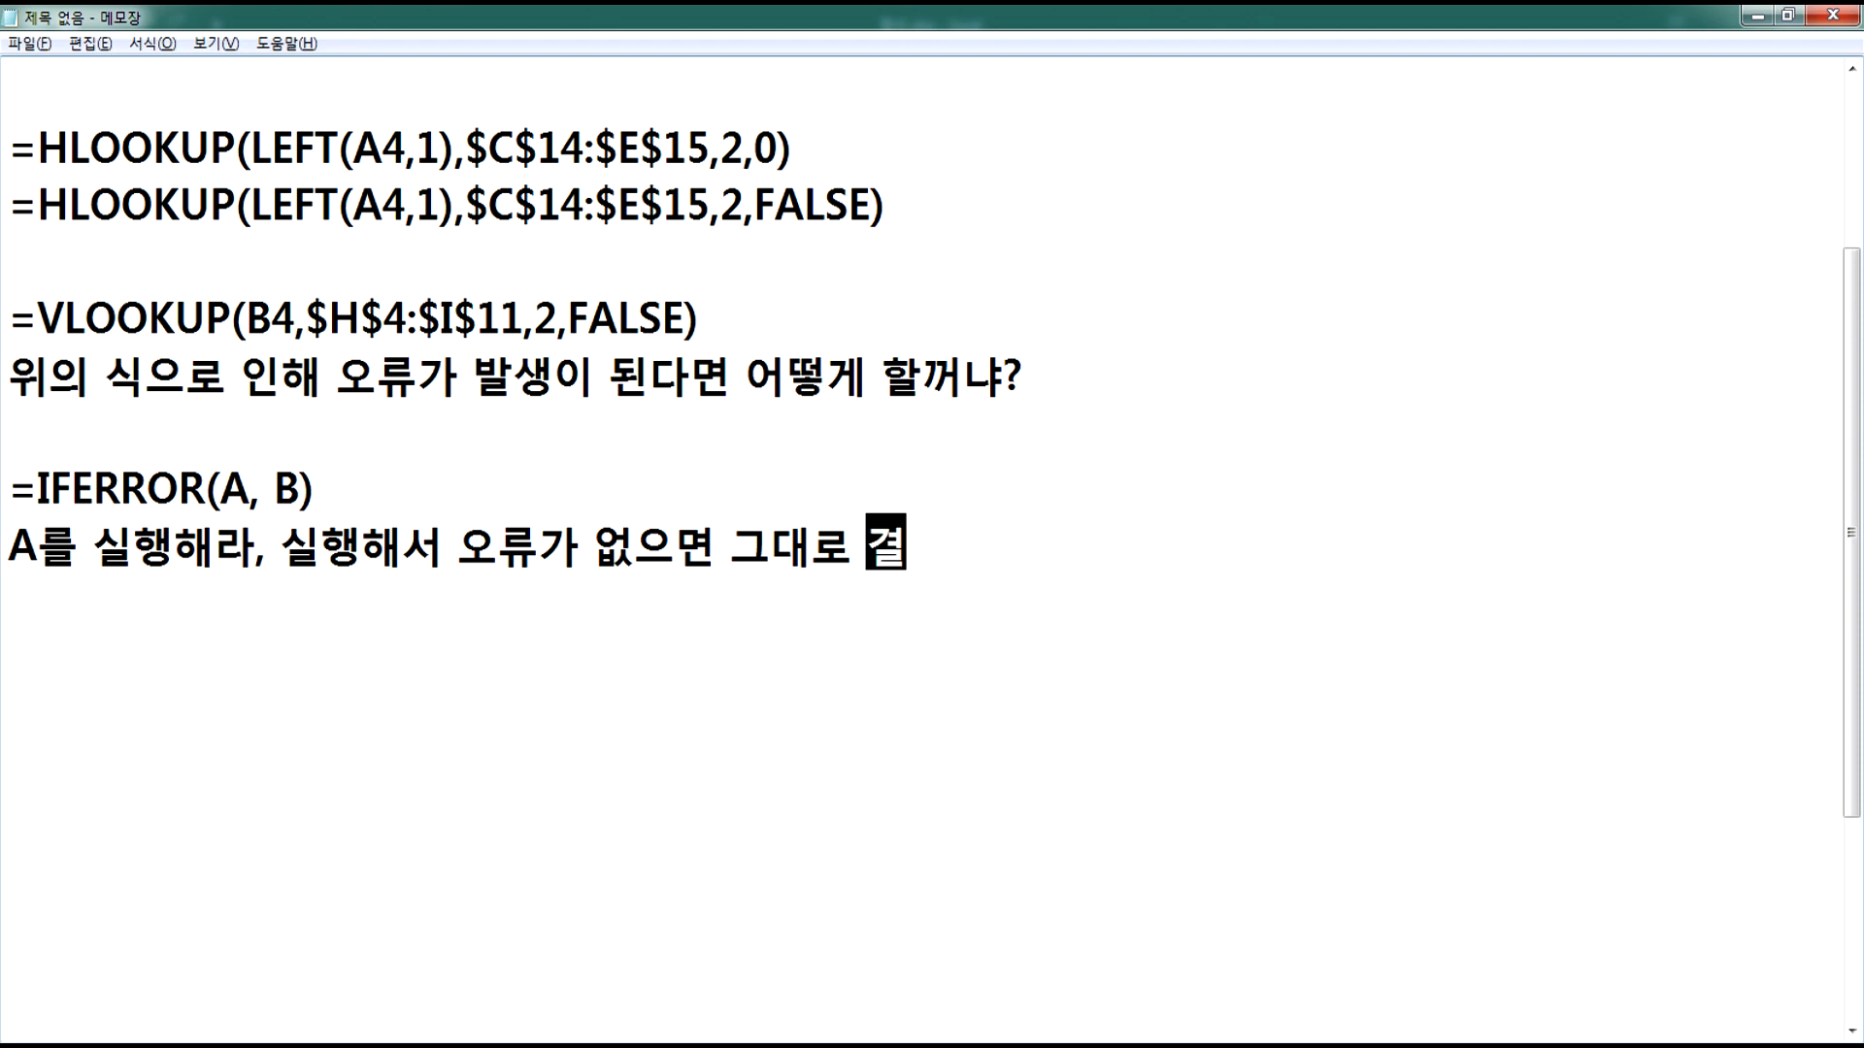
key(BackSpace)
key(BackSpace)
key(BackSpace)
text(결과)
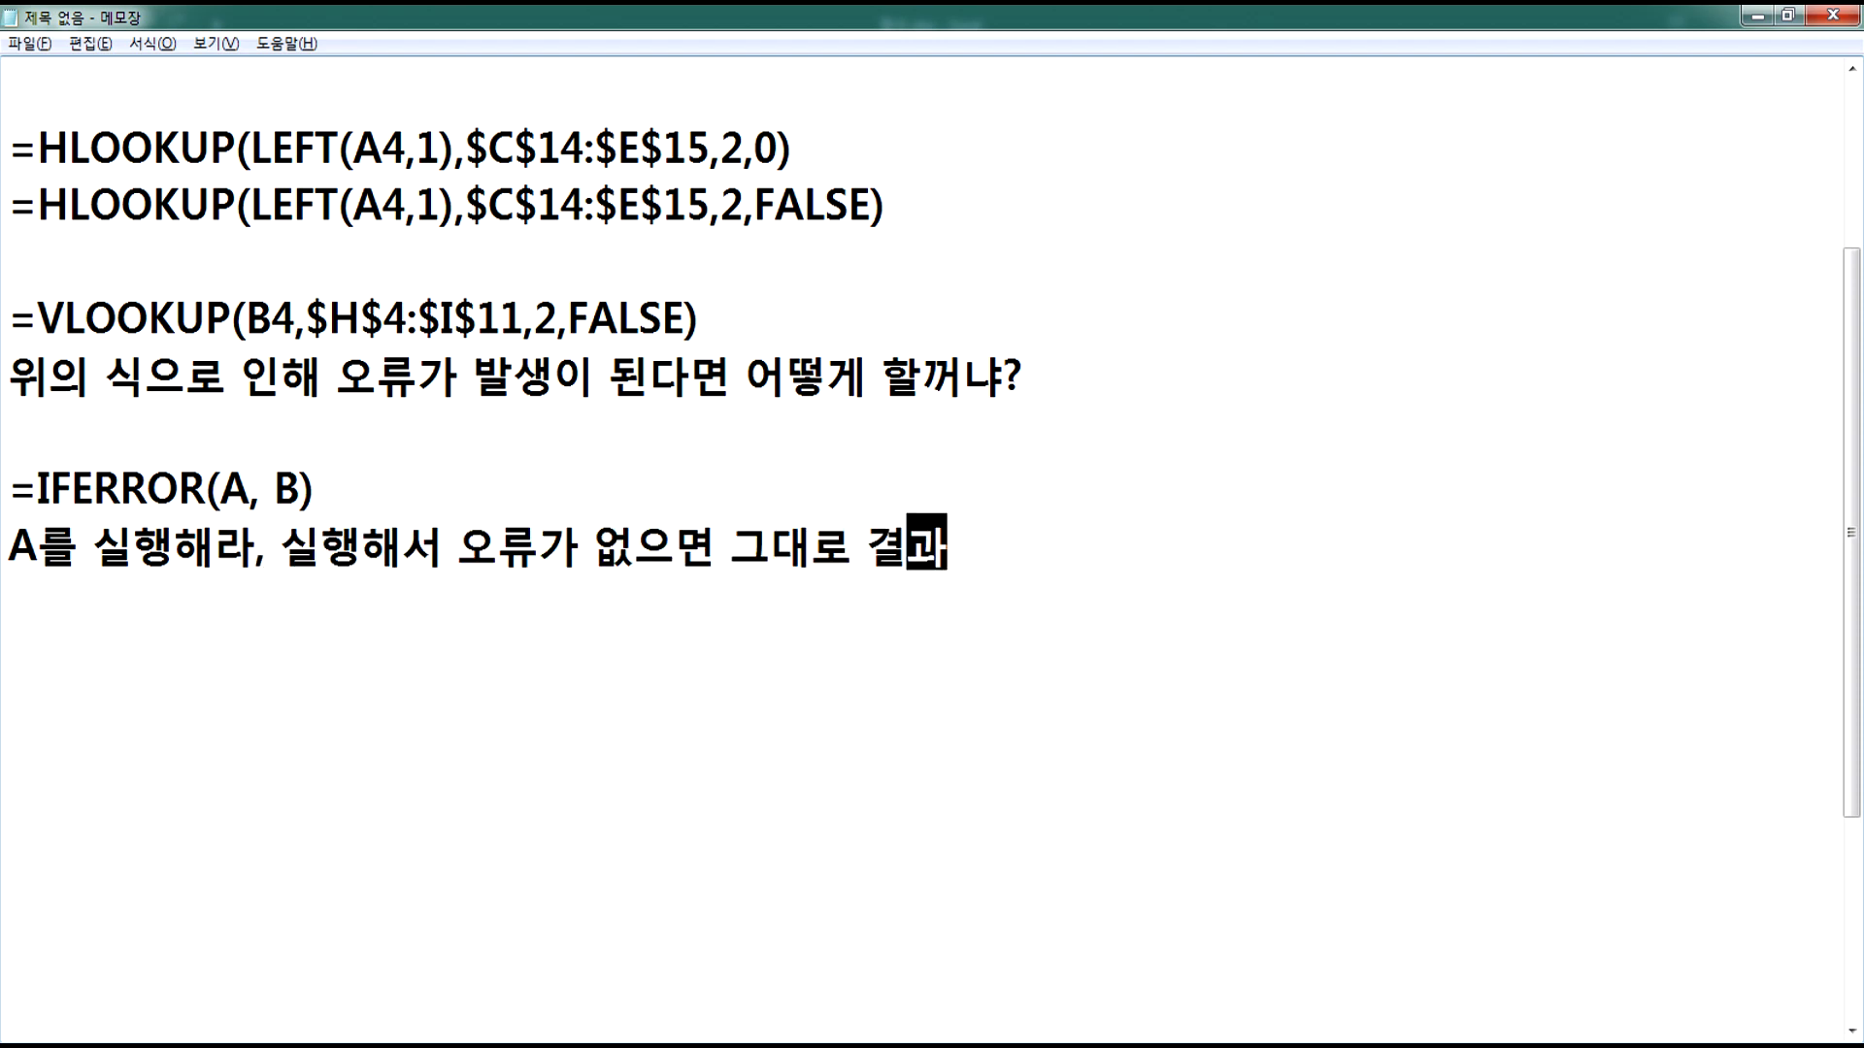
text(가 보이면 되고)
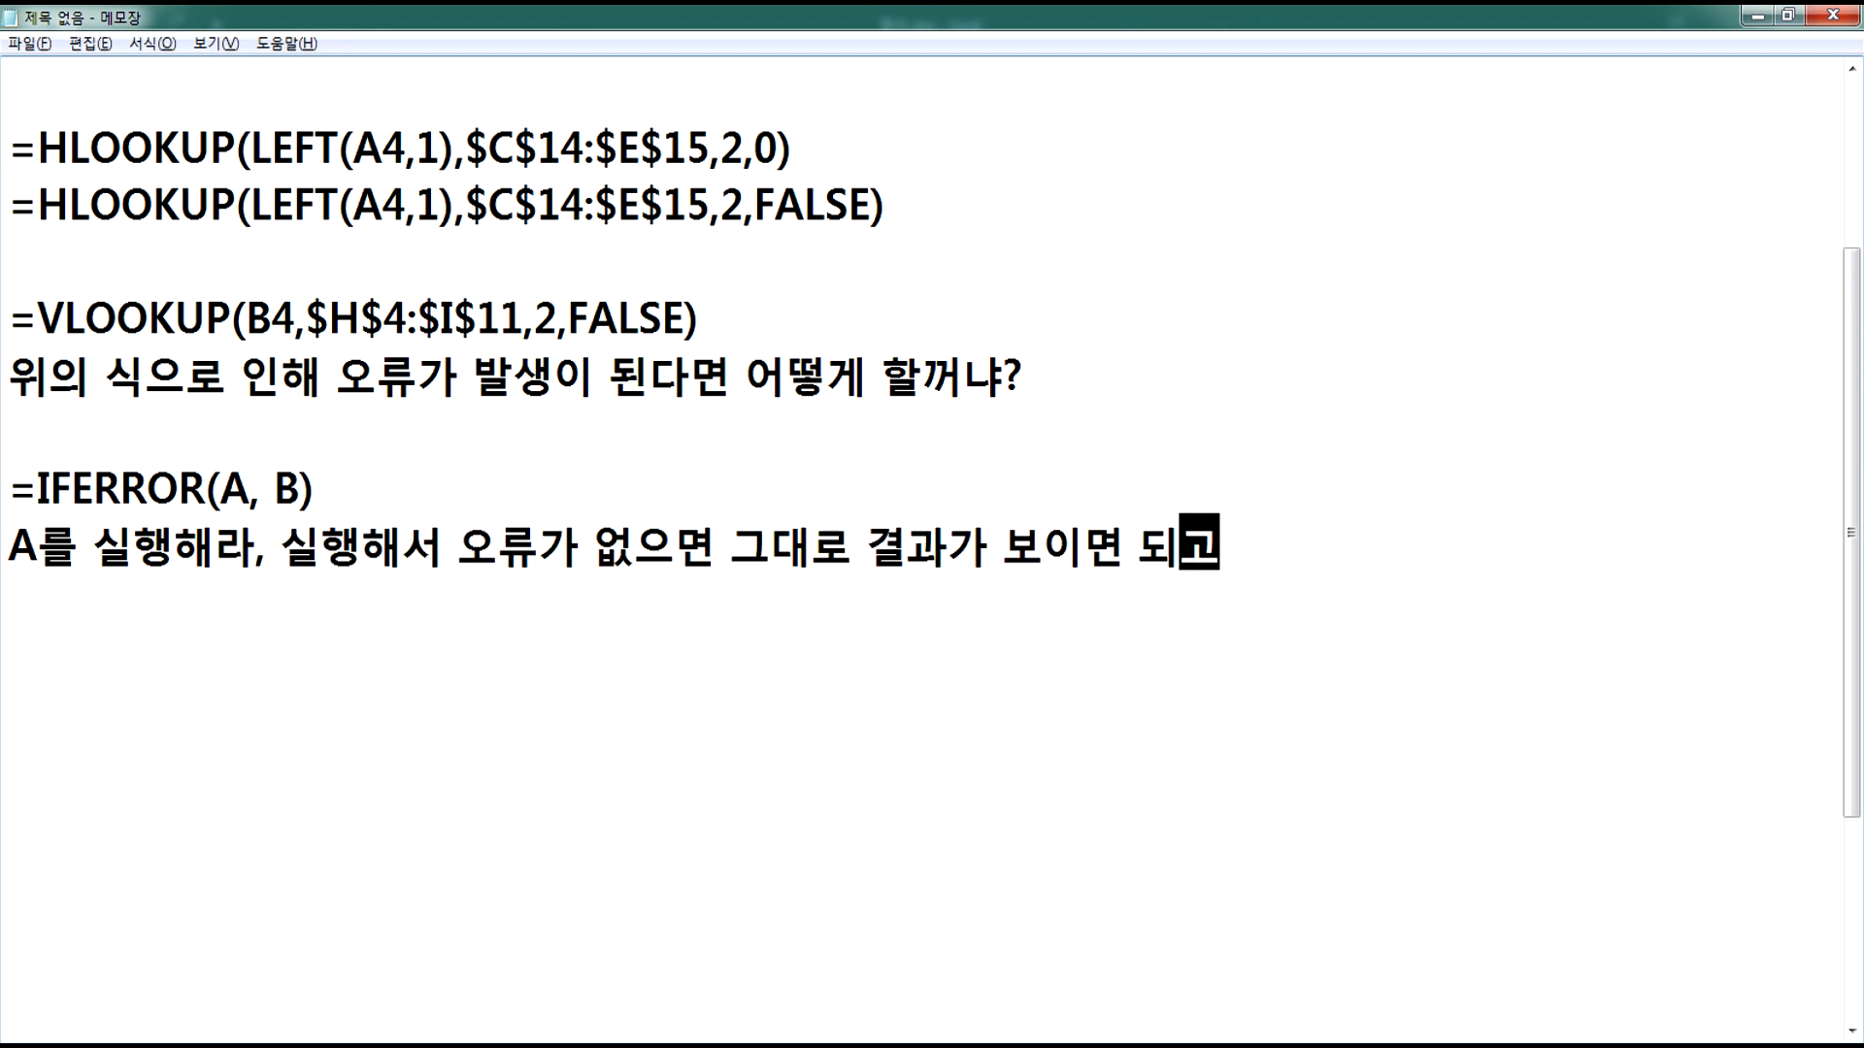
Step: Continue the explanation with ", 만약에 오류가 발생된다면 B를 실행하라." and end the line
text(, 만)
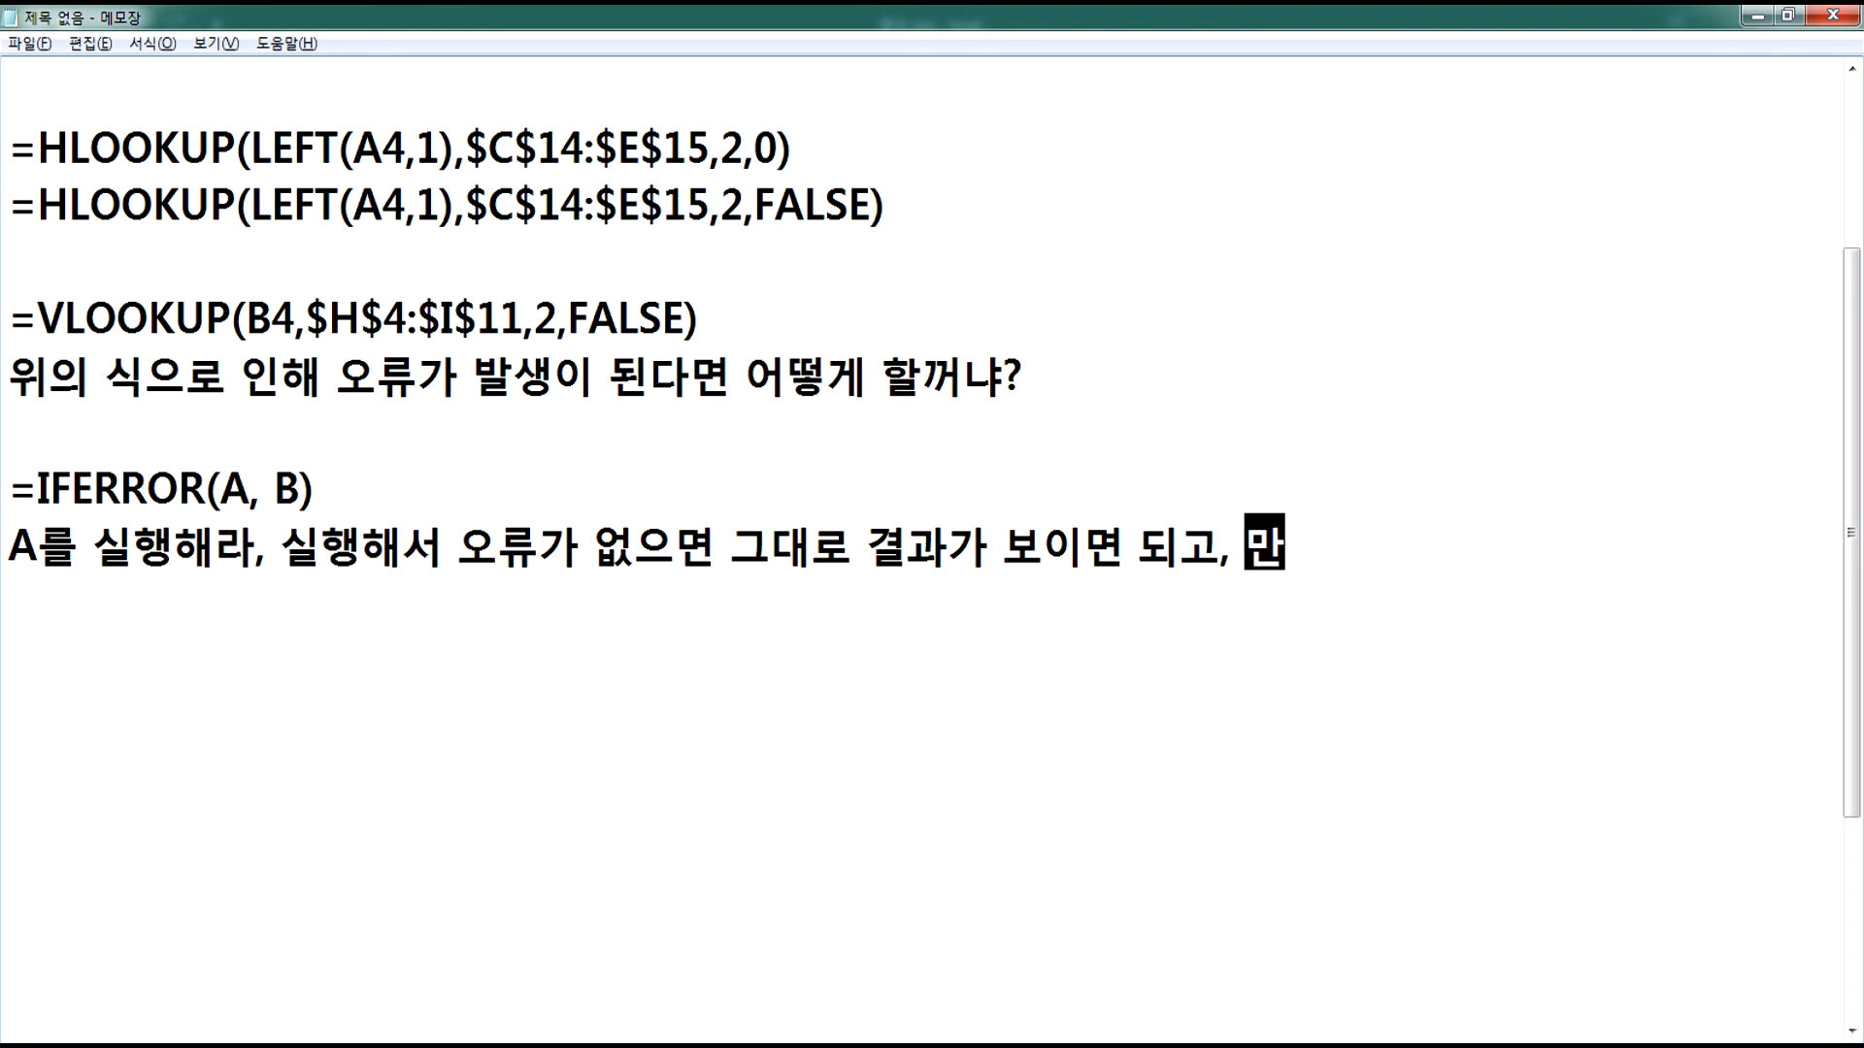
text(약에 오류가 )
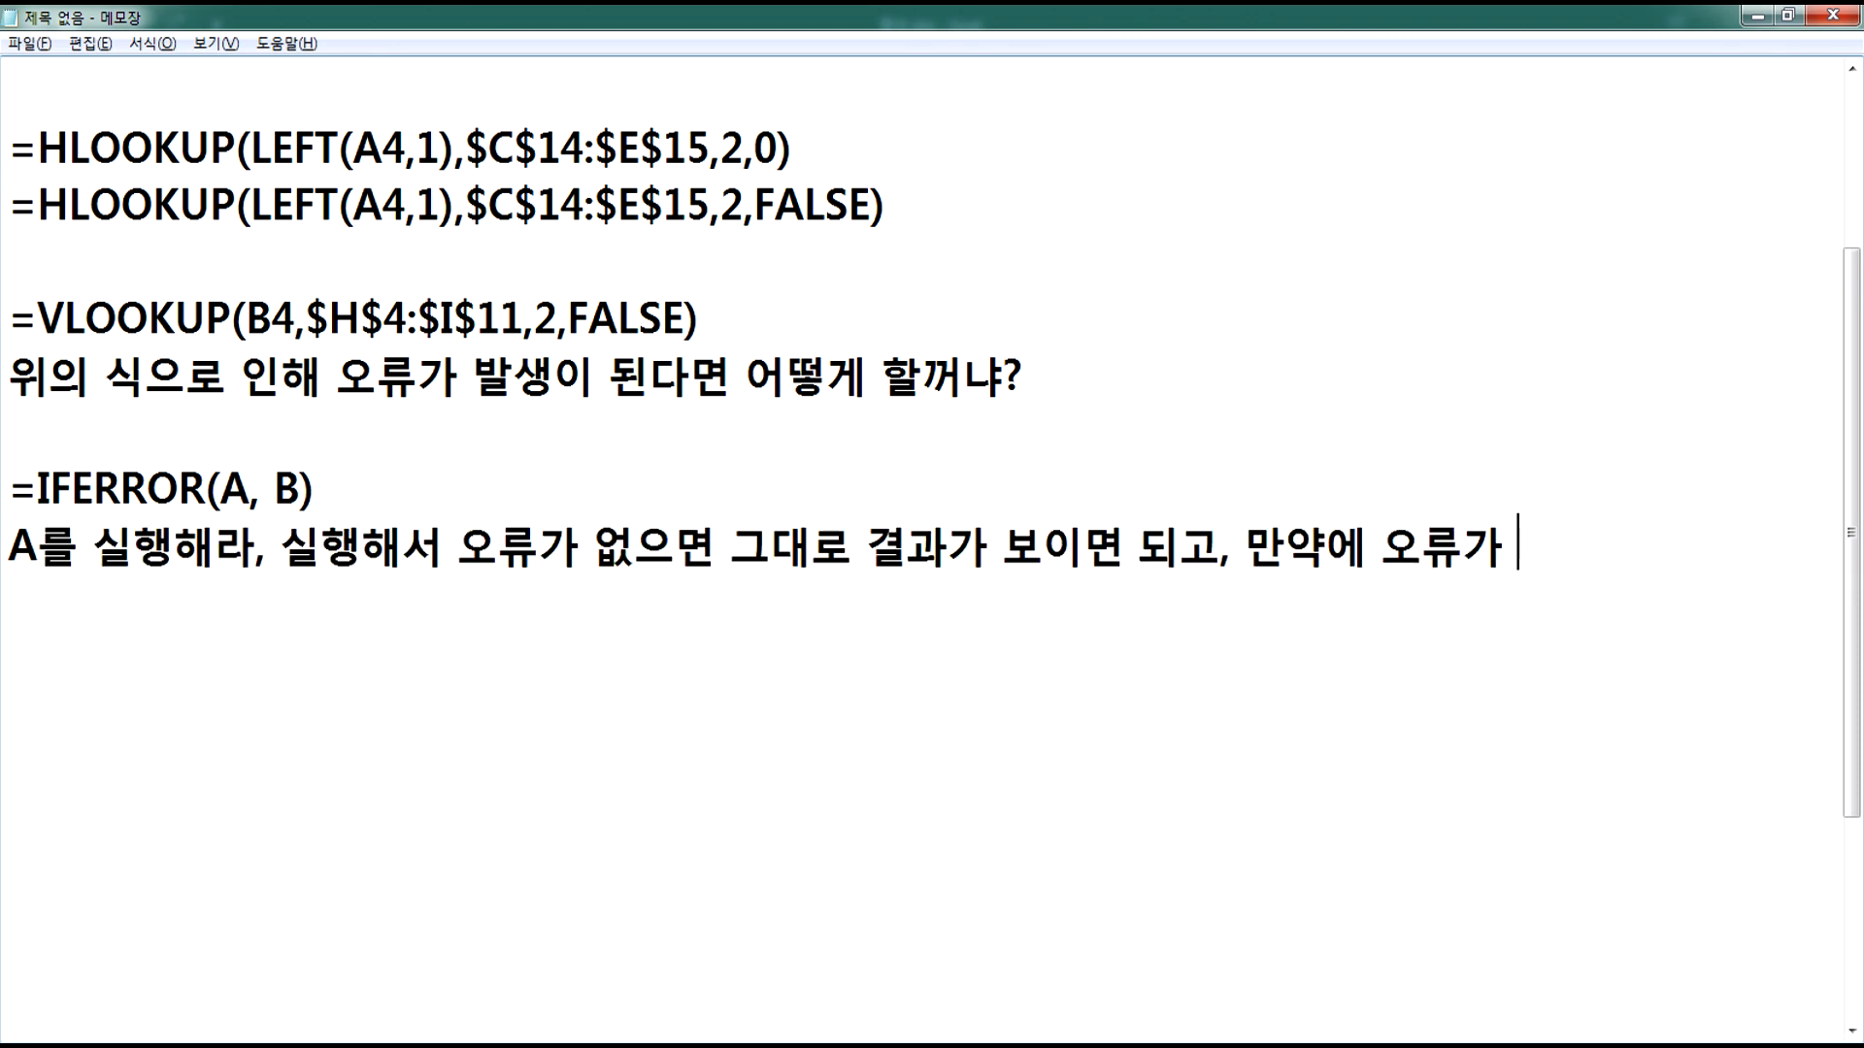
text(발생된다)
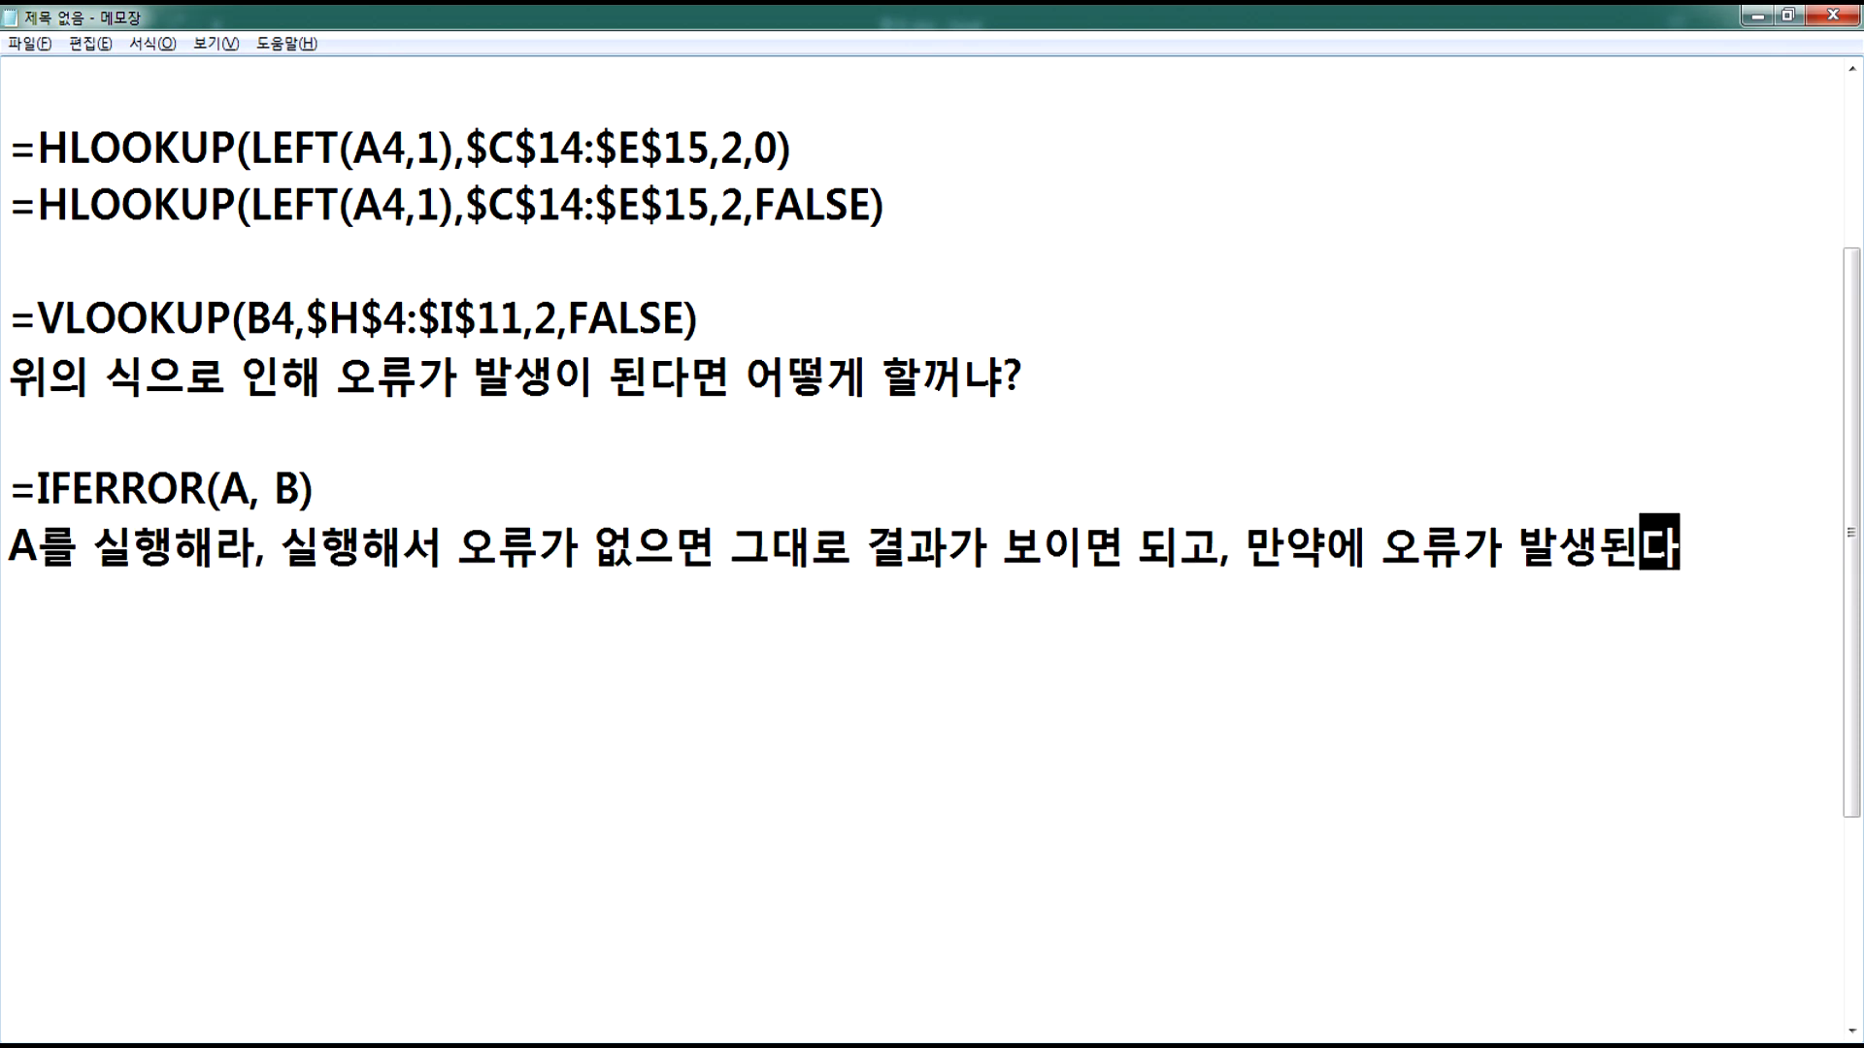
text(면 B)
text(를 )
text(실행하라)
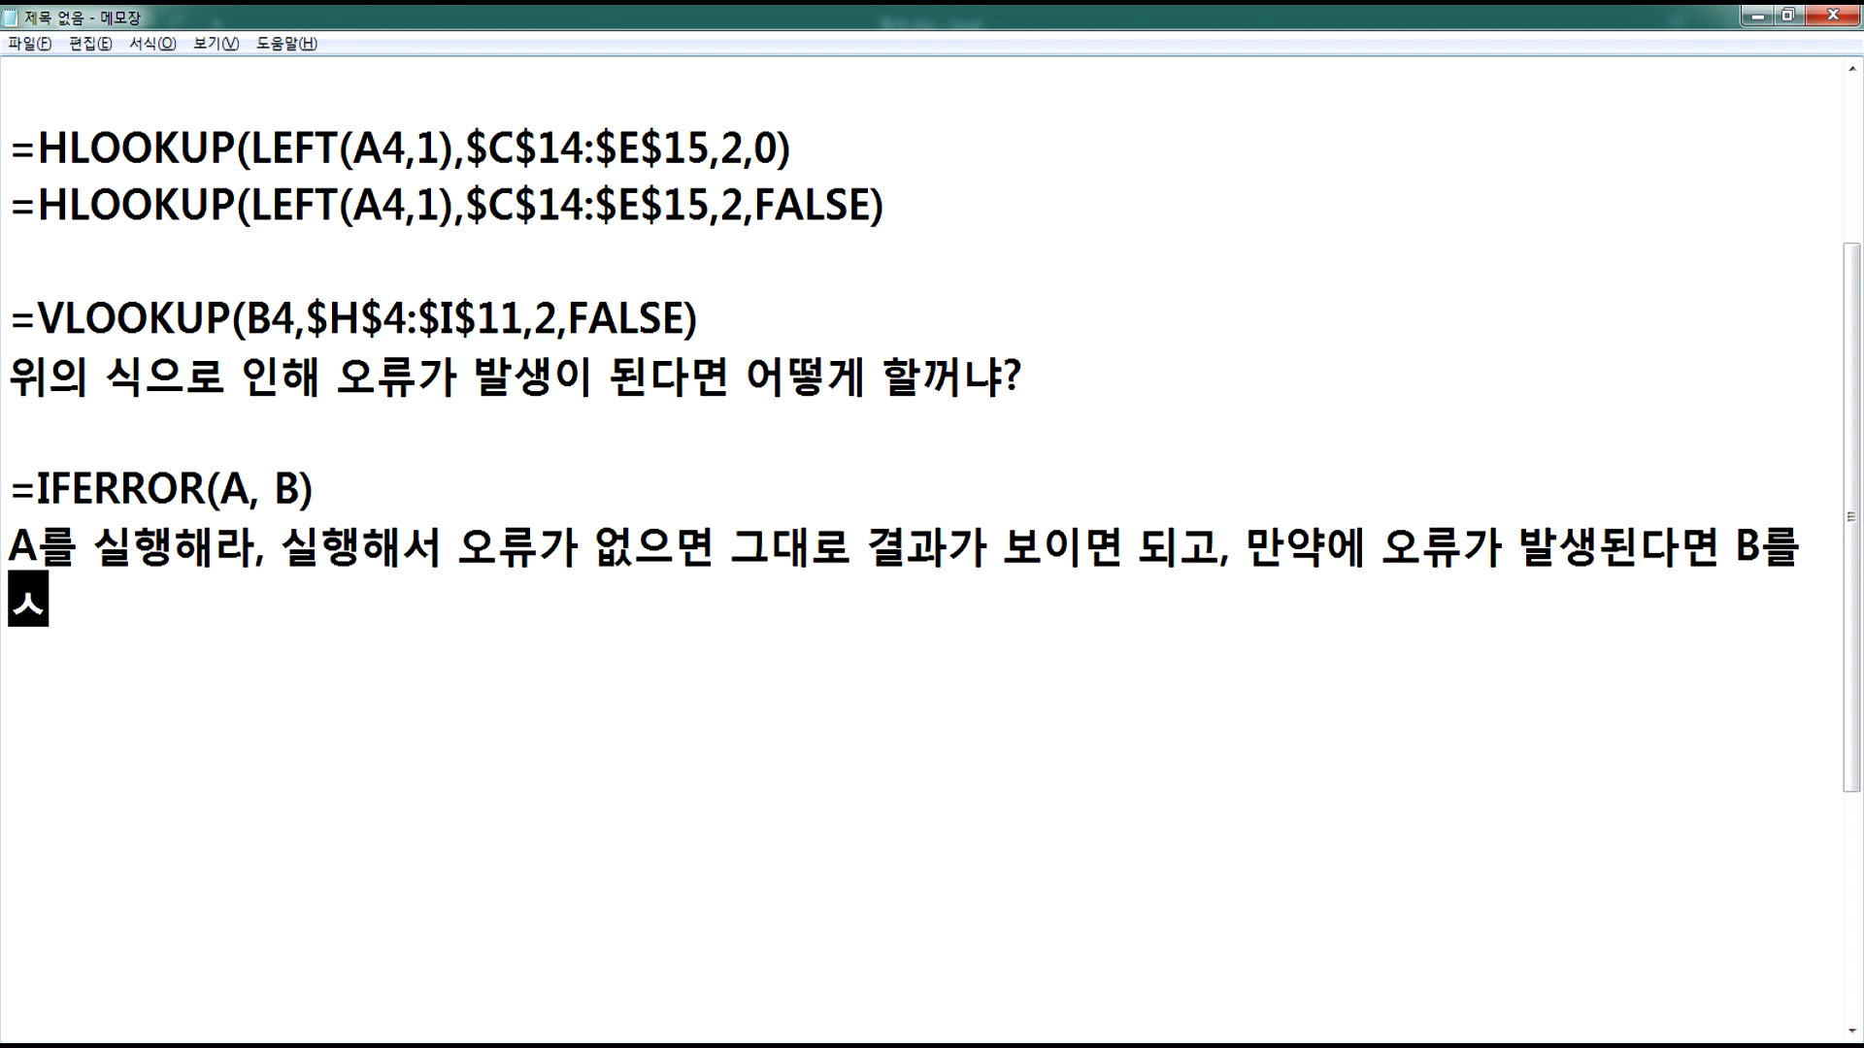
text(.)
key(Return)
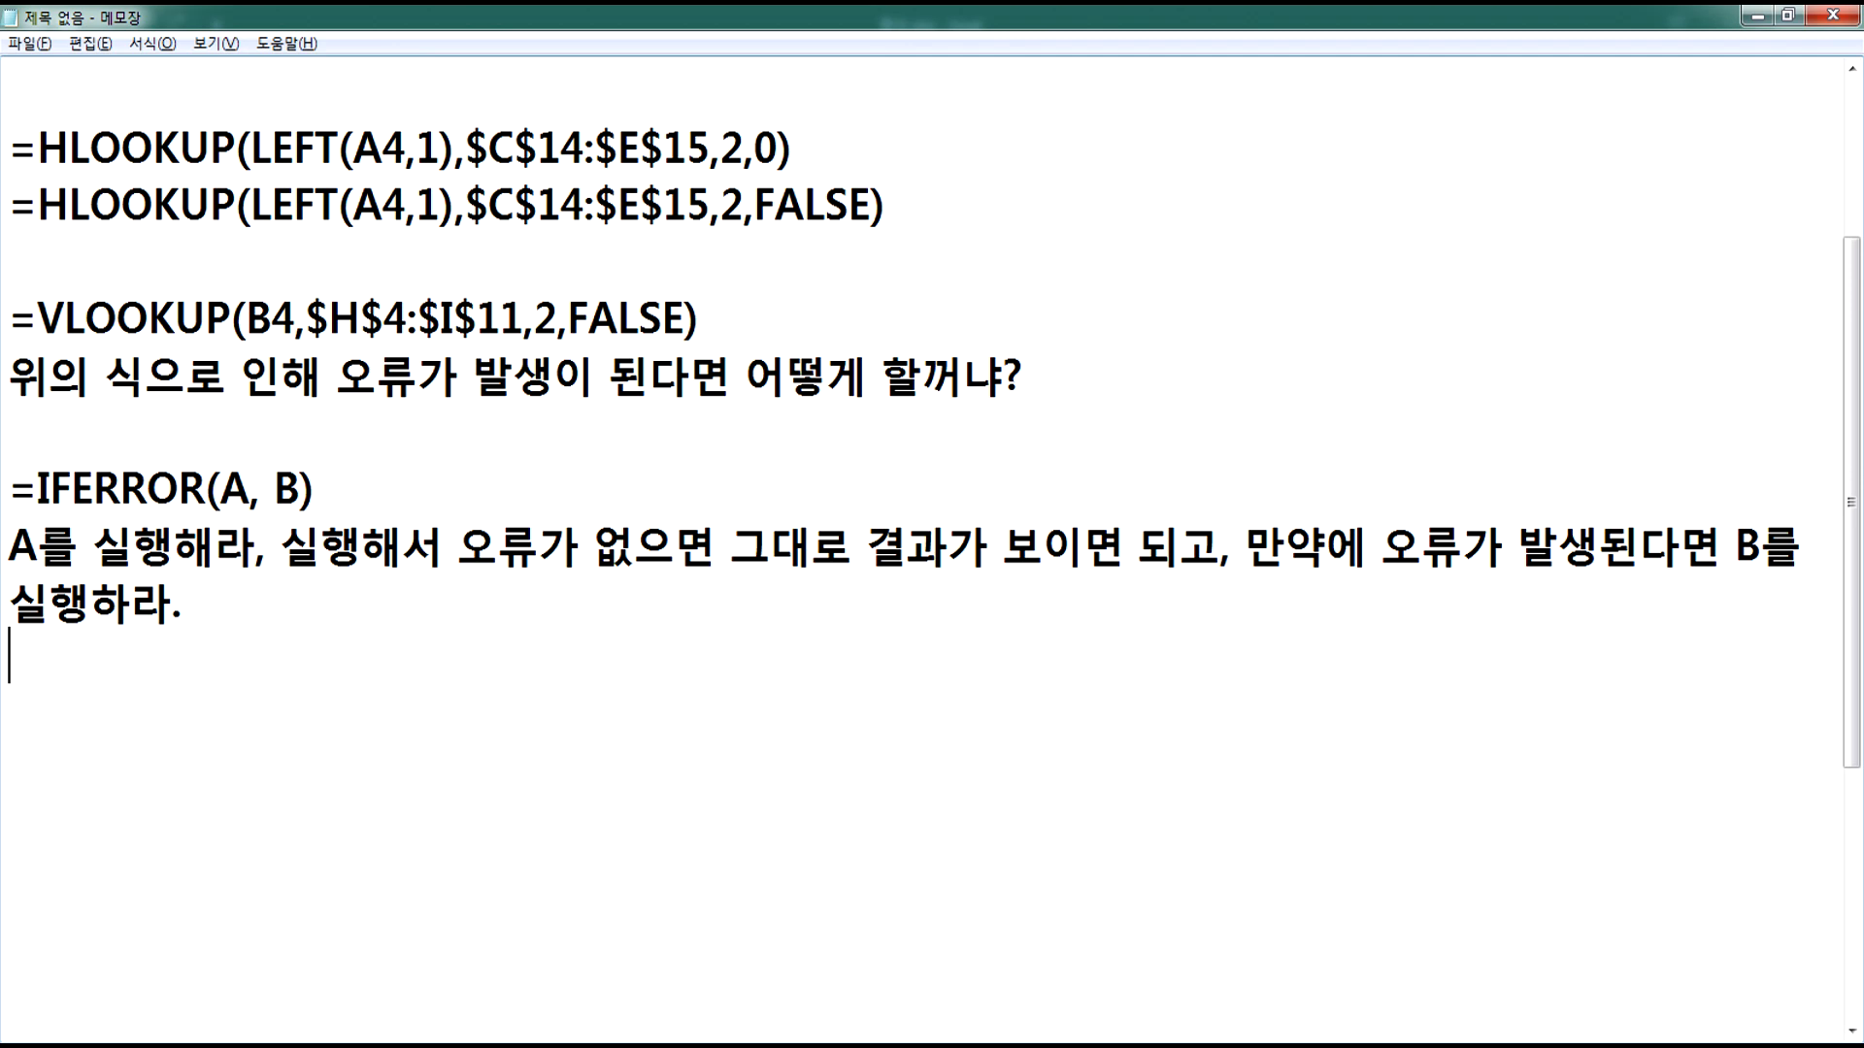
Step: Copy =IFERROR(A, B) onto a new line below the explanation, leaving one empty line between
drag(219, 490, 249, 491)
drag(7, 487, 358, 486)
key(ctrl+c)
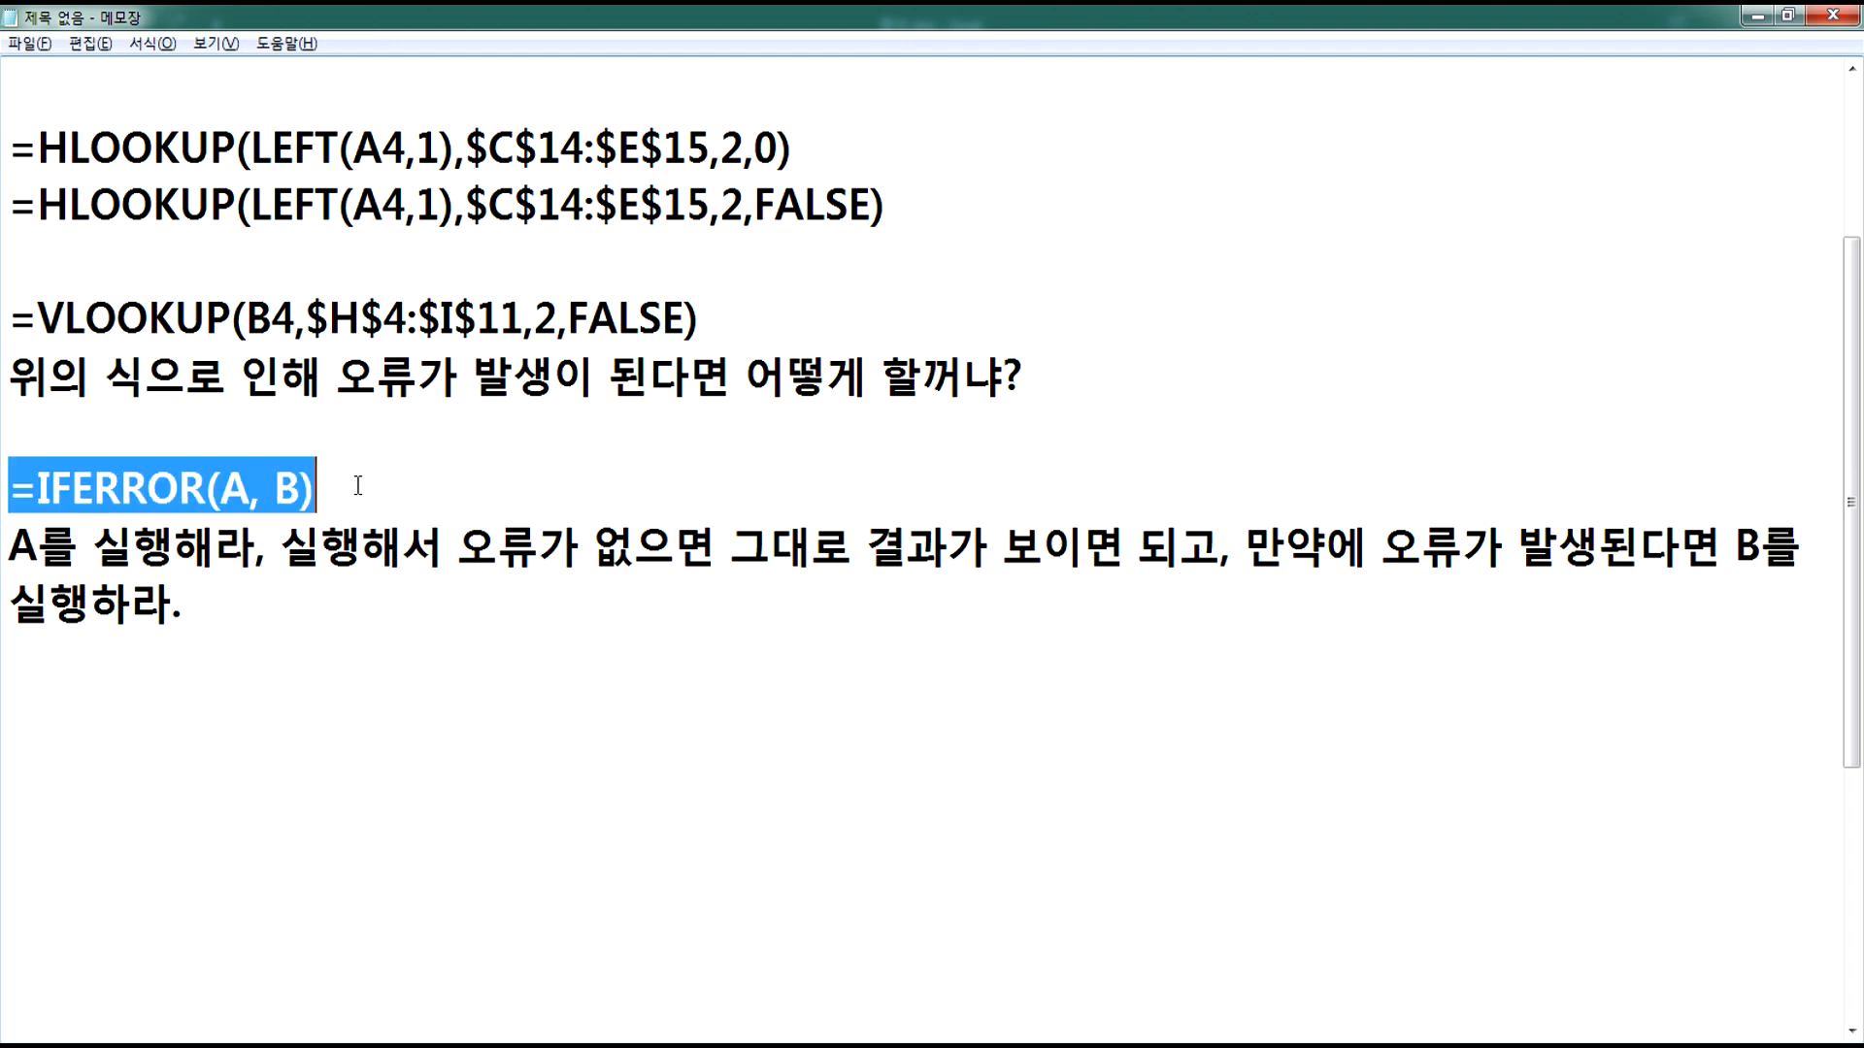
click(129, 701)
key(ctrl+v)
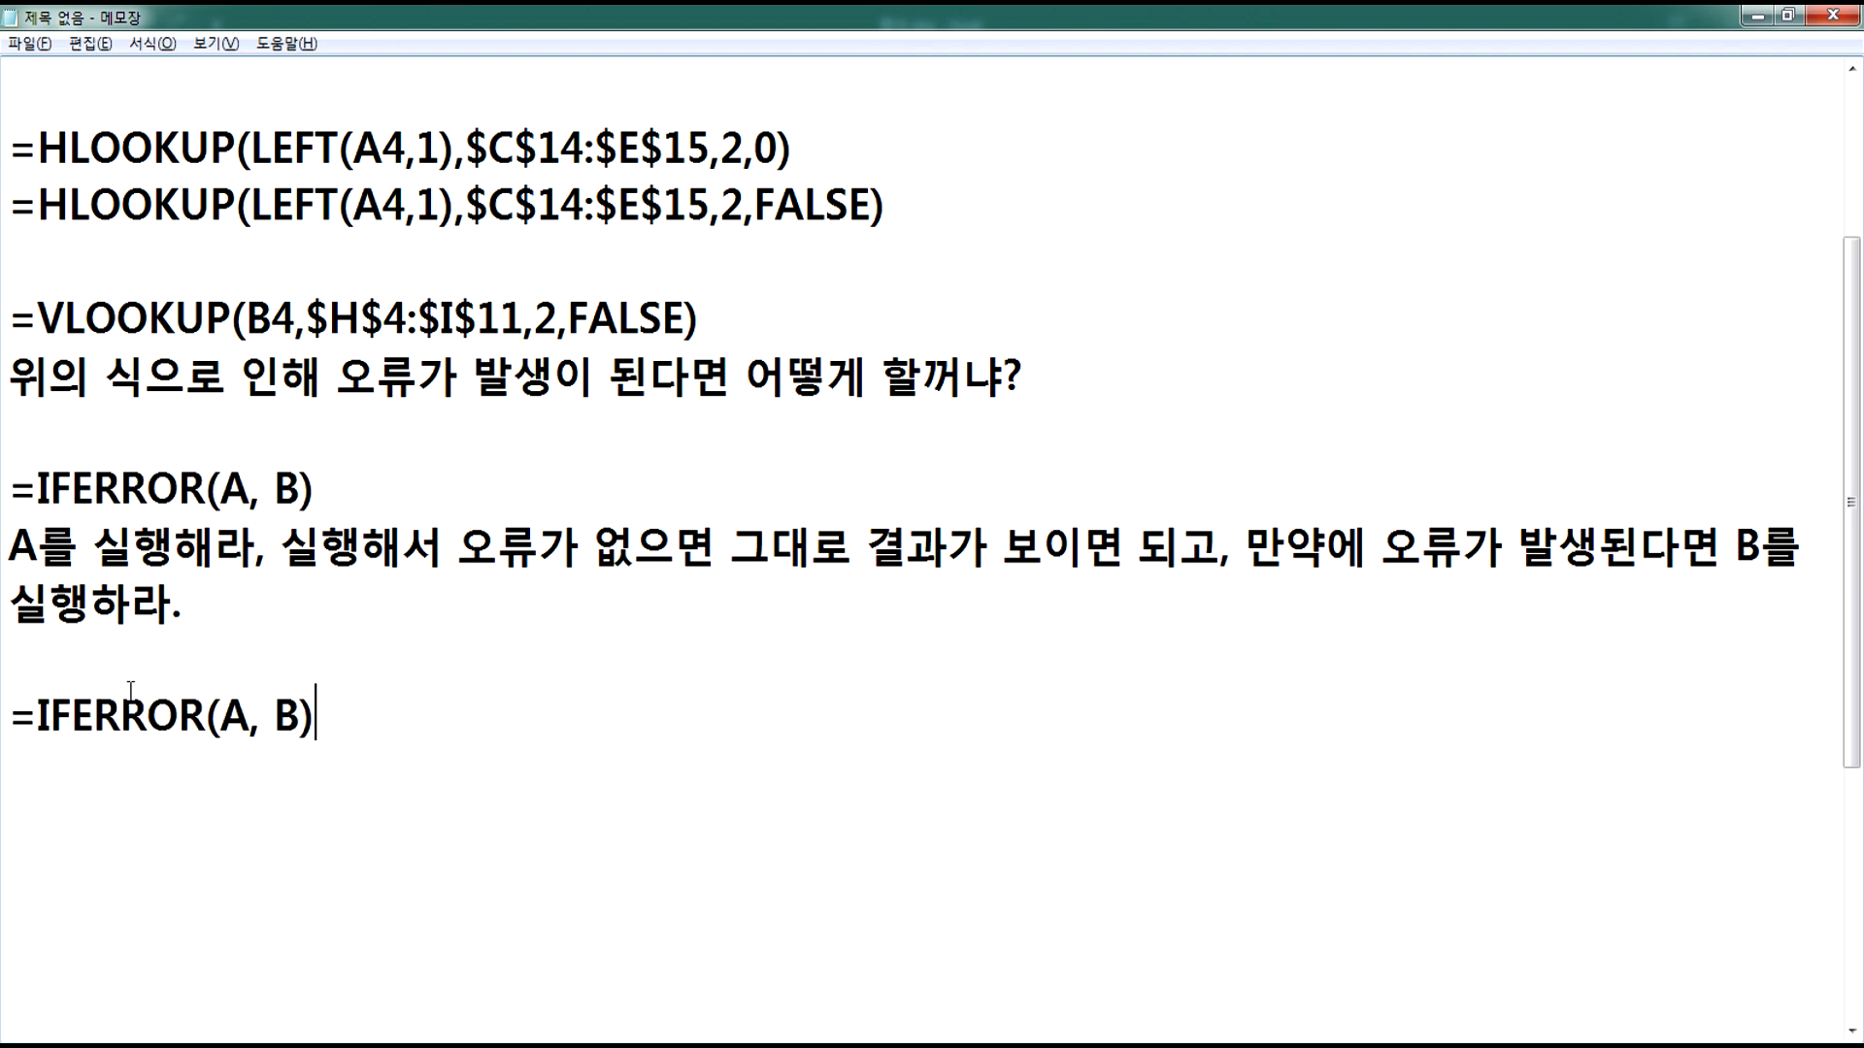
Step: Replace argument A in the lower IFERROR line with a copy of VLOOKUP(B4,$H$4:$I$11,2,FALSE), without its equals sign
click(229, 718)
drag(229, 719, 249, 718)
drag(36, 306, 705, 322)
key(ctrl+c)
drag(221, 718, 249, 719)
key(ctrl+v)
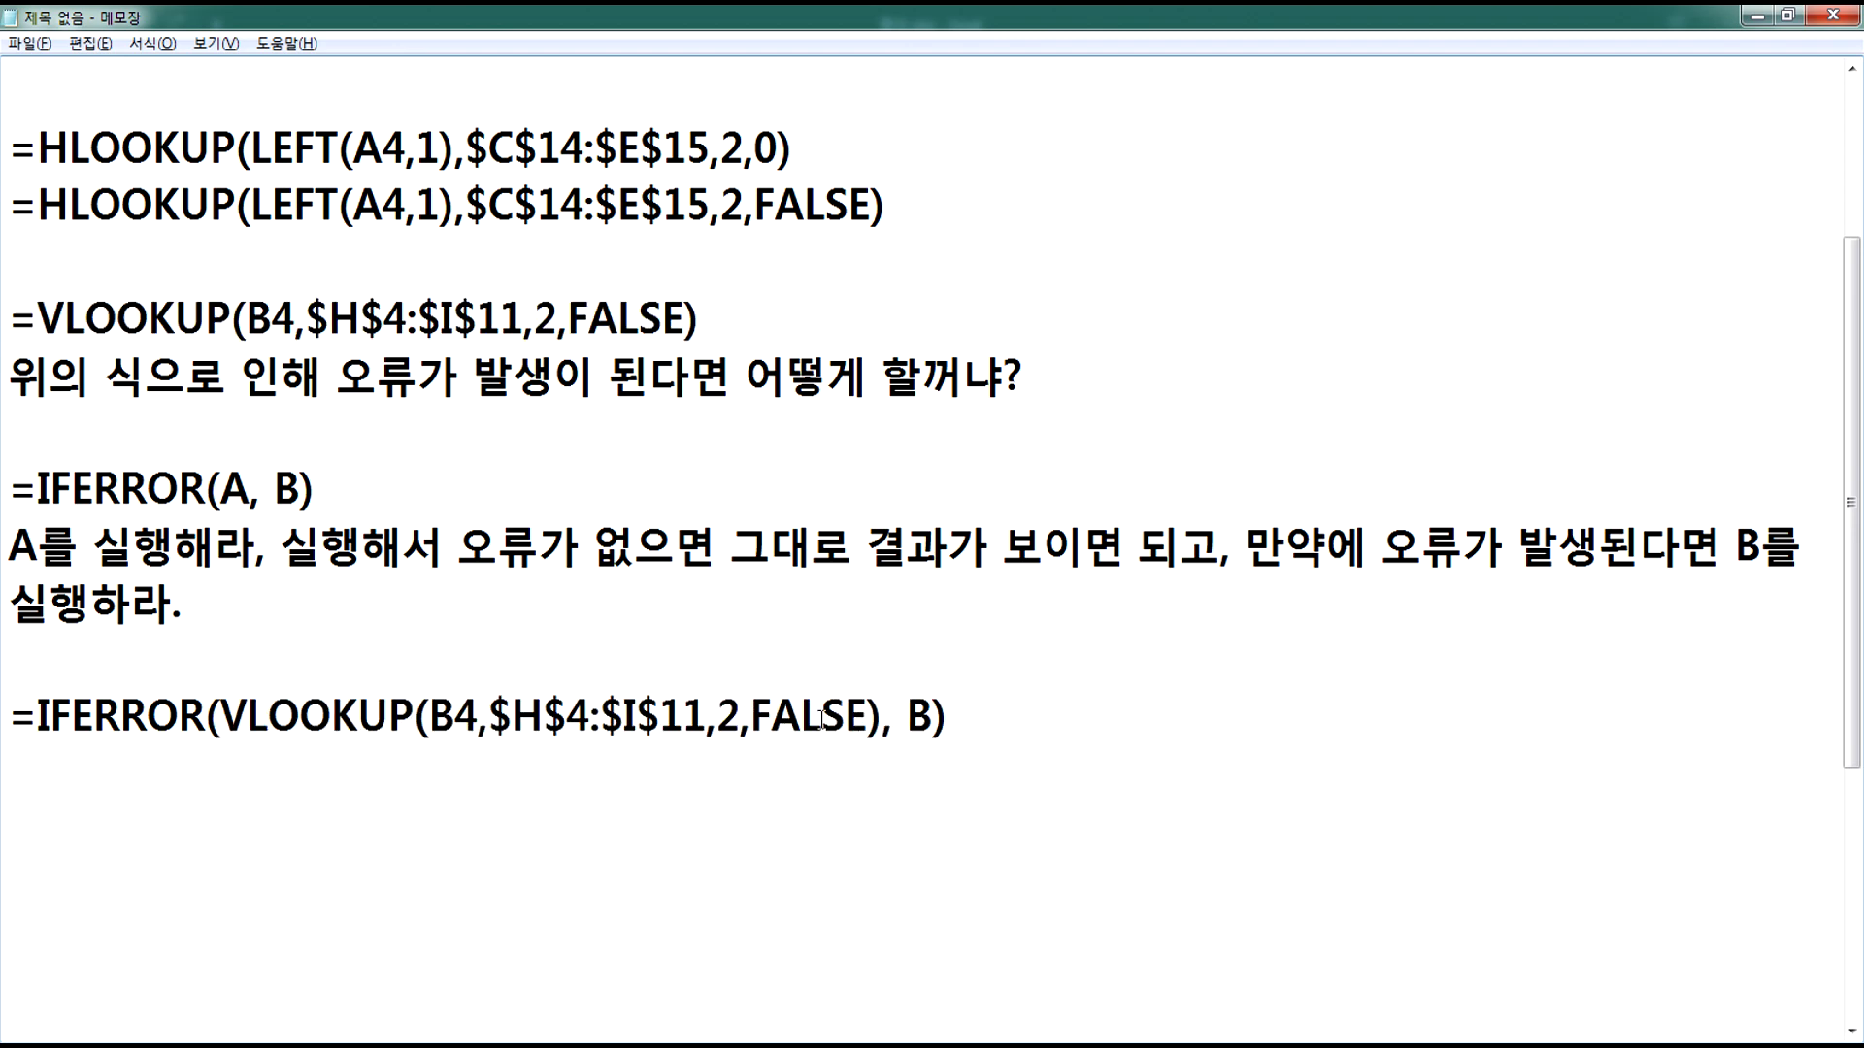
drag(845, 718, 248, 718)
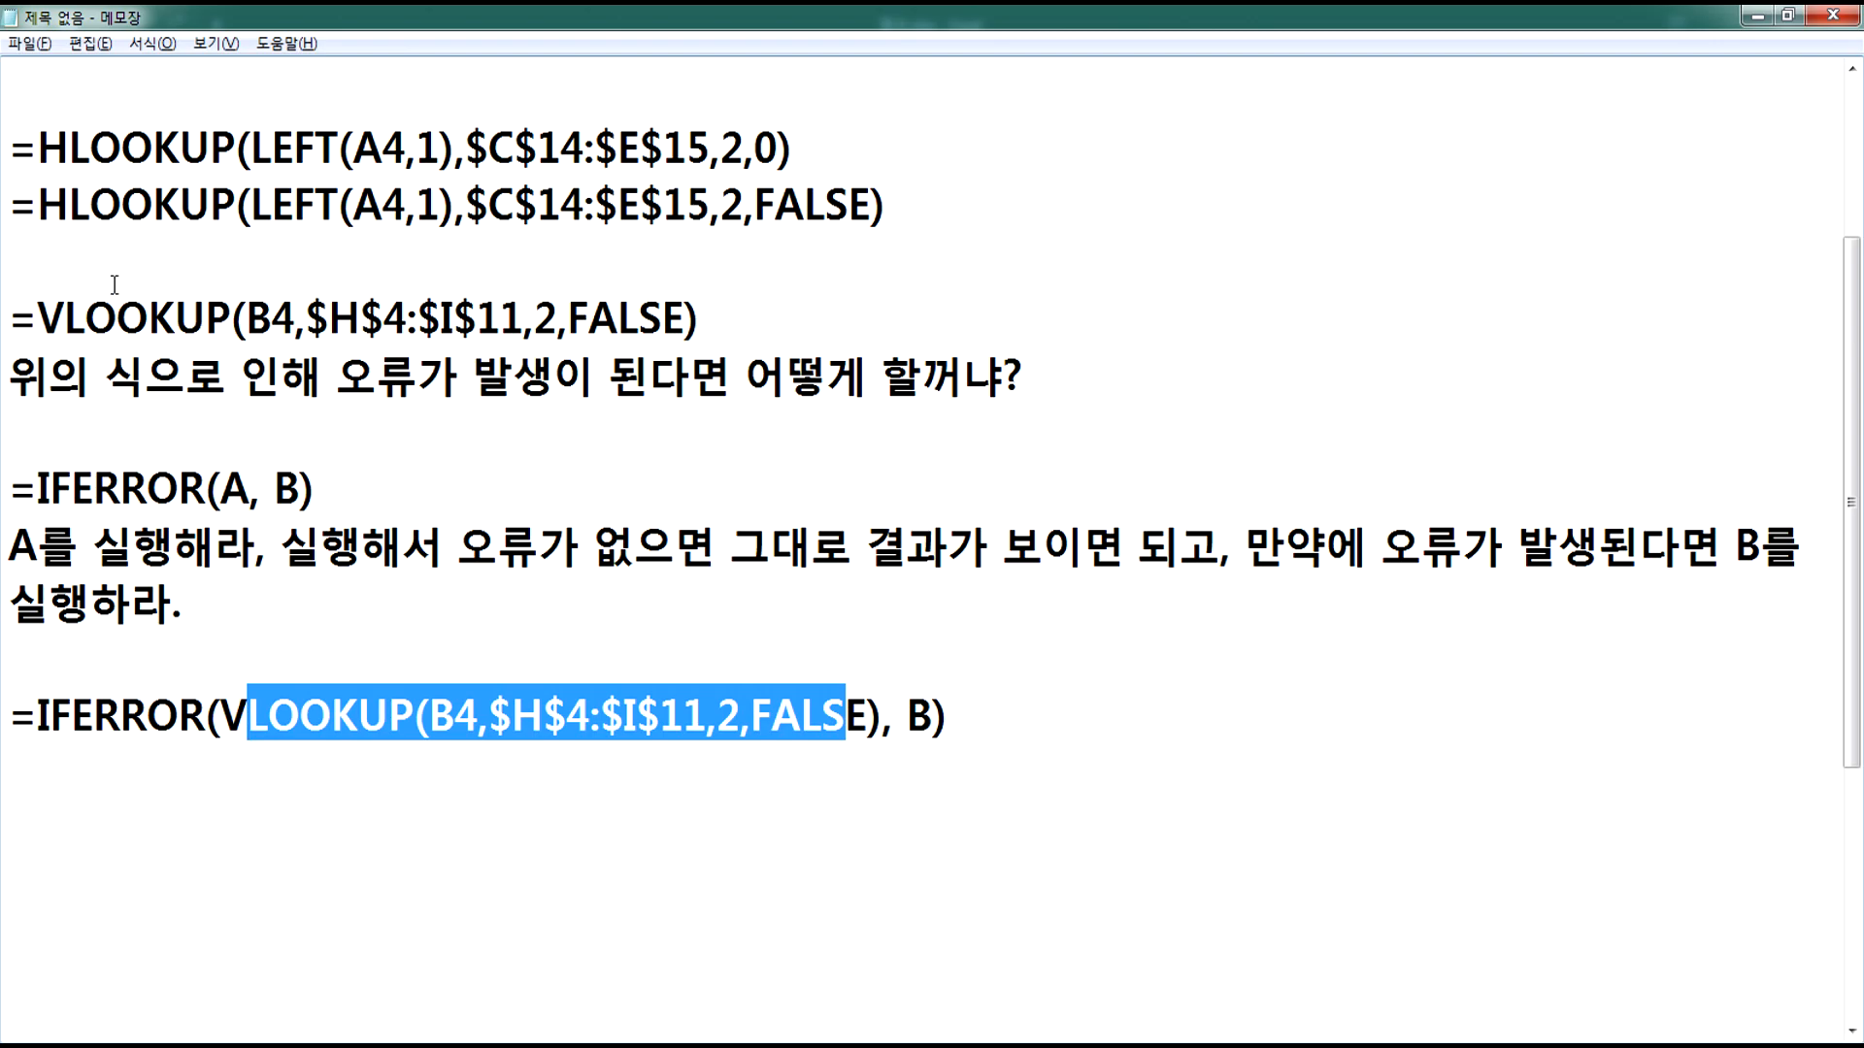
Step: Replace argument B in the lower IFERROR line of the Notepad notes with 0
drag(55, 312, 626, 320)
key(alt+Tab)
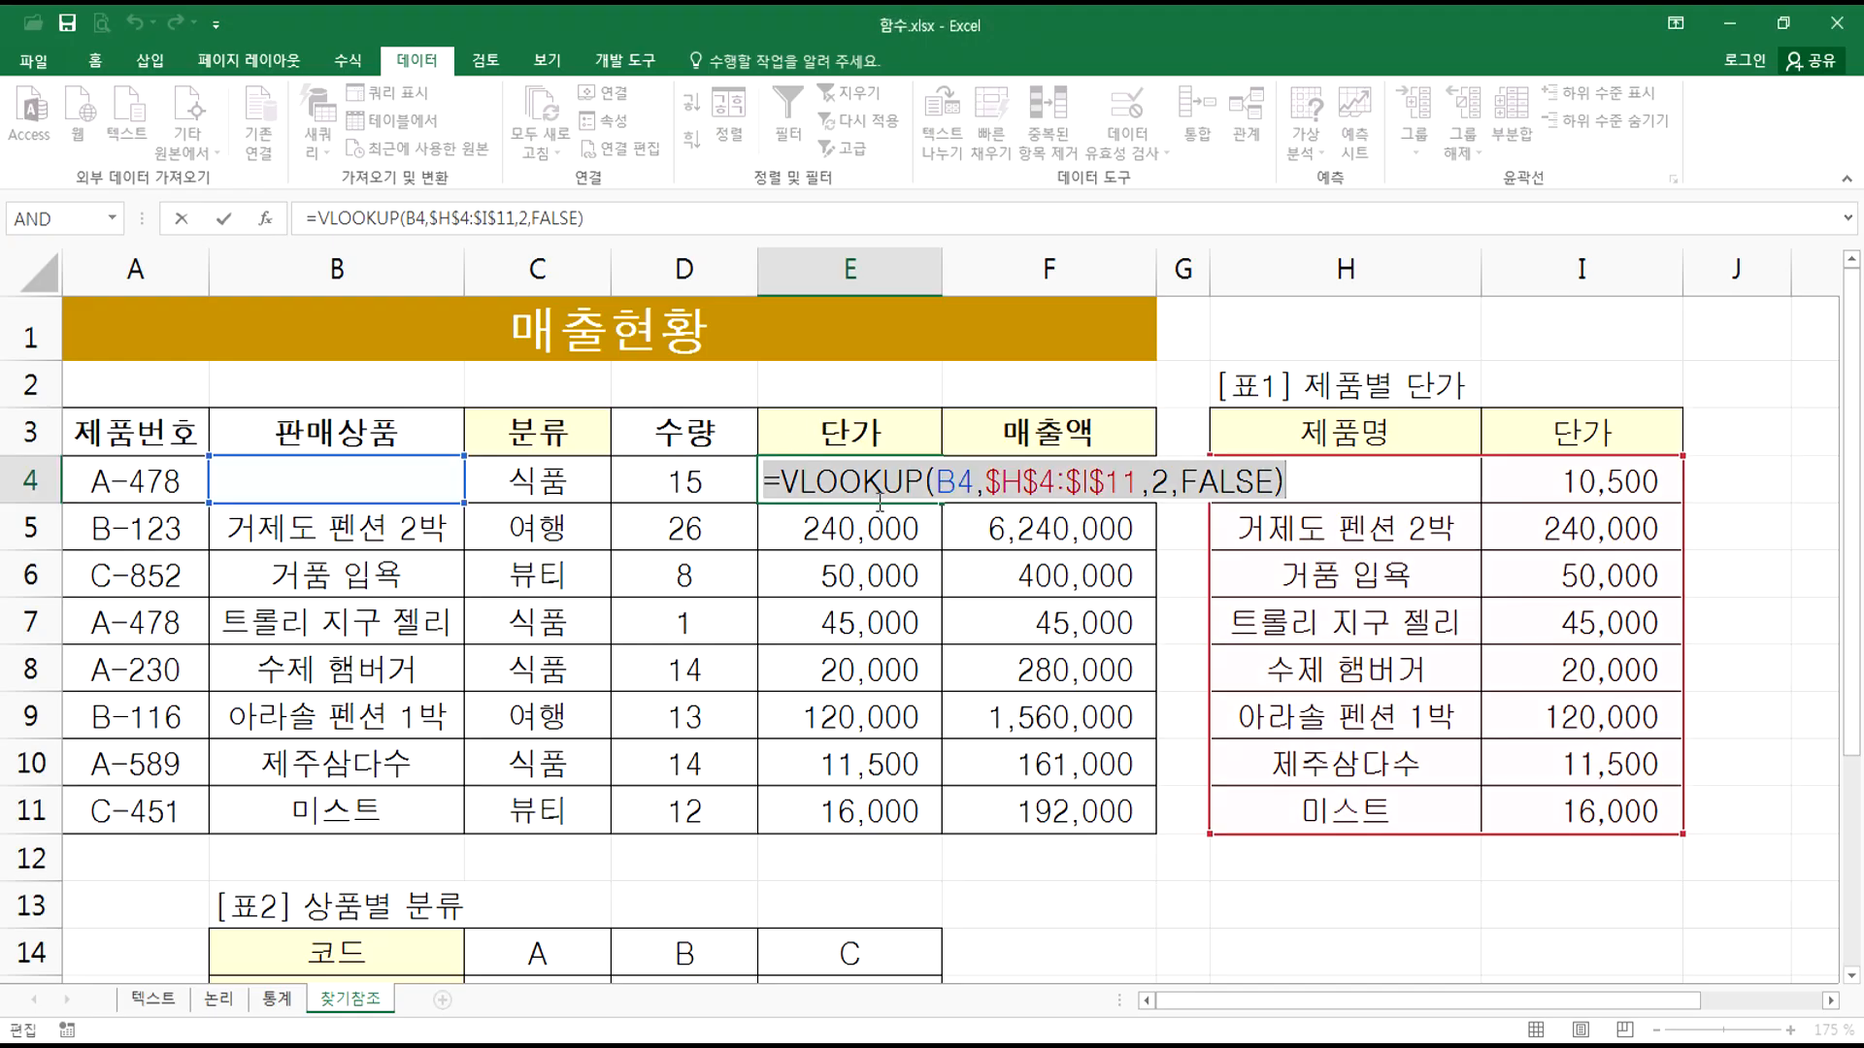
key(Escape)
click(337, 478)
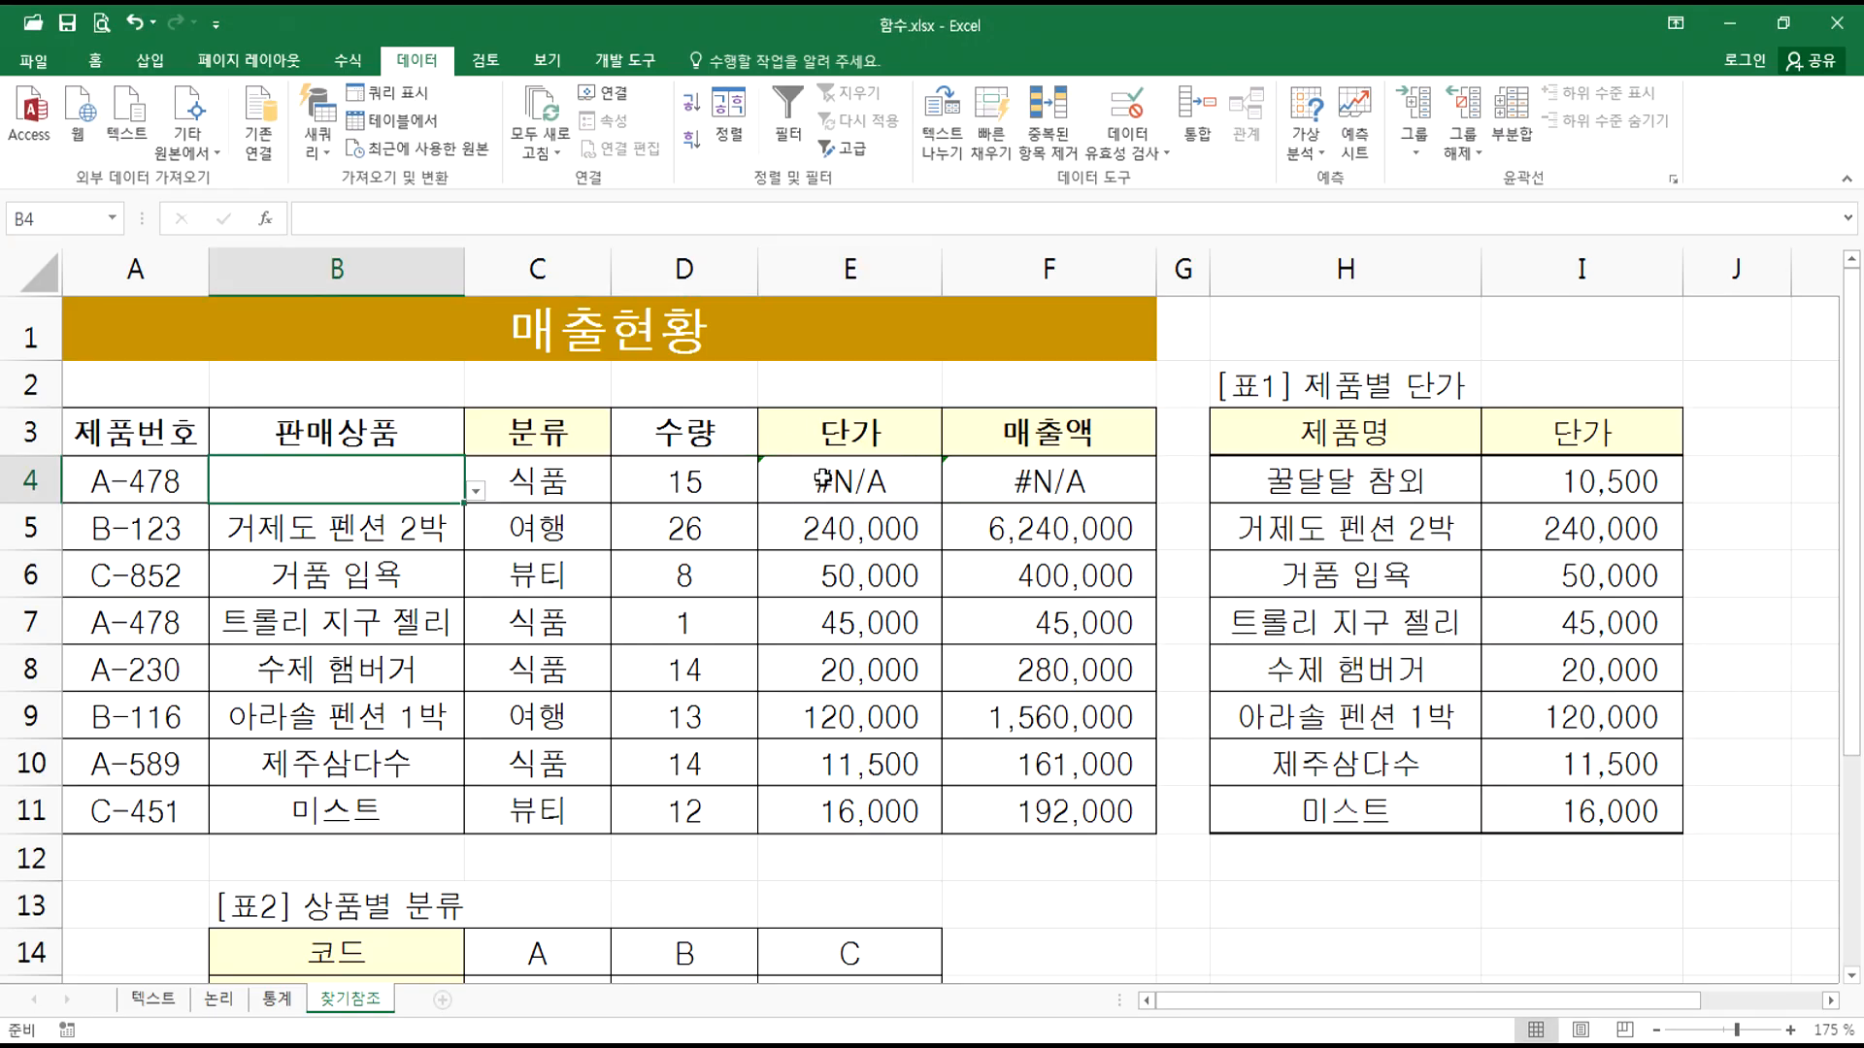
key(alt+Tab)
drag(903, 707, 932, 720)
text(0)
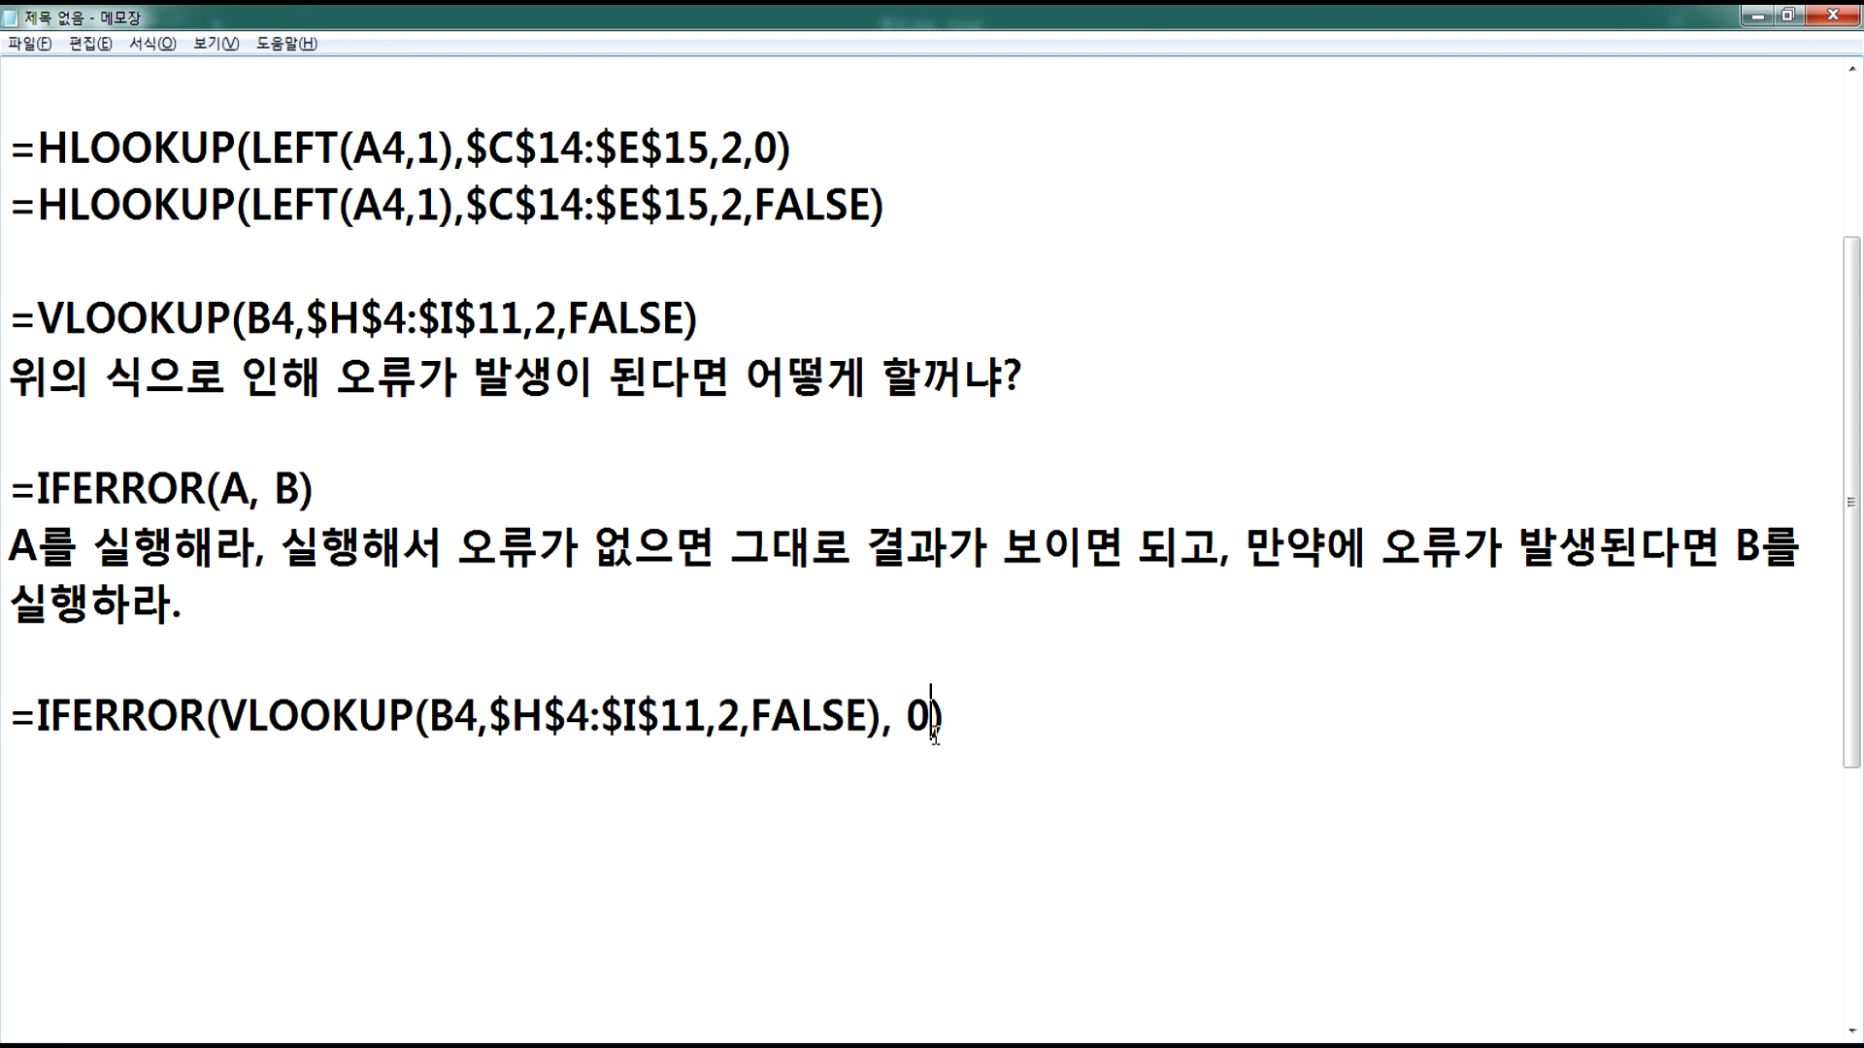
Step: In Excel, wrap the VLOOKUP formula in E4 in IFERROR with 0 as the value returned on an error
key(alt+Tab)
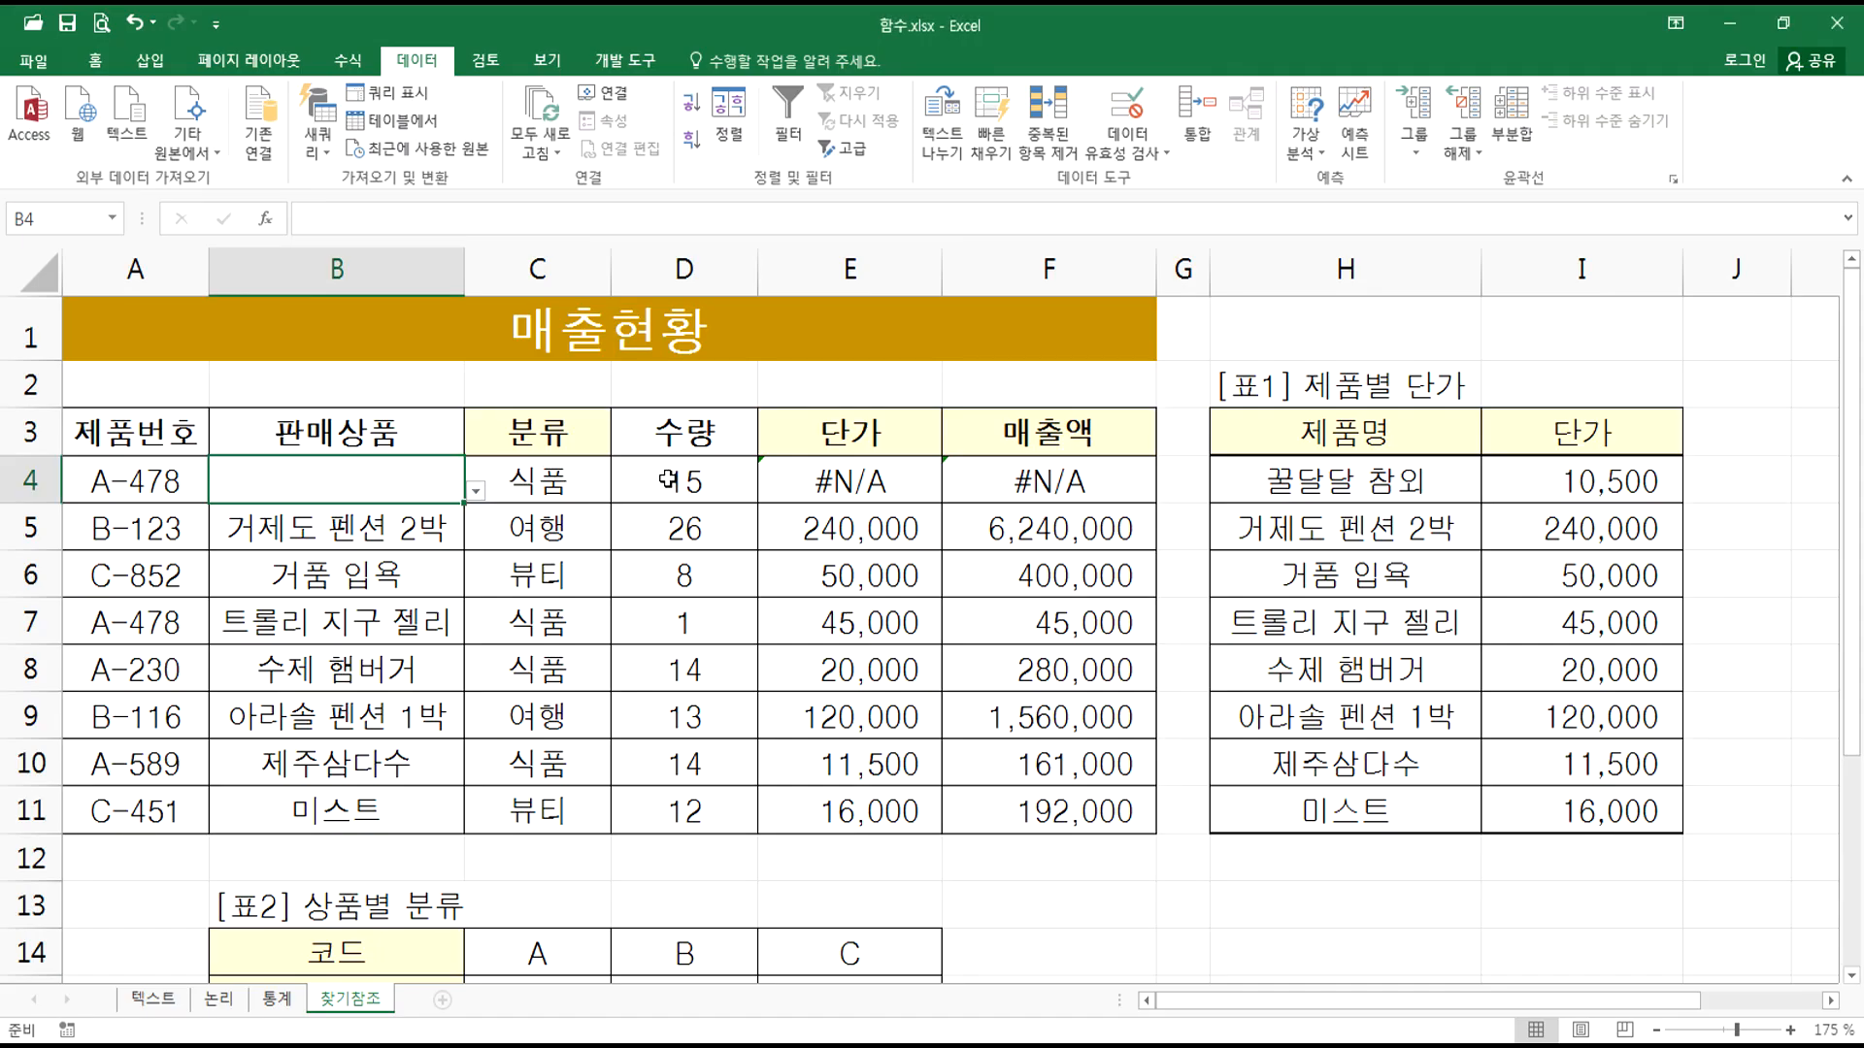
double_click(841, 479)
click(783, 481)
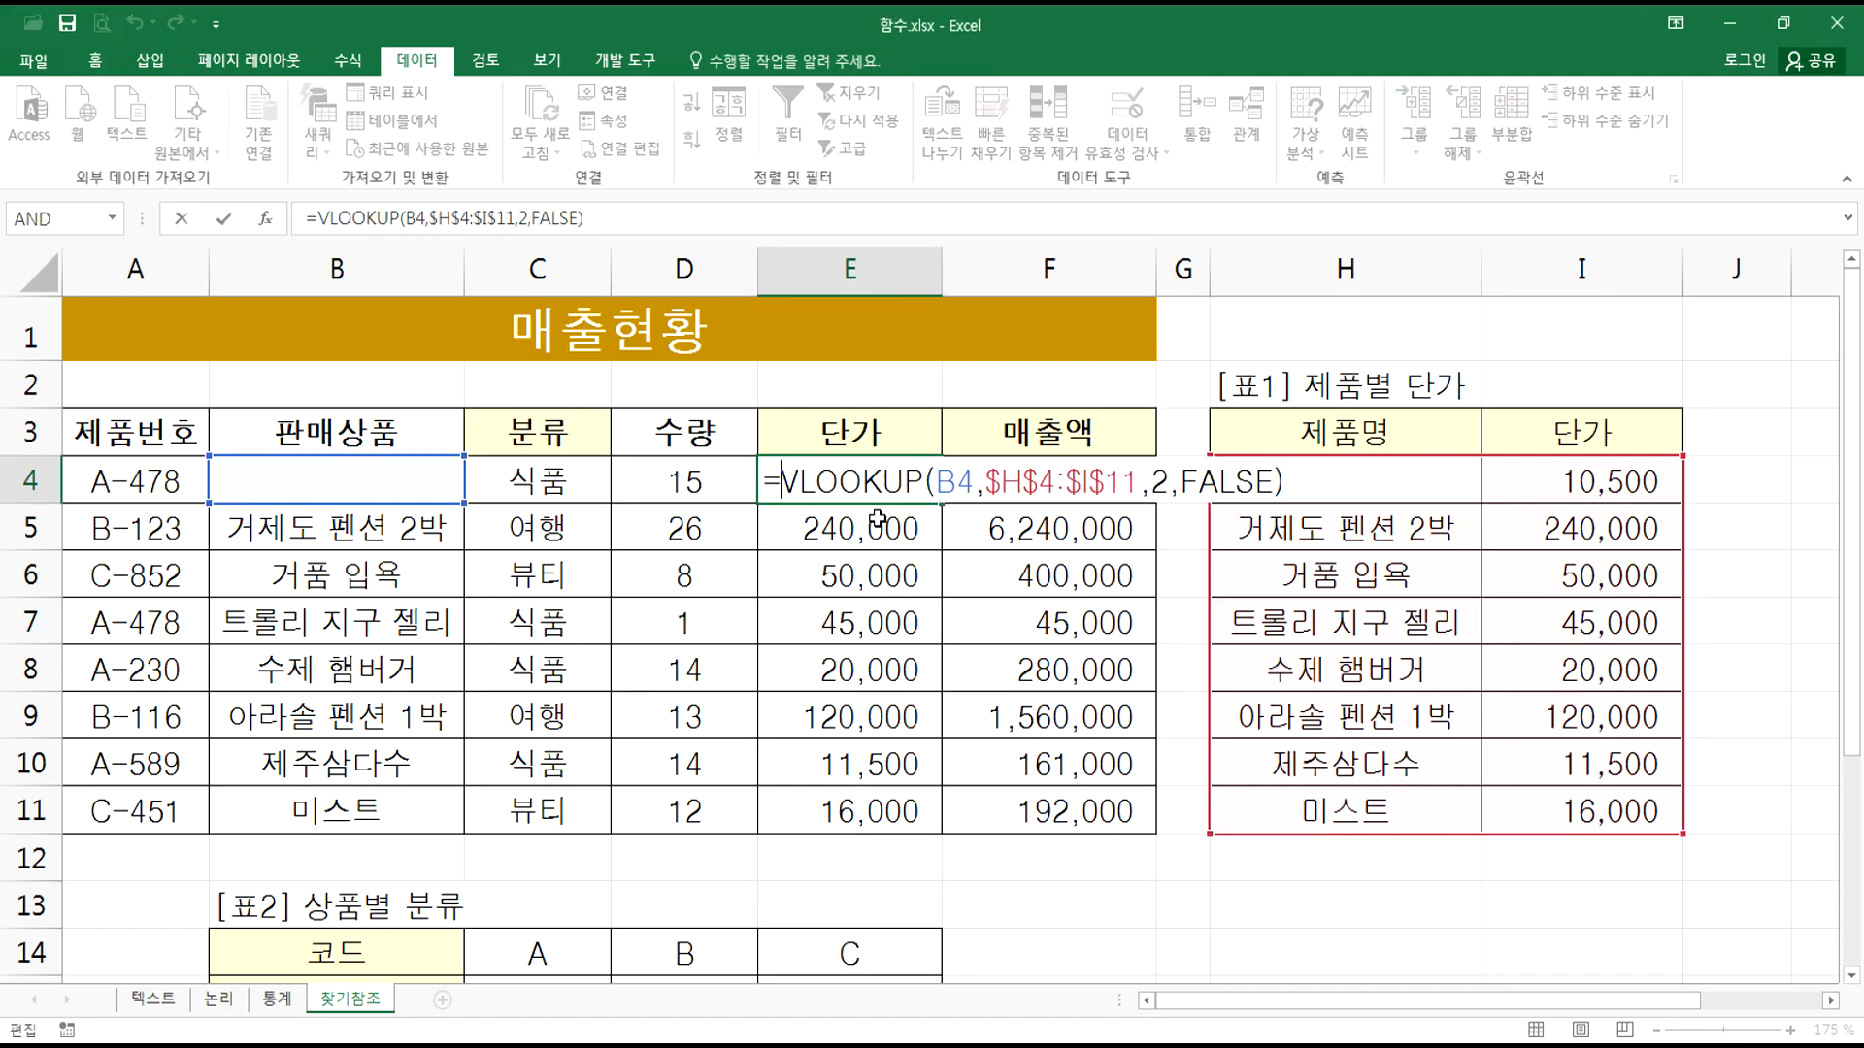
text(IFERROR)
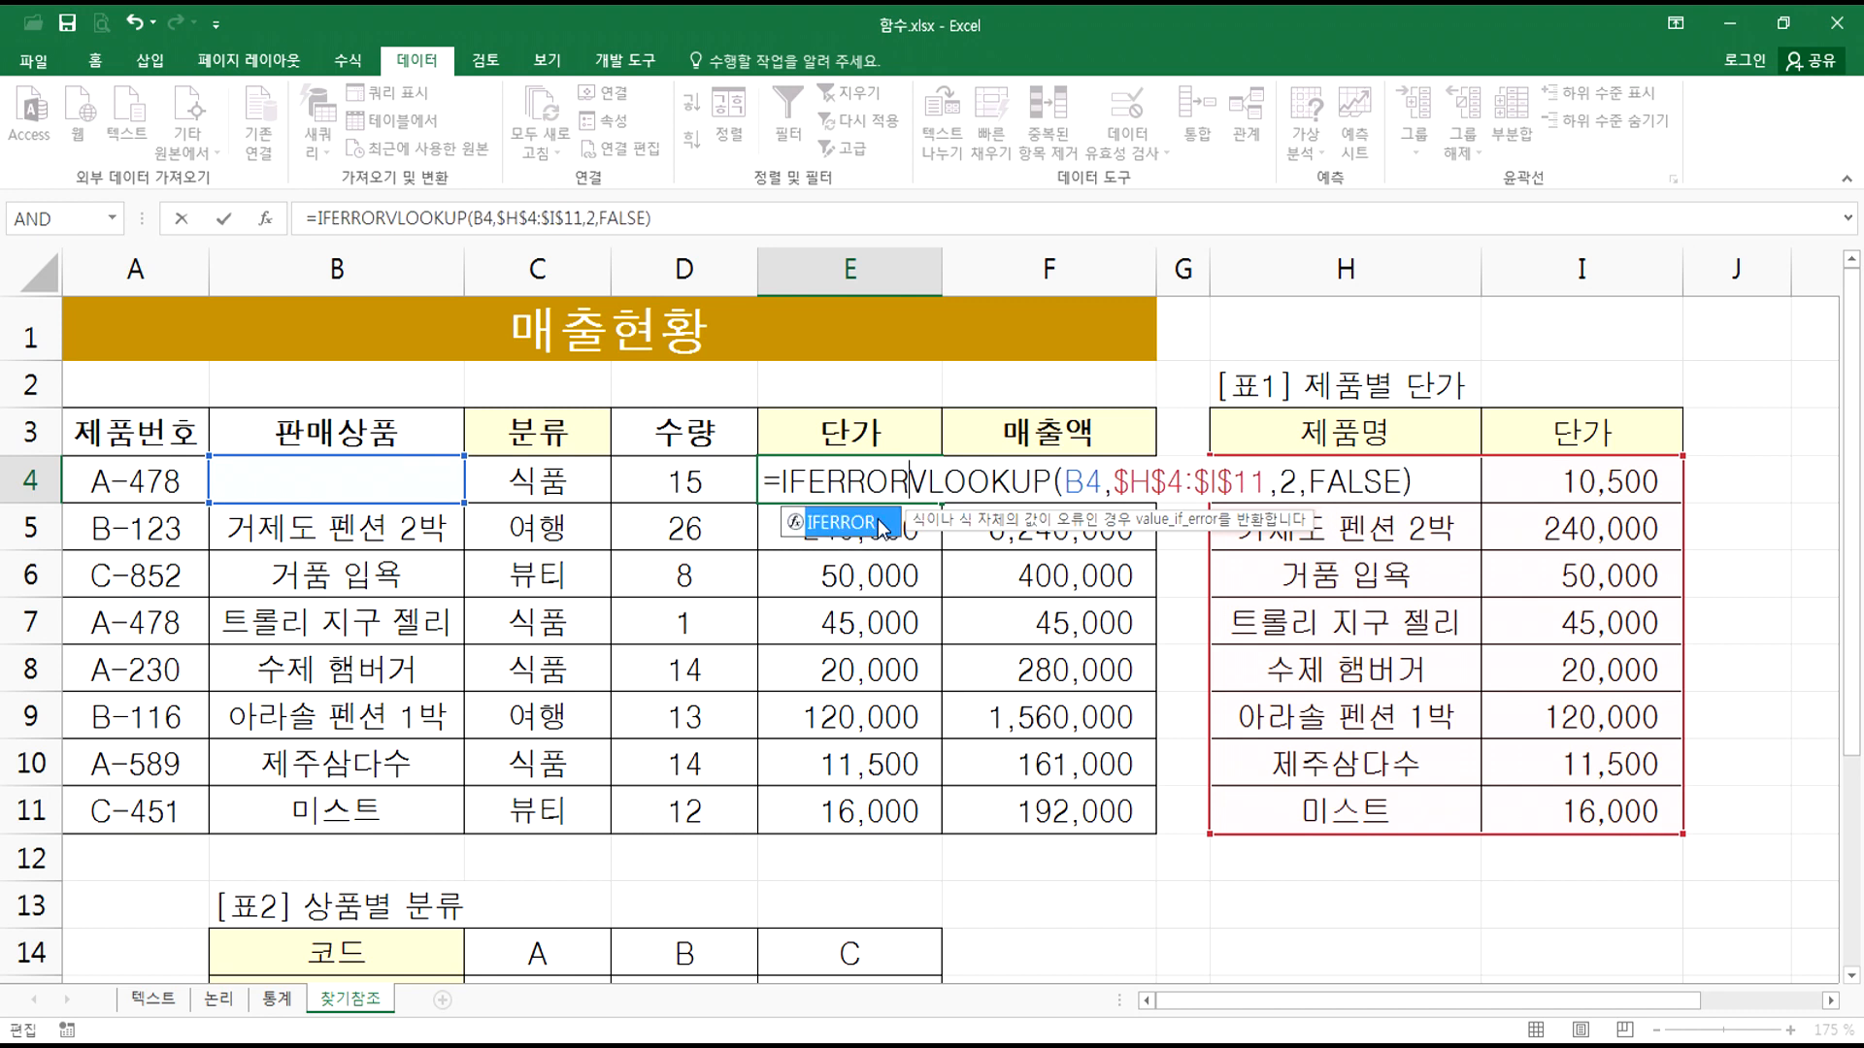
text(()
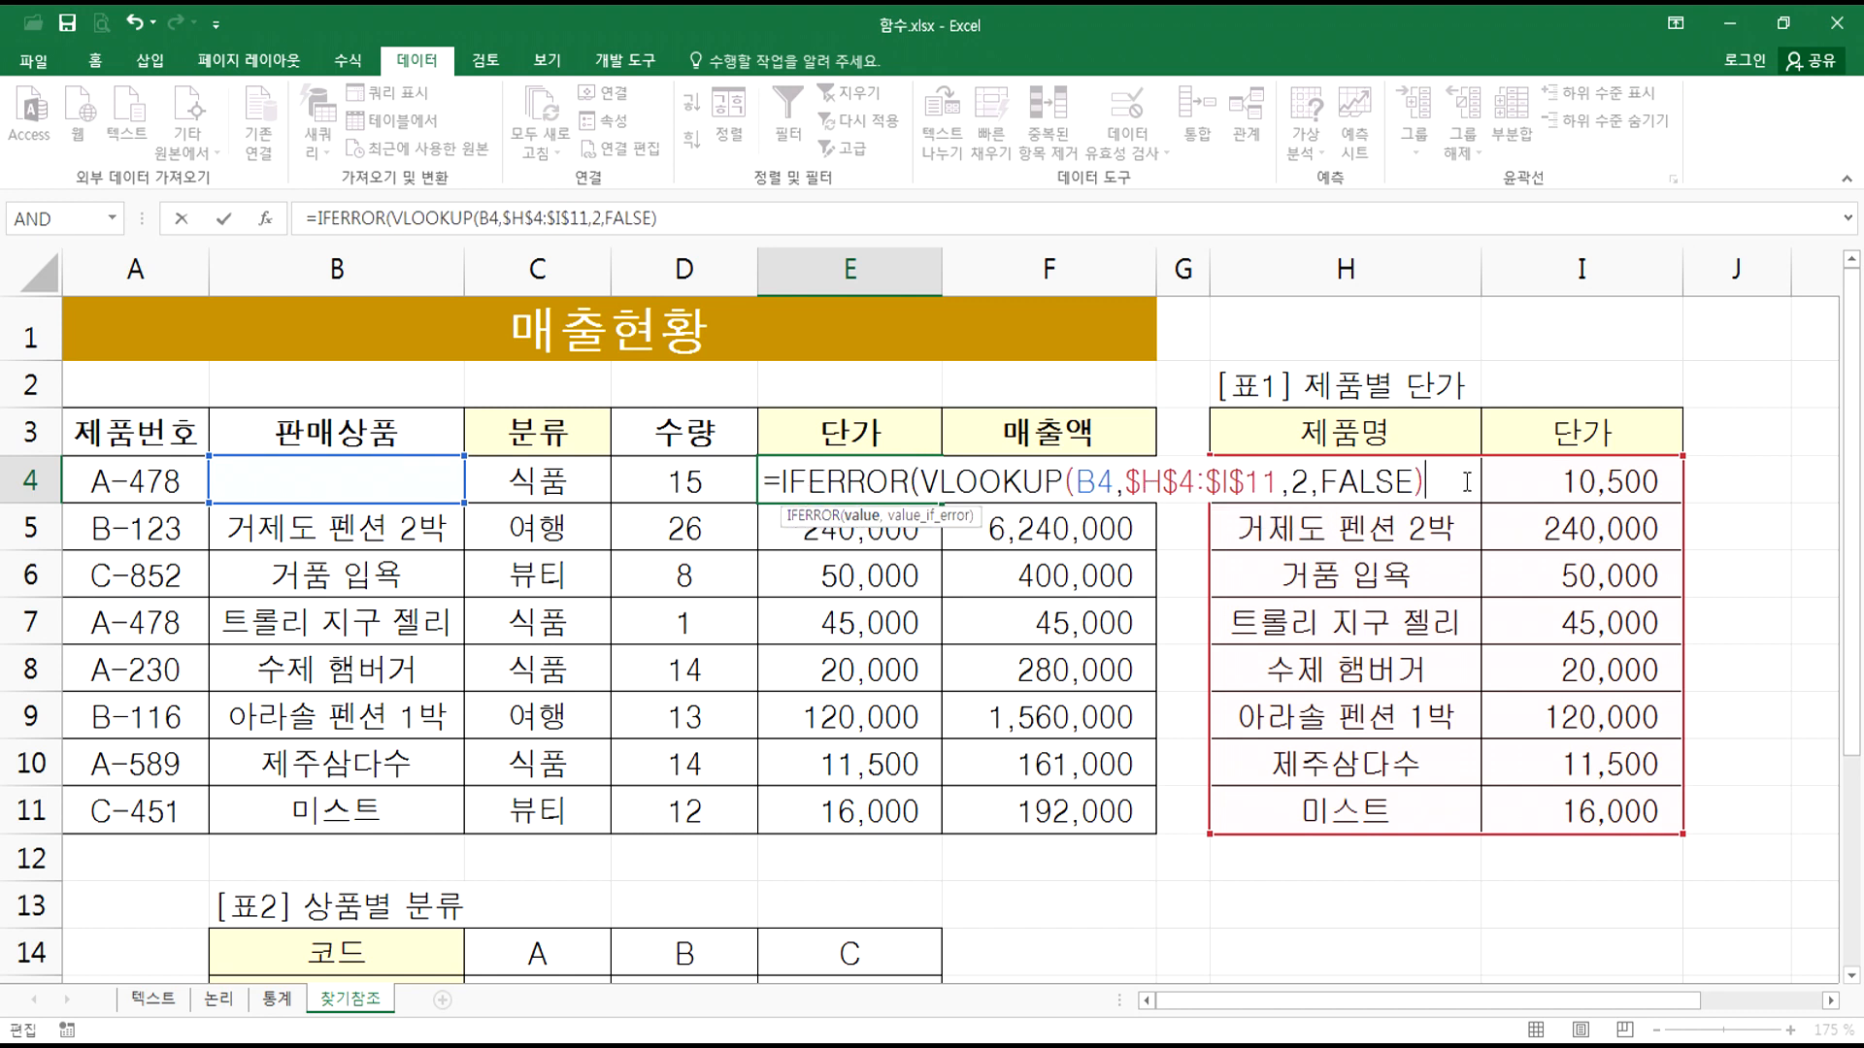
text(,0))
key(Return)
Step: Test the IFERROR formula in E4 by choosing 꿀달달 참외 in B4 and clearing that cell again
click(296, 469)
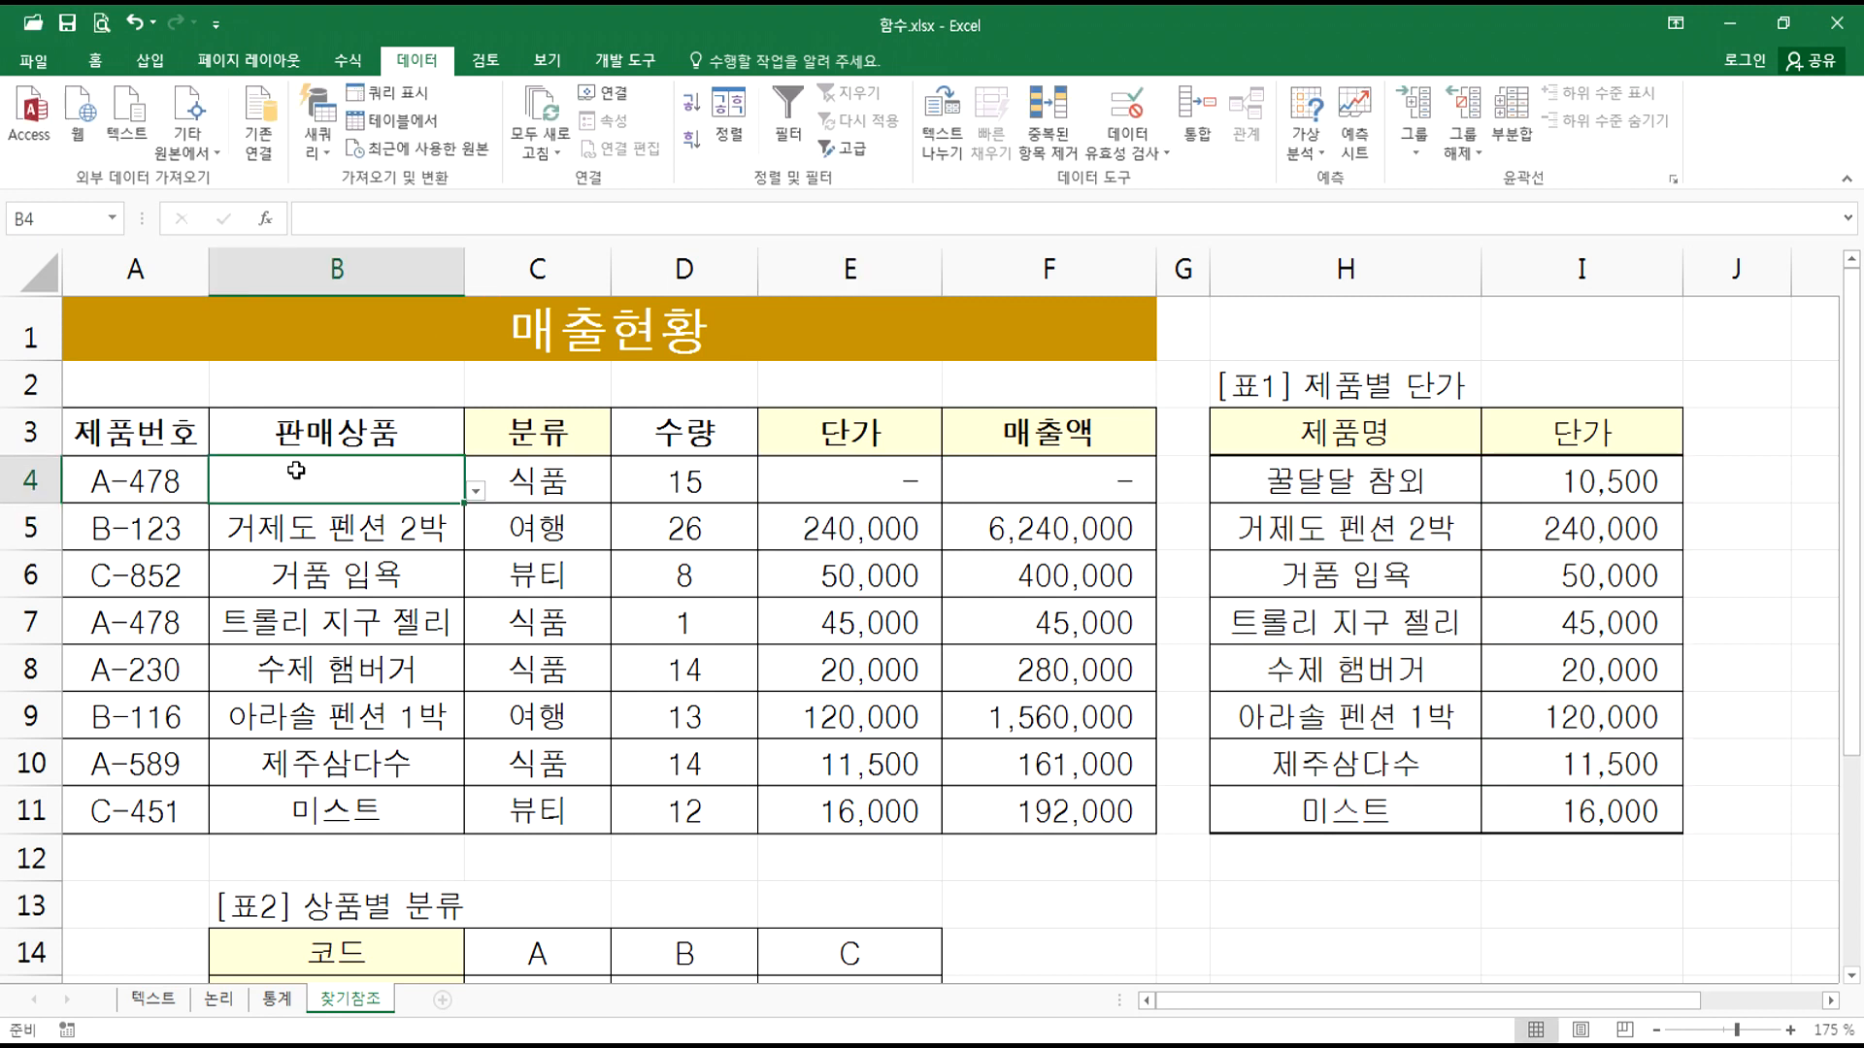
click(475, 490)
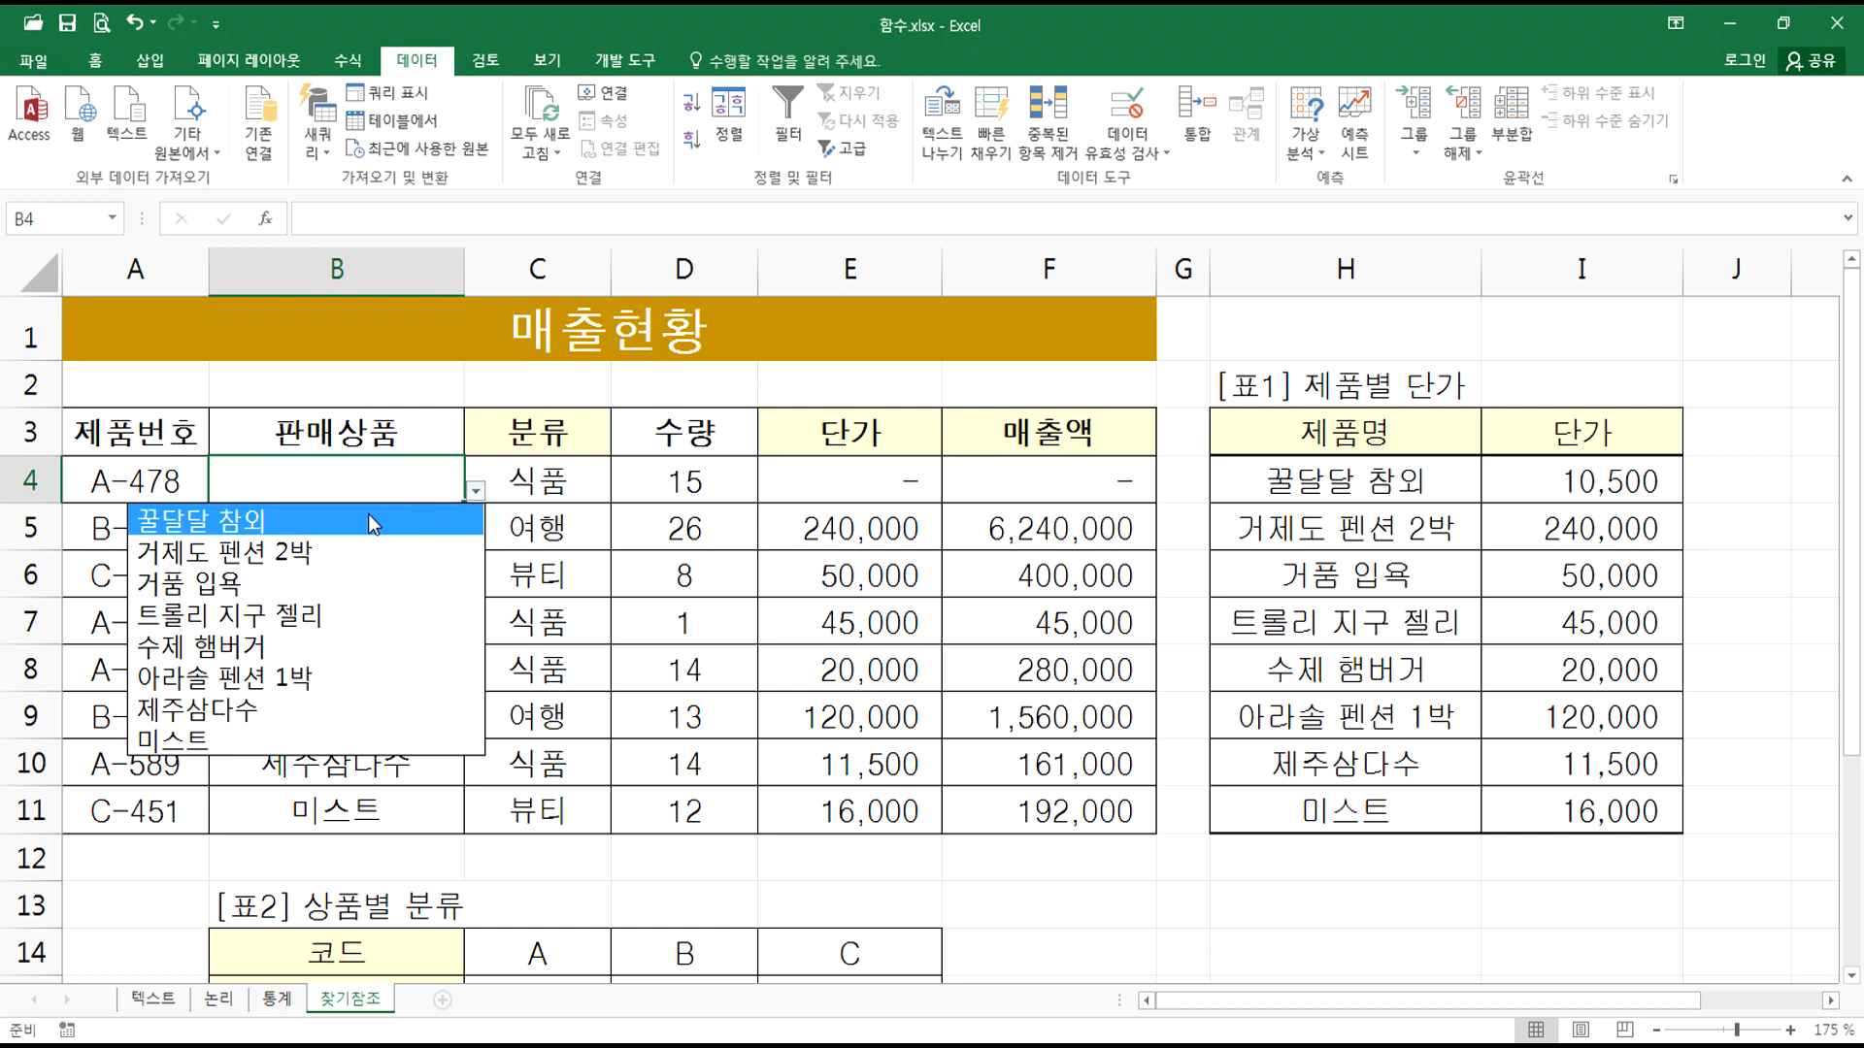
click(369, 522)
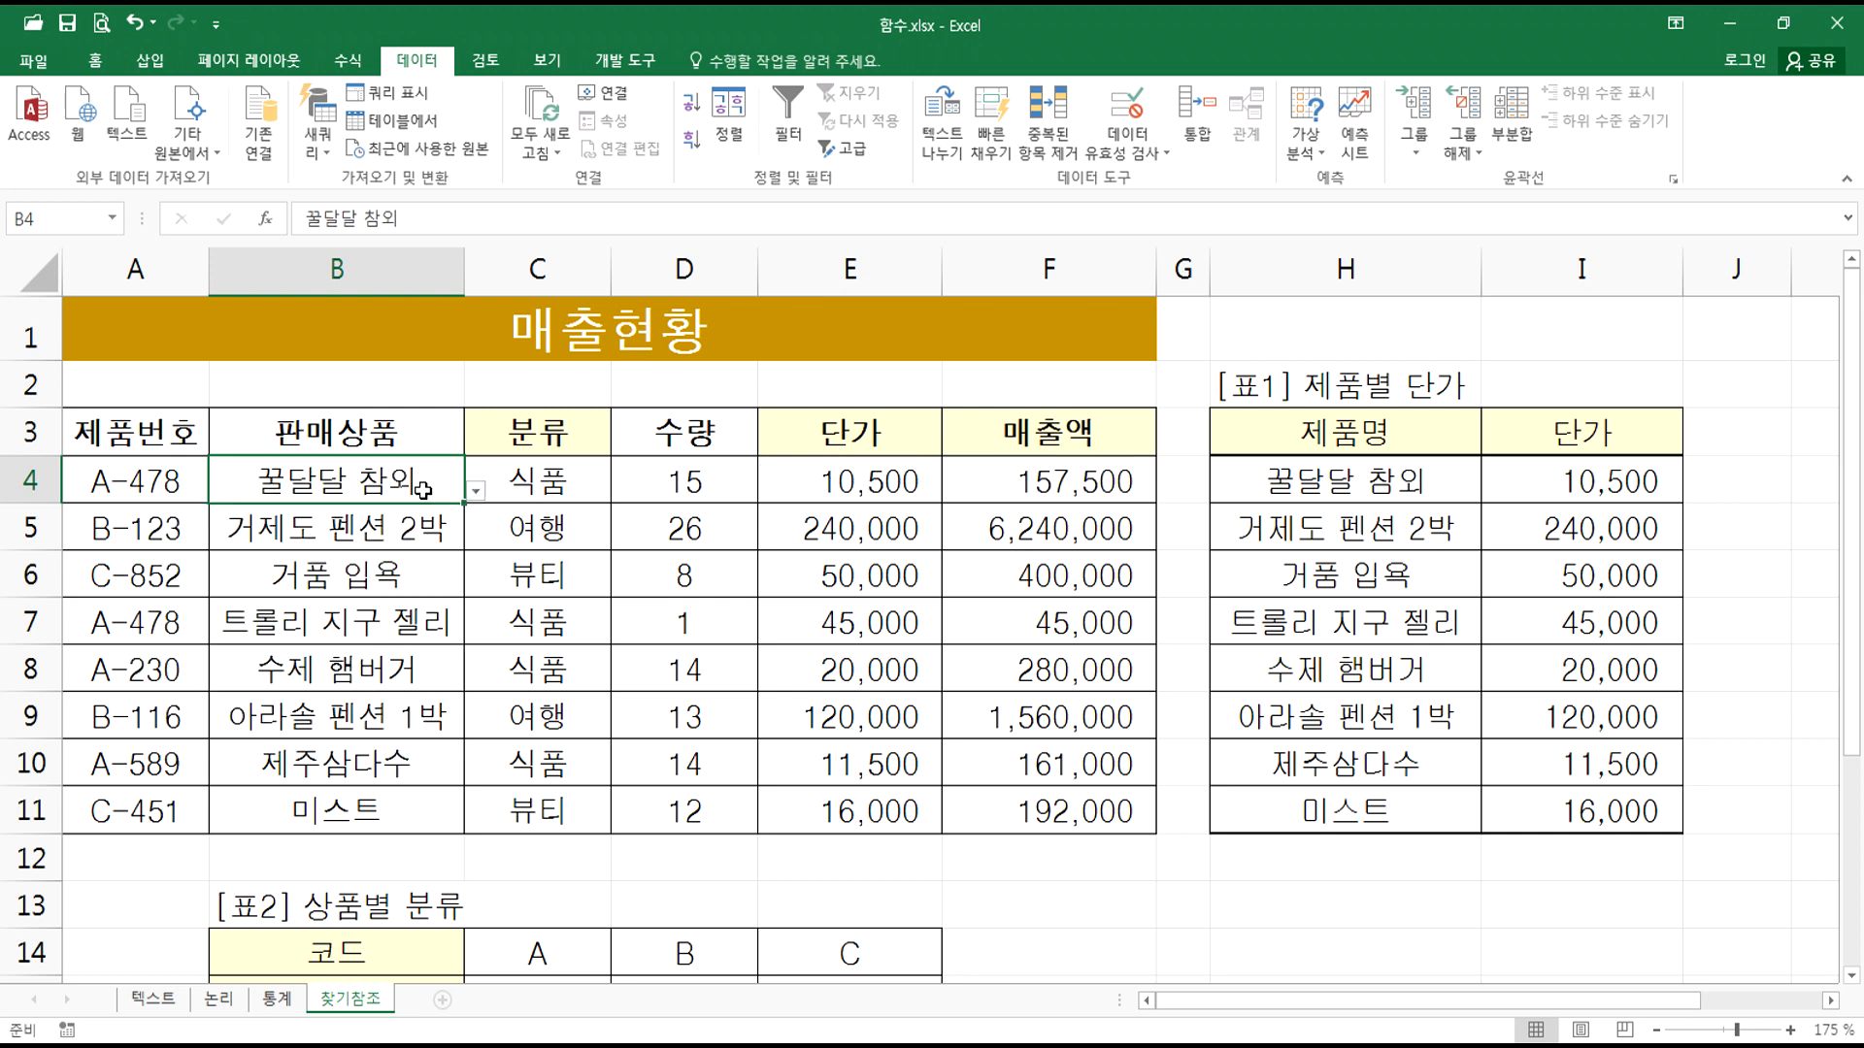
key(Delete)
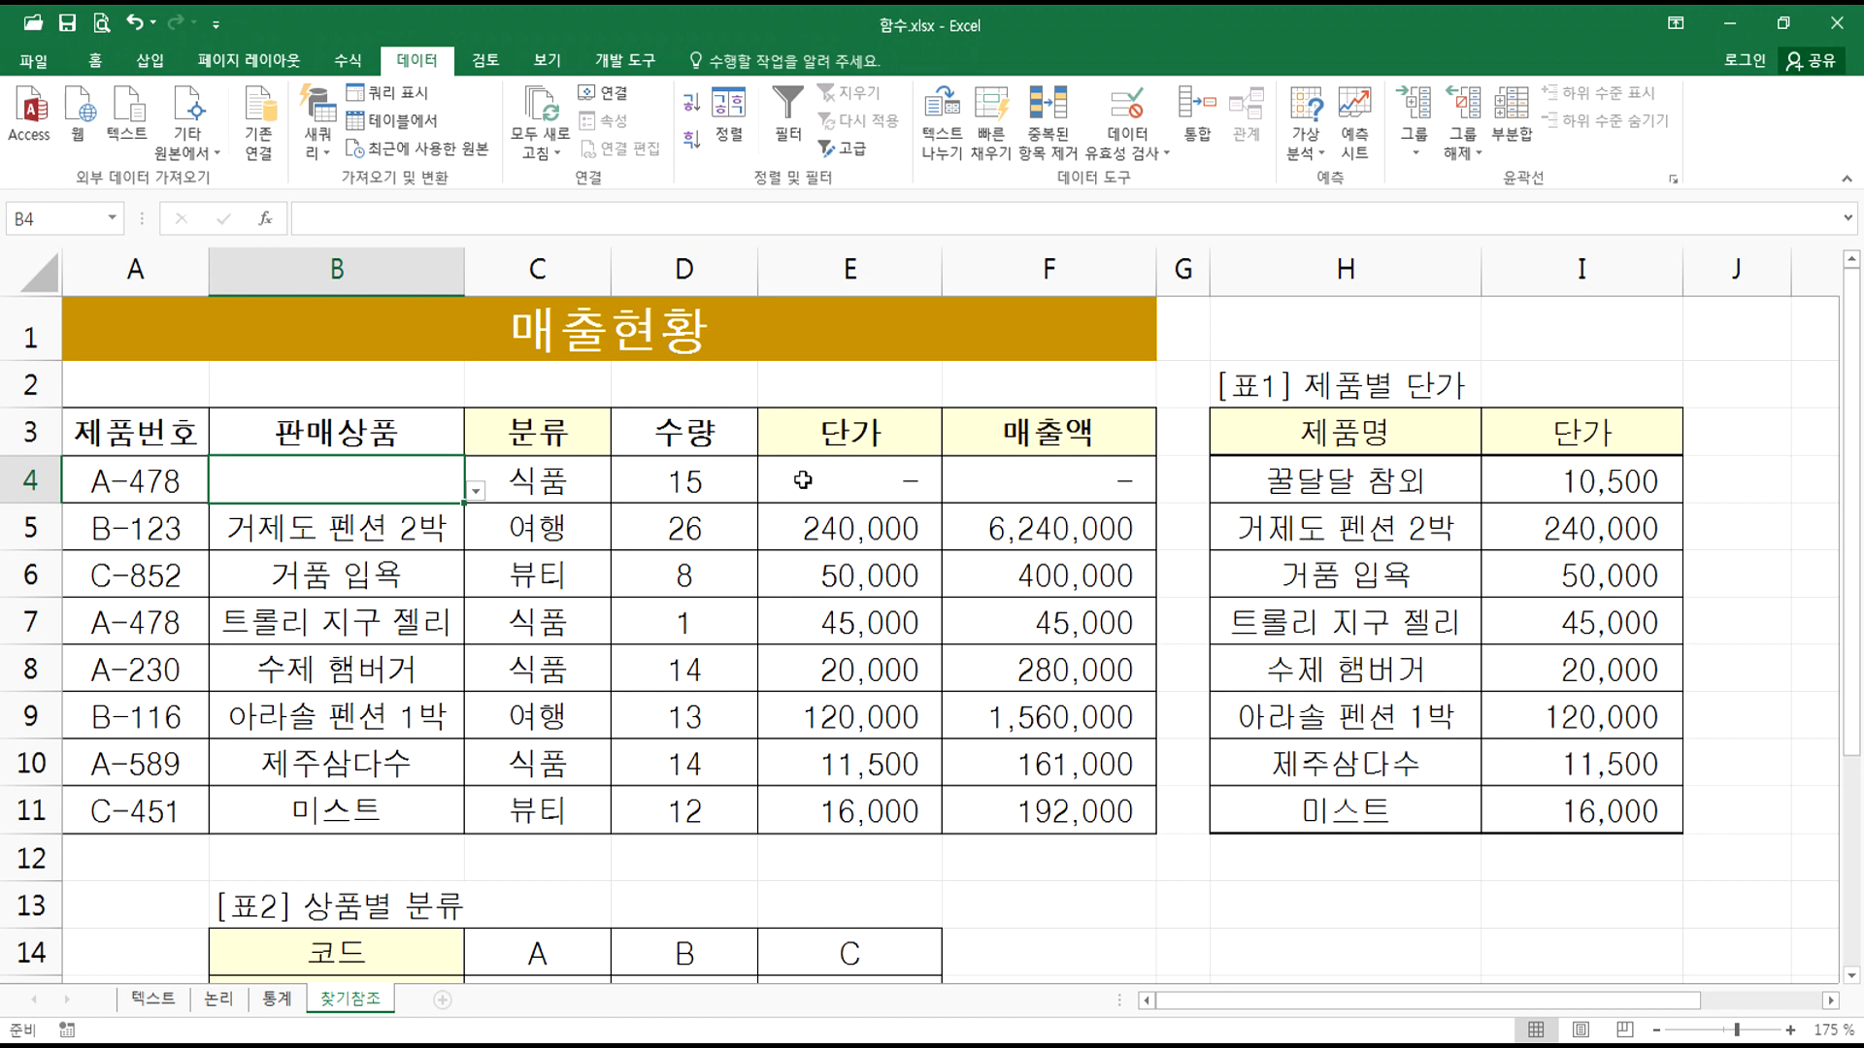
click(646, 481)
click(834, 484)
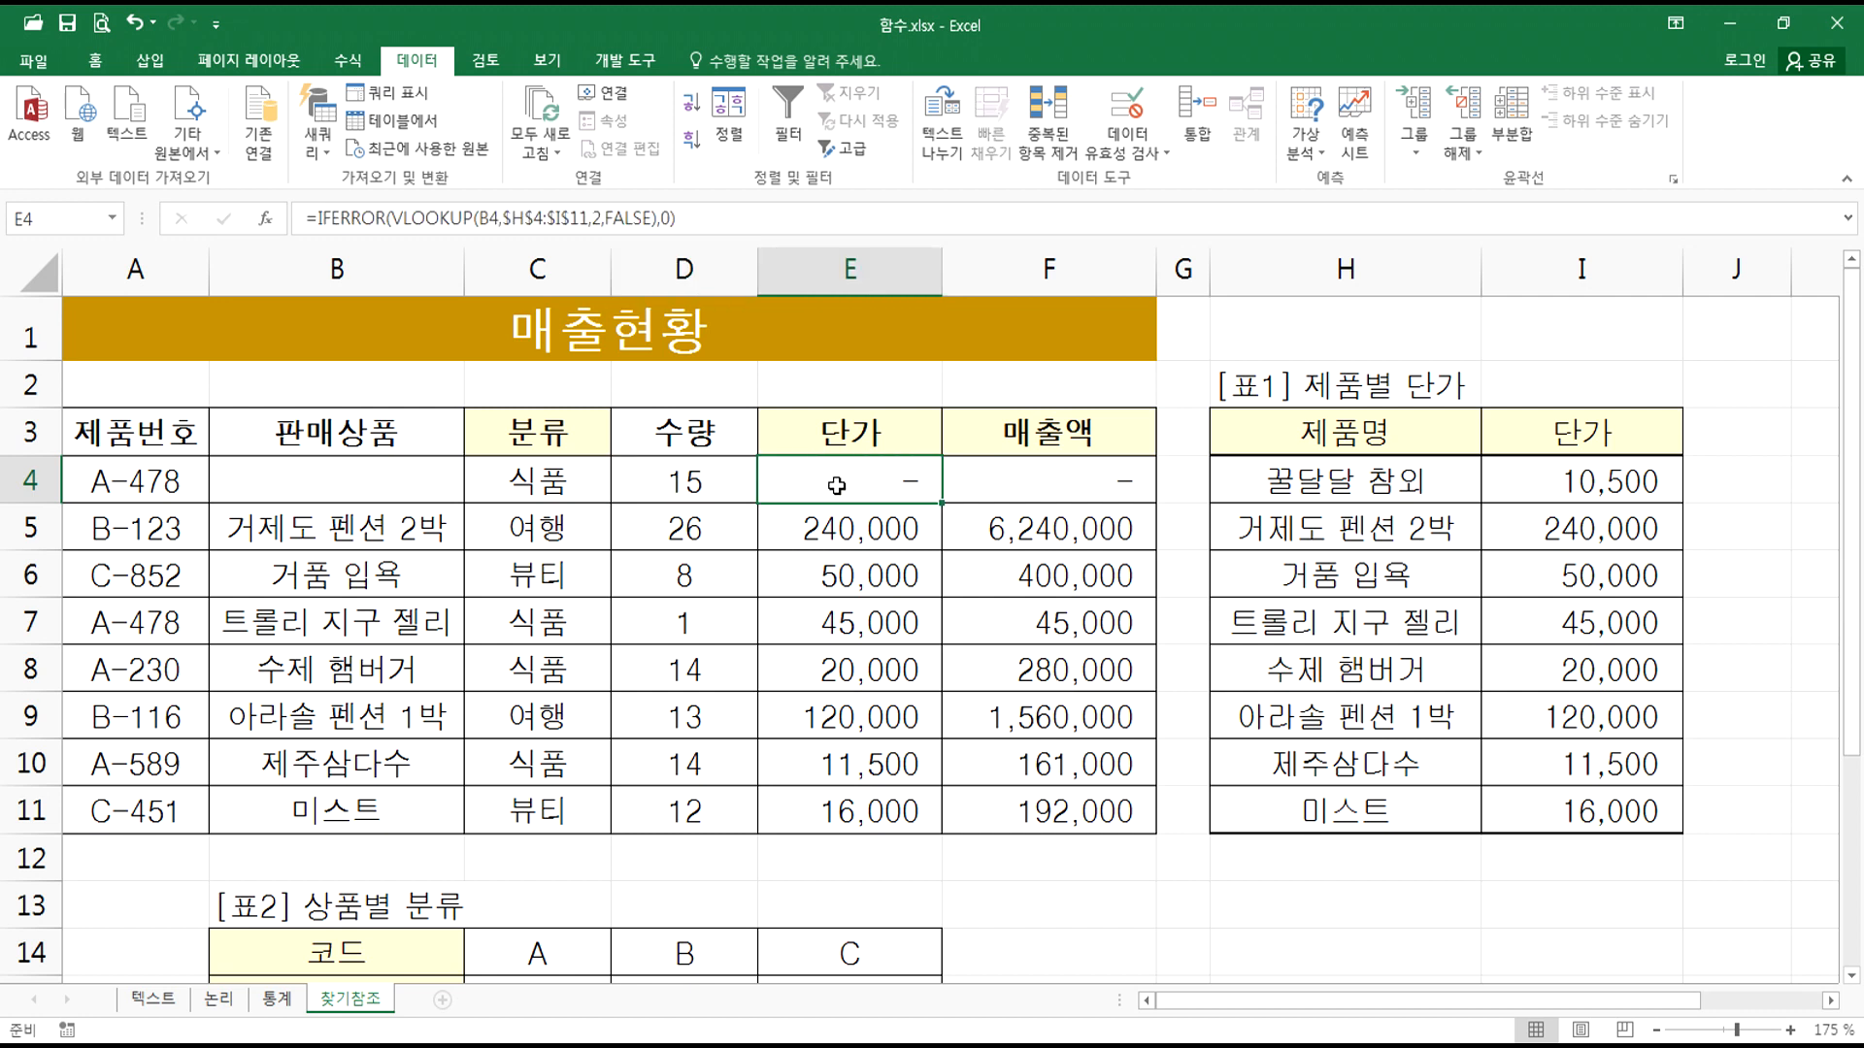
Step: Choose 꿀달달 참외 from the validation list as the product in B4
click(421, 485)
click(476, 491)
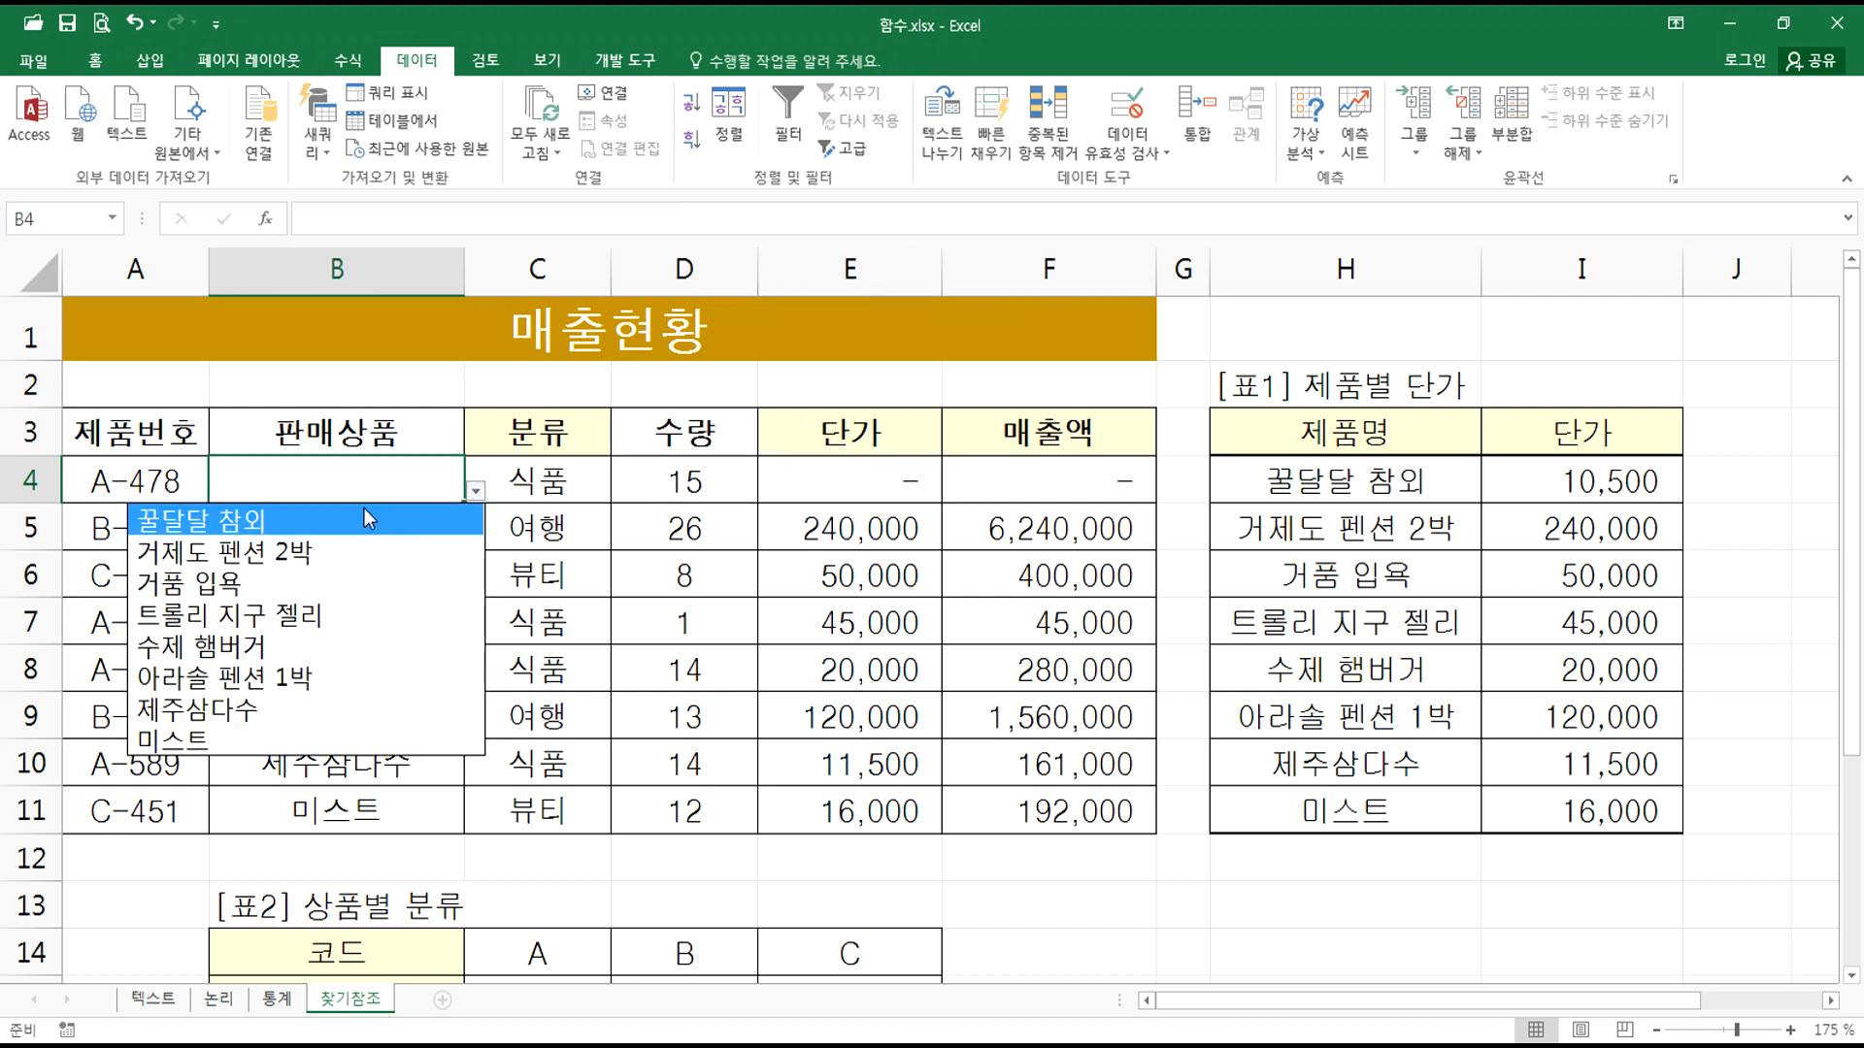
click(358, 511)
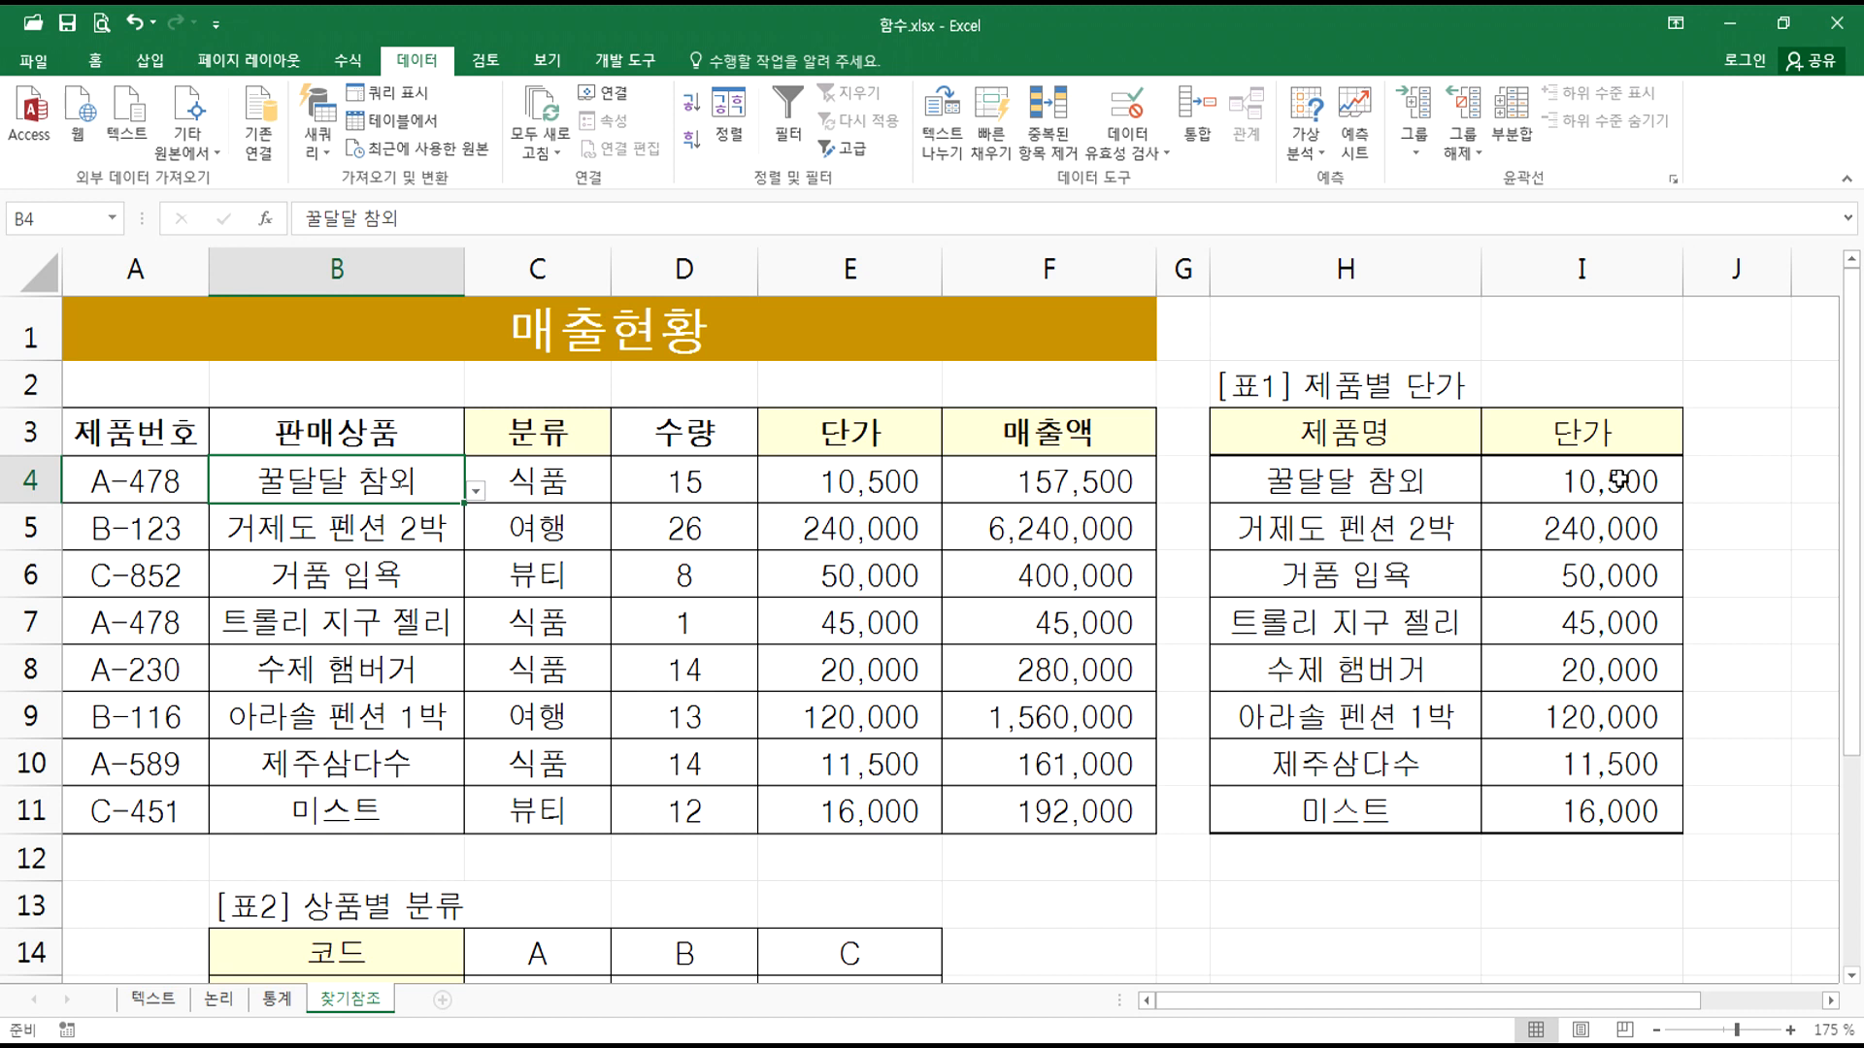
Step: Examine the unit price formula in E4 and how the sales amount formula in F4 uses D4 and E4
click(842, 472)
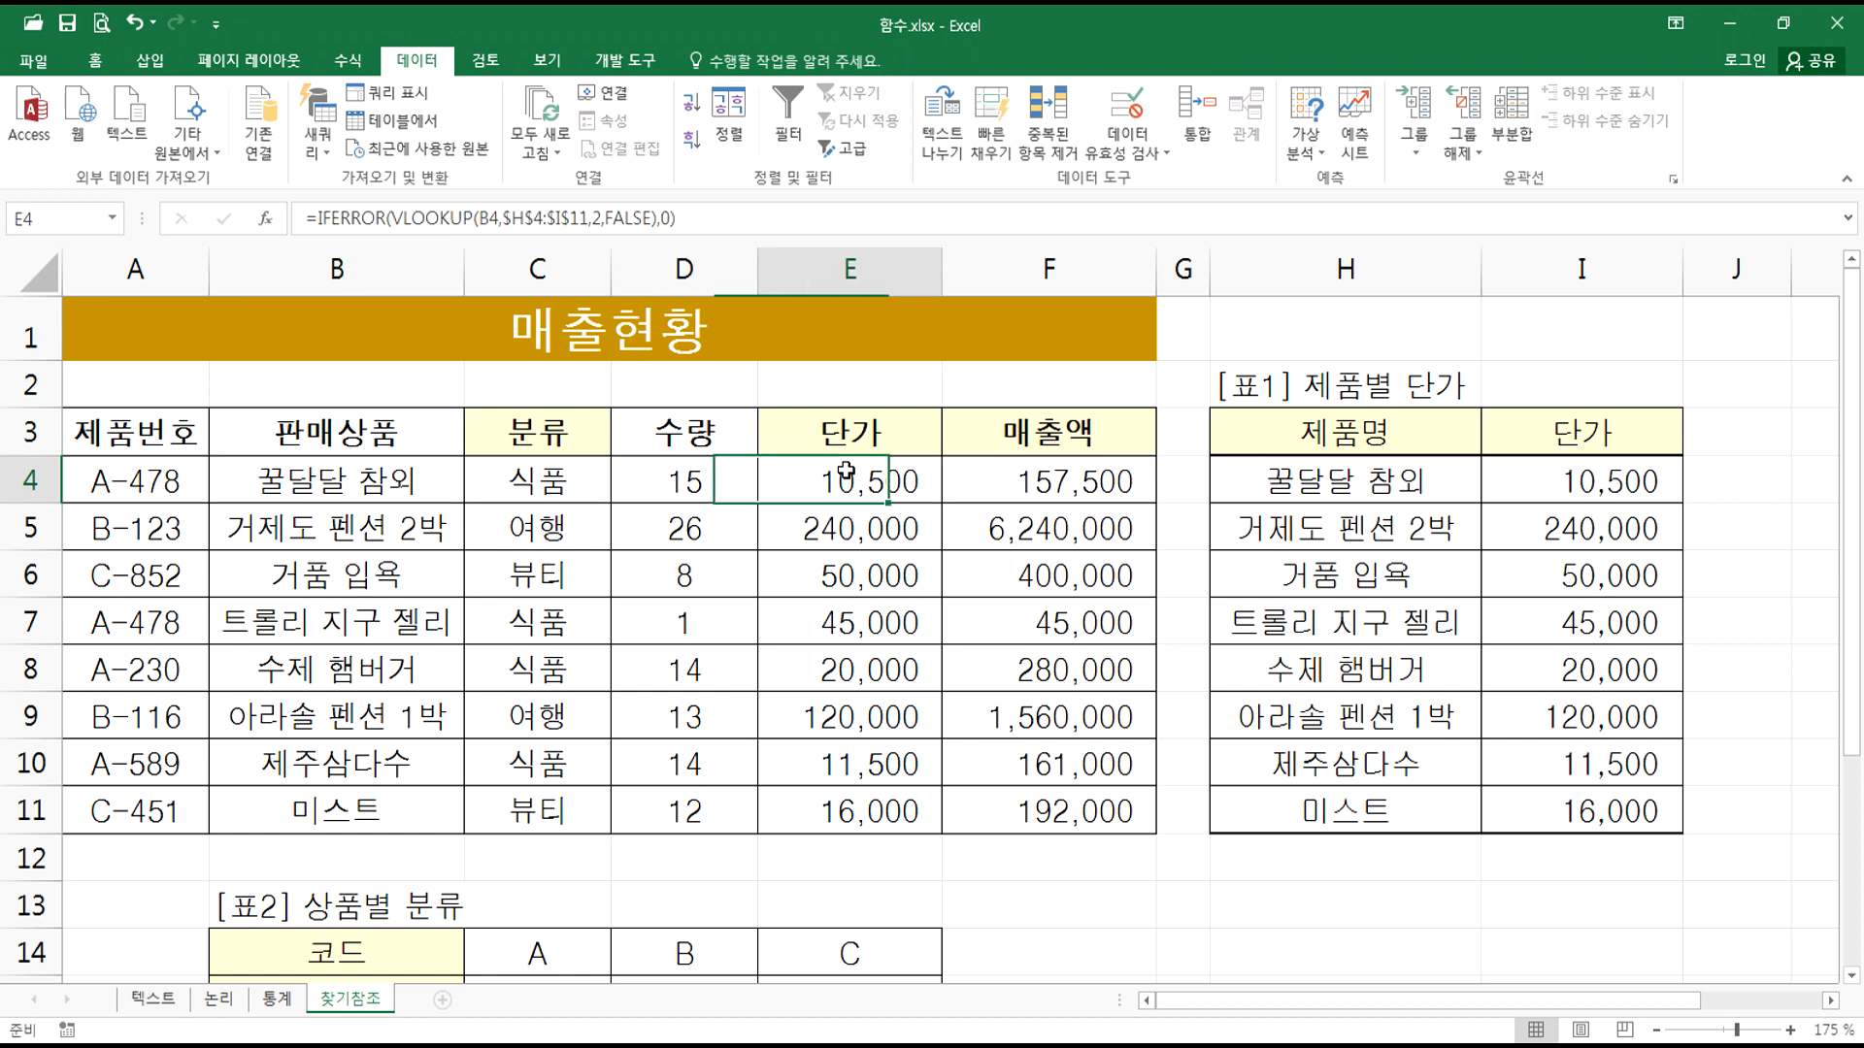
click(982, 479)
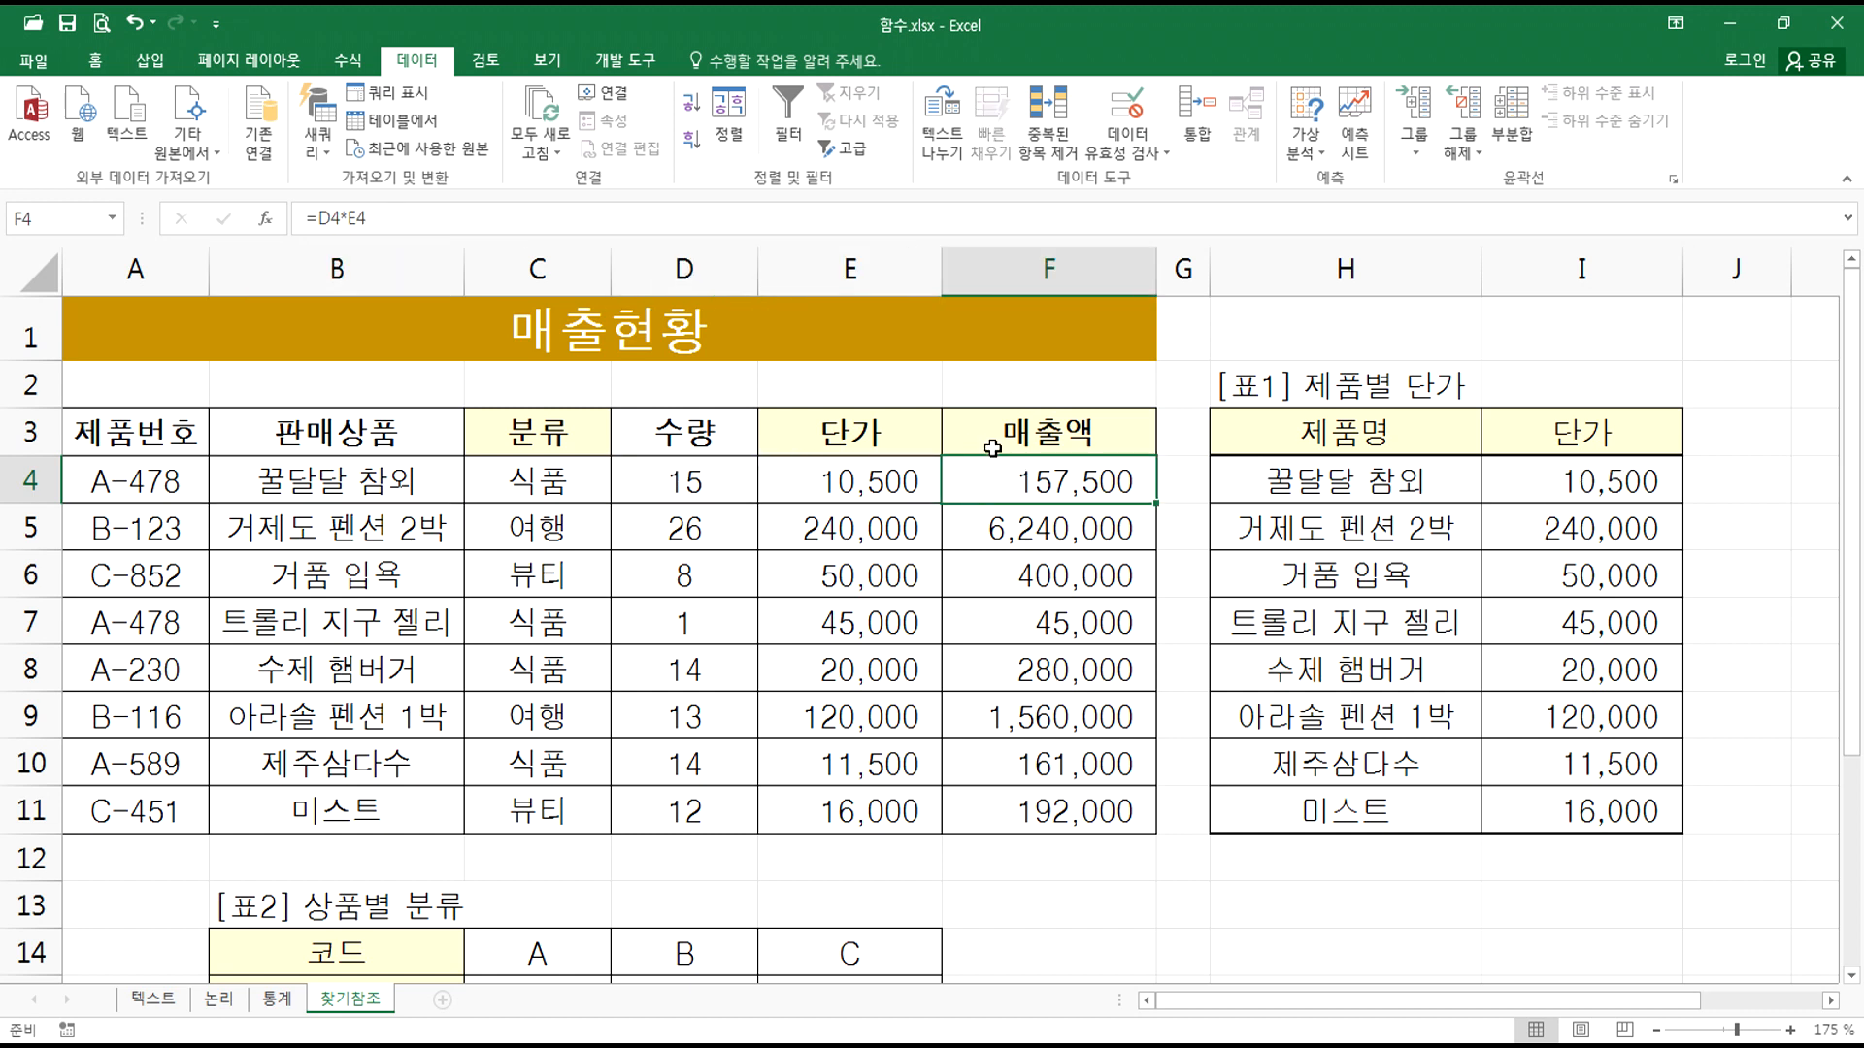
double_click(1046, 467)
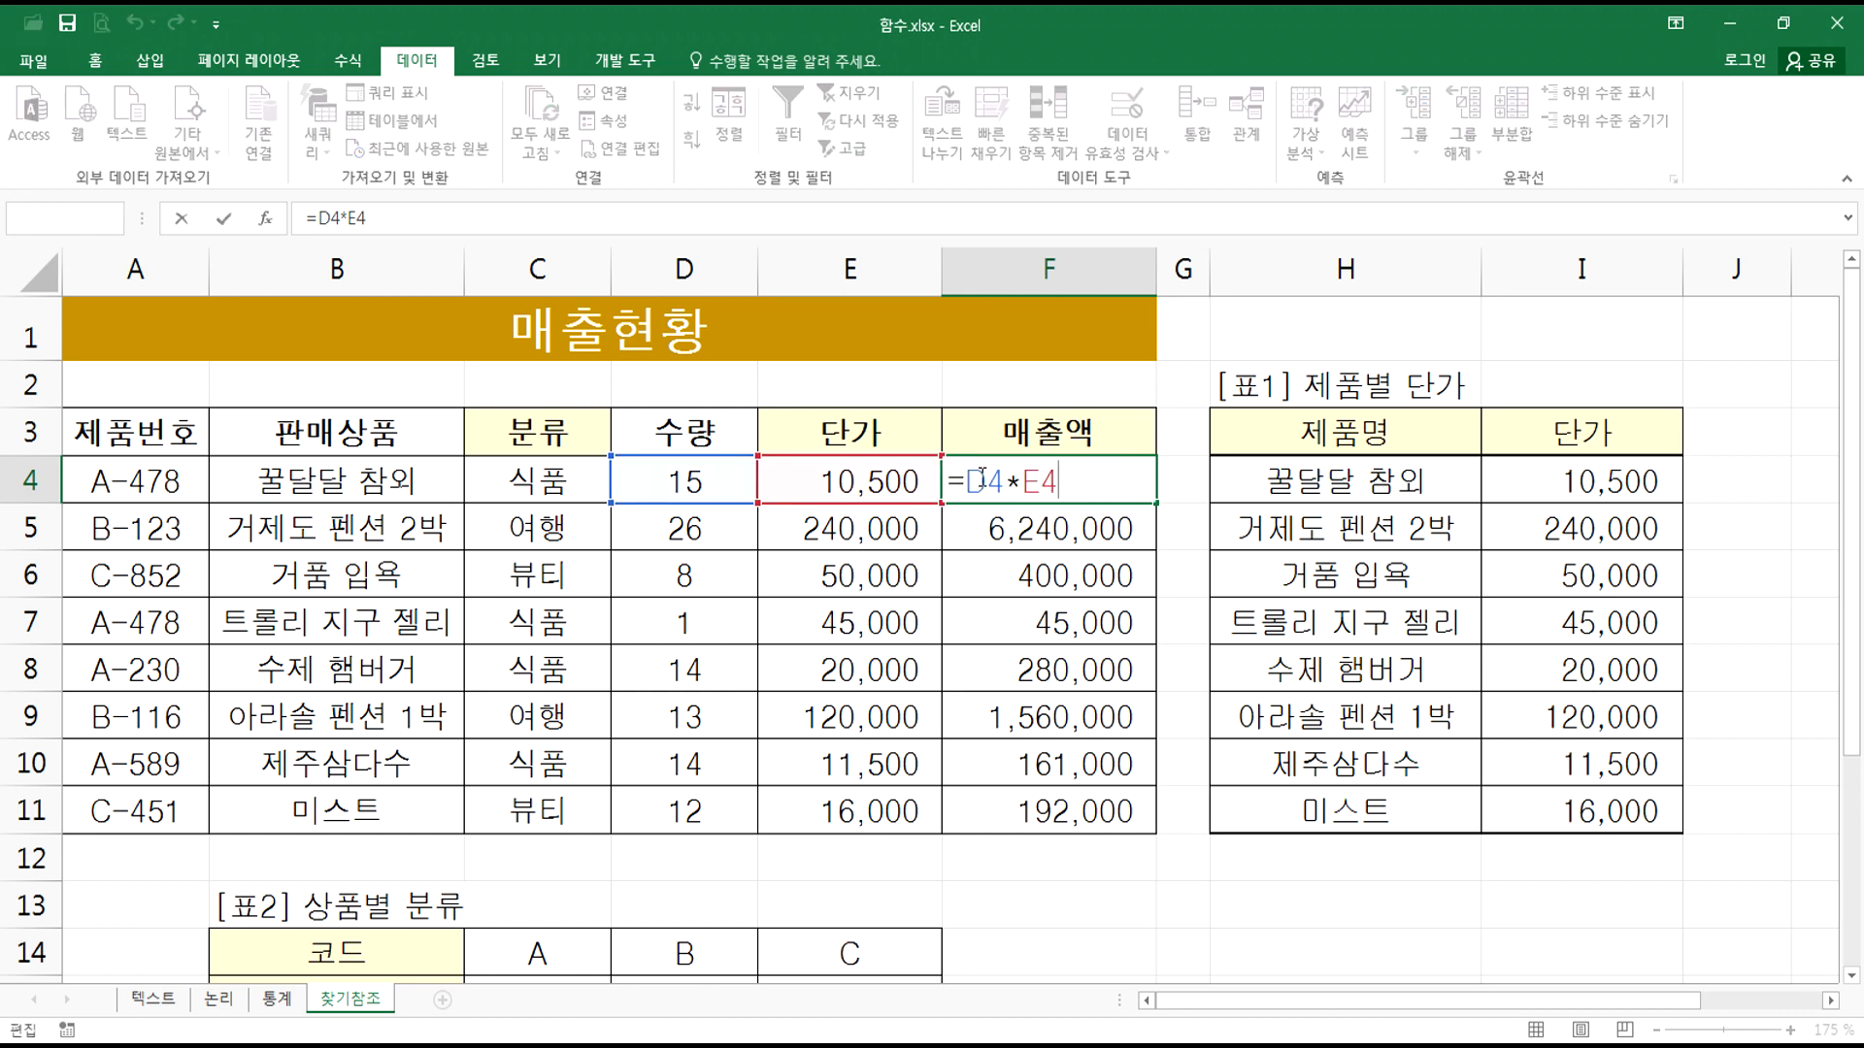
key(Escape)
click(840, 474)
drag(699, 475, 858, 475)
click(1040, 477)
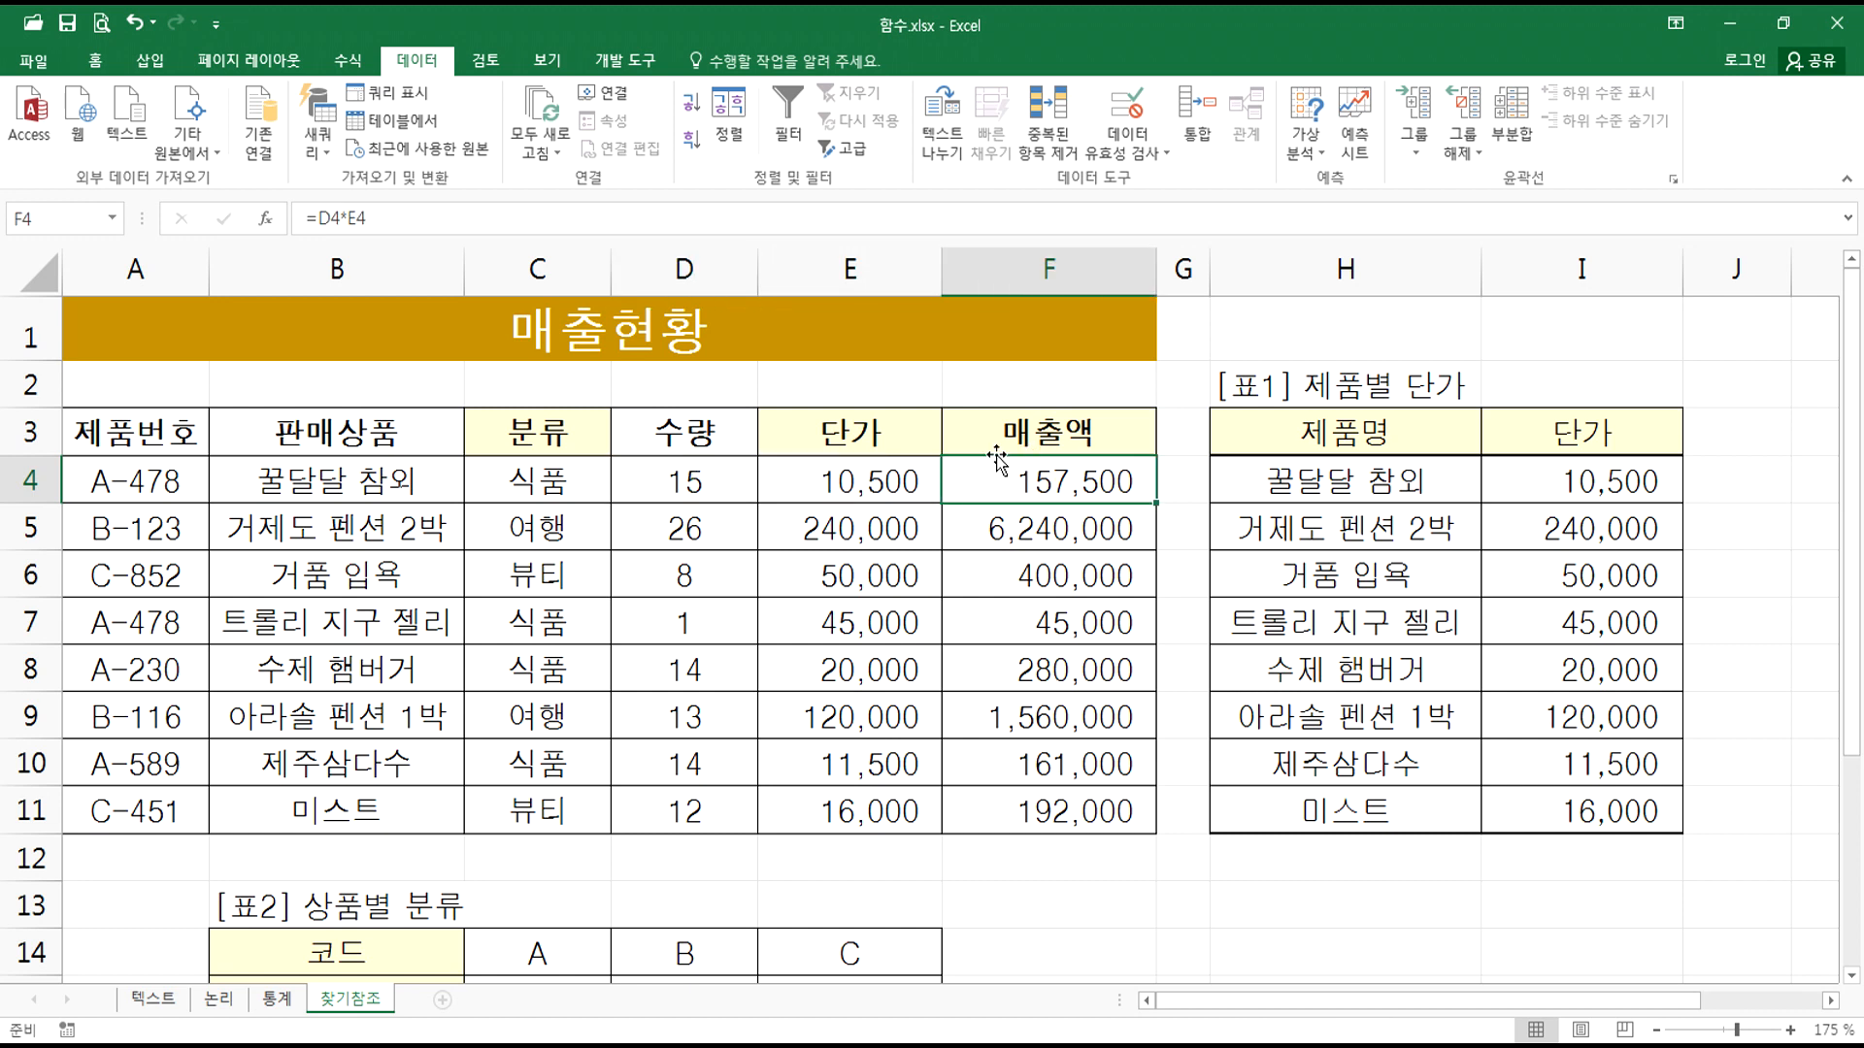
drag(837, 470, 844, 631)
click(840, 464)
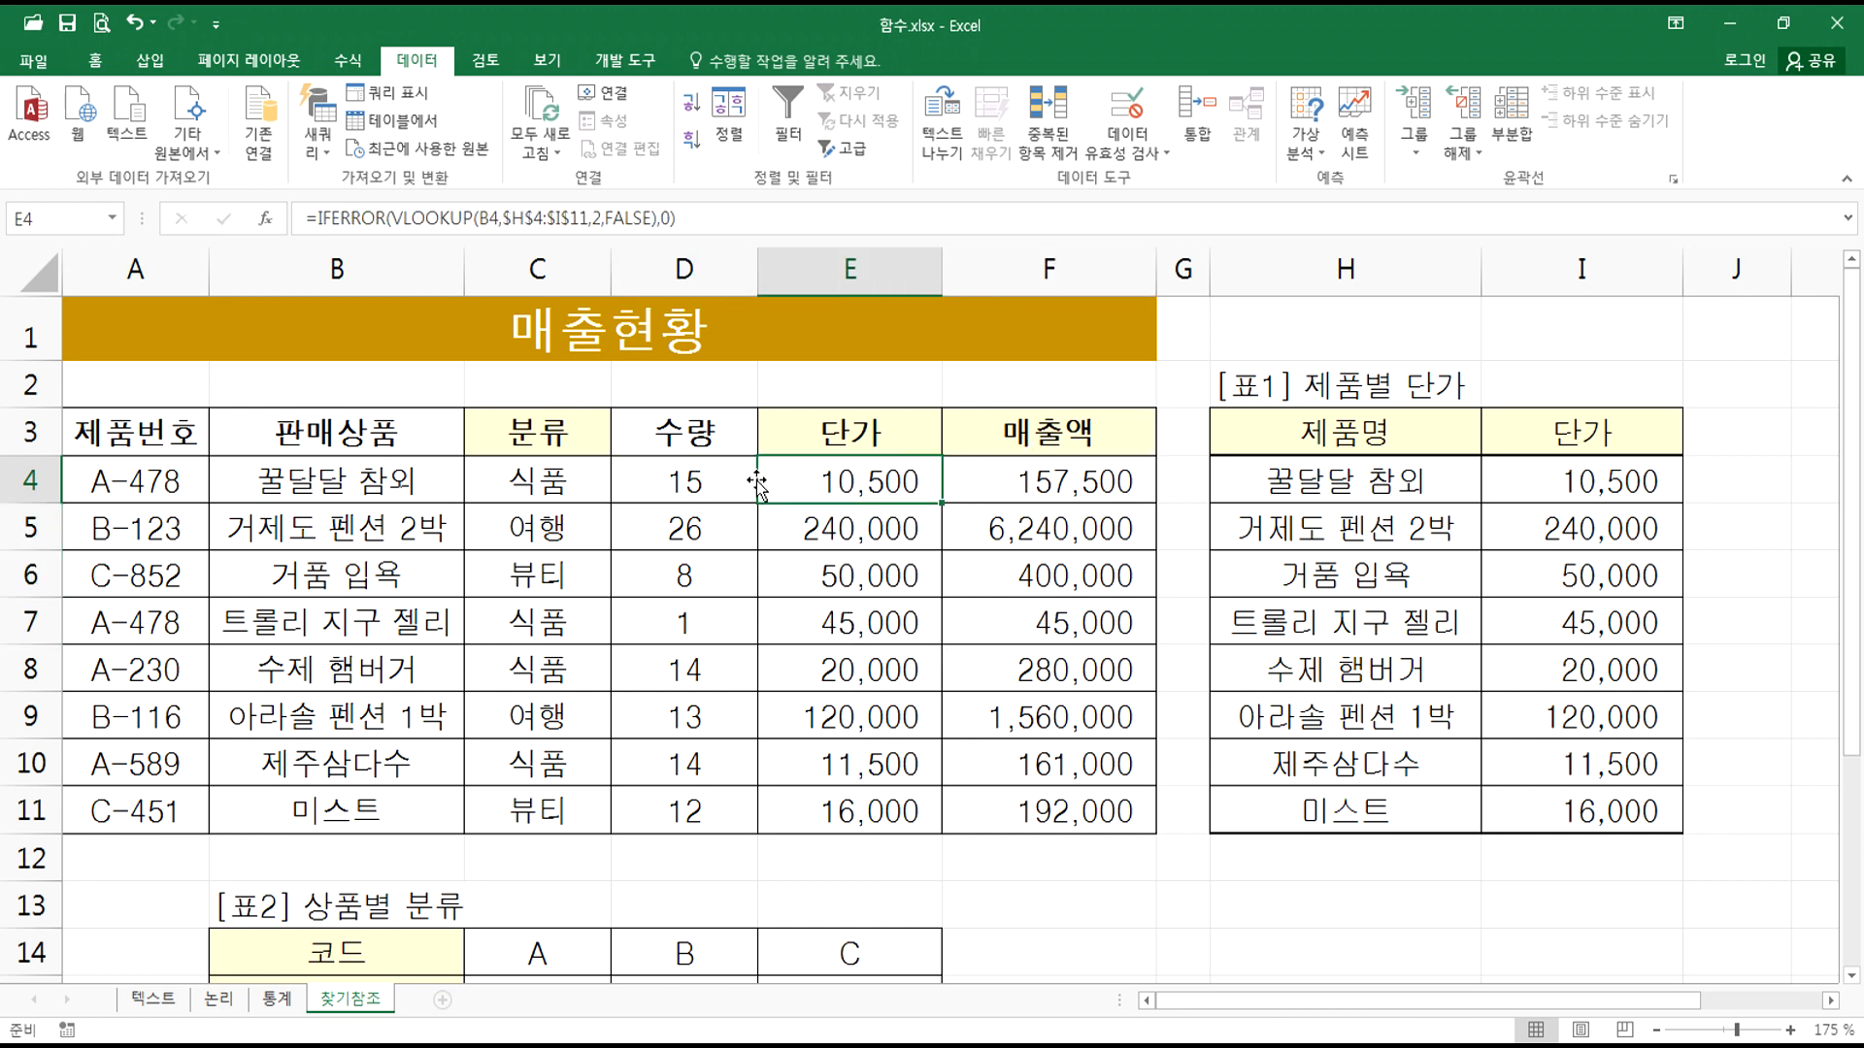
Step: Clear the product name in B5 to test the plain VLOOKUP formula in E5
click(342, 534)
key(Delete)
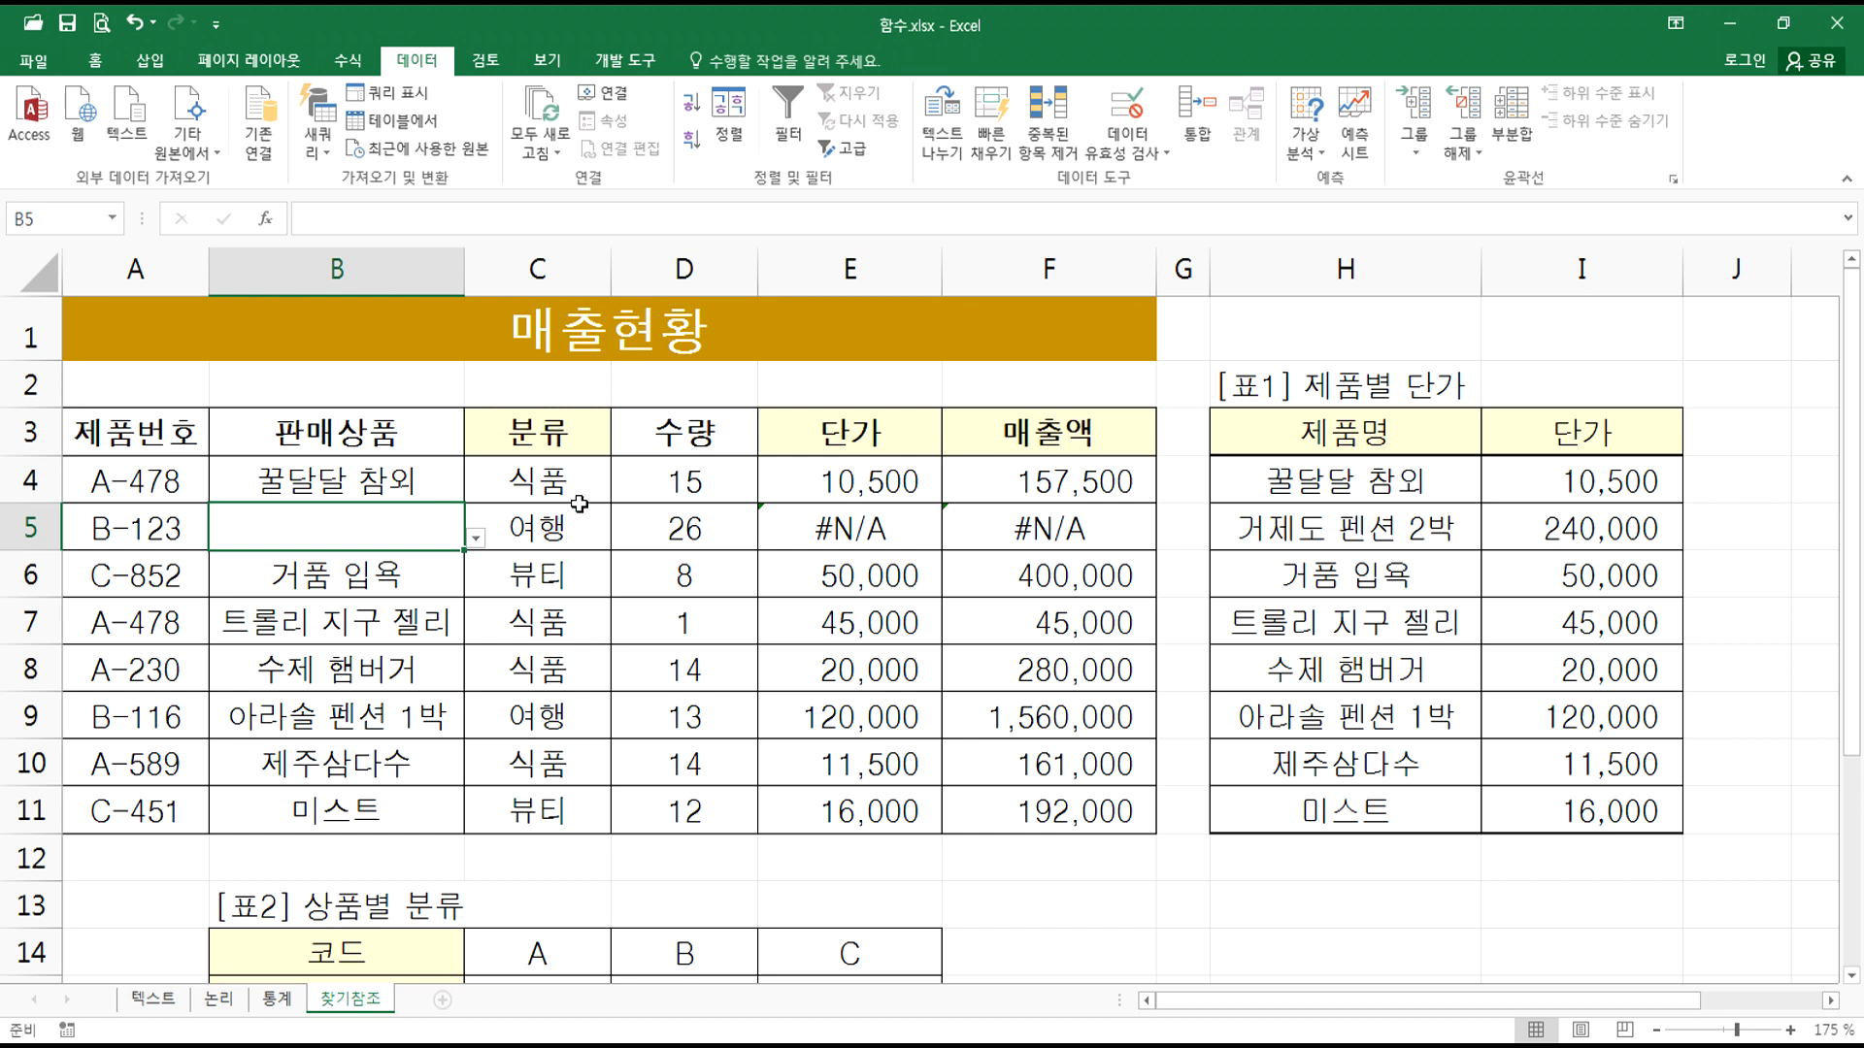
key(ctrl+z)
click(792, 525)
double_click(792, 525)
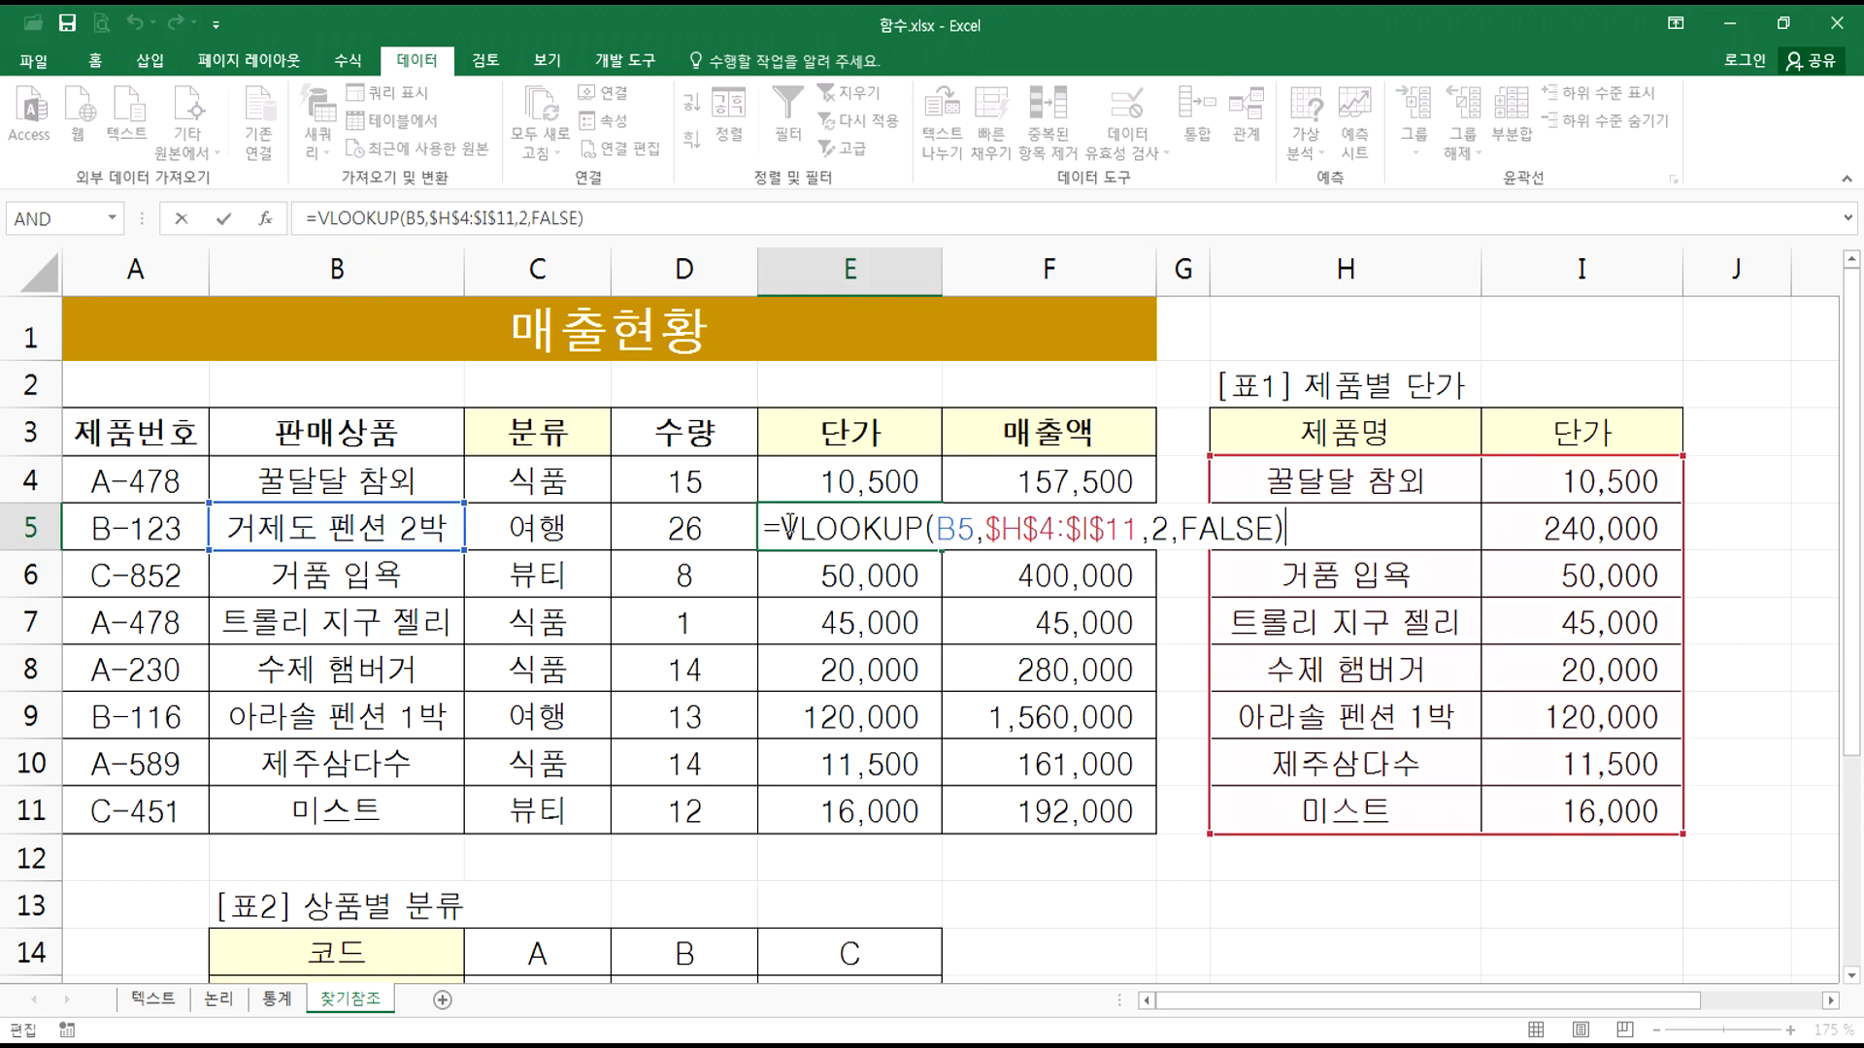
click(370, 530)
key(Delete)
Step: Wrap the VLOOKUP formula in E5 in IFERROR with 0 as the error value, following the example in the notes
click(786, 529)
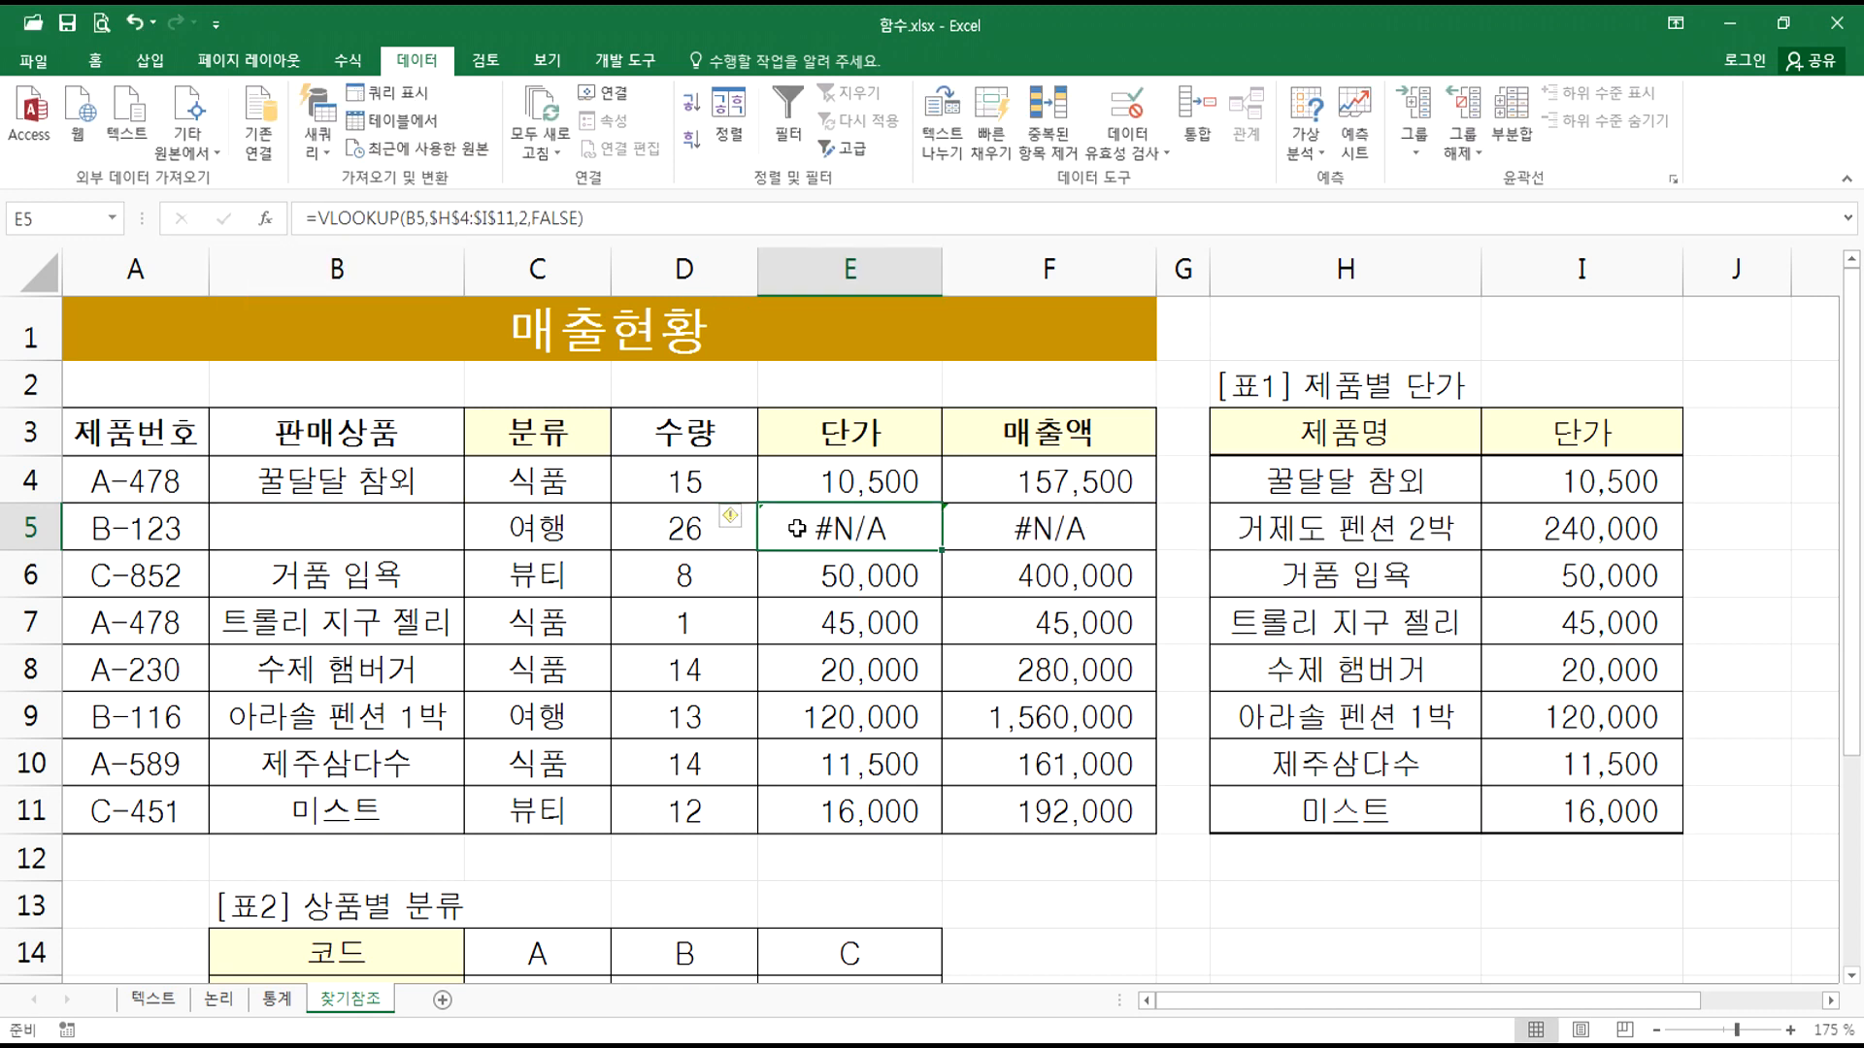
double_click(785, 529)
text(I)
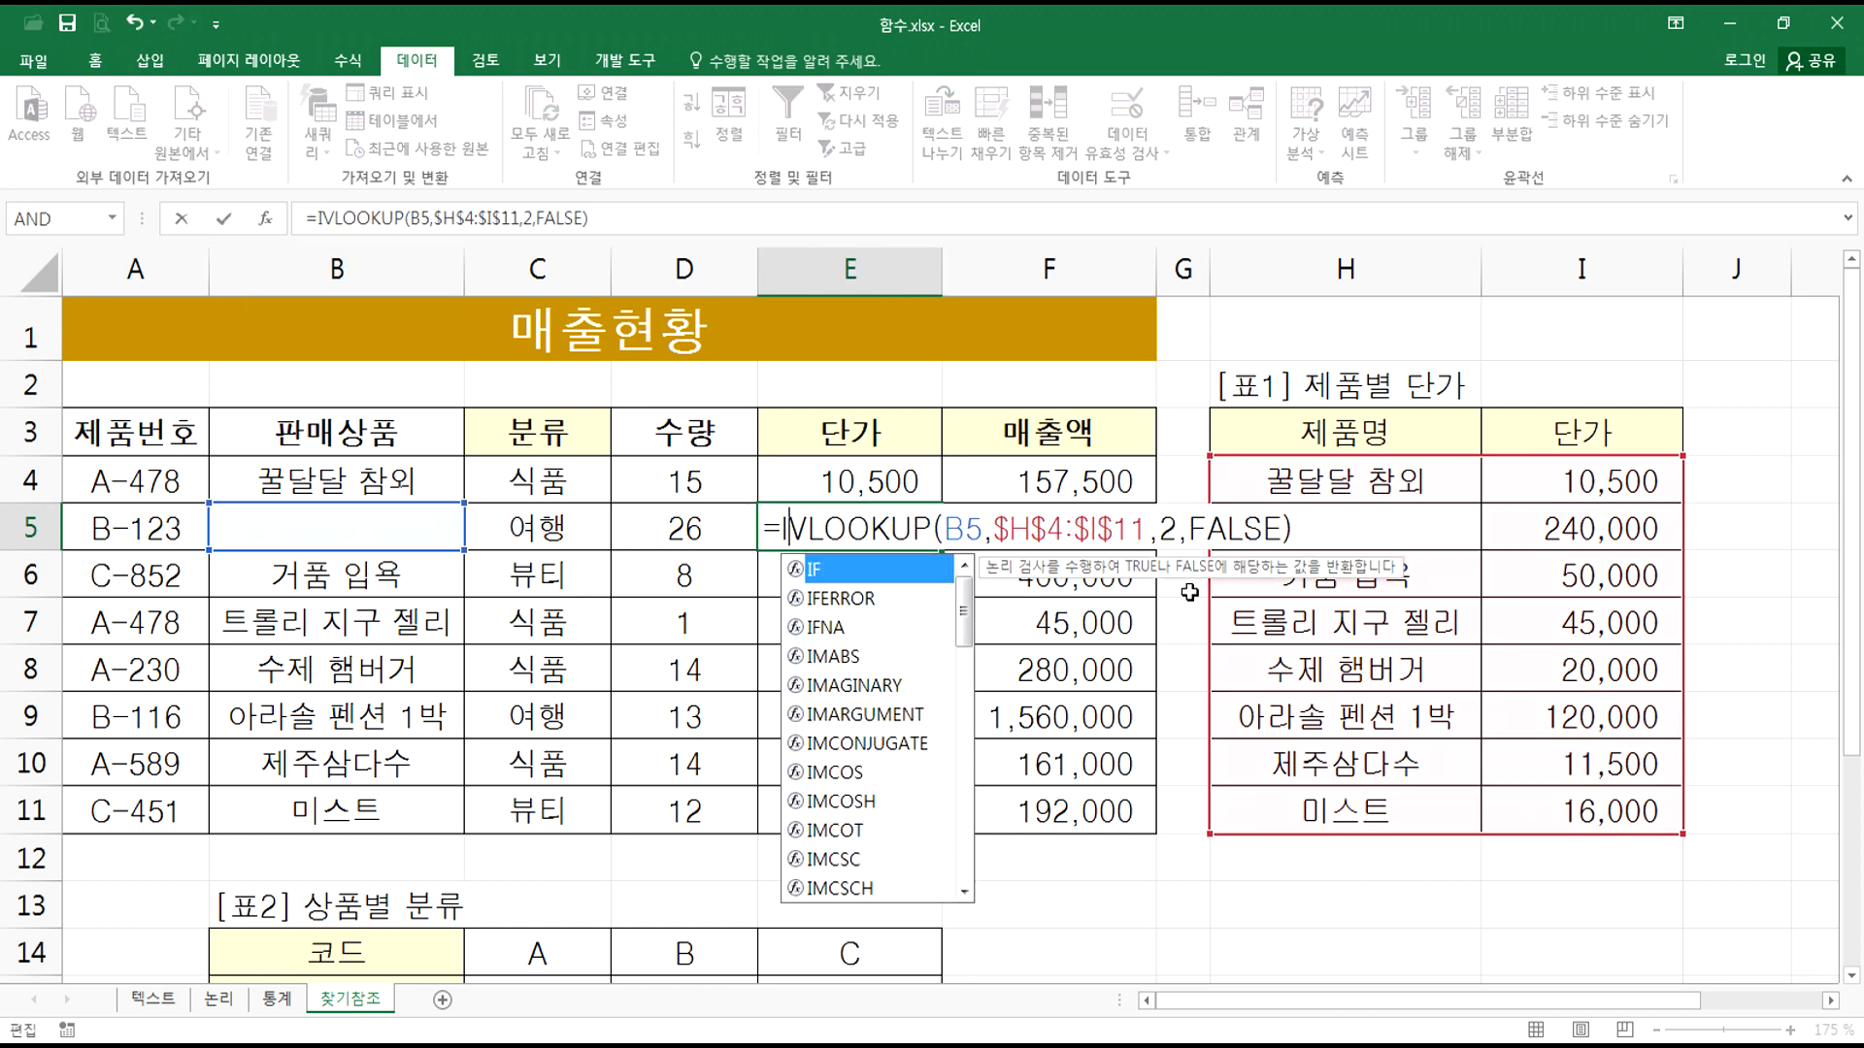
text(FERRO)
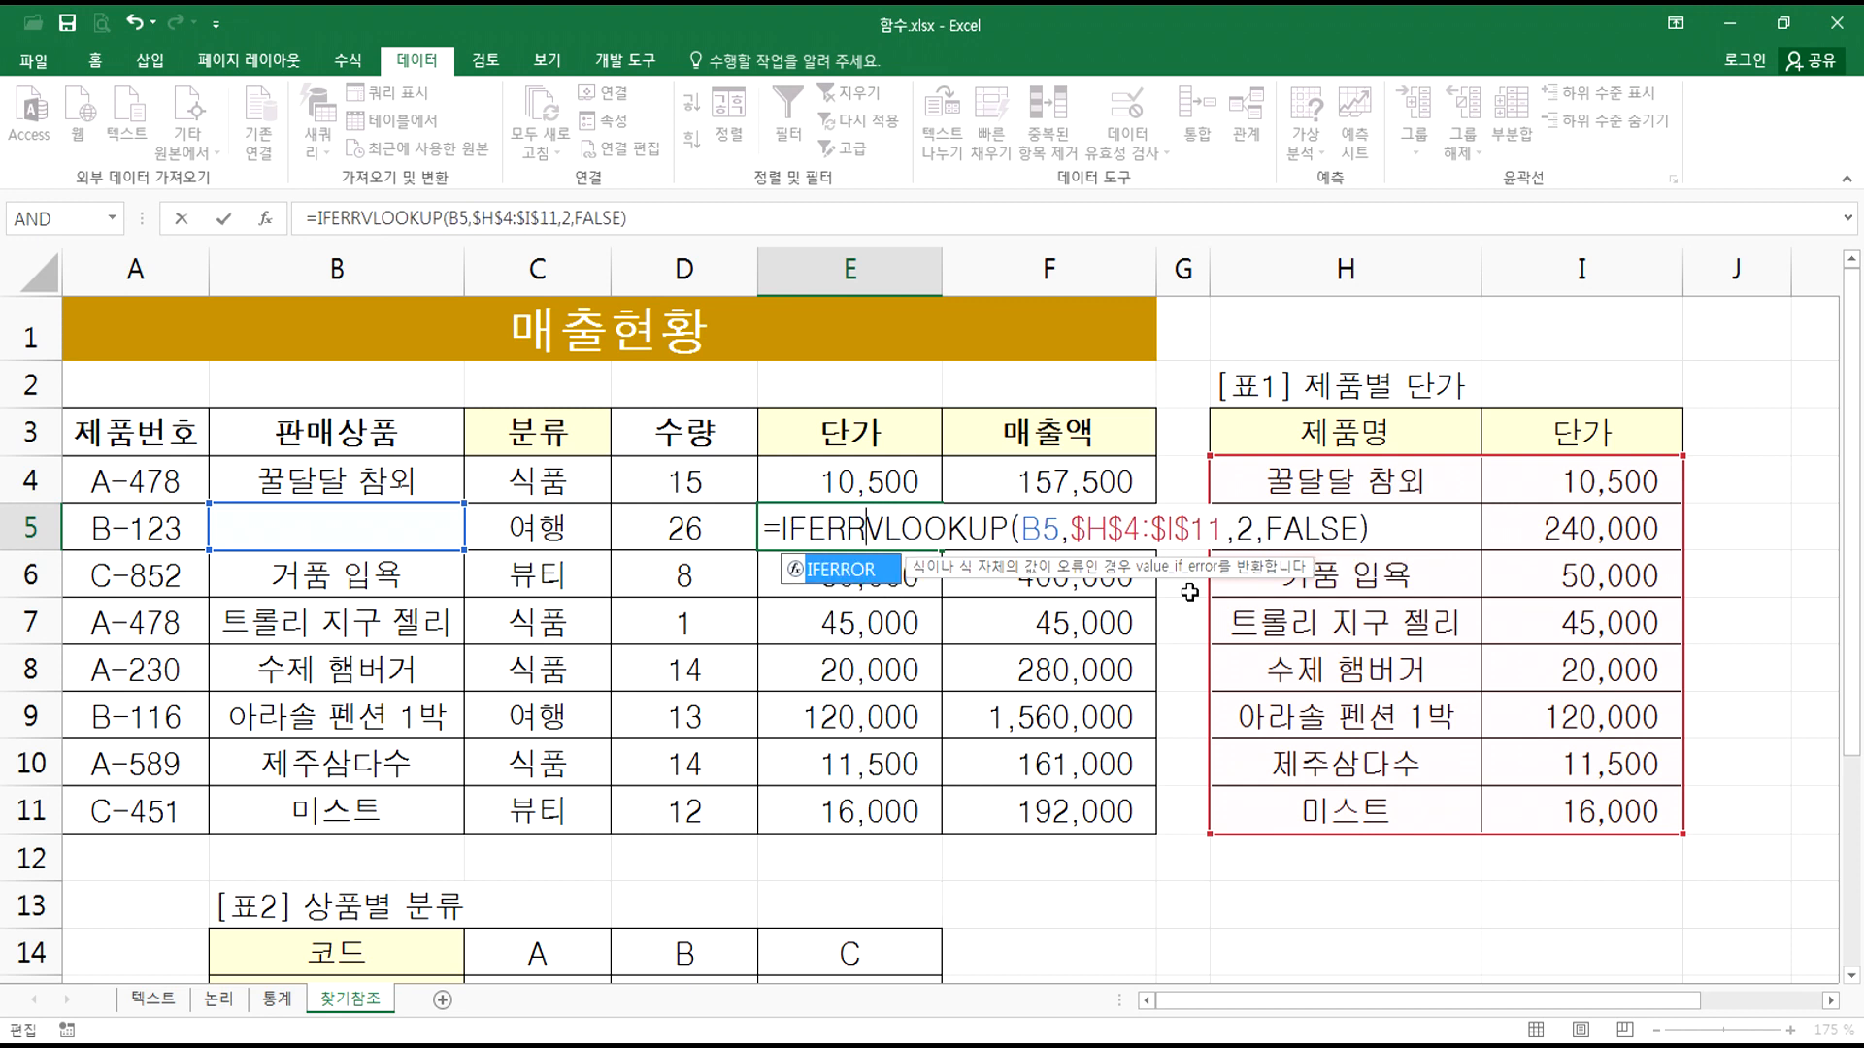
text(R()
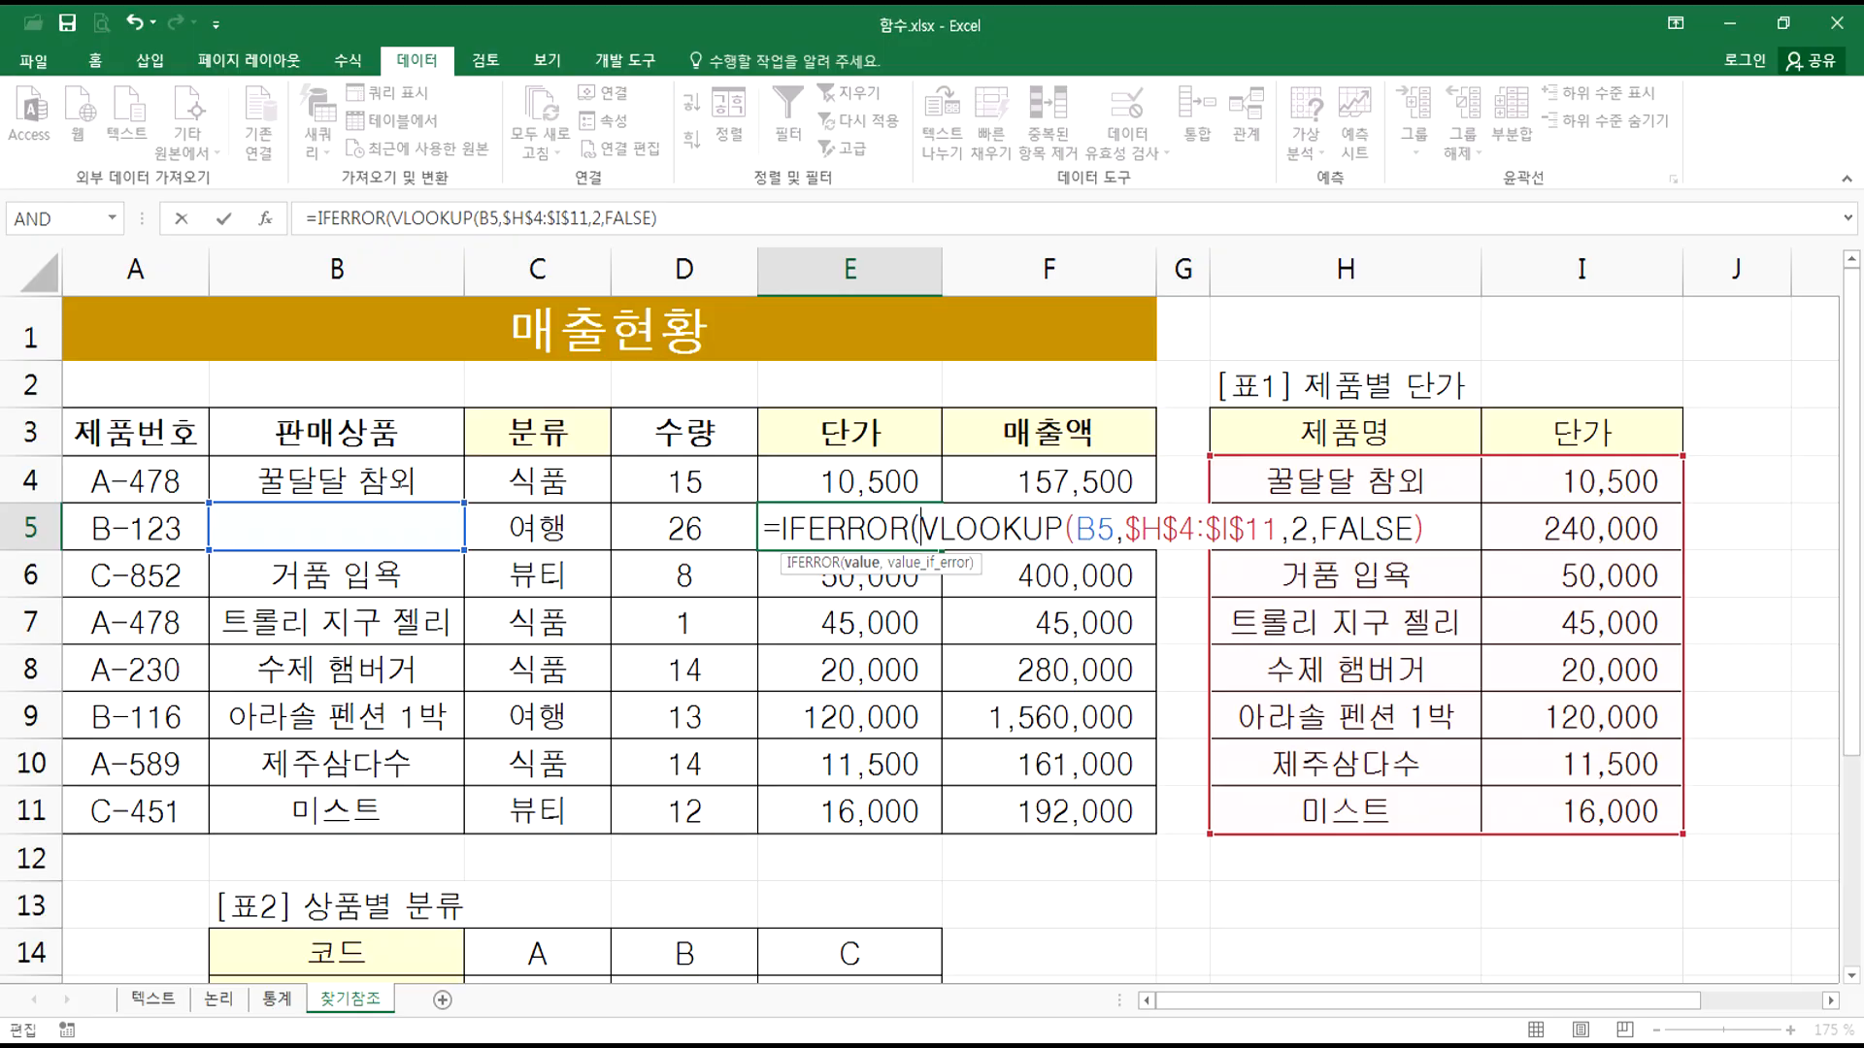
key(alt+Tab)
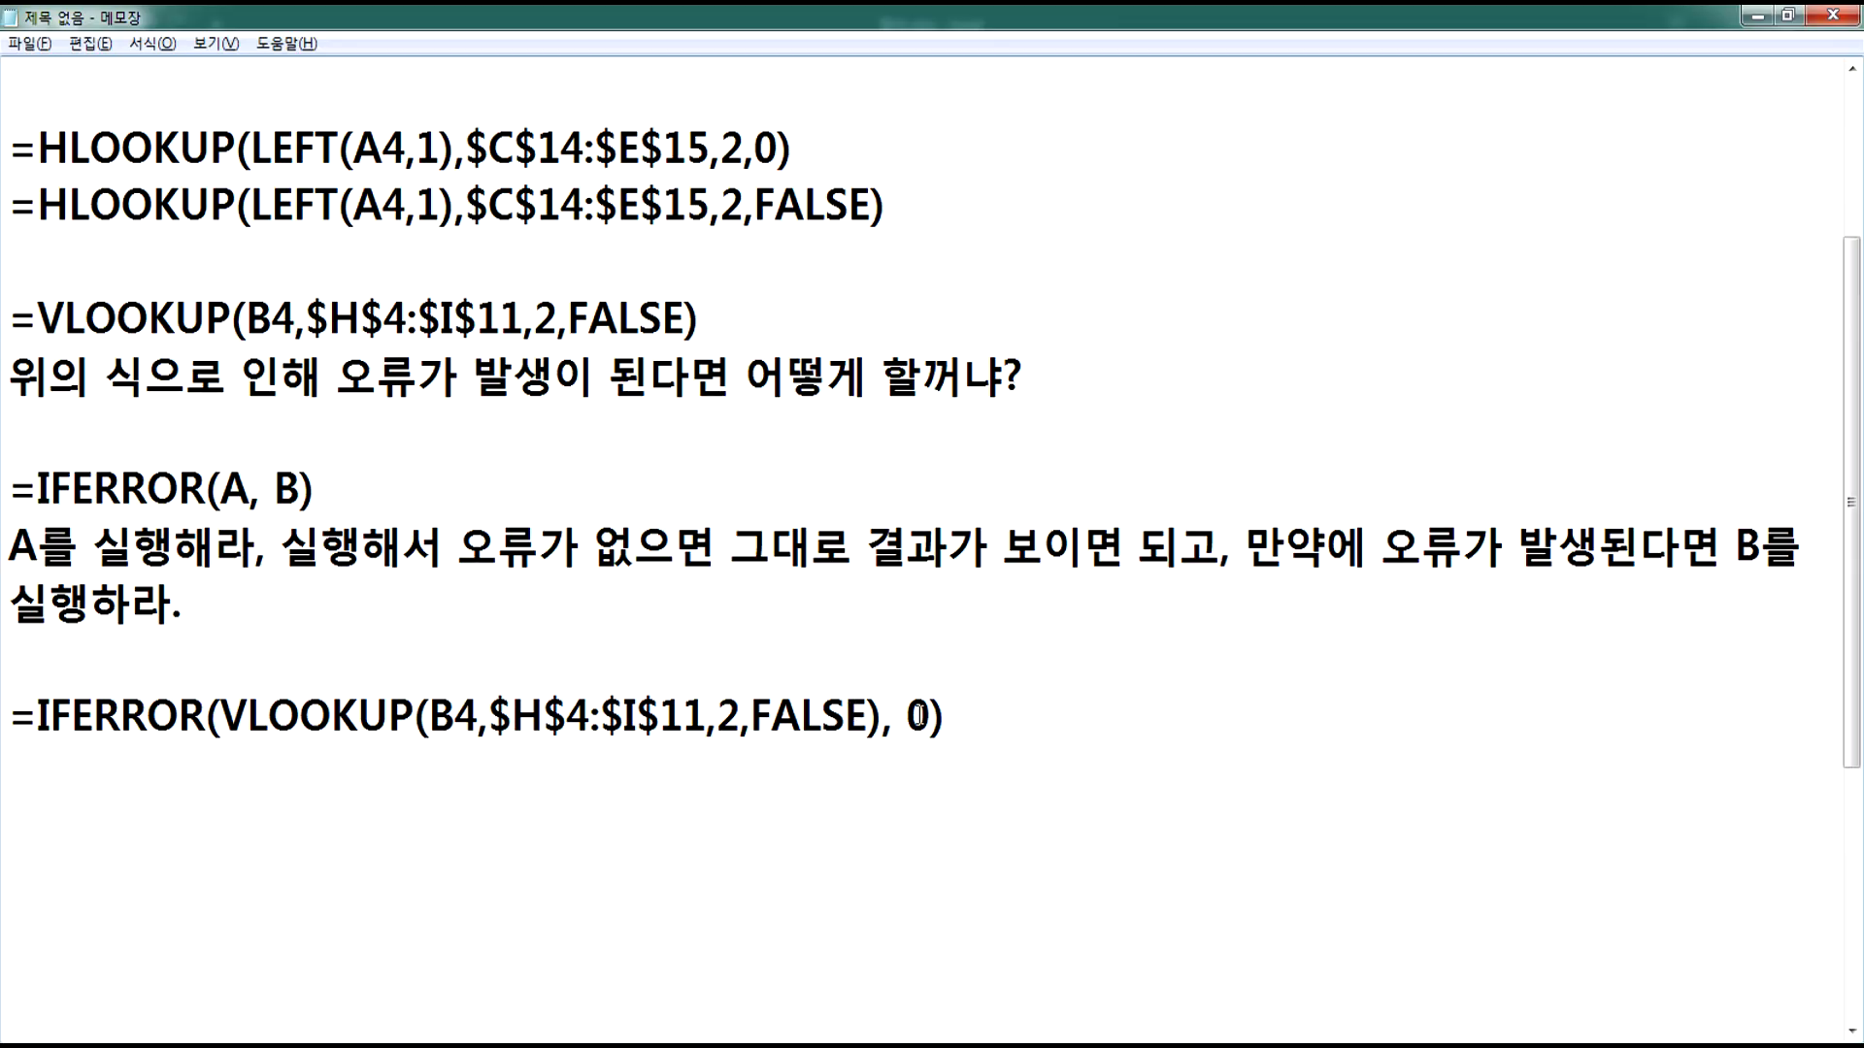
drag(881, 720, 269, 716)
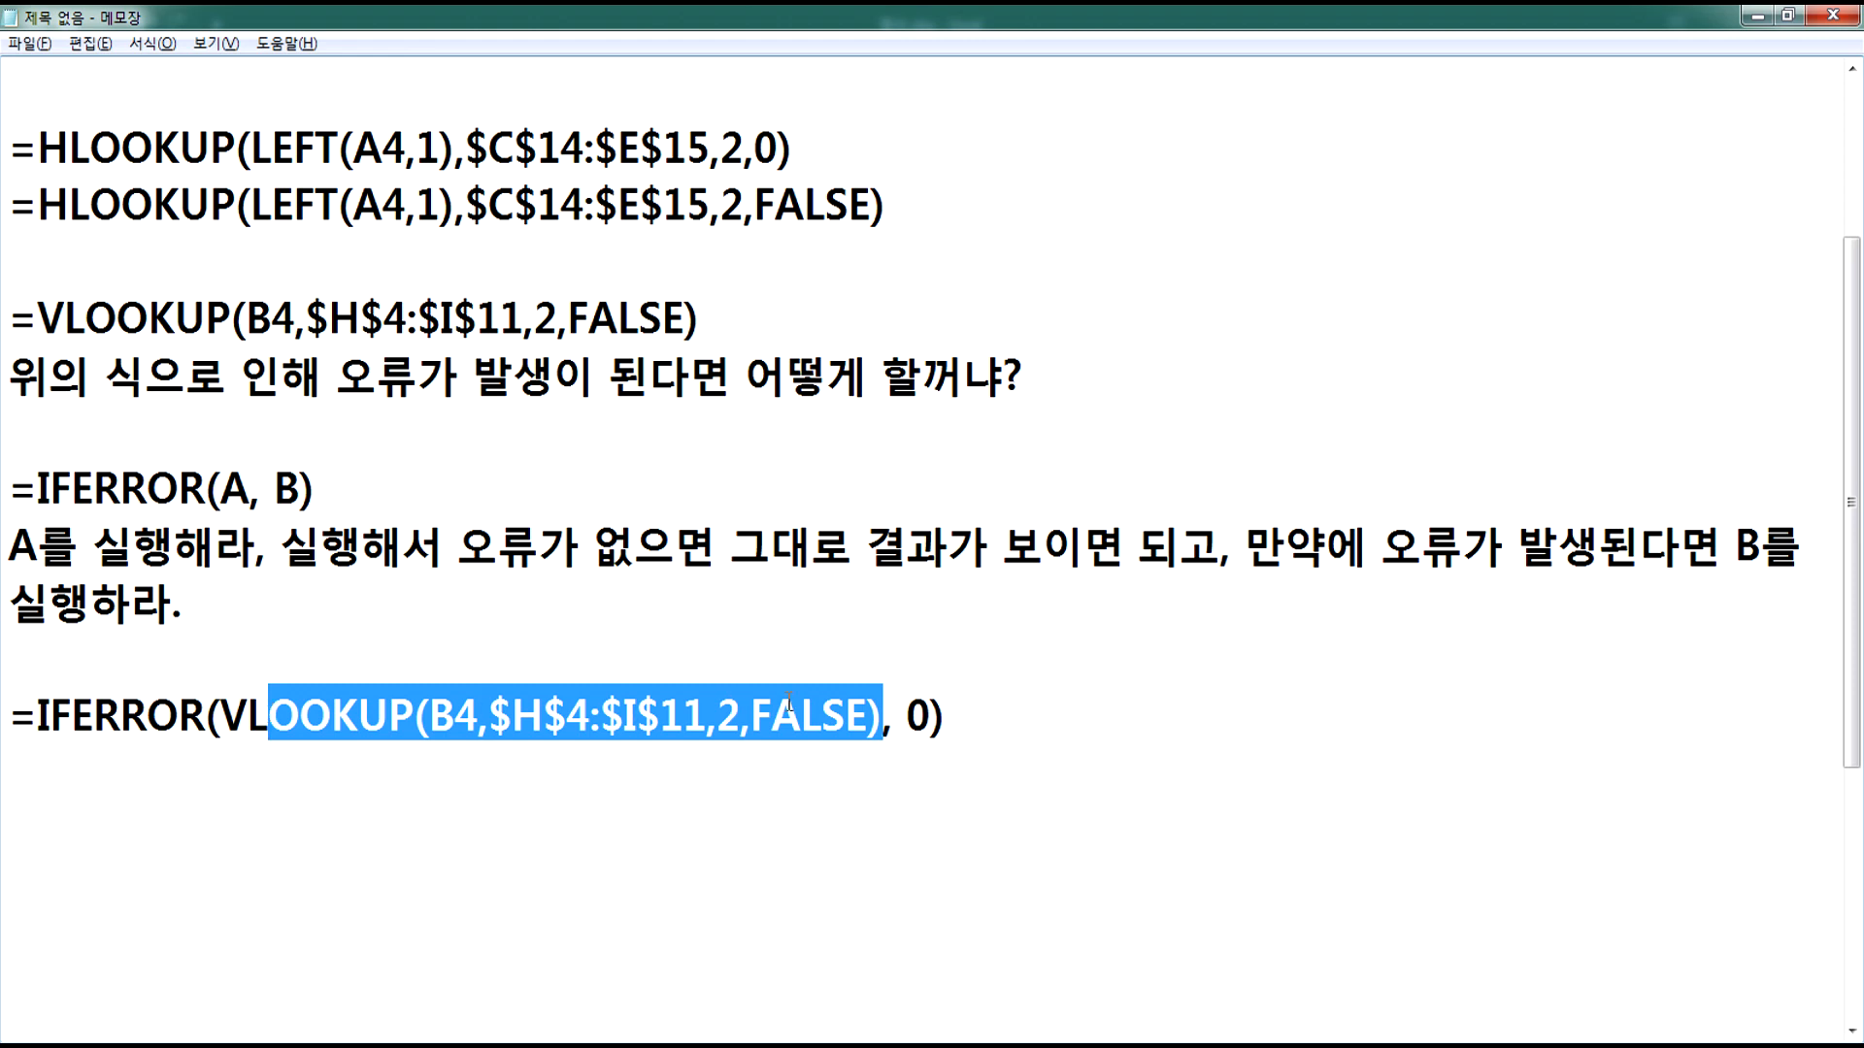
drag(906, 717, 932, 718)
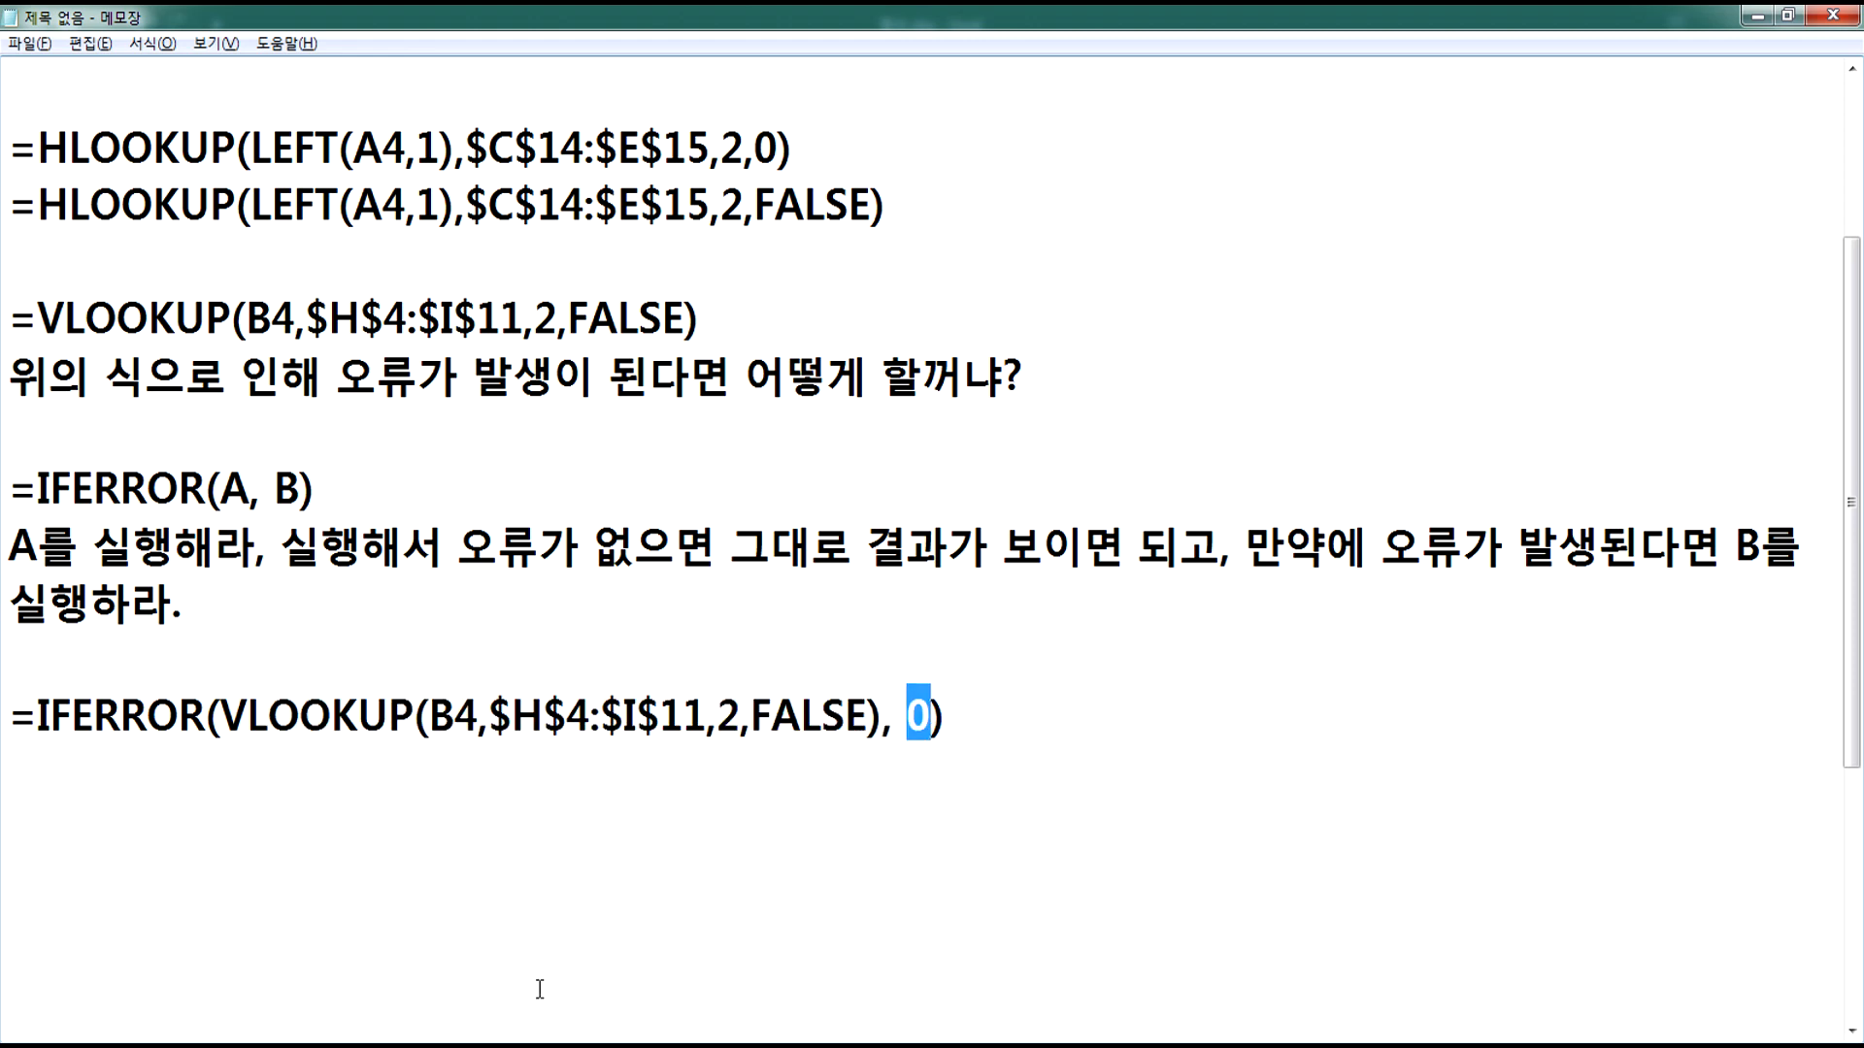
key(alt+Tab)
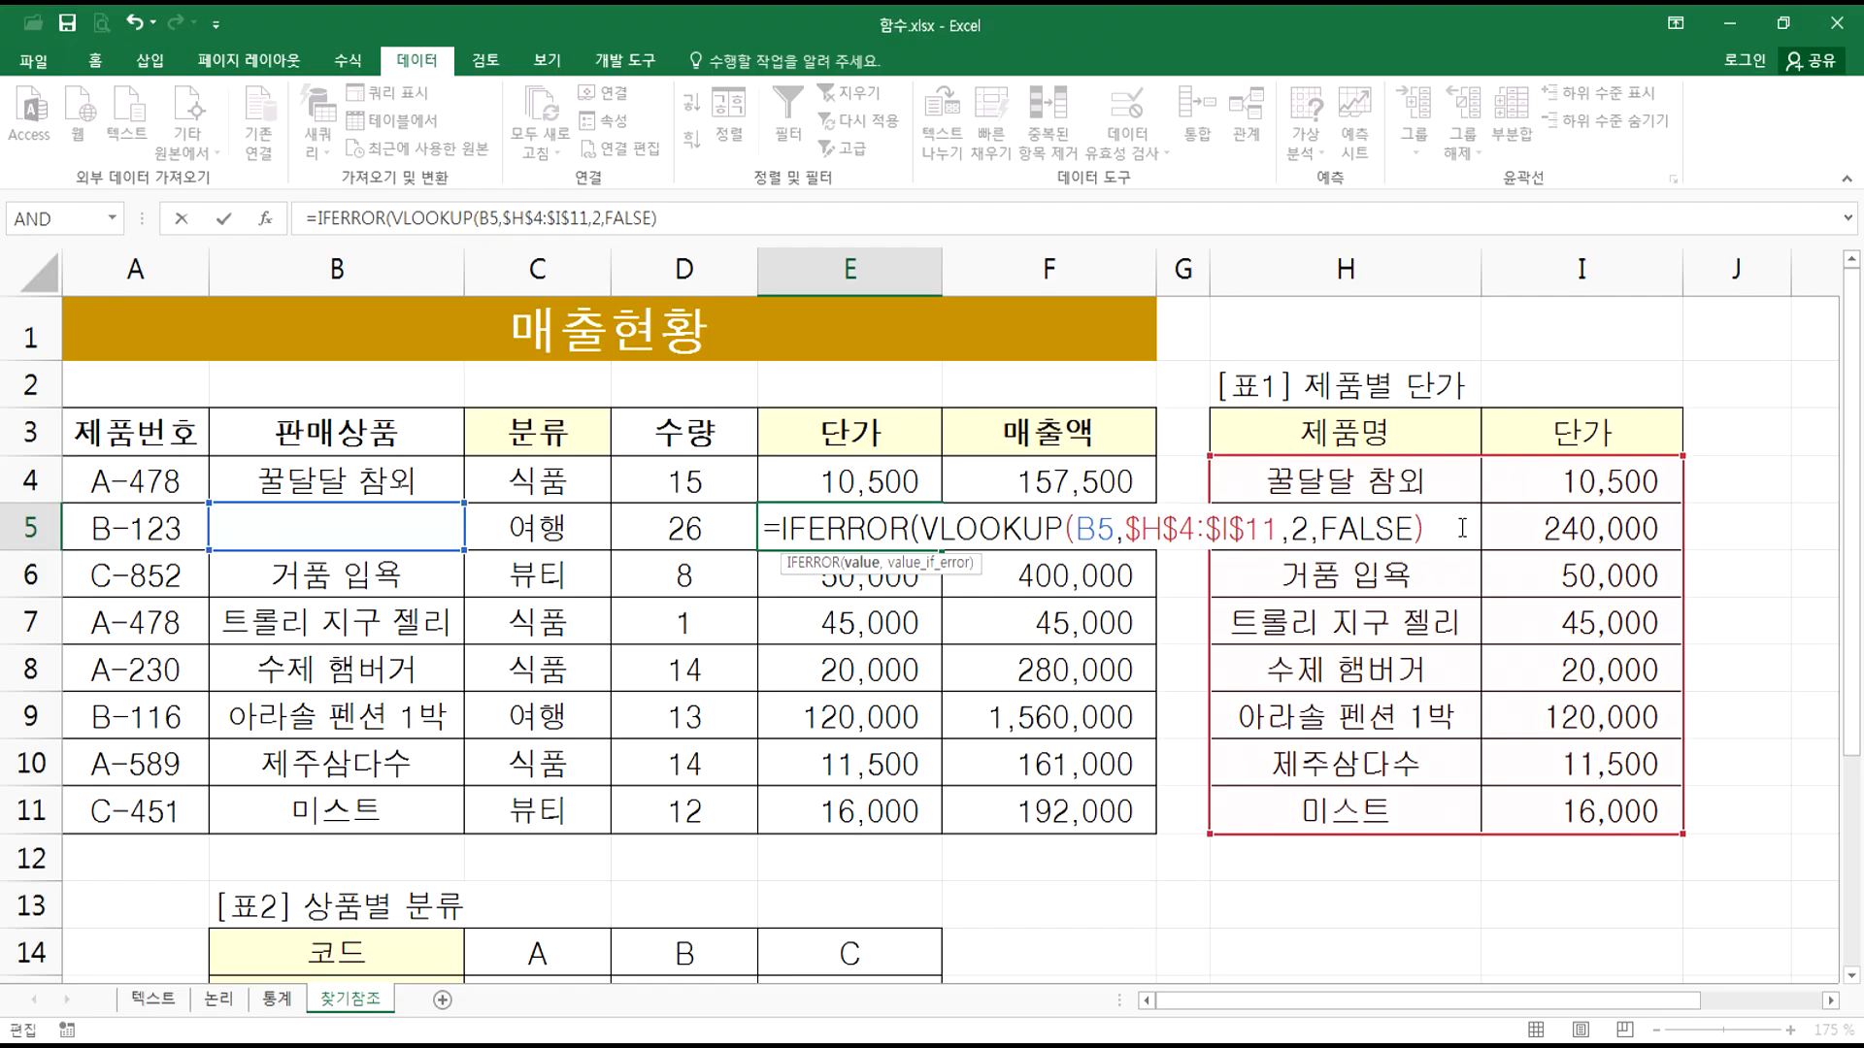
text(,0))
key(Return)
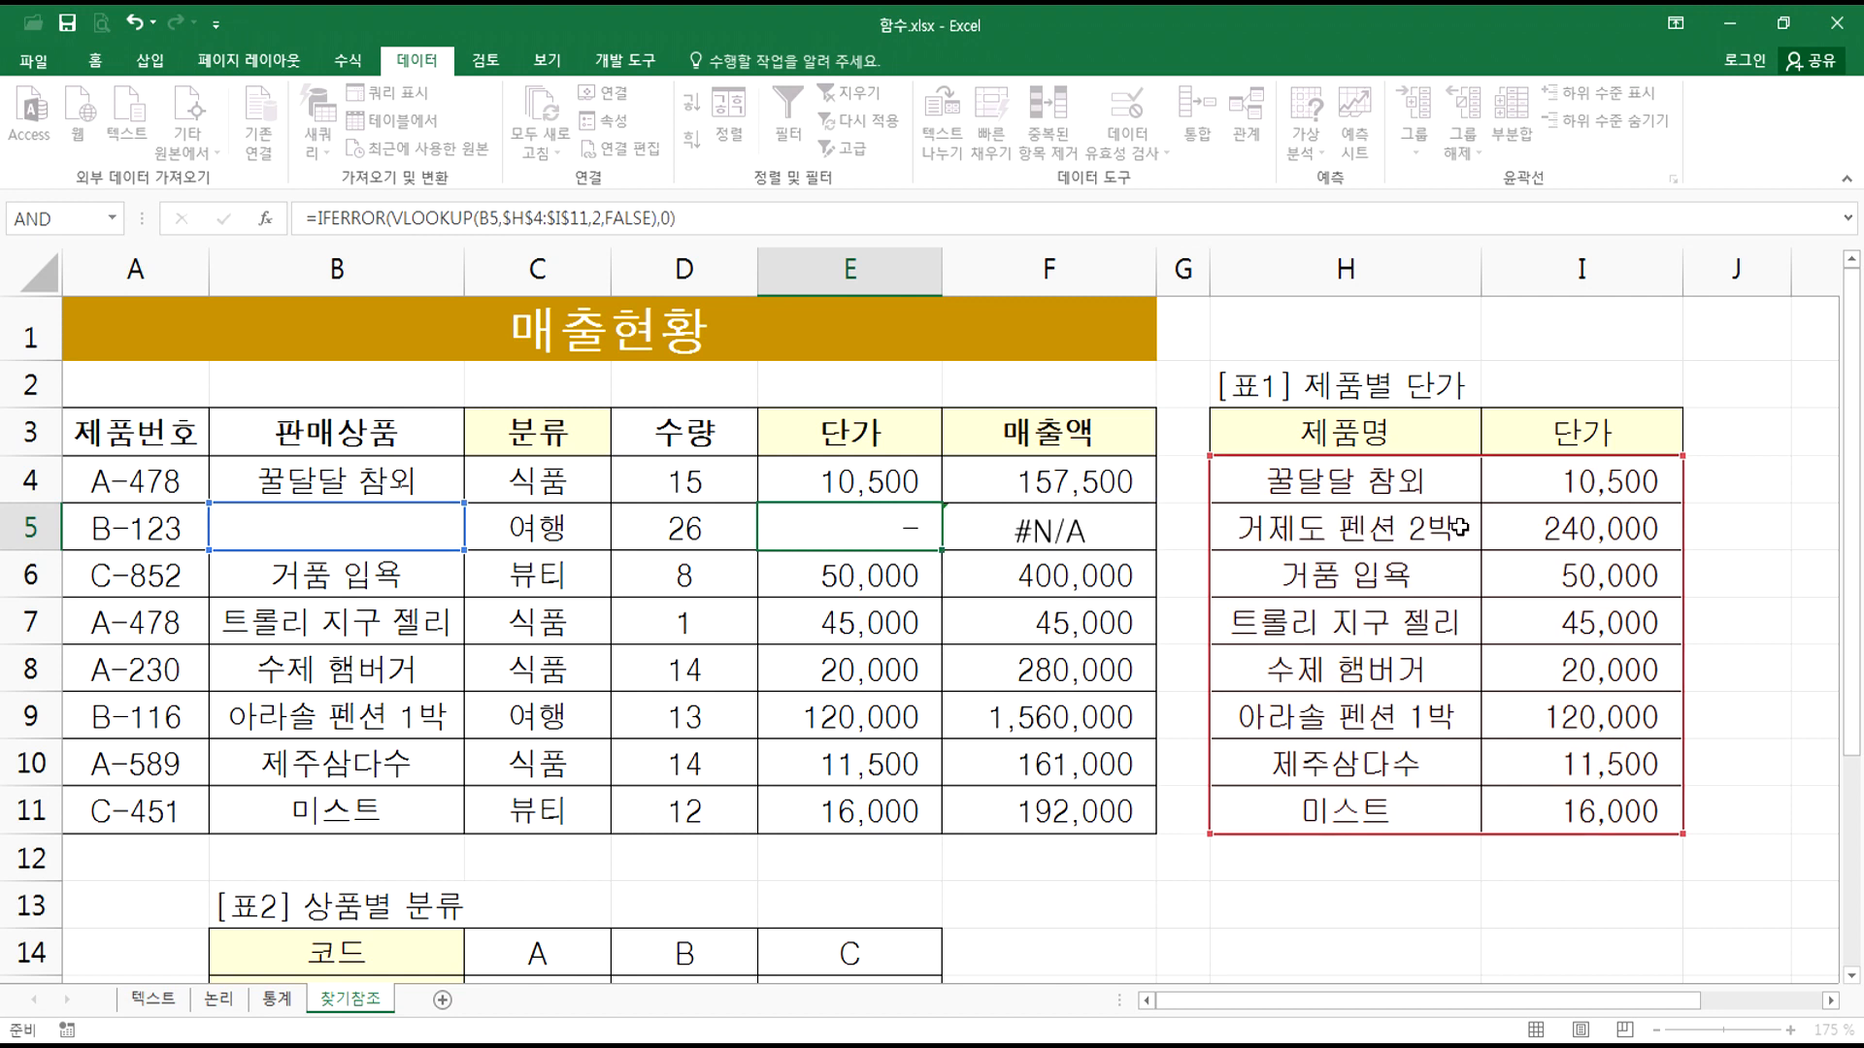
Step: Check row 5's unit price and sales amount with the product empty, and choose 거제도 펜션 2박 from the list in B5
click(814, 517)
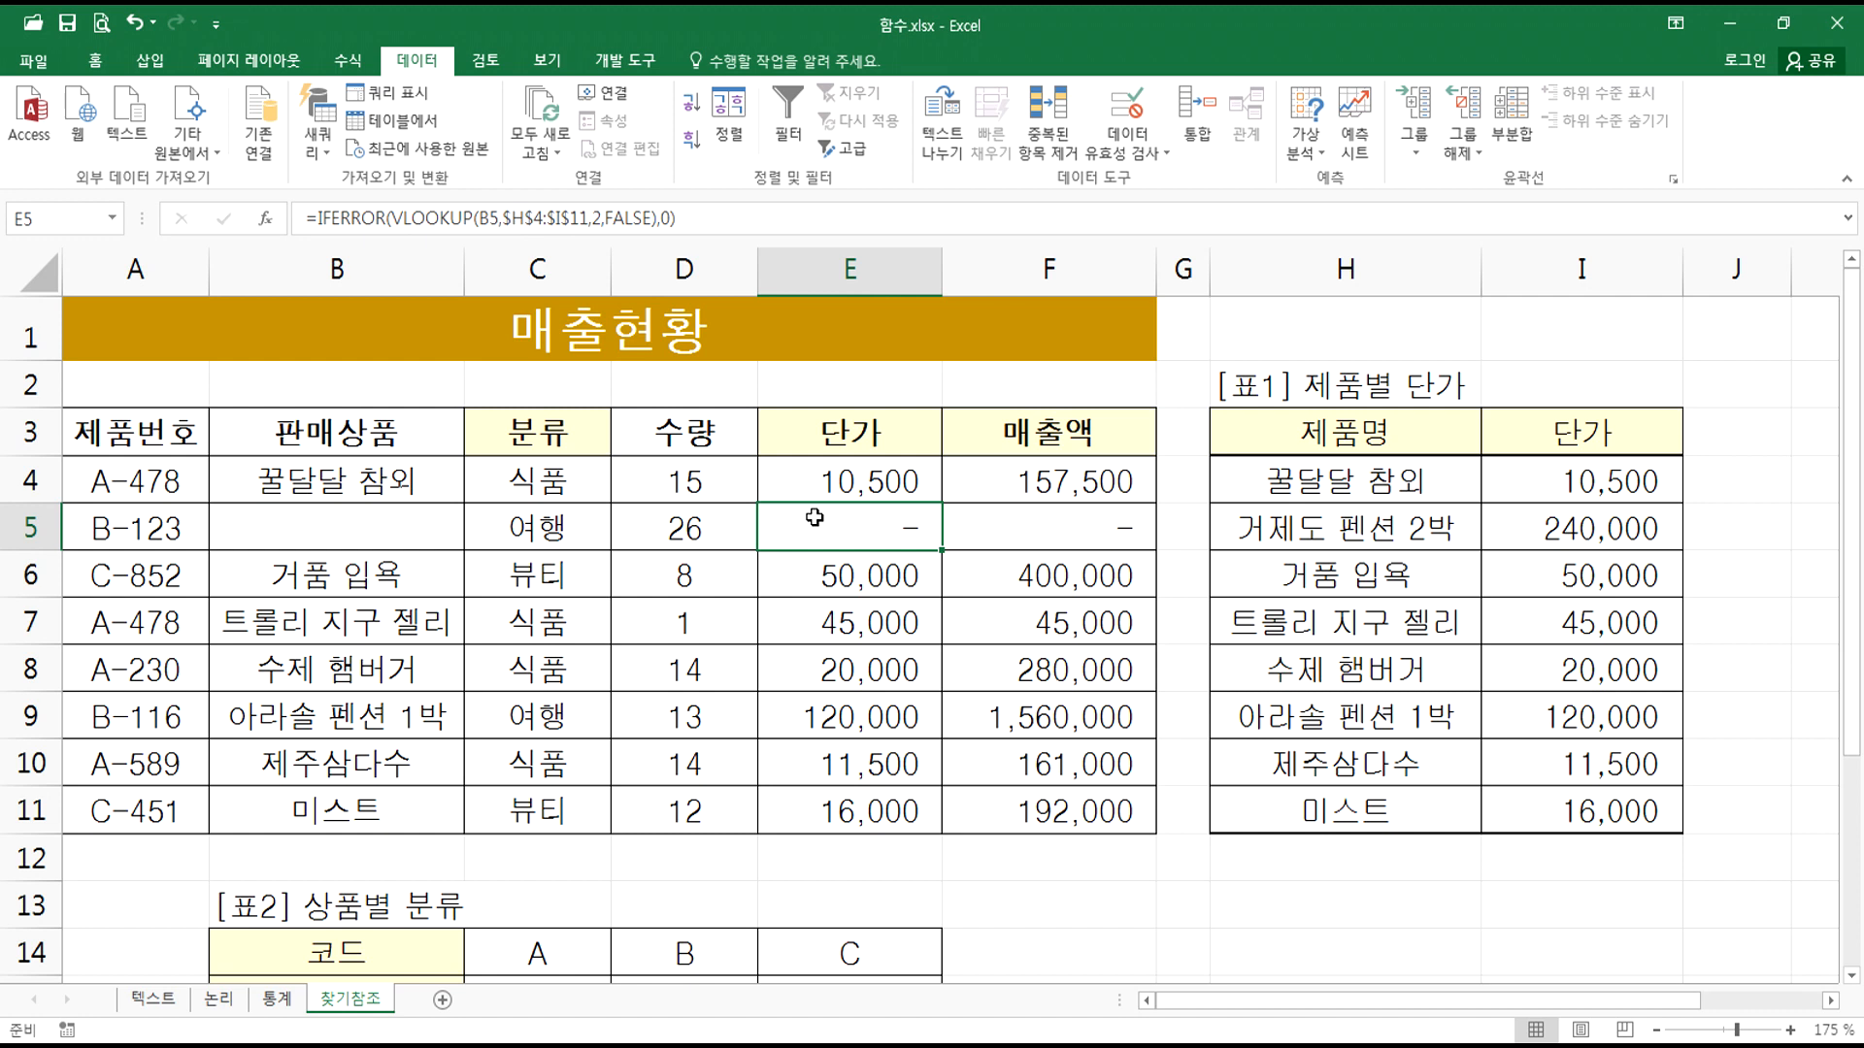
click(680, 524)
click(861, 524)
click(1056, 519)
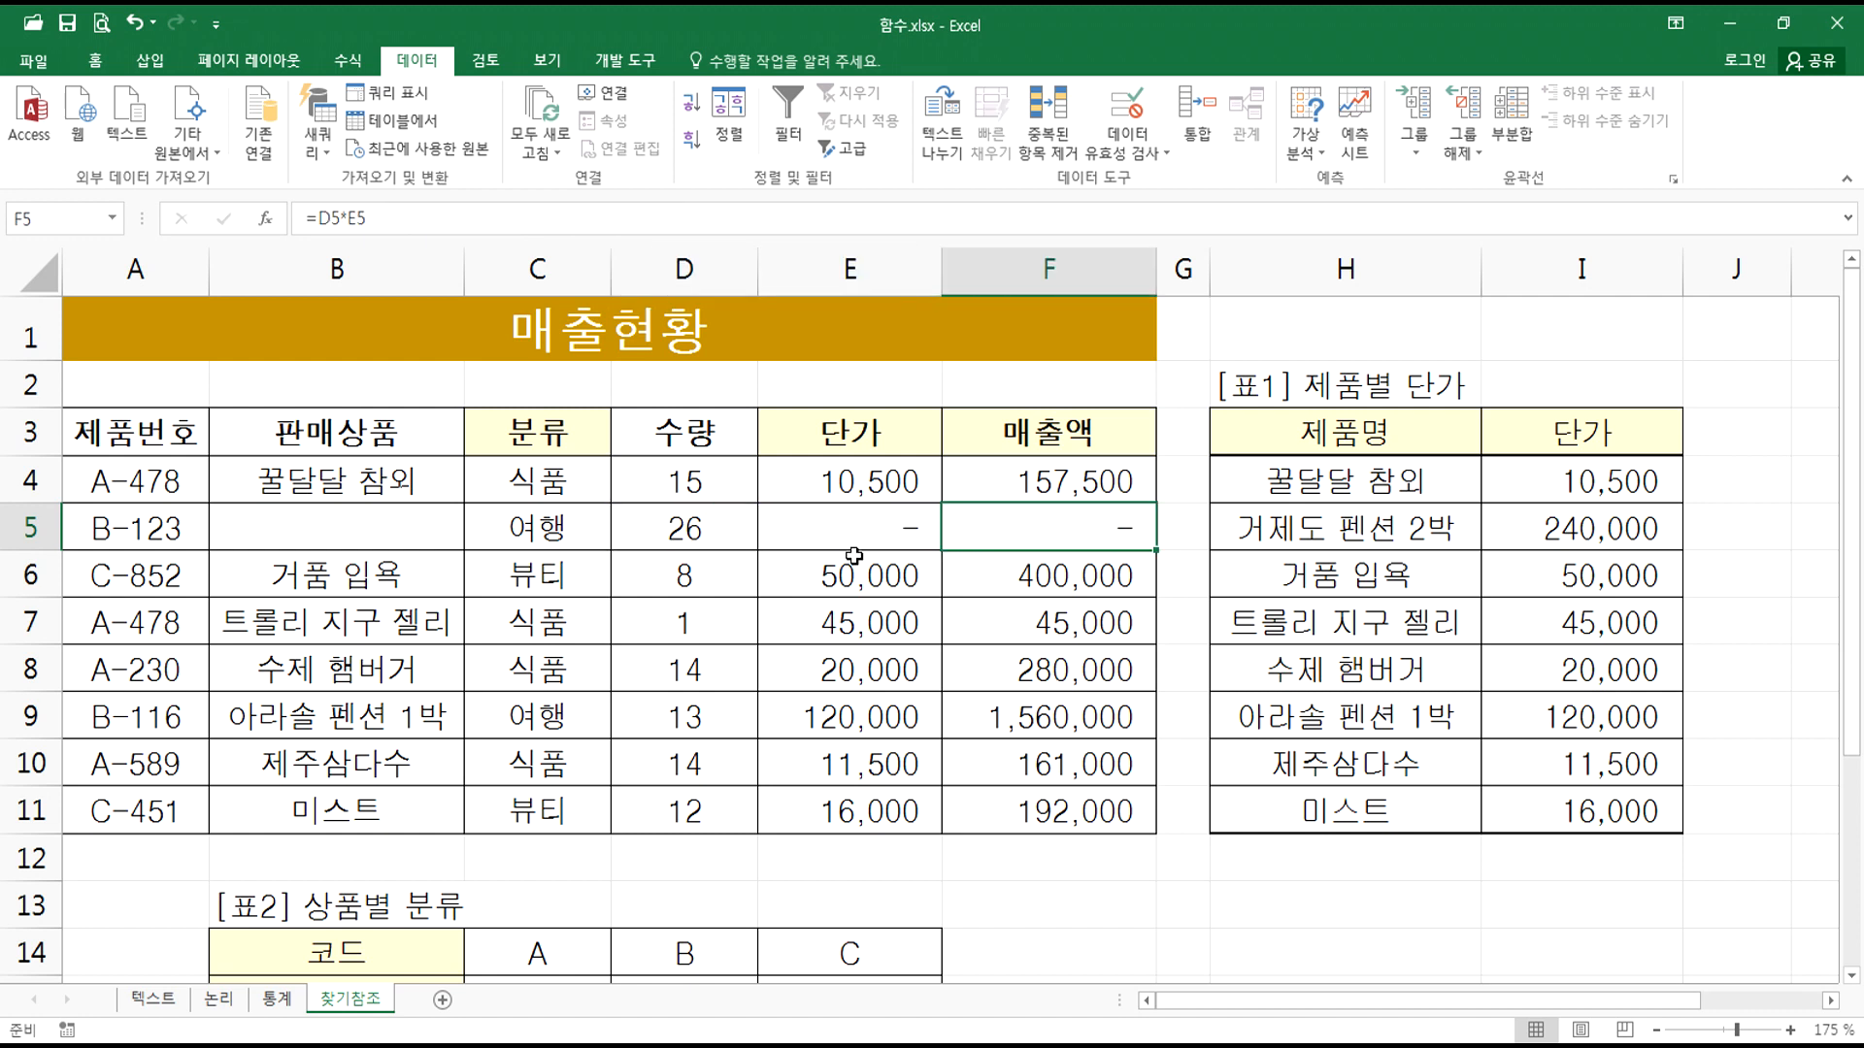
click(387, 514)
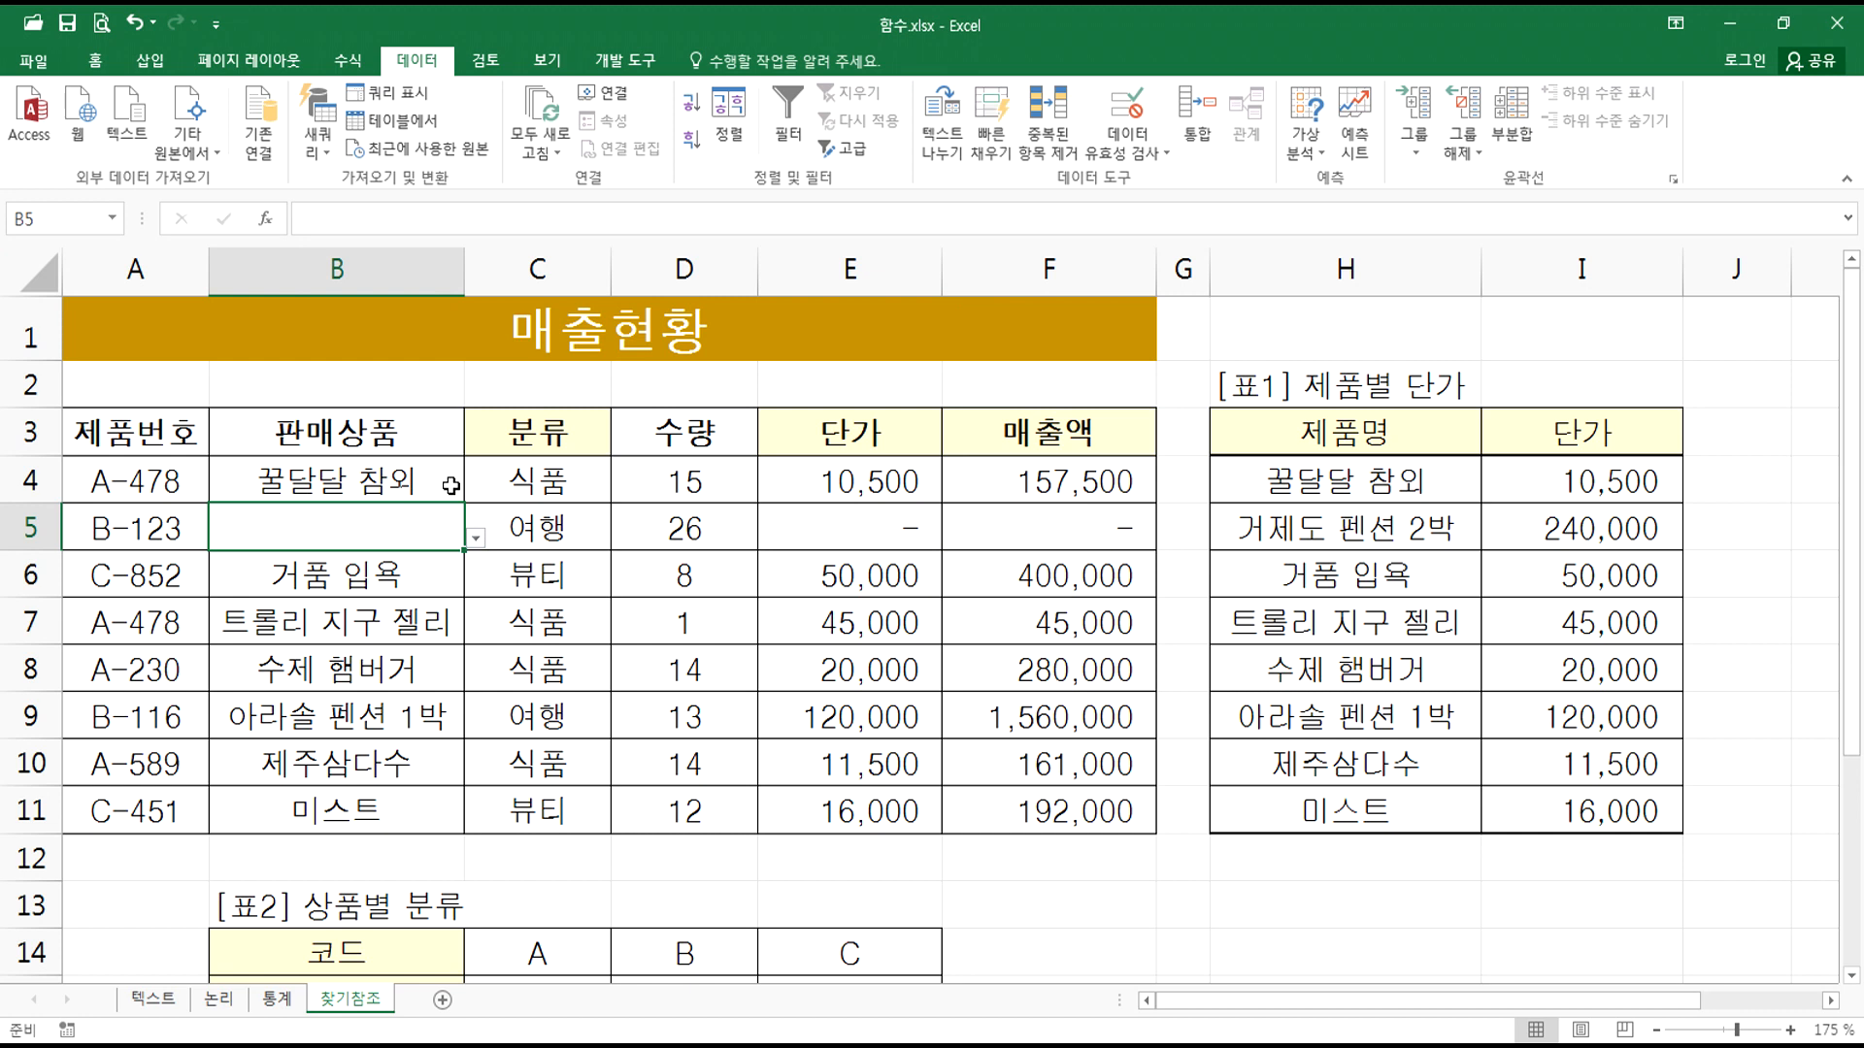
click(474, 540)
click(320, 597)
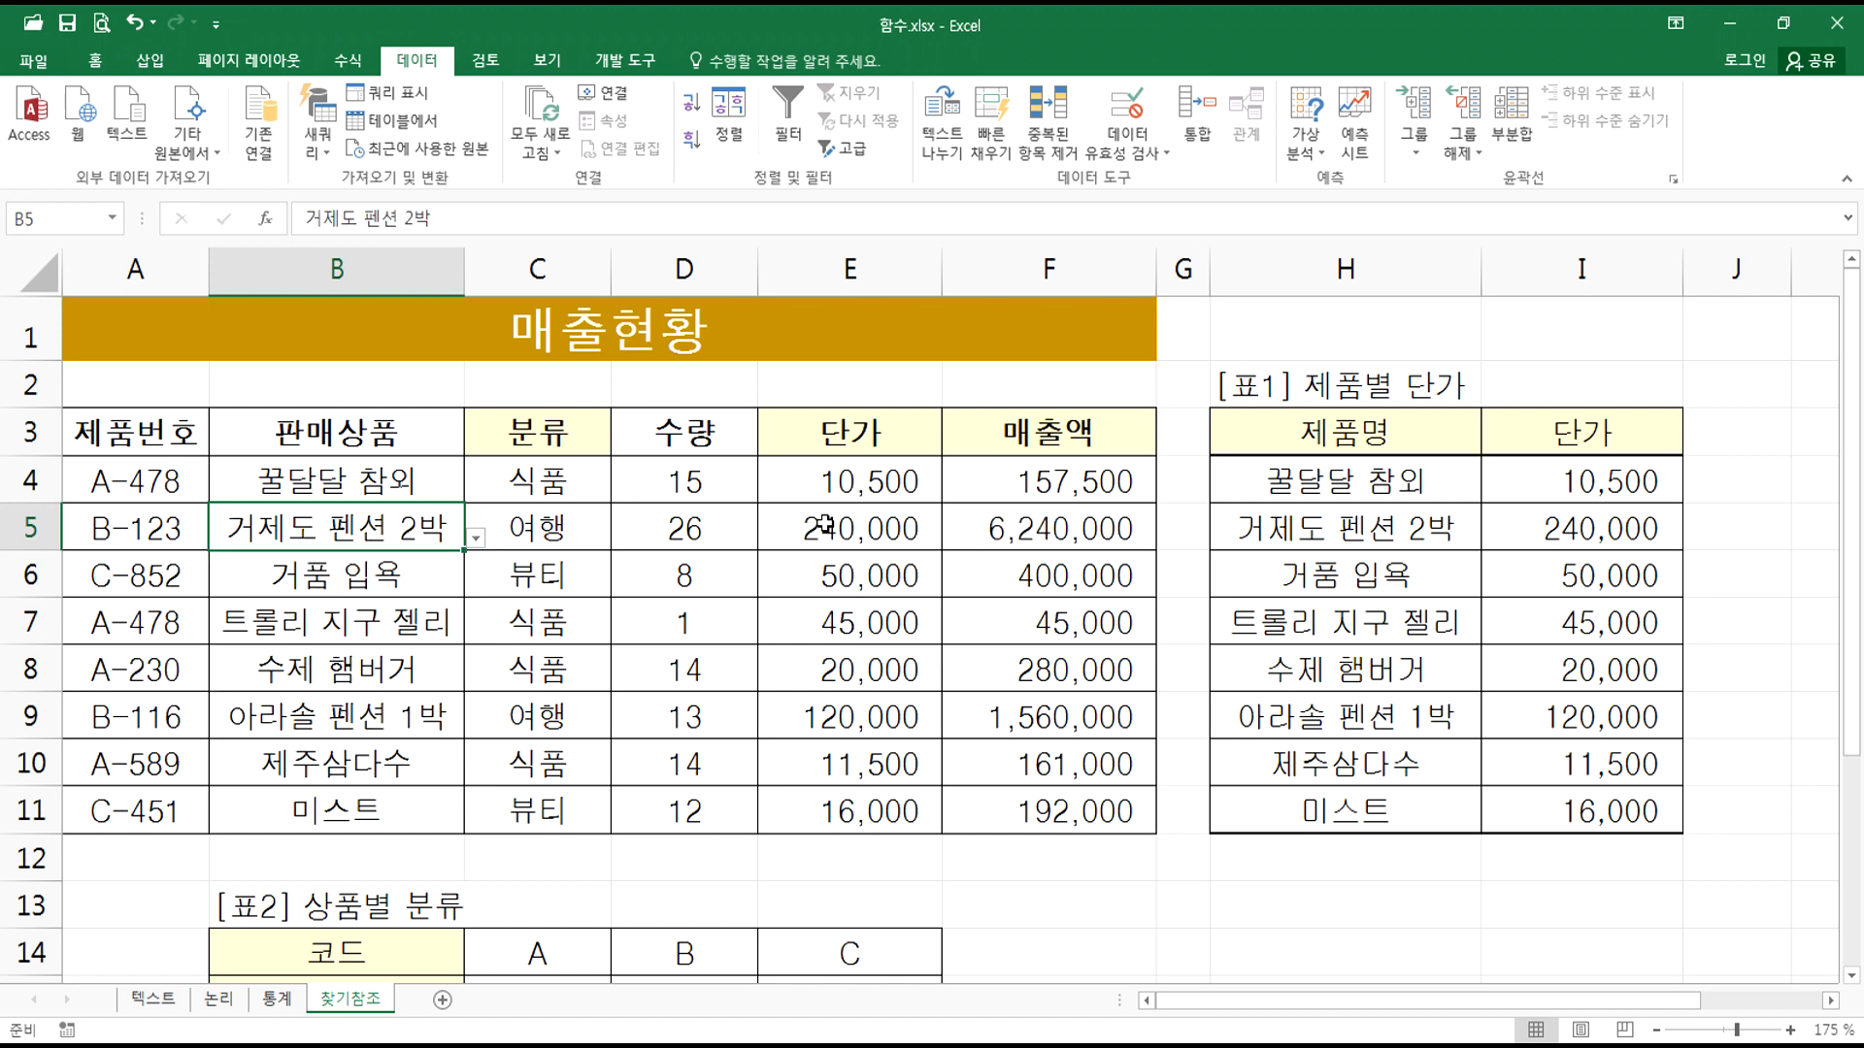
click(773, 531)
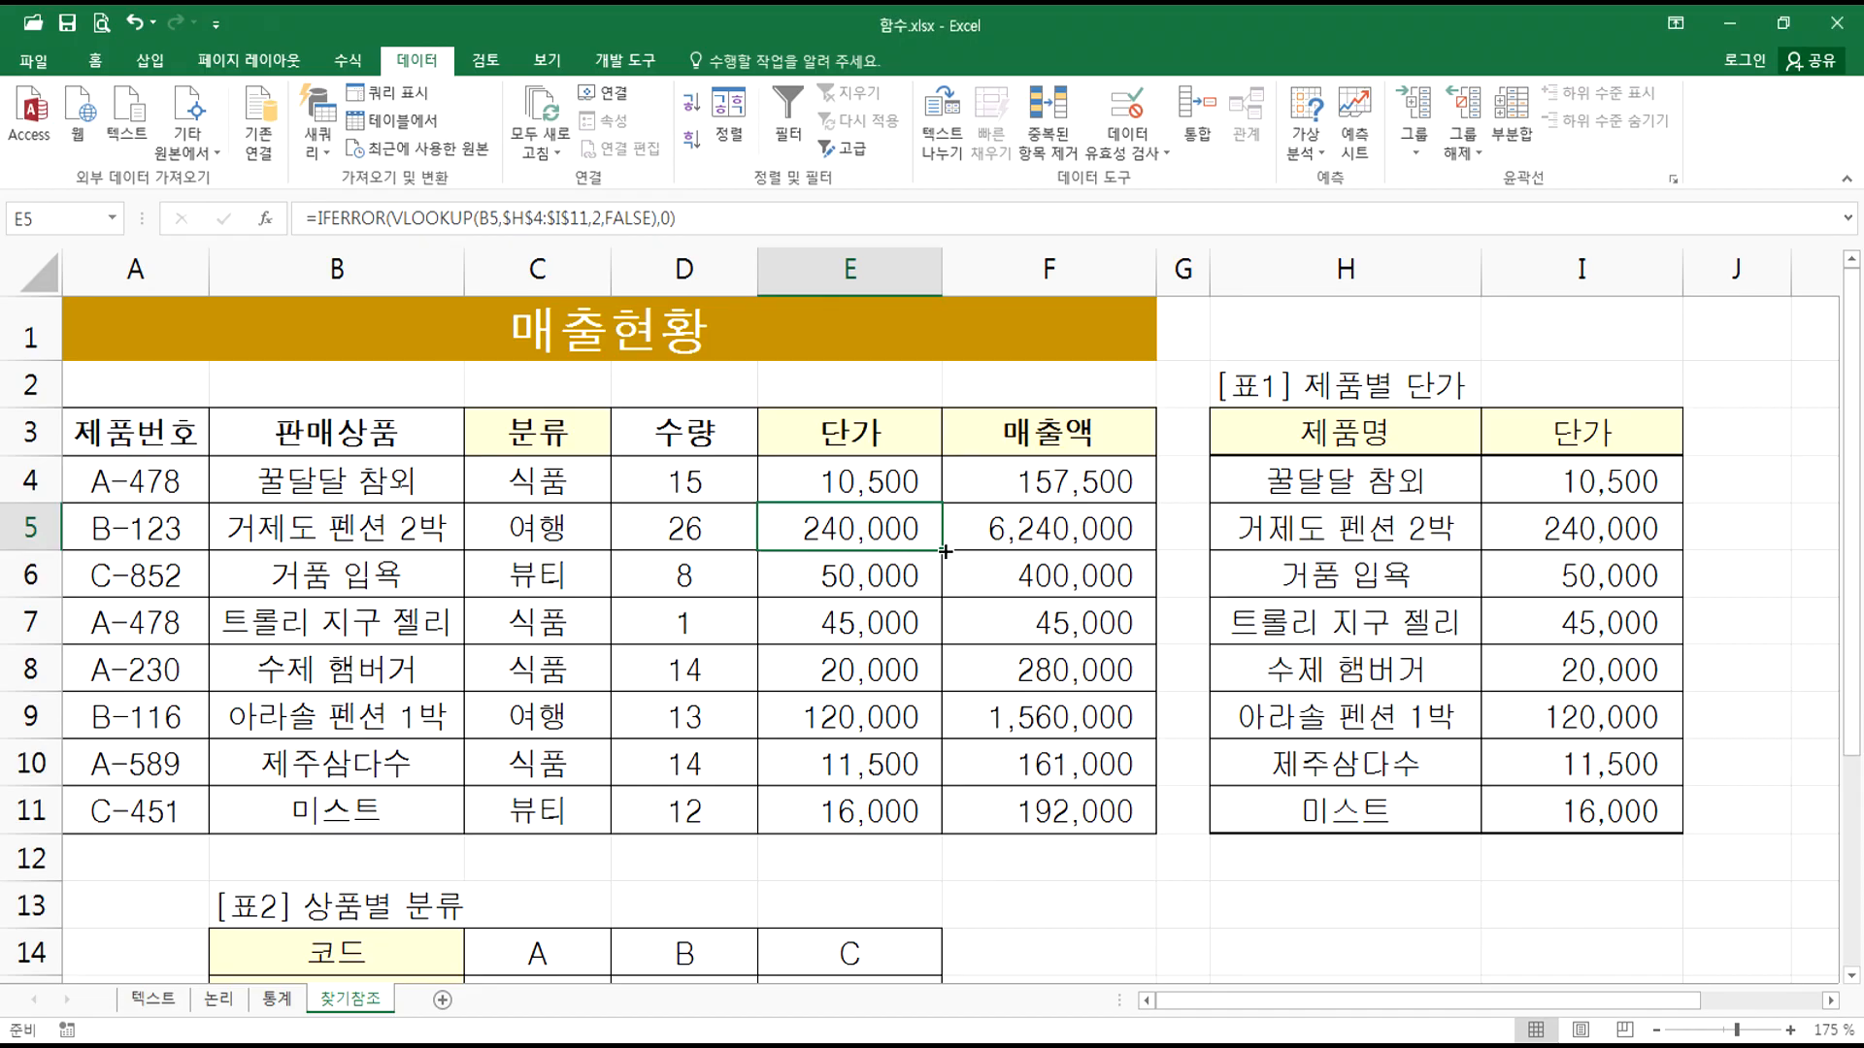
Step: Fill the IFERROR unit price formula from E5 down through E11
drag(947, 551, 849, 825)
Step: Clear product names B4:B11 and choose 꿀달달 참외, 트롤리 지구 젤리 and 거제도 펜션 2박 from the lists in B4, B5 and B6
drag(364, 490, 350, 815)
key(Delete)
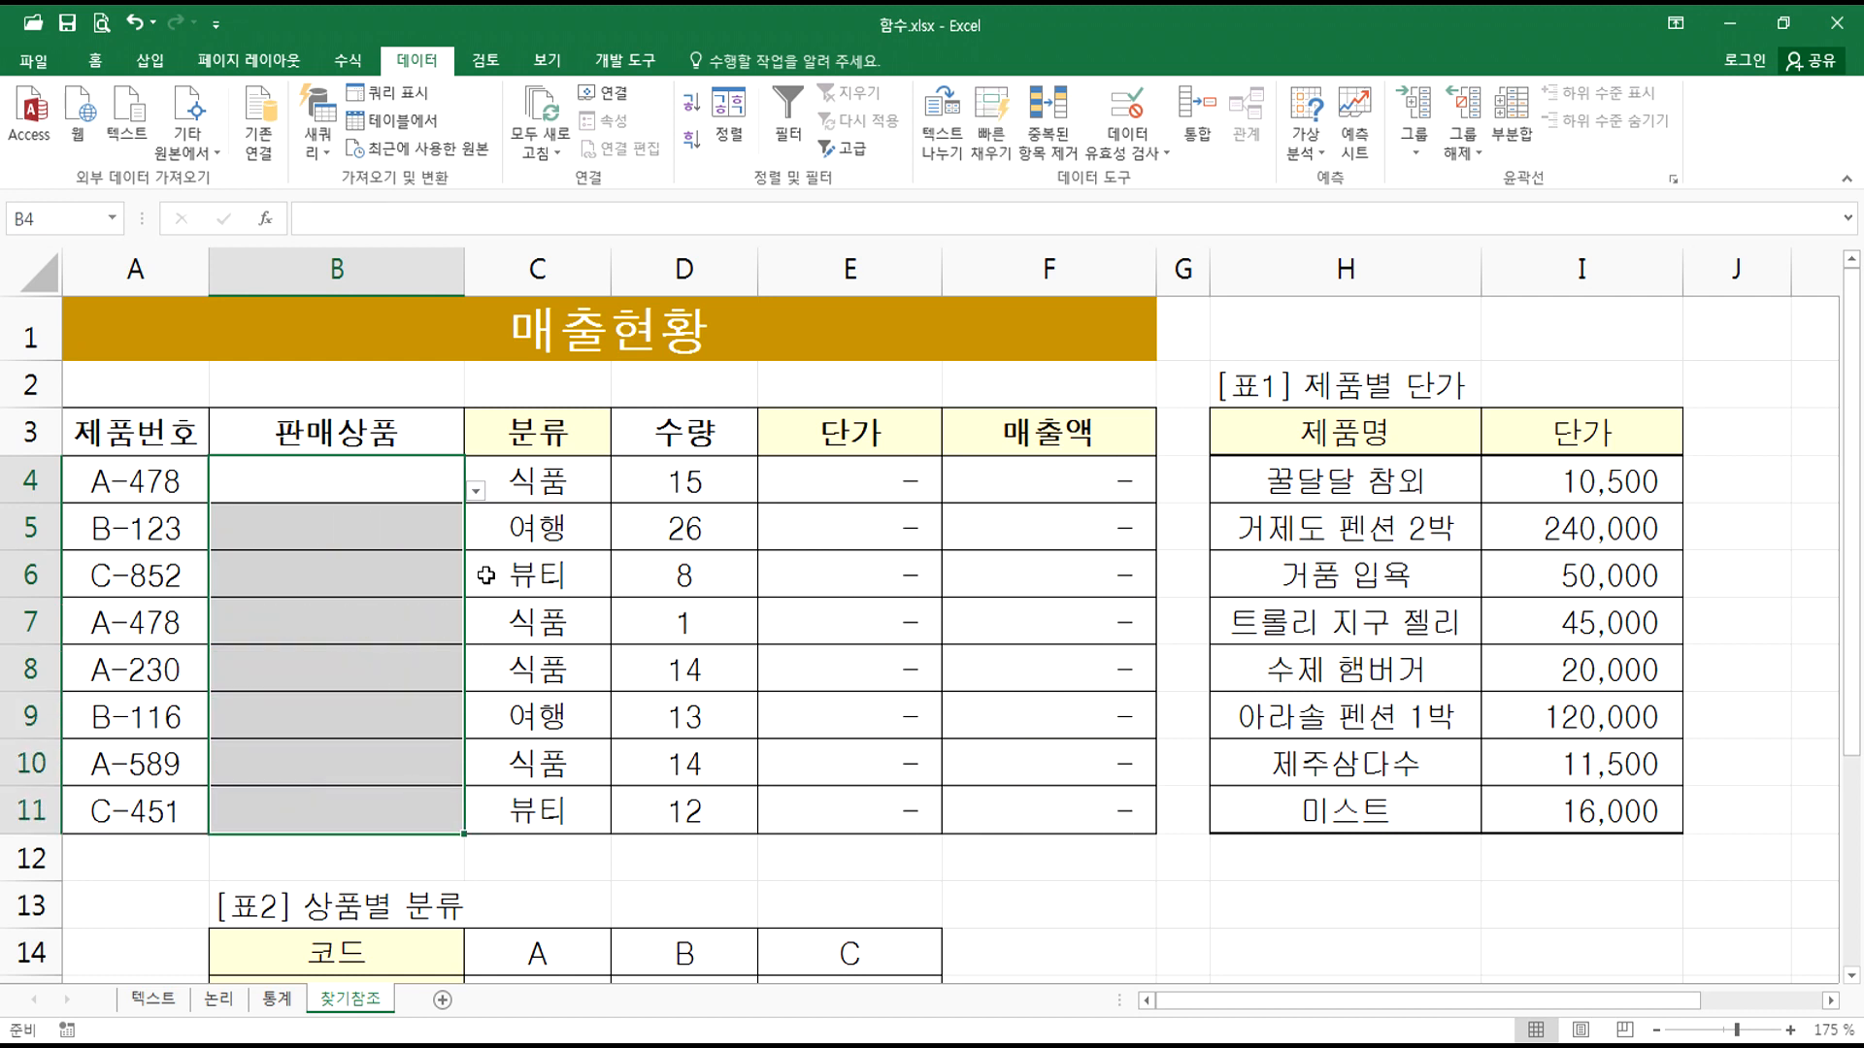
click(357, 482)
click(476, 490)
click(318, 516)
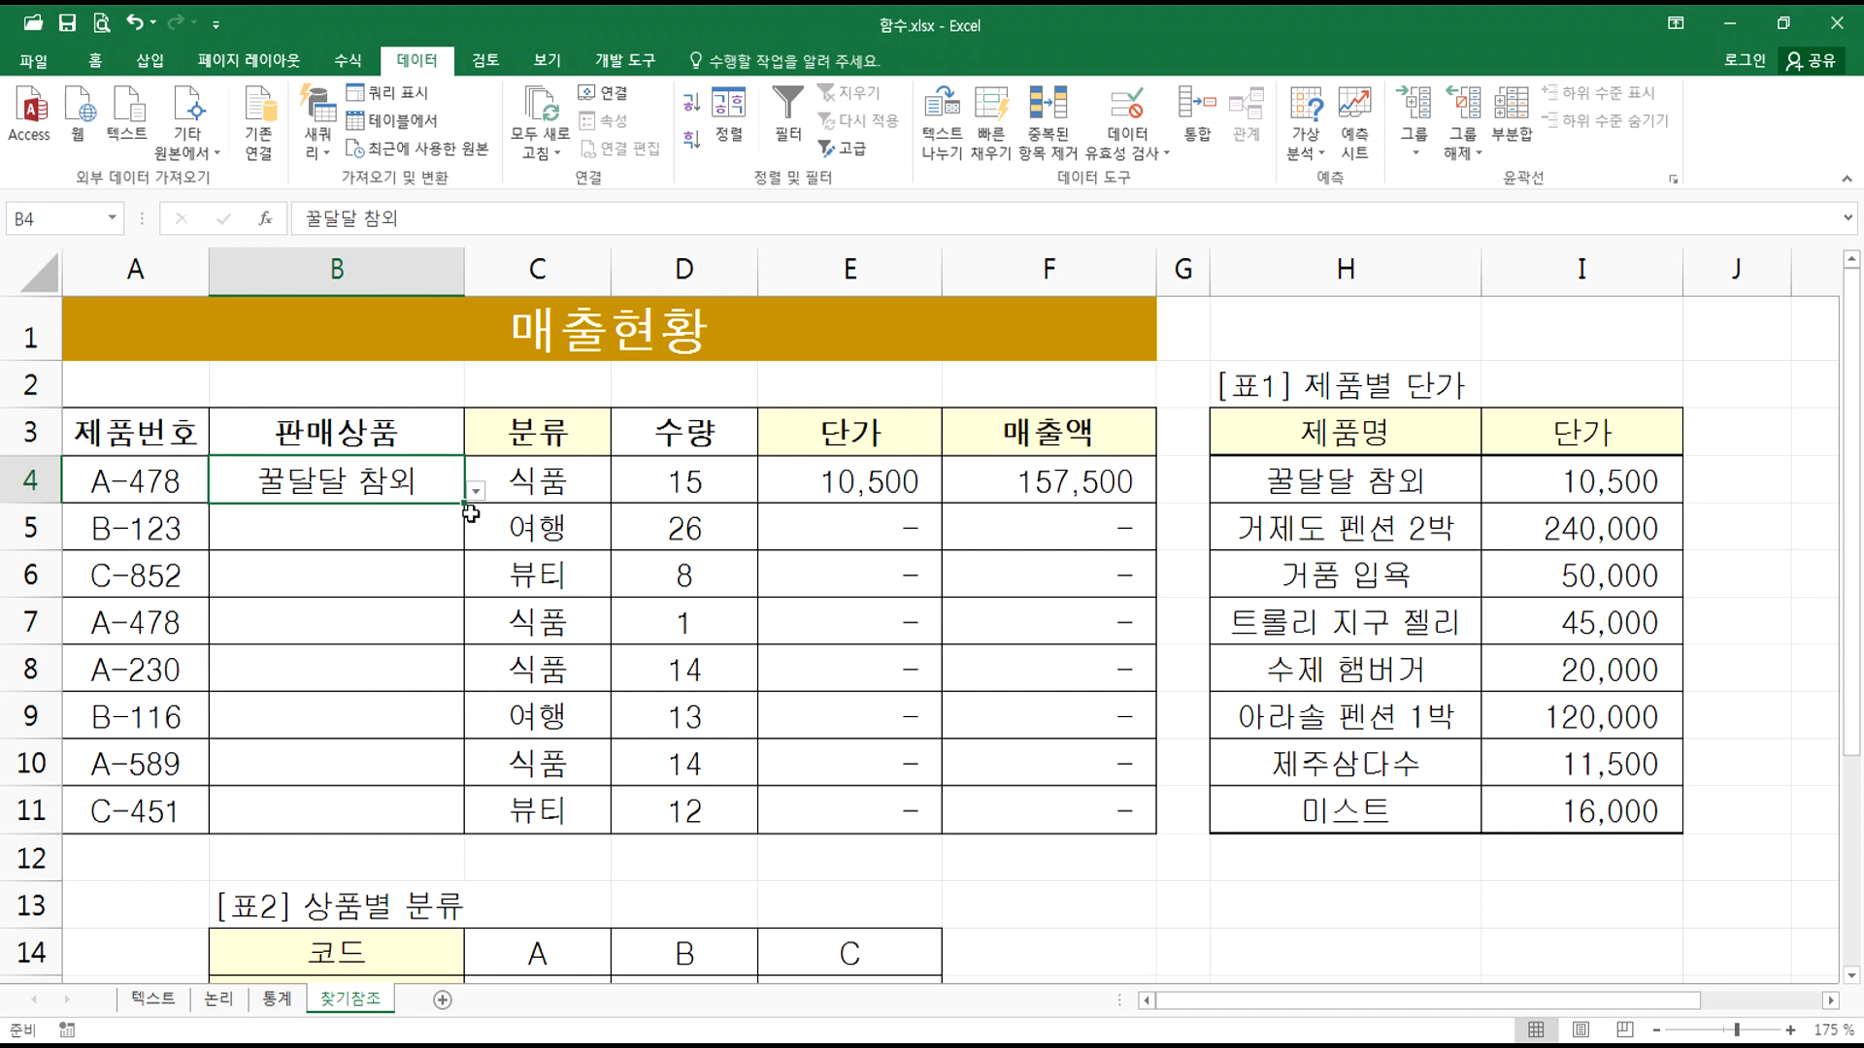
click(412, 517)
click(475, 537)
click(320, 662)
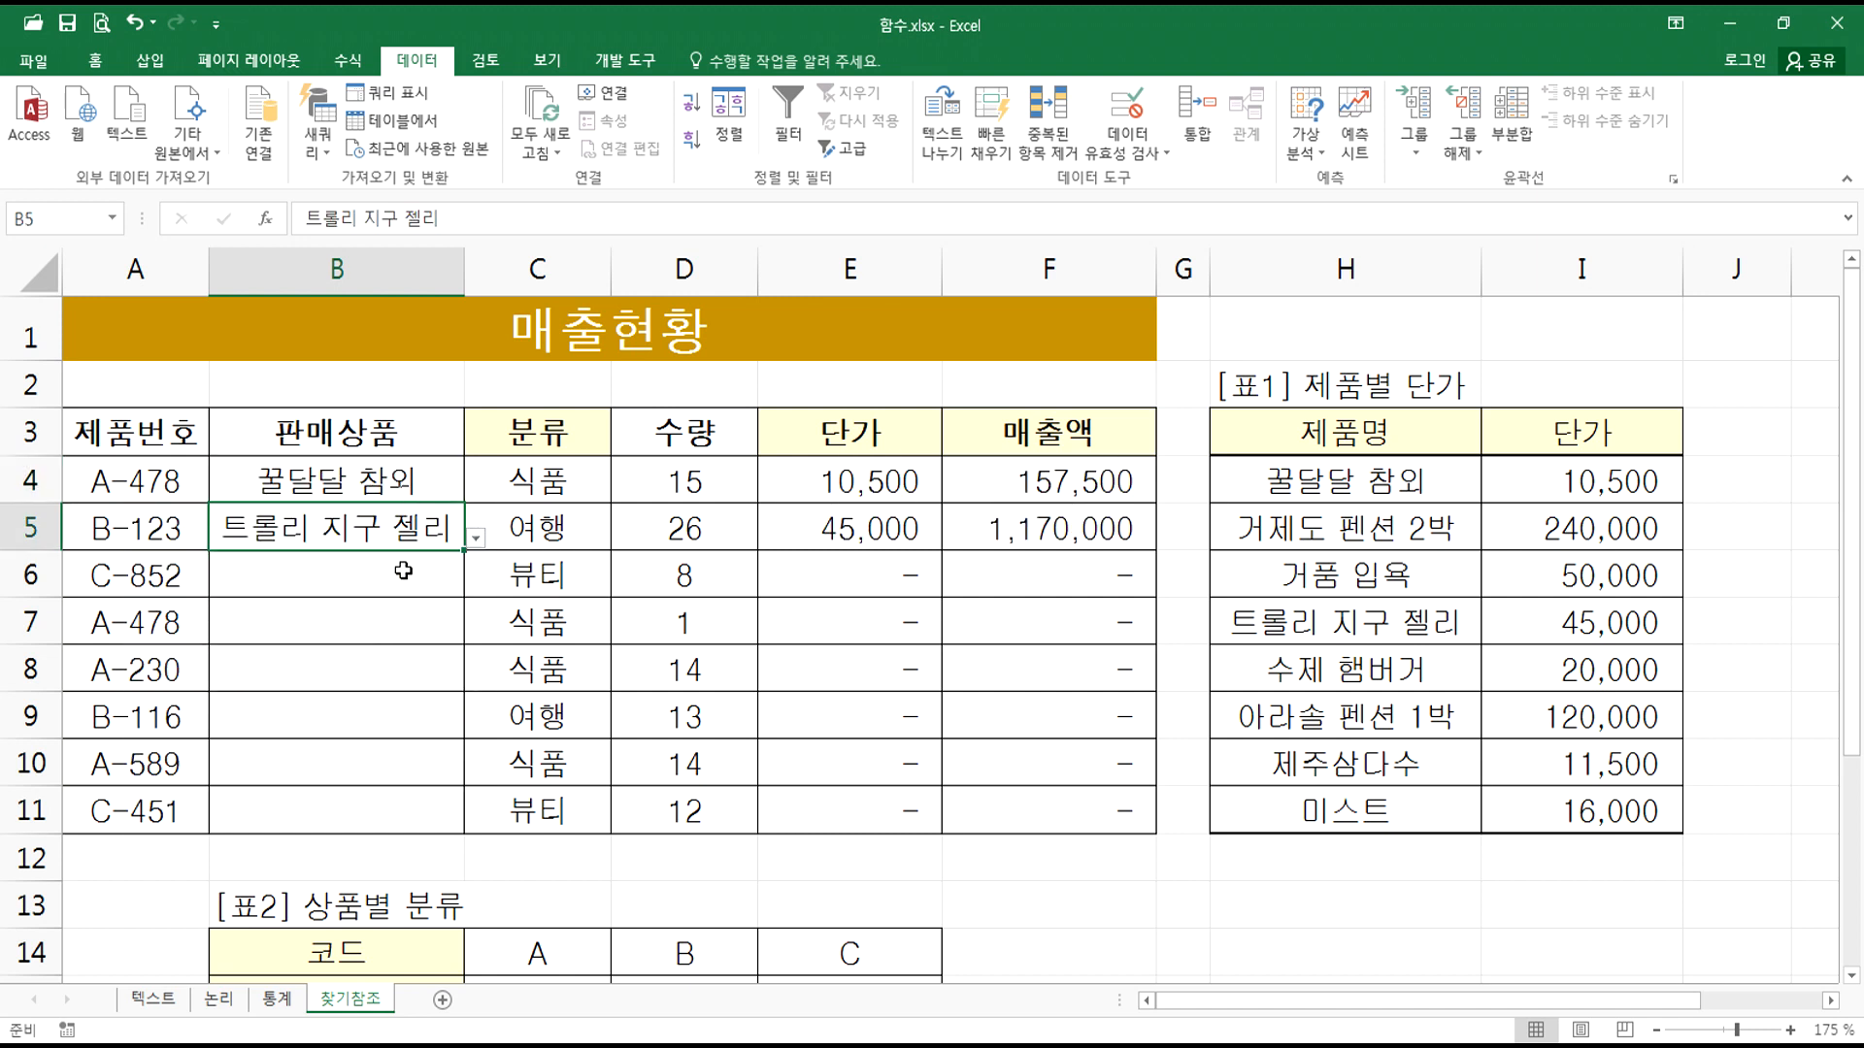
click(404, 570)
click(476, 585)
click(330, 643)
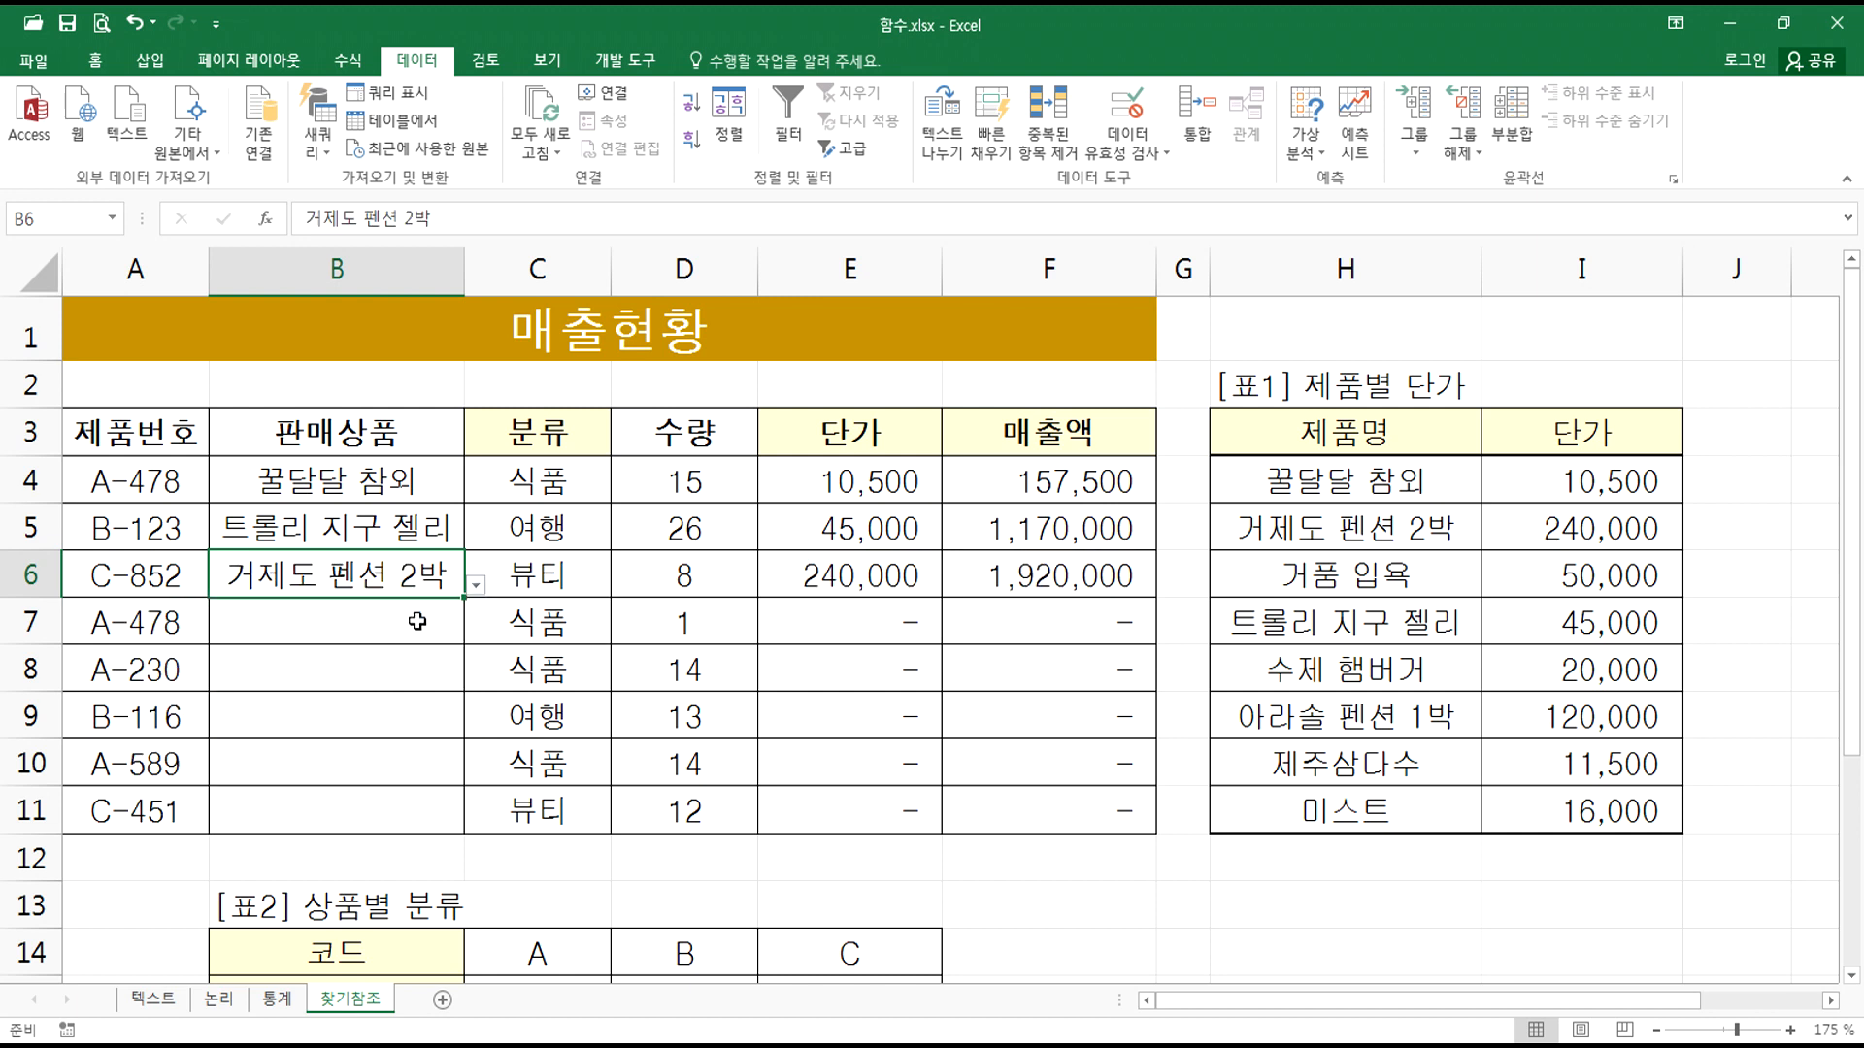
Step: Undo the three product choices and the clearing of the product names in B4:B11
click(417, 621)
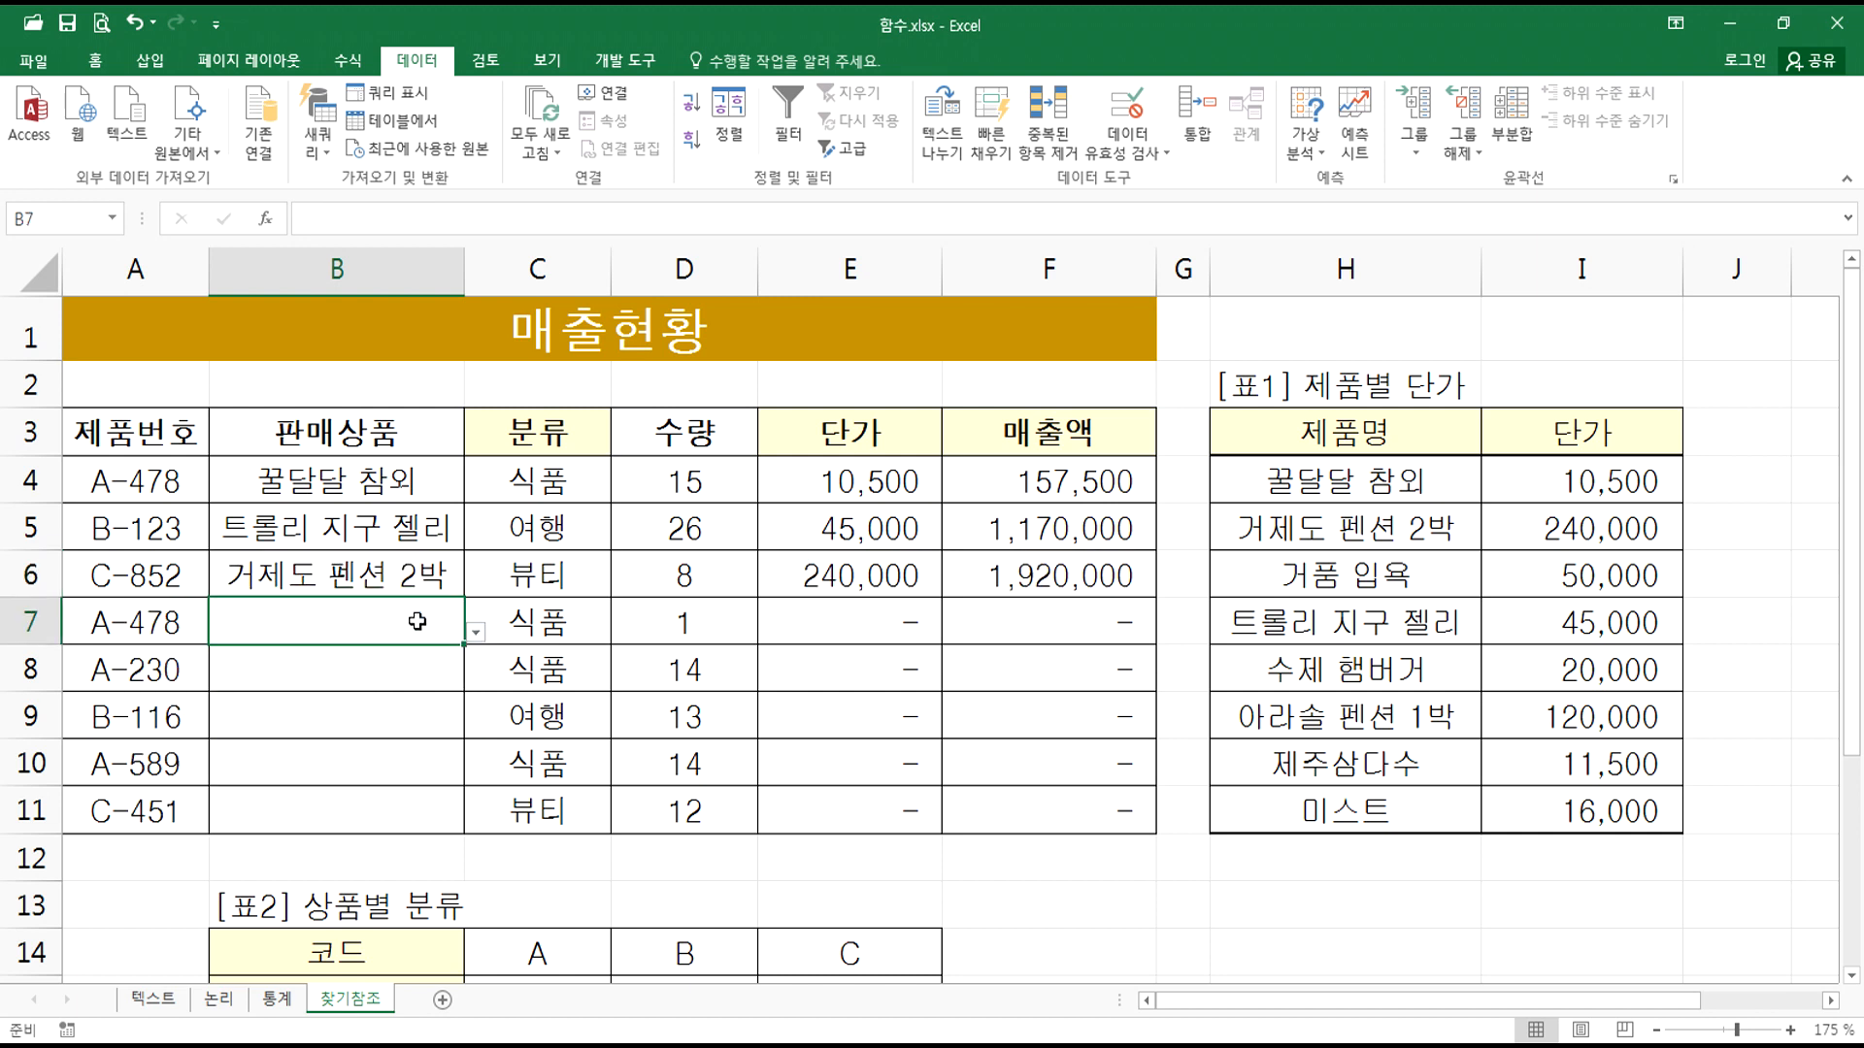
key(ctrl+z)
key(ctrl+z)
key(ctrl+z)
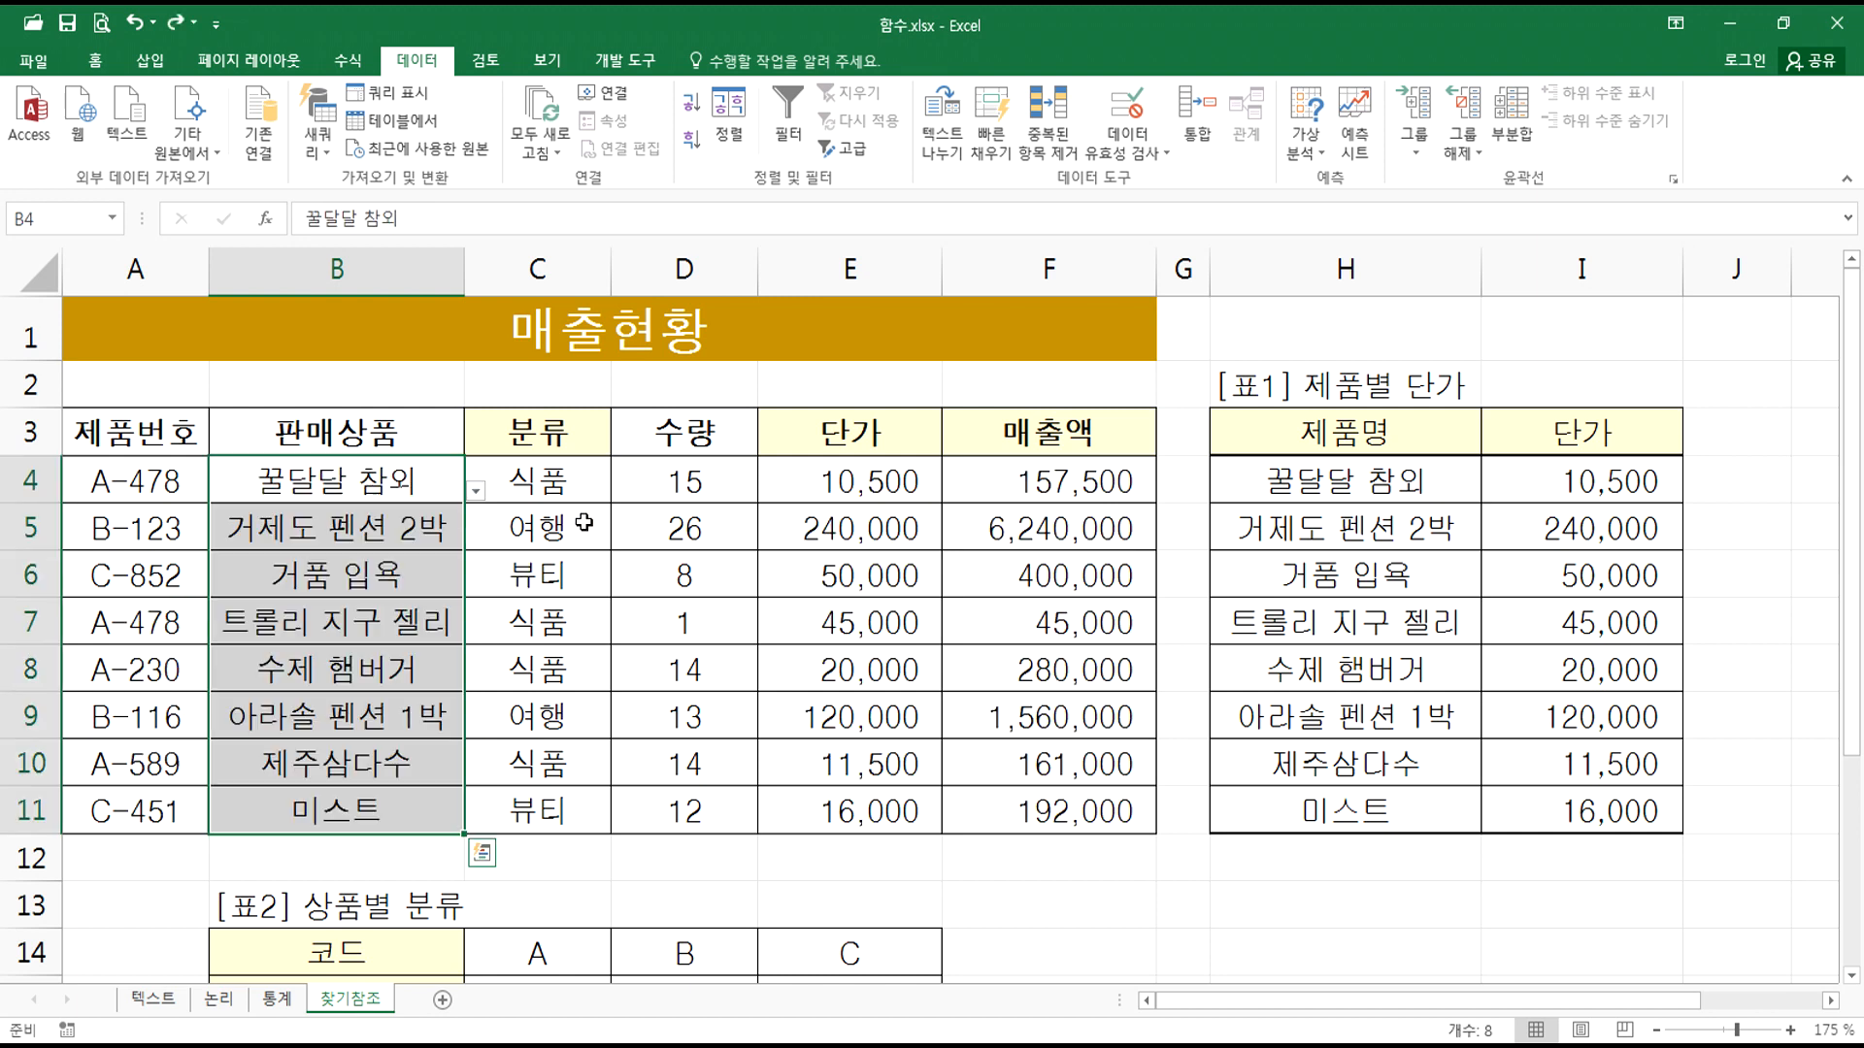
click(415, 482)
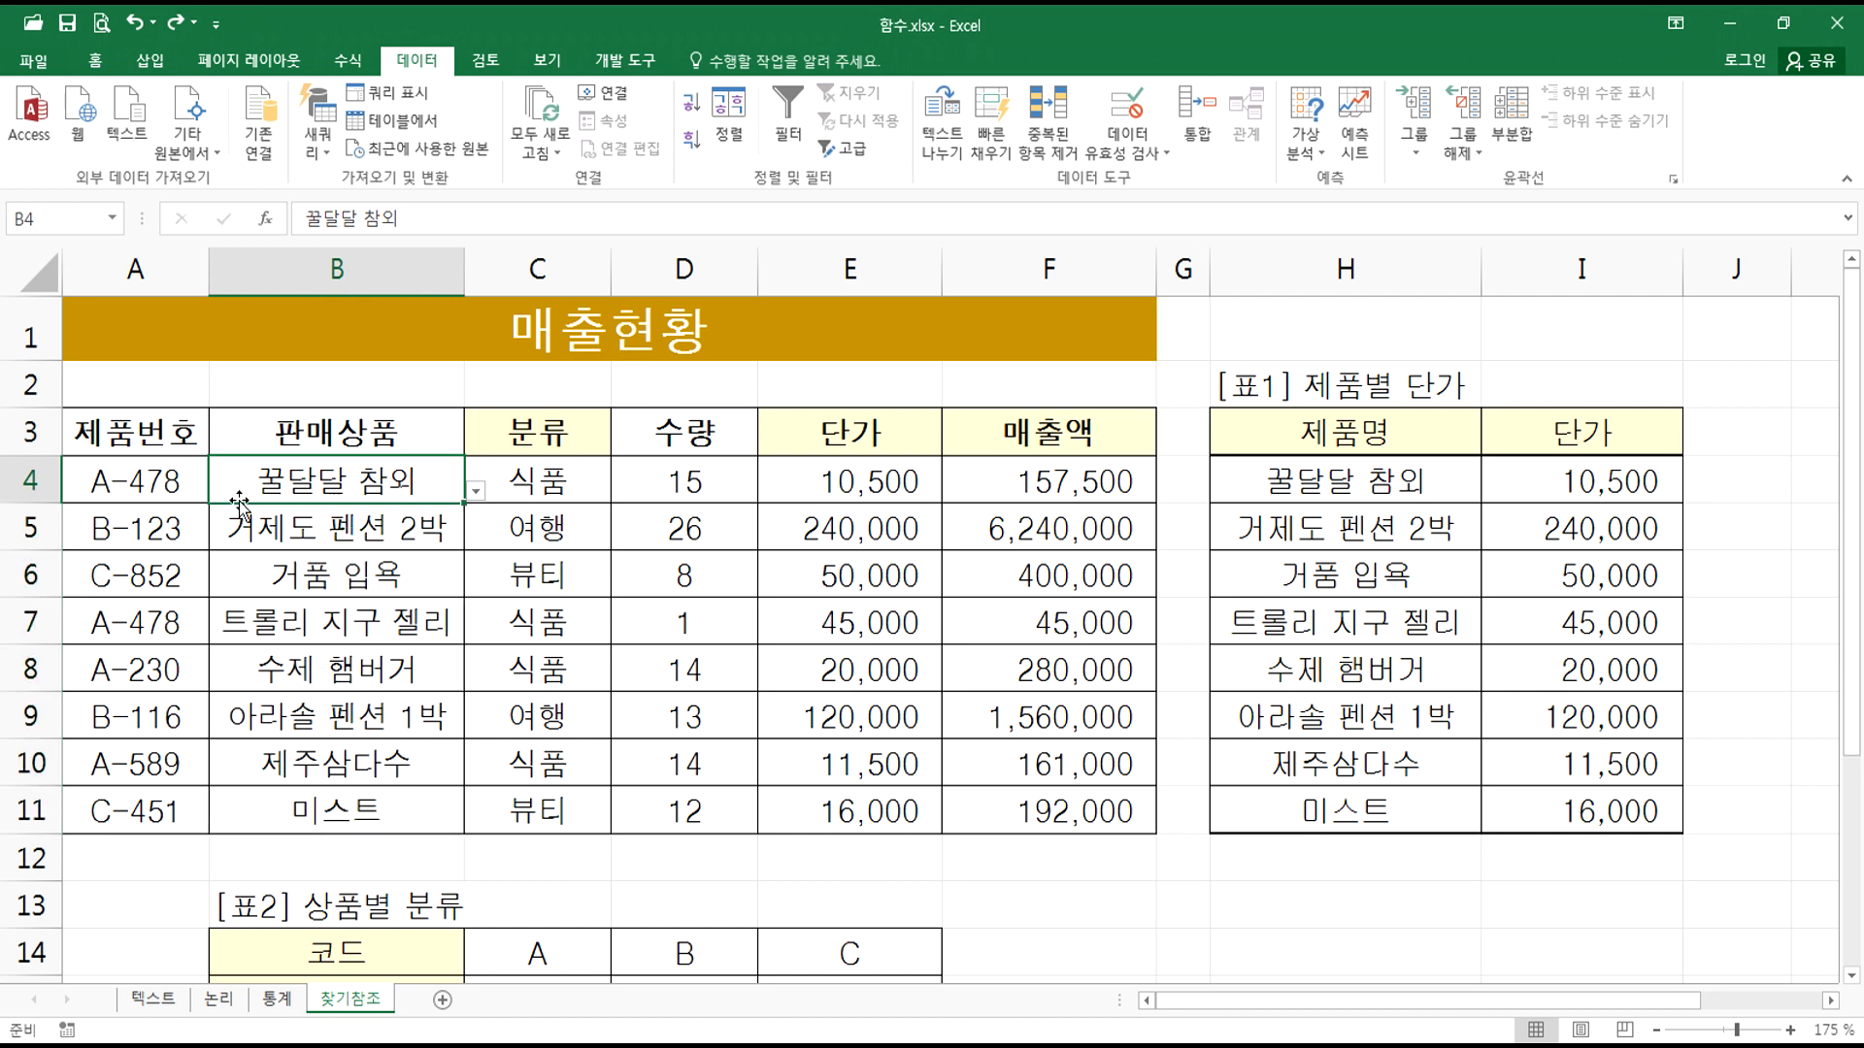
Step: Change the product number in A4 to Q-478 and check the code against the category table 표2
double_click(113, 484)
drag(113, 483, 96, 483)
text(Q)
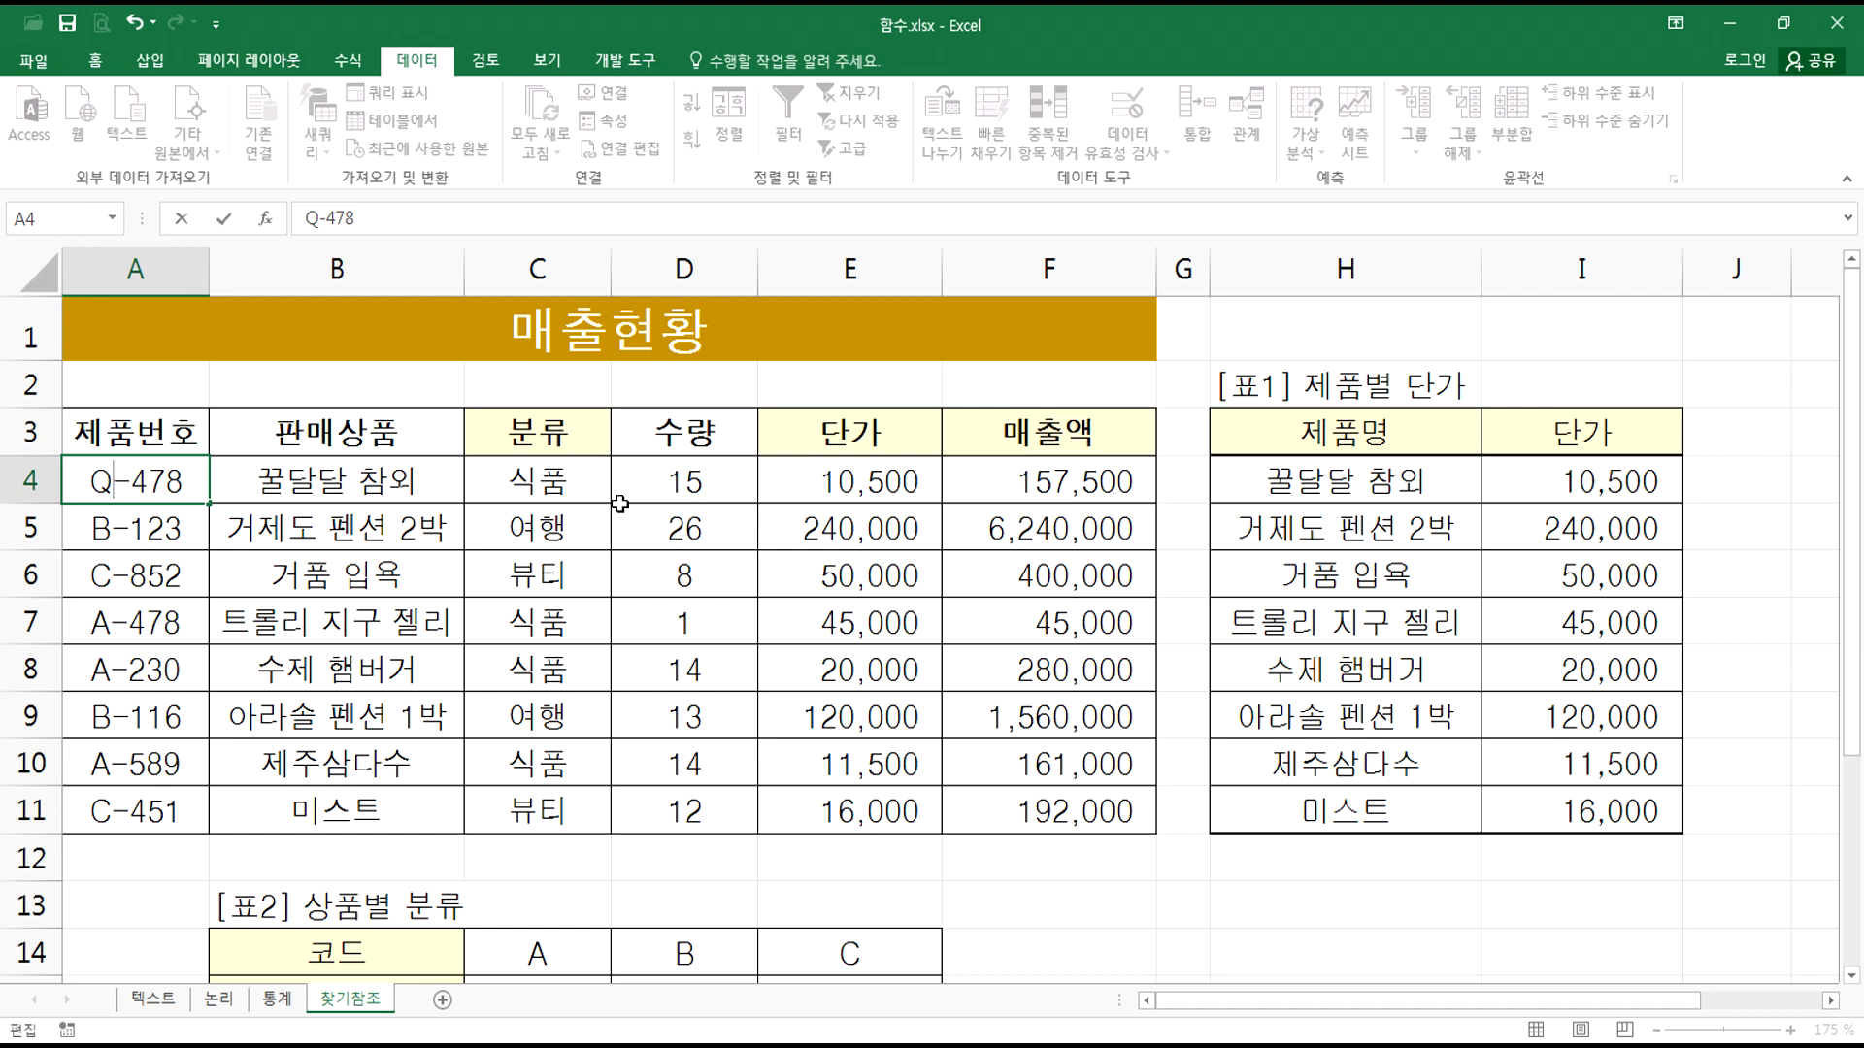
key(Return)
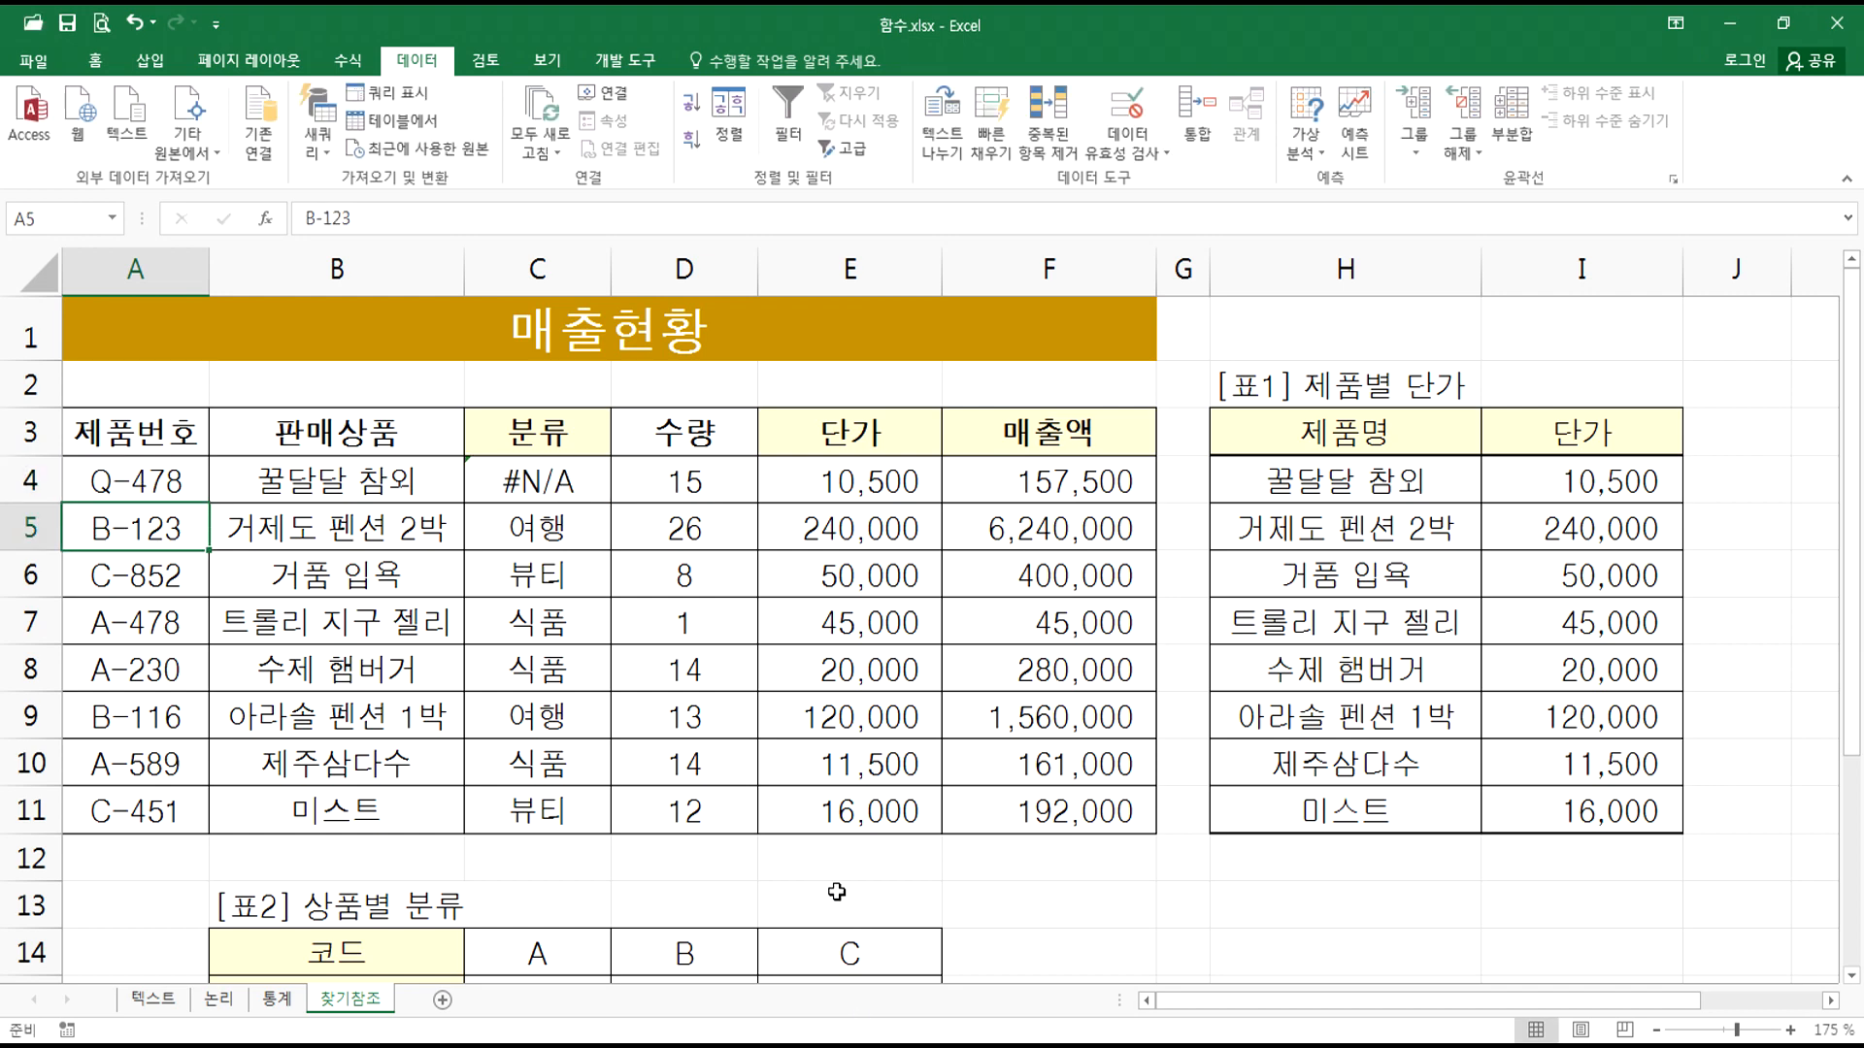
scroll(836, 891, down, 3)
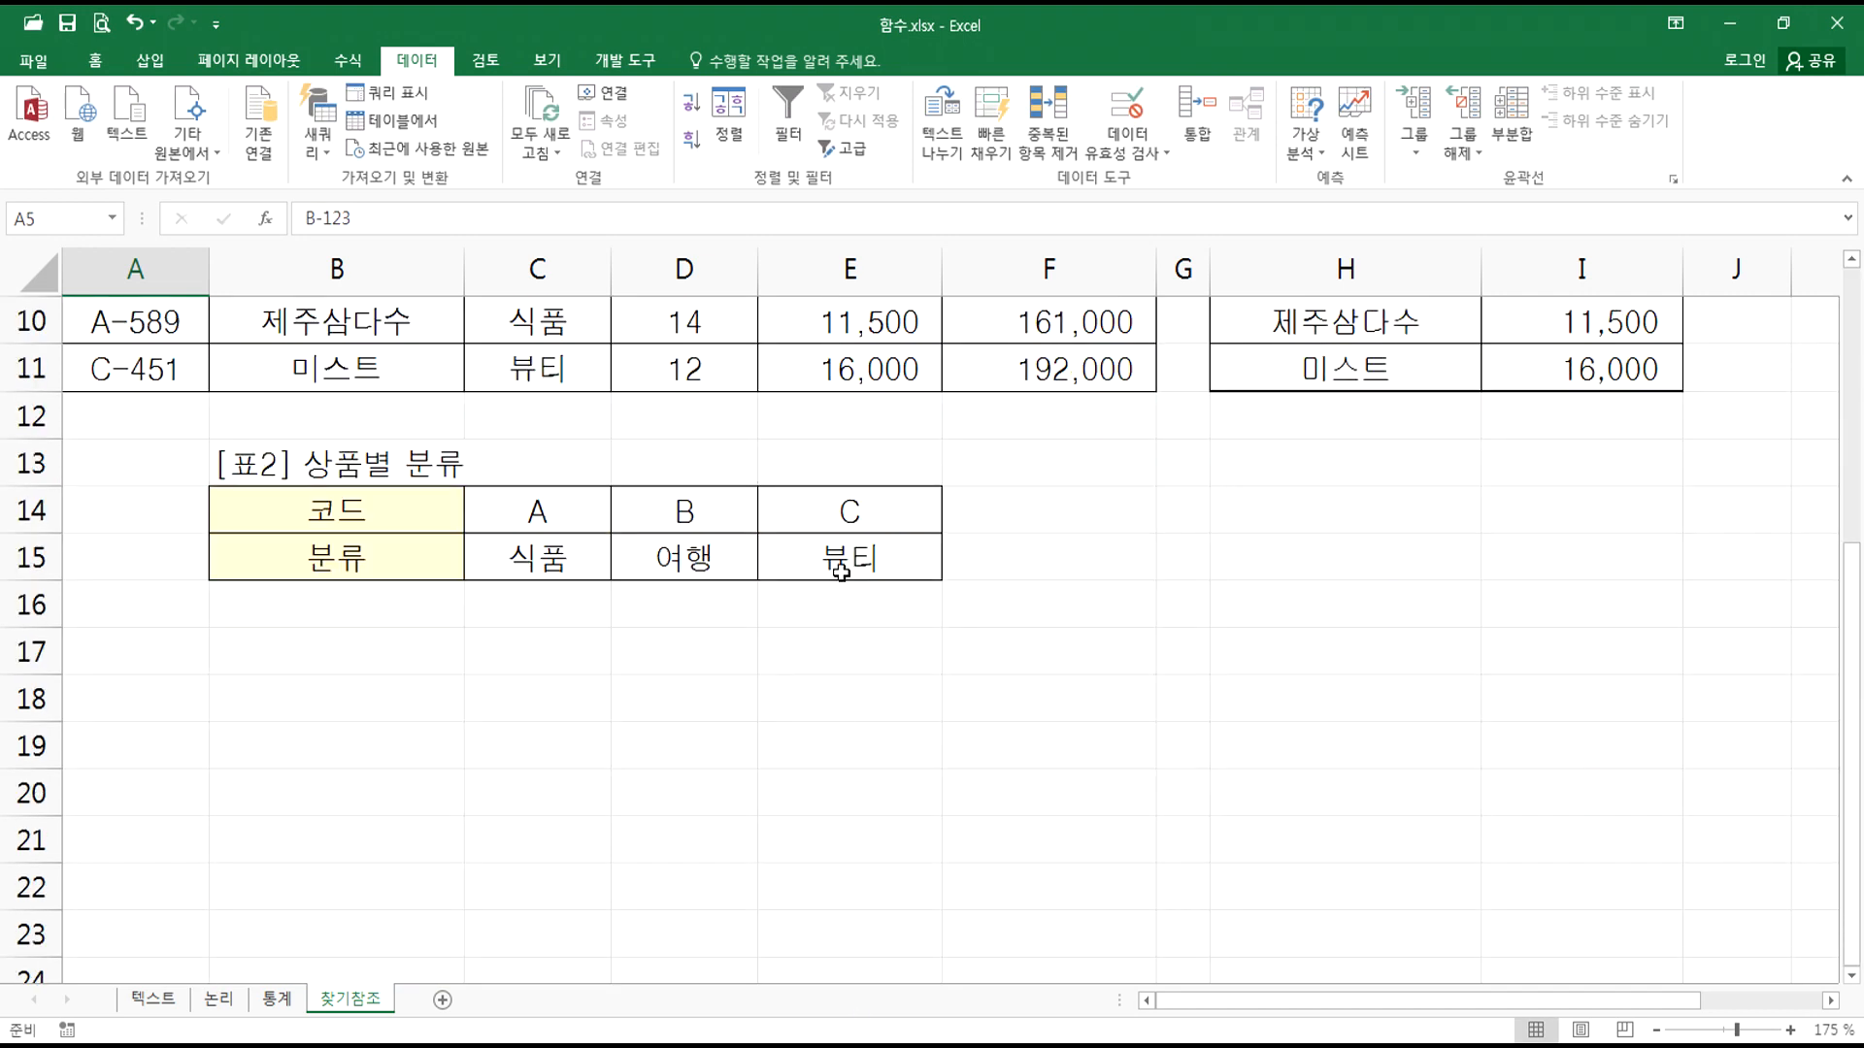
scroll(841, 573, up, 3)
click(123, 476)
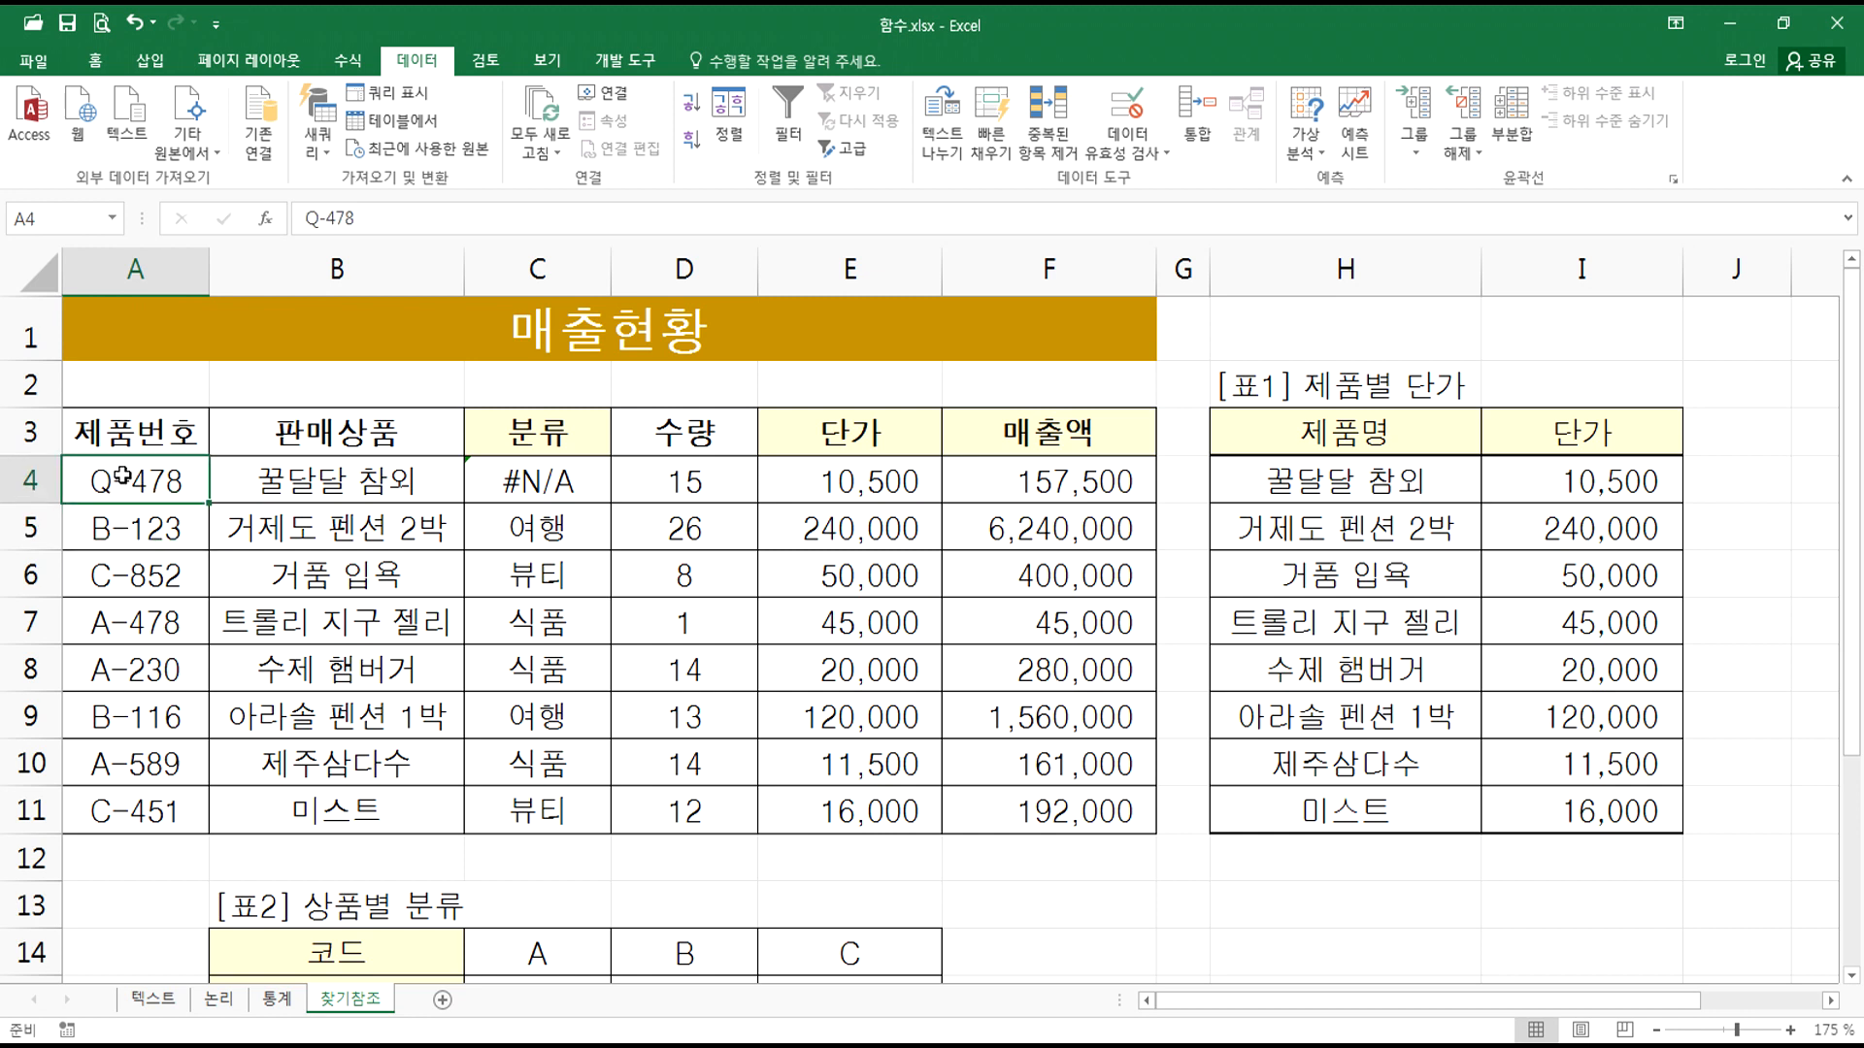
Step: Wrap the HLOOKUP formula in C4 in IFERROR with "코드오류" as the error value, and fill it down through C11
double_click(505, 474)
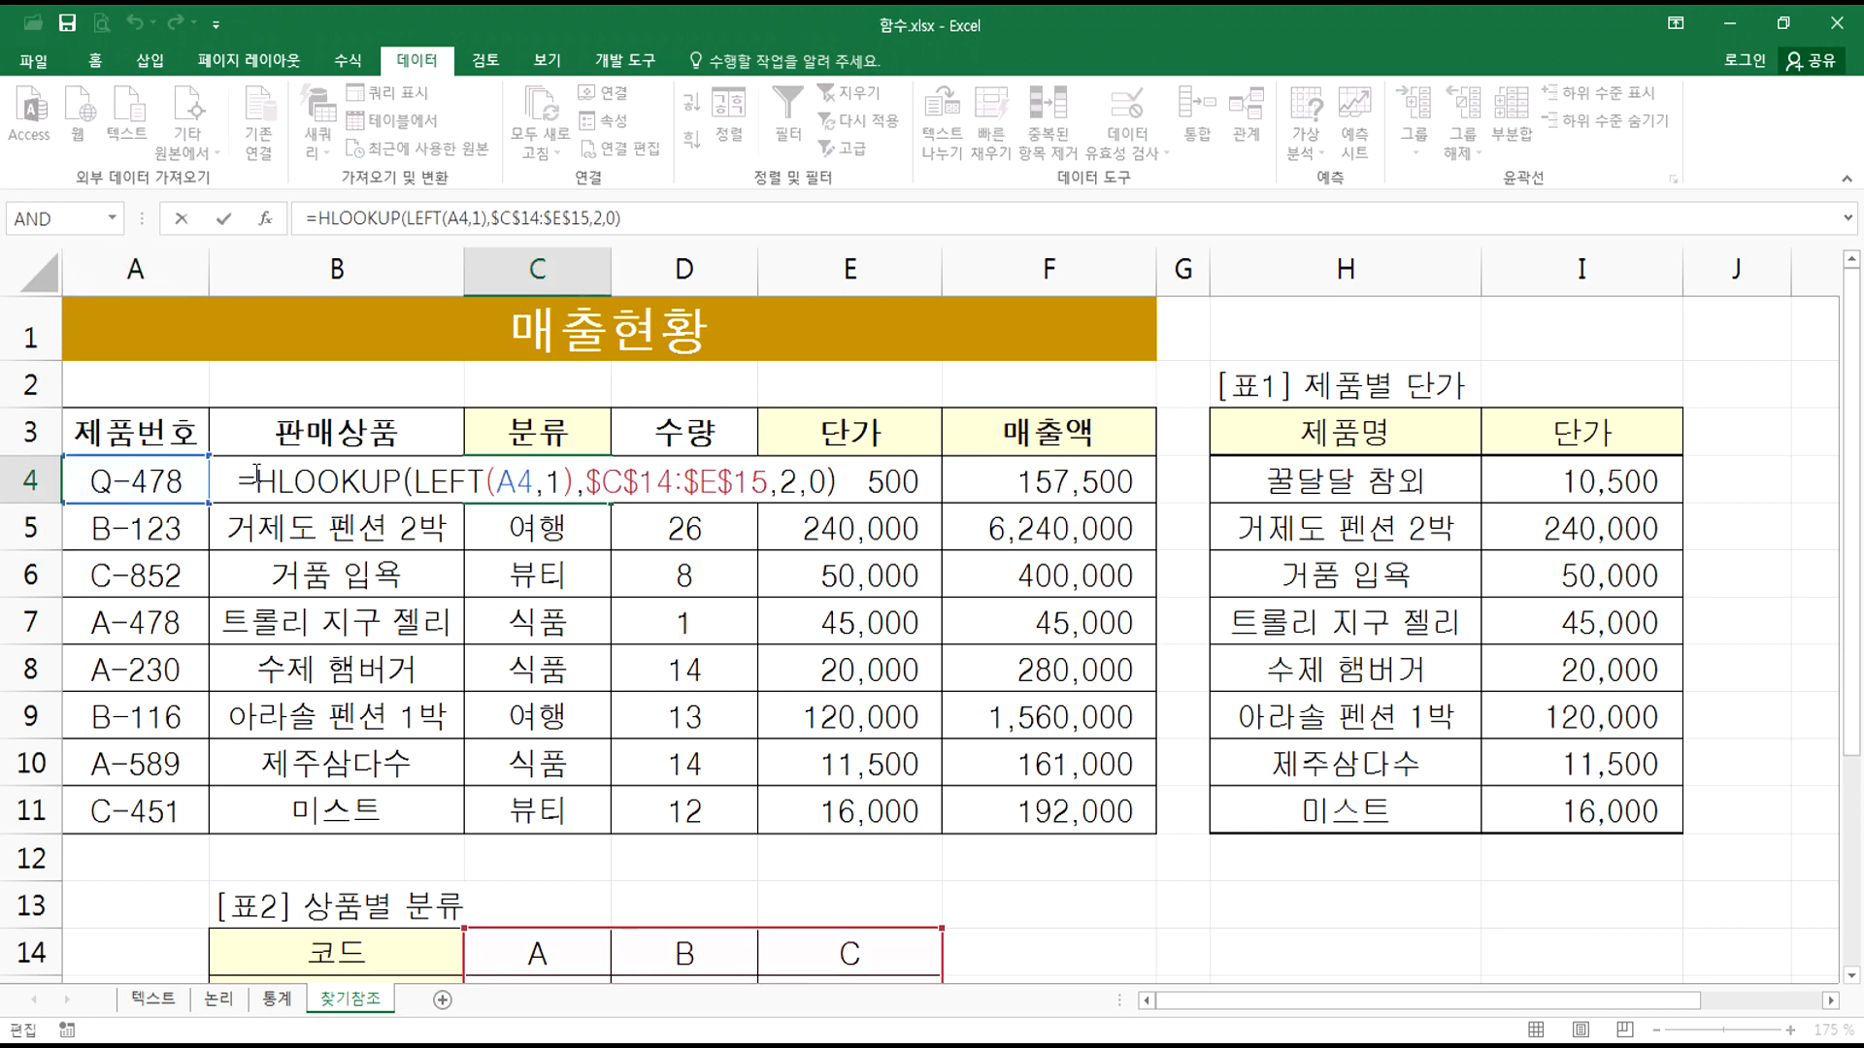
text(IFERROR)
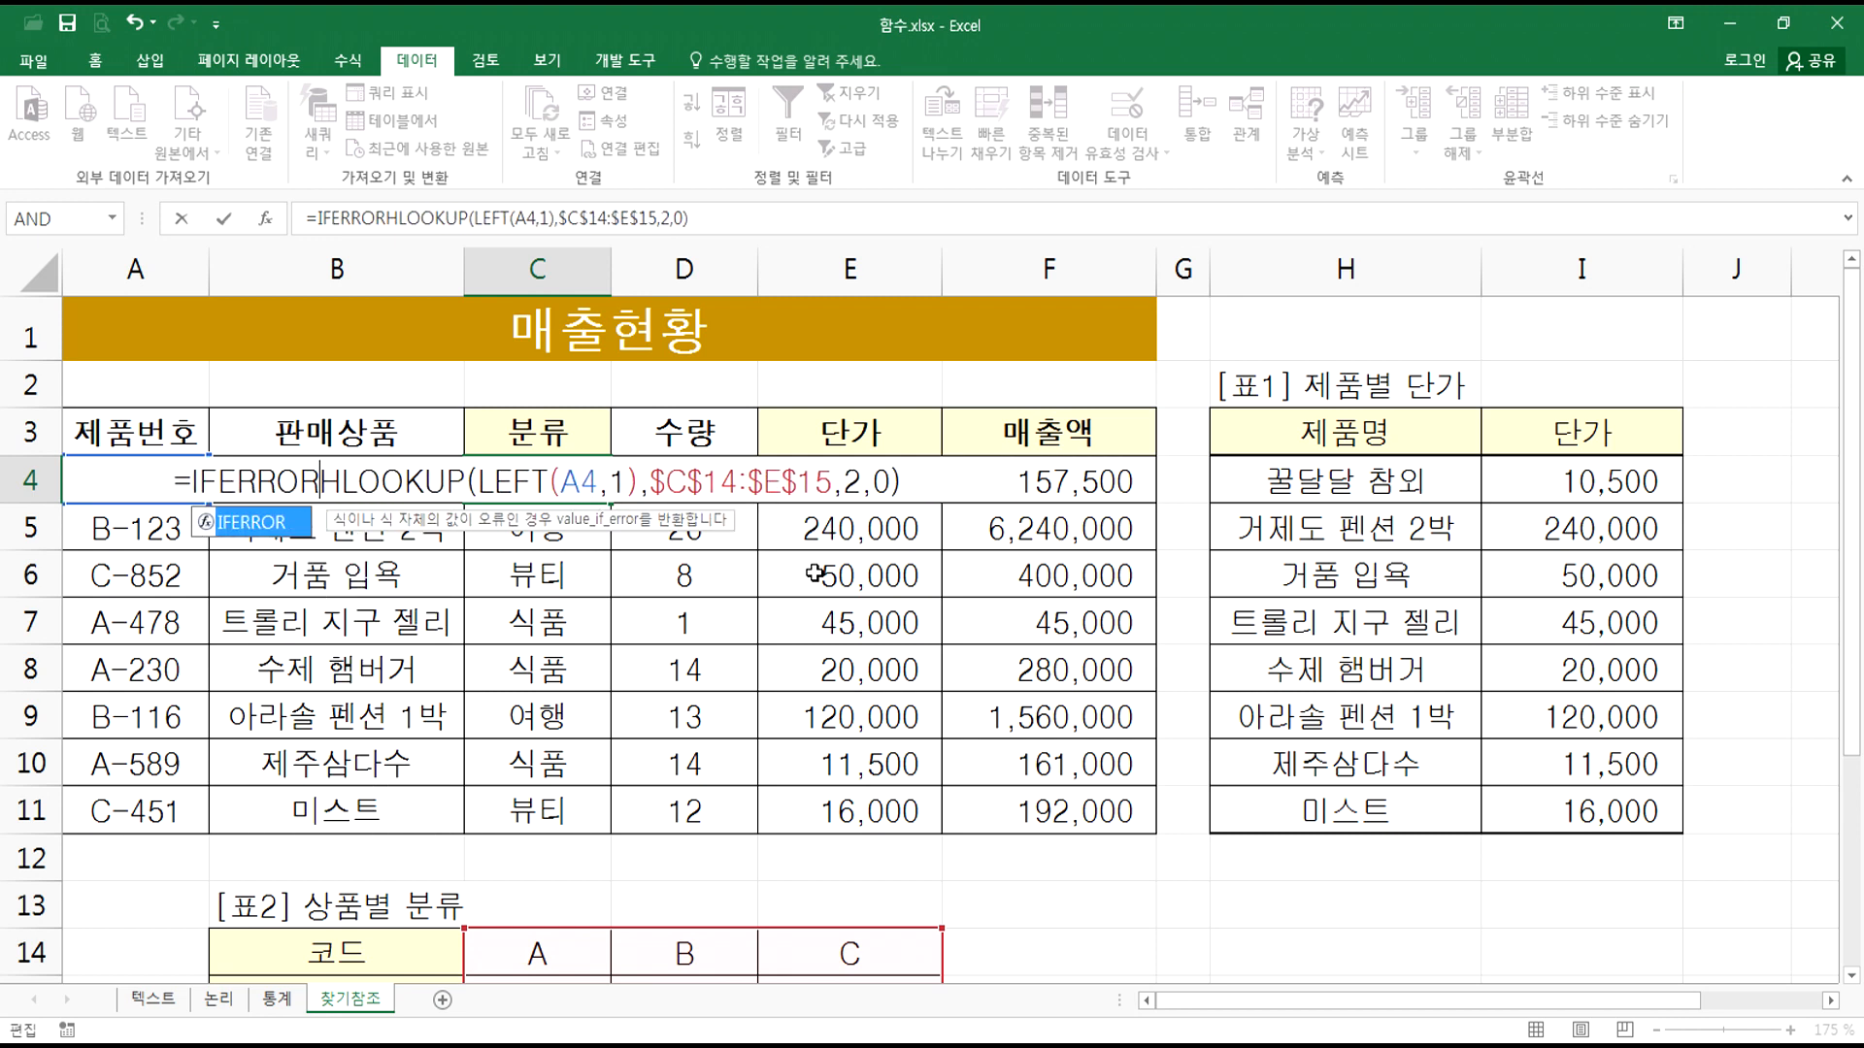
text(()
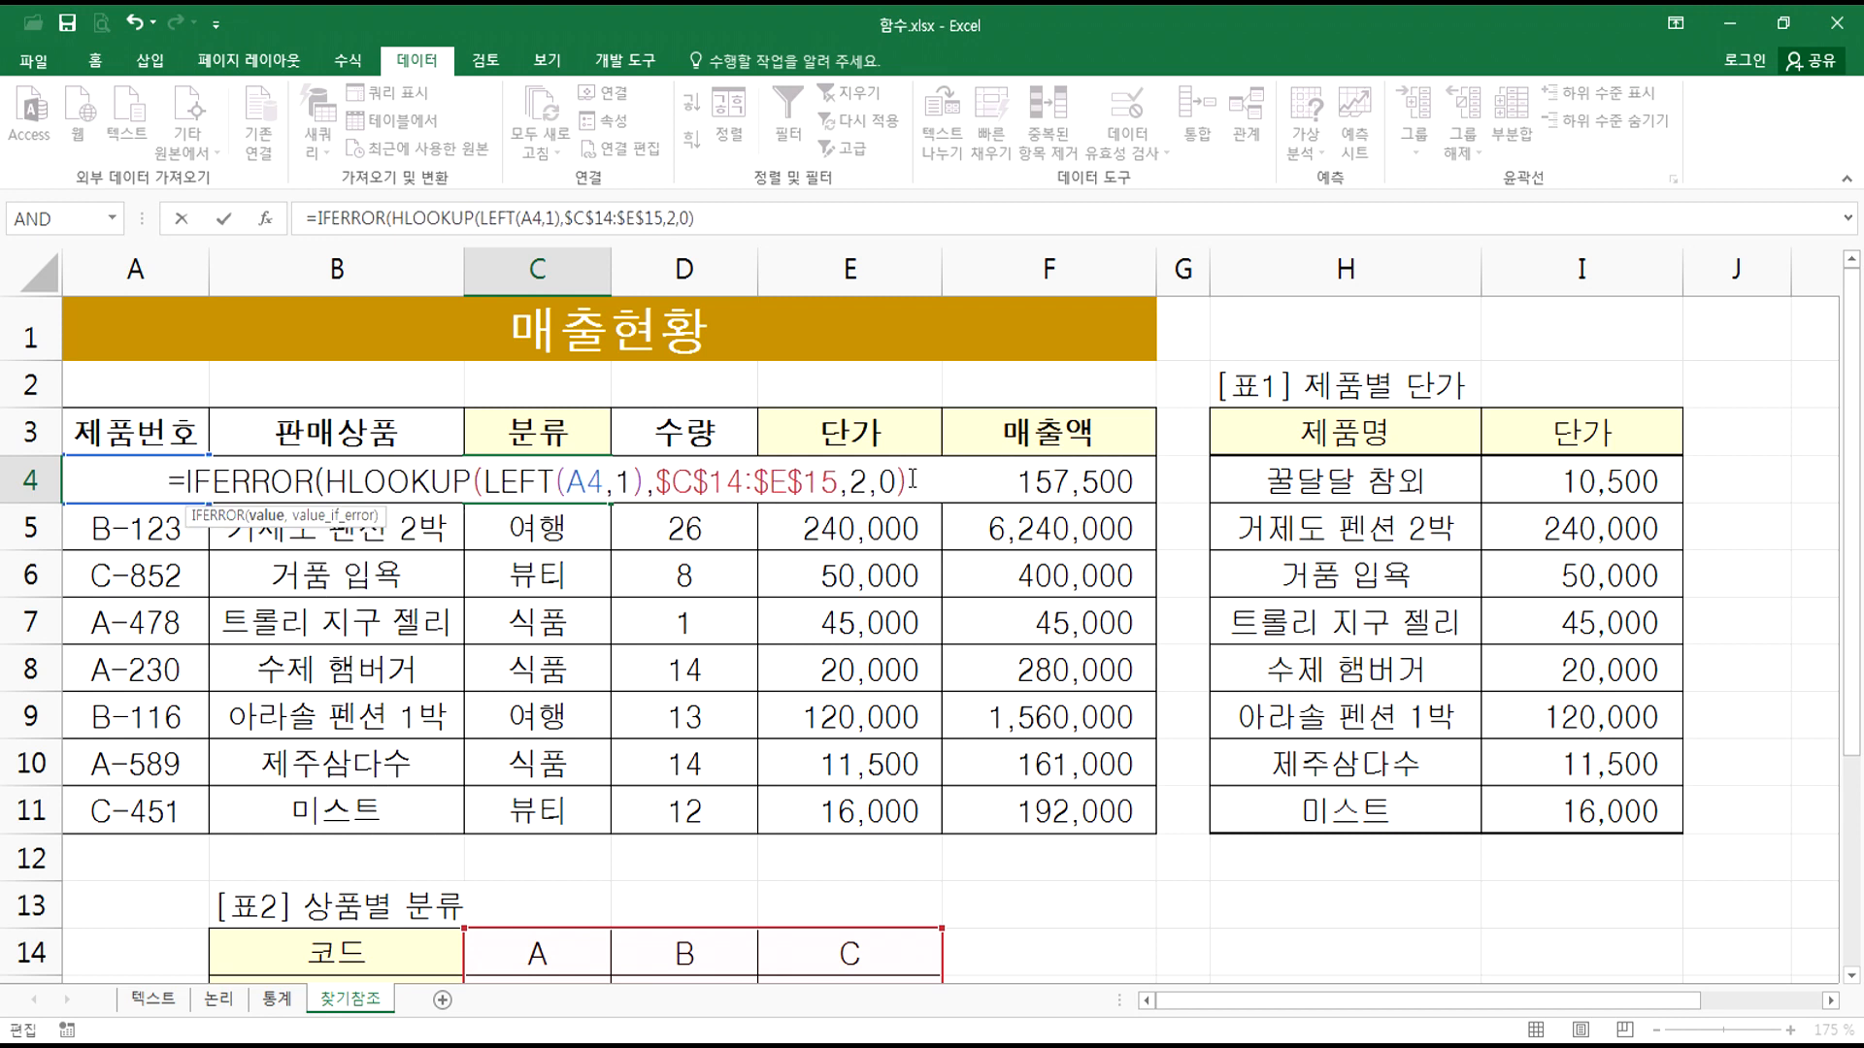
text(,)
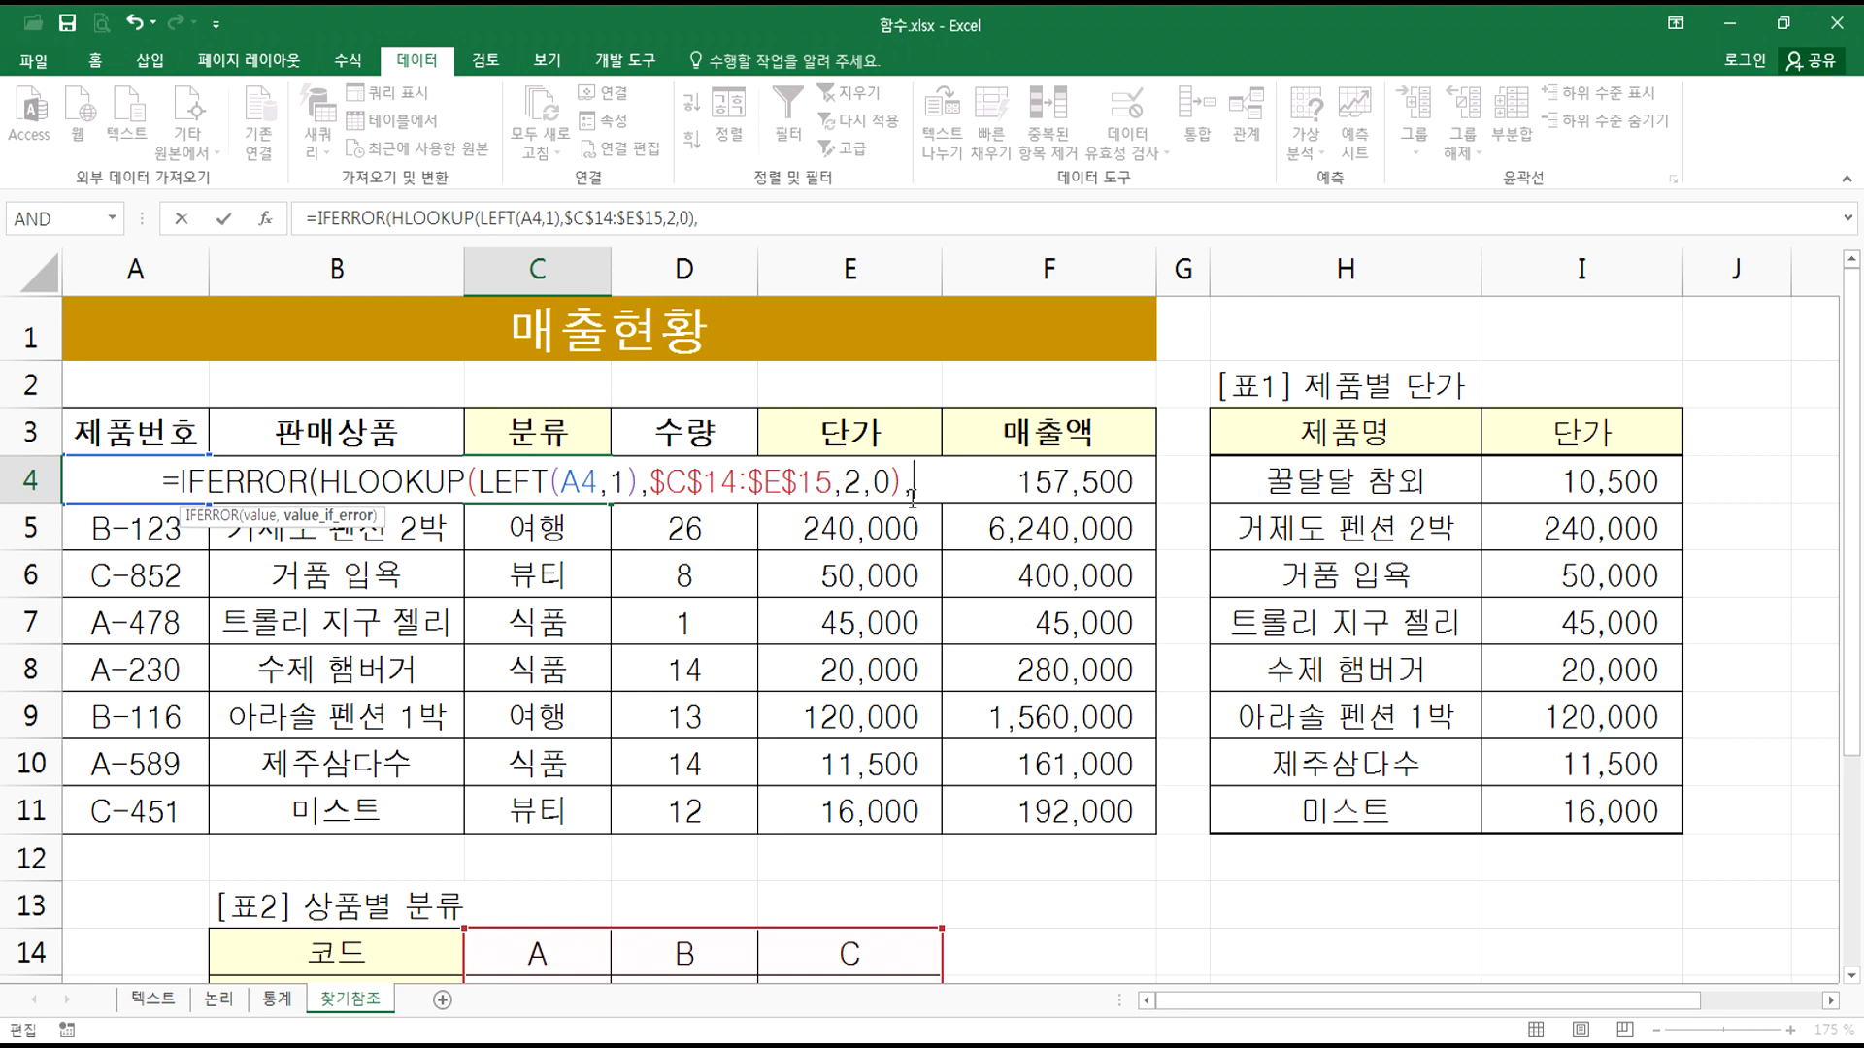
text("코드)
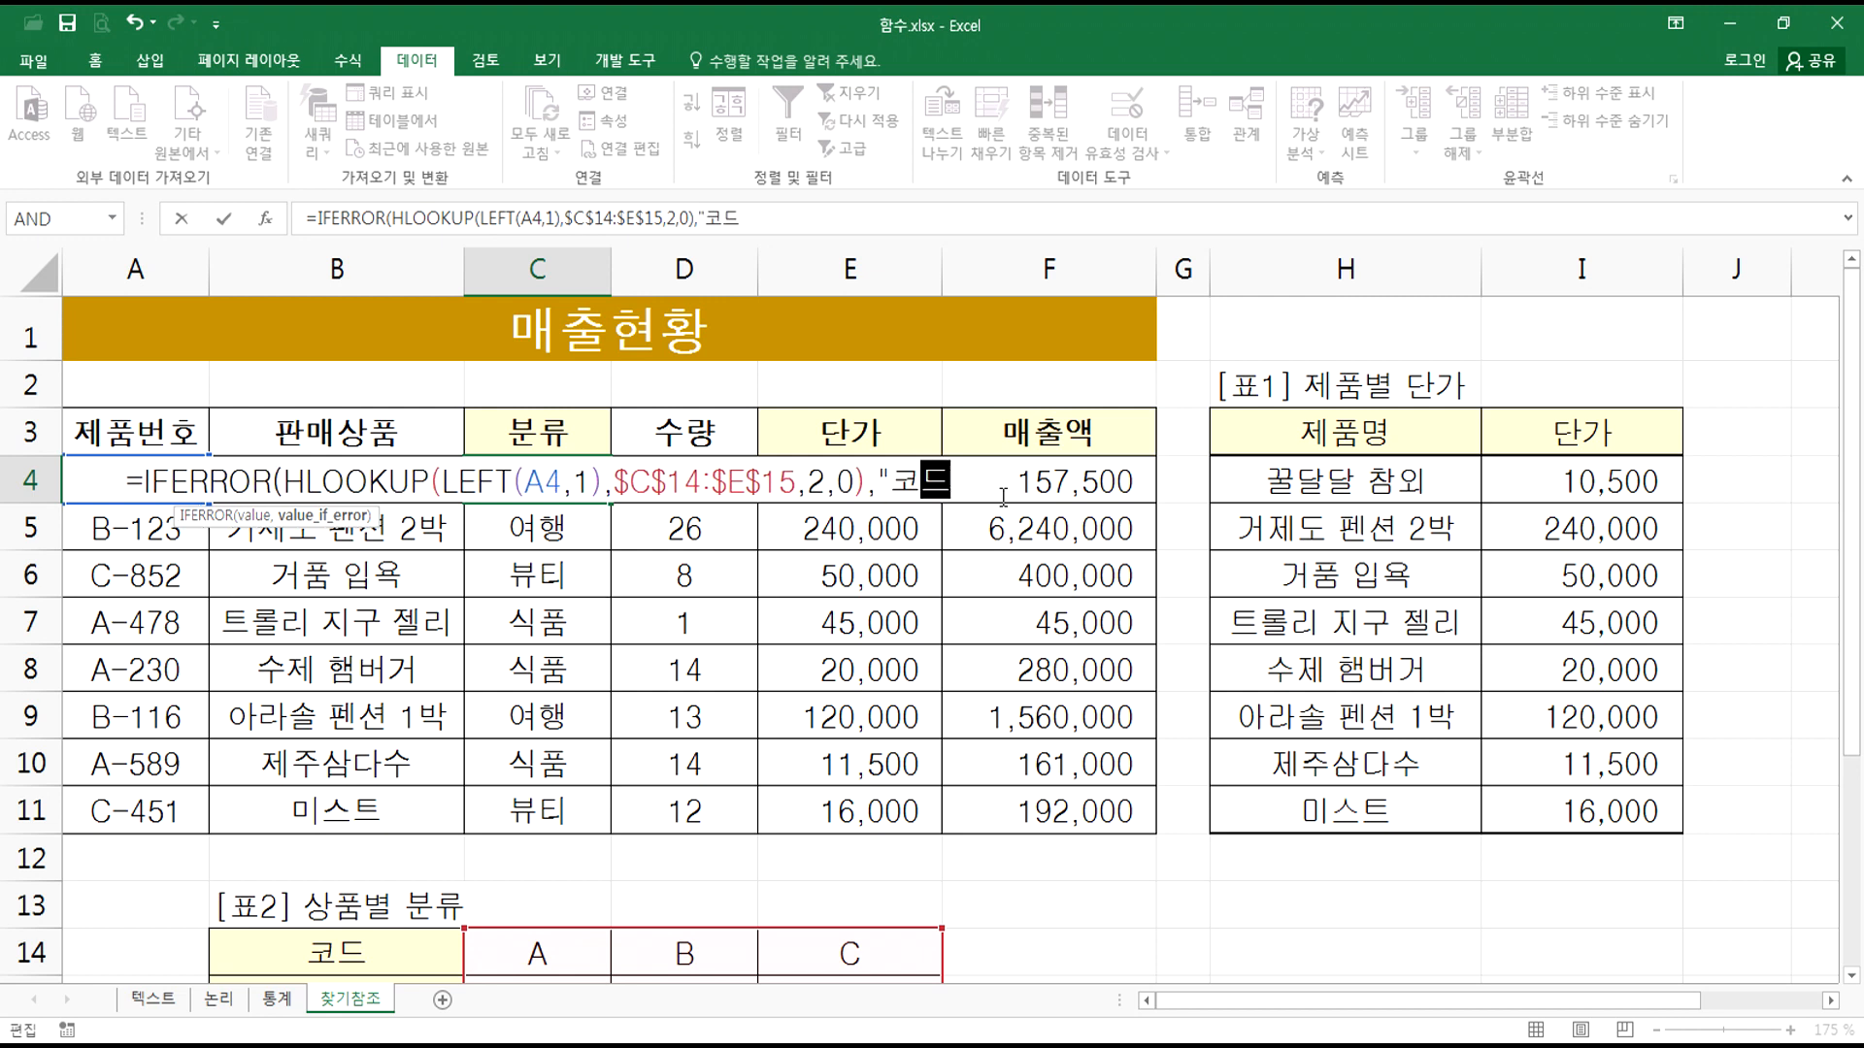
text(올류"))
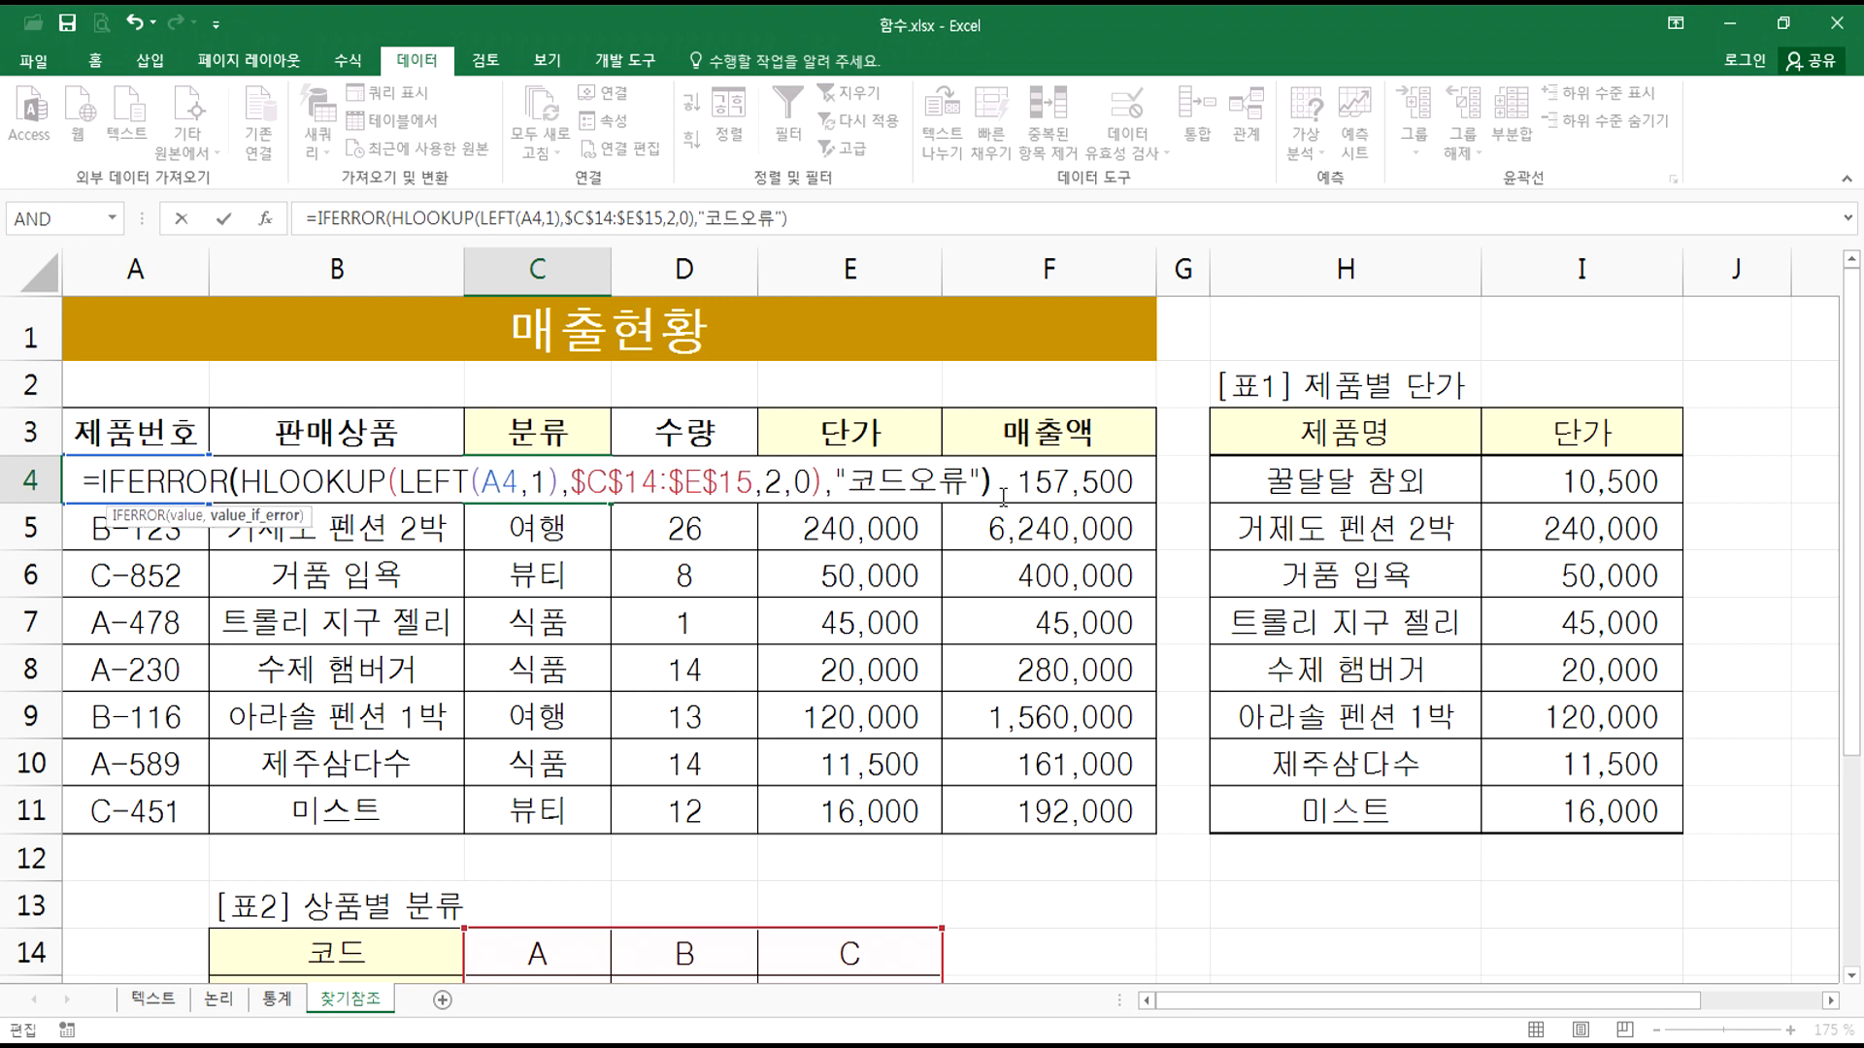
key(Return)
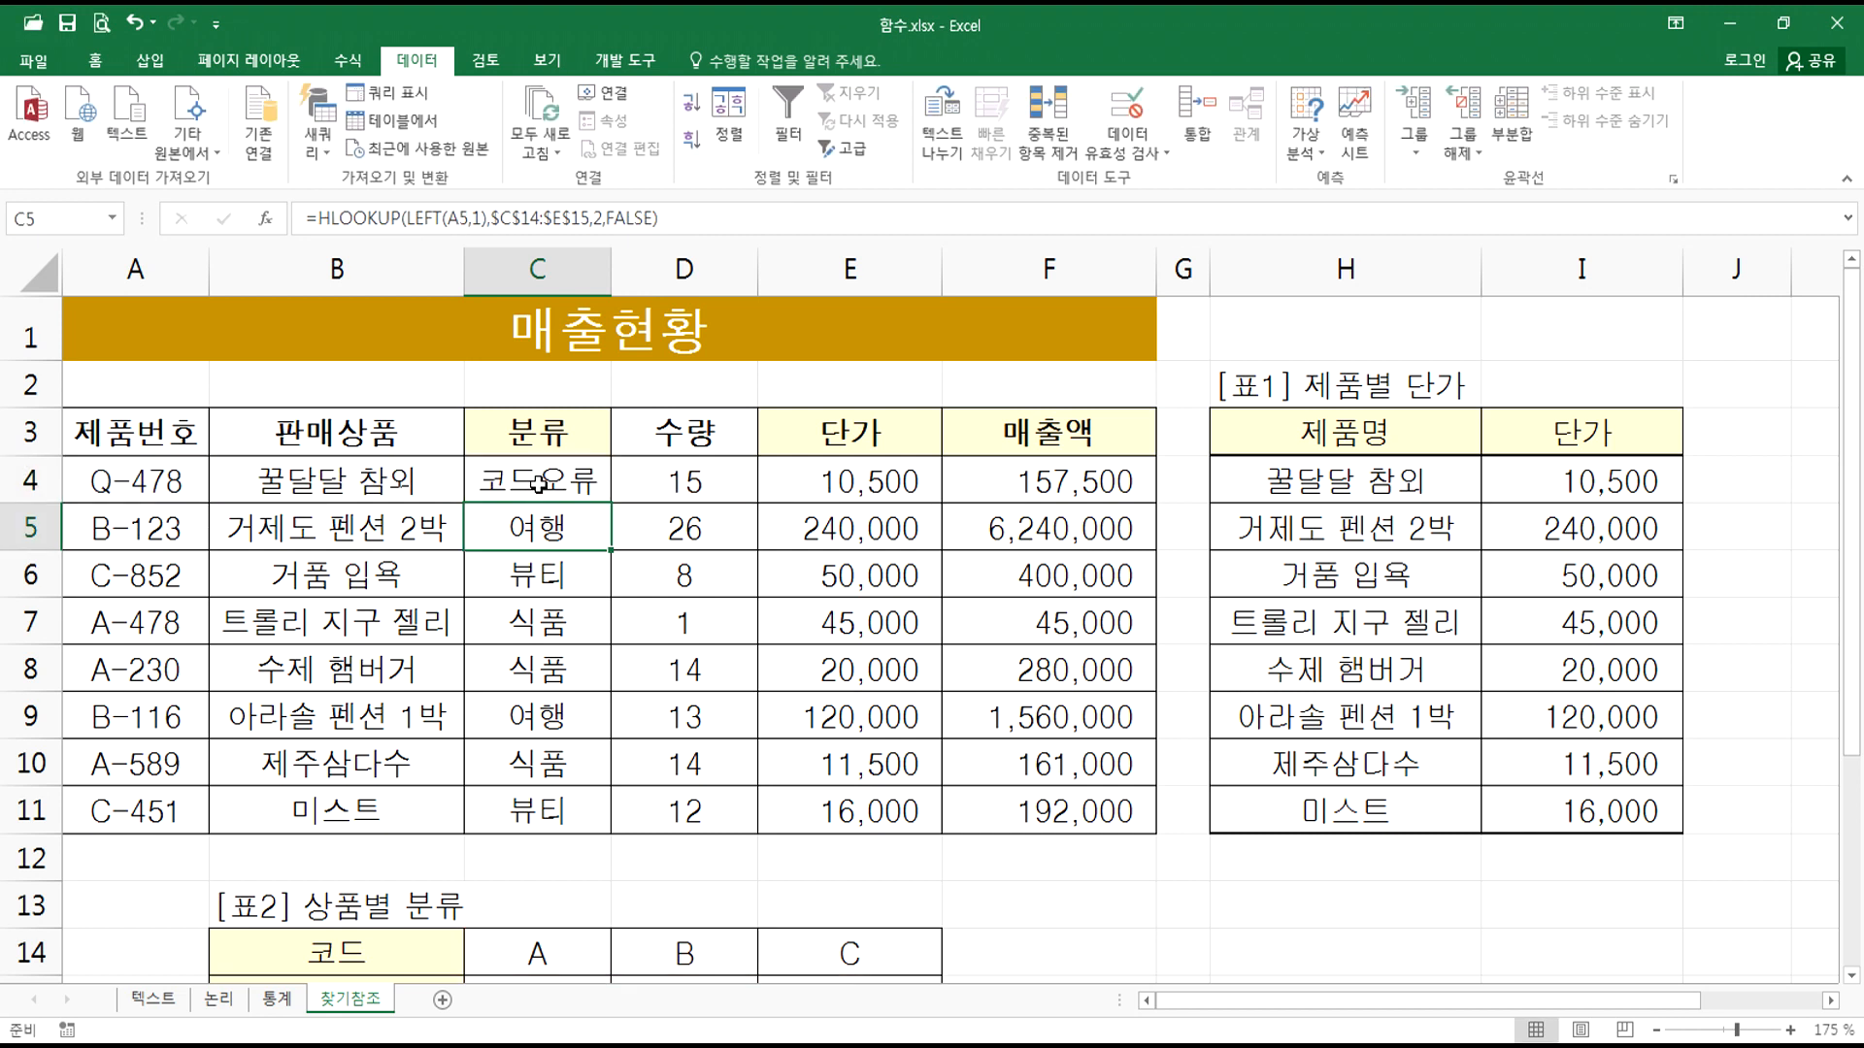
click(536, 489)
double_click(605, 497)
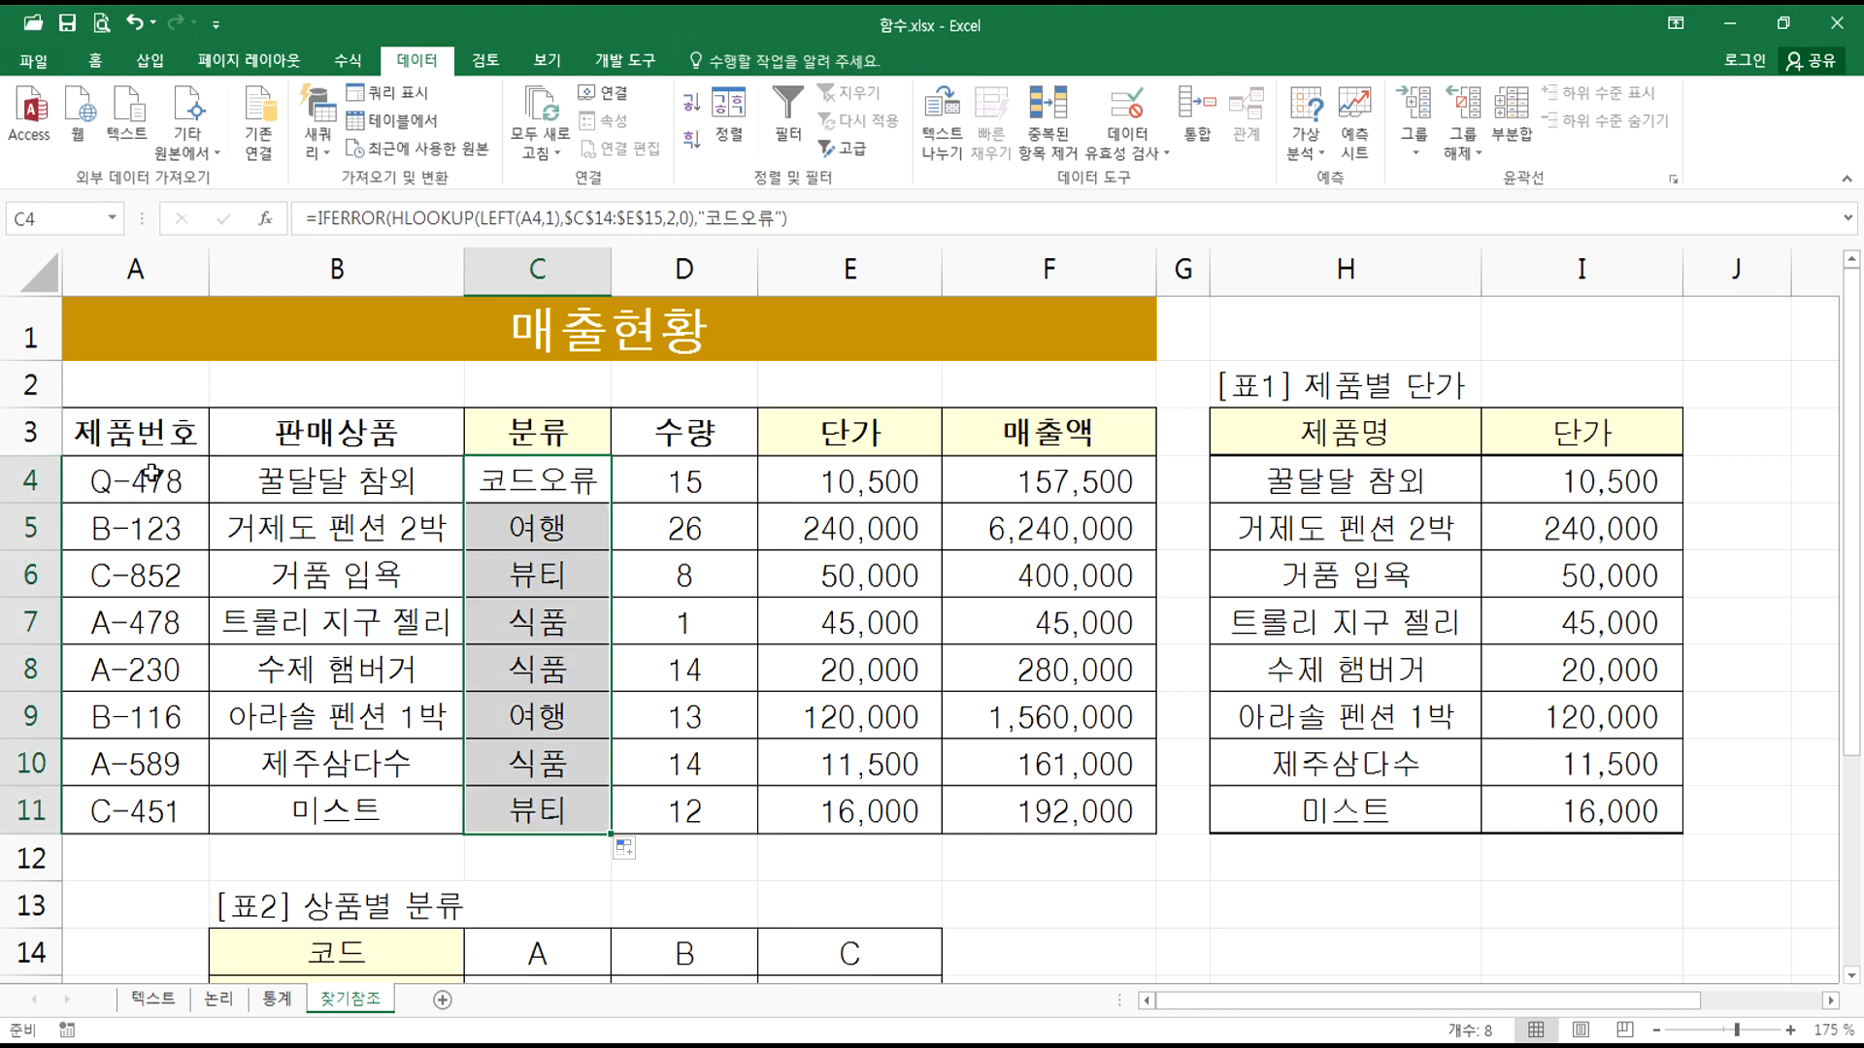
Step: Change the product number in A4 back to A-478
click(107, 482)
double_click(110, 482)
drag(115, 481, 81, 481)
text(ㅁ)
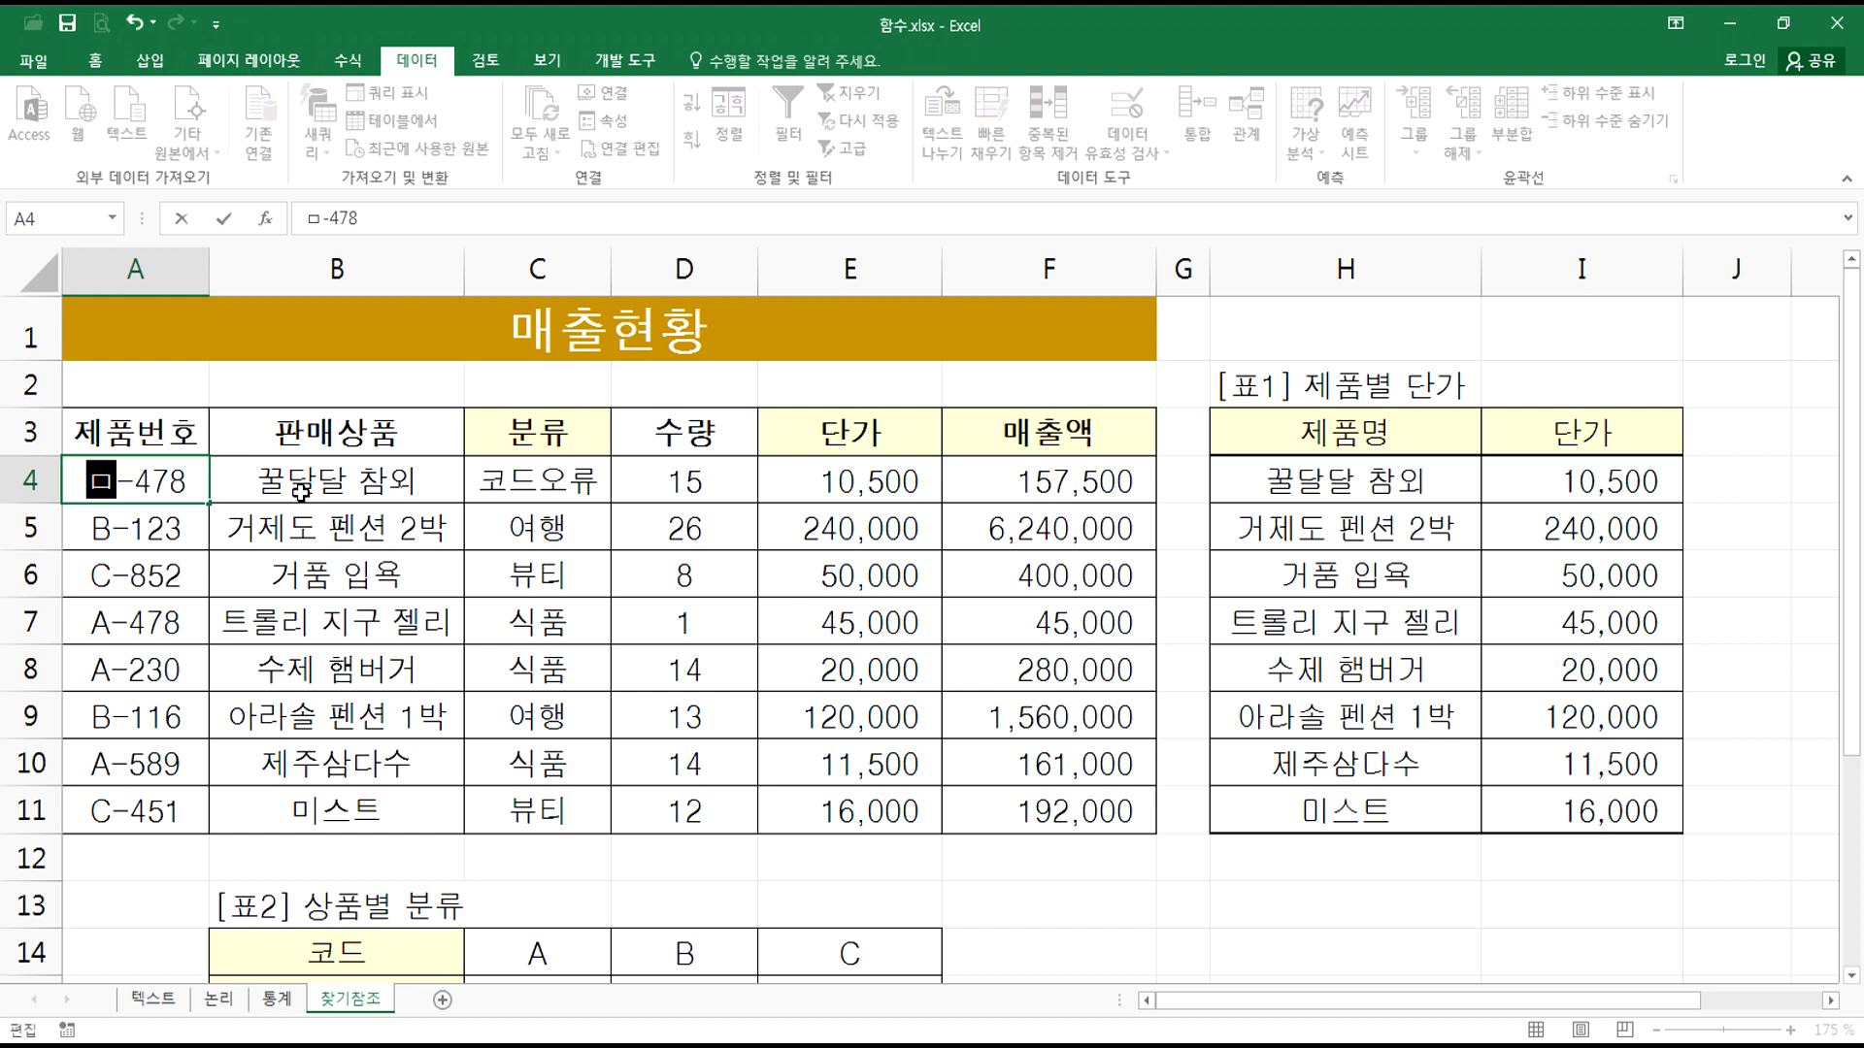
key(BackSpace)
text(A)
key(Return)
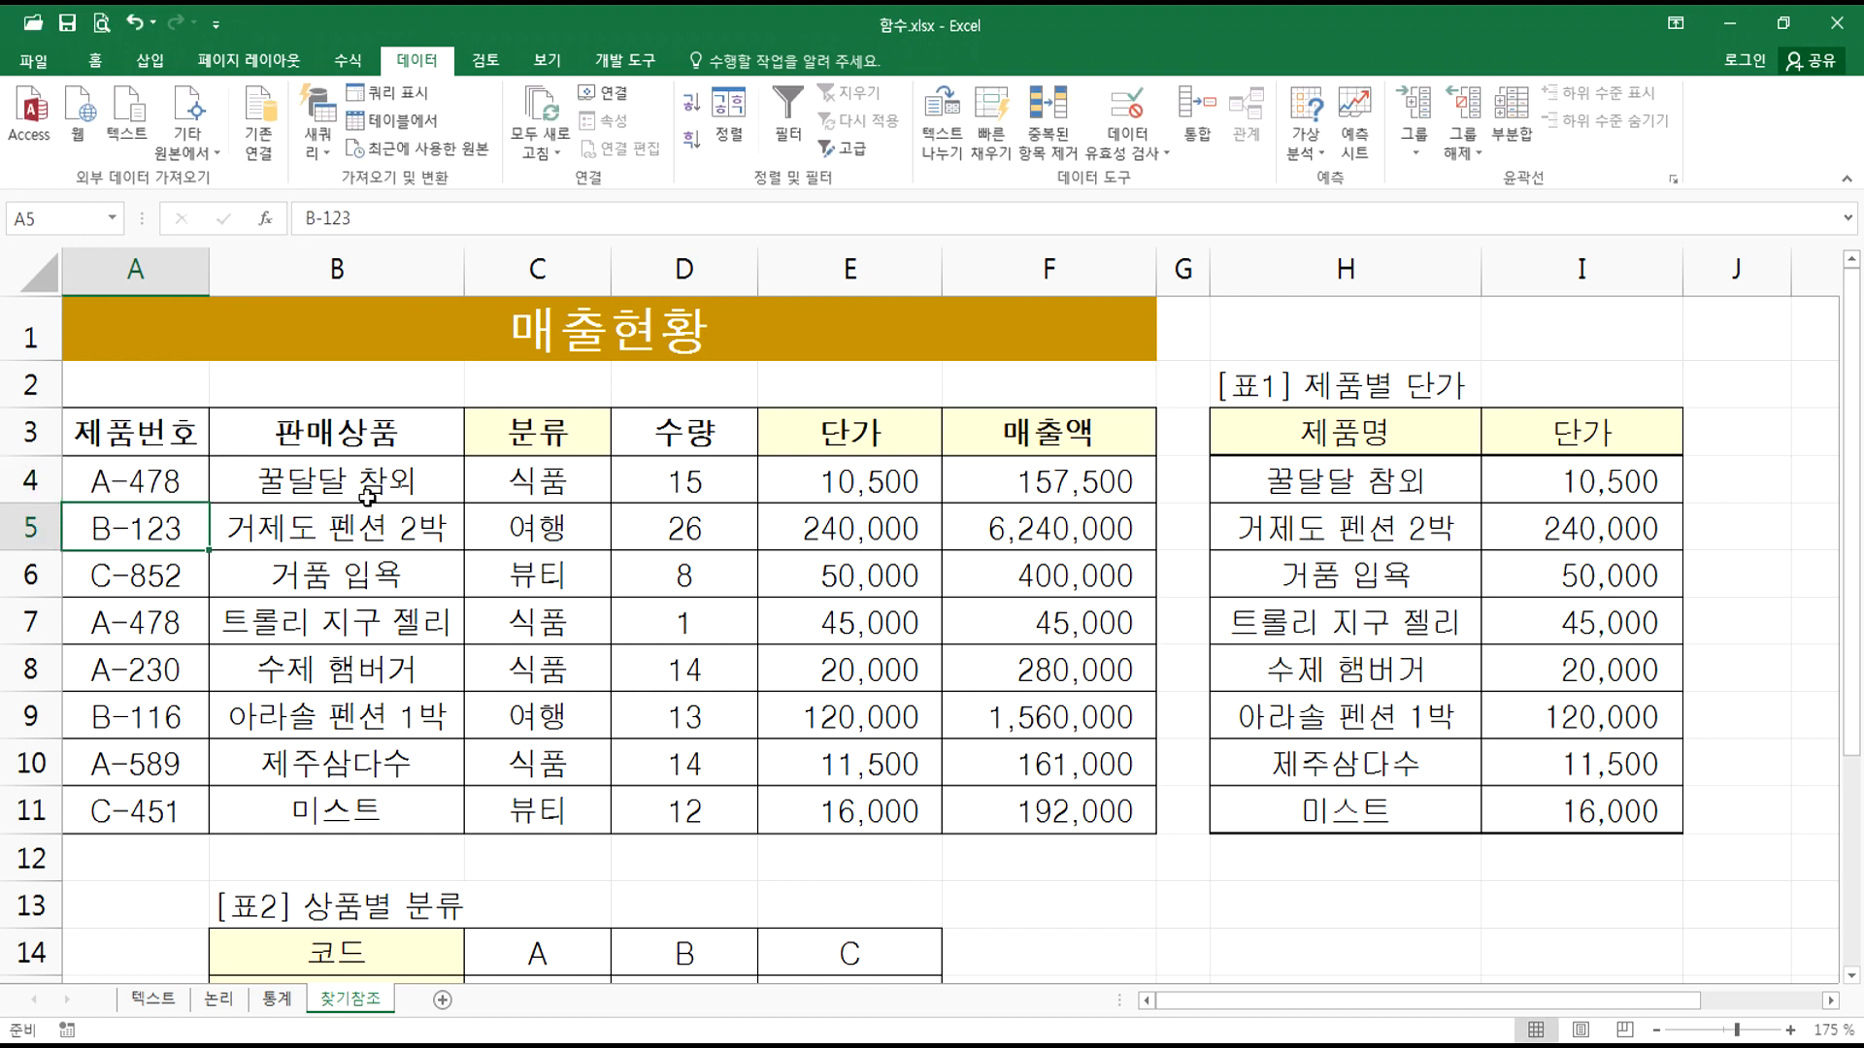
Step: Test the category formula in C4 with product number R-478 in A4, and undo that entry
drag(107, 485, 88, 489)
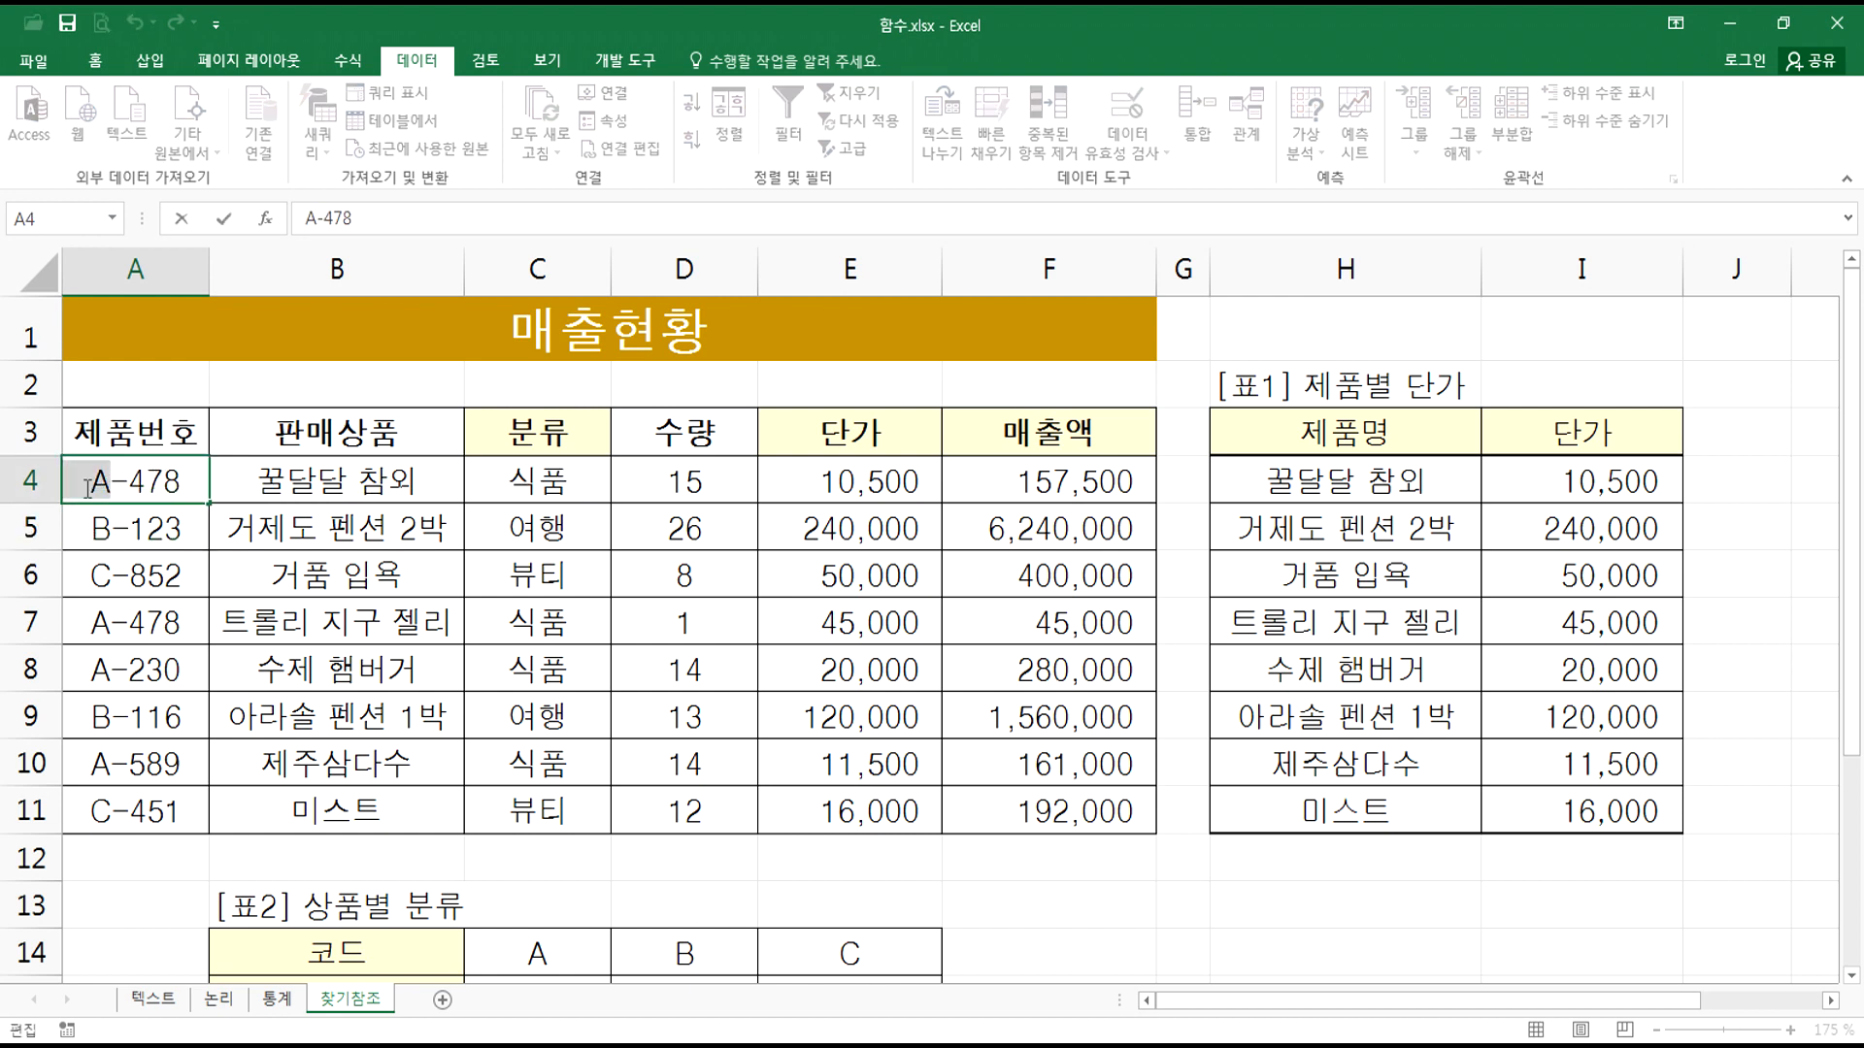
text(R)
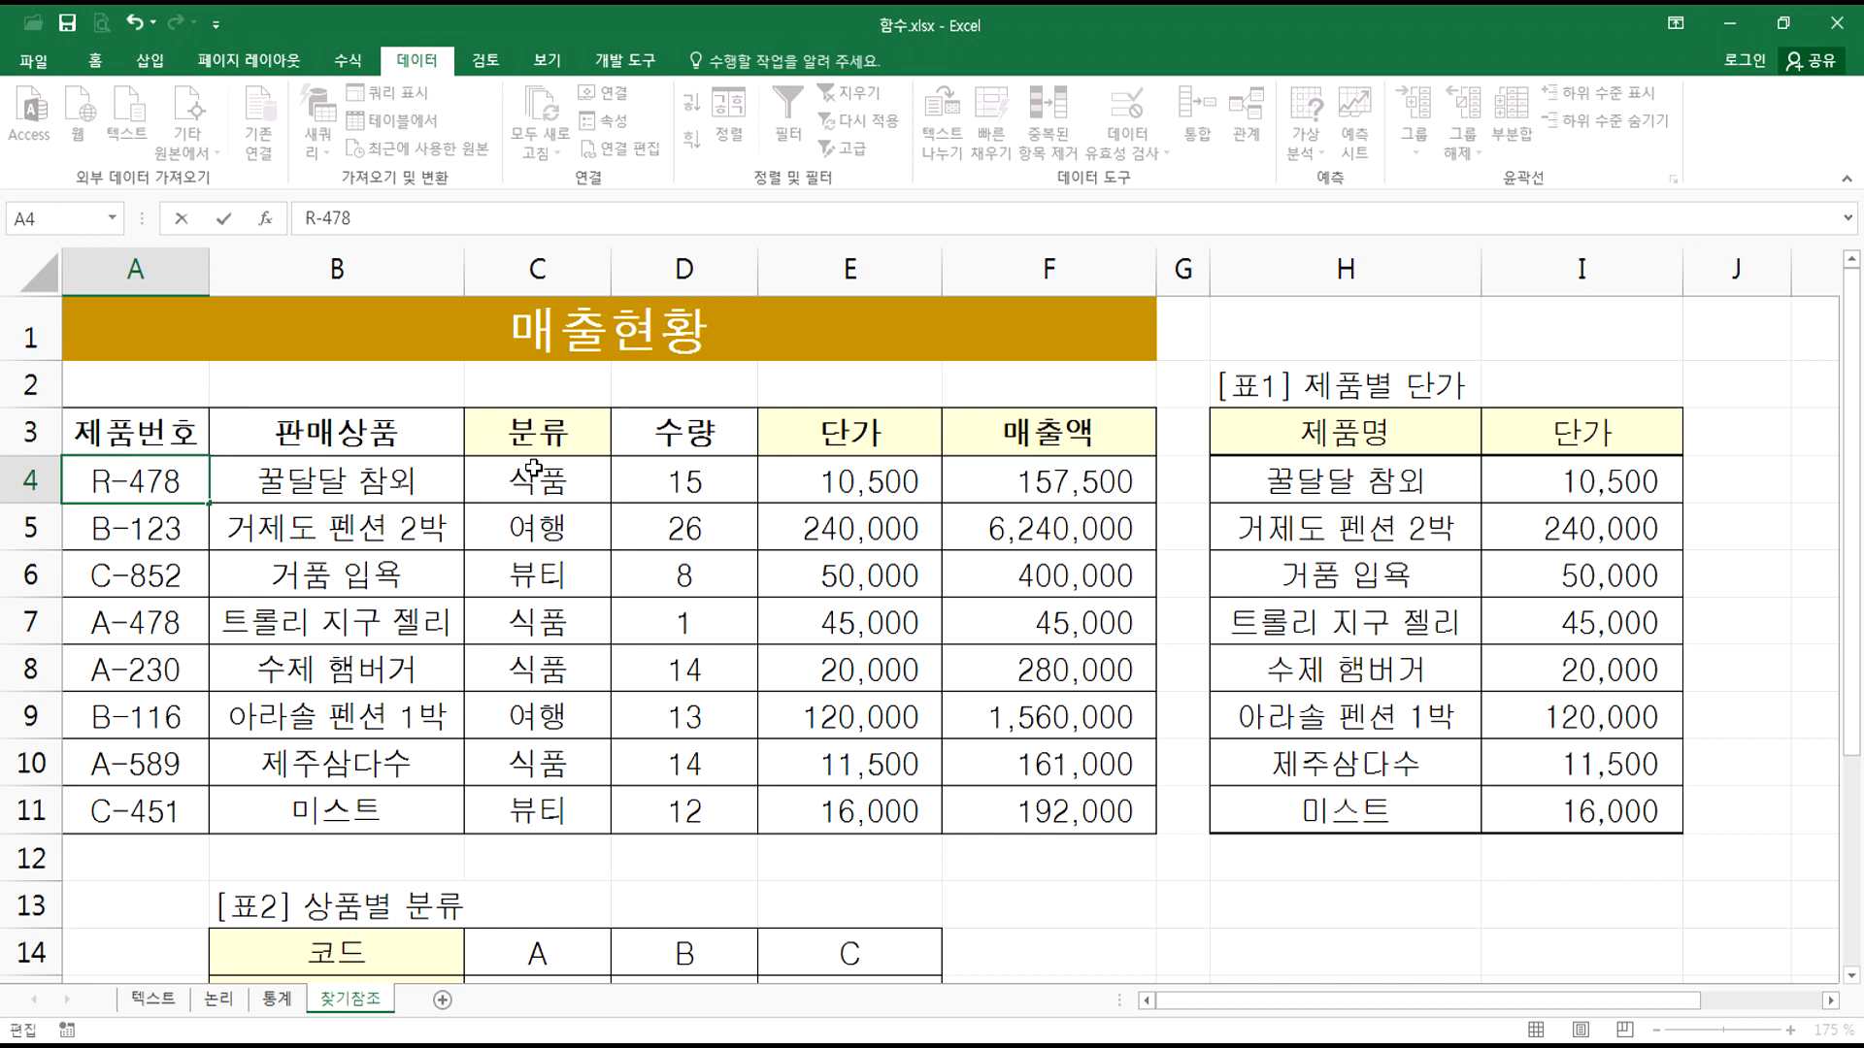
key(Return)
click(548, 480)
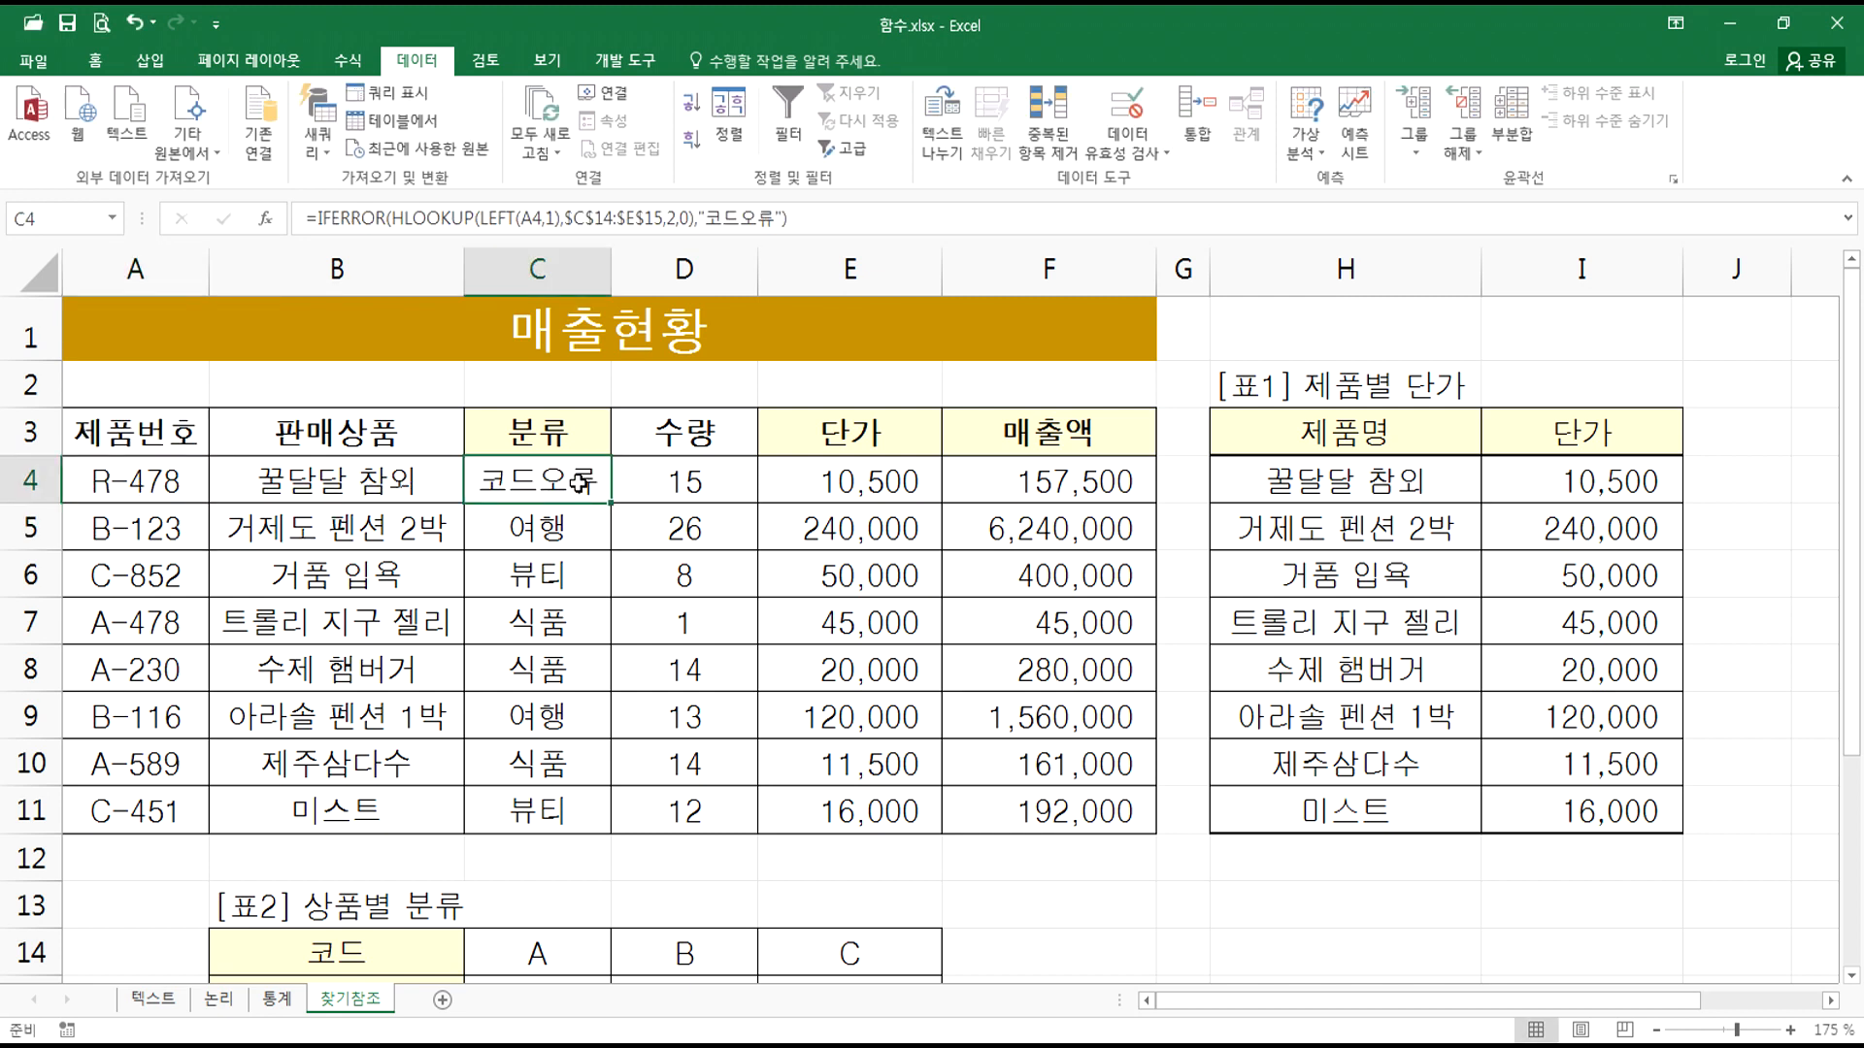
key(ctrl+z)
Step: Copy the IFERROR formula from C4 and paste it into the Notepad notes on a separate line below the HLOOKUP formulas
click(561, 476)
key(F2)
drag(1003, 476, 46, 491)
key(ctrl+c)
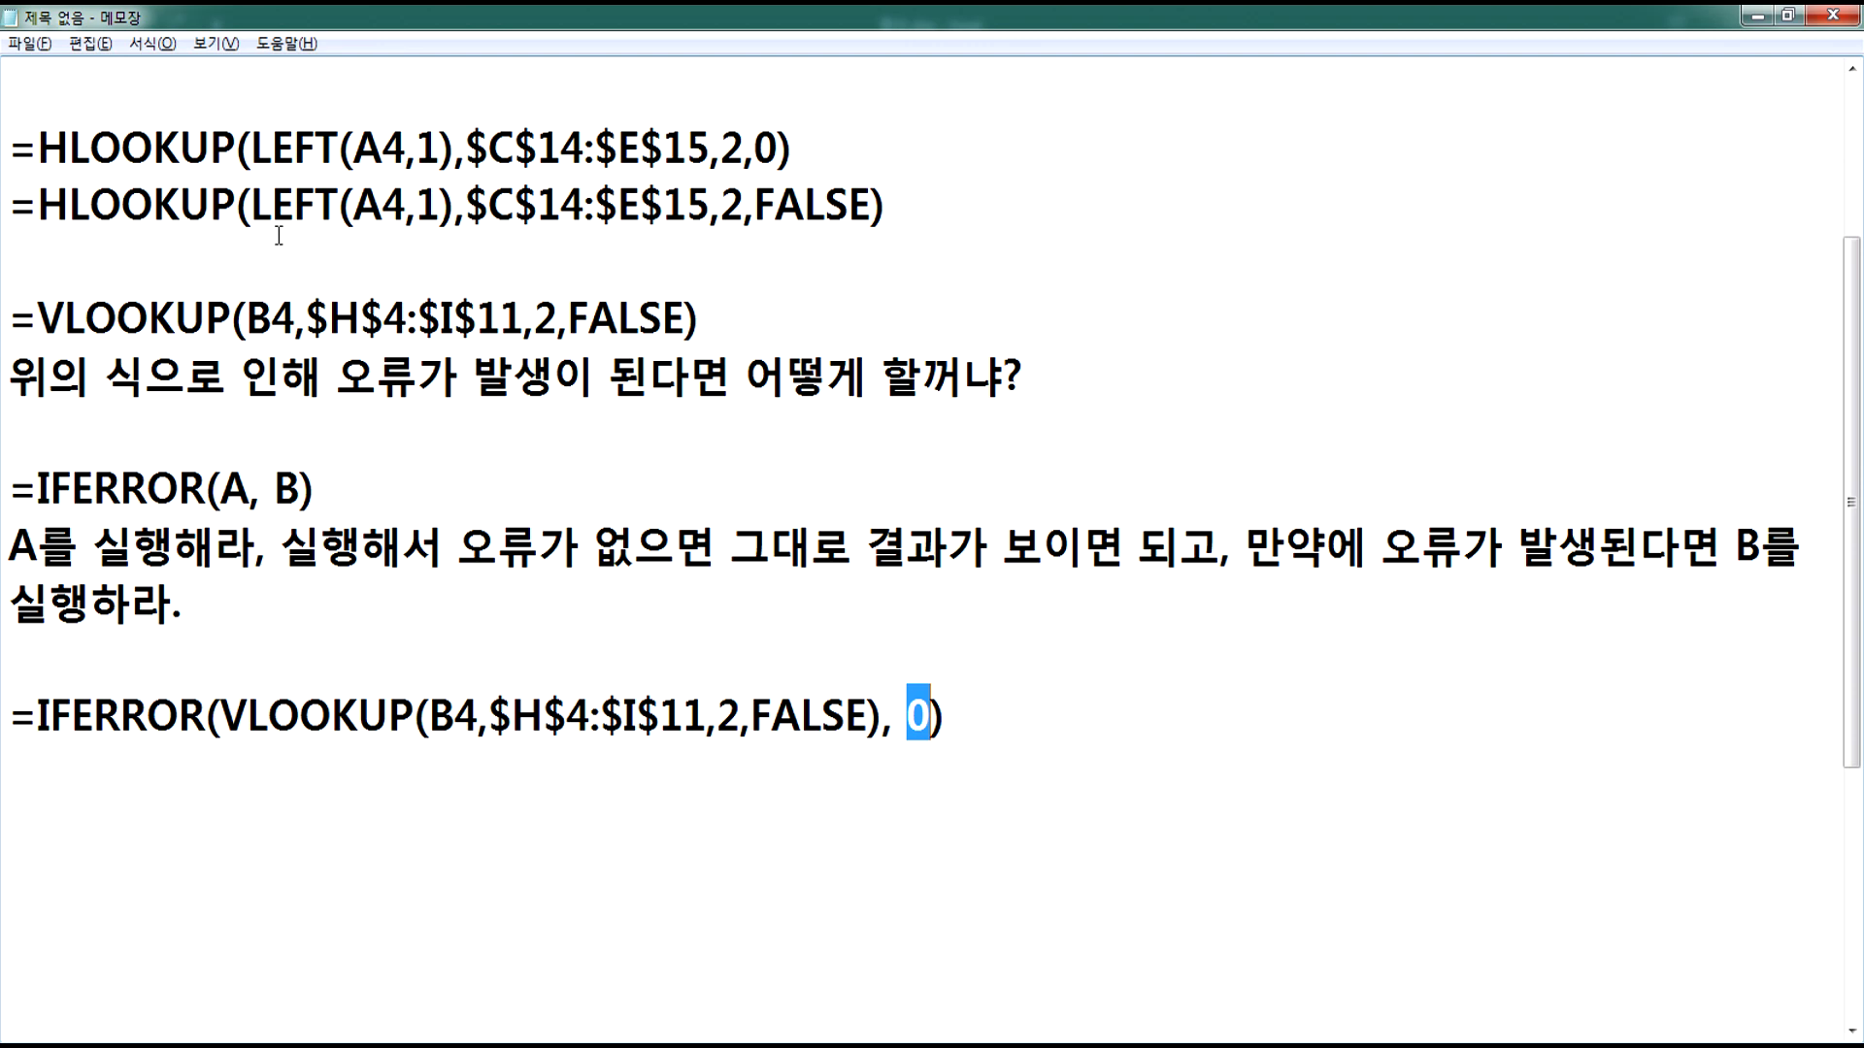
scroll(262, 245, up, 1)
click(64, 414)
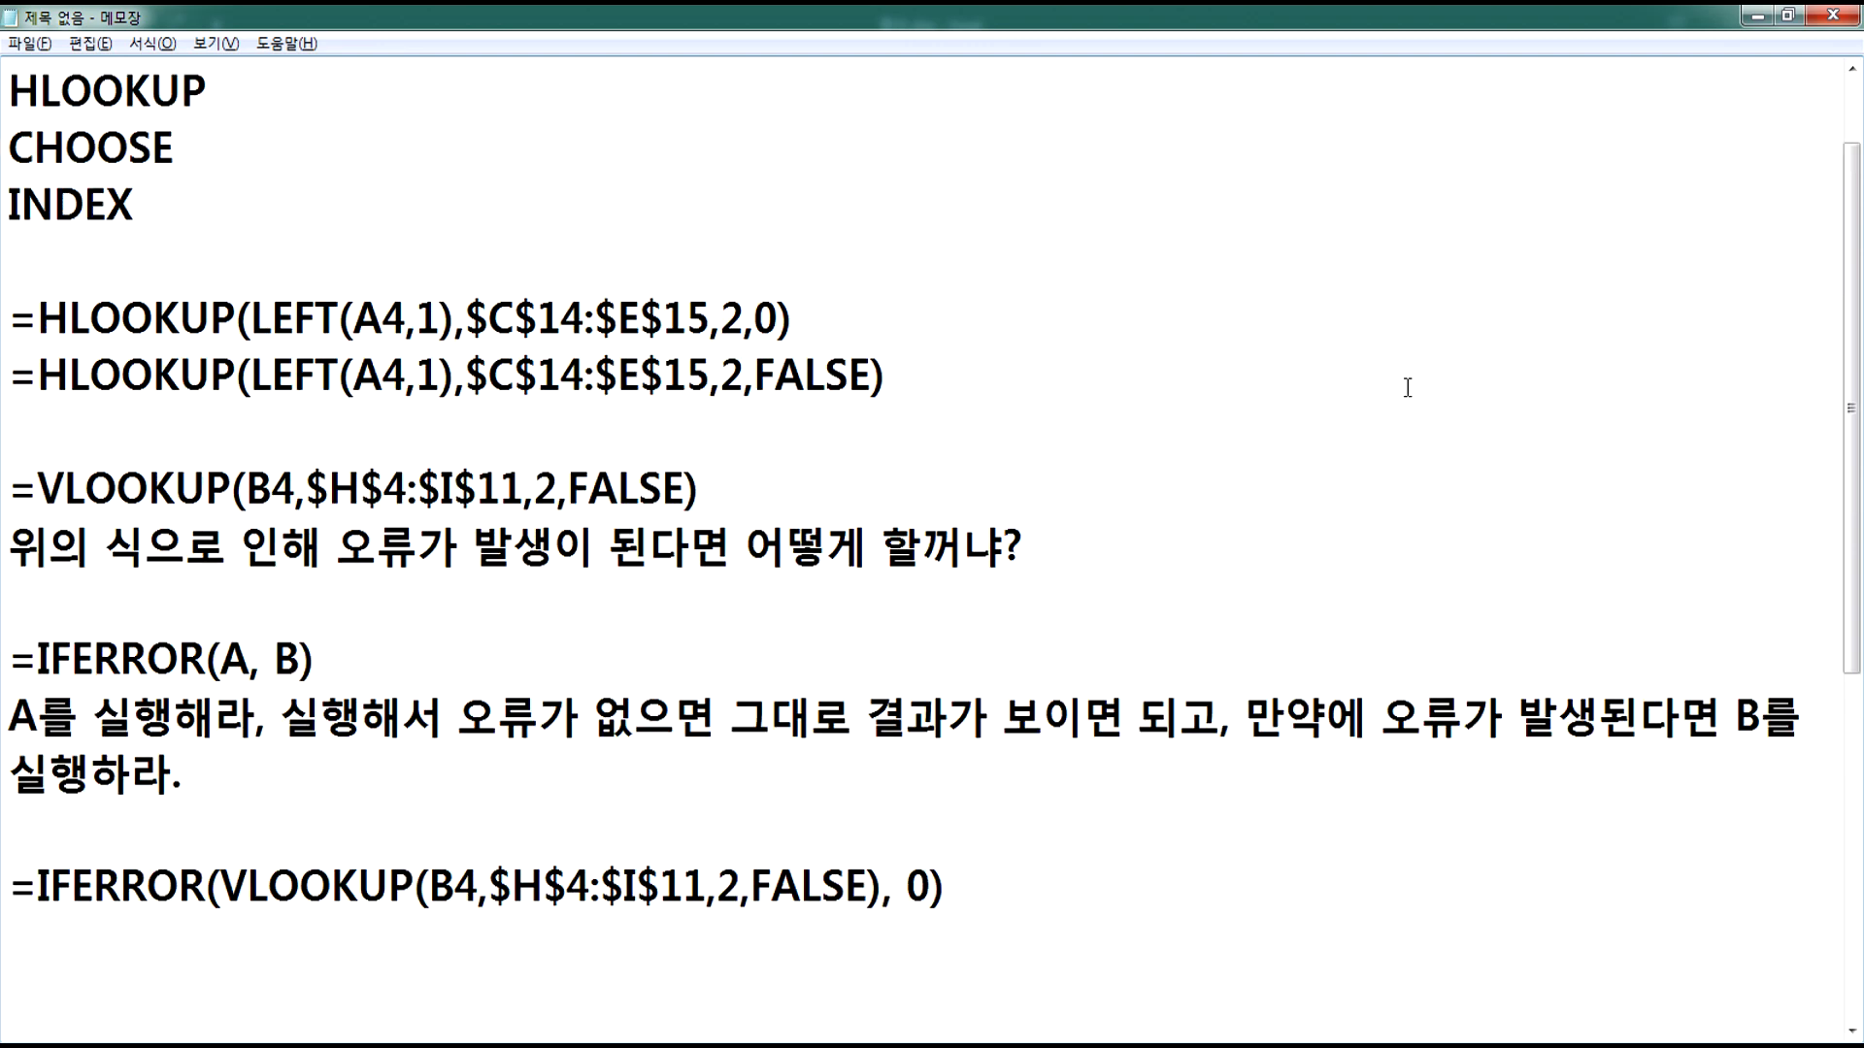
key(Return)
key(ctrl+v)
key(Return)
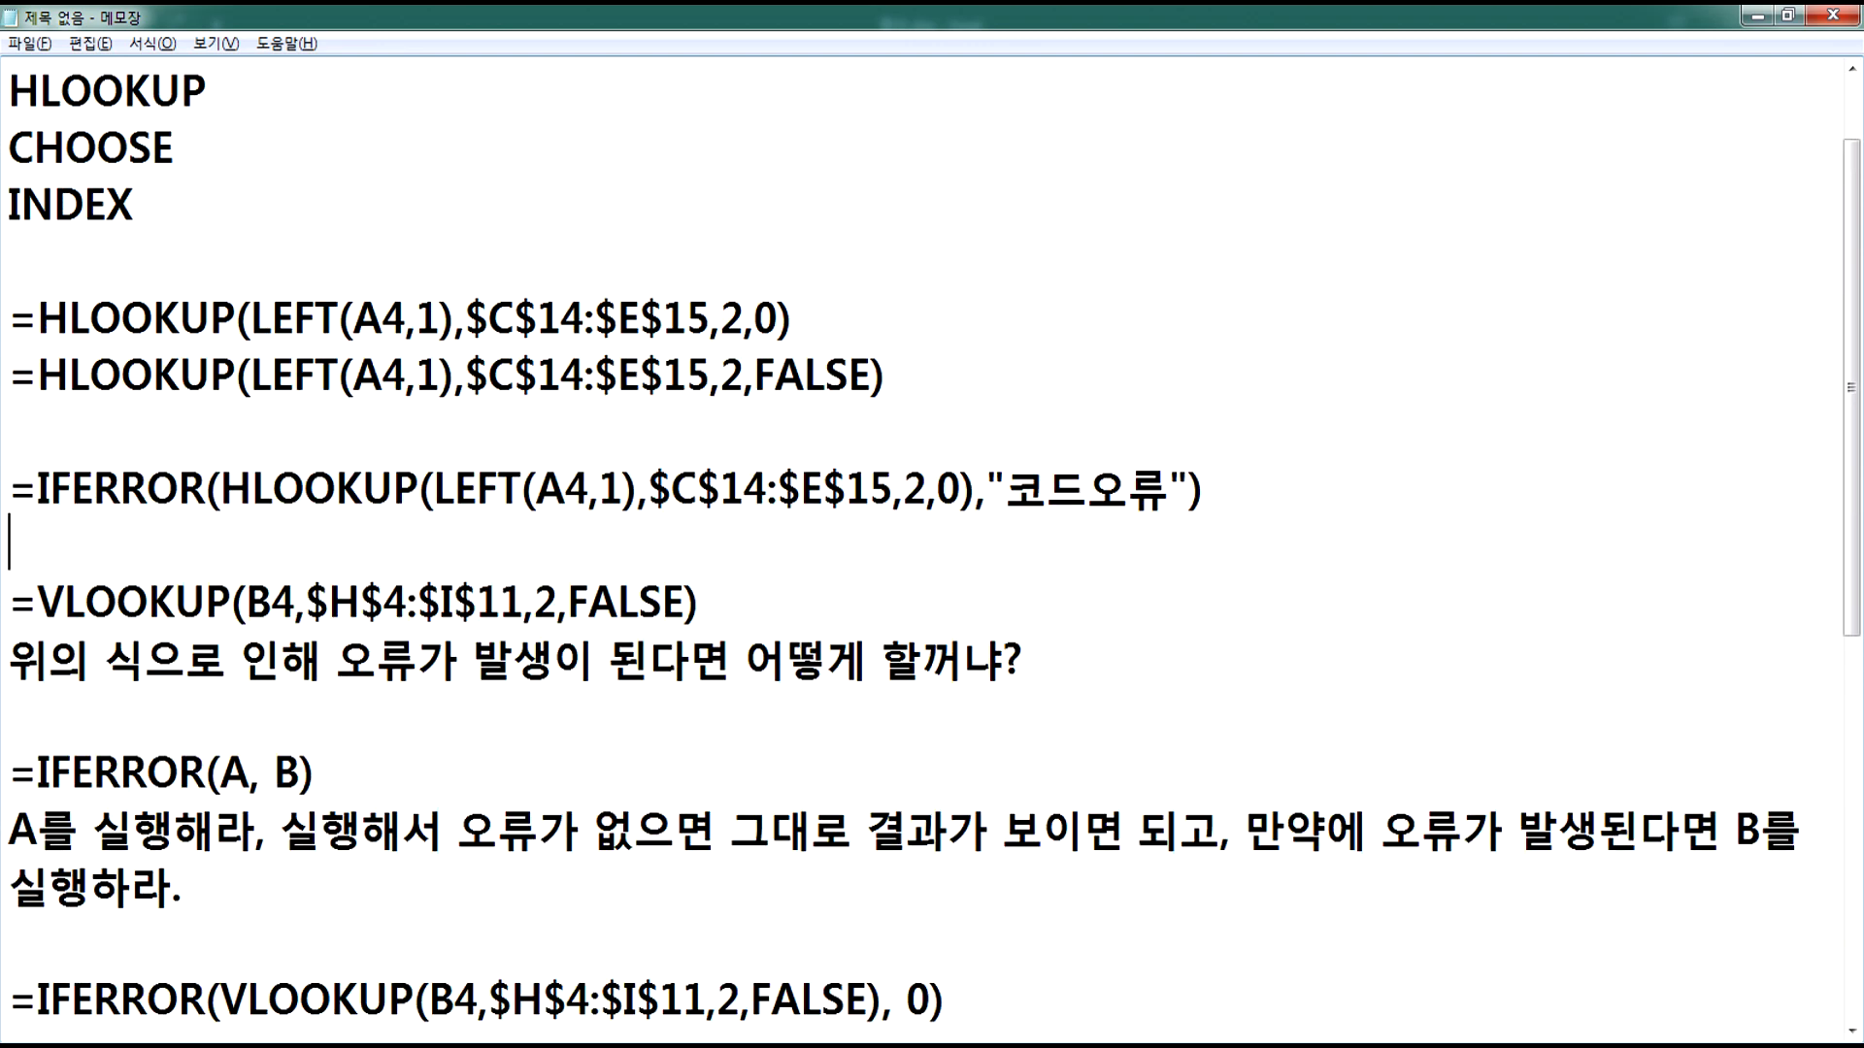
key(Return)
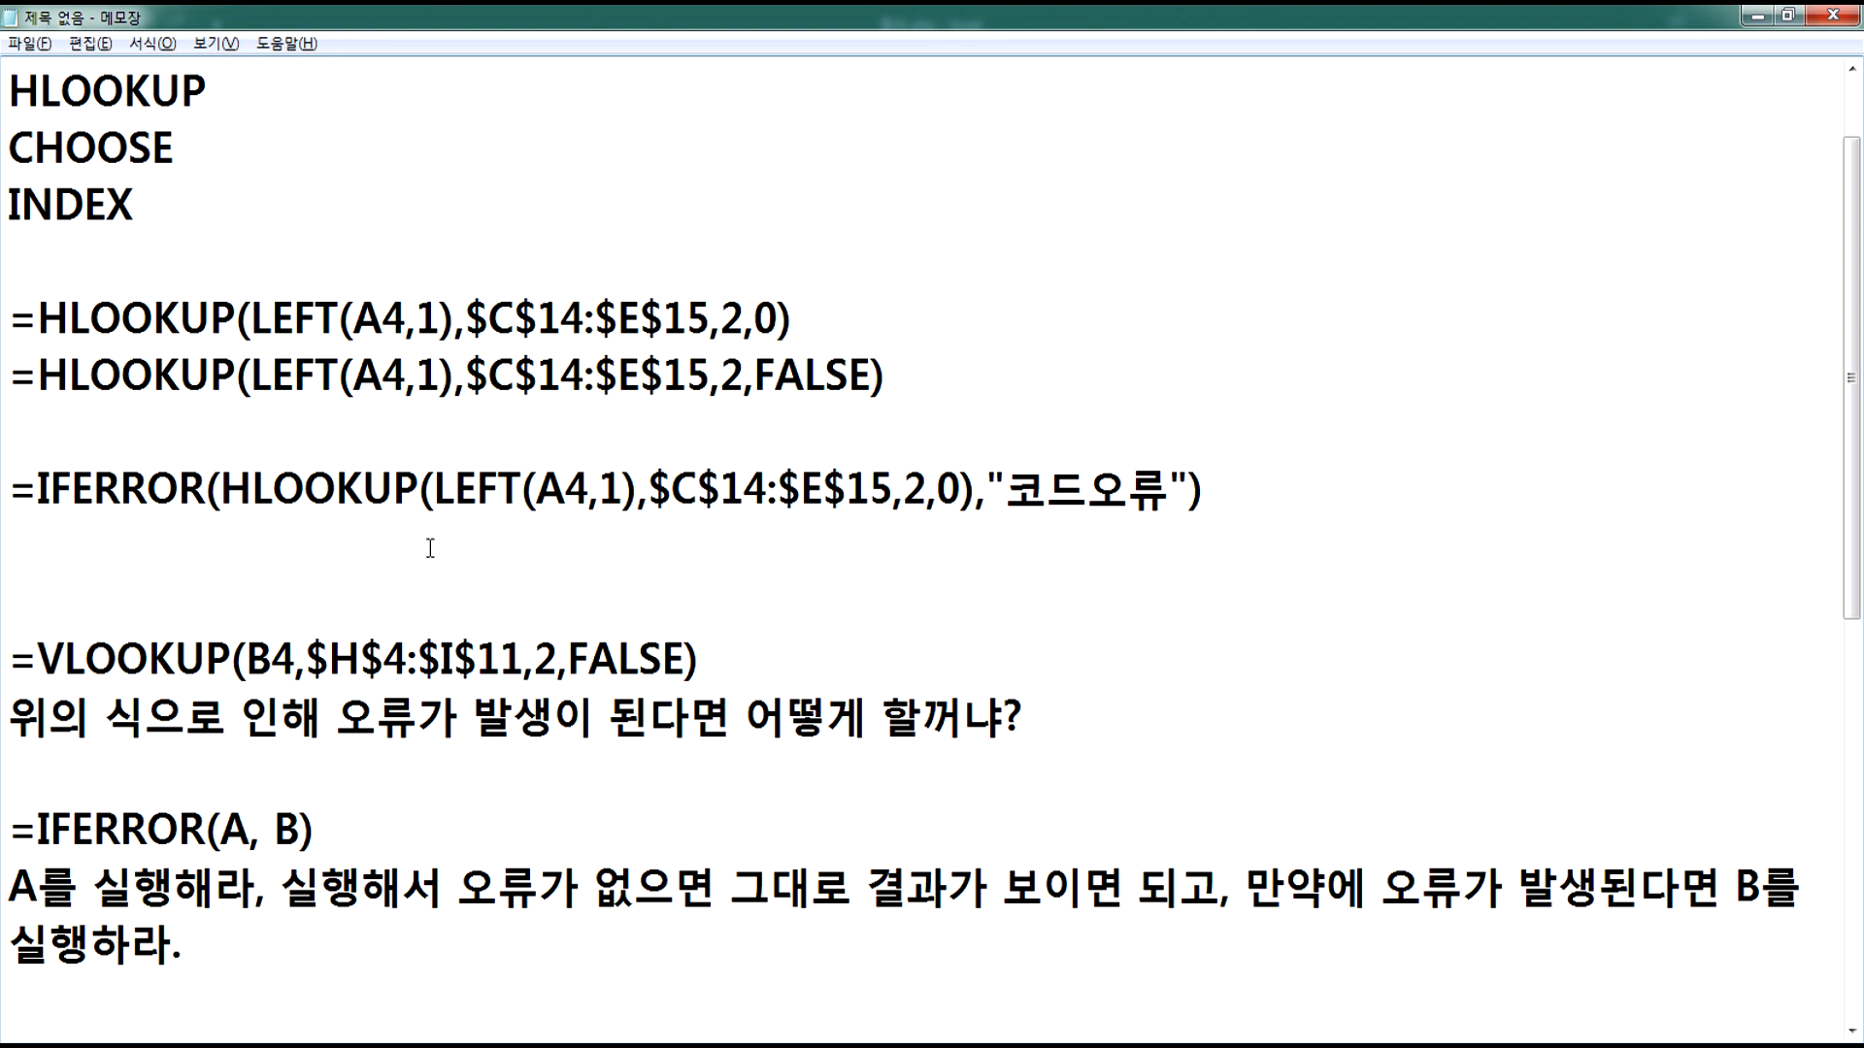
Step: Move the pasted IFERROR HLOOKUP formula to the end of the notes, below the IFERROR VLOOKUP example
drag(7, 489, 9, 592)
key(ctrl+c)
scroll(106, 624, down, 4)
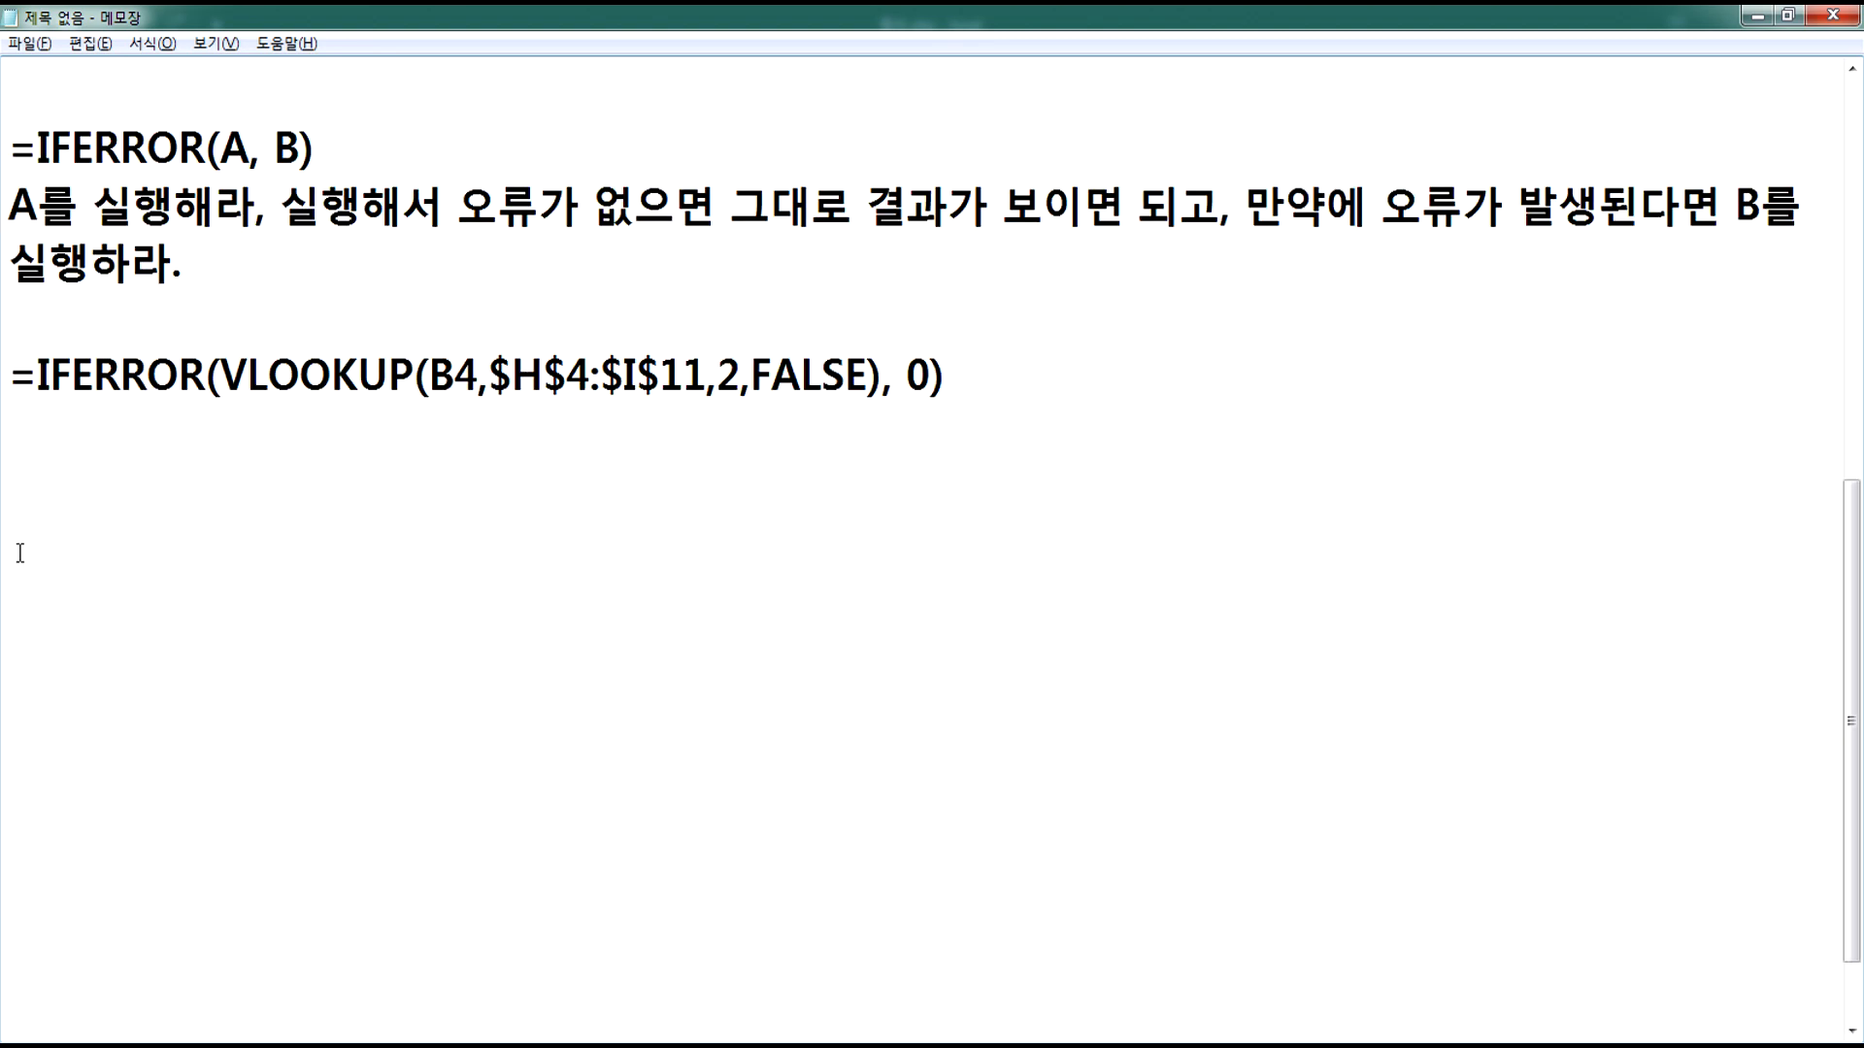
key(ctrl+v)
scroll(24, 437, up, 2)
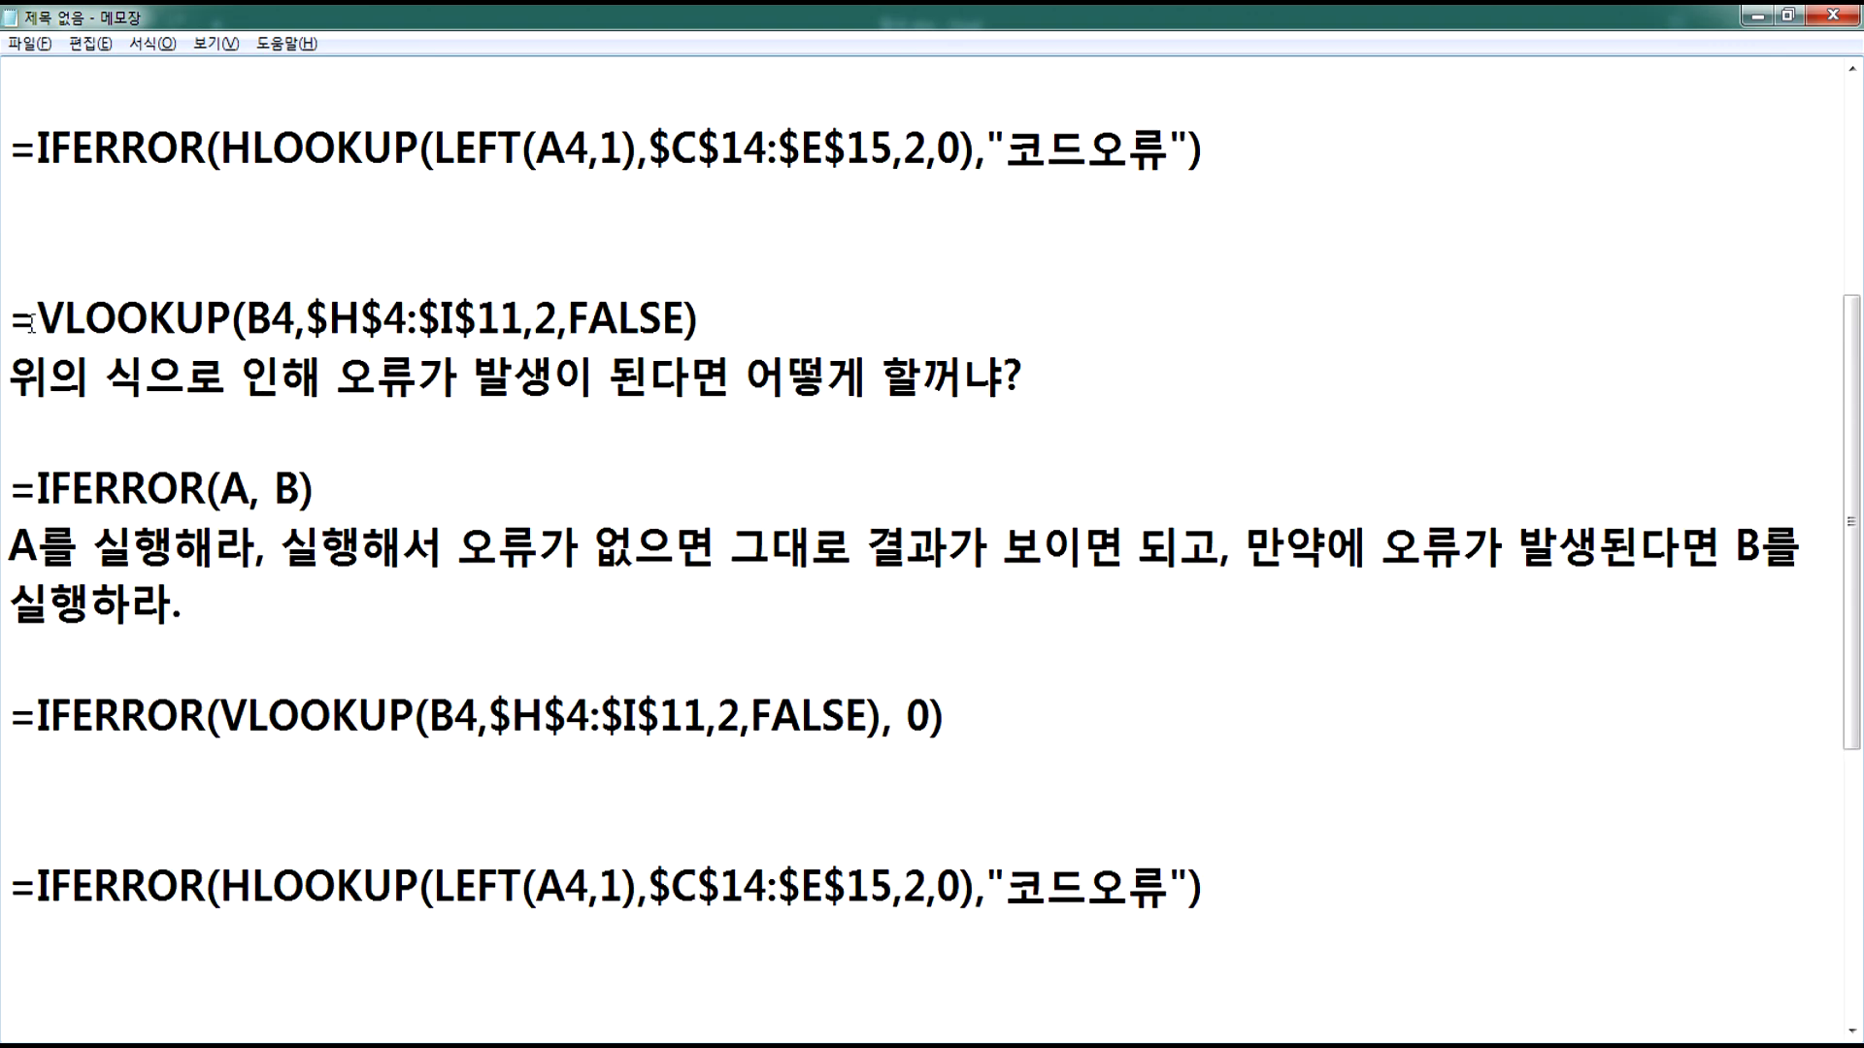
scroll(31, 310, up, 2)
drag(11, 488, 9, 542)
key(BackSpace)
key(BackSpace)
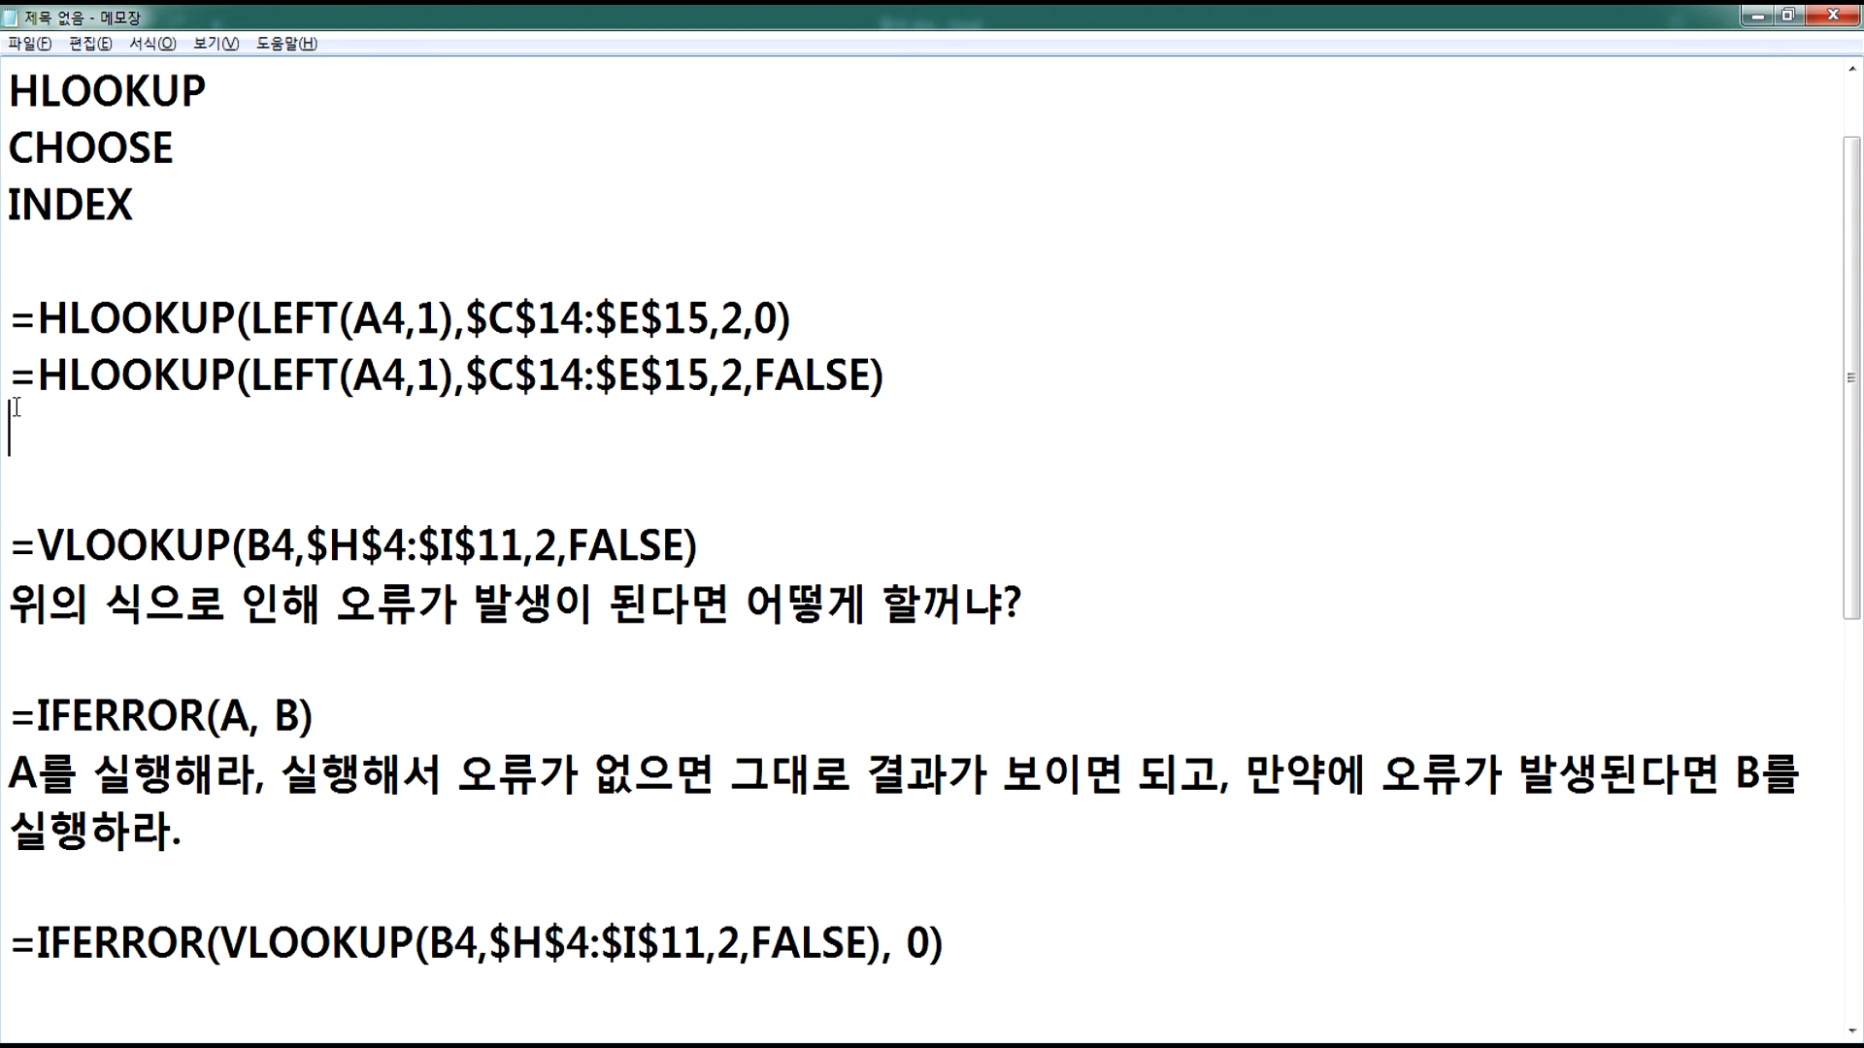
Step: Remove the spare blank line above the VLOOKUP formula and copy the HLOOKUP formula ending in FALSE to above the IFERROR HLOOKUP example
drag(13, 377, 14, 431)
key(ctrl+c)
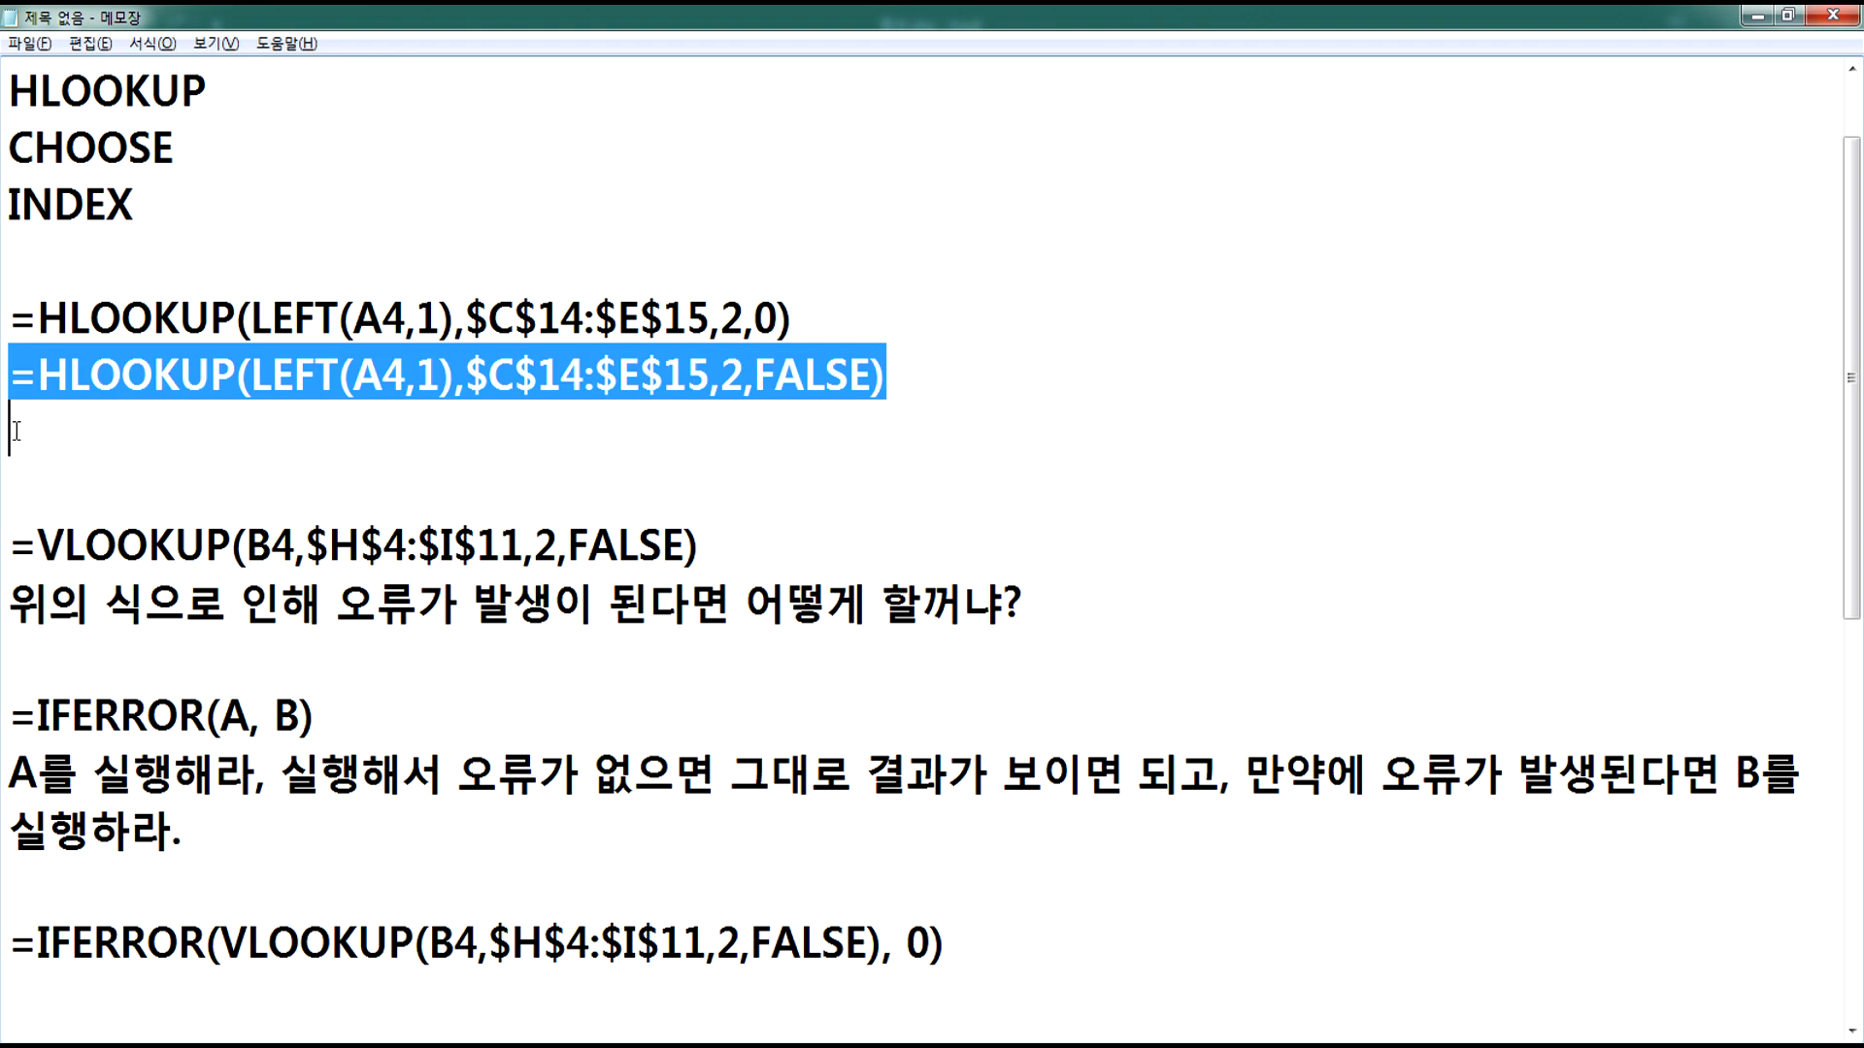
click(35, 435)
key(Delete)
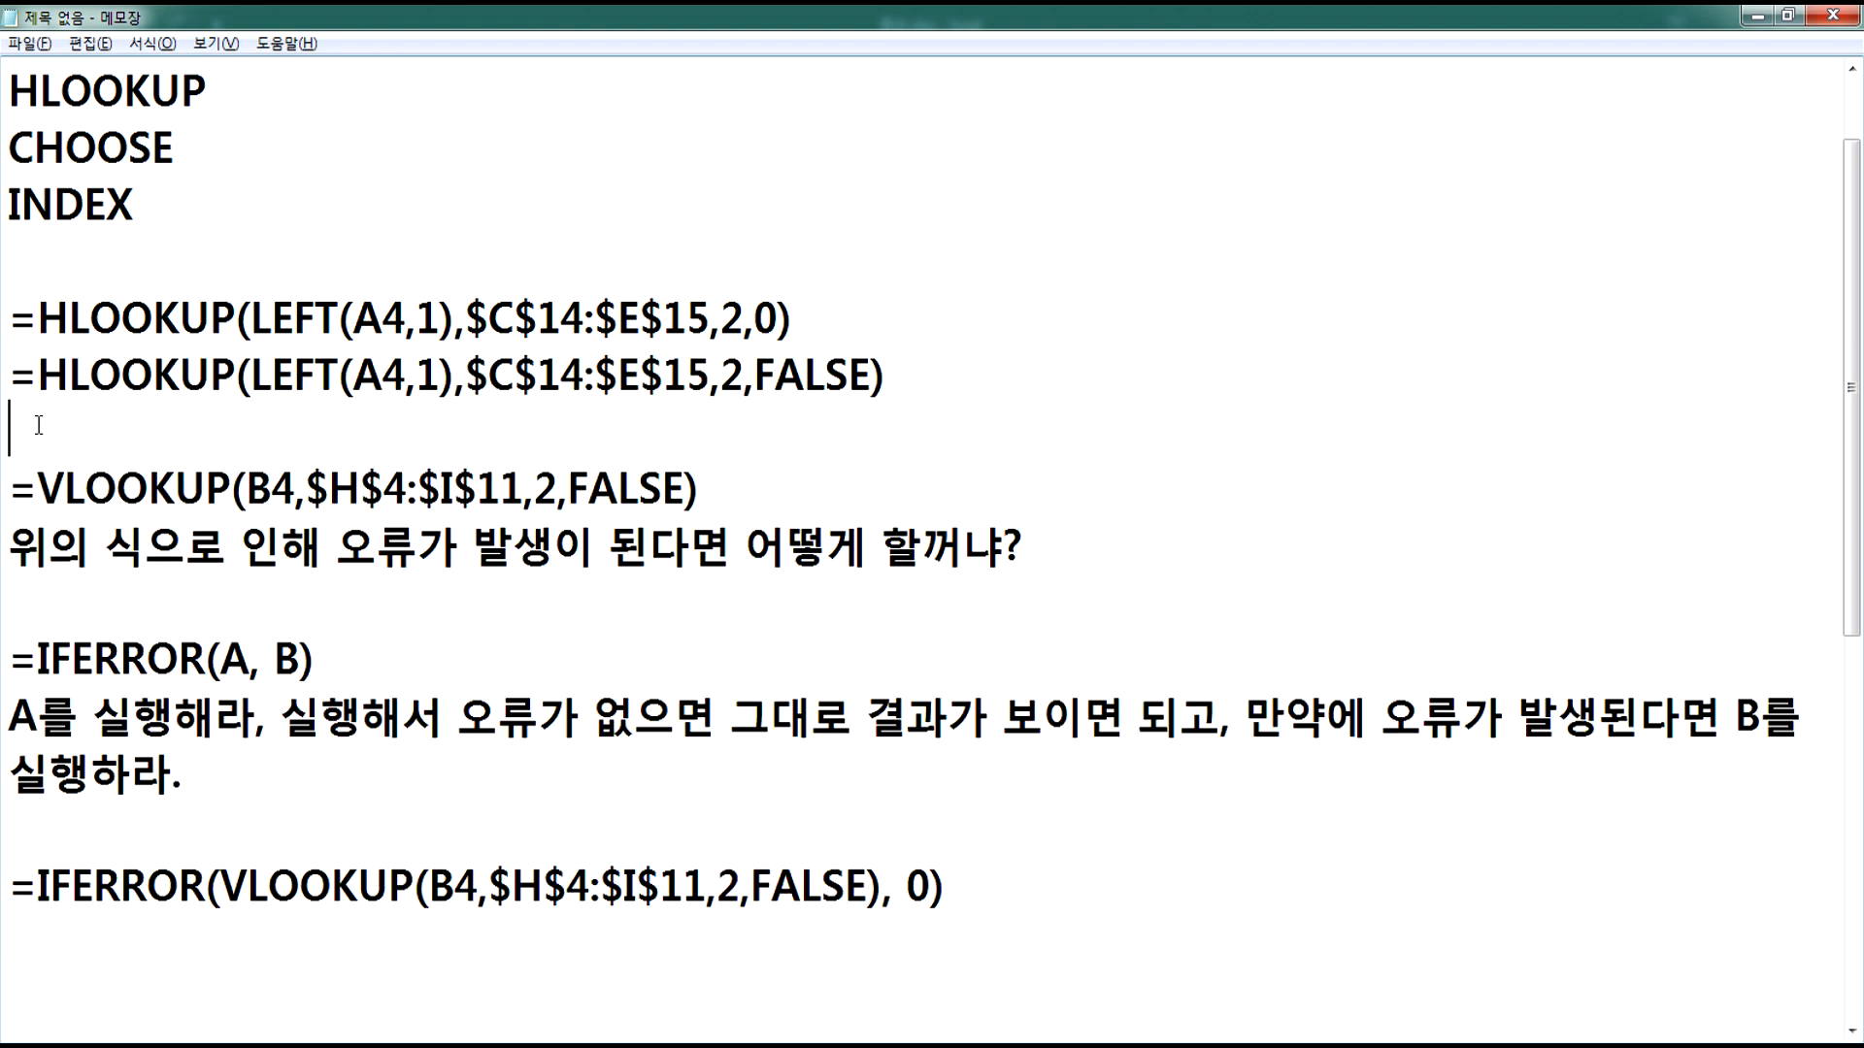
scroll(108, 665, down, 2)
click(35, 675)
key(ctrl+v)
Step: Write the note "위의 식으로 인하여 오류가 발생될 경우를 생각해서 처리" between the HLOOKUP formula and its IFERROR version
text(위의 식)
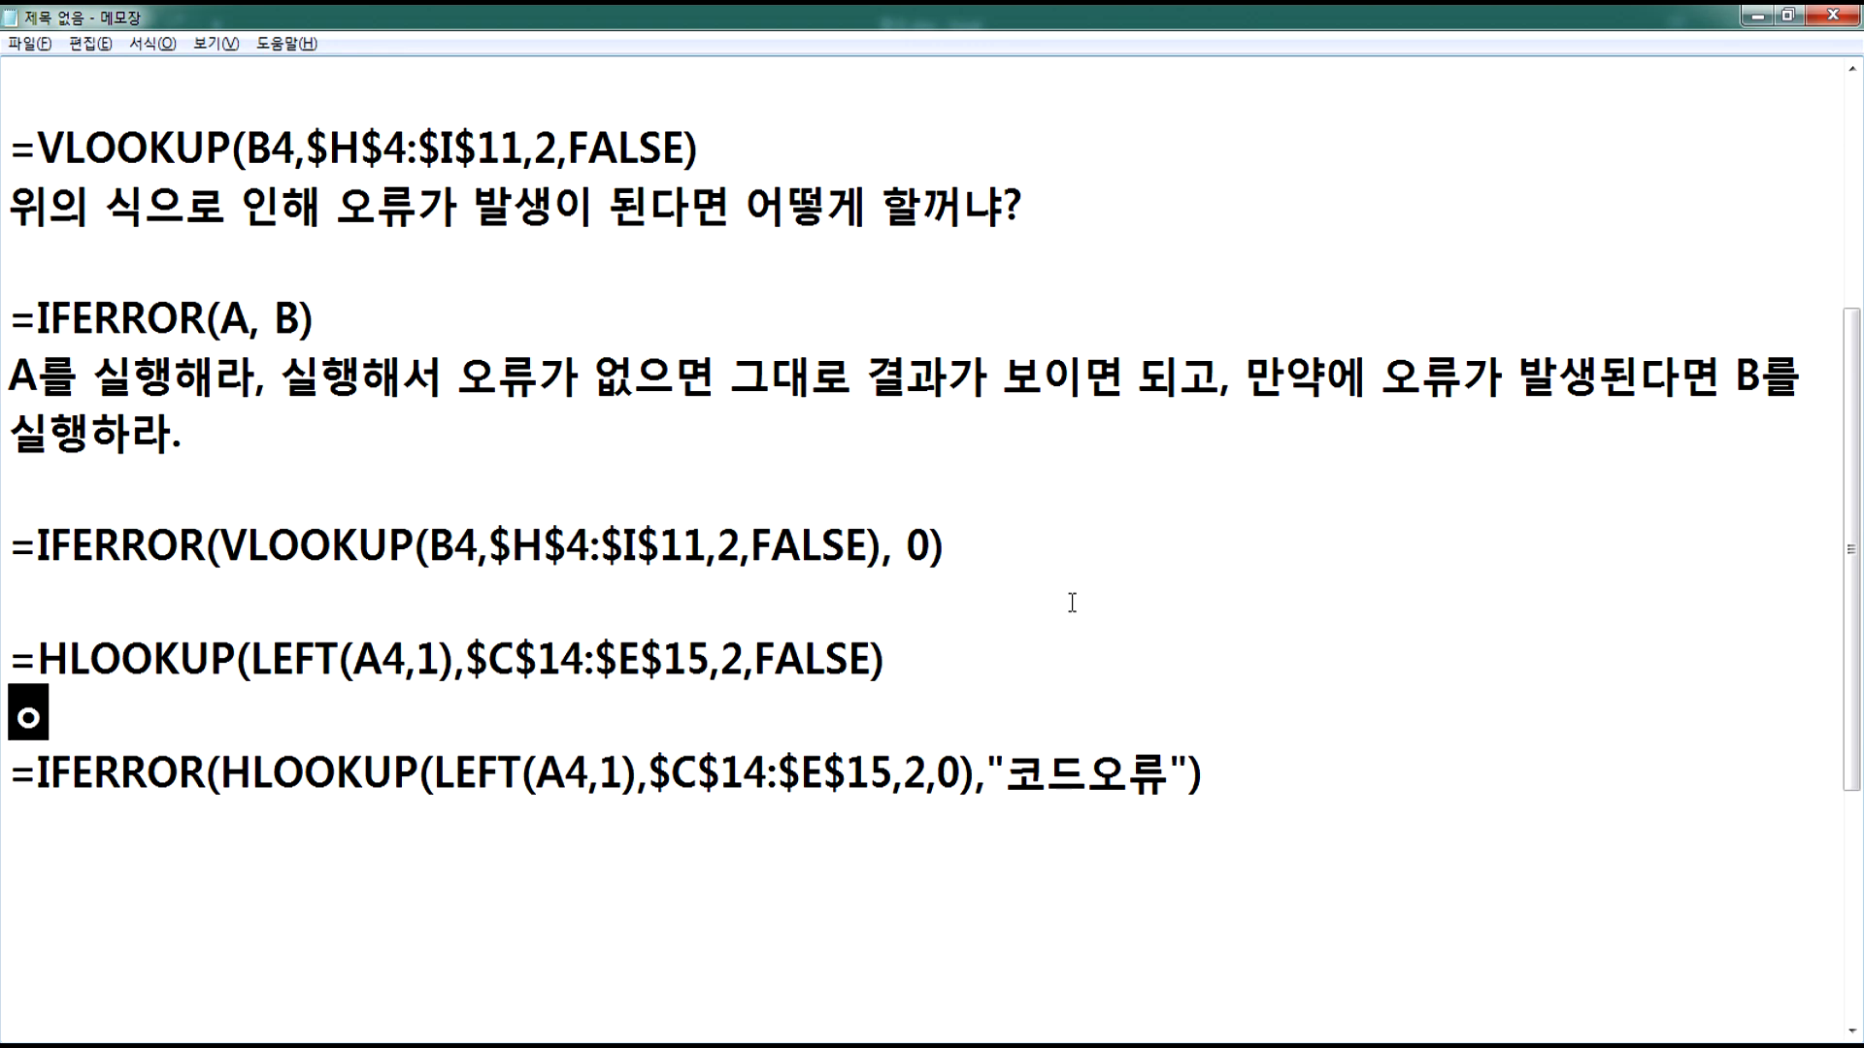
text(으로 인해)
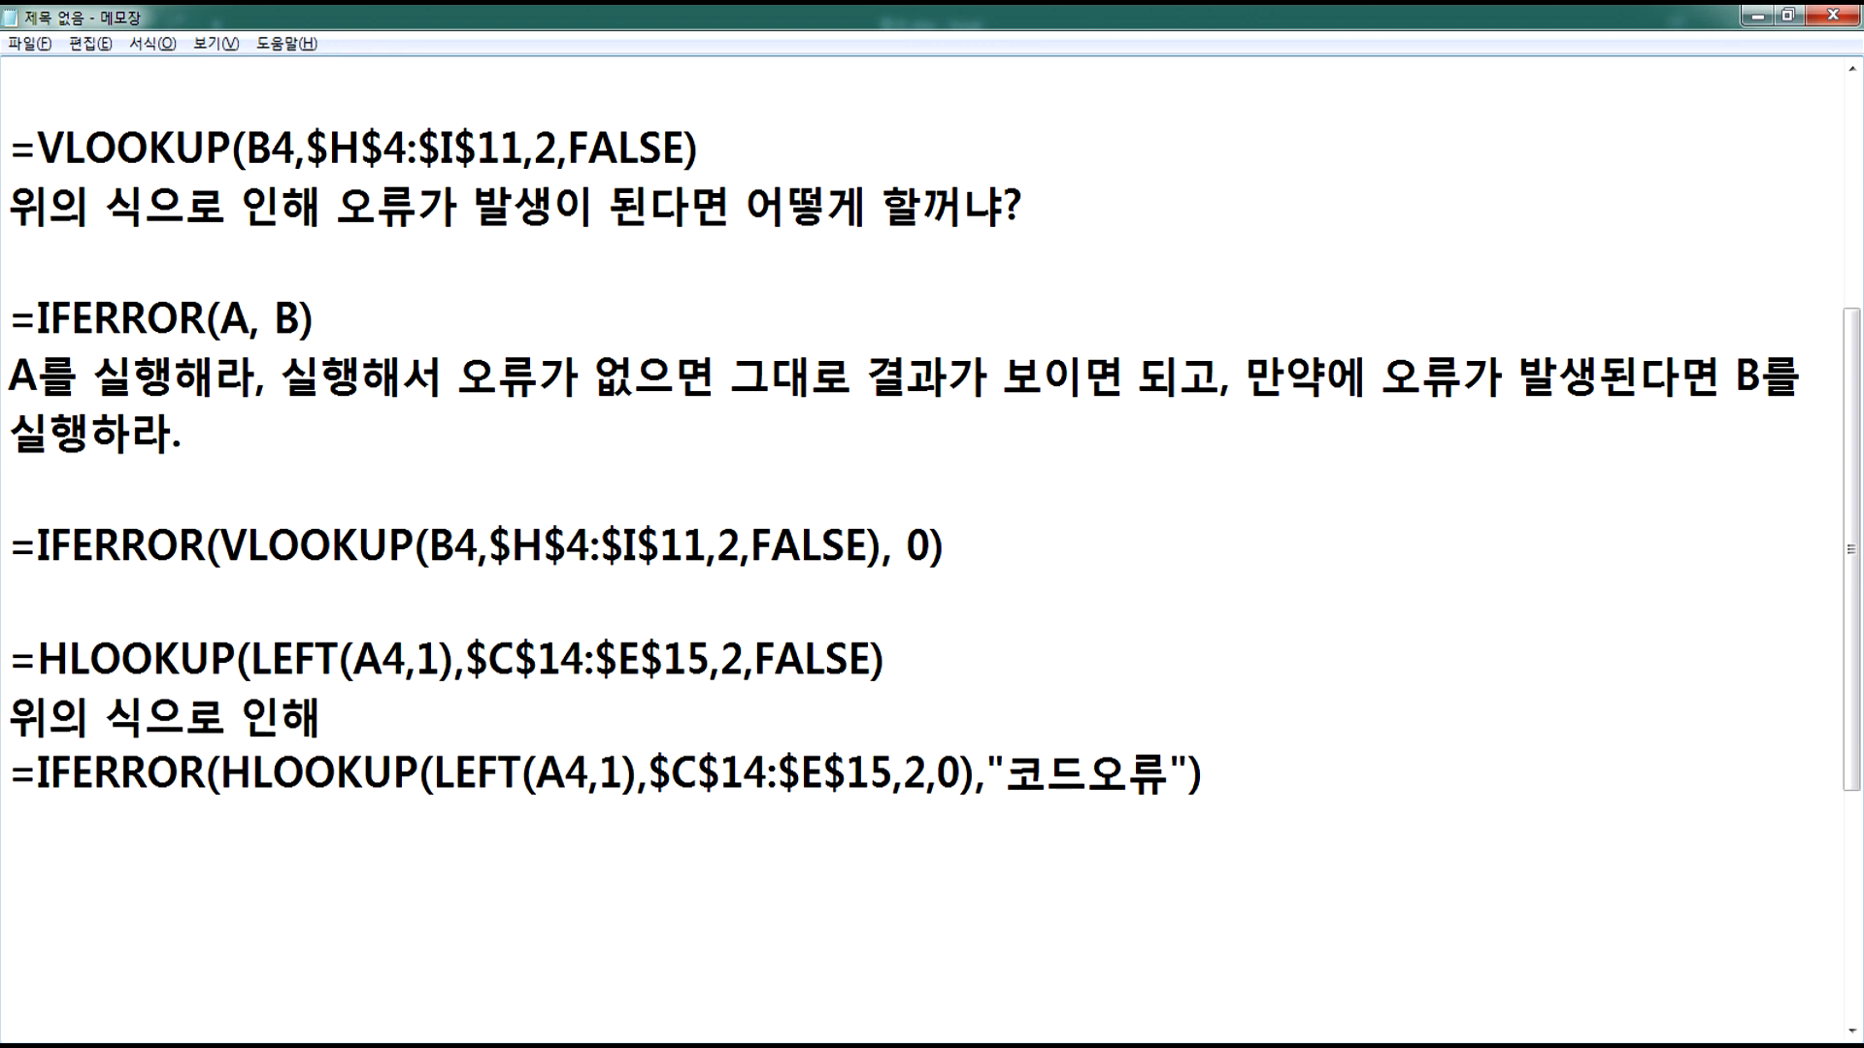
key(BackSpace)
text(하여 오류가 )
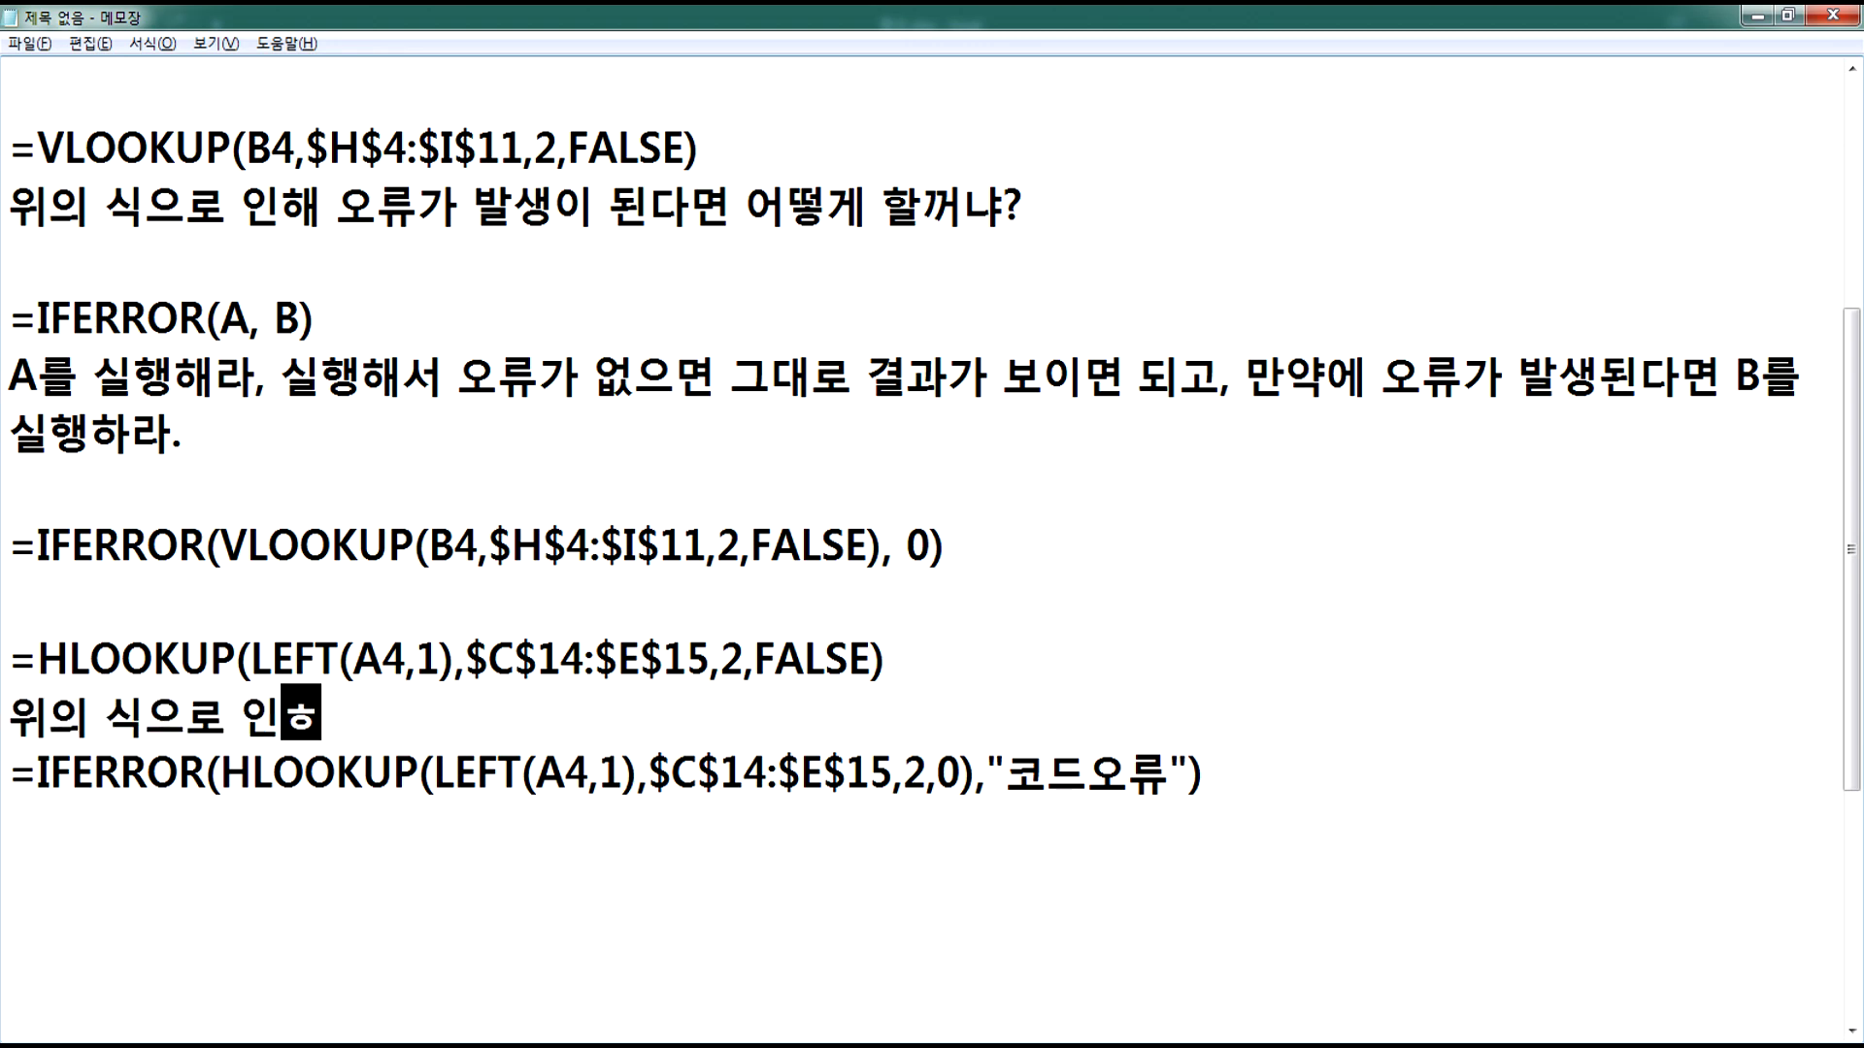
text(발)
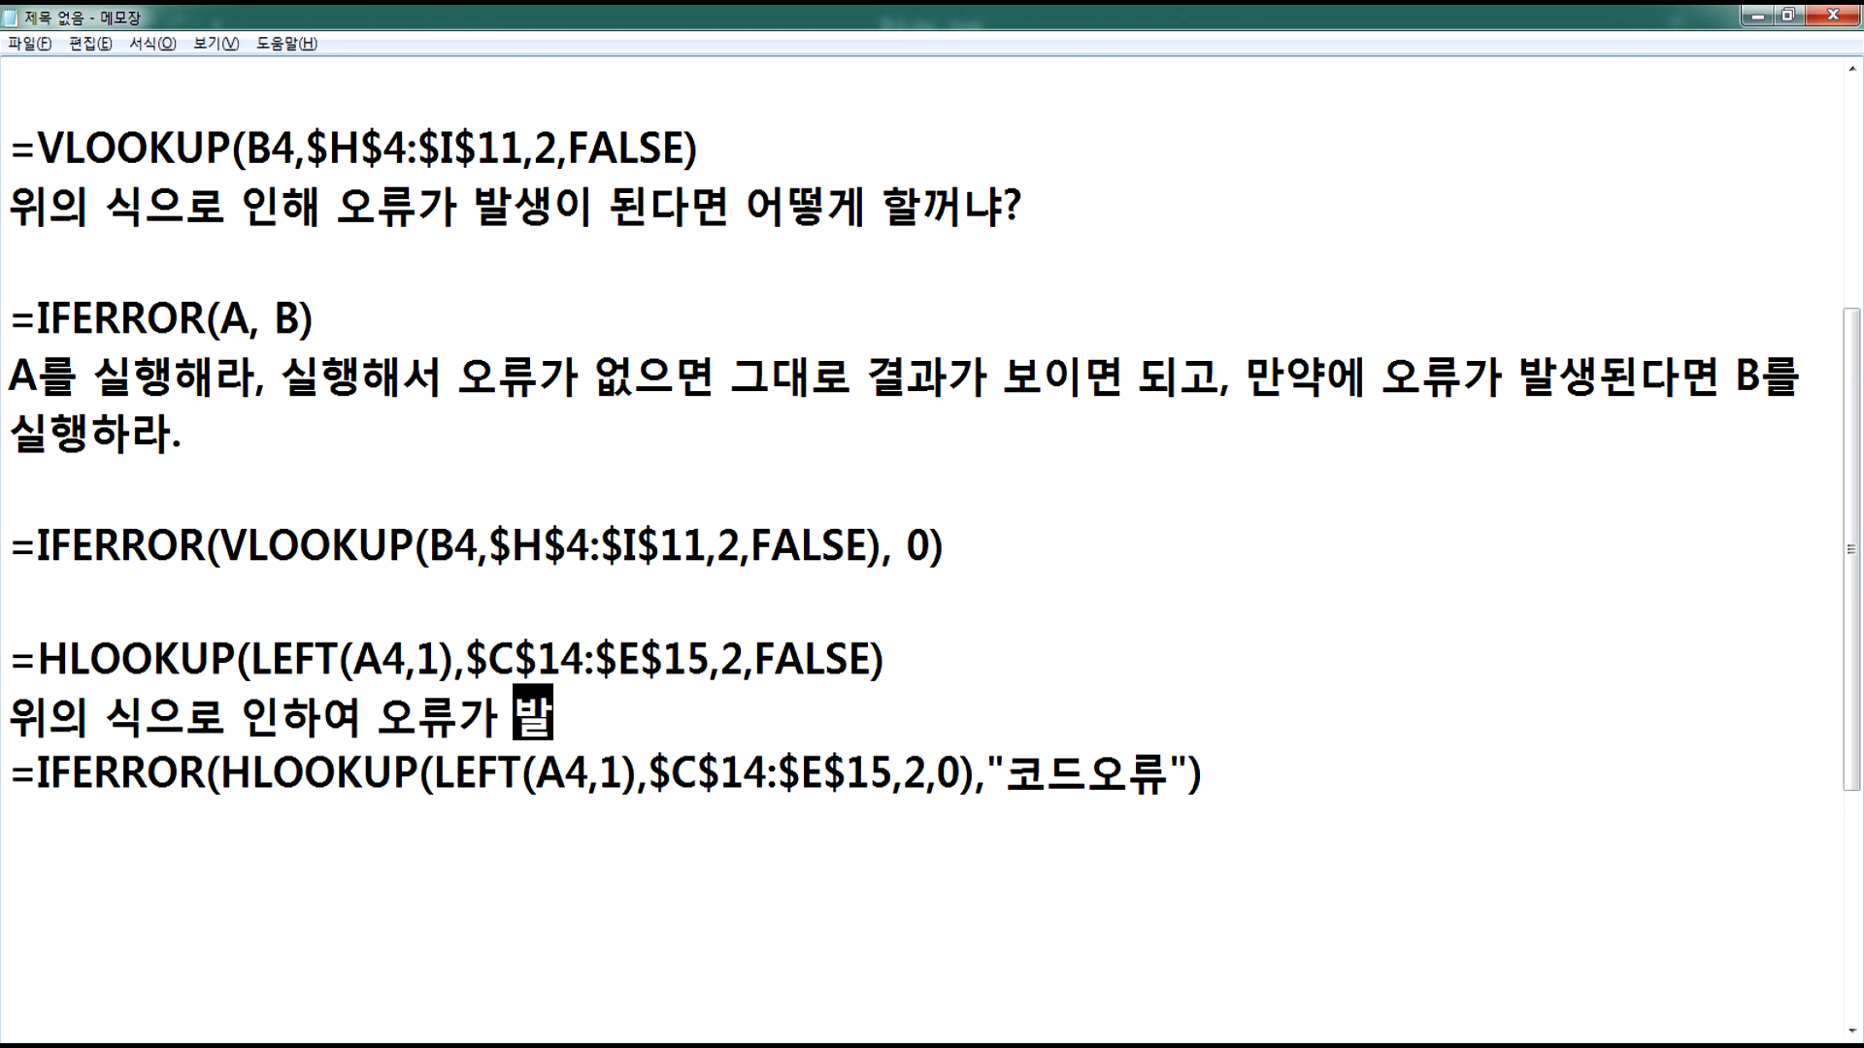
text(생될 경우를 생가)
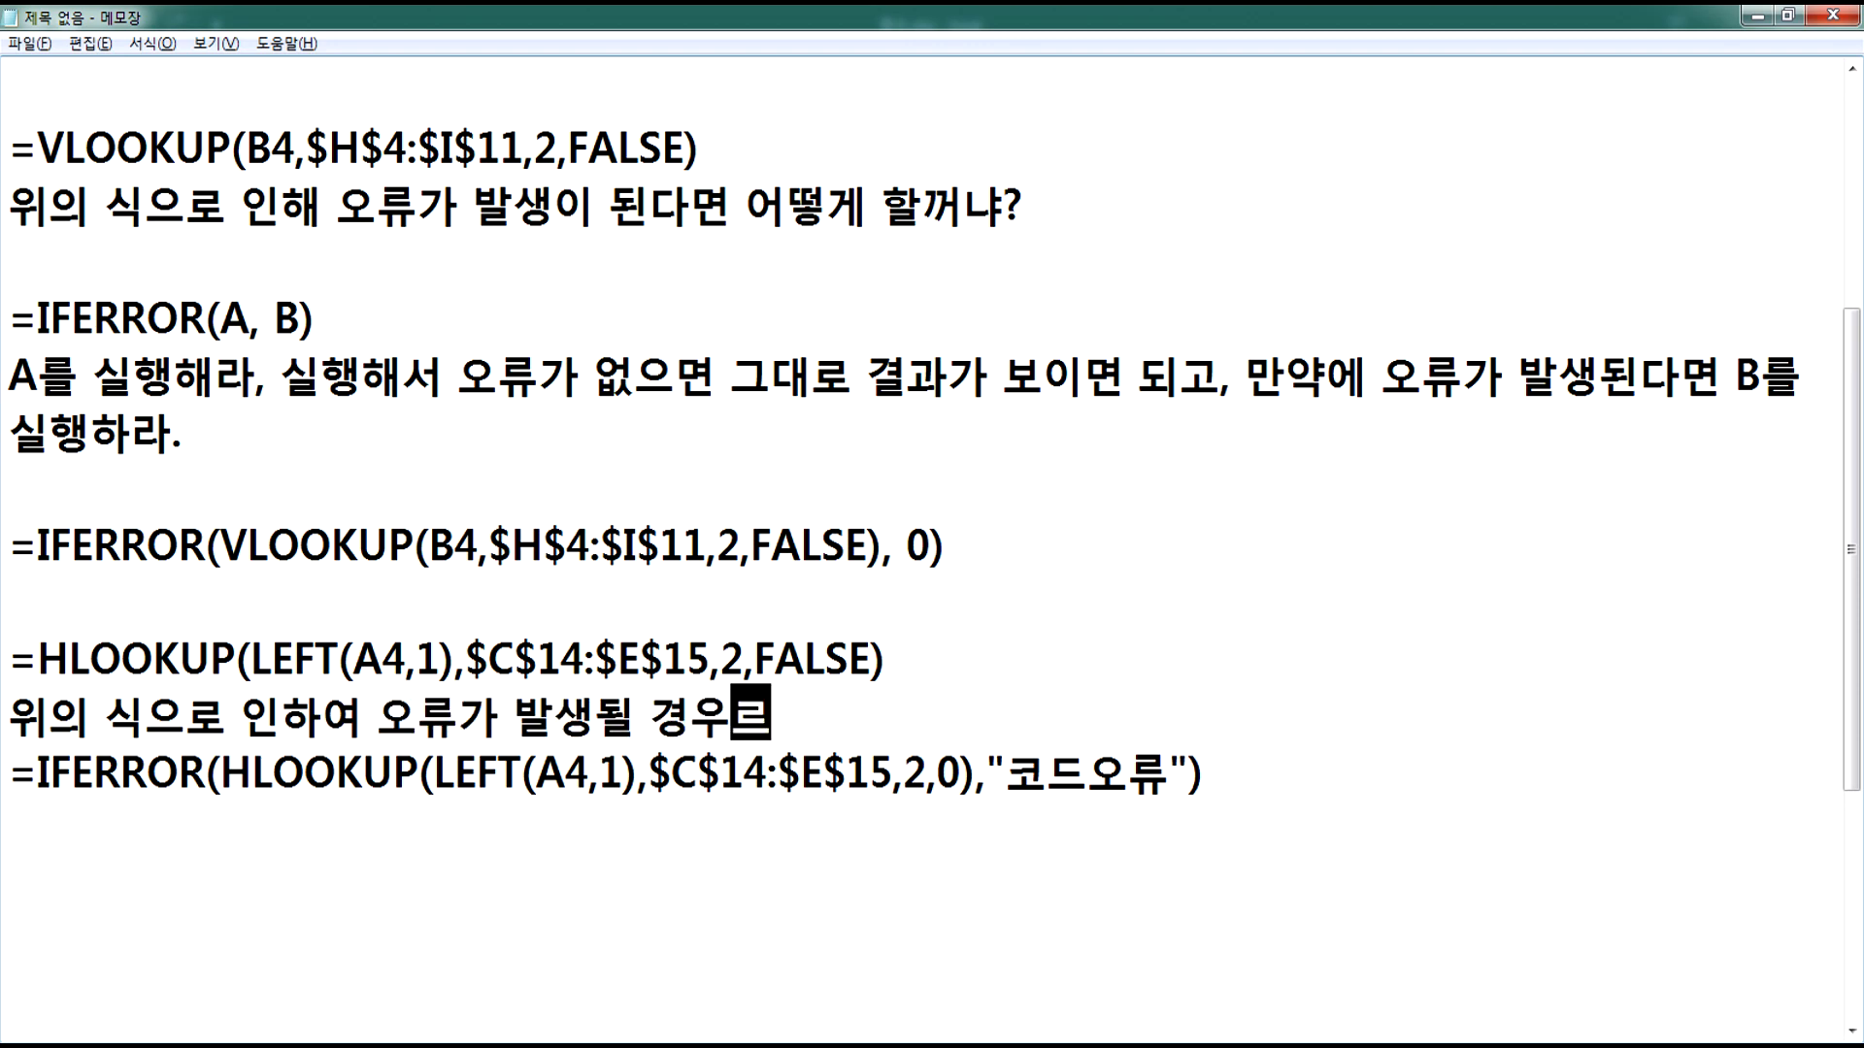
text(각해)
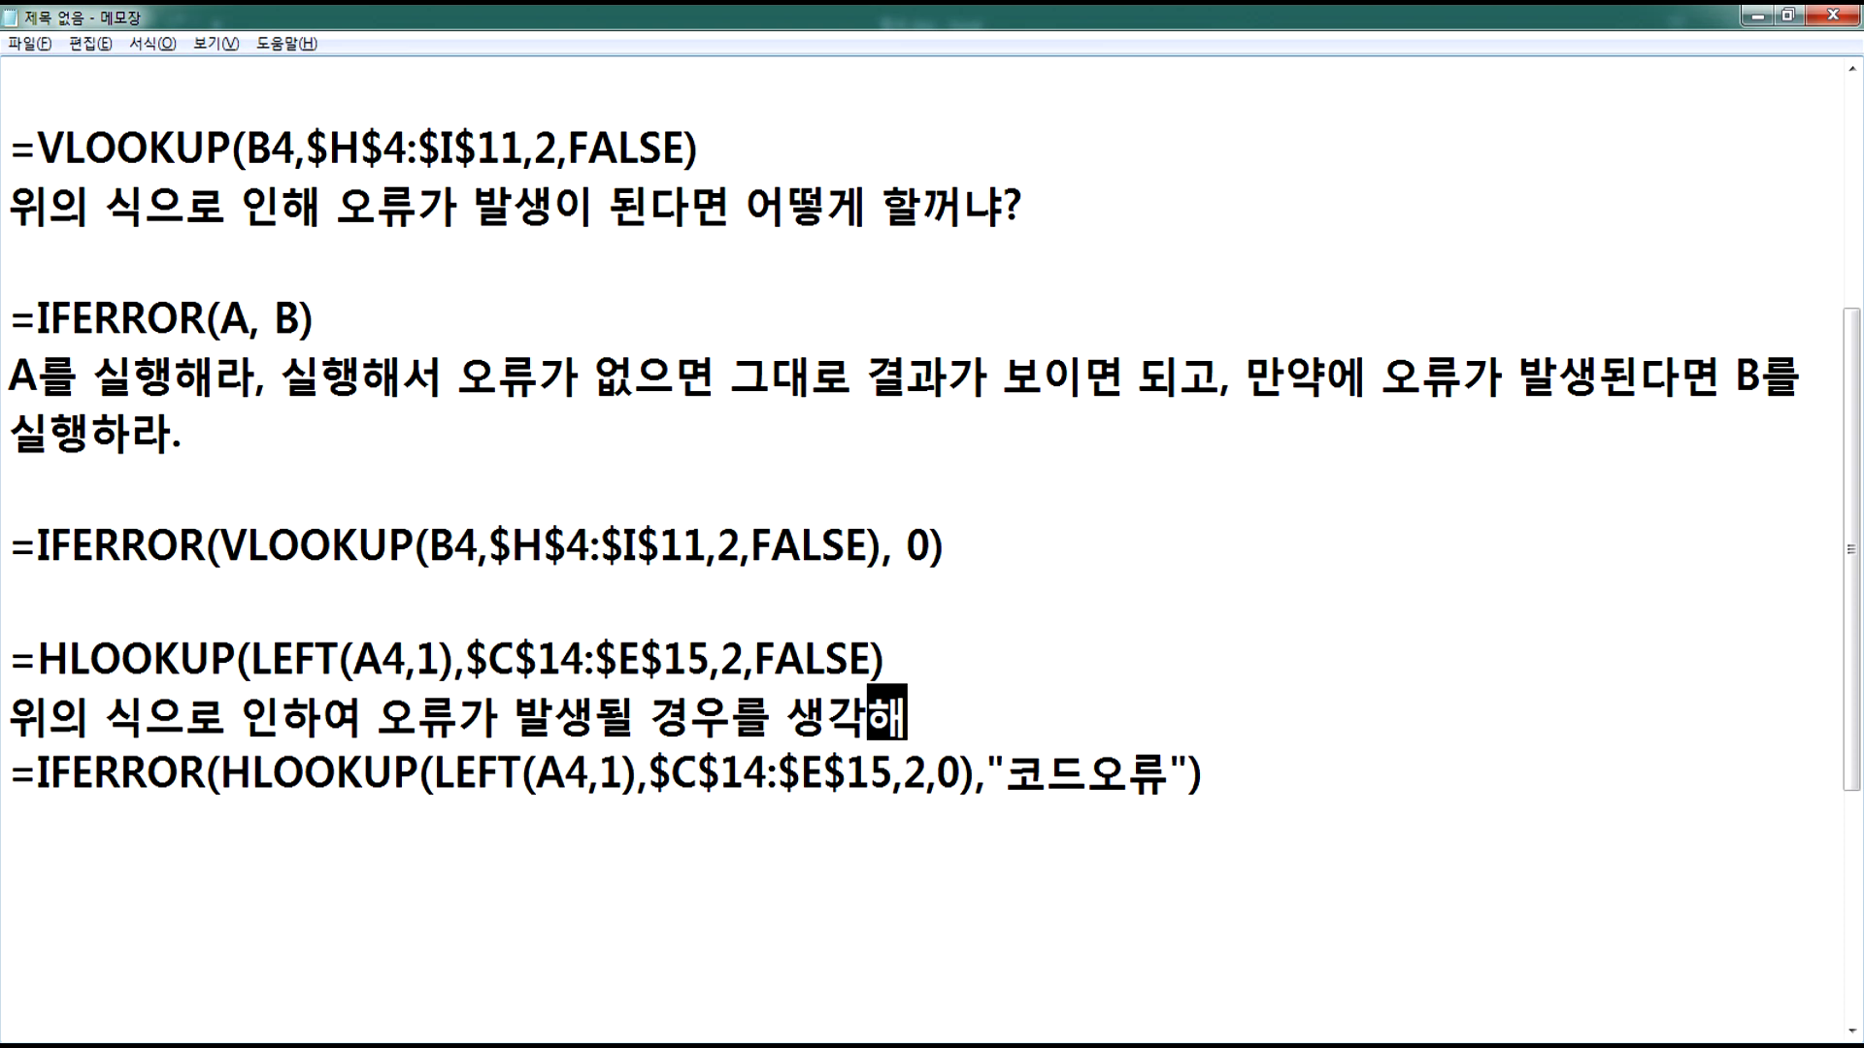
text(서 처리)
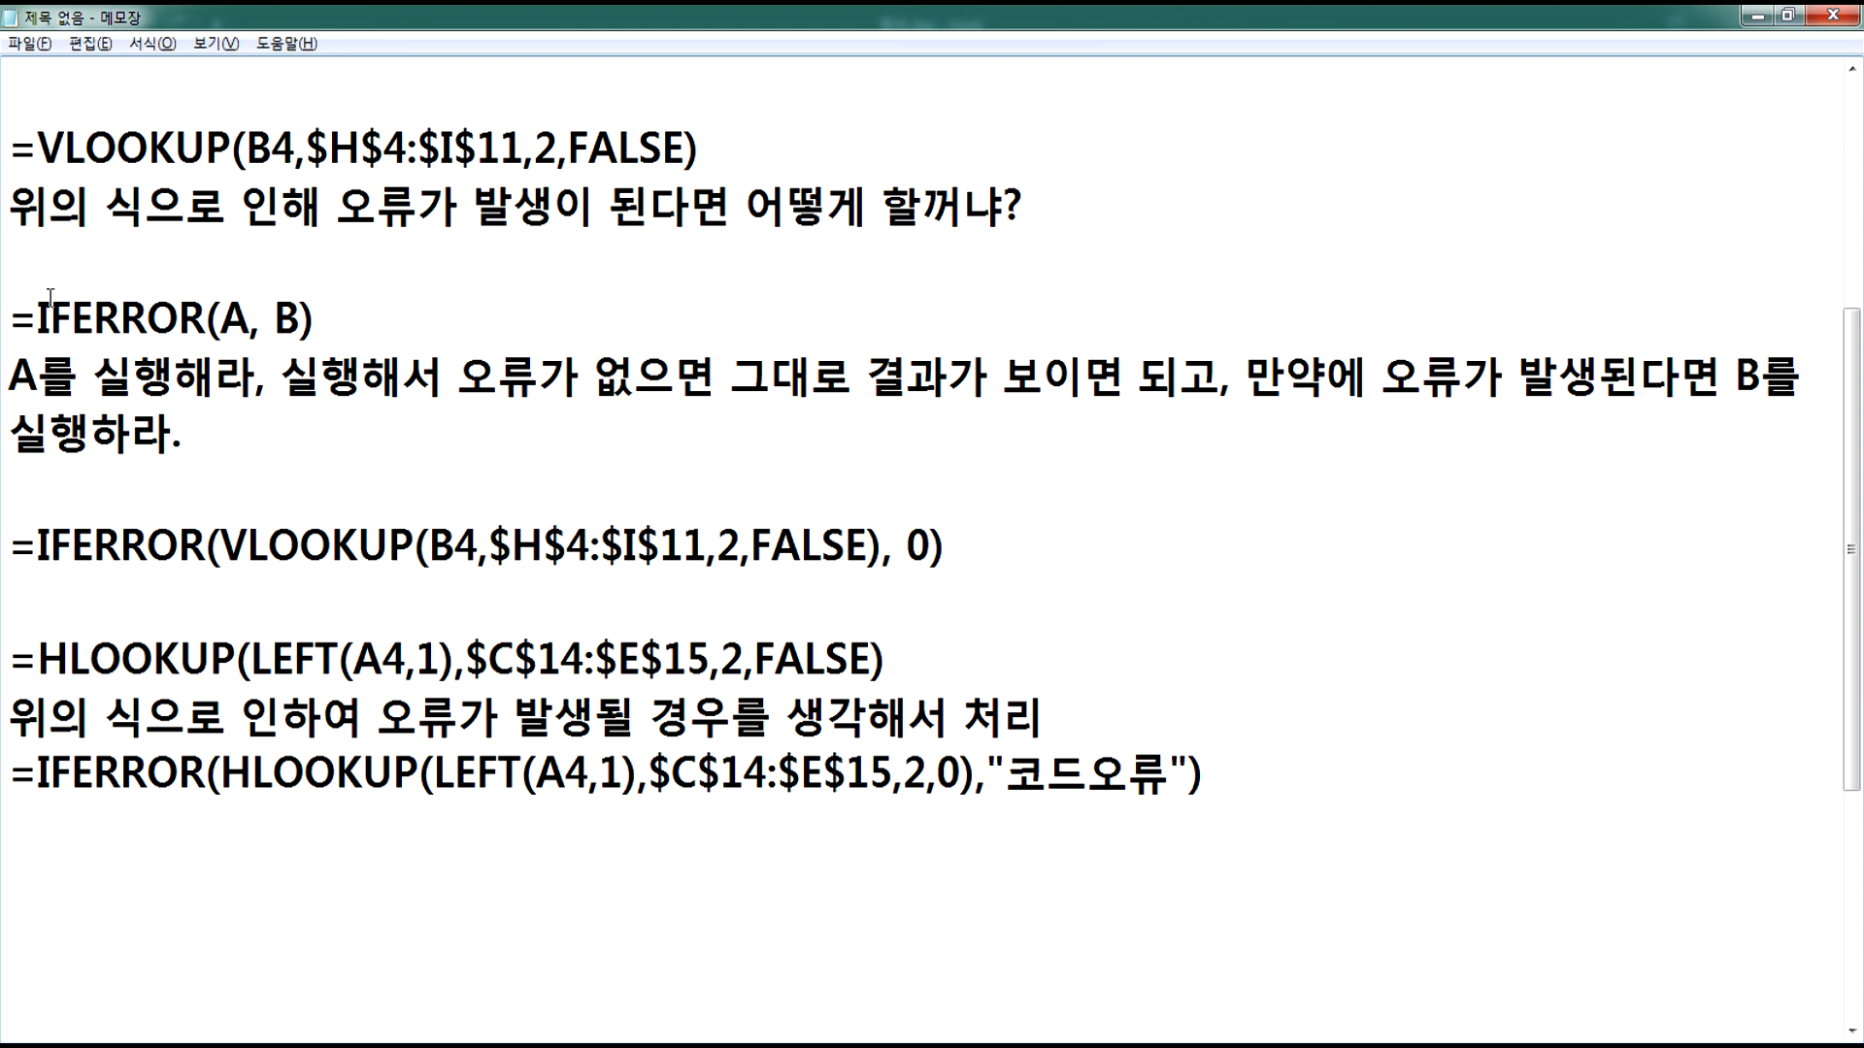
click(151, 622)
Step: Switch to Excel and change the error text in C4's IFERROR formula to "오류"
key(alt+Tab)
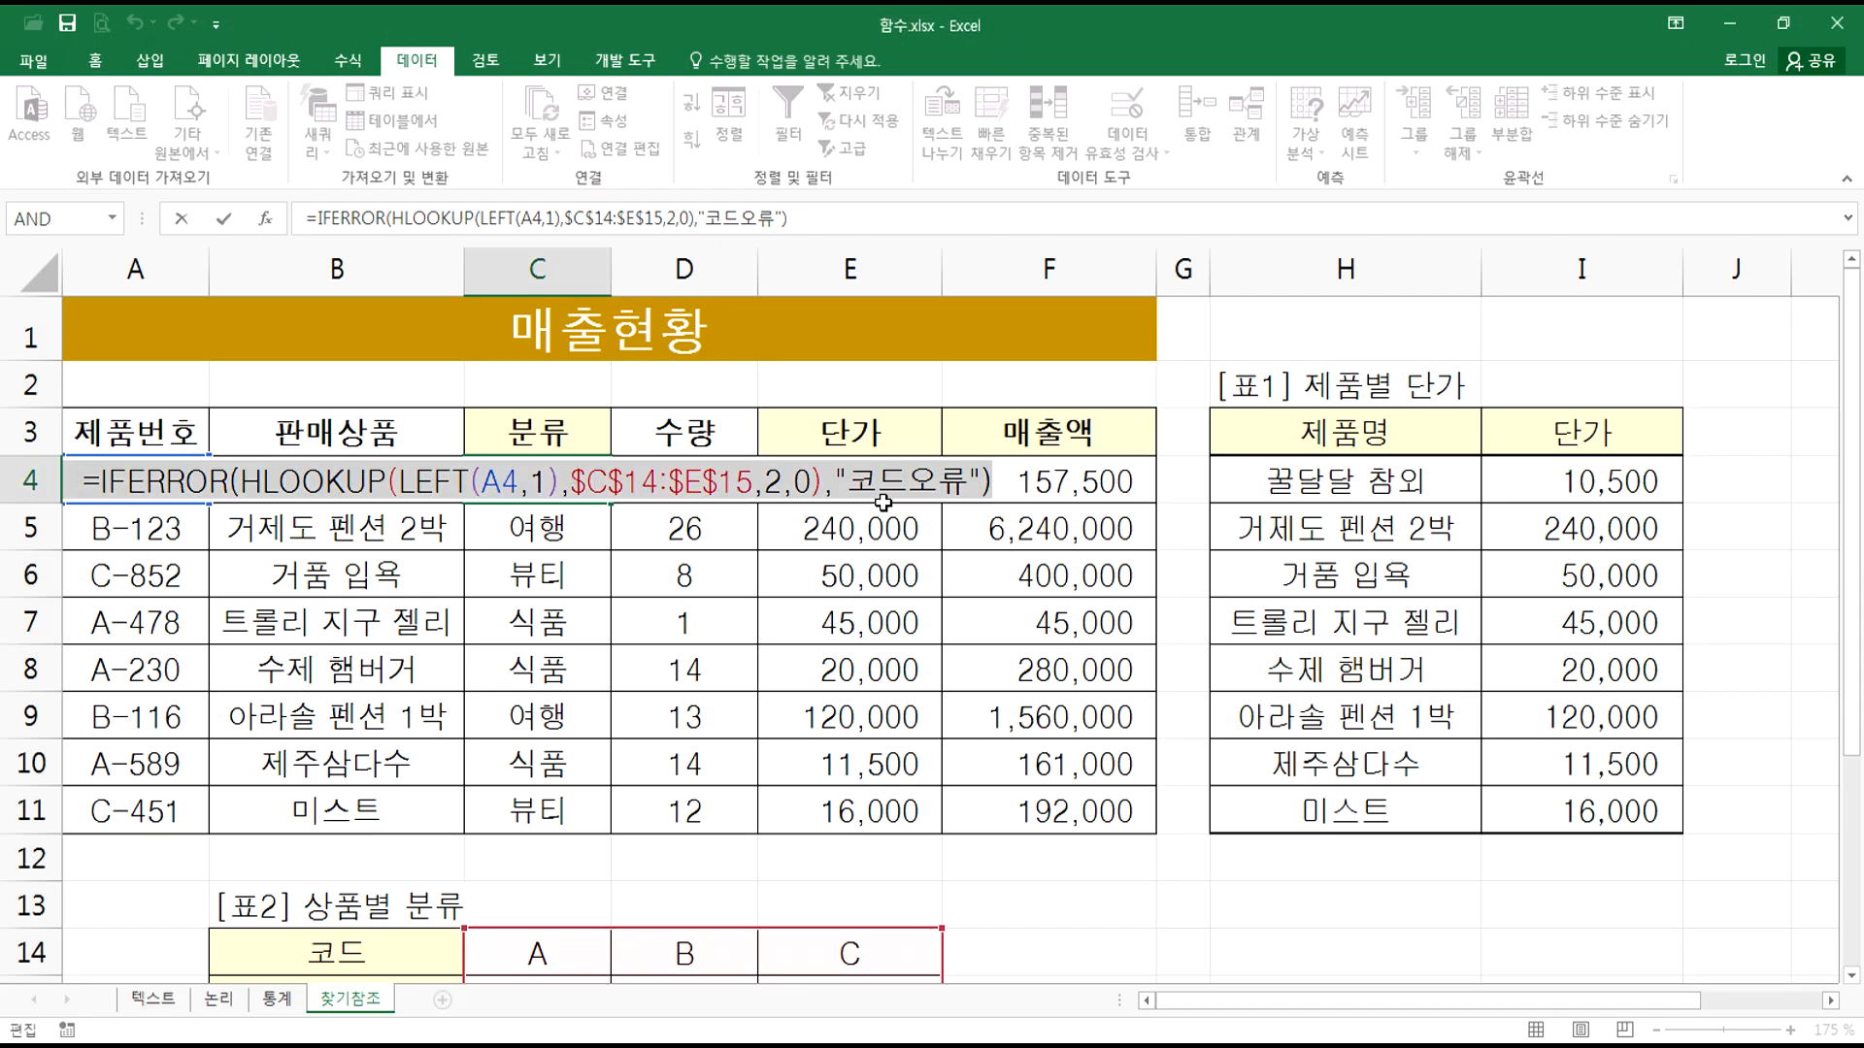
click(858, 485)
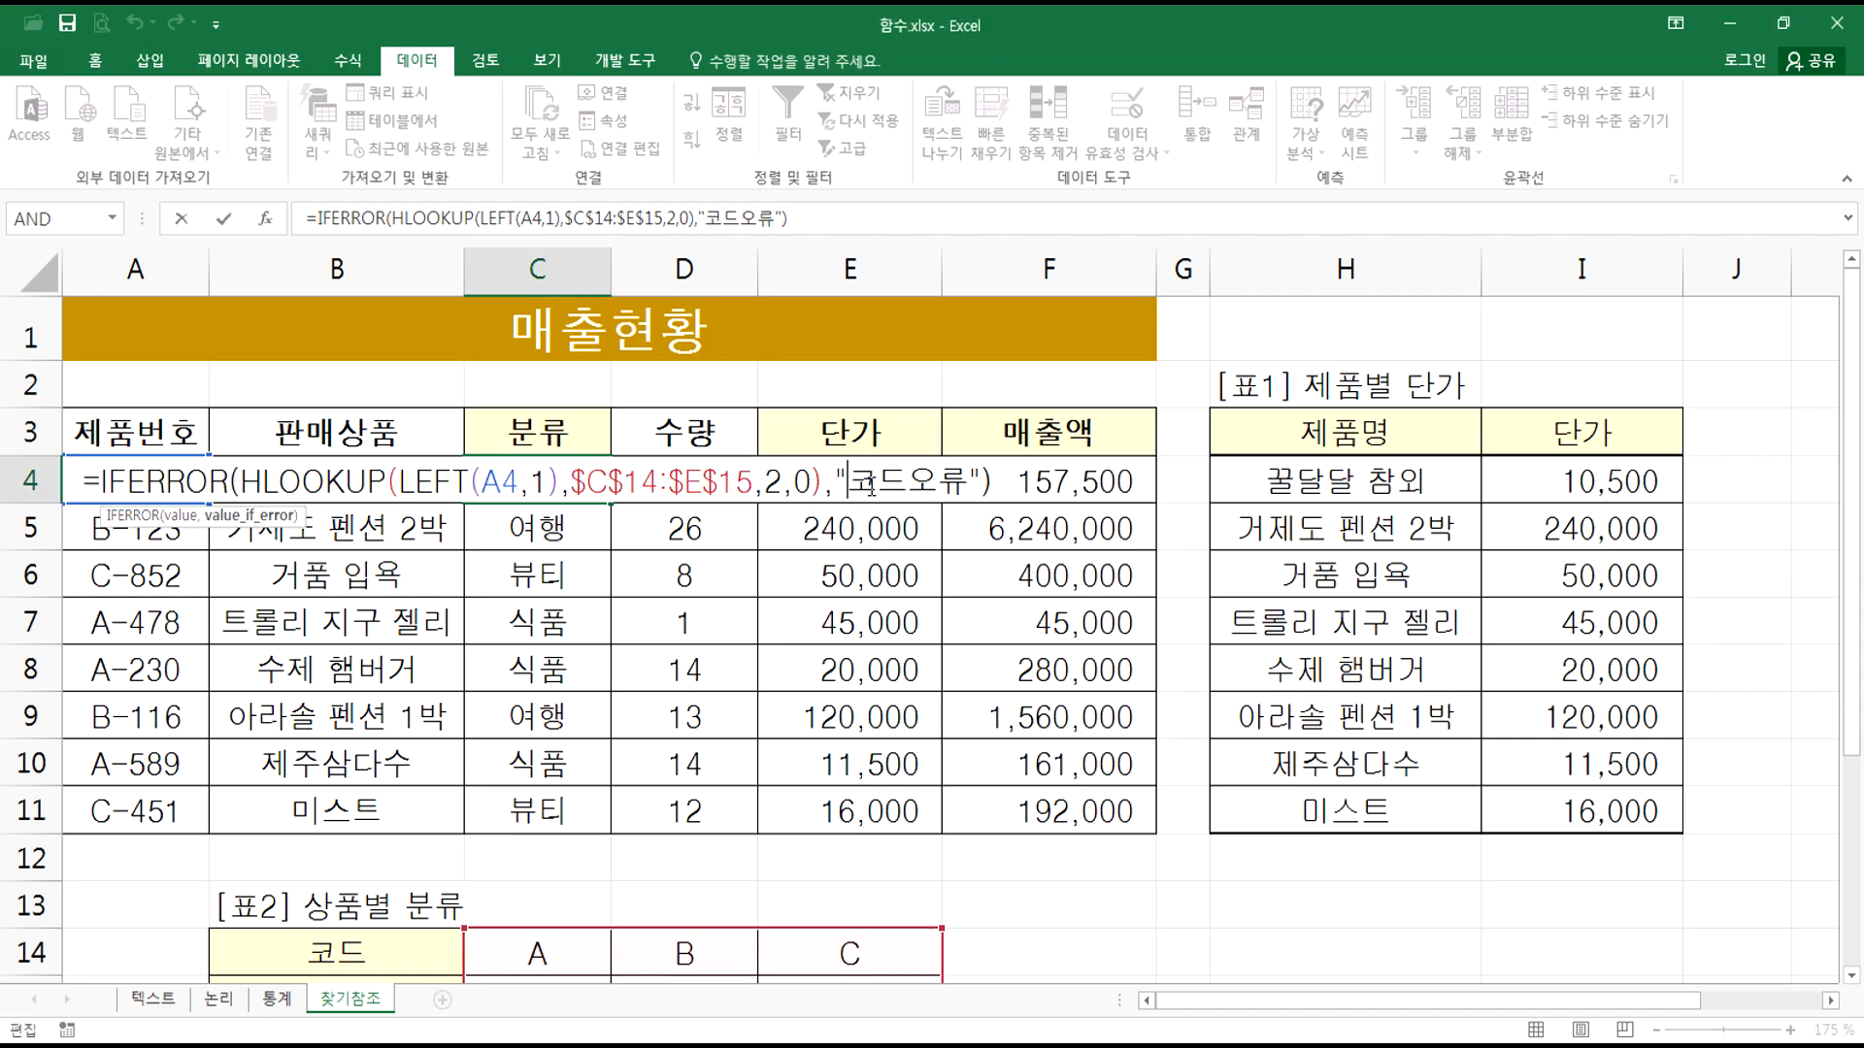
key(BackSpace)
key(BackSpace)
key(BackSpace)
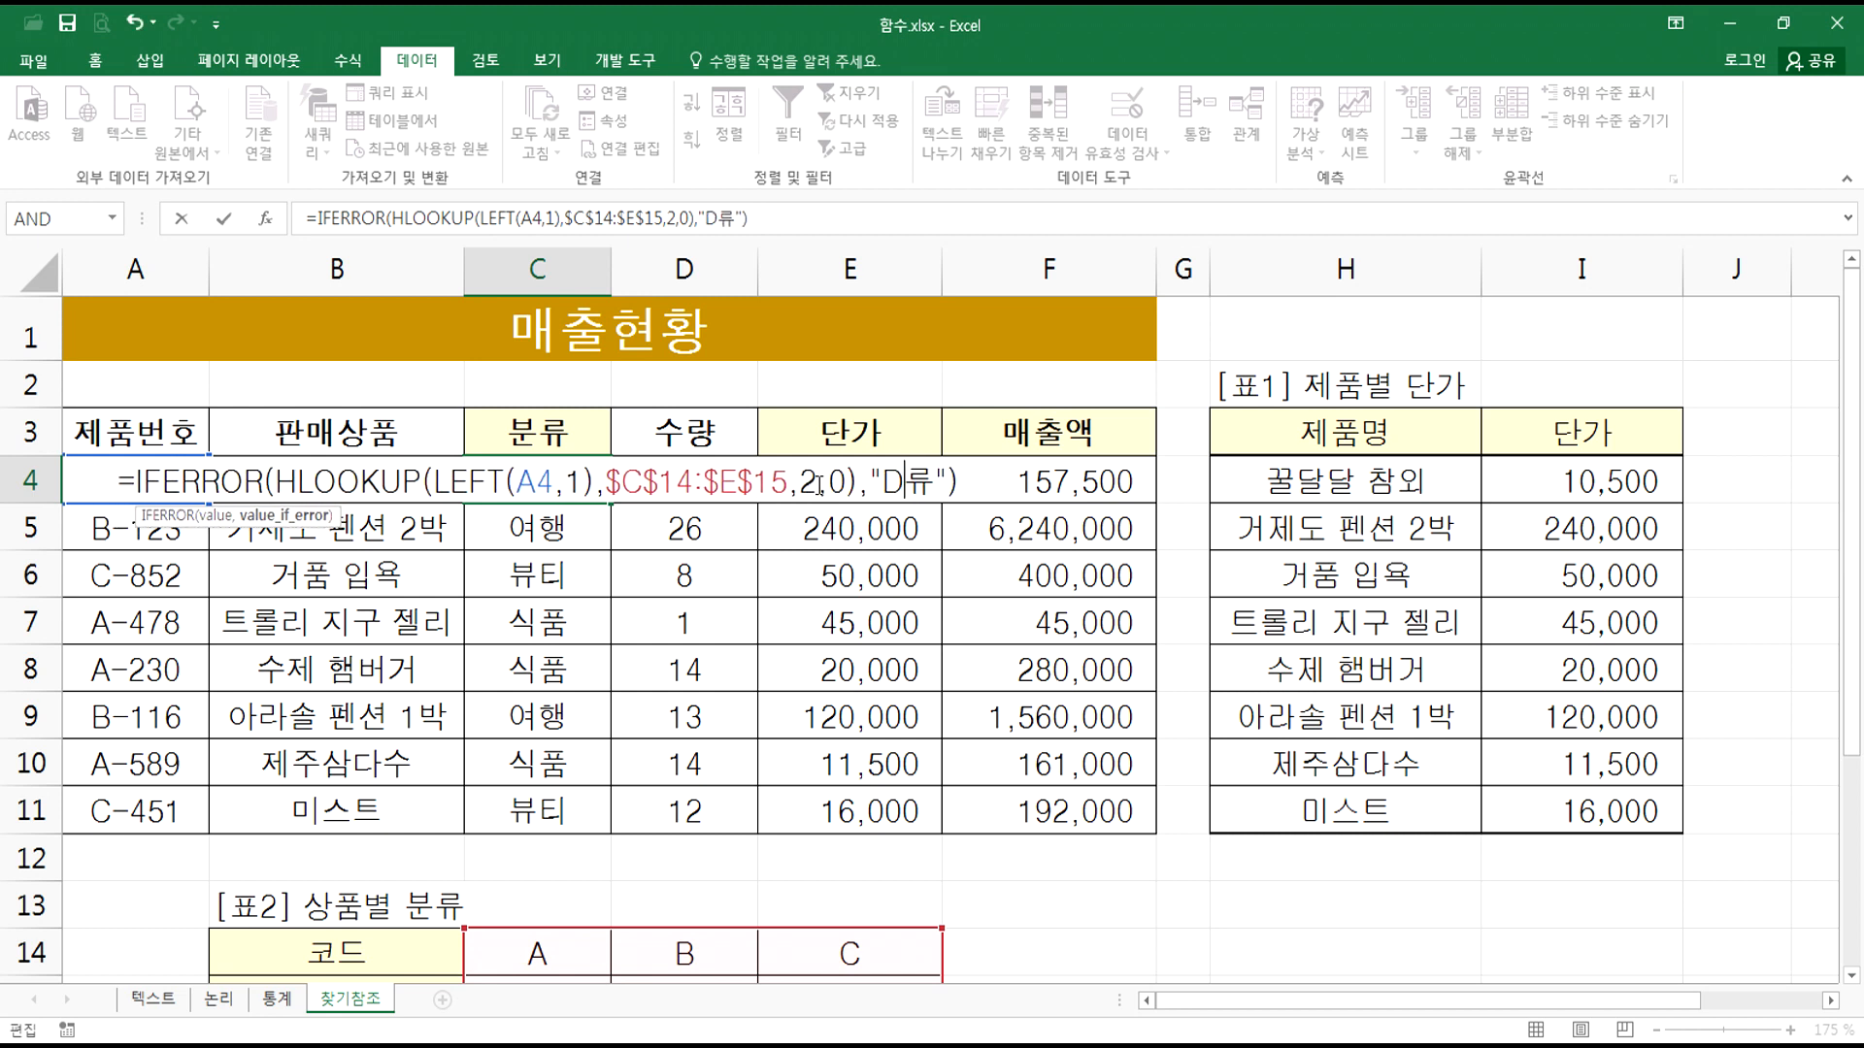
text(오)
key(Return)
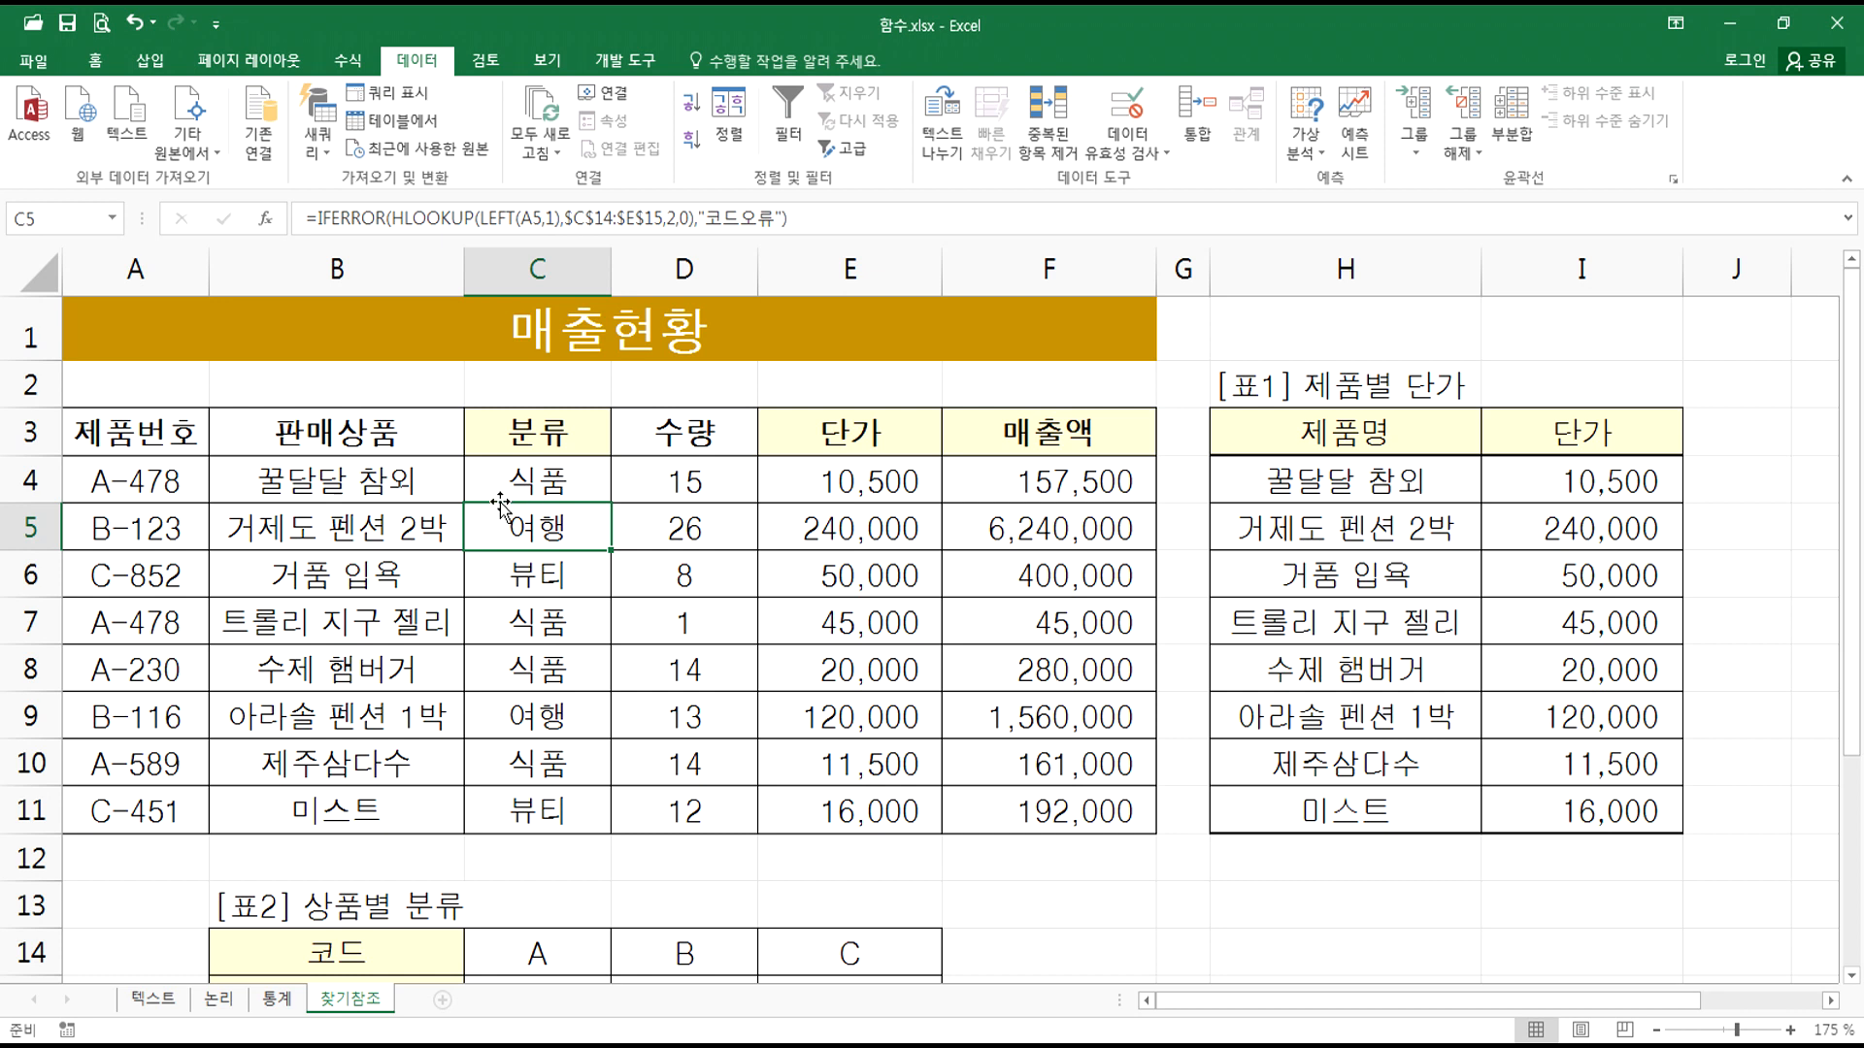
Step: Test C4's formula by clearing the product number in A4, and undo both the clearing and the error text change
click(201, 482)
key(Delete)
click(578, 490)
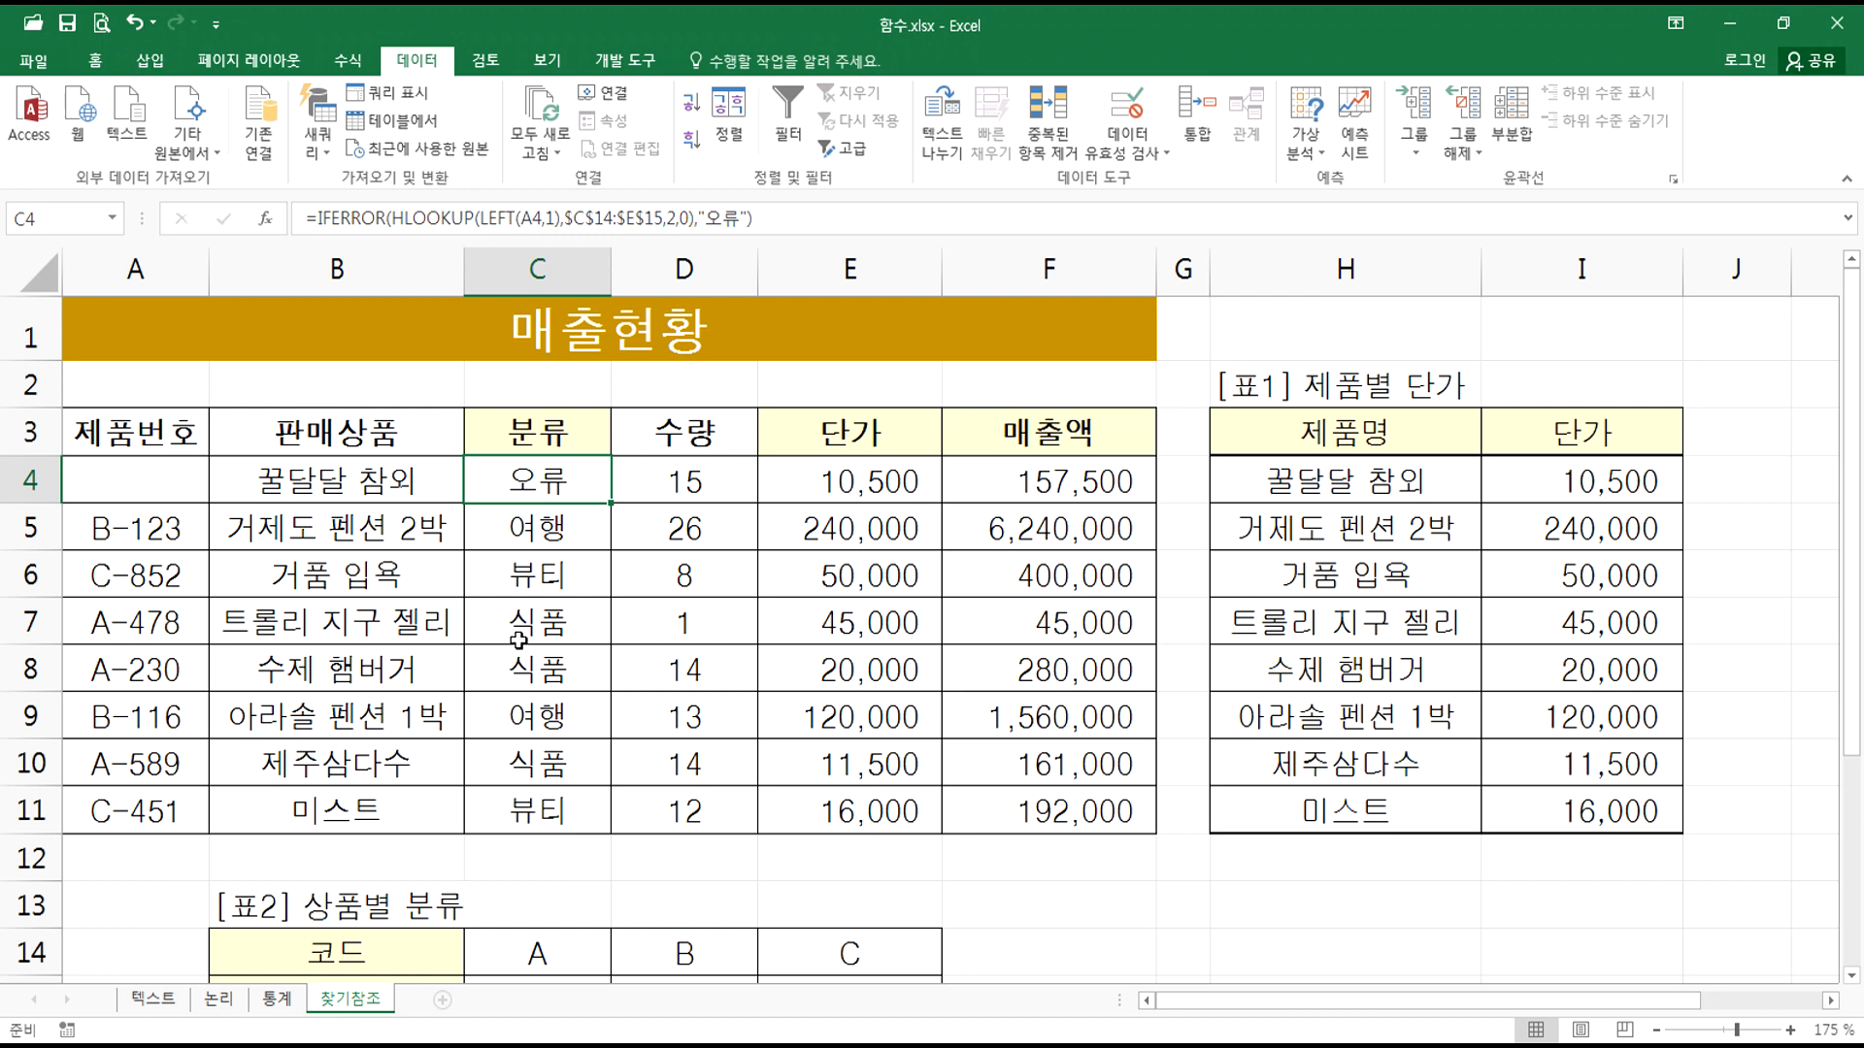
key(ctrl+z)
double_click(533, 484)
key(Escape)
Step: Clear the product number in A4 and check the category results in C4 through C11
click(180, 487)
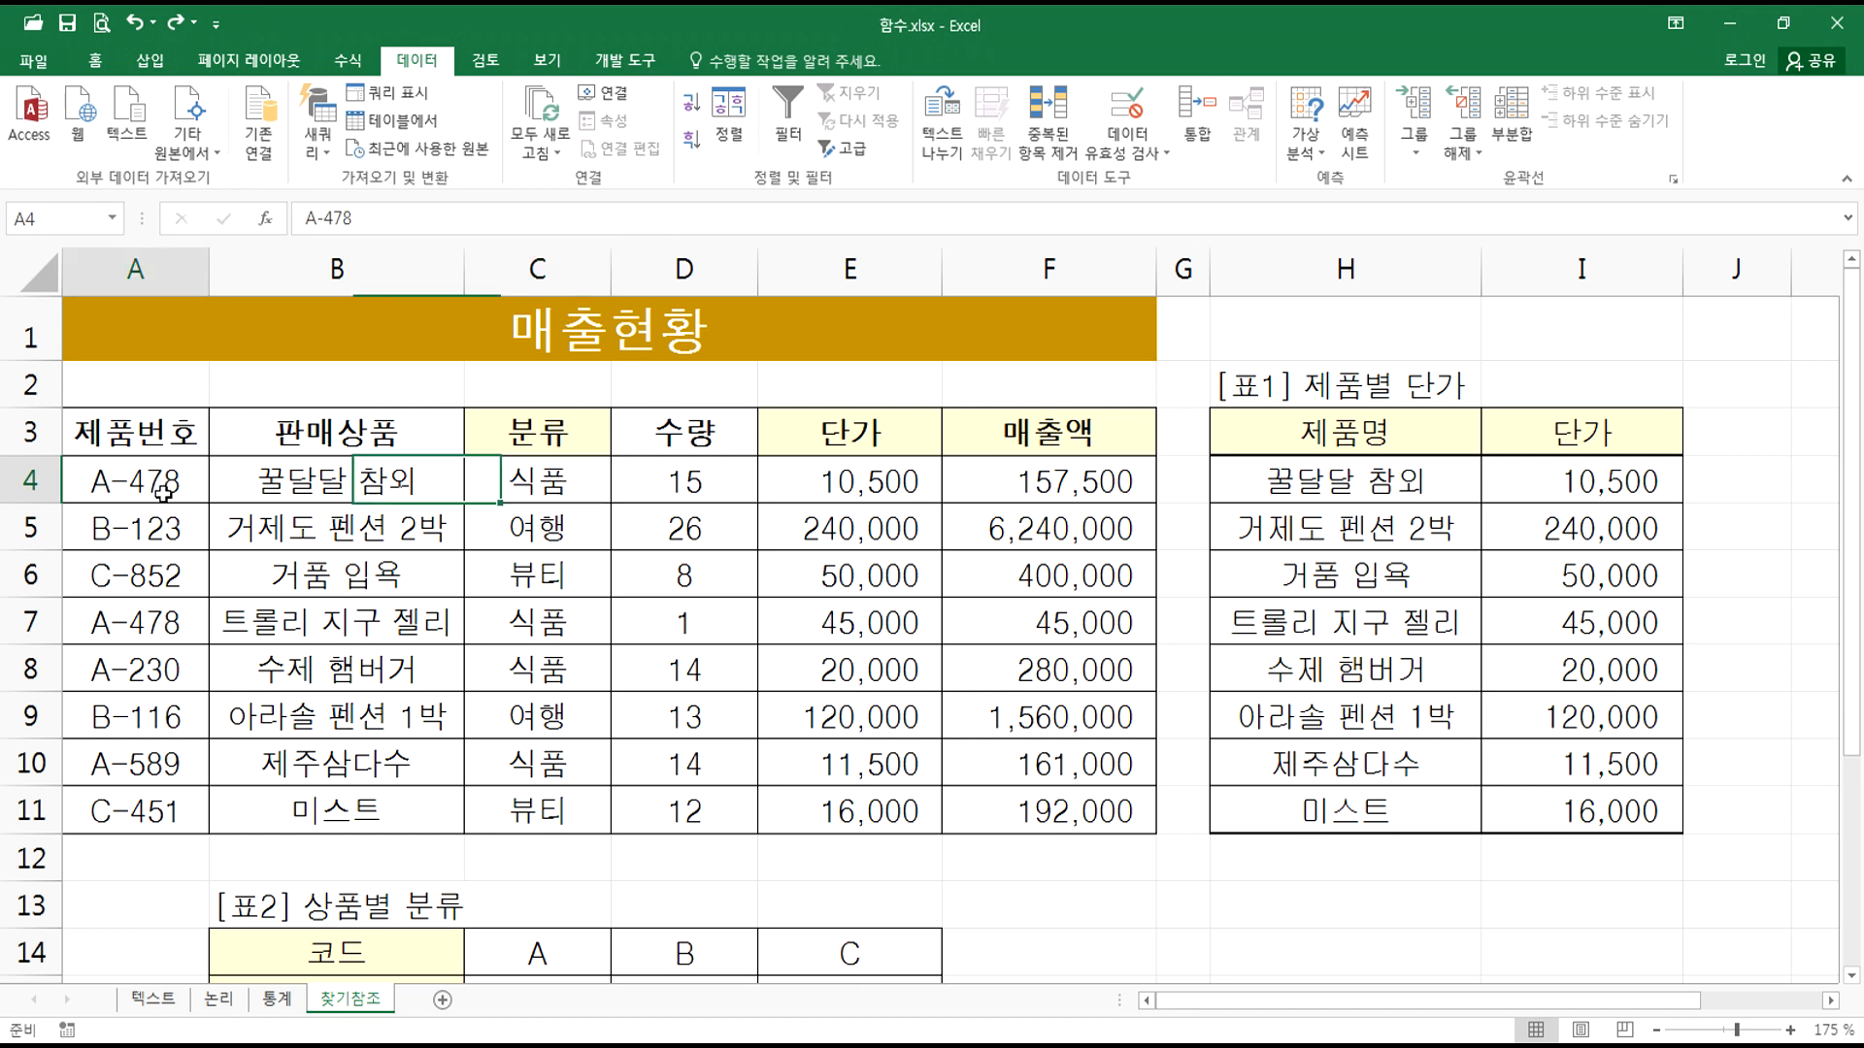
key(Delete)
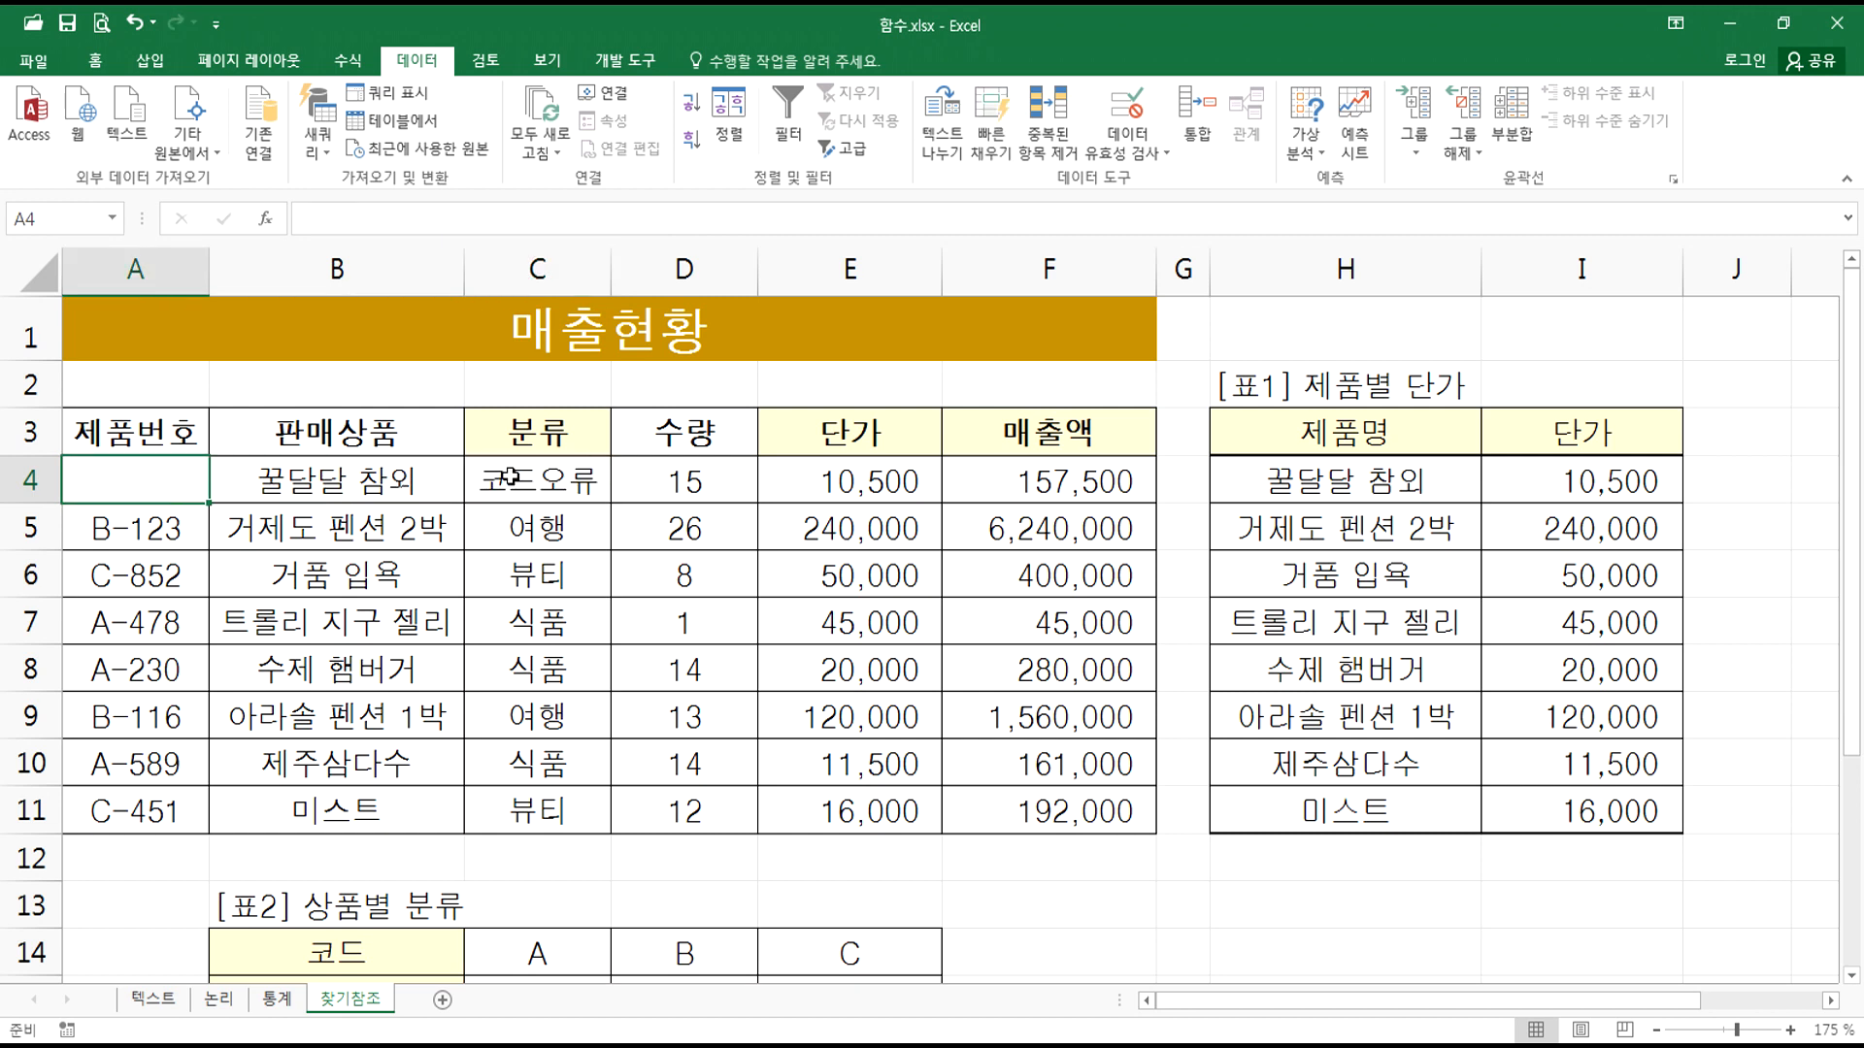
drag(529, 537, 532, 806)
click(544, 480)
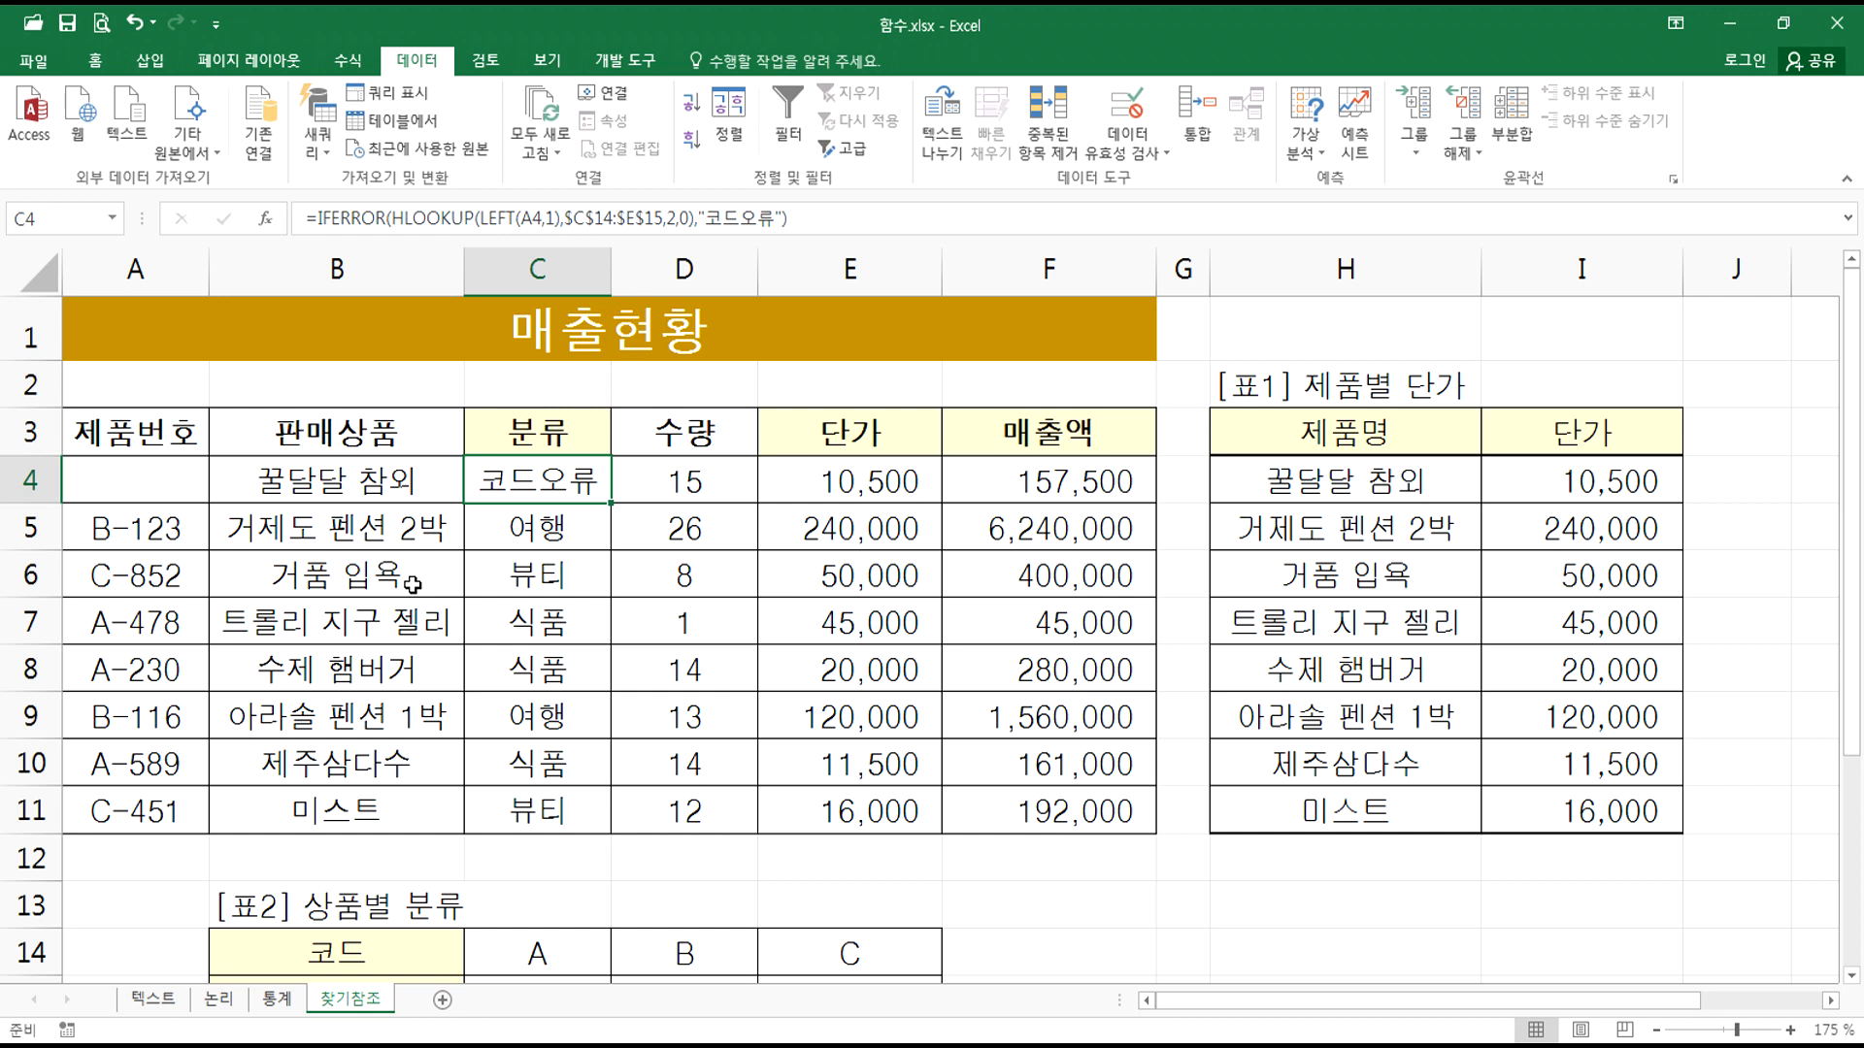
Step: Add conditional formatting to C4:C11 that marks cells equal to "코드오류" with light red fill and dark red text
drag(488, 477, 545, 799)
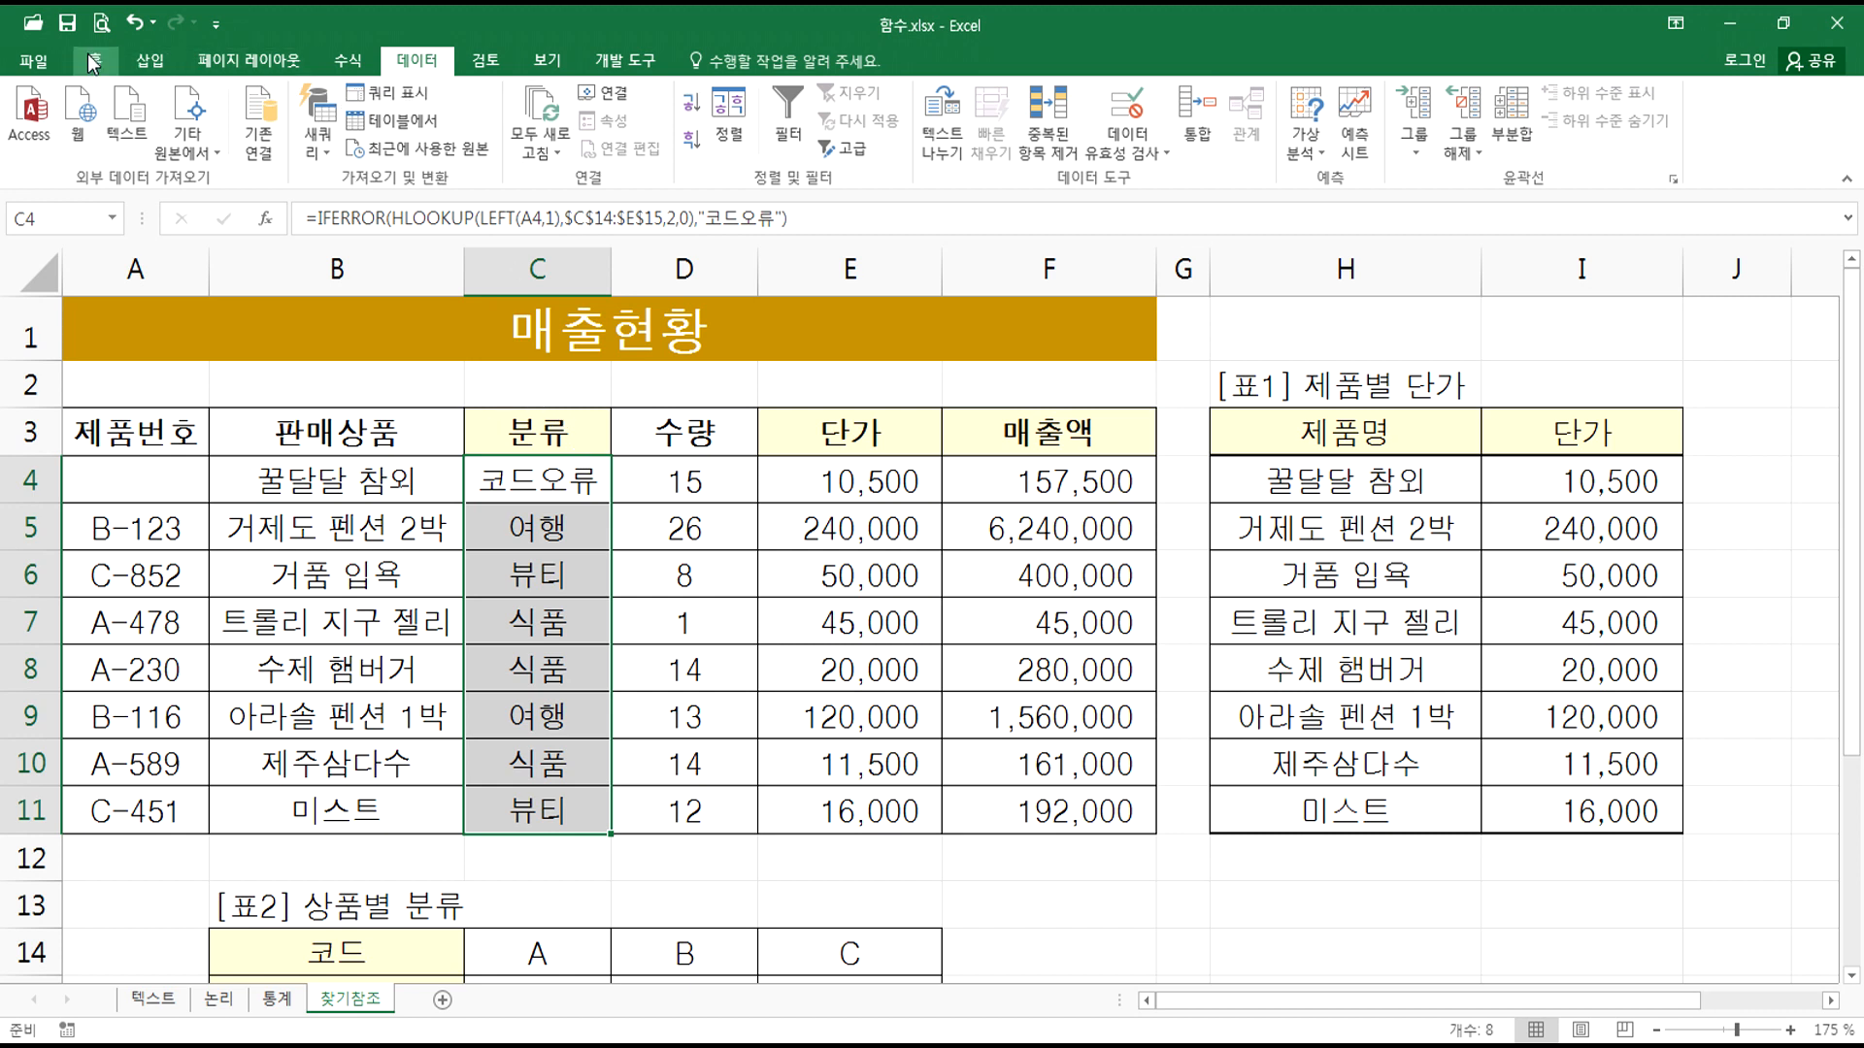
click(95, 60)
click(988, 148)
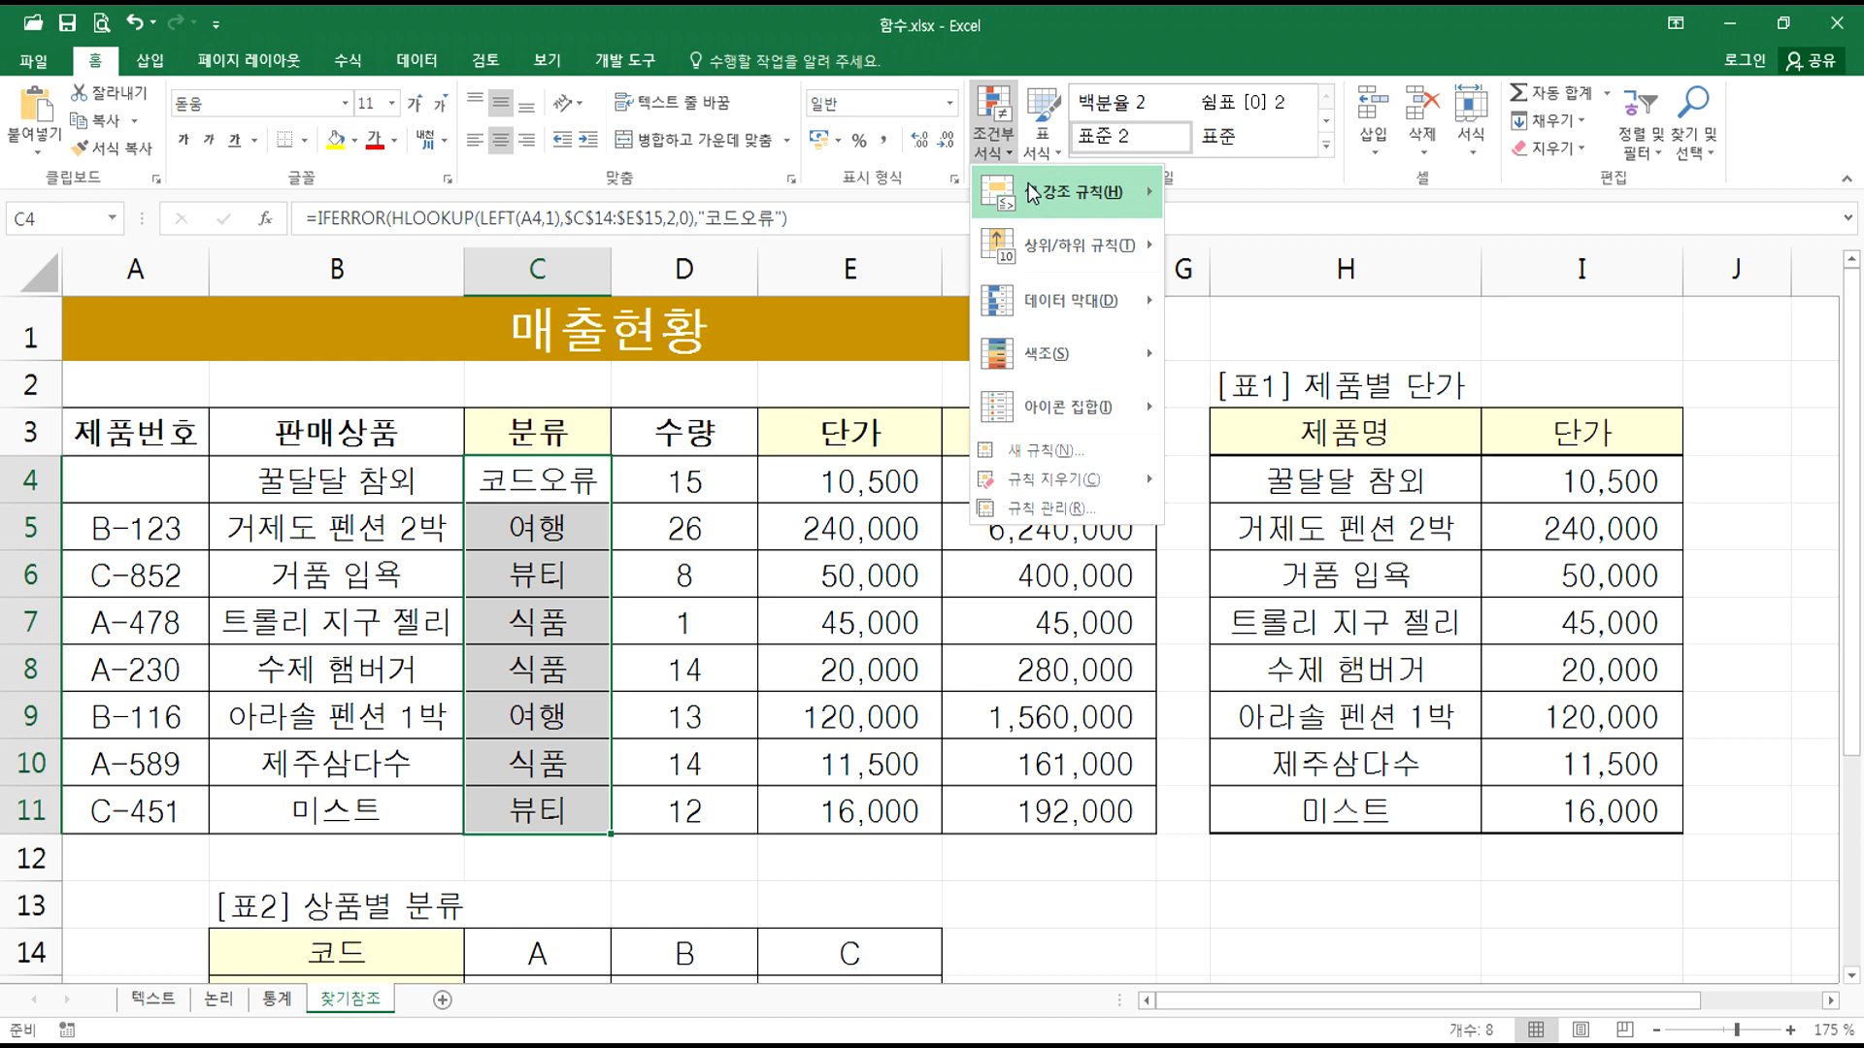
mouse_move(1078, 192)
click(1245, 354)
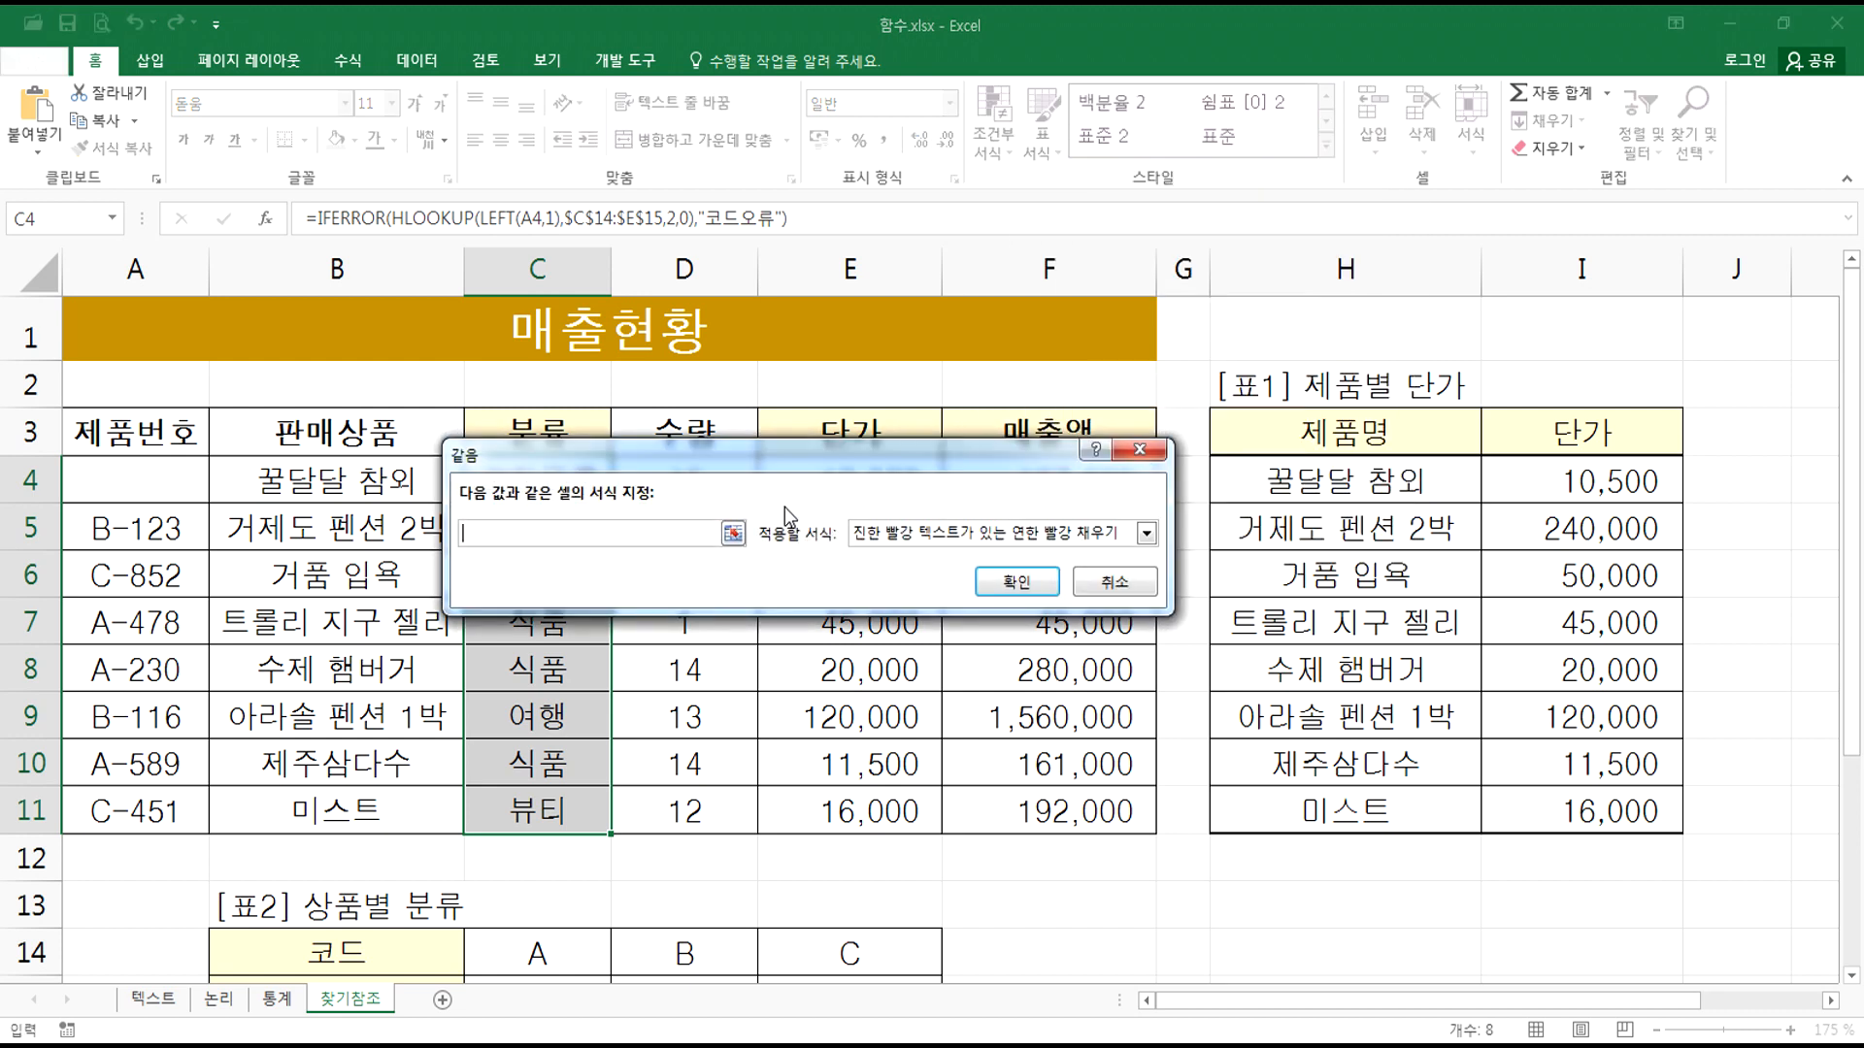
text(코드오류)
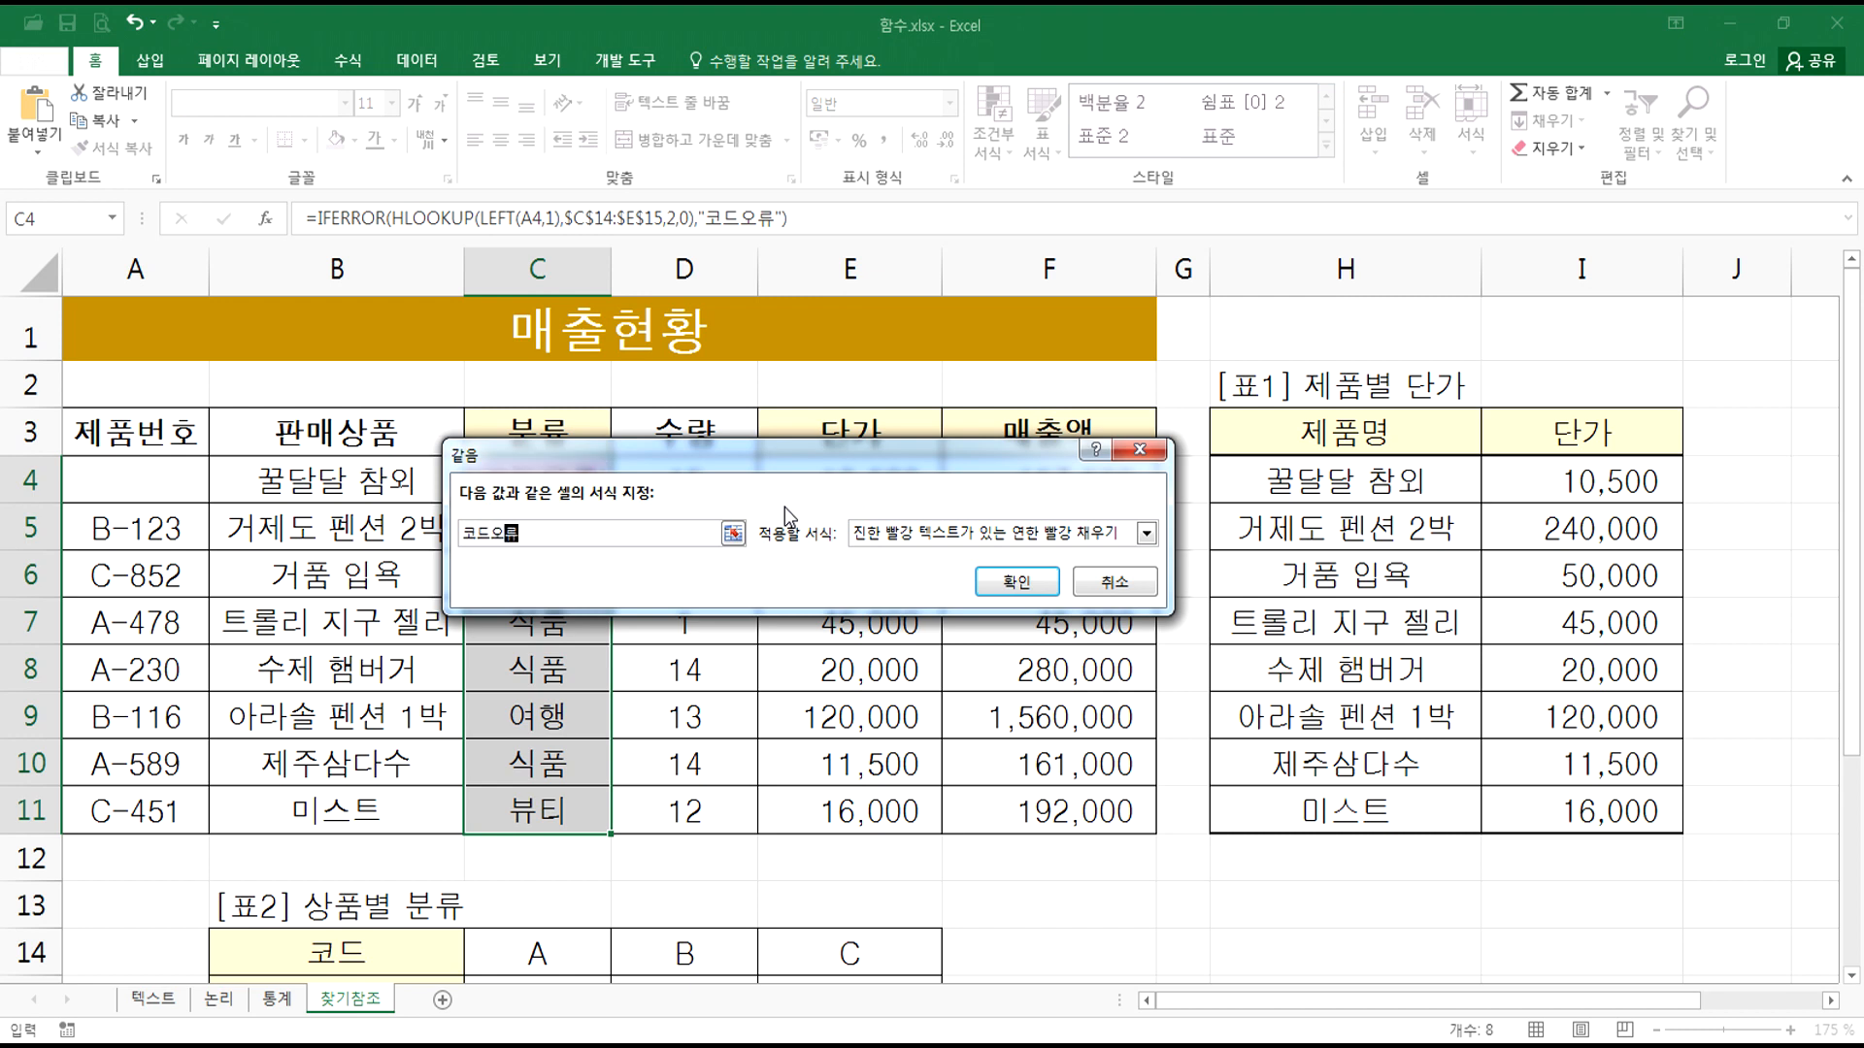
drag(796, 451, 801, 541)
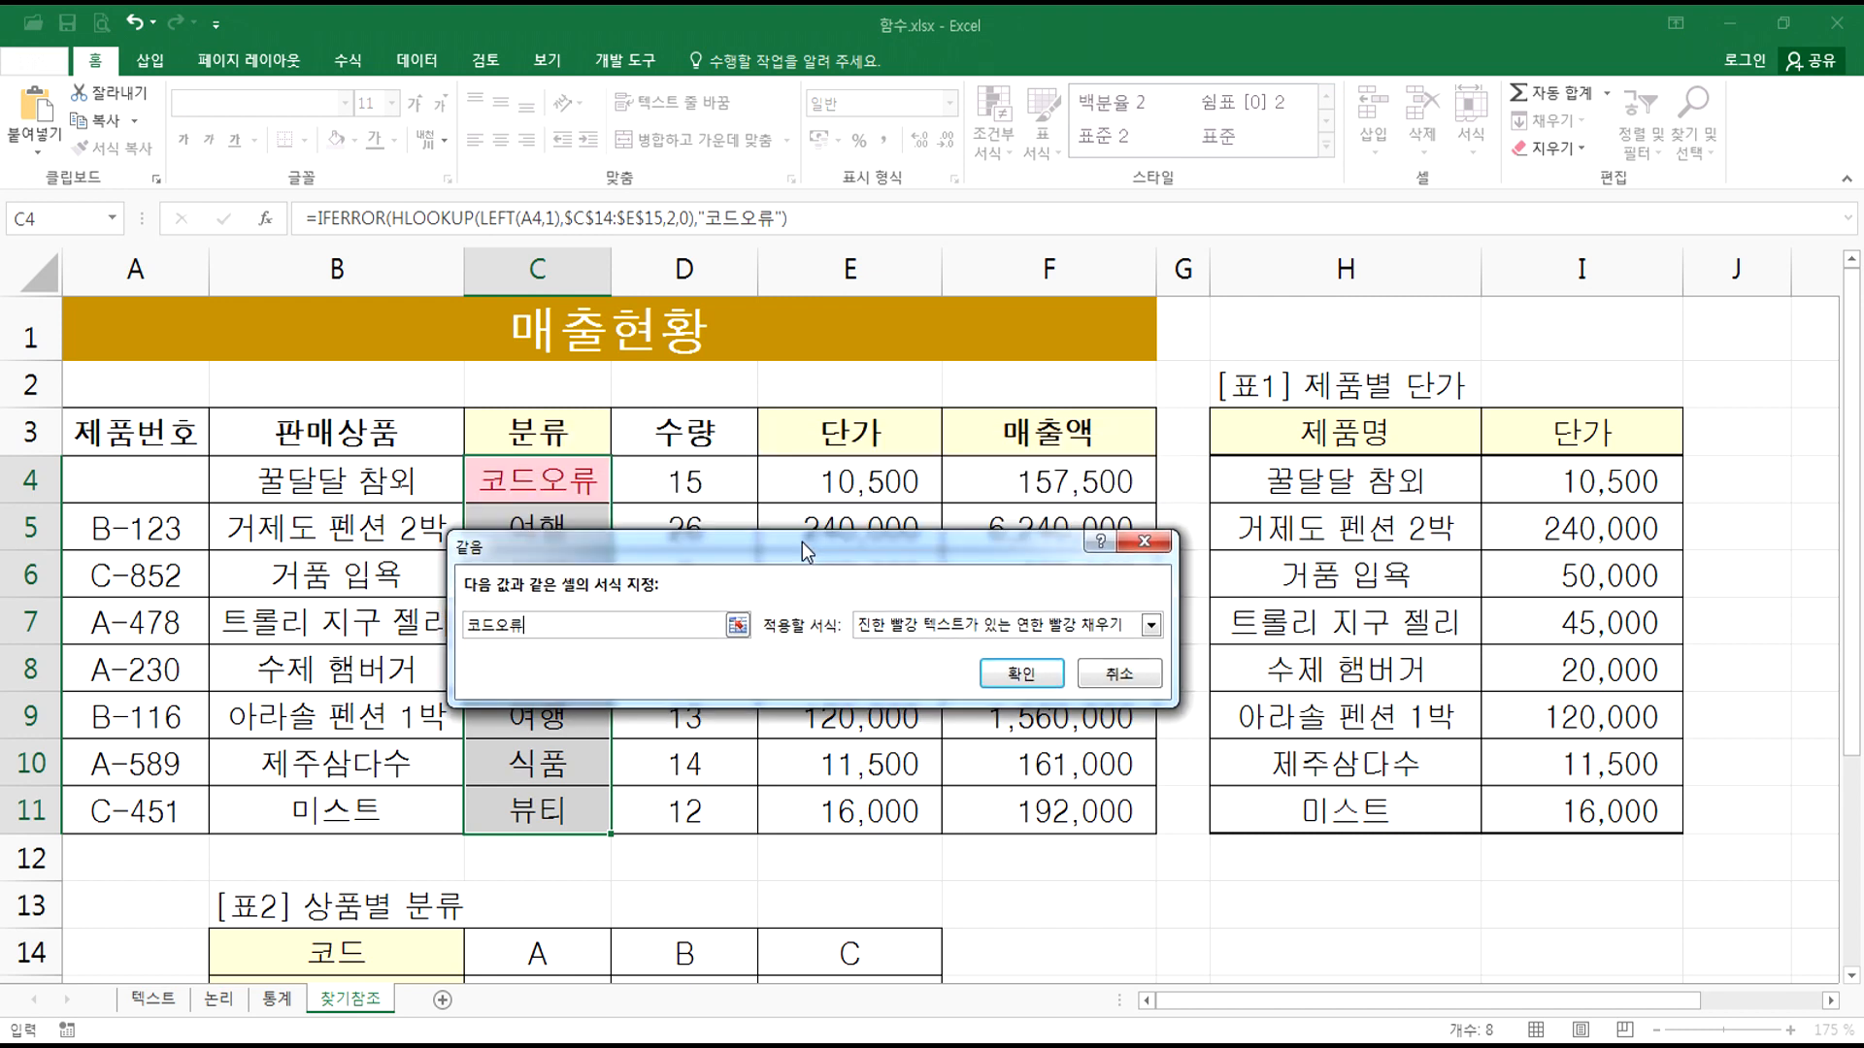
click(1019, 674)
click(566, 485)
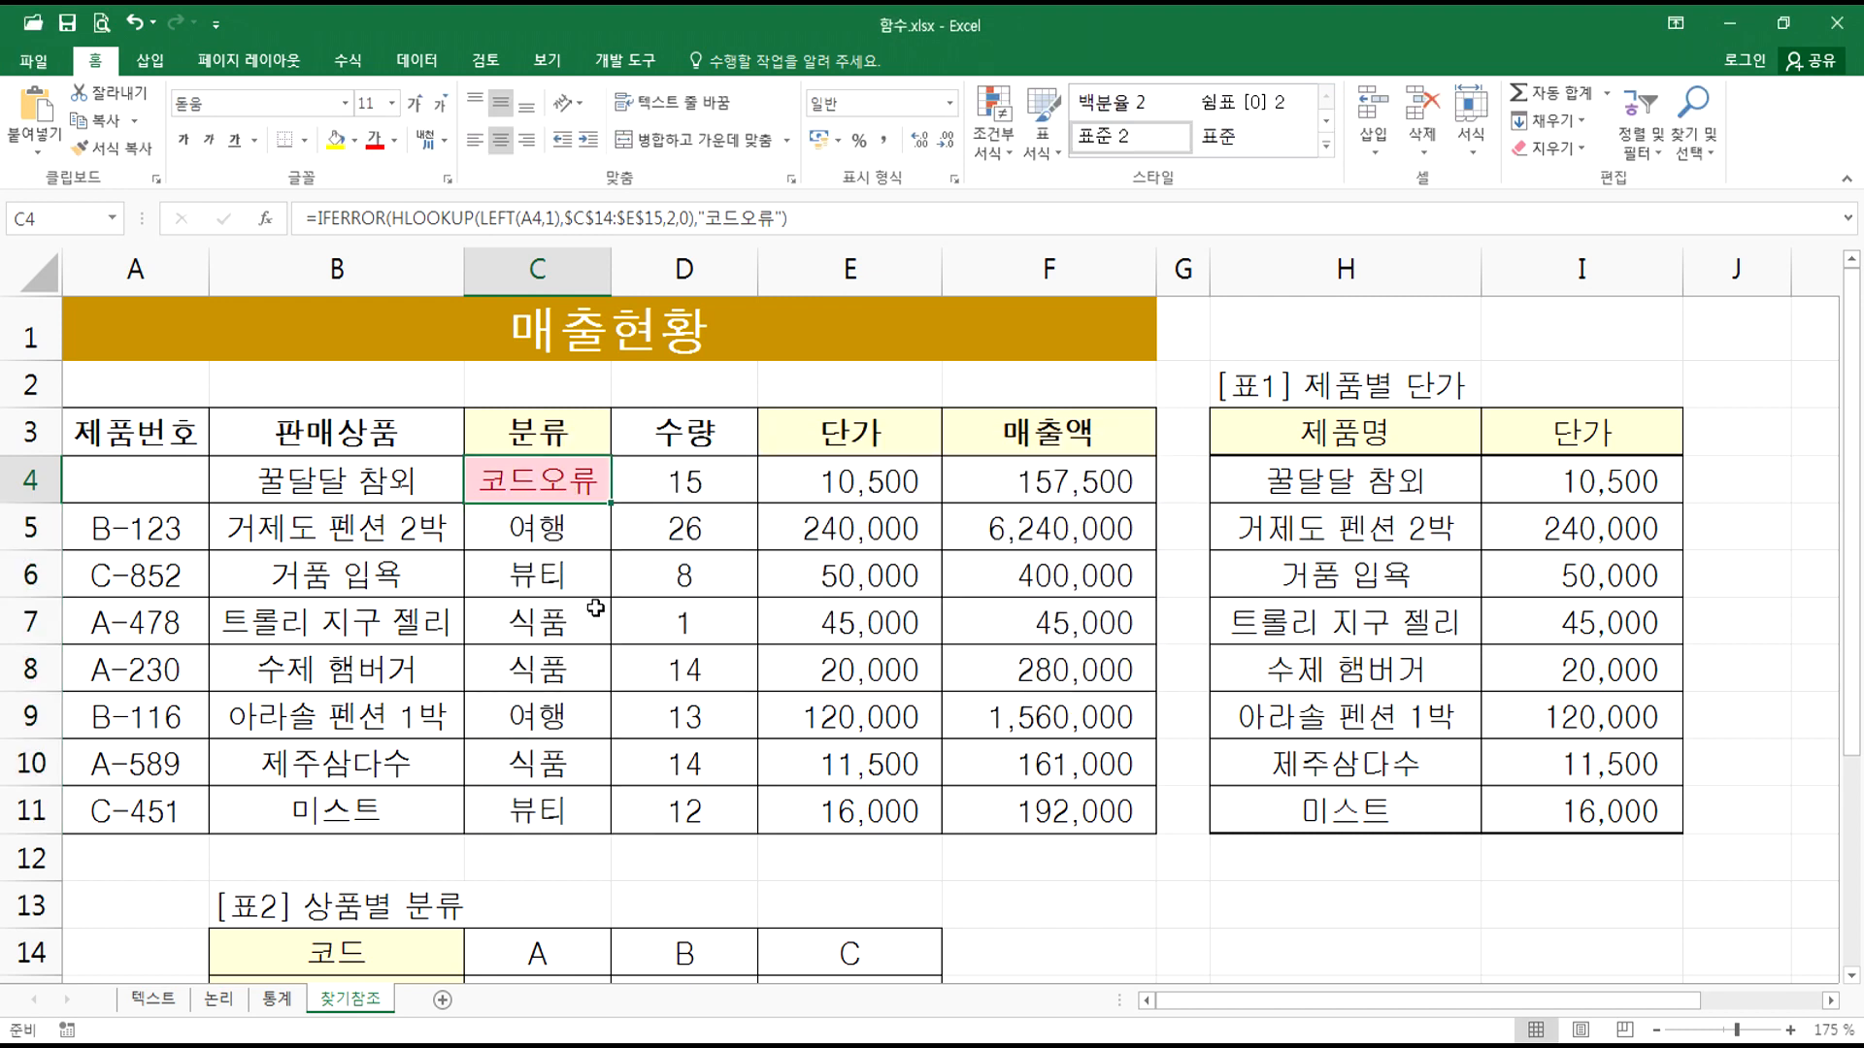
Step: Test the highlighting rule by clearing the product number in A6, and undo the deletion
click(136, 582)
key(Delete)
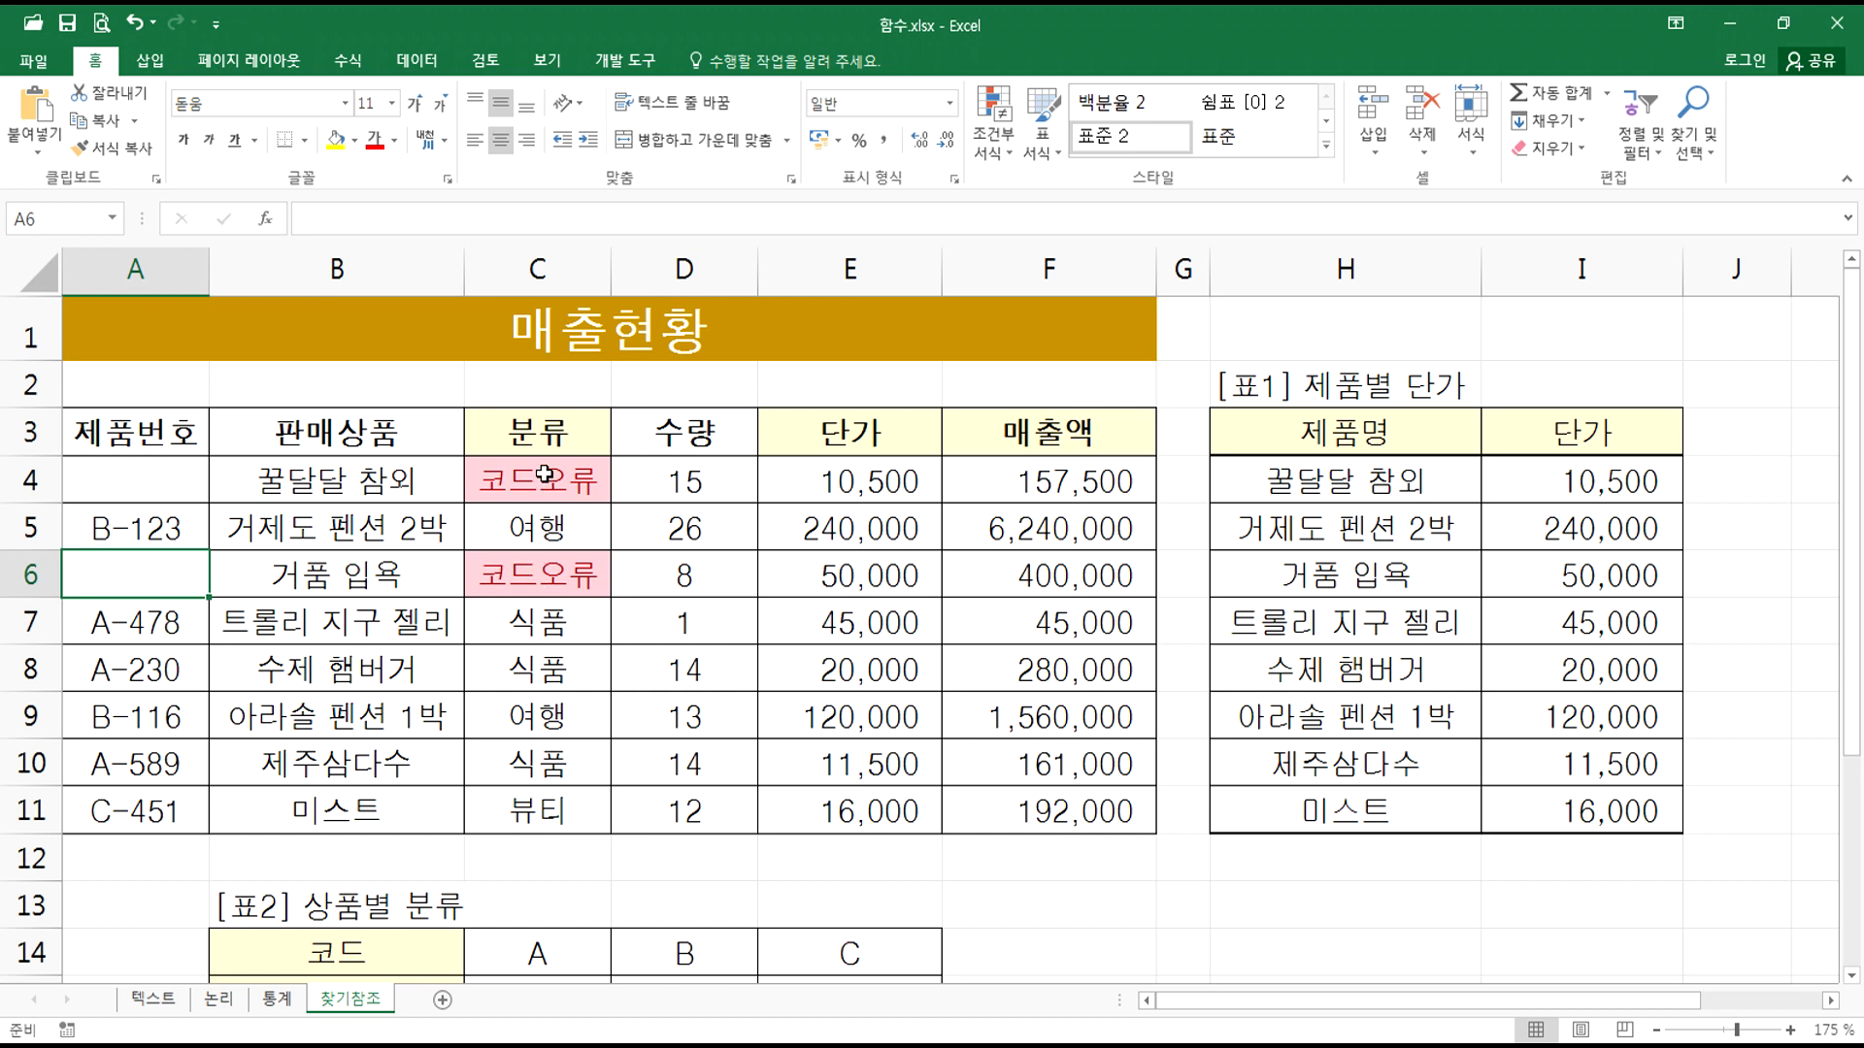
key(ctrl+z)
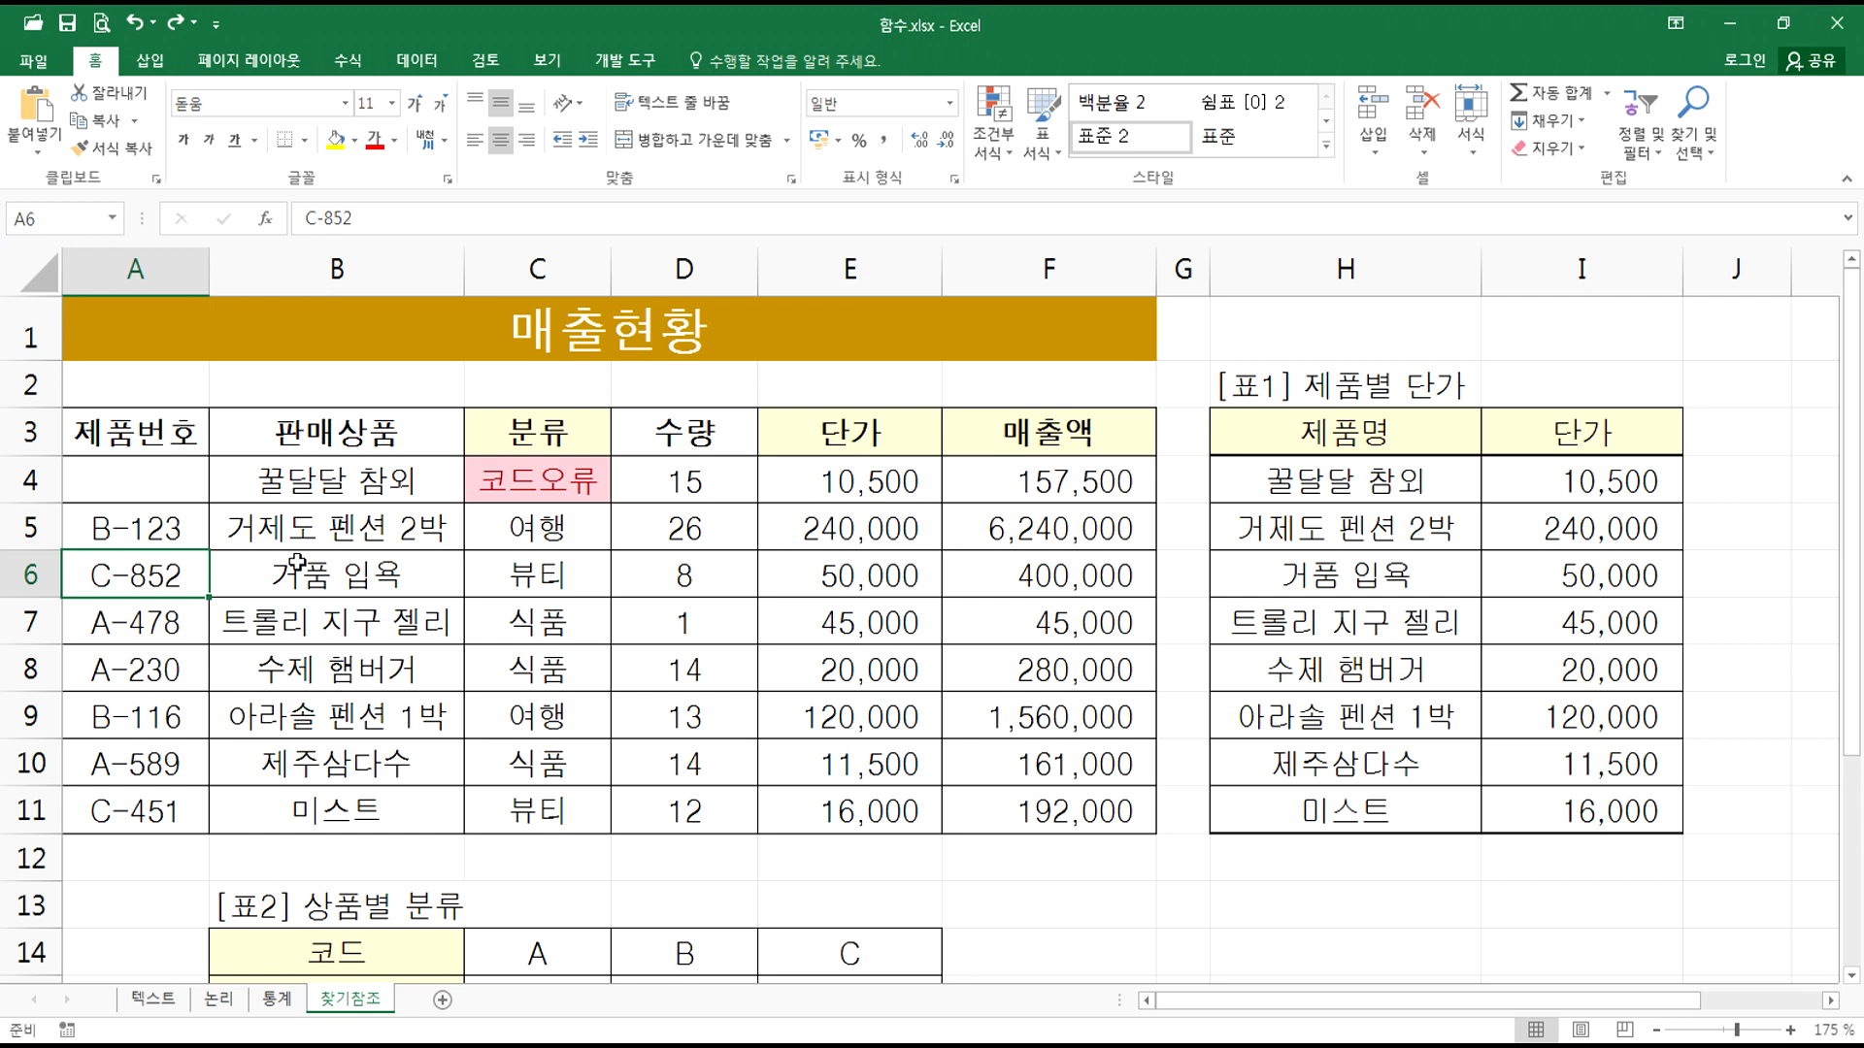
Step: Enter product number A-123 in A4 and check the category in C4
click(144, 499)
text(ㅁ)
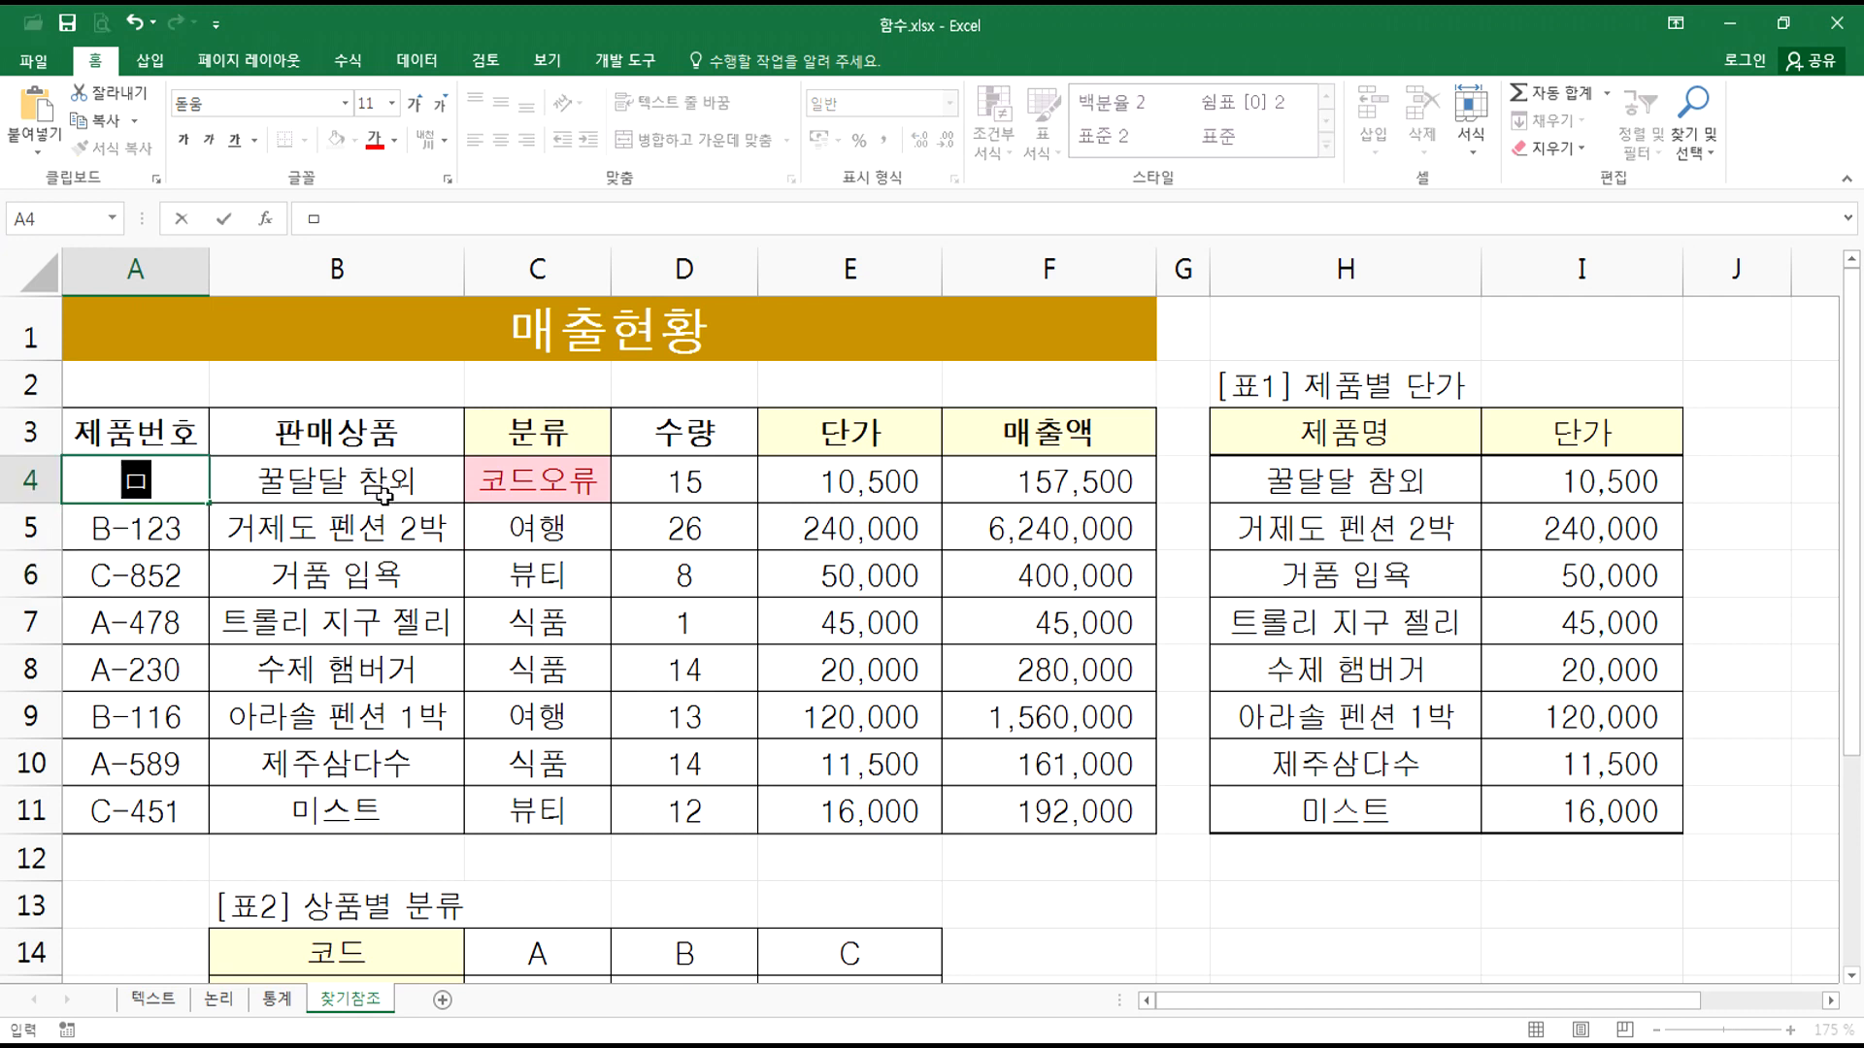
key(BackSpace)
text(A-123)
key(Return)
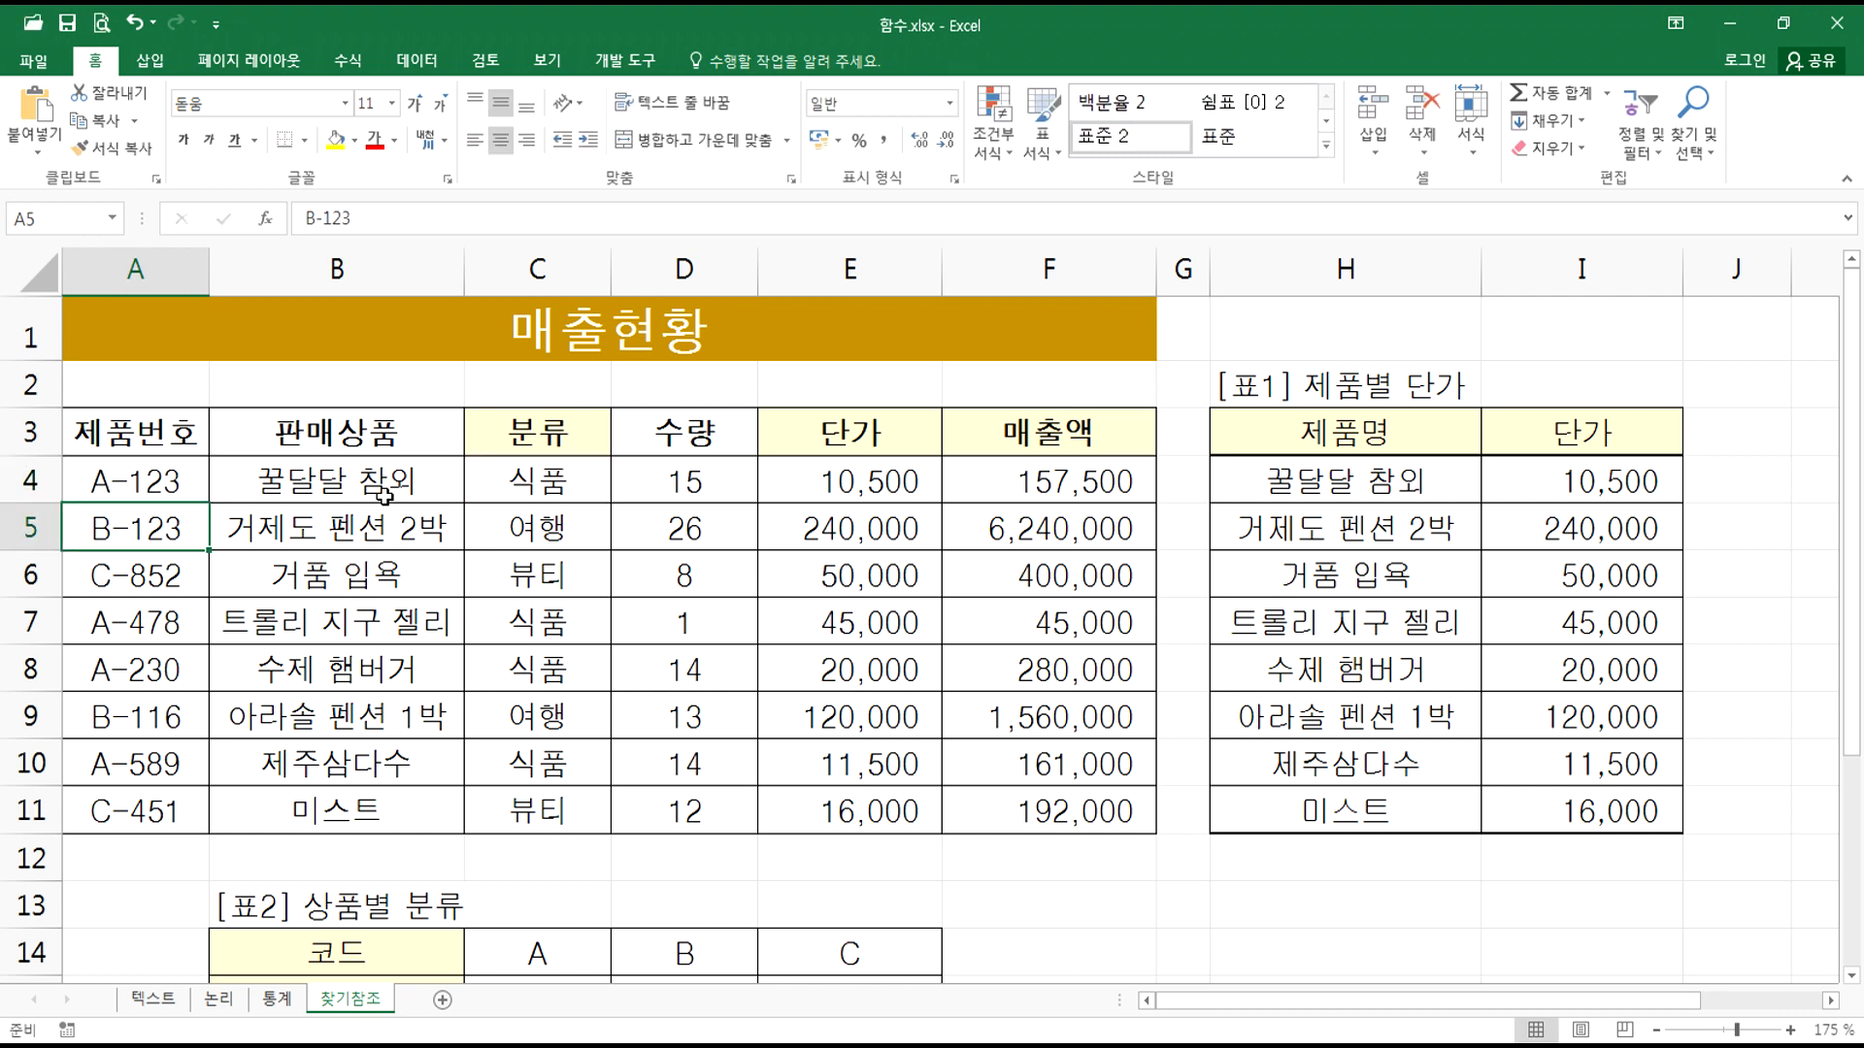
click(508, 477)
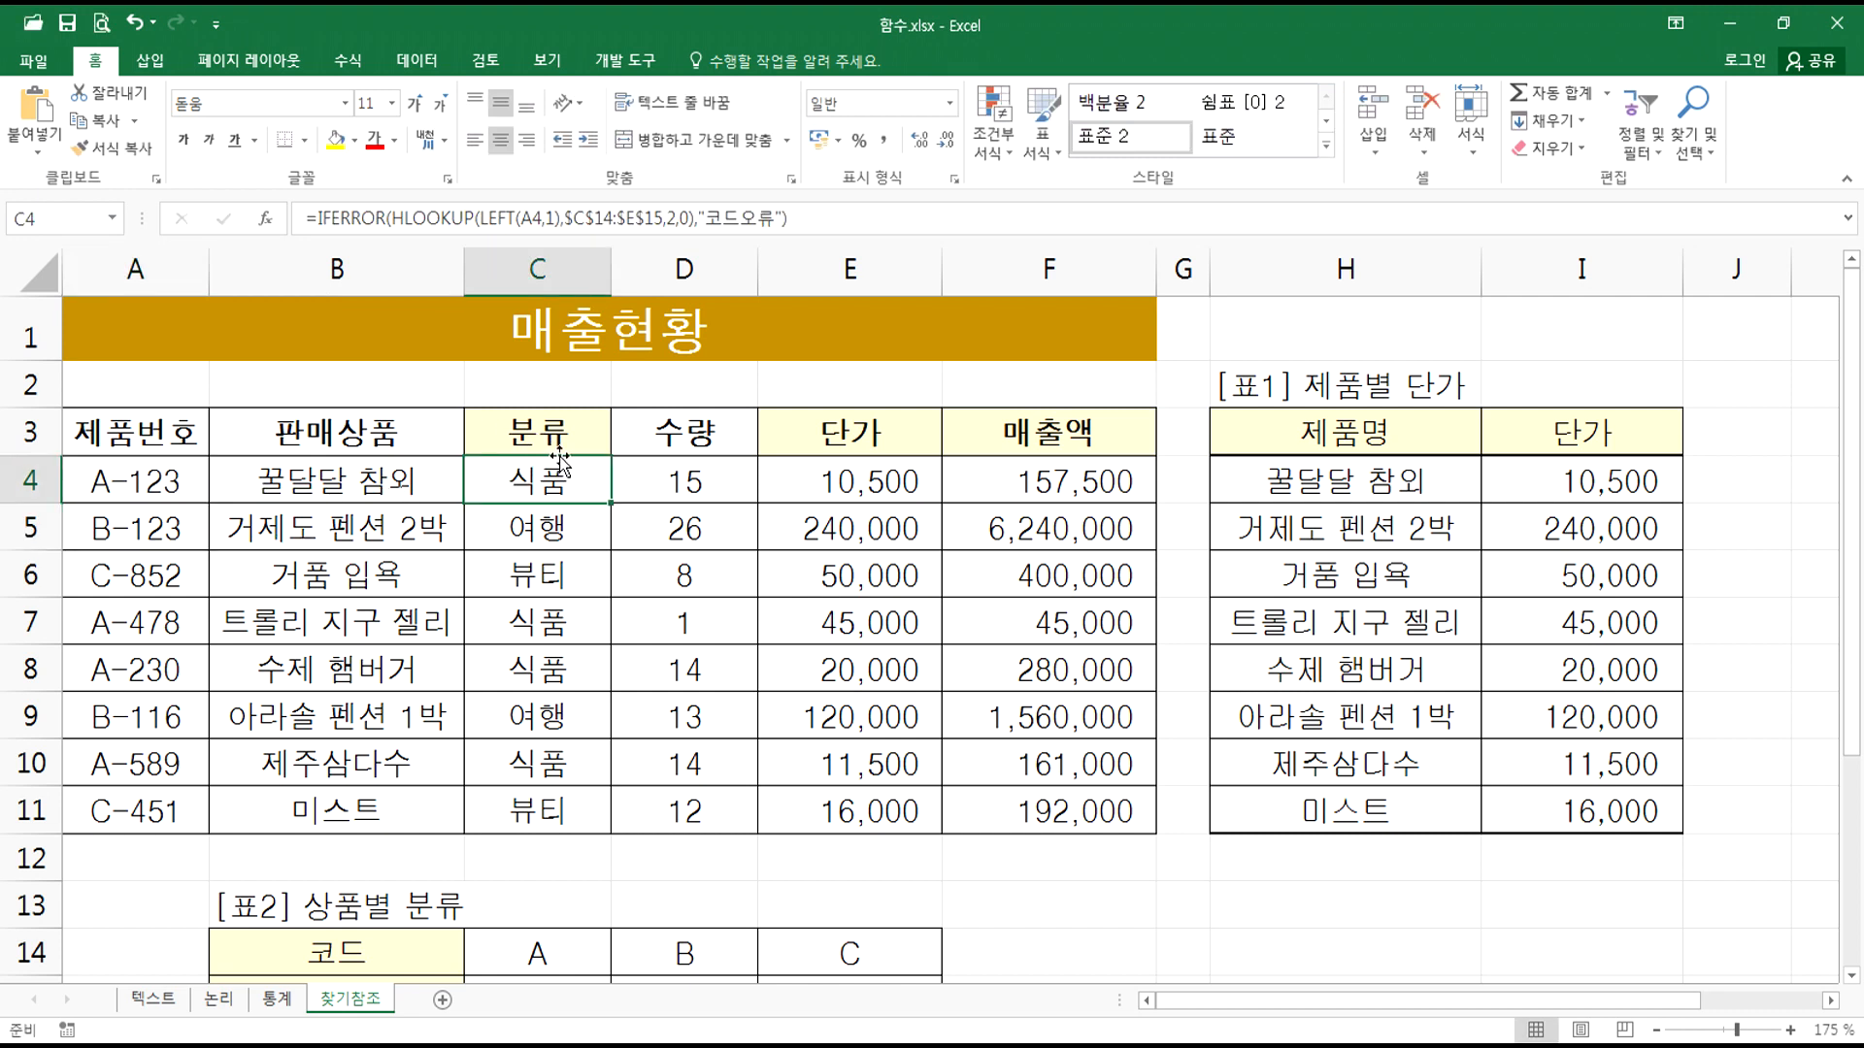
scroll(559, 456, down, 1)
scroll(559, 456, up, 1)
Step: Test the highlighting again by clearing the product numbers in A4 and A8 one at a time, undoing each deletion
click(146, 466)
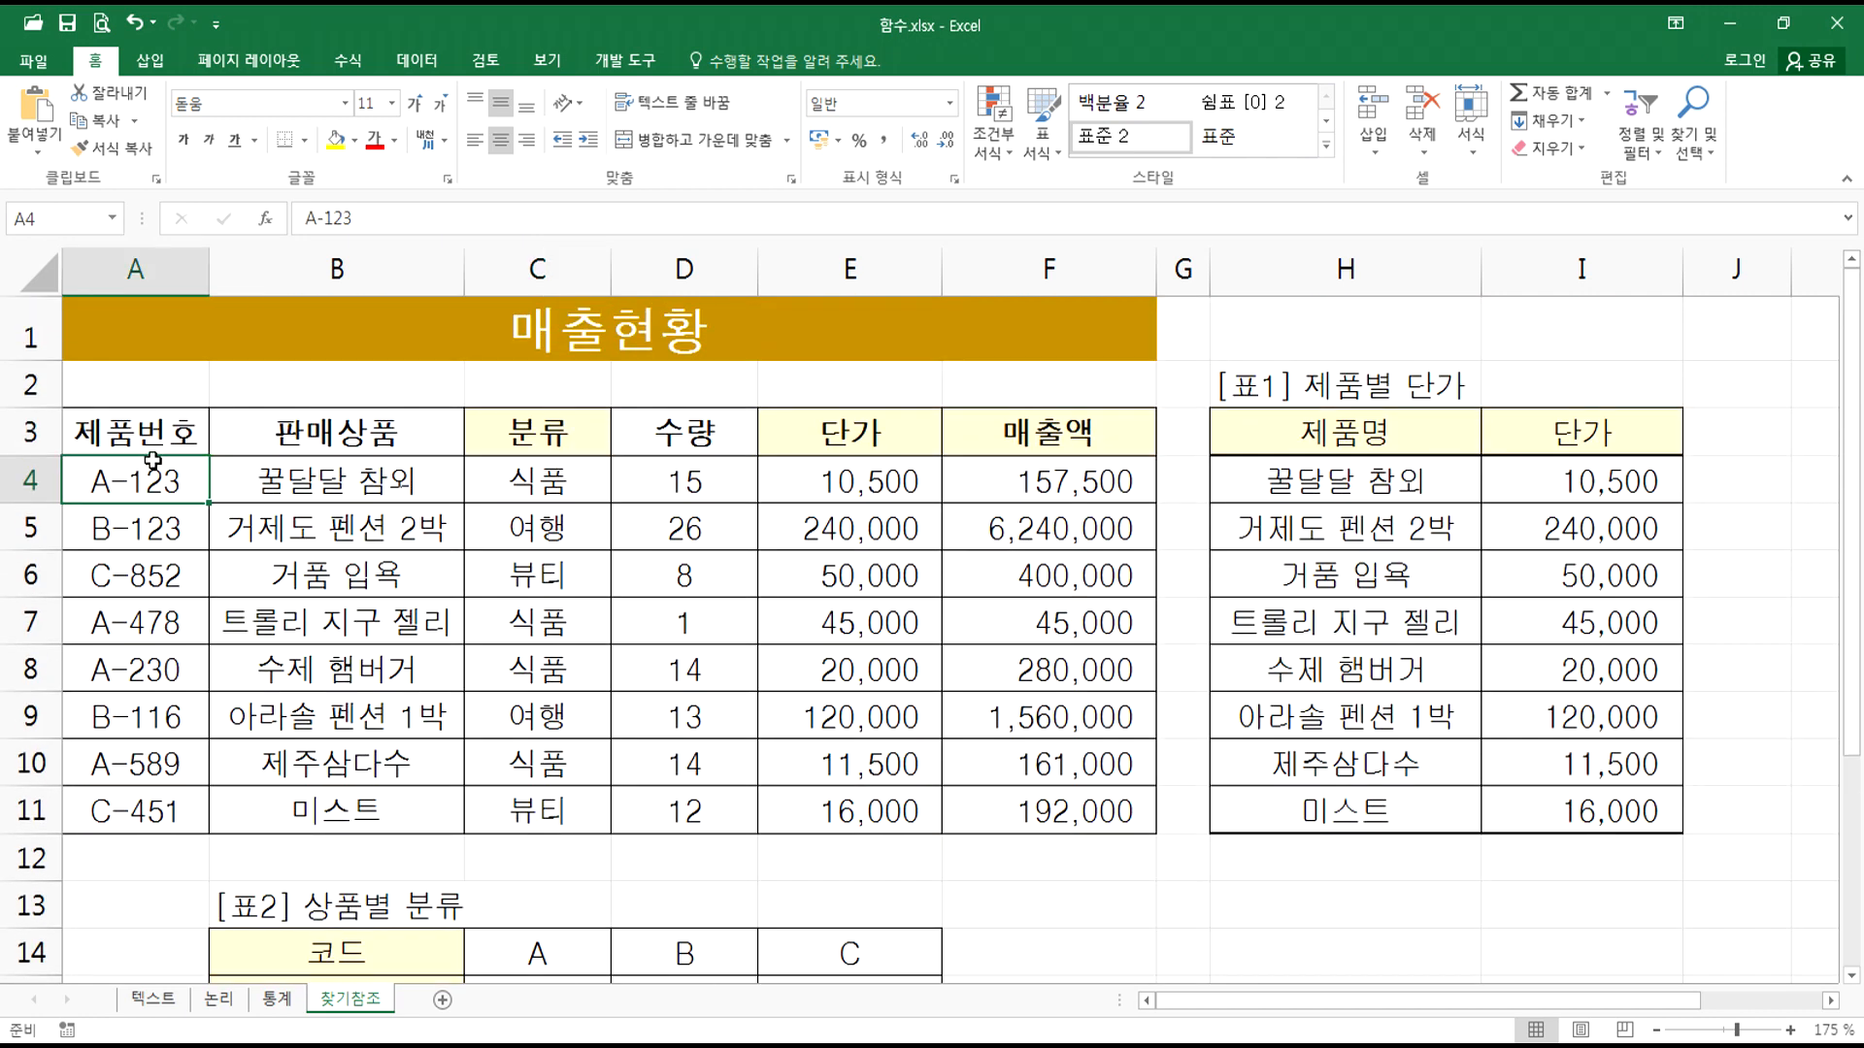
key(Delete)
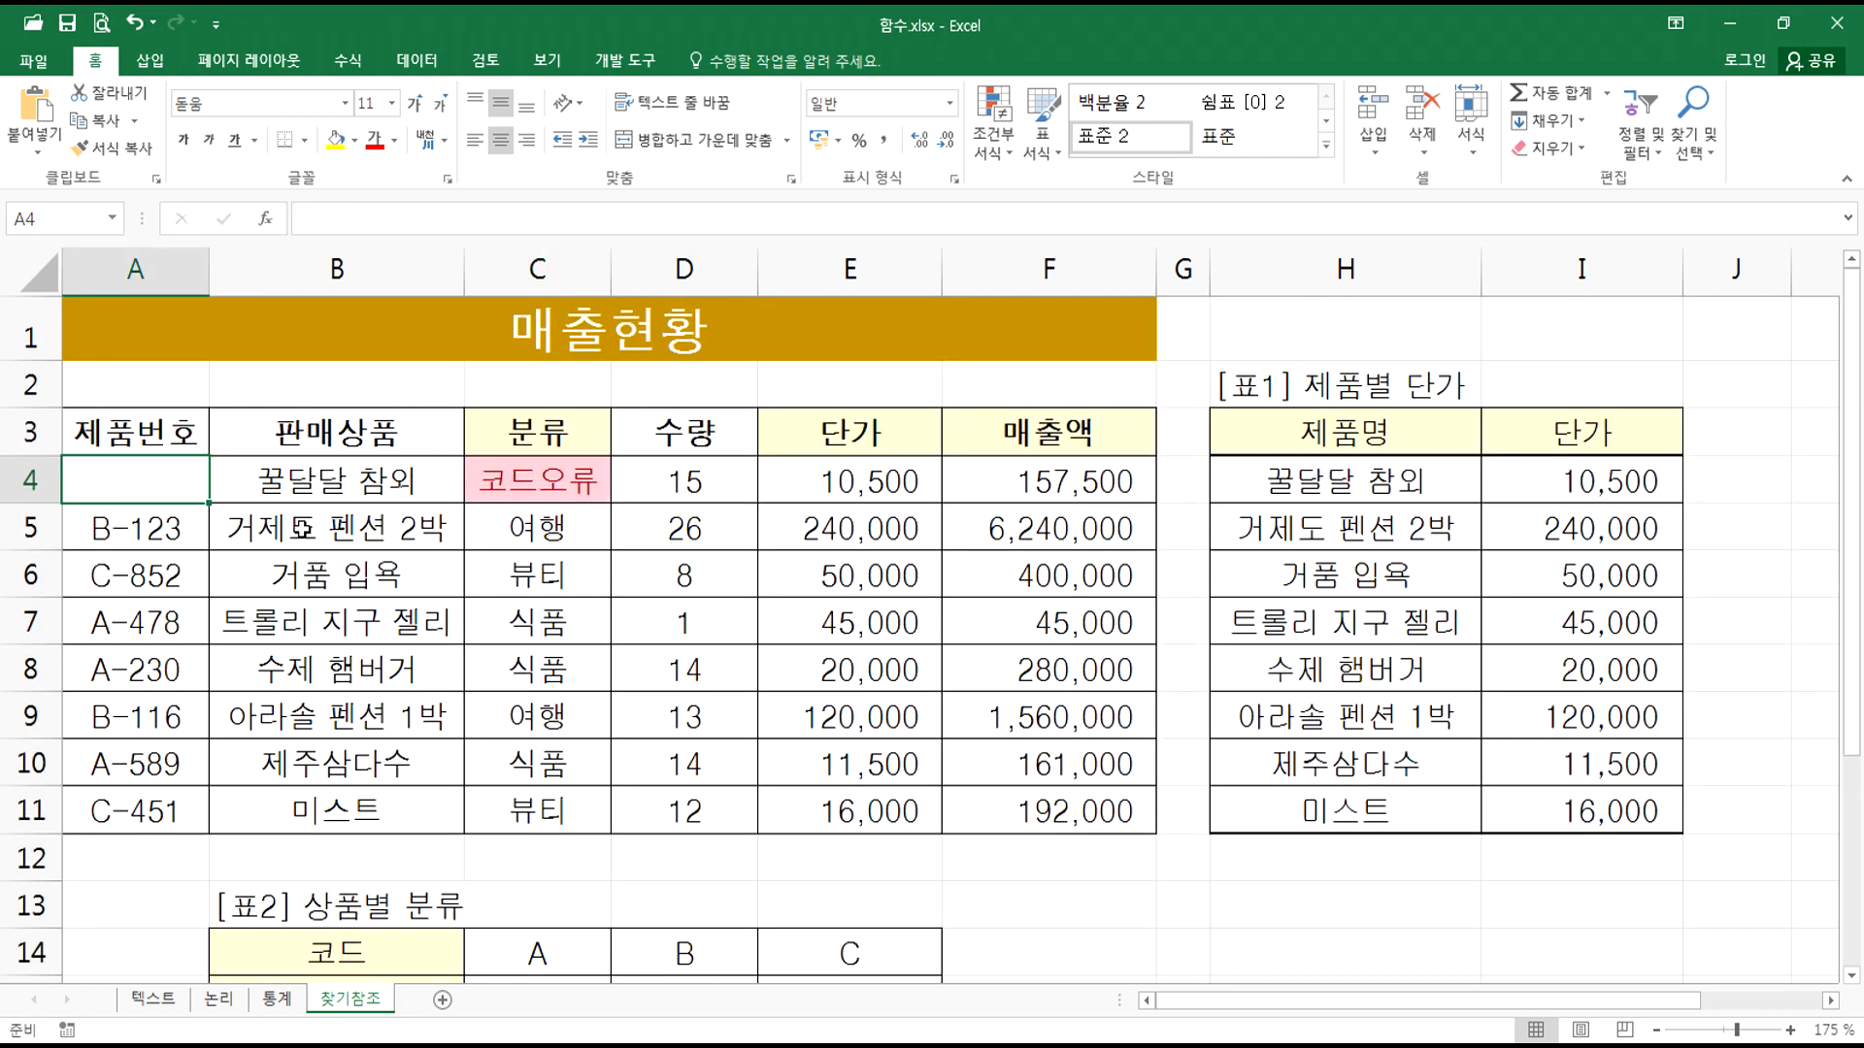
key(ctrl+z)
click(151, 660)
key(Delete)
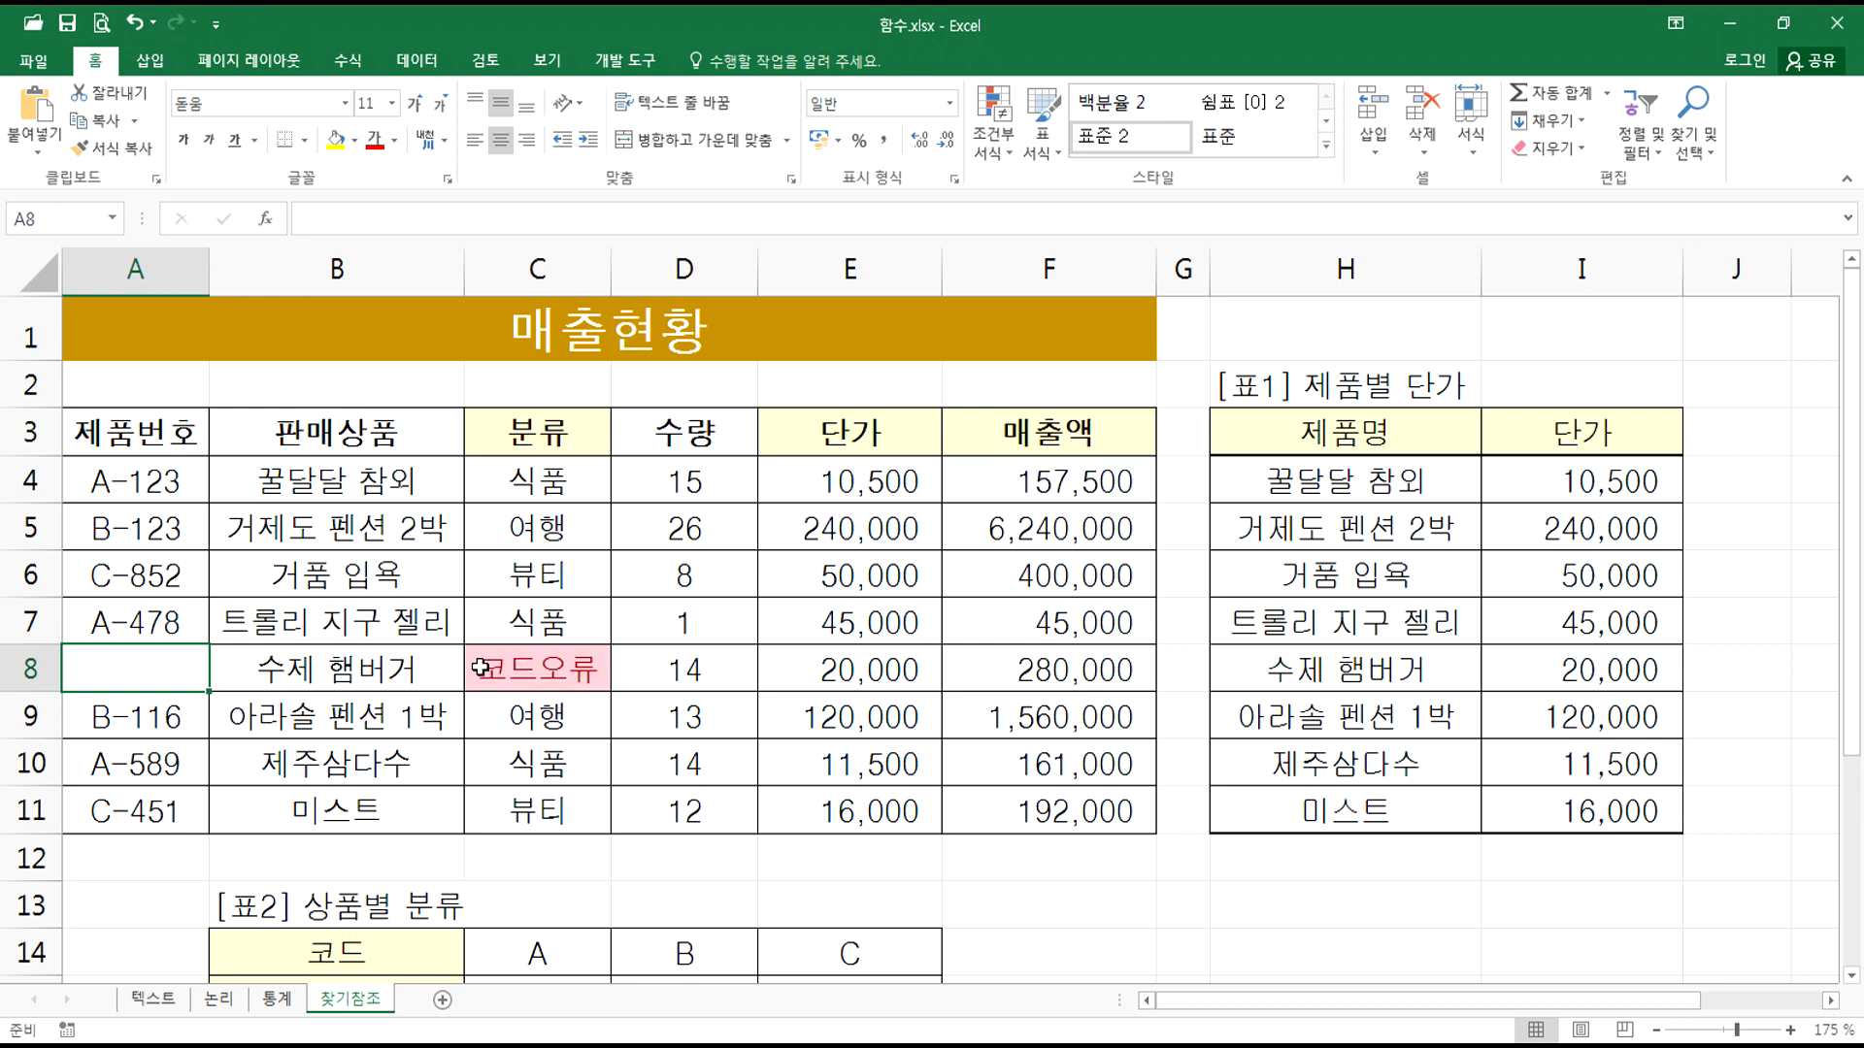
key(ctrl+z)
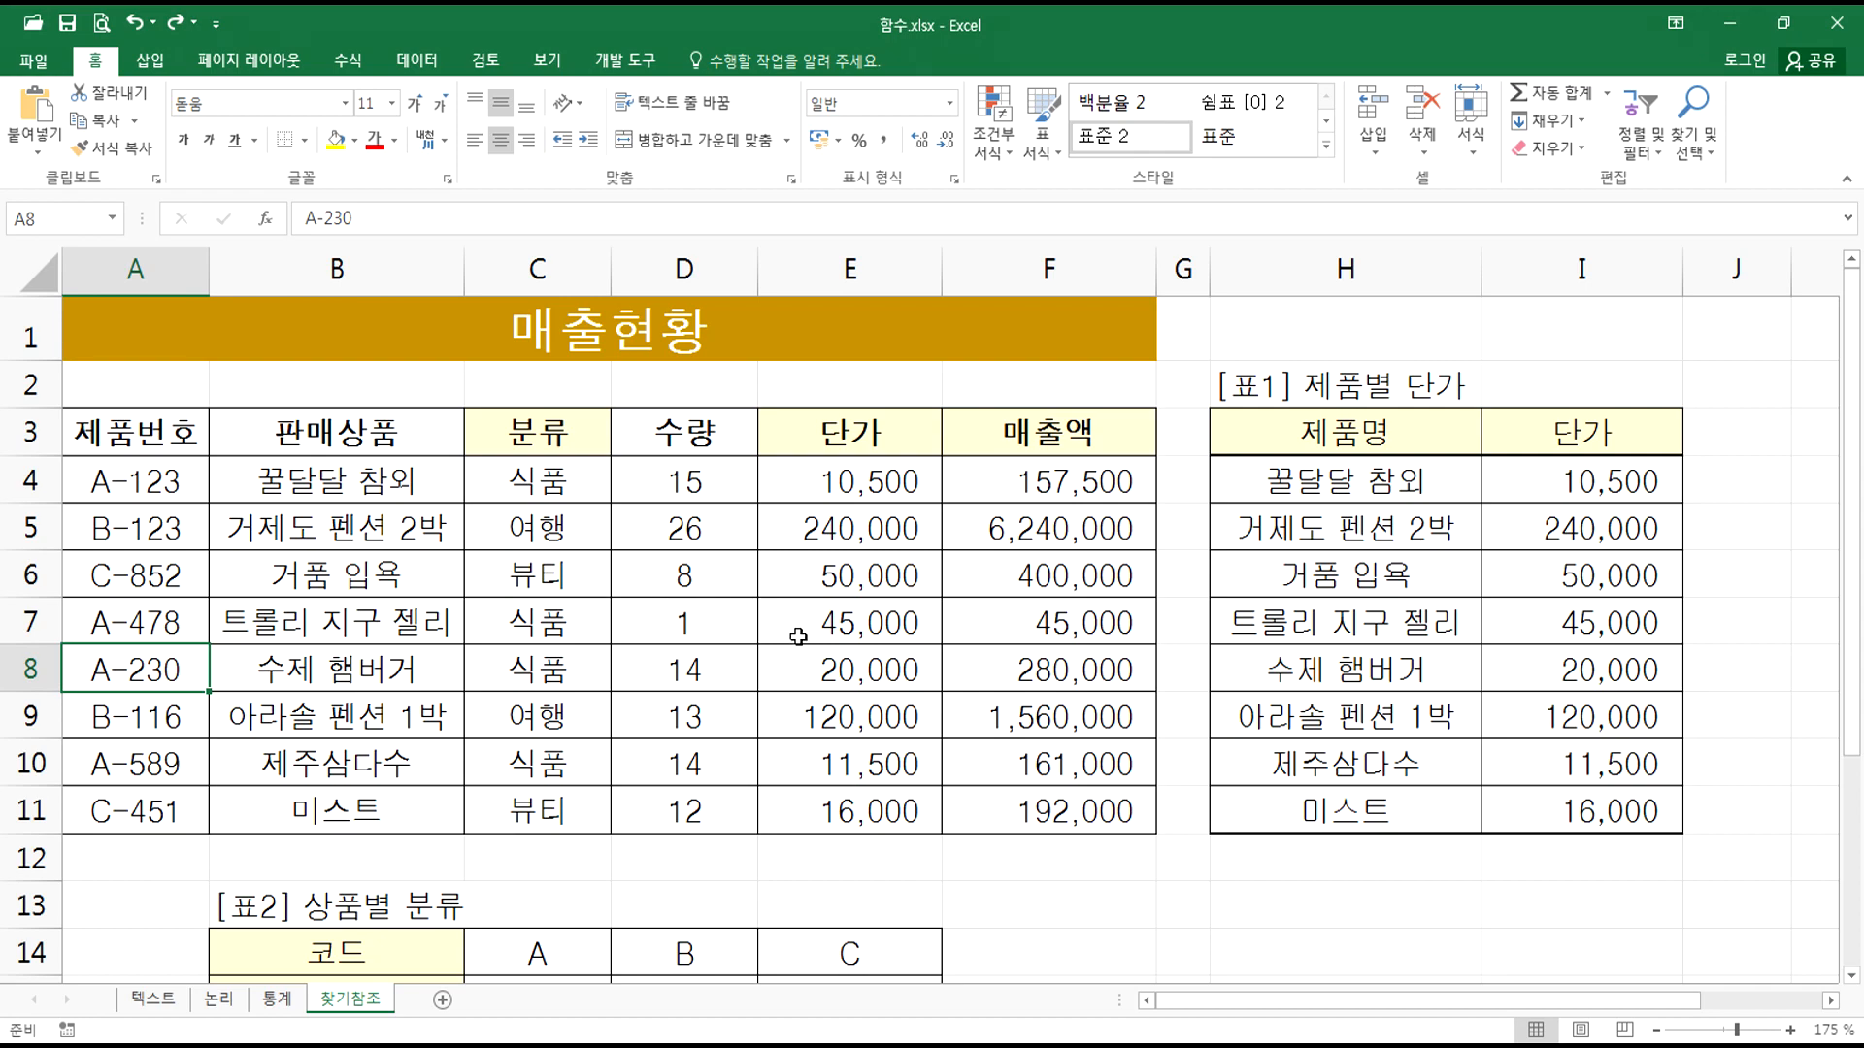
Step: Switch to Notepad and add the line "70점 이상인 학생의 수 > COUNTIF 함수" under the 연습문제 heading
key(alt+Tab)
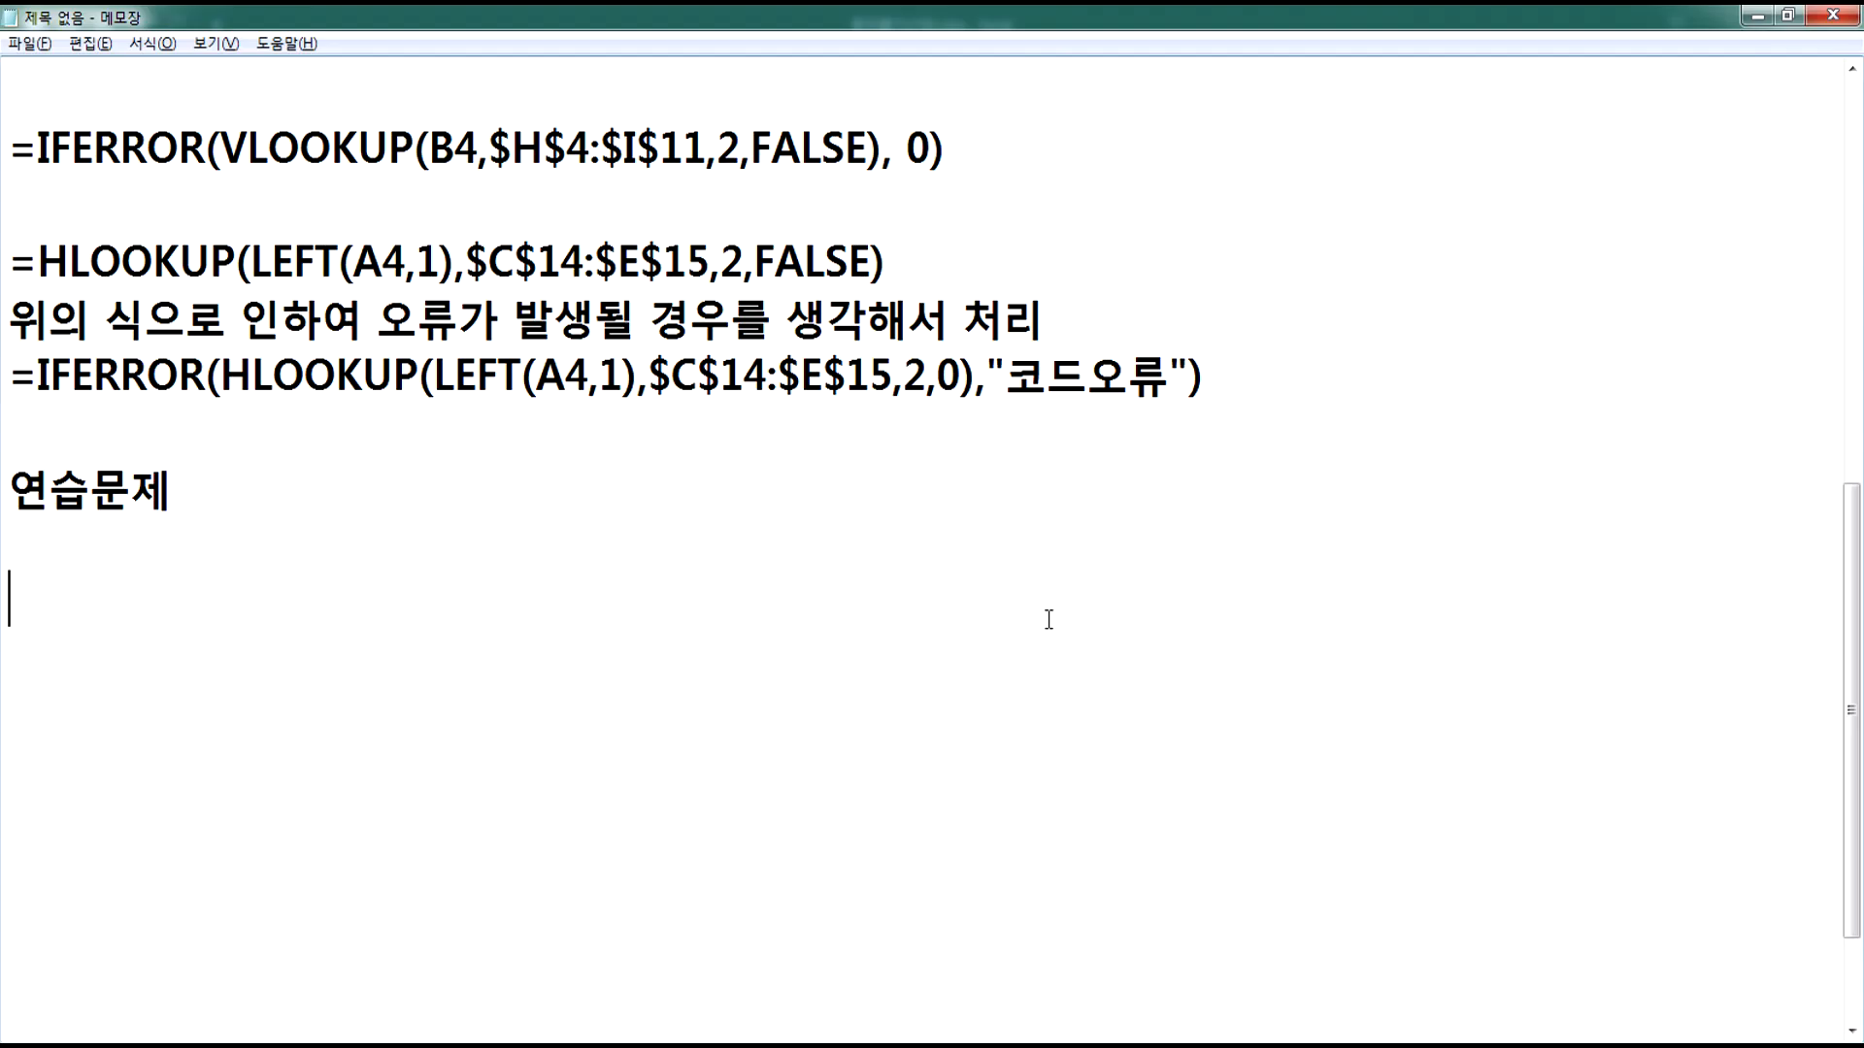
text(70점 이상의)
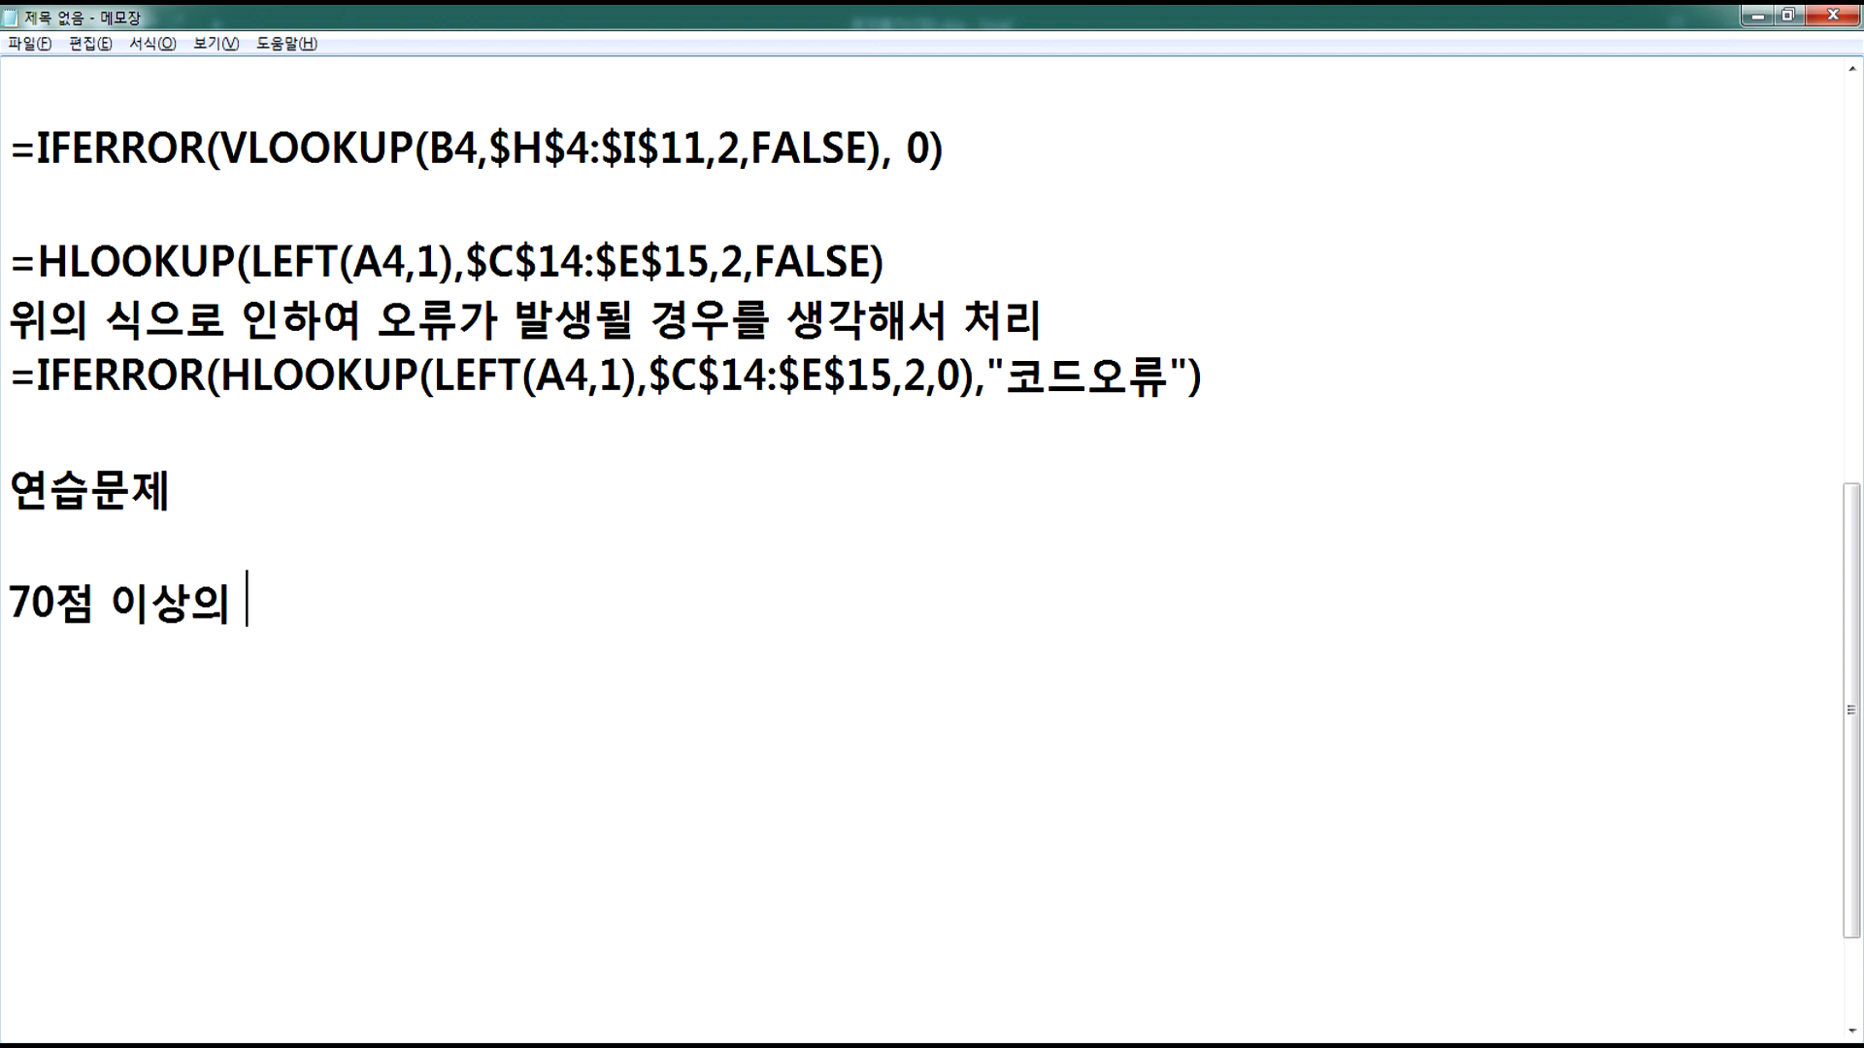
key(BackSpace)
key(BackSpace)
text(인 학생)
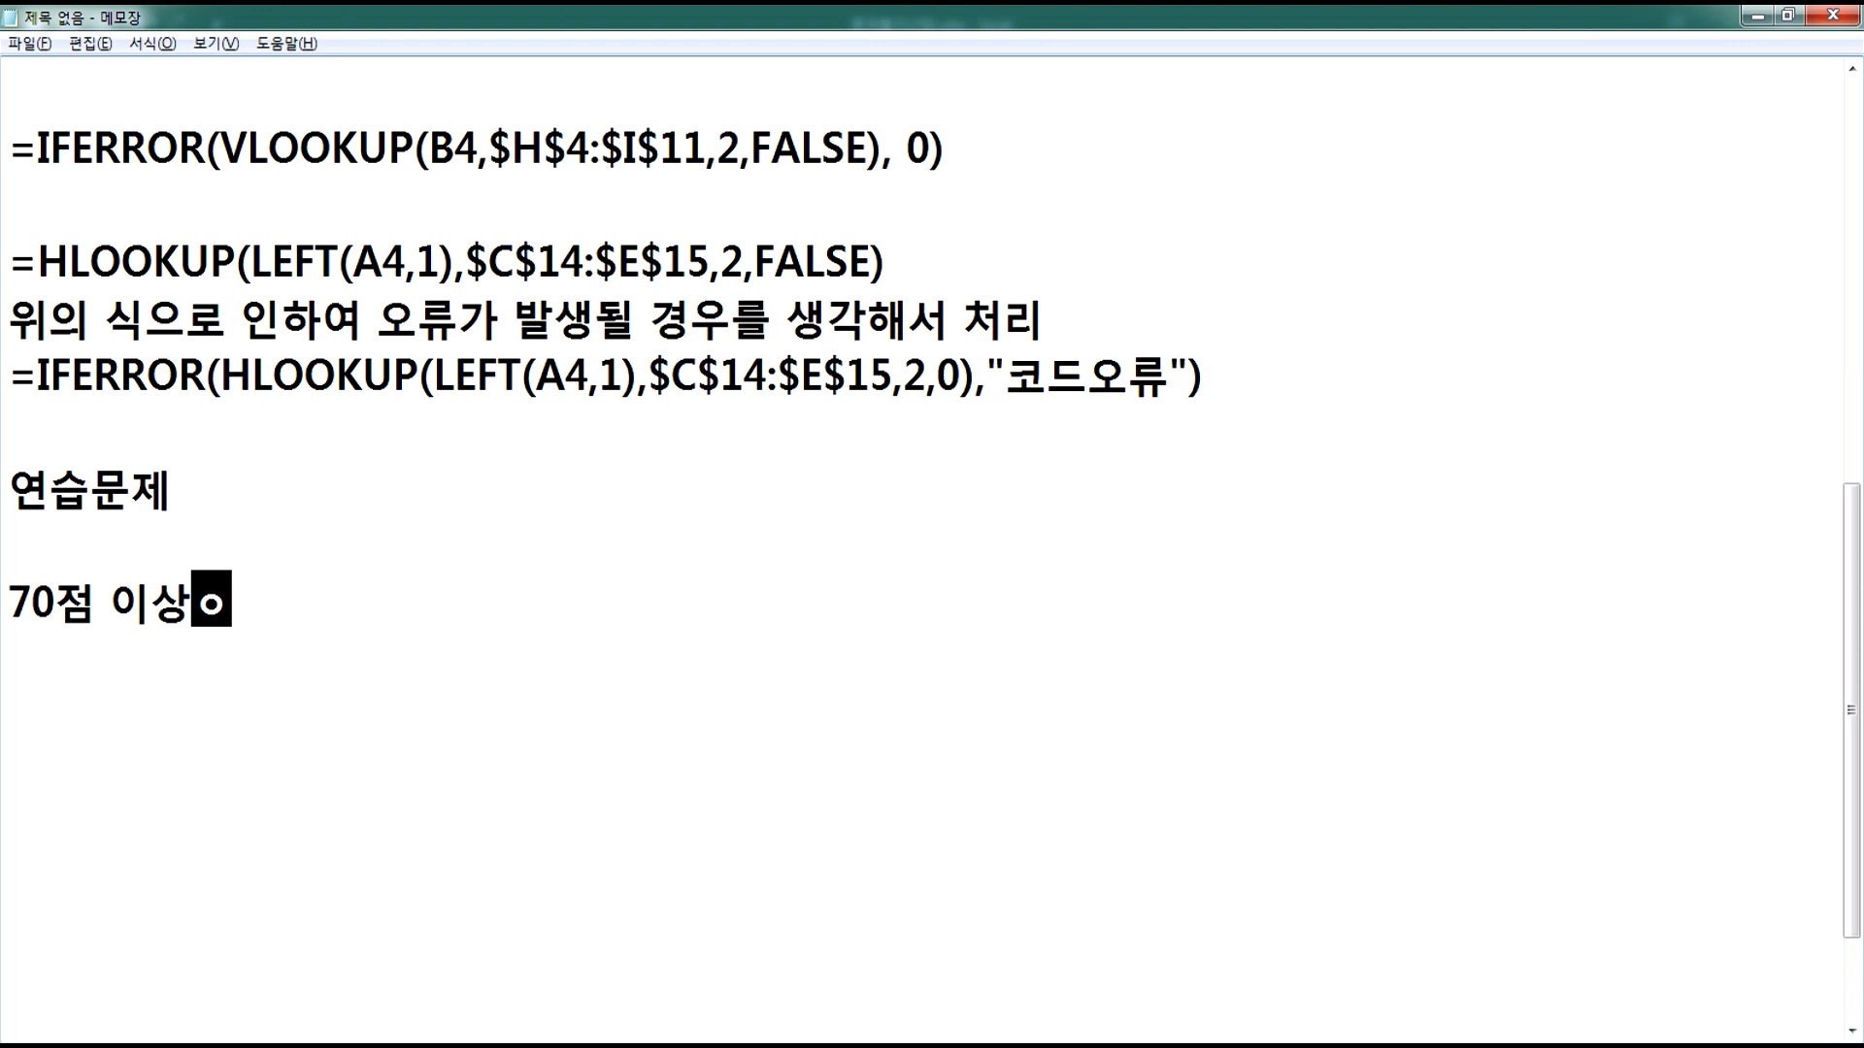
text(의 수 >)
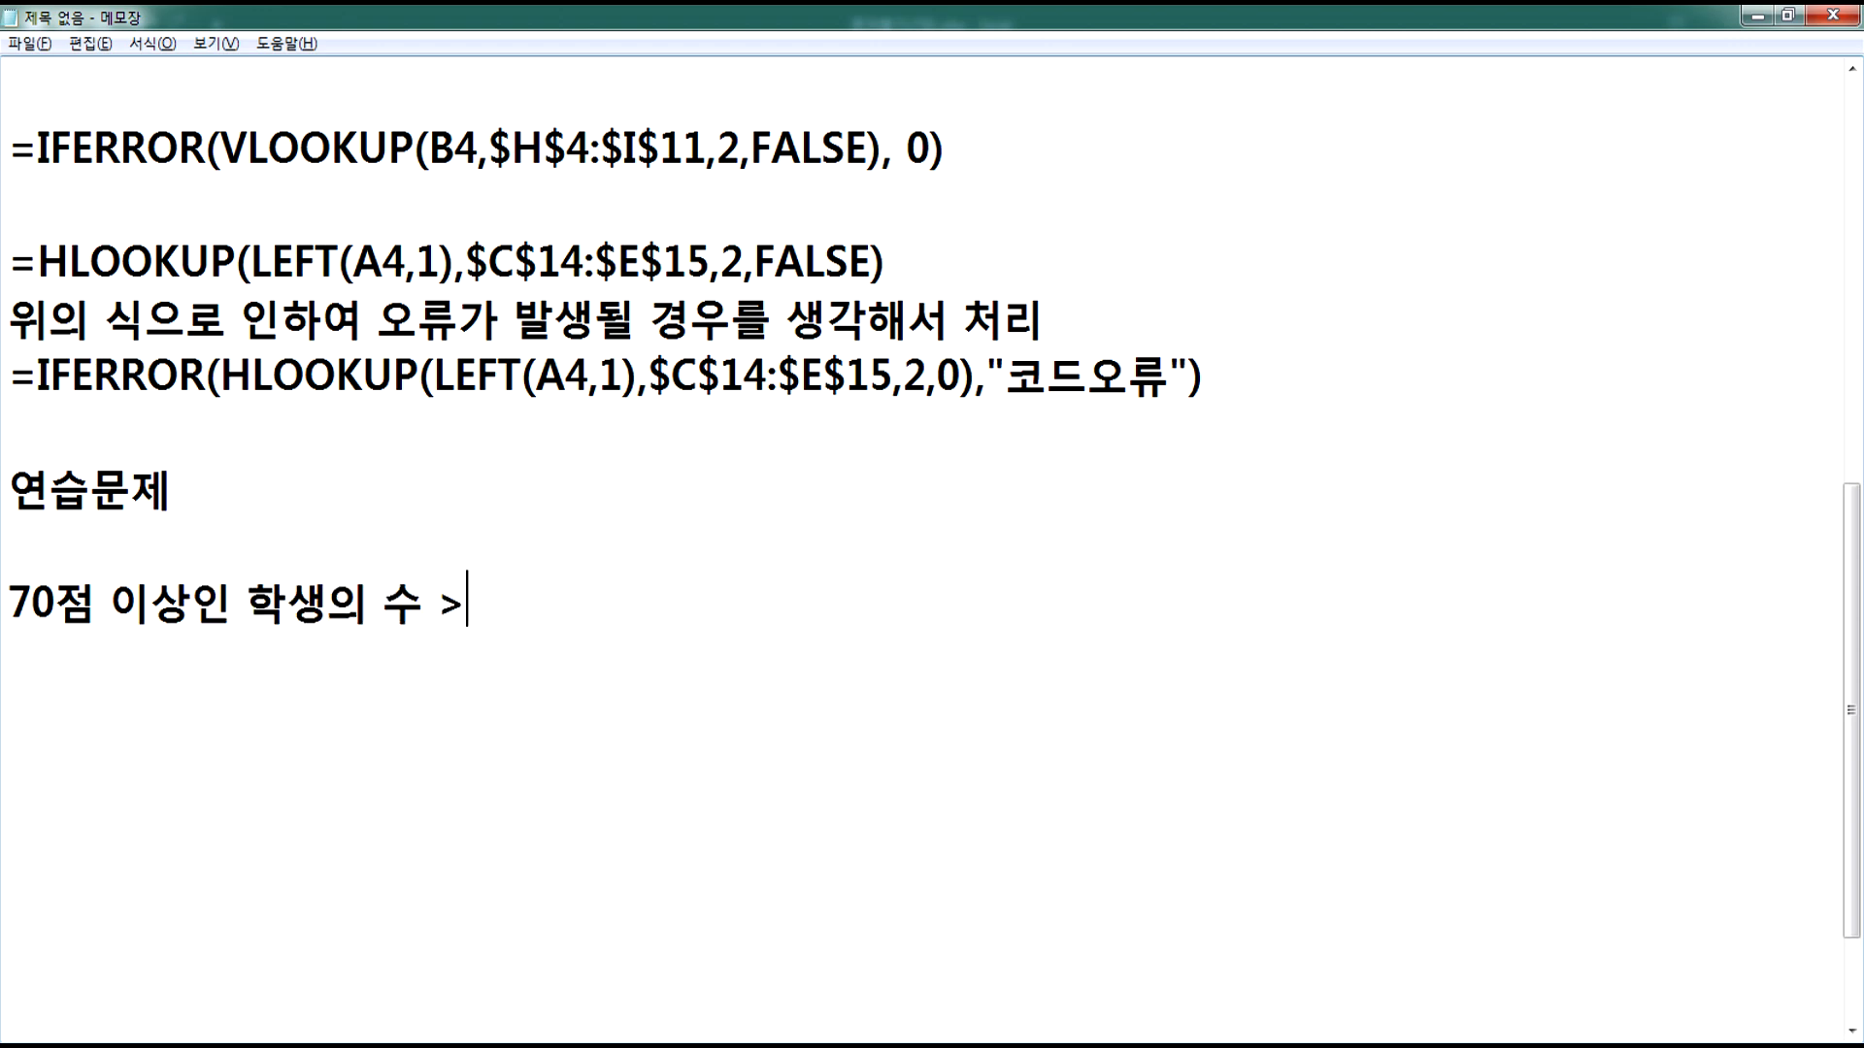
text( COUNT)
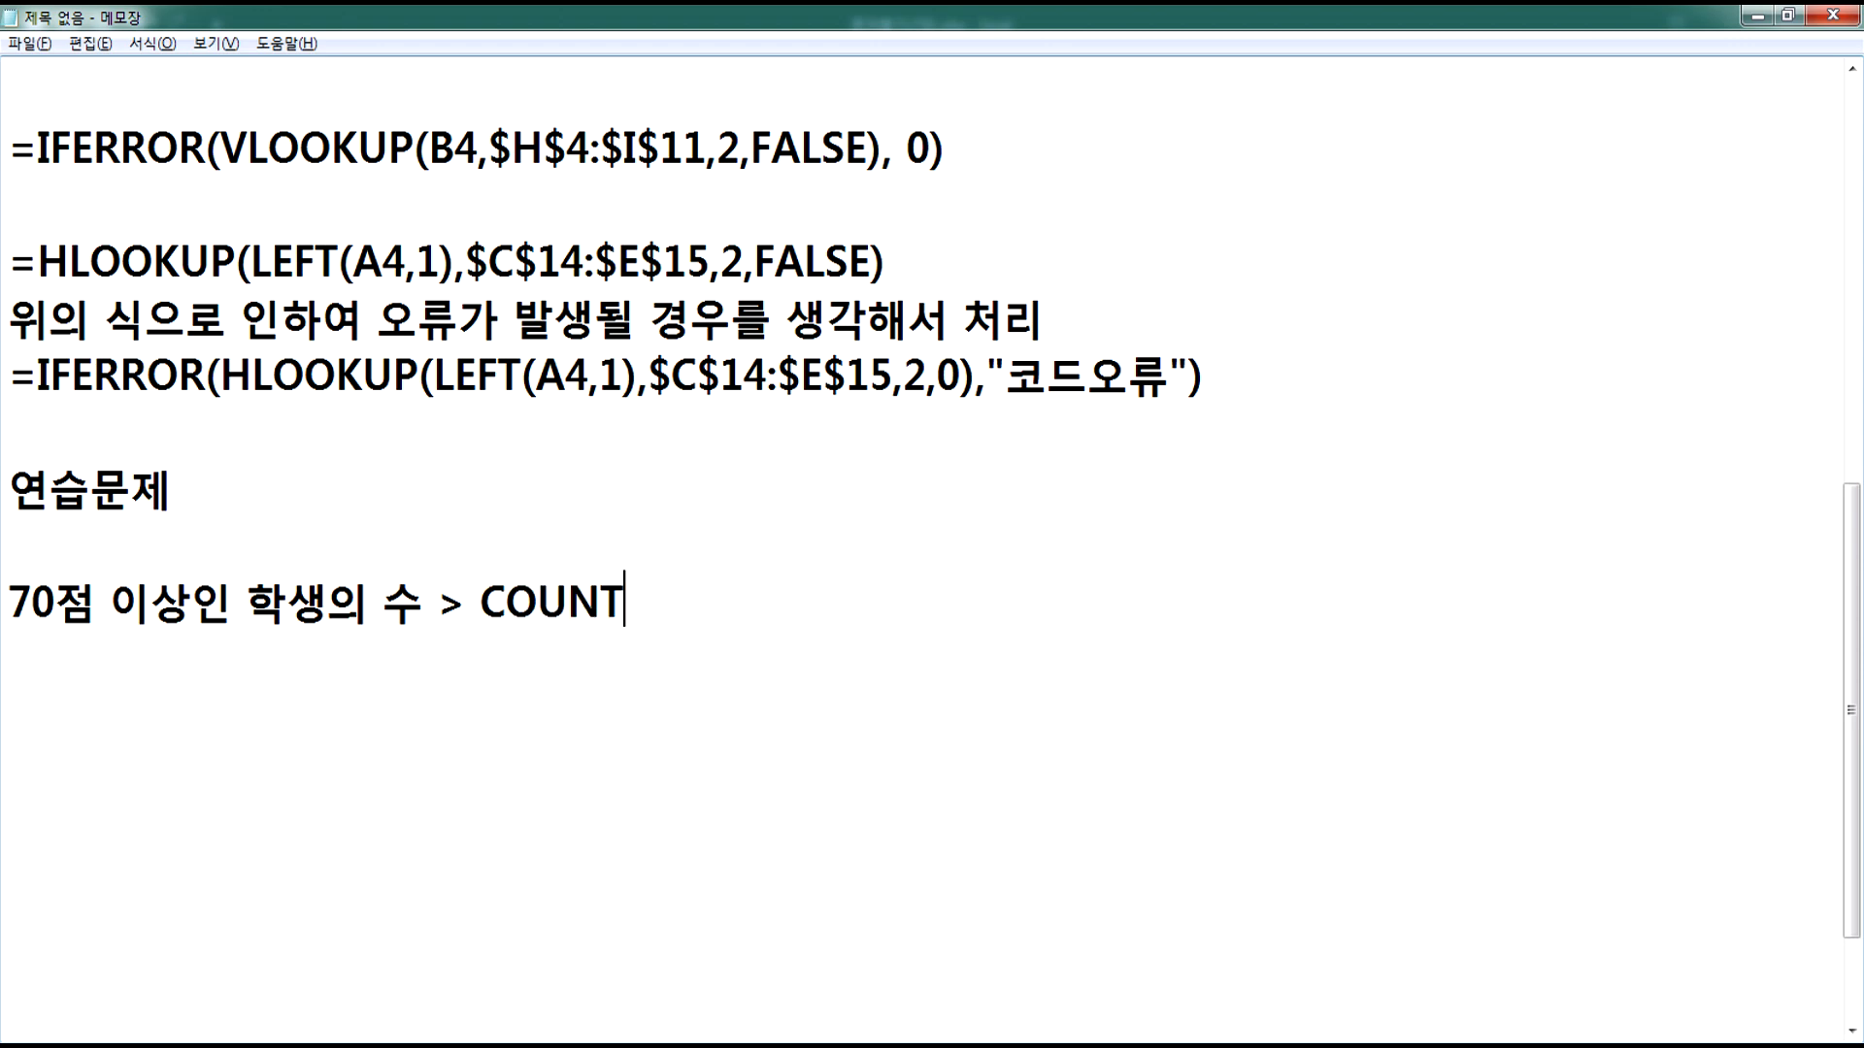
text(IF 함ㅅㅜ)
key(Return)
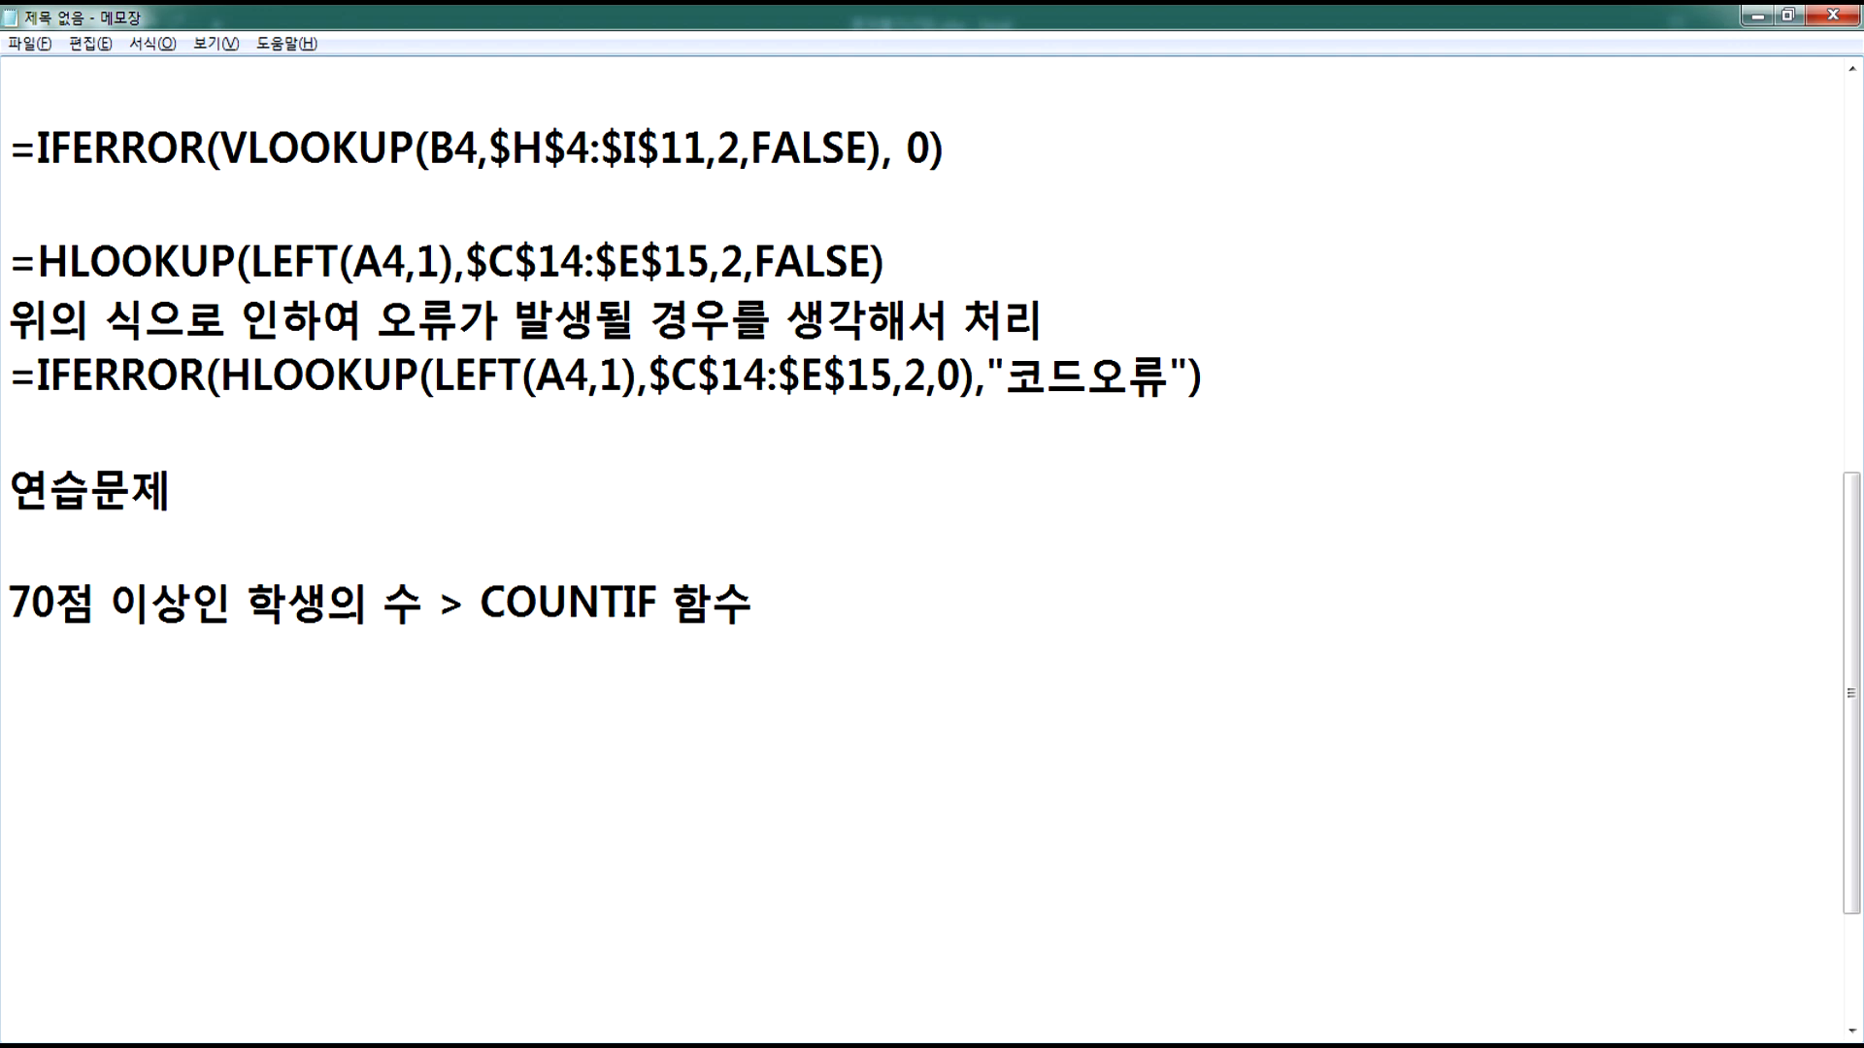
Step: Add the syntax line =COUNTIF(범위, 조건) and a copy of it whose condition reads 70점 이상
text(=COUNTIF(범위, ㅈ조건))
key(Return)
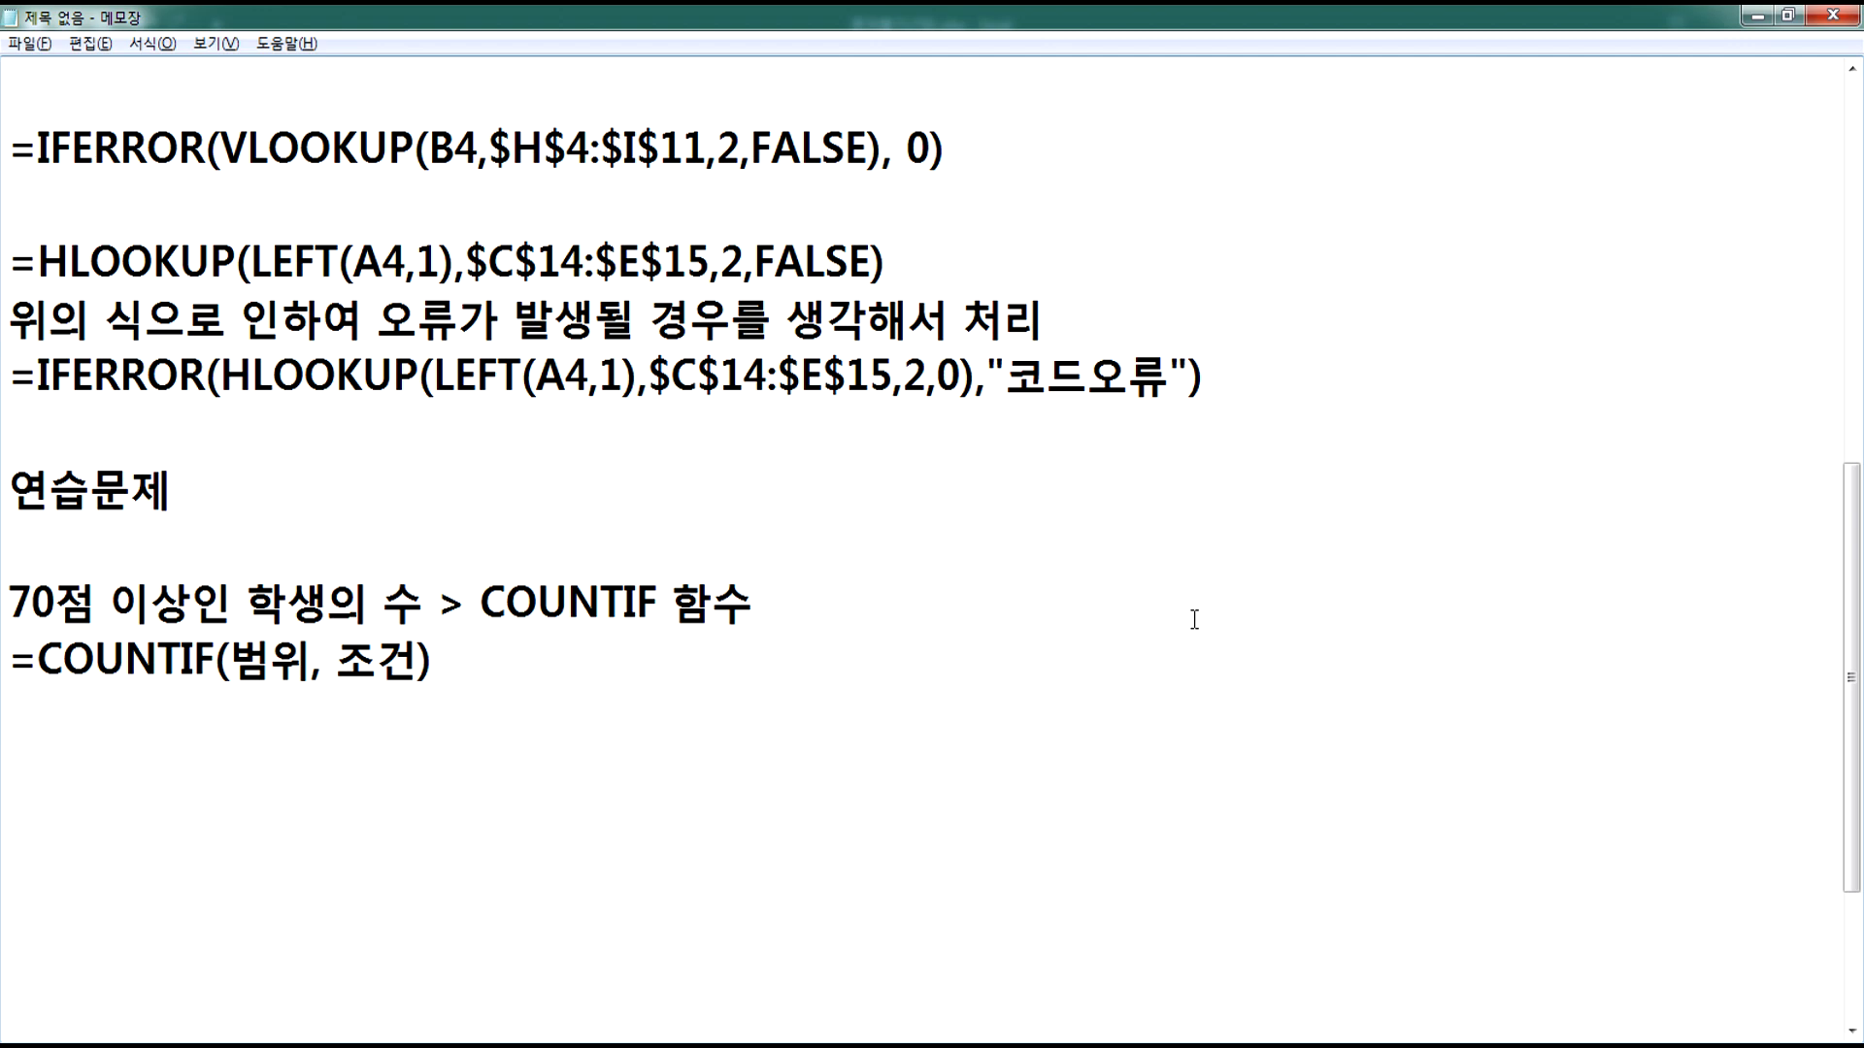
click(15, 670)
drag(15, 669, 25, 699)
key(ctrl+c)
key(ctrl+v)
key(ctrl+v)
drag(337, 717, 421, 716)
text(70점 이상)
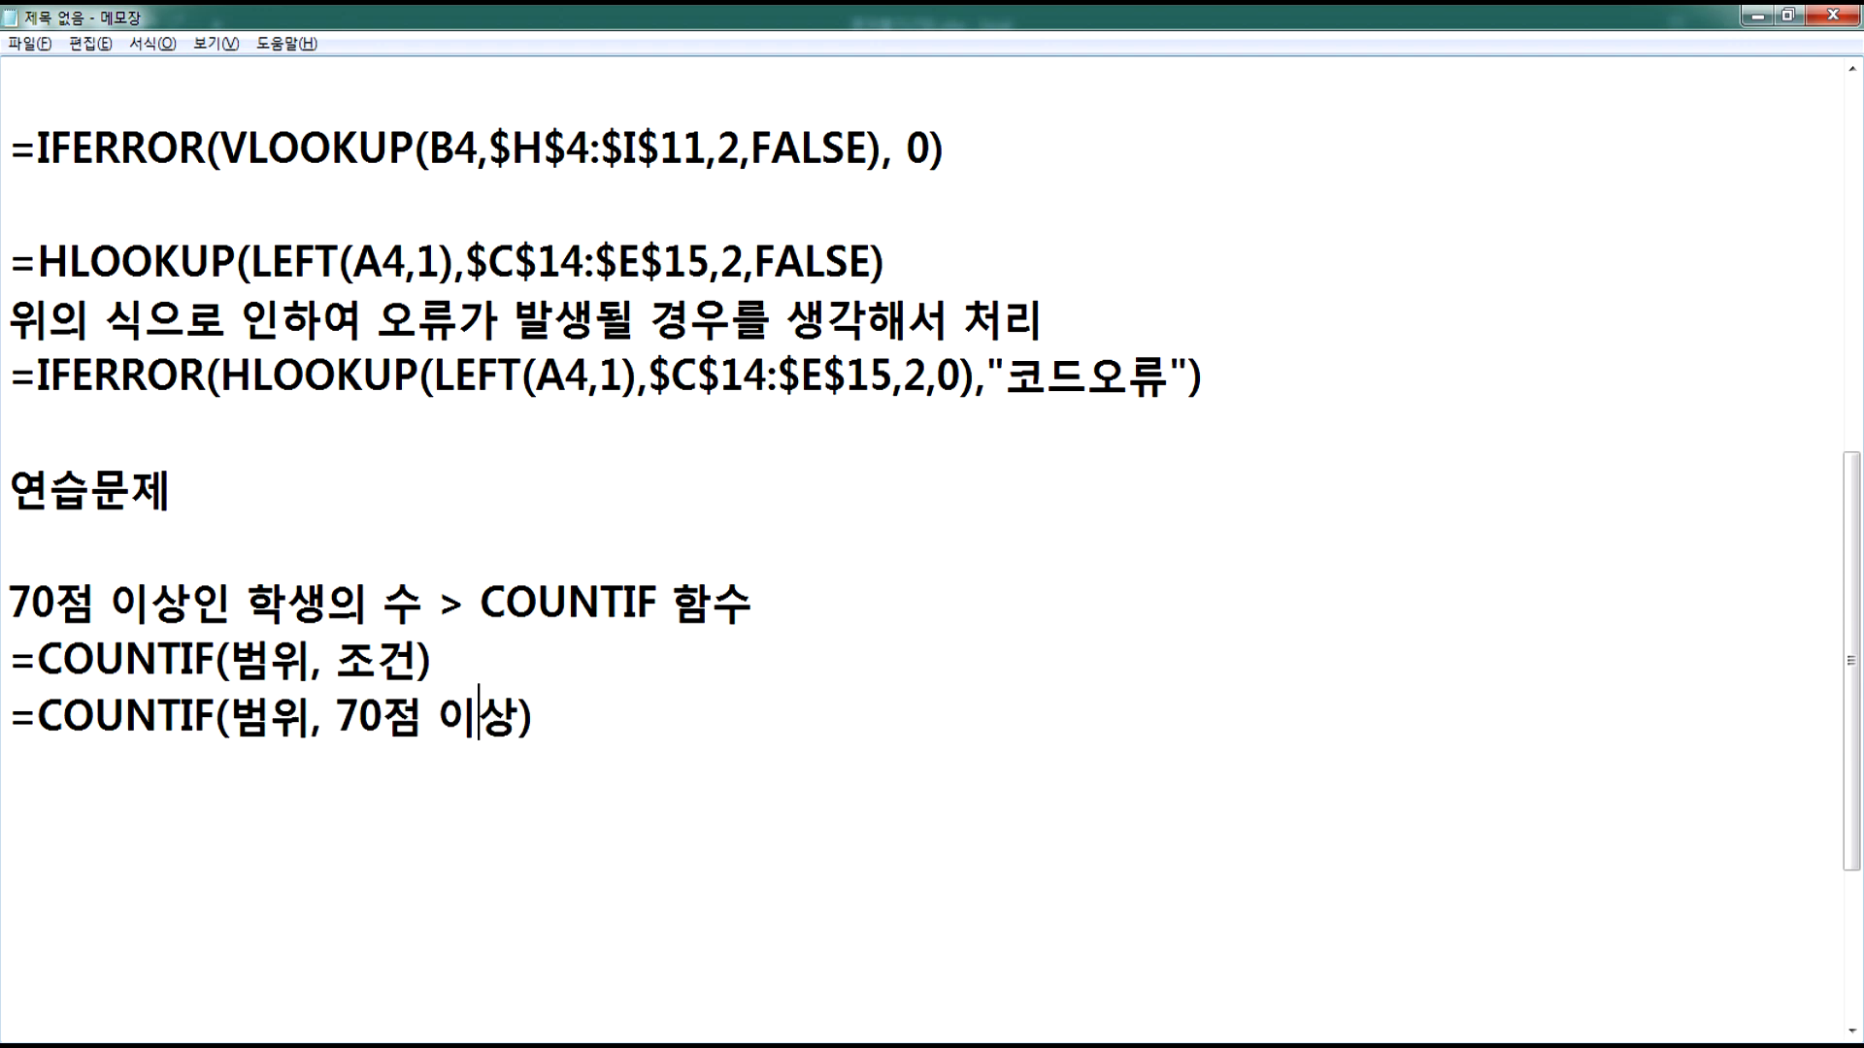
Step: Check the score range C3:C11 in the Excel exercise sheet and replace 범위 with 점수 in the second COUNTIF line in Notepad
drag(230, 716, 311, 716)
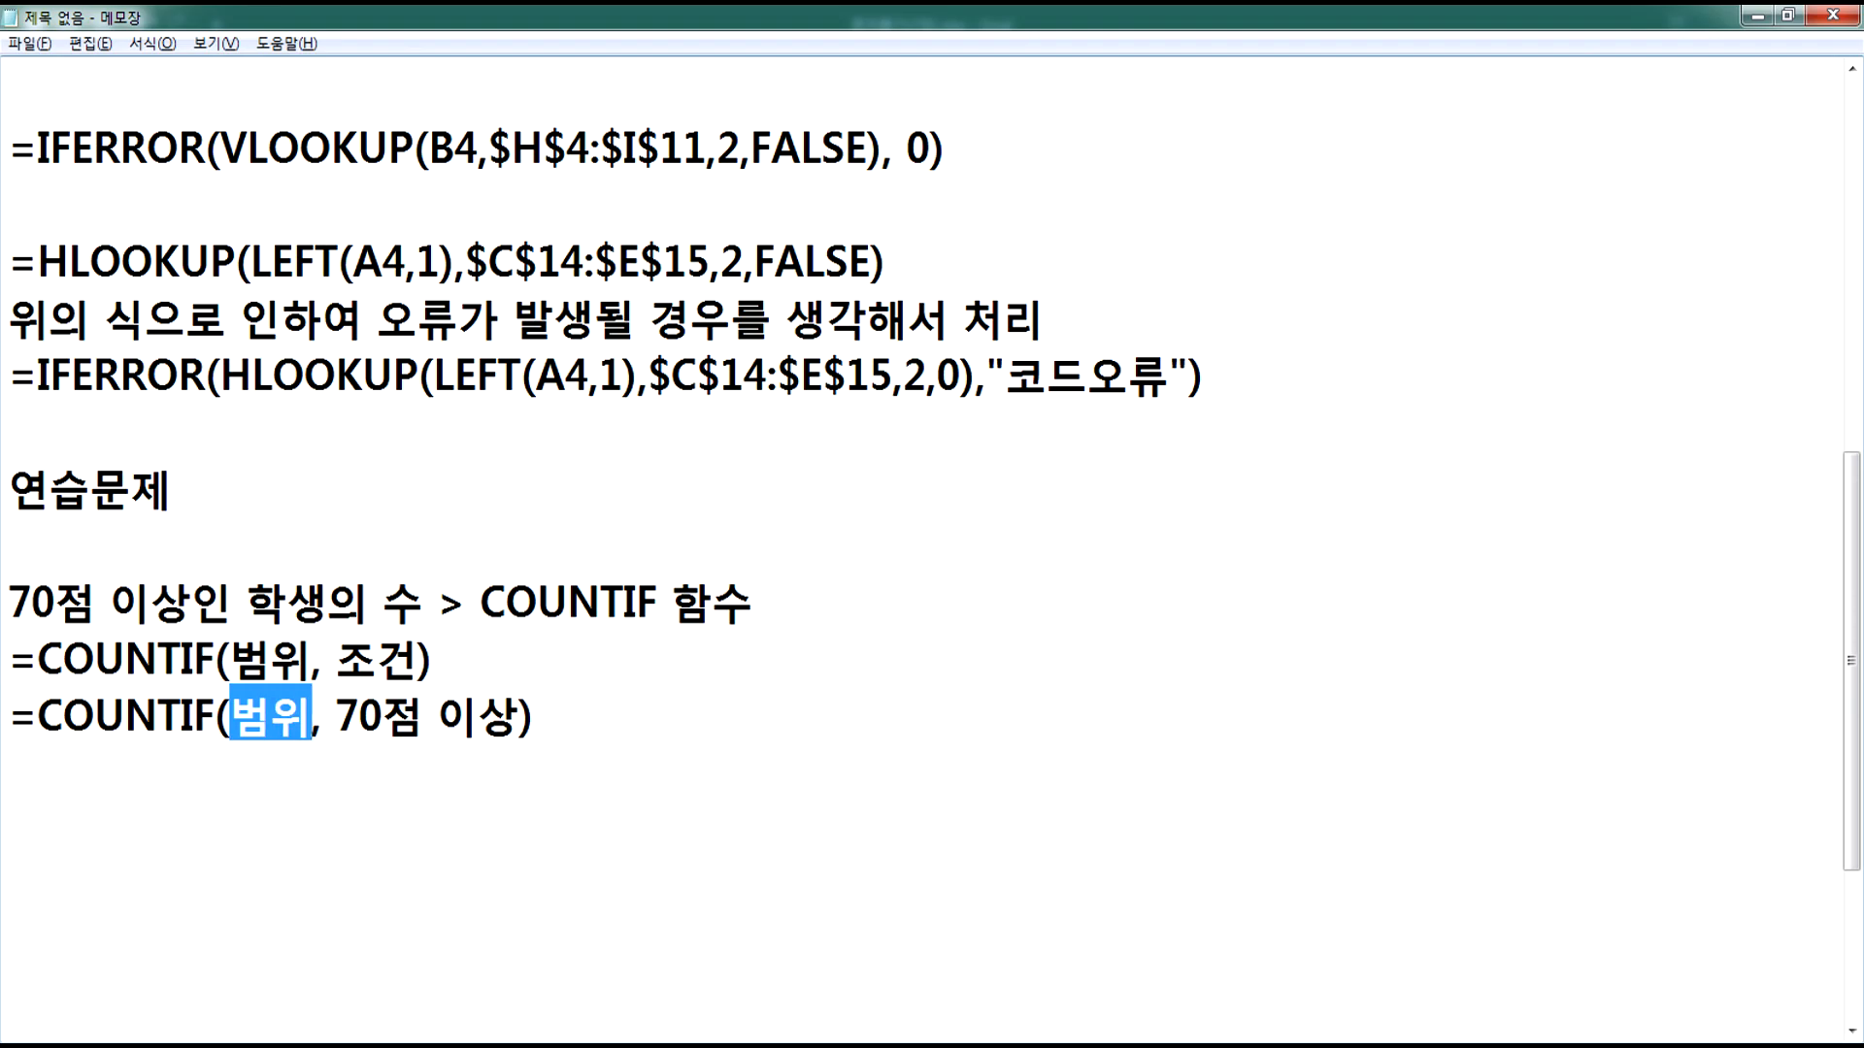
key(alt+Tab)
drag(434, 424, 439, 830)
key(alt+Tab)
text(점수)
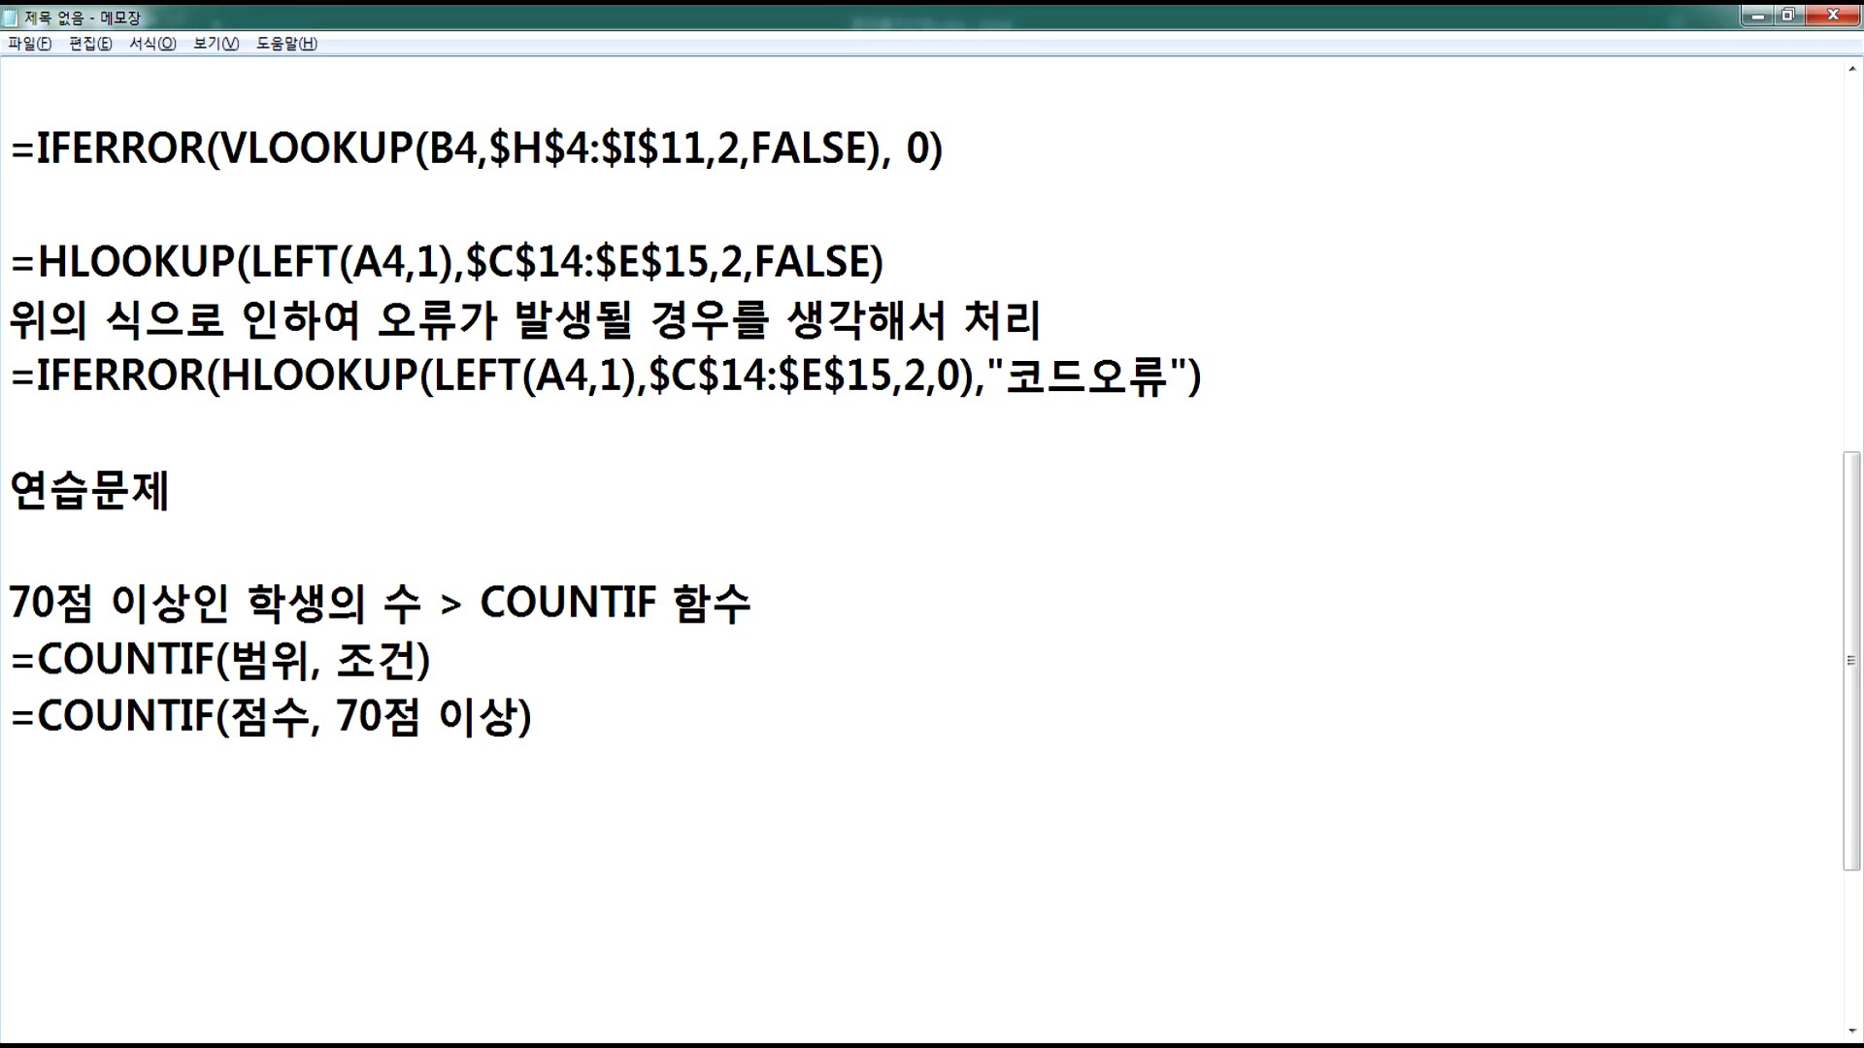
Step: Duplicate the =COUNTIF(점수, 70점 이상) line below itself and rewrite the copy's condition as >=70
drag(4, 736, 76, 772)
click(323, 788)
key(ctrl+v)
drag(336, 767, 520, 767)
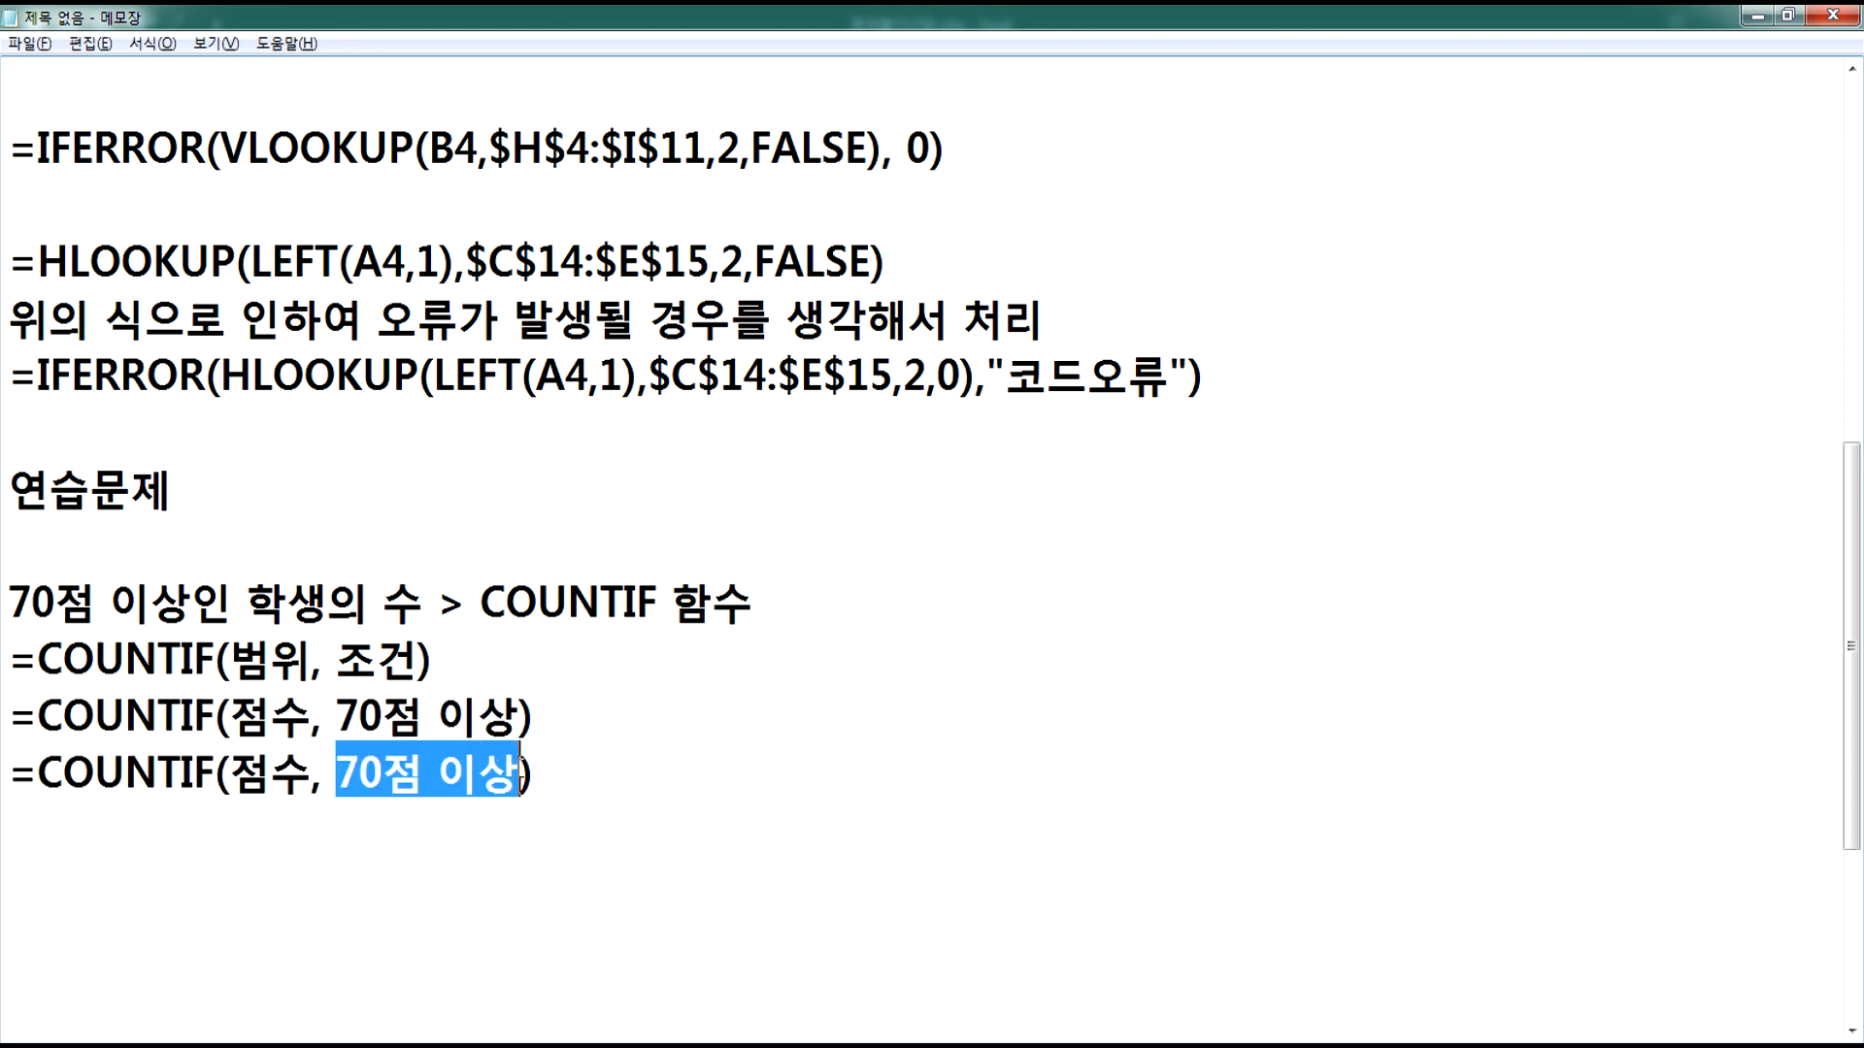
scroll(587, 731, down, 1)
scroll(587, 731, down, 1)
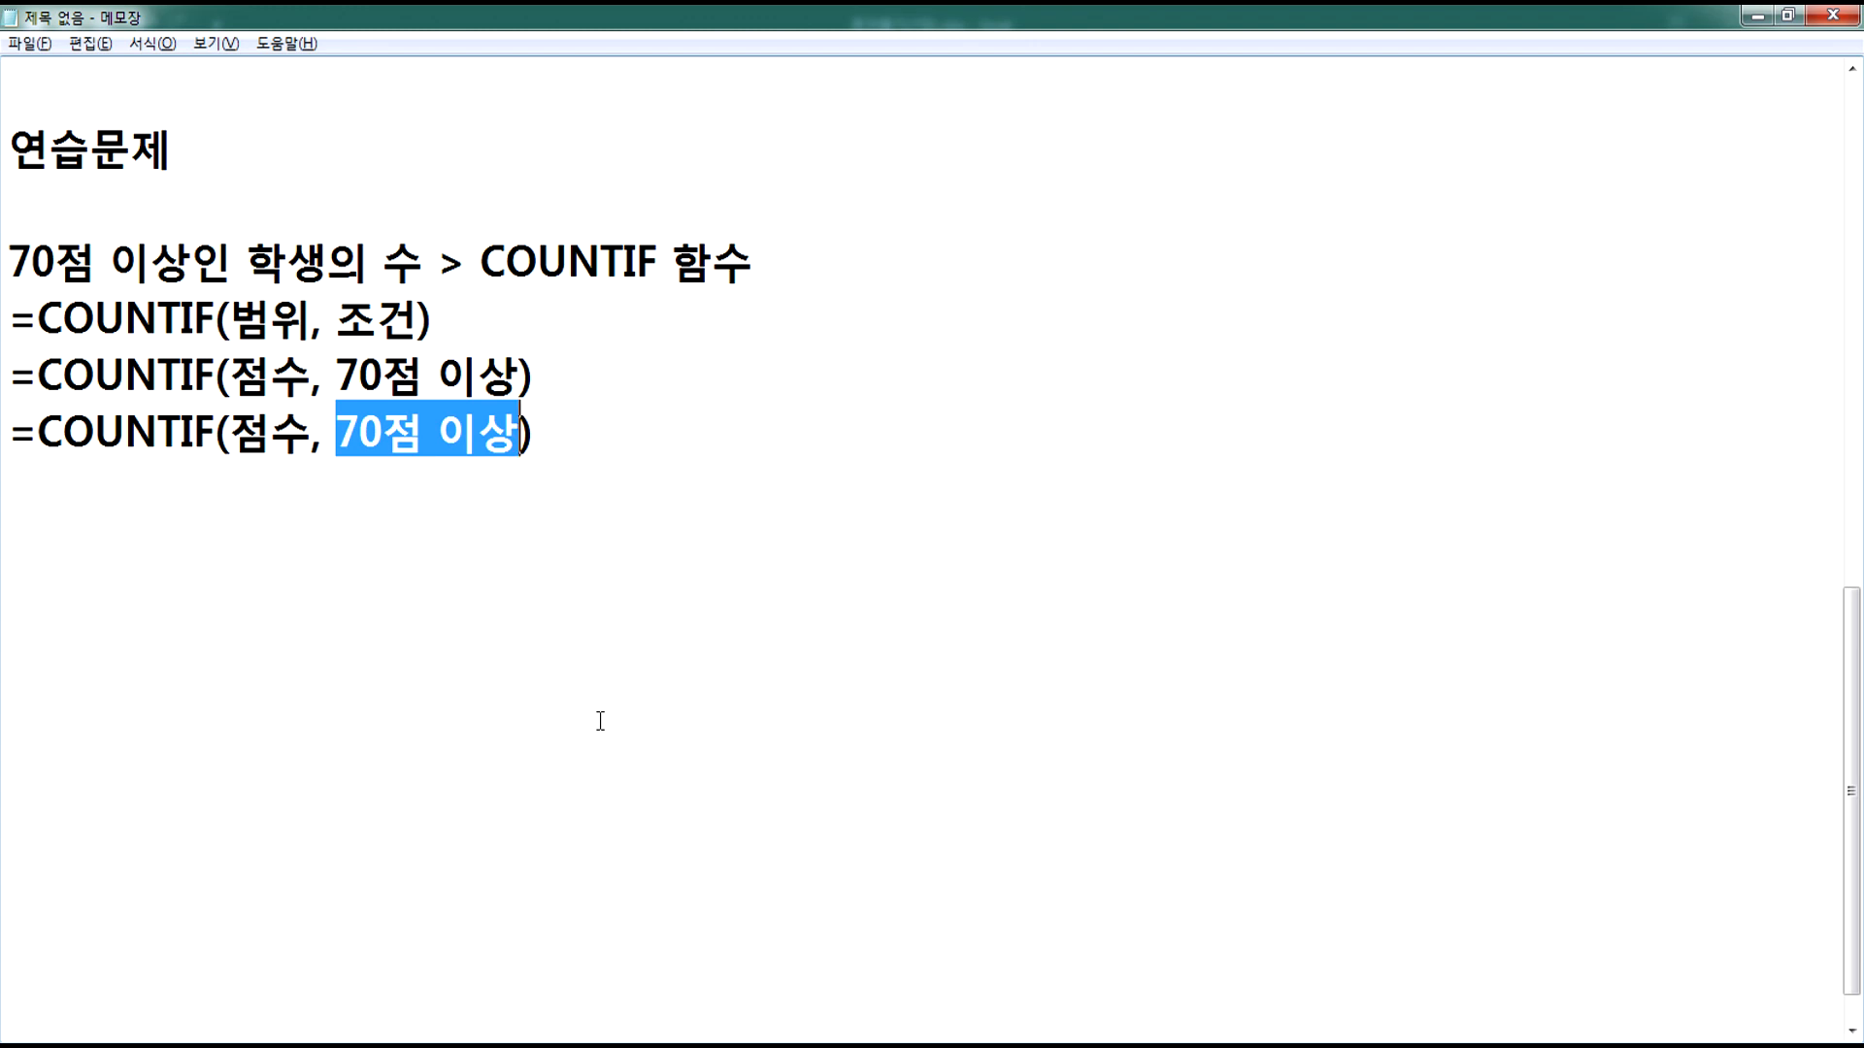
text(70)
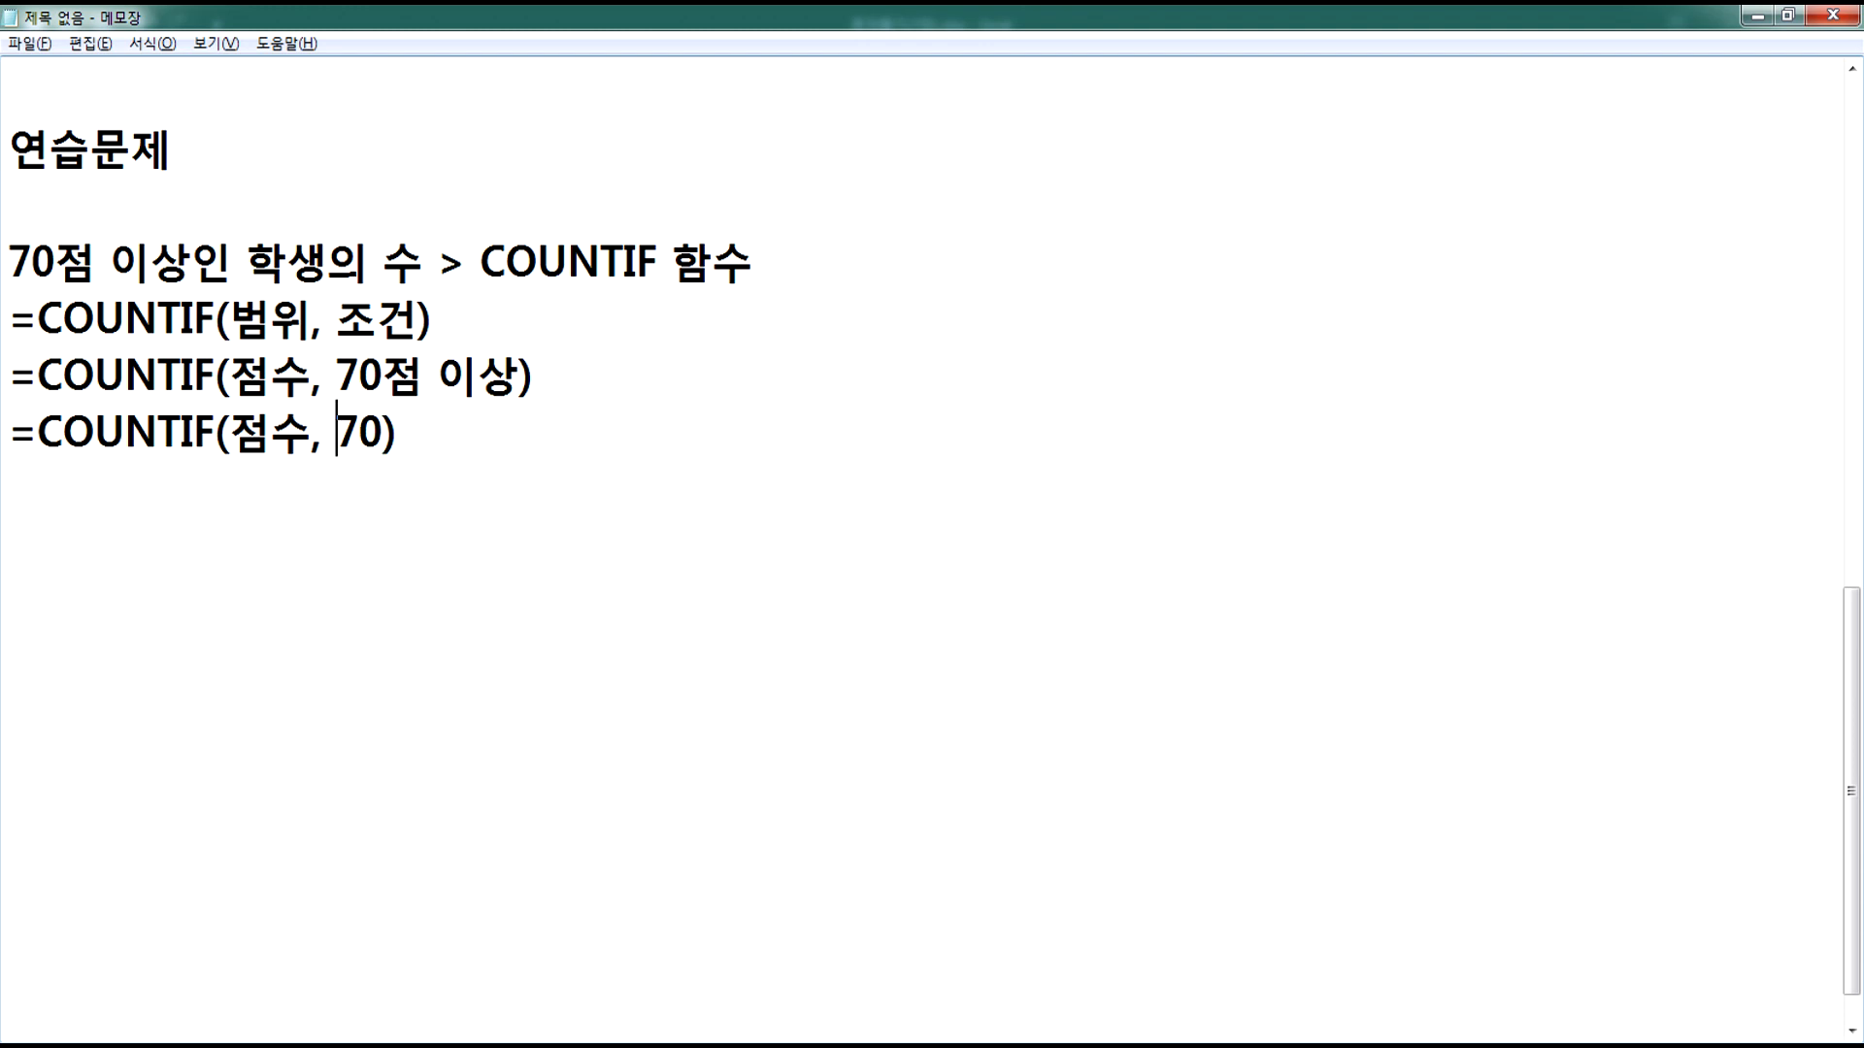
text(>=)
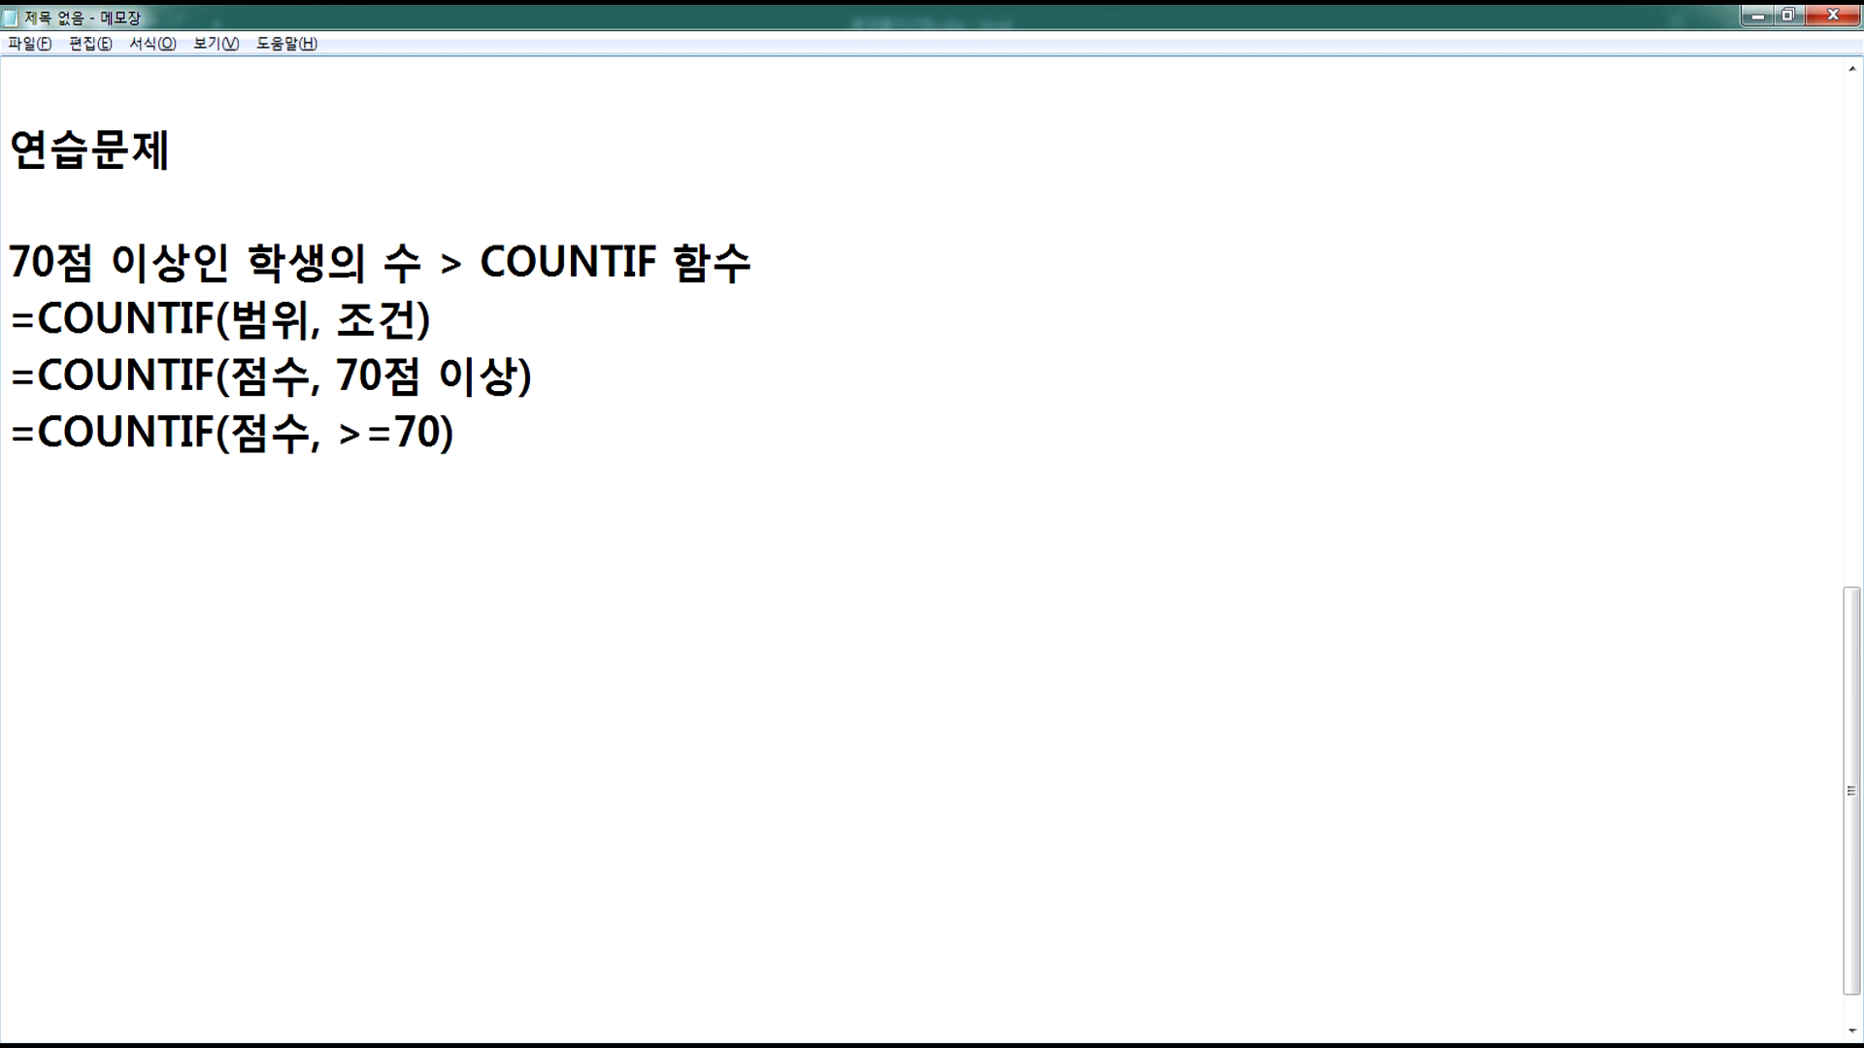
Step: Enclose the >=70 condition of the last COUNTIF line in double quotation marks
key(Left)
key(Left)
key(Right)
text(")
key(Right)
key(Right)
key(Right)
key(Right)
text(")
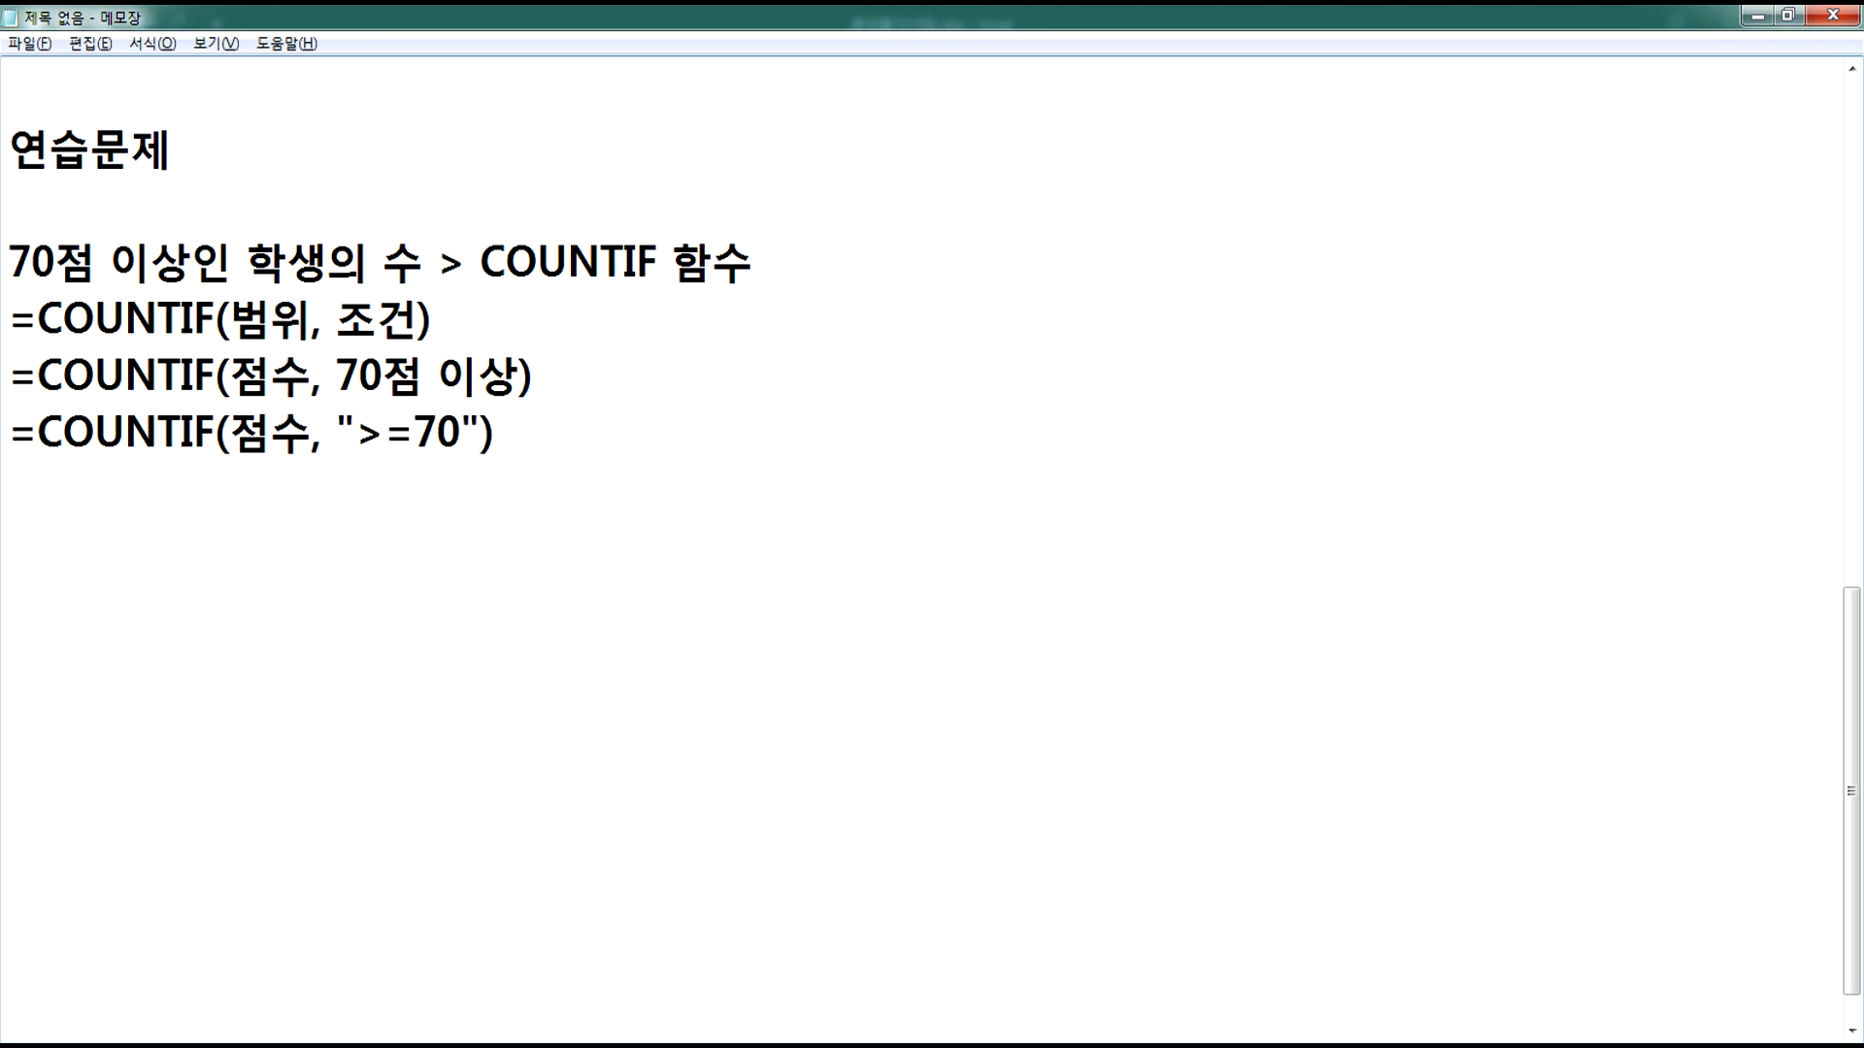
drag(356, 428, 458, 430)
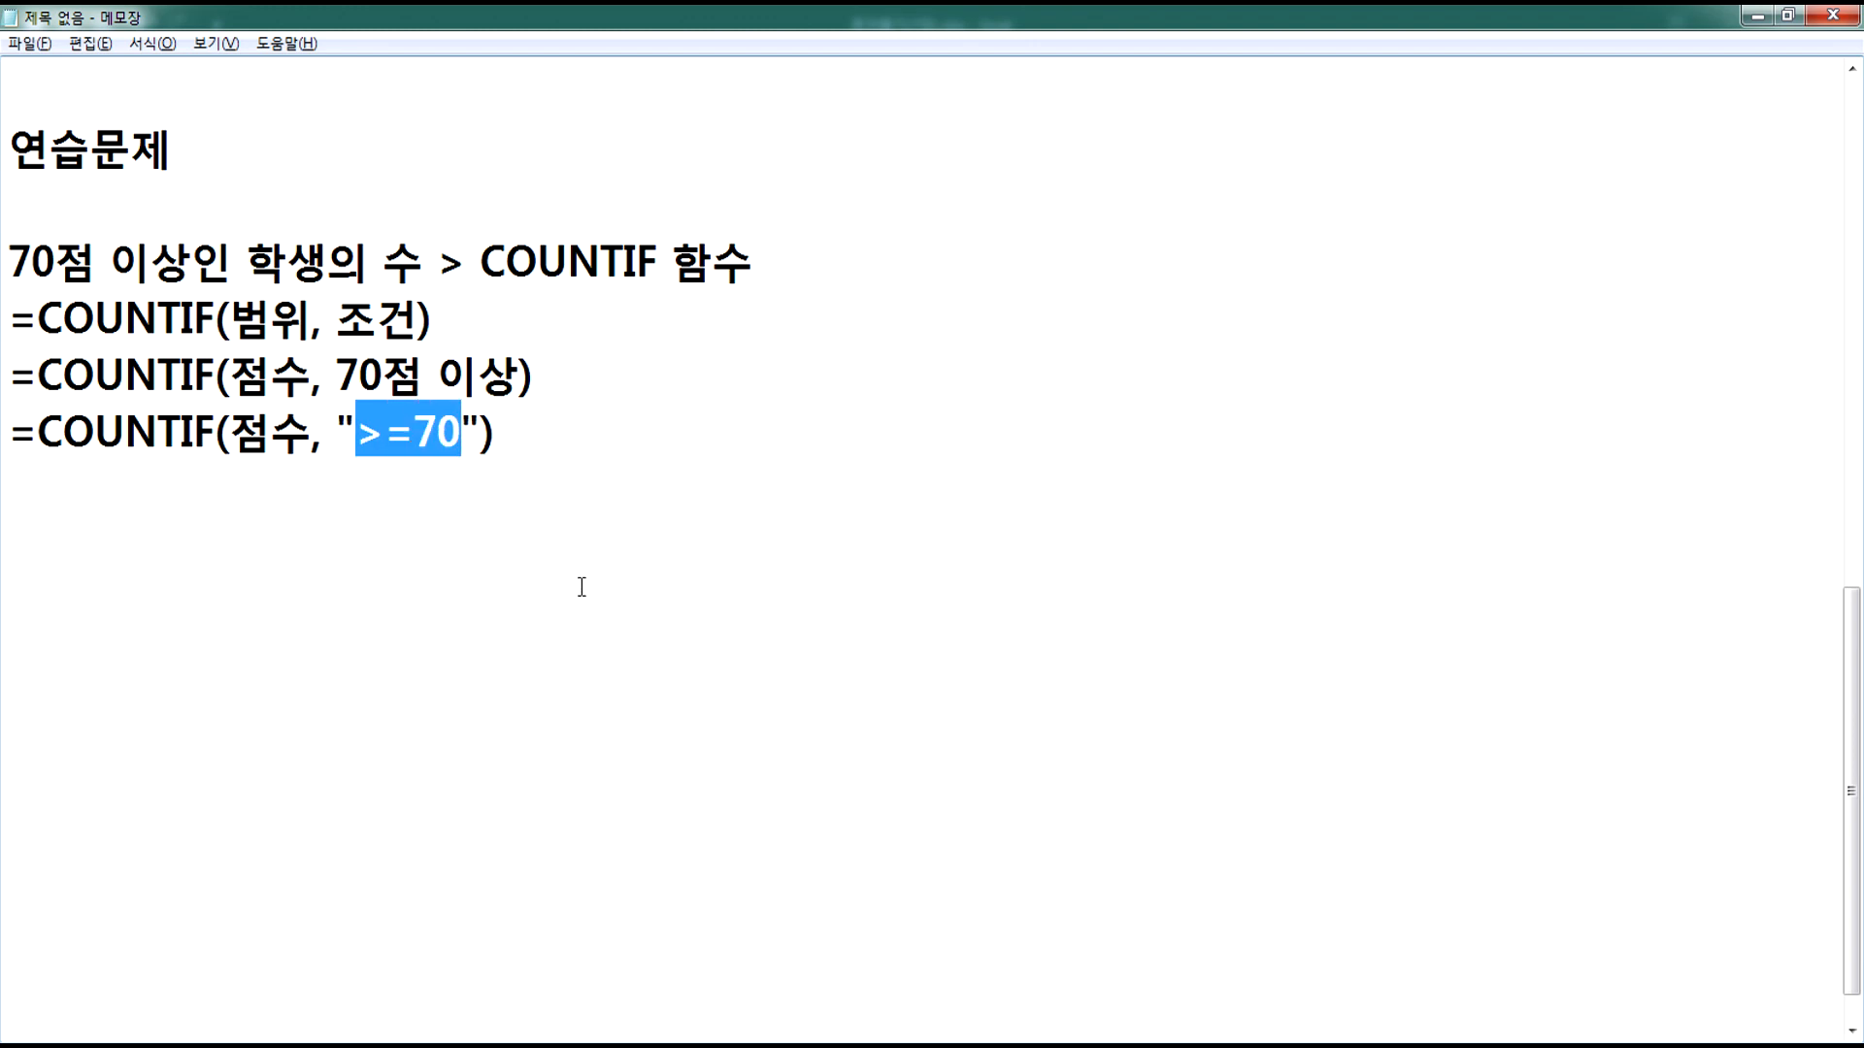
Step: Look up the score cells in the Excel exercise sheet and replace 점수 with C3:C11 in the last COUNTIF line in Notepad
key(alt+Tab)
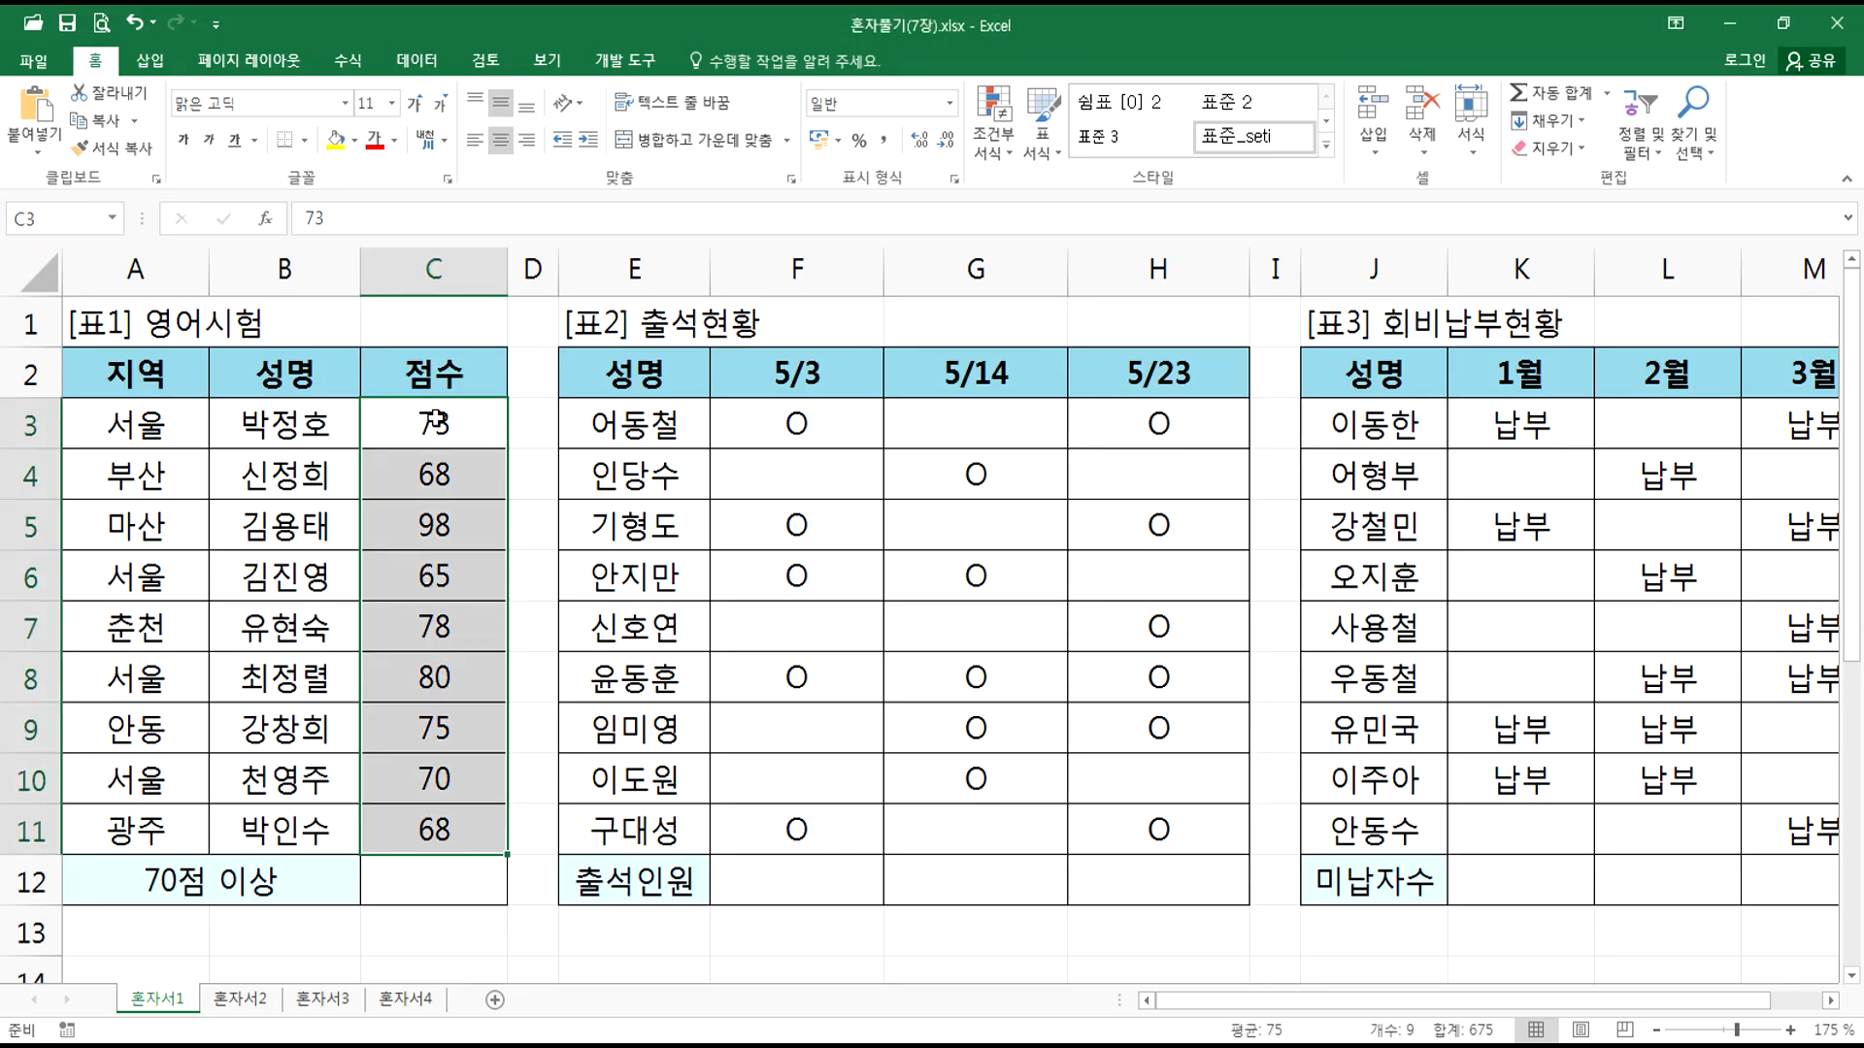
key(alt+Tab)
drag(230, 428, 291, 427)
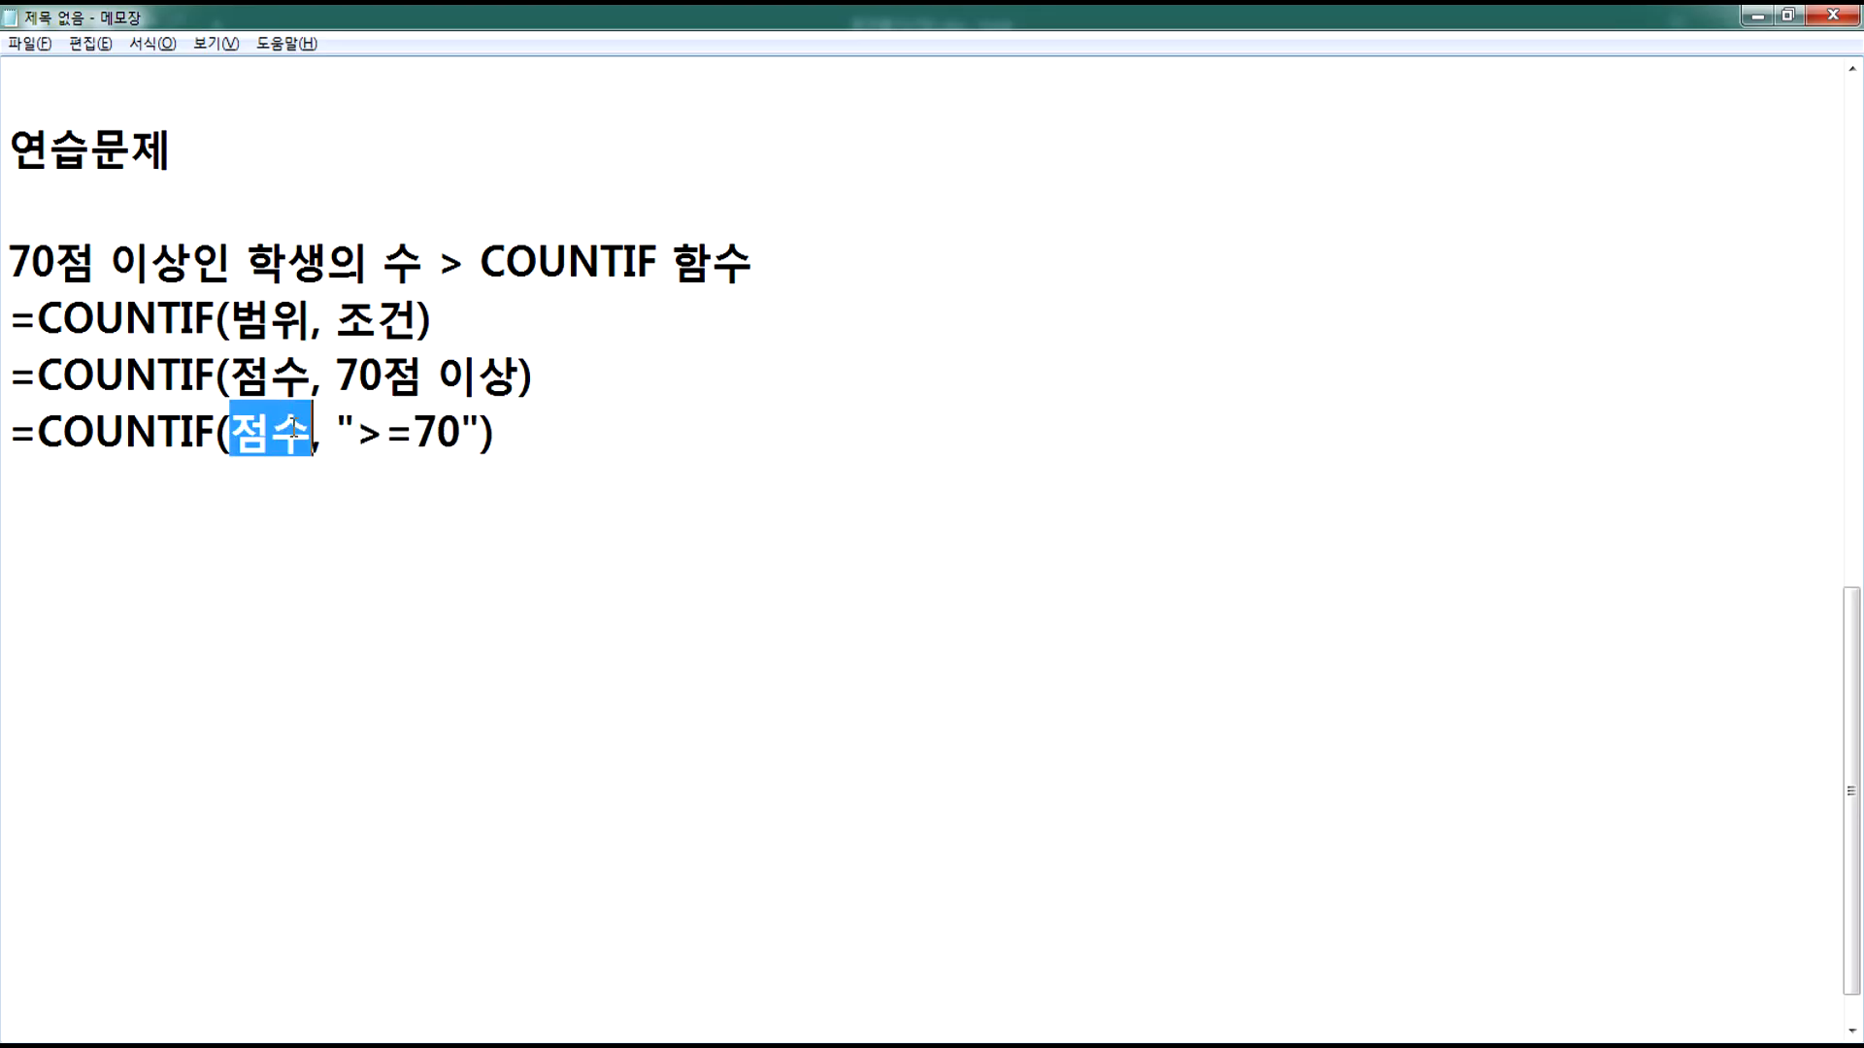
text(C3:C11)
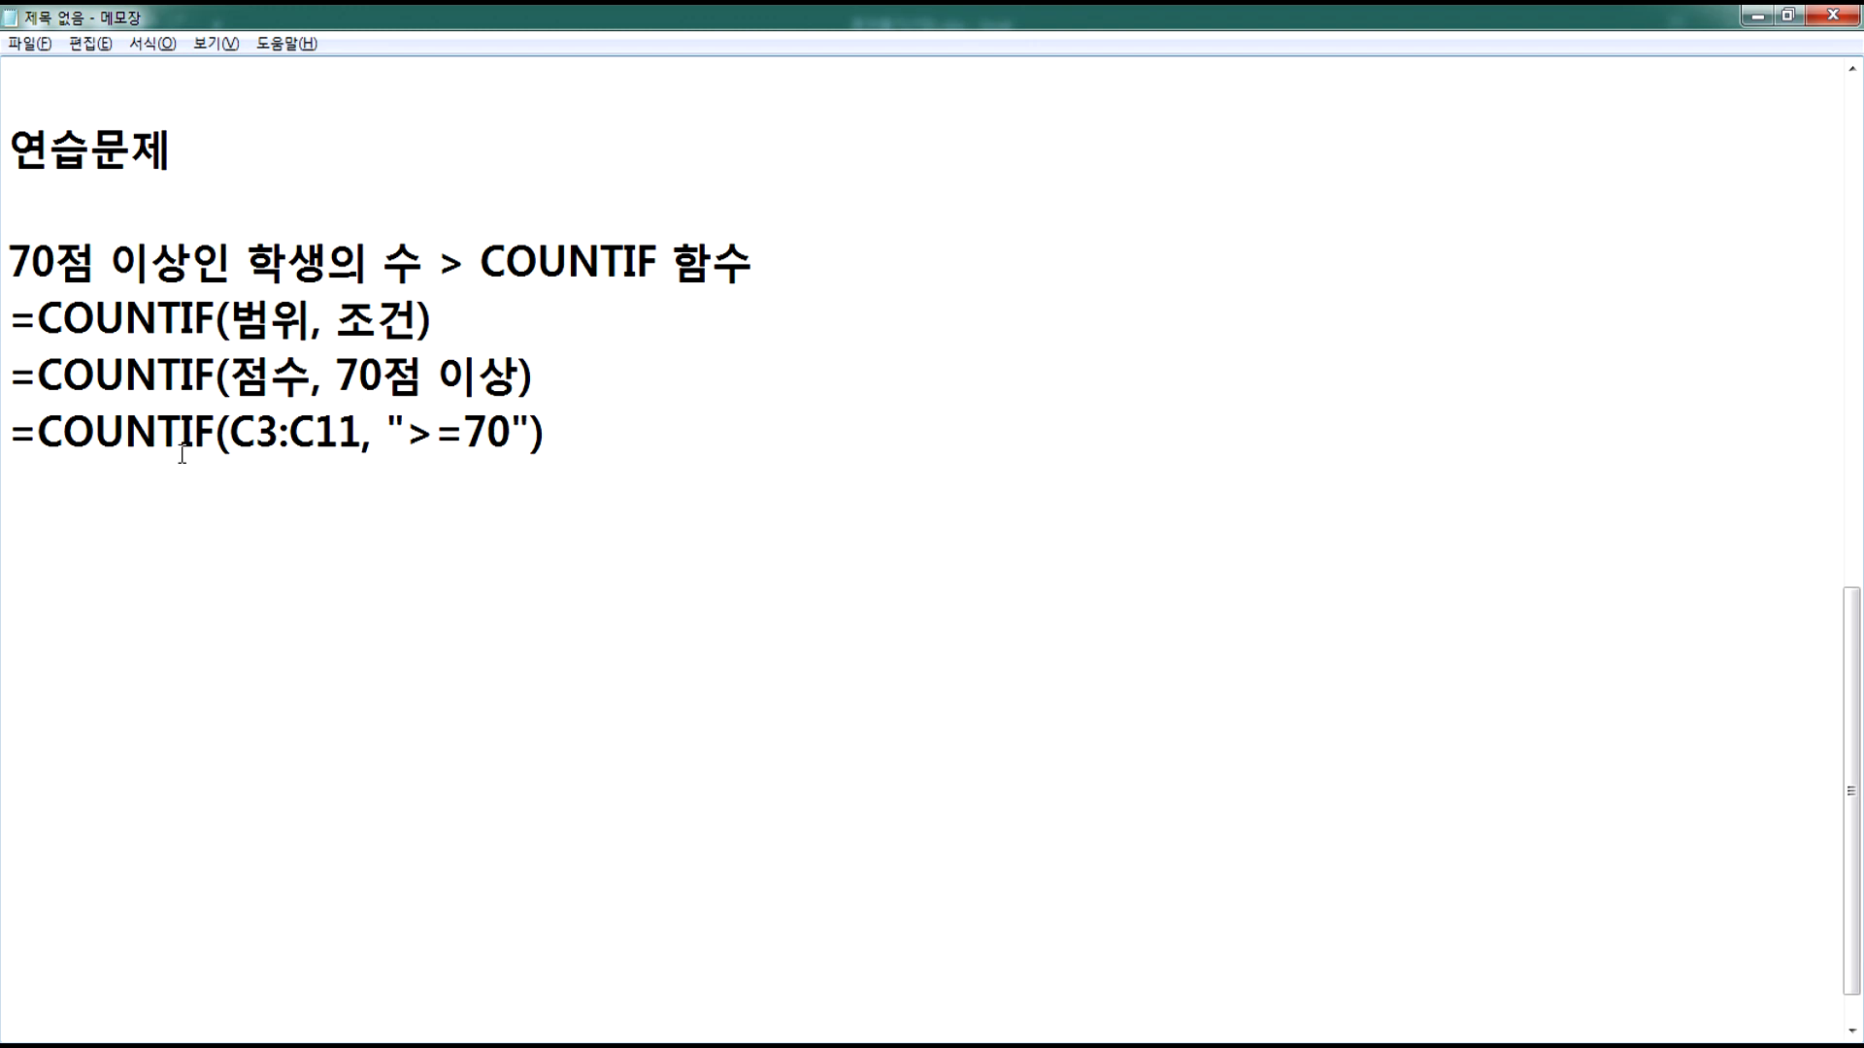
click(118, 485)
Step: Switch to the Excel exercise workbook and begin a COUNTIF formula in C12 with C3:C11 as its range
key(alt+Tab)
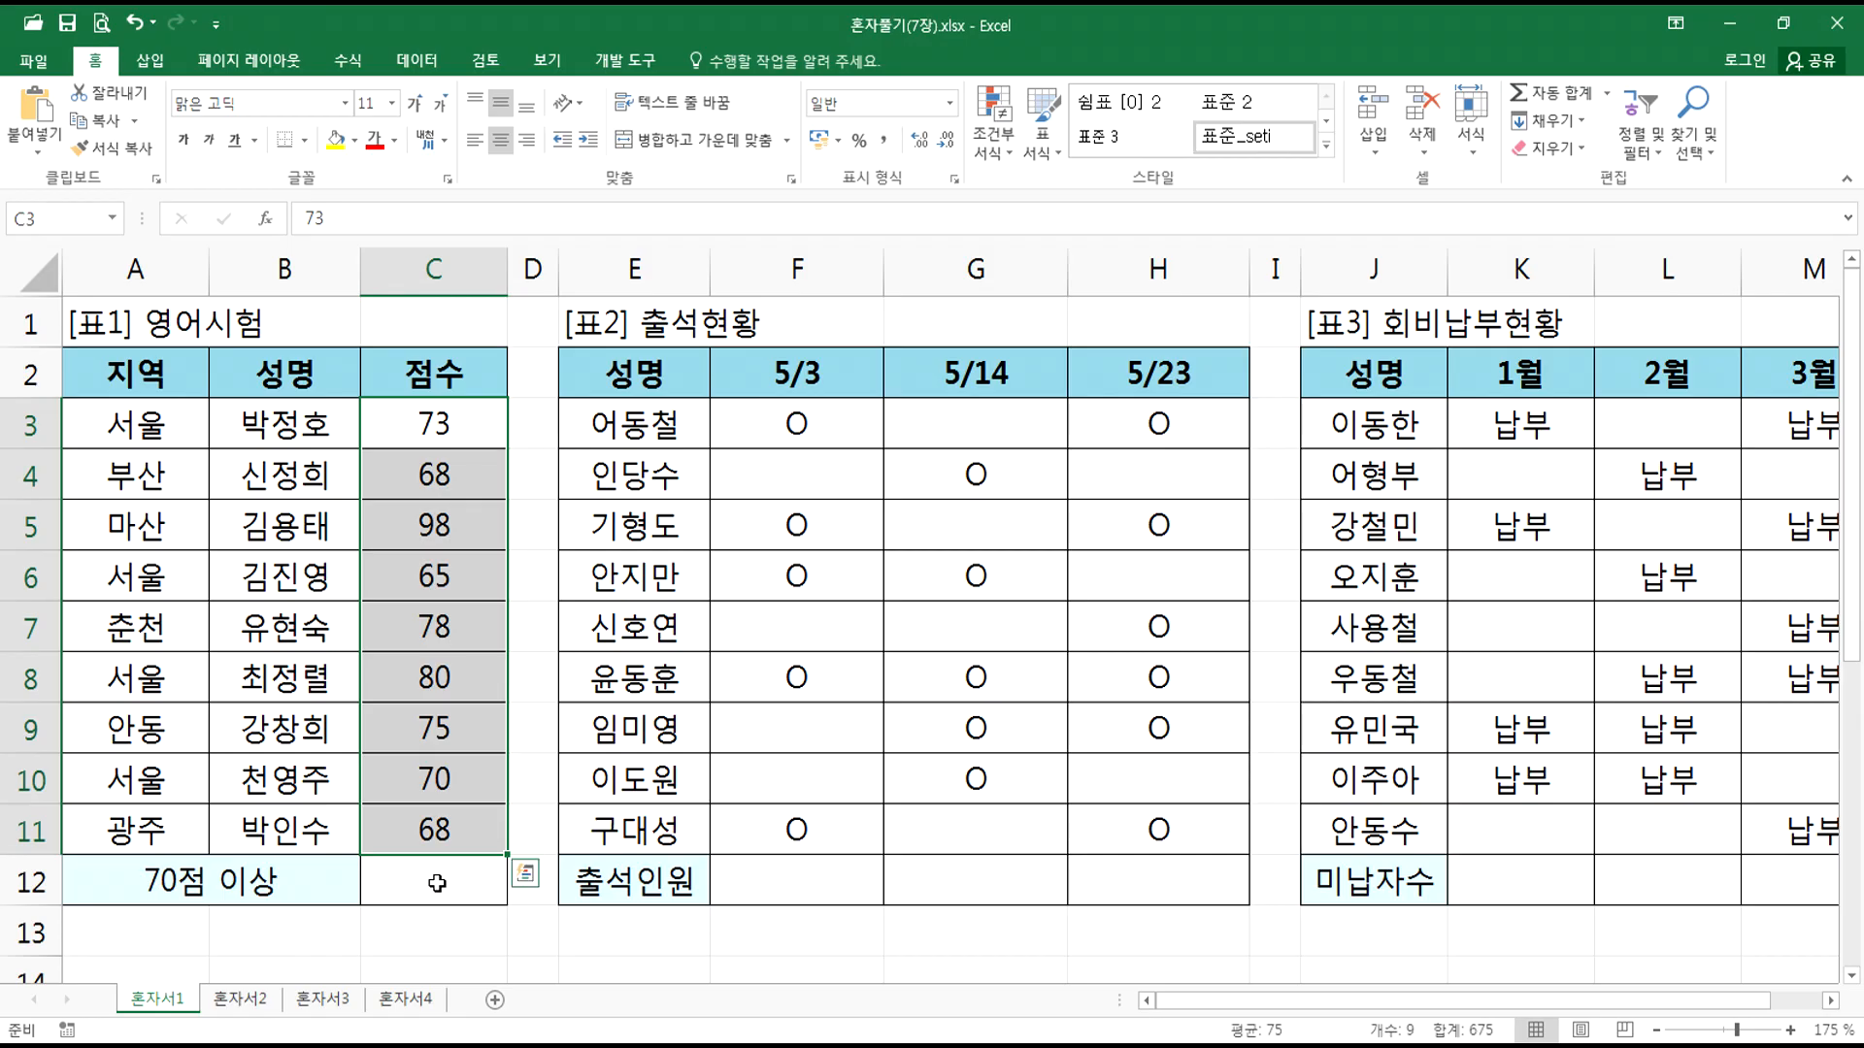
click(436, 884)
scroll(495, 717, down, 1)
scroll(495, 717, down, 3)
text(=)
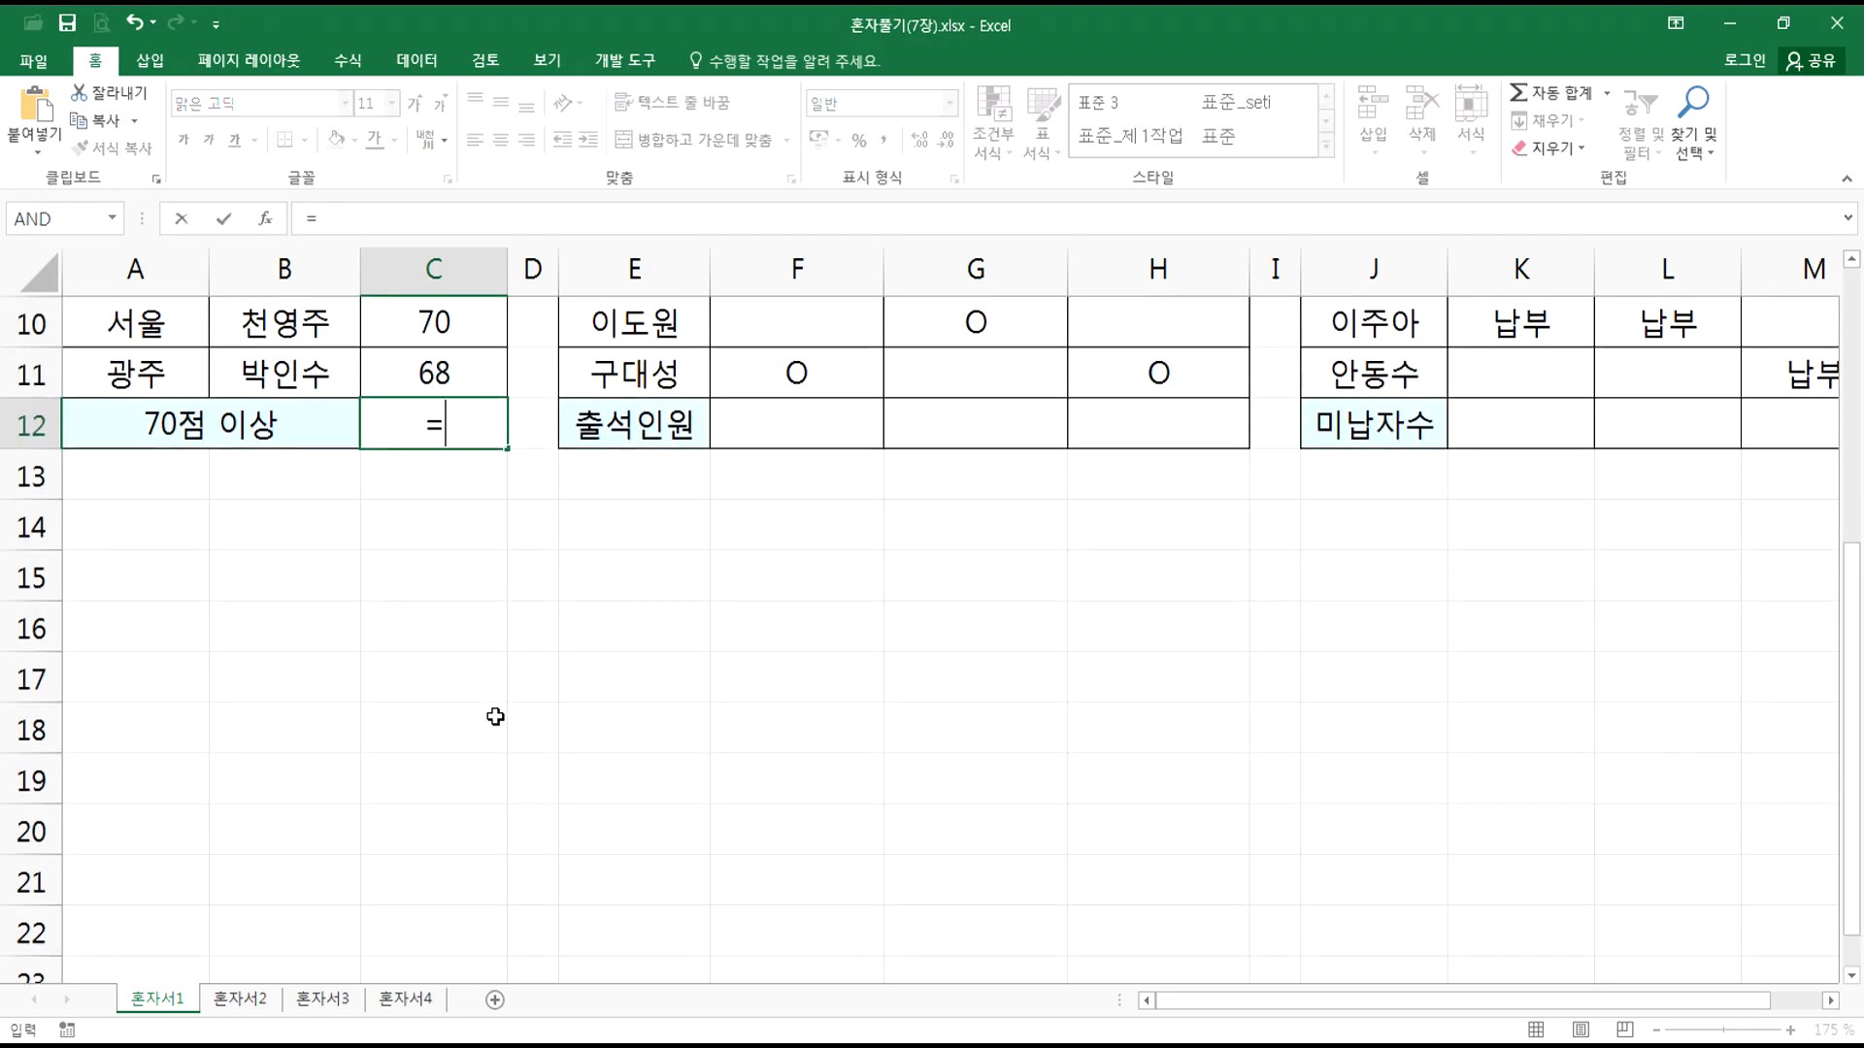
text(COUNTIF)
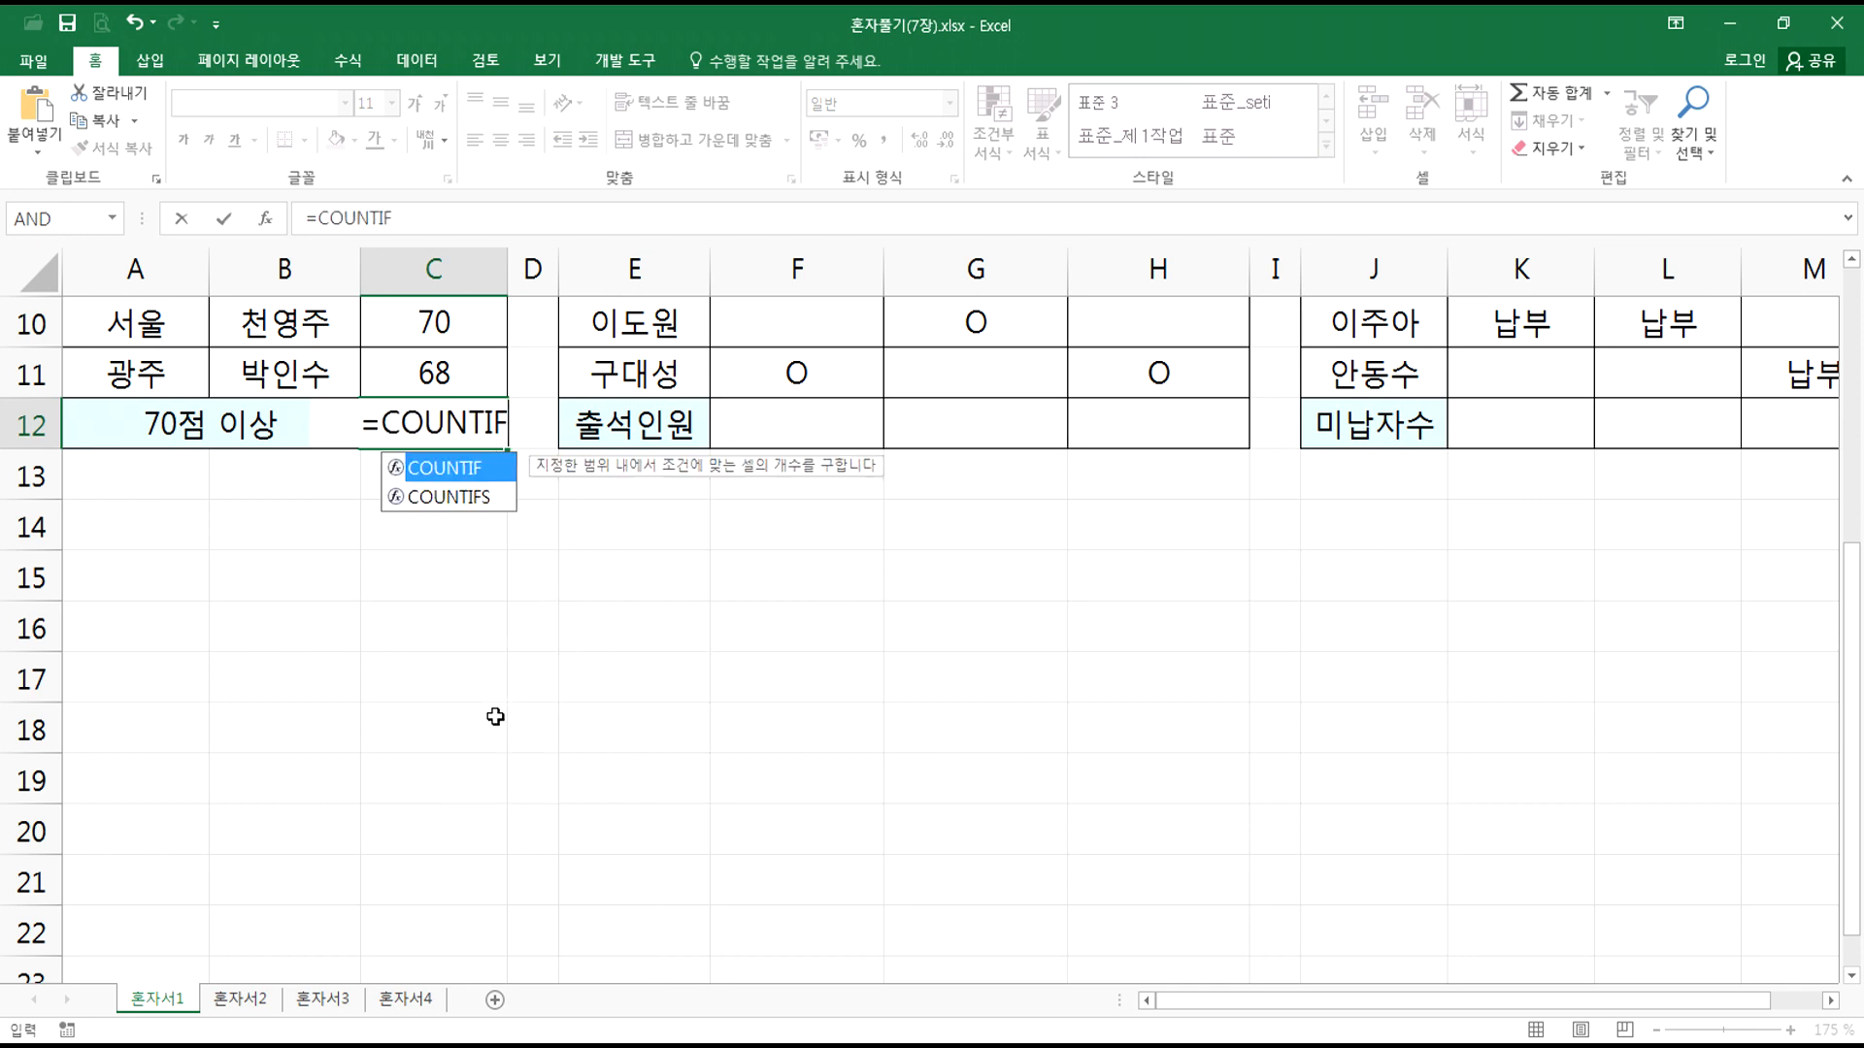
text(()
scroll(514, 699, up, 2)
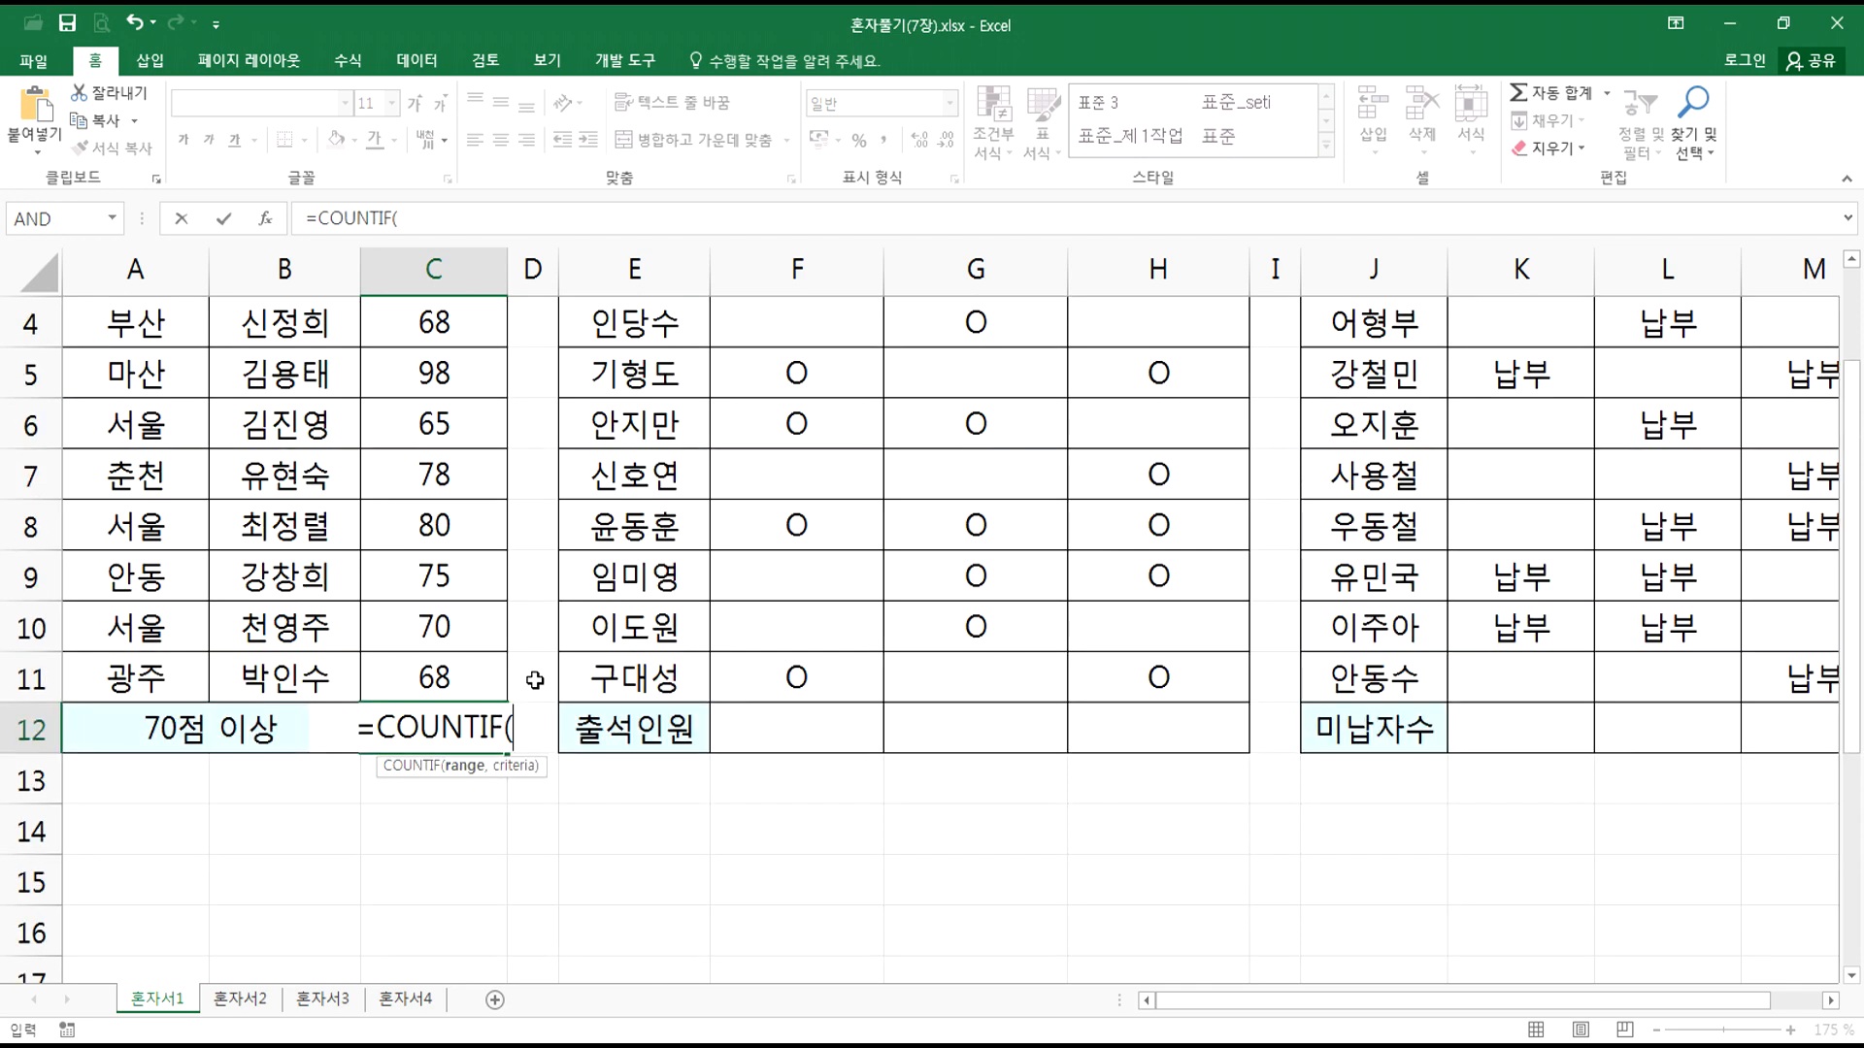
scroll(535, 680, up, 1)
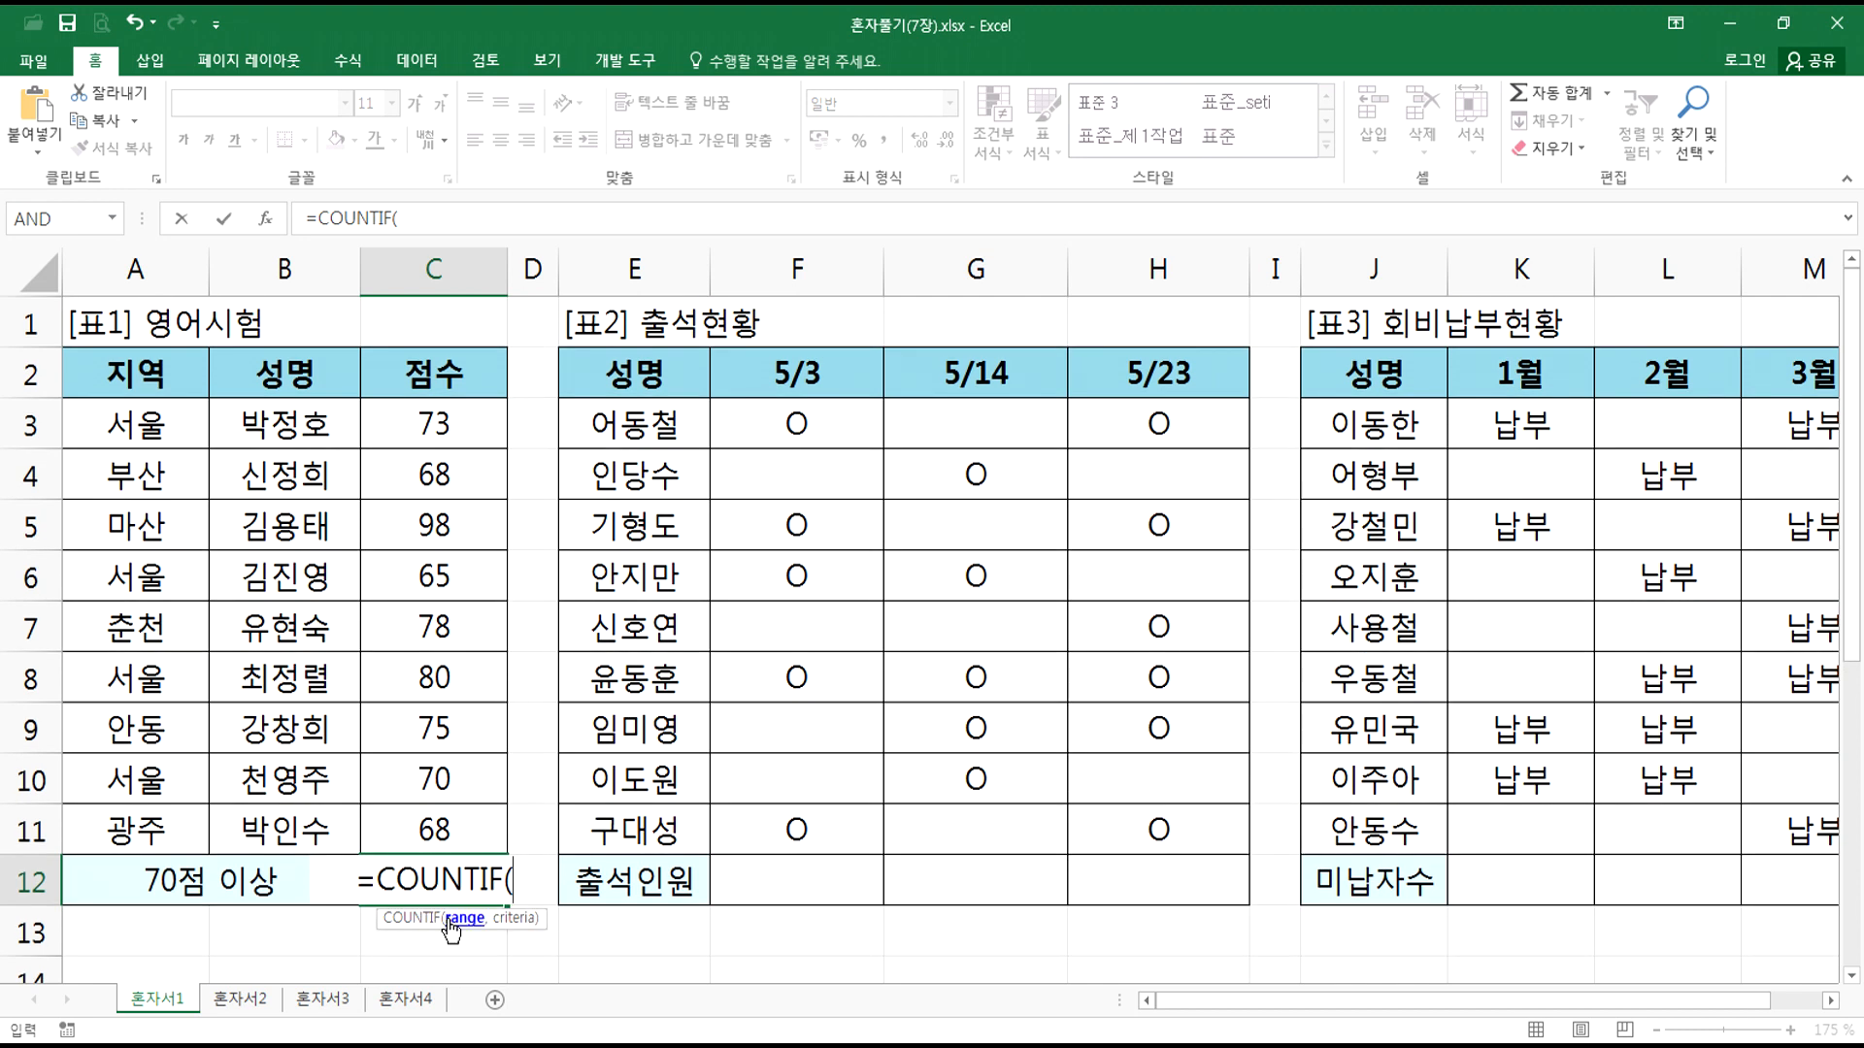
drag(417, 423, 420, 828)
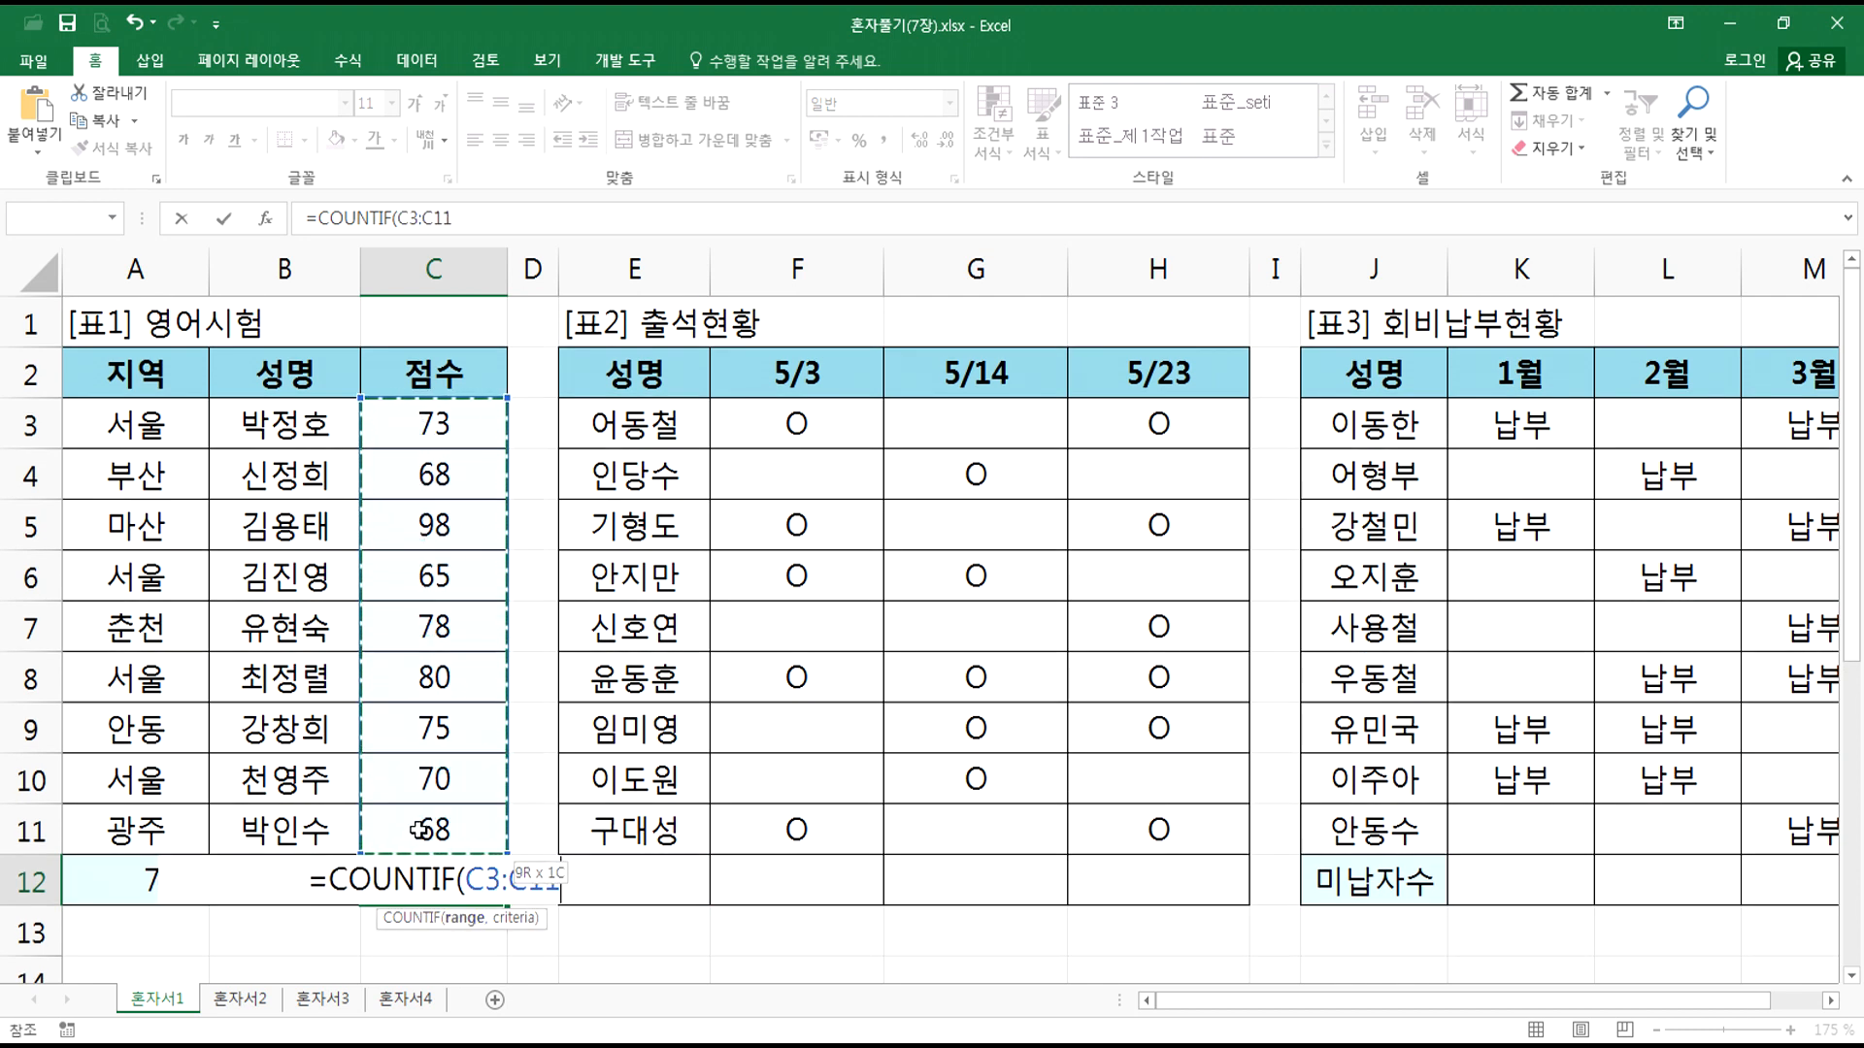
Step: Complete the formula in C12 as =COUNTIF(C3:C11,">=70") to count the scores of 70 or more
drag(419, 830, 418, 830)
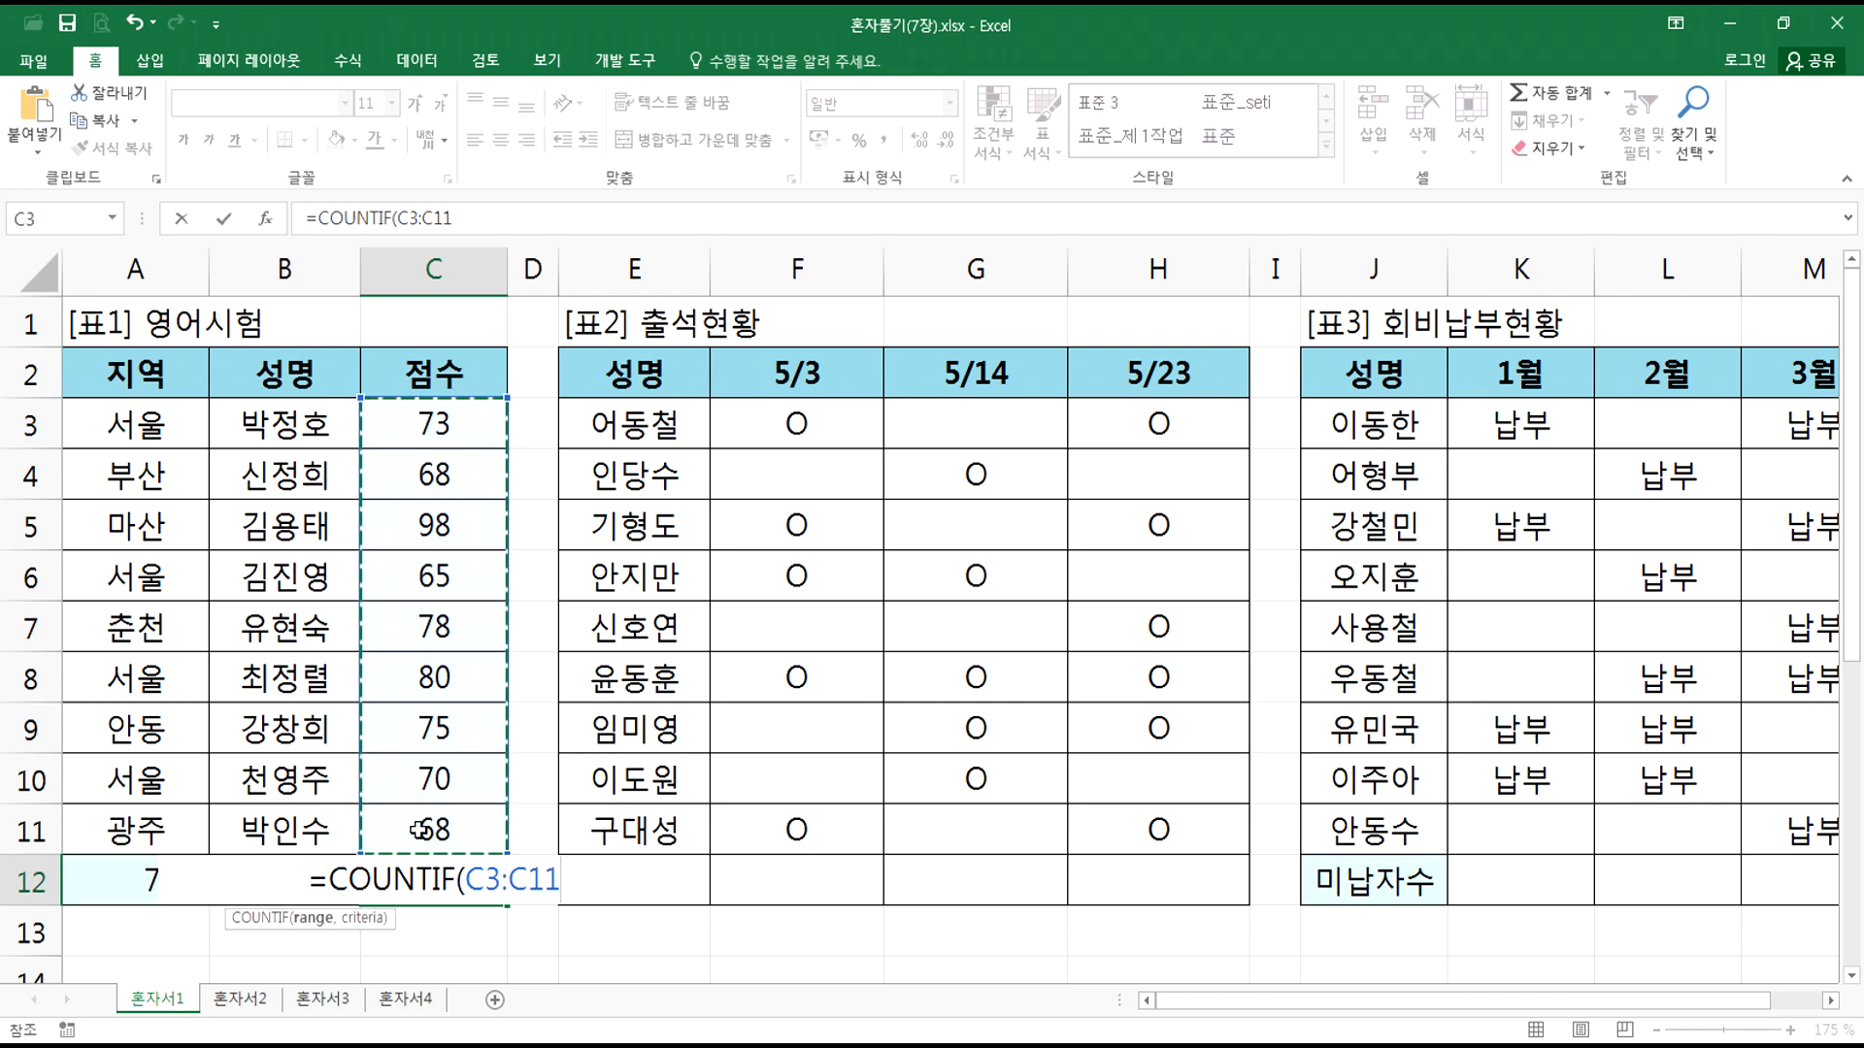
text(,)
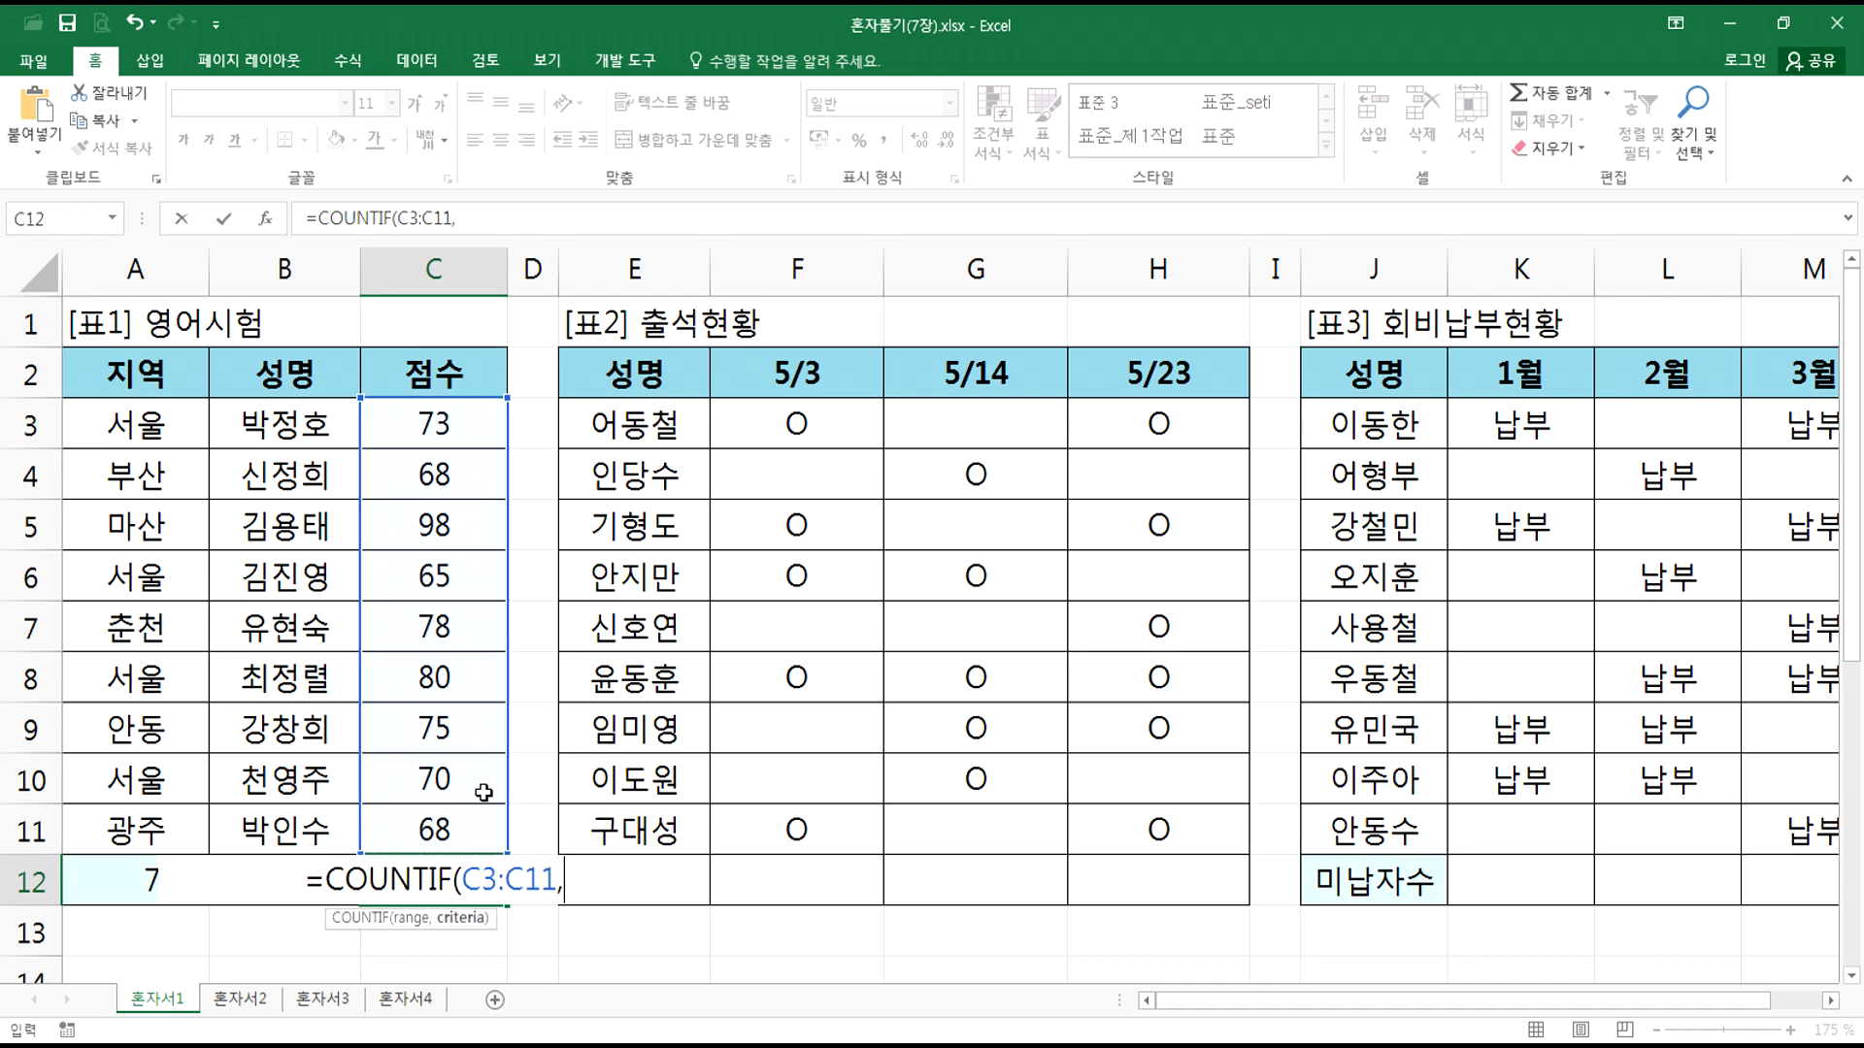
scroll(487, 859, down, 2)
scroll(486, 859, down, 1)
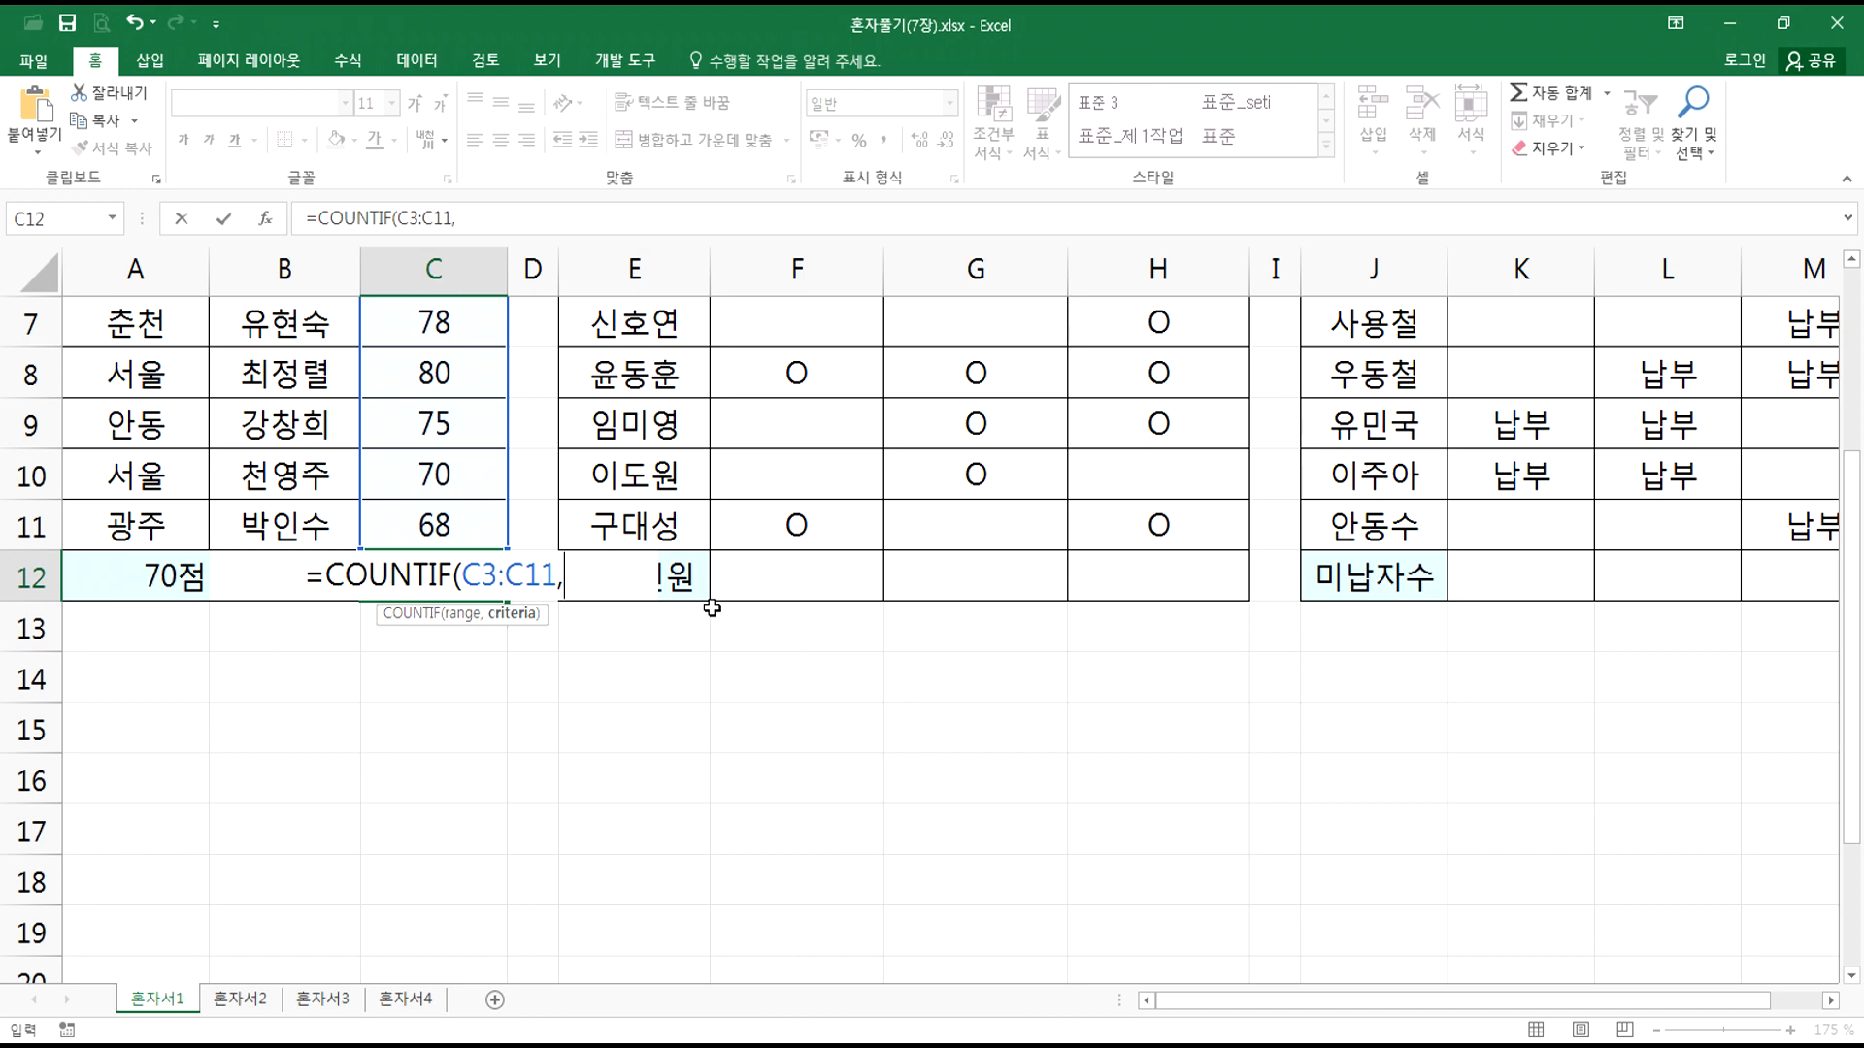
text(")
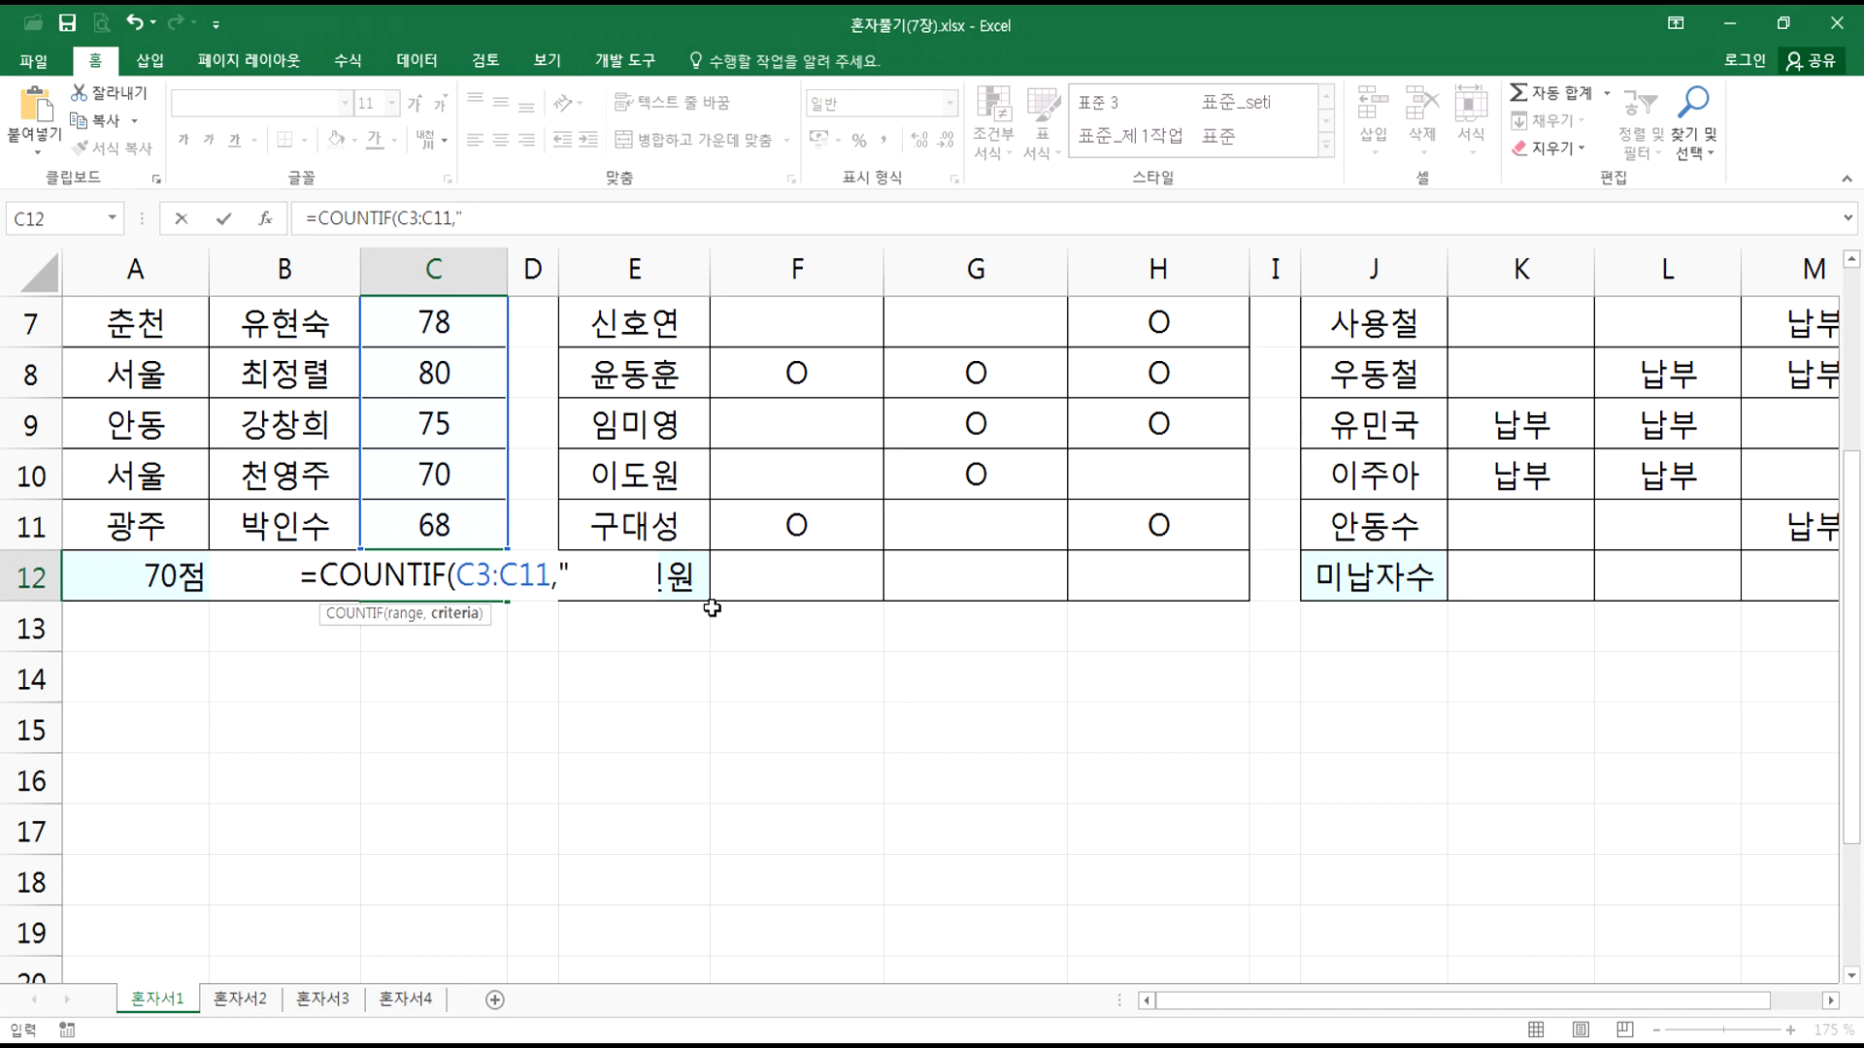
text(>=70")
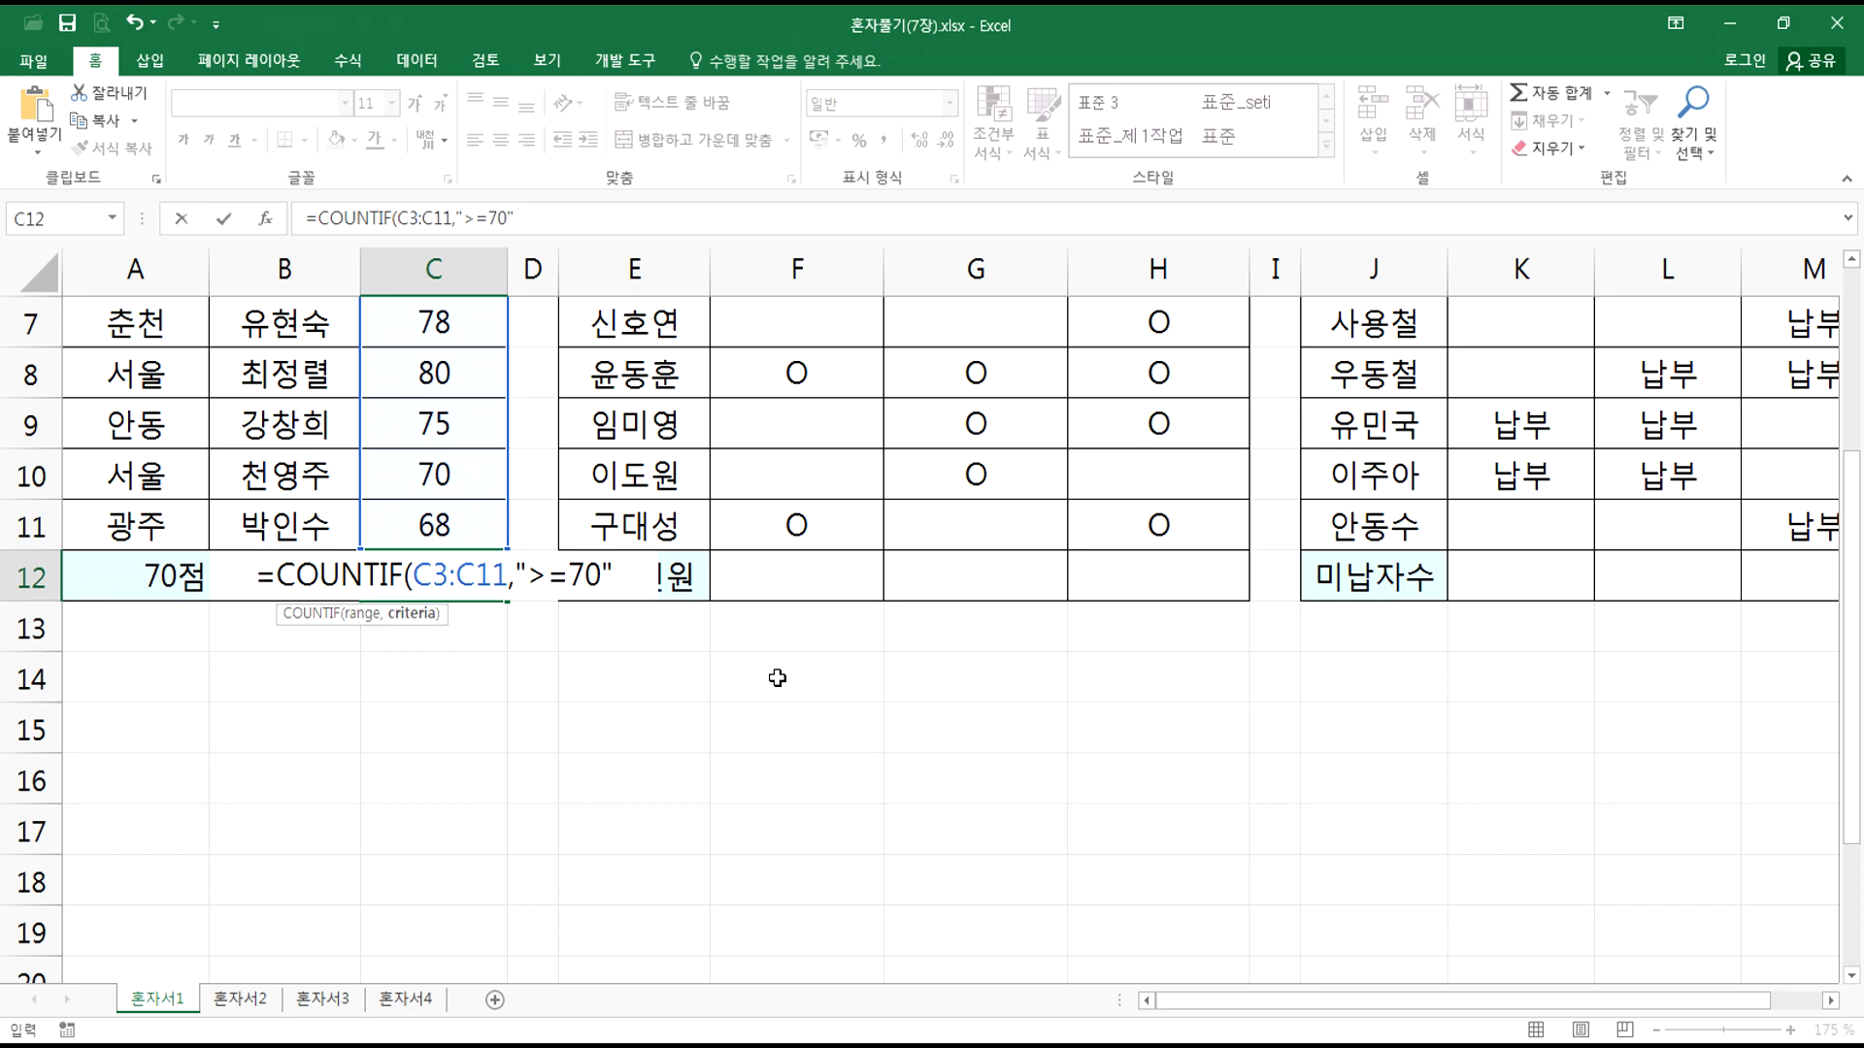
text())
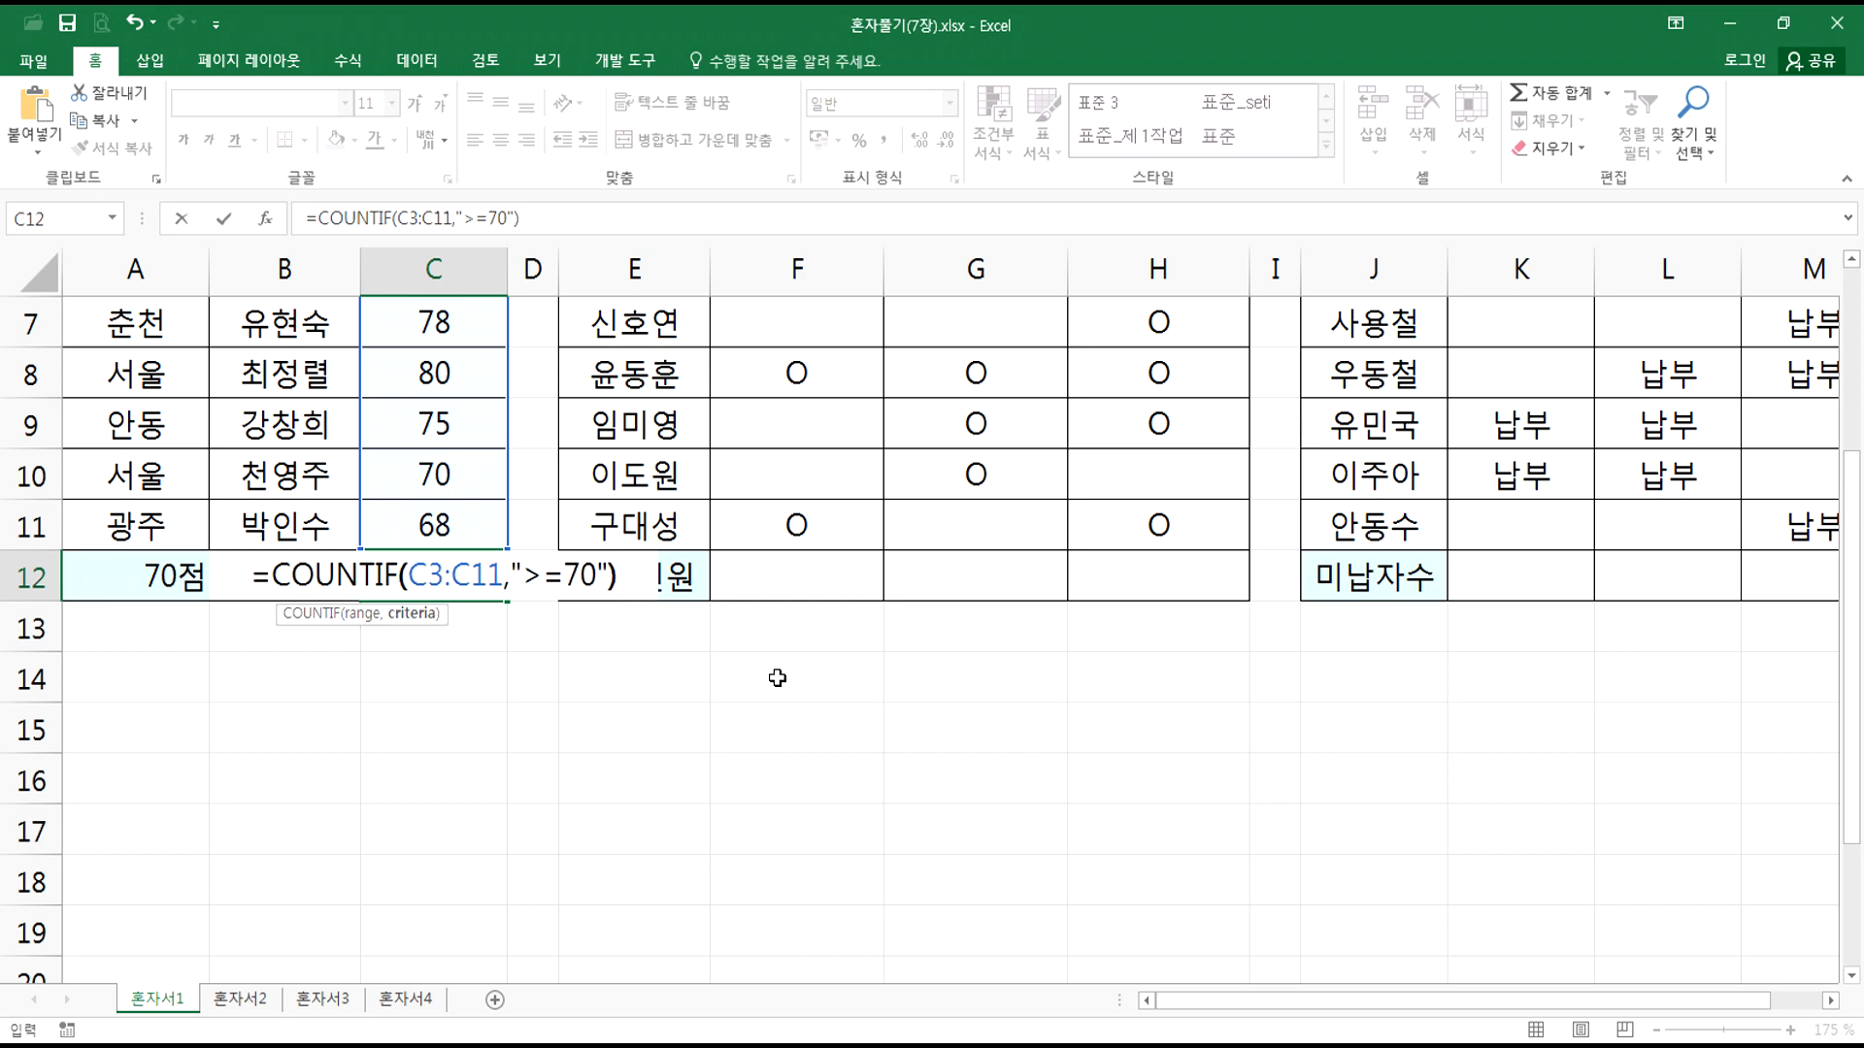
key(Return)
Step: Check the individual scores of 70 or more in column C against the COUNTIF formula in C12
click(449, 575)
scroll(449, 575, up, 2)
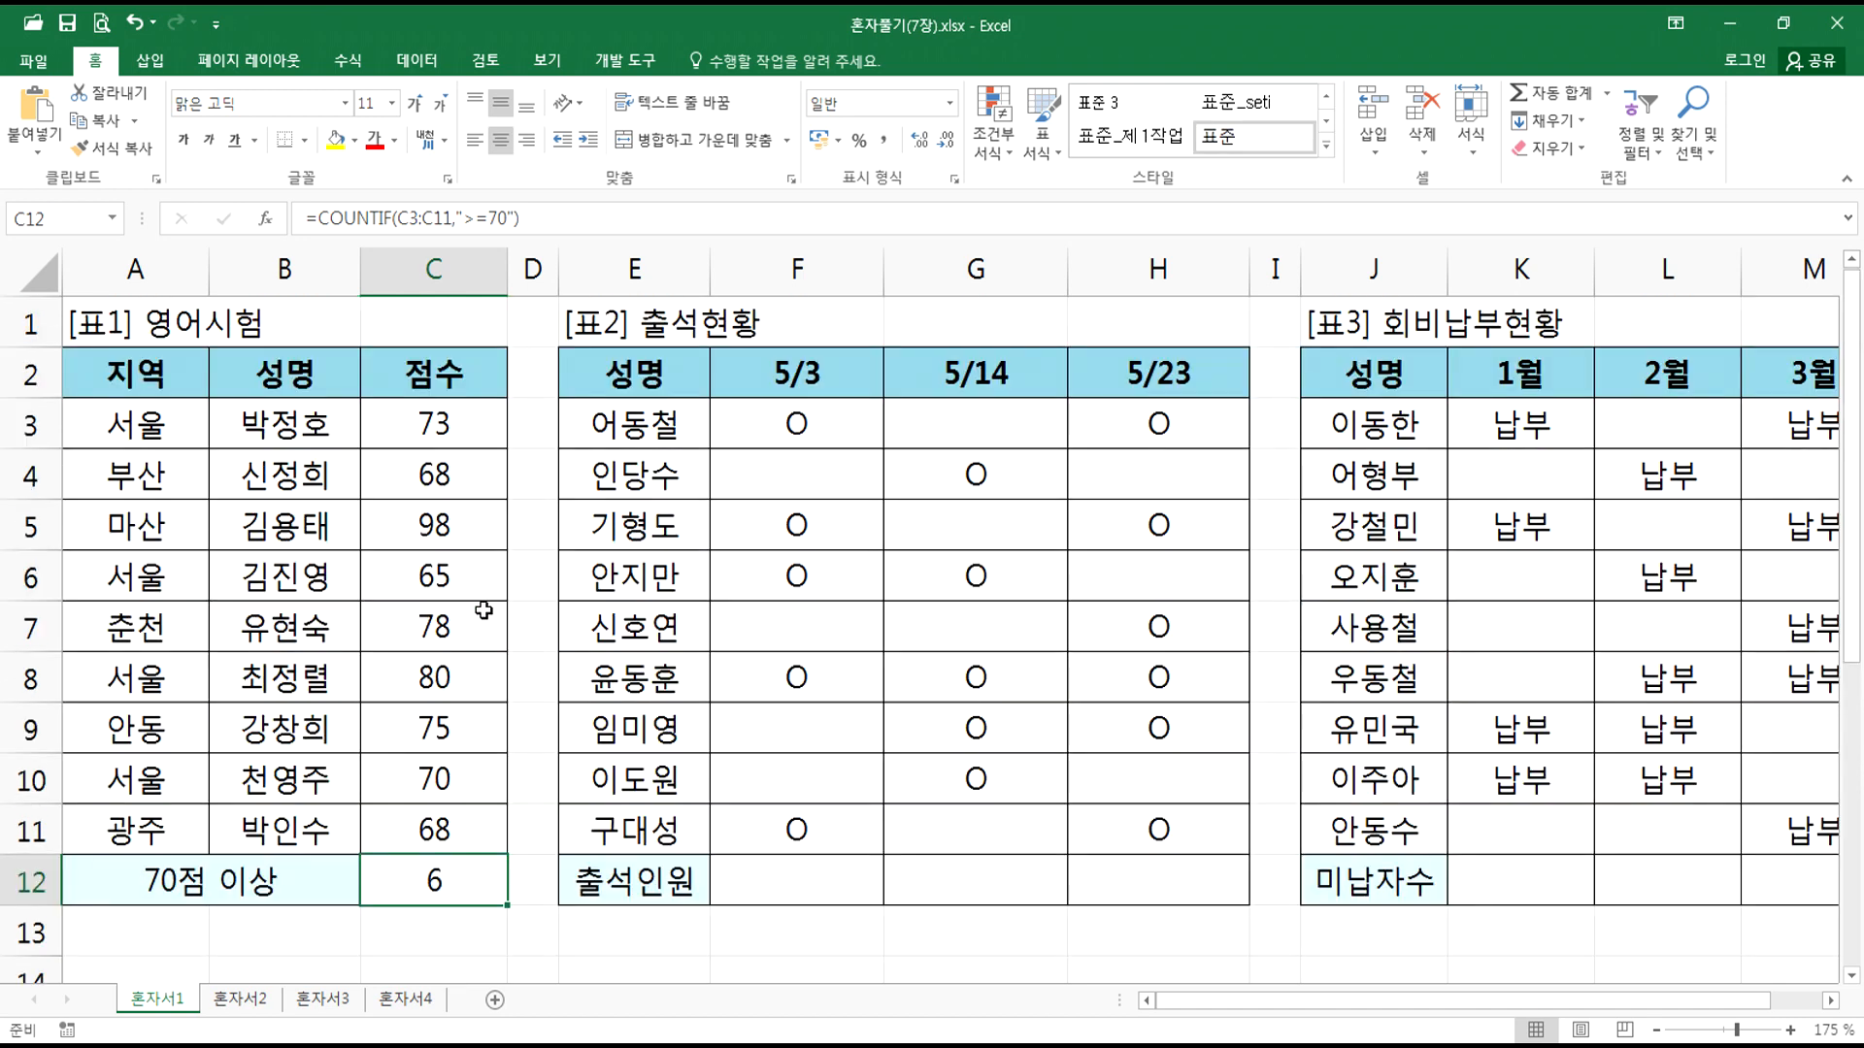
click(446, 427)
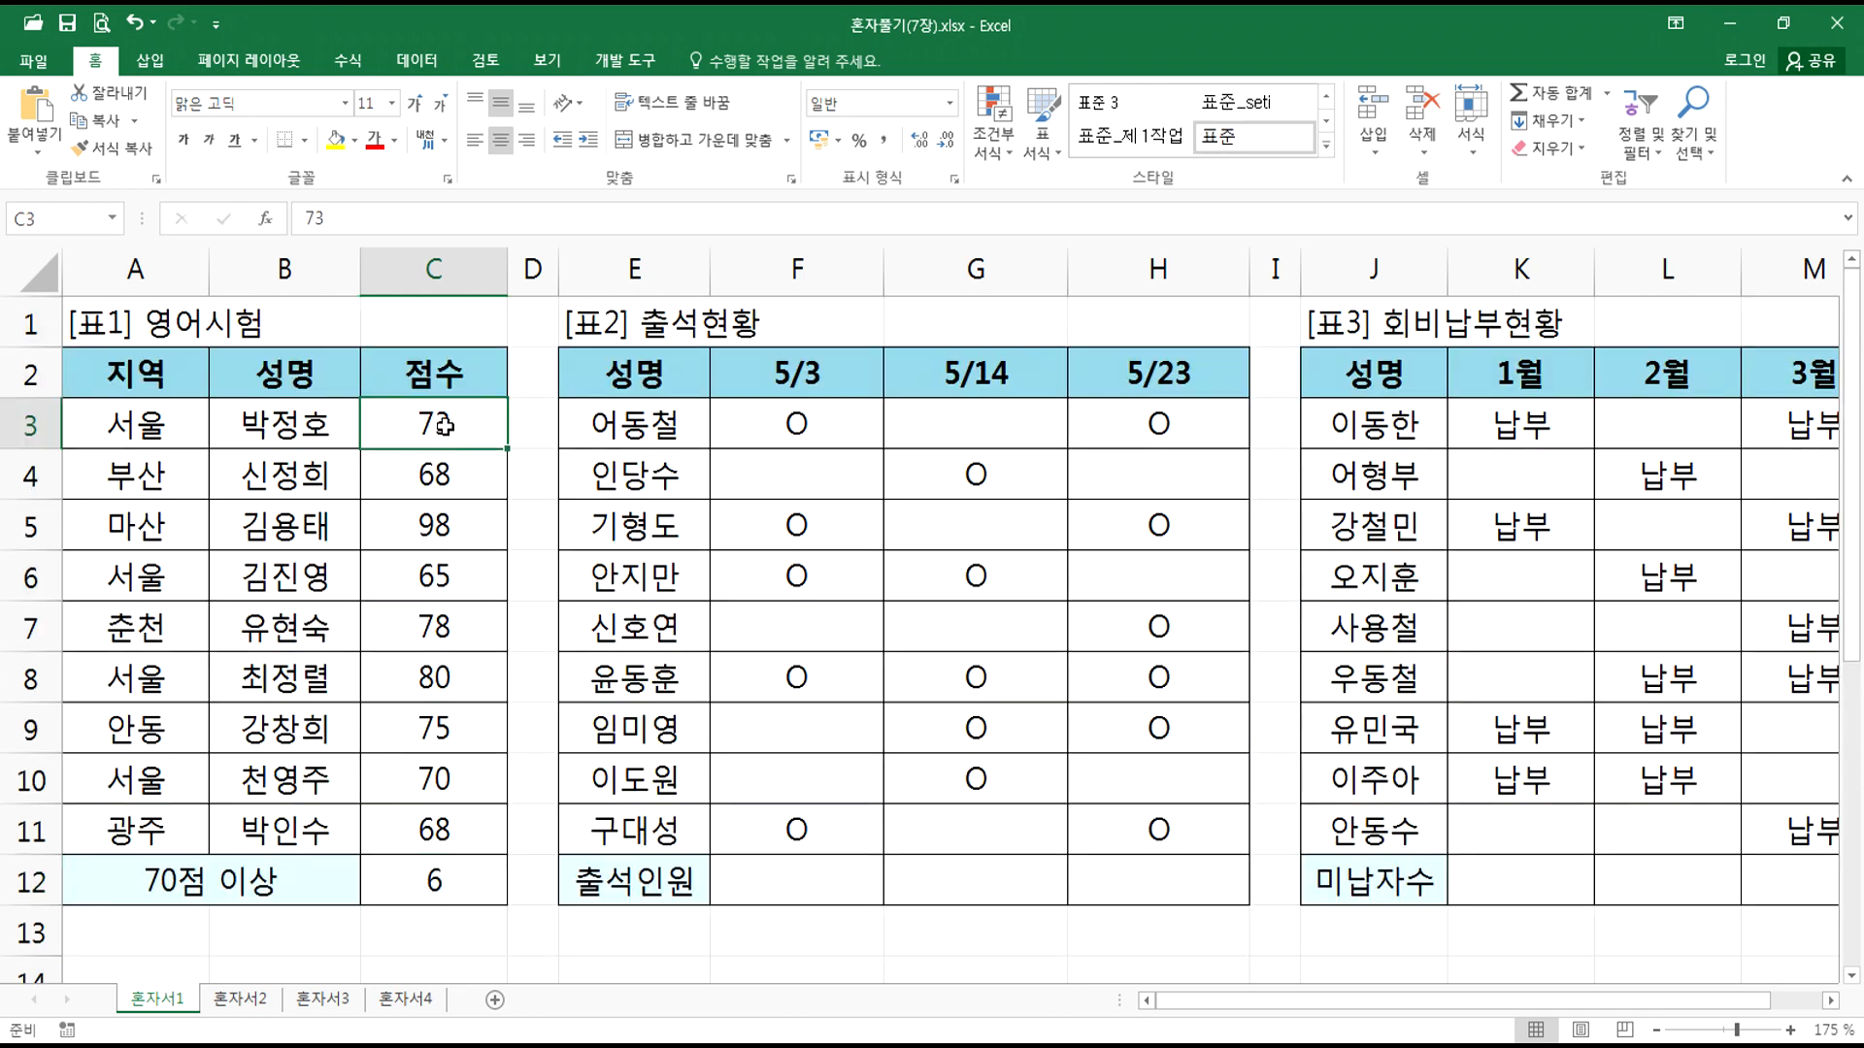
click(442, 626)
click(435, 728)
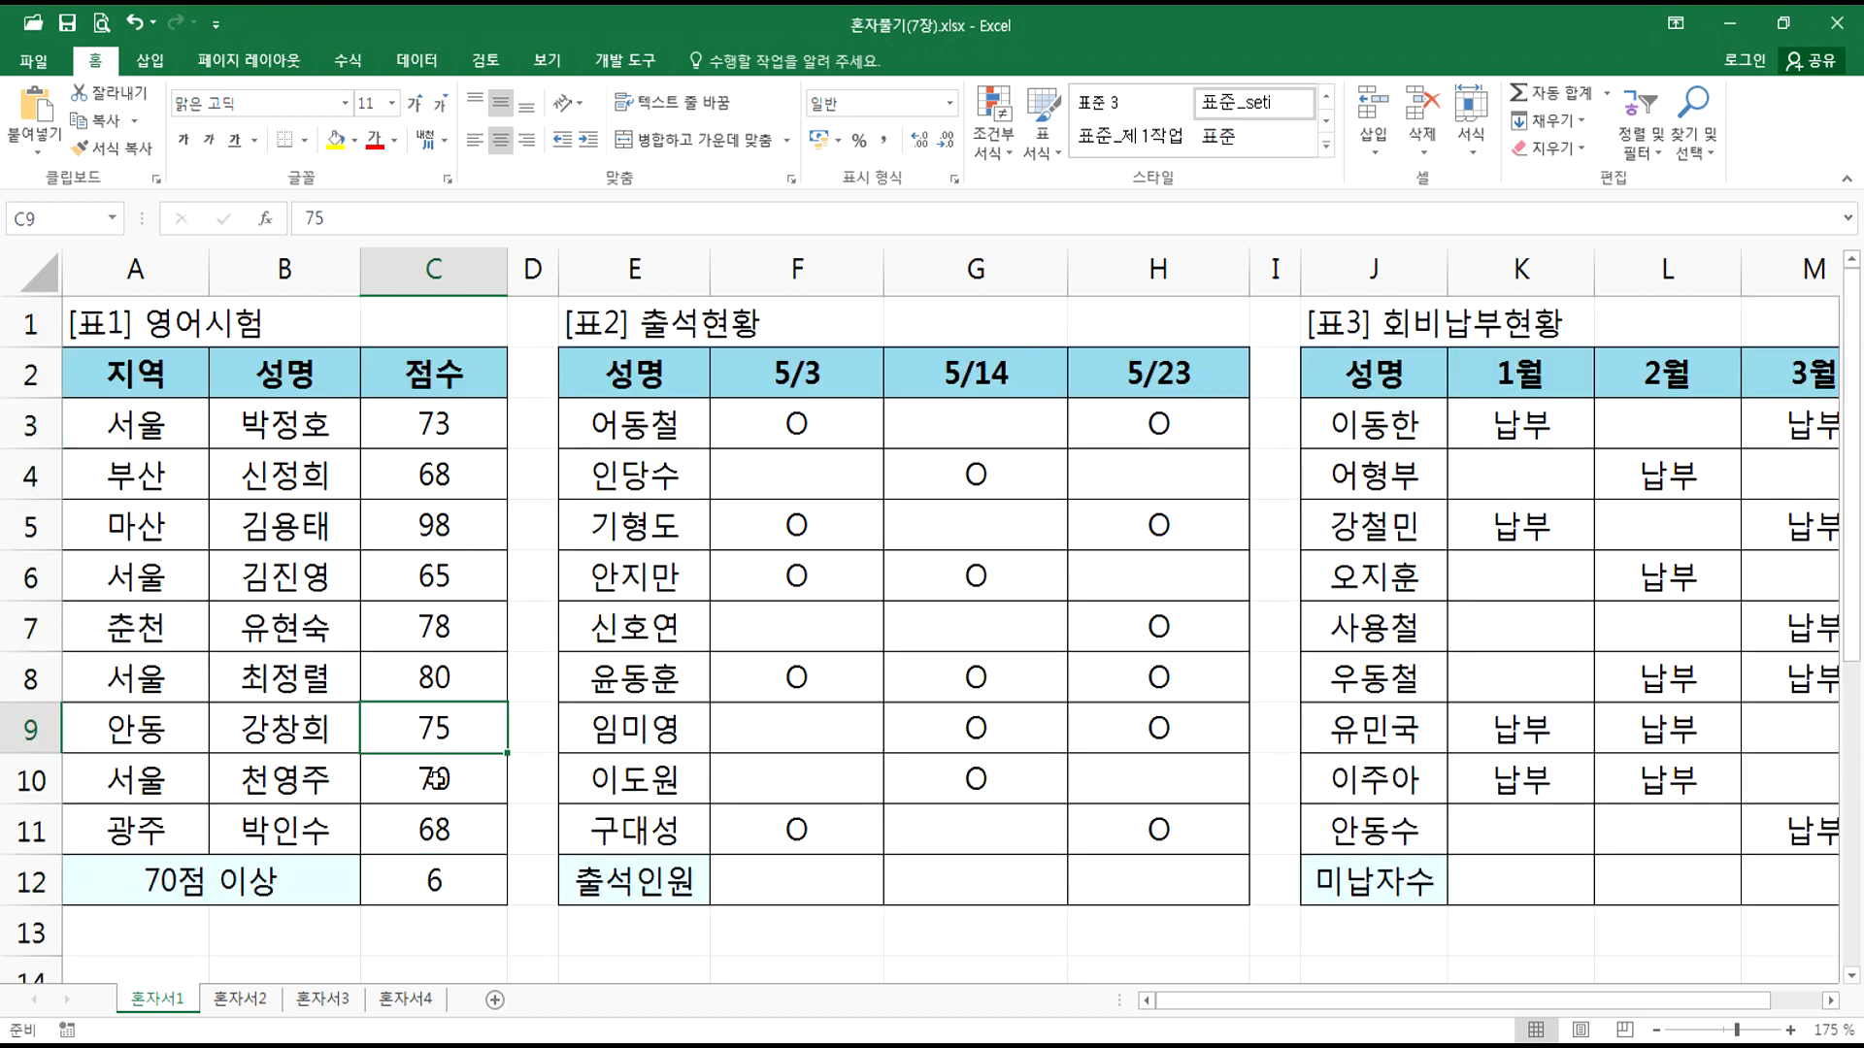
click(435, 782)
double_click(441, 882)
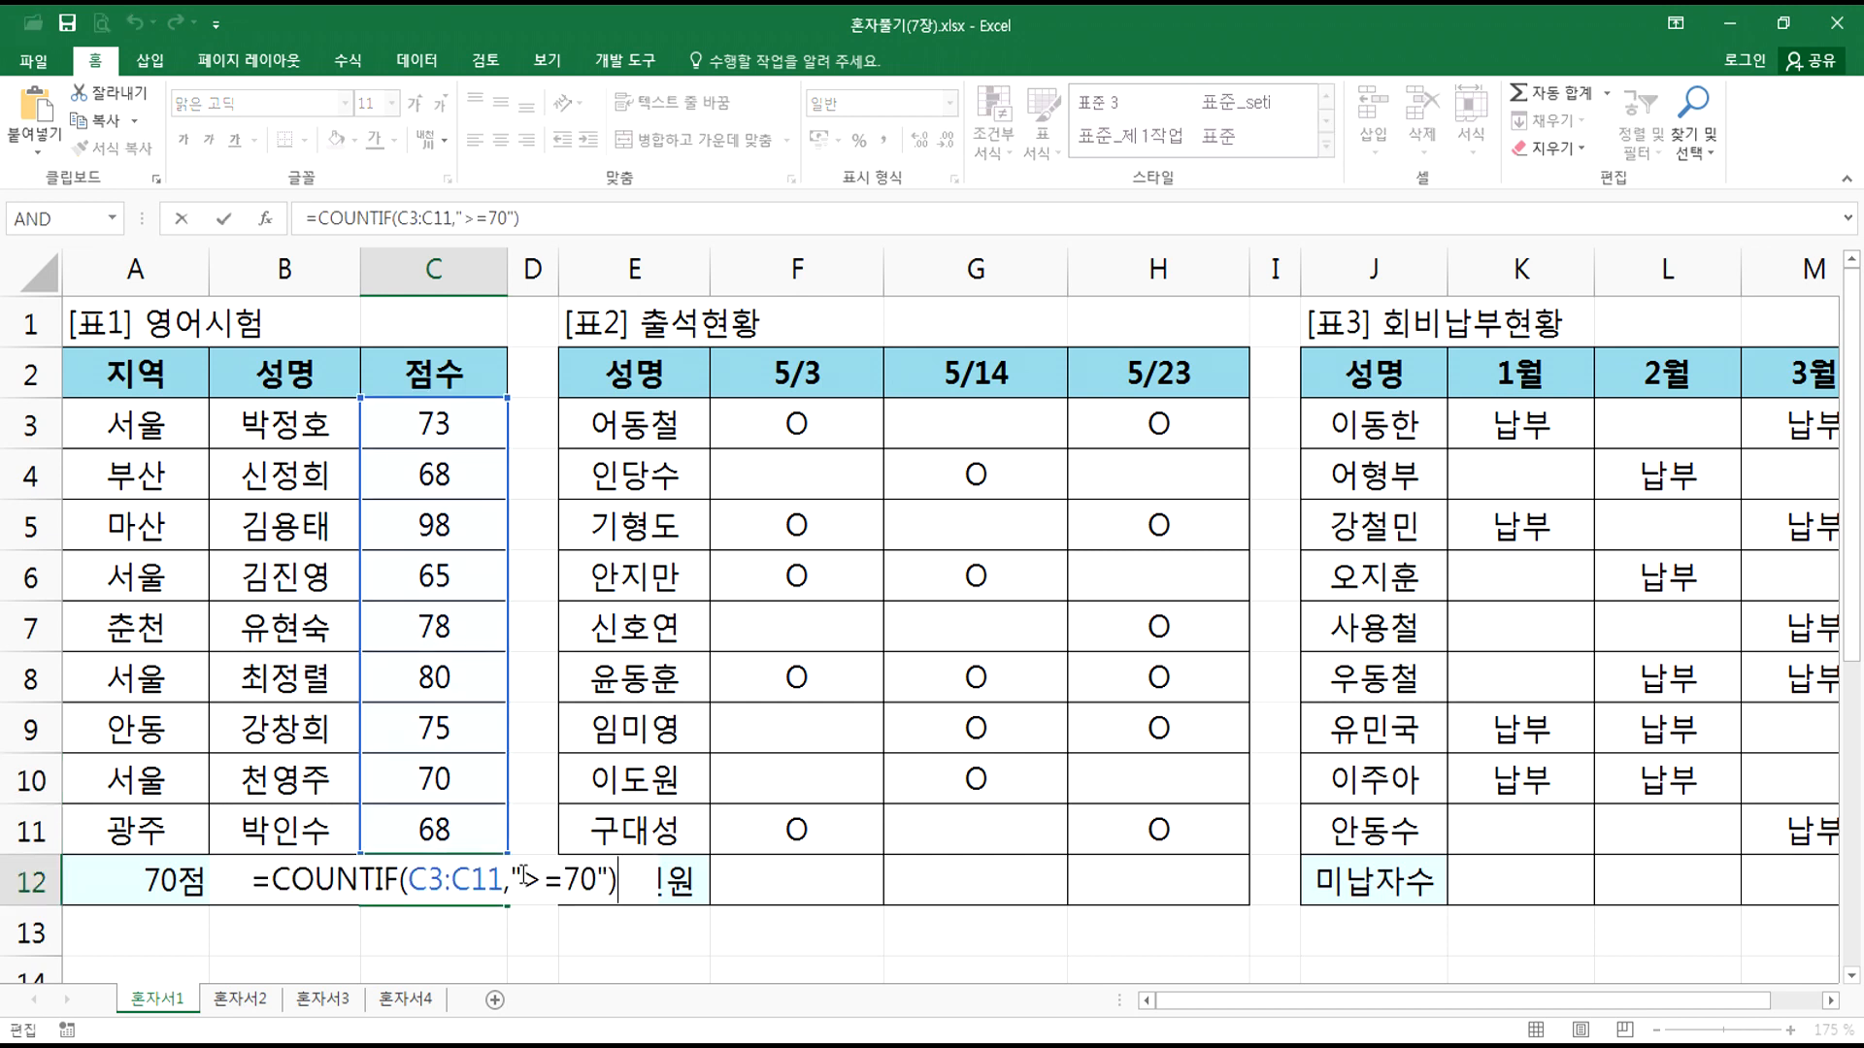
key(Escape)
click(473, 429)
click(438, 530)
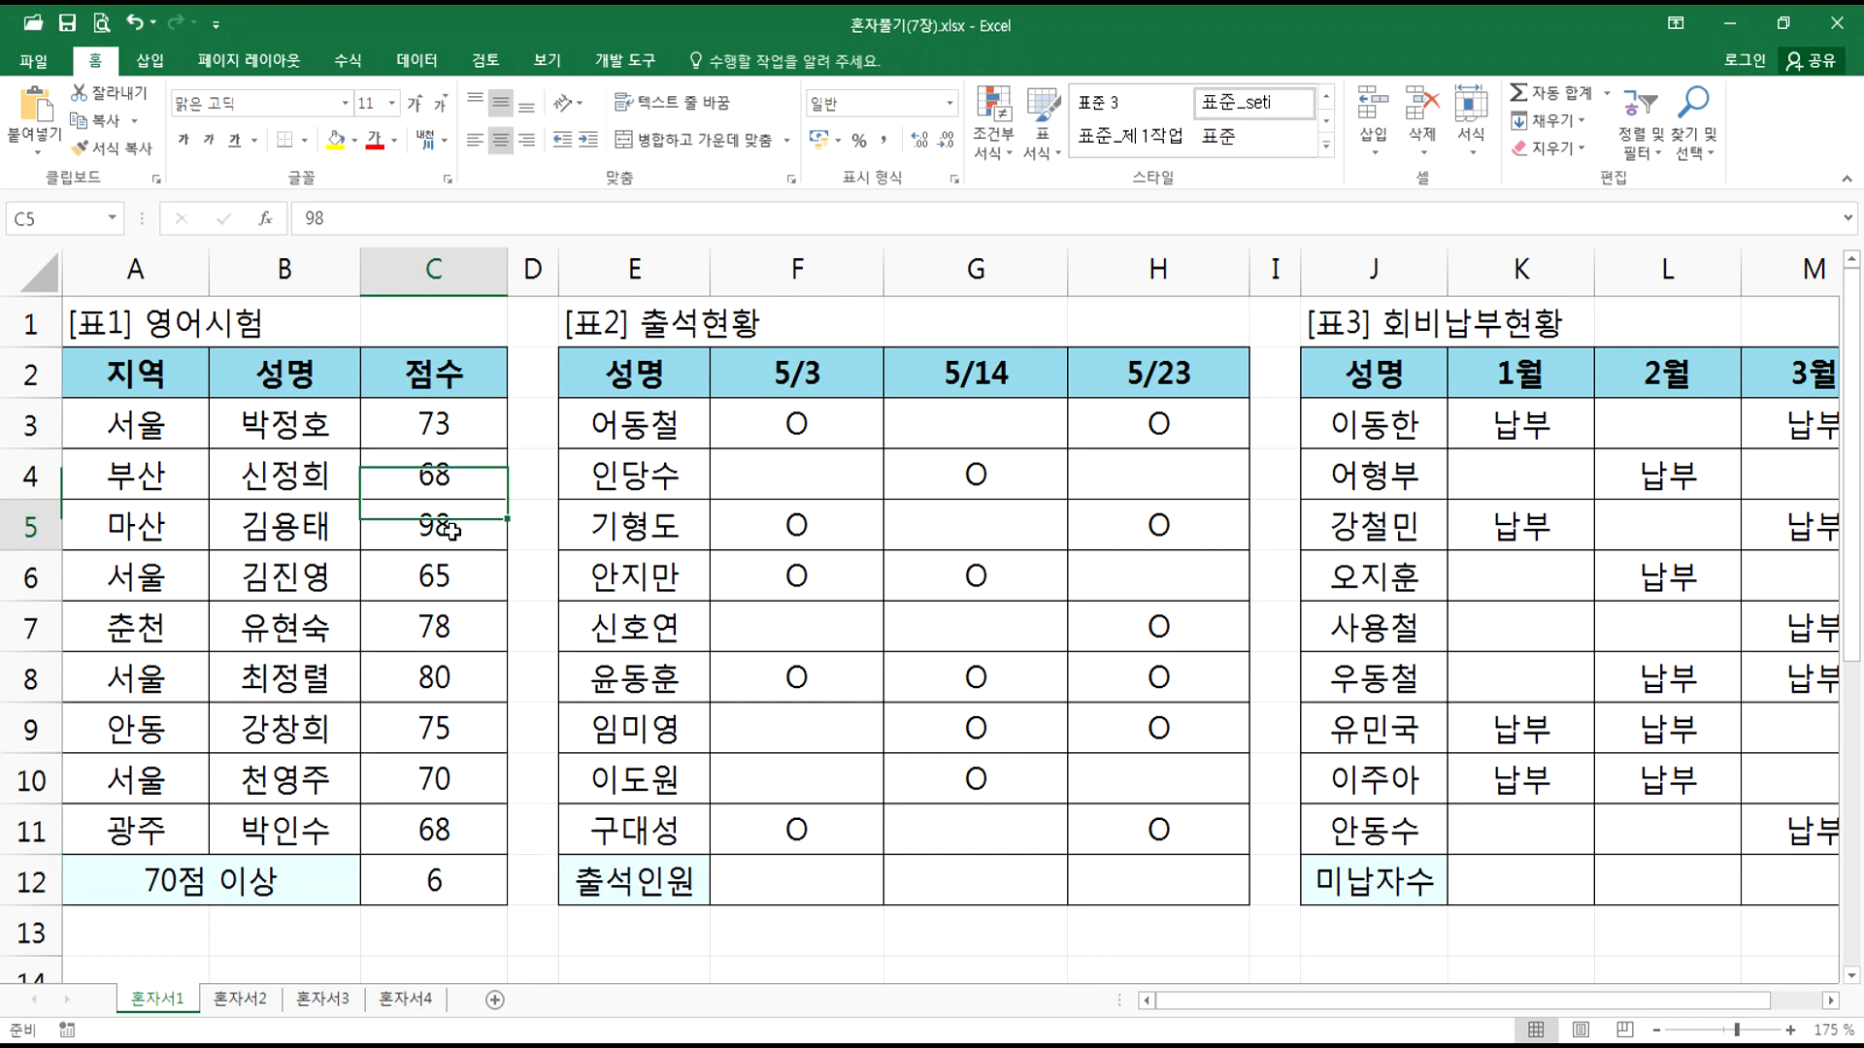
click(446, 627)
click(441, 680)
click(442, 728)
click(435, 781)
click(432, 878)
scroll(585, 750, down, 1)
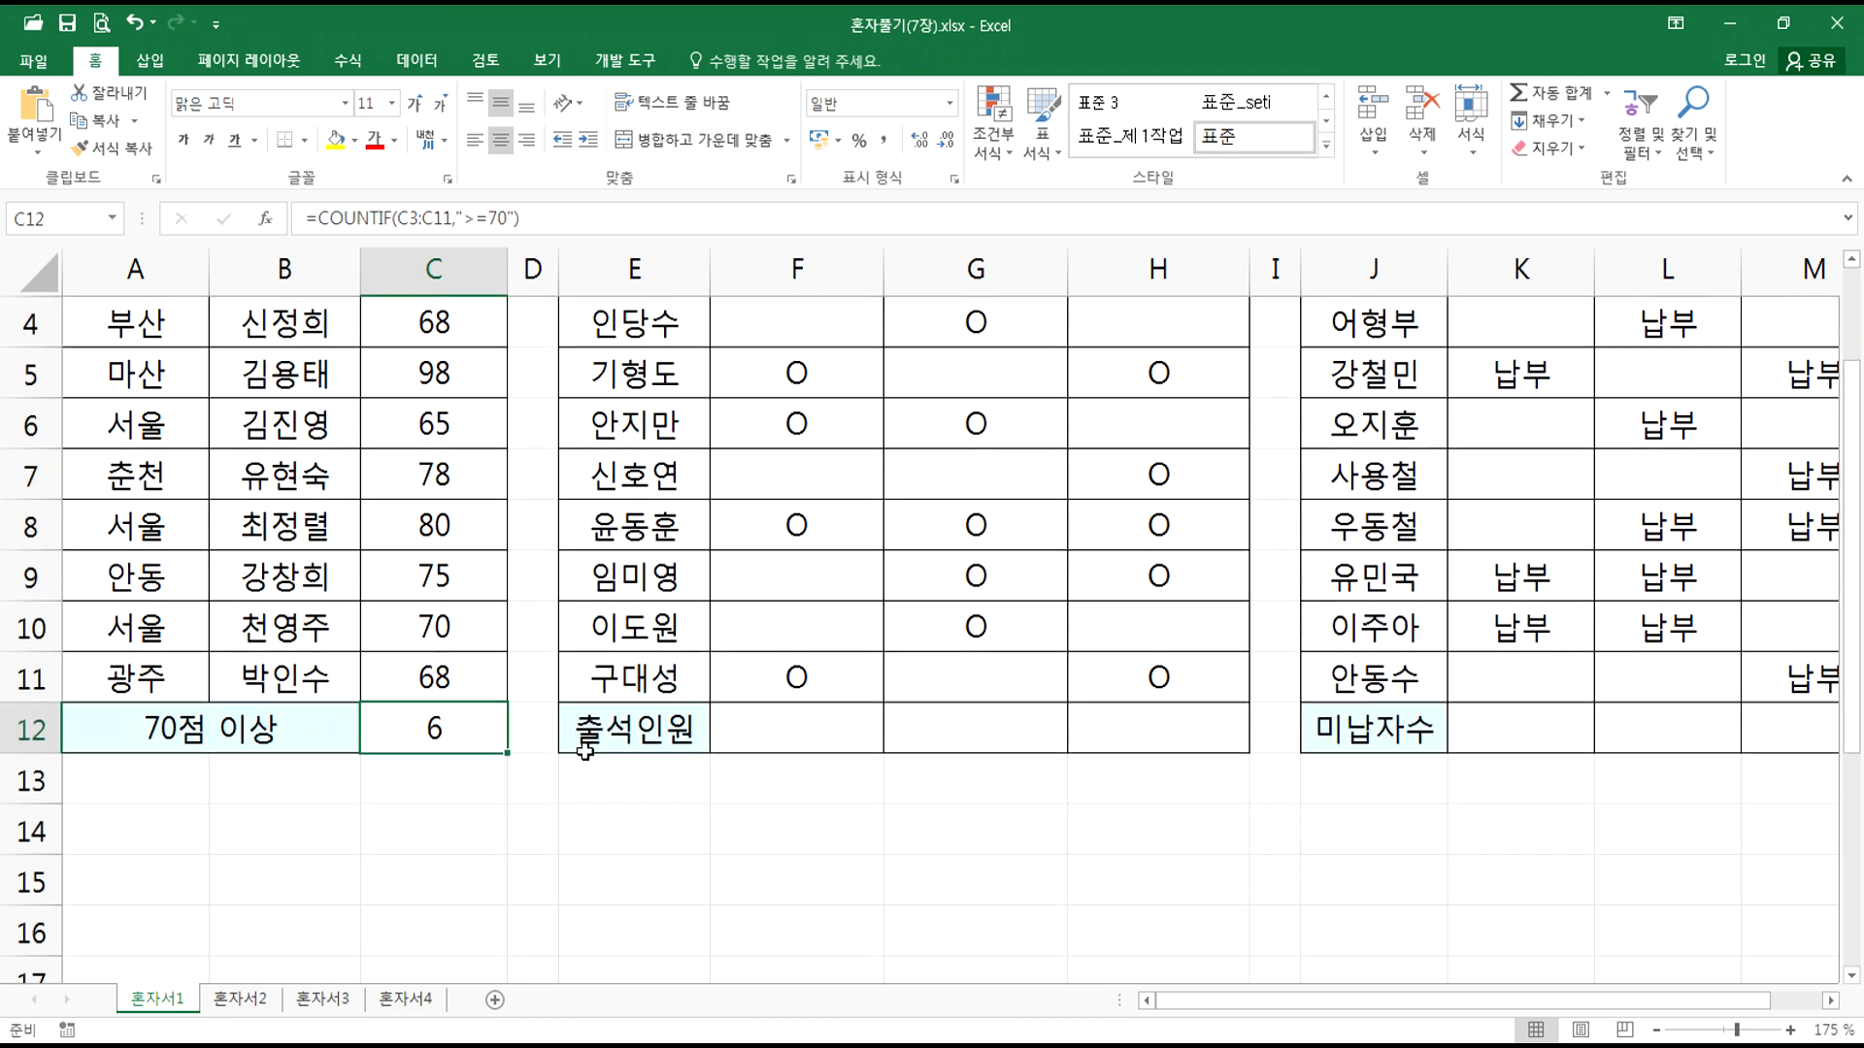
key(F2)
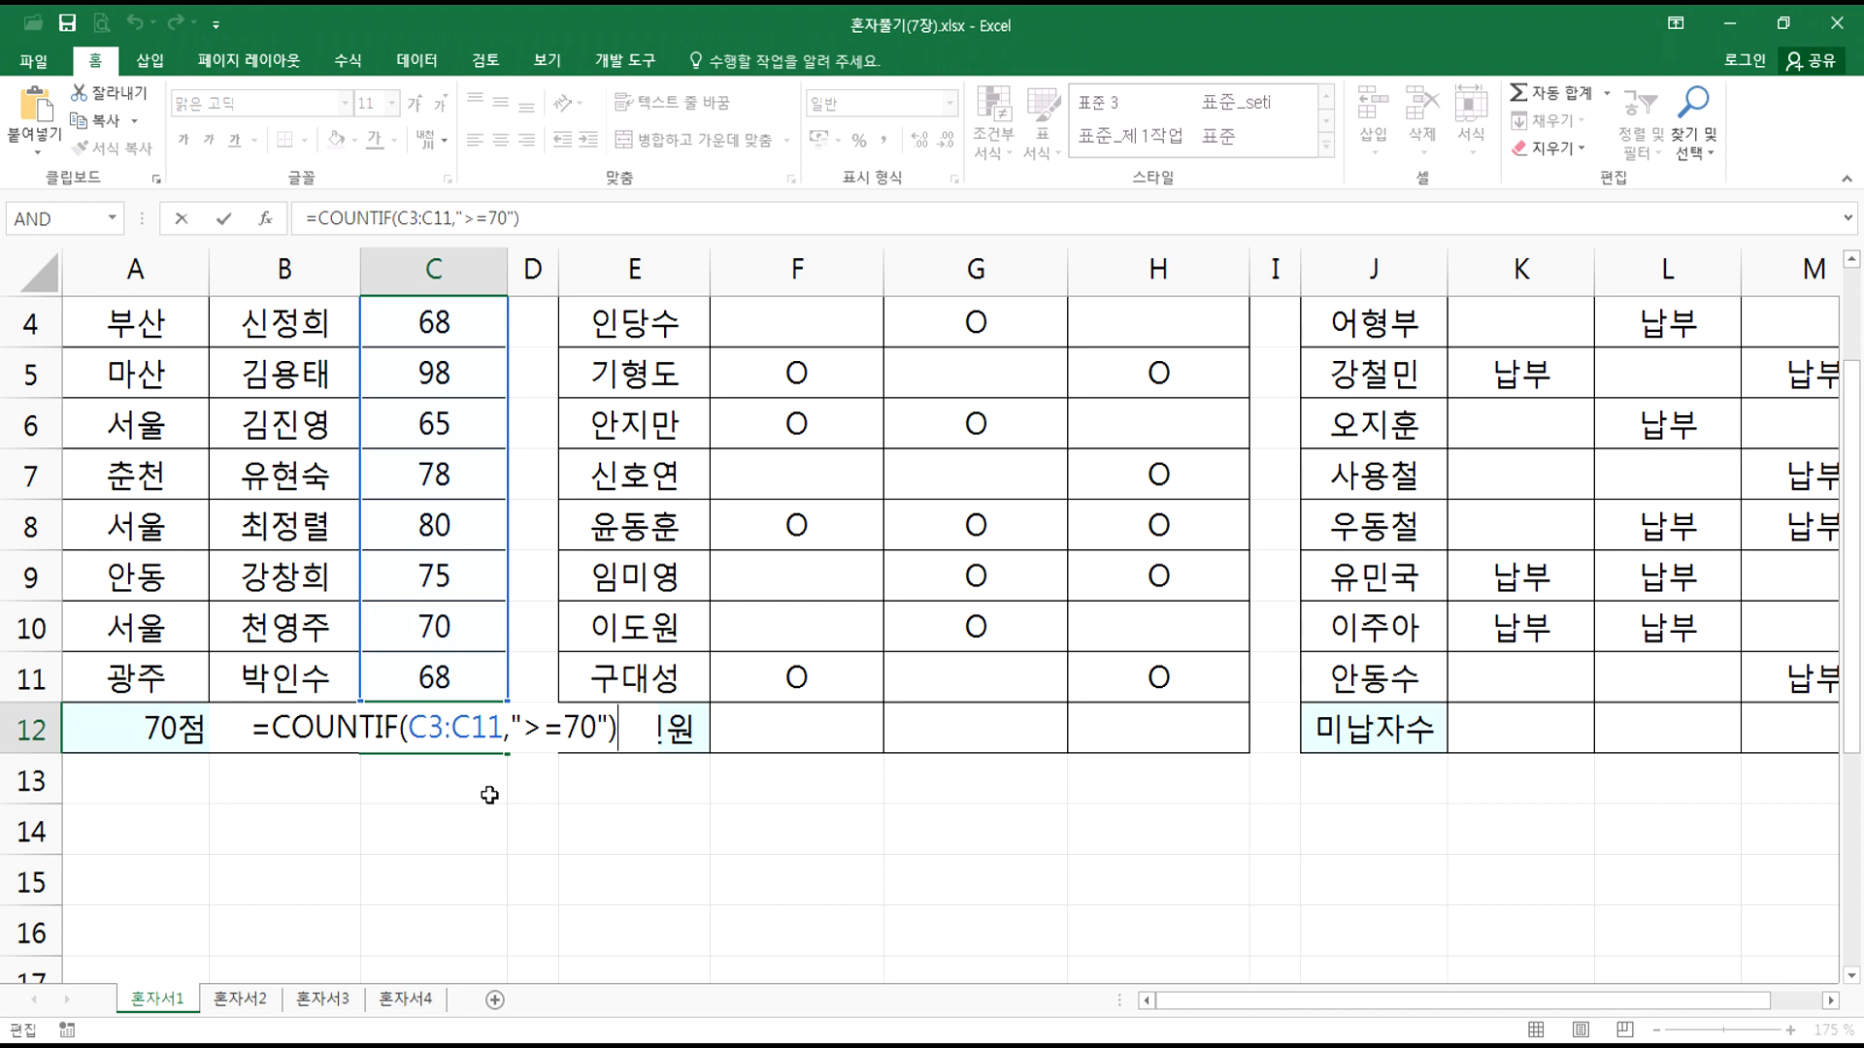
Step: Switch to Notepad and start a new note below the COUNTIF example reading "* 70점대 학생의 수"
key(alt+Tab)
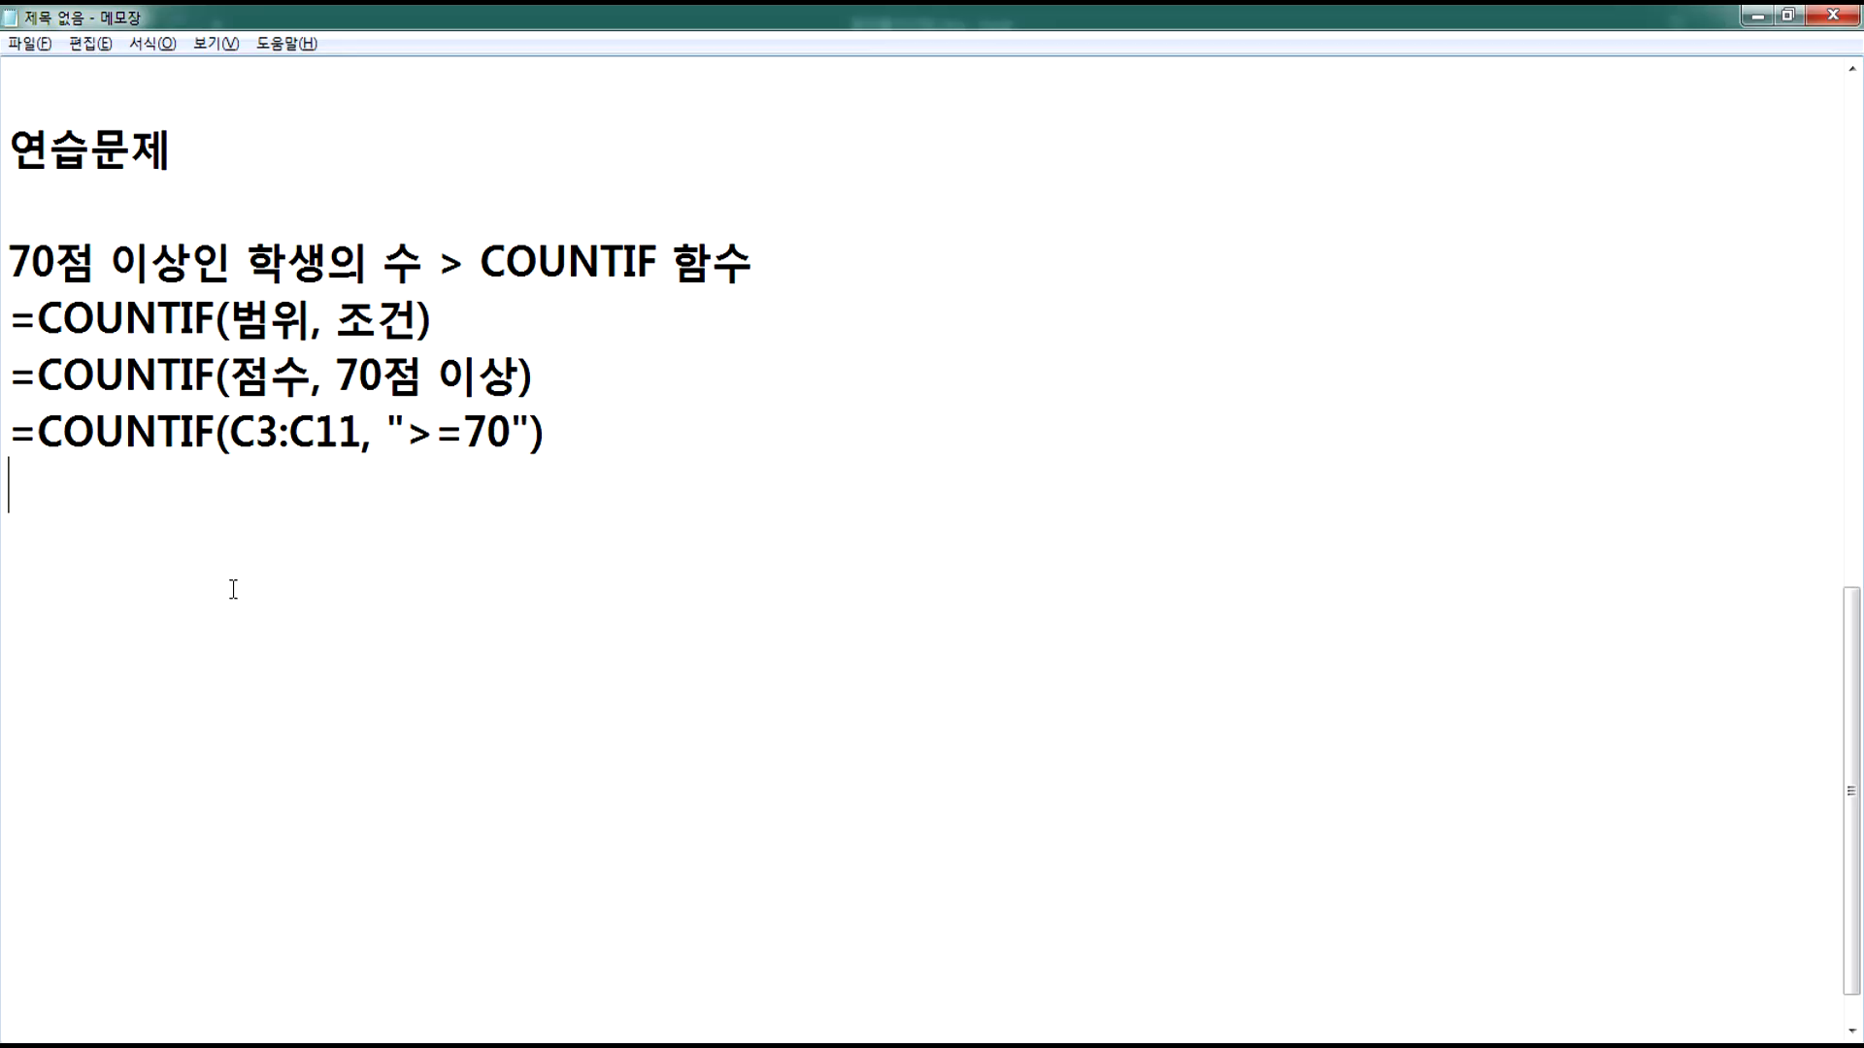
click(338, 502)
key(Return)
text(* 70WJA)
key(BackSpace)
key(BackSpace)
key(BackSpace)
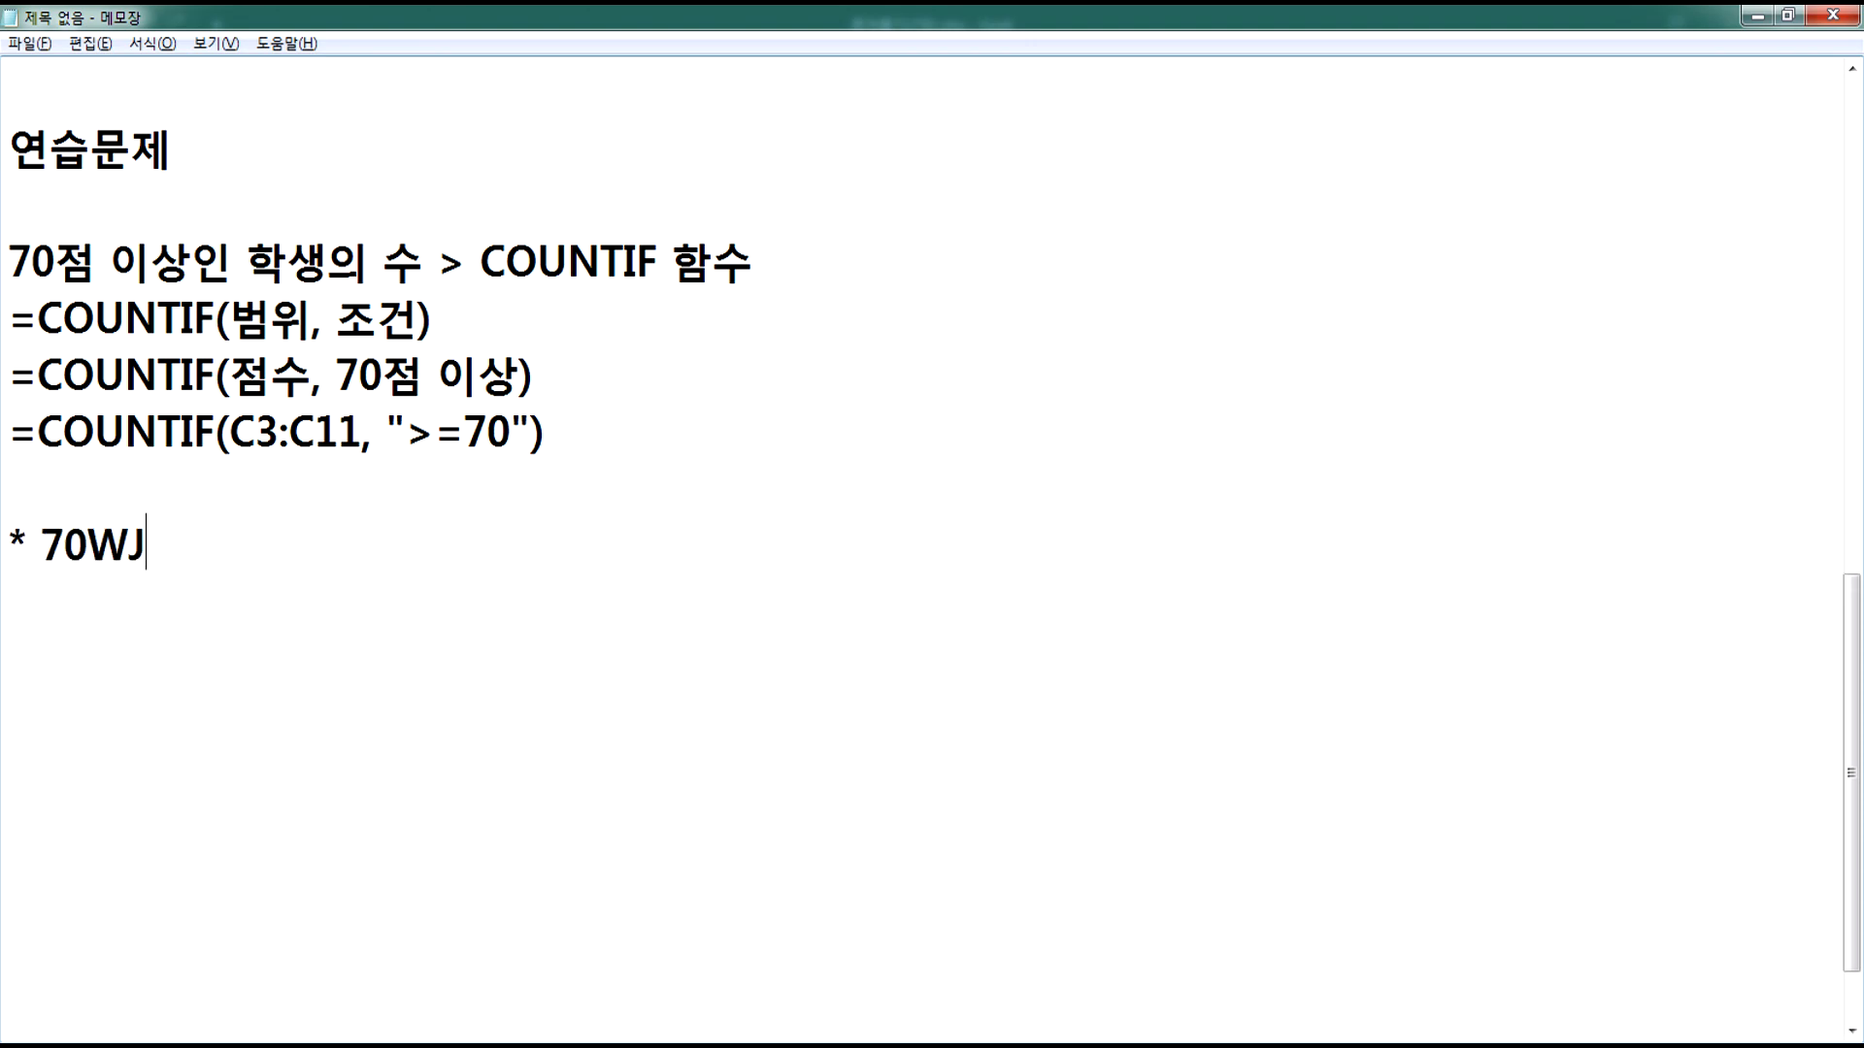
text(점대)
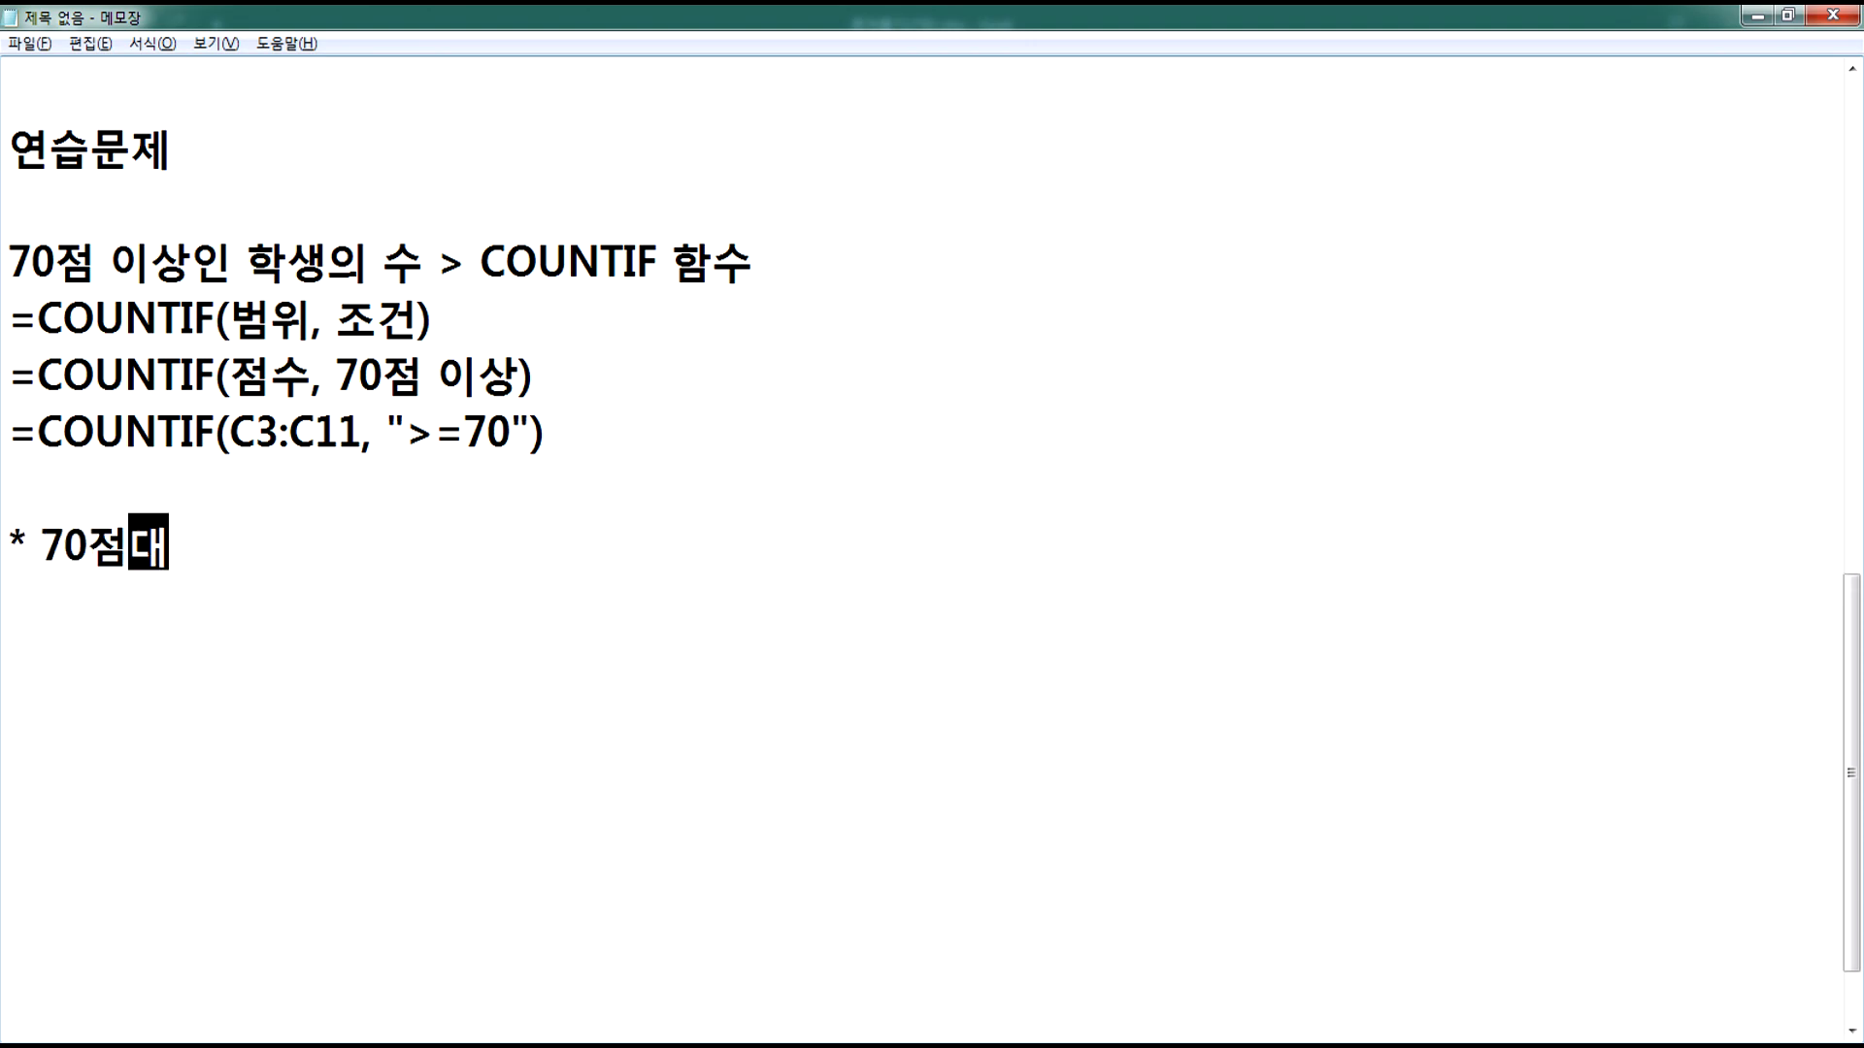
text( 학생의 수)
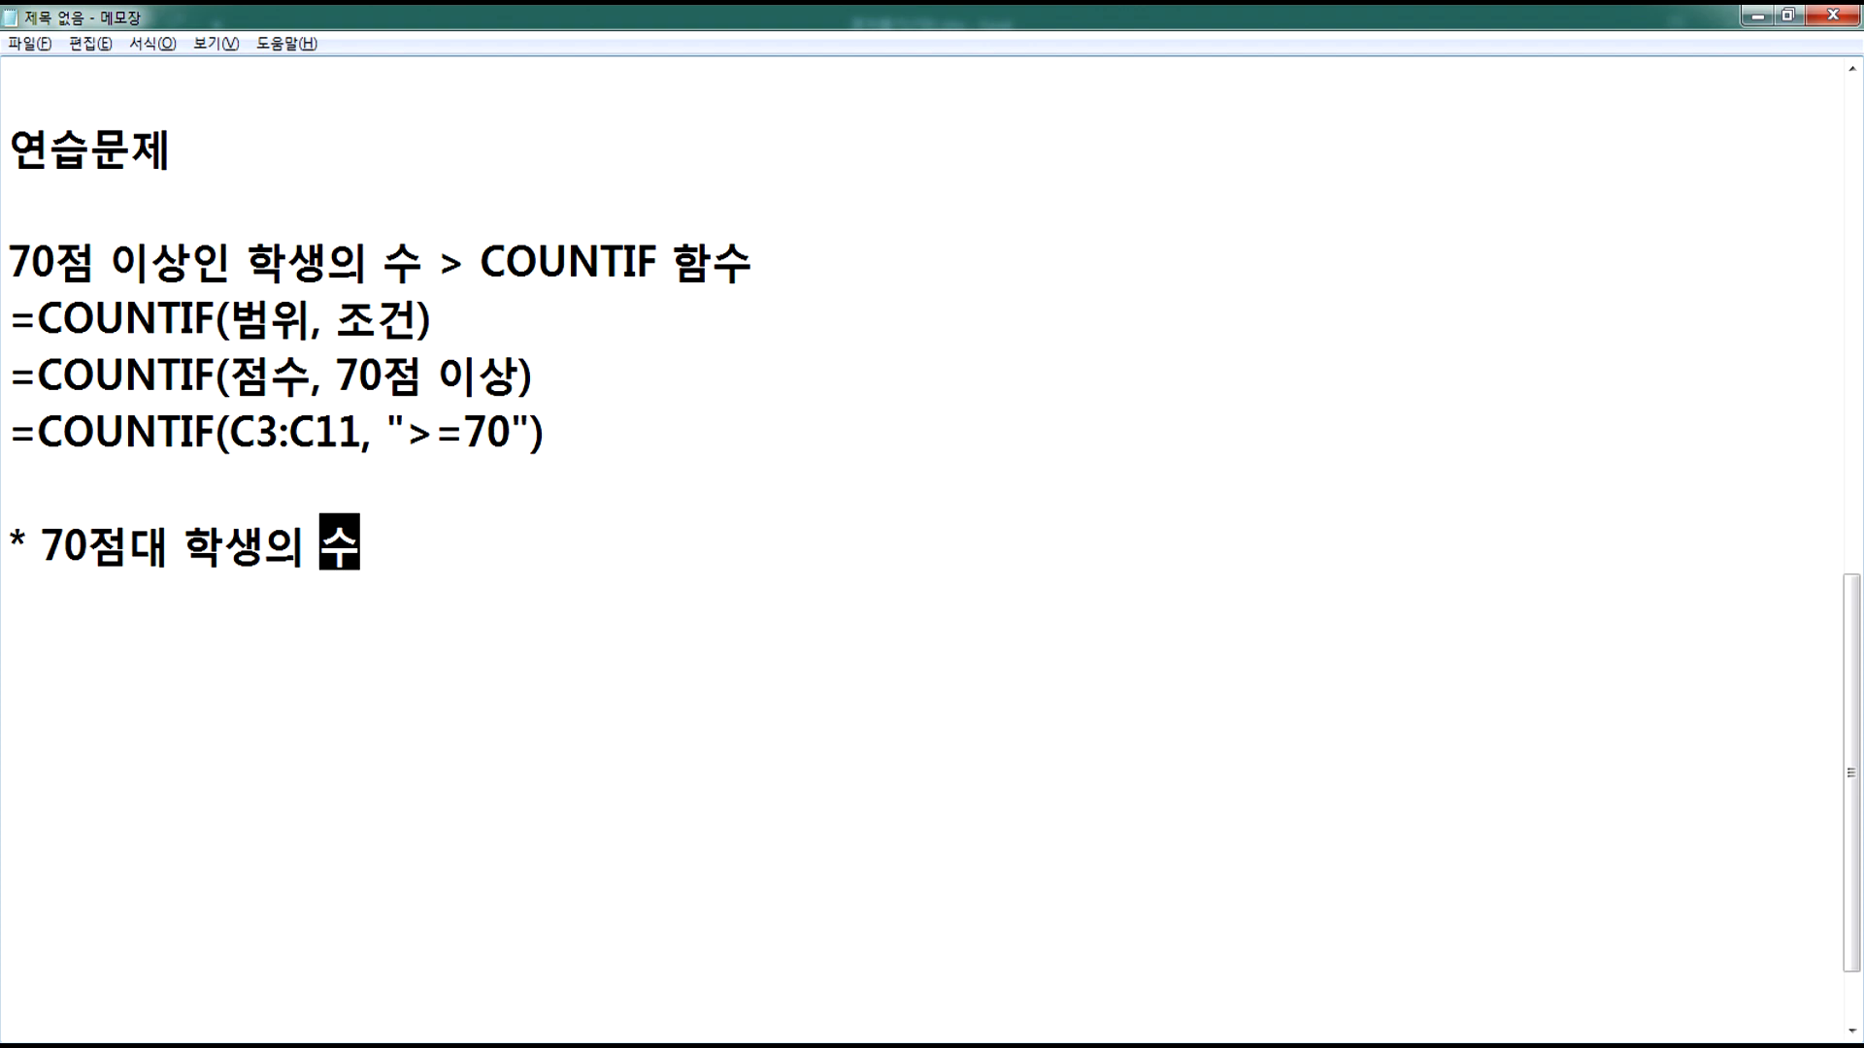
Step: Add the condition "(70이상, 80미만)" to the end of the 70점대 note line
text((70)
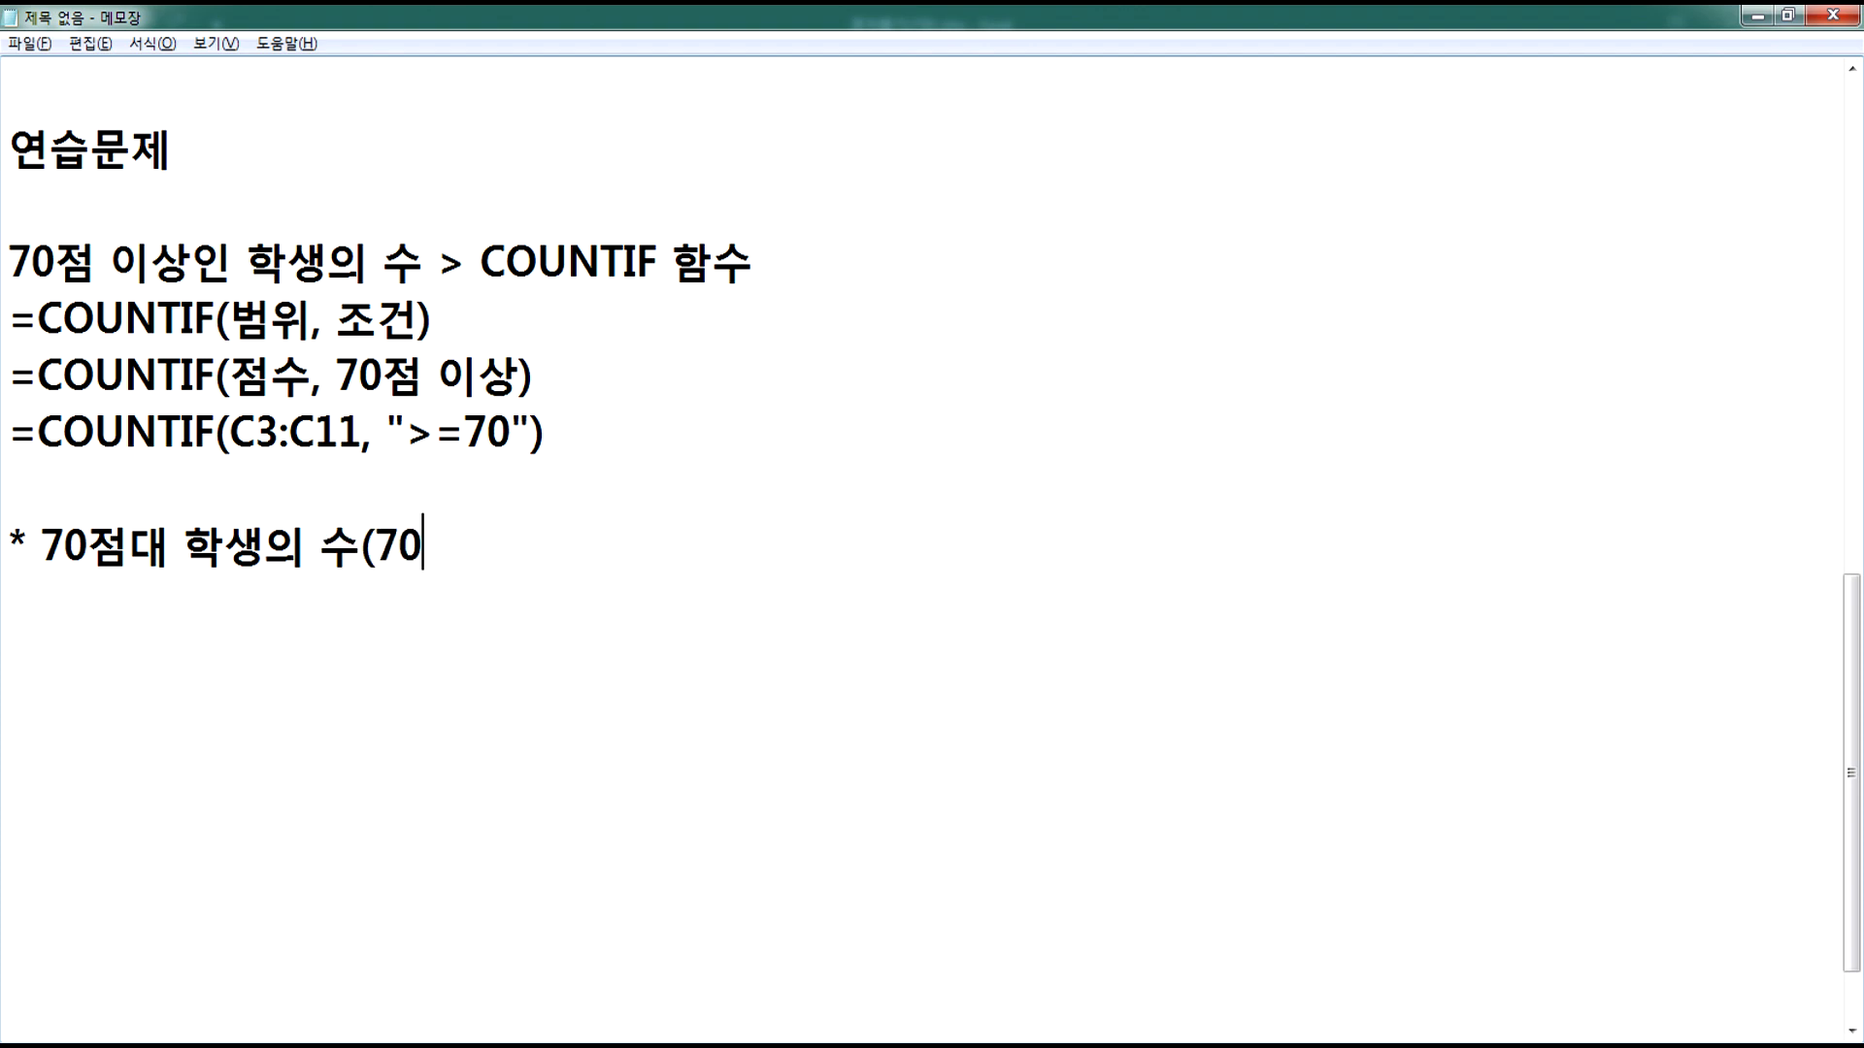
text( 이)
key(BackSpace)
key(BackSpace)
key(BackSpace)
text(이상, 80밈)
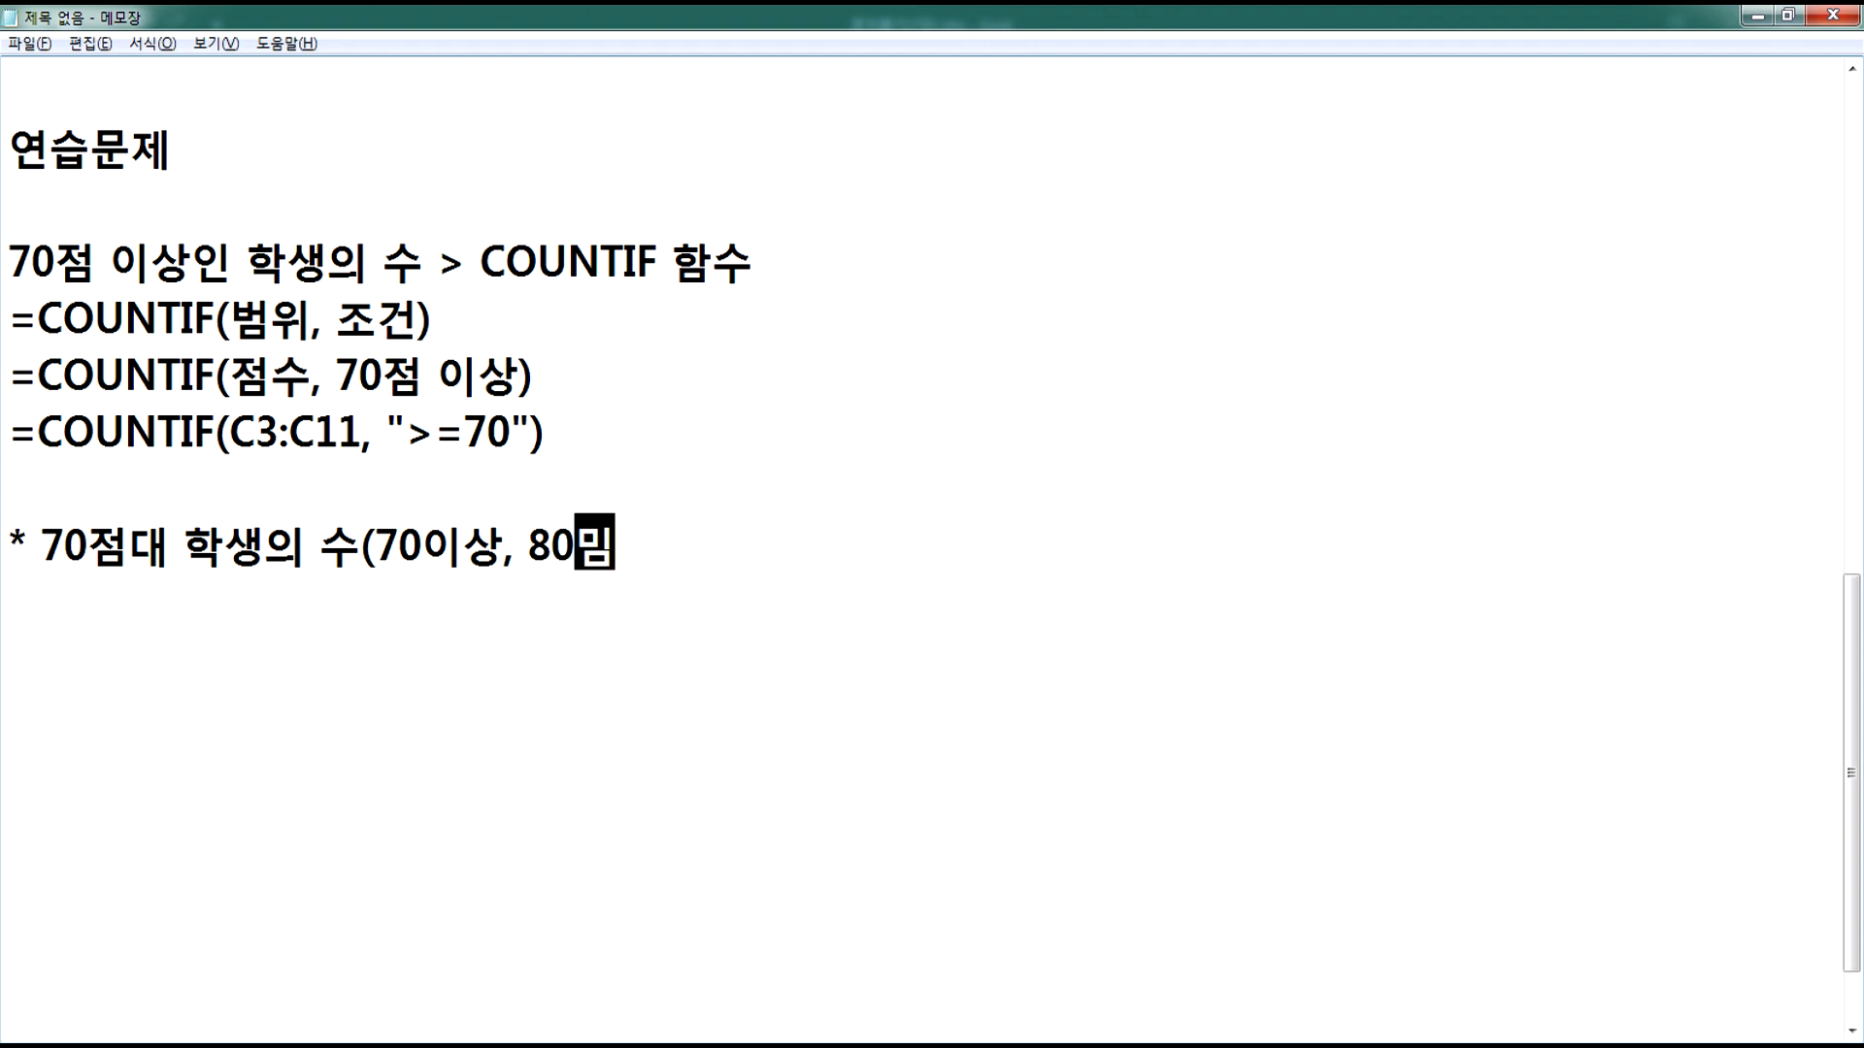
text(만))
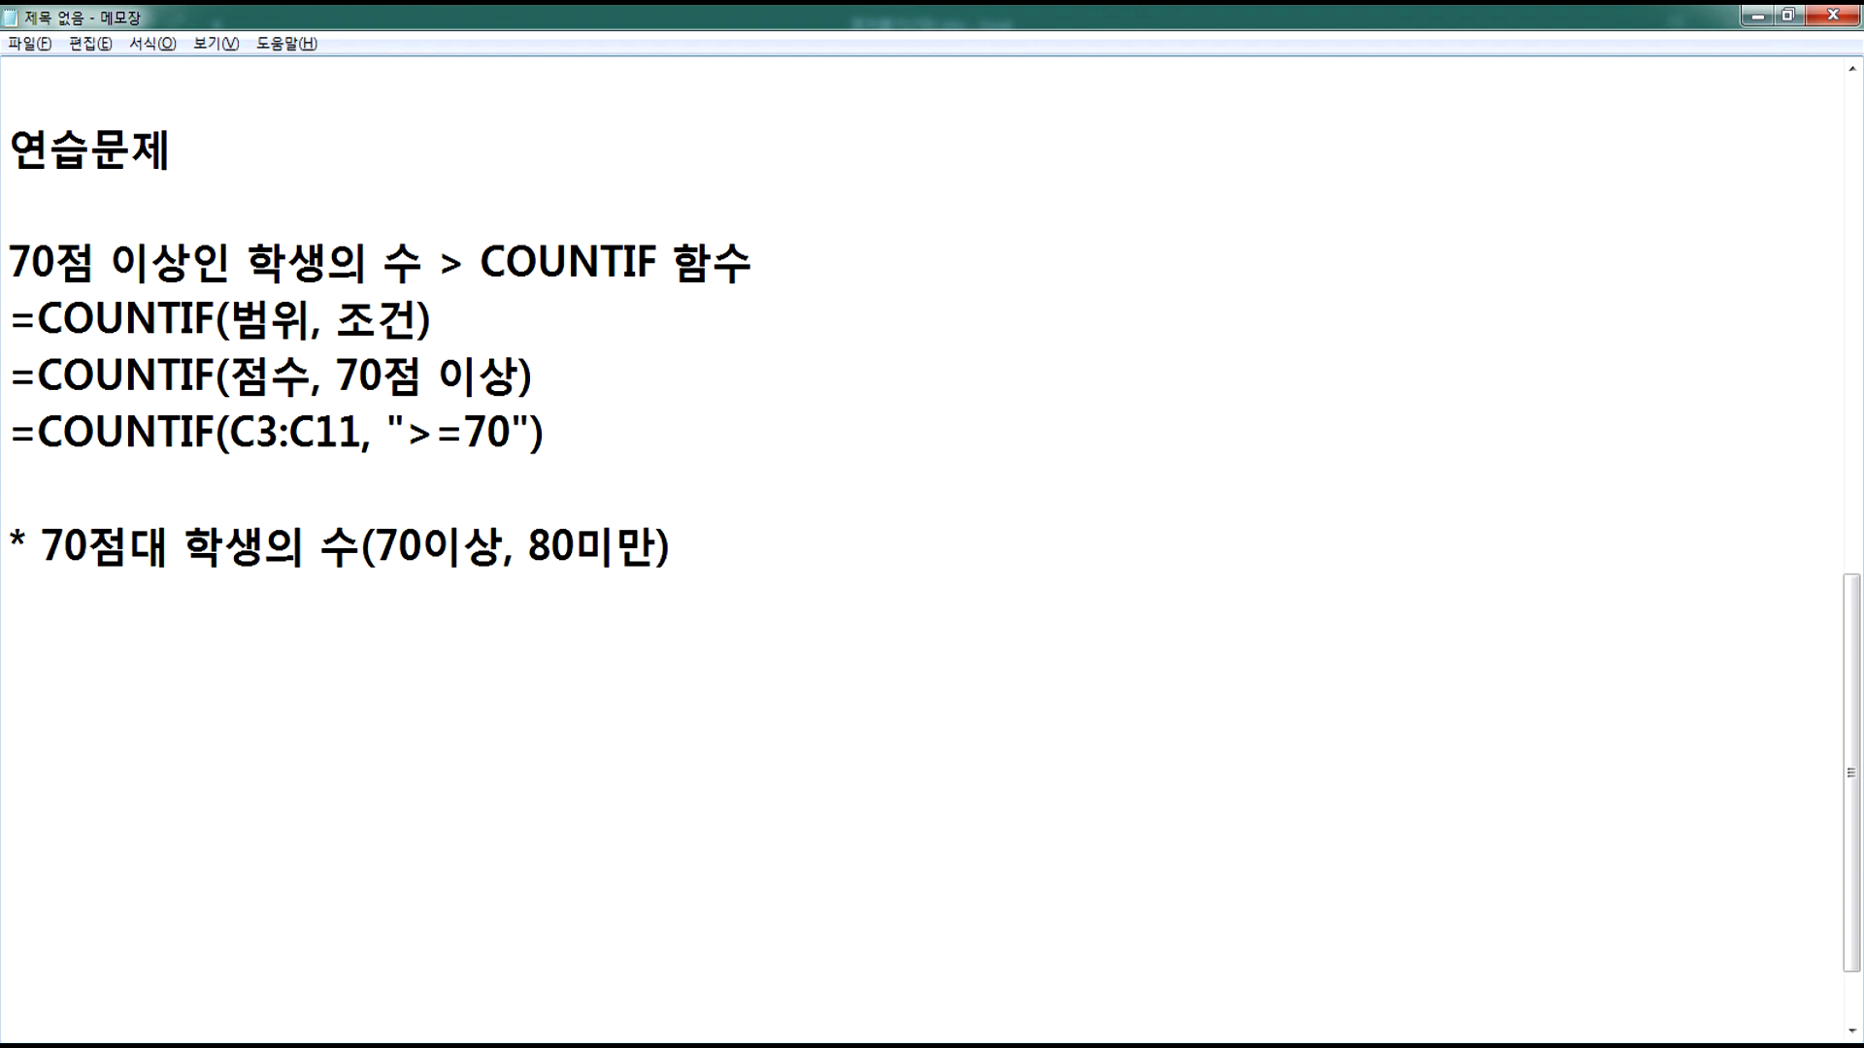
Step: Below the note, add the headings "COUNTIF 함수" and "COUNTIFS 함수", separated by a blank line
key(Return)
text(COU)
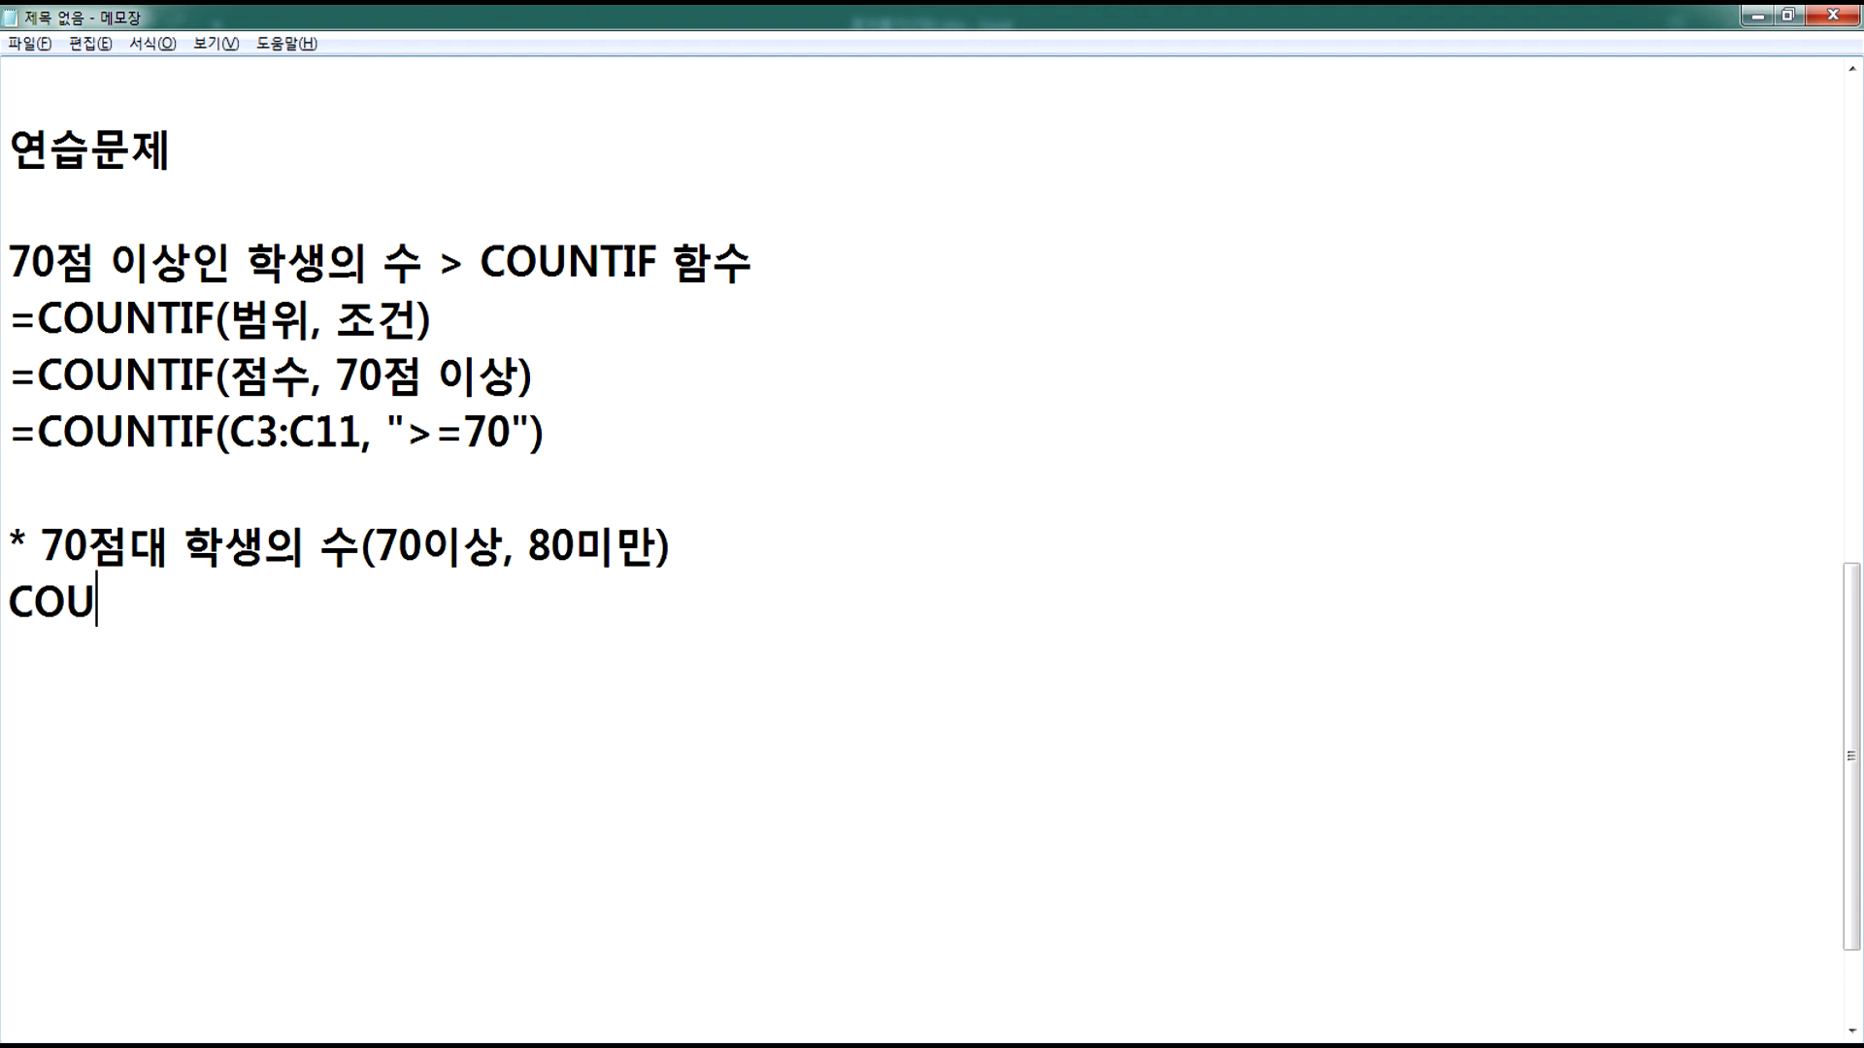
text(NTIF ㅎㅁ)
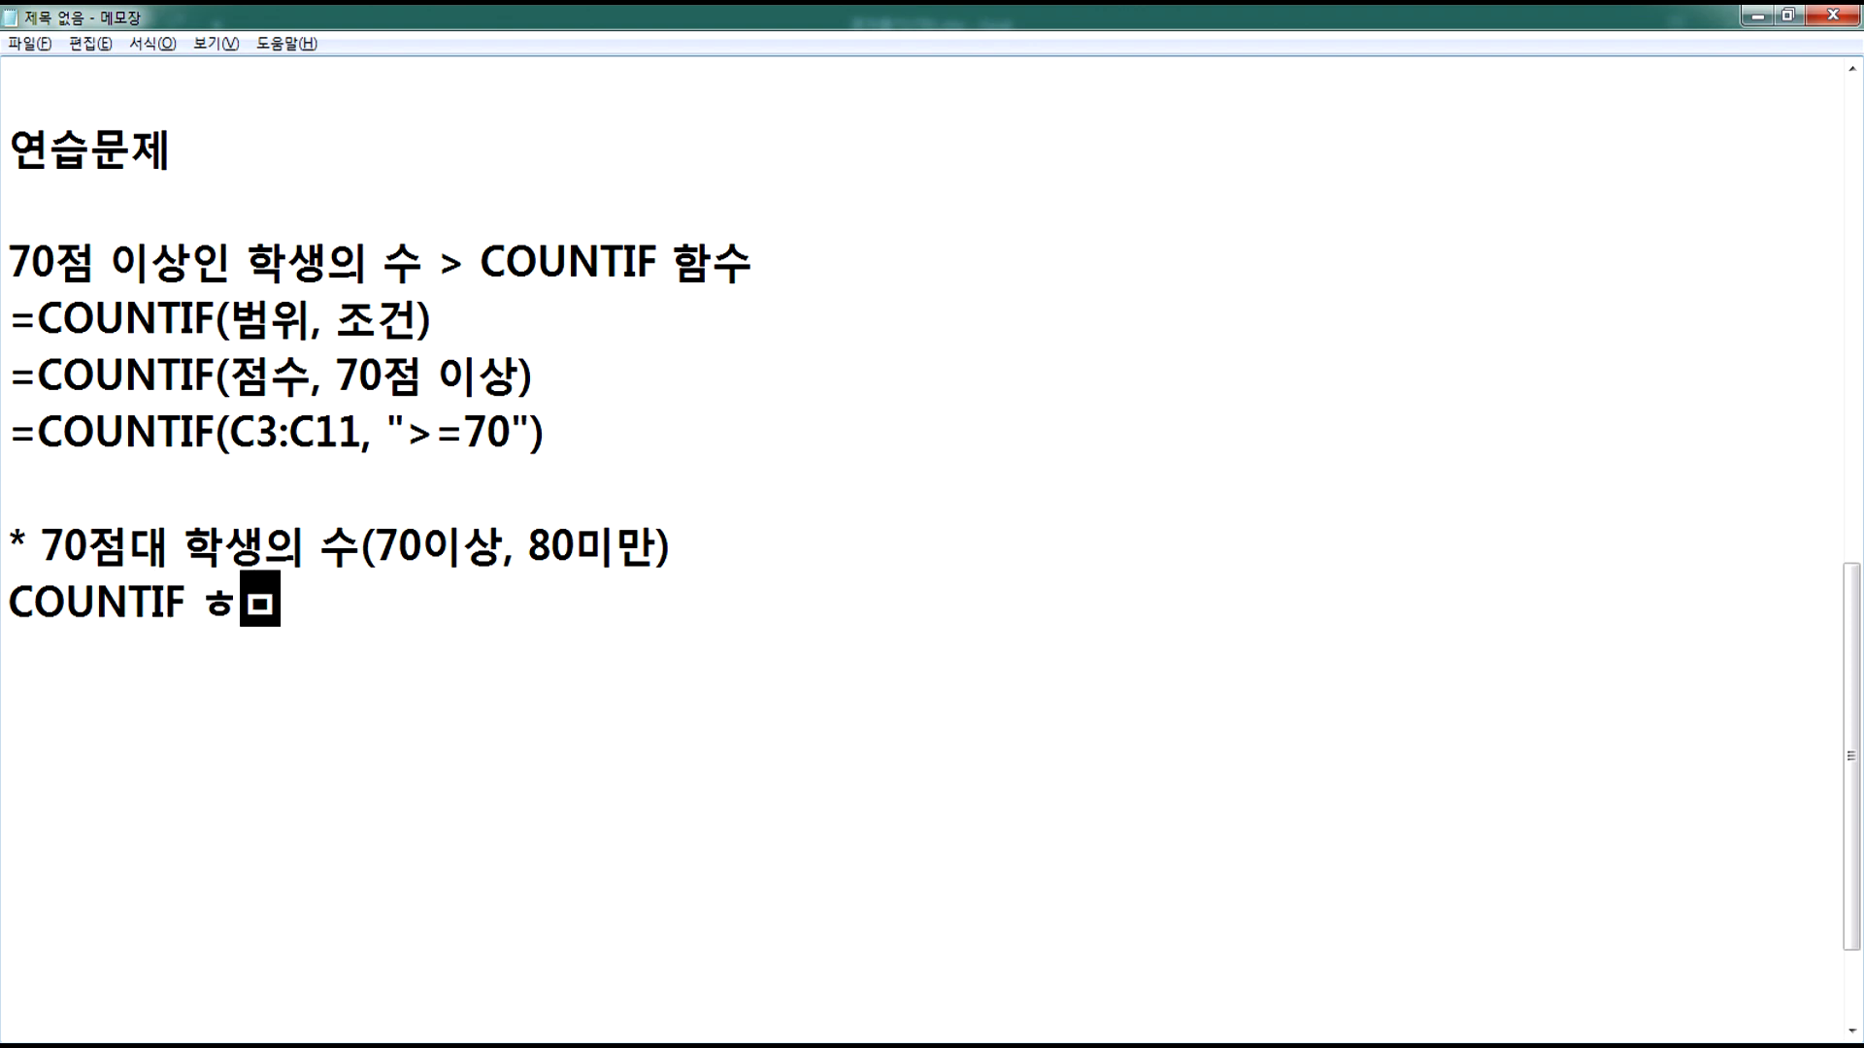
text(수)
key(Return)
key(Return)
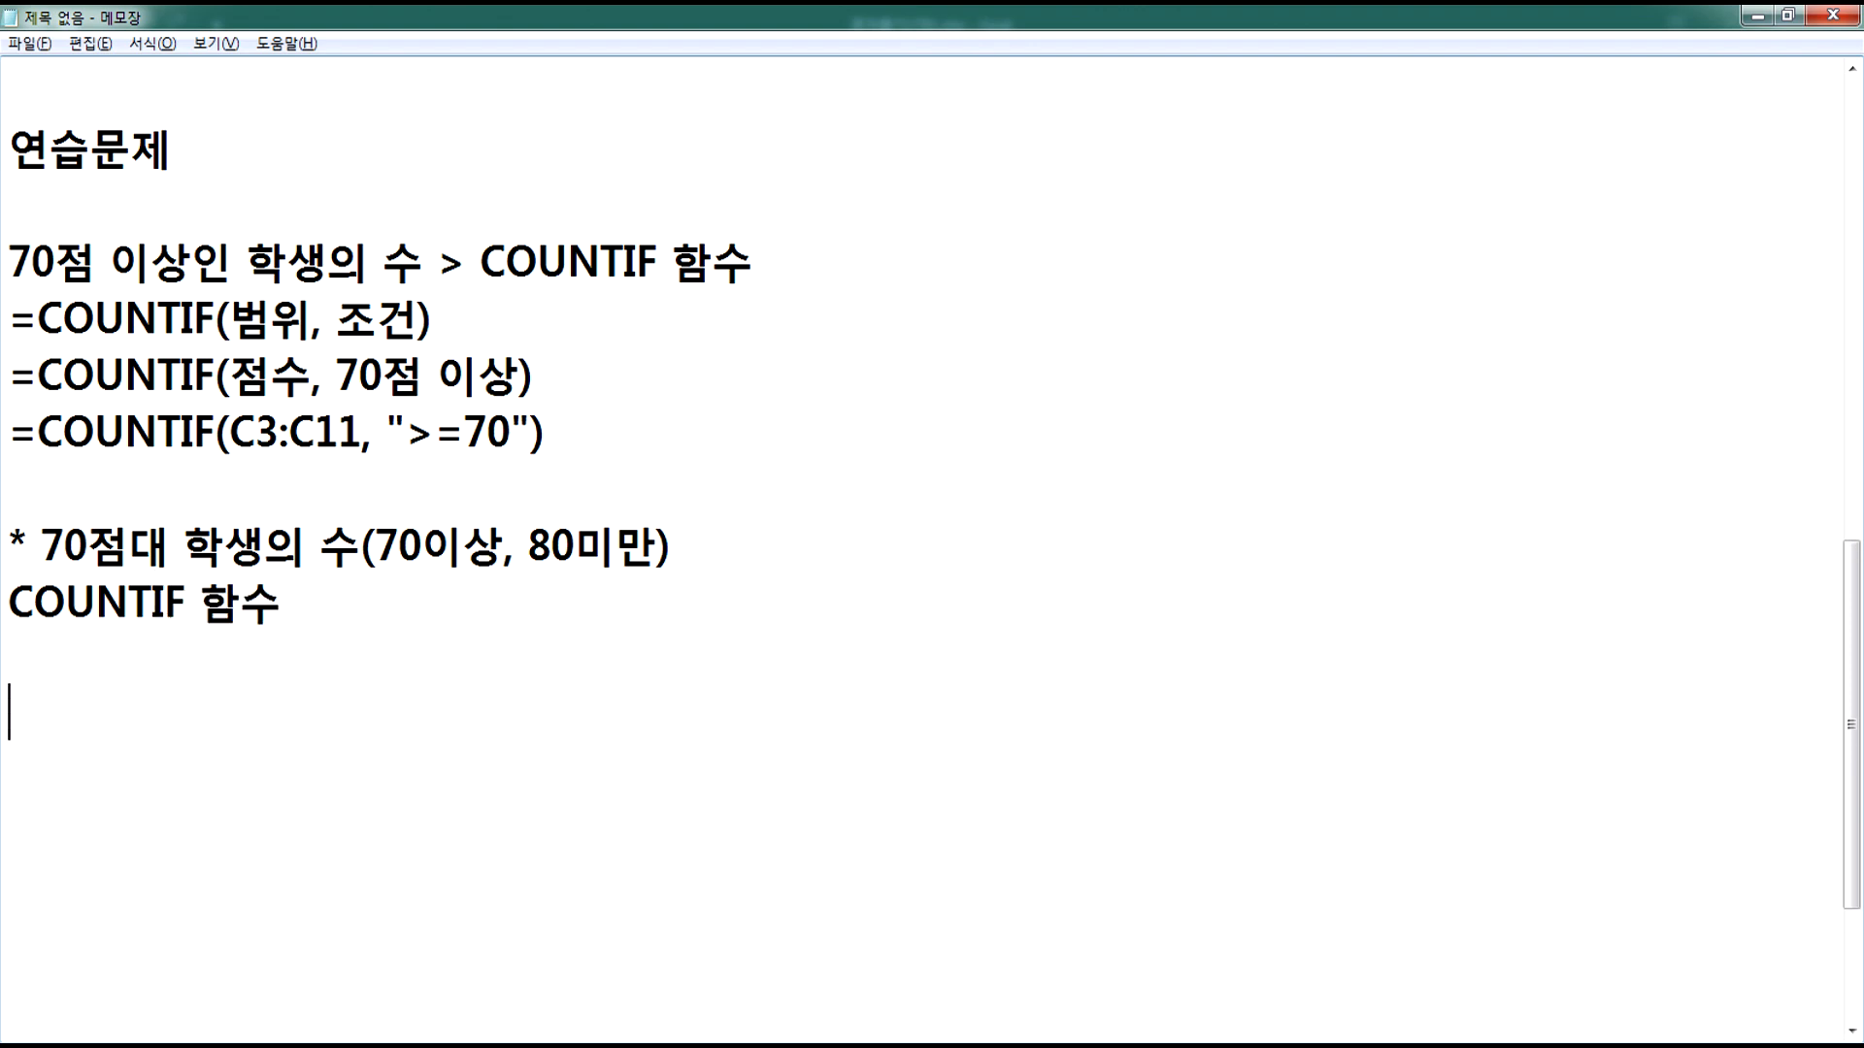
text(COUNTIFS)
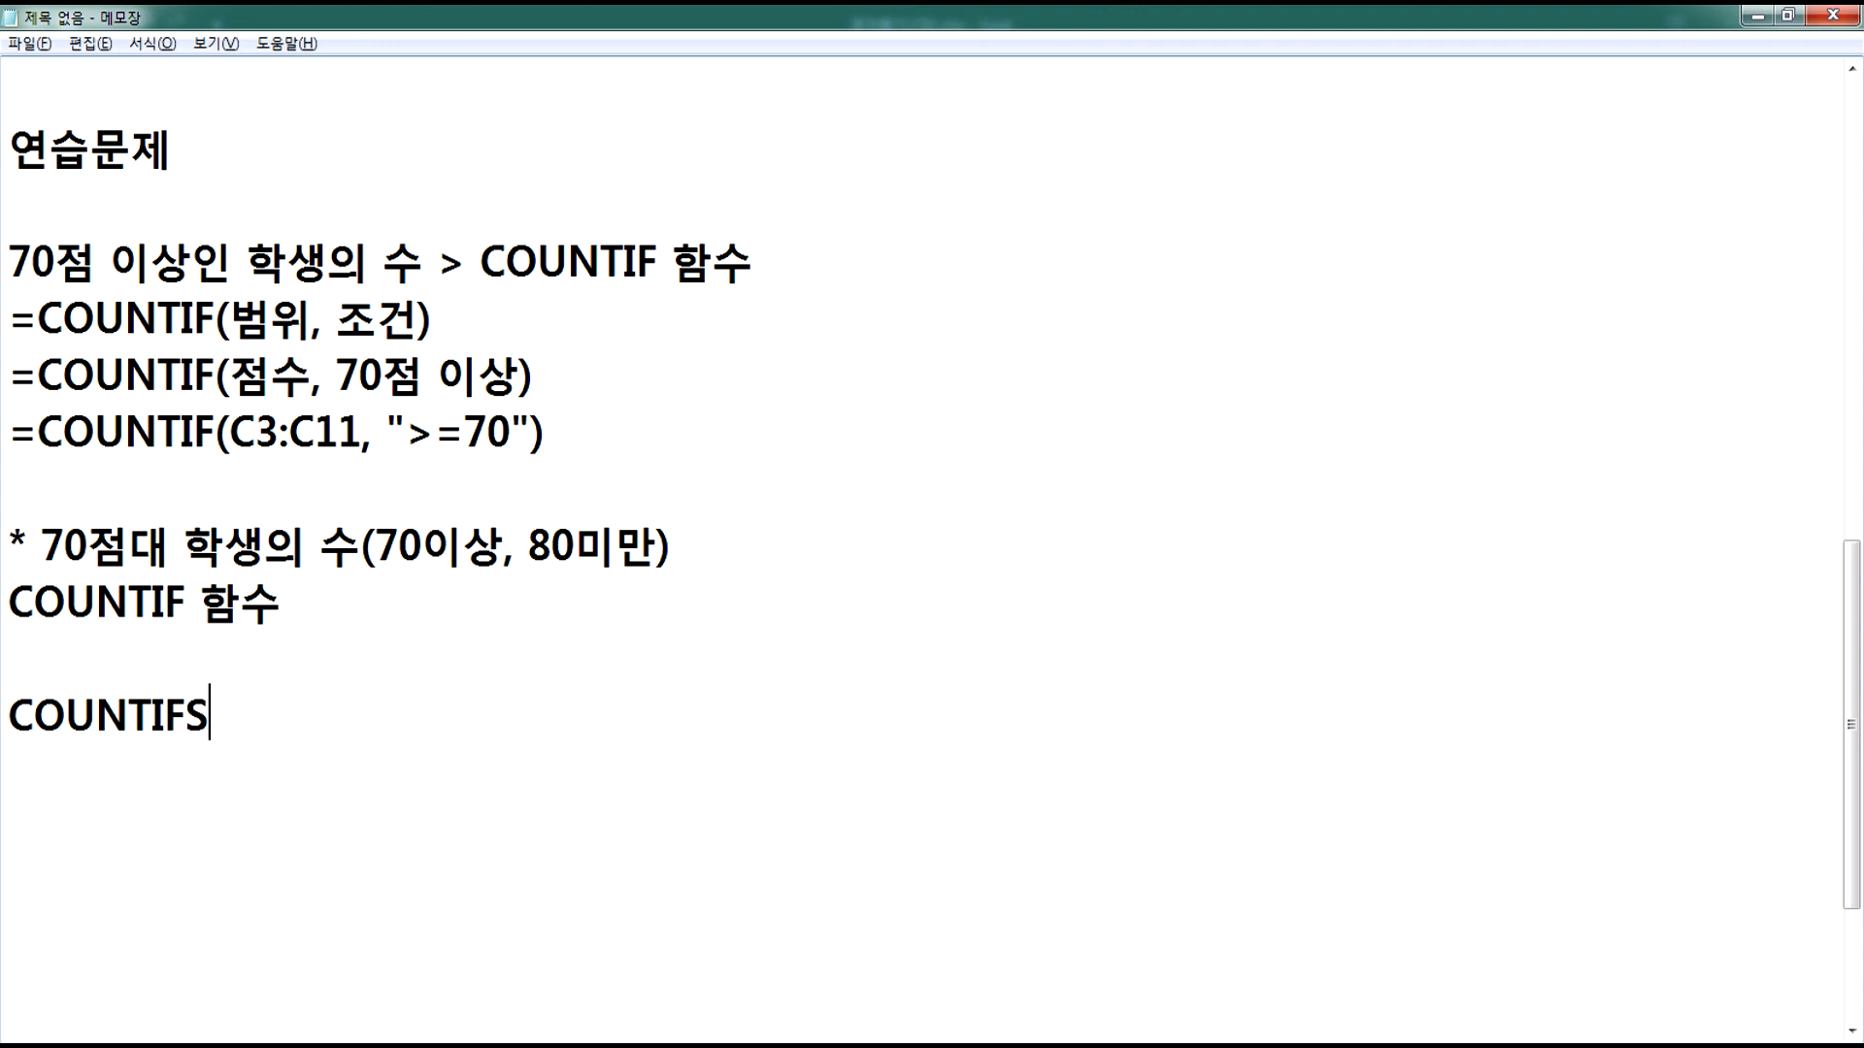
text( 함수)
key(Return)
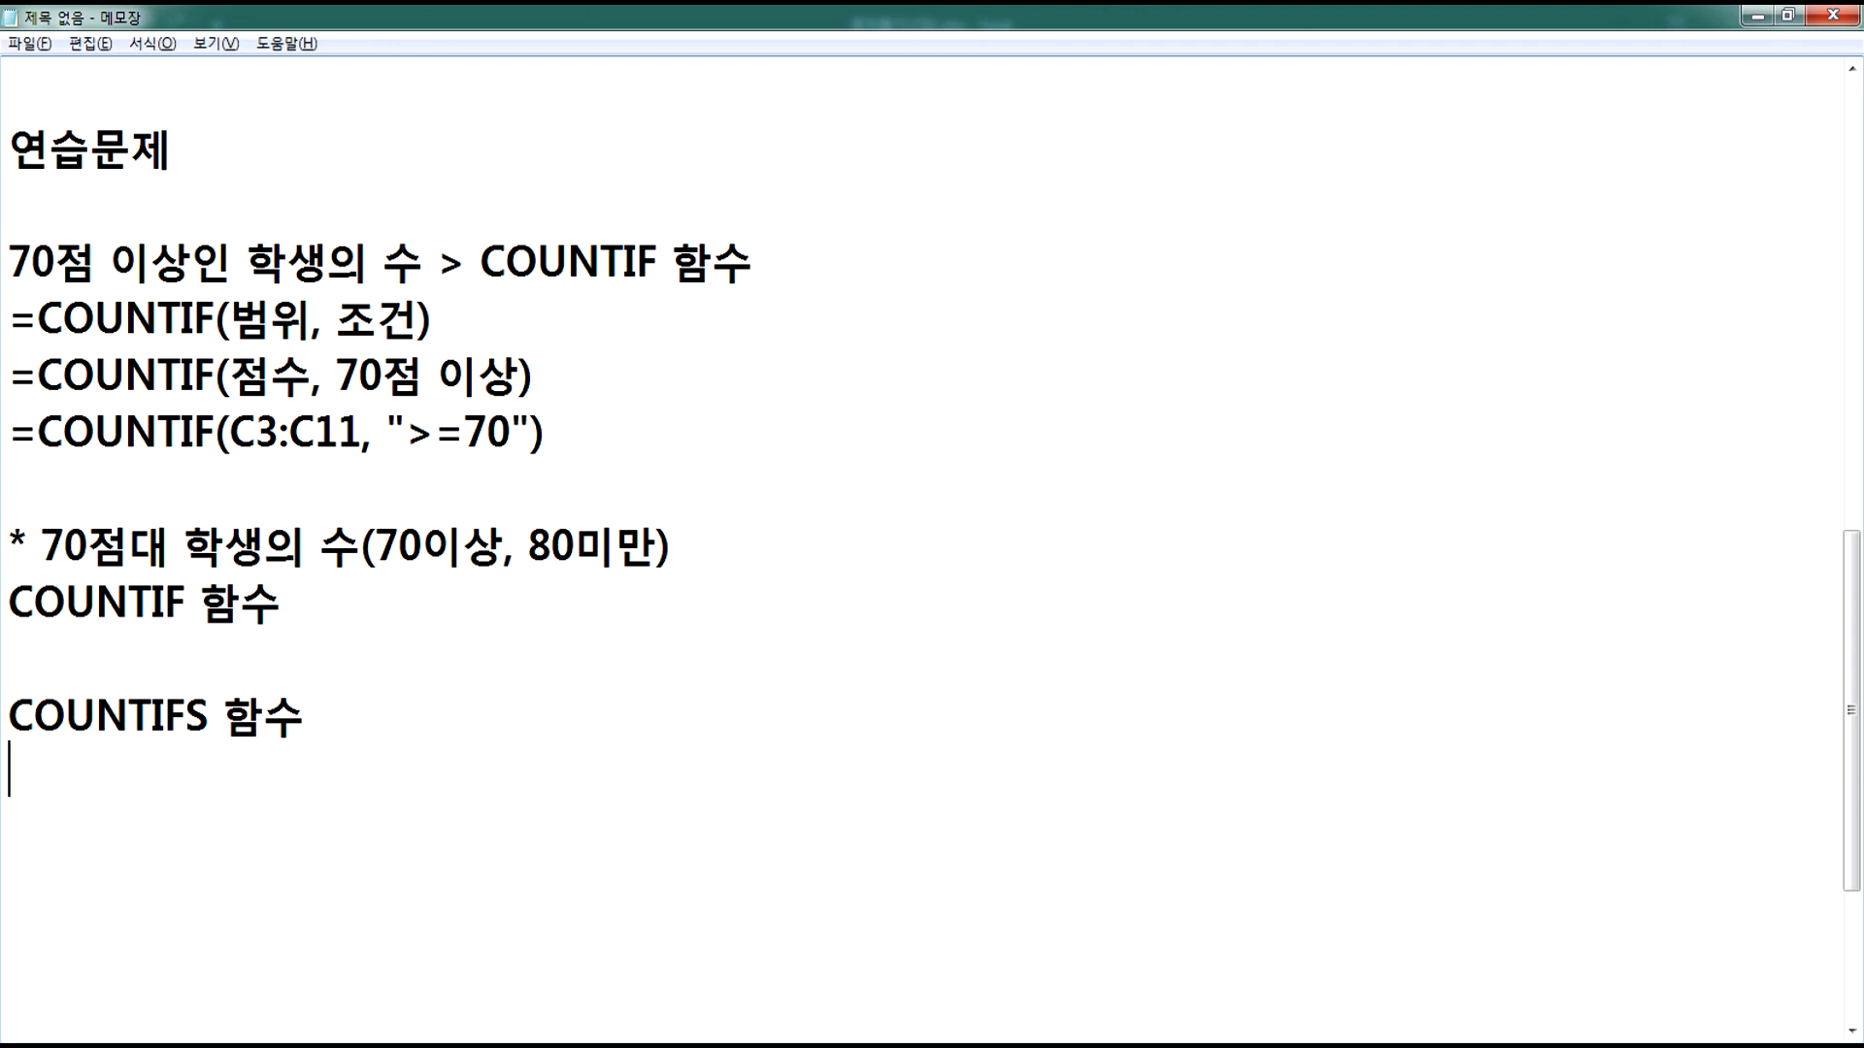
Step: Insert the syntax line "=COUNTIF(범위, 조건)" directly under the COUNTIF 함수 heading
key(Up)
key(Up)
key(Return)
text(=COU)
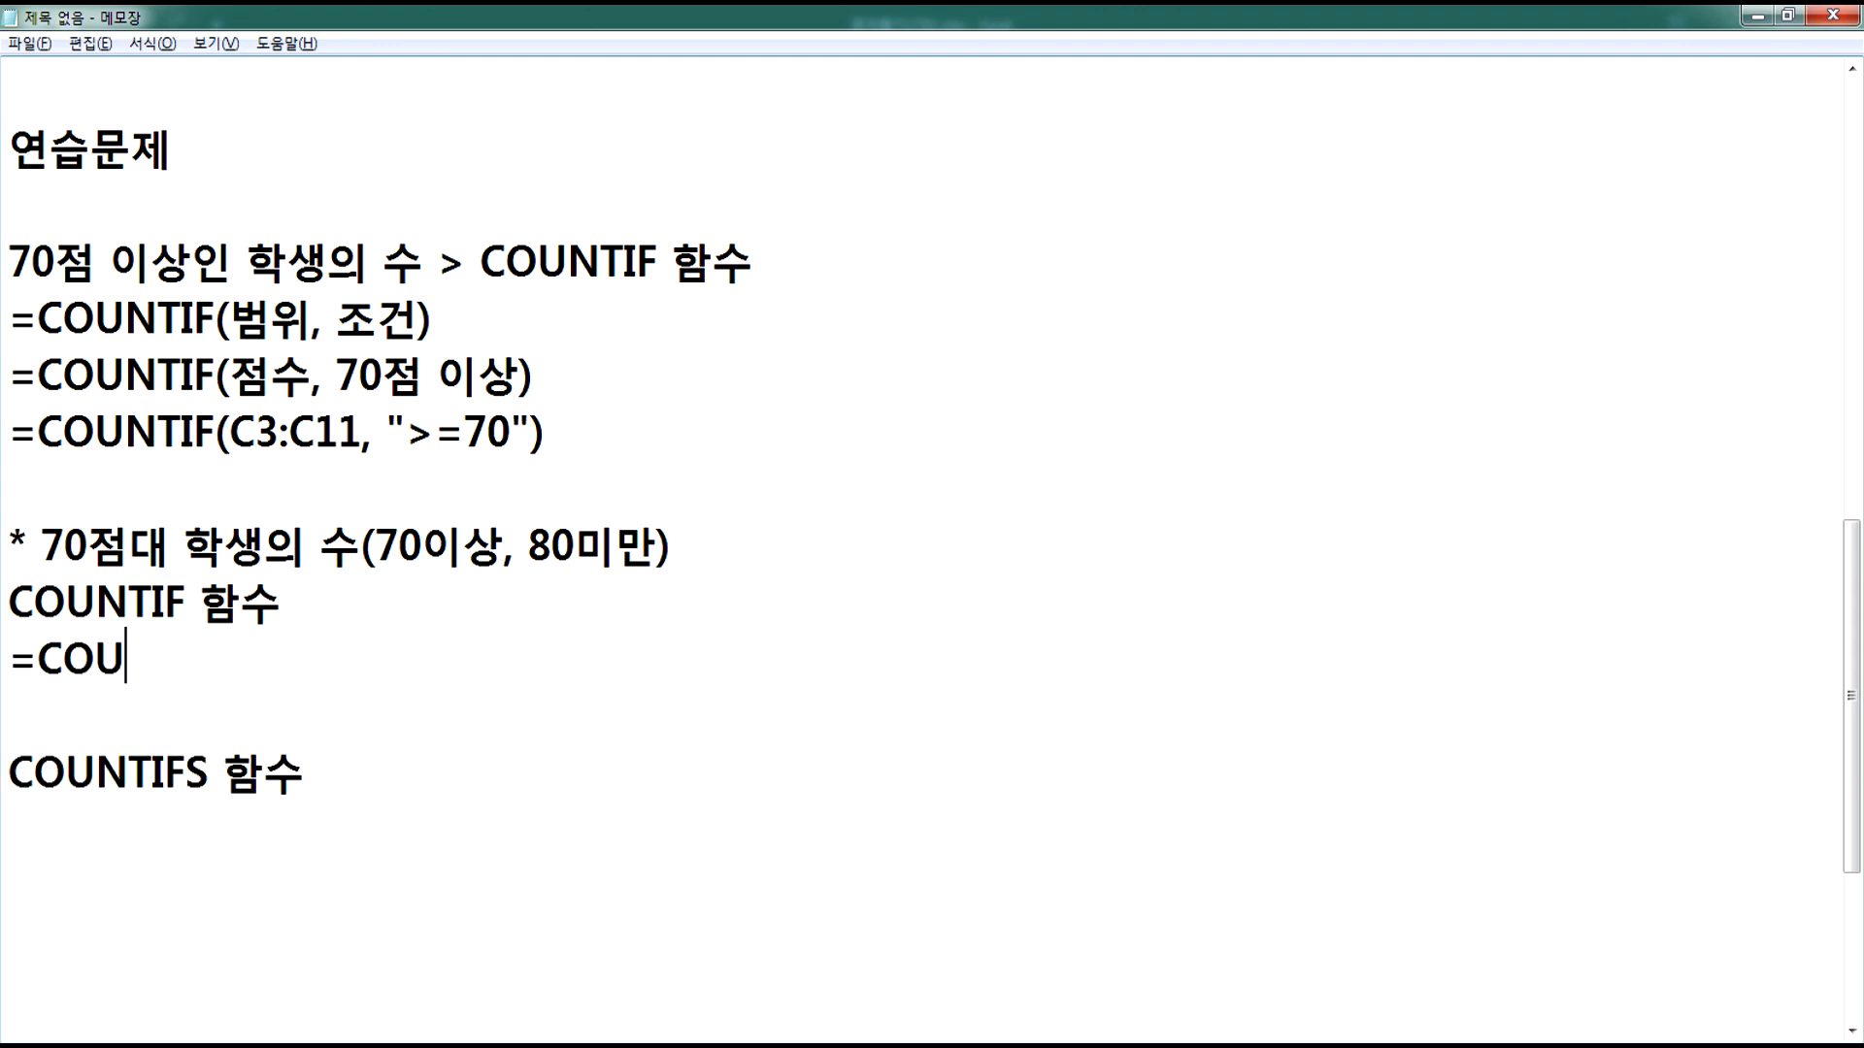
text(NTIF(범위, 조)
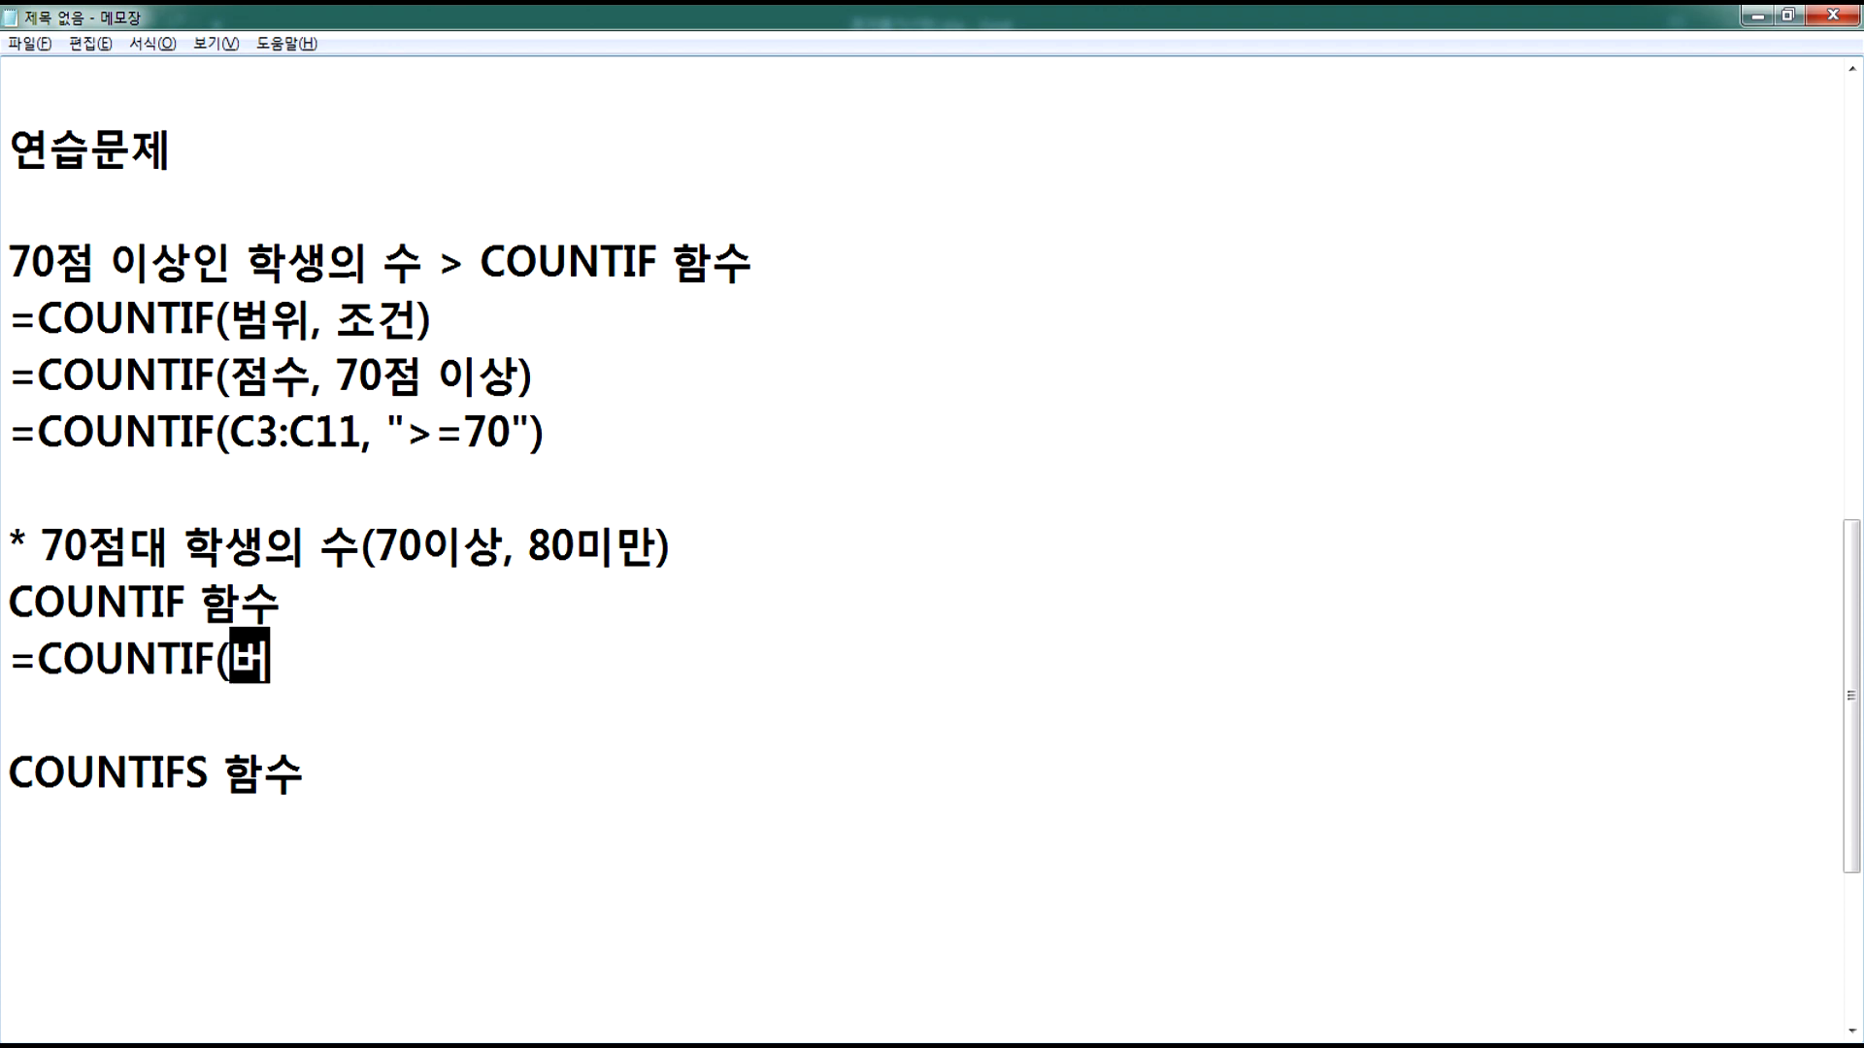
text())
Step: Write the syntax line "=COUNTIFS(범위1, 조건1, 범위2, 조건2, ...)" under the COUNTIFS 함수 heading
key(Down)
key(Down)
key(Down)
text(=채ㅕㅜ샤)
key(BackSpace)
key(BackSpace)
key(BackSpace)
key(BackSpace)
key(BackSpace)
text(COU)
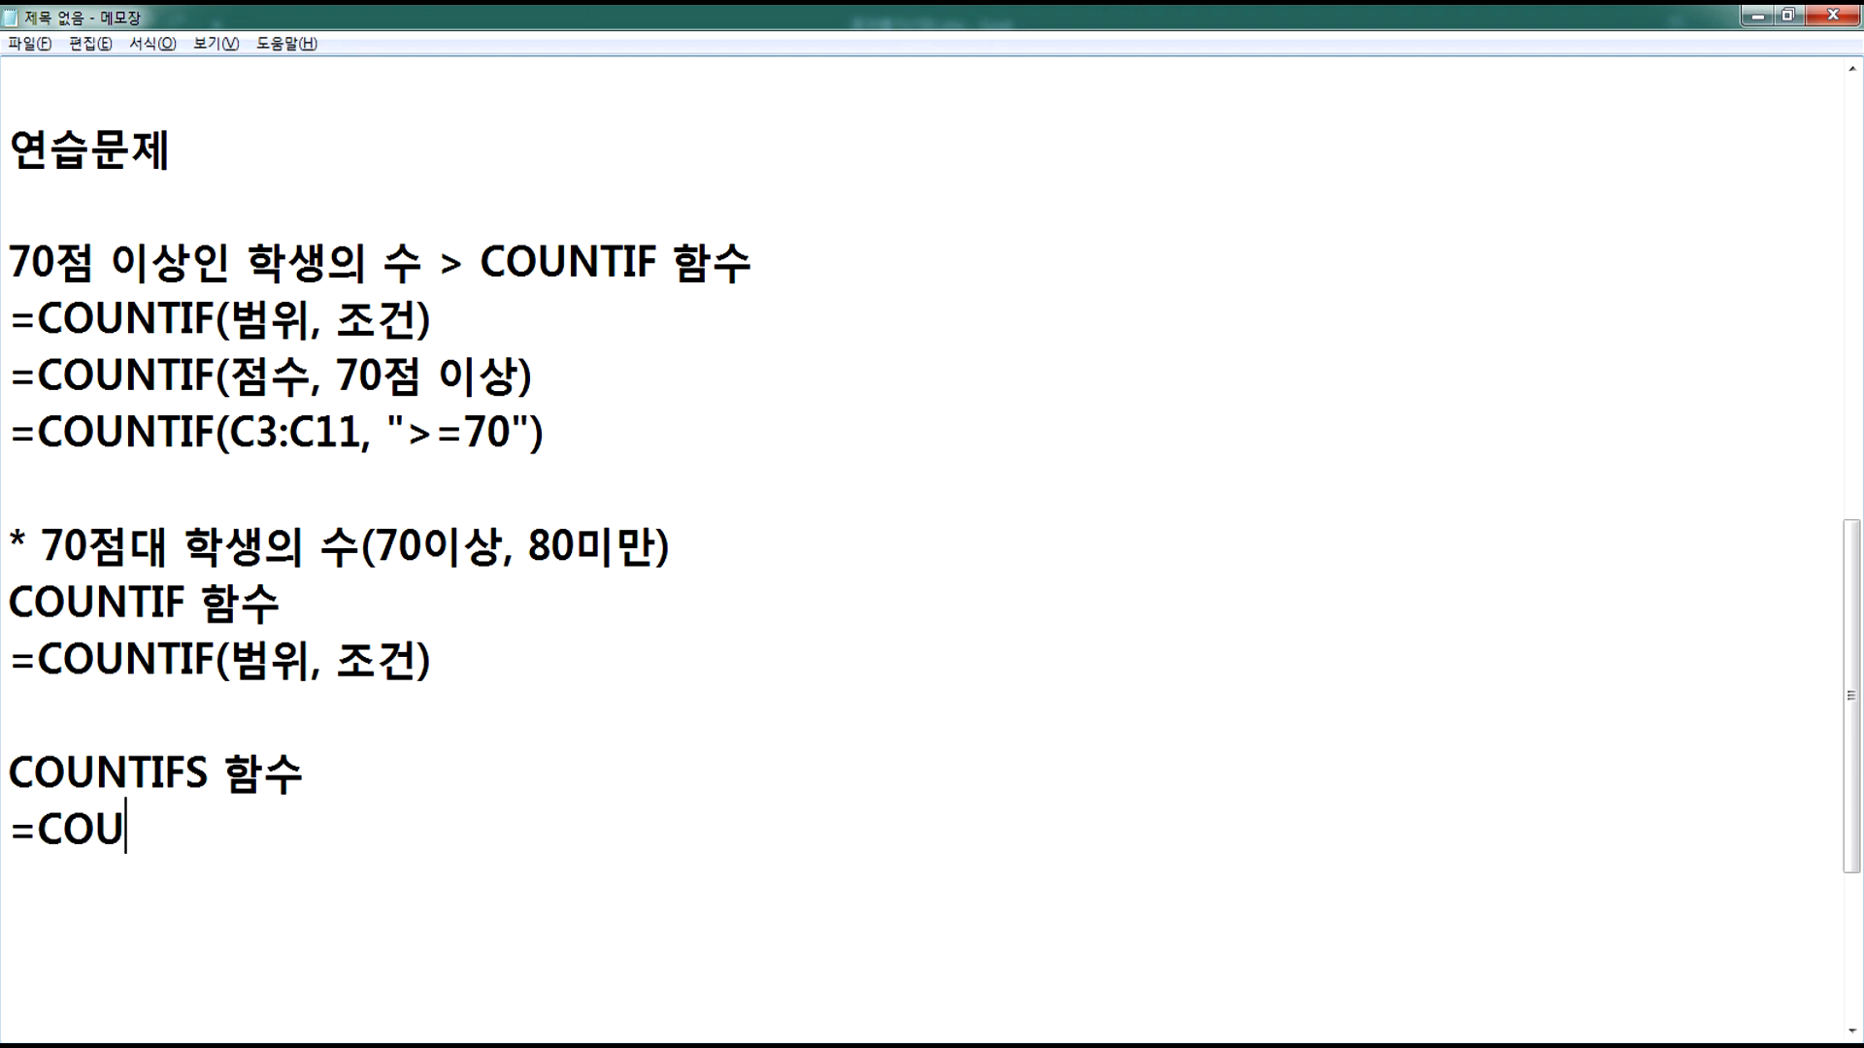
text(NTIFS()
key(Hangul)
text(버ㅁ위1, 조건1, 범)
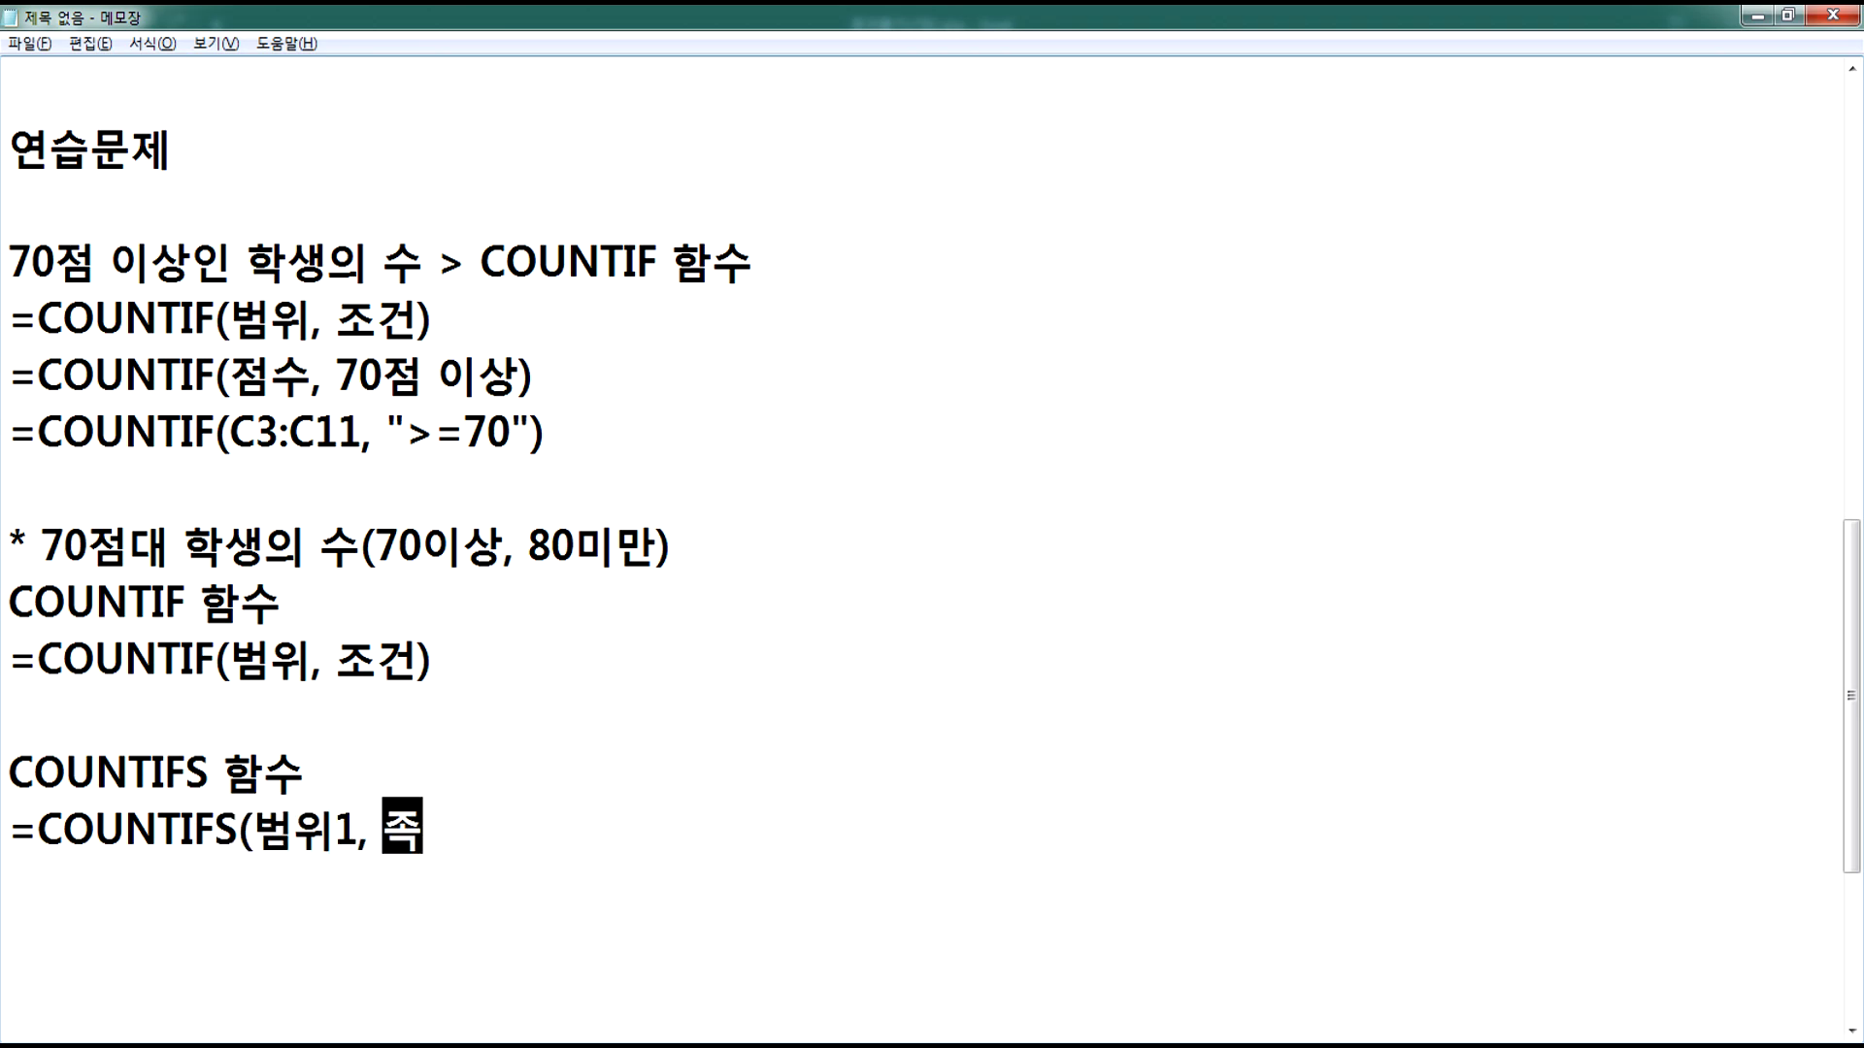
text(위2, 조건3,)
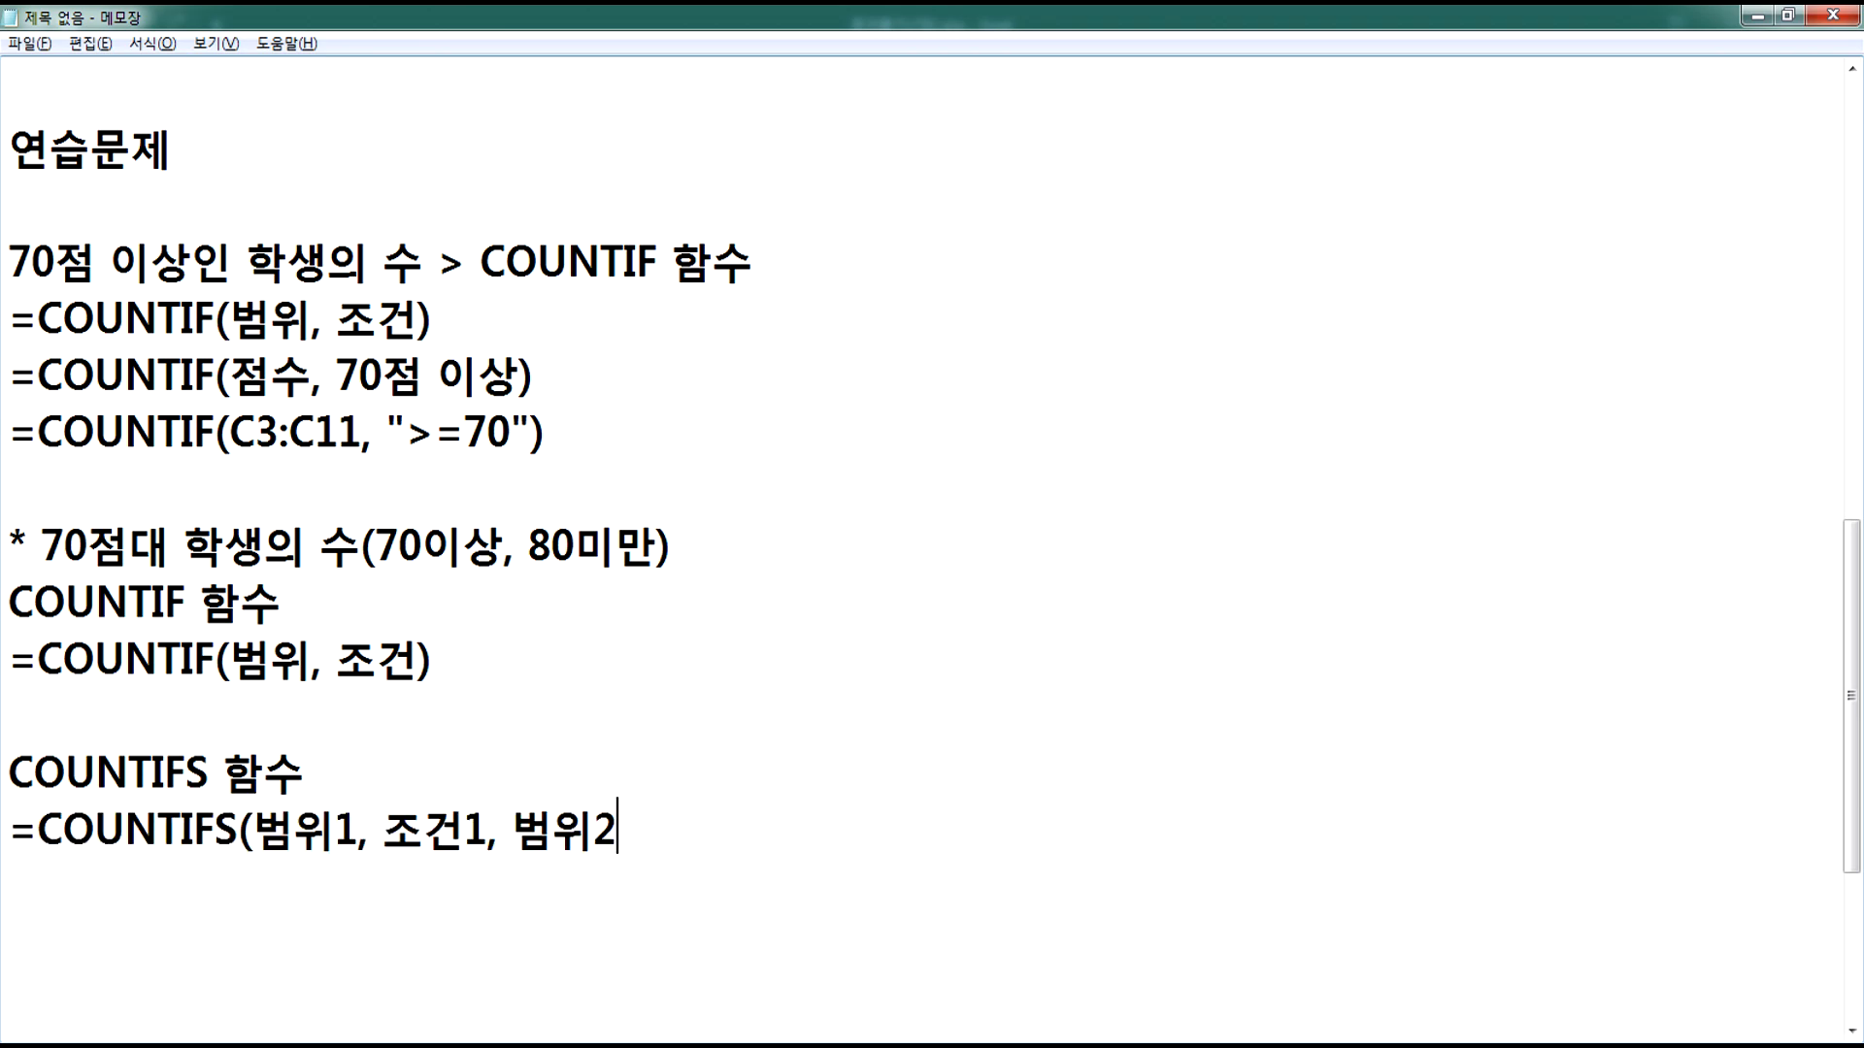
key(BackSpace)
key(BackSpace)
text(2, ...))
key(Return)
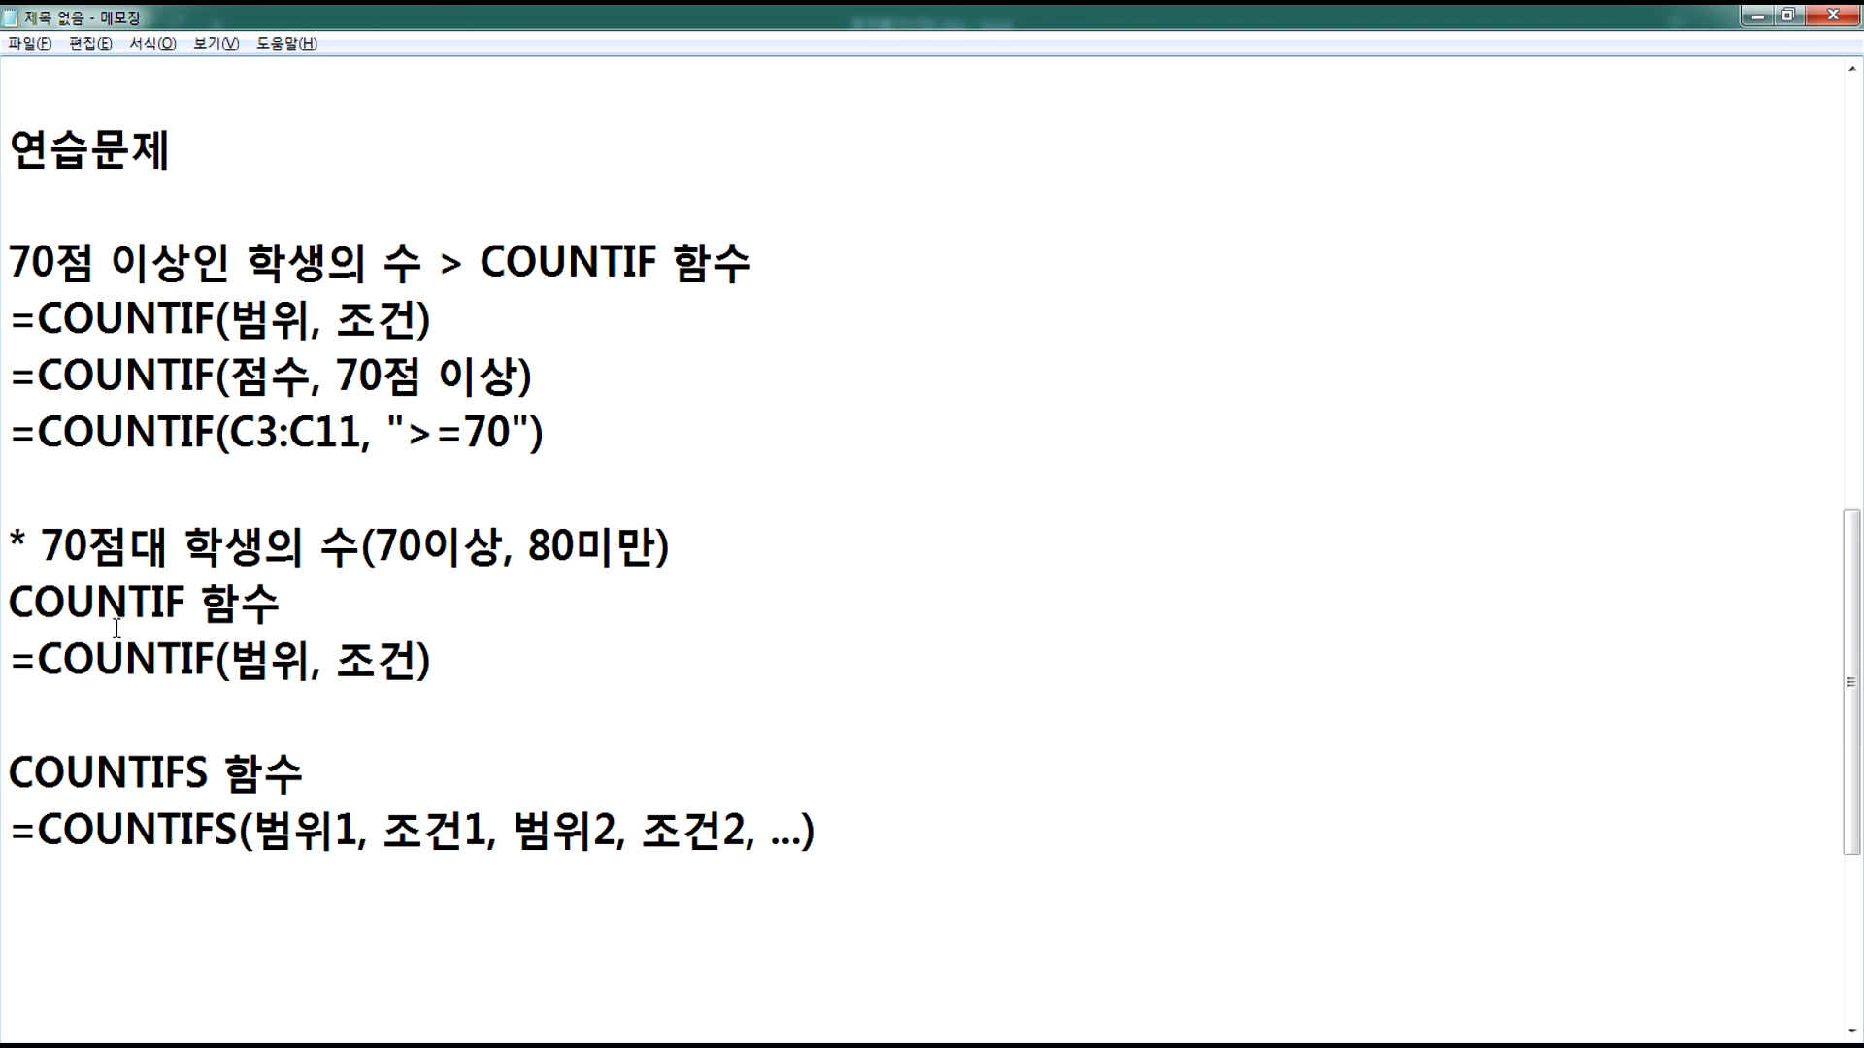
Step: Compare the COUNTIFS and COUNTIF syntax lines in the notes, and return to the score table in Excel
drag(184, 771, 210, 771)
click(367, 712)
drag(1852, 718, 1854, 776)
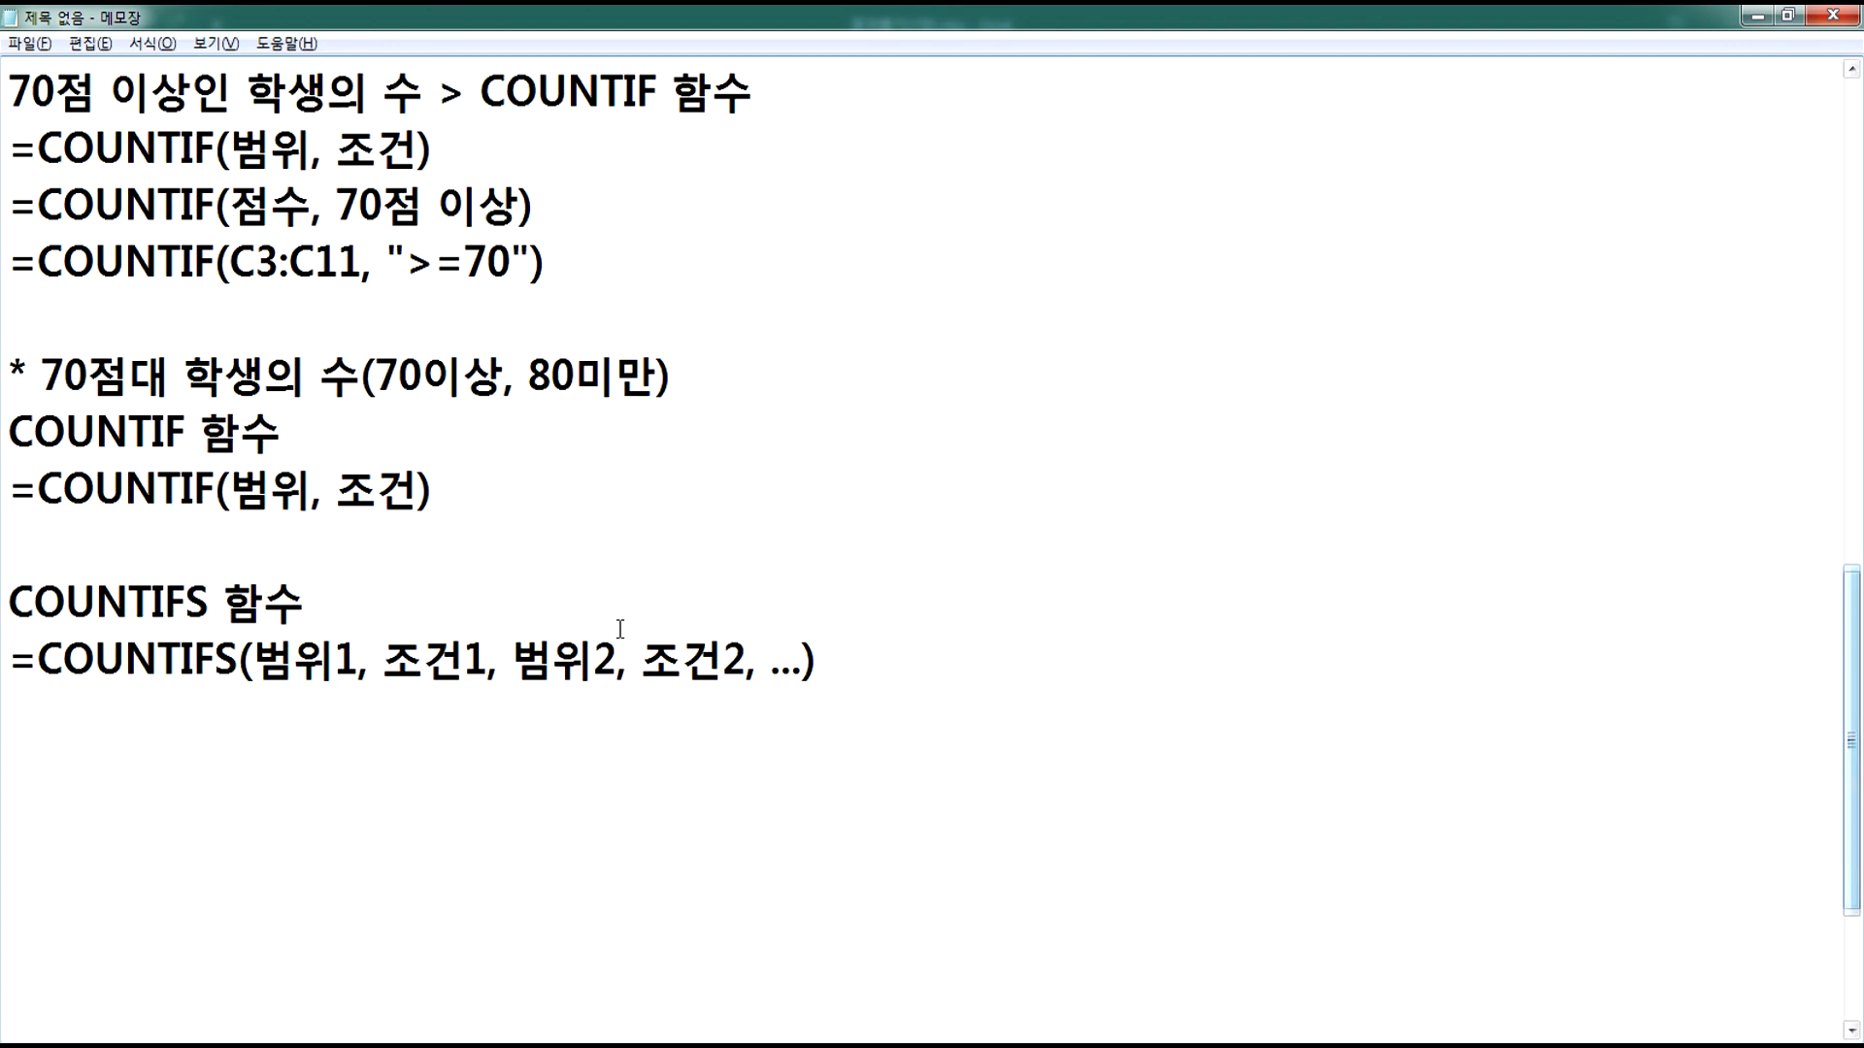
drag(39, 660, 661, 652)
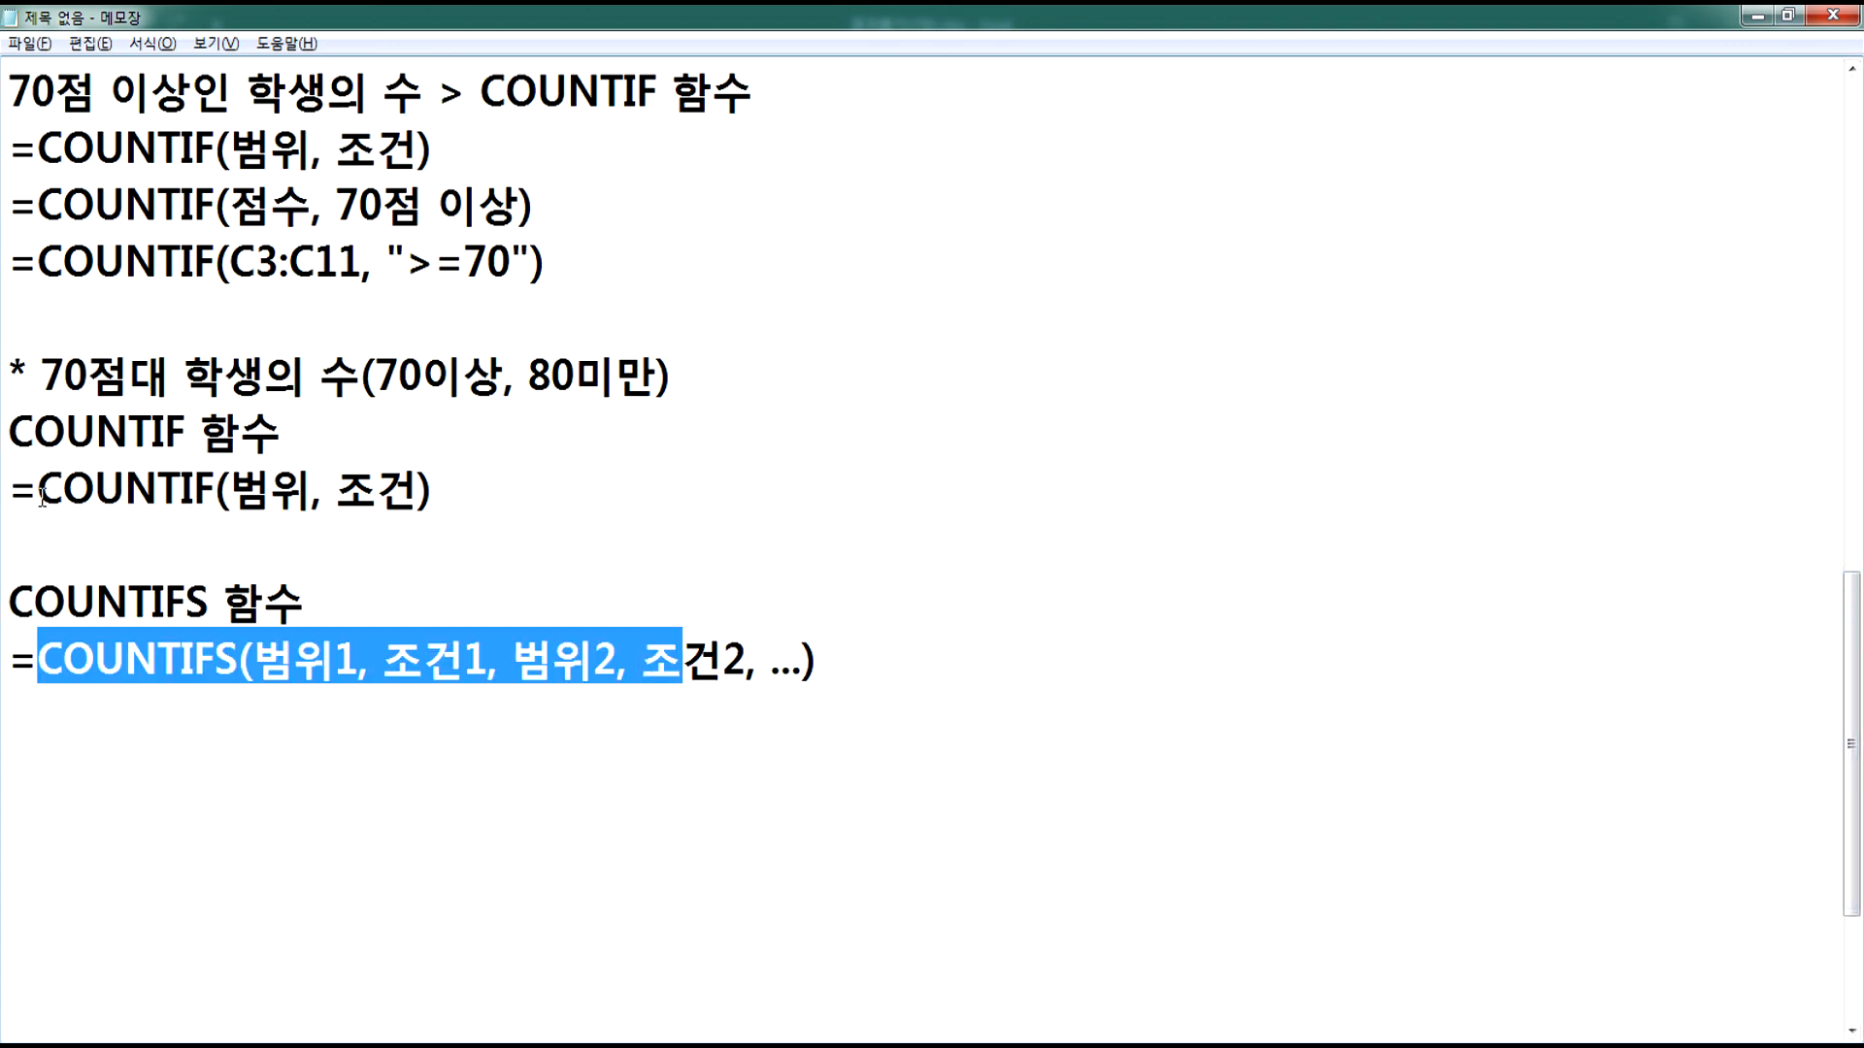
drag(19, 490, 215, 490)
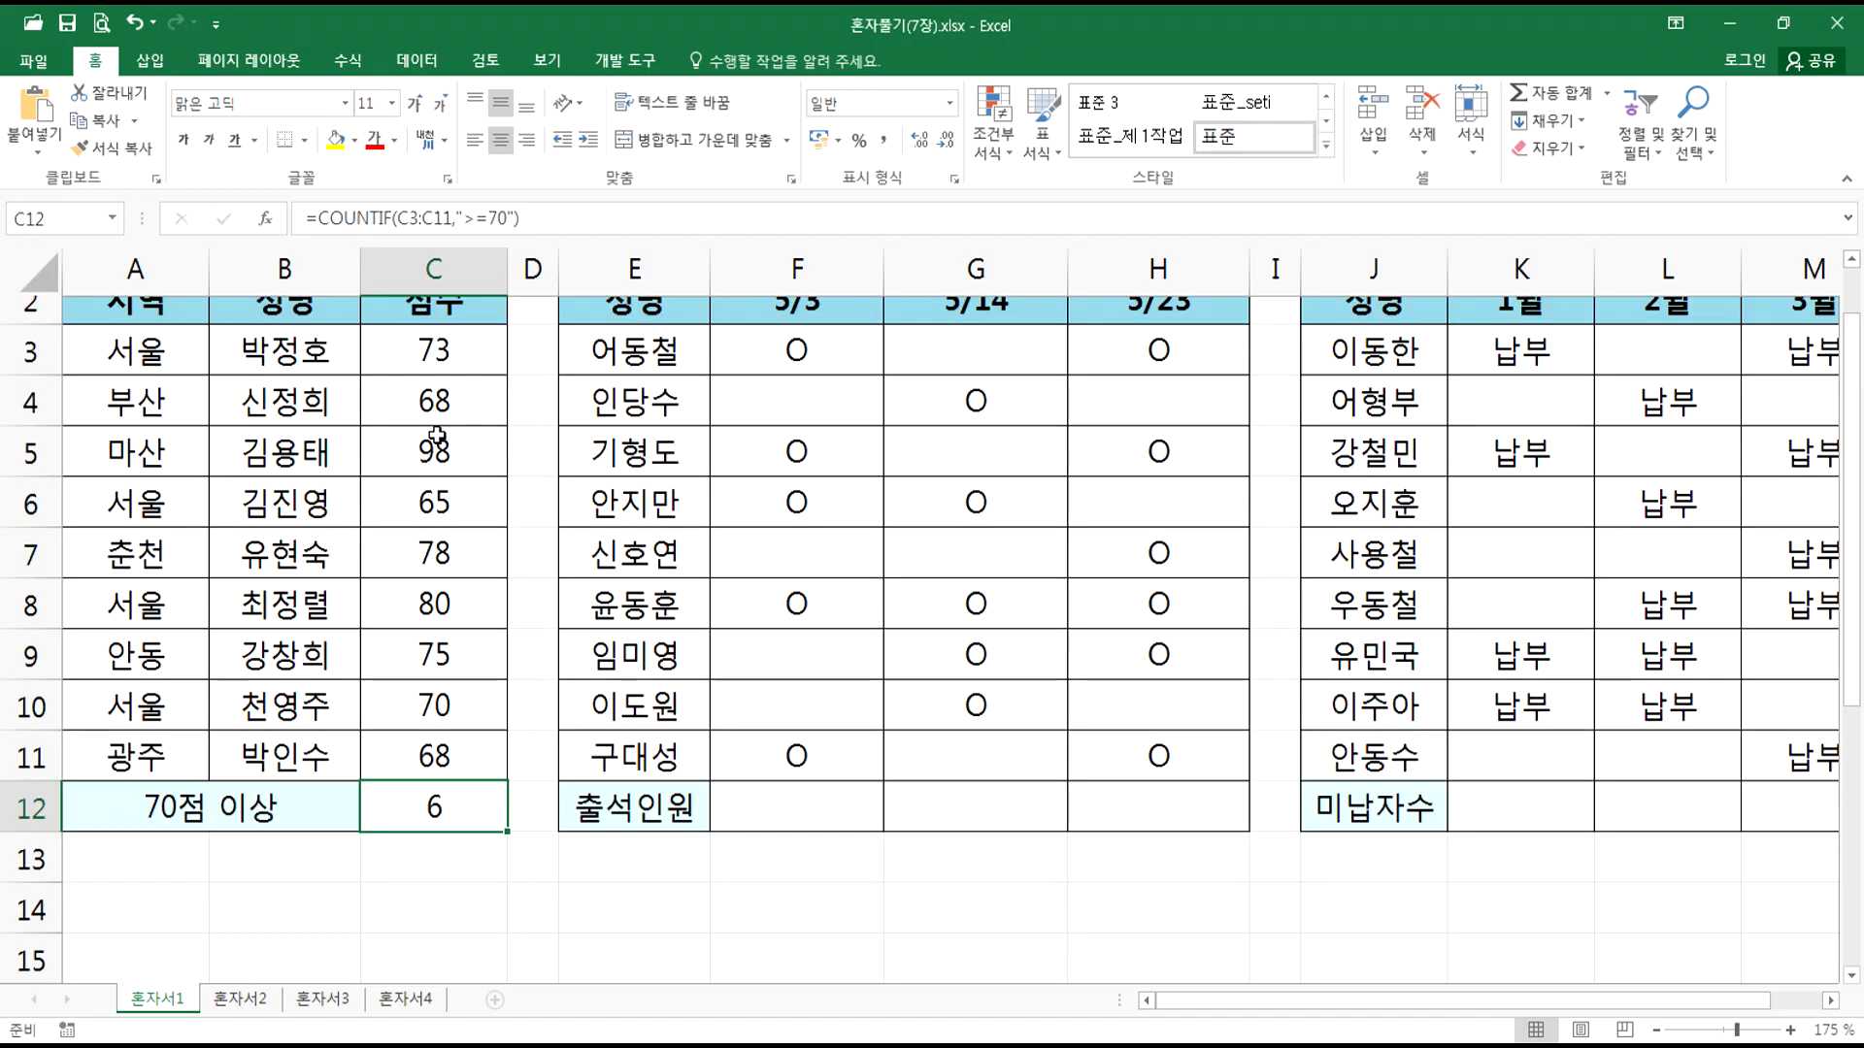
scroll(435, 436, up, 1)
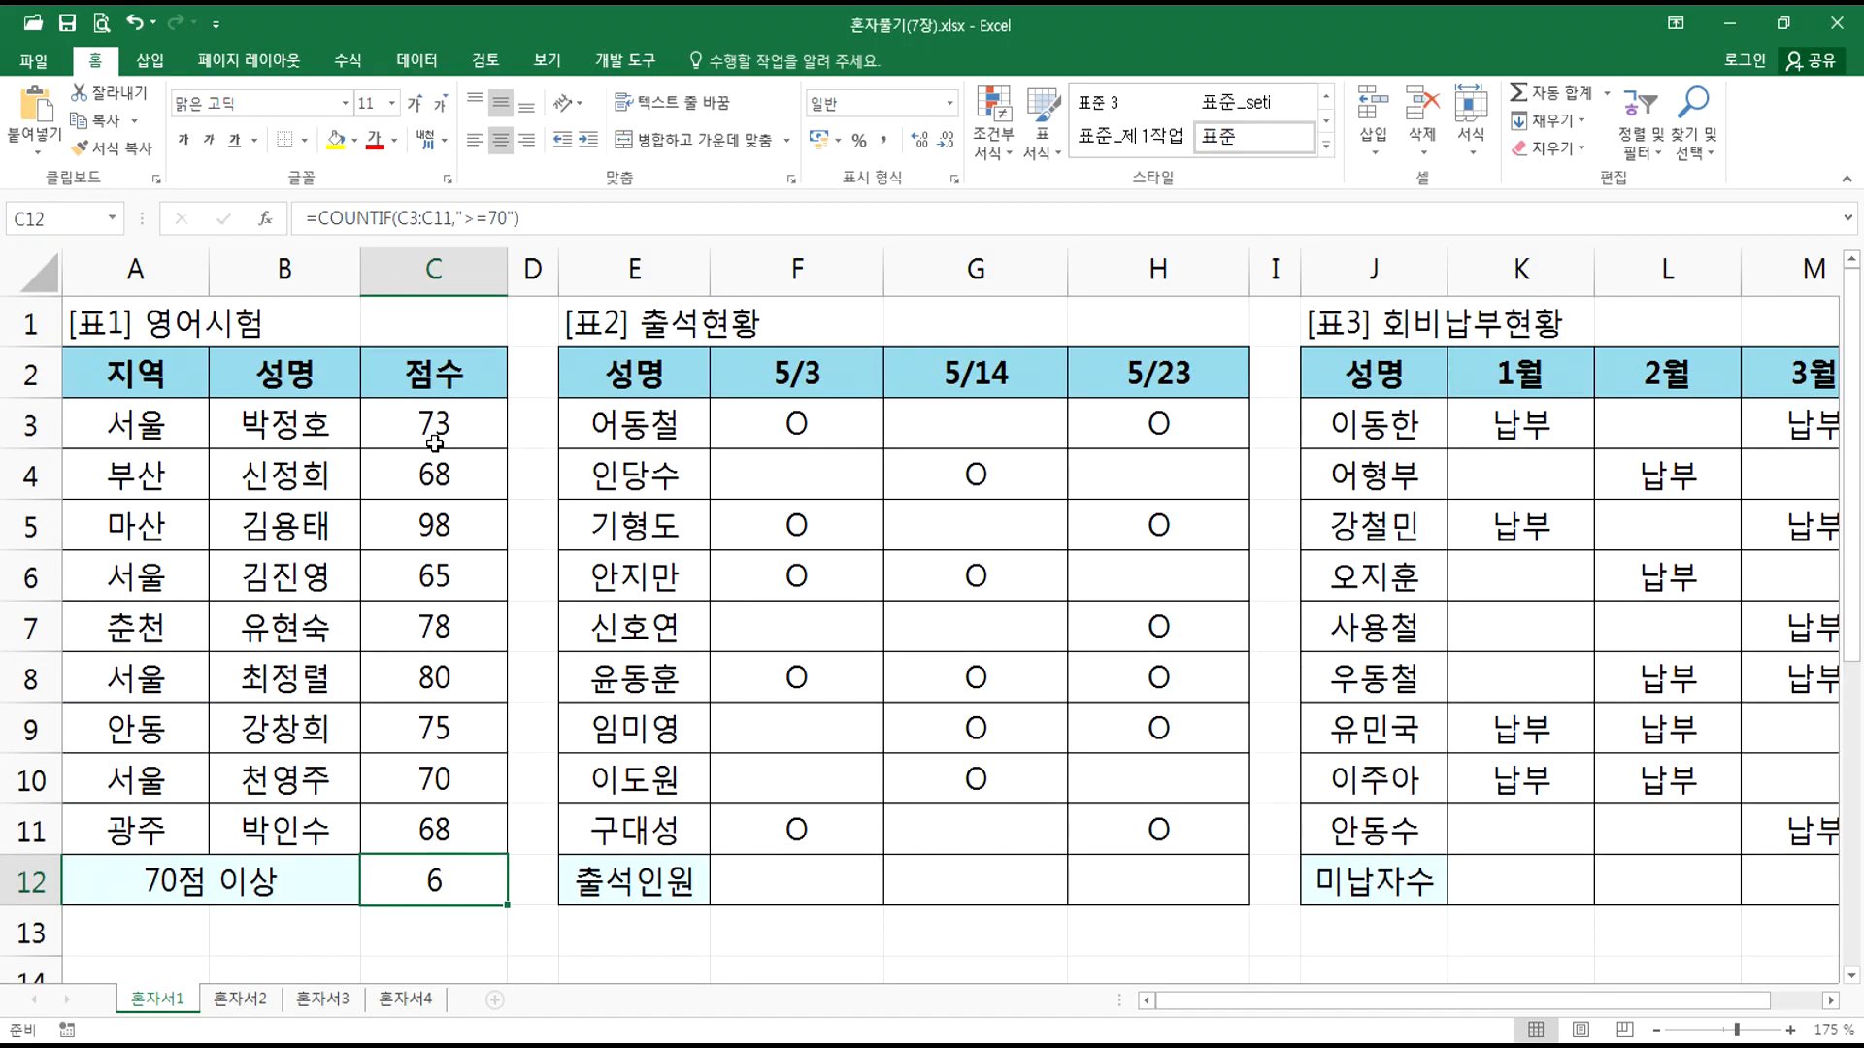
Step: Highlight the scores from 70 to below 80 in C3, C7, C9 and C10, and clear the selection
click(433, 435)
ctrl+click(412, 624)
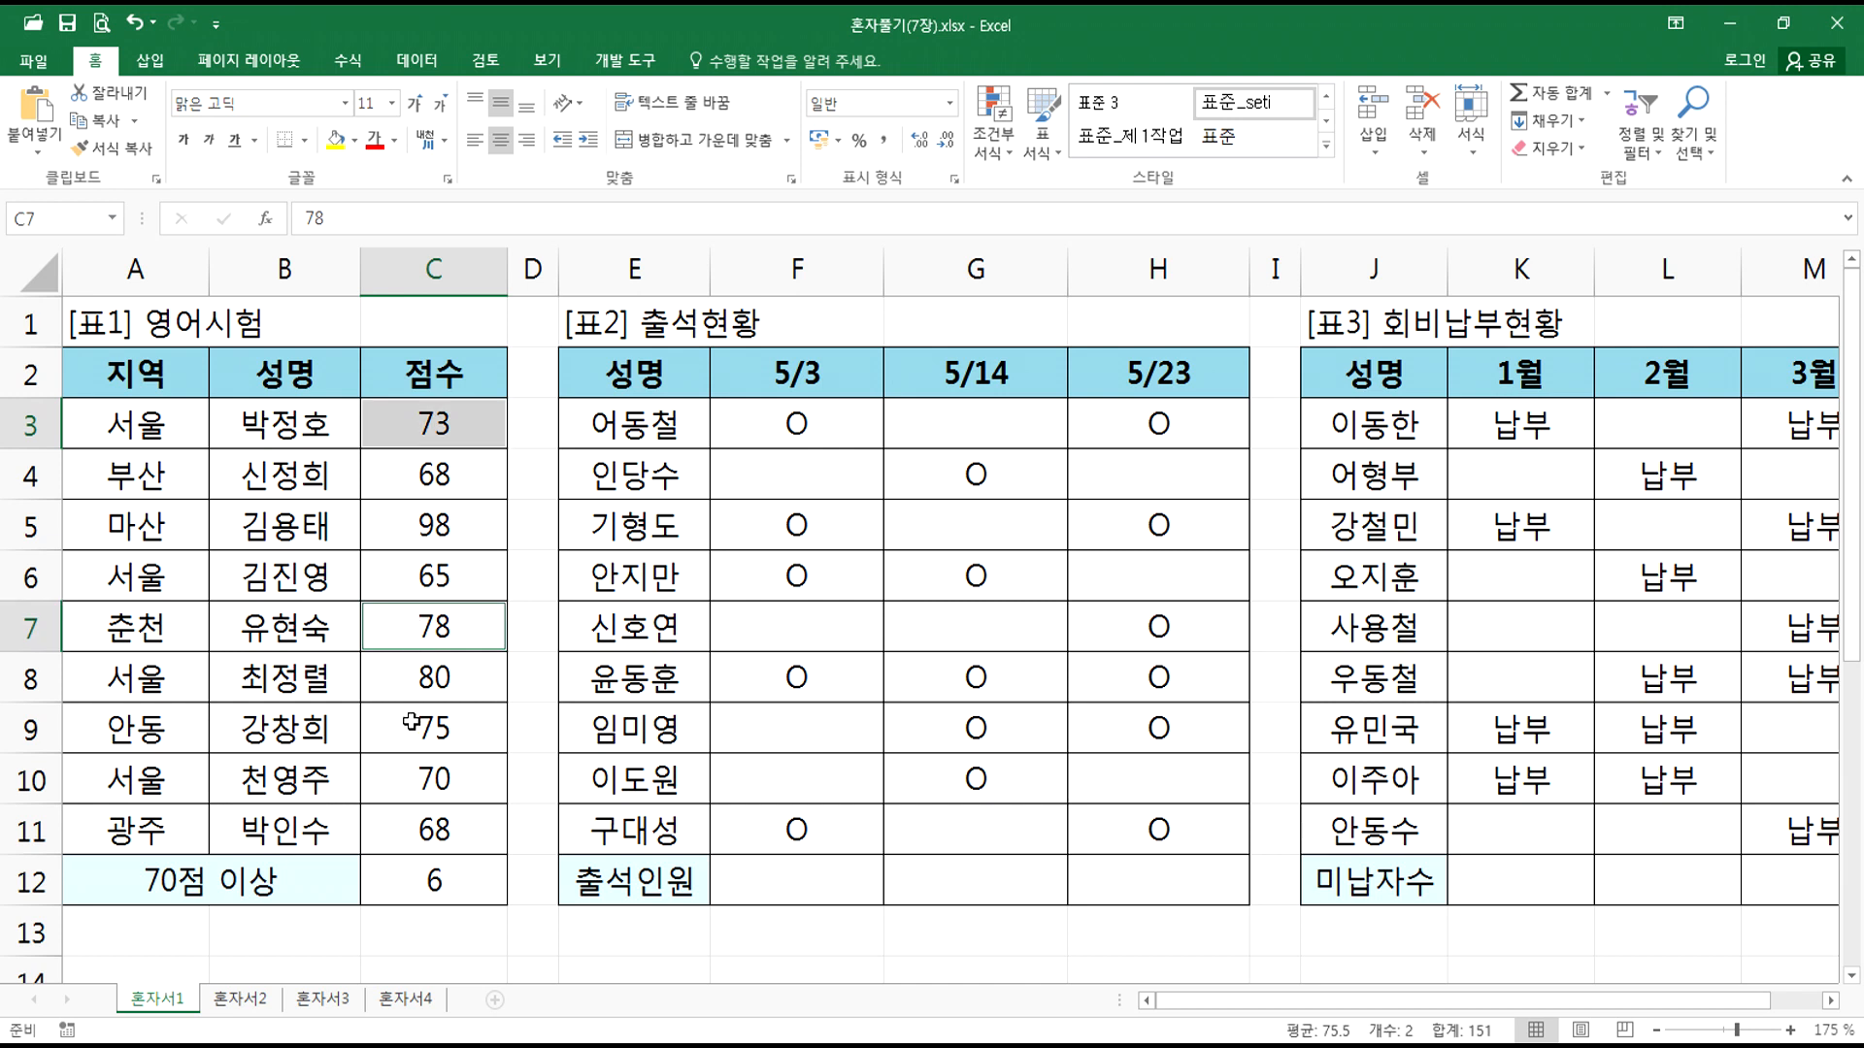
drag(405, 728, 417, 771)
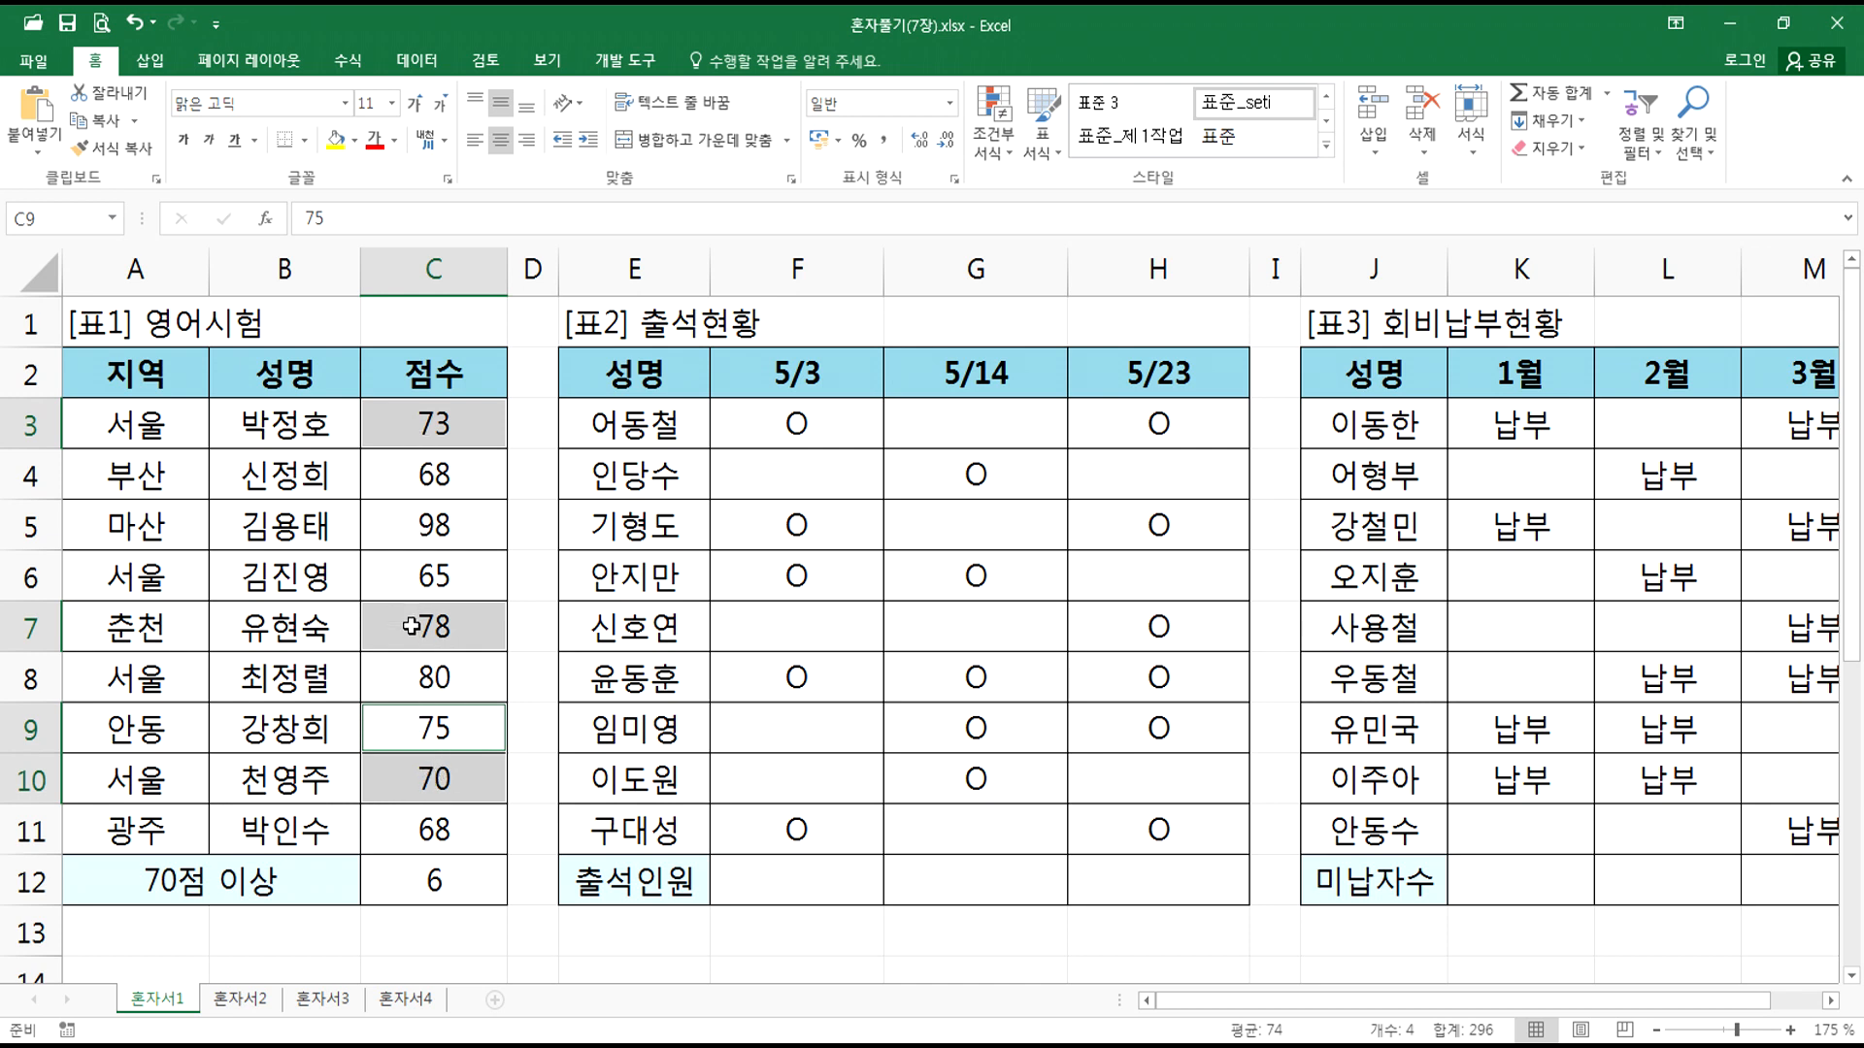
click(225, 945)
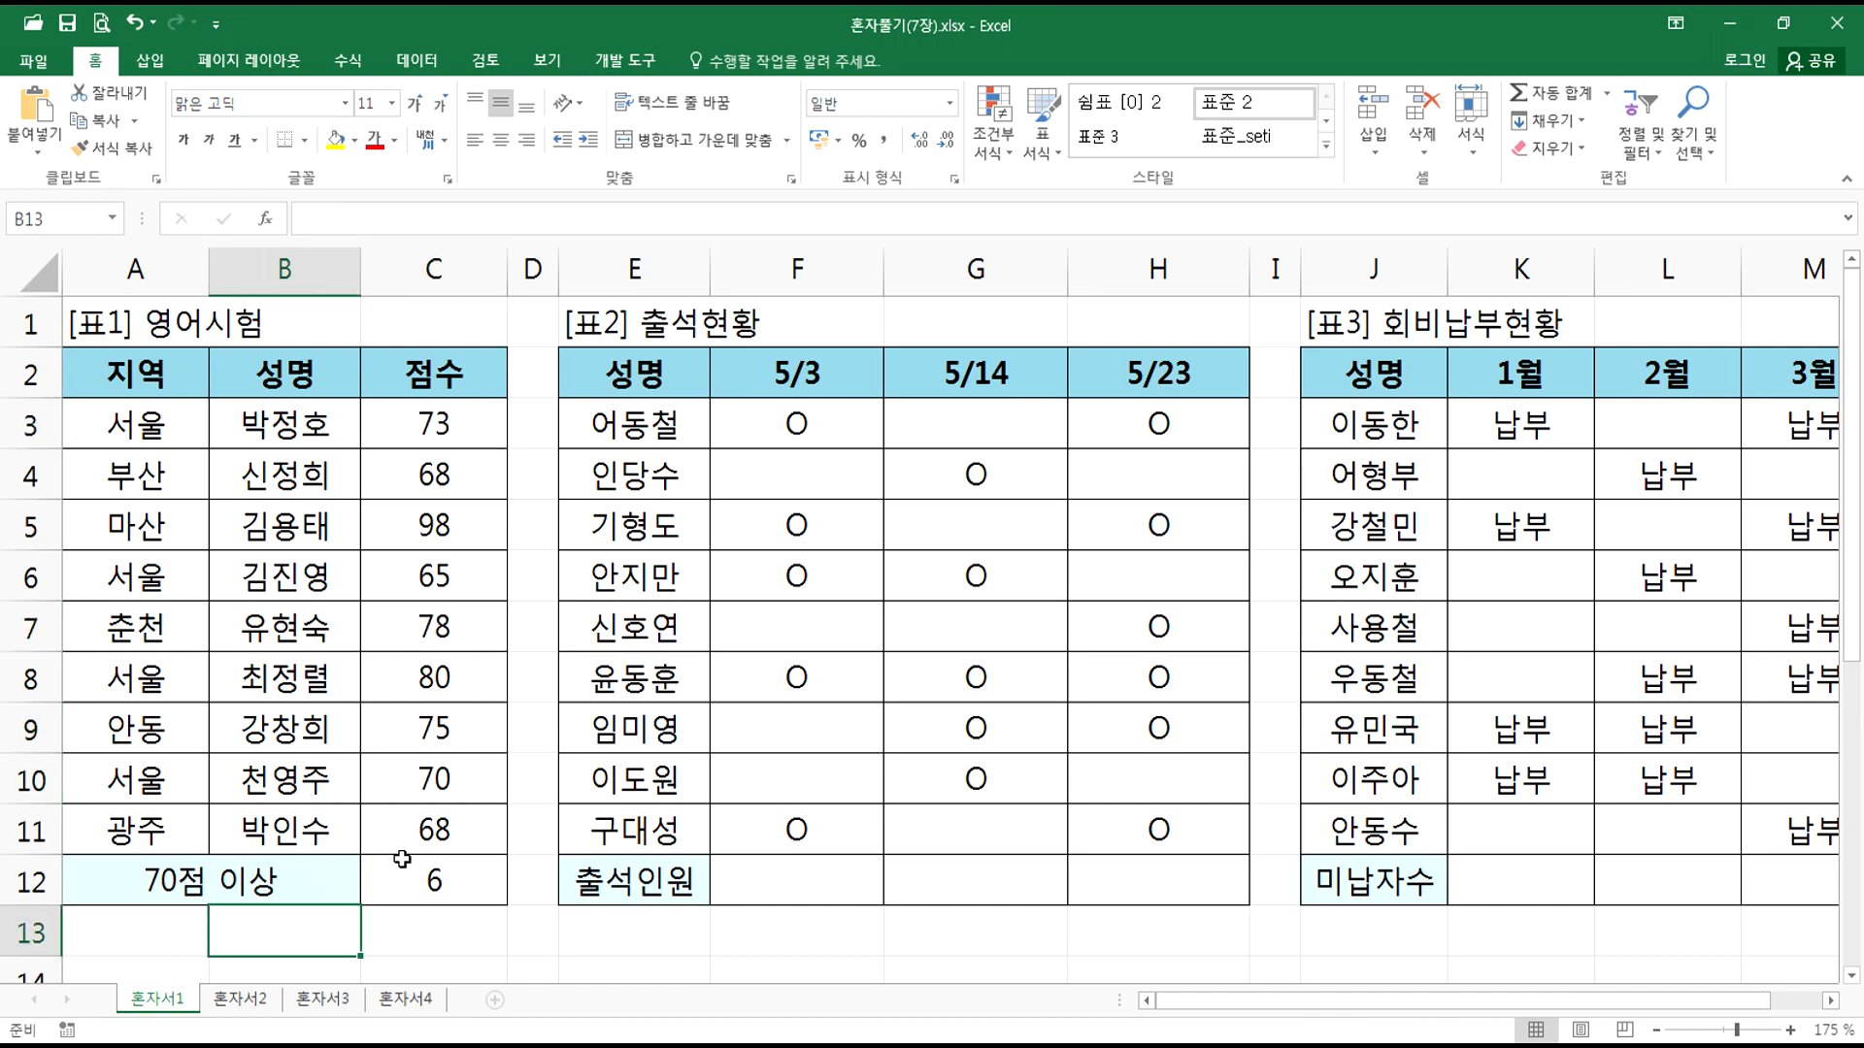
Step: Switch to Notepad and review the COUNTIF attempt with two conditions alongside the COUNTIFS syntax, checking back with the Excel table
key(alt+Tab)
click(83, 534)
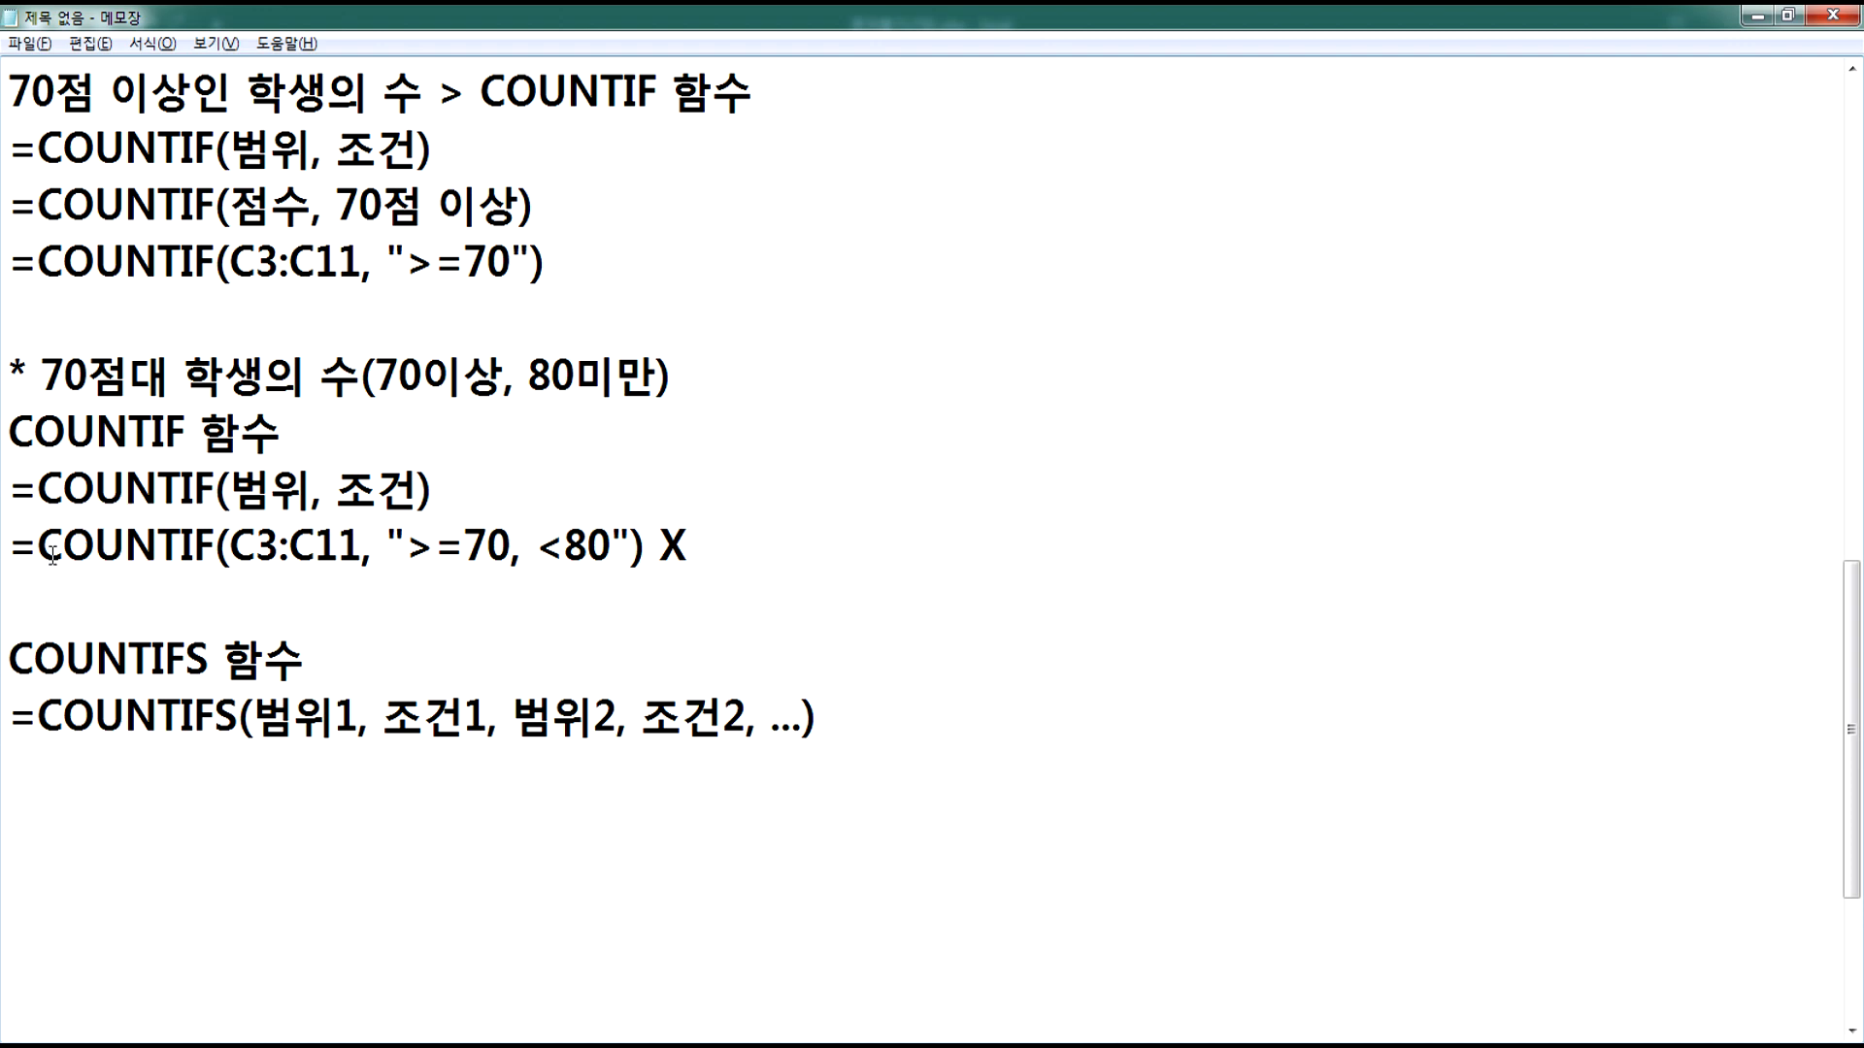
drag(214, 548, 23, 538)
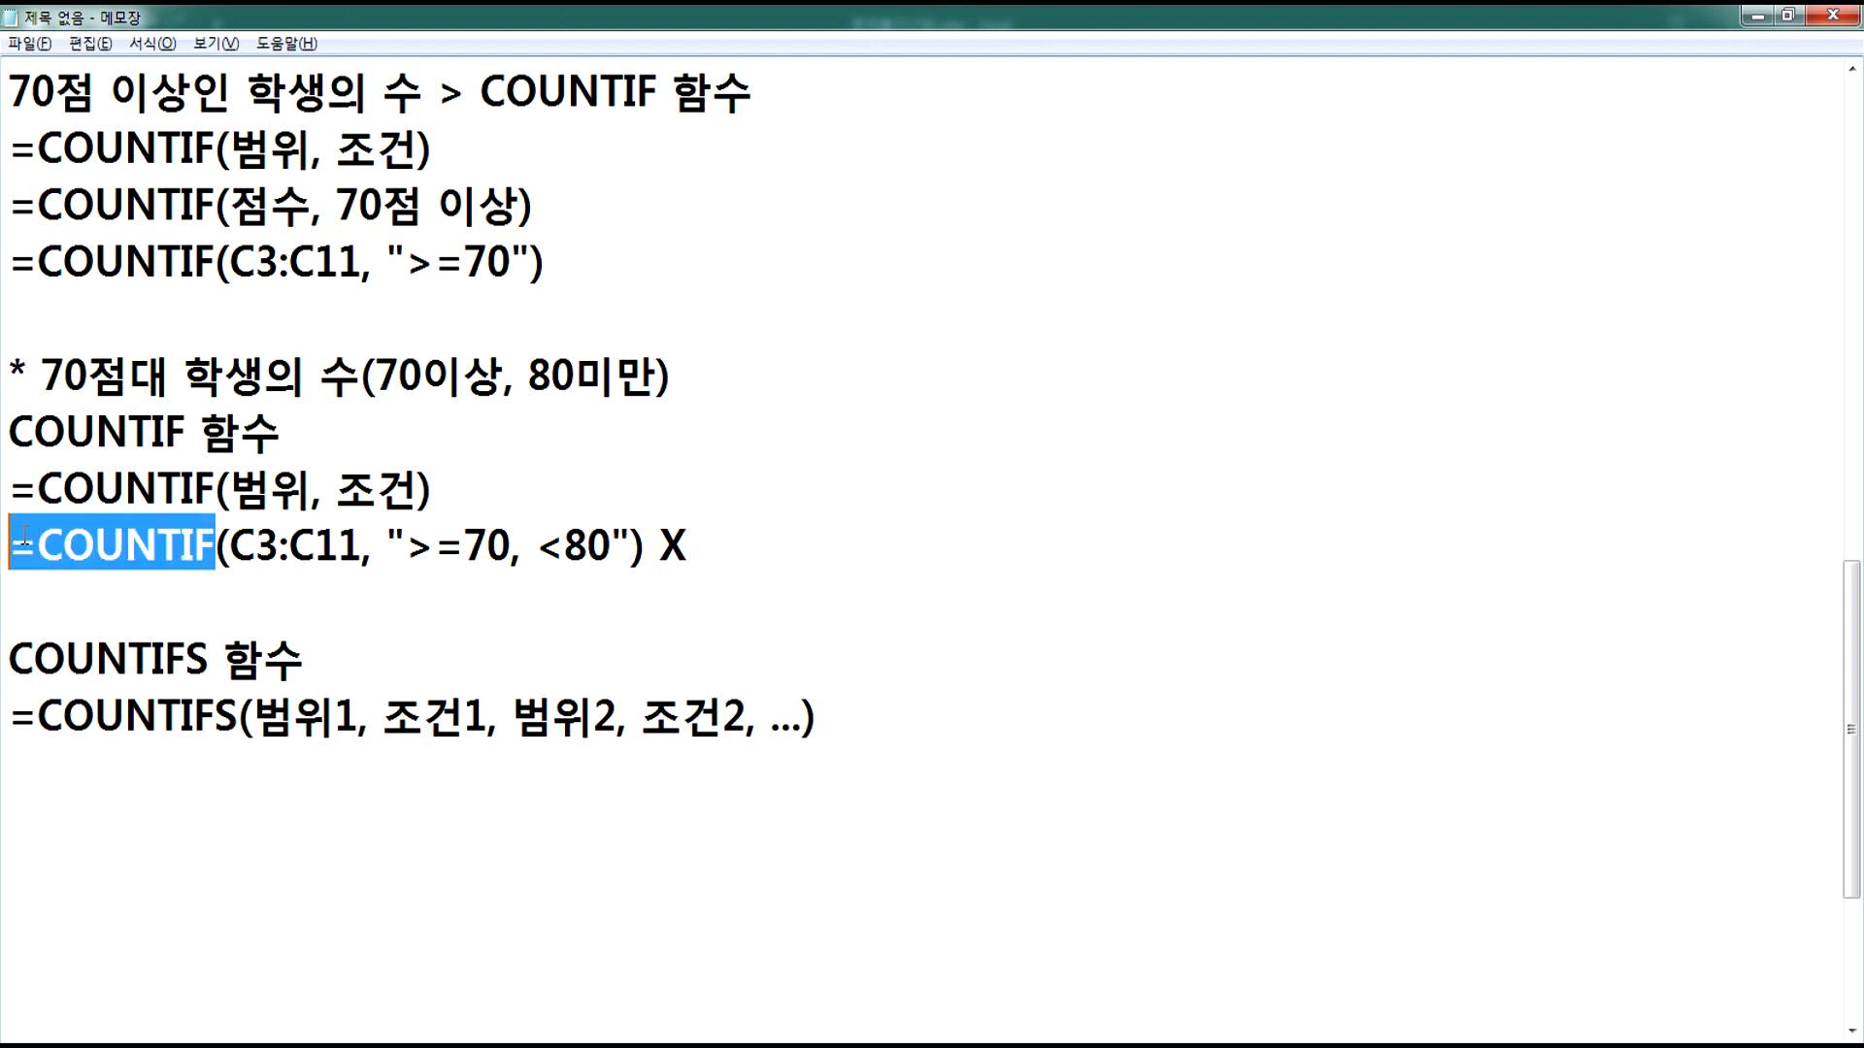
click(22, 766)
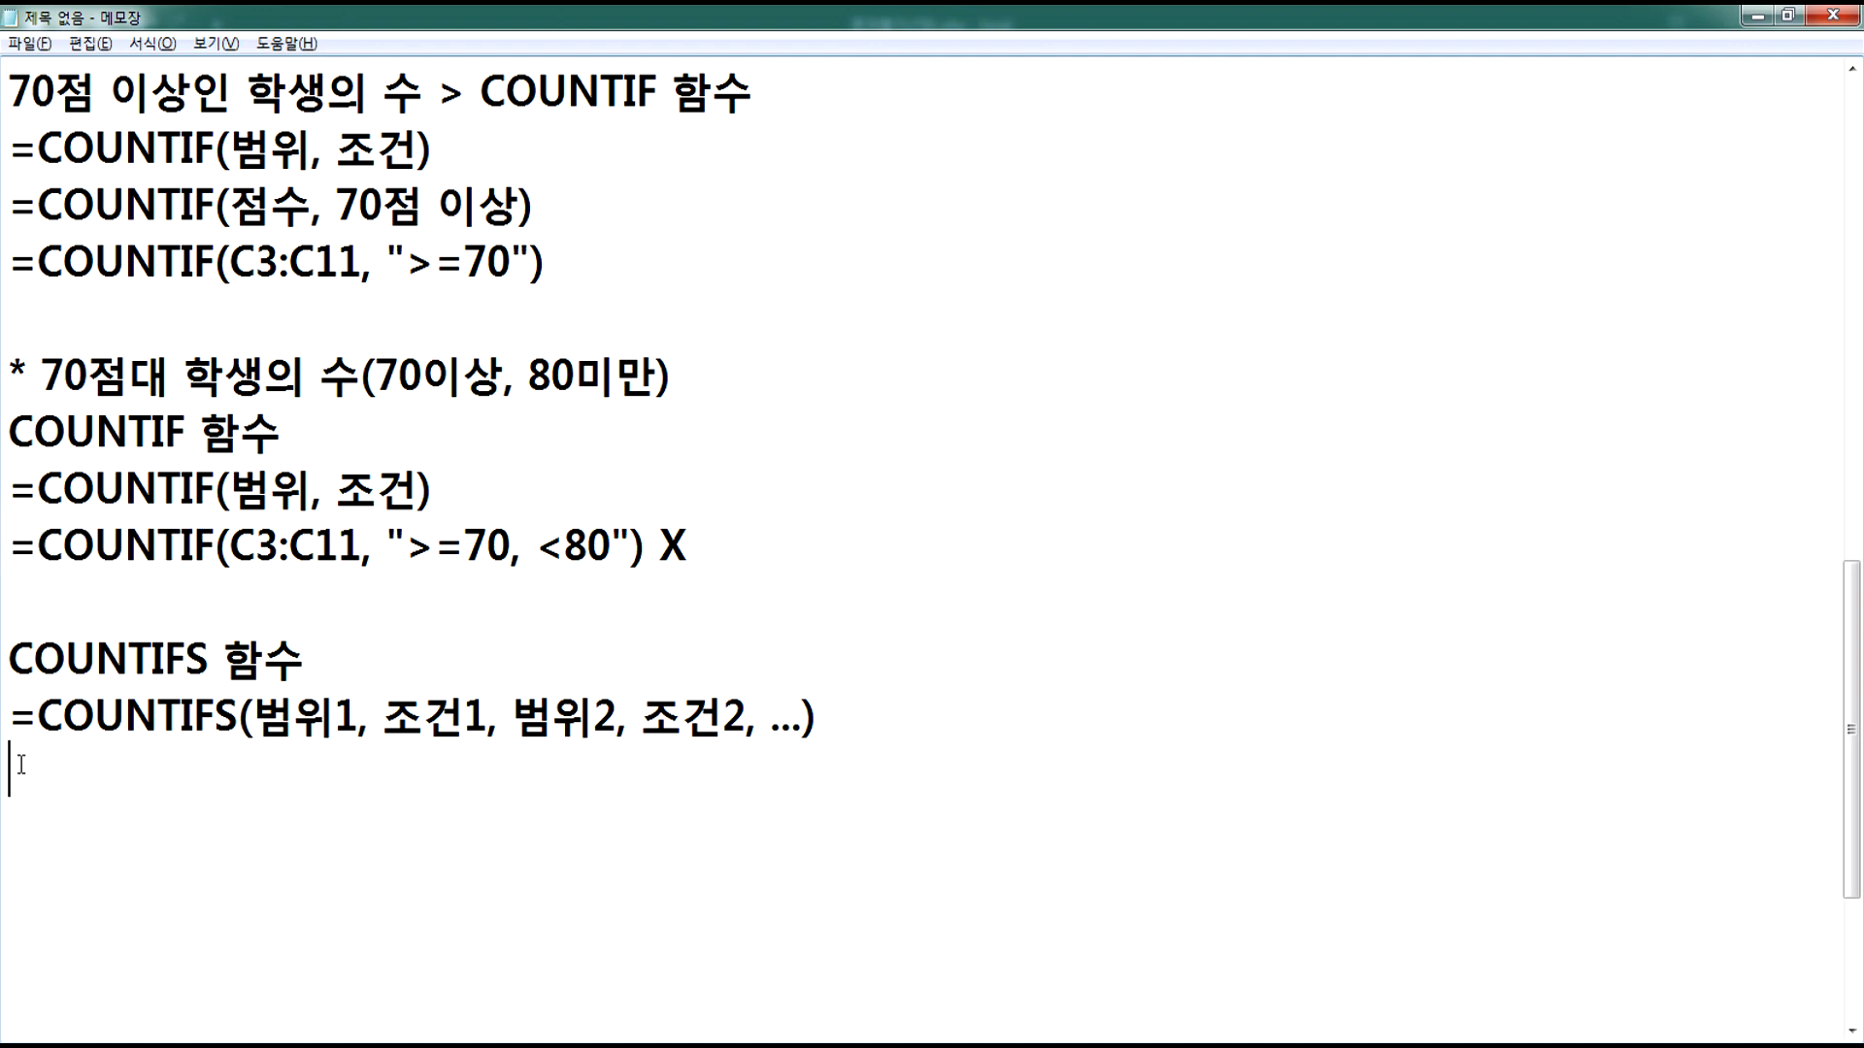
key(alt+Tab)
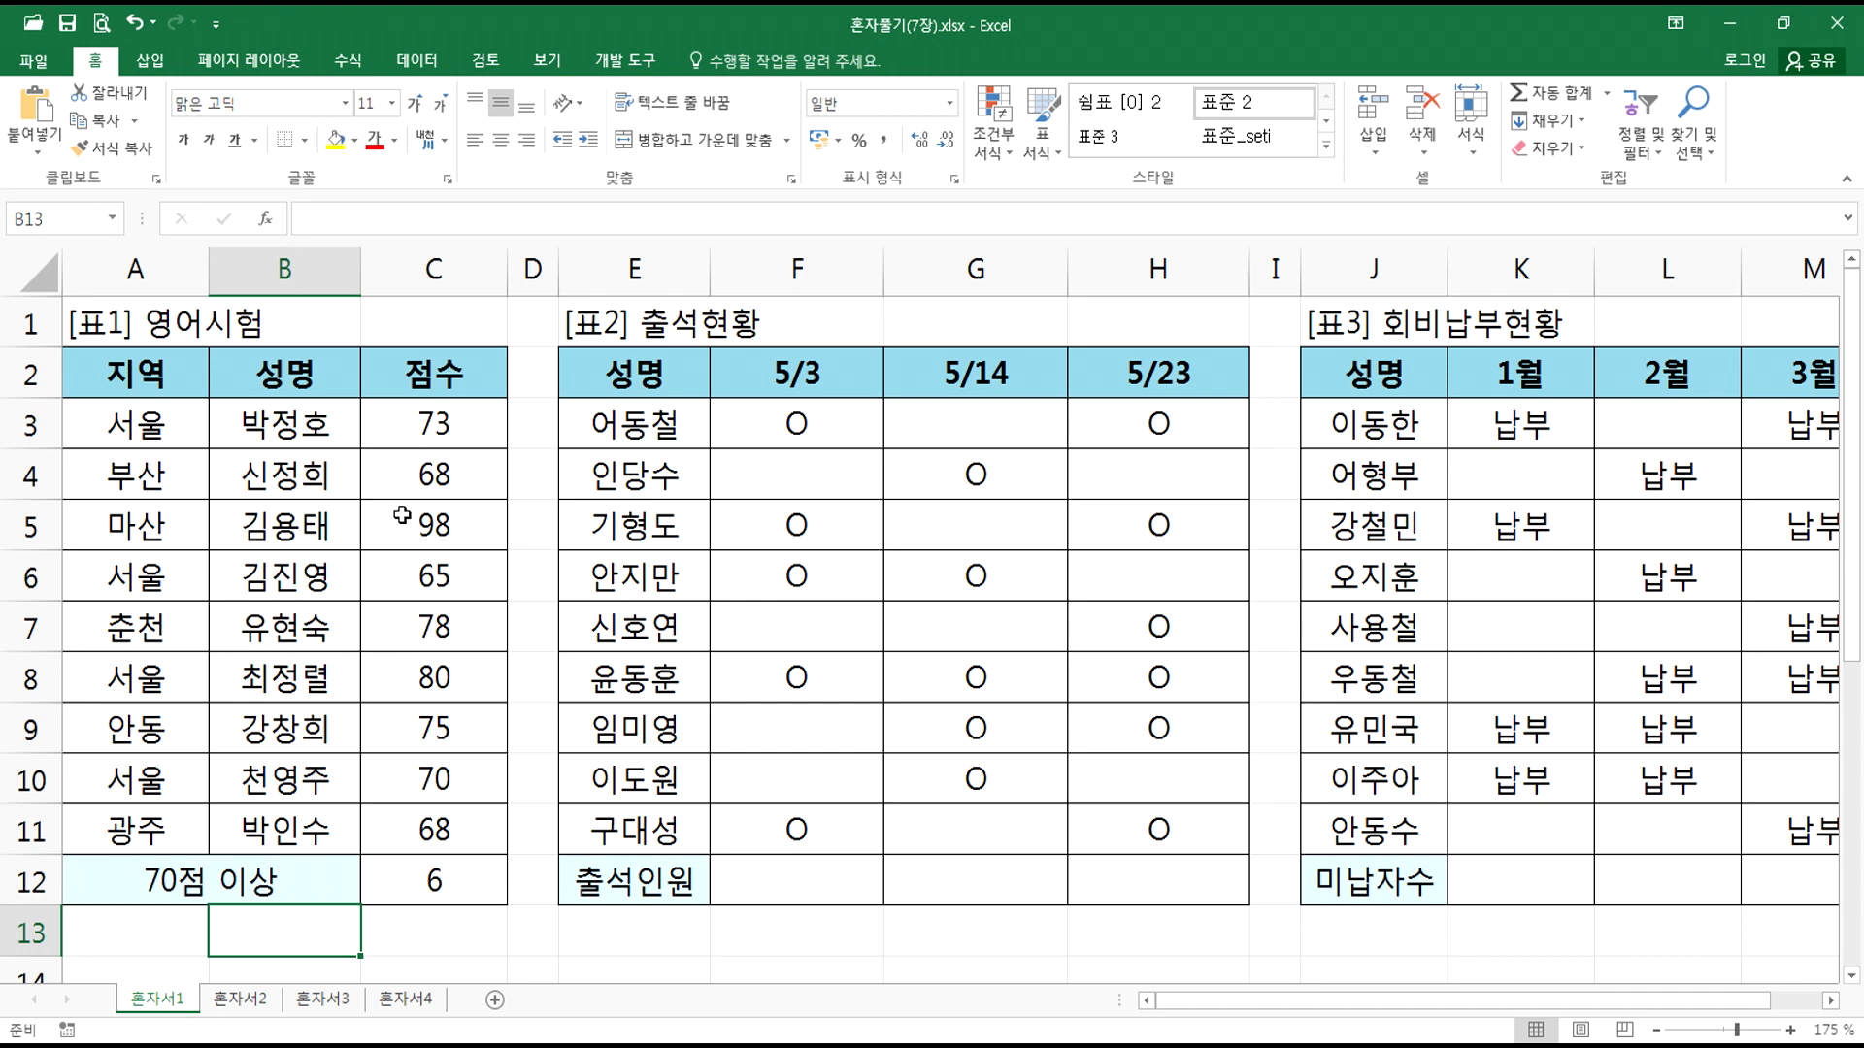
key(alt+Tab)
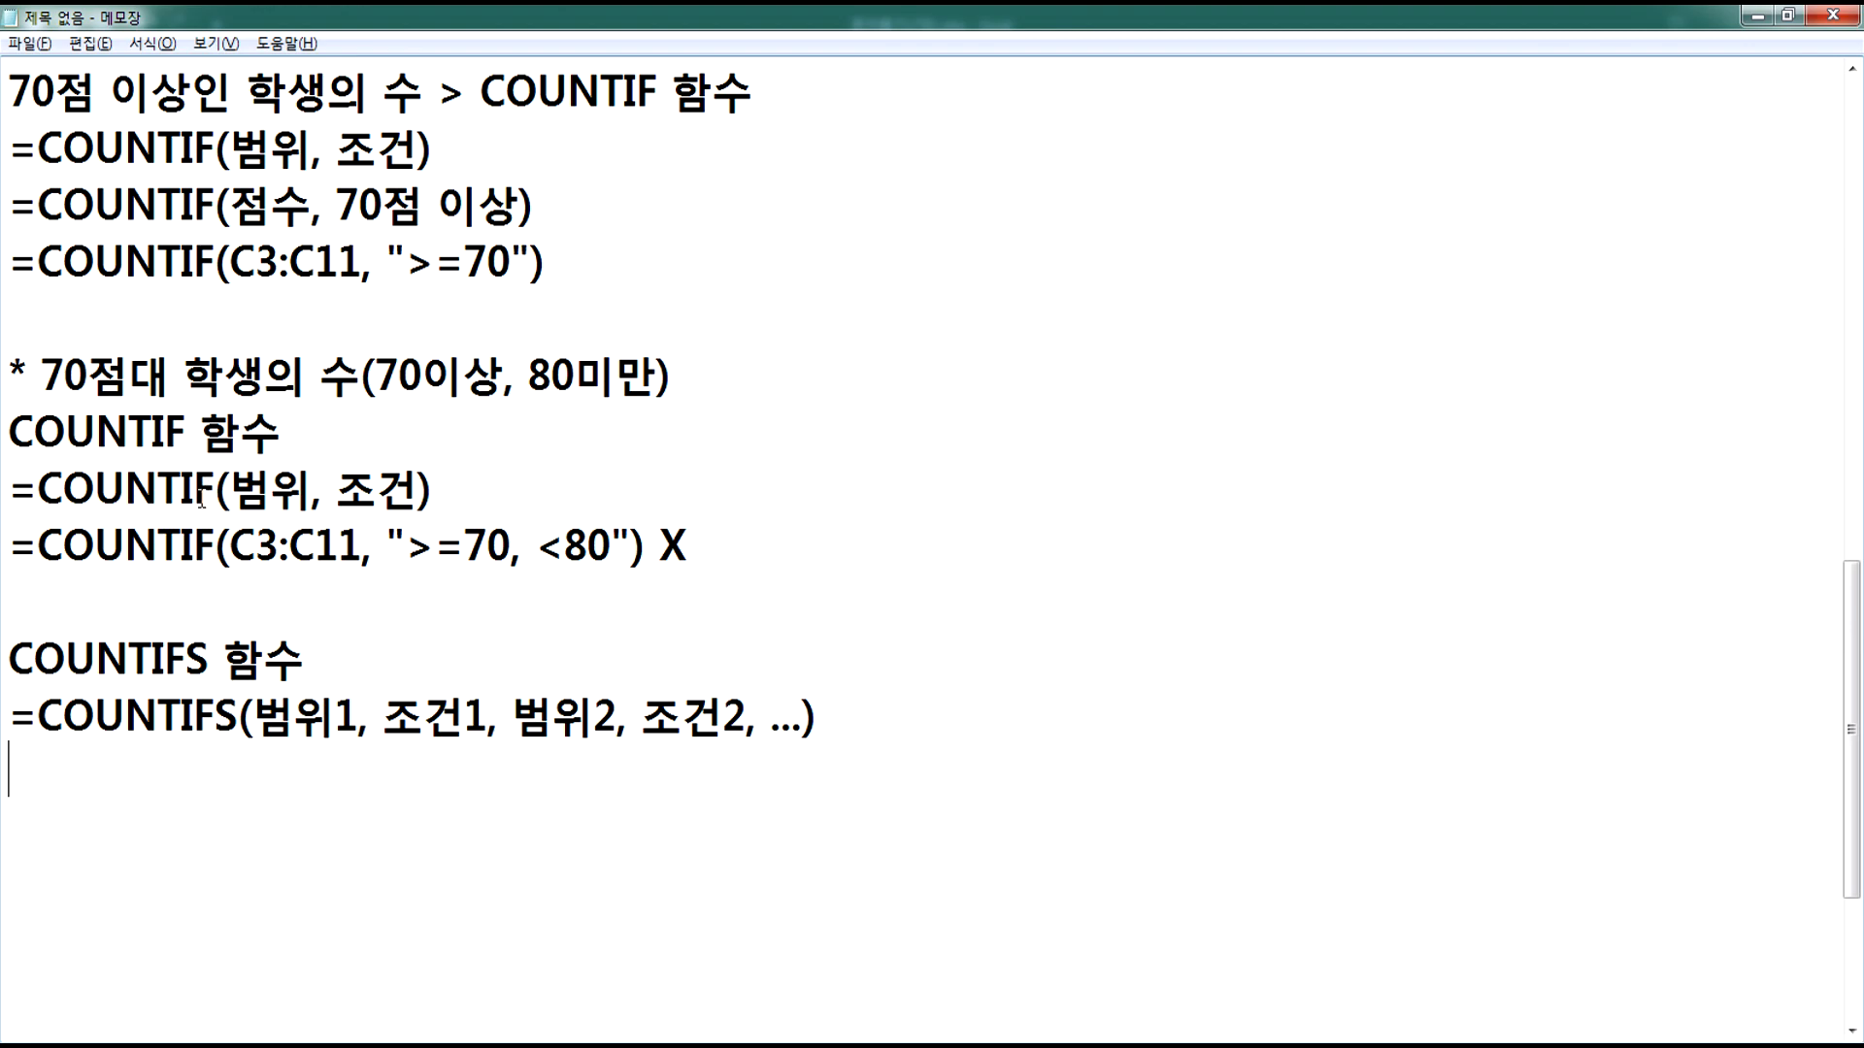
Step: Go back to Excel and examine the 점수, 성명 and 지역 columns of [표1] as possible criteria ranges
key(alt+Tab)
drag(434, 424, 427, 837)
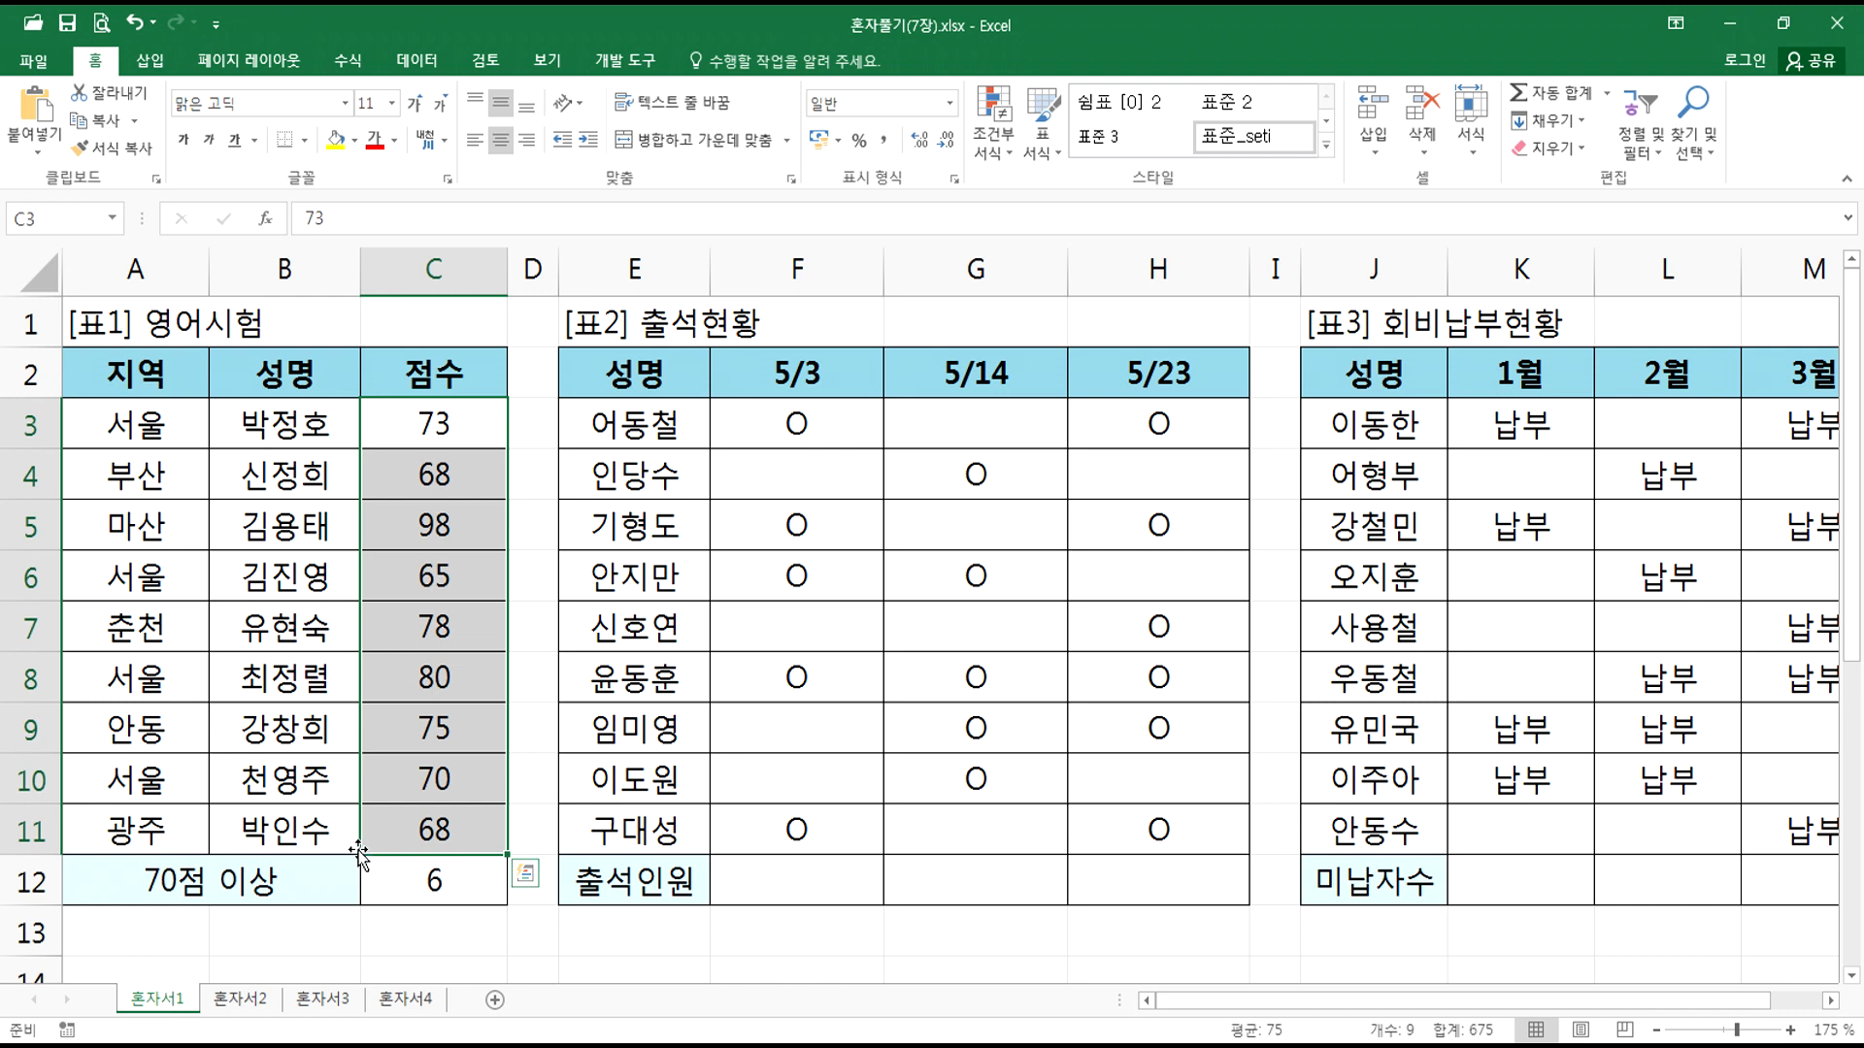
drag(267, 427, 281, 728)
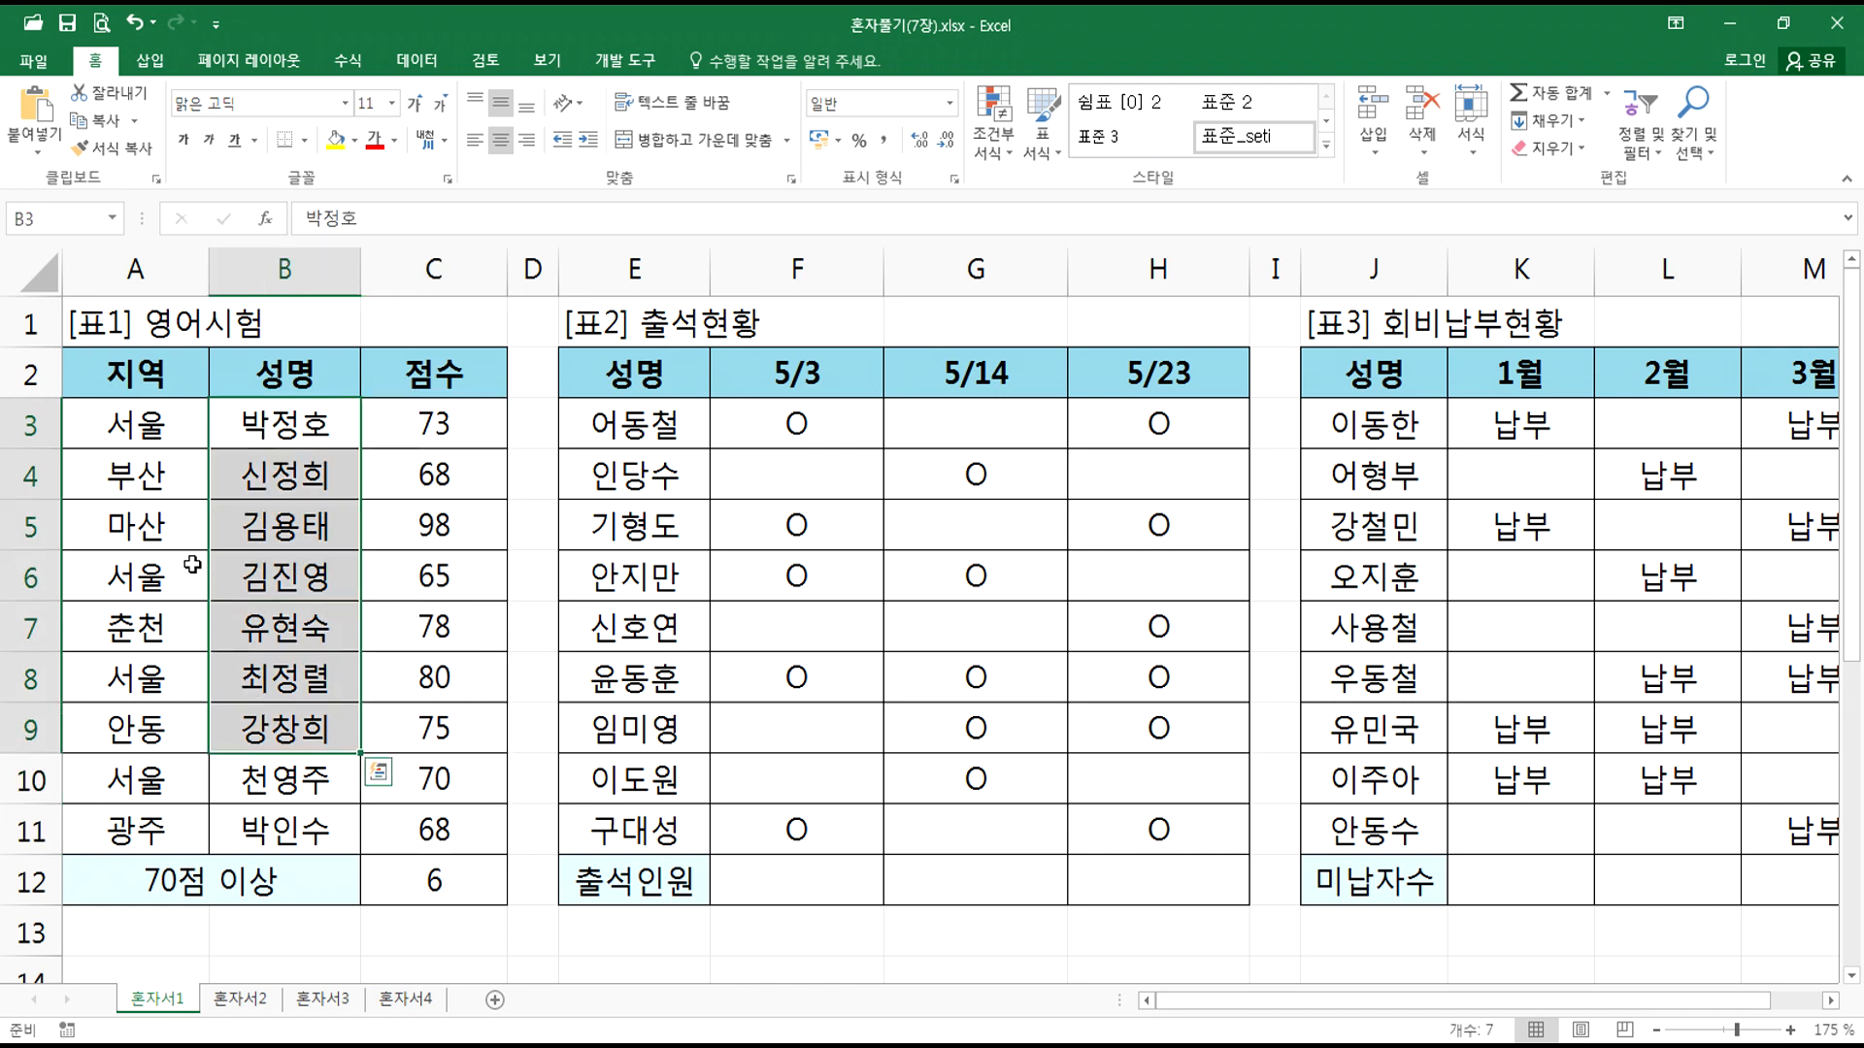
drag(140, 427, 120, 840)
drag(385, 449, 427, 836)
drag(179, 423, 146, 833)
Step: In Notepad, copy the line =COUNTIF(C3:C11, ">=70, <80") X below the COUNTIFS syntax line
key(alt+Tab)
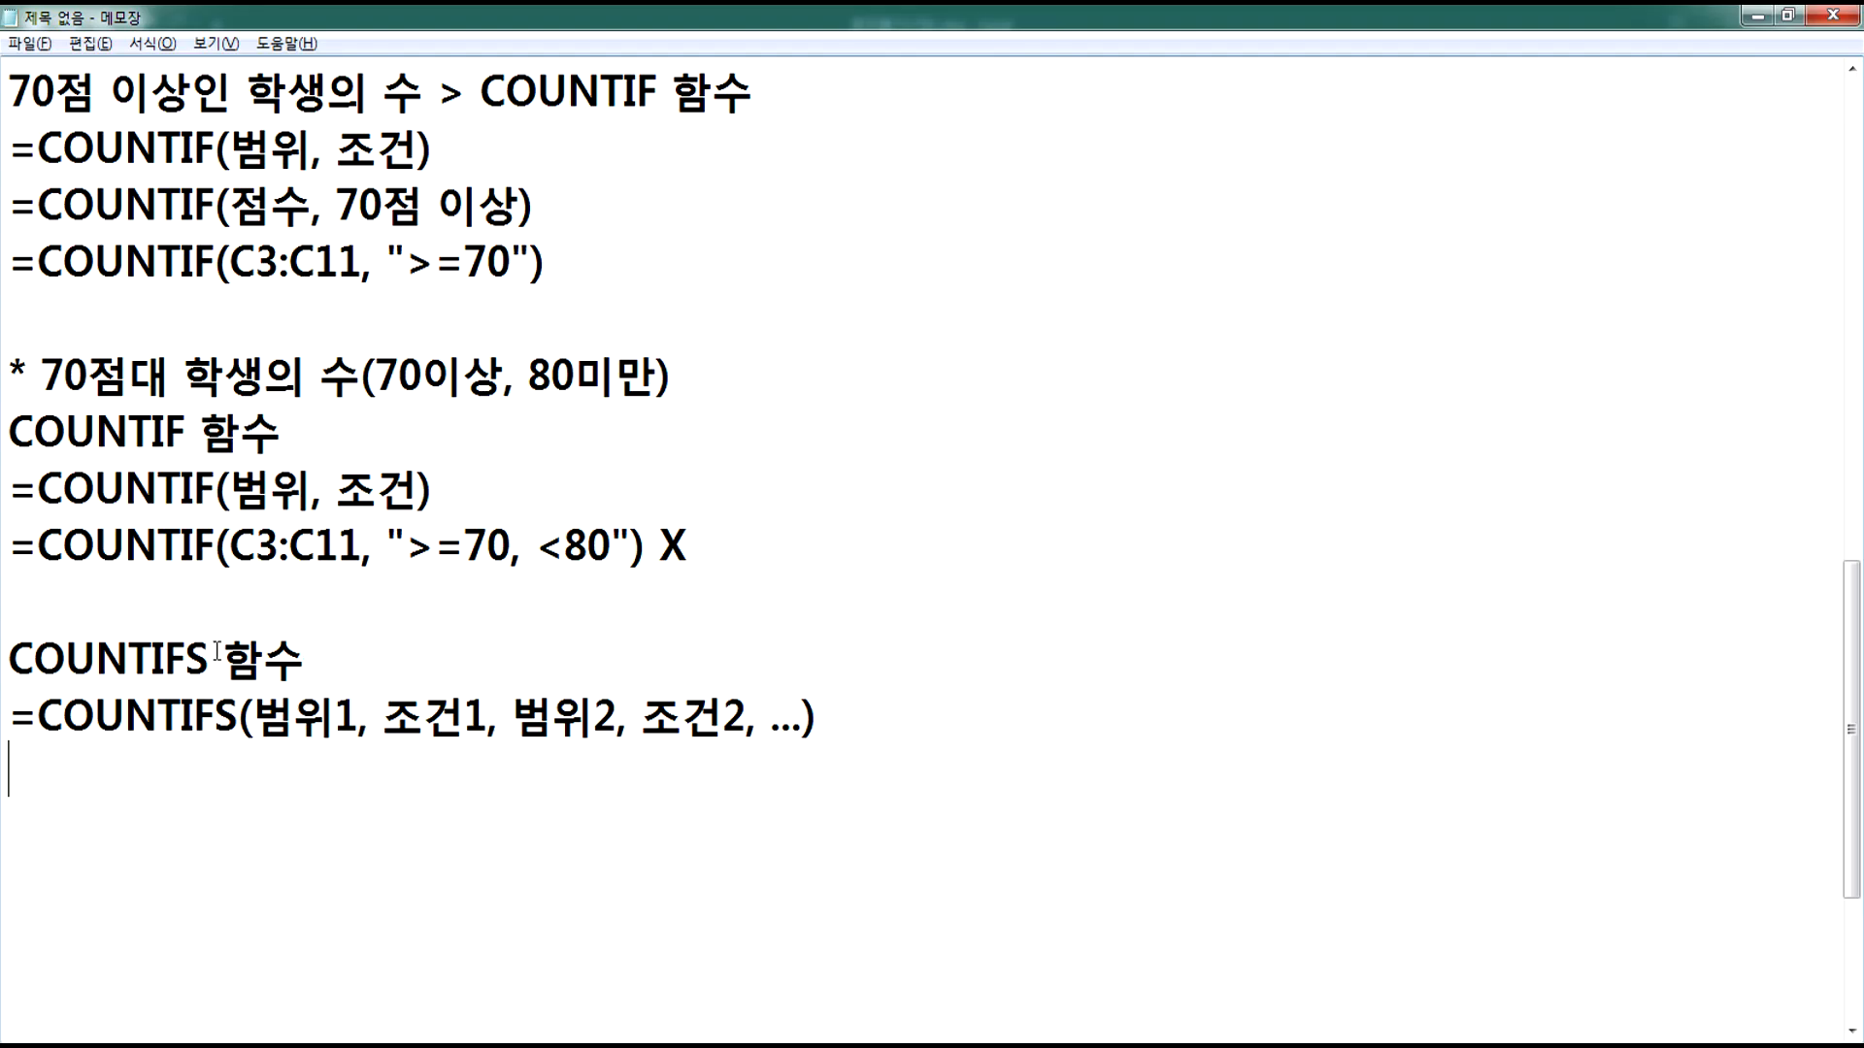
click(208, 574)
drag(215, 720, 230, 723)
click(201, 781)
scroll(294, 759, down, 2)
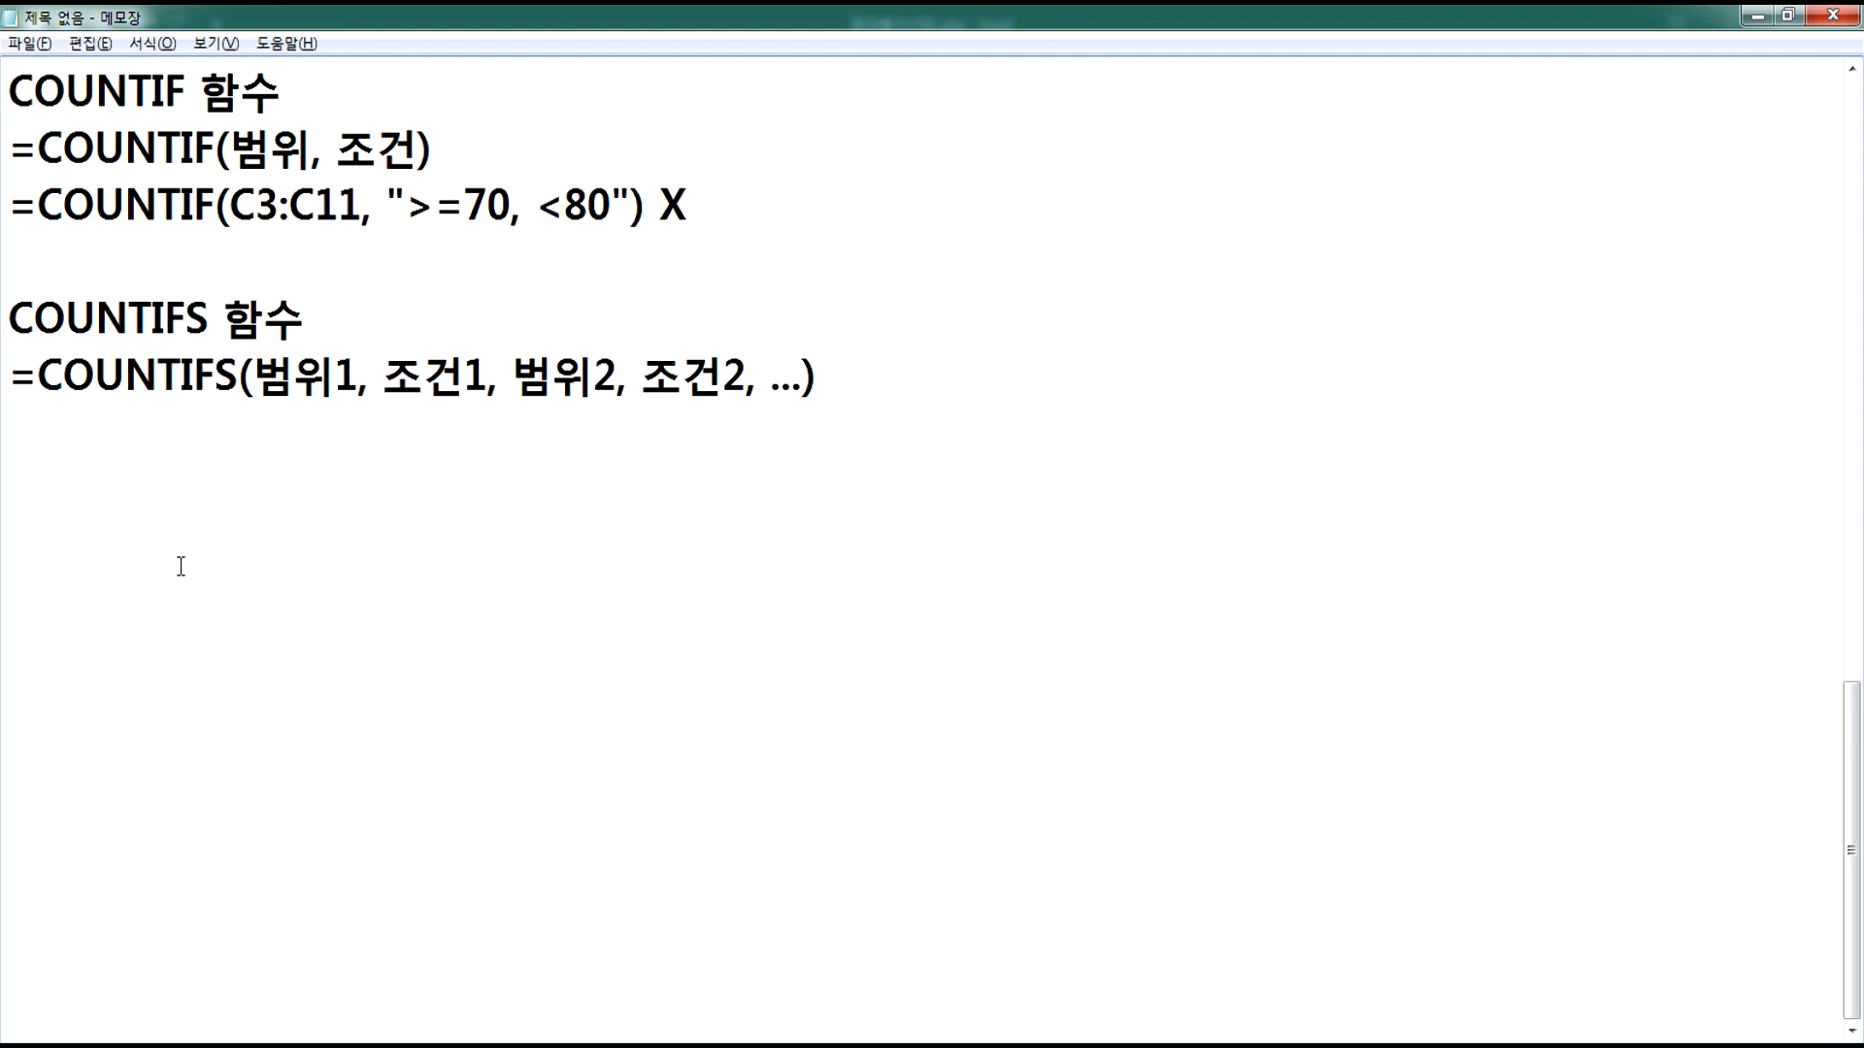
drag(12, 206, 16, 242)
key(ctrl+c)
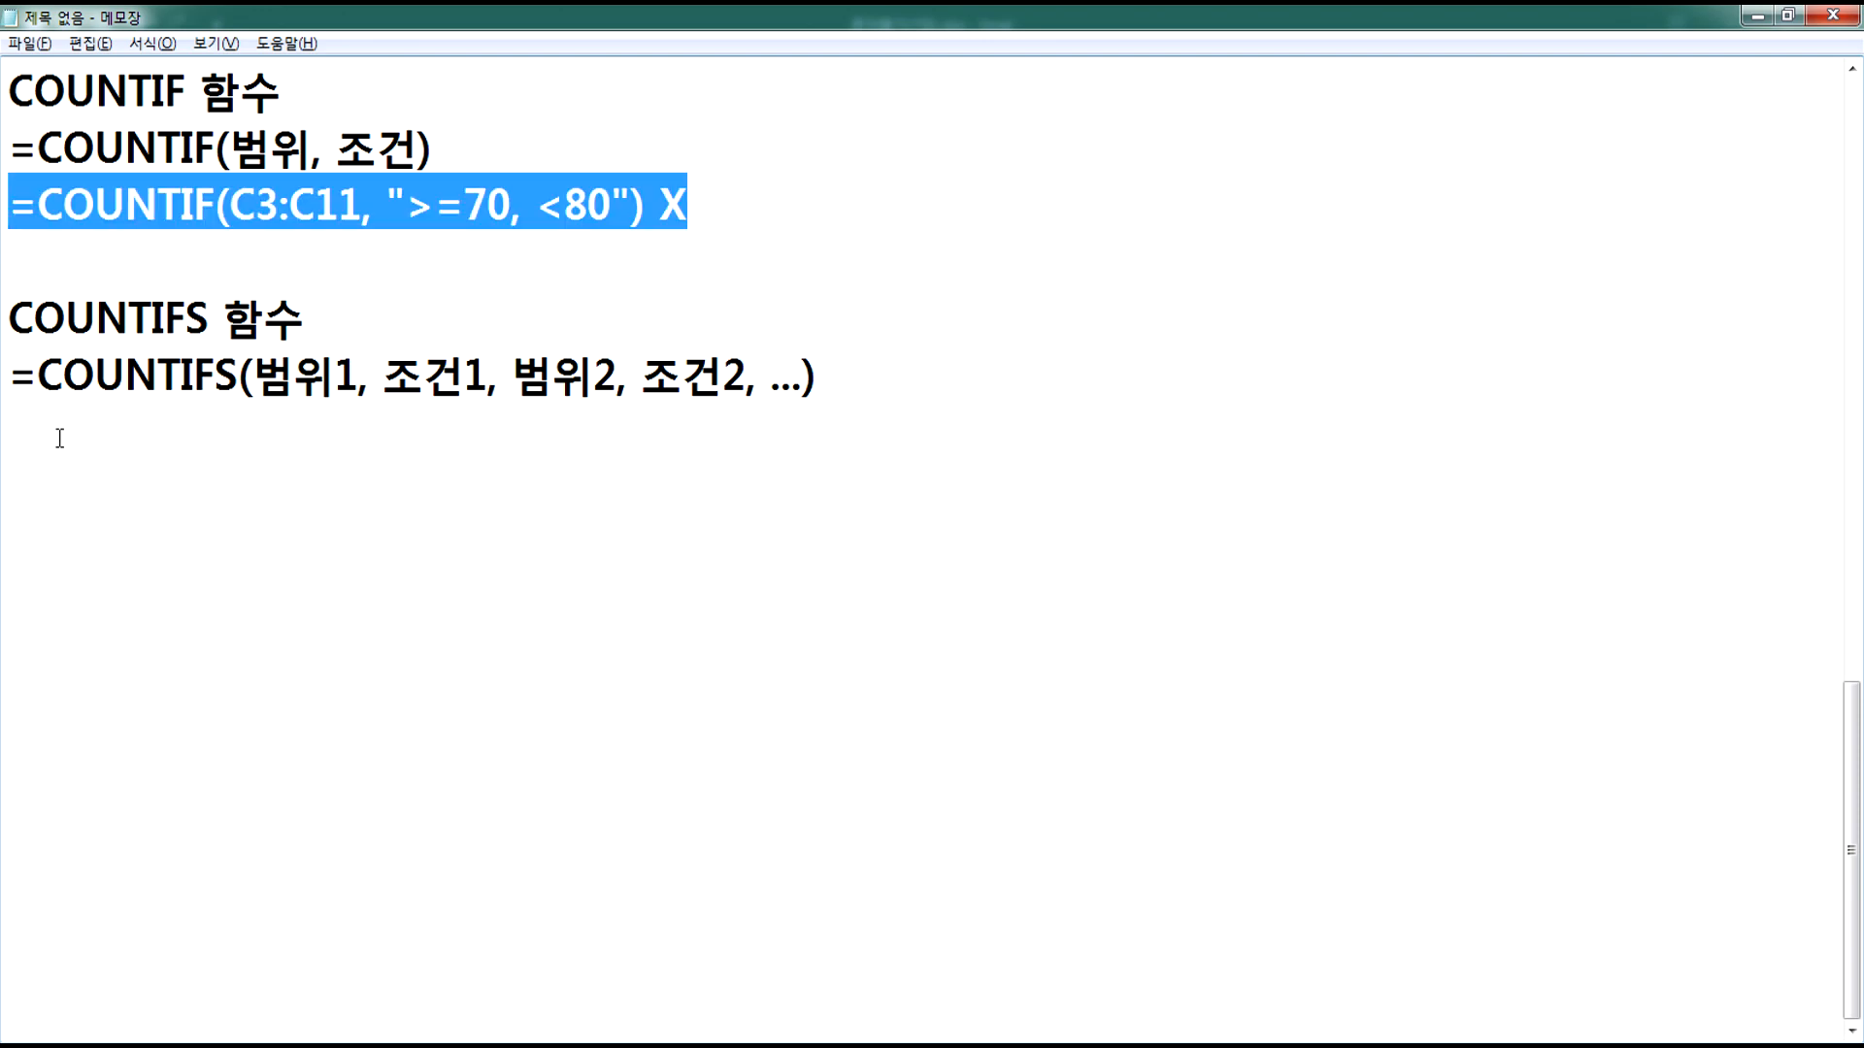
click(58, 433)
key(ctrl+v)
Step: Try turning the copied line into one COUNTIF on C3:C11 minus a second COUNTIF
drag(230, 428, 363, 428)
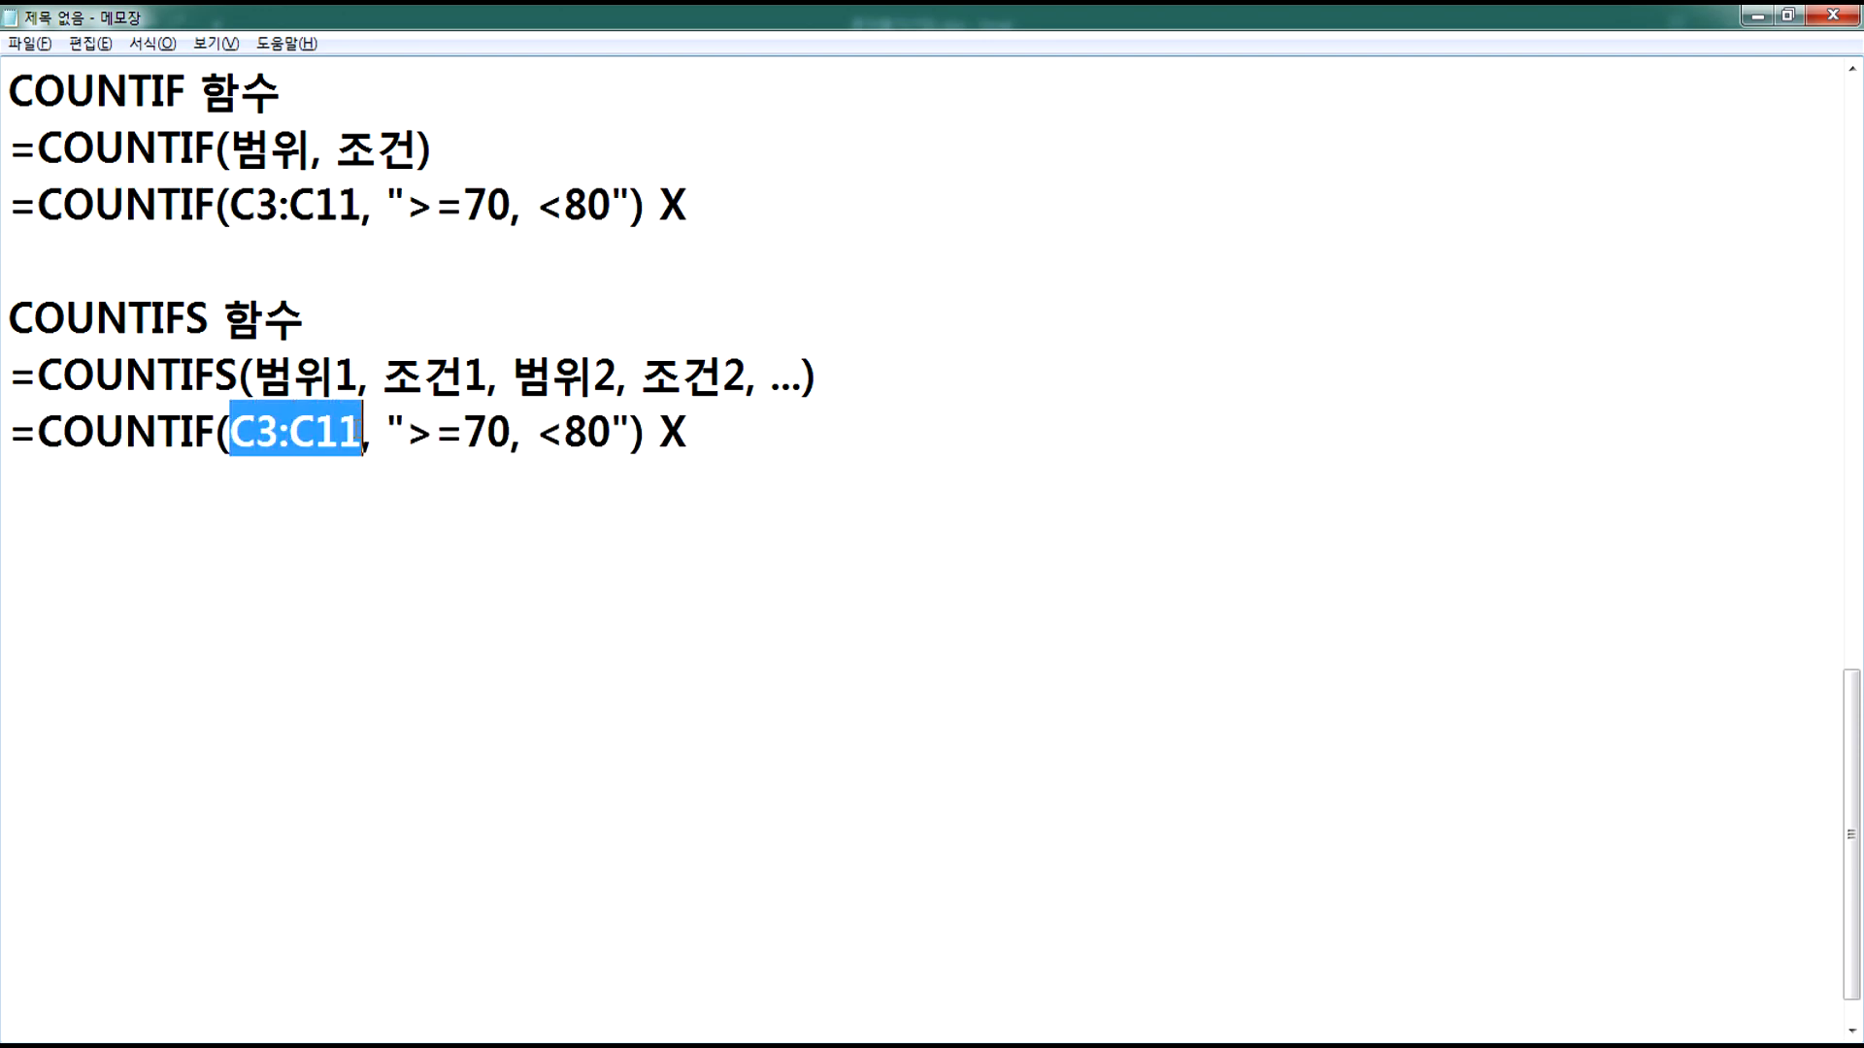
click(509, 439)
text())
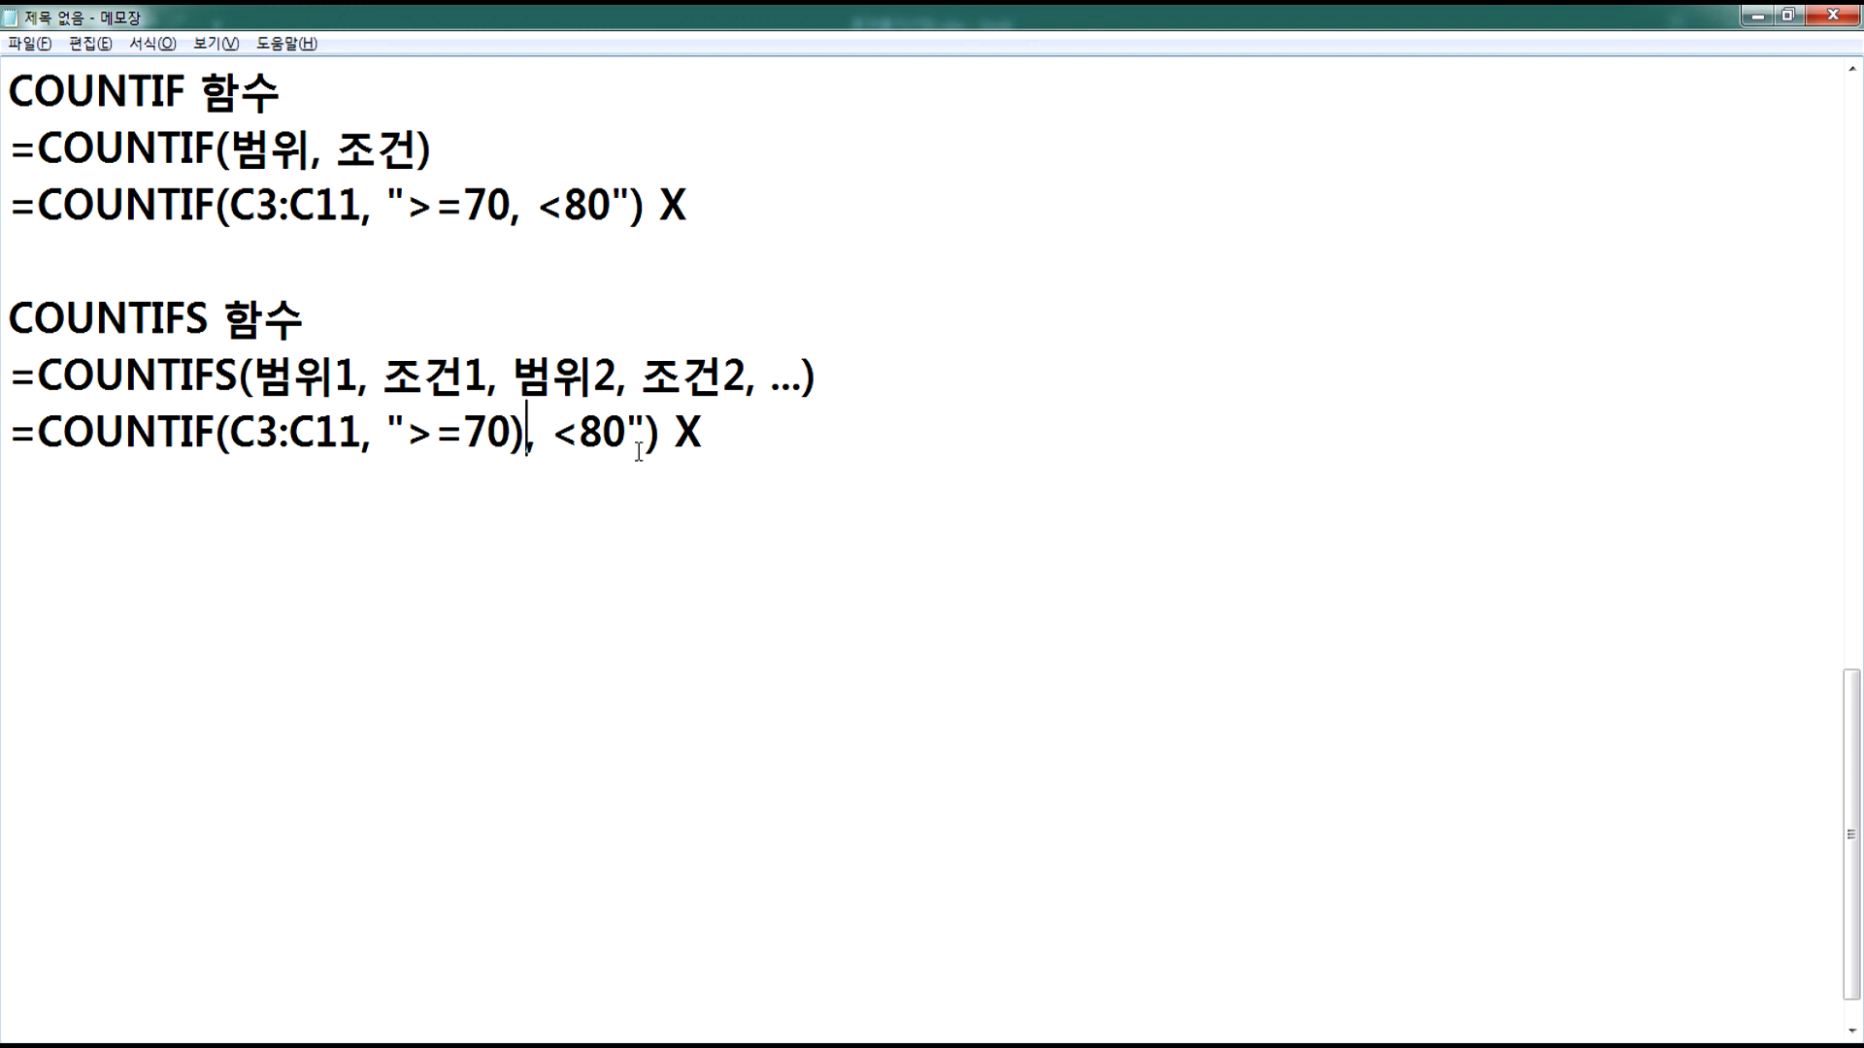
key(ctrl+v)
drag(569, 429, 540, 428)
text(-)
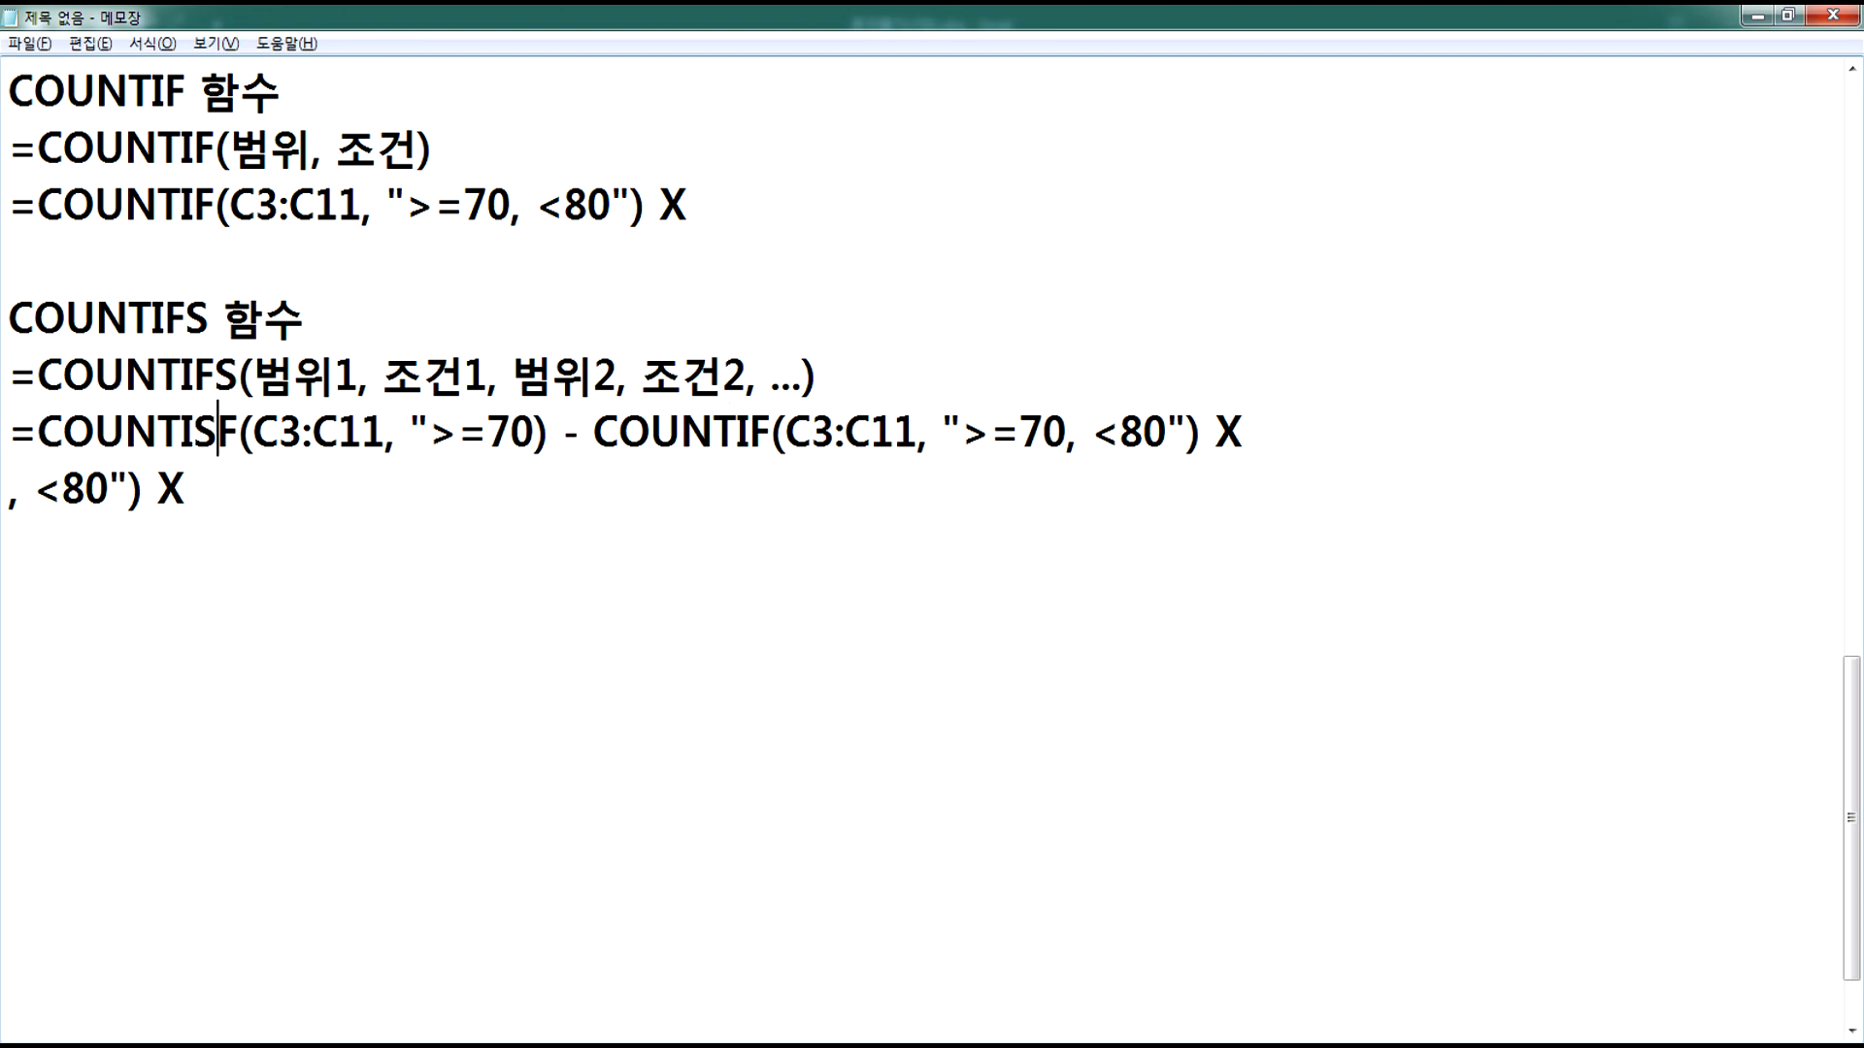
Step: Change the copied function name to COUNTIFS and delete everything after ">=70 in the formula
click(215, 428)
text(S)
click(535, 428)
key(ctrl+shift+End)
key(Delete)
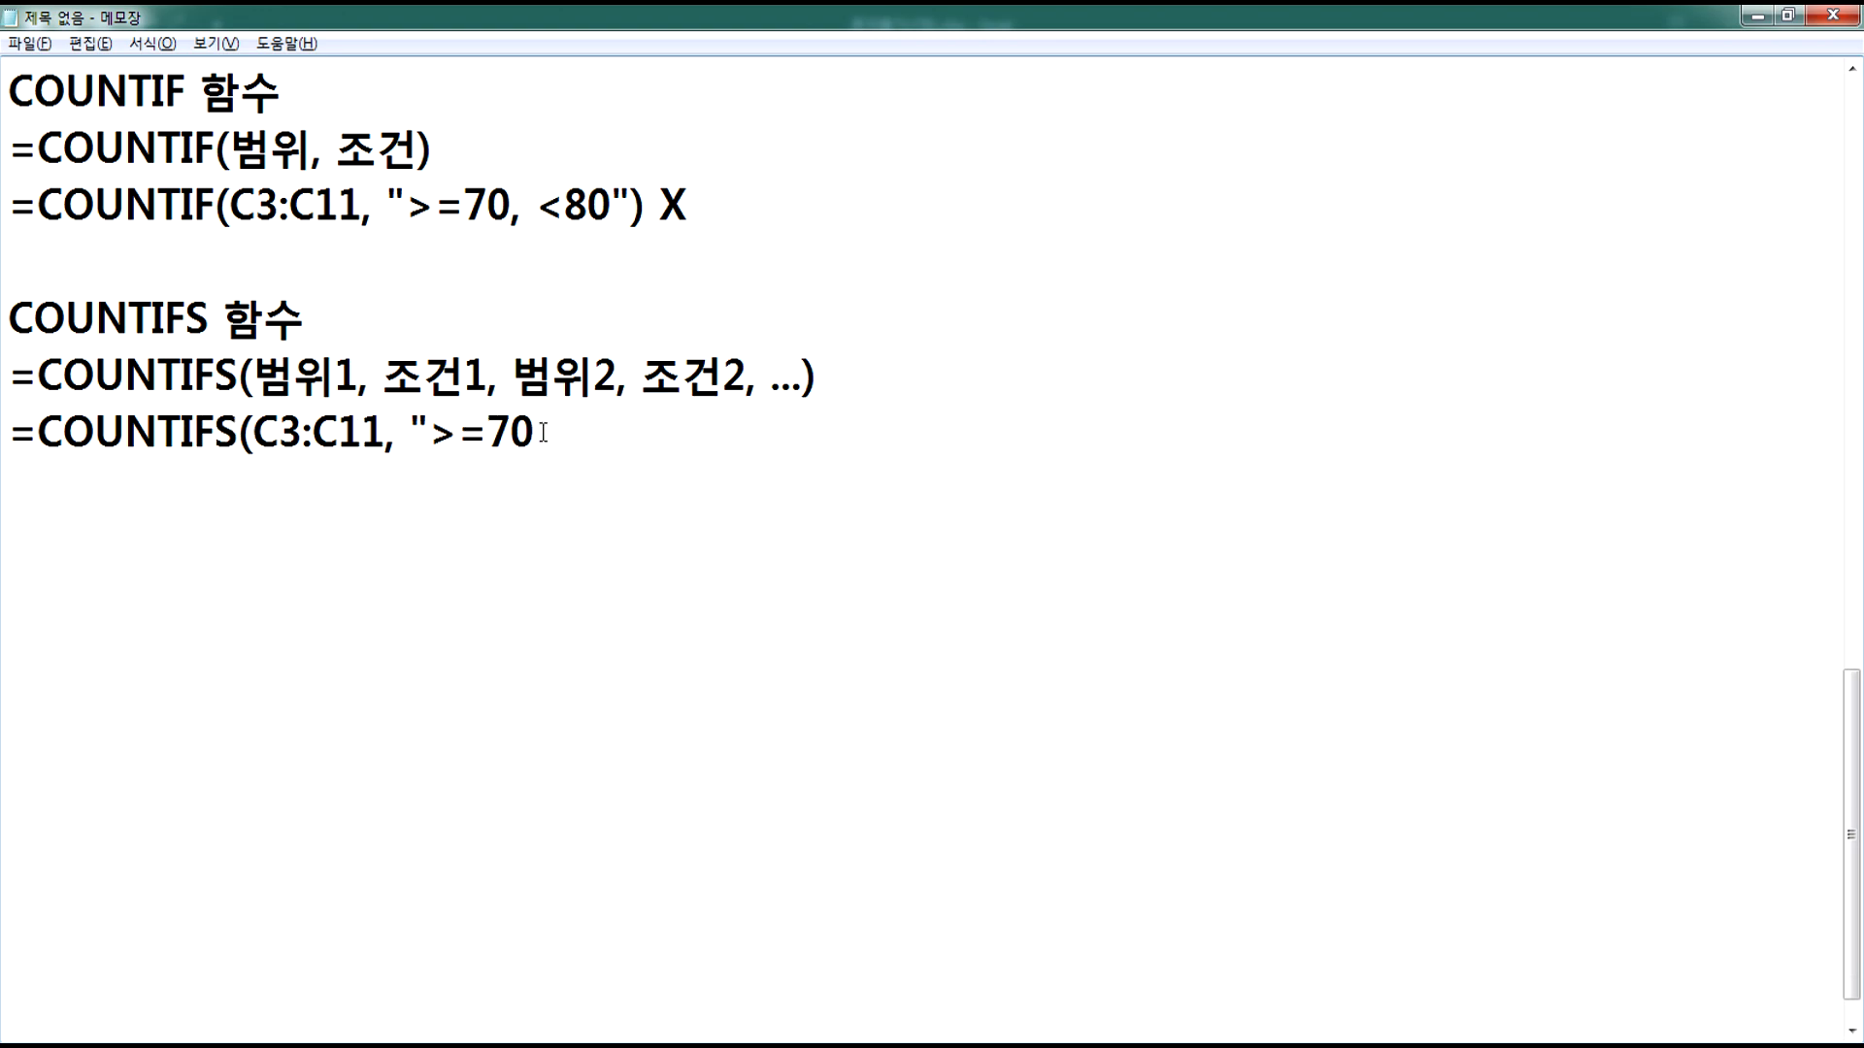
Step: Close the first condition's quotation marks and add the second range and condition, C3:C11, "<80", to the COUNTIFS formula
text(",)
drag(253, 428, 571, 428)
key(ctrl+c)
click(590, 431)
key(ctrl+v)
drag(755, 431, 804, 434)
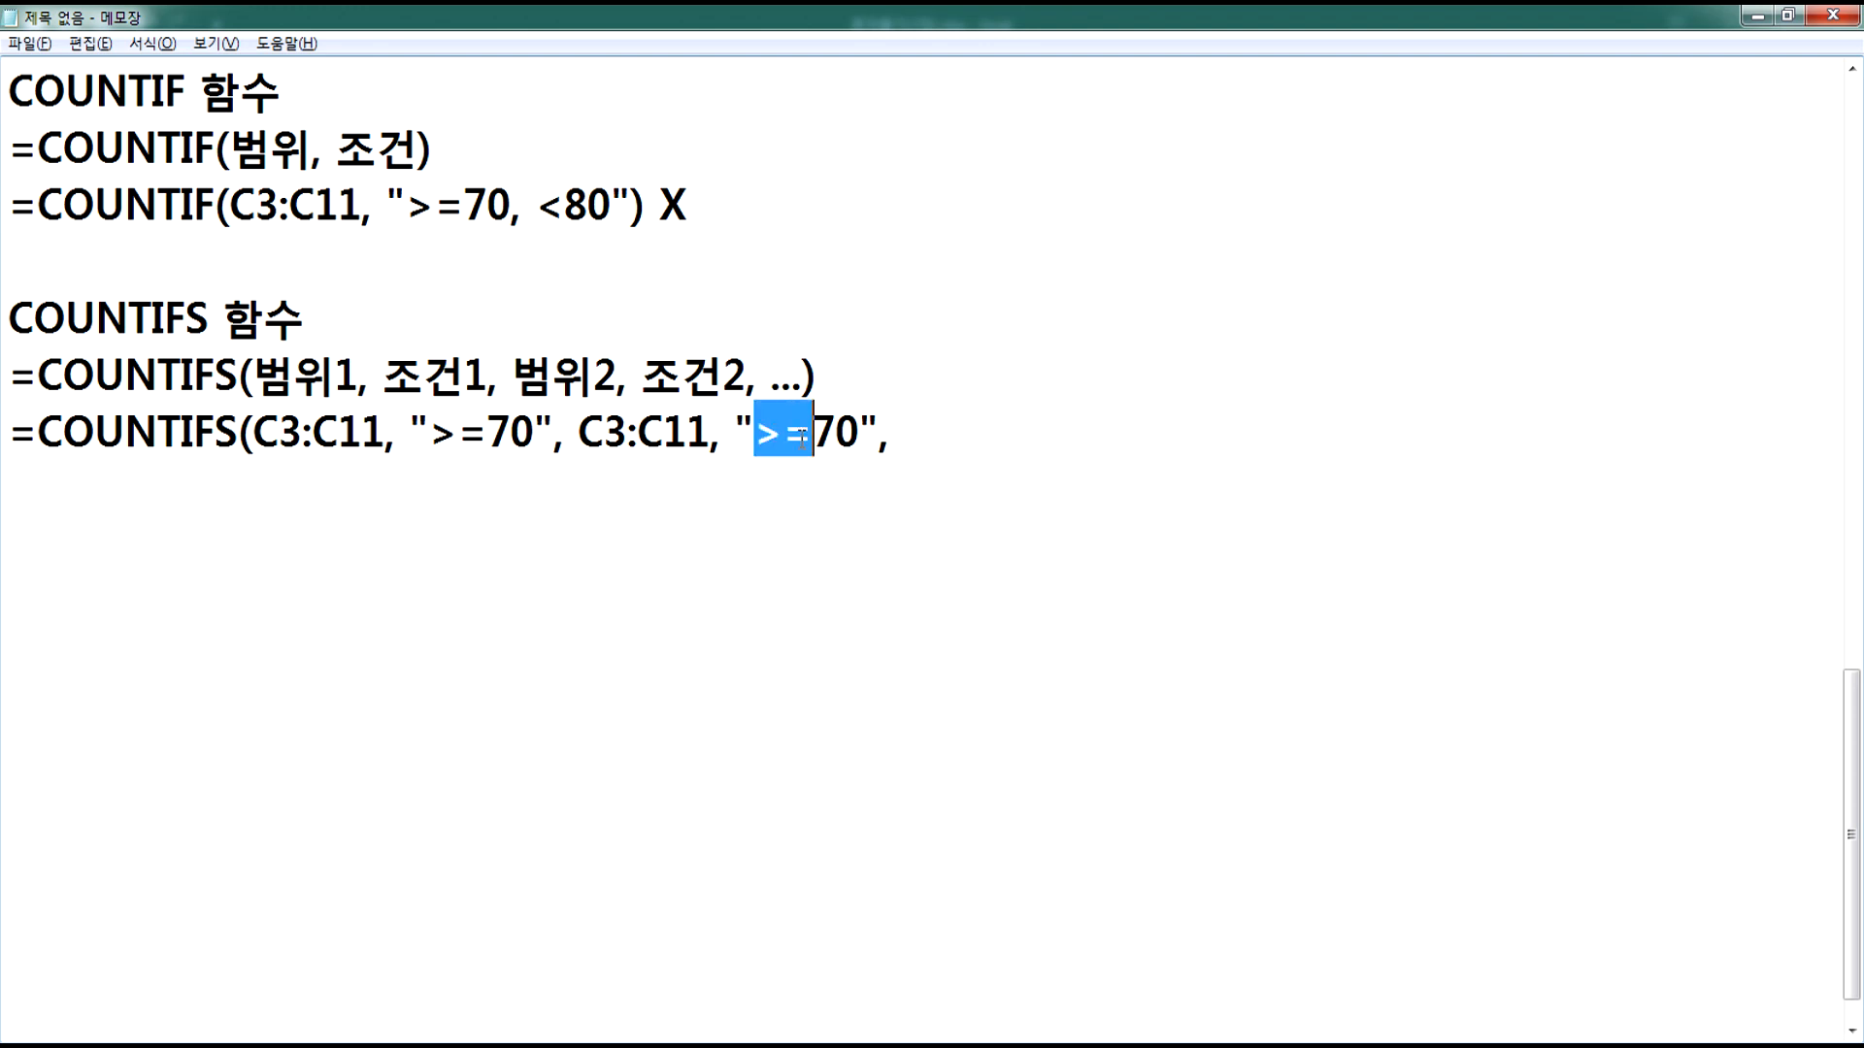
text(<8)
key(Delete)
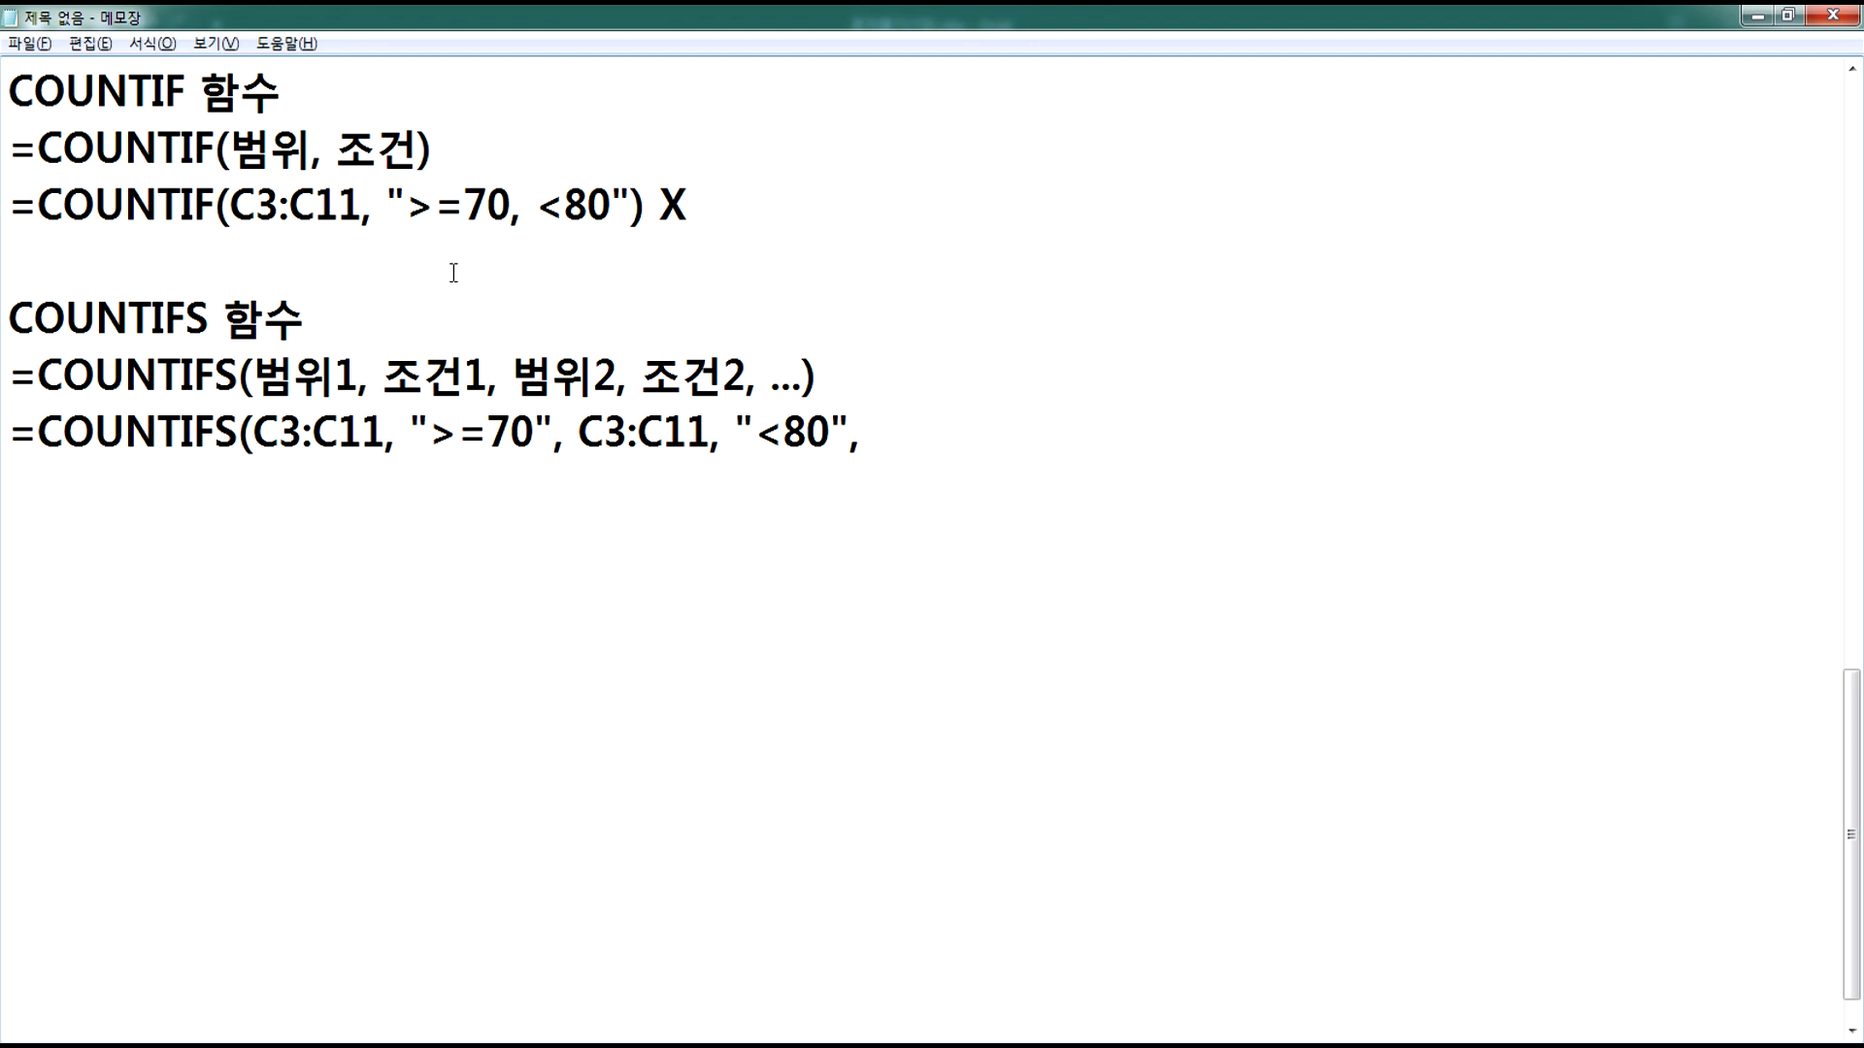
Step: Compare the conditions with the COUNTIF attempt, and finish the COUNTIFS formula with a closing parenthesis instead of the trailing comma
drag(407, 206, 630, 206)
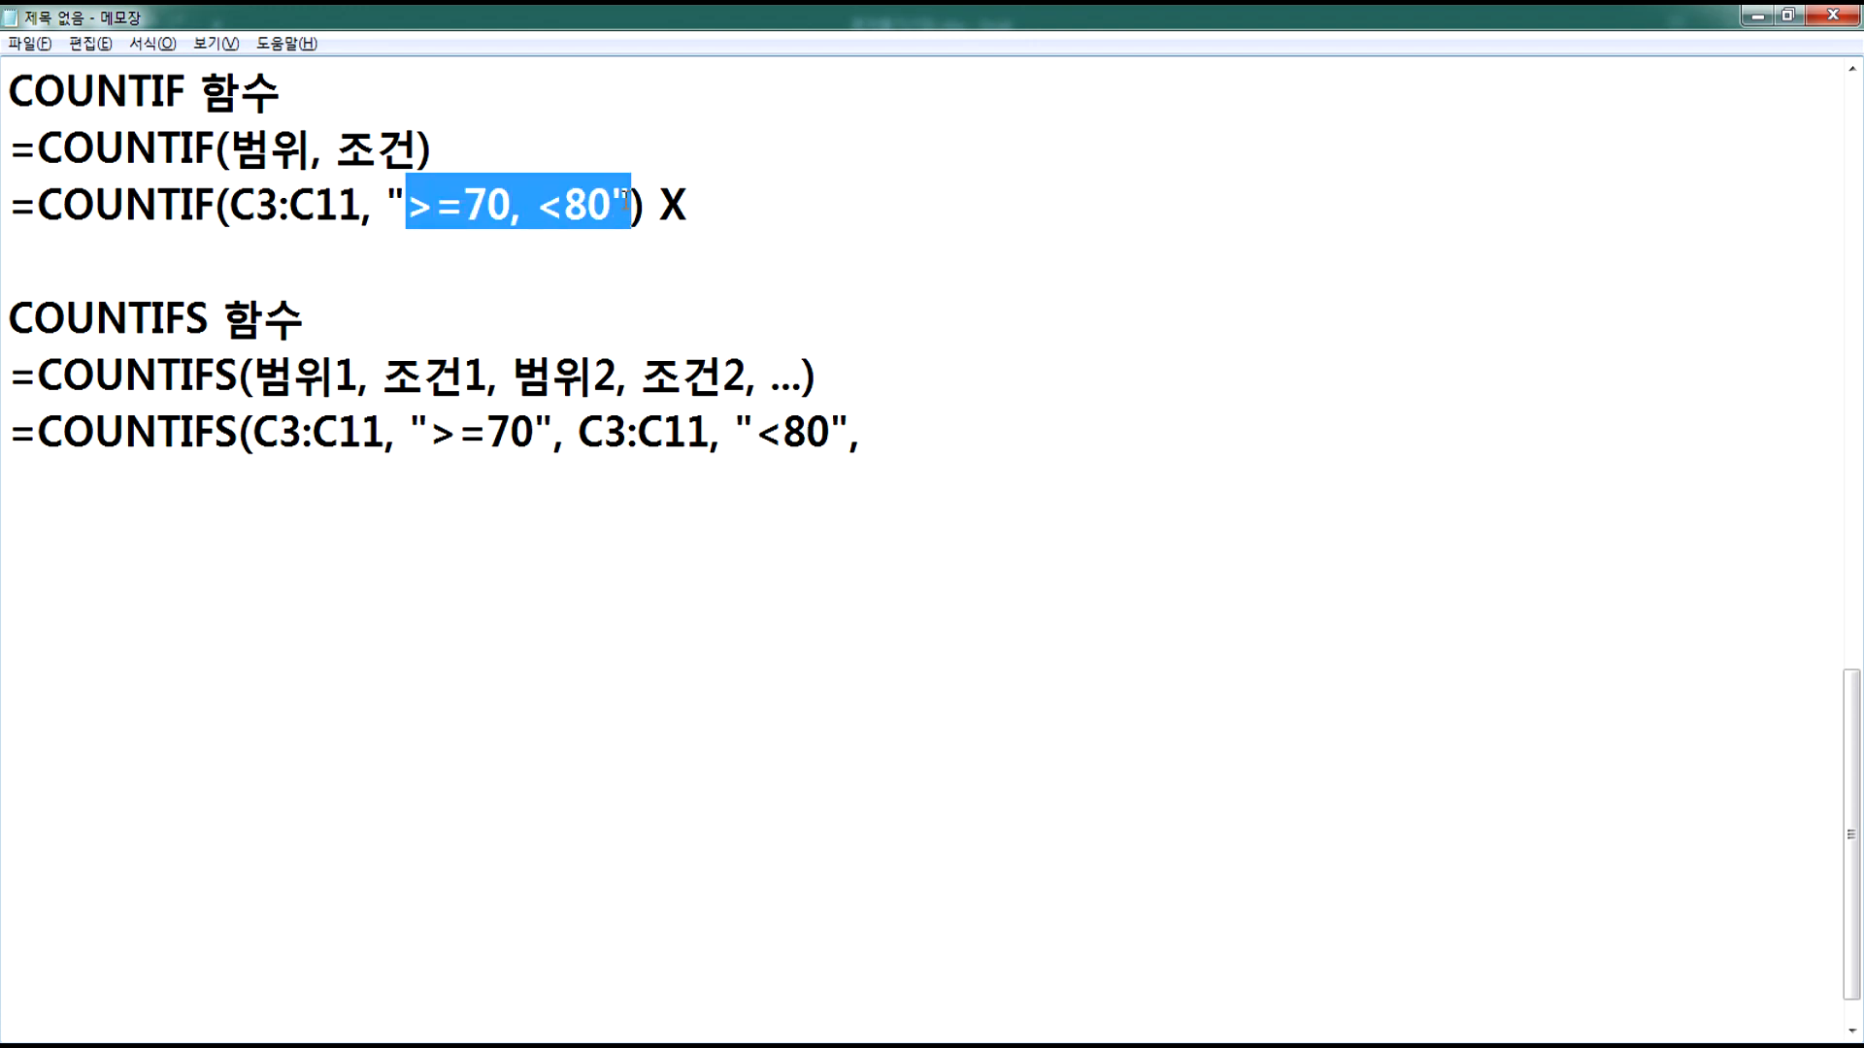
click(415, 209)
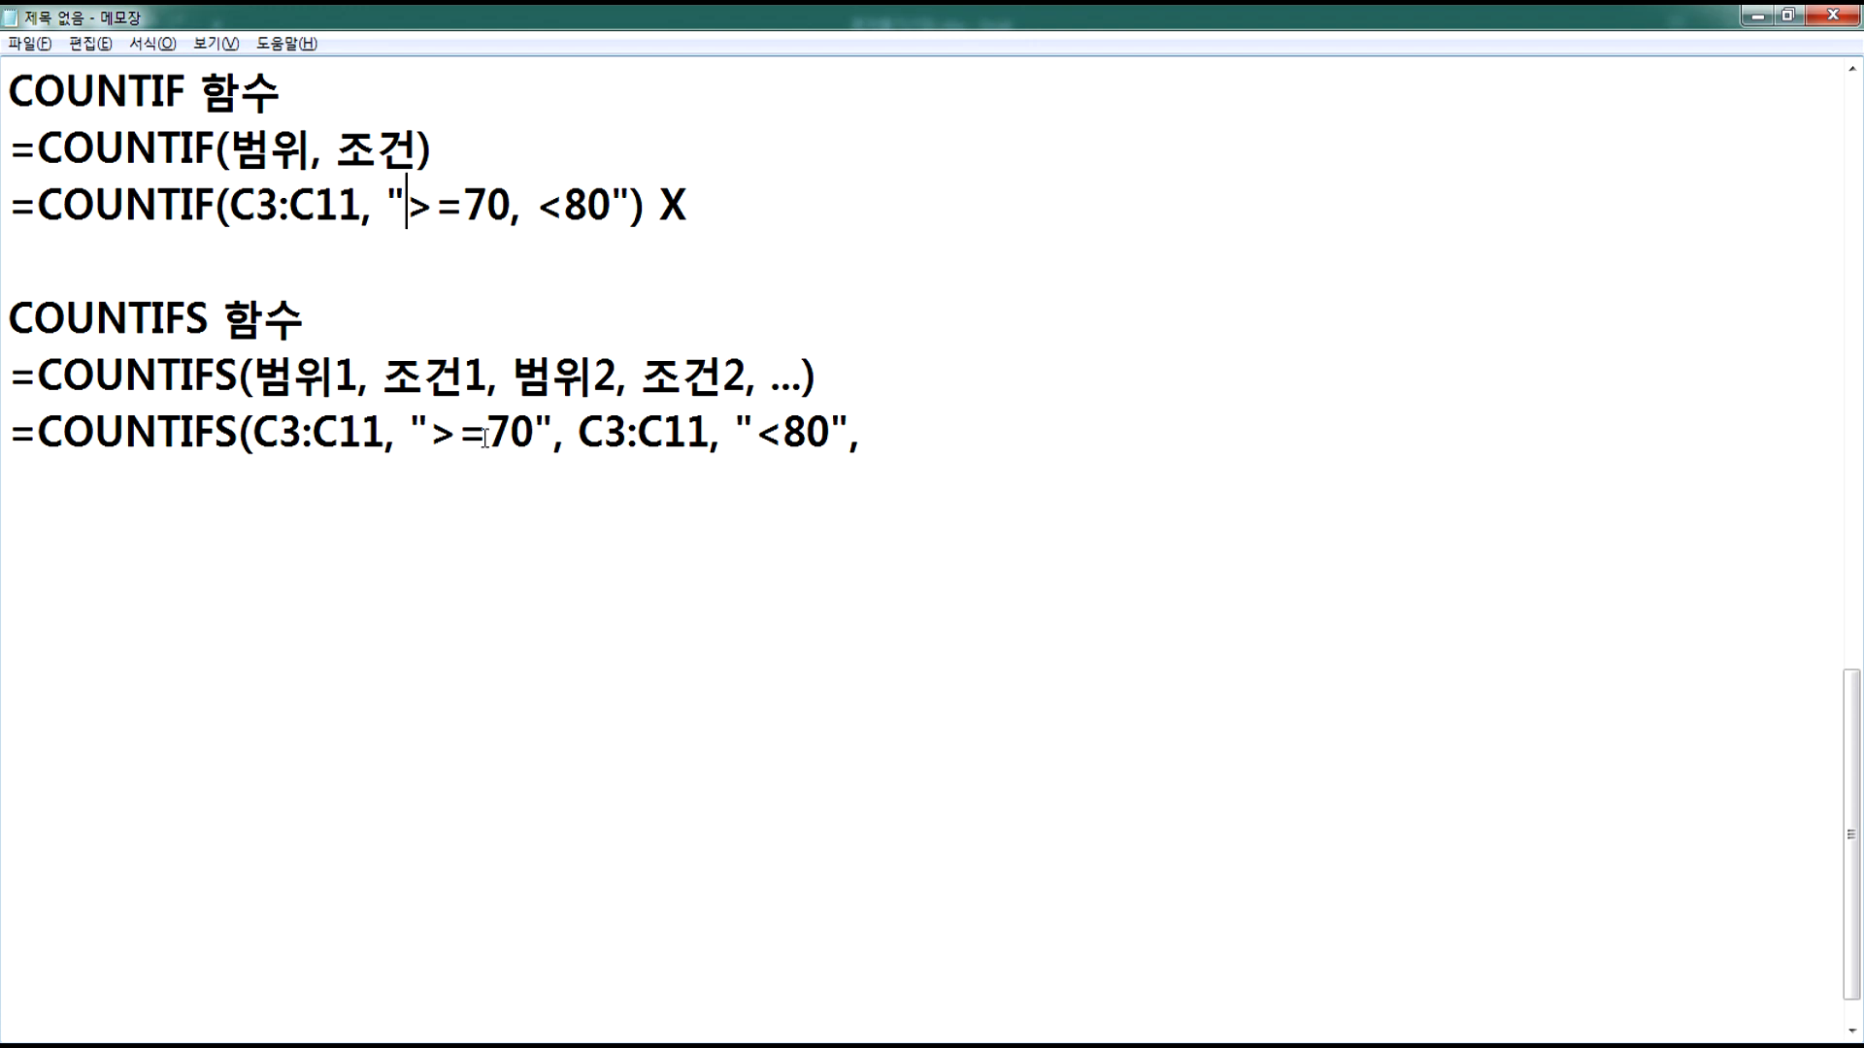
click(759, 438)
click(854, 433)
text())
Step: Copy =COUNTIFS(C3:C11, ">=70", C3:C11, "<80") from the notes and enter it in cell C14 in Excel
drag(866, 433, 9, 433)
key(alt+Tab)
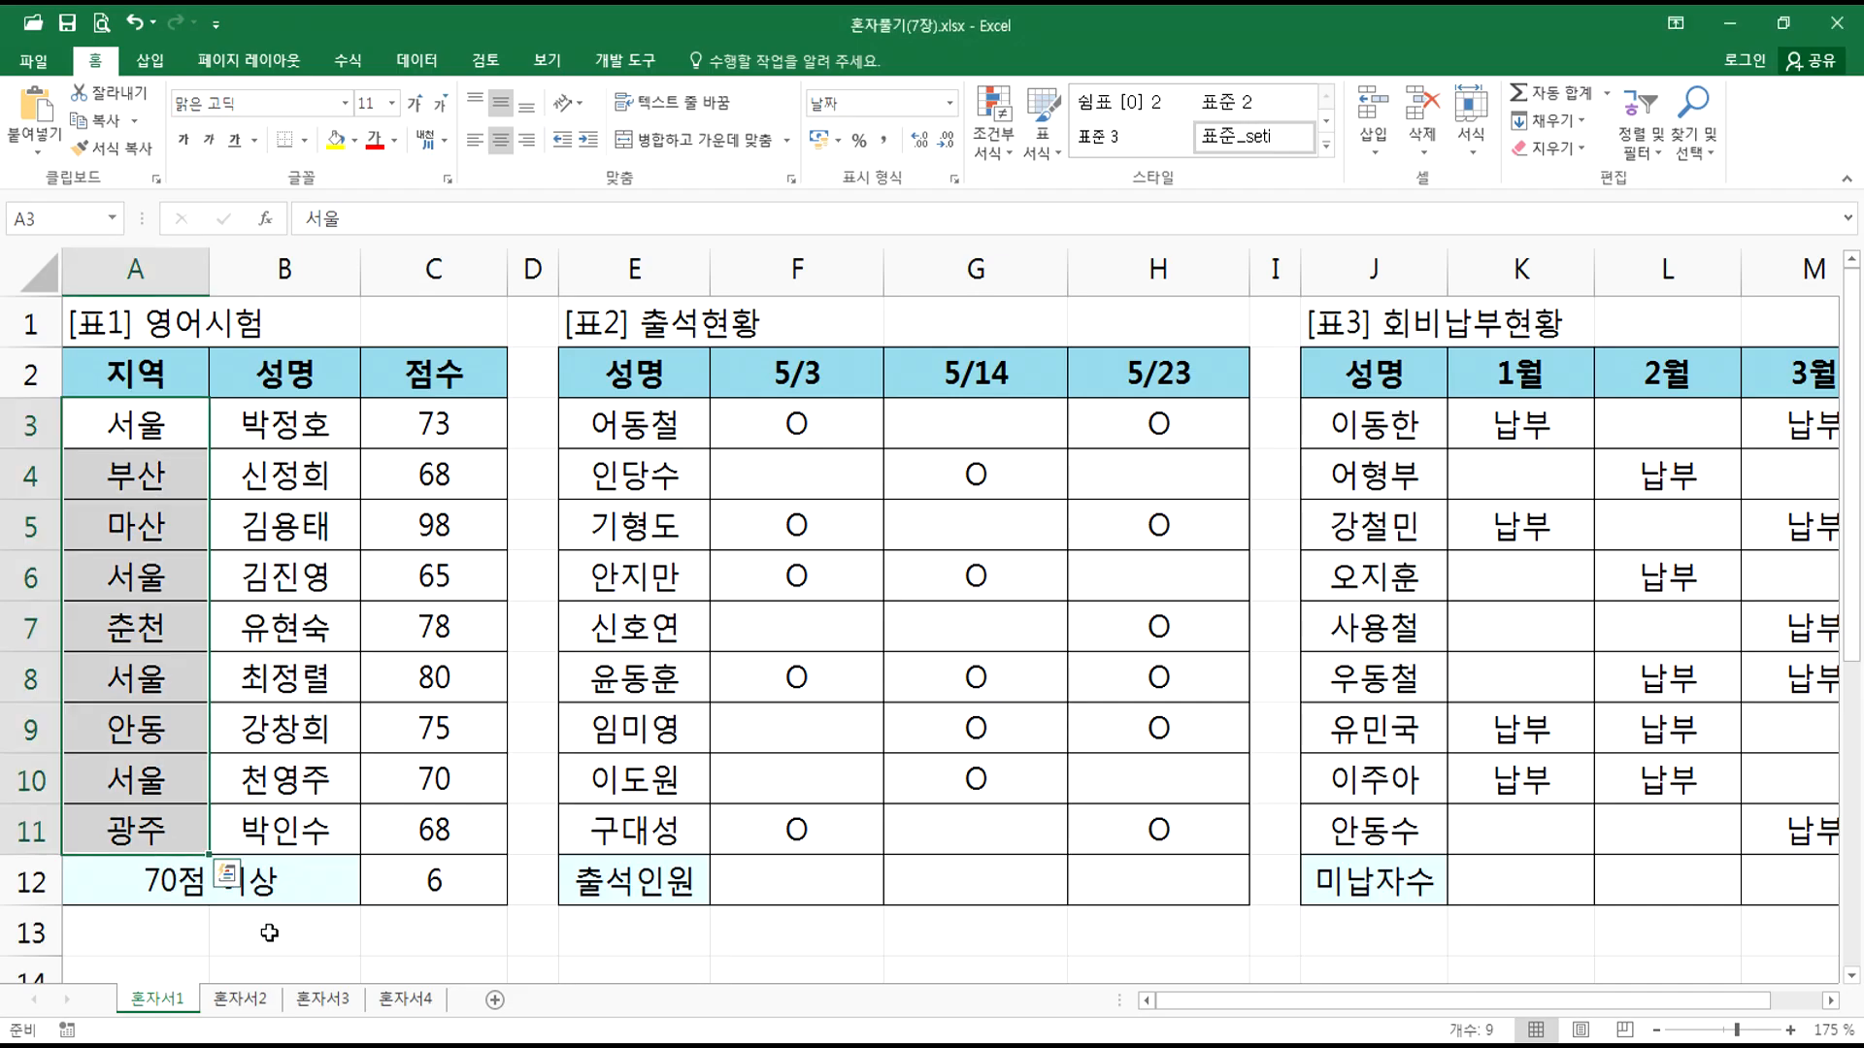
scroll(411, 902, down, 2)
click(291, 675)
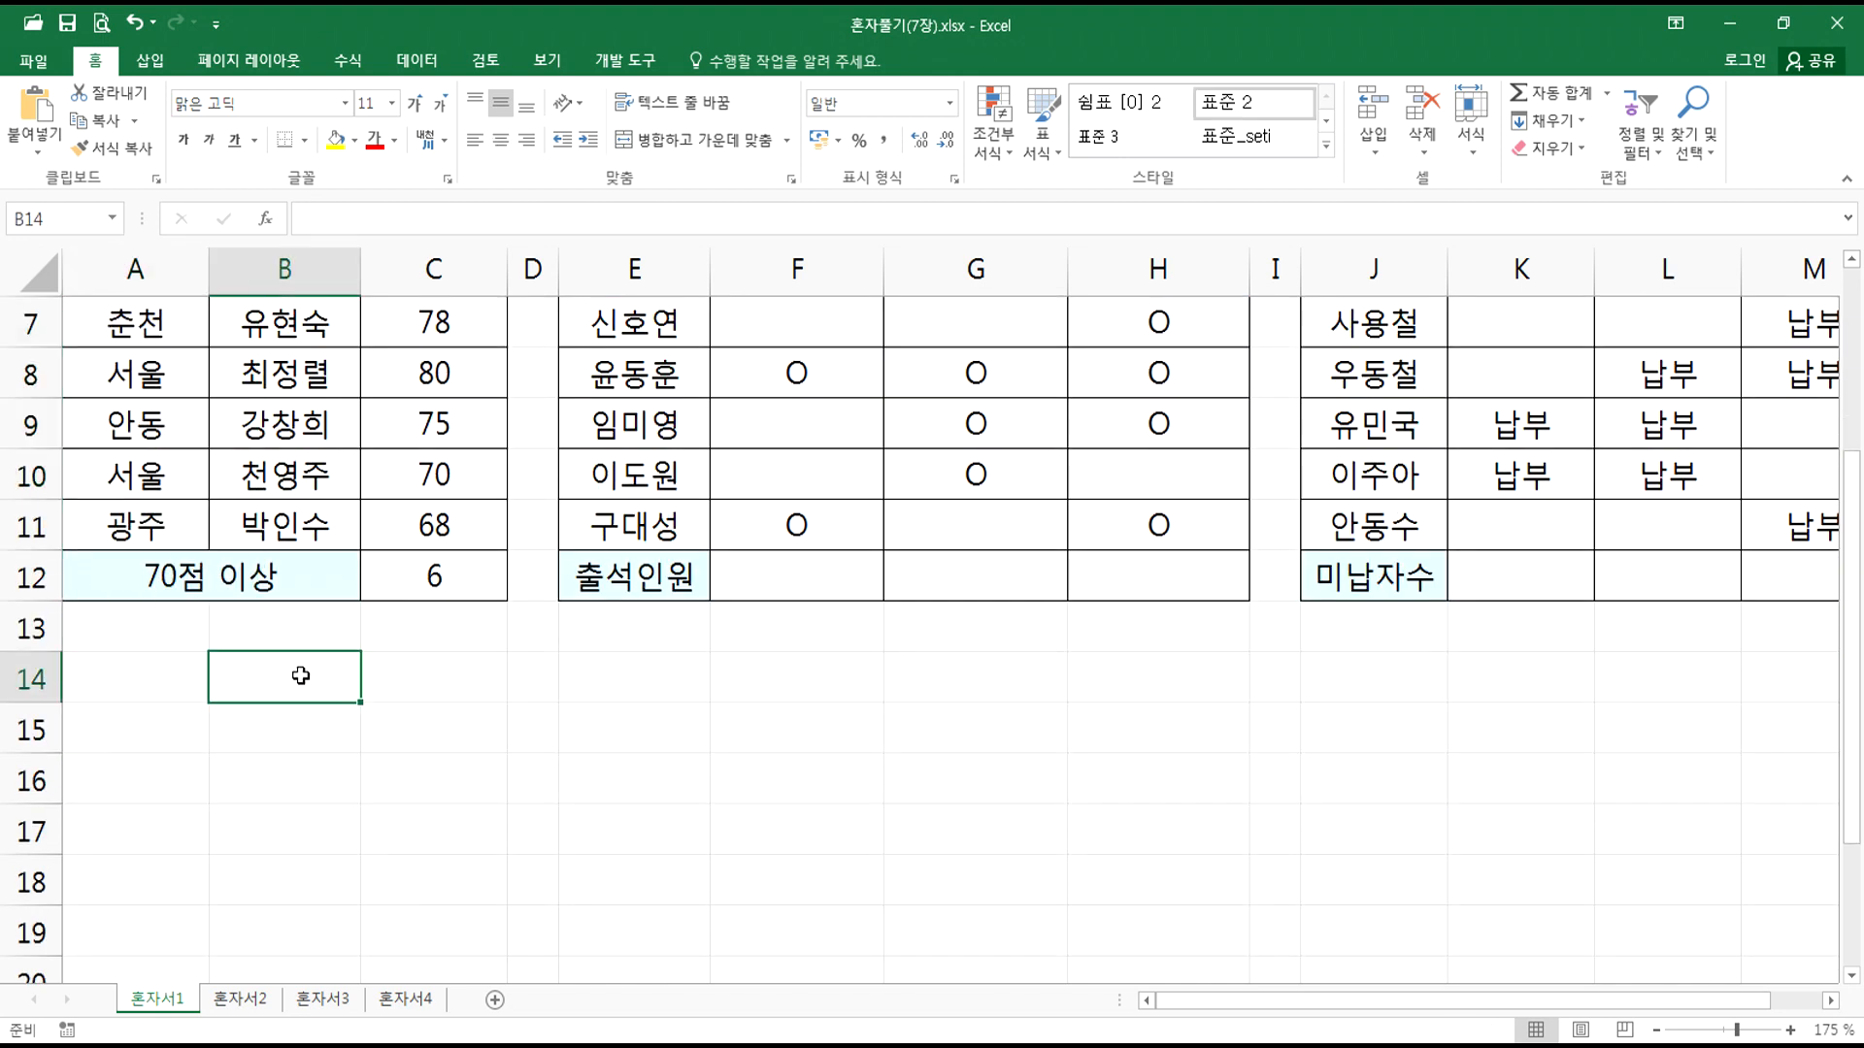
double_click(393, 680)
key(ctrl+v)
key(Return)
Step: Open the C14 formula and check its referenced range against the scores in [표1]
click(476, 676)
key(F2)
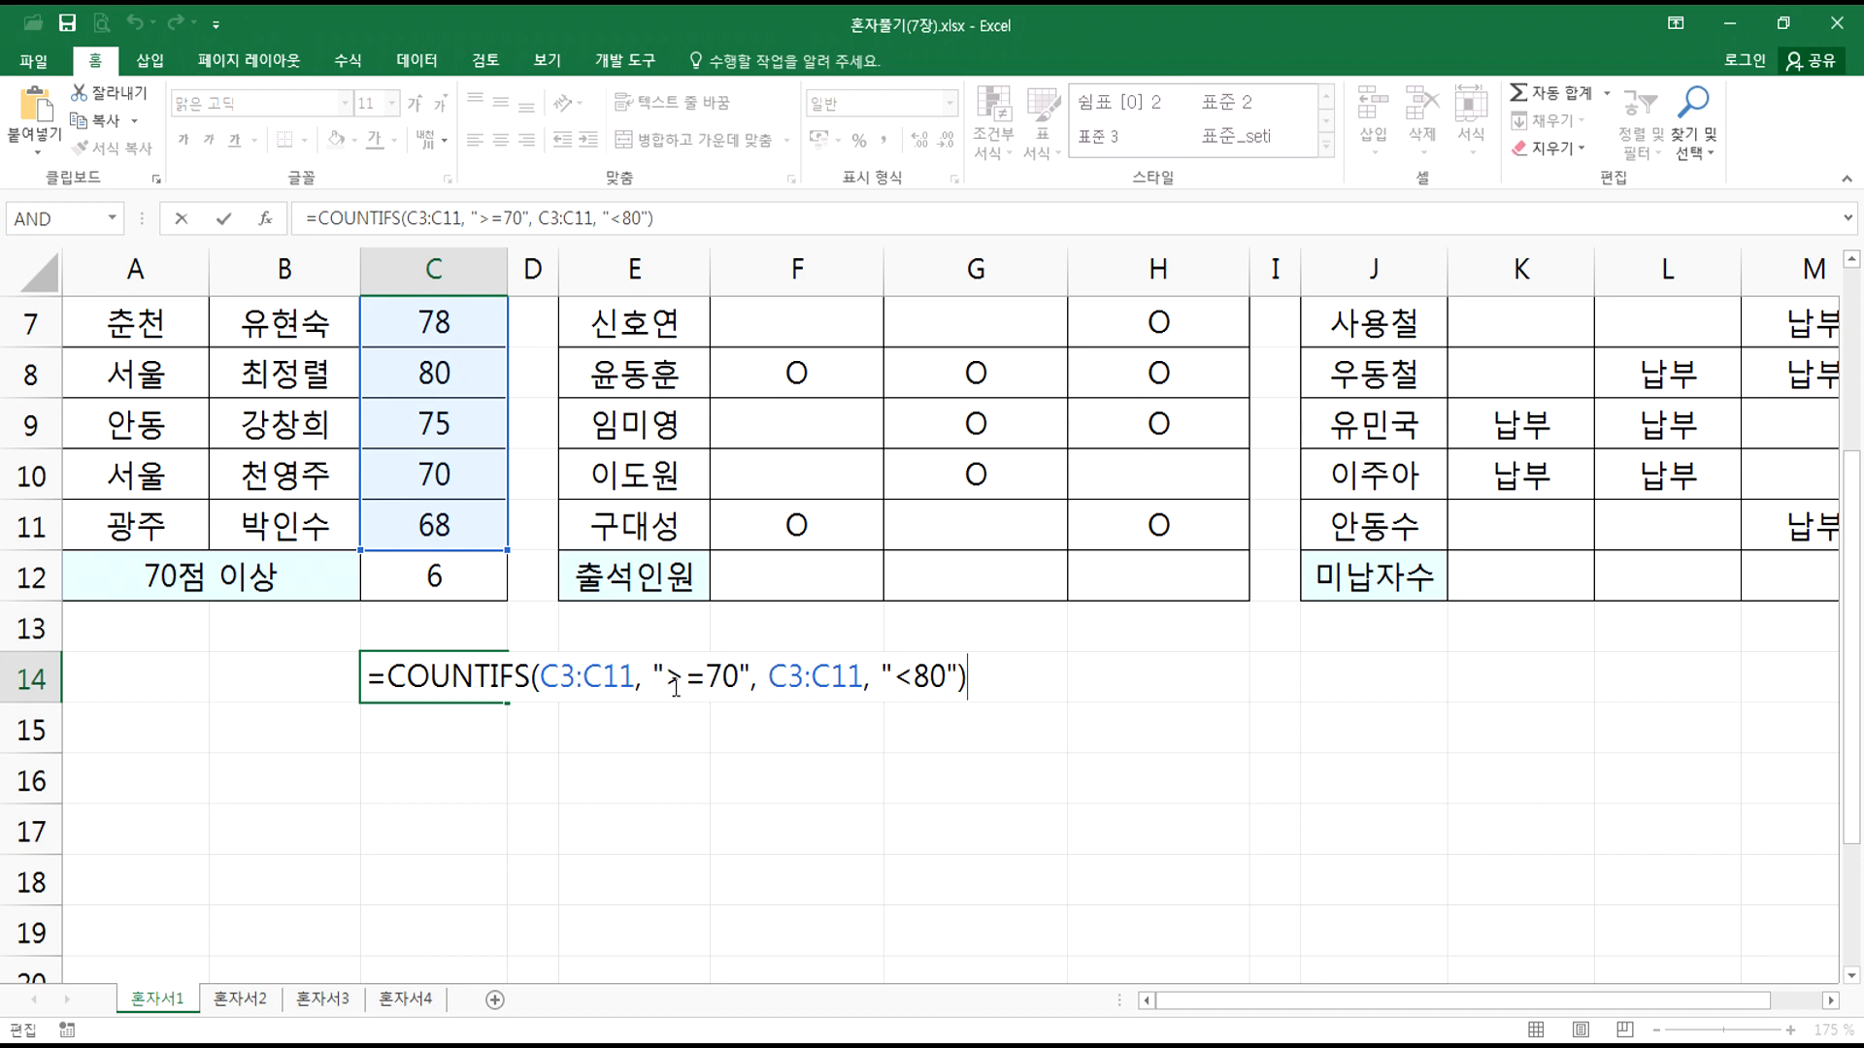
scroll(676, 688, up, 2)
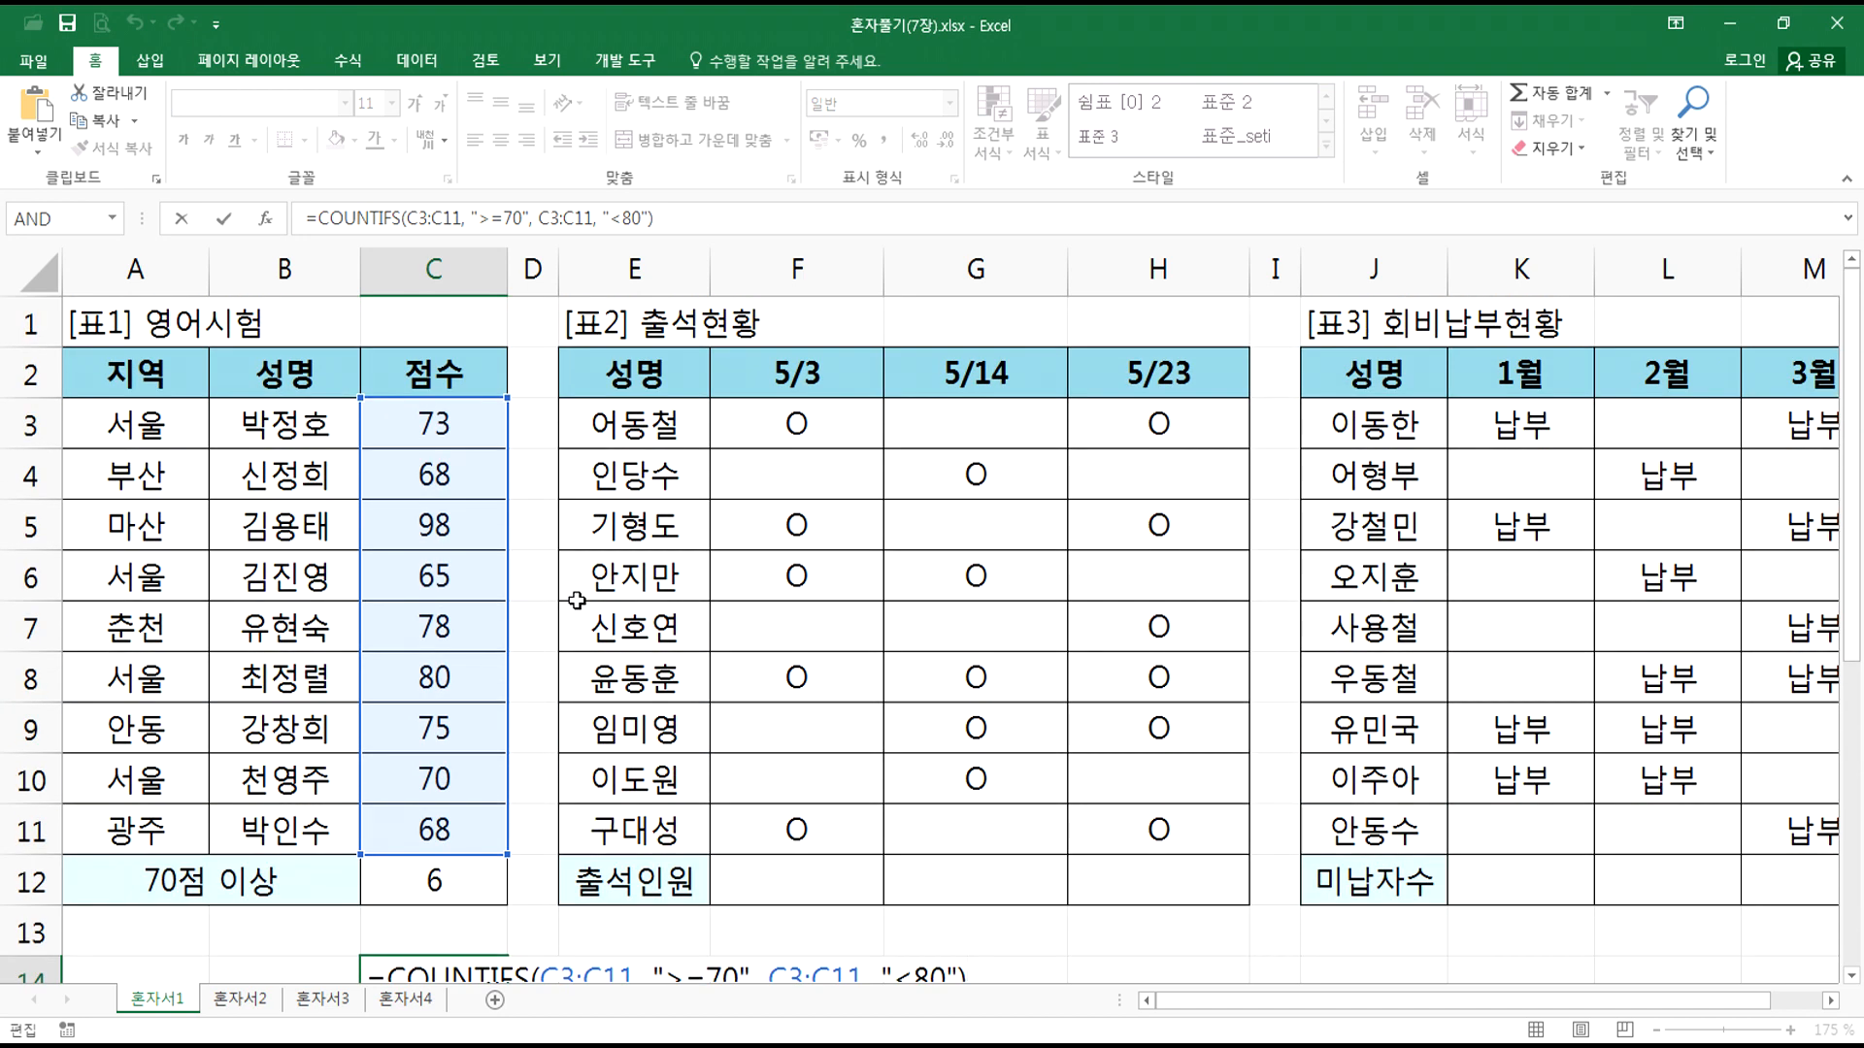
scroll(577, 600, down, 2)
scroll(577, 601, up, 2)
Step: Highlight all scores of 70 or more in the 점수 column: C3, C5, C7, C8, C9 and C10
click(440, 423)
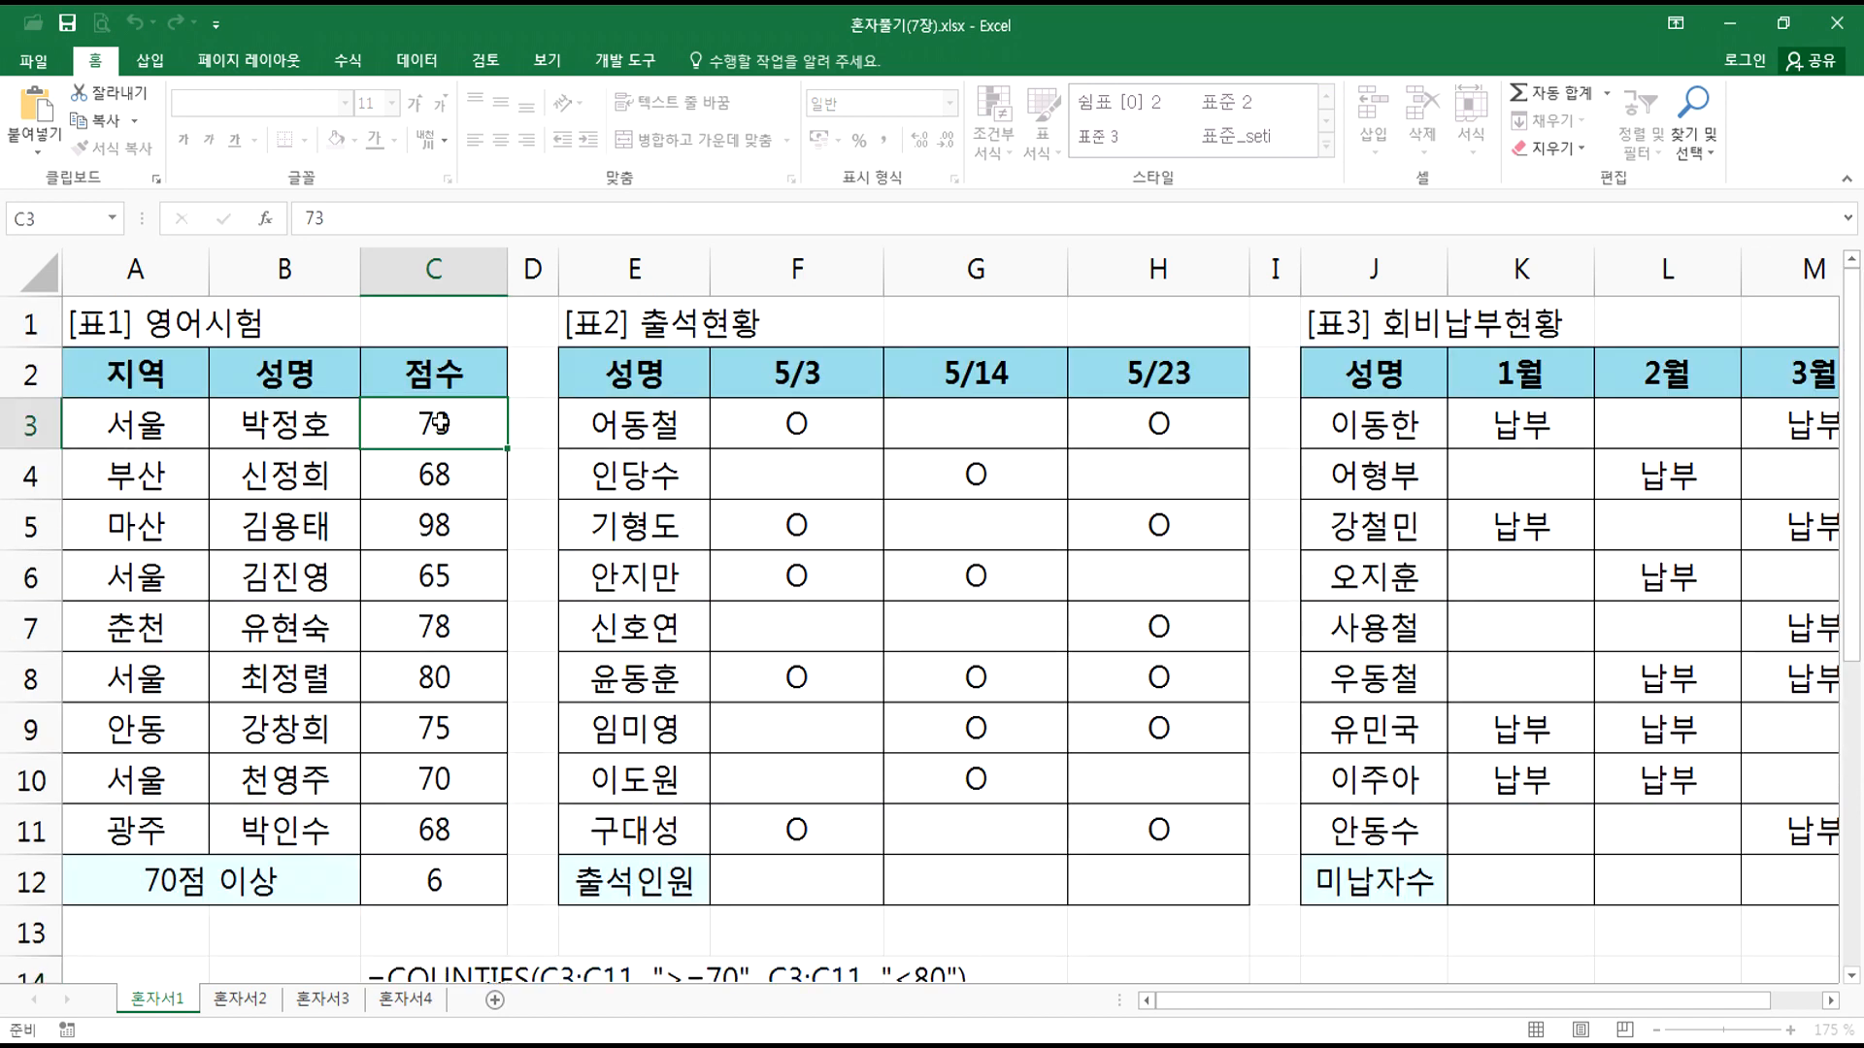
ctrl+click(449, 521)
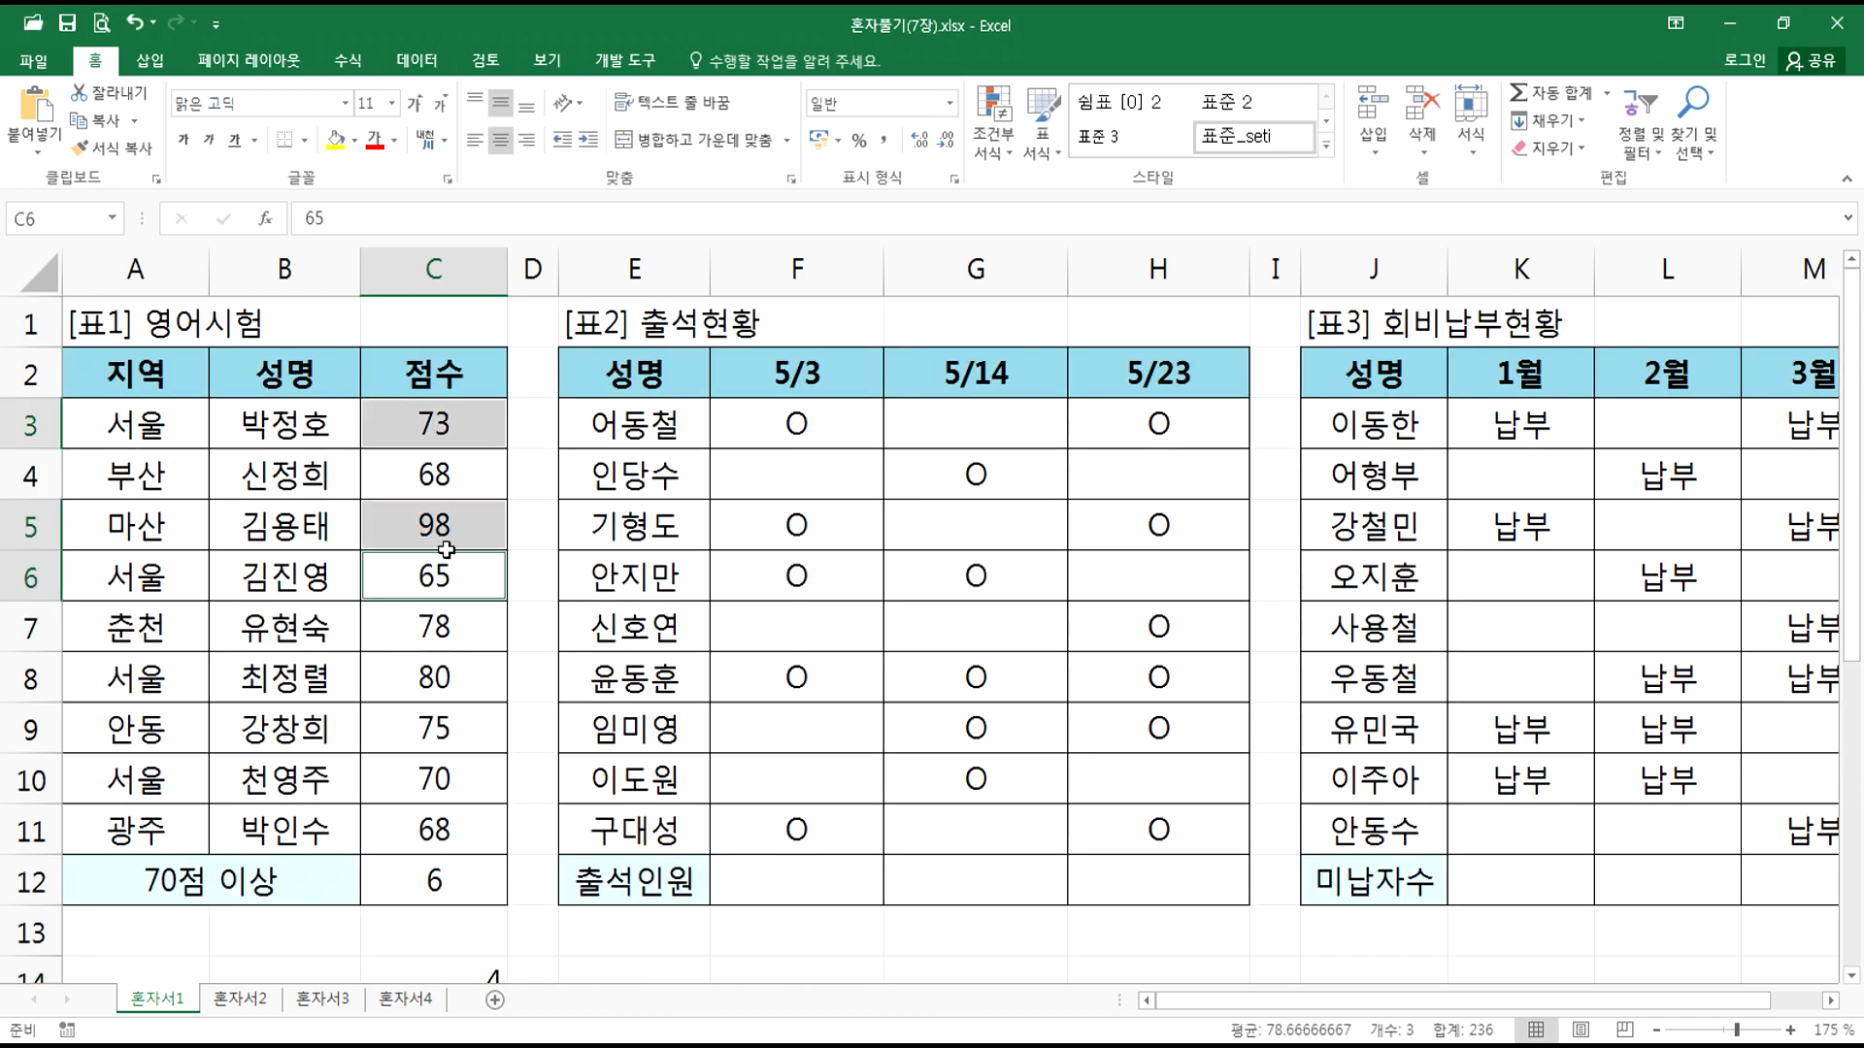
click(429, 433)
ctrl+click(435, 540)
ctrl+click(445, 630)
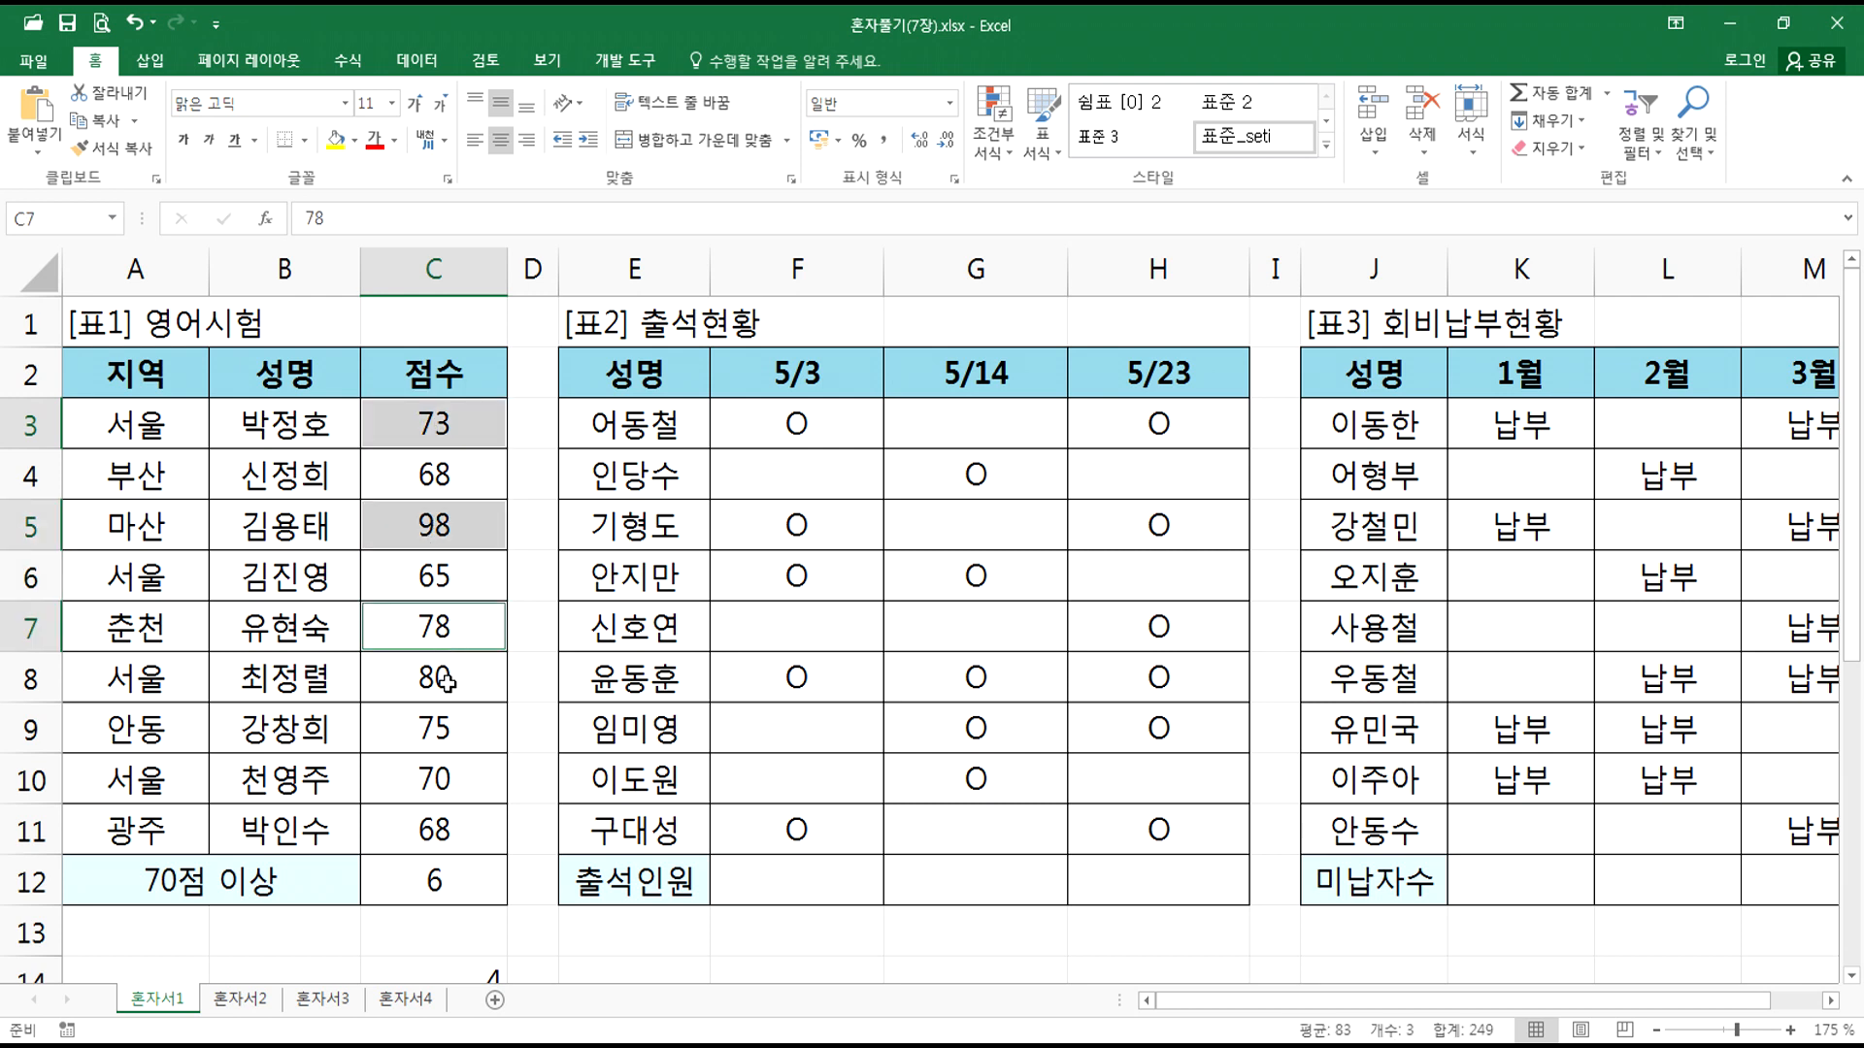
ctrl+click(446, 676)
ctrl+click(446, 730)
ctrl+click(441, 786)
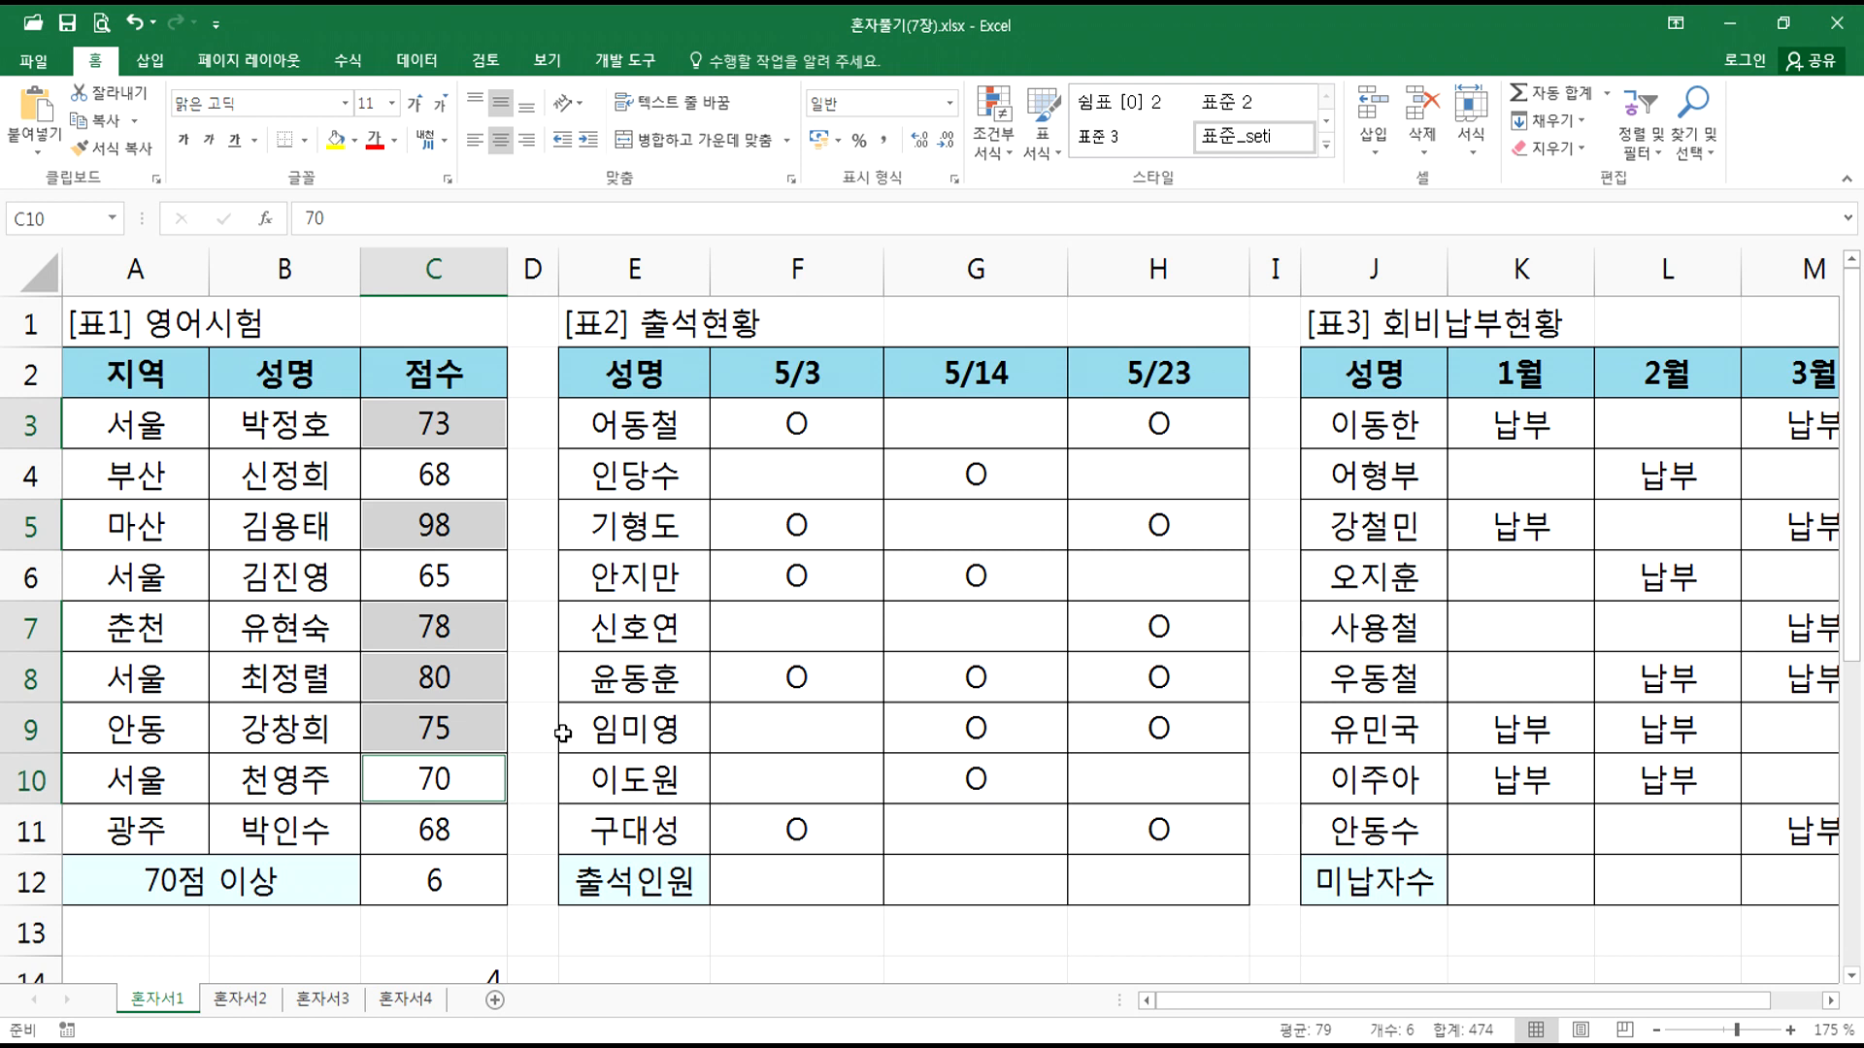
Step: Inspect the two conditions of the COUNTIFS formula in C14 and leave the cell without editing it
scroll(568, 742, down, 3)
double_click(449, 533)
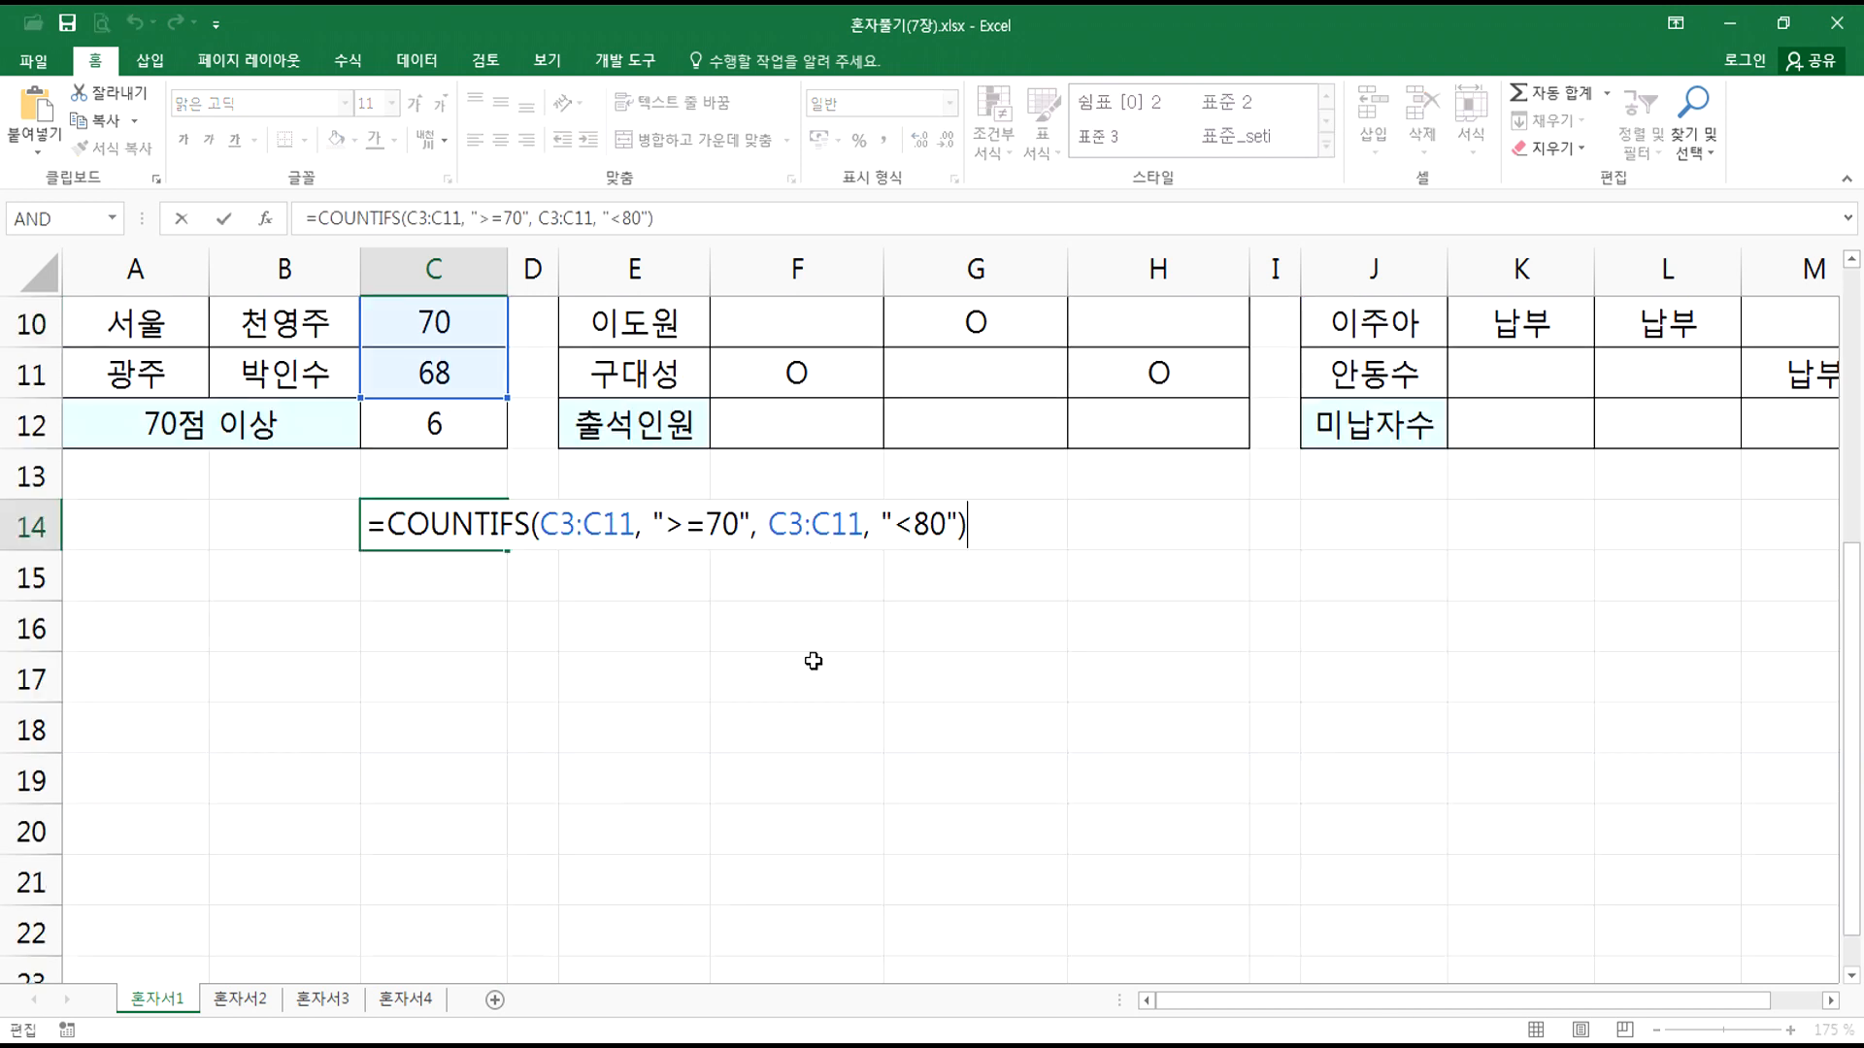
key(Escape)
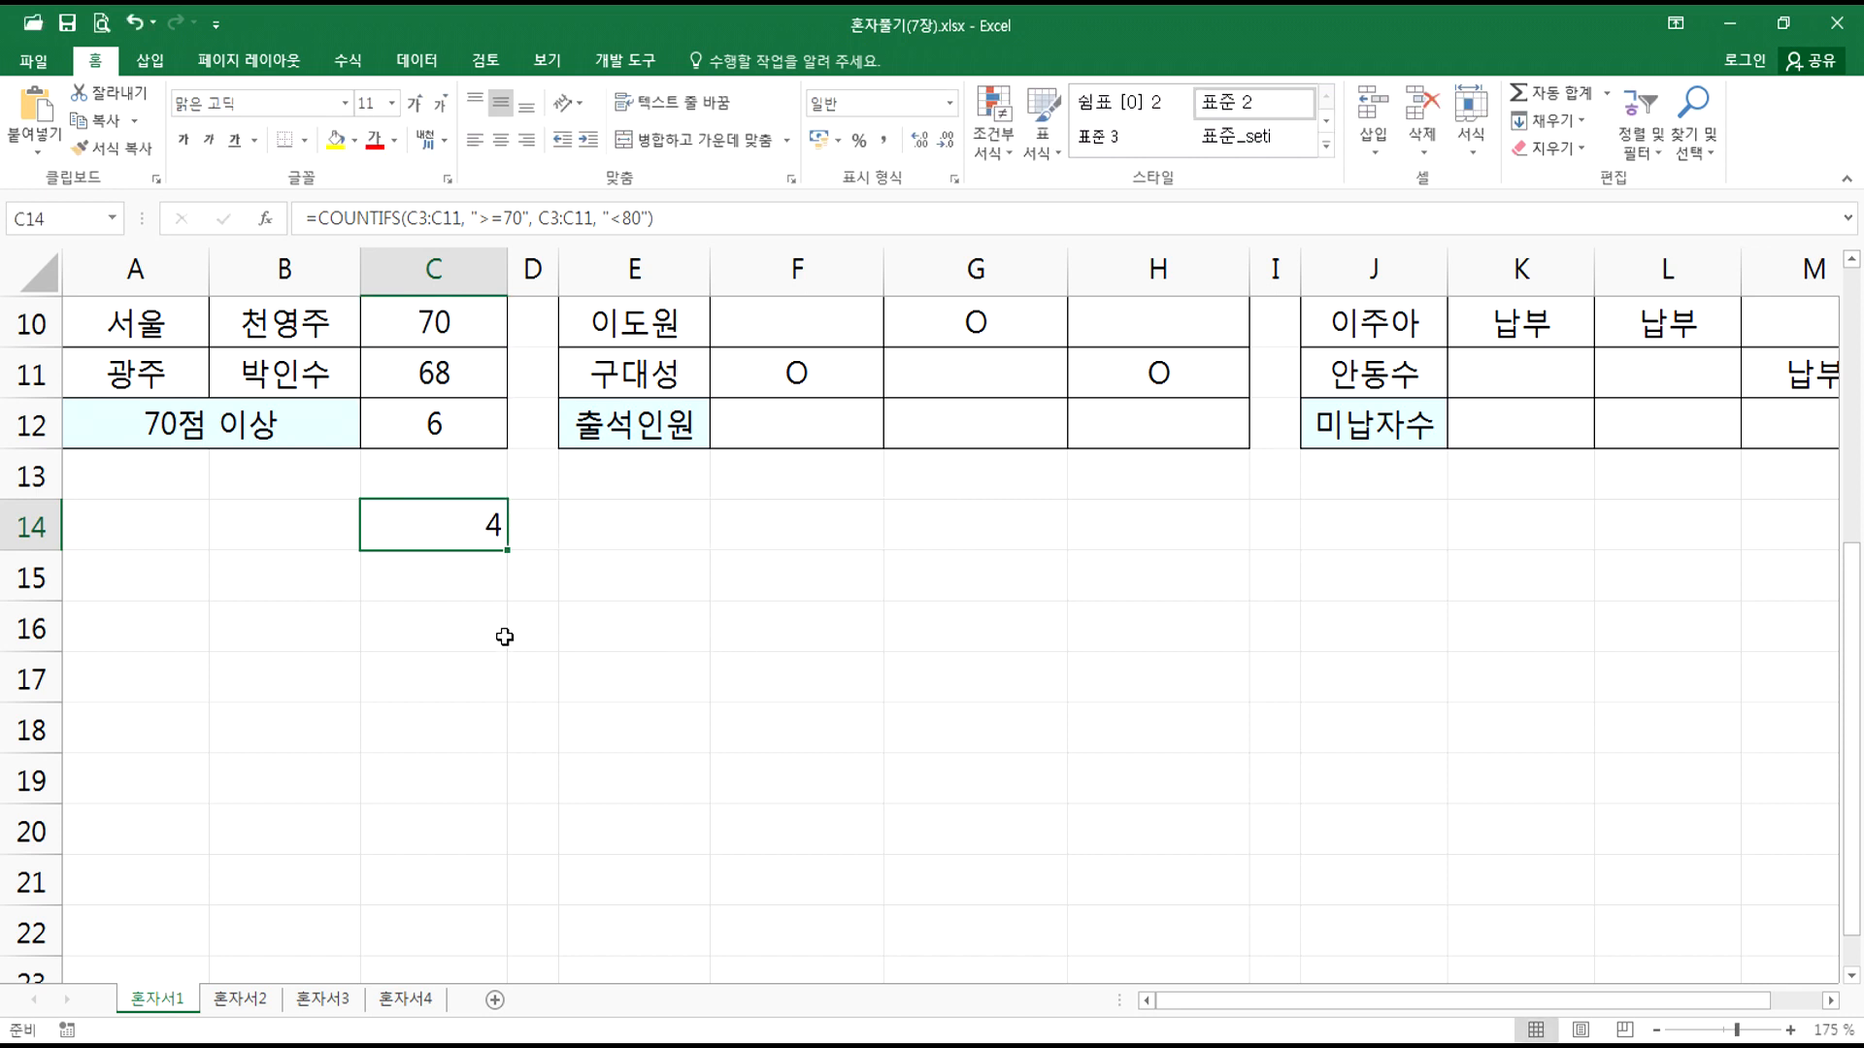
Step: Sketch a red number line below the table as a screen annotation and label the points 70 and 80
drag(222, 637, 1401, 630)
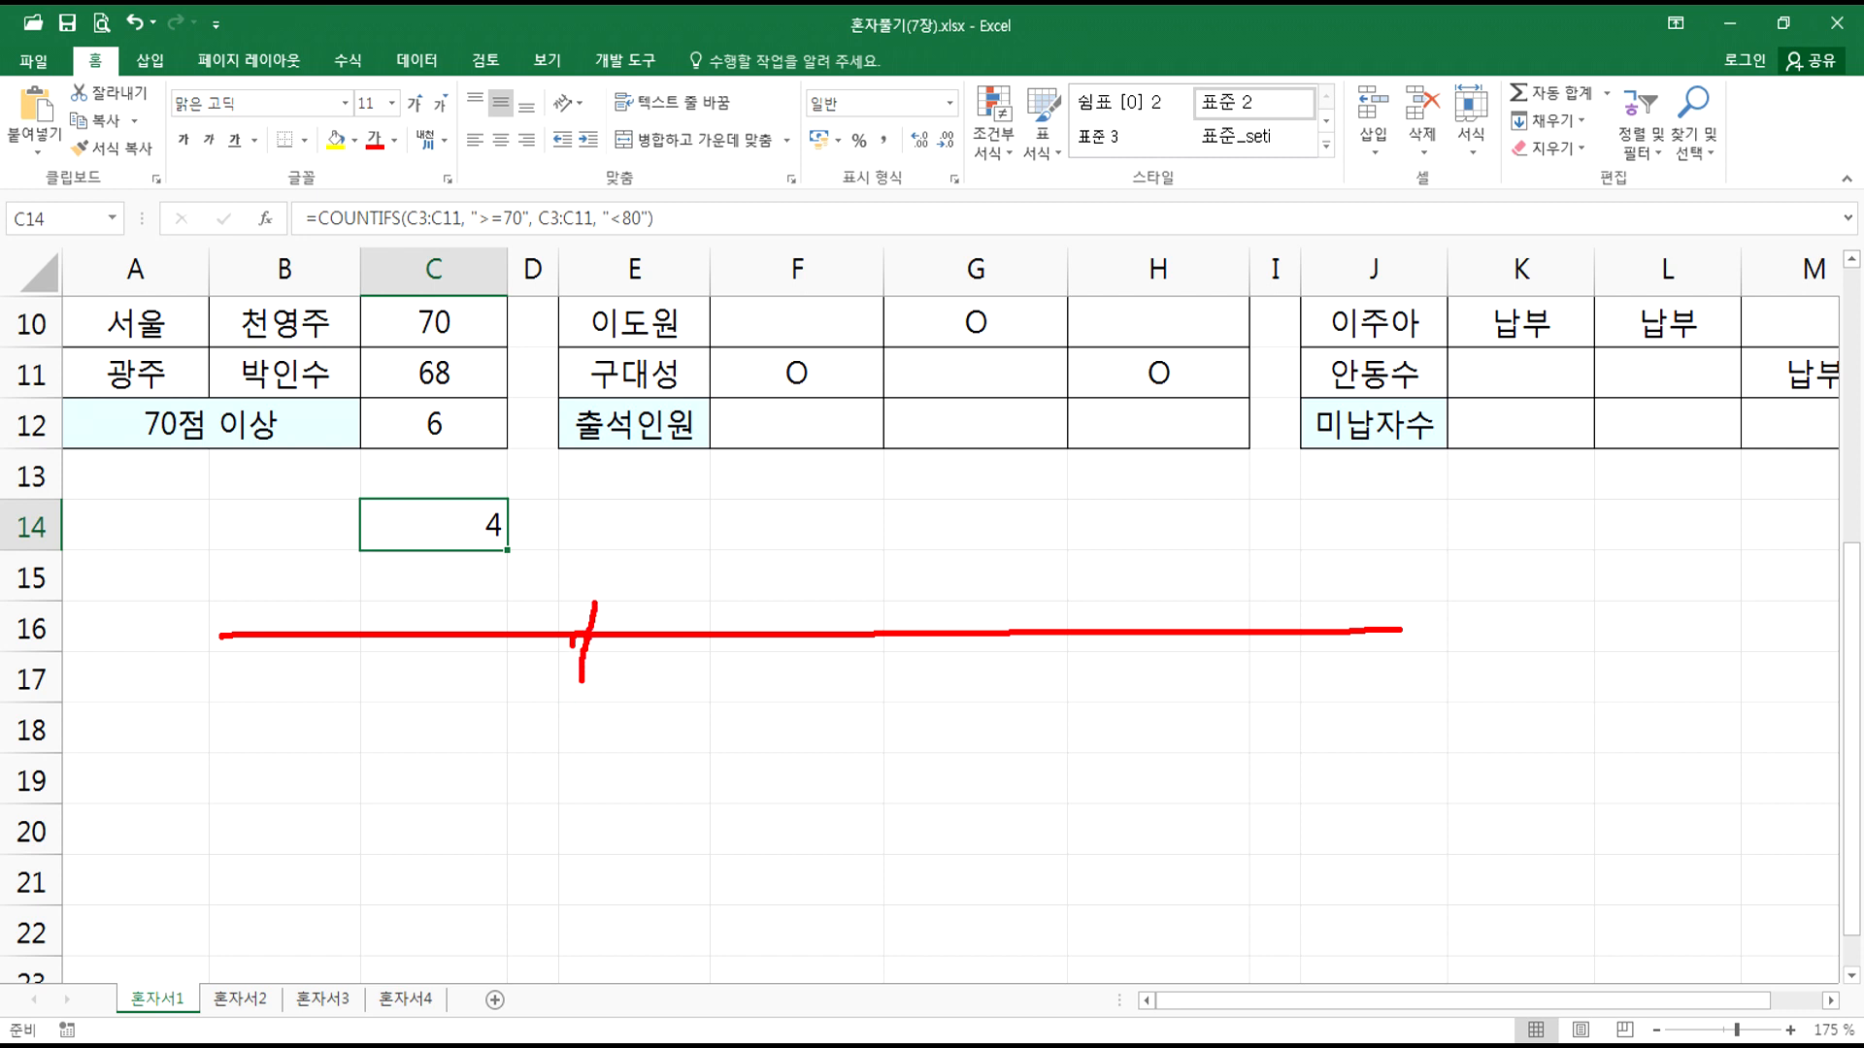
mouse_move(1095, 604)
mouse_down()
mouse_move(1054, 643)
mouse_move(1091, 602)
mouse_up()
mouse_move(1080, 706)
mouse_down()
mouse_move(1064, 739)
mouse_move(1126, 715)
mouse_up()
mouse_move(557, 684)
mouse_down()
mouse_move(540, 735)
mouse_move(566, 806)
mouse_up()
mouse_move(635, 715)
mouse_down()
mouse_move(618, 790)
mouse_move(646, 707)
mouse_up()
Step: Draw blue arrows upward from 70 and downward from 80 on the number line, and hatch their overlap
mouse_move(593, 614)
mouse_down()
mouse_move(594, 539)
mouse_move(1247, 530)
mouse_up()
mouse_move(1263, 495)
mouse_down()
mouse_move(1320, 543)
mouse_move(1269, 594)
mouse_up()
mouse_move(1078, 612)
mouse_down()
mouse_move(1077, 495)
mouse_move(372, 491)
mouse_move(423, 534)
mouse_up()
drag(697, 490, 621, 582)
drag(781, 490, 712, 585)
drag(869, 495, 796, 594)
drag(930, 498, 871, 589)
drag(968, 497, 911, 588)
drag(981, 533, 925, 608)
drag(1014, 532, 993, 587)
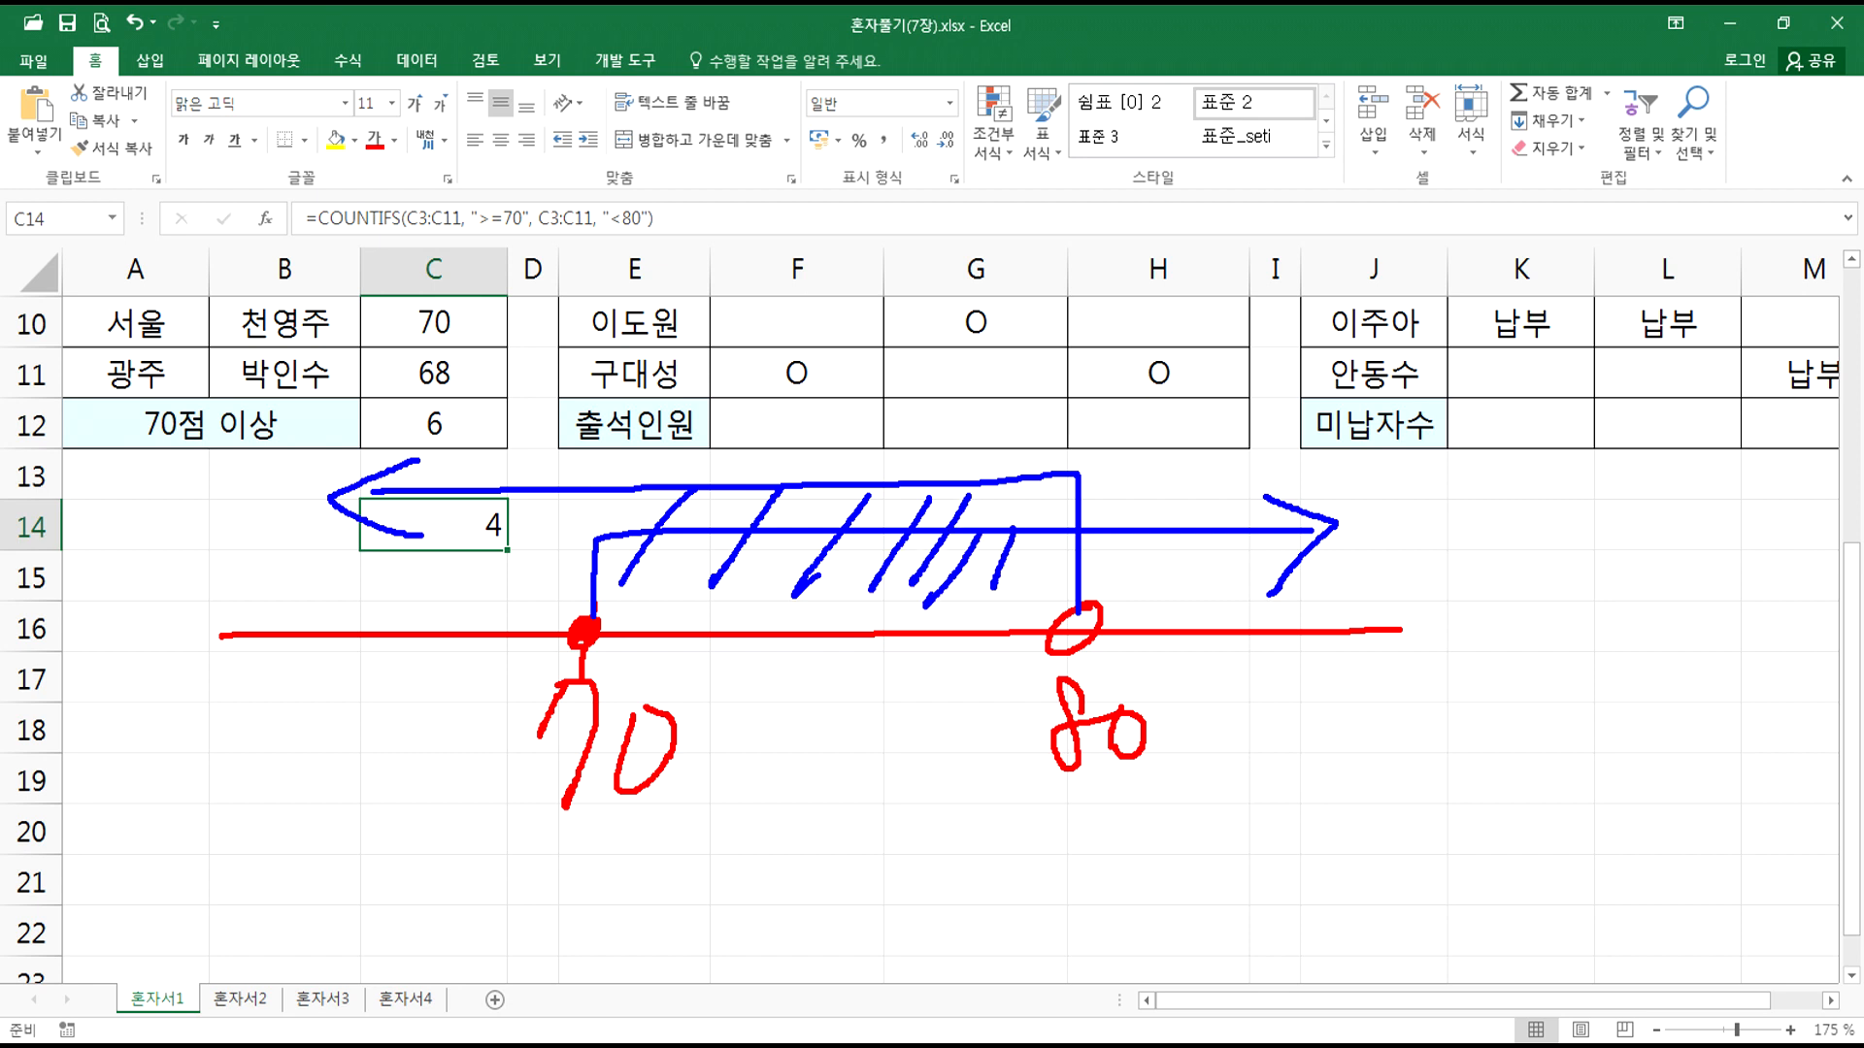
Step: Circle the COUNTIFS formula as an annotation, clear the drawings, and switch to Notepad
mouse_move(280, 226)
mouse_down()
mouse_move(723, 209)
mouse_move(285, 189)
mouse_move(309, 235)
mouse_up()
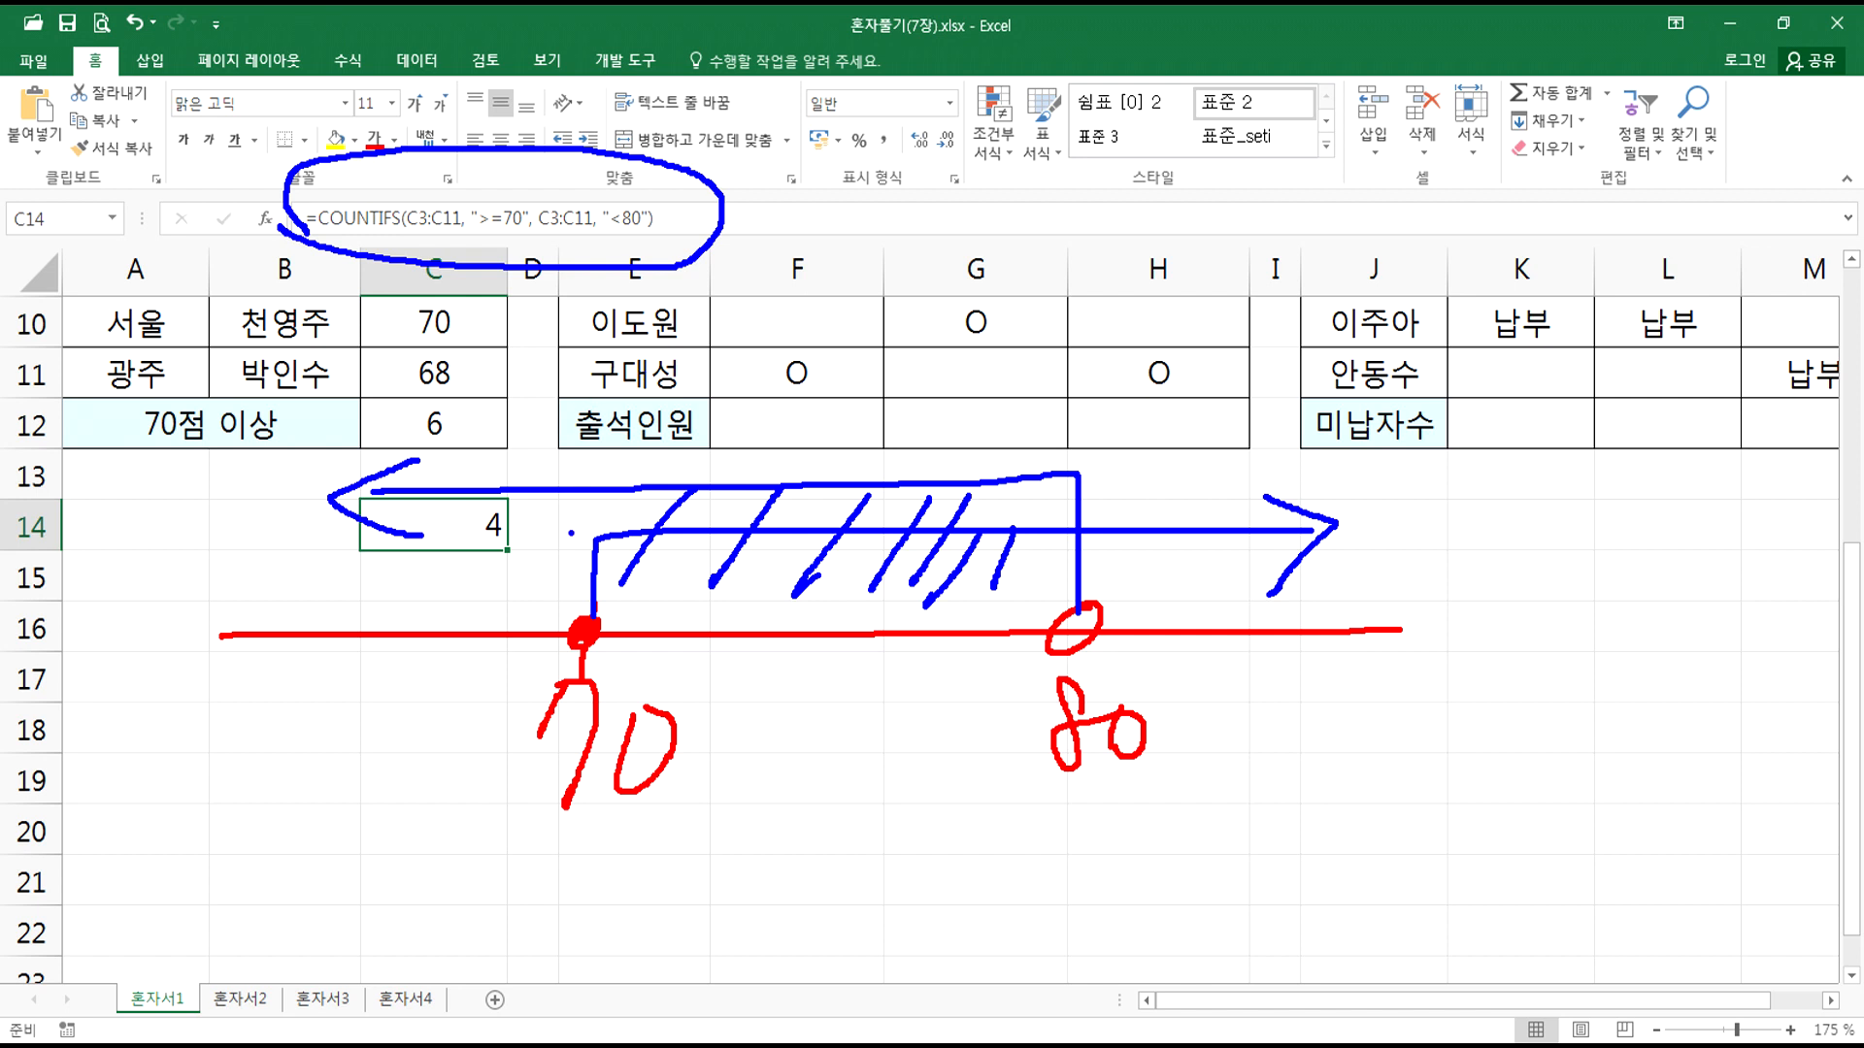
key(Escape)
key(alt+Tab)
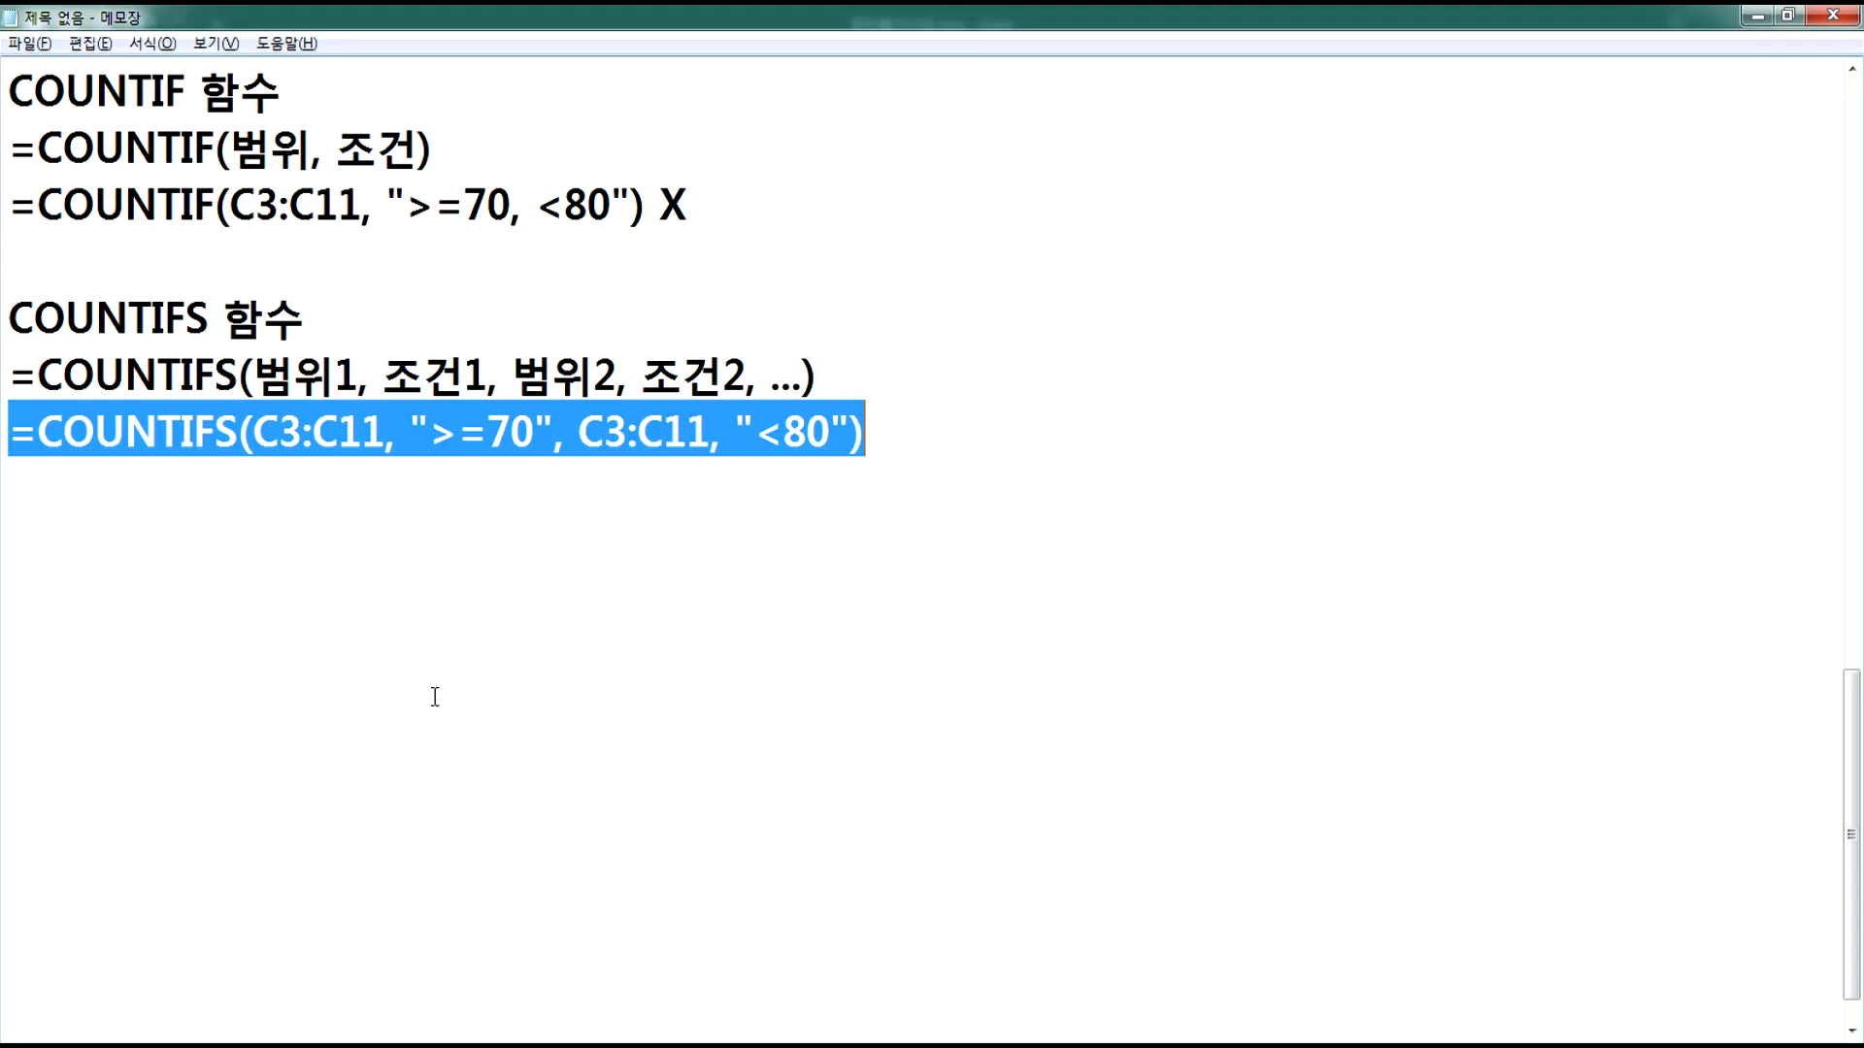
Step: Start the line =COUNTIF(C3:C11, ">=70" in the notes, directly below the COUNTIF formula marked X
click(89, 245)
key(Return)
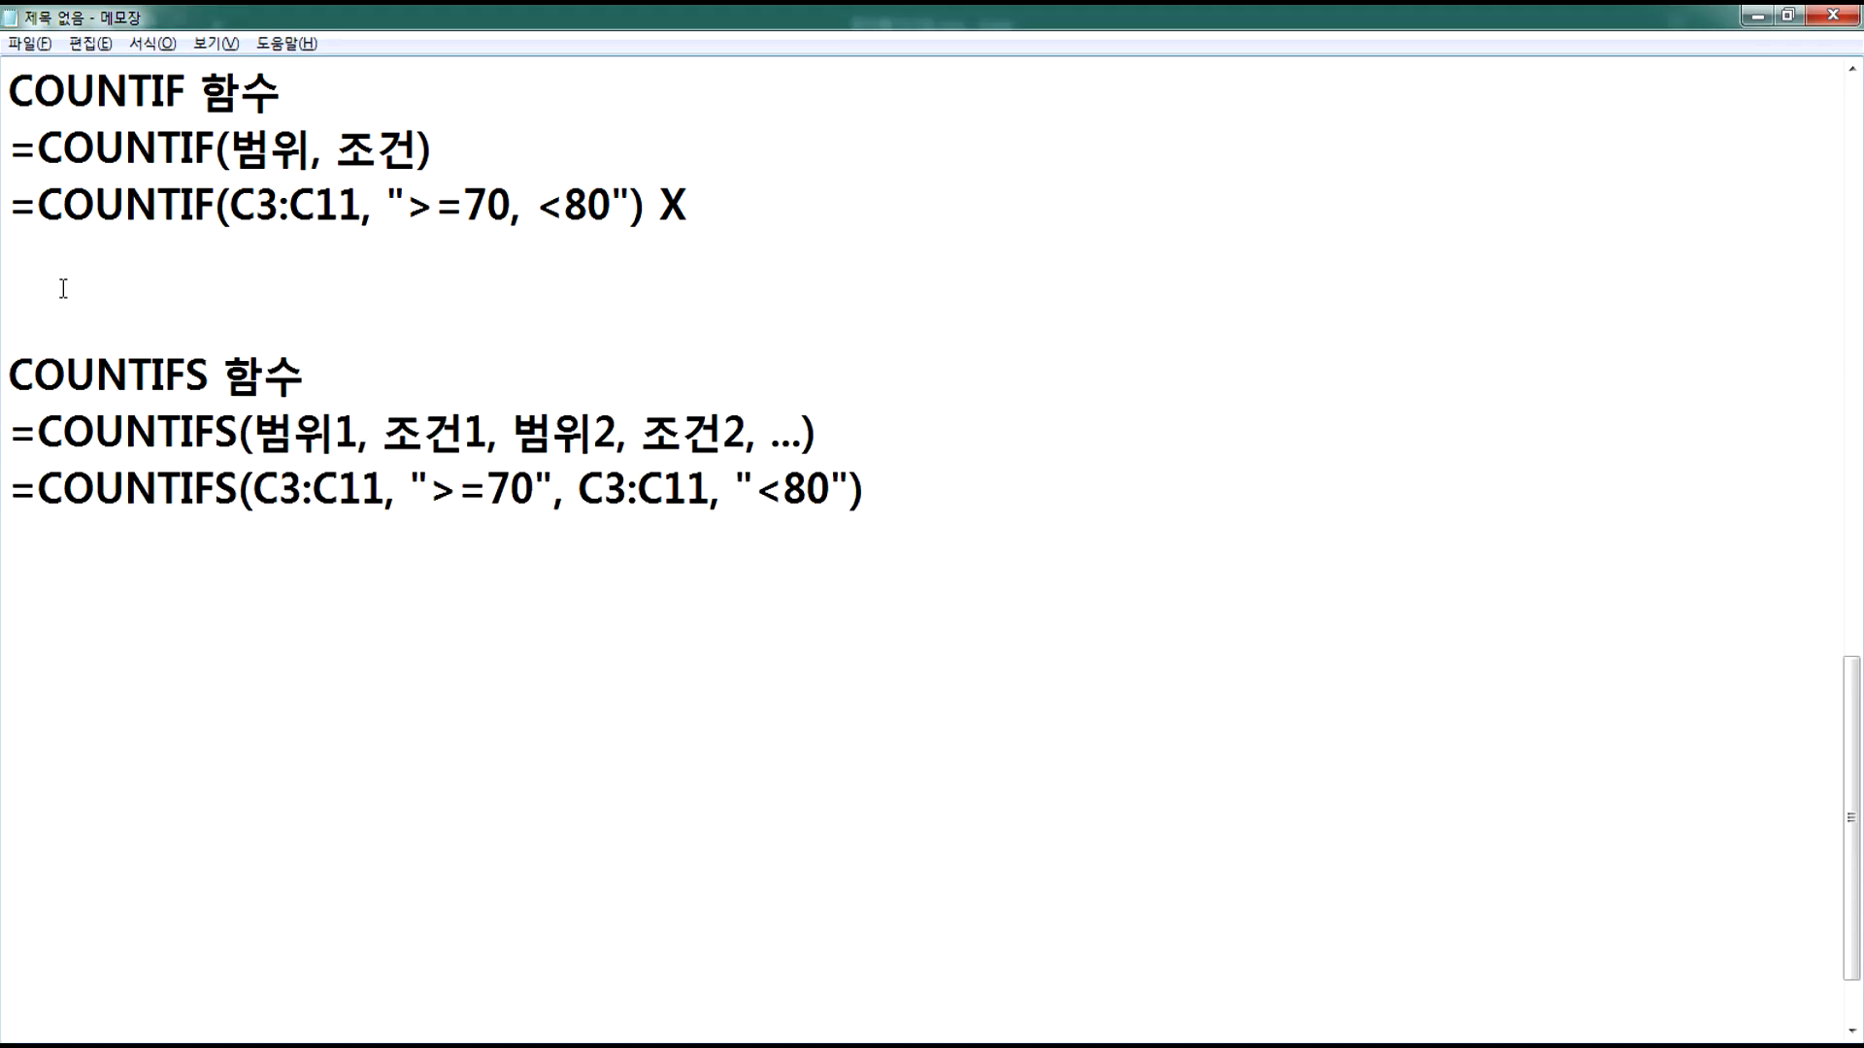
click(66, 245)
text(=COUNTIF(C3:C11)
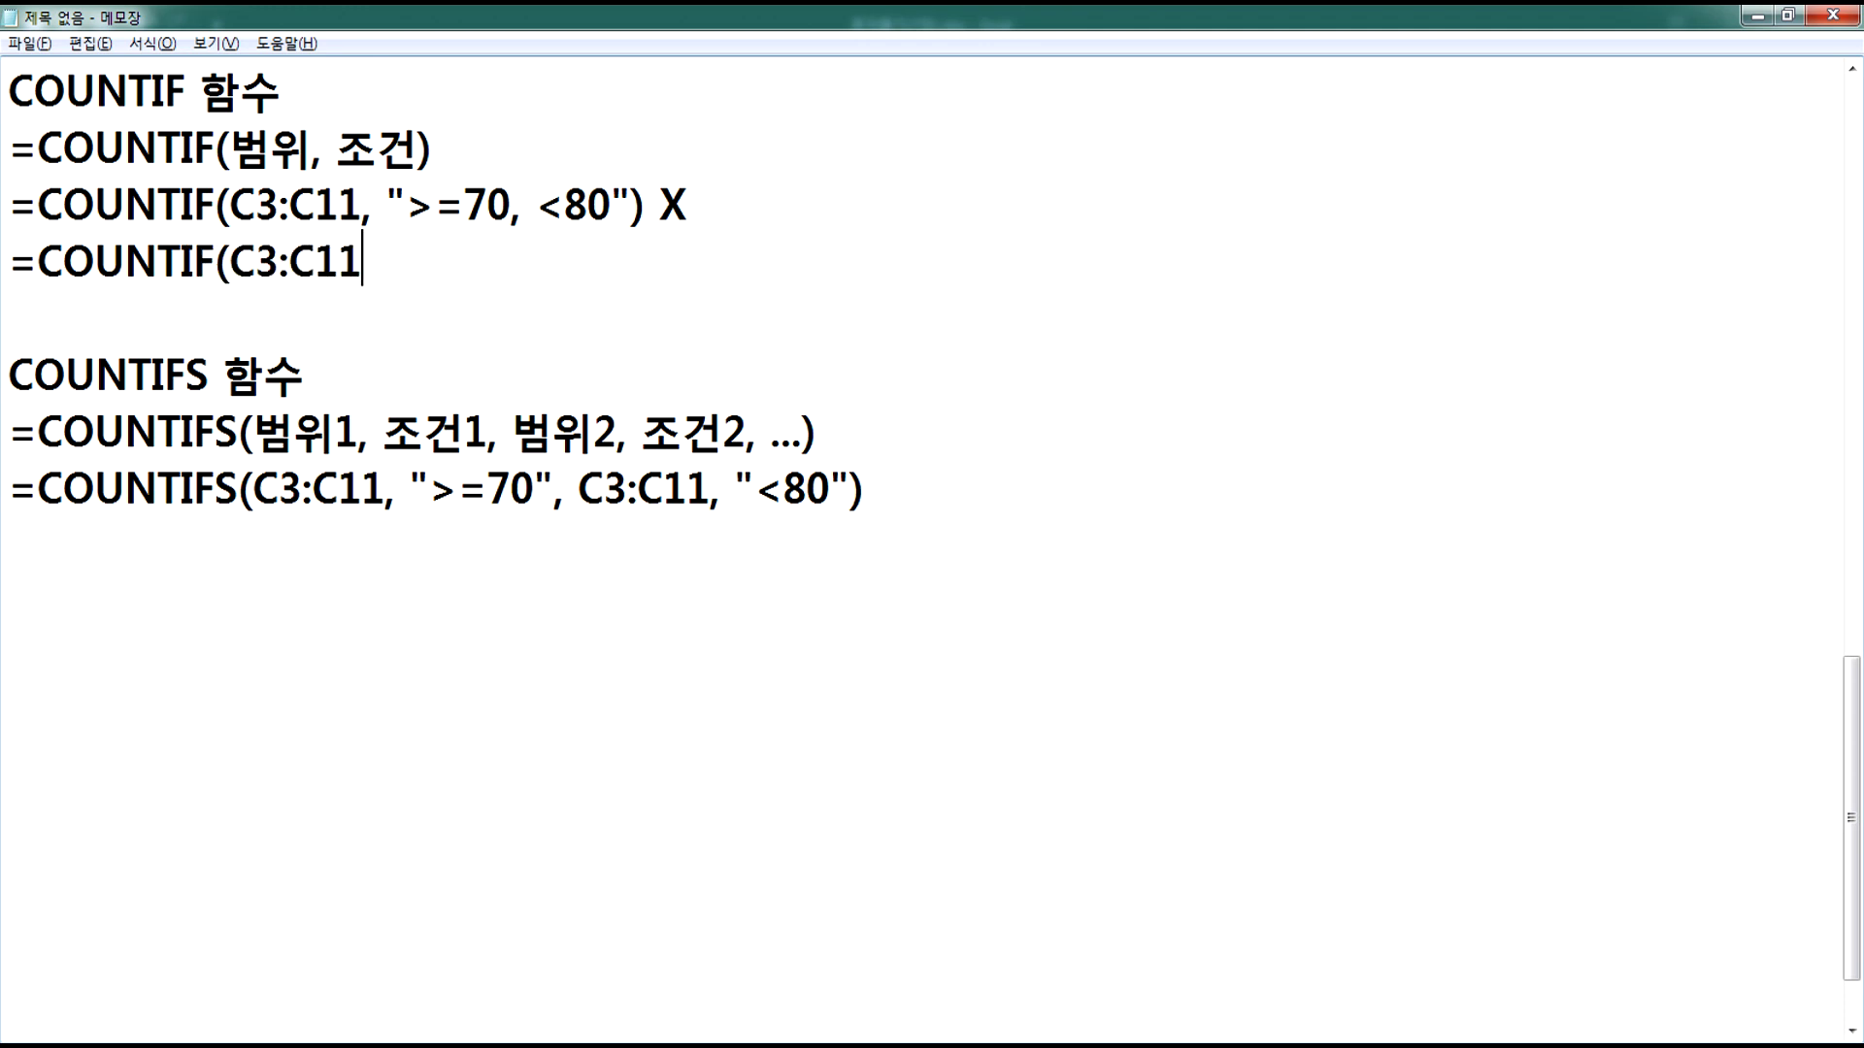
text(,M)
key(BackSpace)
text(">=709)
key(BackSpace)
Step: Switch to Excel, highlight the scores in C5 and C8 that are 80 or higher, and return to Notepad
key(alt+Tab)
scroll(374, 478, up, 2)
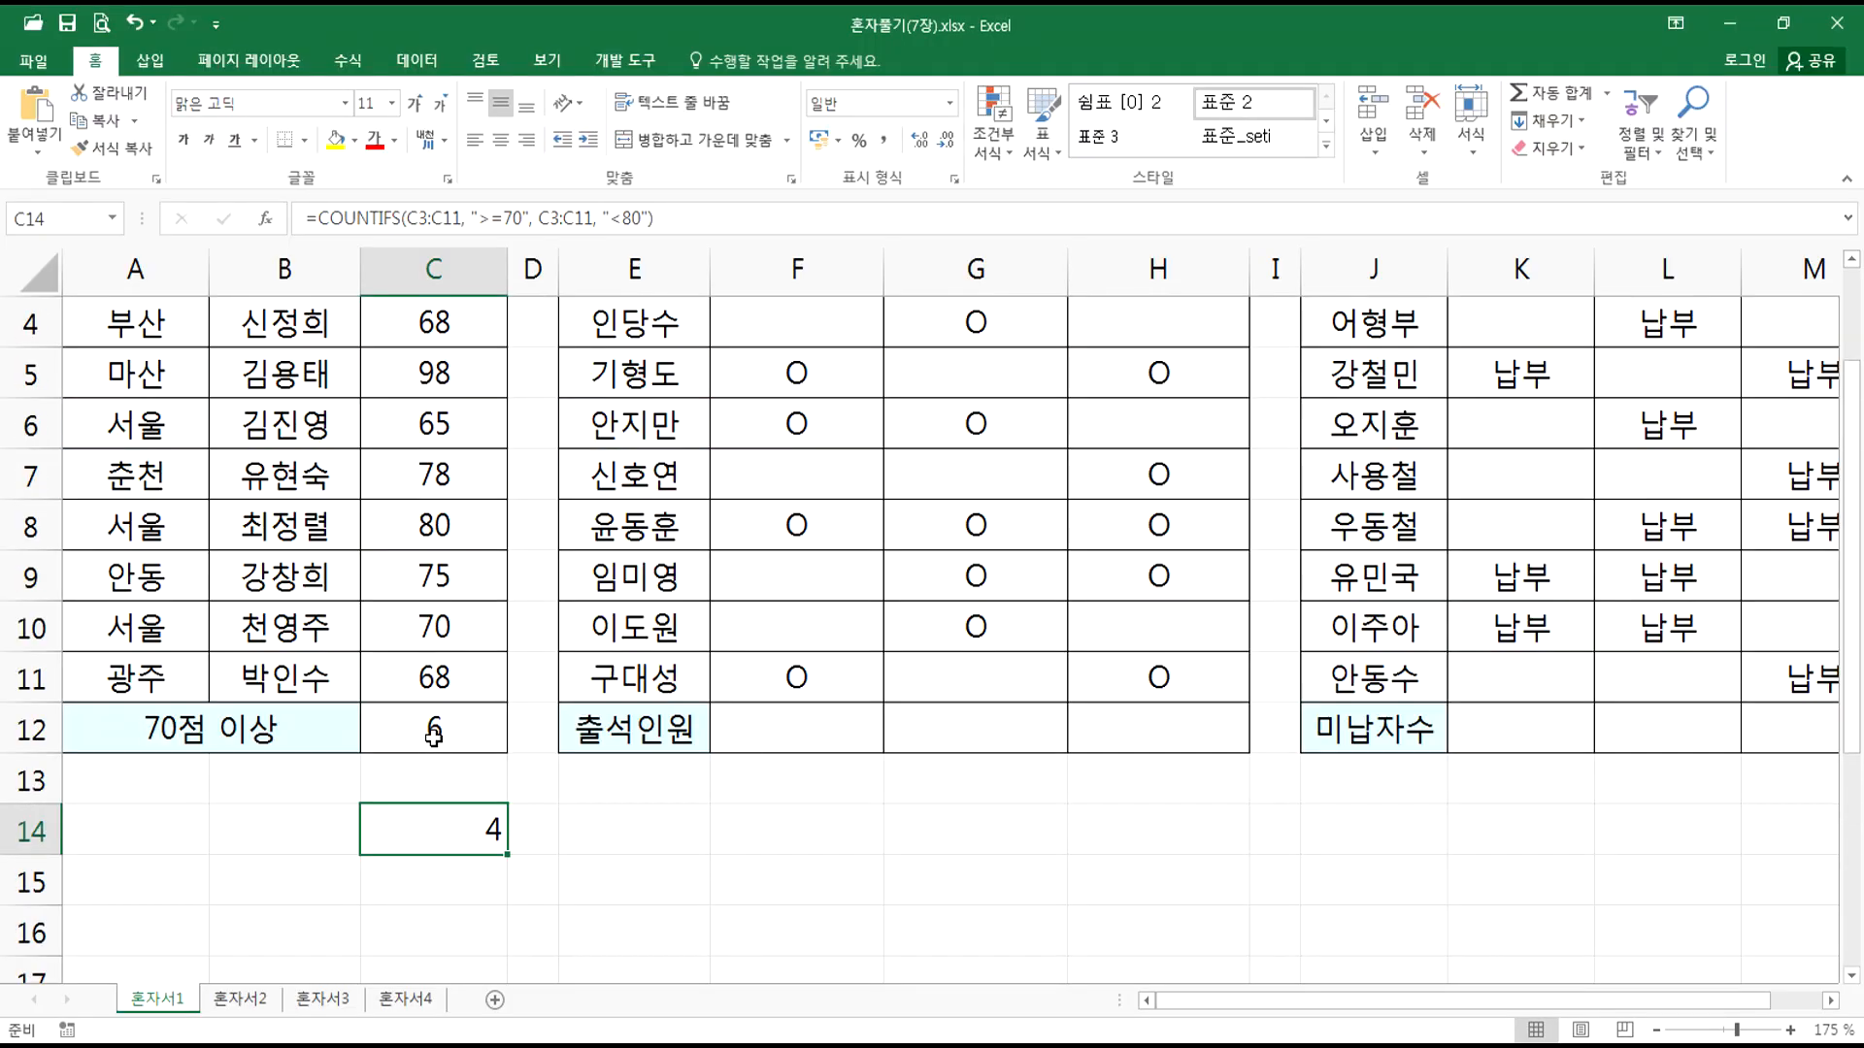
scroll(435, 679, up, 1)
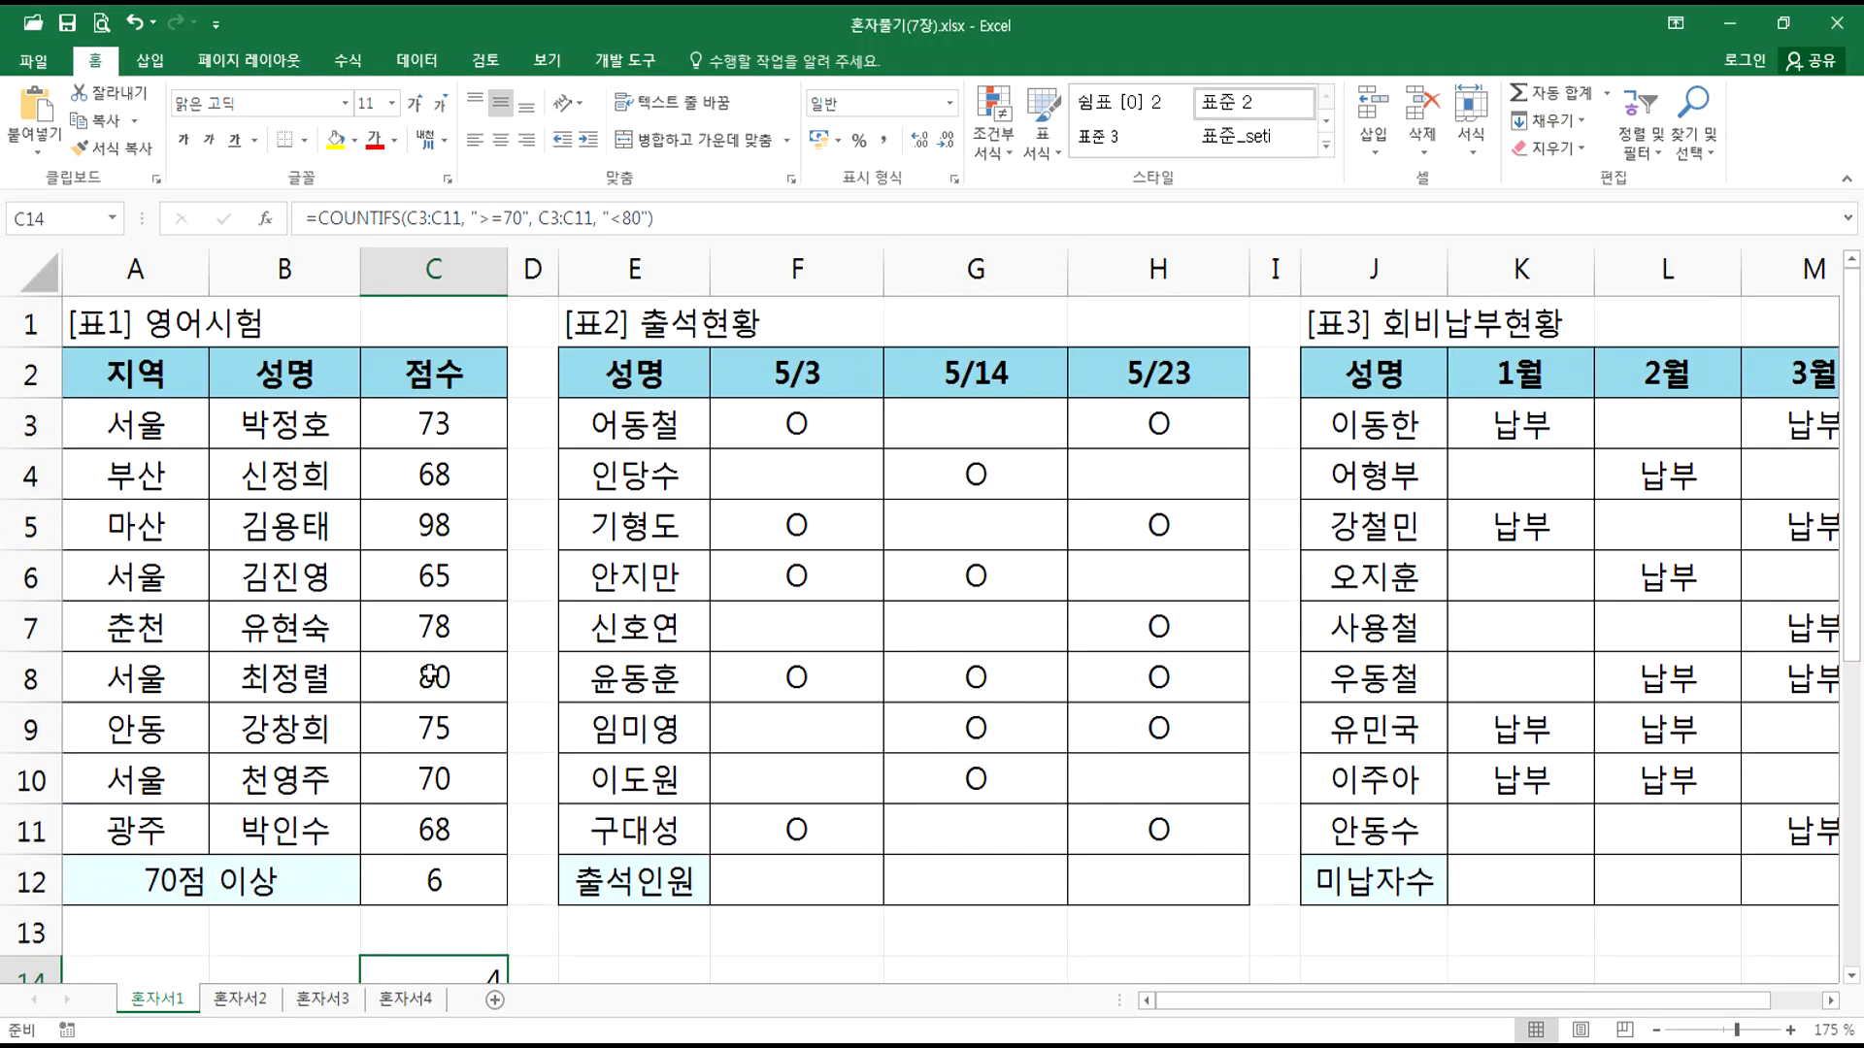
click(443, 526)
ctrl+click(452, 682)
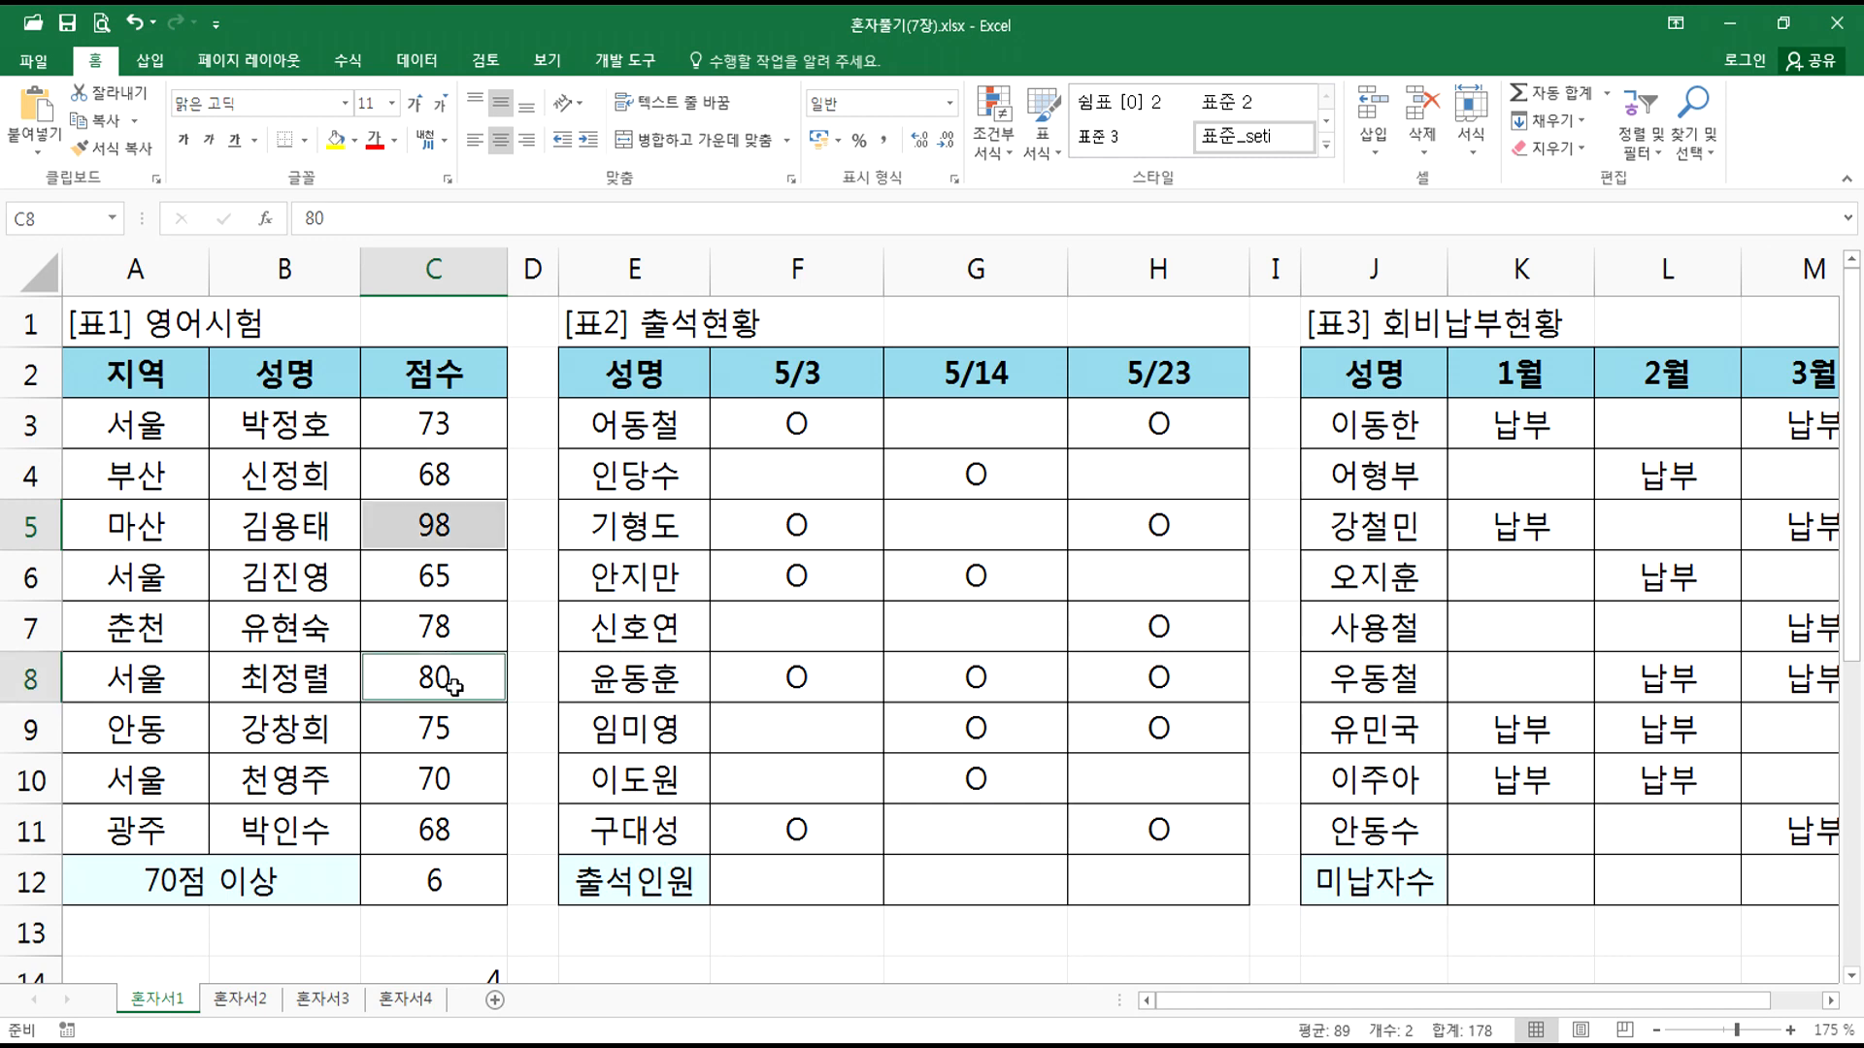
key(alt+Tab)
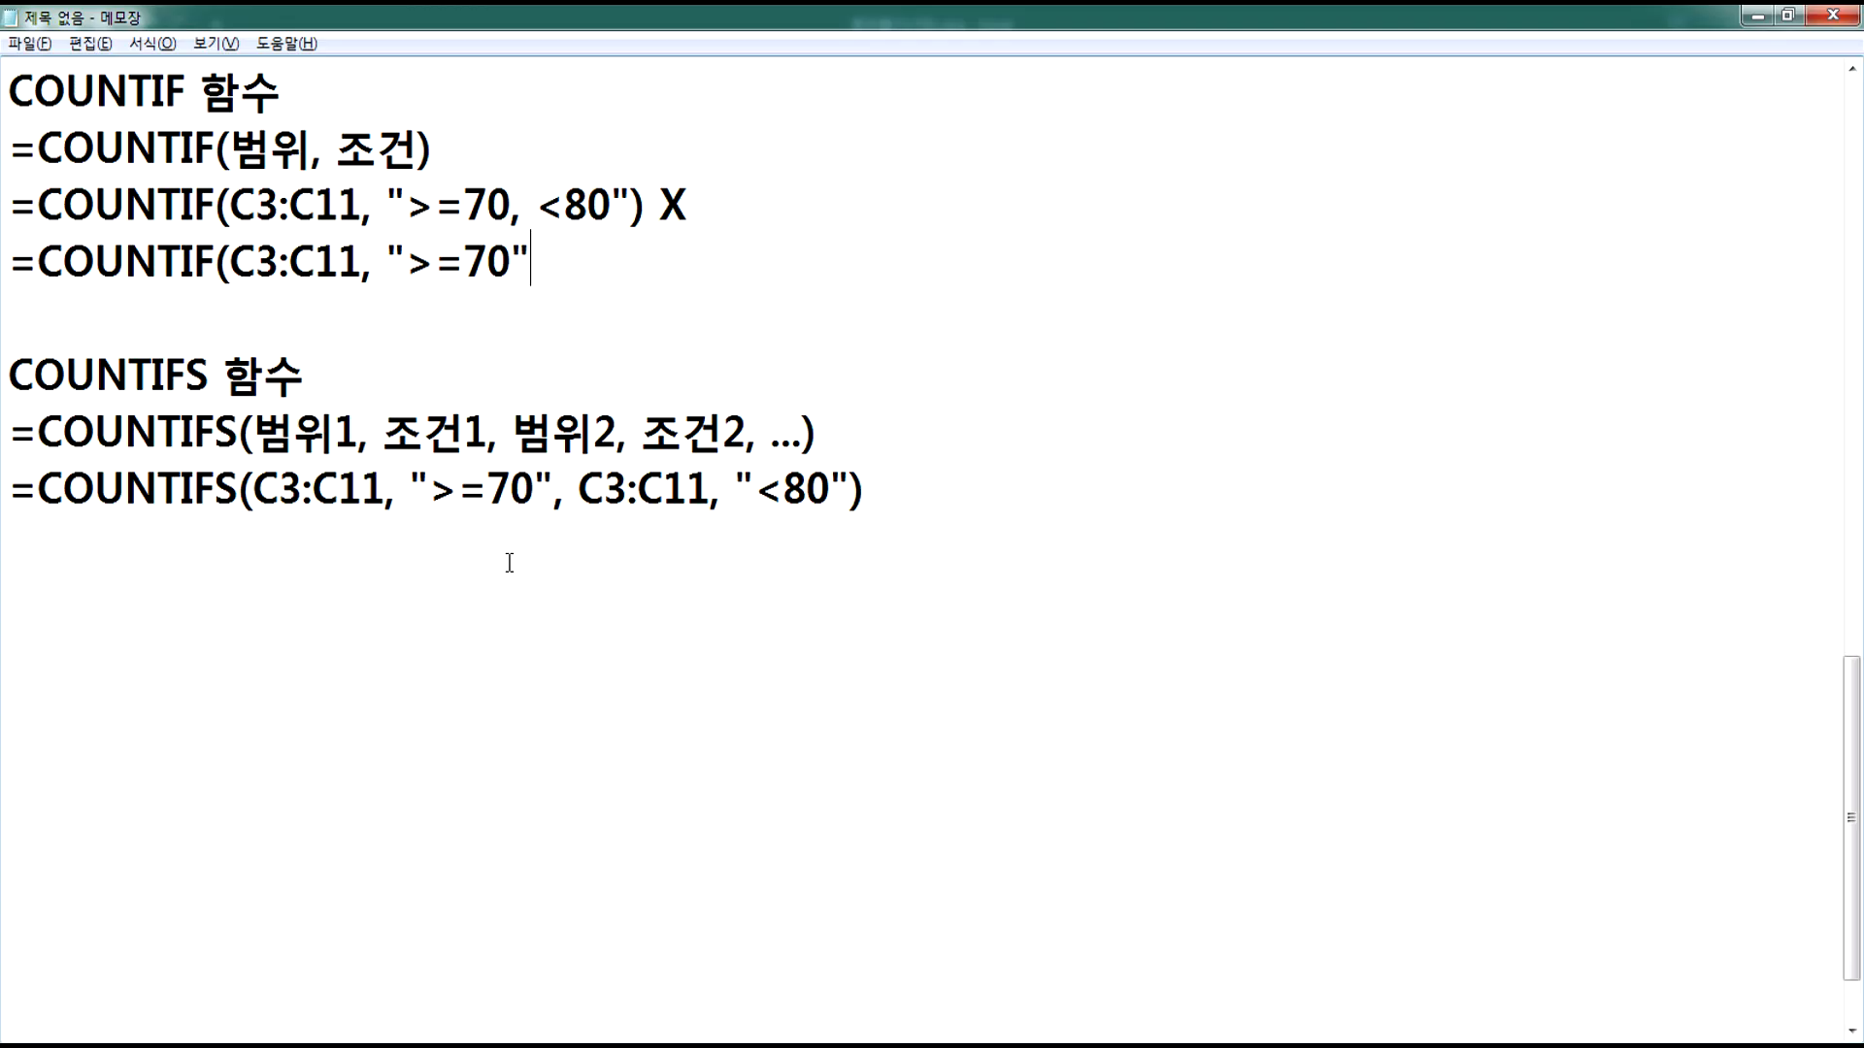
Step: Complete the notes formula as =COUNTIF(C3:C11, ">=70") - COUNTIF(C3:C11, ">=80") by closing the first COUNTIF and subtracting an adapted copy
text())
drag(39, 262, 603, 260)
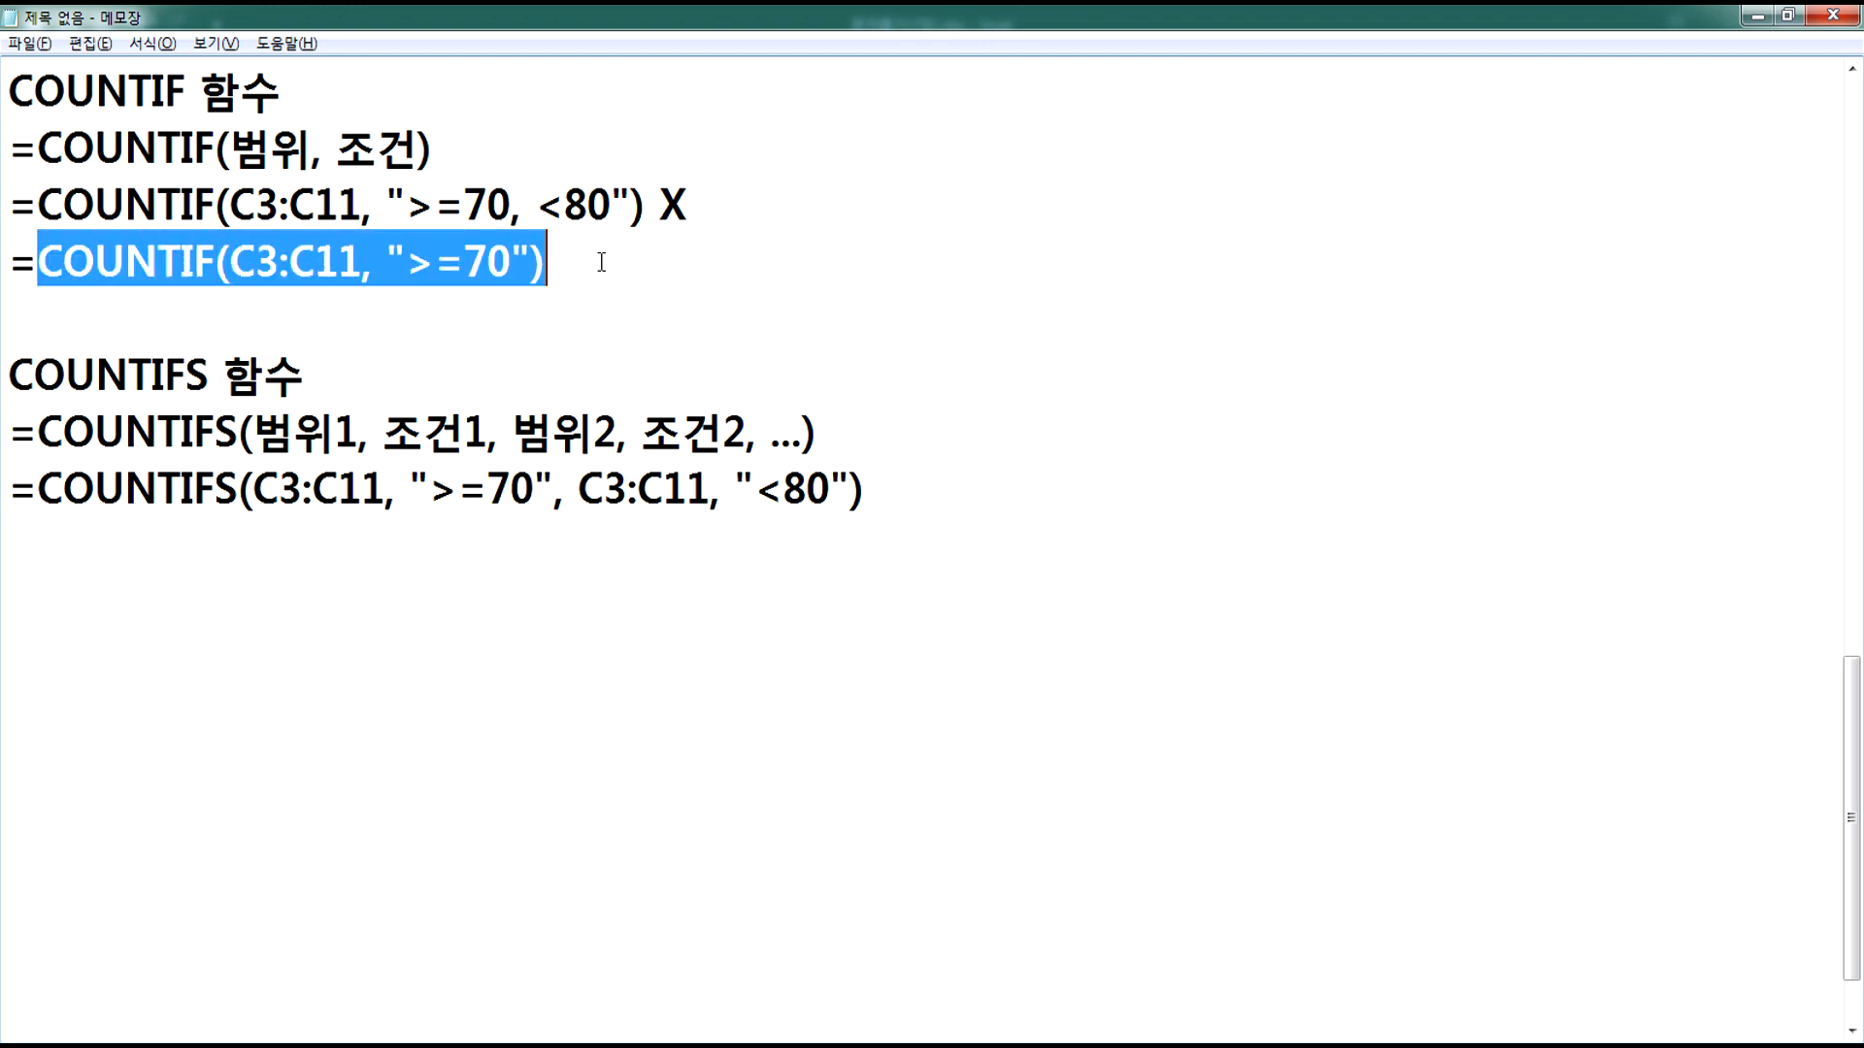
key(ctrl+c)
click(617, 262)
key(ctrl+v)
click(560, 260)
text(-)
drag(1015, 262, 1048, 262)
text(9)
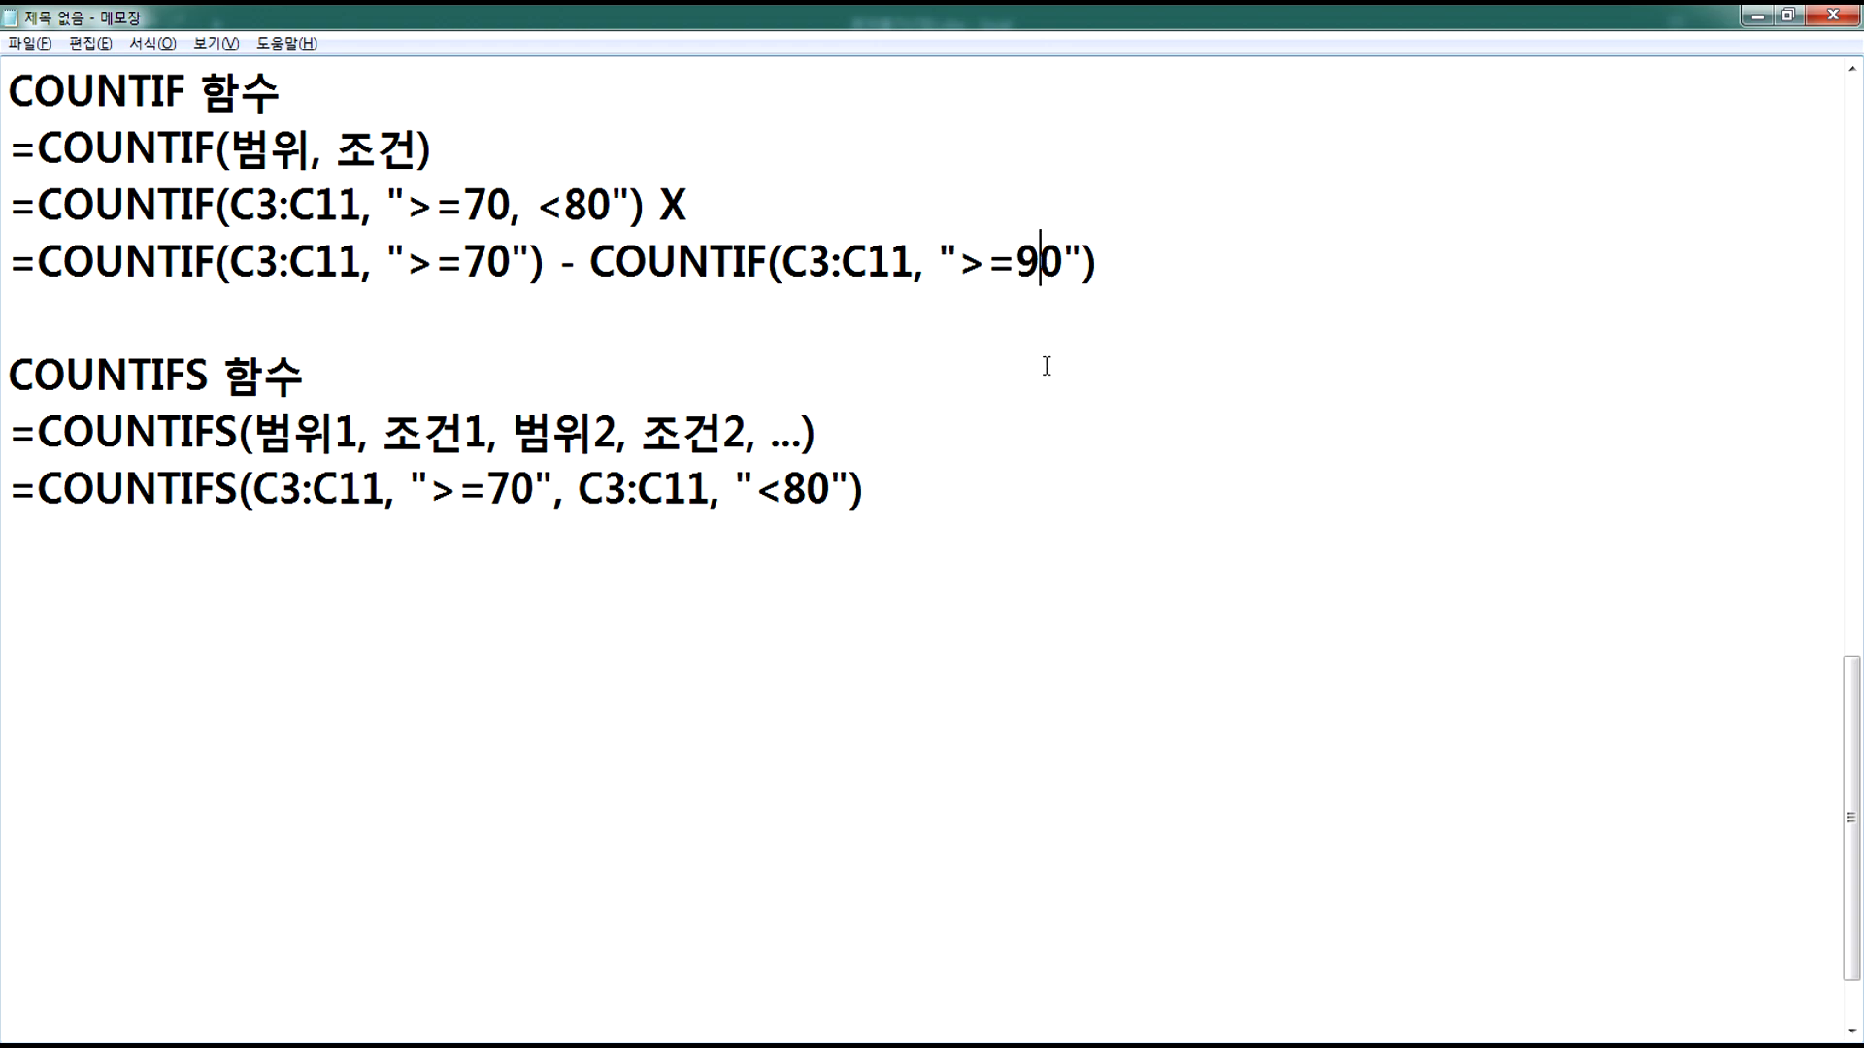
key(BackSpace)
text(8)
Step: Copy the whole subtraction formula from the notes into cell C13 of the Excel sheet
click(1235, 261)
drag(1177, 263, 8, 269)
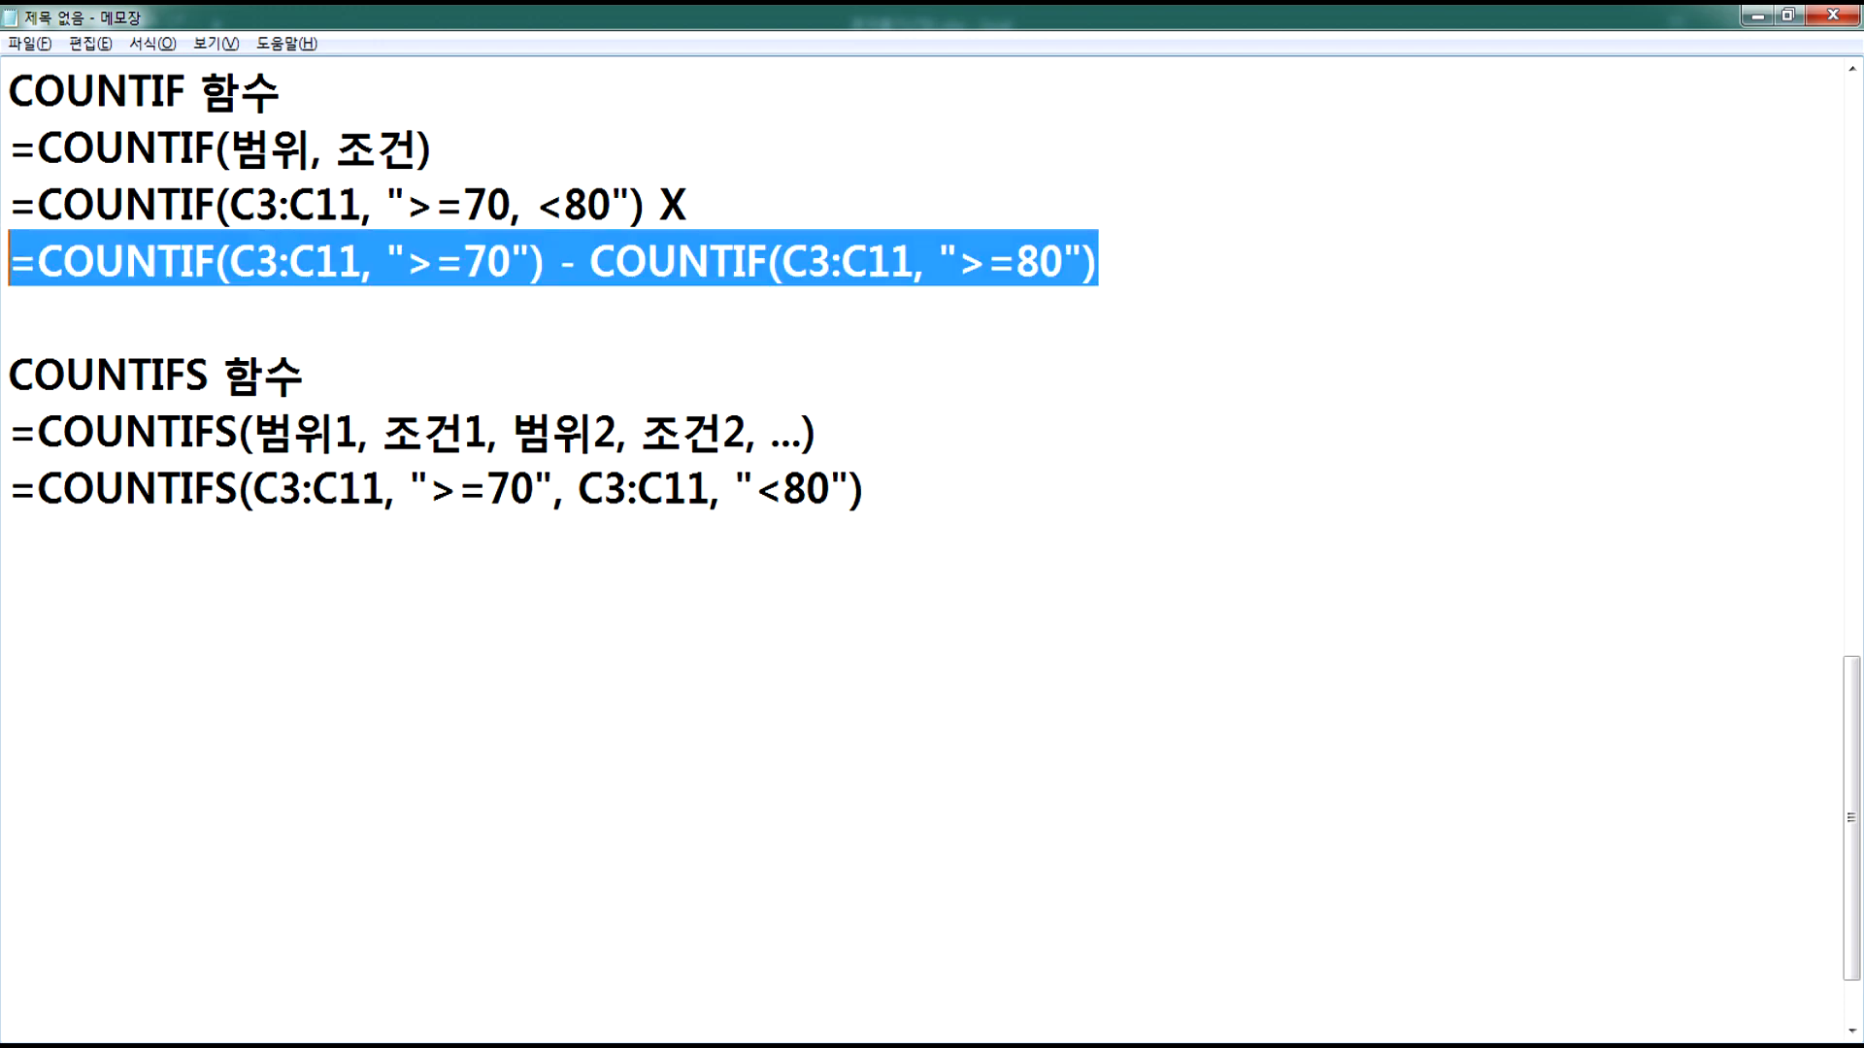
key(alt+Tab)
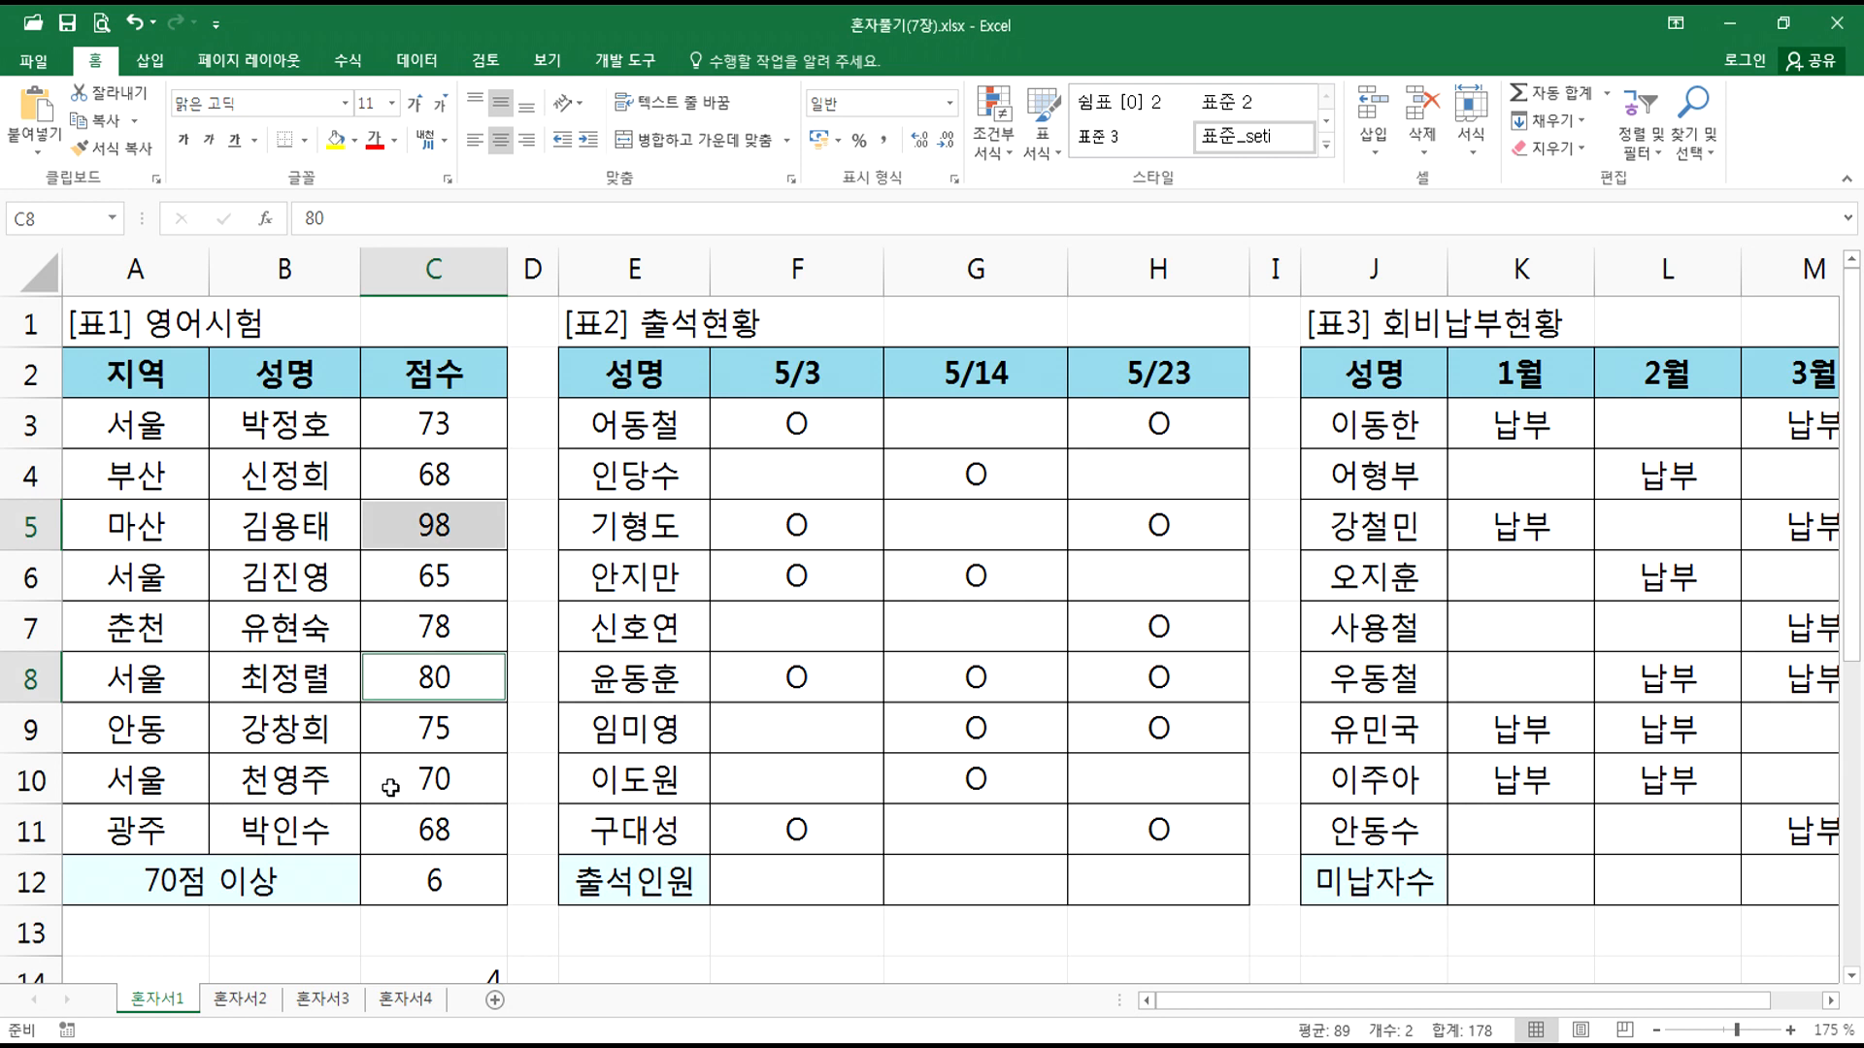
click(442, 933)
key(F2)
key(ctrl+v)
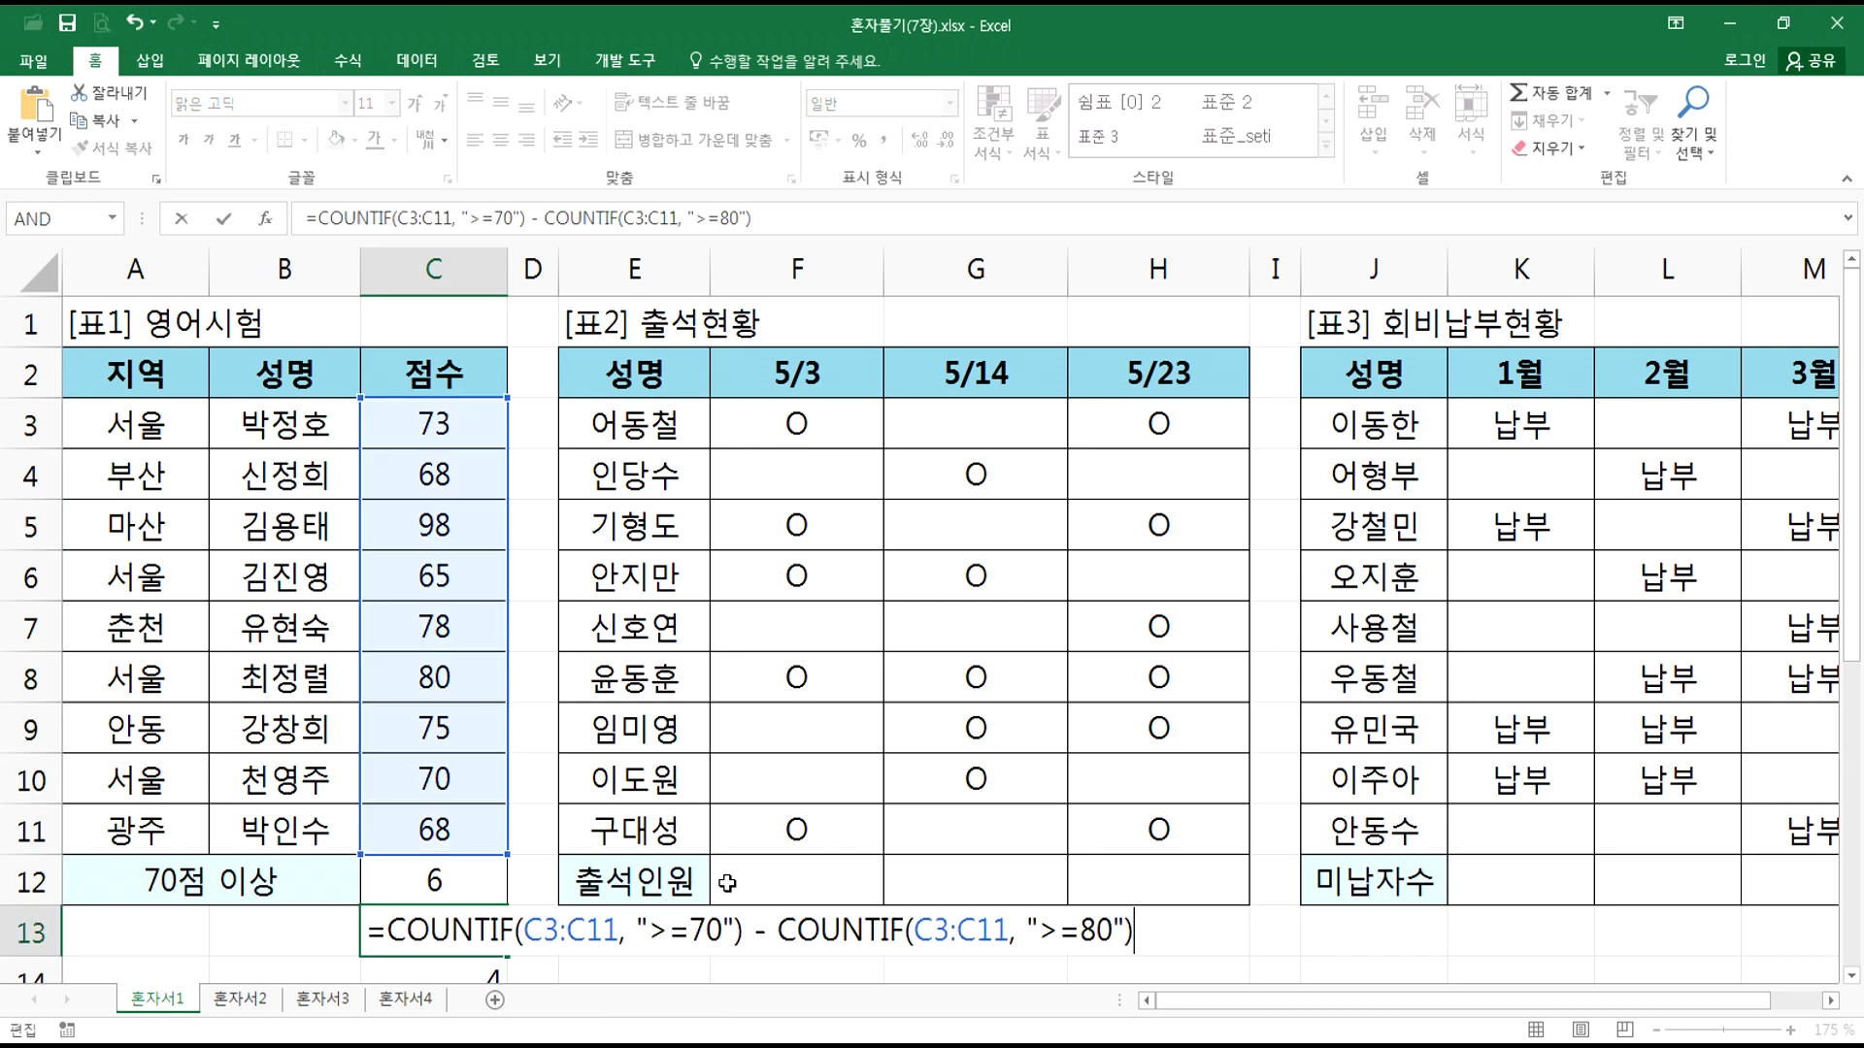
key(Return)
click(456, 885)
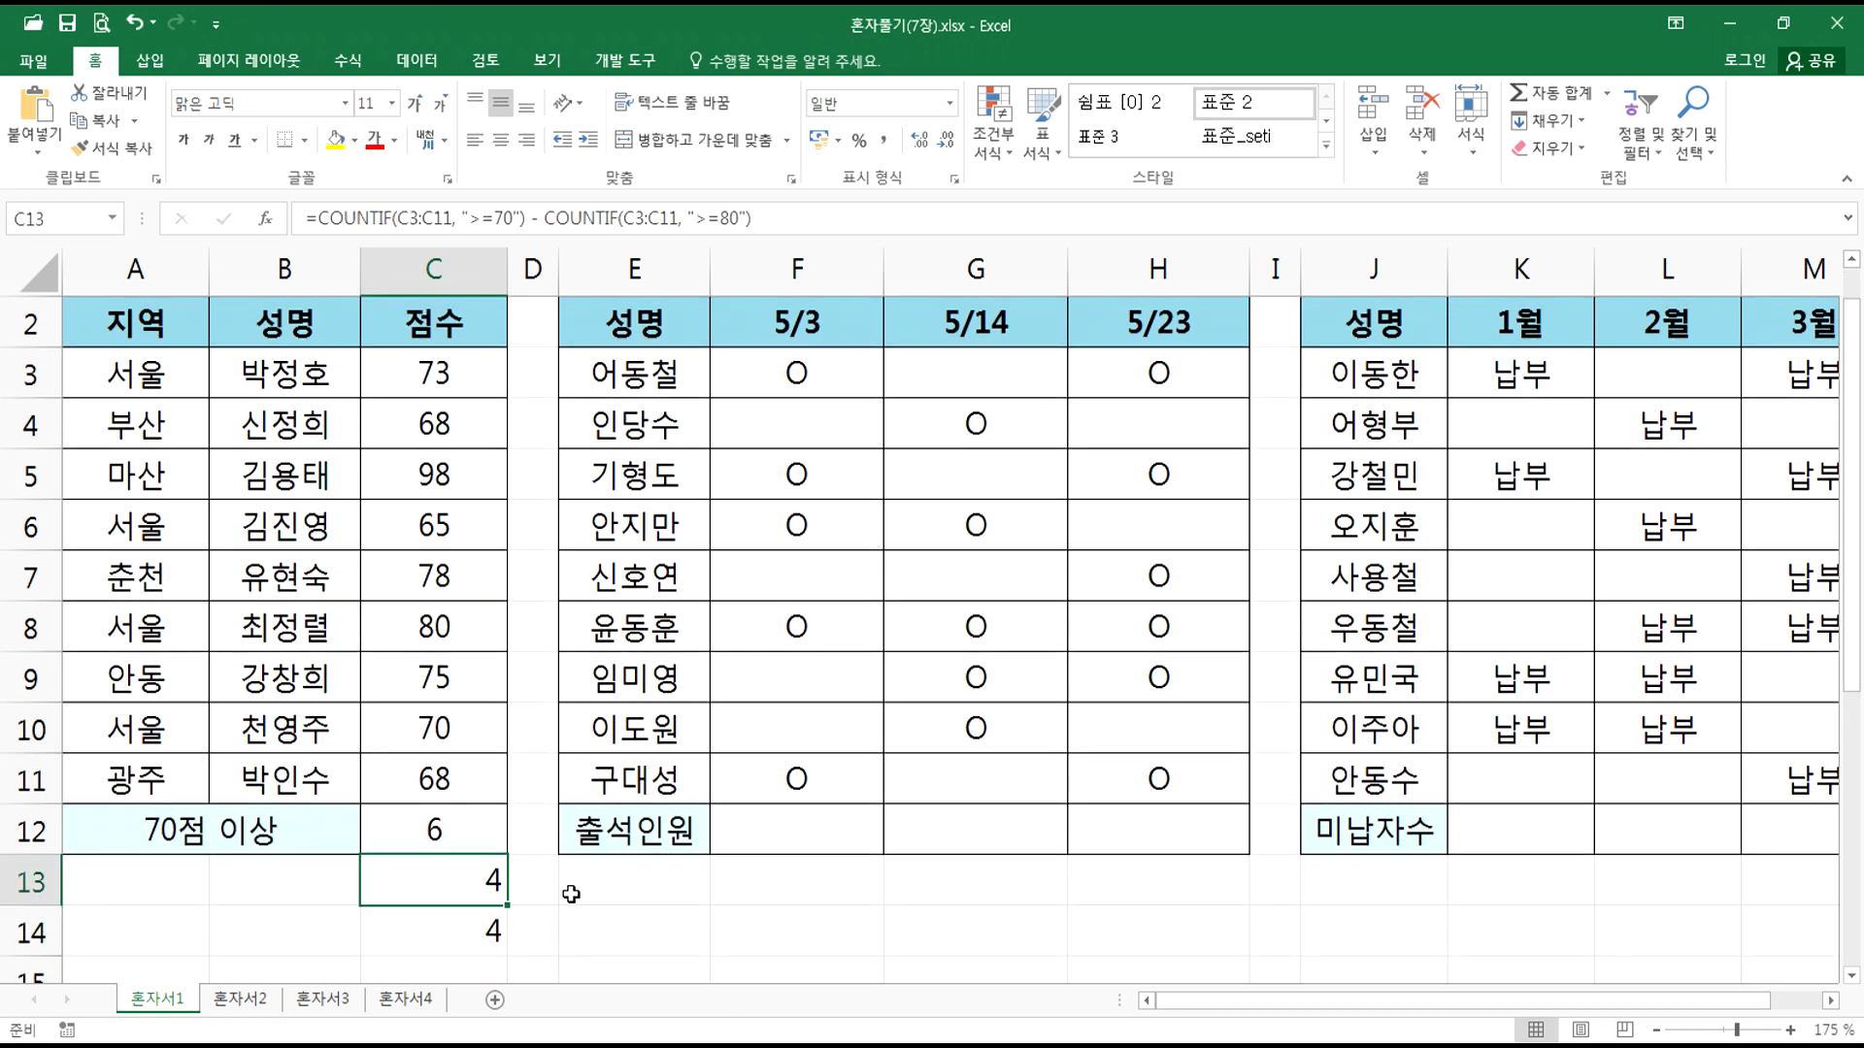
Step: Return to Notepad and compare the conditions of the COUNTIFS formula with those of the two subtracted COUNTIF terms
key(alt+Tab)
click(295, 555)
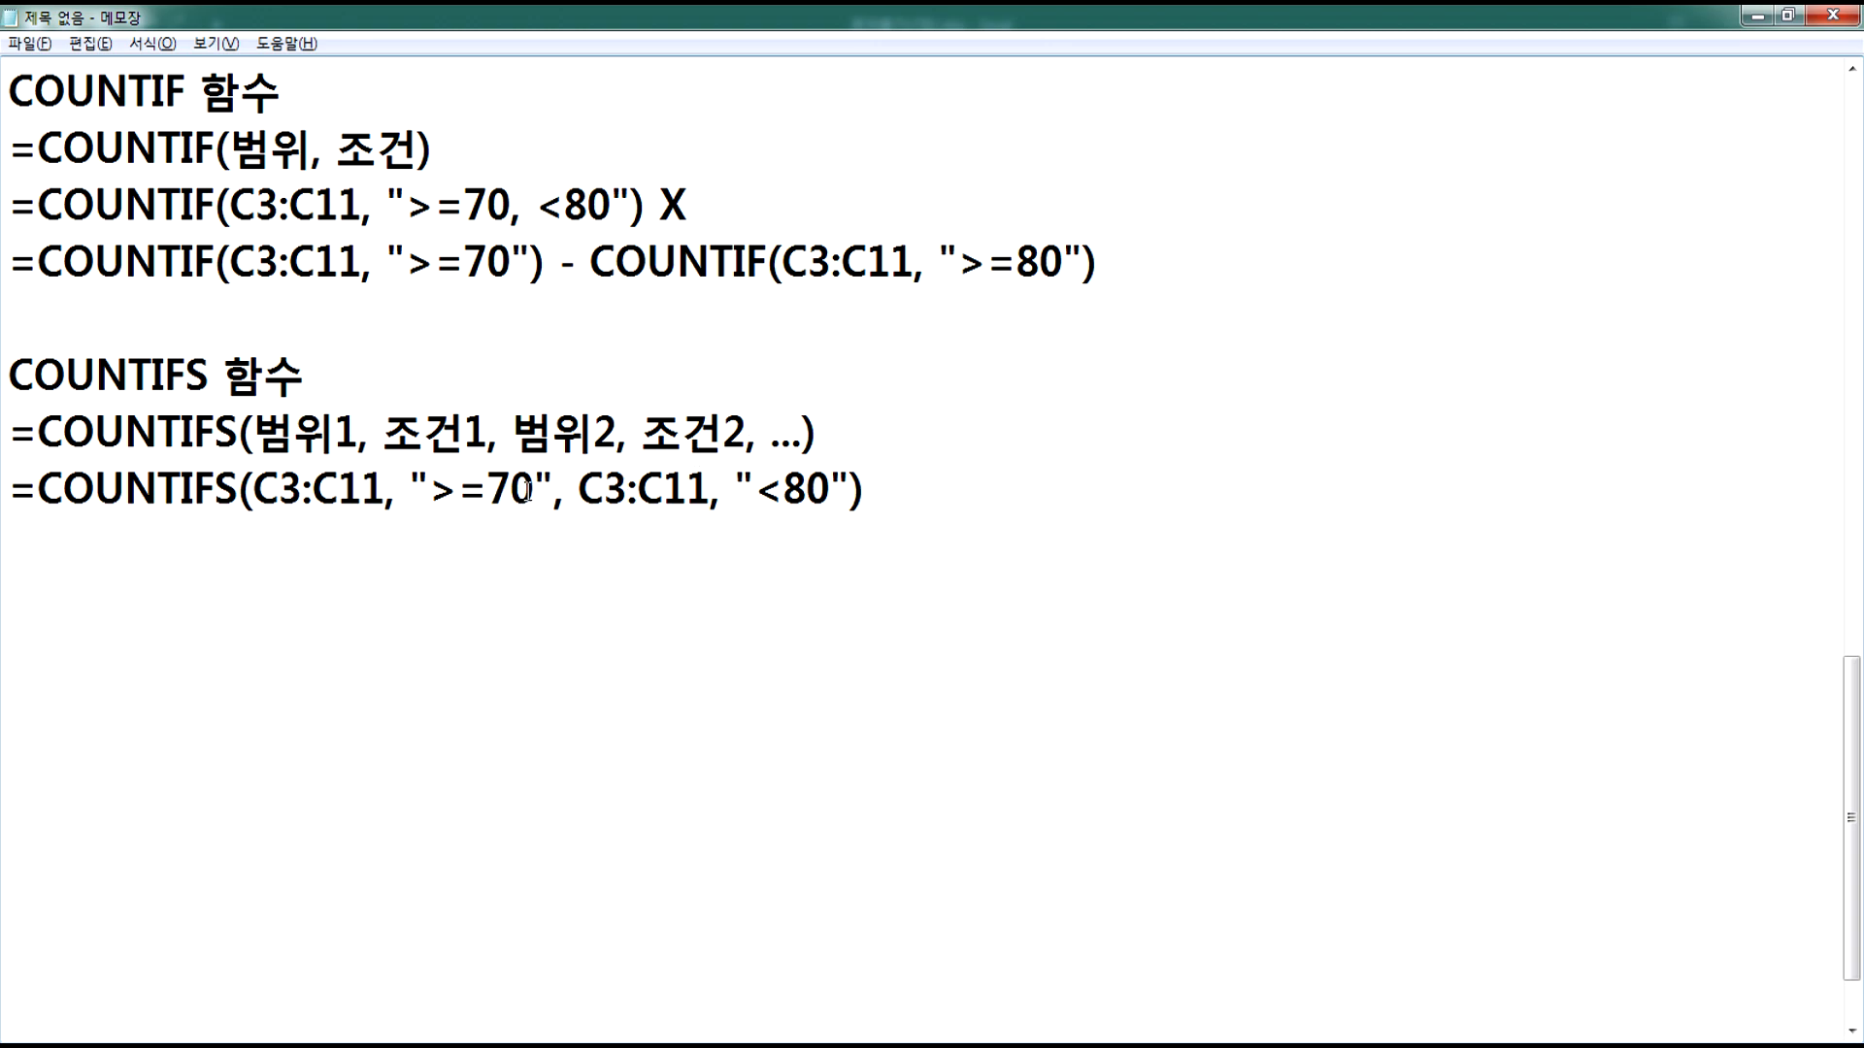
drag(534, 490, 458, 490)
drag(755, 490, 833, 490)
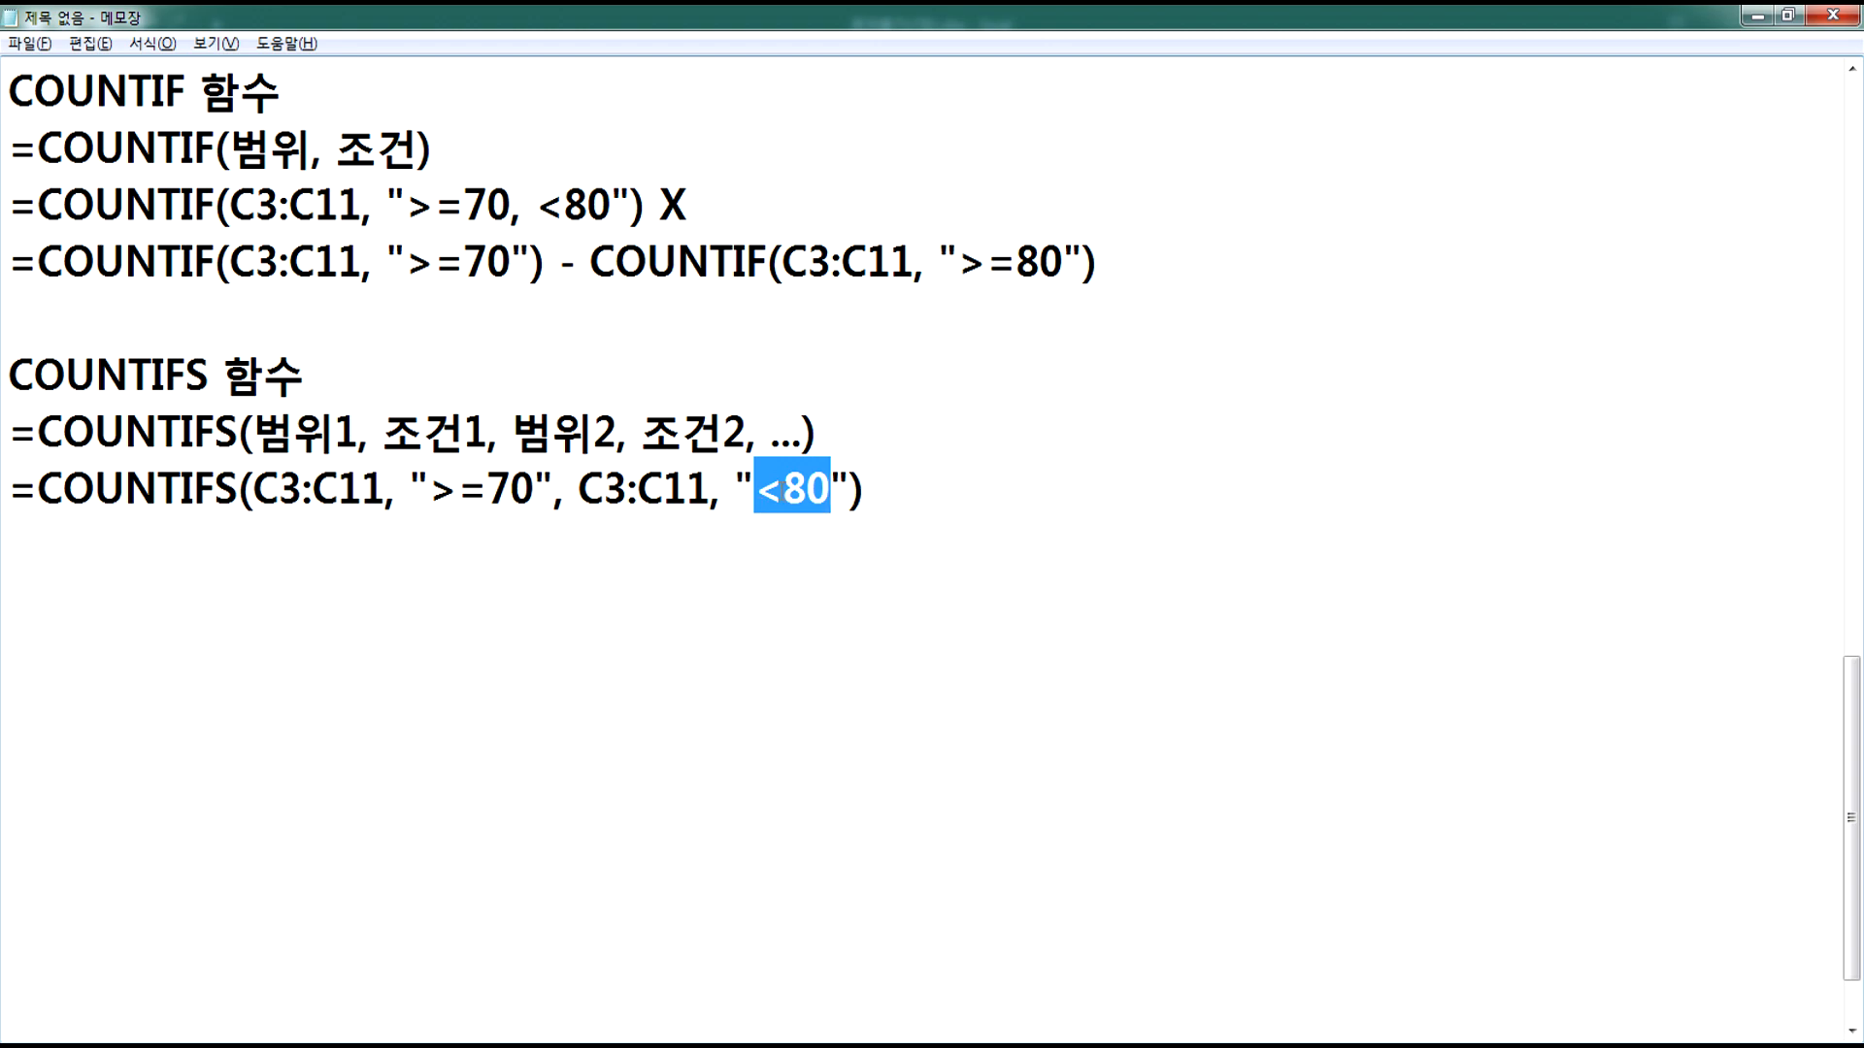
click(784, 488)
double_click(784, 488)
click(767, 497)
click(576, 505)
drag(547, 262, 8, 272)
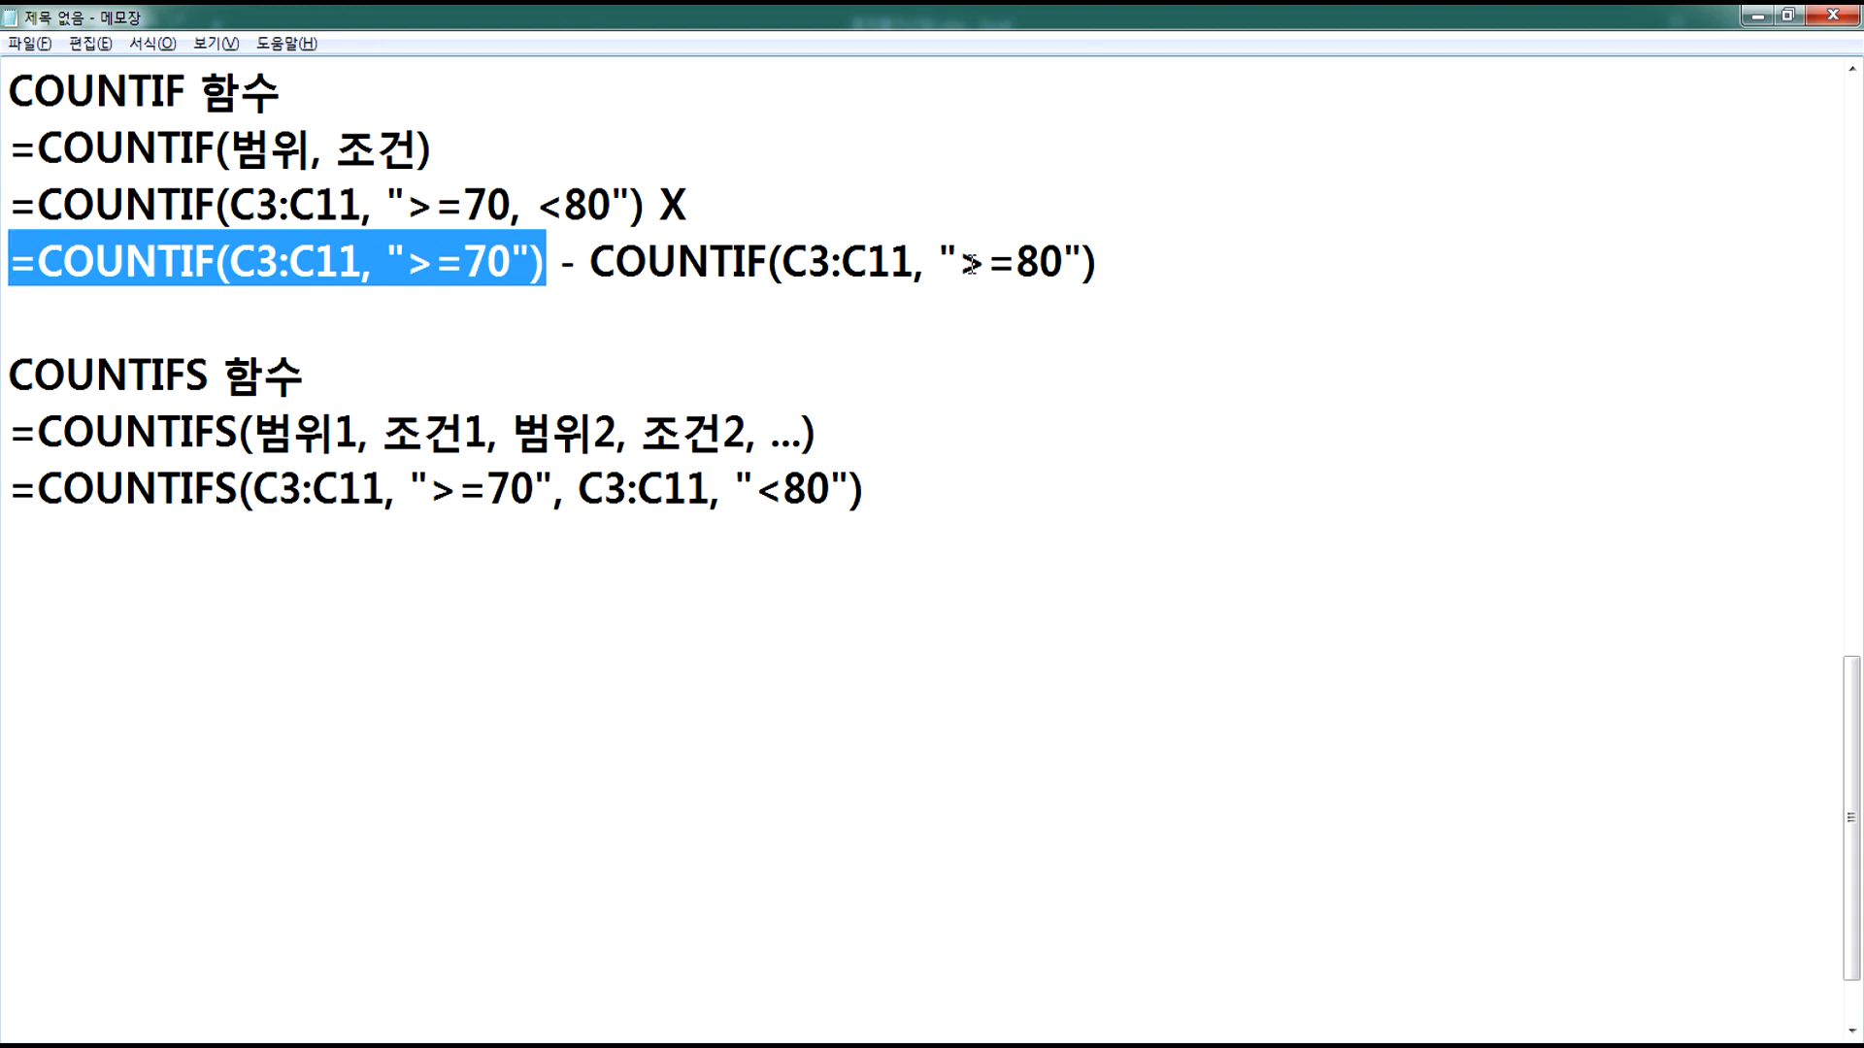
drag(959, 262, 1069, 262)
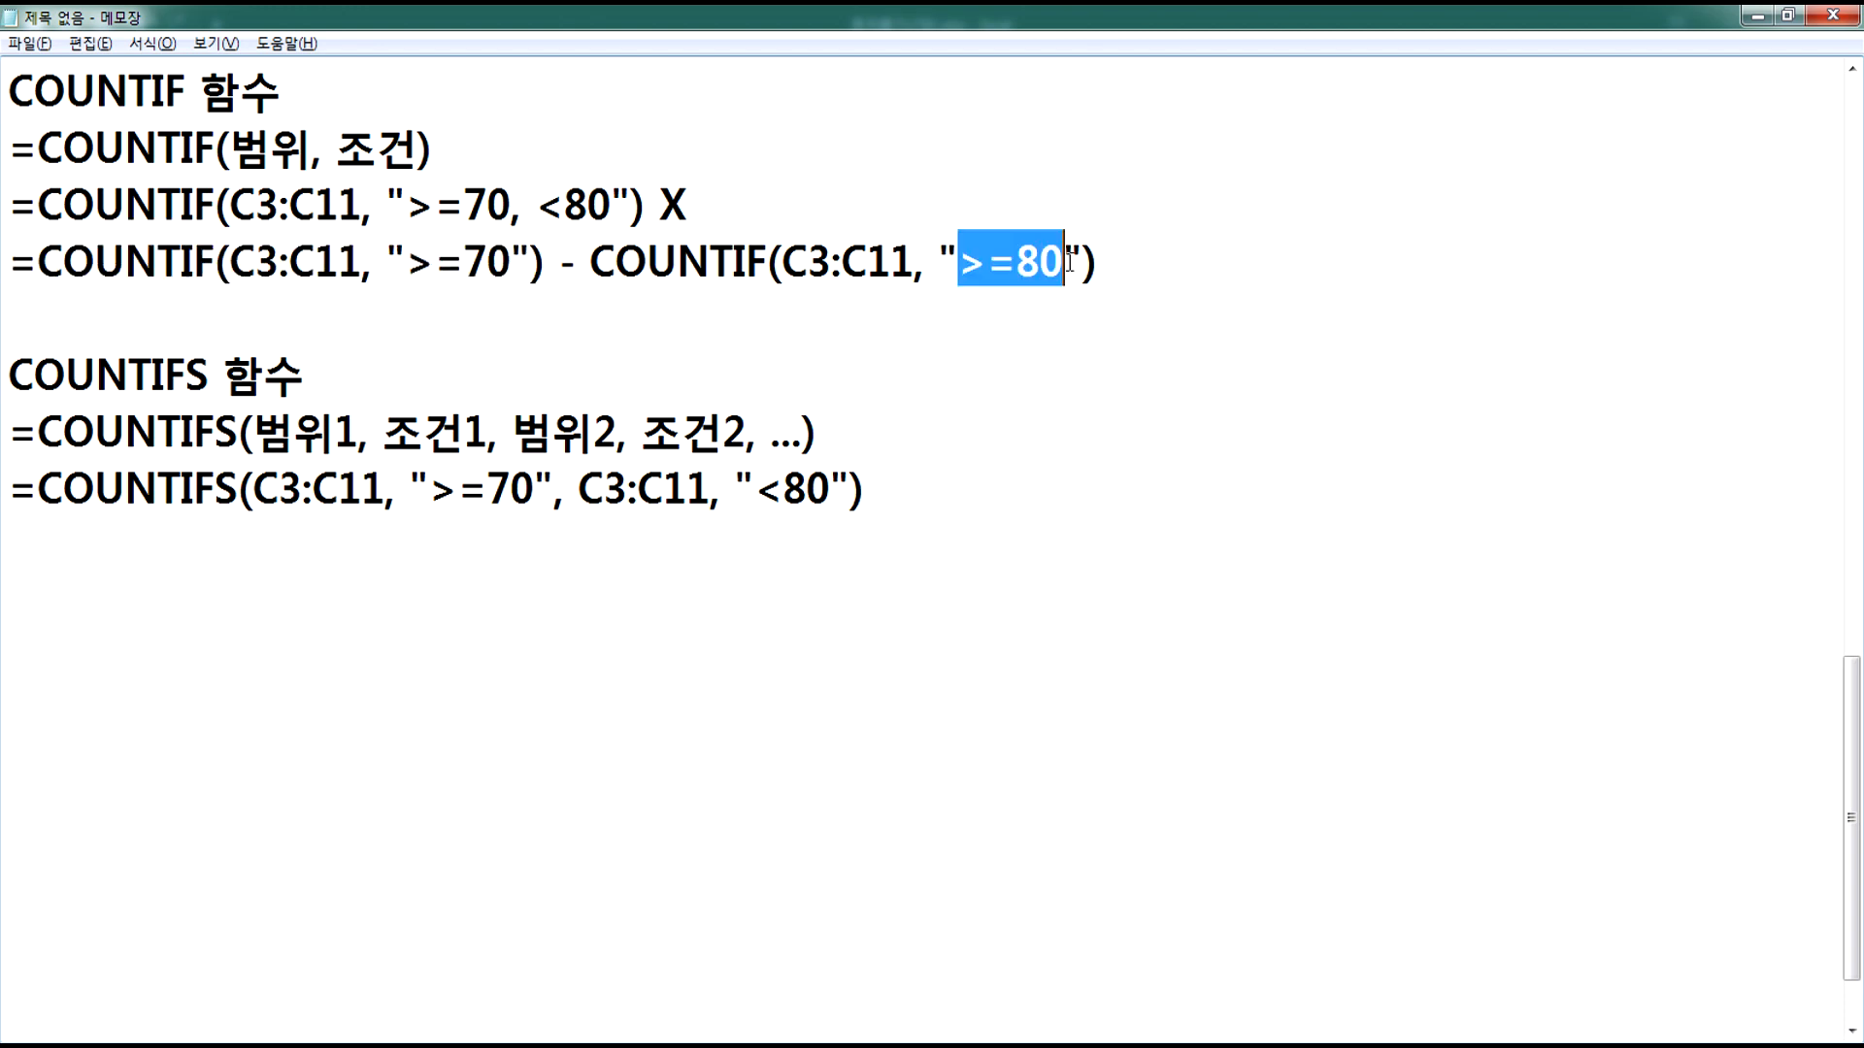
click(563, 264)
drag(961, 262, 1069, 262)
click(985, 335)
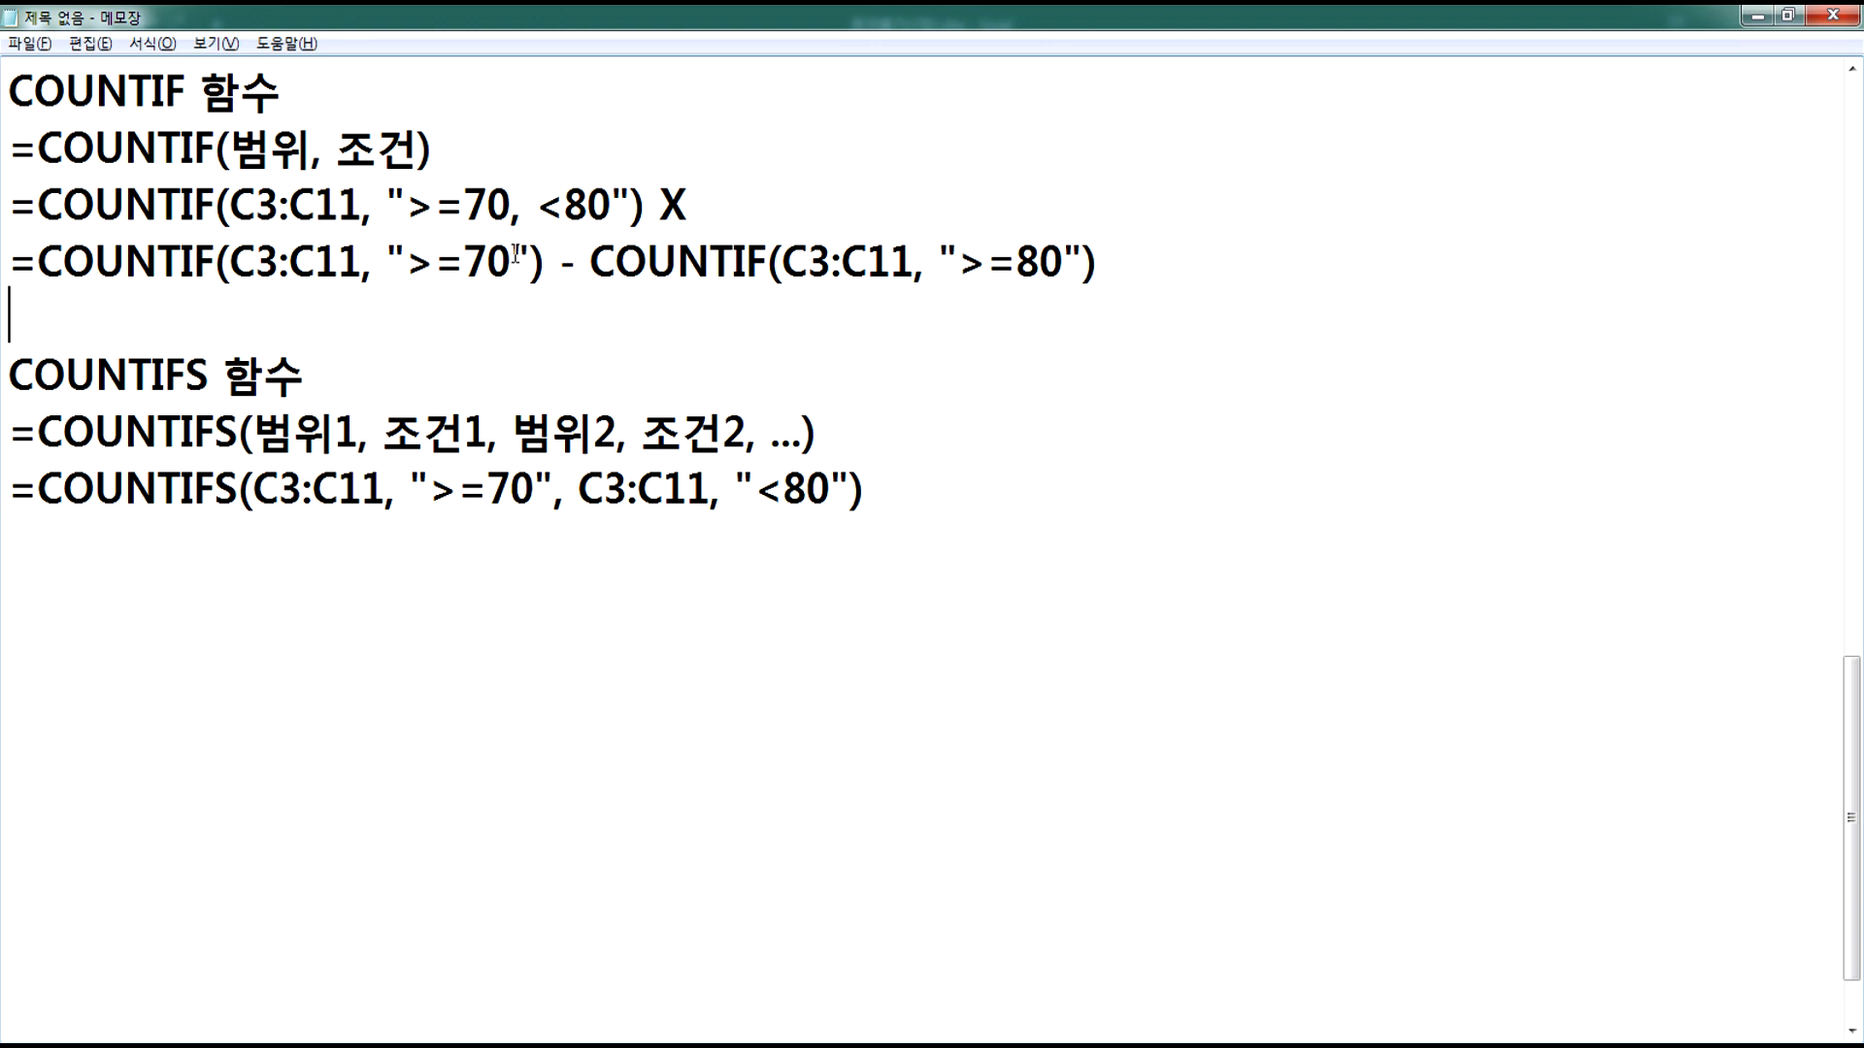
Step: Examine the S in the COUNTIFS name, the complete COUNTIFS formula and the COUNTIF subtraction formula in the notes
drag(185, 374, 209, 373)
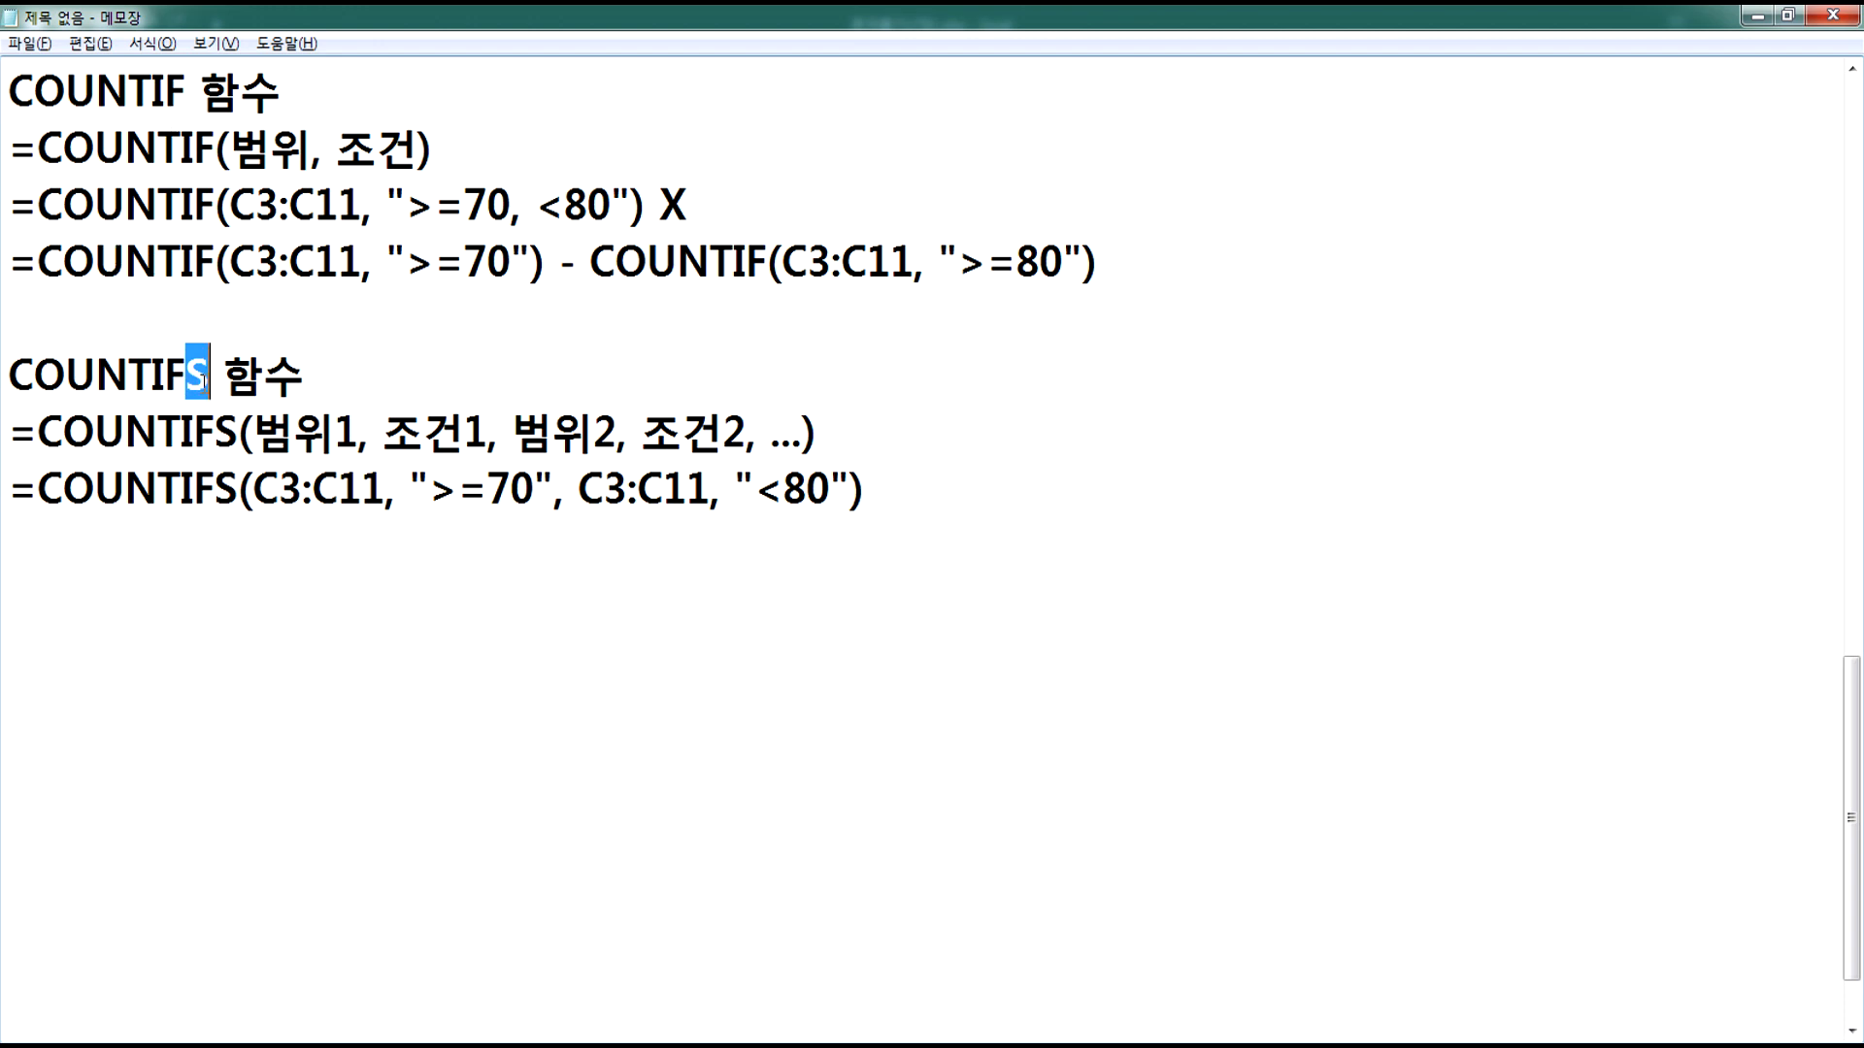
click(195, 571)
click(11, 485)
drag(10, 486, 882, 487)
click(865, 549)
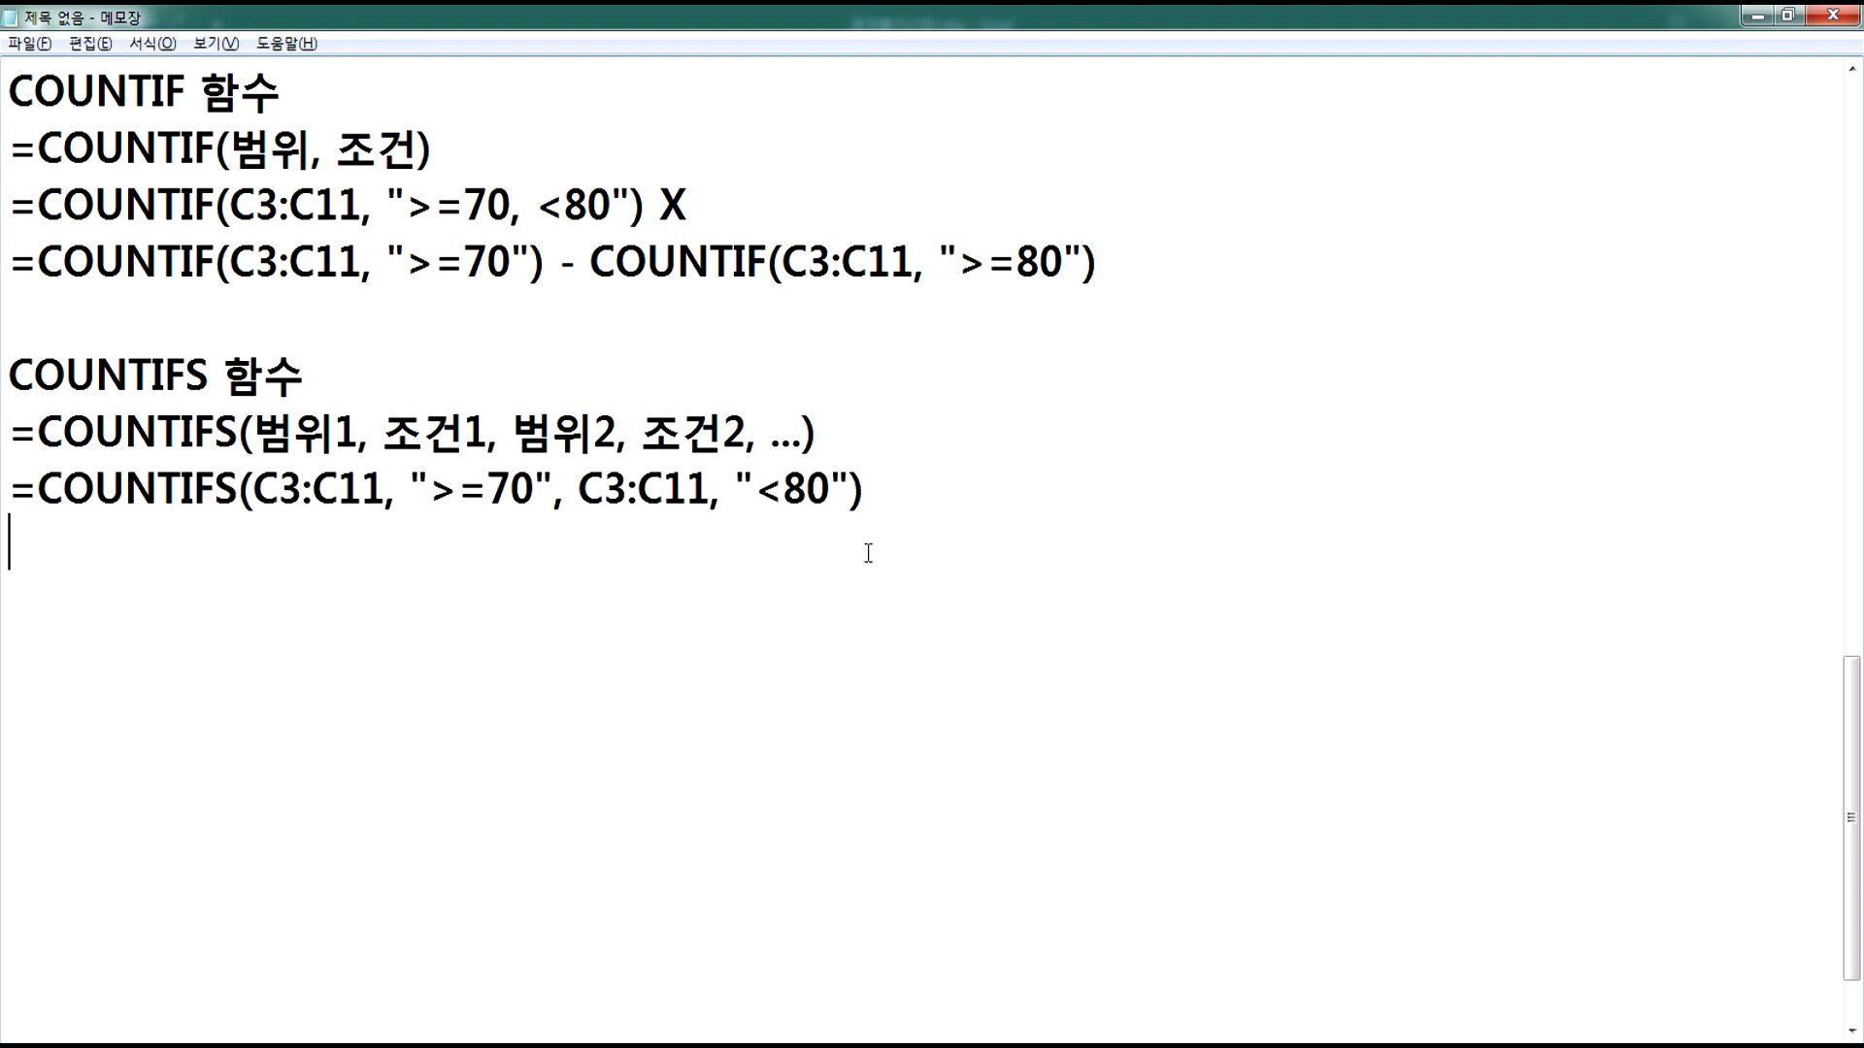
drag(1142, 264, 4, 250)
click(27, 291)
Step: Review the notes heading on scores from 70 to below 80, the COUNTIF formula marked X, and the COUNTIFS arguments
scroll(227, 203, up, 2)
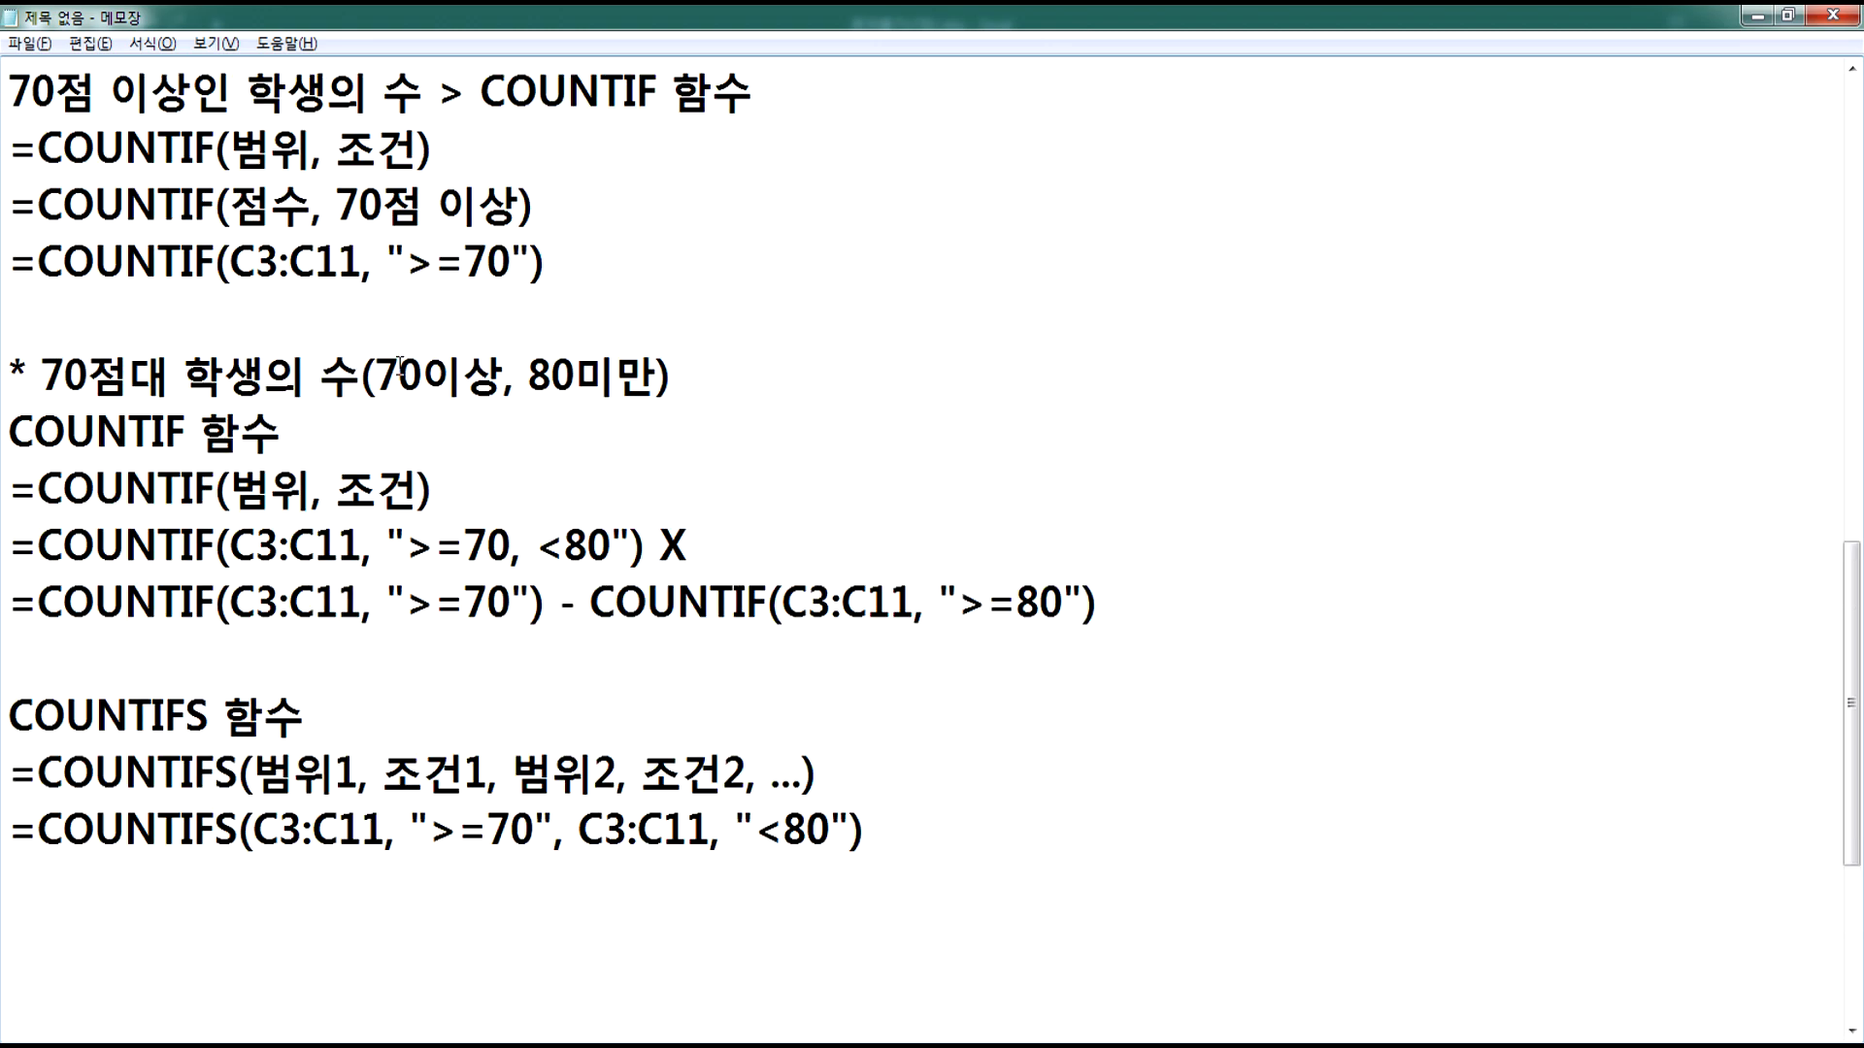
drag(734, 365, 8, 374)
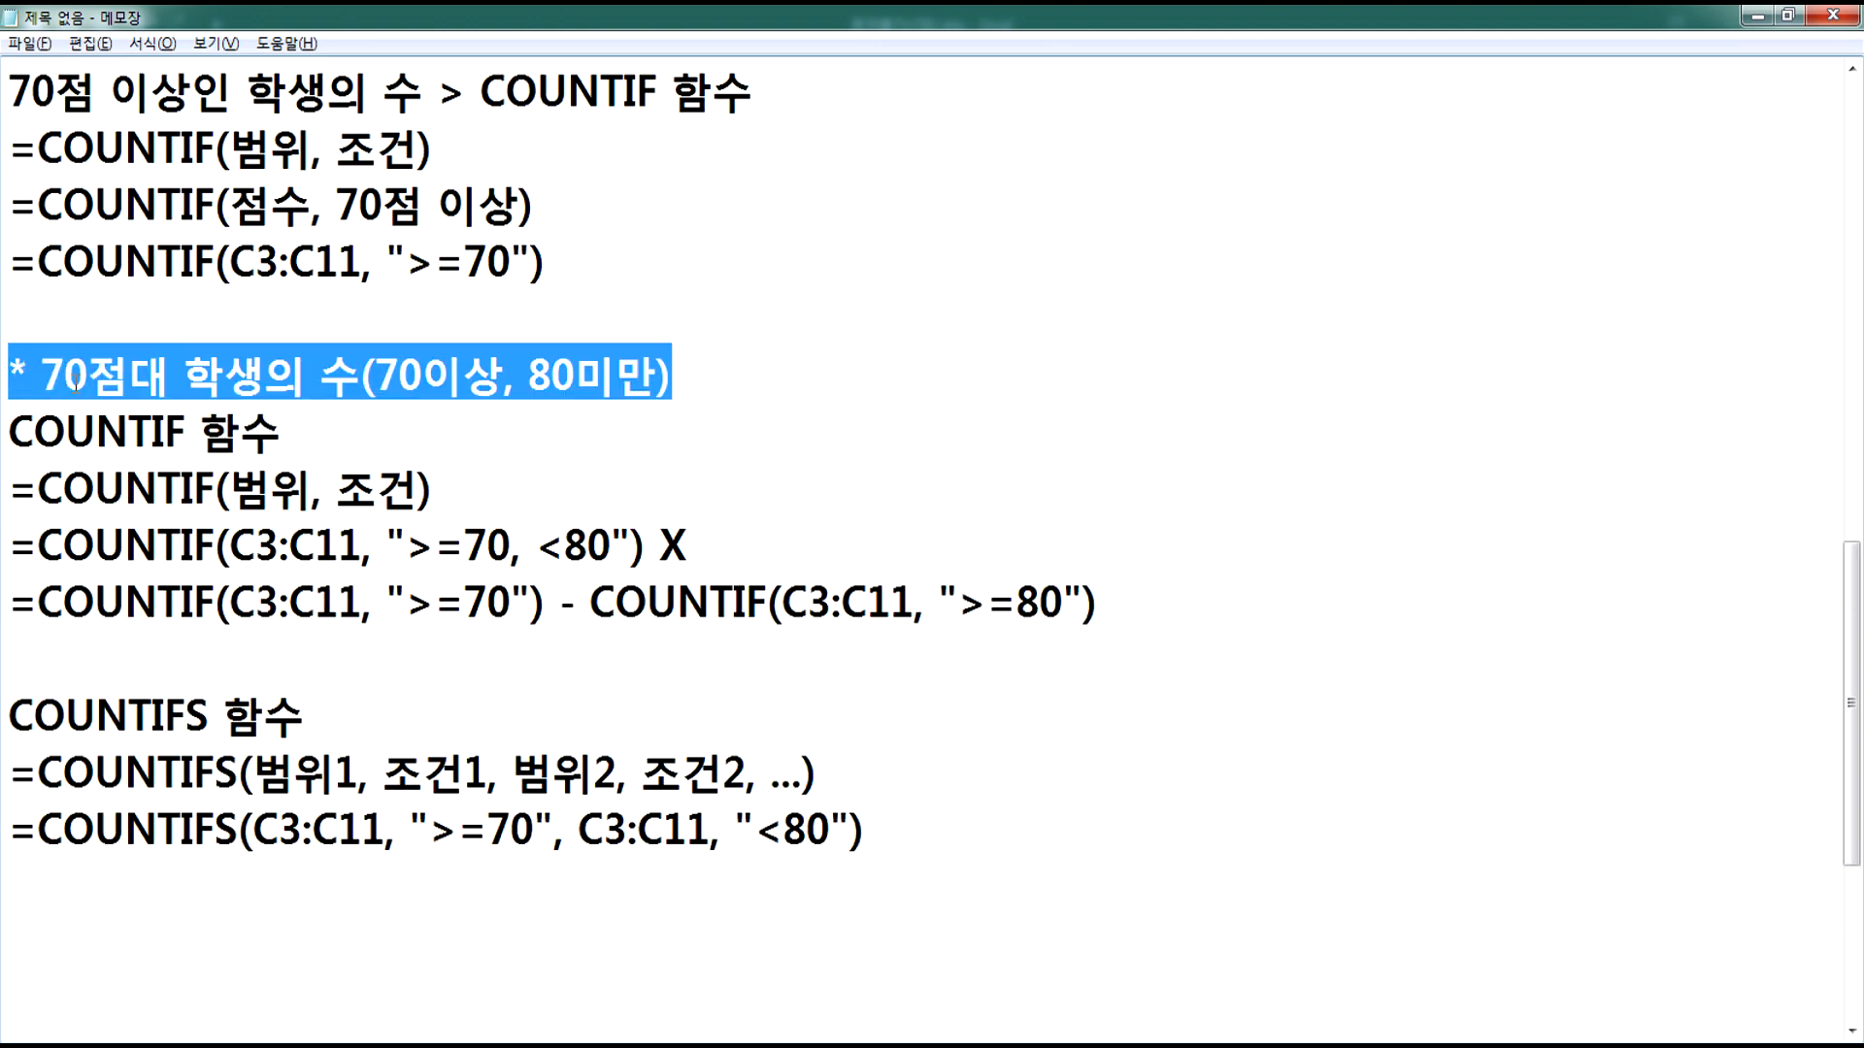
click(340, 432)
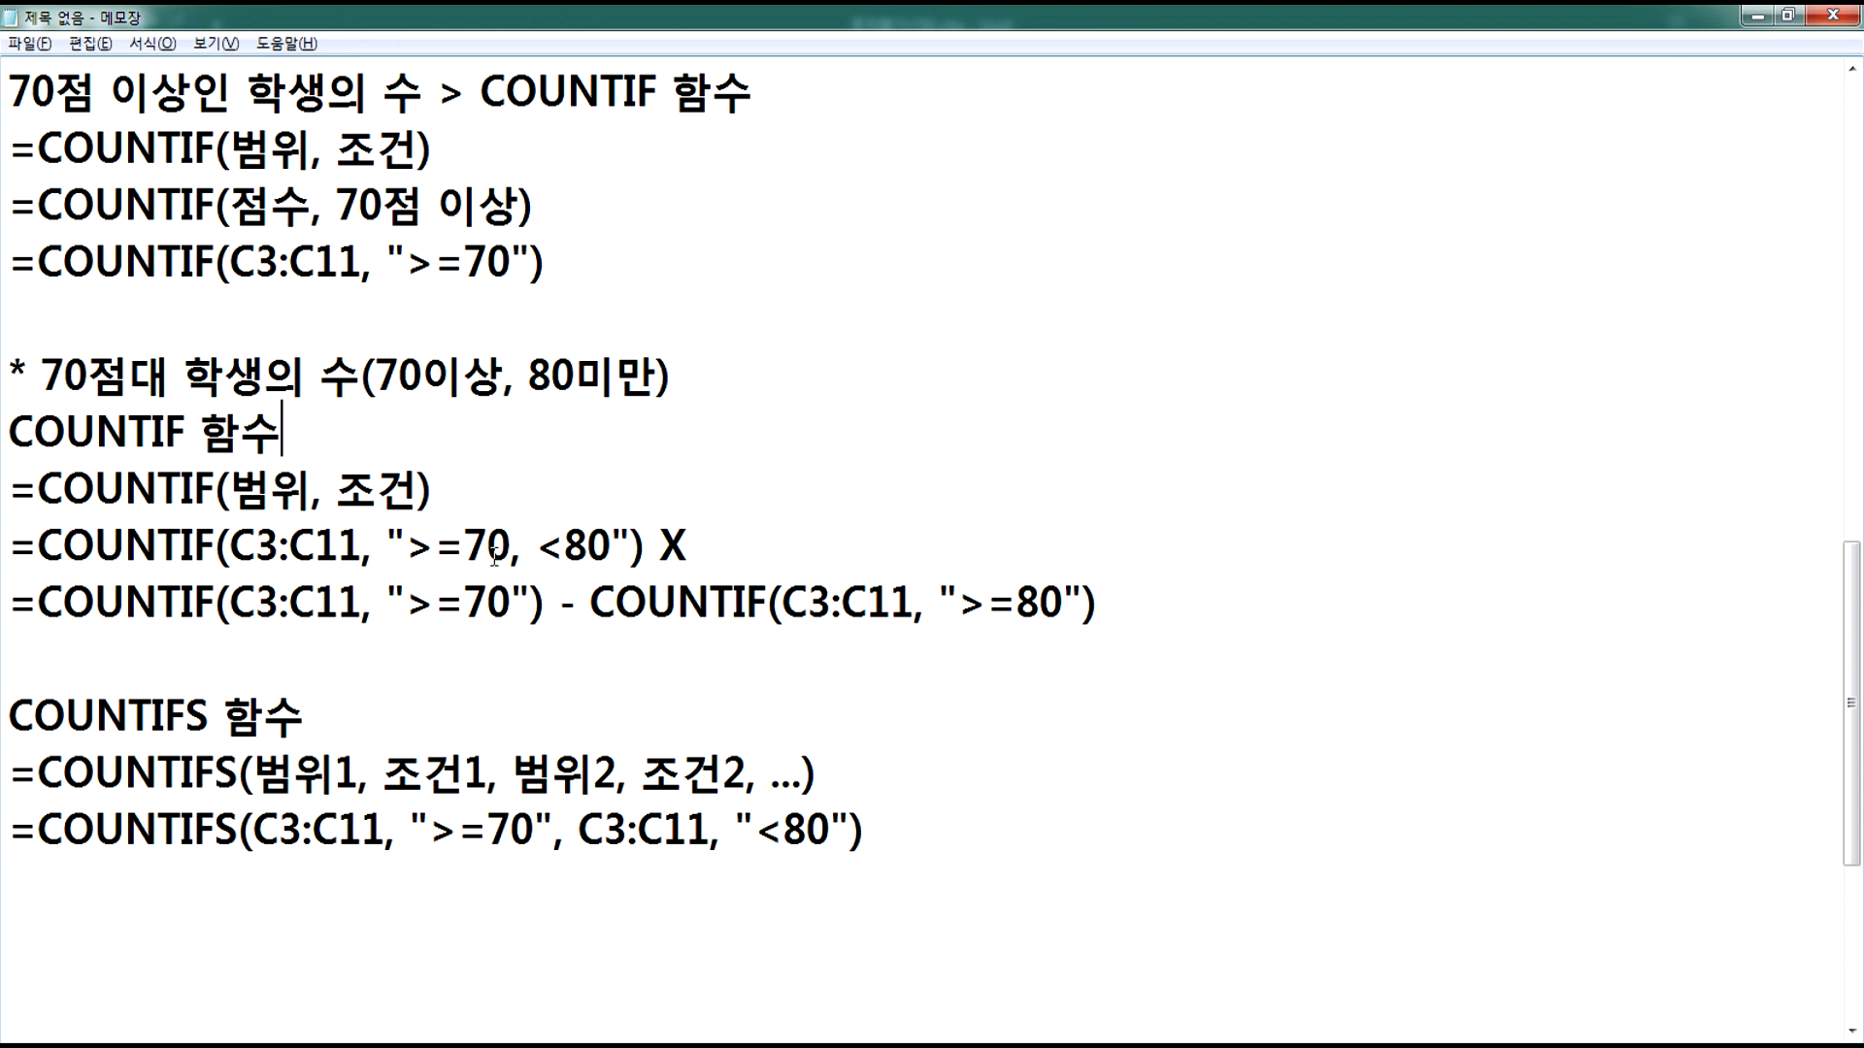
drag(409, 553, 524, 549)
drag(409, 548, 612, 546)
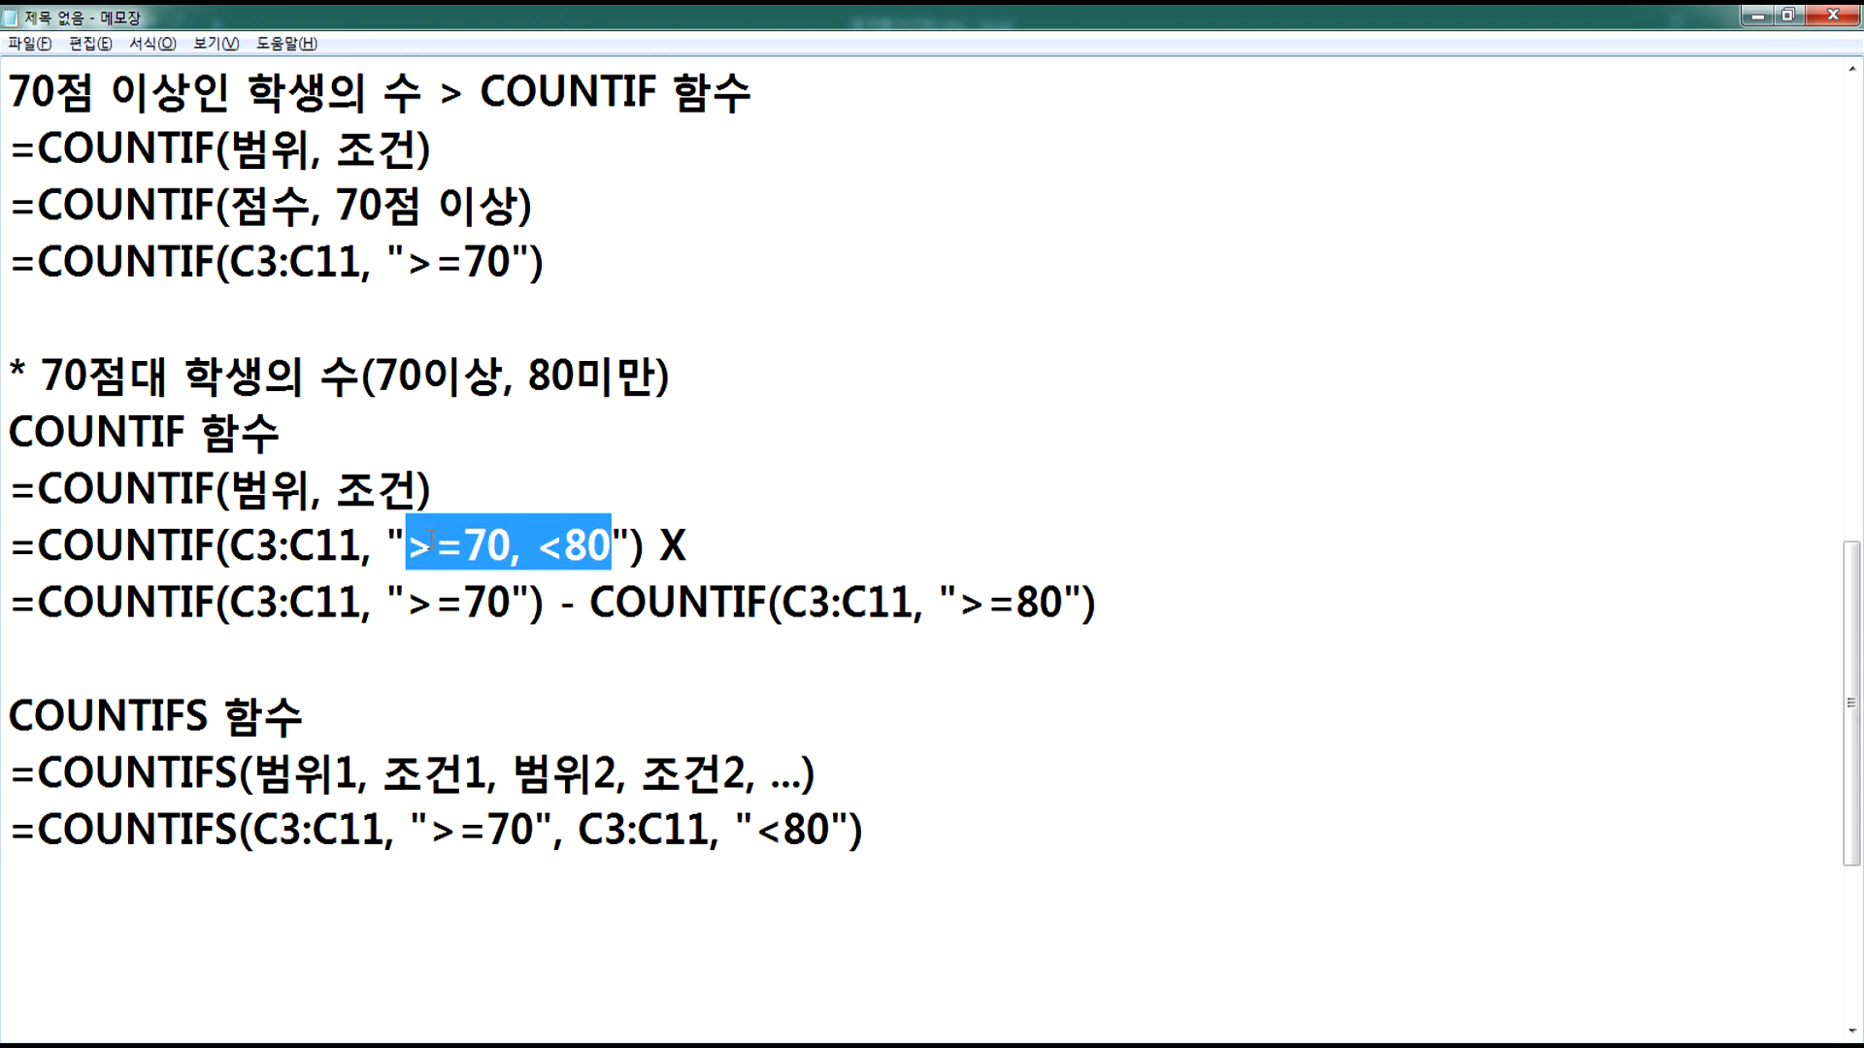
double_click(45, 545)
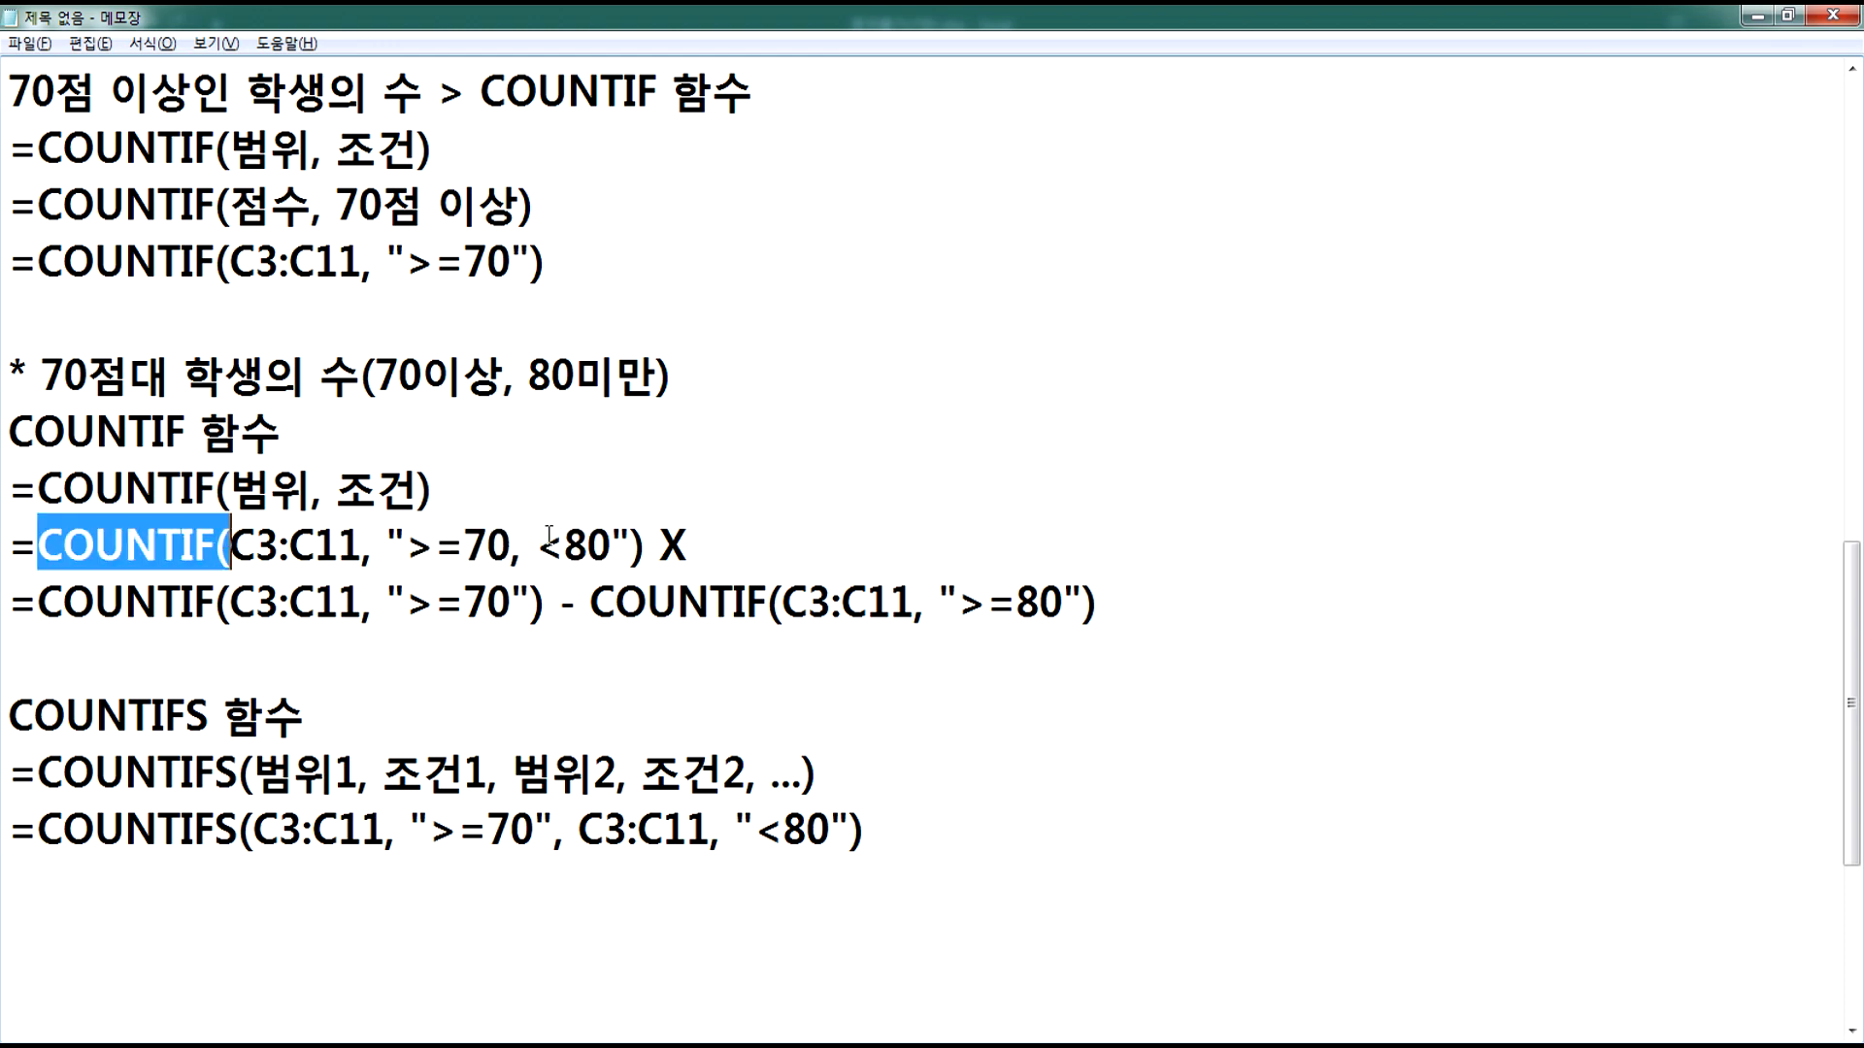
click(725, 539)
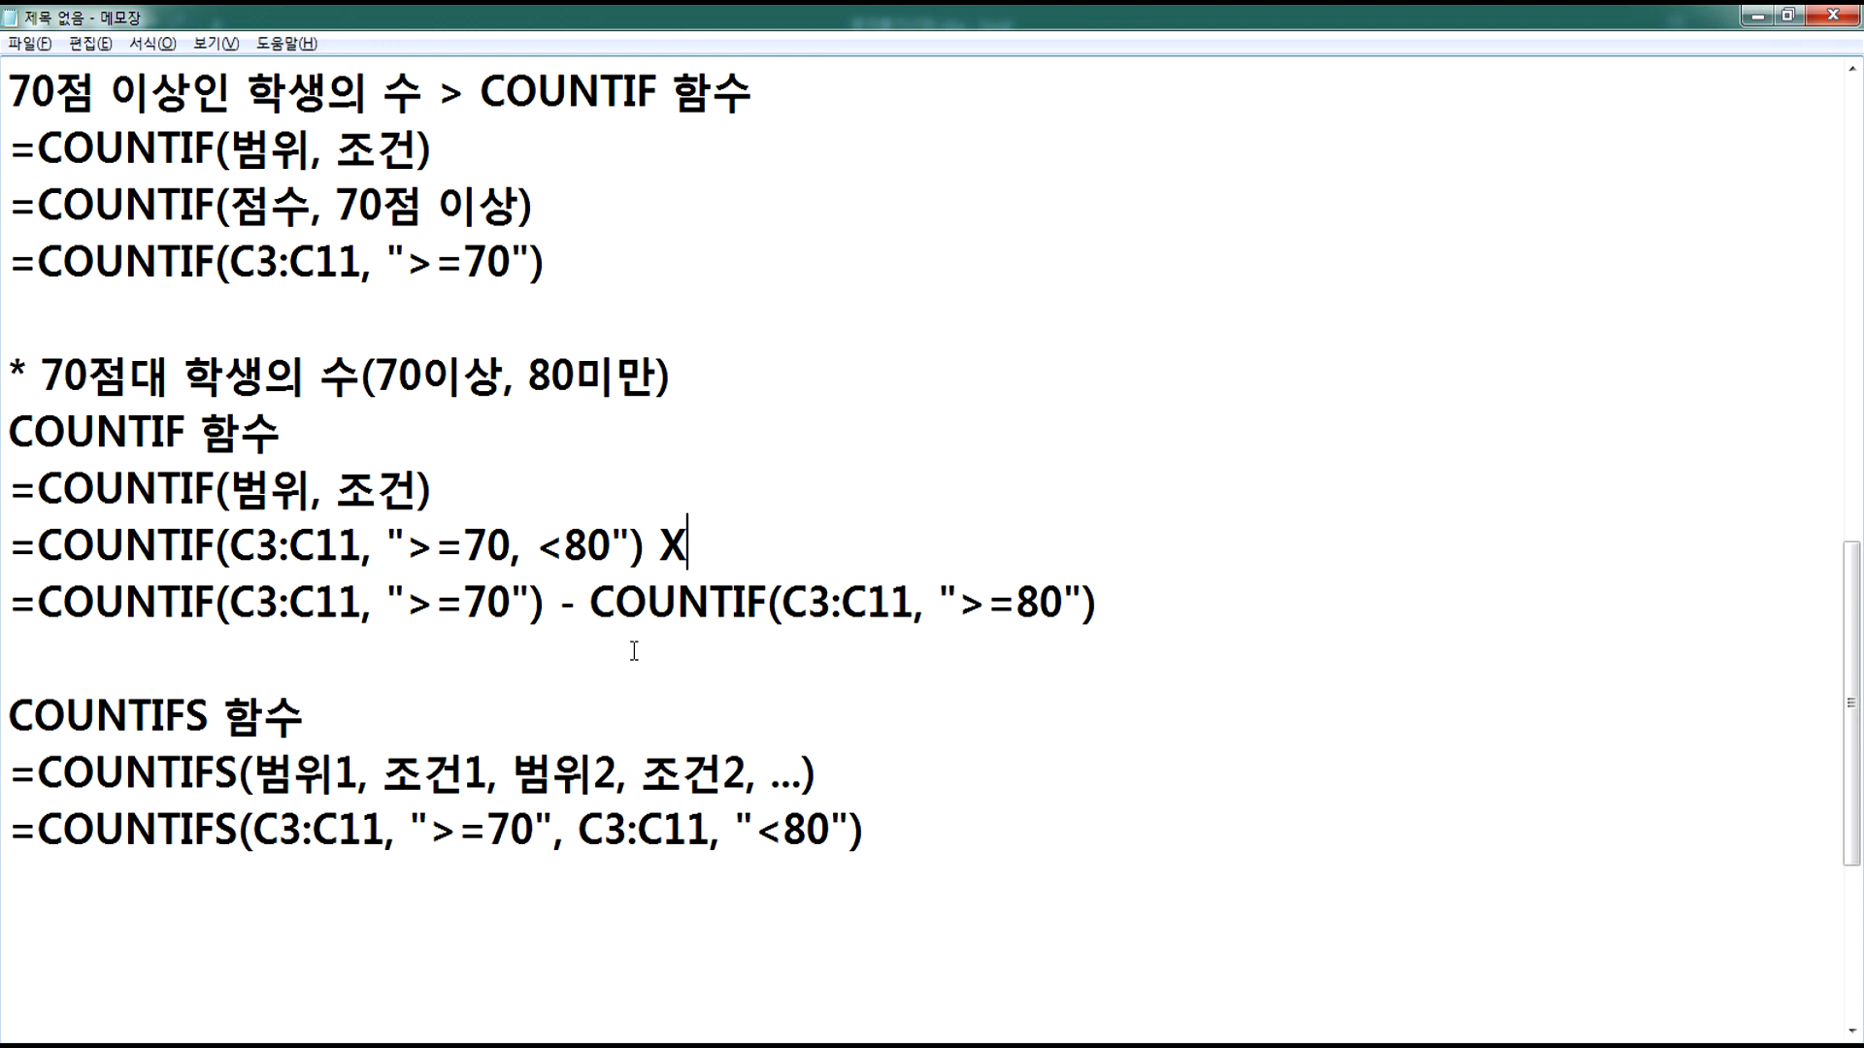
scroll(623, 678, down, 2)
click(267, 488)
drag(267, 488, 847, 485)
click(807, 491)
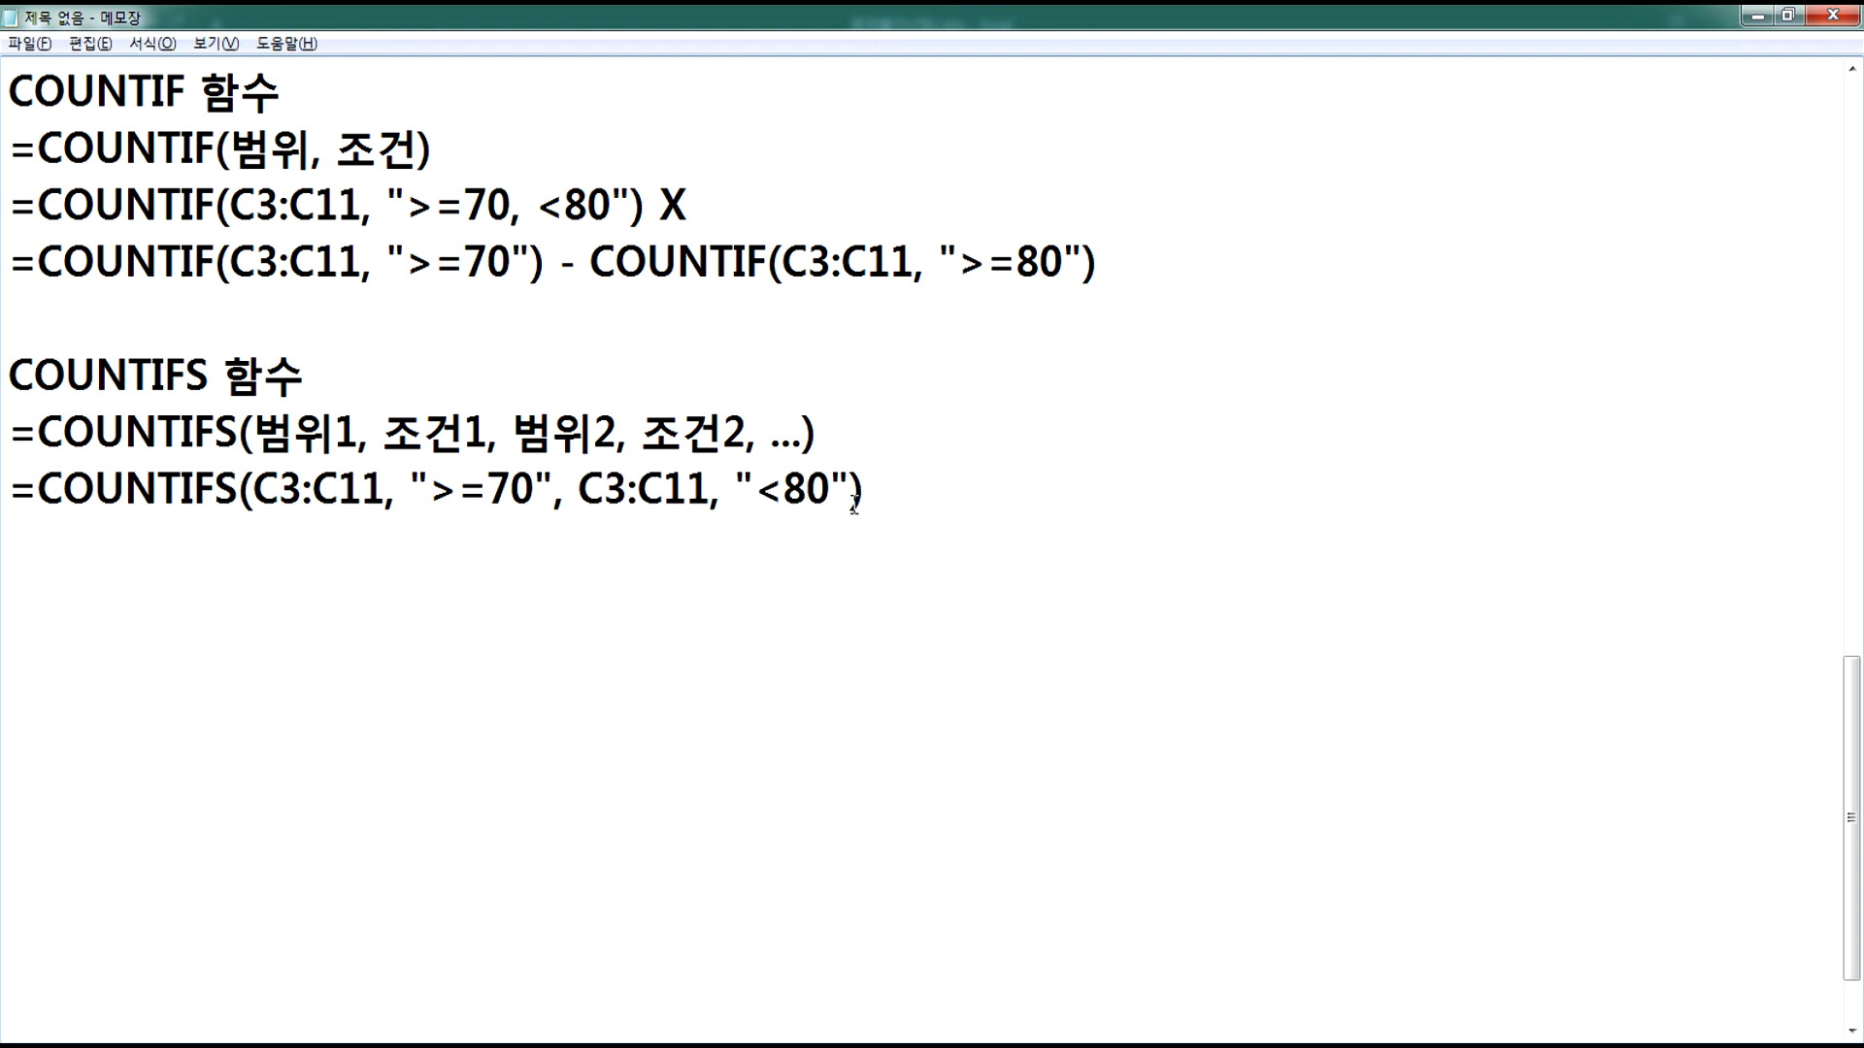
scroll(433, 608, up, 1)
click(217, 760)
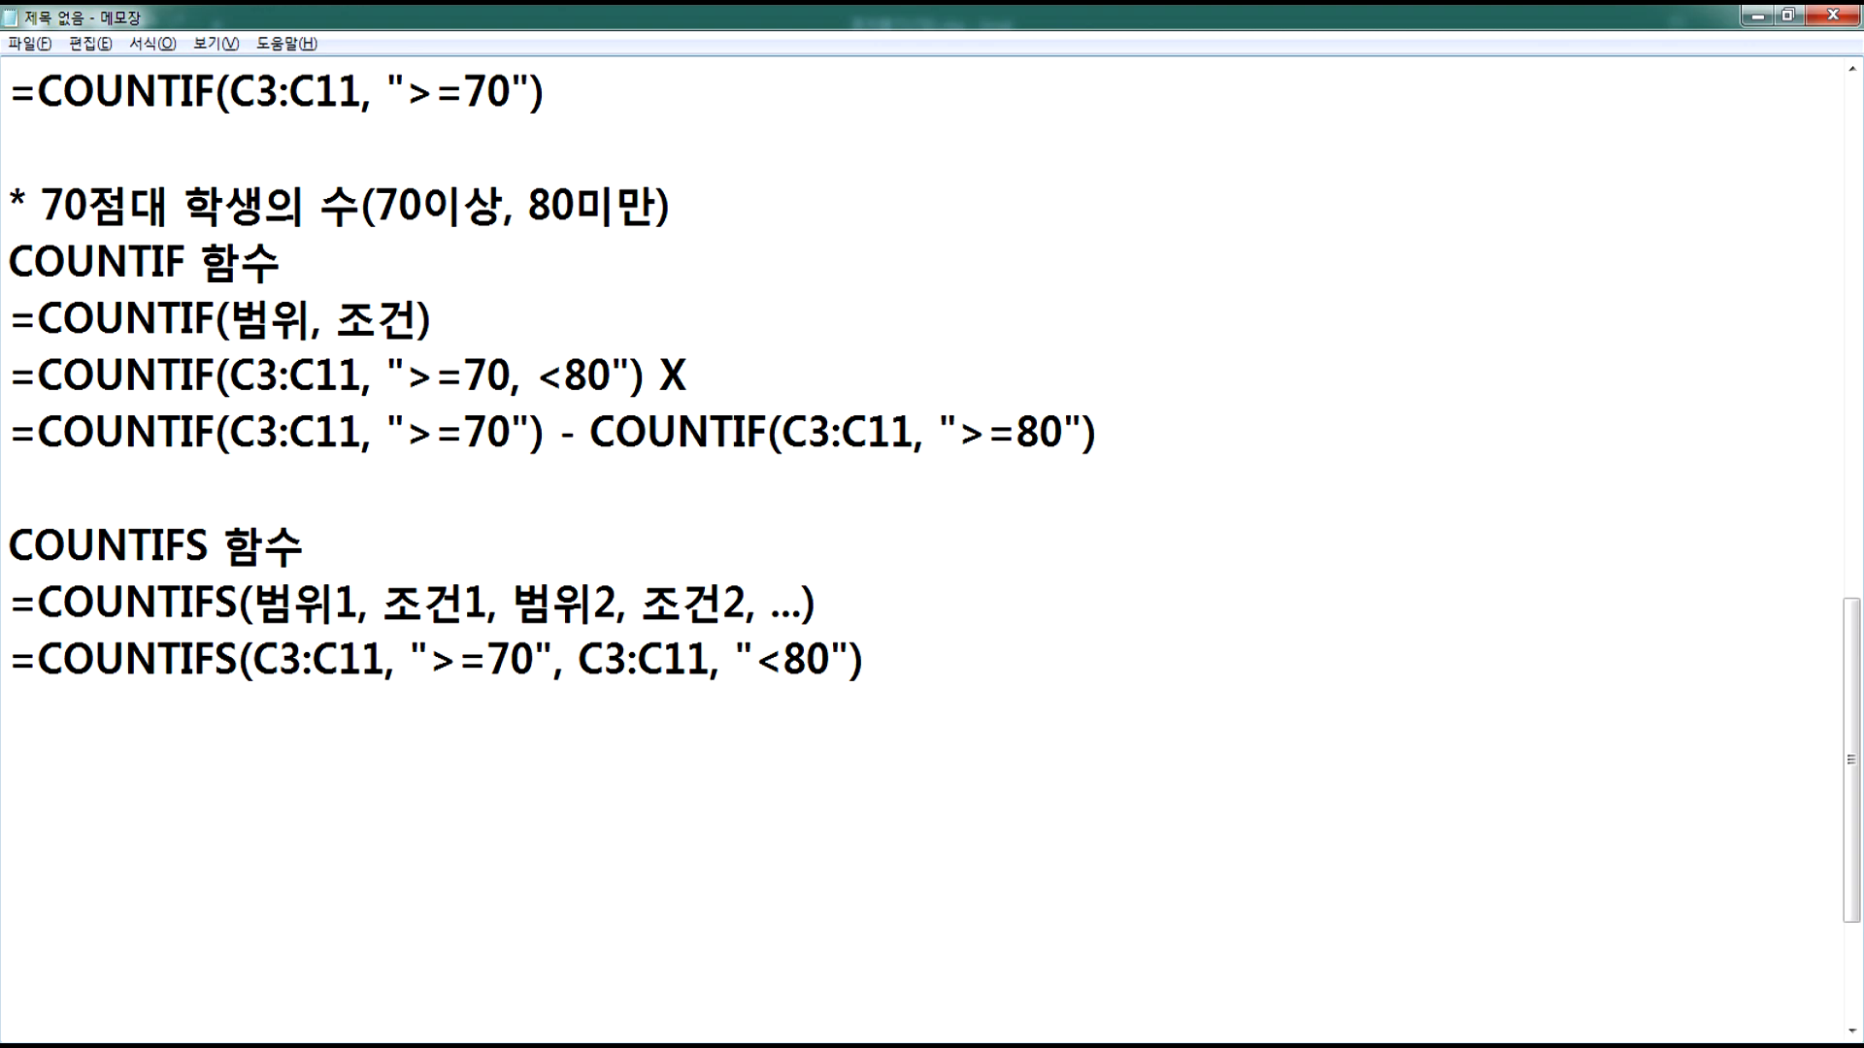
Step: Switch to Excel and inspect the attendance mark in F3 that the 5/3 attendance count in F12 relies on
click(975, 946)
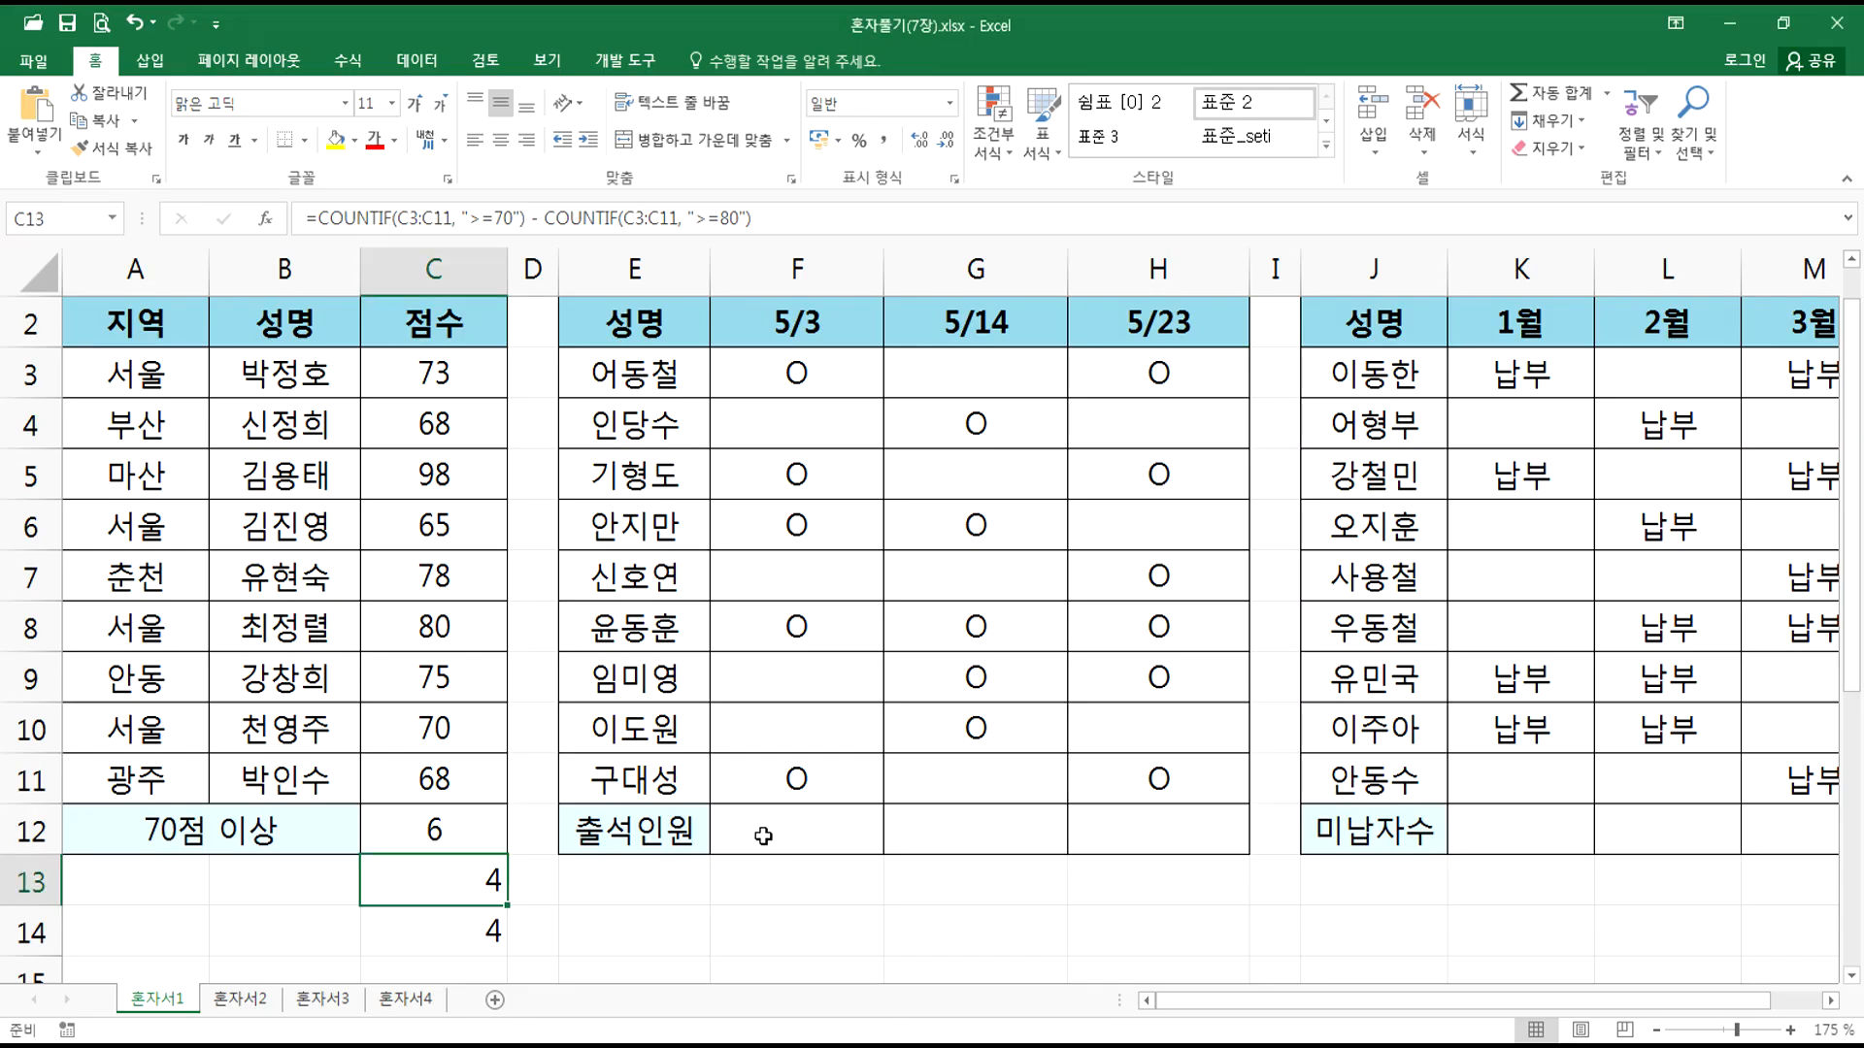
click(774, 832)
drag(790, 368, 756, 836)
click(756, 837)
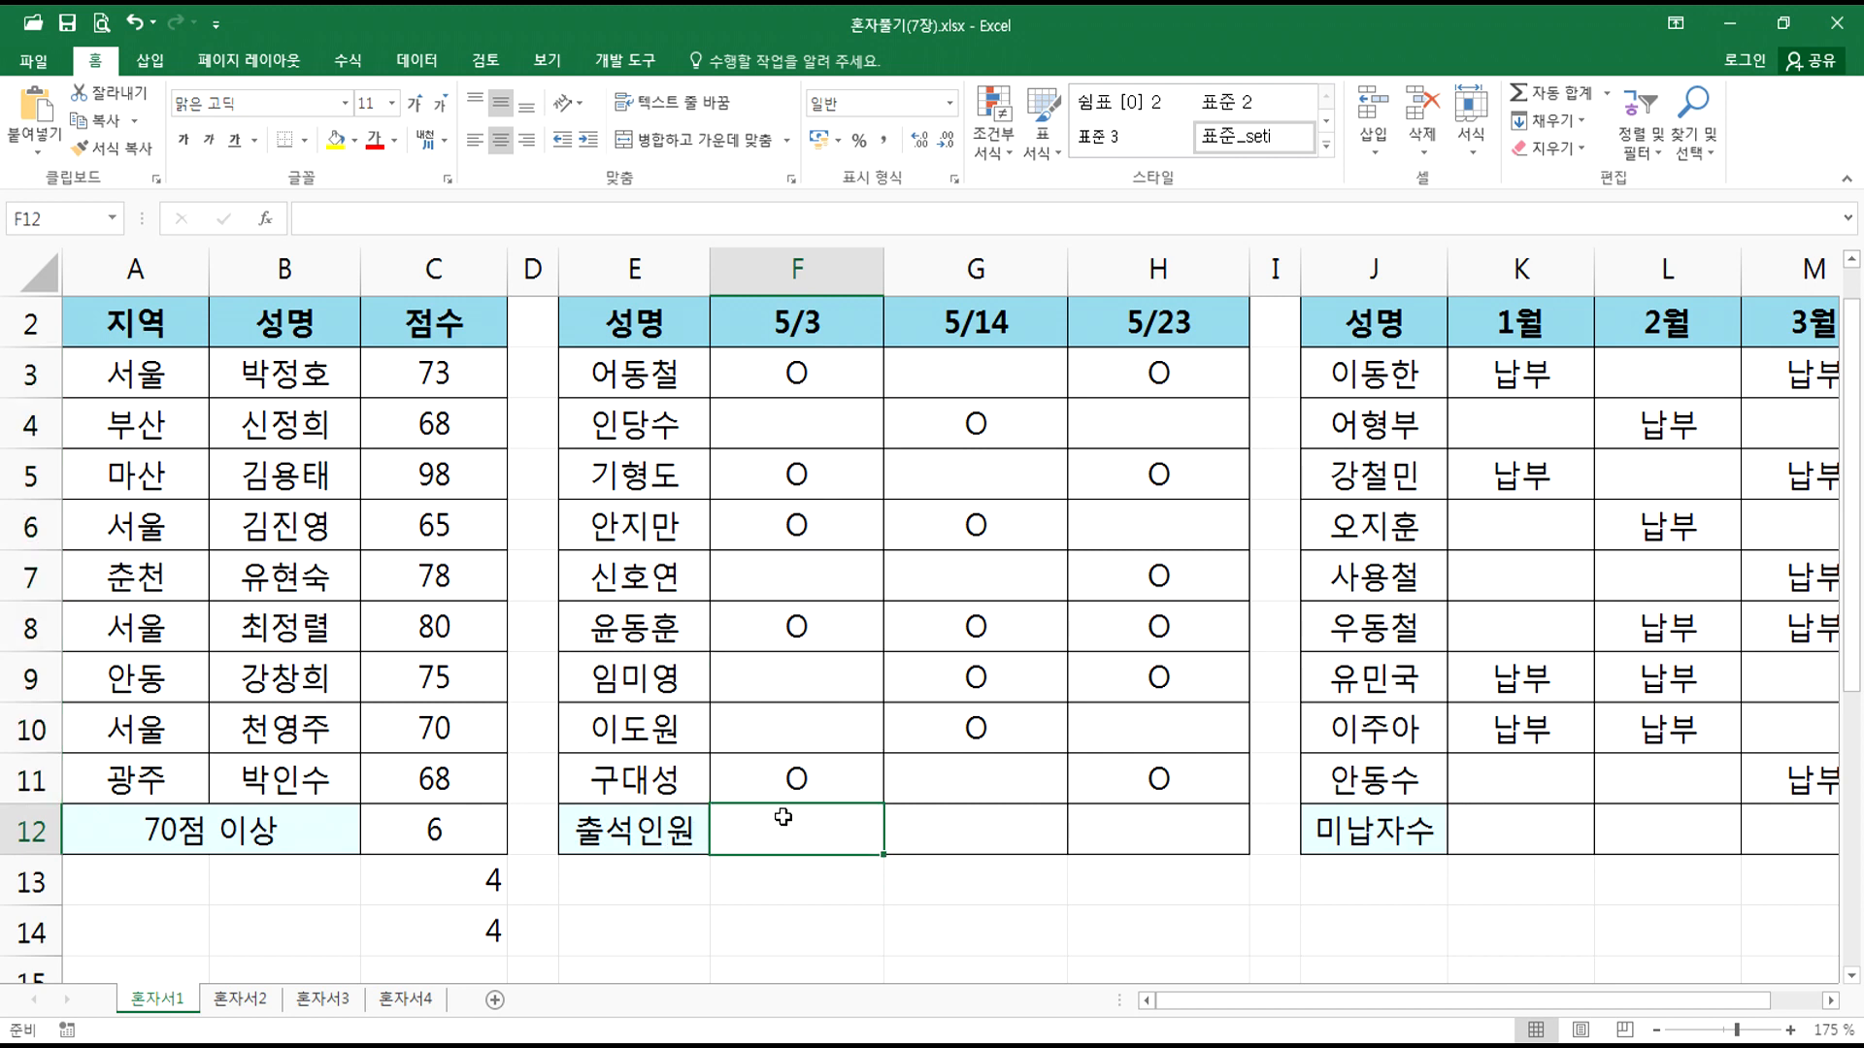
click(753, 378)
key(F2)
drag(804, 373, 789, 375)
key(Escape)
double_click(790, 376)
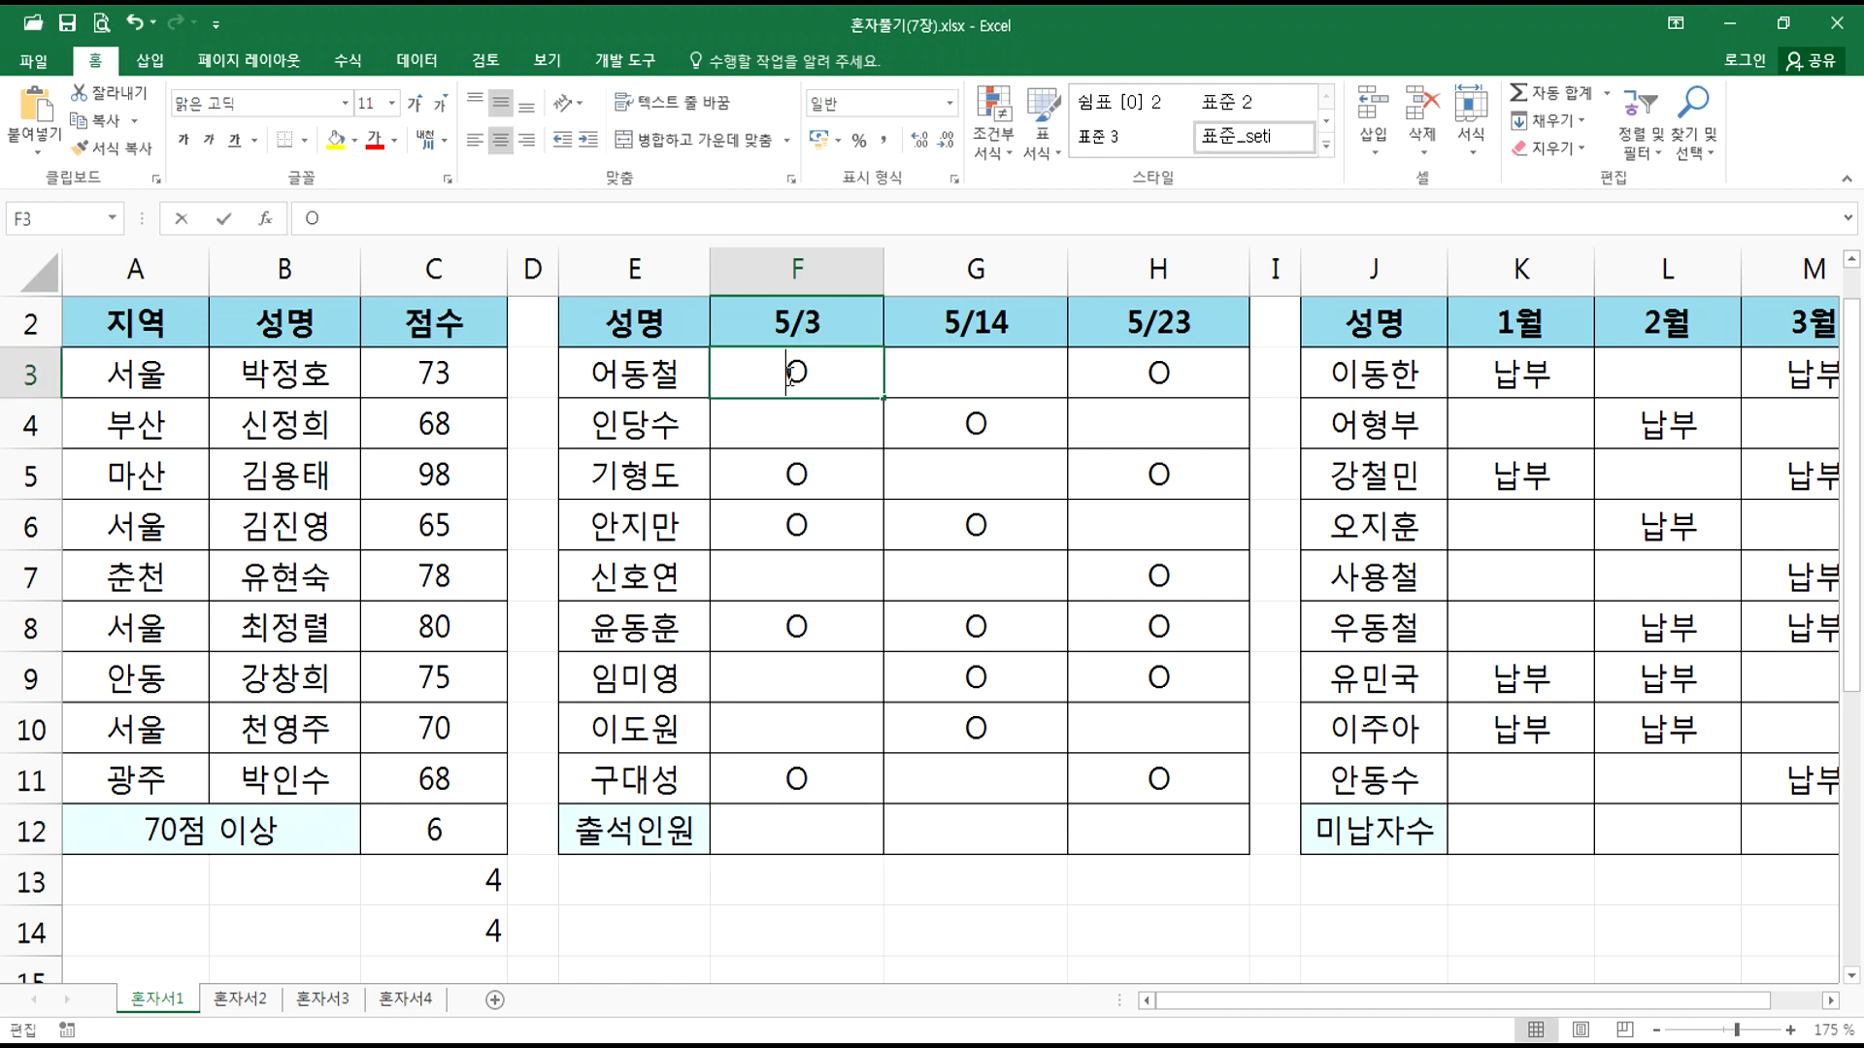
drag(789, 376, 802, 375)
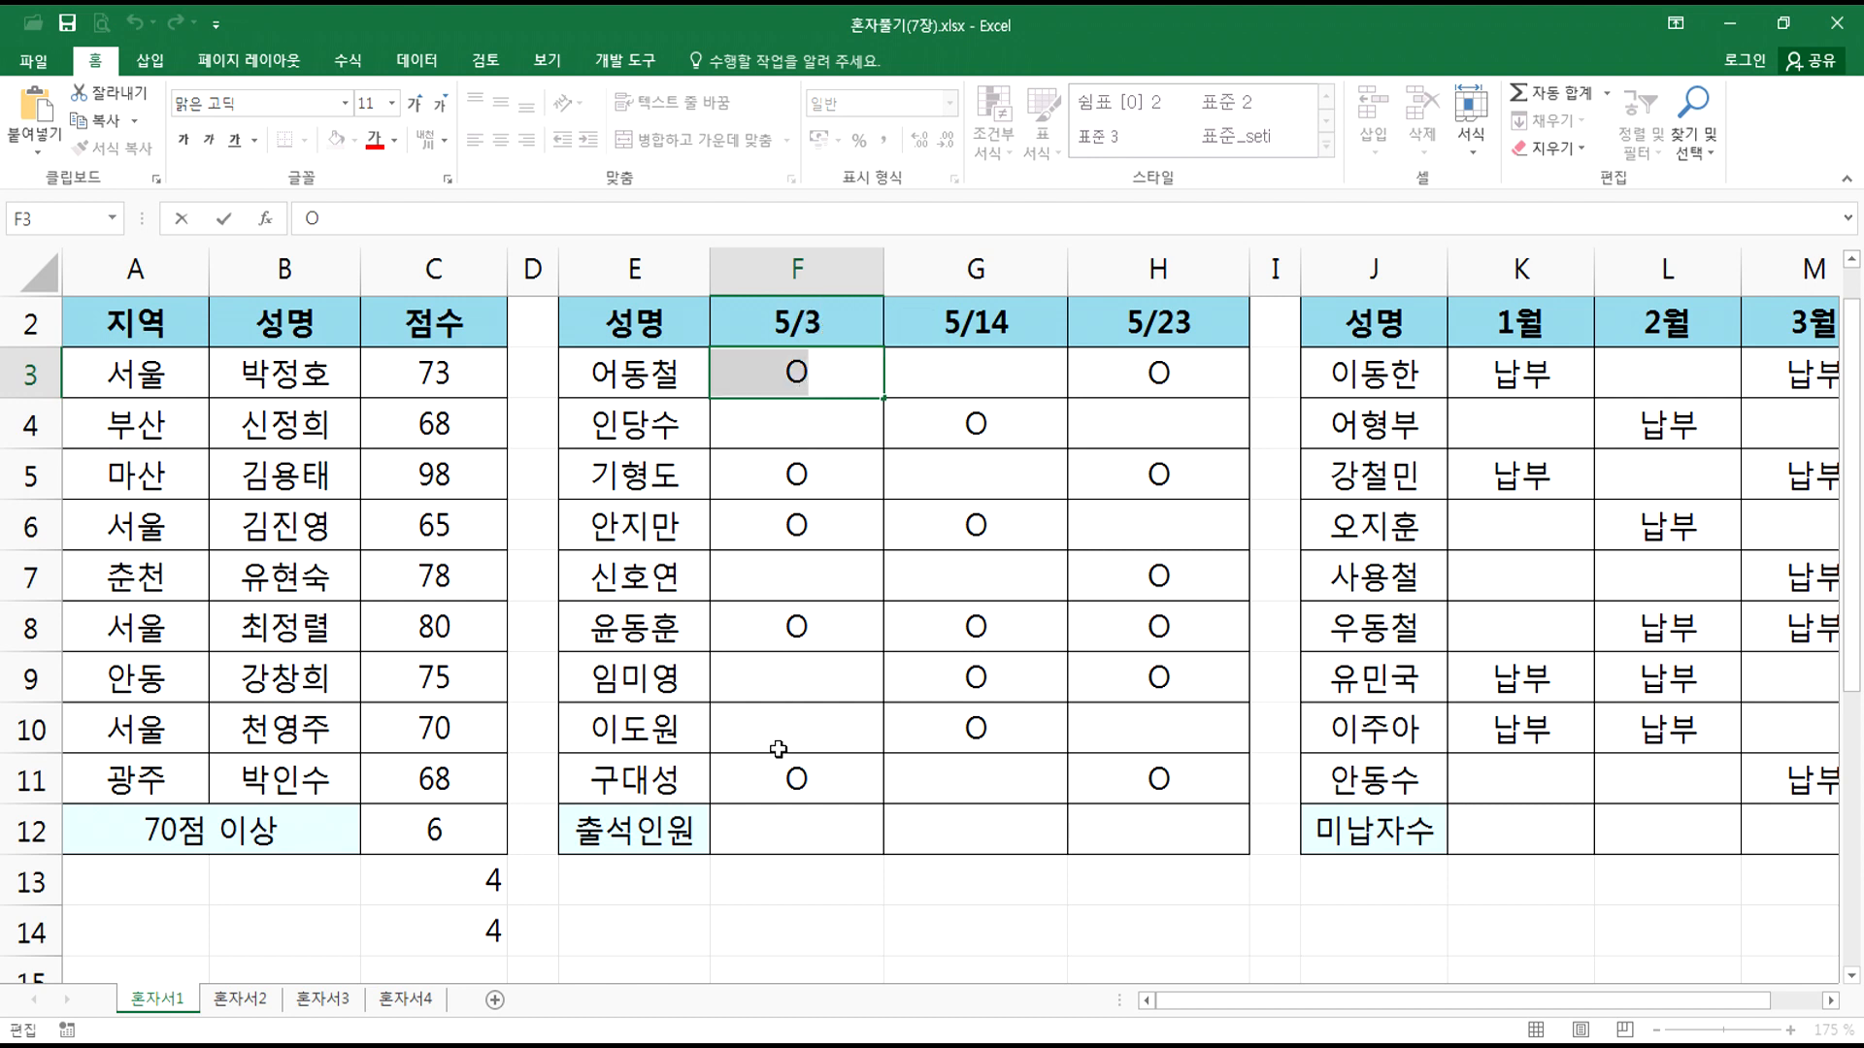
Step: Begin a COUNTIF formula in F12 with the range F3:F11 and the criterion "O"
click(772, 830)
text(=COUNTIF()
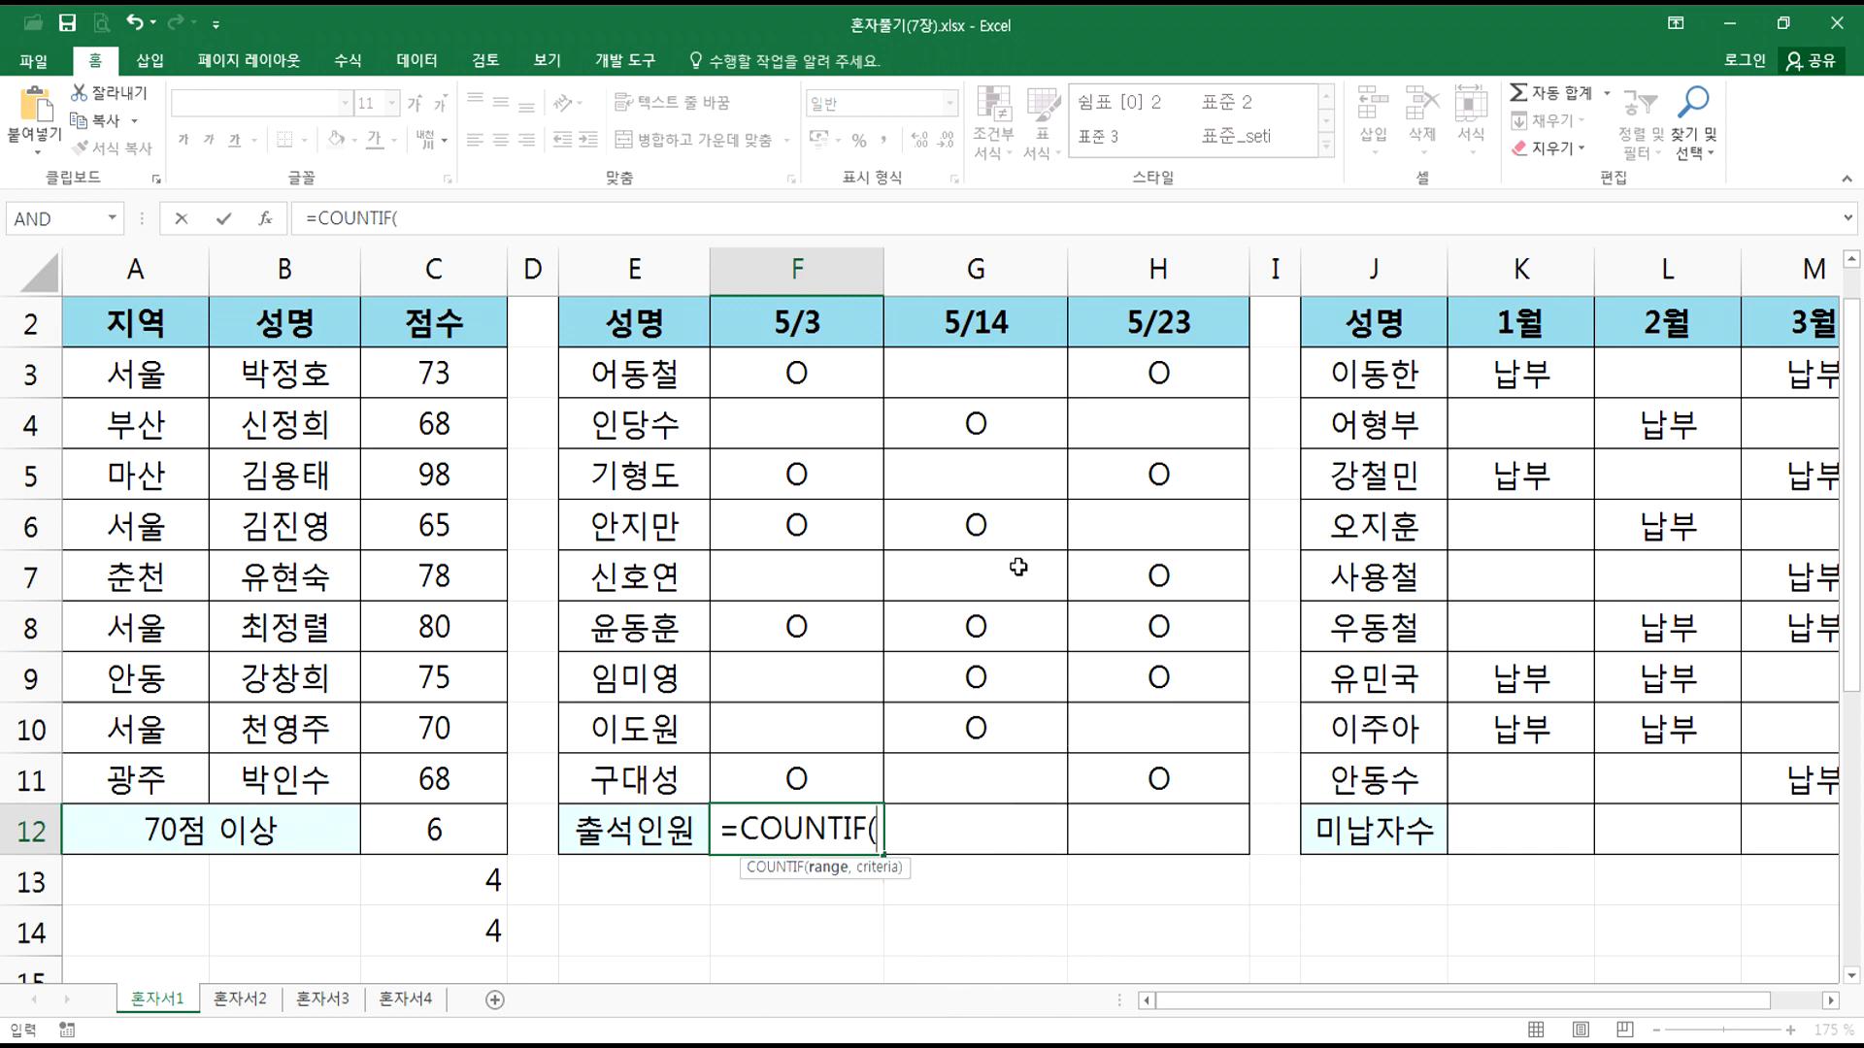
drag(804, 393, 797, 777)
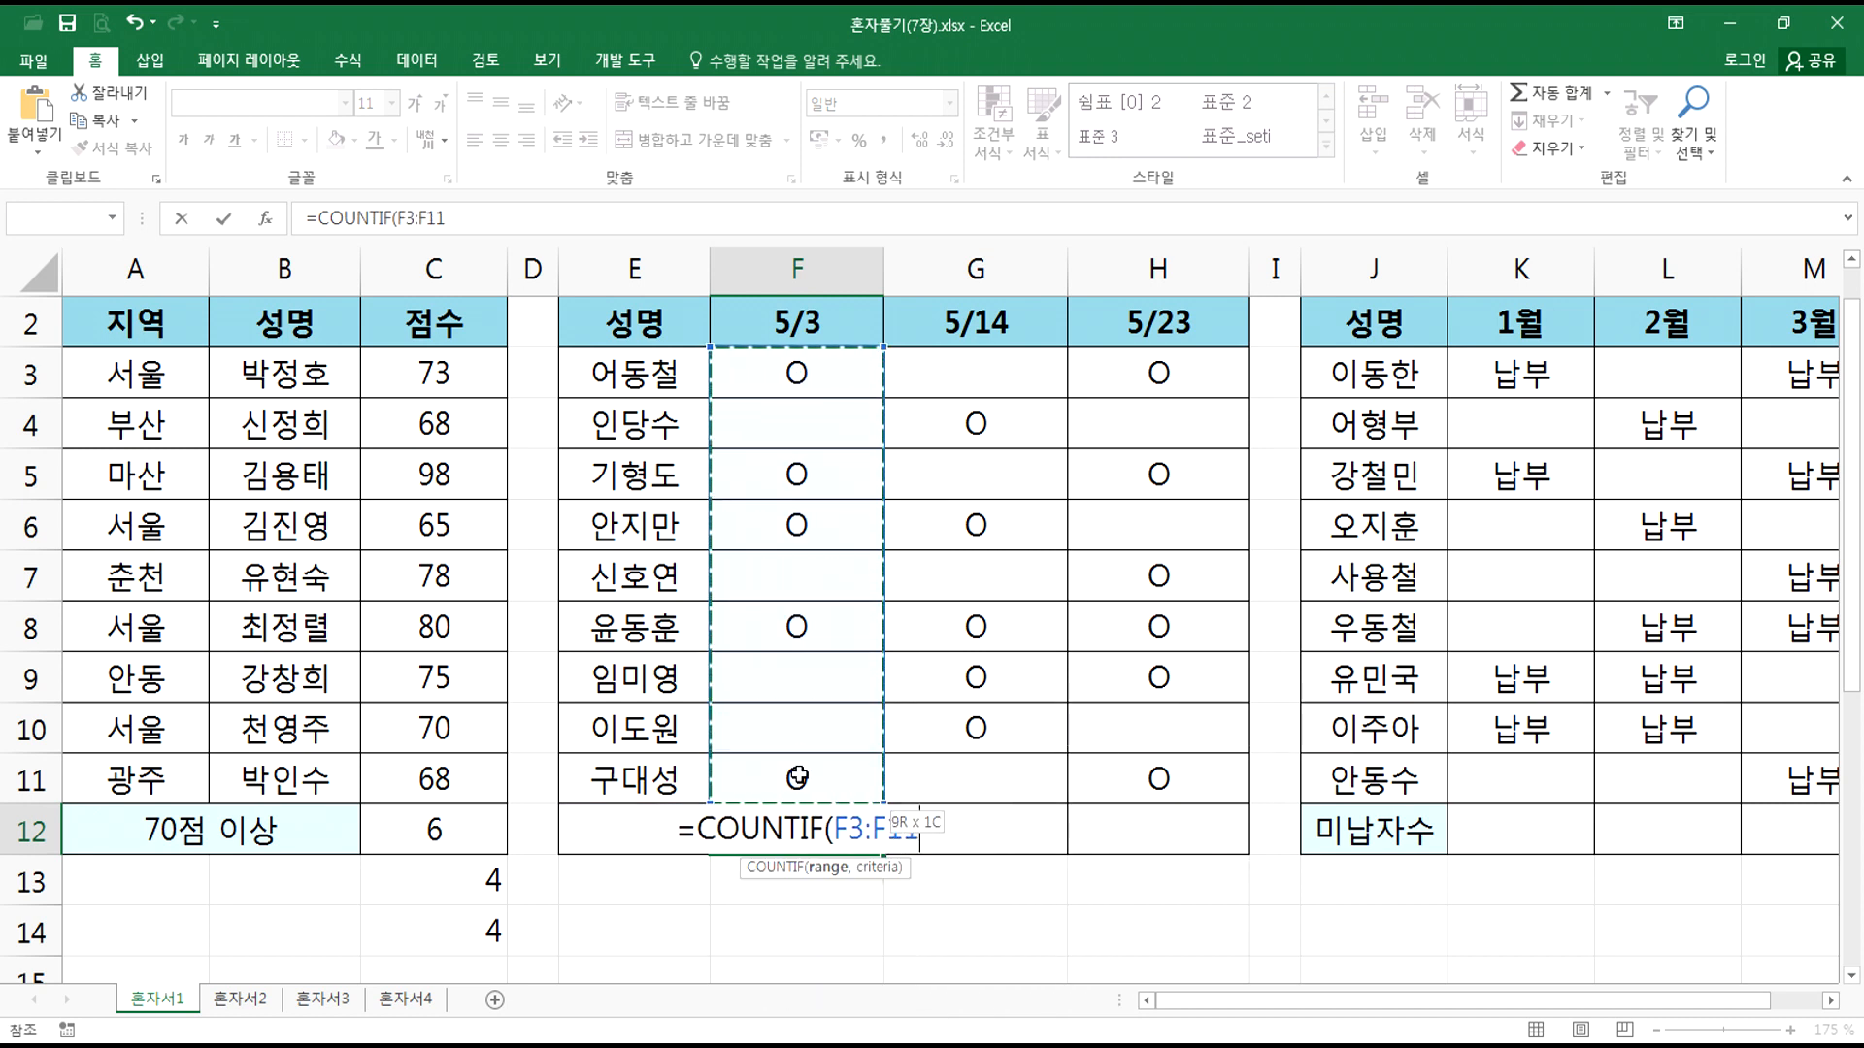
text(,"O")
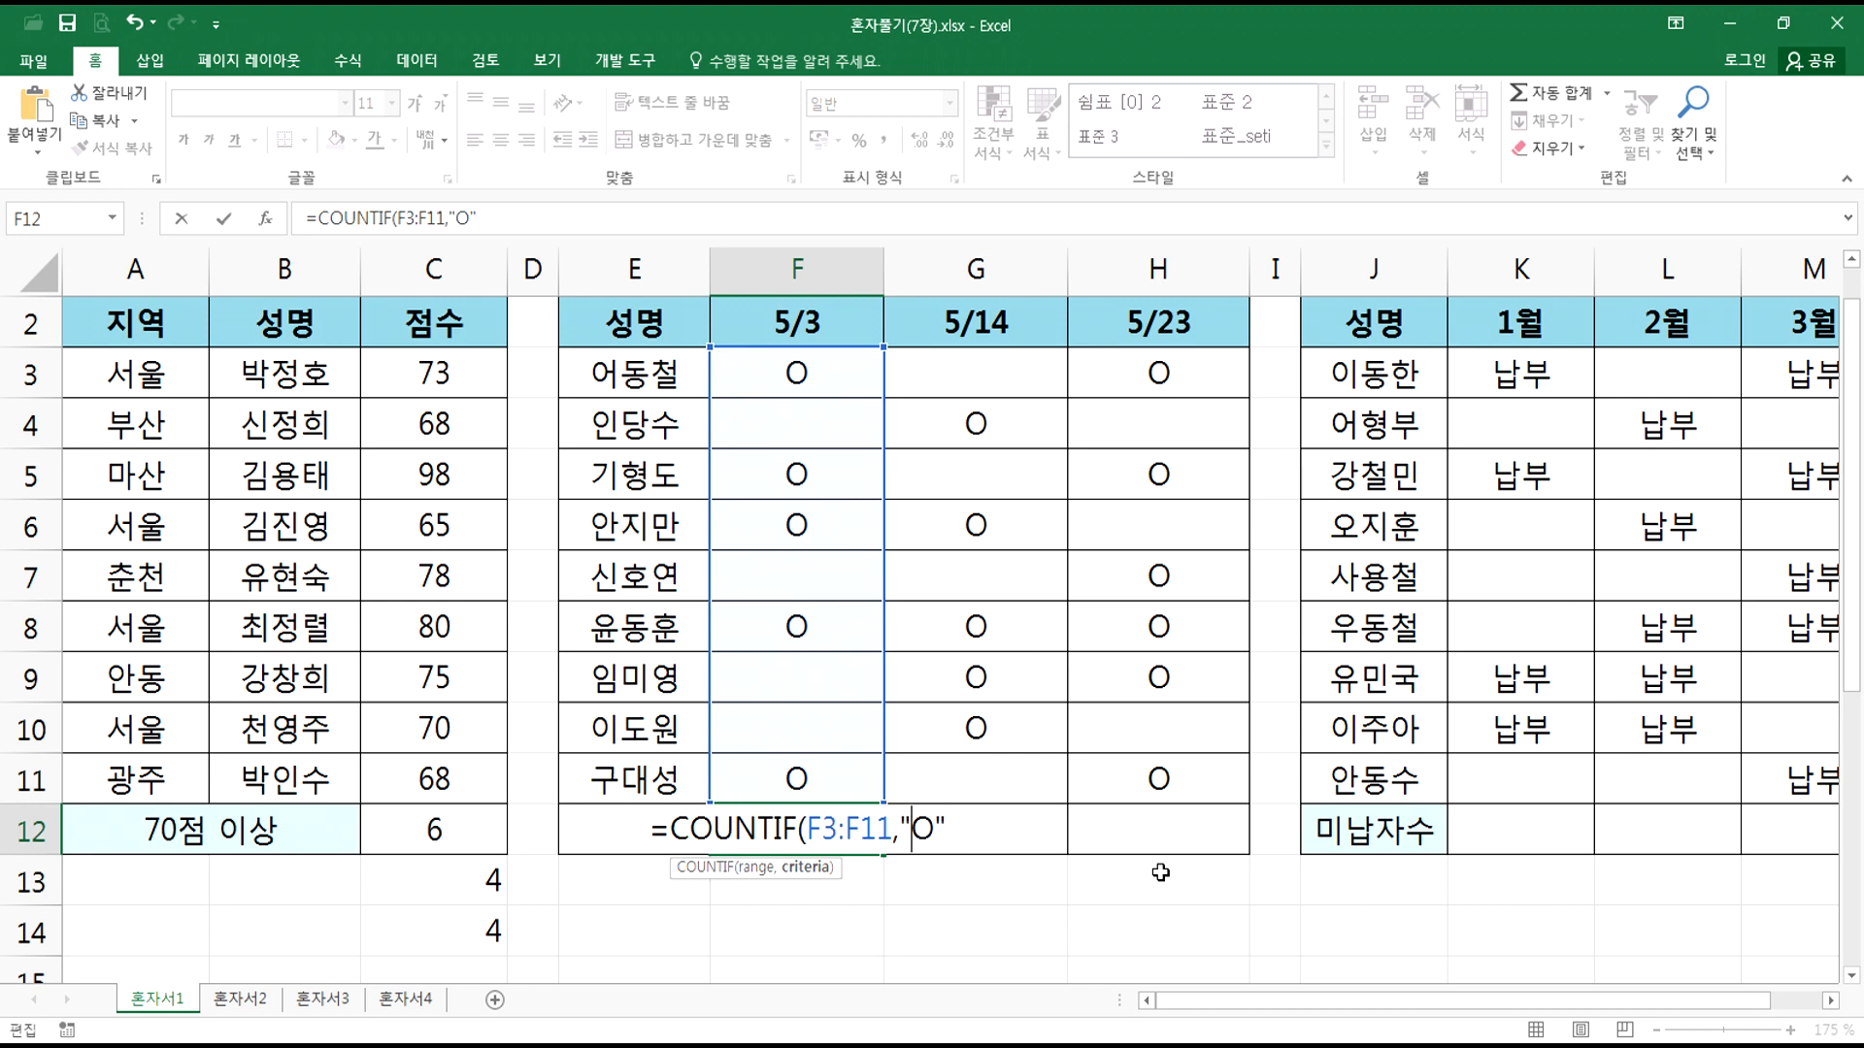
Step: Try adding a second letter O to the criterion of the COUNTIF formula in F12 and remove the extra one
text(o)
key(BackSpace)
text(O)
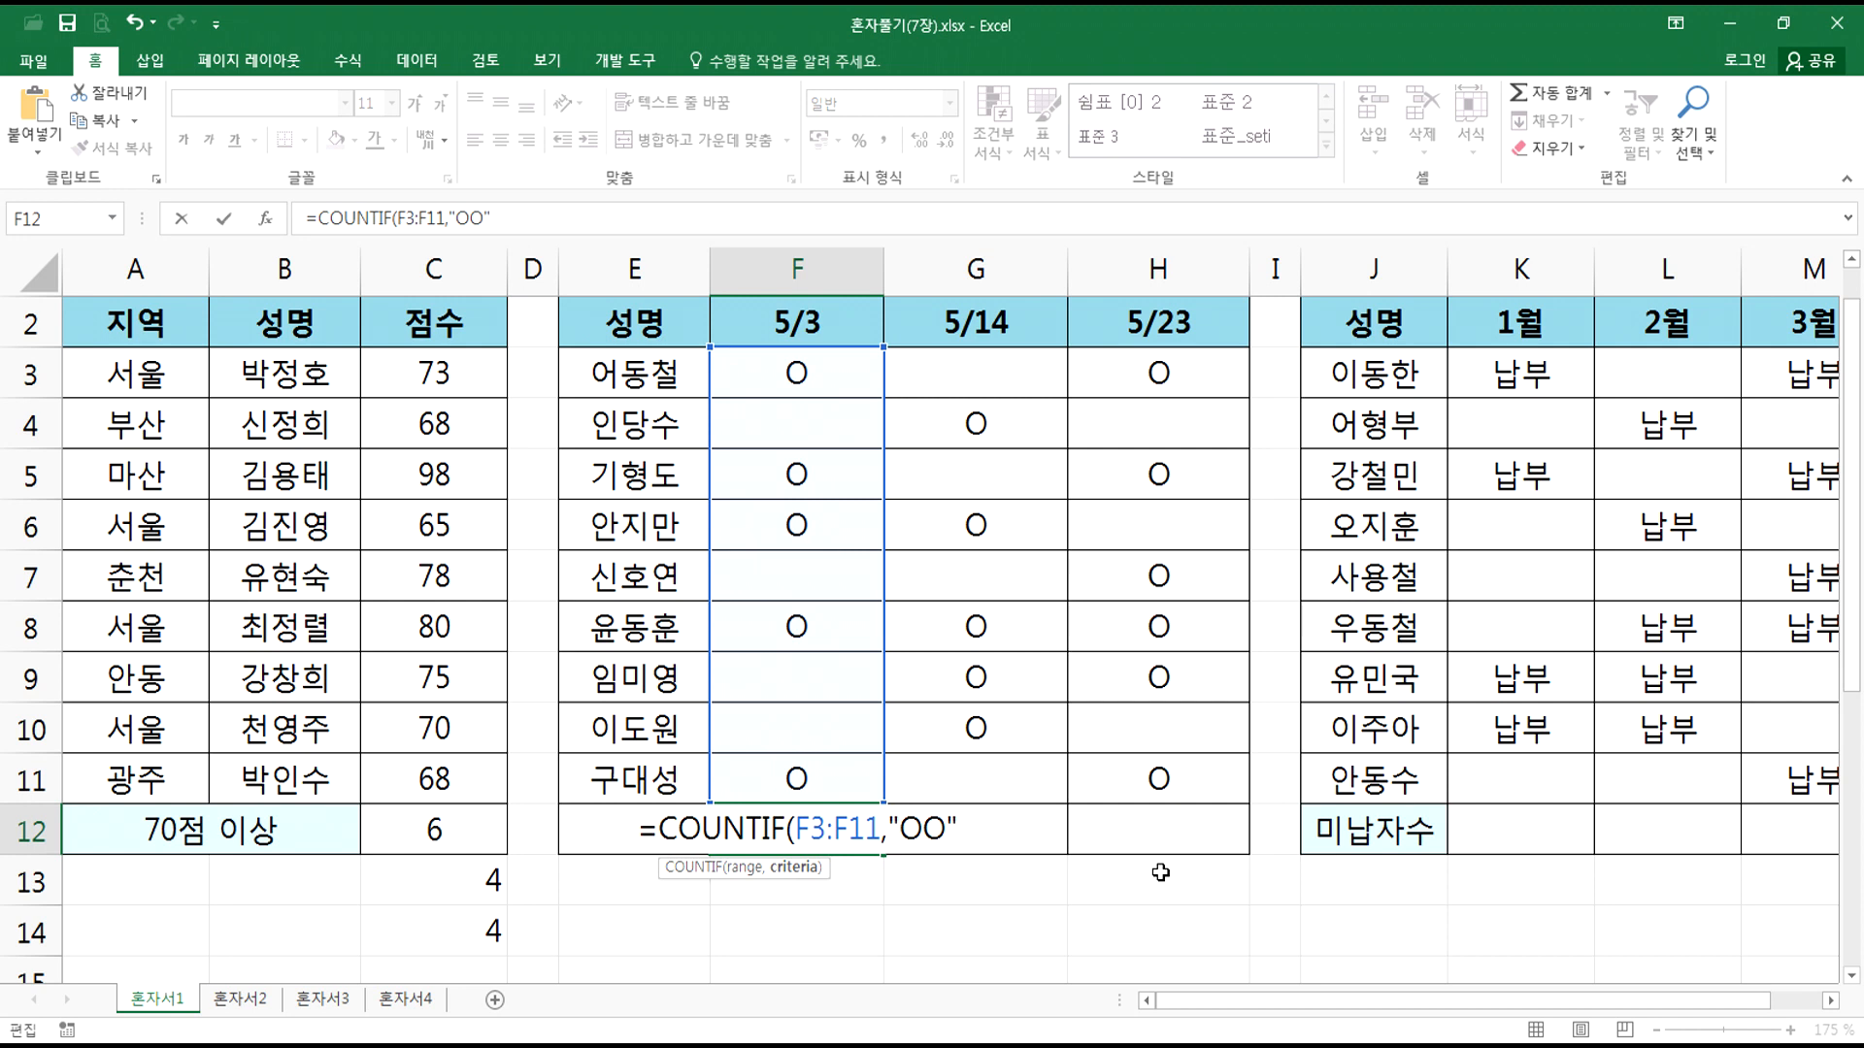
key(Delete)
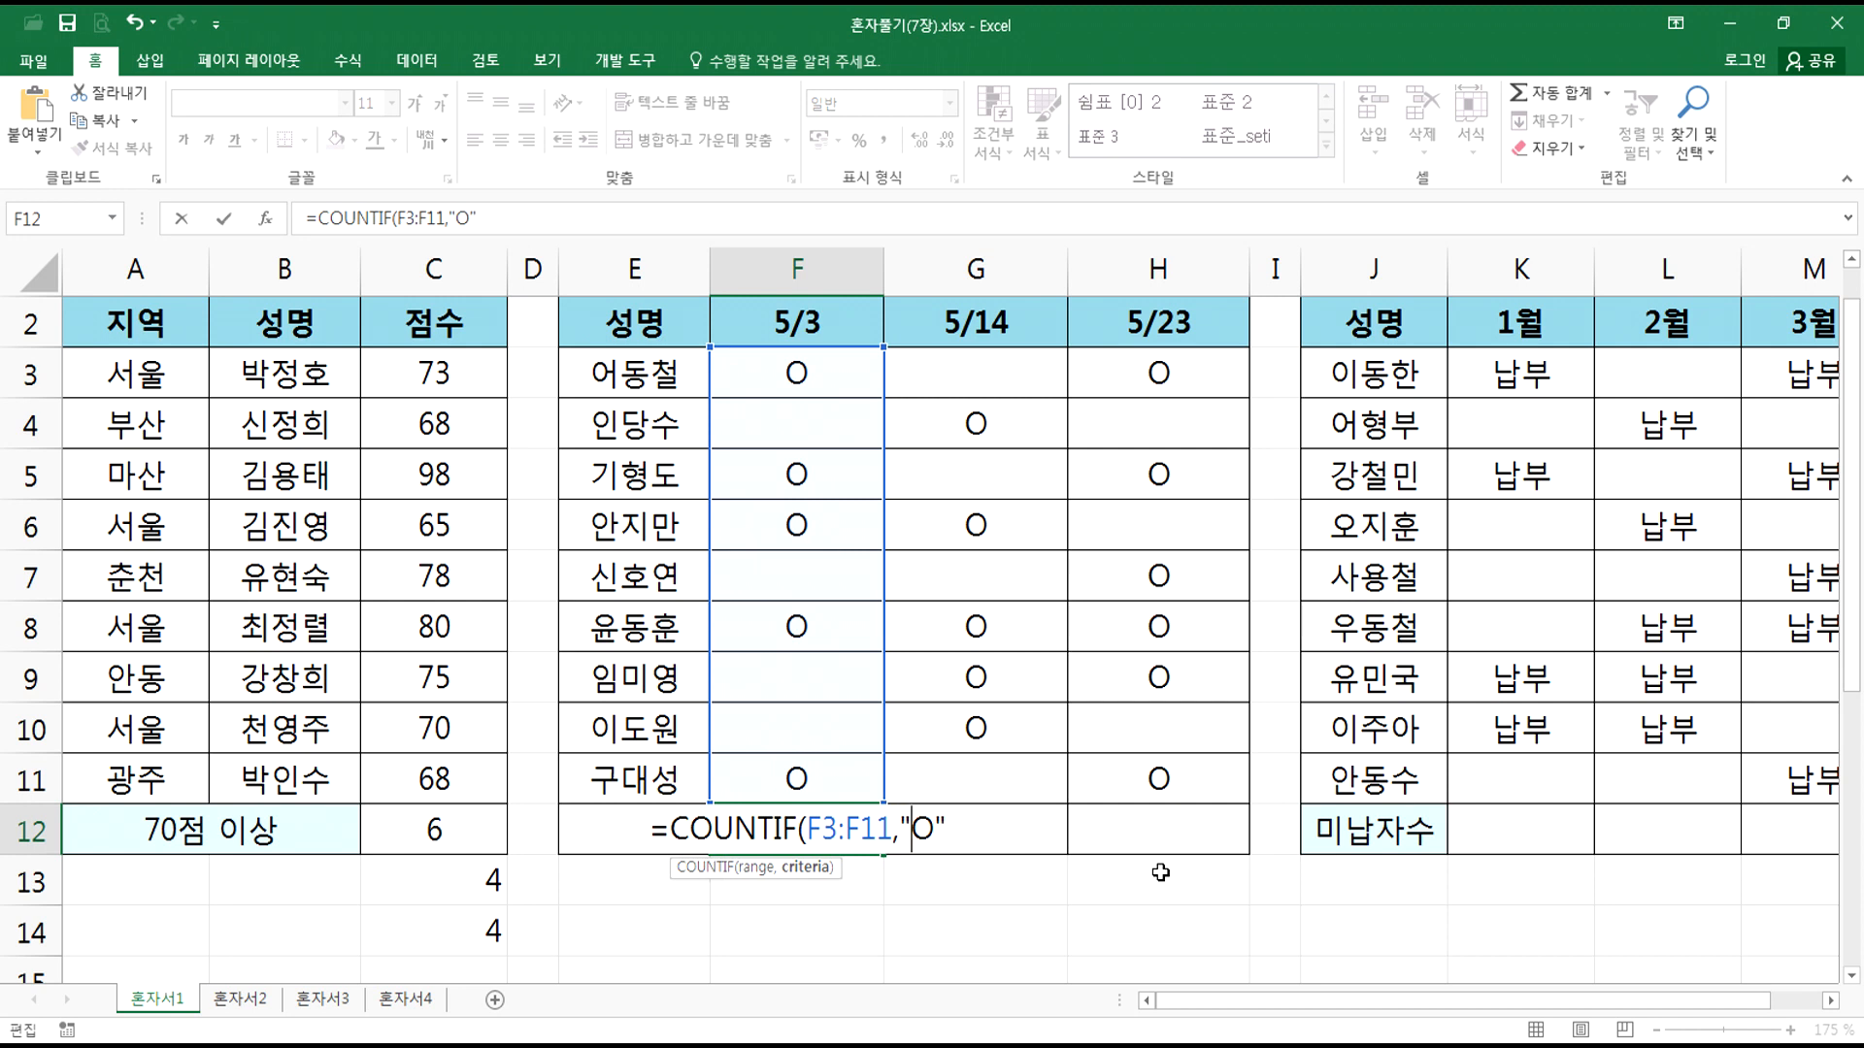
Step: Try the special circle symbol ○, converted from ㅁ, before the O in the F12 criterion and remove it again
text(a)
key(BackSpace)
text(ㅁ)
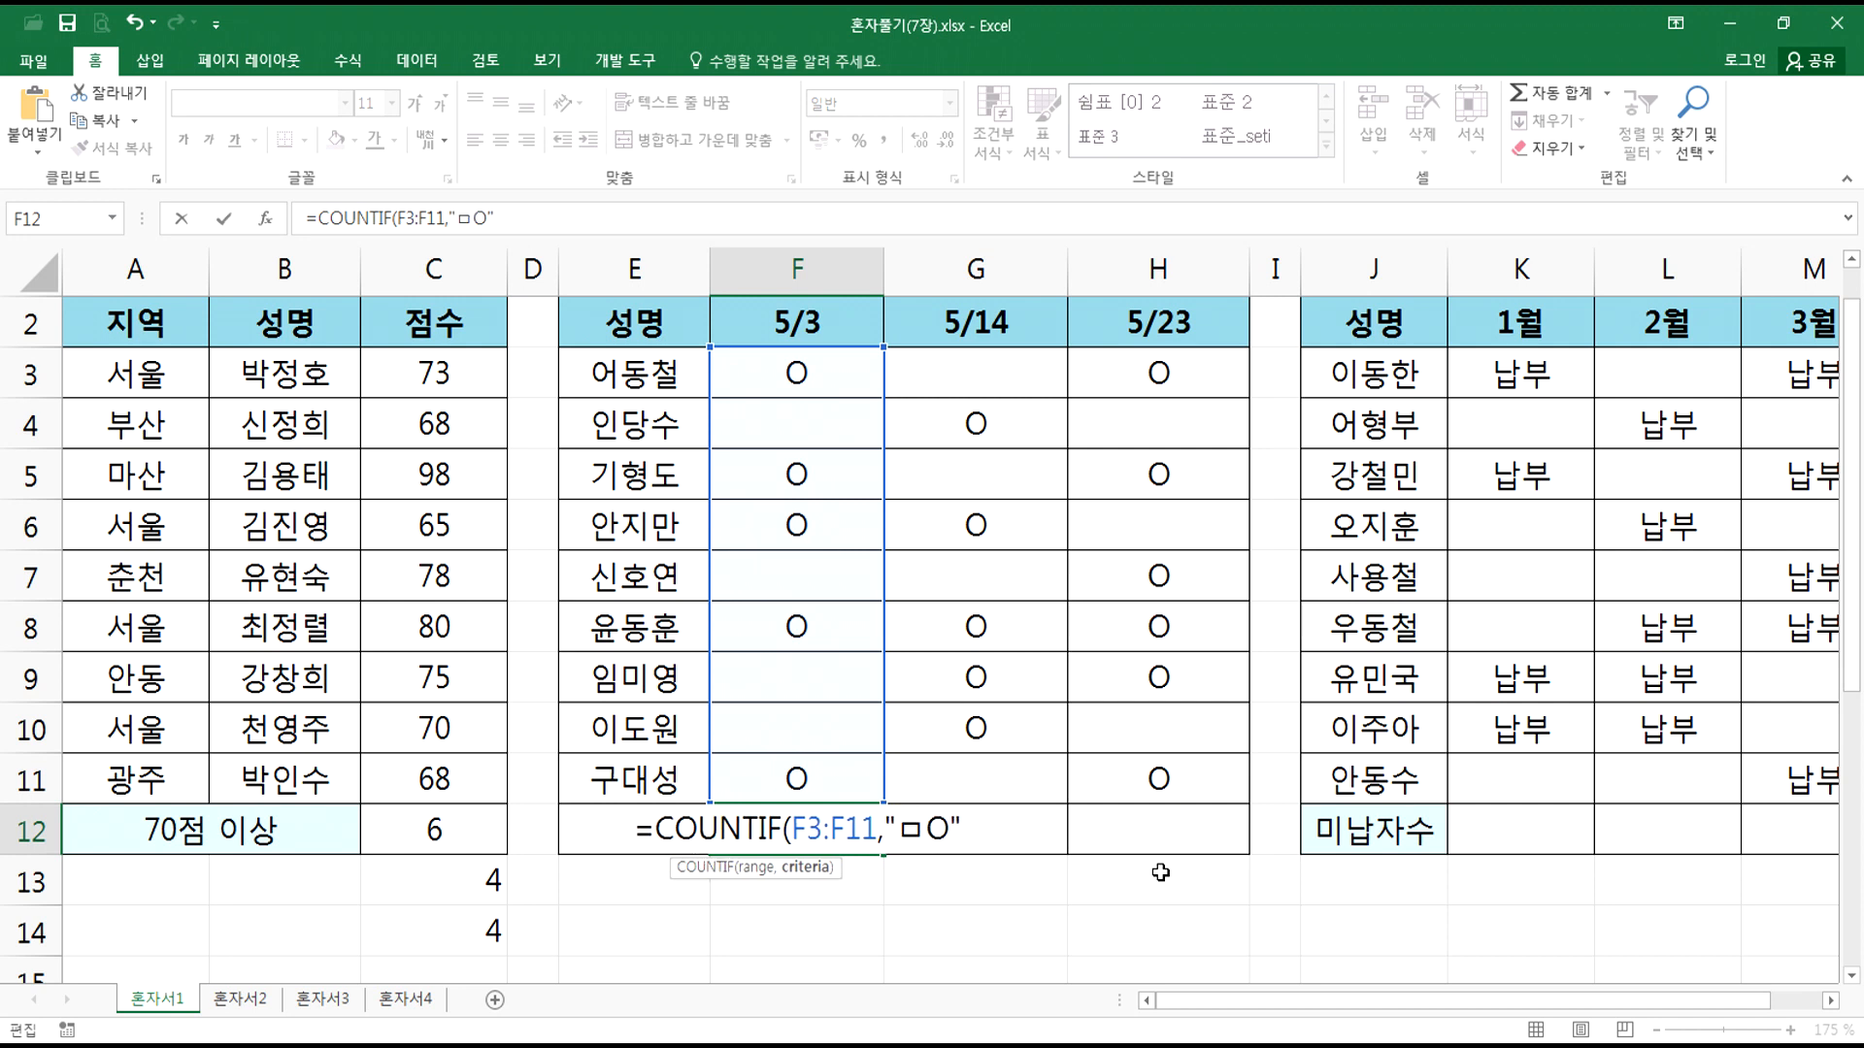
key(Hangul_Hanja)
key(Down)
key(Down)
key(Down)
key(Down)
key(Down)
key(Down)
key(Down)
key(Down)
key(Return)
text(\)
key(BackSpace)
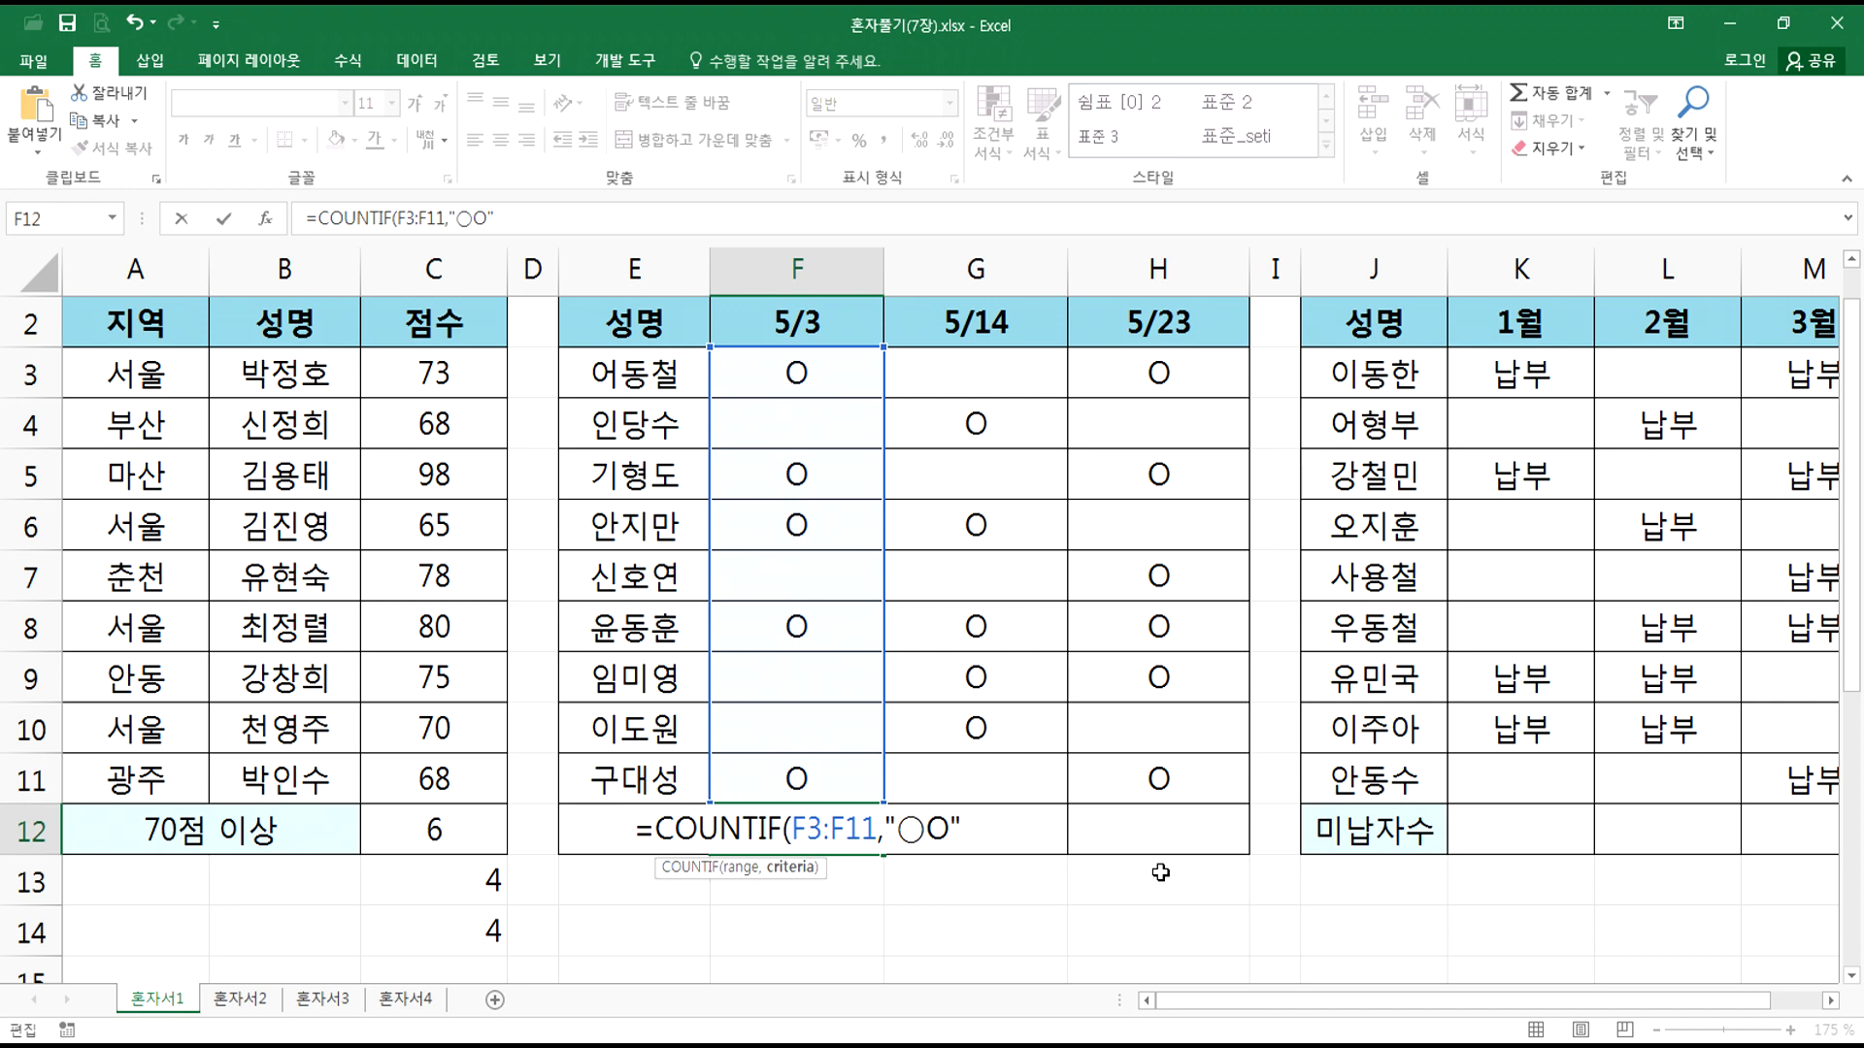
key(Delete)
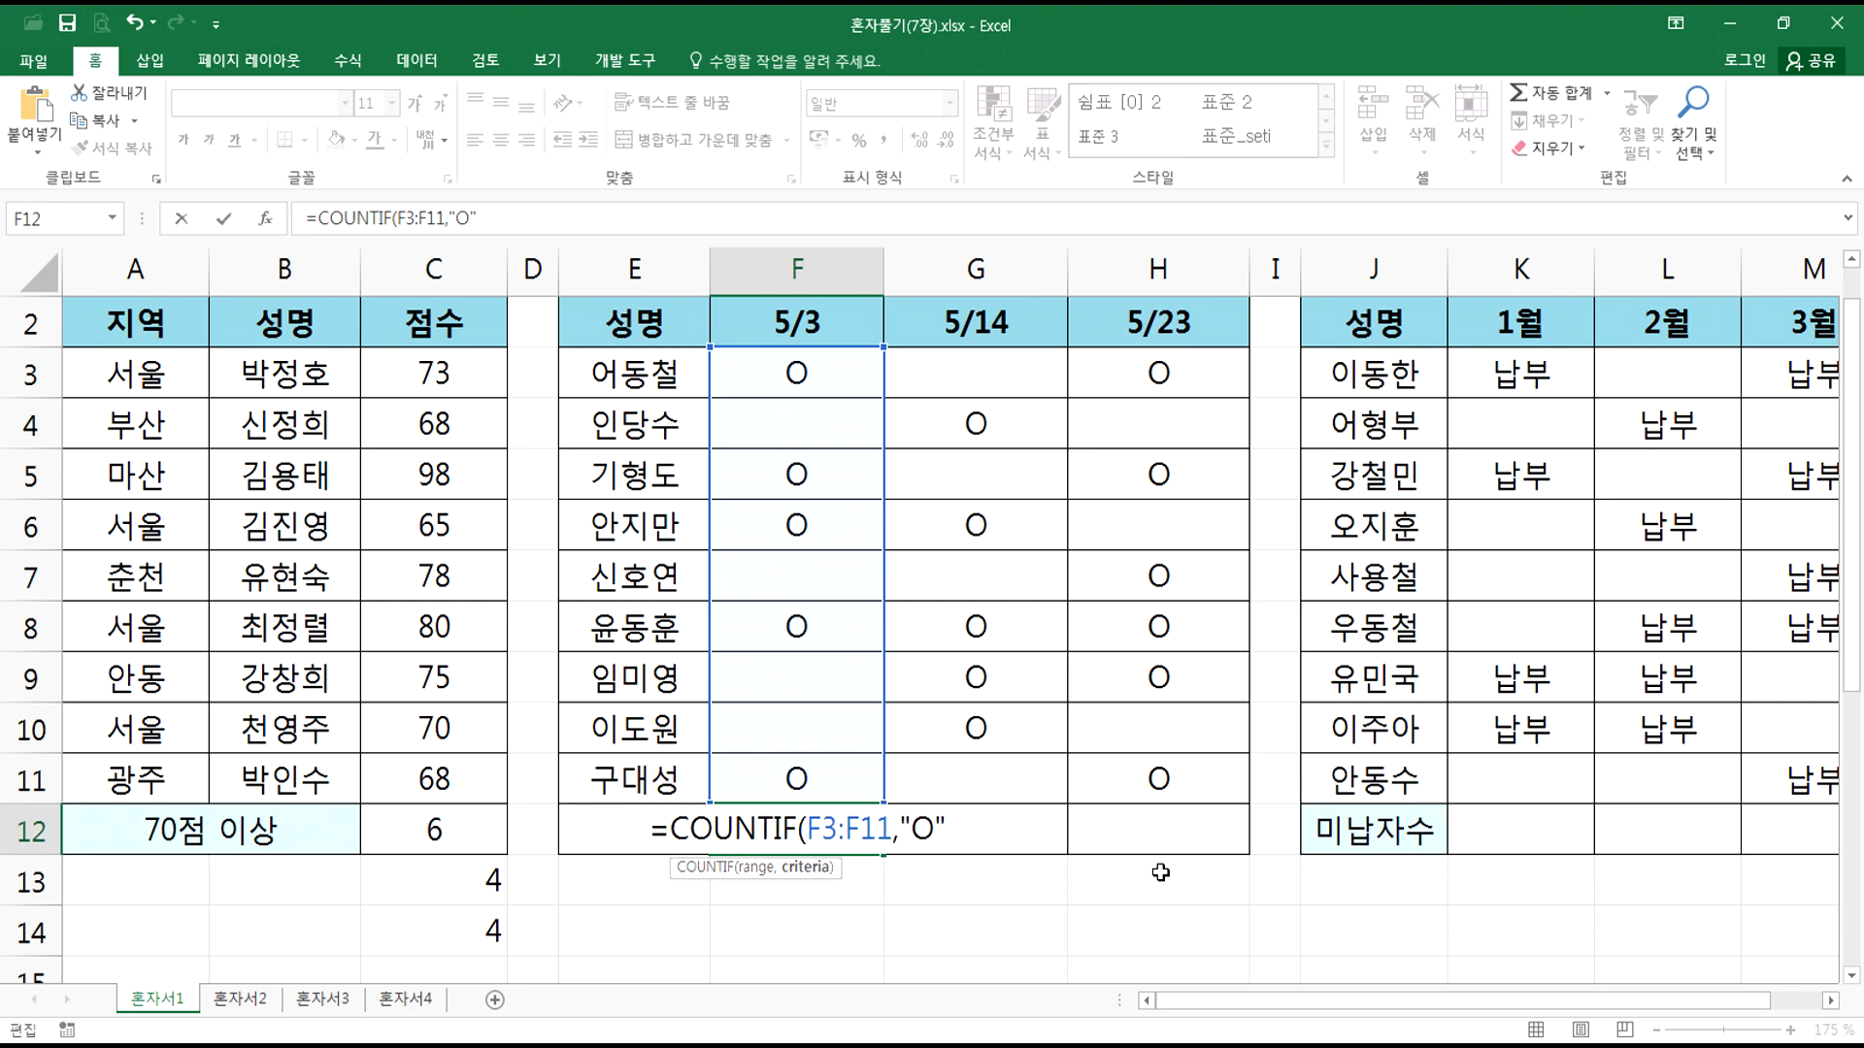
Step: Complete the COUNTIF formula in F12 and check the attendance mark in F3 without changing it
key(Return)
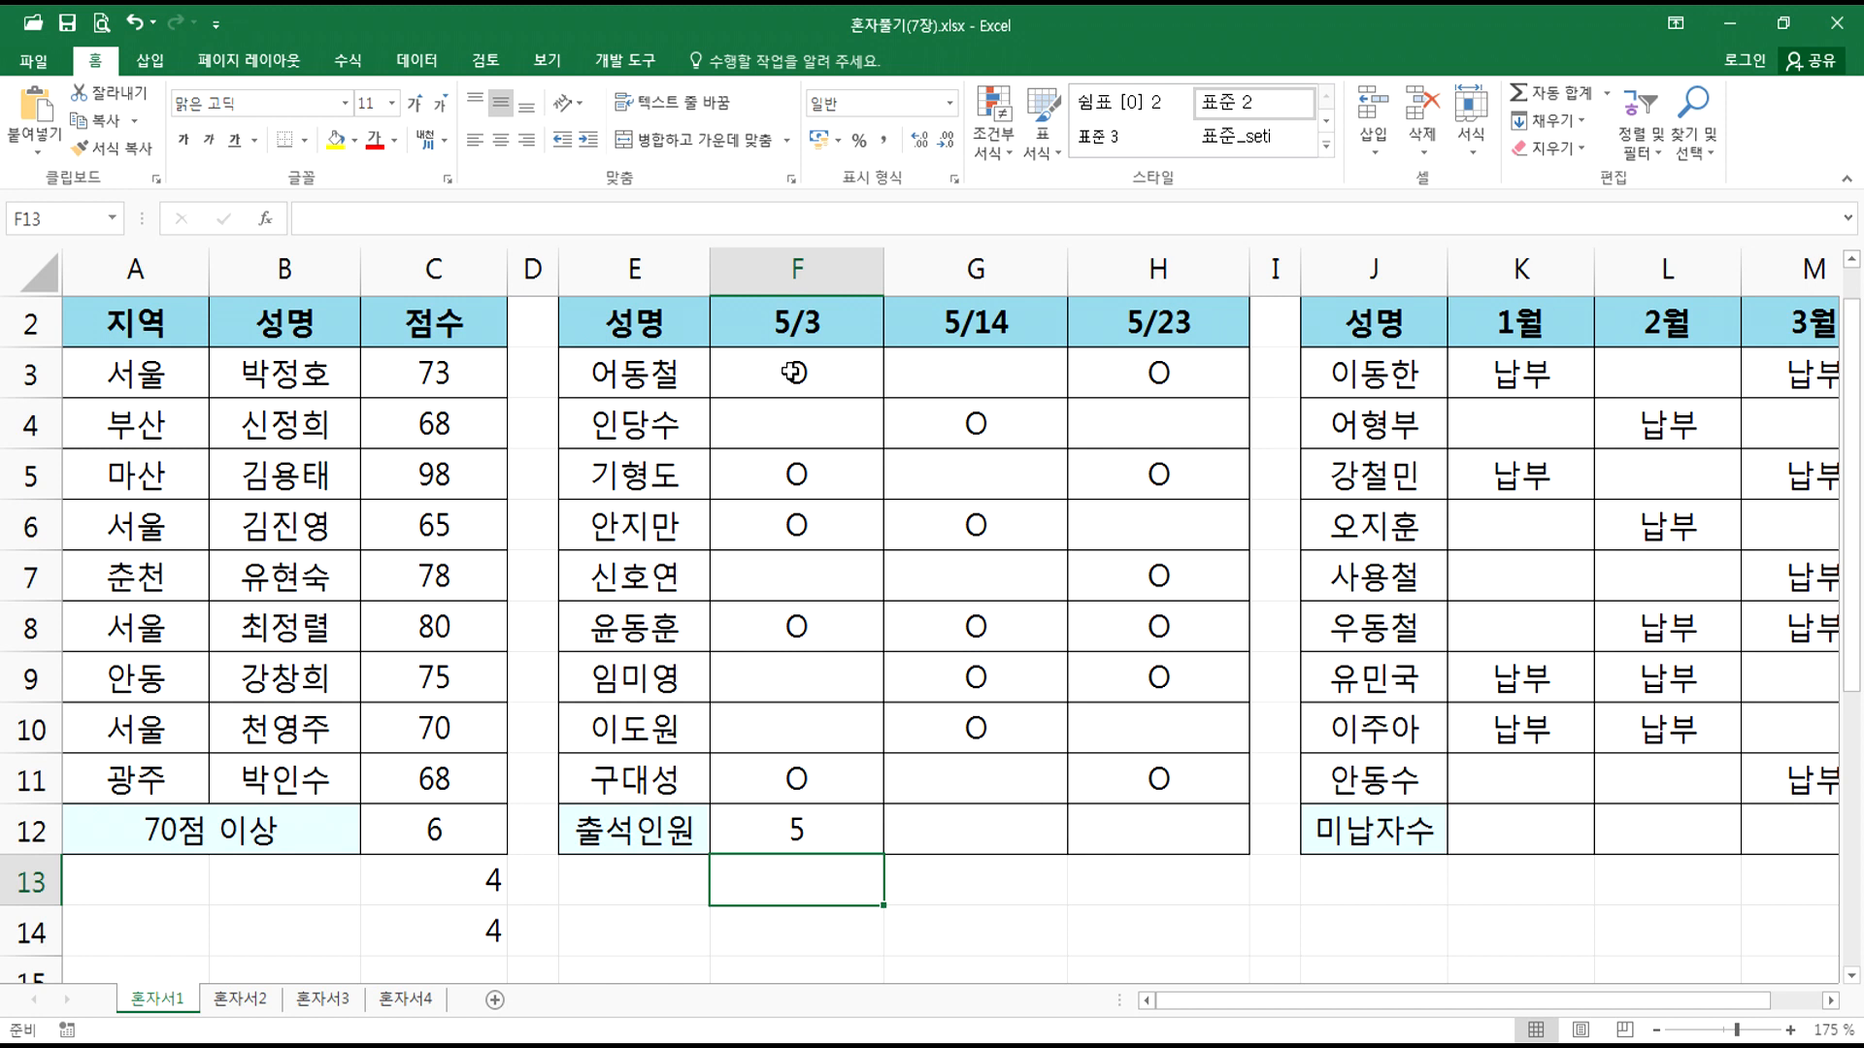
double_click(794, 373)
drag(782, 373, 818, 371)
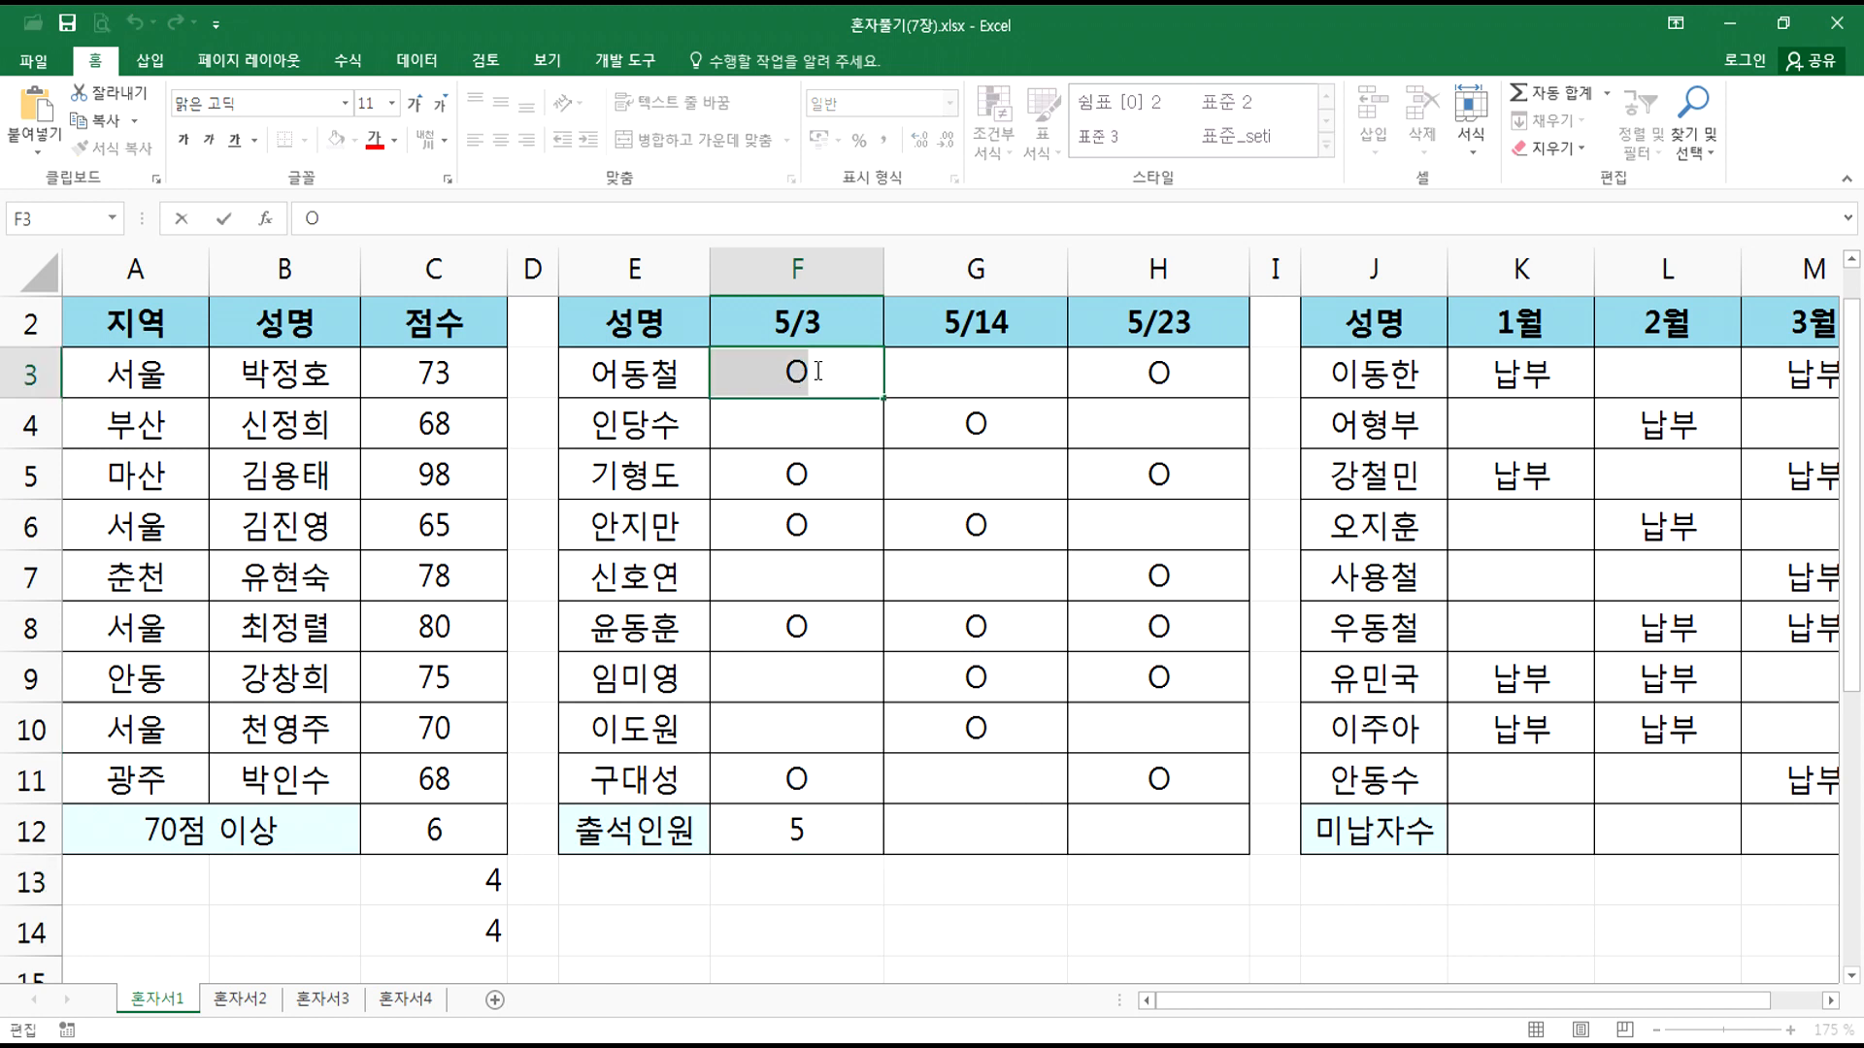
key(Escape)
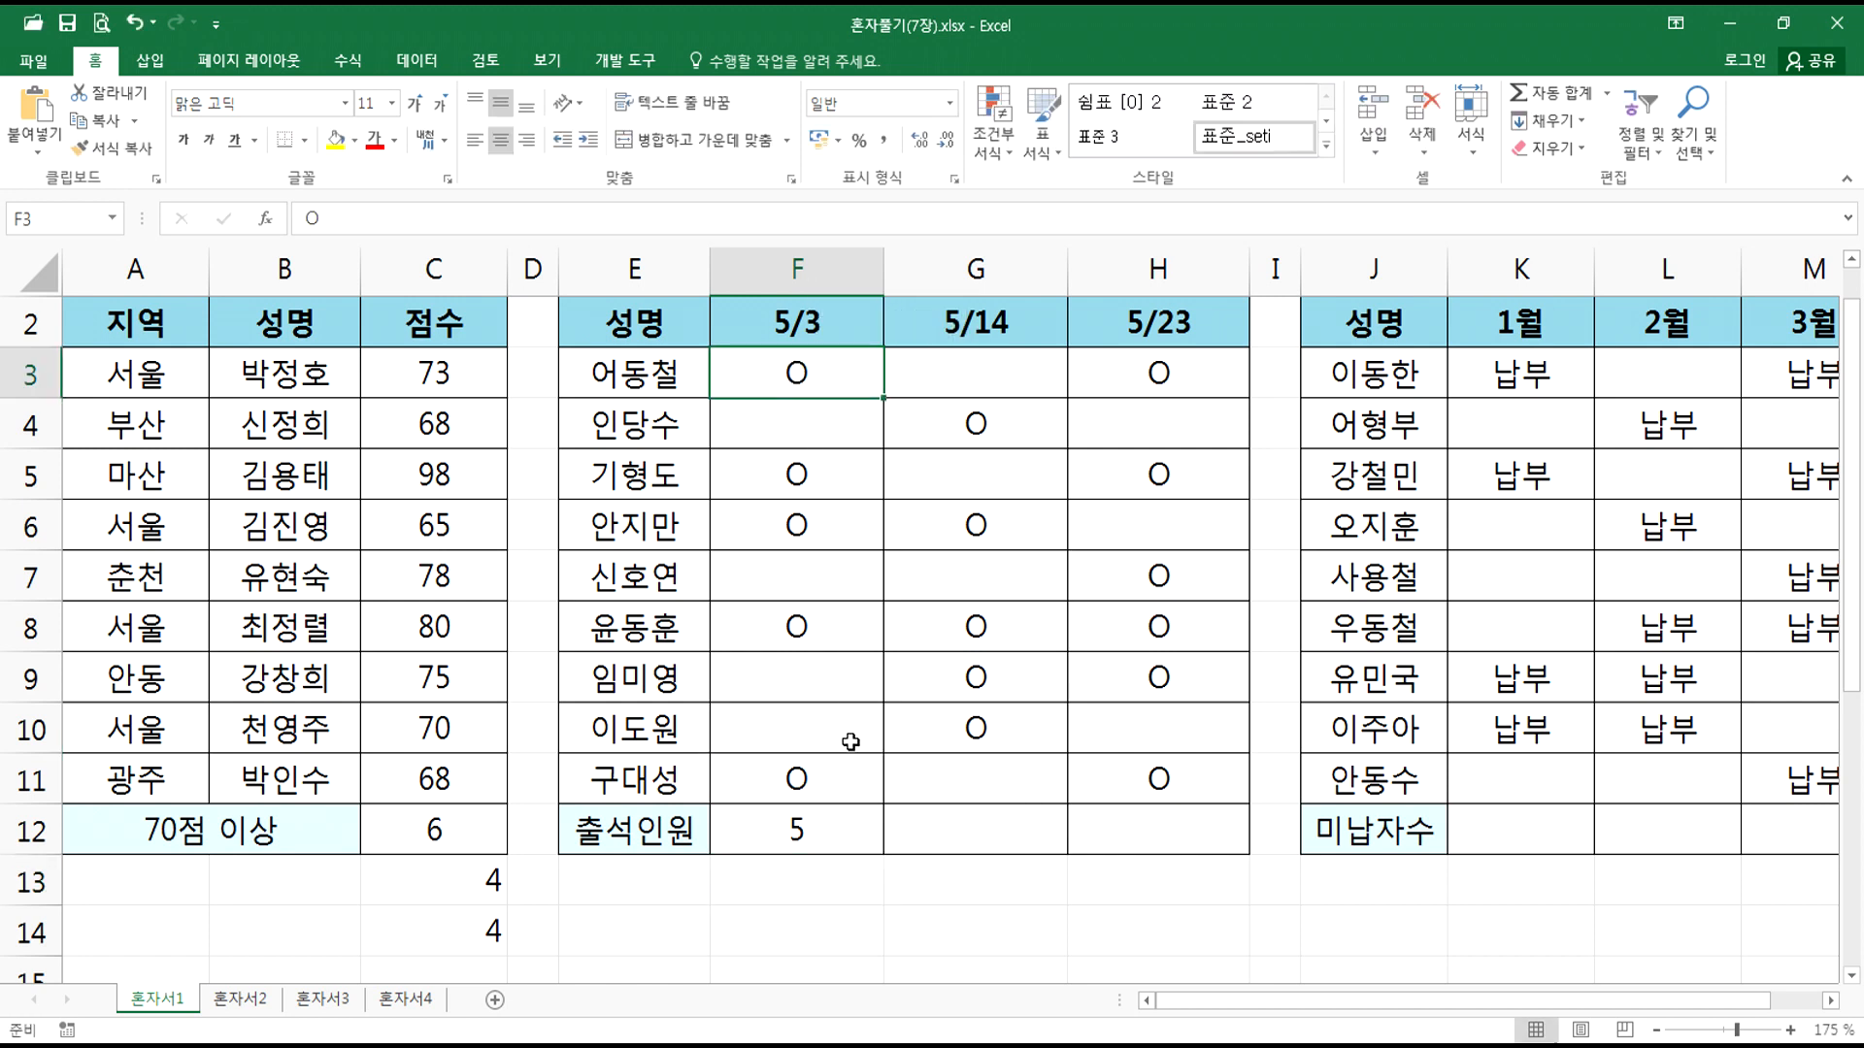
Step: Check the COUNTIF formula in F12 and copy it across to H12 for the 5/14 and 5/23 dates
click(825, 821)
key(F2)
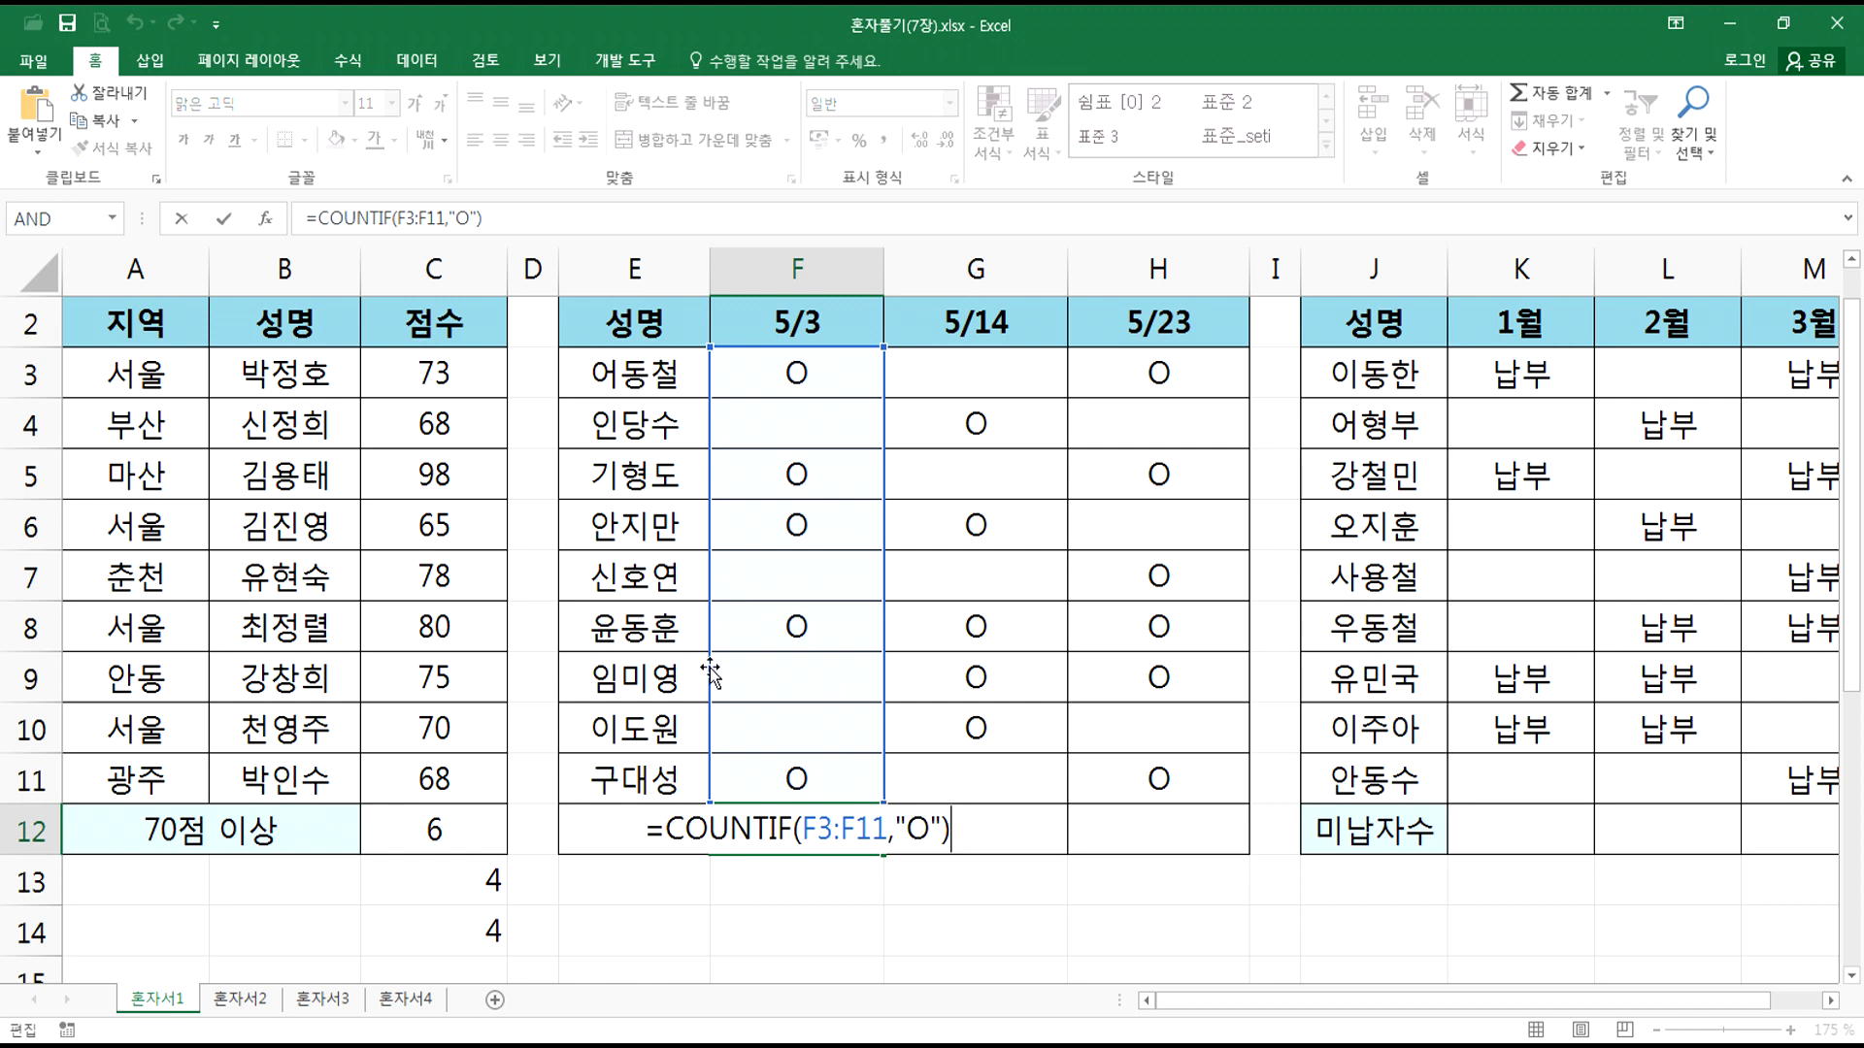
key(Escape)
drag(882, 857, 1235, 837)
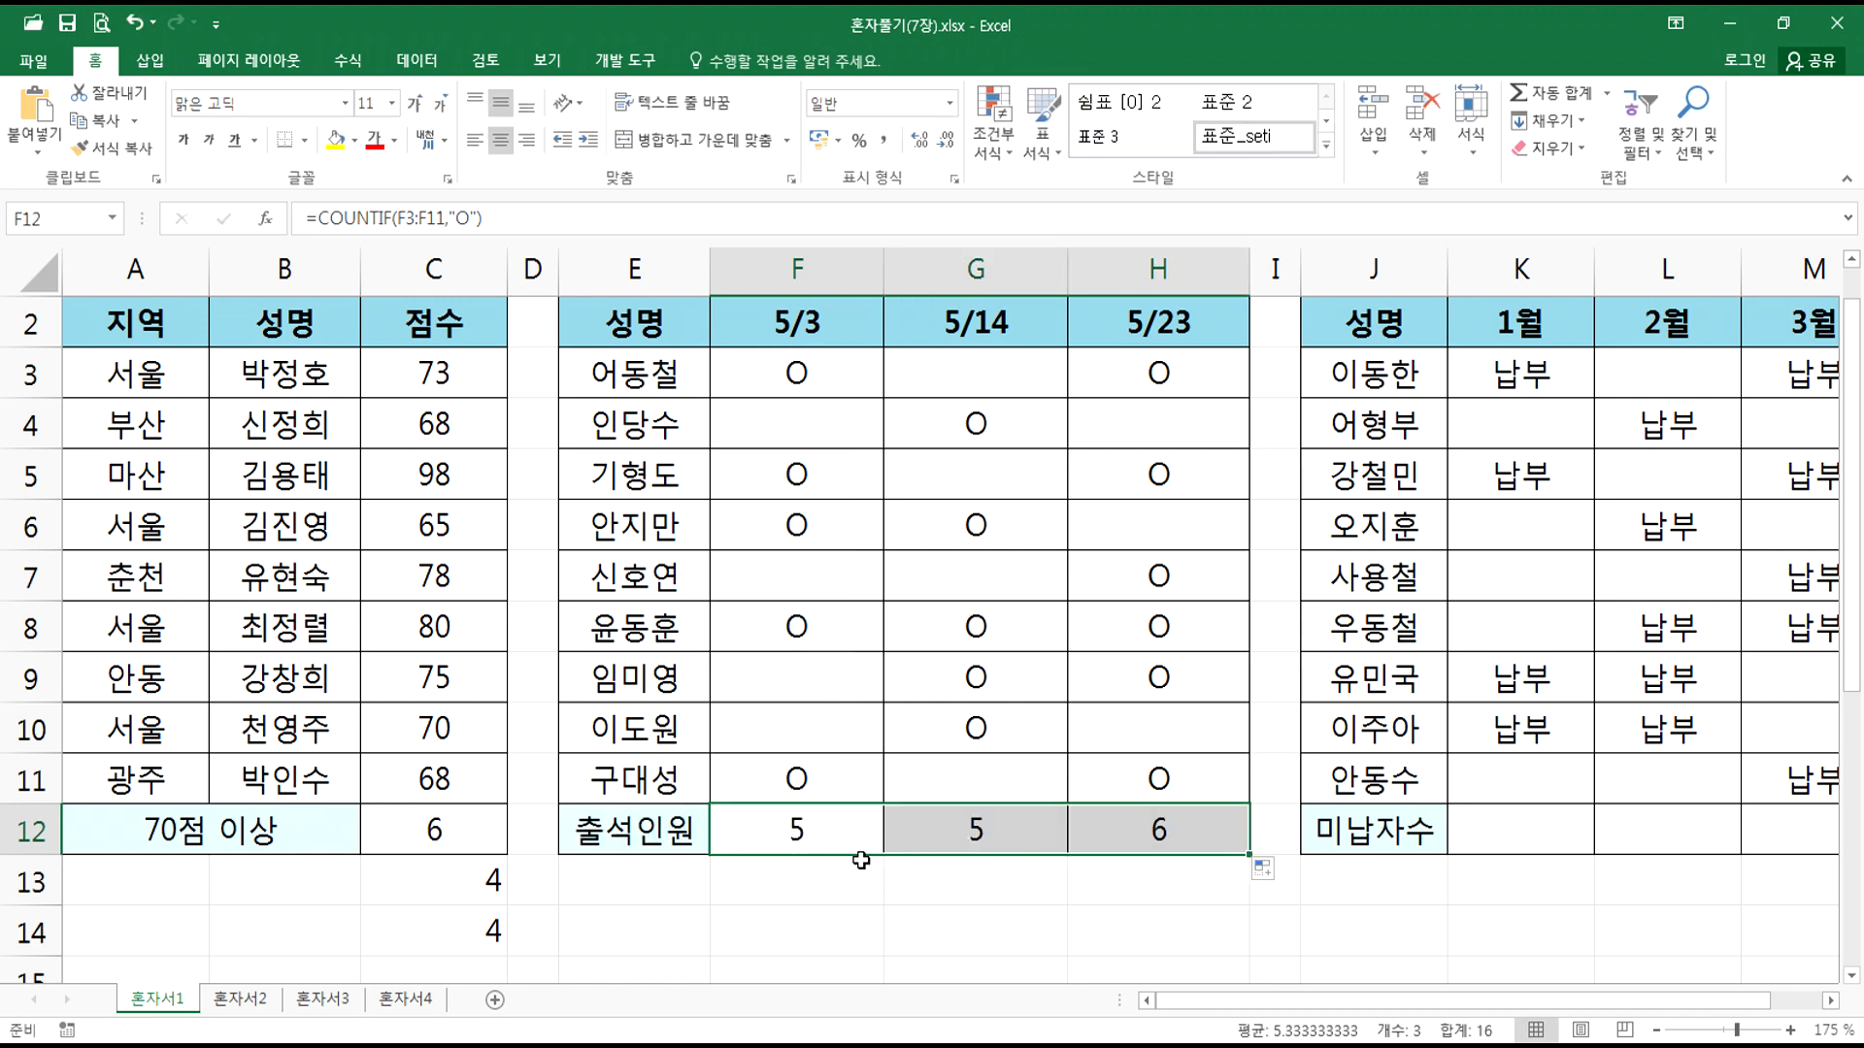
Step: Inspect the blank cells F4, F7, F9 and F10 in the 5/3 attendance column and select F13
click(770, 876)
click(790, 418)
click(793, 573)
click(790, 664)
click(785, 721)
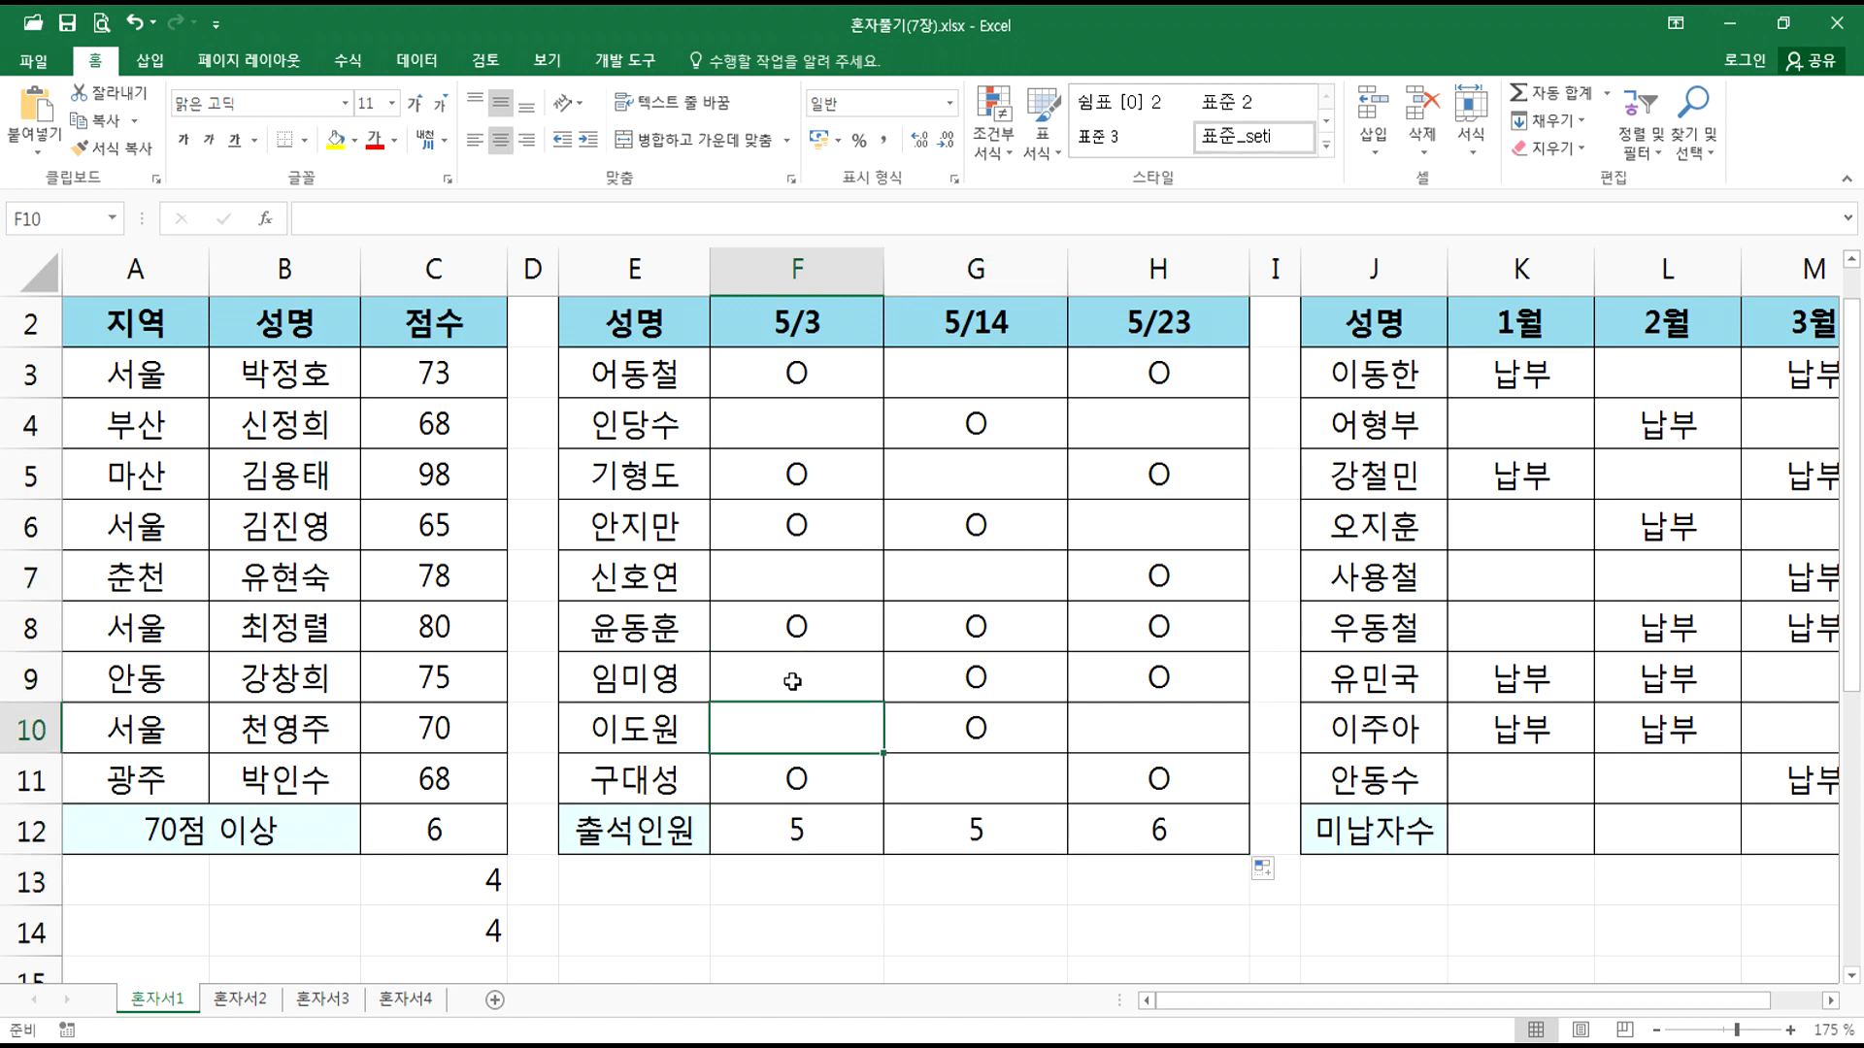
click(793, 682)
click(779, 889)
text(=채ㅕㅜㅅ)
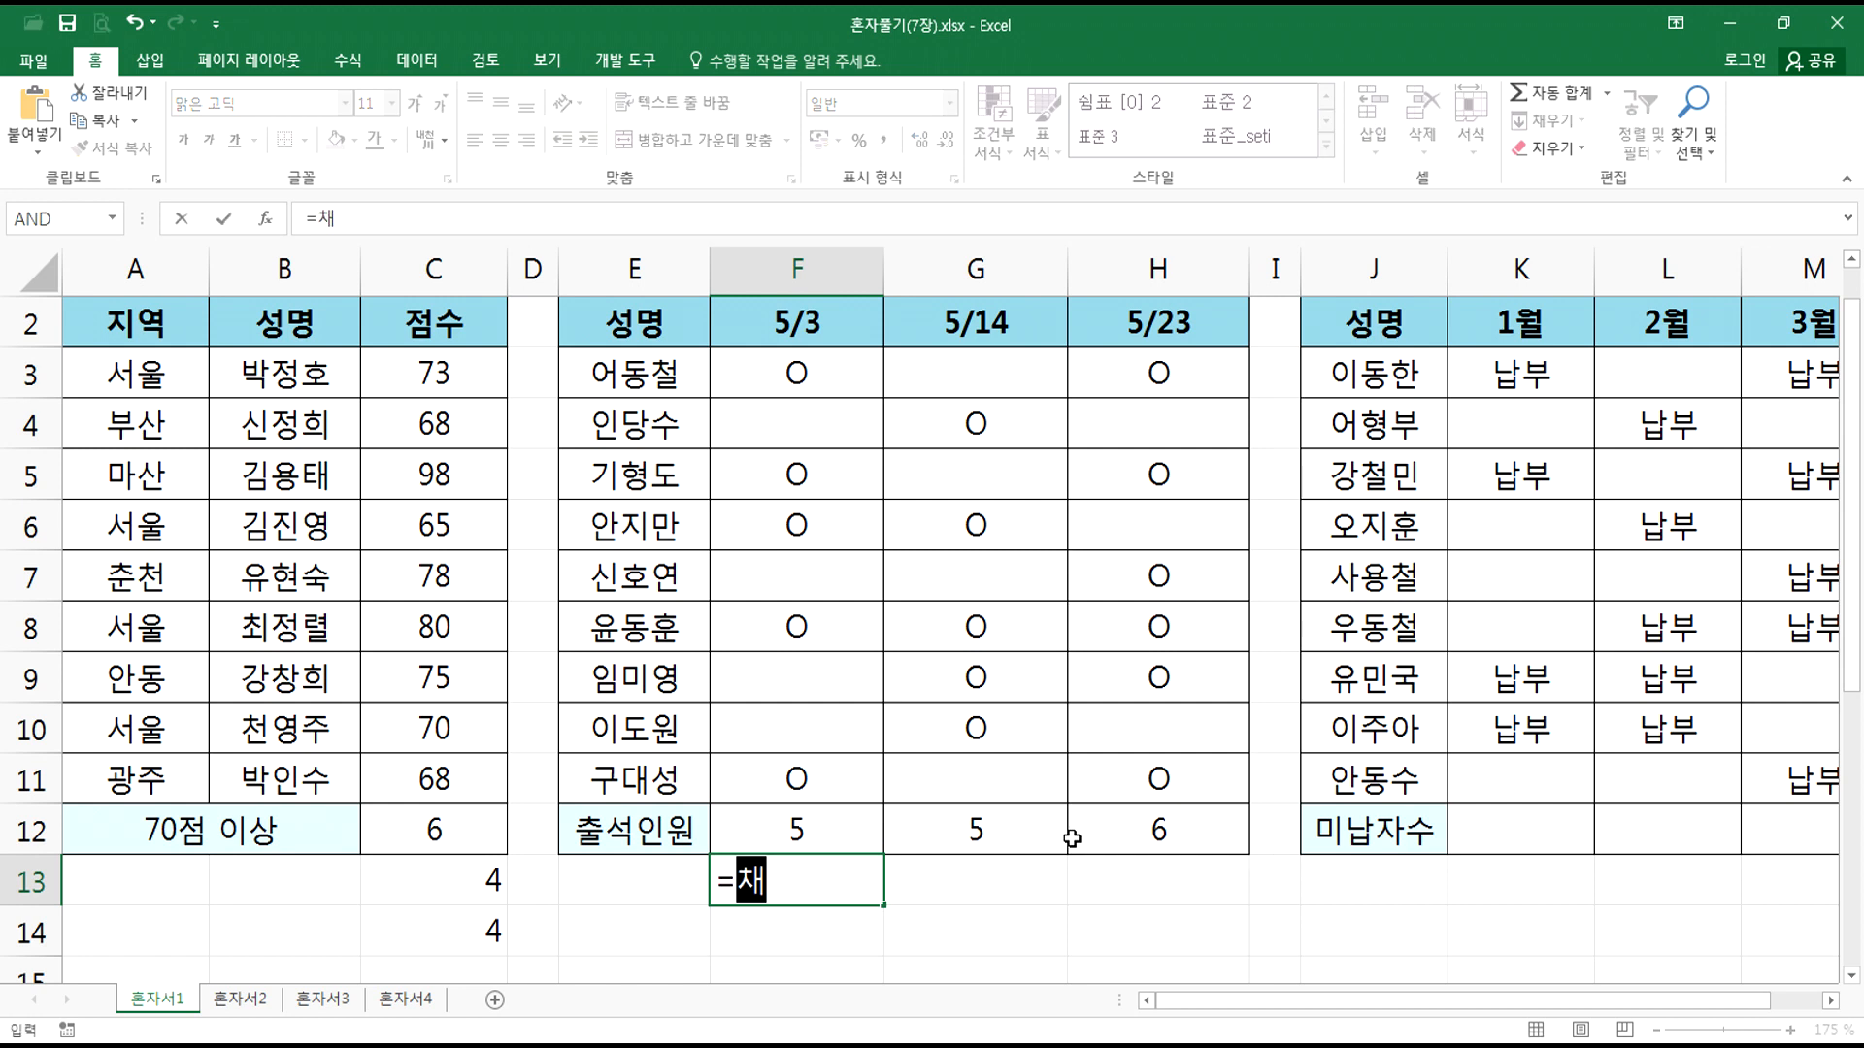
key(BackSpace)
key(BackSpace)
key(BackSpace)
key(BackSpace)
key(BackSpace)
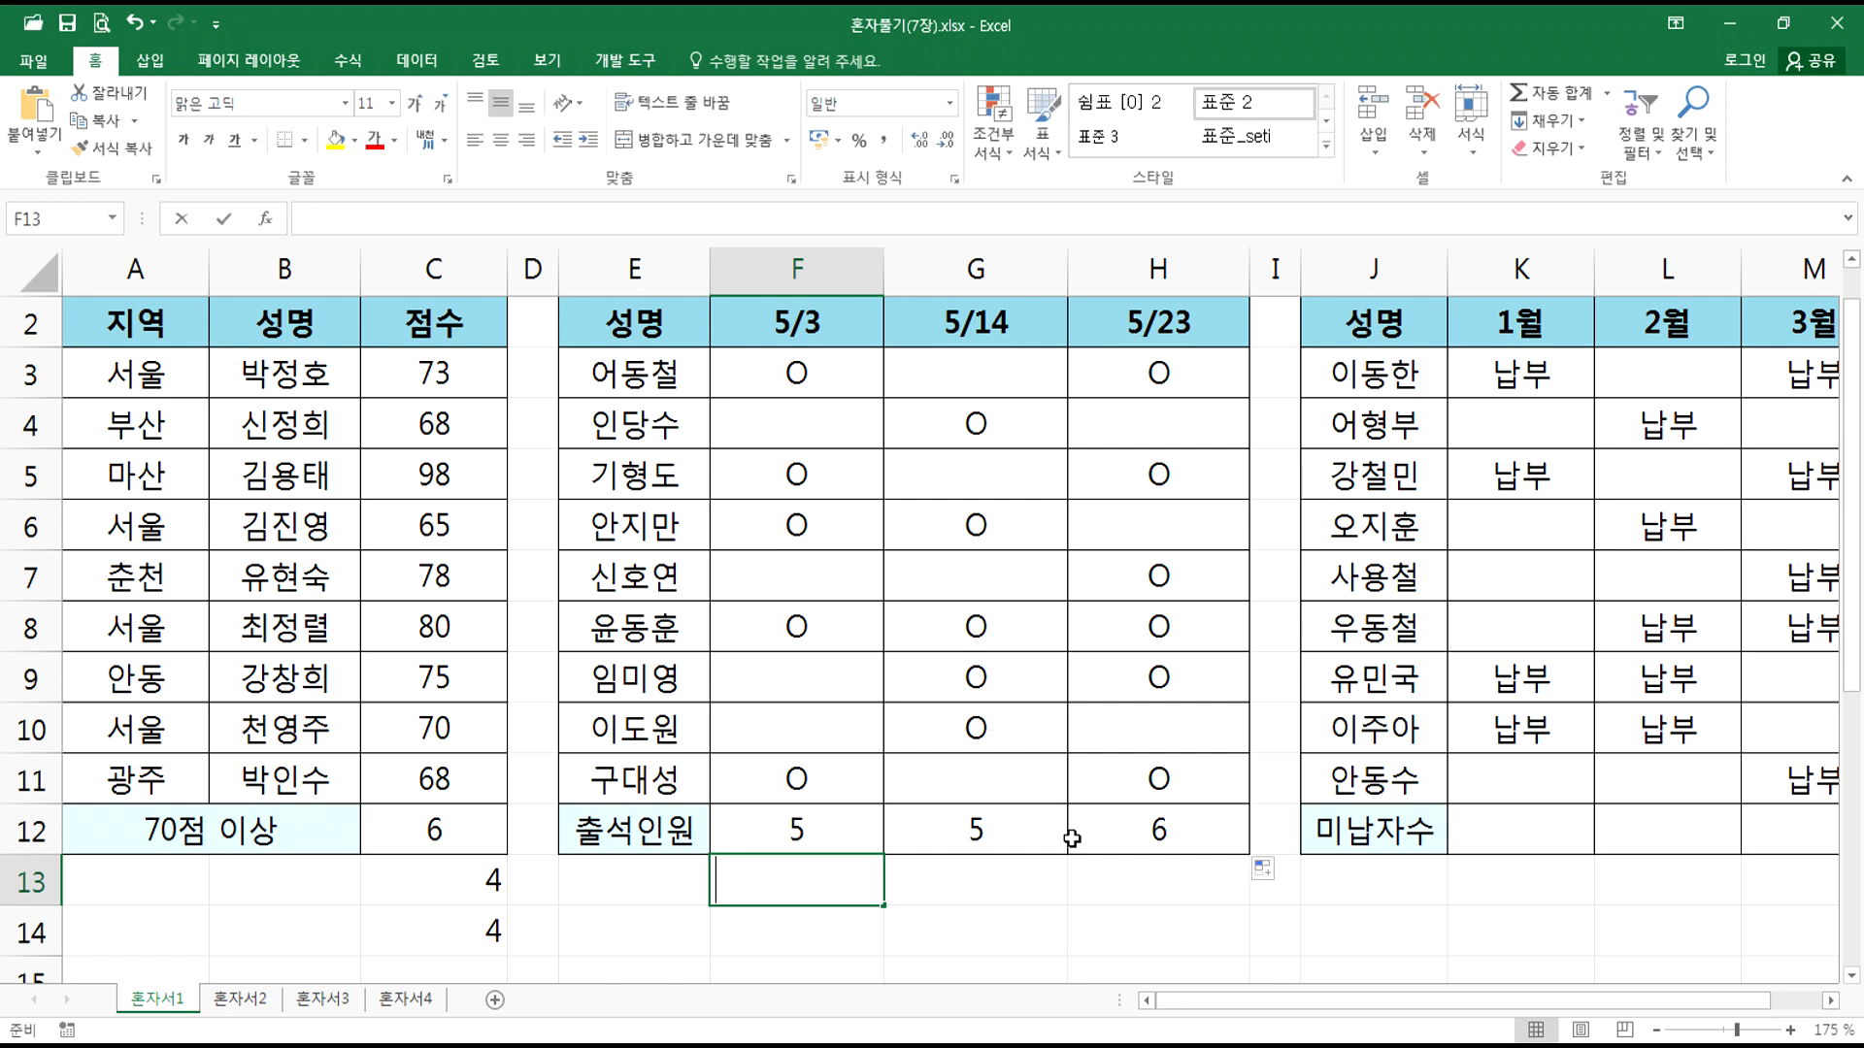
Step: Enter =COUNTA(F3:F11) in F13 to count the non-empty attendance cells for 5/3
text(=COUNTA)
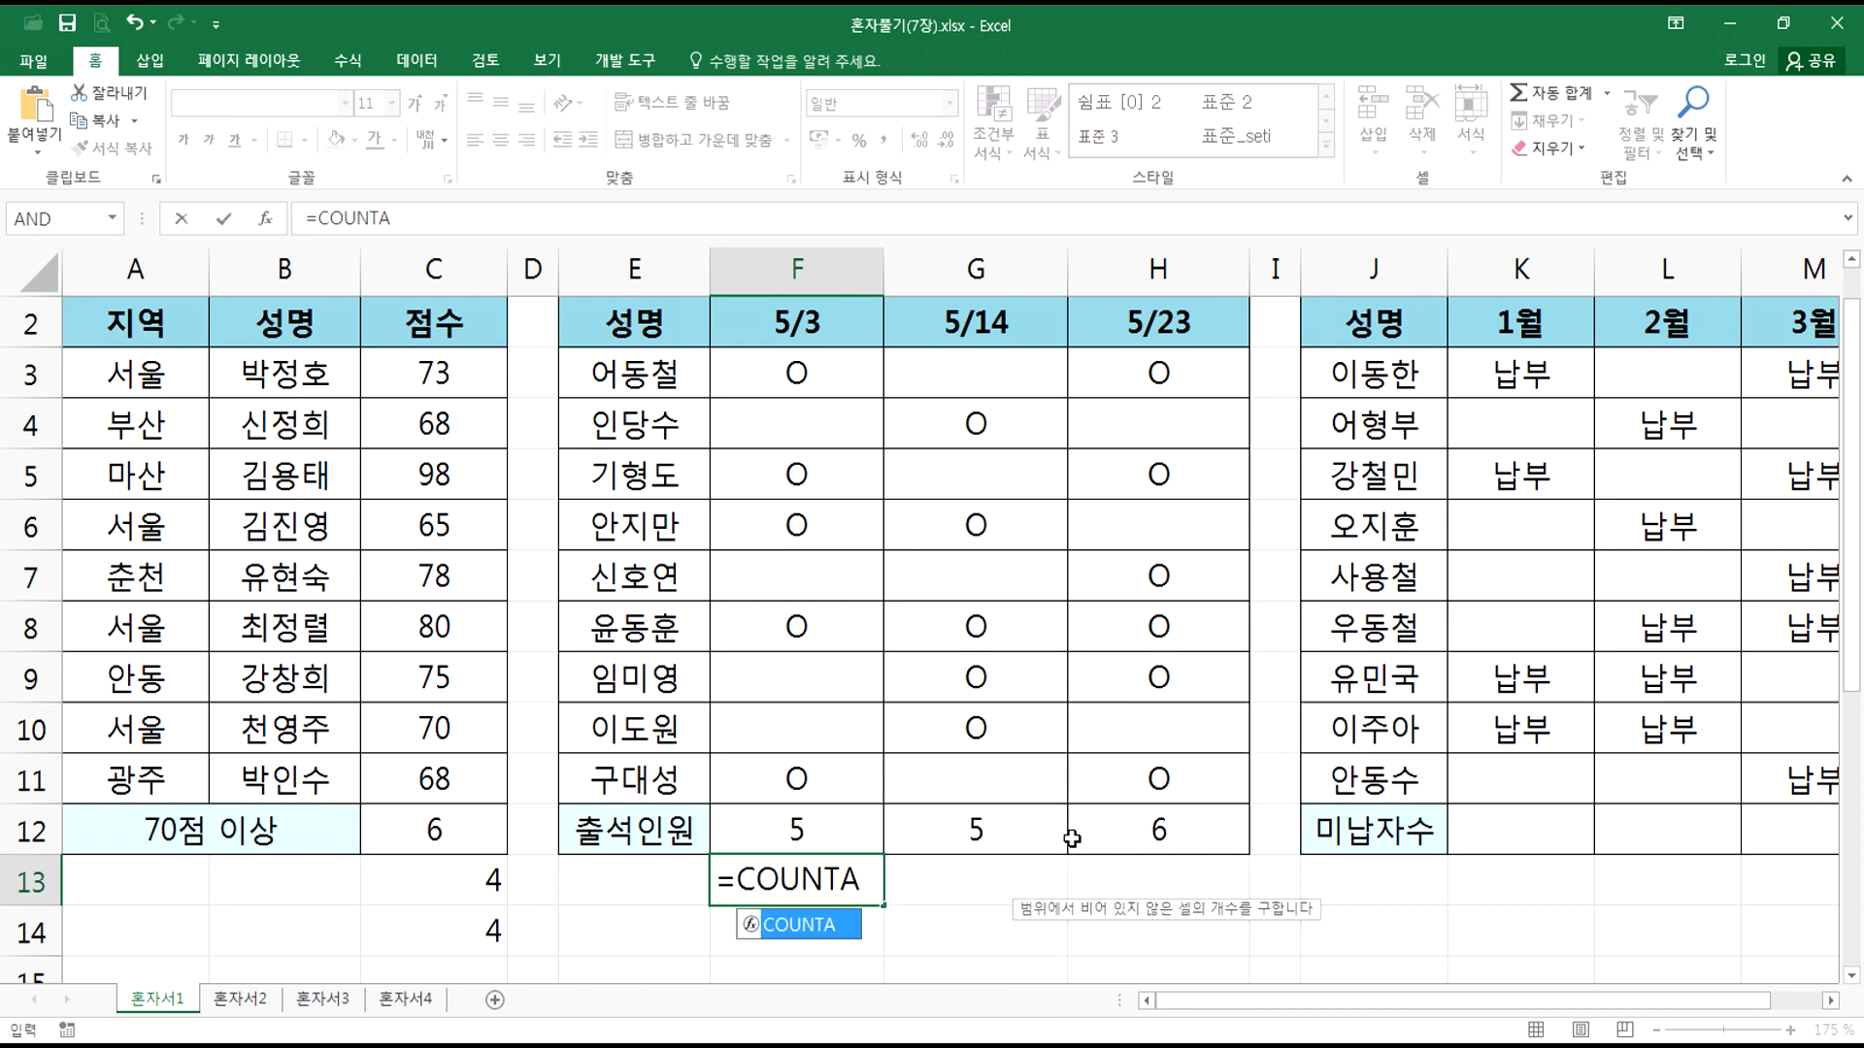
text(()
drag(815, 369, 825, 774)
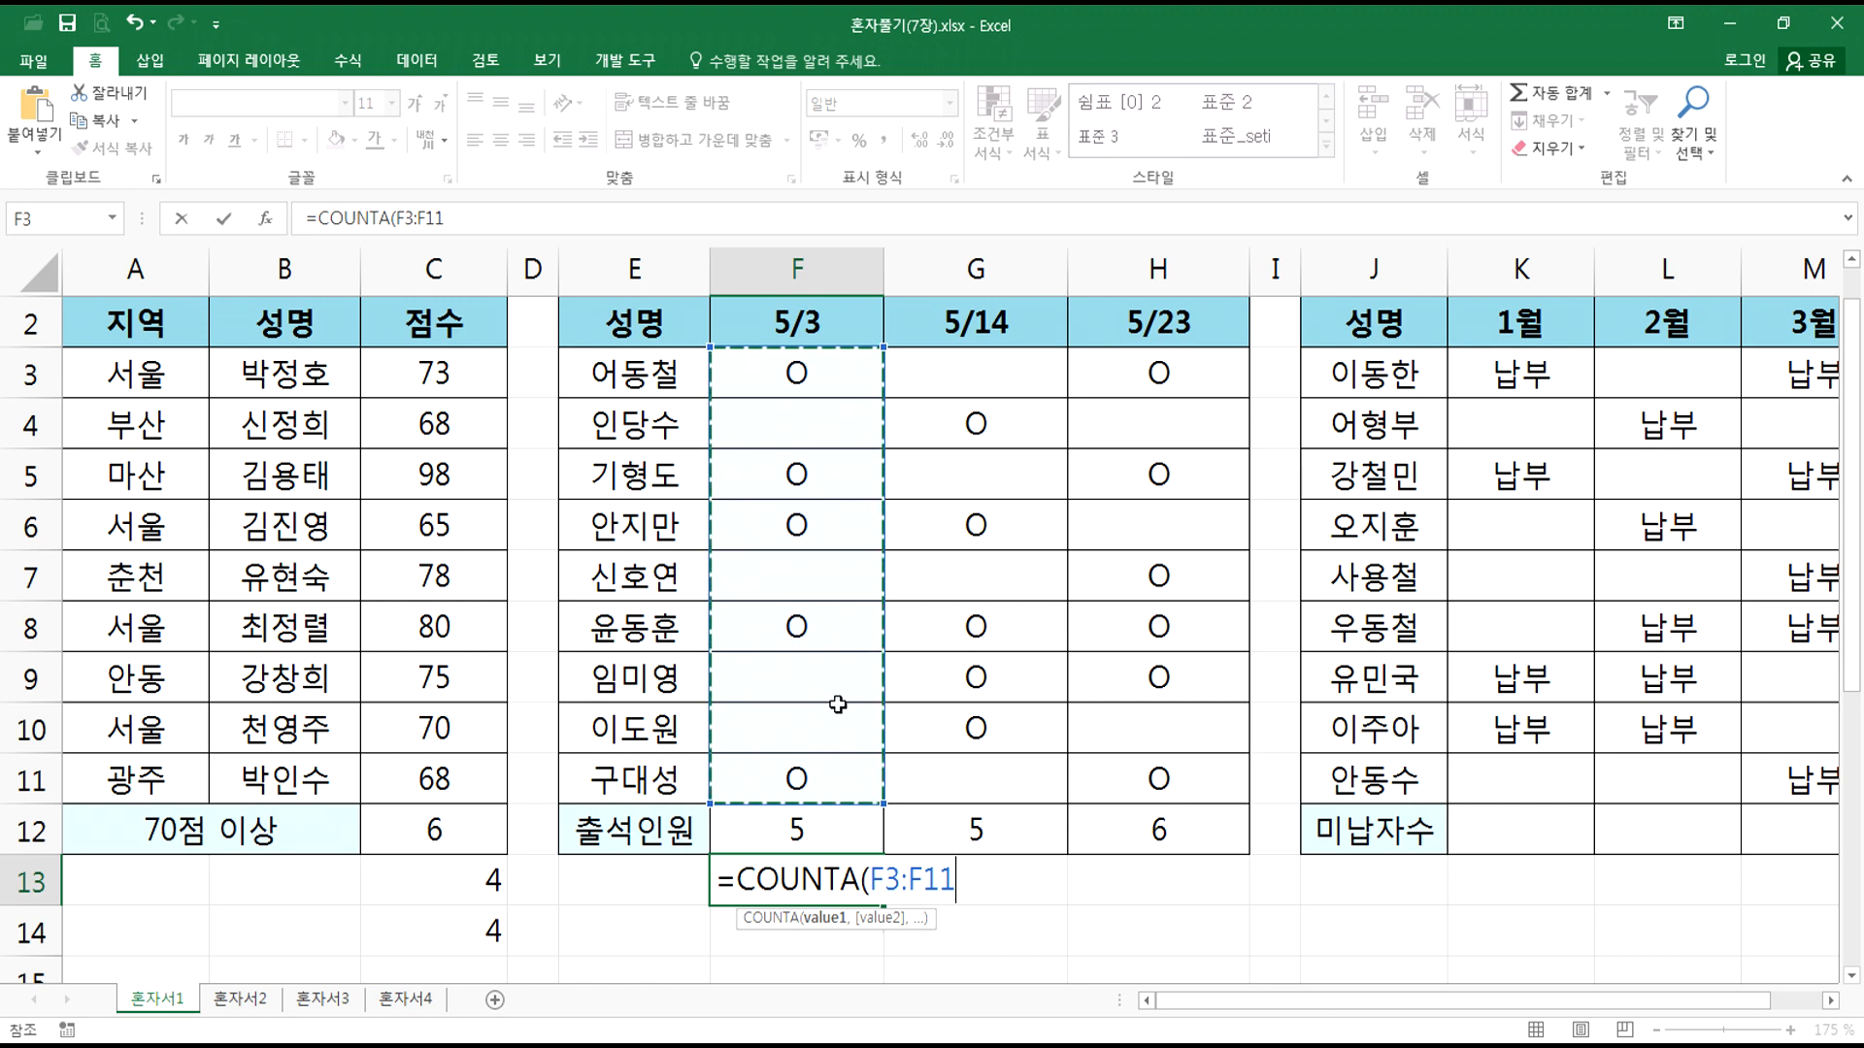
key(Return)
Step: Center the COUNTA result in F13 and copy the formula across to H13
click(847, 864)
click(500, 139)
drag(886, 906, 1246, 1003)
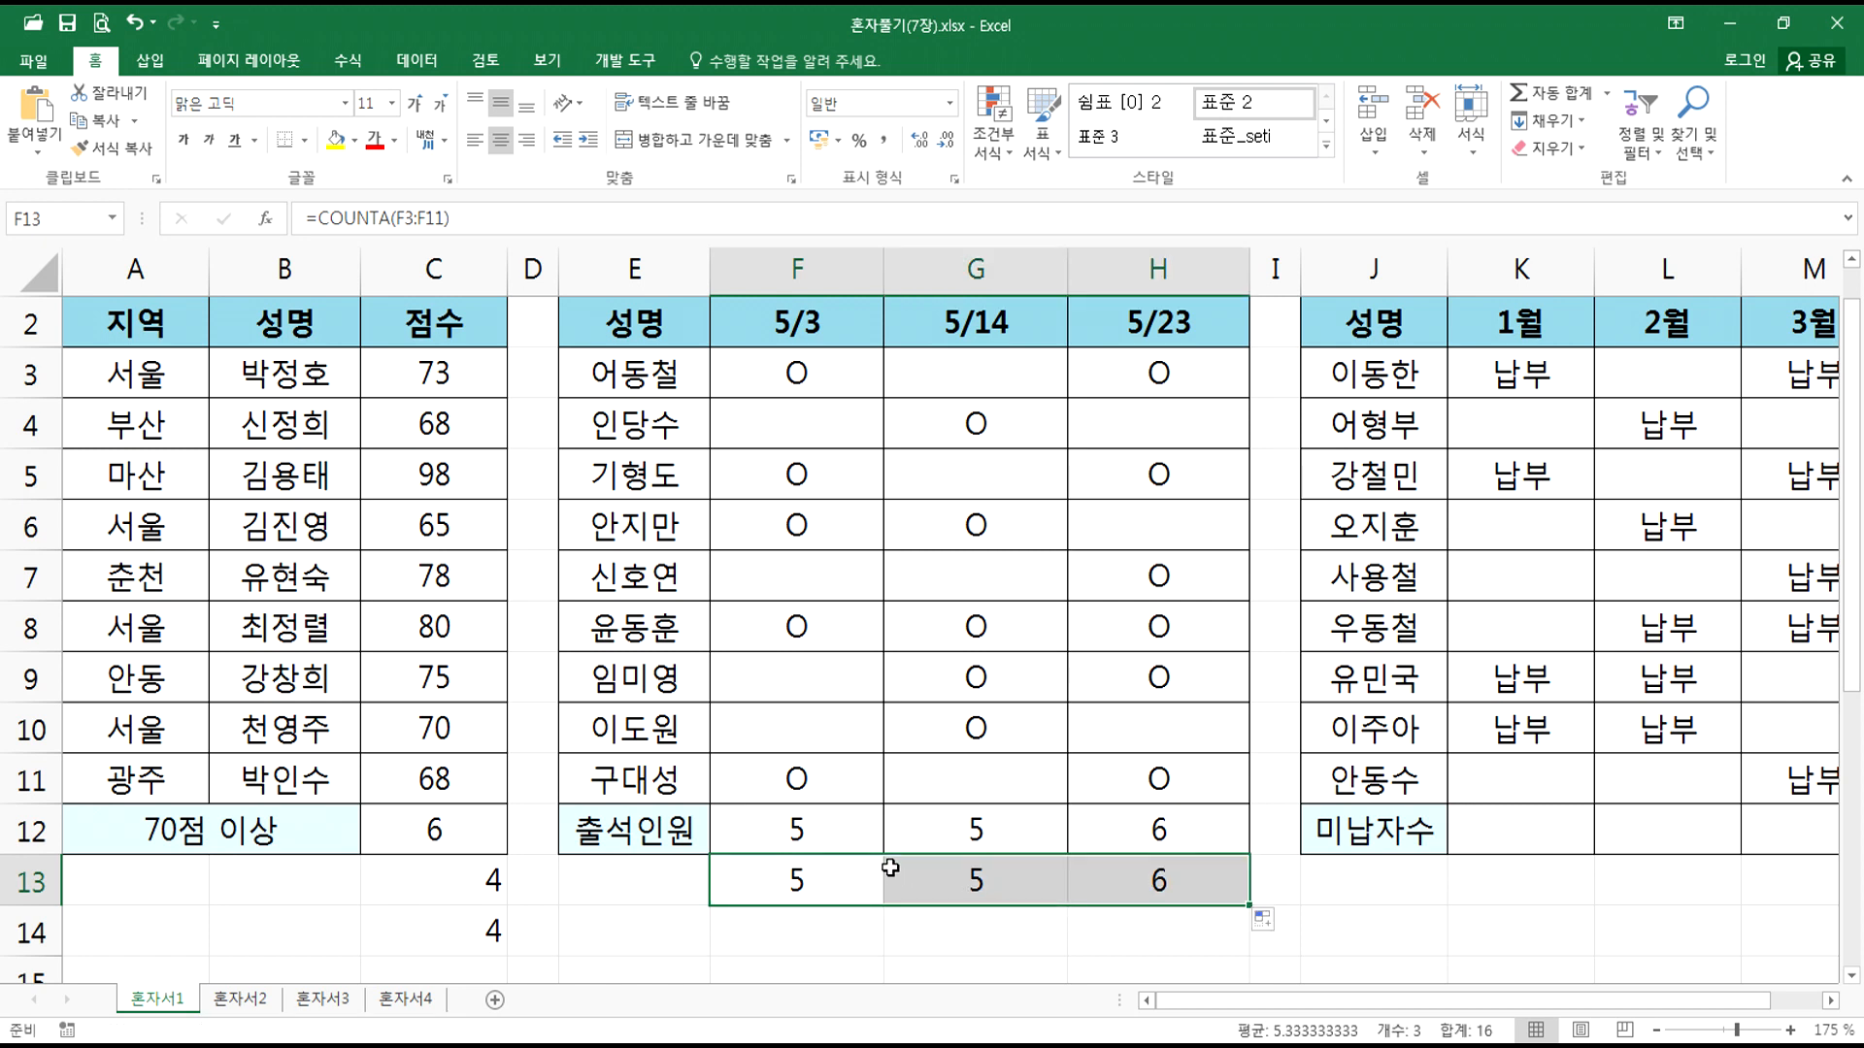
Step: Compare the COUNTA formula in F13 with the COUNTIF formula in F12
double_click(766, 881)
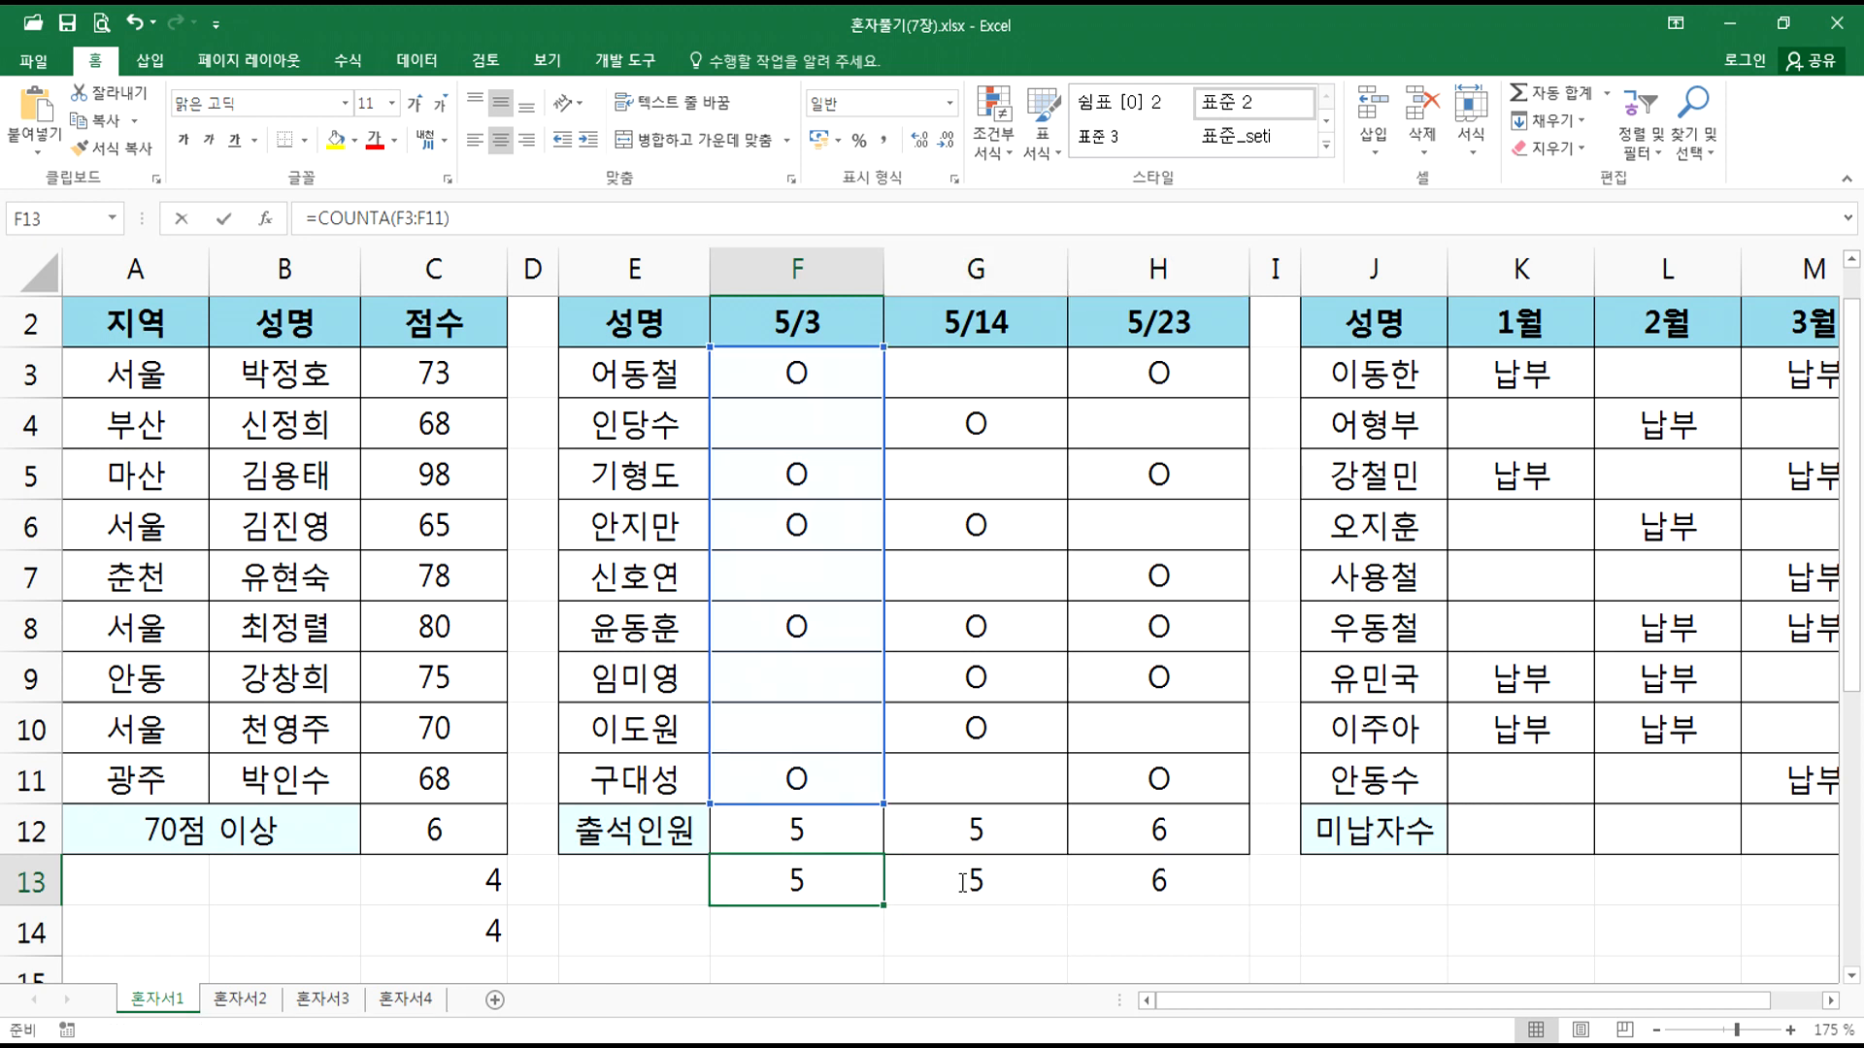
double_click(815, 833)
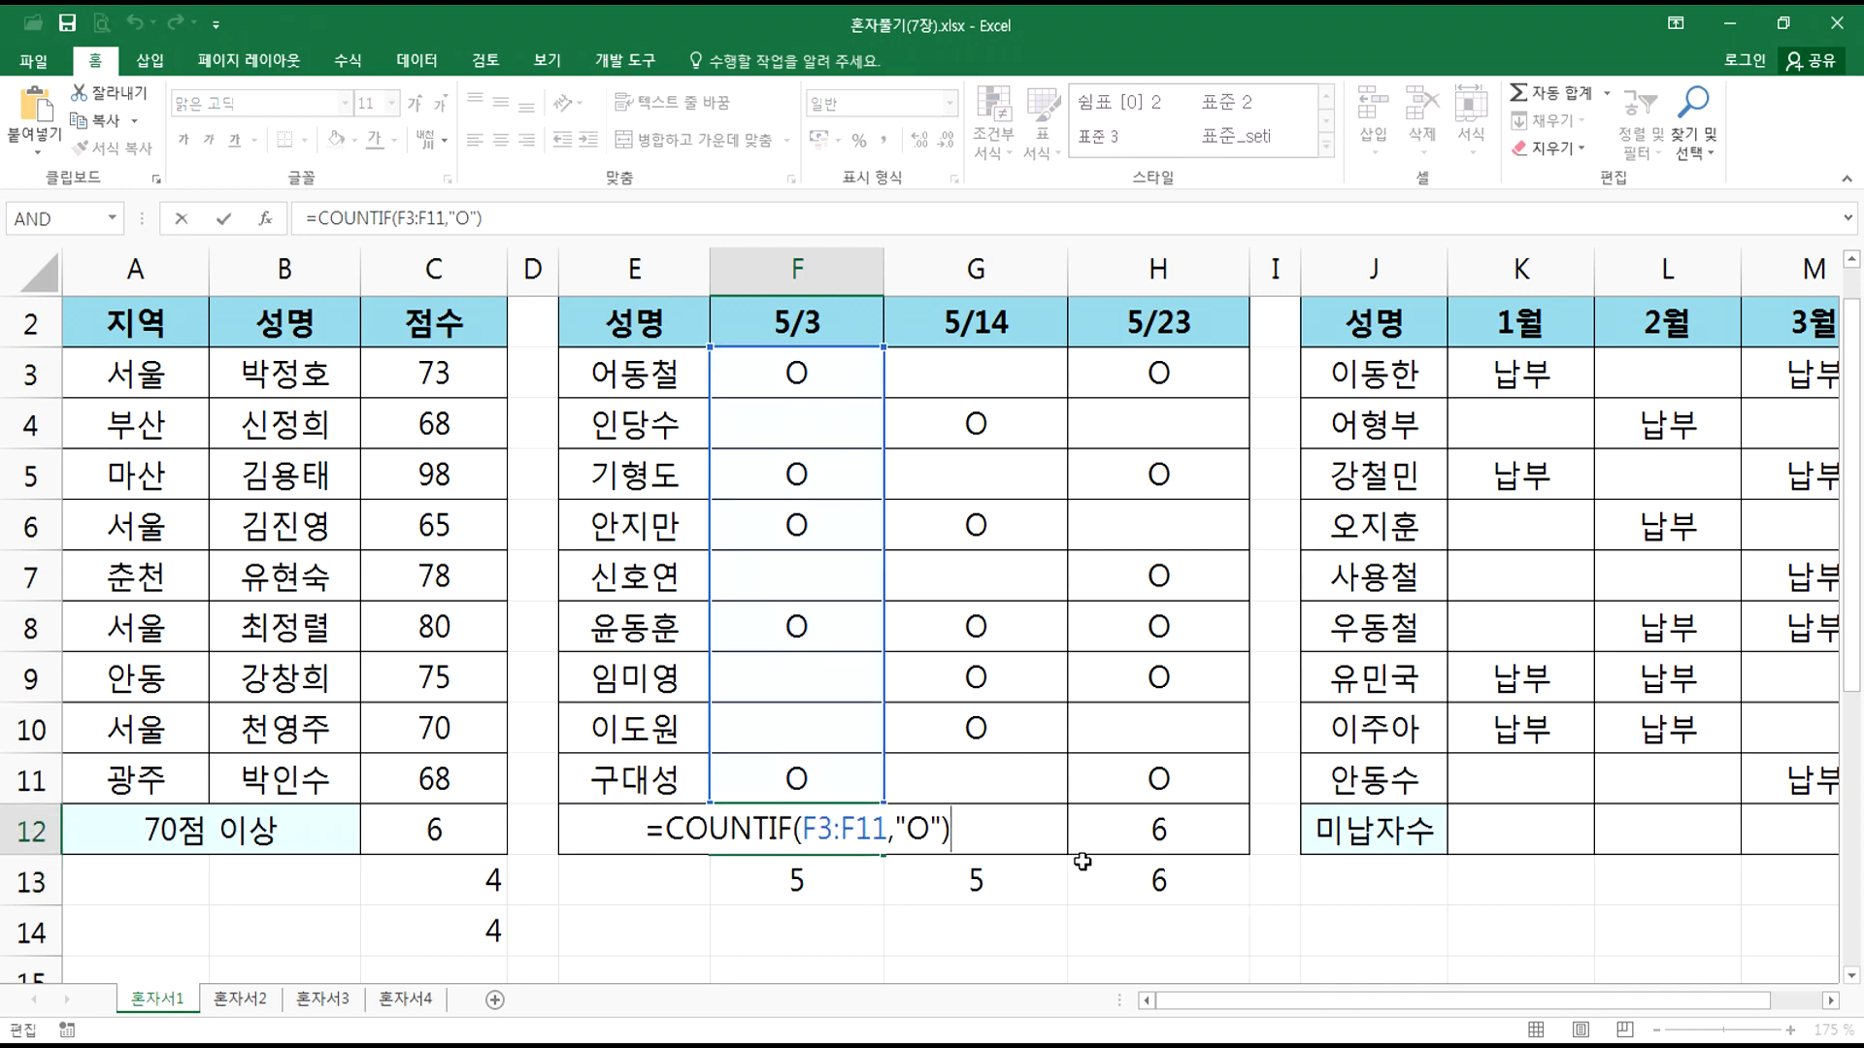
key(Escape)
Step: Enter the text 결근 in F4 of the 5/3 column as a non-attendance test value
scroll(886, 835, up, 2)
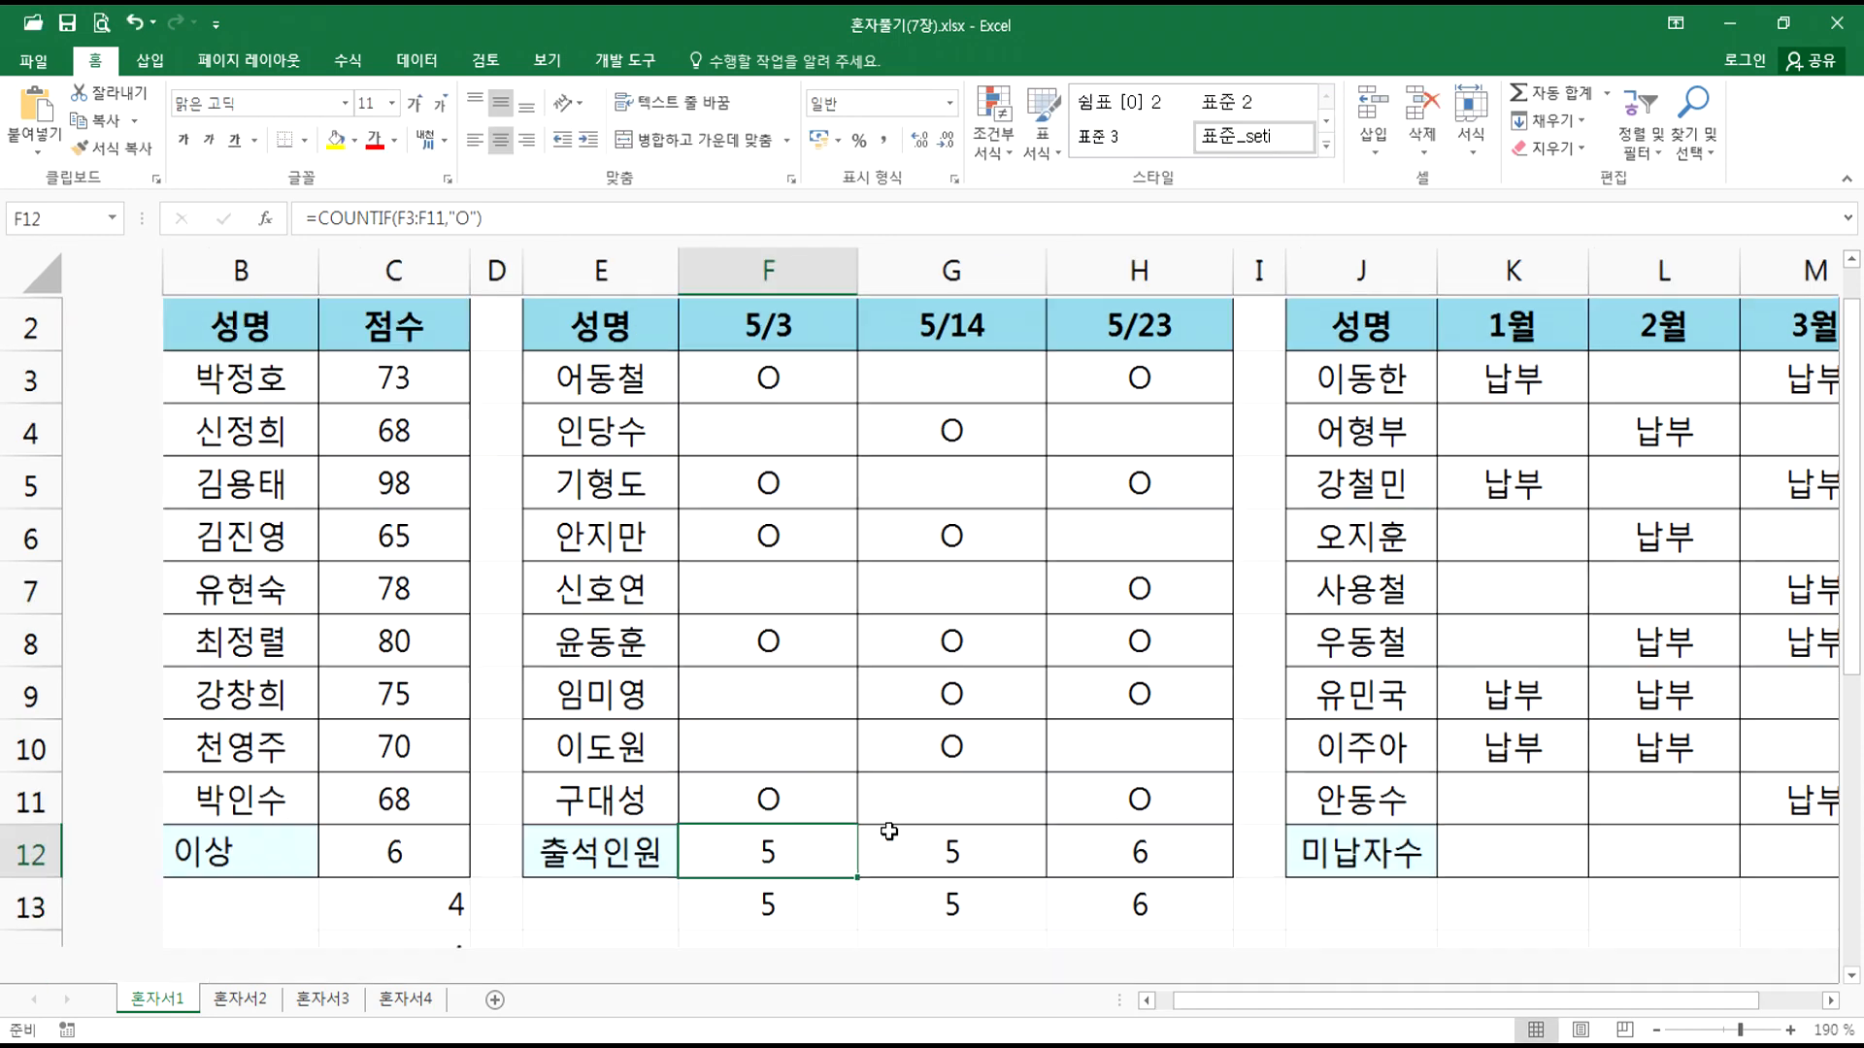
click(723, 393)
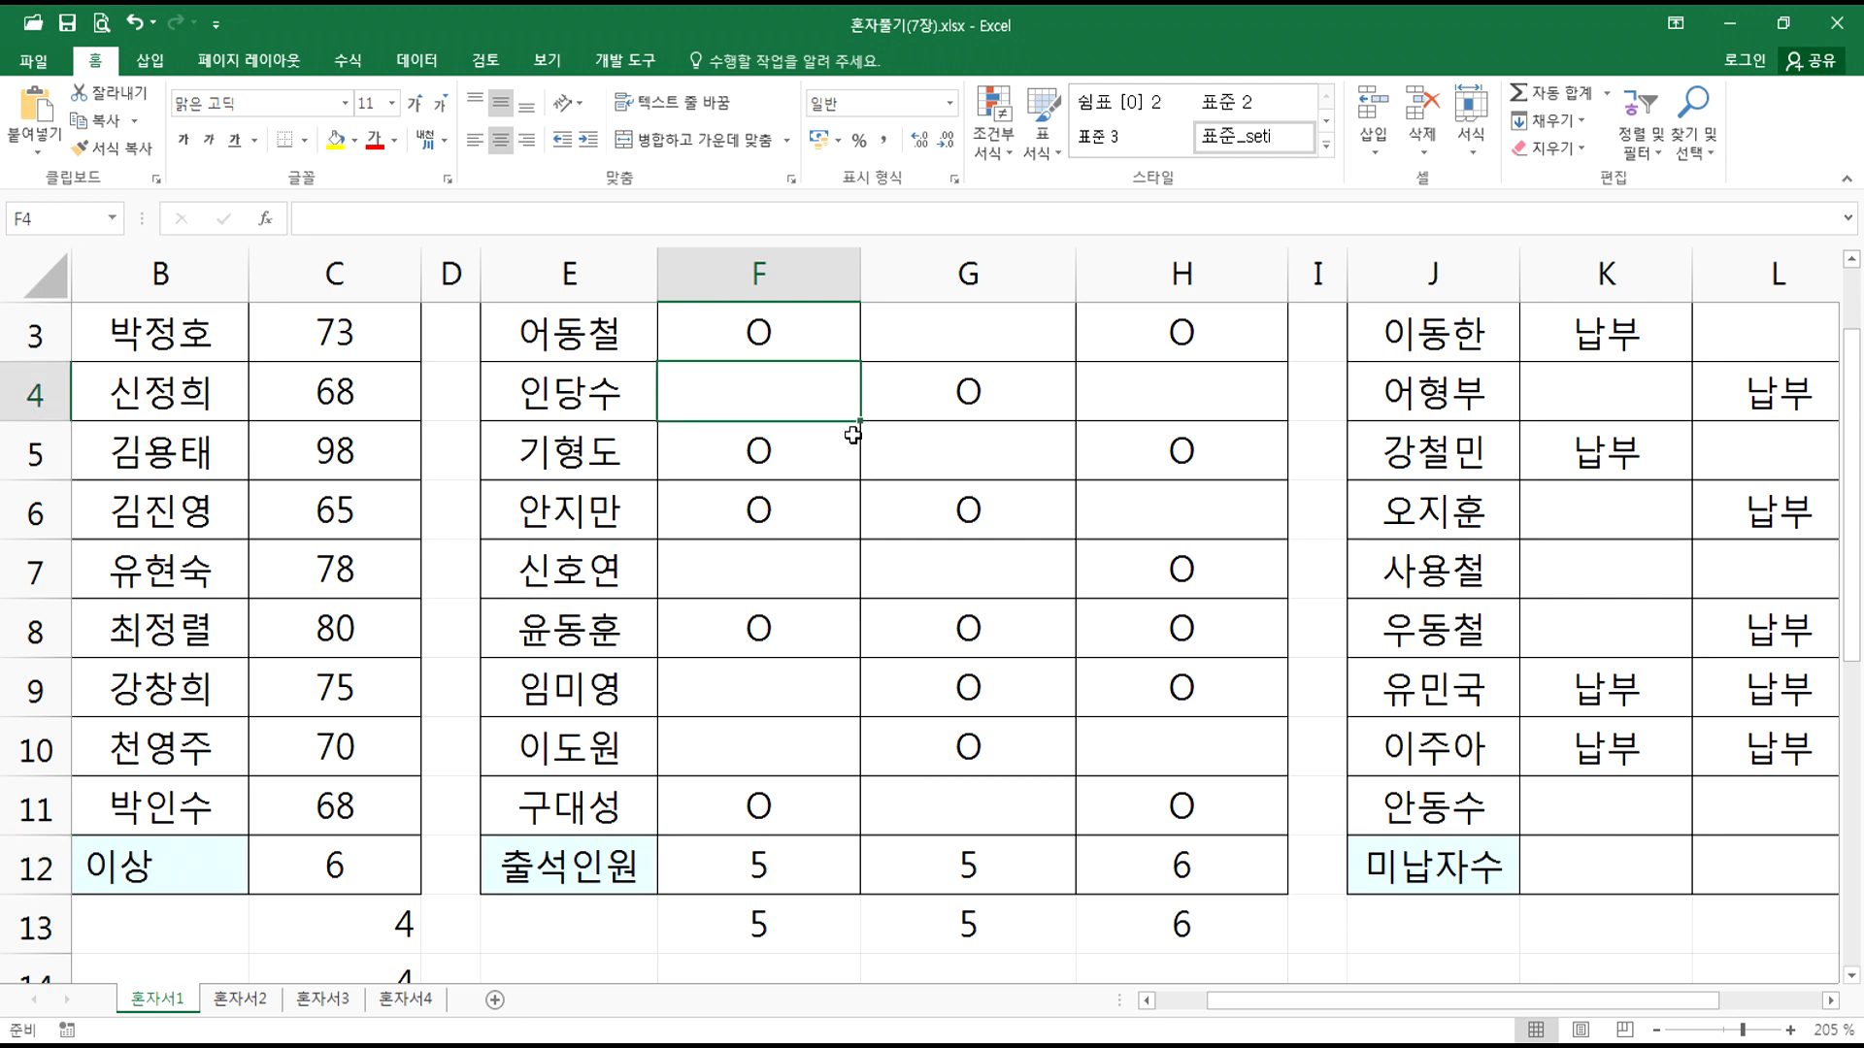
text(RUF)
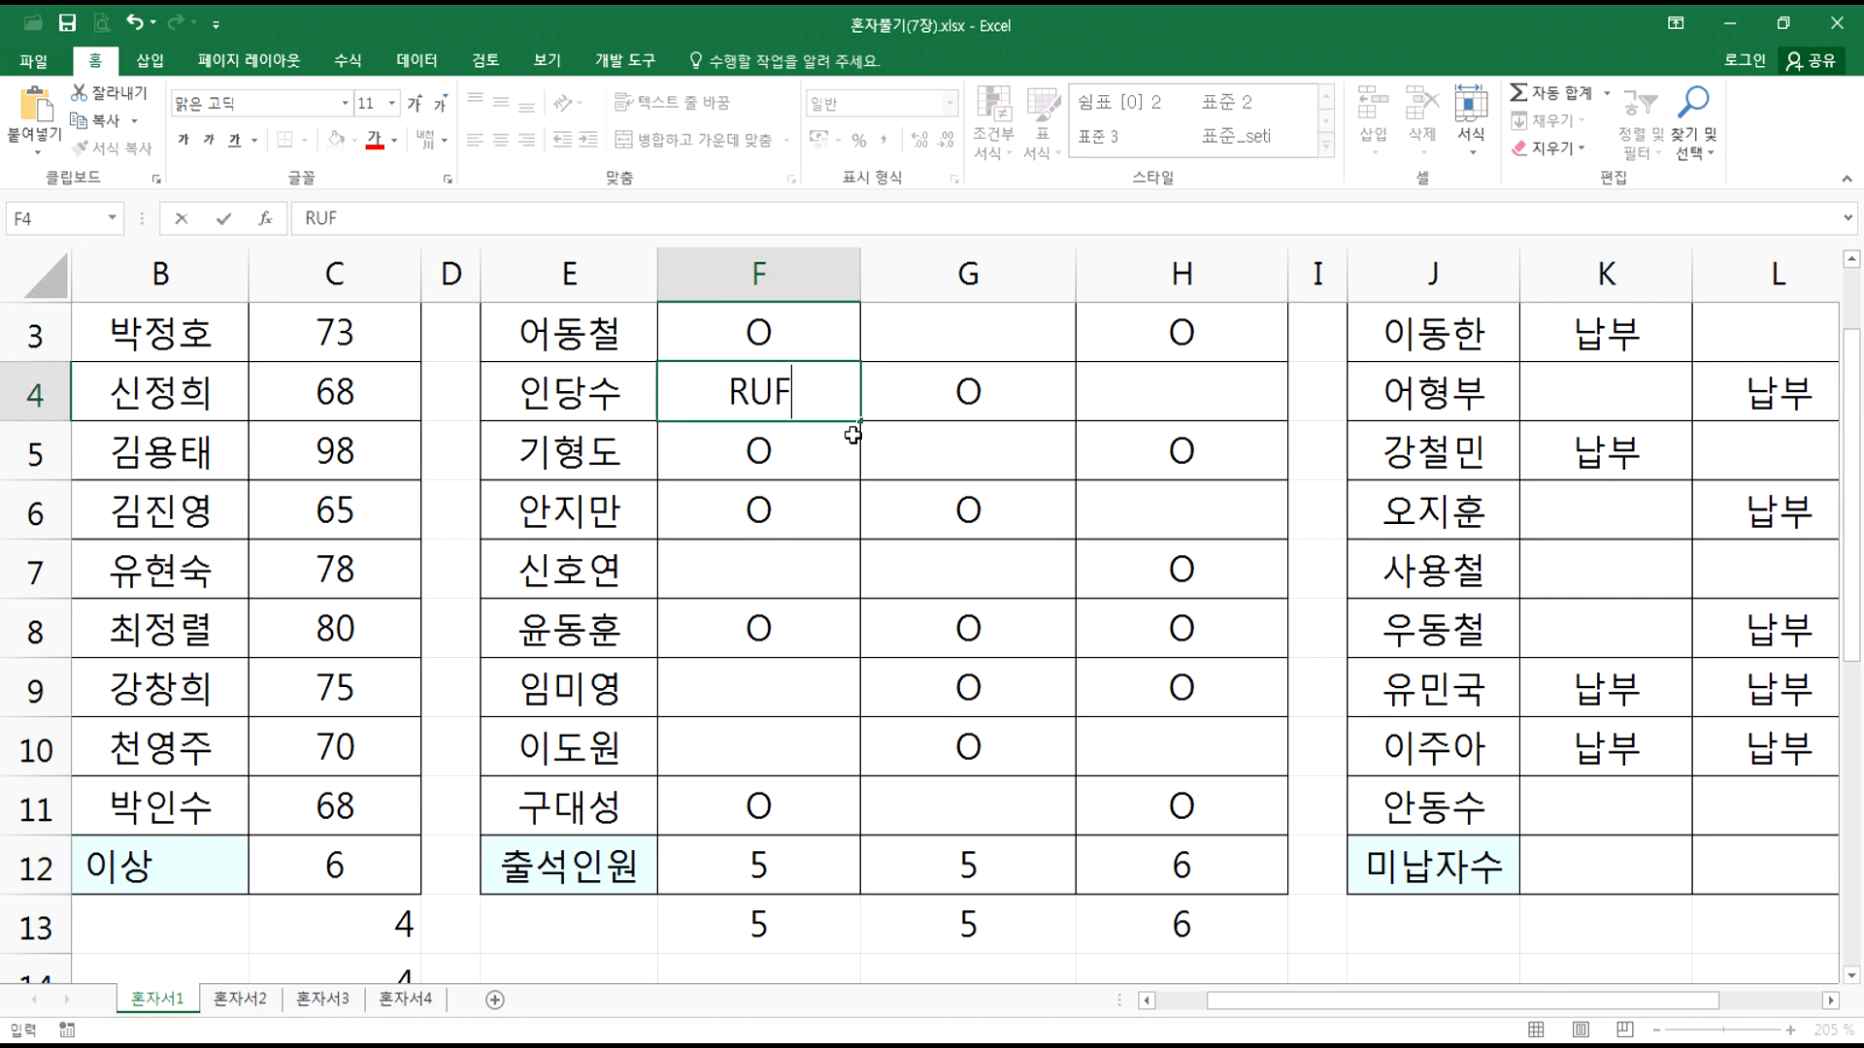
key(Escape)
key(Caps_Lock)
text(결근)
key(Return)
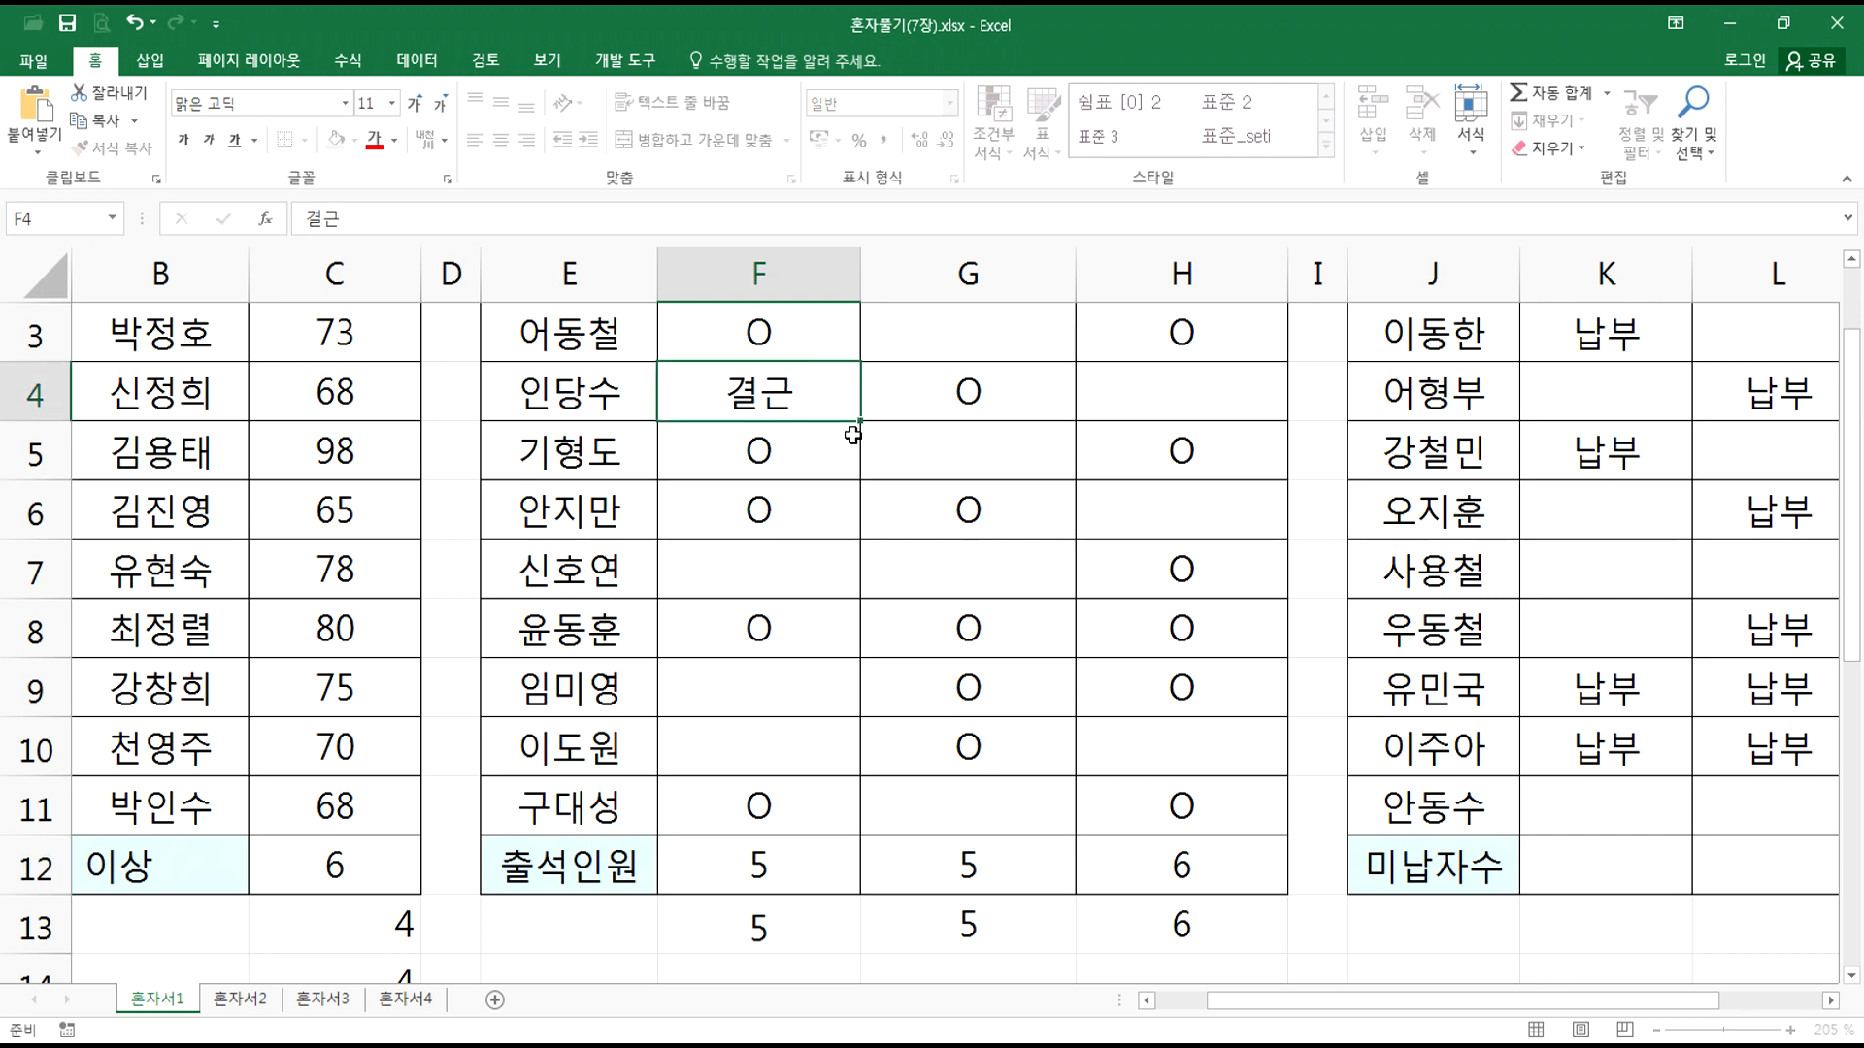
Step: Examine the test entry in F4 and the COUNTA formula in F13 that covers it
click(774, 391)
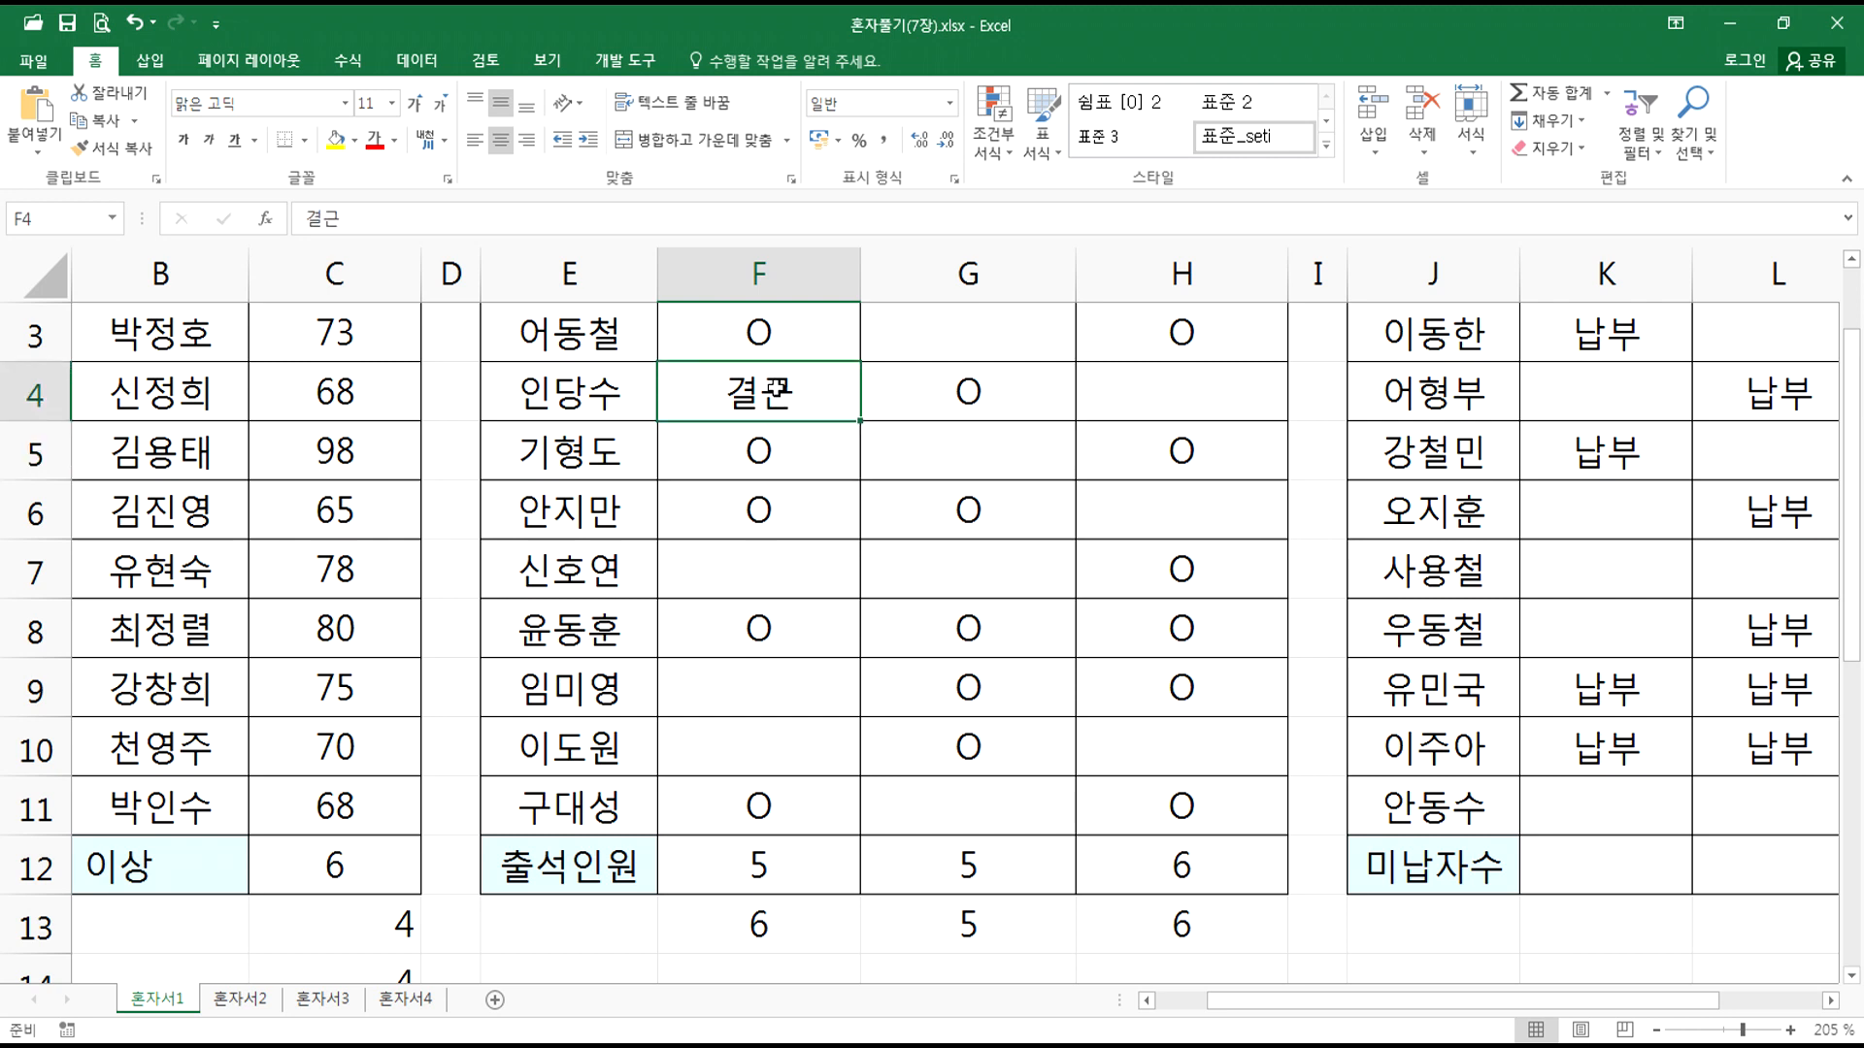
click(759, 924)
double_click(759, 924)
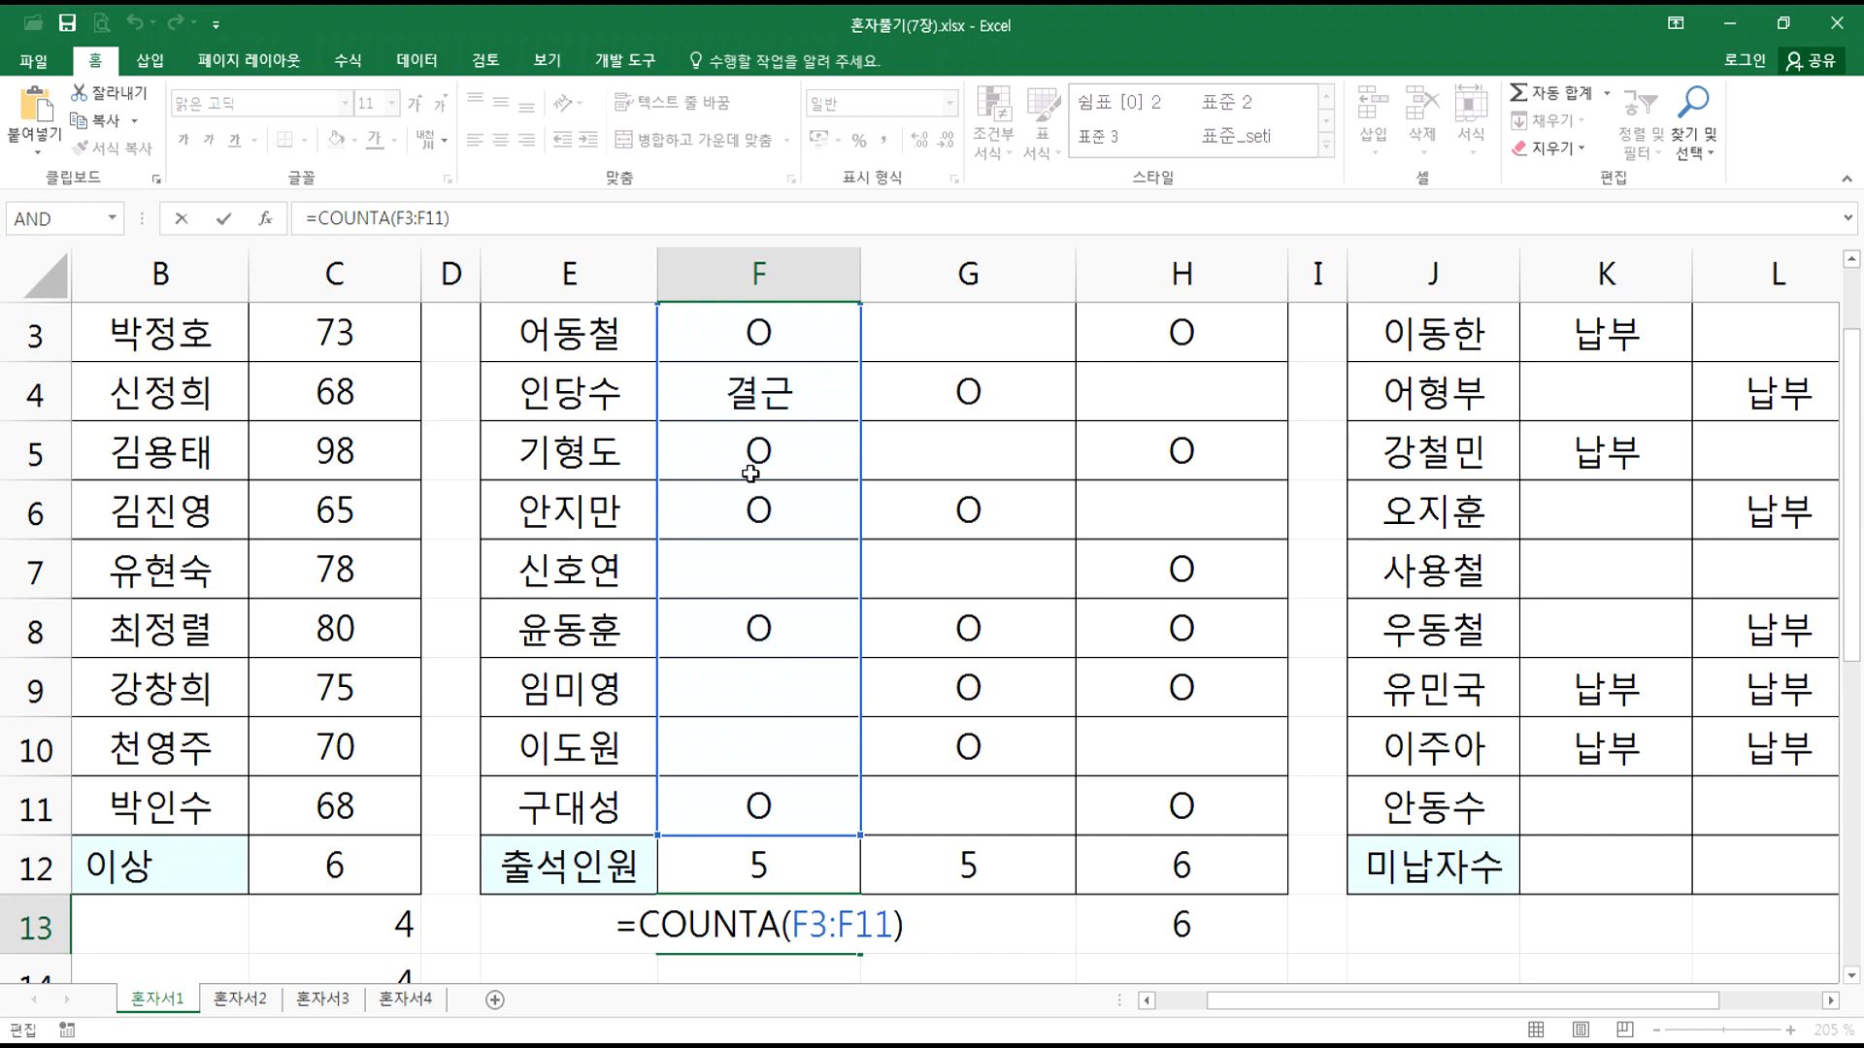
Step: Enter the text 출근 in F7 of the 5/3 column as another test value
click(734, 549)
text(춝)
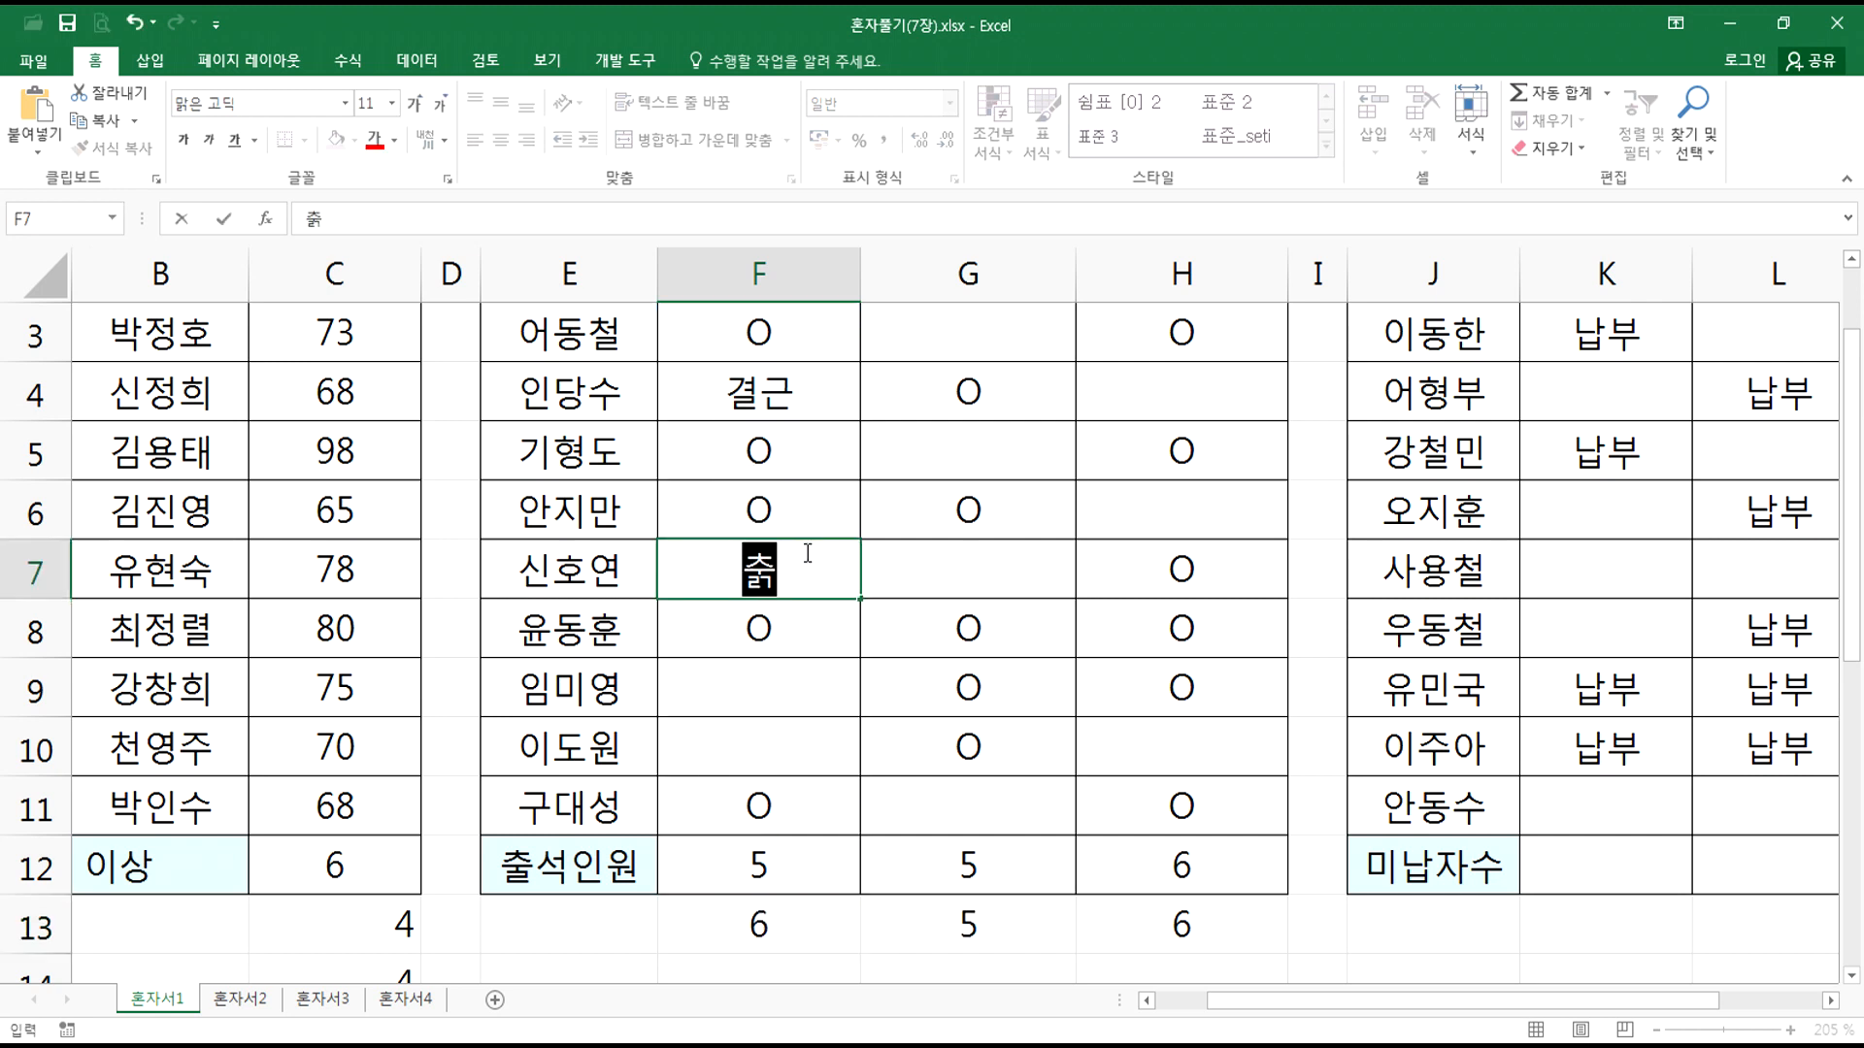
text(근)
key(Return)
Step: Examine how the COUNTIF formula in F12 and the COUNTA formula in F13 treat the text entries in F3:F11
click(767, 923)
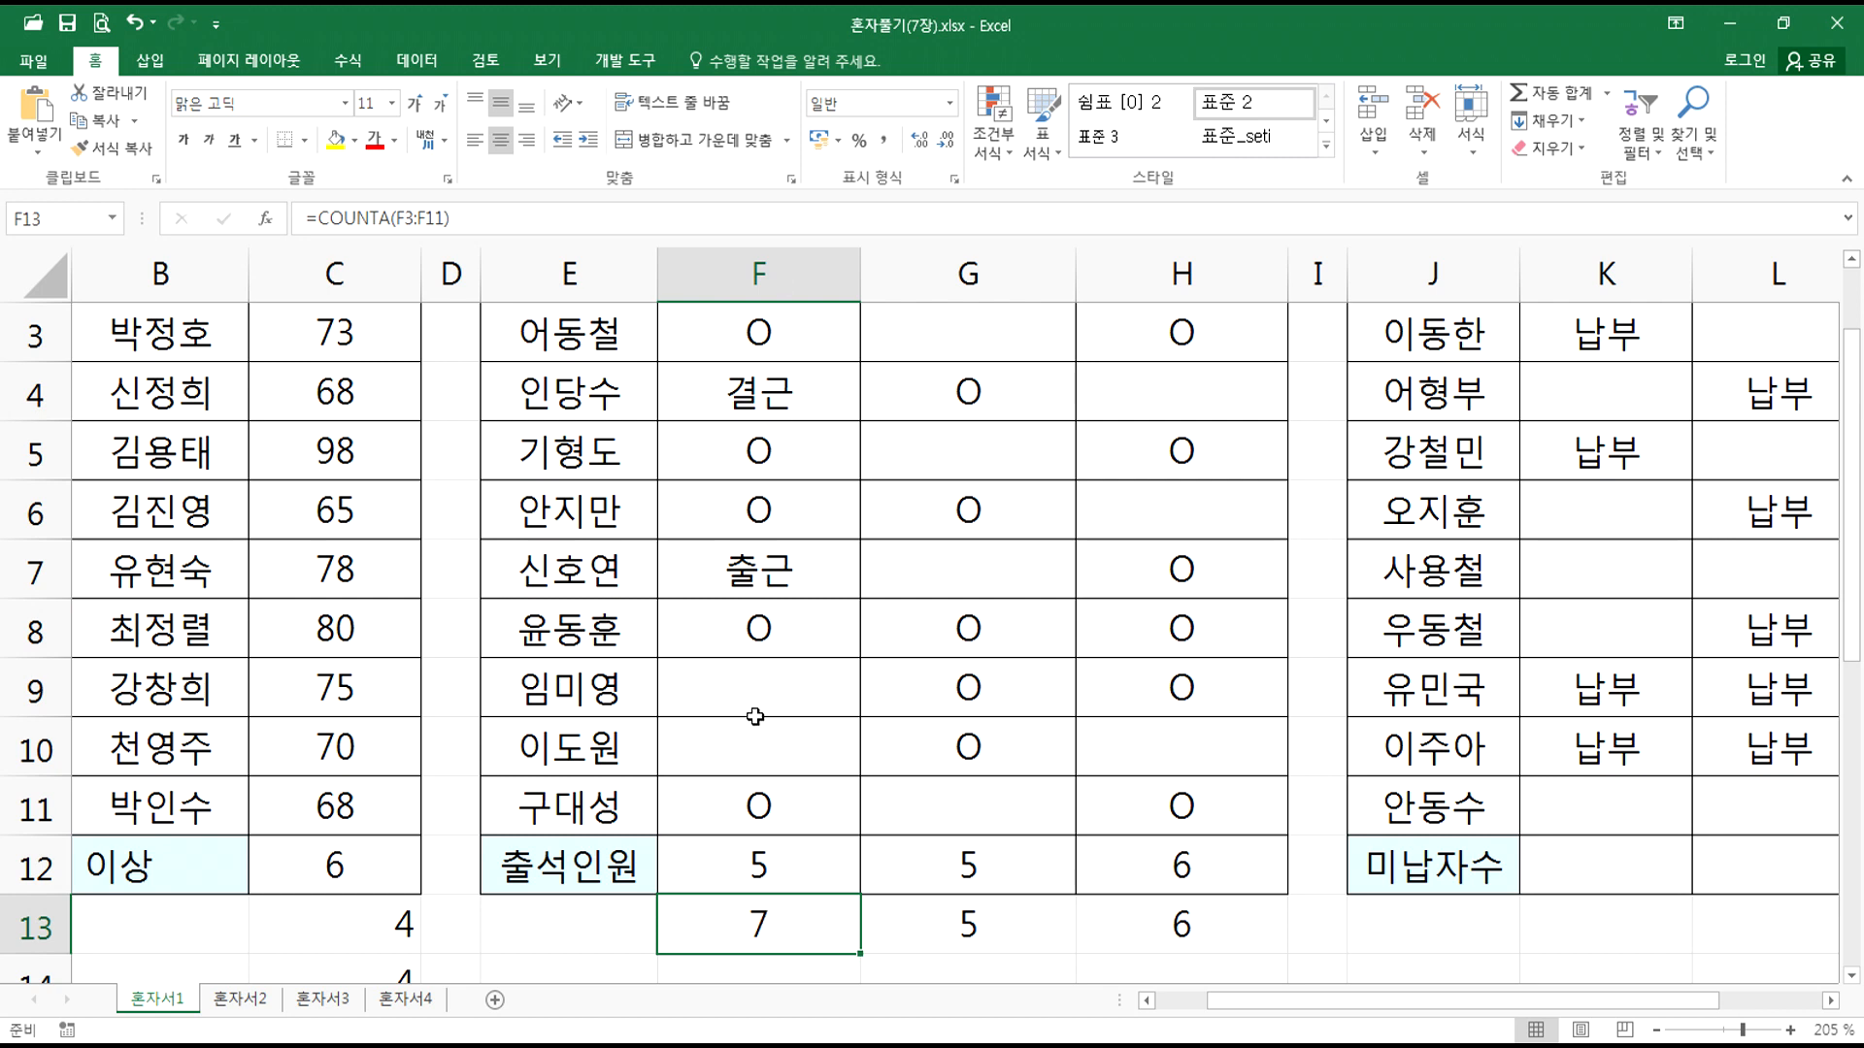
double_click(757, 867)
scroll(974, 794, down, 1)
scroll(973, 794, down, 1)
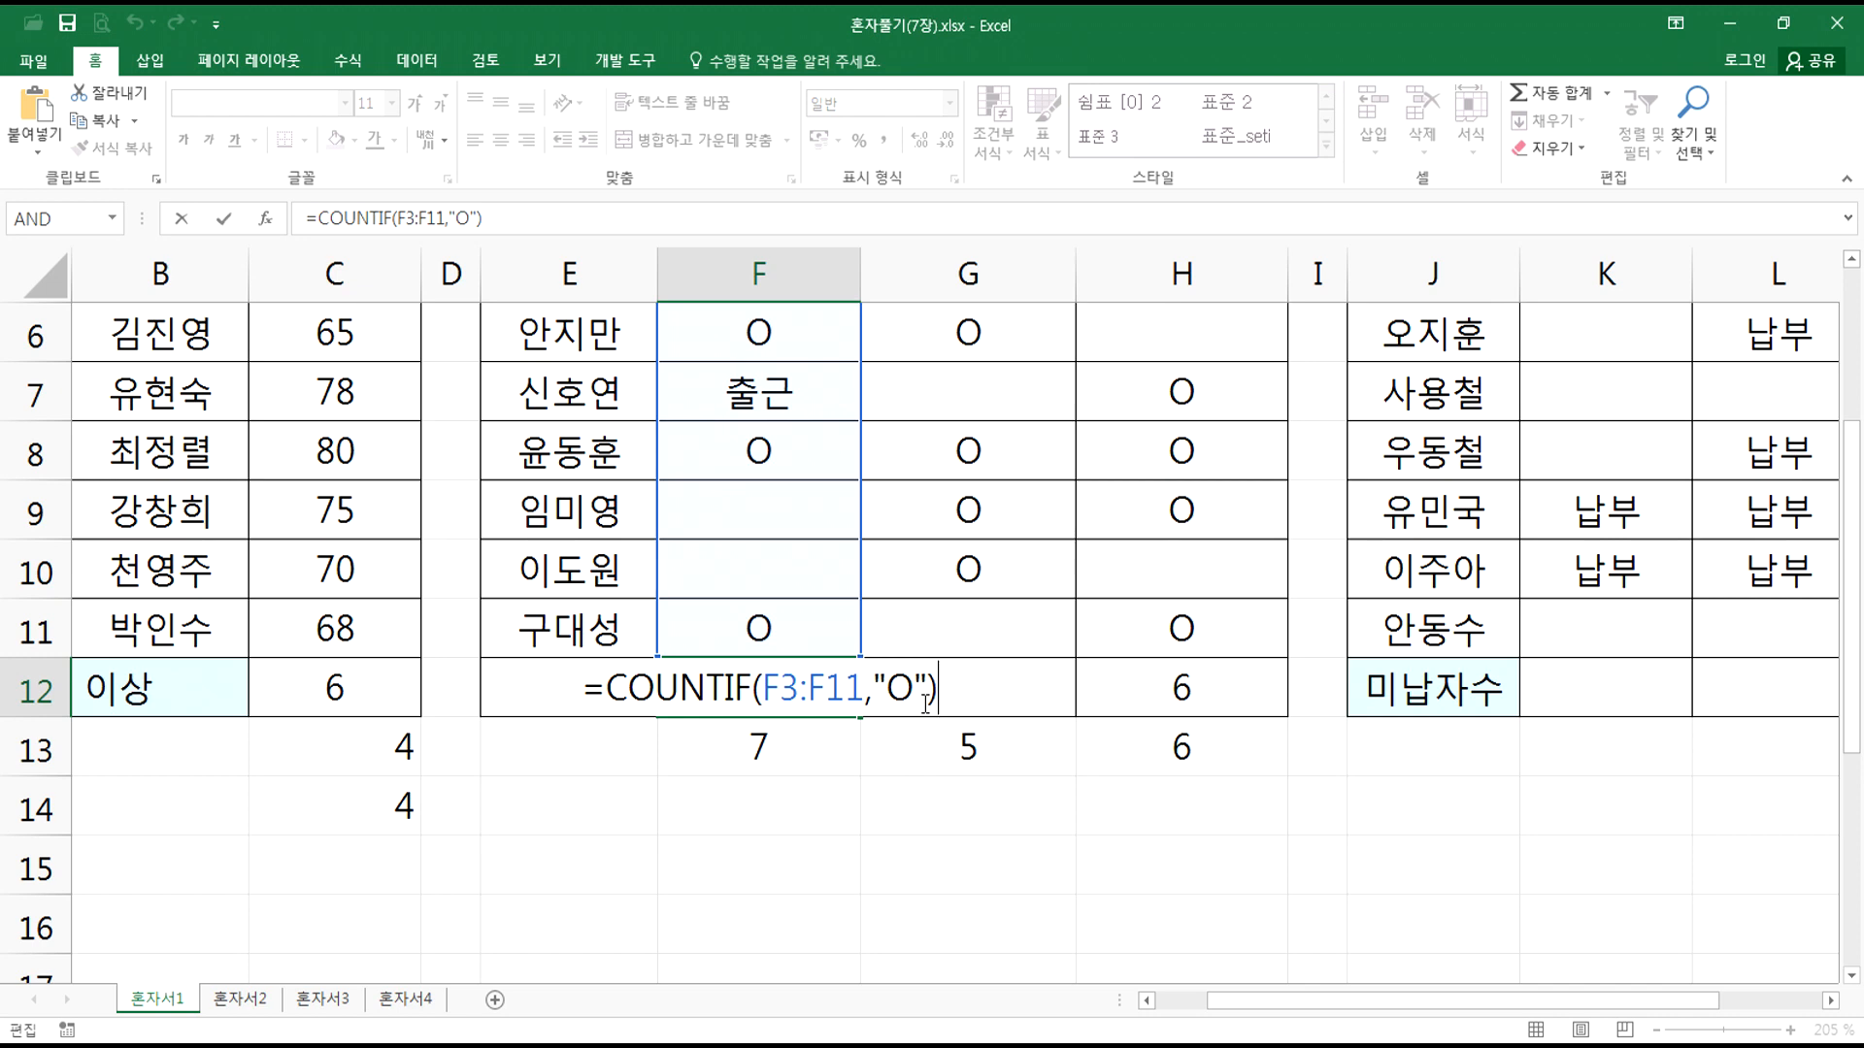
key(Escape)
double_click(815, 745)
scroll(857, 732, up, 2)
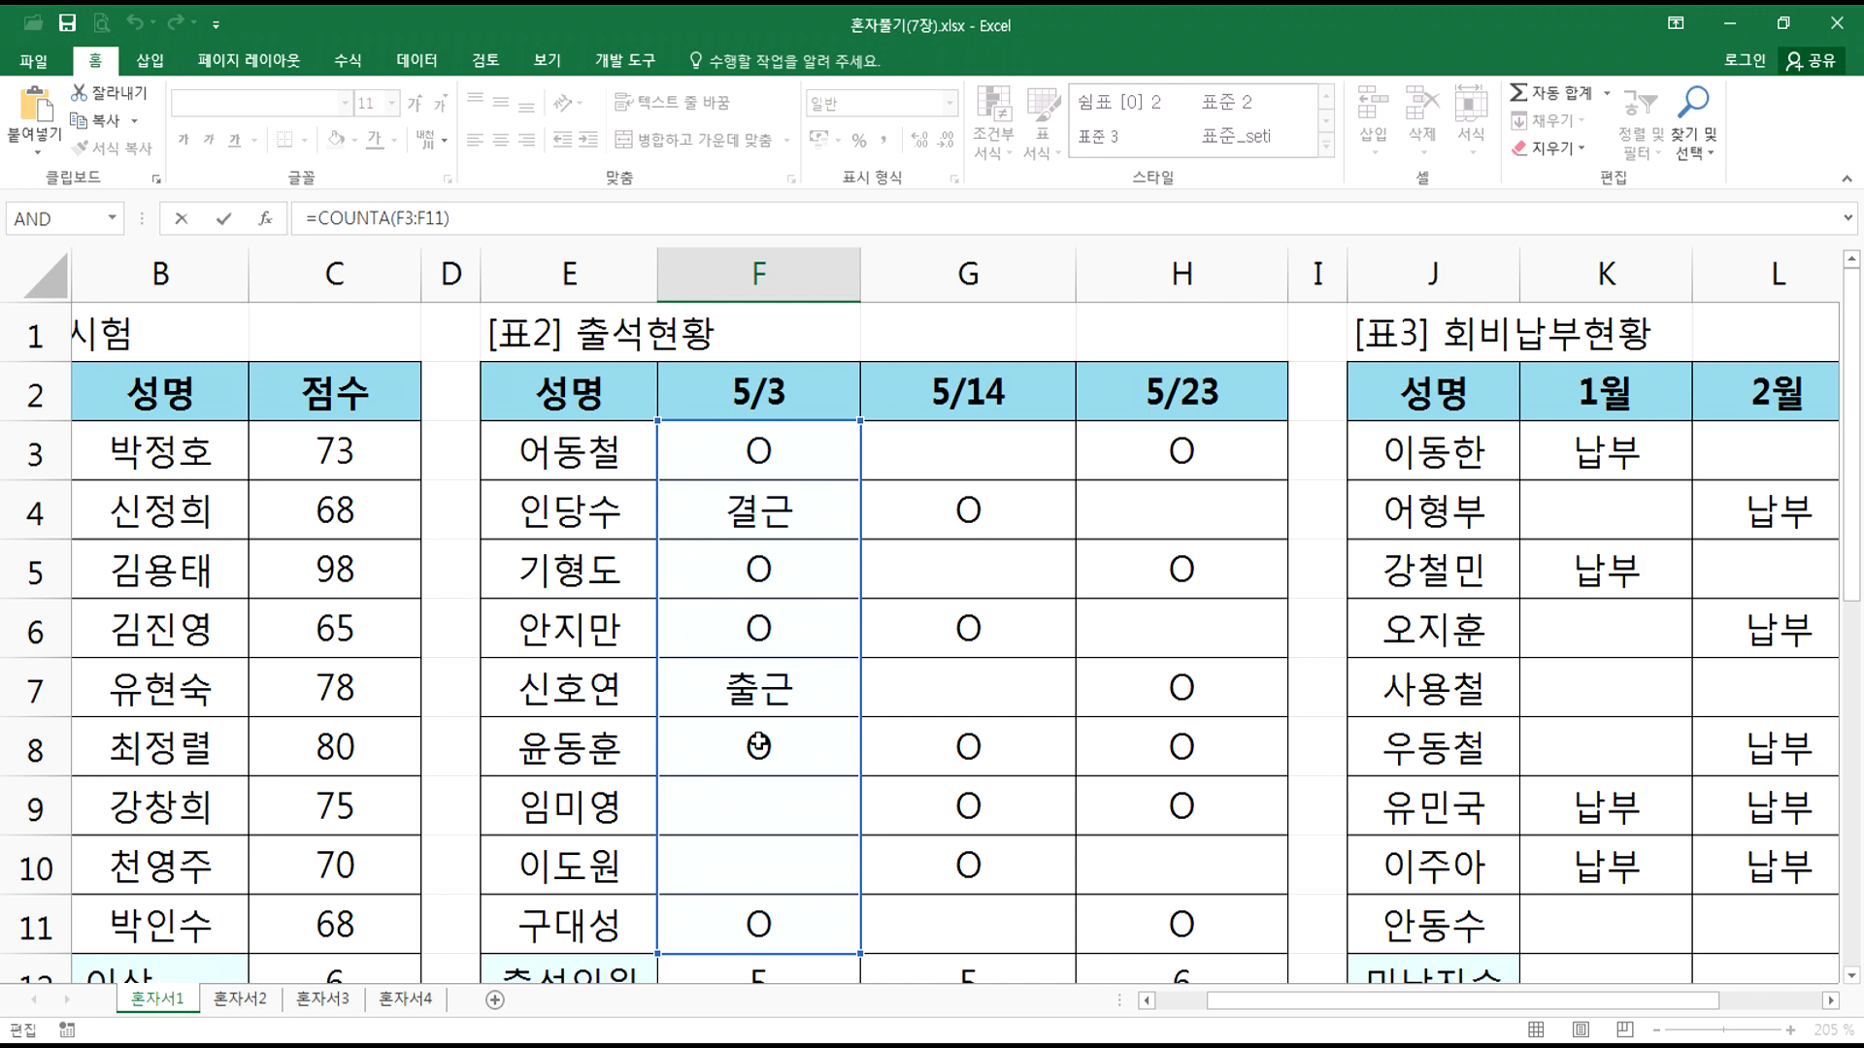
scroll(758, 745, down, 2)
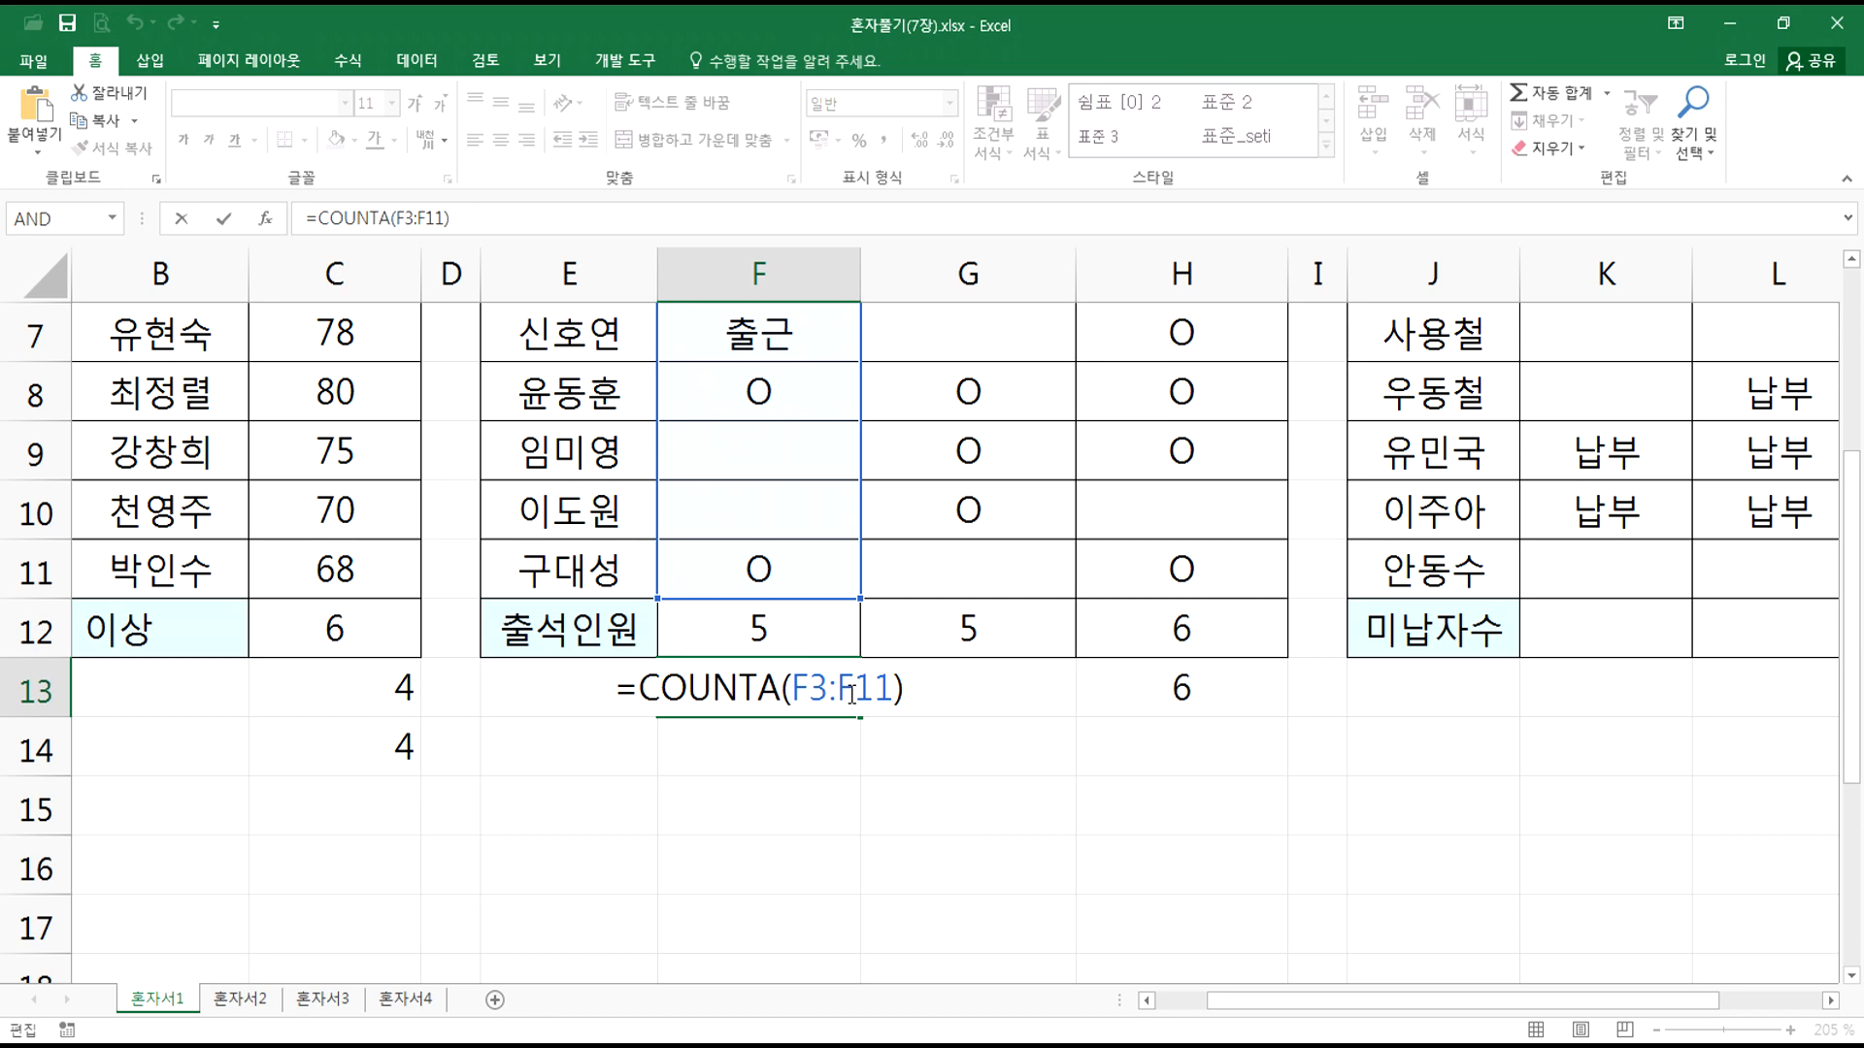
key(ctrl+Return)
Step: Clear the test entries 결근 in F4 and 출근 in F7
scroll(755, 505, up, 2)
click(747, 525)
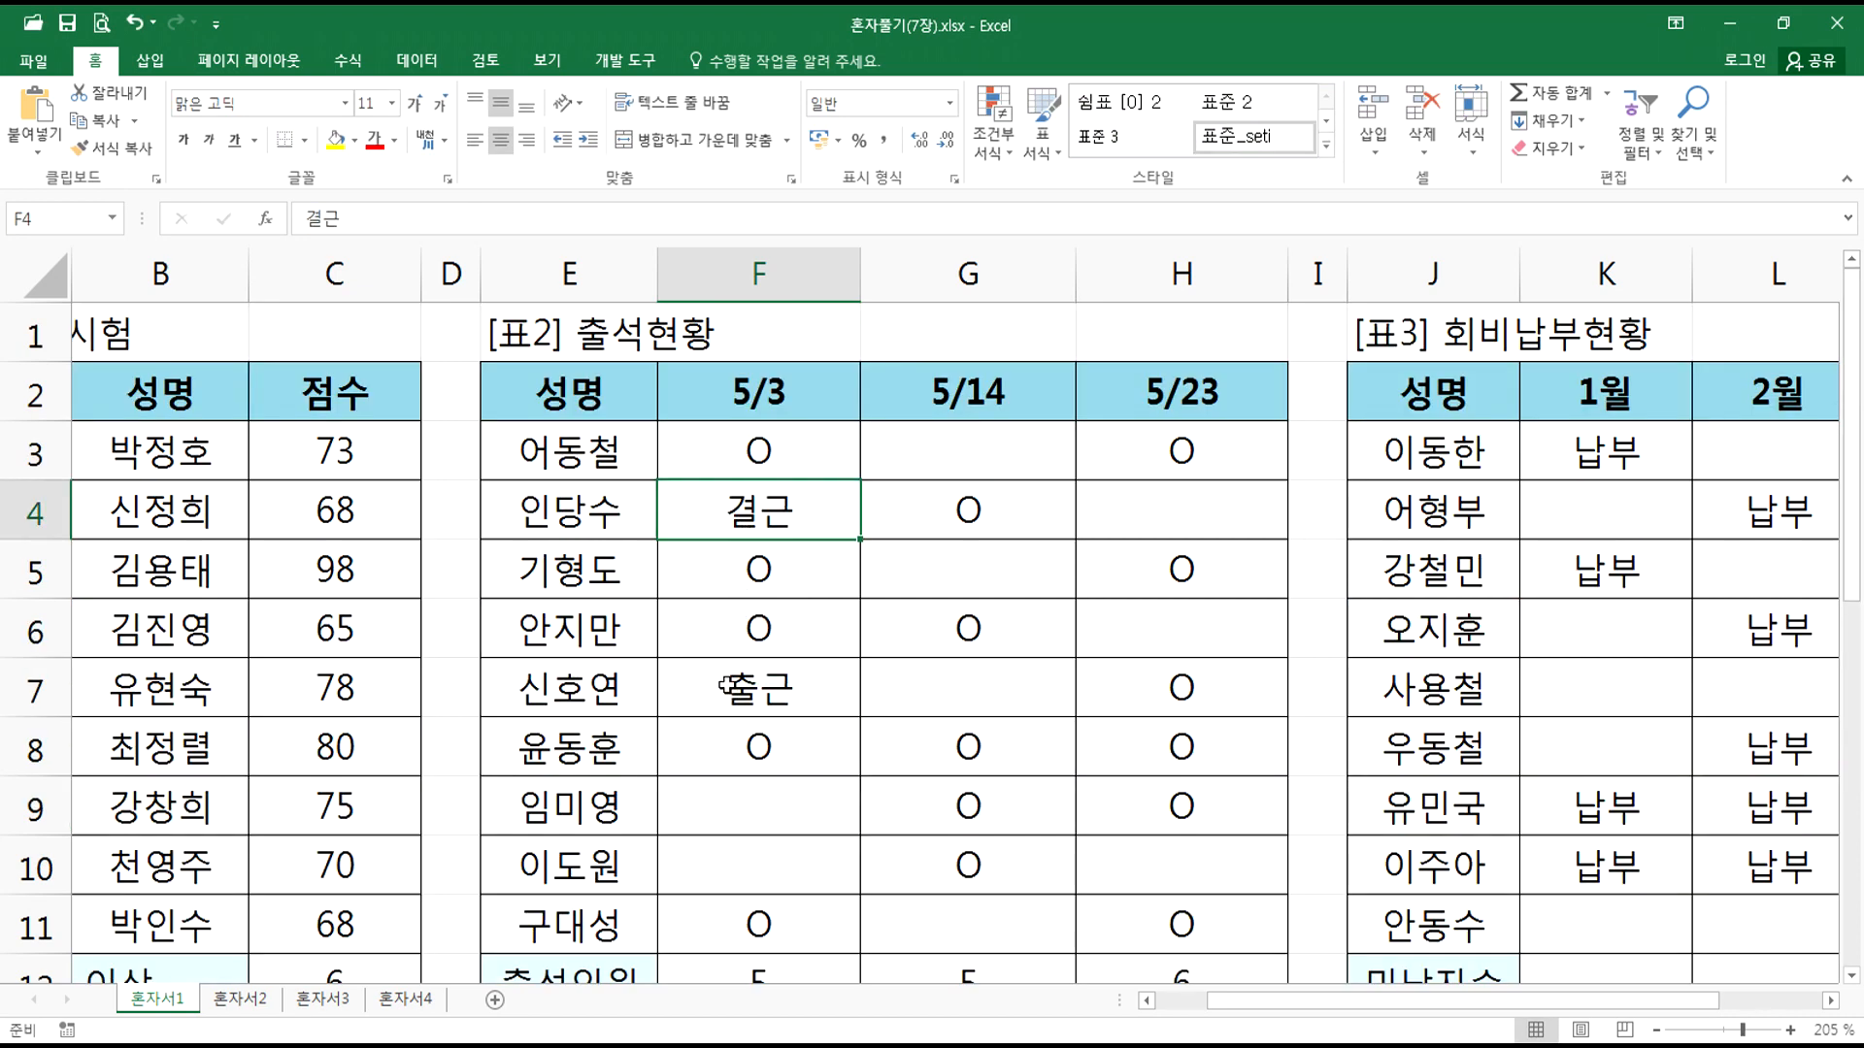
key(Delete)
click(726, 708)
key(Delete)
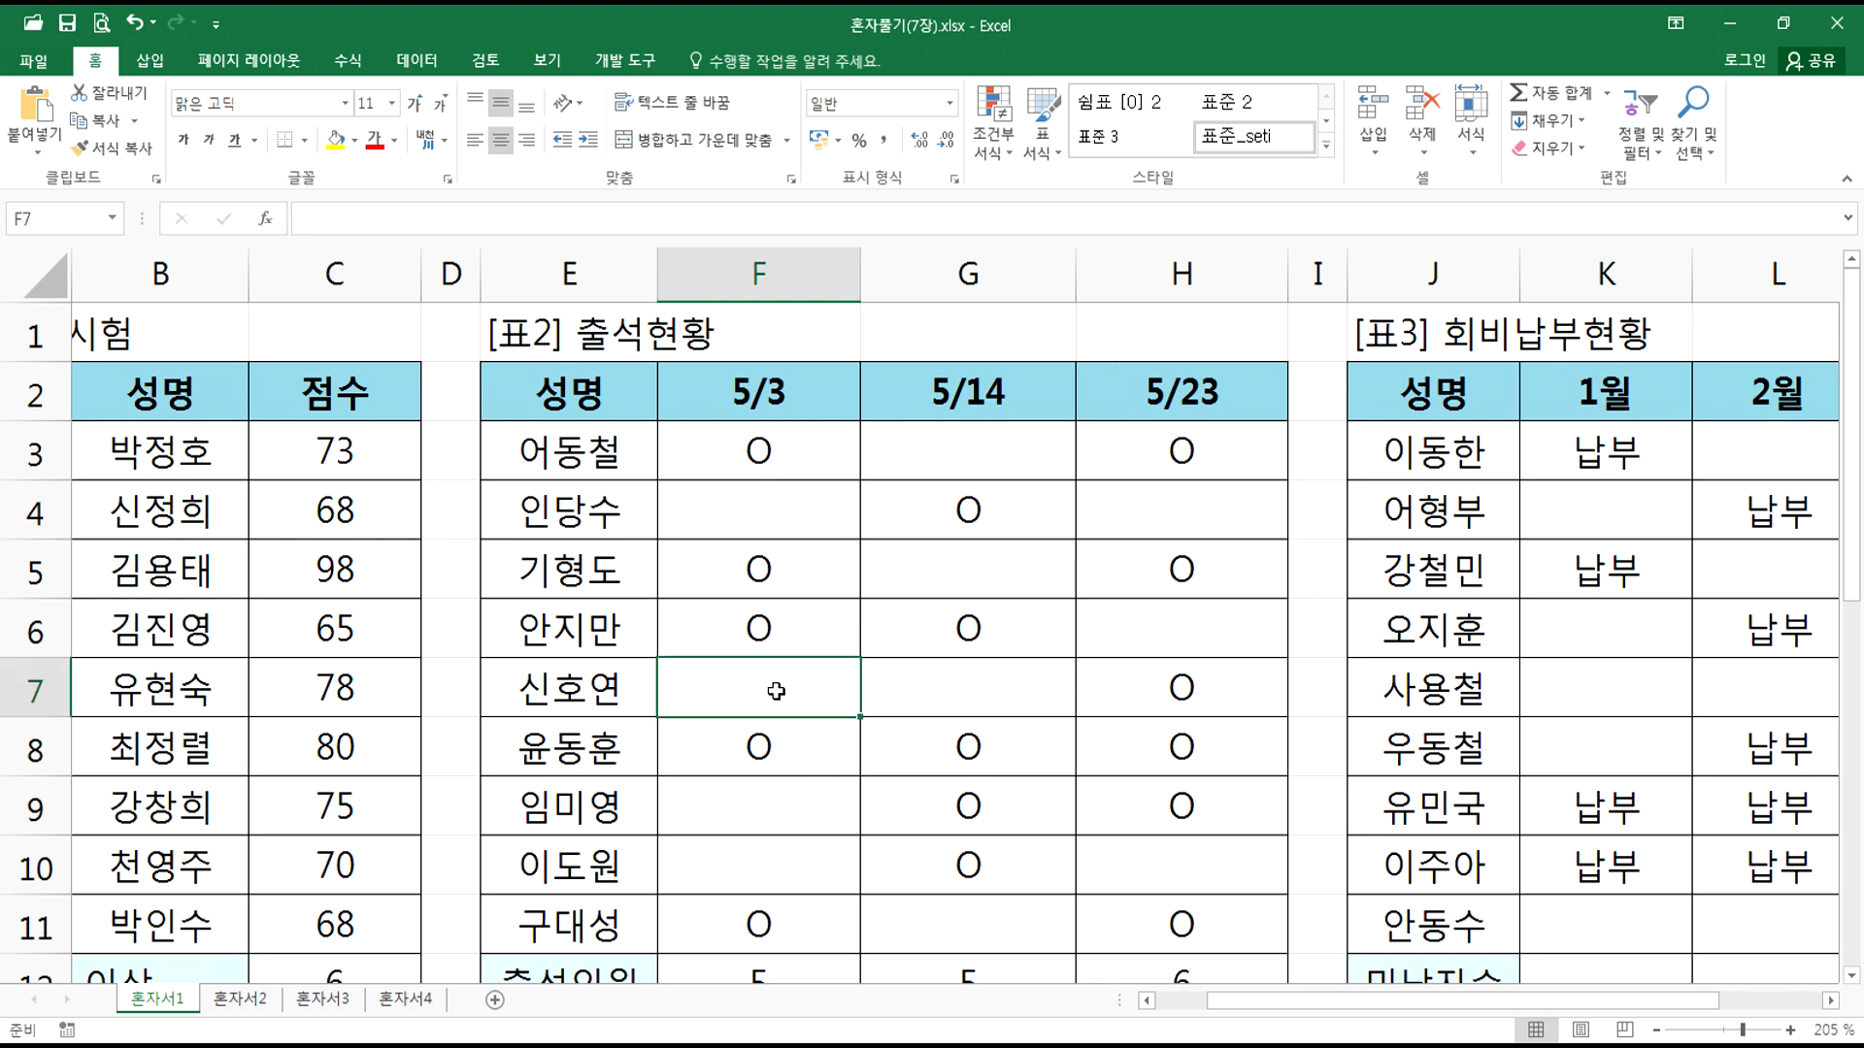
Step: Enter a single space in F7 of the 5/3 column and check the COUNTA cell F13
double_click(776, 692)
key(Escape)
key(Down)
scroll(776, 631, down, 3)
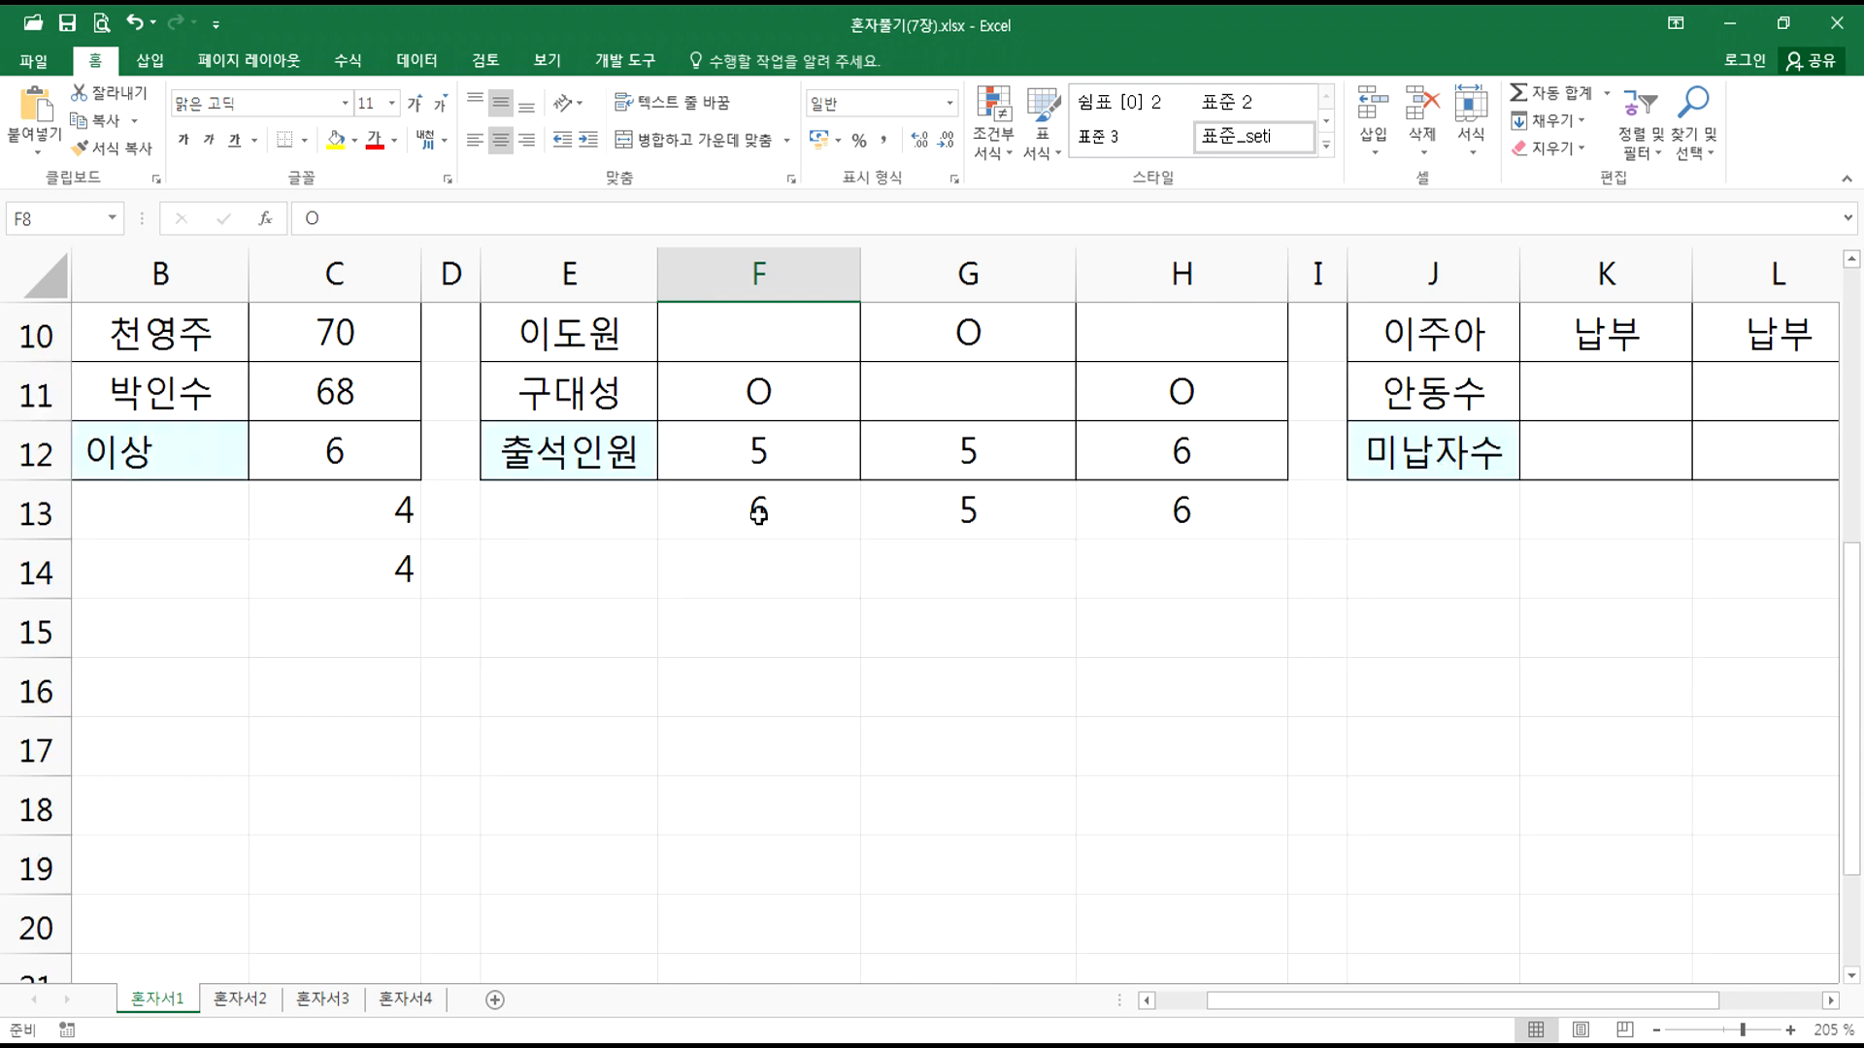
click(758, 511)
scroll(809, 645, up, 1)
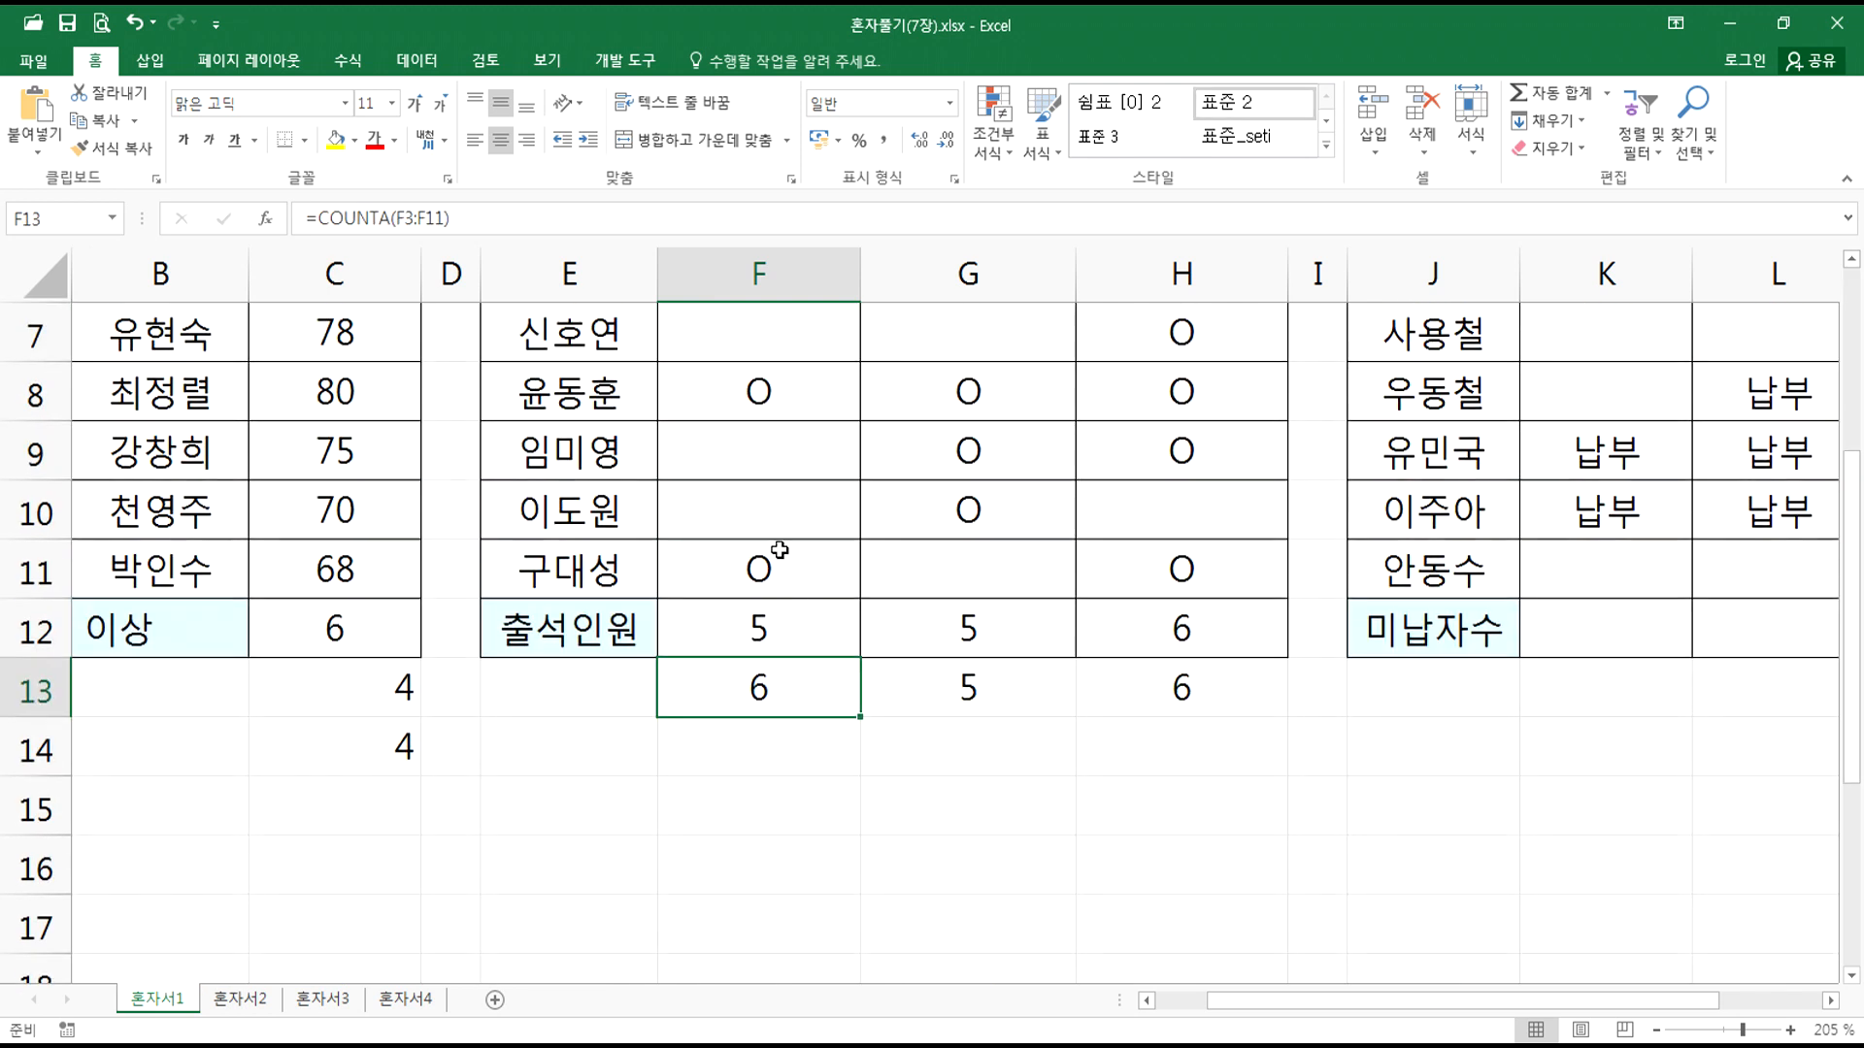
Step: Enter a single space in the empty cell F9 of the 5/3 column
click(776, 456)
double_click(821, 476)
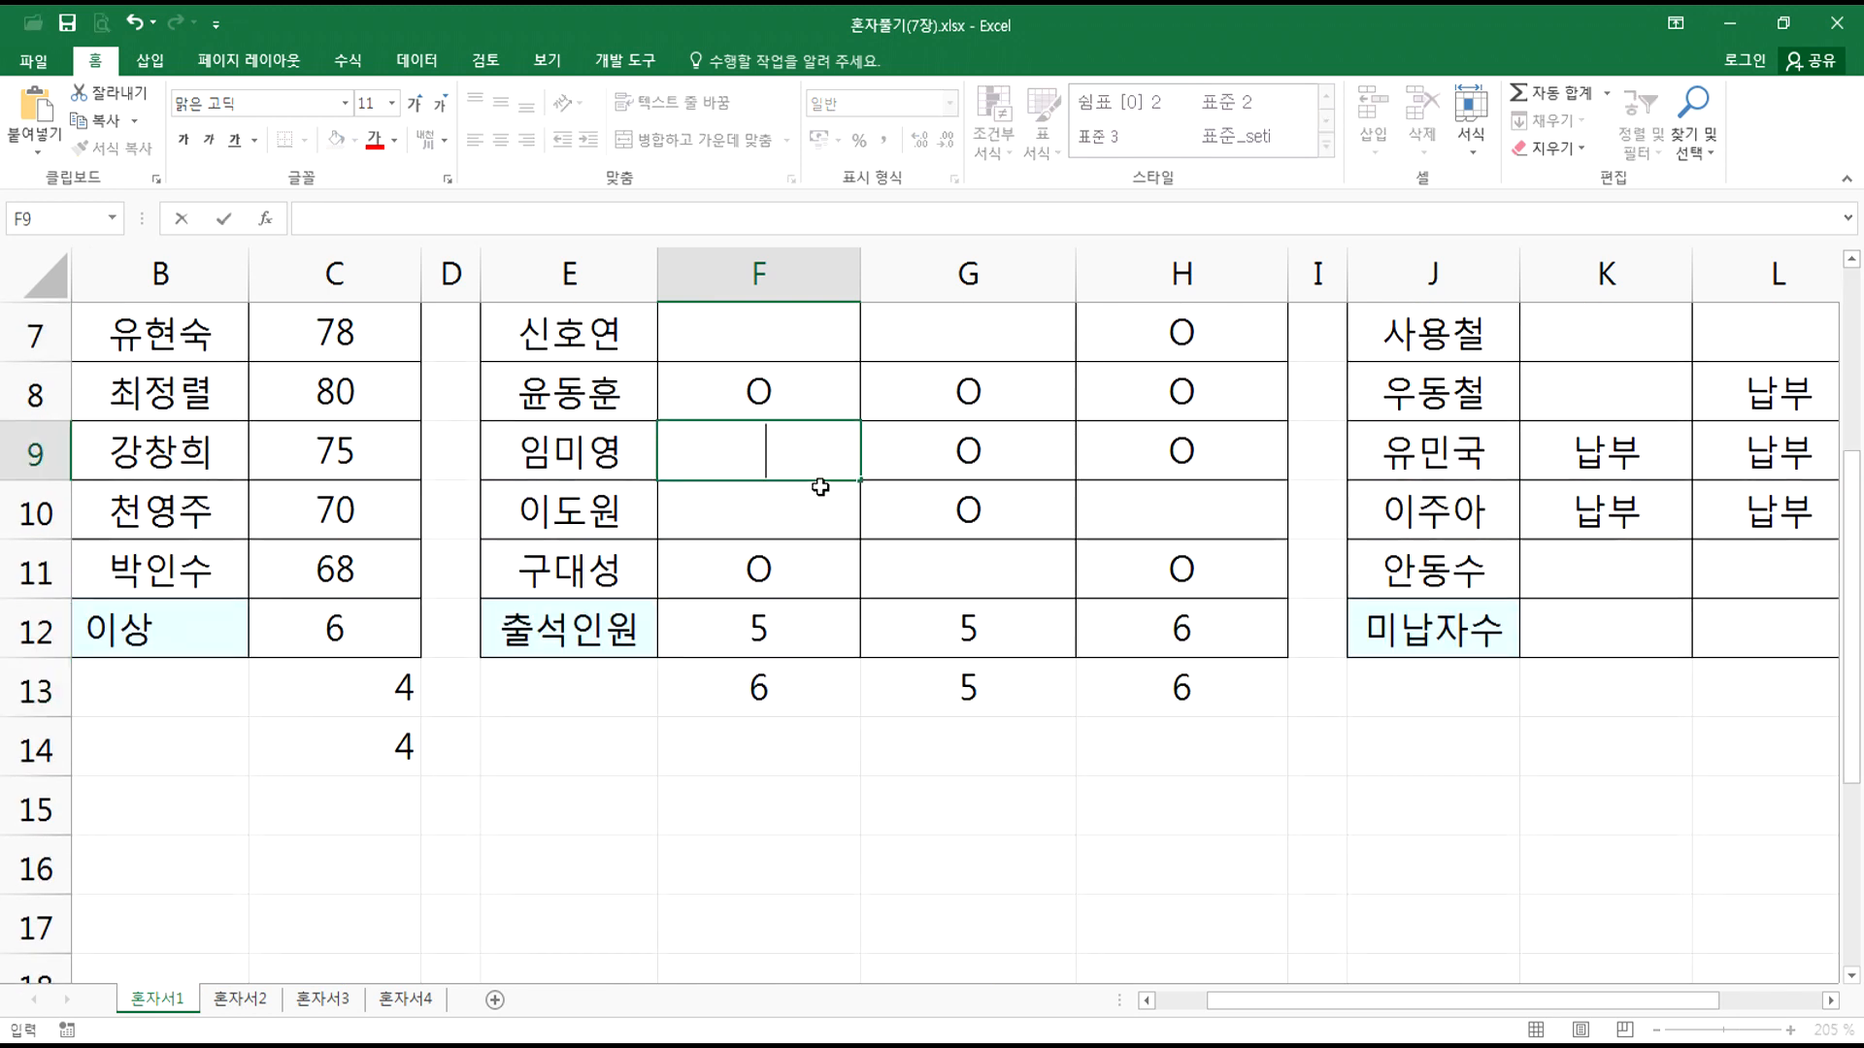
key(Return)
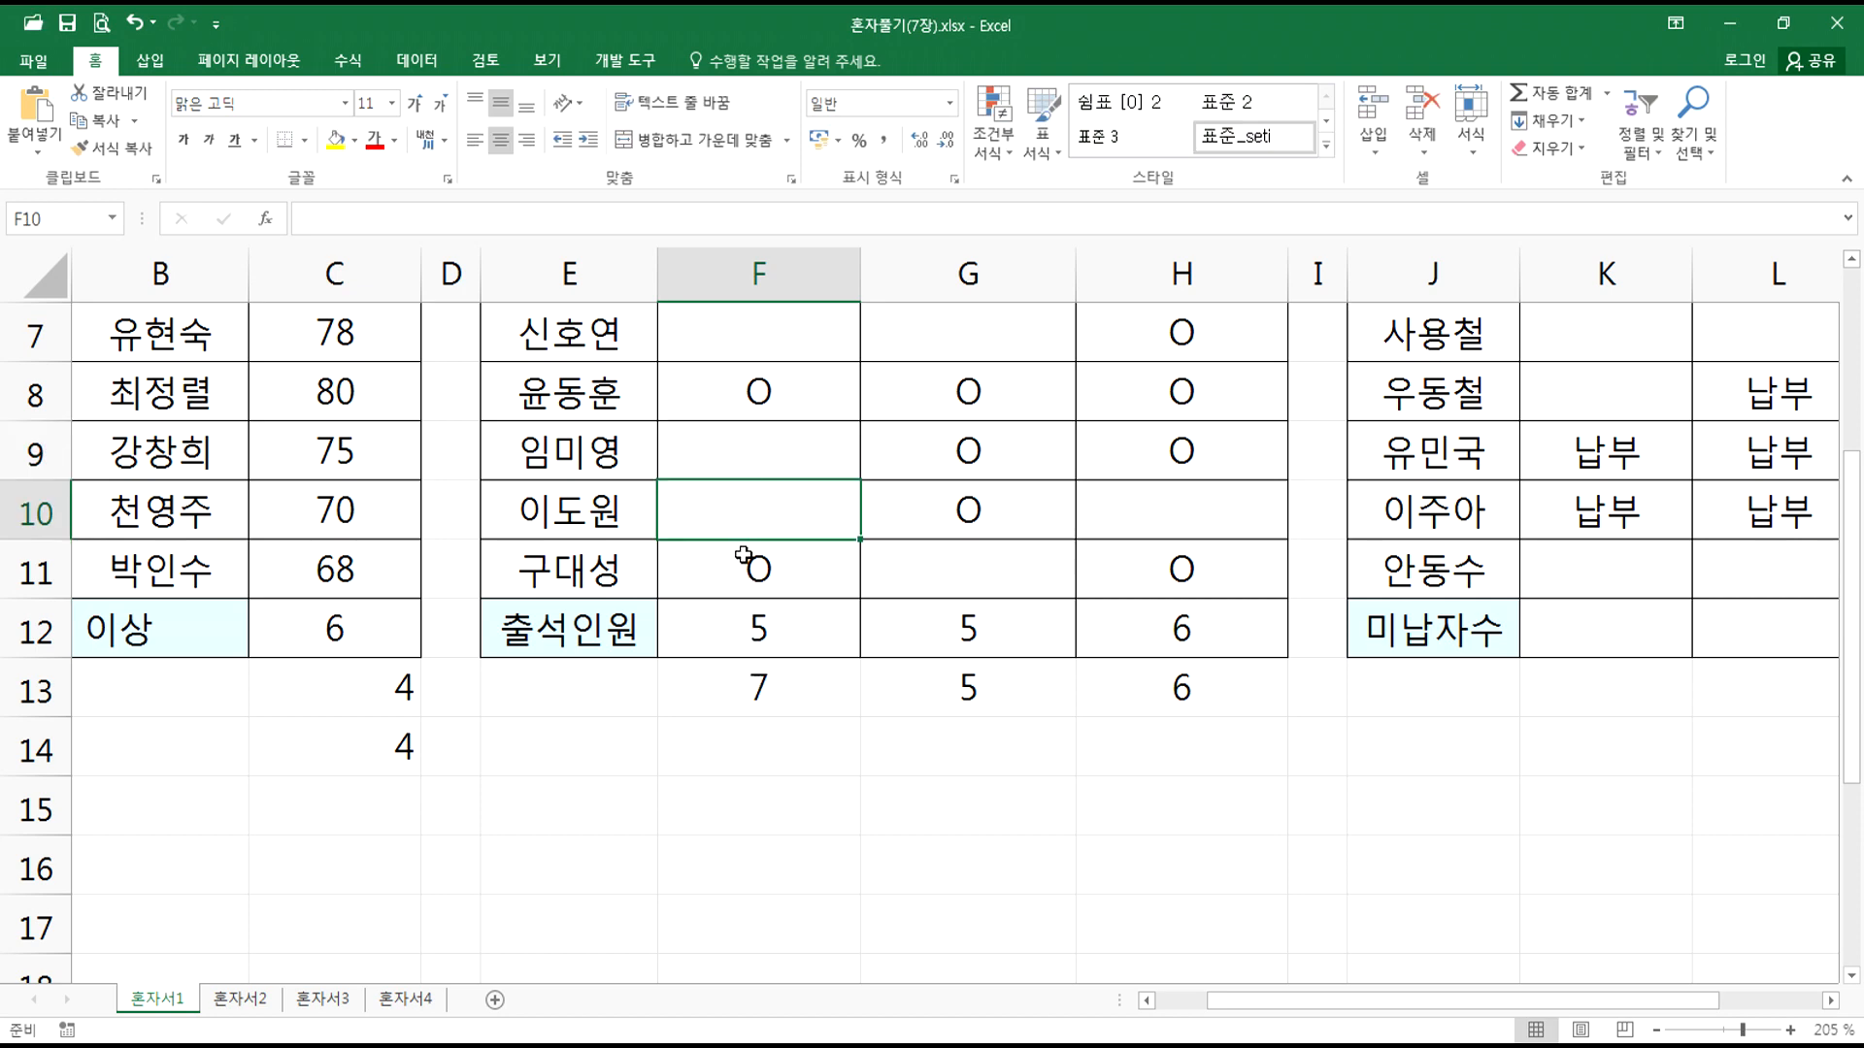
Step: Clear the stray spaces from the blank cells F4, F7, F9 and F10 in the 5/3 attendance column
scroll(743, 555, up, 2)
click(738, 505)
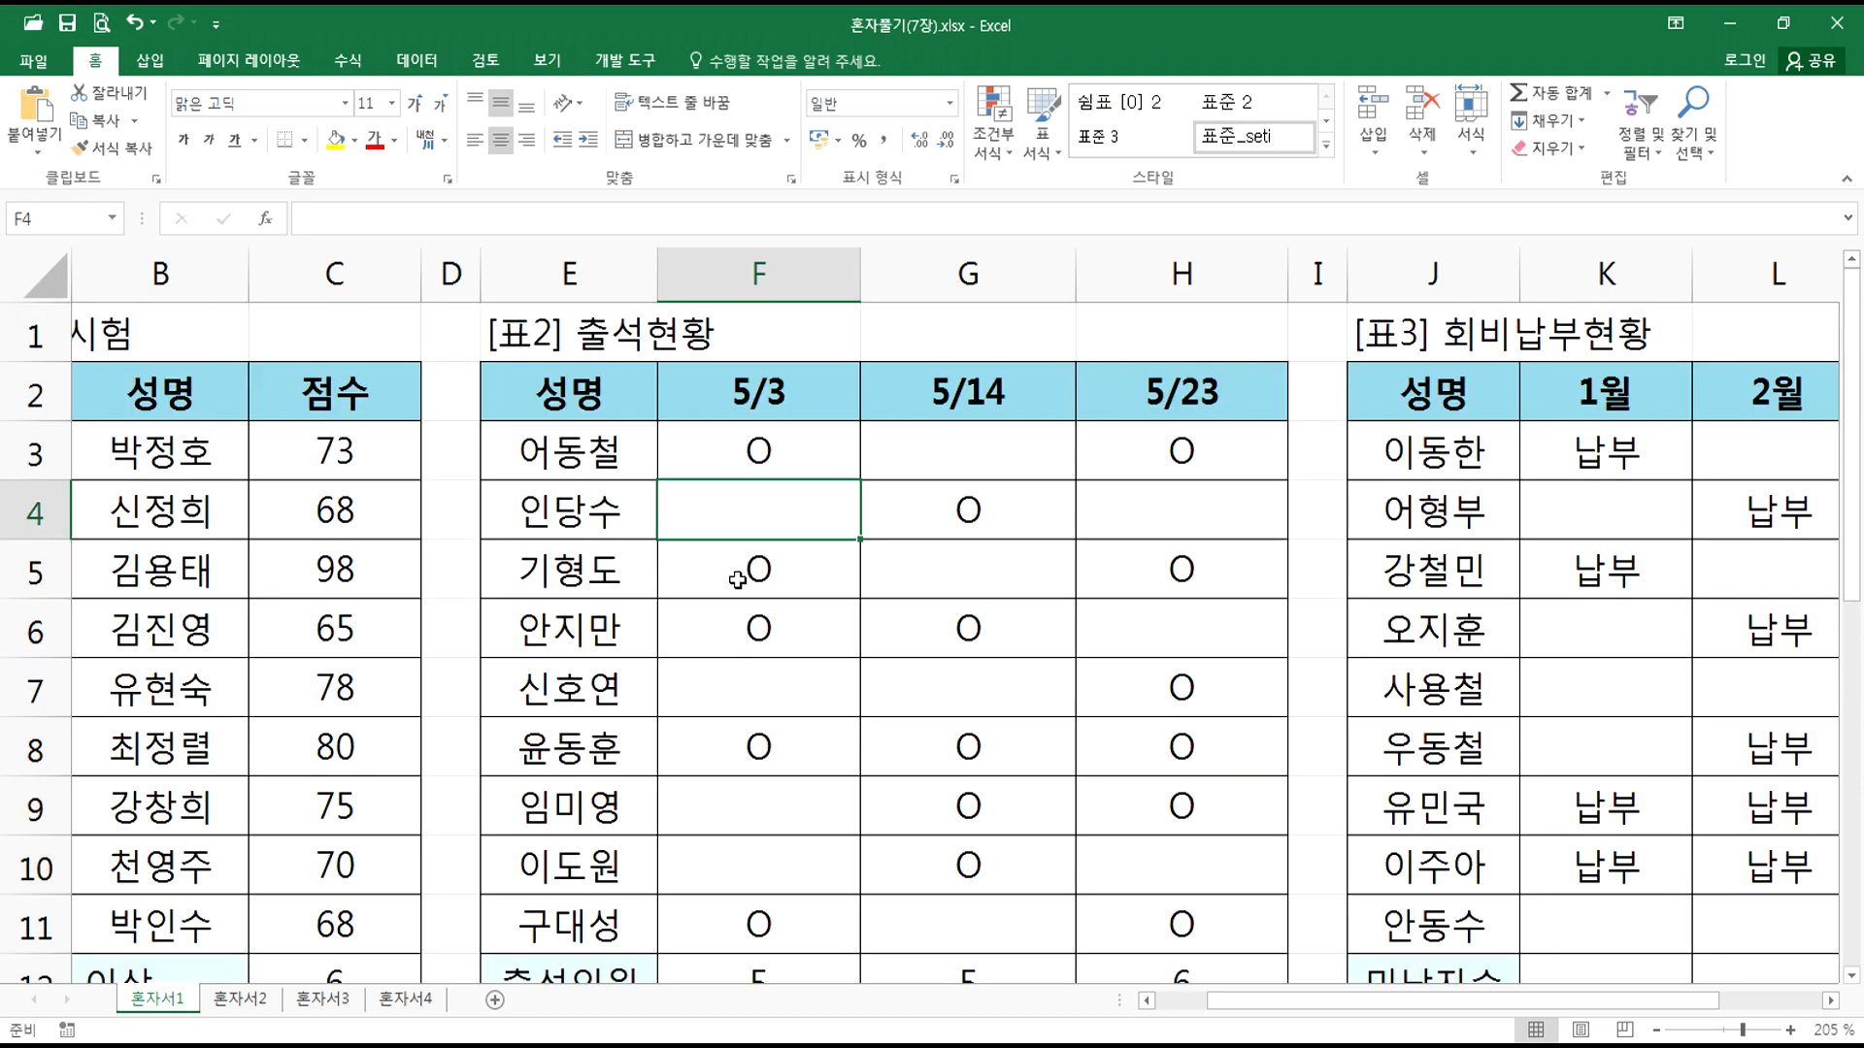
click(736, 664)
click(730, 813)
shift+click(730, 848)
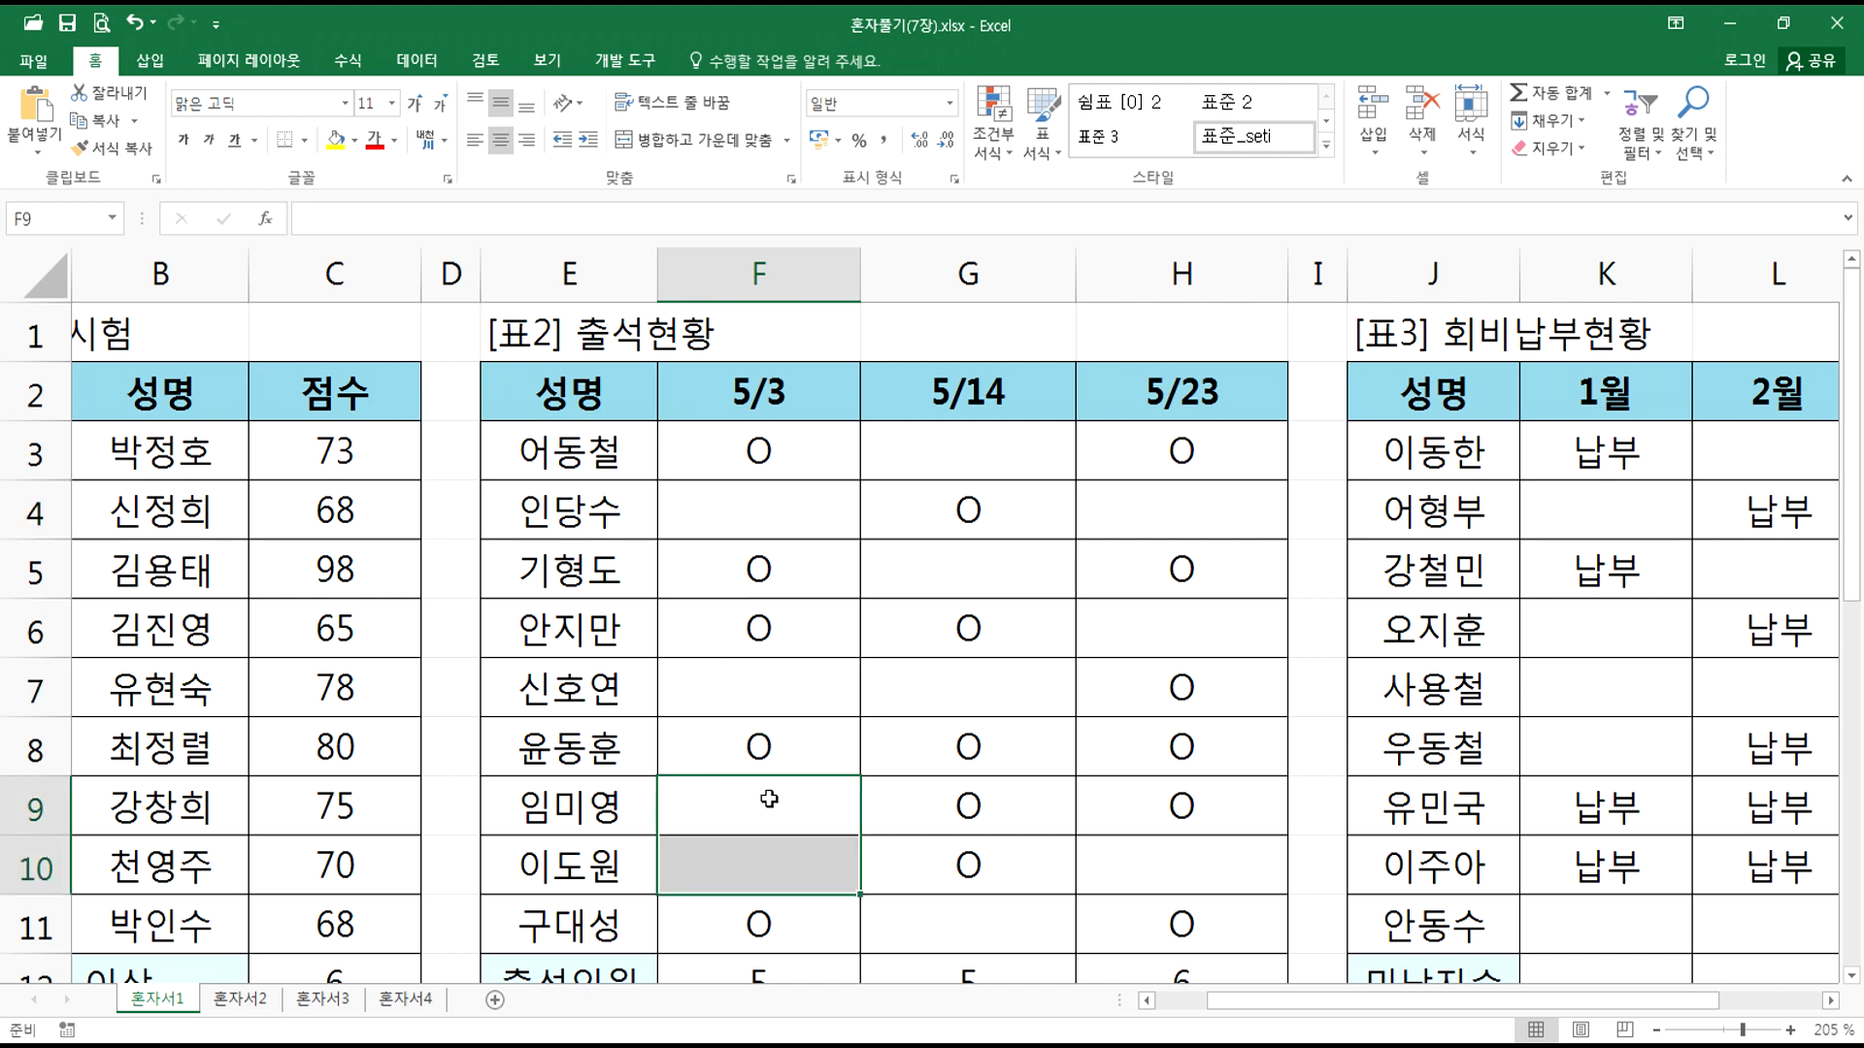
scroll(772, 789, down, 2)
Step: Compare the COUNTA formula in F13 with the COUNTIF formula in F12 without changing either one
click(765, 697)
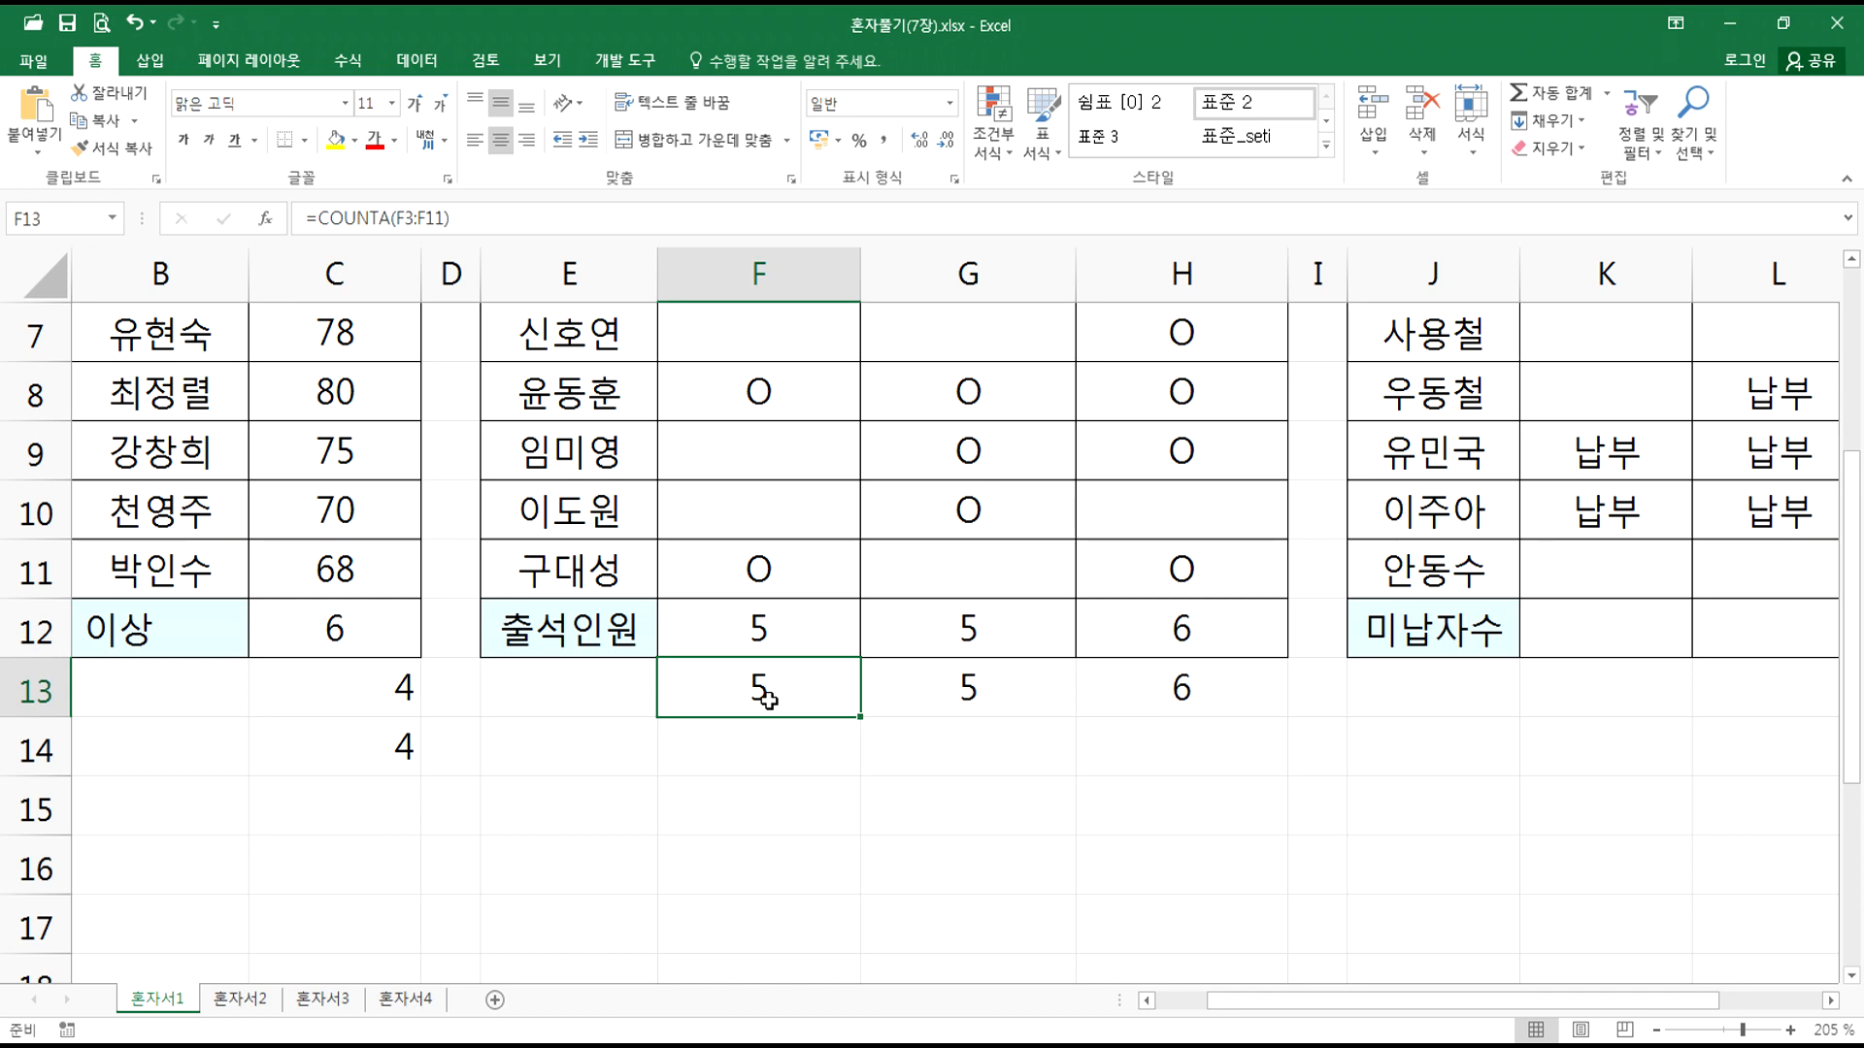
double_click(760, 685)
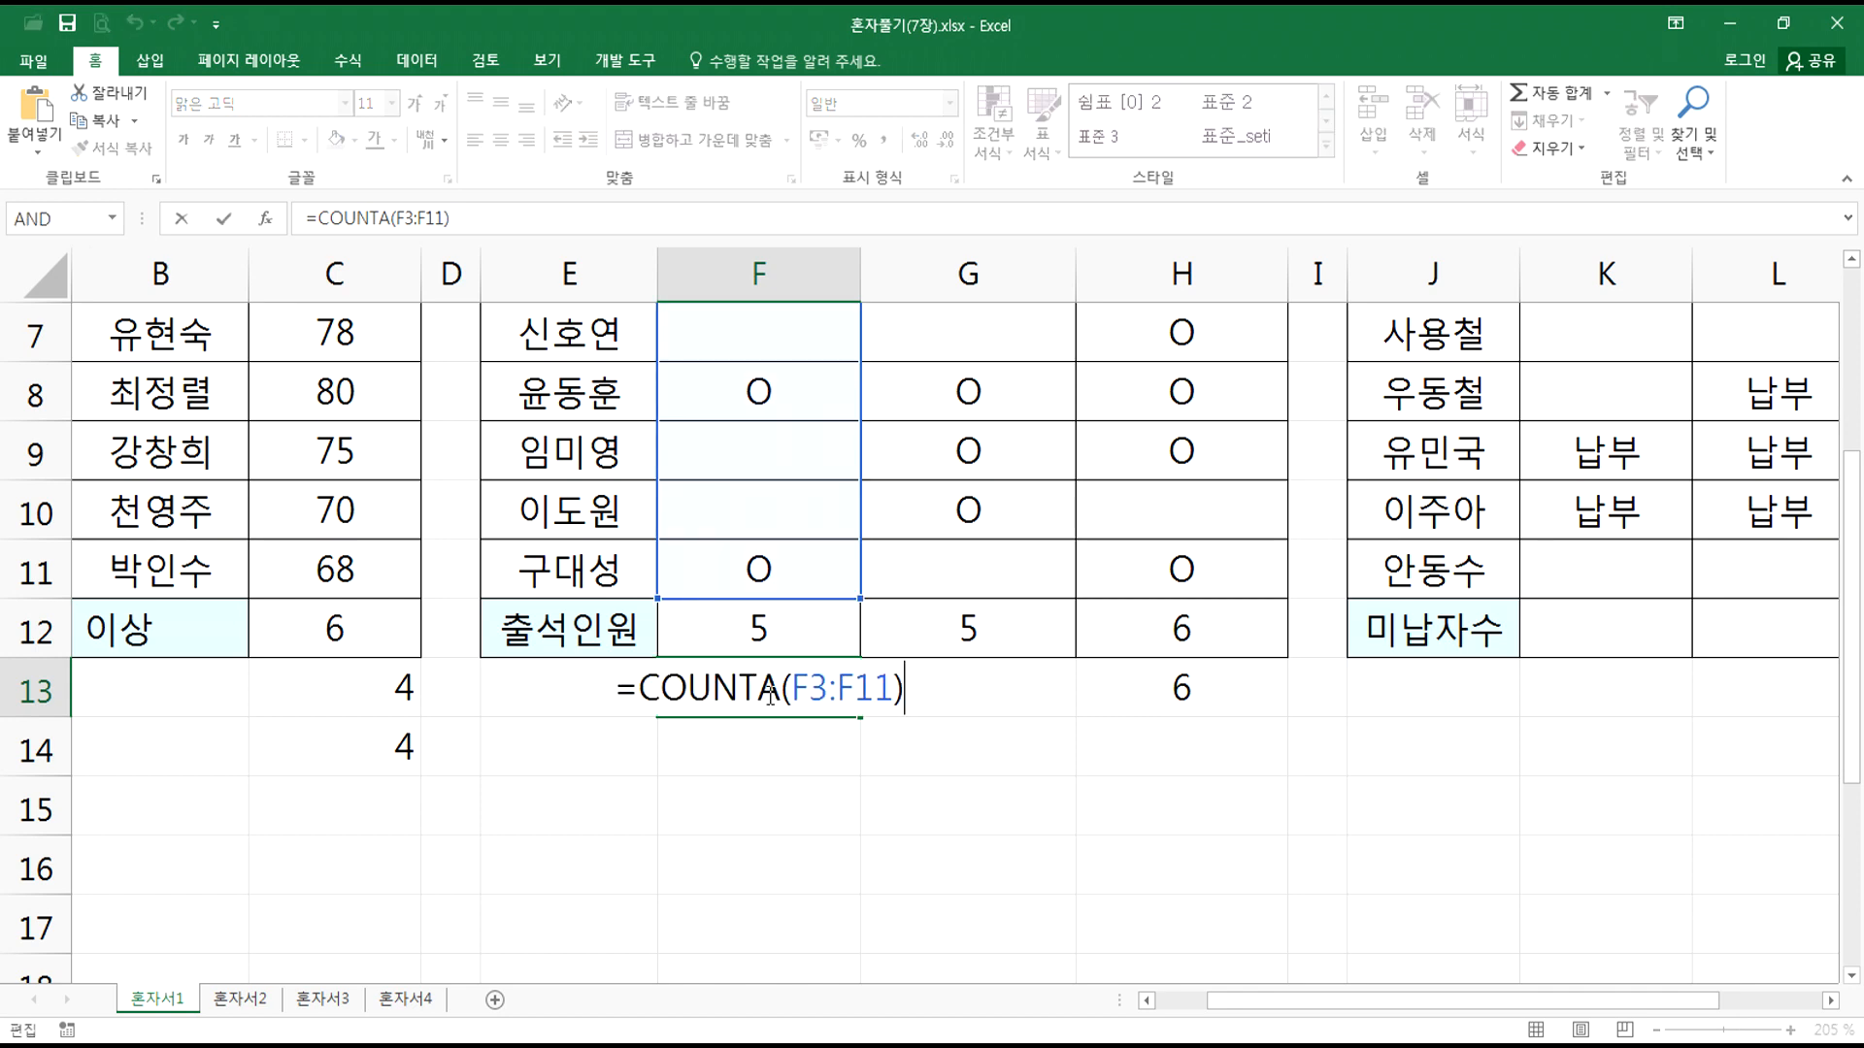
key(Escape)
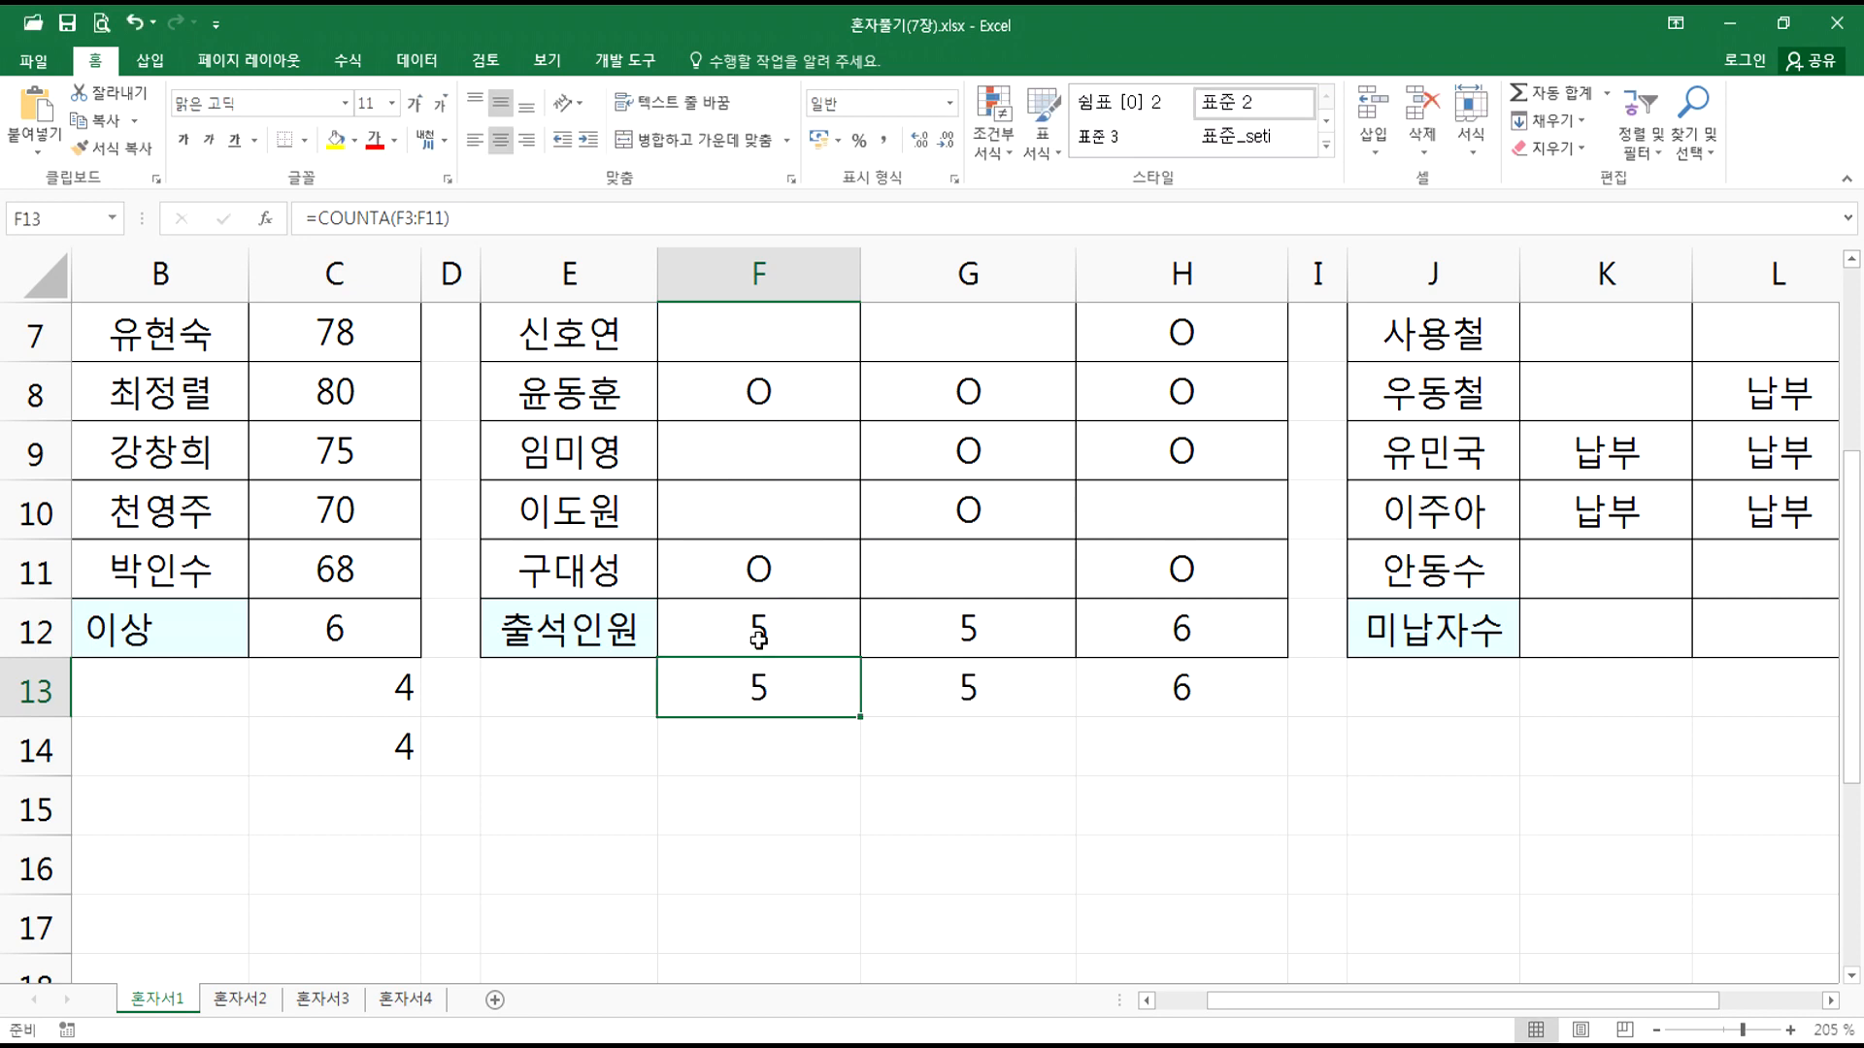
double_click(761, 626)
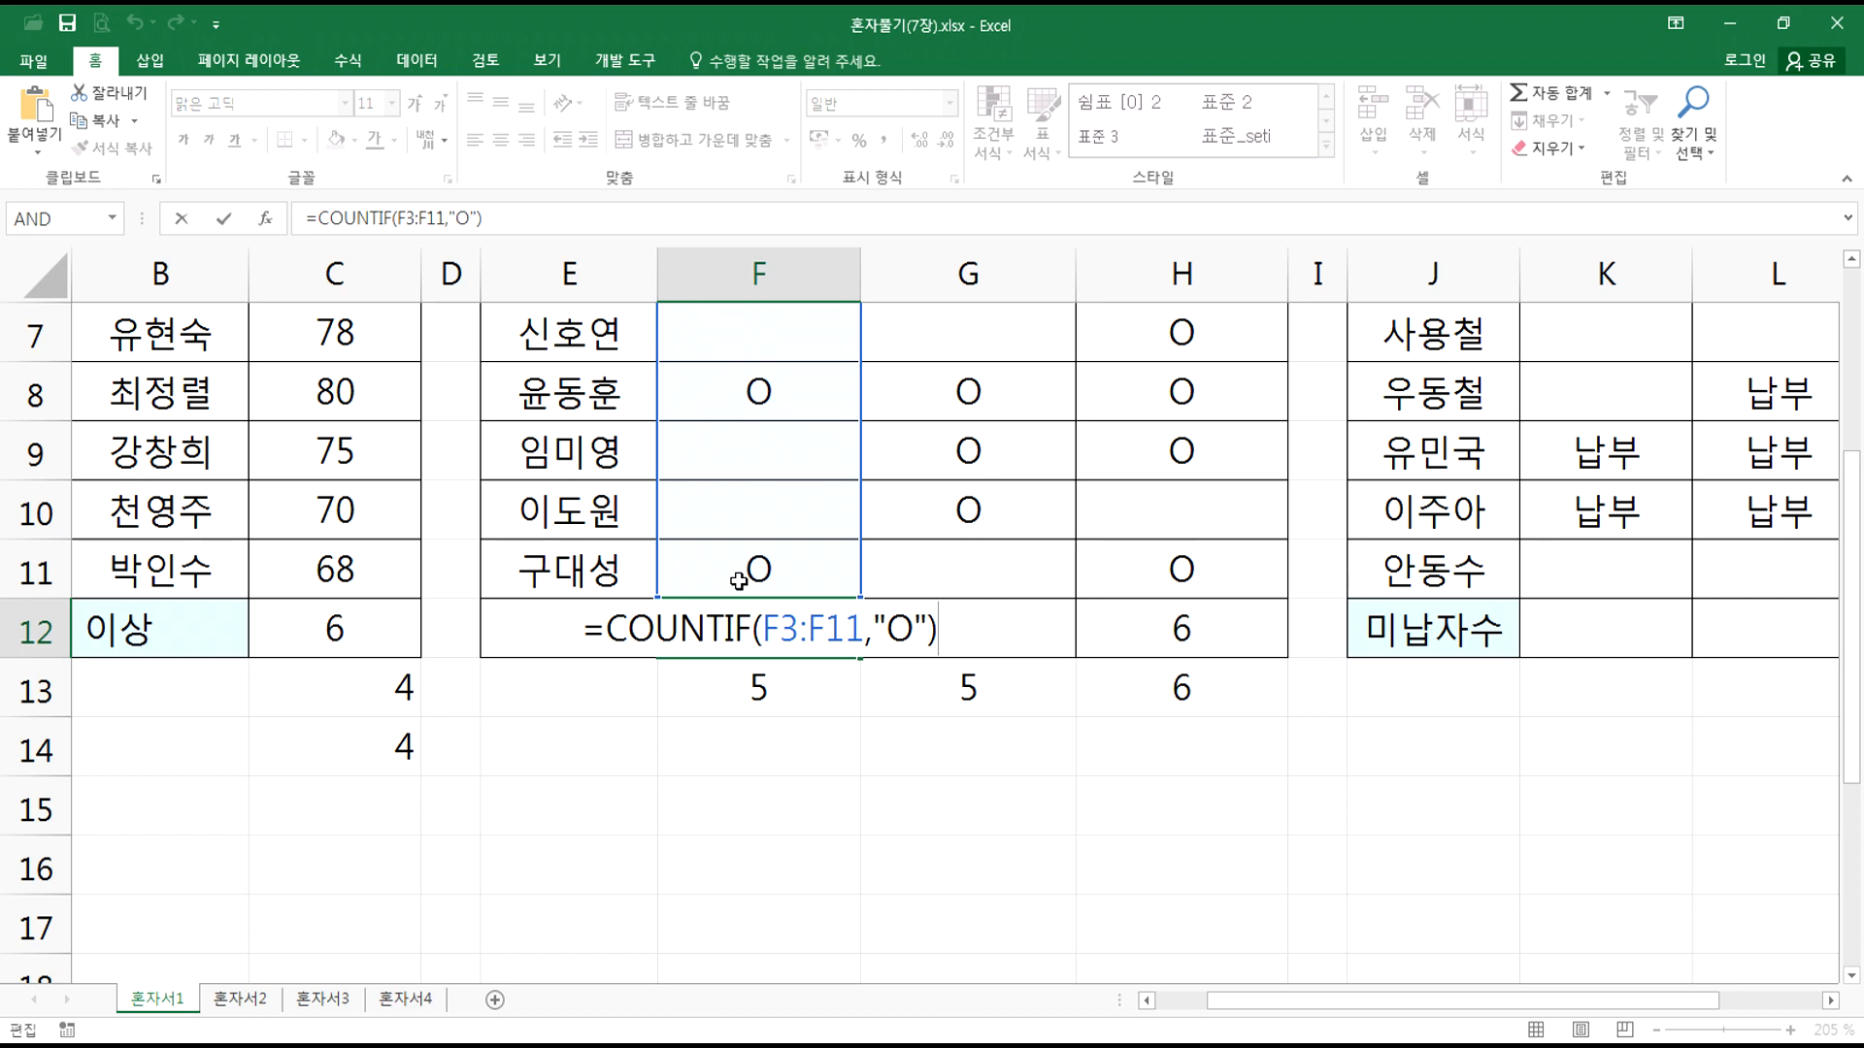
drag(588, 630, 995, 629)
click(960, 630)
key(ctrl+Return)
Step: Review the 1월 entries of the [표3] 회비납부현황 table and select its 미납자수 cell K12
click(1572, 640)
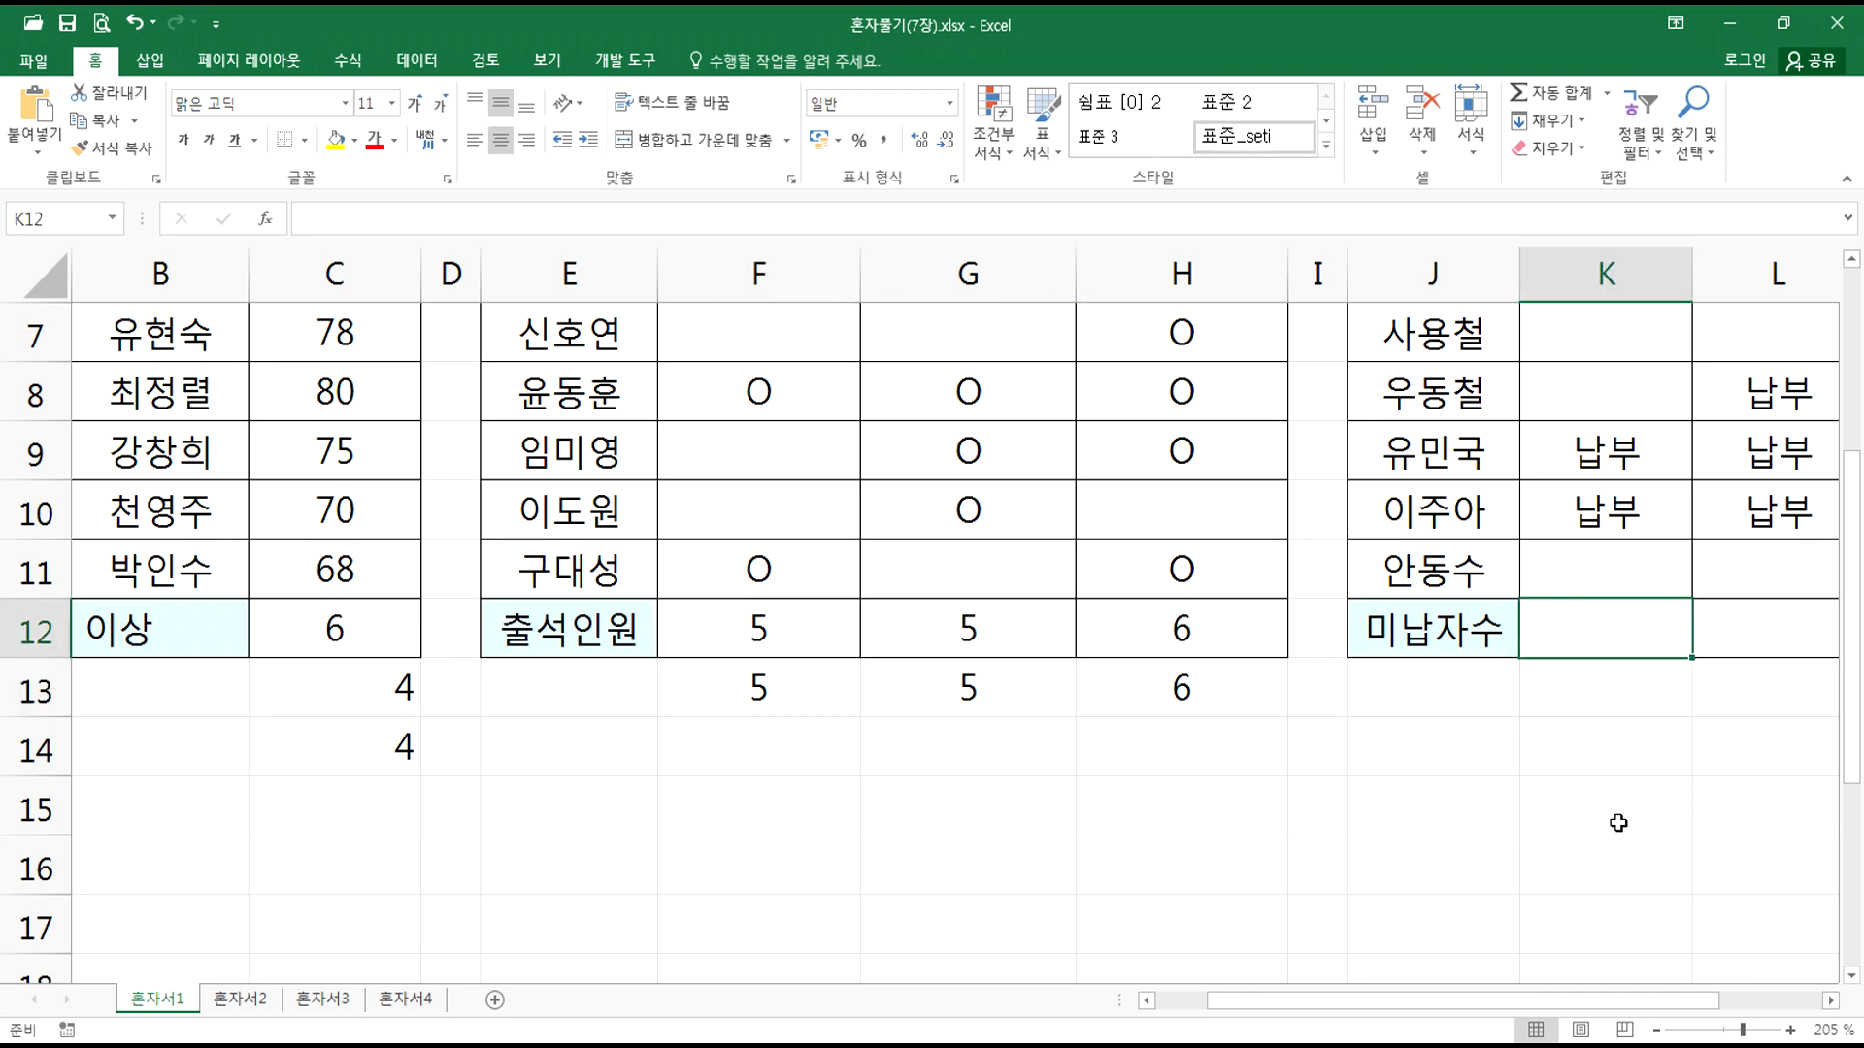
drag(1703, 1013, 1806, 1013)
scroll(1604, 808, up, 1)
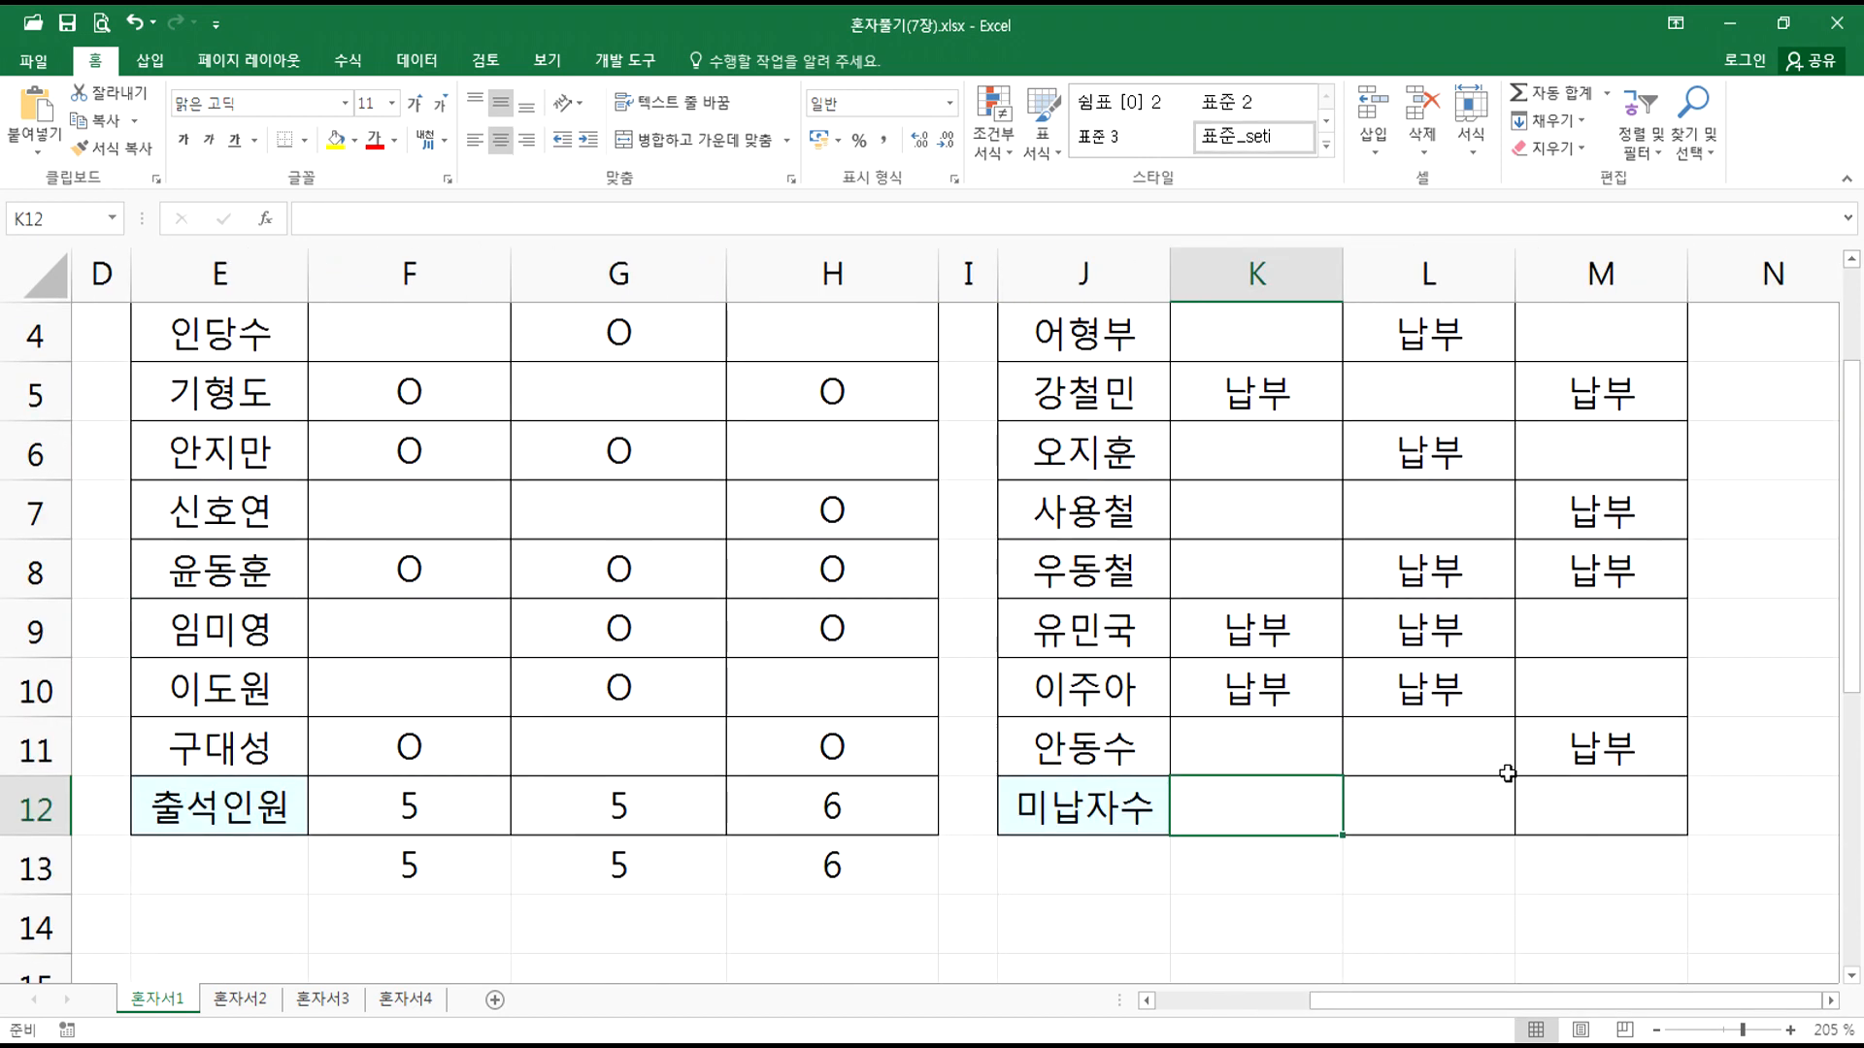
click(1242, 339)
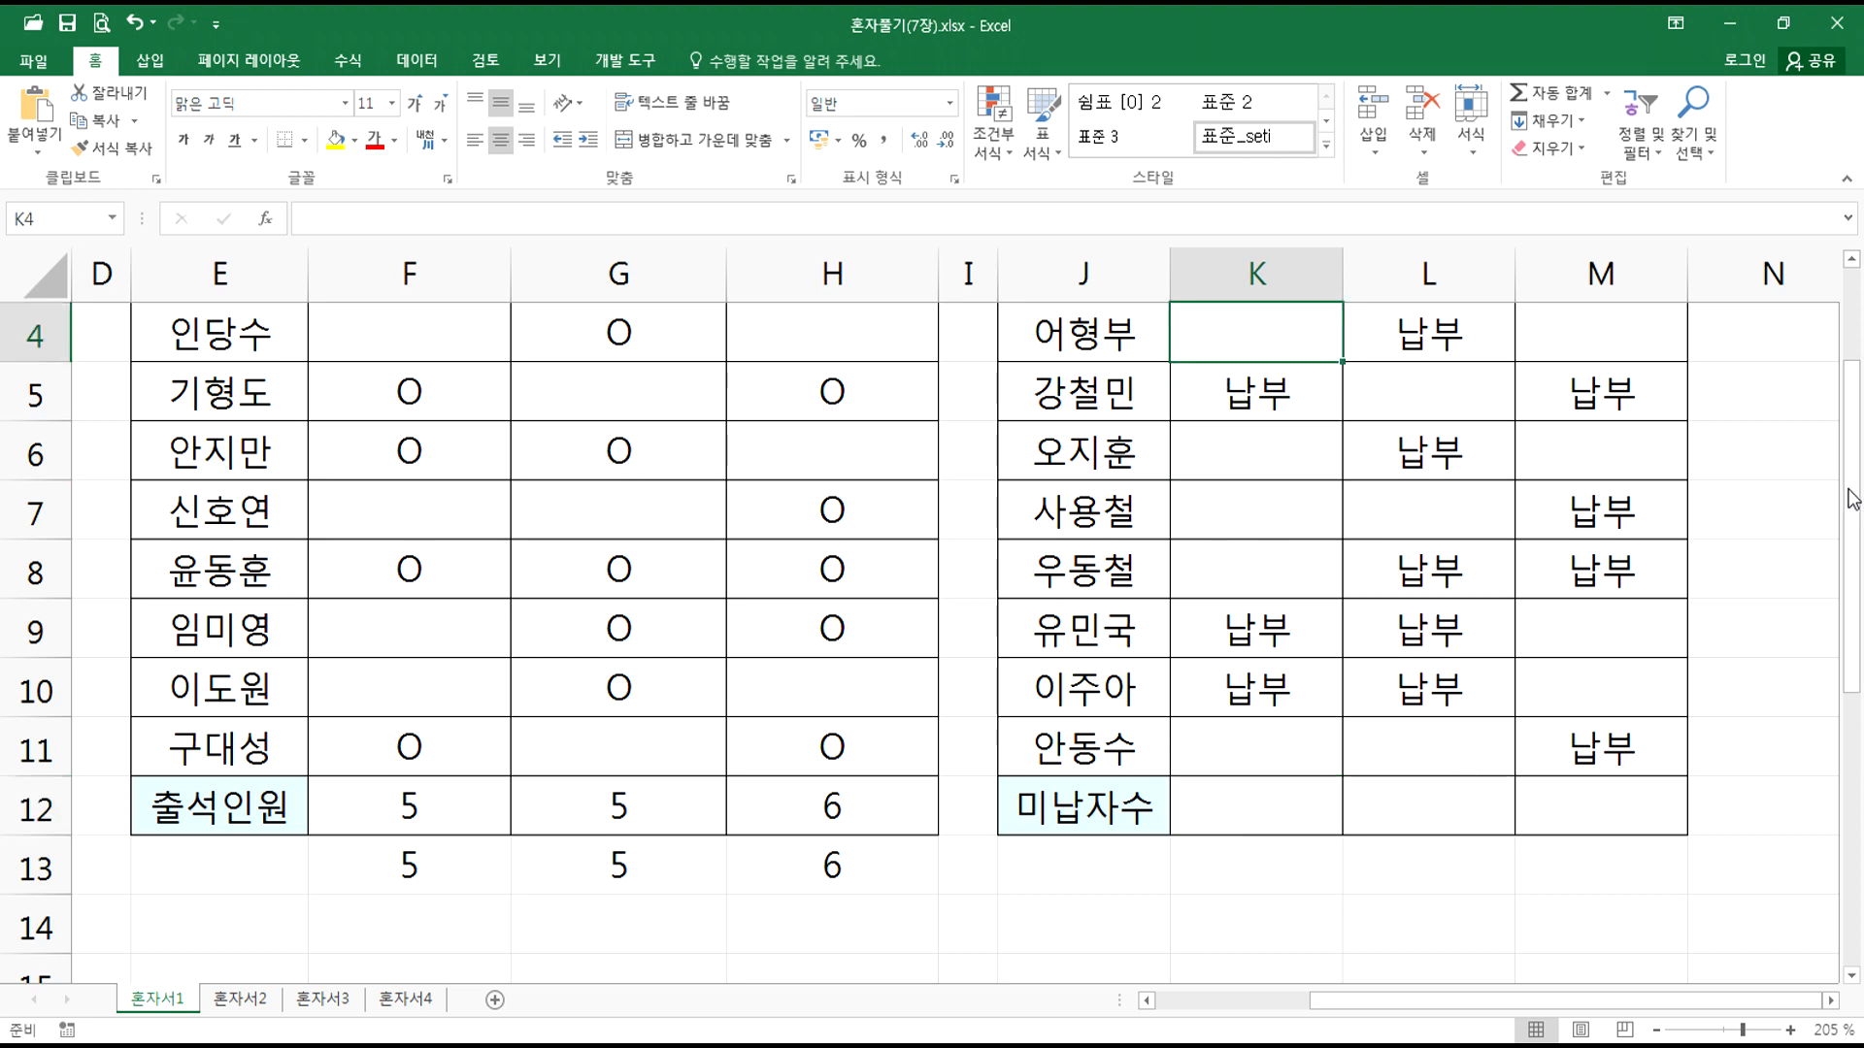
scroll(1805, 465, up, 1)
click(1276, 348)
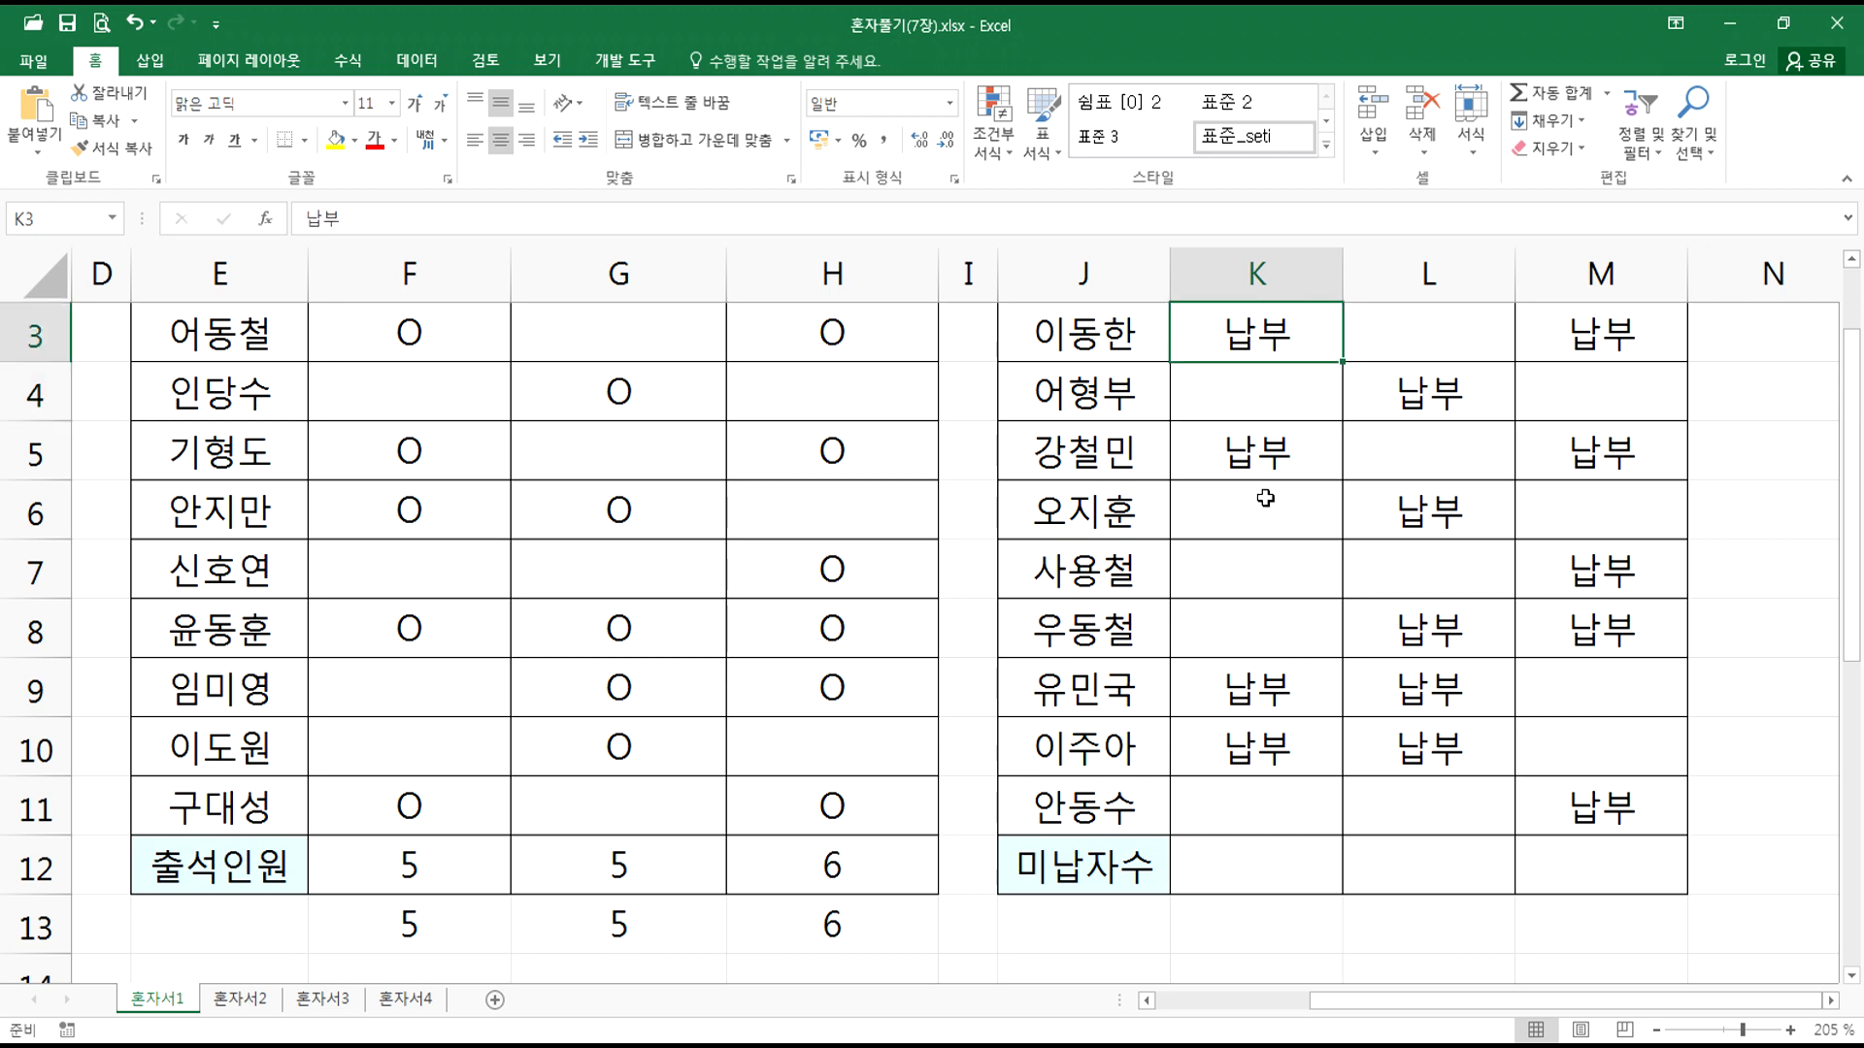
click(1221, 869)
text(=채ㅓㅜㅅ)
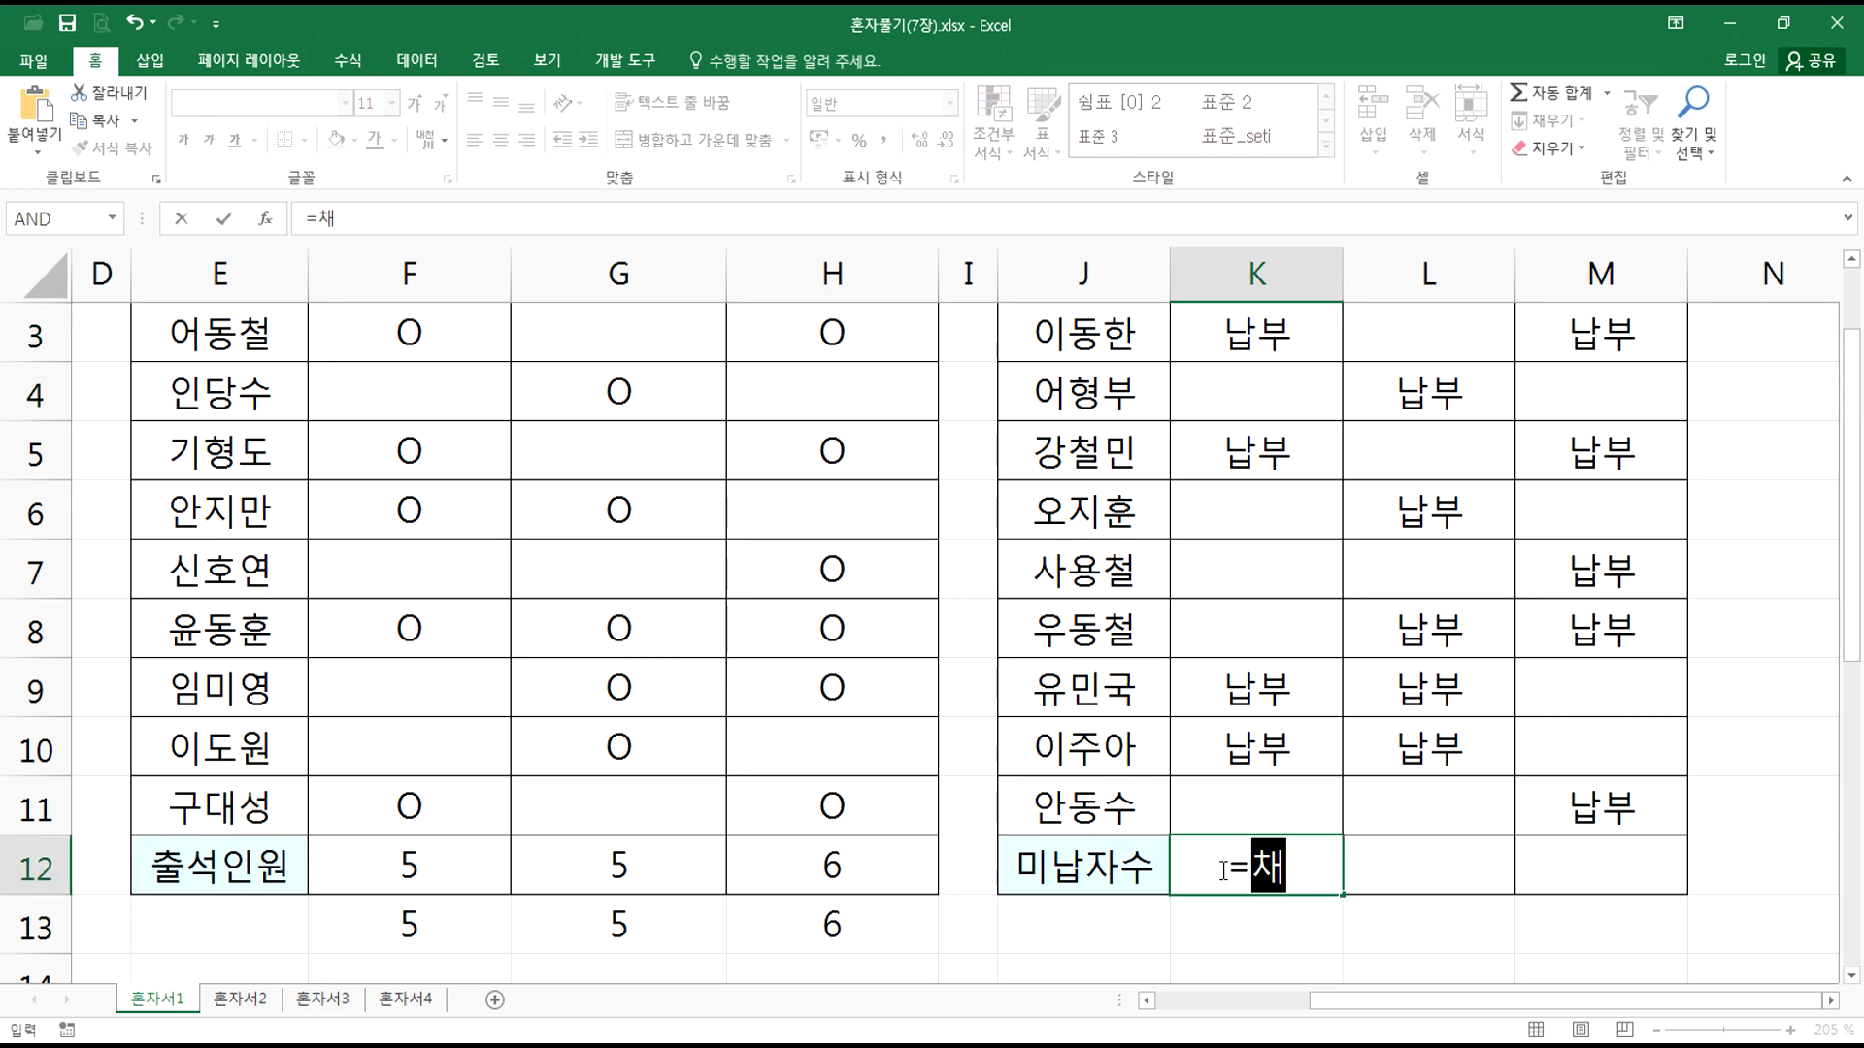
key(BackSpace)
key(BackSpace)
key(BackSpace)
key(BackSpace)
key(BackSpace)
Step: Count the blank 1월 payment cells in K12 with =COUNTBLANK(K3:K11)
key(Hangul)
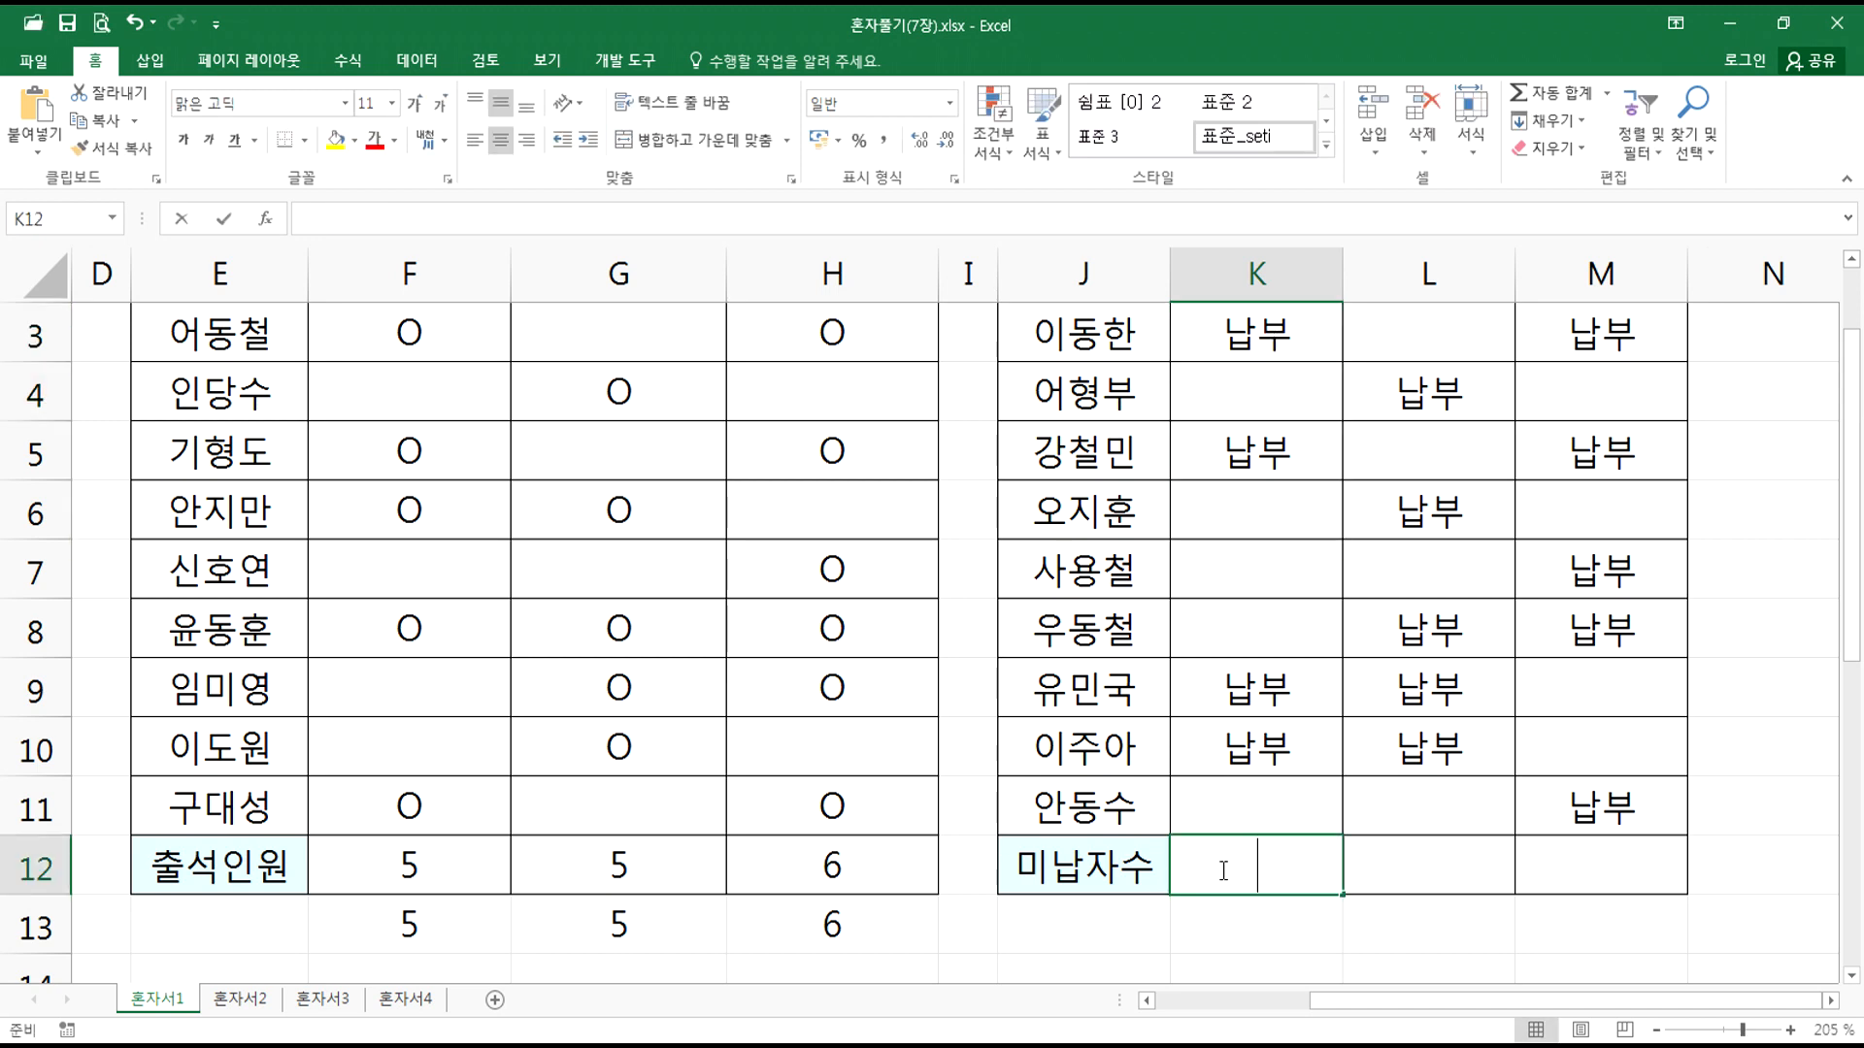
text(=COUNTB)
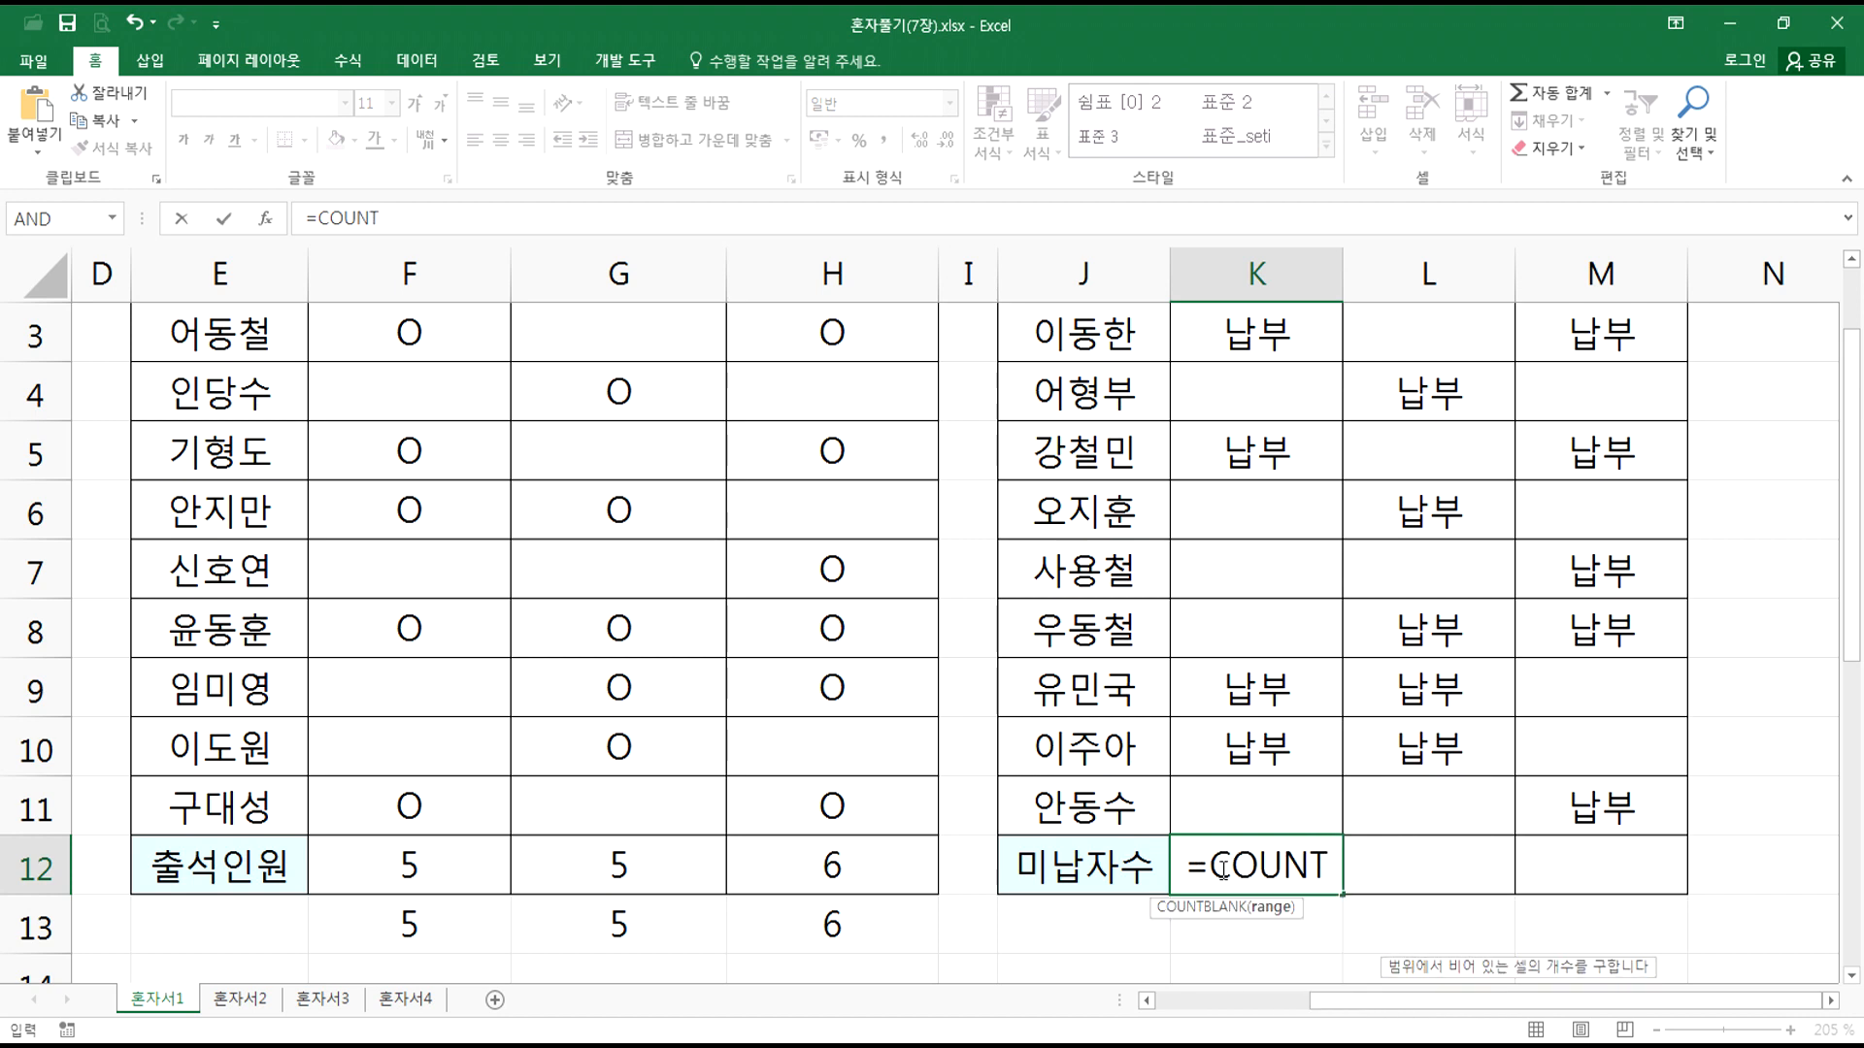
key(Tab)
drag(1204, 337, 1225, 791)
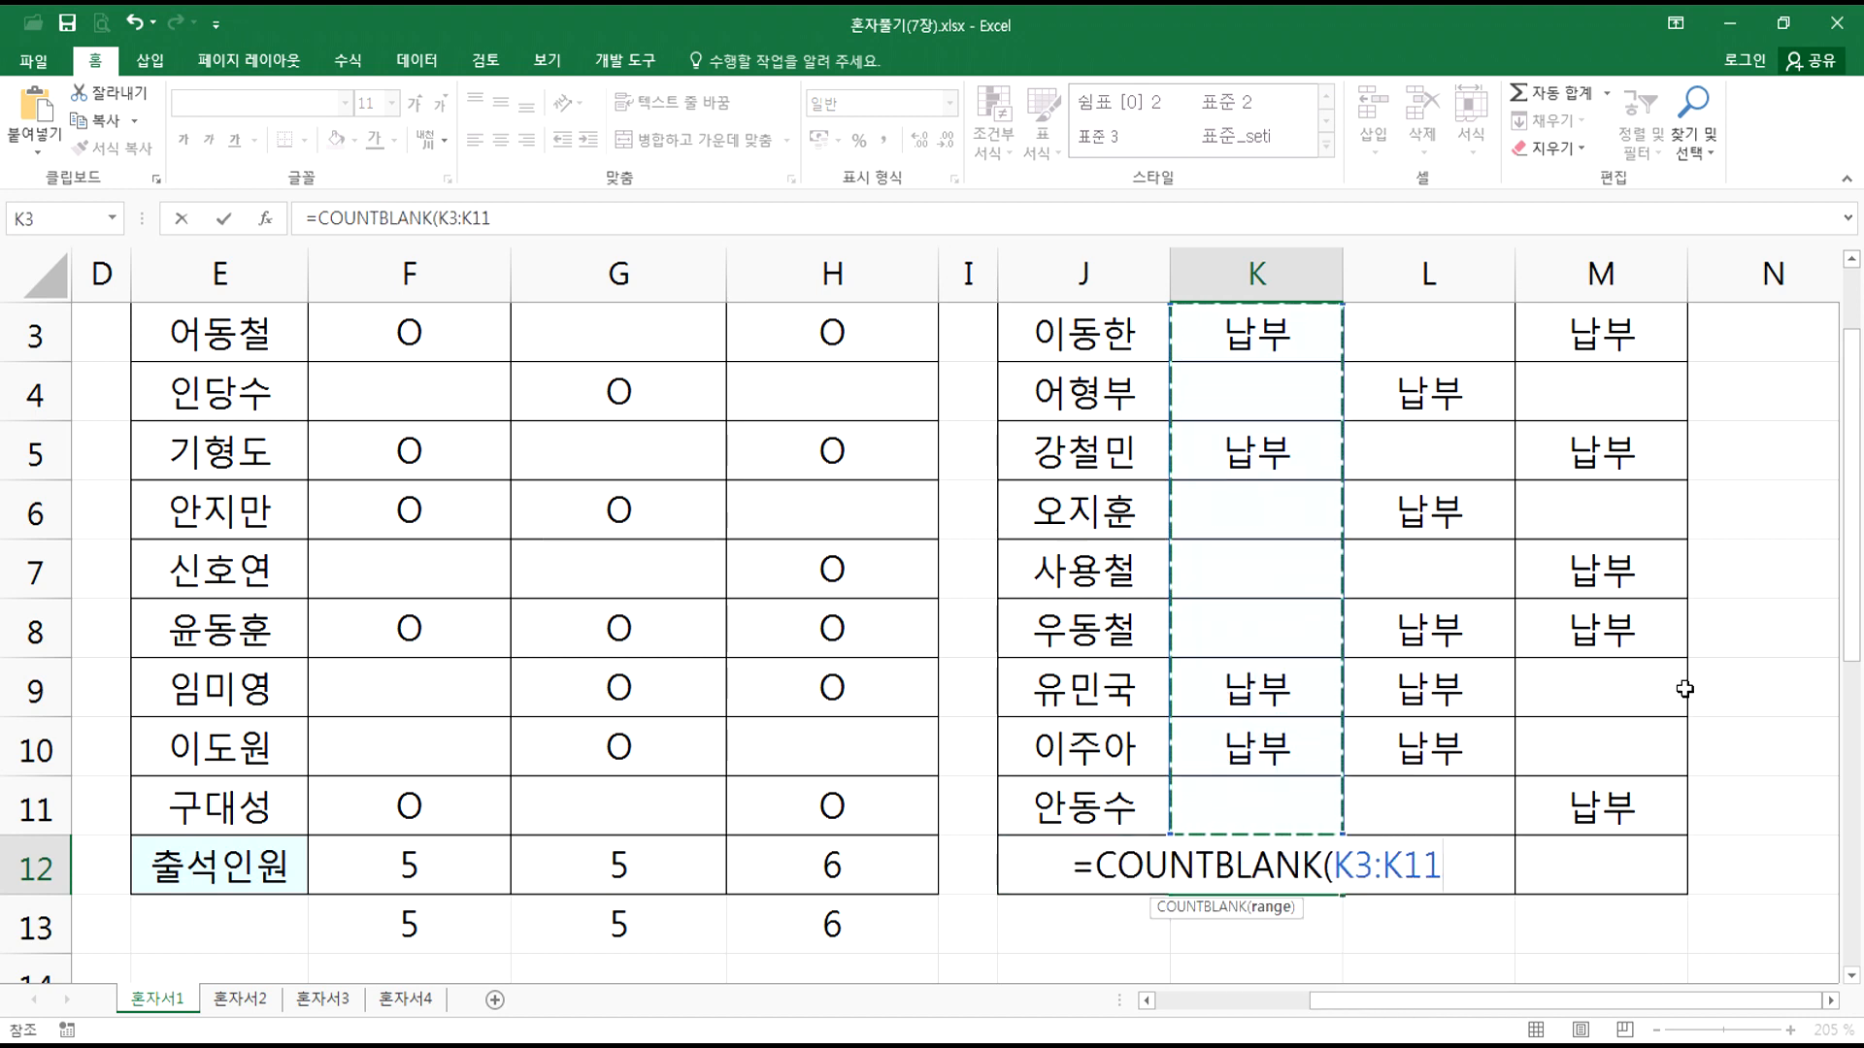
drag(1852, 624, 1854, 612)
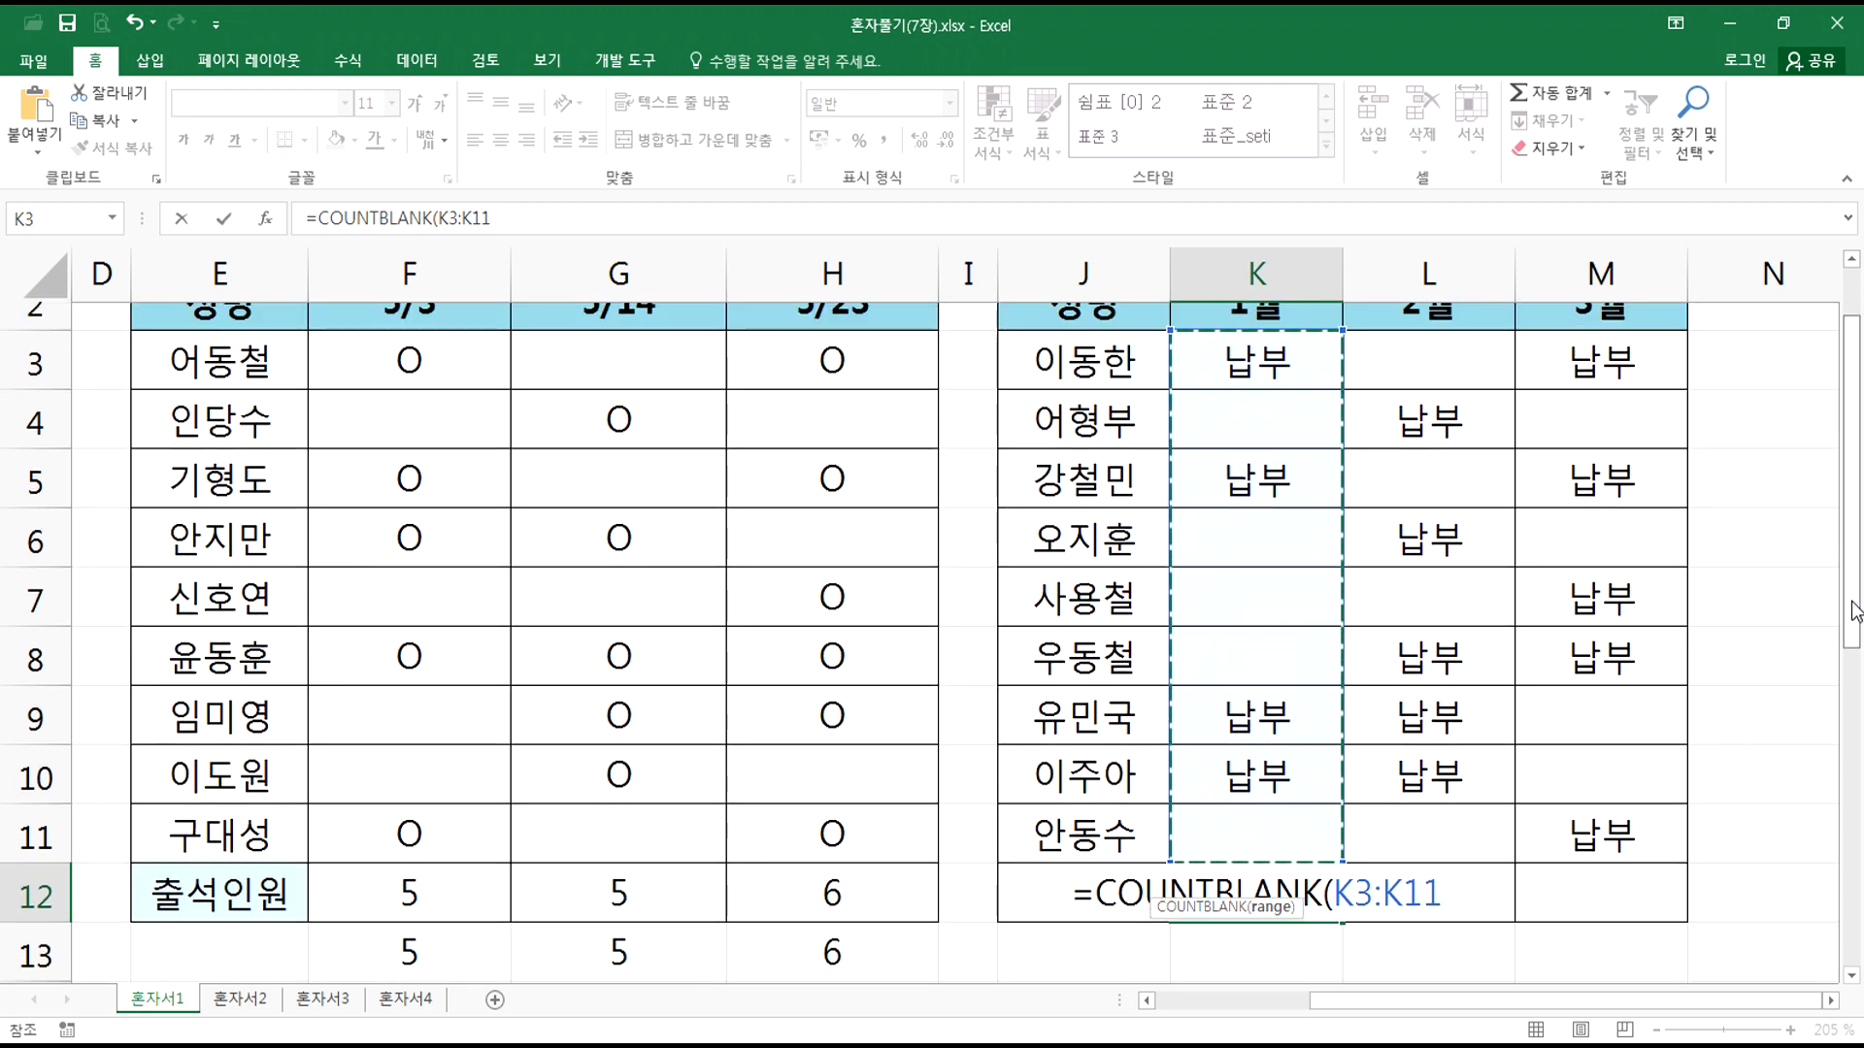
drag(1854, 618, 1854, 631)
key(Return)
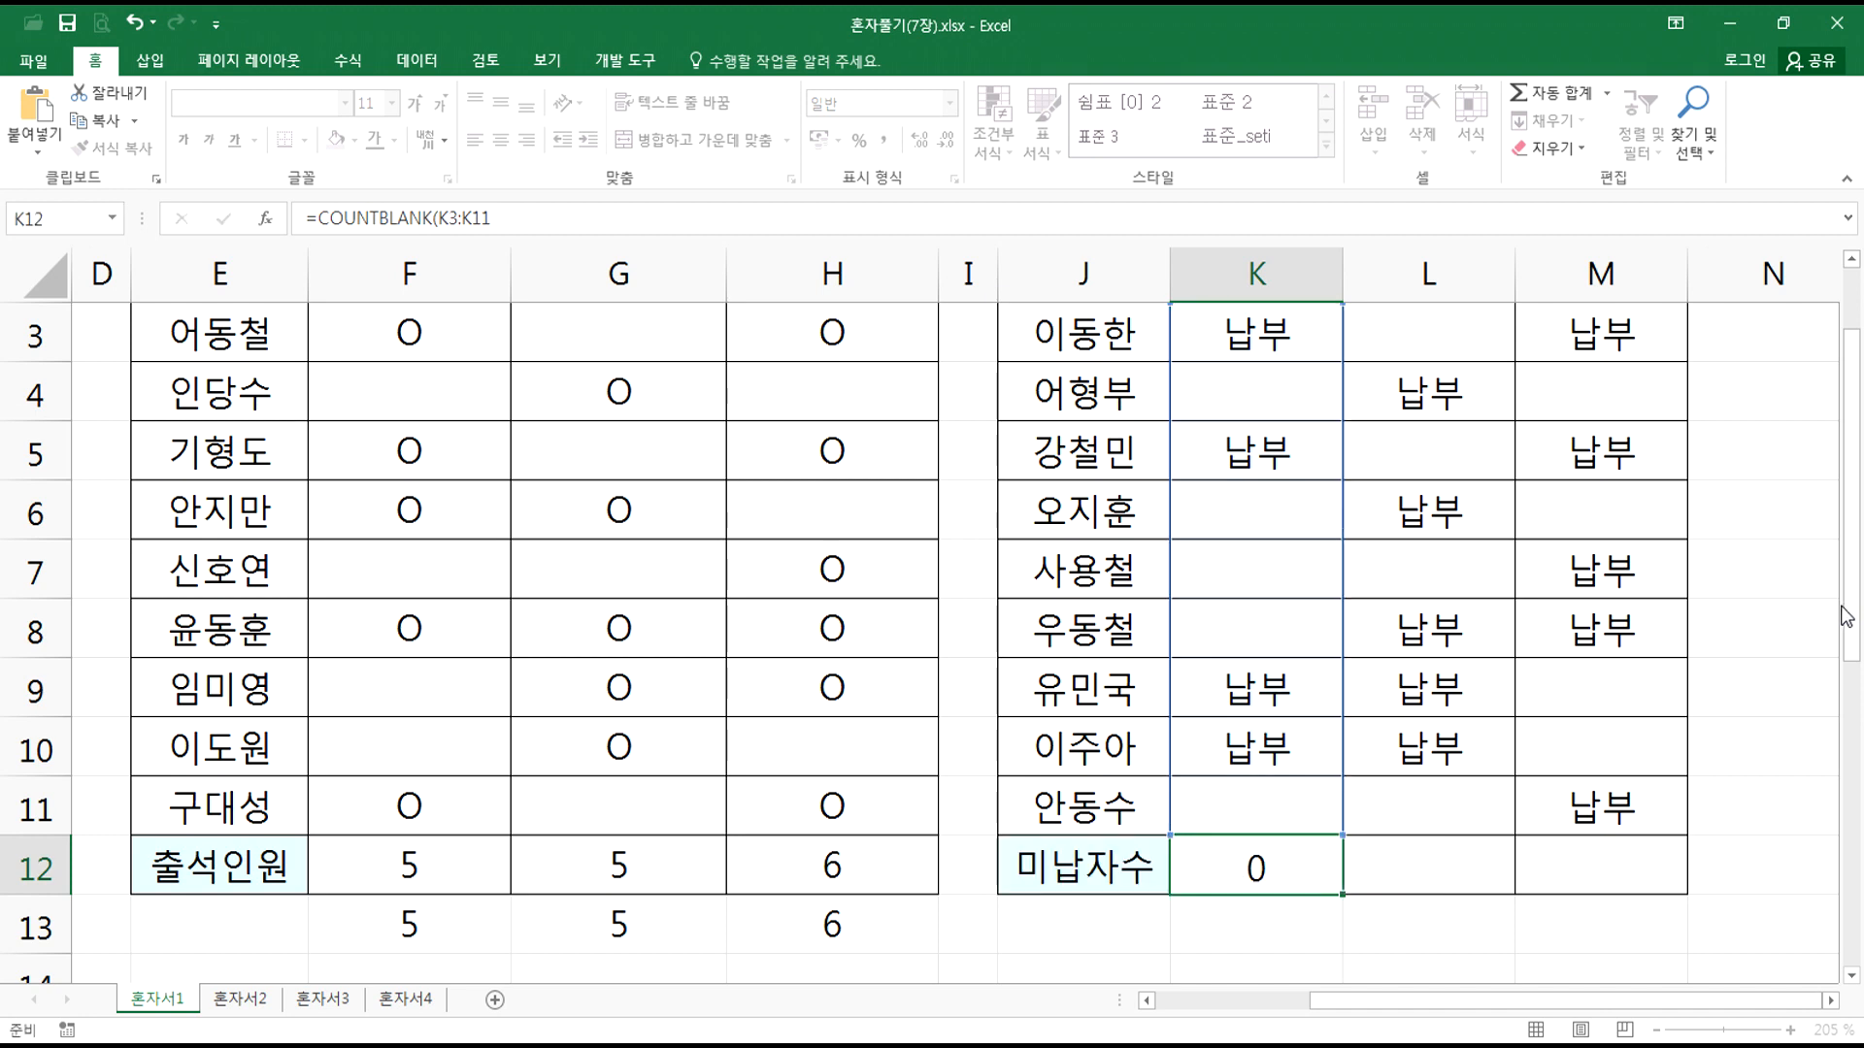
Step: Copy the COUNTBLANK formula from K12 across to L12 and M12 for 2월 and 3월
click(1284, 866)
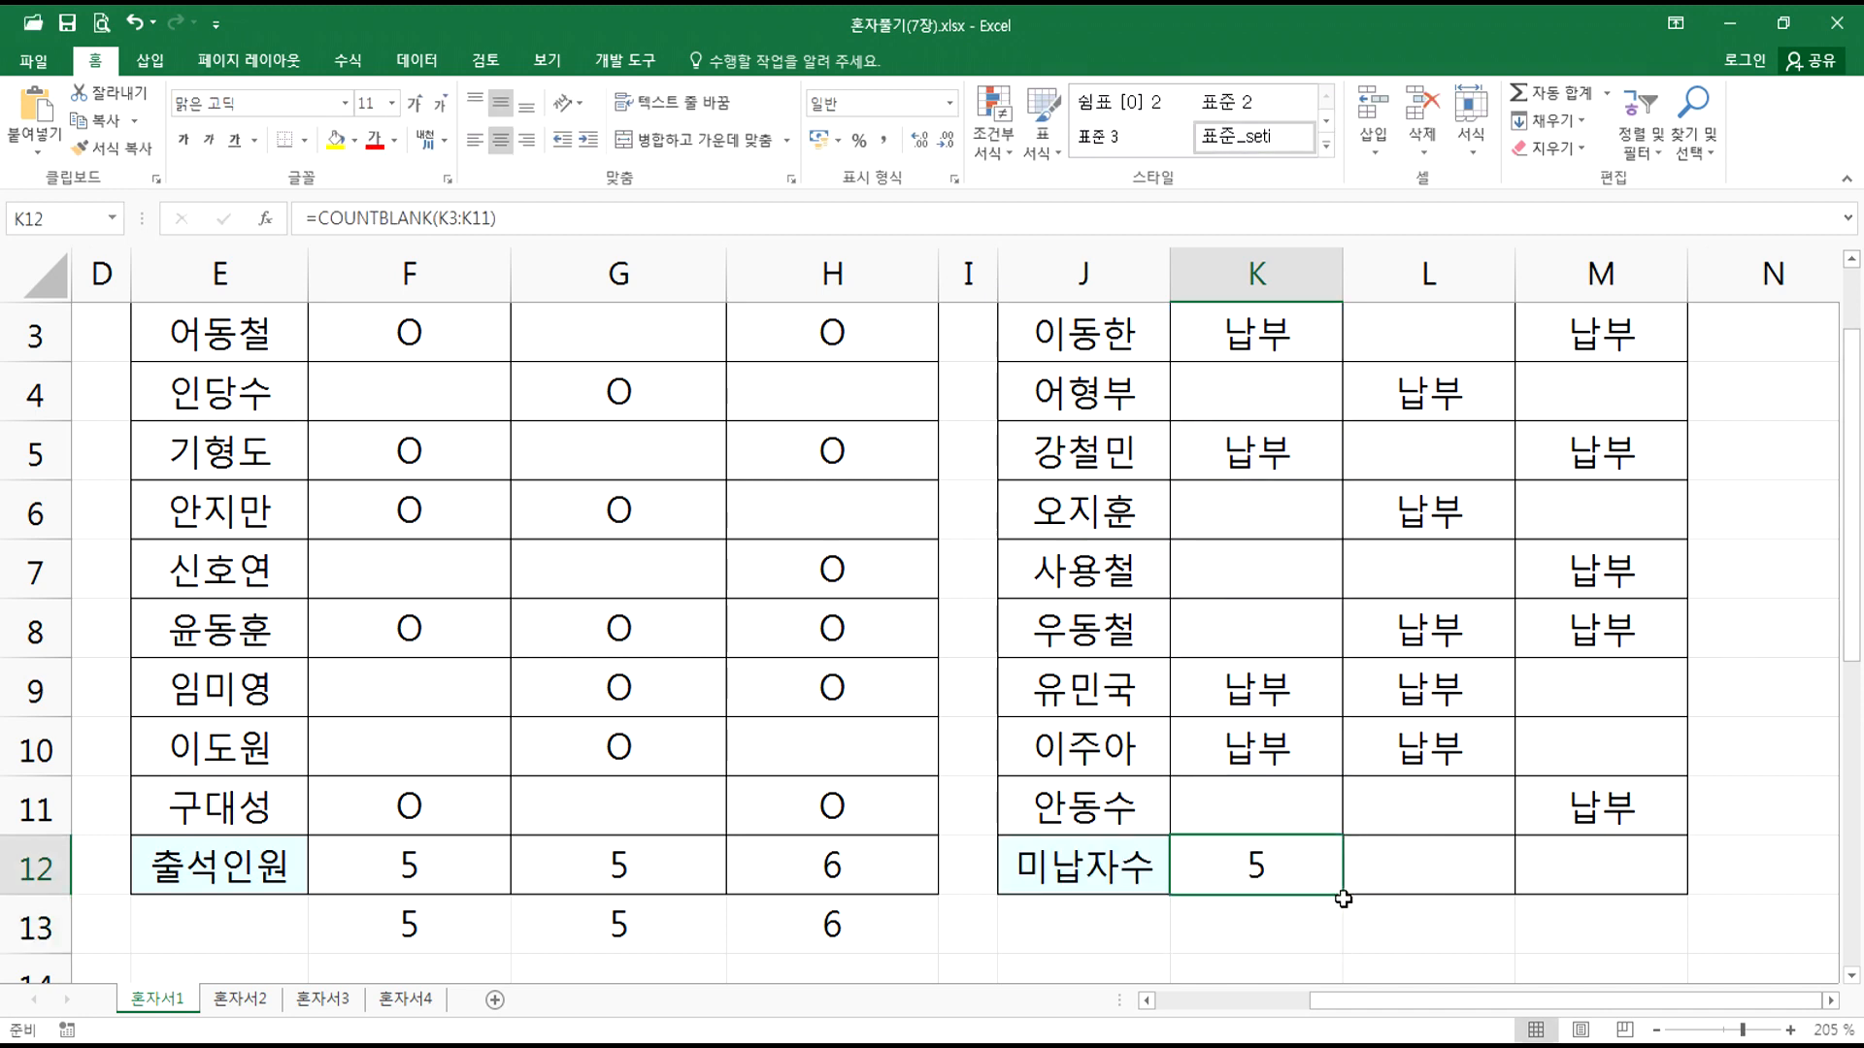
drag(1344, 896, 1641, 879)
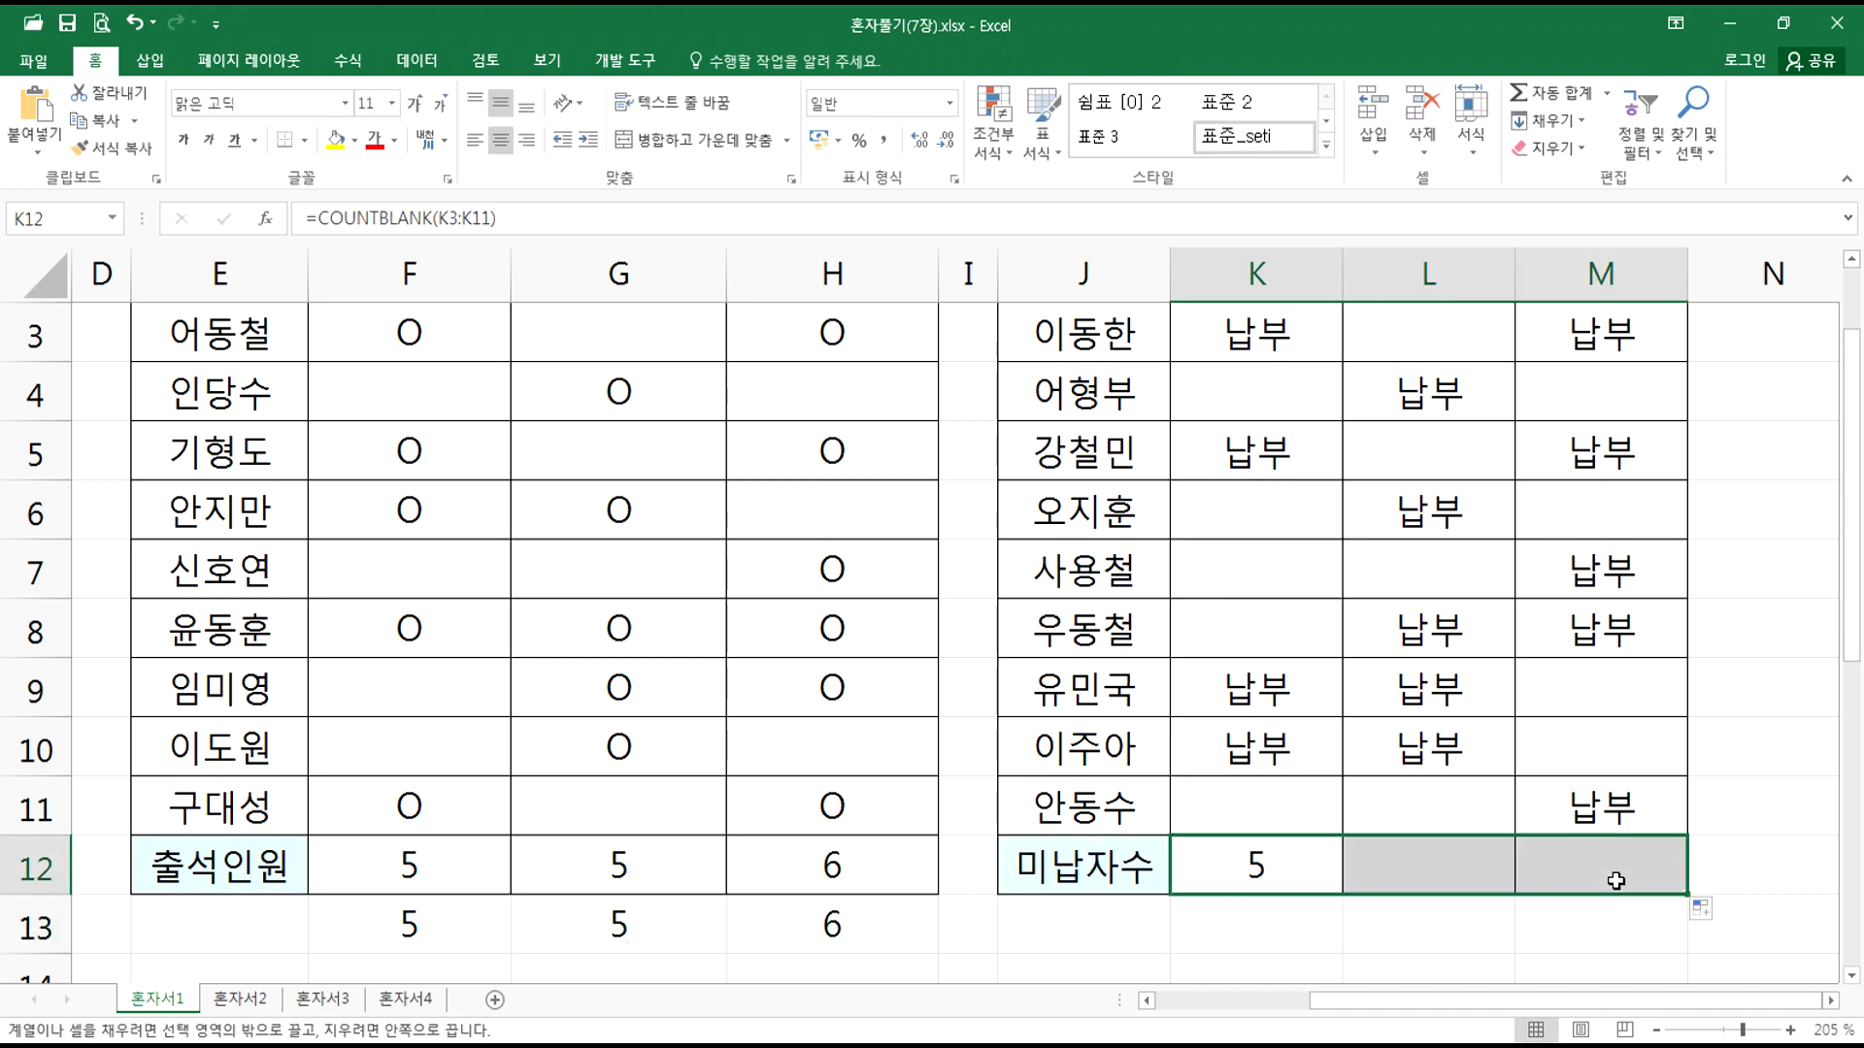
click(1294, 860)
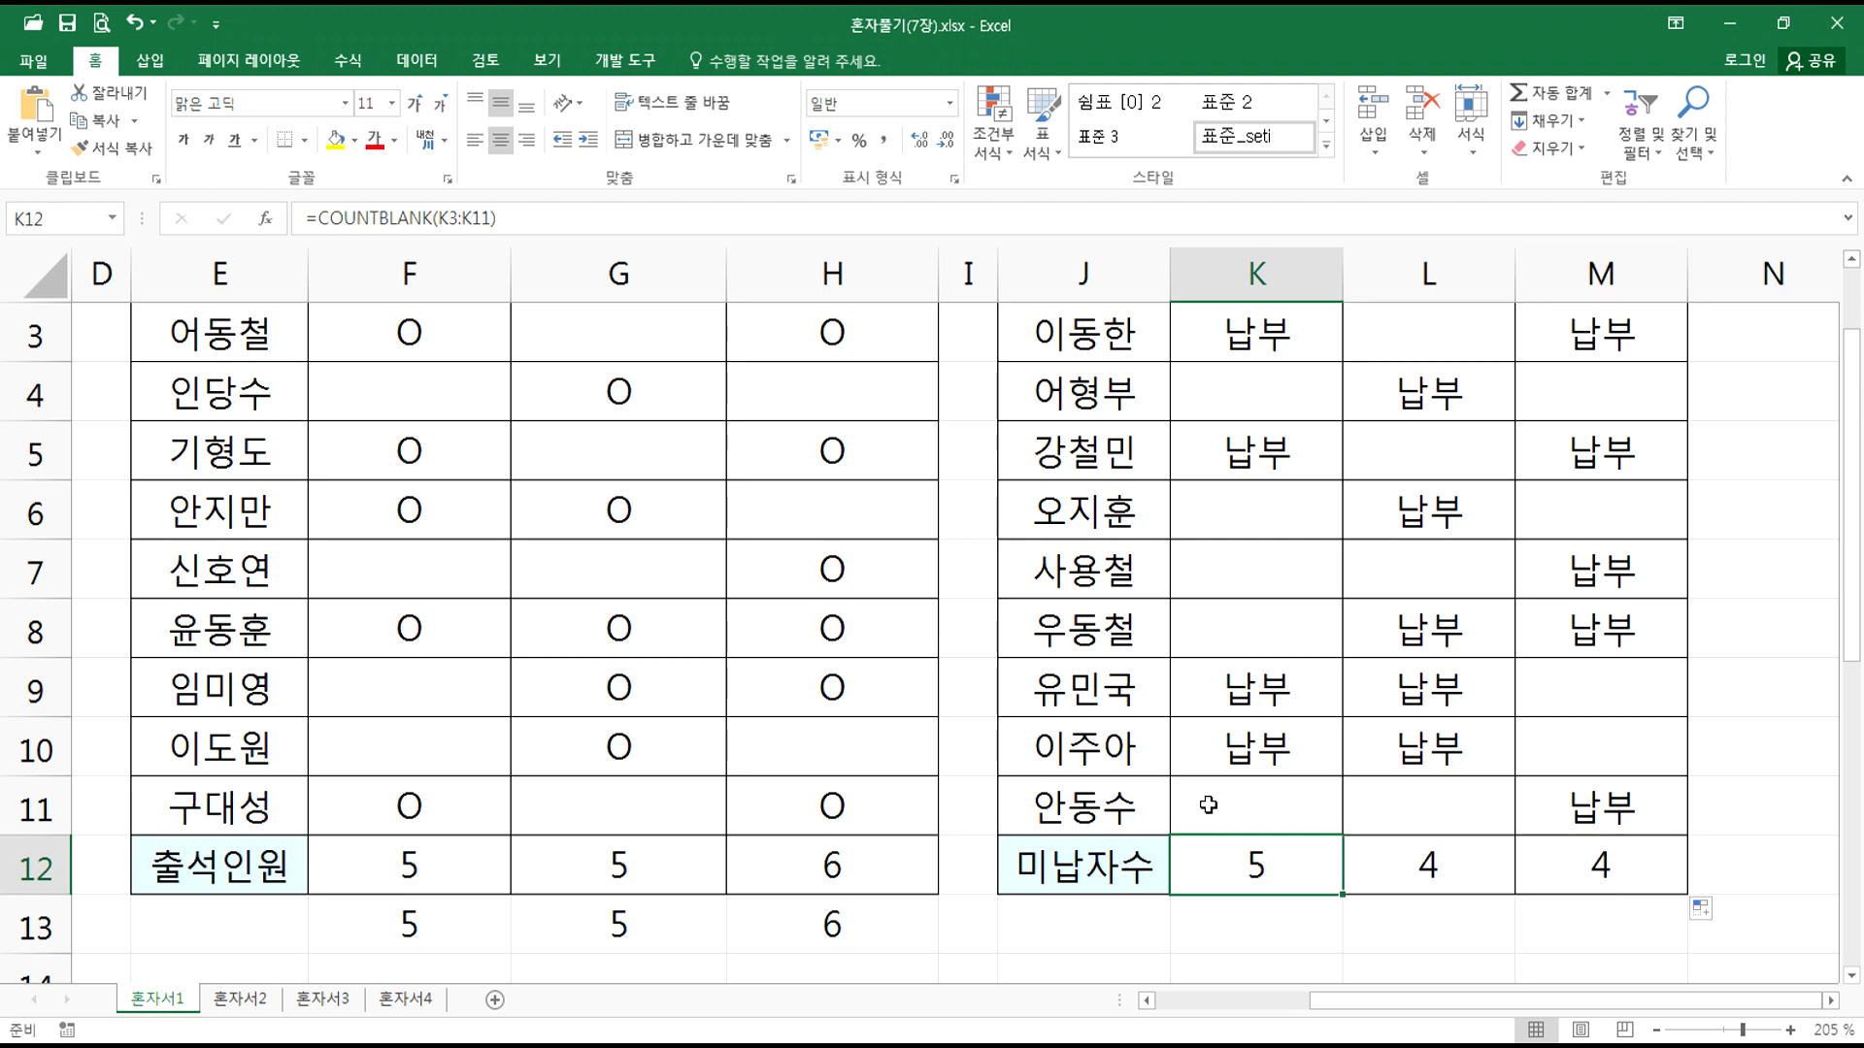
Step: Enter 미납 as a test value in the blank 1월 cell K4
click(1196, 381)
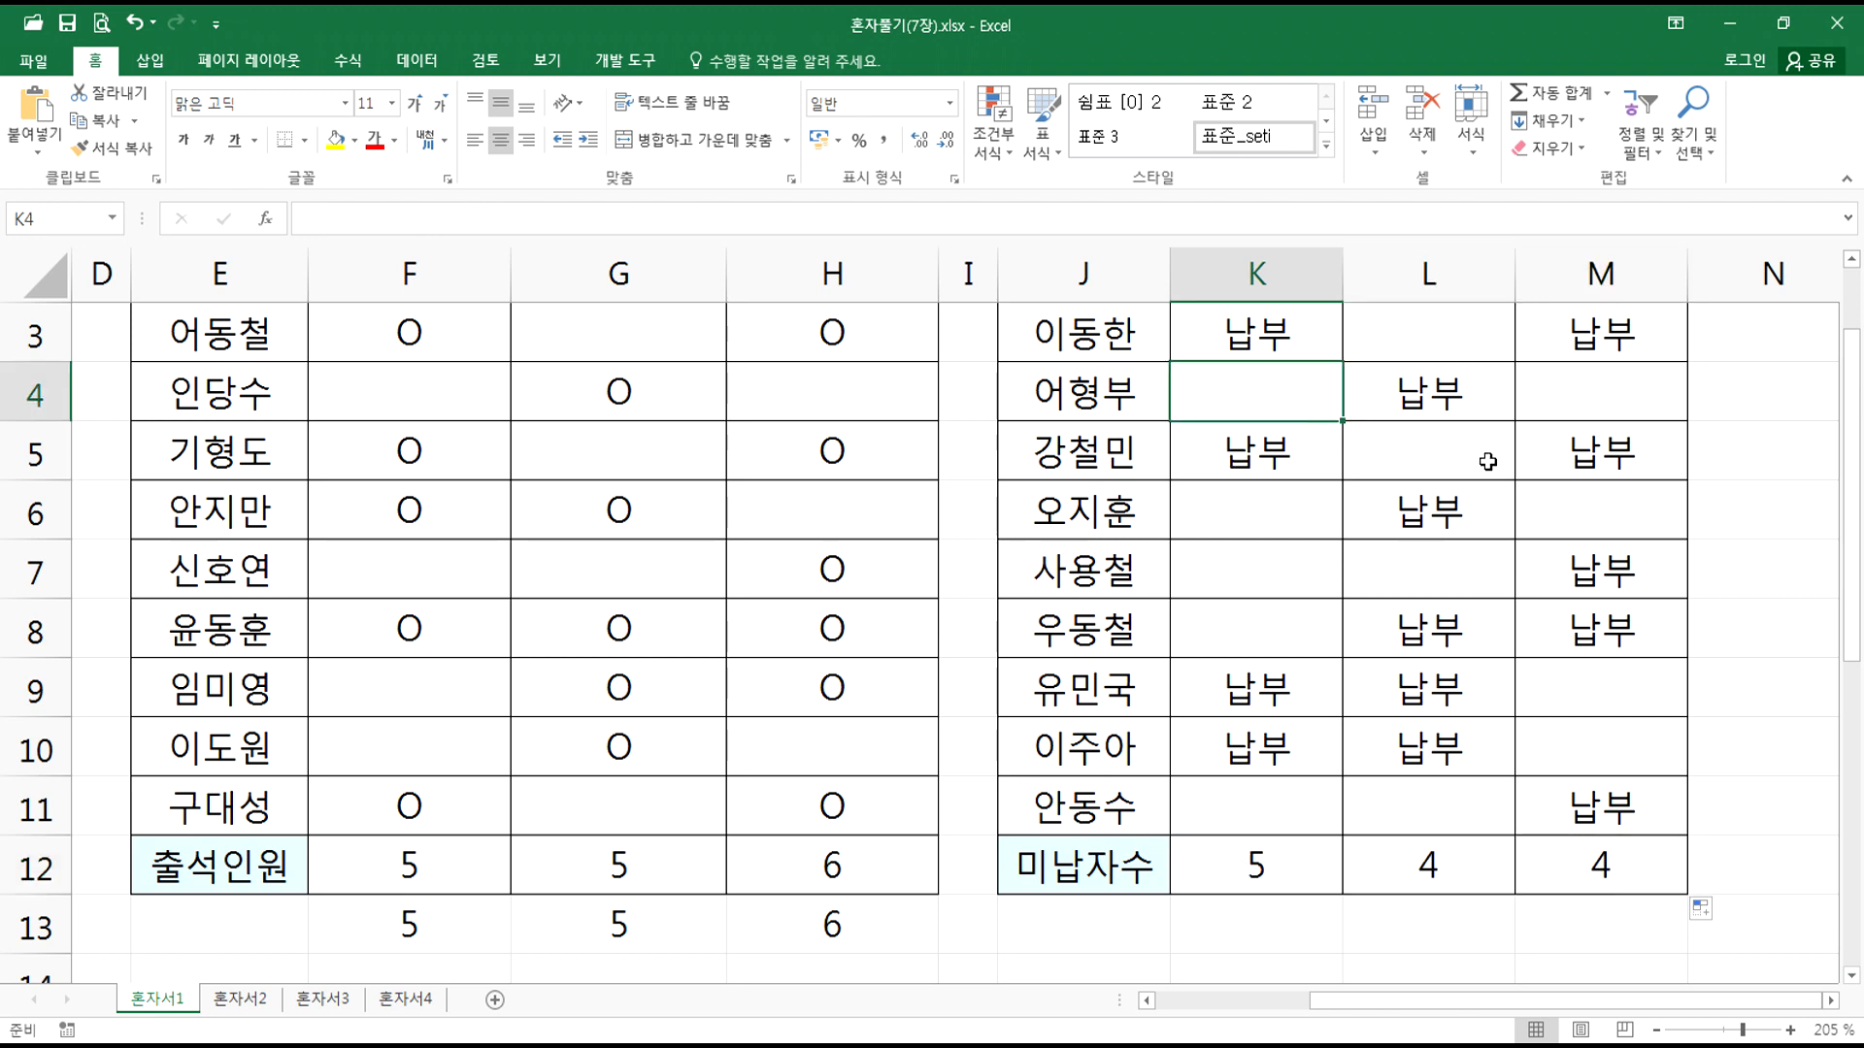
text(ALSKQ)
key(BackSpace)
key(BackSpace)
key(BackSpace)
key(BackSpace)
key(BackSpace)
key(Hangul)
text(미납)
key(Return)
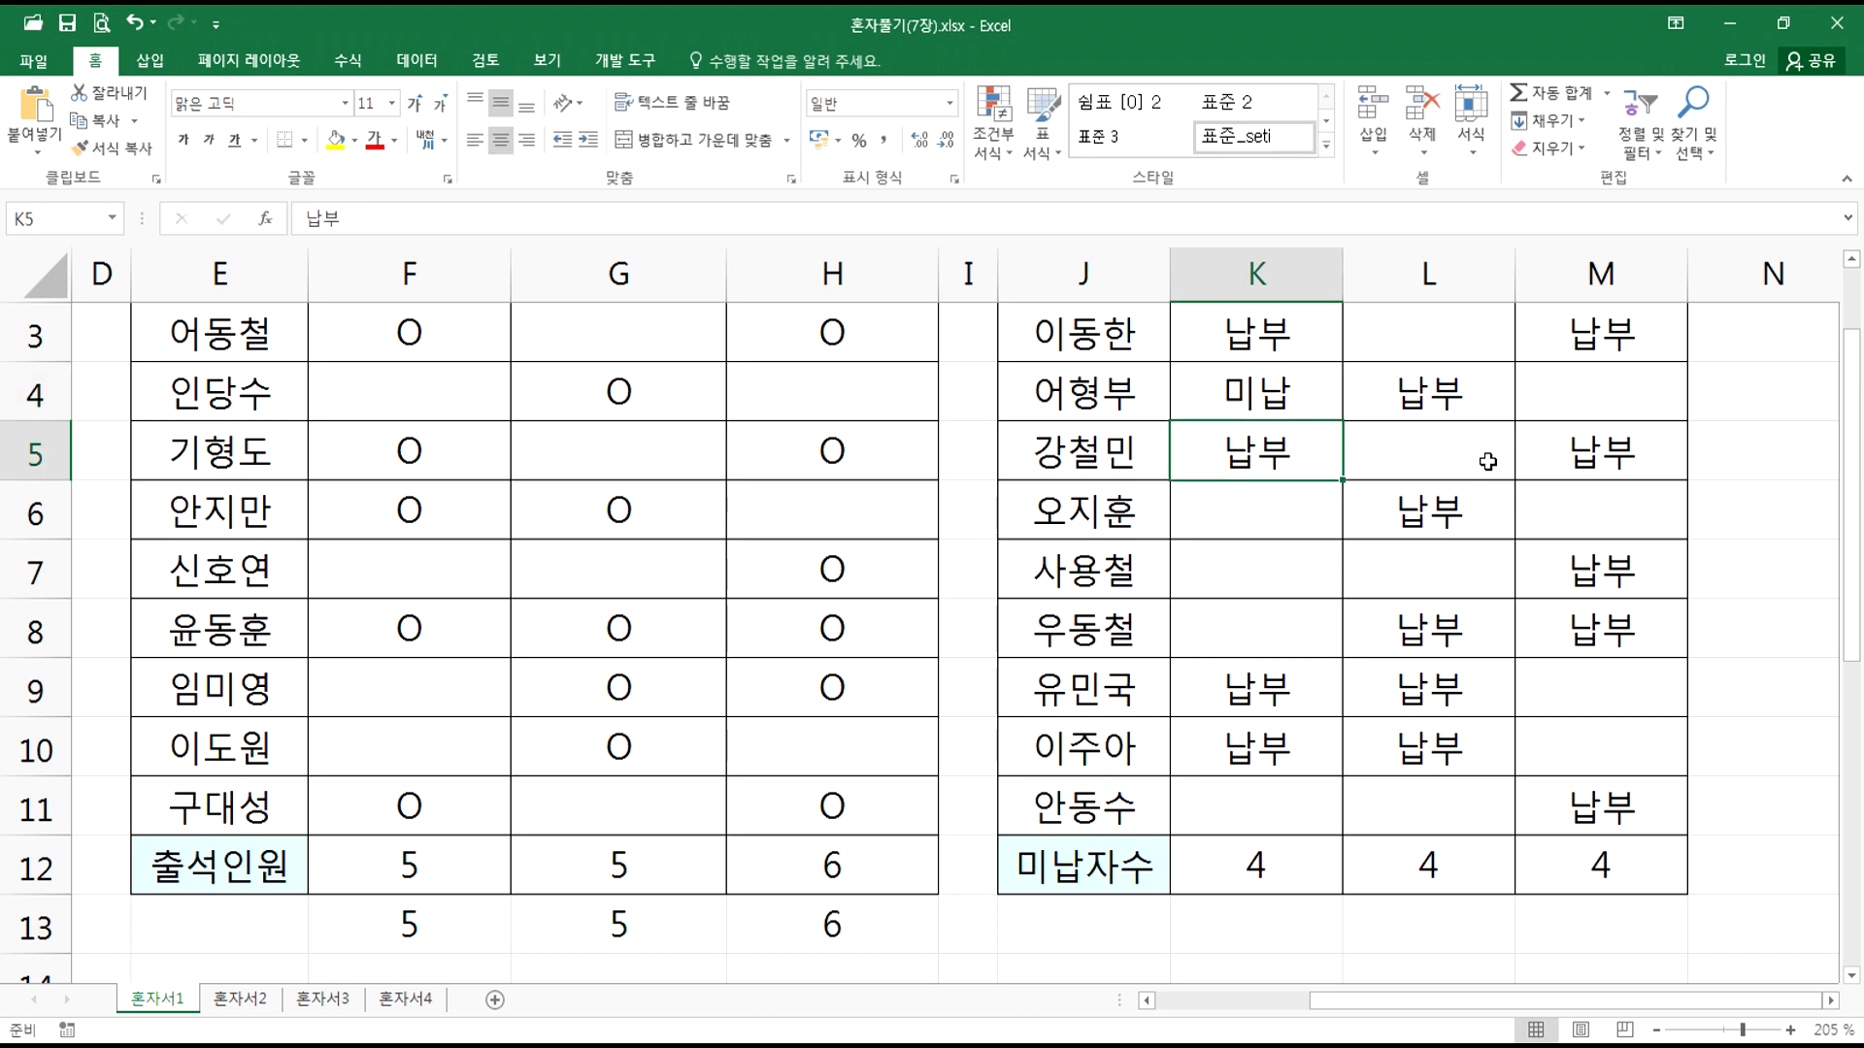
Step: Enter 미납 as a second test value in the blank 1월 cell K7
click(1252, 393)
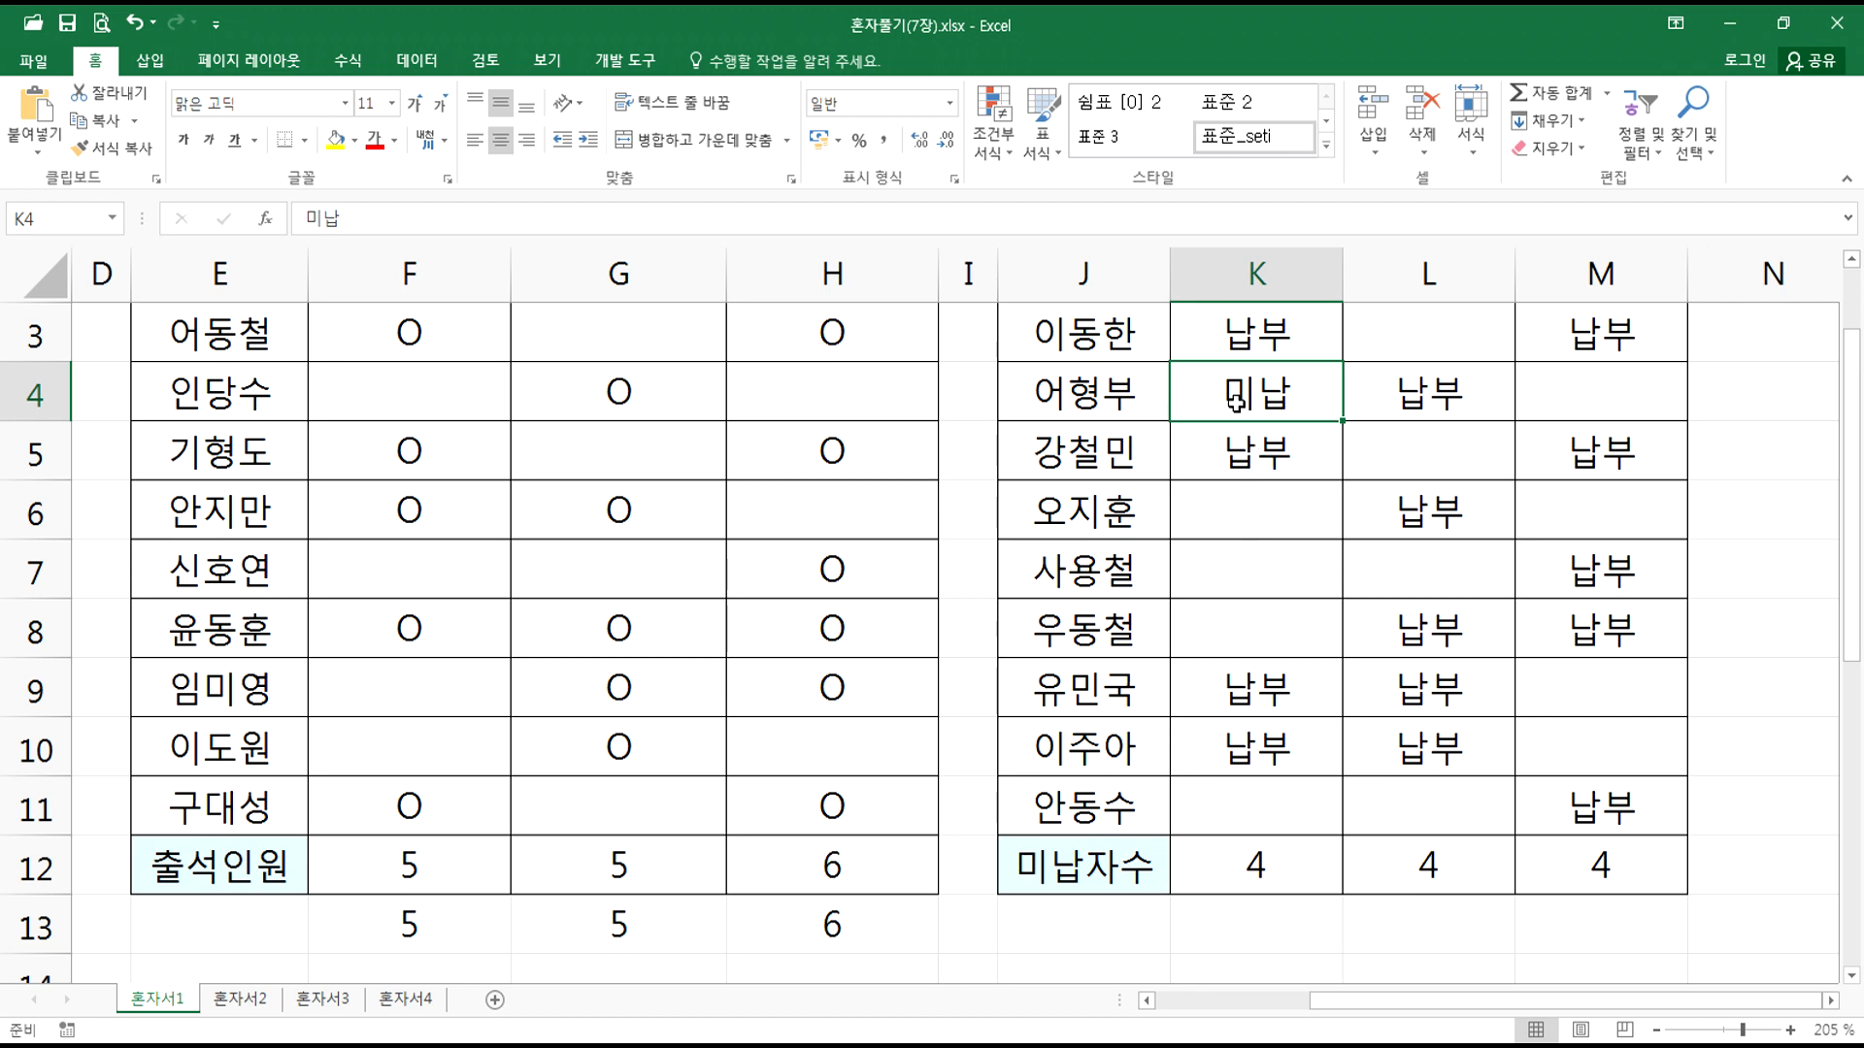
click(1224, 569)
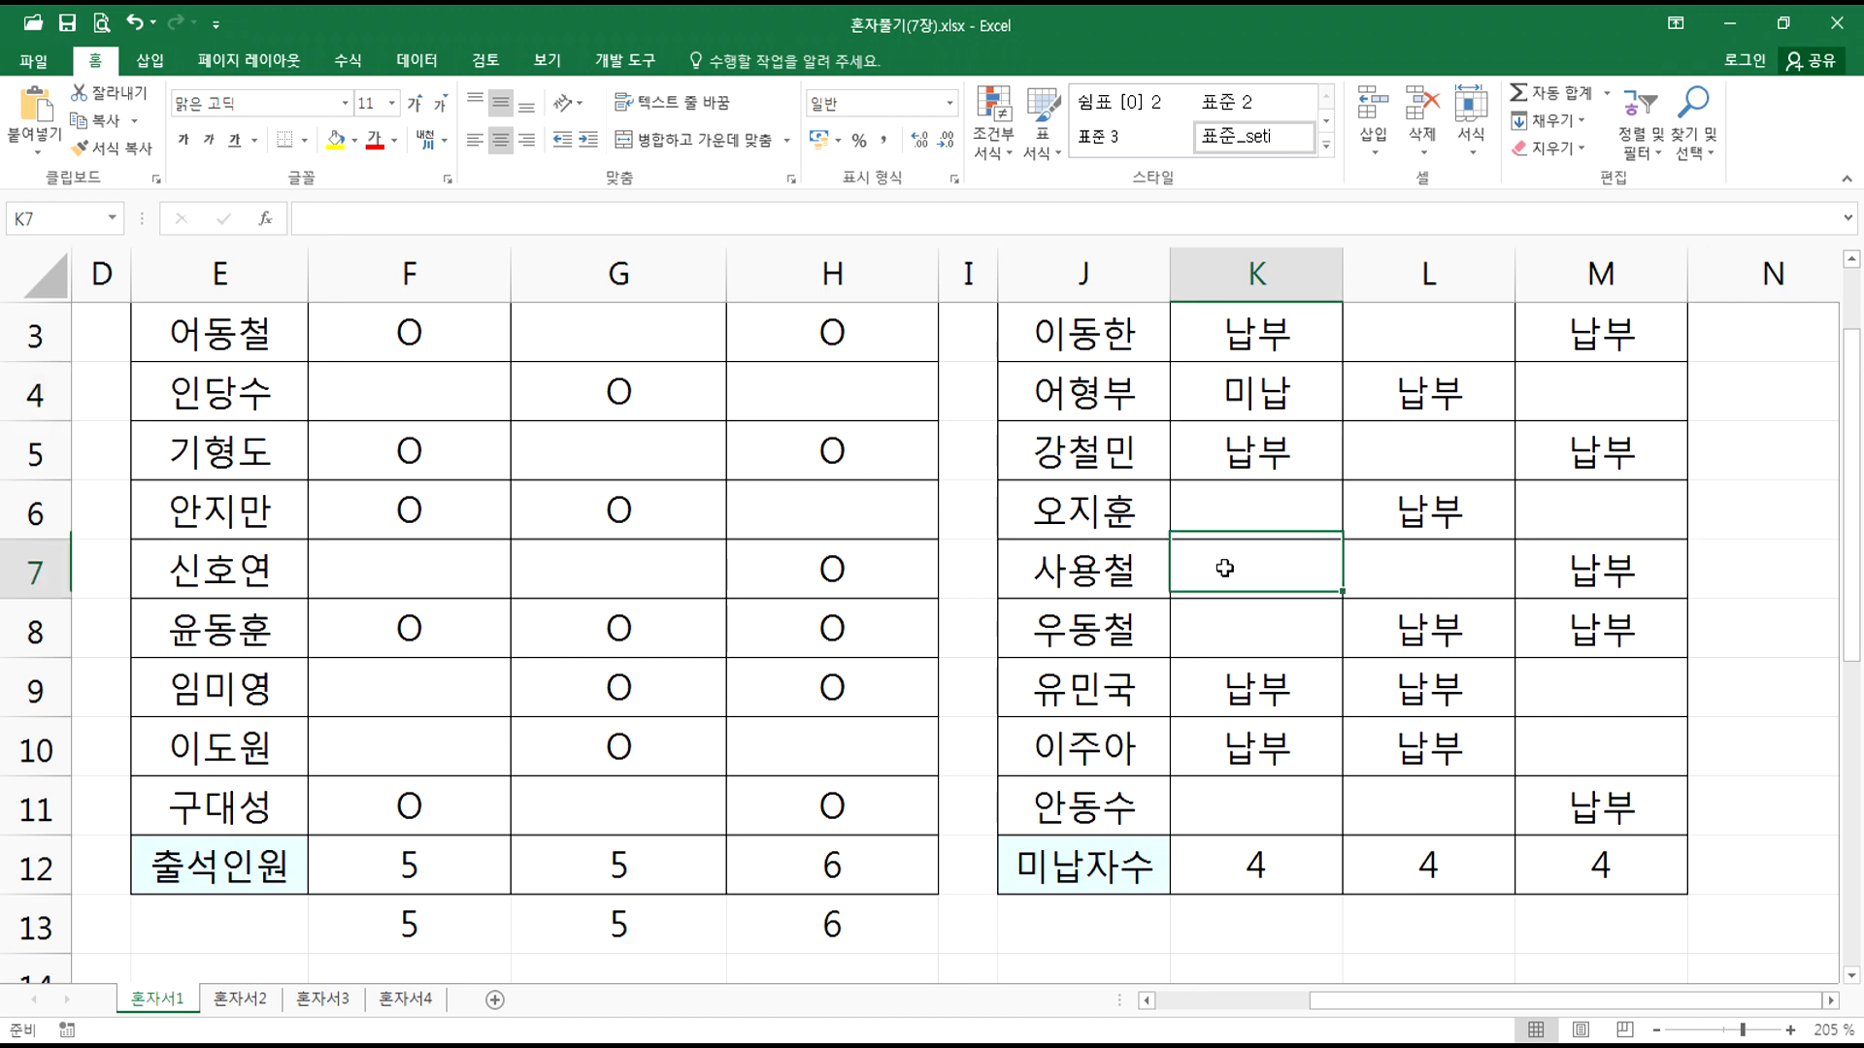
text(미납)
key(Return)
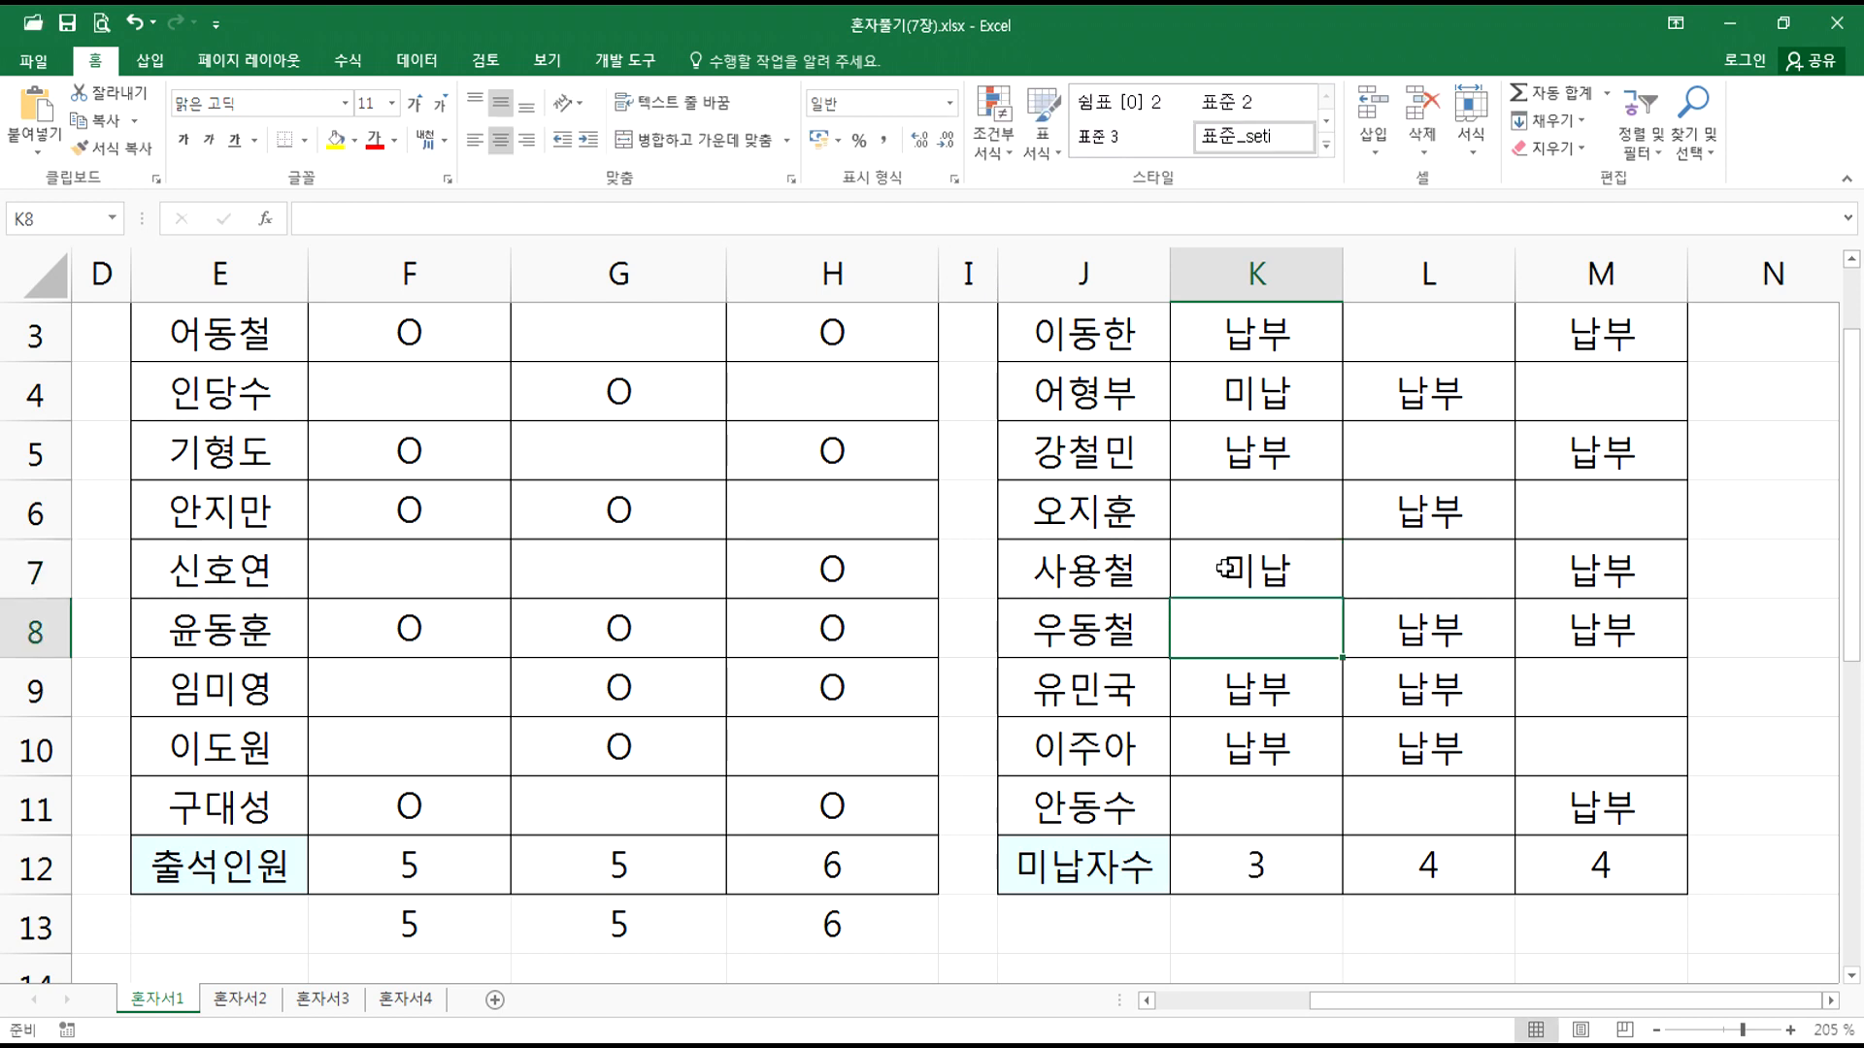
Step: Examine how the COUNTBLANK formula in K12 treats the 미납 entries and the empty 1월 cells
click(1263, 572)
click(1253, 497)
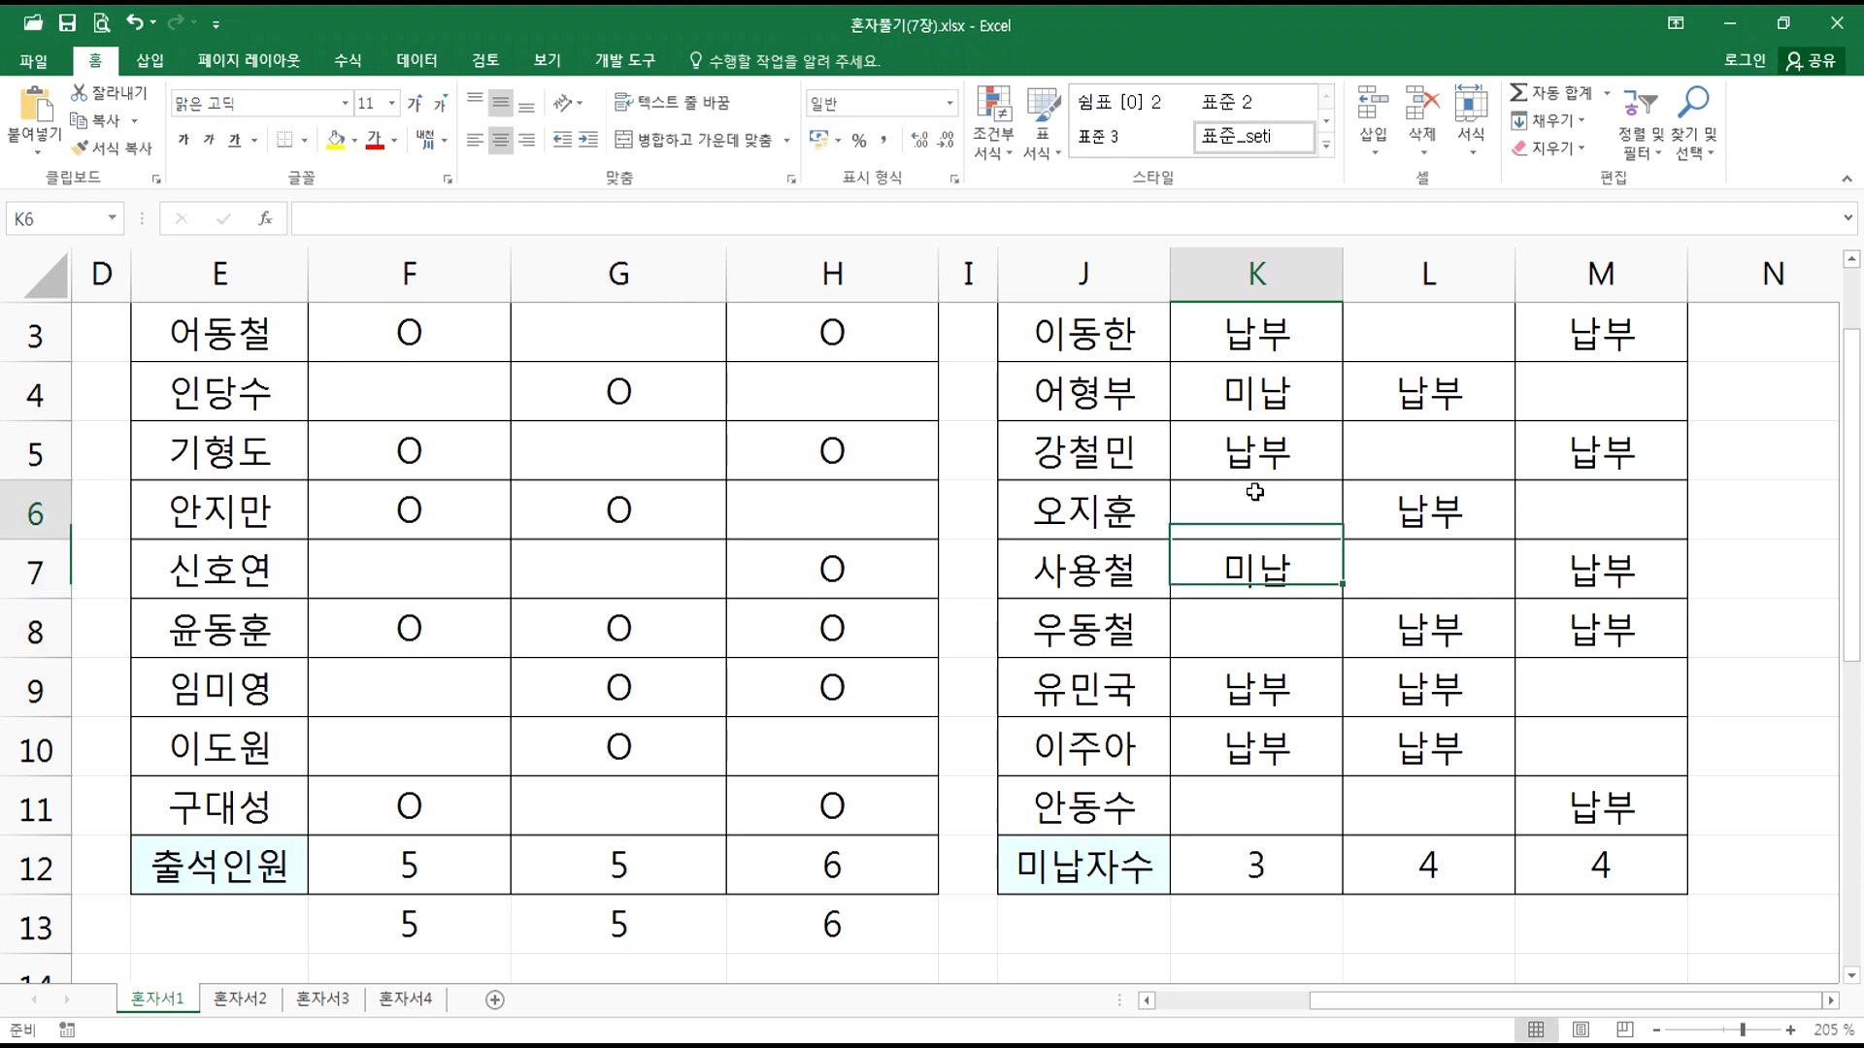
click(1253, 653)
click(1255, 863)
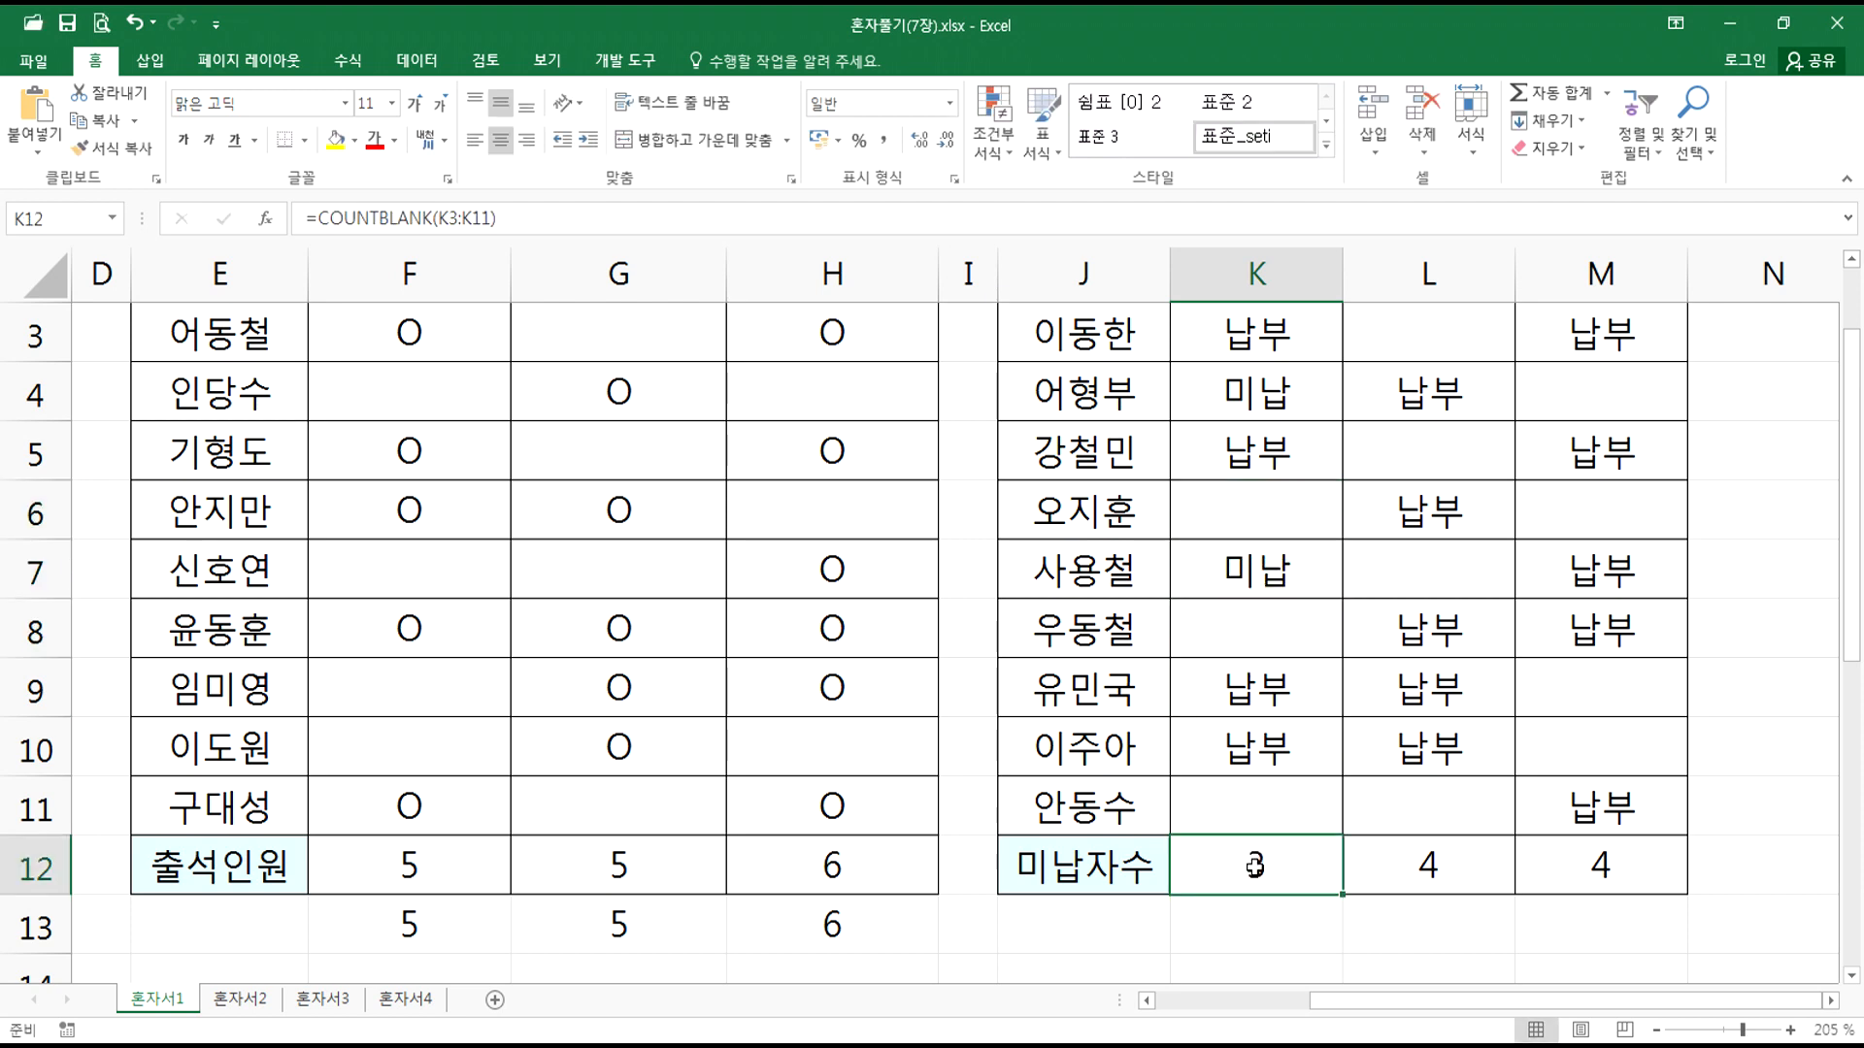
click(1236, 420)
click(1233, 576)
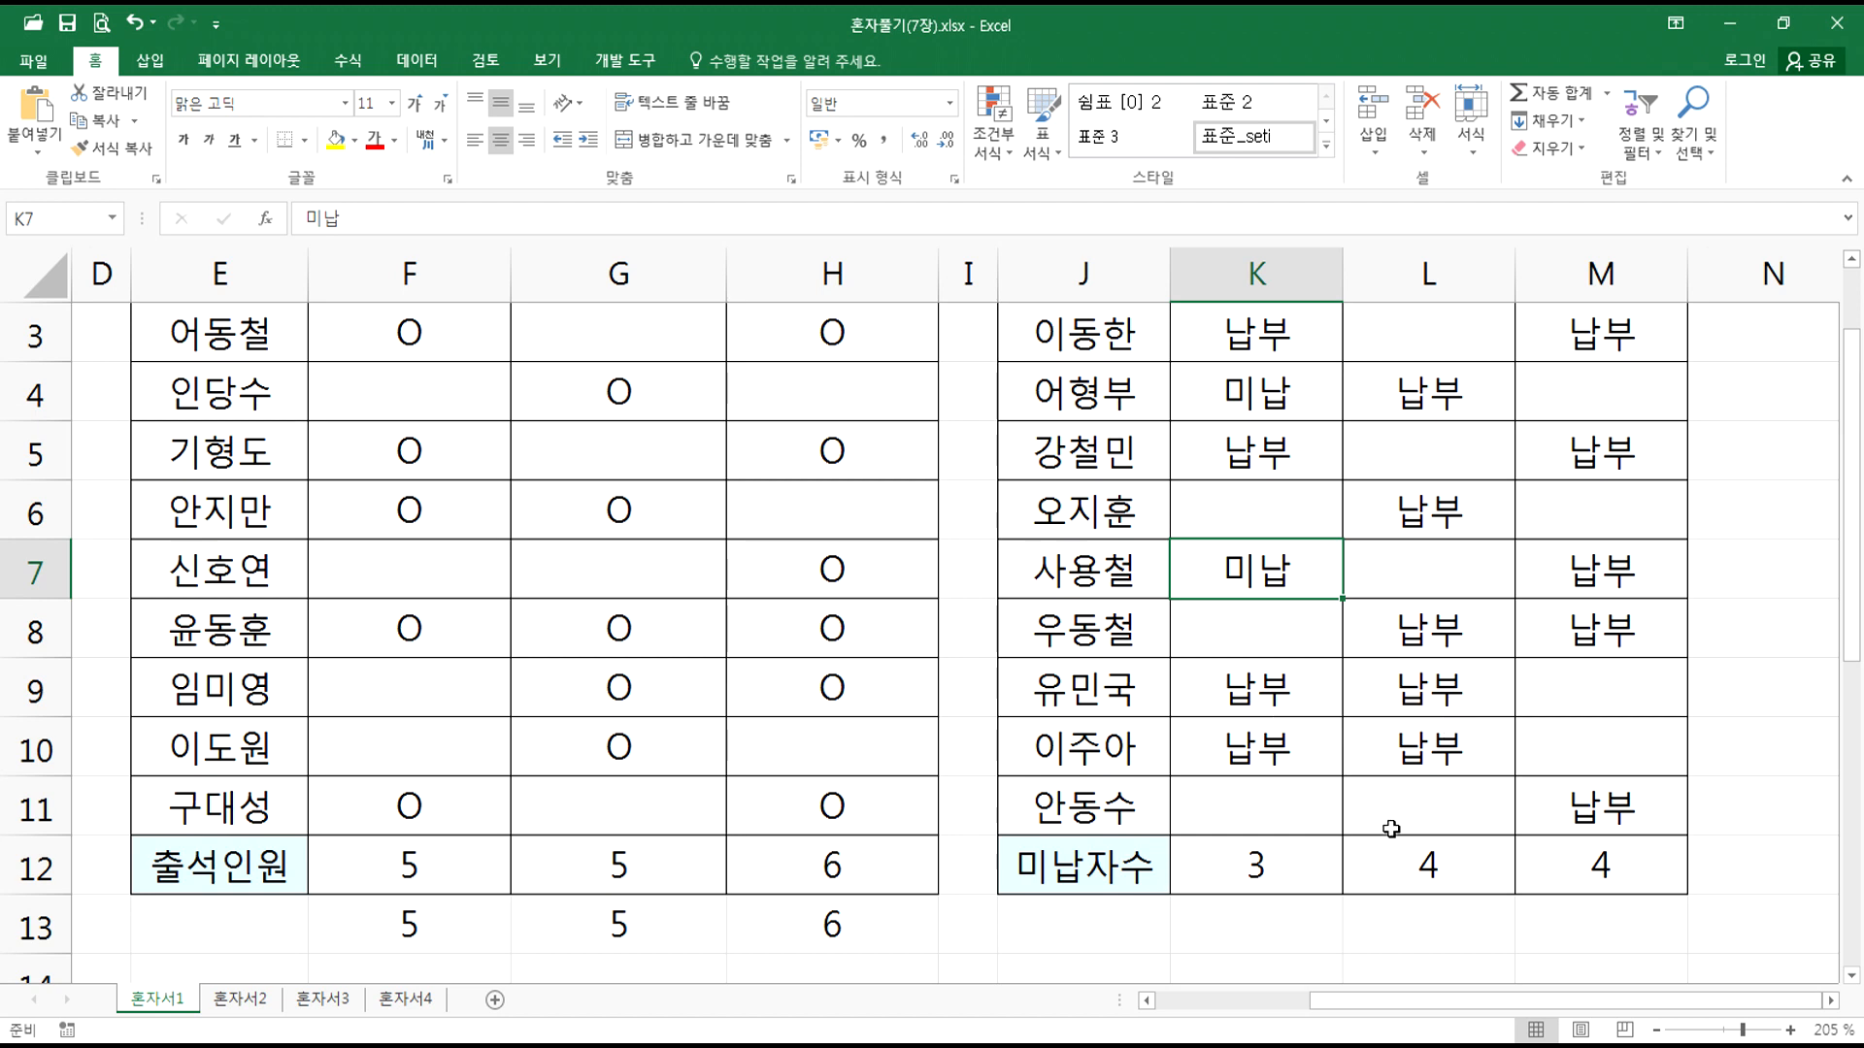
Step: Count all members of the payment table in K13 with =COUNTA($J$3:$J$11), using absolute references
click(1235, 930)
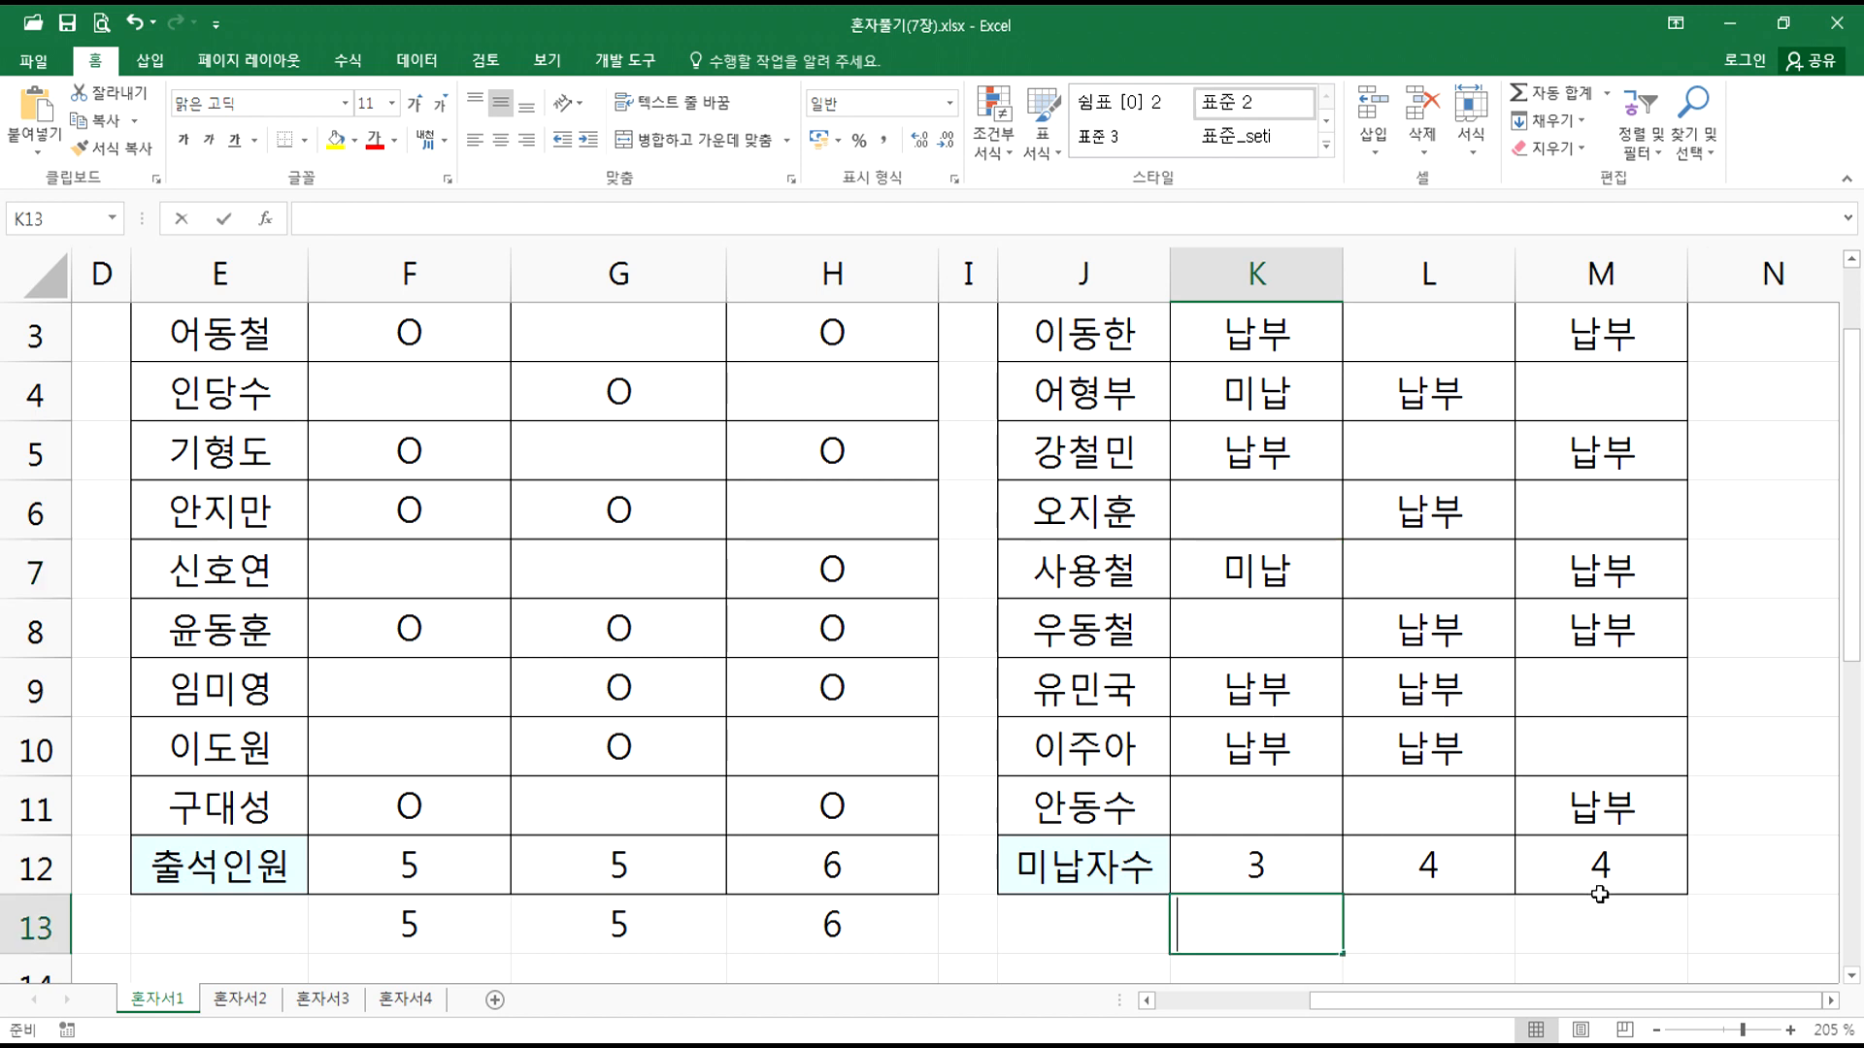
text(=채ㅕㅜㅅ)
key(BackSpace)
key(BackSpace)
key(BackSpace)
key(BackSpace)
text(COUNTA()
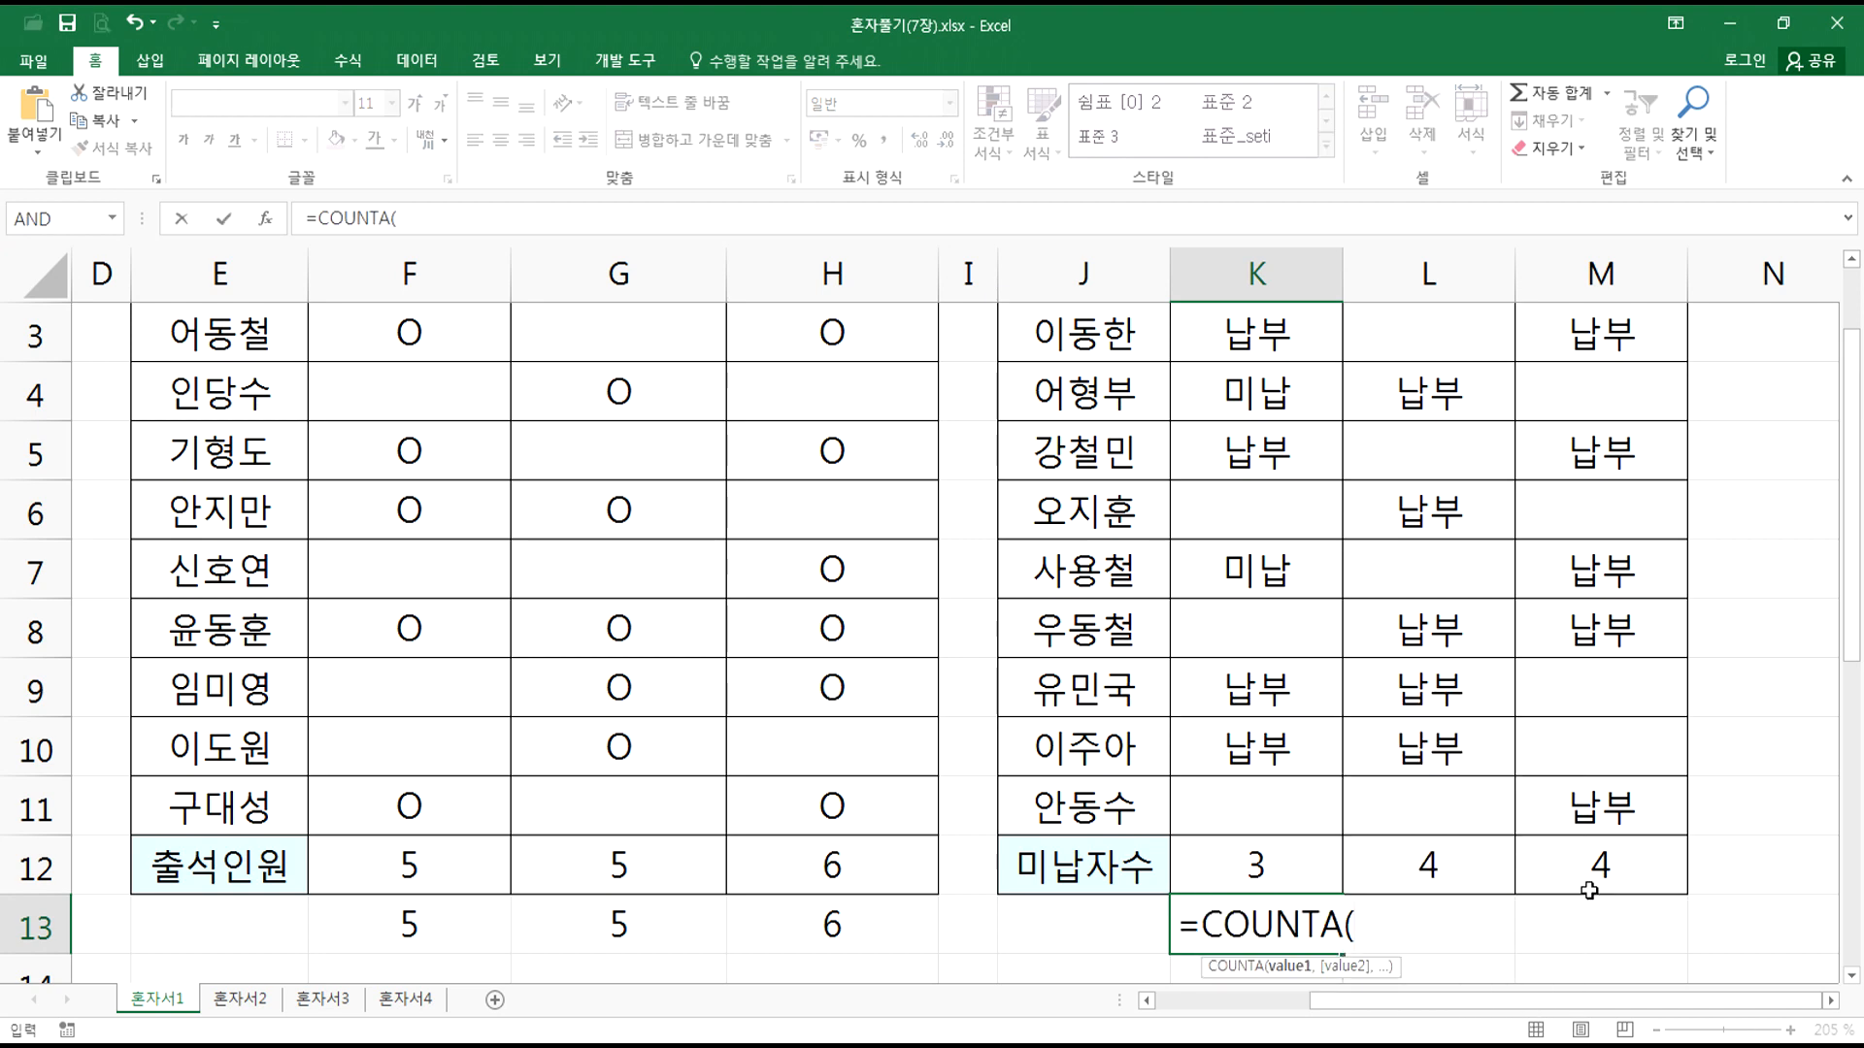
scroll(1095, 388, up, 1)
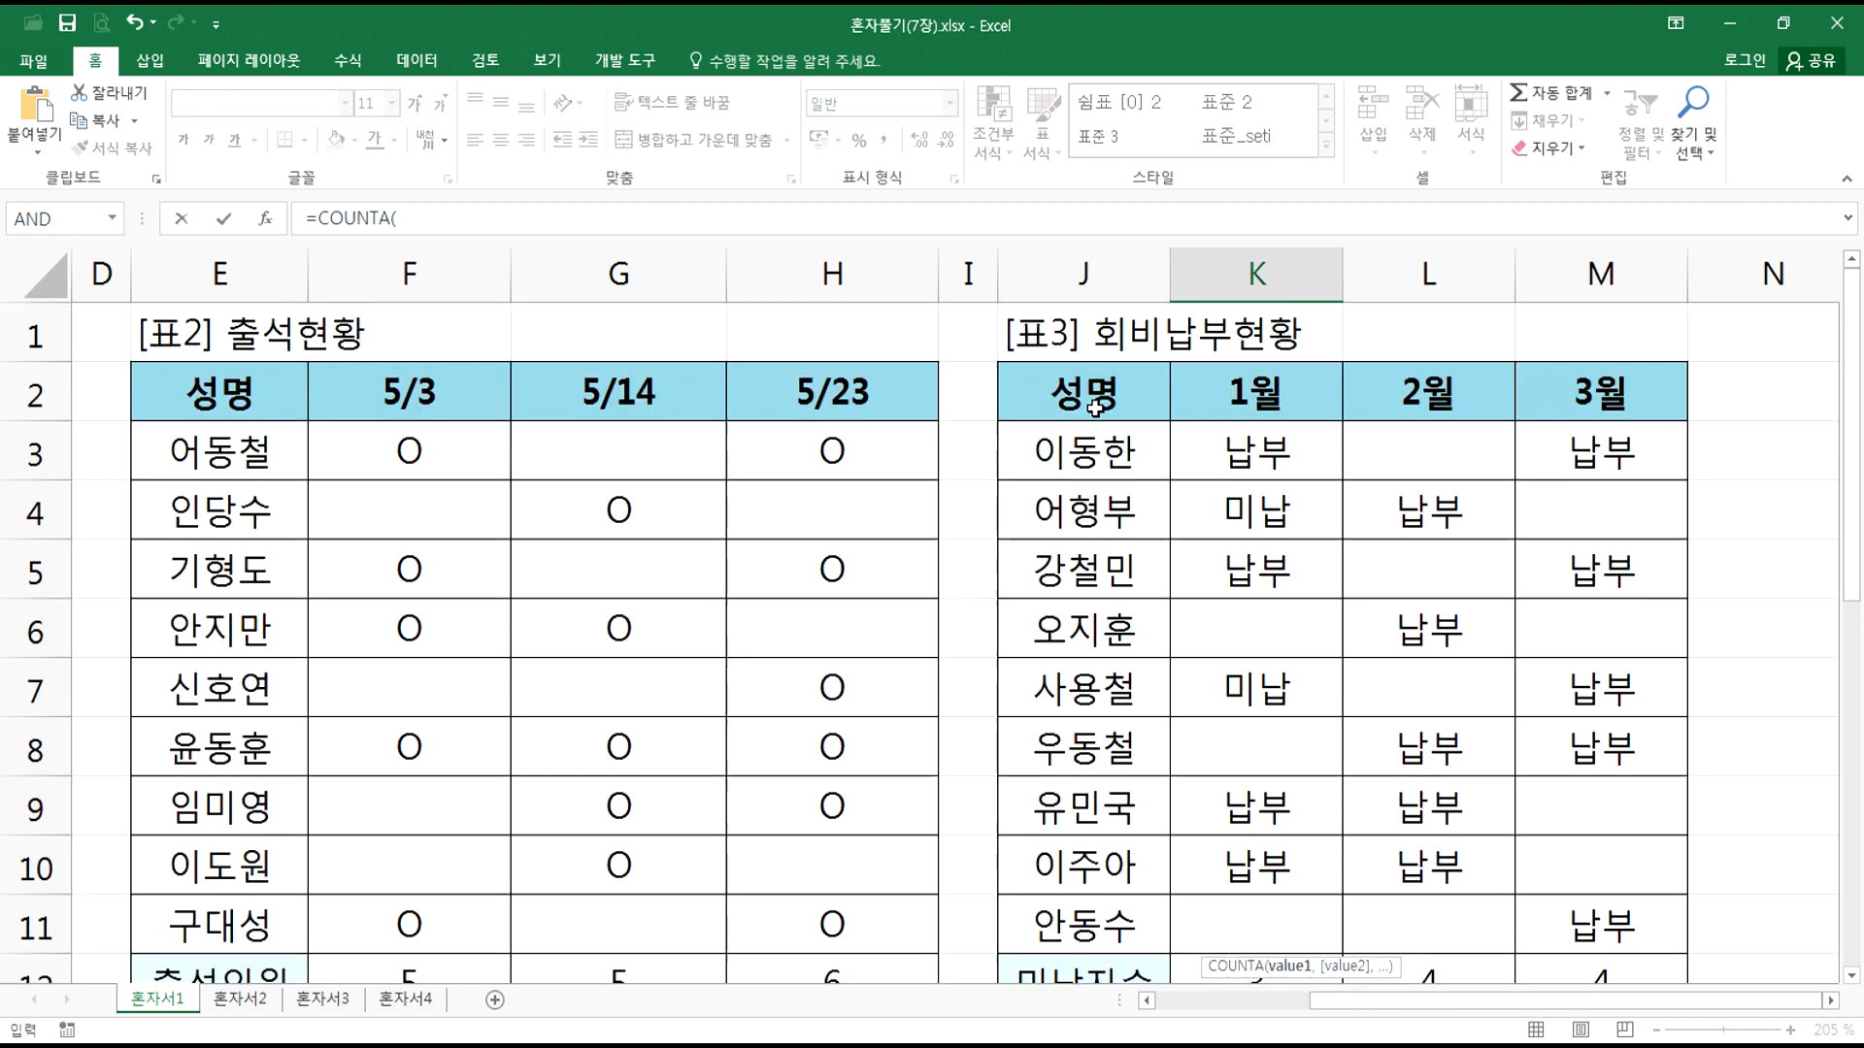
drag(1083, 441, 1085, 927)
scroll(1081, 804, down, 3)
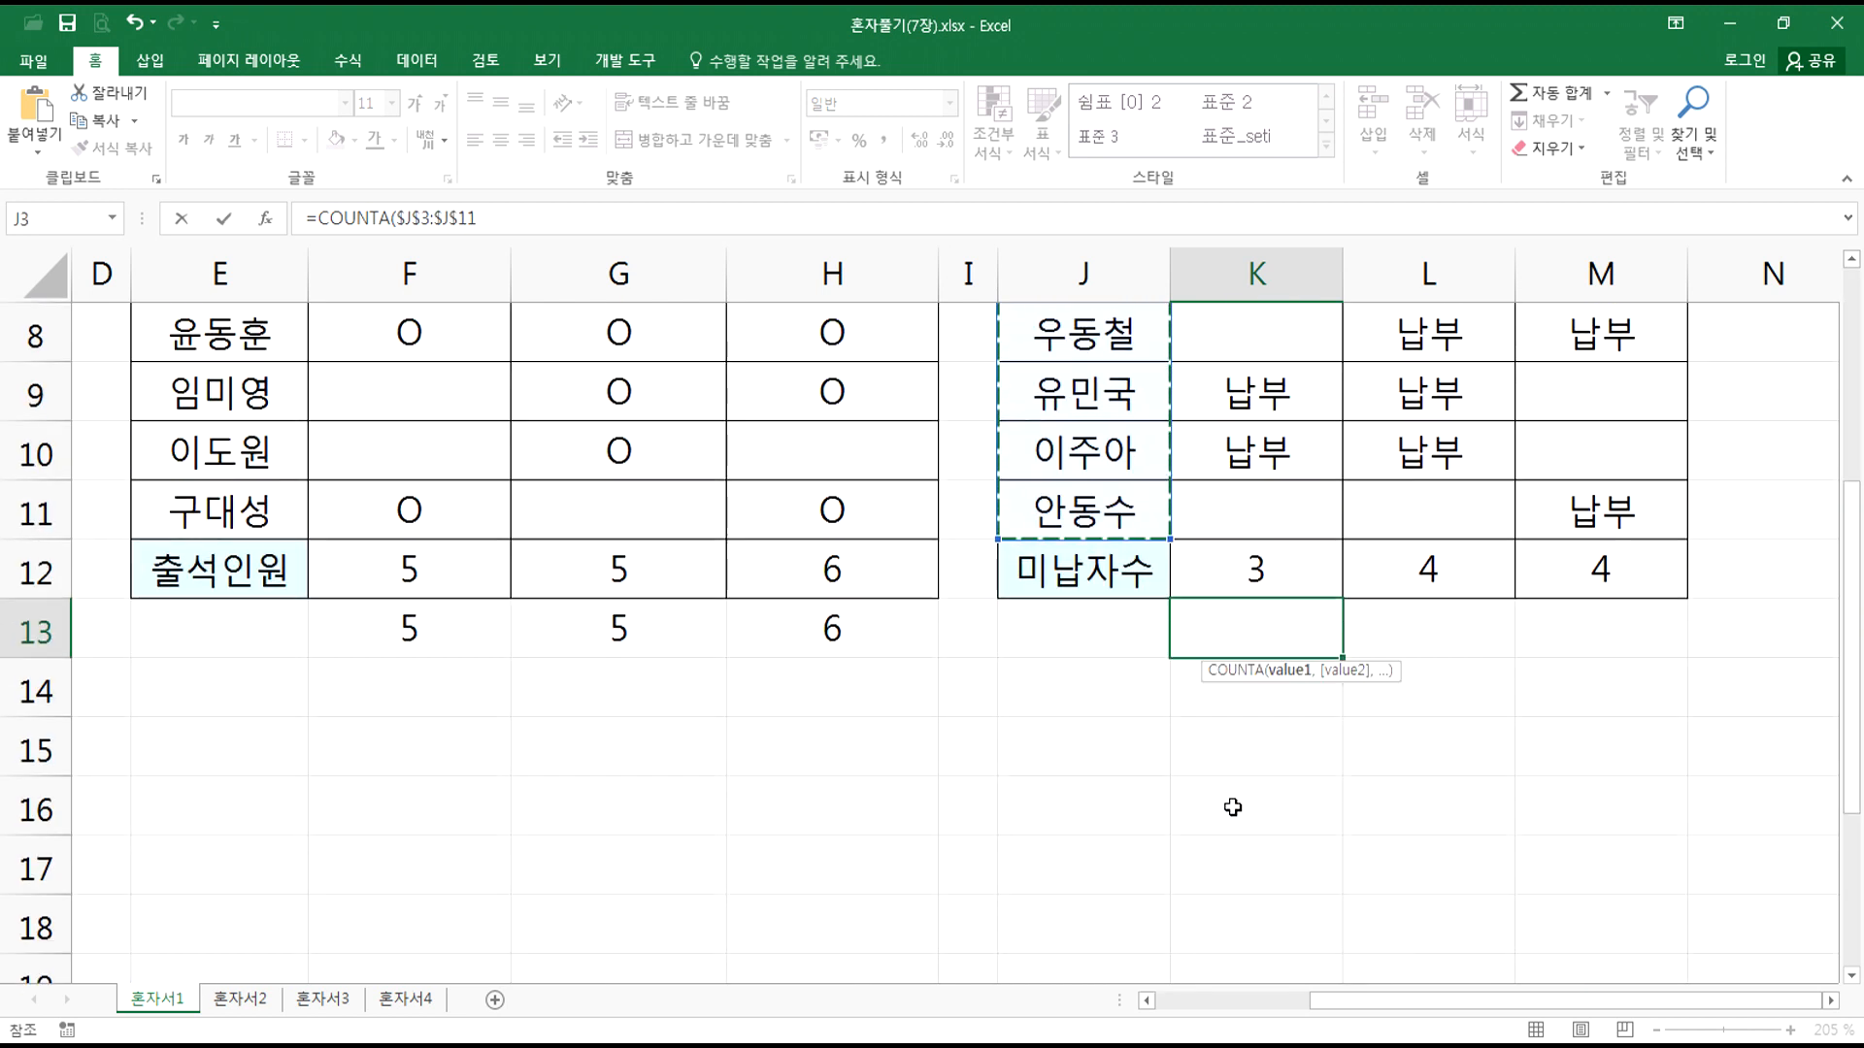
key(F4)
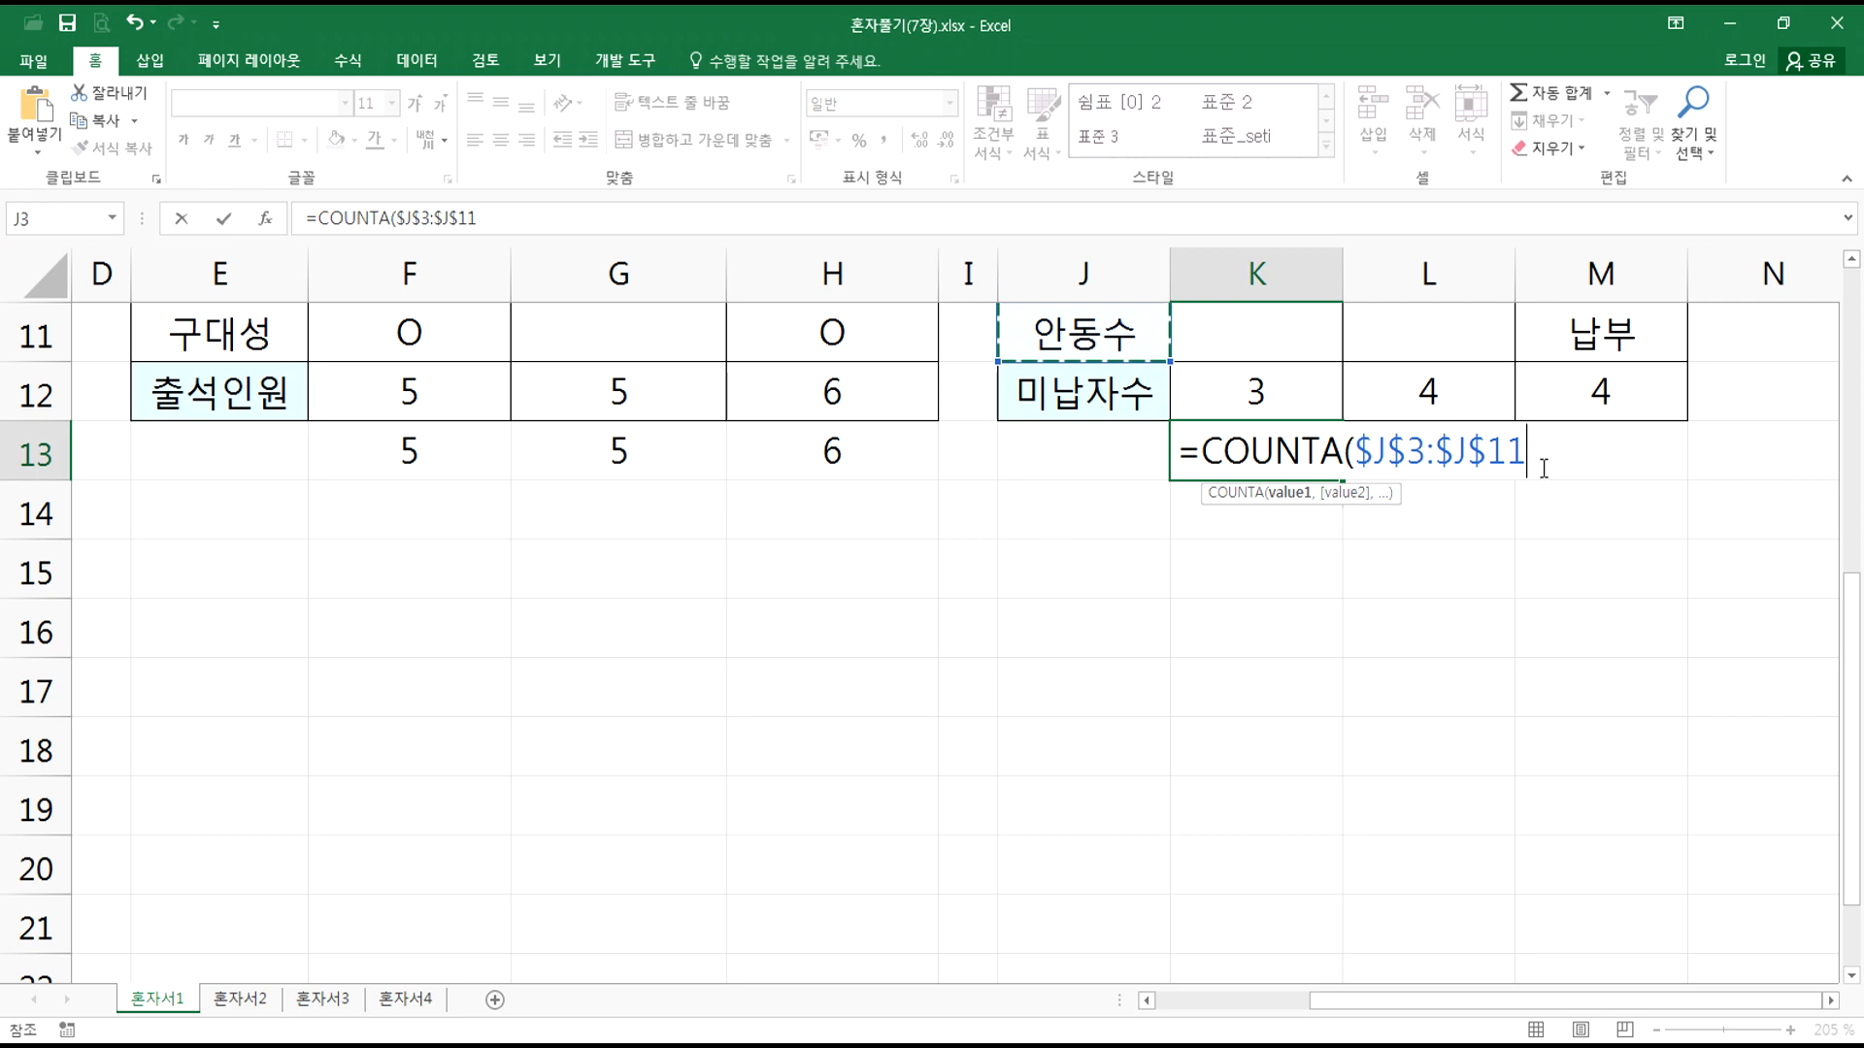
key(Return)
click(1295, 458)
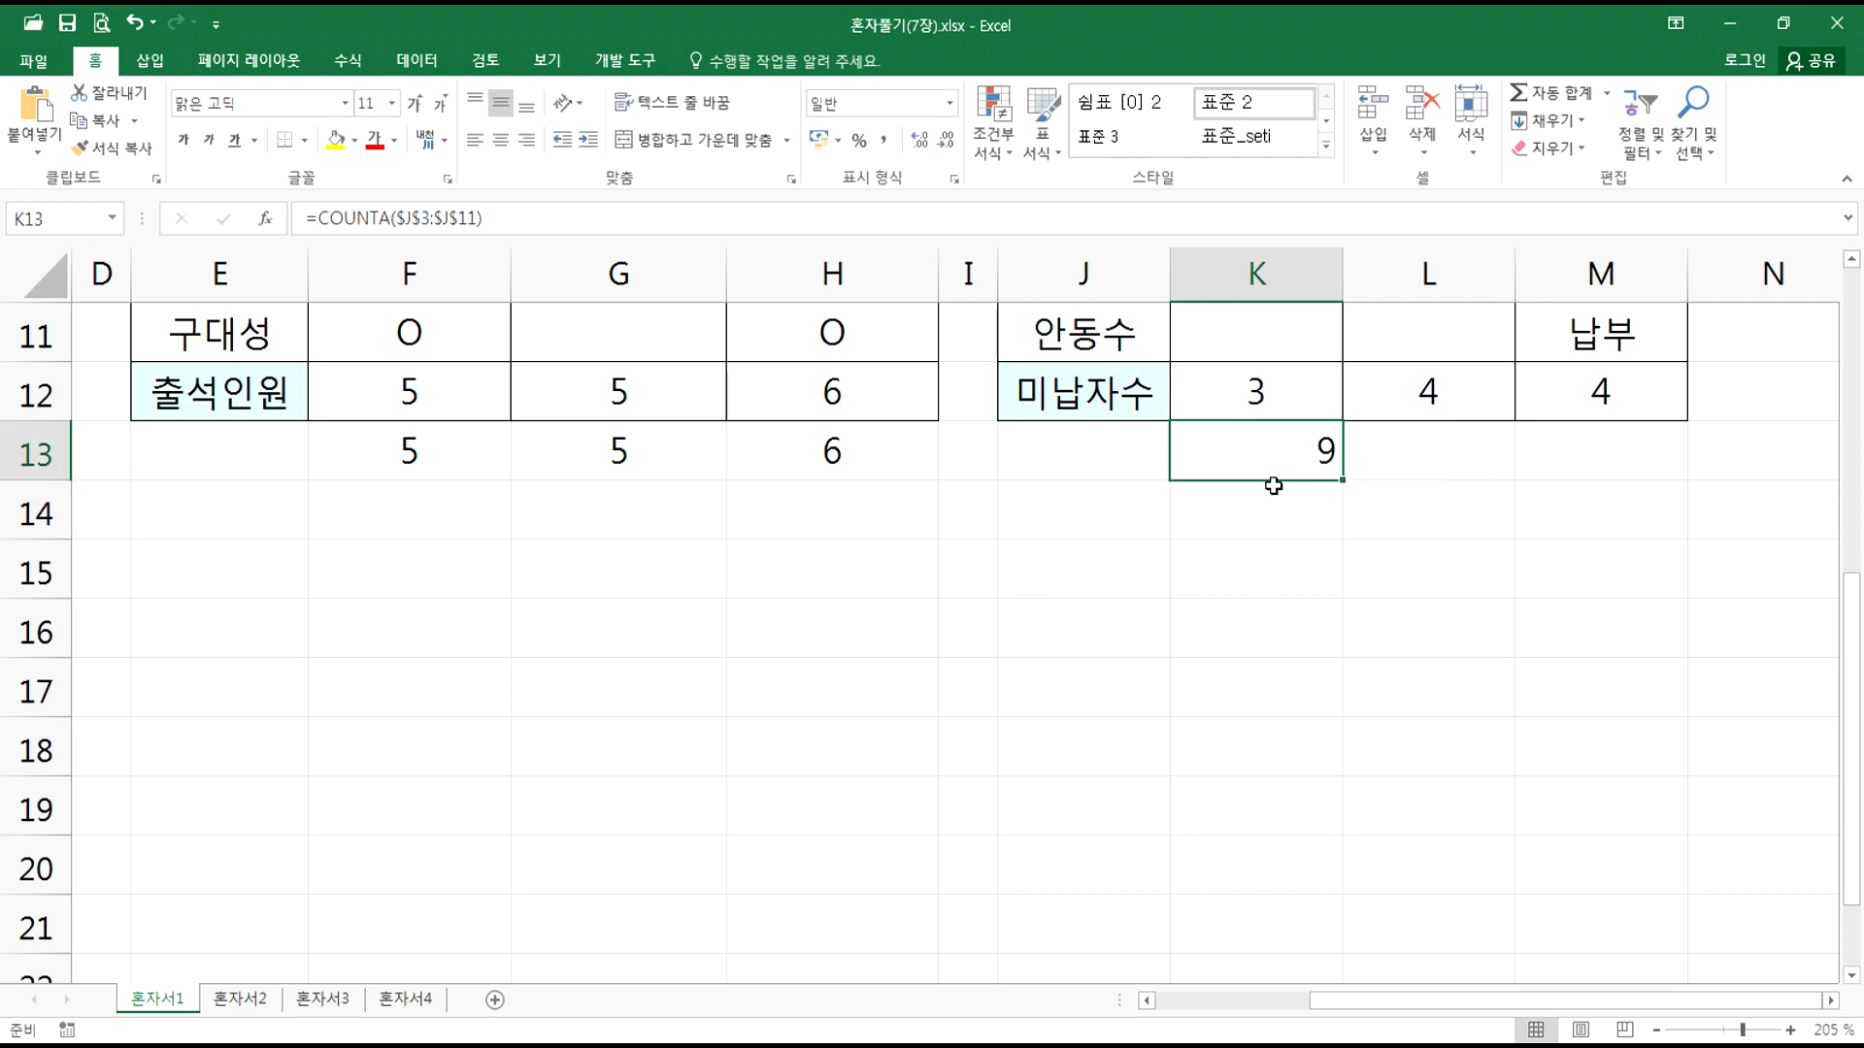
Step: Examine the member-name range referenced by the COUNTA formula in K13
scroll(1219, 653, up, 2)
double_click(1229, 810)
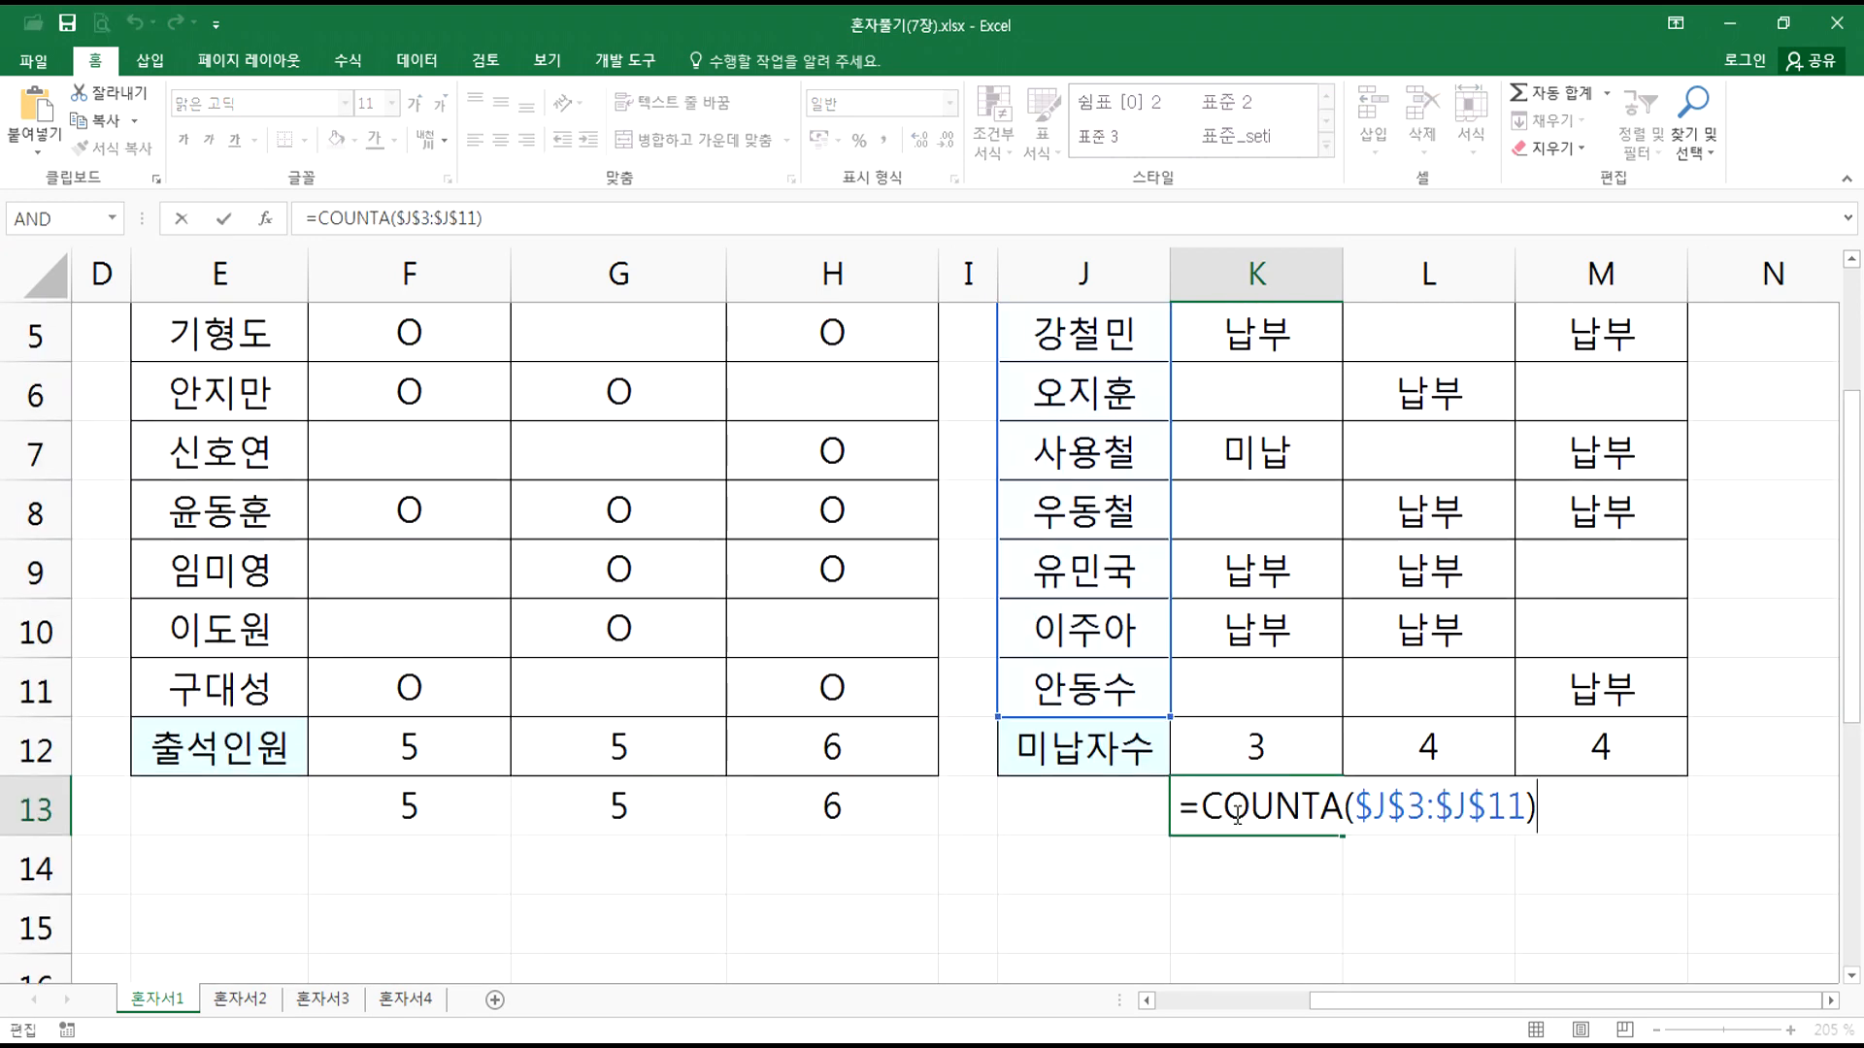
scroll(1229, 825, up, 2)
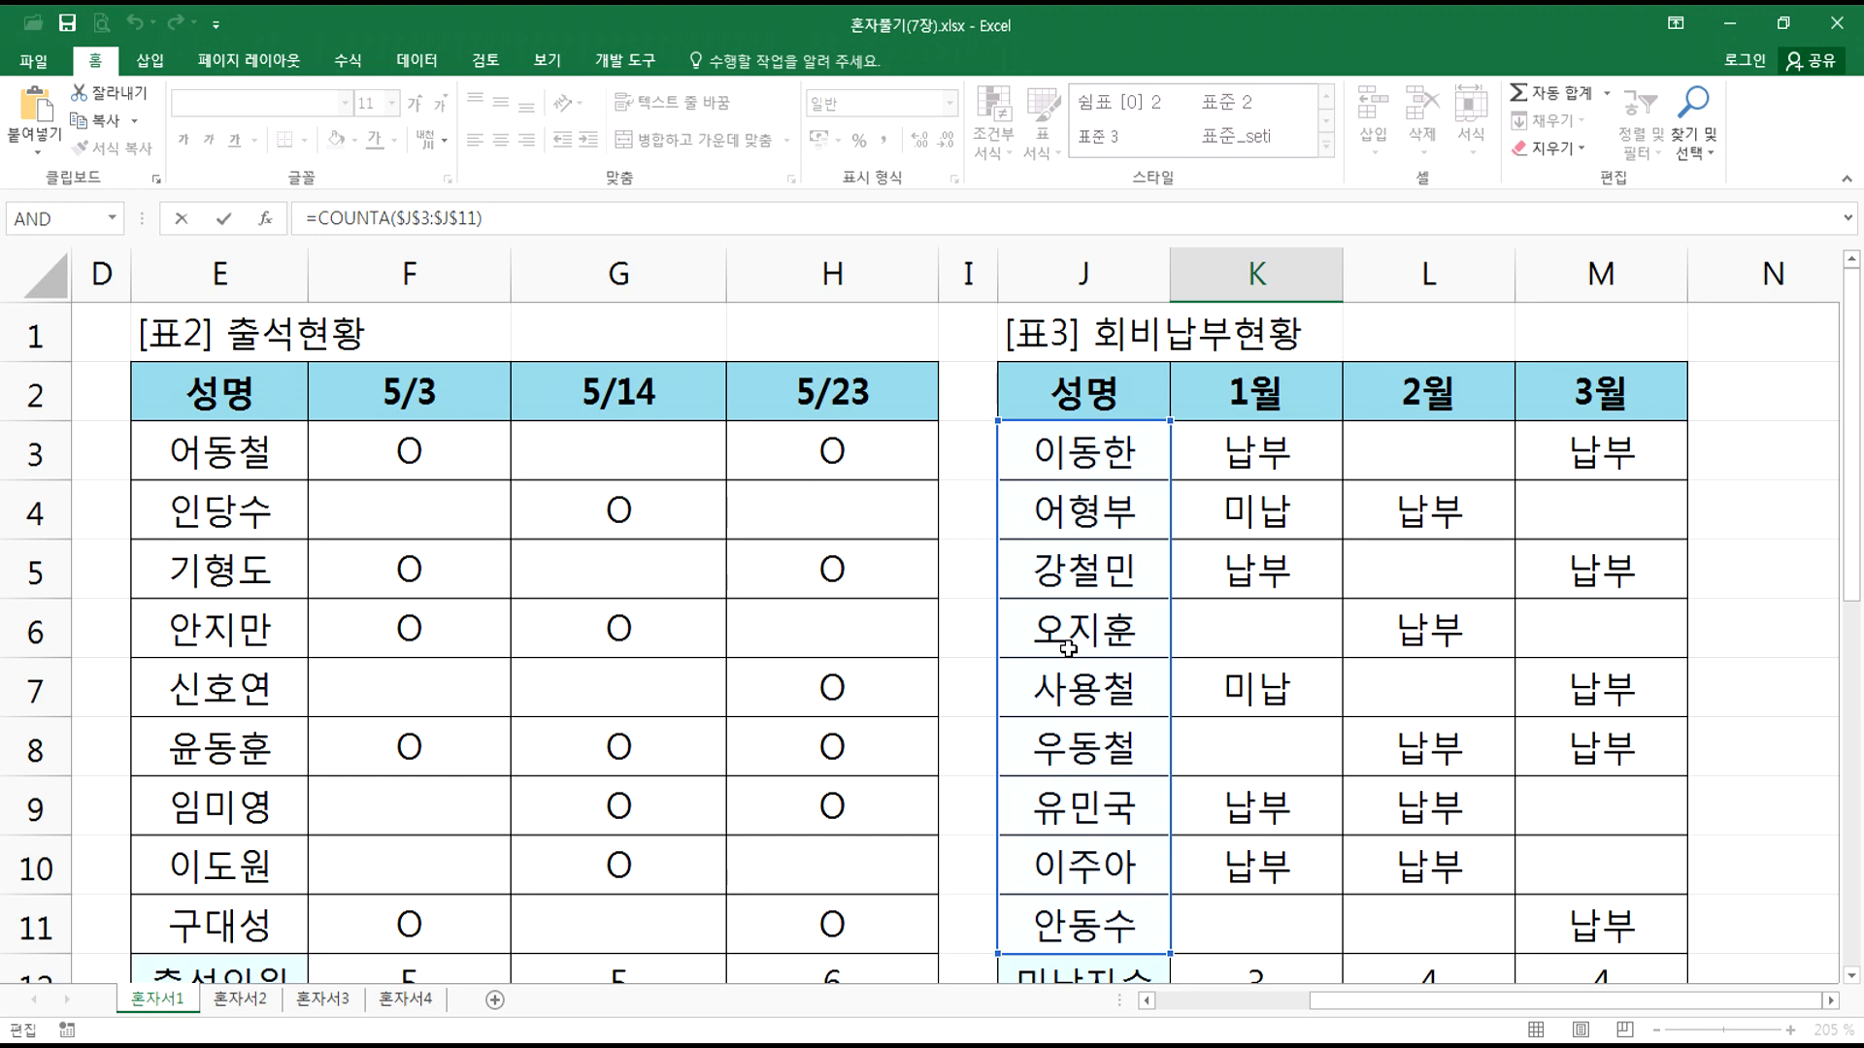
key(Return)
Step: Clear the member name in J7 to test the COUNTA formula in K13, and undo the deletion
click(1084, 569)
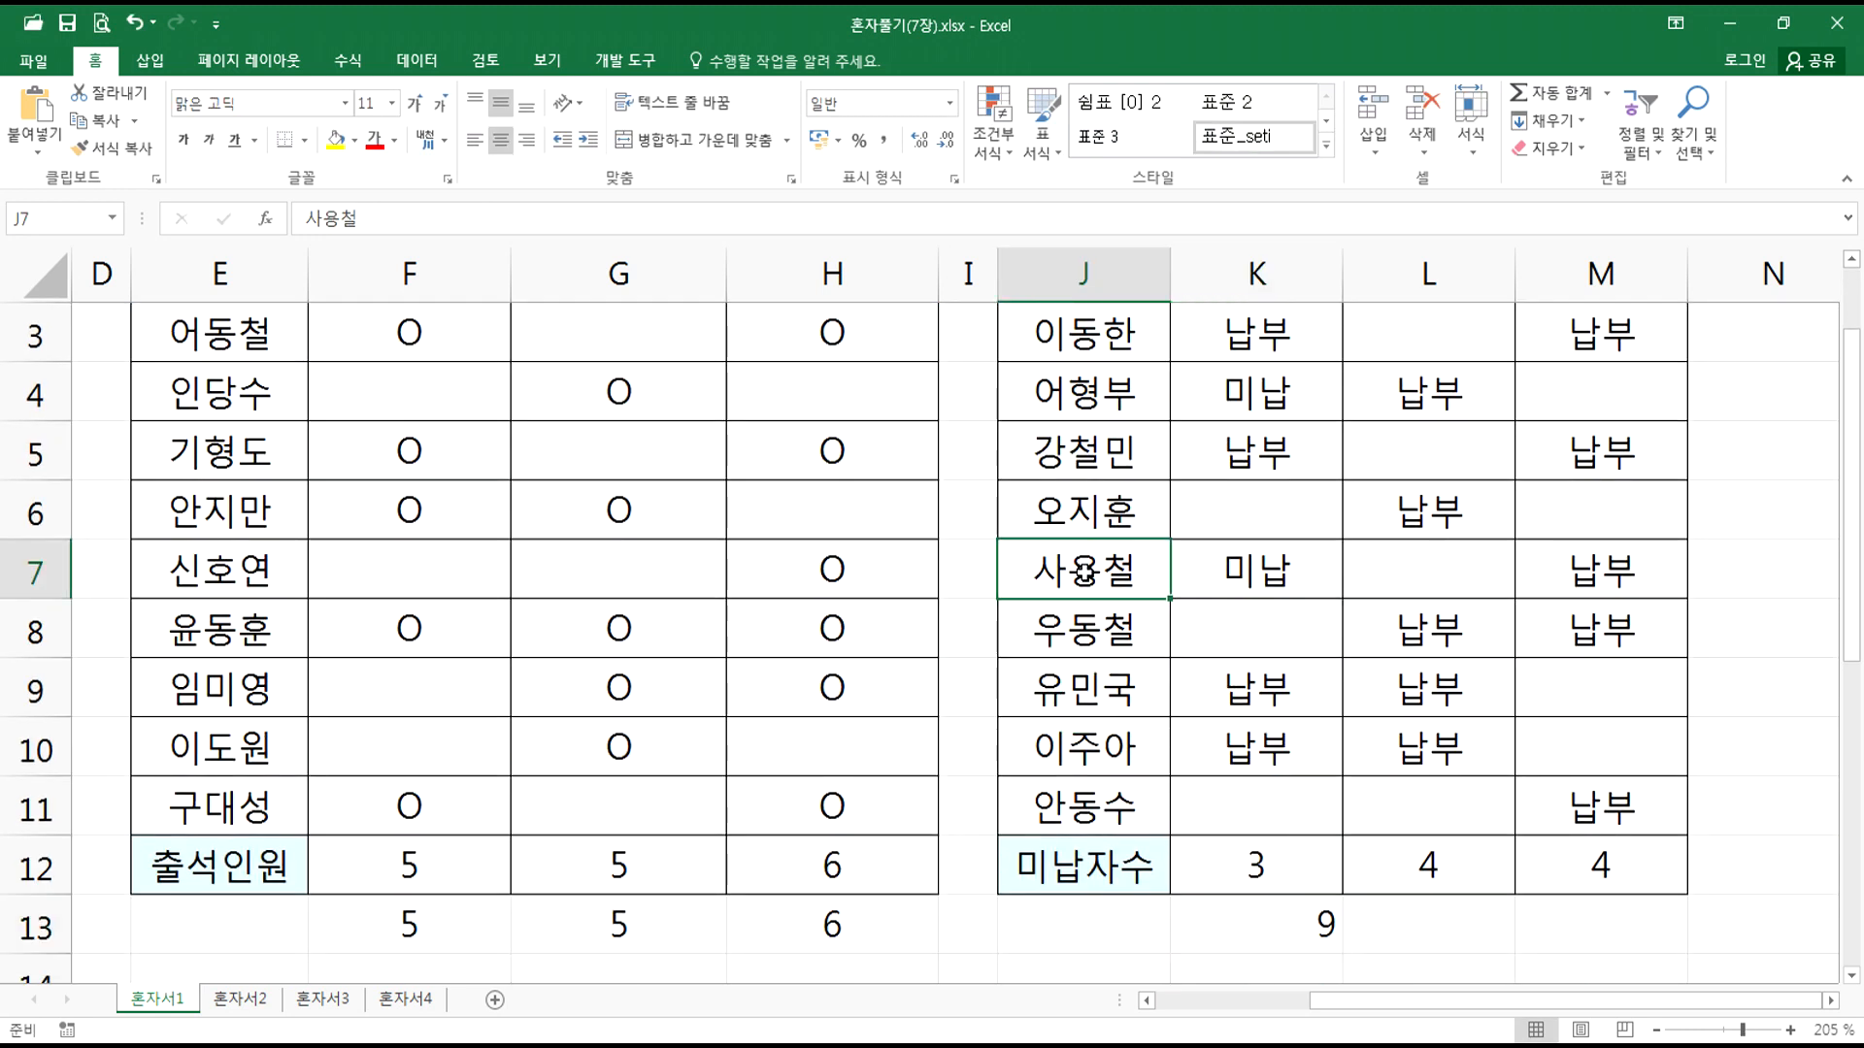
key(Delete)
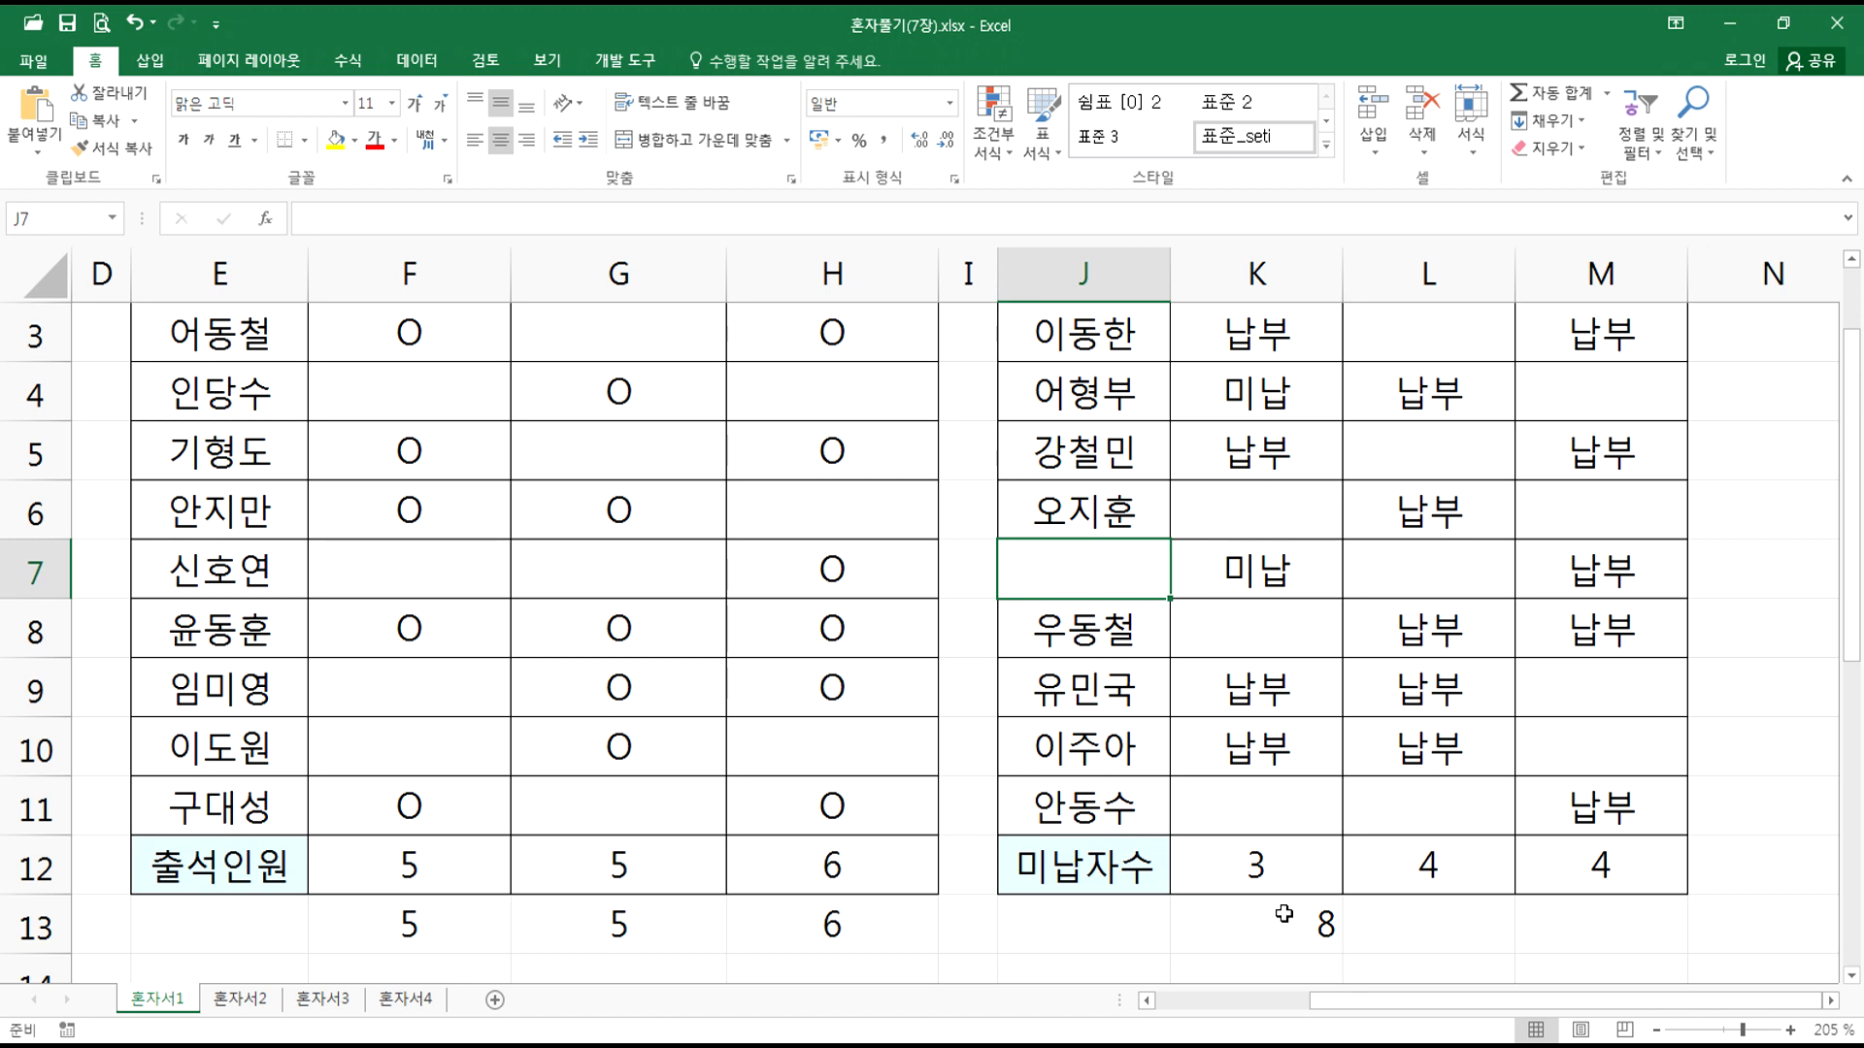
key(ctrl+z)
scroll(1109, 439, up, 1)
drag(1109, 438, 1112, 931)
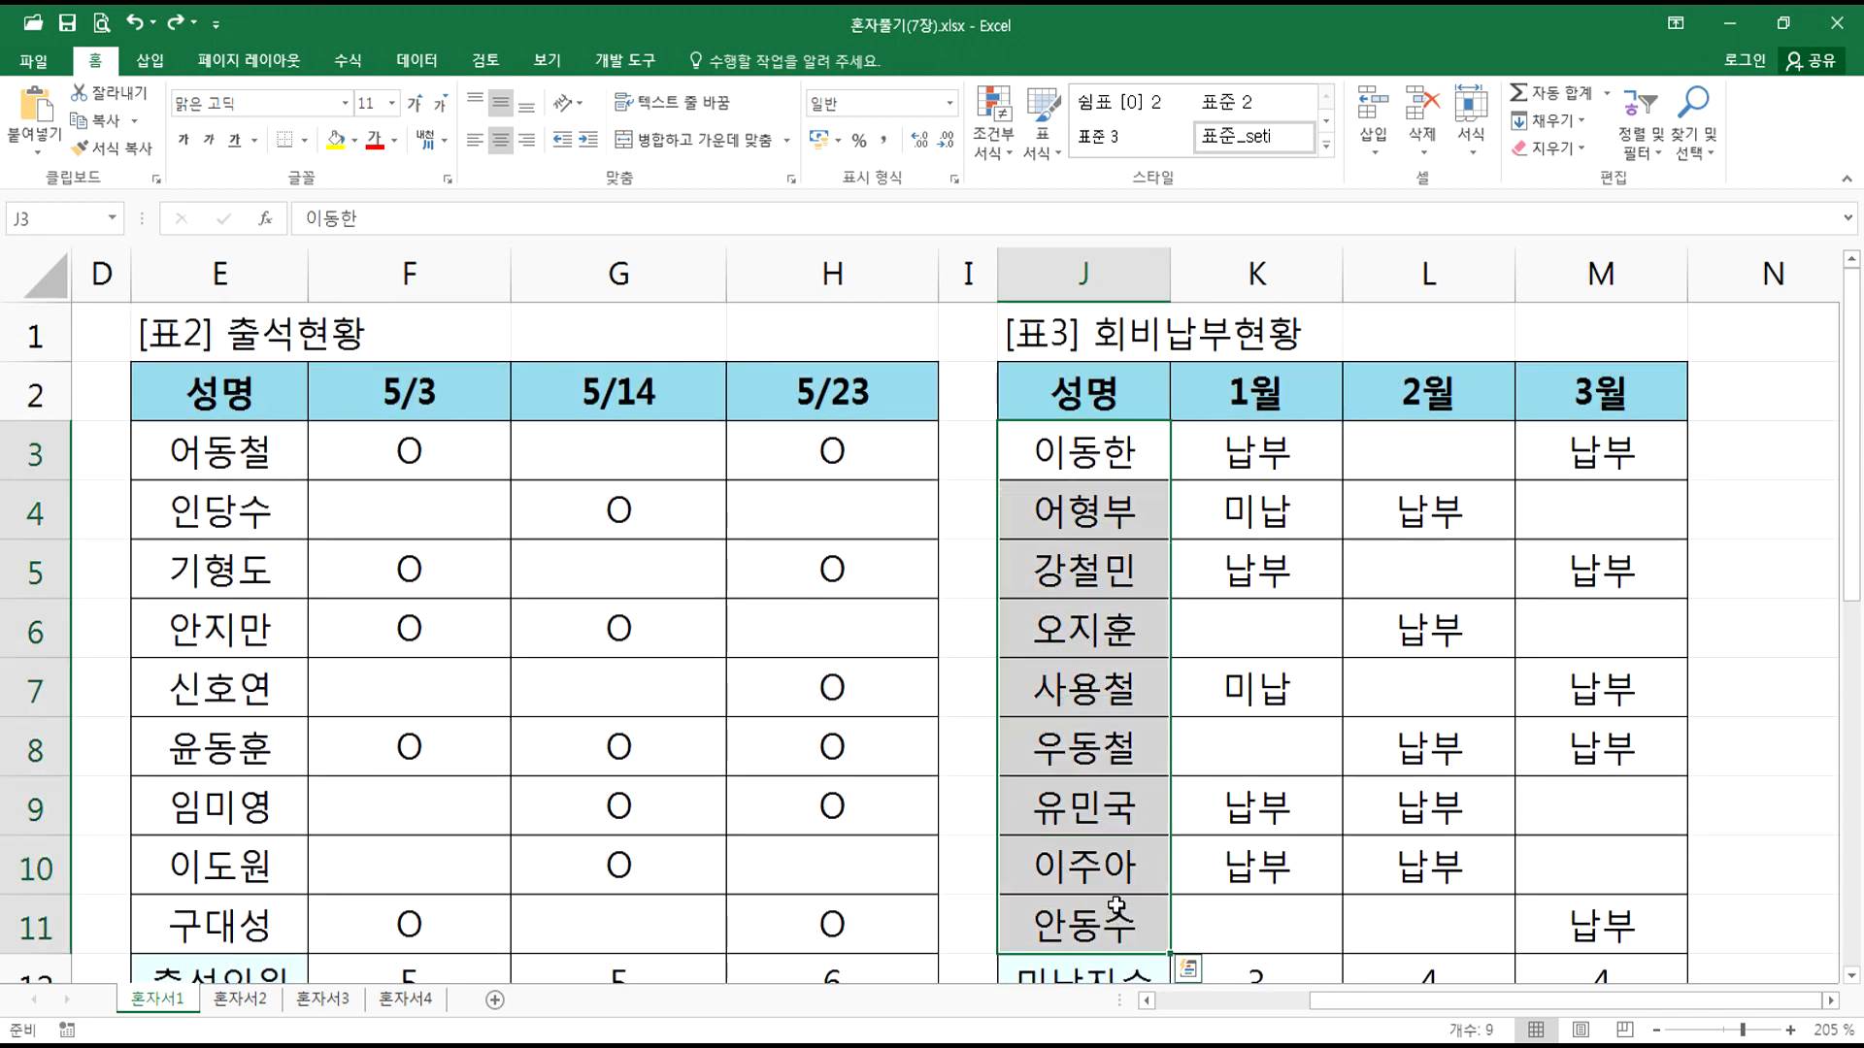
scroll(1116, 906, down, 1)
Step: Extend the K13 formula to =COUNTA($J$3:$J$11)-COUNTIF(K3:K11,"납부") to count the unpaid members for 1월
click(1199, 864)
key(F2)
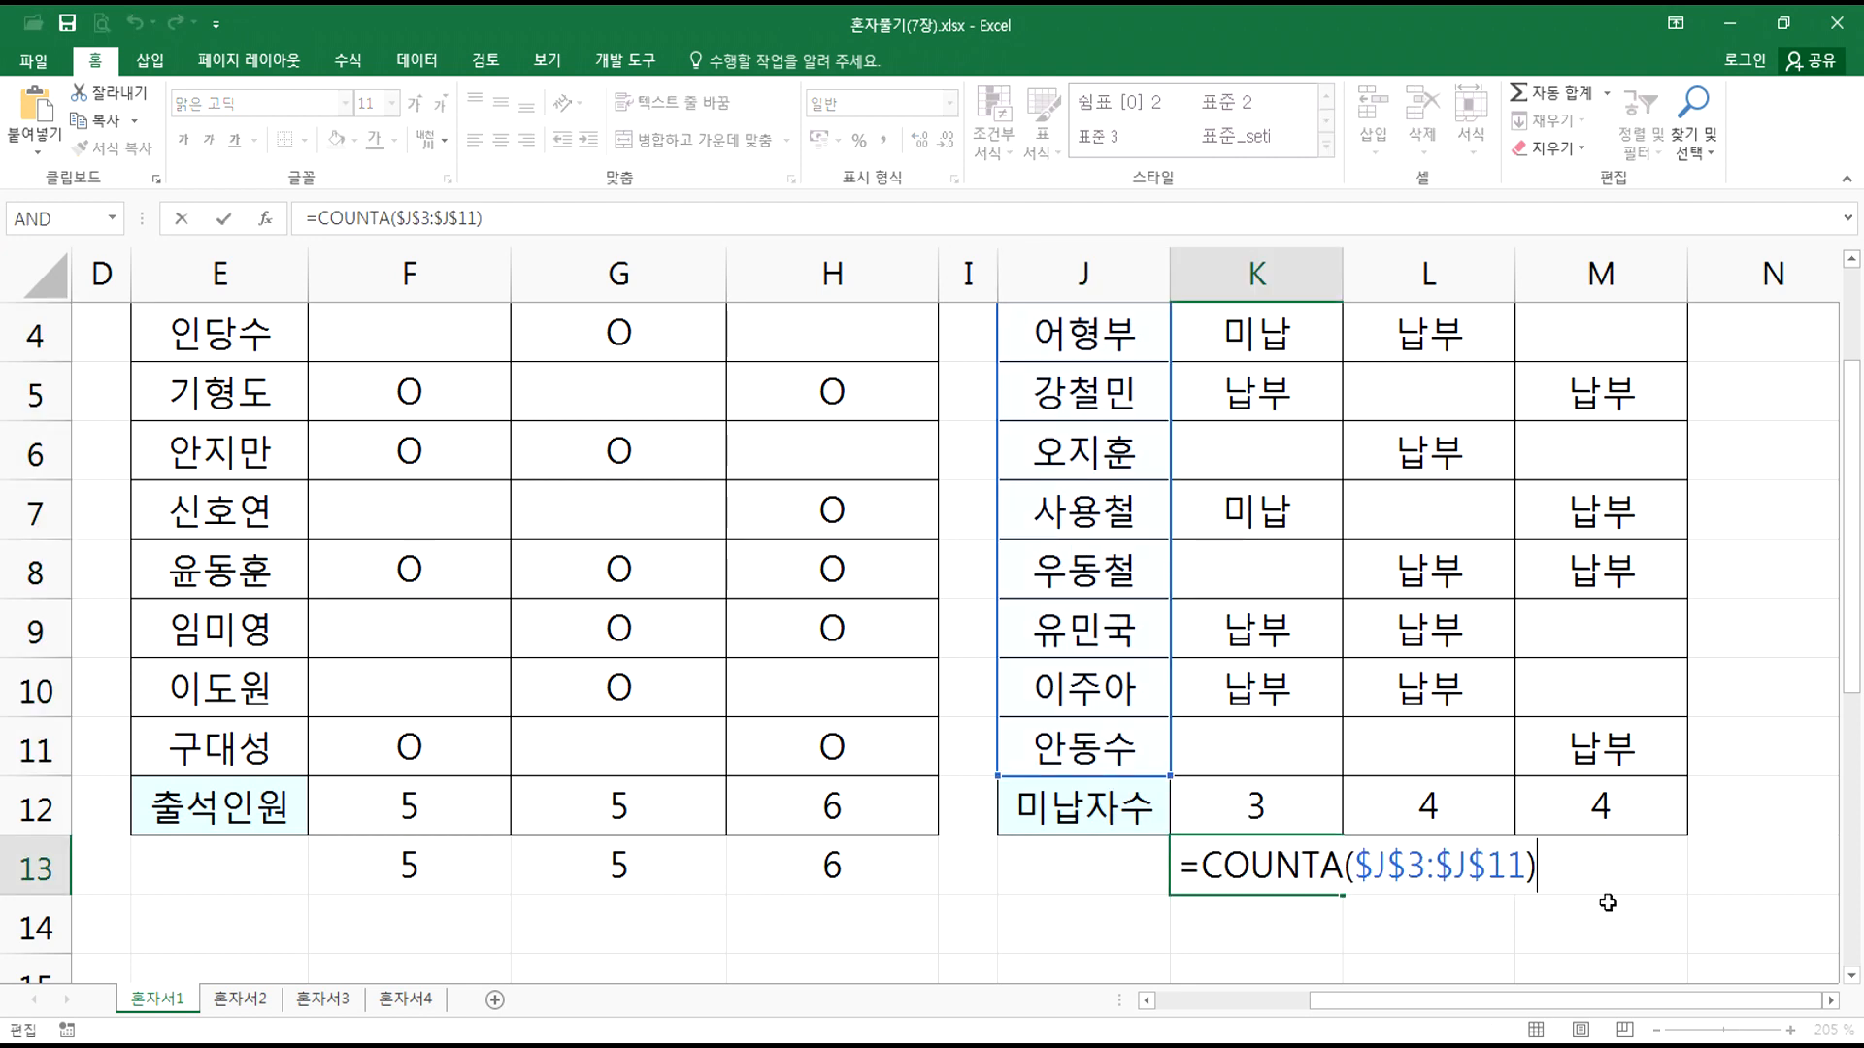
text(-COU)
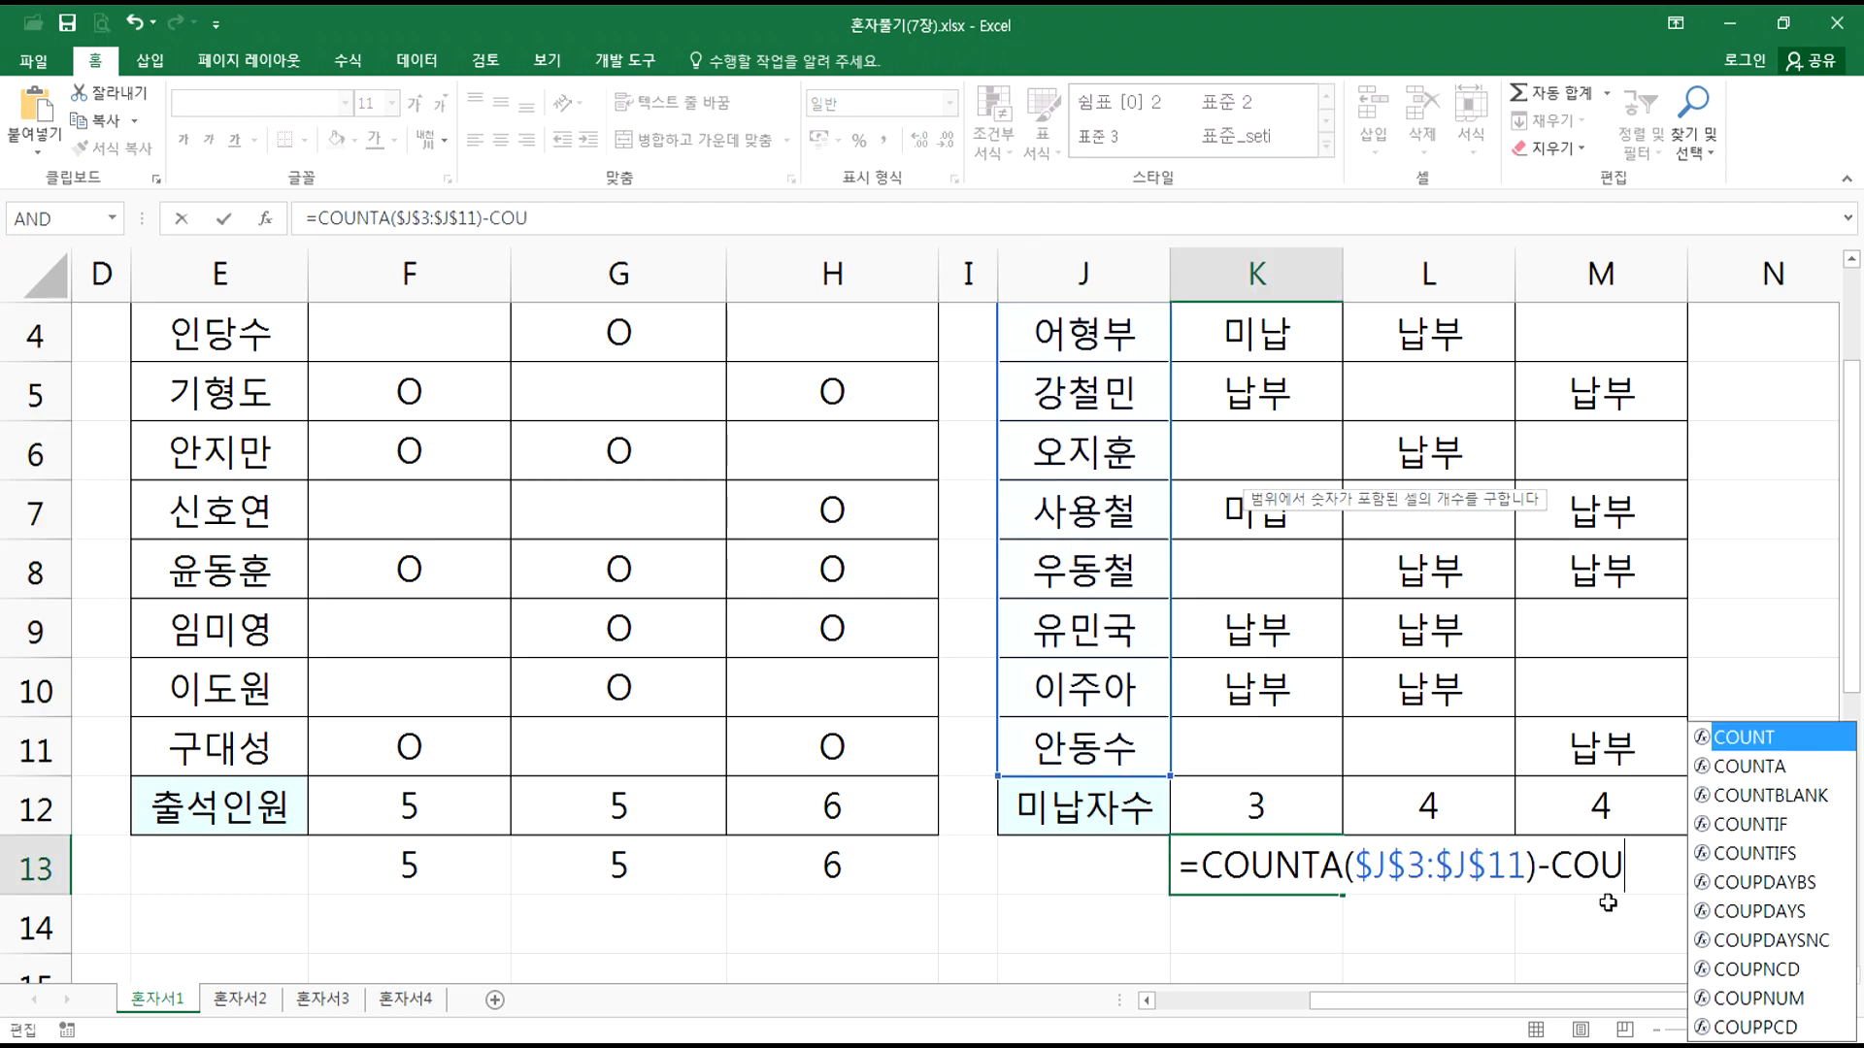
key(Down)
key(Down)
key(Down)
key(Tab)
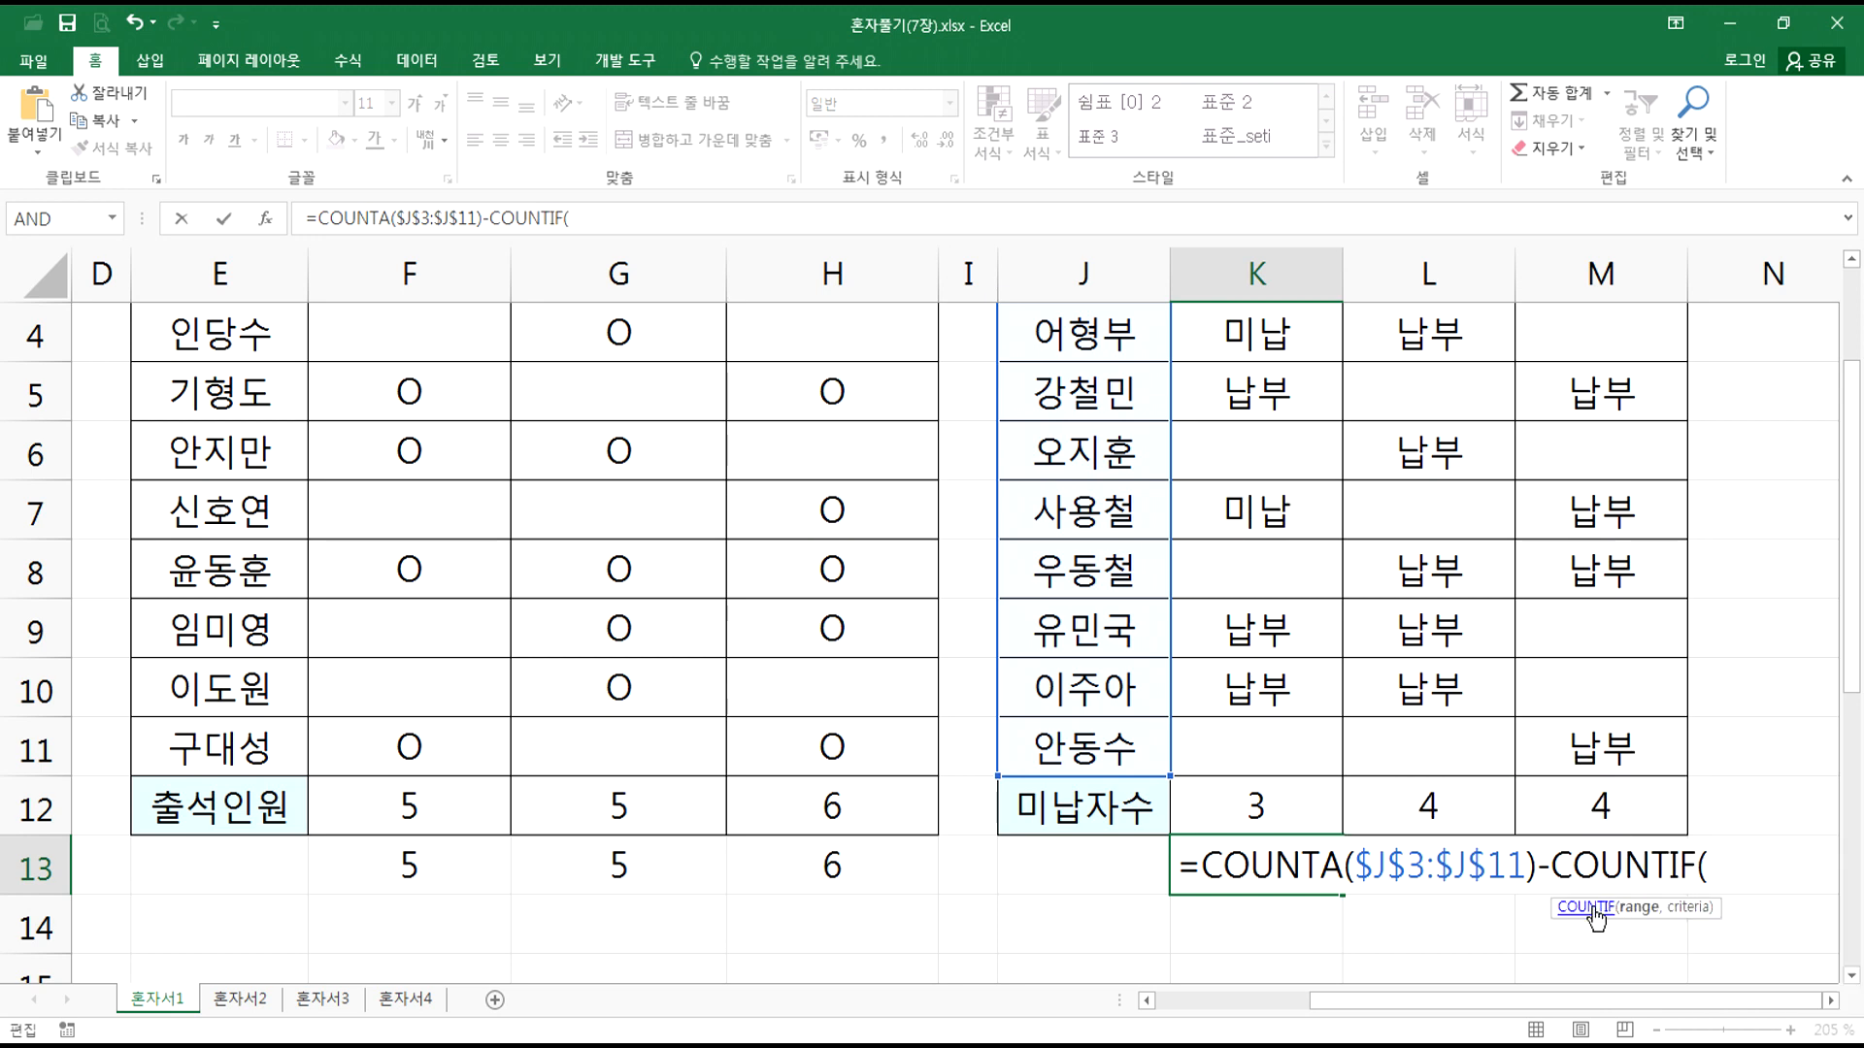
scroll(1595, 914, up, 1)
drag(1260, 451, 1260, 922)
scroll(1368, 760, down, 2)
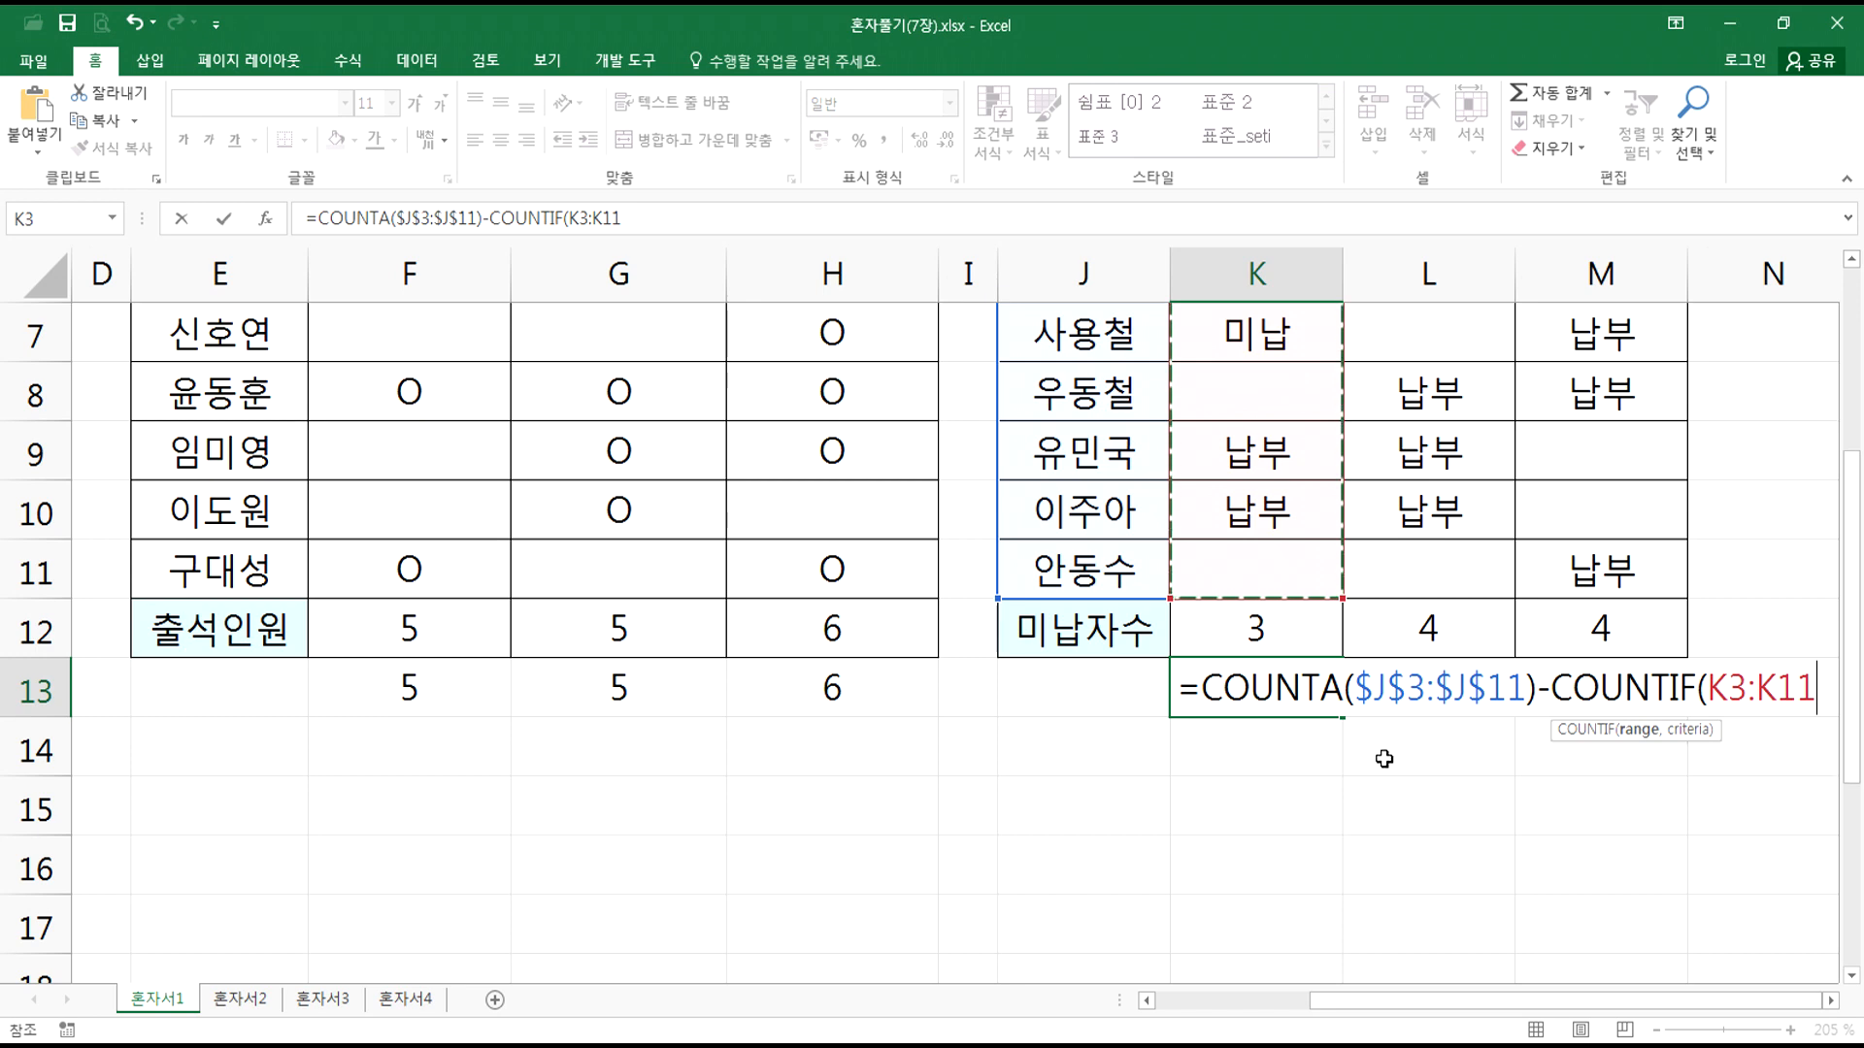
text(,"나)
text(ㅂ부")
text())
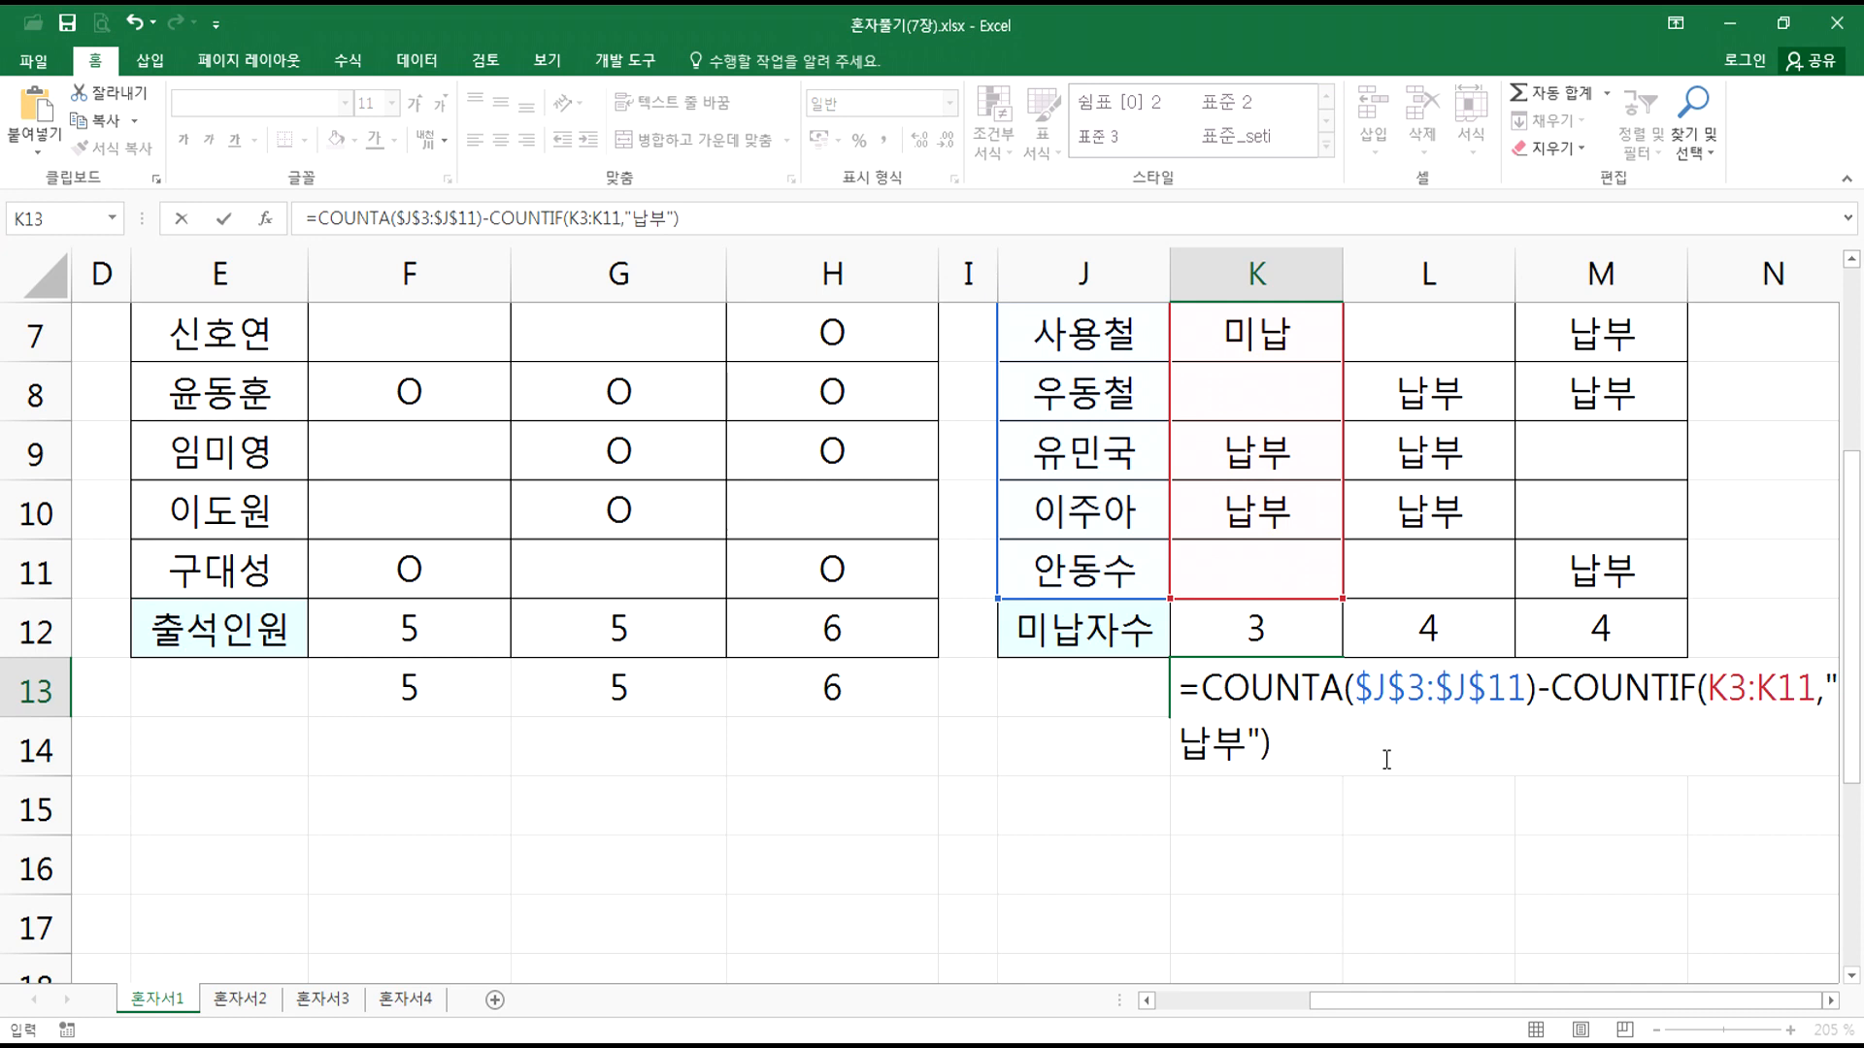
scroll(1282, 660, up, 1)
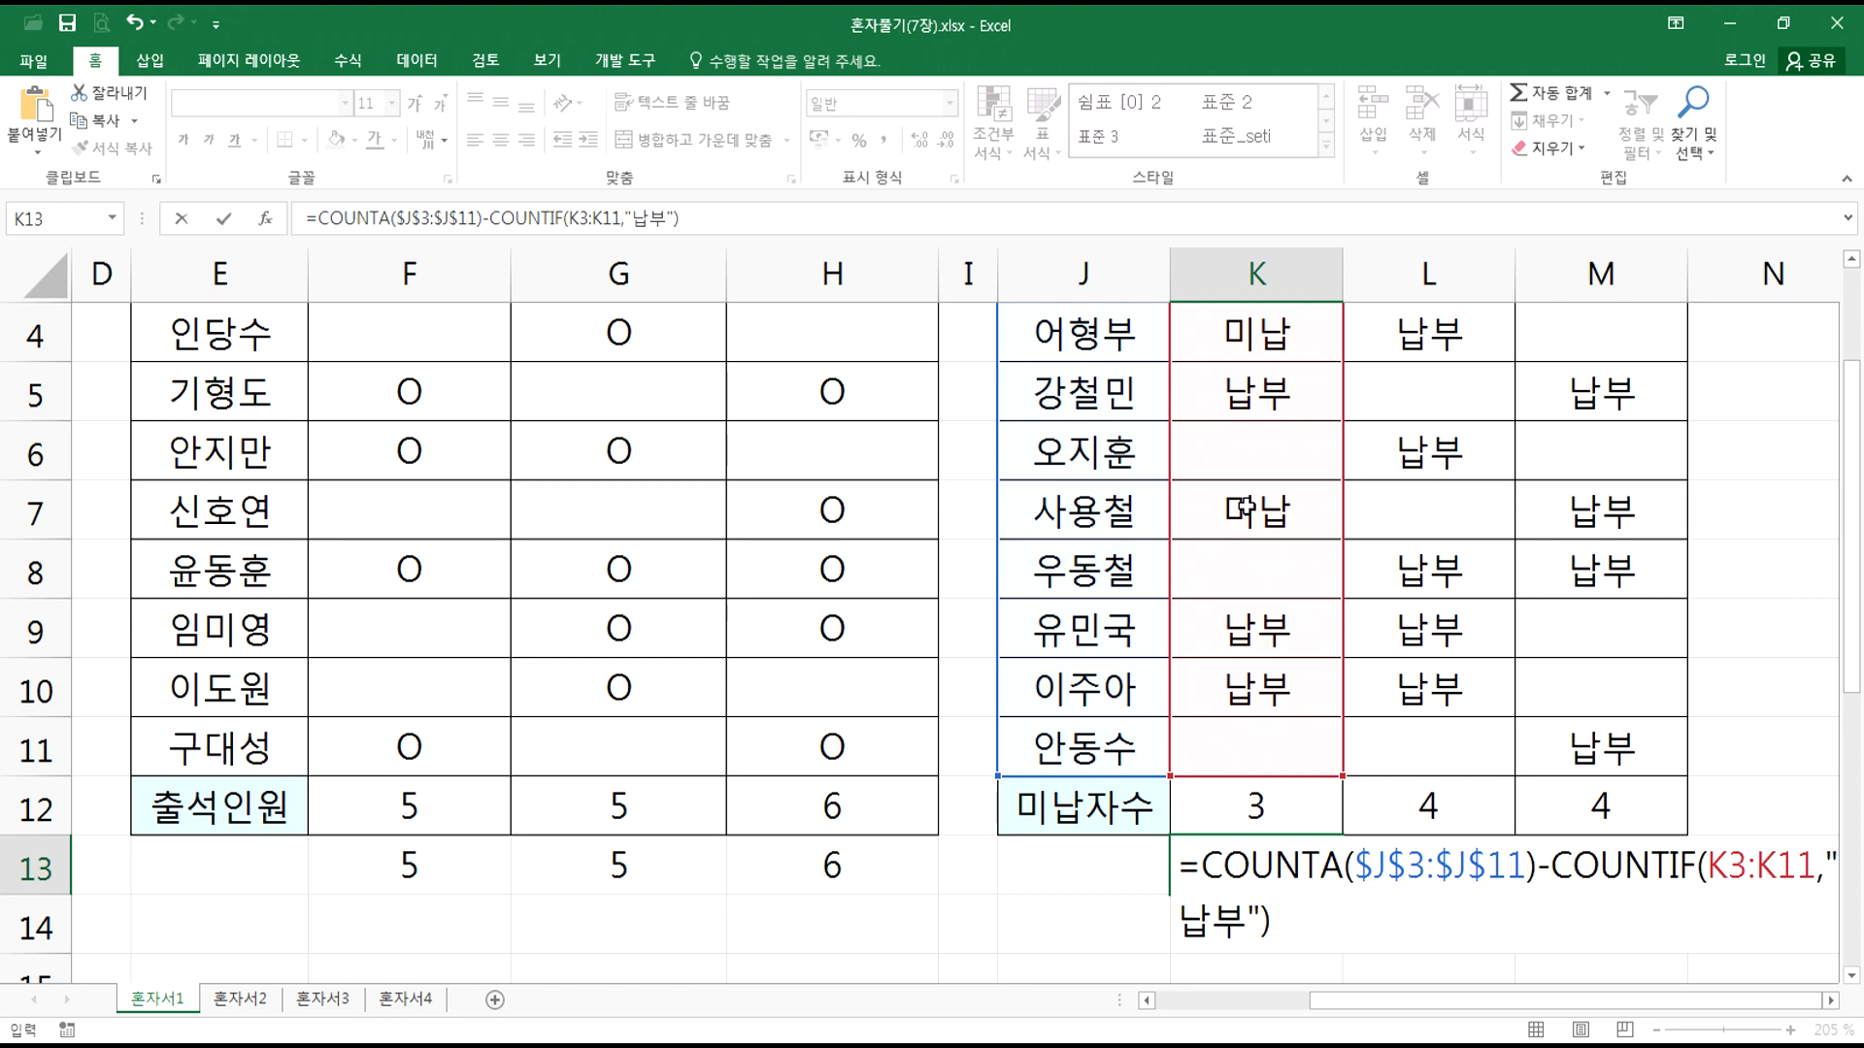
key(ctrl+Return)
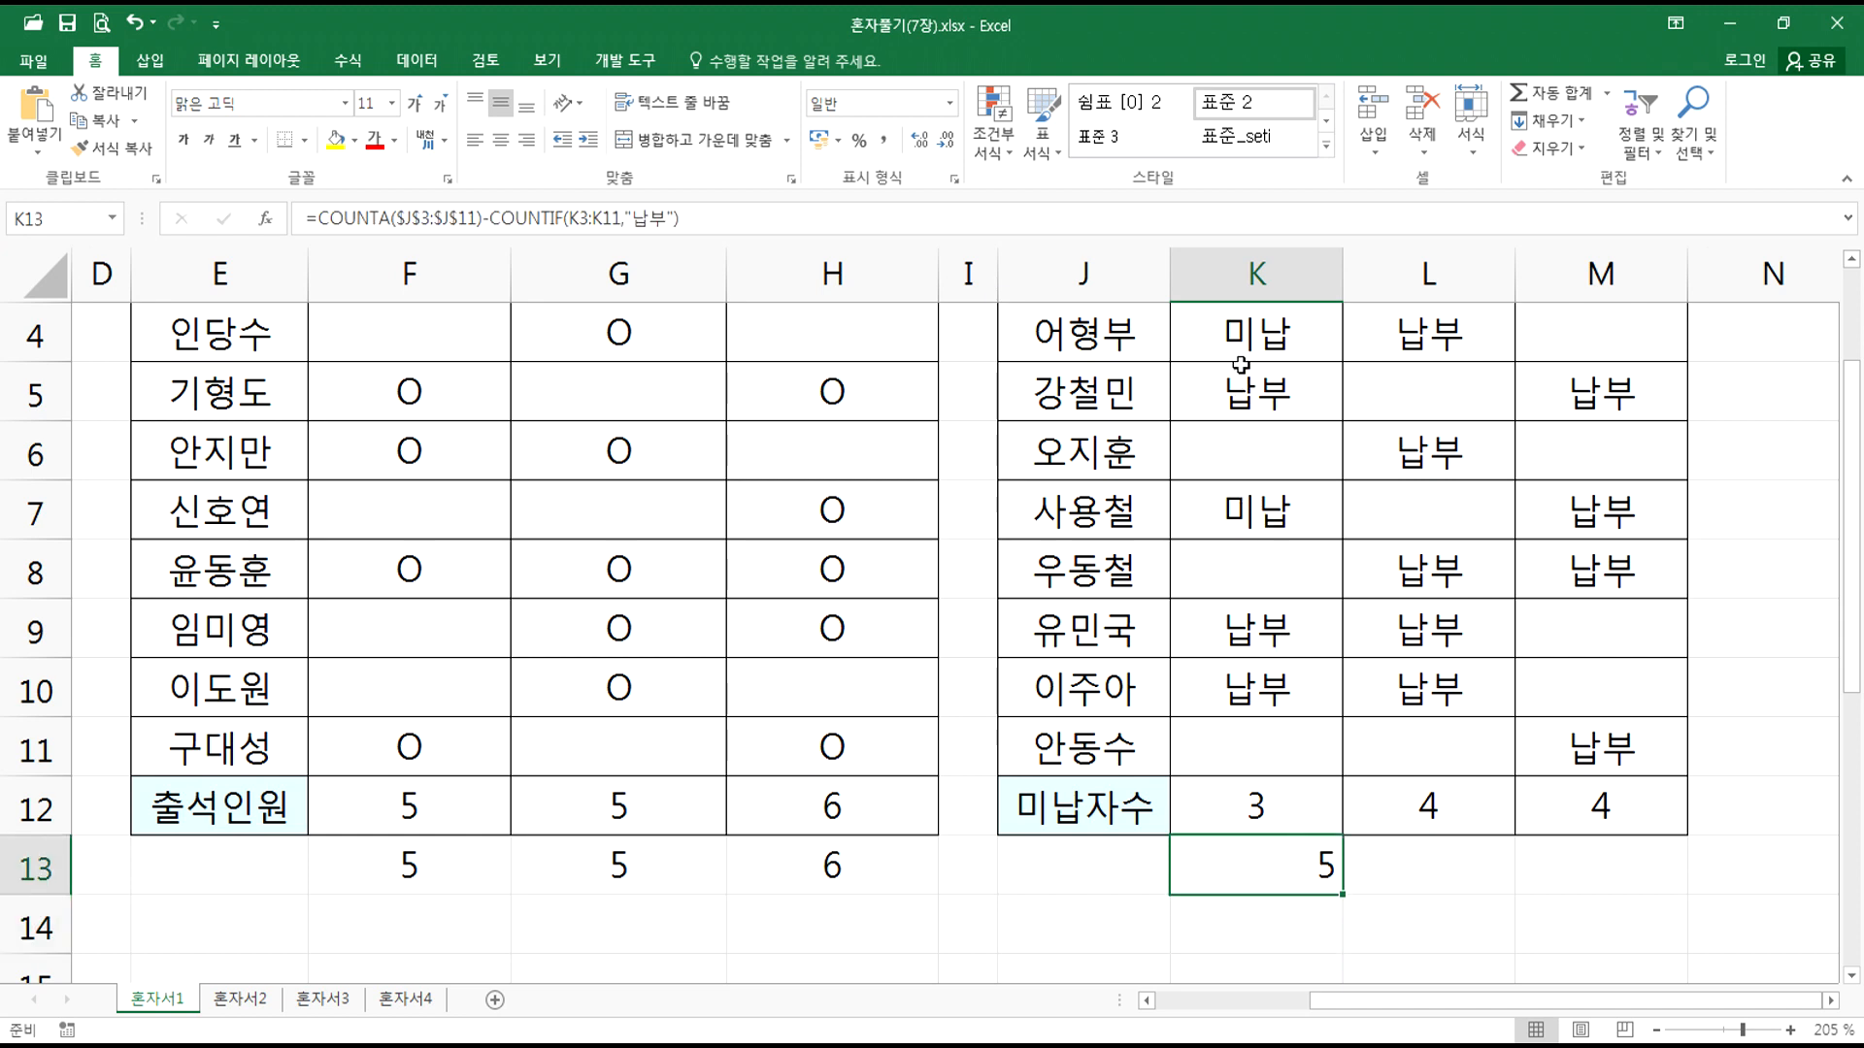
Step: Clear the 미납 test entries from the 1월 cells K4 and K7
click(1237, 331)
key(Delete)
click(1247, 510)
key(Delete)
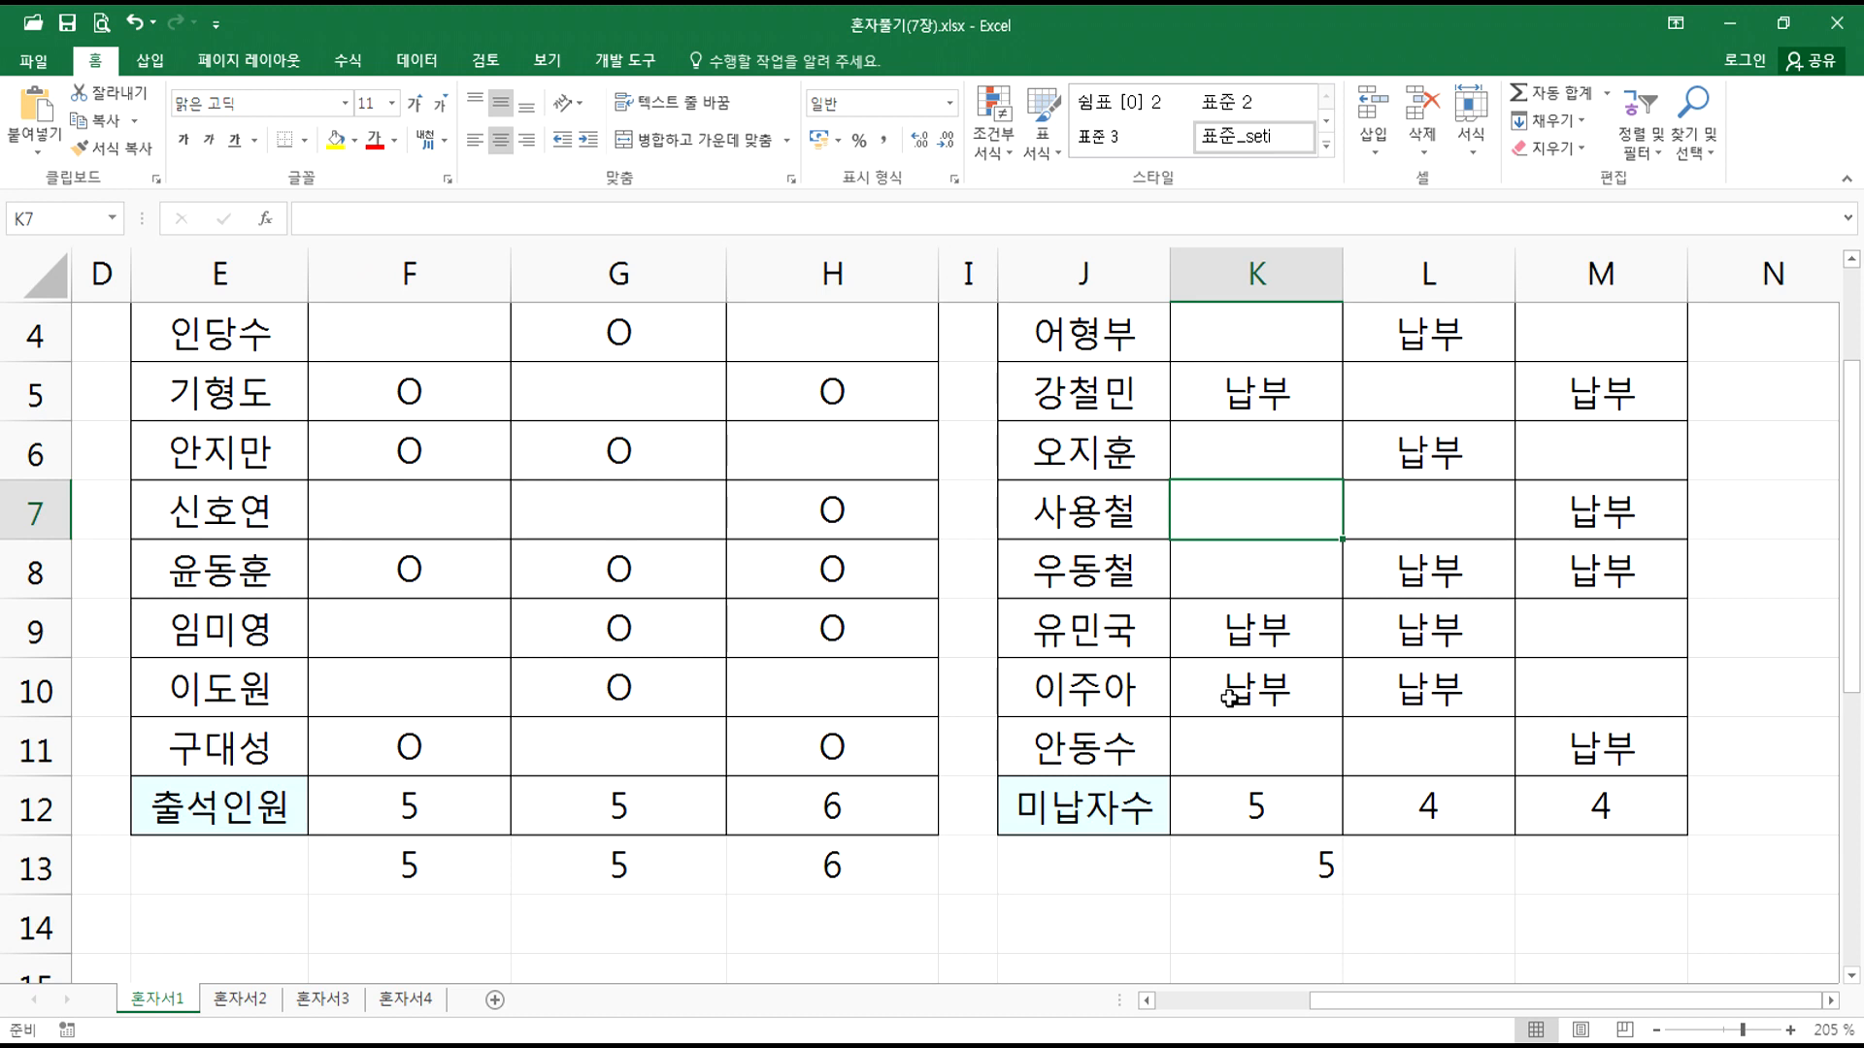
Step: Enter meaningless test text in the 1월 column: ㅀ in K7 and ㅇㅀ in K6
text(ㅀ)
click(1244, 454)
text(ㅇㅀ)
click(1231, 559)
drag(1245, 454, 1247, 506)
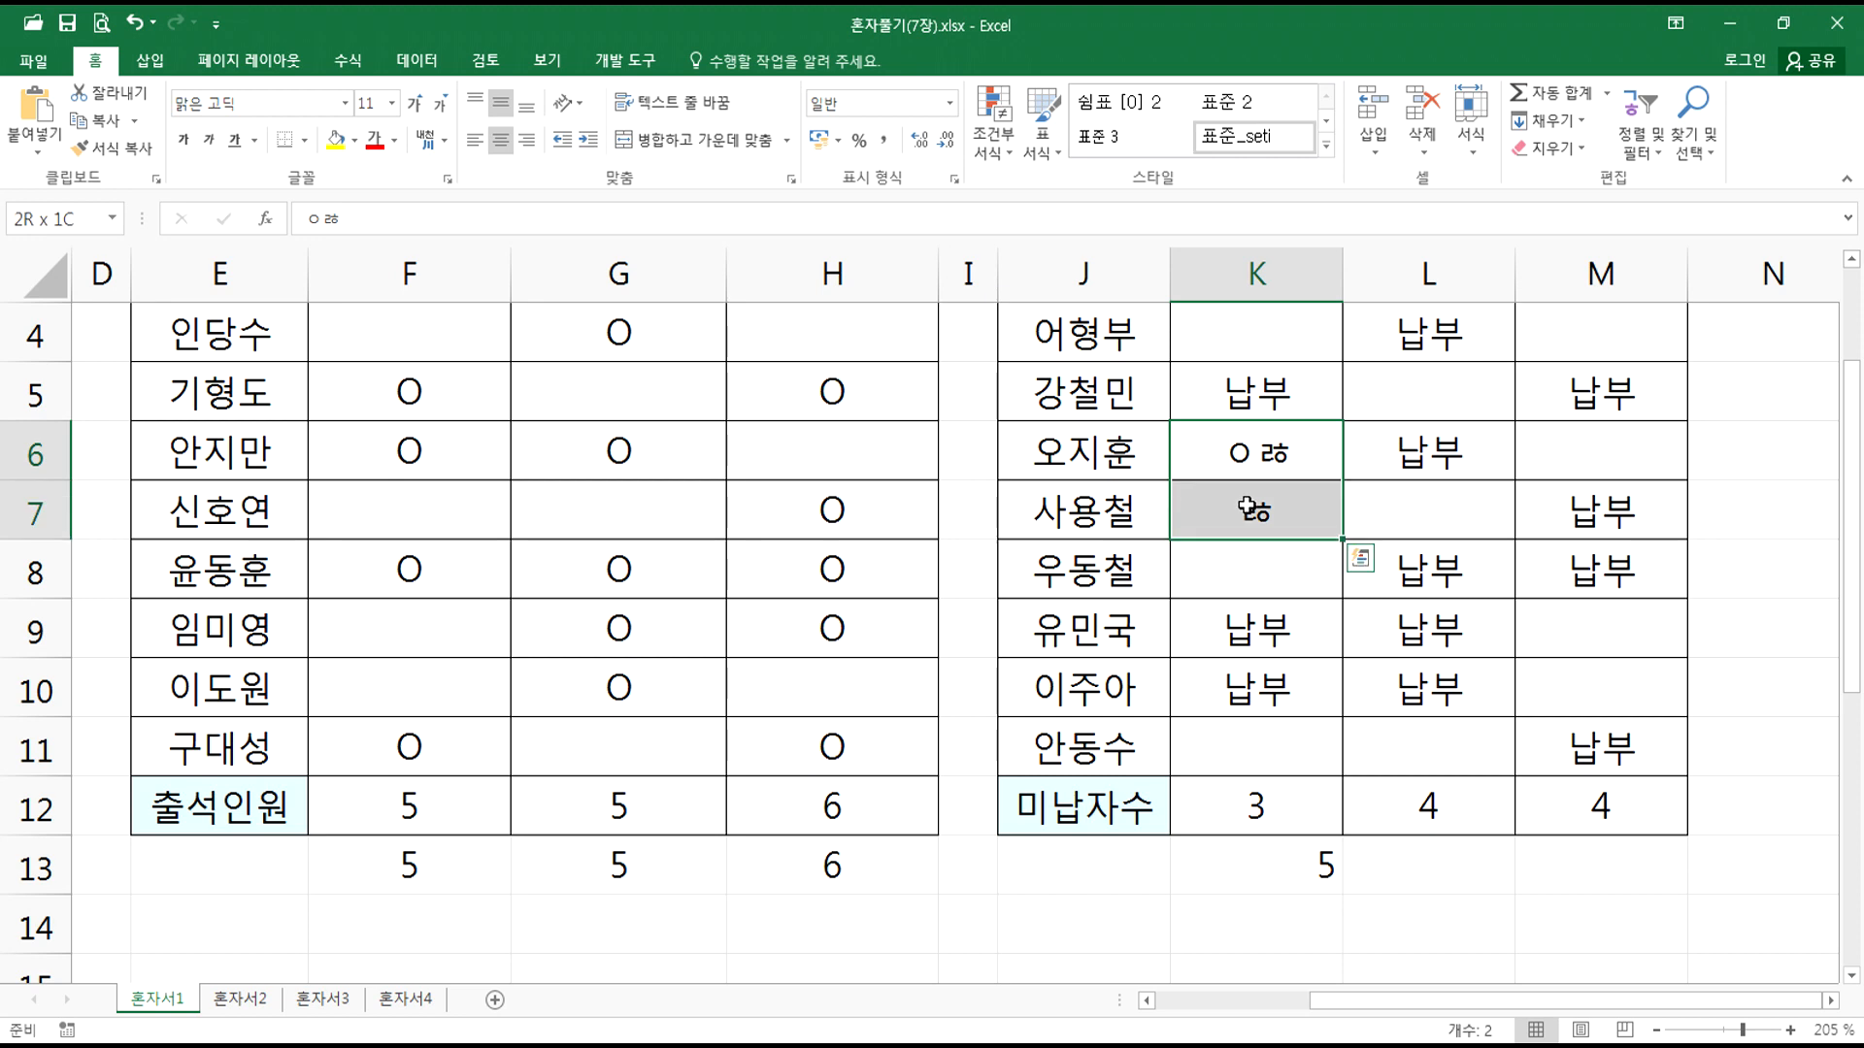
click(1252, 558)
text(납부)
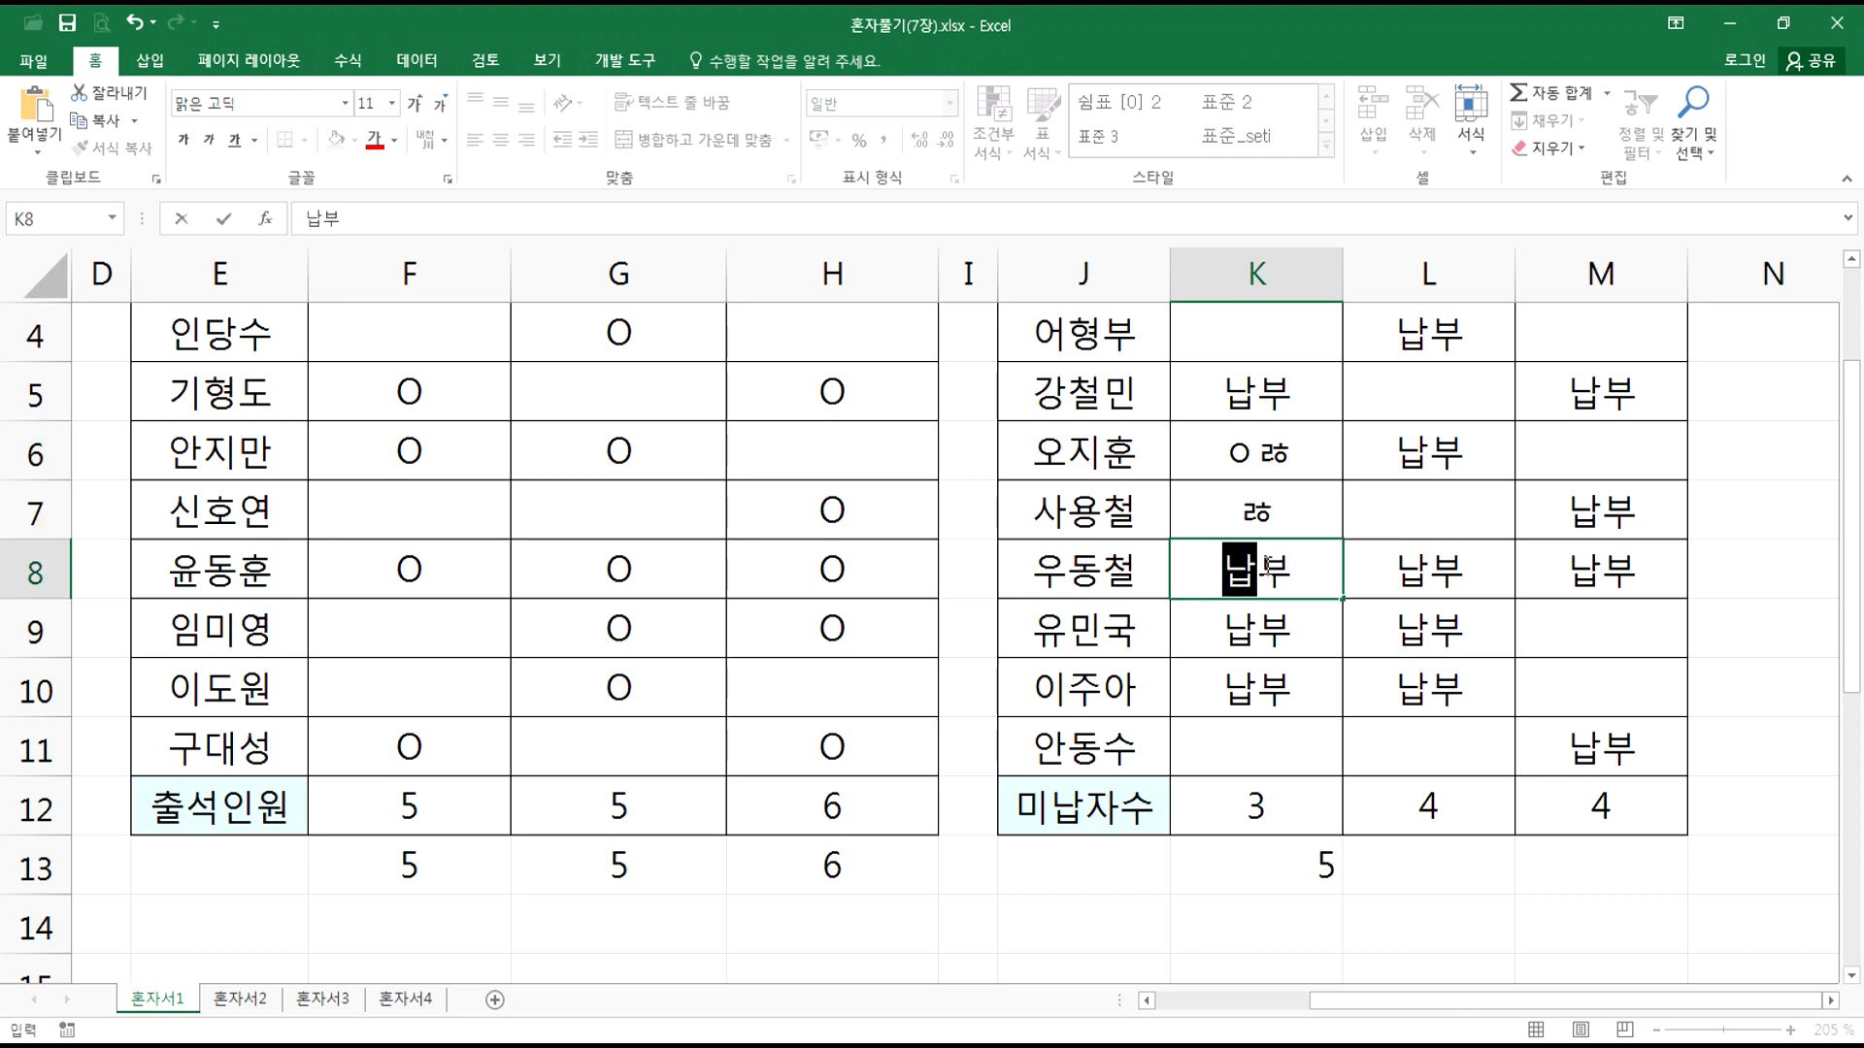
key(Escape)
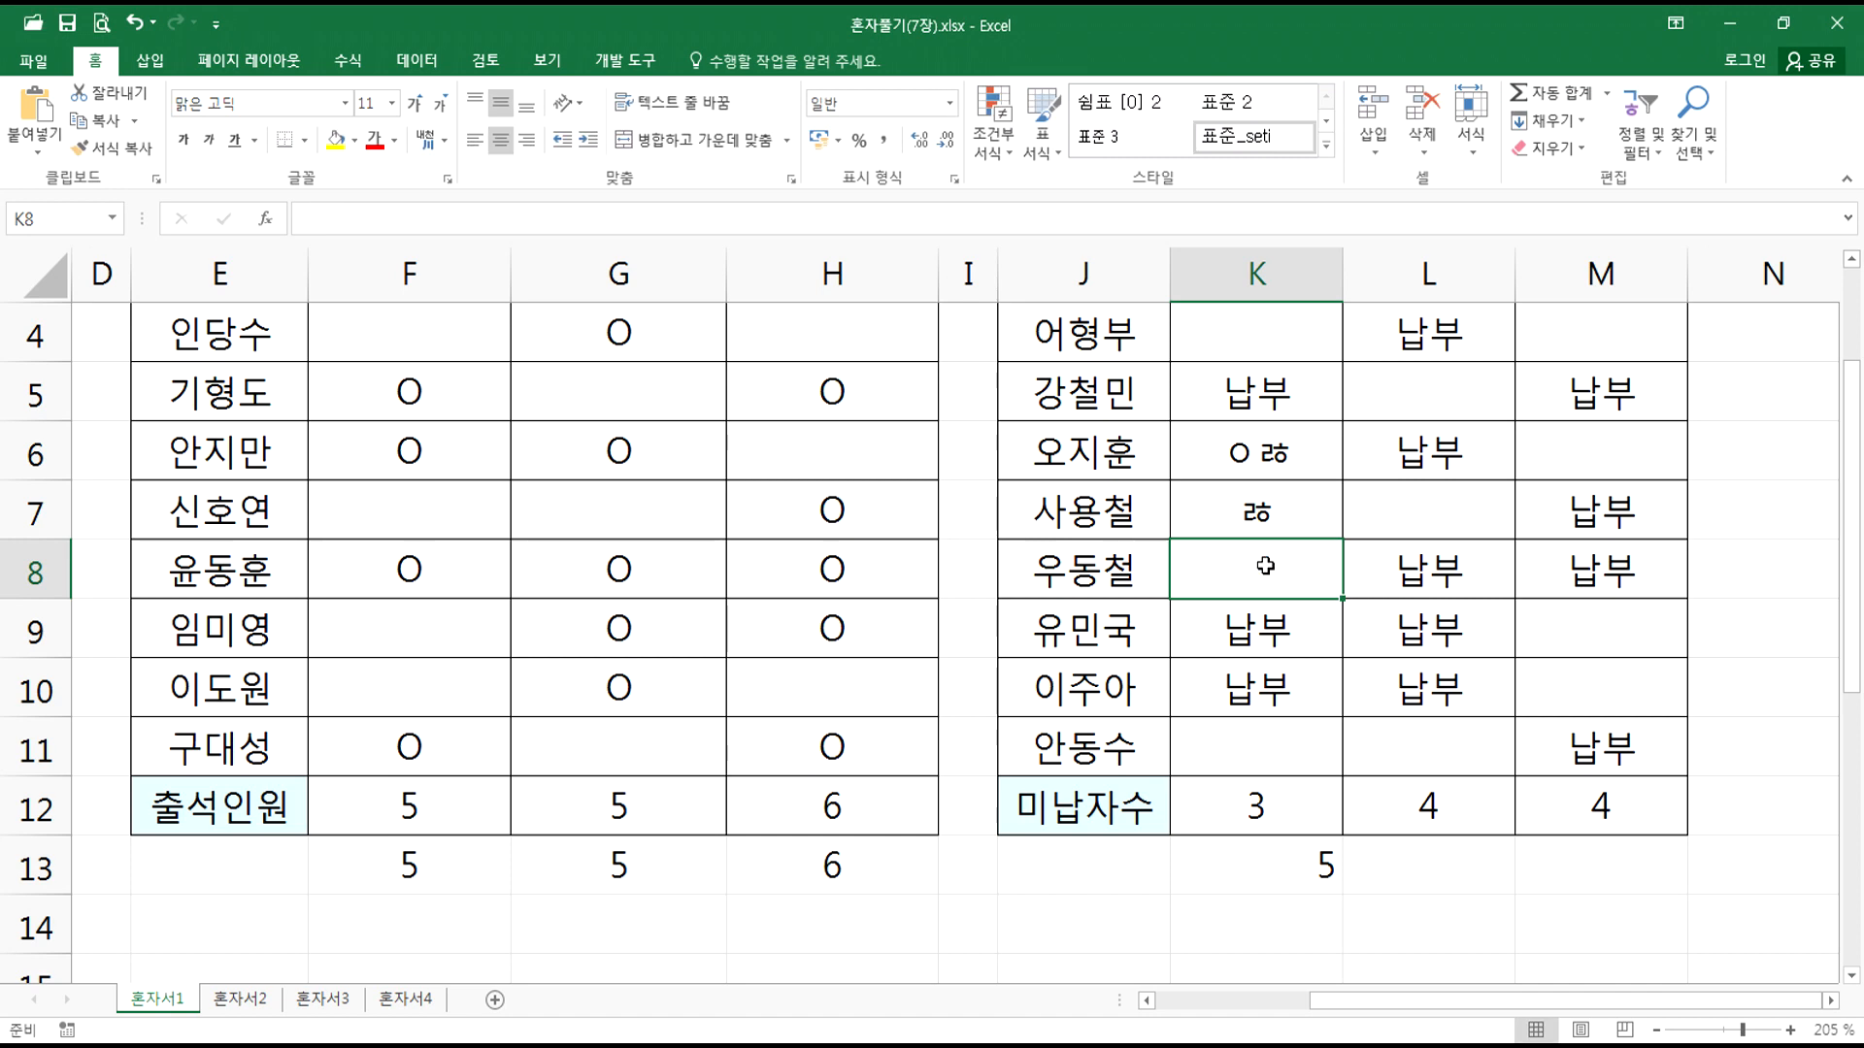
Step: Examine how the COUNTA-minus-COUNTIF formula in K13 treats the stray text in K6:K7, including its "납부" criterion
drag(1288, 461, 1265, 515)
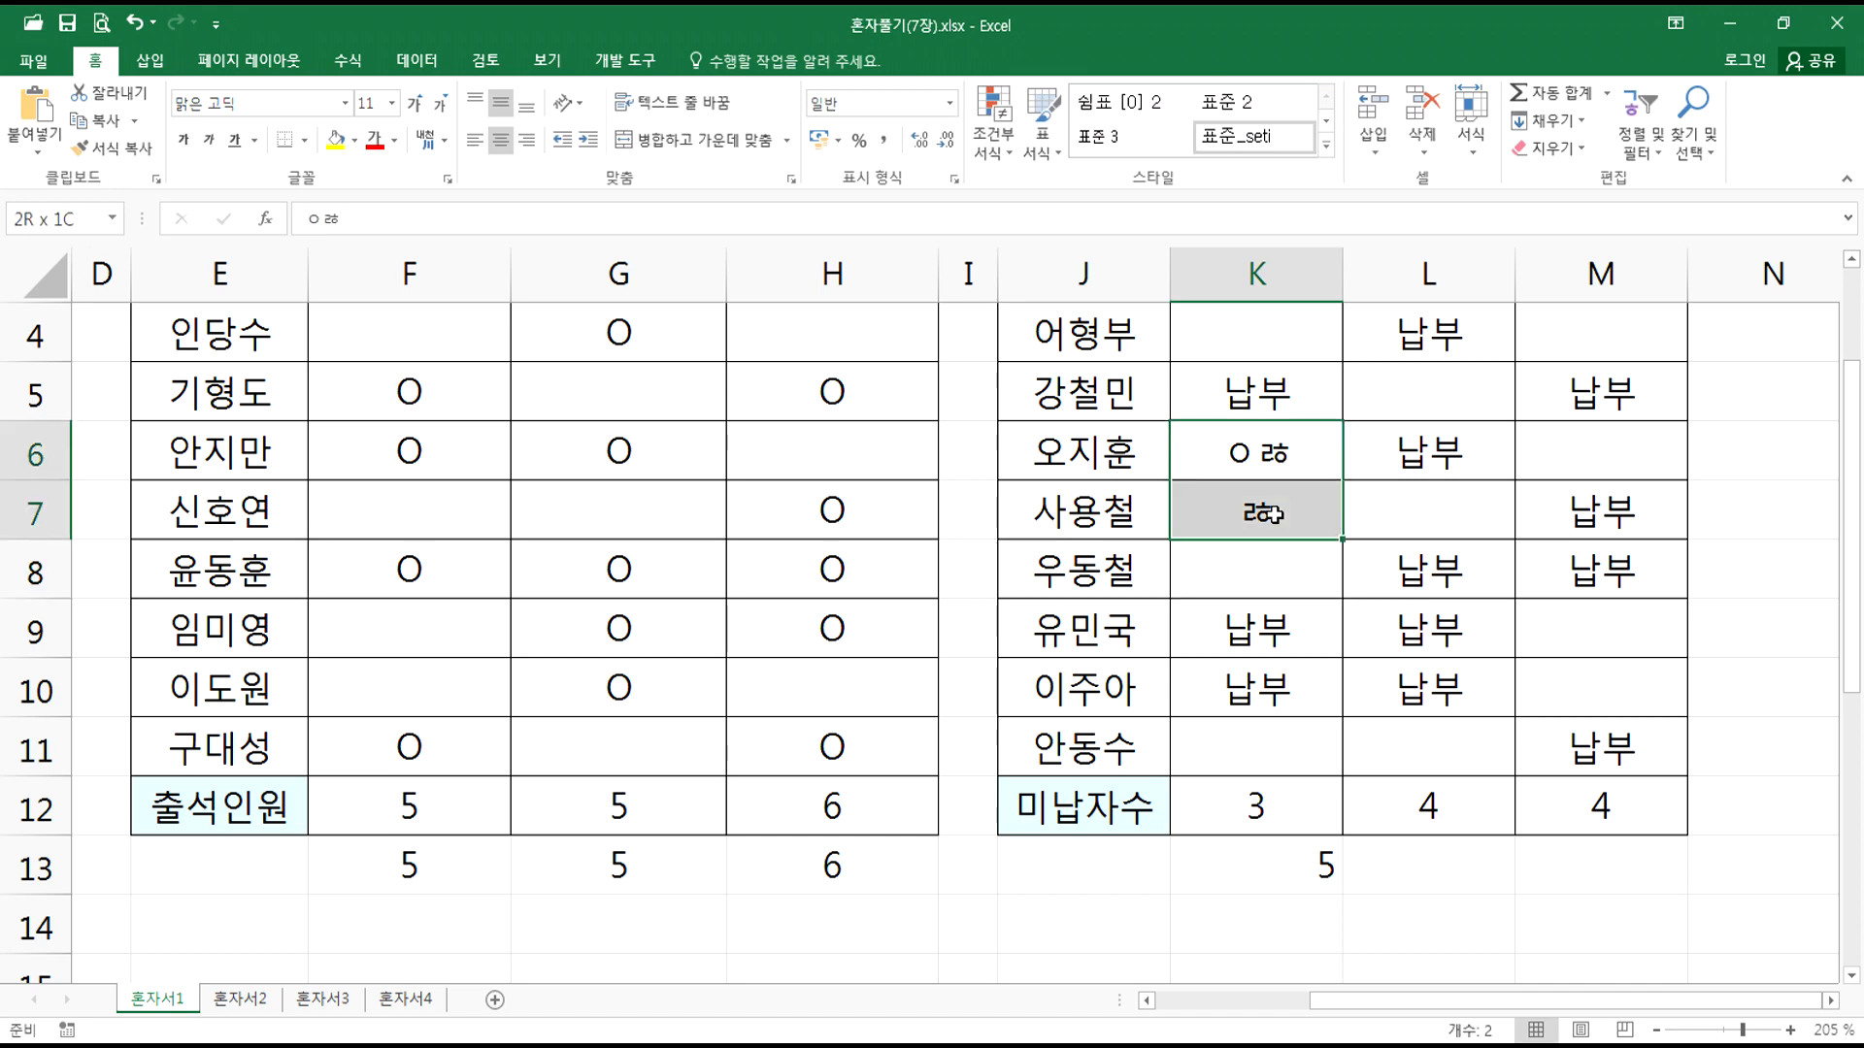
click(1277, 876)
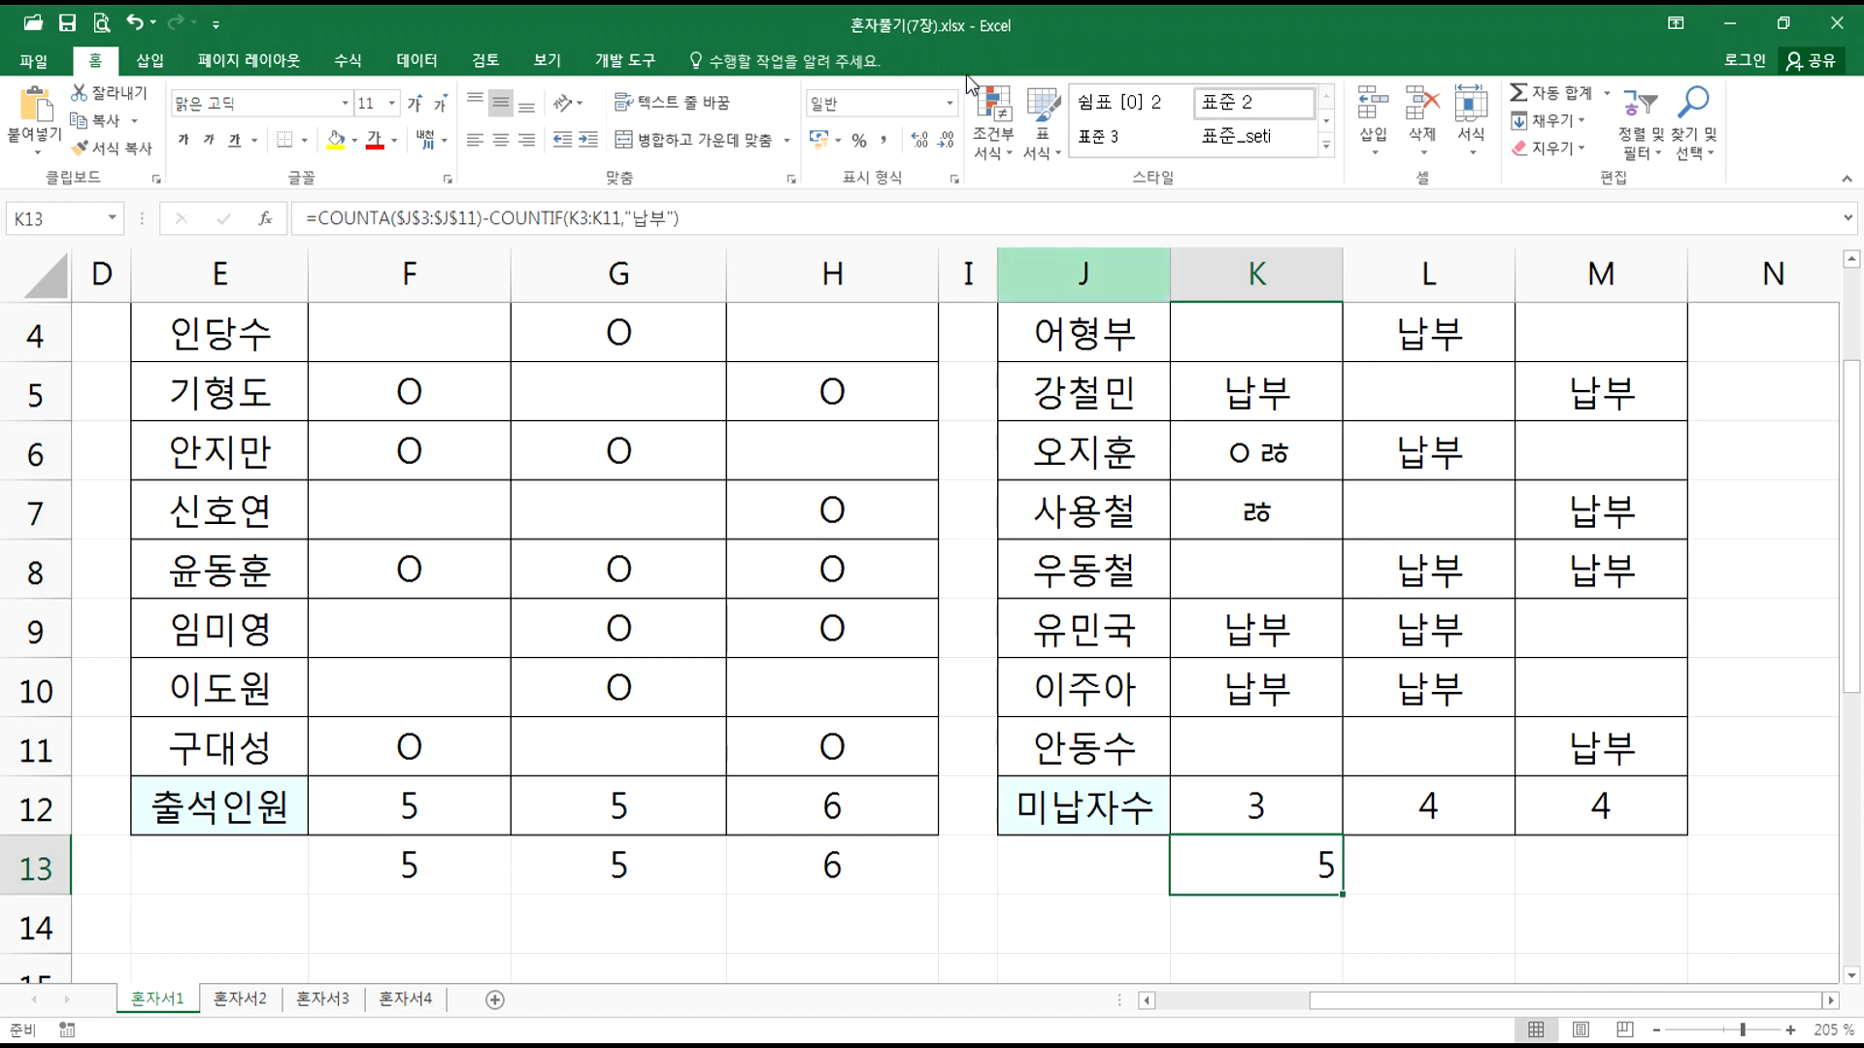
key(F2)
scroll(1358, 481, down, 3)
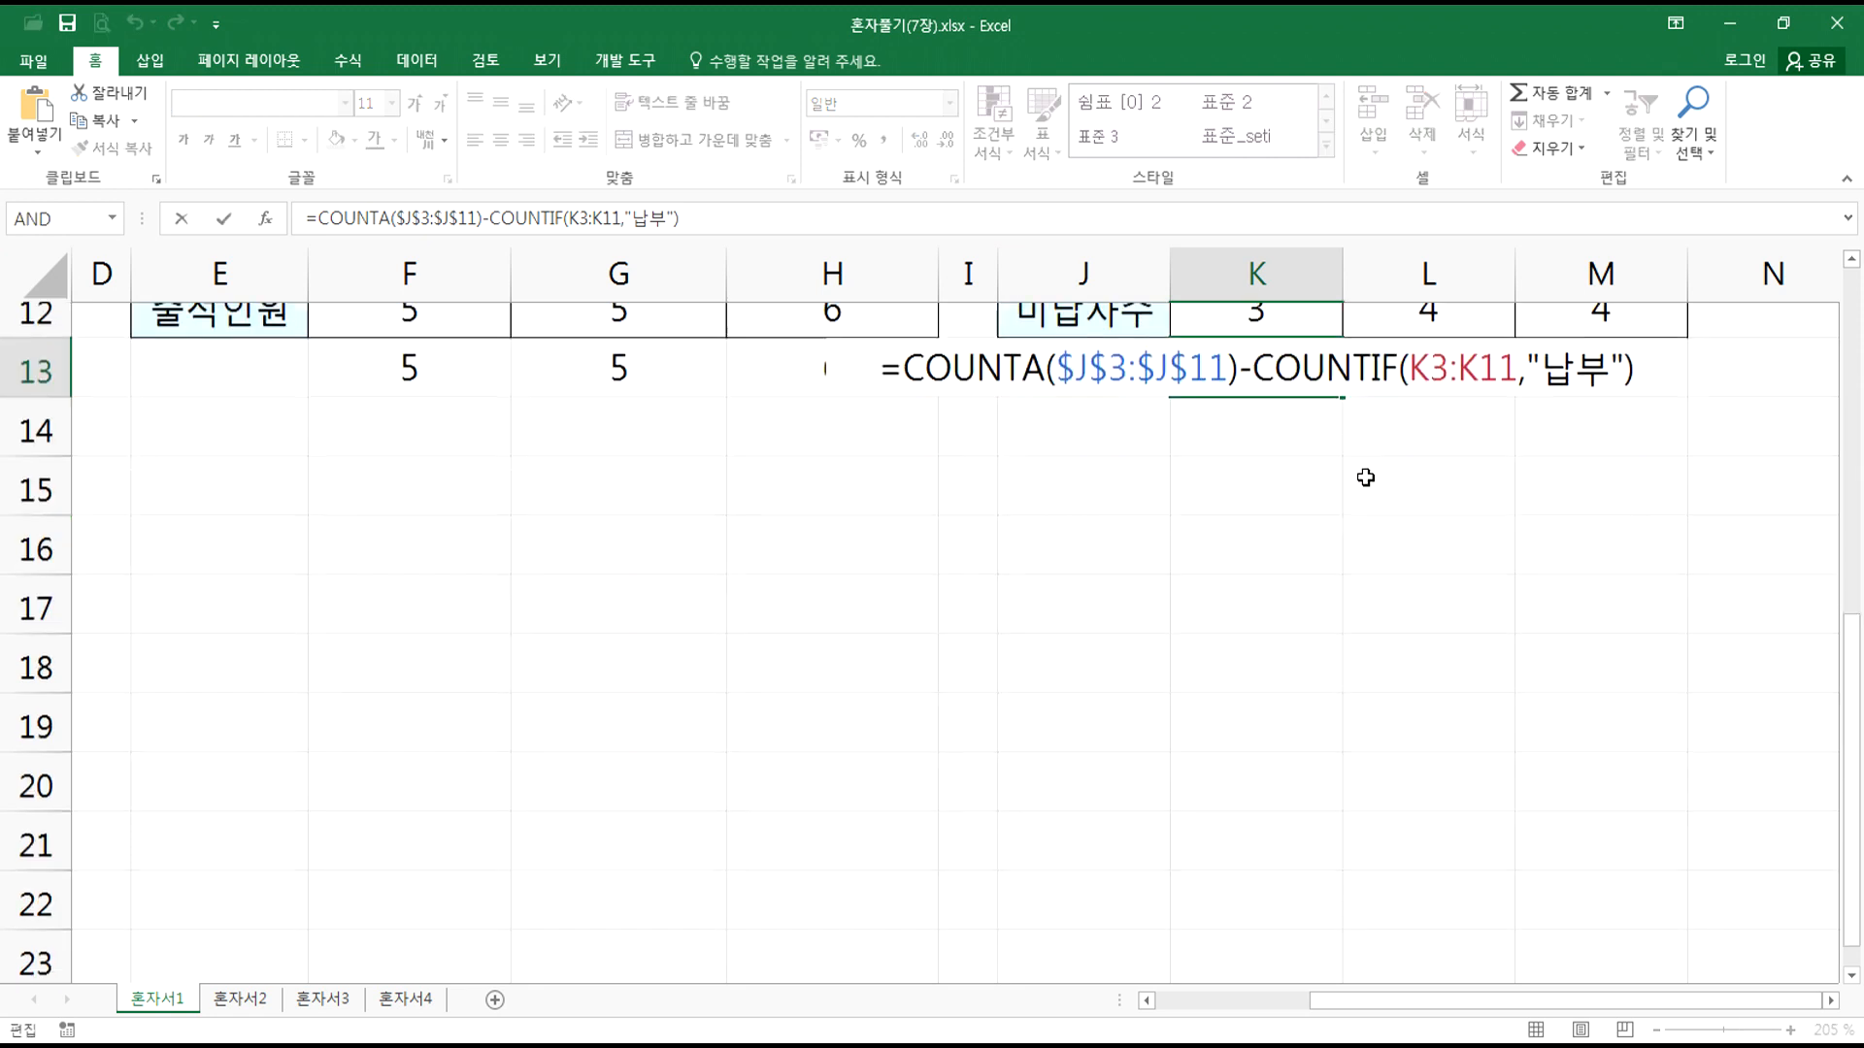
scroll(1346, 494, up, 1)
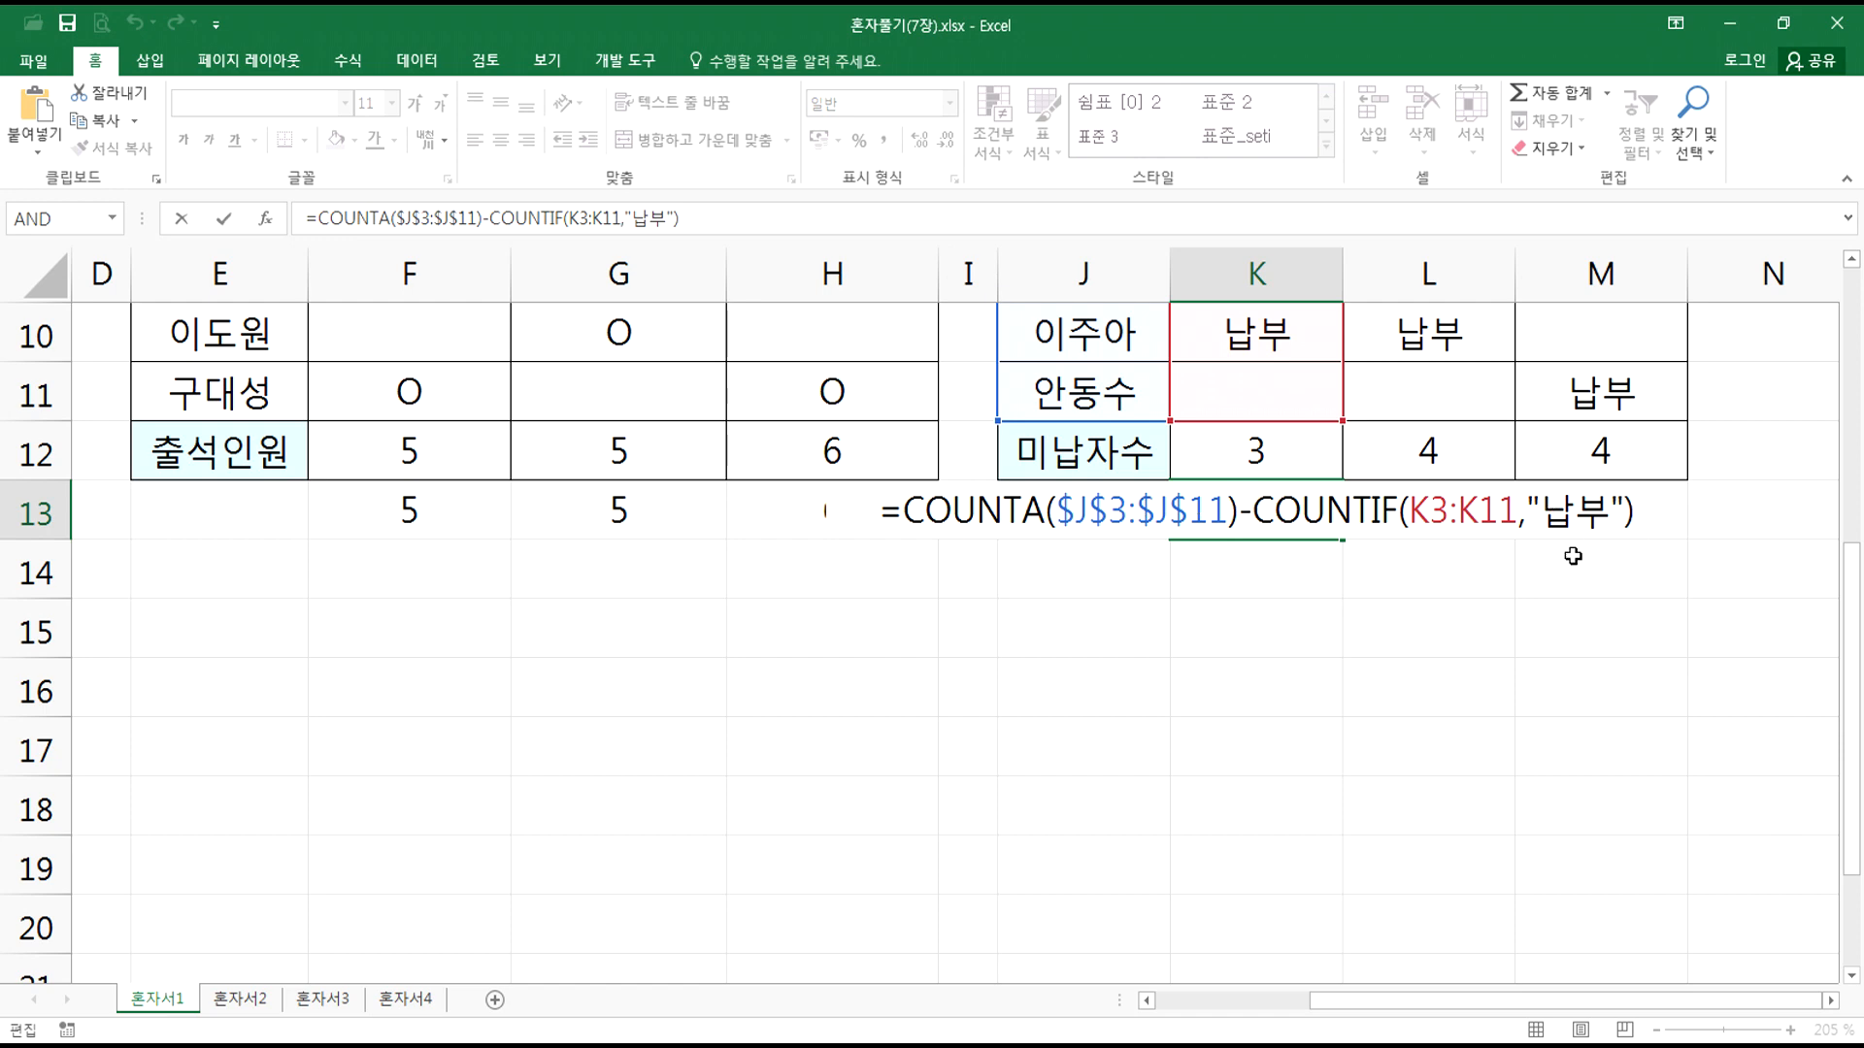
scroll(1576, 561, up, 1)
scroll(1575, 561, up, 1)
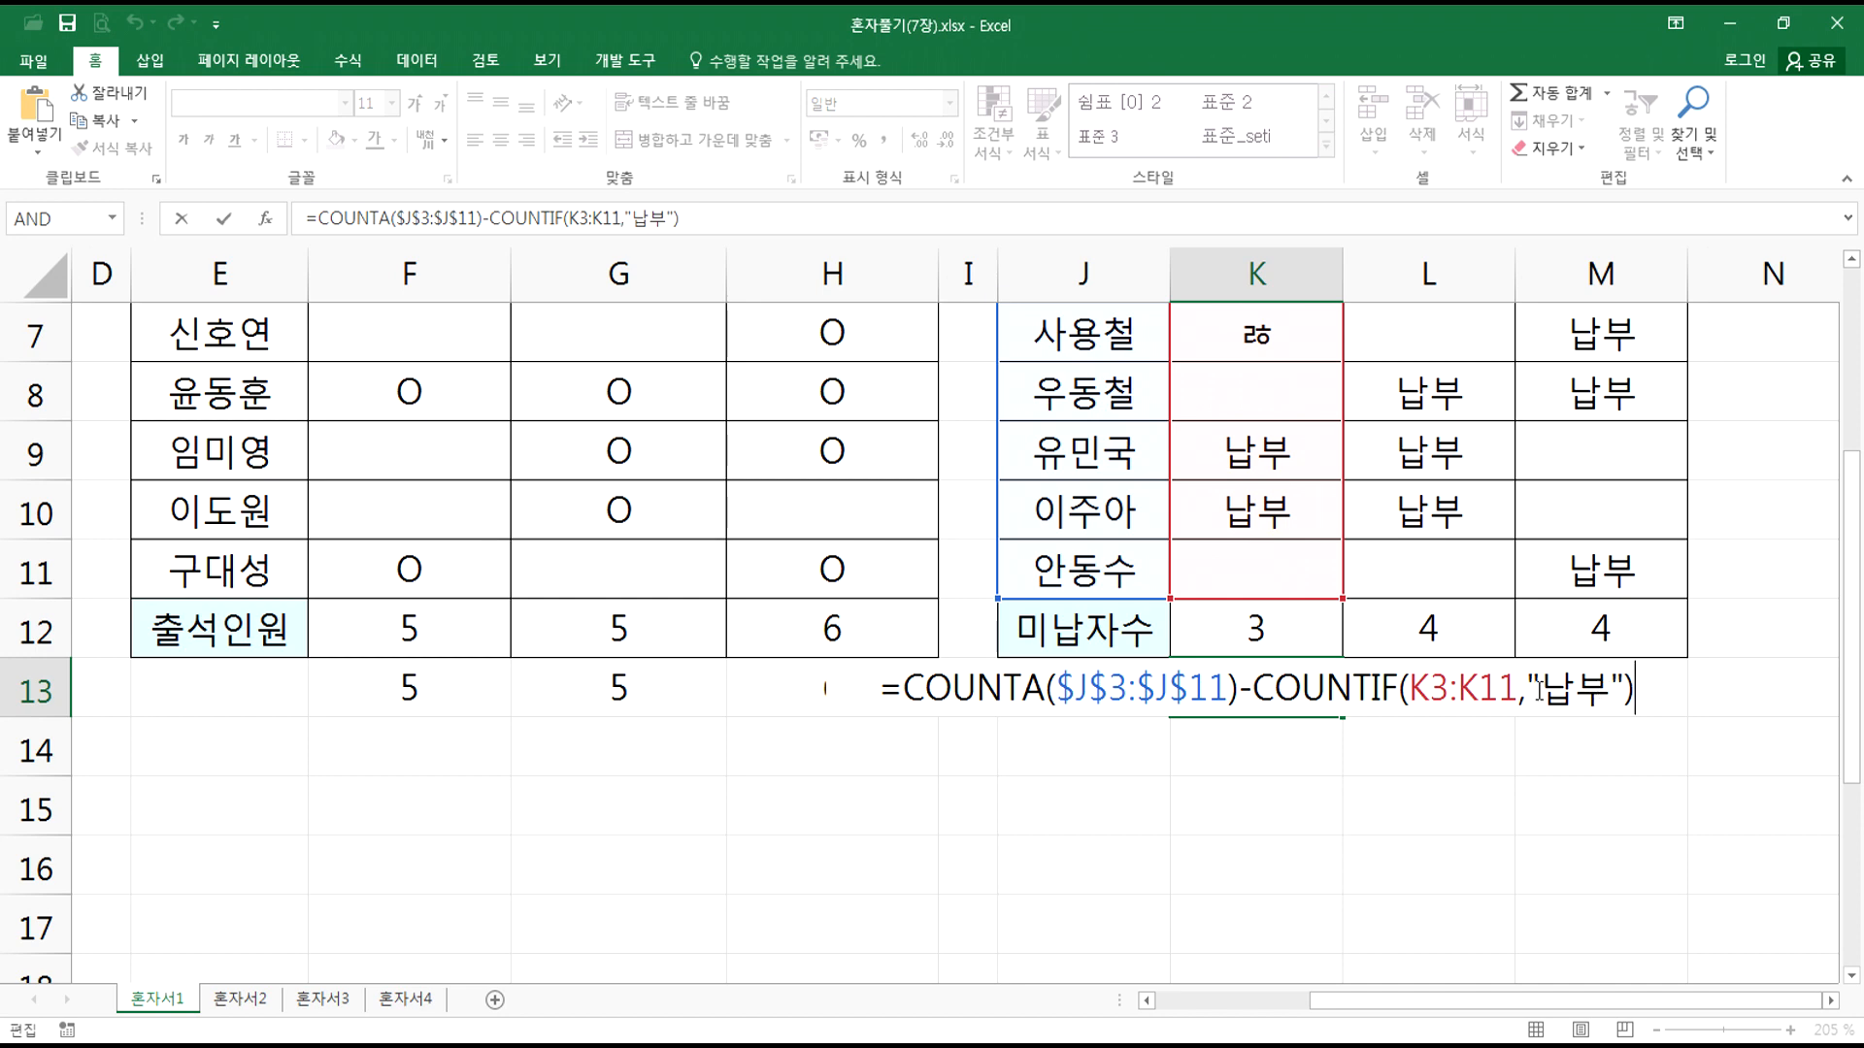
drag(1541, 689, 1610, 691)
click(1608, 684)
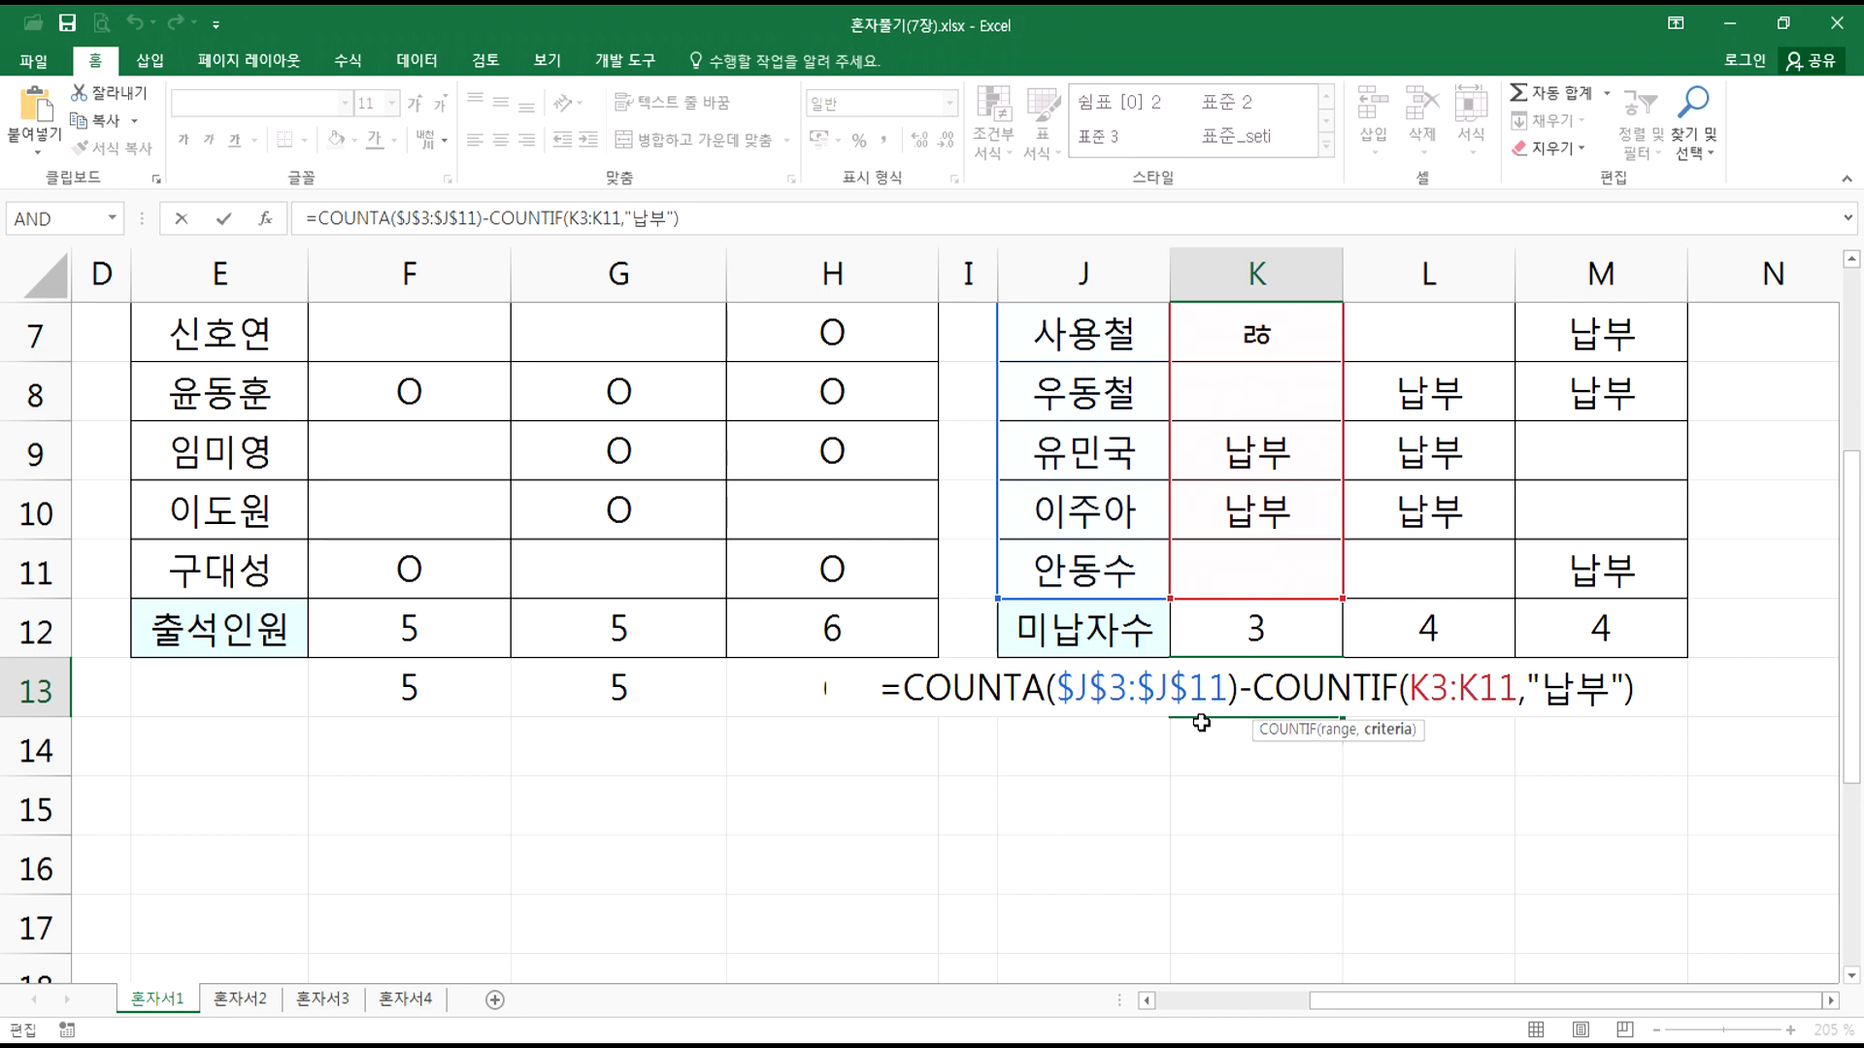
Step: Copy the whole K13 formula and paste it twice at the end of the Notepad notes
drag(879, 691, 1669, 668)
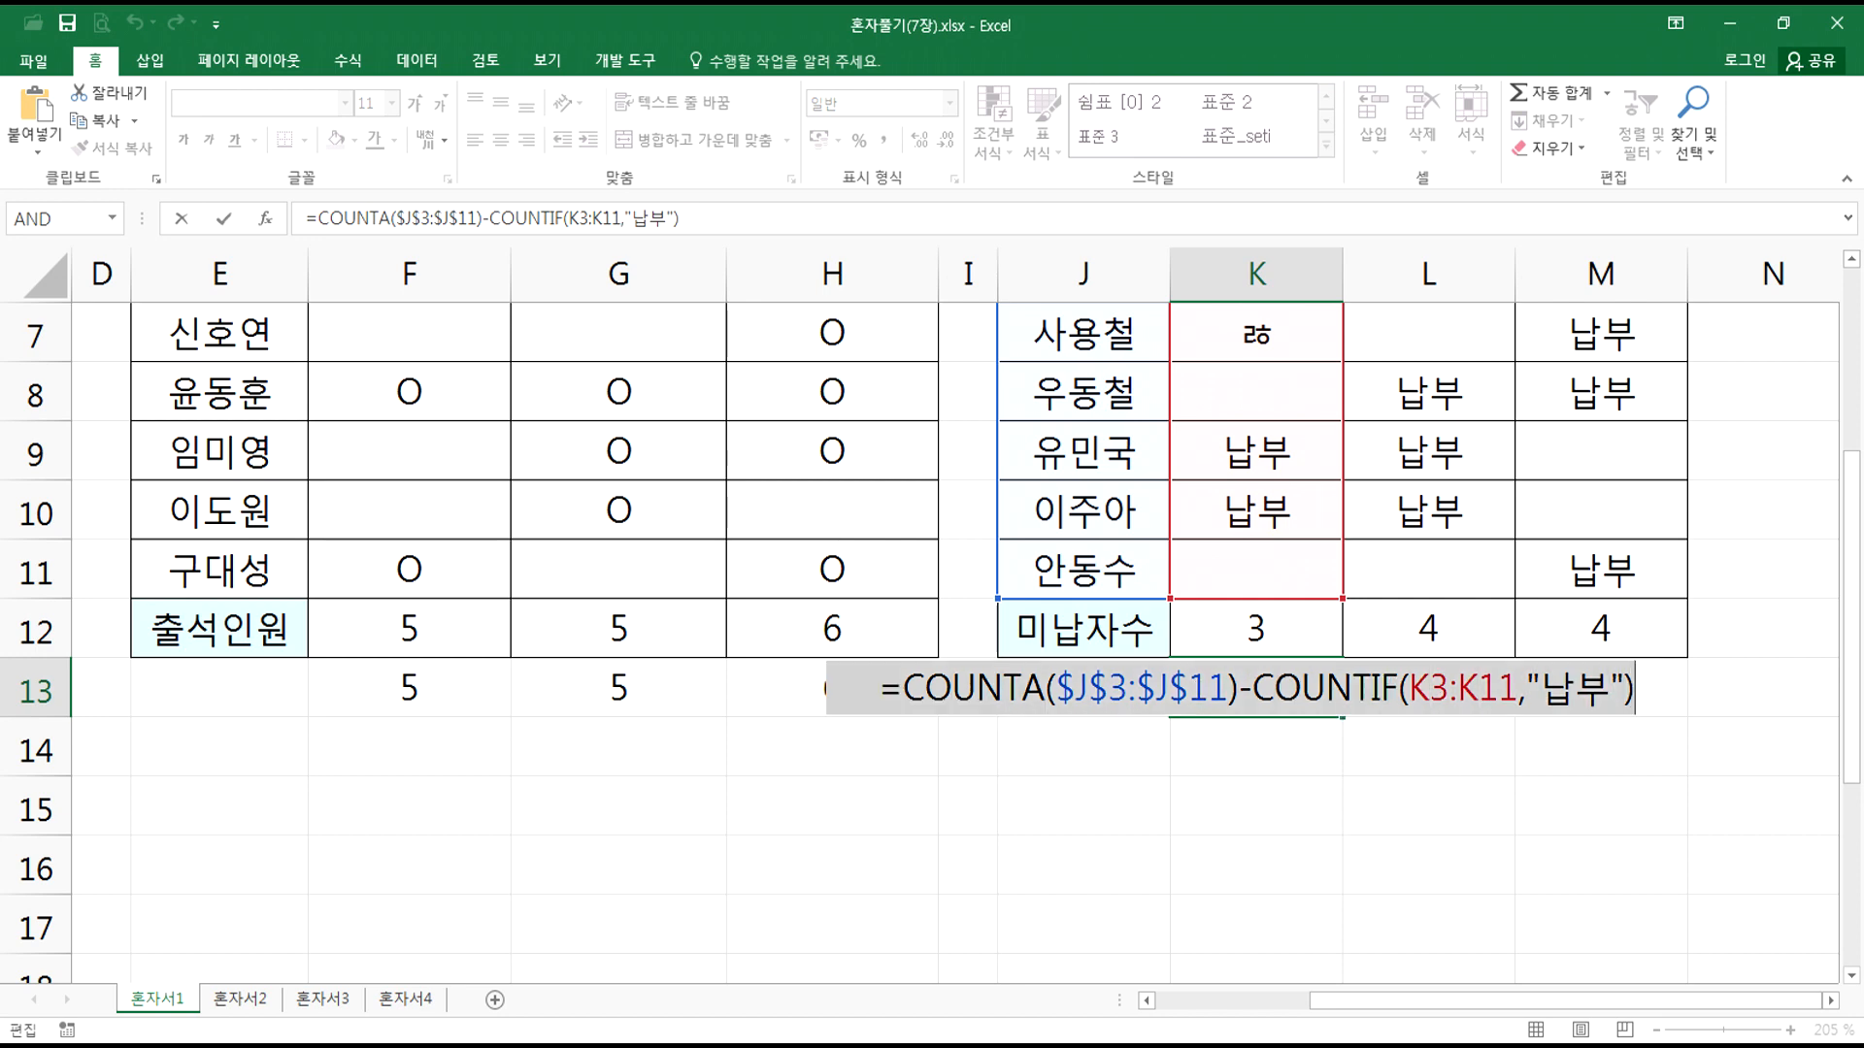
key(ctrl+c)
key(alt+Tab)
key(ctrl+v)
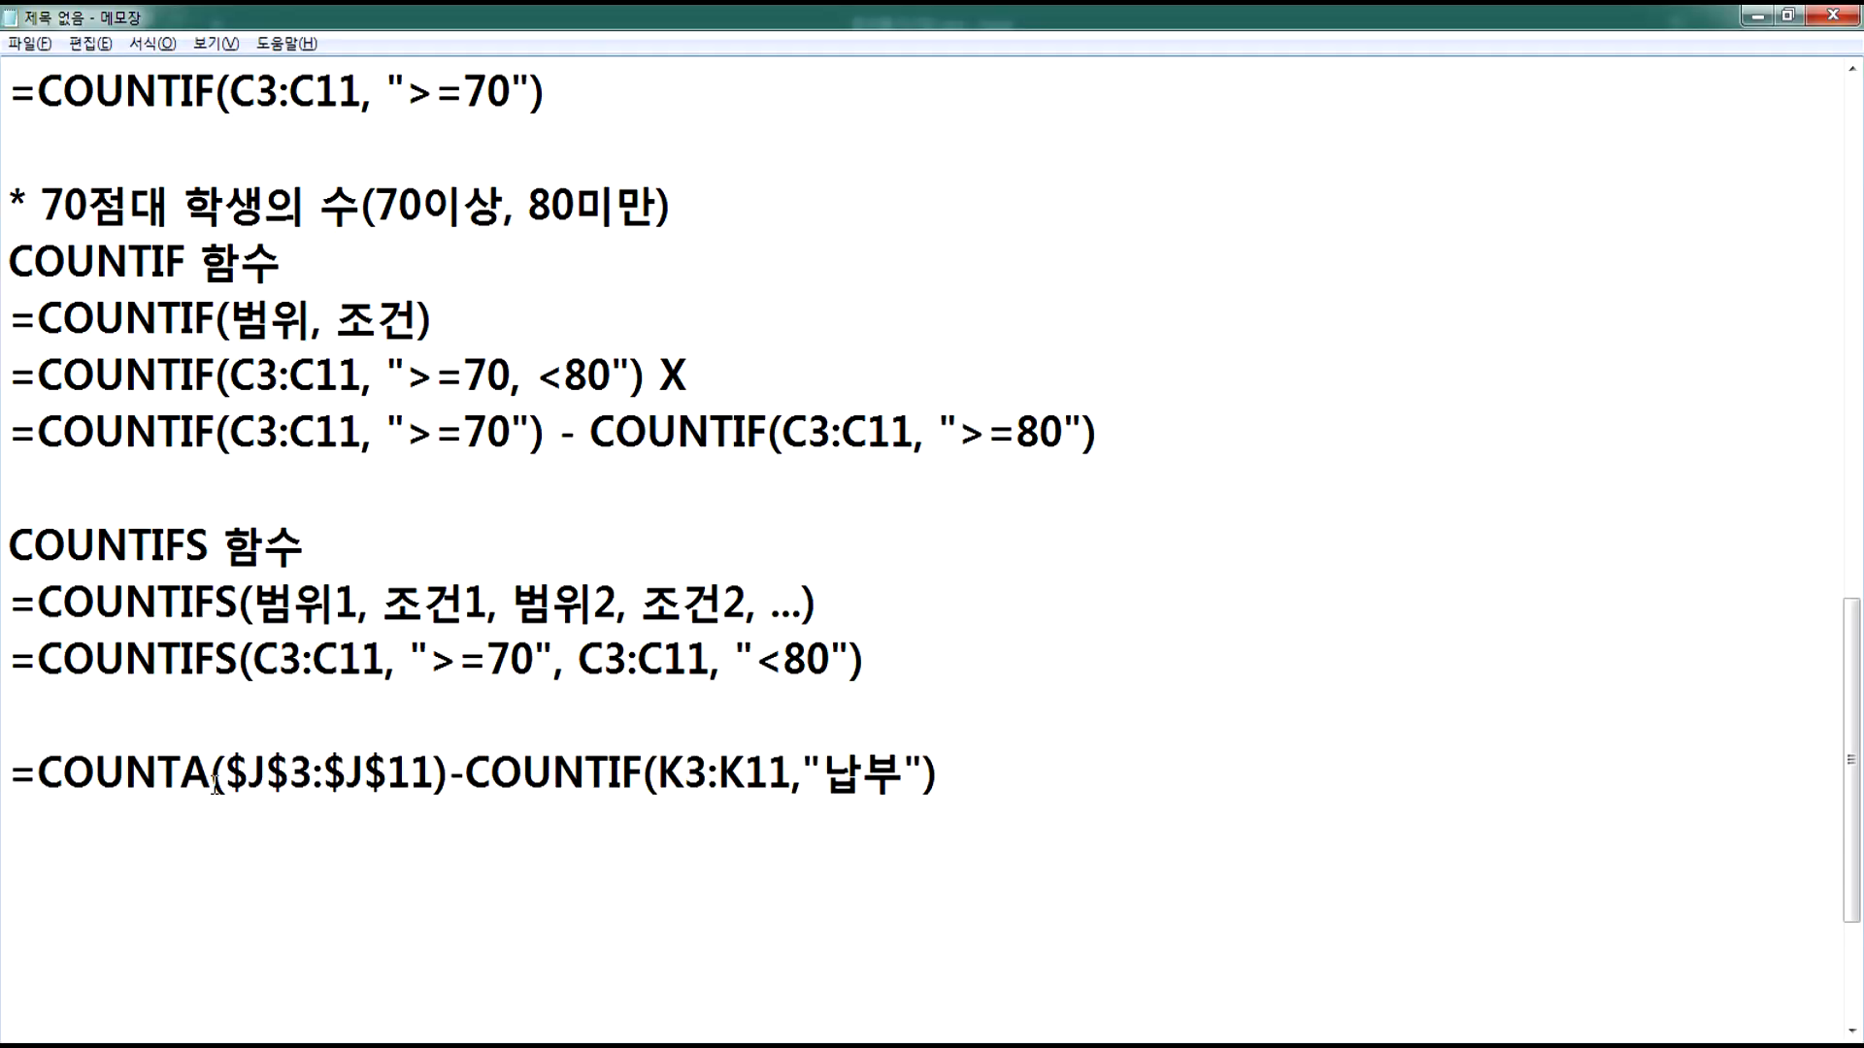
key(ctrl+v)
Step: Change the function name COUNTA to COUNTBLANK in the first pasted formula line
key(Home)
key(Right)
key(Right)
key(Right)
key(Right)
key(Right)
key(Right)
key(Right)
key(Right)
key(Right)
key(Left)
key(Left)
key(Left)
text(BLANK)
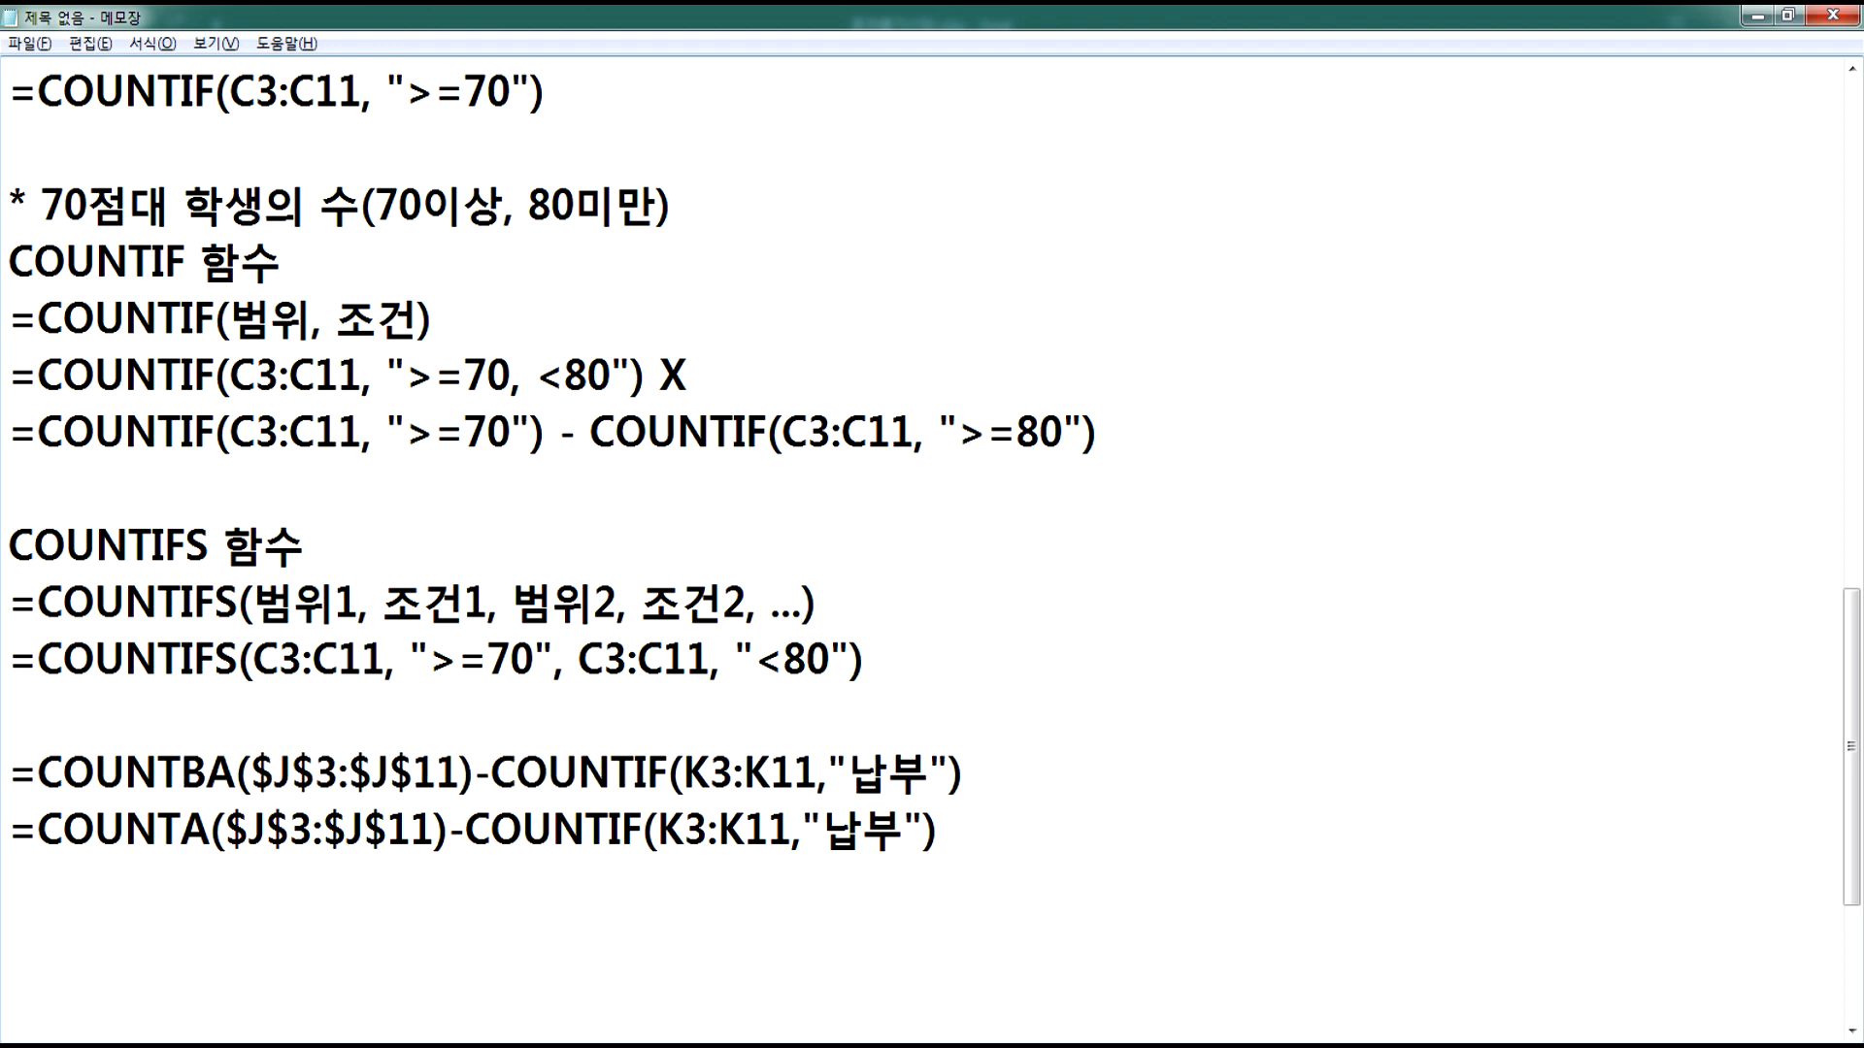
key(Delete)
Step: Remove $J$3:$J$11)-COUNTIF( from the COUNTBLANK line so that its argument starts with K3:K11
key(Right)
key(Right)
key(Right)
key(Right)
key(Right)
key(Right)
key(Right)
key(Right)
key(Right)
key(Right)
key(Right)
key(Right)
key(Right)
key(Right)
key(Left)
key(Left)
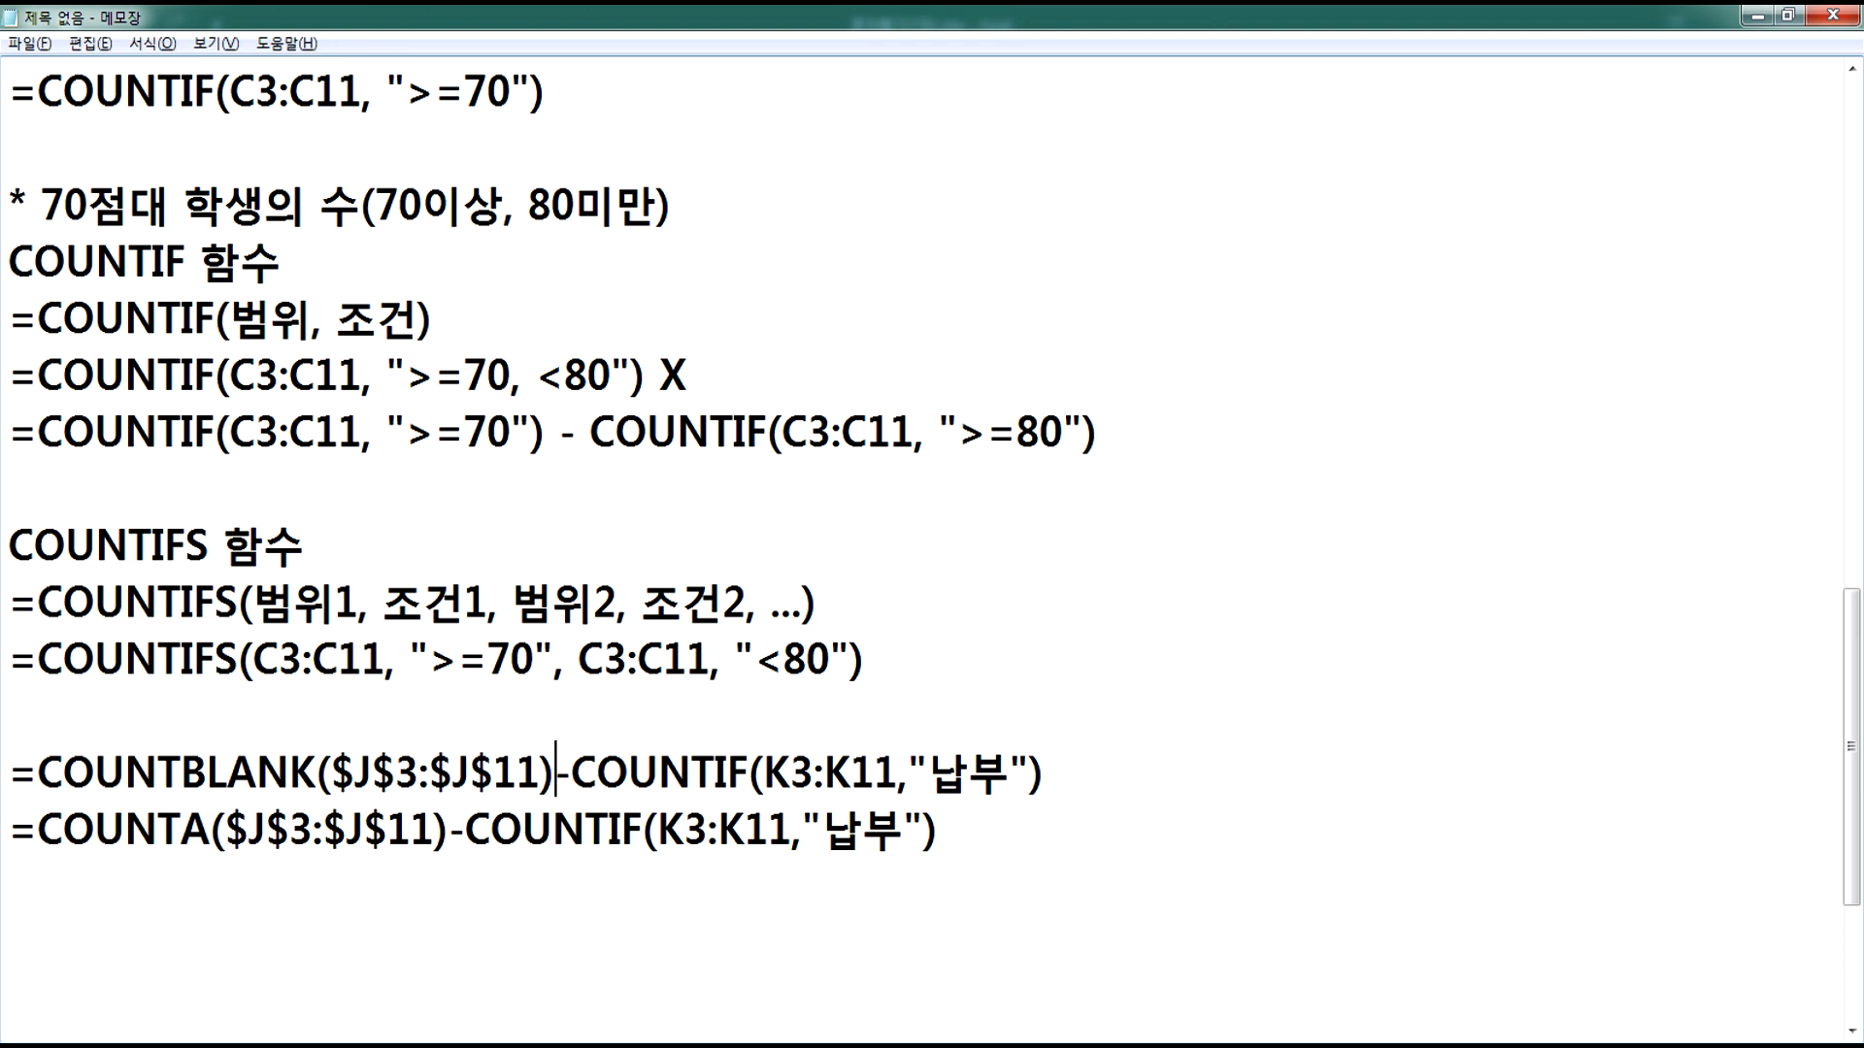
key(shift+Left)
key(shift+Left)
key(shift+Left)
key(shift+Left)
key(shift+Left)
key(shift+Left)
key(shift+Left)
key(shift+Left)
key(shift+Left)
key(shift+Left)
key(shift+Left)
key(Delete)
key(Delete)
key(Delete)
key(Delete)
key(Delete)
key(Delete)
key(Delete)
key(Delete)
key(Delete)
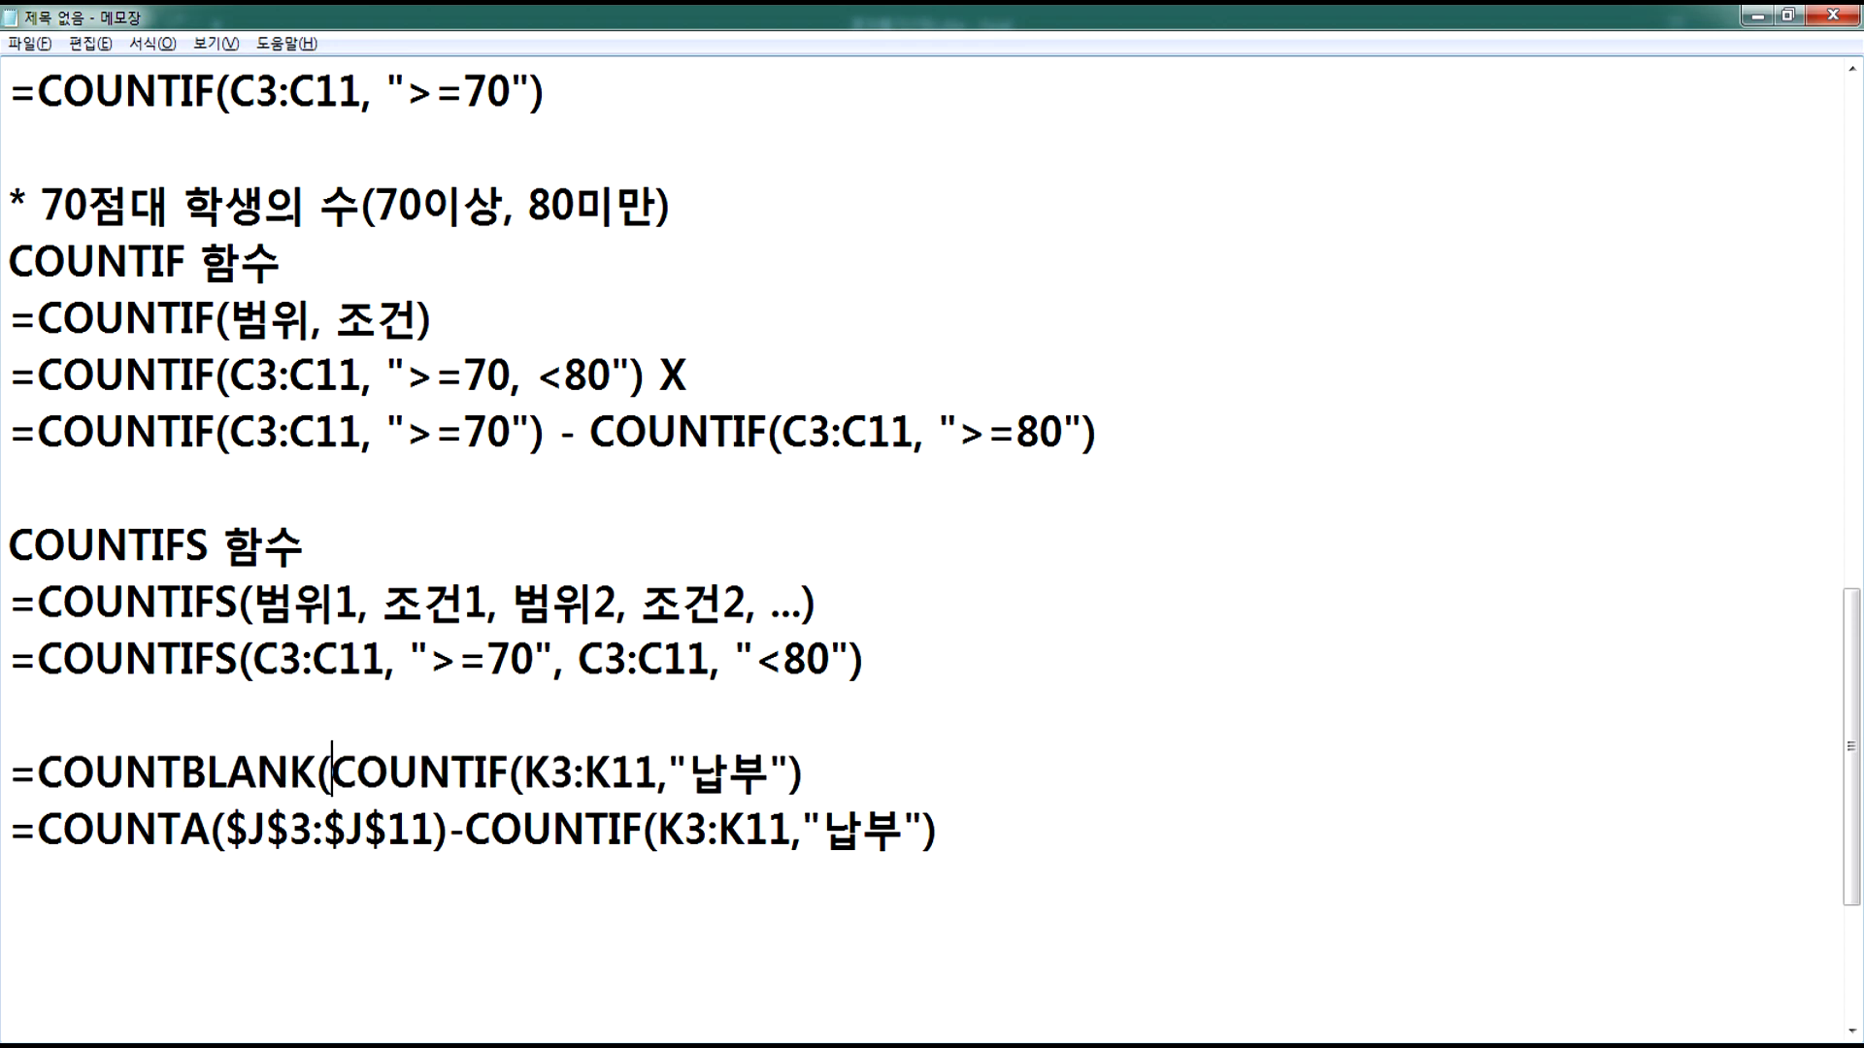
key(Delete)
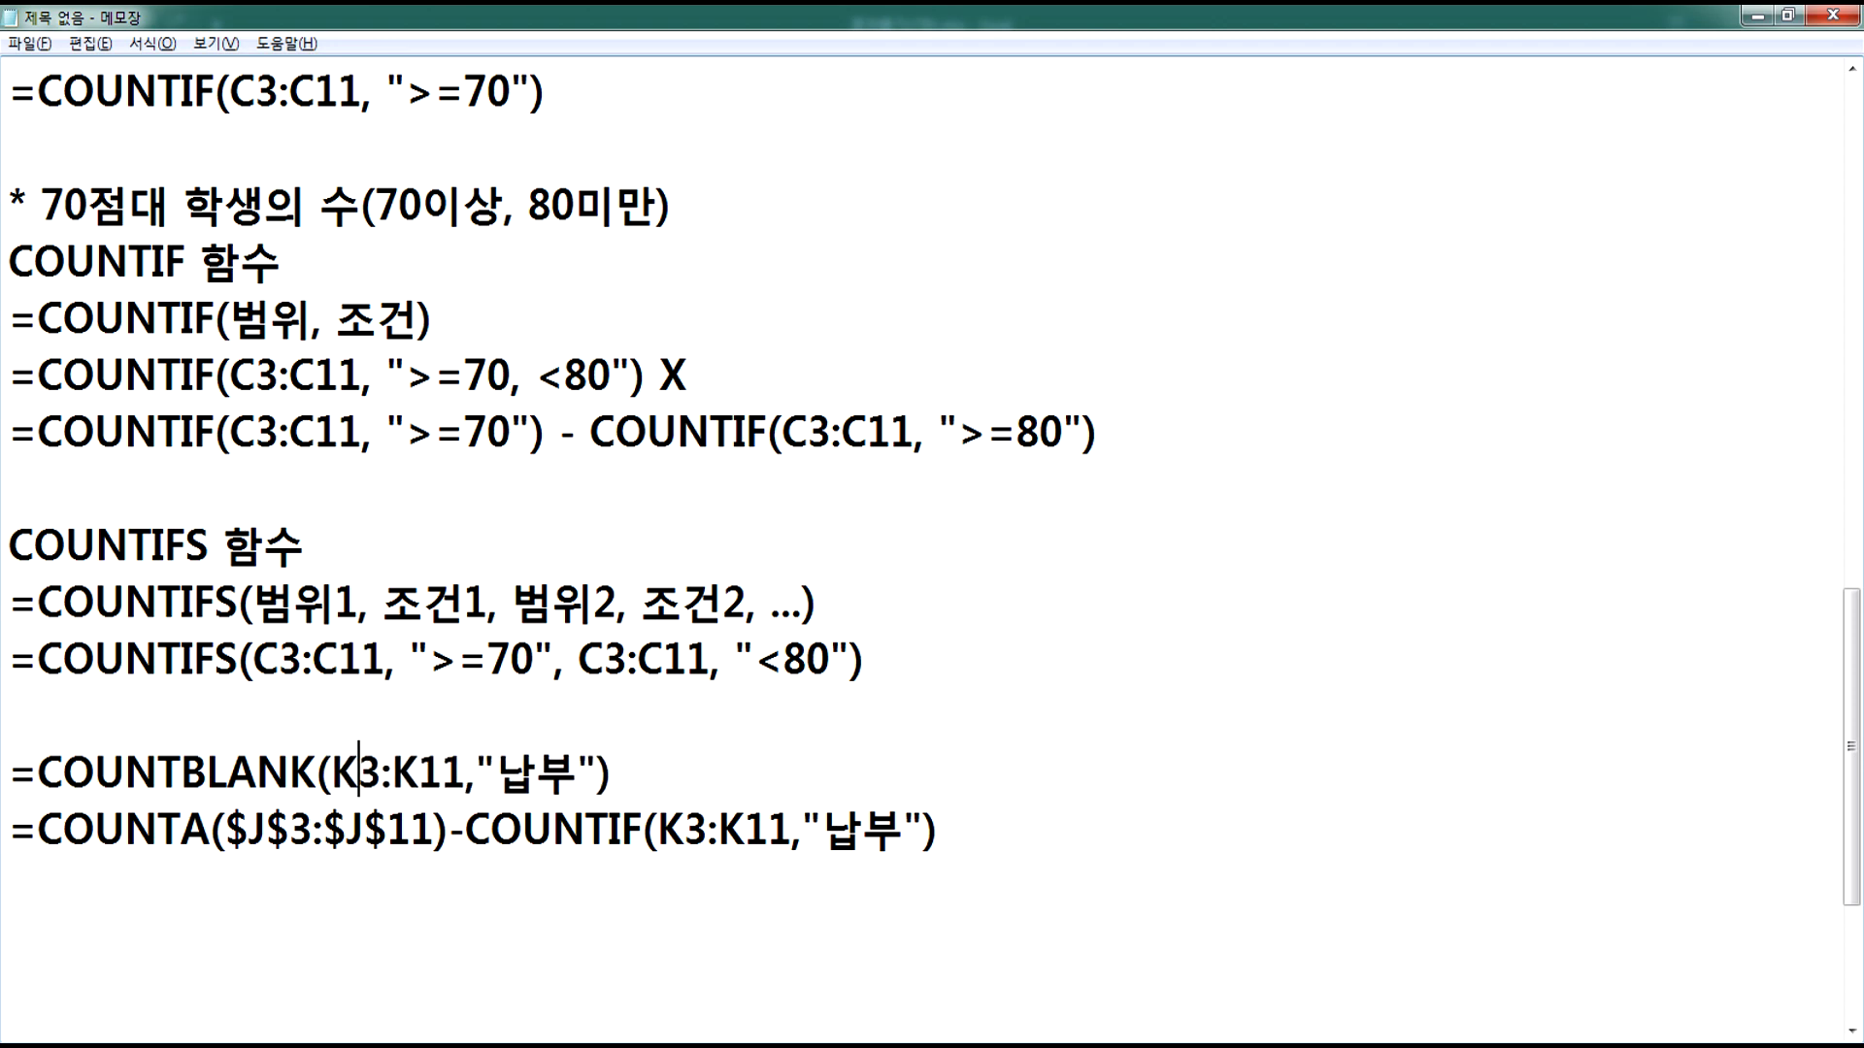
Step: Remove the "납부" criterion from the COUNTBLANK line and close it as =COUNTBLANK(K3:K11)
key(Left)
key(shift+End)
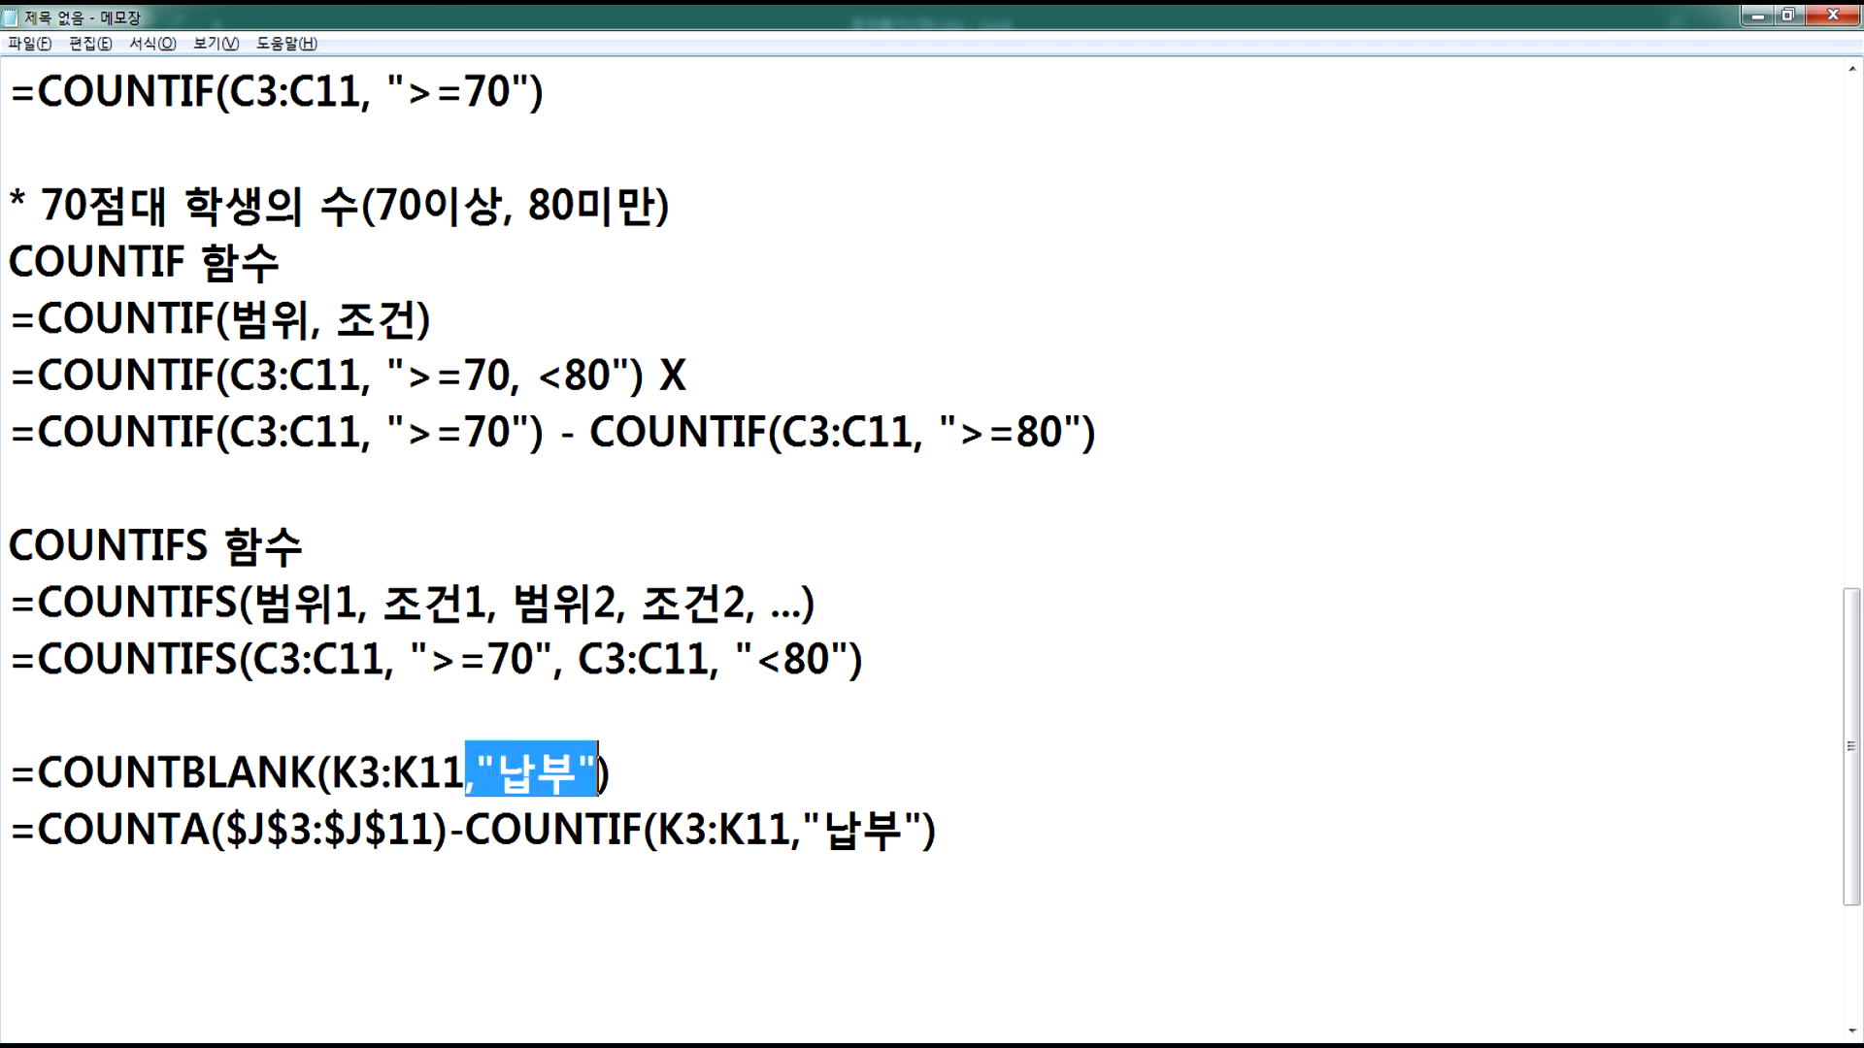
key(Delete)
text() )
Step: Annotate the COUNTBLANK line with "> 빈칸의 개수"
text(> QL)
key(BackSpace)
key(BackSpace)
text(ㅂ빈칸의 개수)
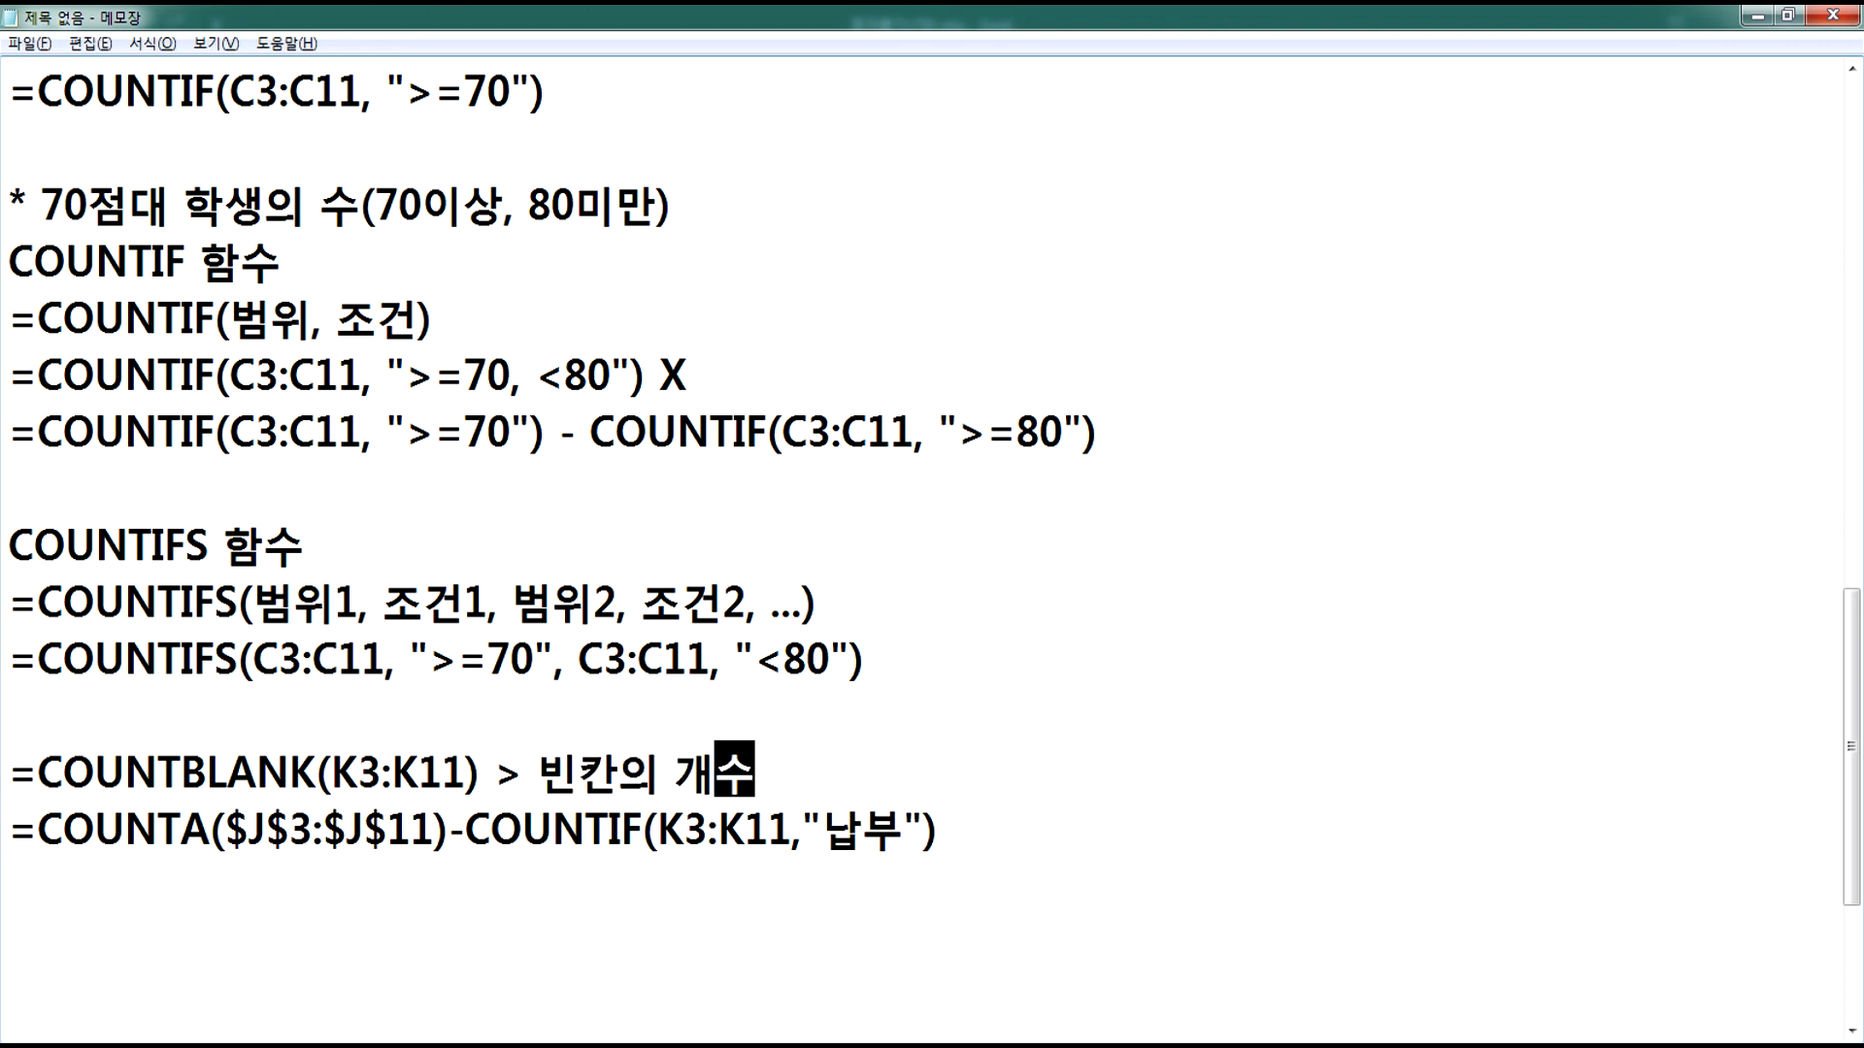
Step: Extend the COUNTBLANK line's note with "(문제는 엉뚱한 데이터가 입력이 되면 납부자로 처리)"
text((문제는 )
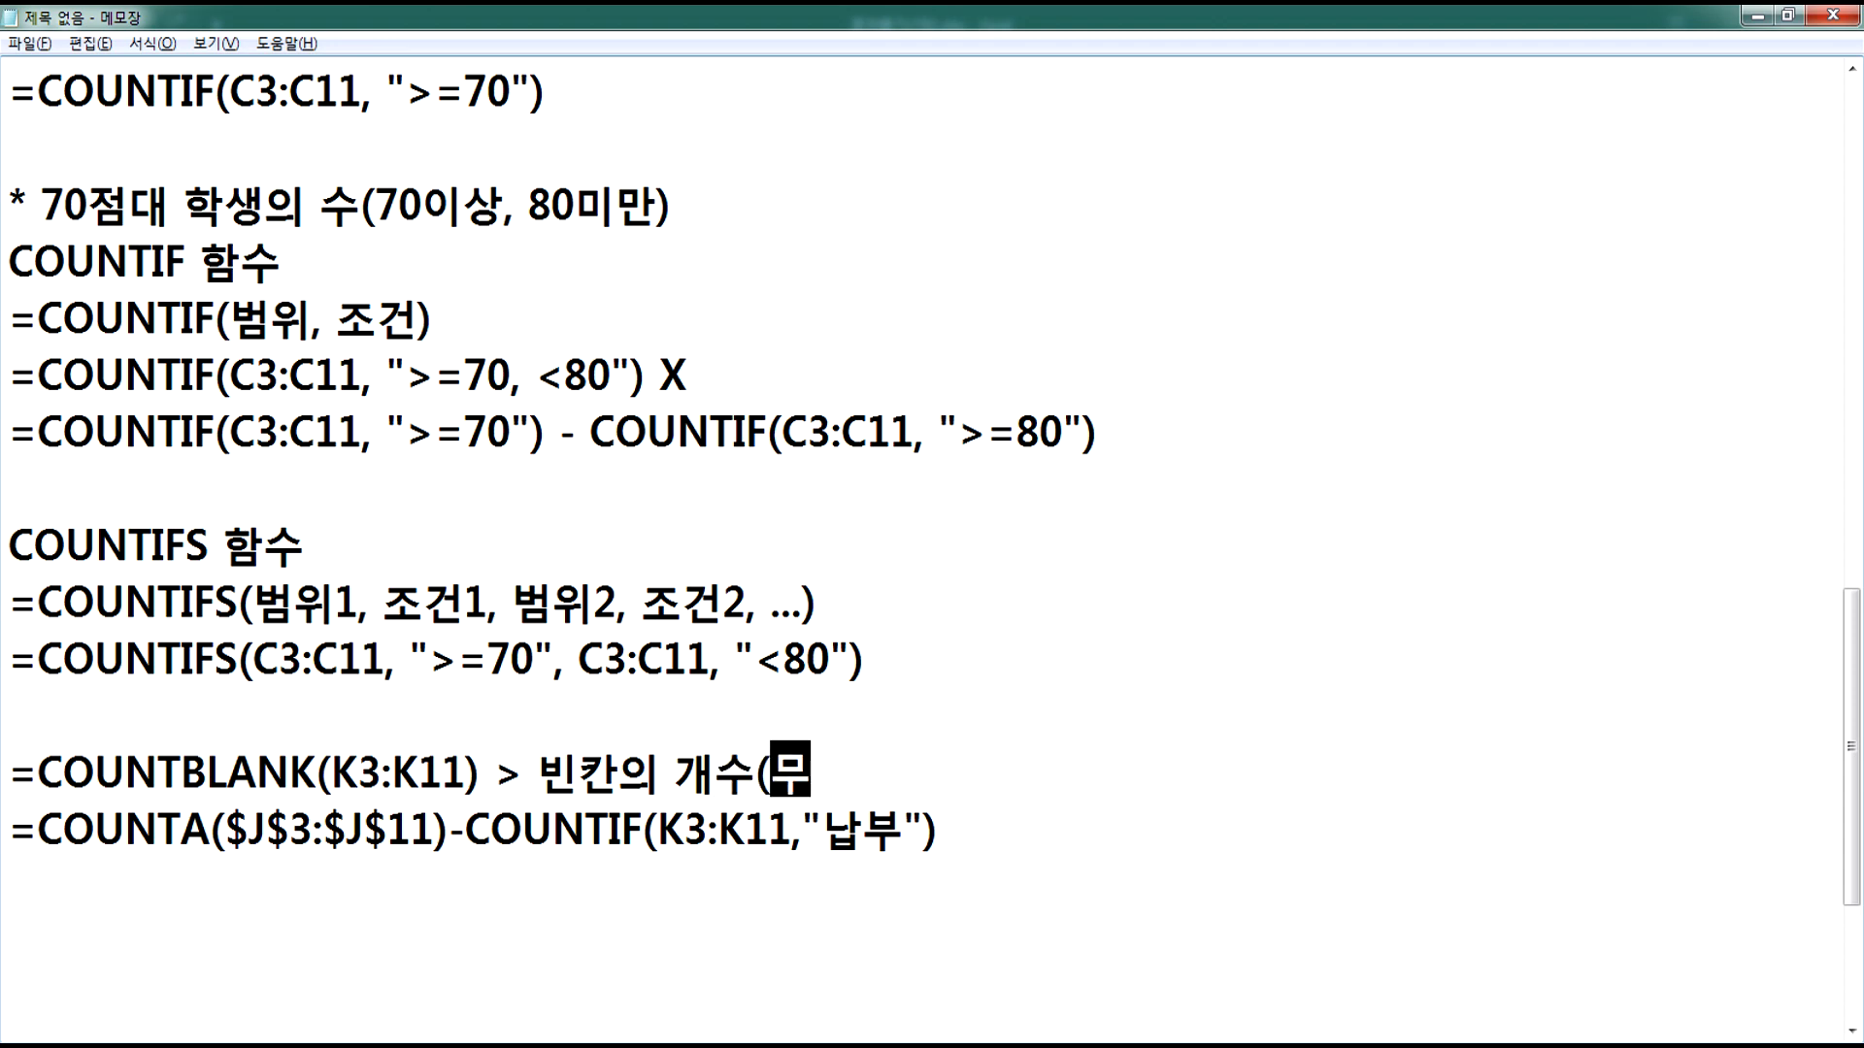
text(엉뚱한)
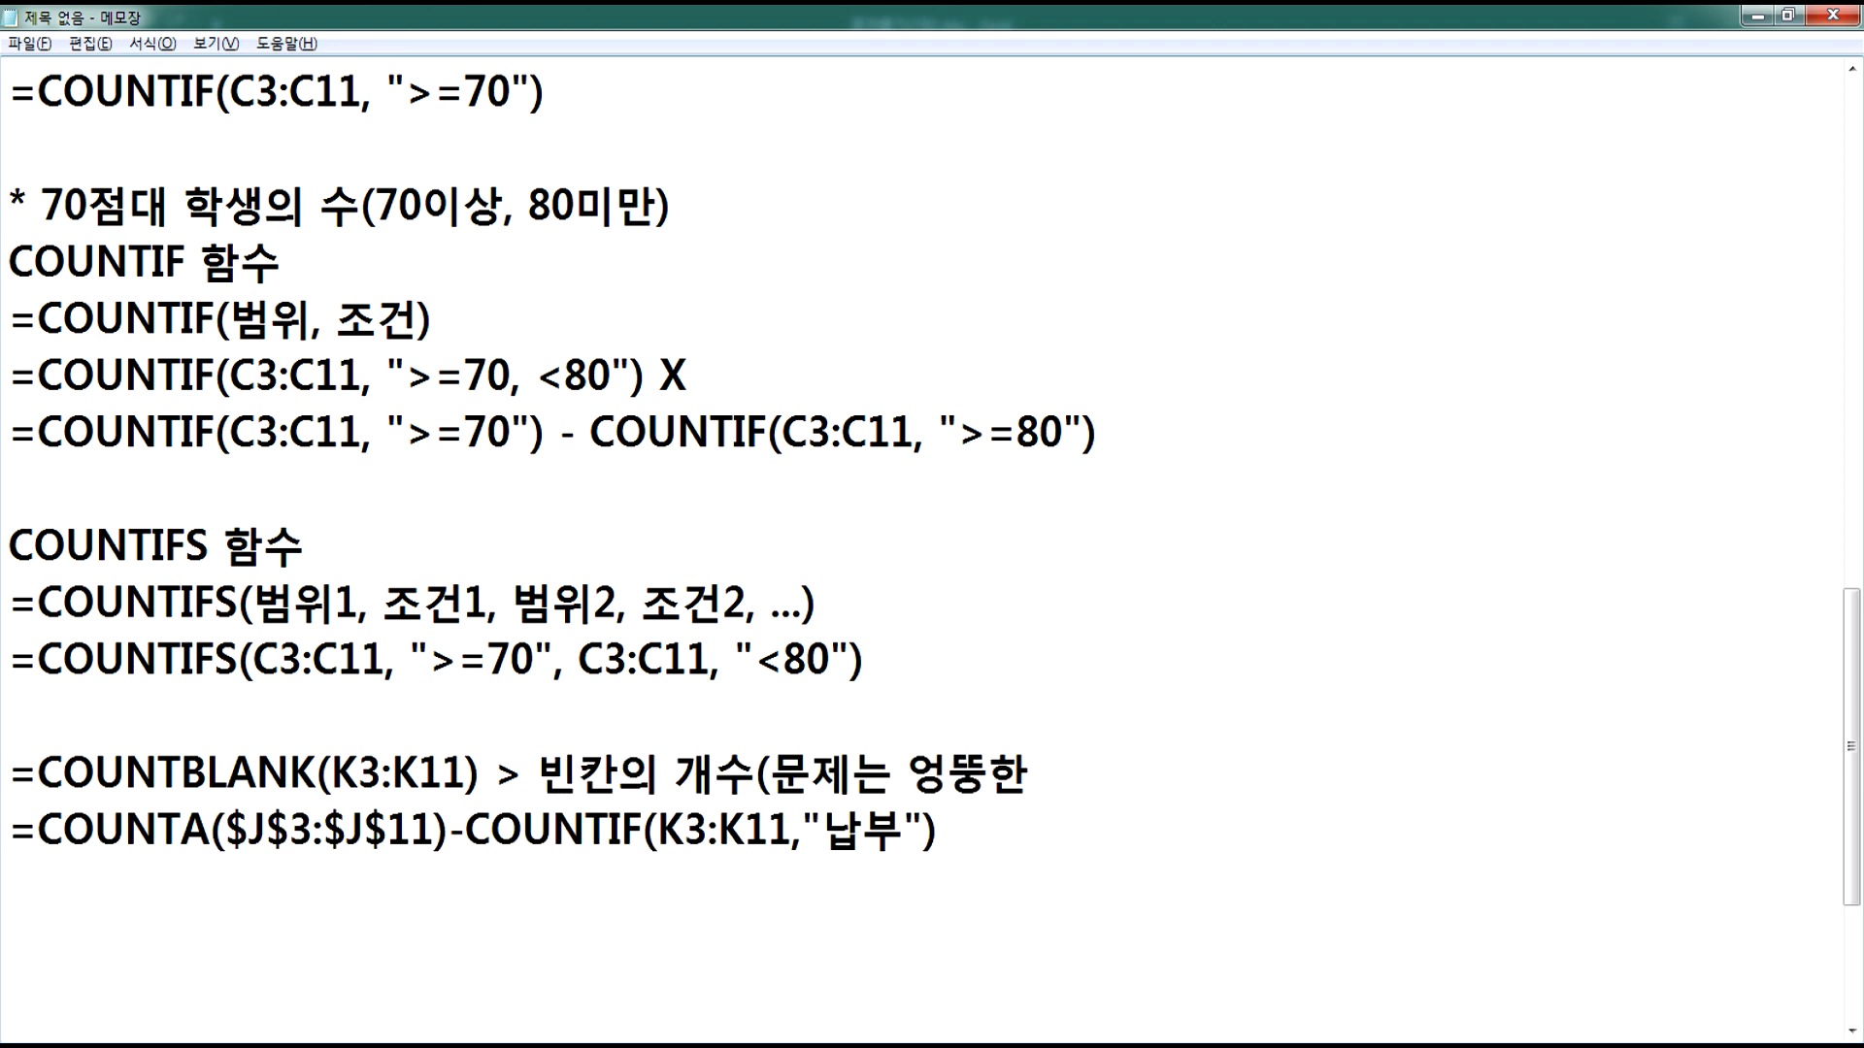
text( 데이터가 입)
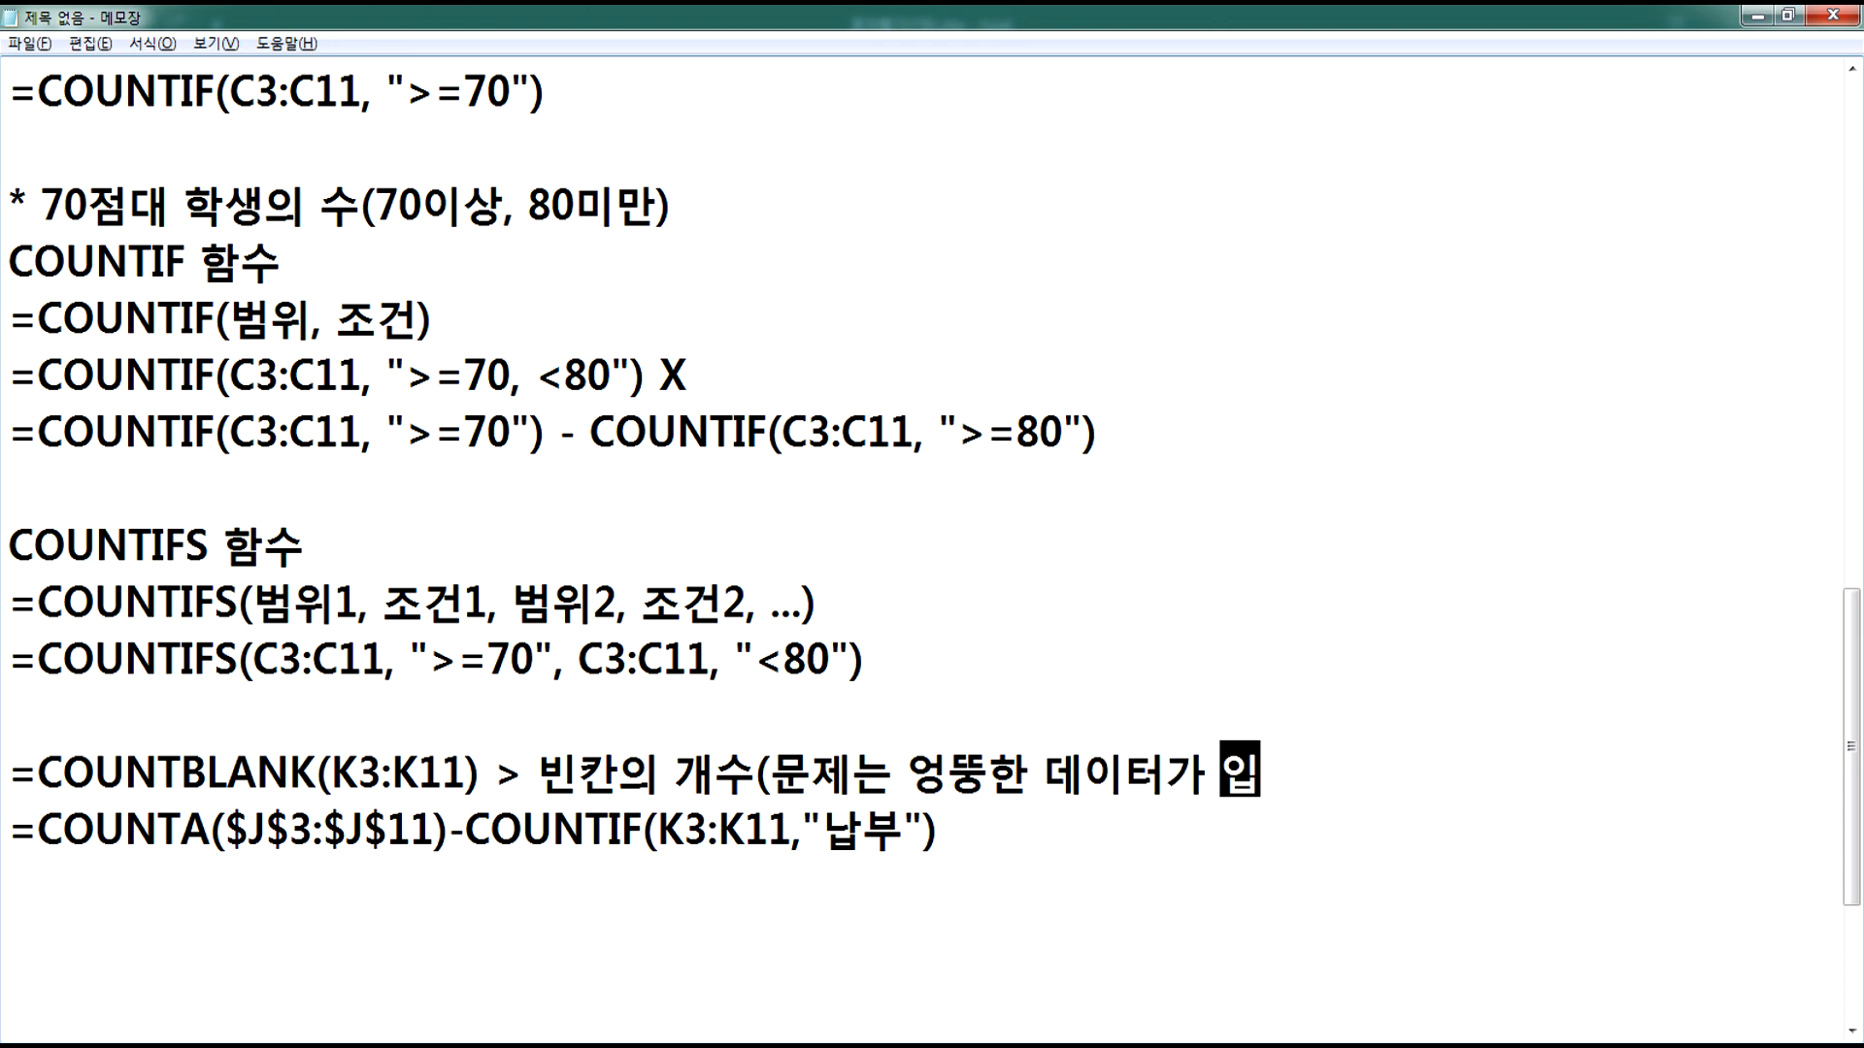
text(력이 되면 )
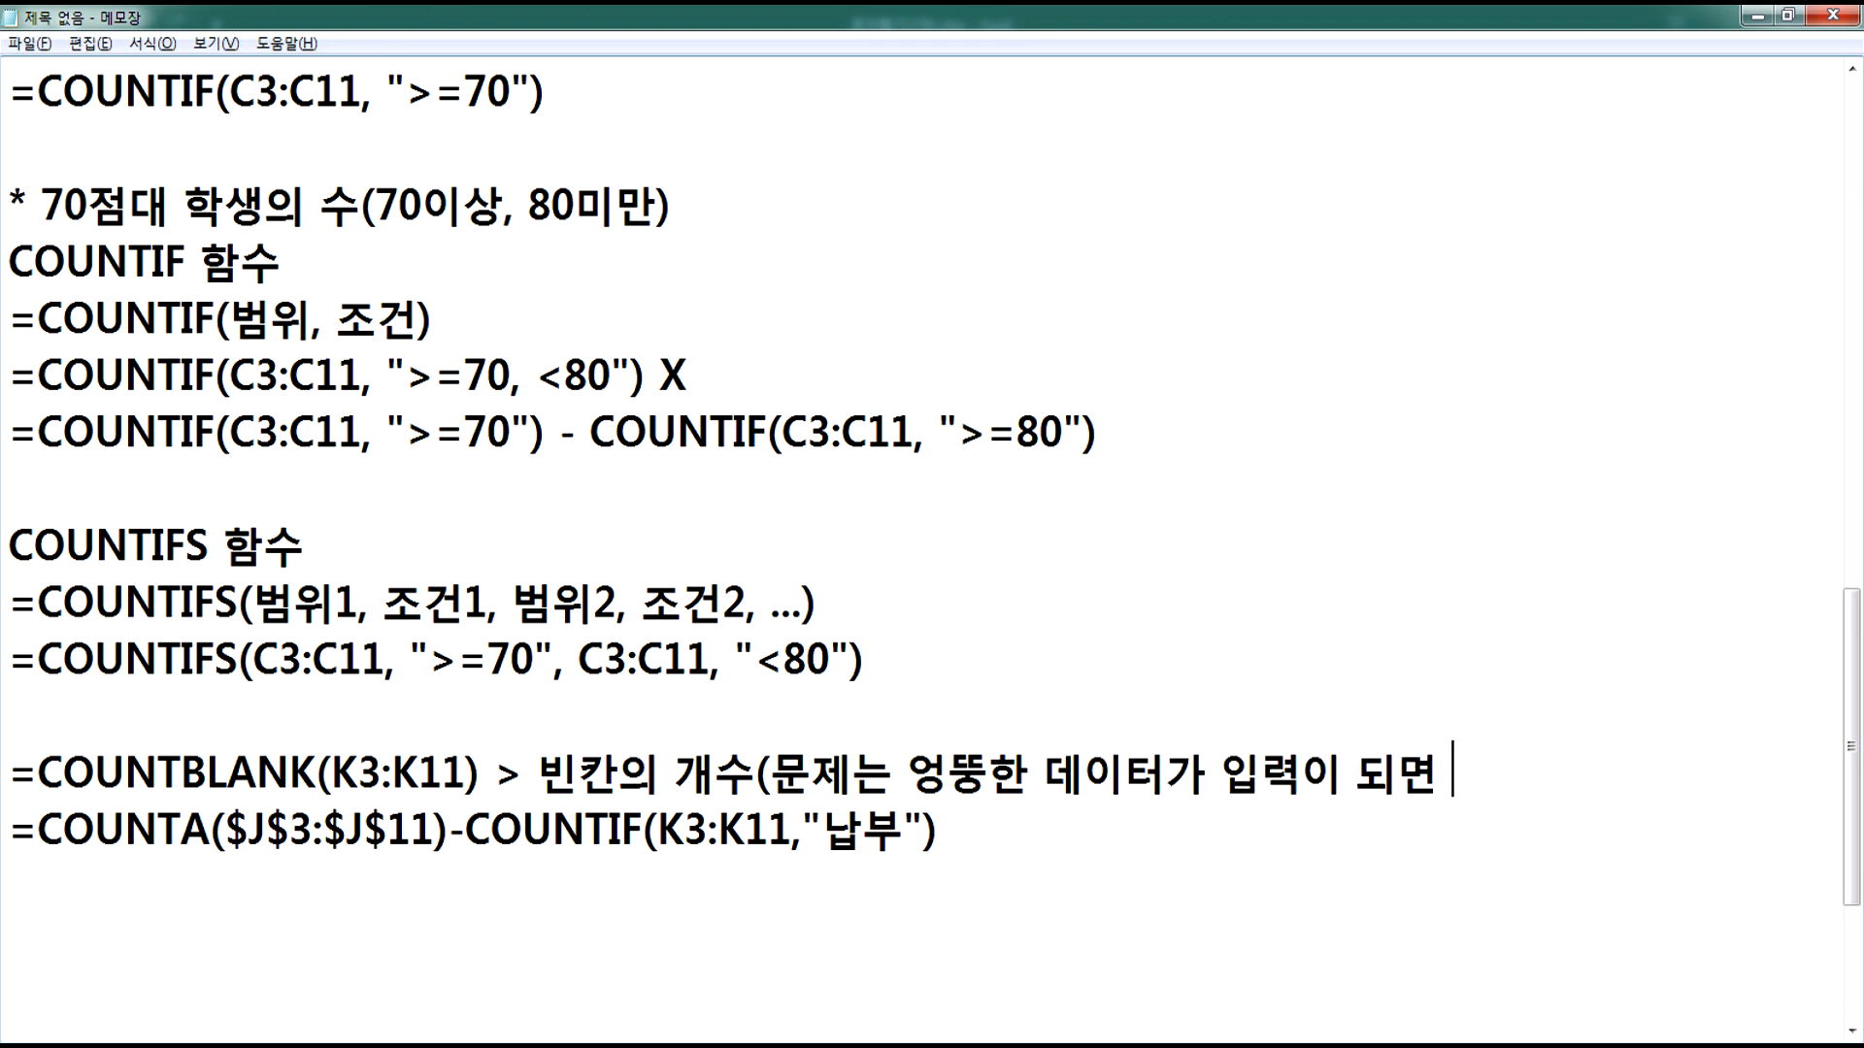
text(ㄴ납붖)
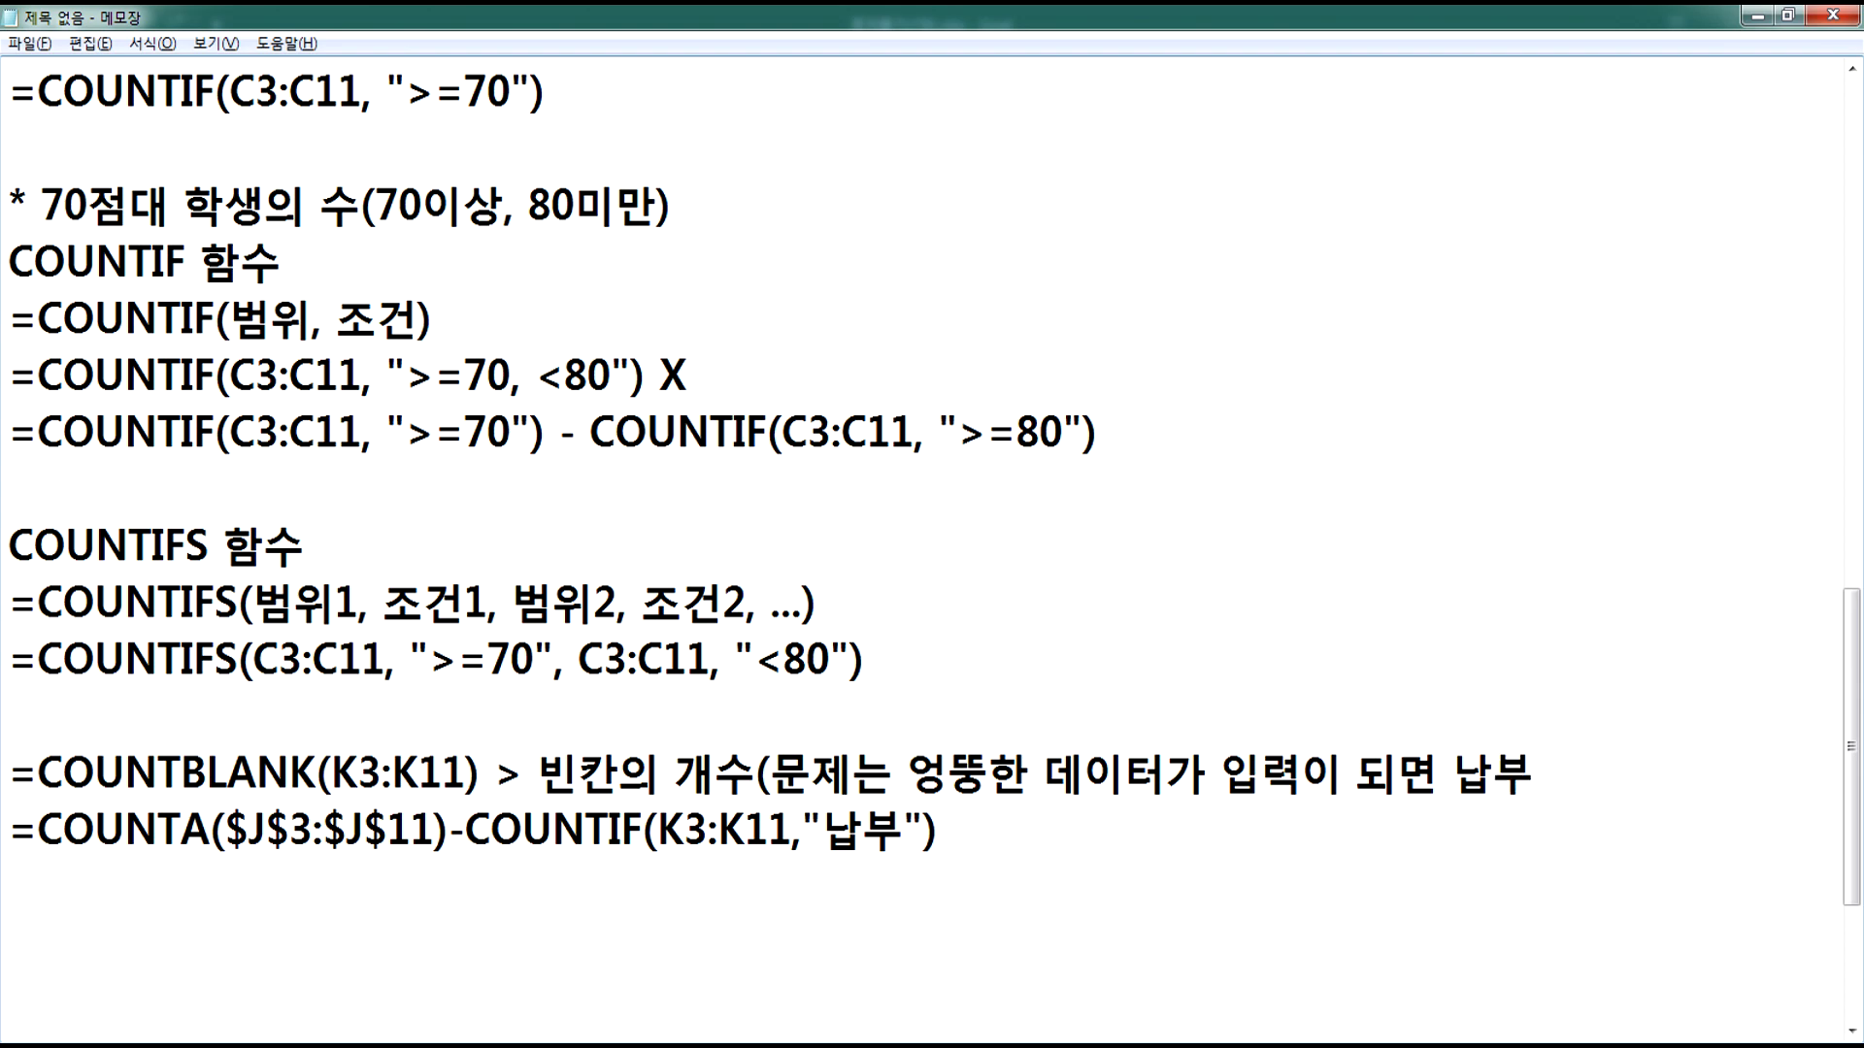
text(자로 처리)
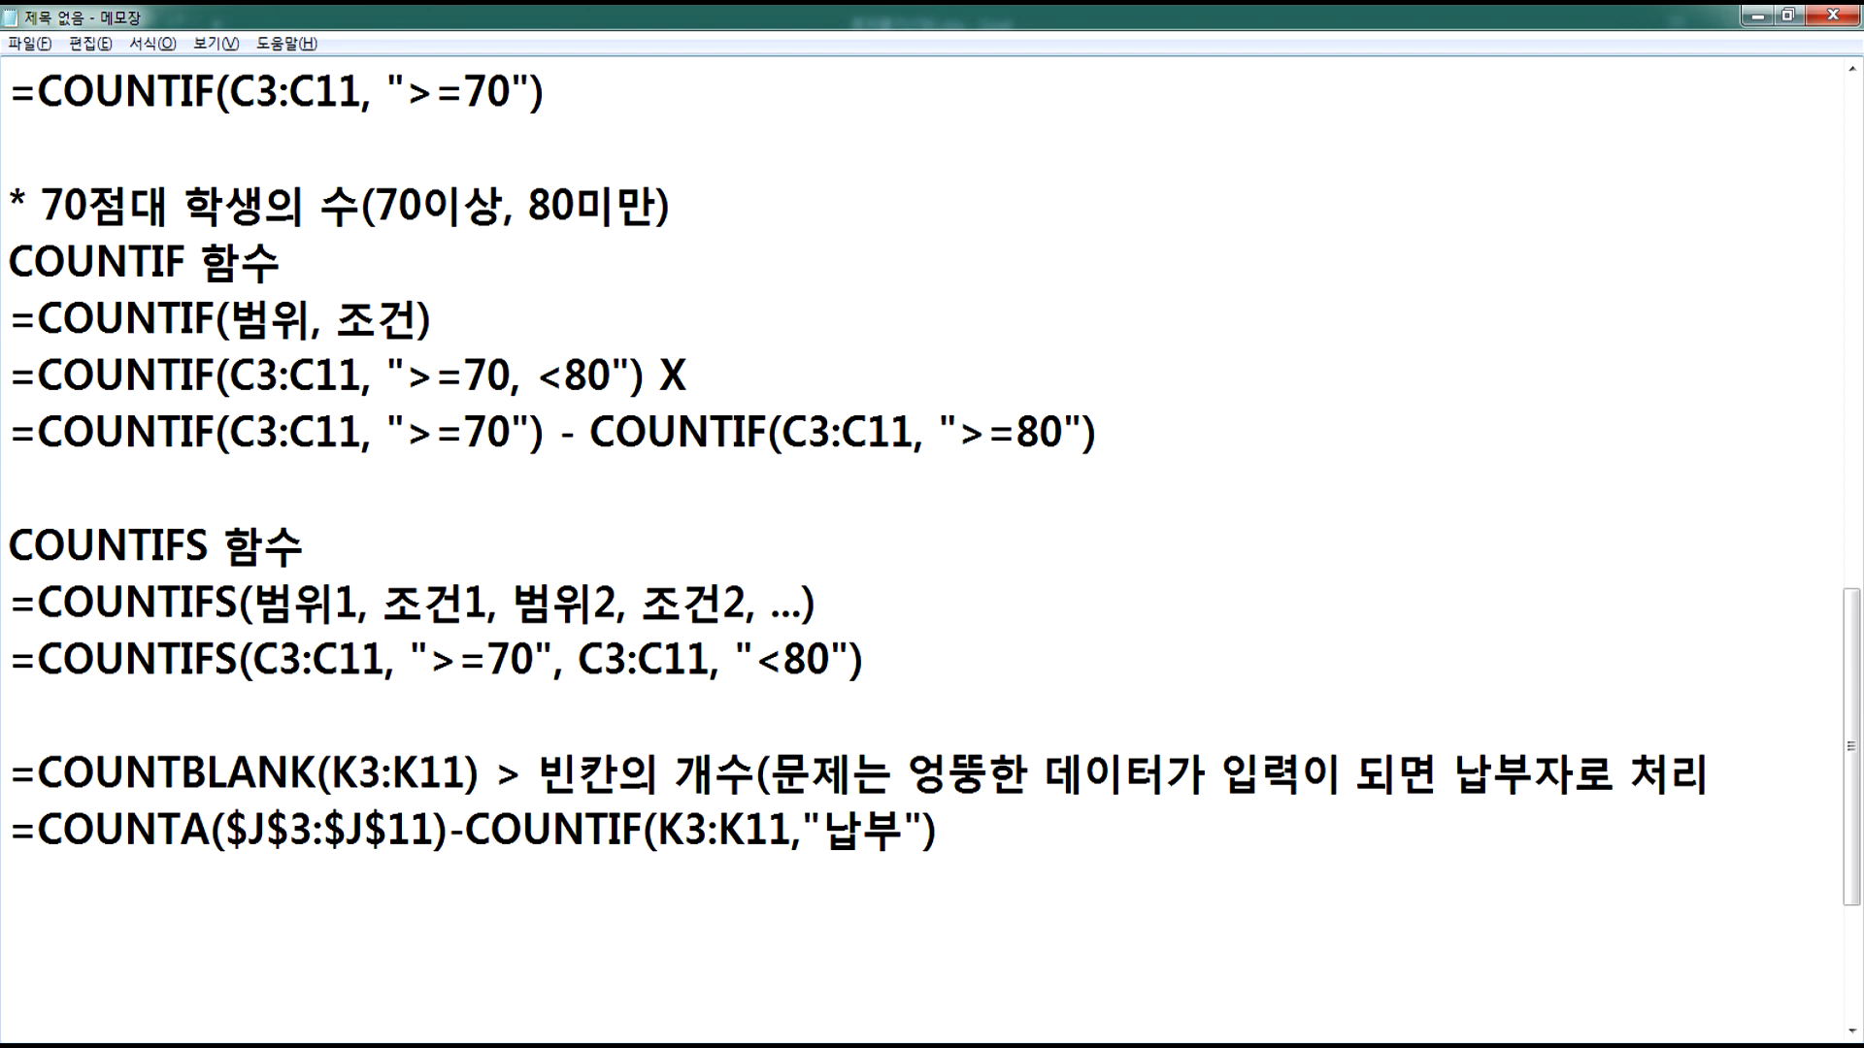
text())
Step: Replace "문제는" with "단점," at the start of the parenthesised remark on the COUNTBLANK line
key(Left)
key(Left)
key(Left)
key(Left)
key(Left)
key(Left)
key(Left)
key(Left)
key(Left)
key(Left)
key(Left)
key(Left)
key(Left)
key(Left)
key(Left)
key(Left)
key(Left)
key(Left)
key(Left)
key(Left)
key(Left)
key(Left)
text(단점)
key(Delete)
key(Delete)
key(Delete)
text(,)
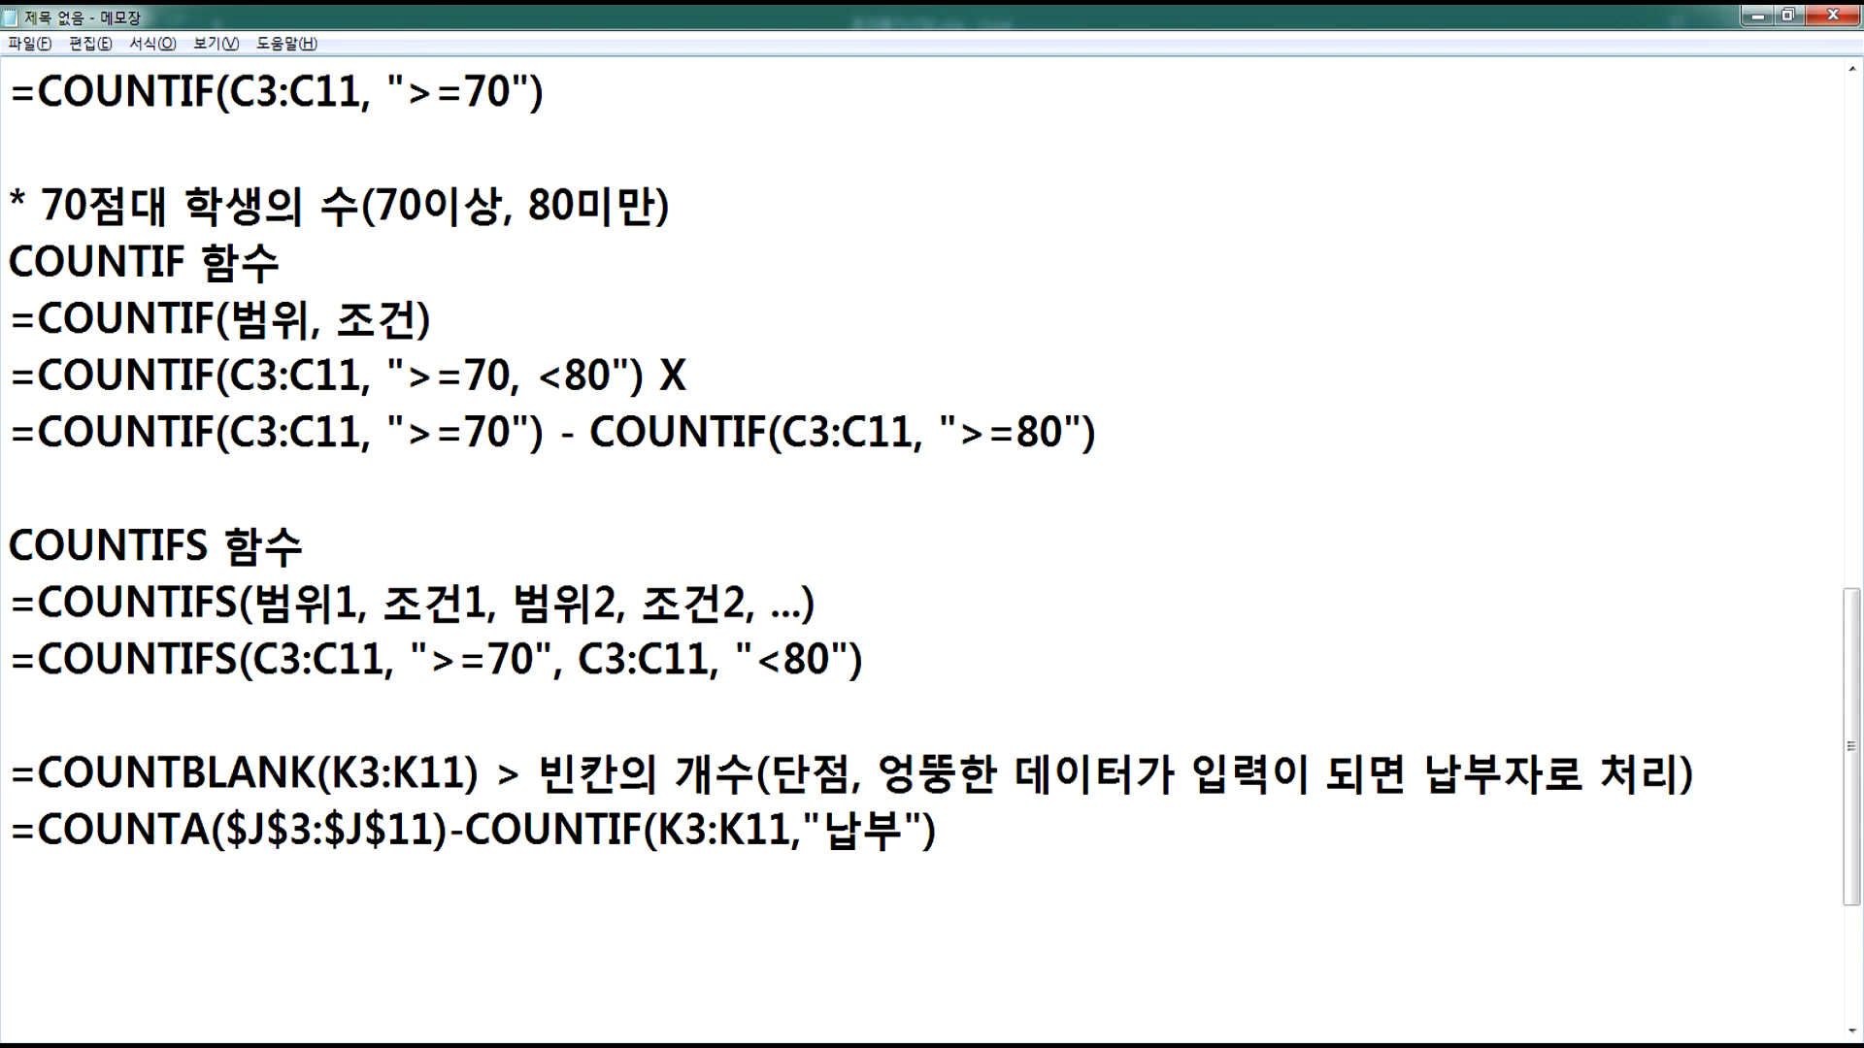
Step: Annotate the COUNTA minus COUNTIF line with "> 전체 인원 - 납부 인원" and start a new line below
click(990, 835)
text(> 전체 )
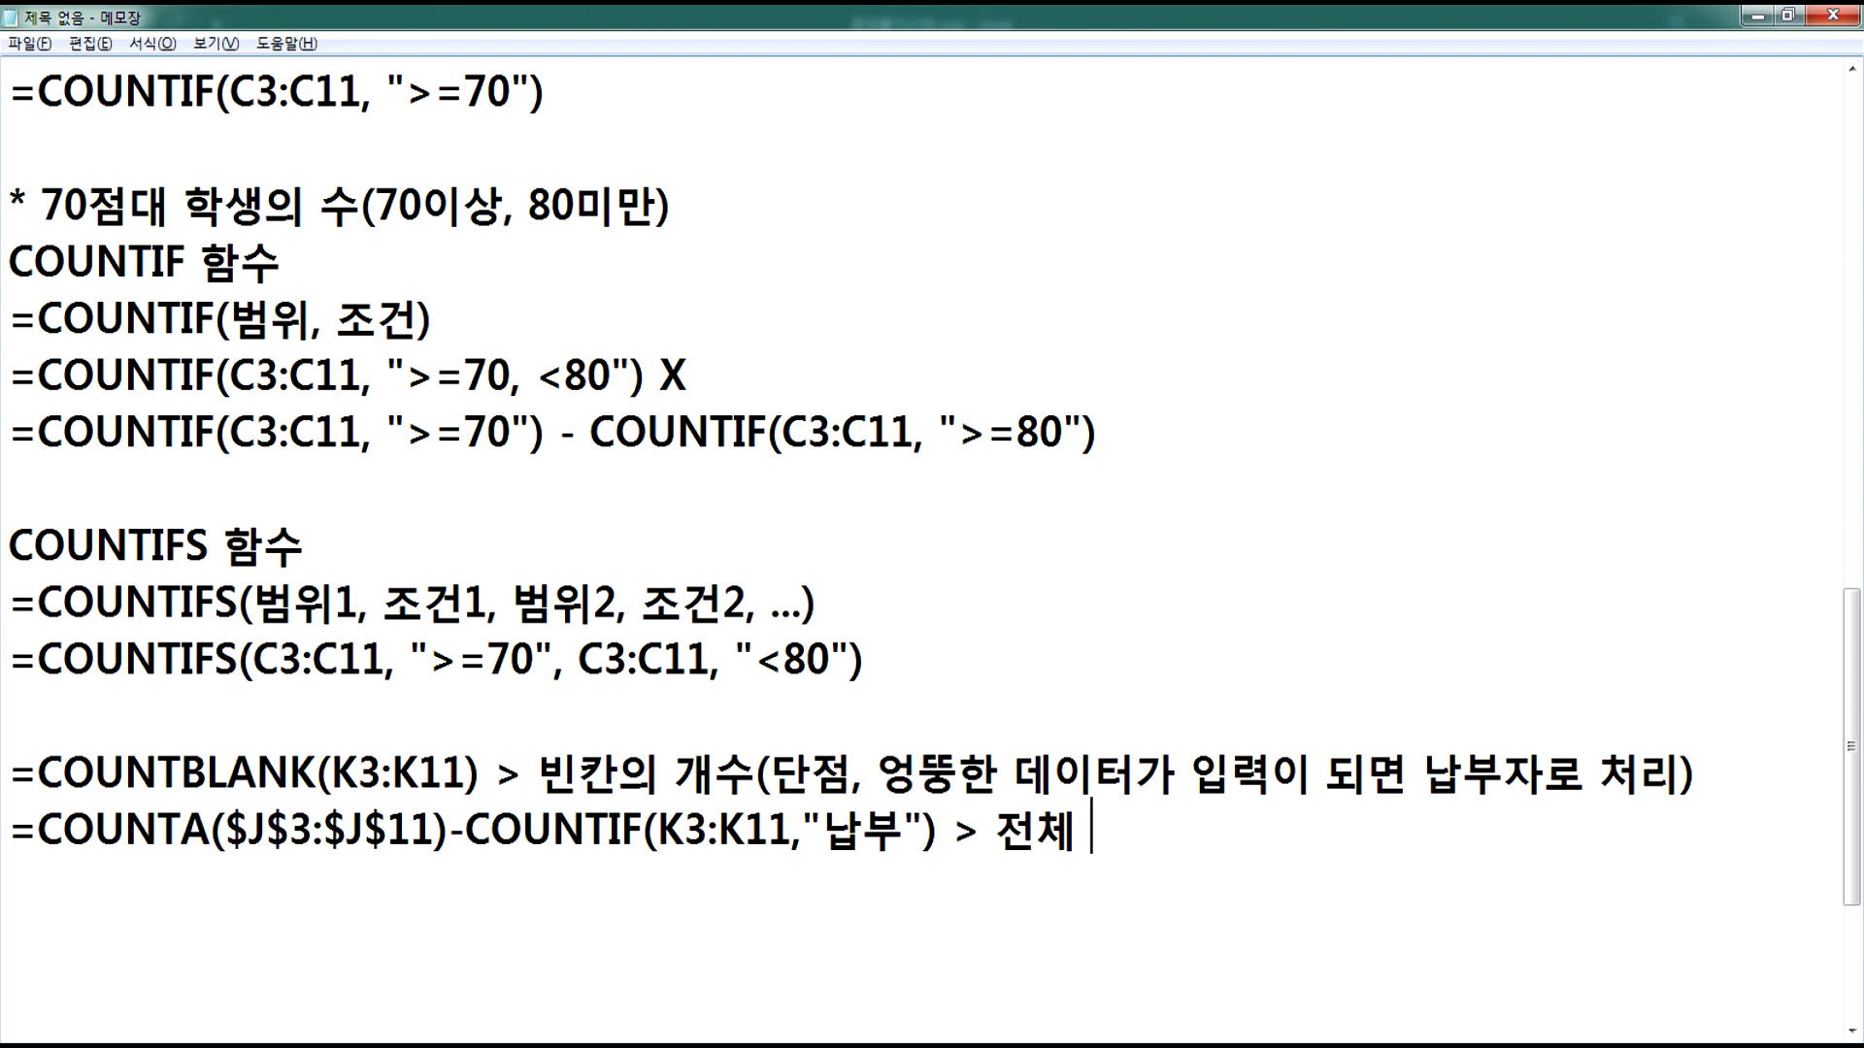
text(인원 -)
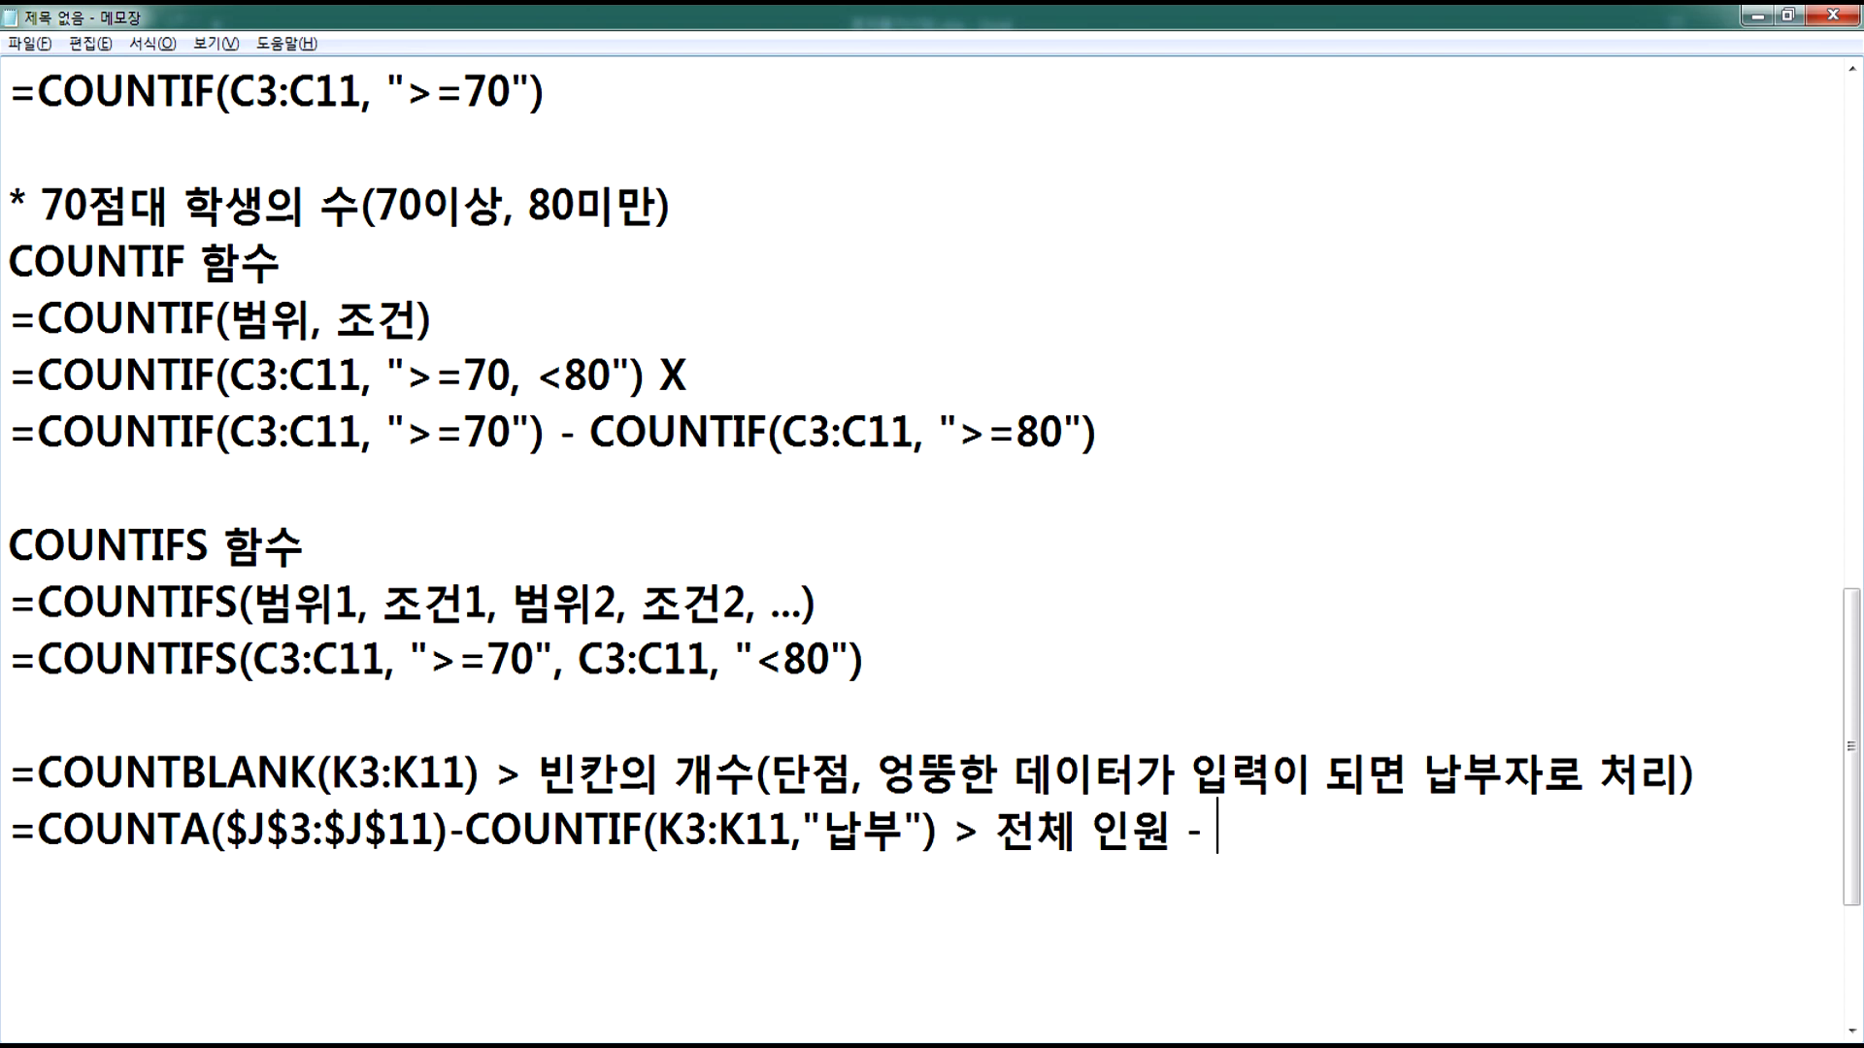
text( 납ㅂ부 인우너)
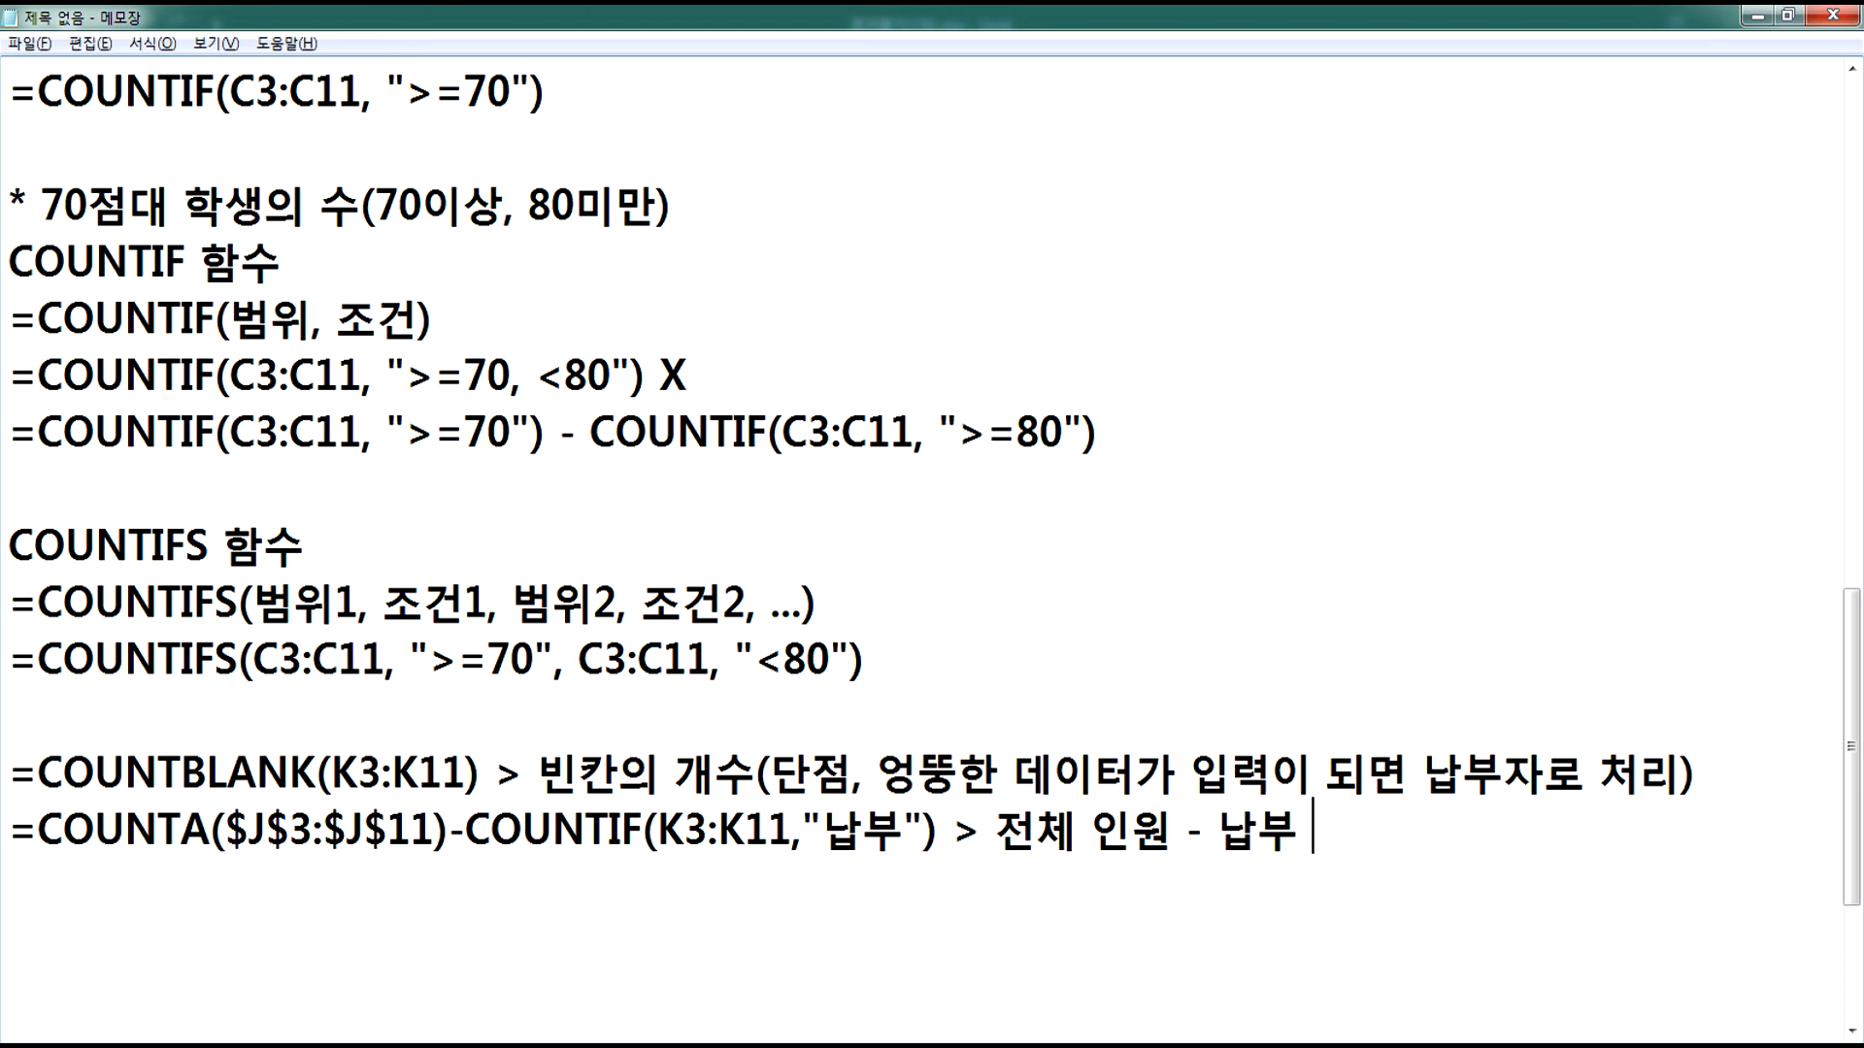
key(BackSpace)
key(BackSpace)
key(BackSpace)
text(원)
key(Return)
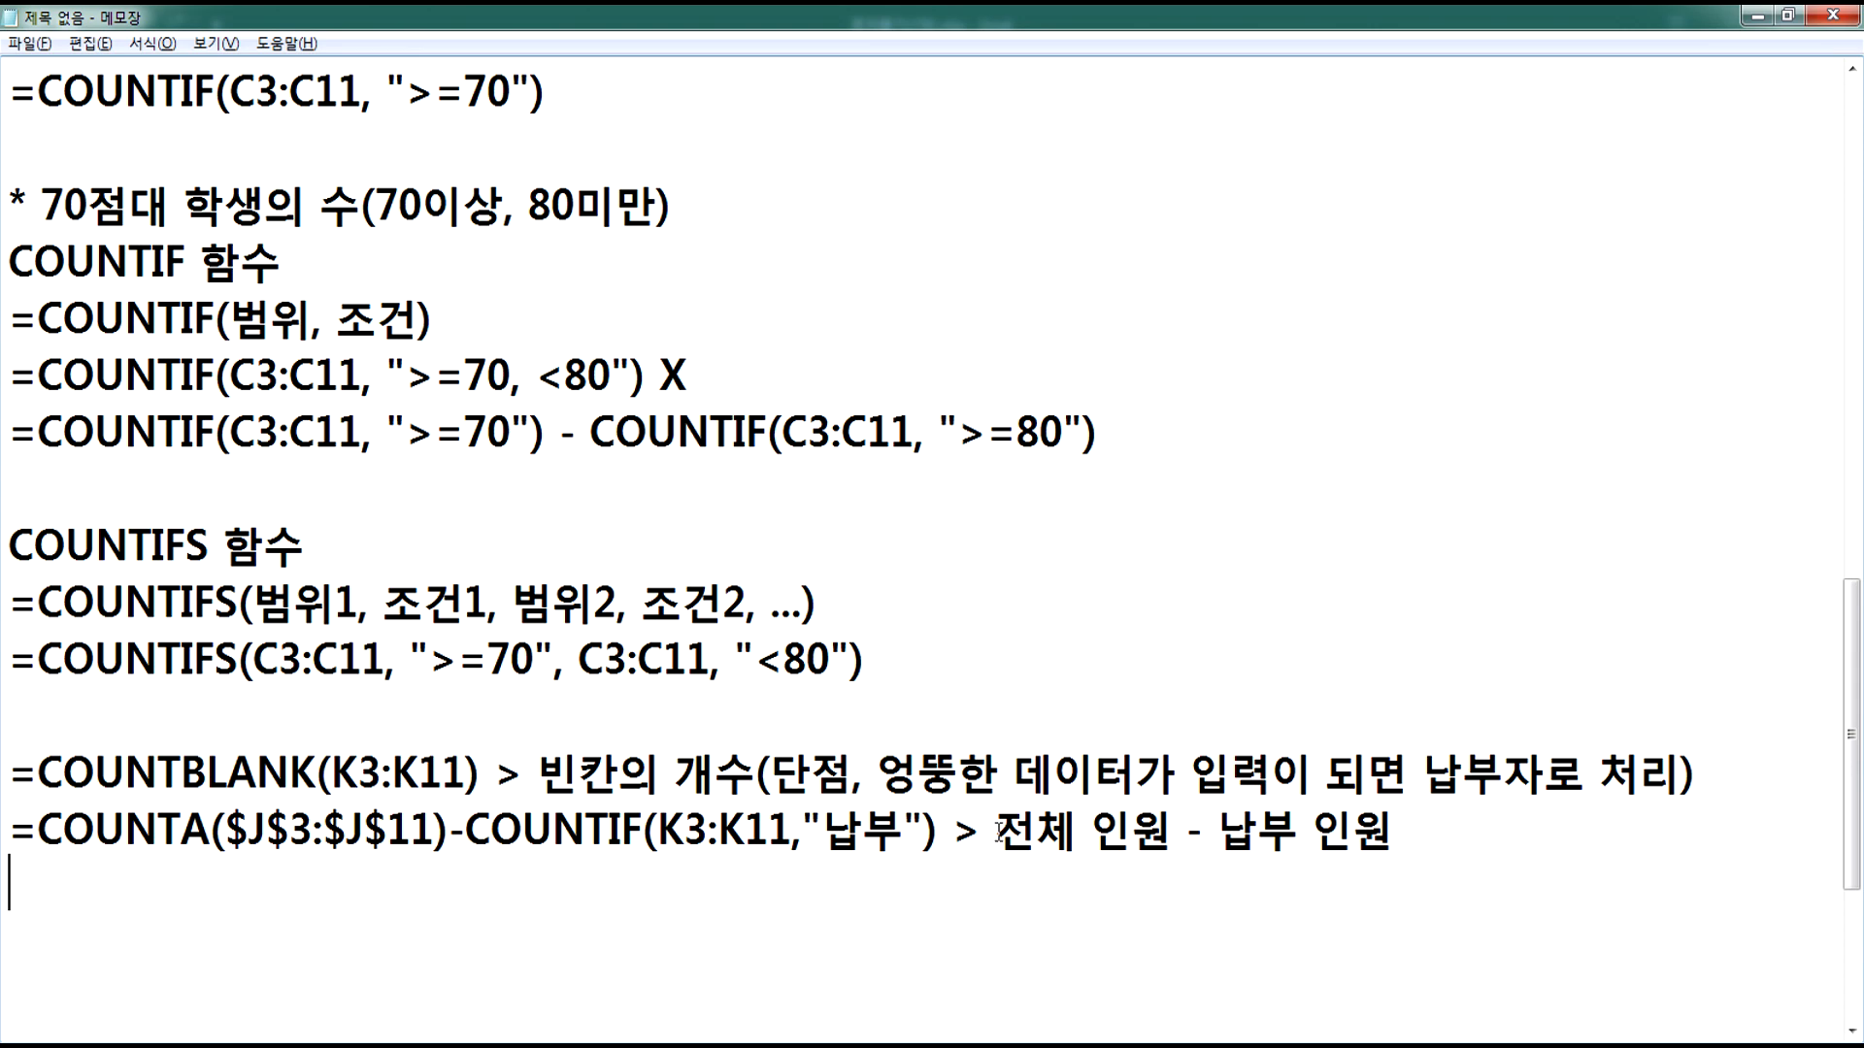
mouse_move(849, 1046)
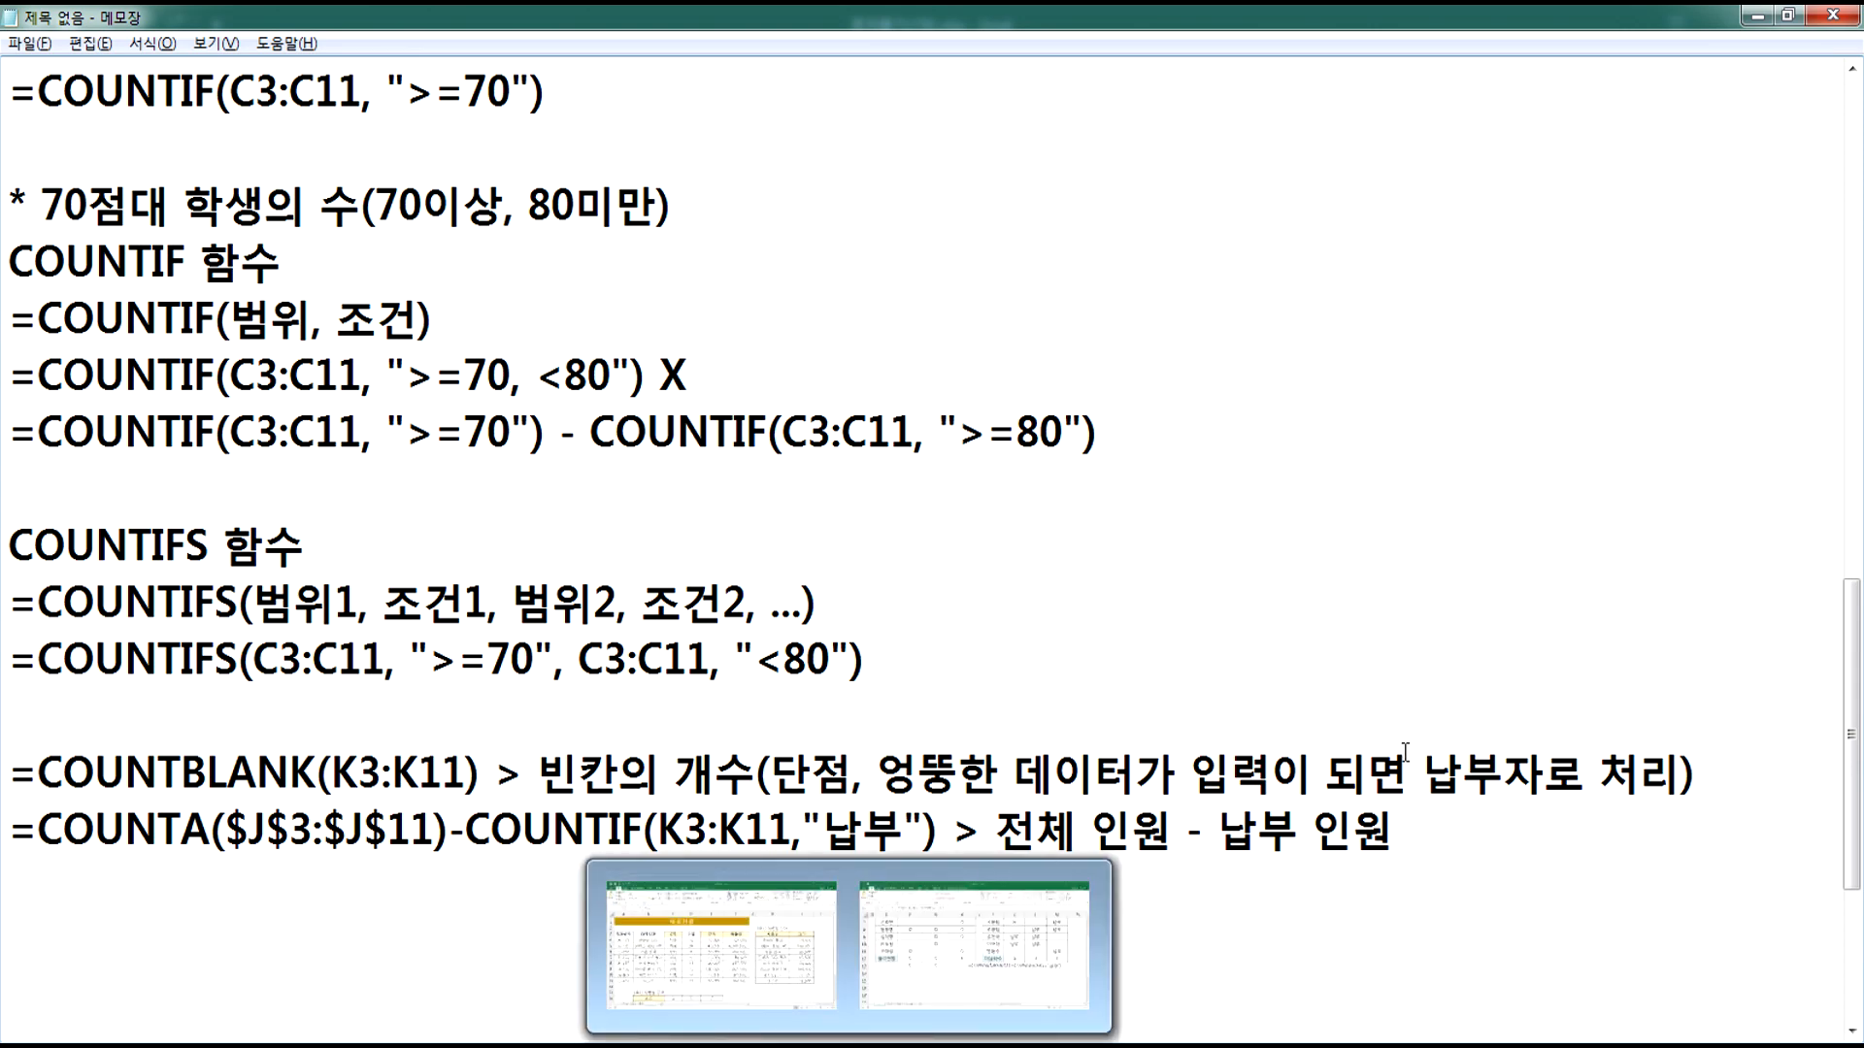
key(Return)
key(BackSpace)
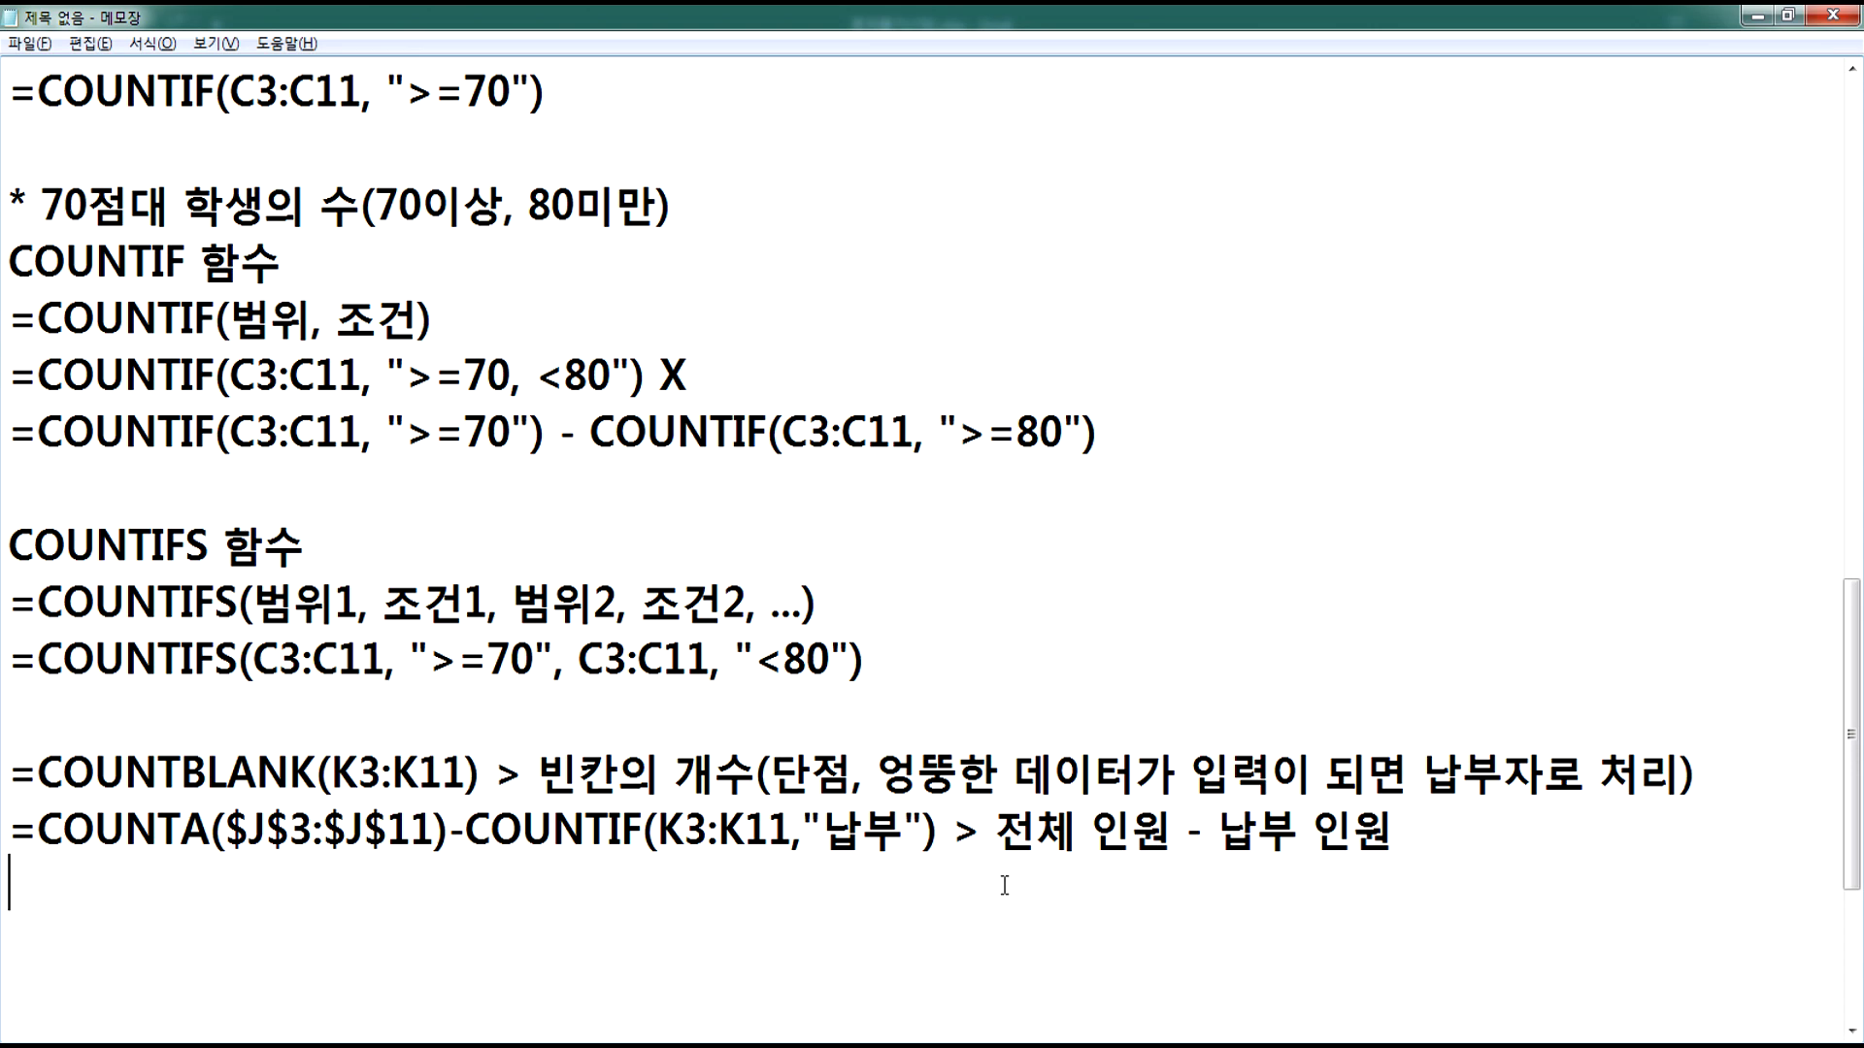
scroll(1019, 884, down, 2)
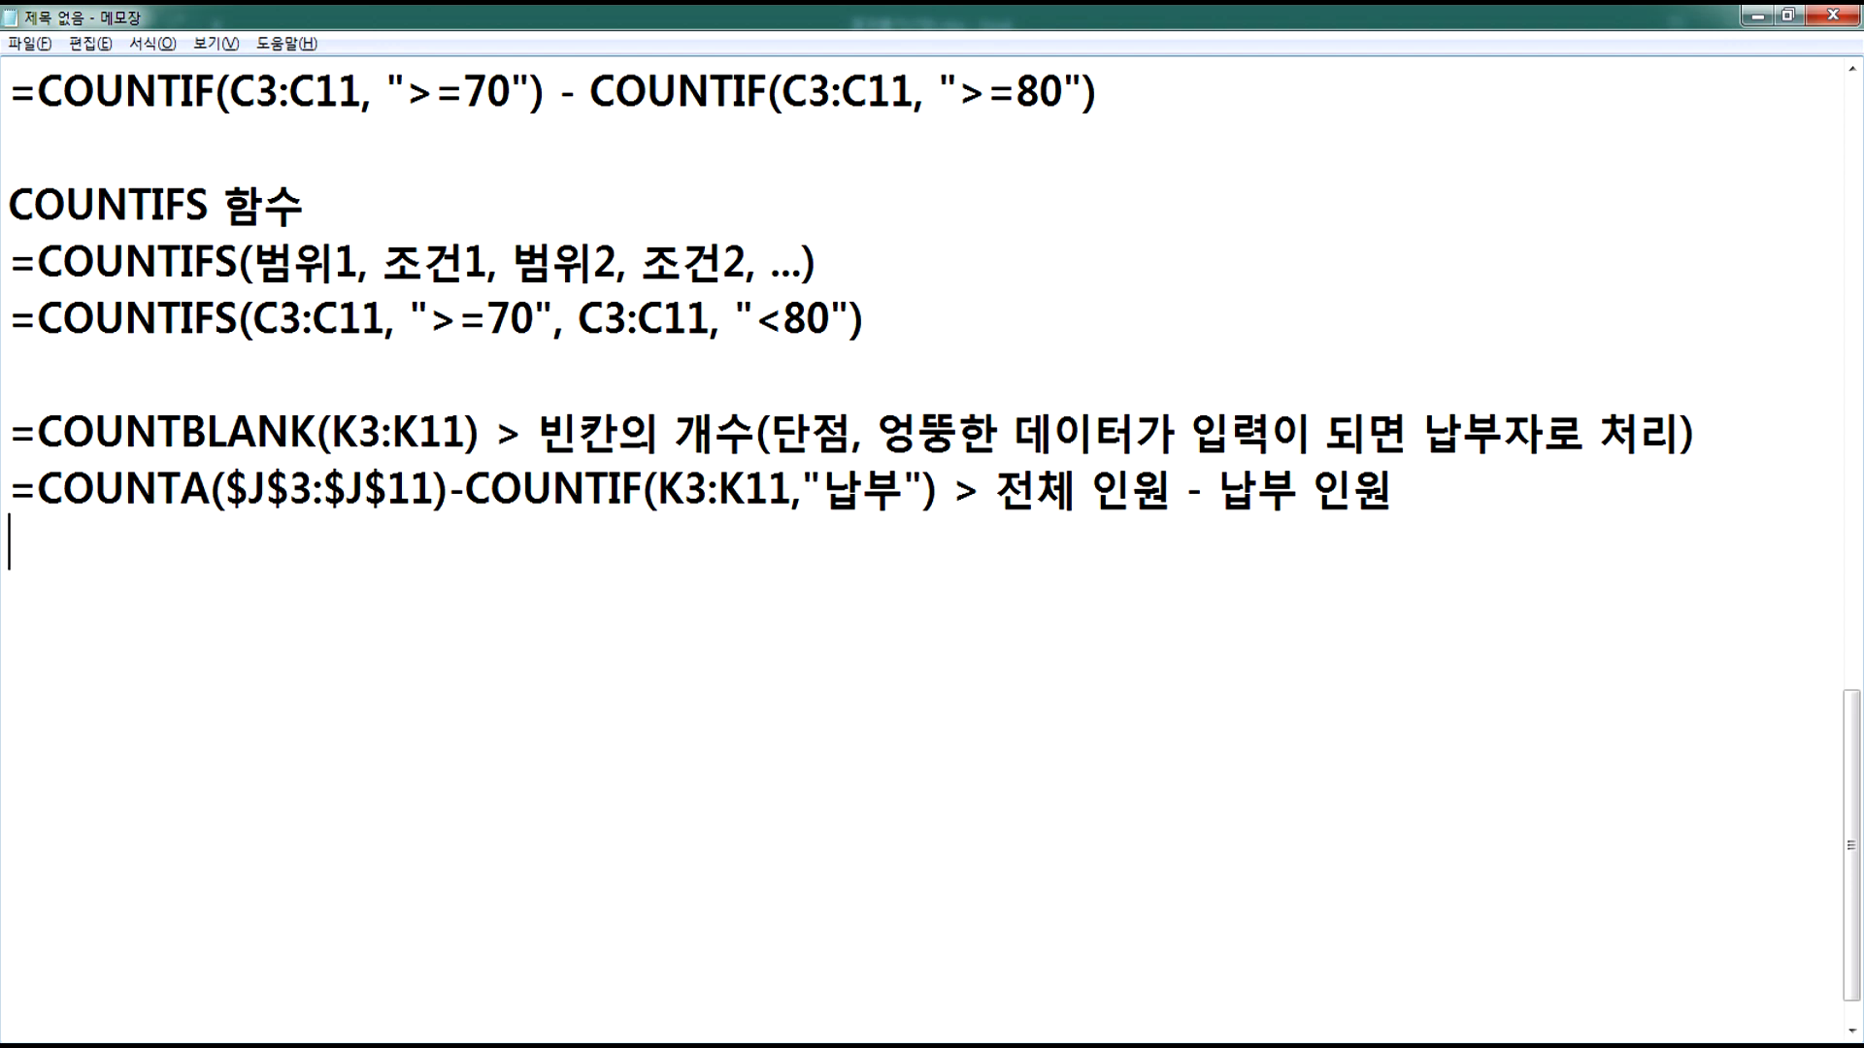
Step: Switch to the Excel workbook, finish the open K13 formula edit and go to sheet 혼자서2
click(973, 946)
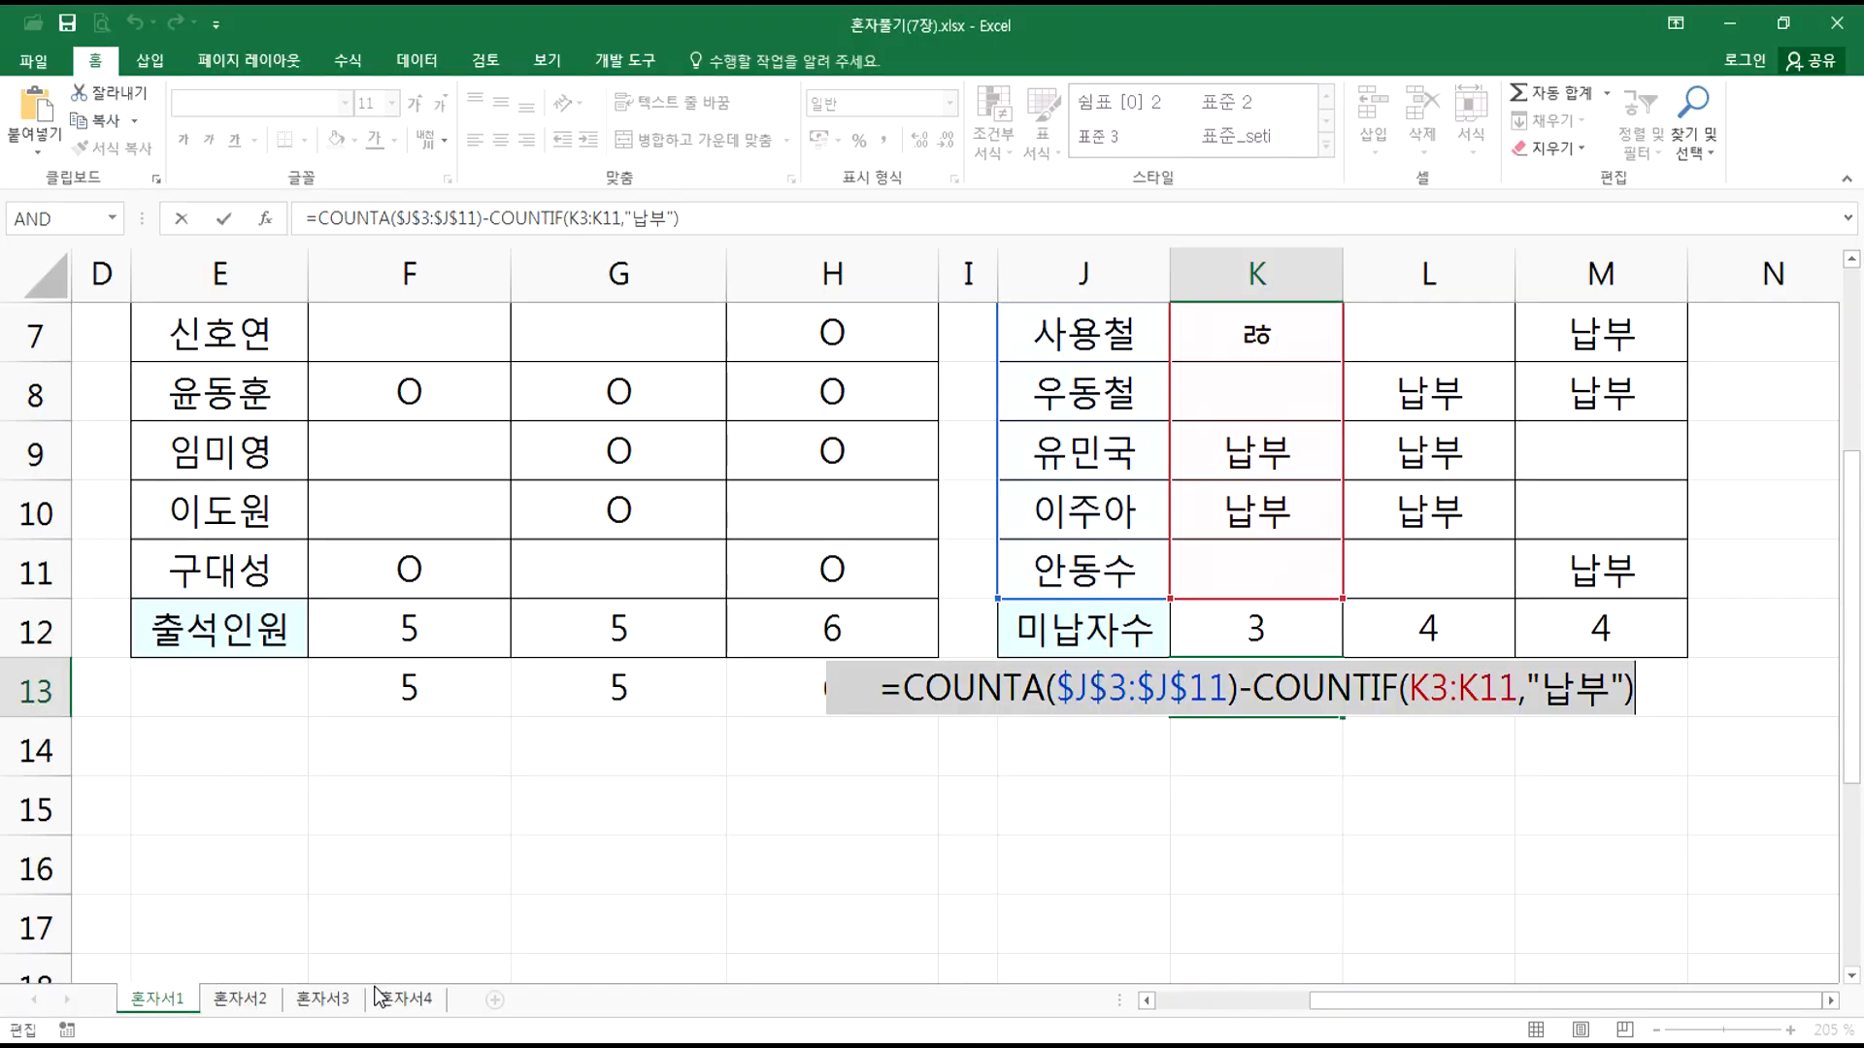
key(Return)
click(239, 999)
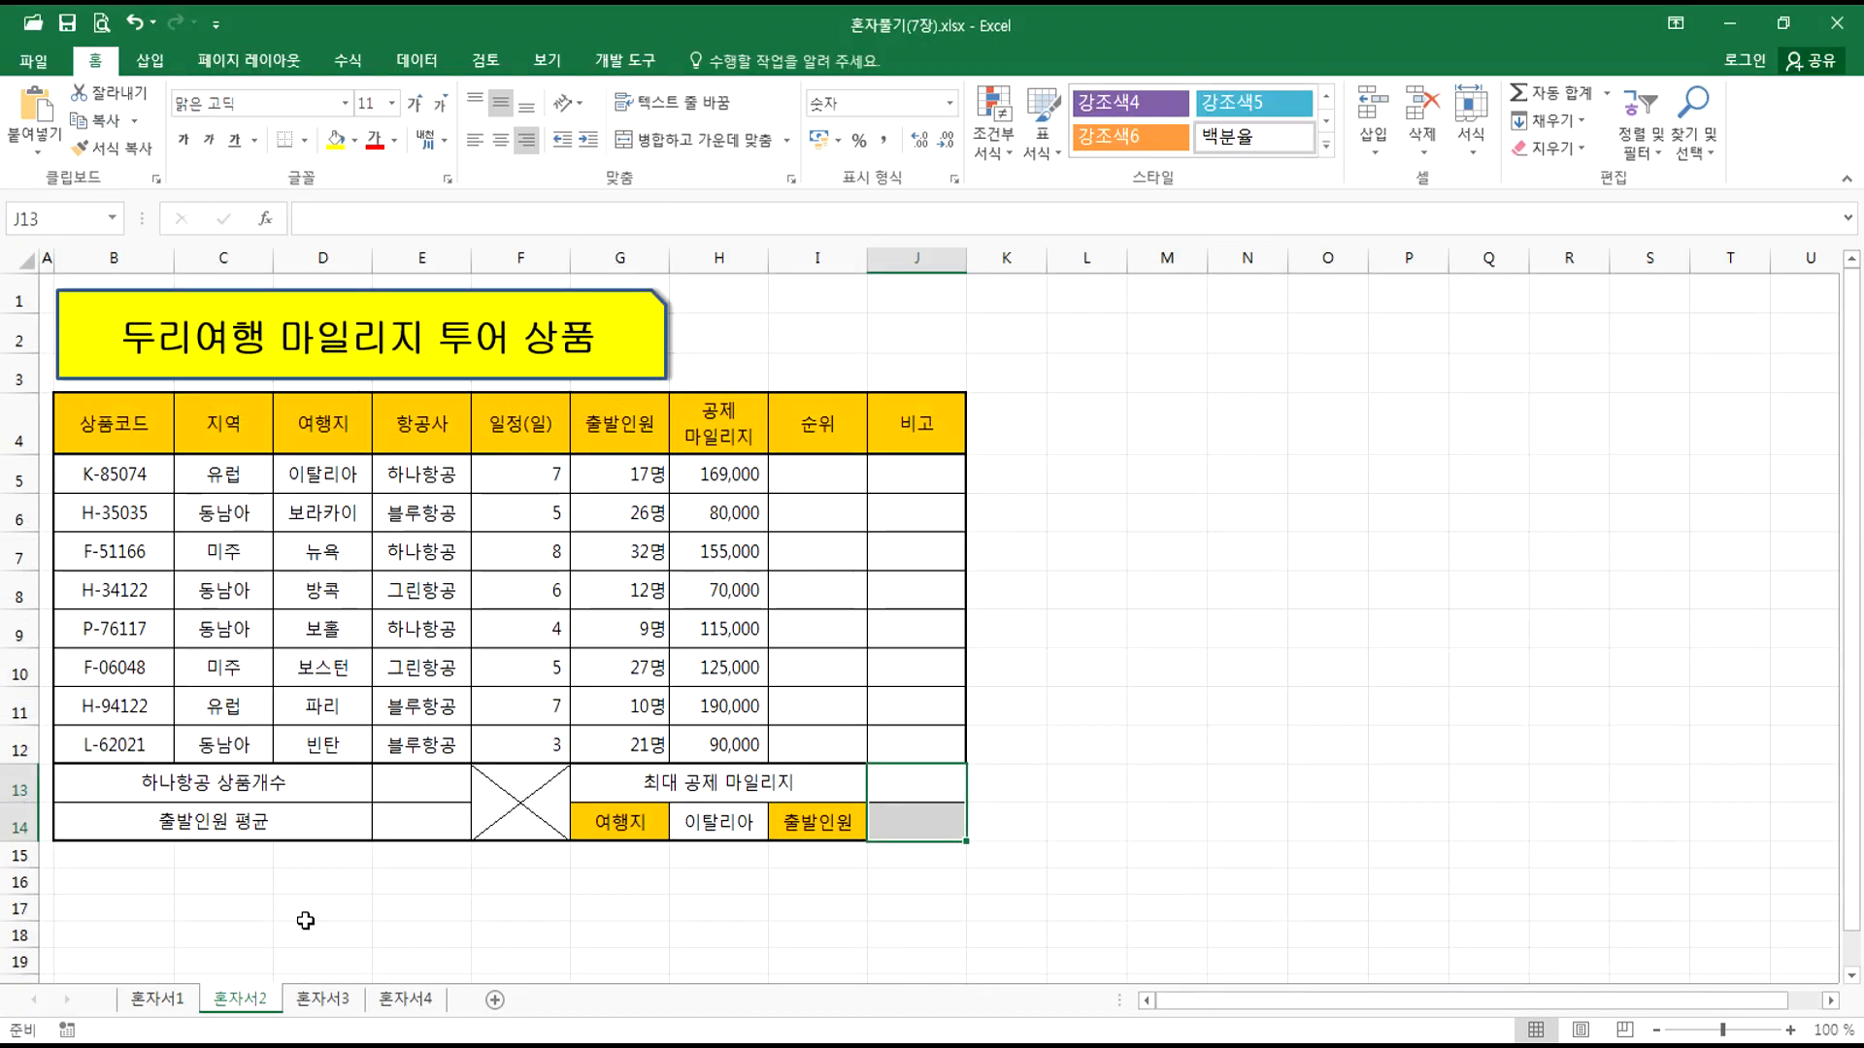
Step: Examine the 두리여행 마일리지 투어 상품 table and its 순위 cells I5:I12
scroll(575, 695, up, 3)
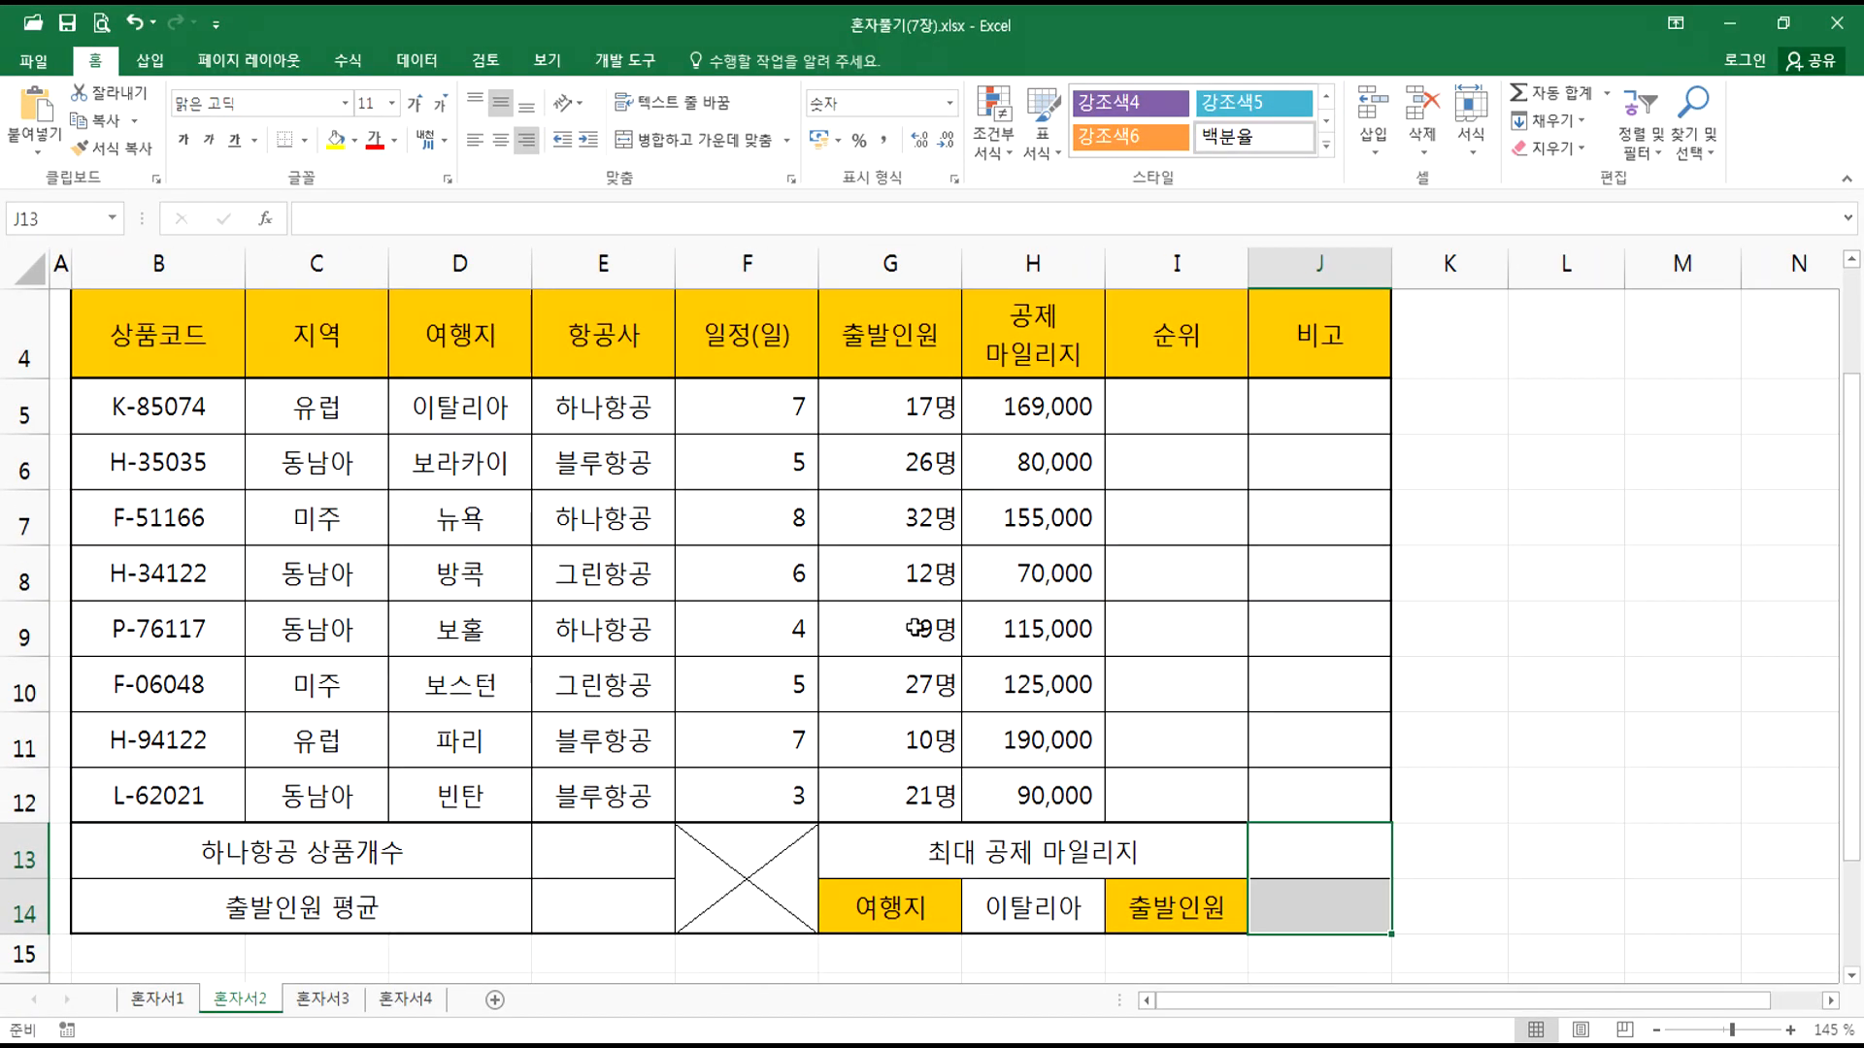
click(1168, 408)
drag(1168, 408, 1169, 786)
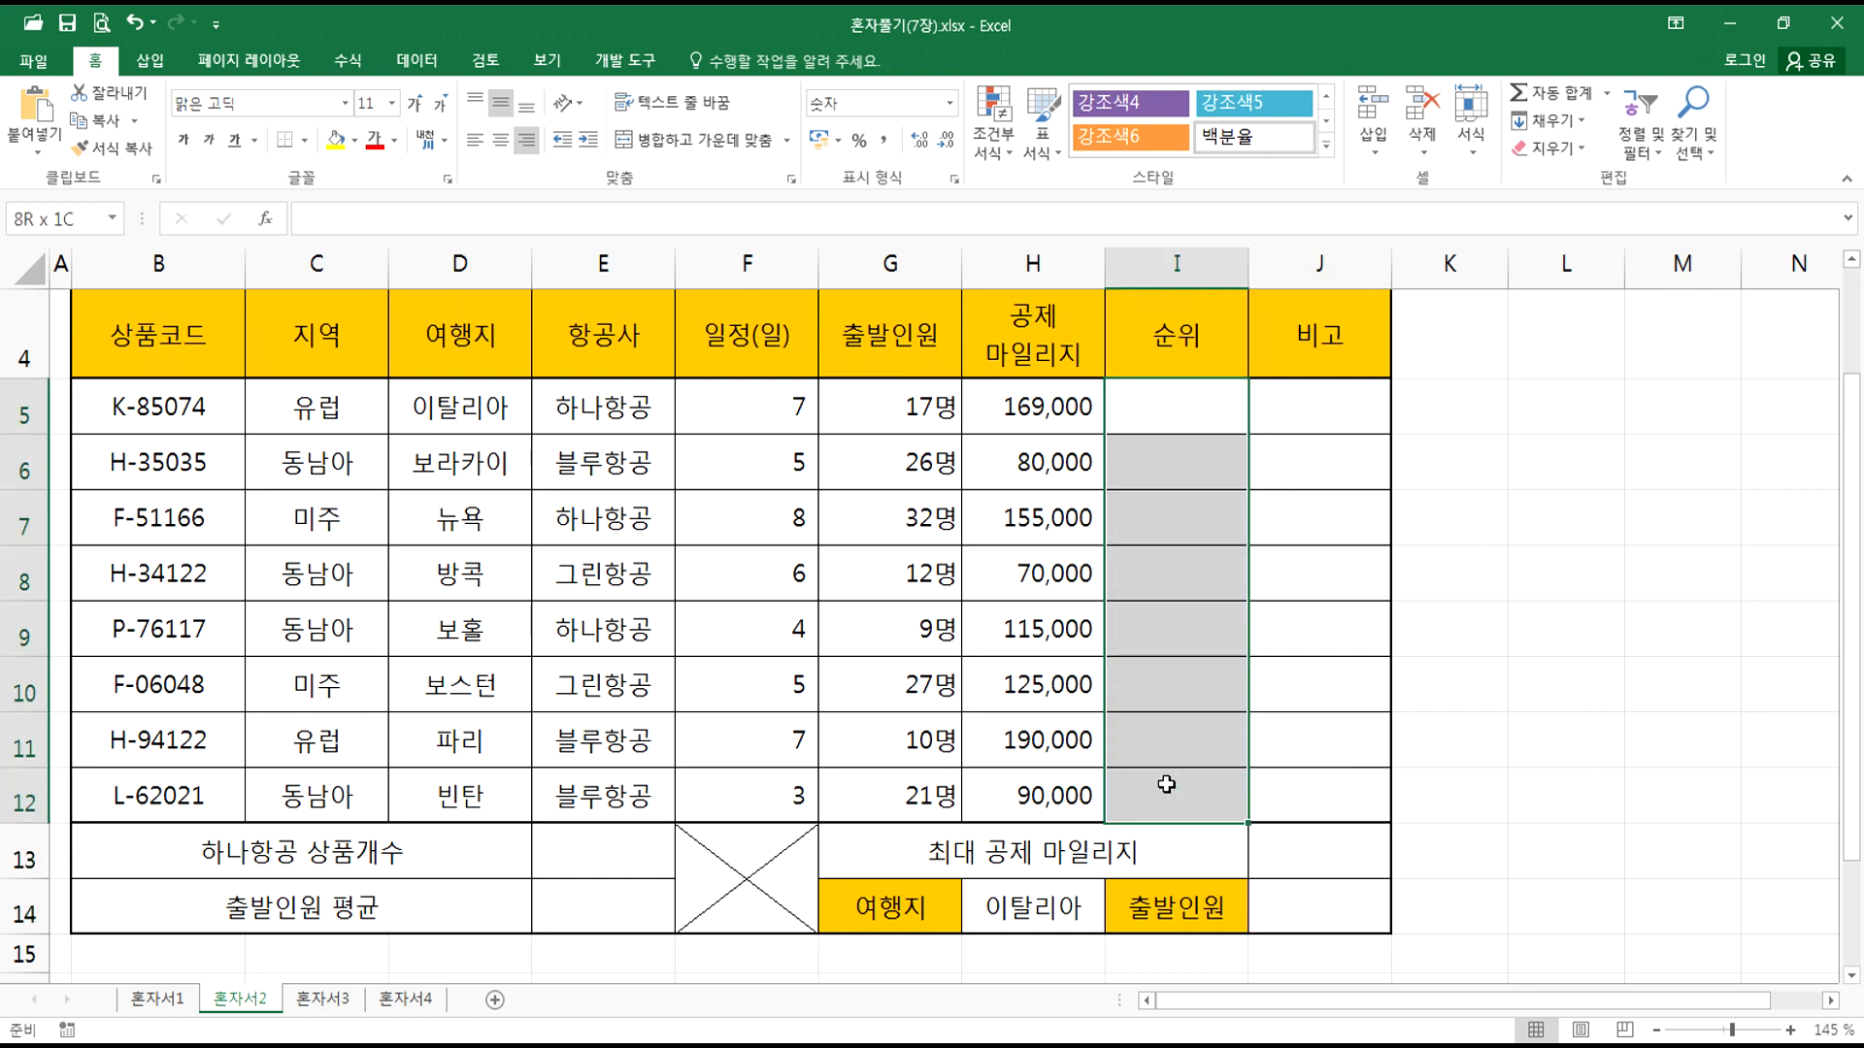
scroll(207, 545, up, 1)
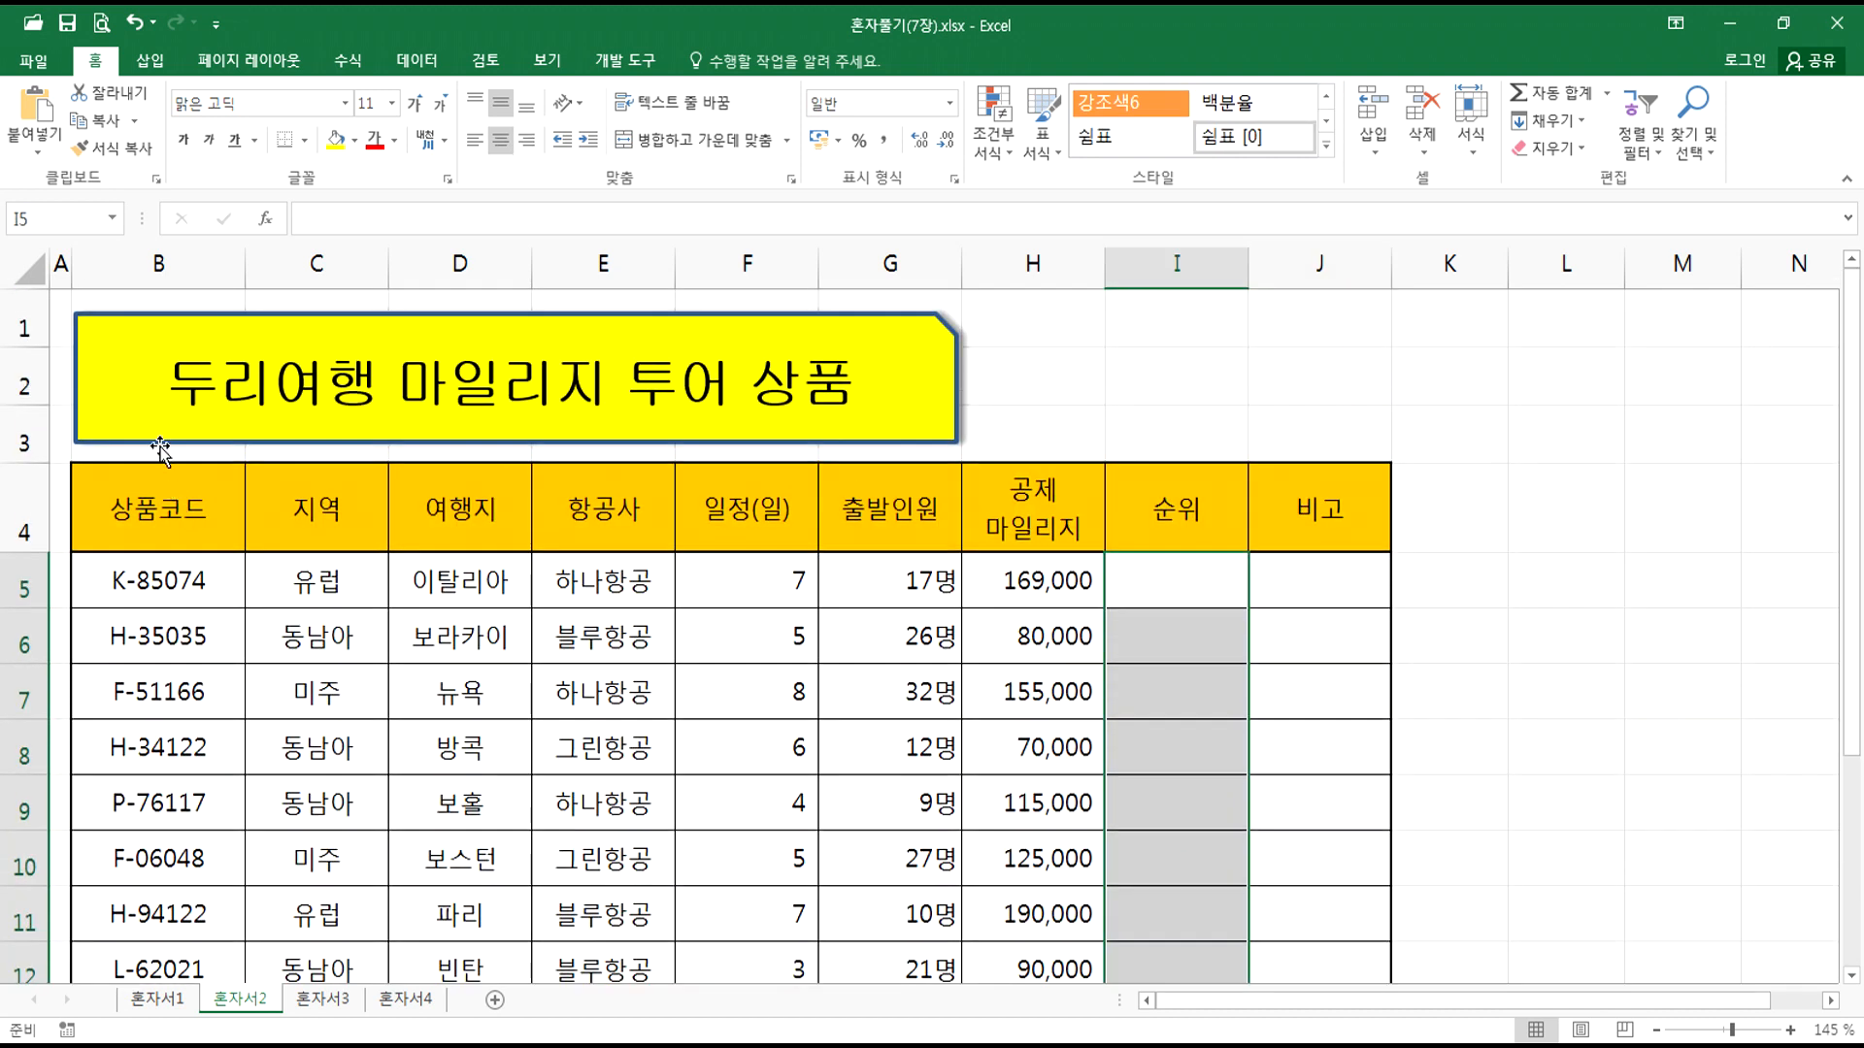
click(1152, 577)
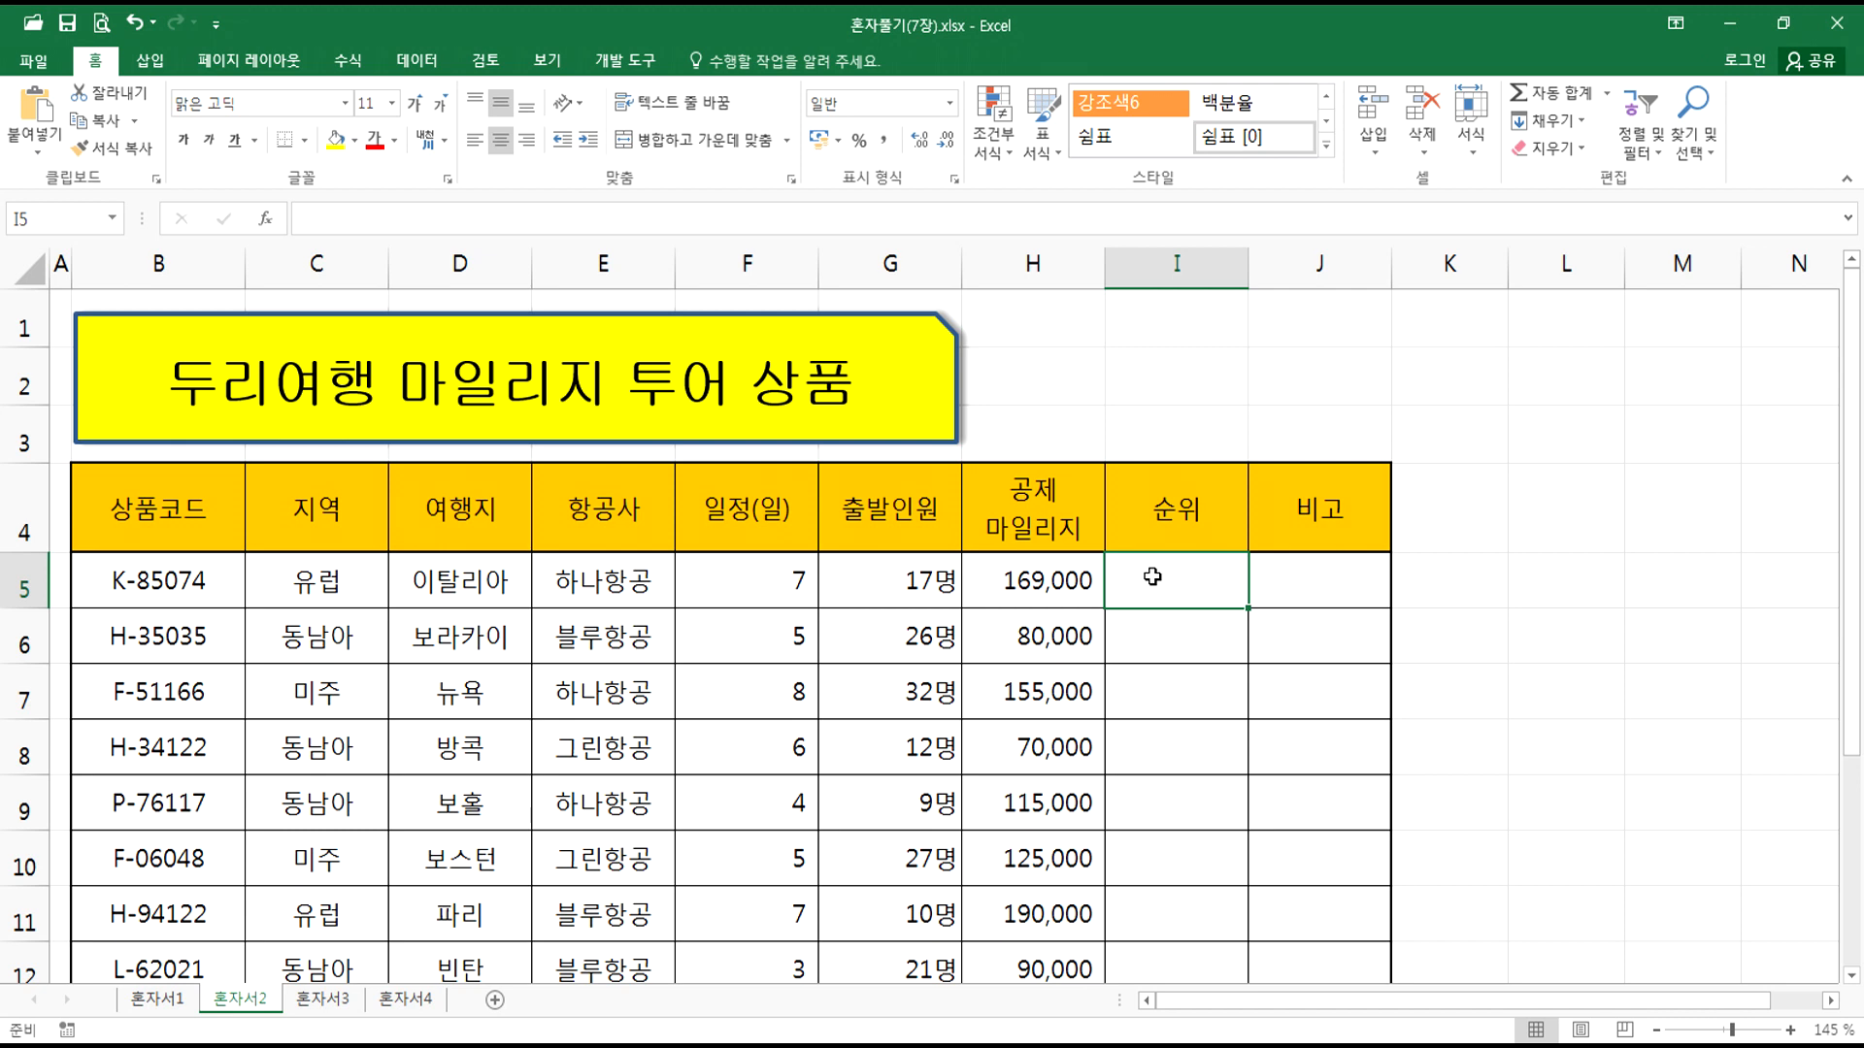
scroll(1152, 577, down, 2)
scroll(1152, 582, up, 2)
scroll(225, 512, down, 2)
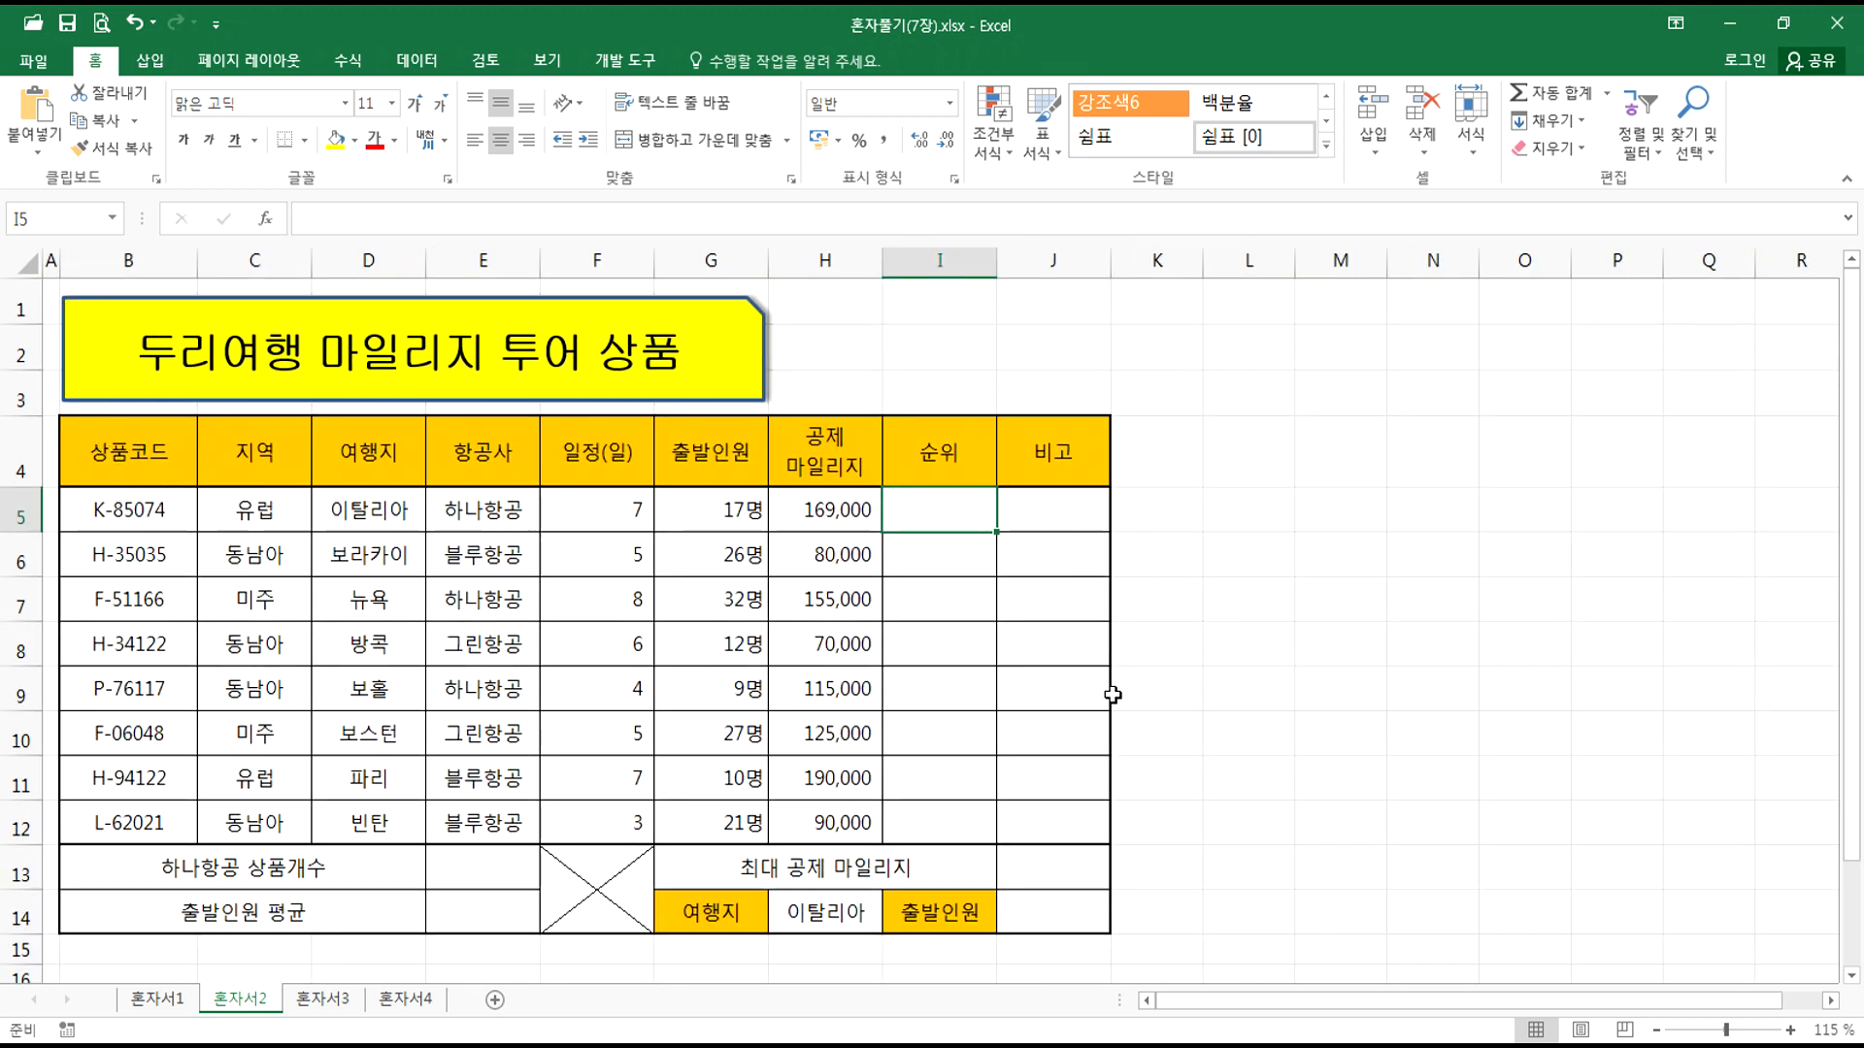
Step: Review the source data in B4:H12 and the answer cells for 순위, 비고 and the summary rows
drag(146, 456, 835, 820)
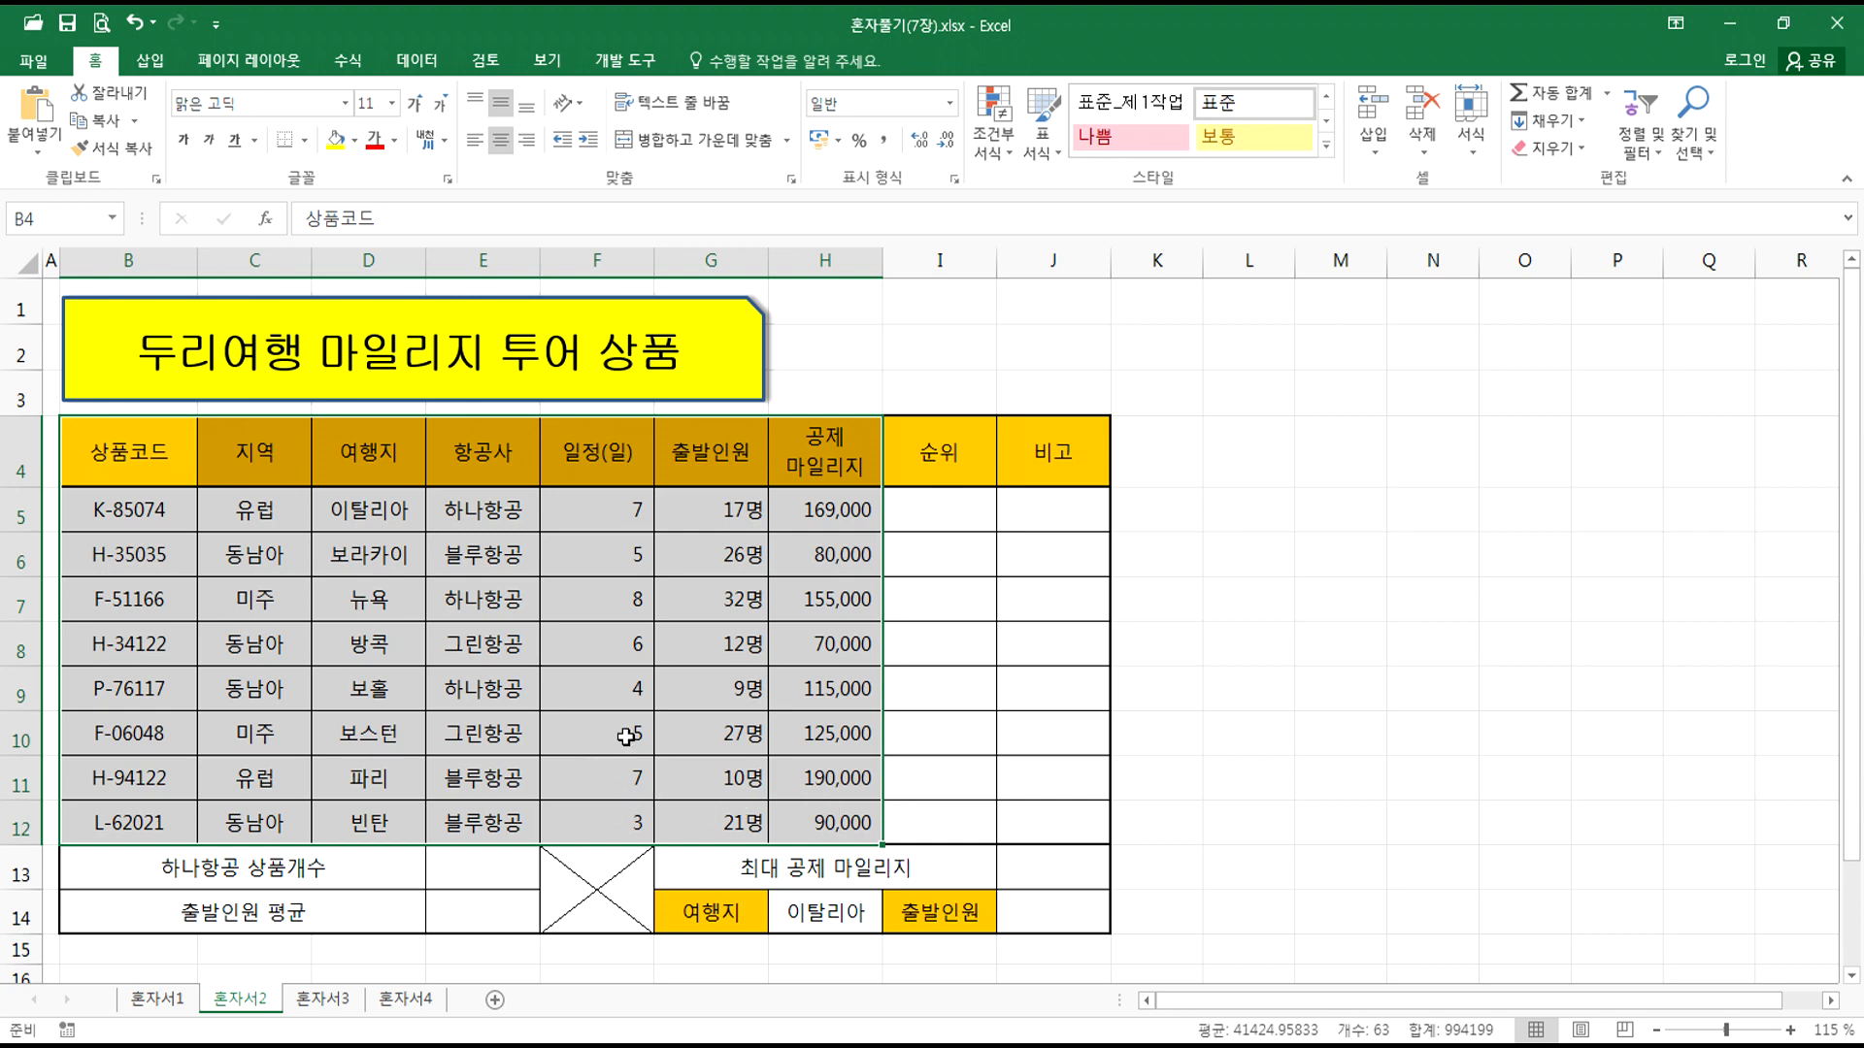
click(945, 500)
click(1071, 500)
click(478, 862)
click(471, 903)
drag(1037, 877, 1050, 907)
Step: Examine the 여행지 choices in H14 and how J14 relates to the 출발인원 data, keeping 이탈리아 chosen
click(820, 920)
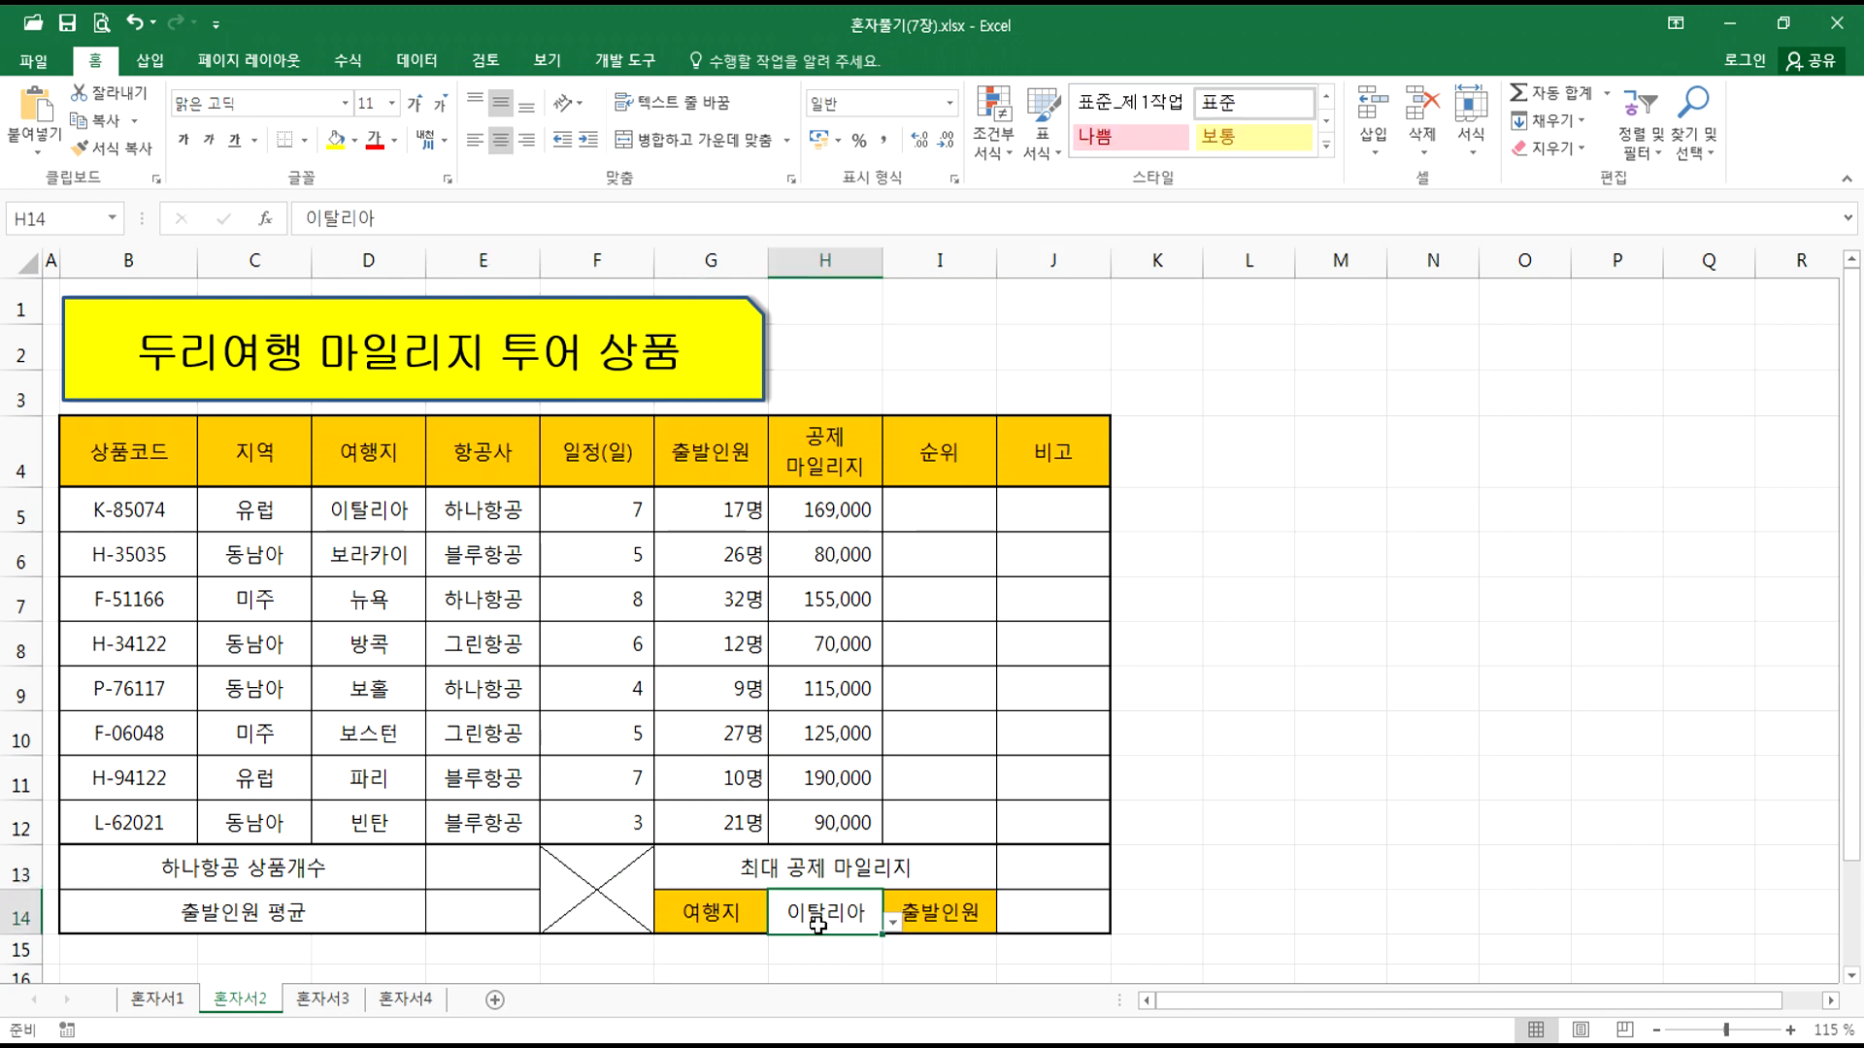
click(892, 923)
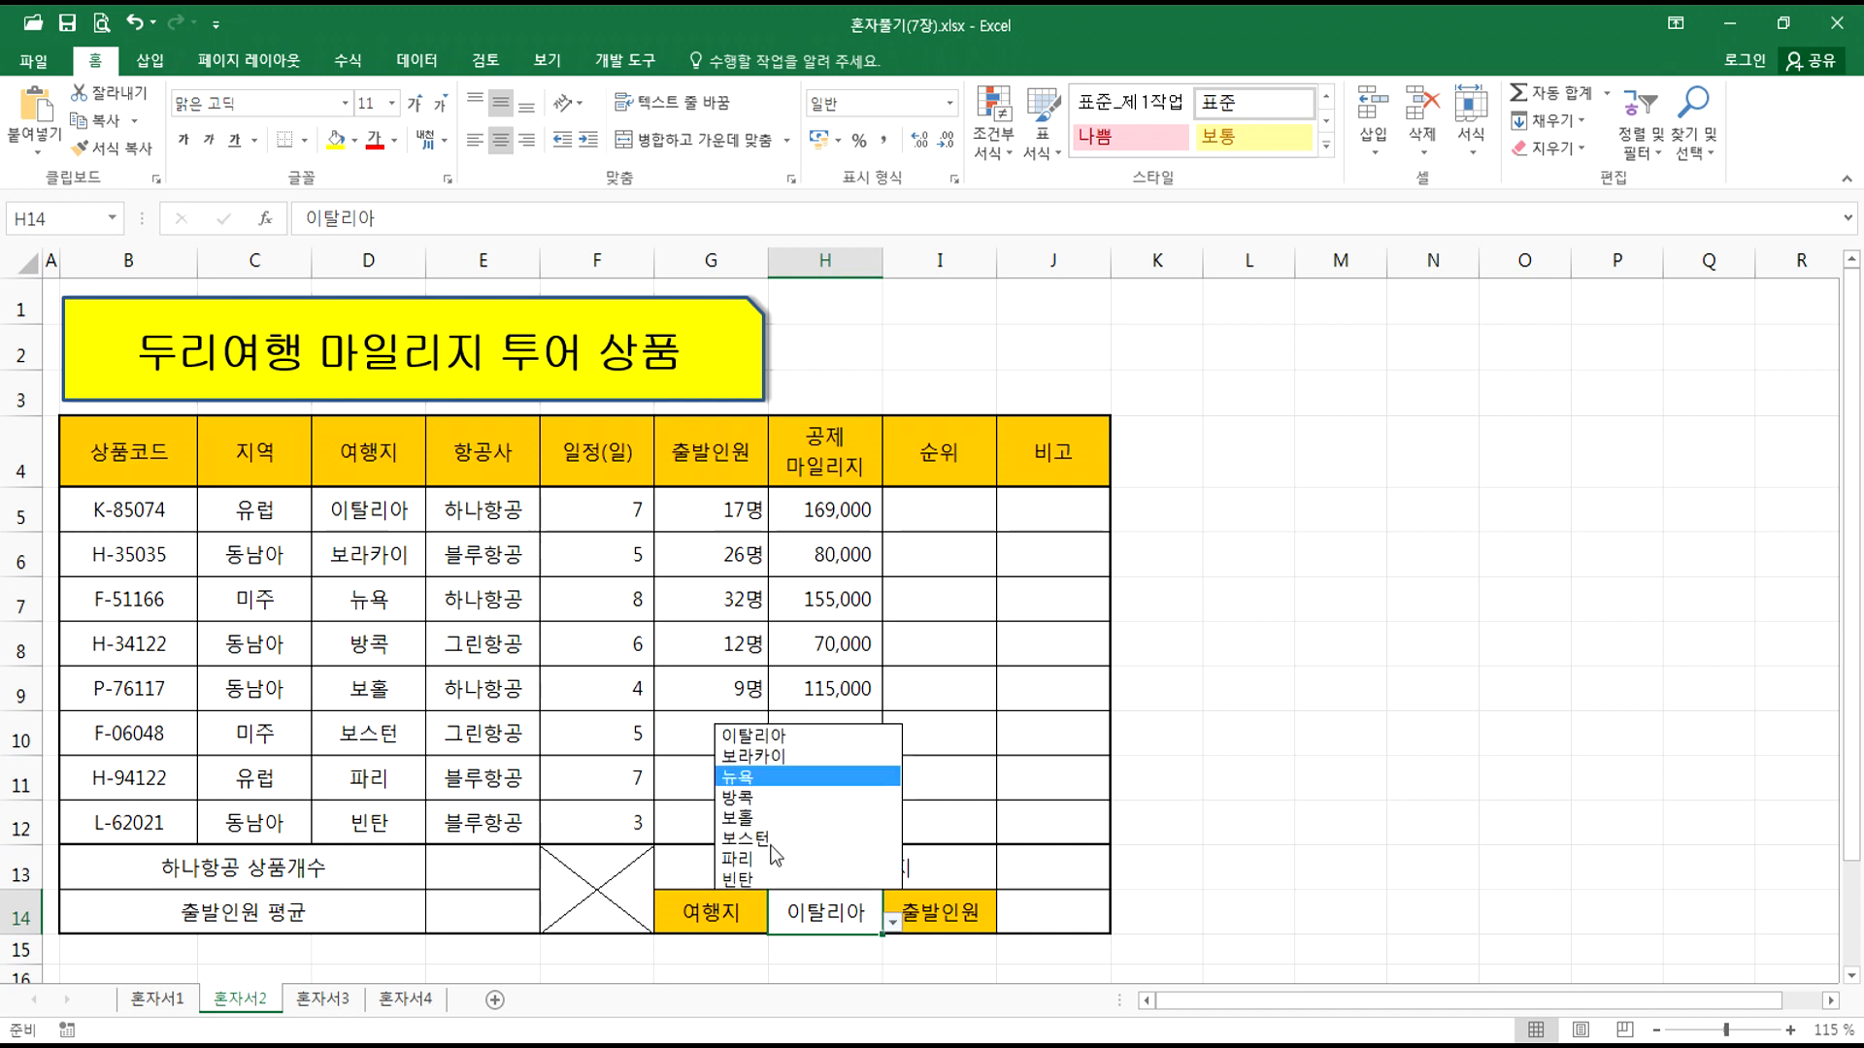
click(764, 737)
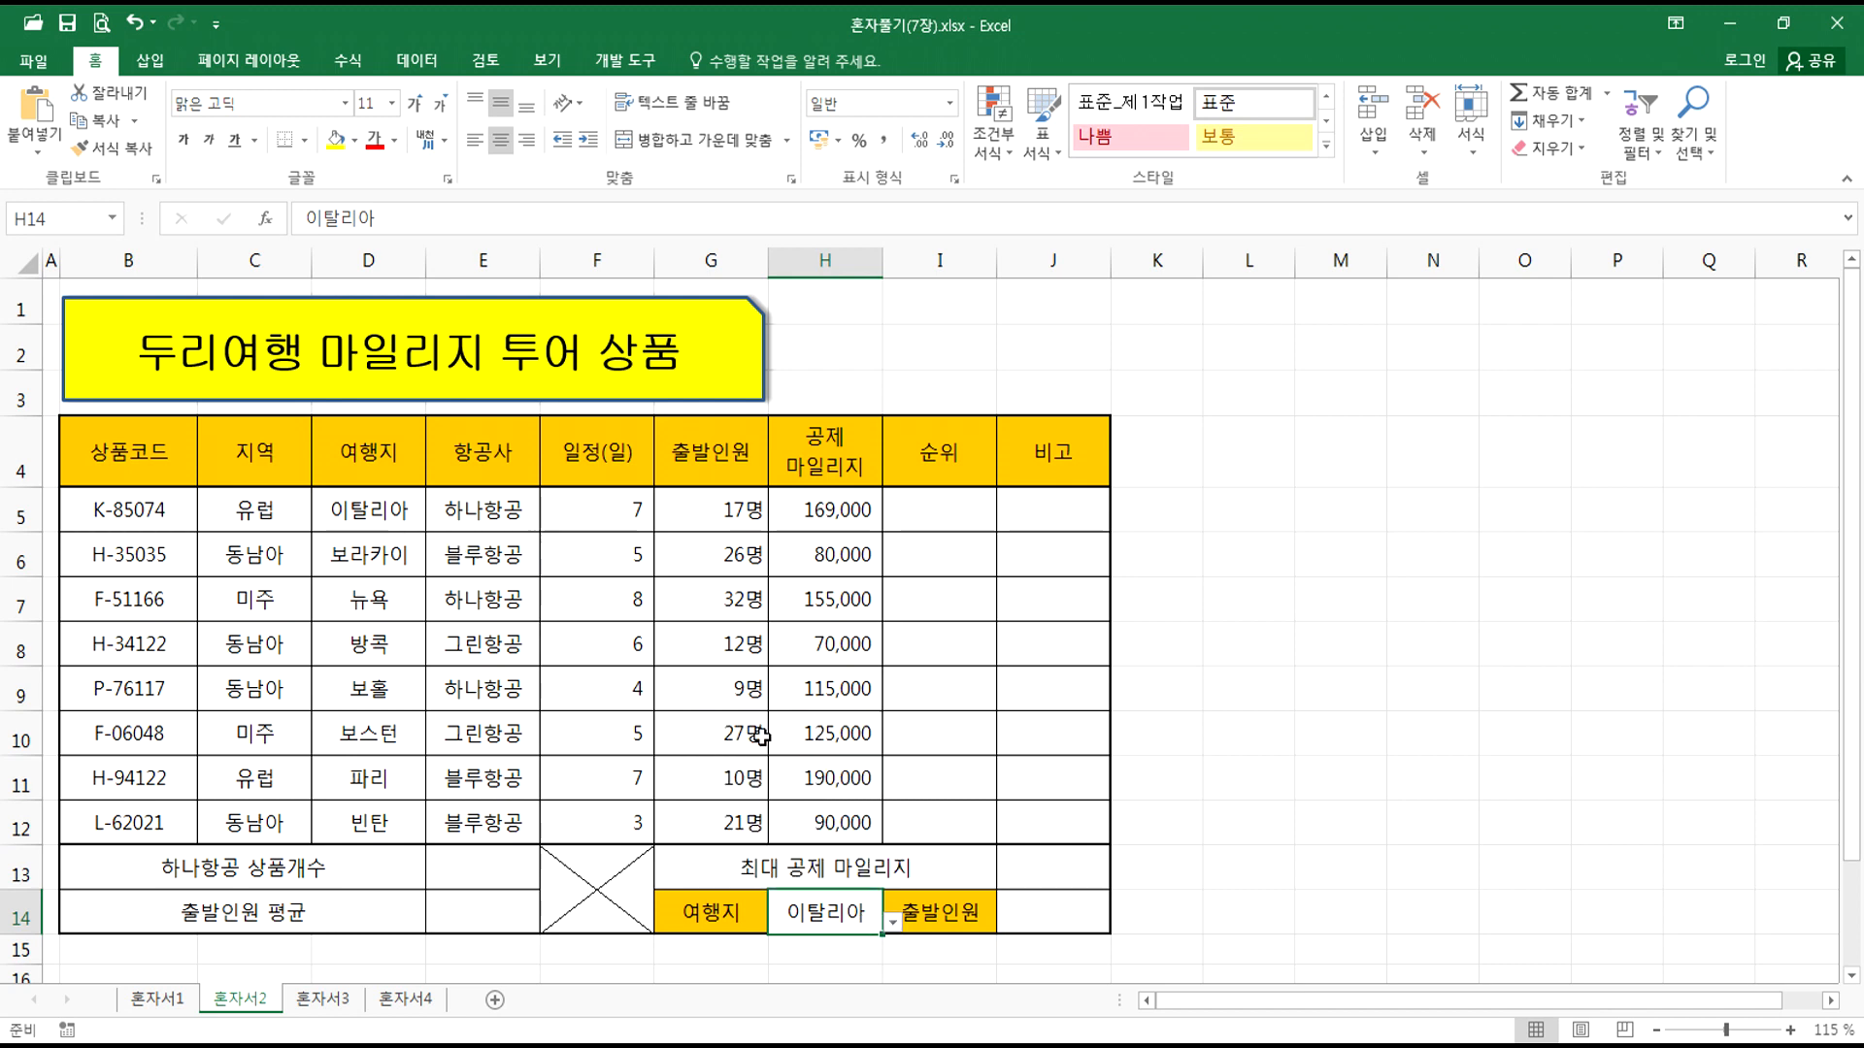
click(1058, 912)
click(718, 509)
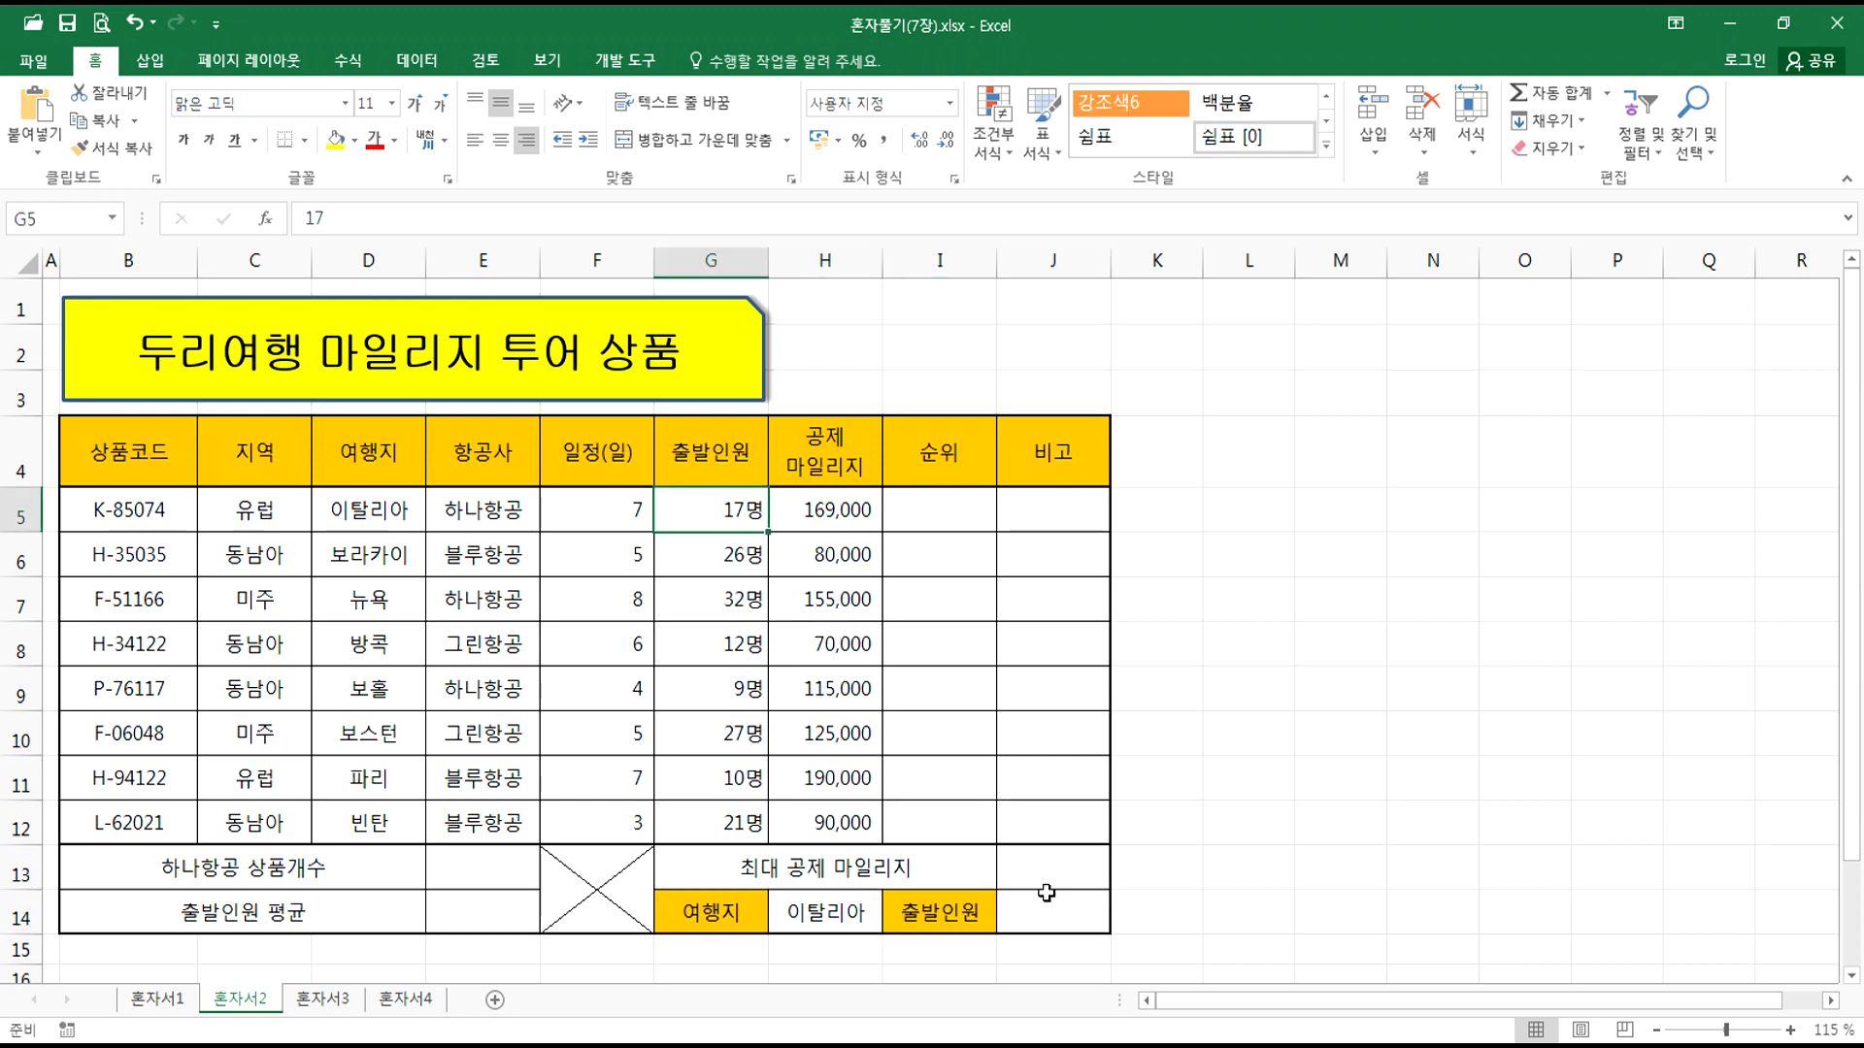
click(1046, 915)
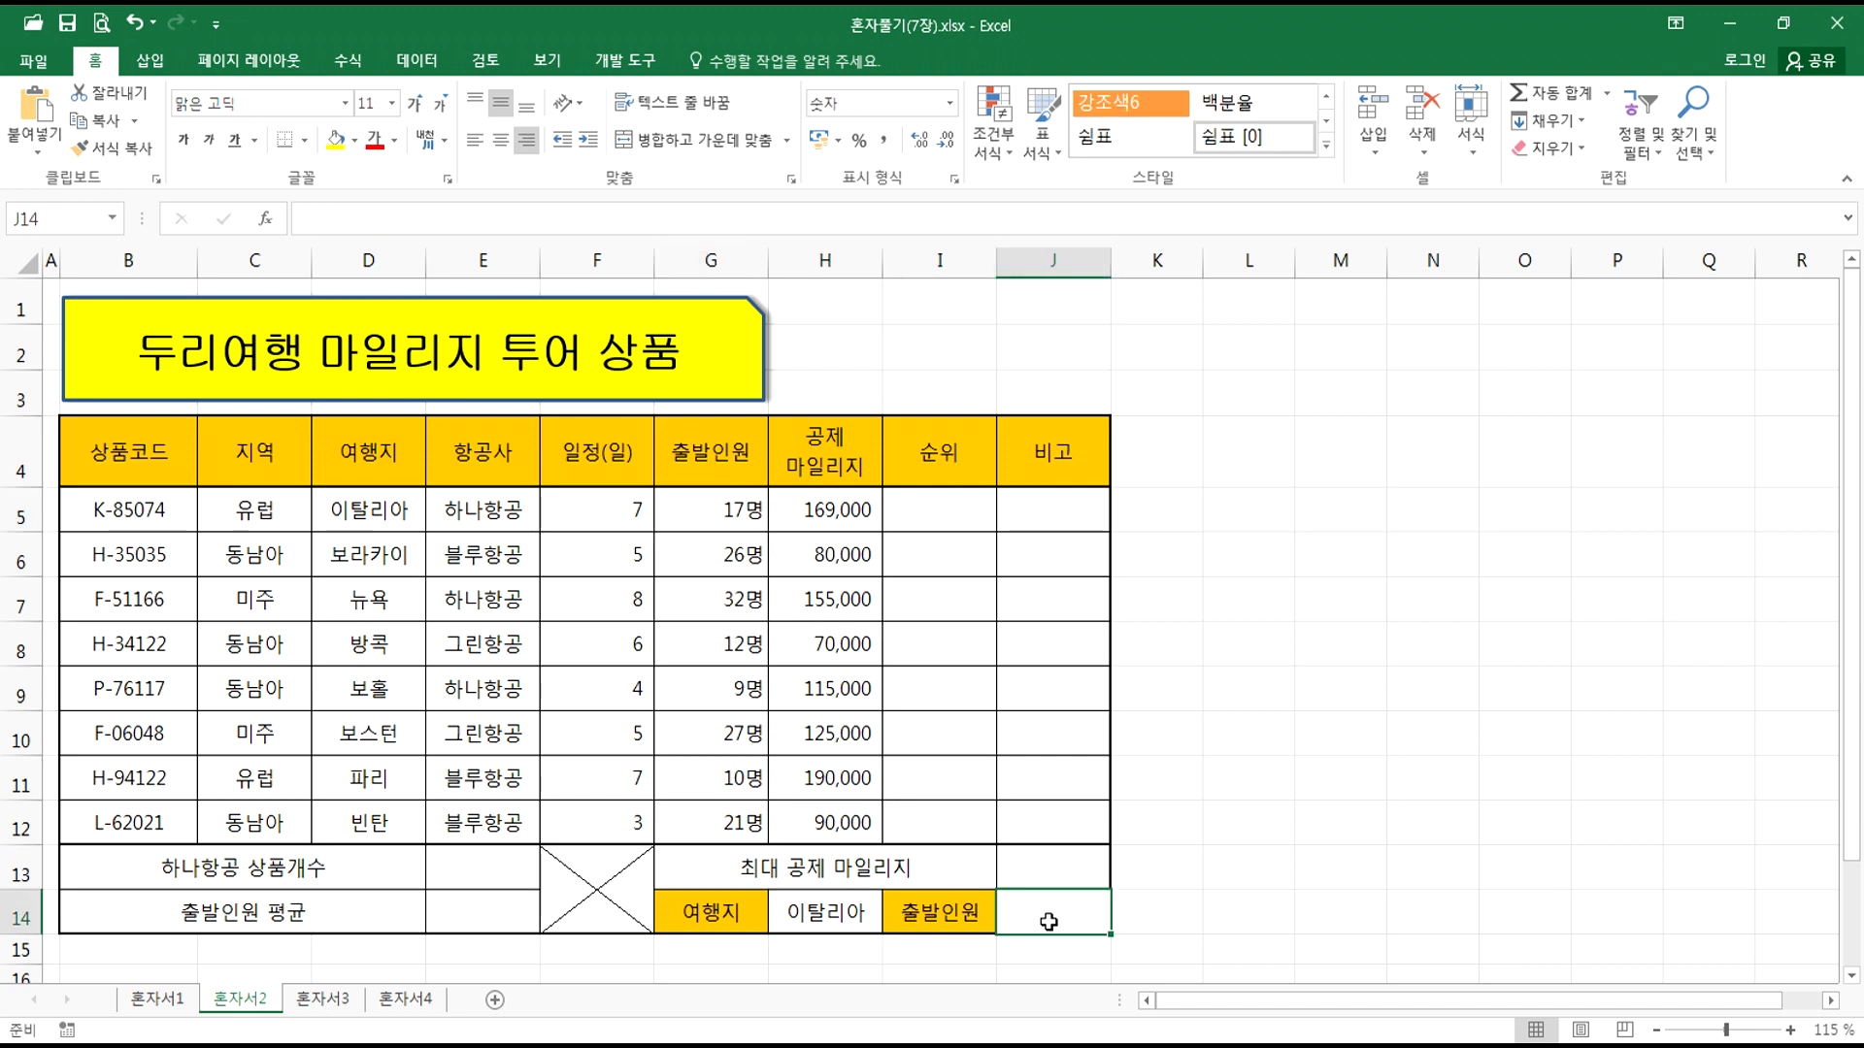
click(825, 912)
click(890, 927)
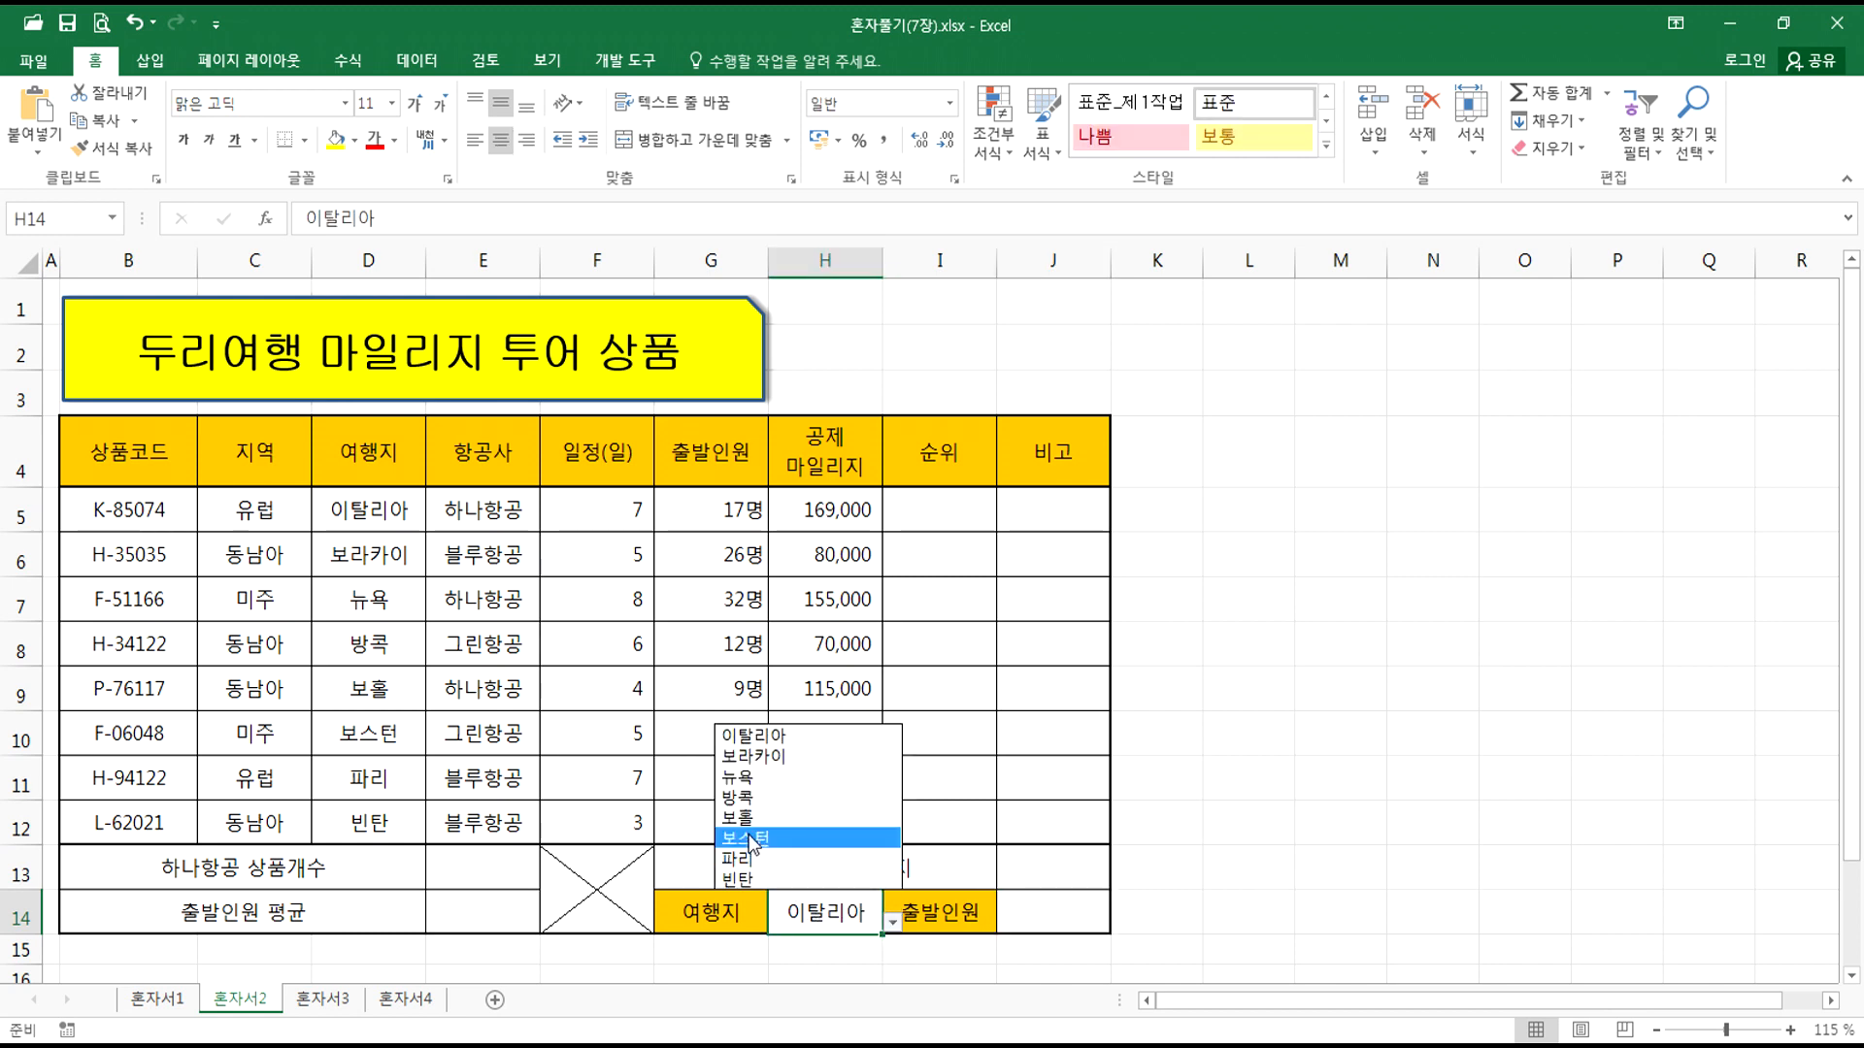
click(837, 915)
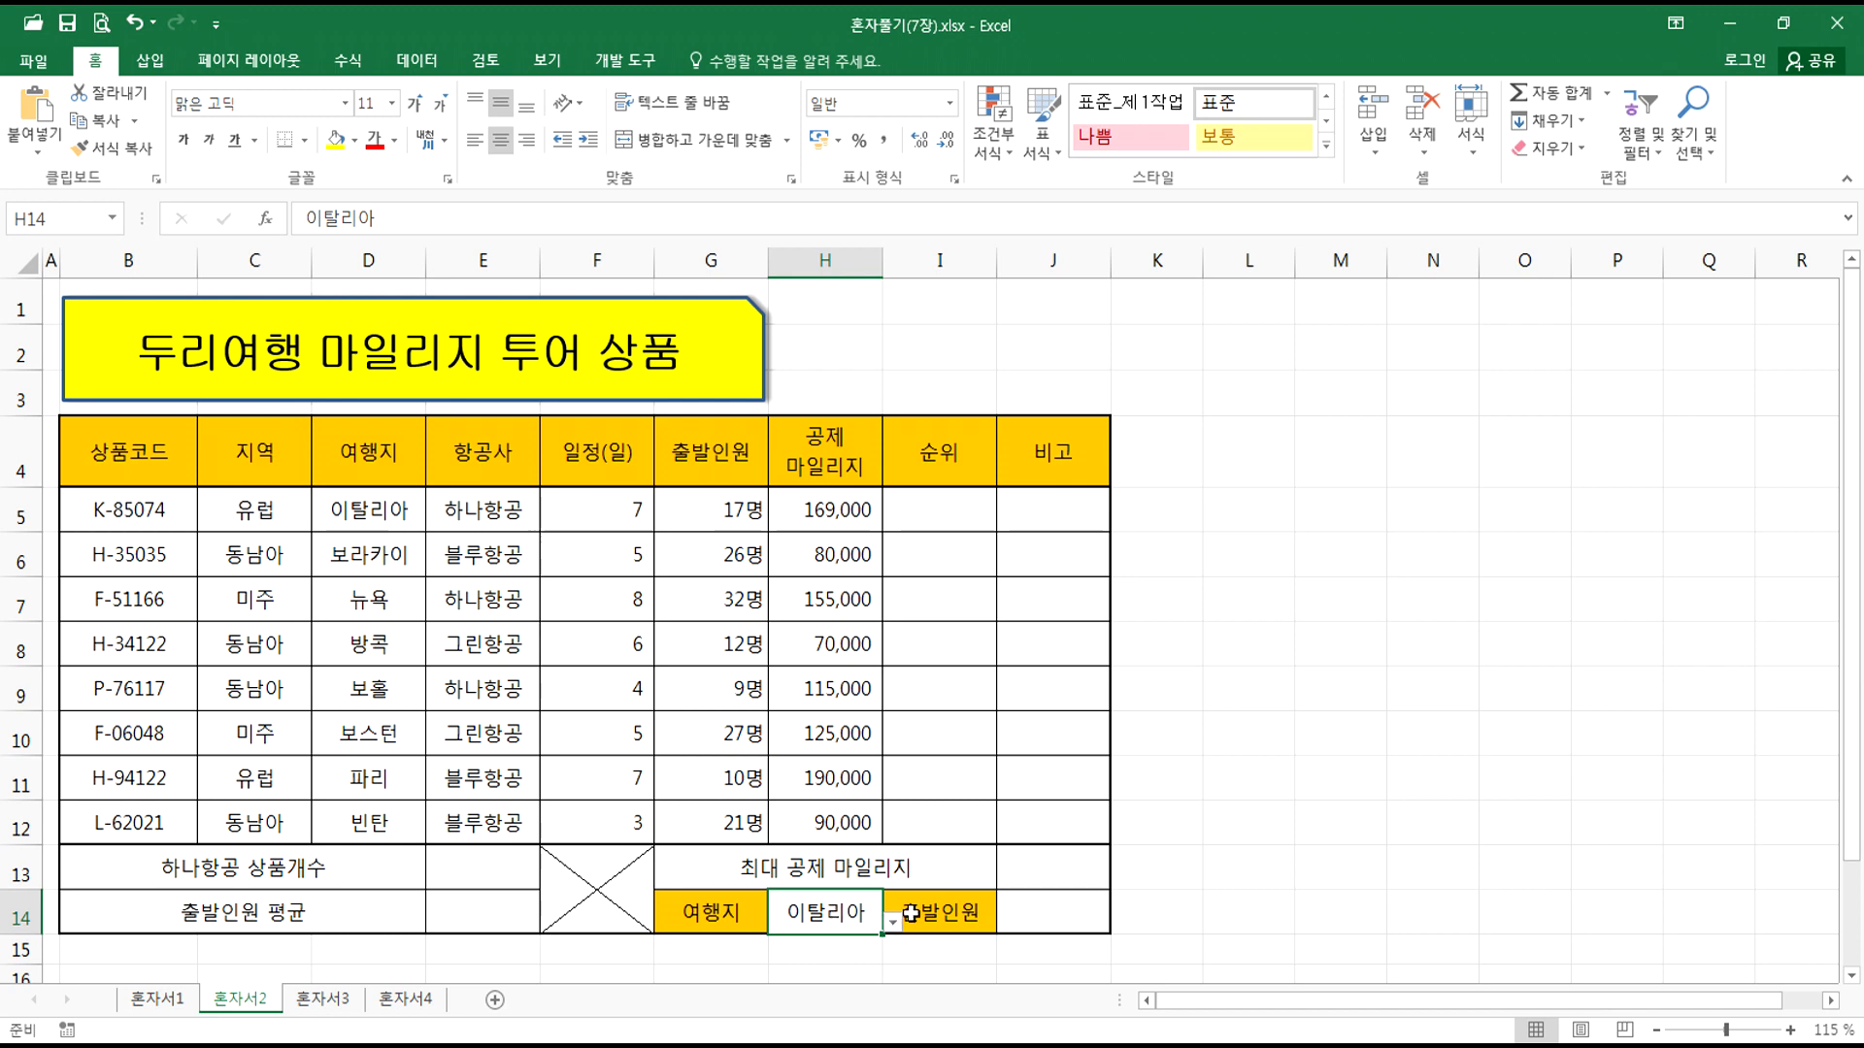
Step: Select D5:G12 as the prospective lookup range and move across its first row to the 출발인원 column
drag(369, 511, 720, 824)
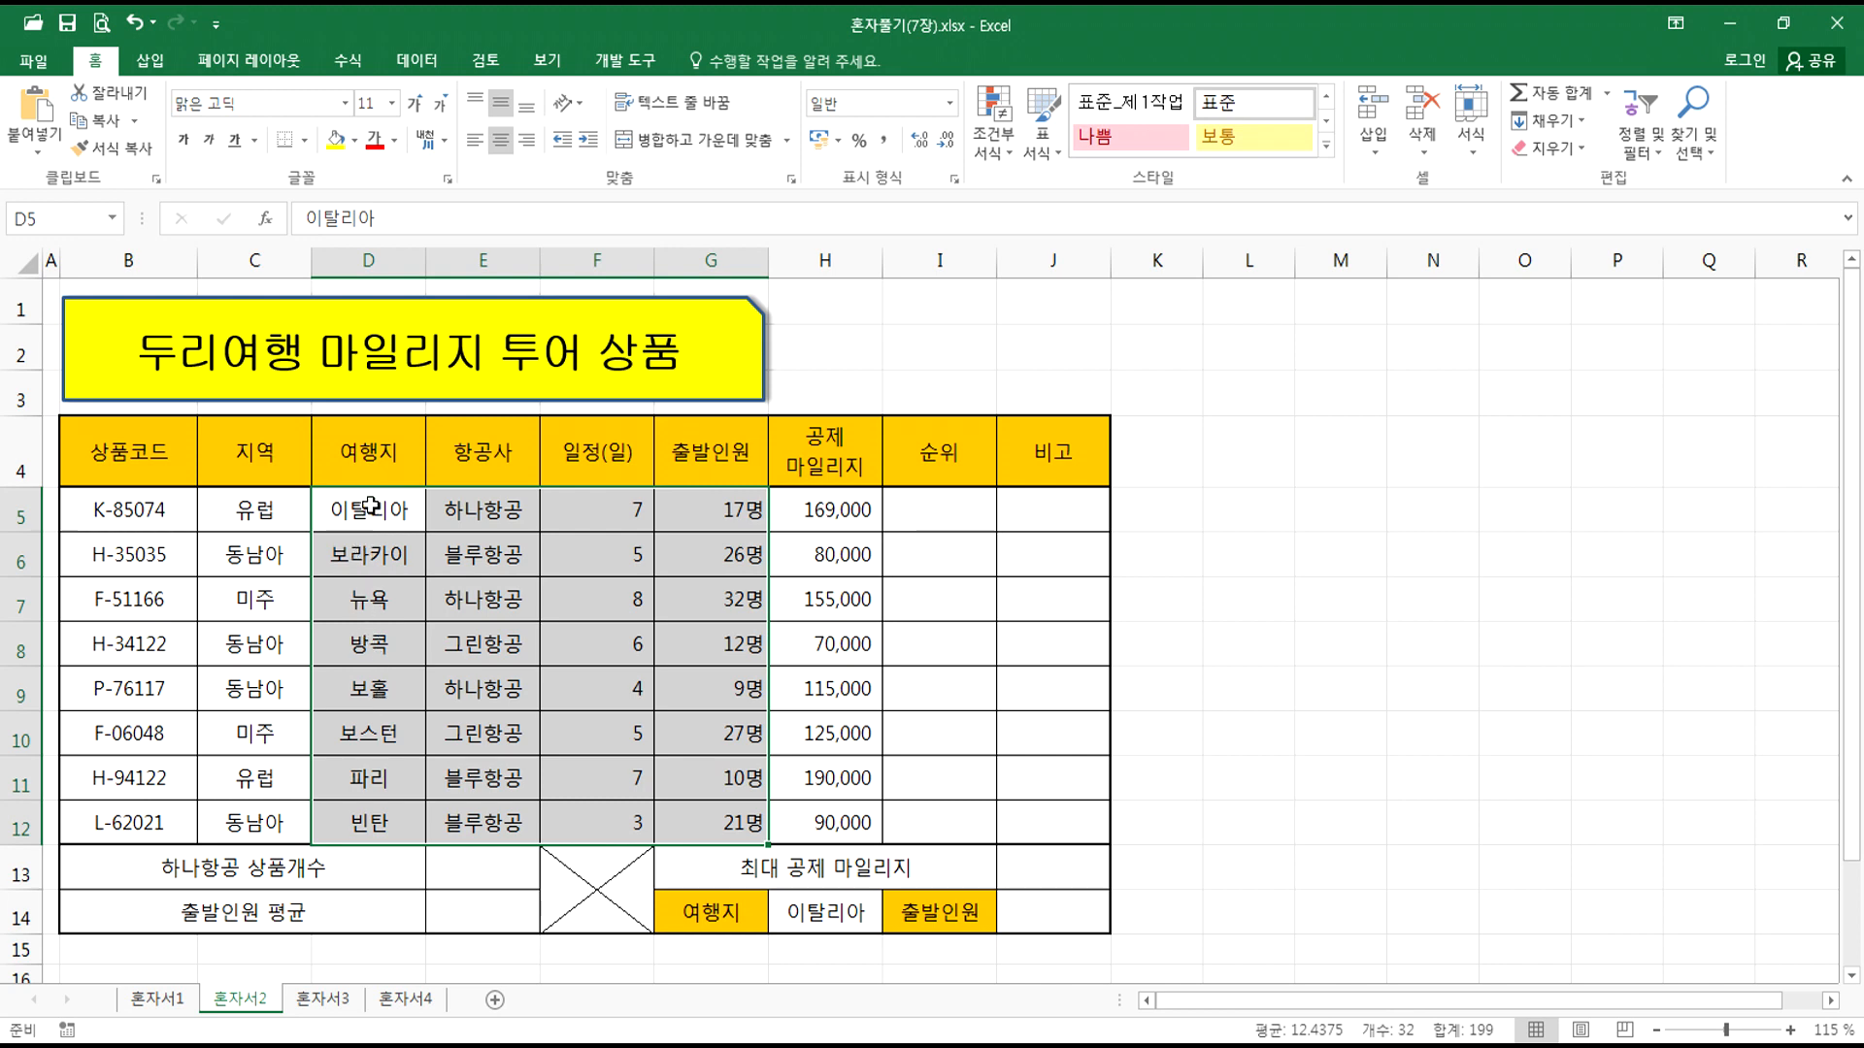
key(Tab)
key(Tab)
key(Tab)
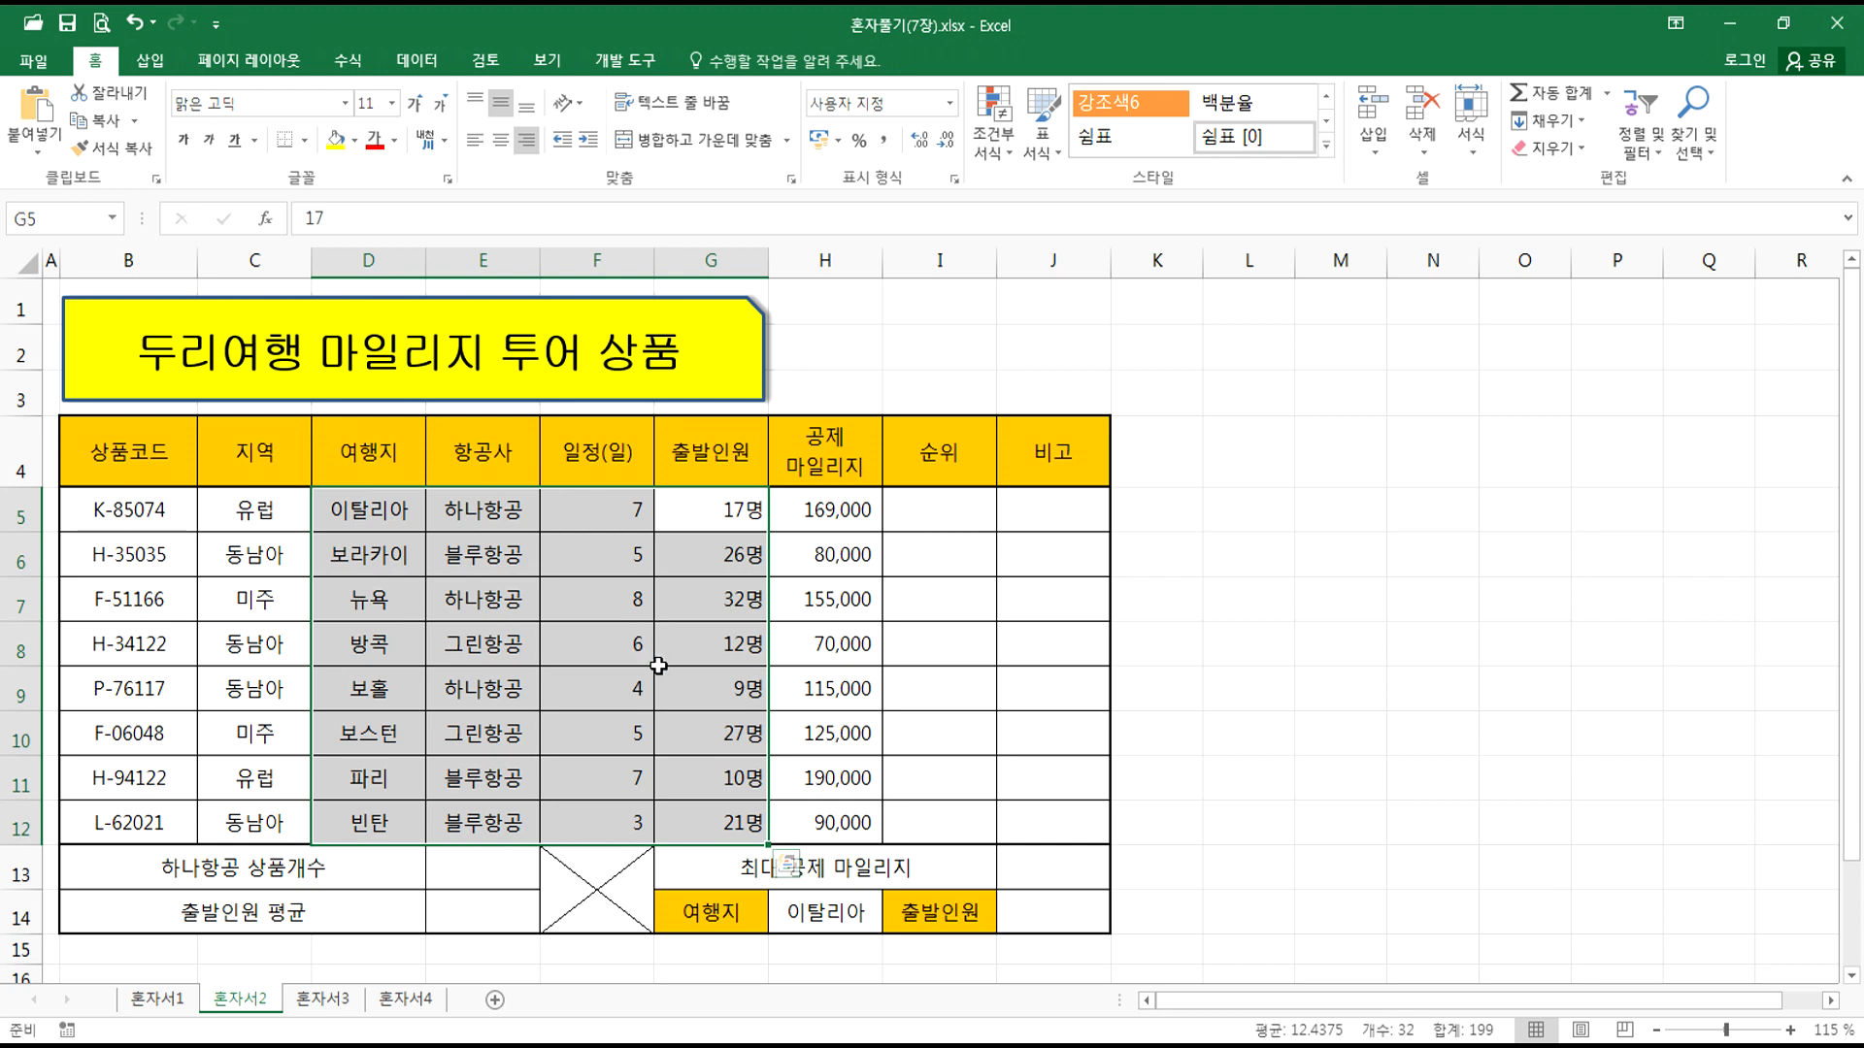
scroll(1089, 724, down, 3)
click(1052, 482)
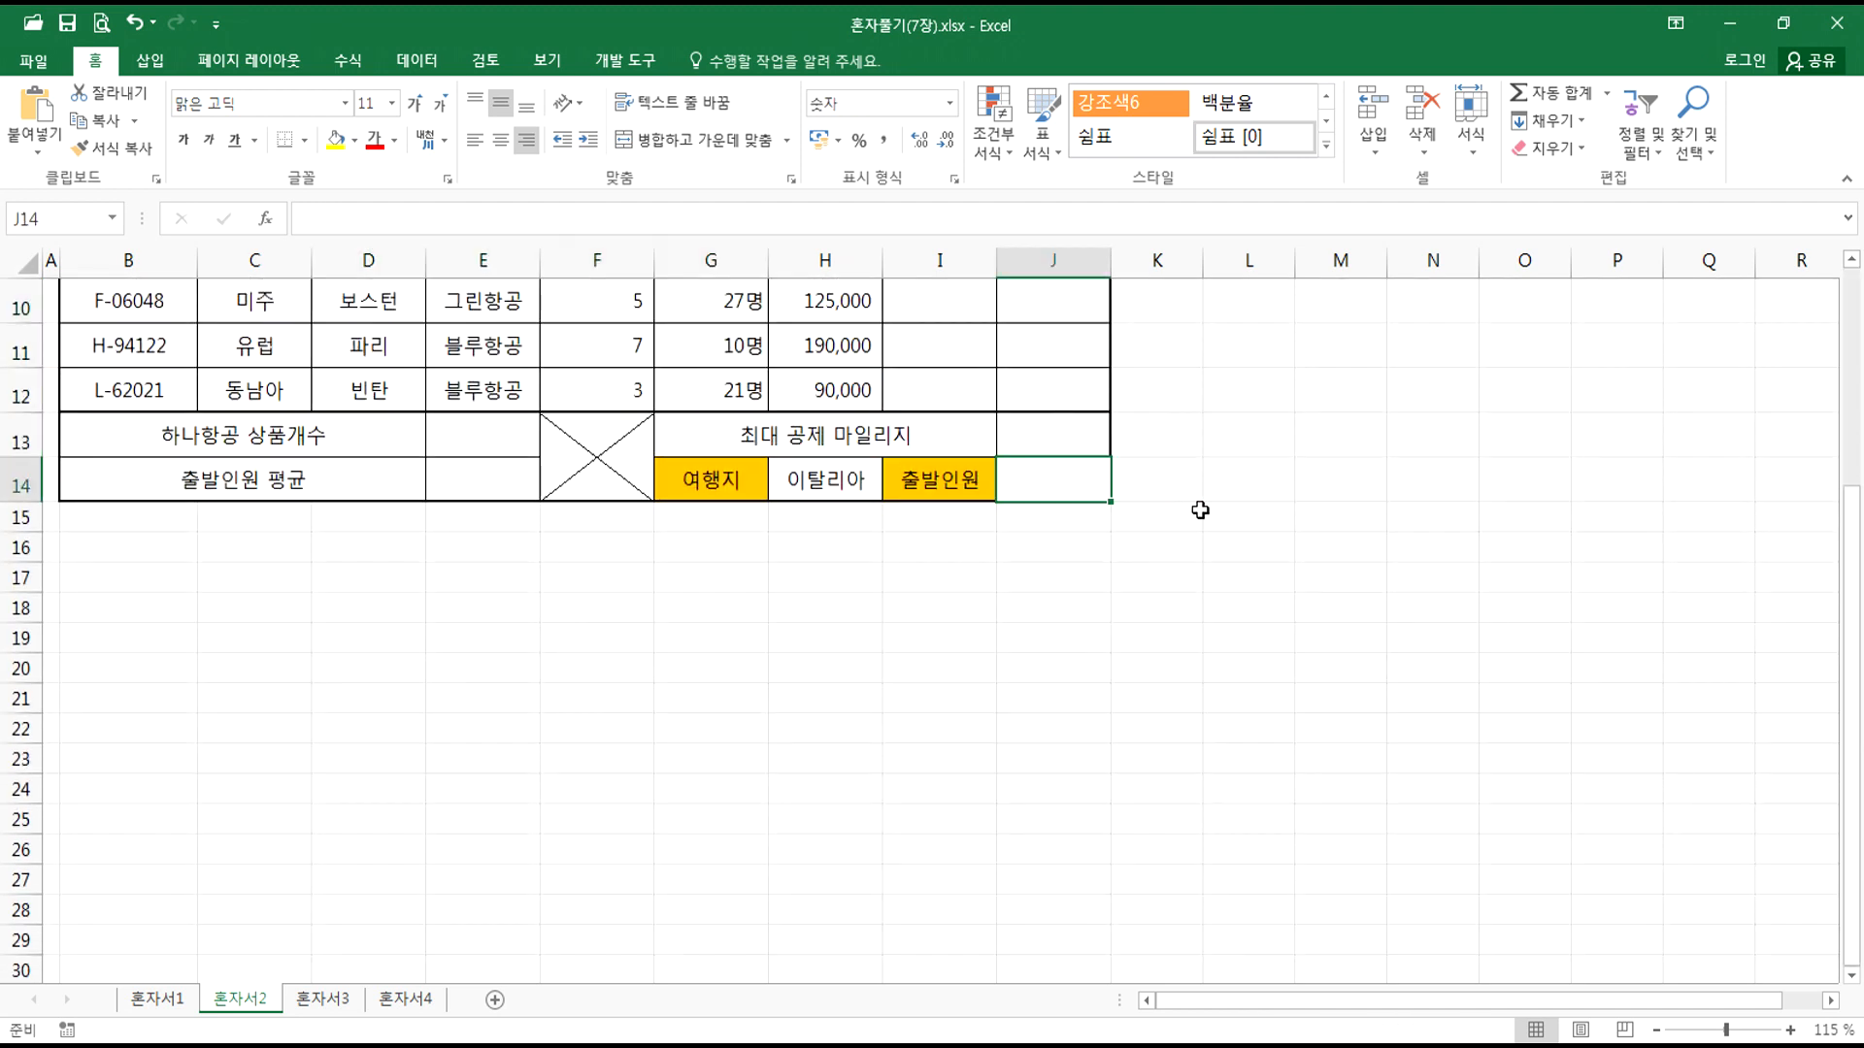
text(=ㅍ)
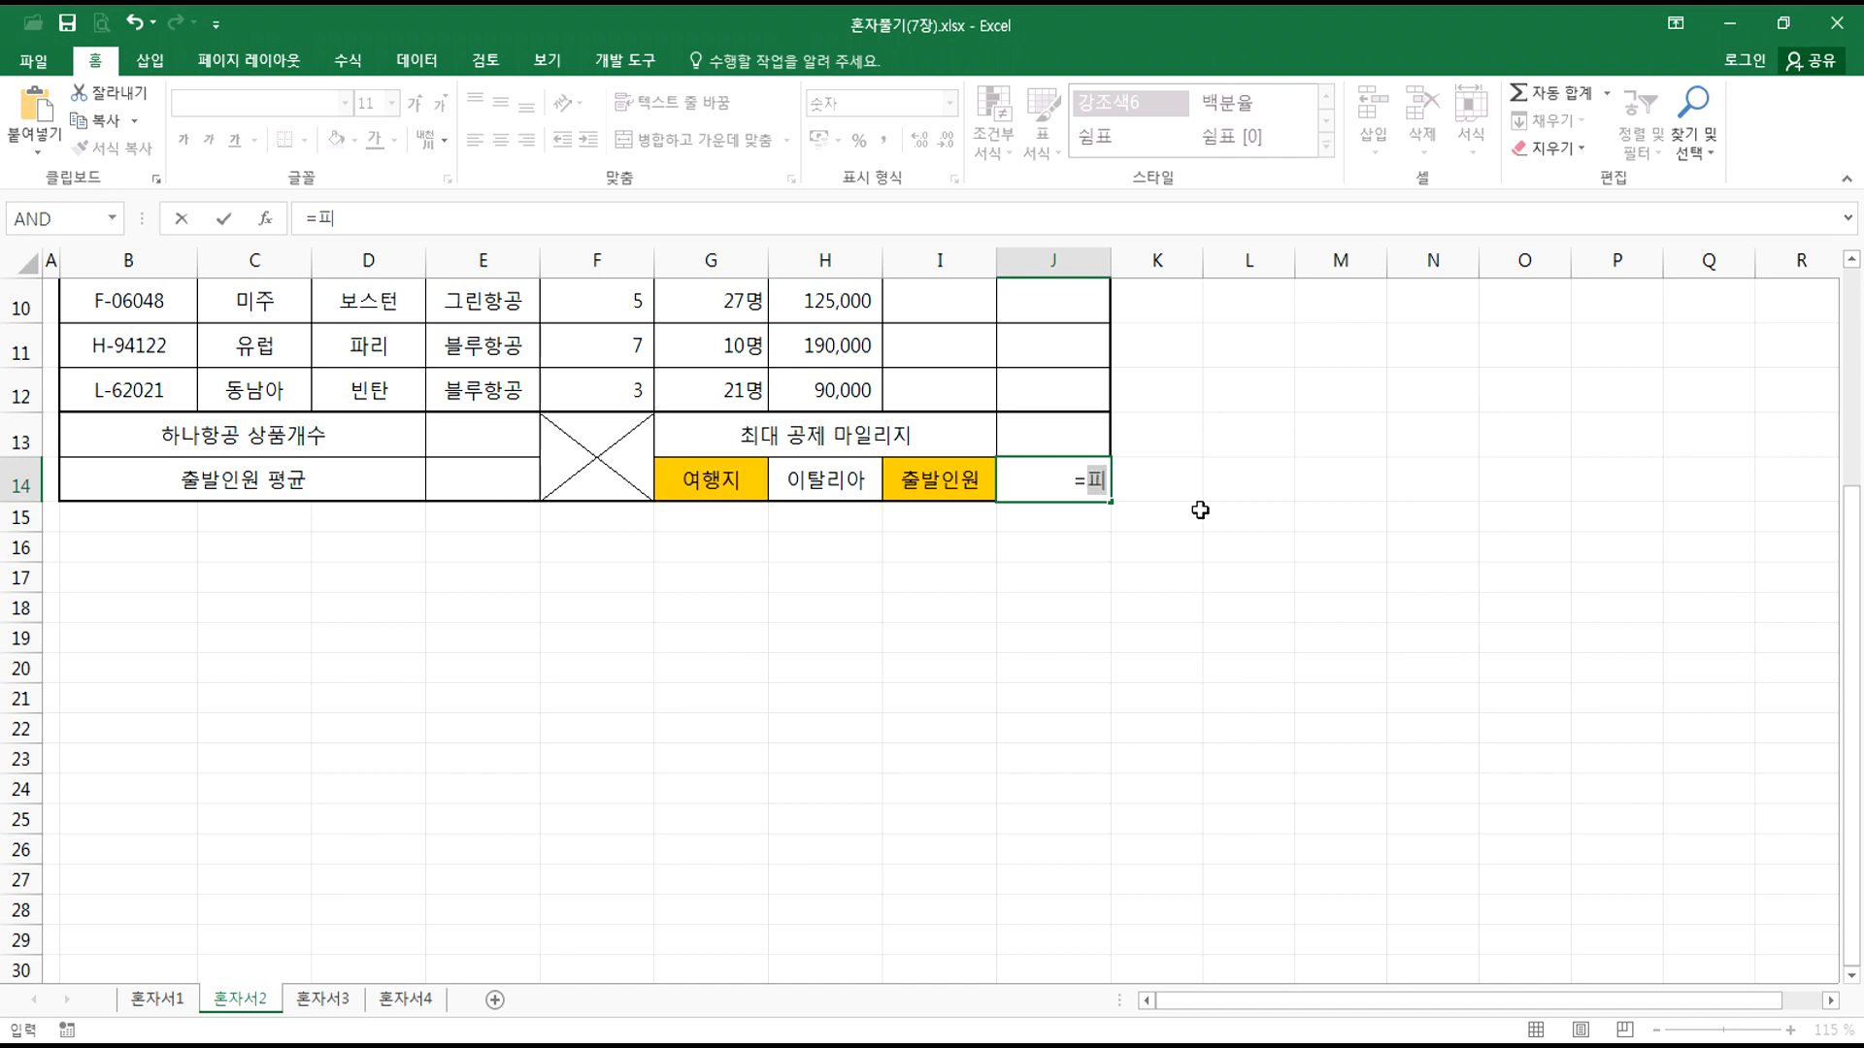
key(BackSpace)
text(VL)
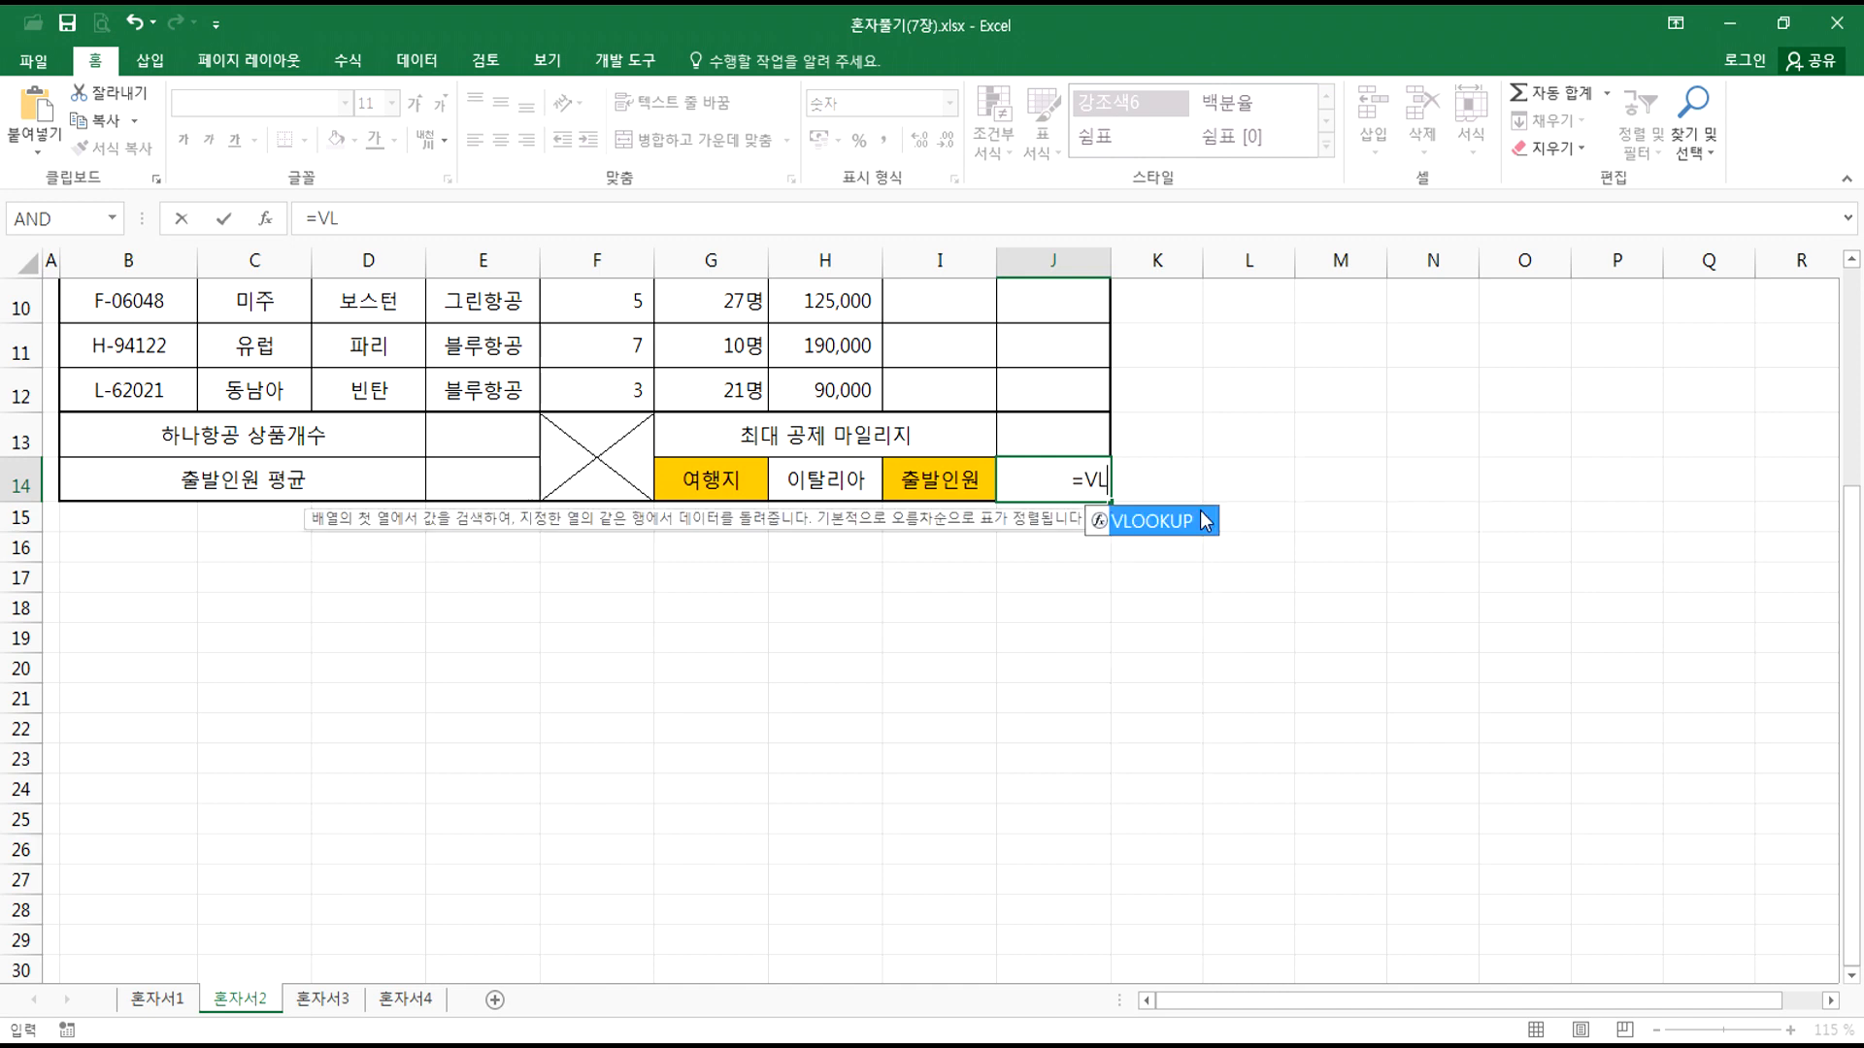
key(Tab)
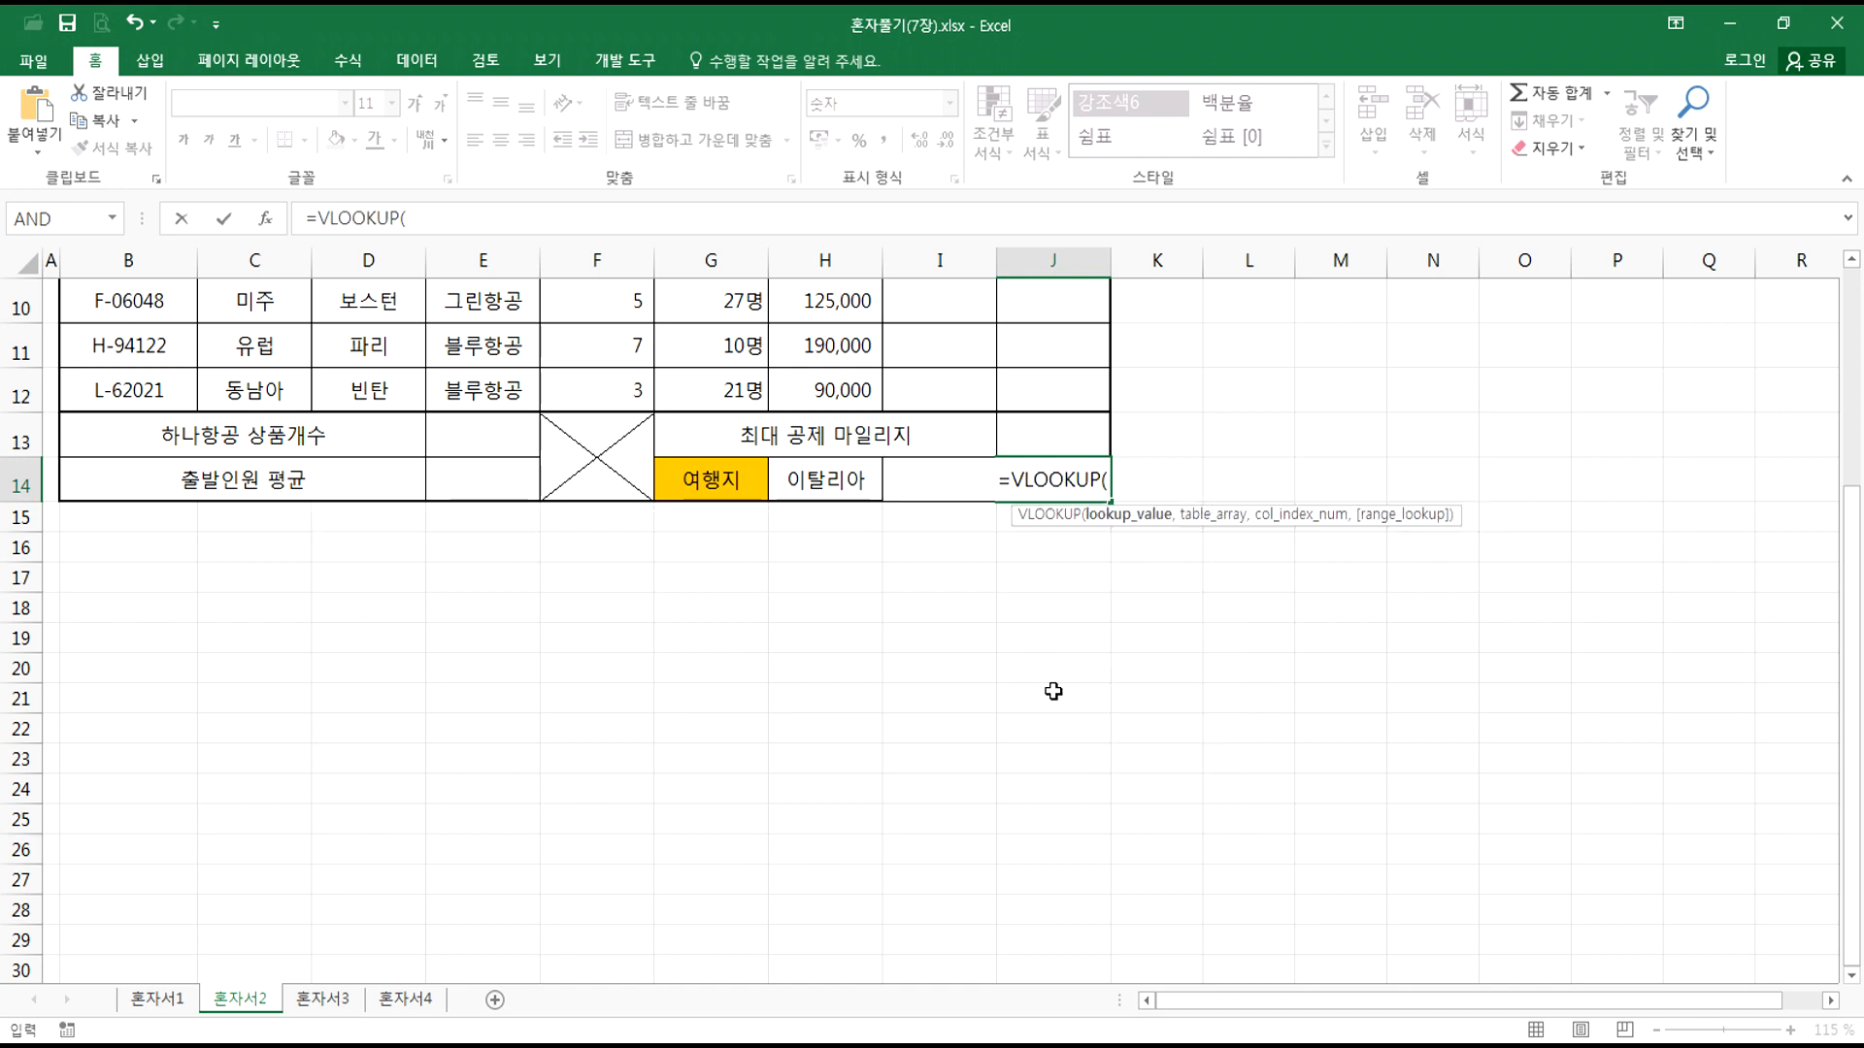
scroll(1097, 636, up, 3)
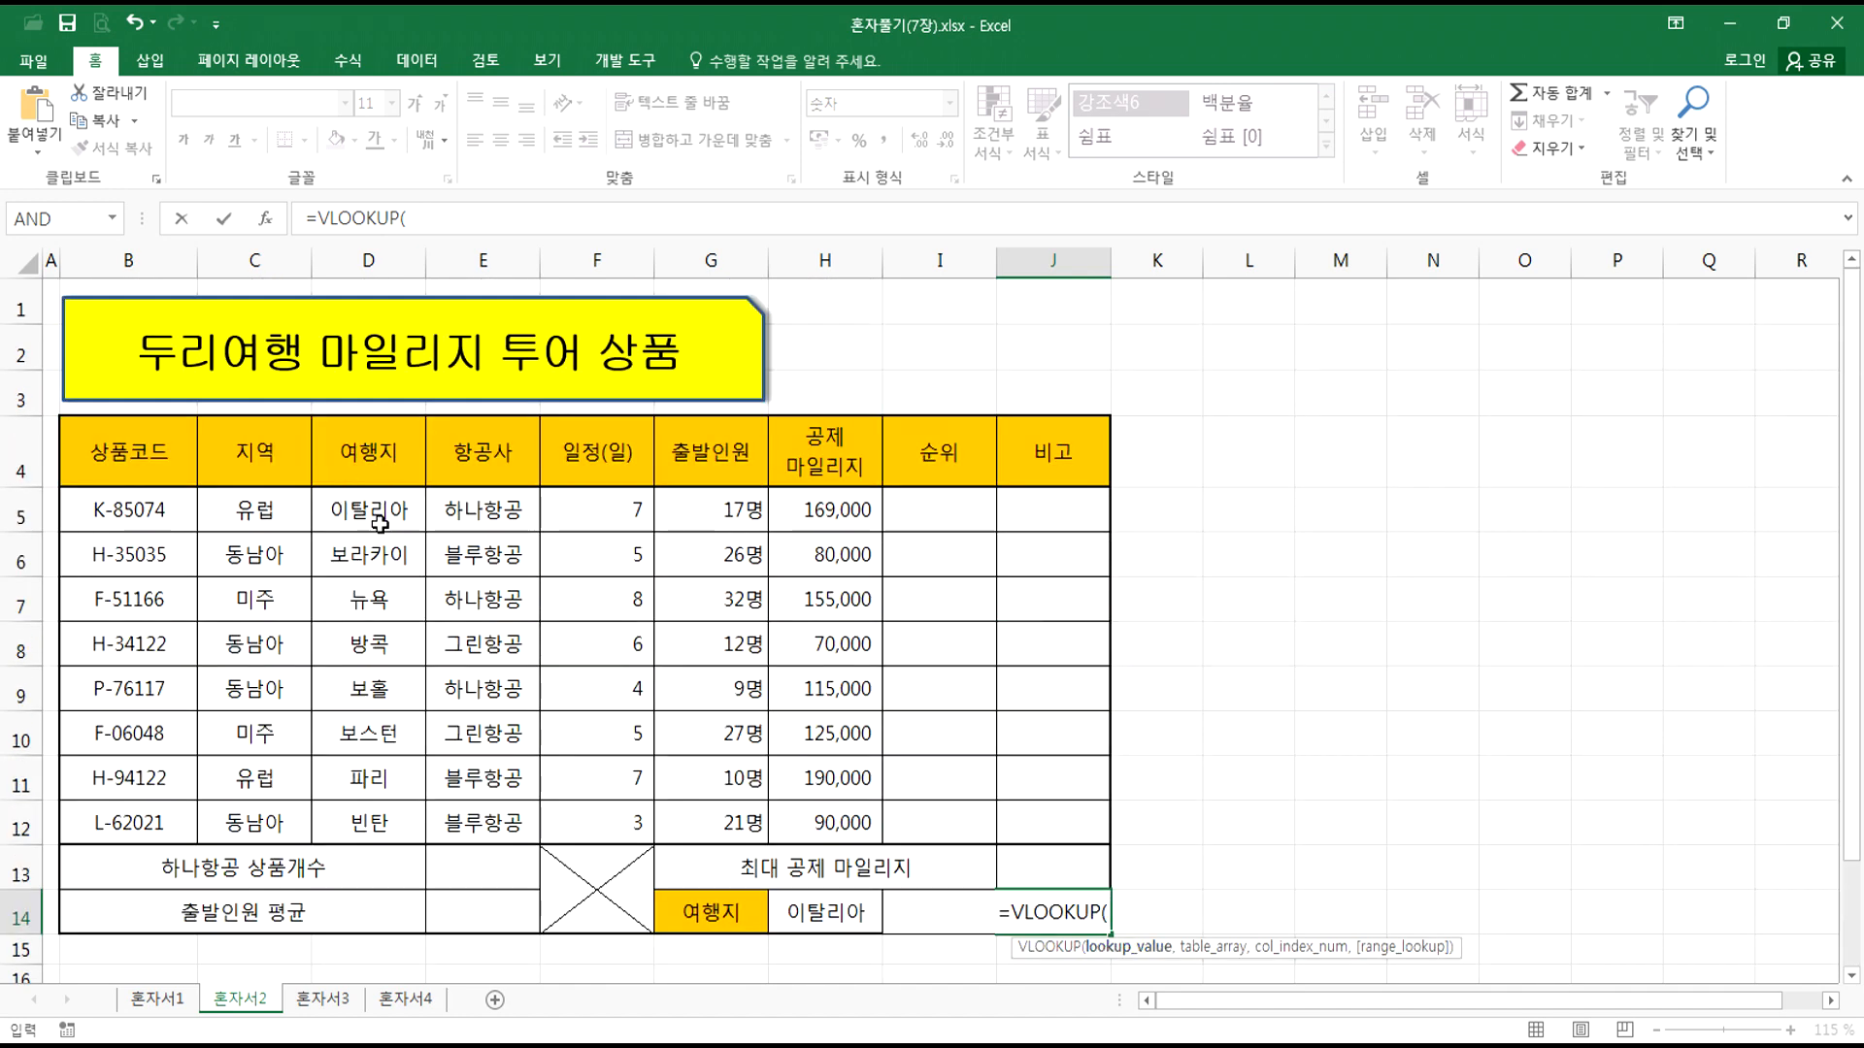
scroll(834, 922, down, 2)
click(823, 626)
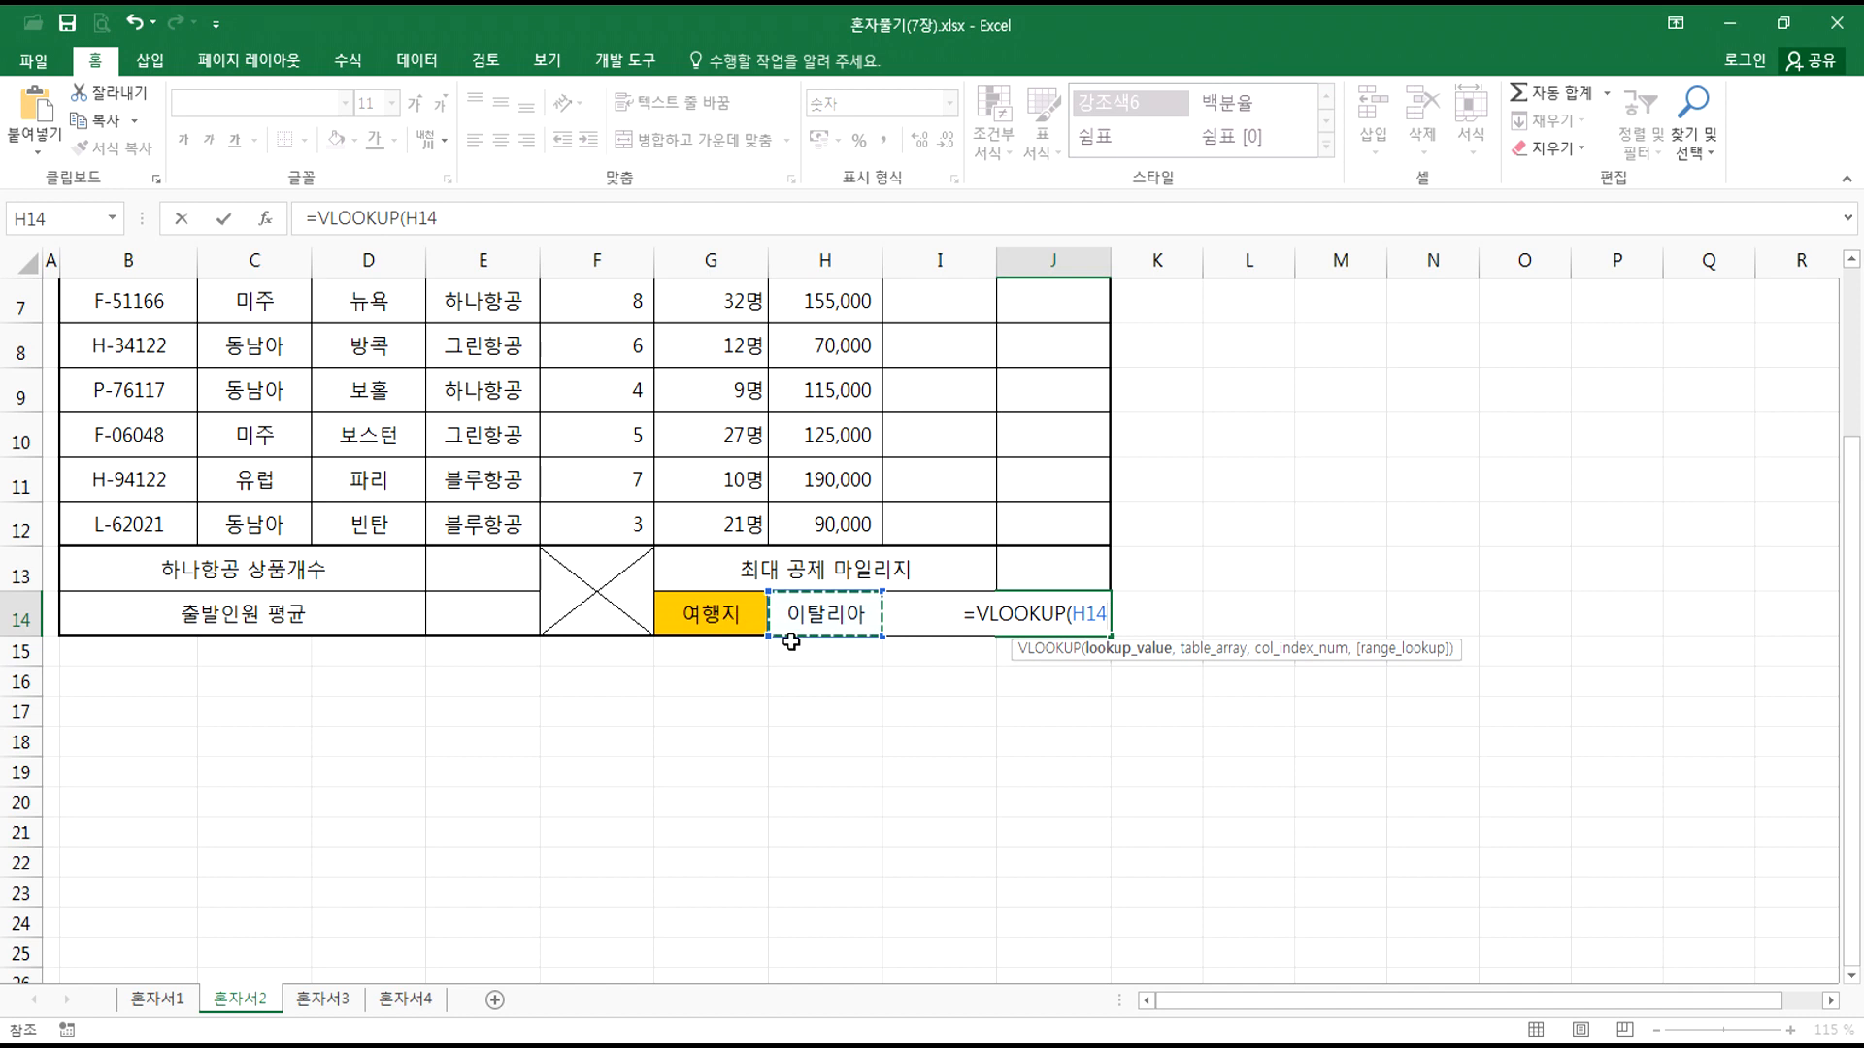
key(Escape)
Step: Try another destination in H14, compare it with the 출발인원 column, and set H14 back to 이탈리아
click(876, 627)
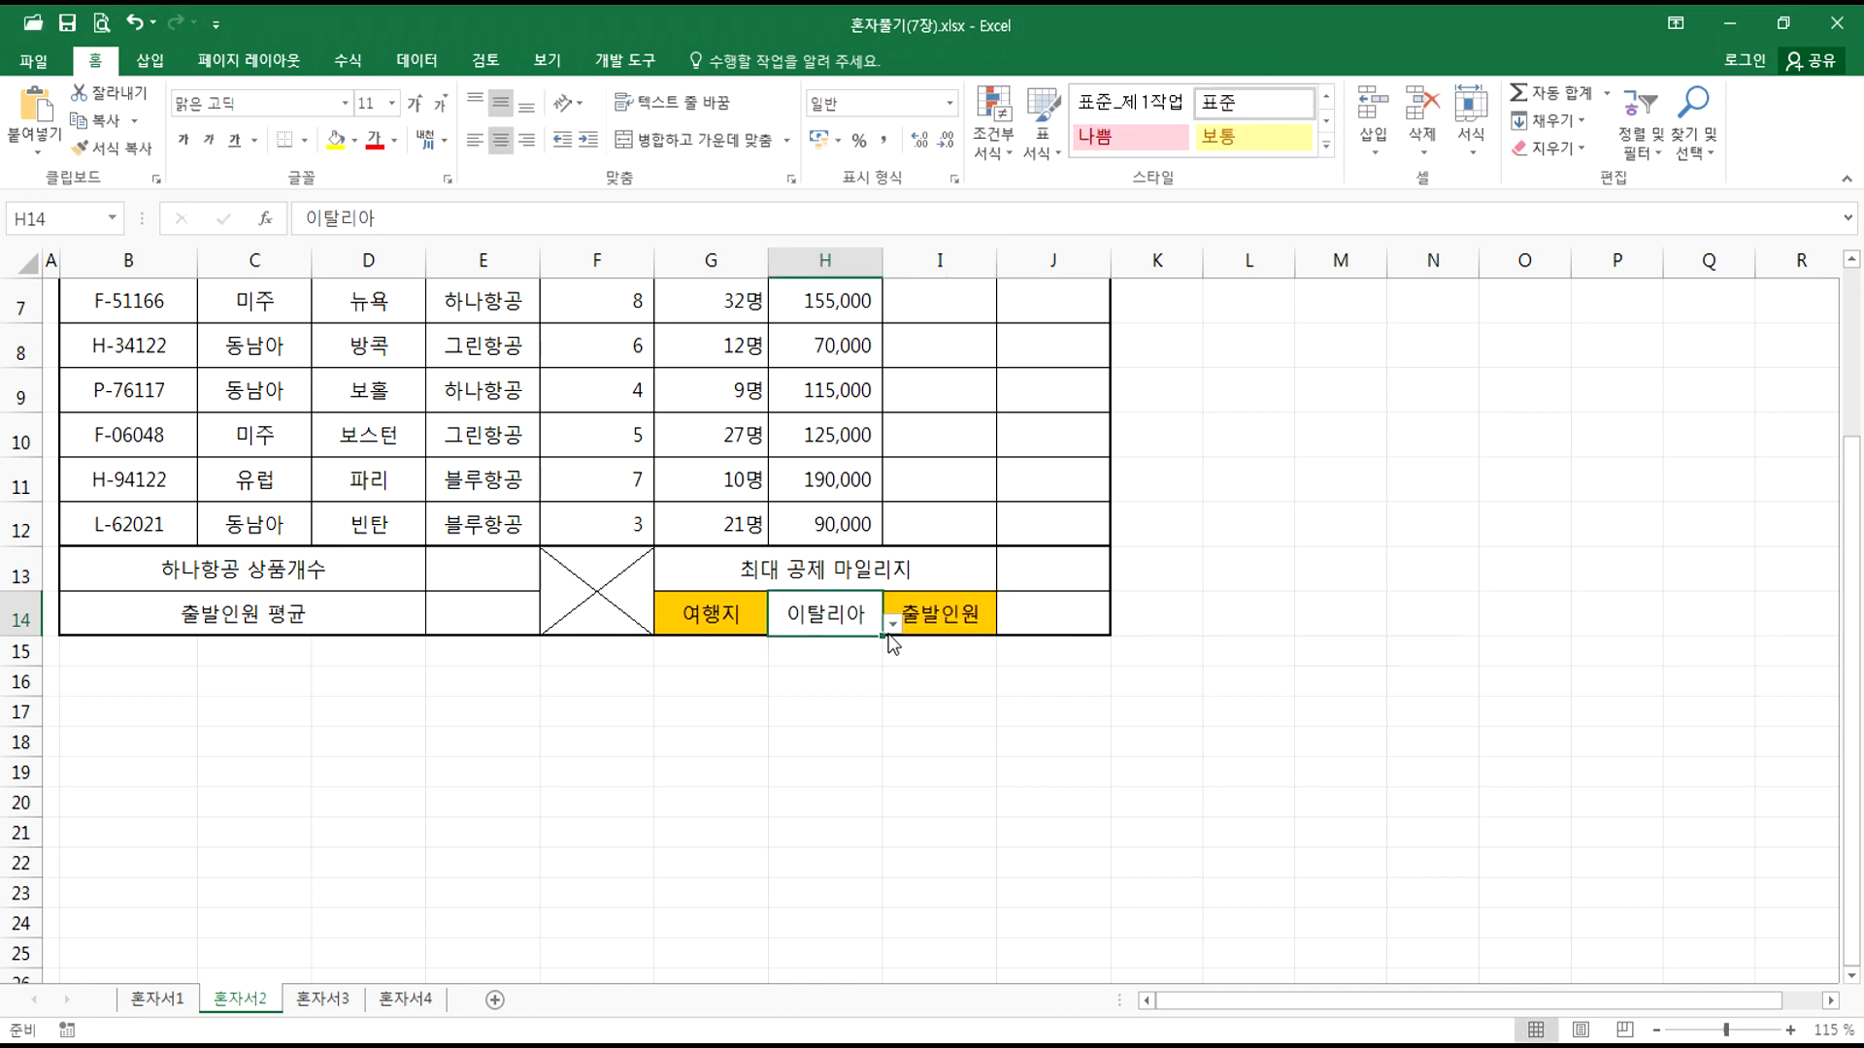
click(892, 626)
click(767, 680)
click(739, 311)
click(839, 610)
click(892, 626)
click(791, 649)
Step: Begin a VLOOKUP formula in J14 with H14 as the lookup value and D5:G12 as the table range
click(1103, 627)
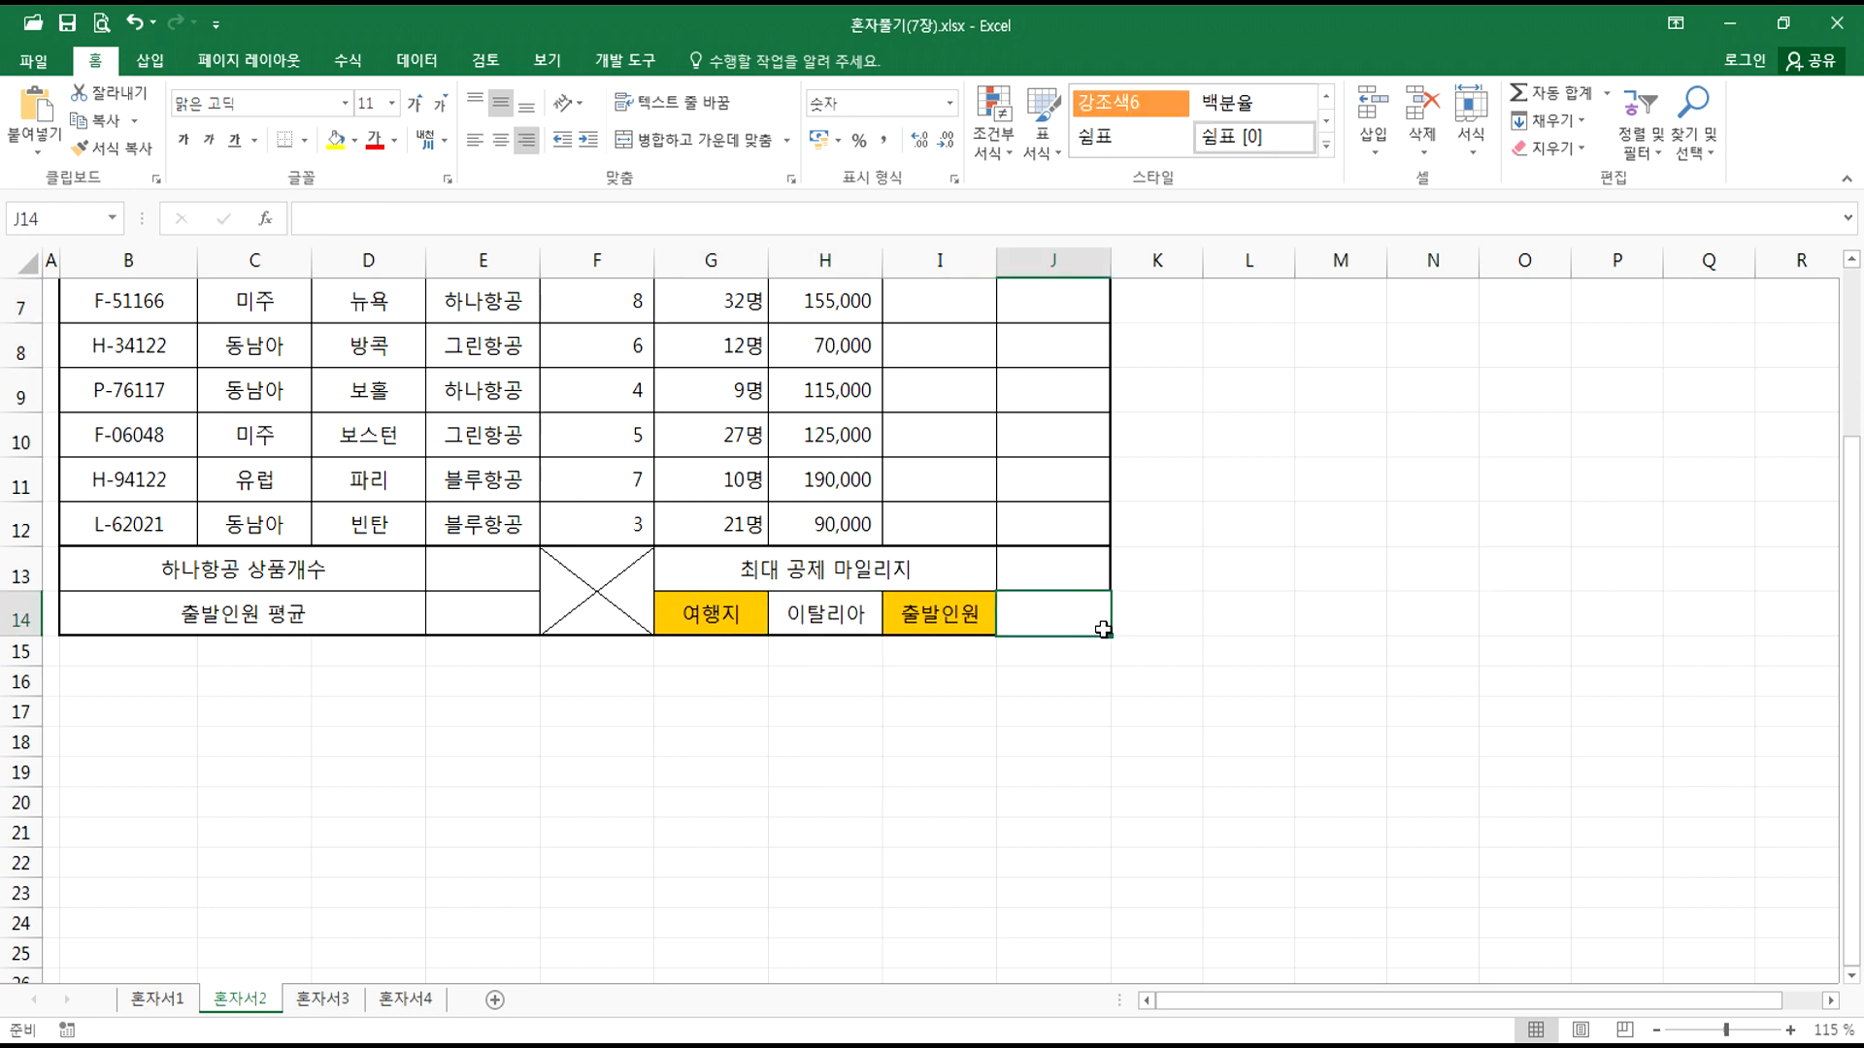
text(=VLOOKUP()
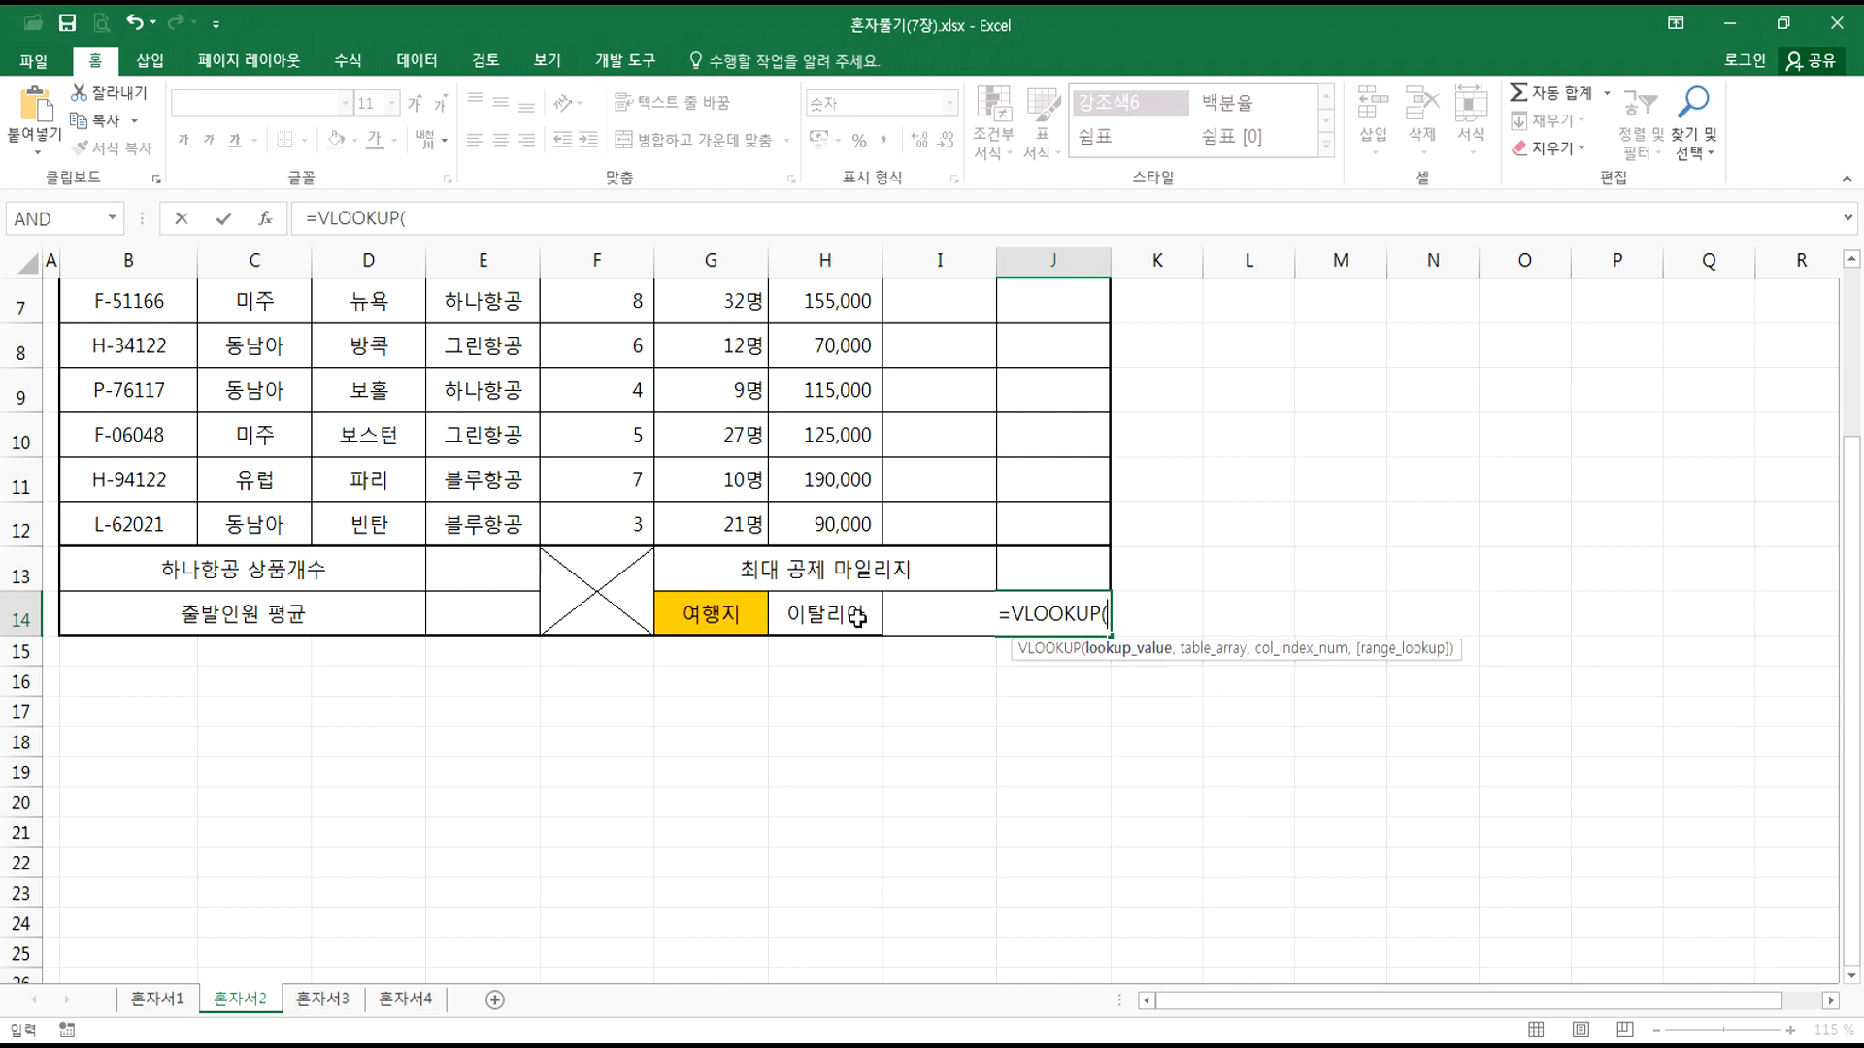
click(795, 613)
text(,)
scroll(719, 698, up, 1)
click(383, 372)
drag(493, 370, 737, 682)
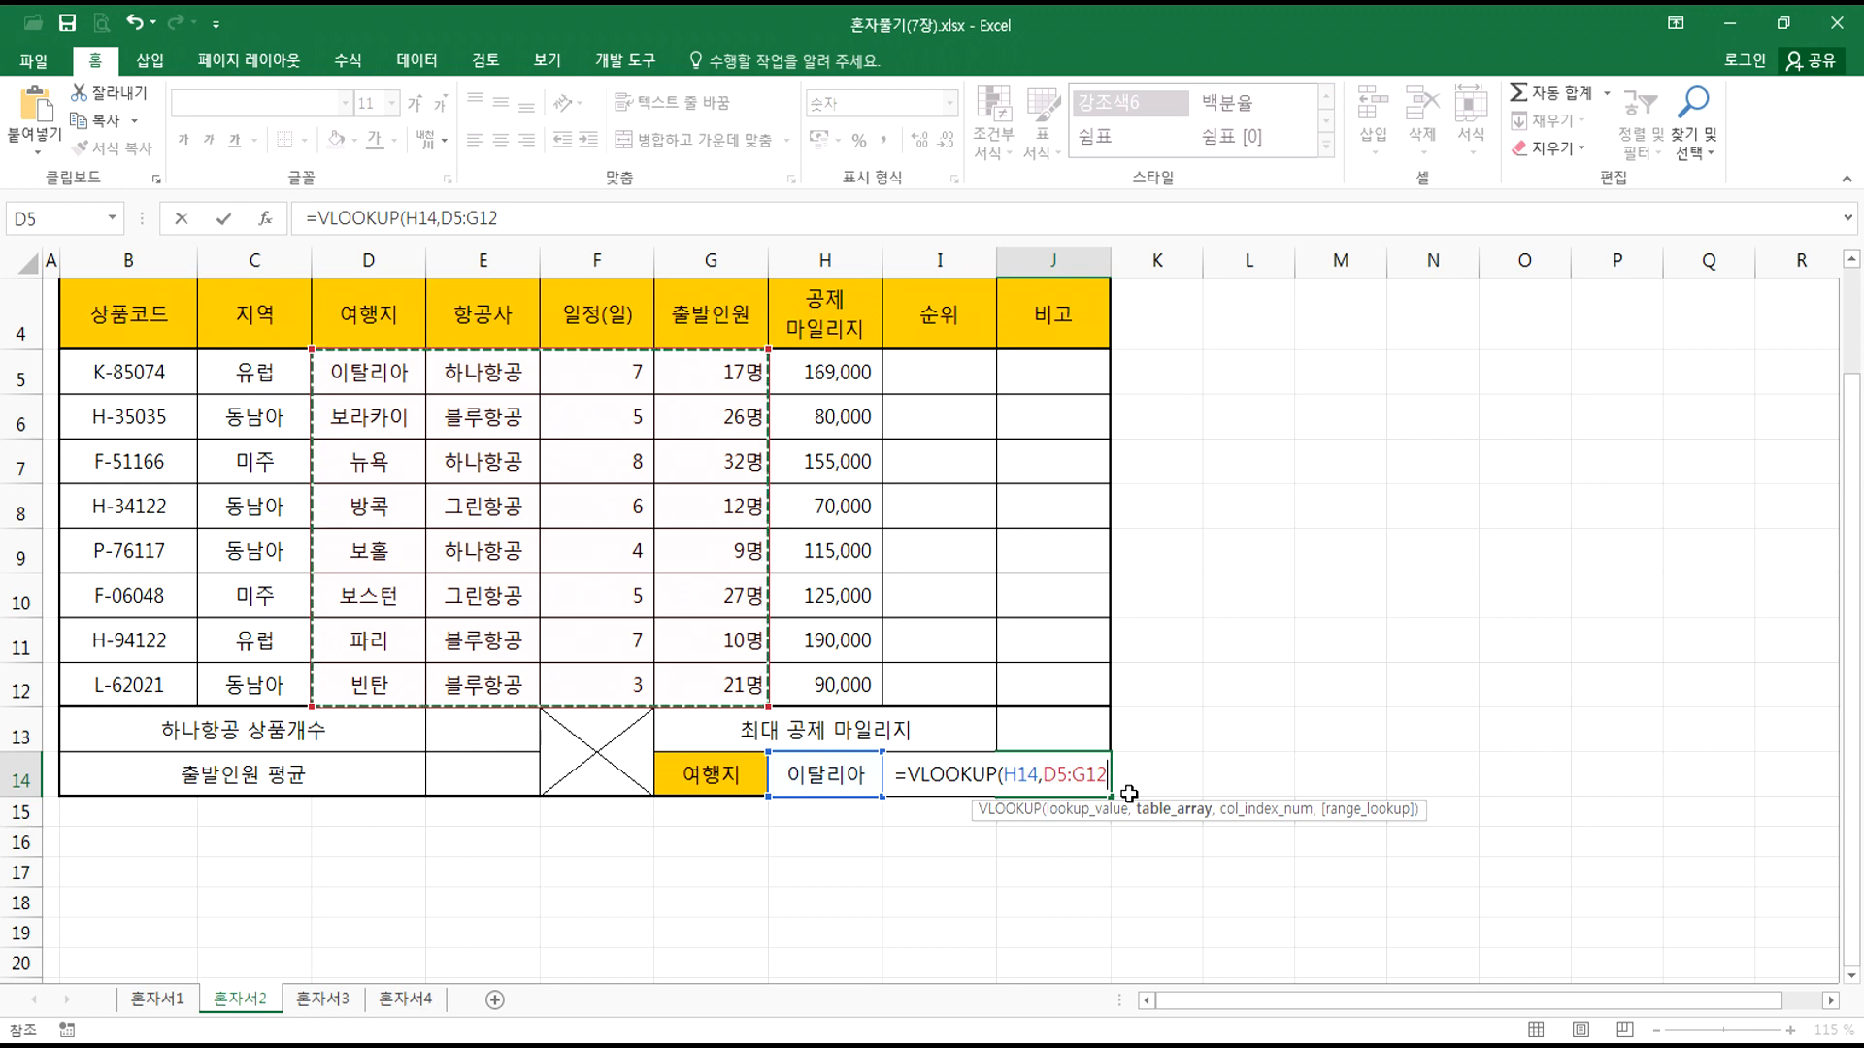
Step: Complete the VLOOKUP formula in J14 with column index 4 and FALSE for an exact match
text(,)
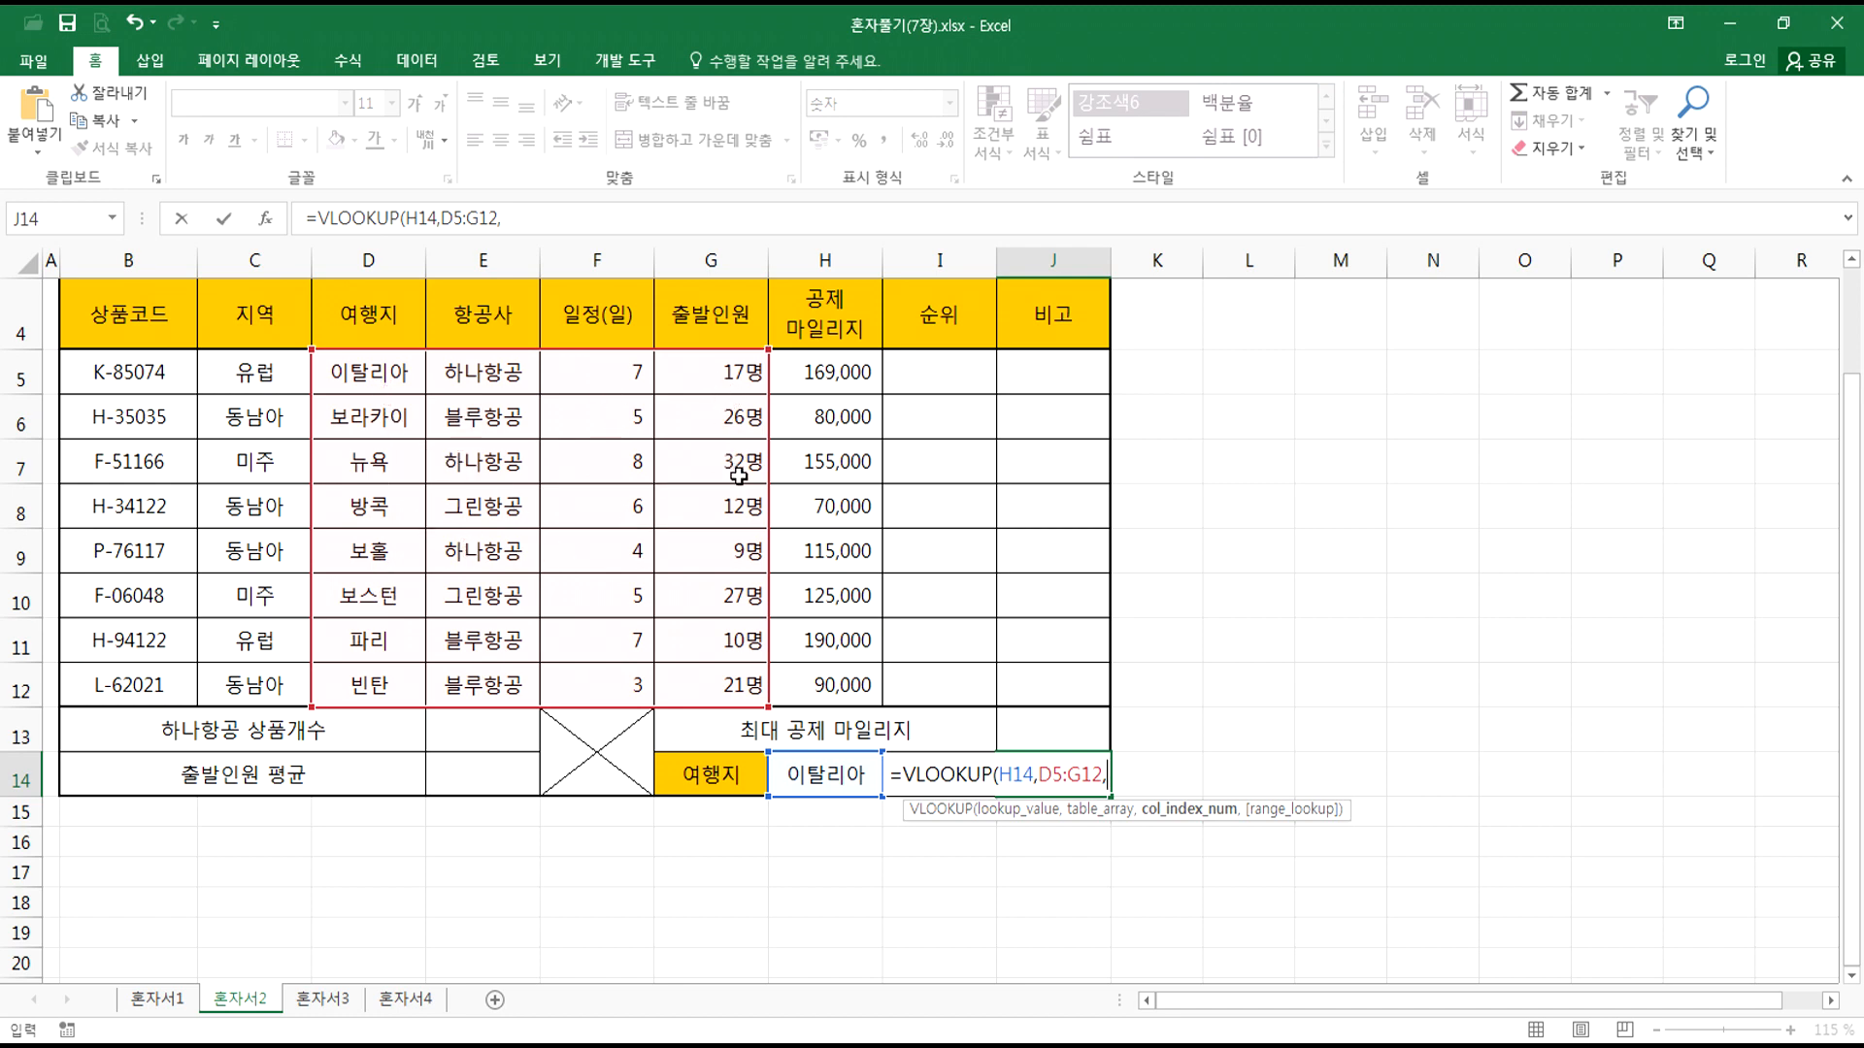
text(4)
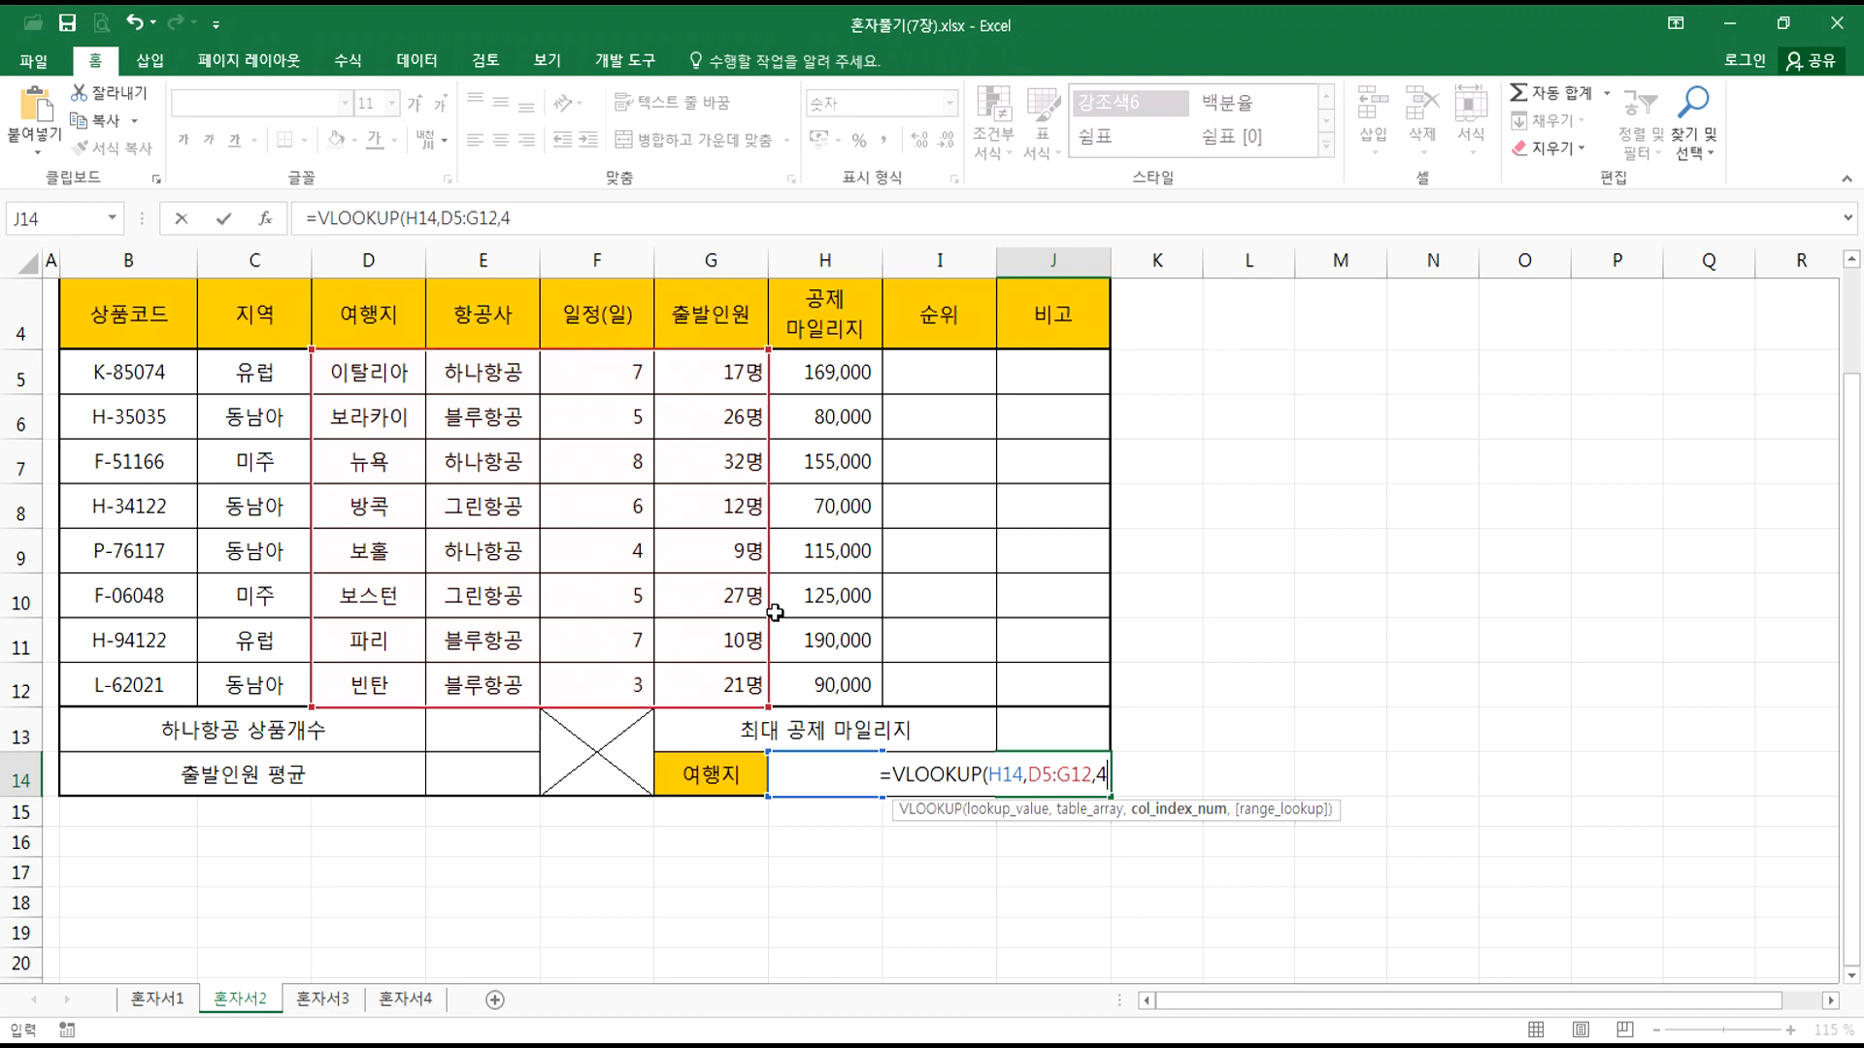
text(,)
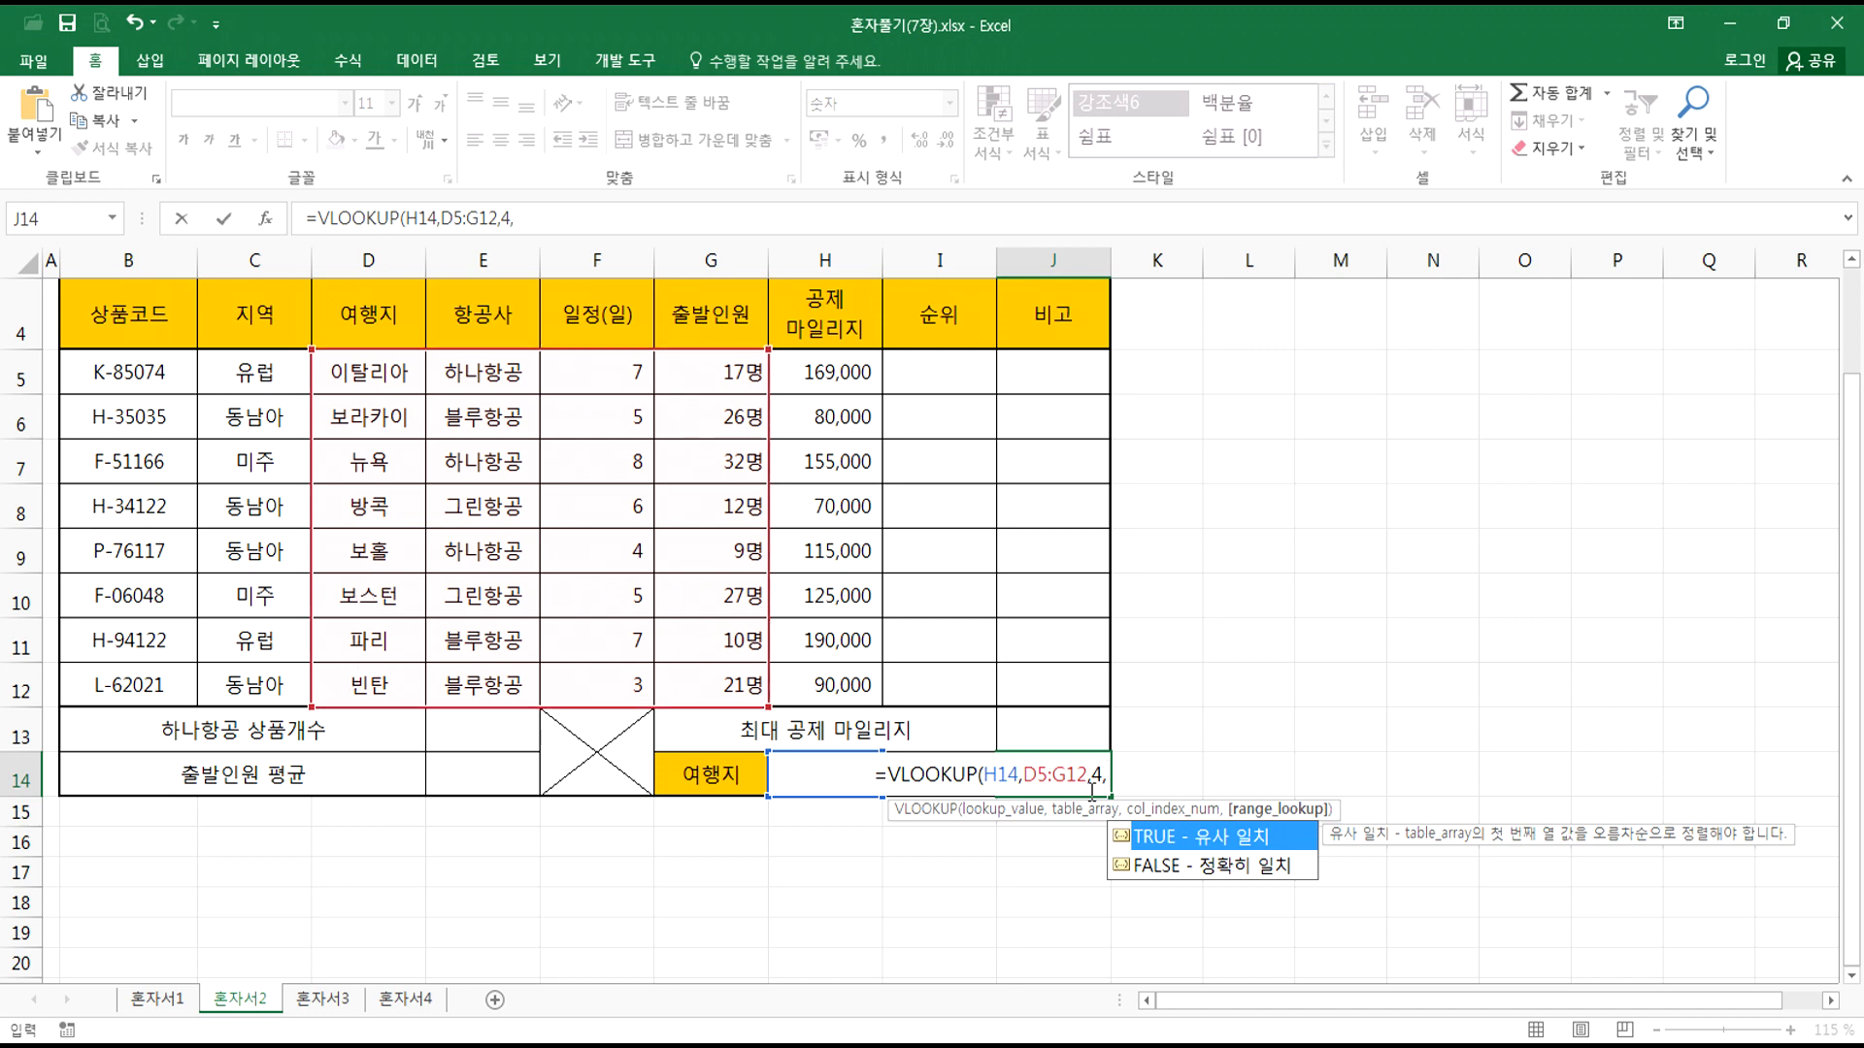
double_click(1221, 866)
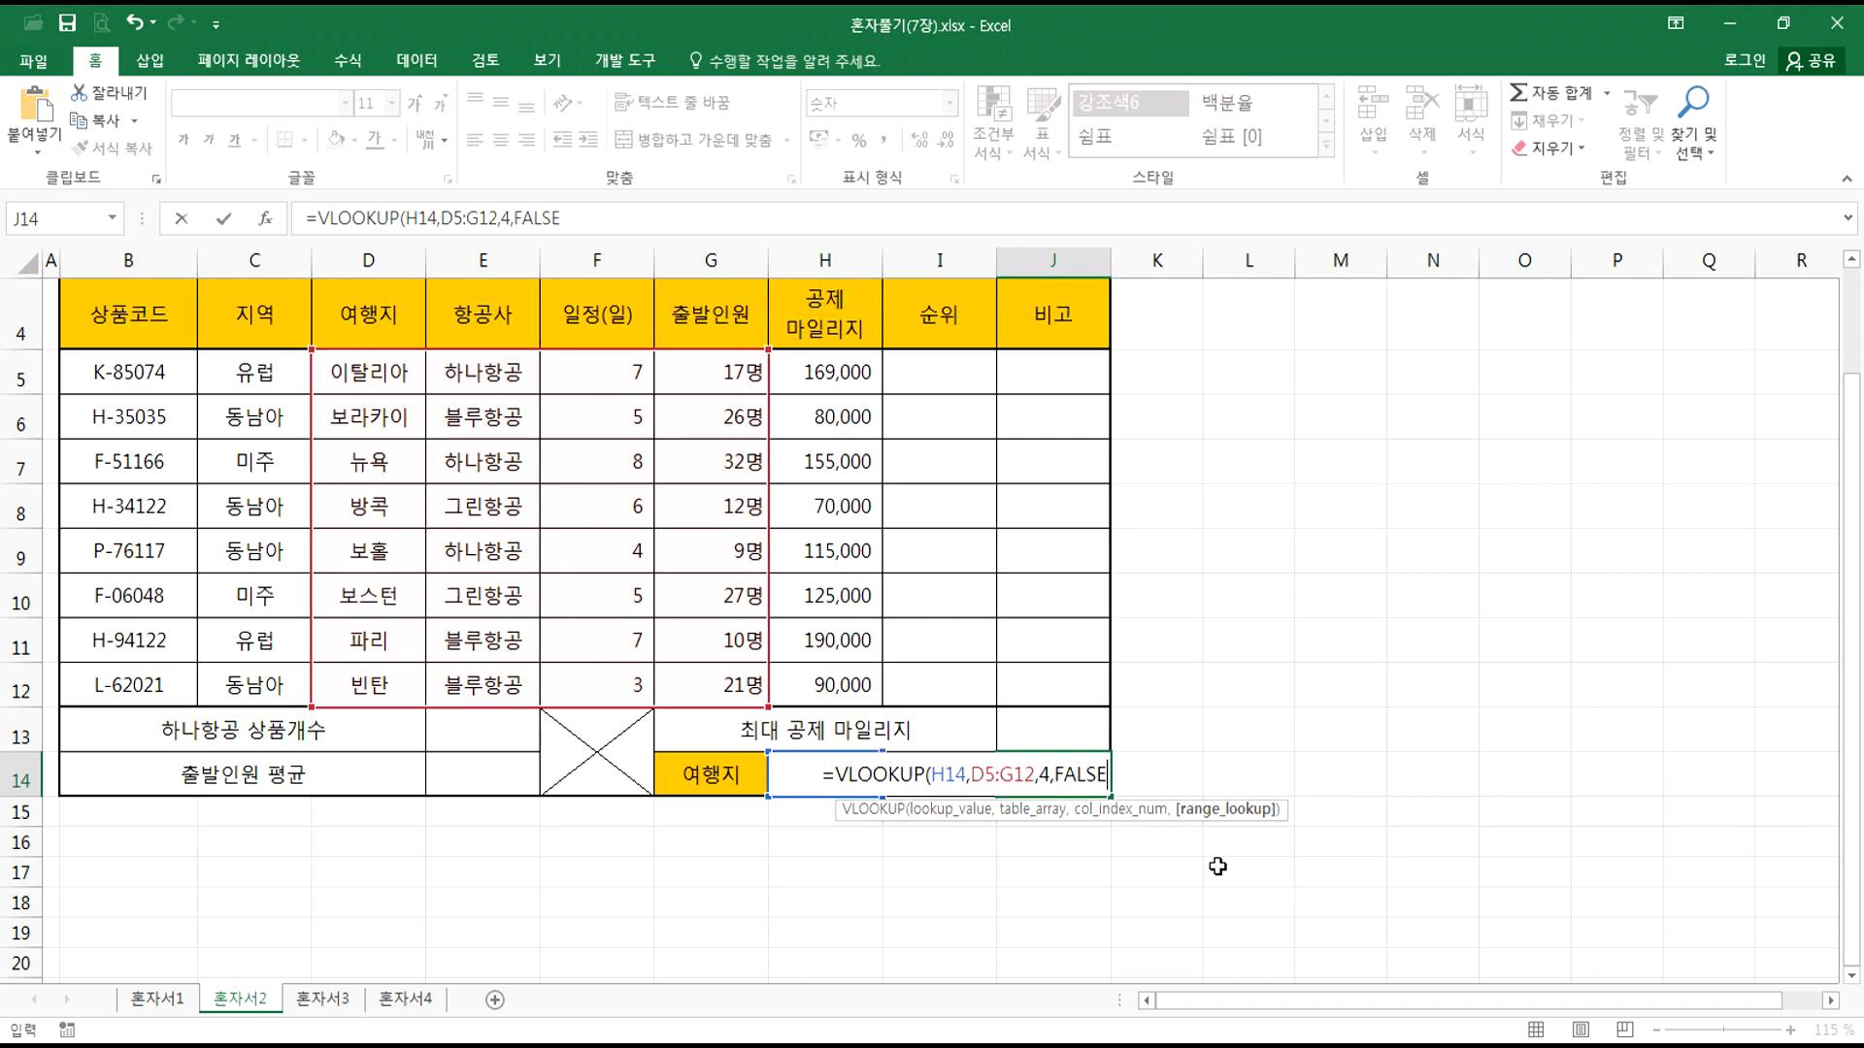
text())
key(Return)
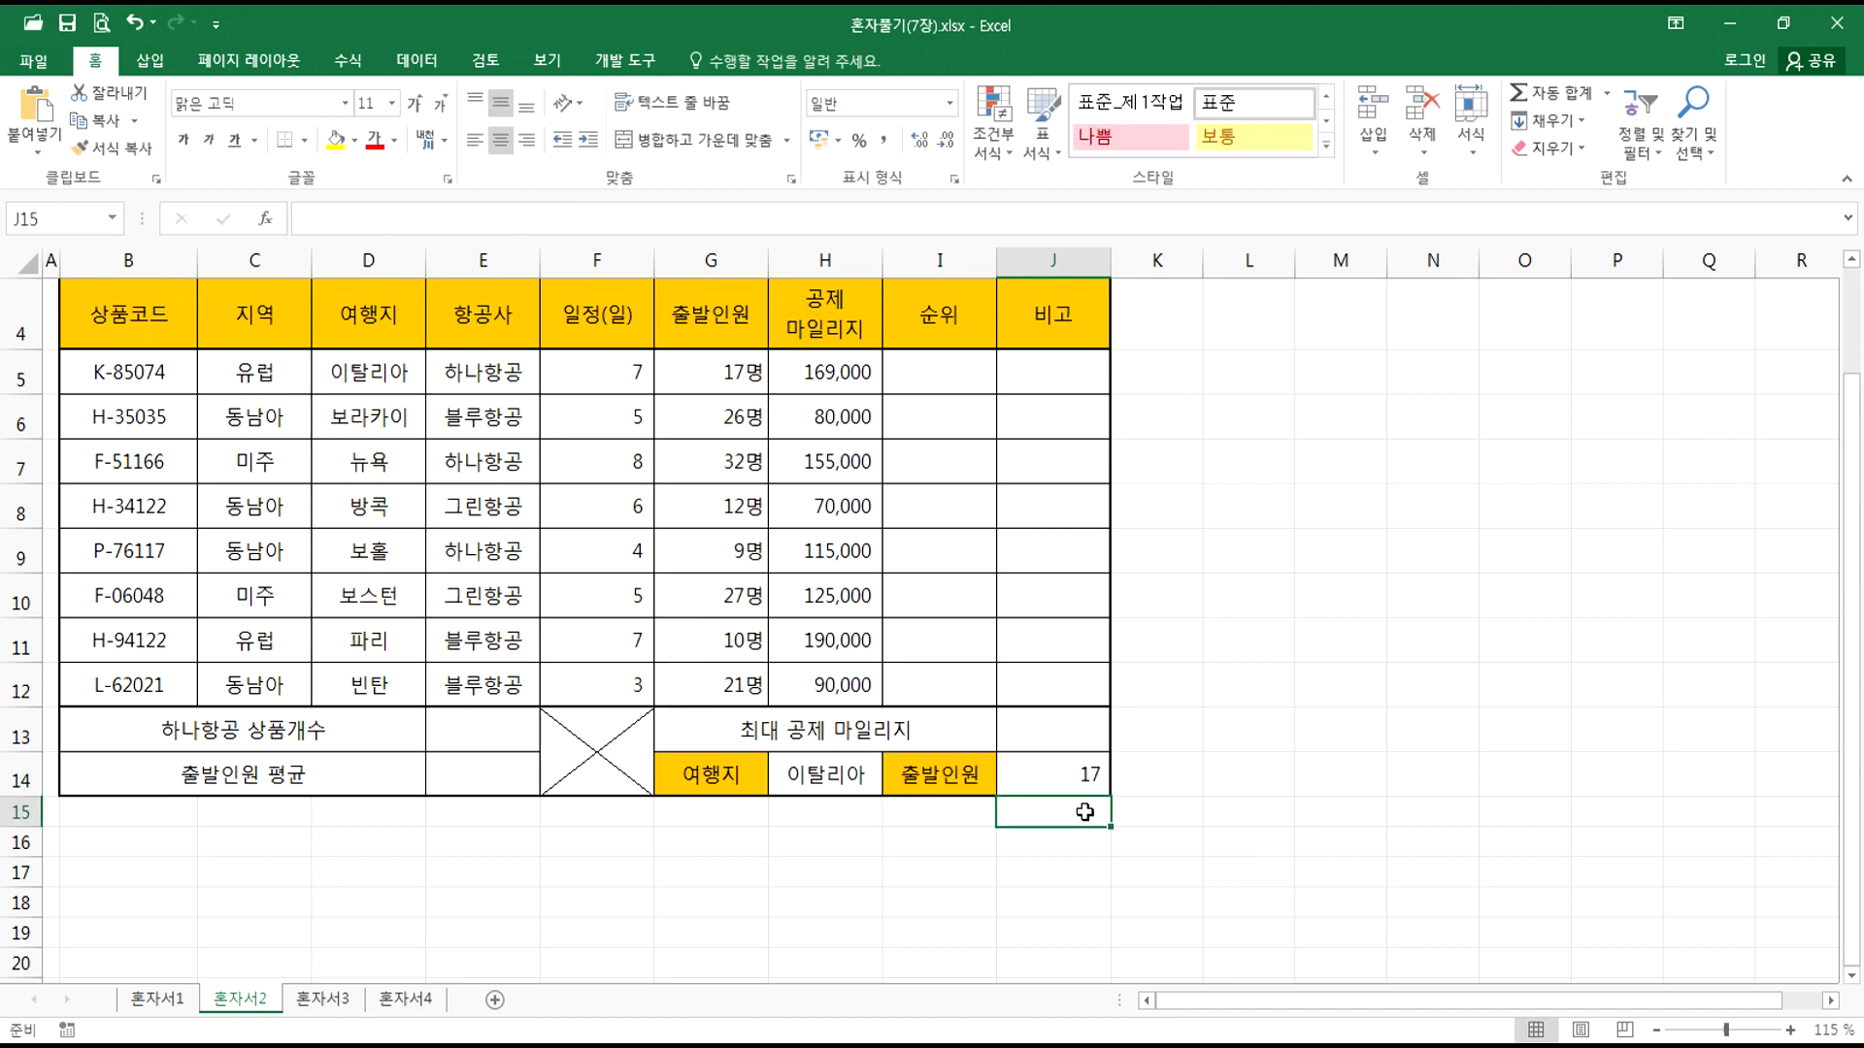
Step: Test the lookup by choosing 보홀 and 빈탄 in H14, ending with 이탈리아 selected again
click(830, 774)
scroll(881, 767, down, 1)
scroll(881, 767, down, 1)
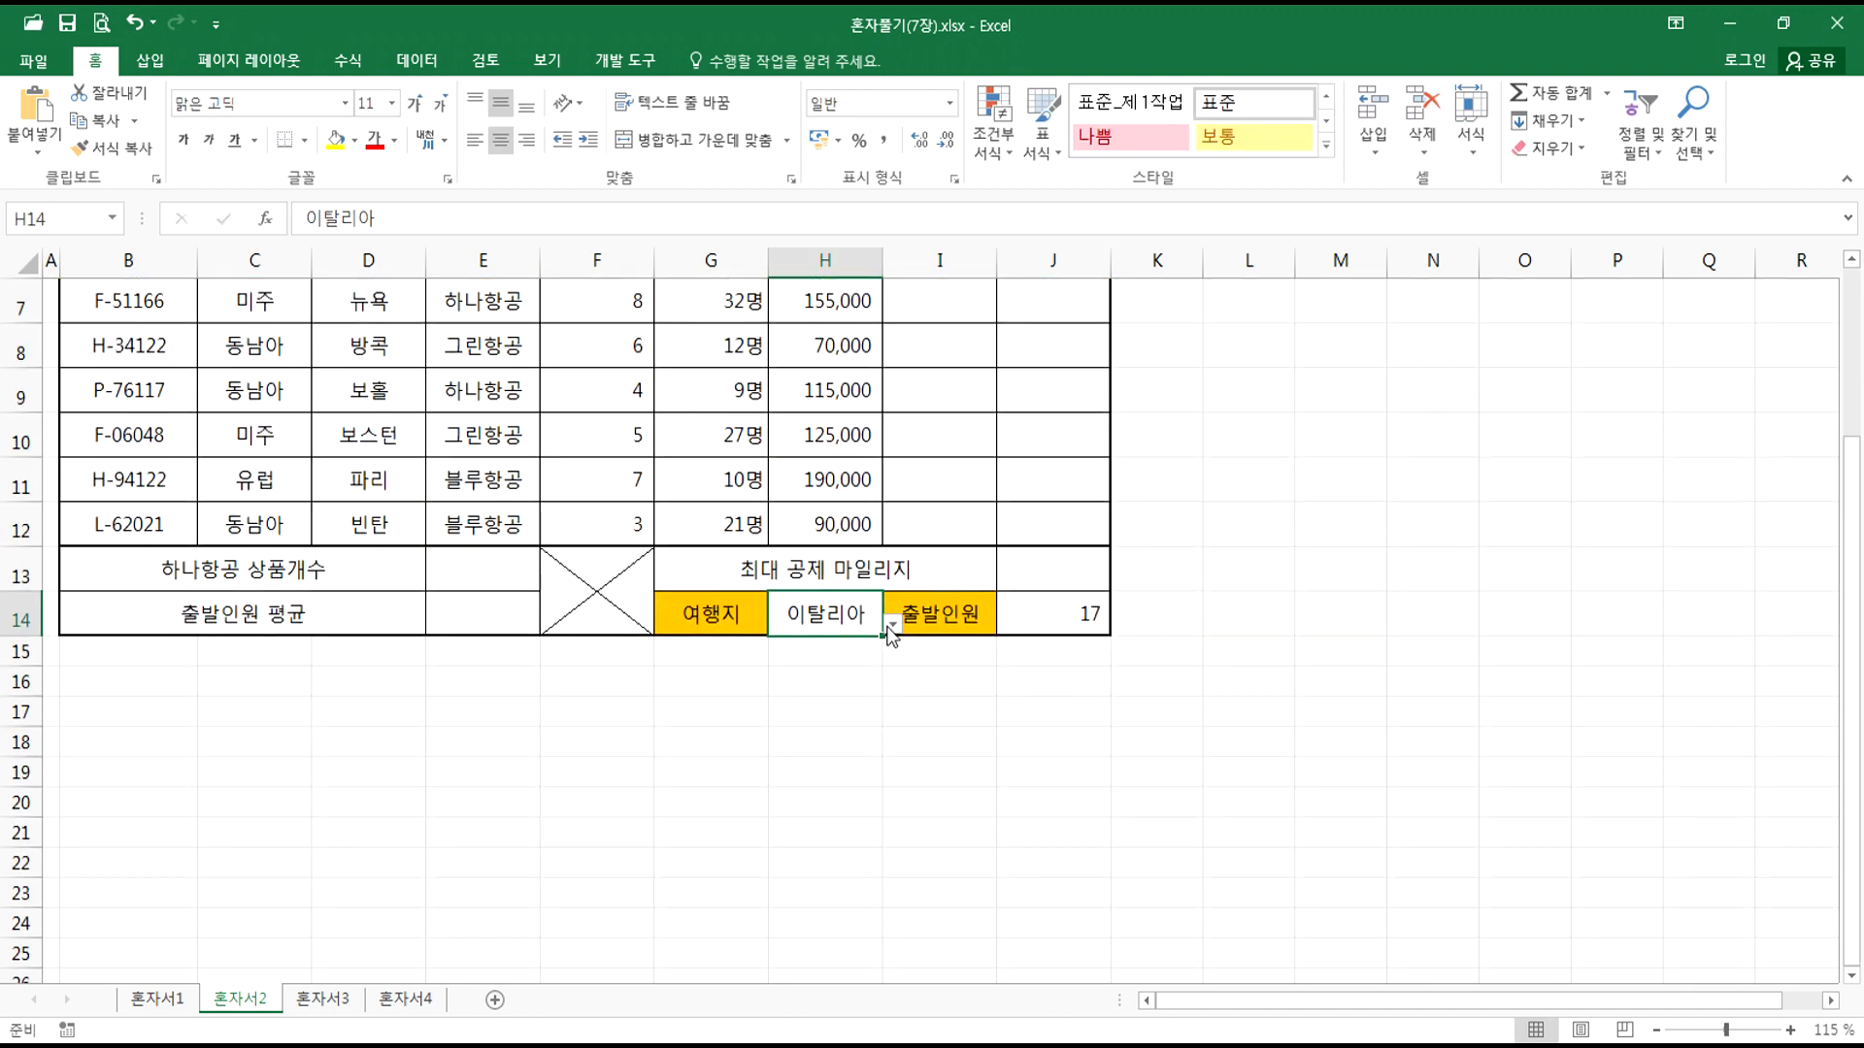
click(892, 624)
click(767, 732)
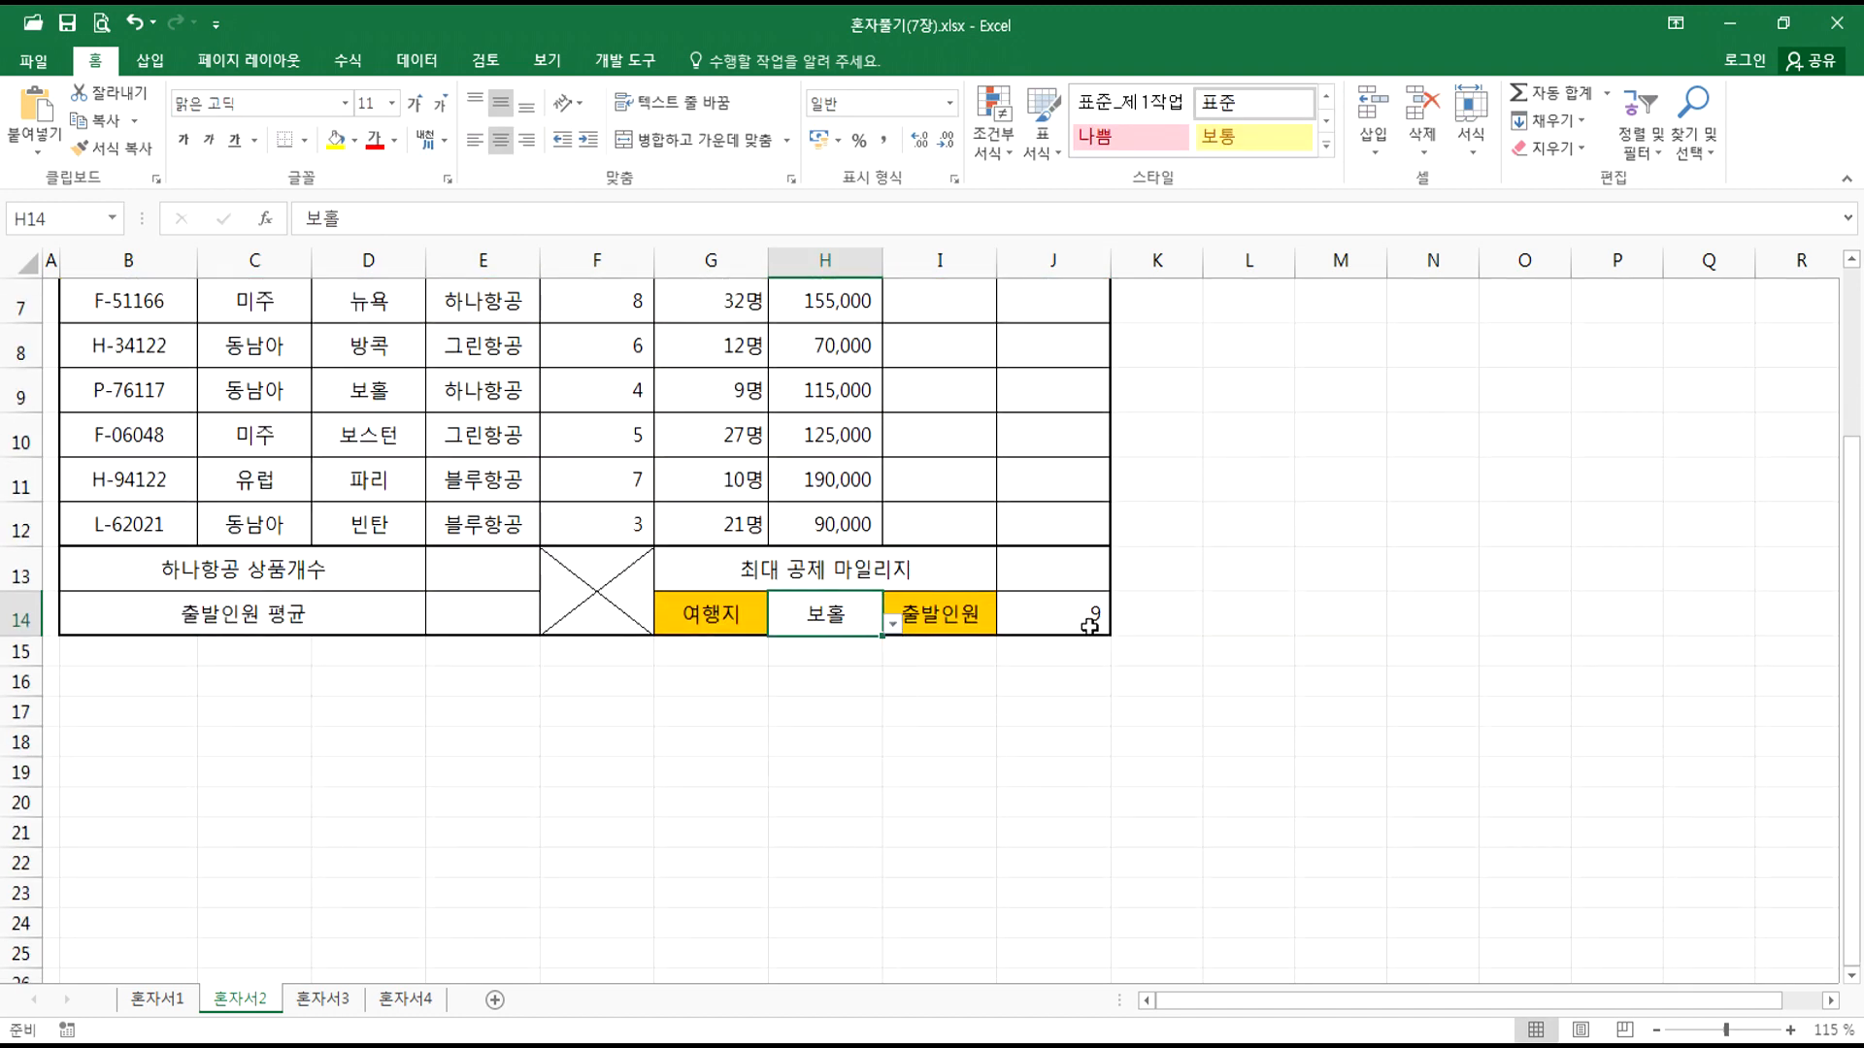
click(891, 624)
click(757, 792)
click(892, 624)
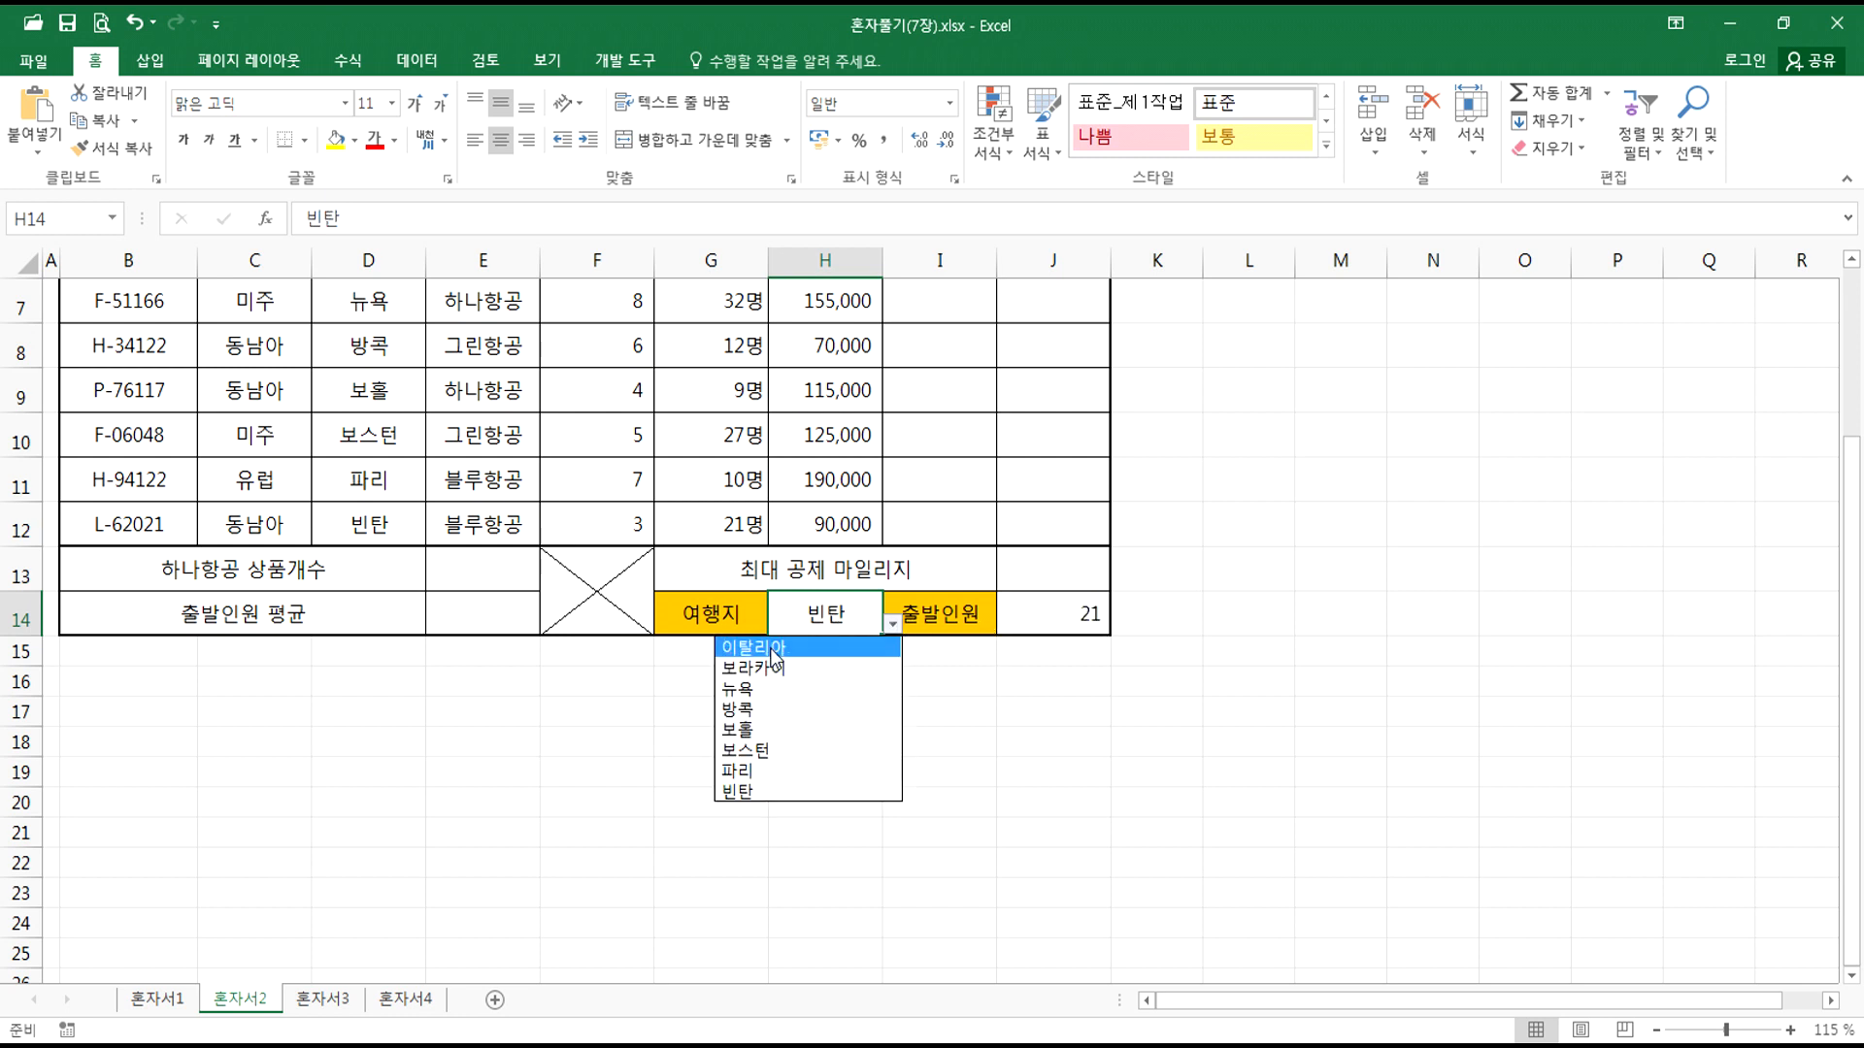
click(873, 648)
Step: Review the arguments of the VLOOKUP formula in J14 without altering it
click(1031, 620)
key(F2)
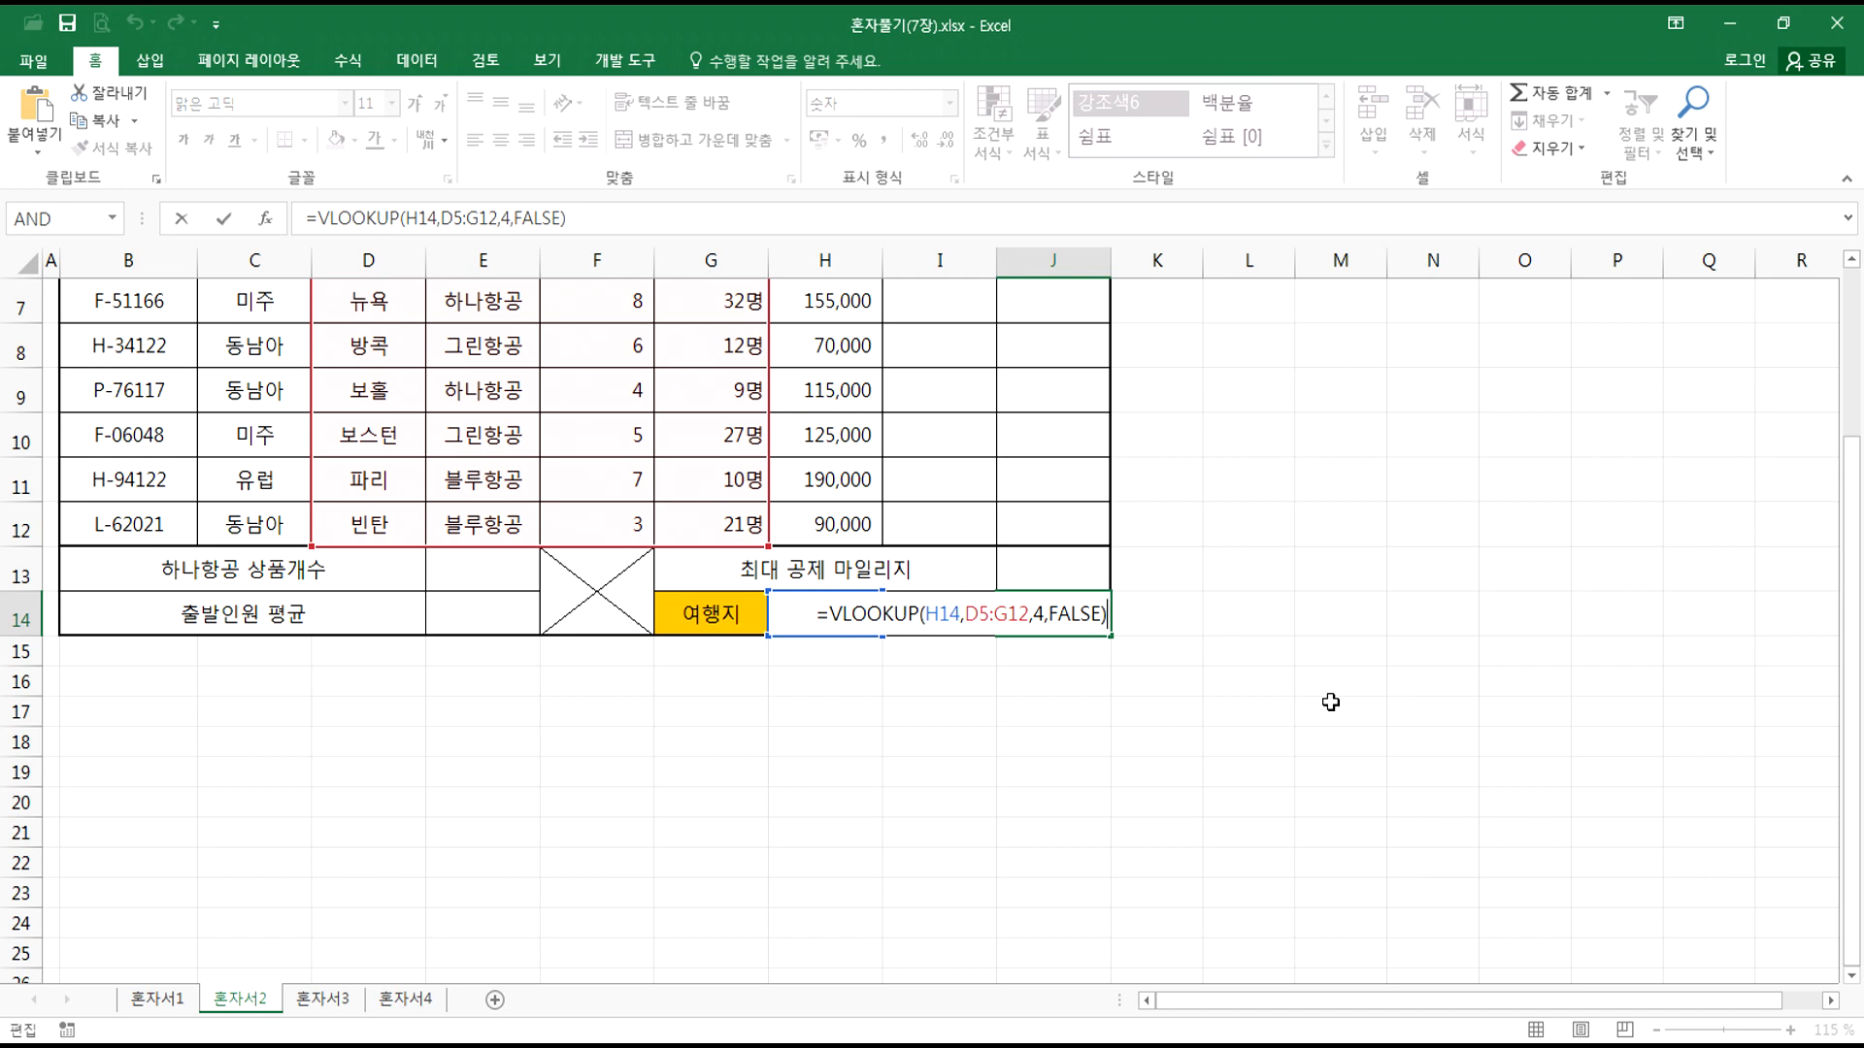
key(Return)
click(1028, 571)
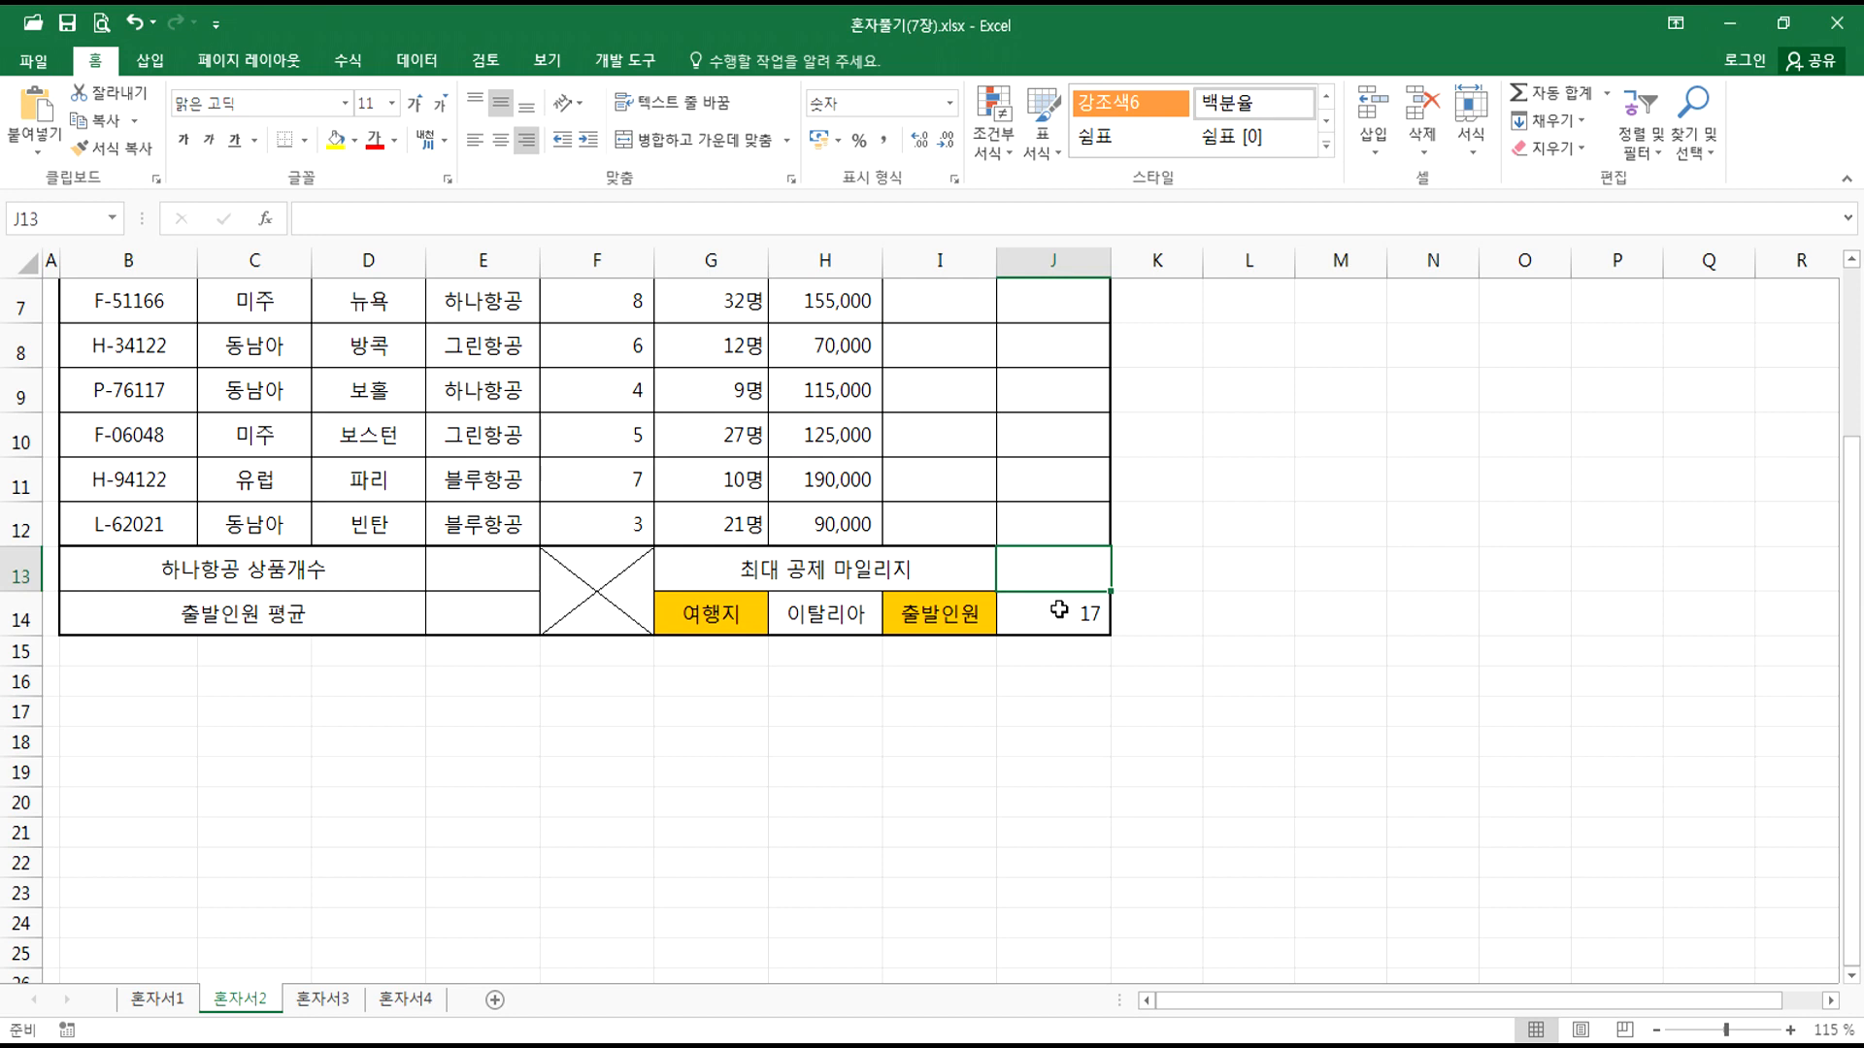
Step: Begin a RANK.EQ formula in the first 순위 cell, I5, and open its function arguments clear of the 출발인원 data
scroll(1058, 610, up, 2)
click(918, 511)
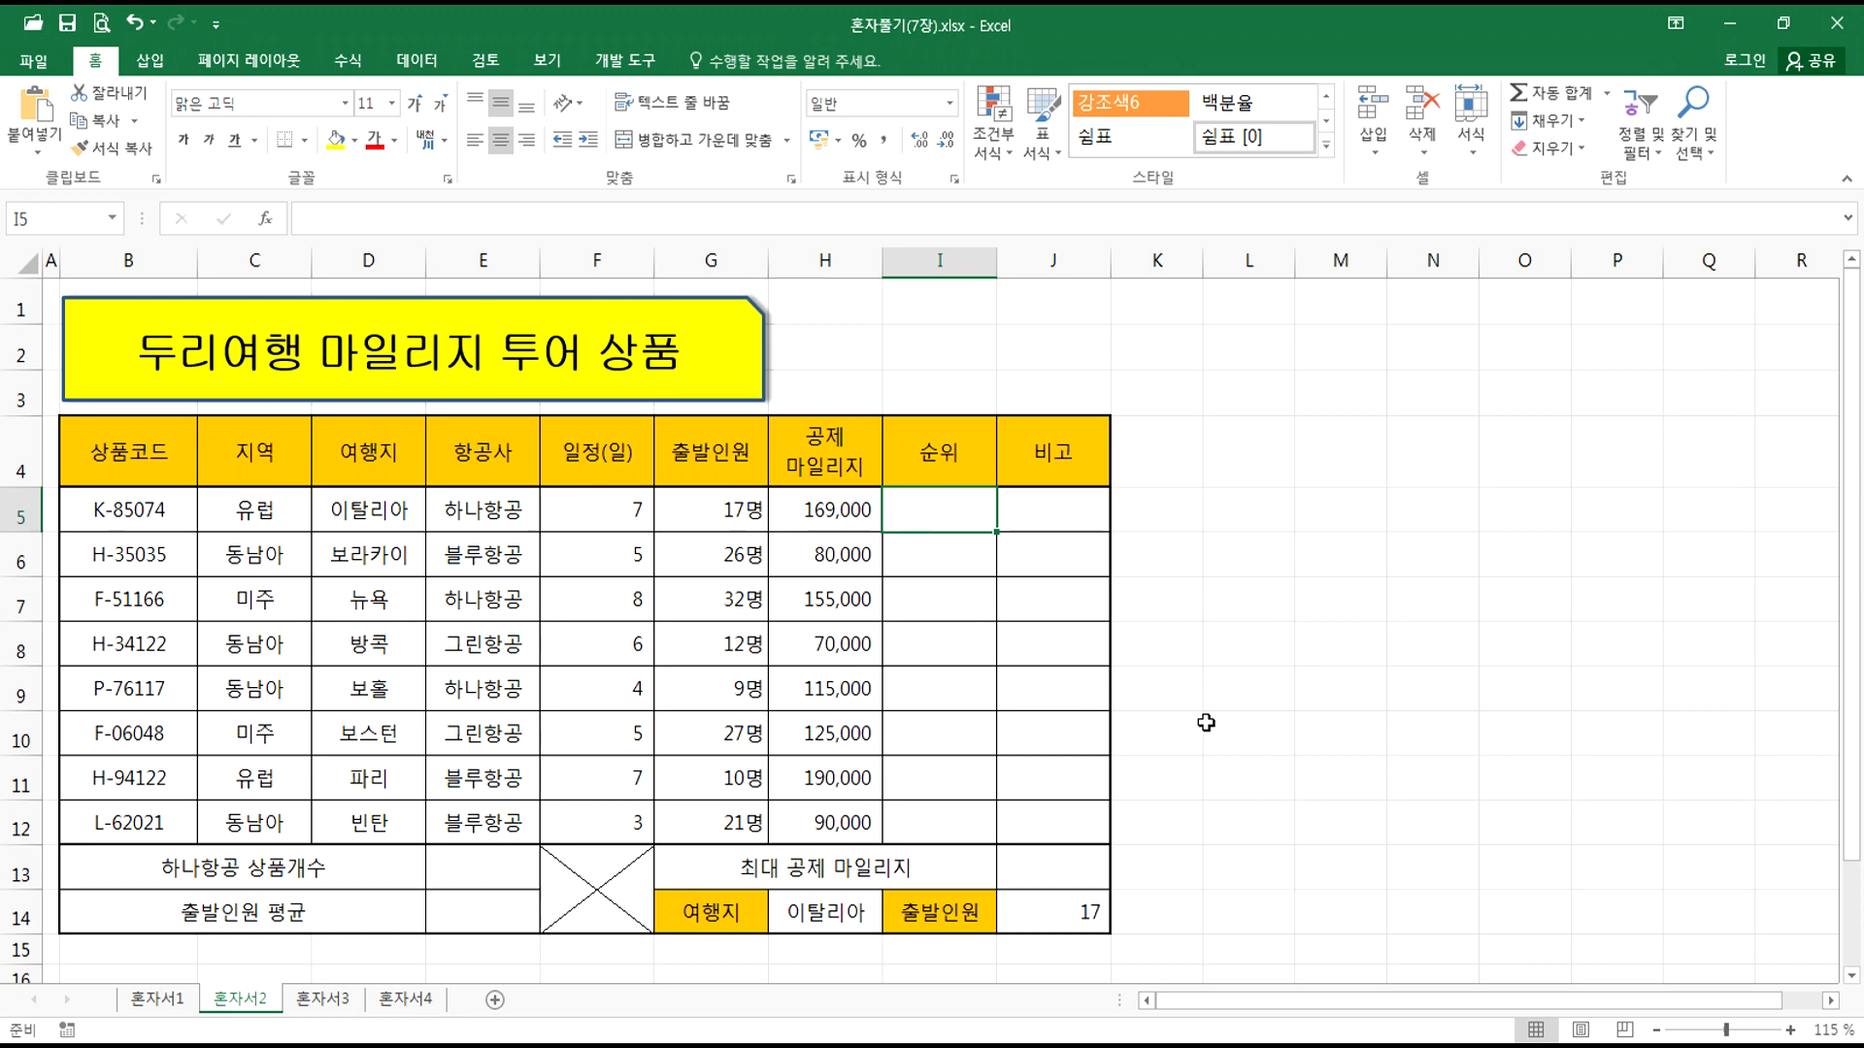
drag(704, 509, 684, 820)
click(940, 511)
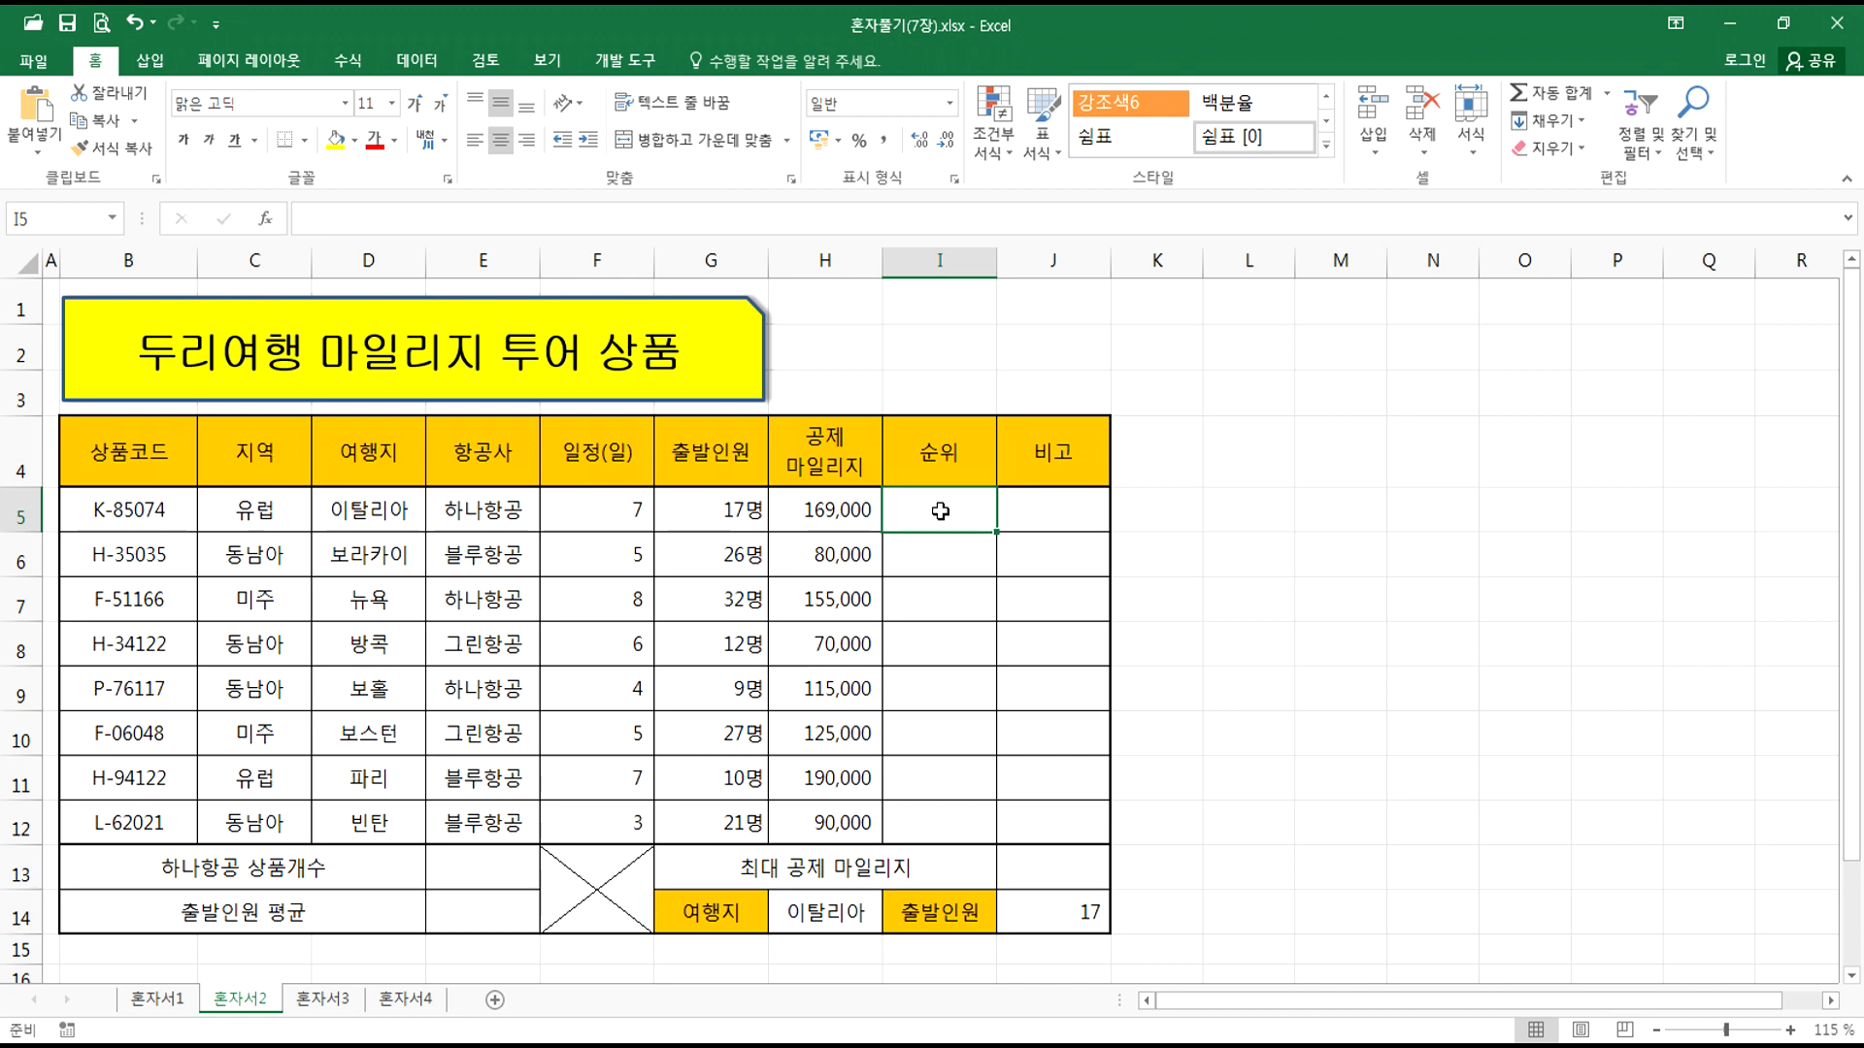
text(=R)
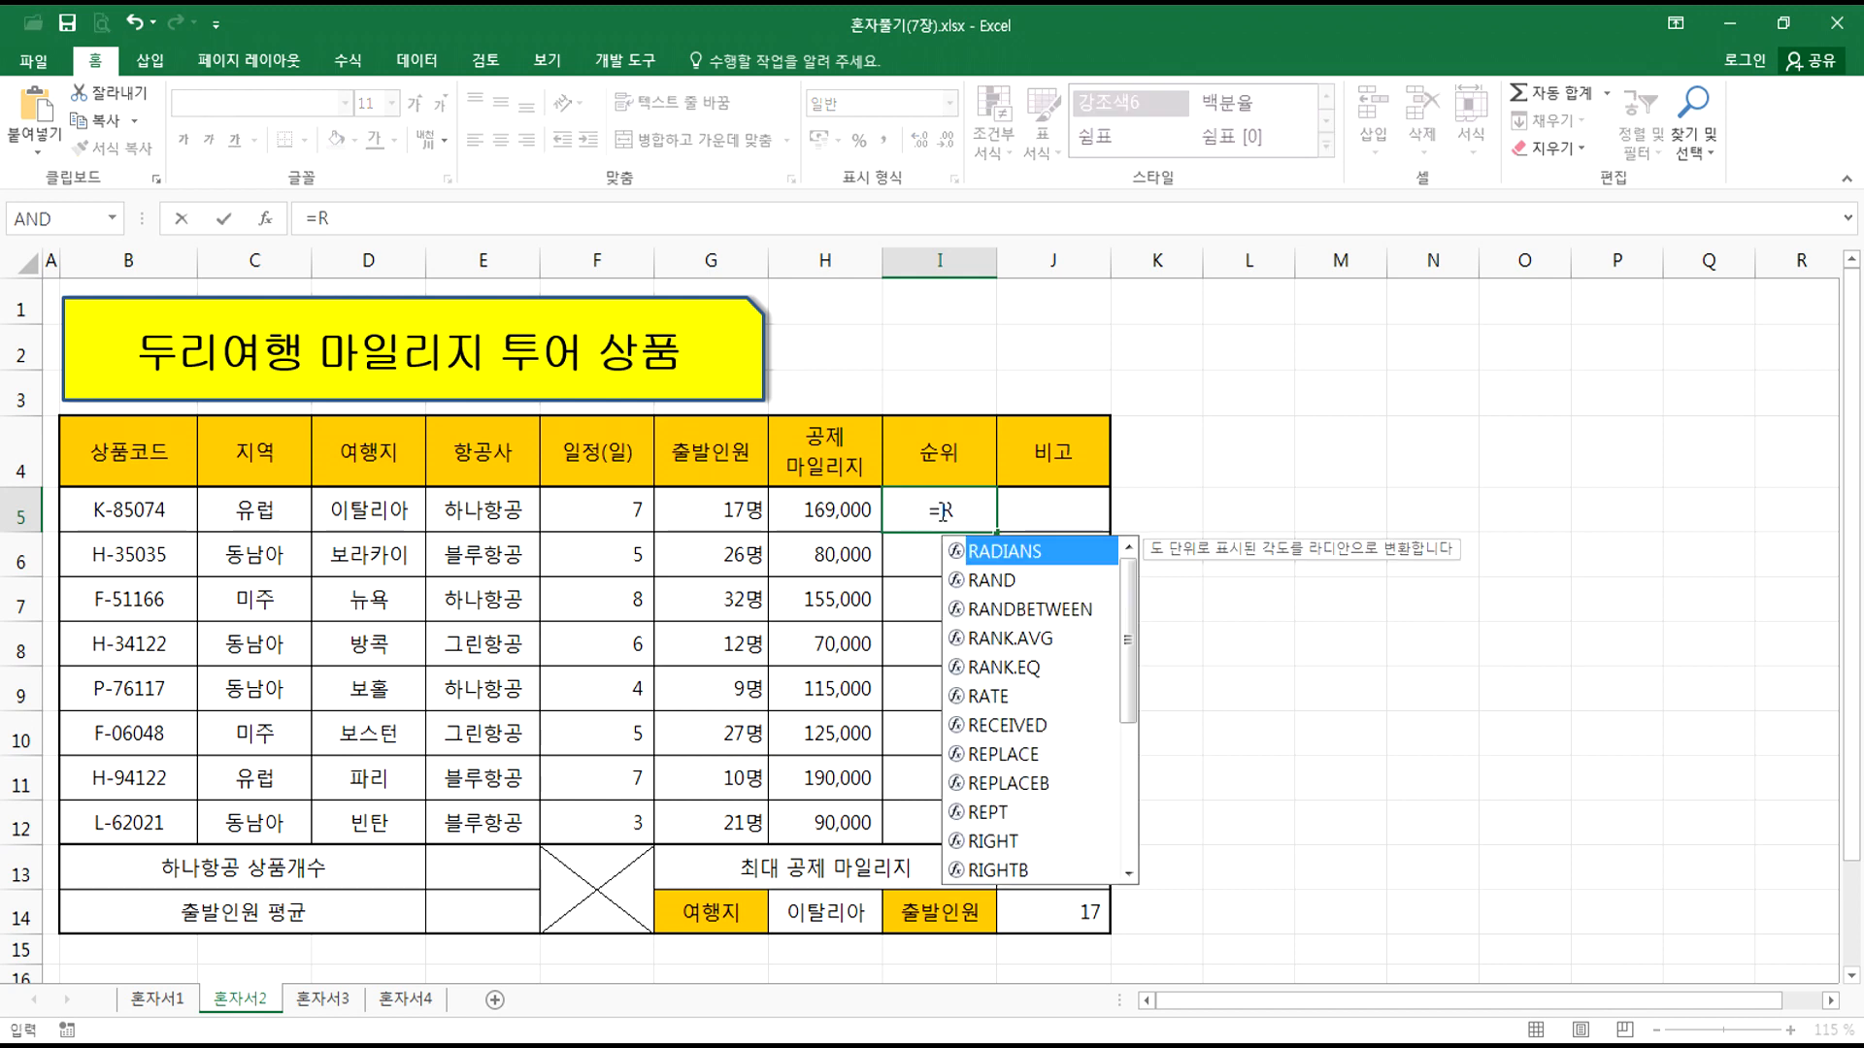
text(ANK.EQ)
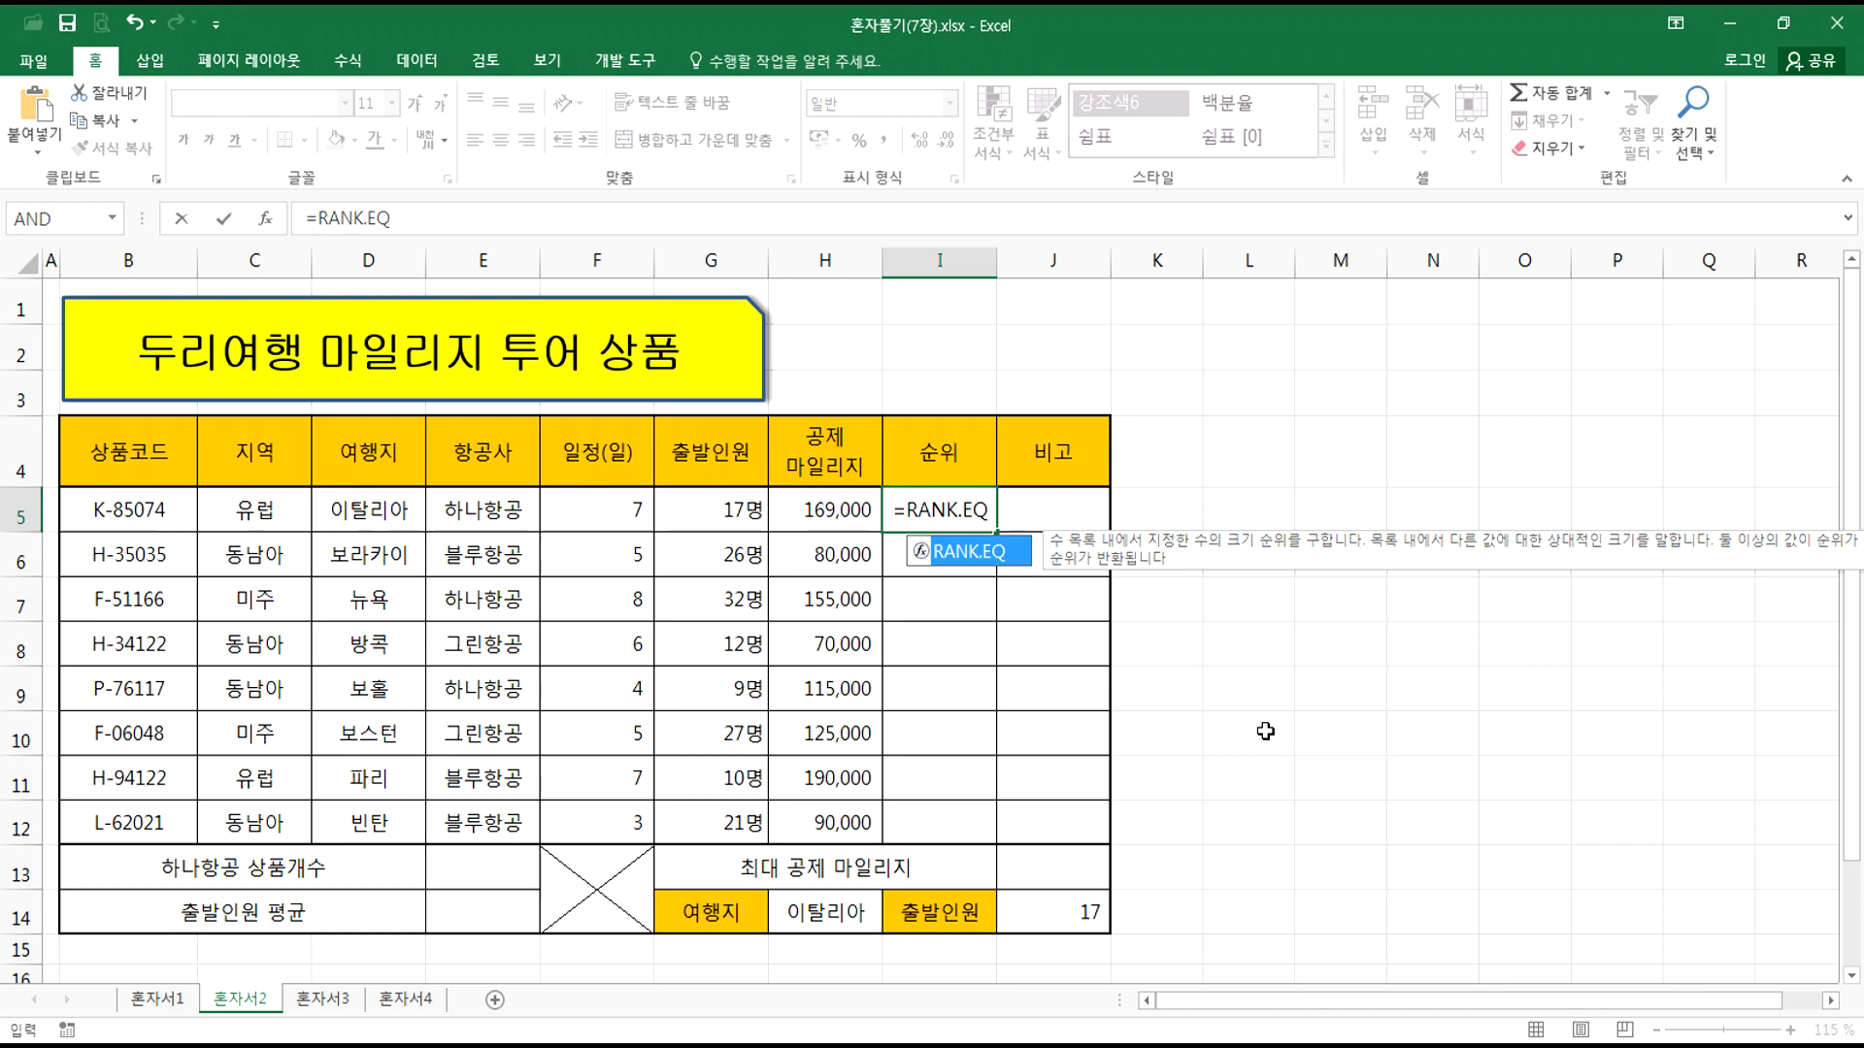
text(()
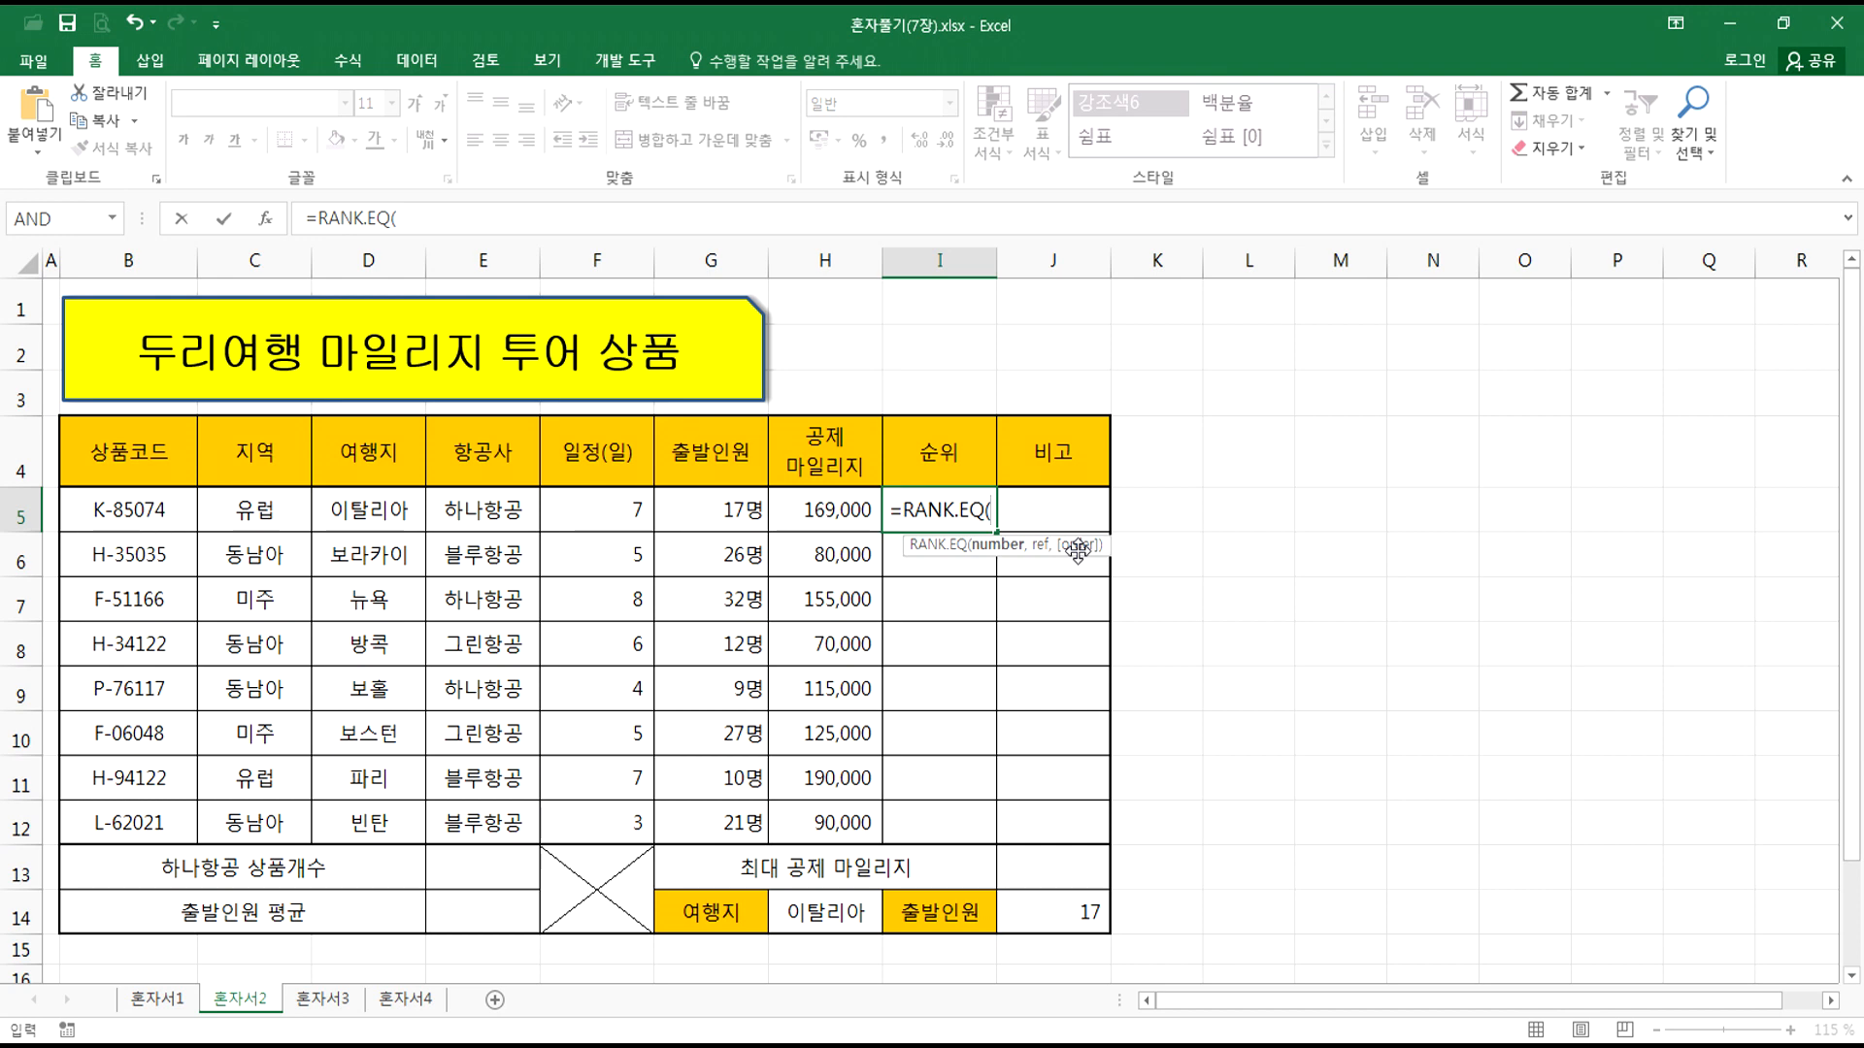
click(264, 221)
drag(947, 393, 1470, 408)
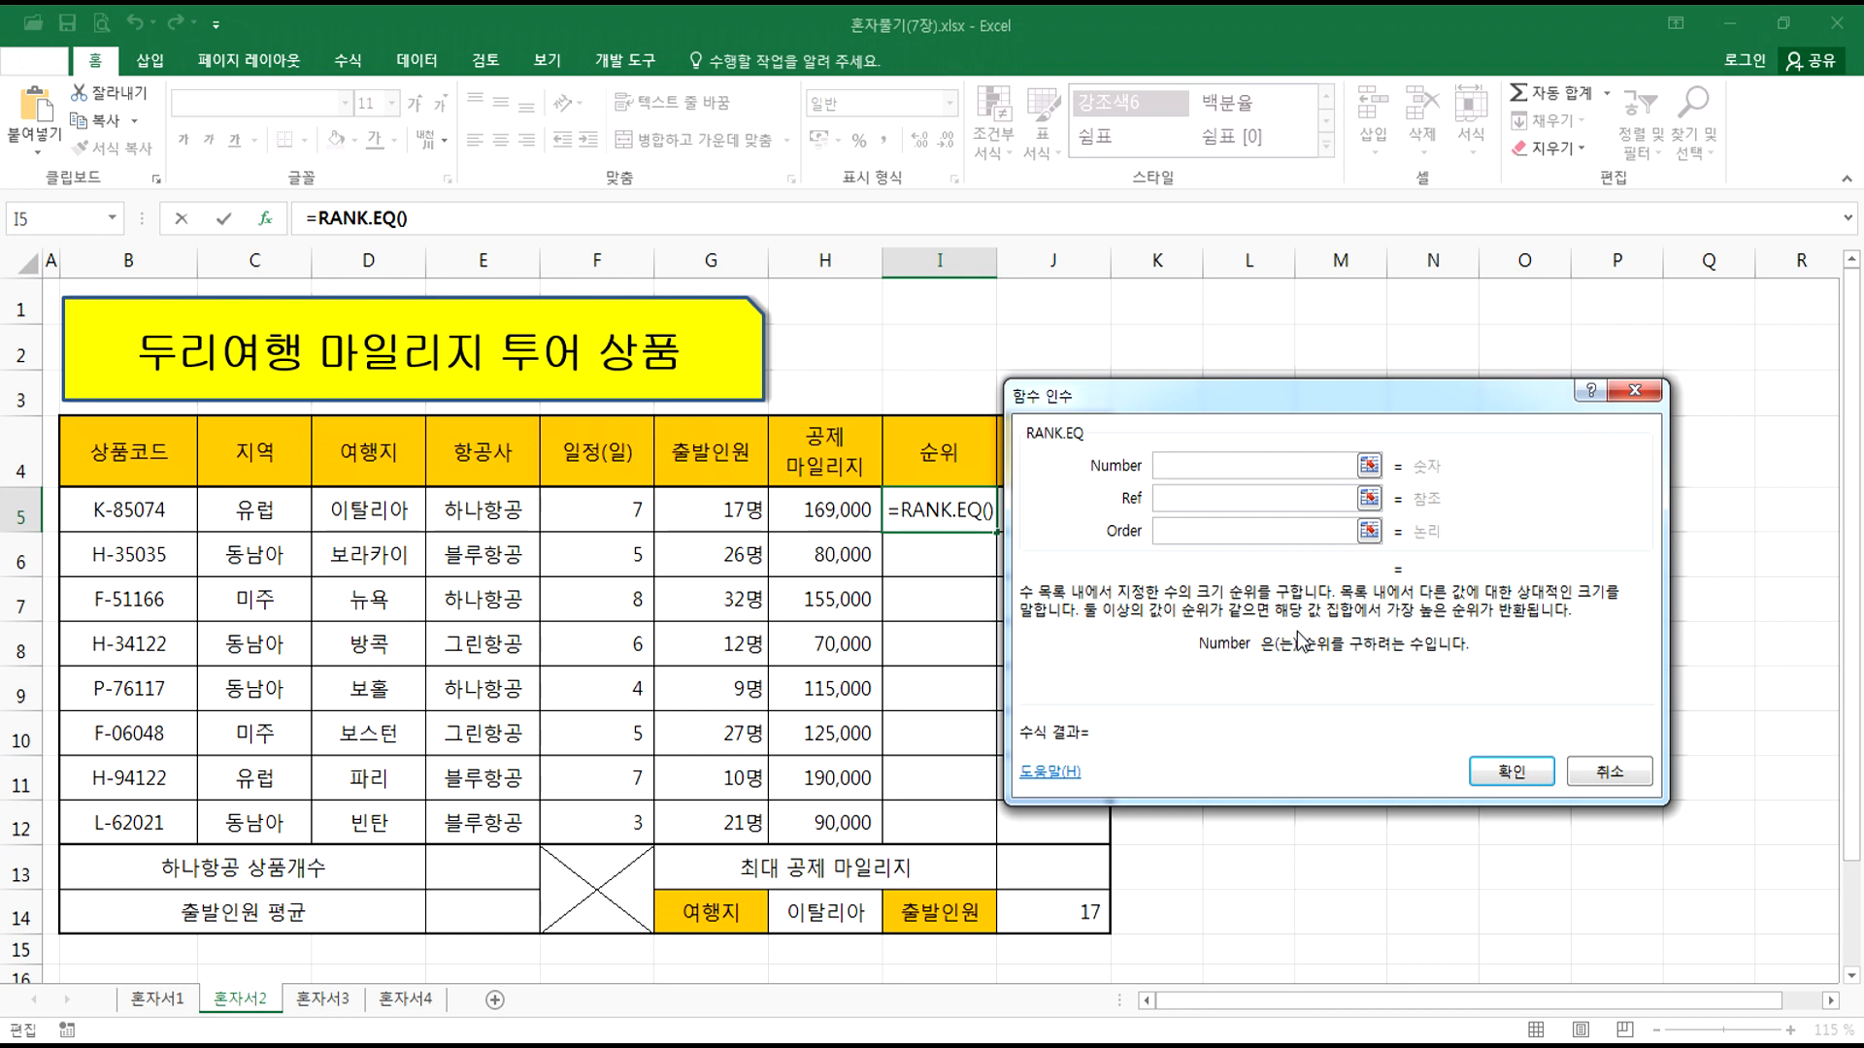
Step: Complete RANK.EQ in I5 with number G5, absolute reference $G$5:$G$12 and order 0, keeping I5 selected
click(697, 510)
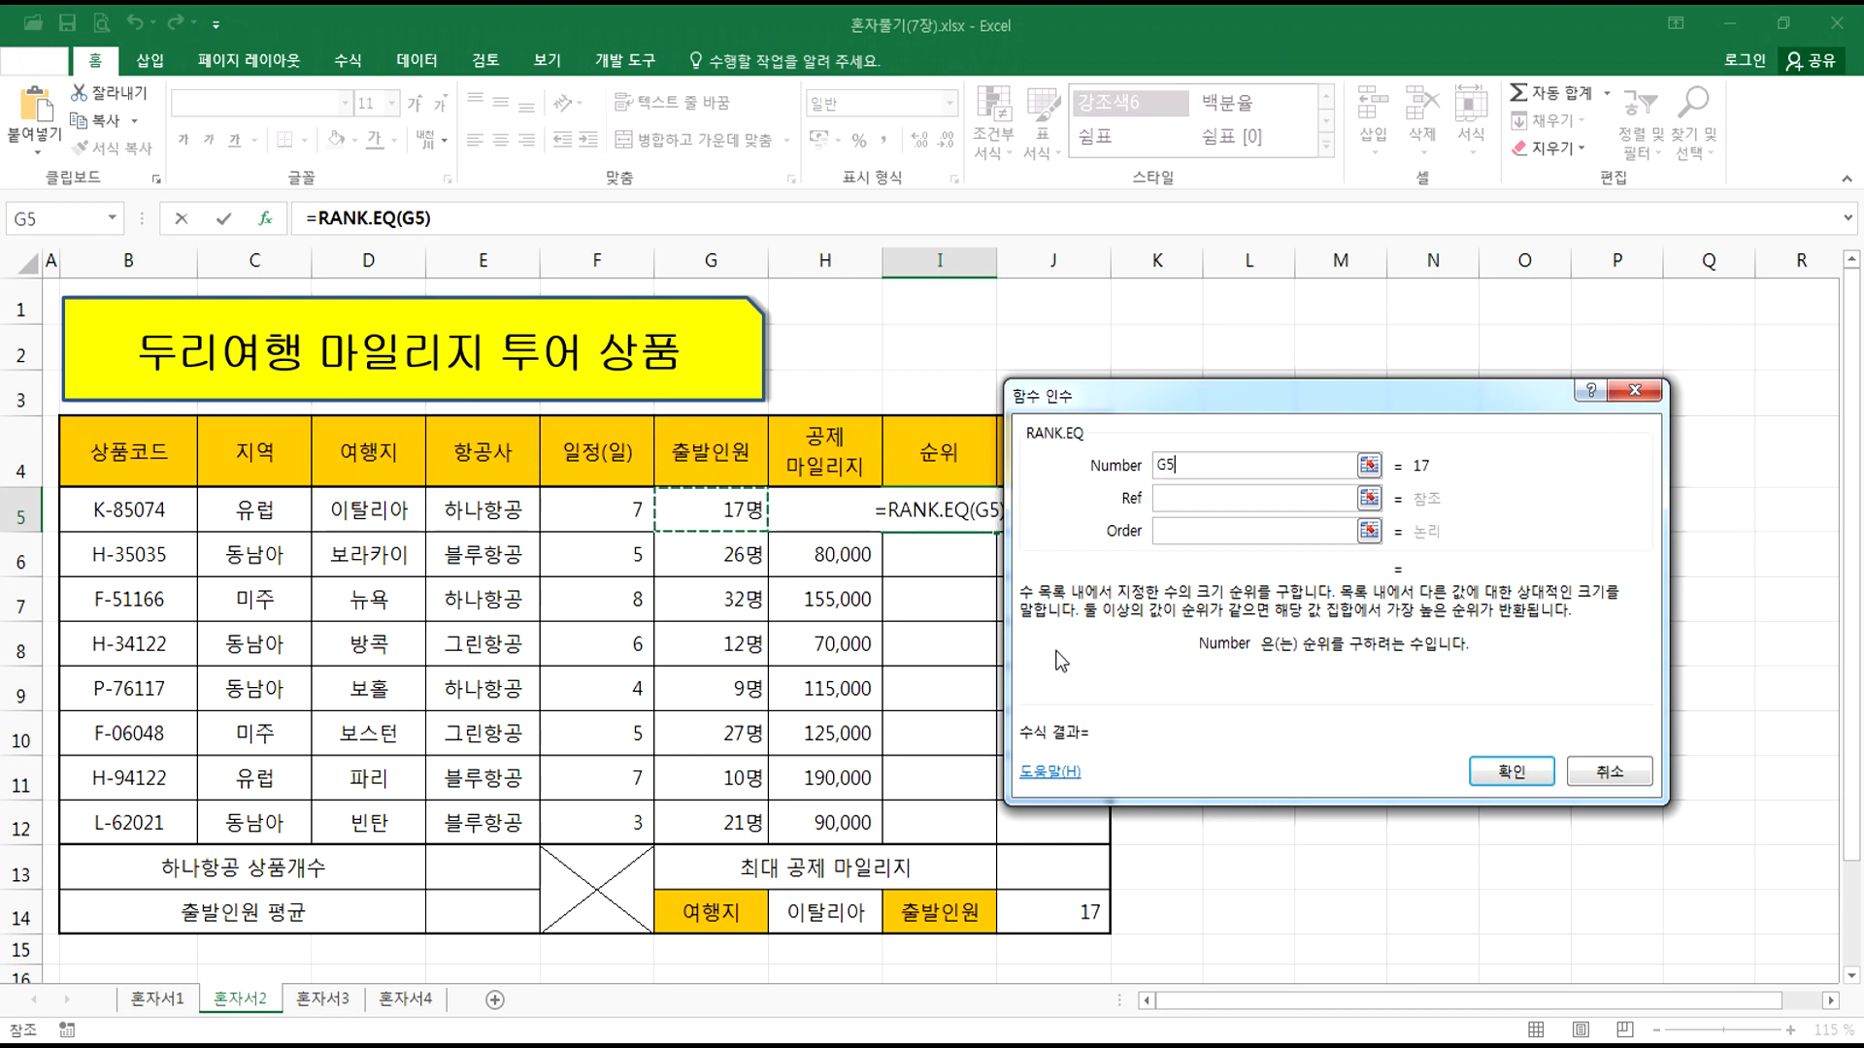
click(1165, 501)
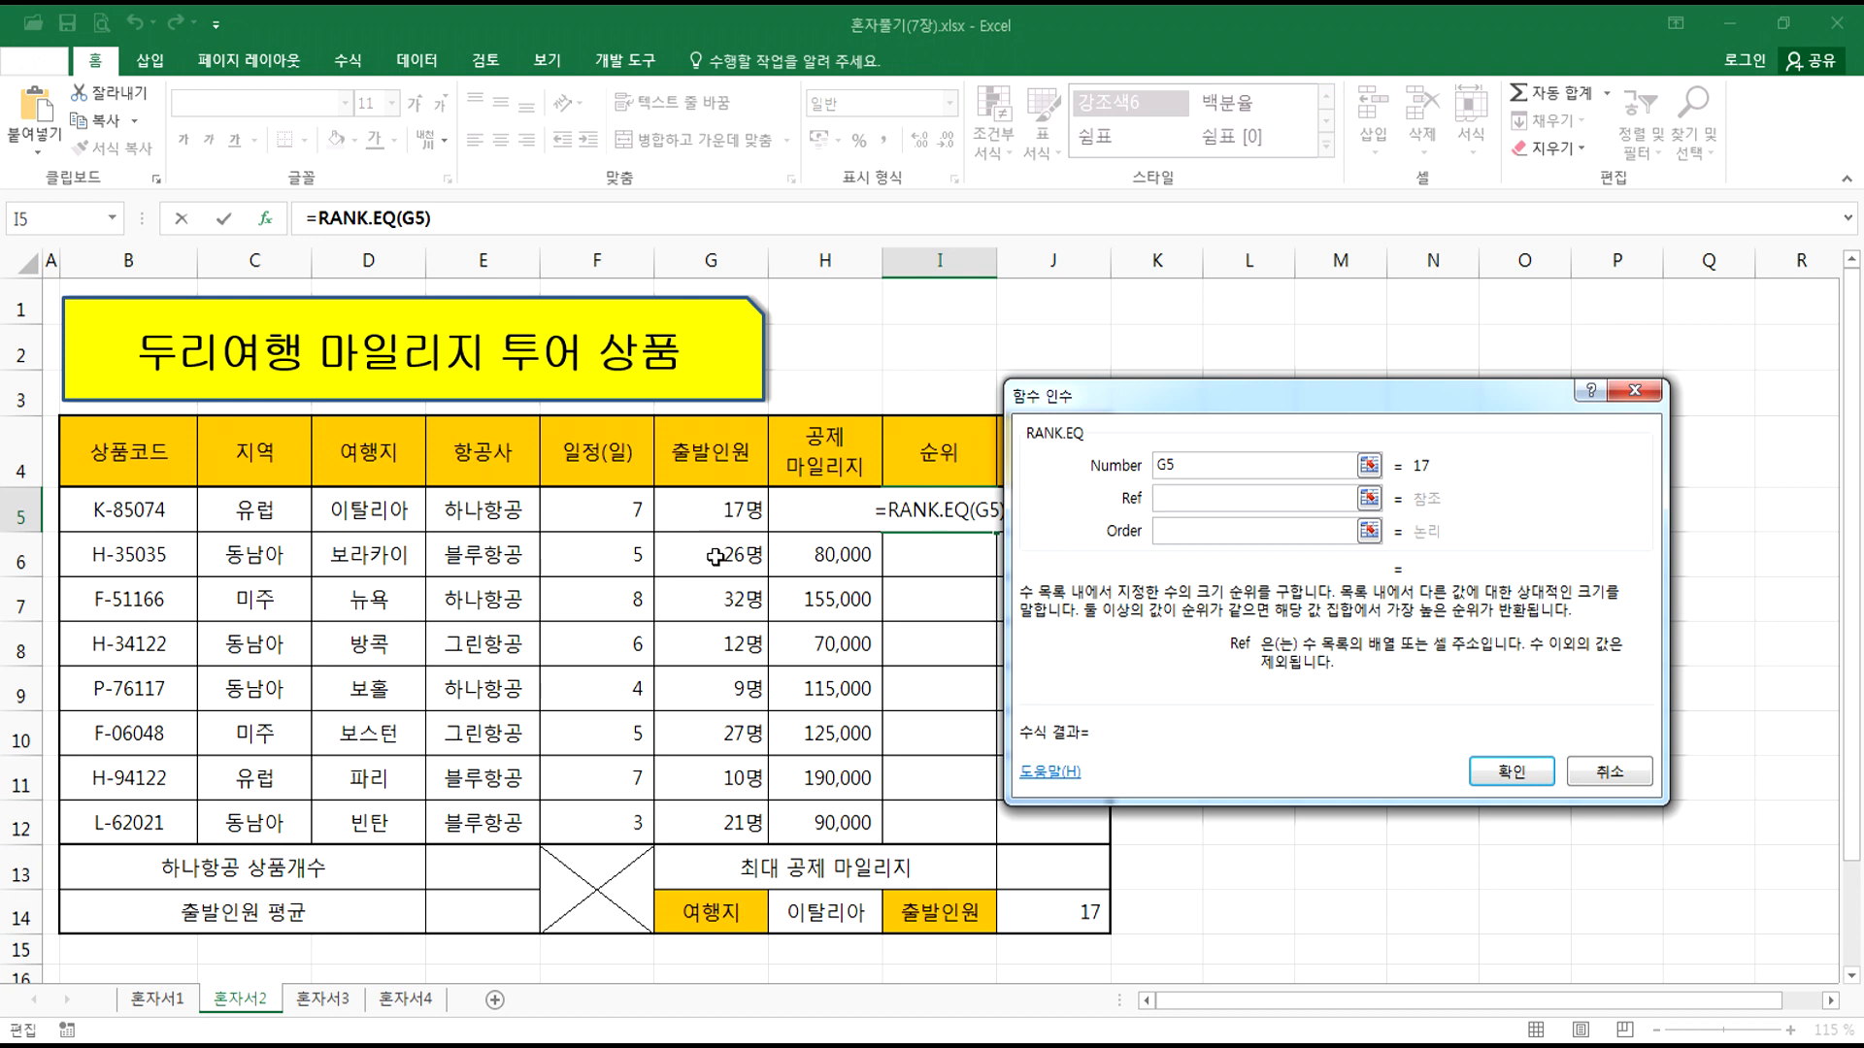
drag(702, 517, 690, 815)
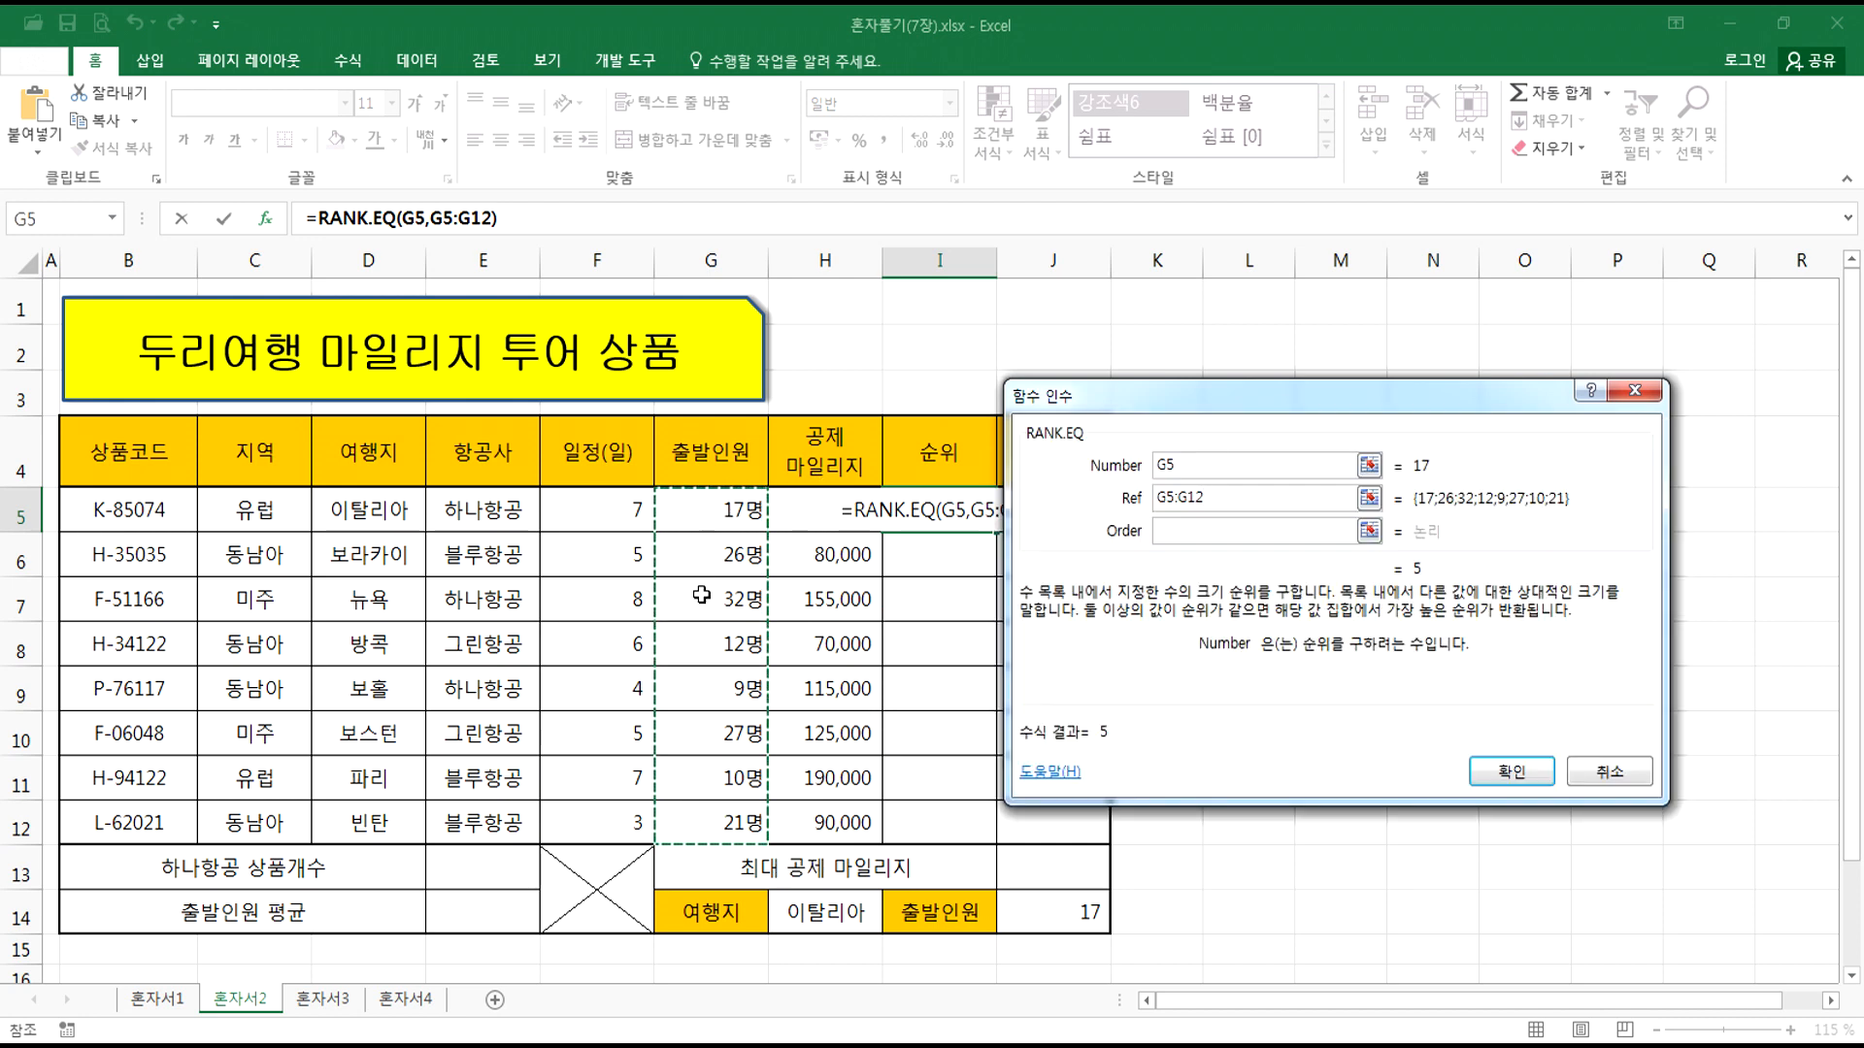
key(F4)
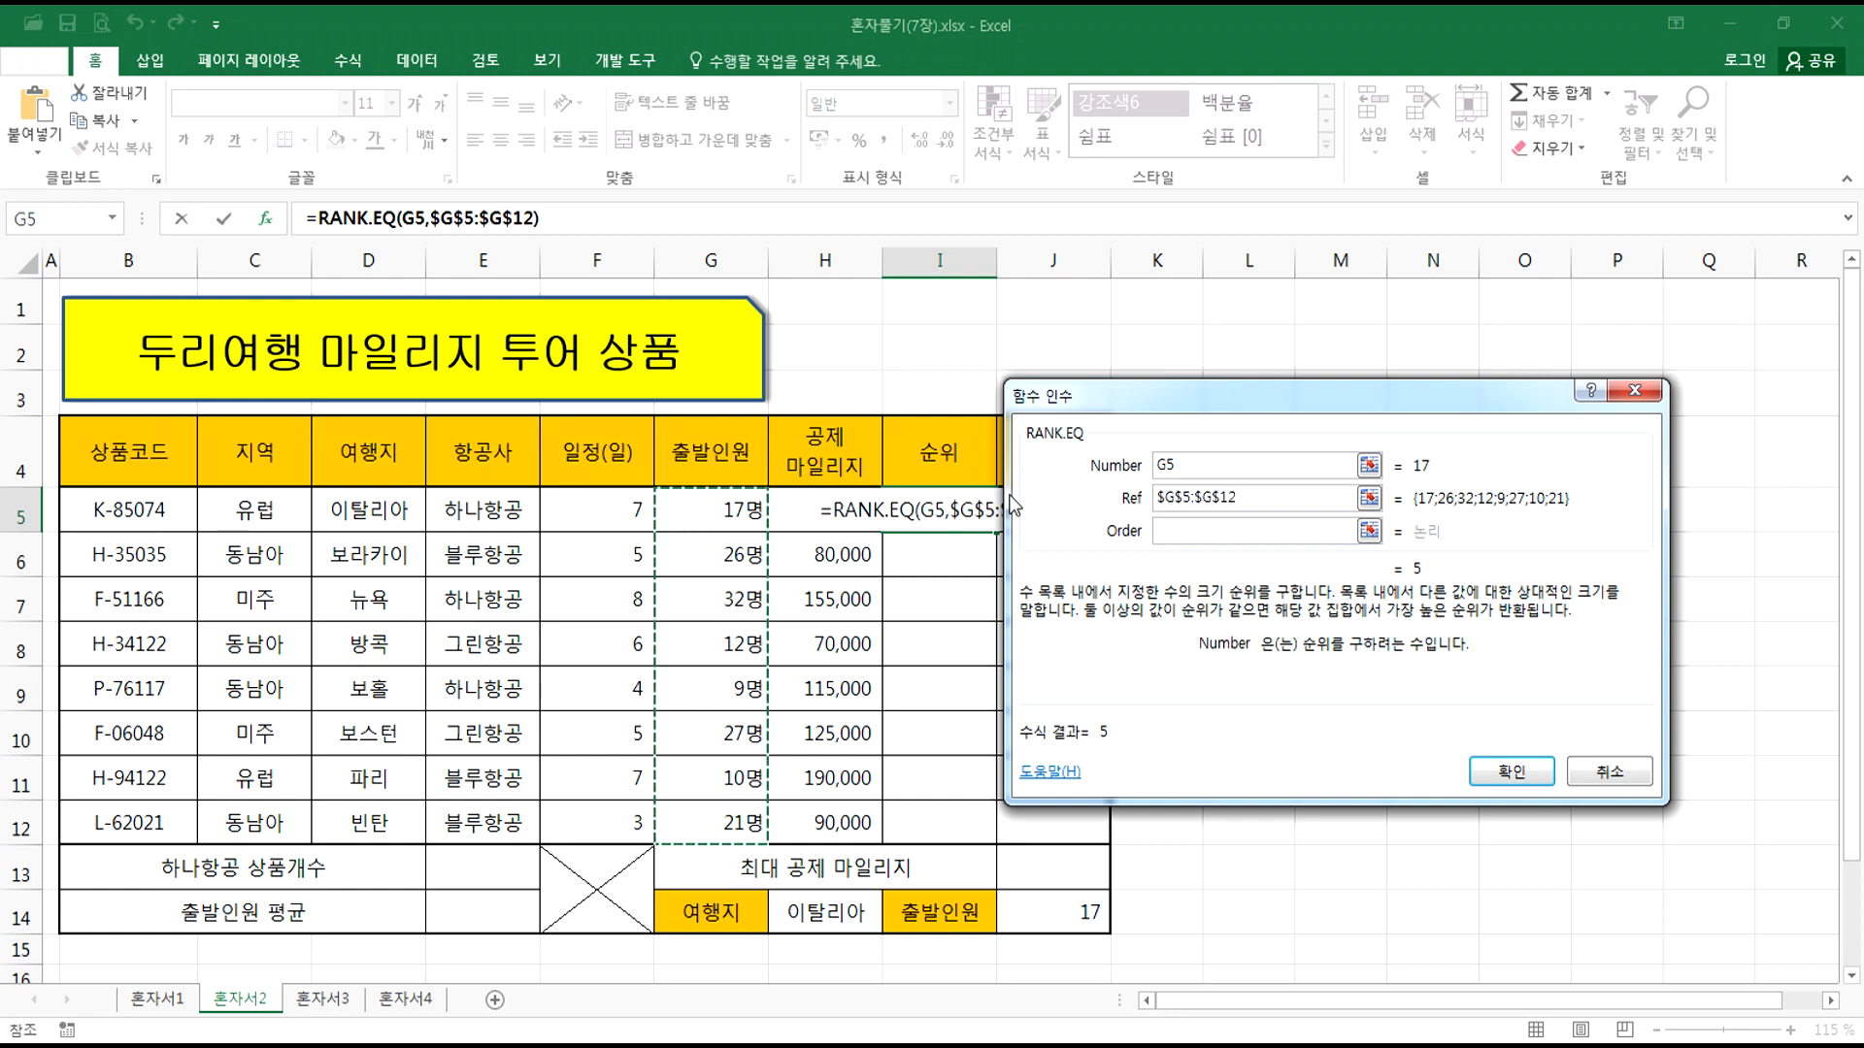
click(1176, 528)
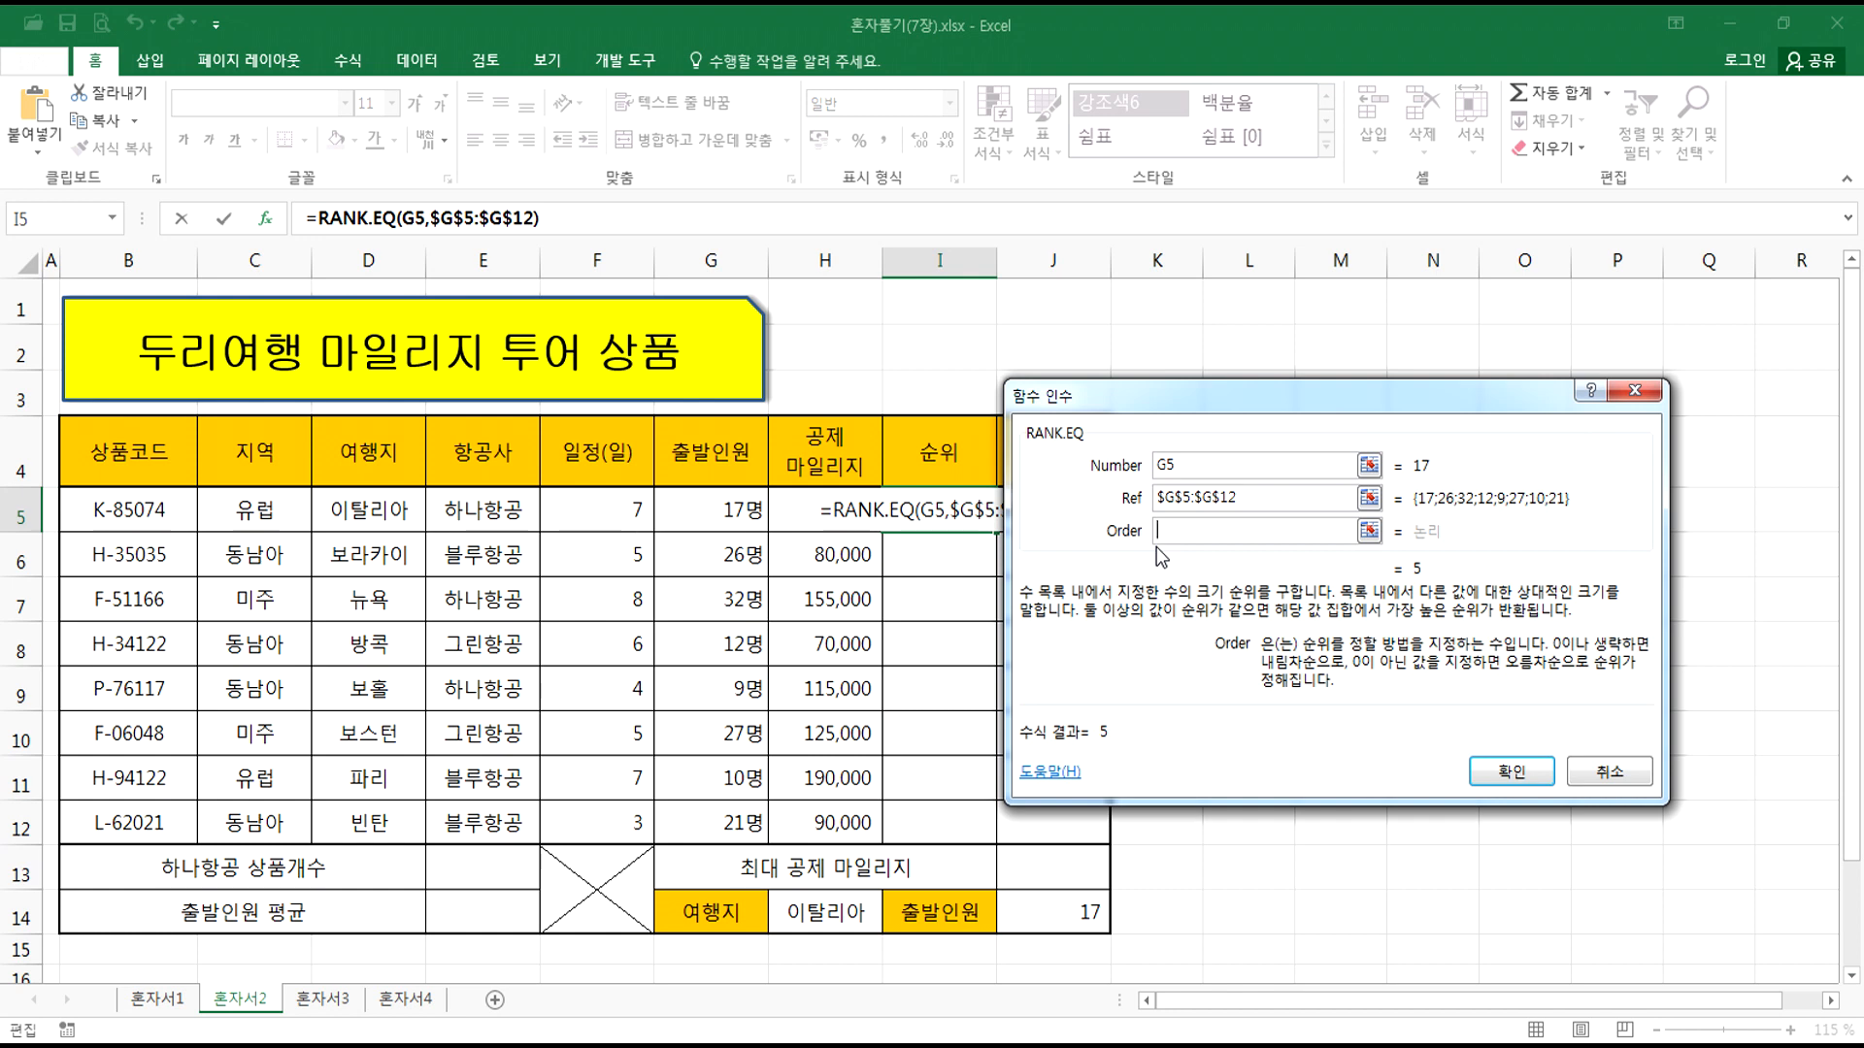
text(0)
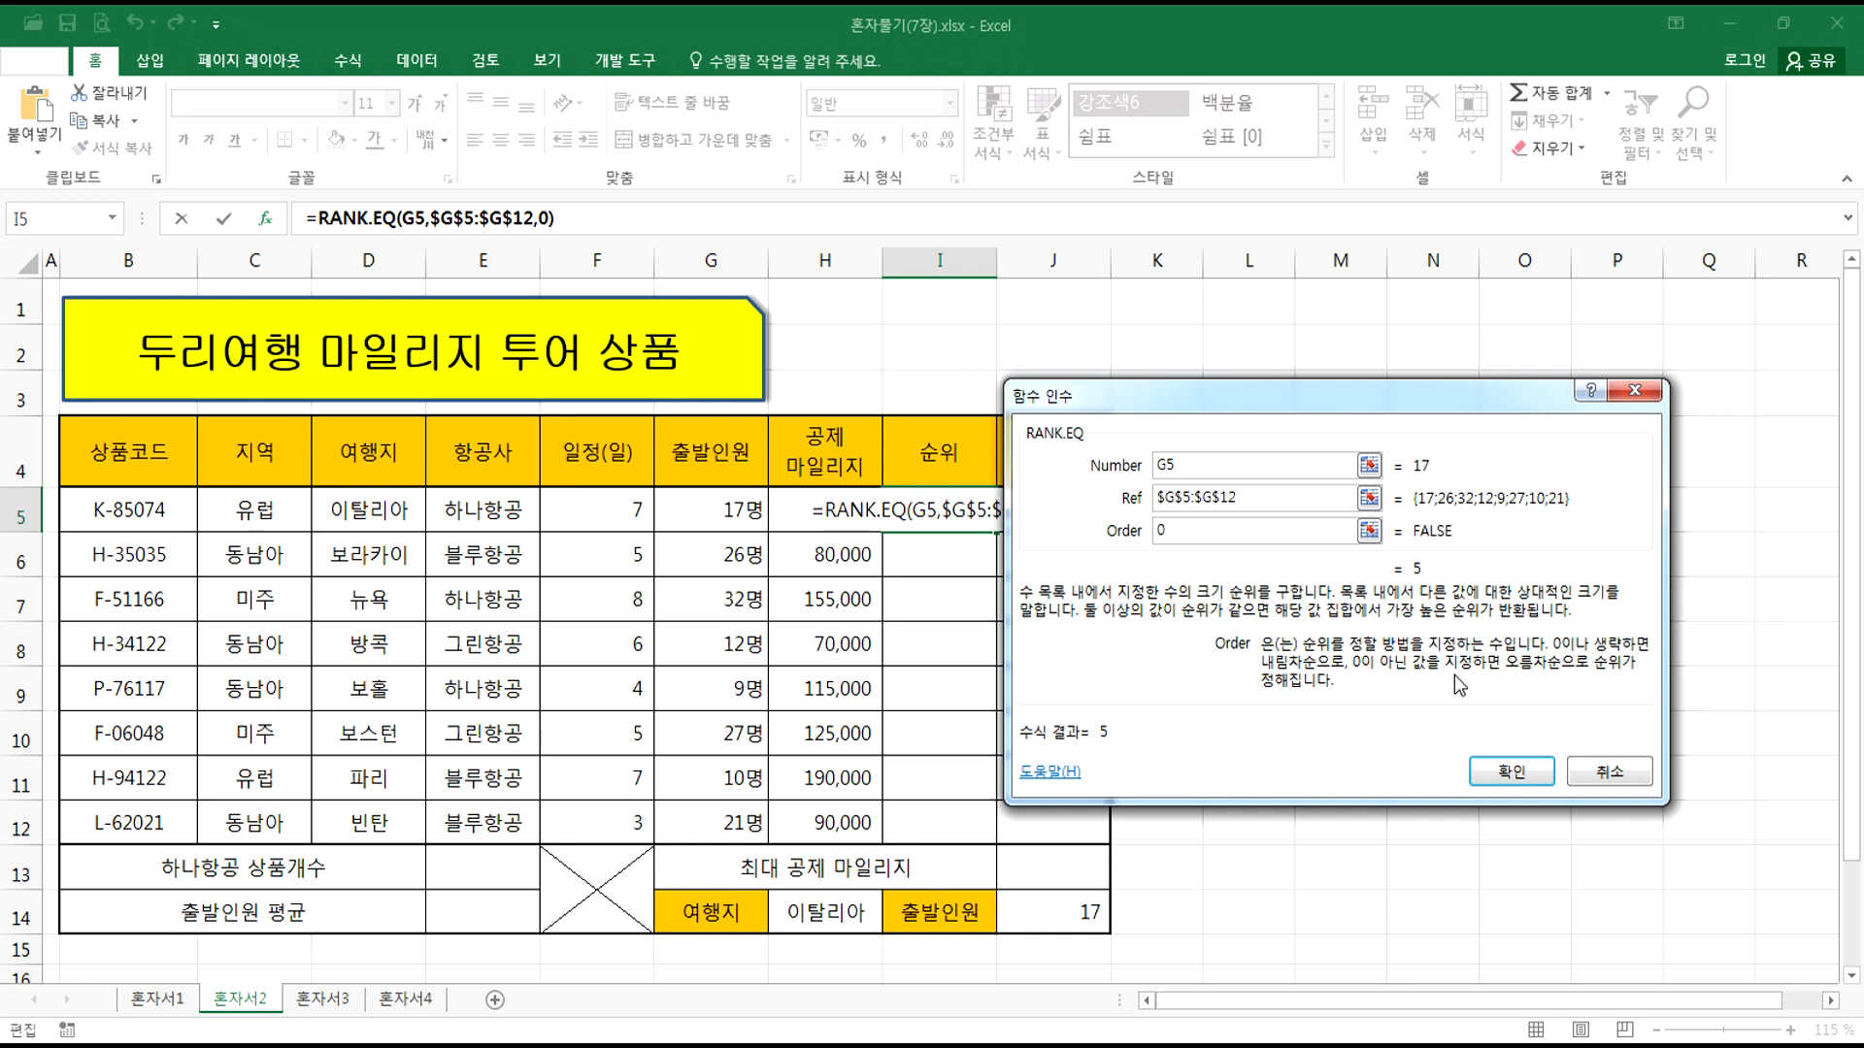
click(1495, 769)
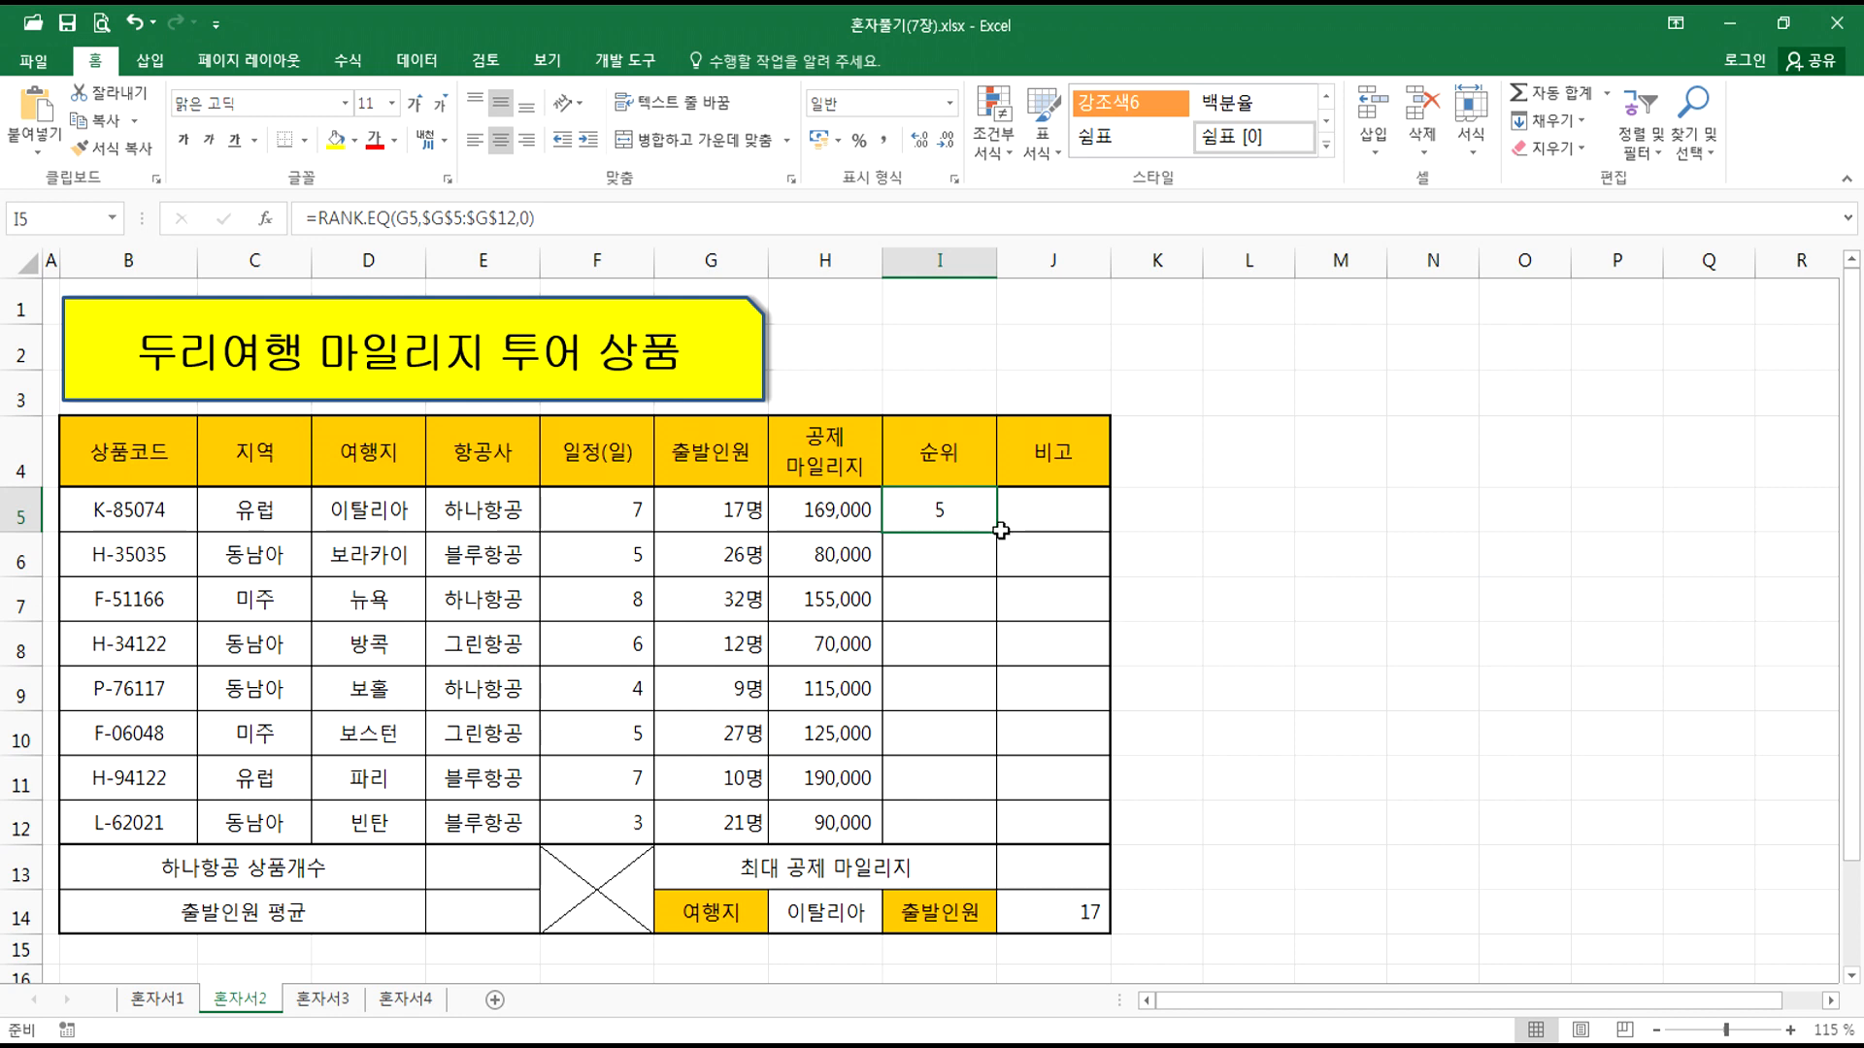
click(1310, 619)
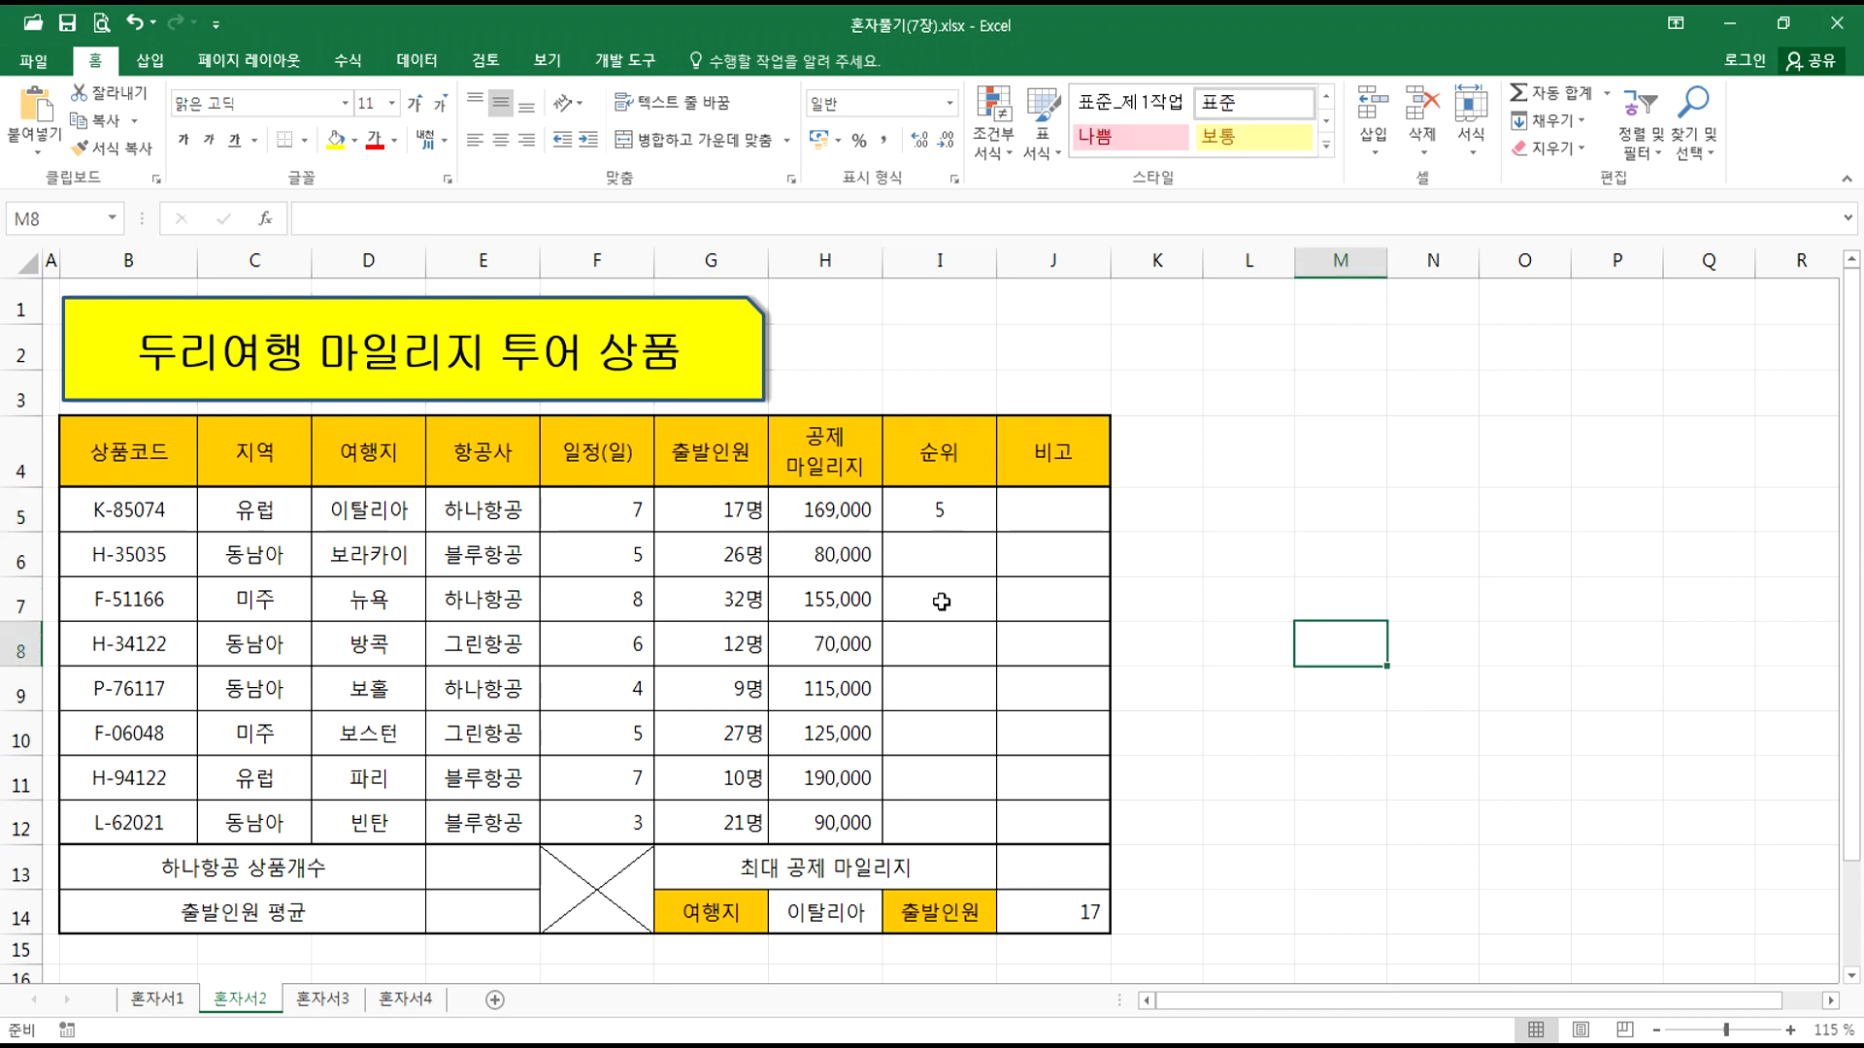
click(941, 506)
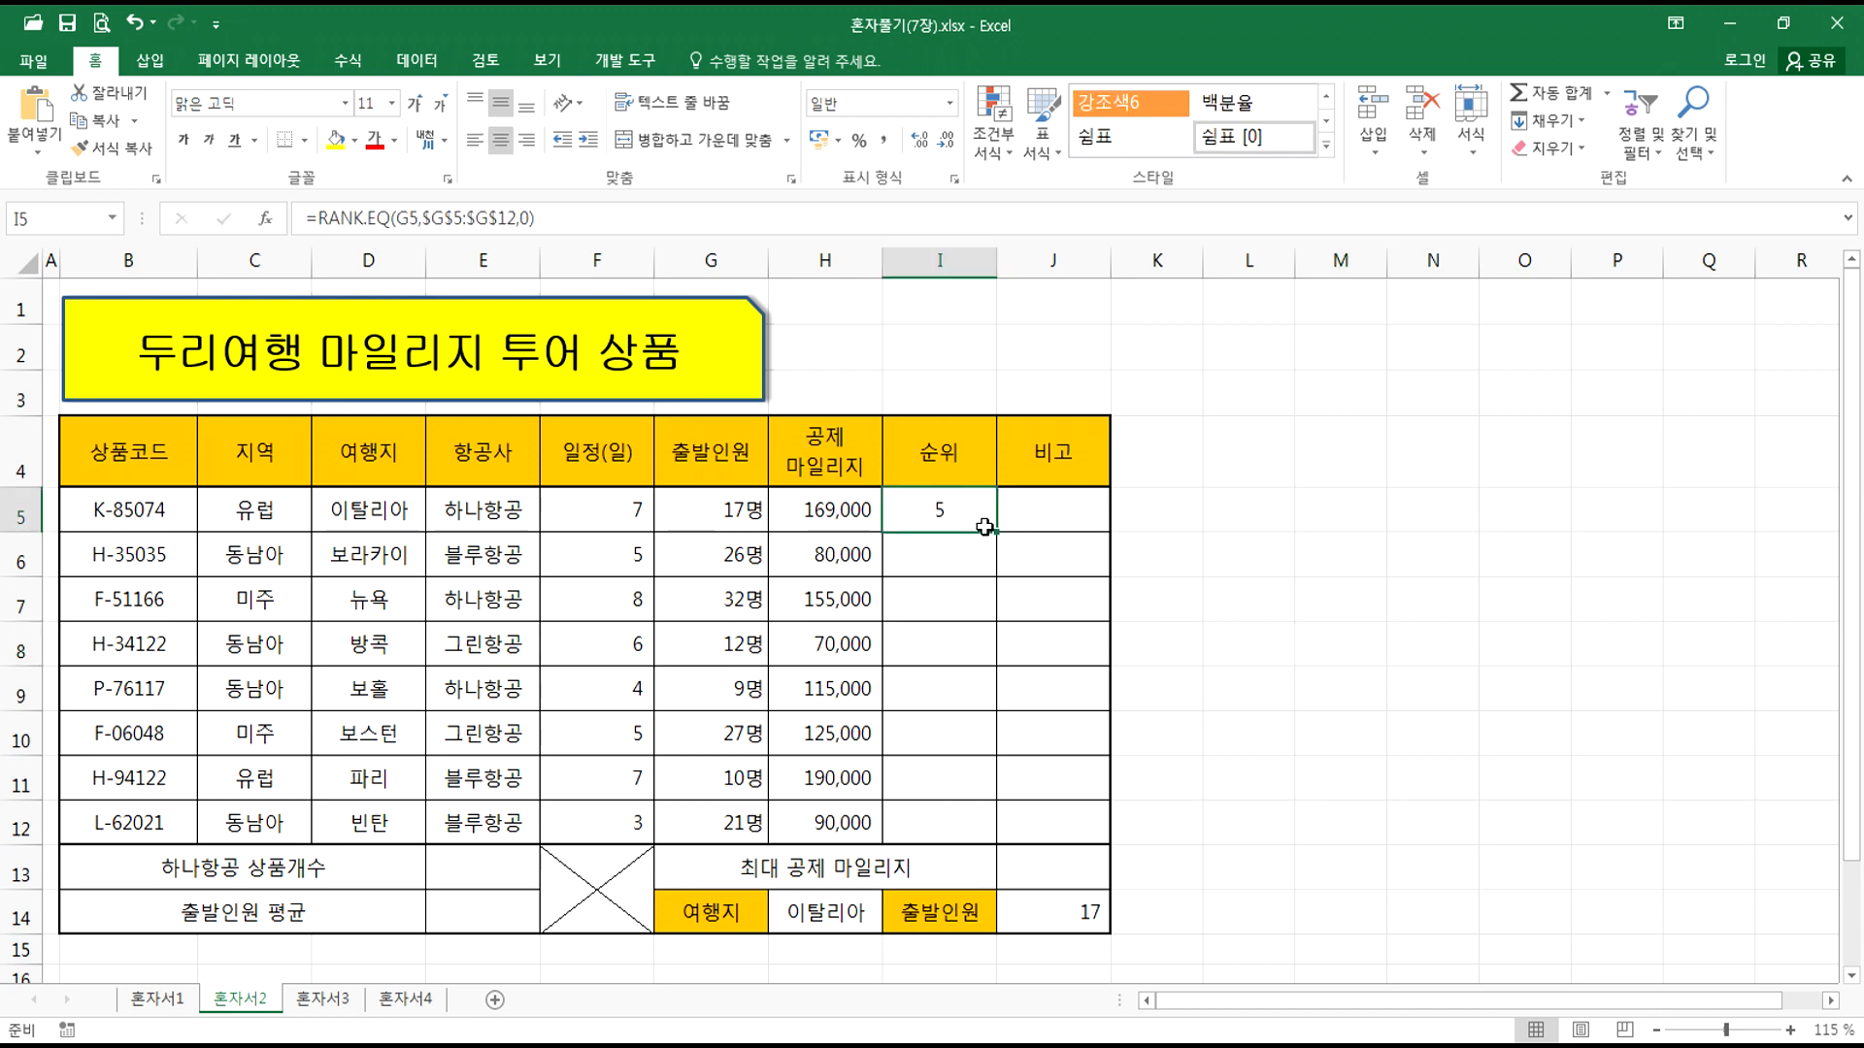
Step: Fill the RANK.EQ formula from I5 down to I12 in the 순위 column without copying the formatting
click(1314, 592)
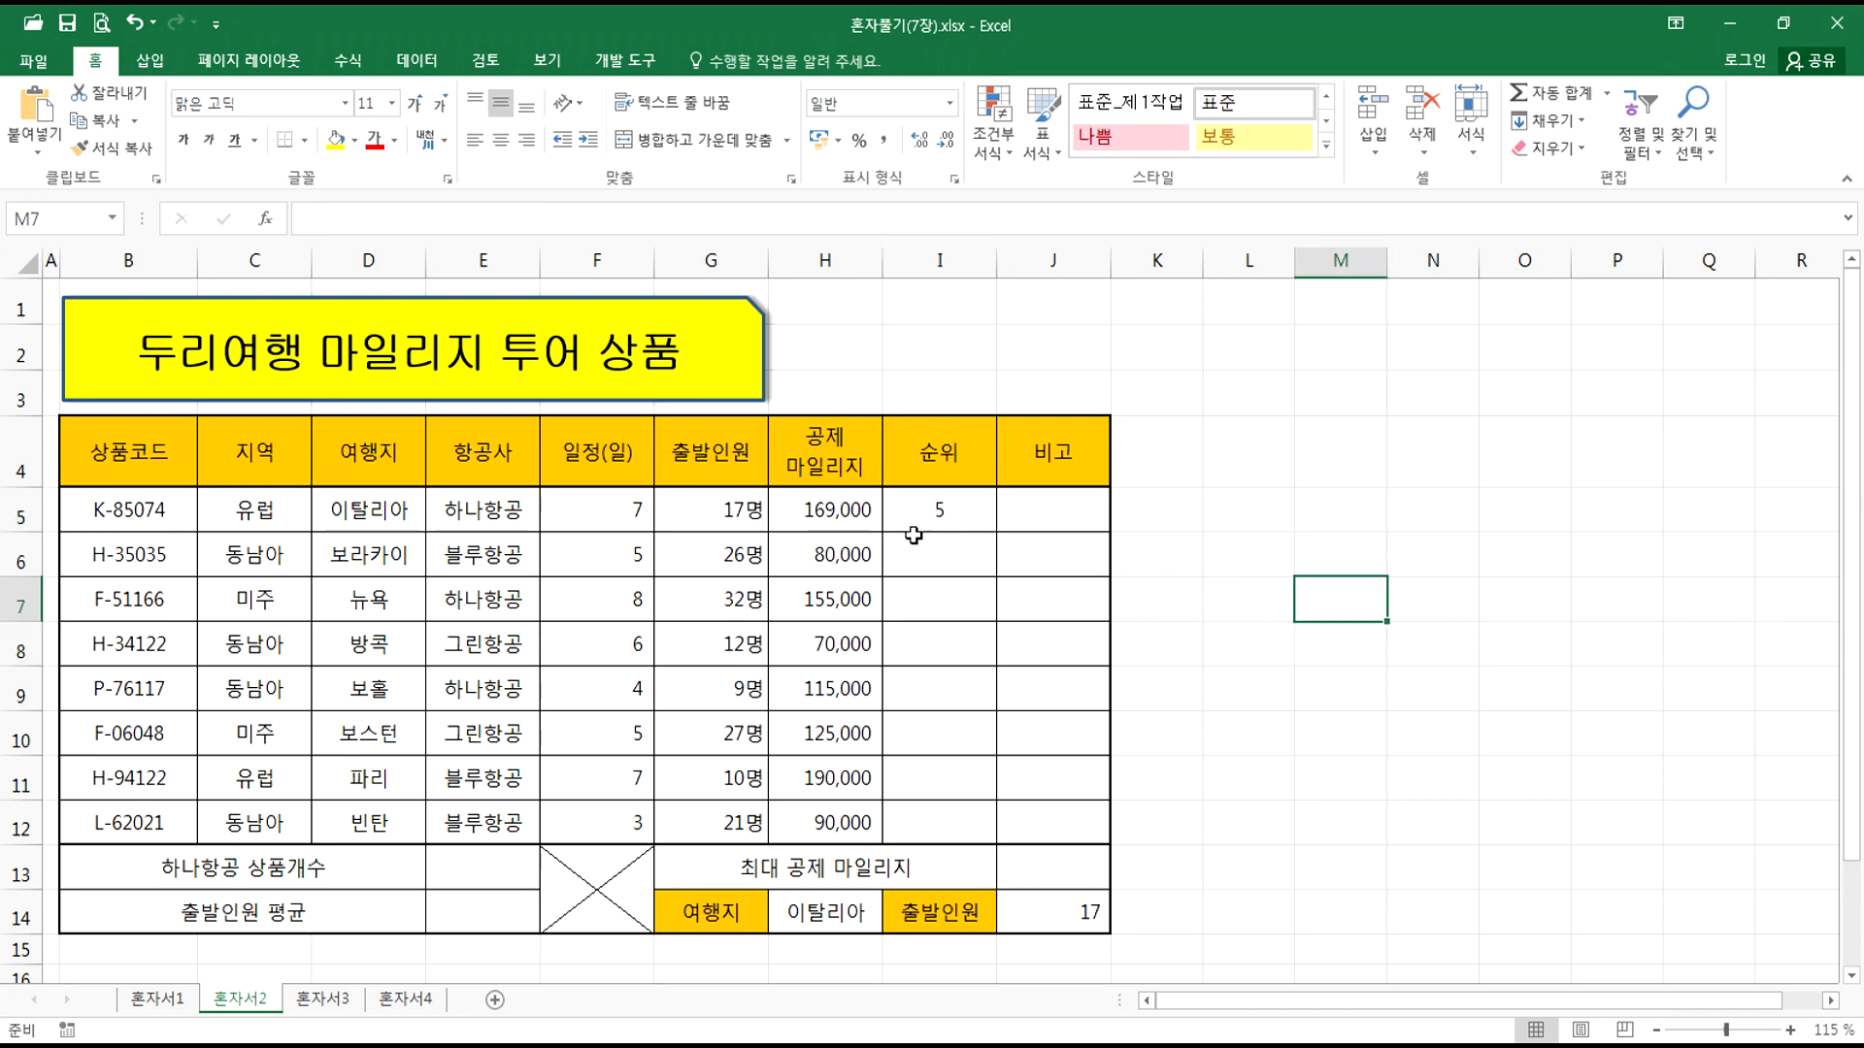
click(938, 831)
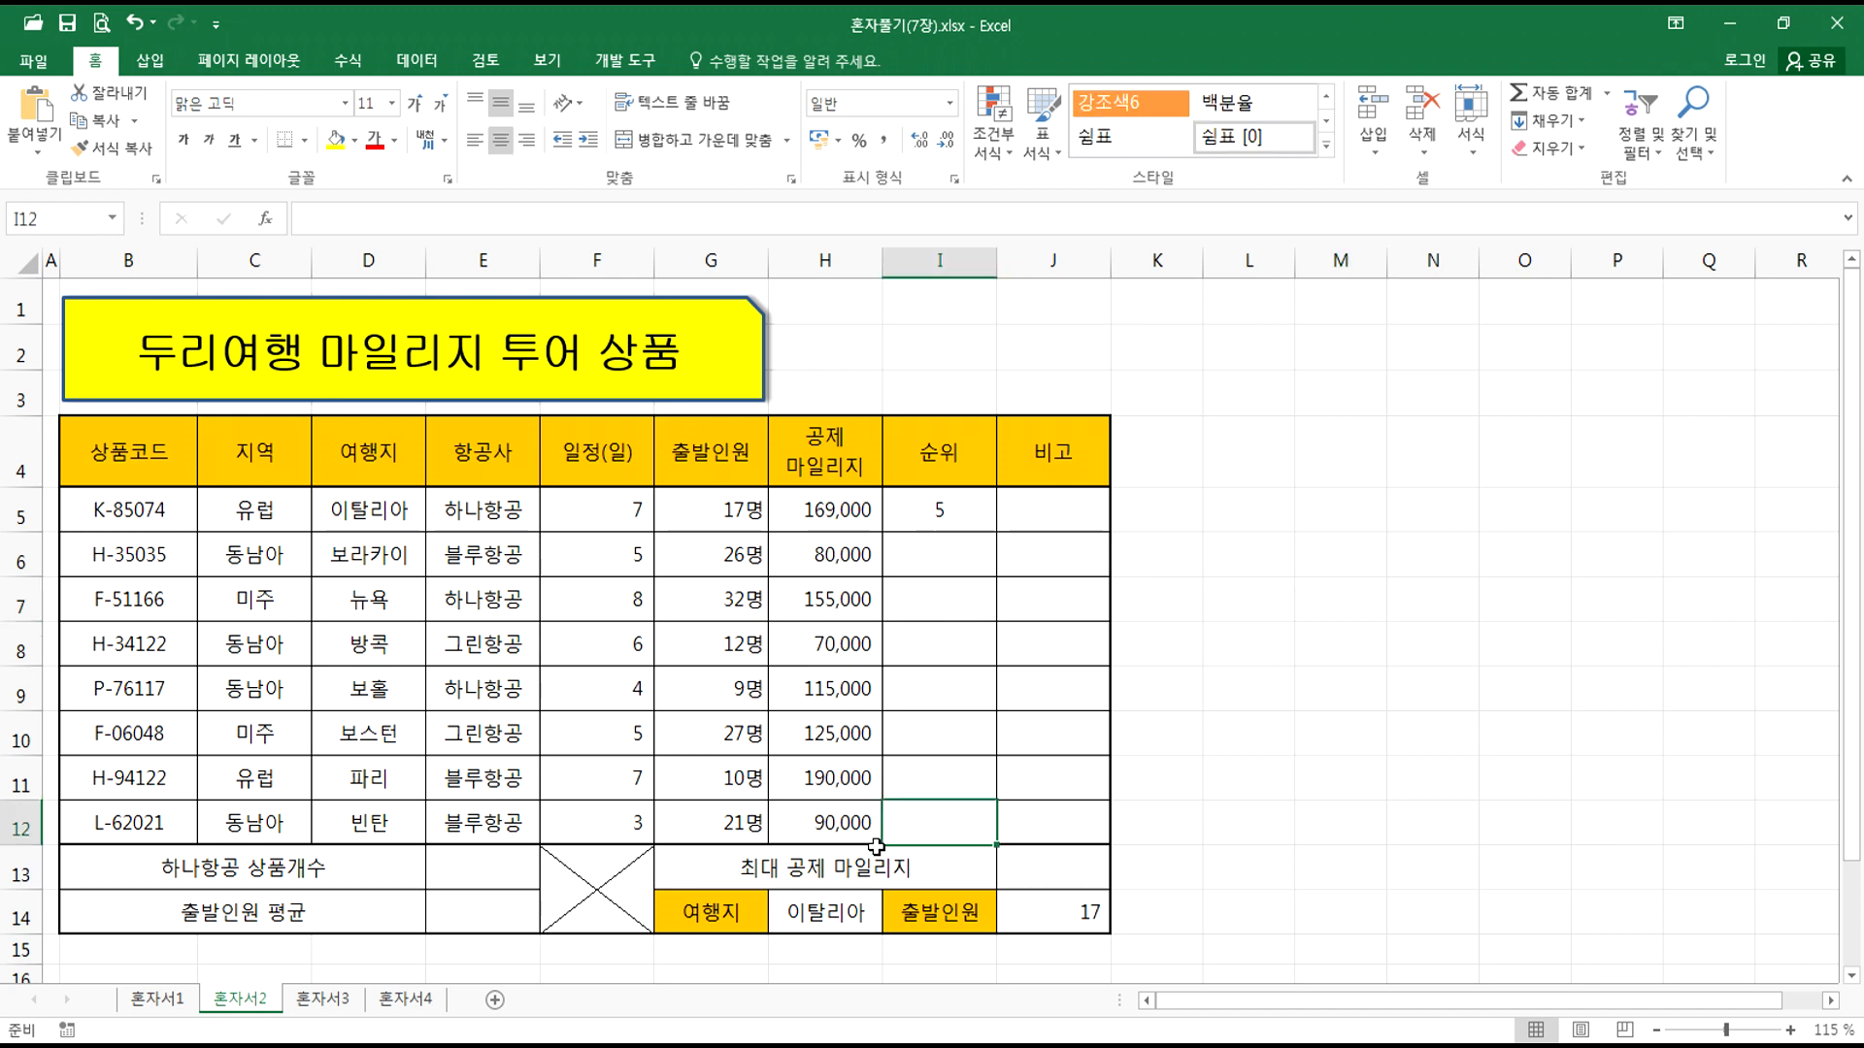
click(1413, 859)
click(932, 505)
drag(997, 532, 1012, 840)
click(1272, 836)
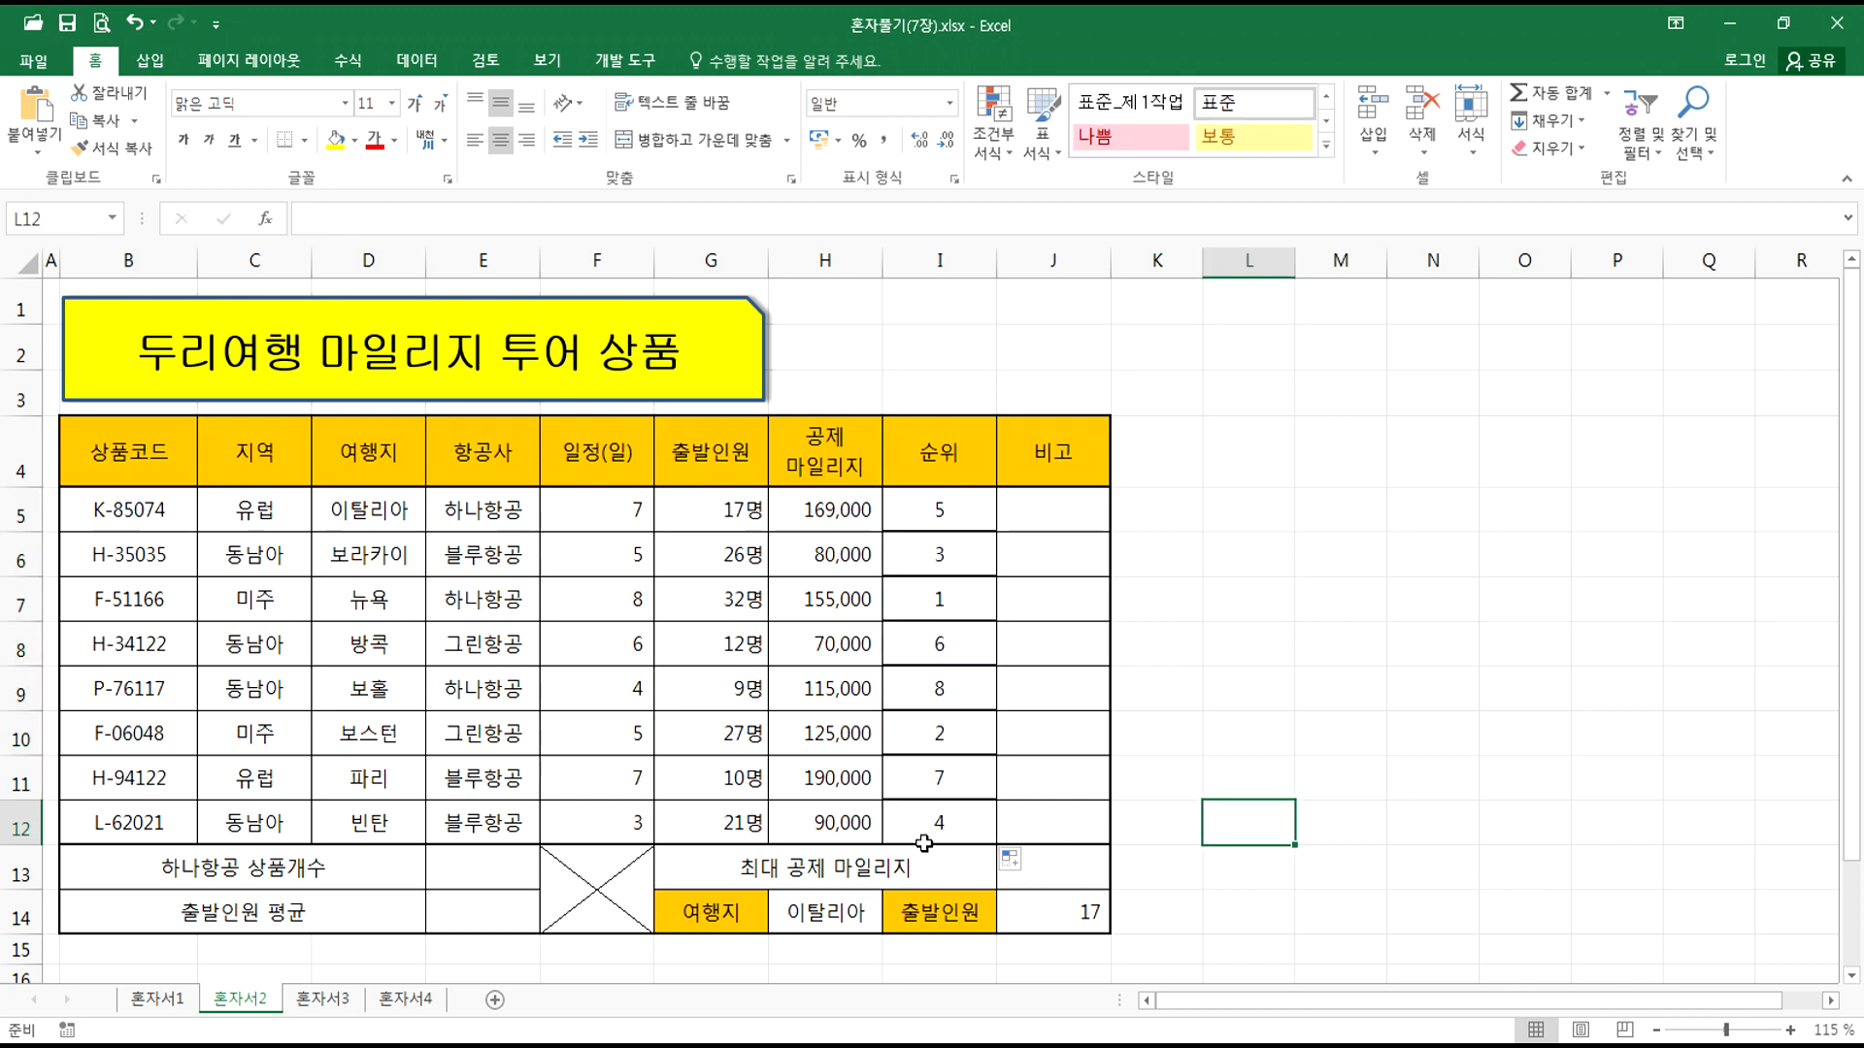
click(1019, 865)
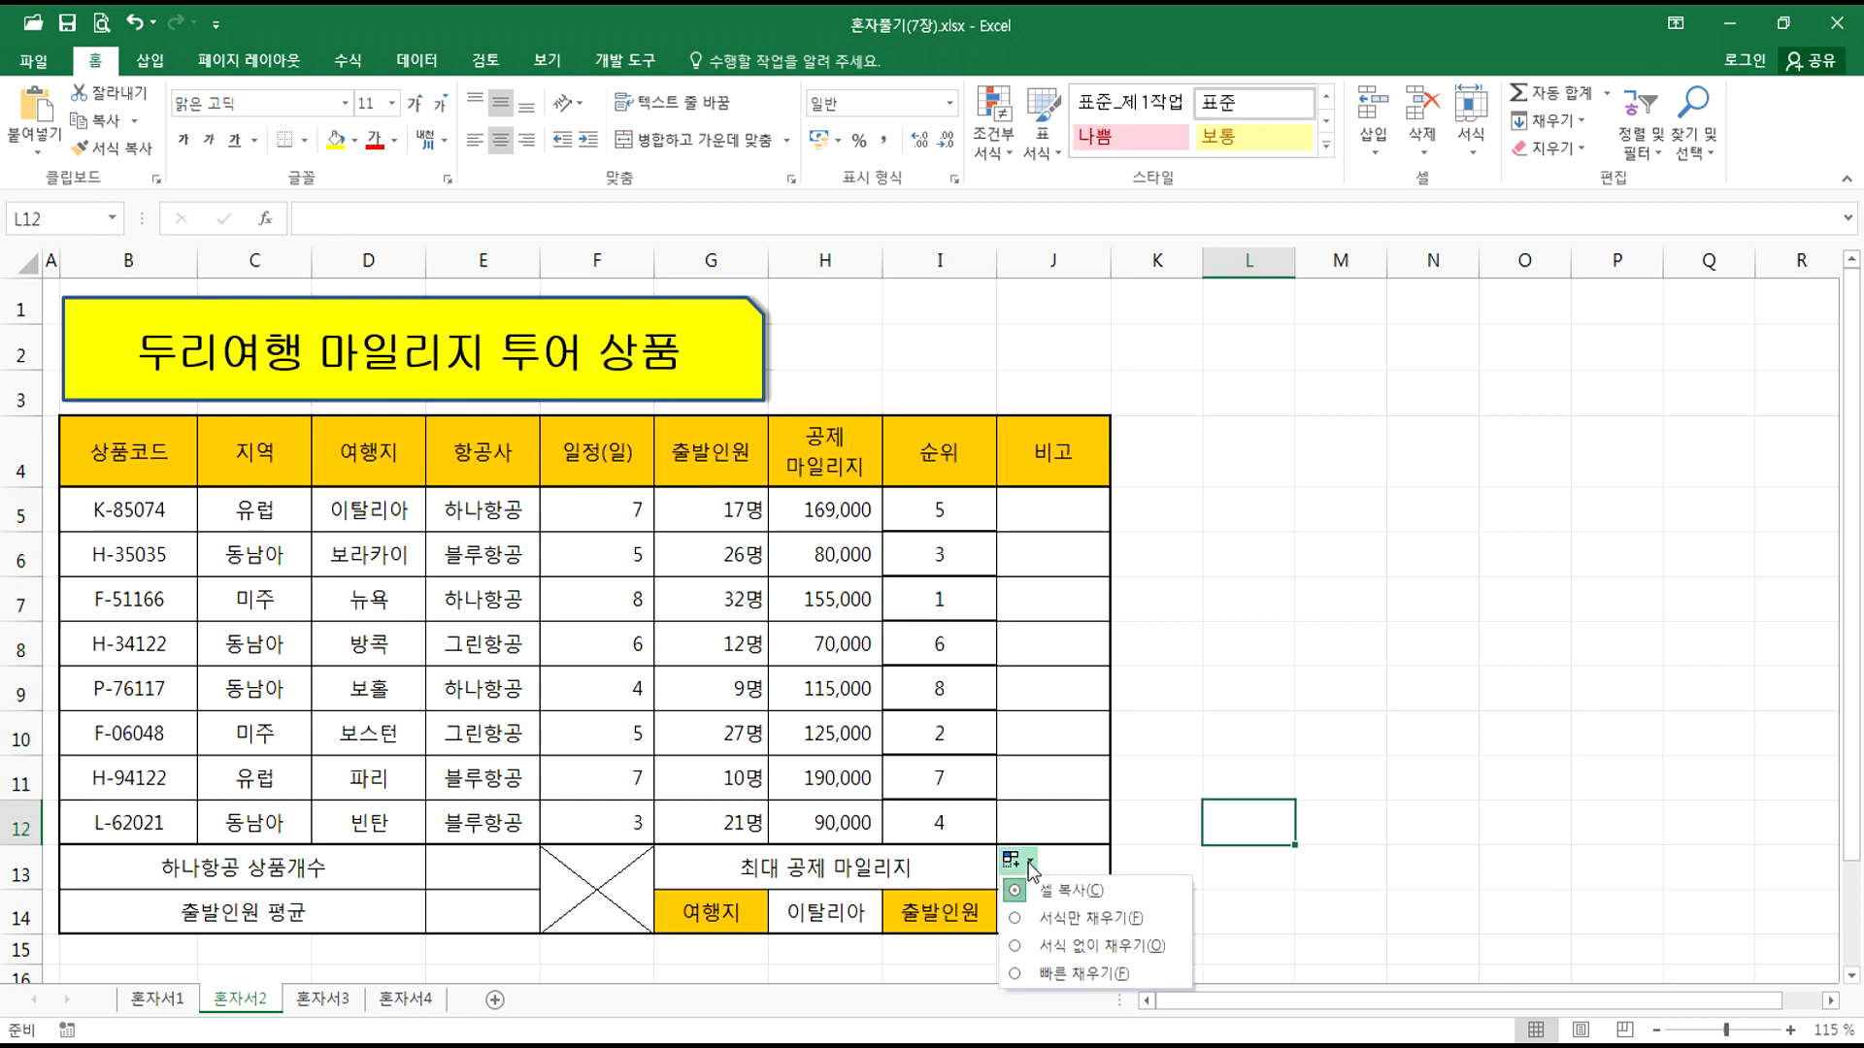
click(1065, 946)
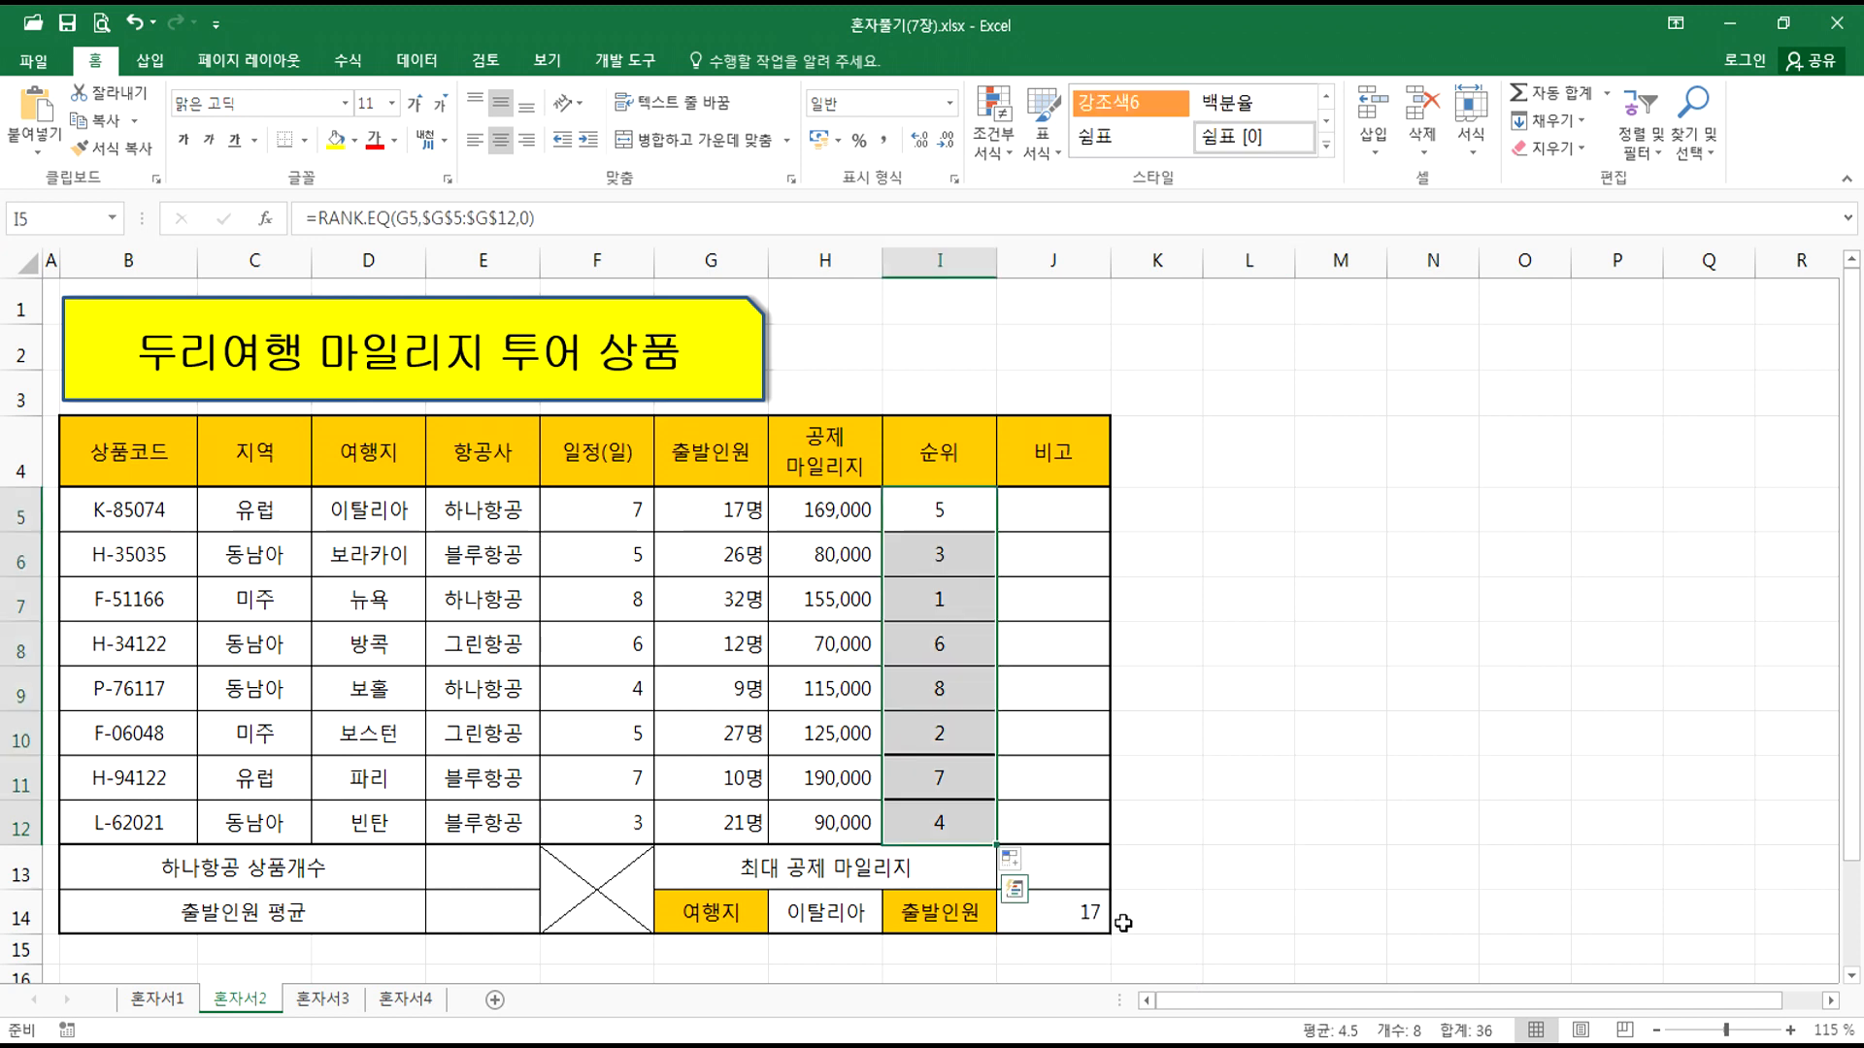
click(1290, 673)
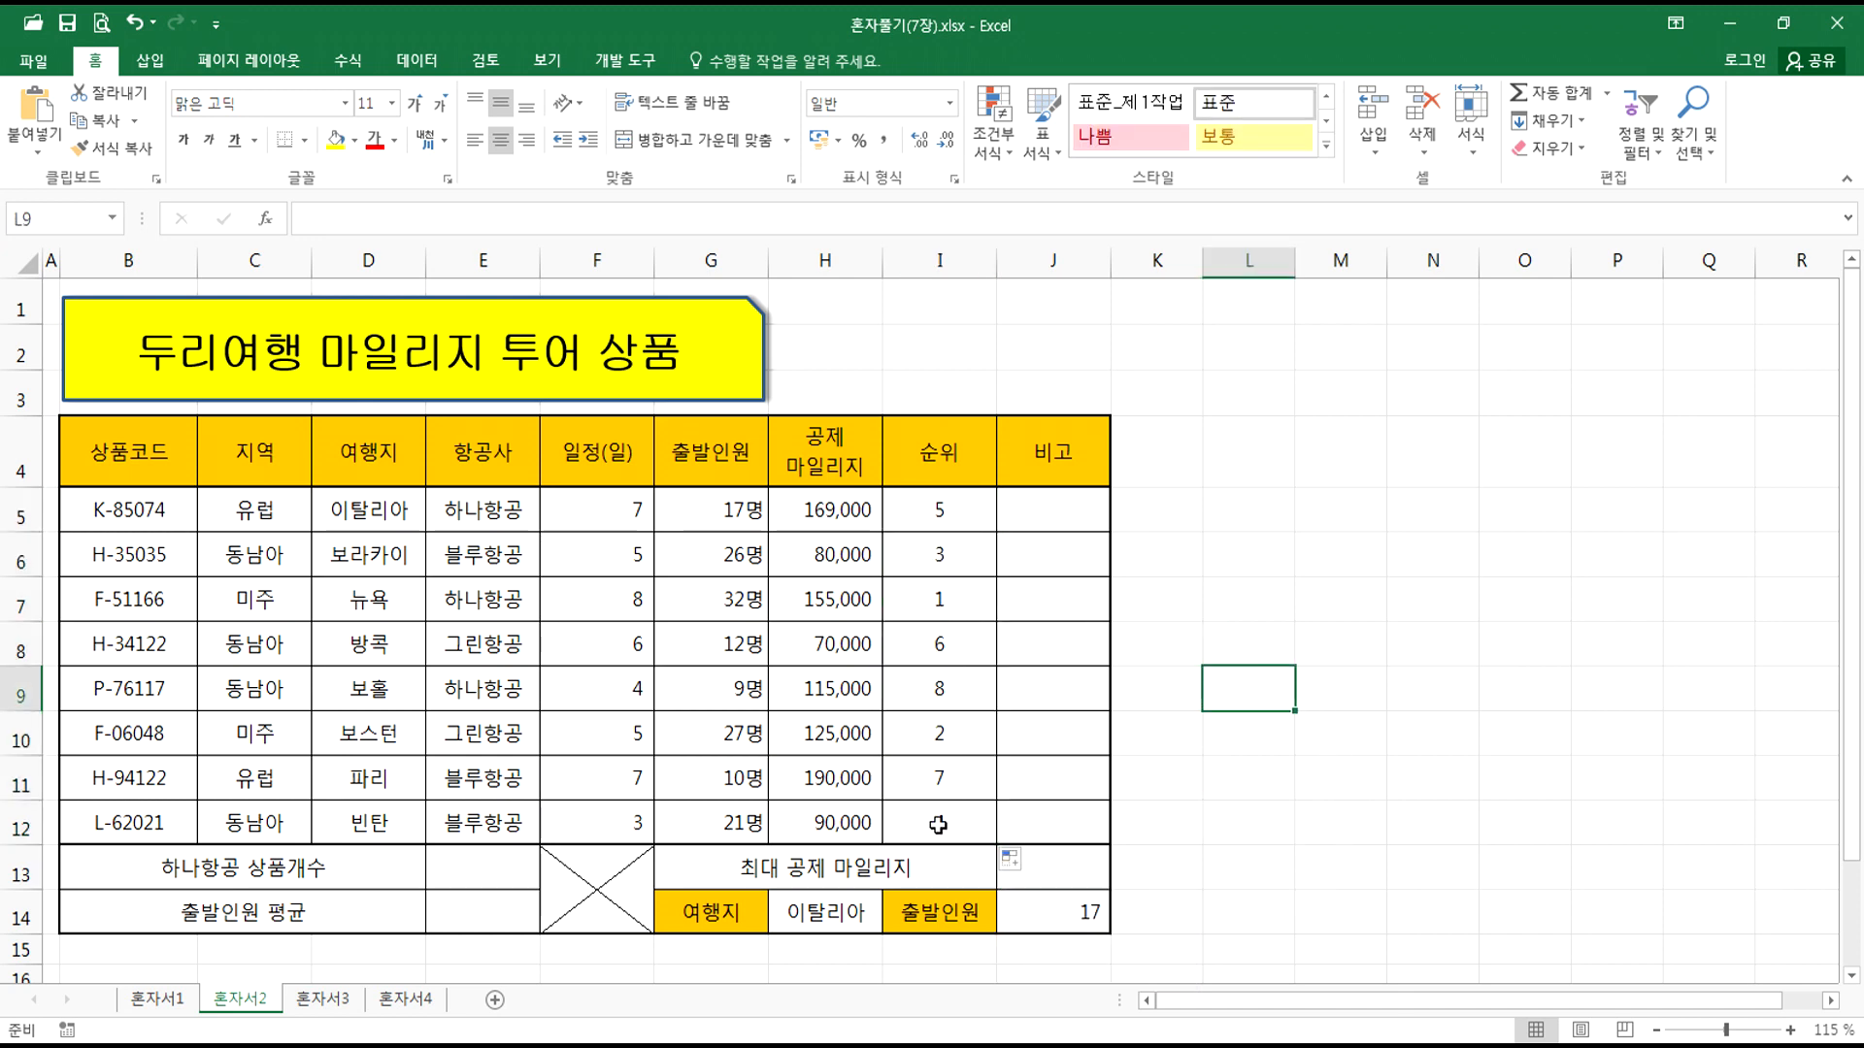
Step: Review the RANK.EQ formula and its referenced ranges in I5 without altering it
double_click(957, 511)
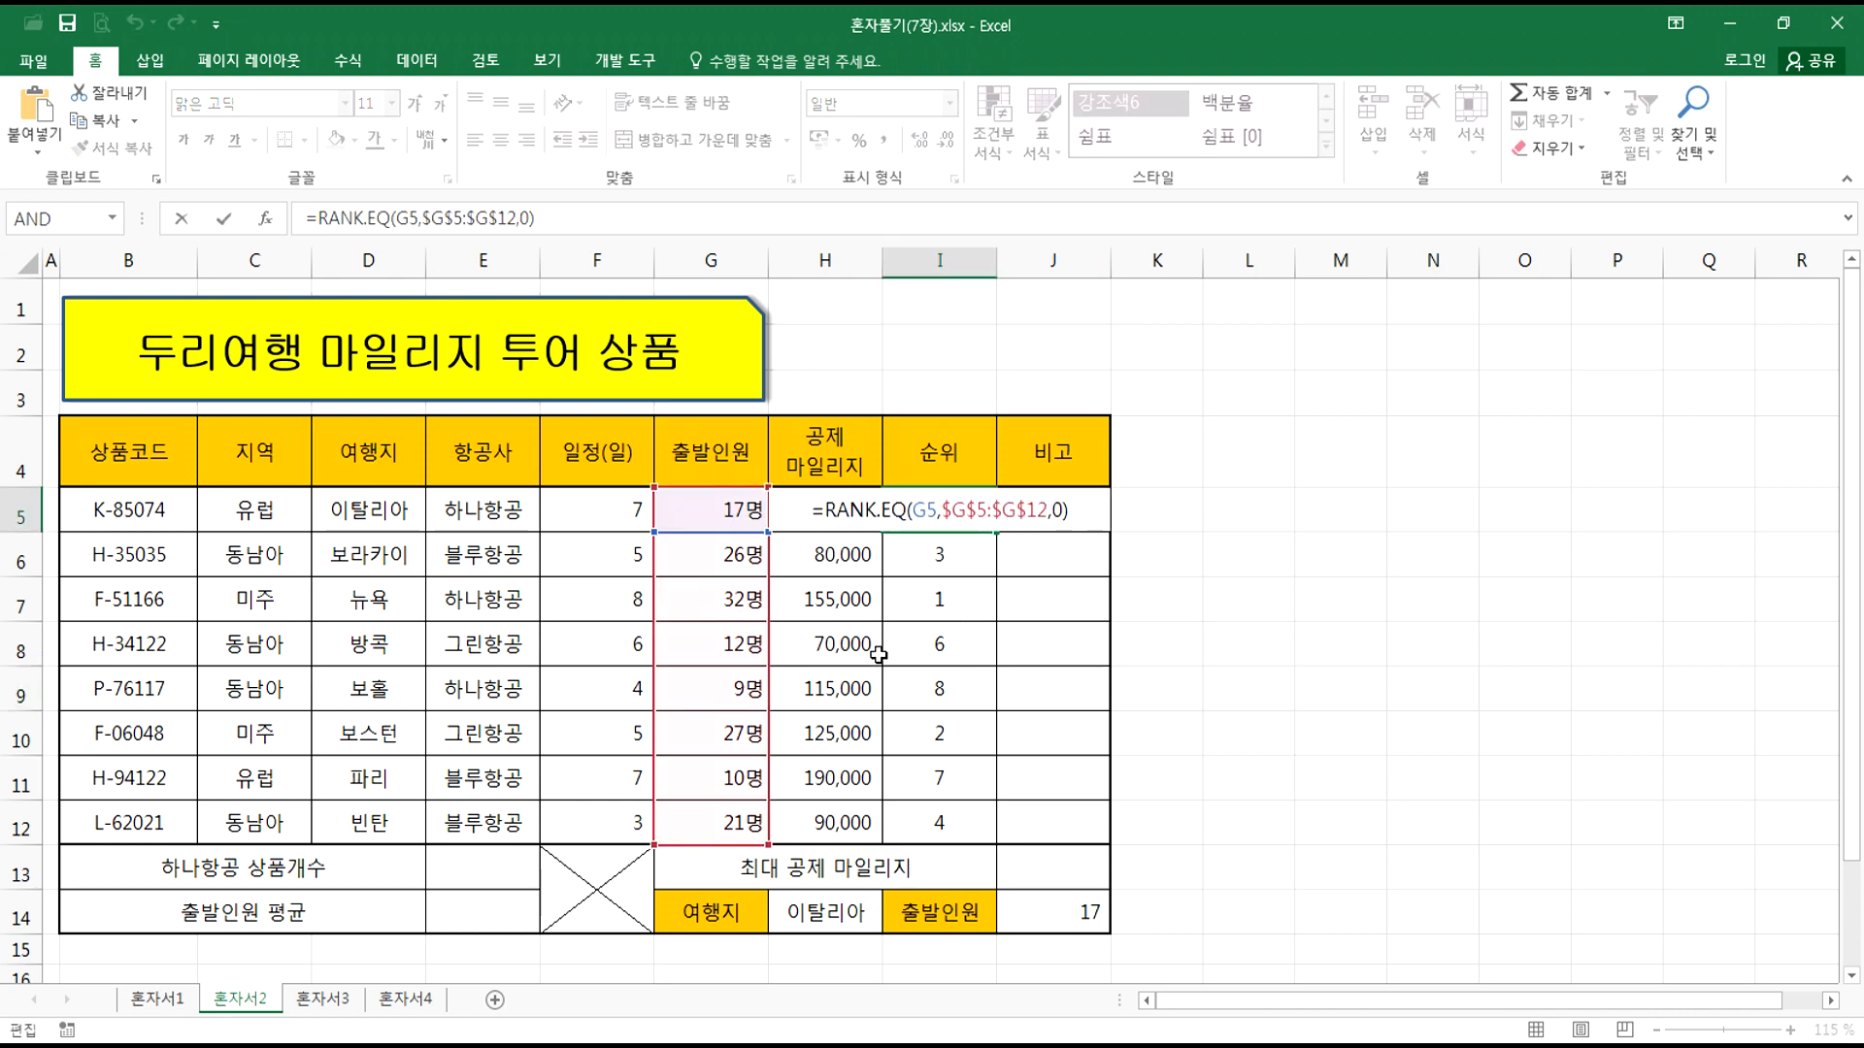
key(ctrl+Return)
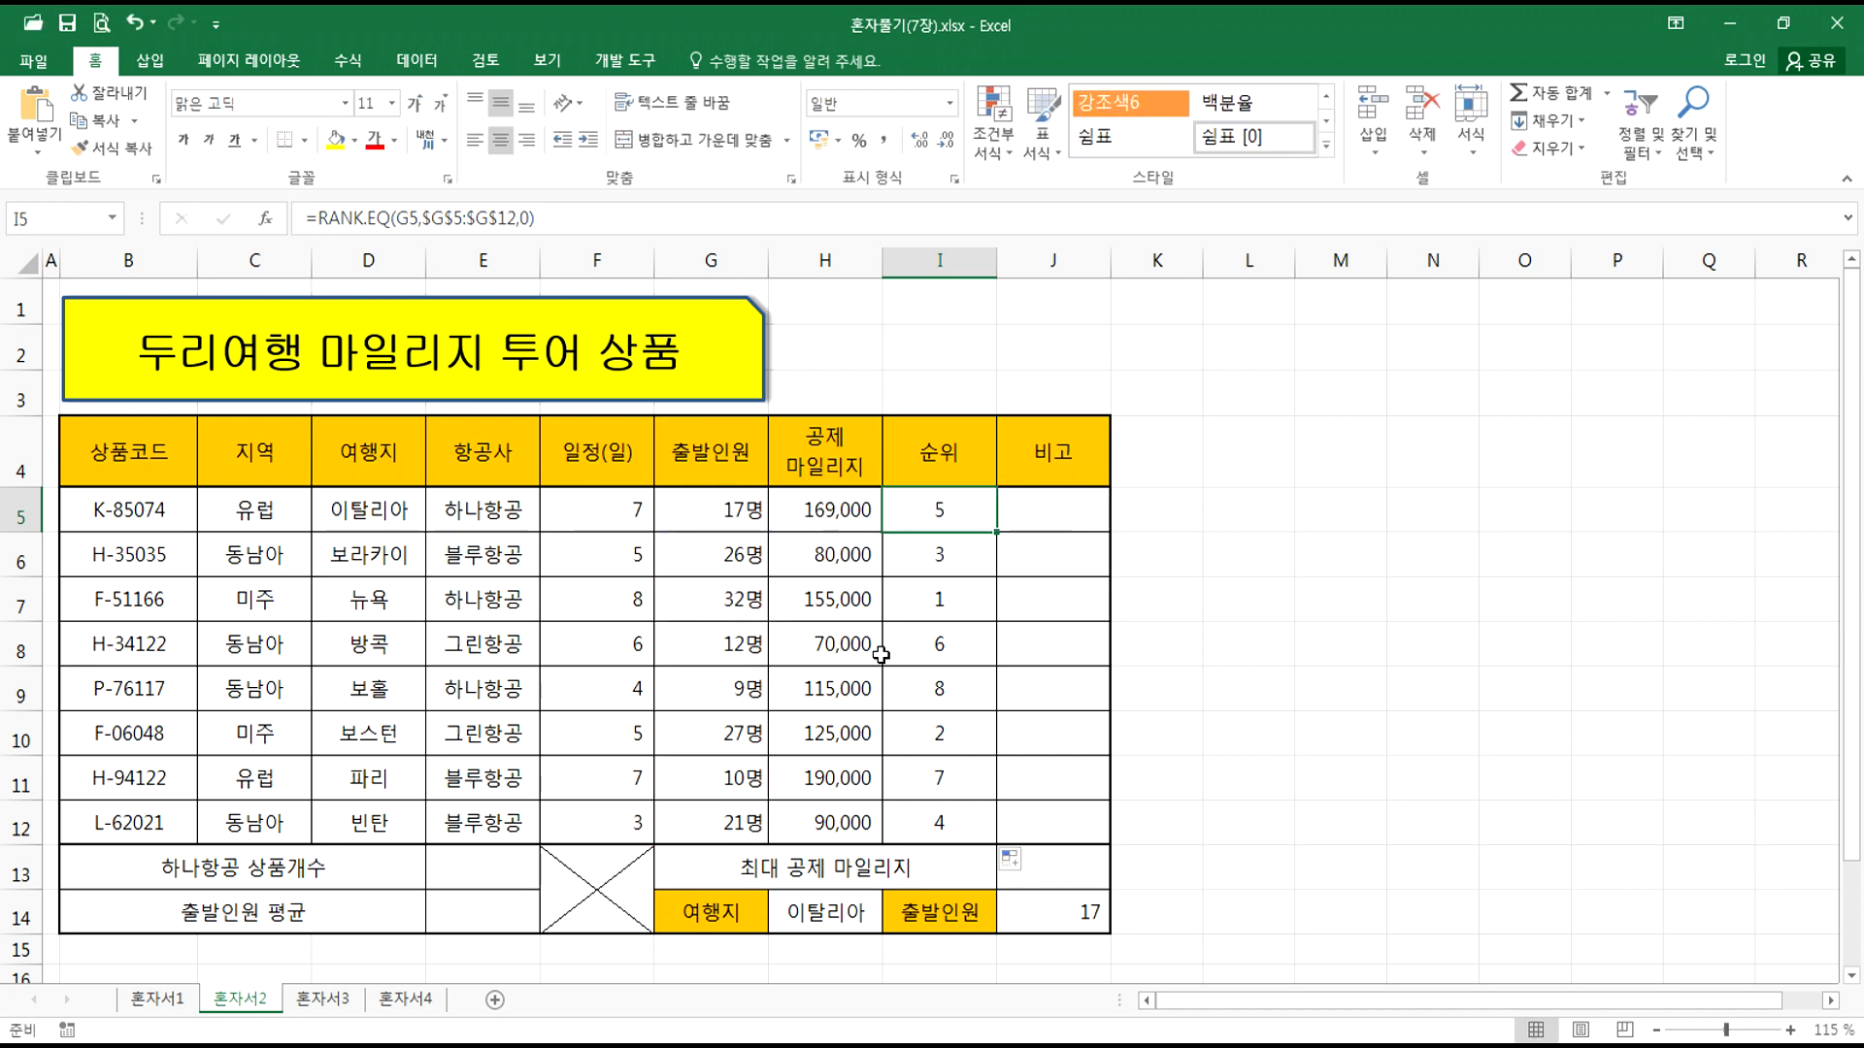
scroll(882, 655, up, 3)
key(F2)
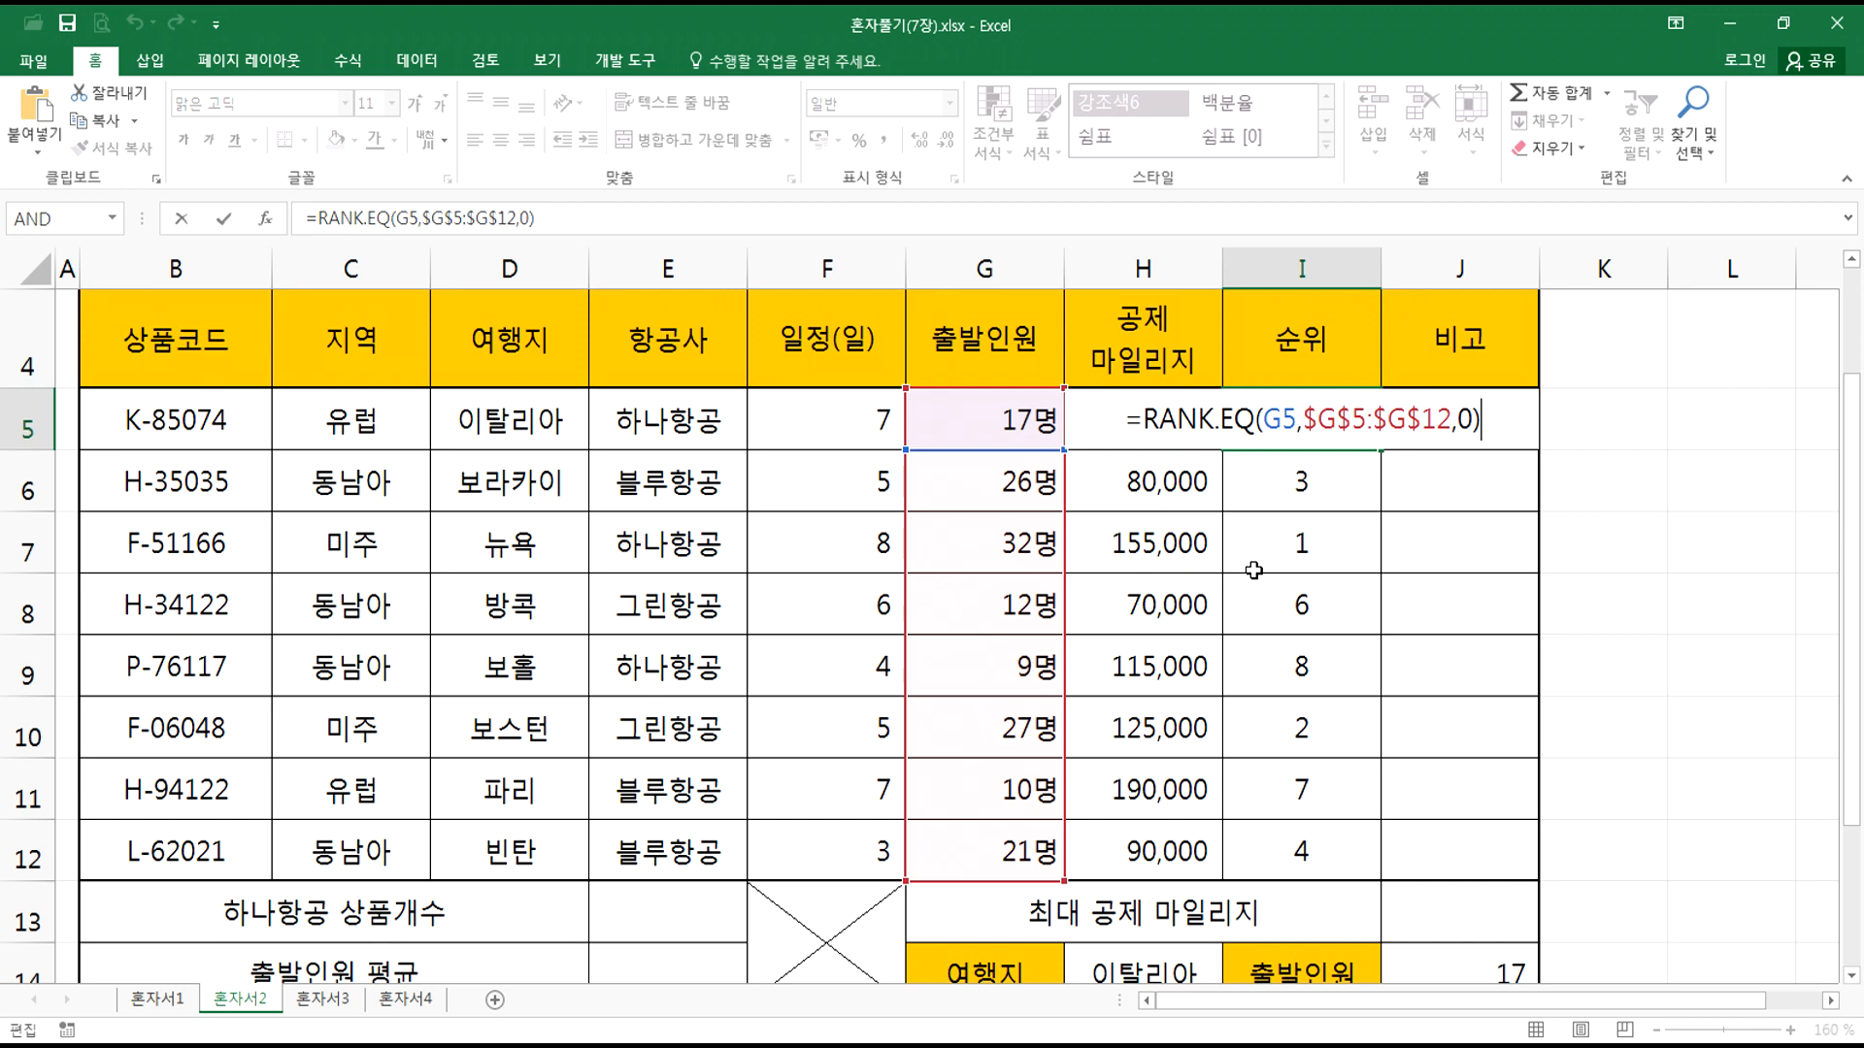
key(Return)
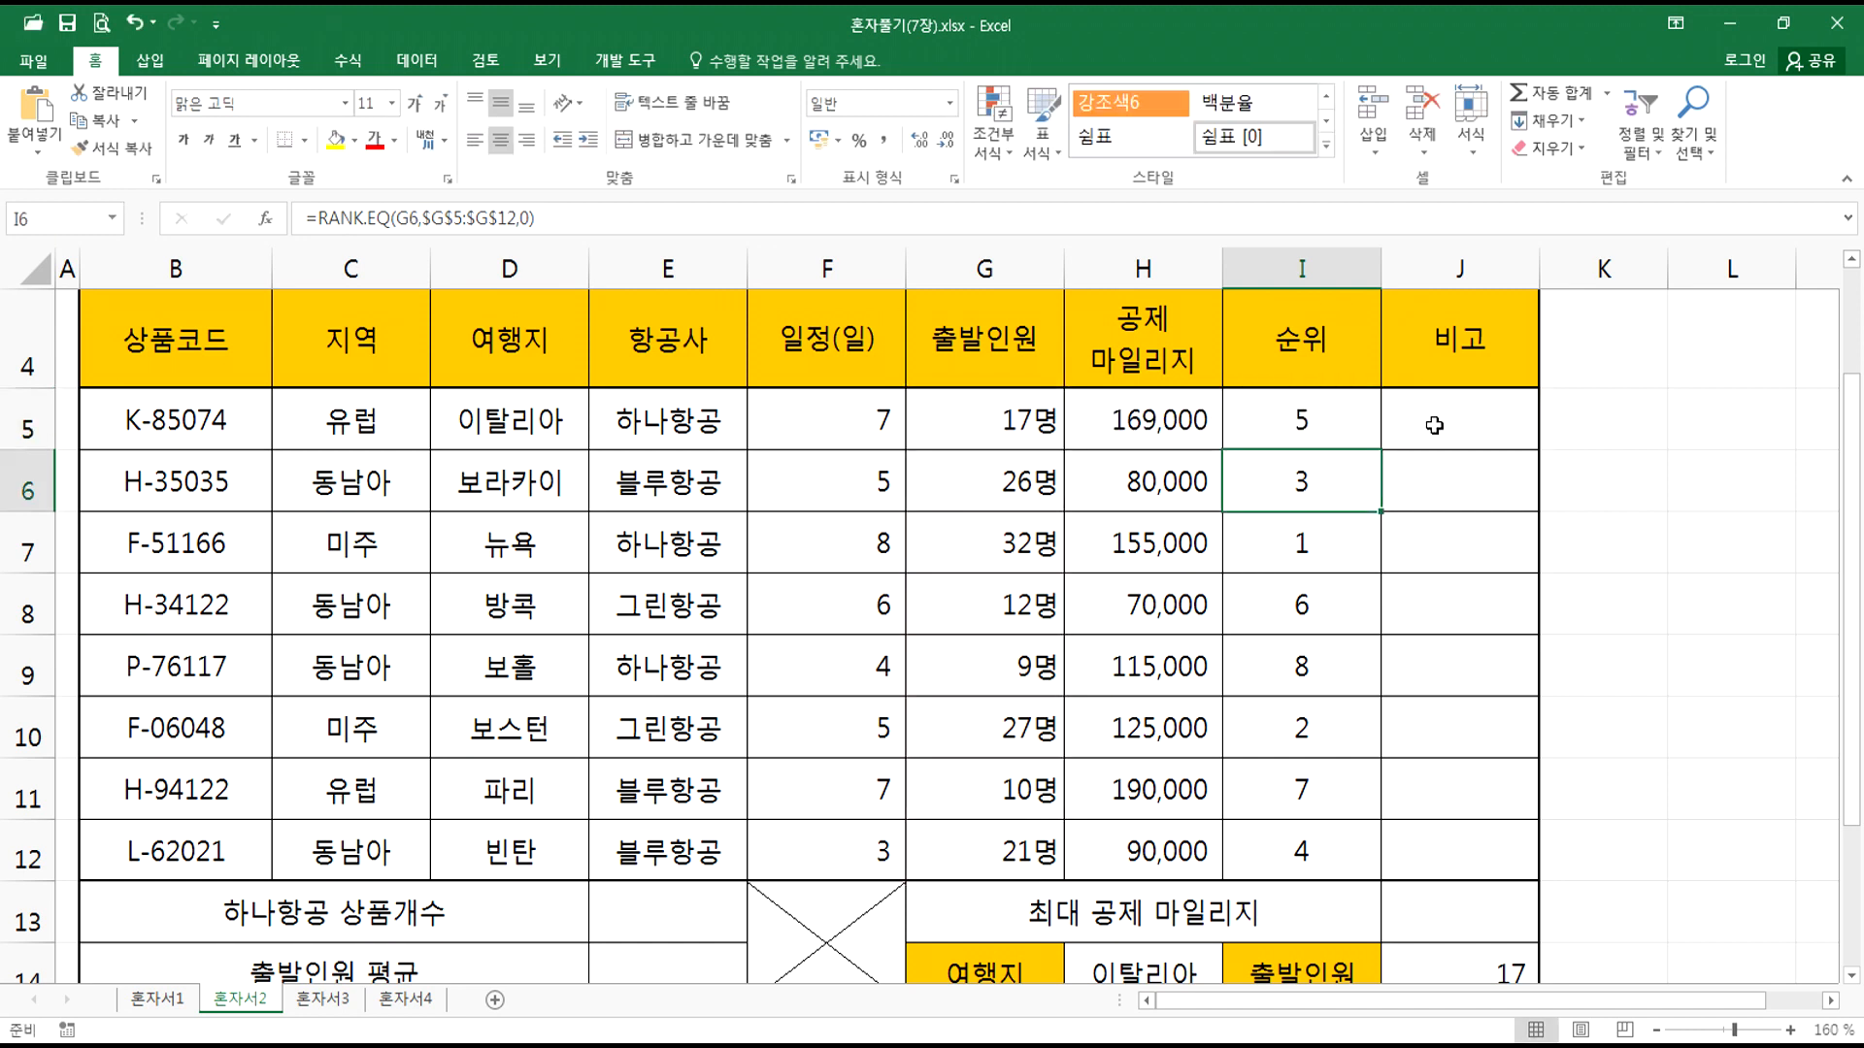
Step: Copy the 상품코드 K-85074 from B5 and paste it into Notepad as a new line after the COUNTA note, separated by a blank line
click(1438, 418)
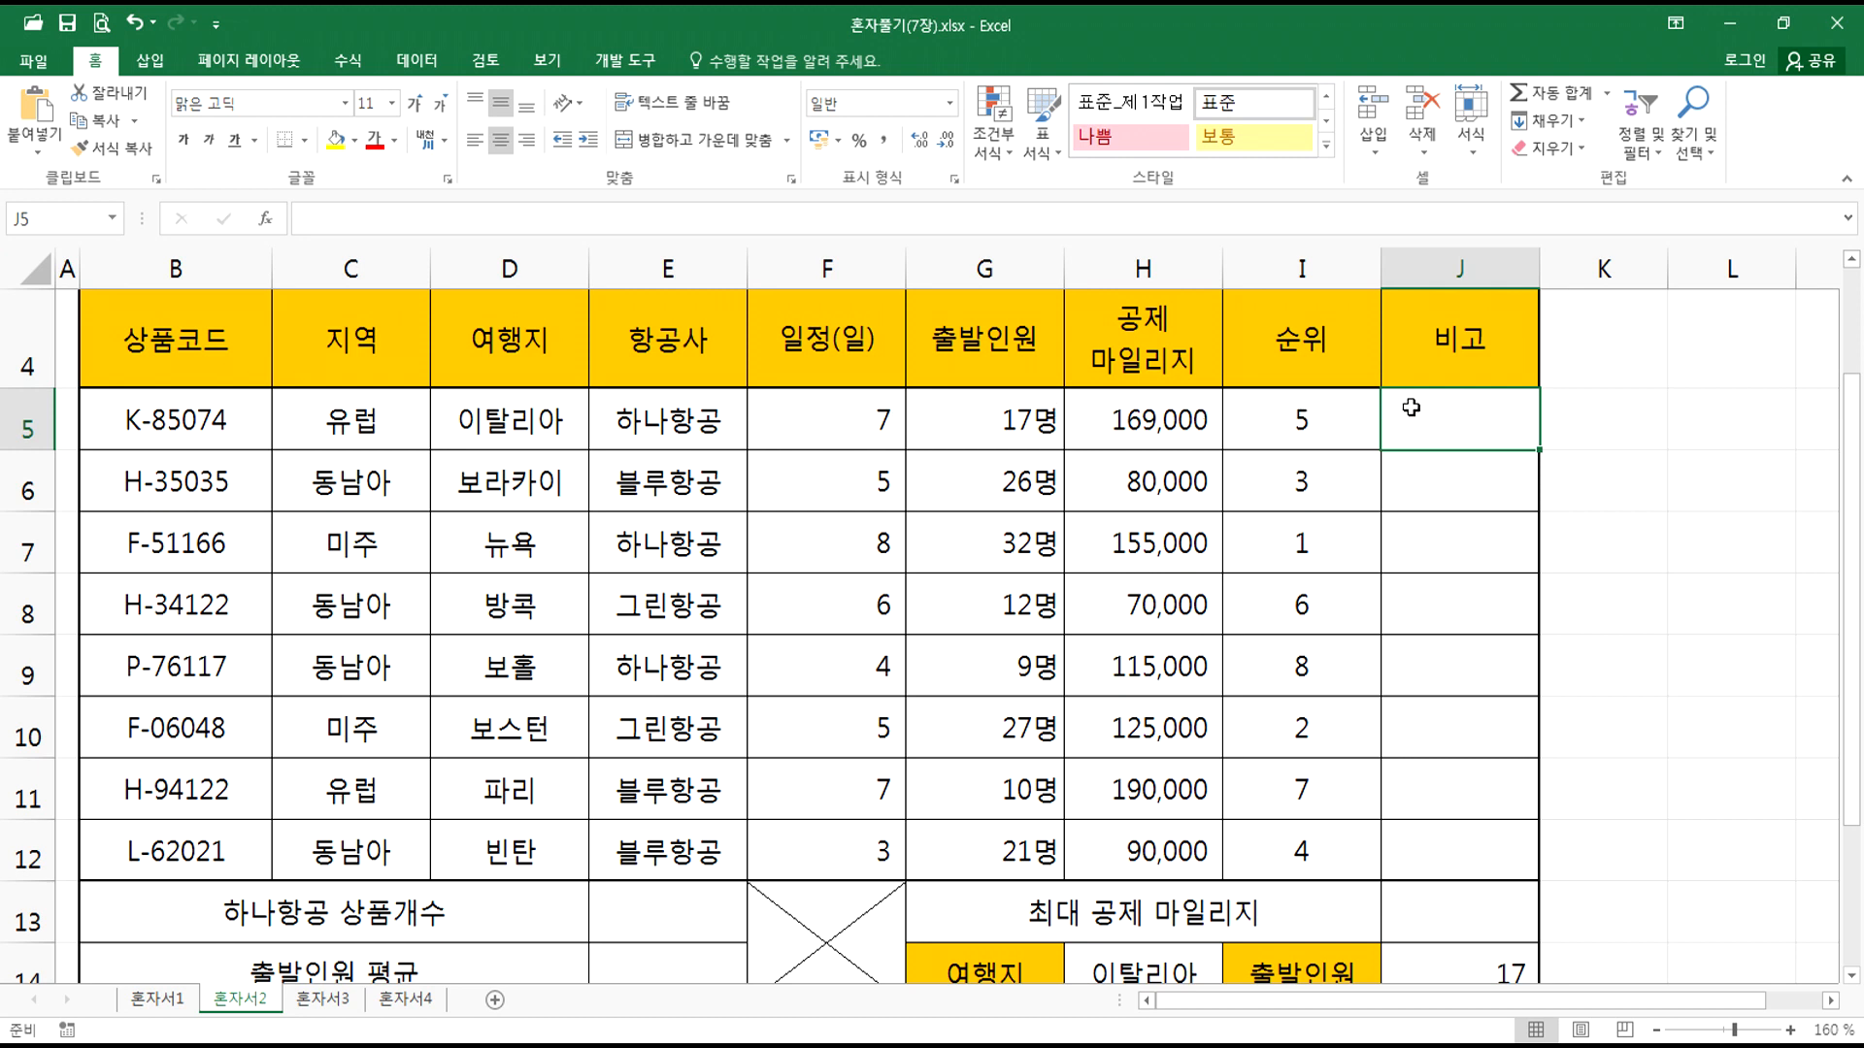
click(132, 403)
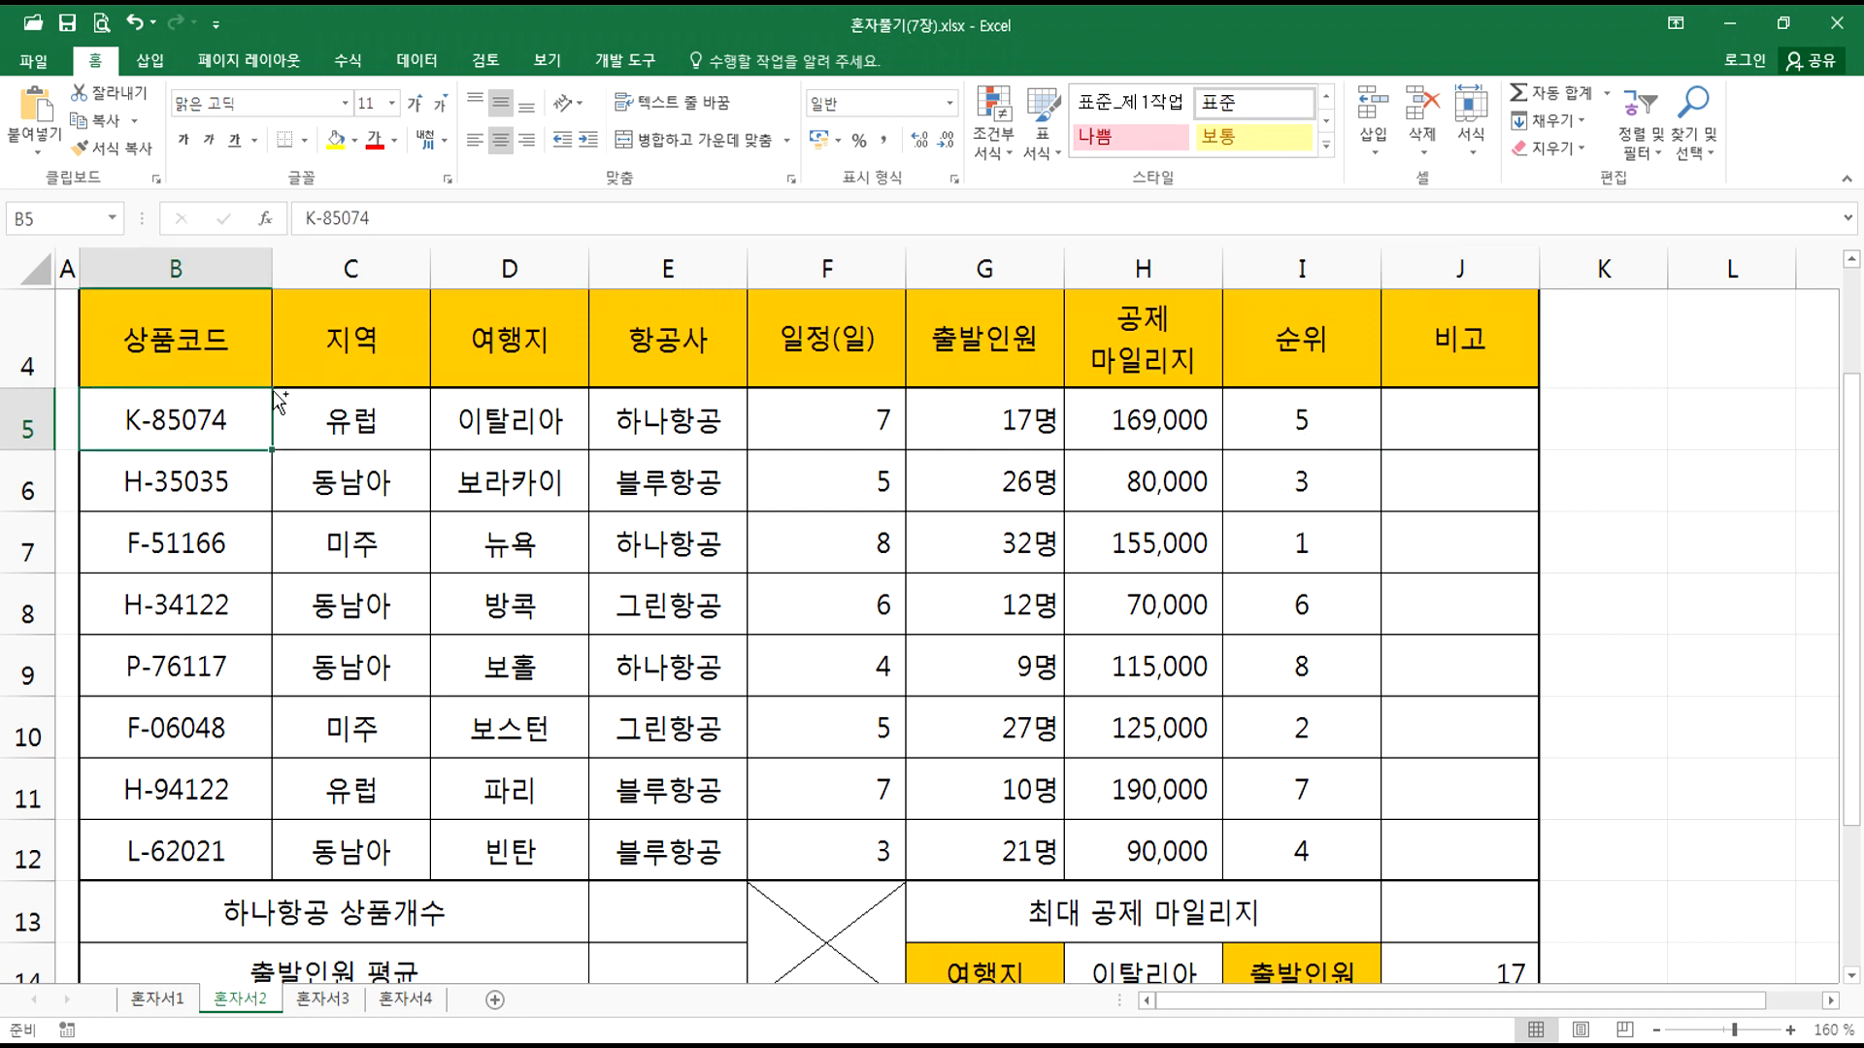
key(ctrl+c)
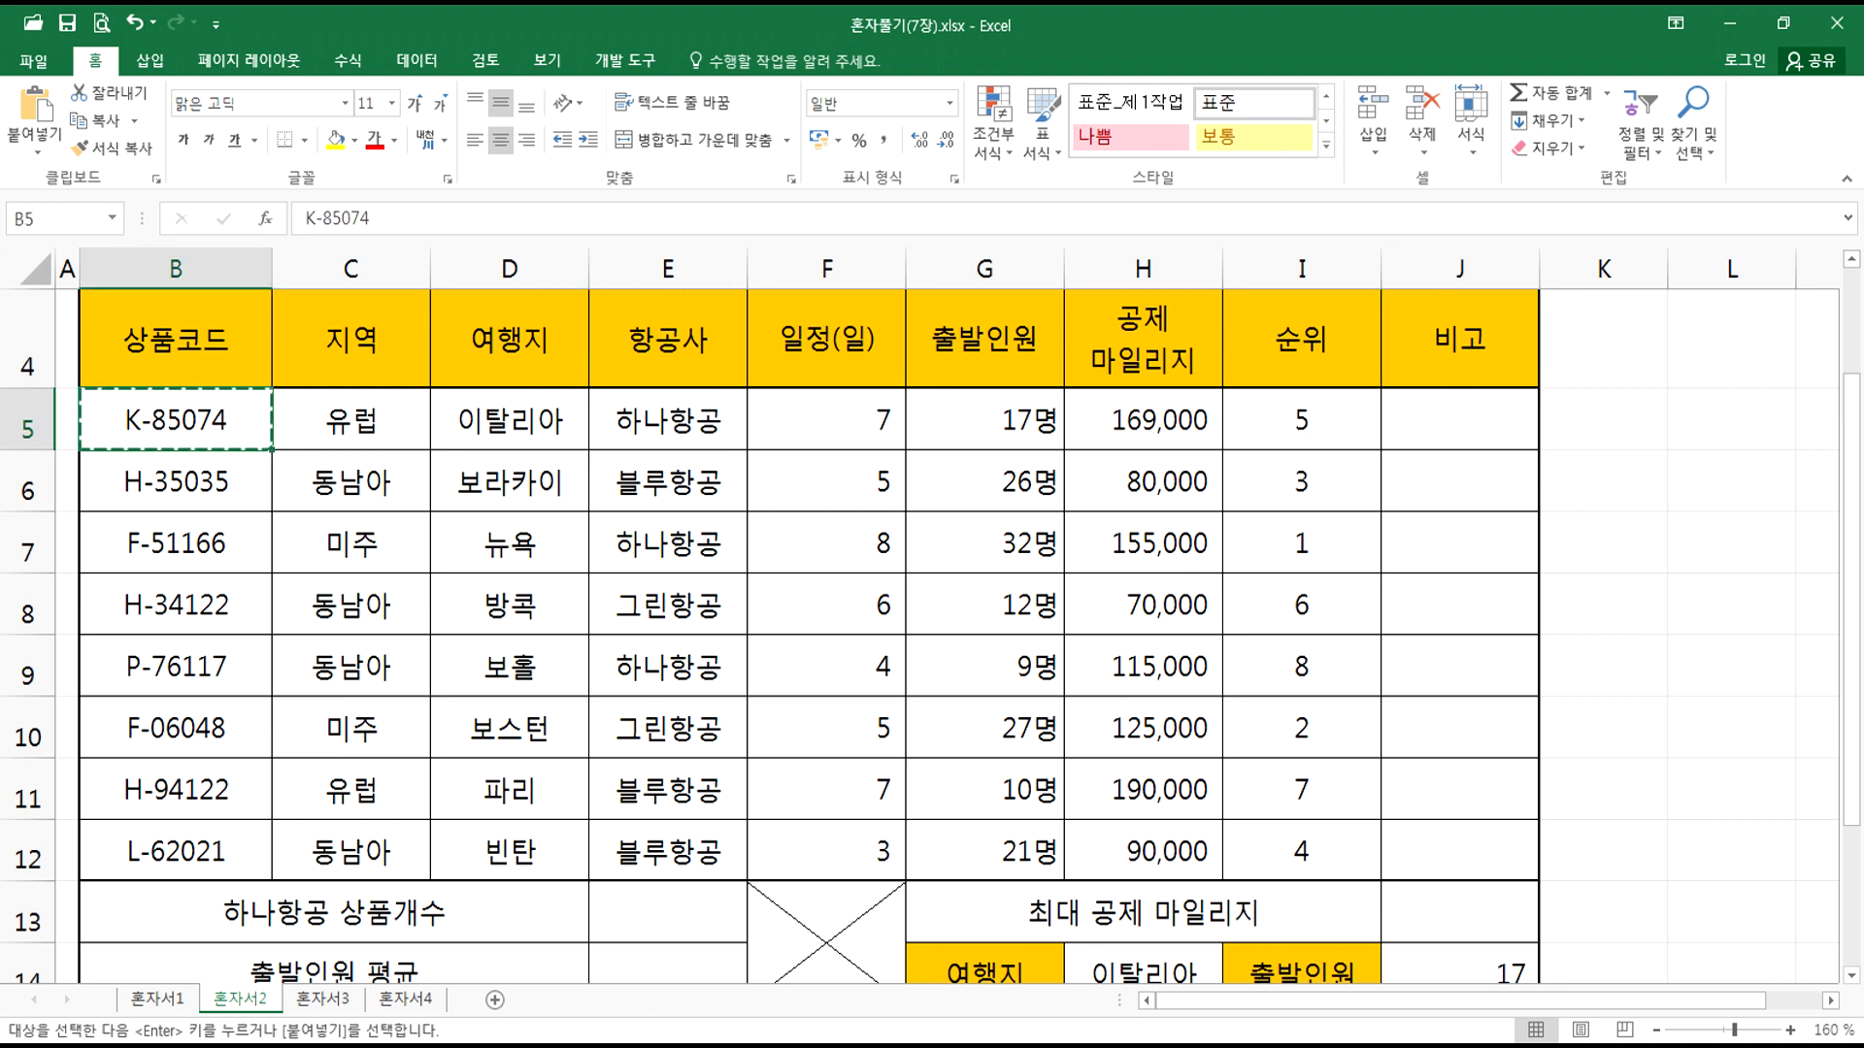
click(748, 1045)
key(Return)
key(Return)
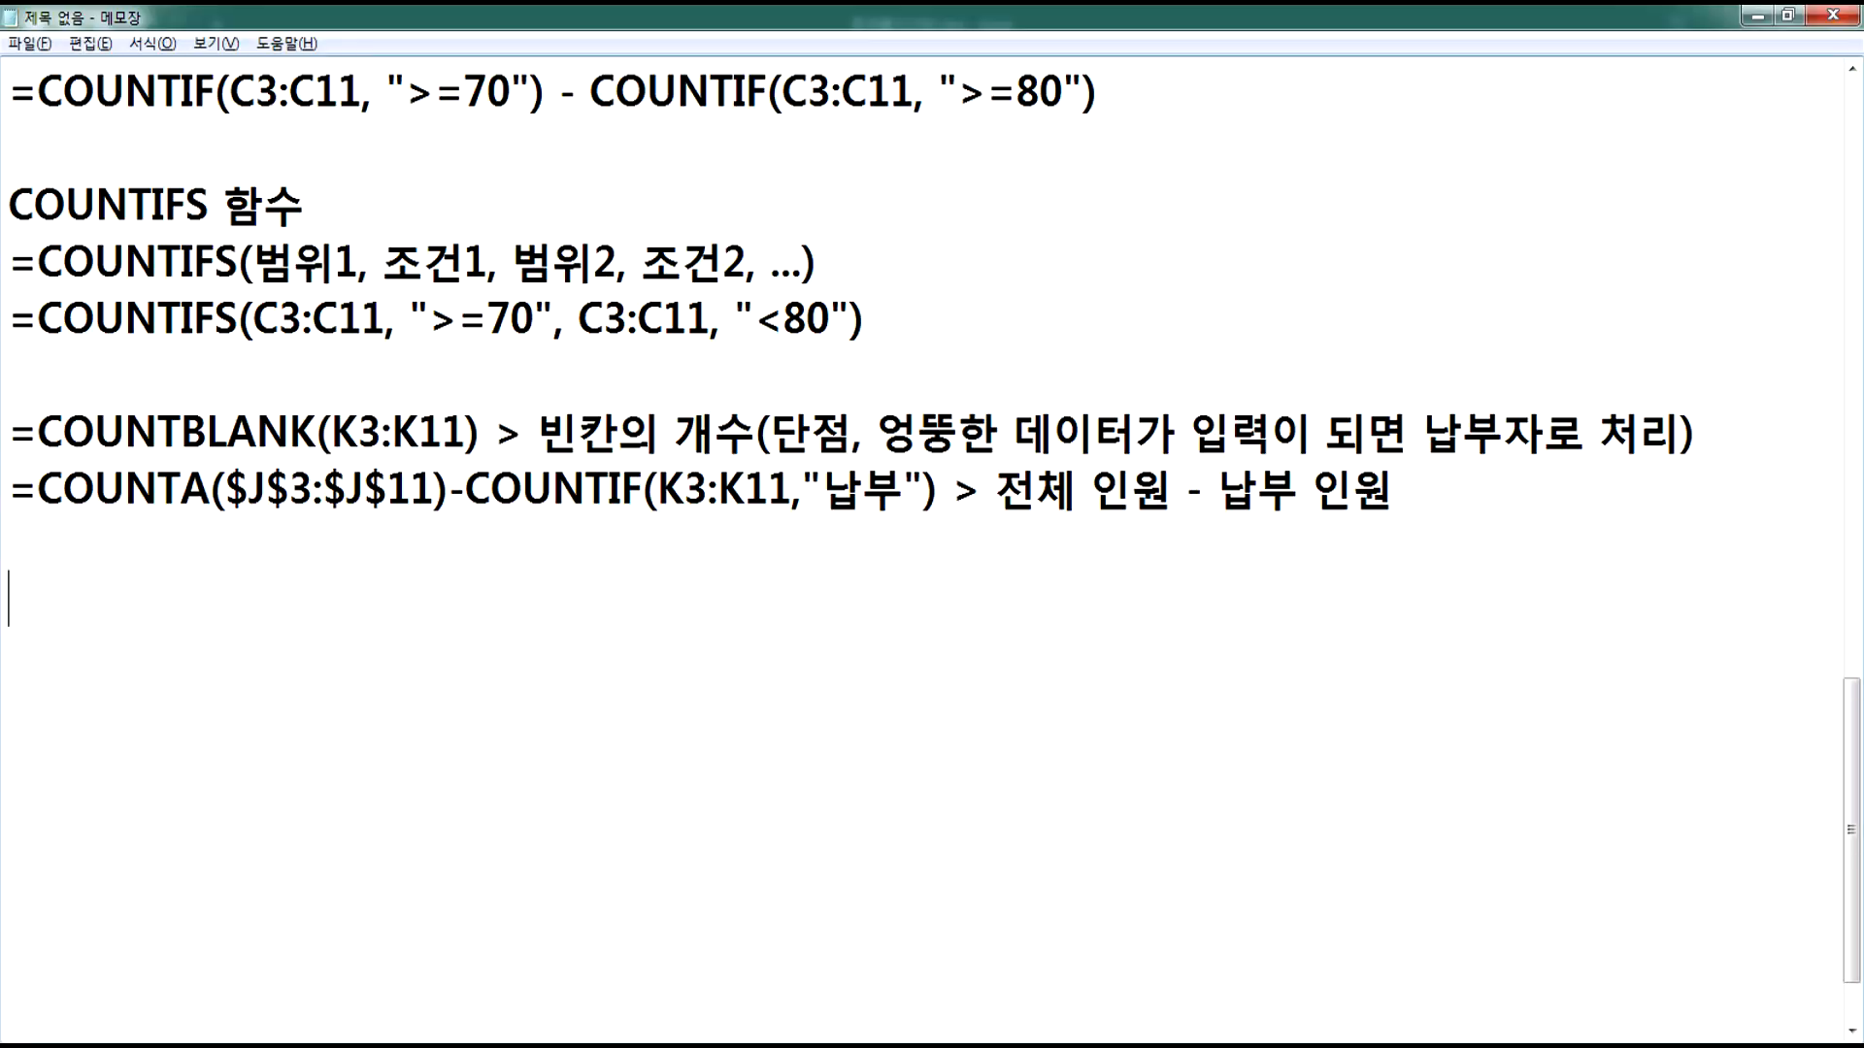
key(ctrl+v)
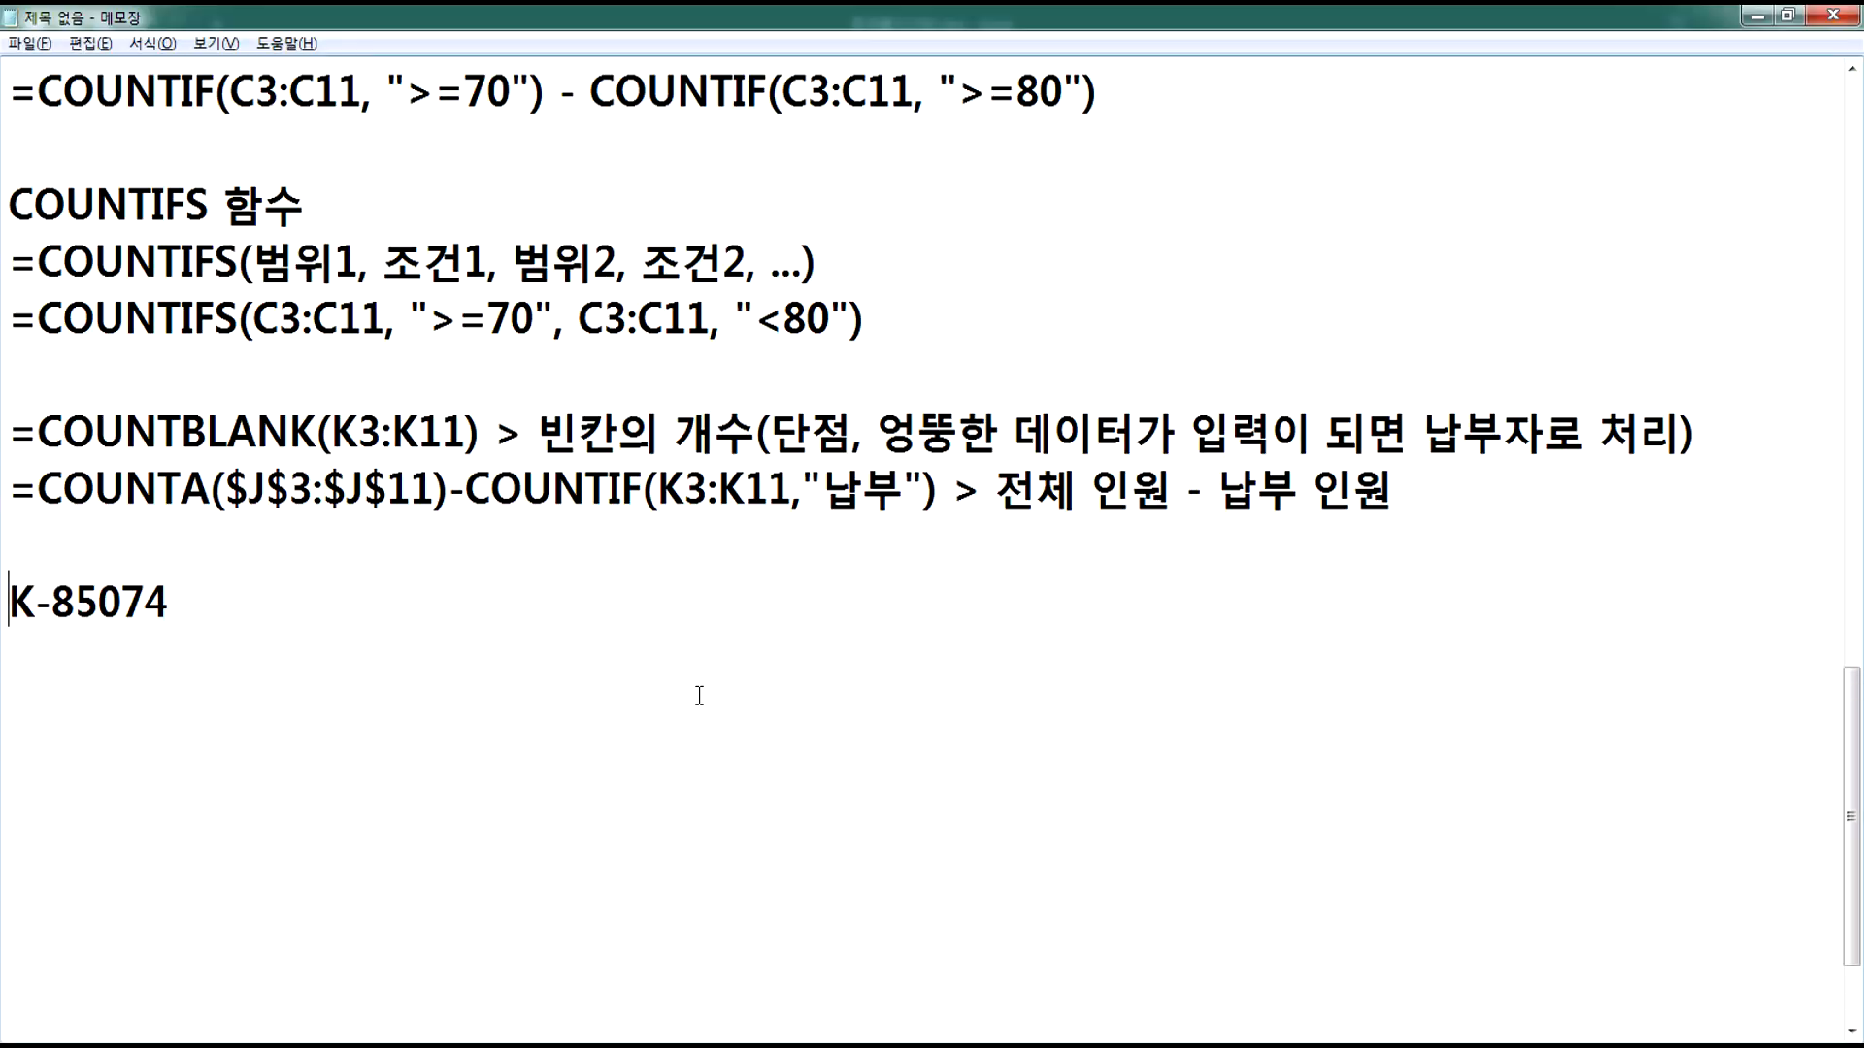
Step: Extend the pasted code in the notes to read B5셀 (K-85074)의 첫 글자가
key(Up)
text(ㅠ5)
key(BackSpace)
key(BackSpace)
text(B5셀 )
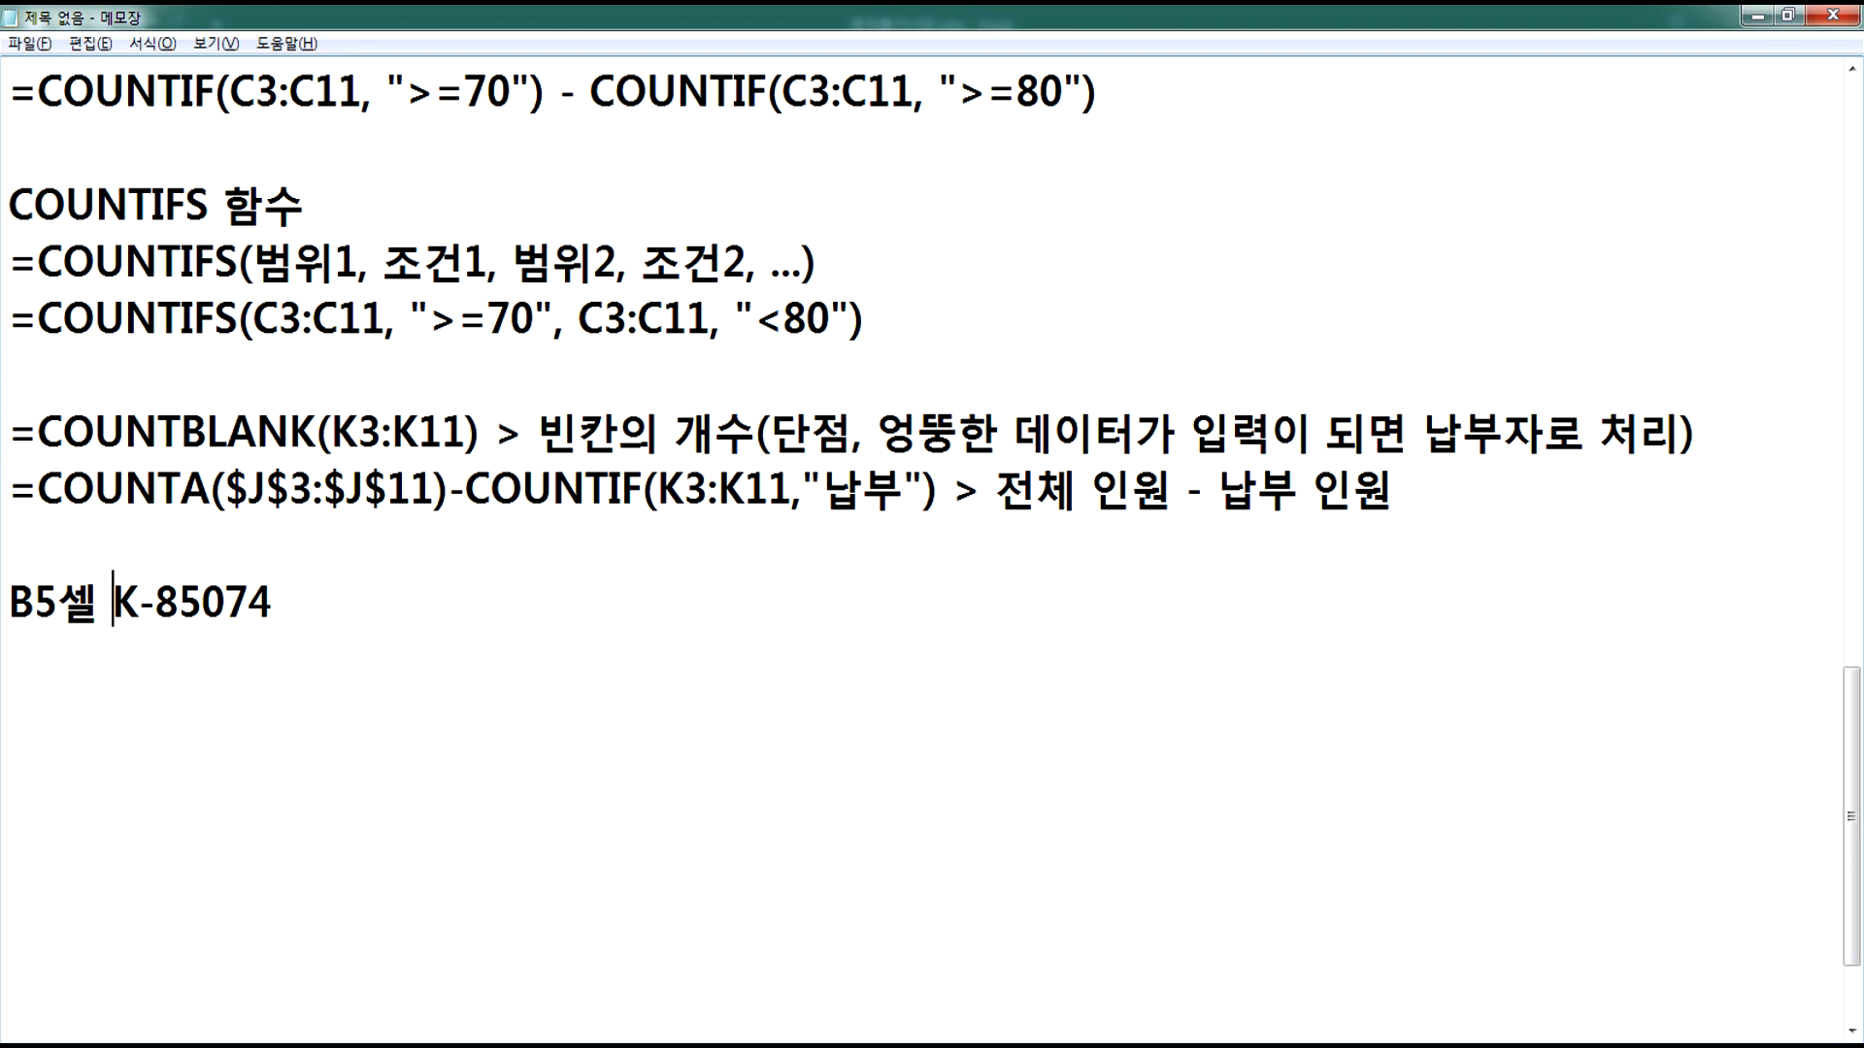
text(()
key(End)
text())
text(의 첫 글ㅈ)
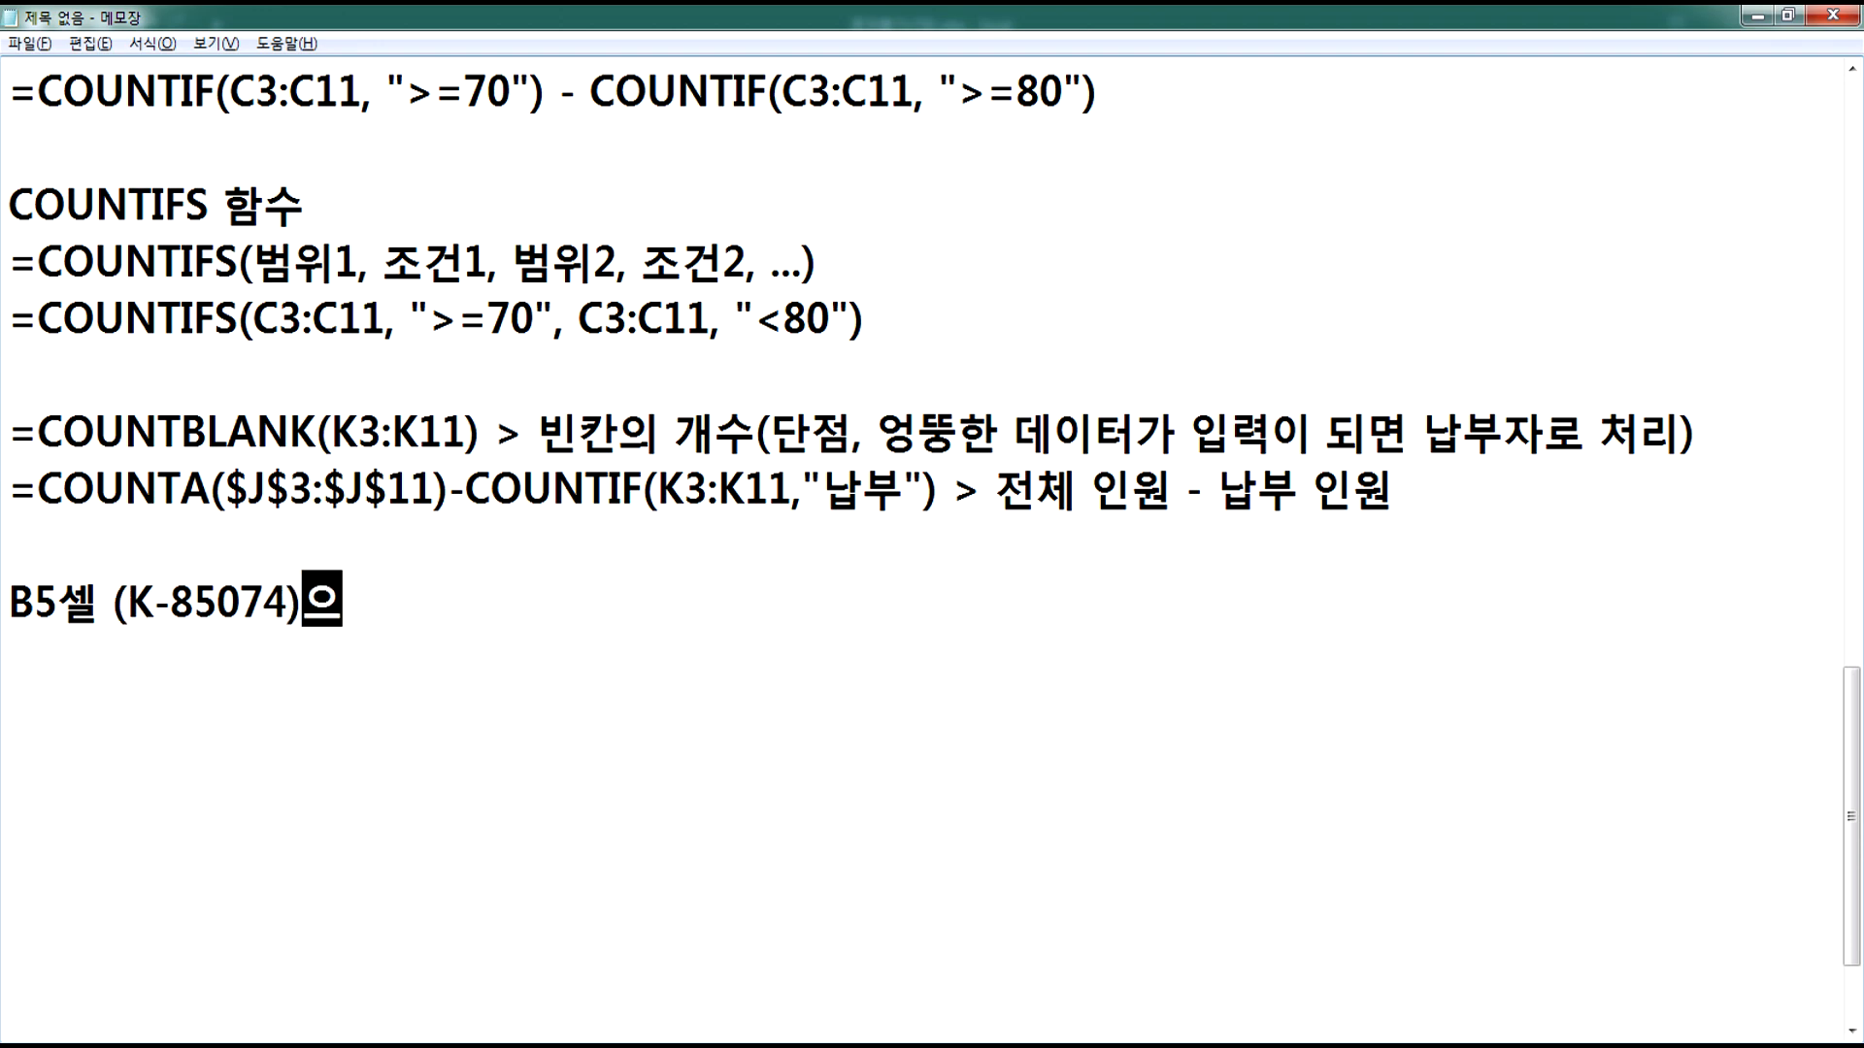
text(자가)
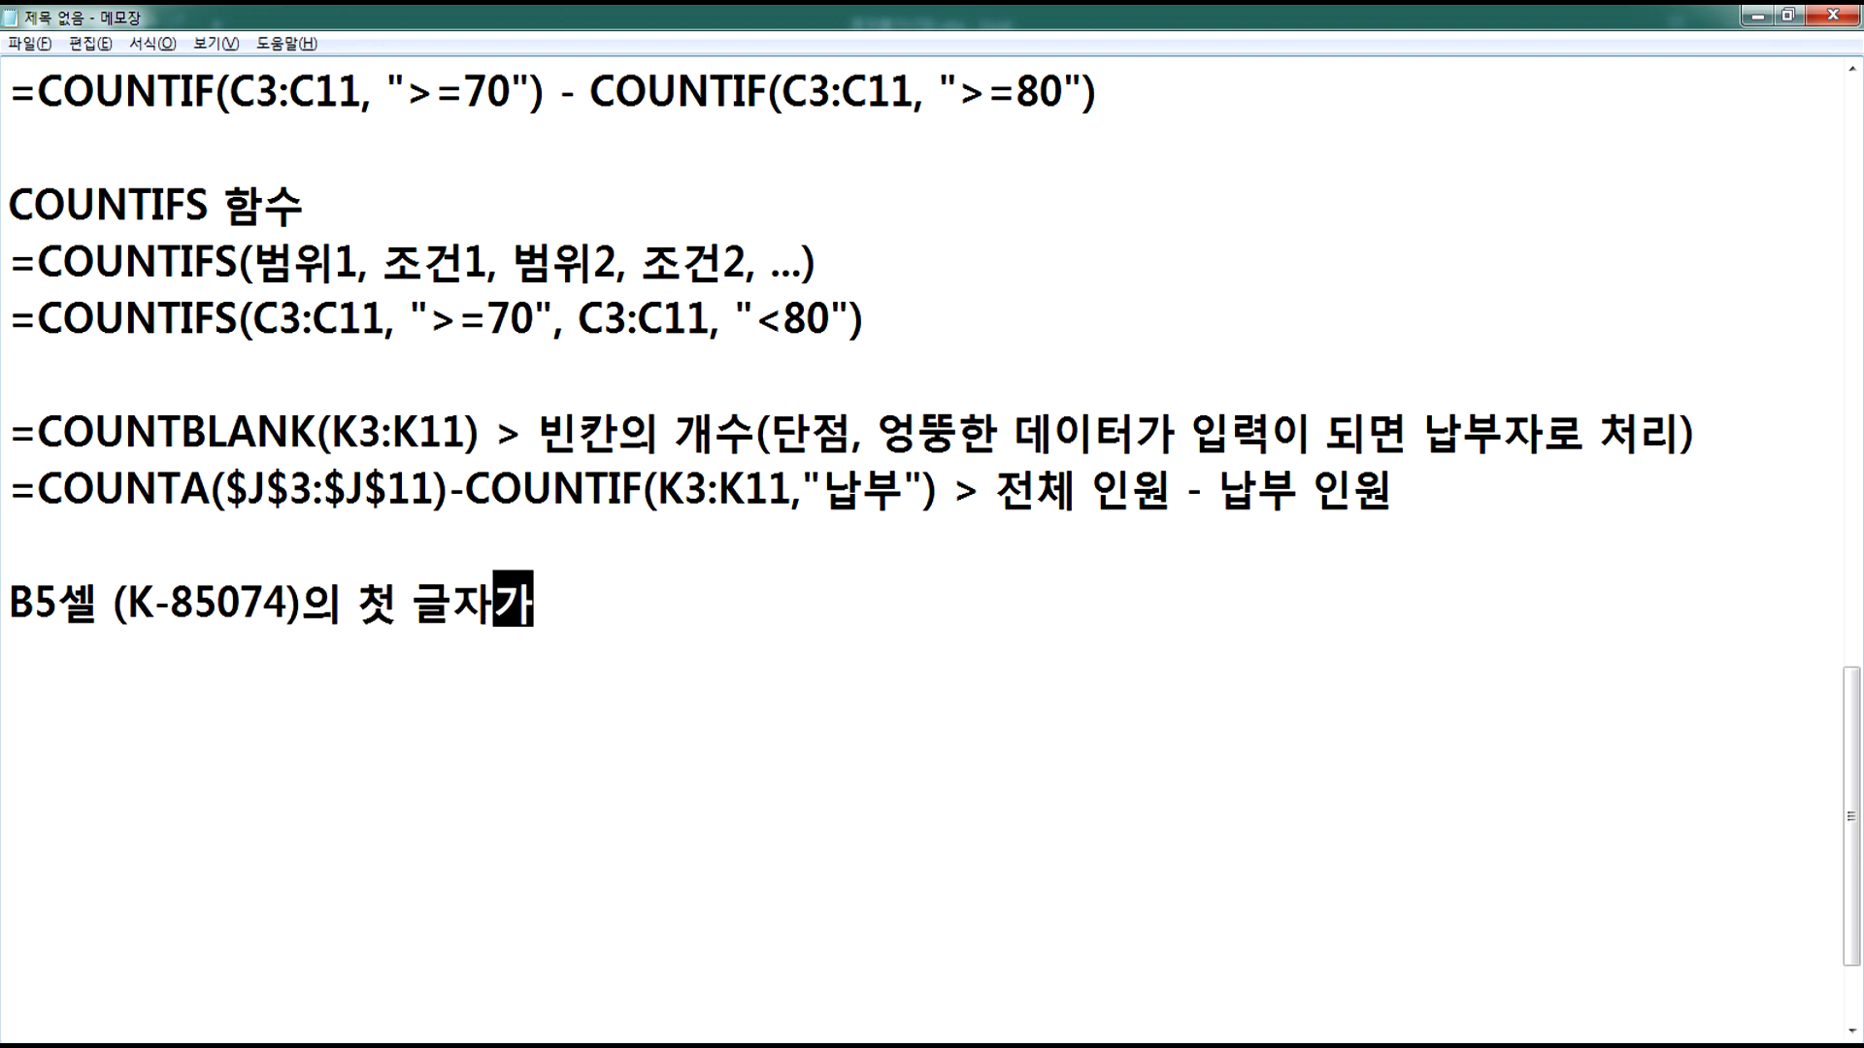
Step: Continue the note with the condition and its true result: F이면 "자유여행"
text( F이면 "WK)
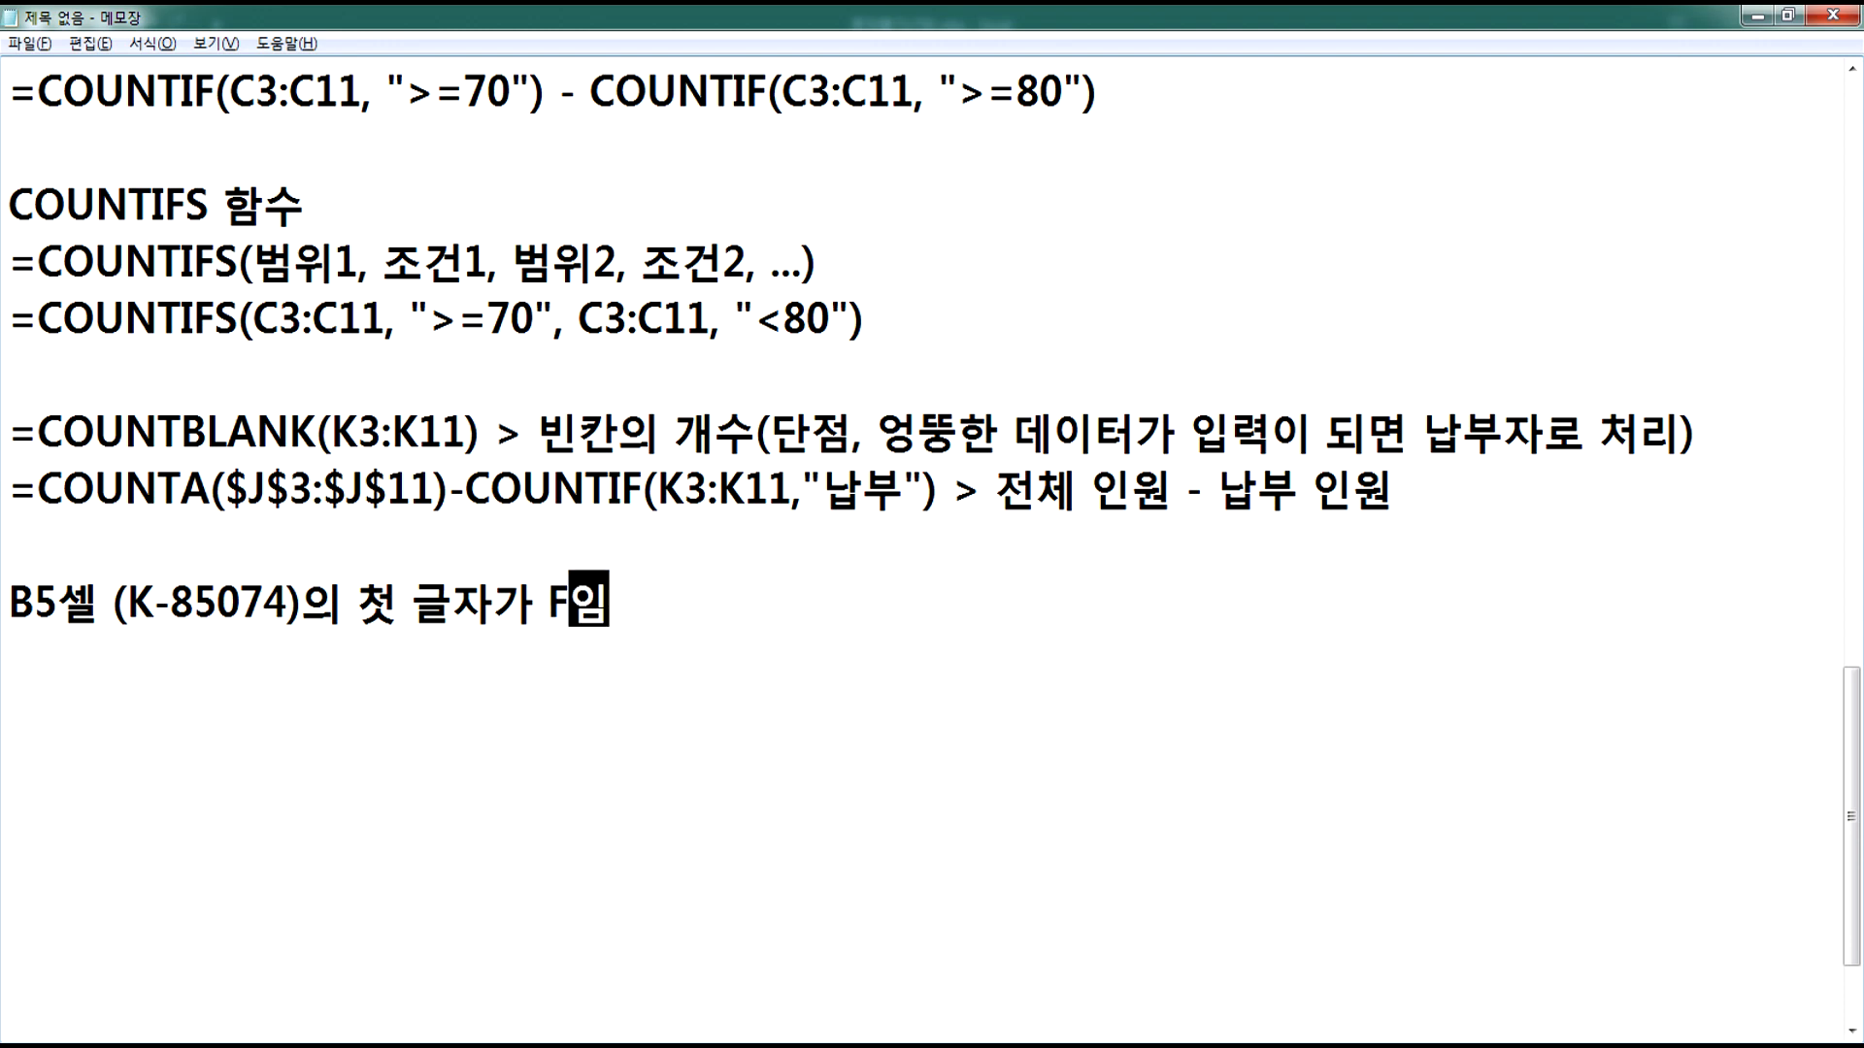
text(DB)
key(BackSpace)
key(BackSpace)
key(BackSpace)
key(BackSpace)
key(Hangul)
text(자유여행")
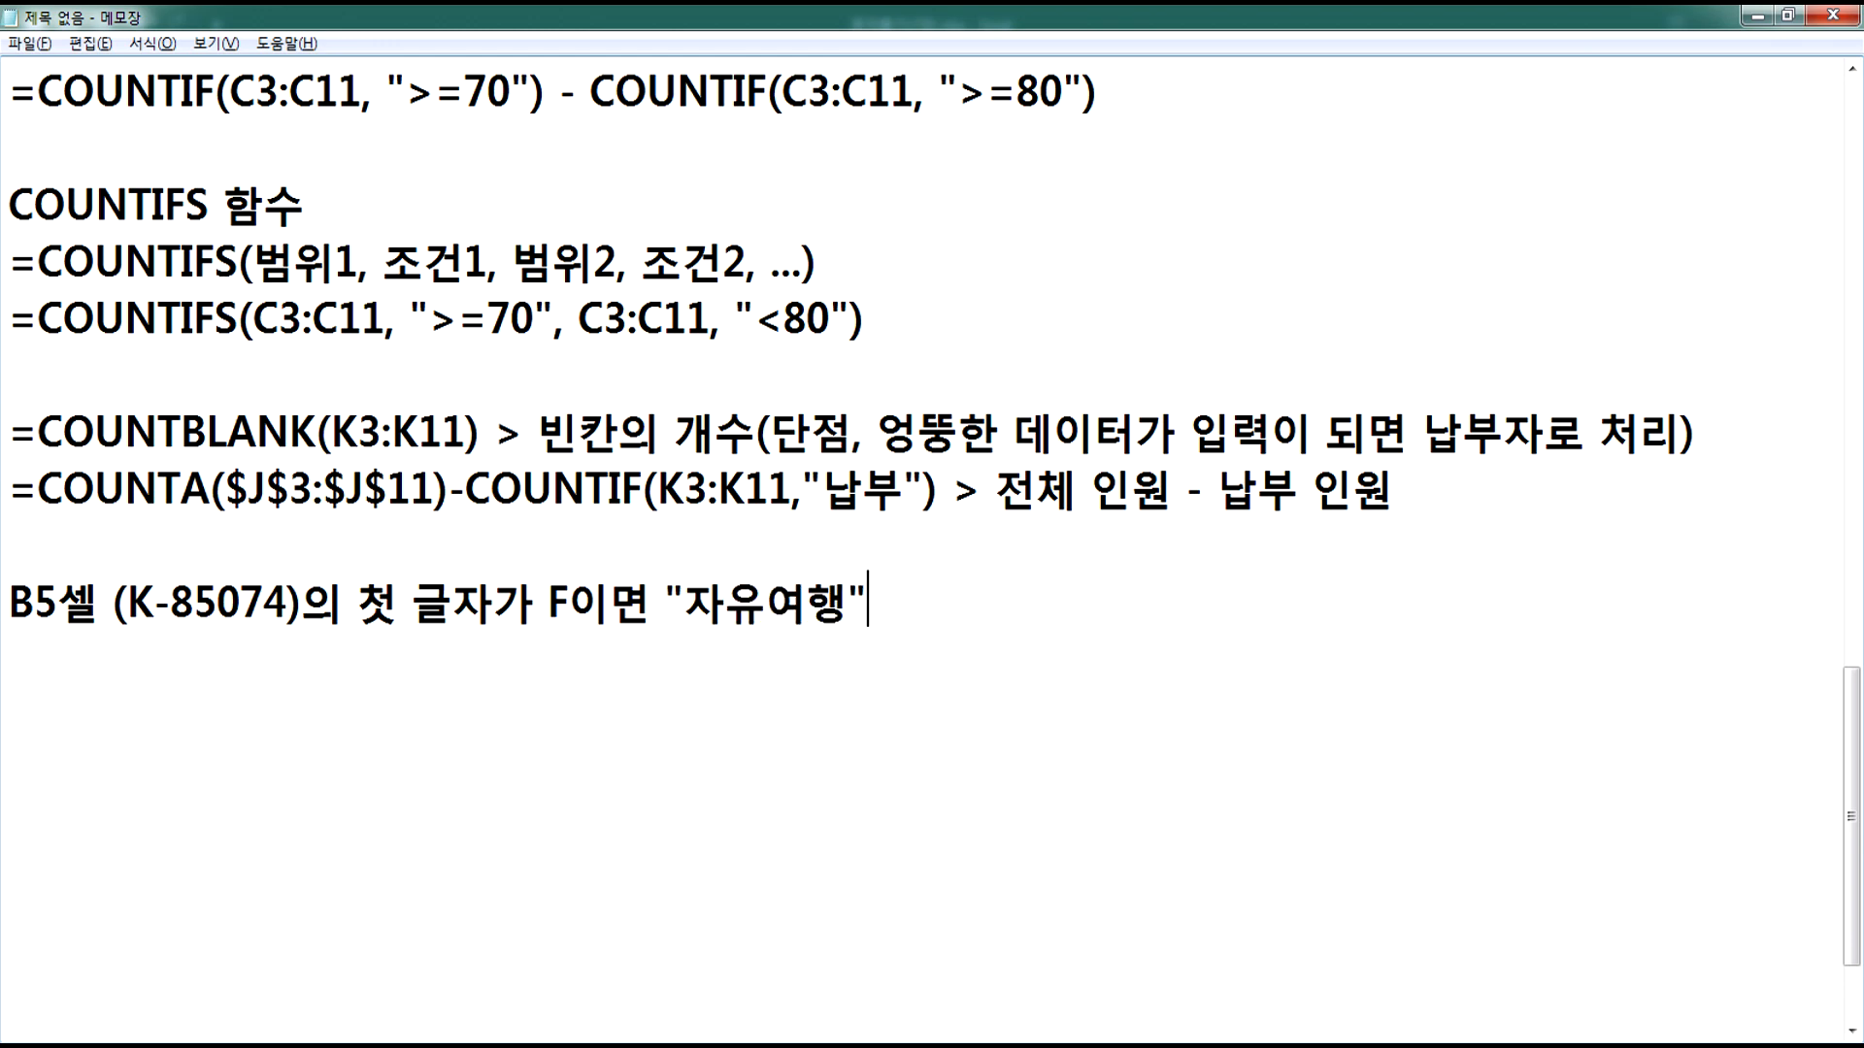
Step: Finish the note with 그 외에는 공백(IF, LEFT 함수) and start a new line
text( 그)
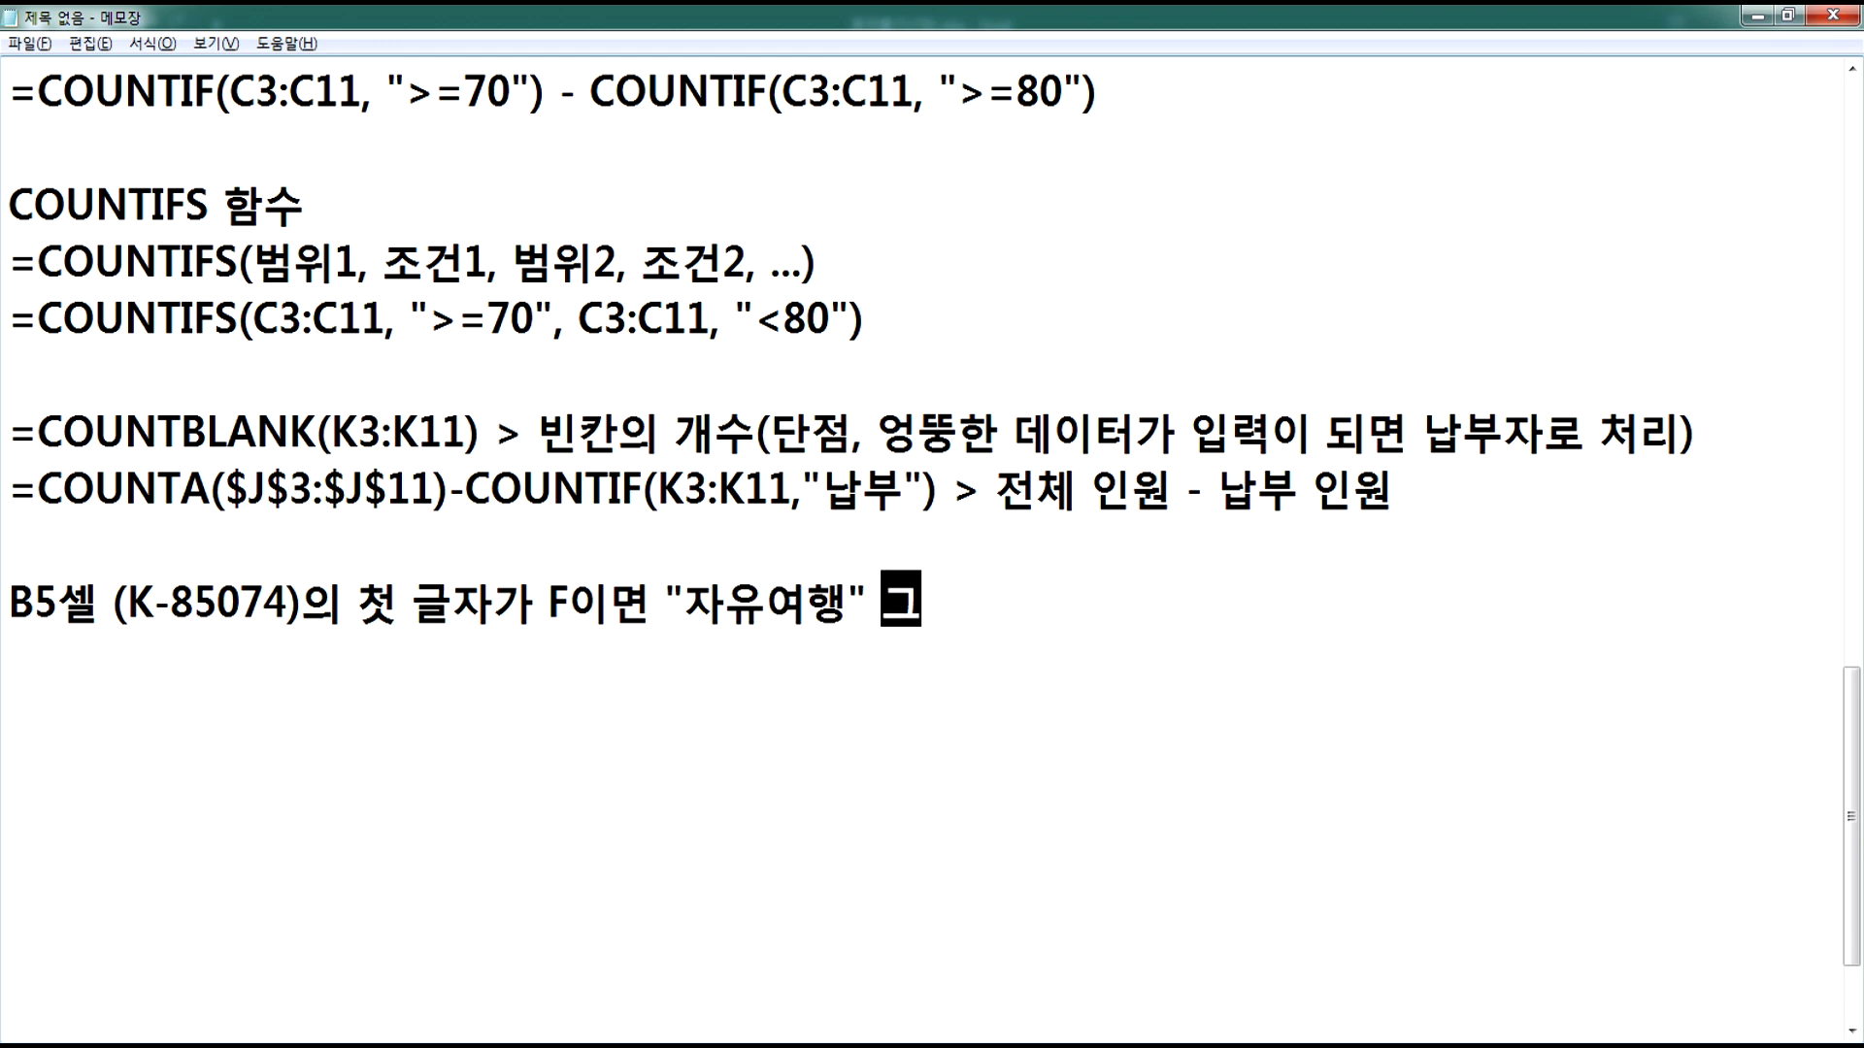
text( 외에는 고ㅇ백()
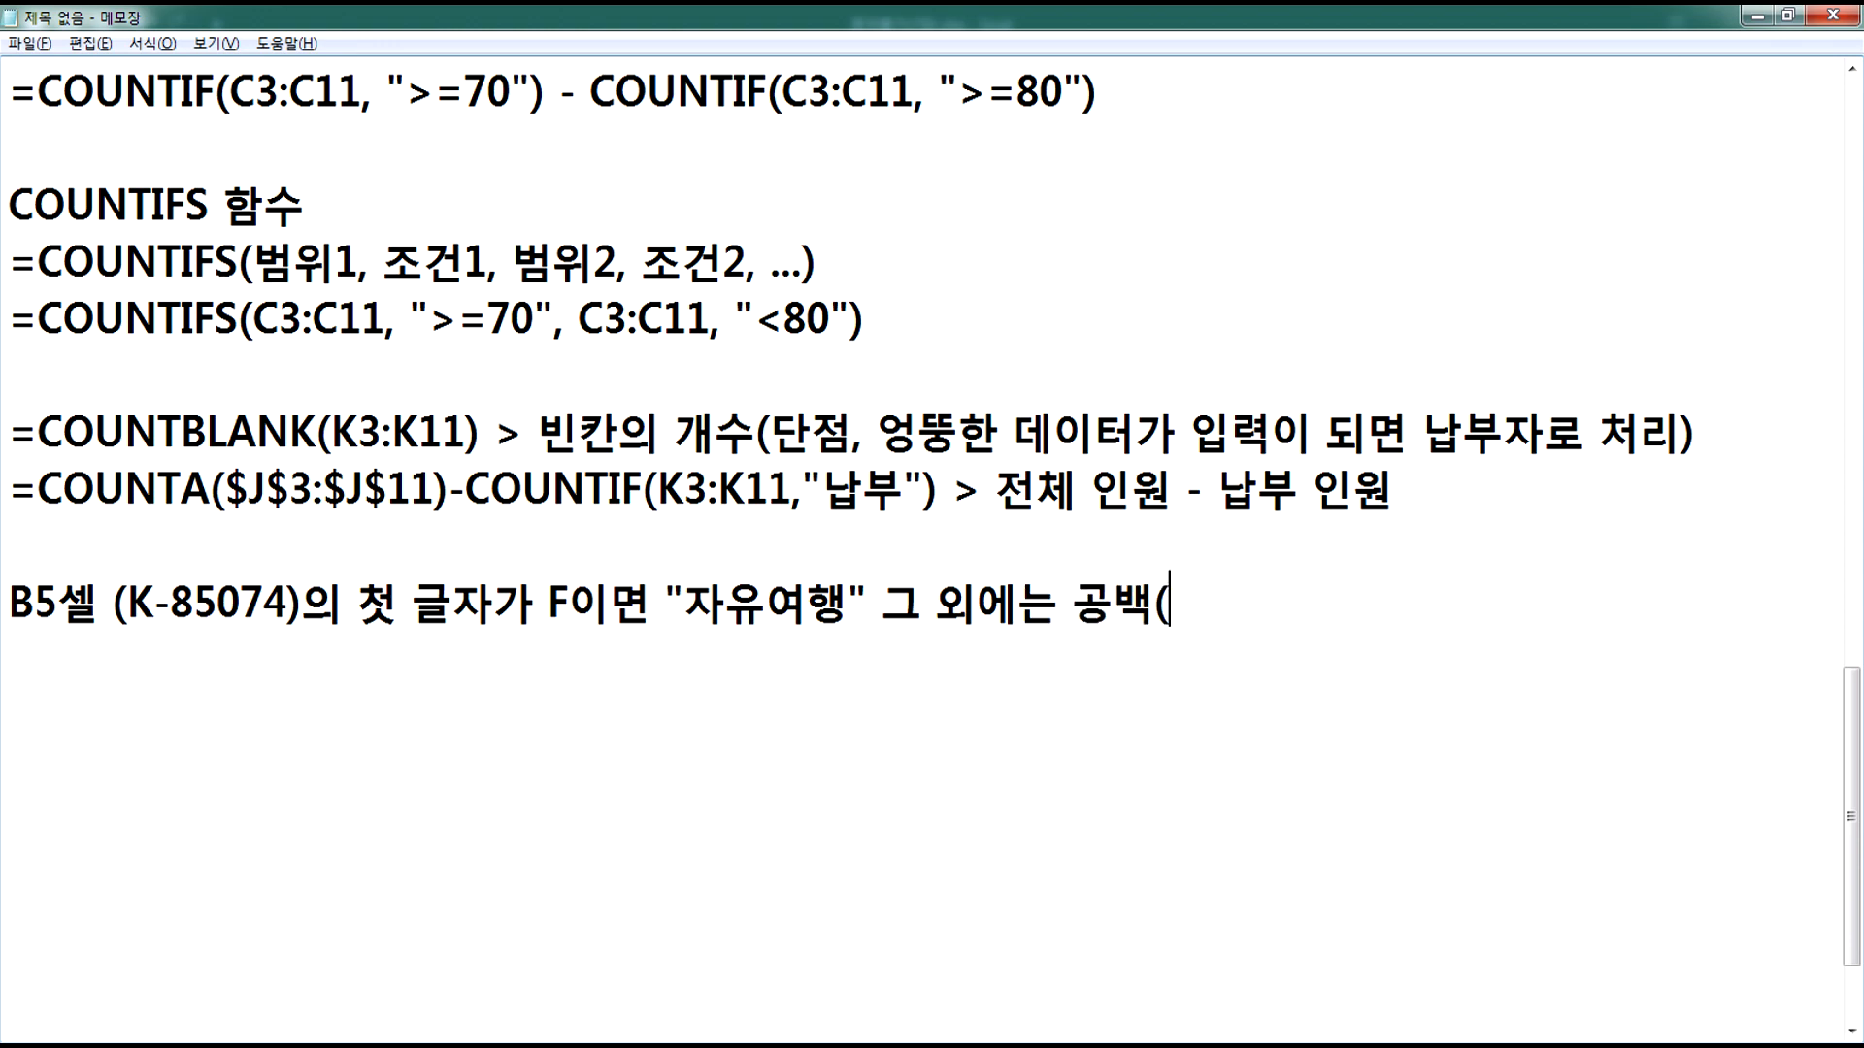
text(IF, LEFT)
text( 함ㅅ)
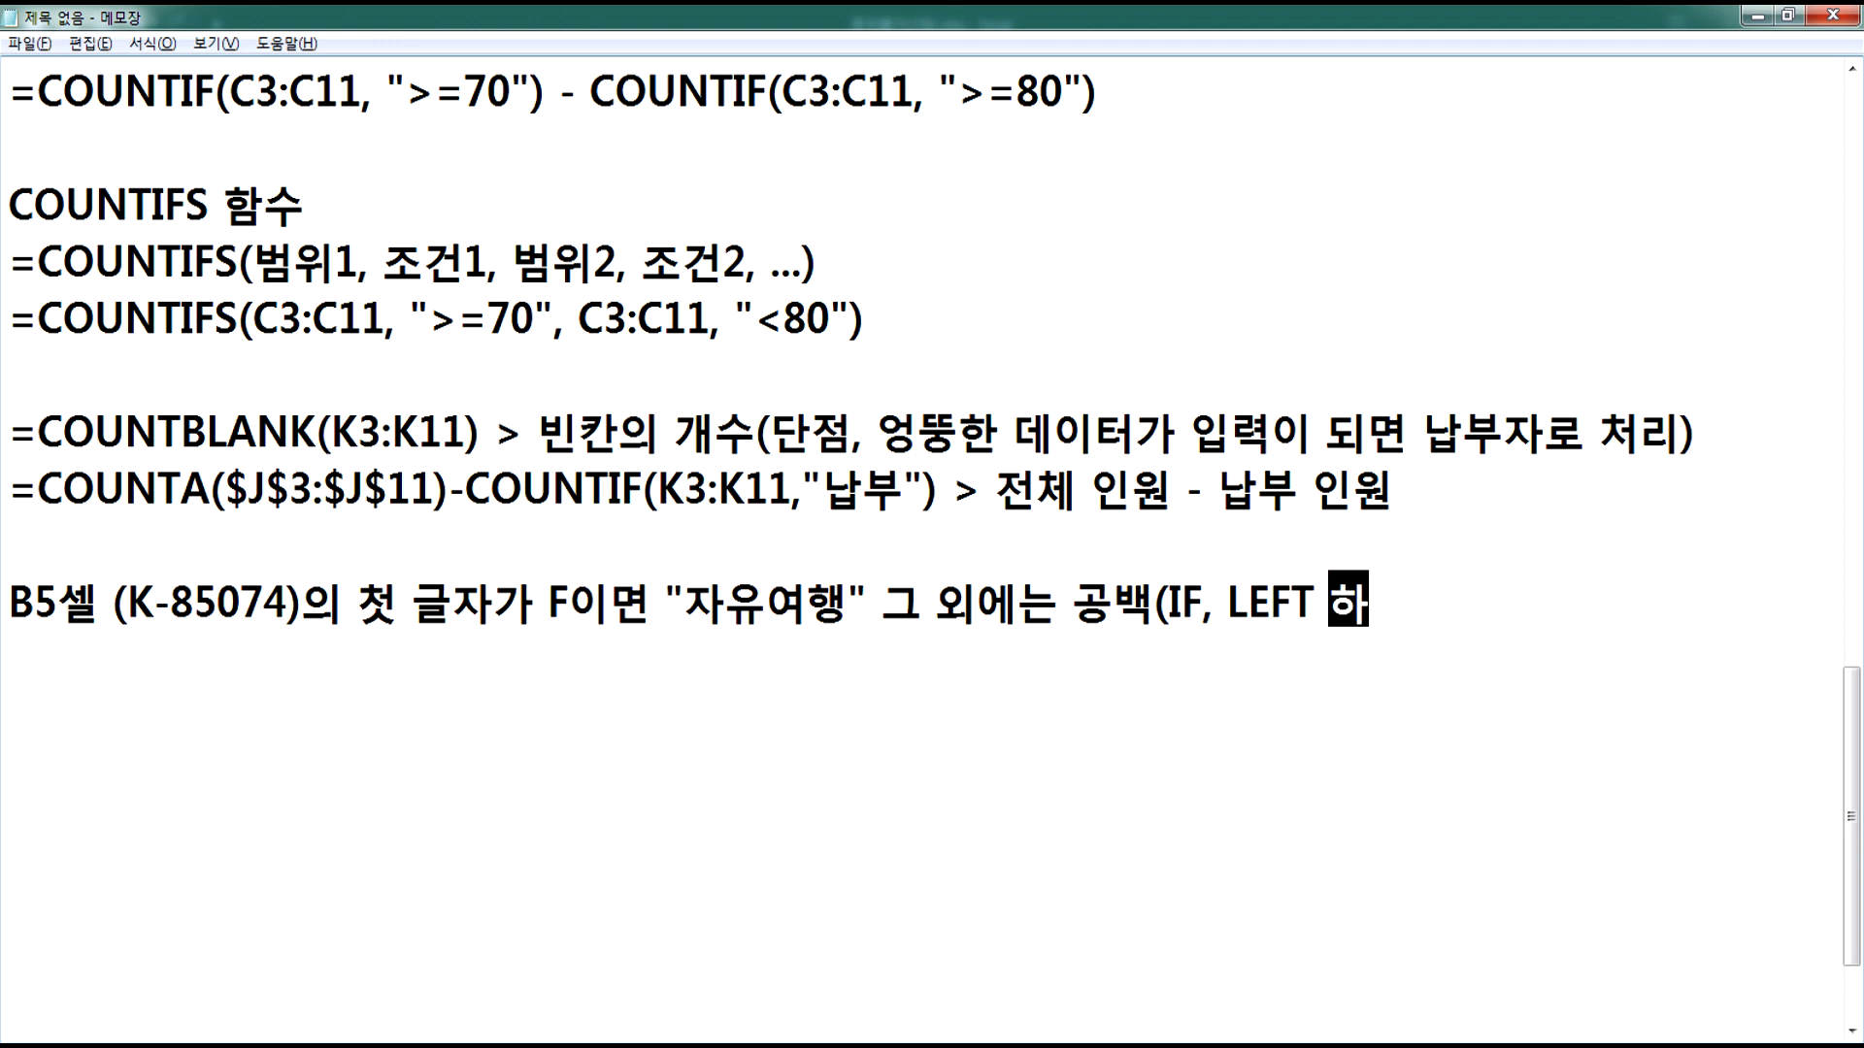
key(BackSpace)
text(수))
key(Return)
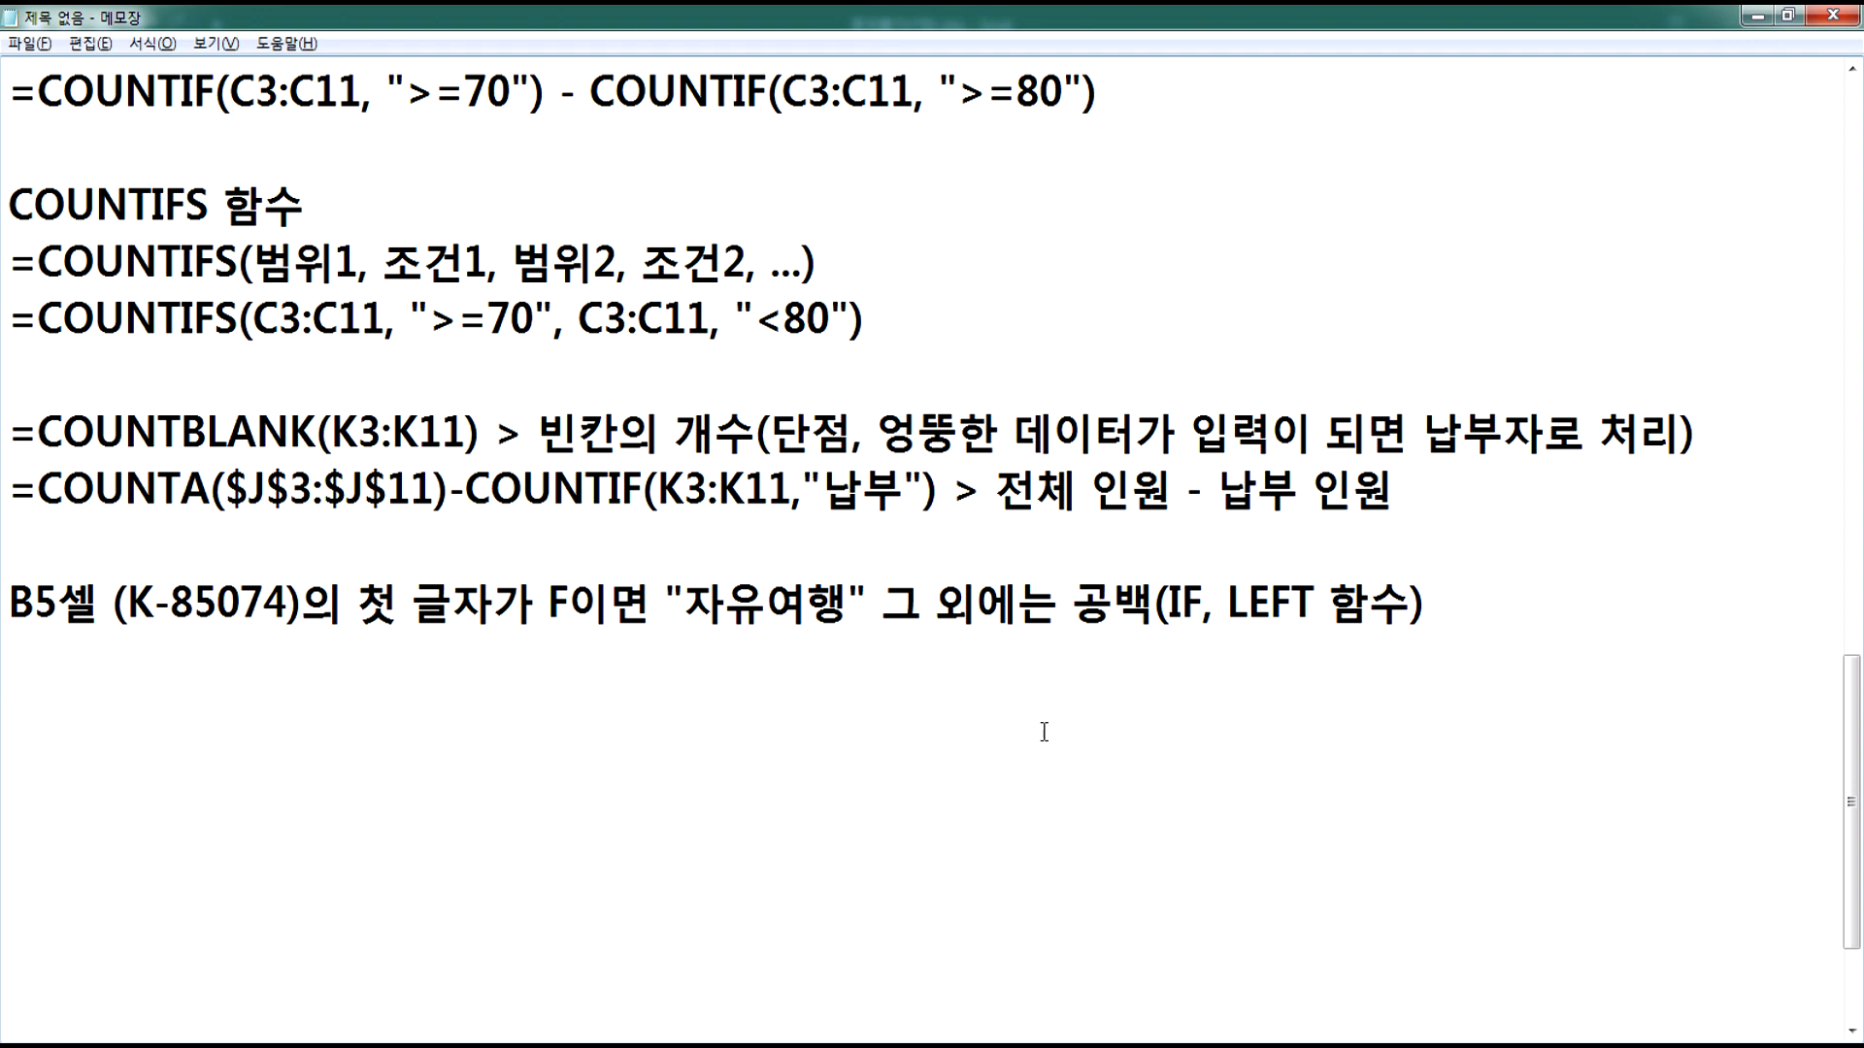
Step: Write the IF syntax =IF(논리식, 참, 거짓) on the line below the condition note and start a new line
scroll(932, 750, down, 2)
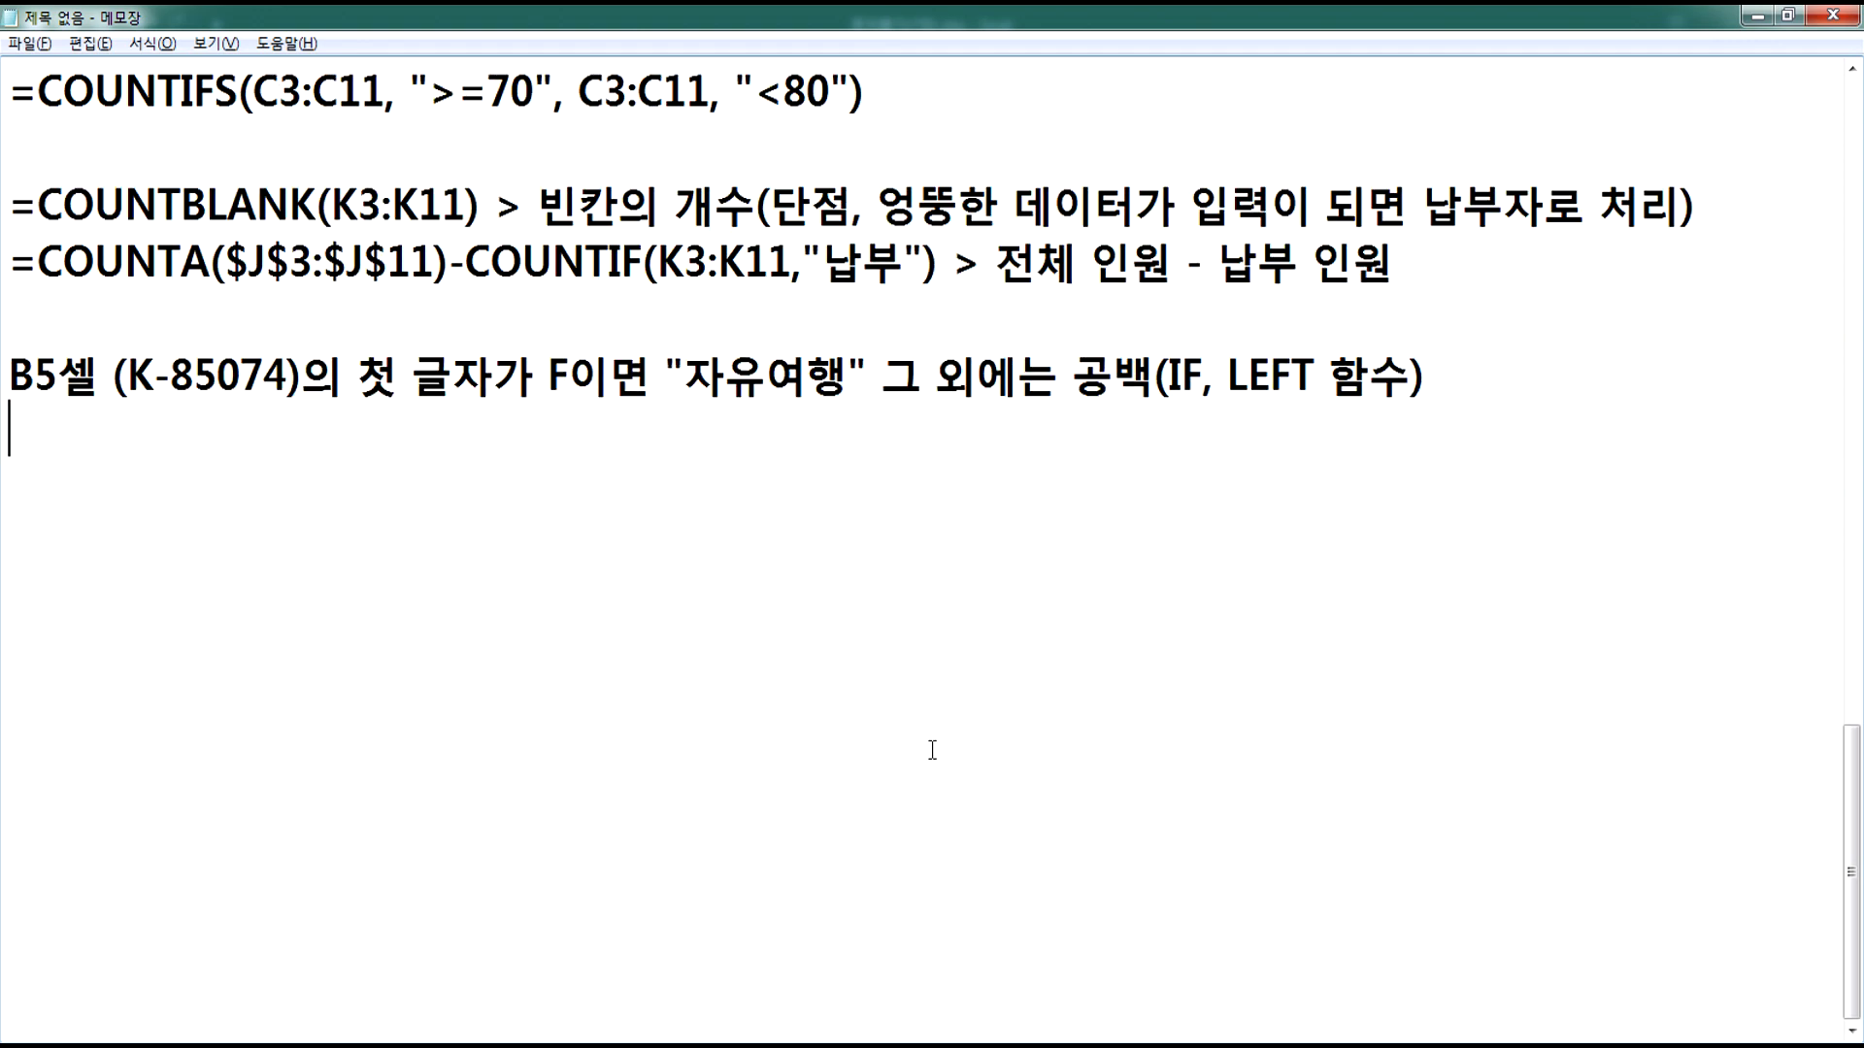
scroll(932, 750, up, 1)
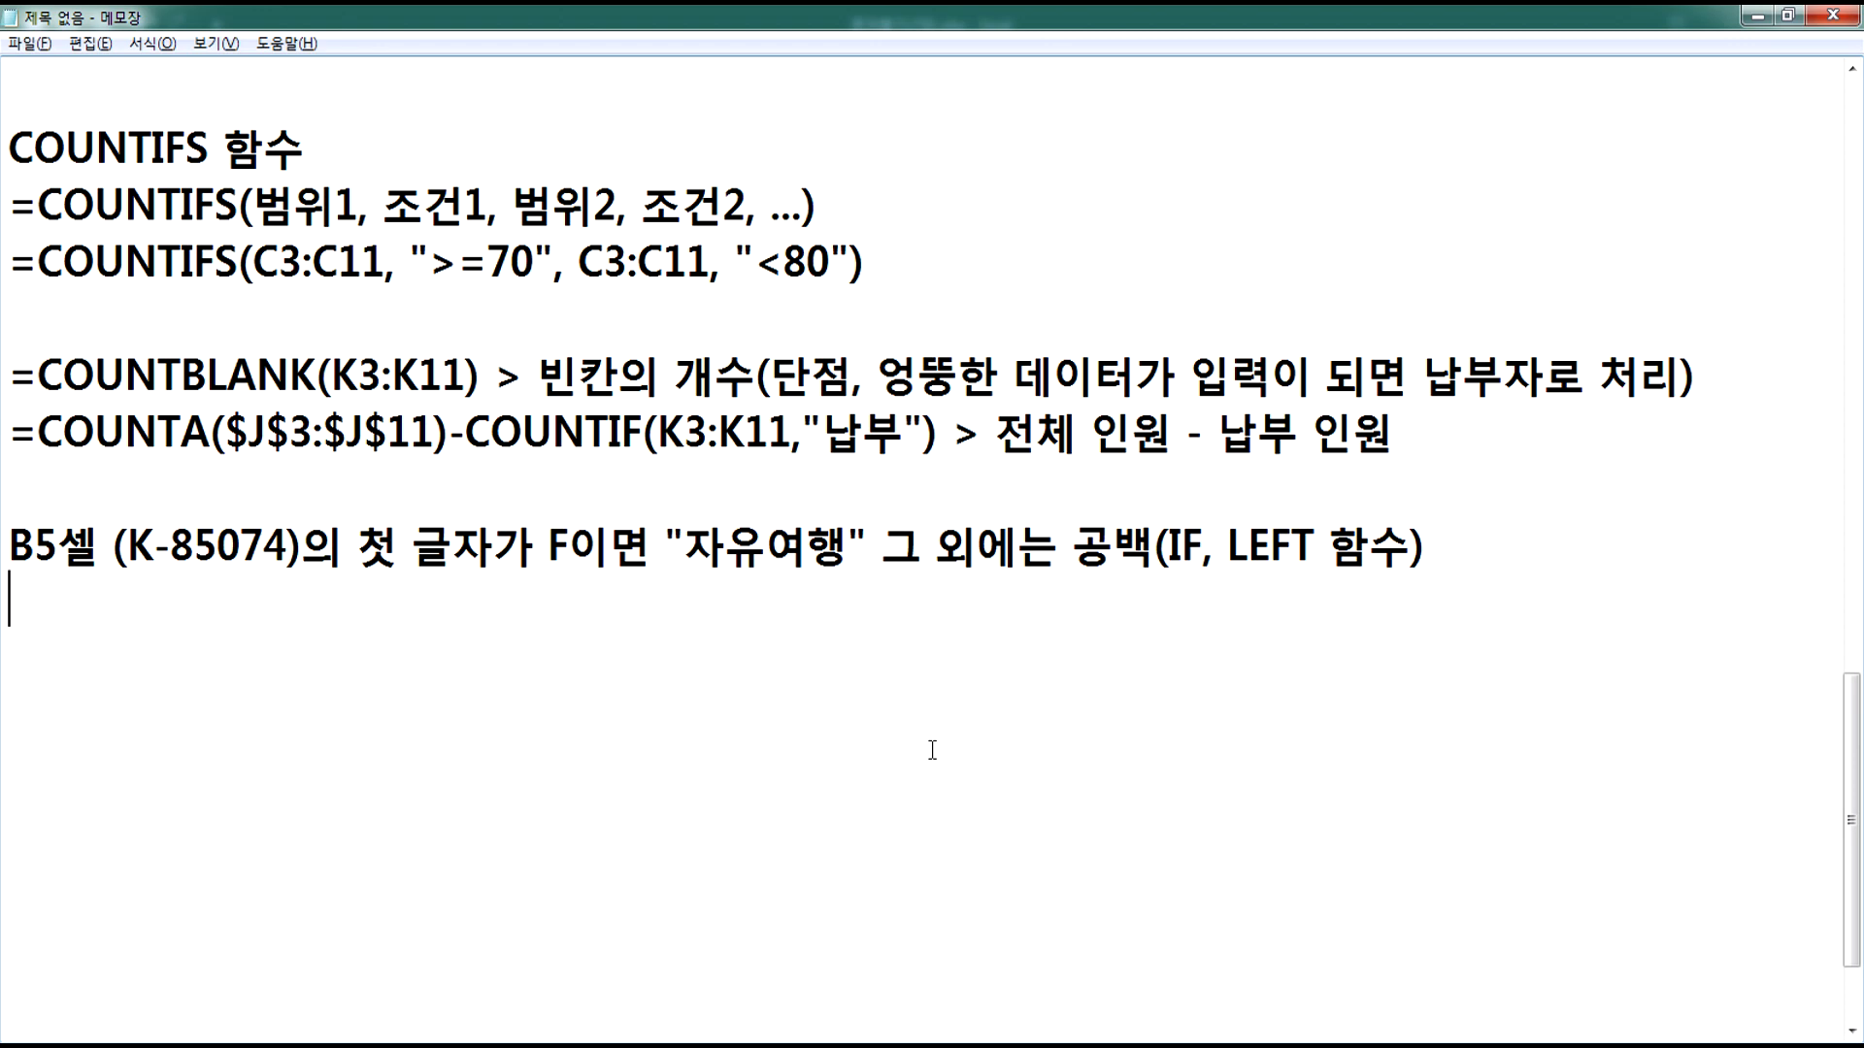
text(= ㅏ)
key(BackSpace)
key(BackSpace)
text(IF(논리)
text(식, )
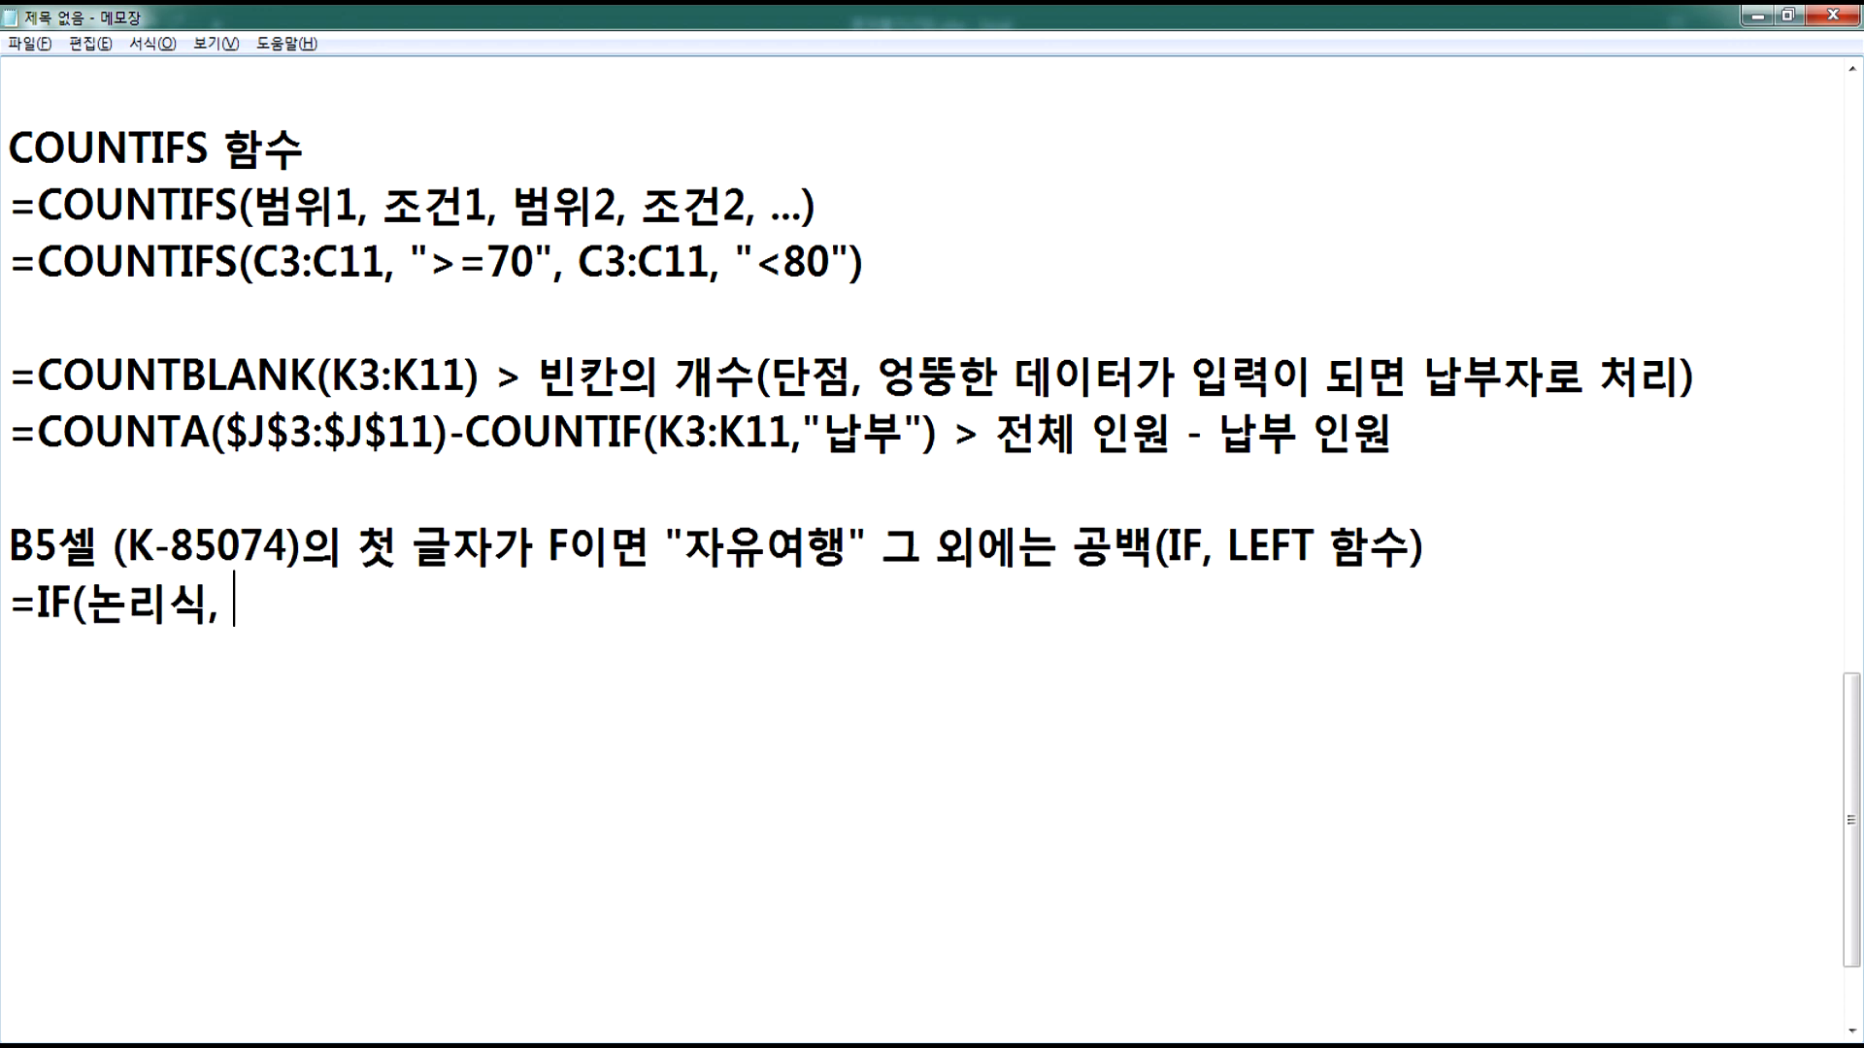
text(참)
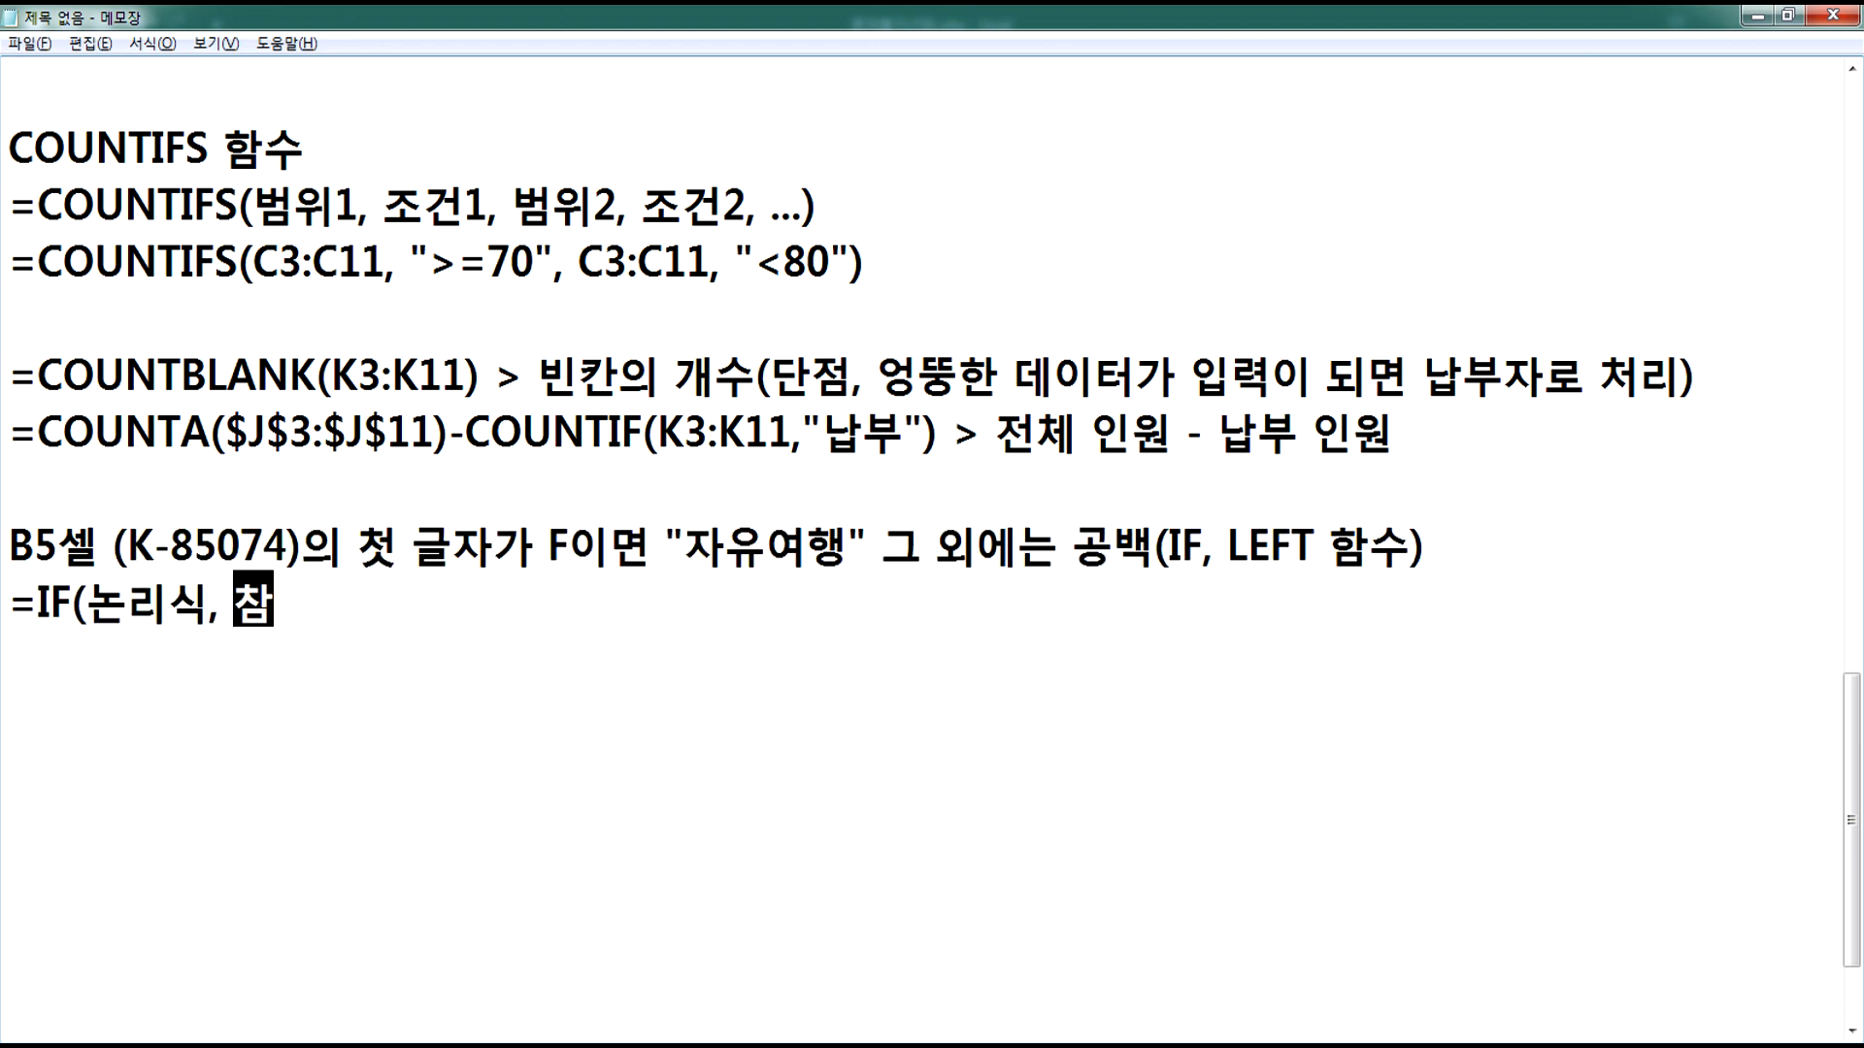
text(, 거짓))
key(Return)
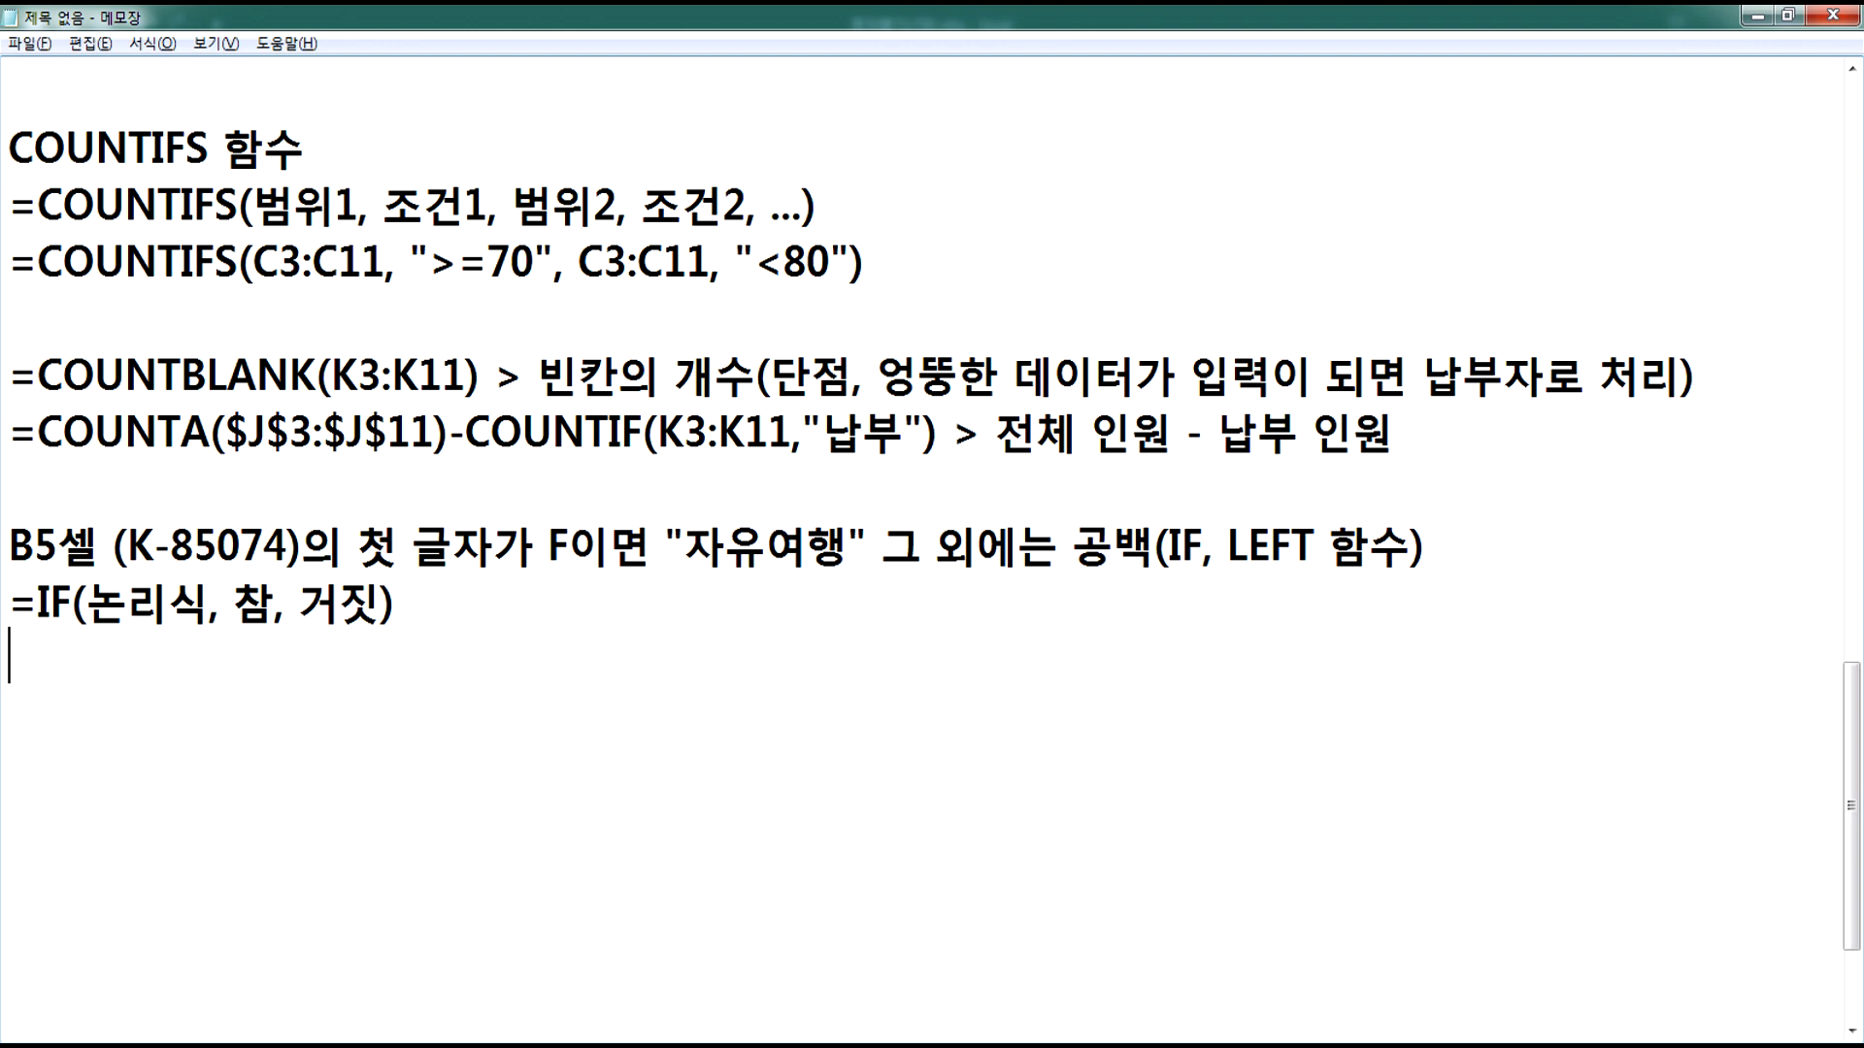
Step: Duplicate the =IF(논리식, 참, 거짓) line onto the line below it
key(Up)
key(shift+End)
key(ctrl+c)
key(Down)
key(ctrl+v)
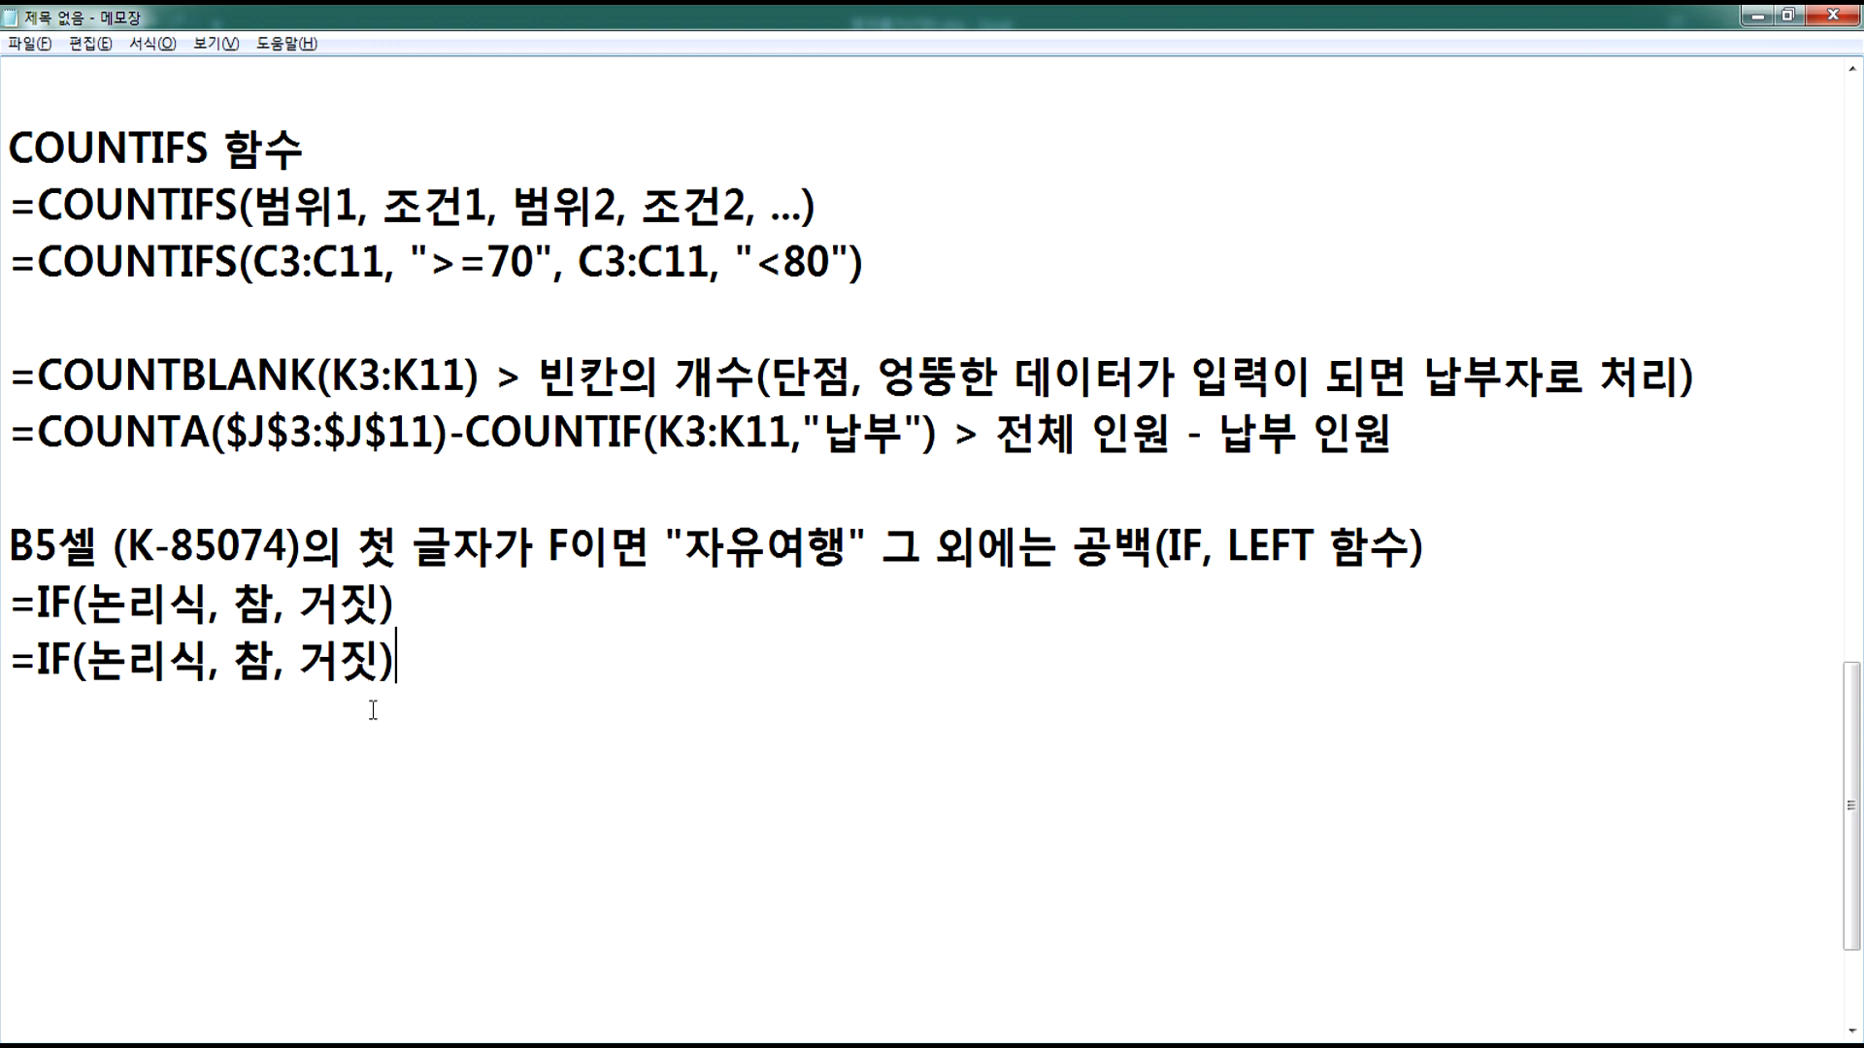
Step: Replace 논리식 in the duplicated IF line with the copied condition B5셀 (K-85074)의 첫 글자가 F이면
drag(19, 543, 651, 541)
key(ctrl+c)
drag(85, 652, 213, 654)
key(ctrl+v)
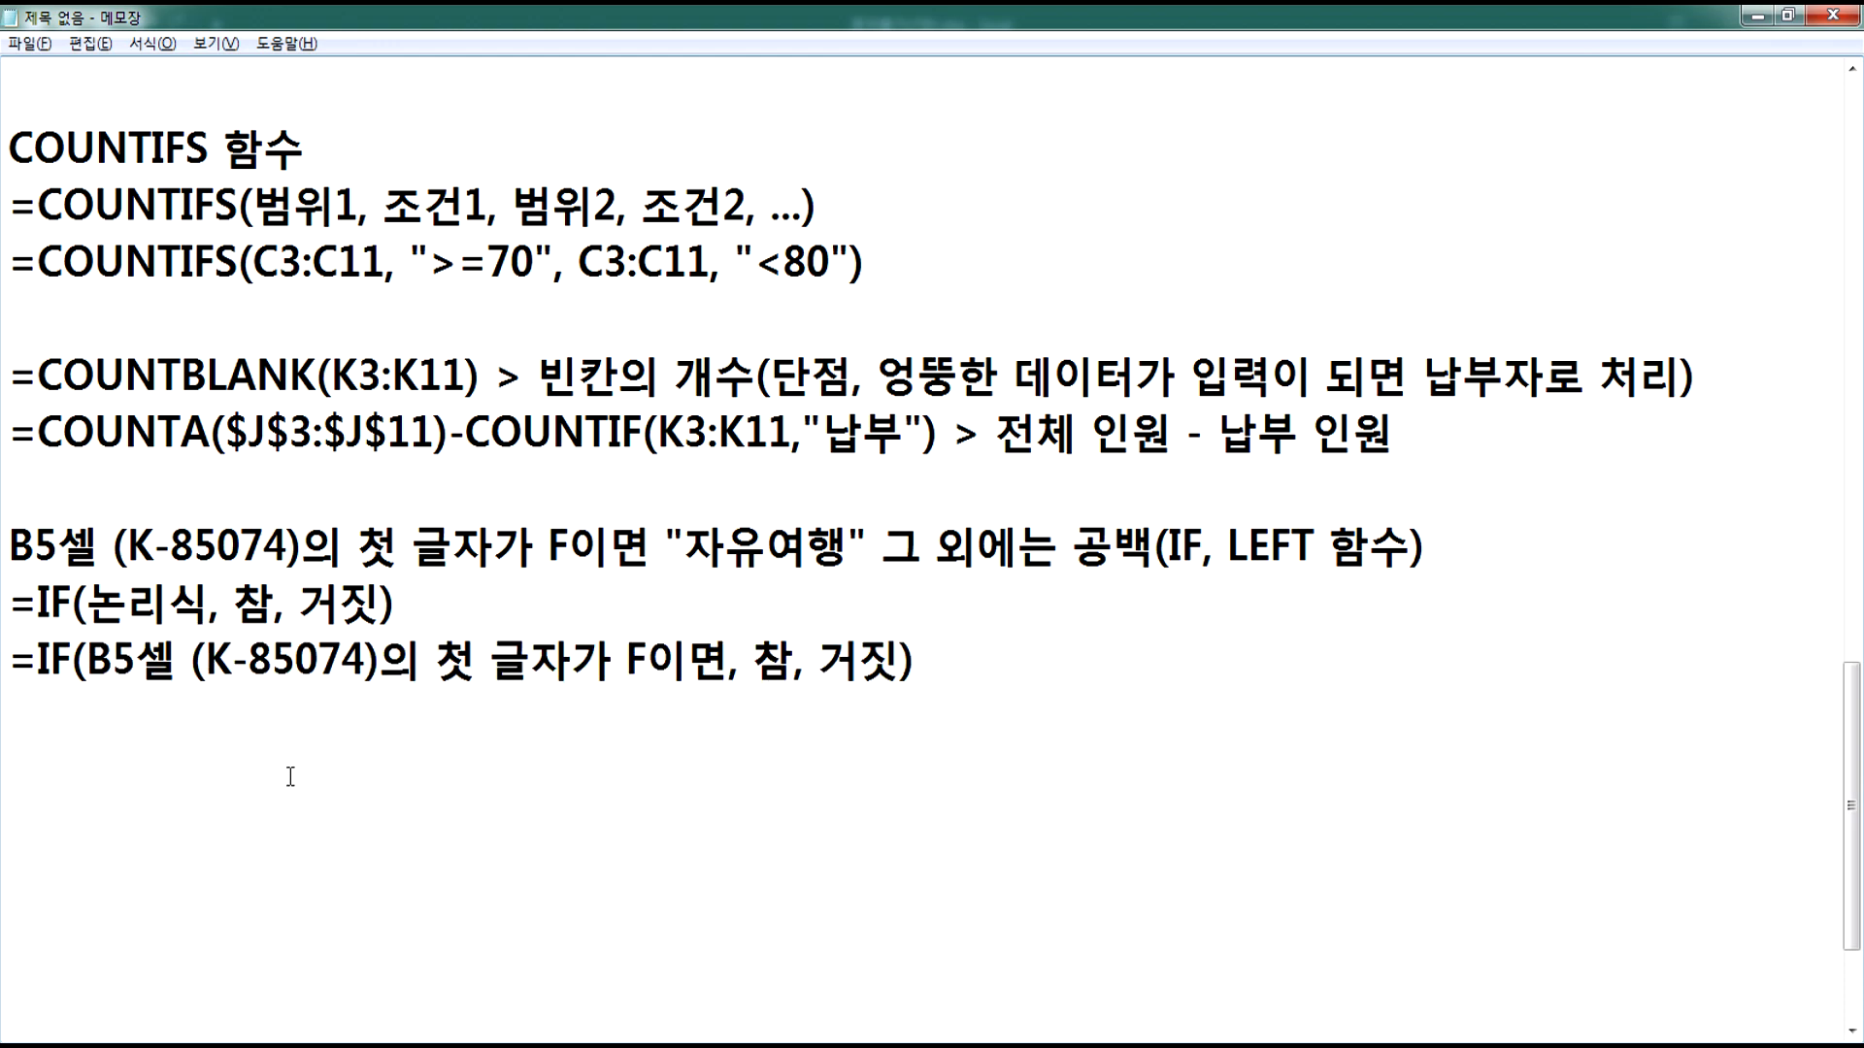
Step: Replace 참 with "자유여행" and 거짓 with 공백 in the second IF line, using the wording of the note above
drag(665, 544, 869, 536)
key(ctrl+c)
drag(753, 661, 796, 661)
key(ctrl+v)
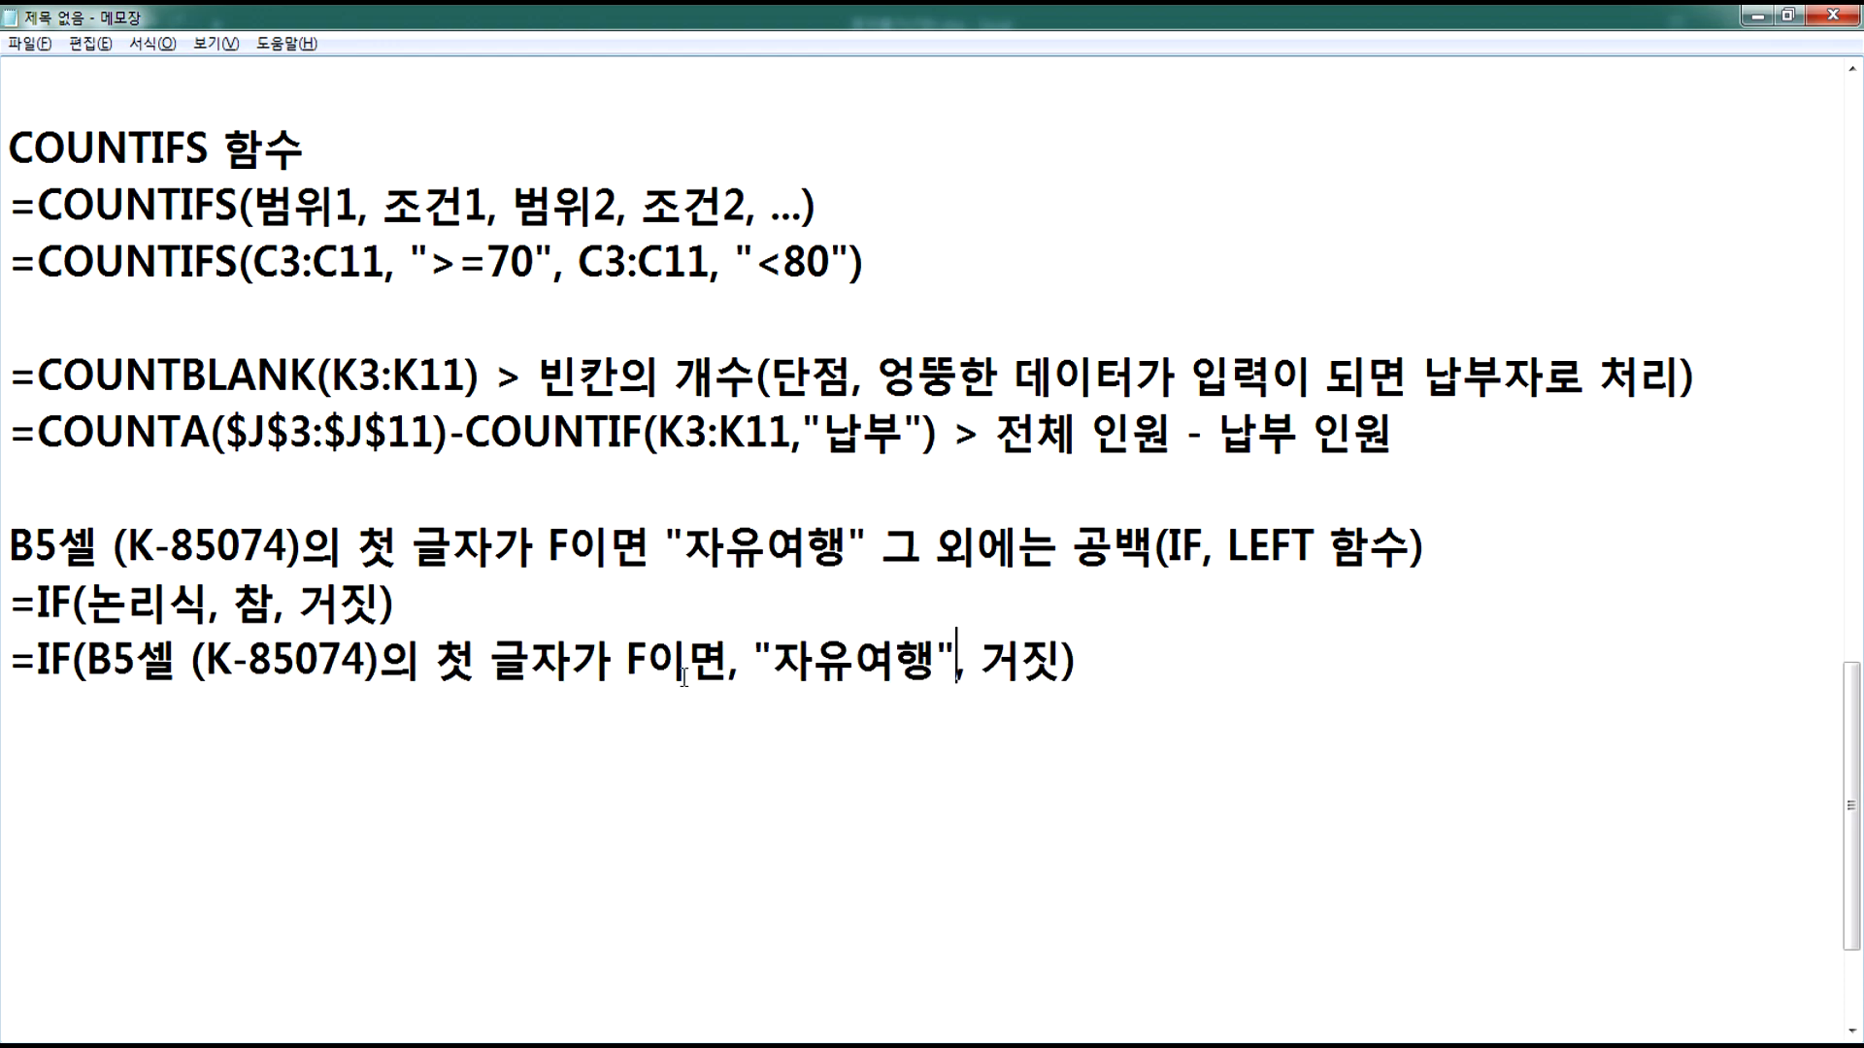
drag(1074, 539, 1156, 540)
key(ctrl+c)
drag(981, 660, 1058, 656)
key(ctrl+v)
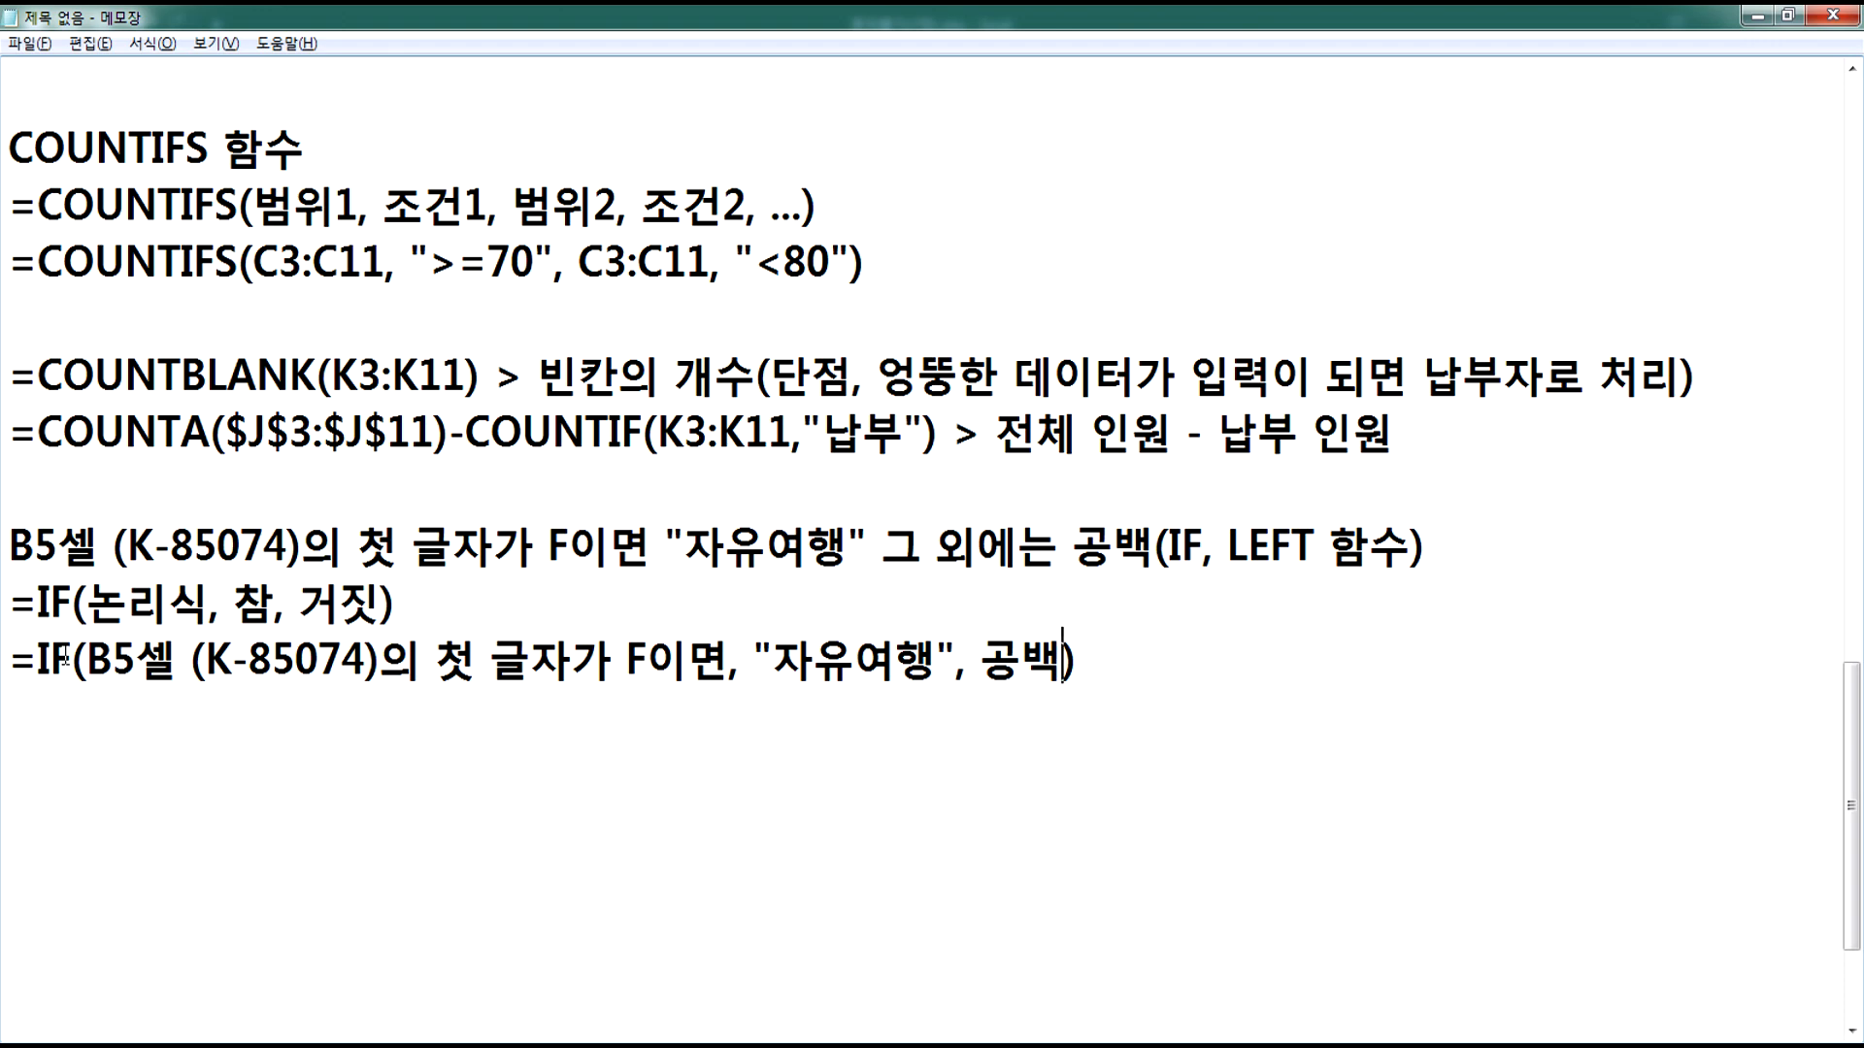
Step: Duplicate the =IF(B5셀 (K-85074)의 첫 글자가 F이면, "자유여행", 공백) line onto the line below it
drag(7, 660, 310, 726)
key(BackSpace)
key(ctrl+z)
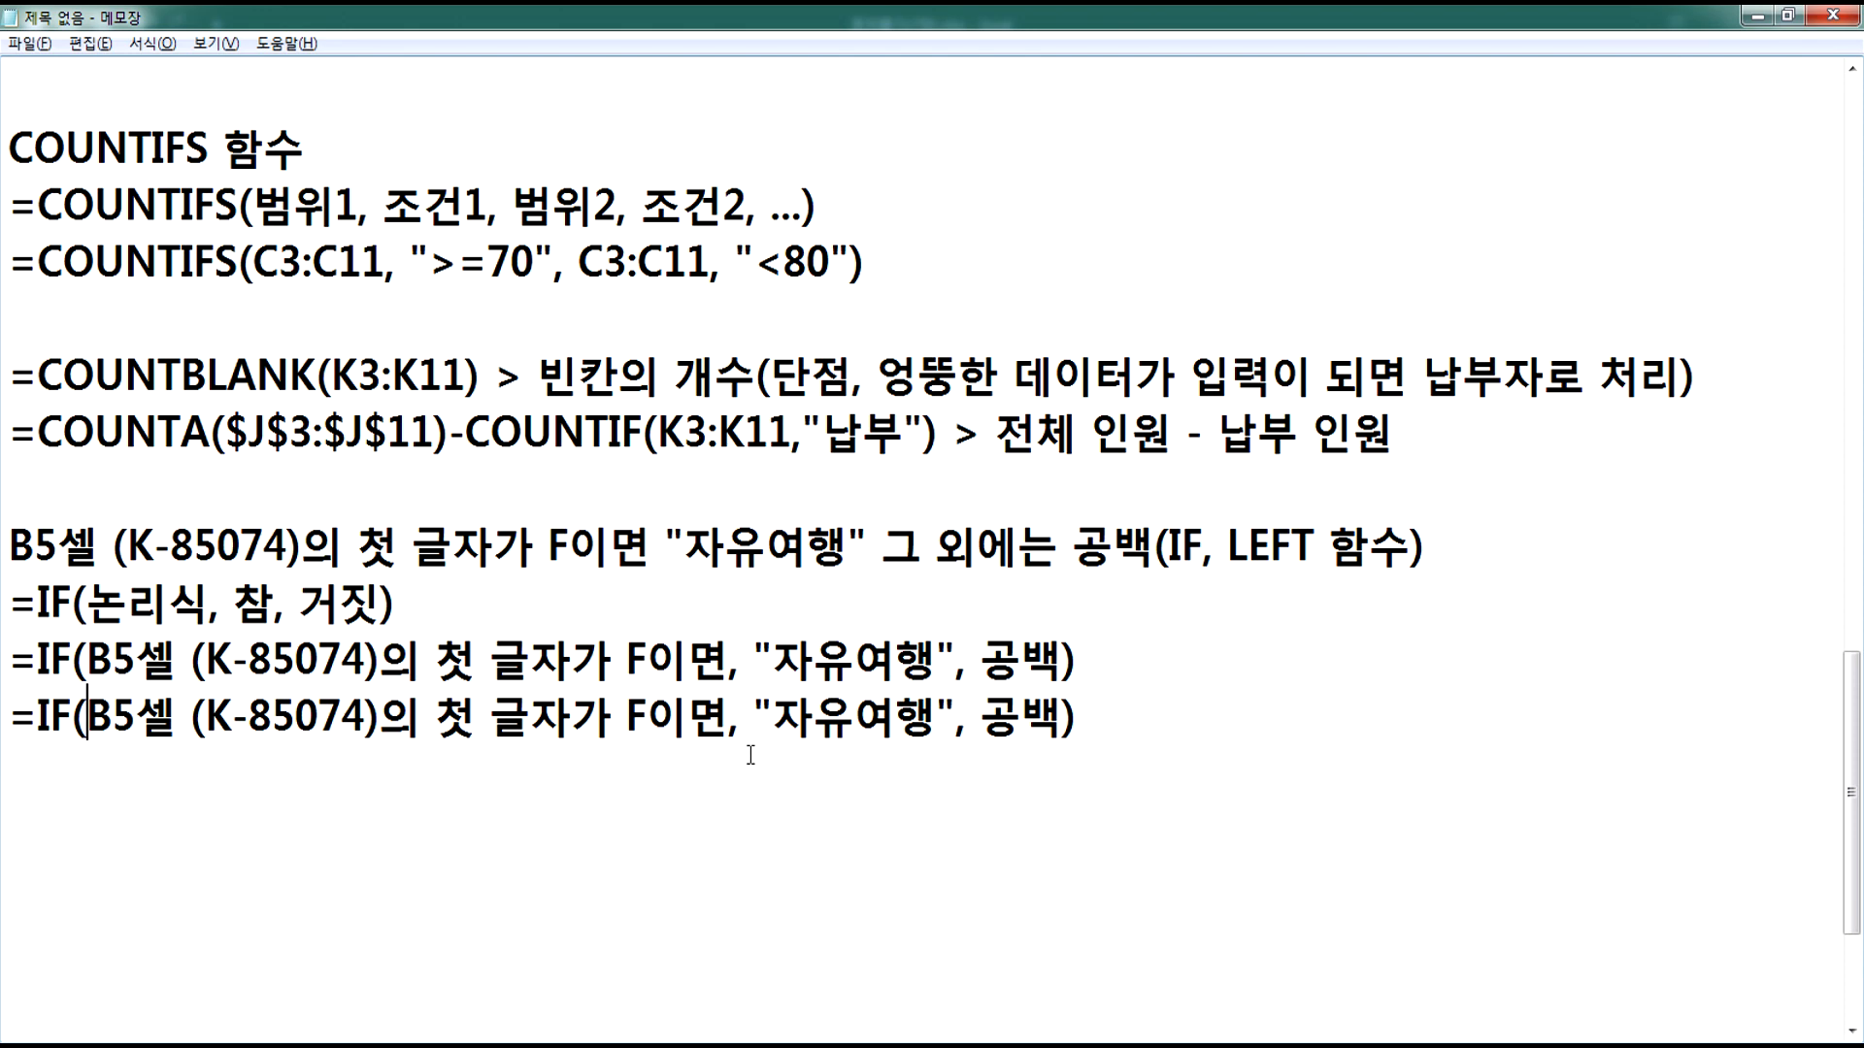
Step: Turn the B5 reference in the duplicated IF line into LEFT(B5, 1)
text(ㅣㄷ)
key(BackSpace)
key(BackSpace)
text(LEFT()
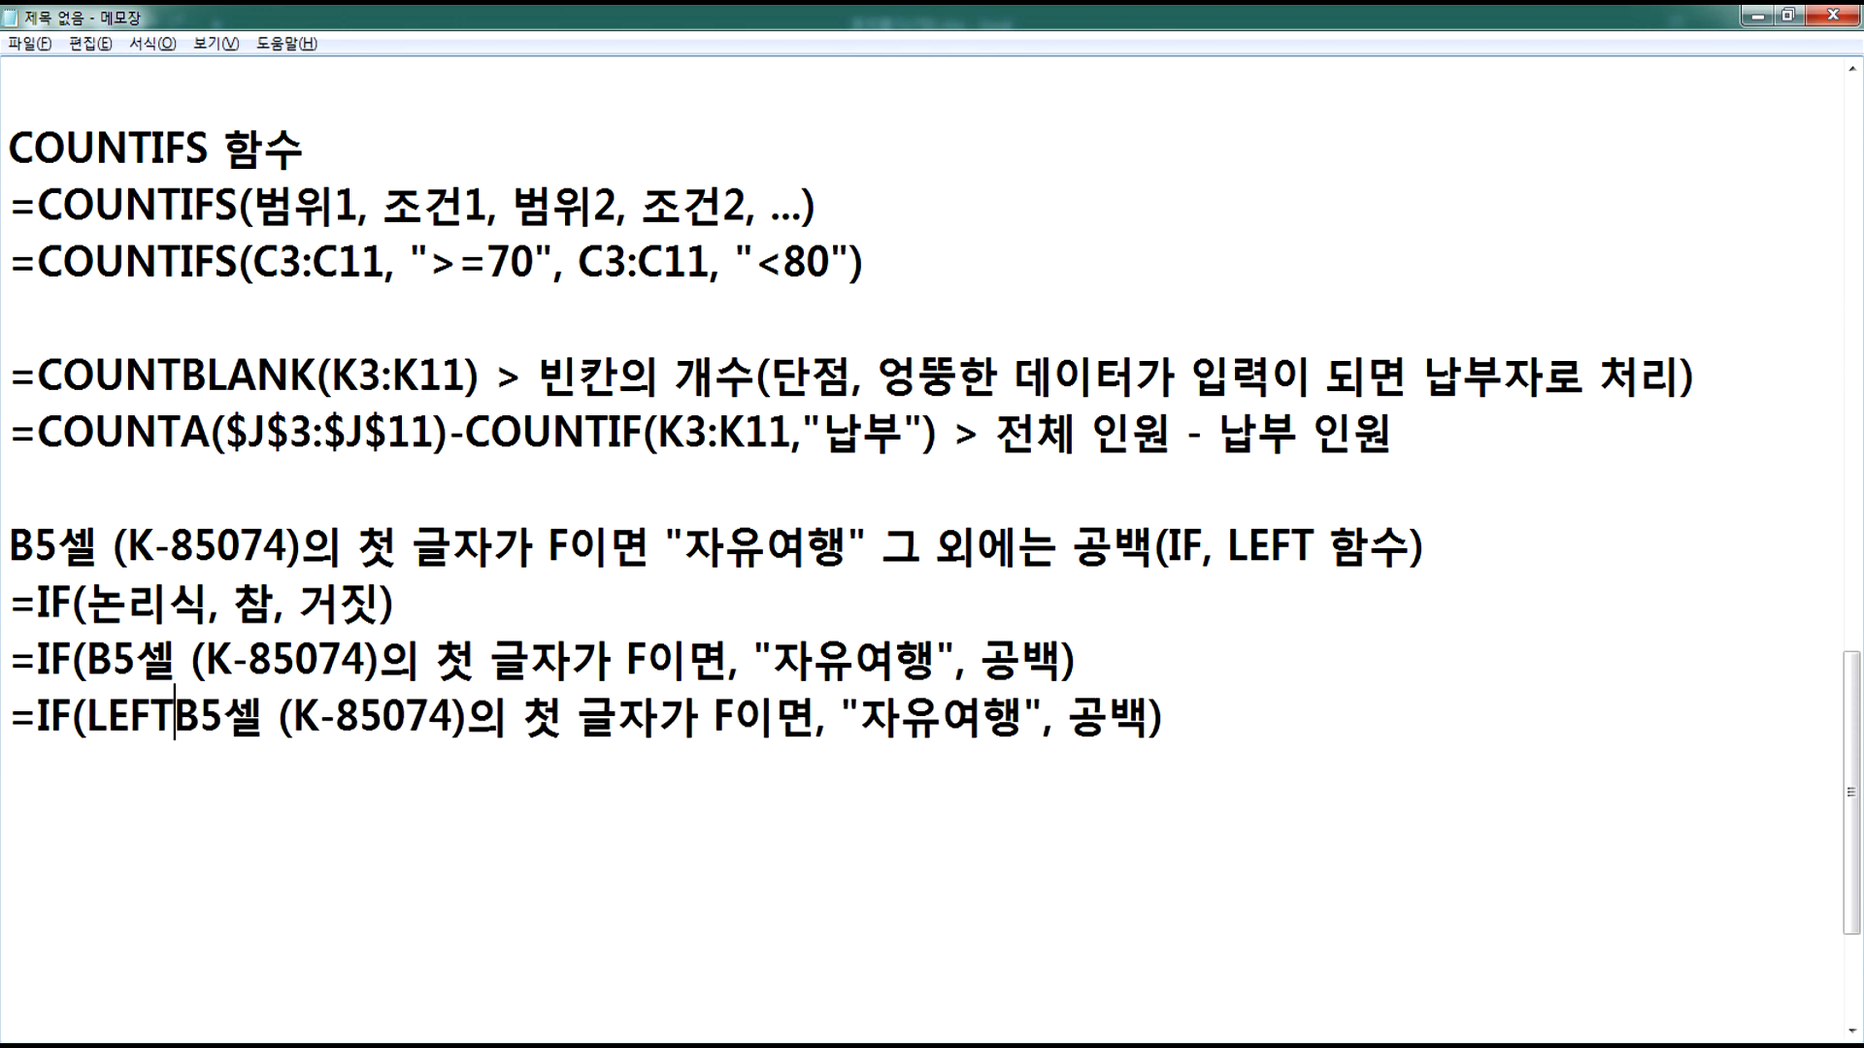
key(Right)
key(Right)
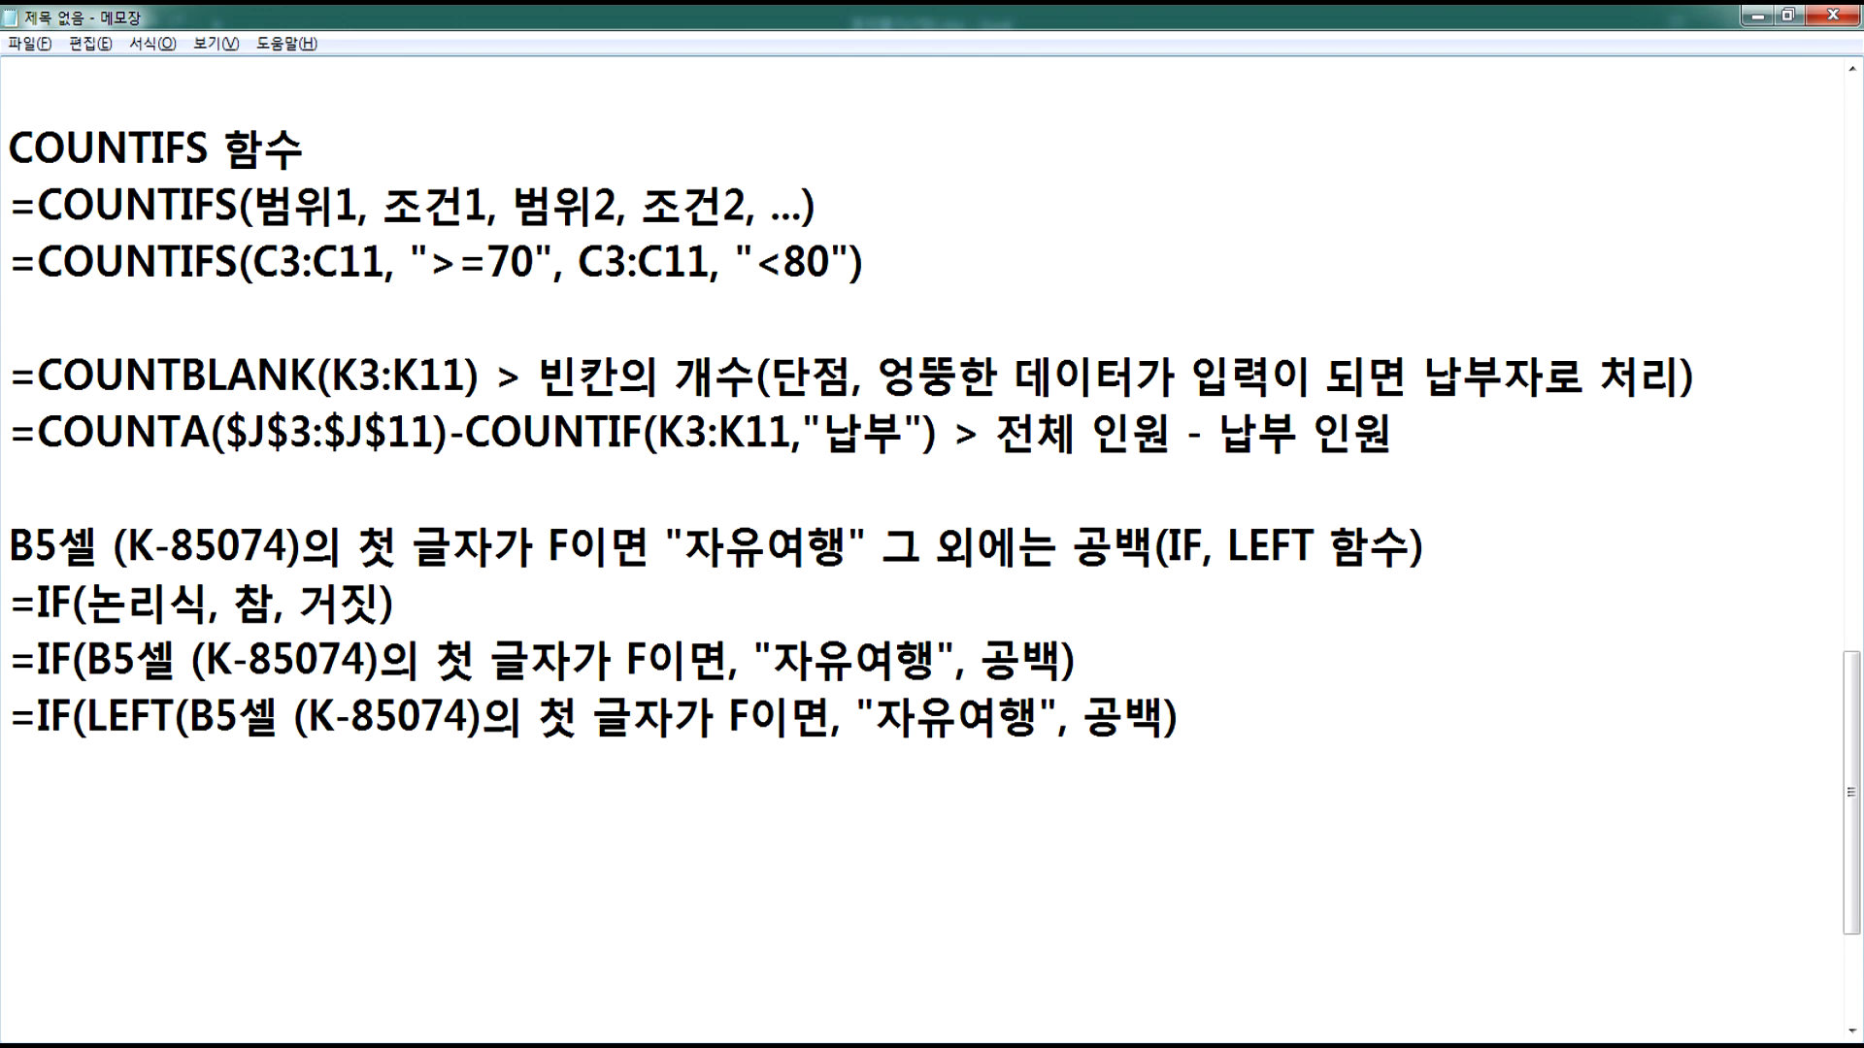
text(, 1))
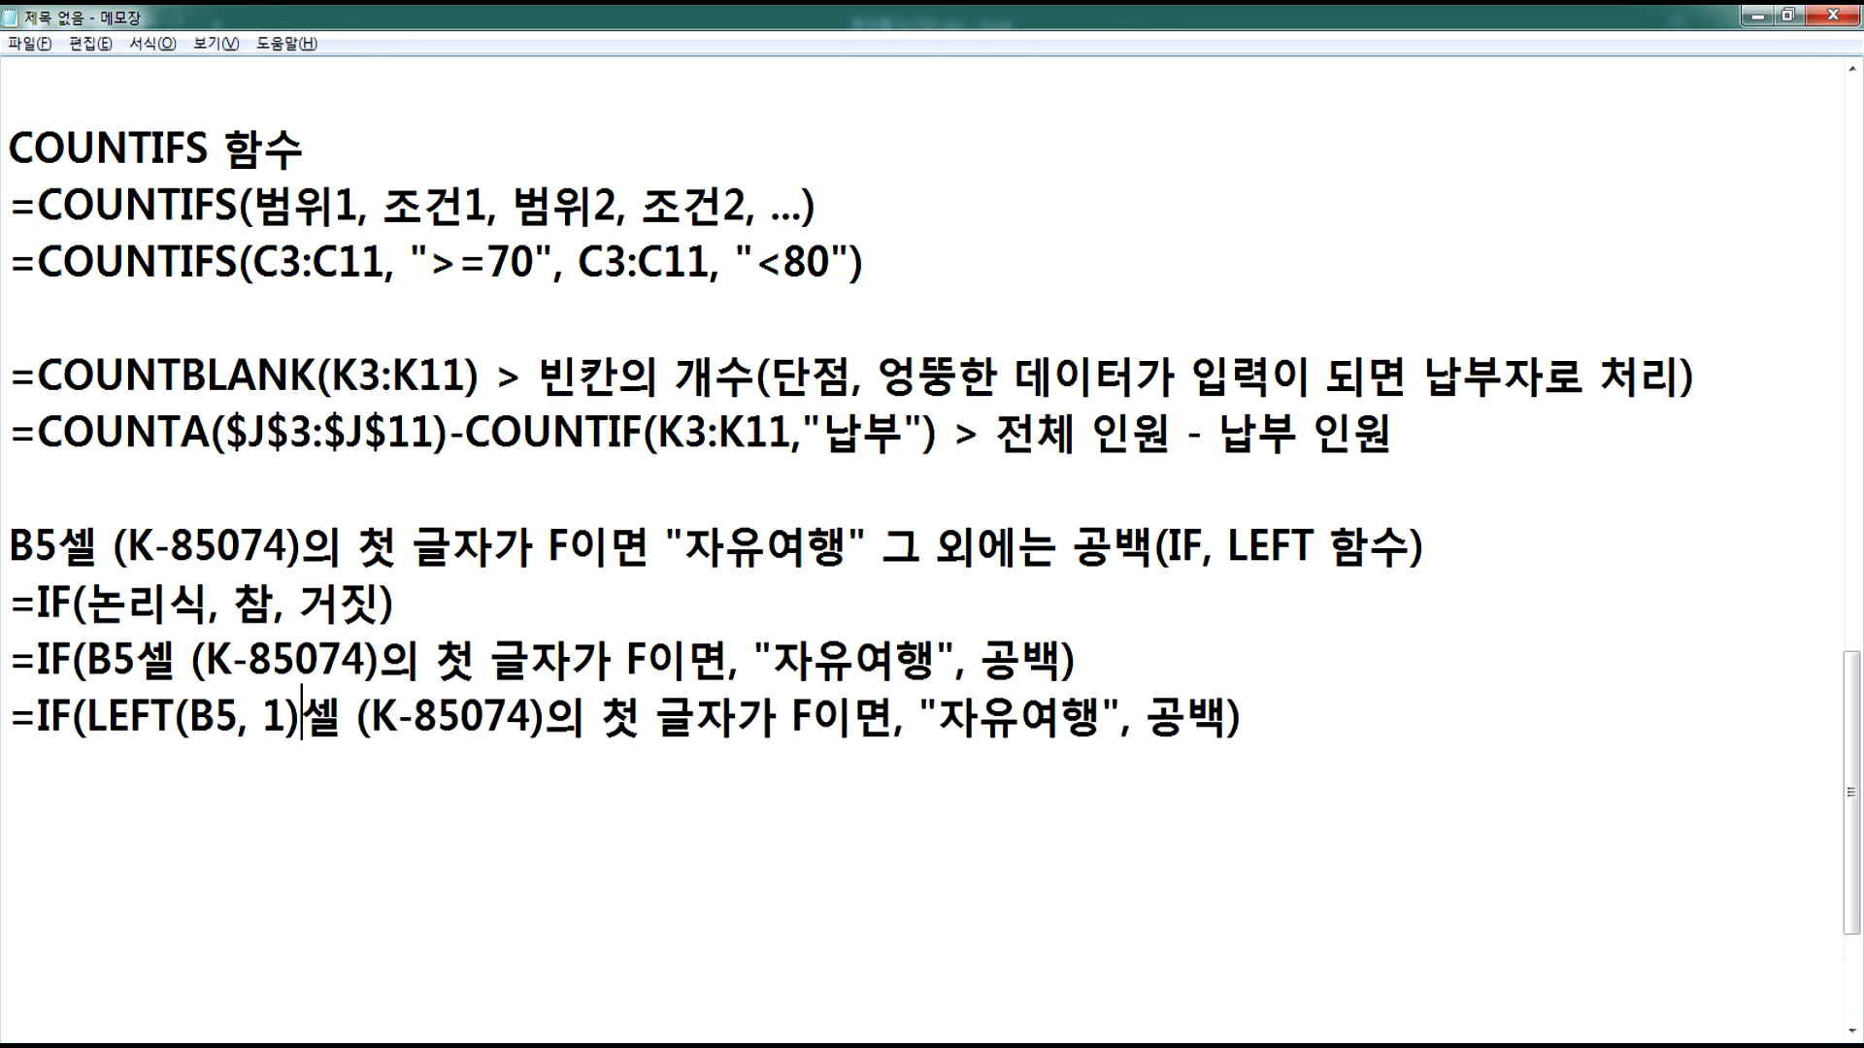
Step: Remove the leftover wording 셀 (K-85074)의 첫 글자가 after LEFT(B5, 1)
key(Delete)
key(Delete)
key(Delete)
key(Delete)
key(Delete)
key(Delete)
key(Delete)
key(Delete)
key(Delete)
key(Delete)
key(Delete)
key(Delete)
key(Delete)
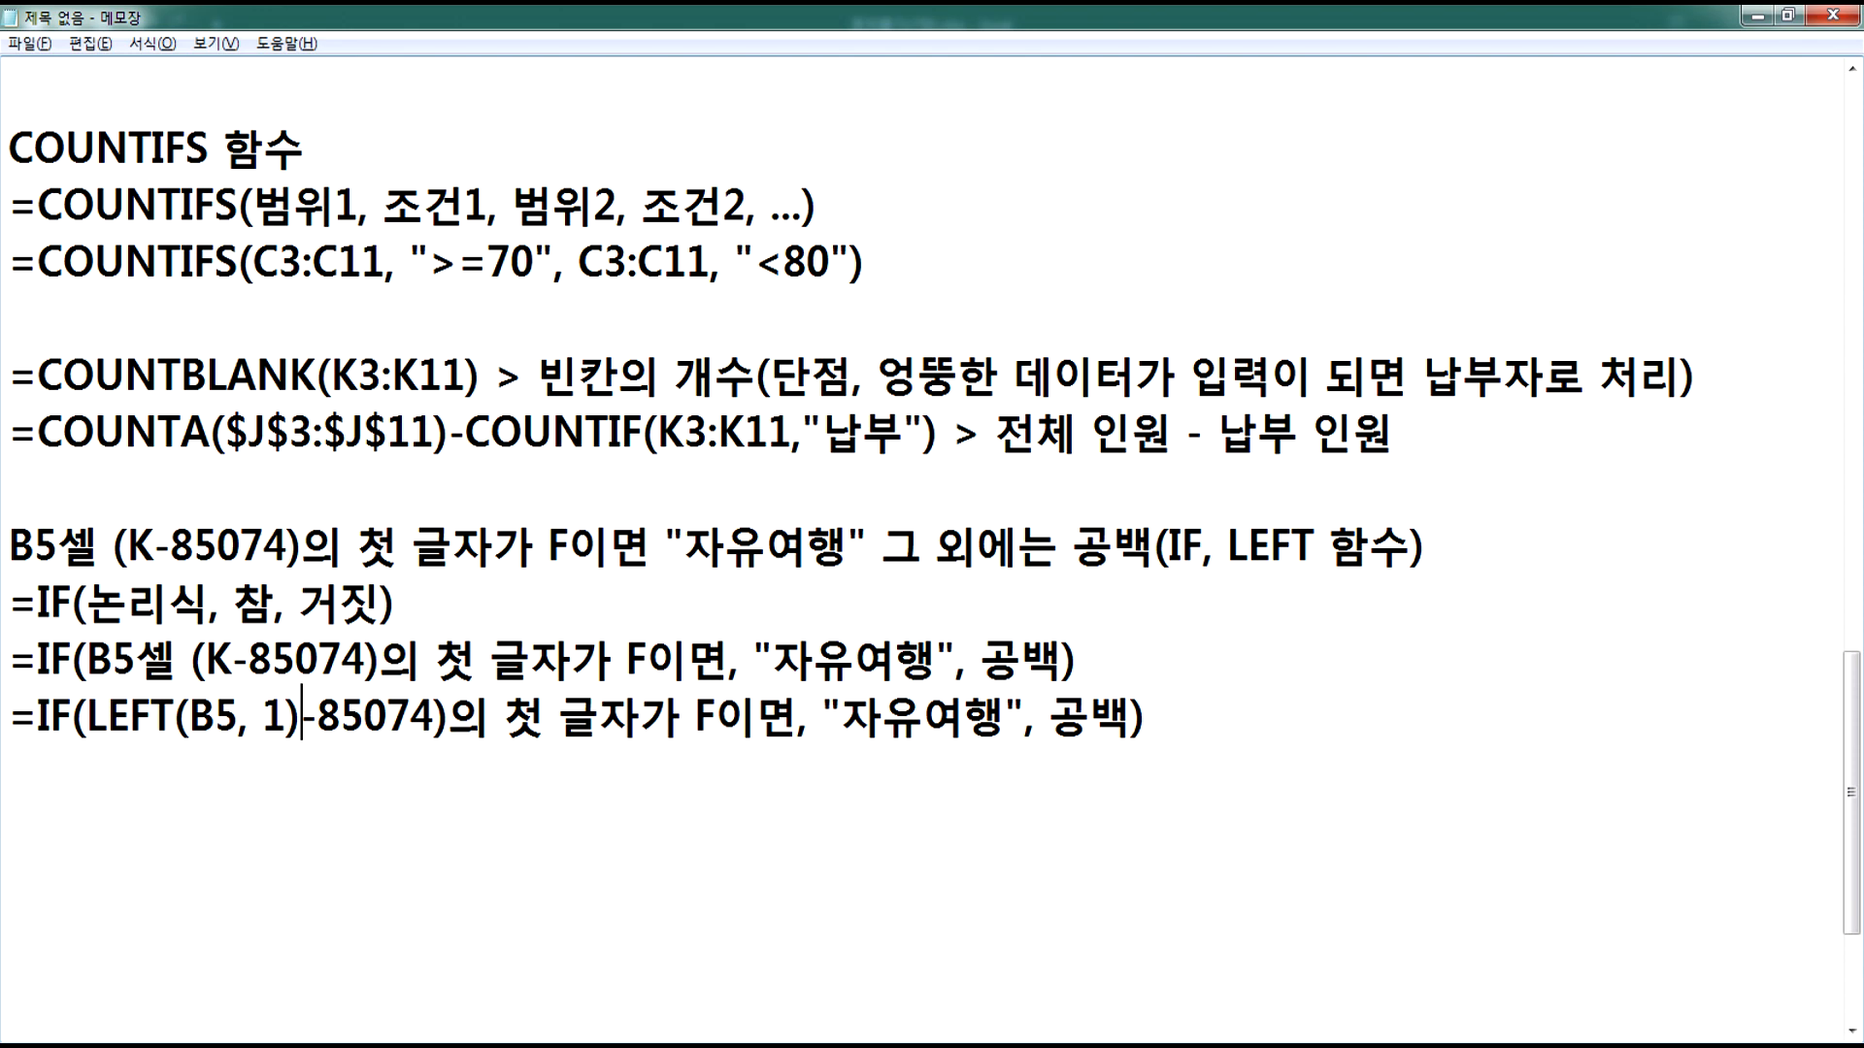
key(Delete)
key(Delete)
key(Delete)
key(Delete)
key(Delete)
key(Delete)
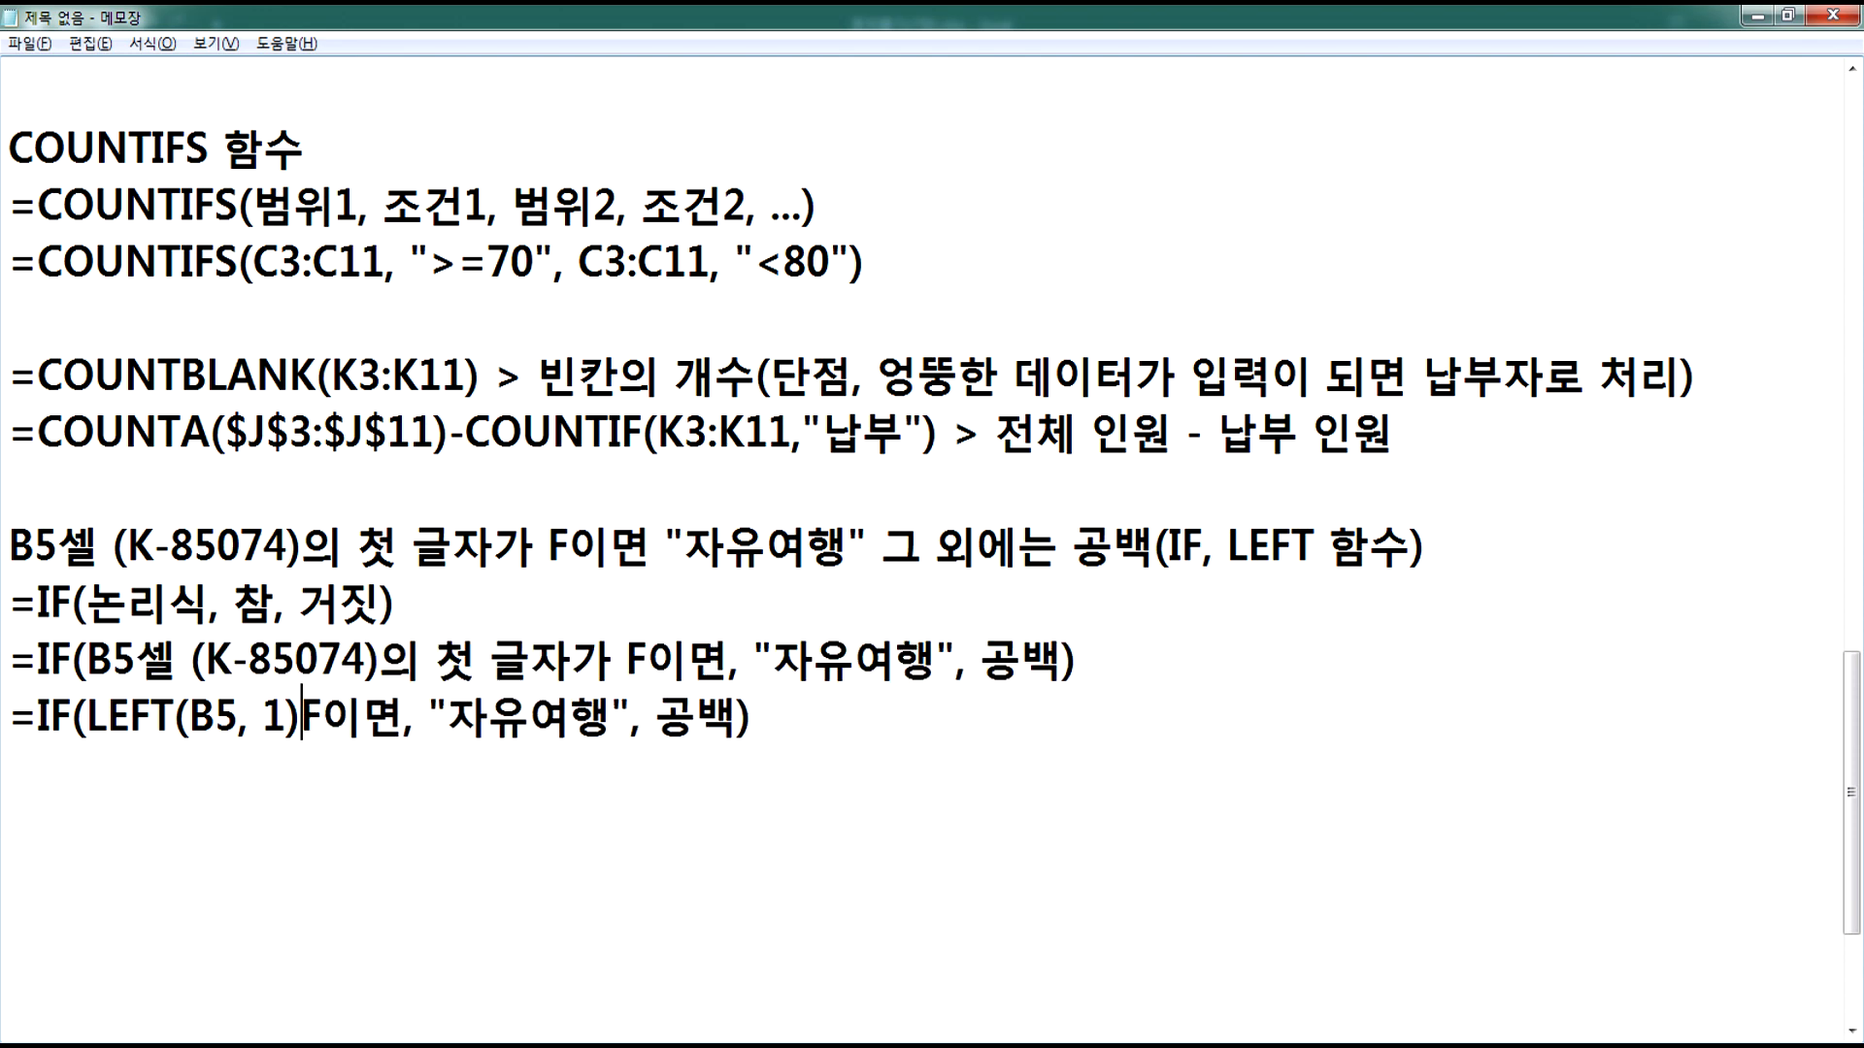
Step: Replace F이면 after LEFT(B5, 1) with the comparison = "F"
text(= ")
key(Right)
text(")
key(Delete)
key(Delete)
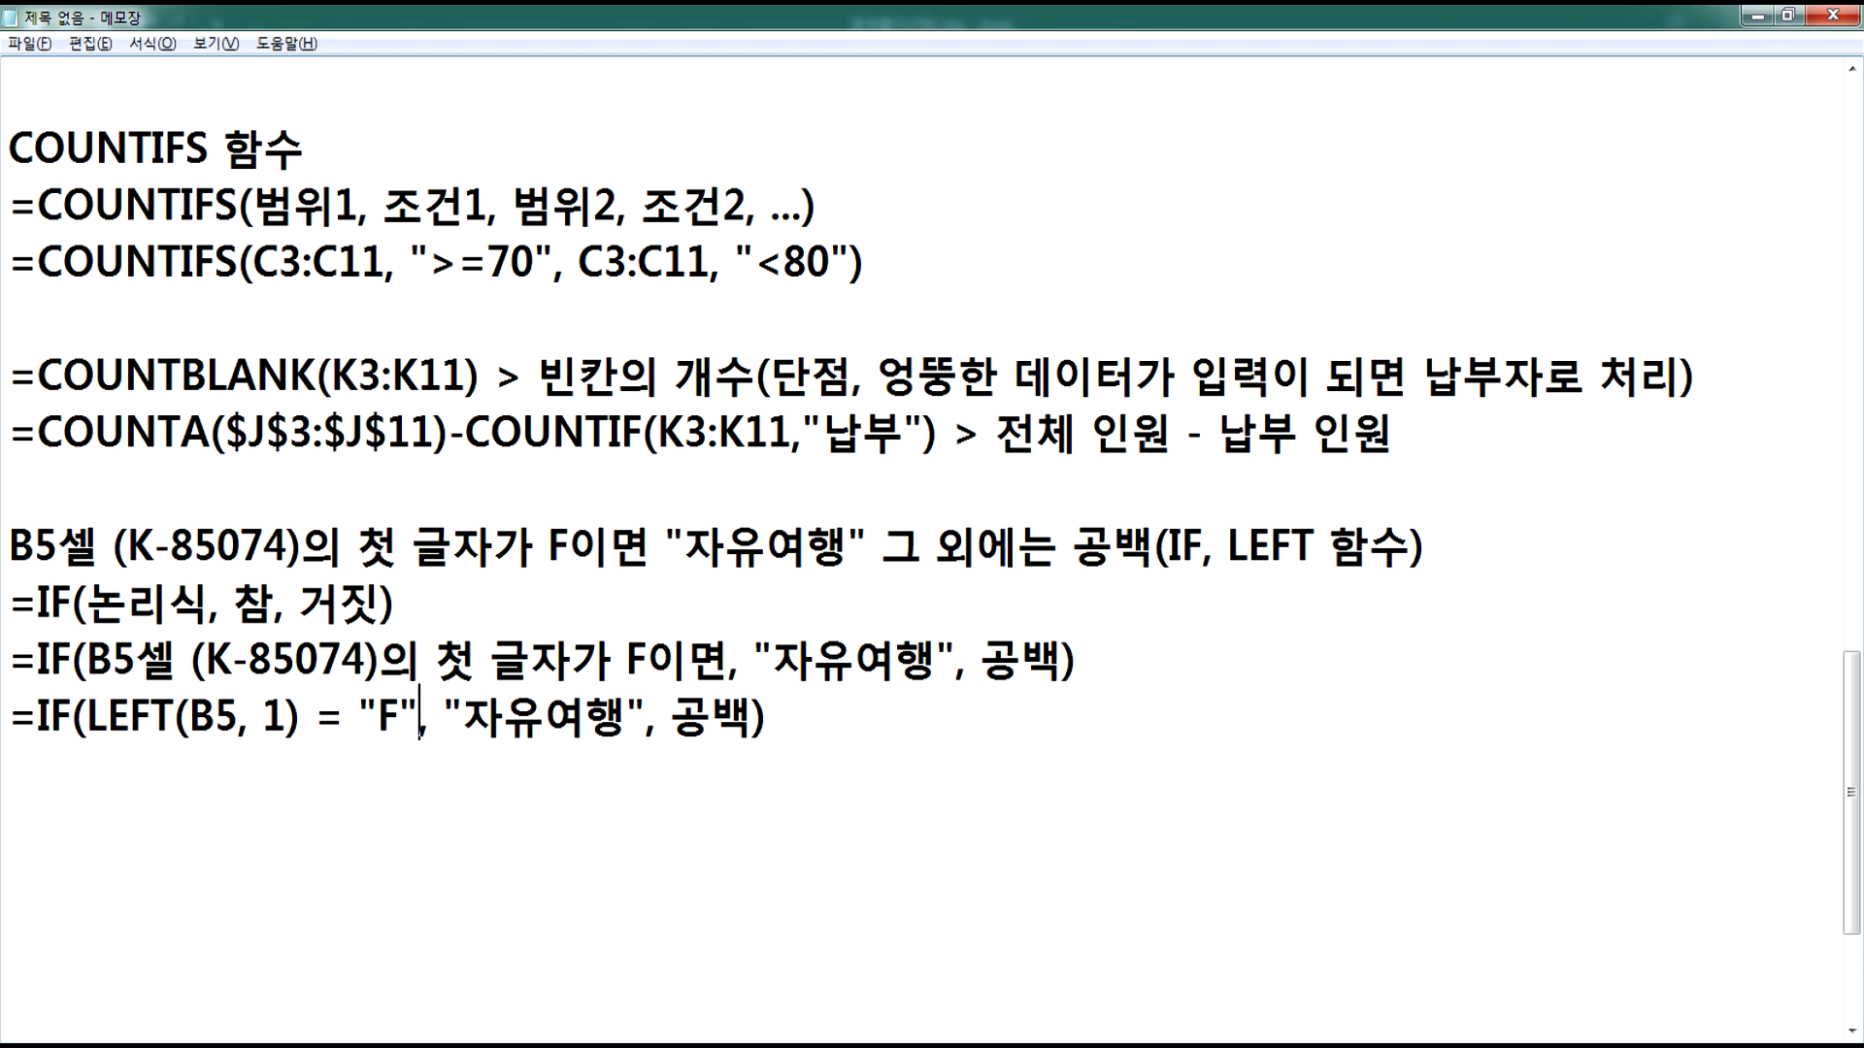
Step: Compare the code K-85074 and its first letter in the notes with cell B5 of the Excel sheet
drag(206, 659, 366, 660)
key(alt+Tab)
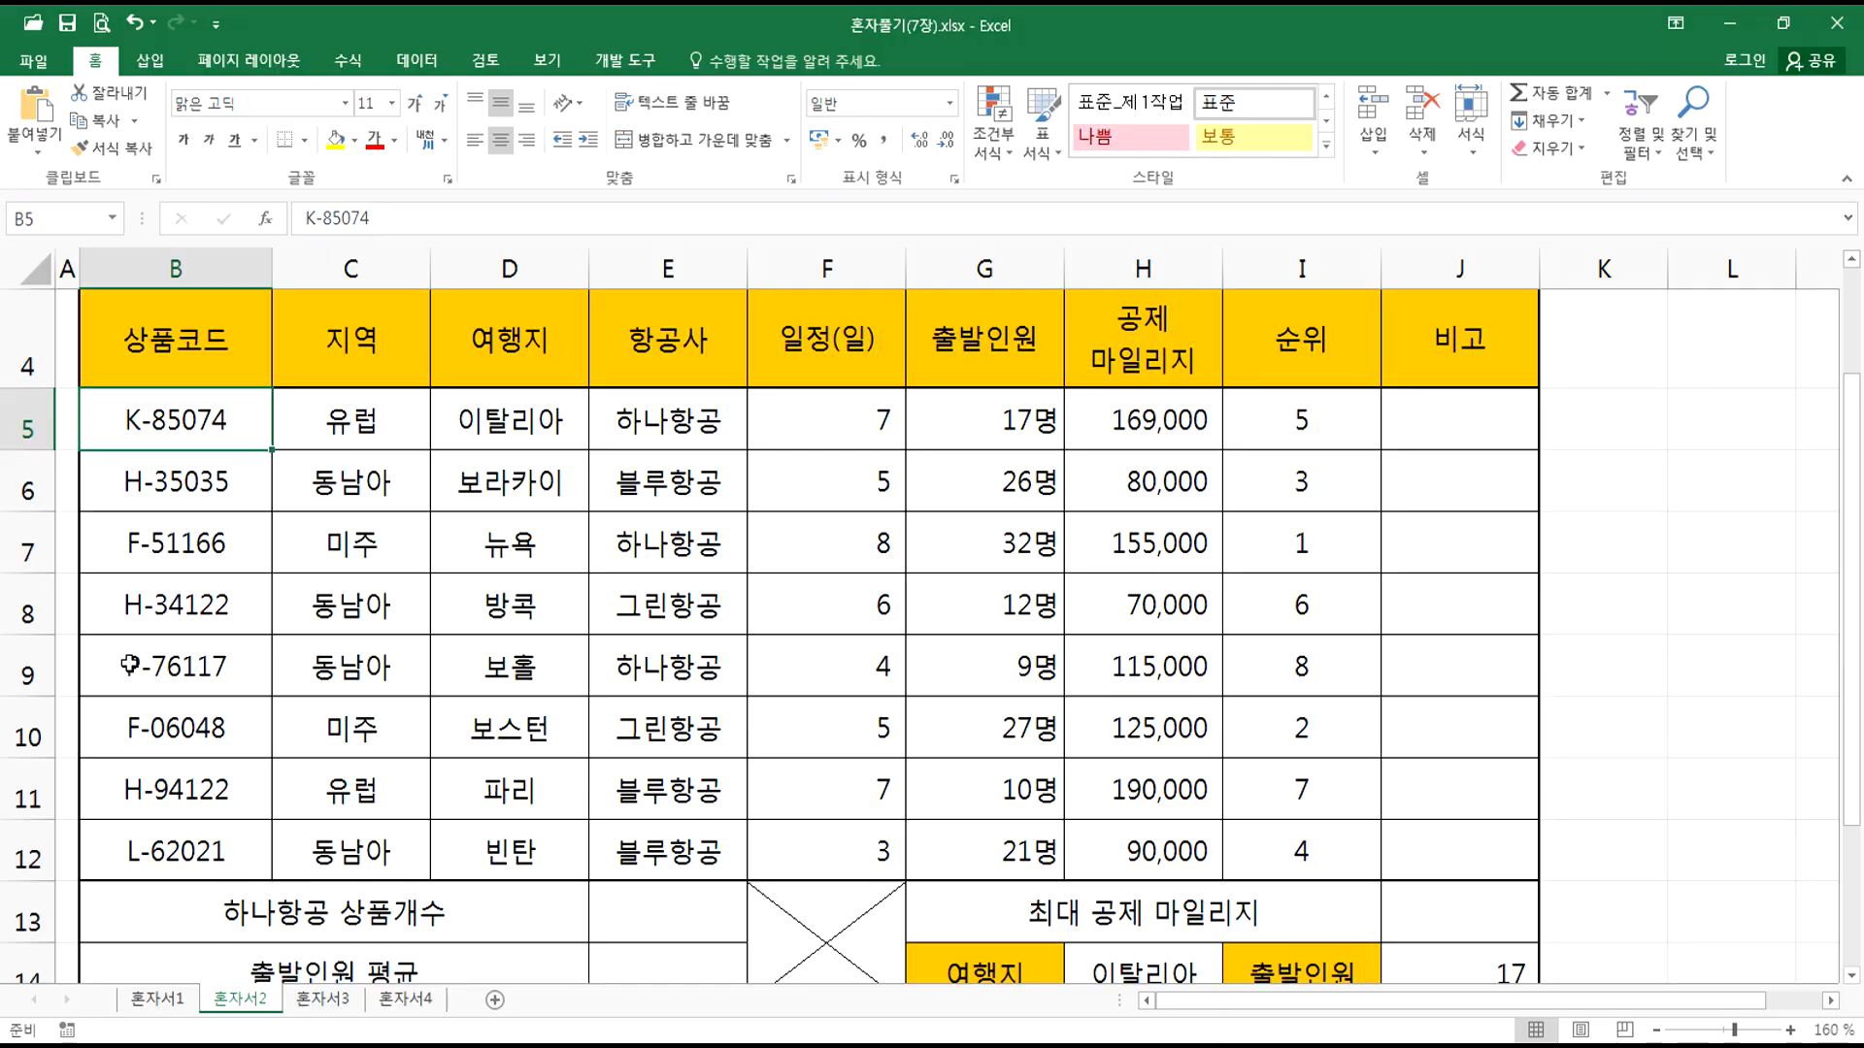
key(alt+Tab)
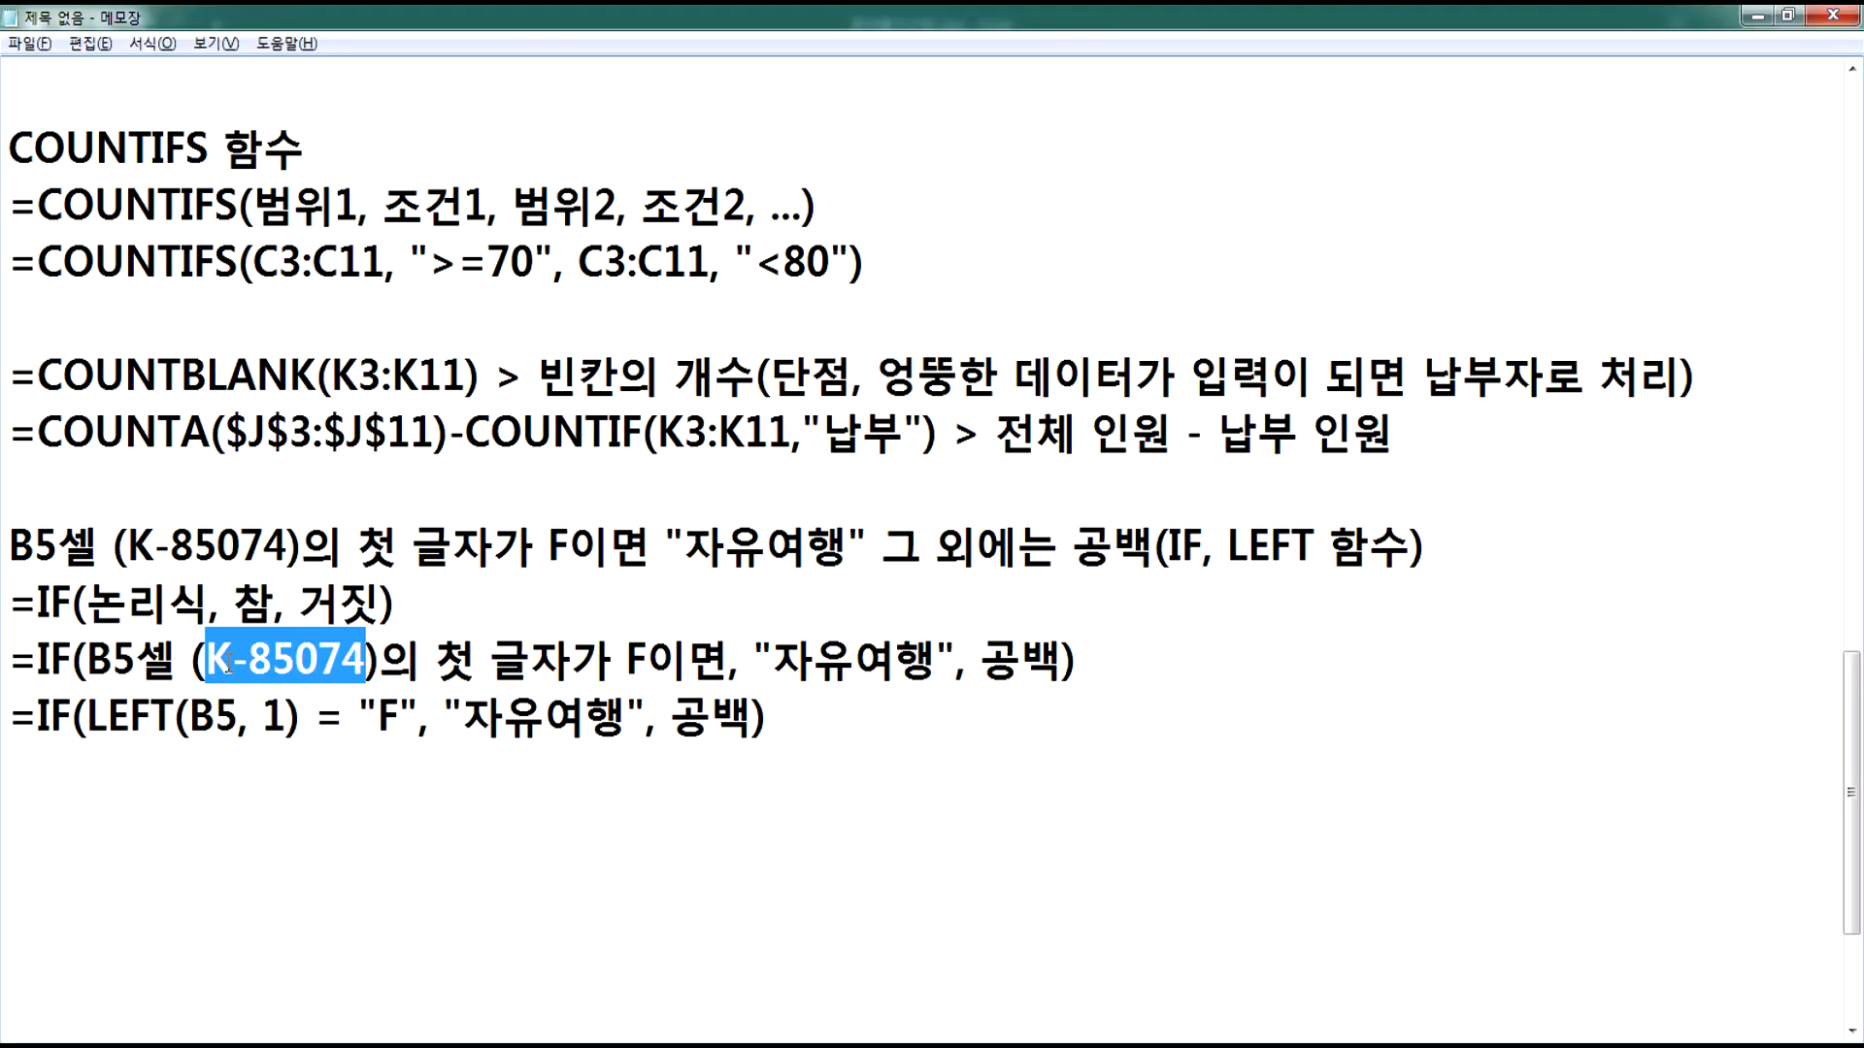
drag(206, 660, 233, 660)
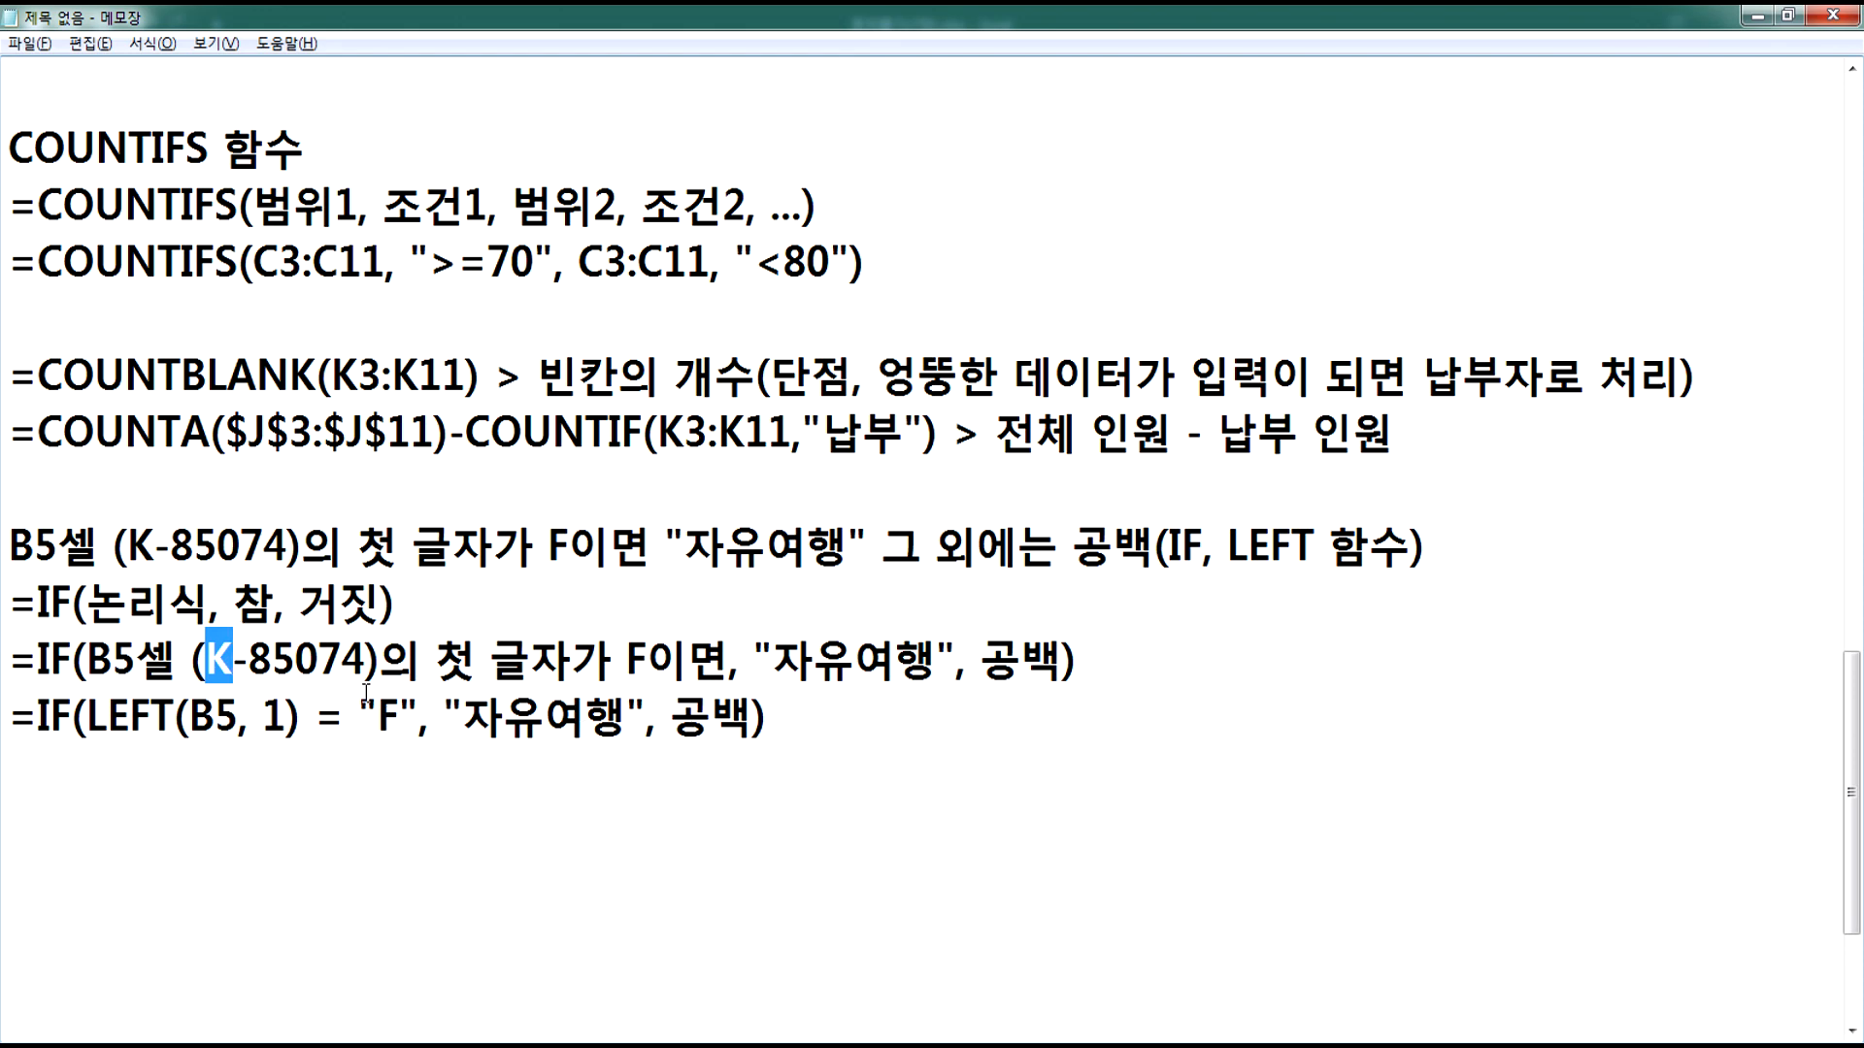
Step: Replace 공백 in the IF/LEFT formula line with the empty text ""
drag(460, 721, 739, 720)
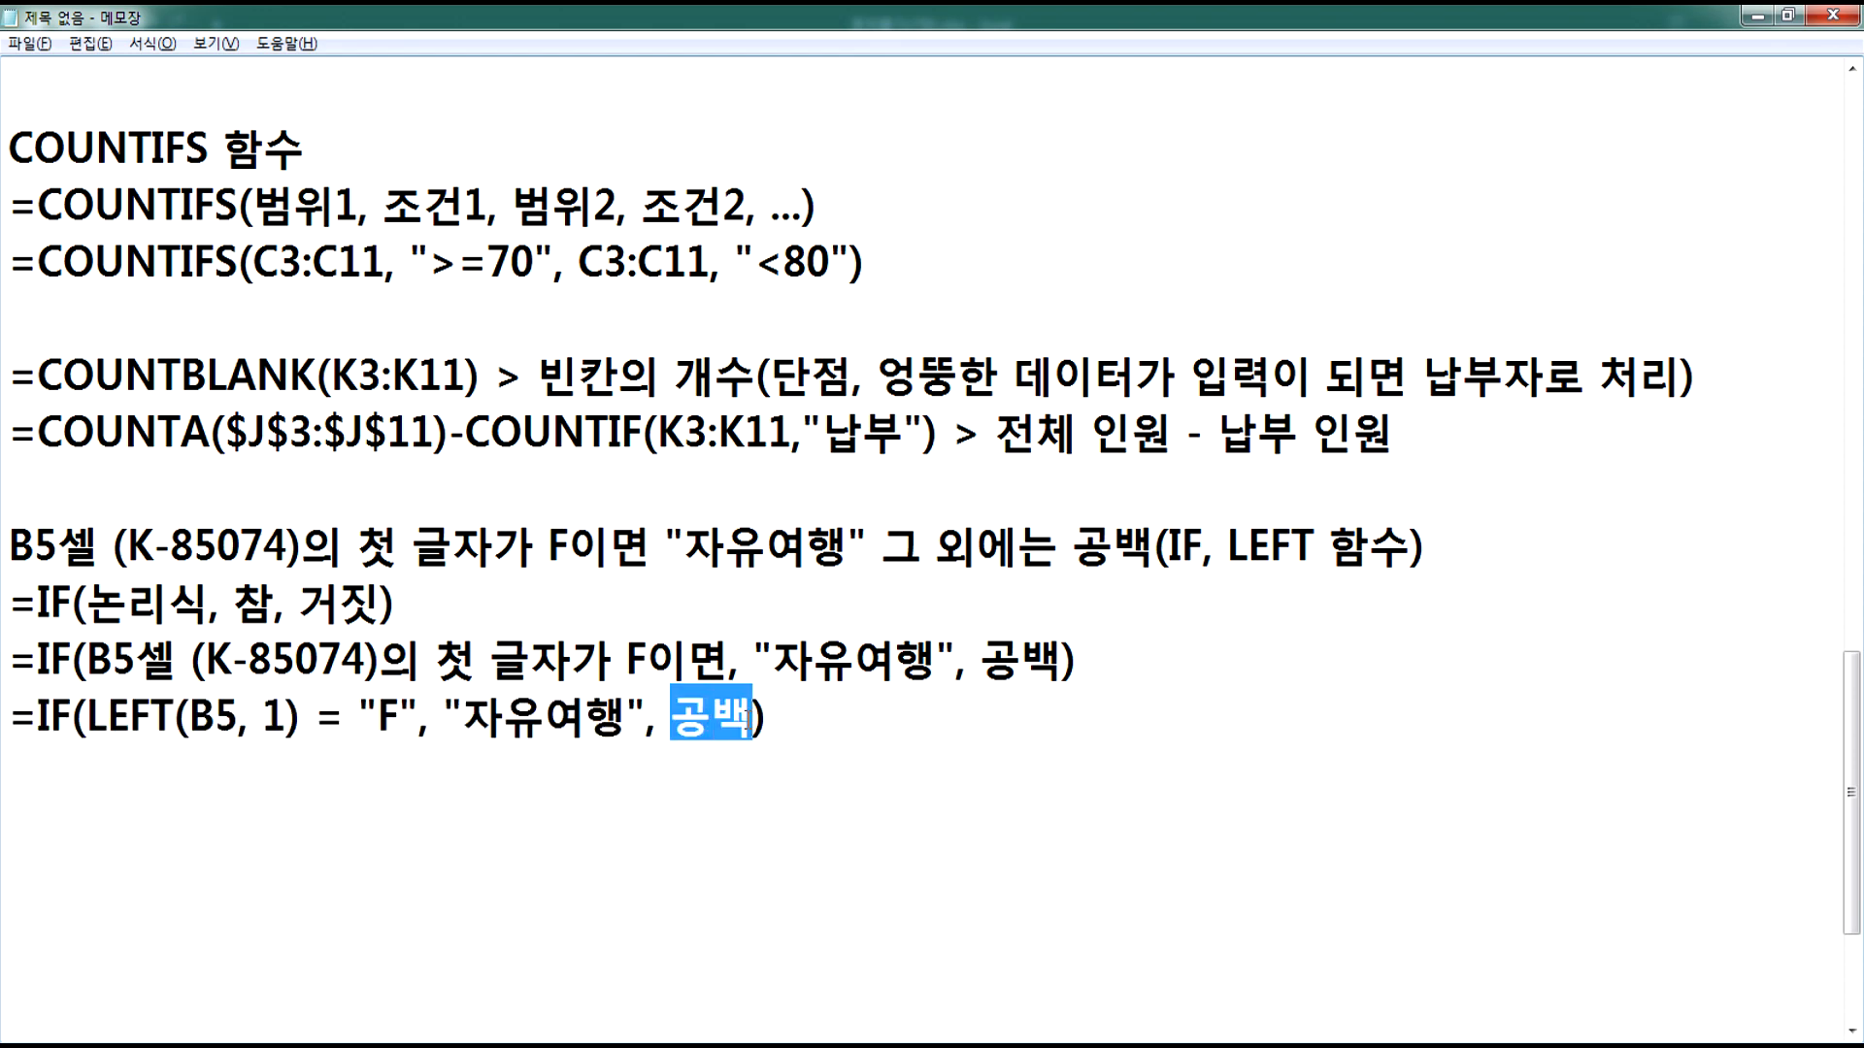
text("")
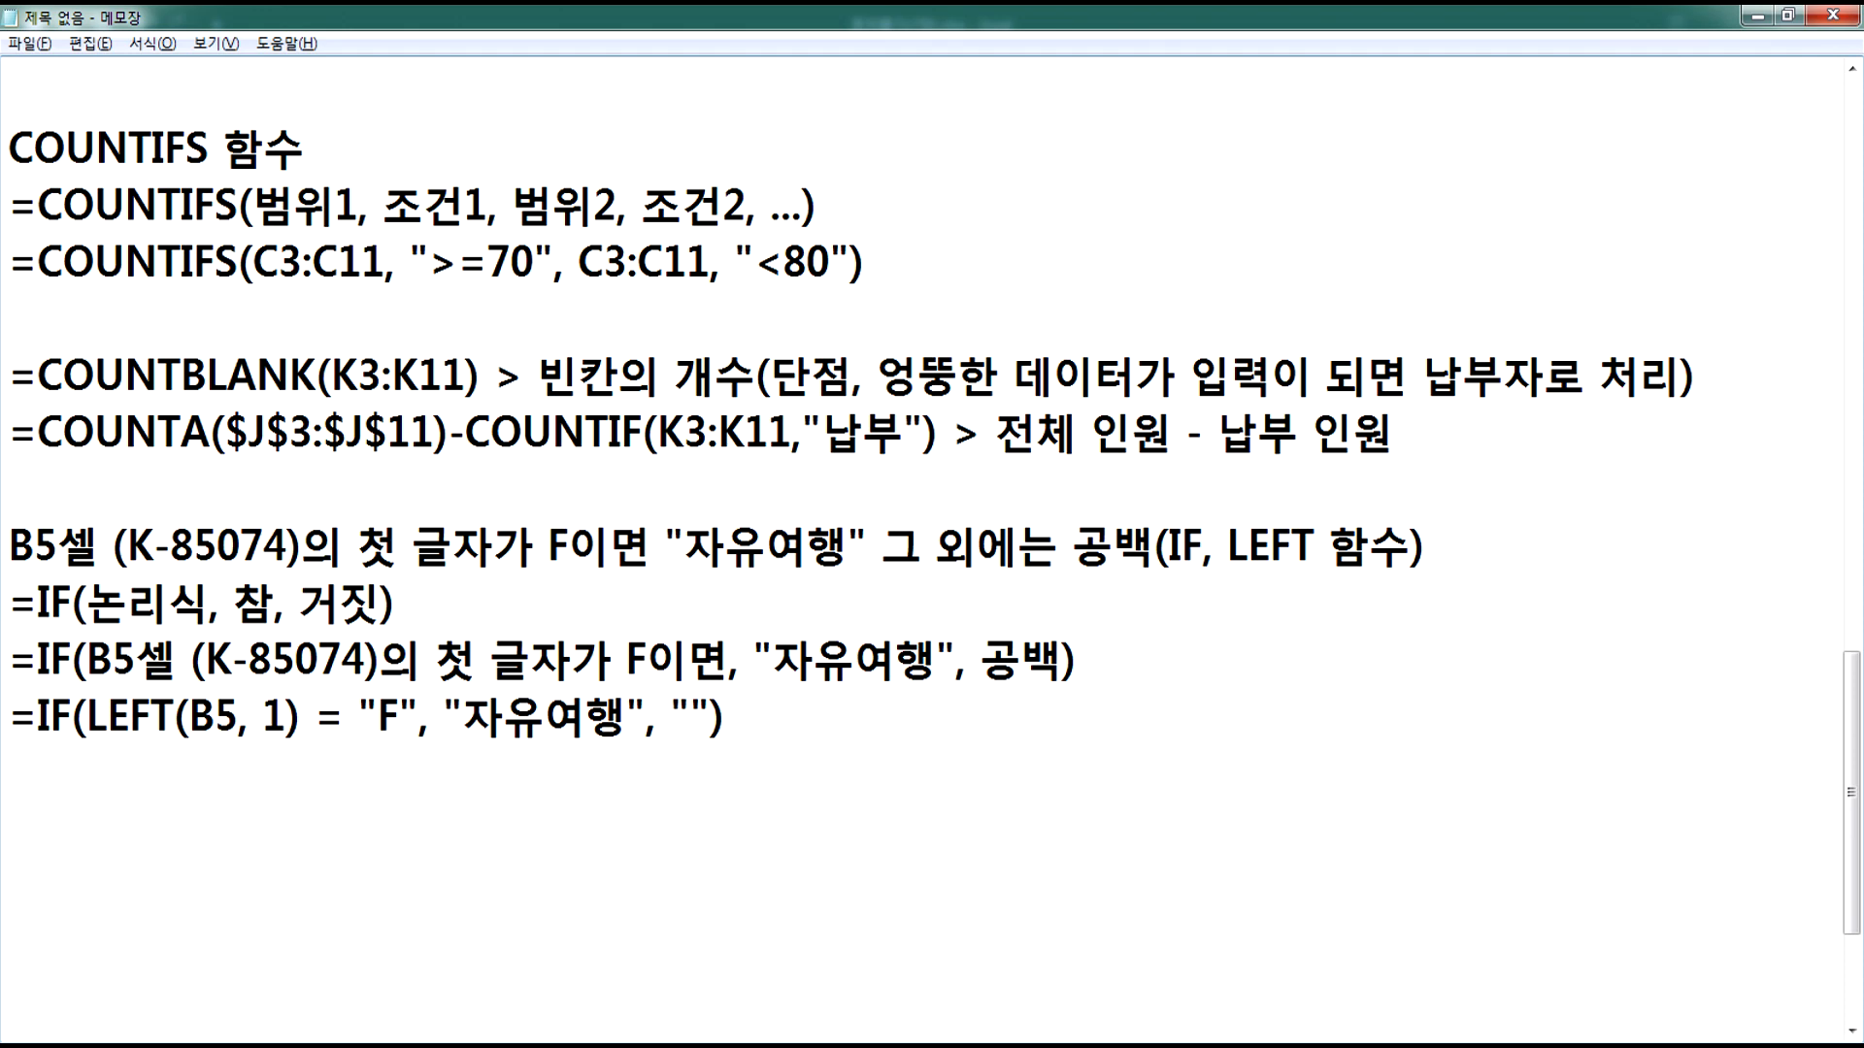
drag(980, 662, 1063, 660)
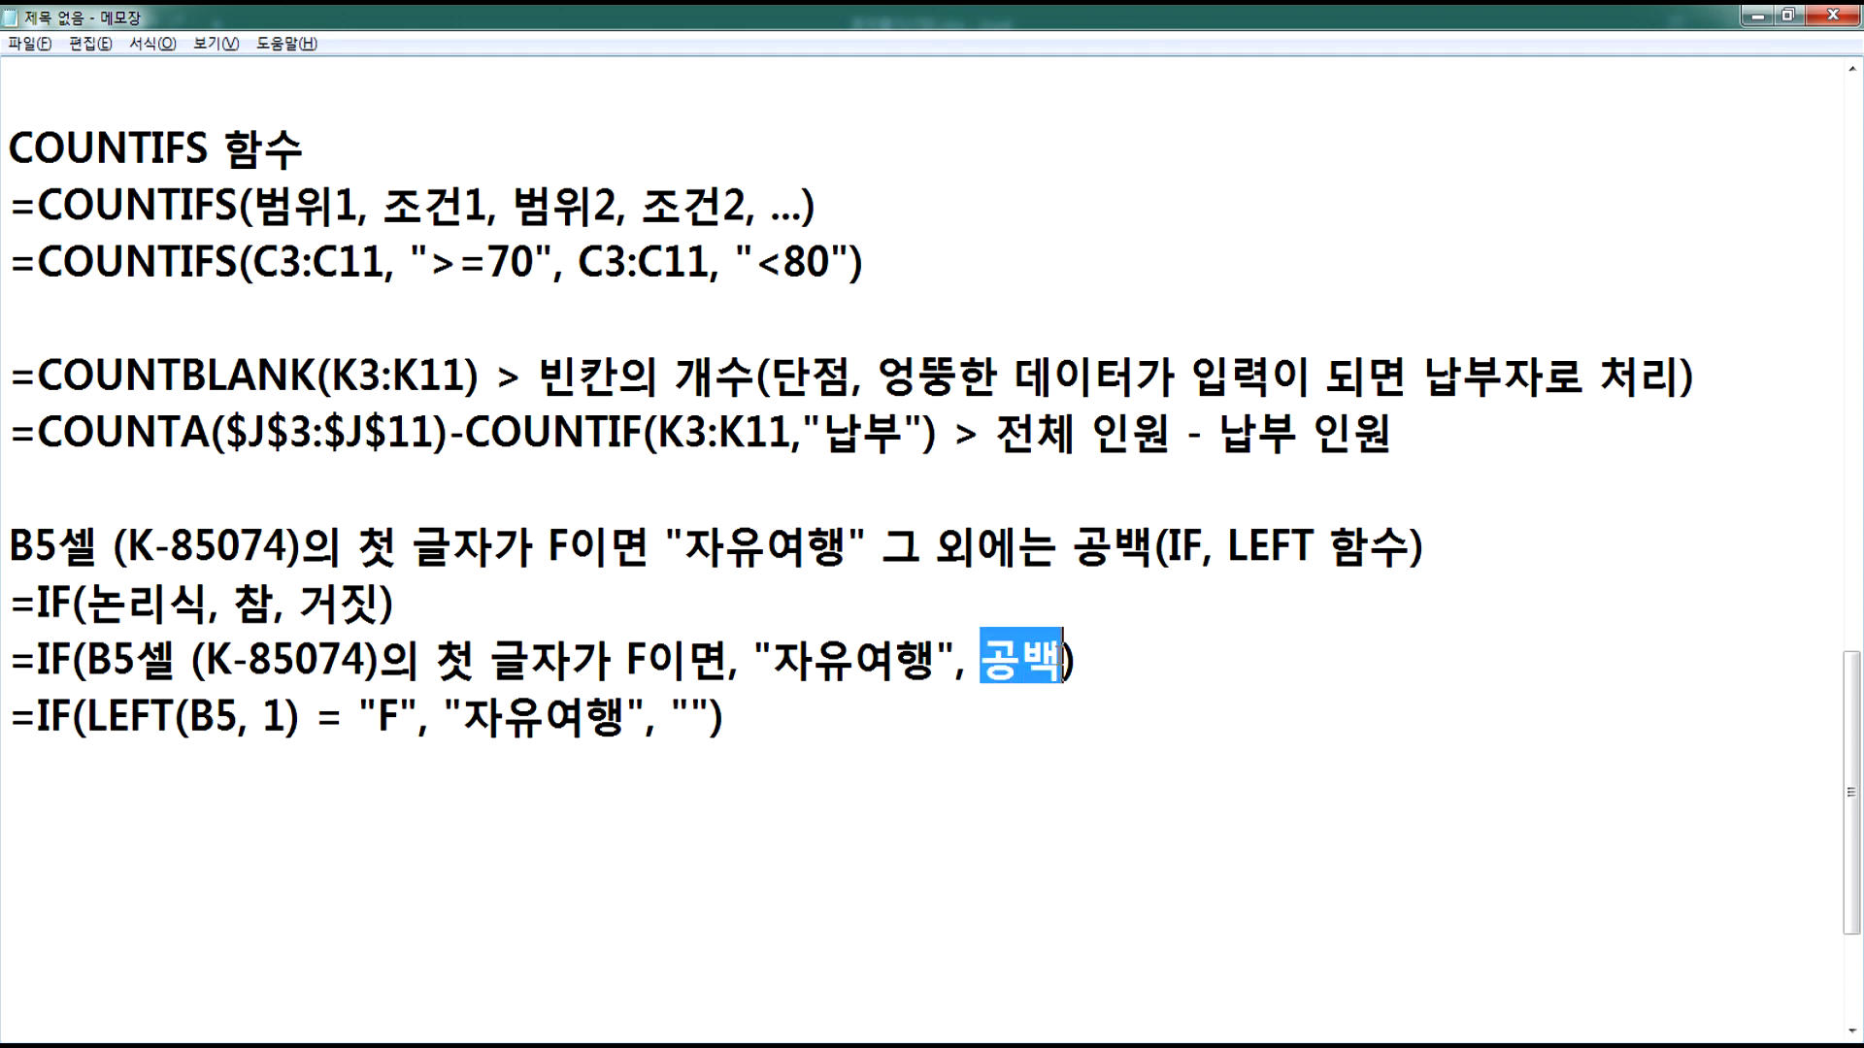
drag(671, 706, 709, 718)
click(767, 753)
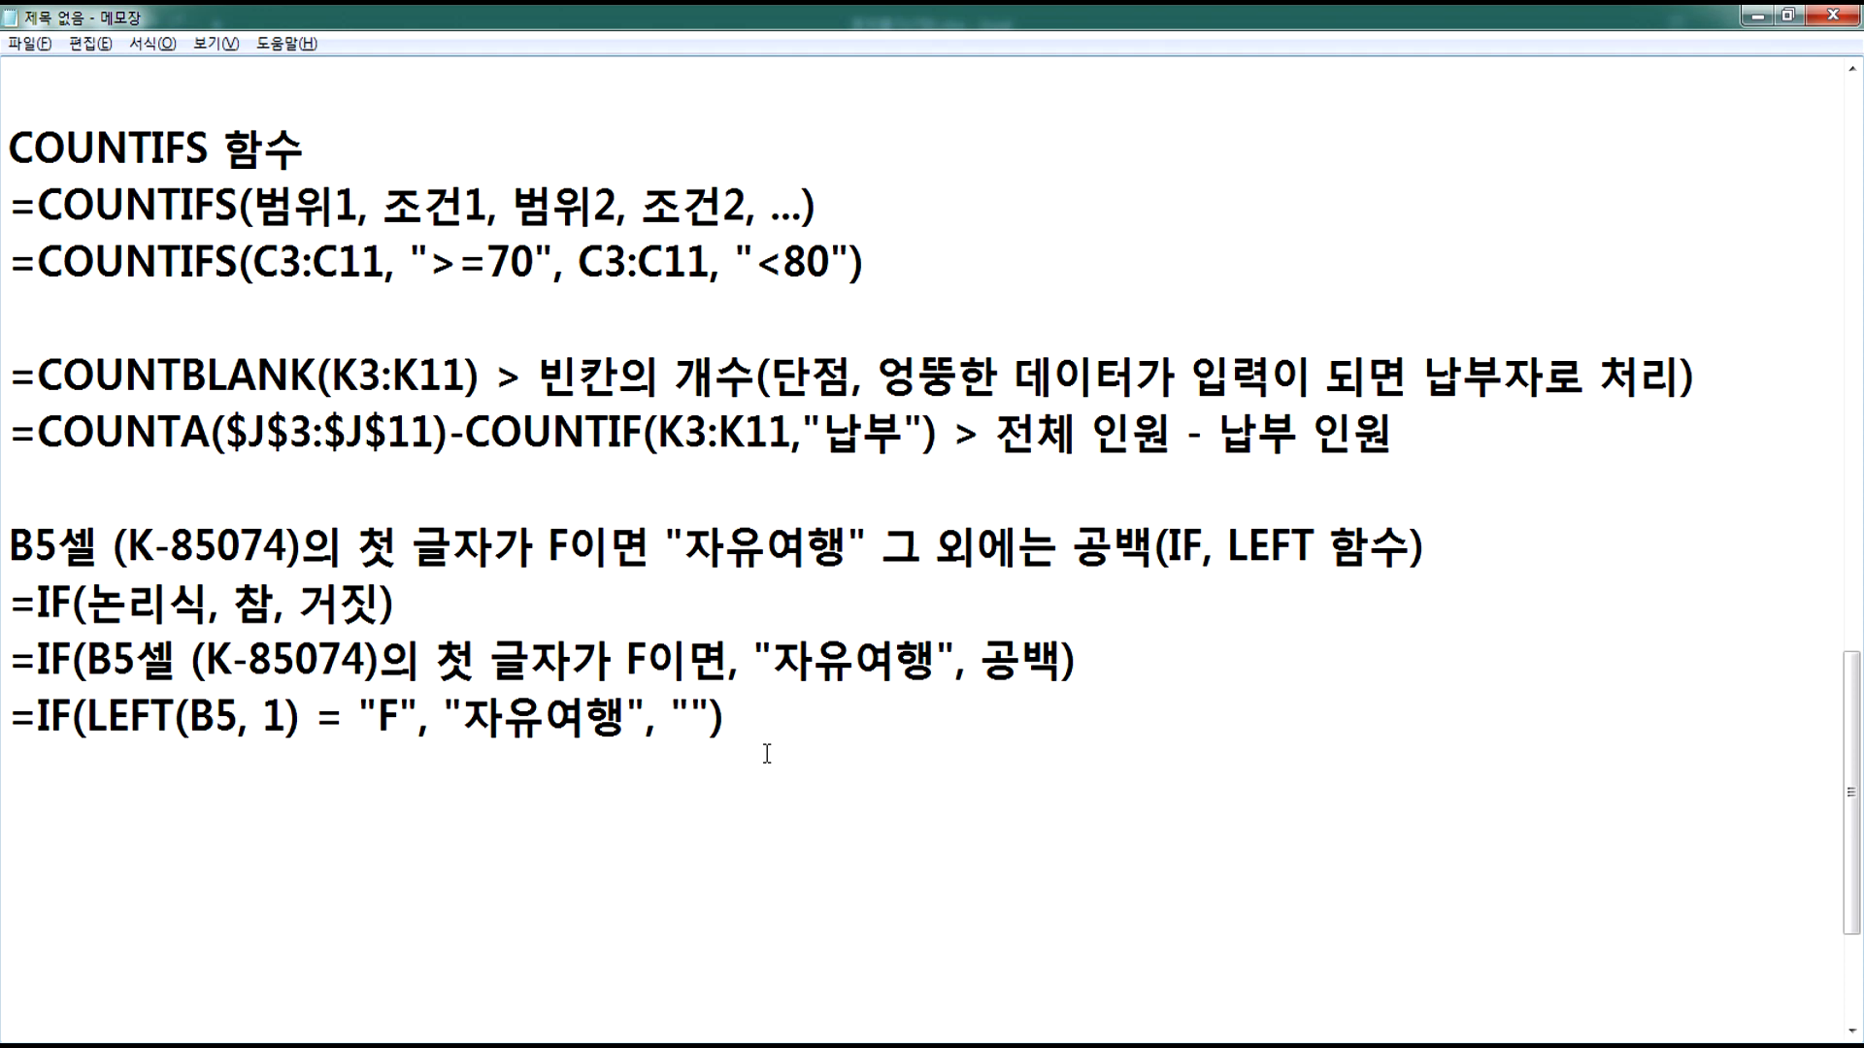
Step: Switch to Excel and review the RANK.EQ formula in the first 순위 cell, I5
key(alt+Tab)
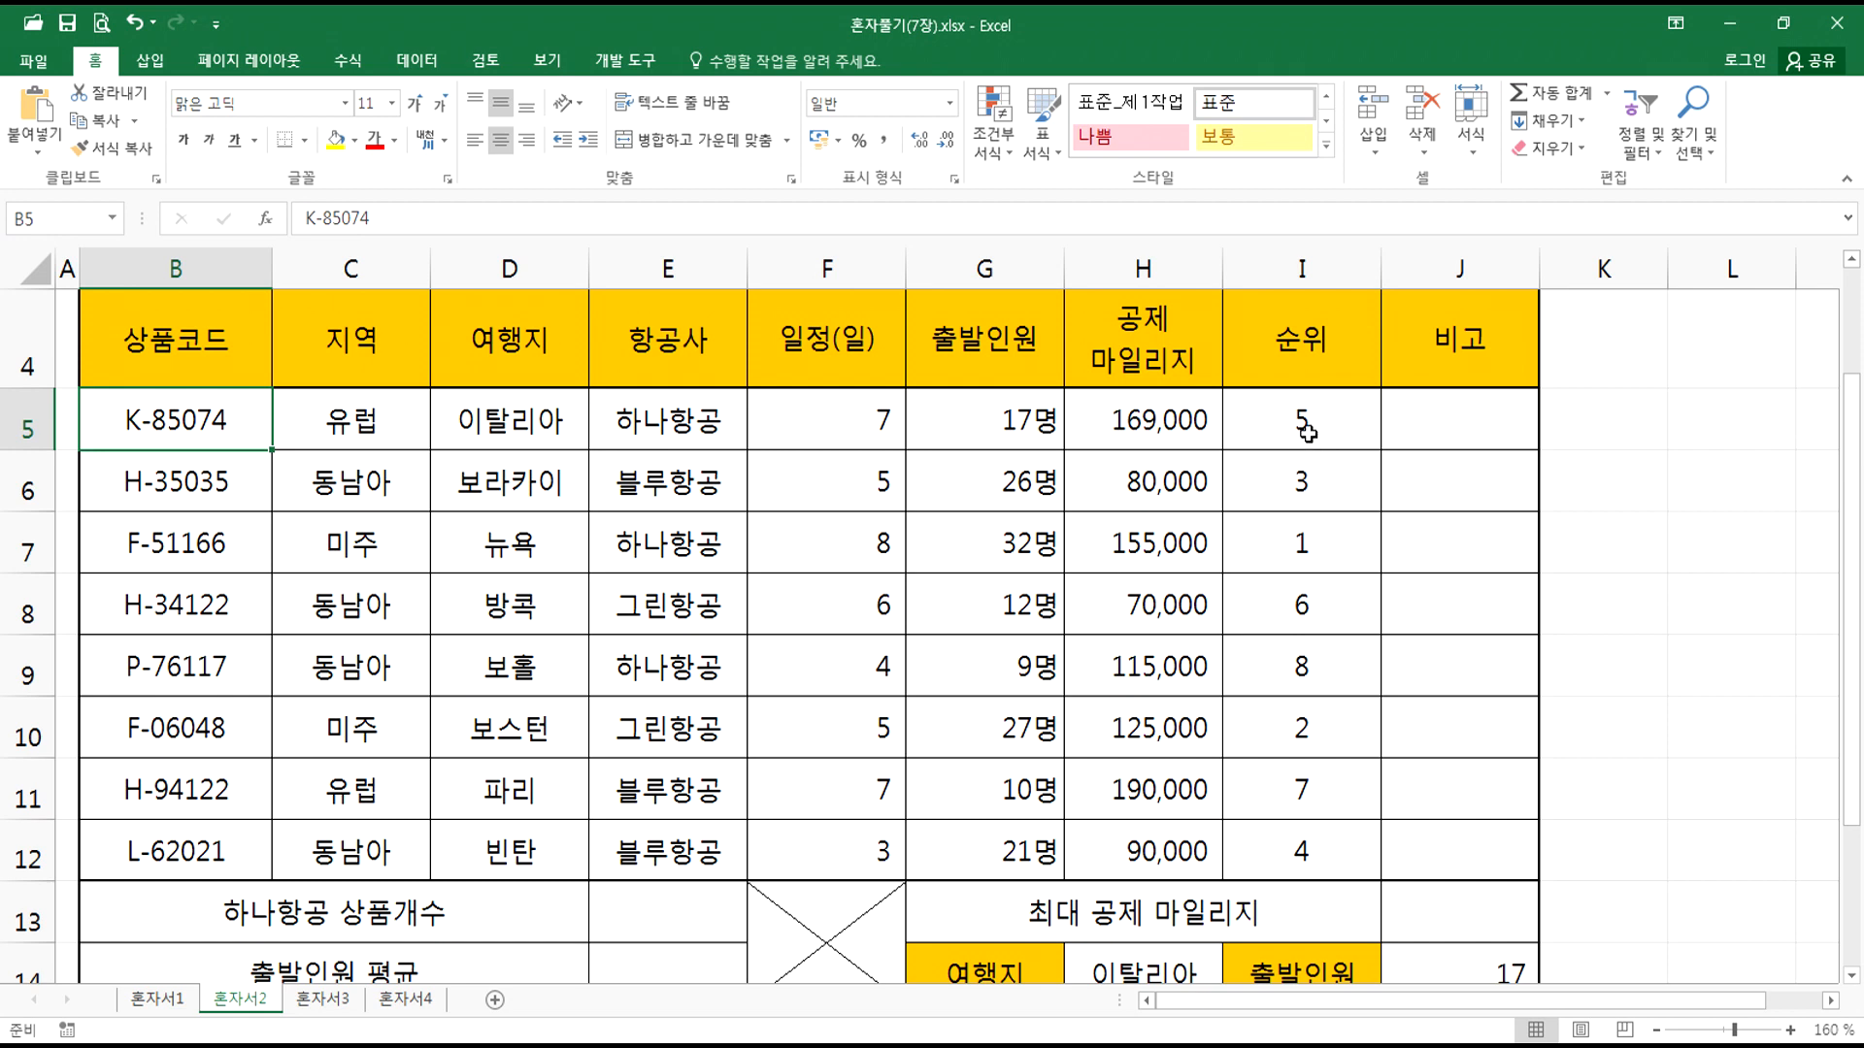
click(1306, 431)
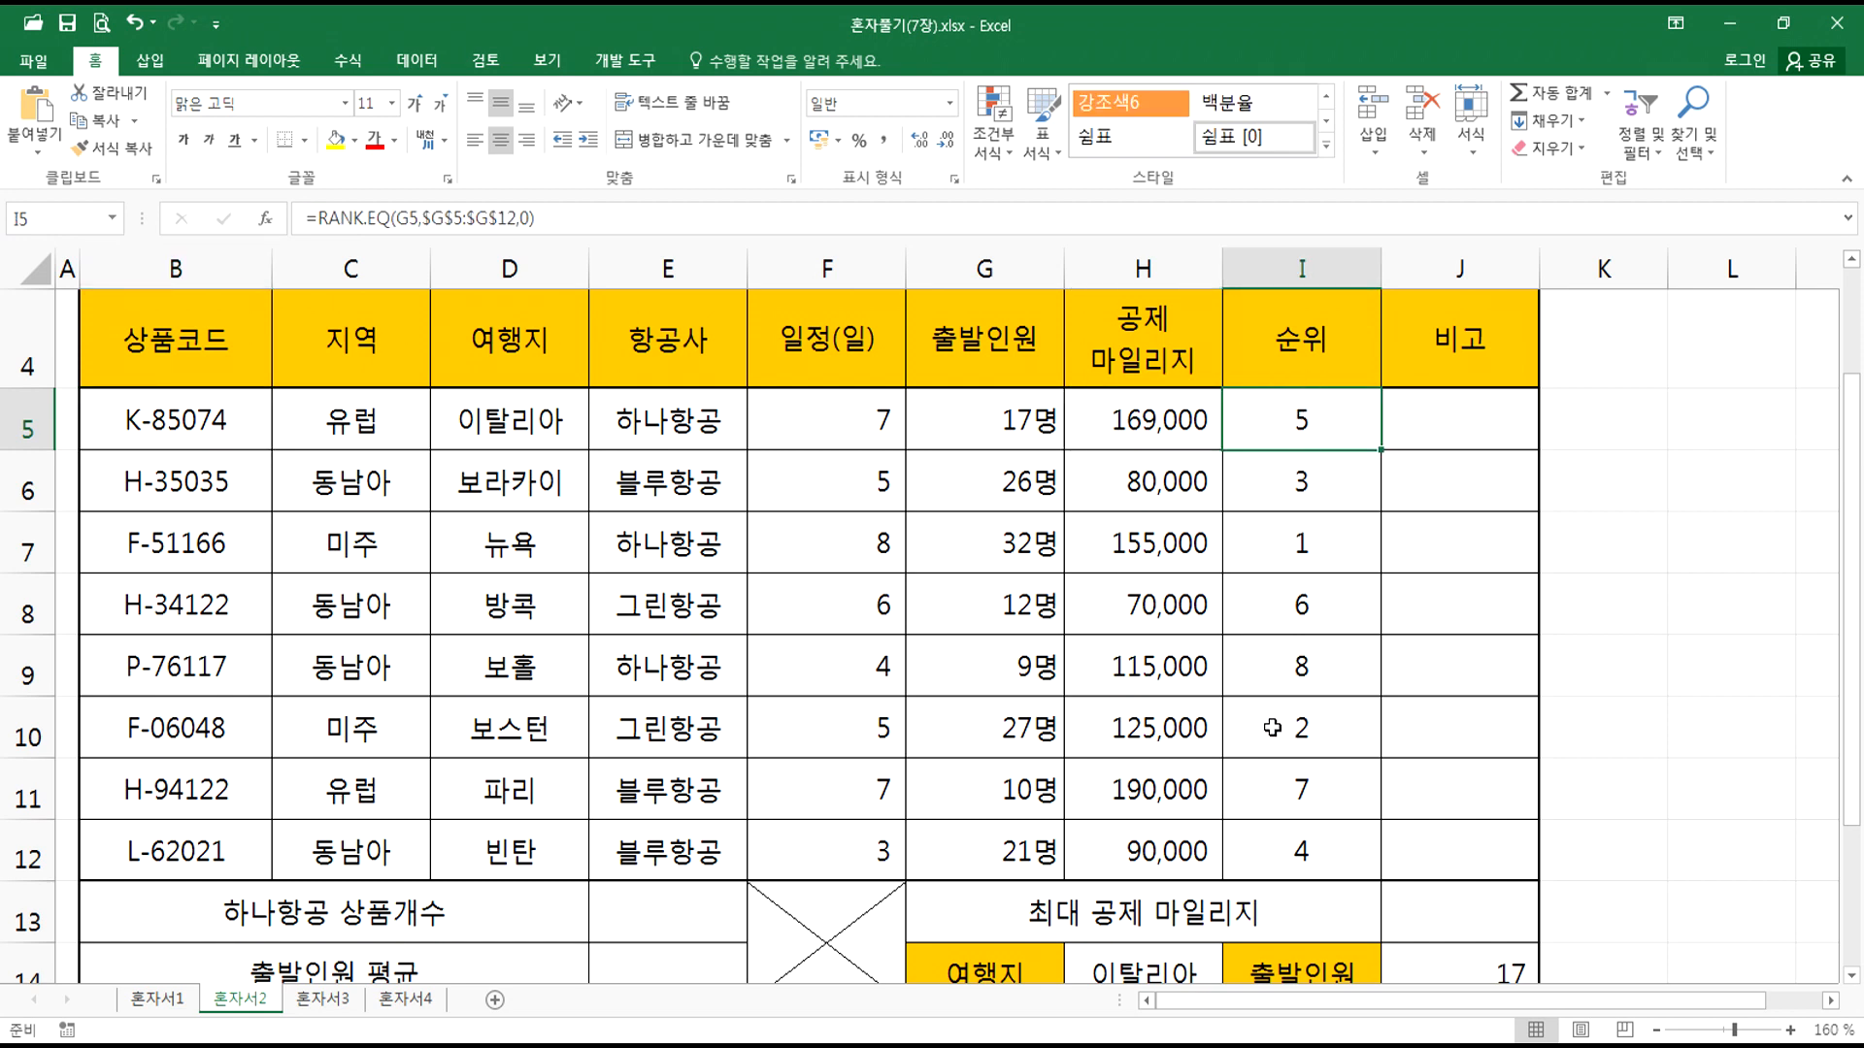
key(F2)
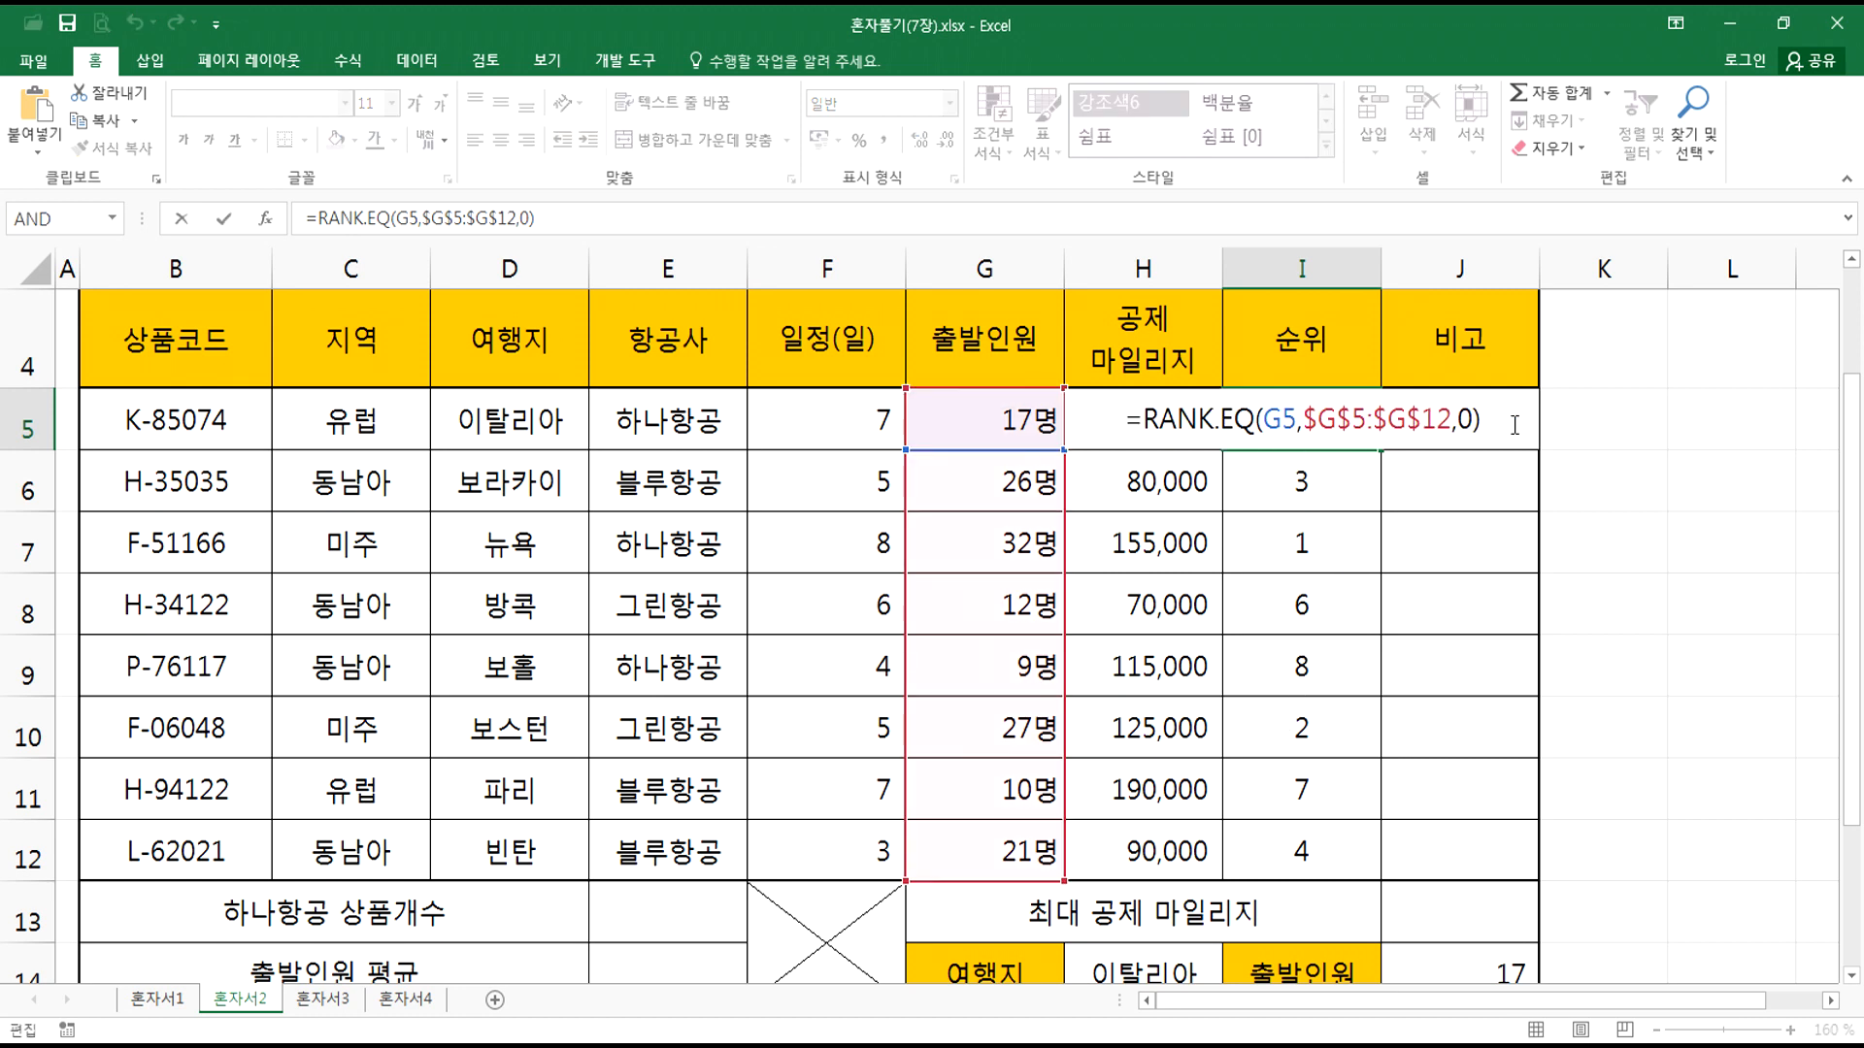
click(1414, 427)
Step: Try the custom number format G/표준위 on the 순위 cells I5:I12 and undo it
drag(1307, 421, 1318, 834)
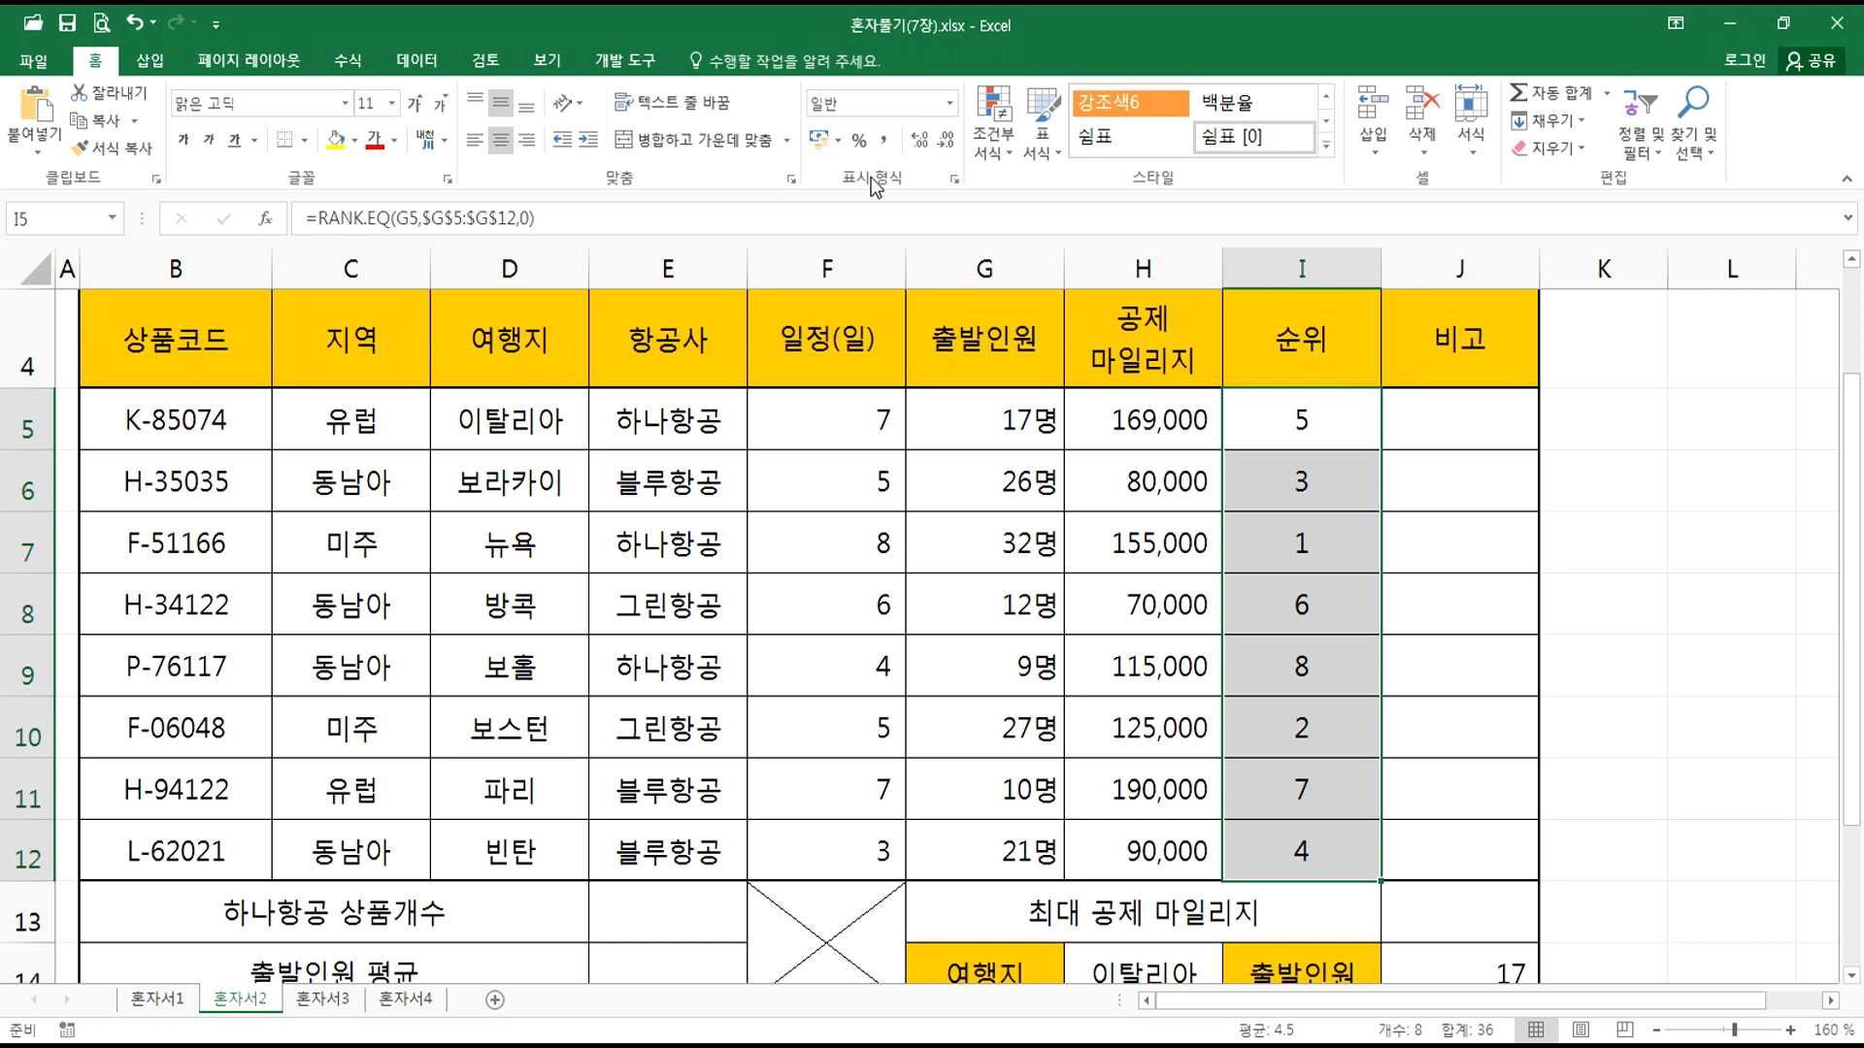
click(956, 184)
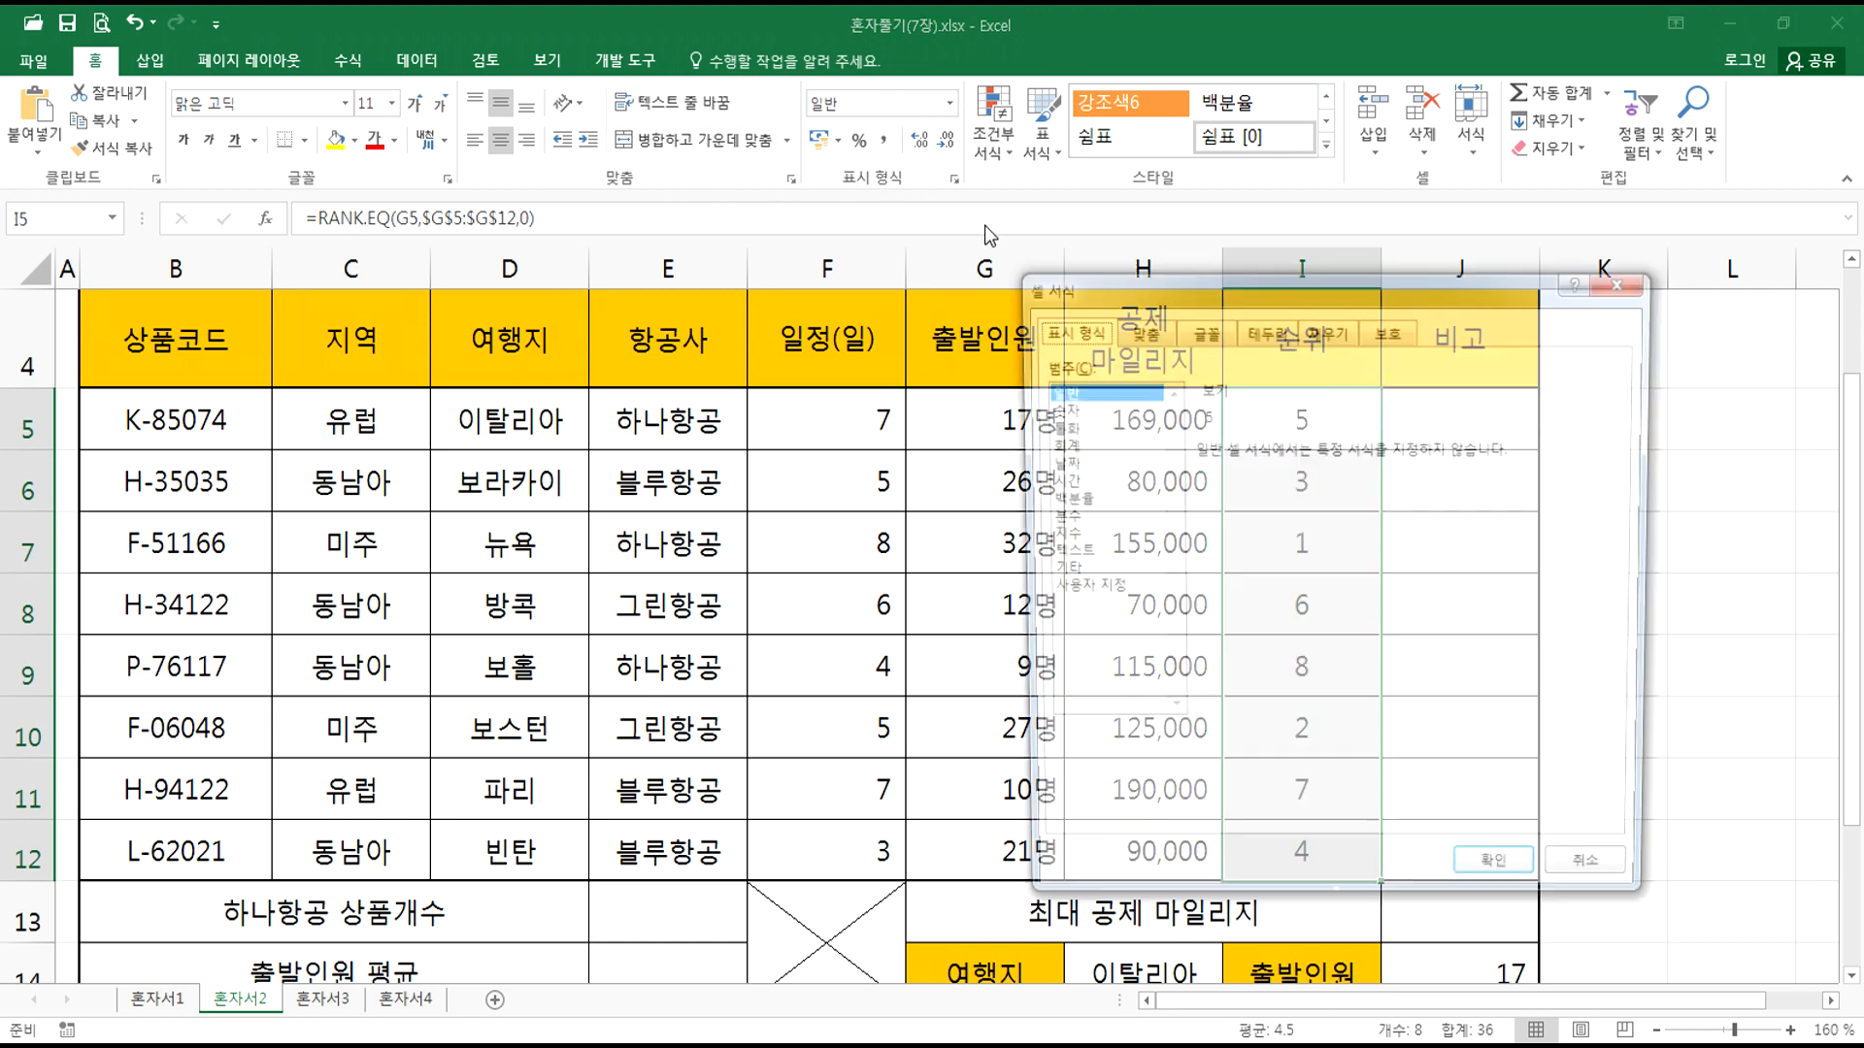
key(Escape)
key(ctrl+1)
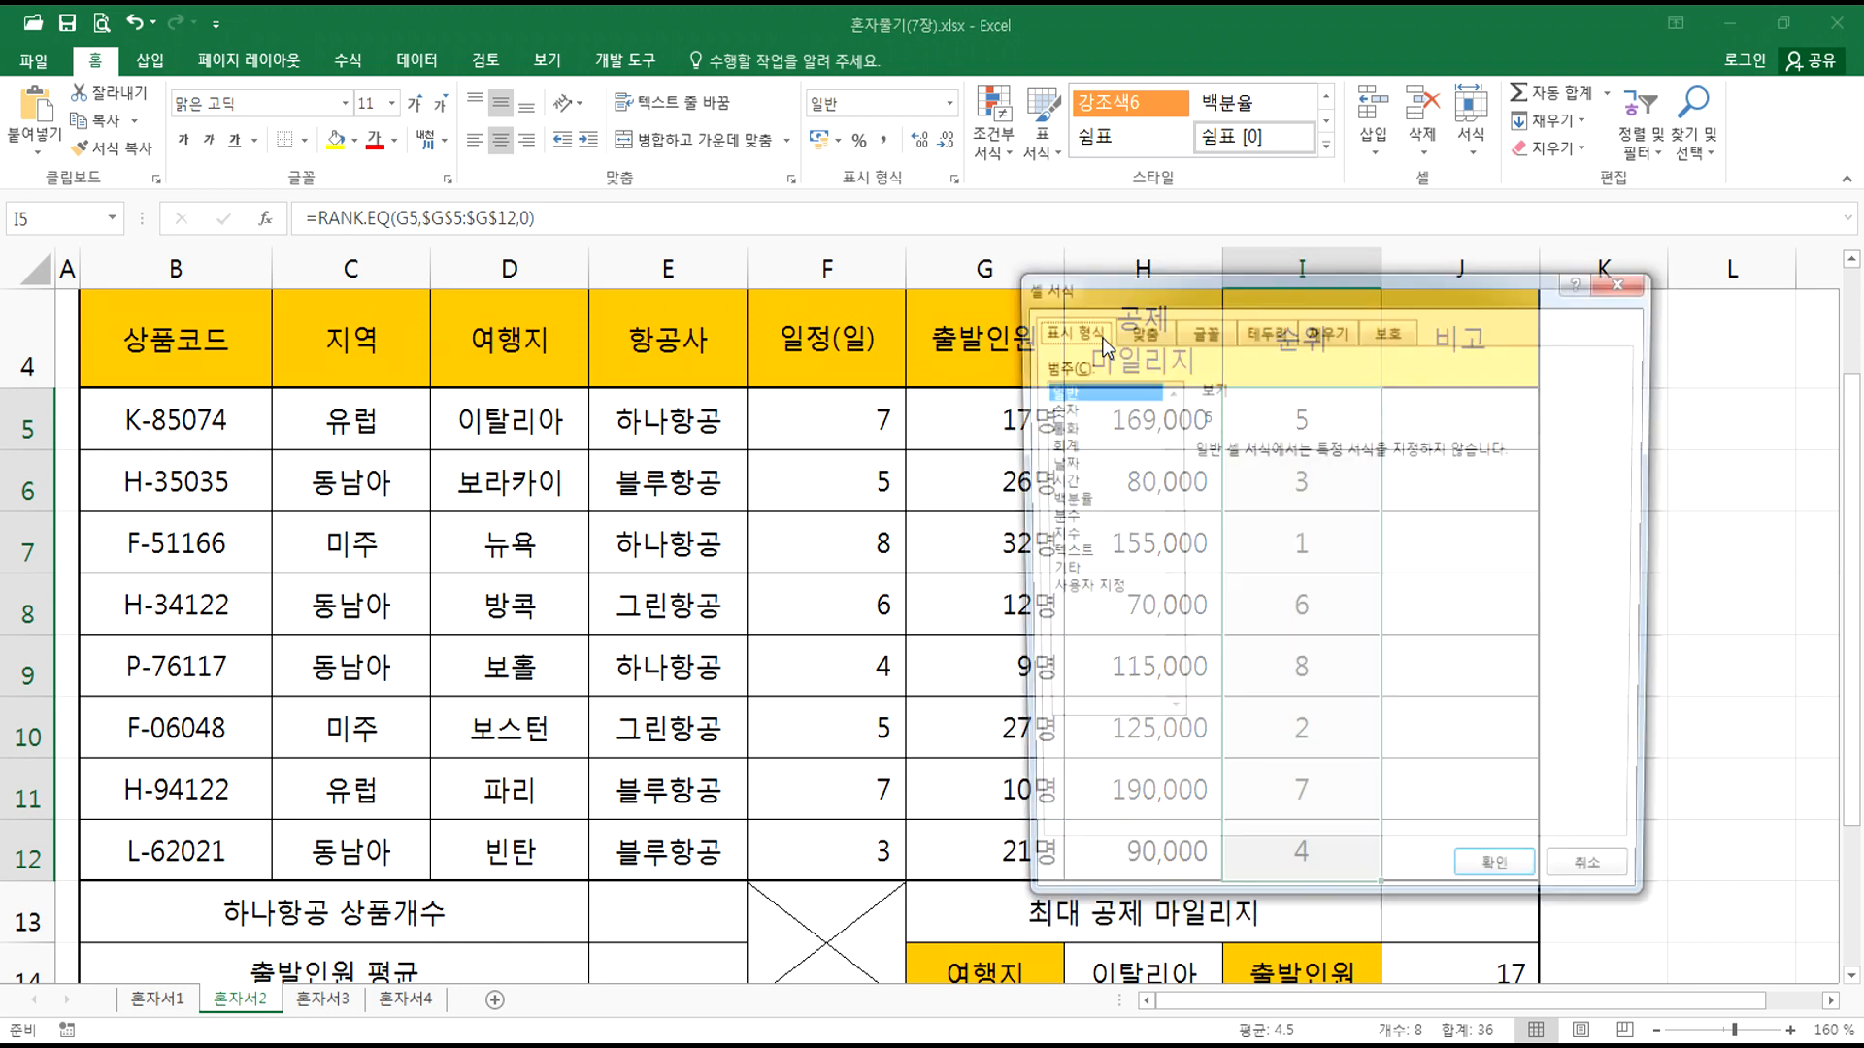
click(1075, 589)
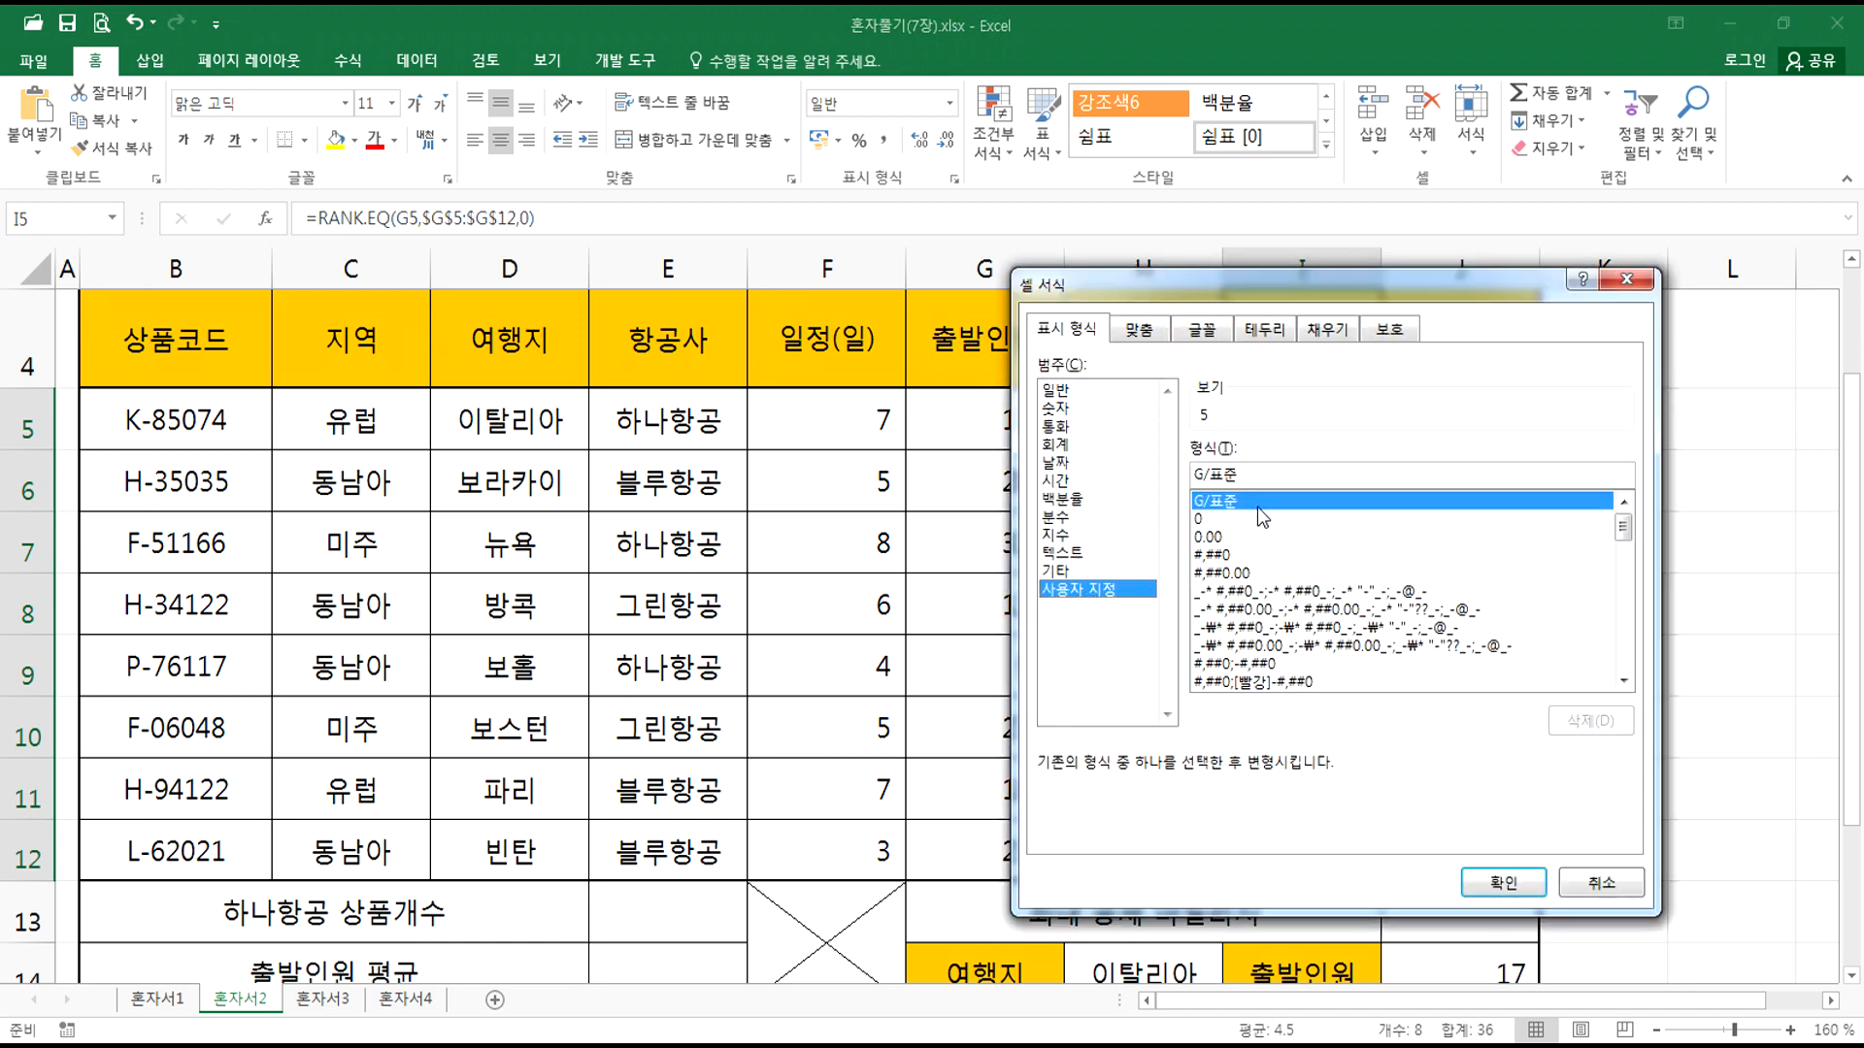
click(1356, 480)
text(DN)
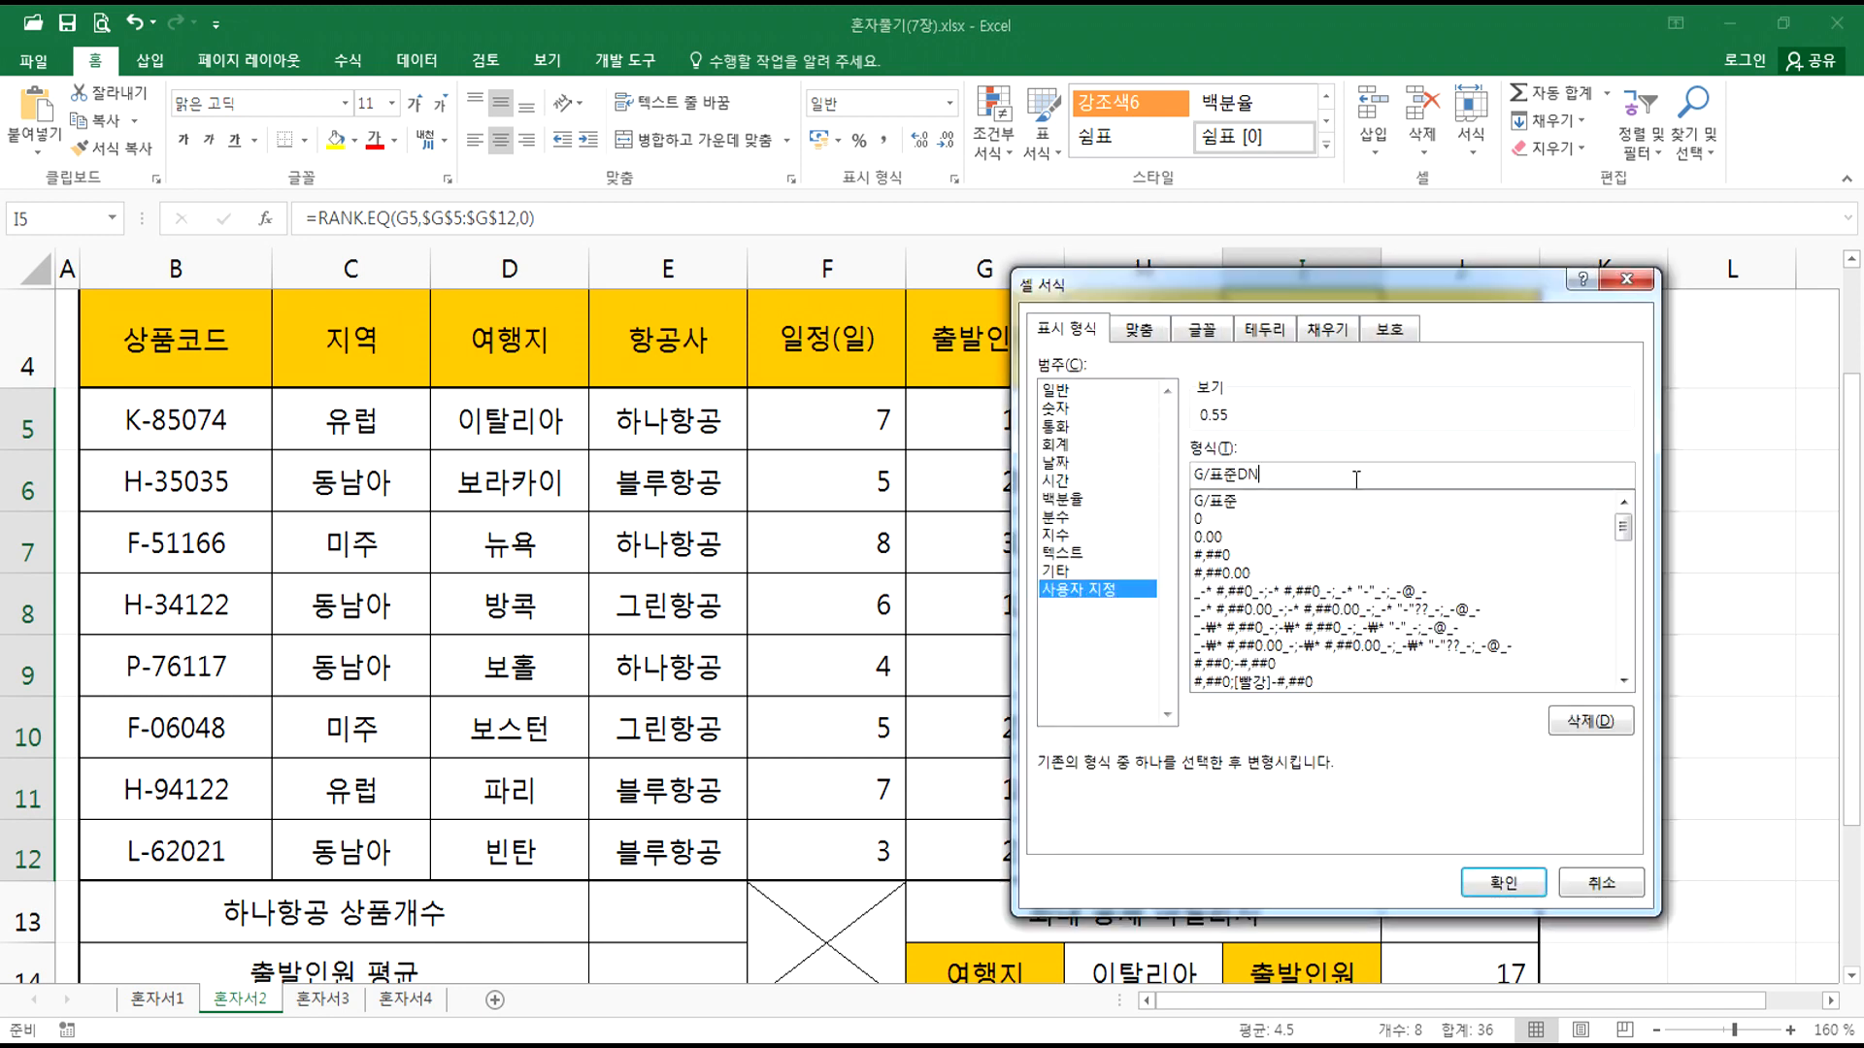
key(BackSpace)
key(BackSpace)
key(BackSpace)
text(위)
key(Return)
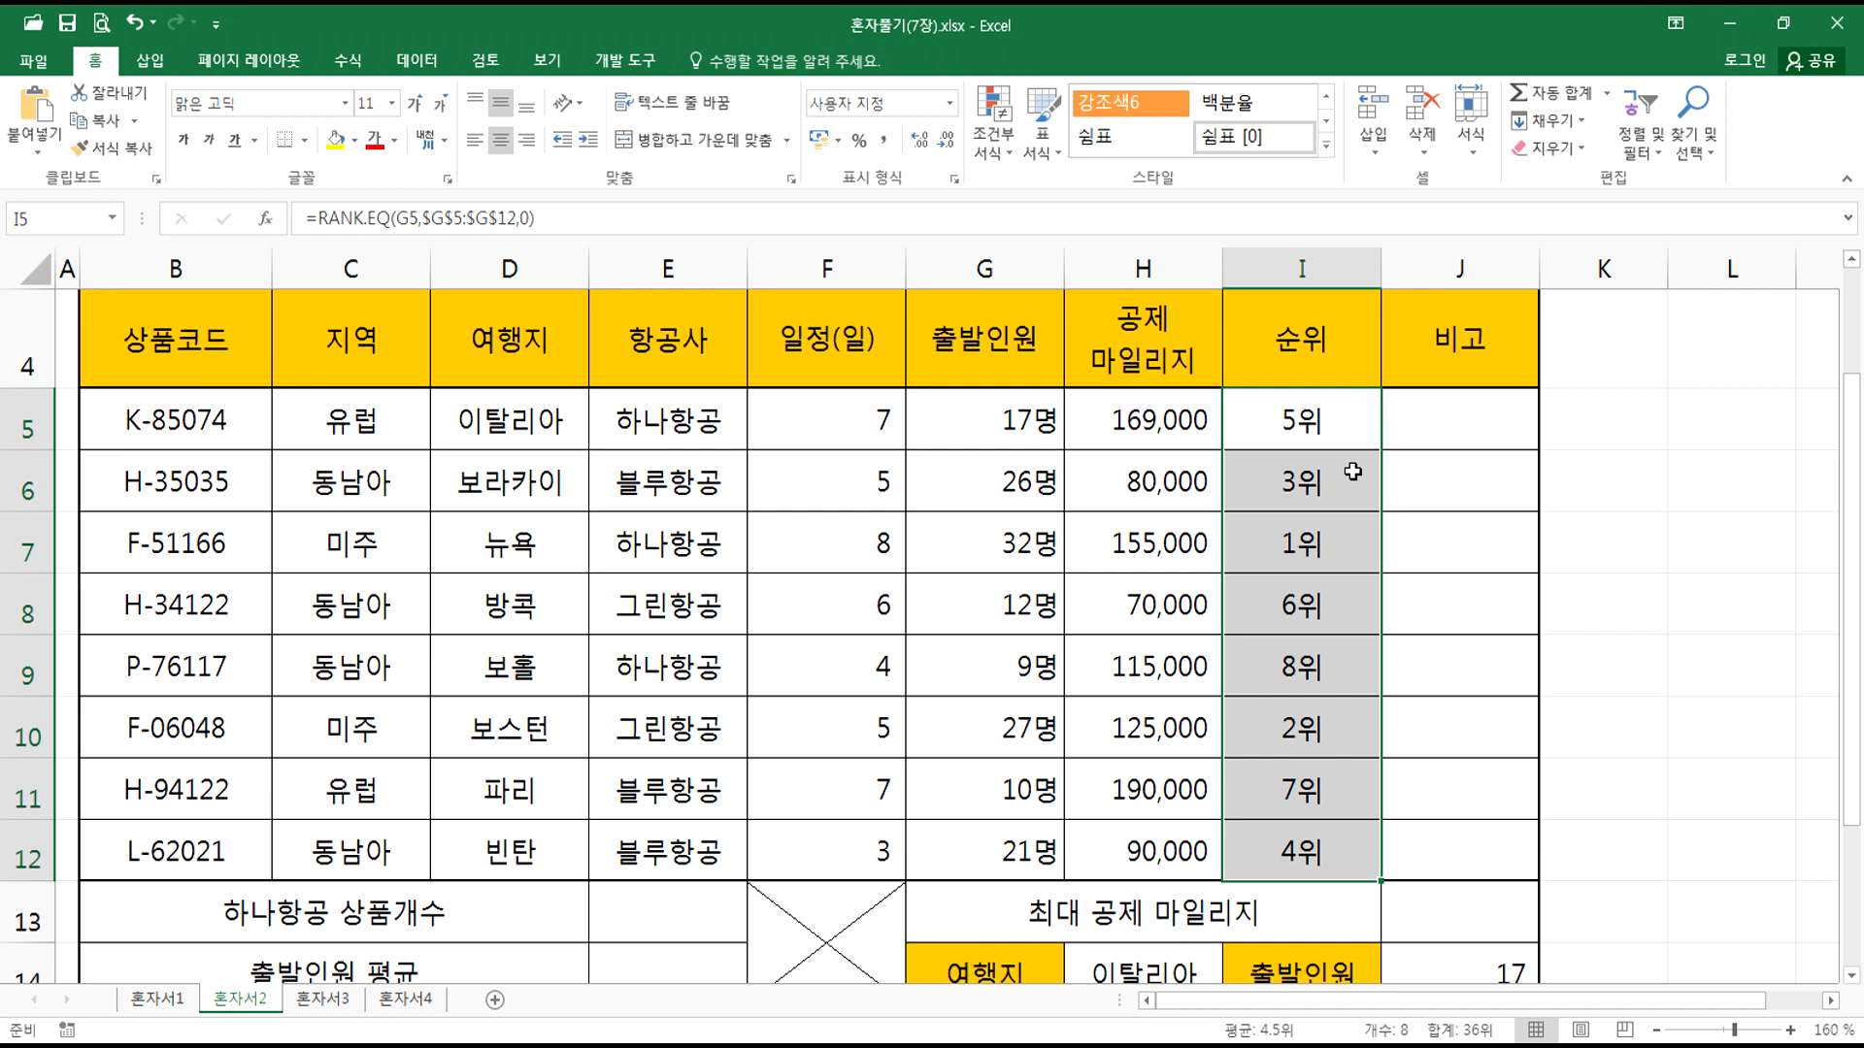
key(ctrl+z)
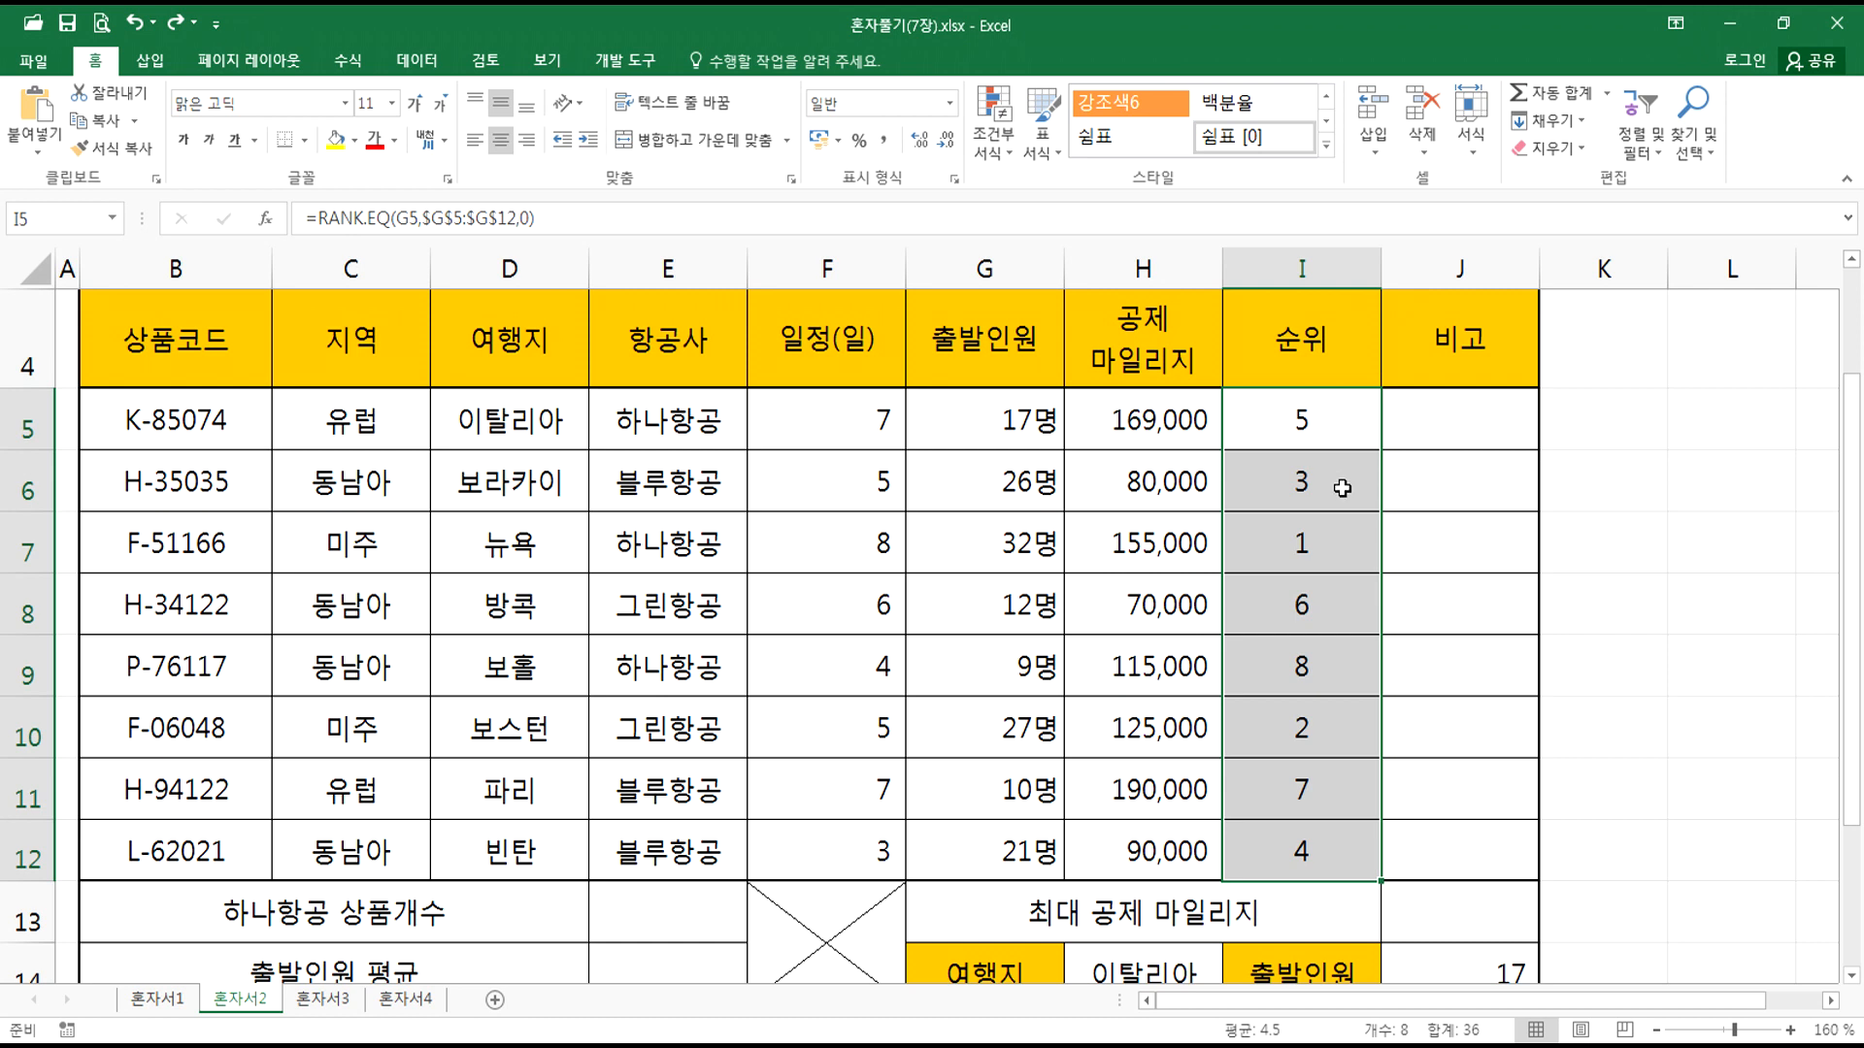
double_click(1326, 427)
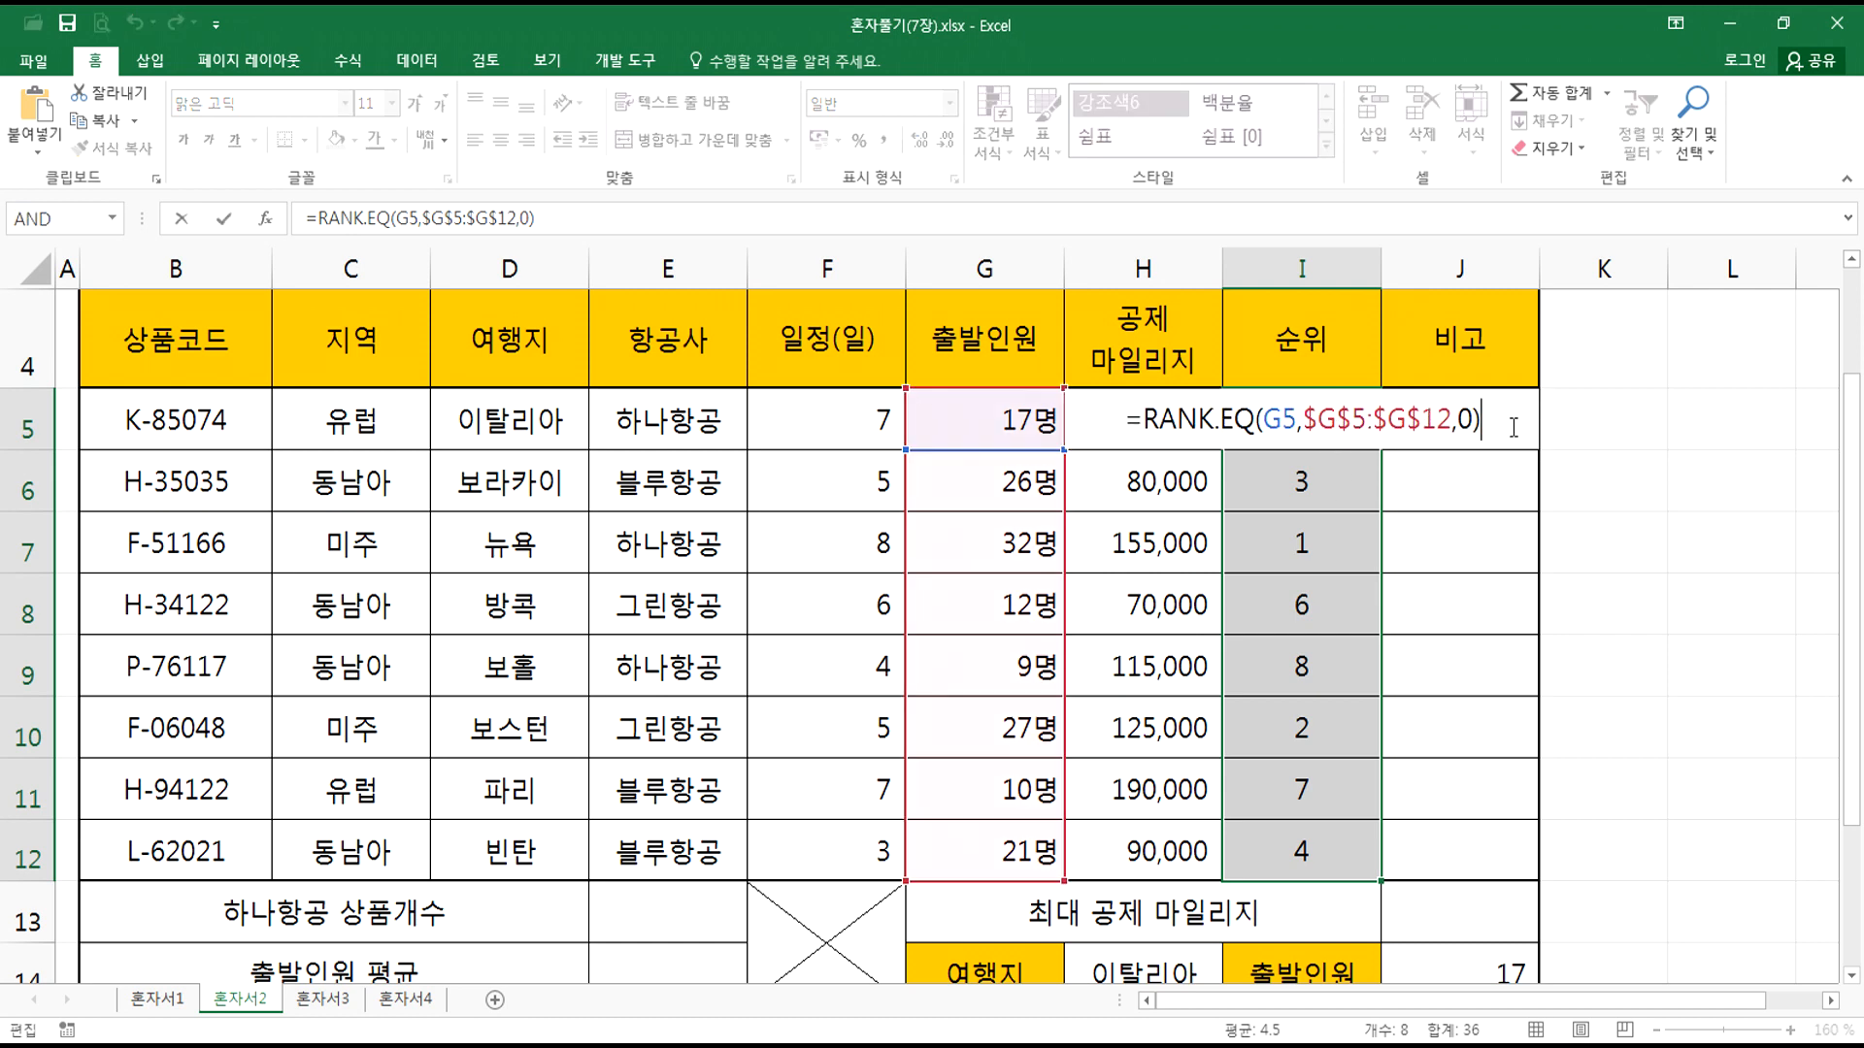
text(&)
key(shift+space)
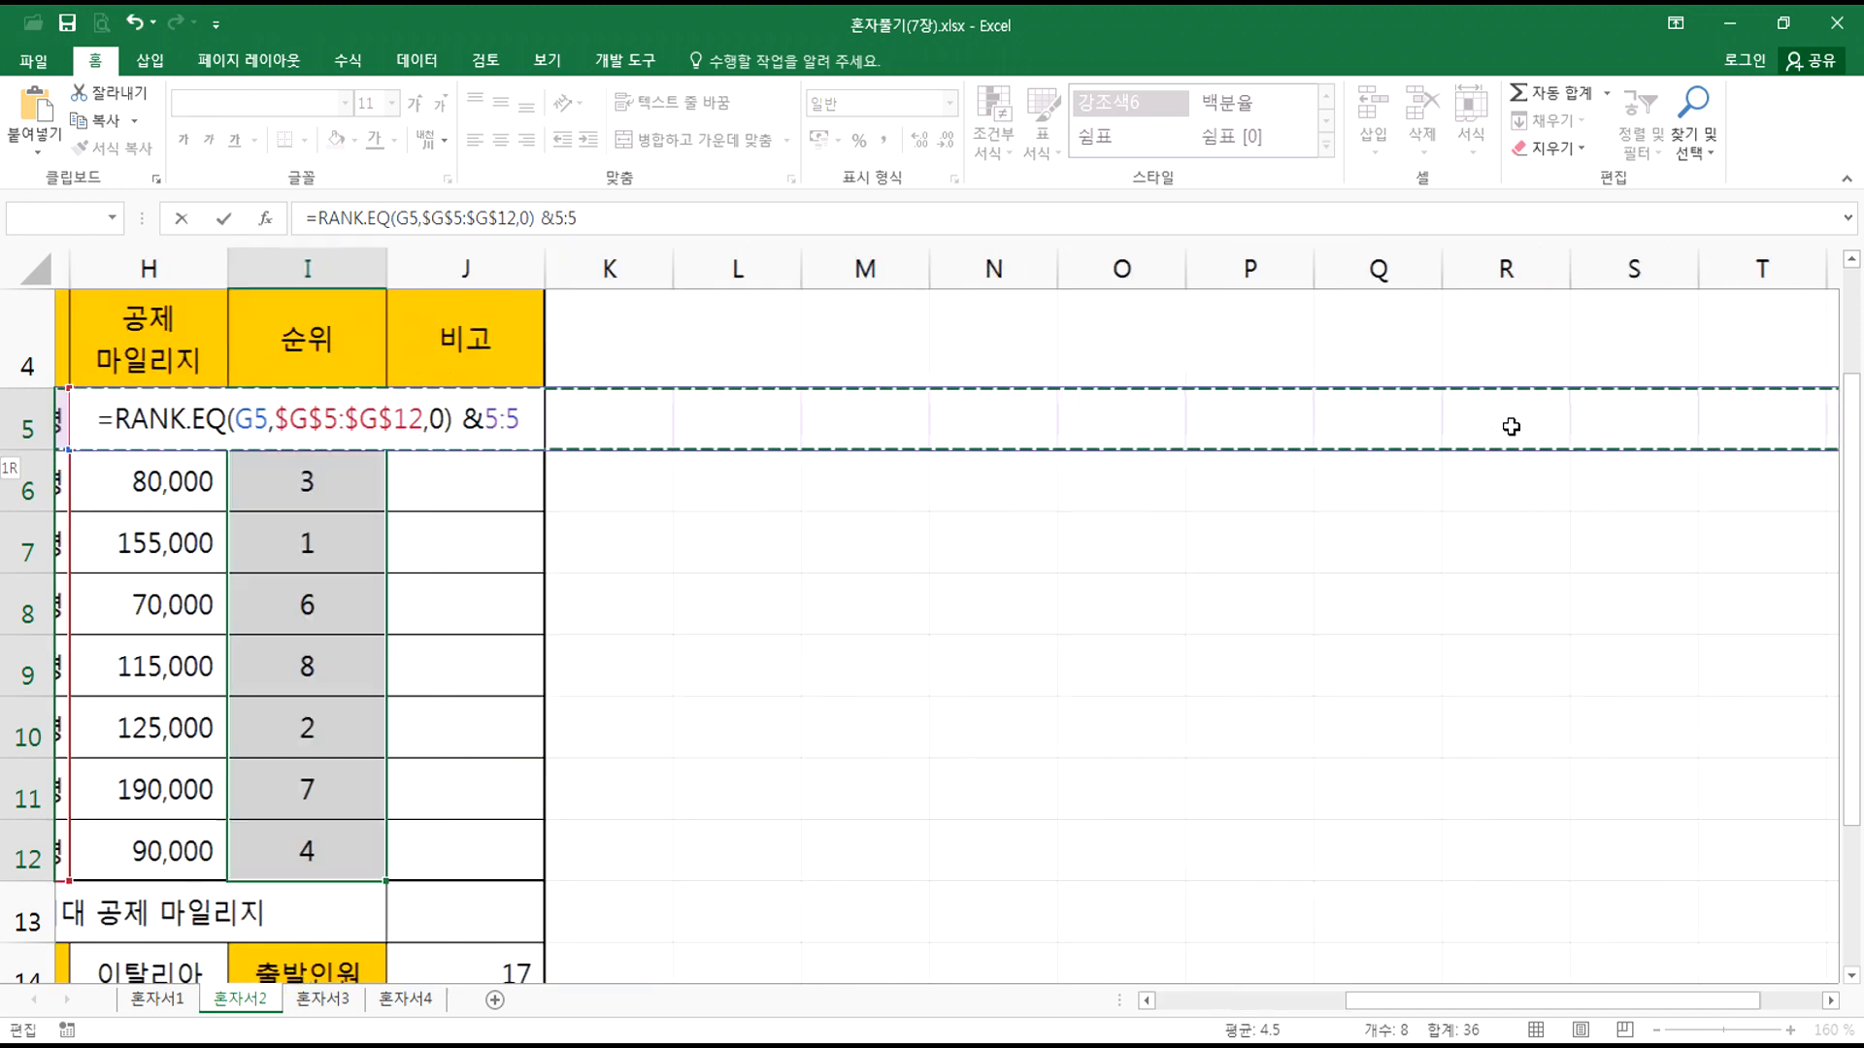
text(")
key(Escape)
key(Left)
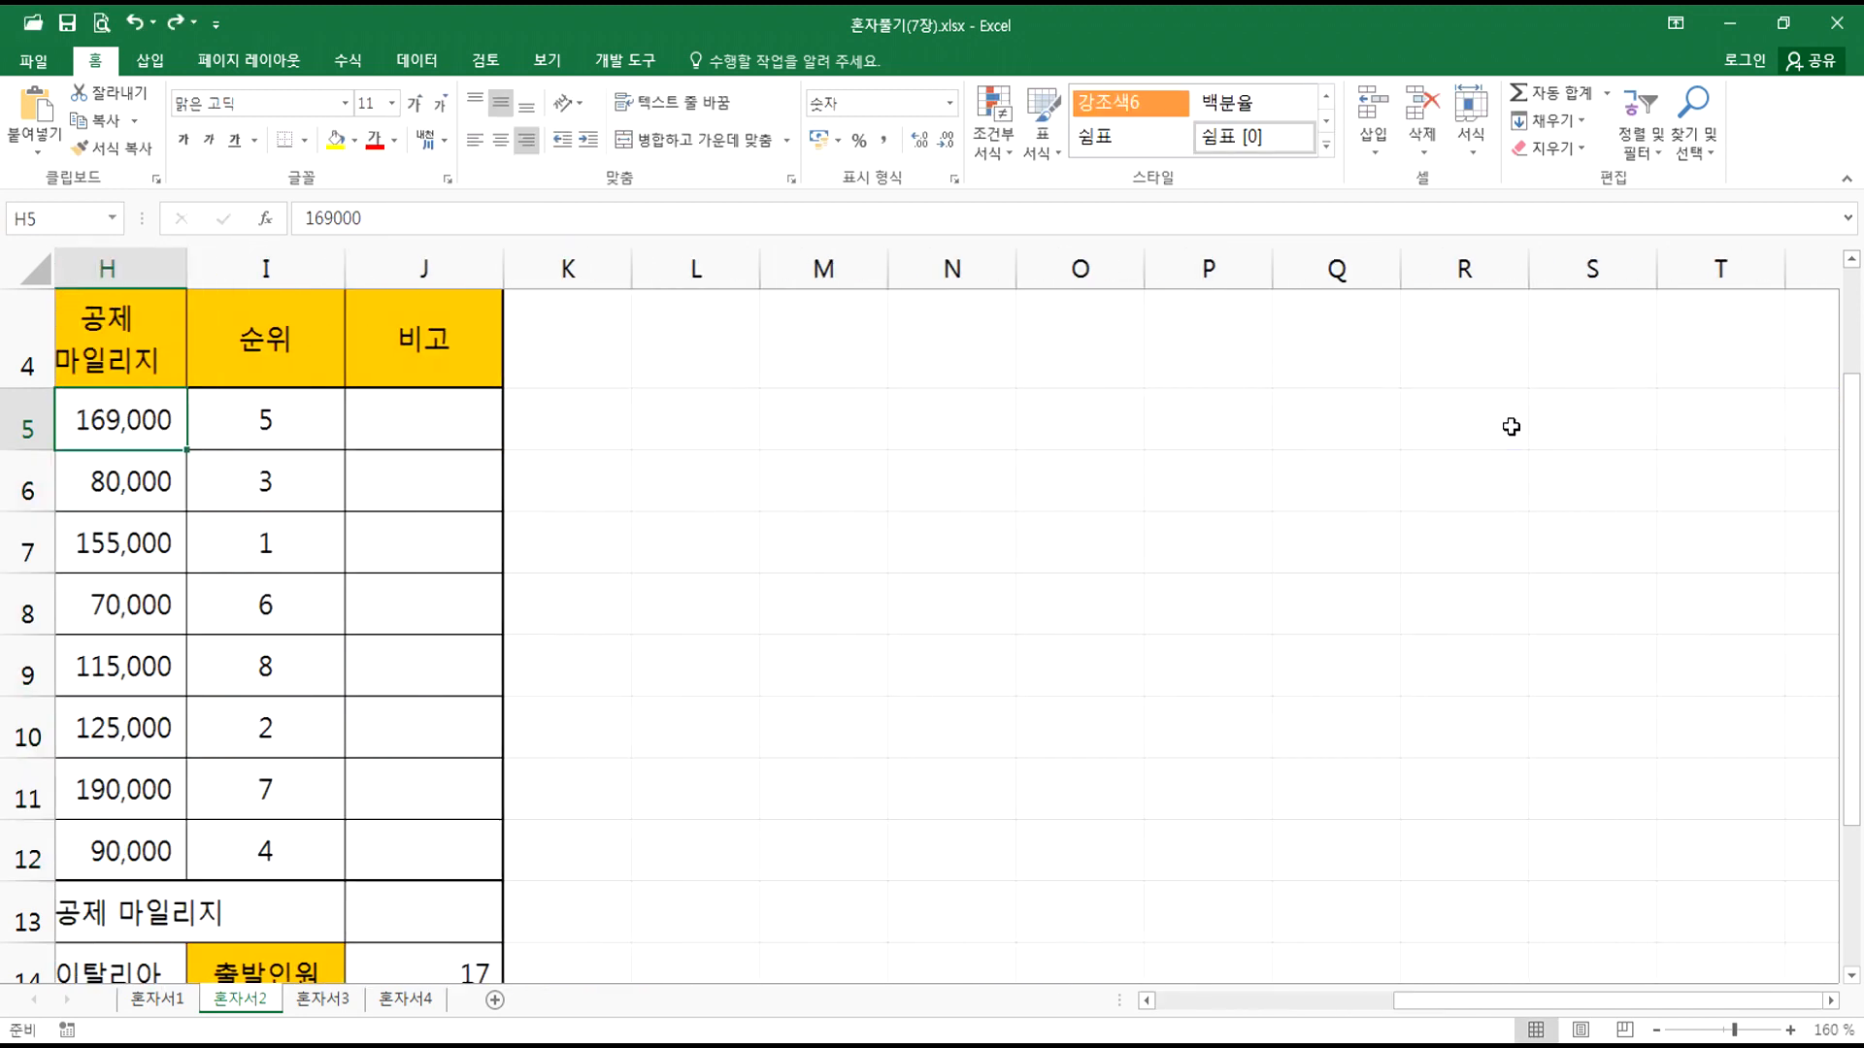
key(Right)
key(F2)
key(Left)
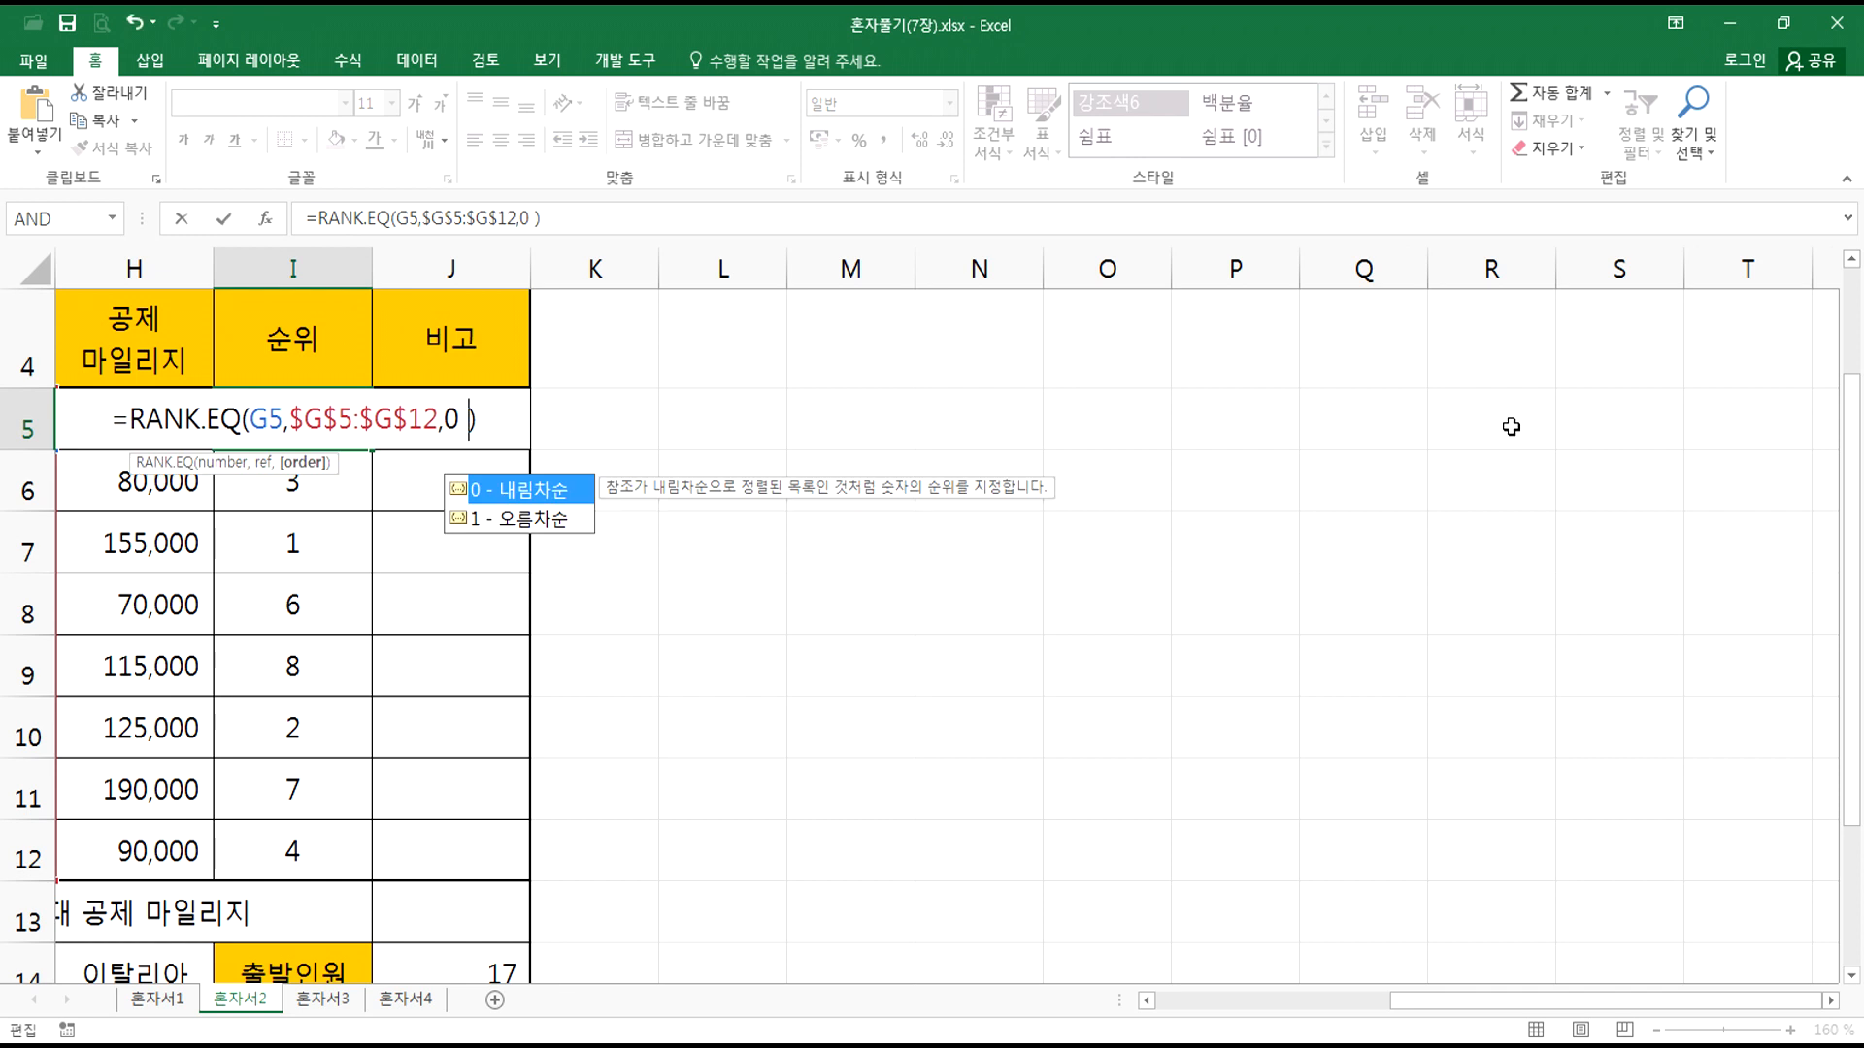
key(Escape)
Step: Append & "위" to the RANK.EQ formula in I5
key(F2)
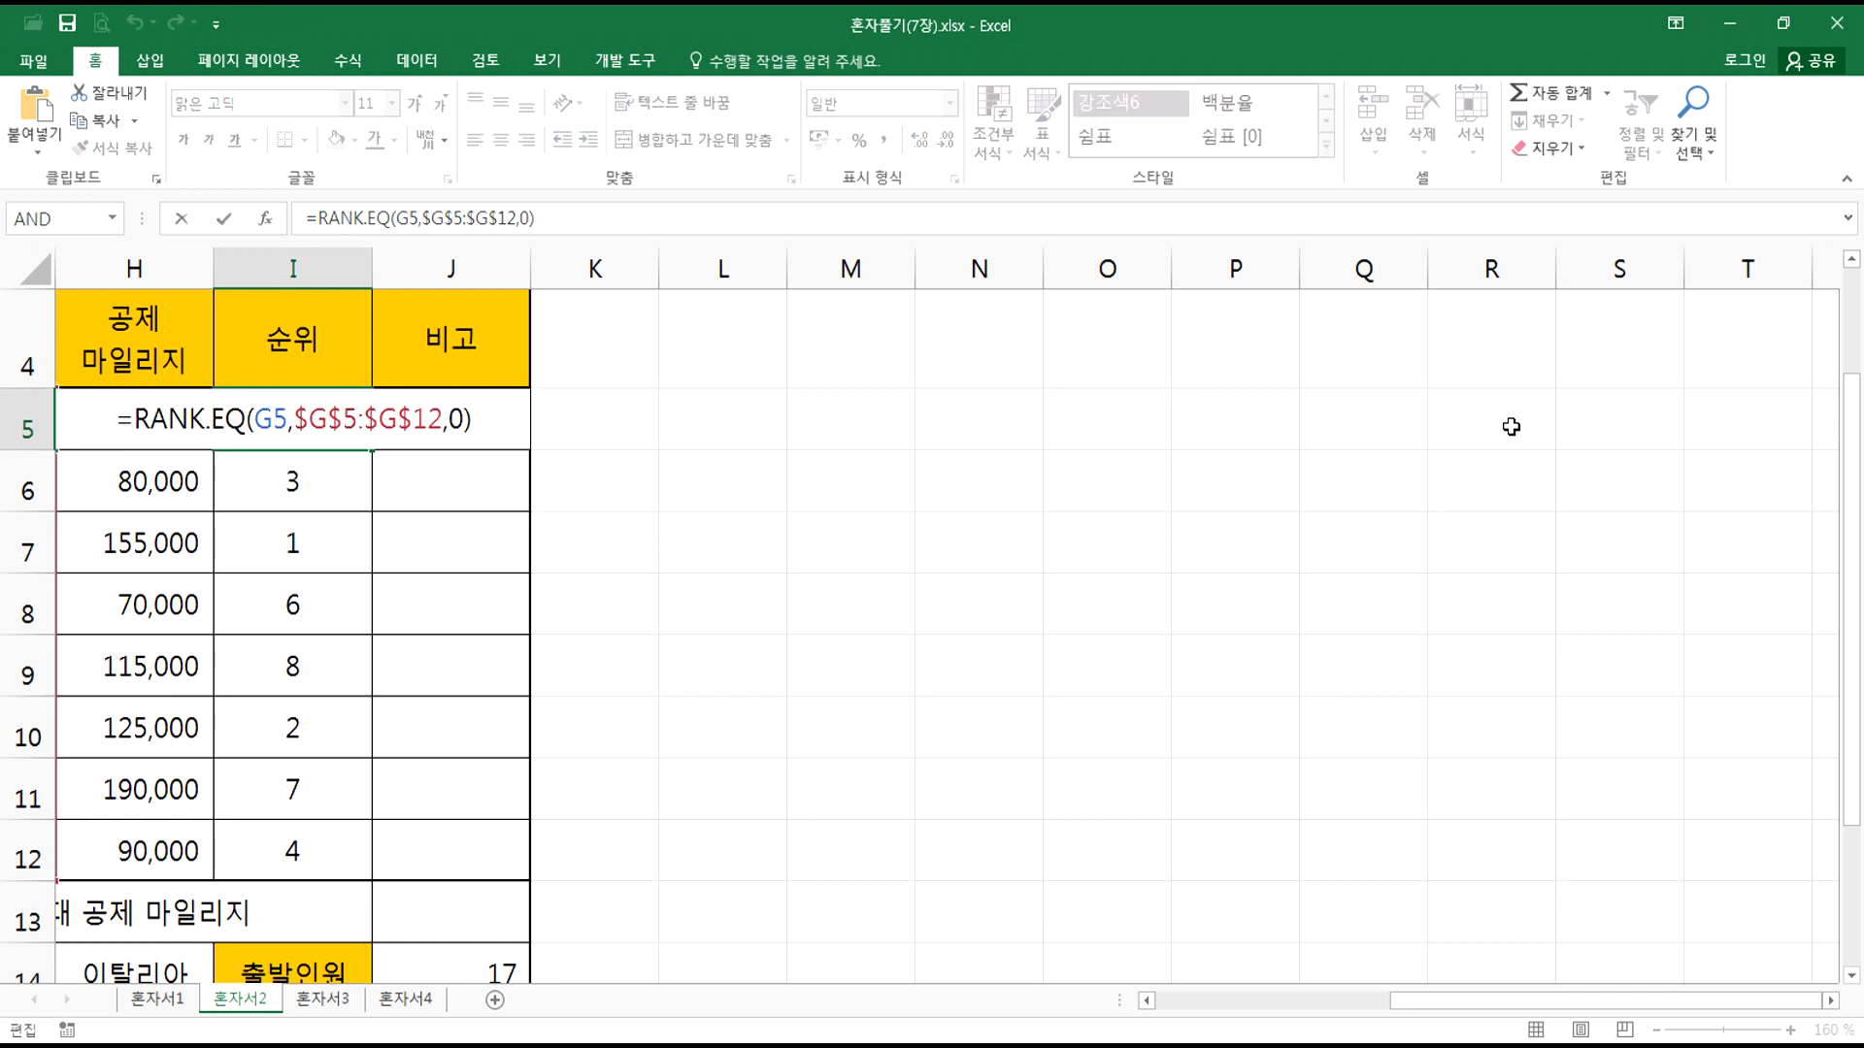
text(&)
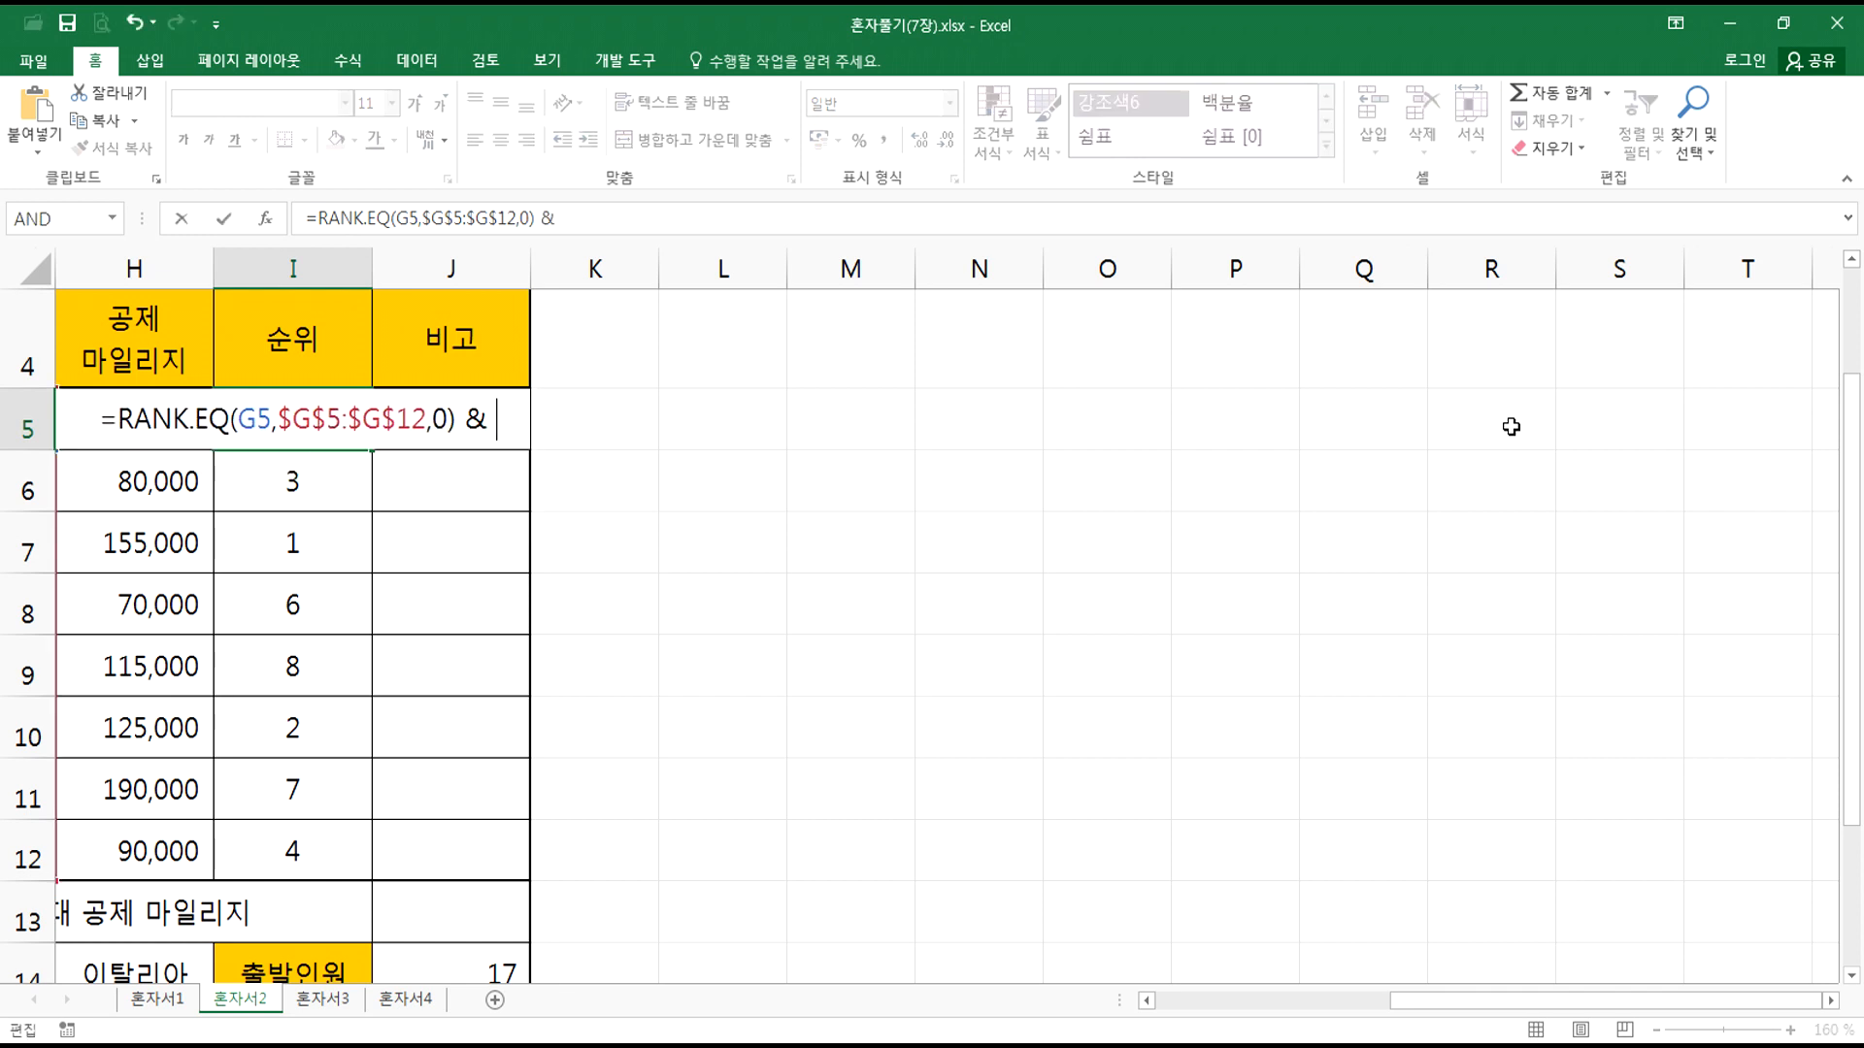
text( "DNL)
key(BackSpace)
key(BackSpace)
key(BackSpace)
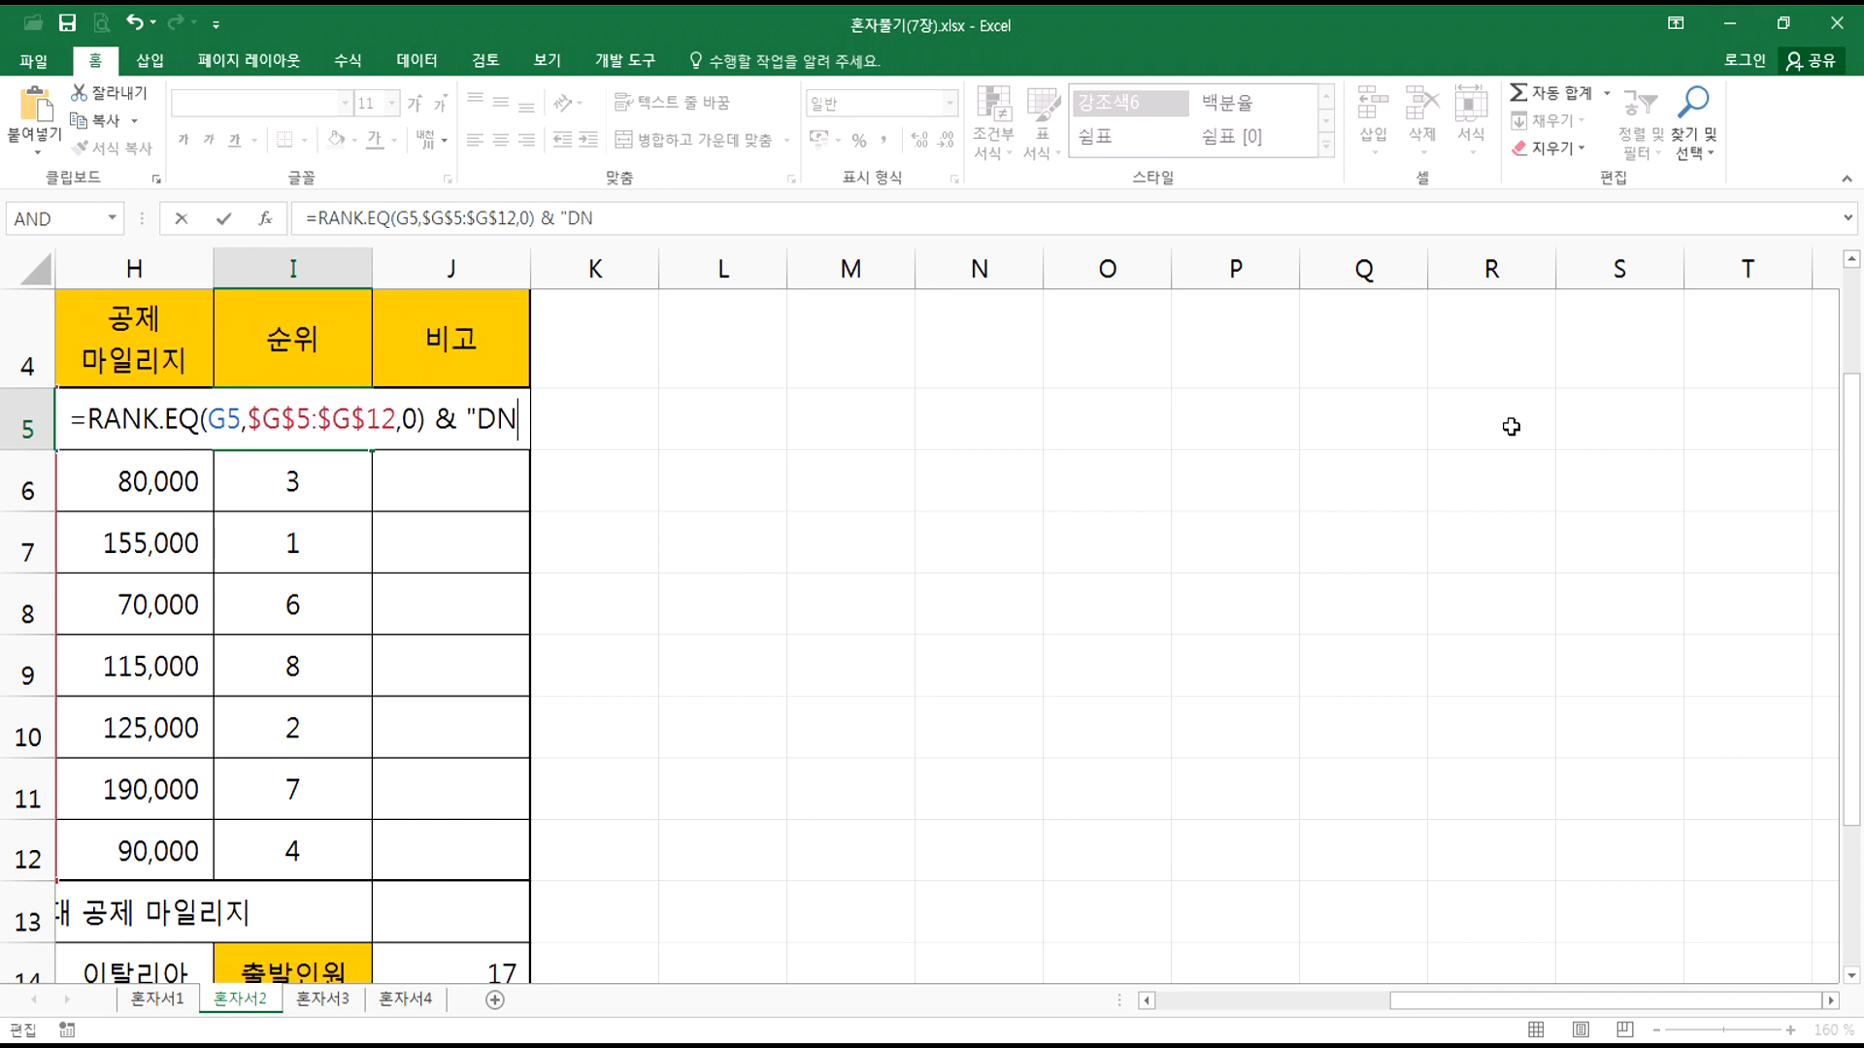
text(위")
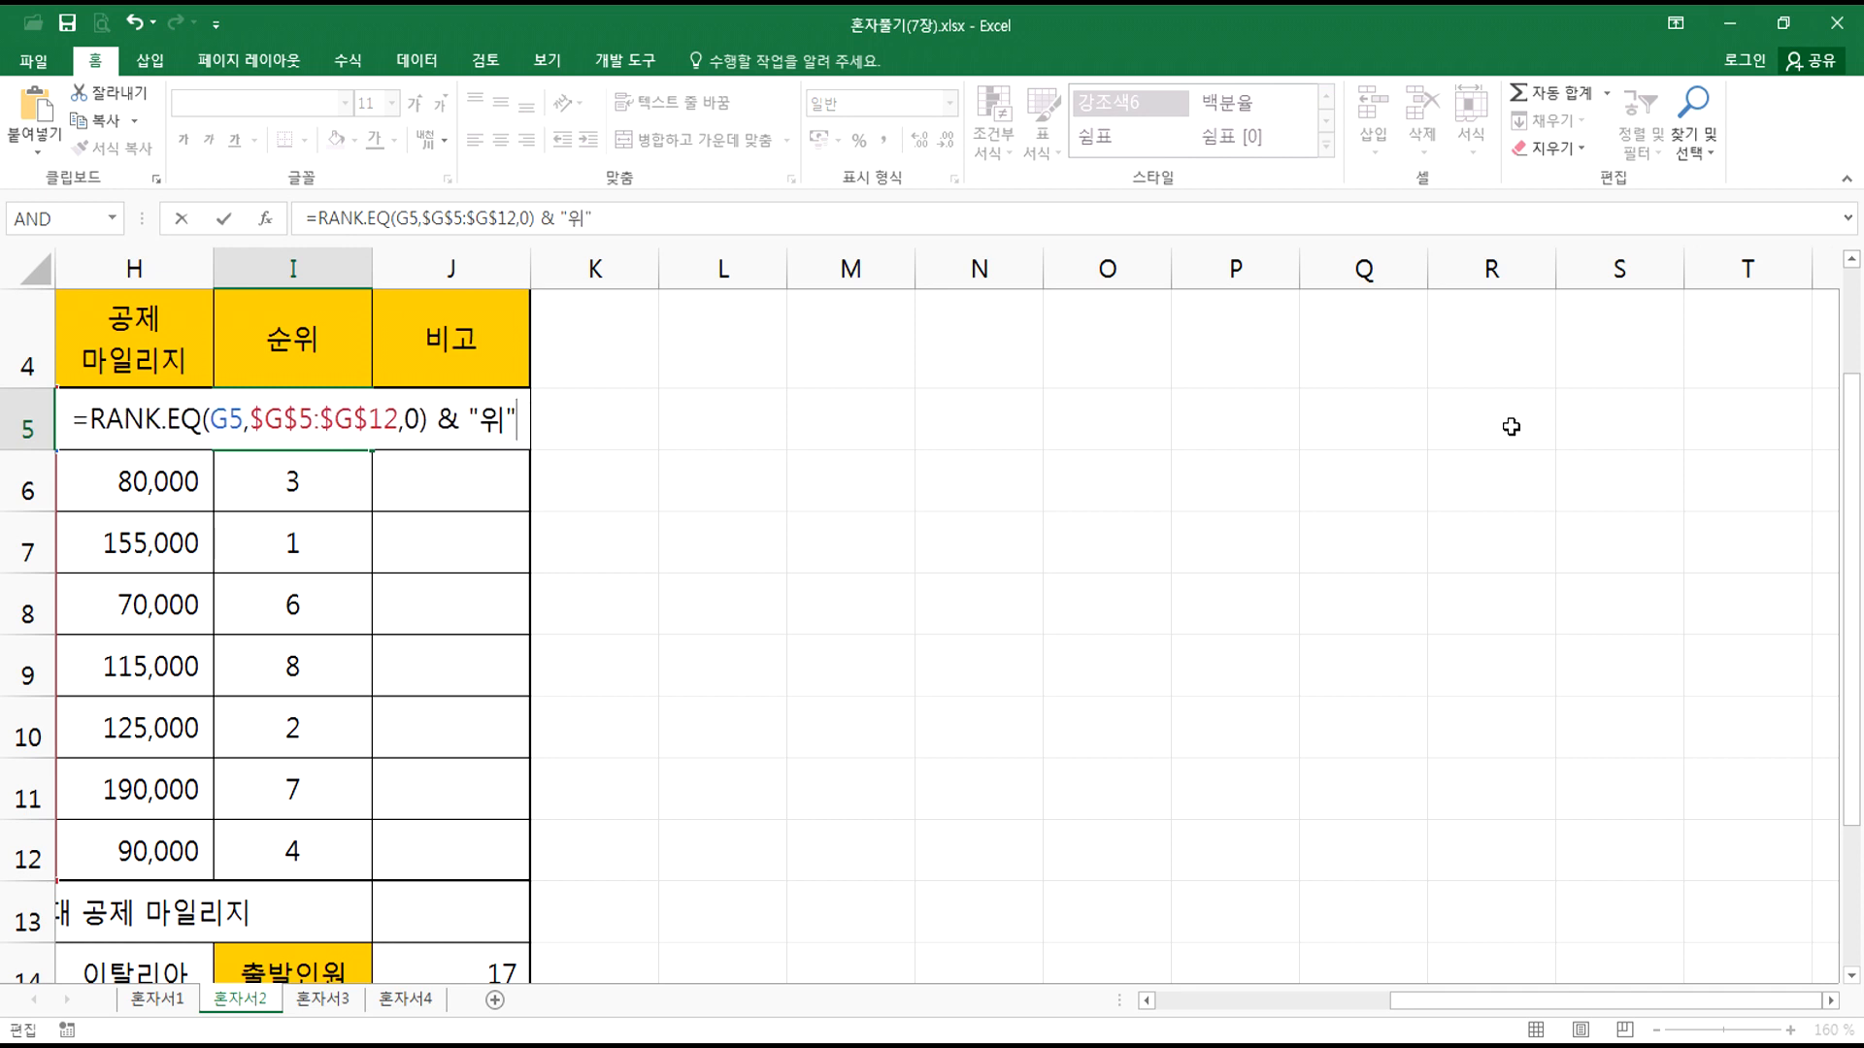
key(Return)
key(Up)
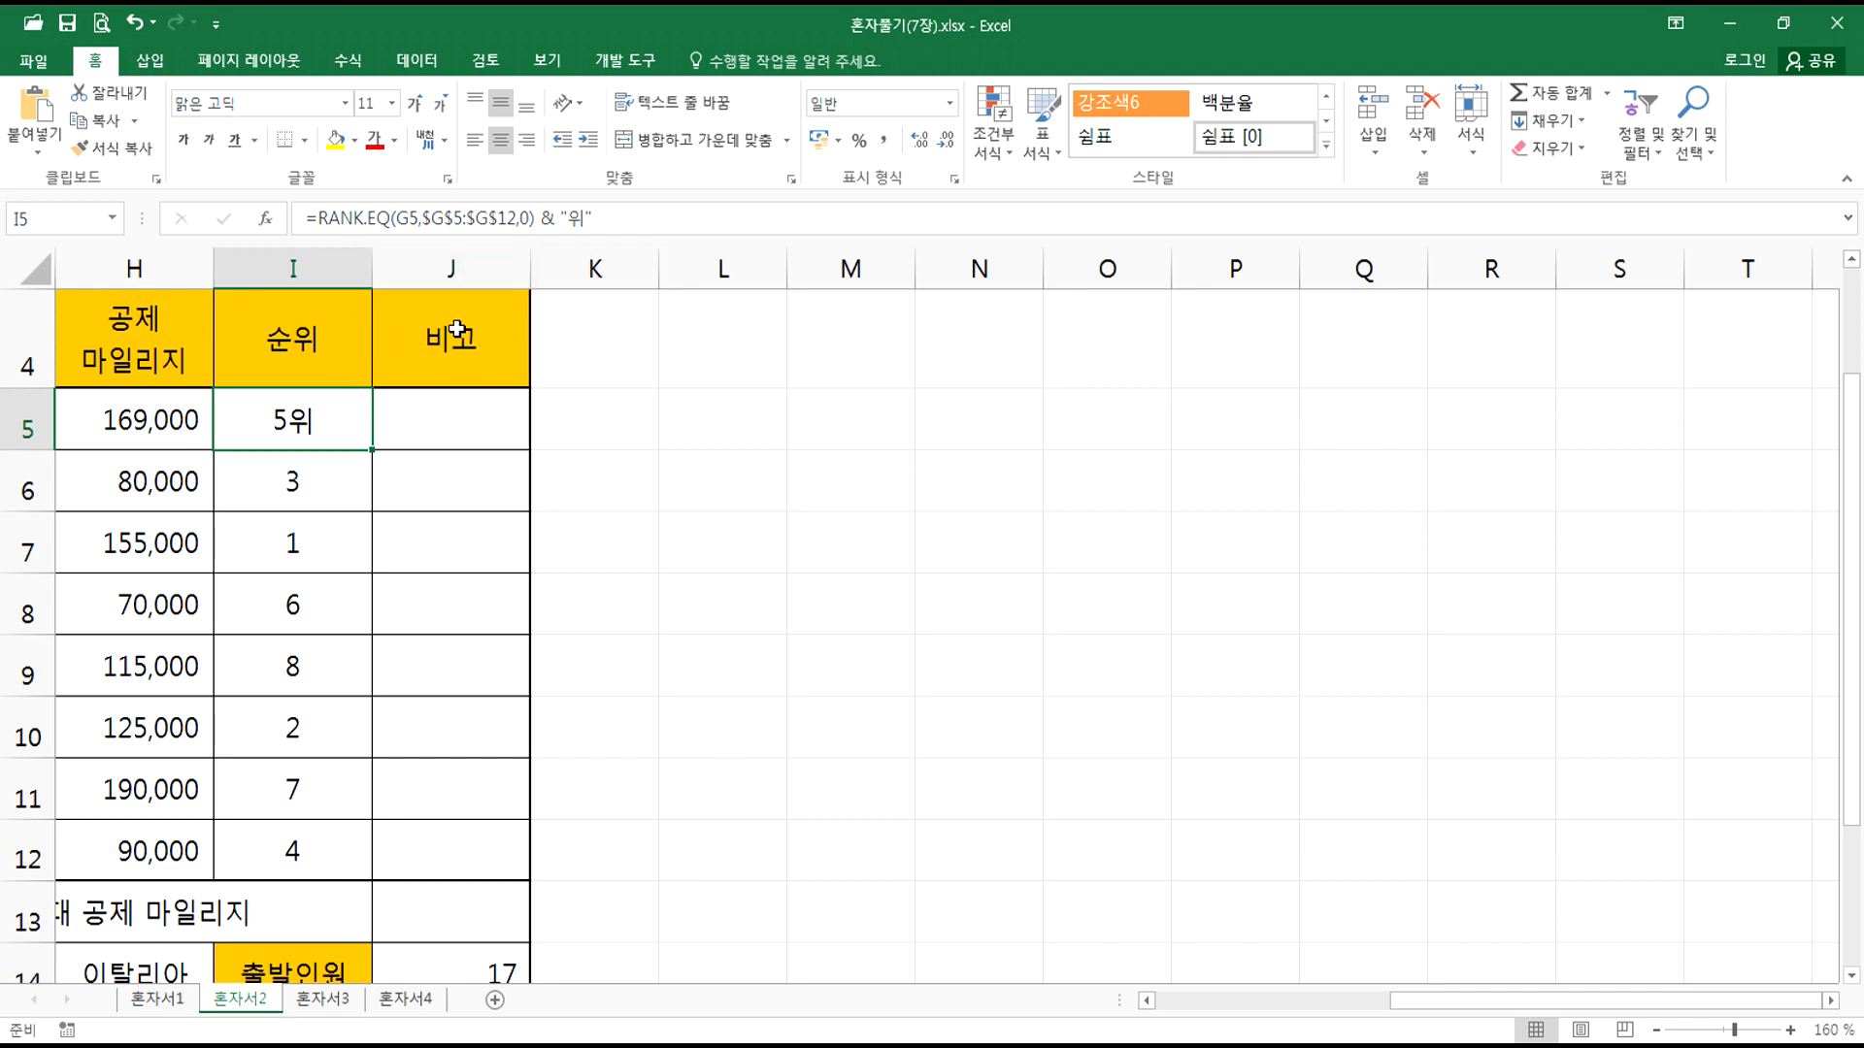
Step: Fill the RANK.EQ formula with & "위" from I5 down to I12 without formatting
scroll(454, 335, left, 3)
double_click(1340, 419)
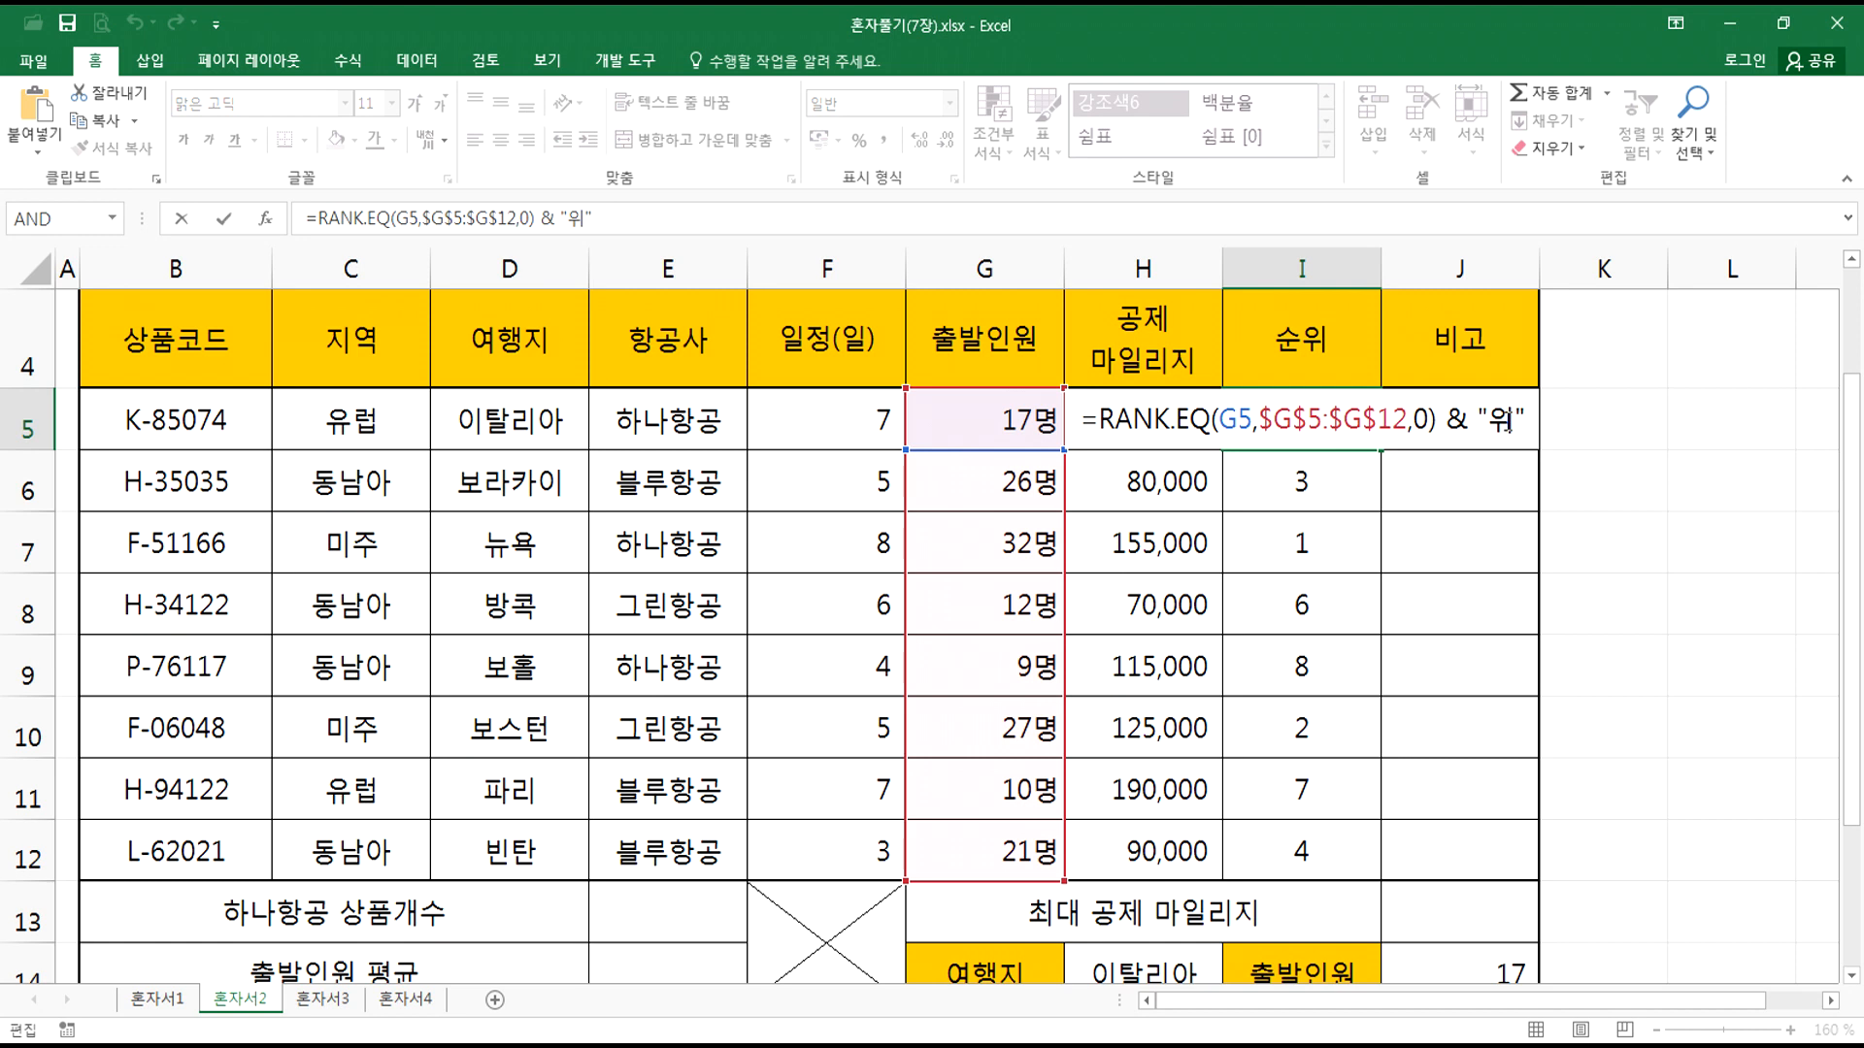
key(Escape)
drag(1382, 468, 1394, 873)
click(1395, 895)
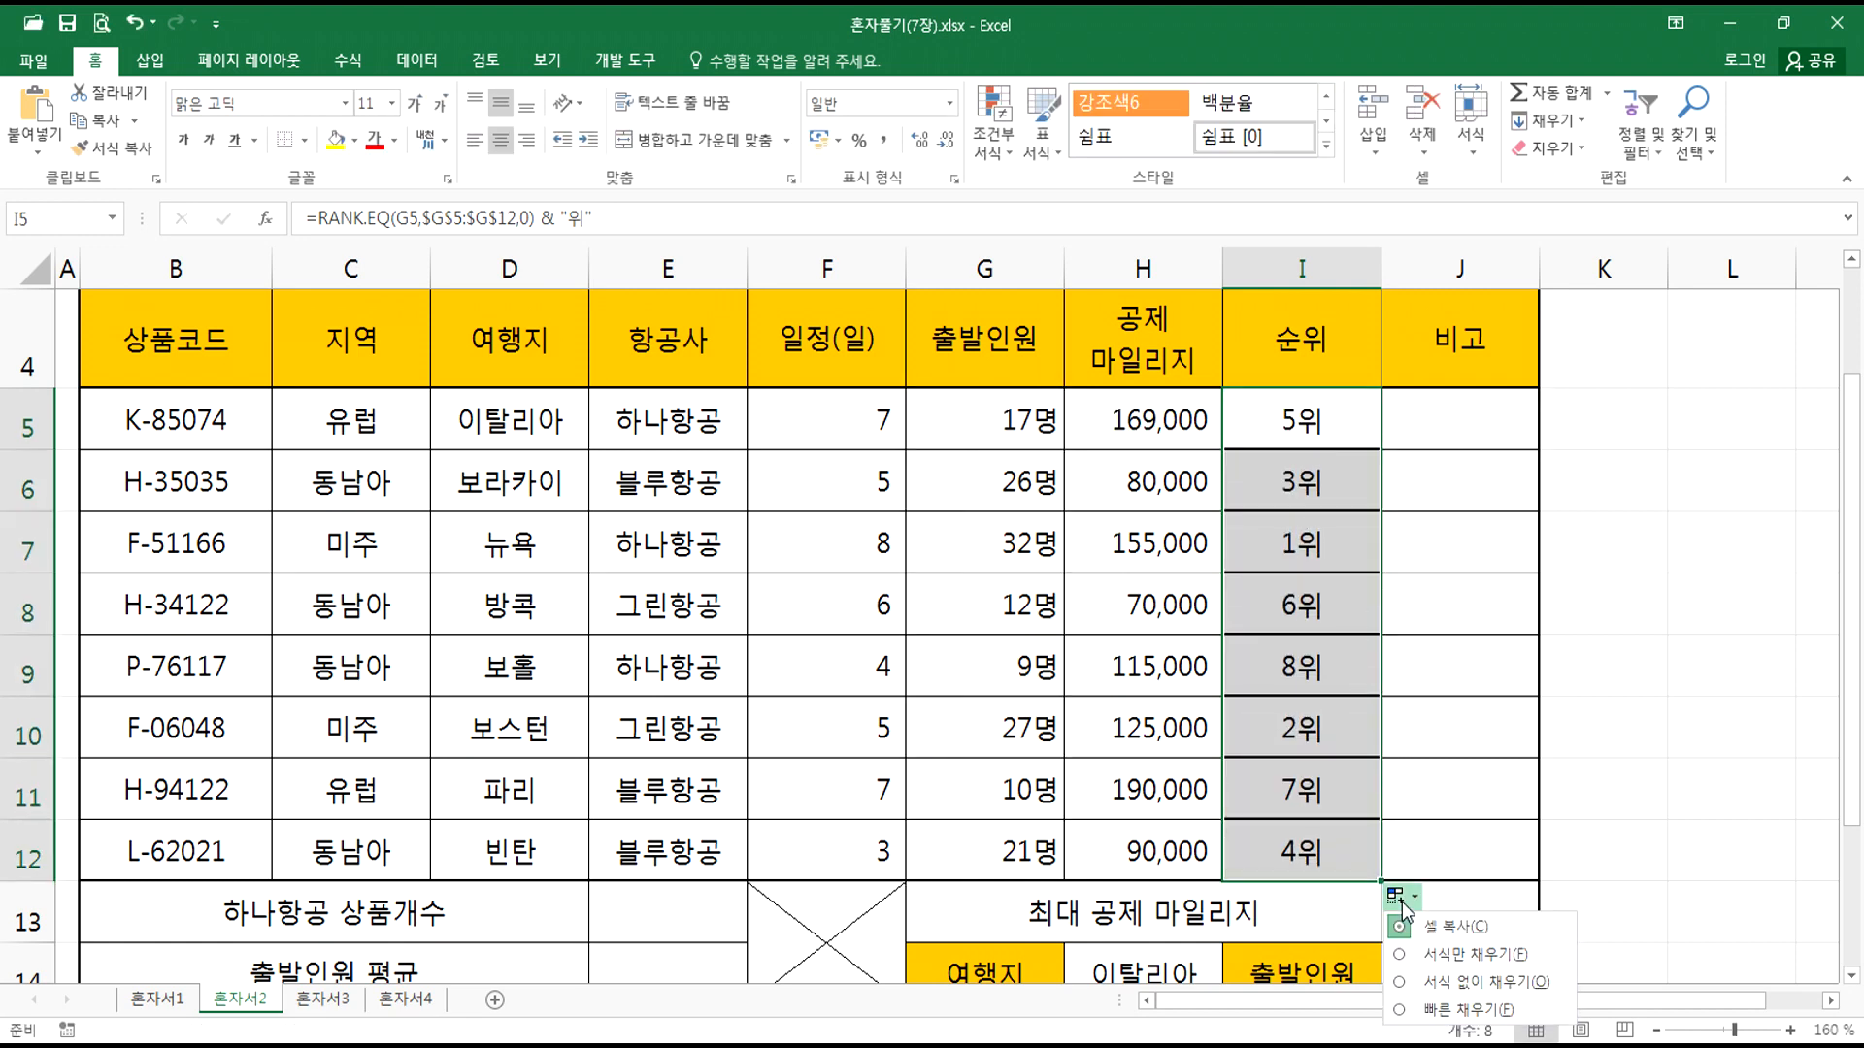
click(1465, 982)
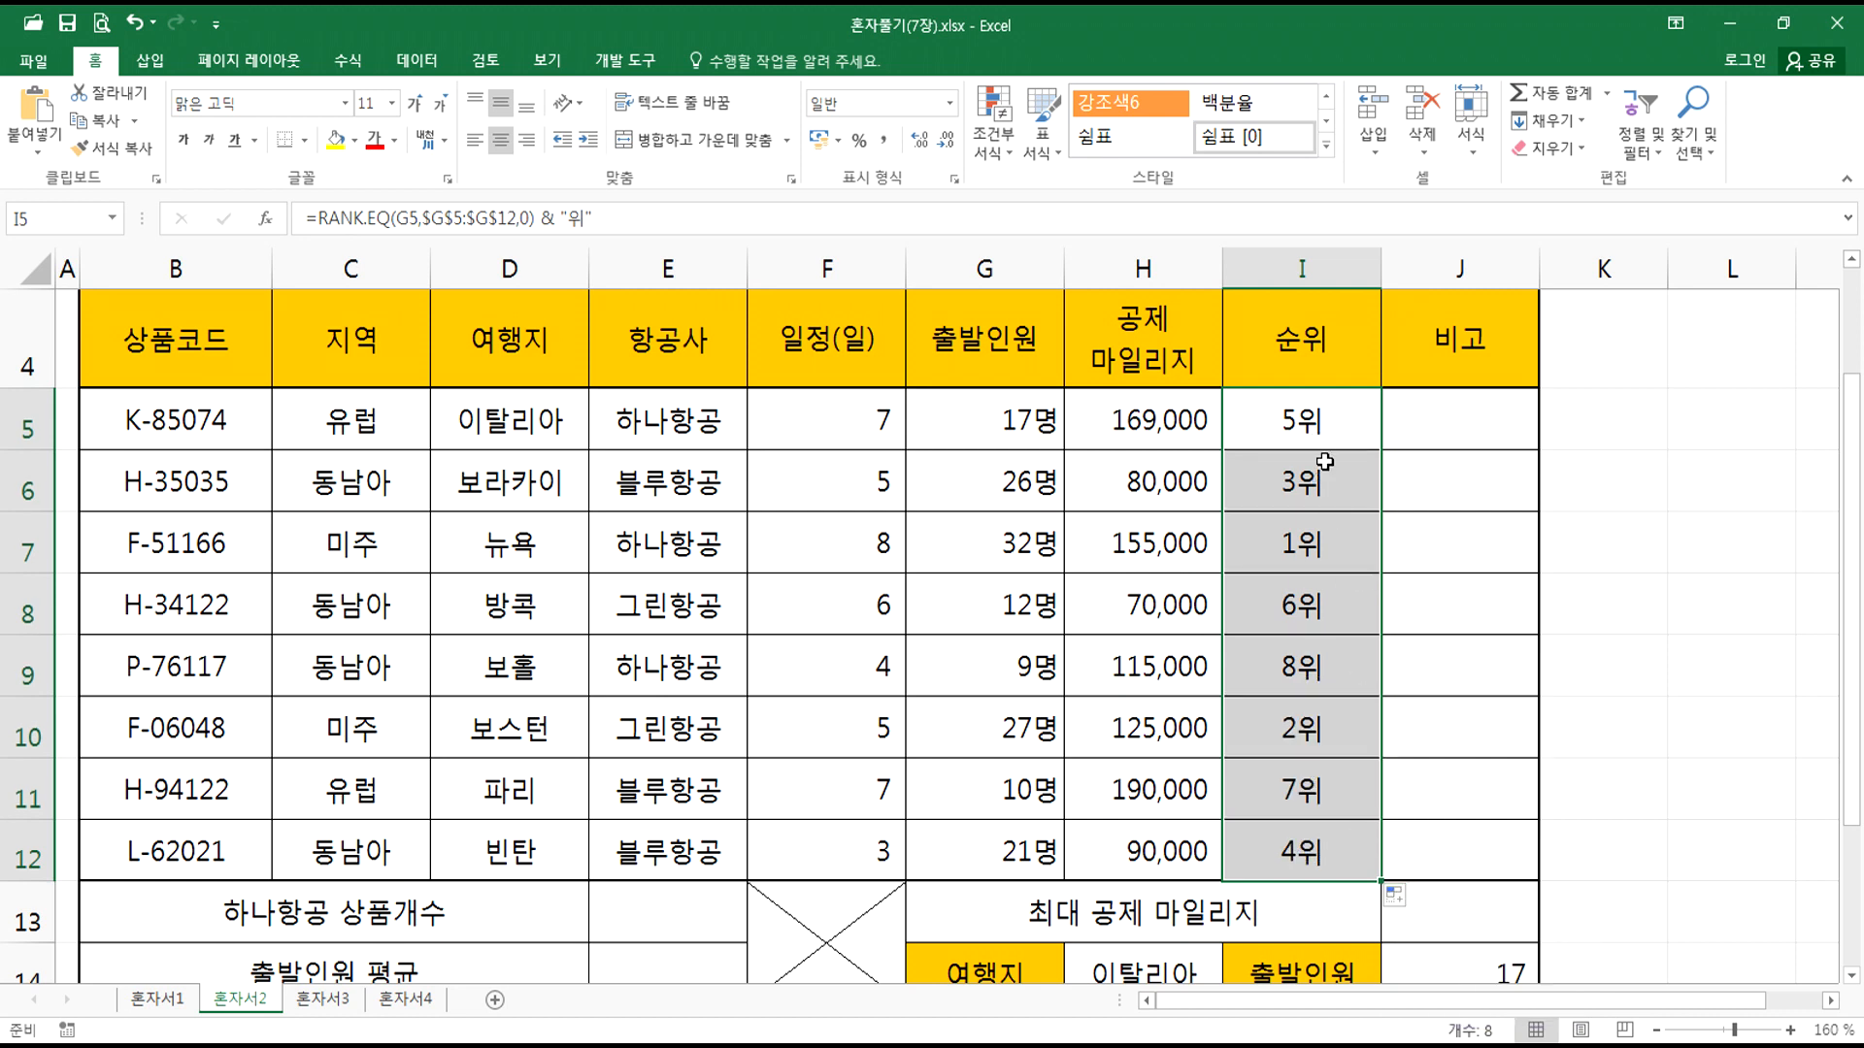
Step: Review the RANK.EQ formula with & "위" in I5 and the filled 순위 cells I5:I12
double_click(1298, 427)
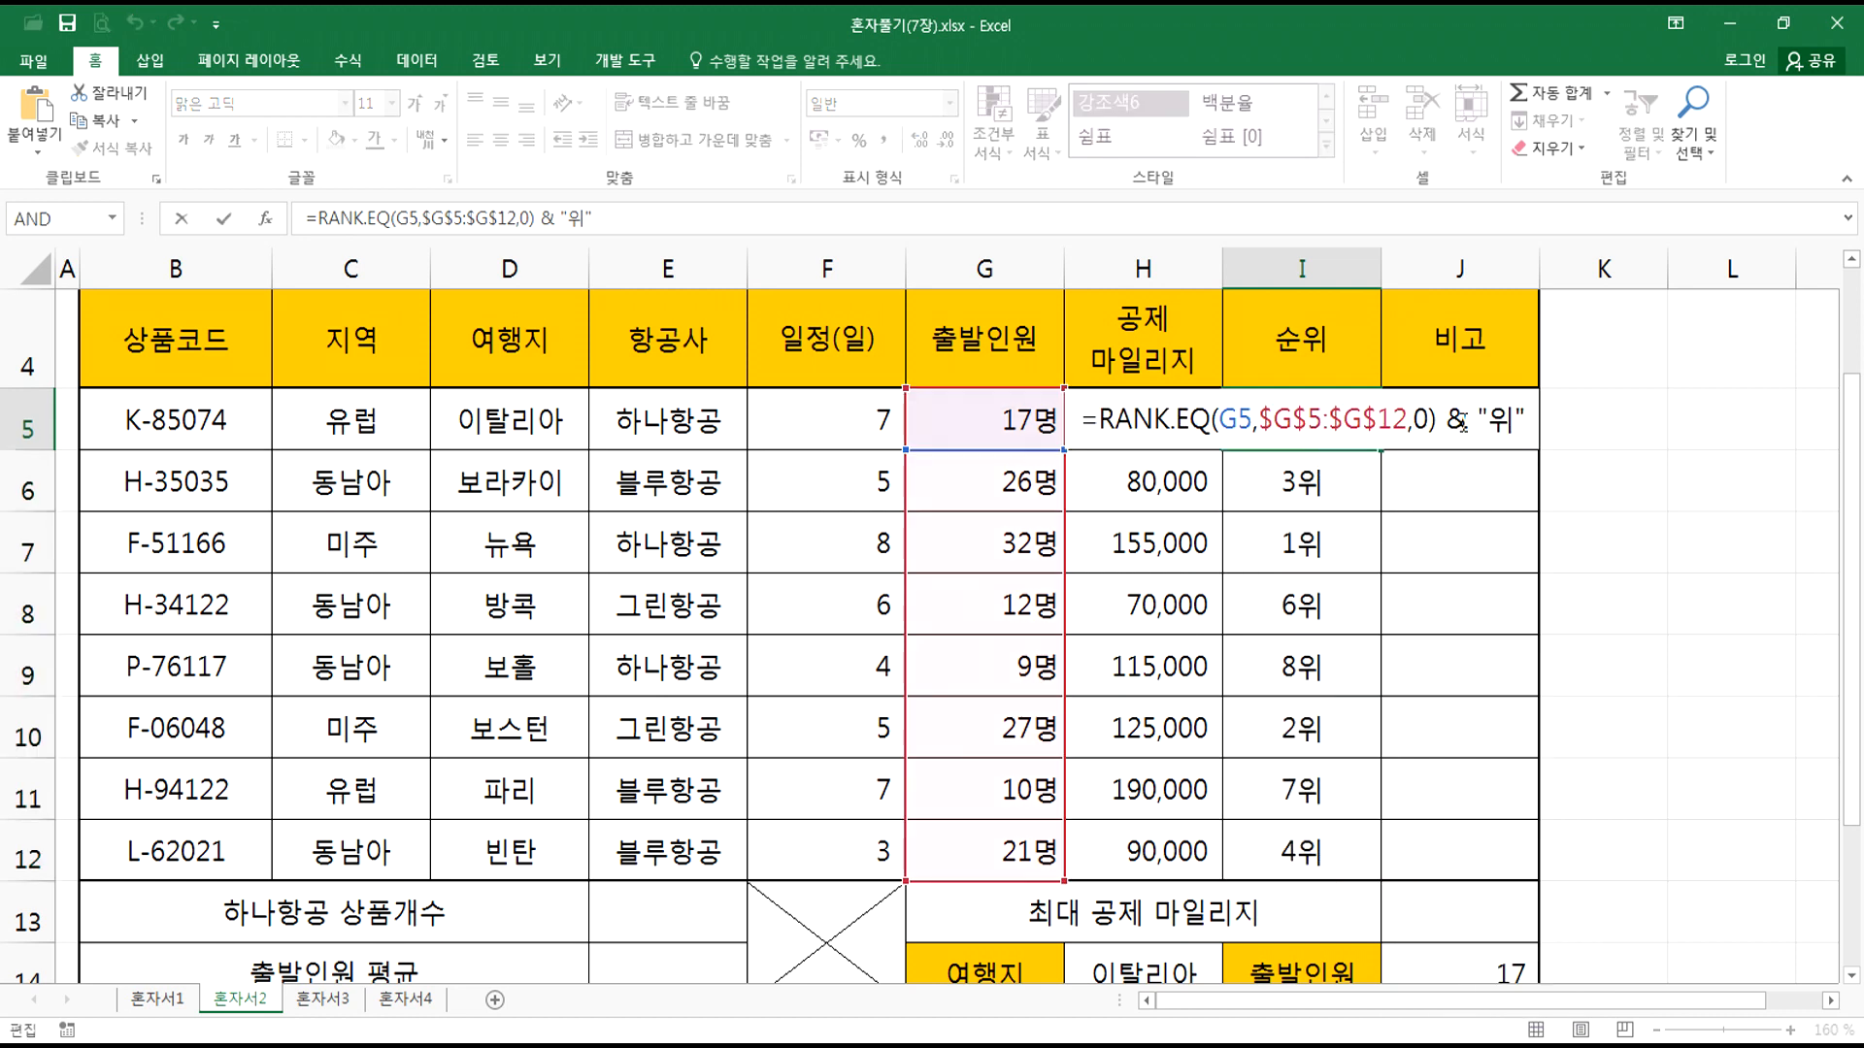
drag(1283, 424, 1287, 852)
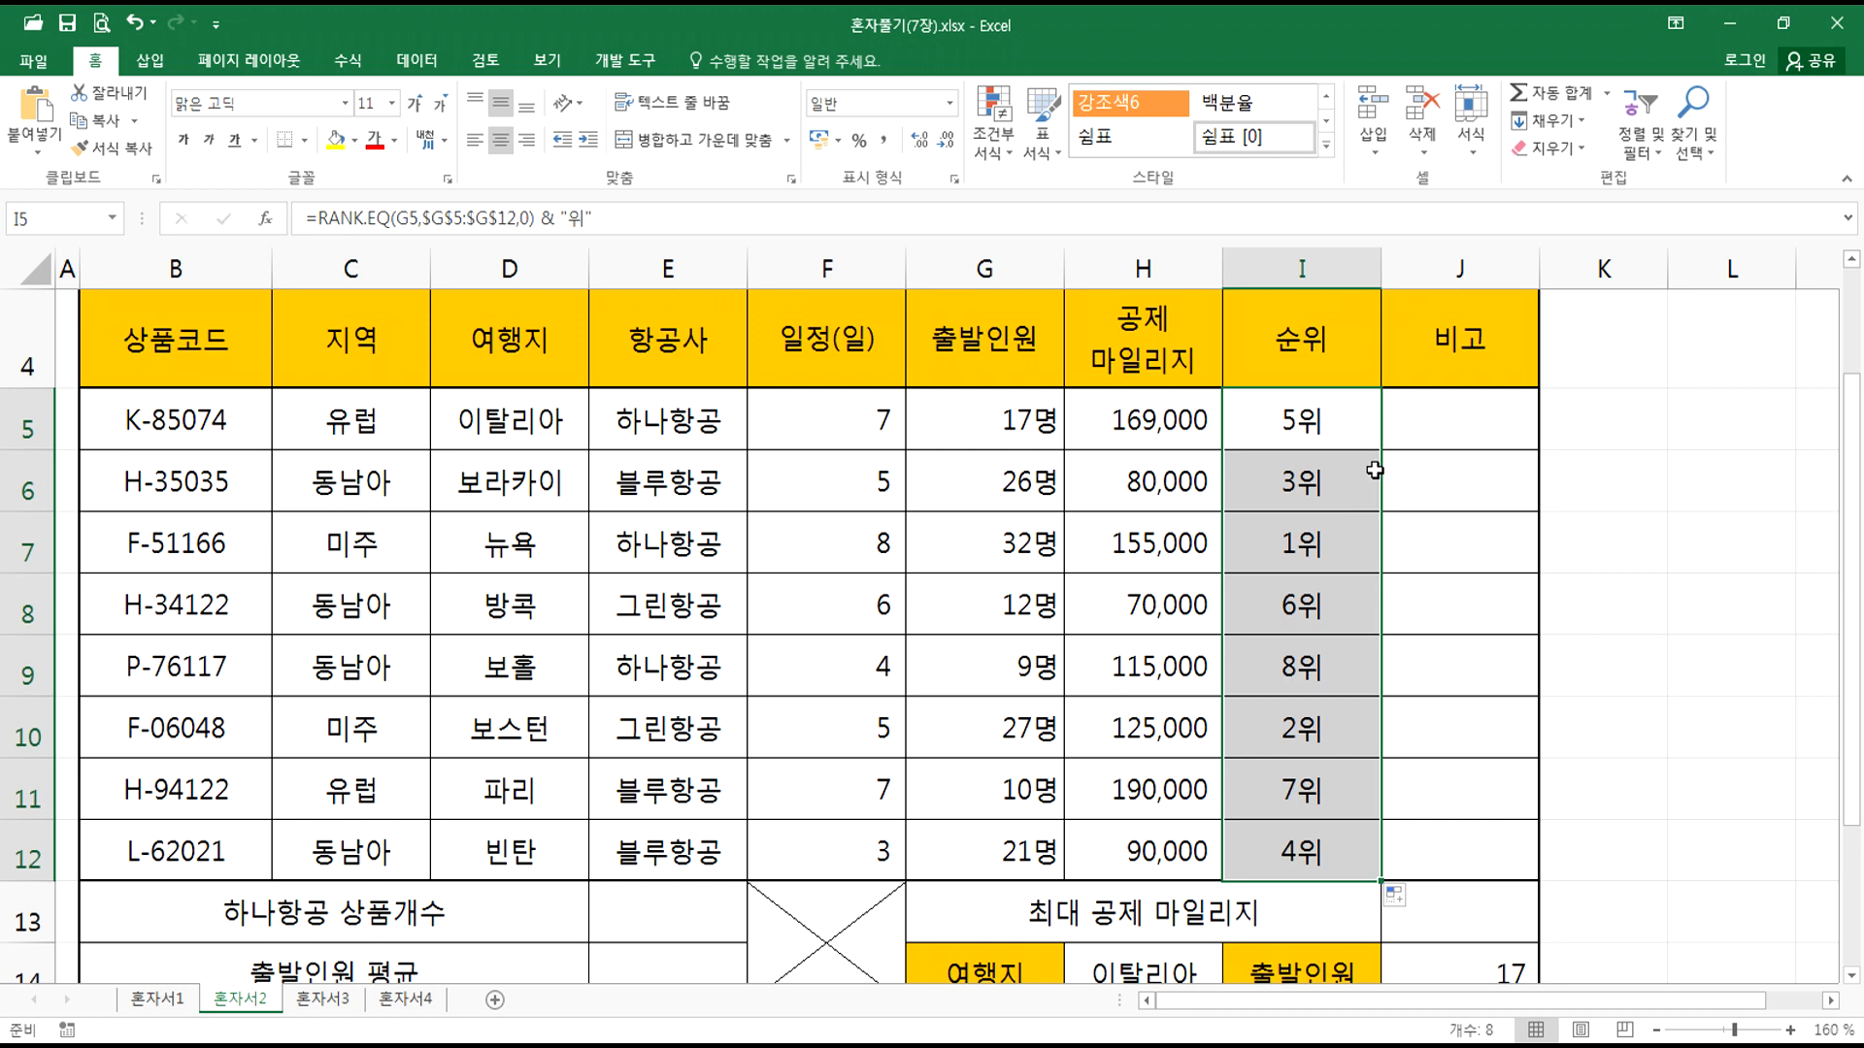
click(1324, 446)
Step: Copy the formula =IF(LEFT(B5, 1) = "F", "자유여행", "") from Notepad and paste it into the first 비고 cell, J5, in Excel
click(1477, 422)
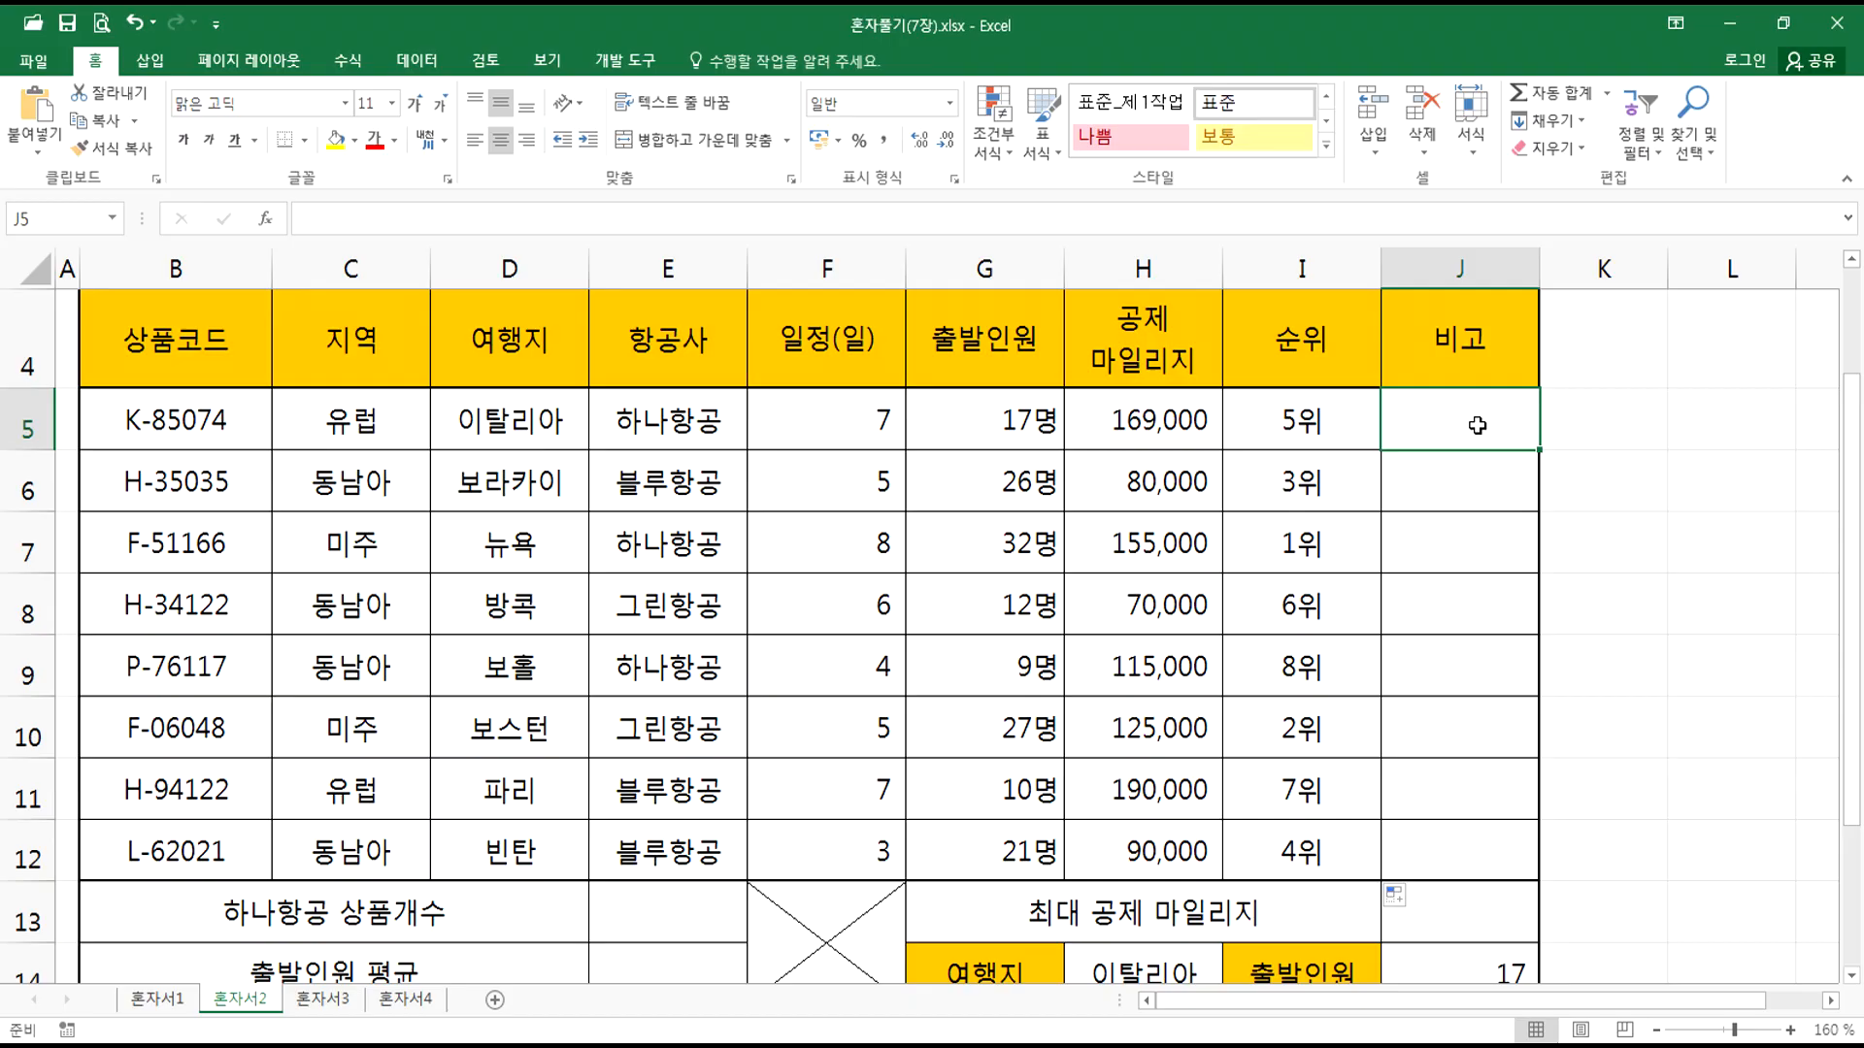
key(alt+Tab)
drag(766, 723, 8, 720)
key(ctrl+c)
key(alt+Tab)
double_click(1408, 428)
key(ctrl+v)
key(Return)
click(1446, 421)
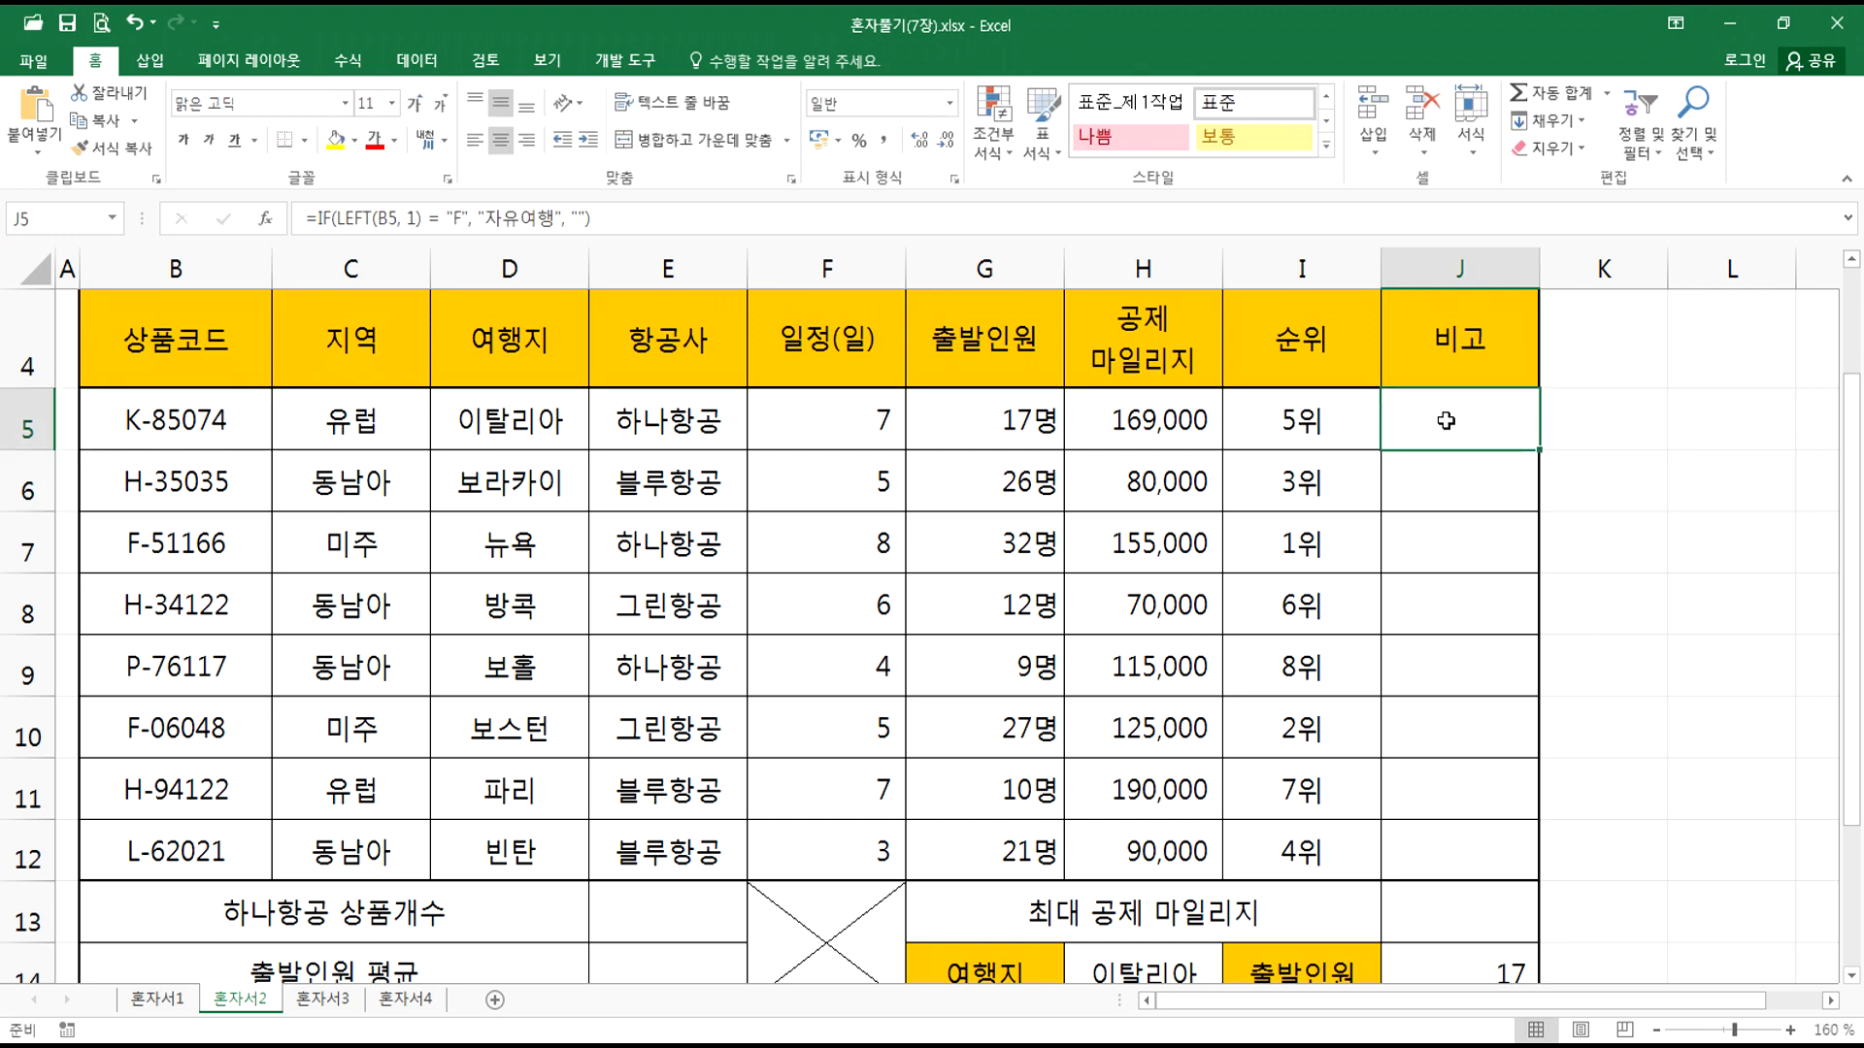
Step: Fill the IF/LEFT formula from J5 down to J12 without formatting
double_click(1503, 431)
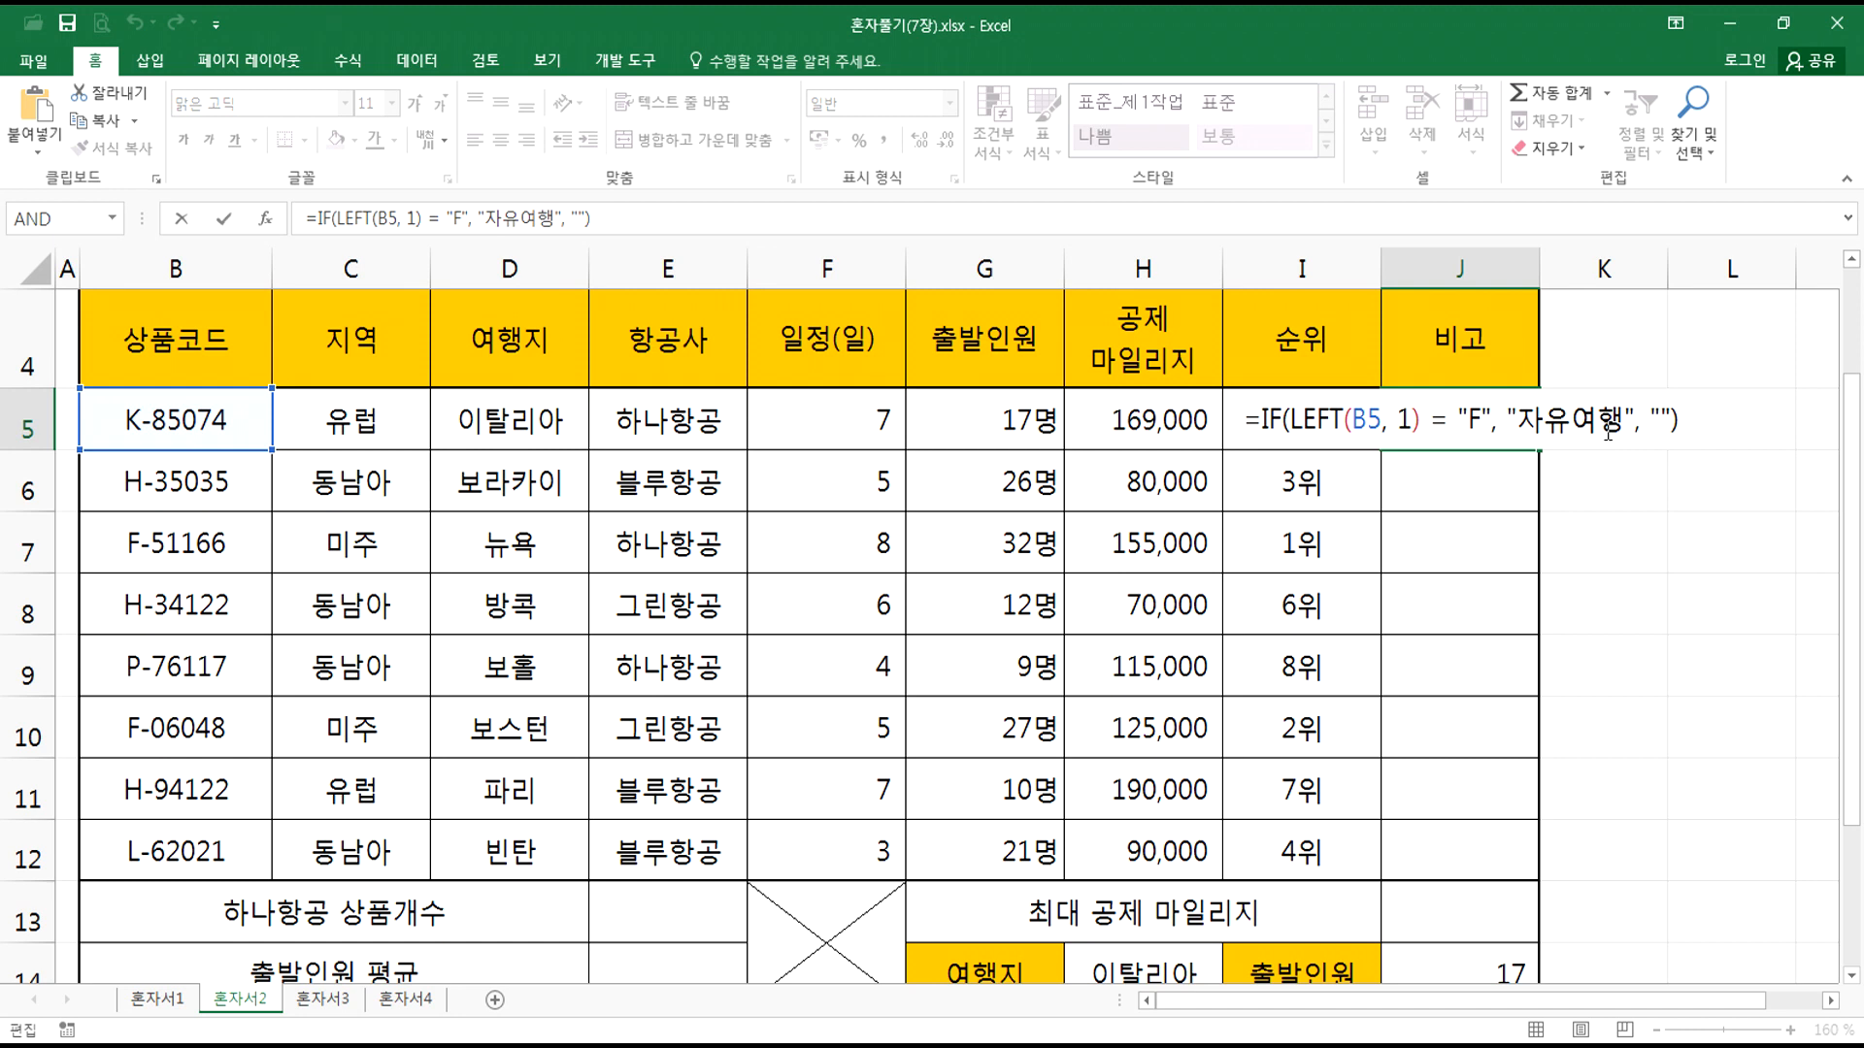
key(Escape)
drag(1543, 452, 1529, 871)
click(1553, 895)
click(1640, 982)
click(1482, 442)
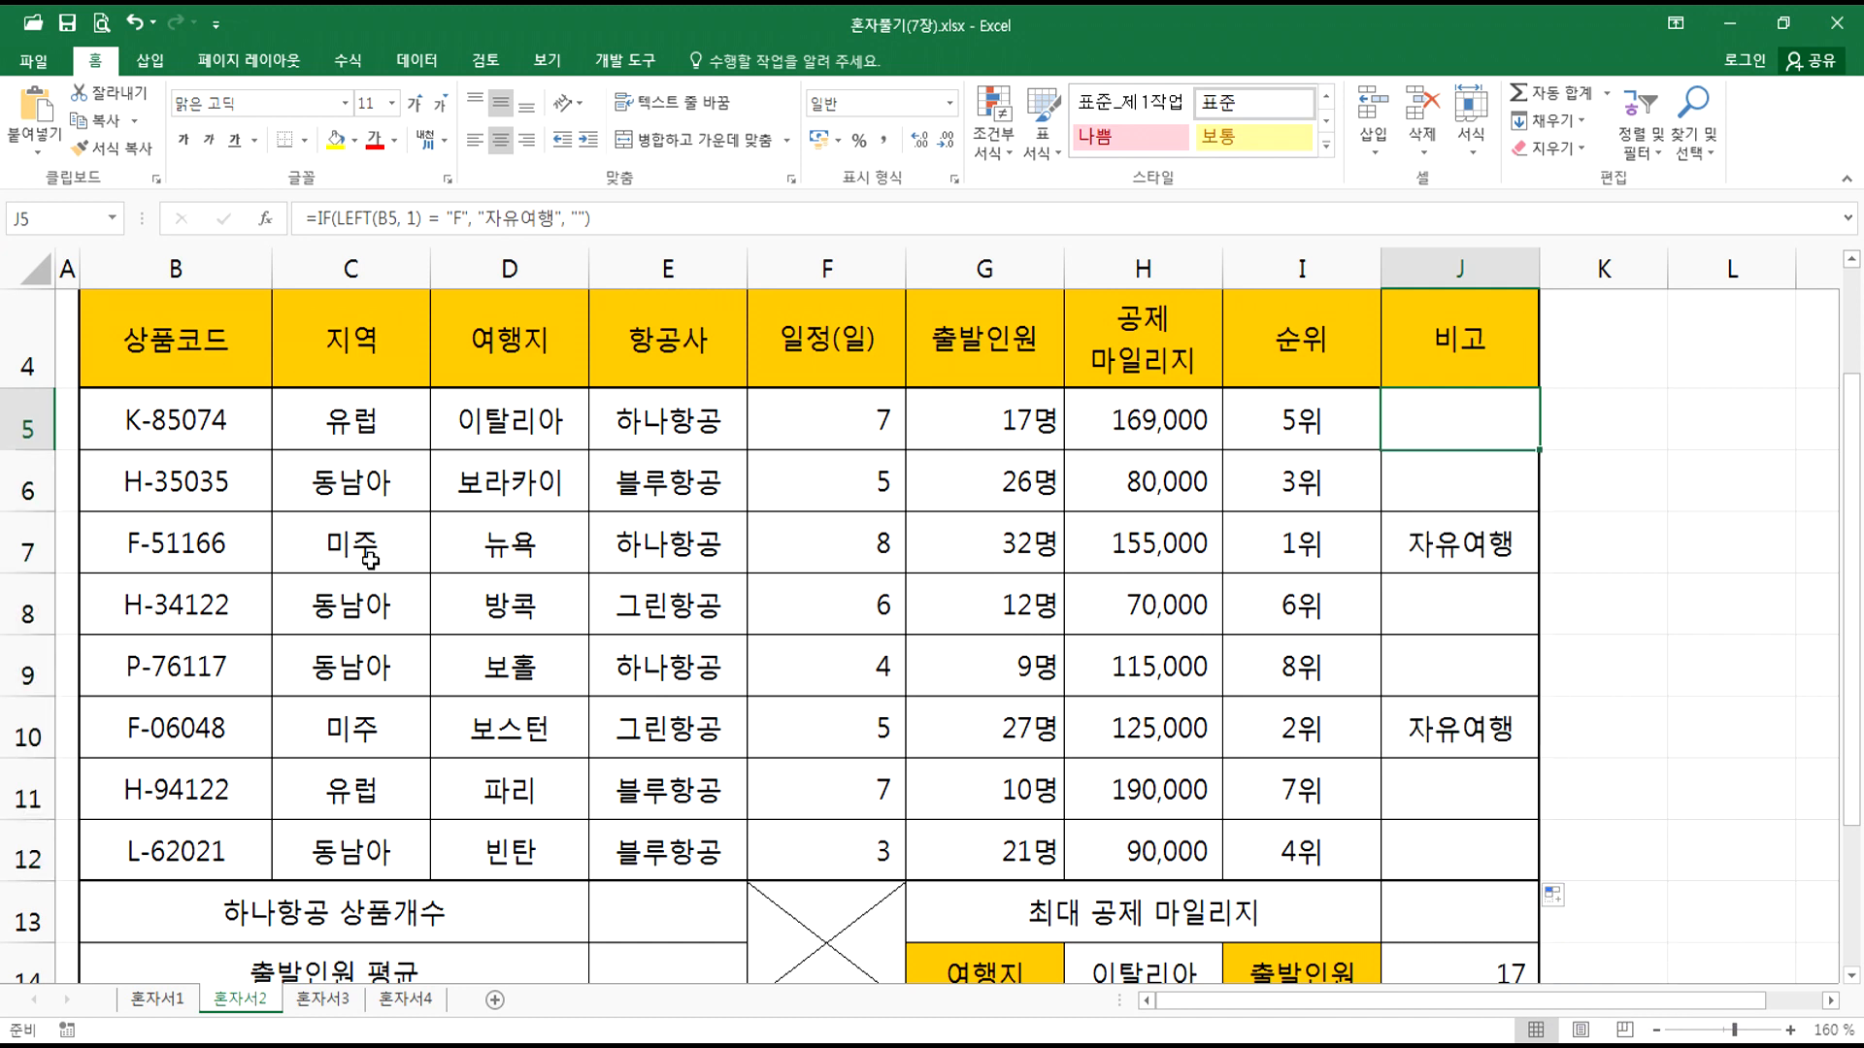
Step: Check the first letter of the 상품코드 in B7 against the 비고 formula in J5
click(131, 548)
double_click(131, 548)
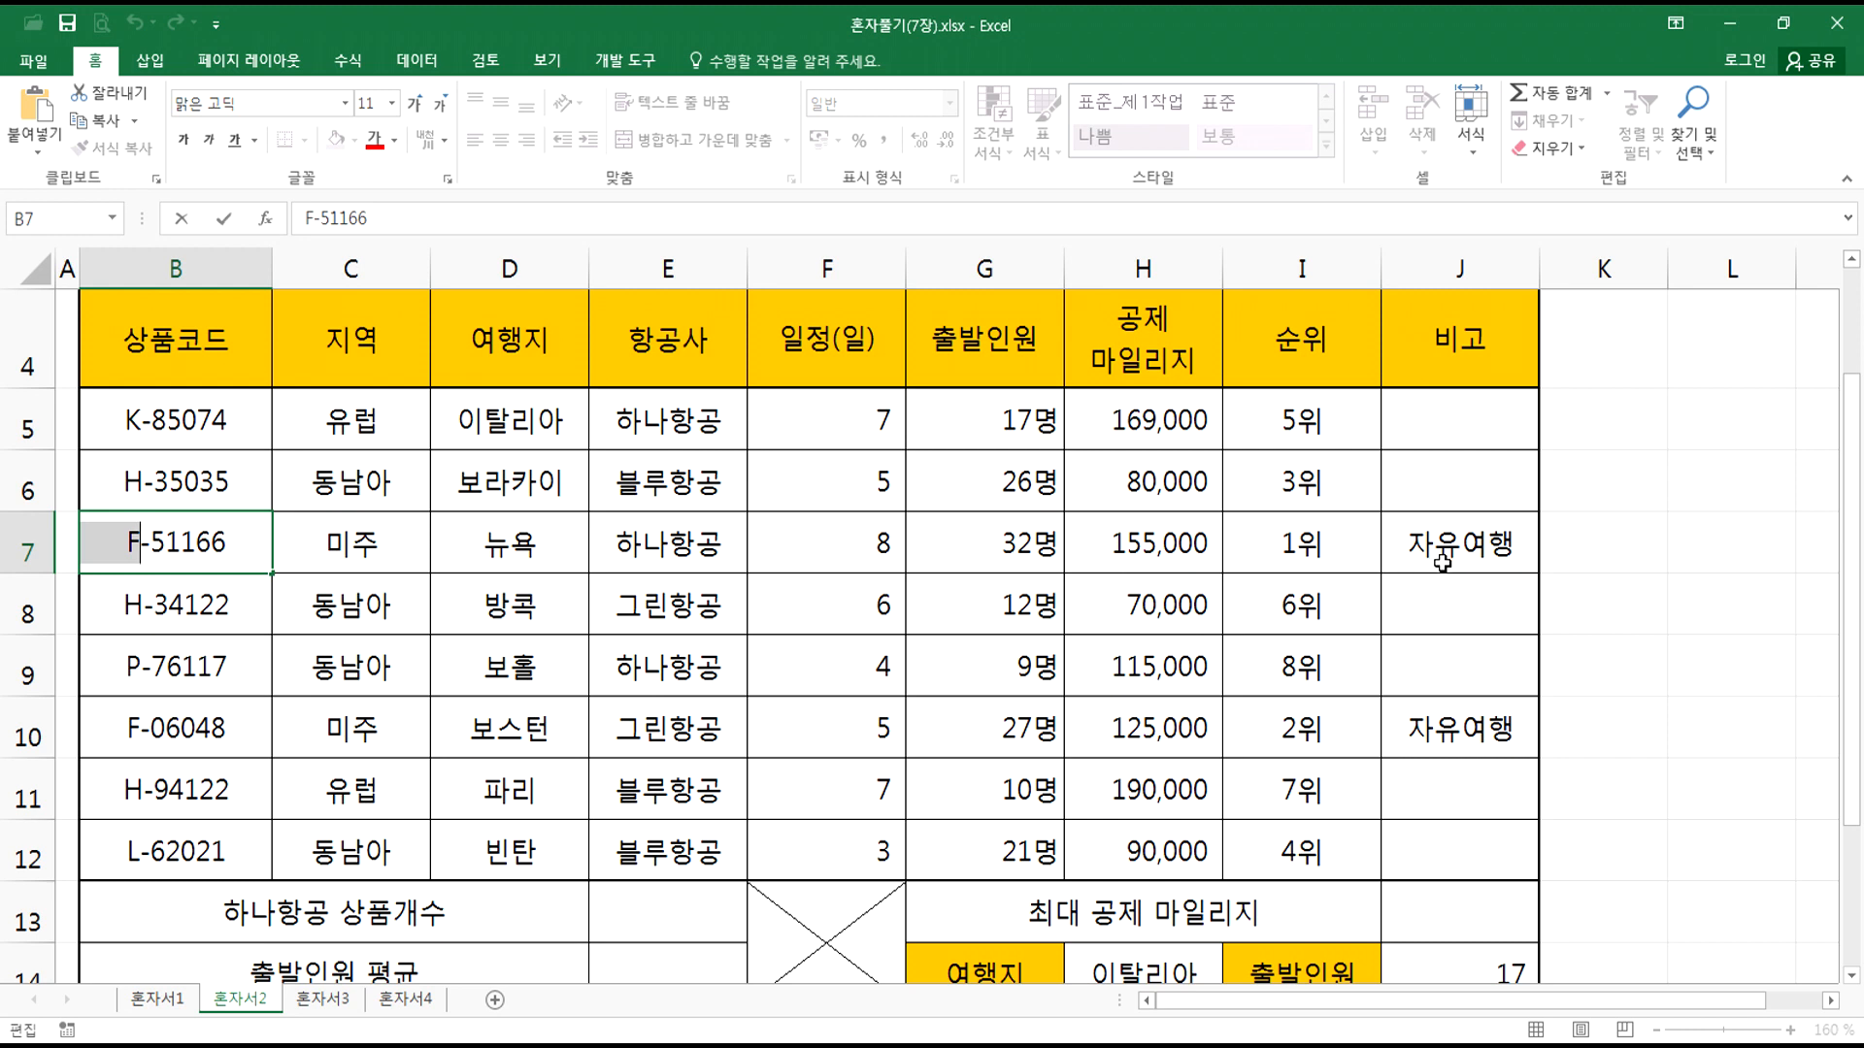
key(Escape)
click(1494, 419)
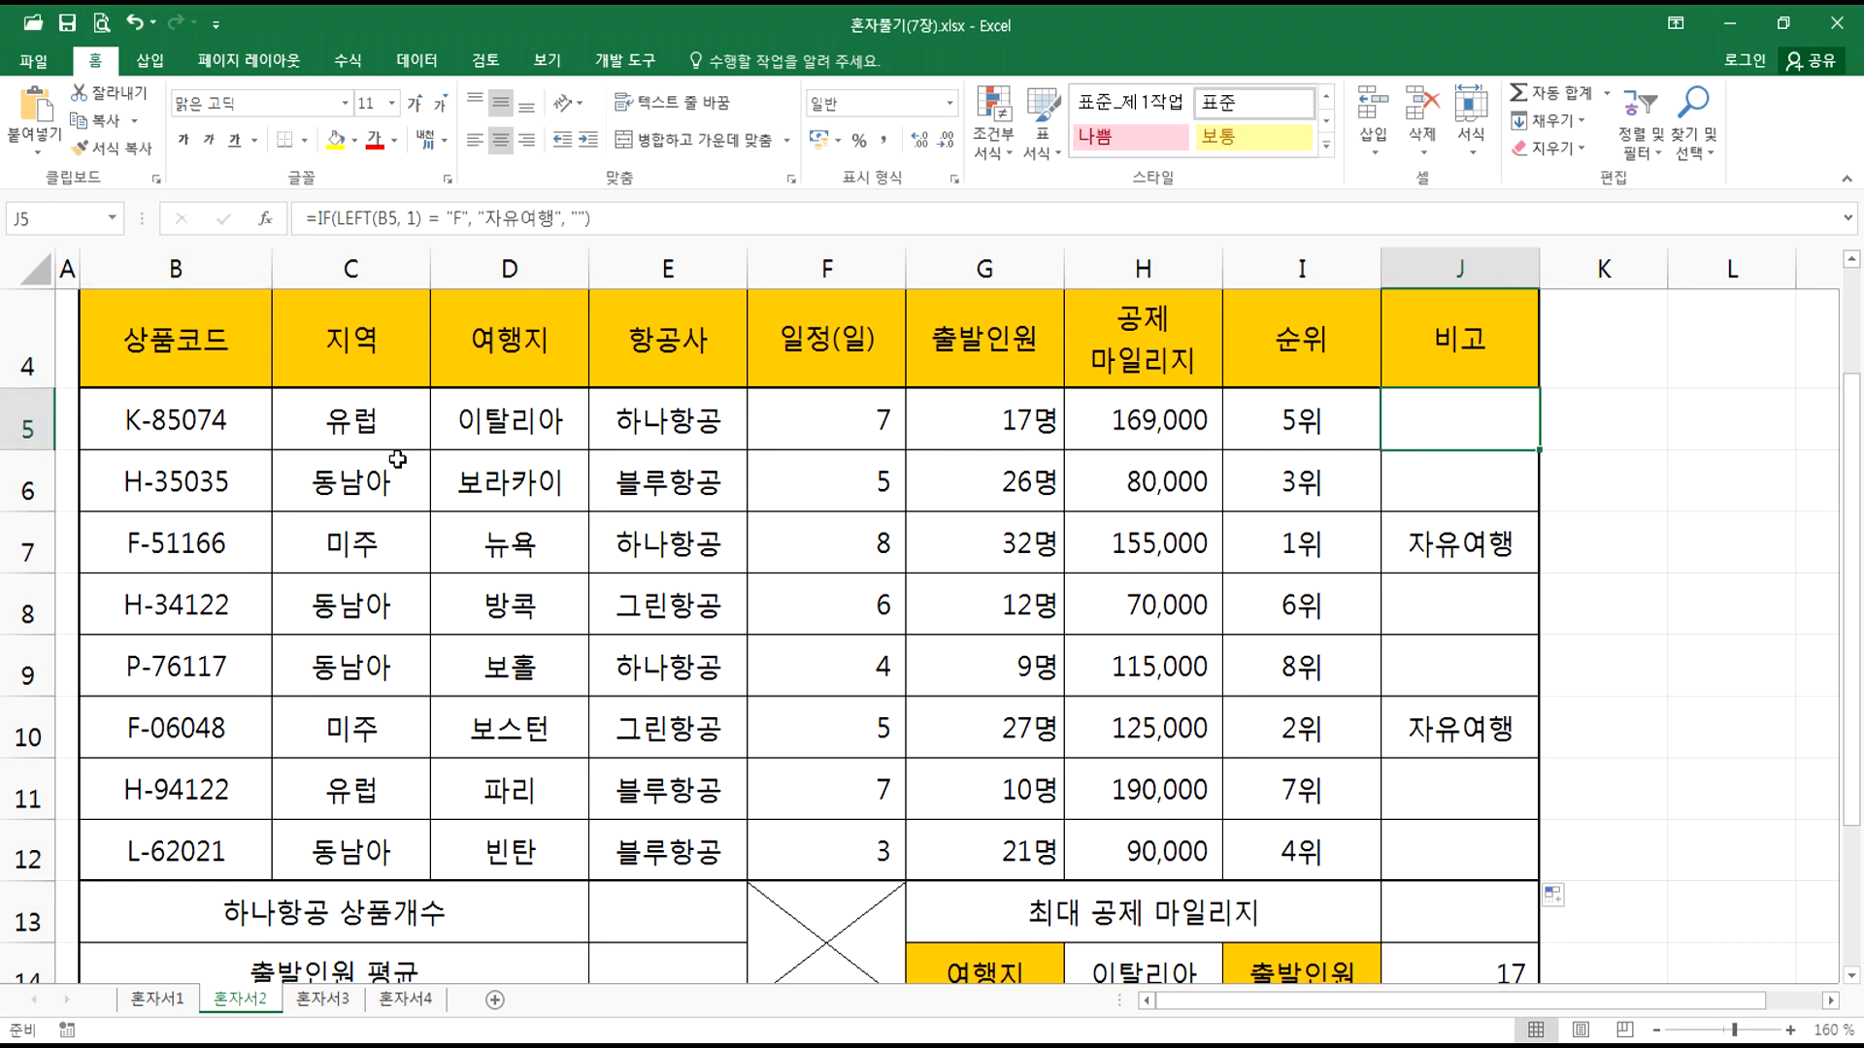
Step: Test the 비고 formula by changing the first letter of the 상품코드 in B5 to F, and undo the change
double_click(127, 425)
drag(122, 424, 142, 425)
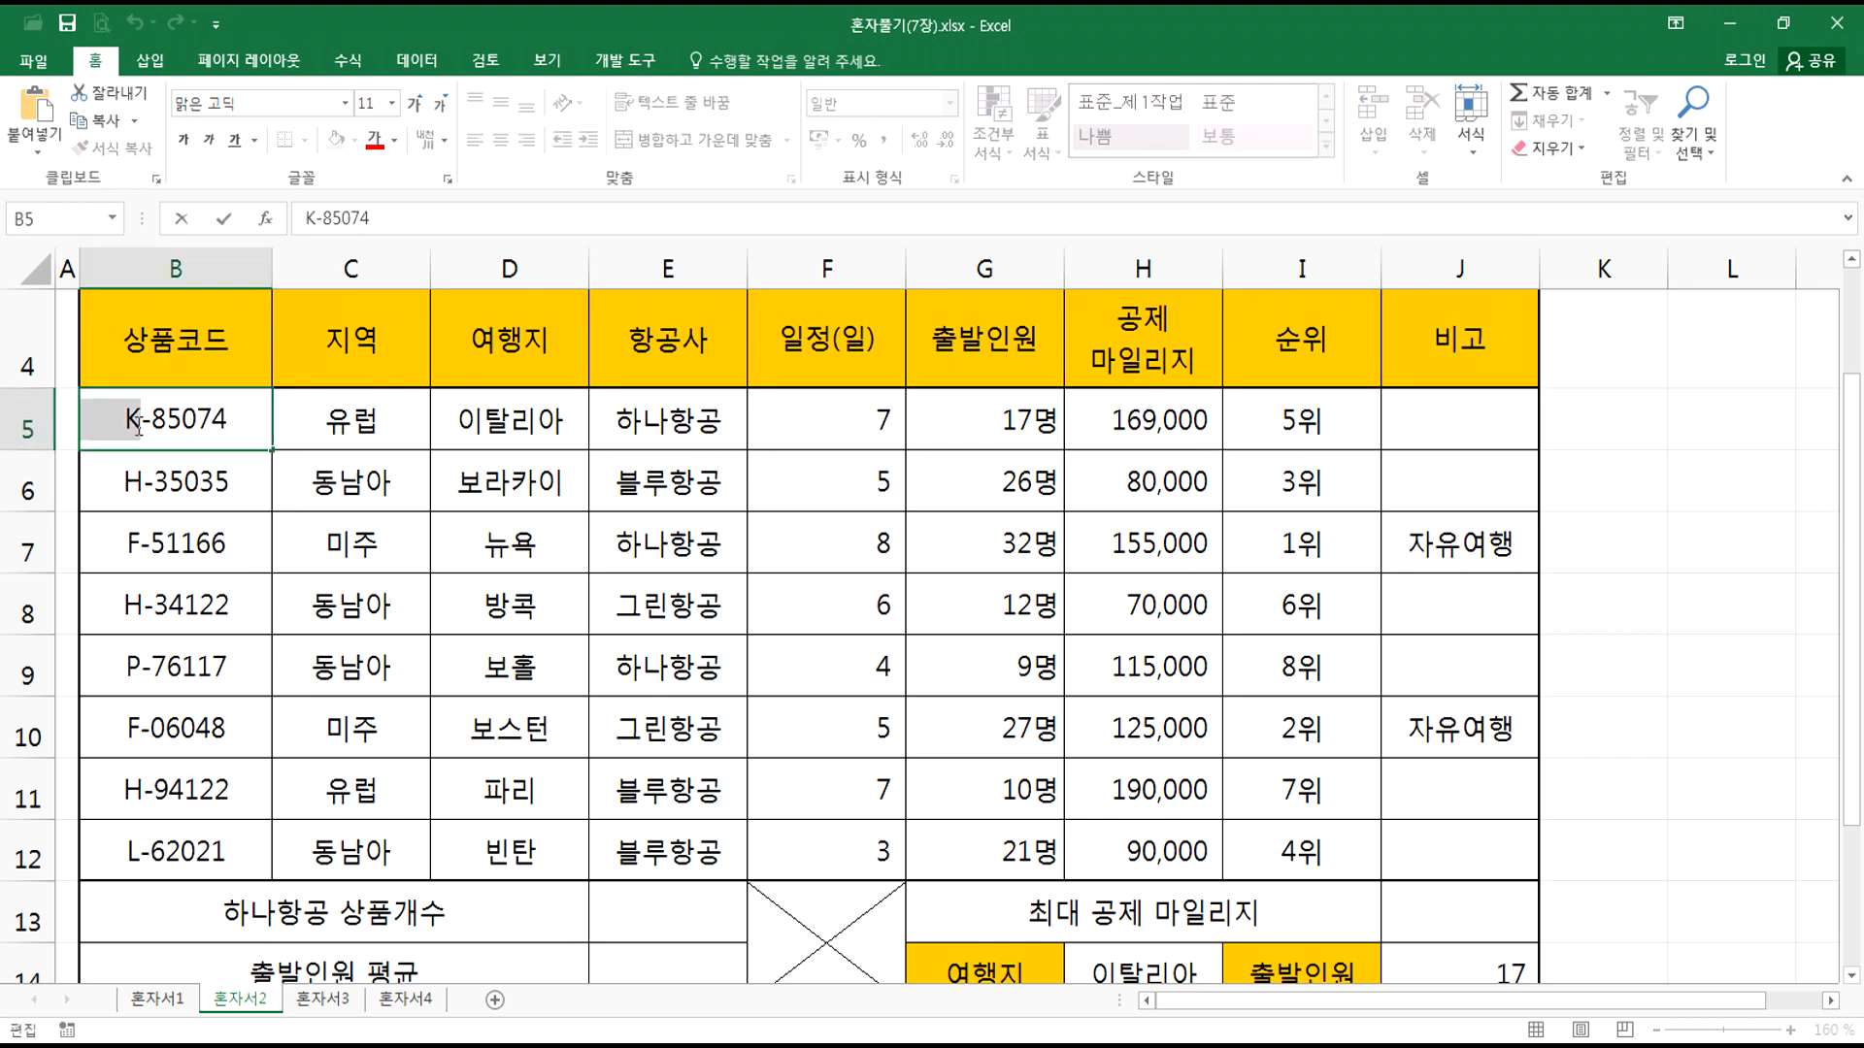
text(ㄹ)
key(BackSpace)
text(F)
key(Return)
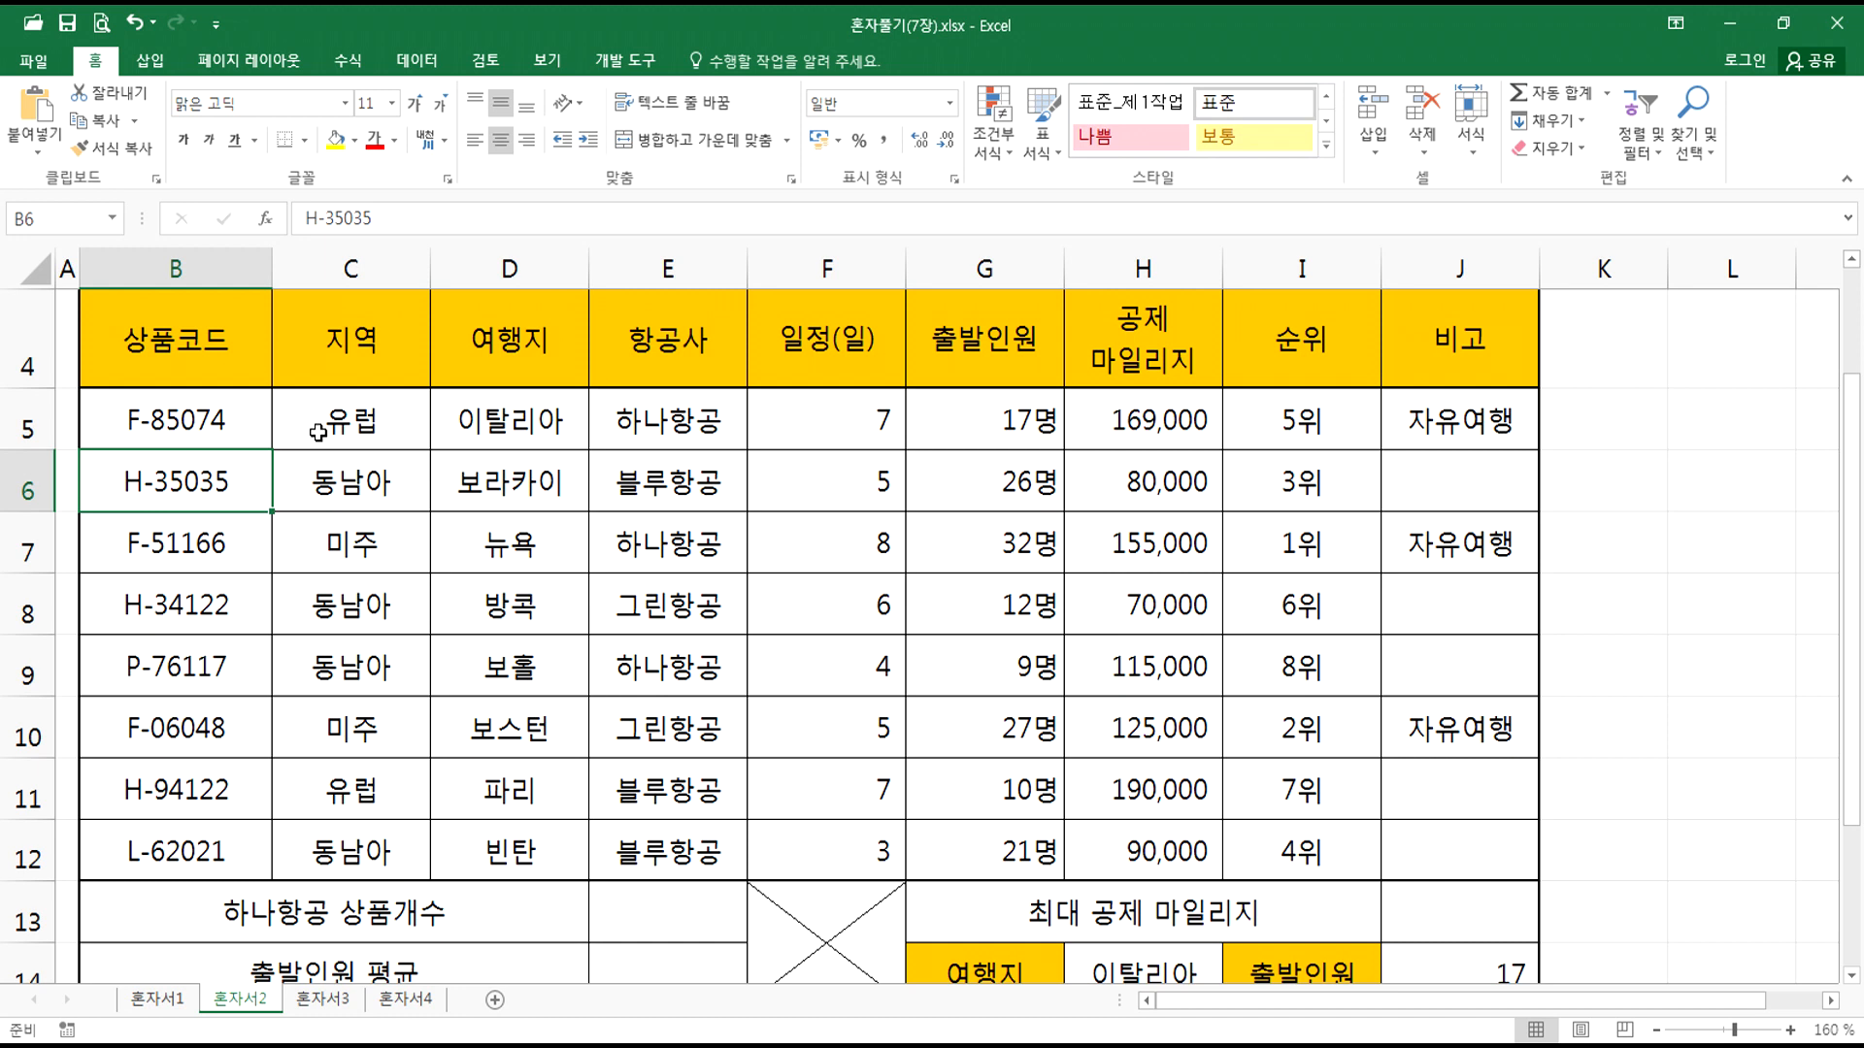
key(ctrl+z)
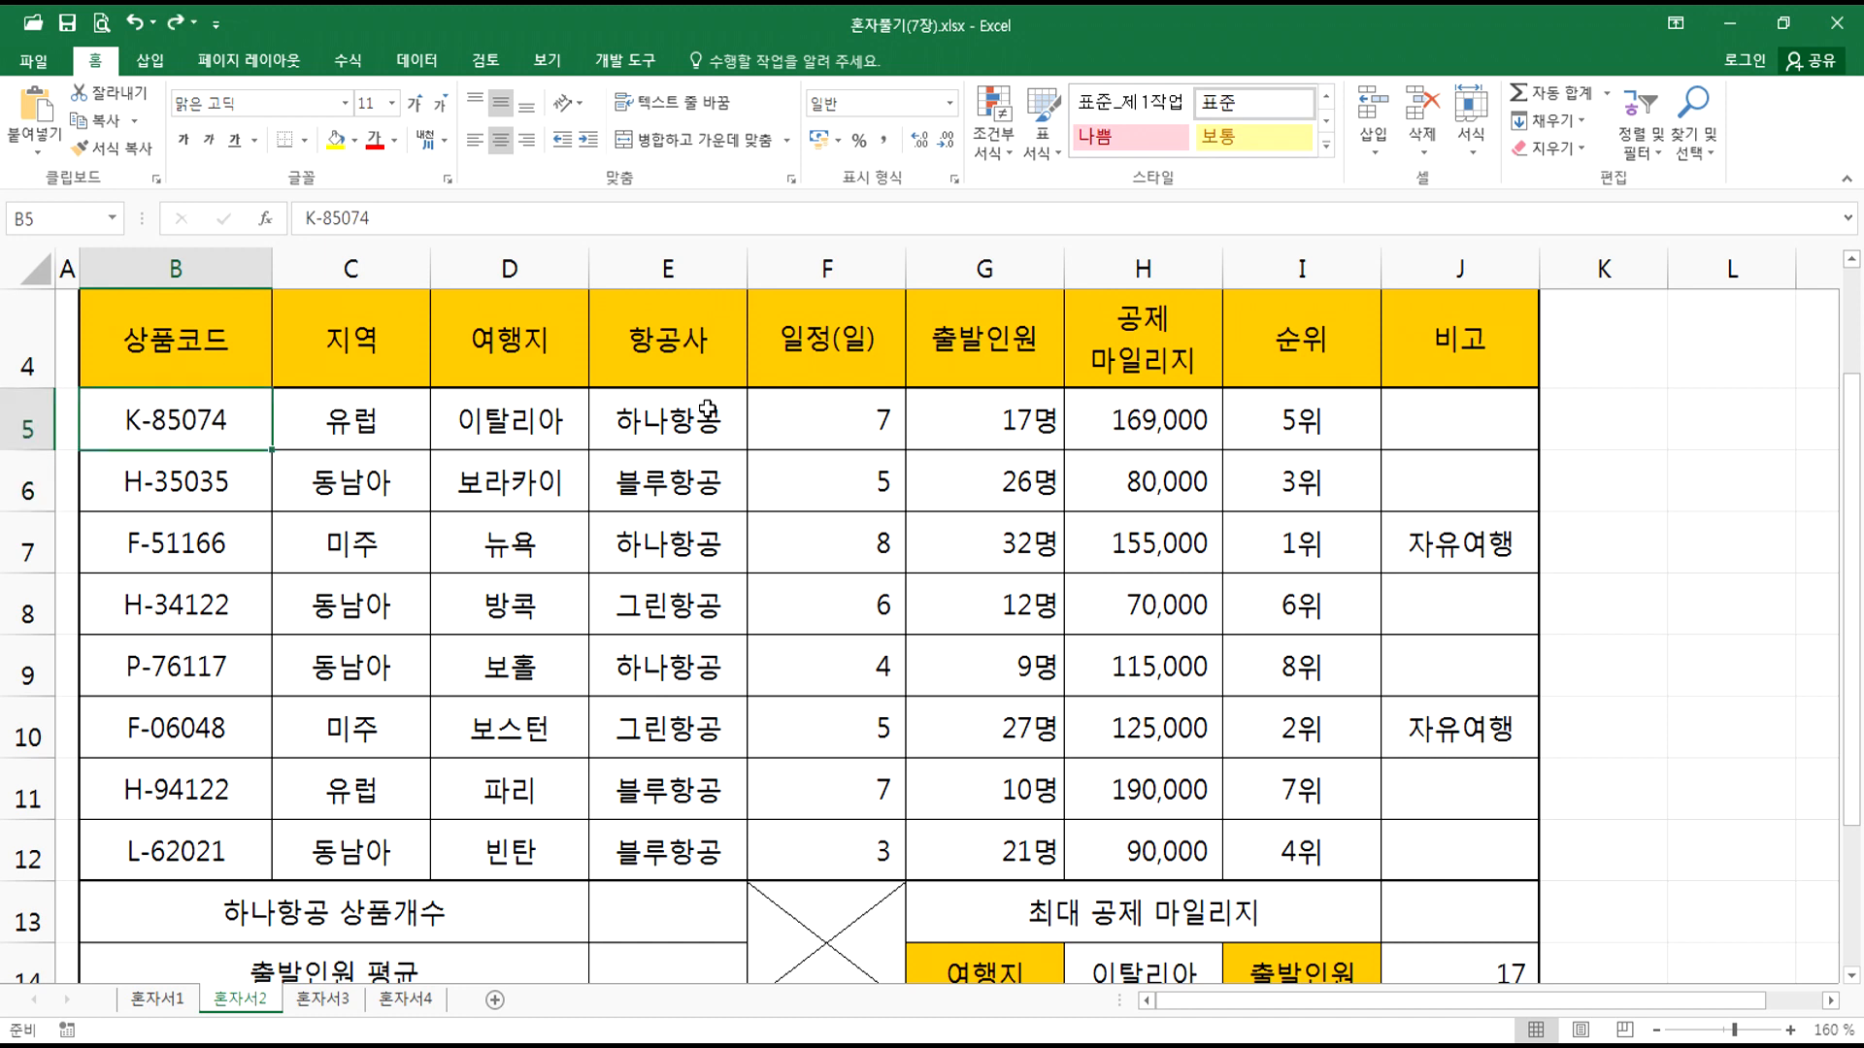
Step: Review the IF/LEFT formula in J5 and its explanation in Notepad
click(1454, 438)
key(F2)
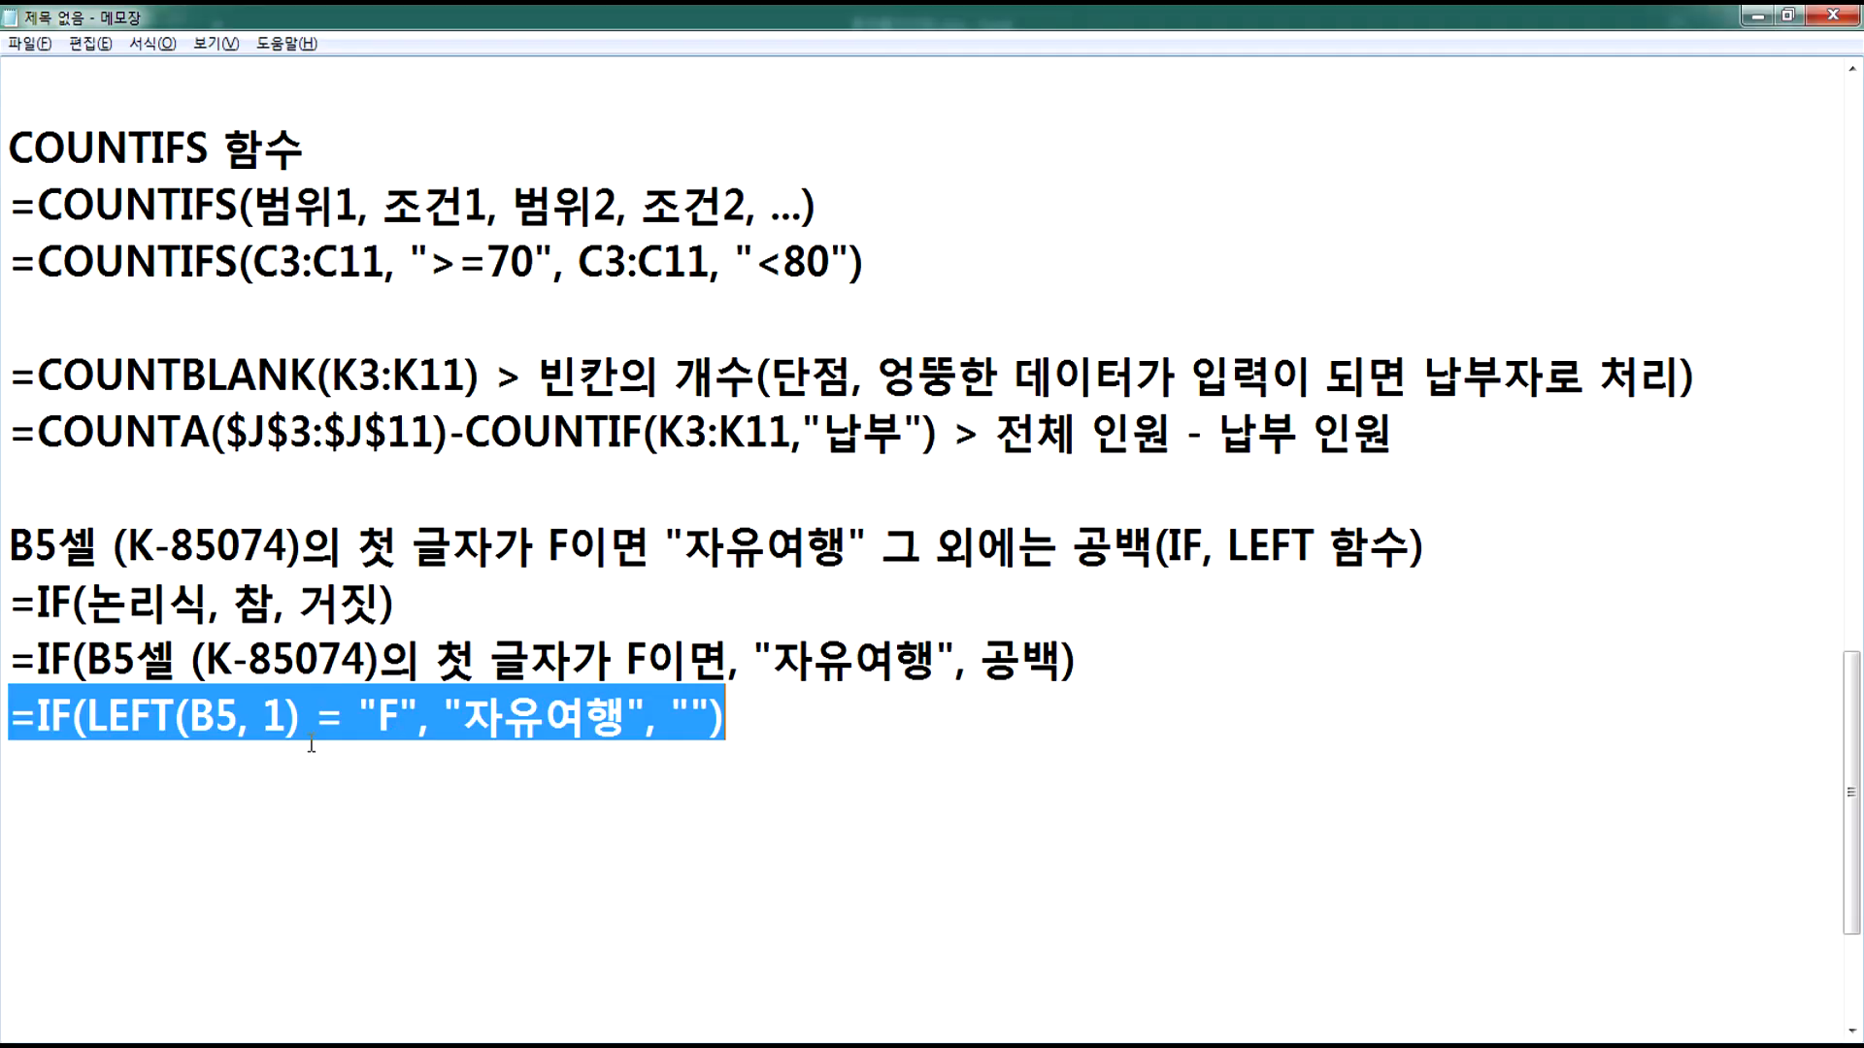
click(188, 806)
Step: Examine the 하나항공 entries in the 항공사 column, cells E5, E7 and E9, for the 하나항공 상품개수 task
scroll(74, 762, down, 1)
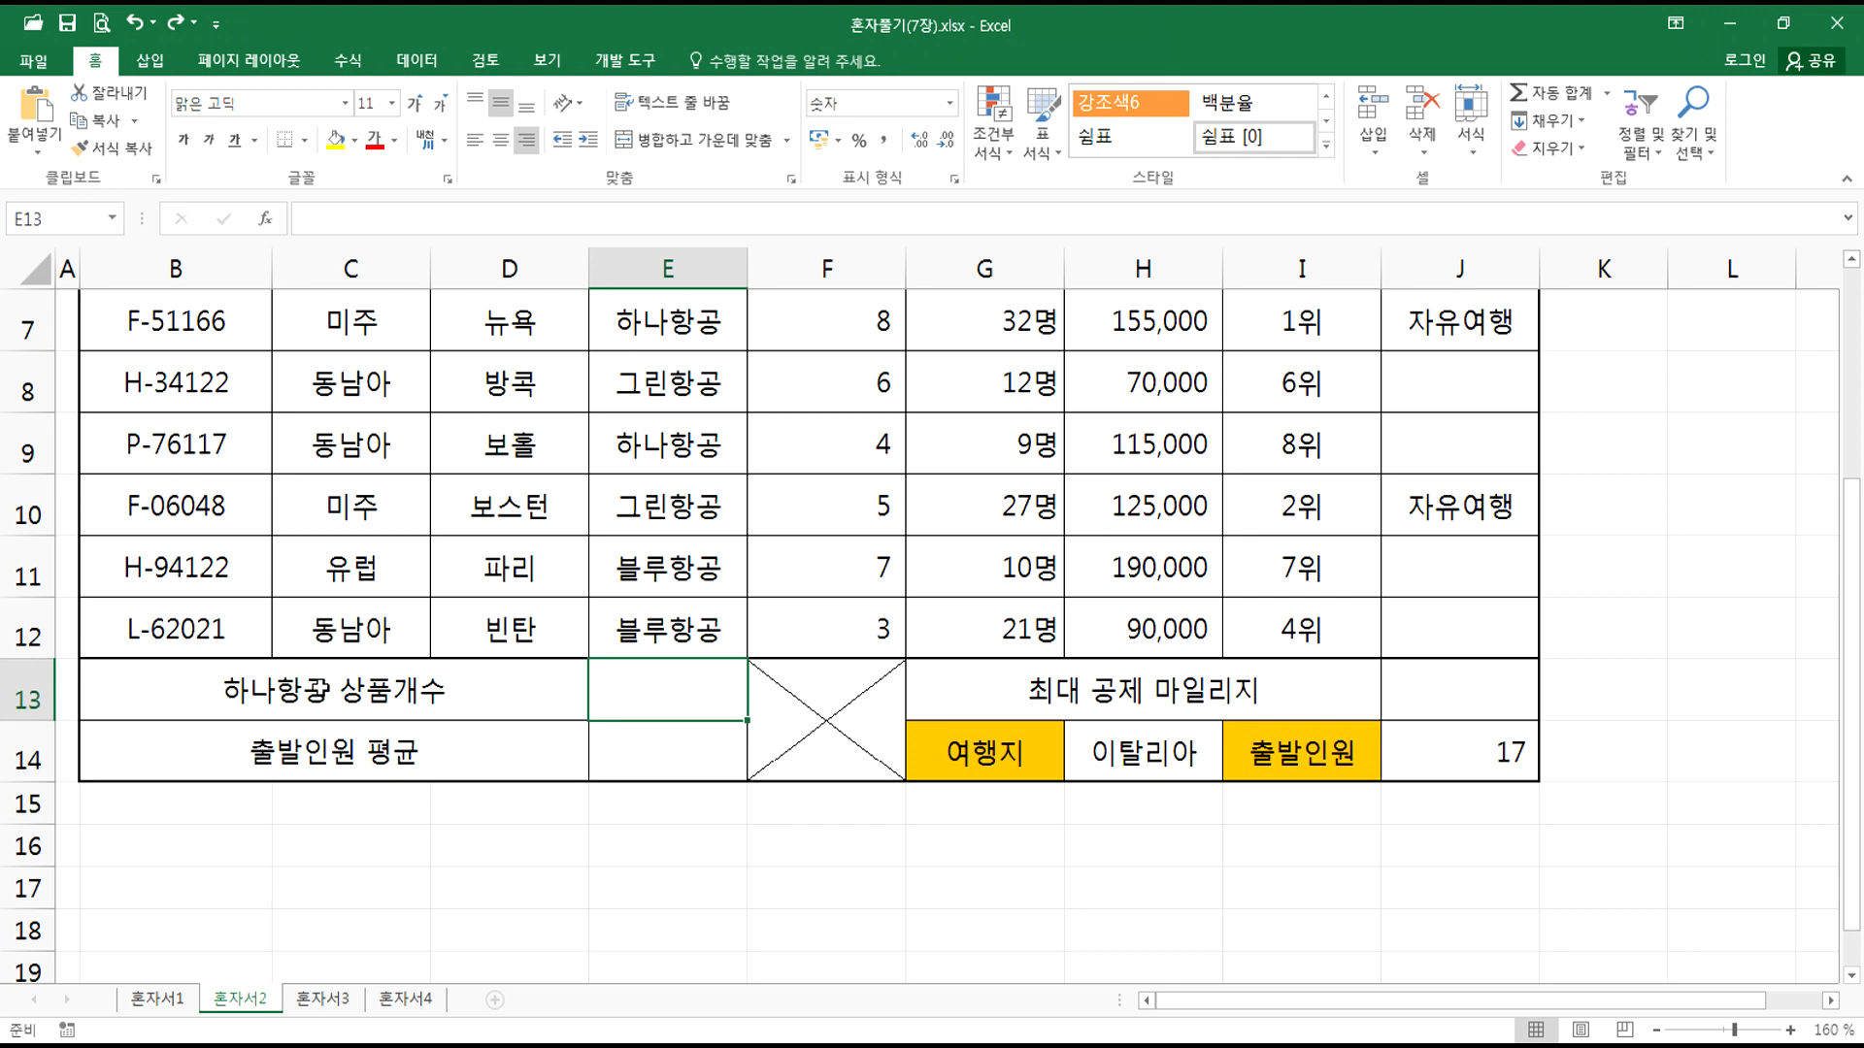
scroll(638, 647, up, 1)
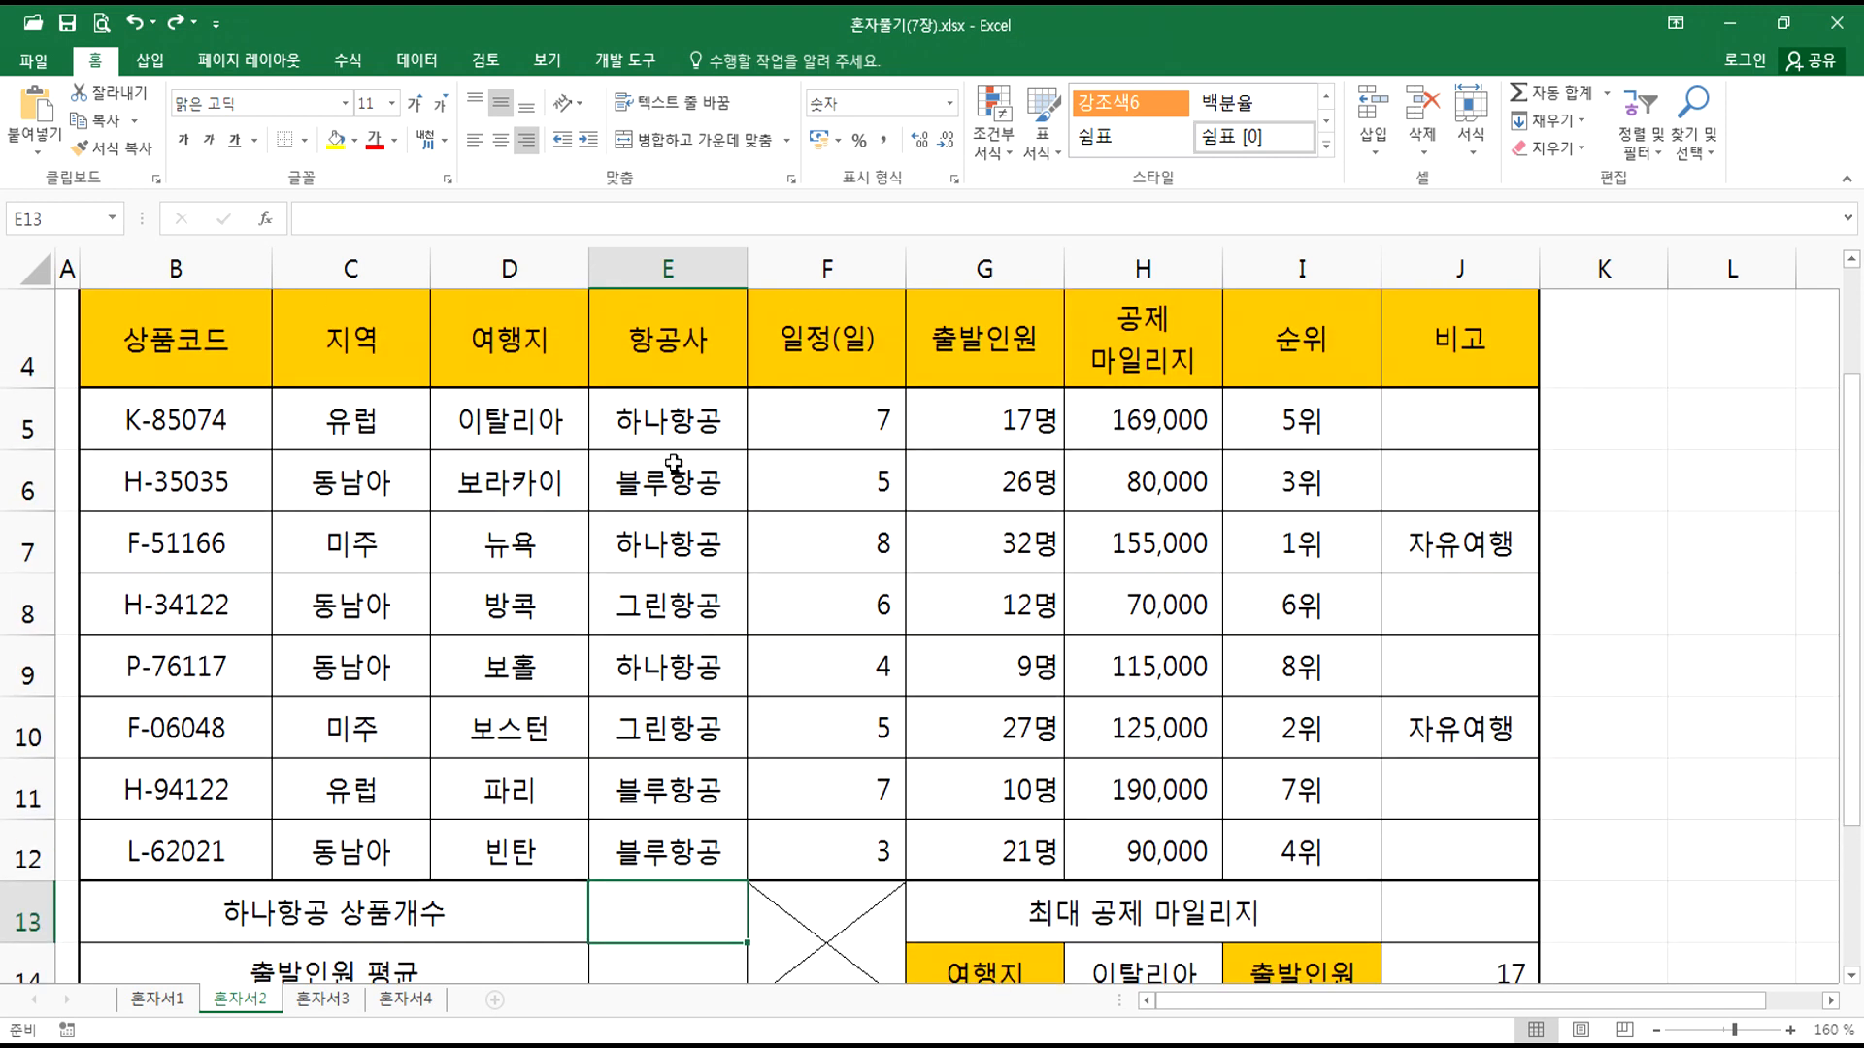
click(640, 429)
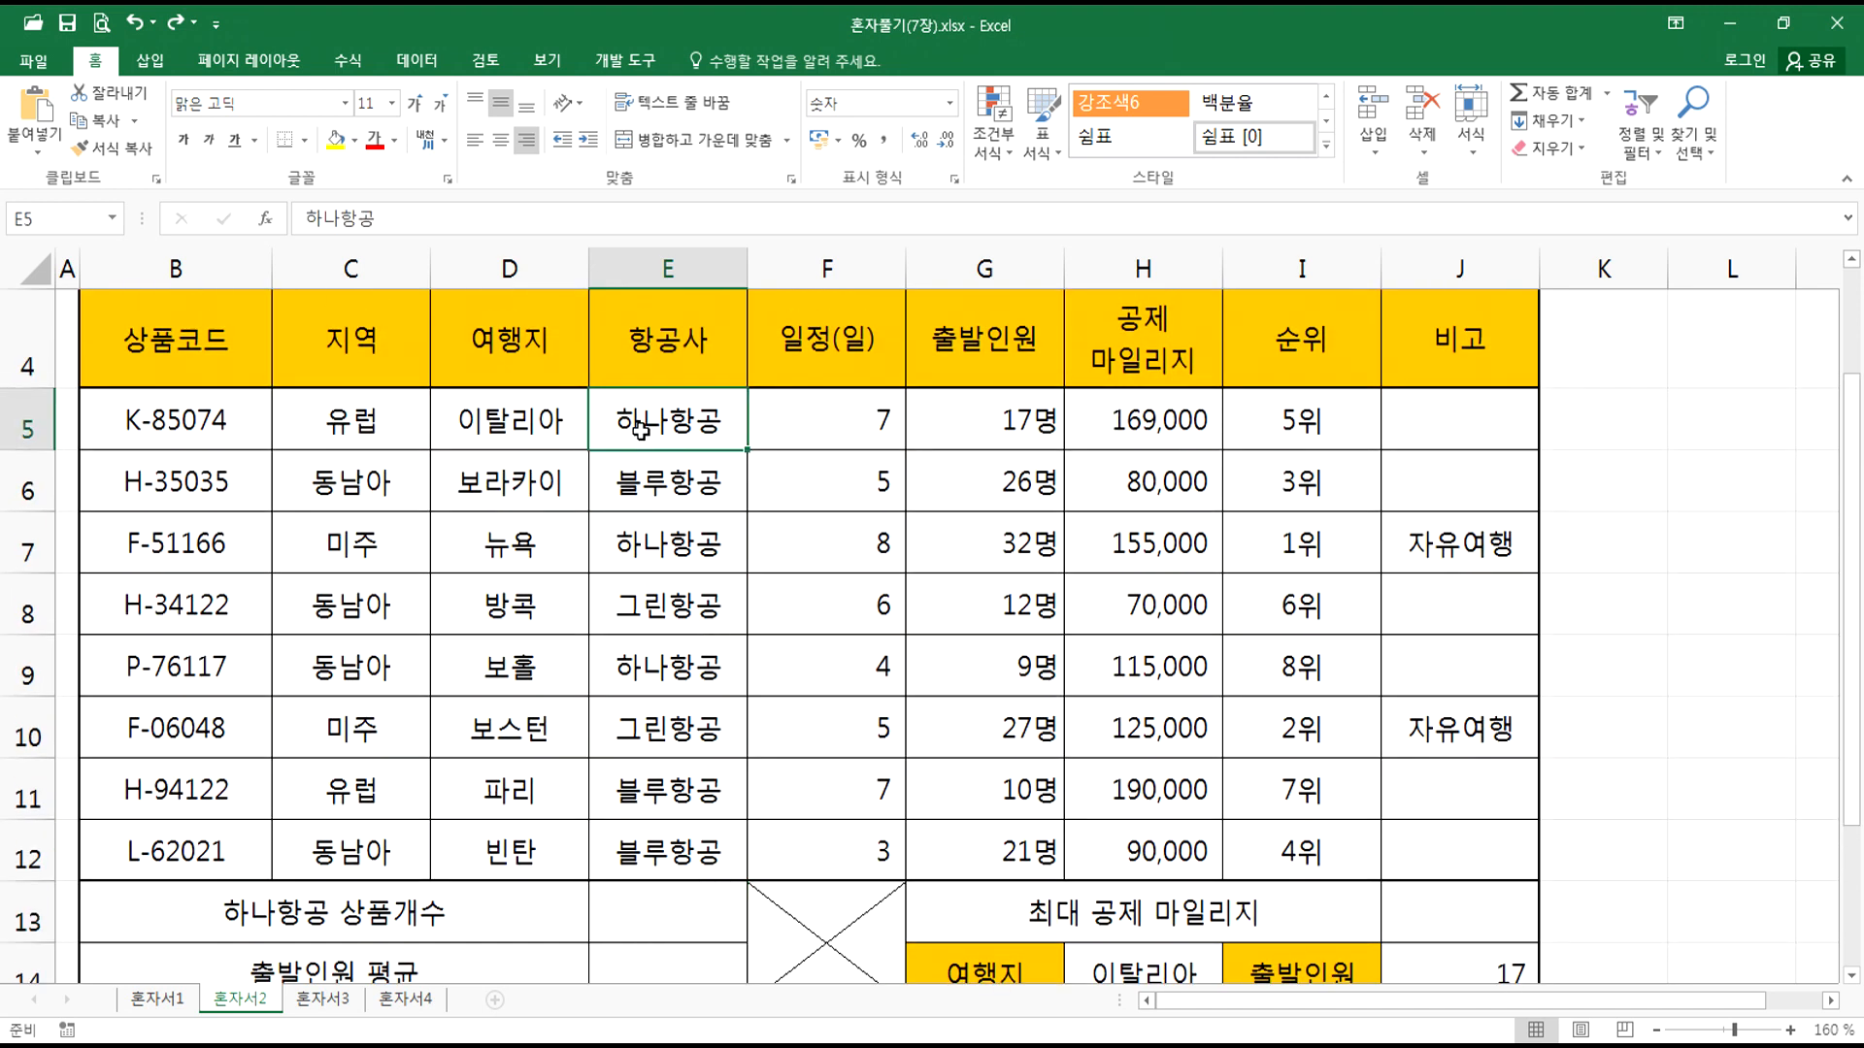
click(647, 540)
click(648, 665)
scroll(633, 888, down, 1)
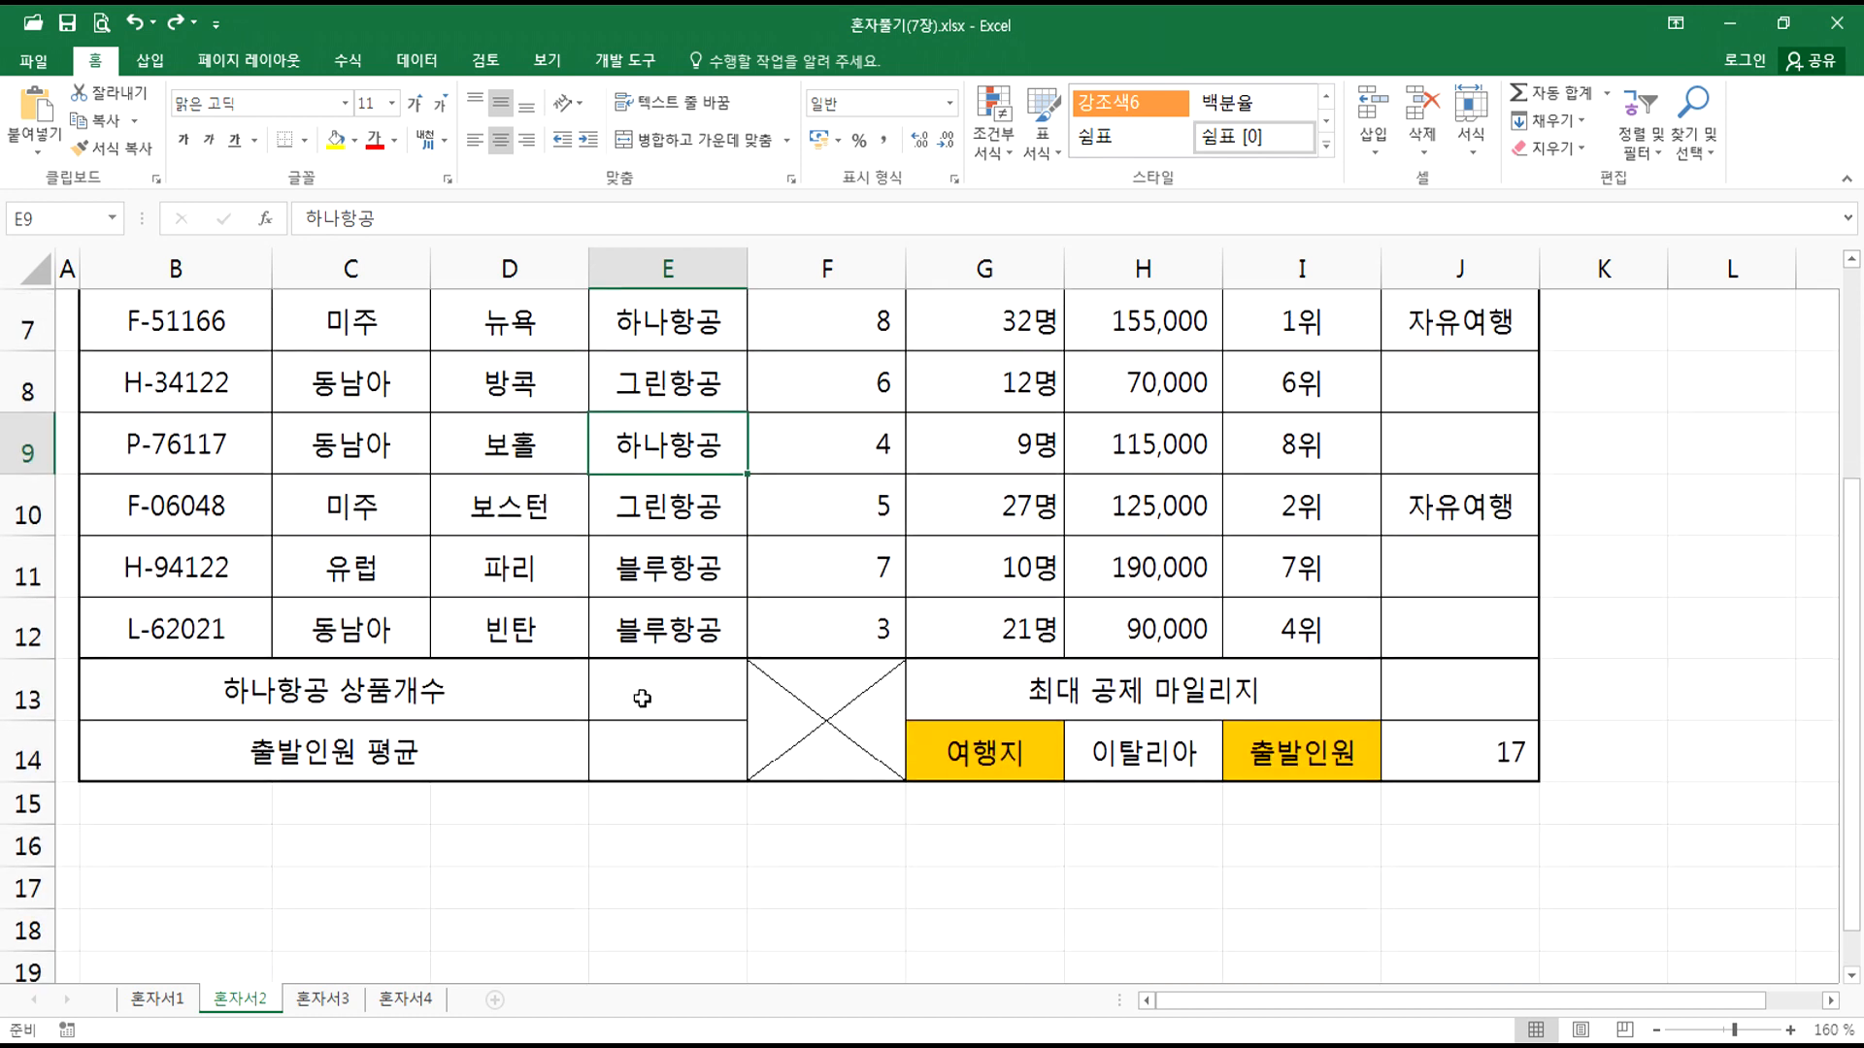
Step: Enter =COUNTIF(E5:E12,E7) in the 하나항공 상품개수 cell, E13
click(642, 697)
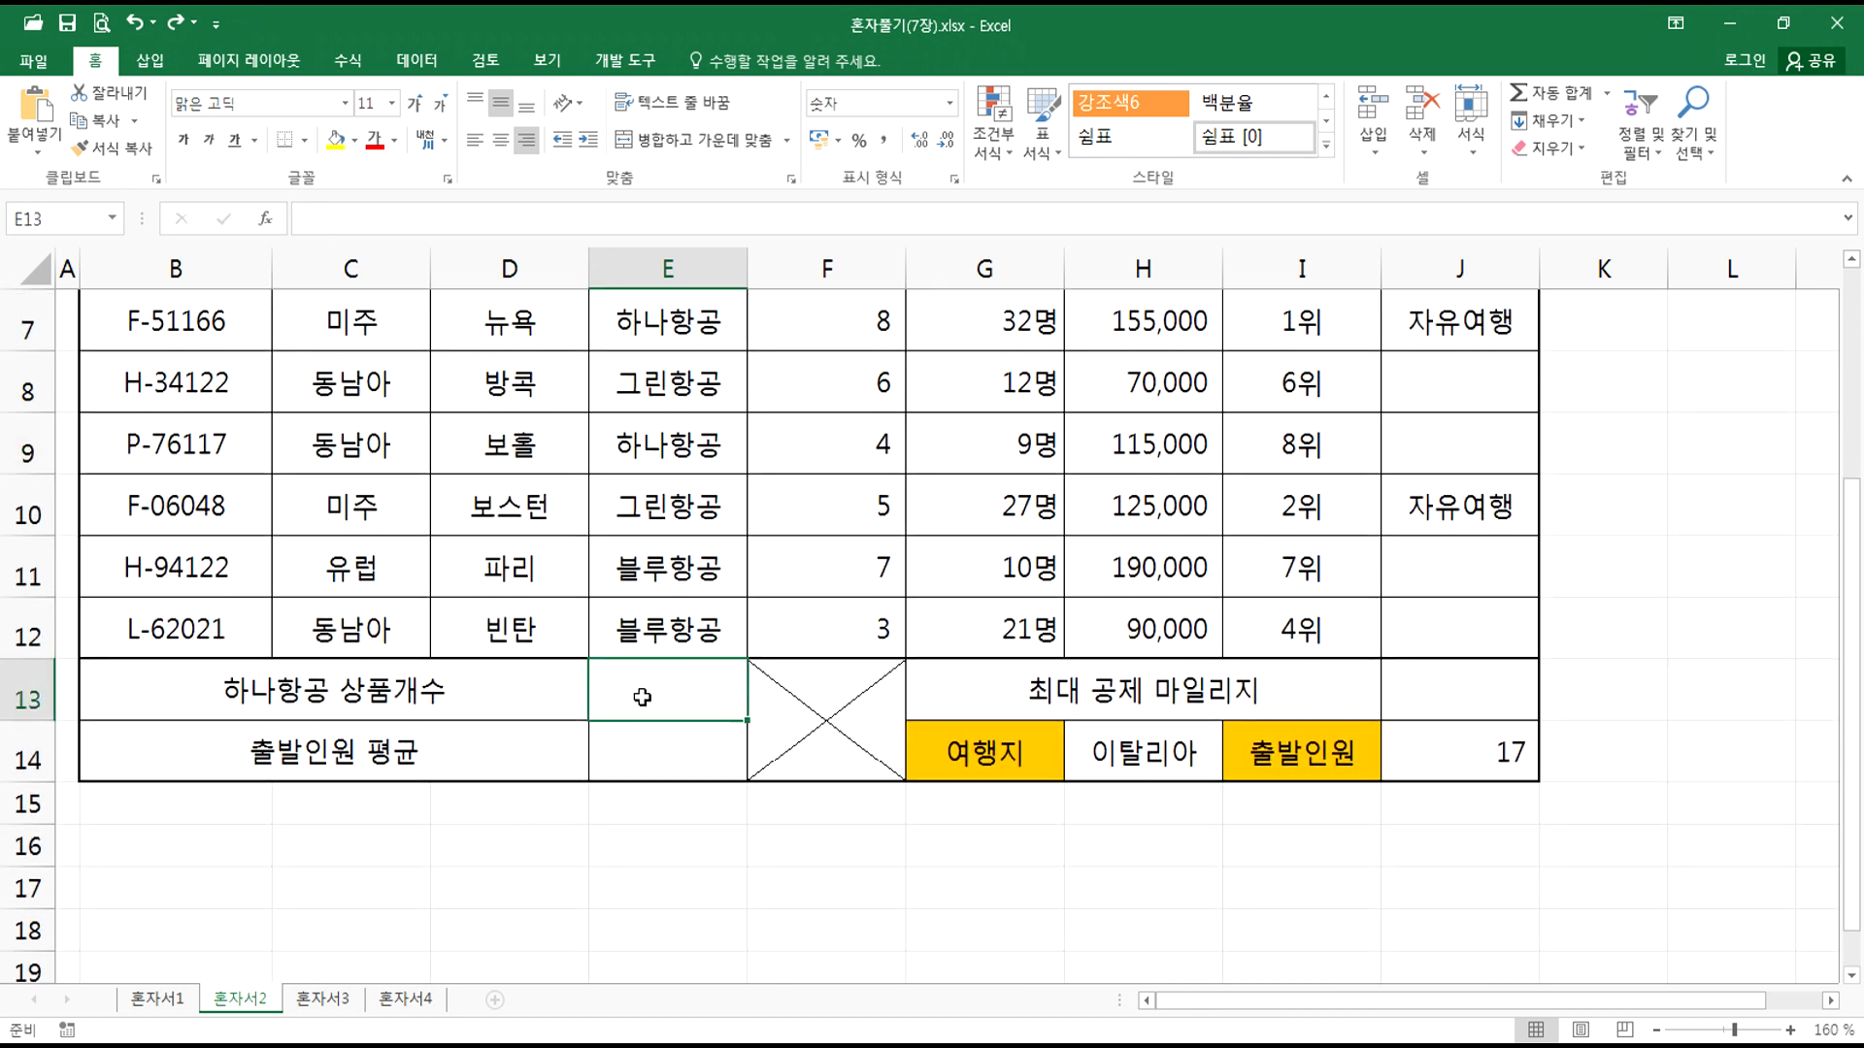
text(=COUNTI)
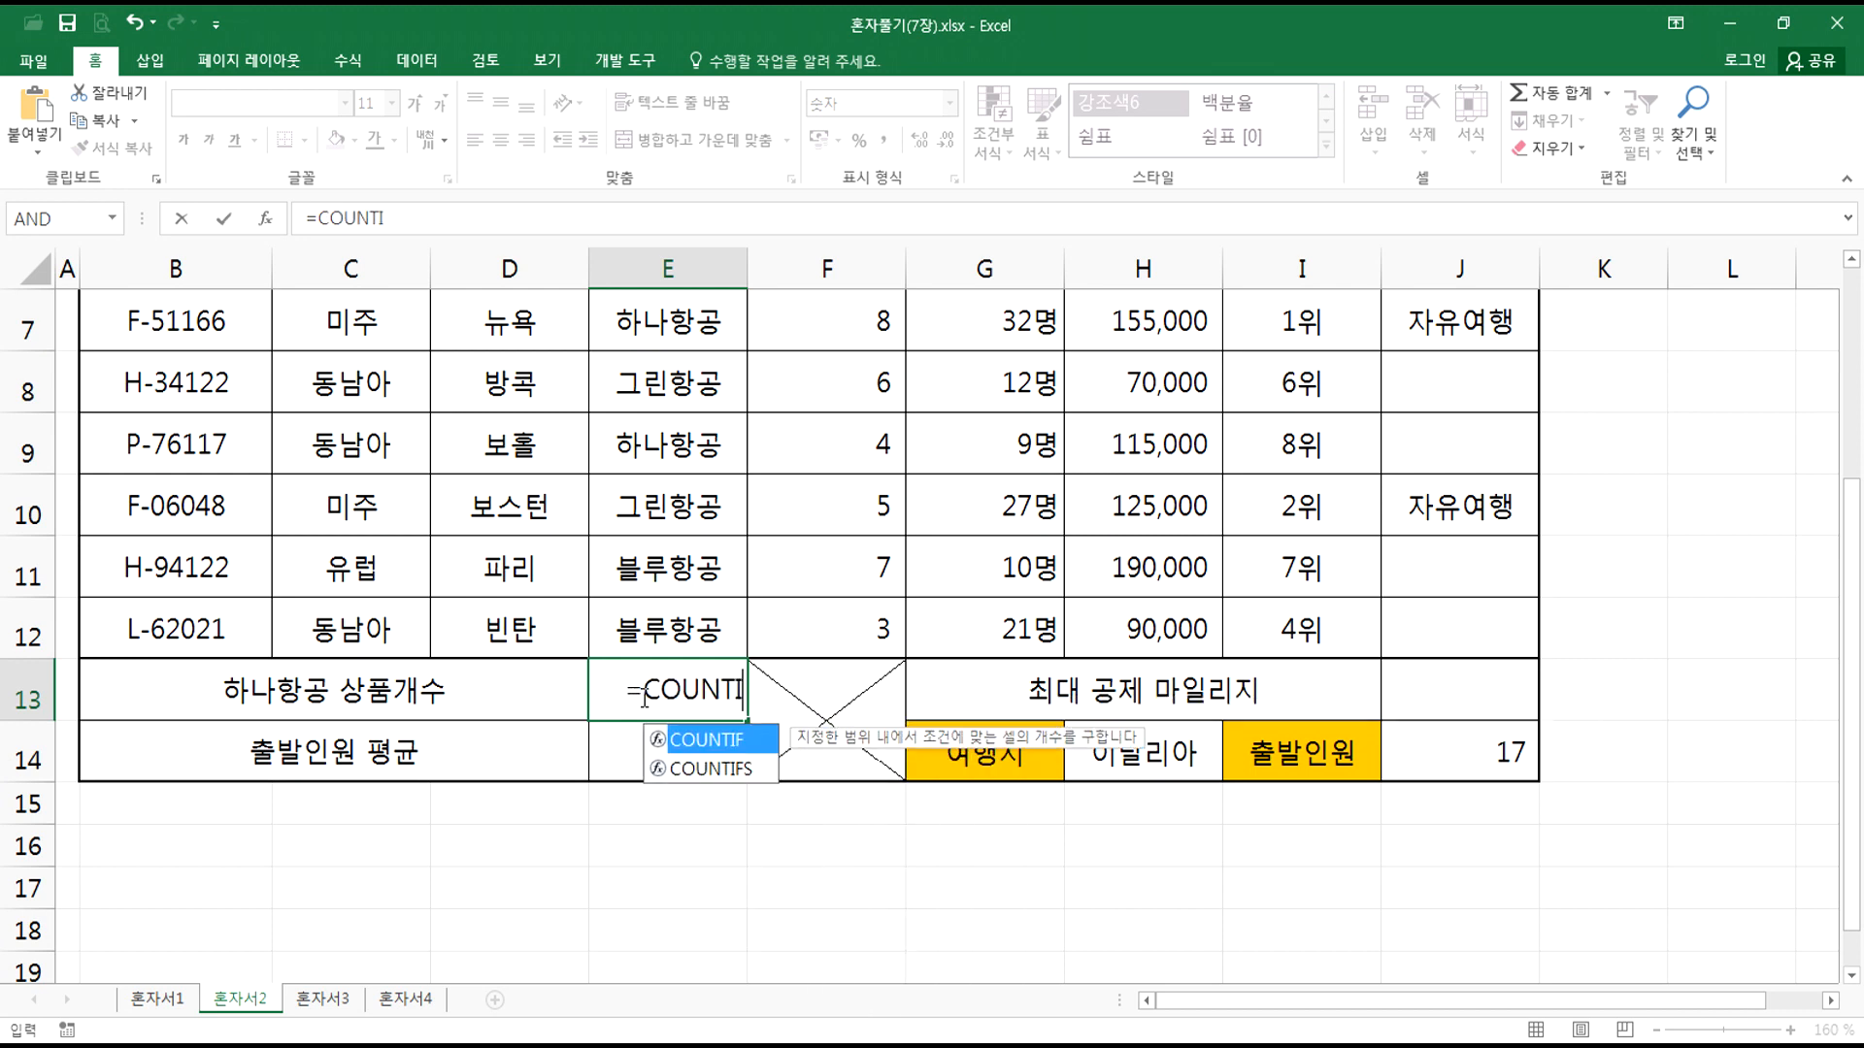
key(Tab)
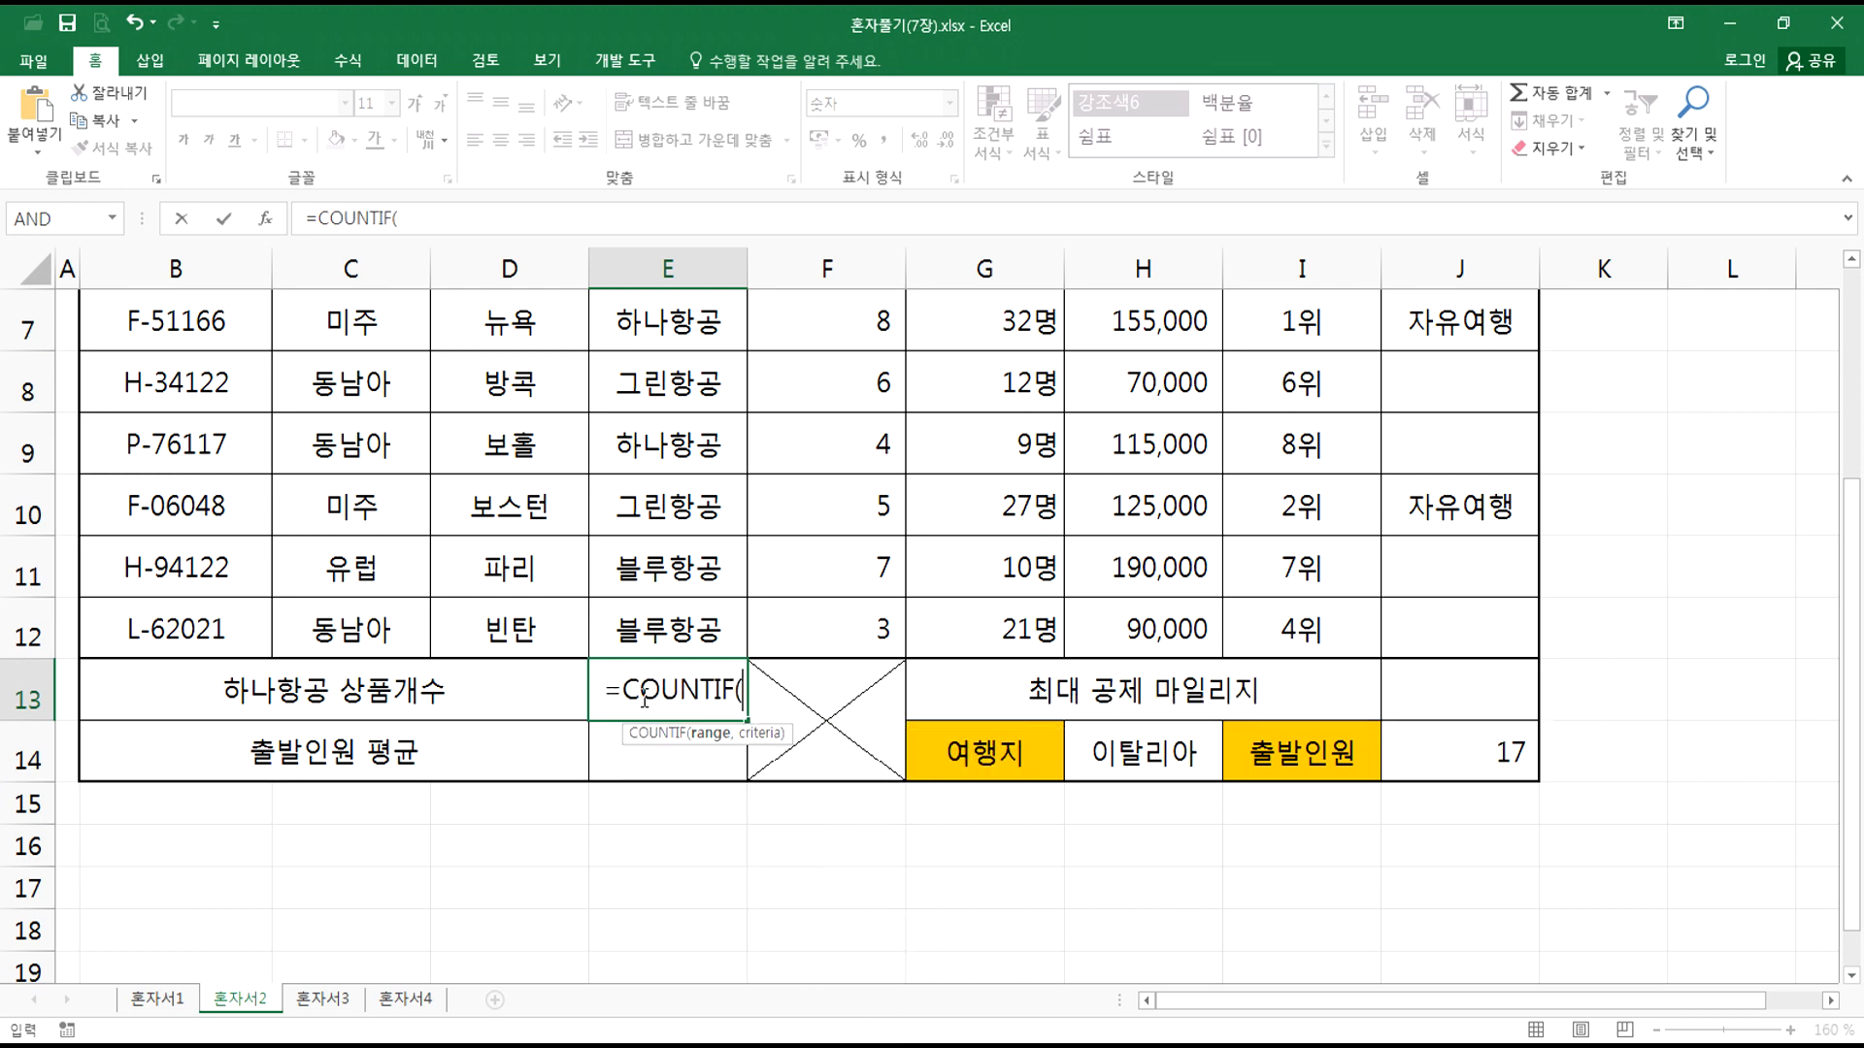
scroll(644, 697, up, 2)
drag(662, 621, 670, 854)
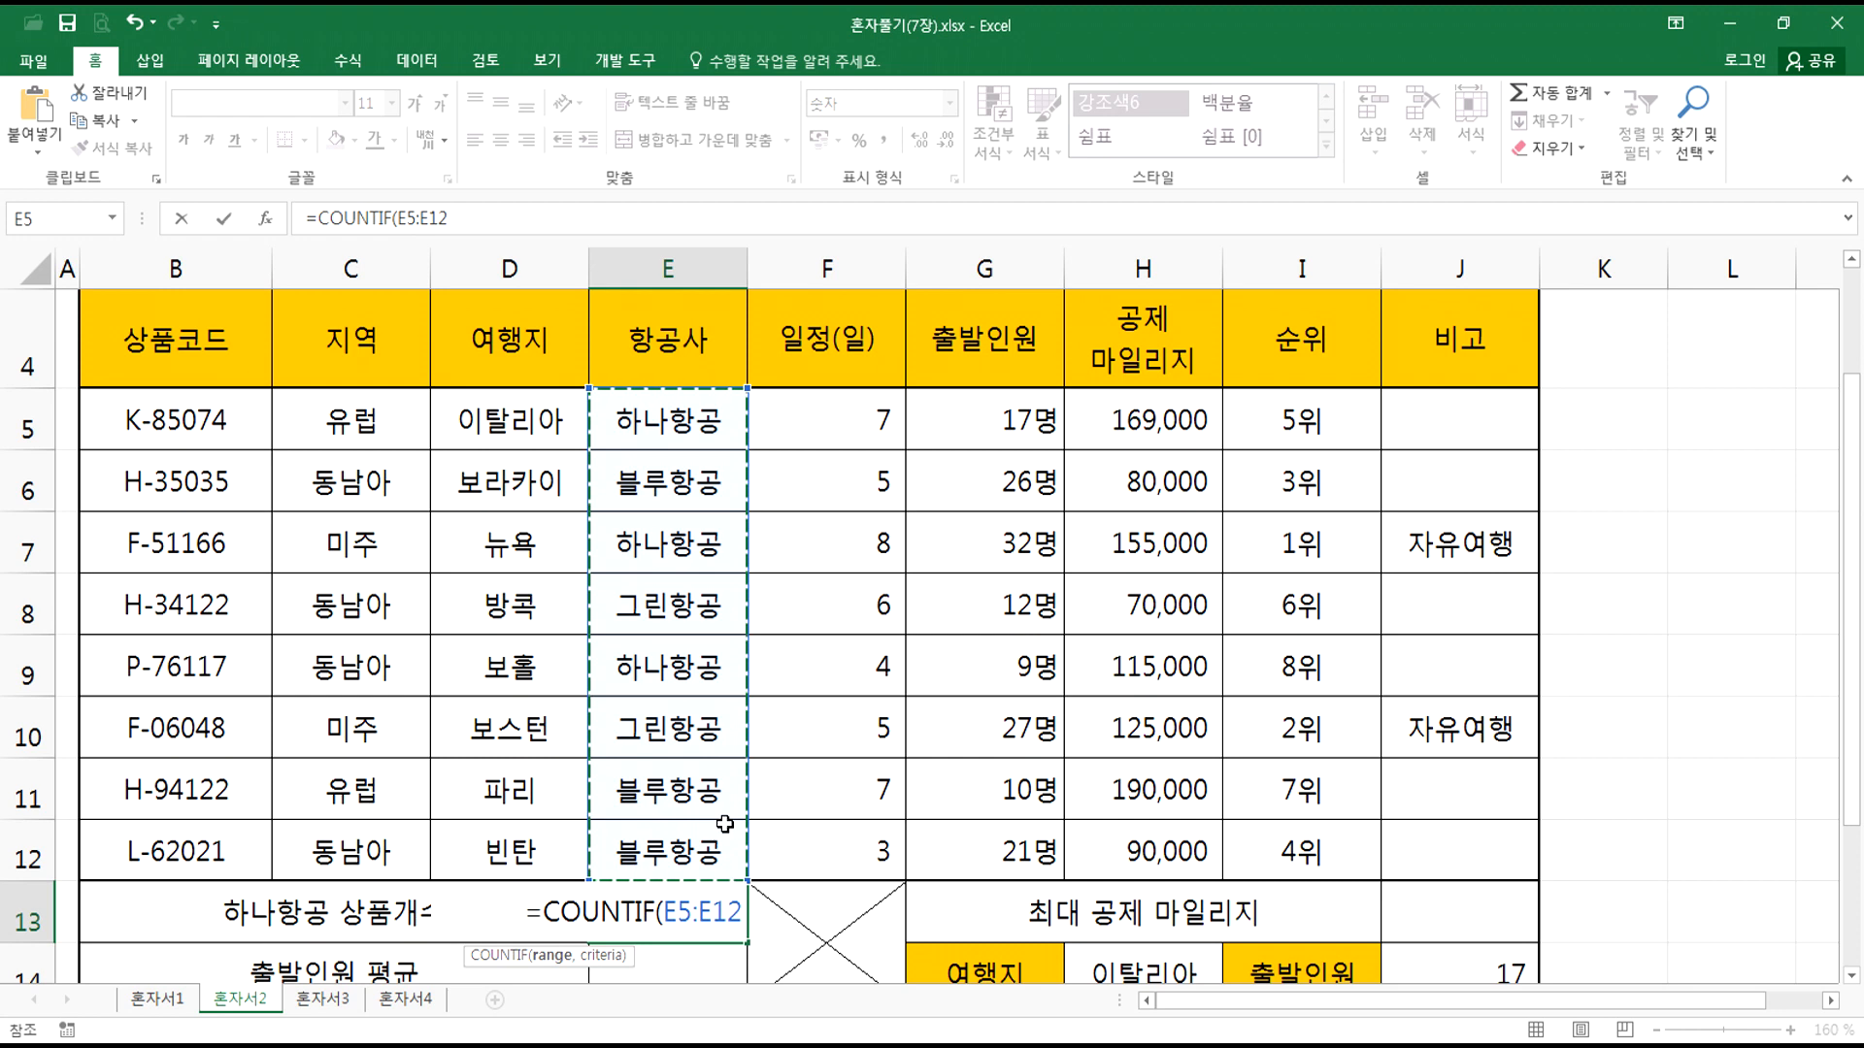
text(,)
click(651, 548)
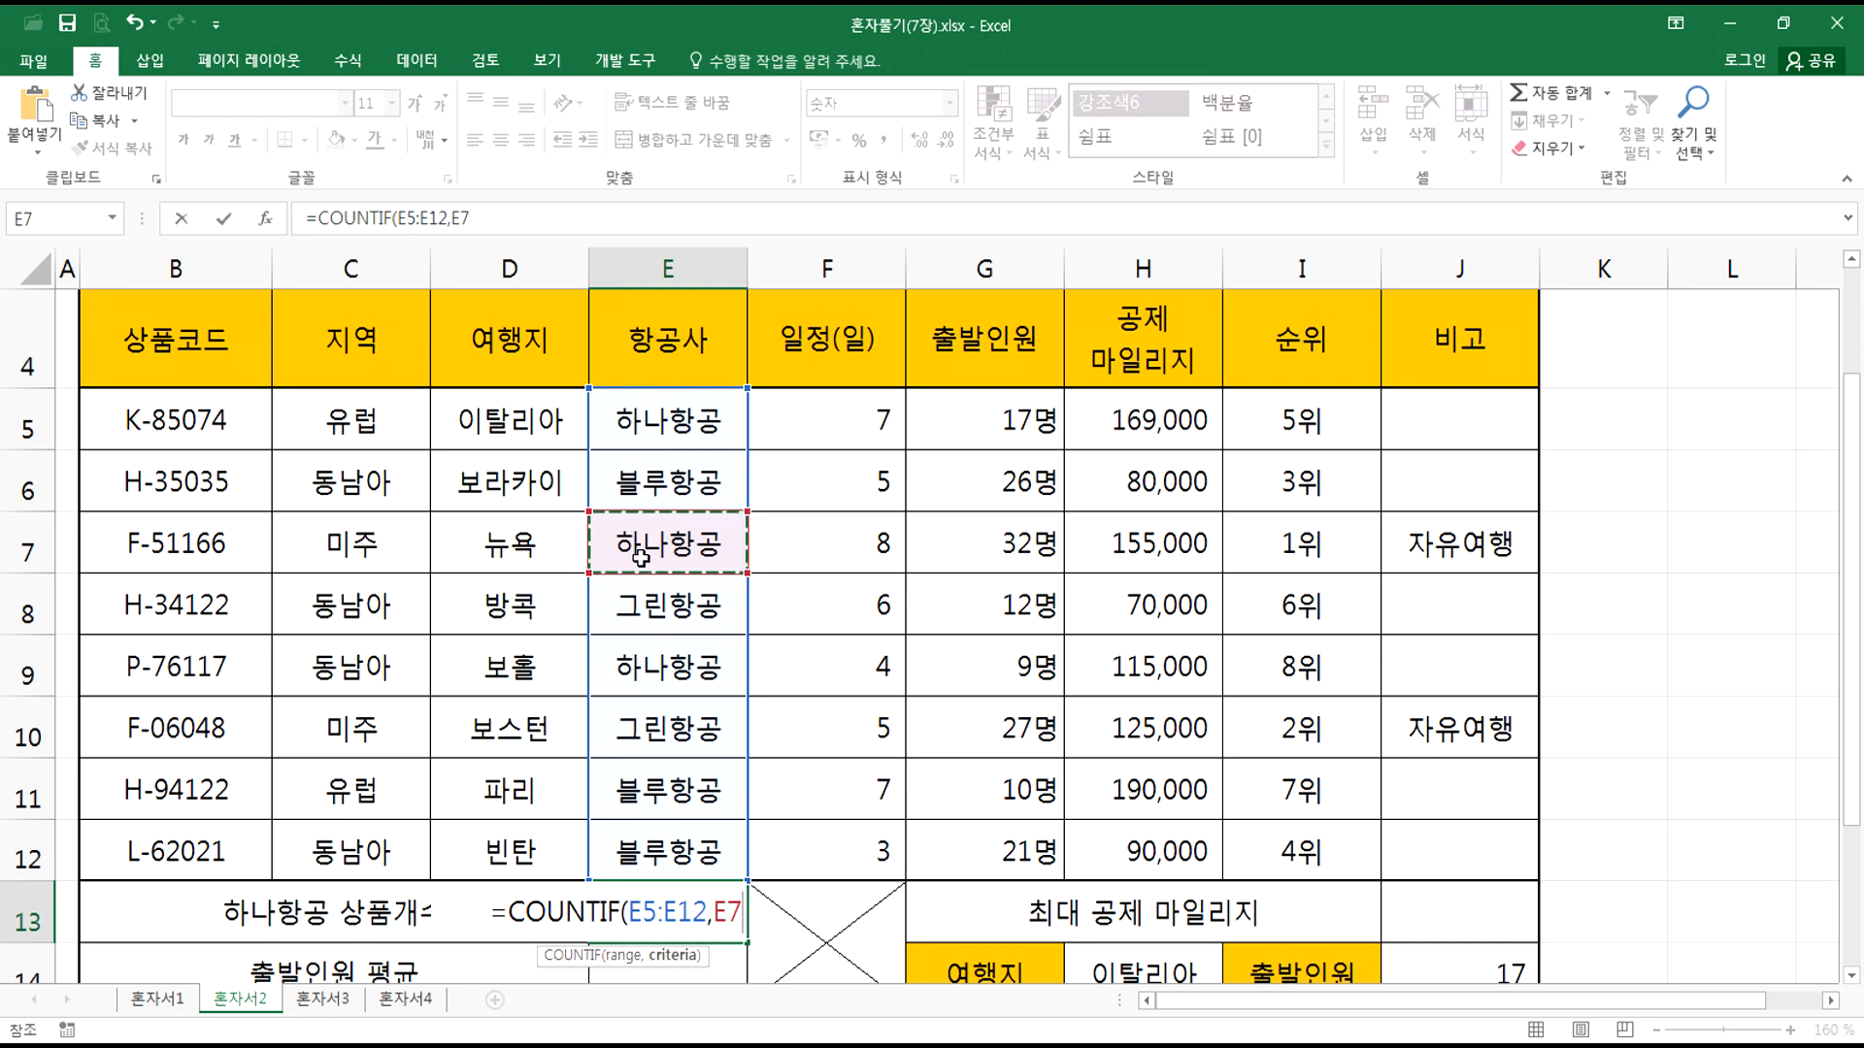
key(Return)
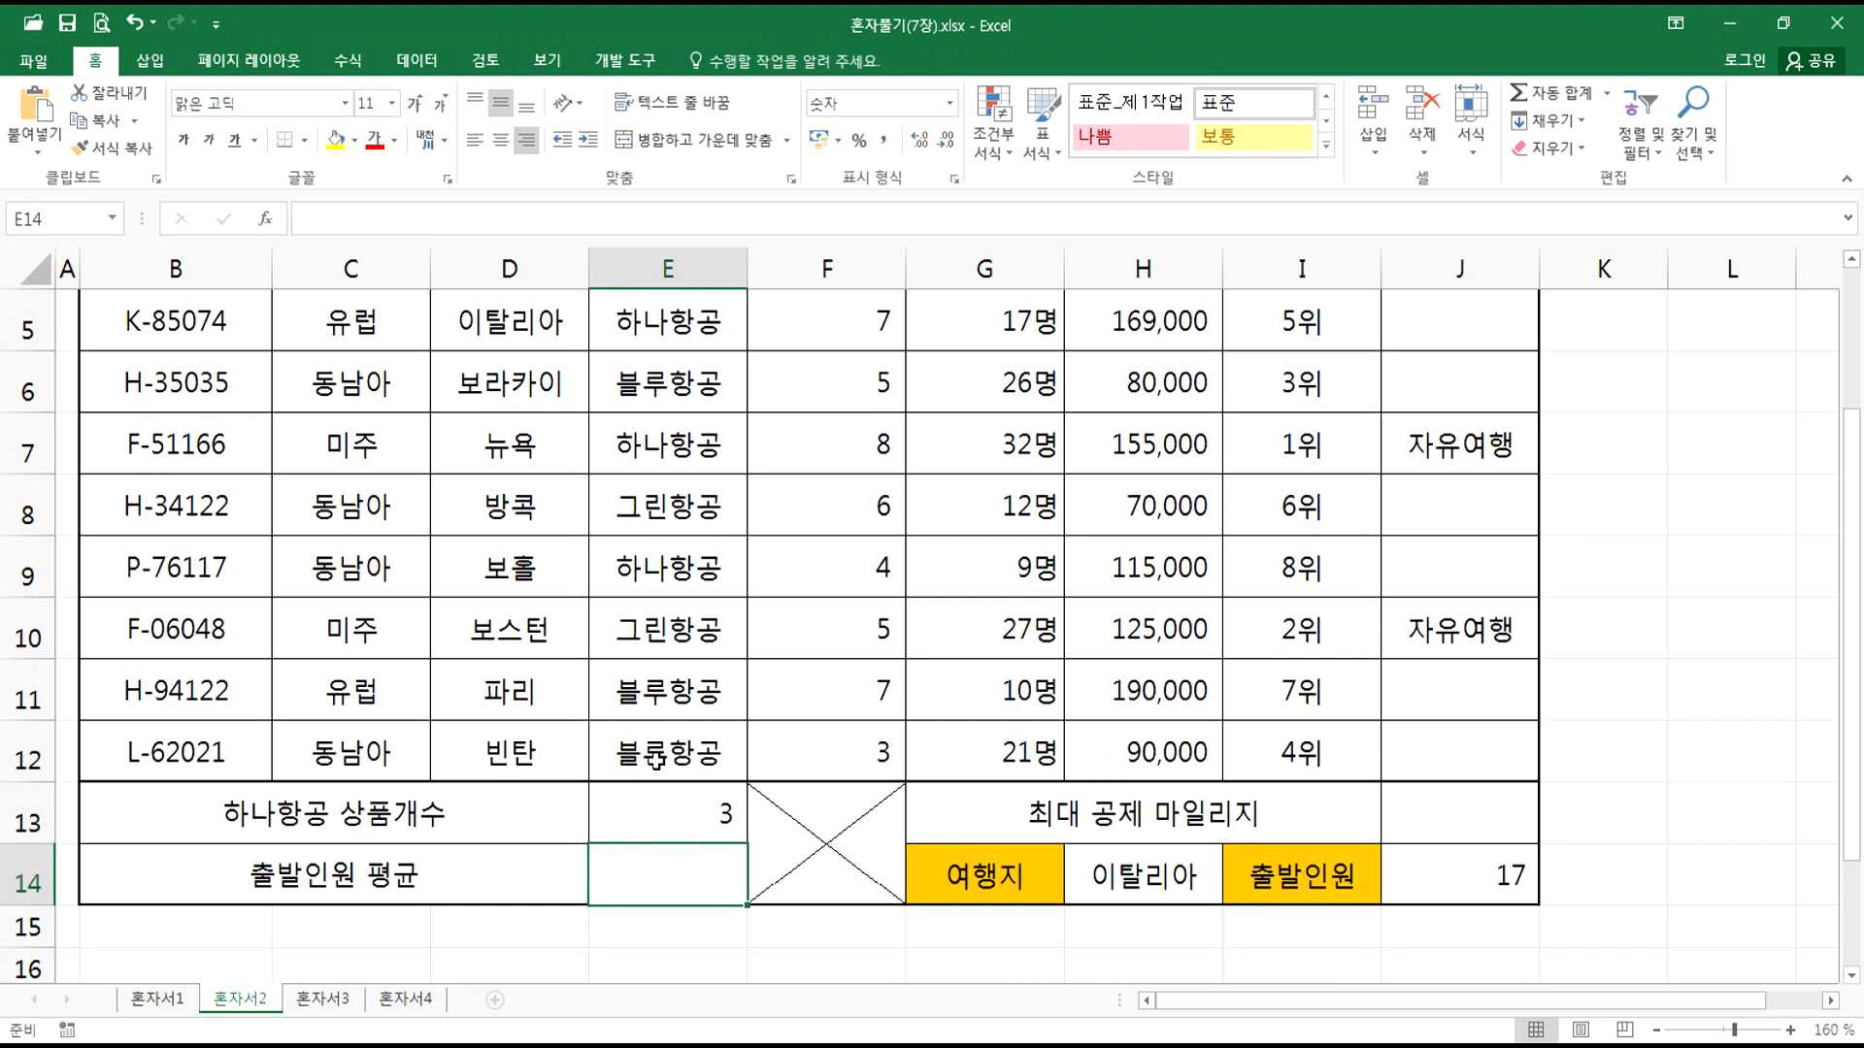
double_click(662, 816)
key(Escape)
Step: Change the 항공사 entry in E7 to 블루항공 to test the COUNTIF criterion
double_click(662, 445)
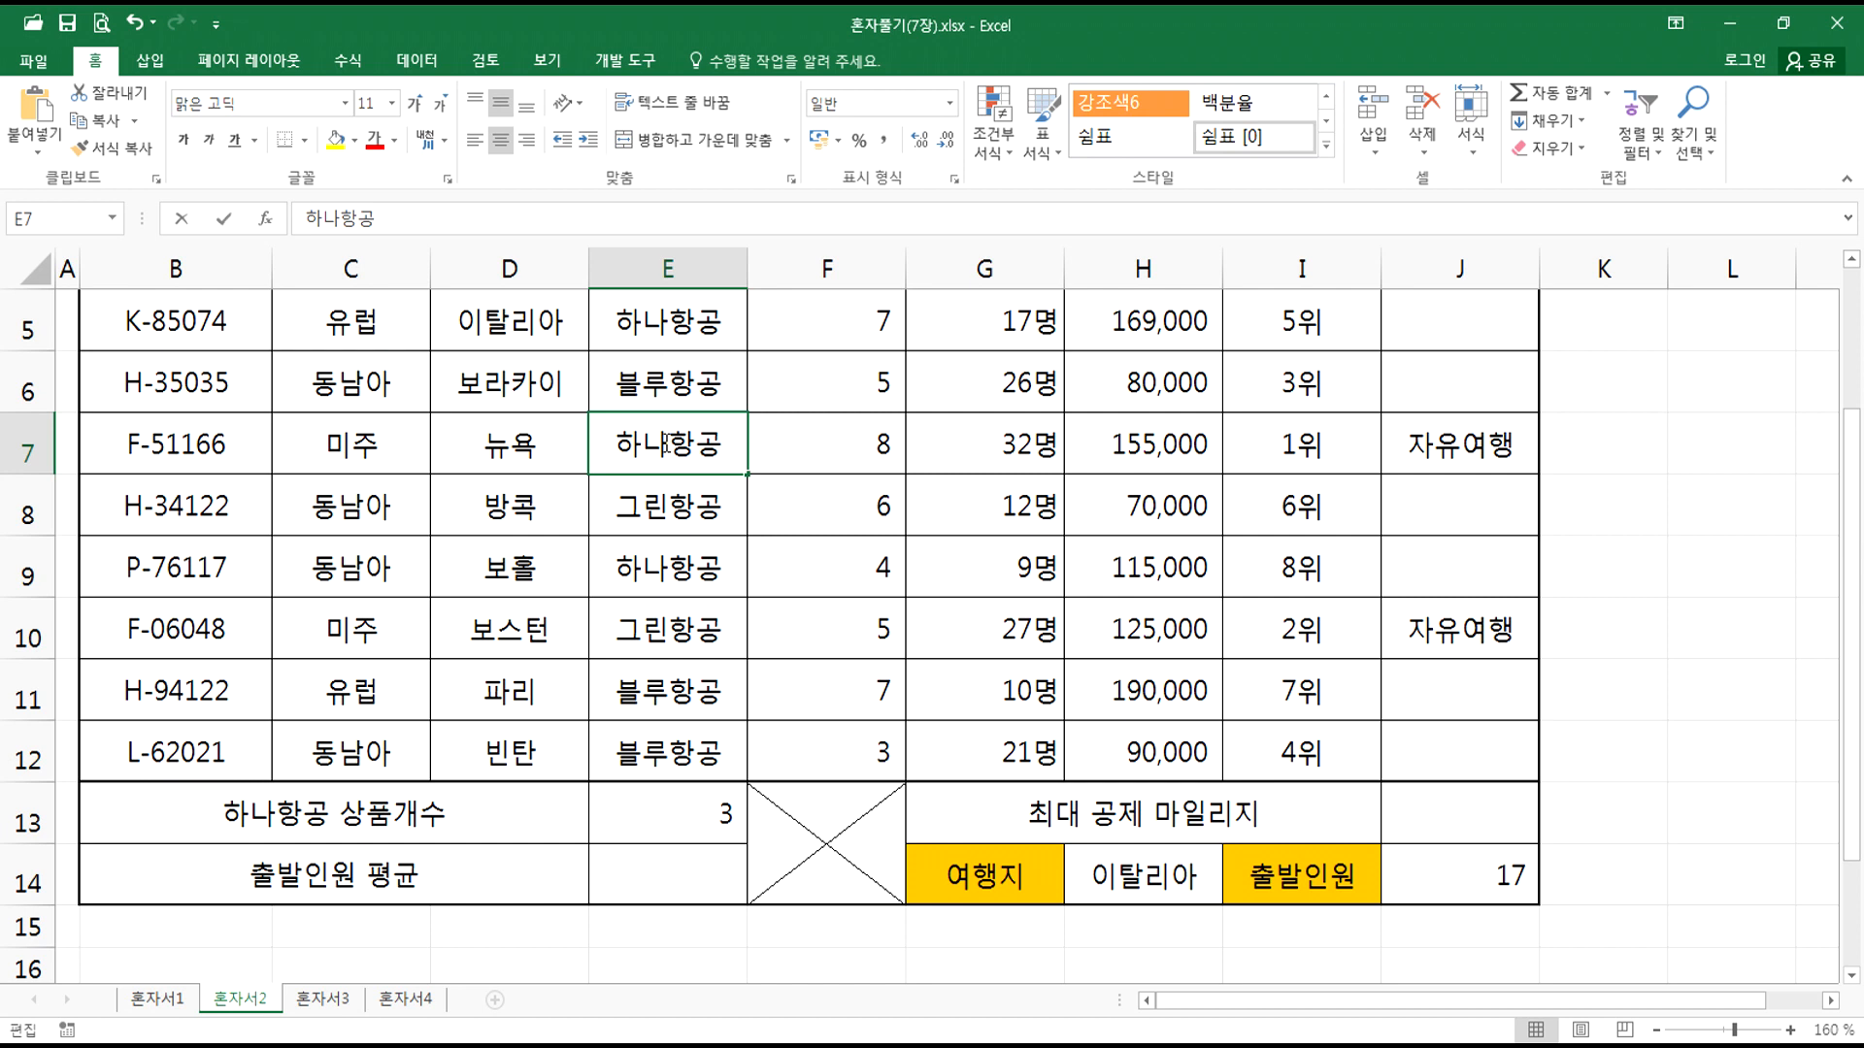
drag(662, 445, 616, 446)
text(QMFFN)
key(Escape)
key(F2)
text(블루)
key(Delete)
key(Delete)
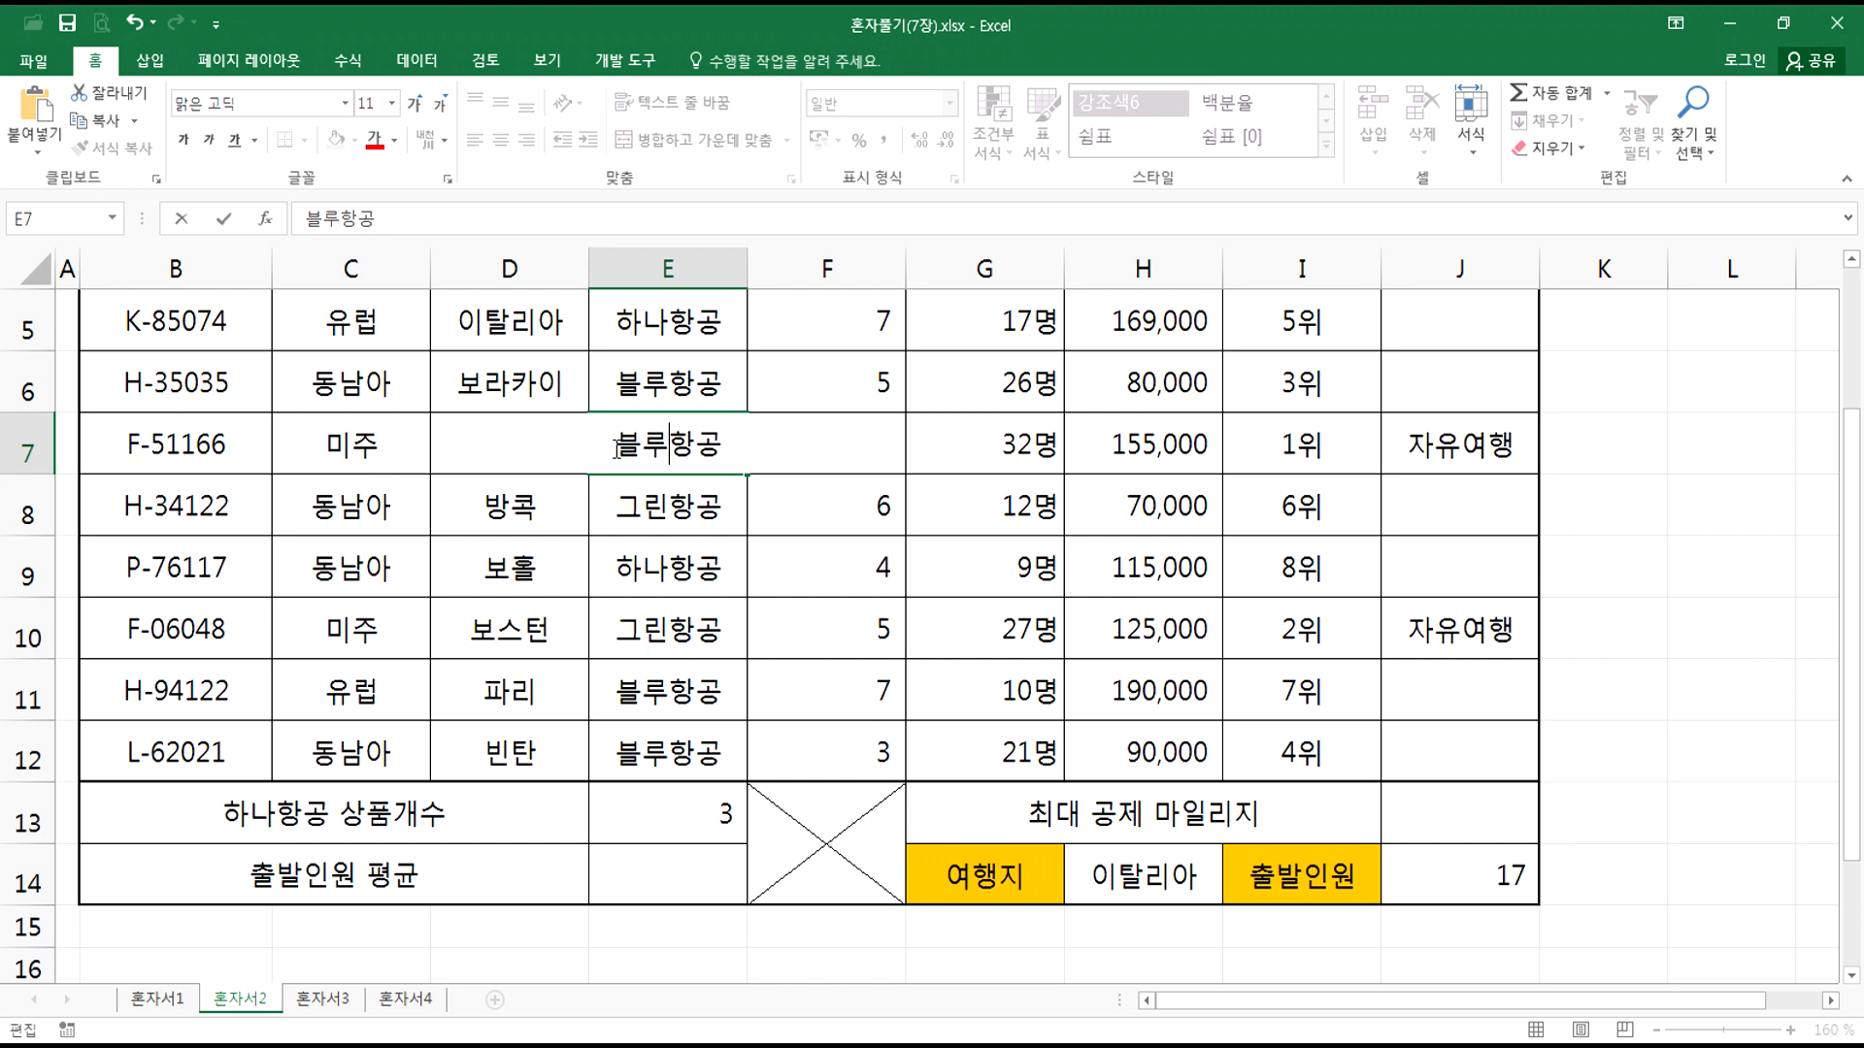
key(Return)
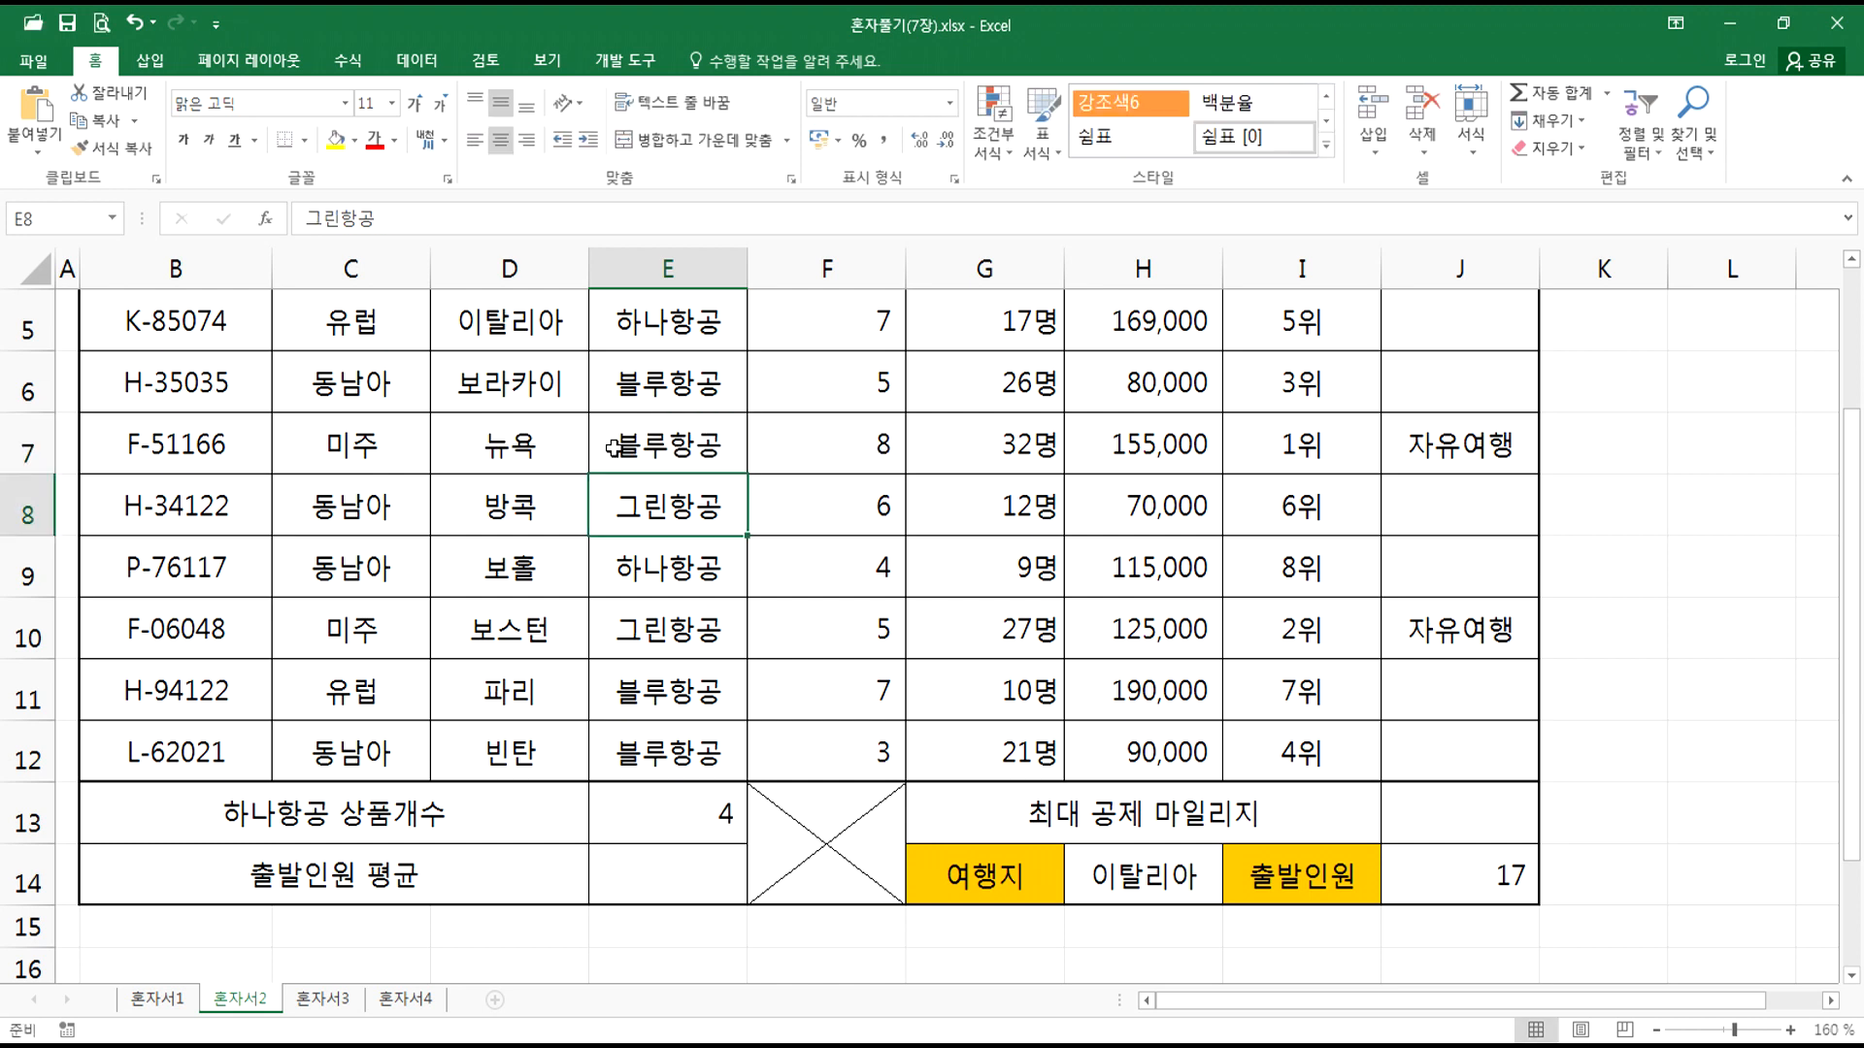
Step: Inspect the E7 criterion in the COUNTIF formula in E13 and undo the airline change in E7
click(674, 828)
double_click(674, 828)
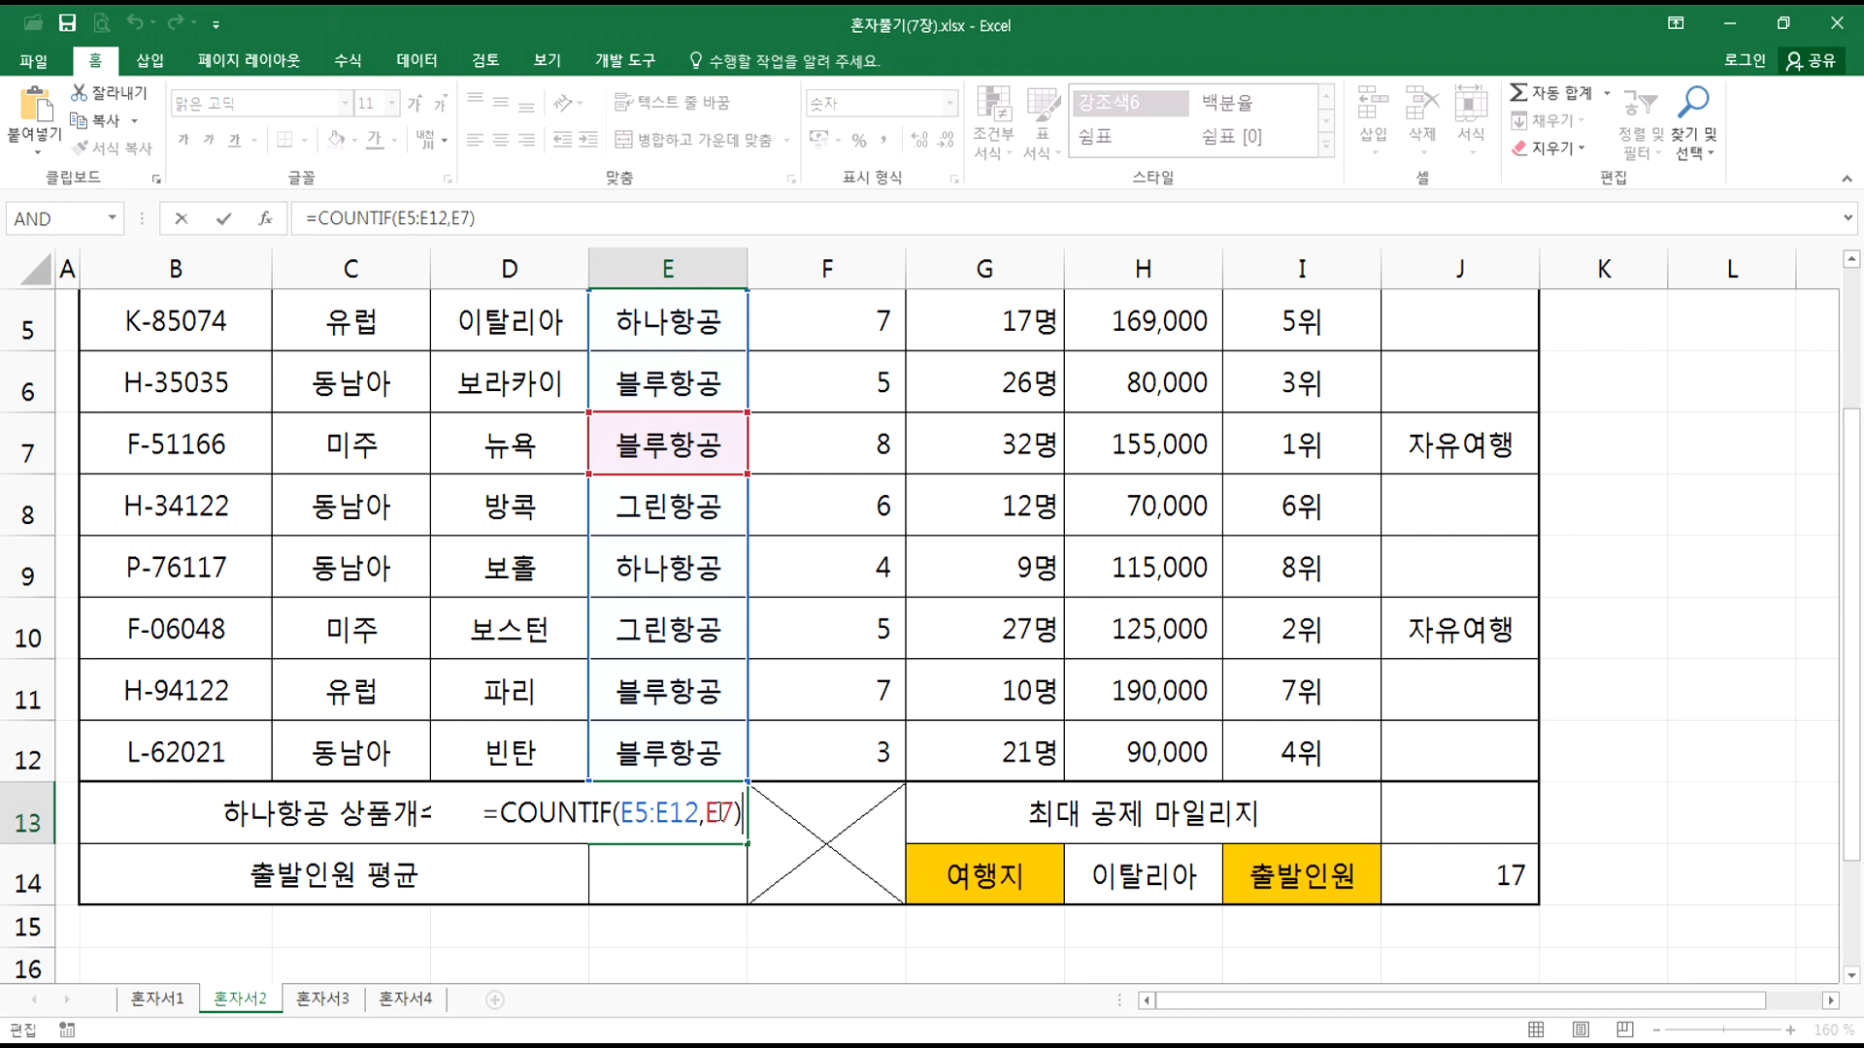
drag(706, 813, 737, 813)
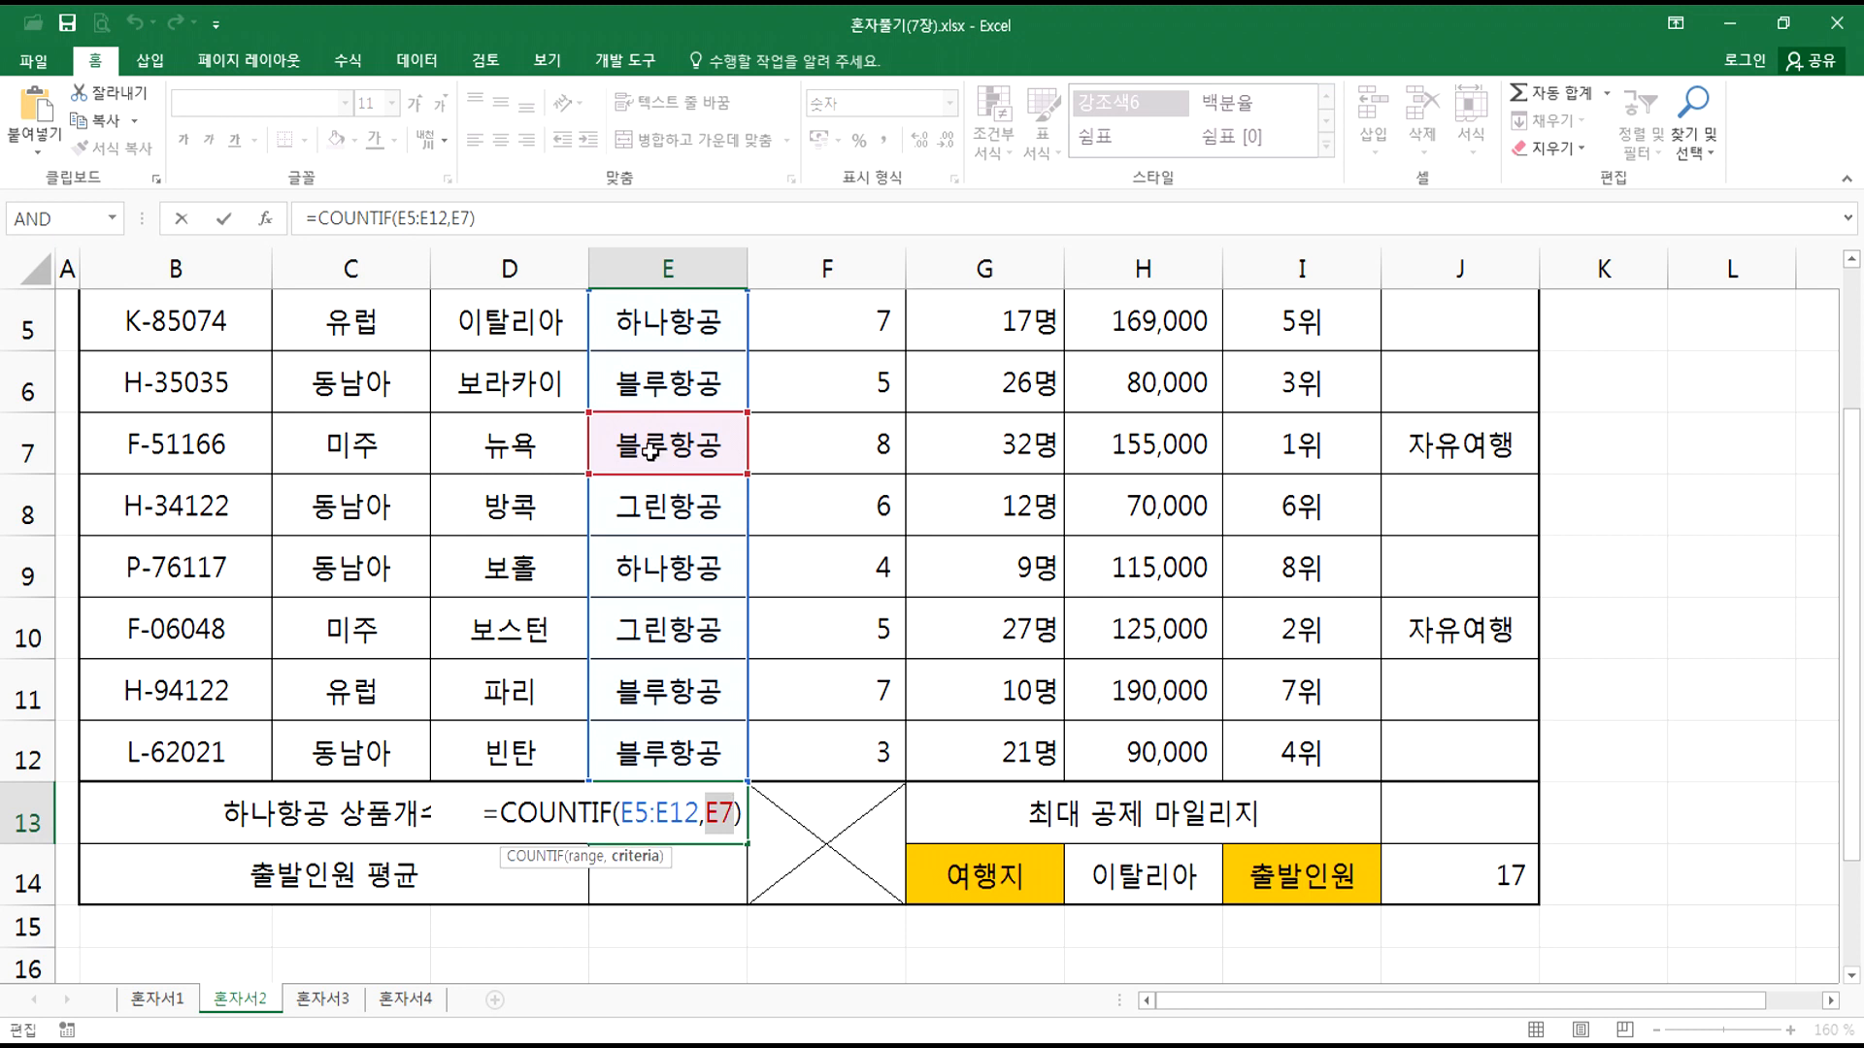
key(Escape)
key(ctrl+z)
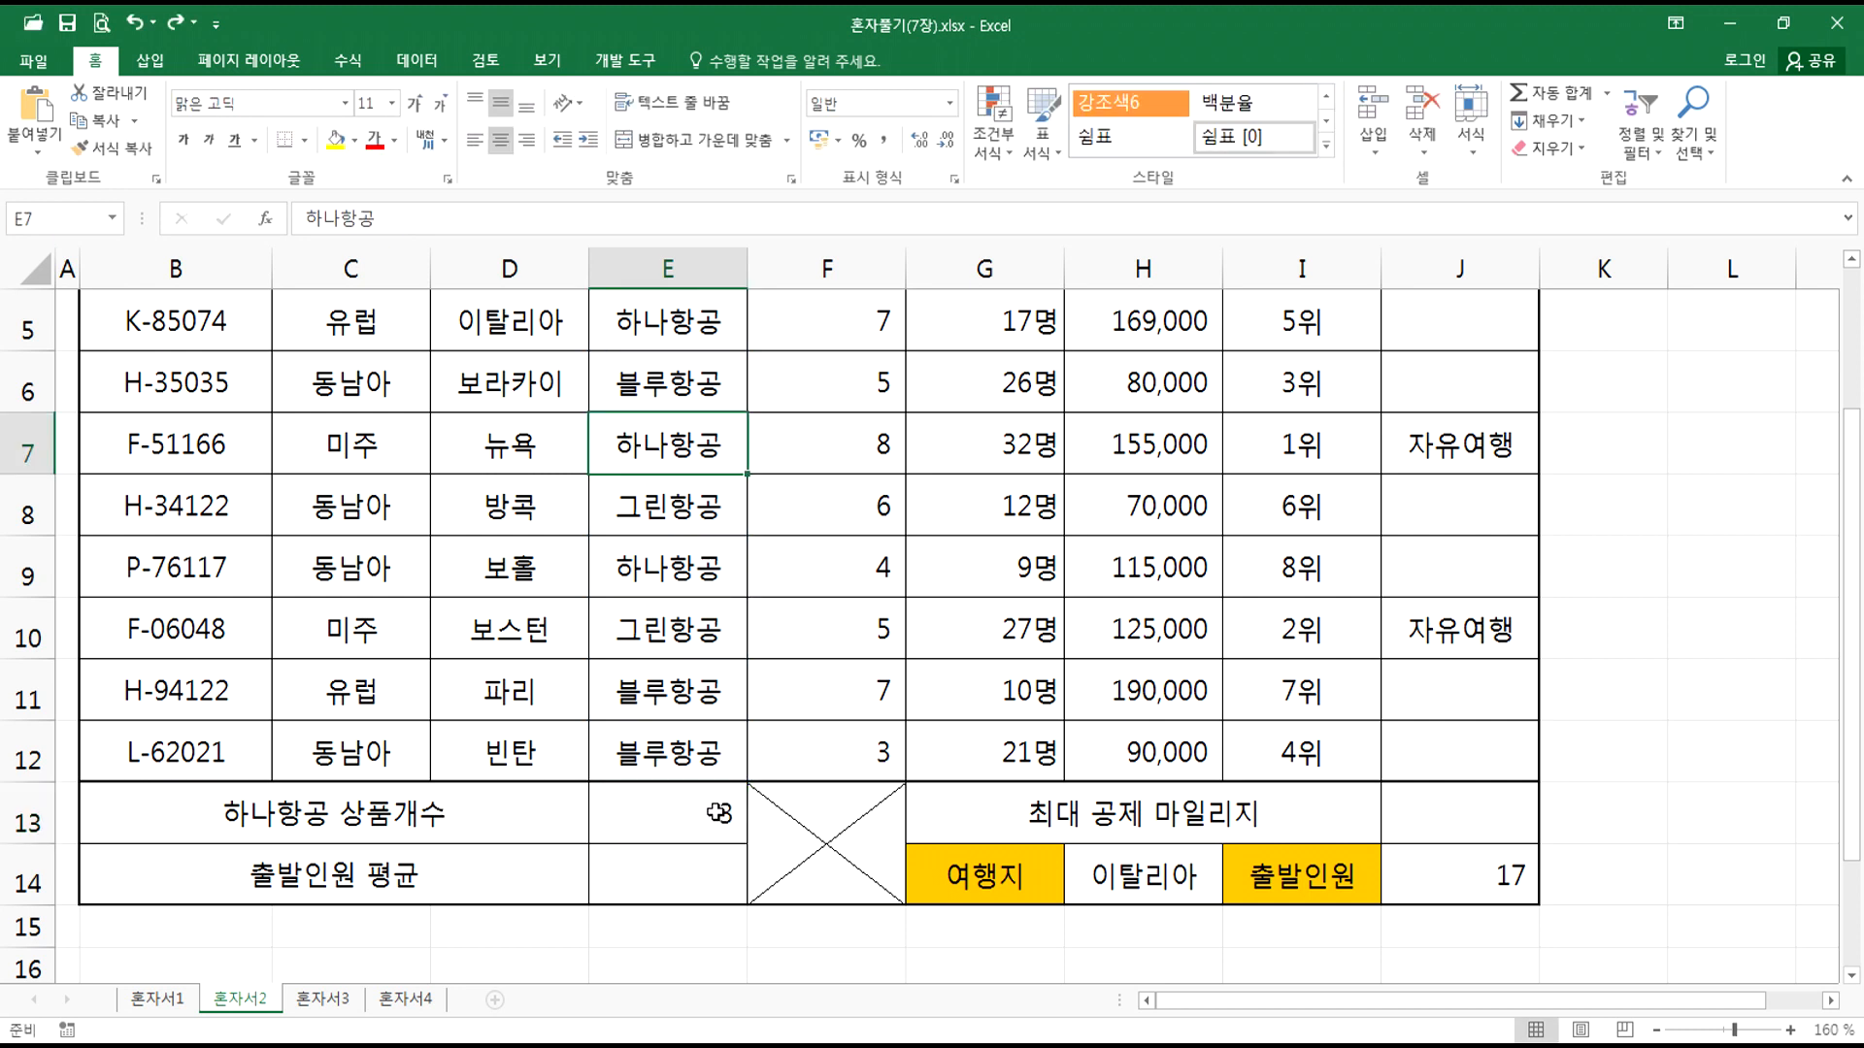
Step: Replace the cell-reference criterion in E13's COUNTIF formula with the text "하나항공" and review the finished formula
double_click(713, 813)
drag(705, 813, 736, 814)
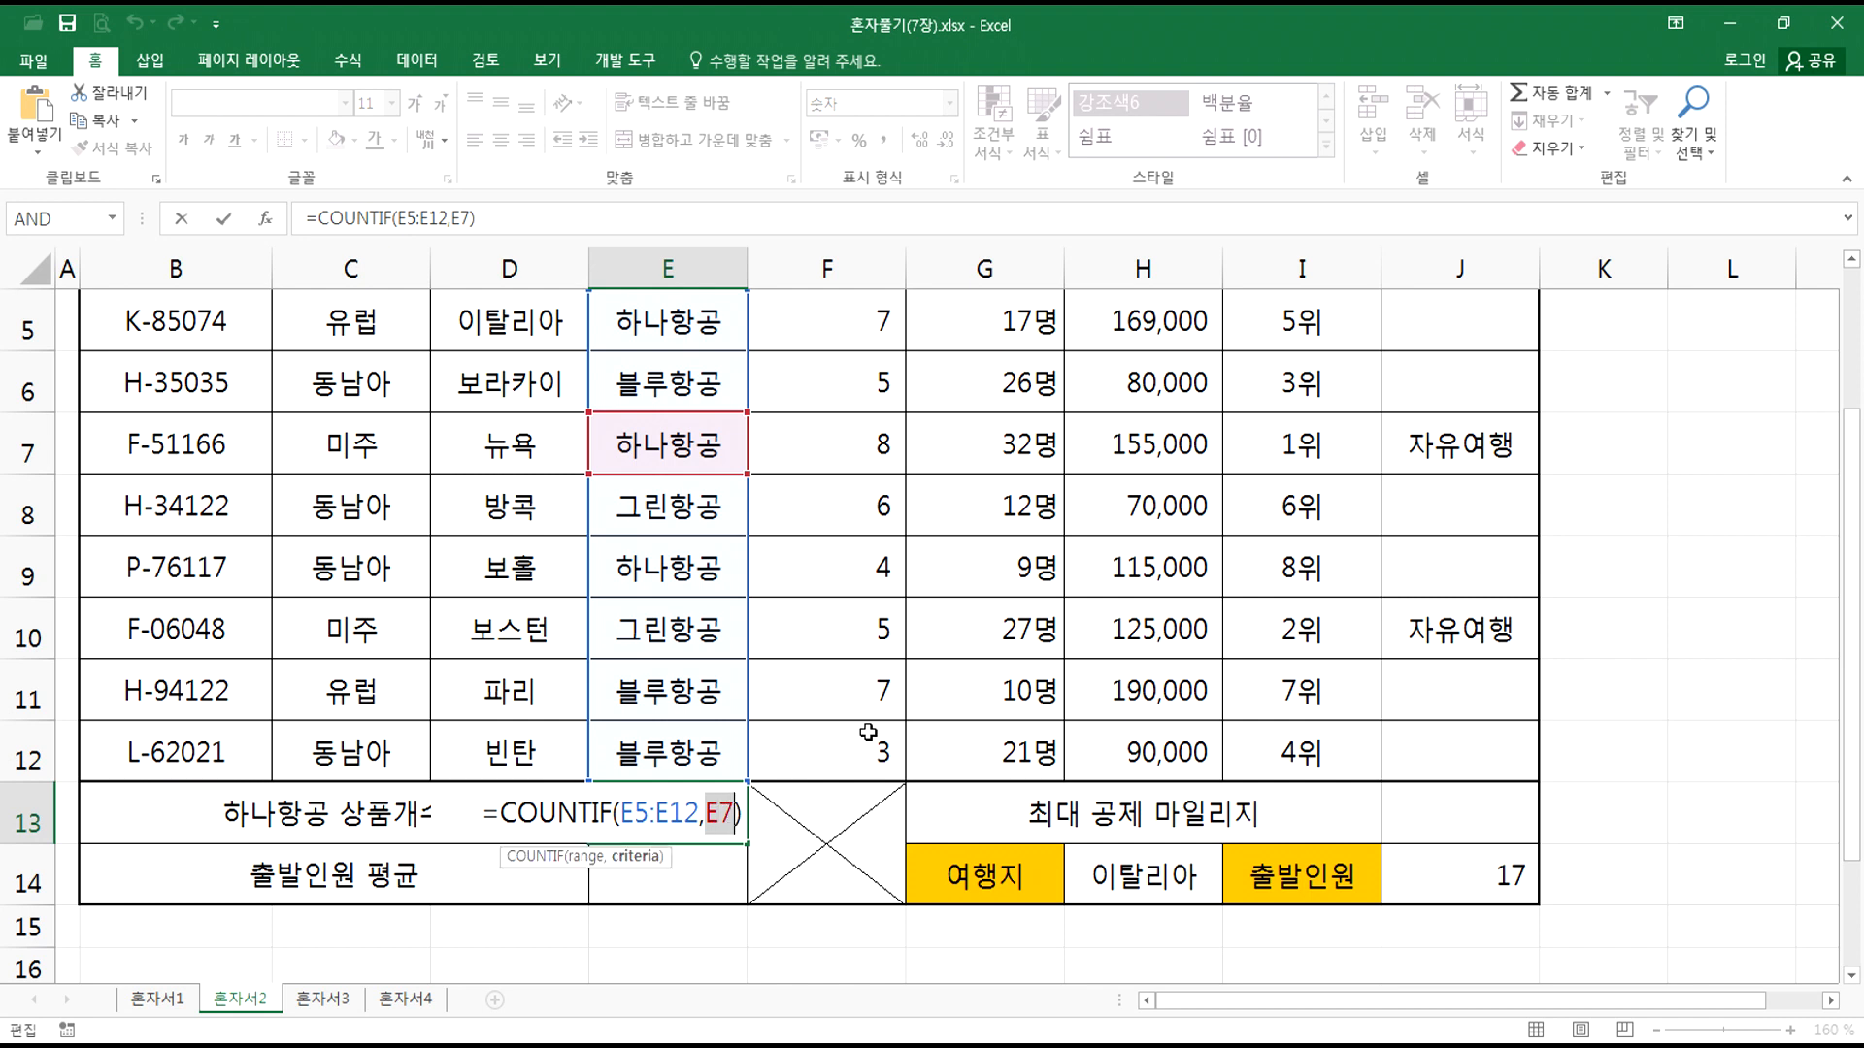
scroll(871, 731, down, 2)
text("")
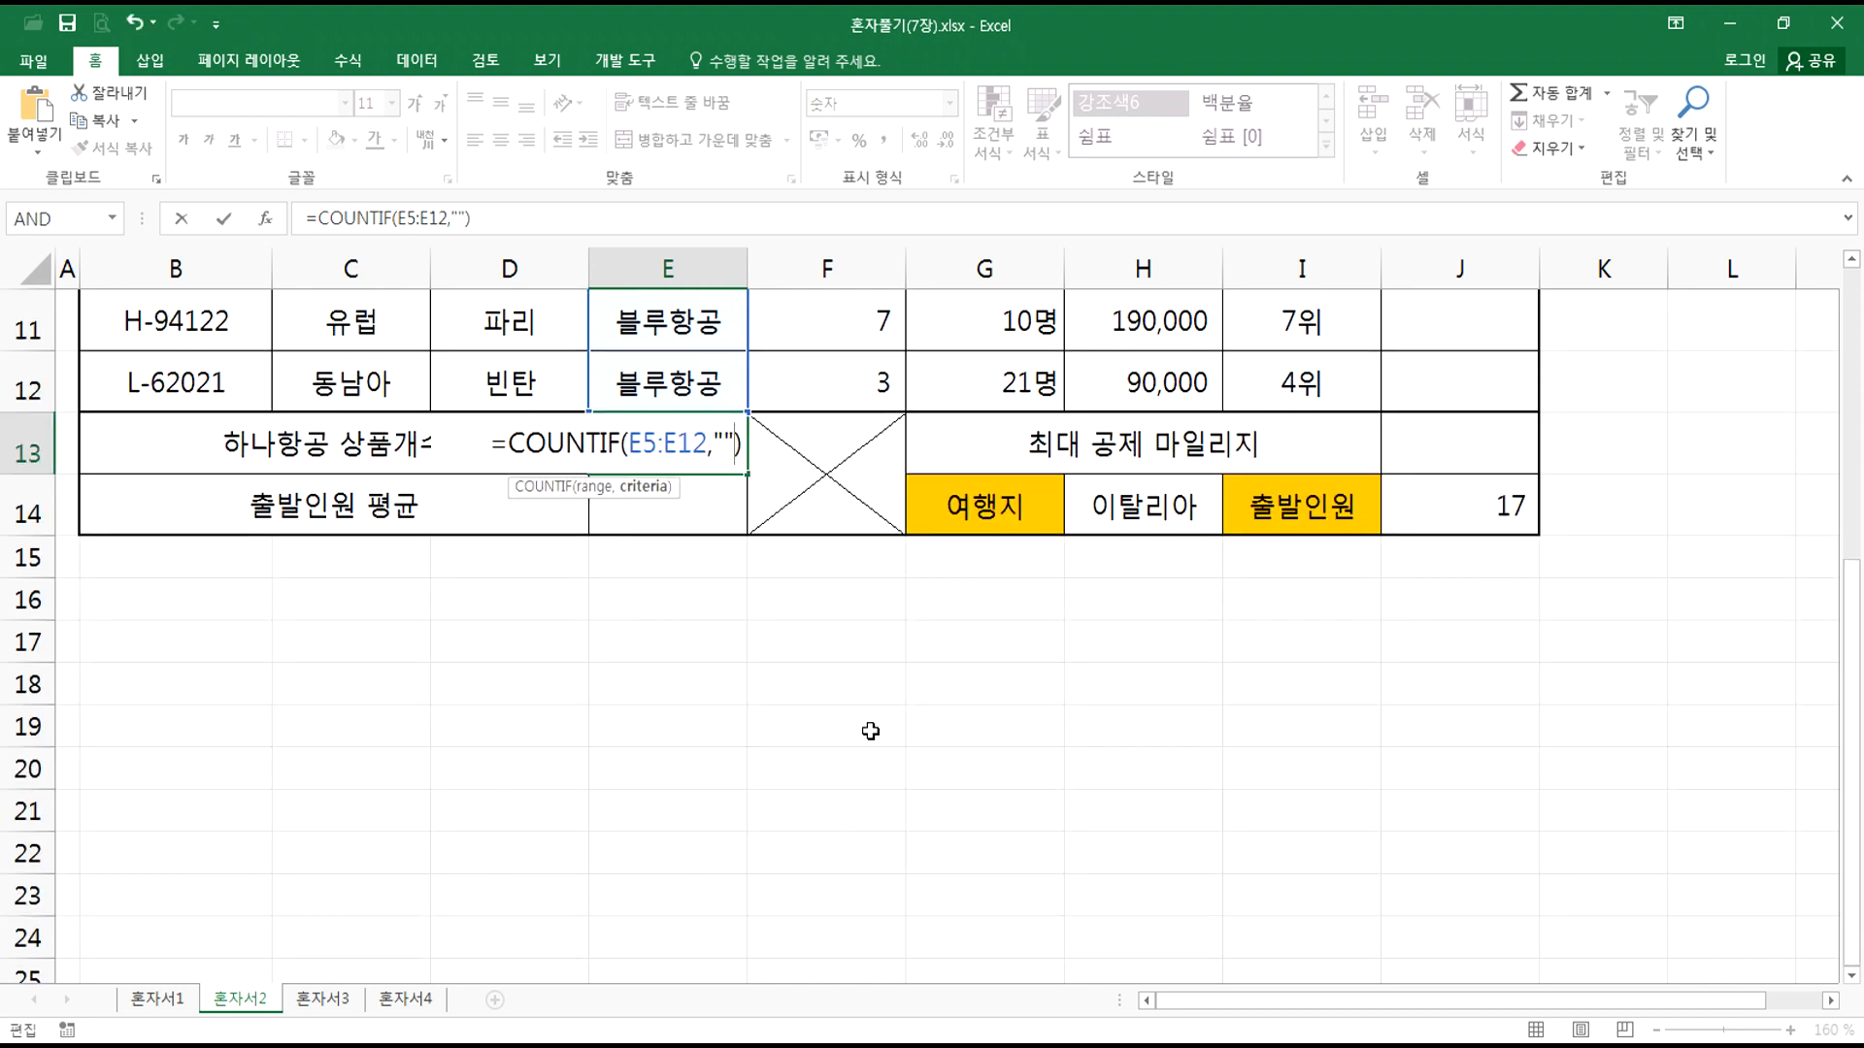
text(하나하)
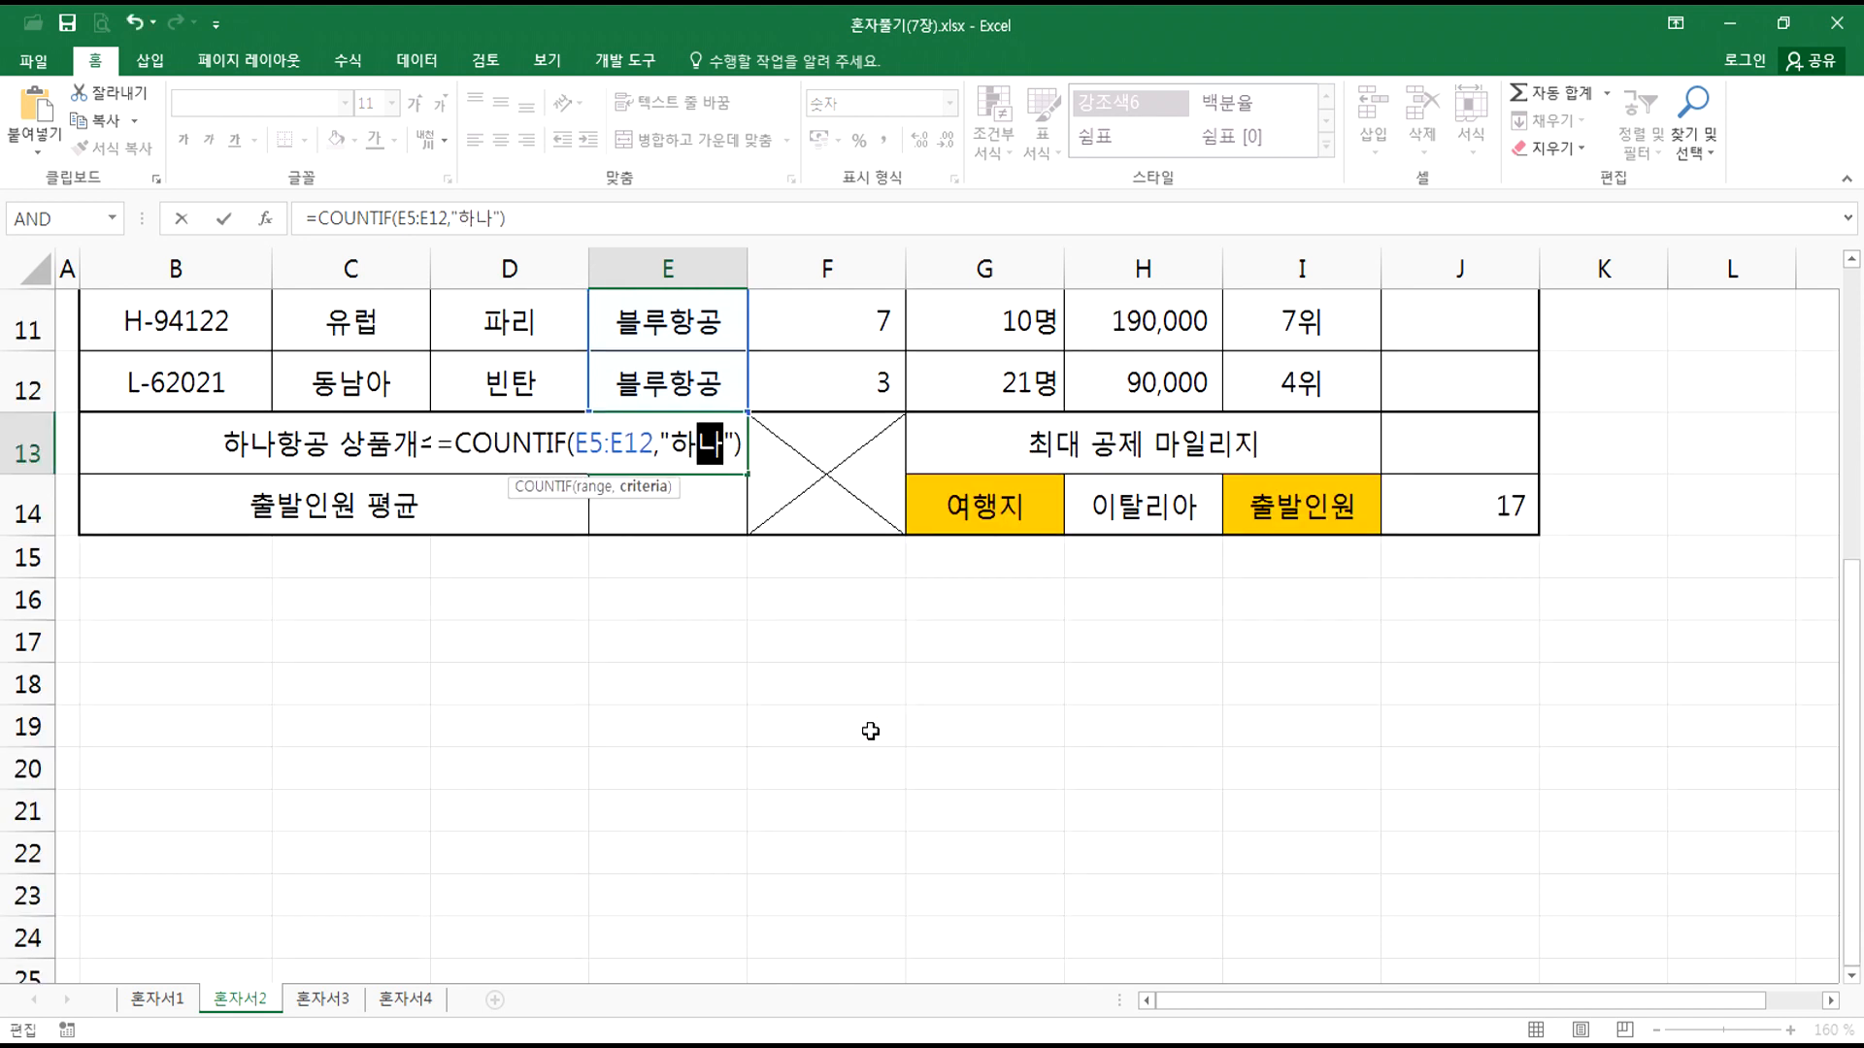
text(항공)
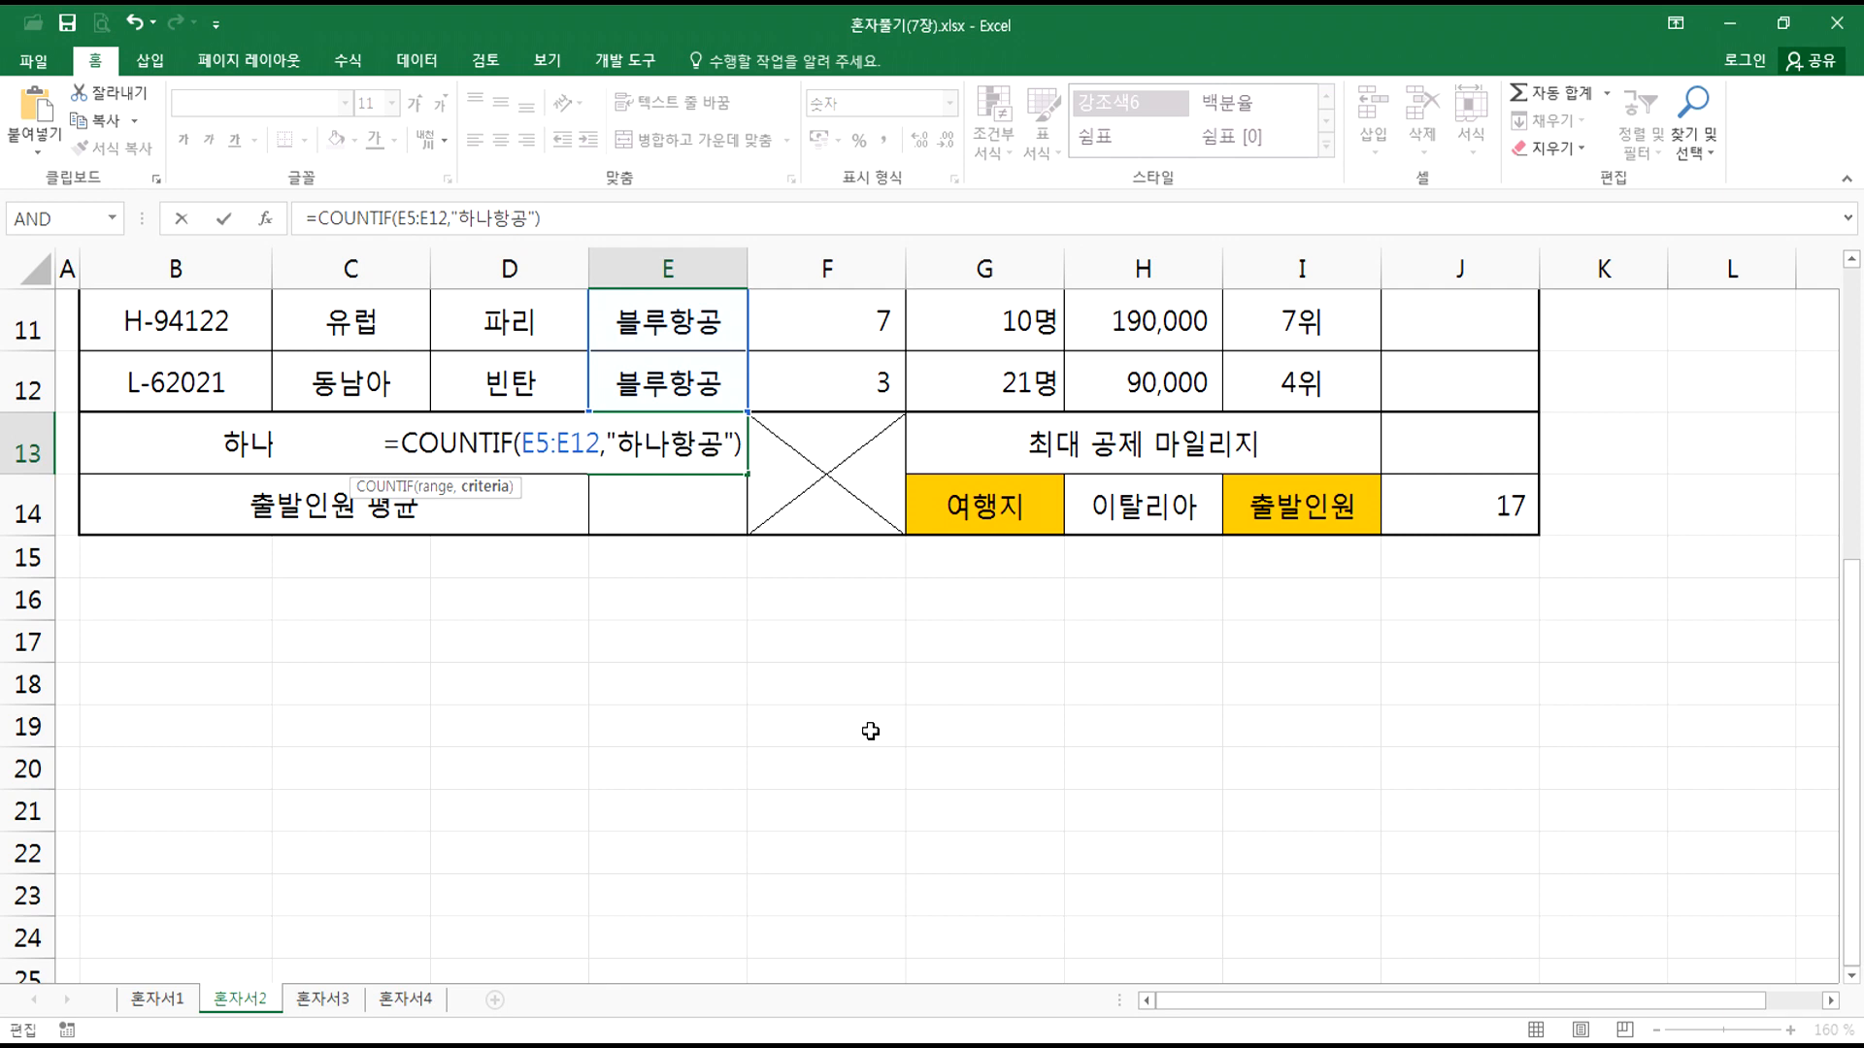
key(Return)
scroll(870, 731, up, 2)
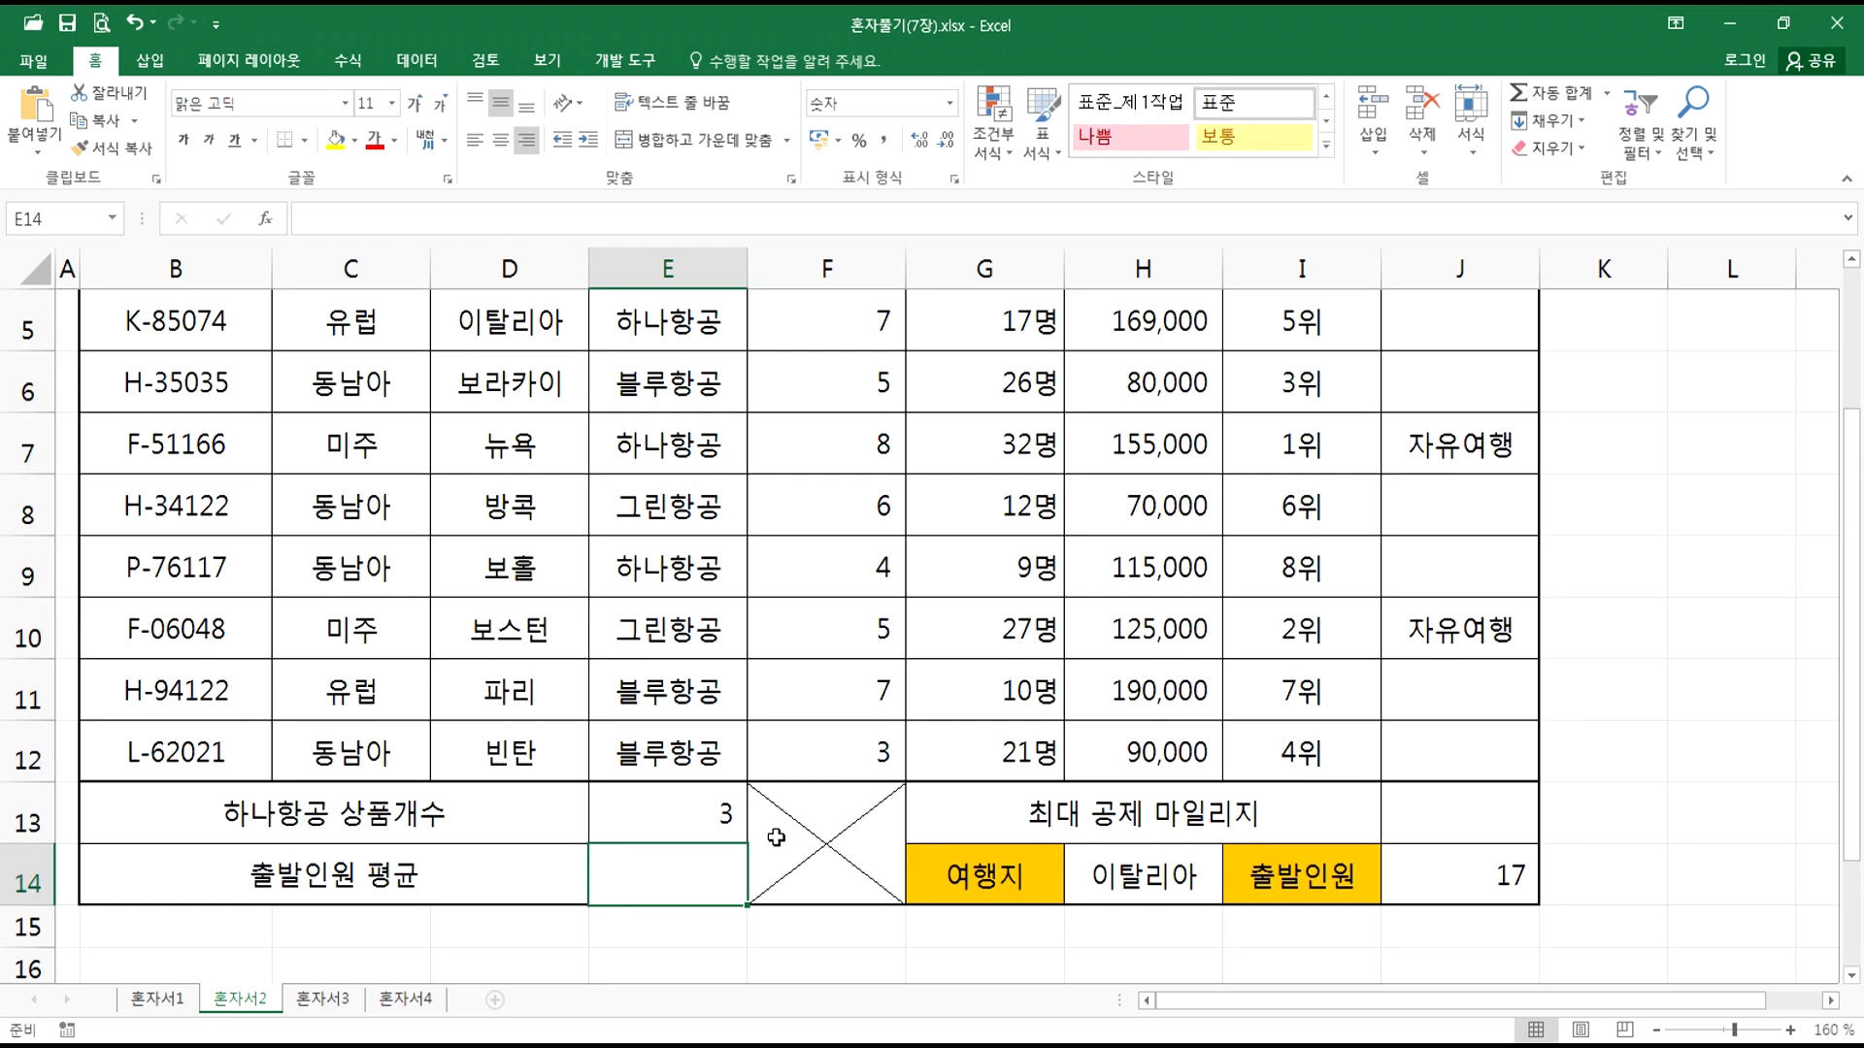
double_click(669, 810)
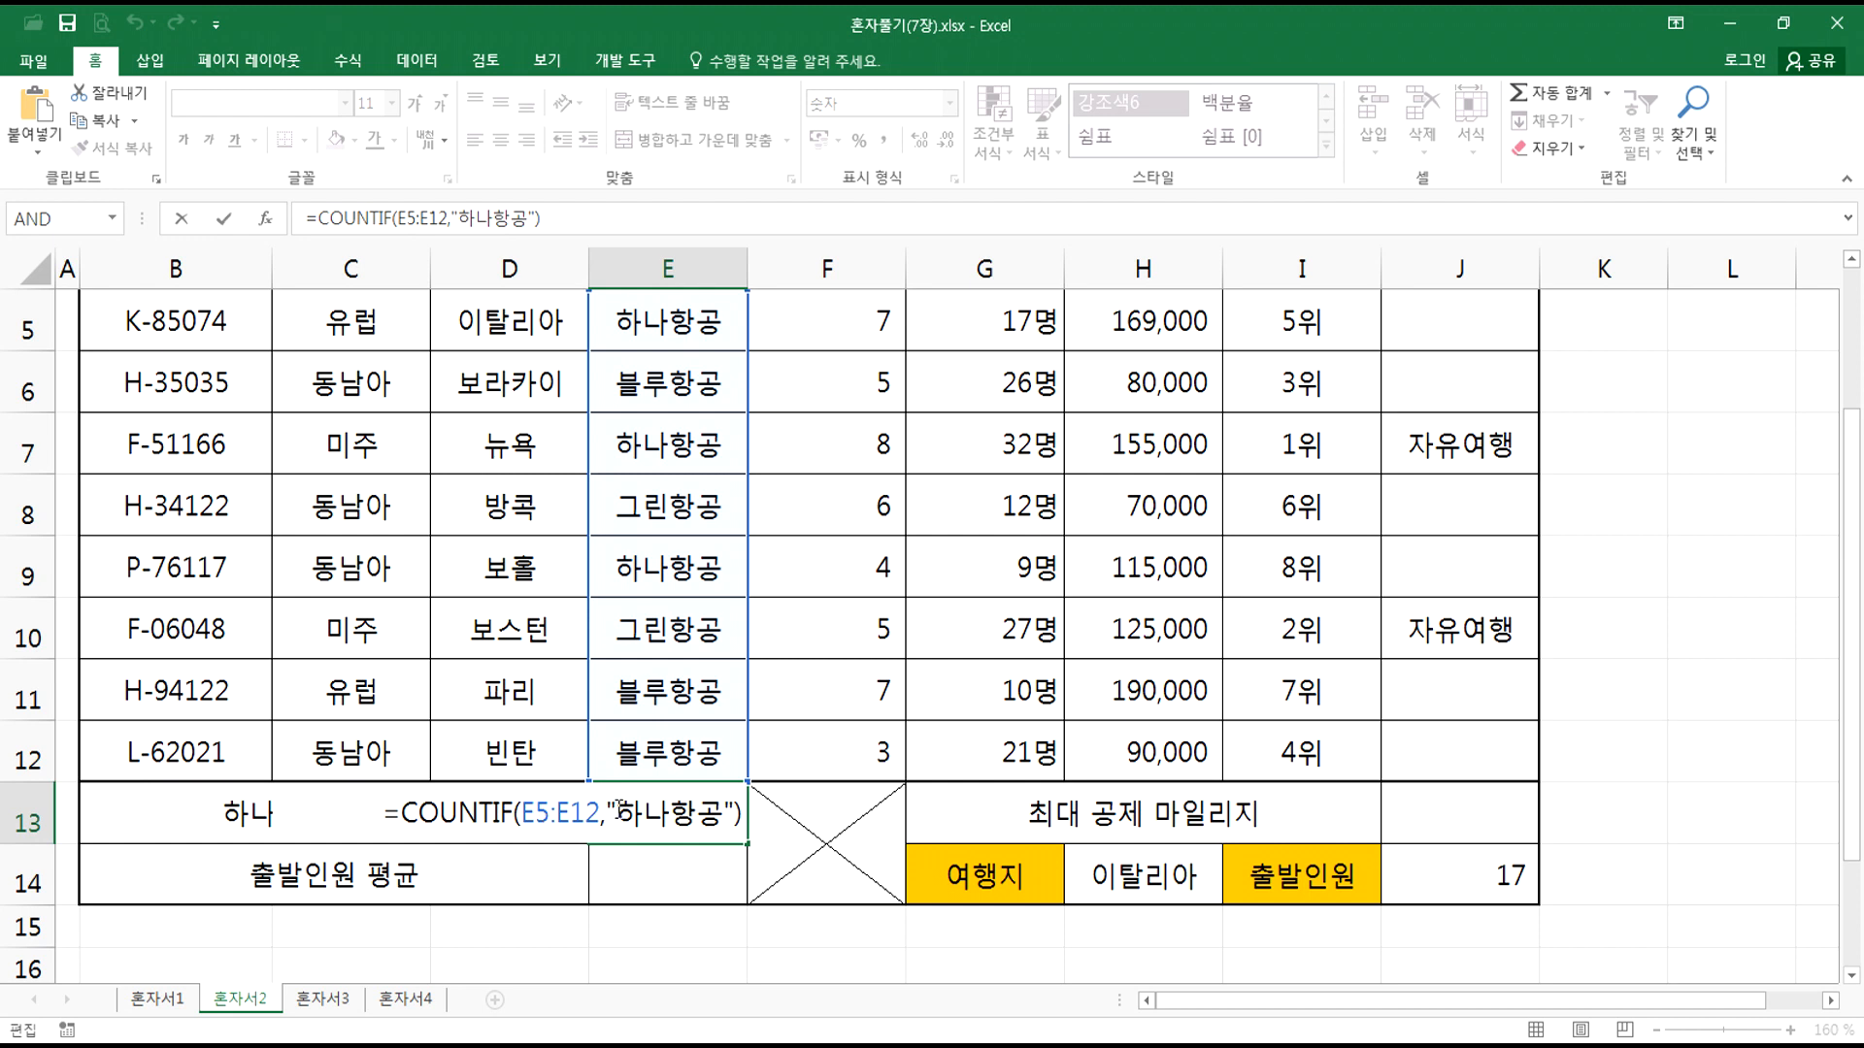
key(ctrl+Return)
Step: Select the 출발인원 values in G5:G12 to examine the range that the average in E14 covers
click(632, 861)
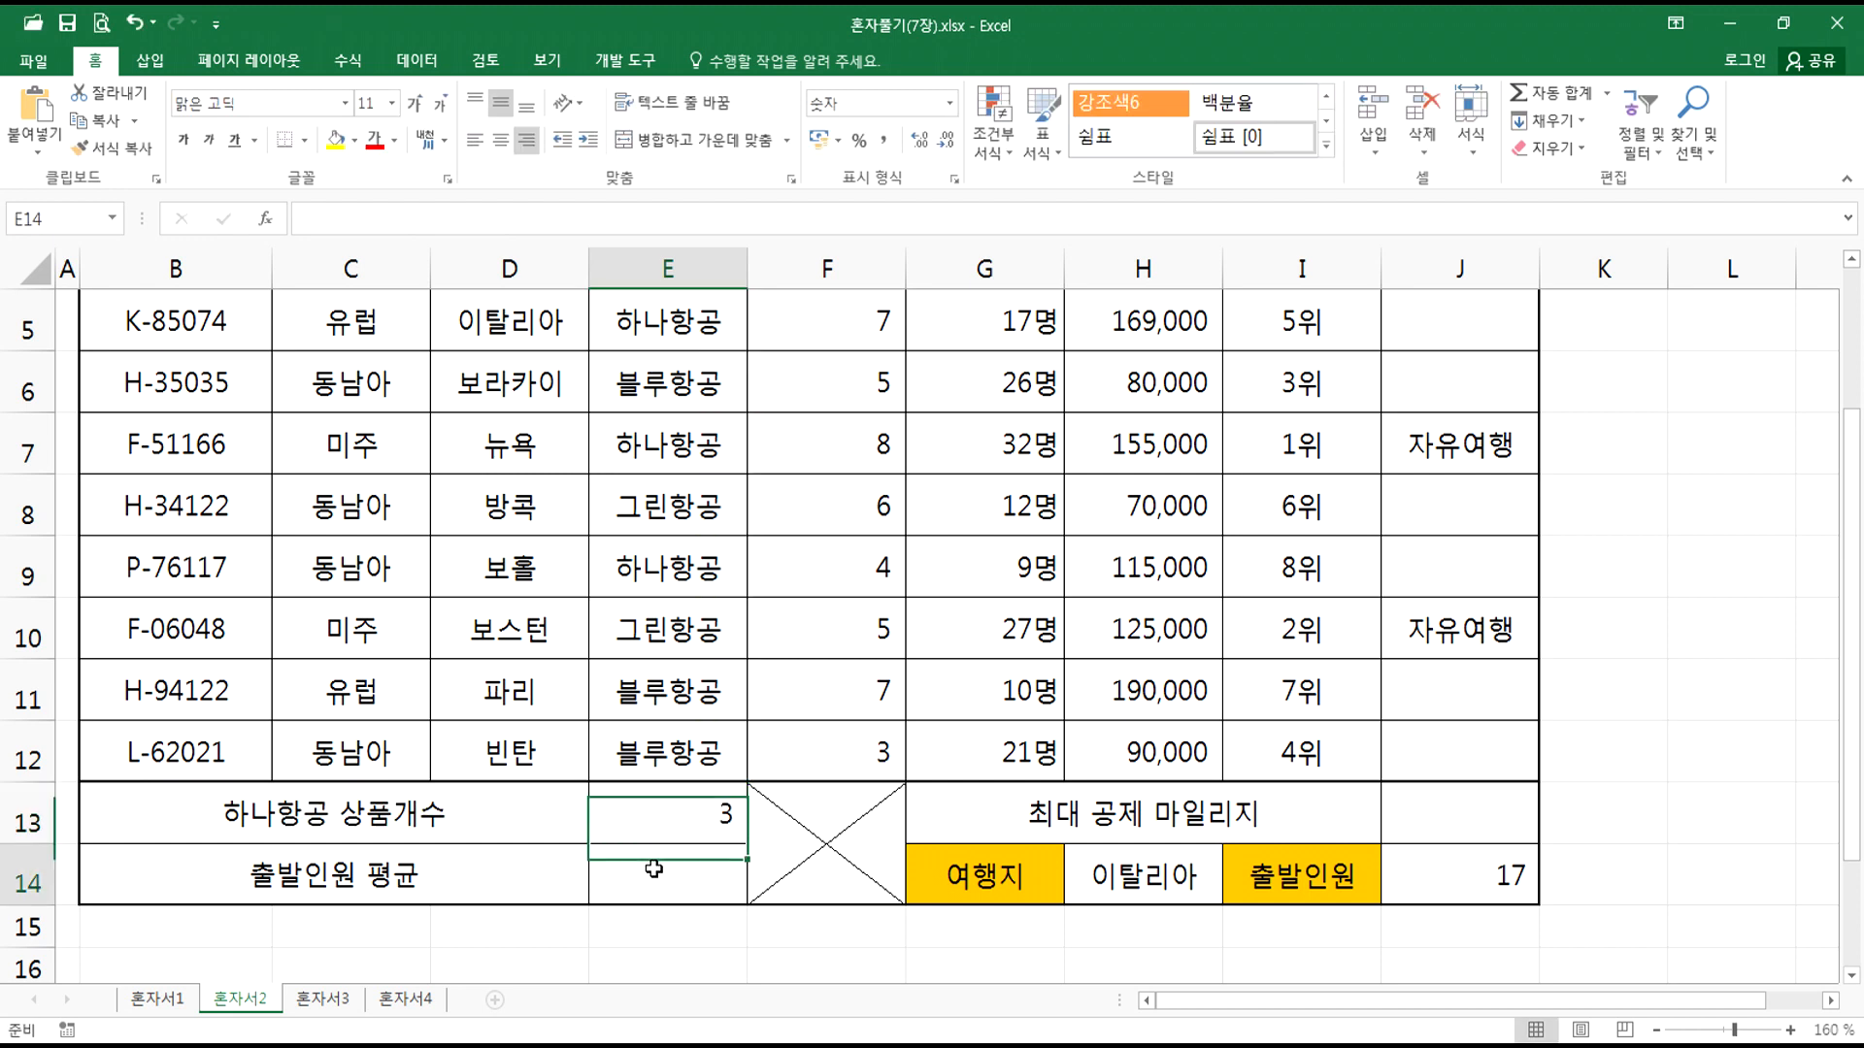
scroll(692, 860, up, 2)
drag(942, 631, 942, 918)
scroll(940, 903, down, 2)
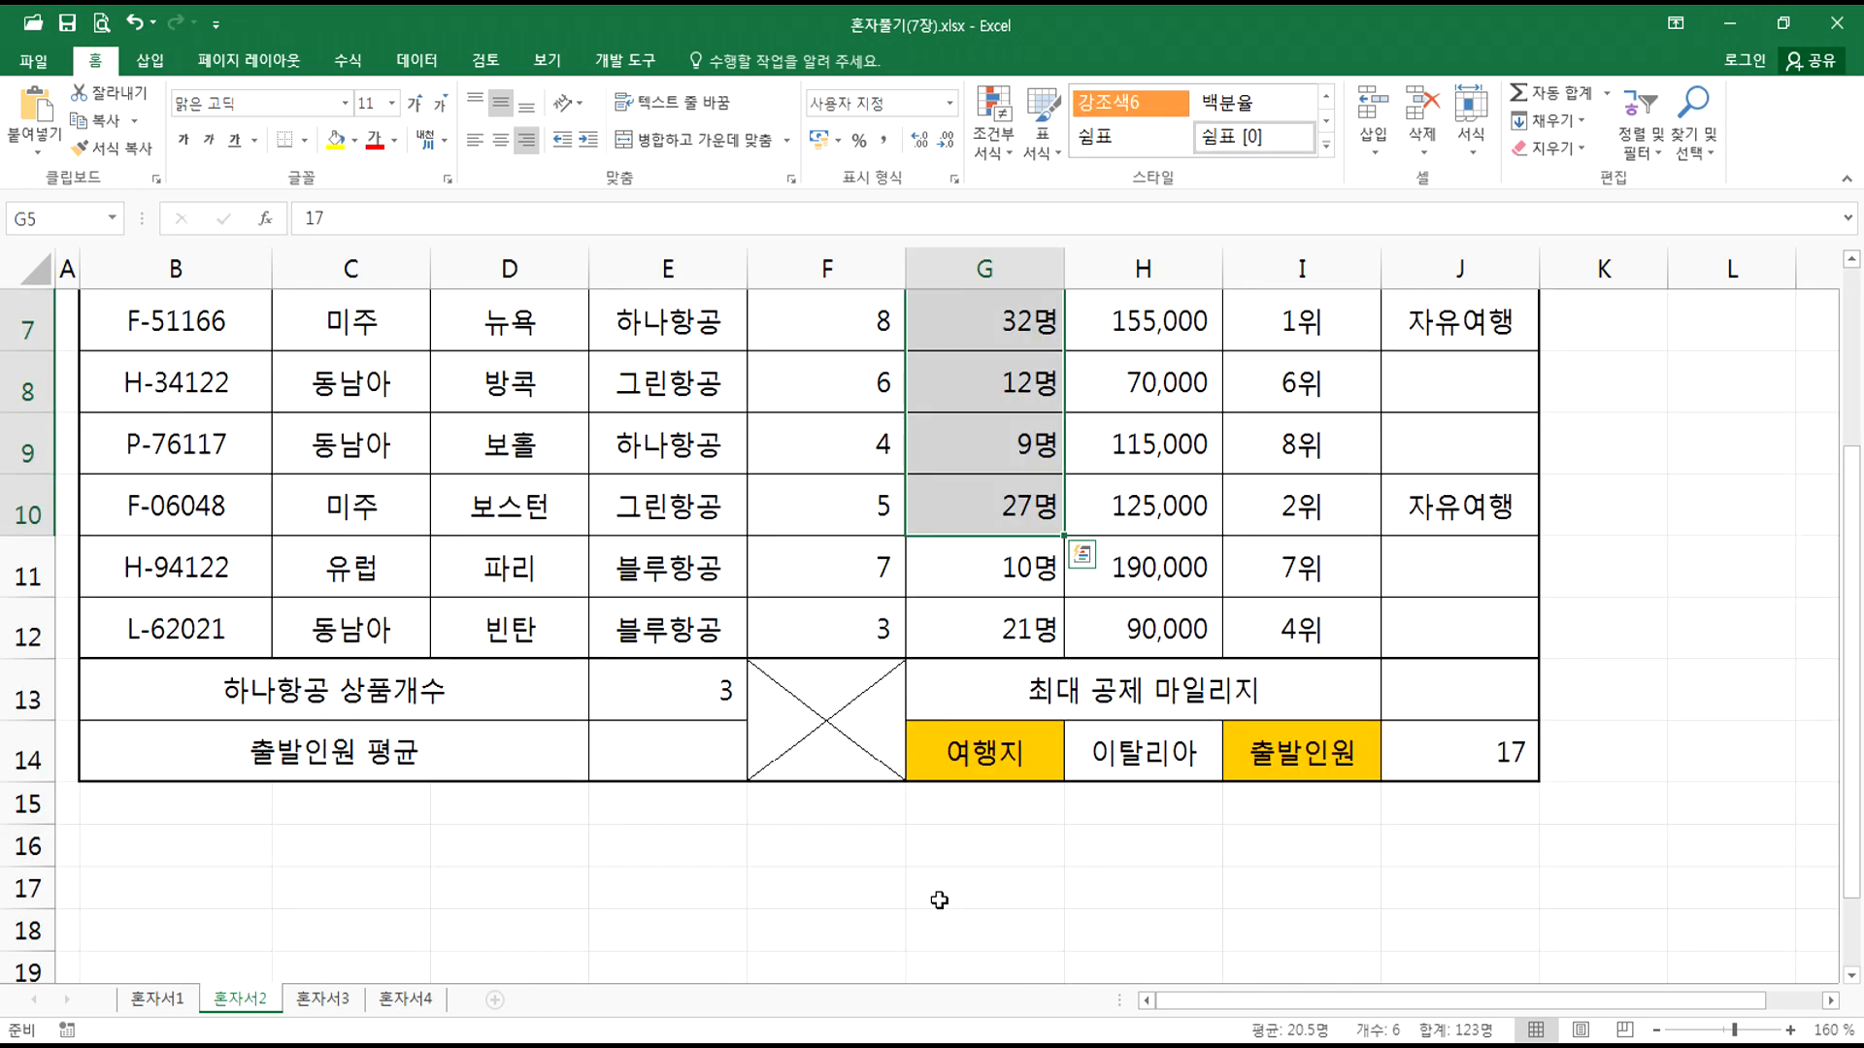
shift+click(961, 636)
scroll(985, 613, up, 2)
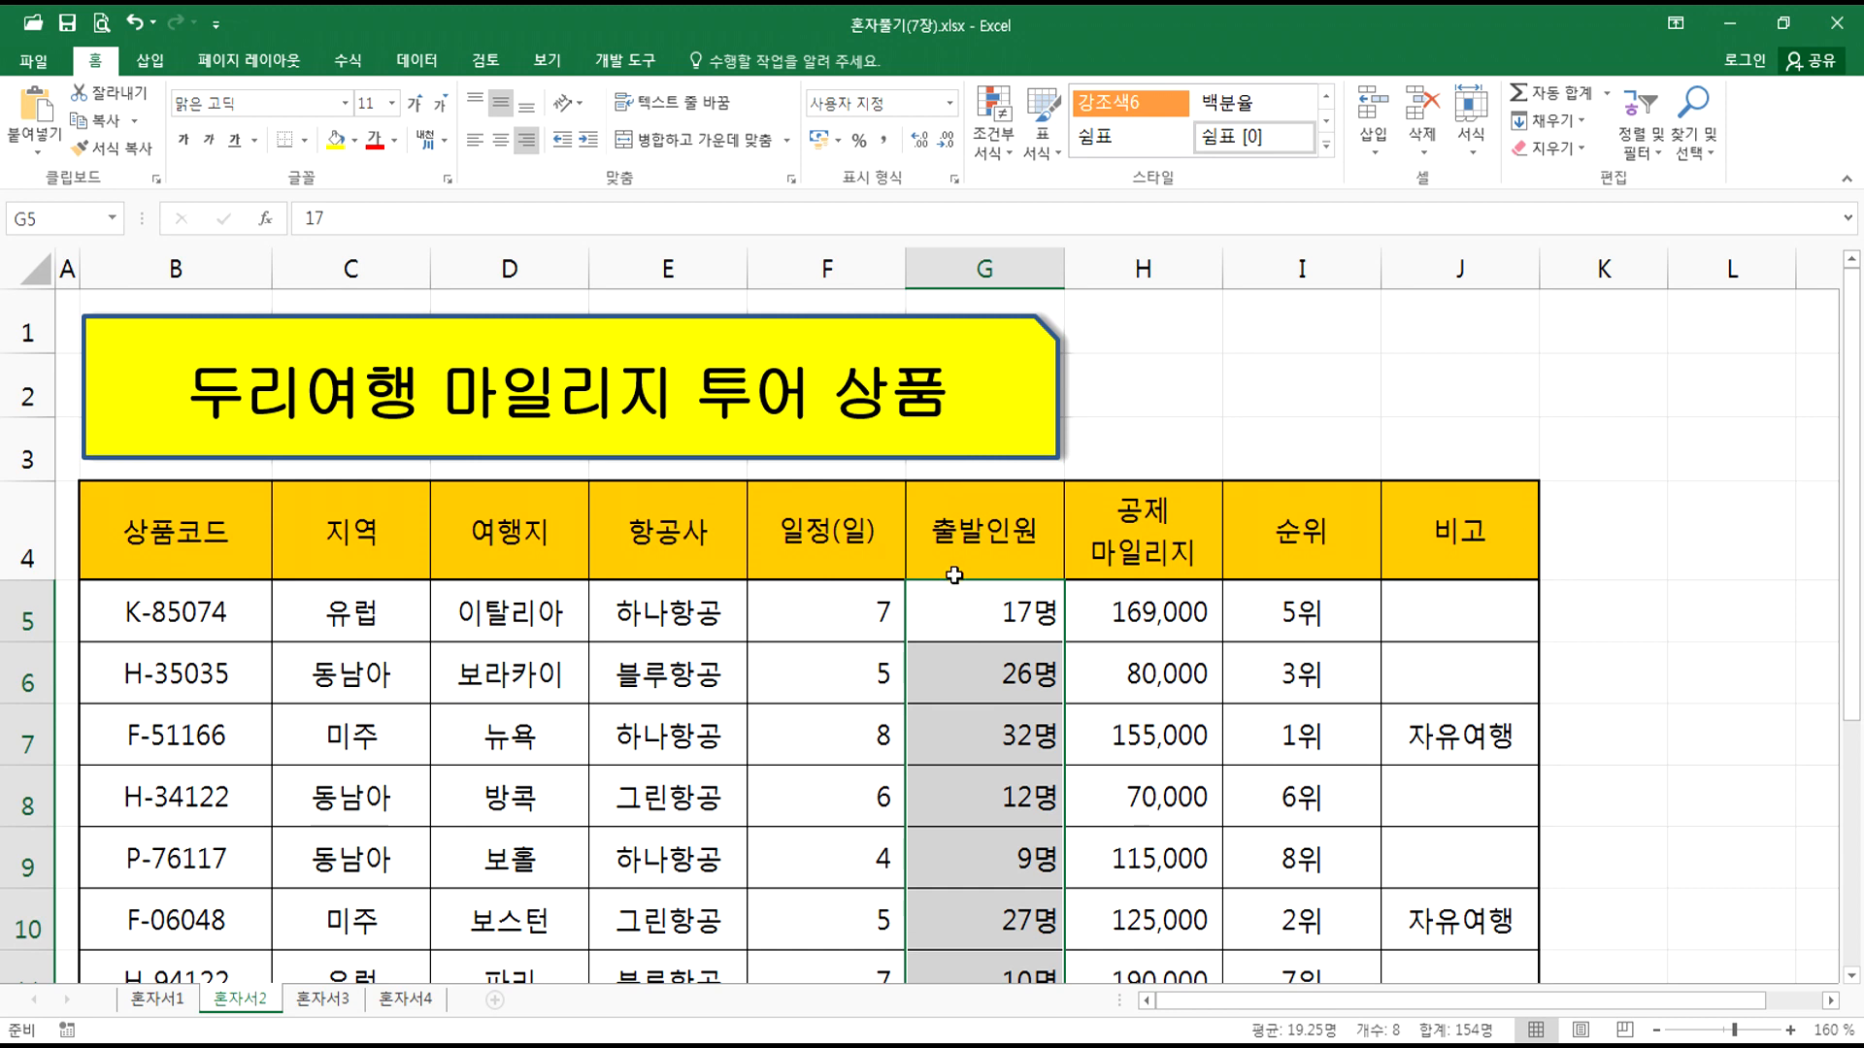
scroll(960, 656, down, 3)
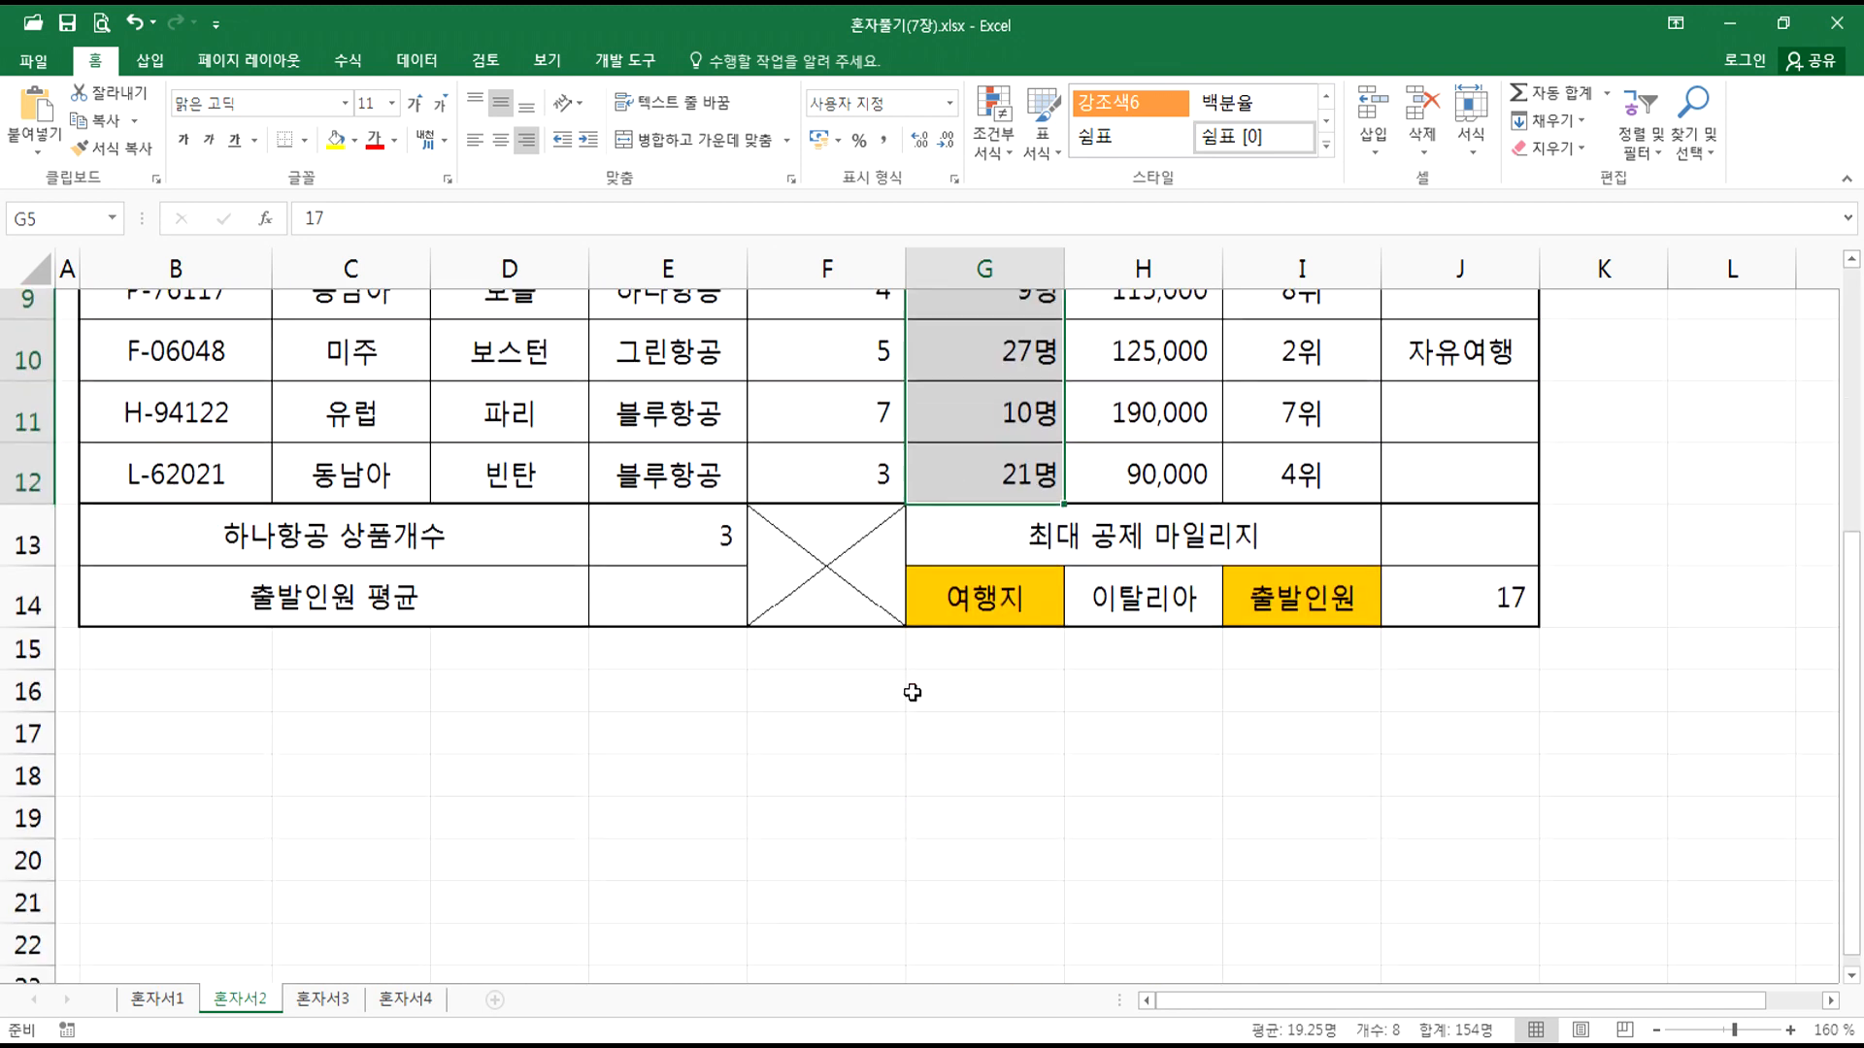
Step: Calculate the average of the 출발인원 values in E14 with the AVERAGE function over G5:G12
click(664, 561)
text(=)
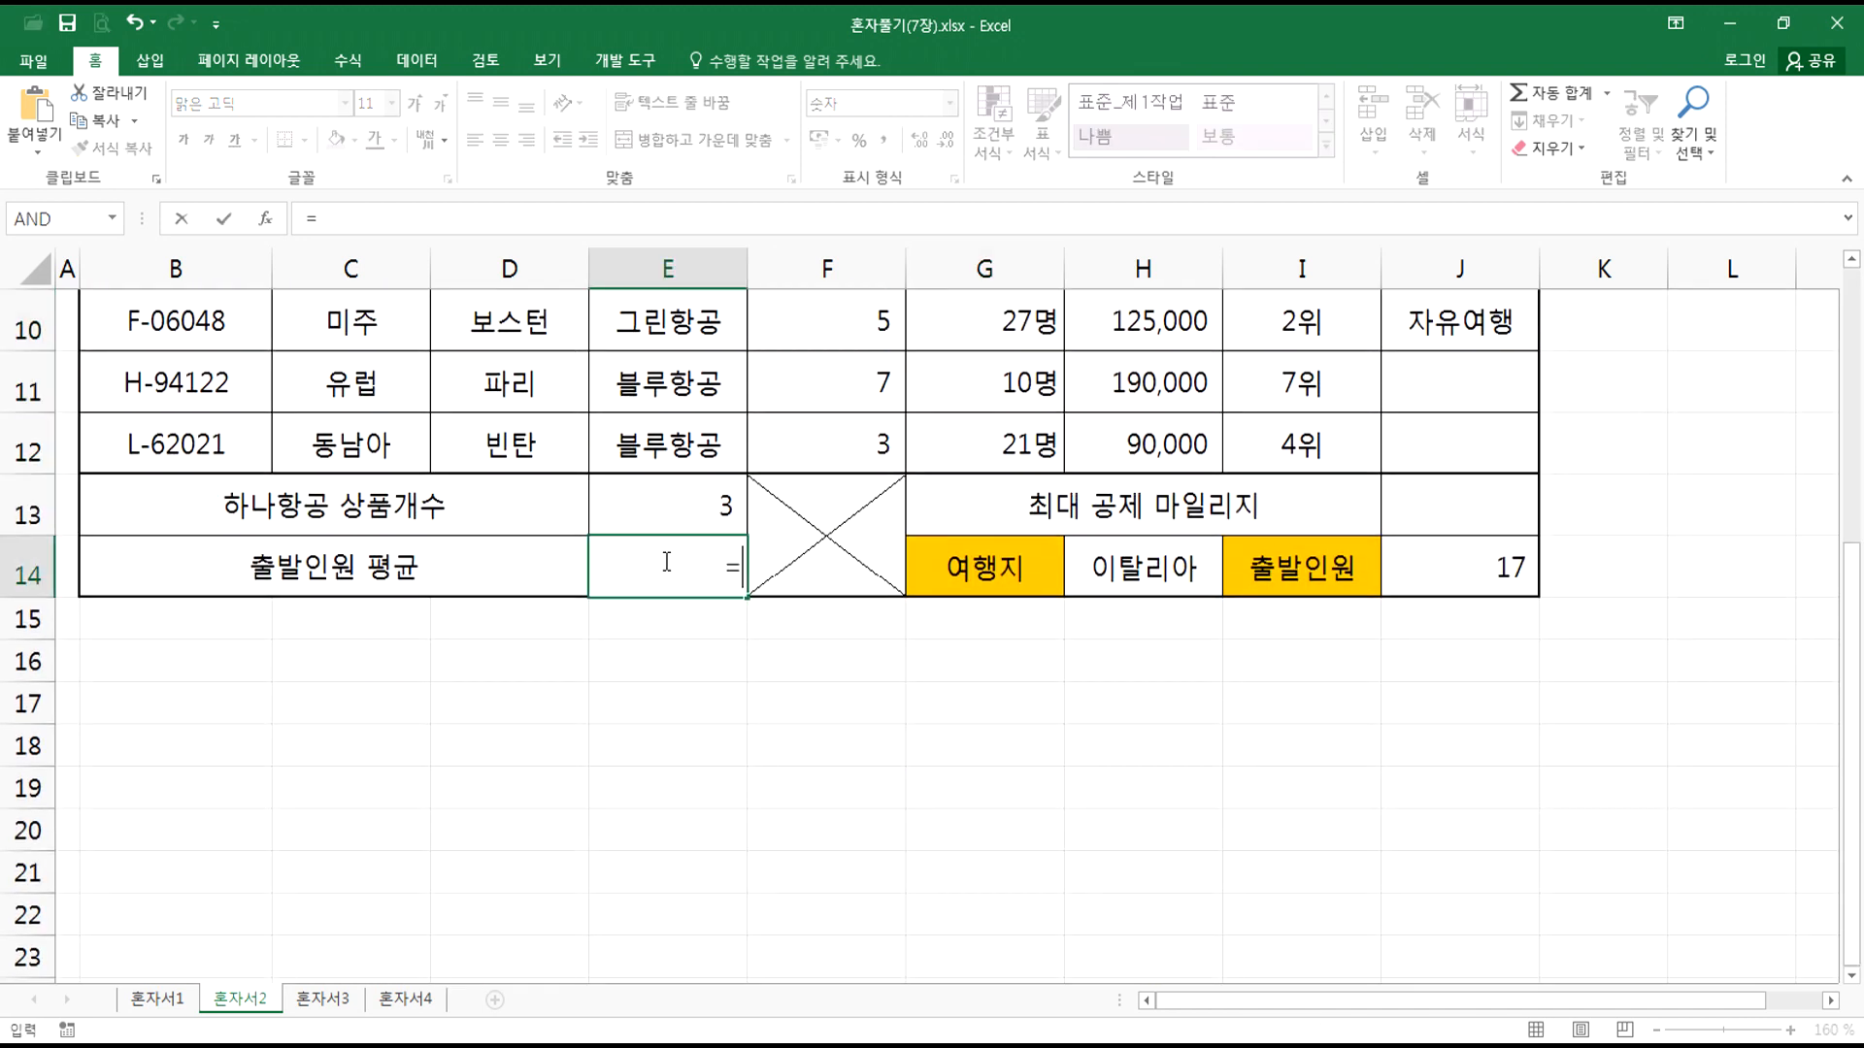
text(AVER)
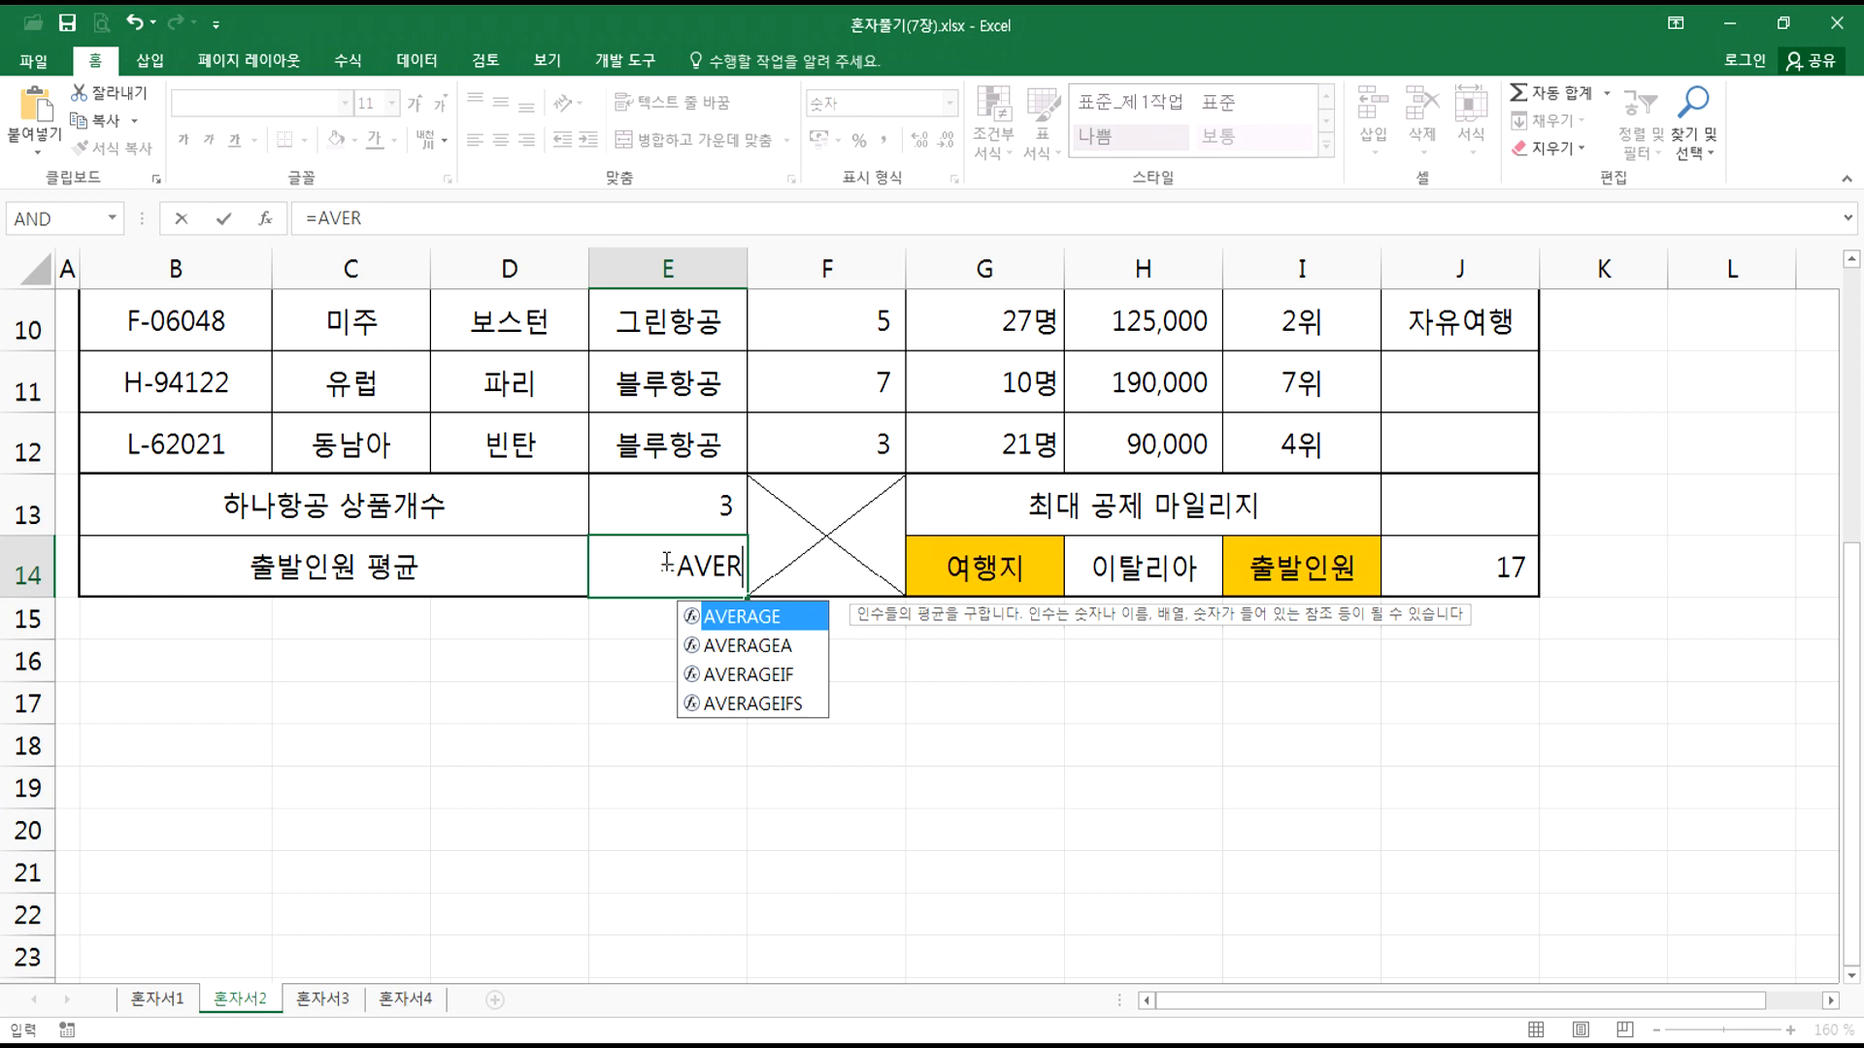
key(BackSpace)
key(BackSpace)
key(BackSpace)
key(BackSpace)
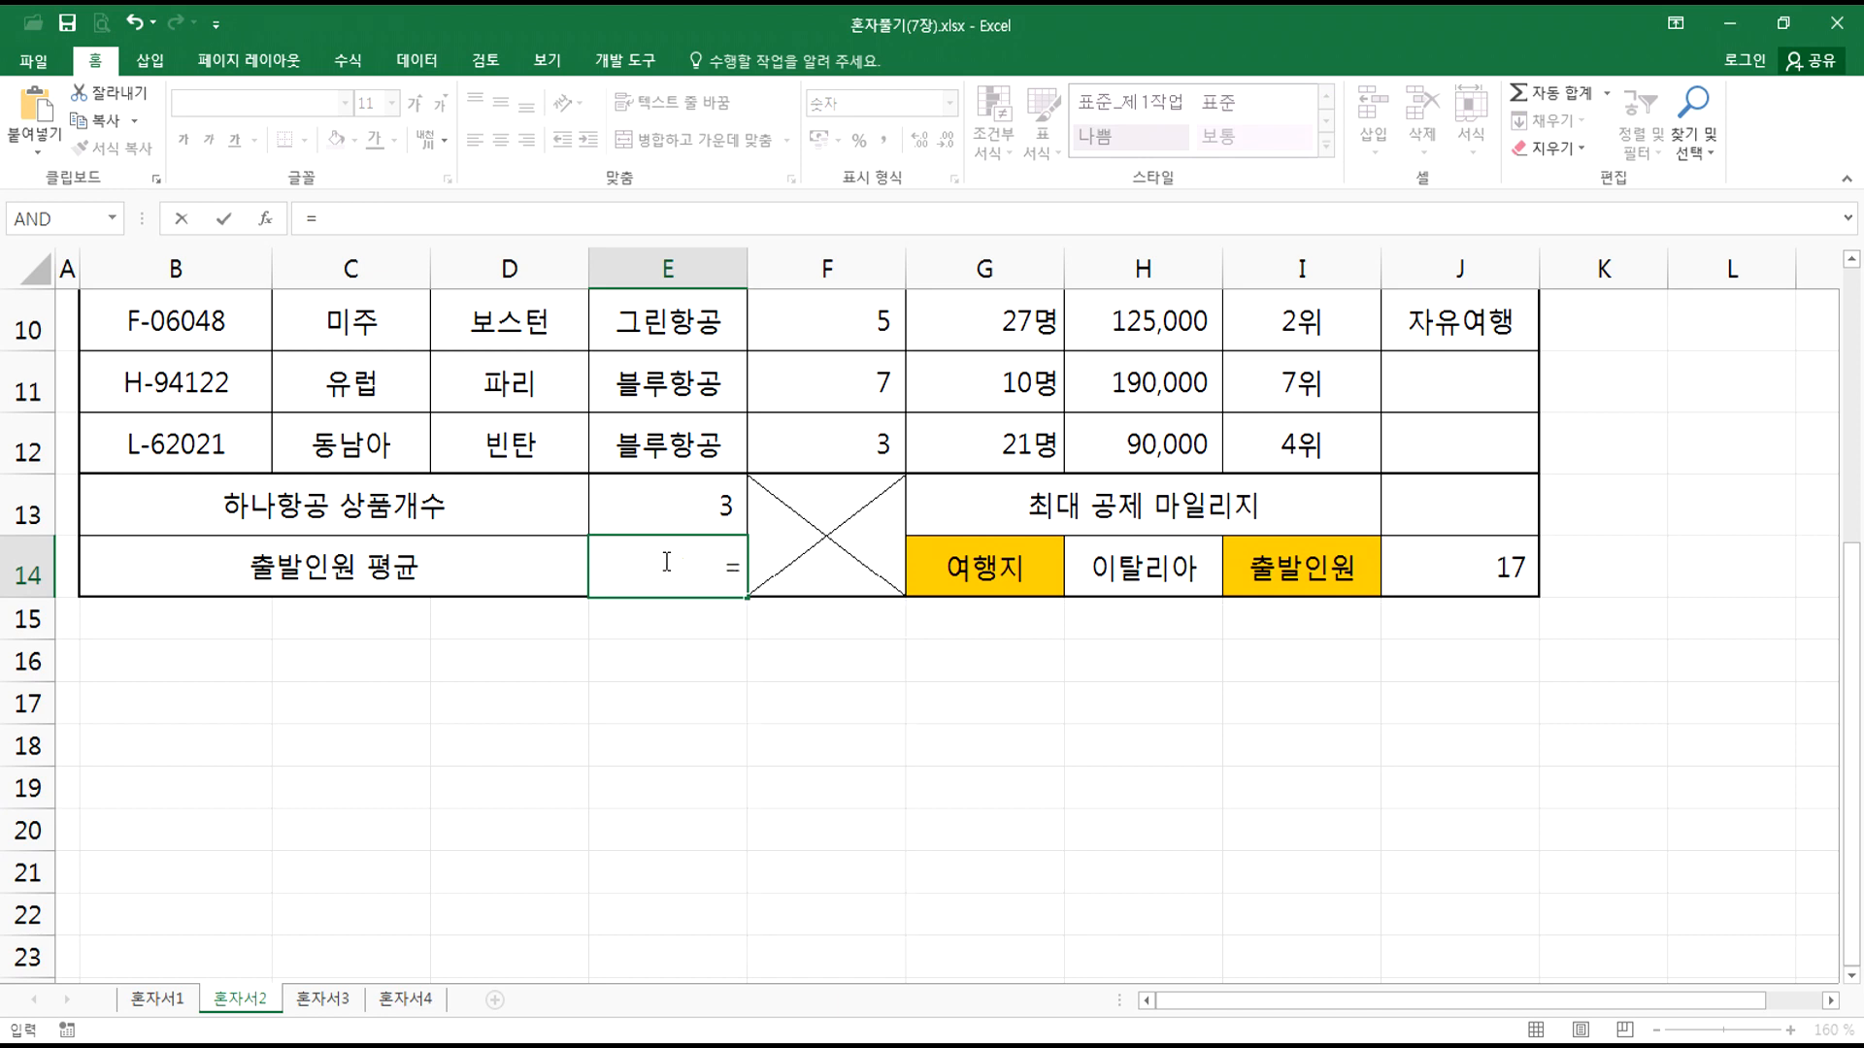
text(ㅁㅍㄷㄱㅁㅎㄷ)
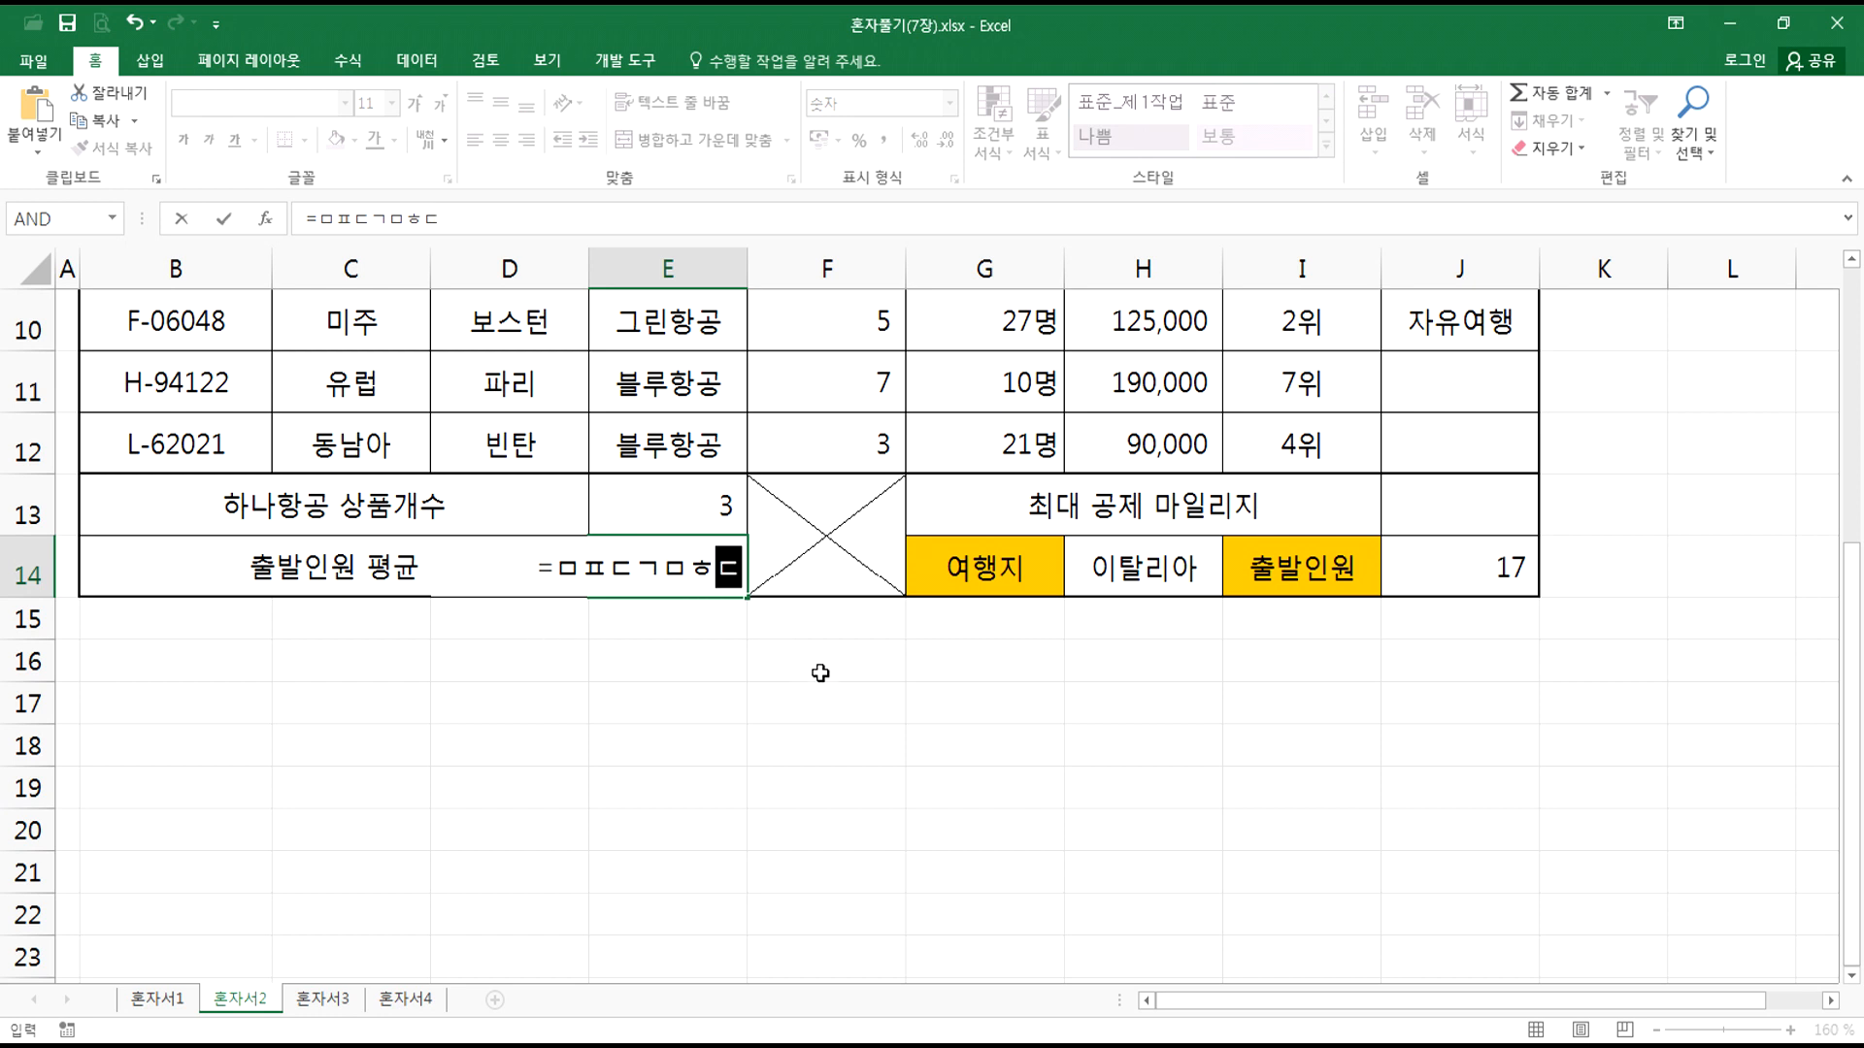
text(()
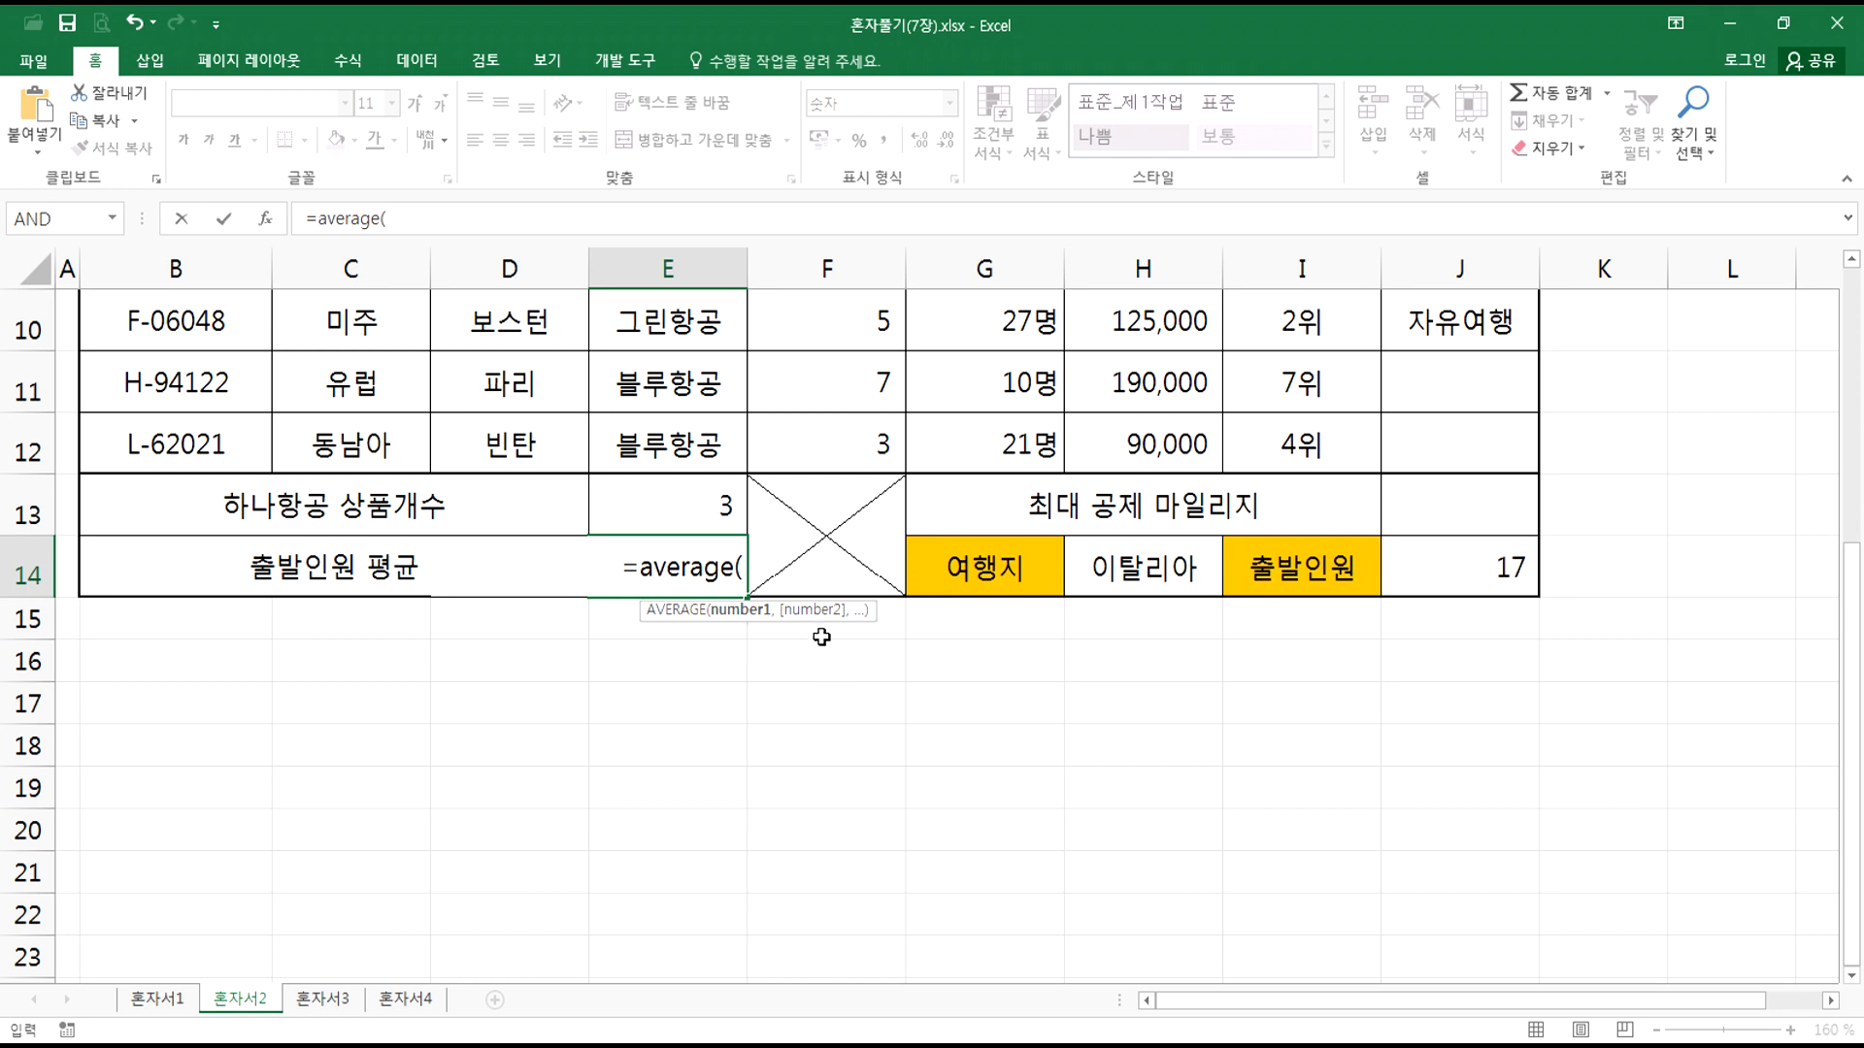
scroll(949, 636, up, 3)
drag(975, 614, 961, 752)
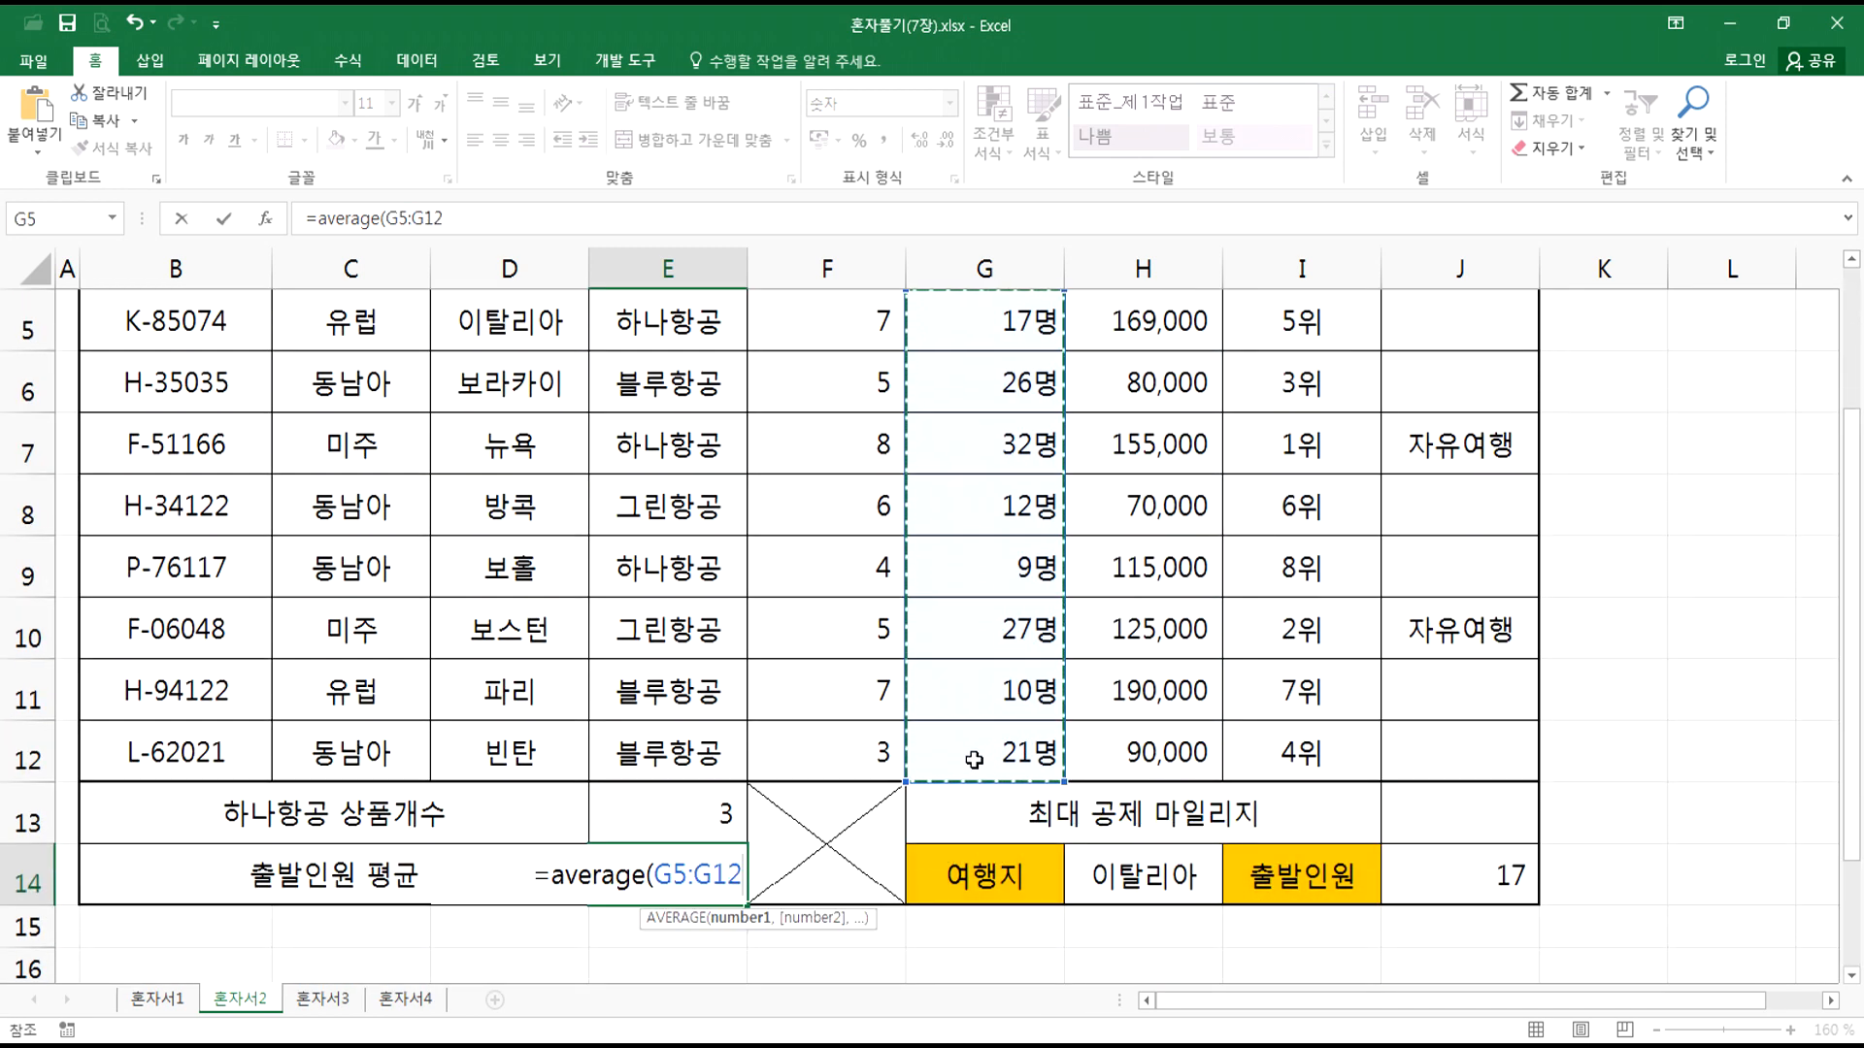
key(Return)
click(667, 864)
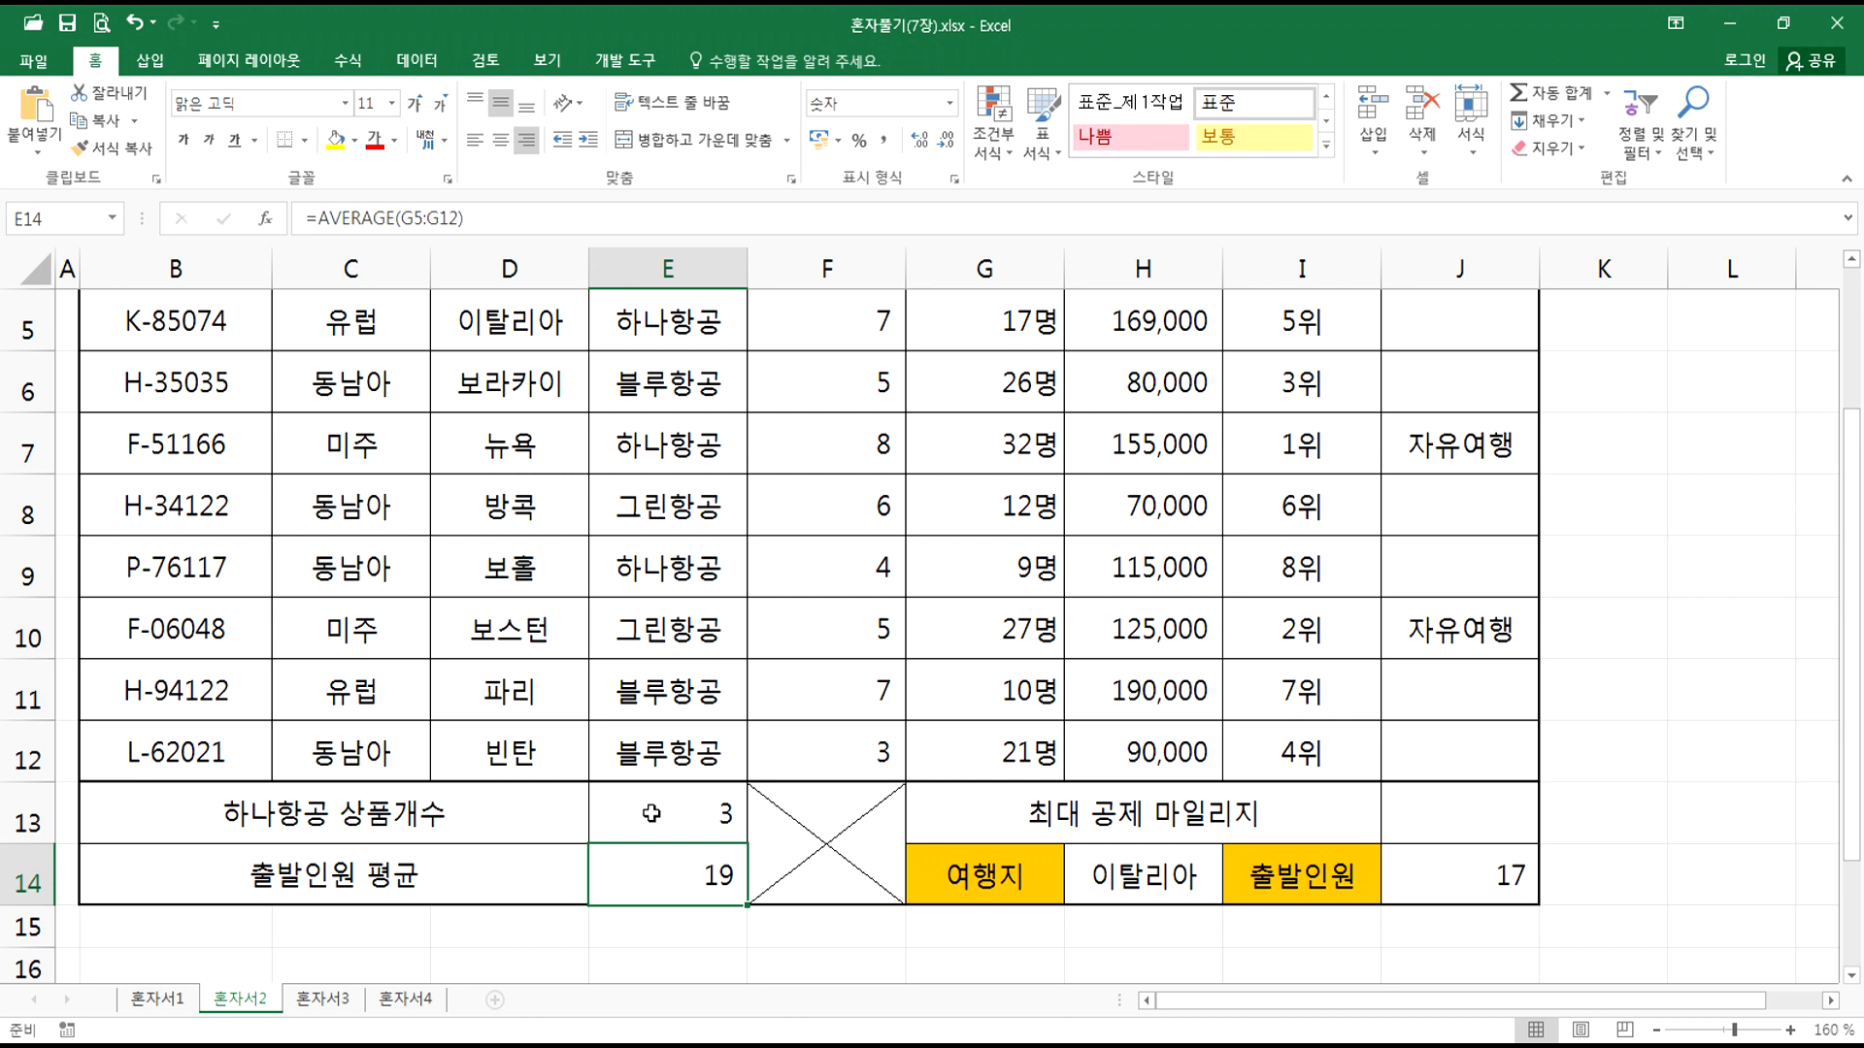
Step: Calculate the largest 공제 마일리지 value in J13 with the MAX function over H5:H12
click(1423, 799)
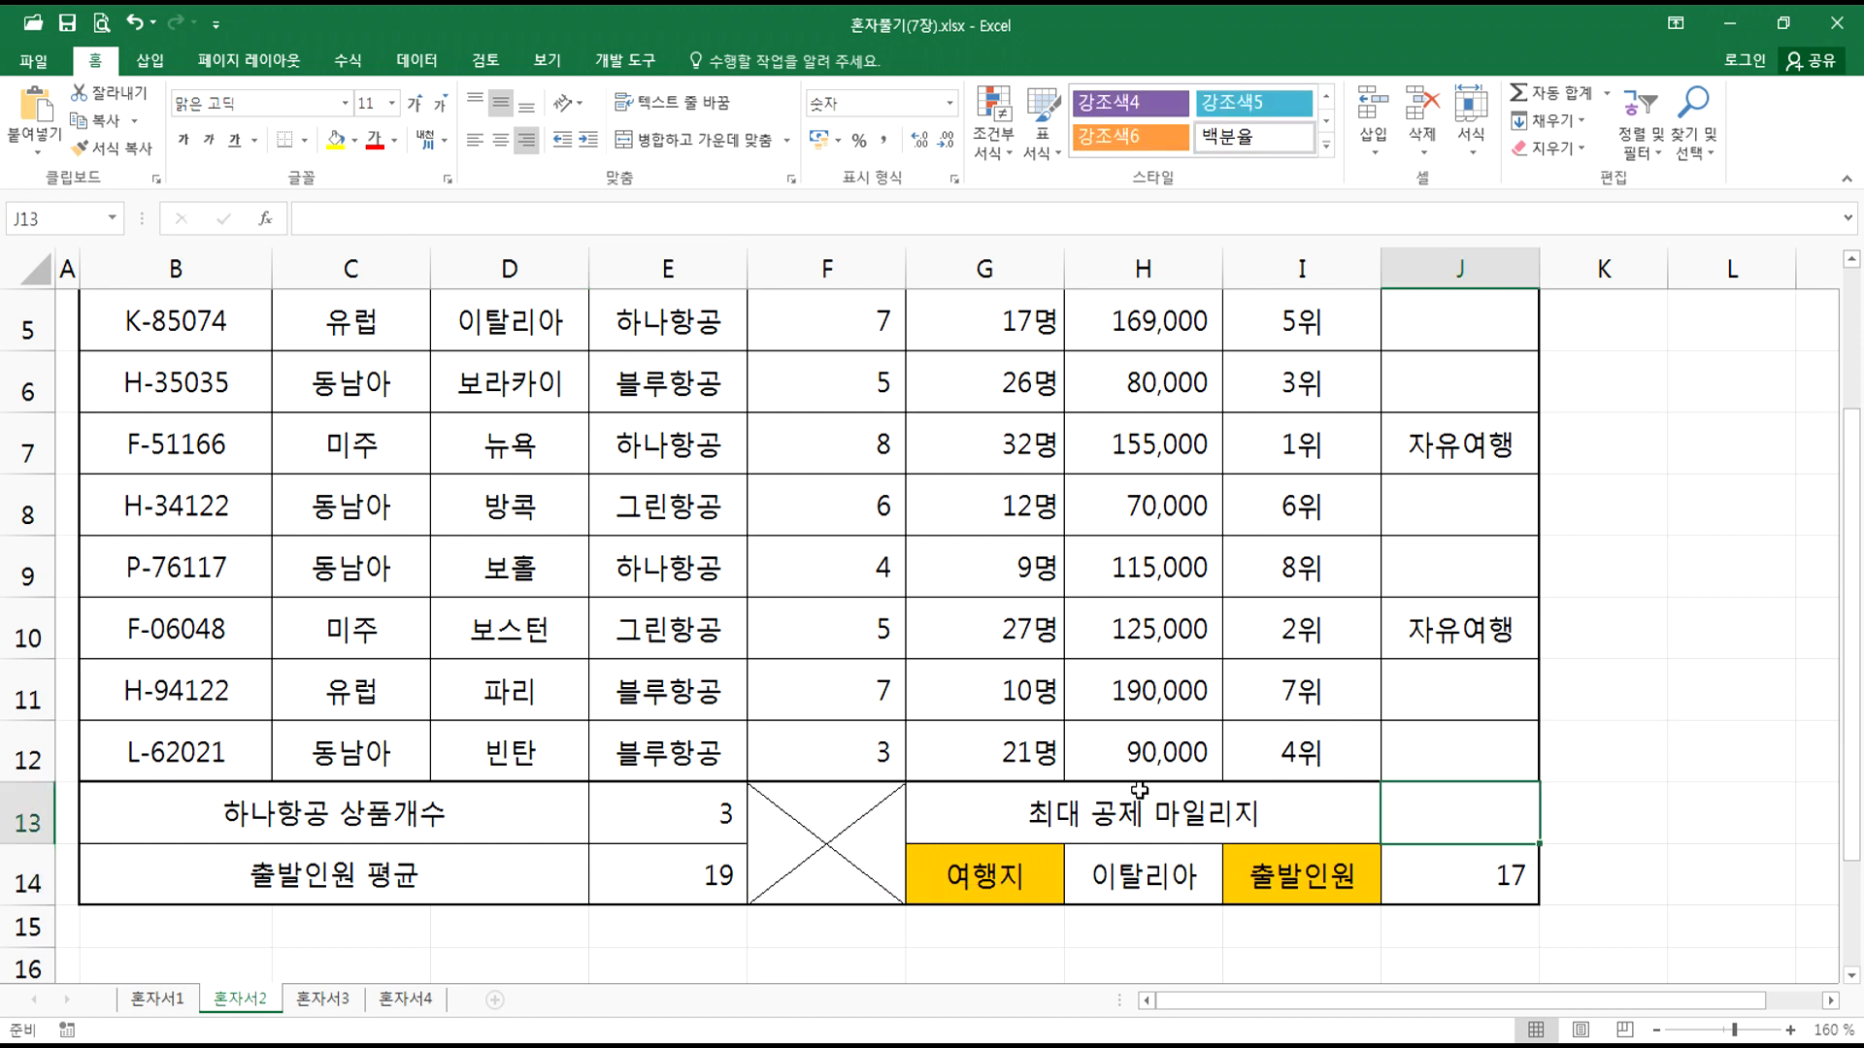
scroll(1145, 791, up, 2)
click(1143, 621)
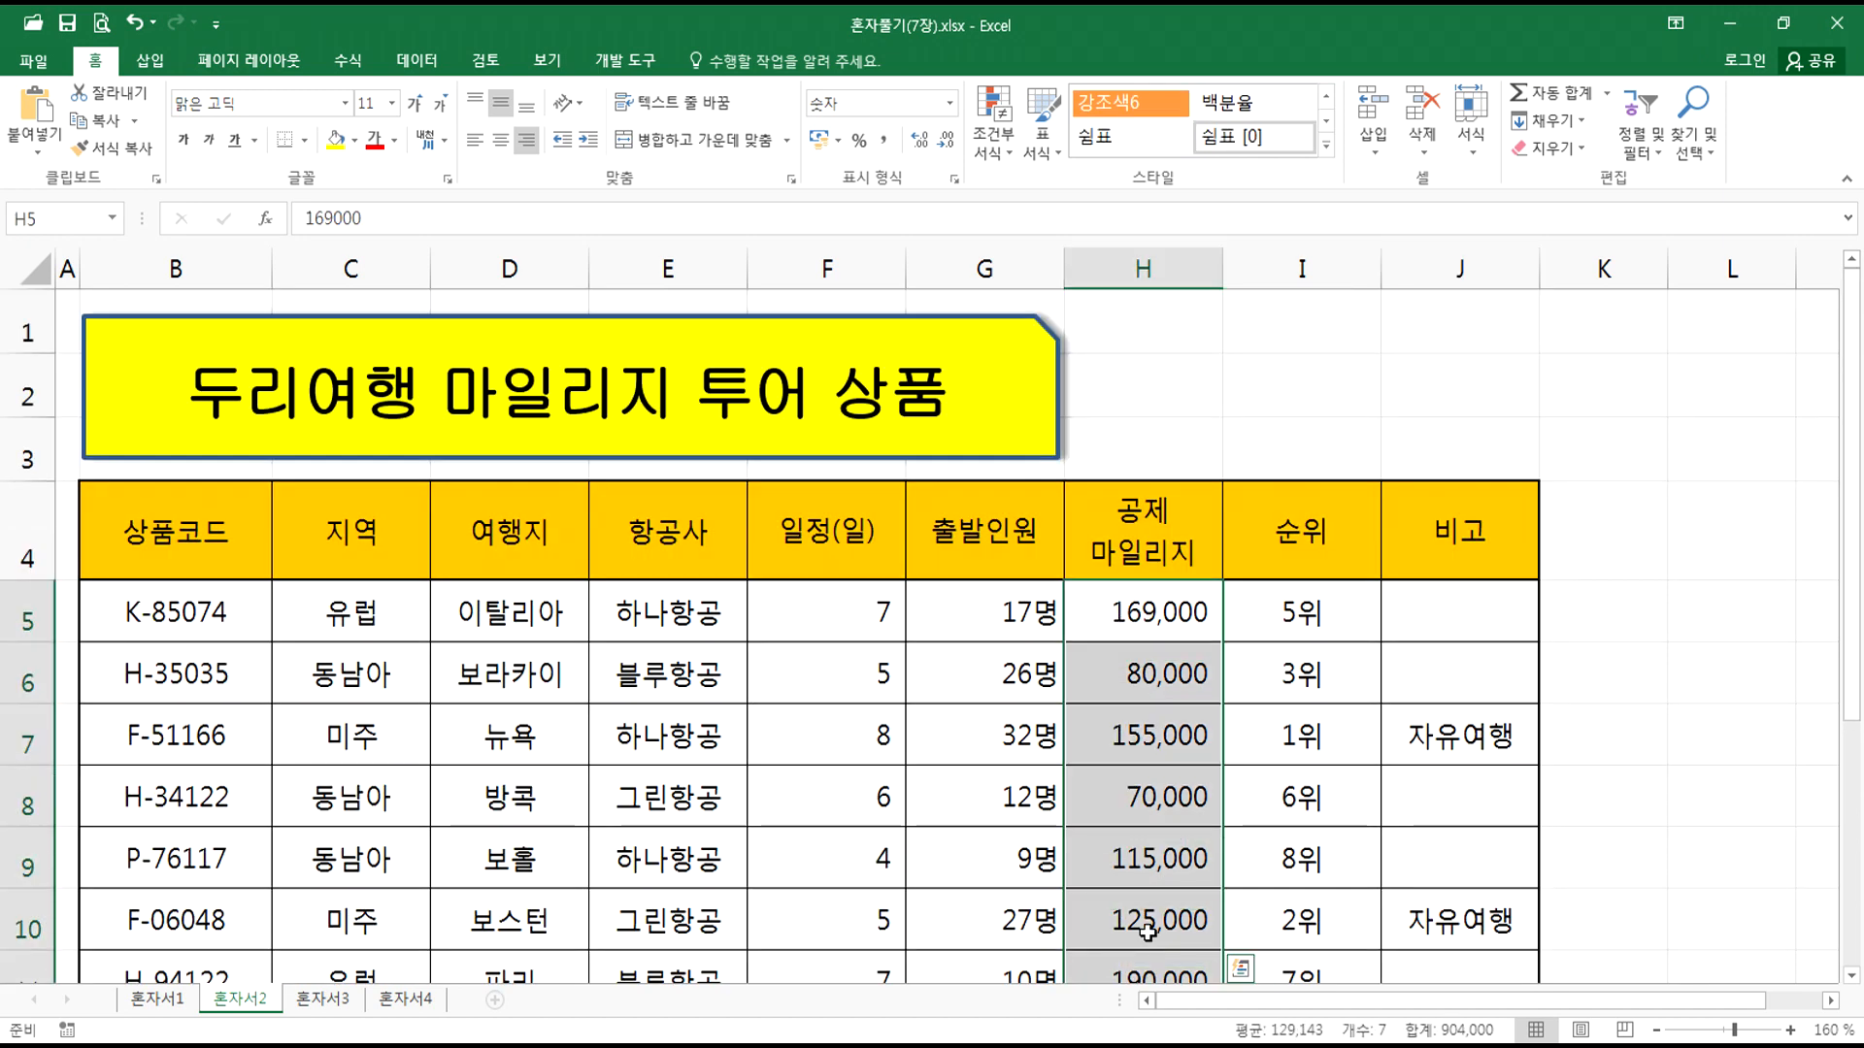
scroll(1235, 957, down, 3)
click(1452, 495)
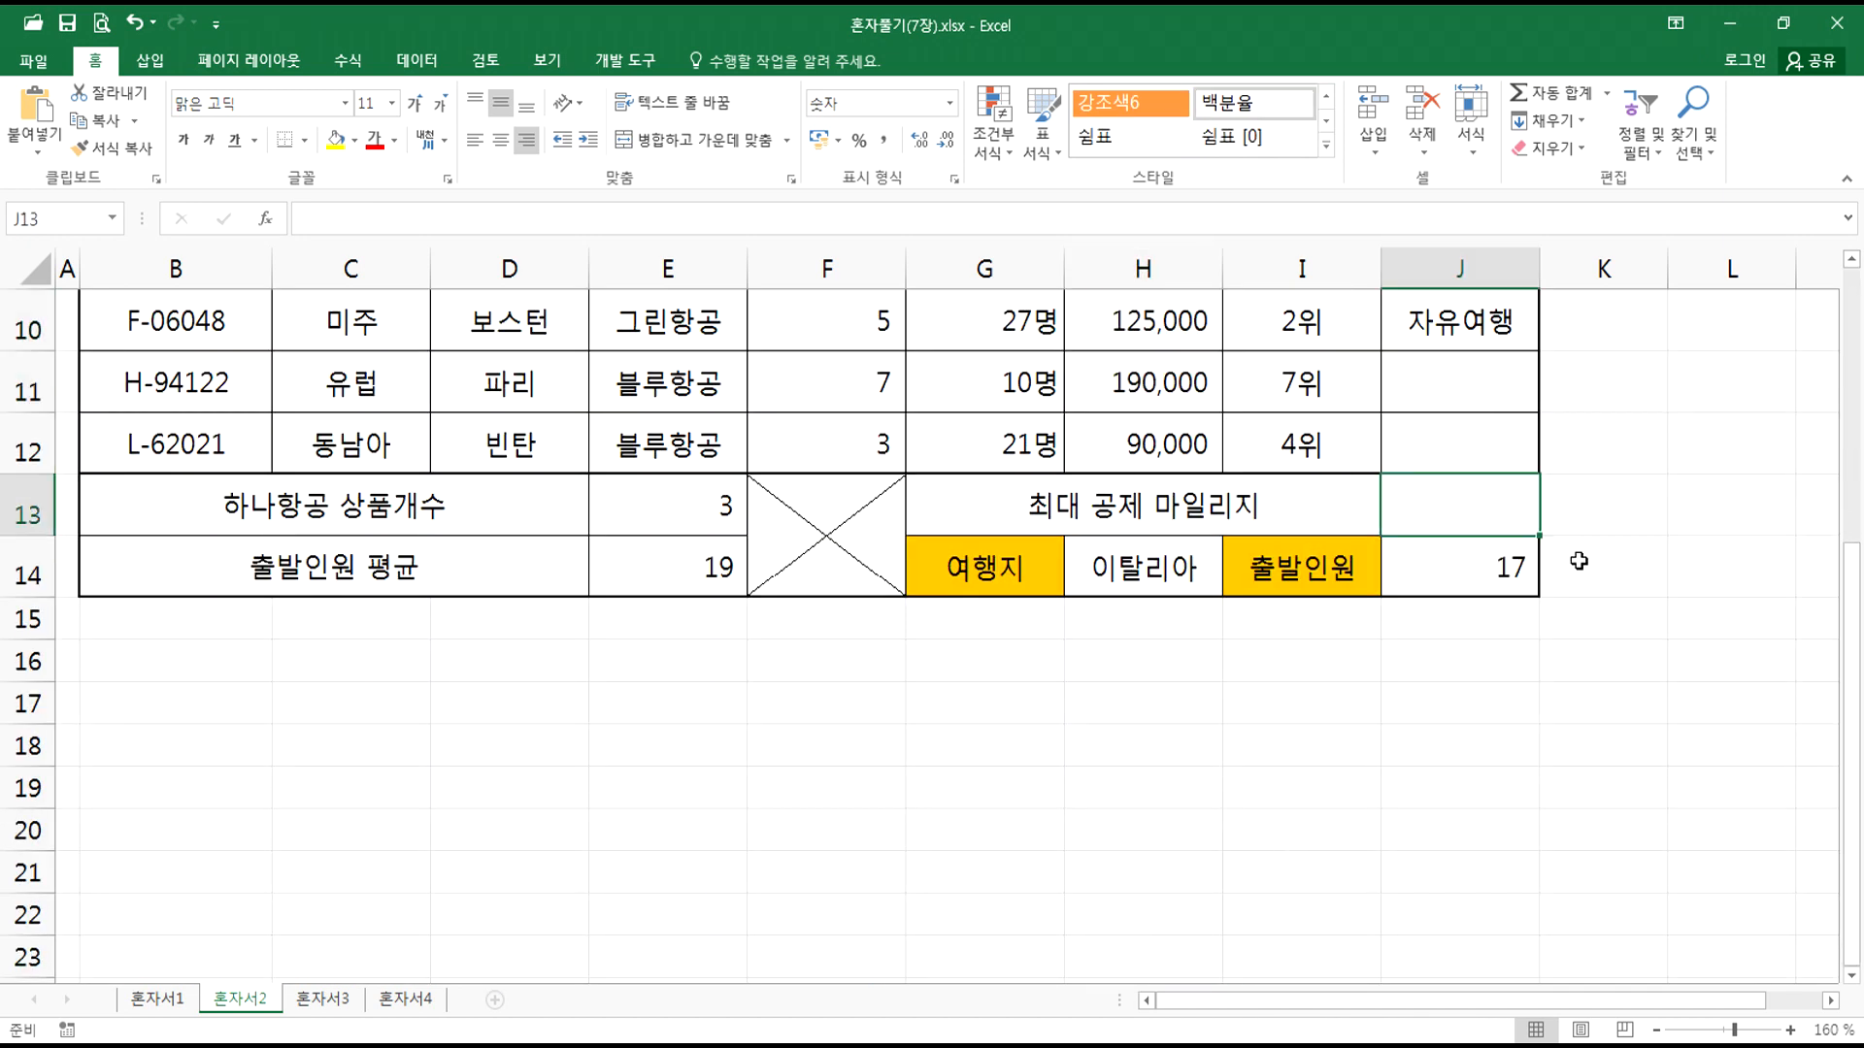
text(=MAX()
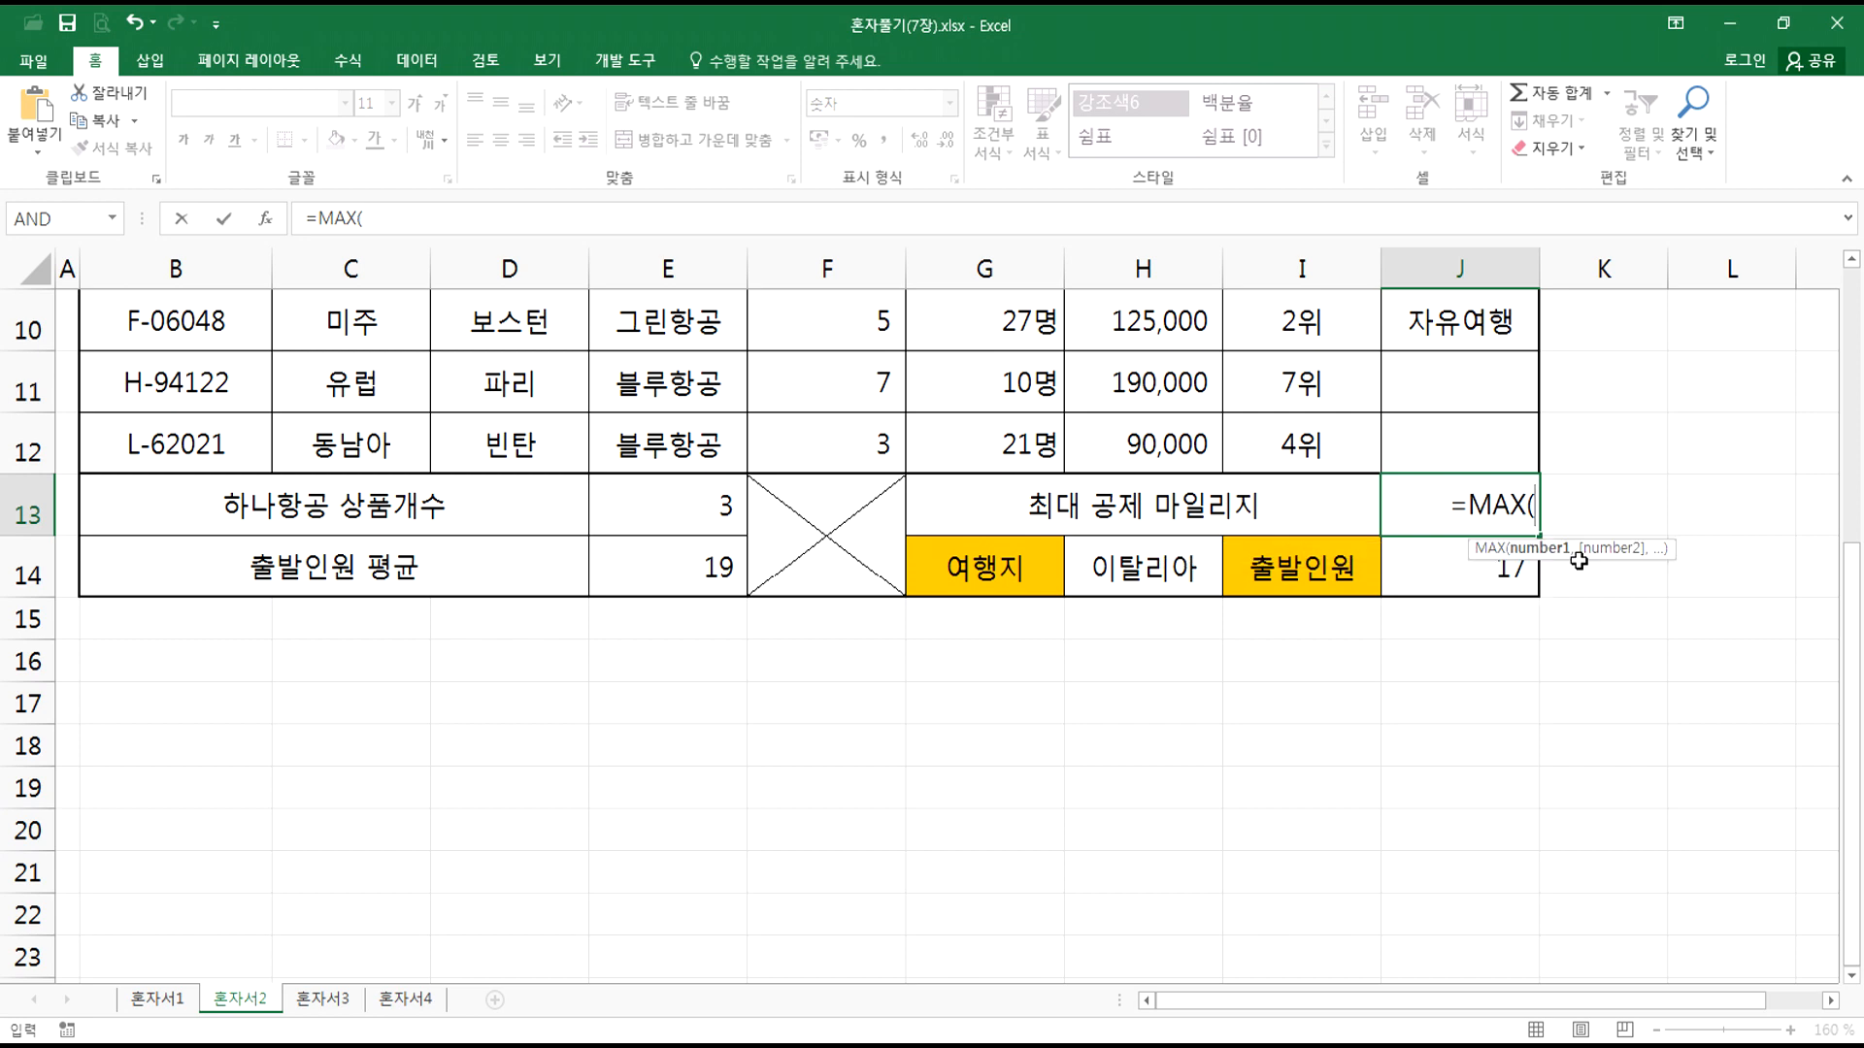
scroll(1275, 576, up, 1)
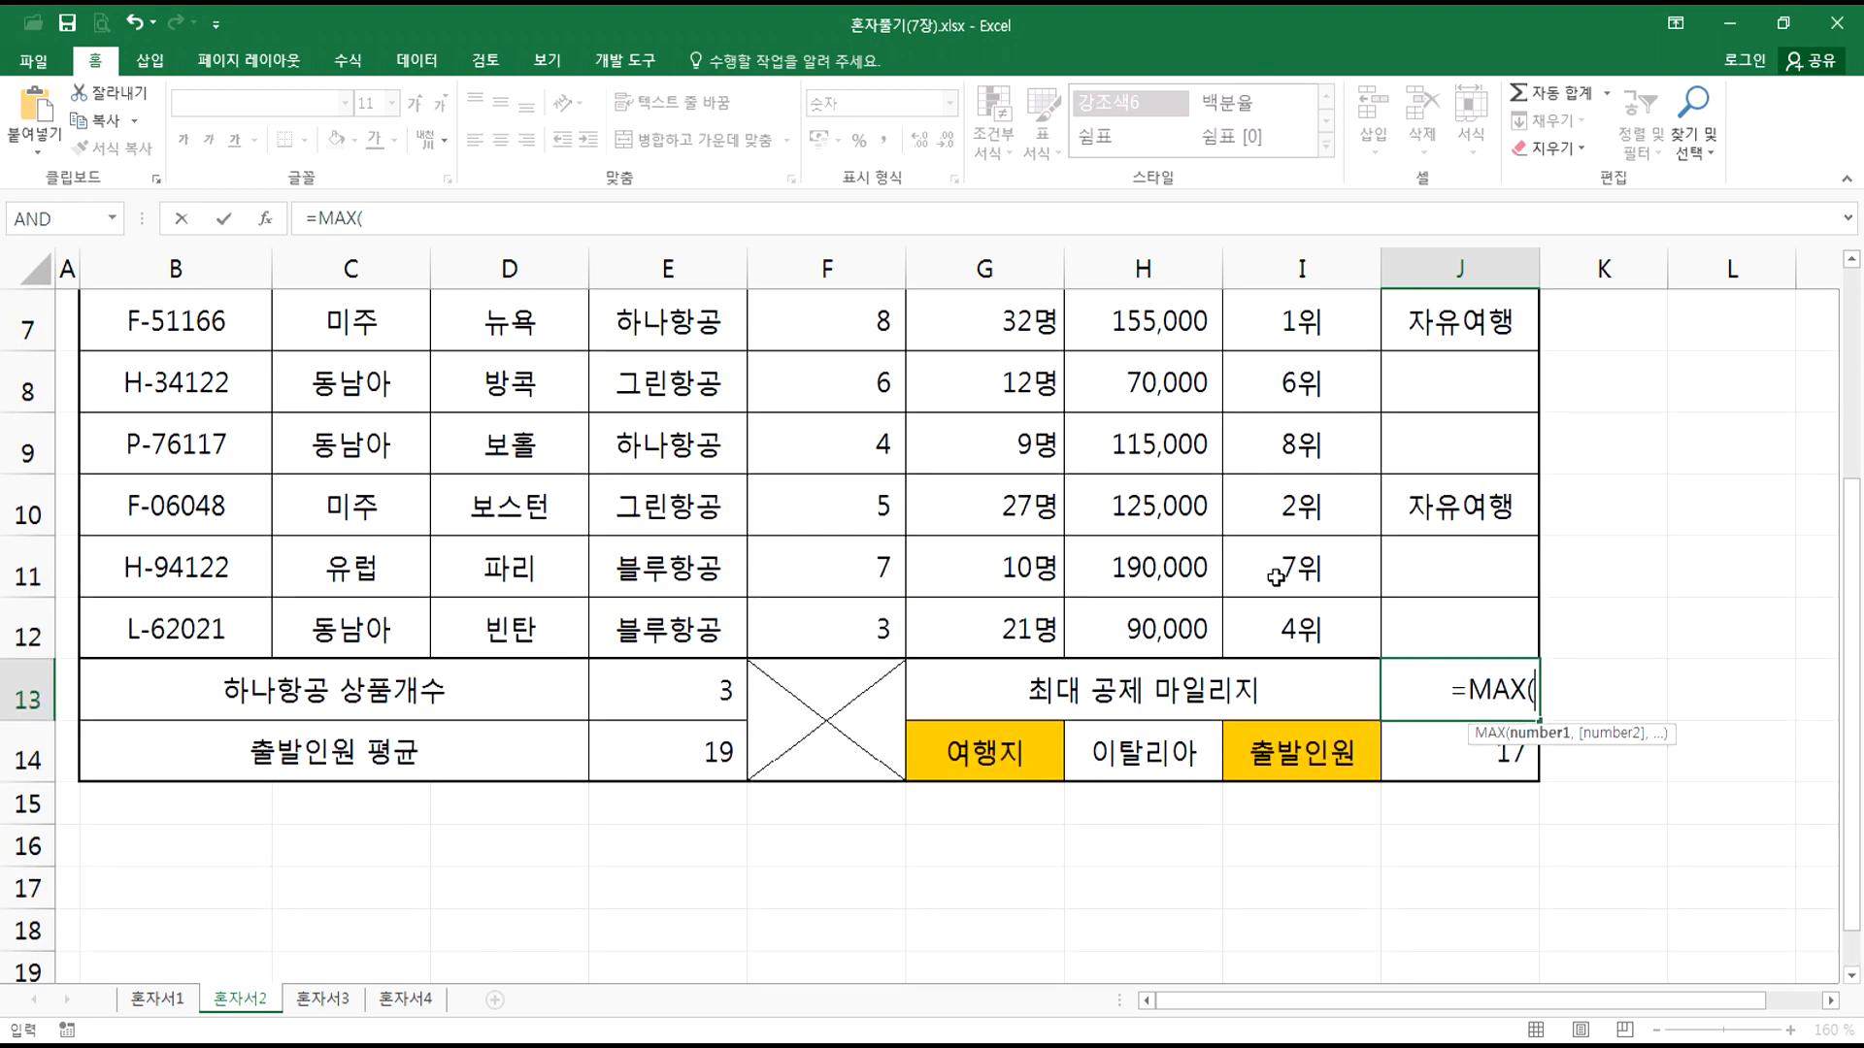
scroll(1275, 576, up, 1)
drag(1131, 425, 1110, 832)
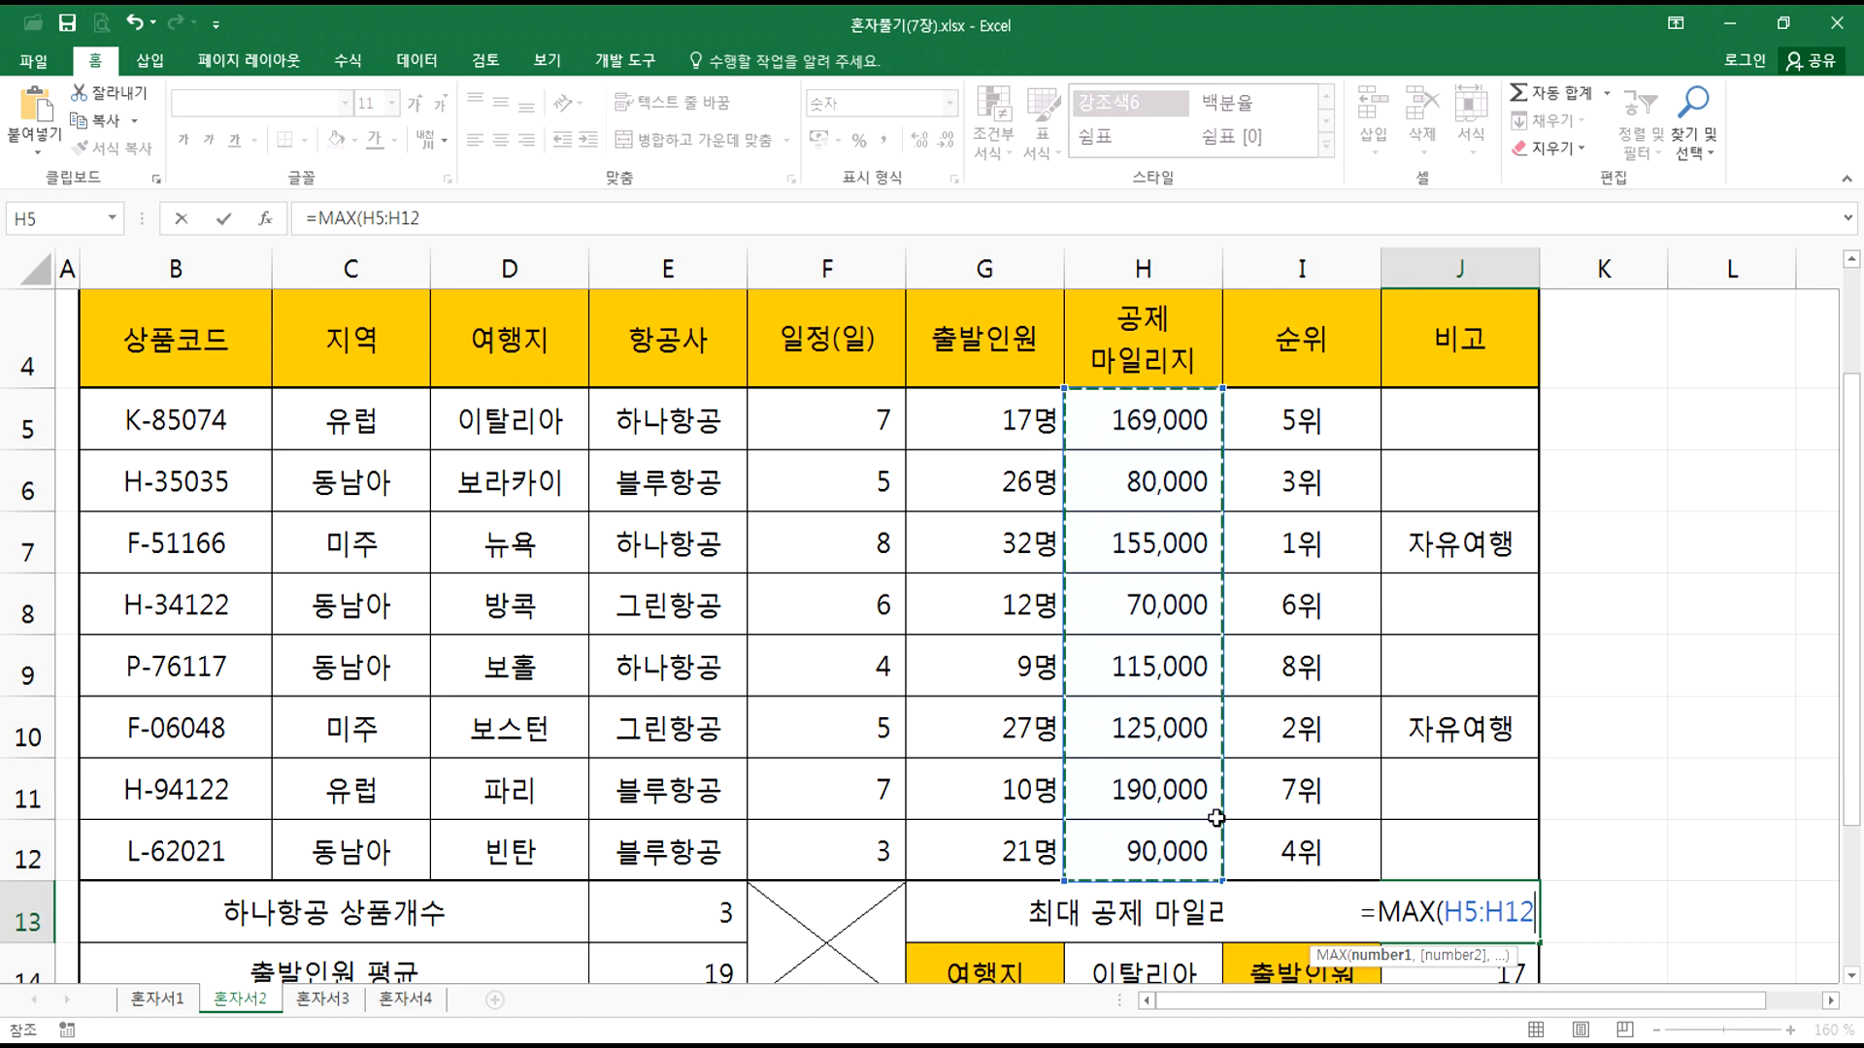
key(Return)
click(1474, 818)
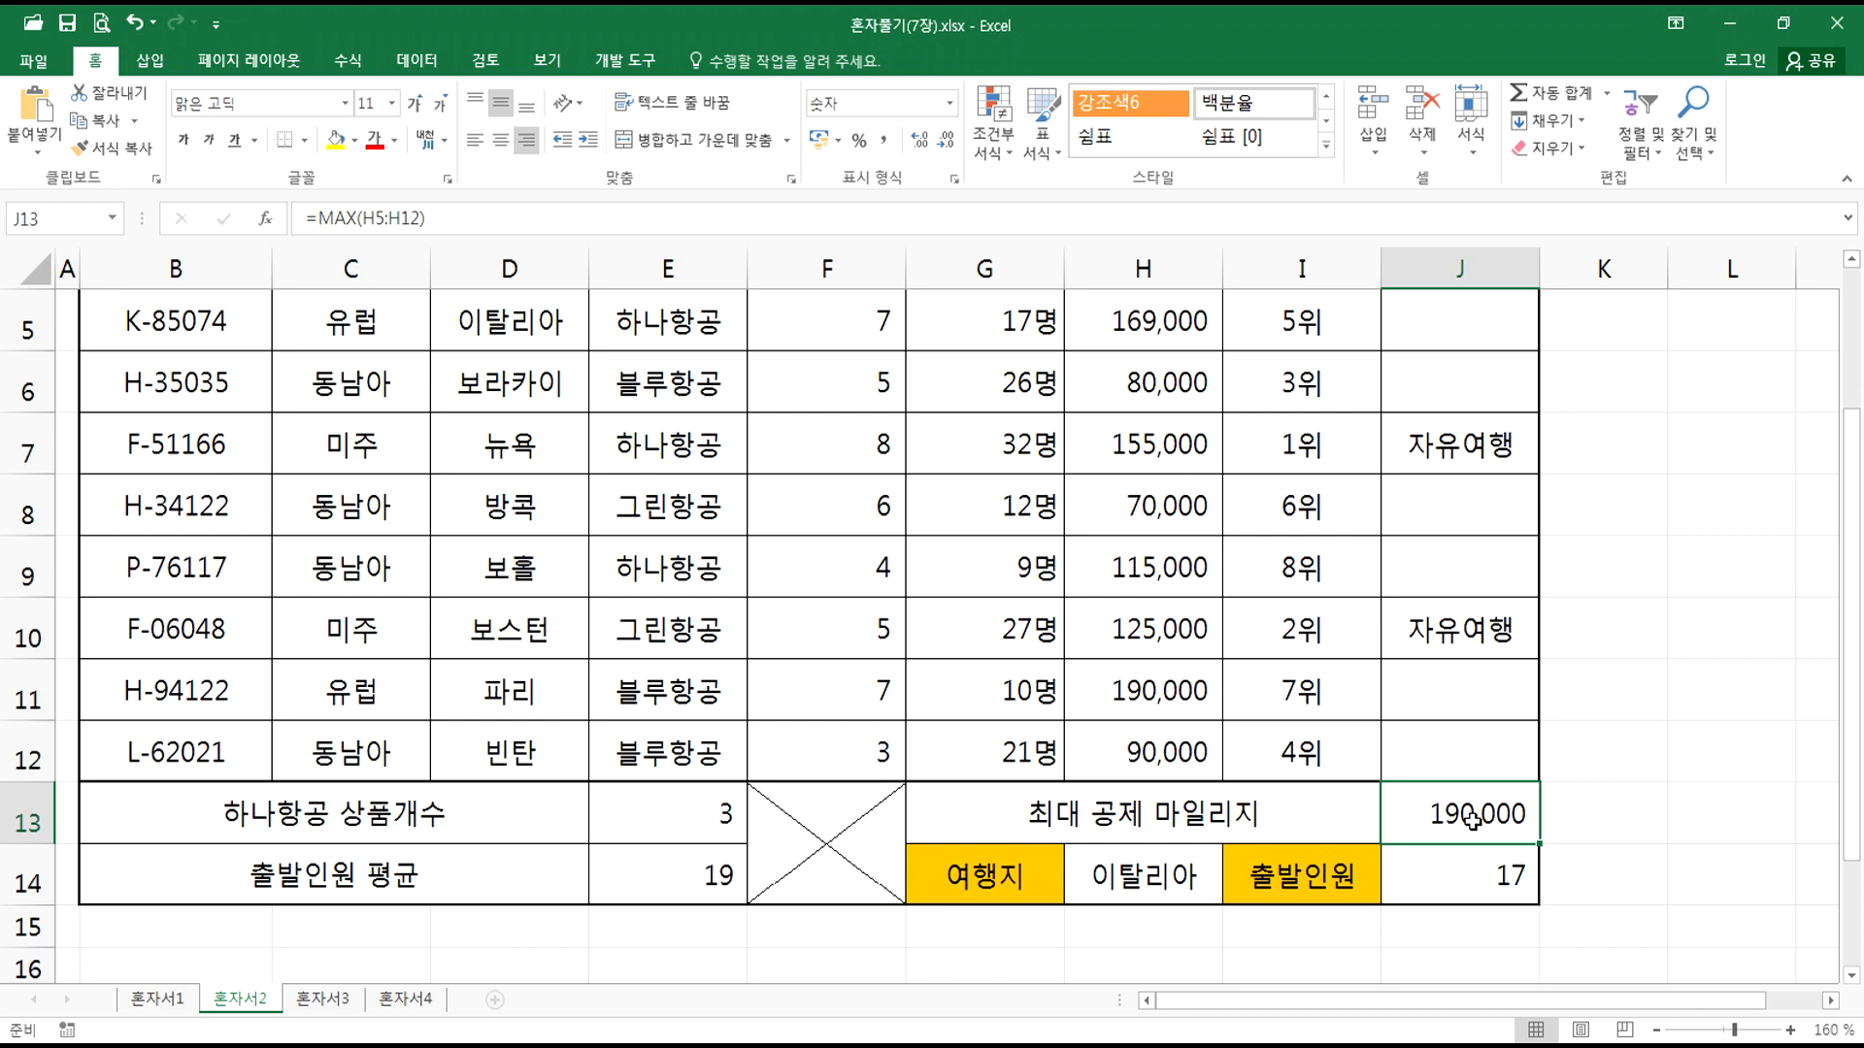
Step: Examine the arguments of the VLOOKUP formula in J14, including FALSE, and leave the formula as it is
click(1451, 887)
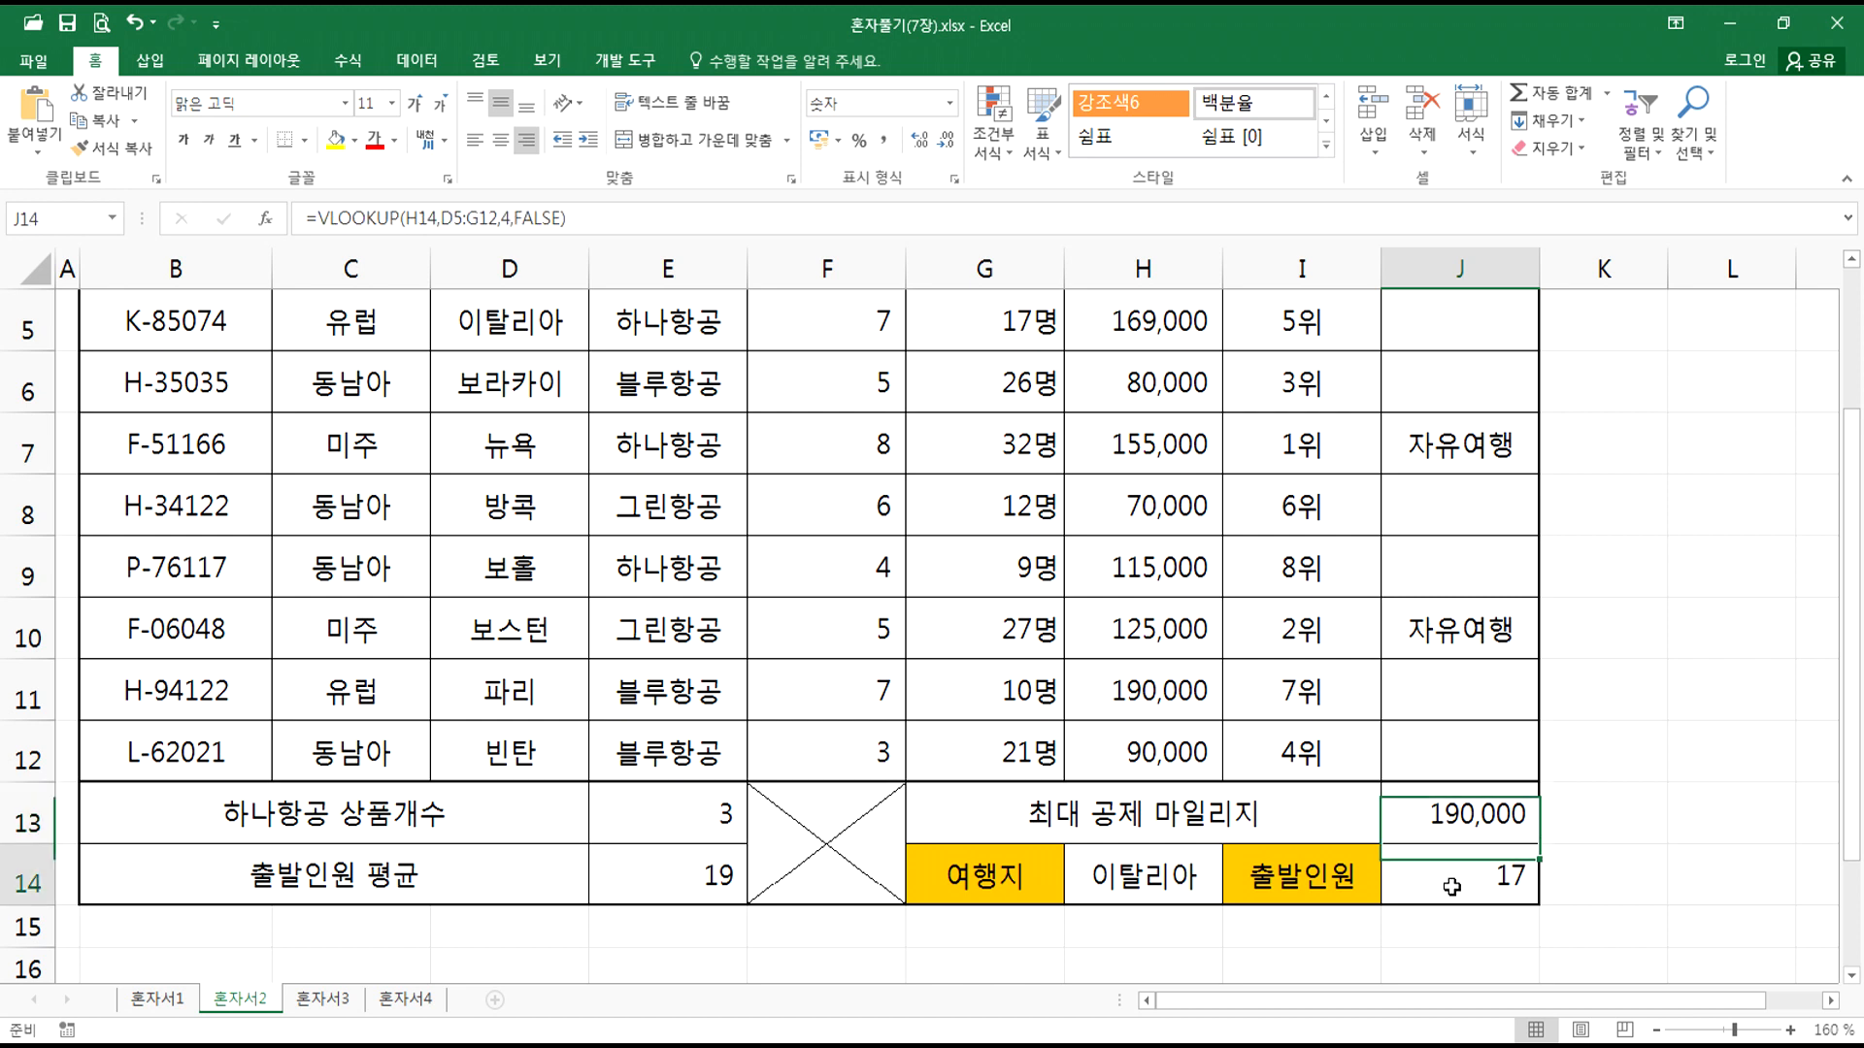
double_click(1451, 883)
scroll(1227, 865, down, 1)
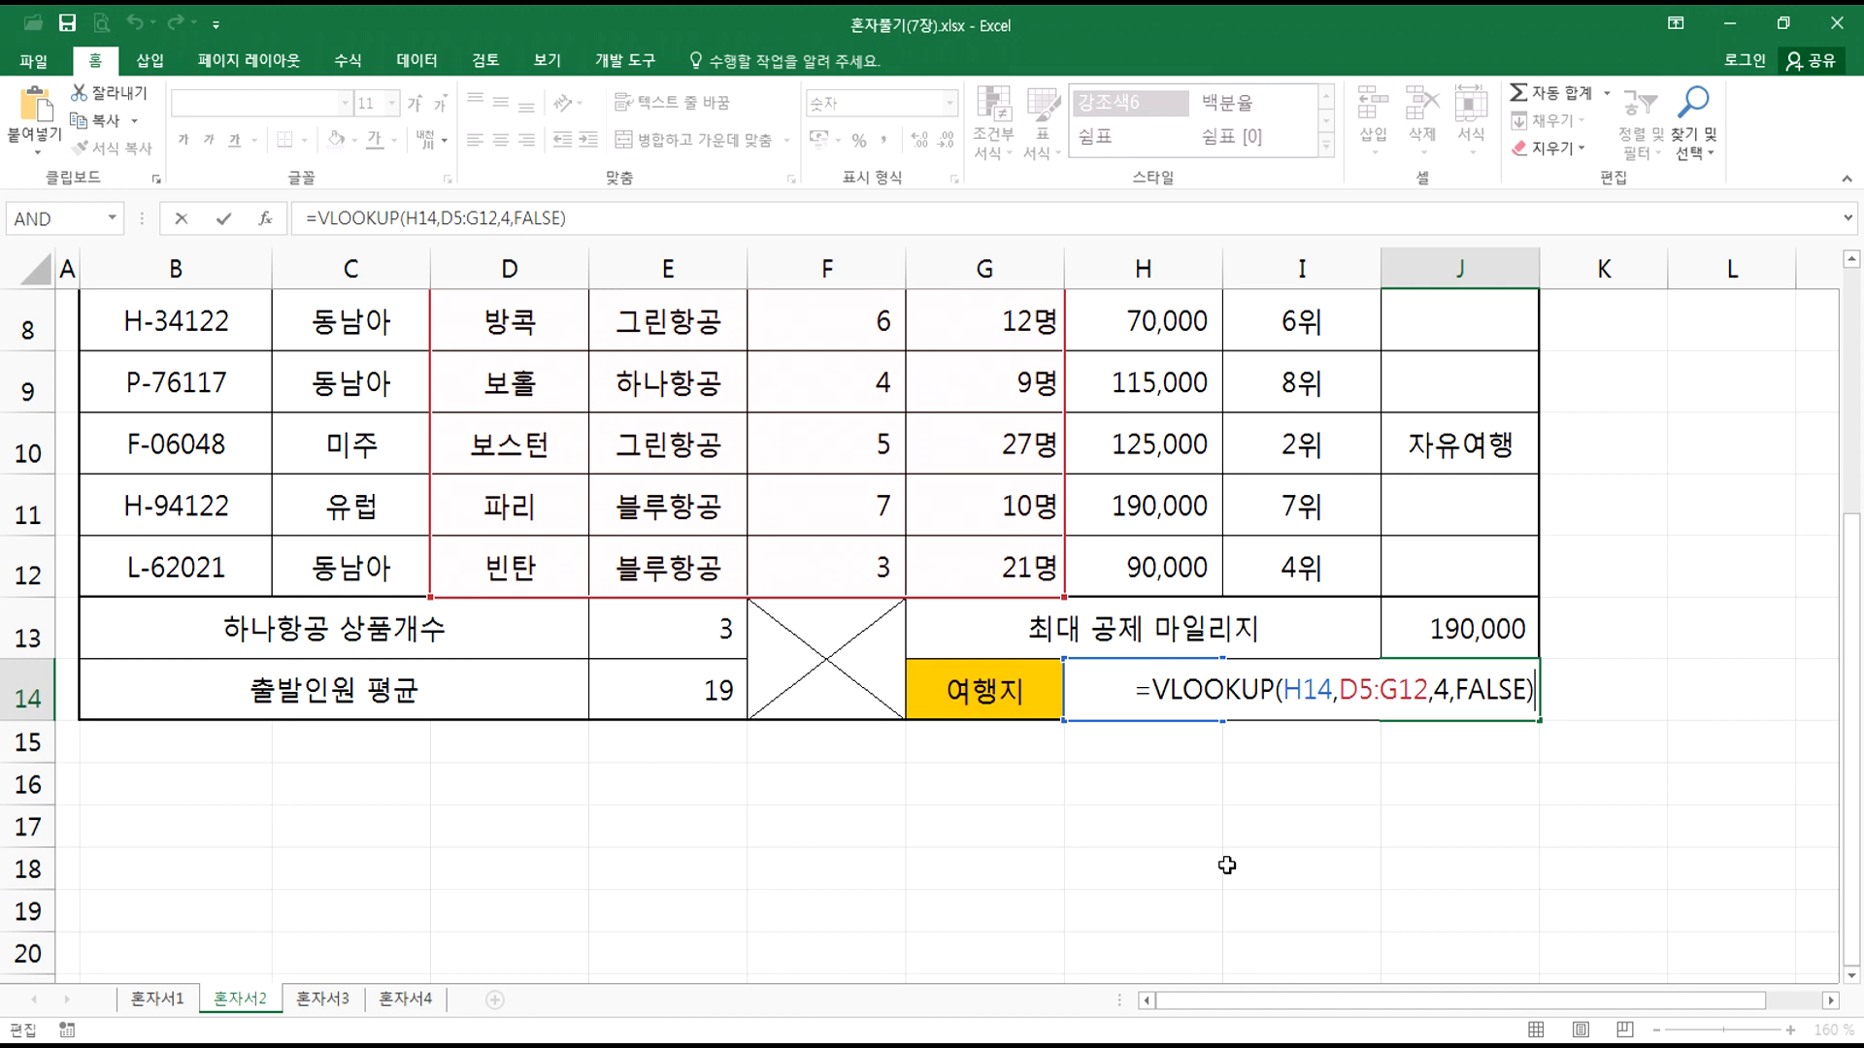
double_click(1470, 689)
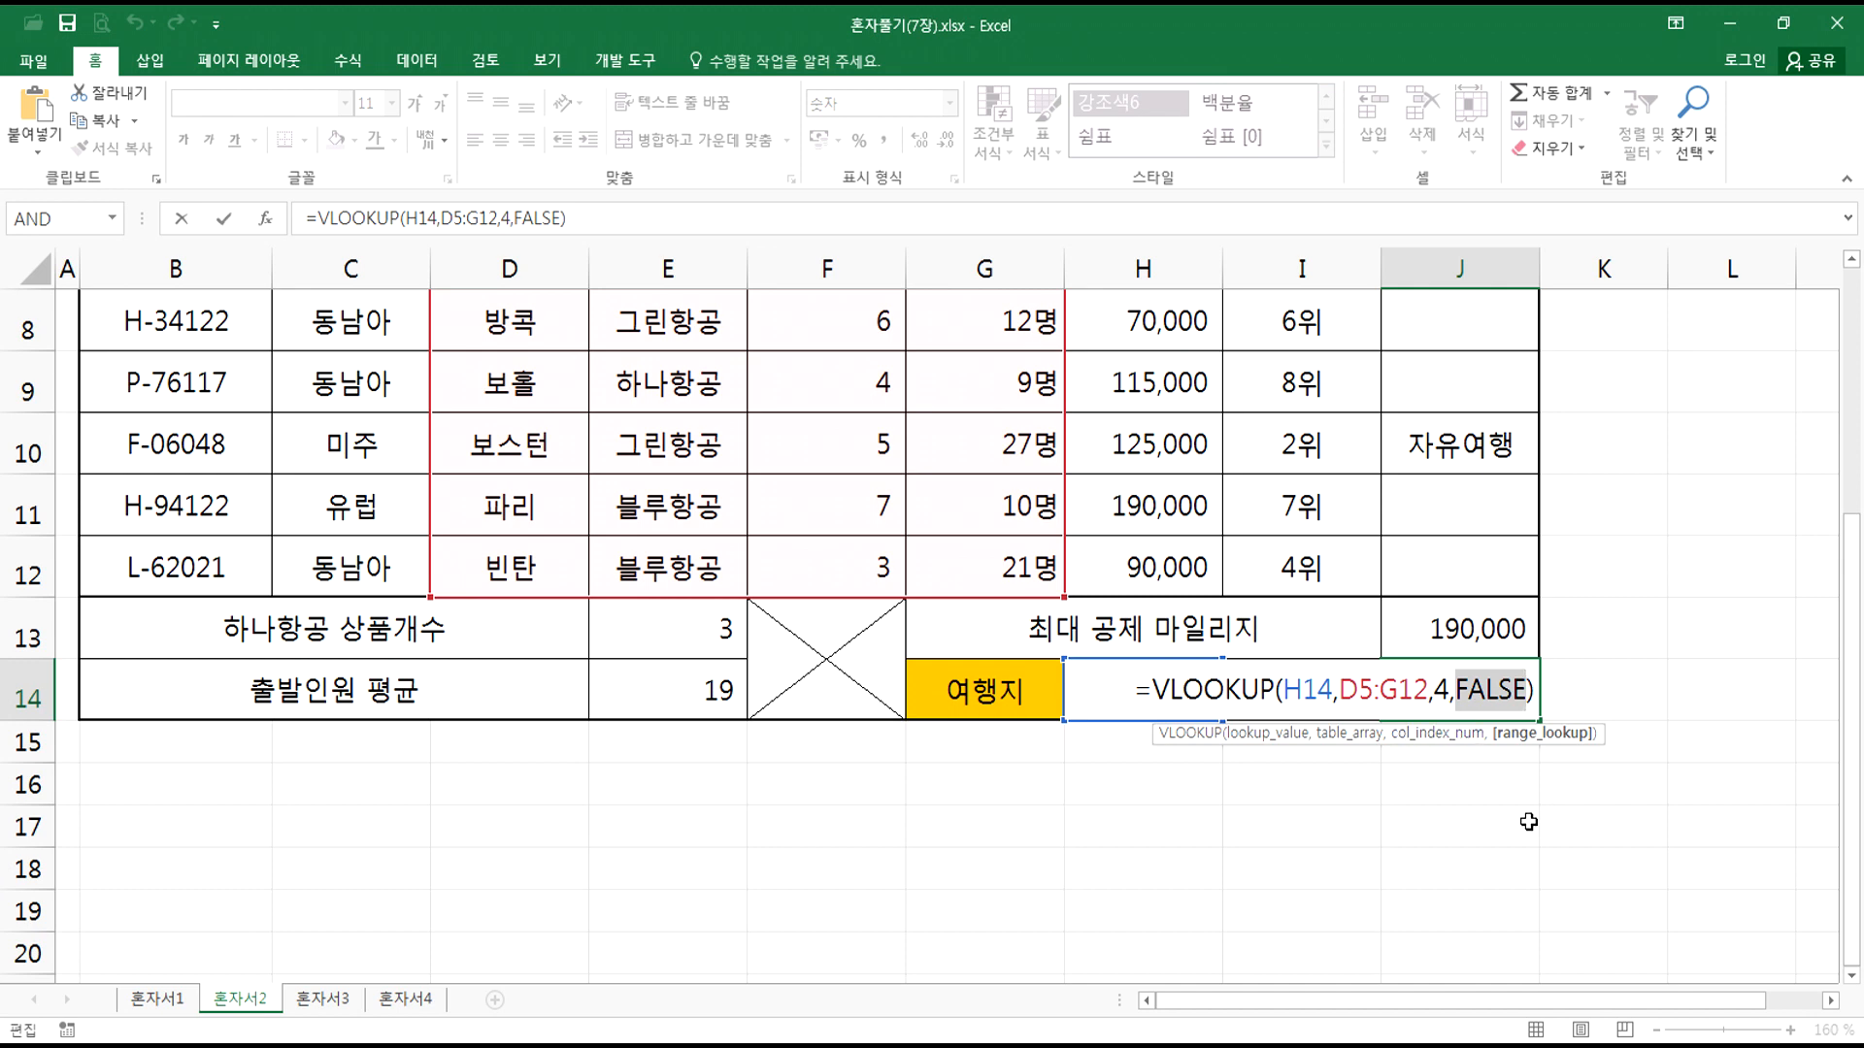
key(Escape)
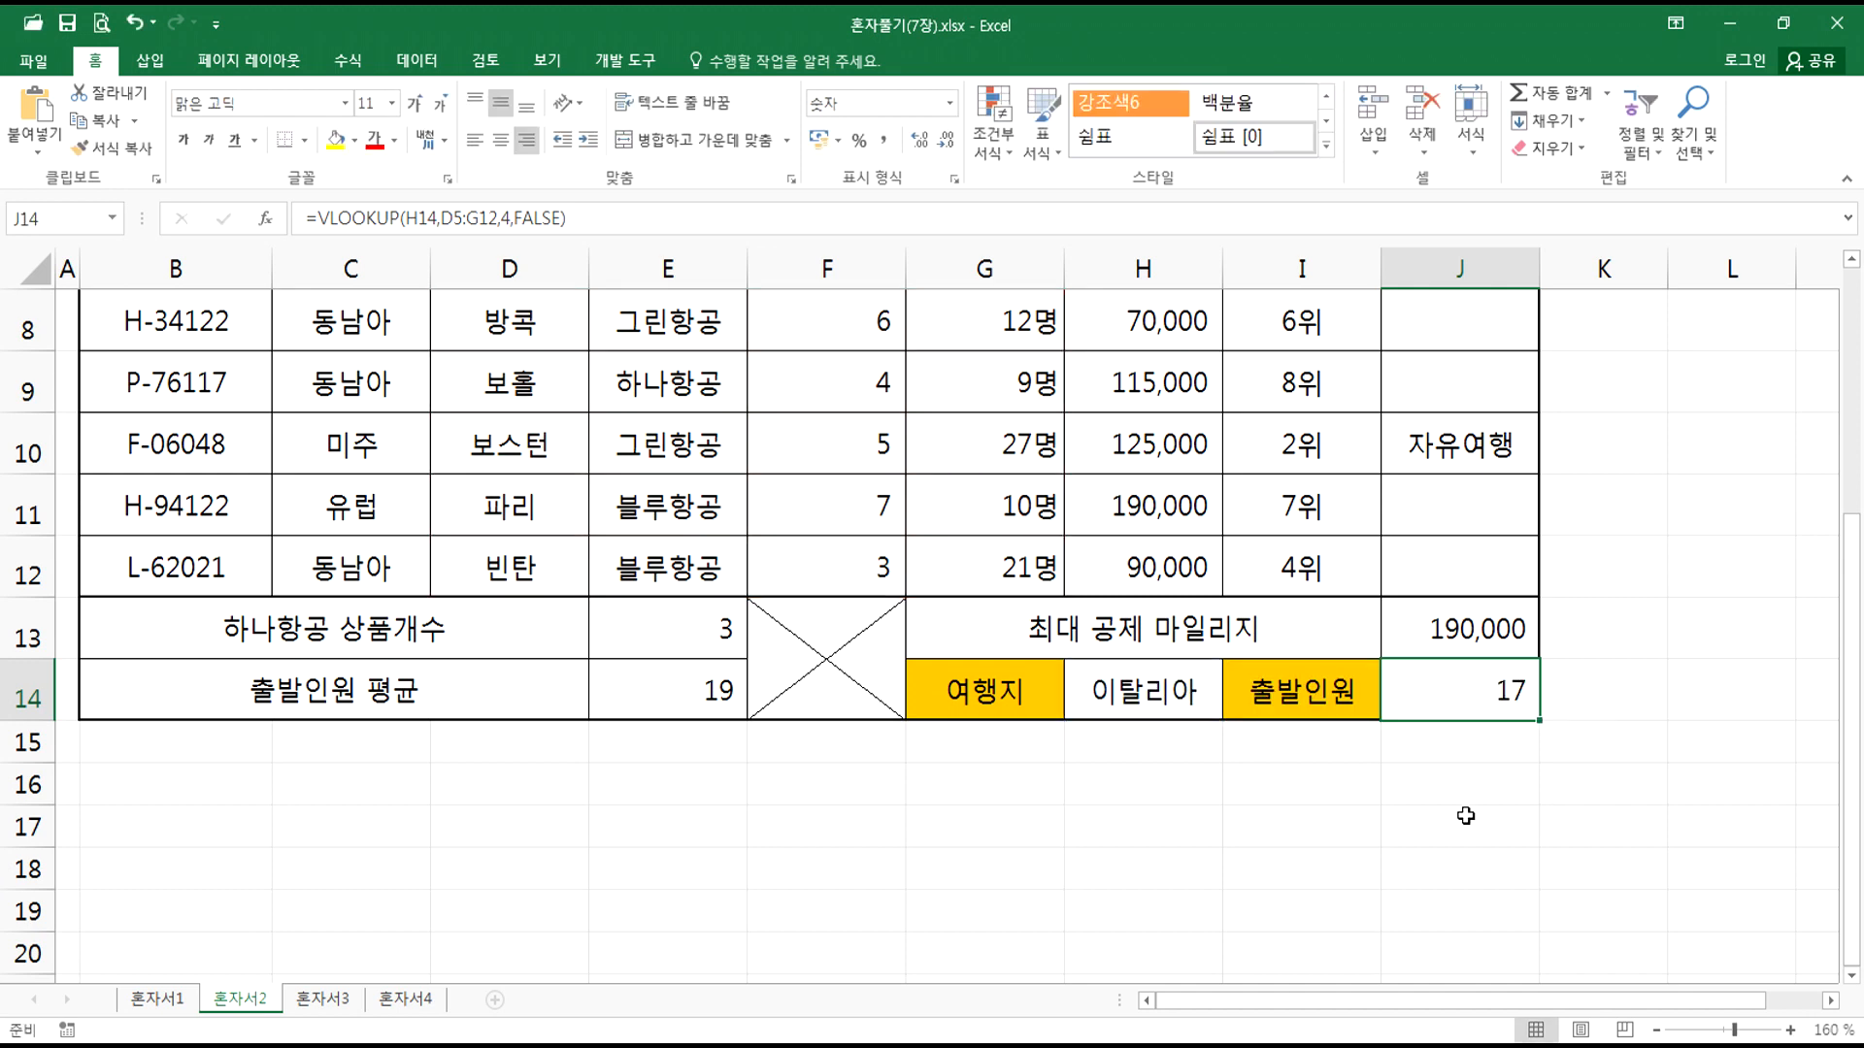
Step: Go to the 혼자서3 worksheet and look over the contract table and its summary rows
click(322, 999)
ctrl+scroll(391, 858, up, 1)
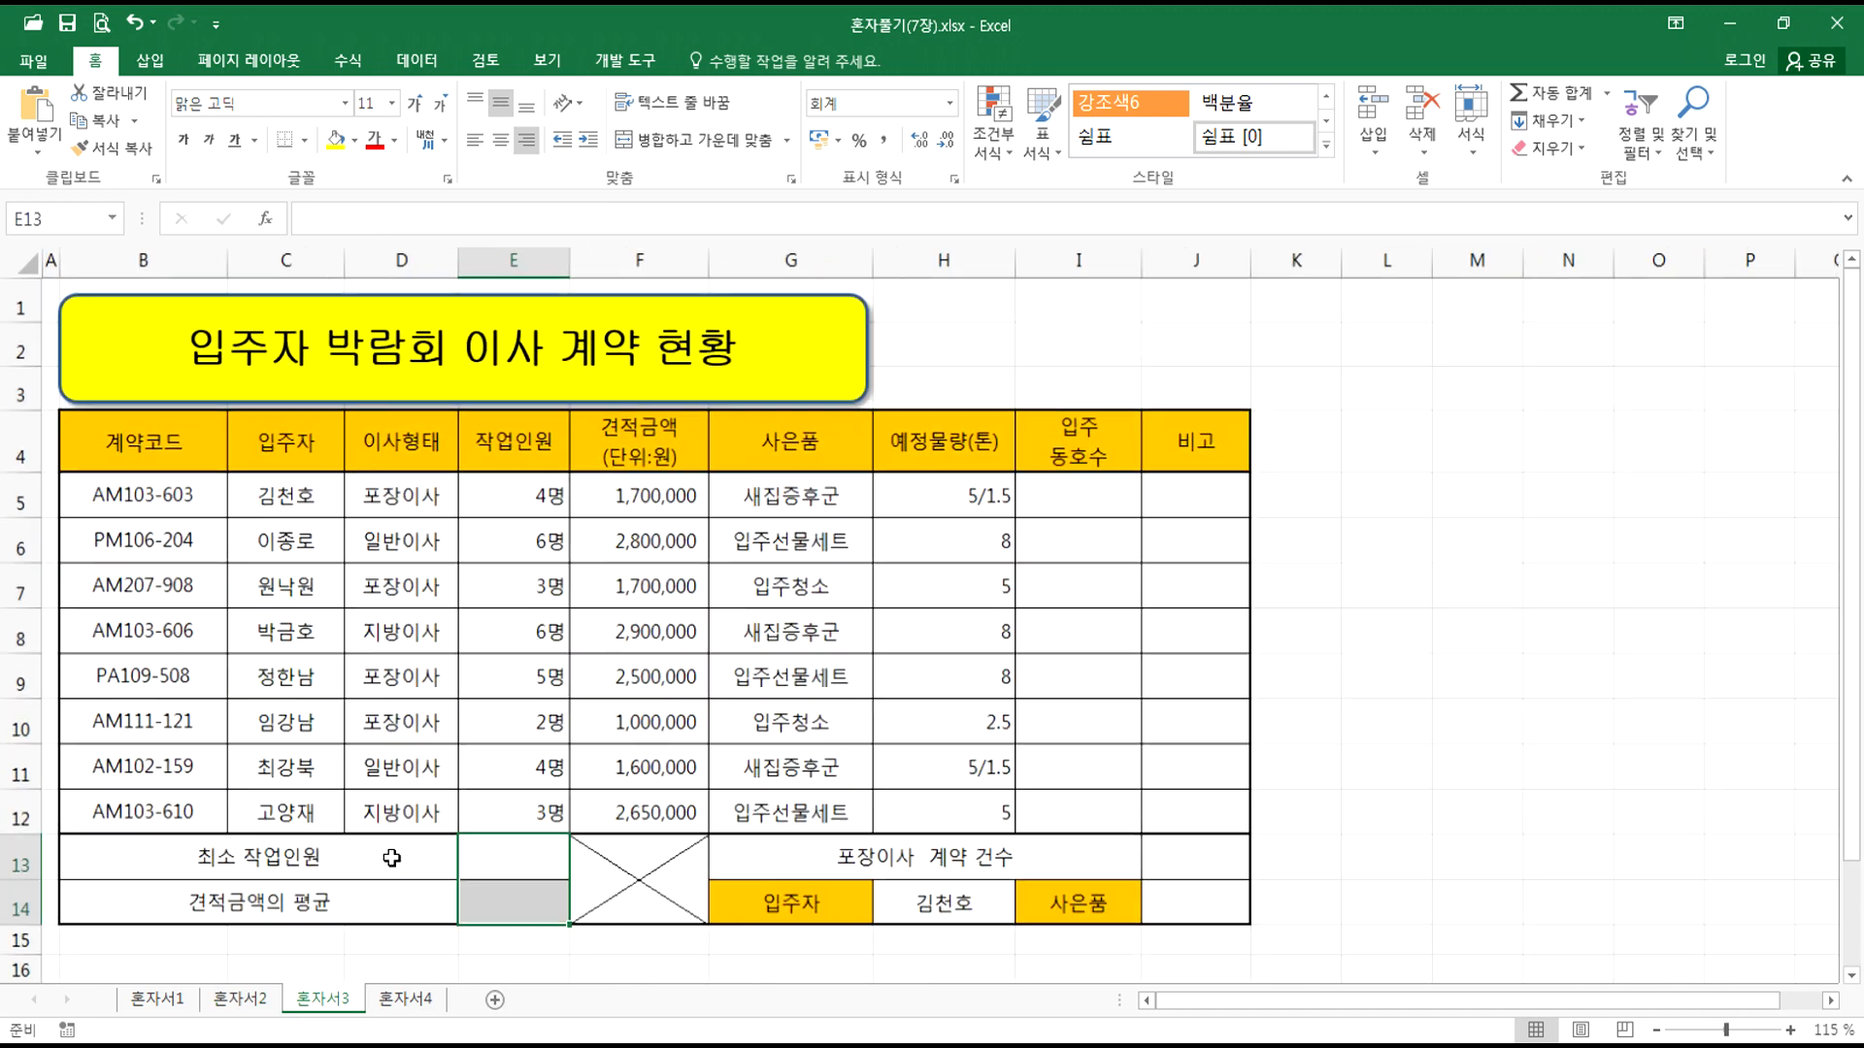
scroll(391, 858, down, 3)
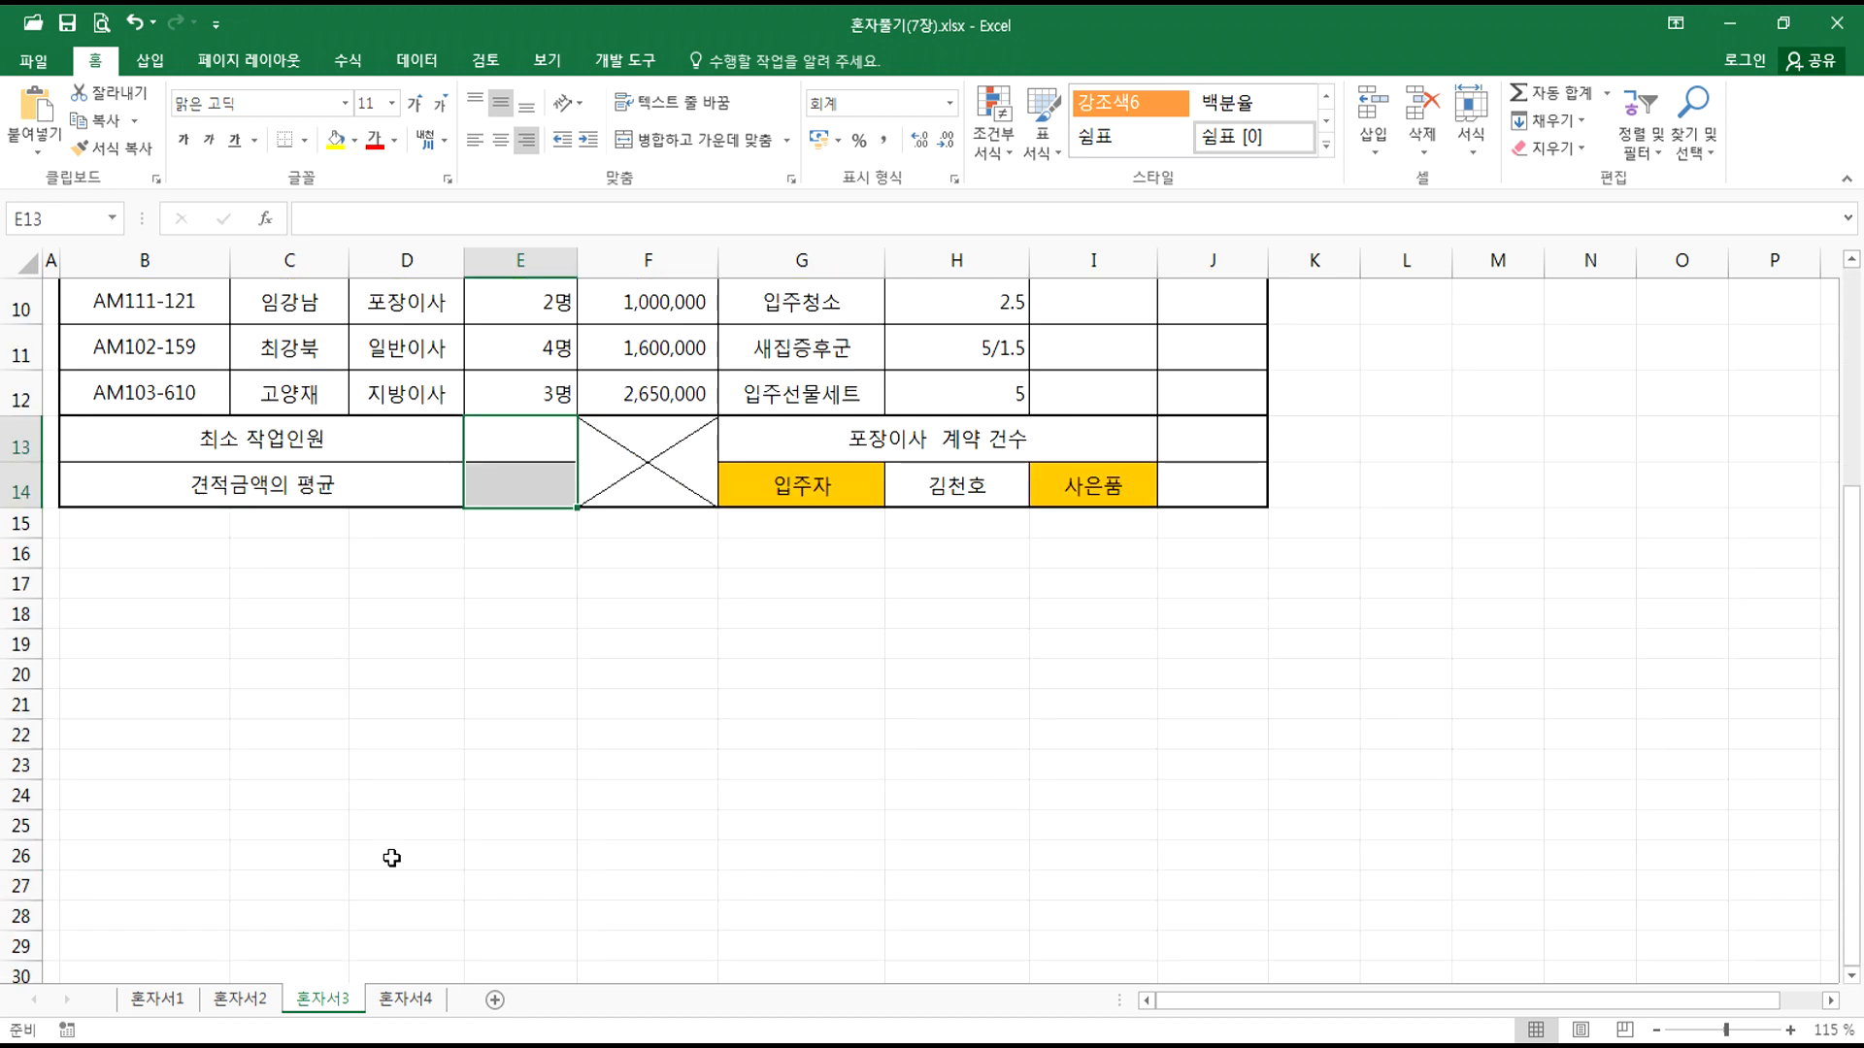
Step: Add a blank worksheet and place it after the 혼자서4 sheet
click(494, 1000)
drag(412, 1013, 534, 1000)
scroll(236, 472, up, 4)
scroll(236, 473, up, 8)
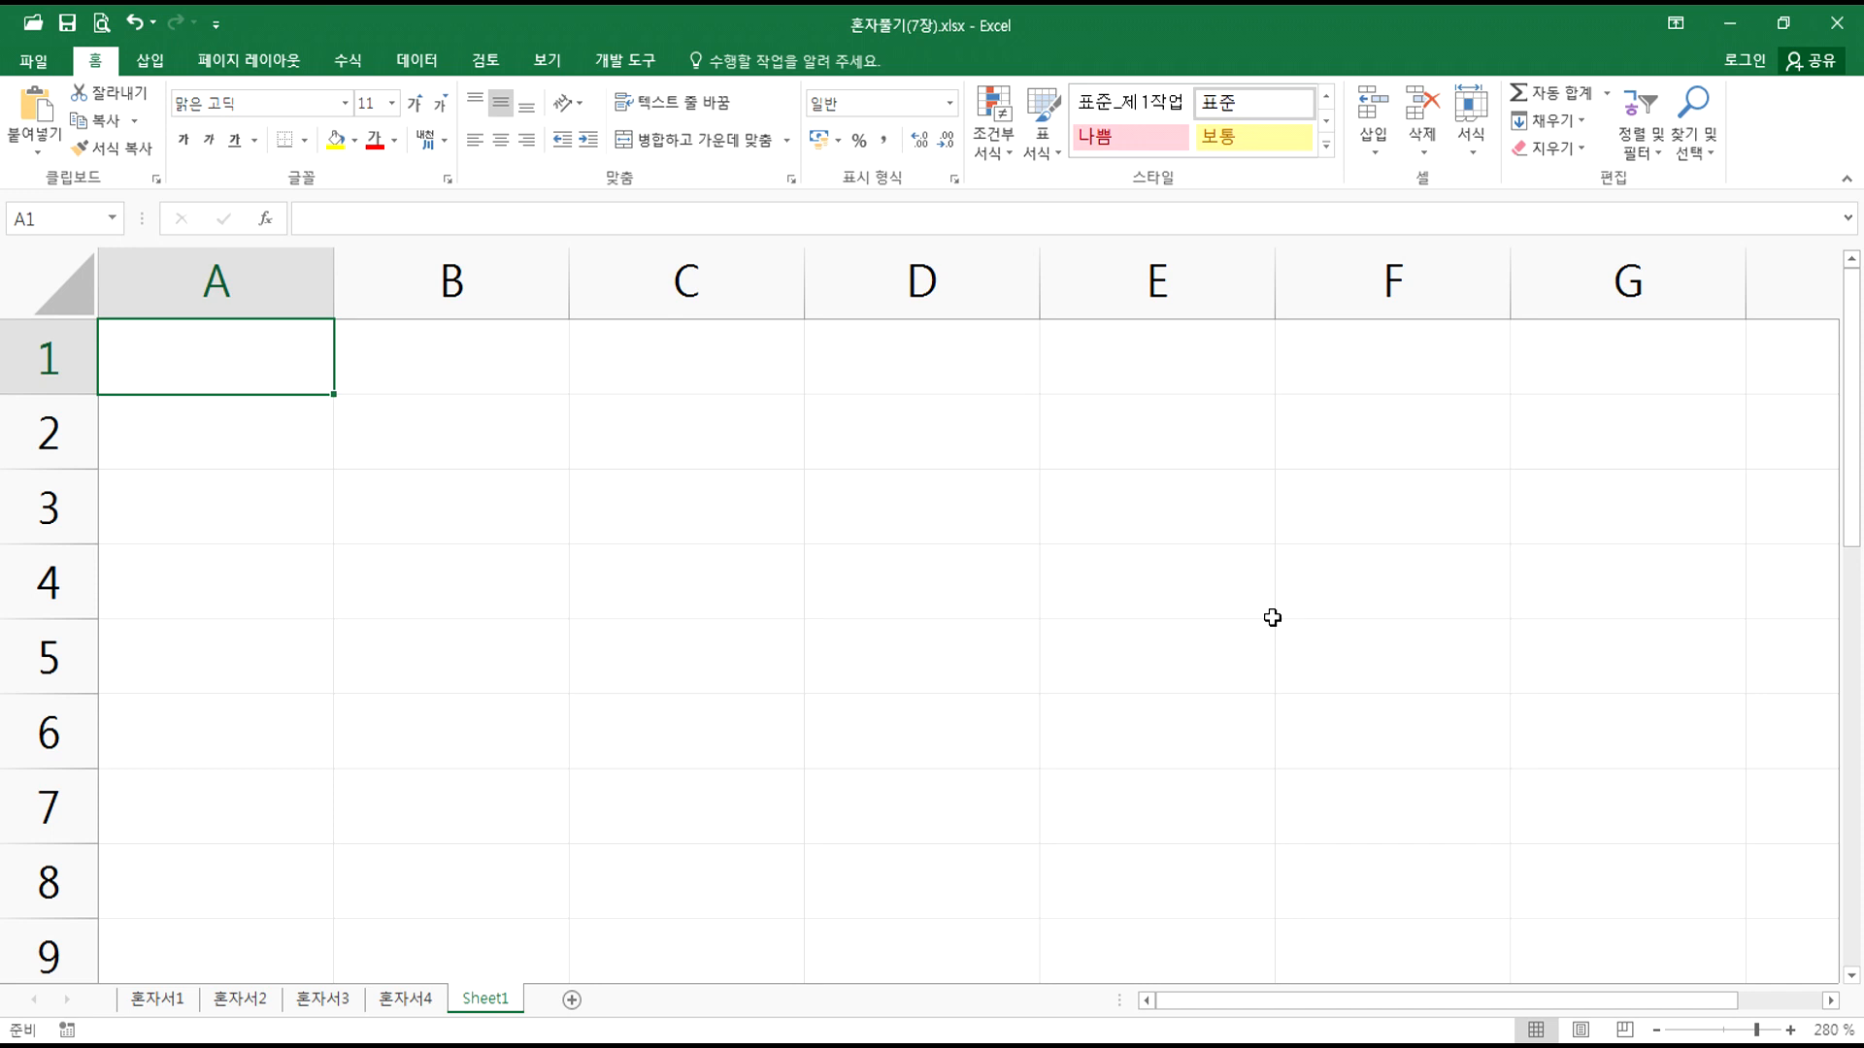
Step: Enter the mixed fraction 5 1/2 in cell A1 of the blank worksheet
text(5)
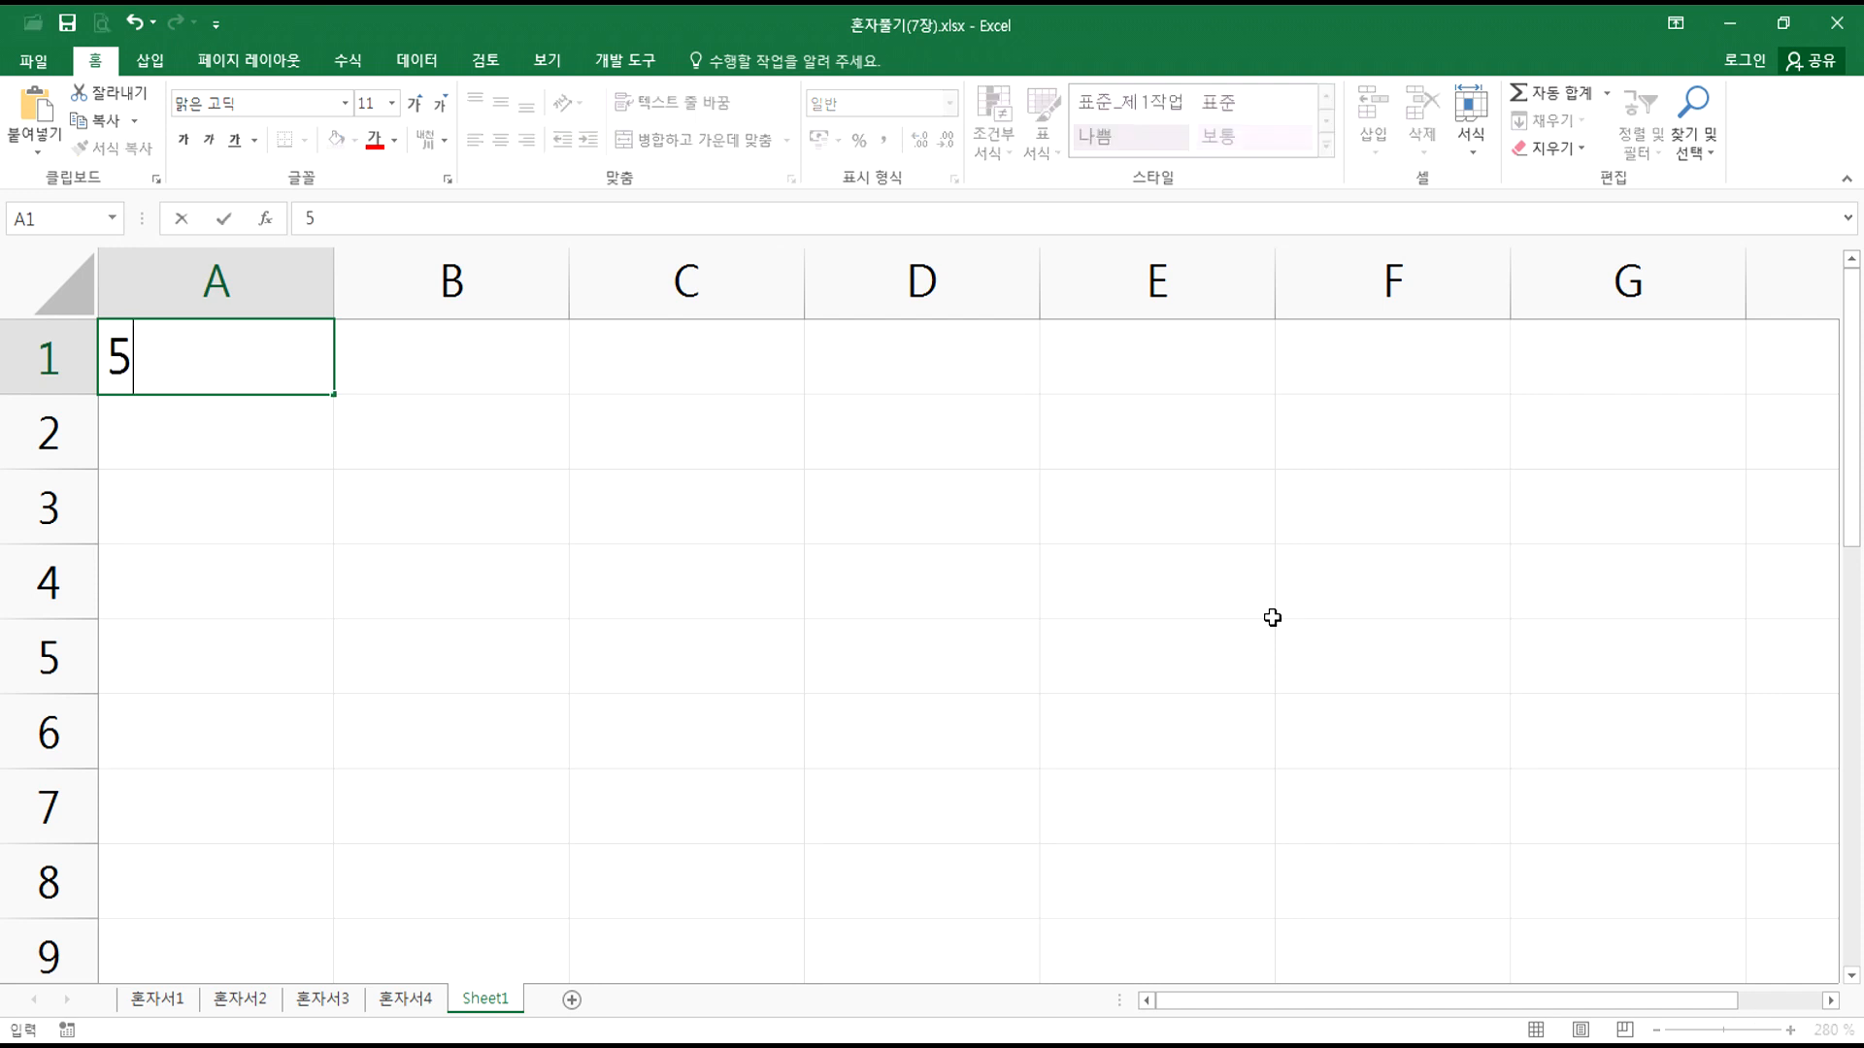
text( 1/2)
key(Return)
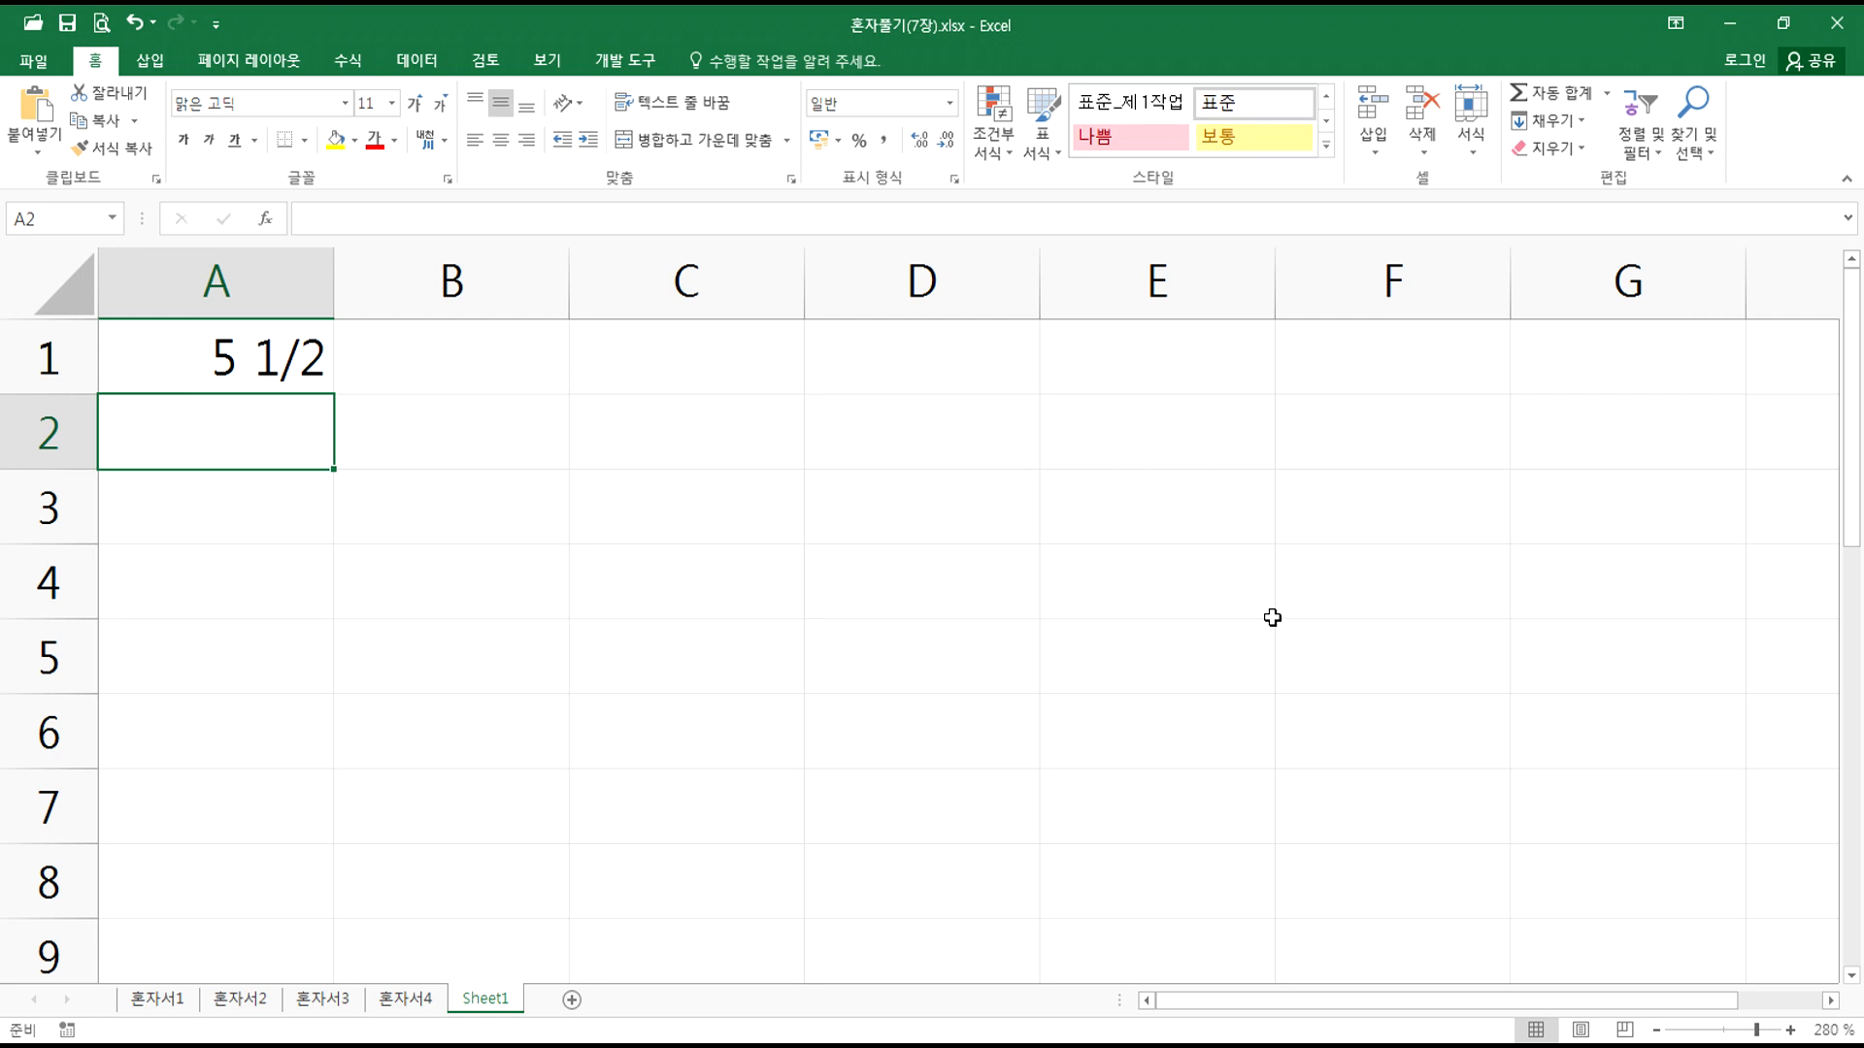
Step: Try the General number format on cell A1, then undo the format change
click(326, 374)
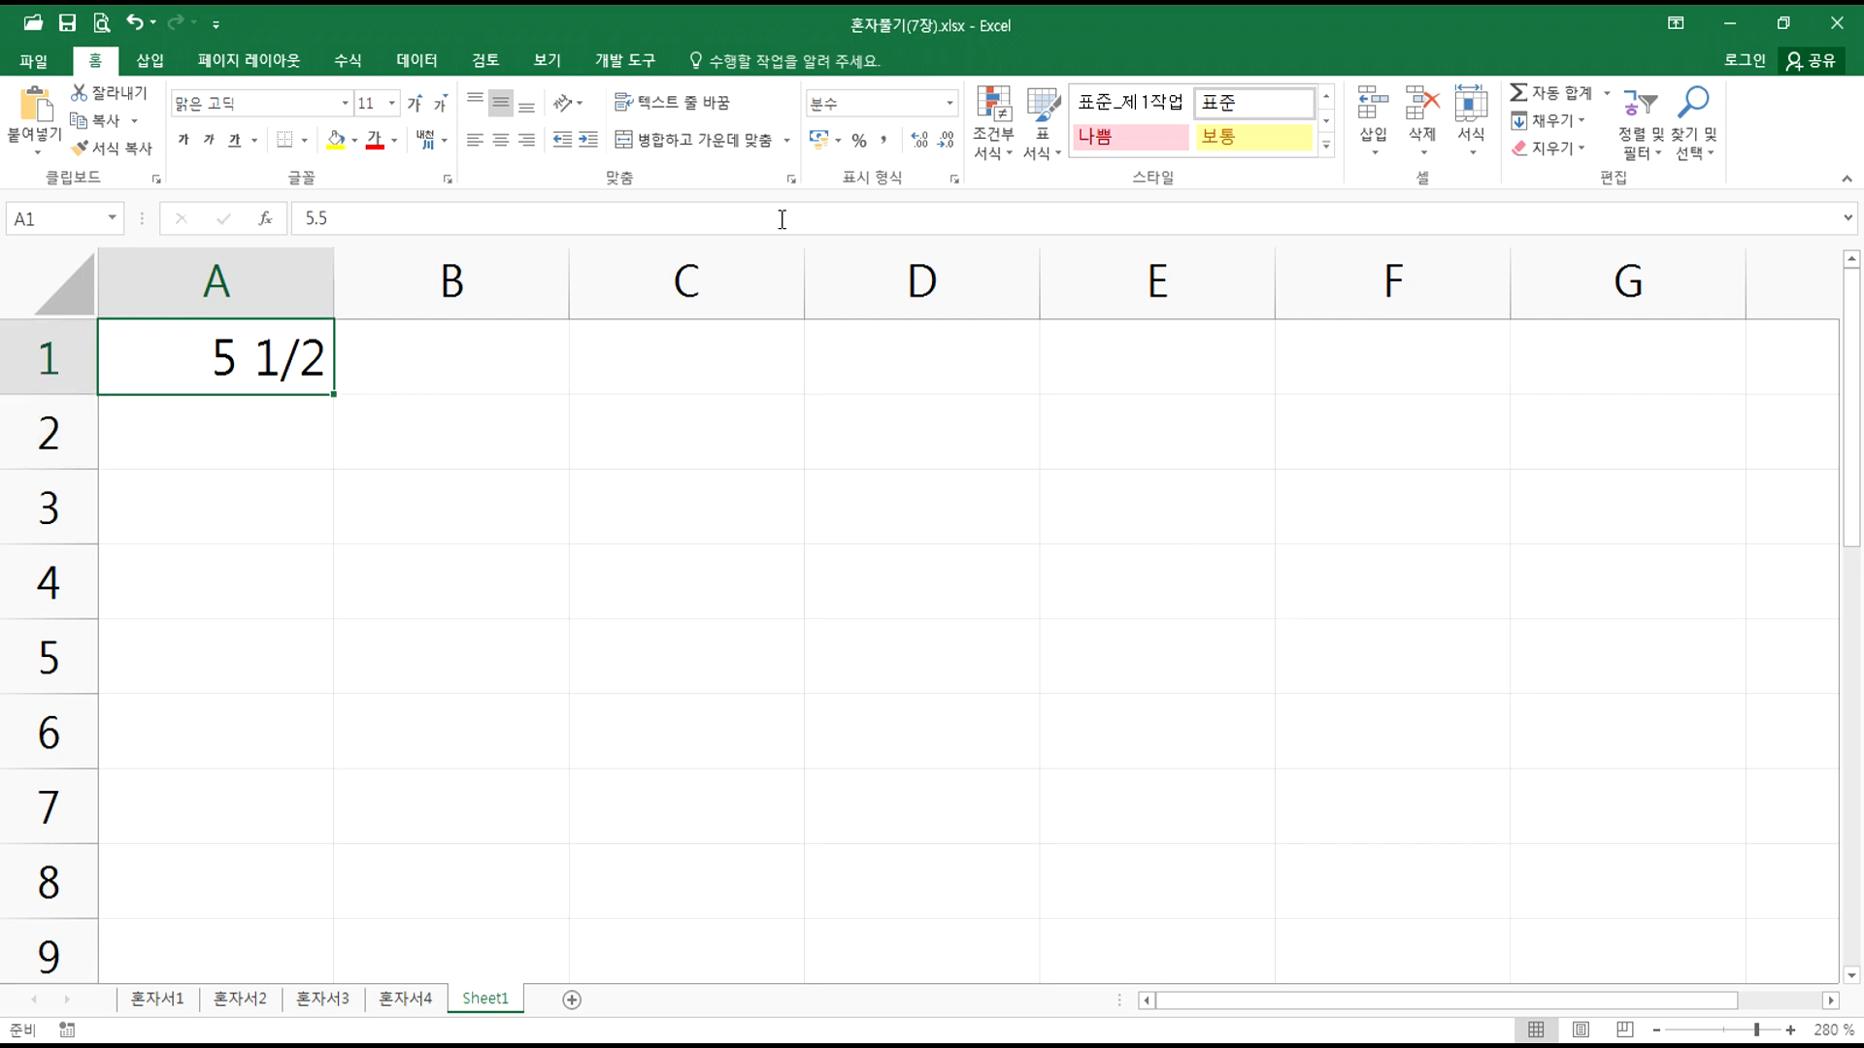
click(873, 103)
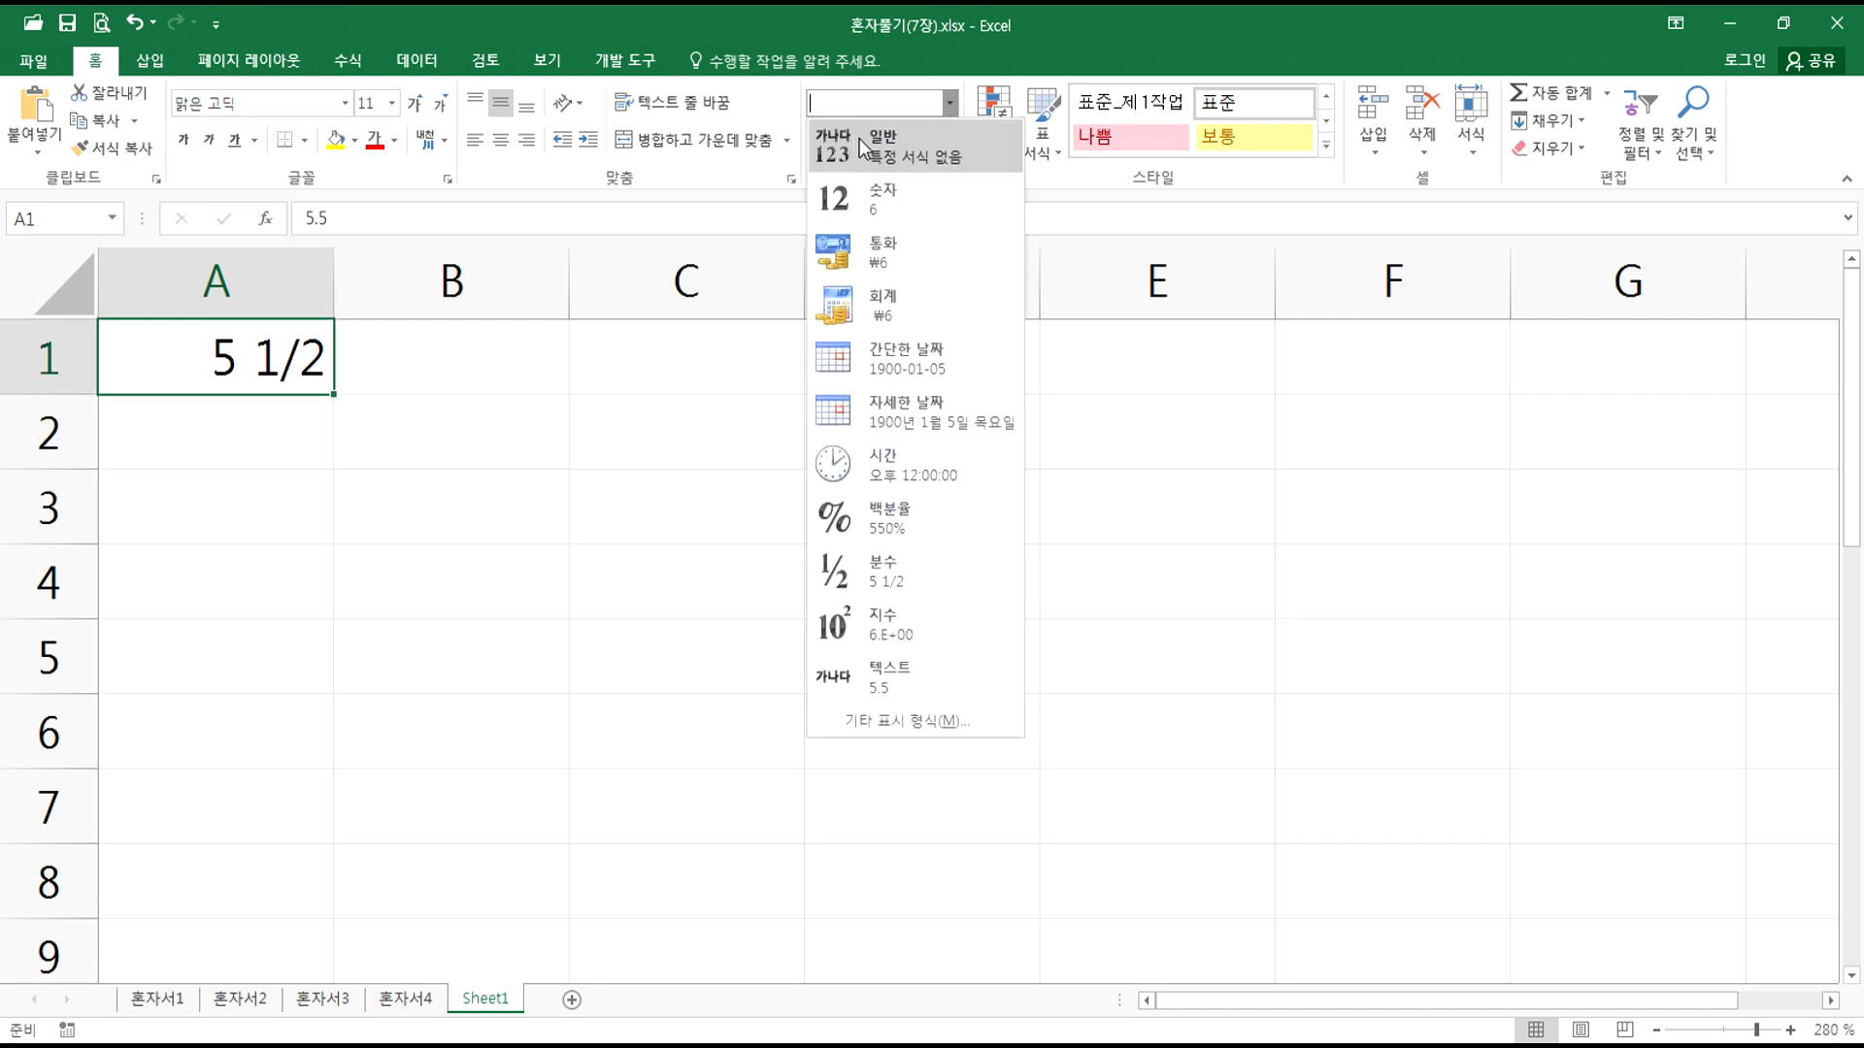
click(859, 141)
key(ctrl+z)
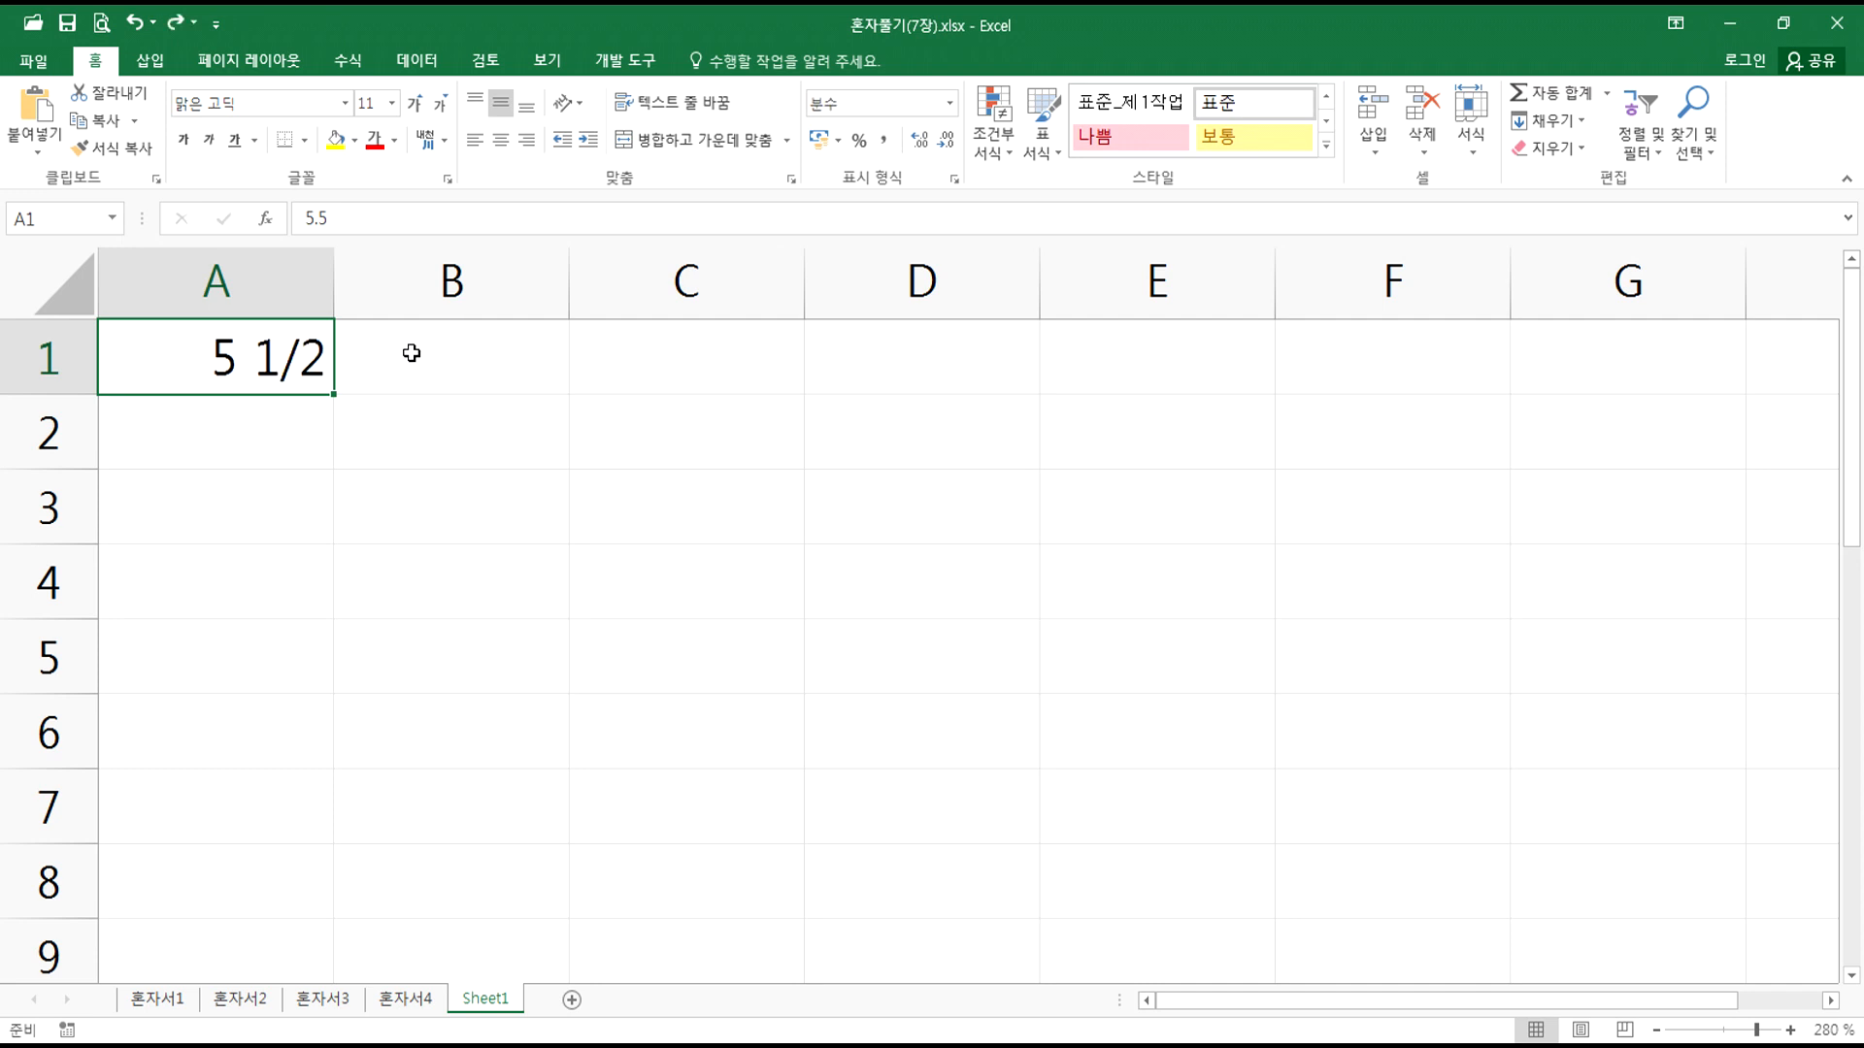
Step: Try entering 1/2 directly in cell A2 without a leading whole number, then undo the entry
click(299, 427)
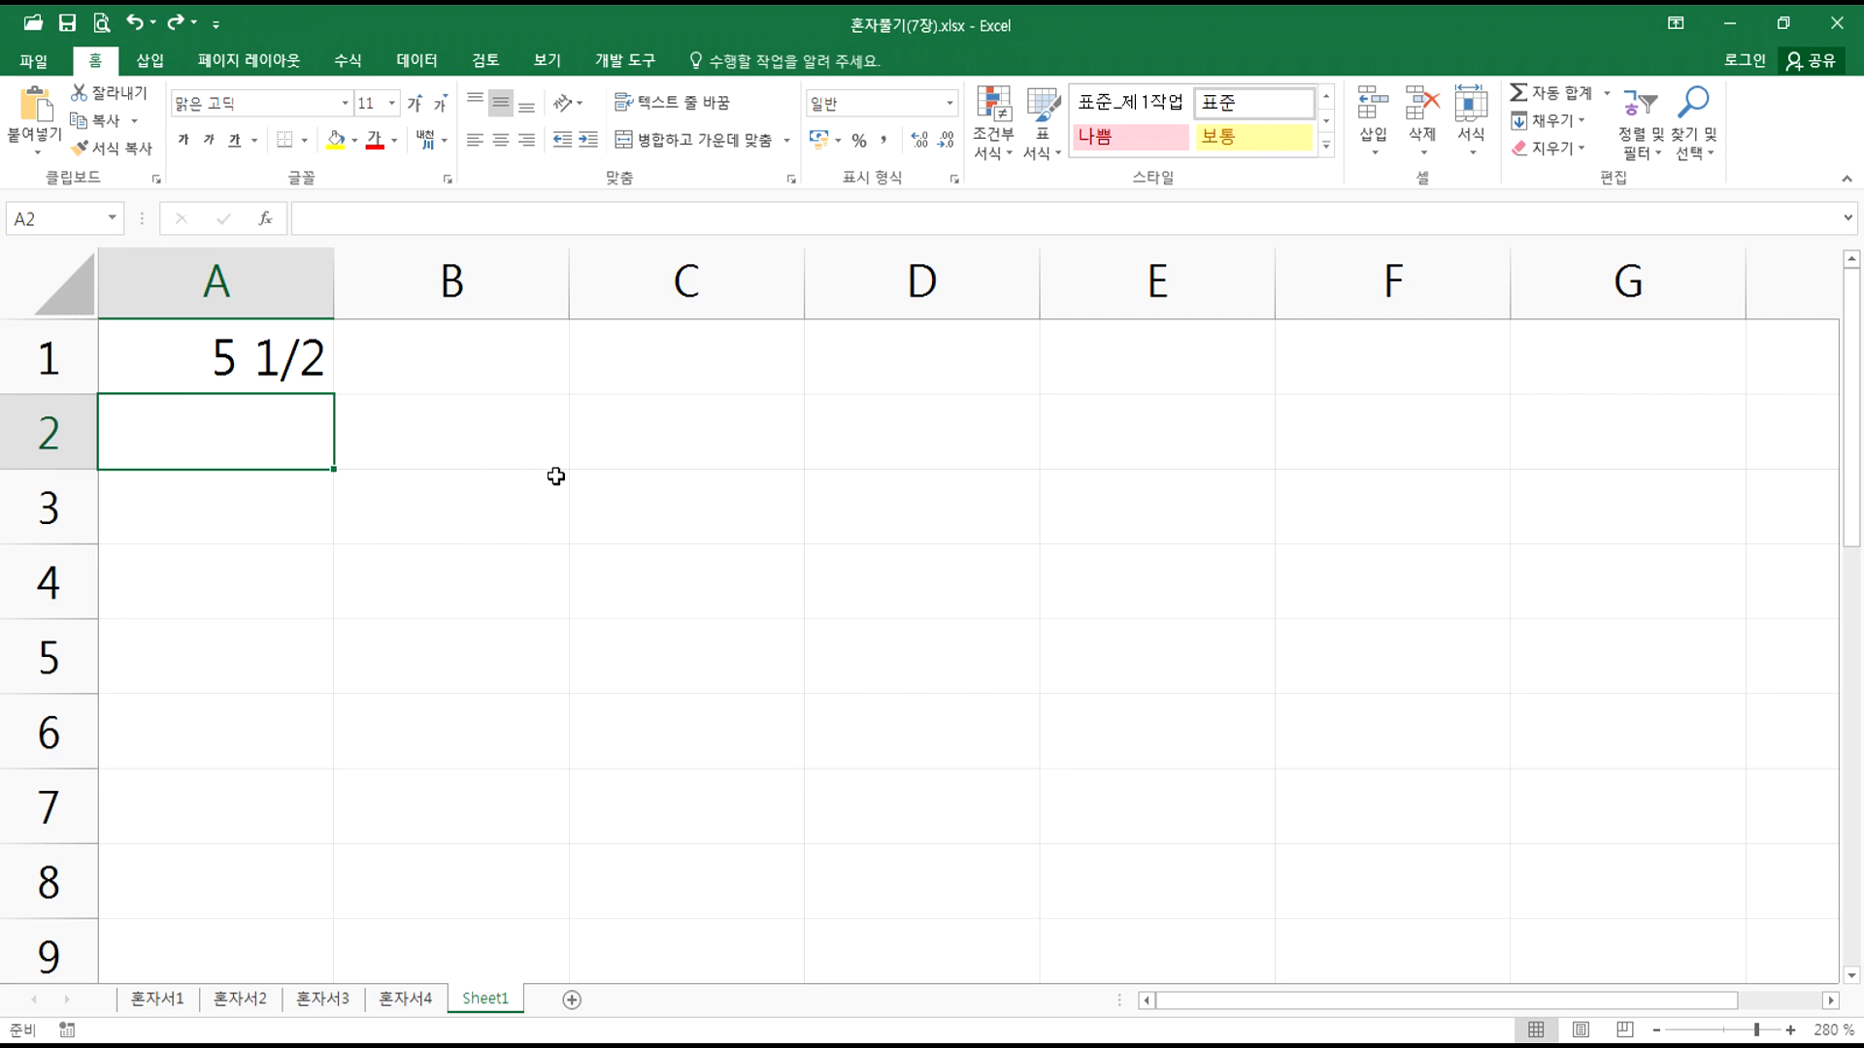
text(1/2)
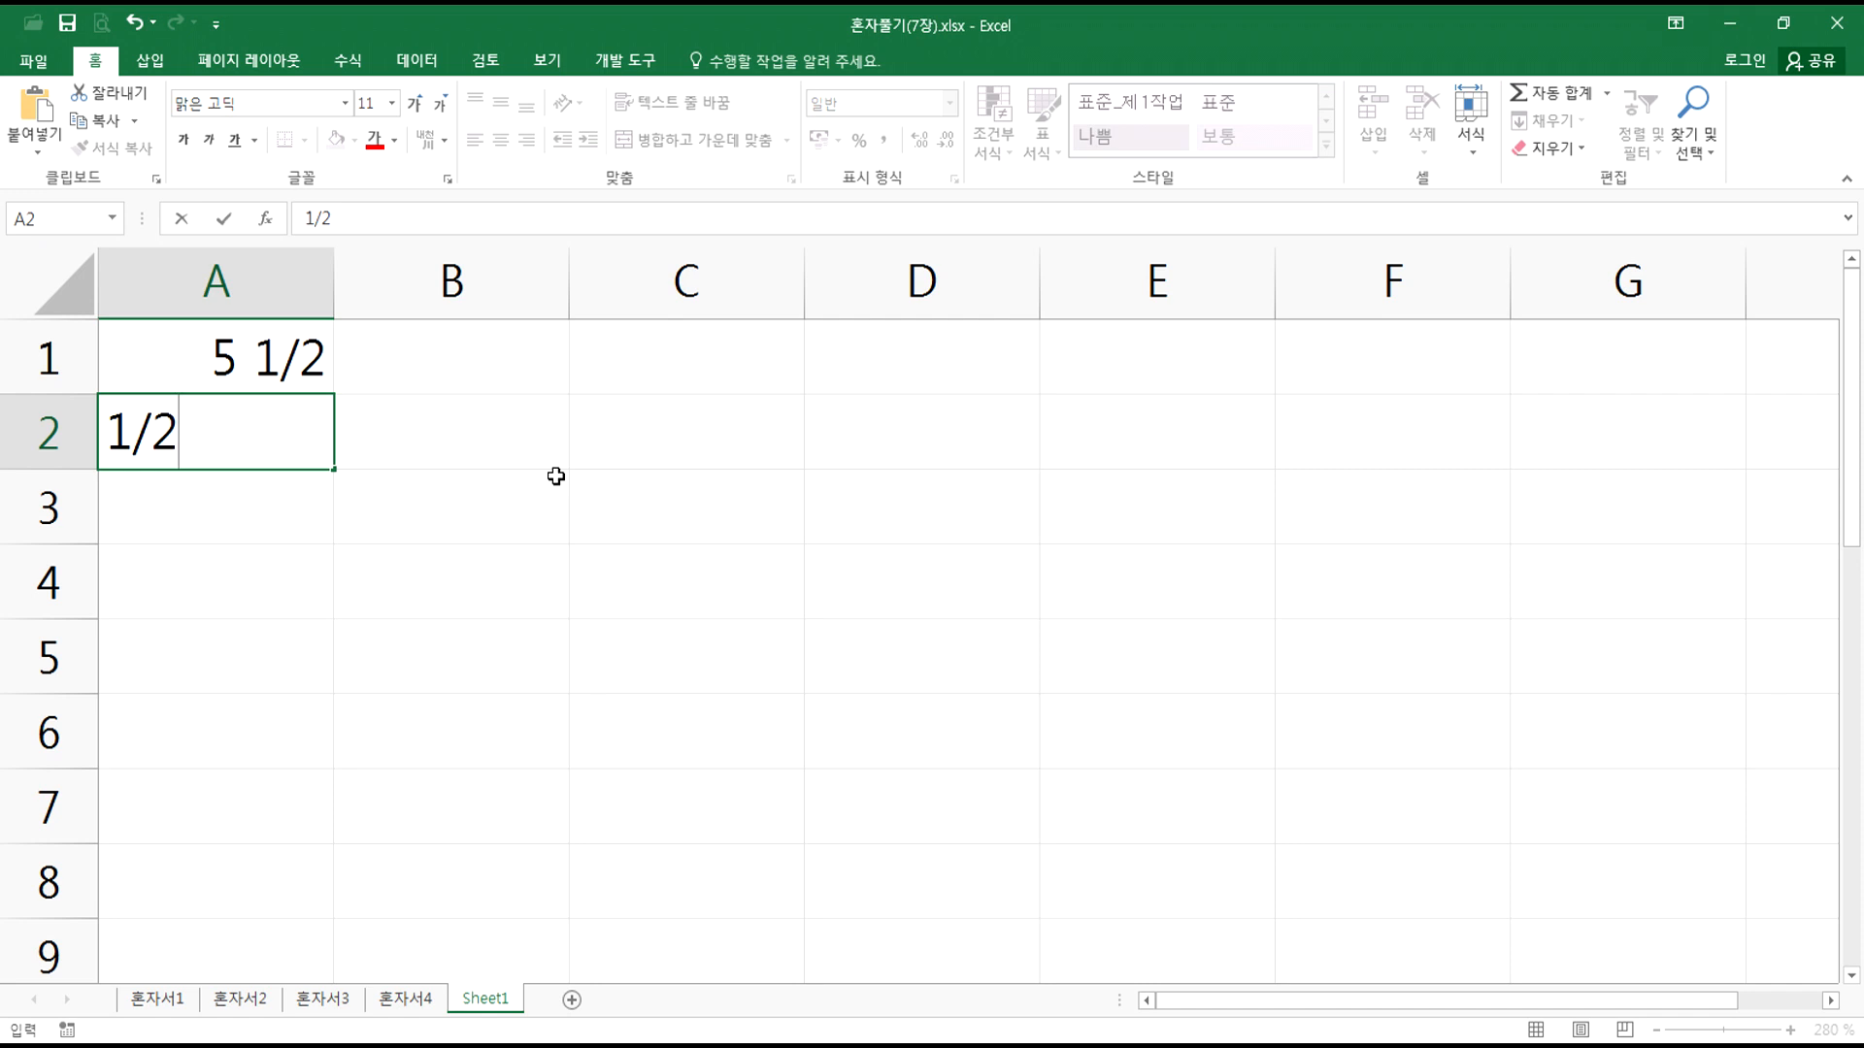
key(Return)
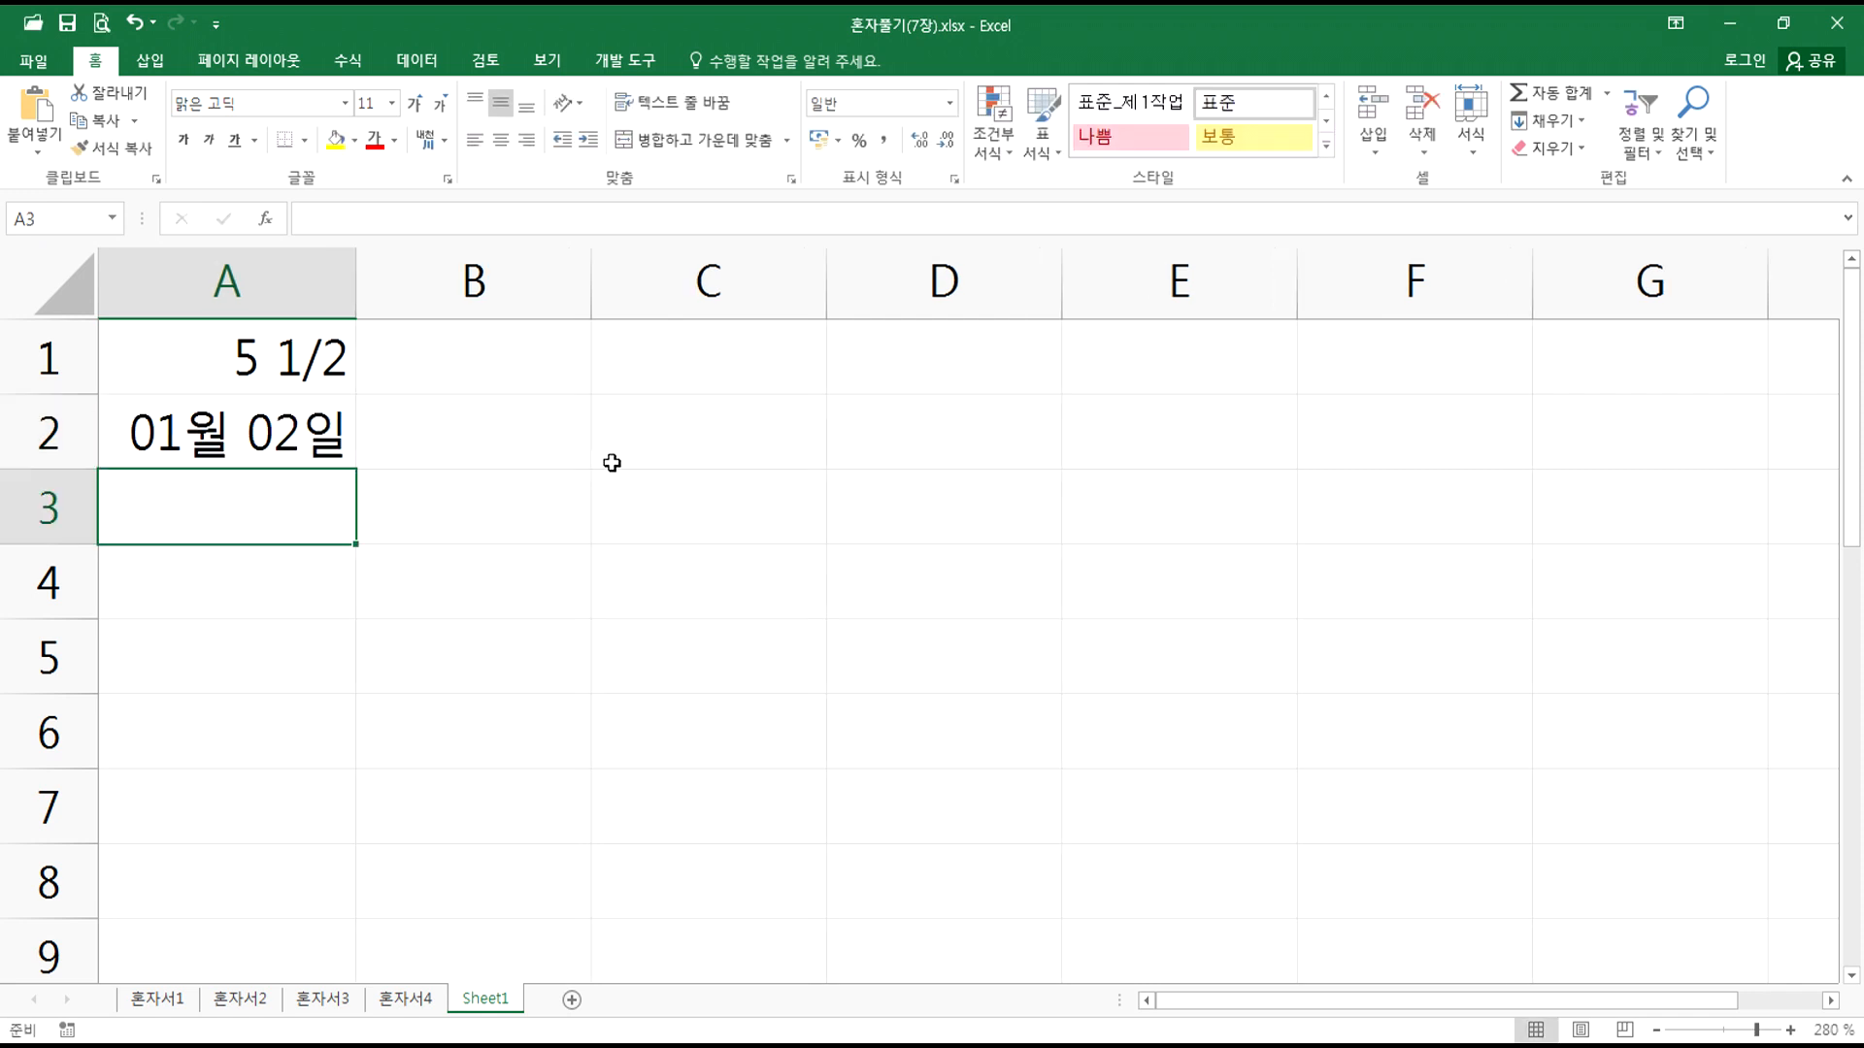
key(ctrl+z)
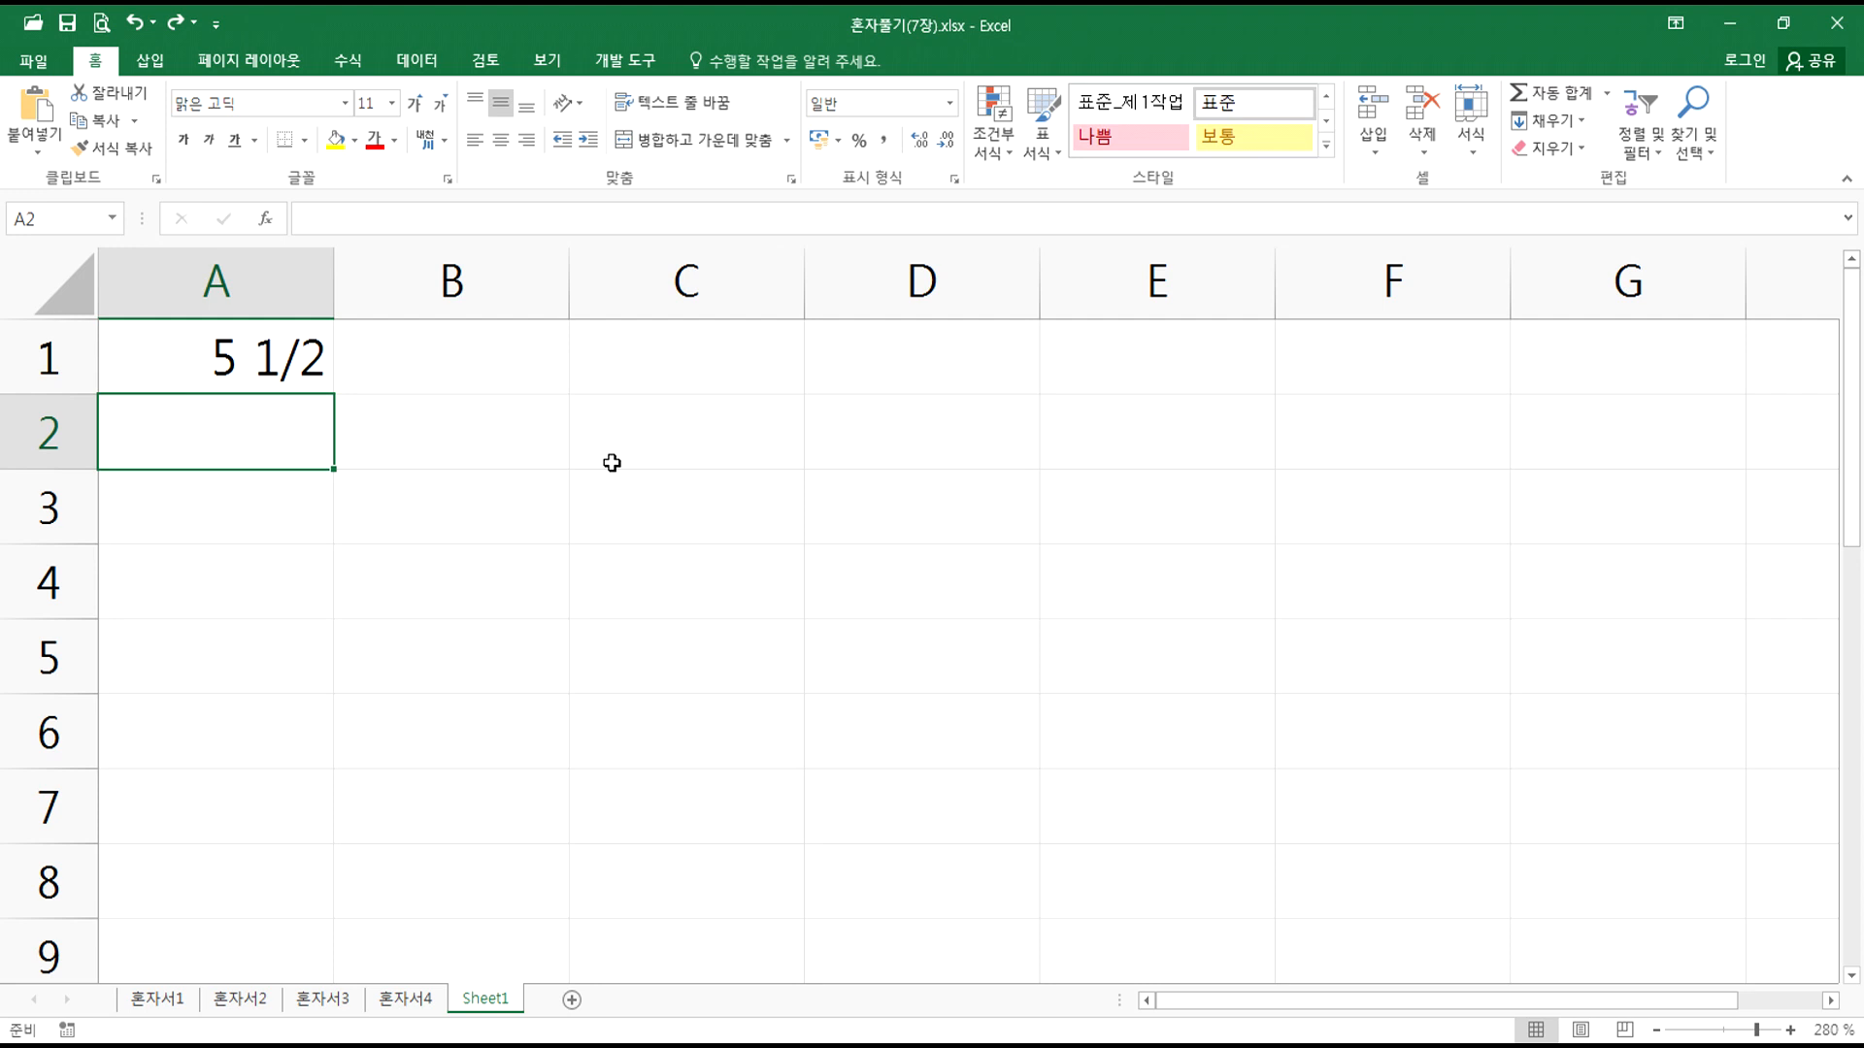
Step: Enter the proper fraction in cell A2 as 0 1/2, with a zero whole part and a space
text(0)
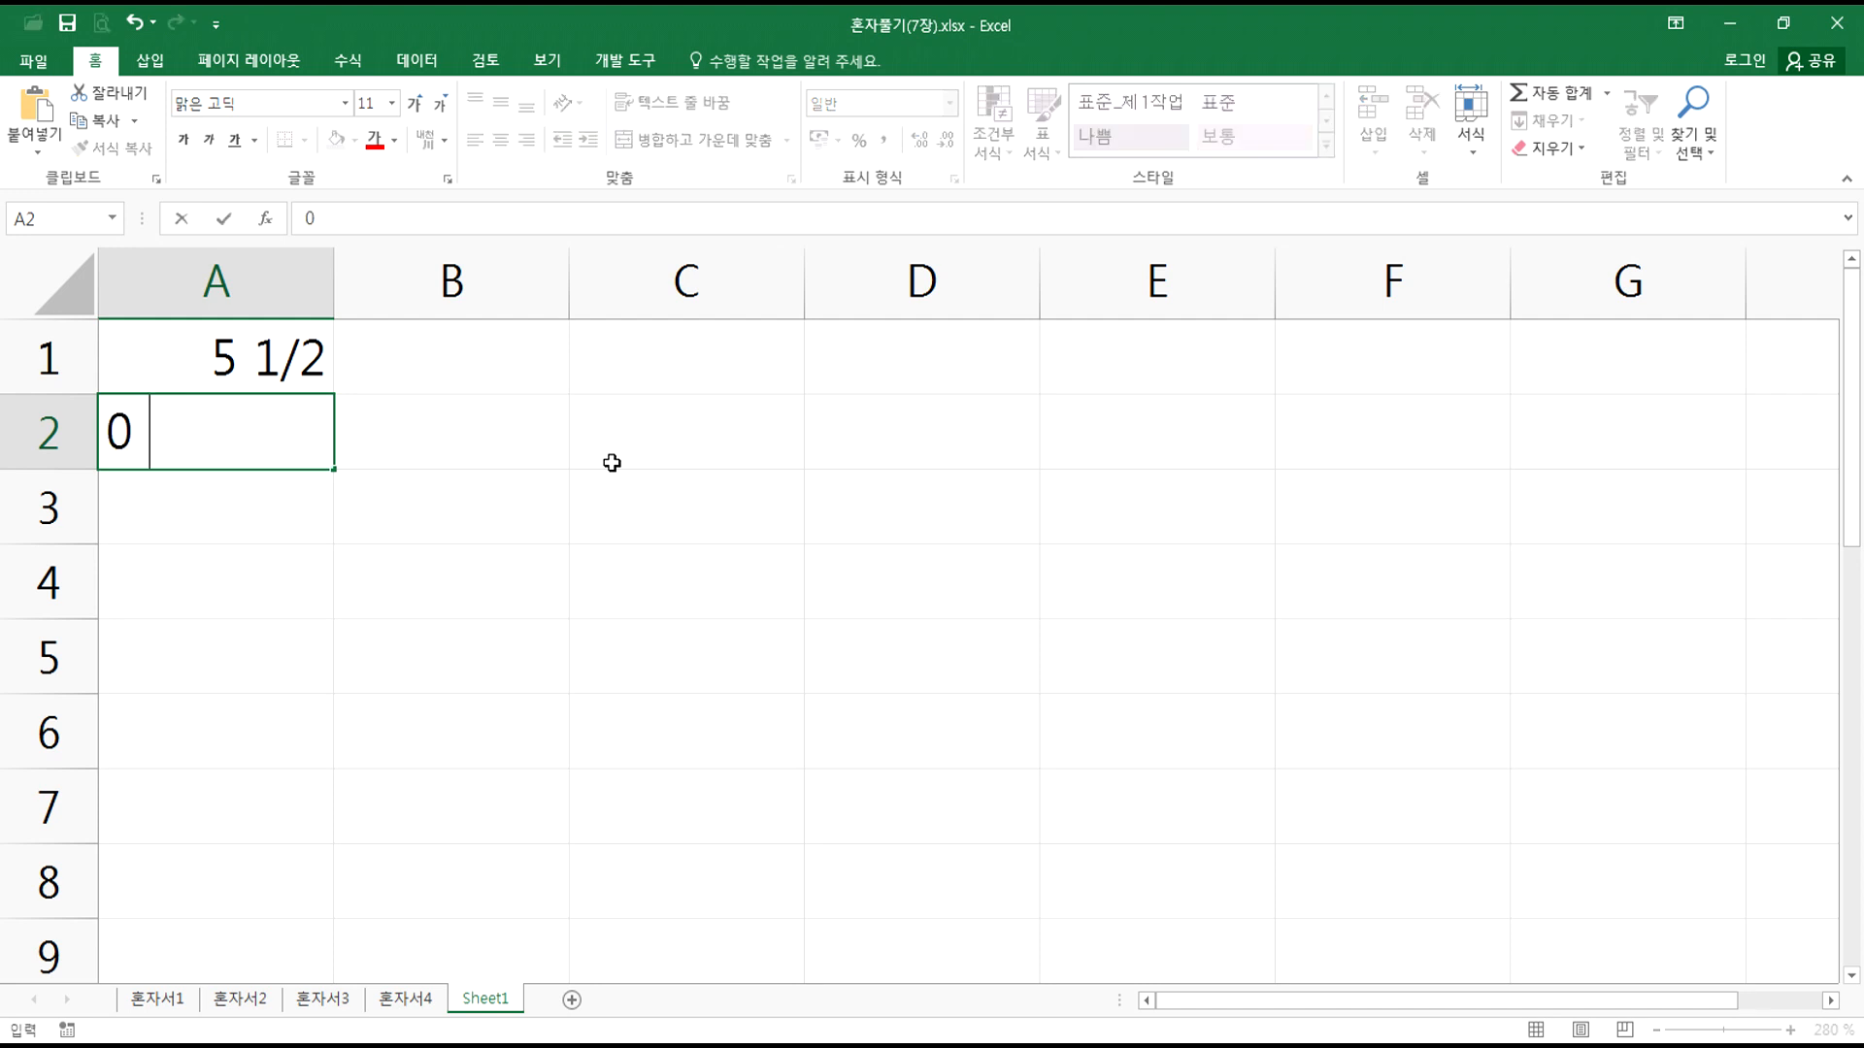
text( 1/2)
key(Return)
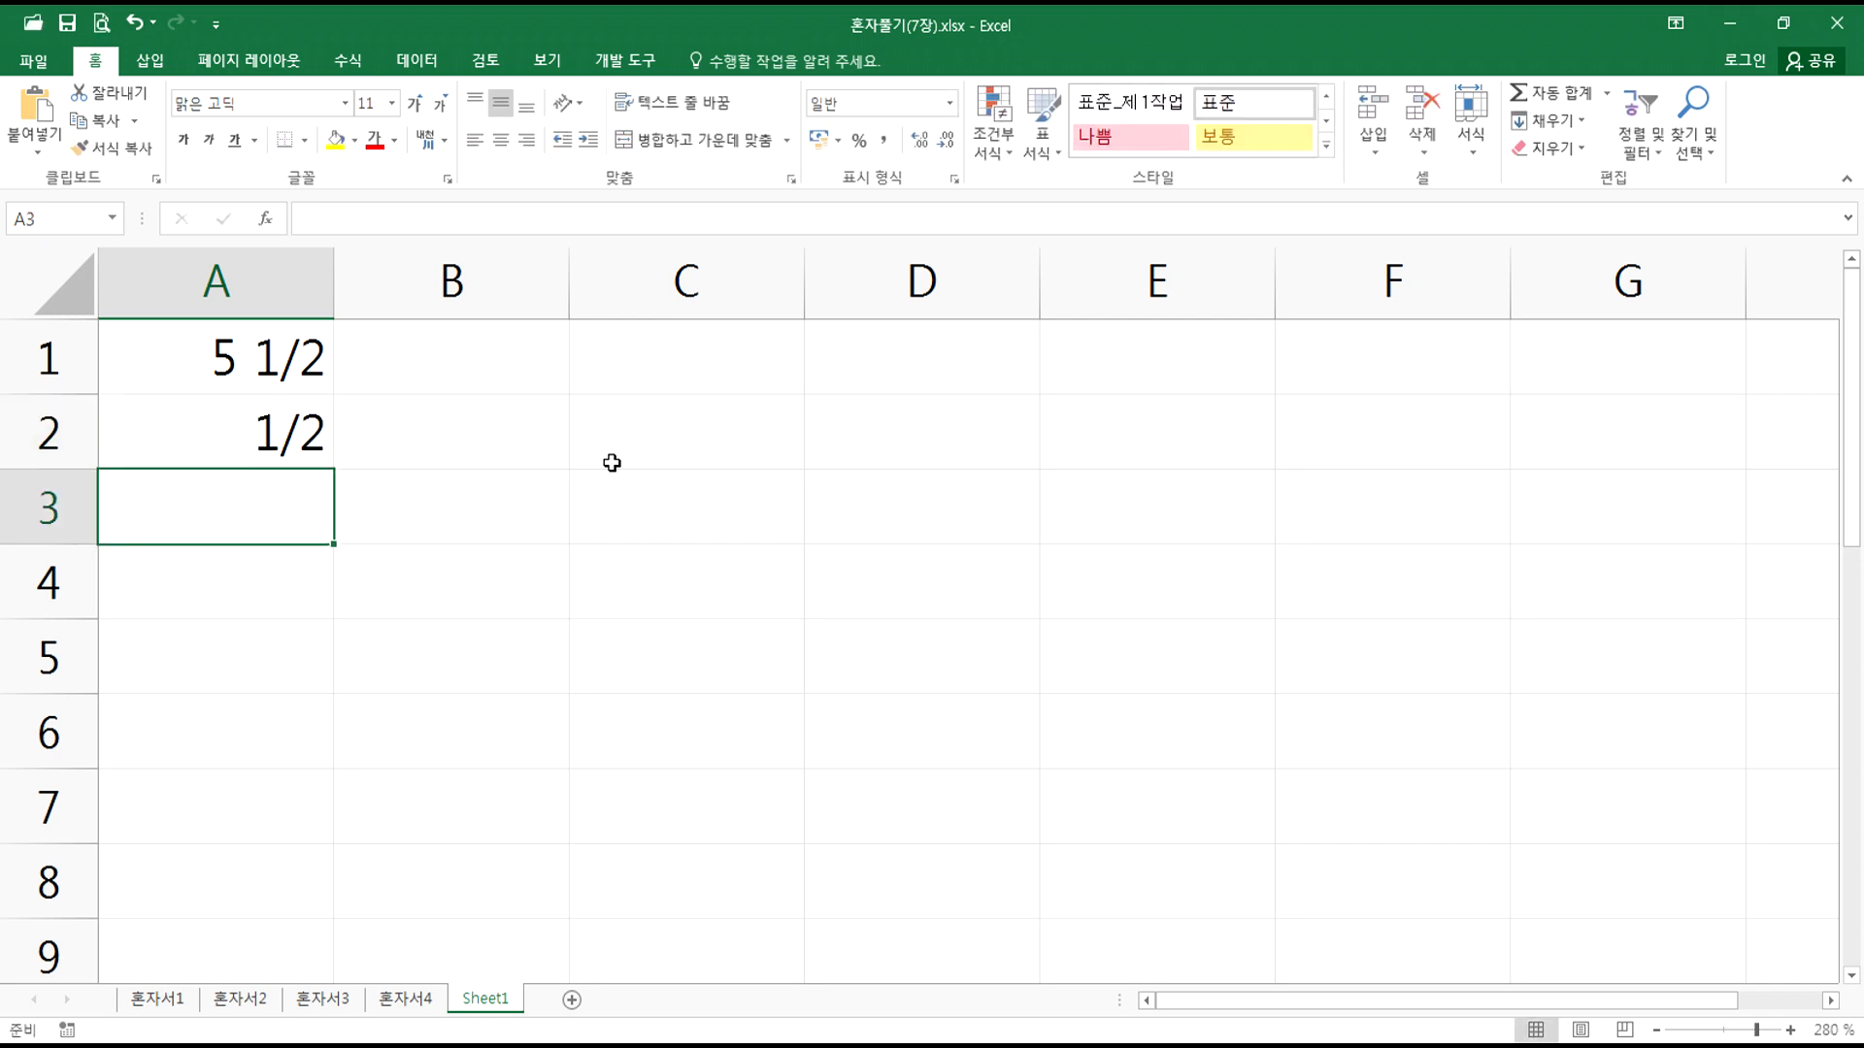
Step: Add the two fractions in cell A3 with the formula =A1+A2
key(Up)
key(Down)
key(Up)
key(Down)
text(=)
click(244, 366)
click(258, 438)
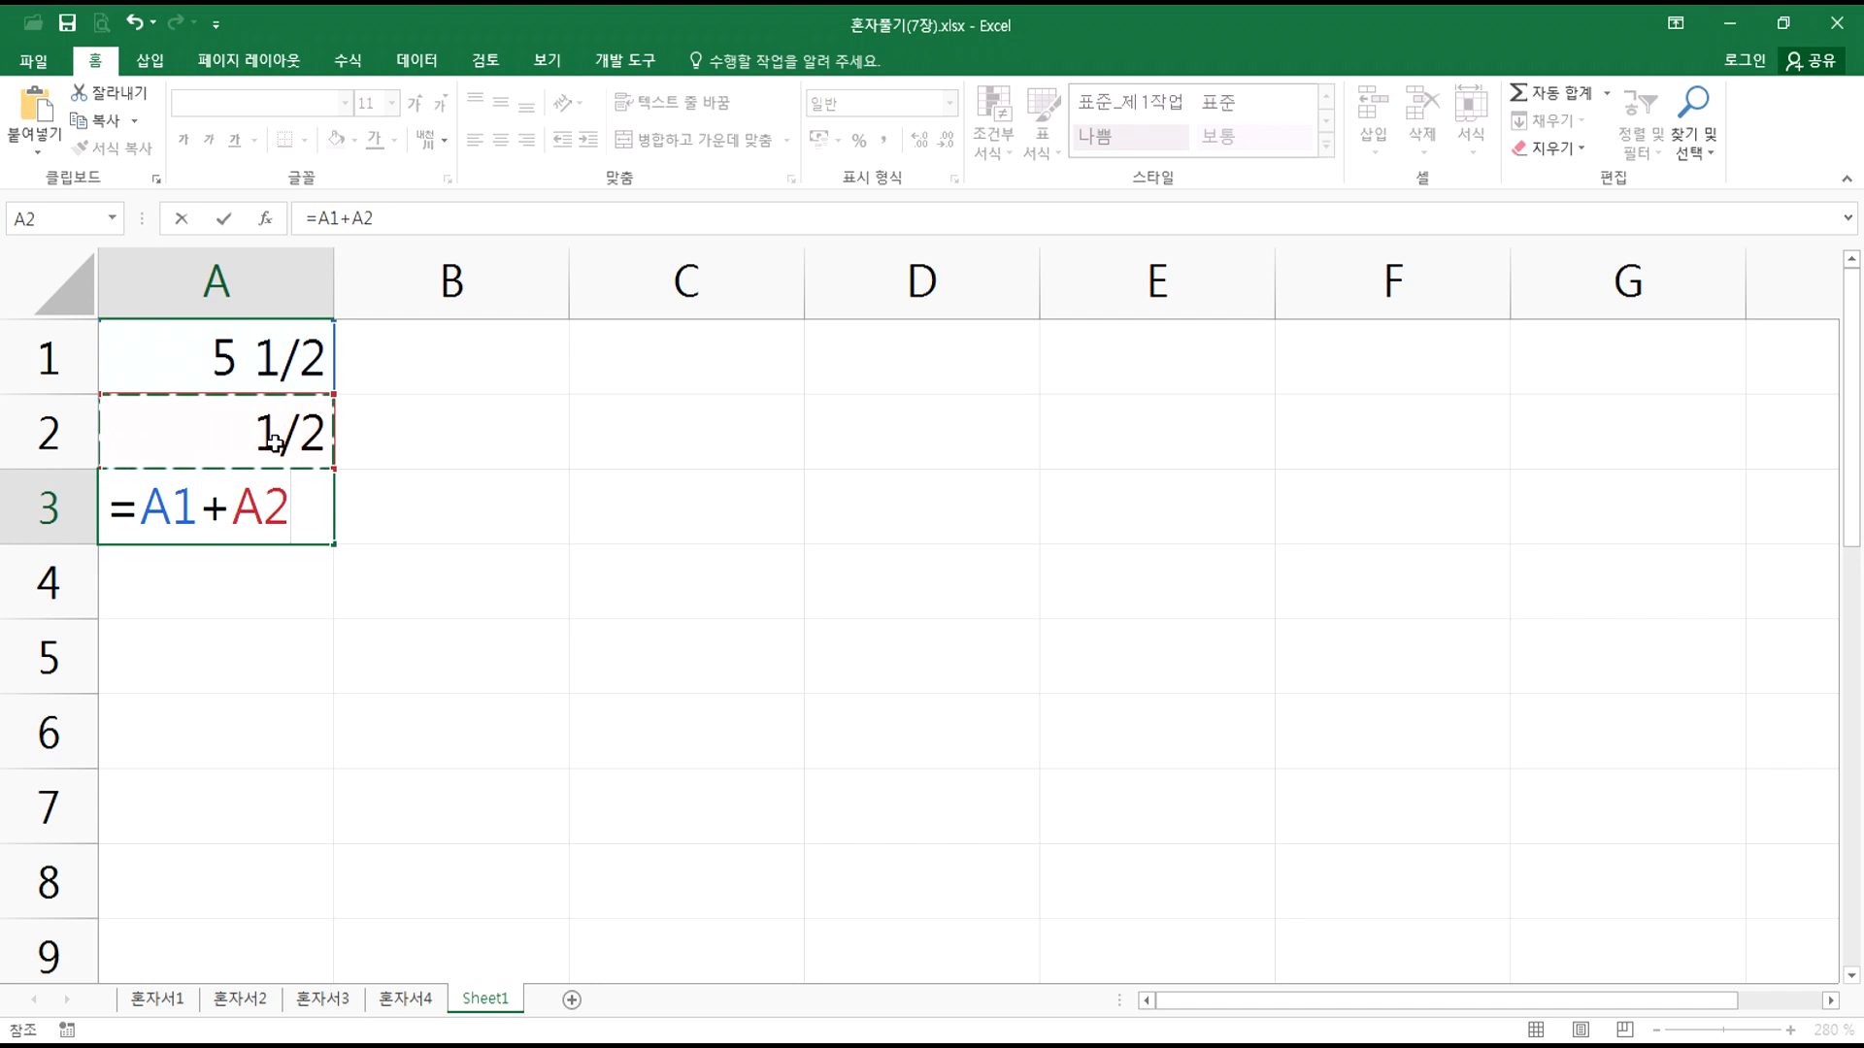
key(Return)
key(Up)
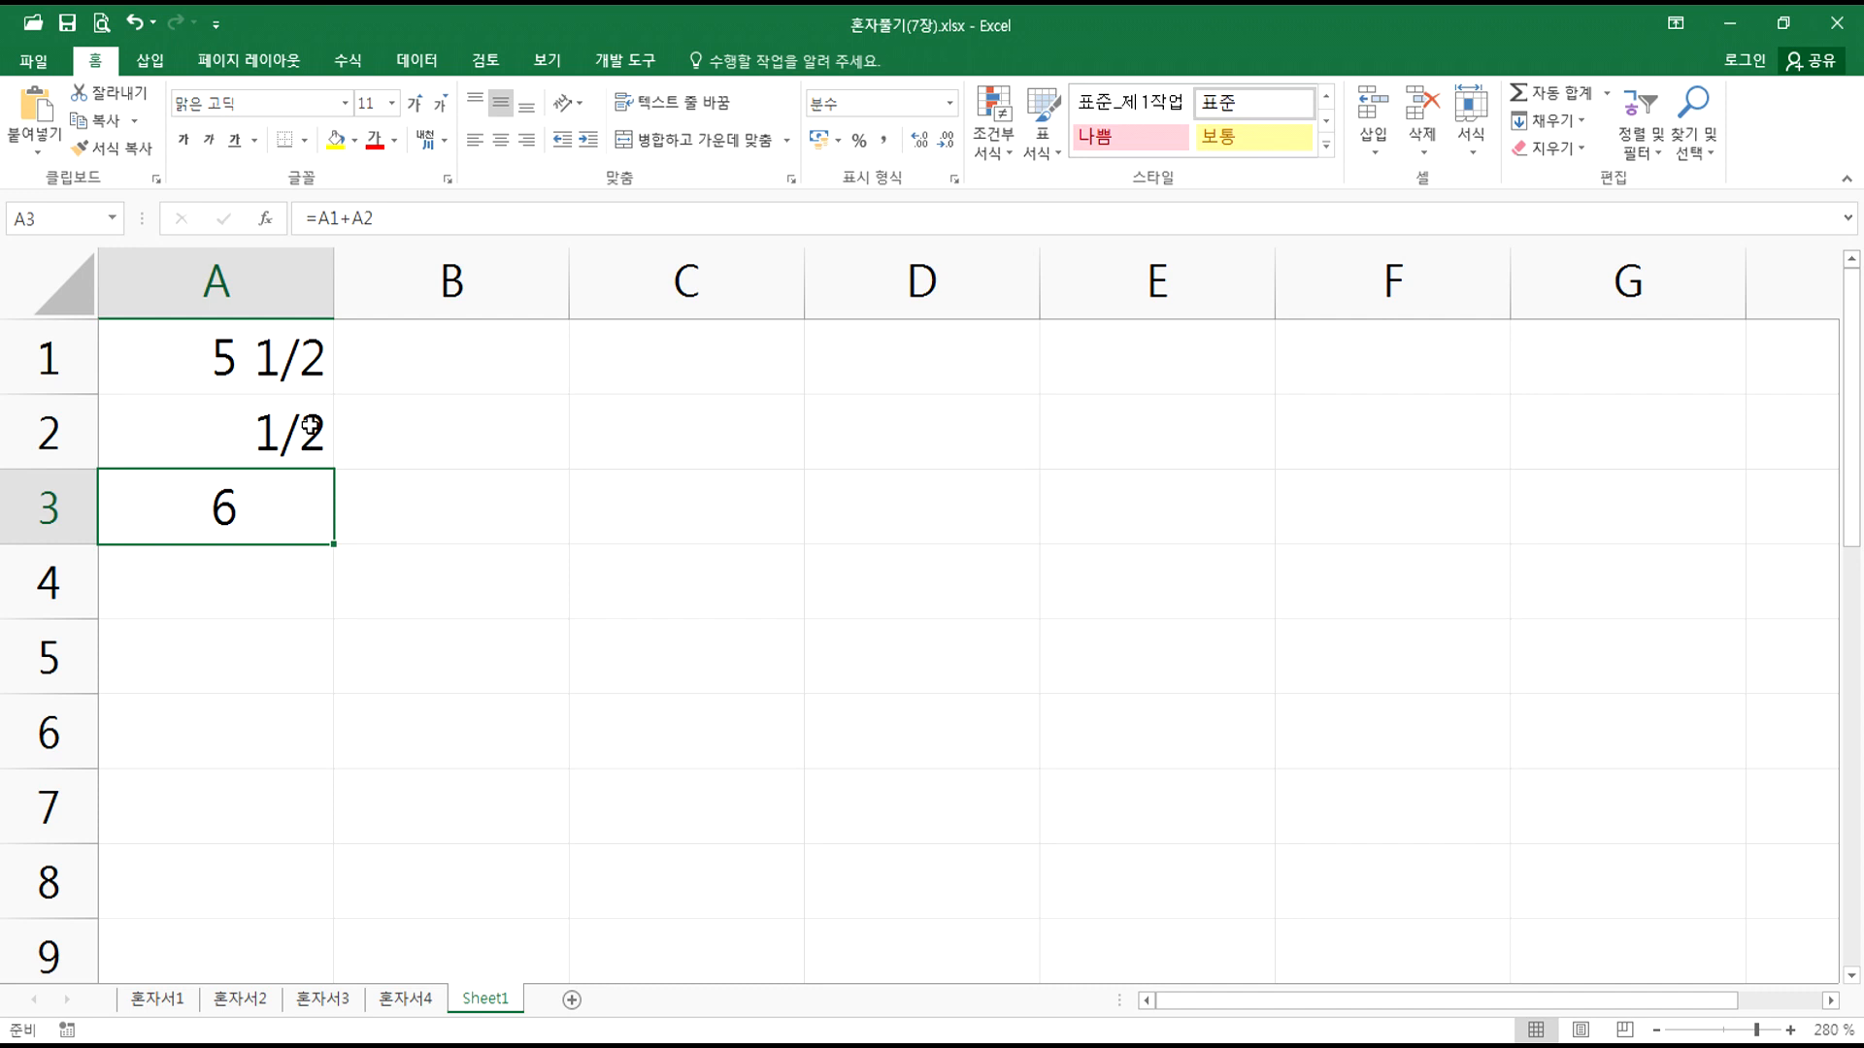
Step: Change cell A1 to the mixed fraction 5 1/6 and compare the stored values behind the fractions in A1 and A2
double_click(304, 359)
key(Escape)
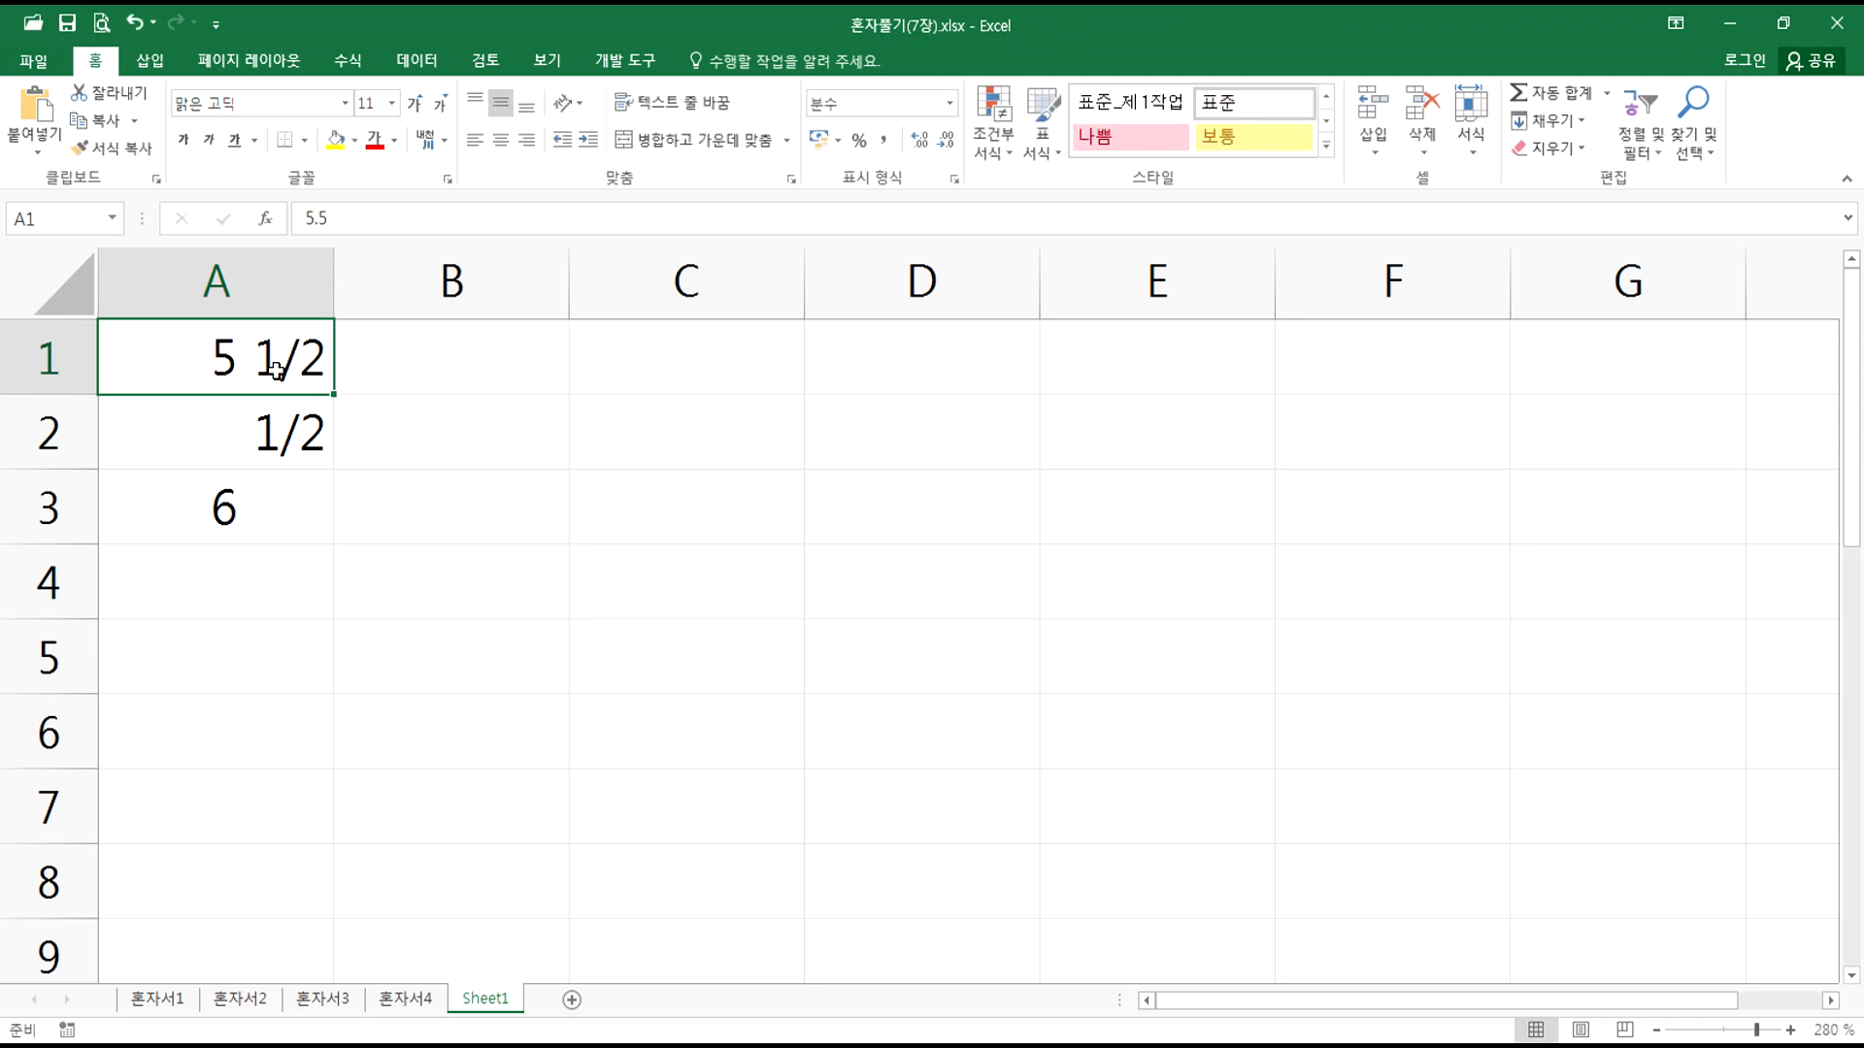
text(5 1/6)
key(Return)
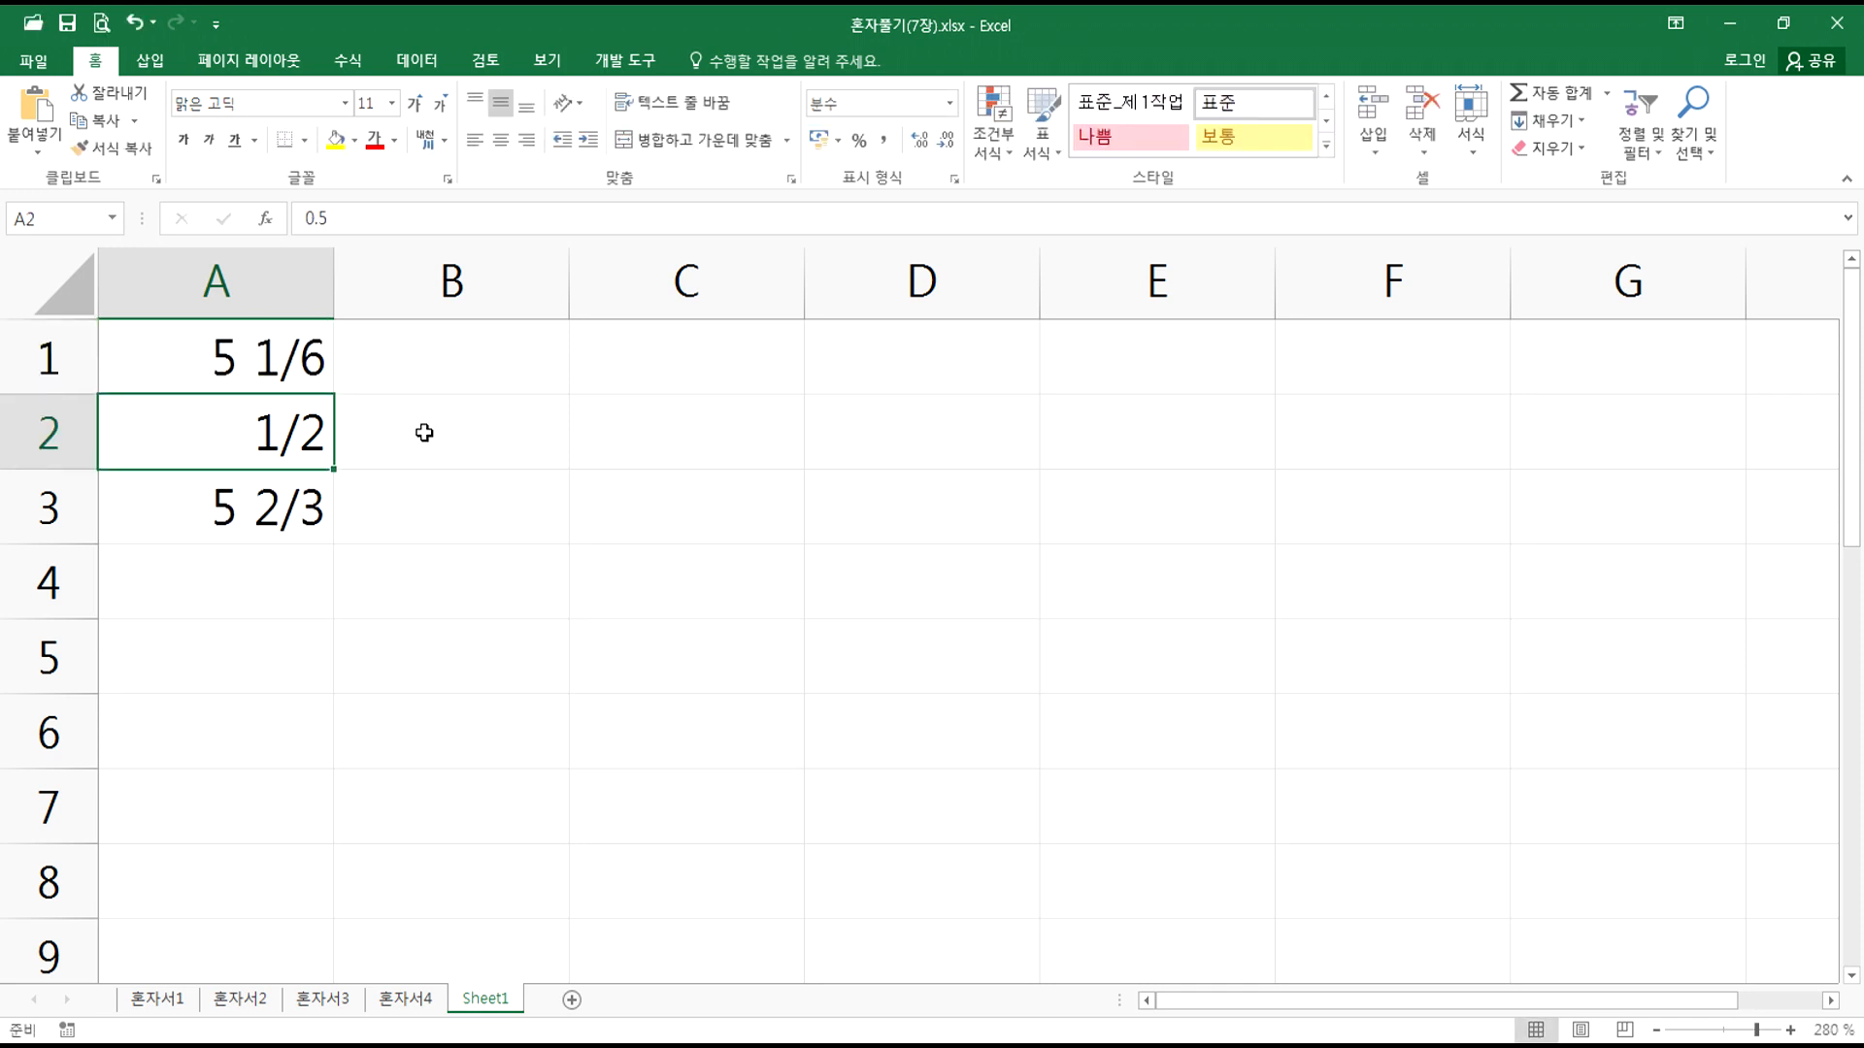
key(Up)
key(Down)
key(Up)
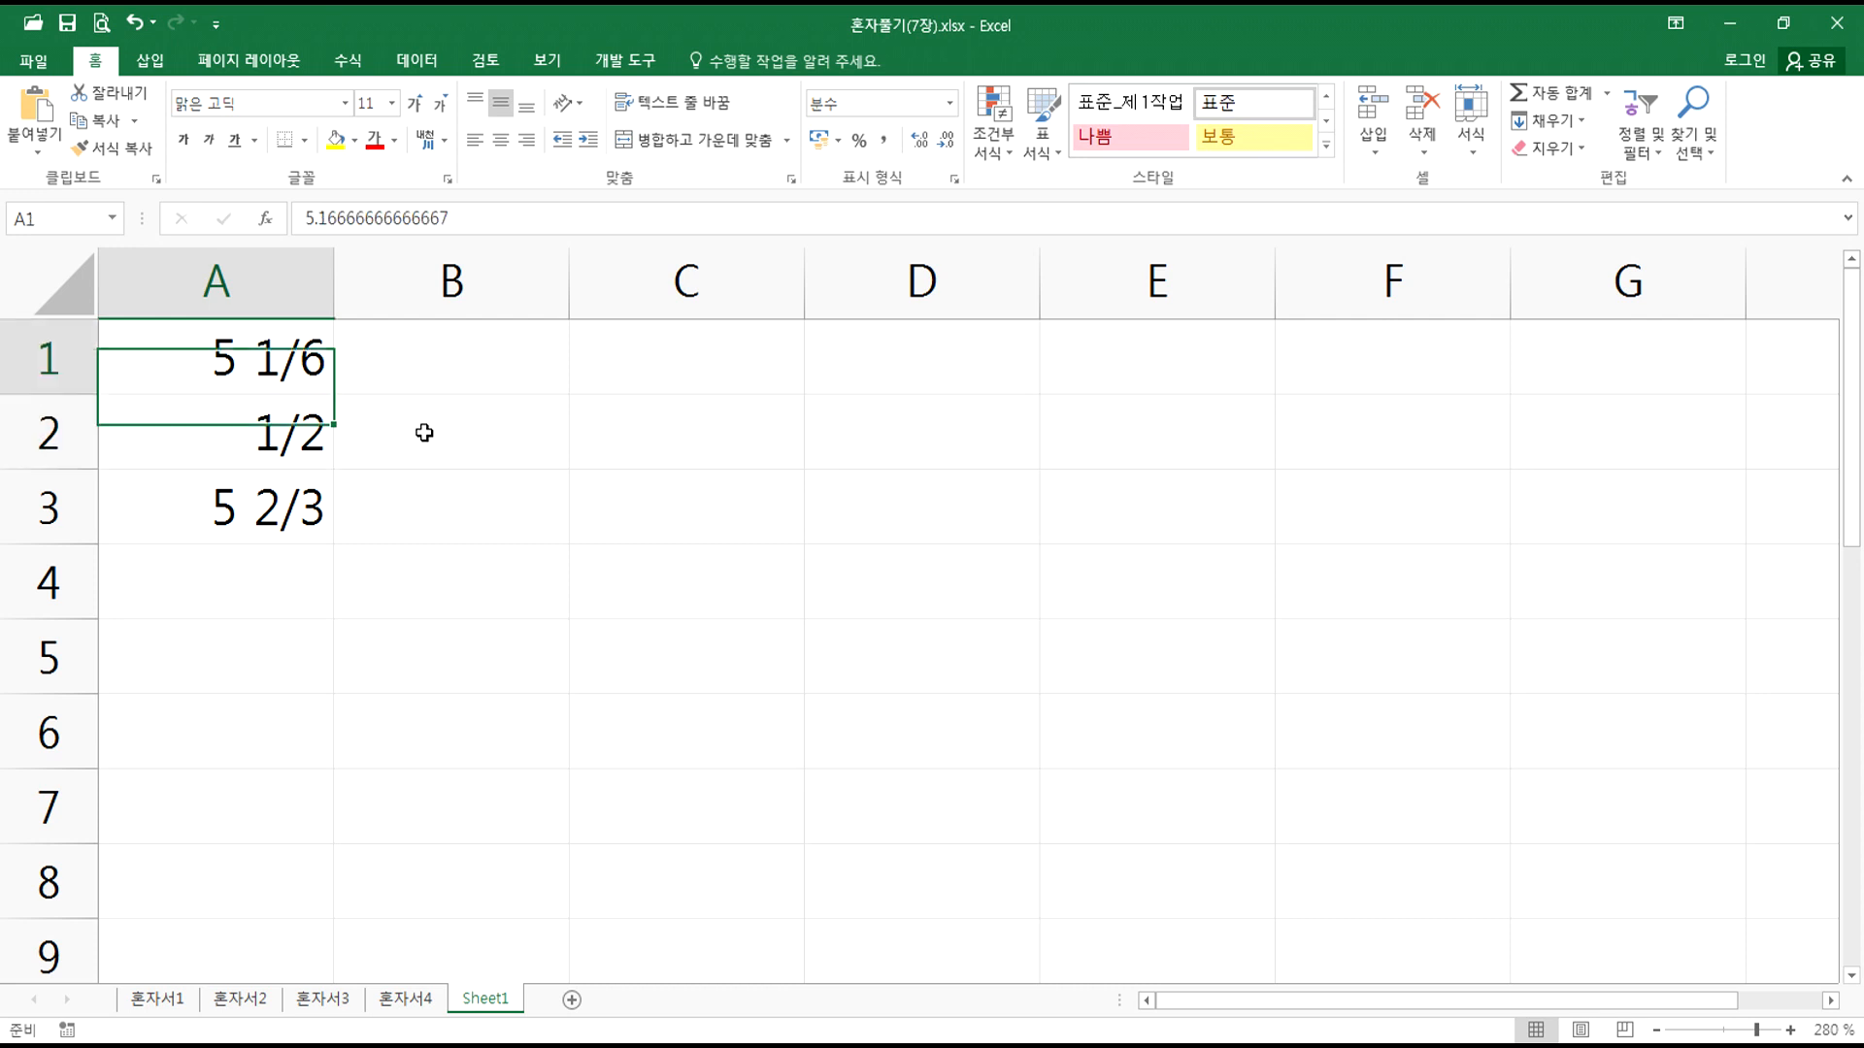
key(Down)
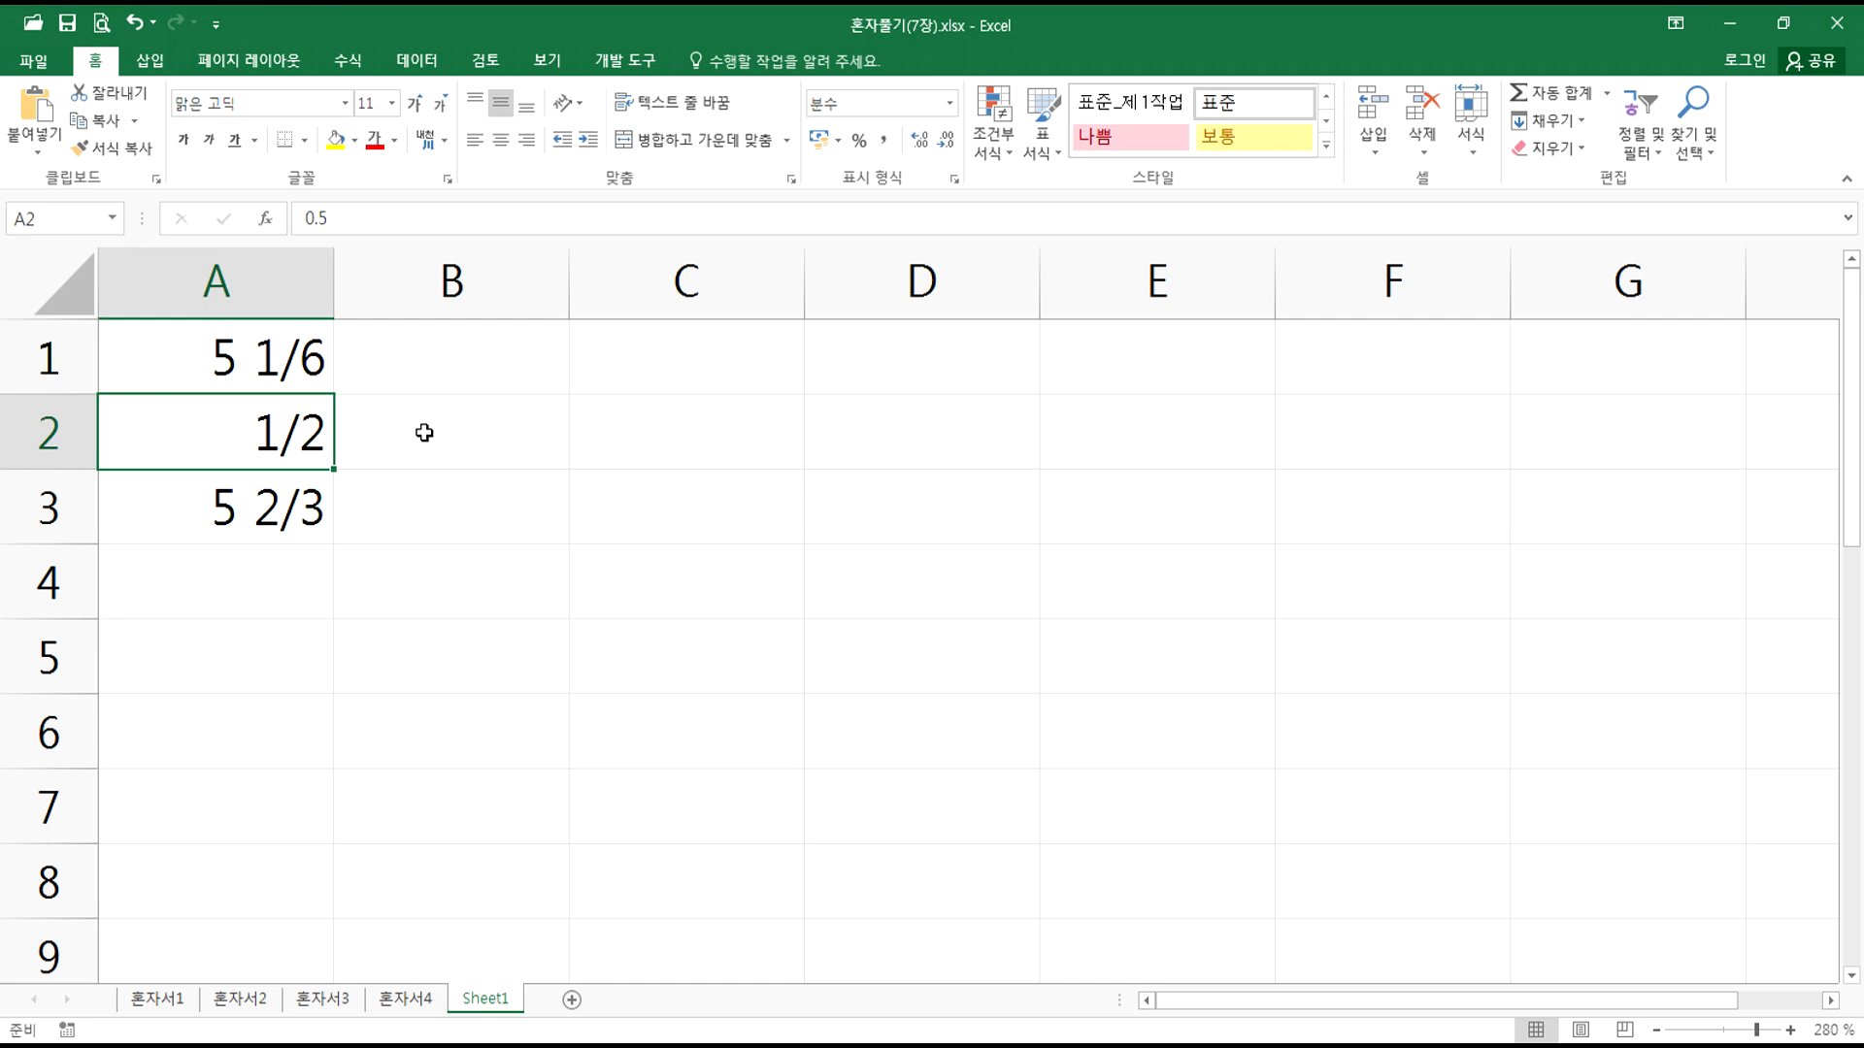
key(Up)
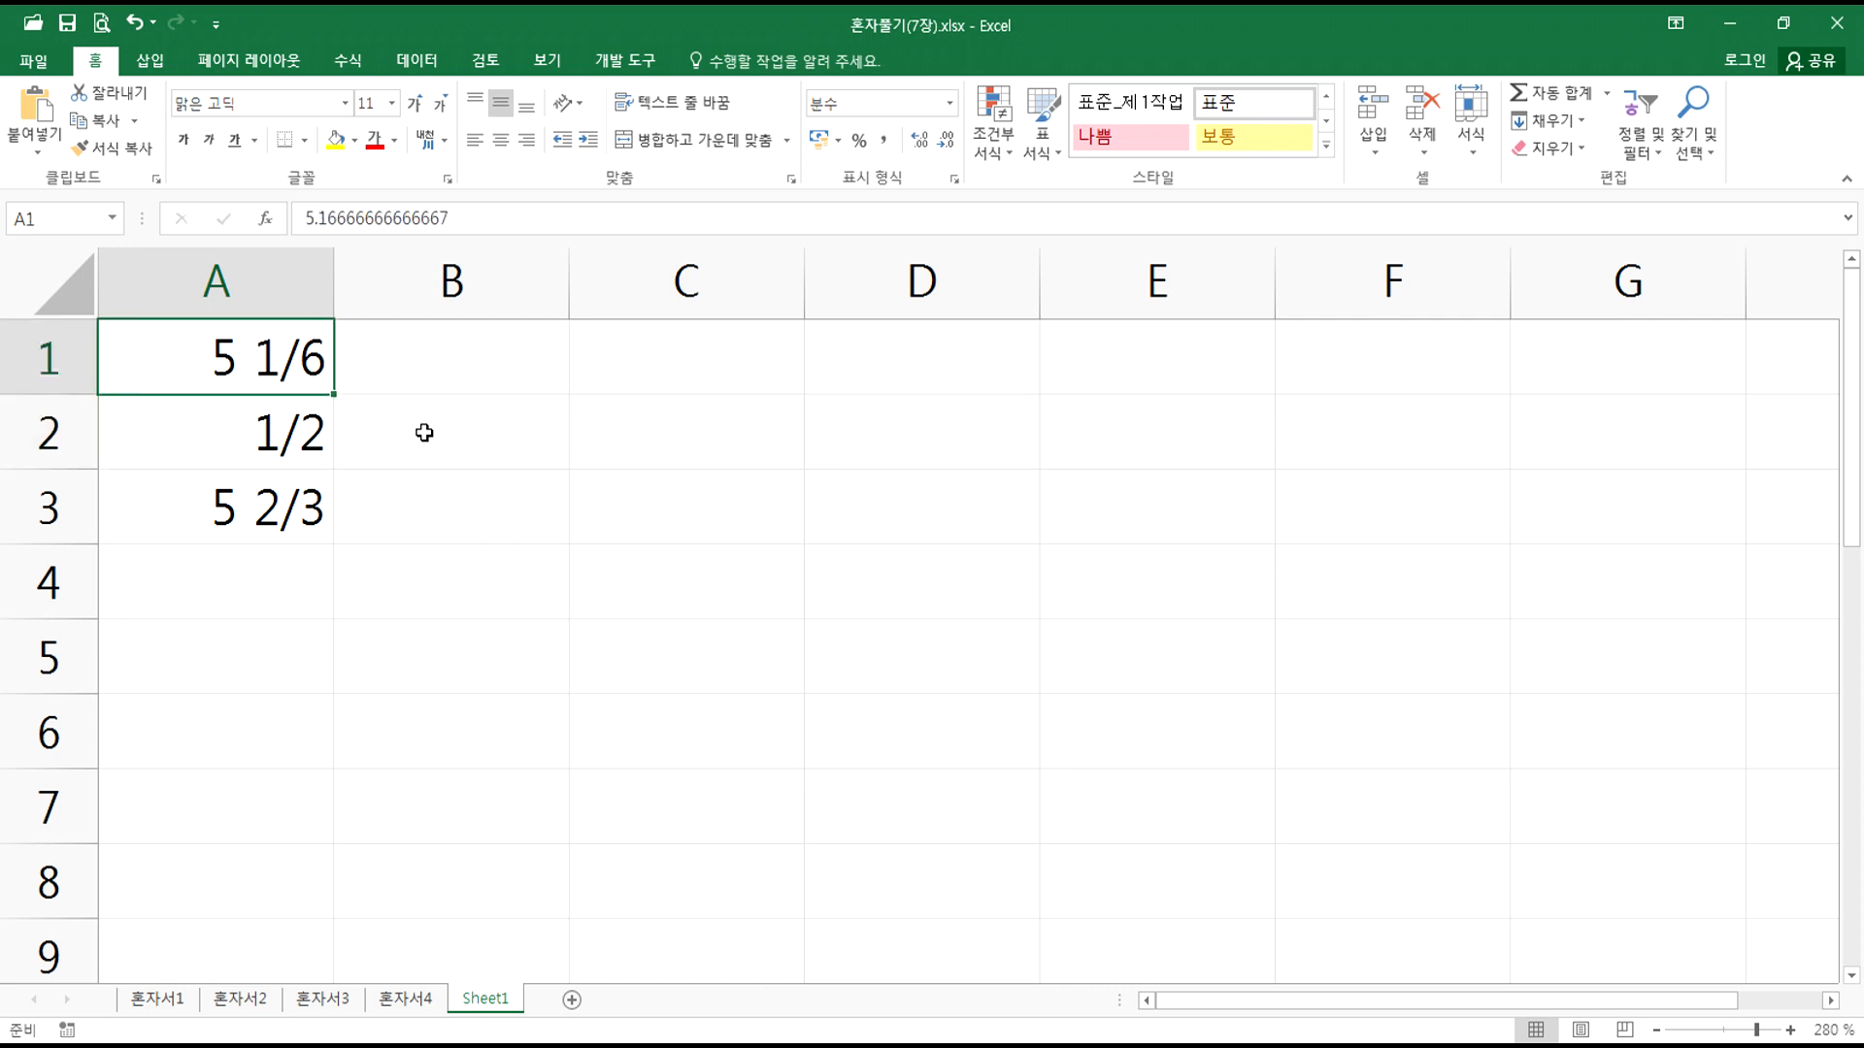
key(Down)
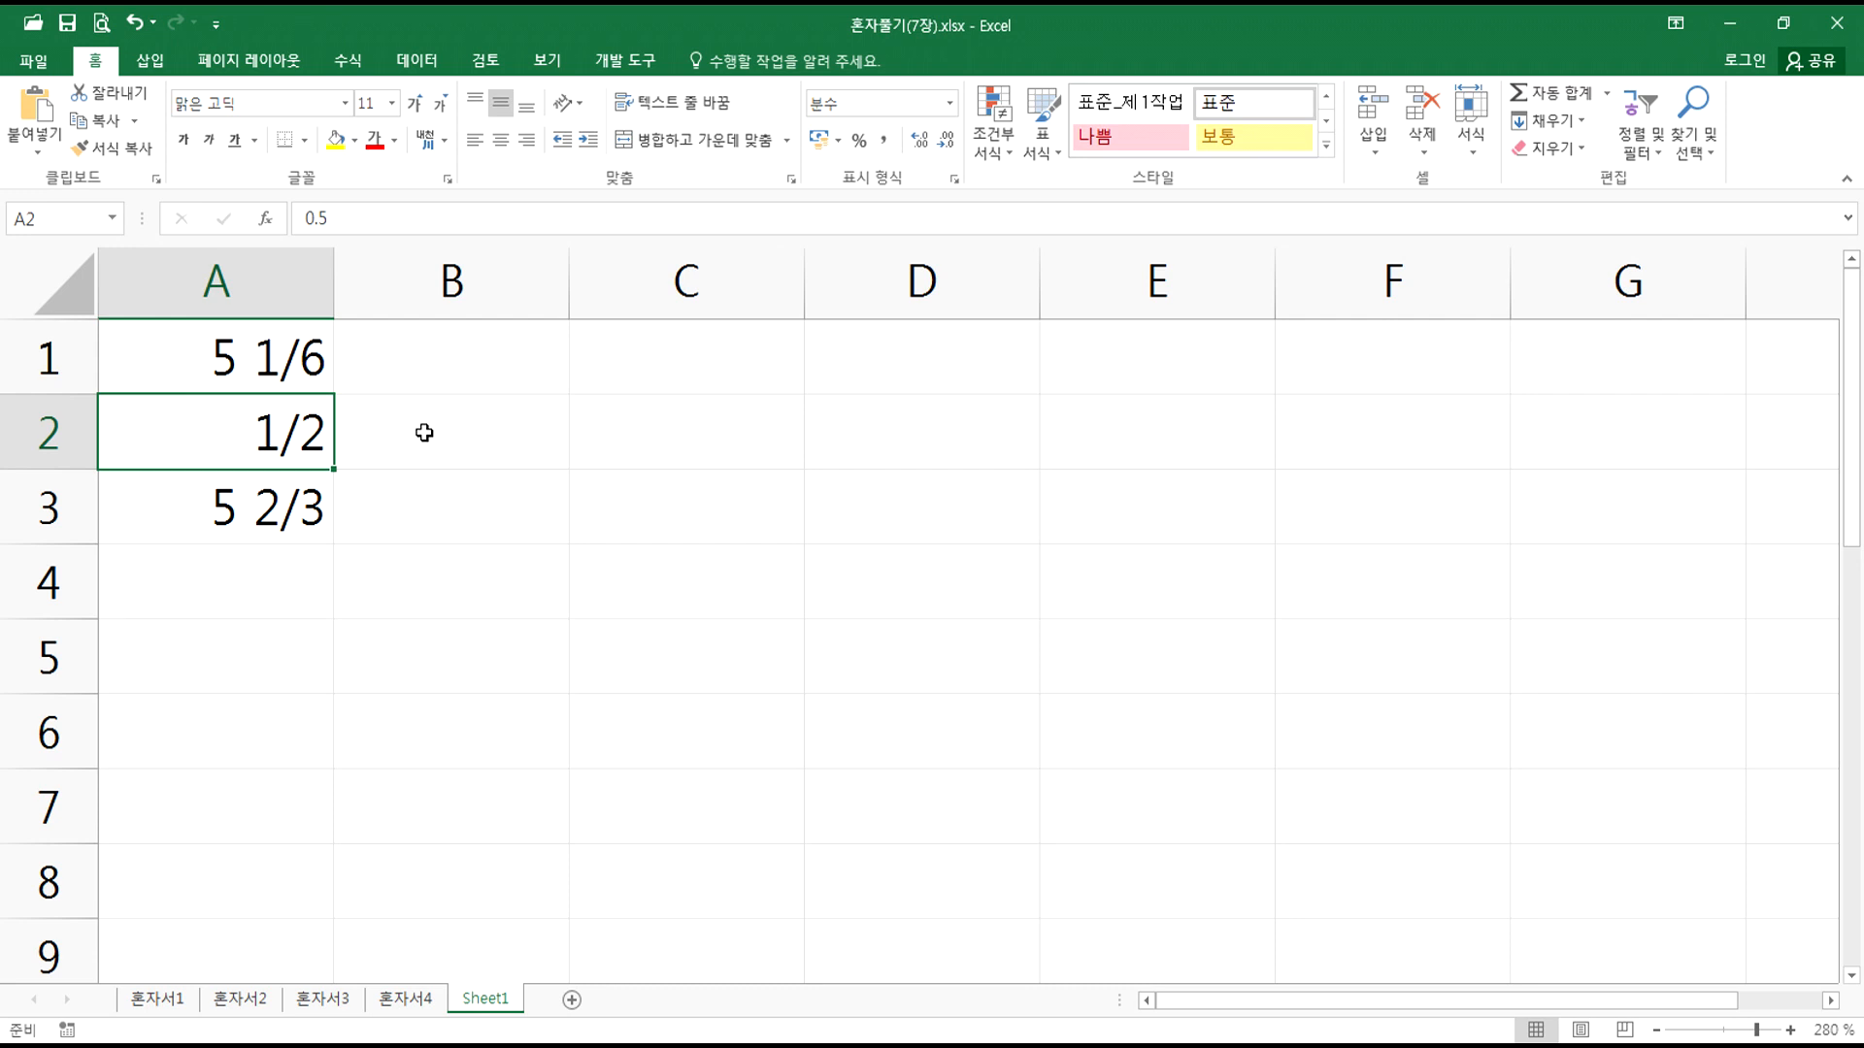
Step: Preview fraction formats for A3 with one-digit, two-digit, halves, quarters, eighths and sixteenths denominators, and leave its format unchanged
click(296, 524)
key(ctrl+1)
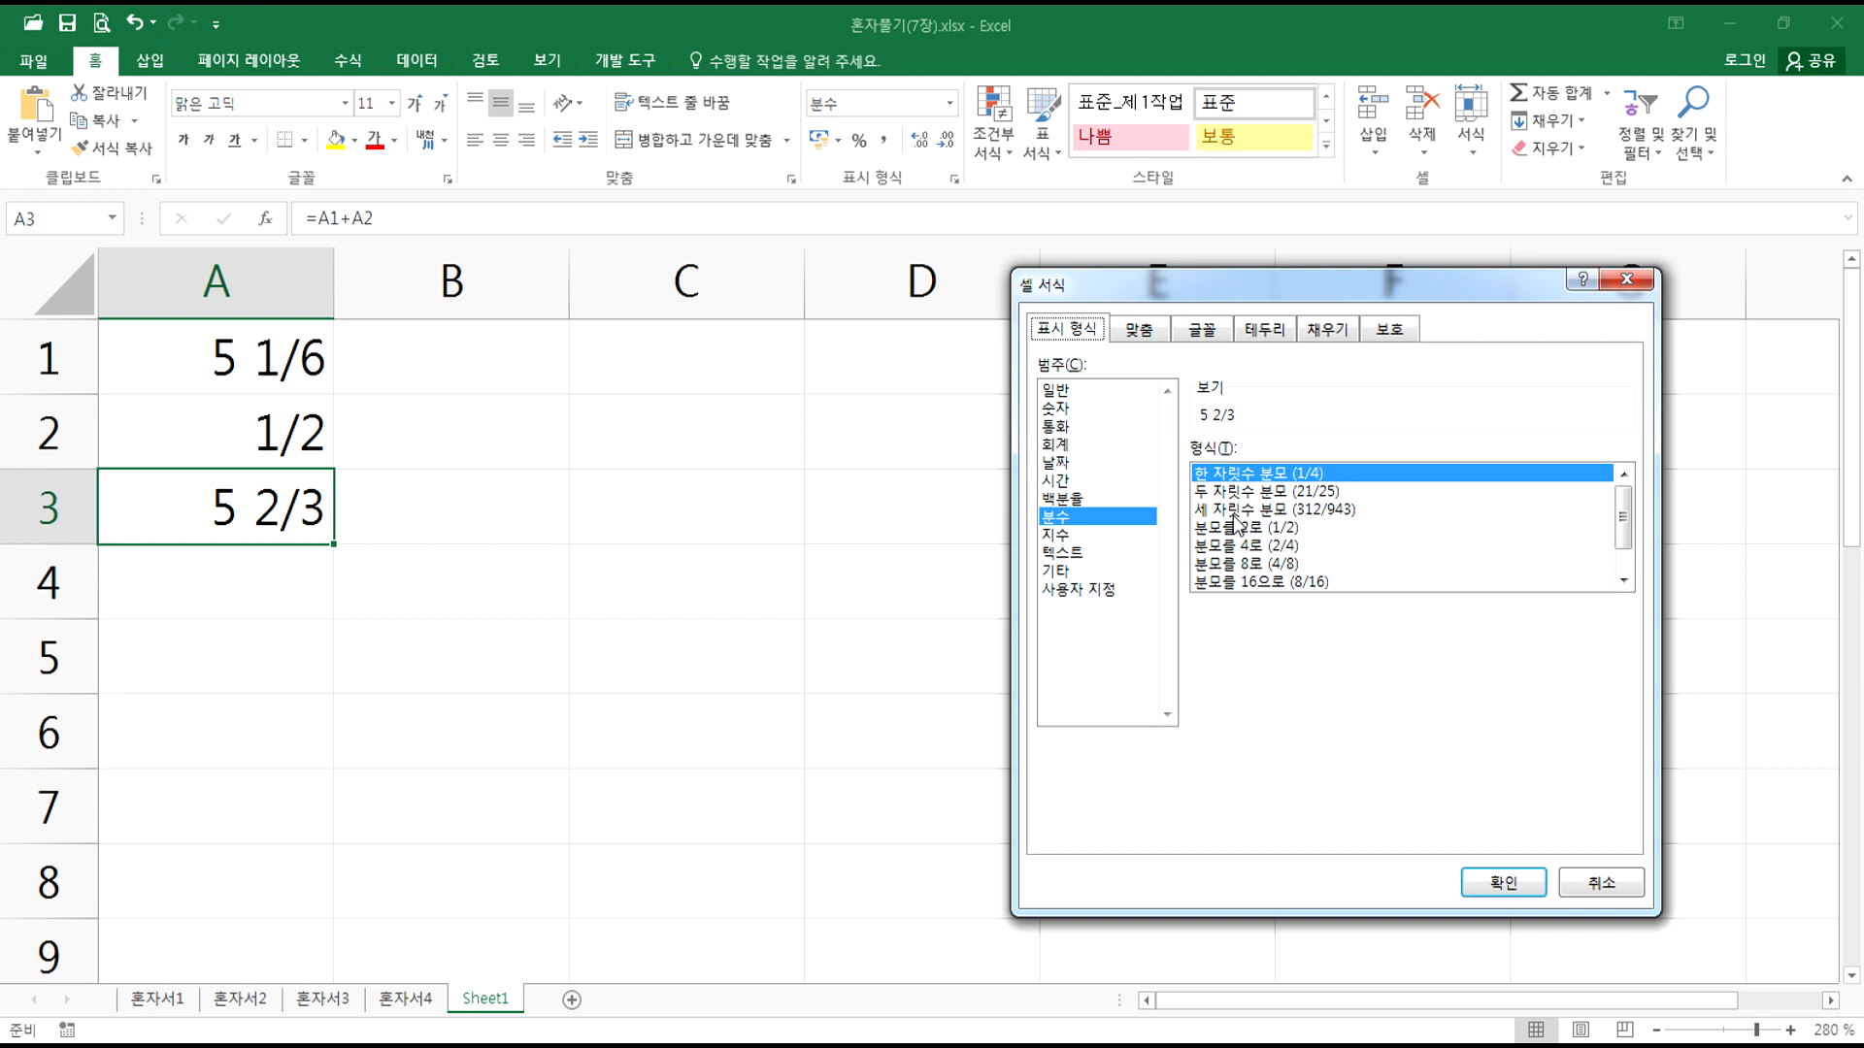
click(1262, 496)
click(1253, 478)
click(1234, 528)
click(1233, 547)
click(1230, 564)
click(1226, 580)
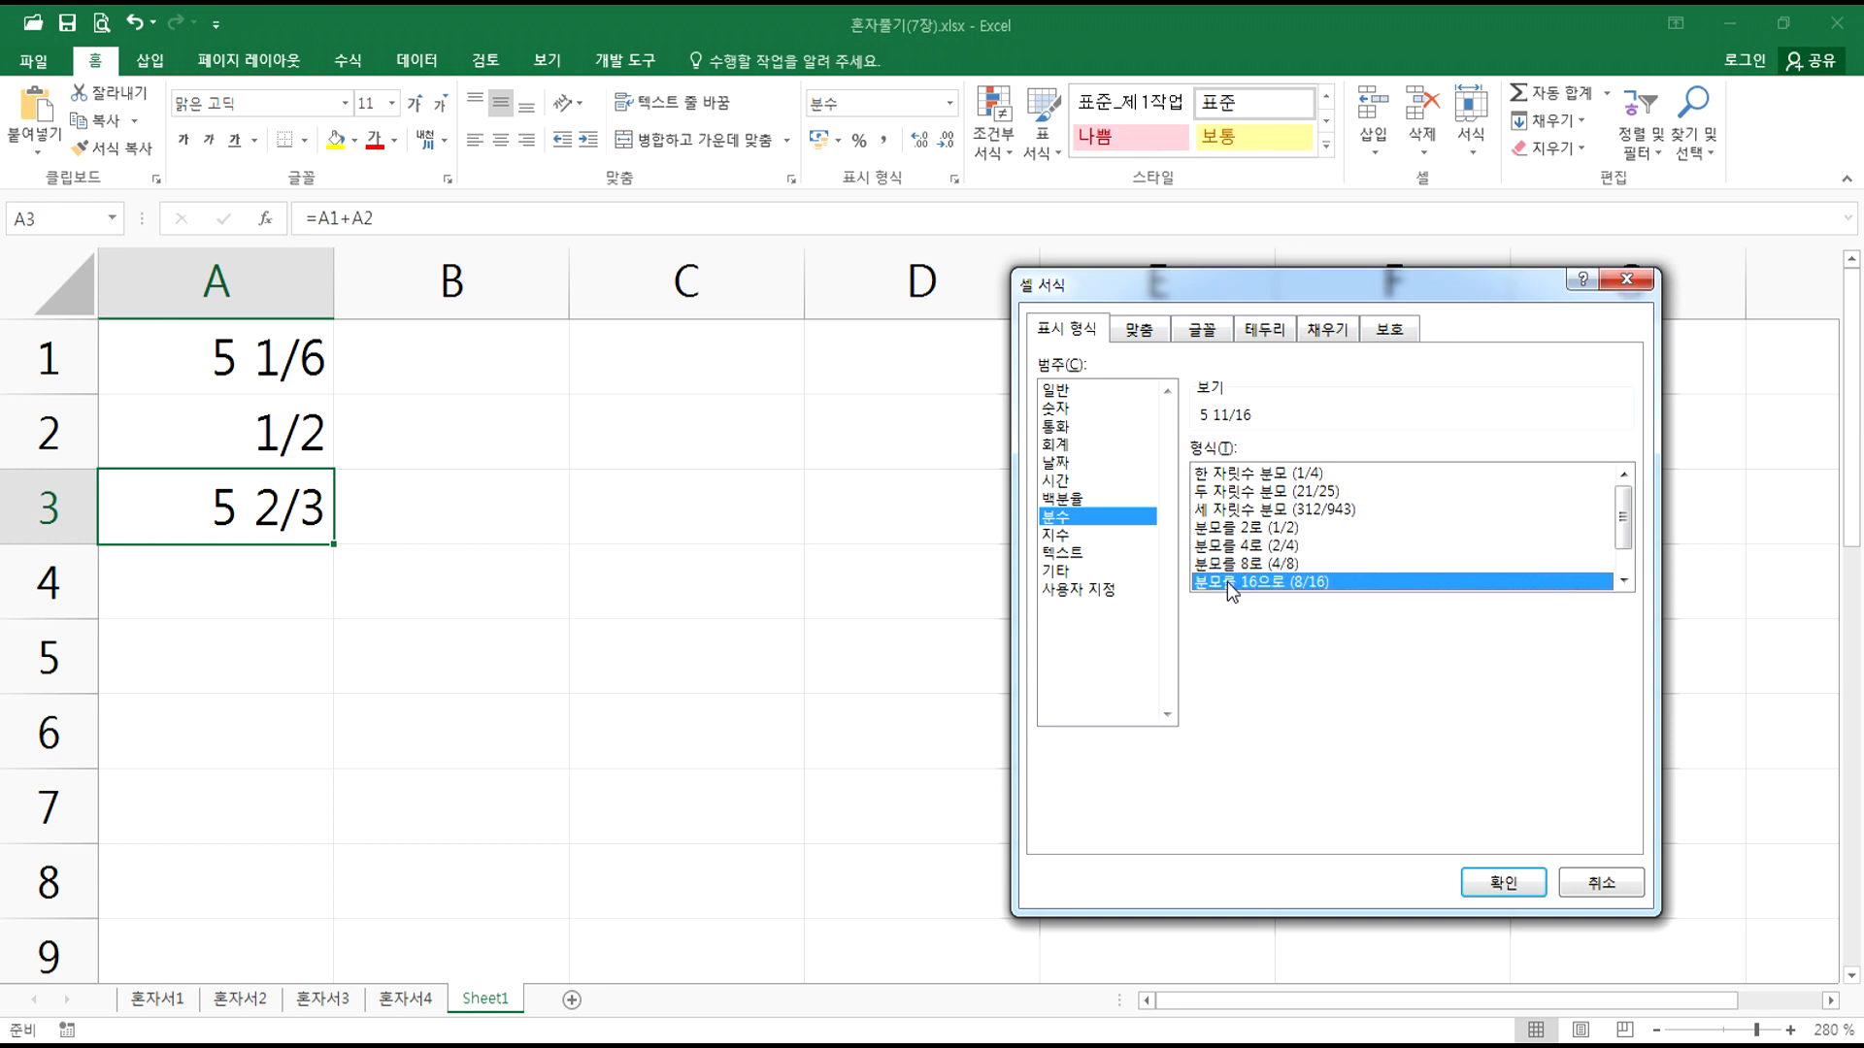
key(Escape)
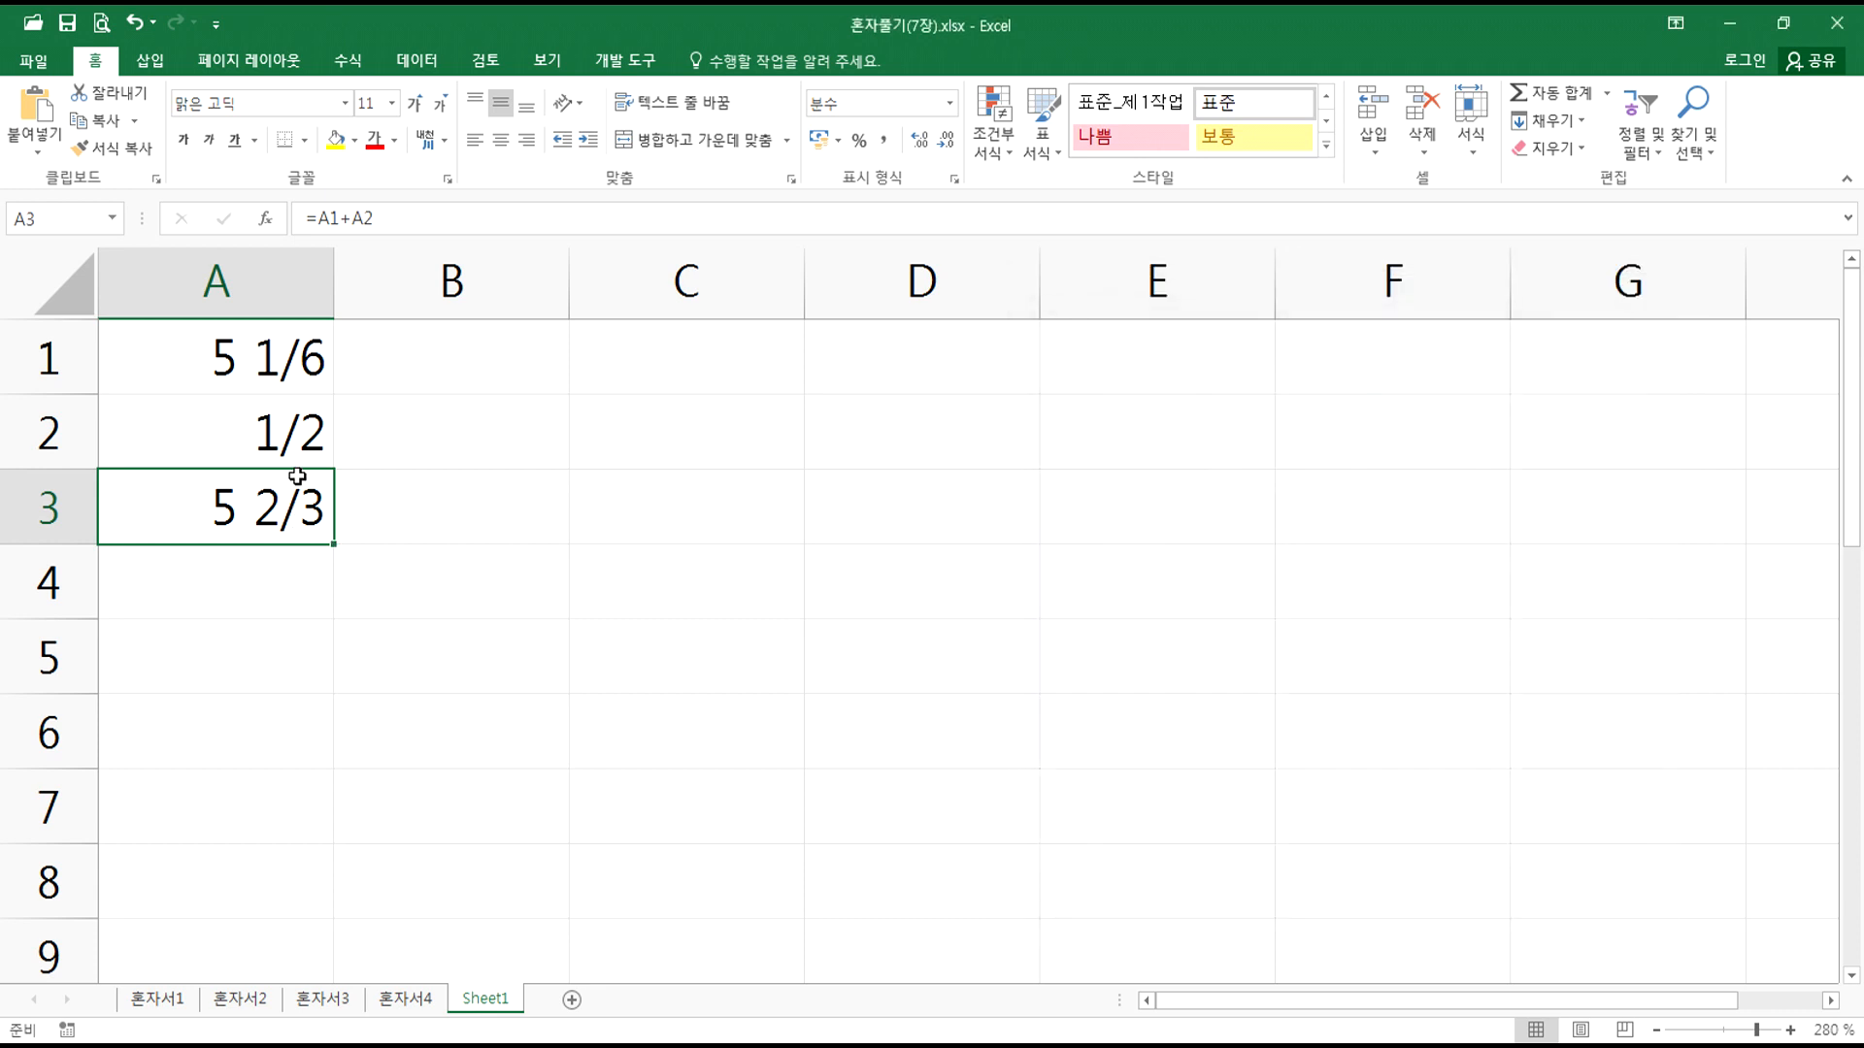
Step: Return to the 혼자서3 worksheet and inspect the first contract's 예정물량(톤), 입주 동호수 and 비고 cells
click(297, 374)
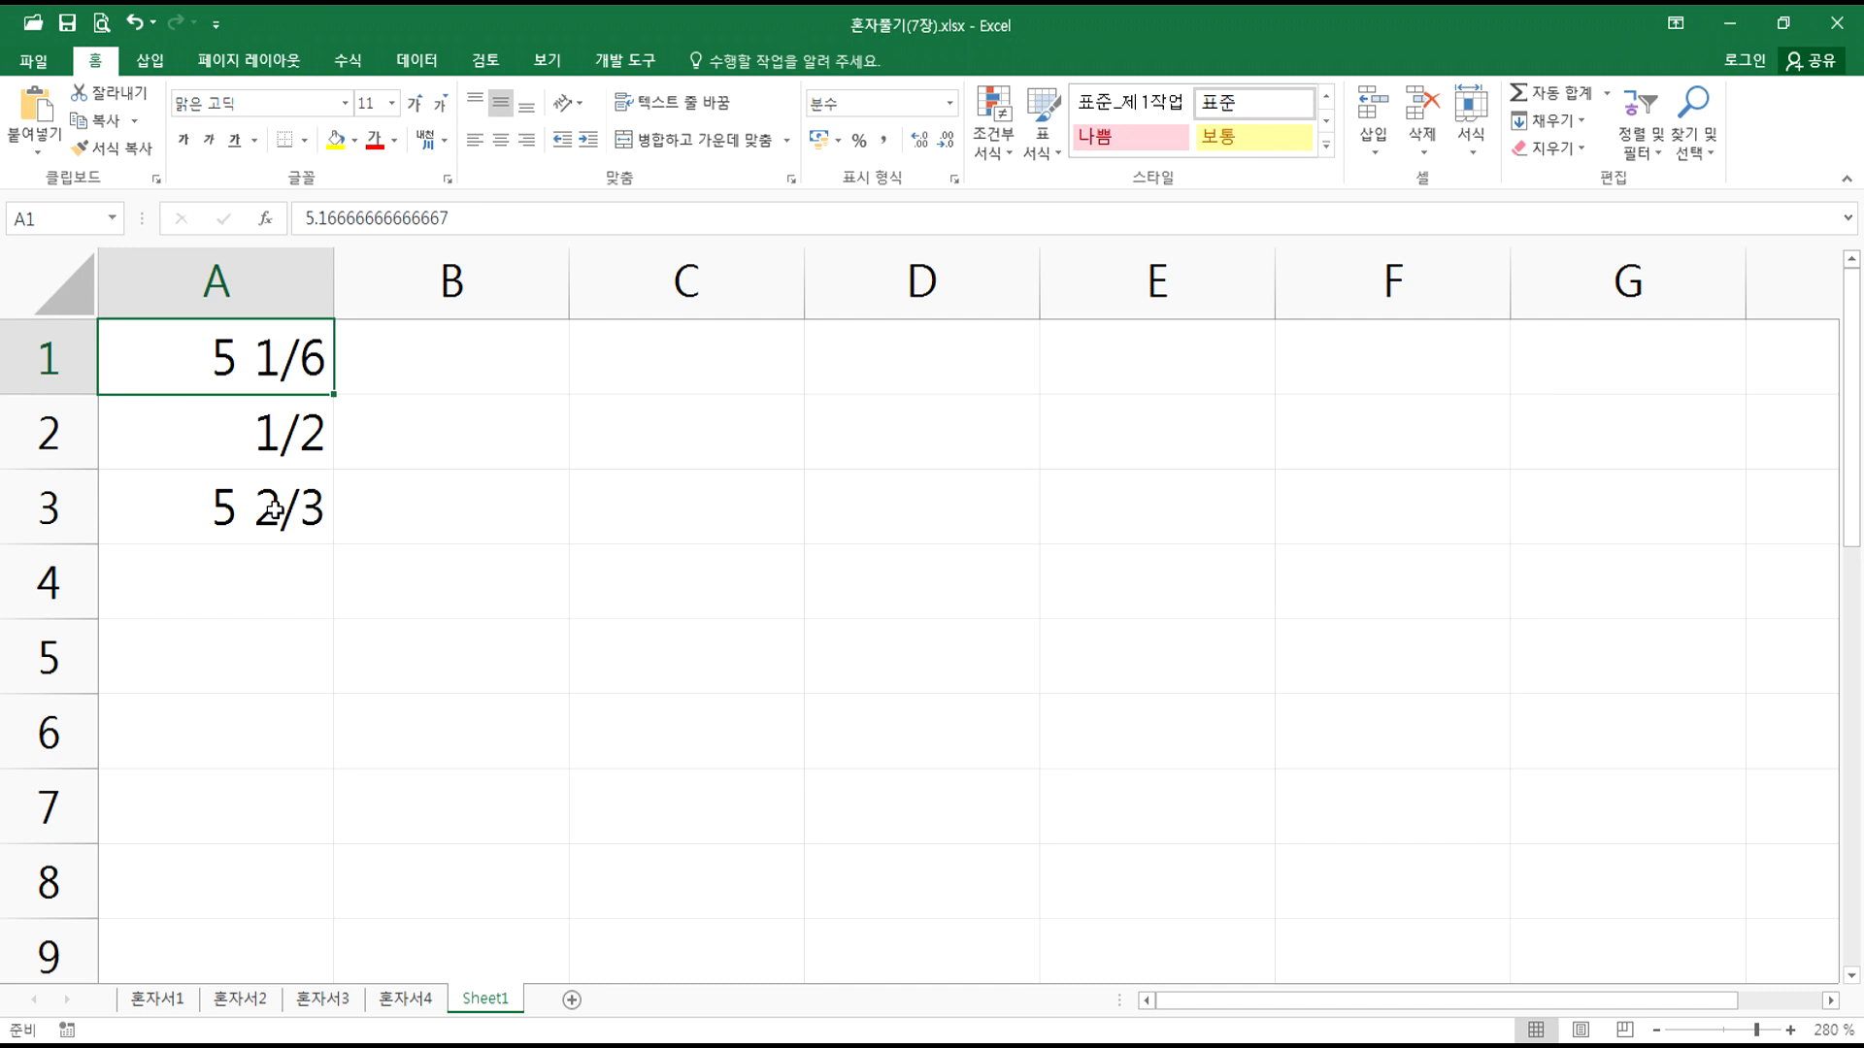
click(289, 579)
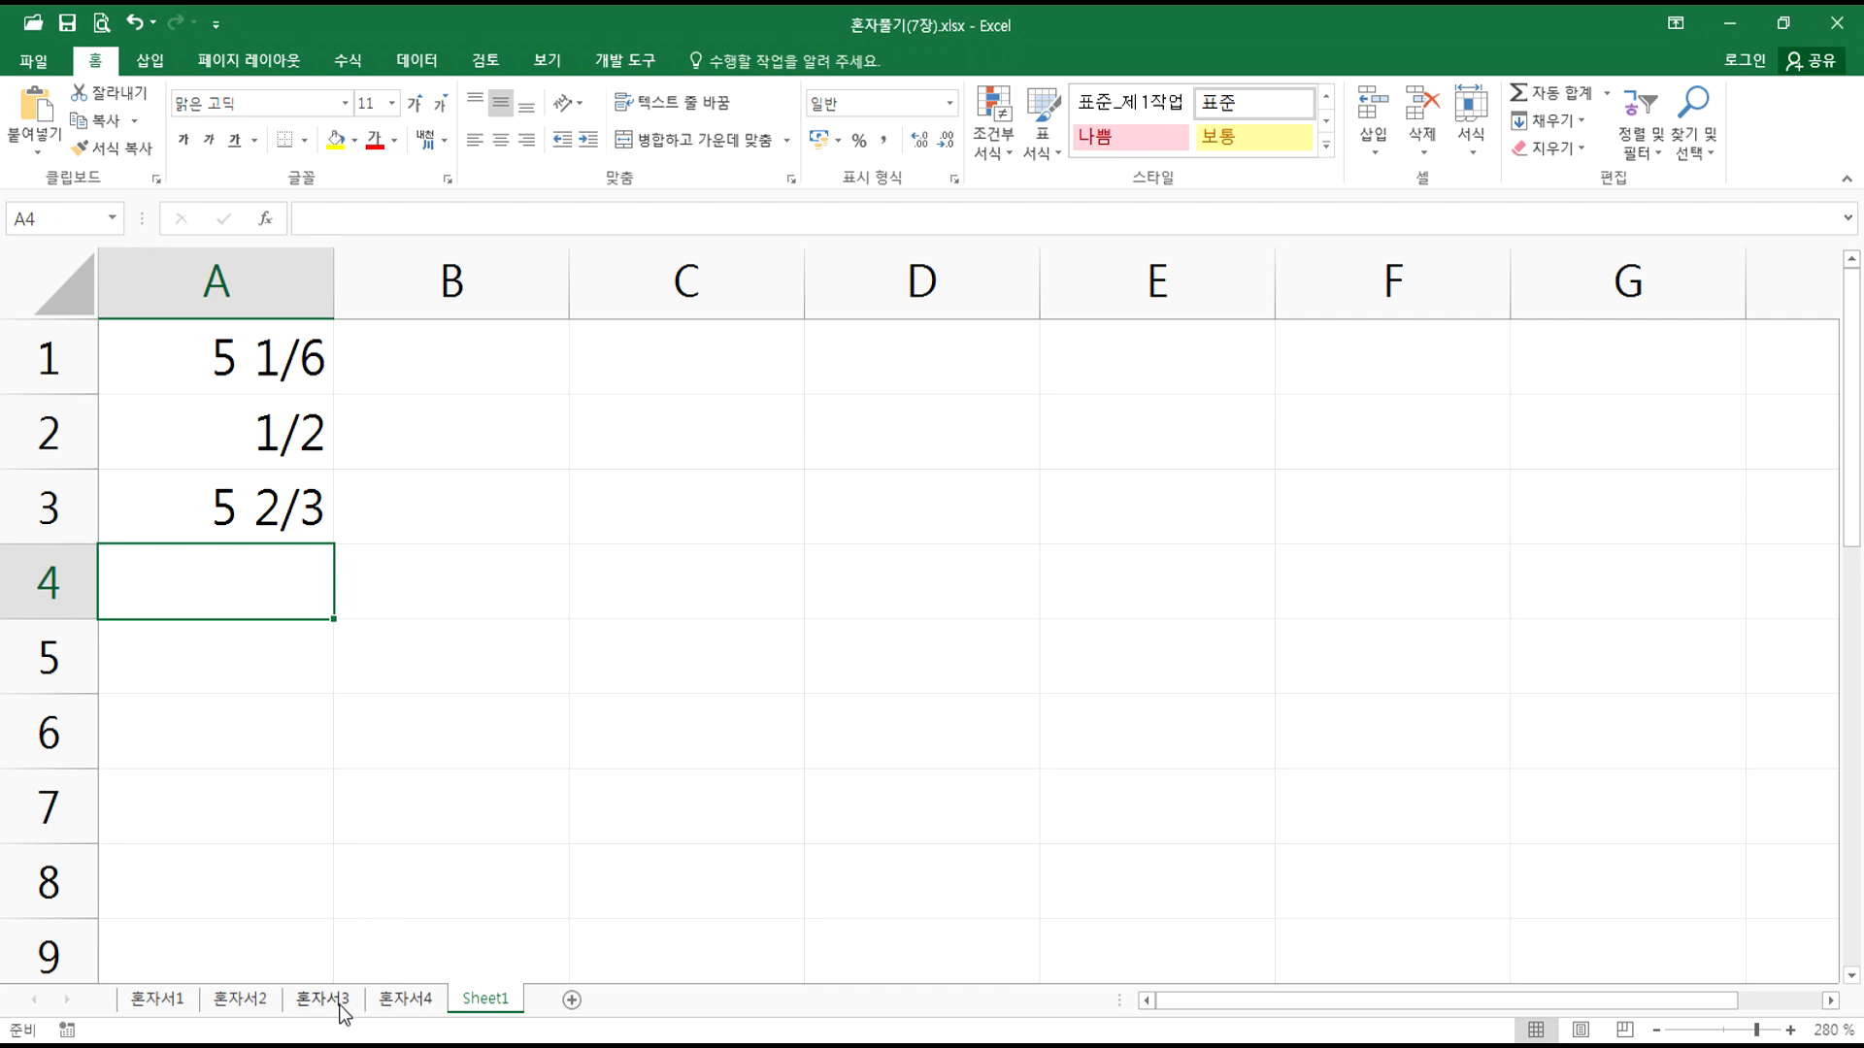
click(240, 999)
click(322, 998)
scroll(597, 733, up, 3)
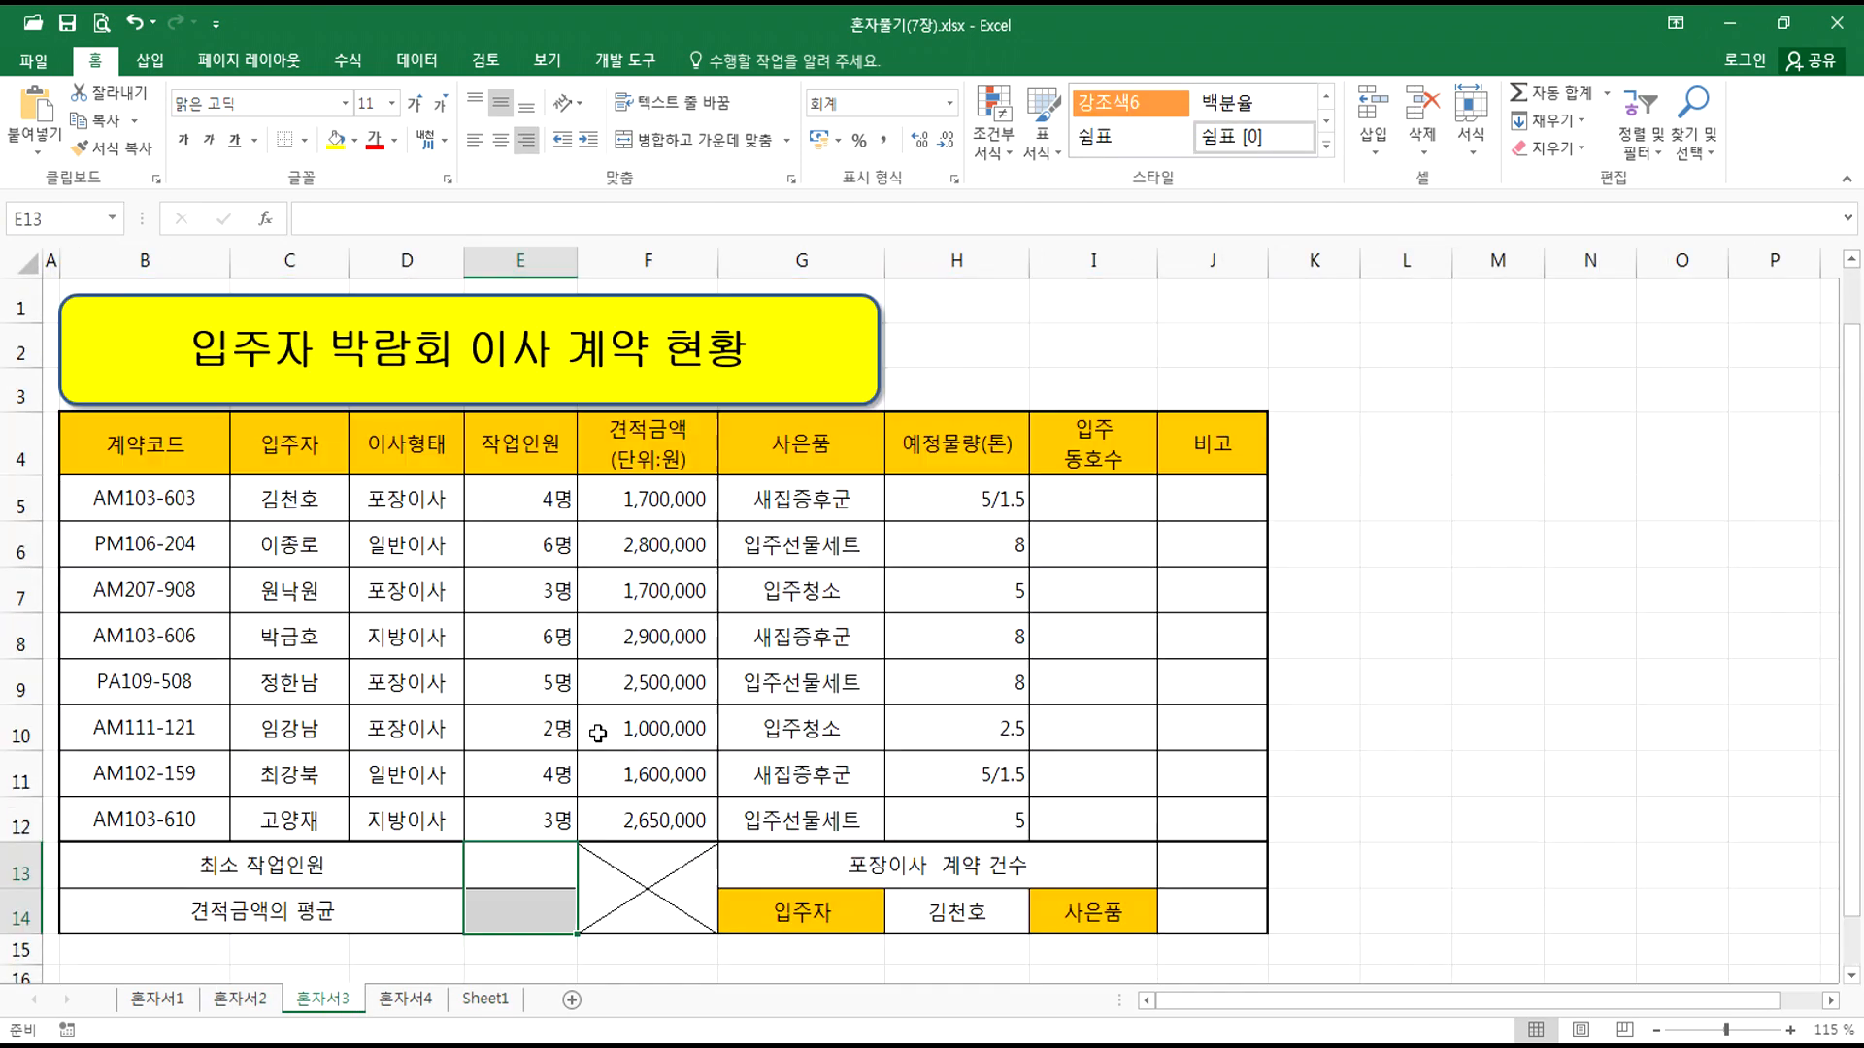
click(957, 490)
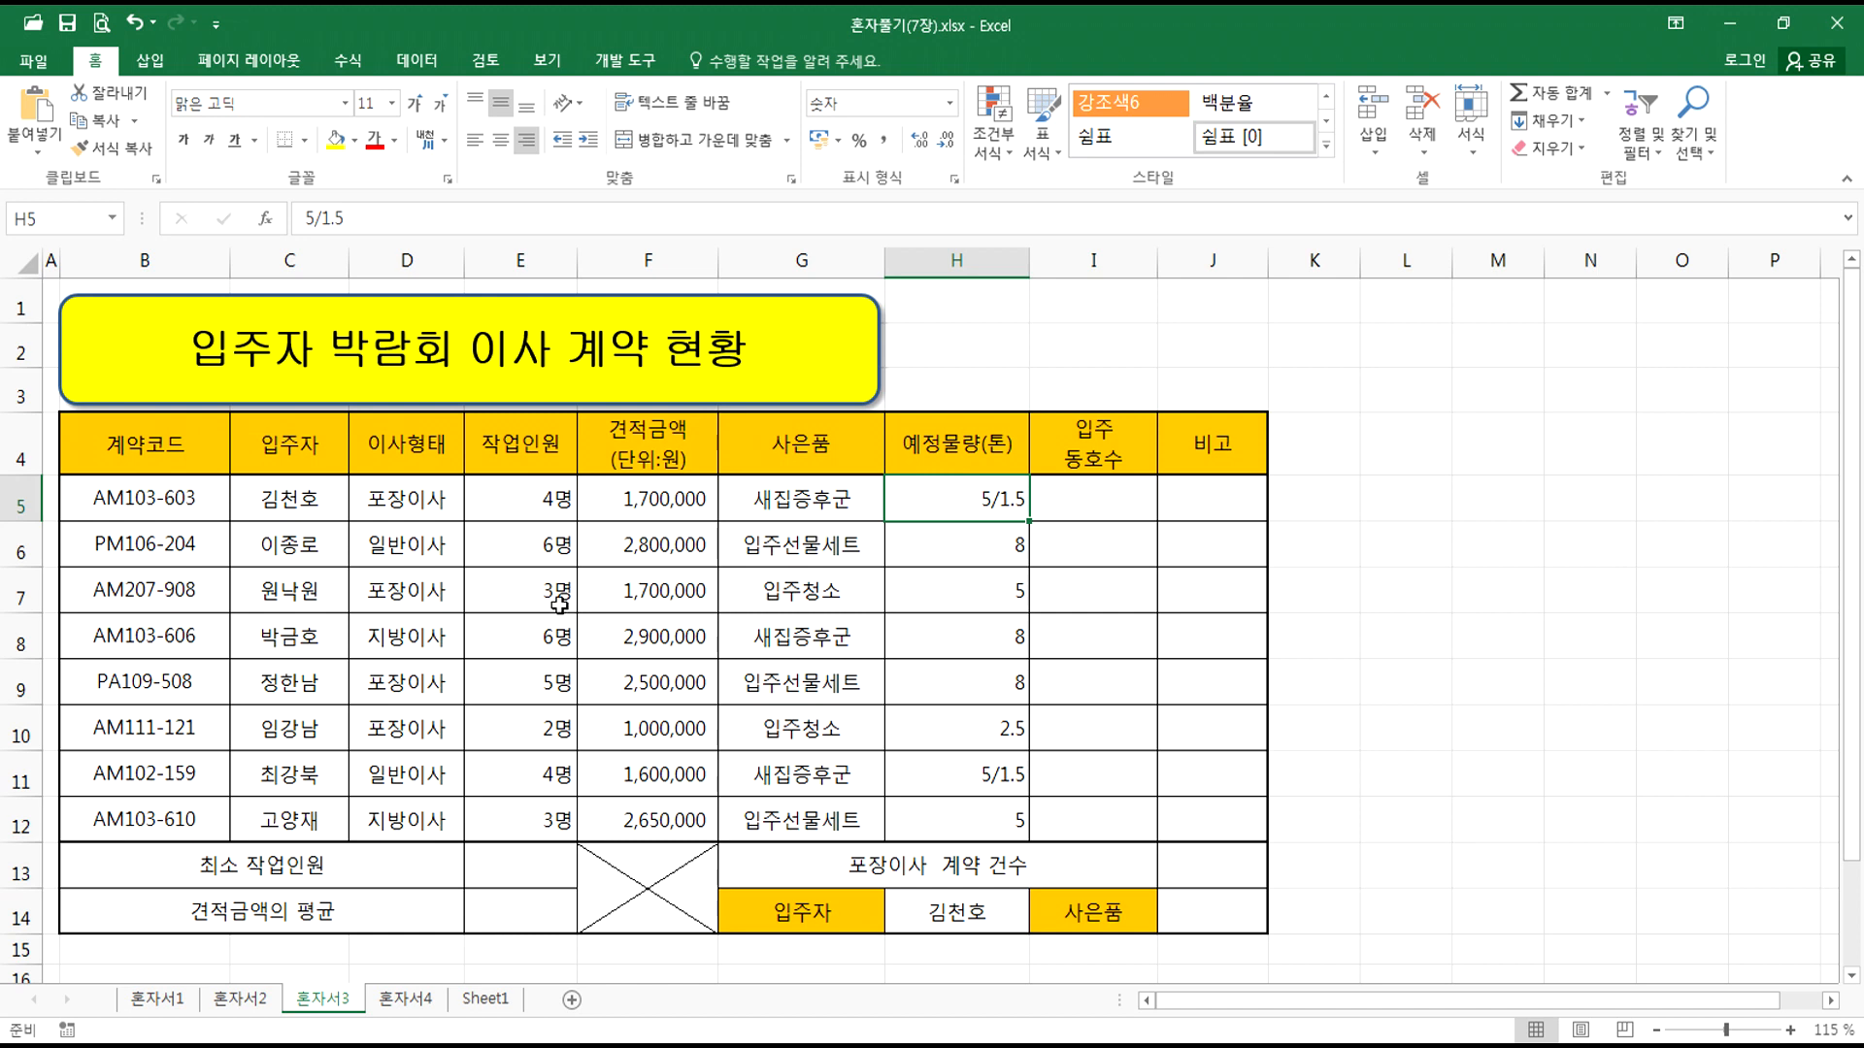
click(1066, 507)
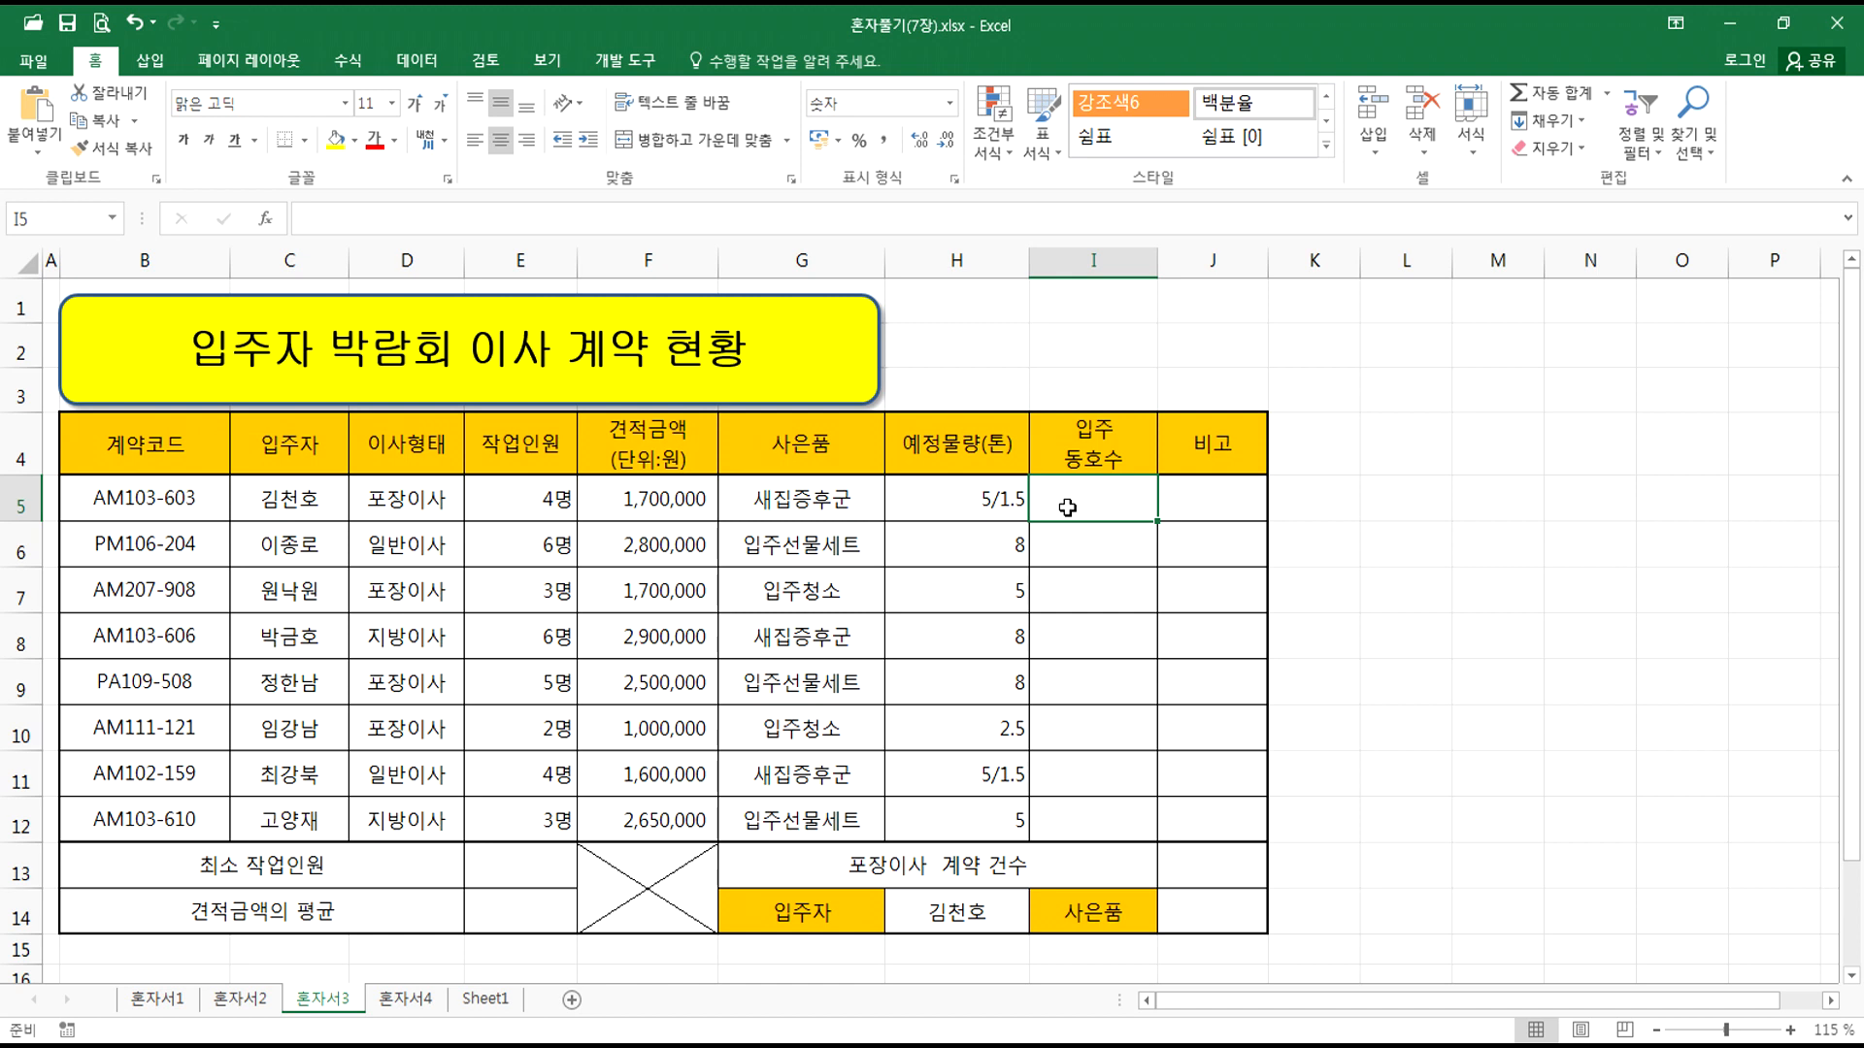
click(1221, 501)
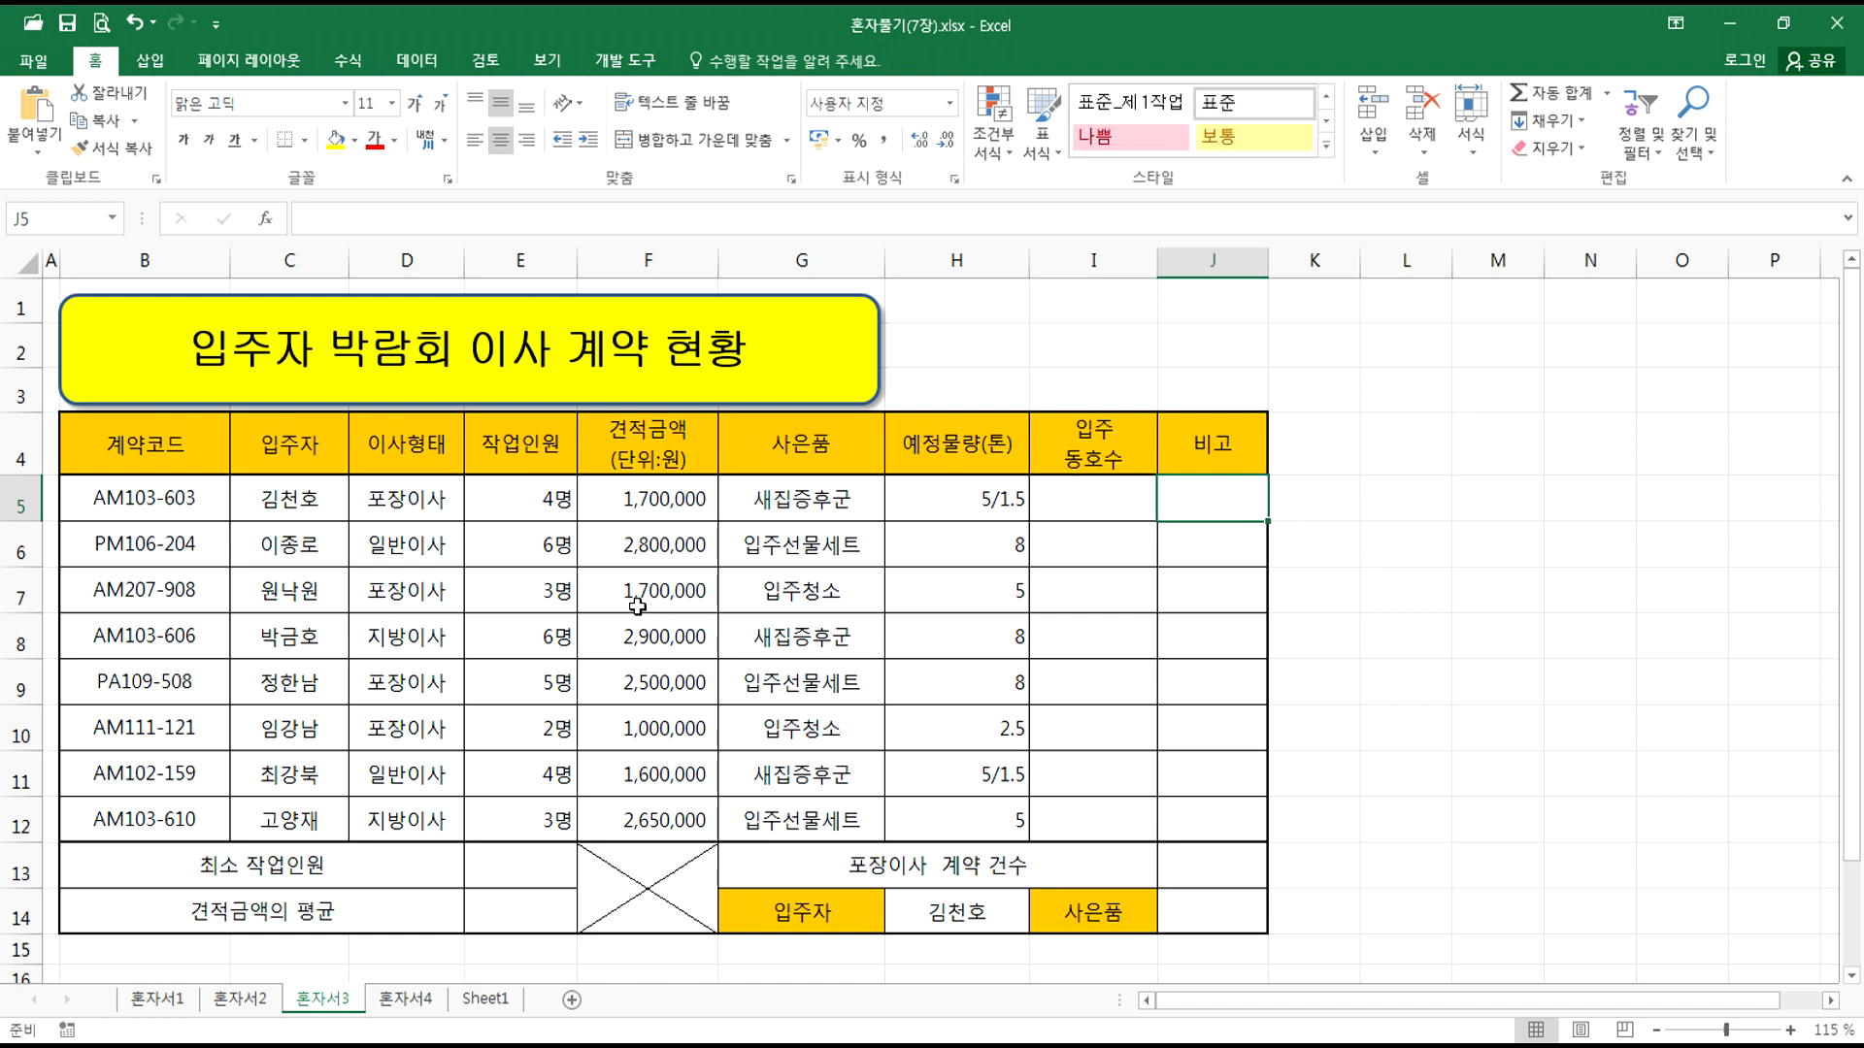
click(1094, 502)
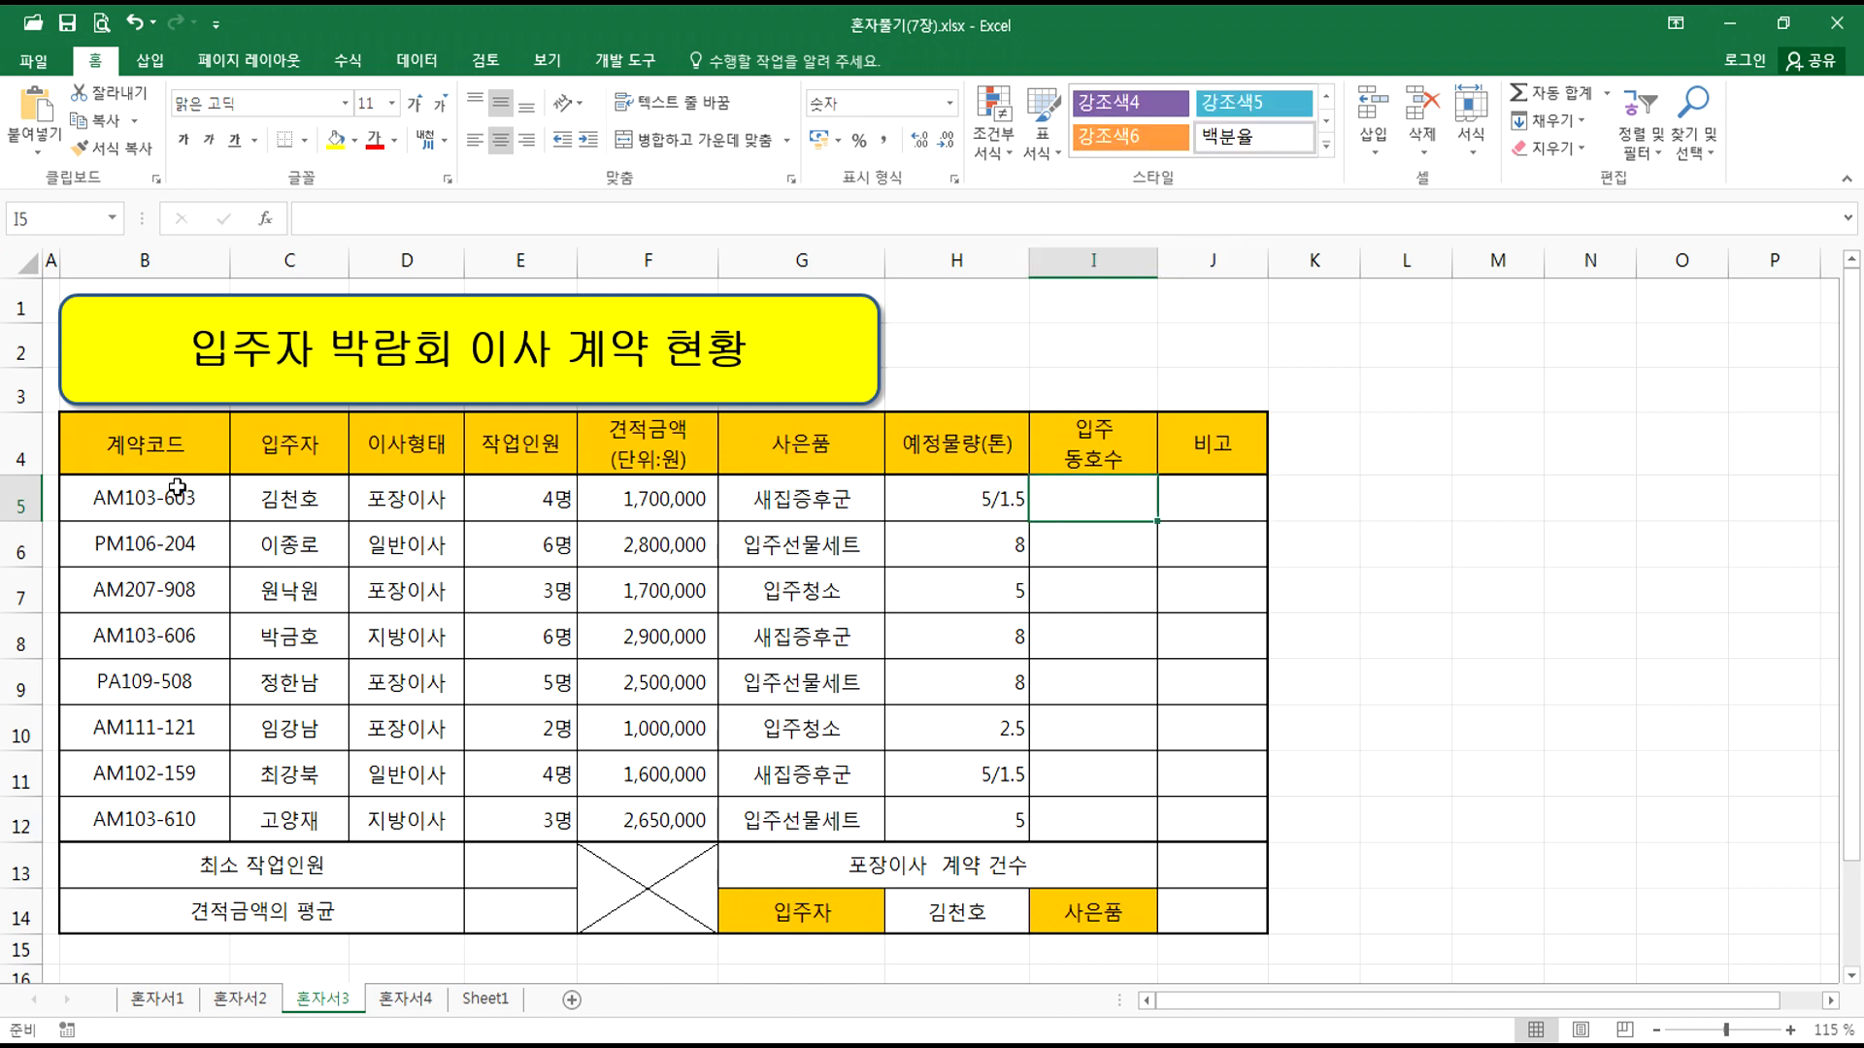
Step: Examine the building and unit digits after the two-letter prefix of the contract codes in B5:B7, leaving them unedited, and select I5
double_click(122, 500)
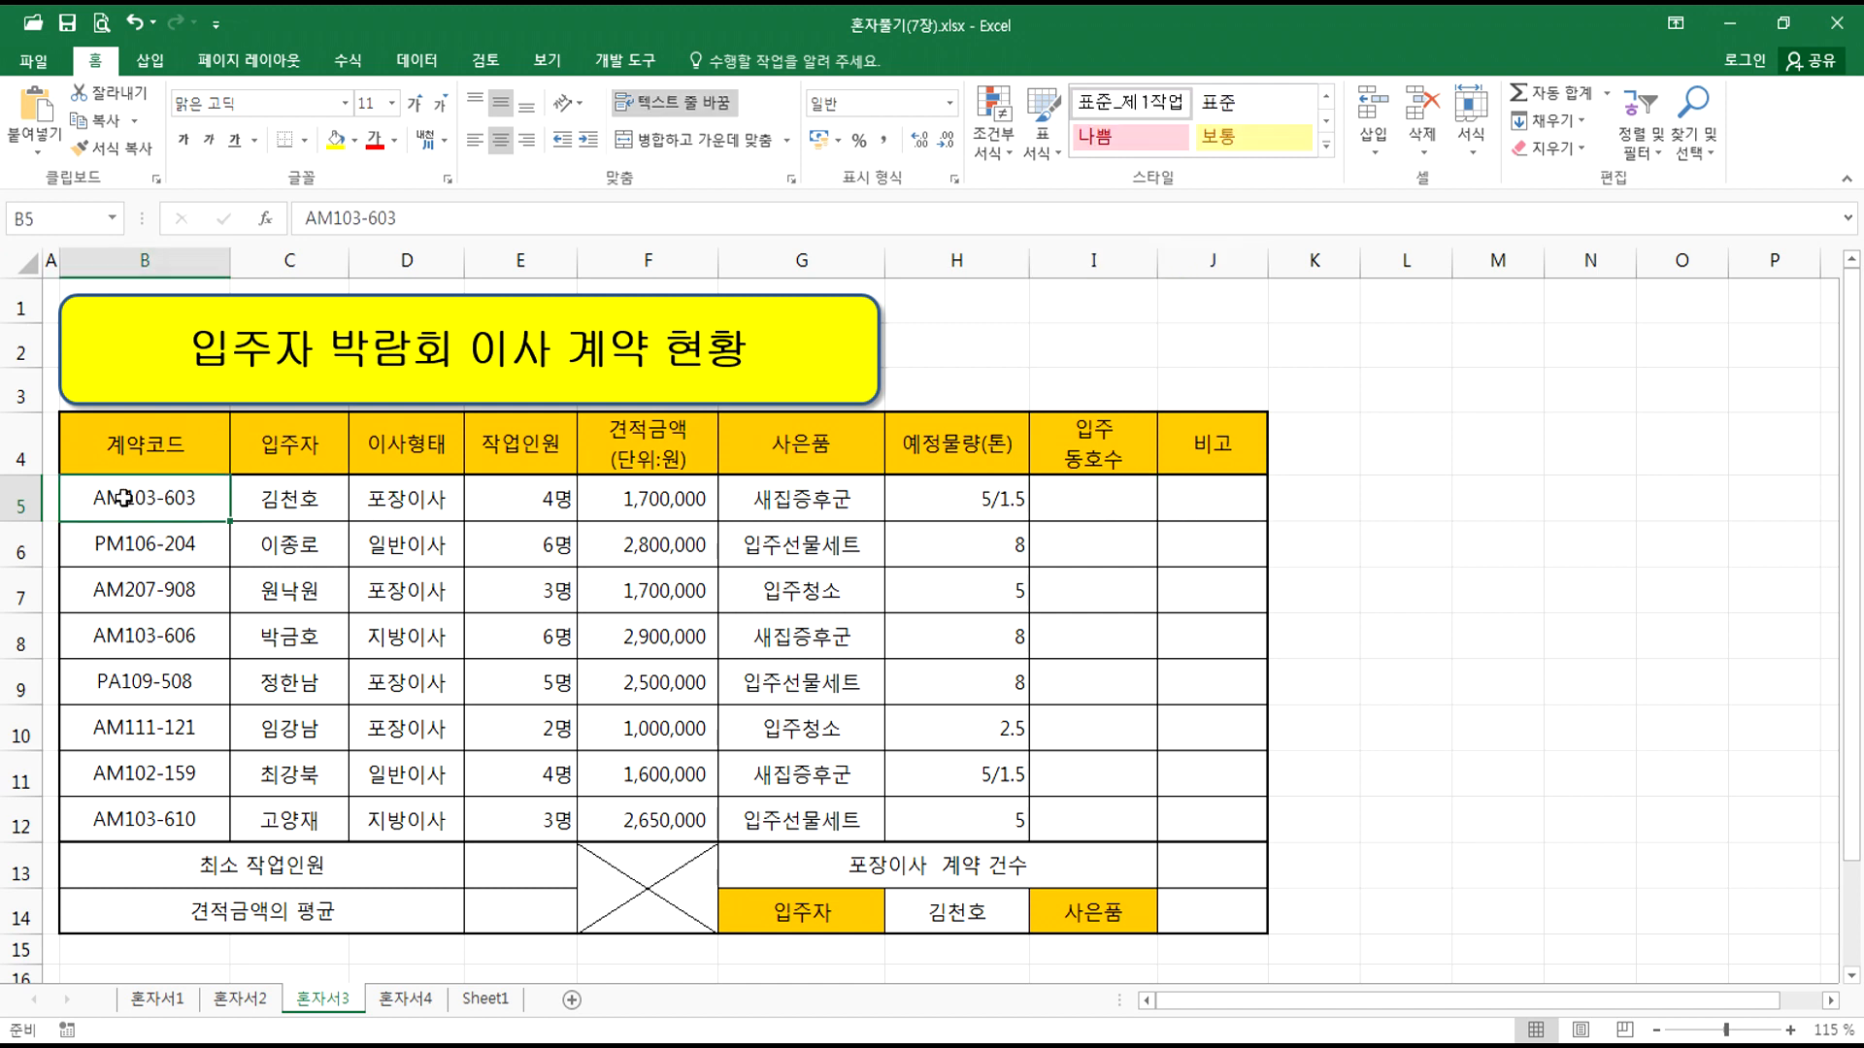
drag(131, 500, 202, 498)
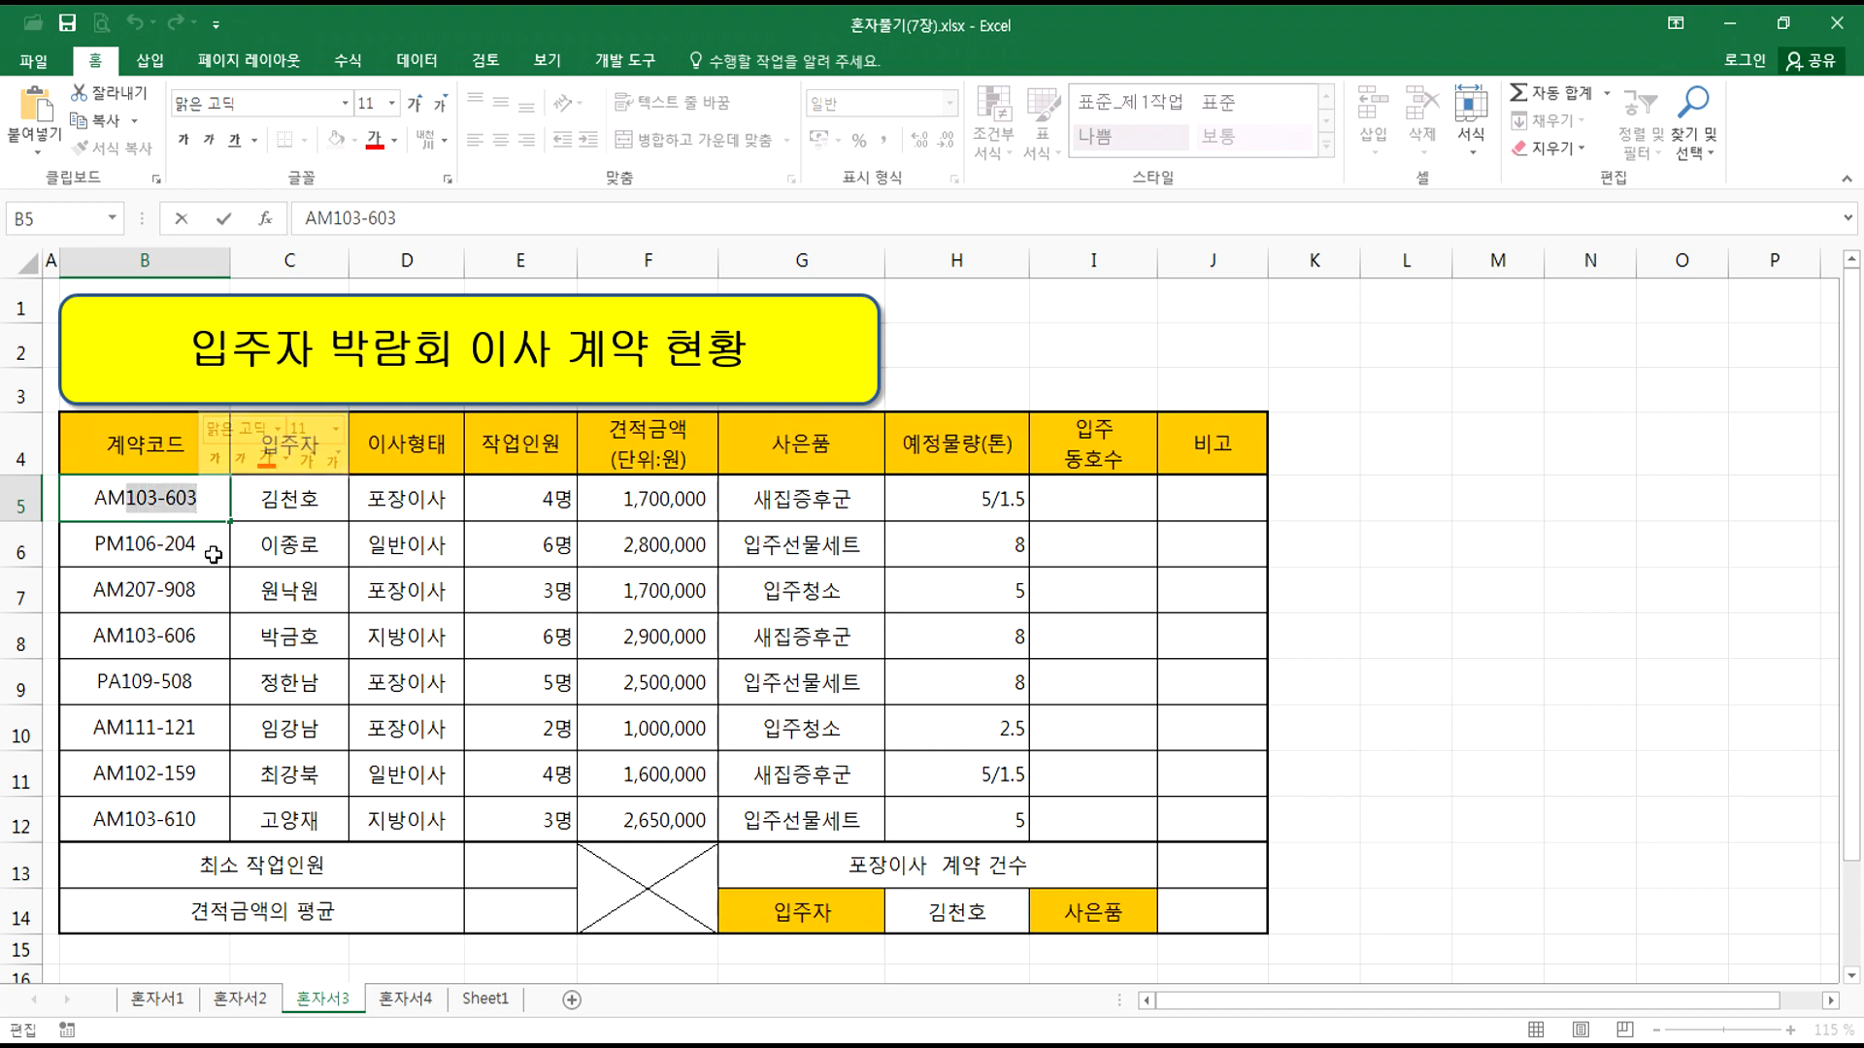
key(Escape)
scroll(213, 554, up, 2)
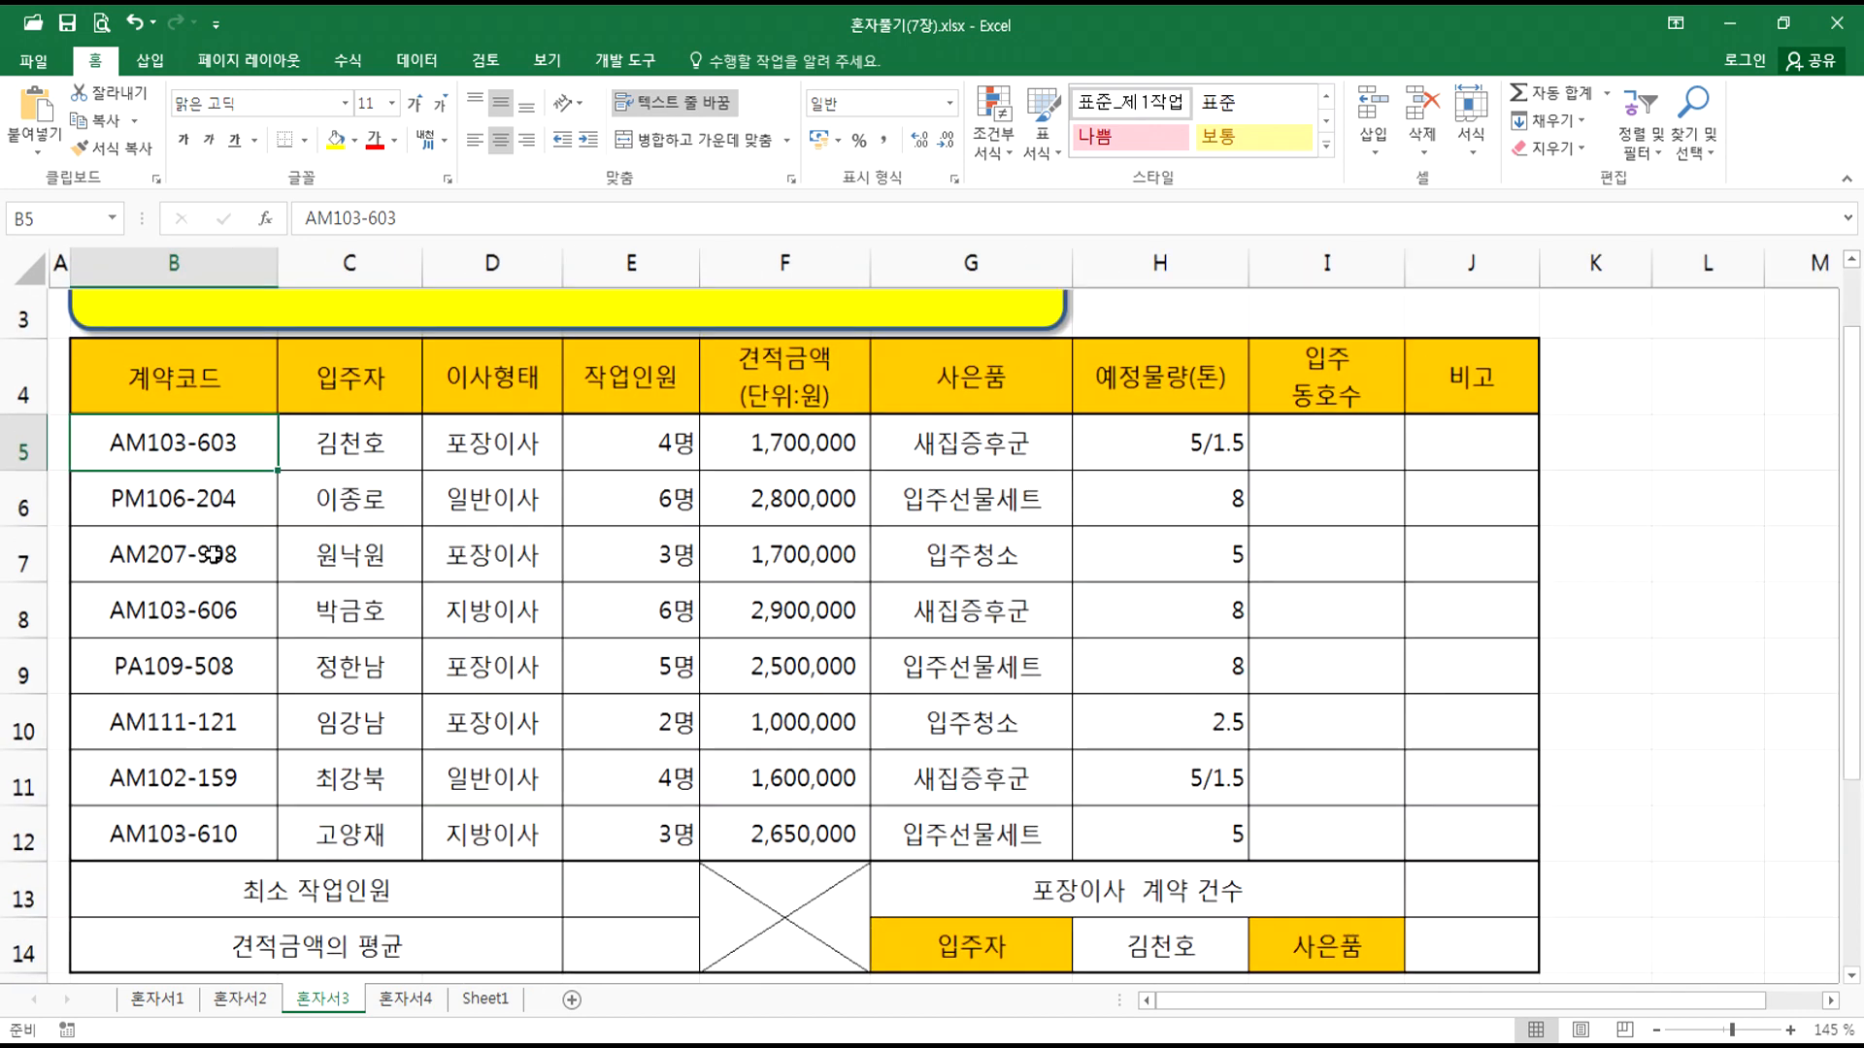
double_click(150, 461)
drag(150, 461, 251, 459)
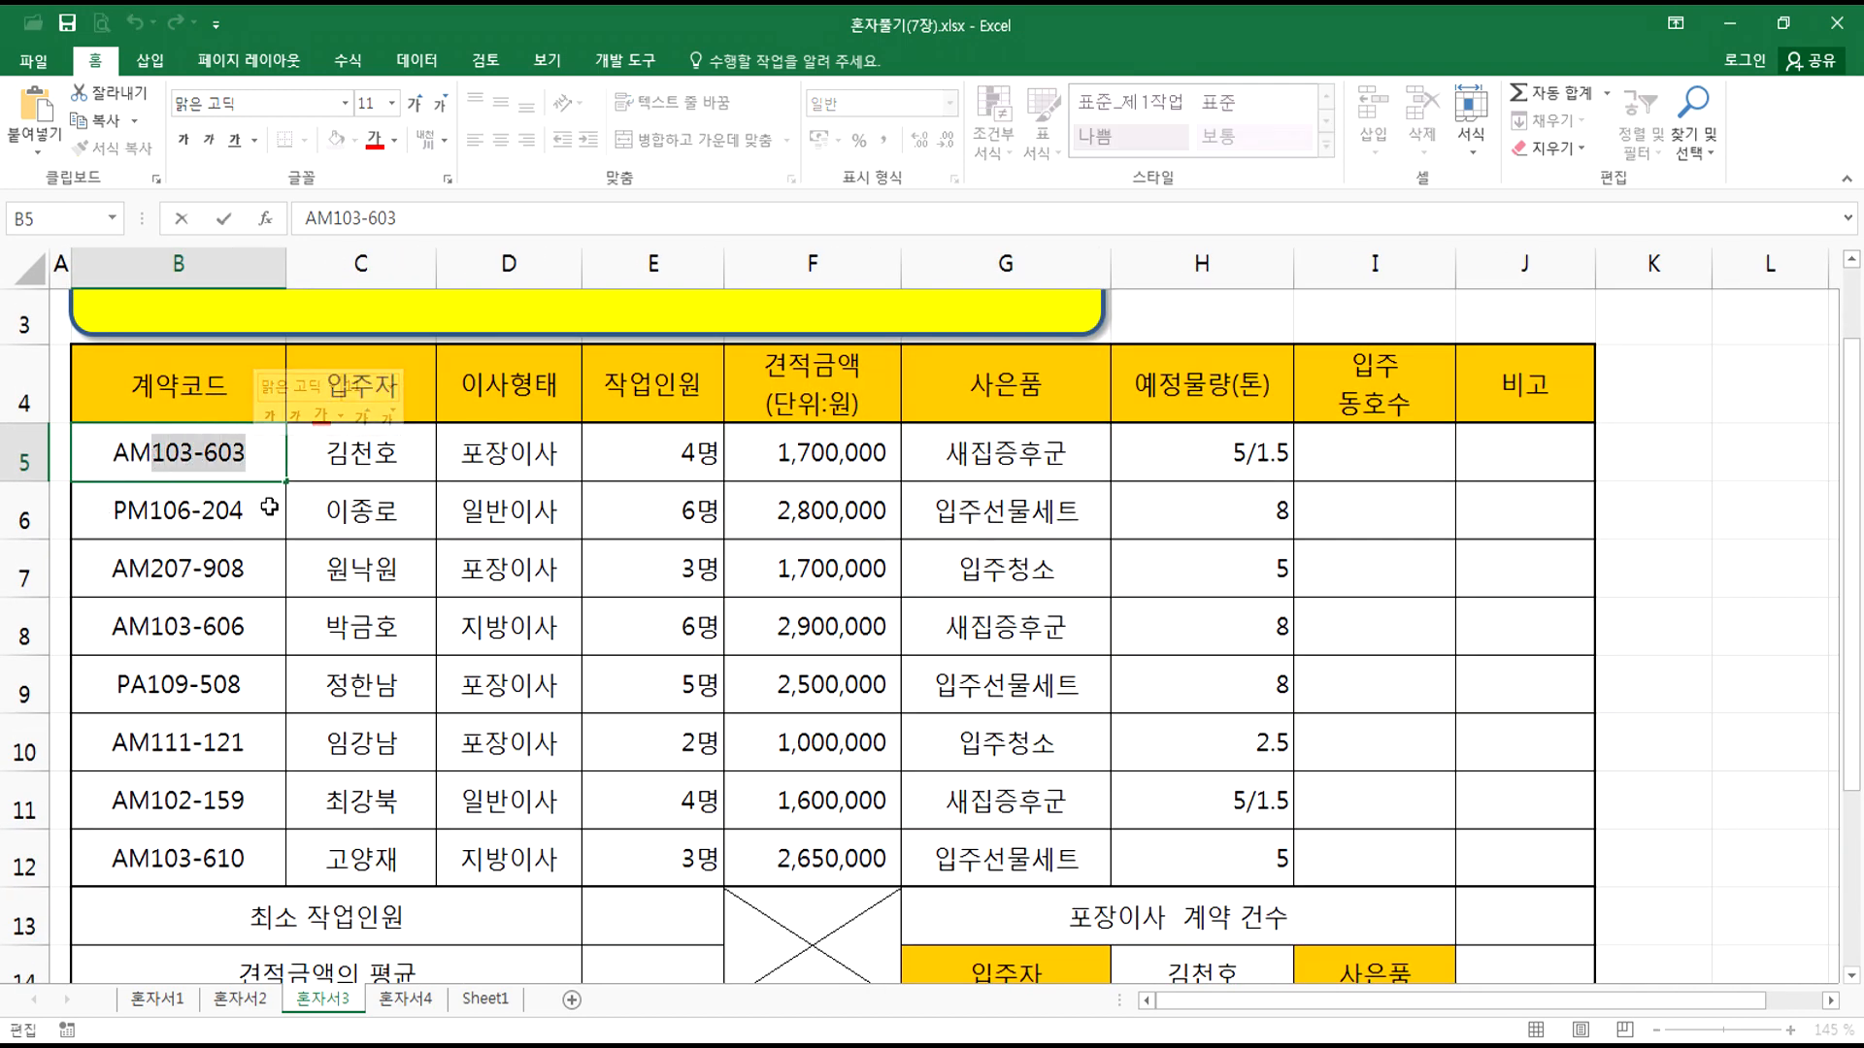
key(Escape)
double_click(151, 511)
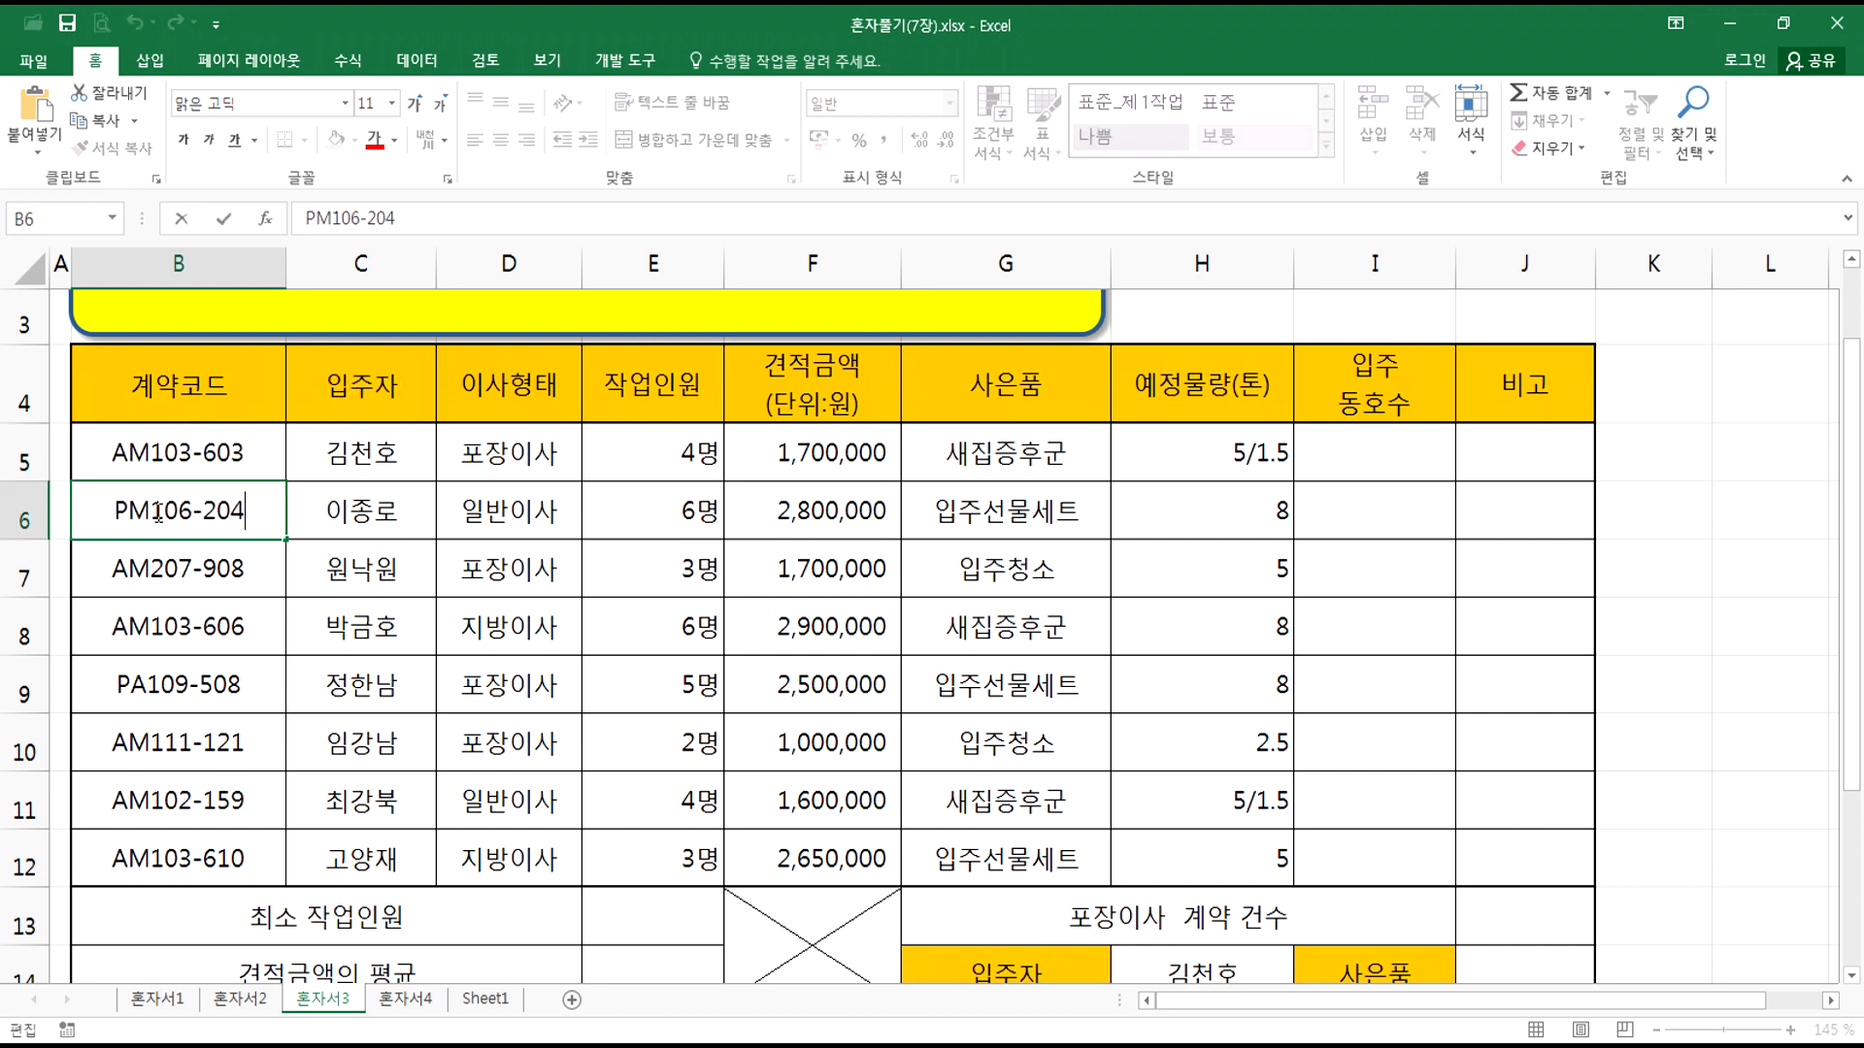
drag(150, 512, 258, 511)
key(Escape)
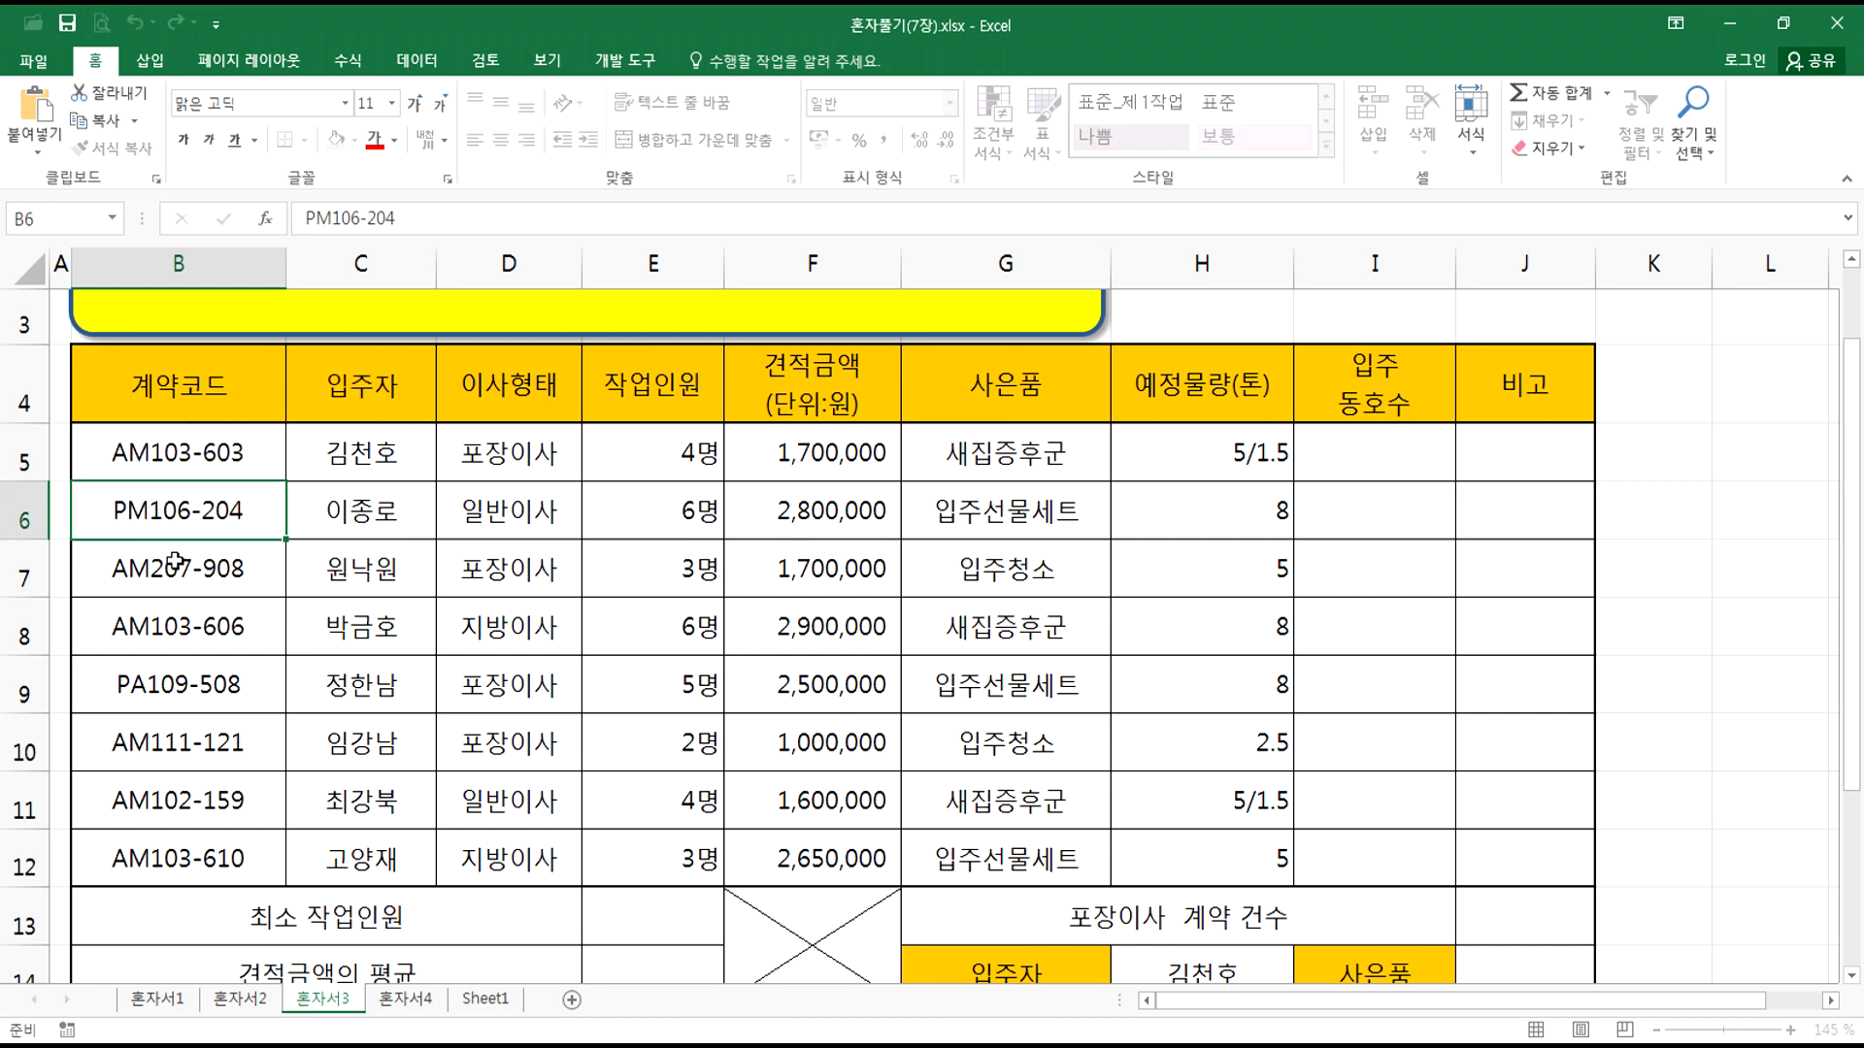
double_click(166, 570)
drag(166, 570, 269, 571)
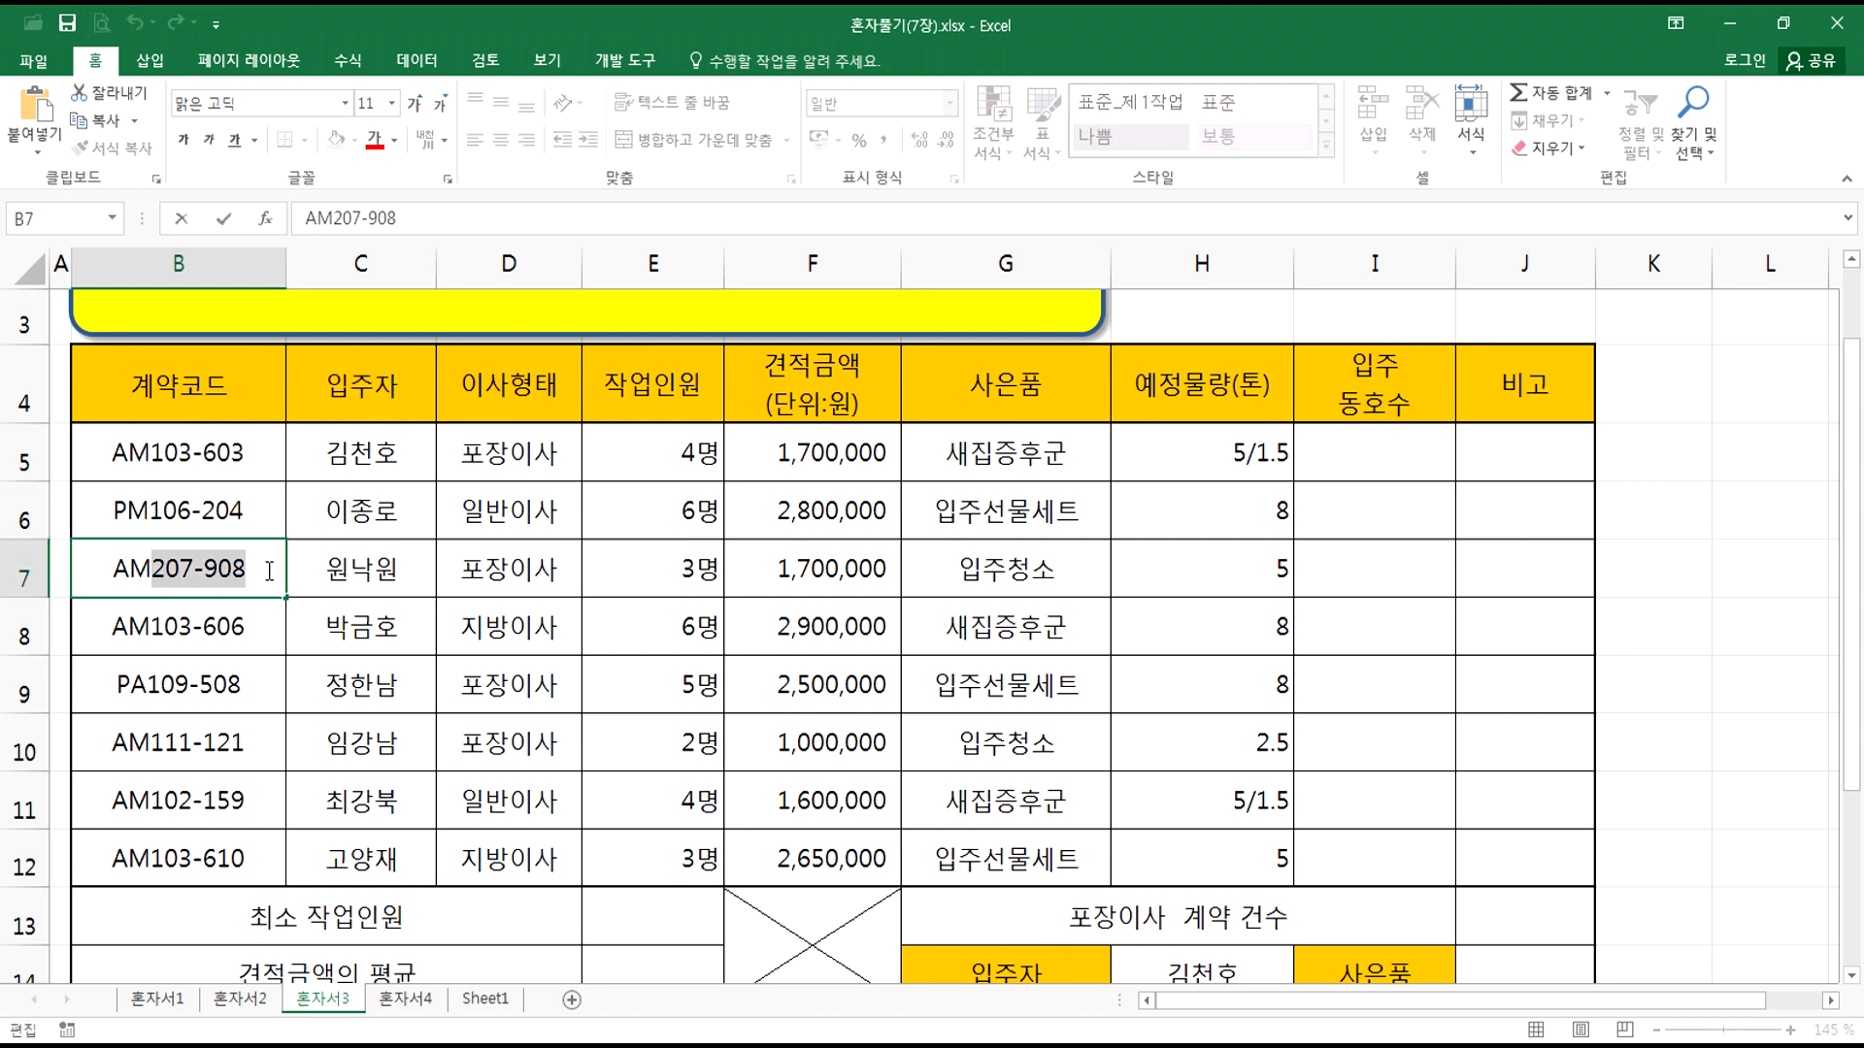
key(Escape)
click(1368, 453)
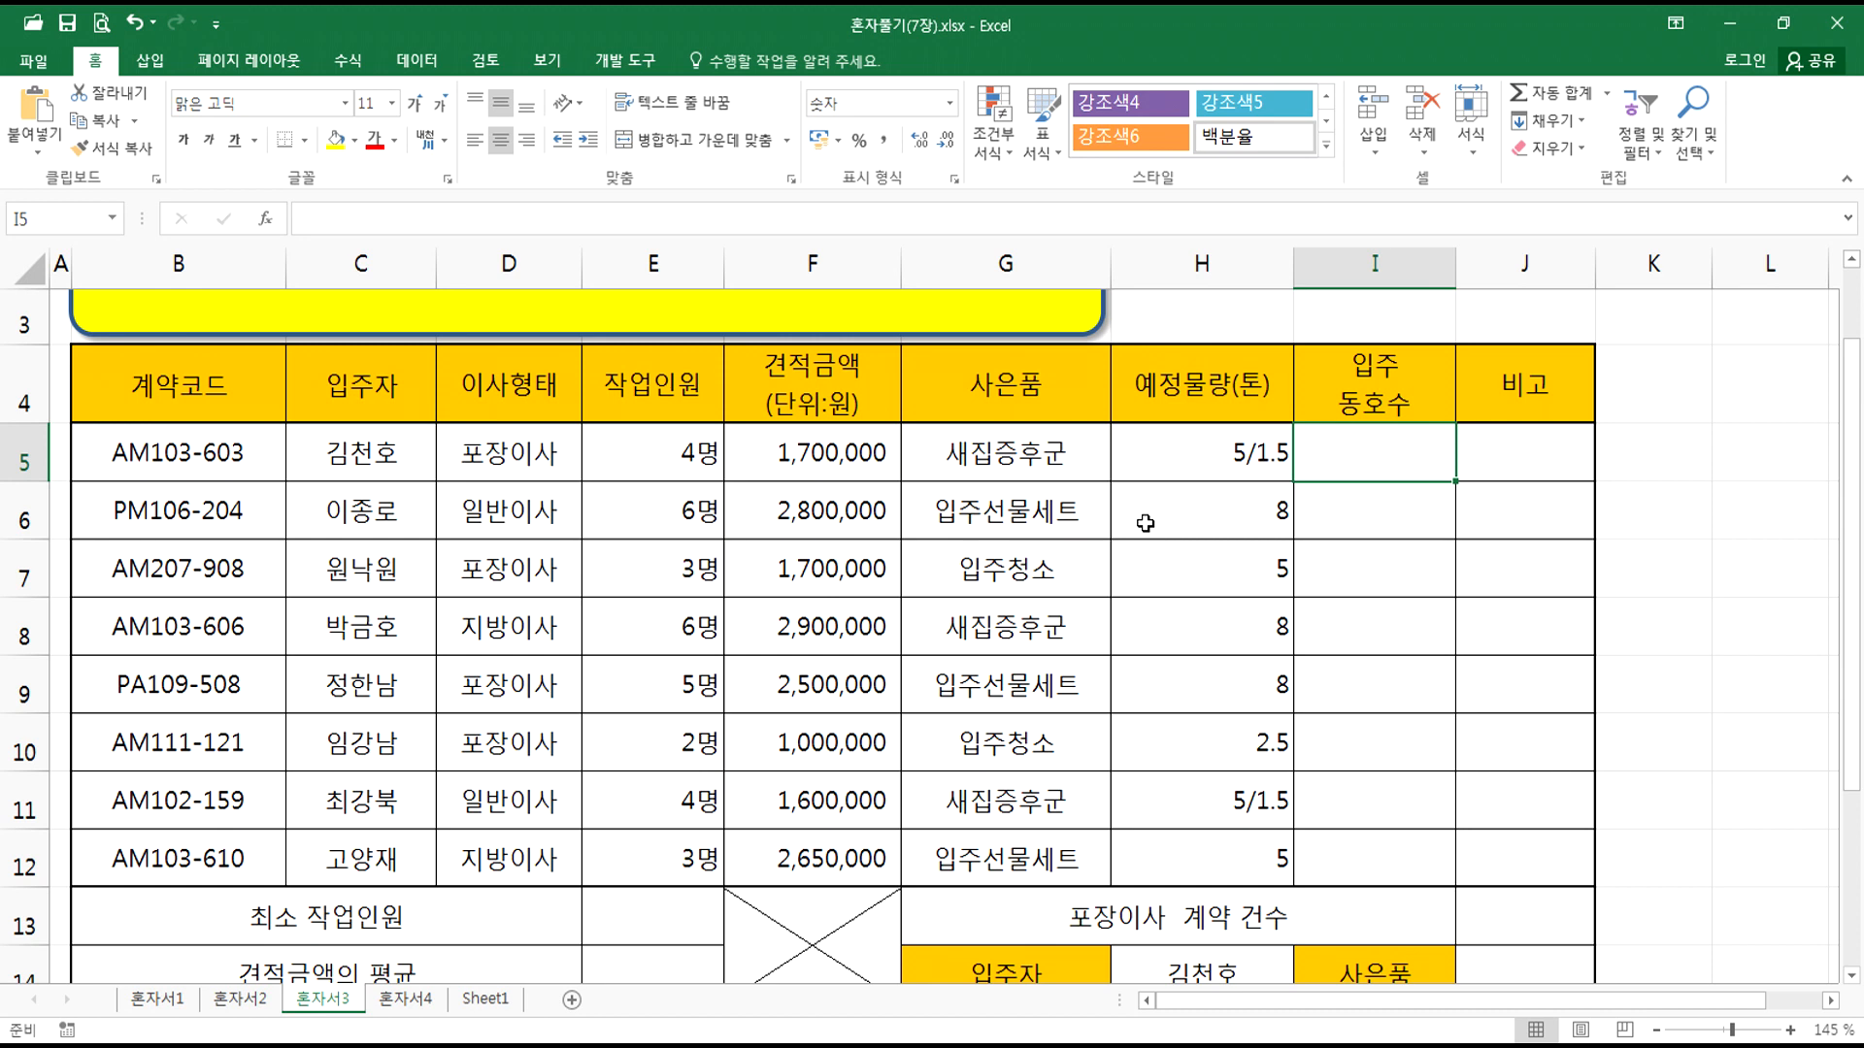
Step: Enter =RIGHT(B5,7) in I5 to extract the first contract's building and unit number, checking its text and num_chars arguments
text(=)
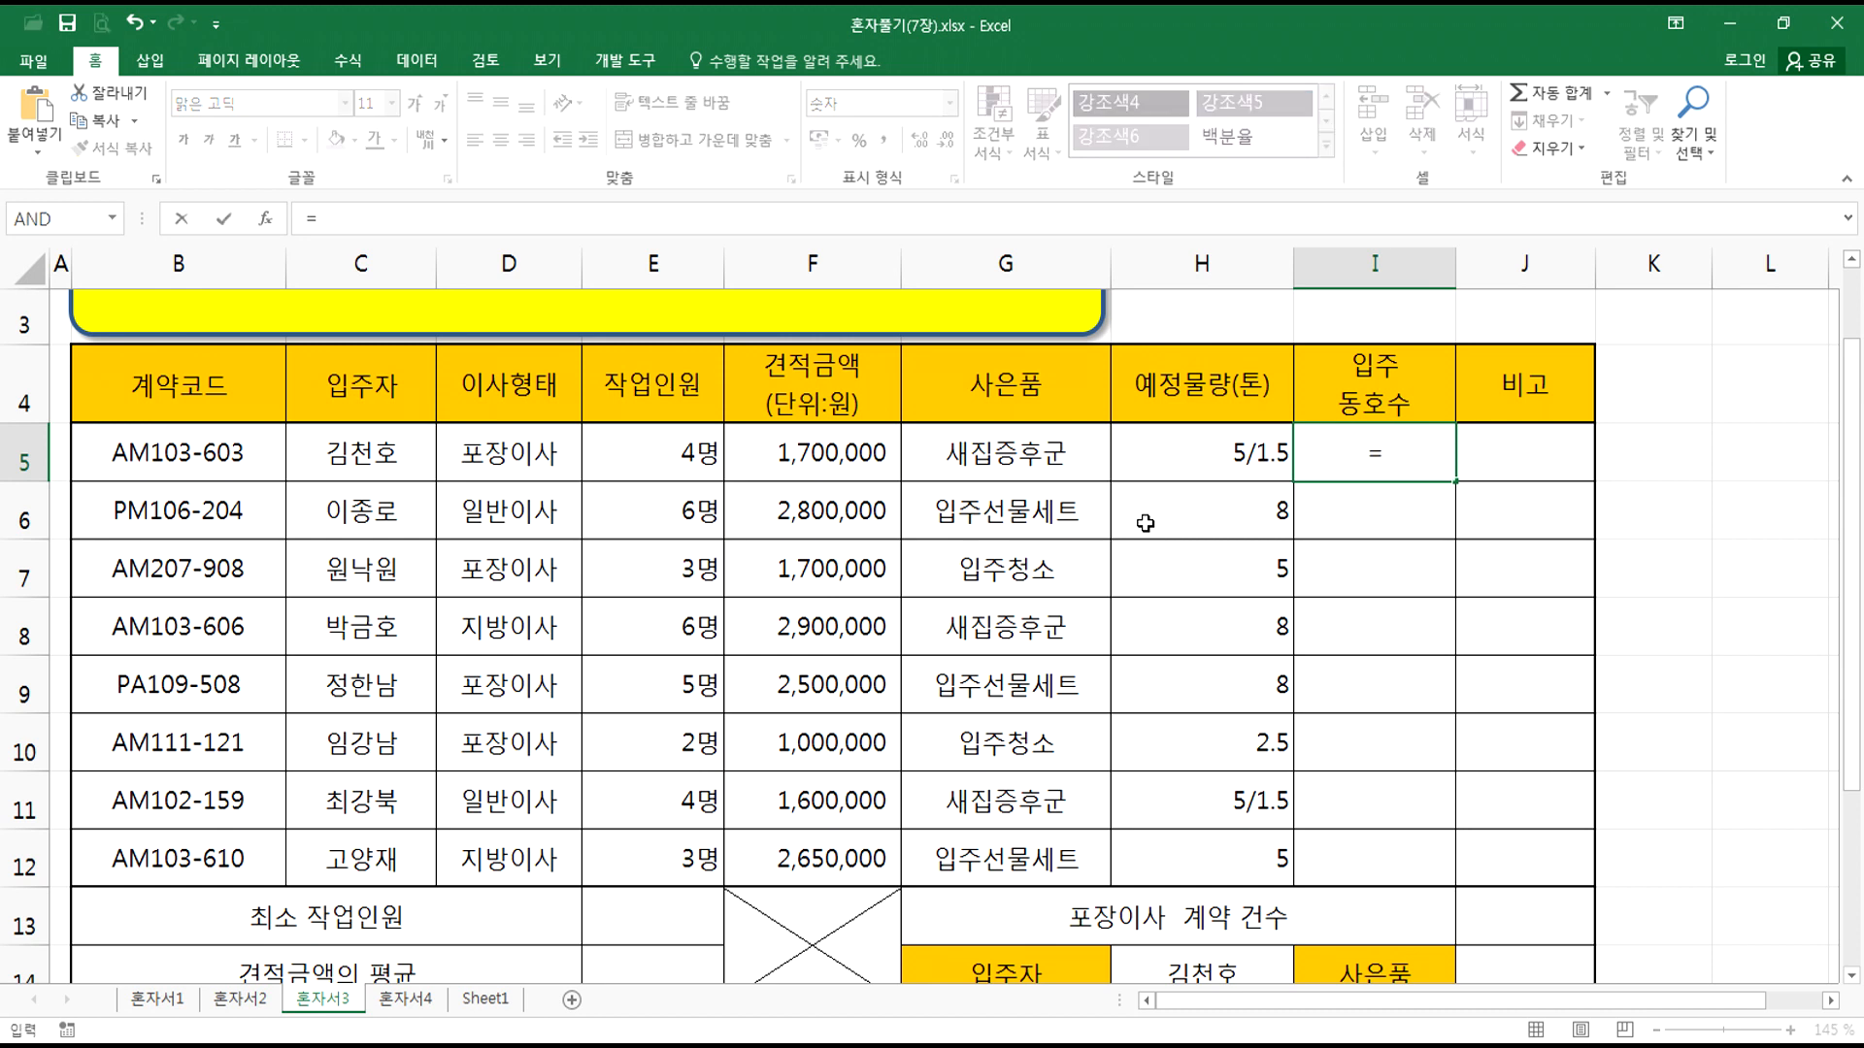
text(RIGHT()
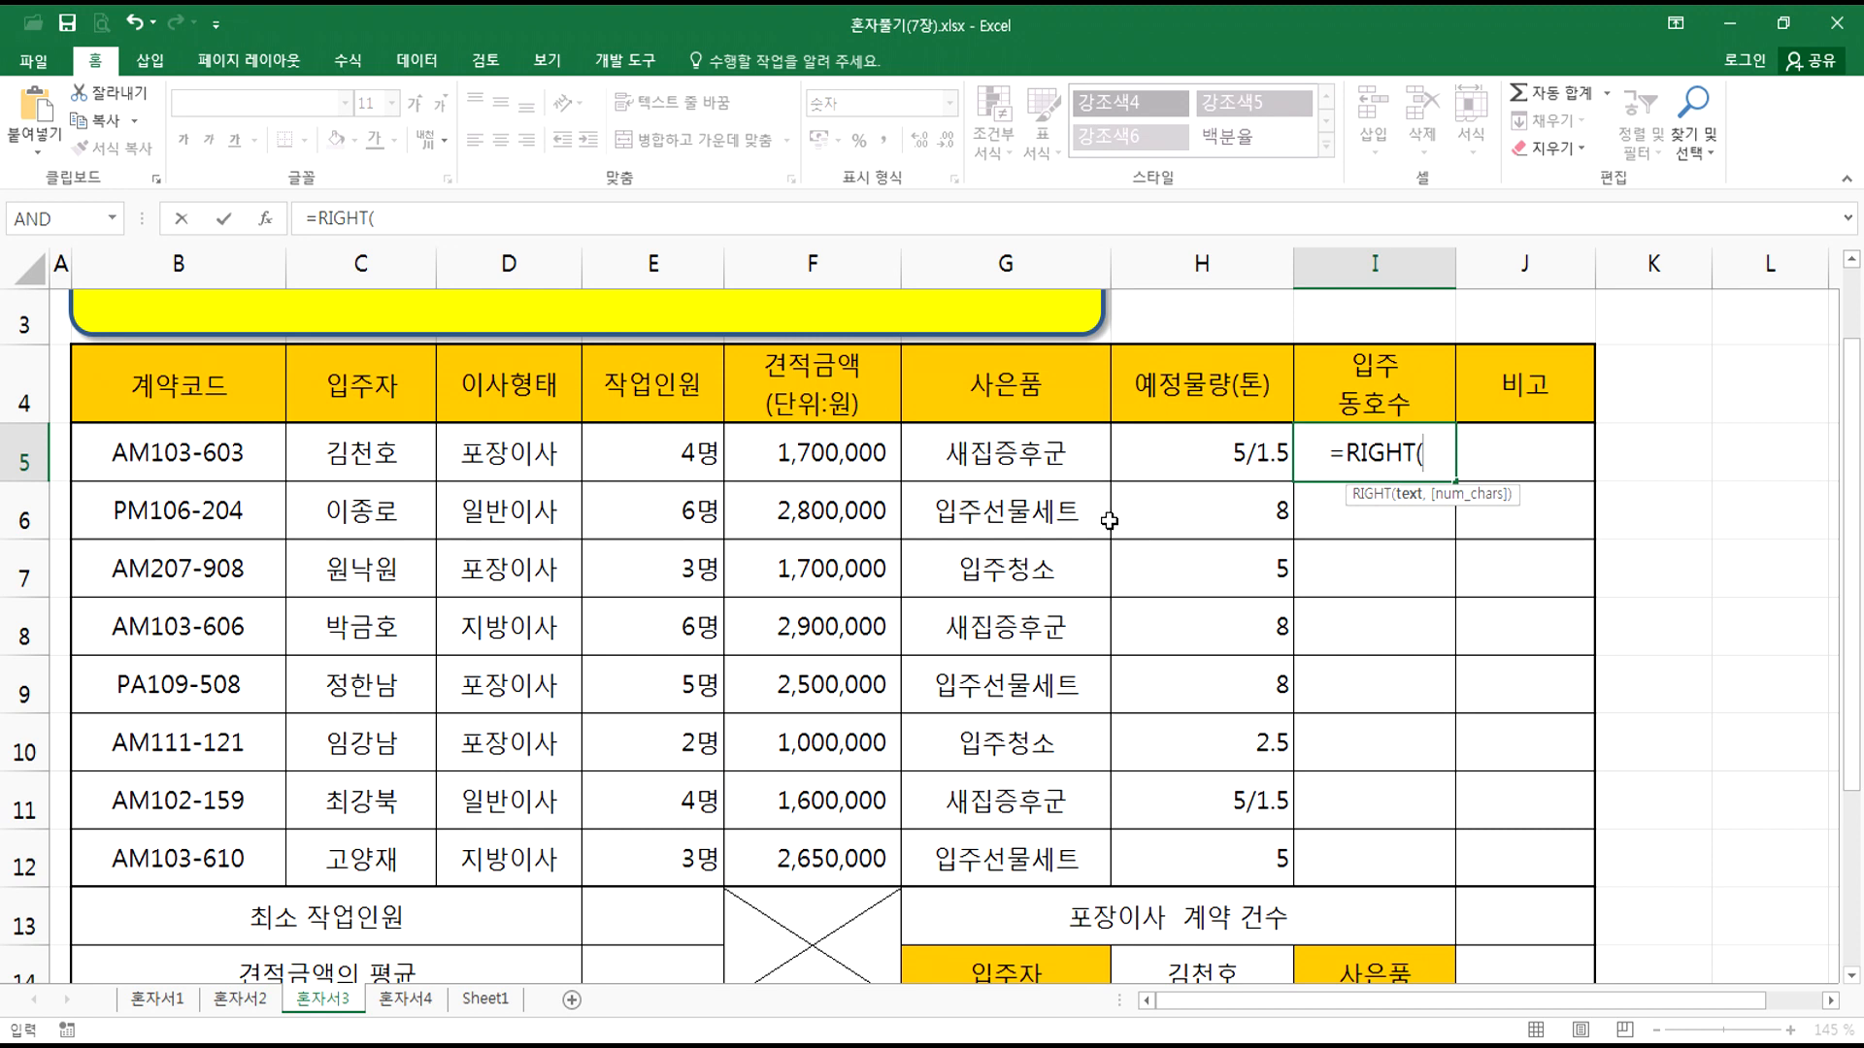
click(190, 456)
text(,7)
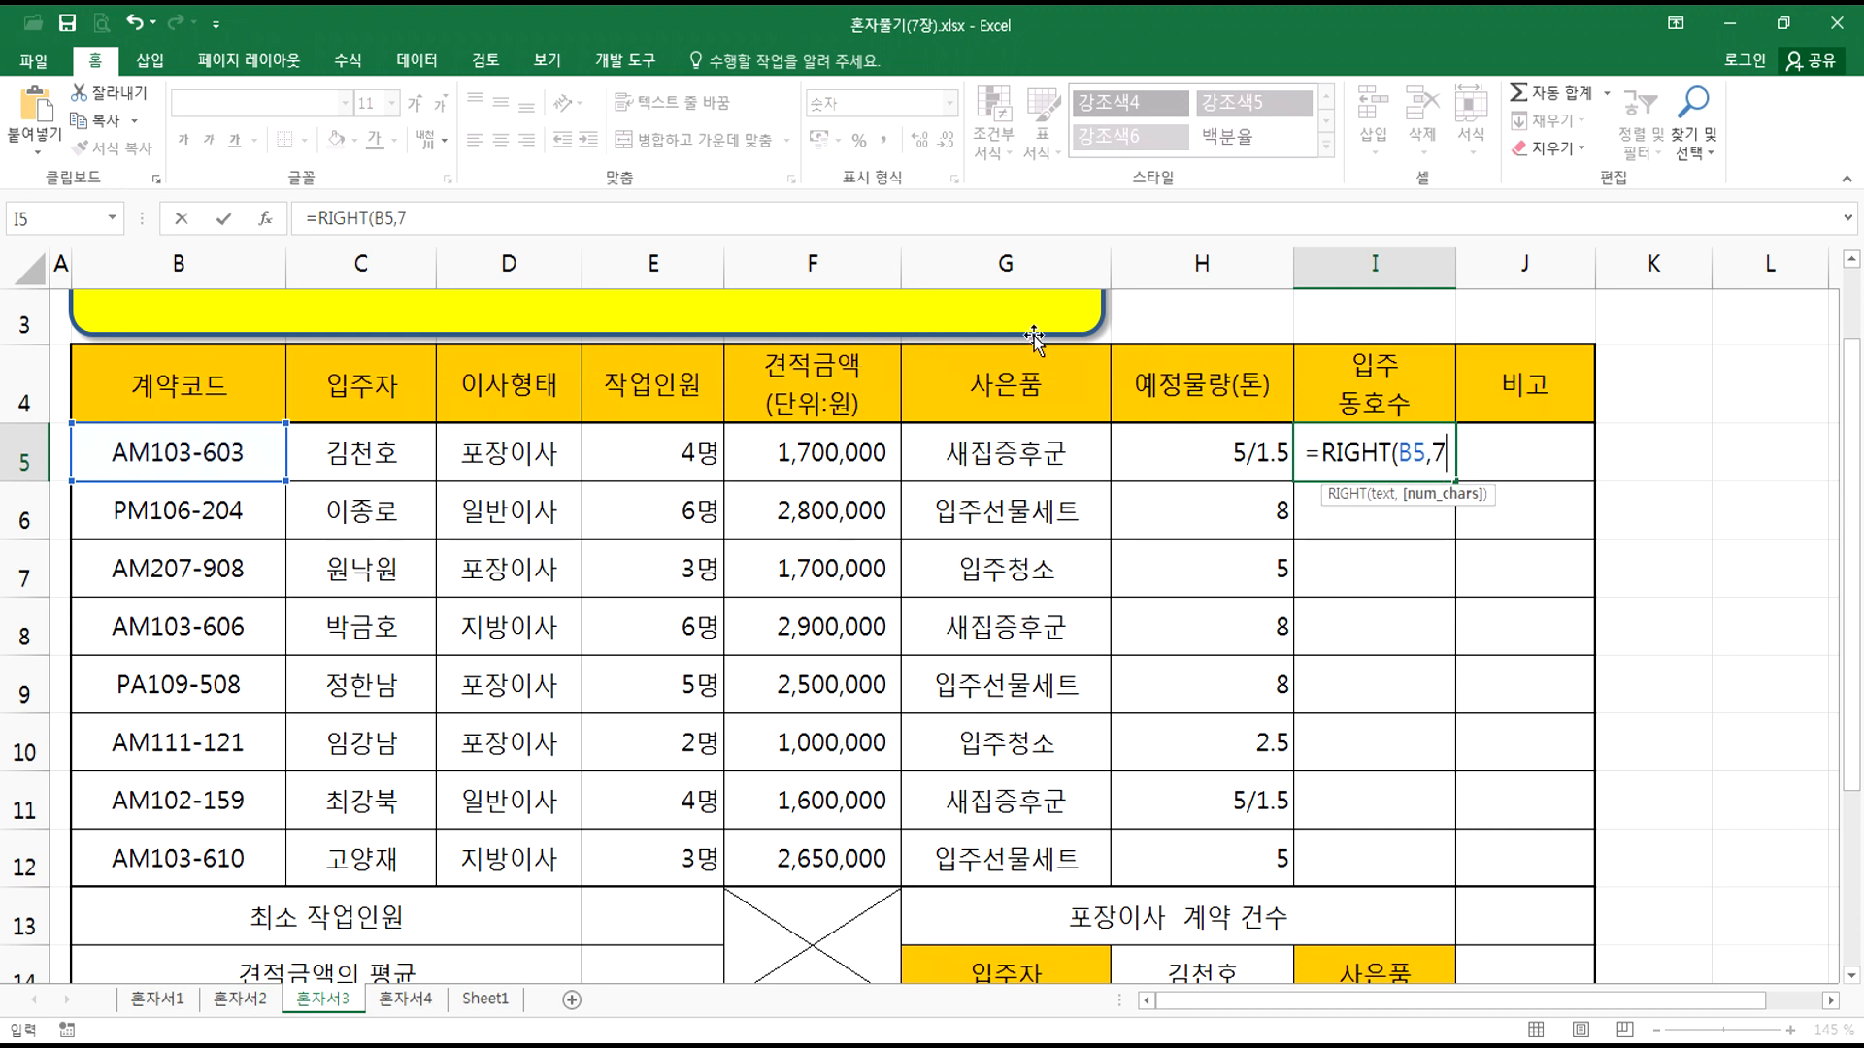
click(1378, 497)
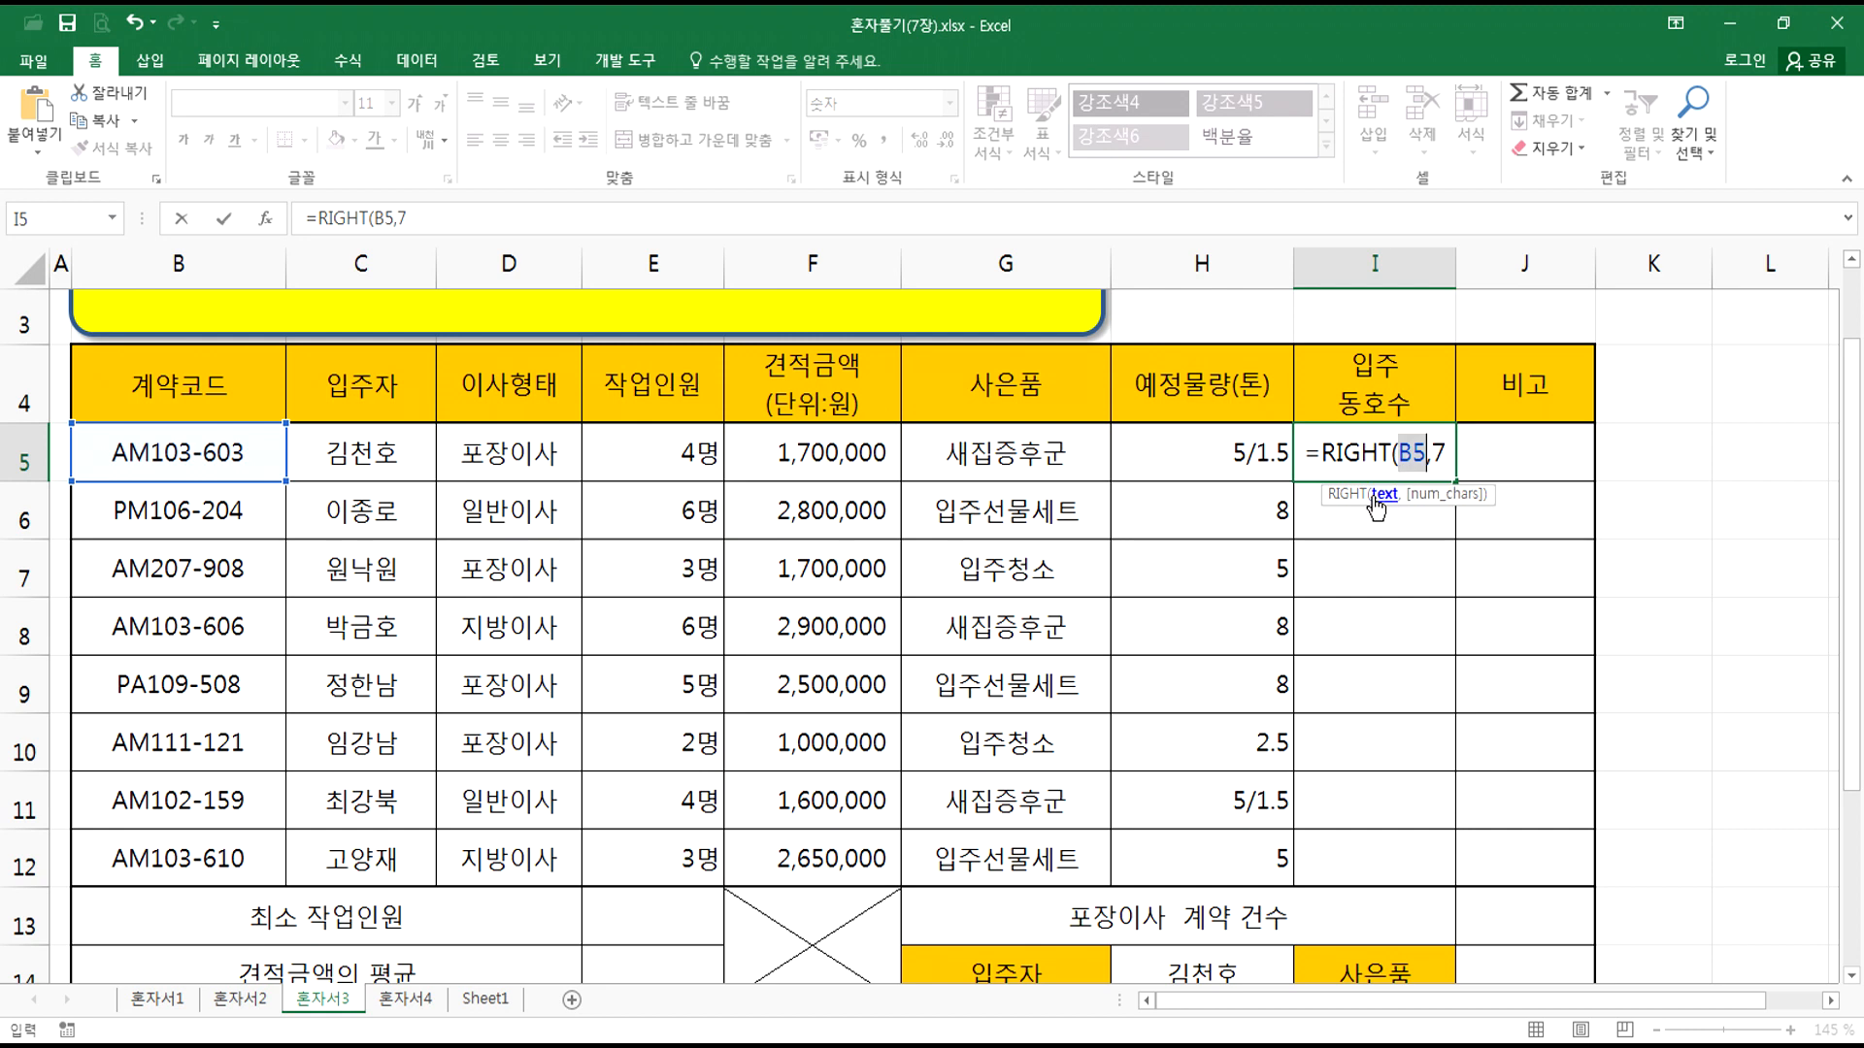
click(1438, 500)
click(1388, 495)
click(1423, 495)
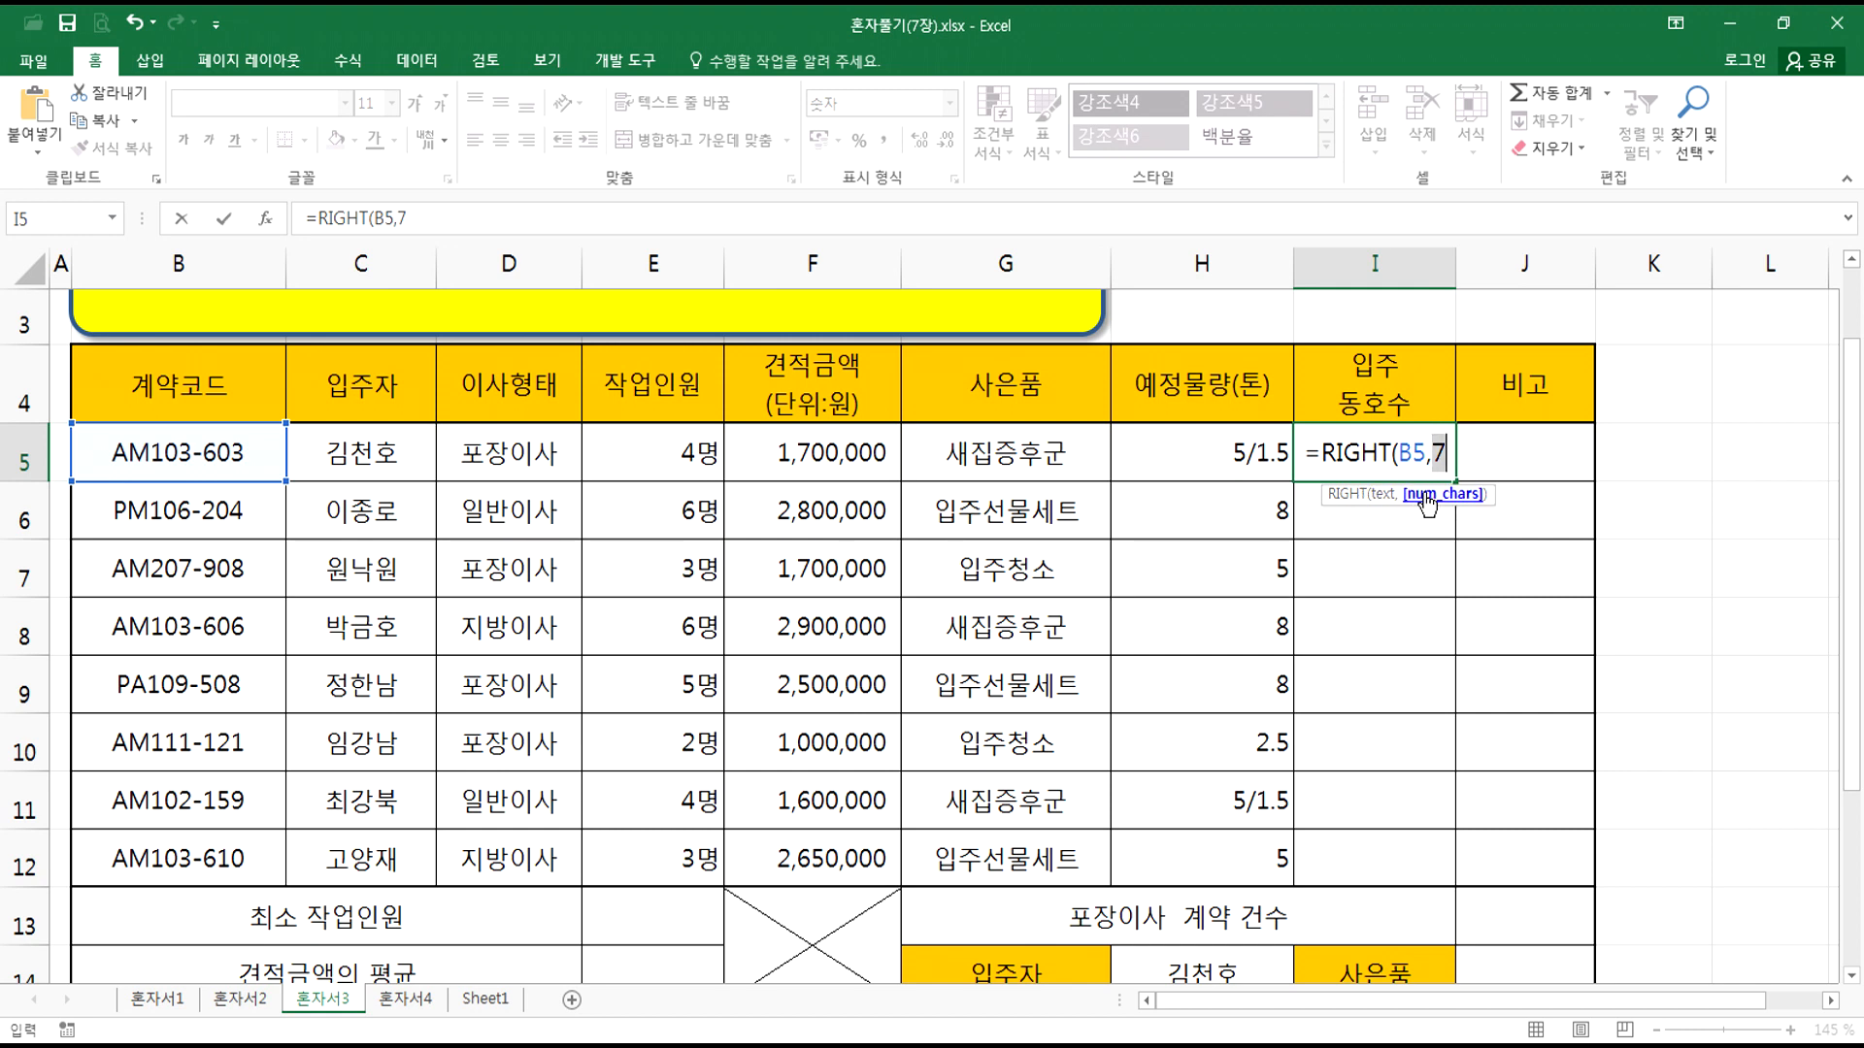
click(1386, 495)
click(1423, 495)
click(1452, 452)
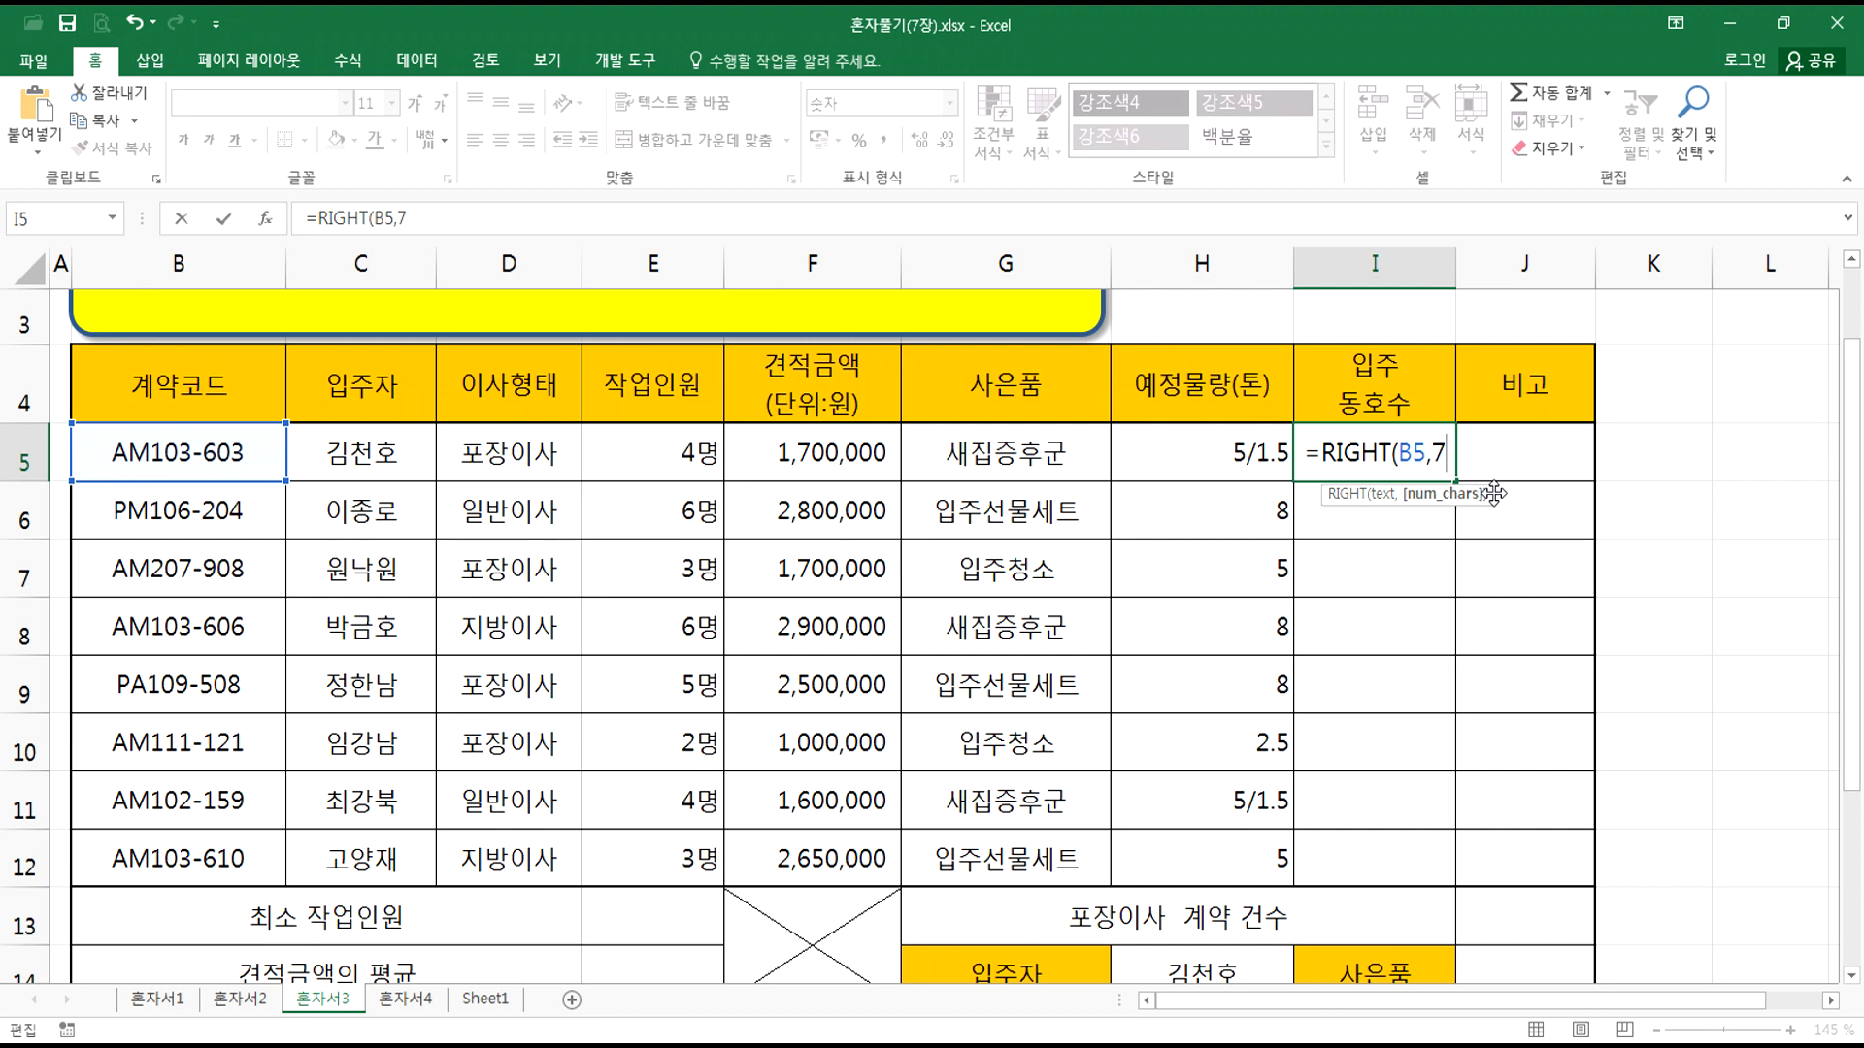
key(Return)
click(1392, 454)
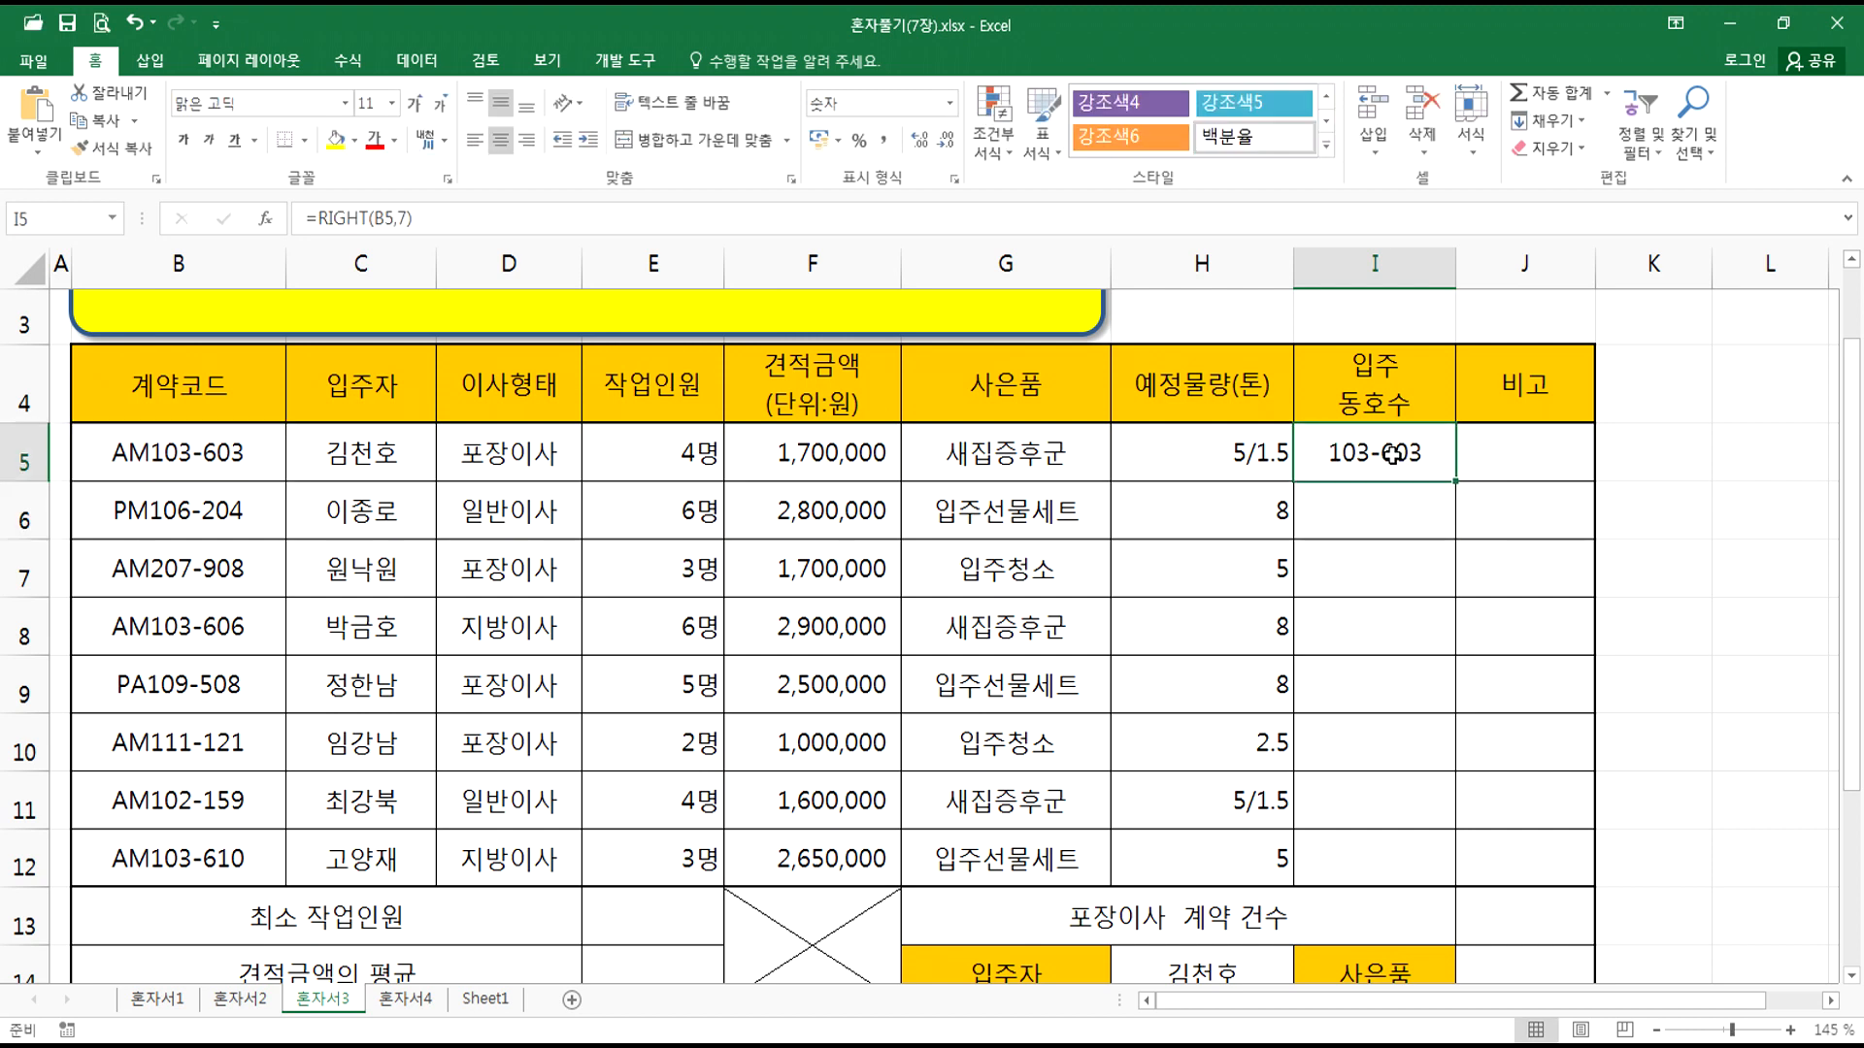
Step: Fill the I5 formula down through I12 without copying the formatting
mouse_move(1453, 480)
mouse_down()
mouse_move(1453, 844)
mouse_move(1453, 481)
mouse_up()
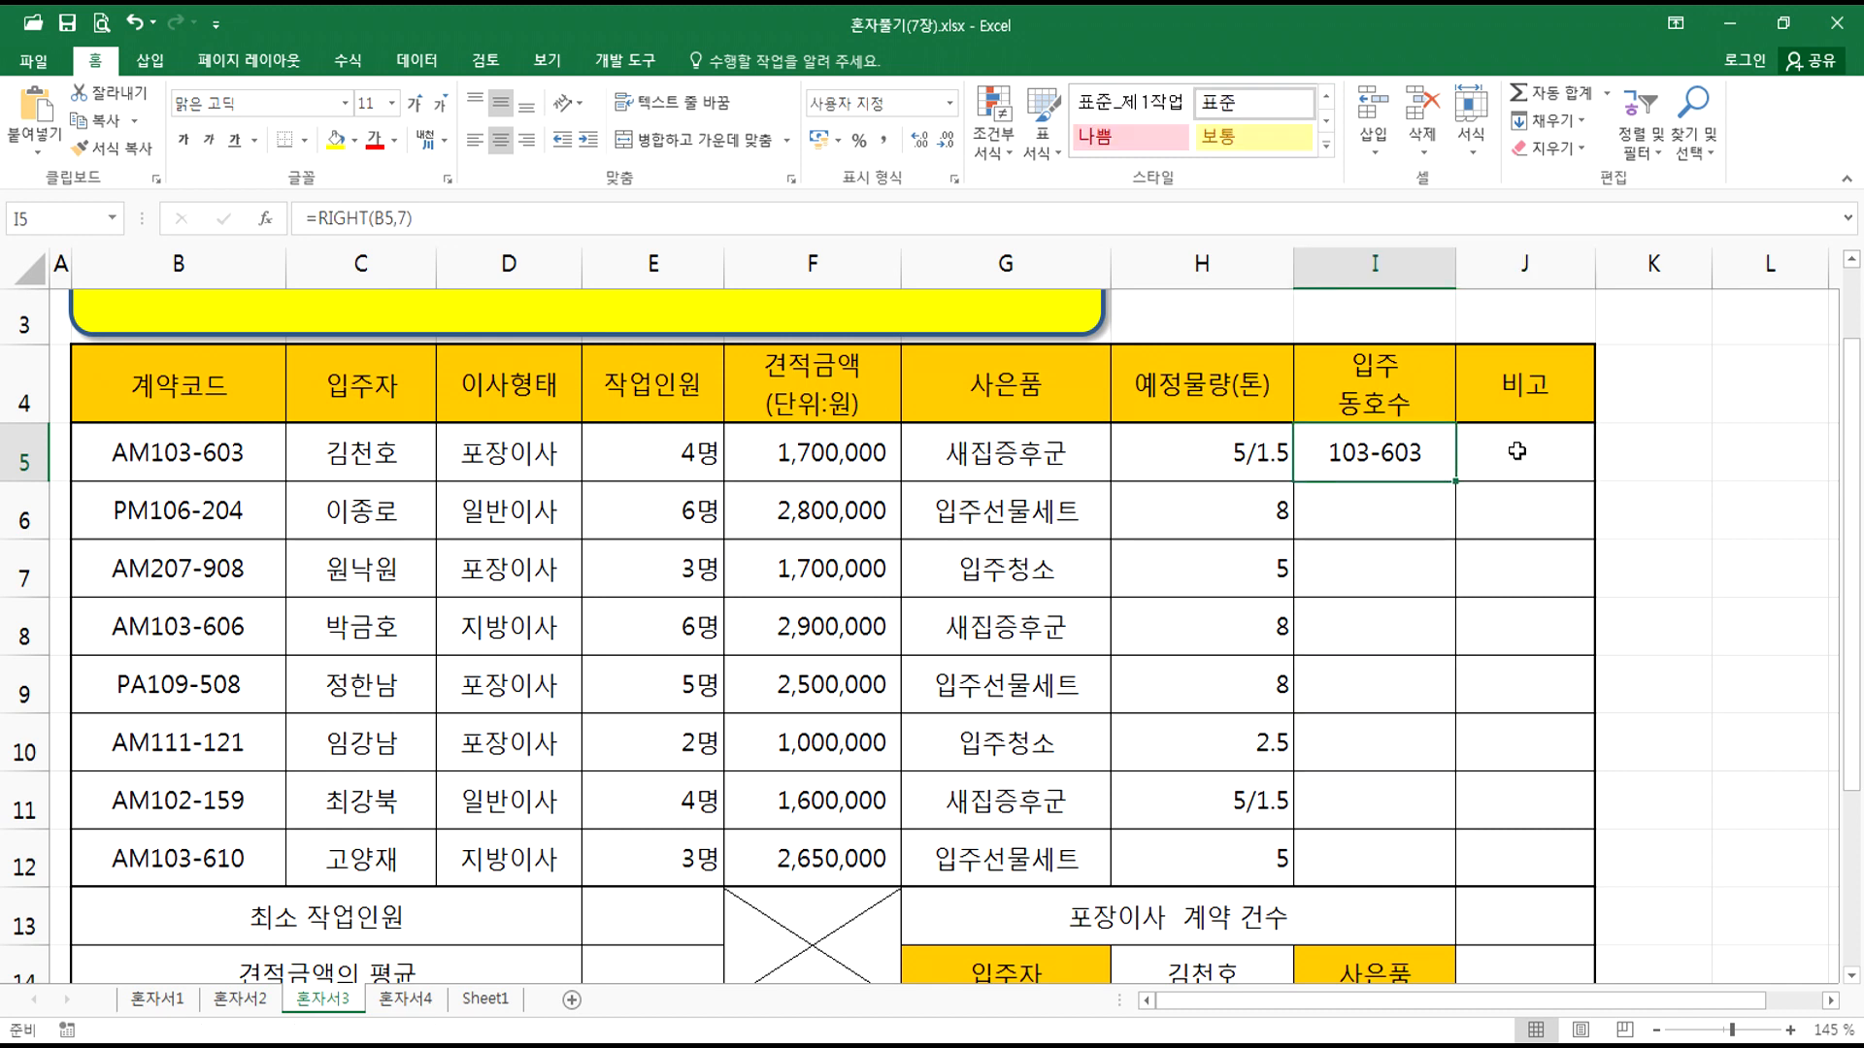
shift+click(1517, 450)
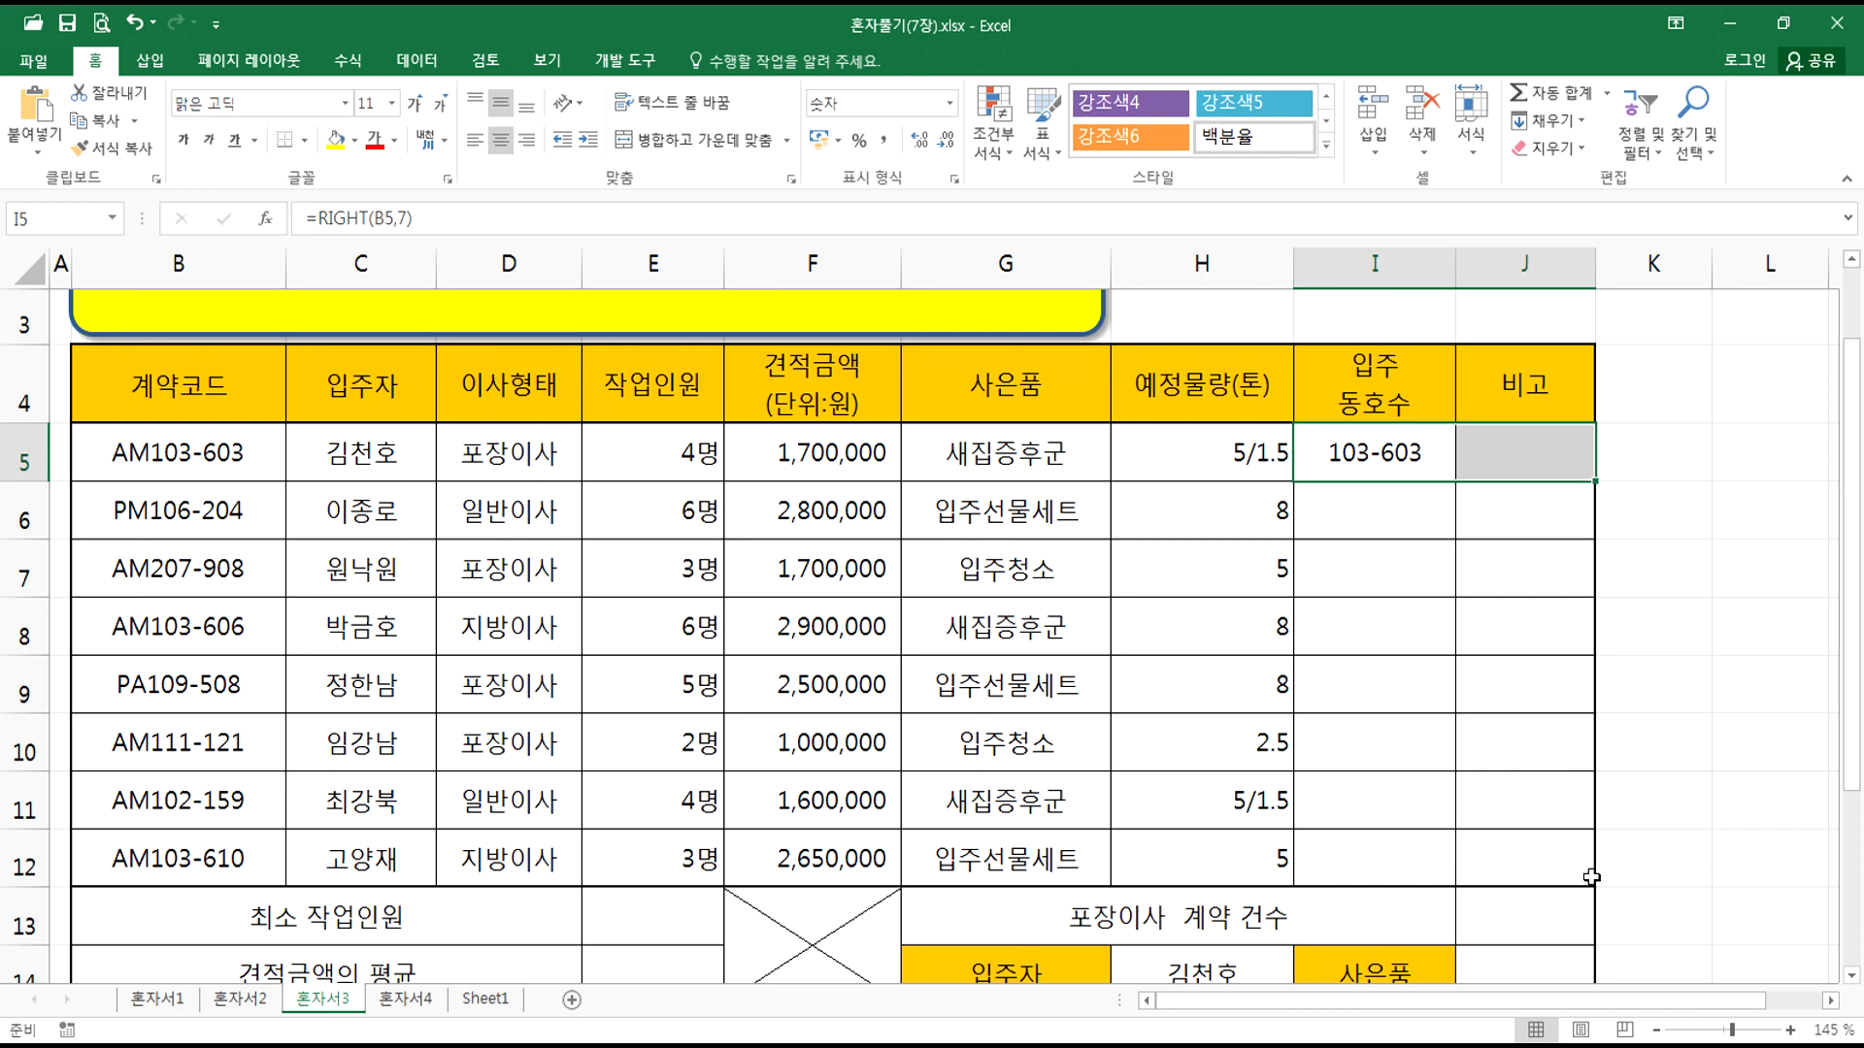
click(1437, 475)
drag(1455, 480, 1458, 884)
click(1475, 905)
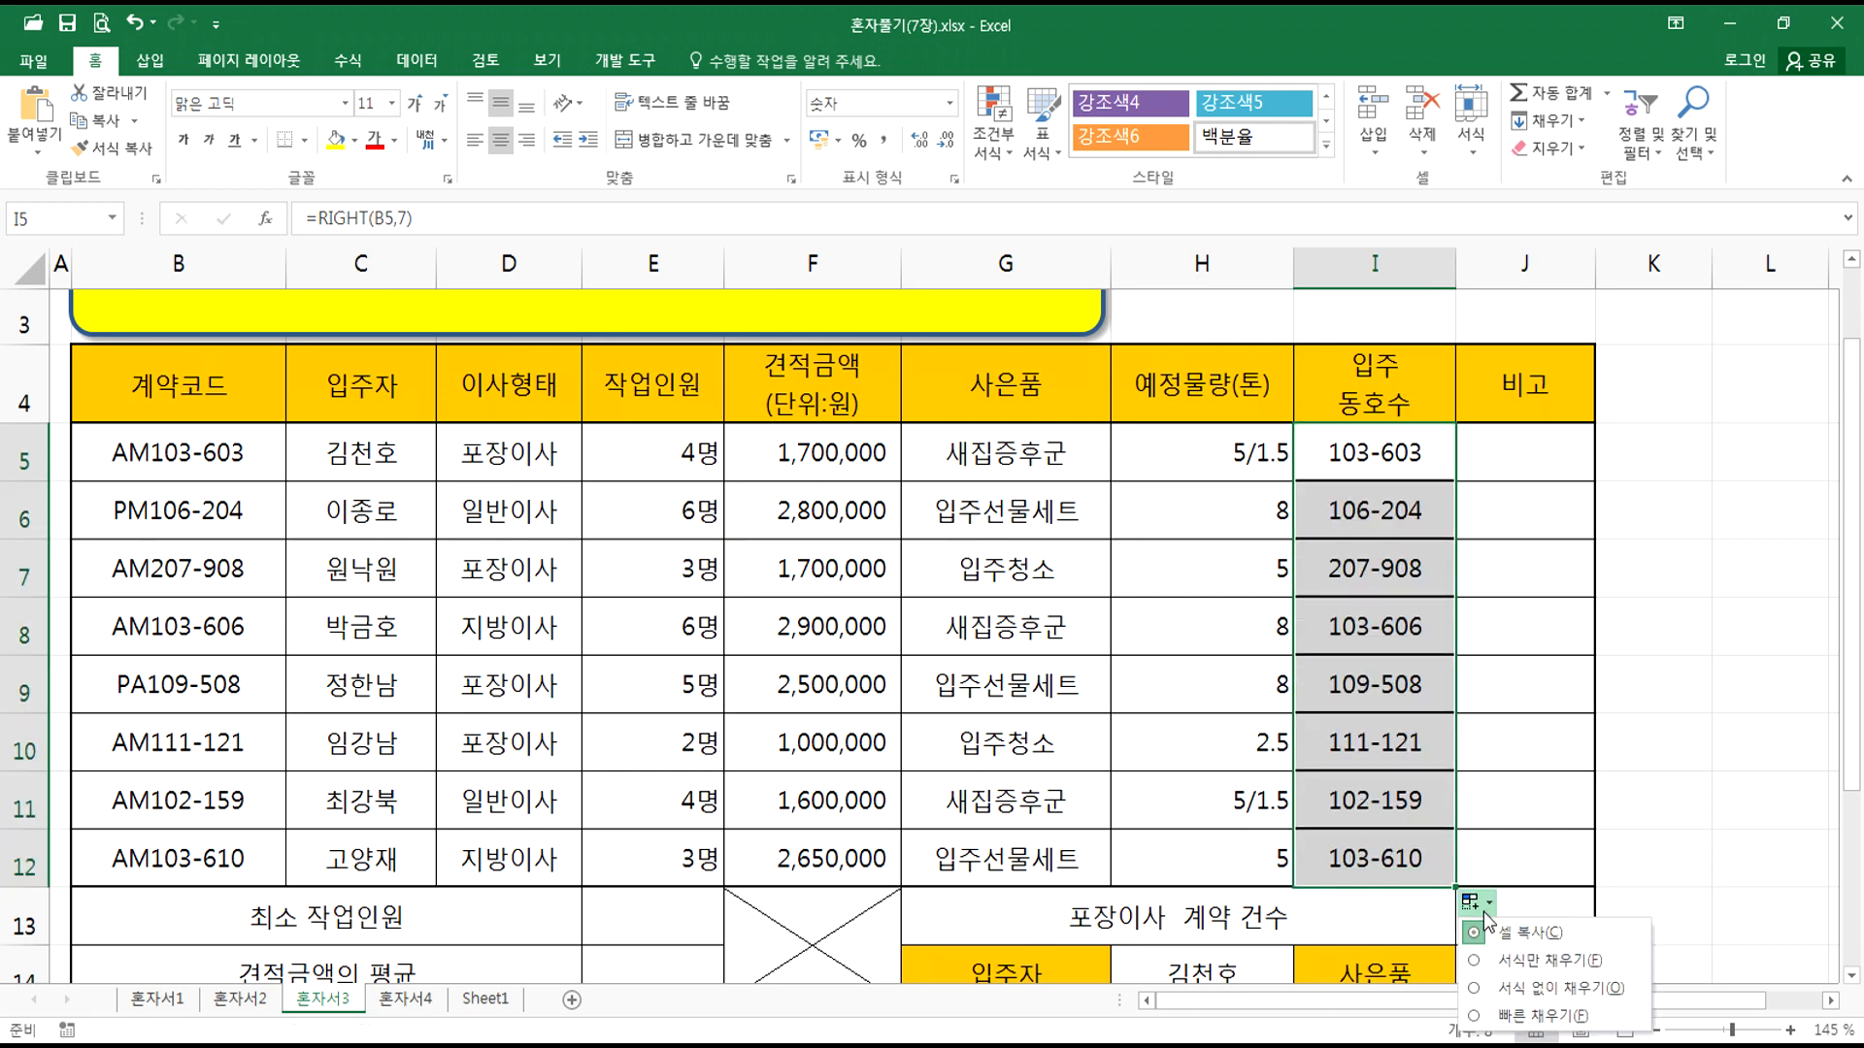
click(1510, 982)
Step: Examine the 작업인원 and 견적금액 values of the first two contracts against their 비고 cells
click(1507, 450)
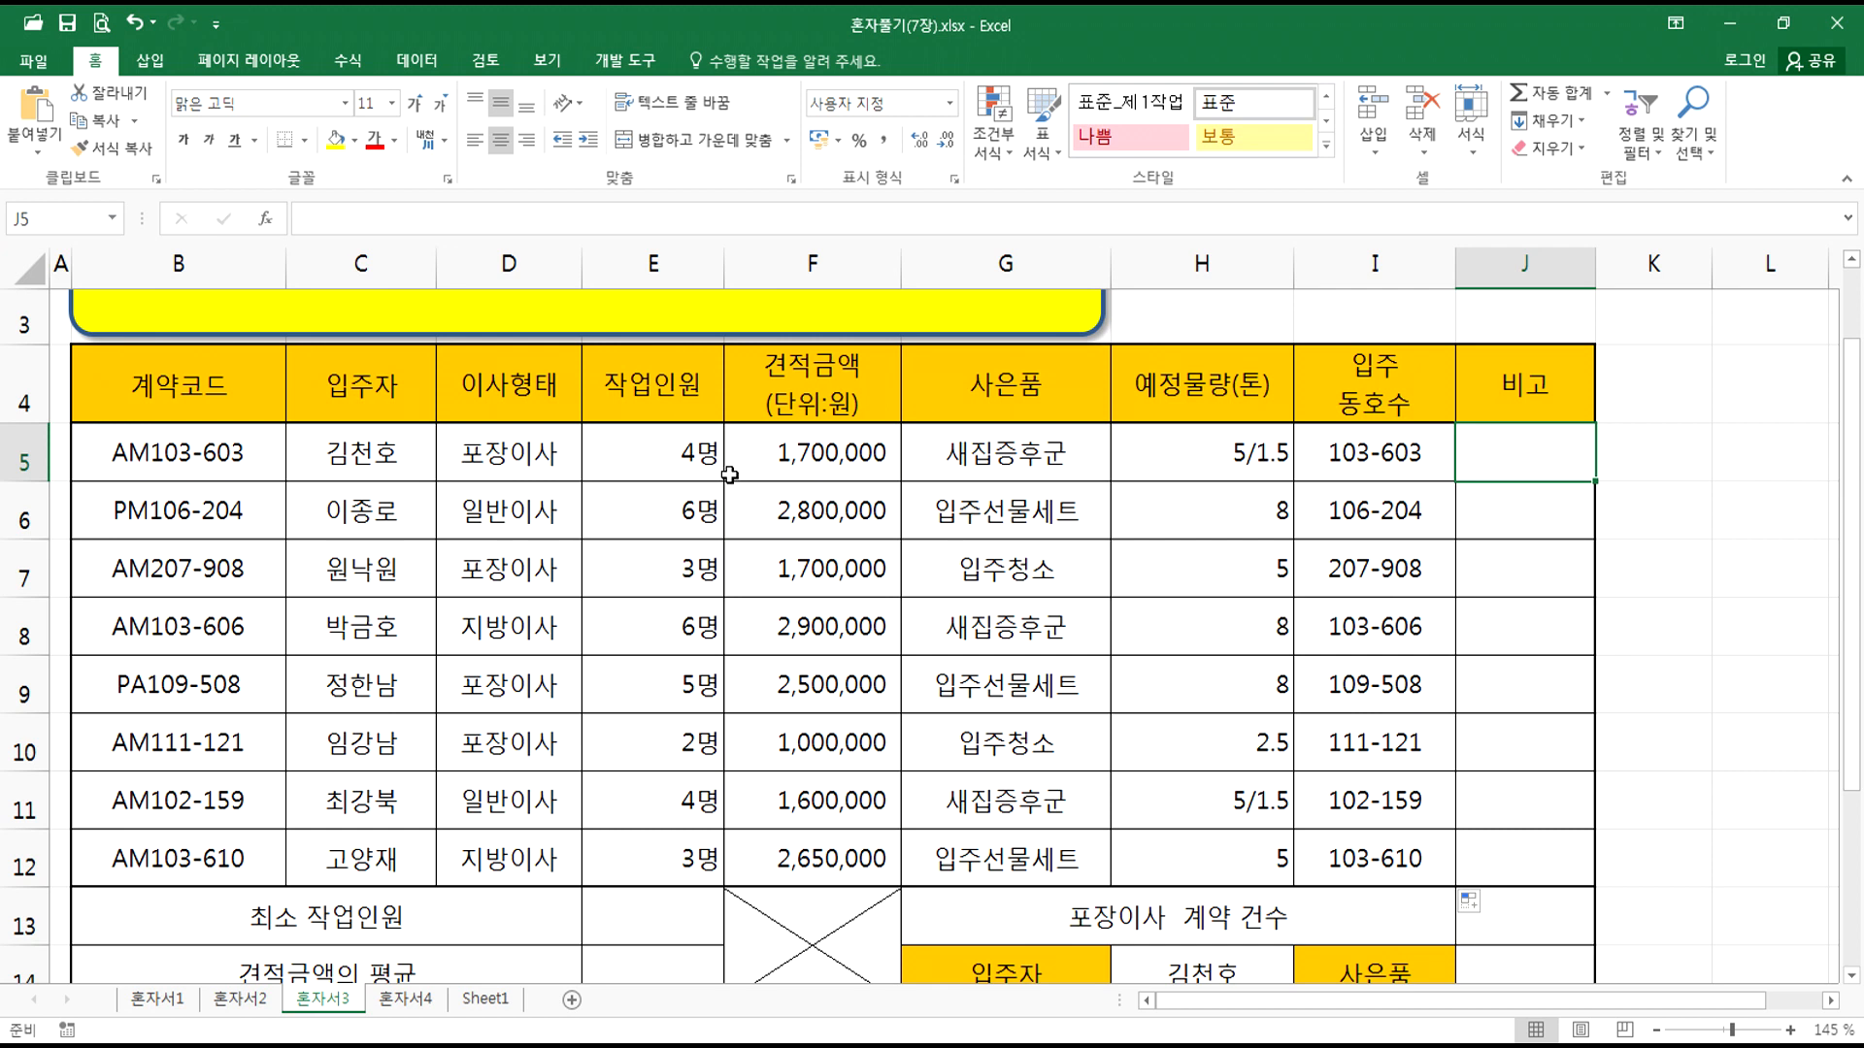
click(651, 452)
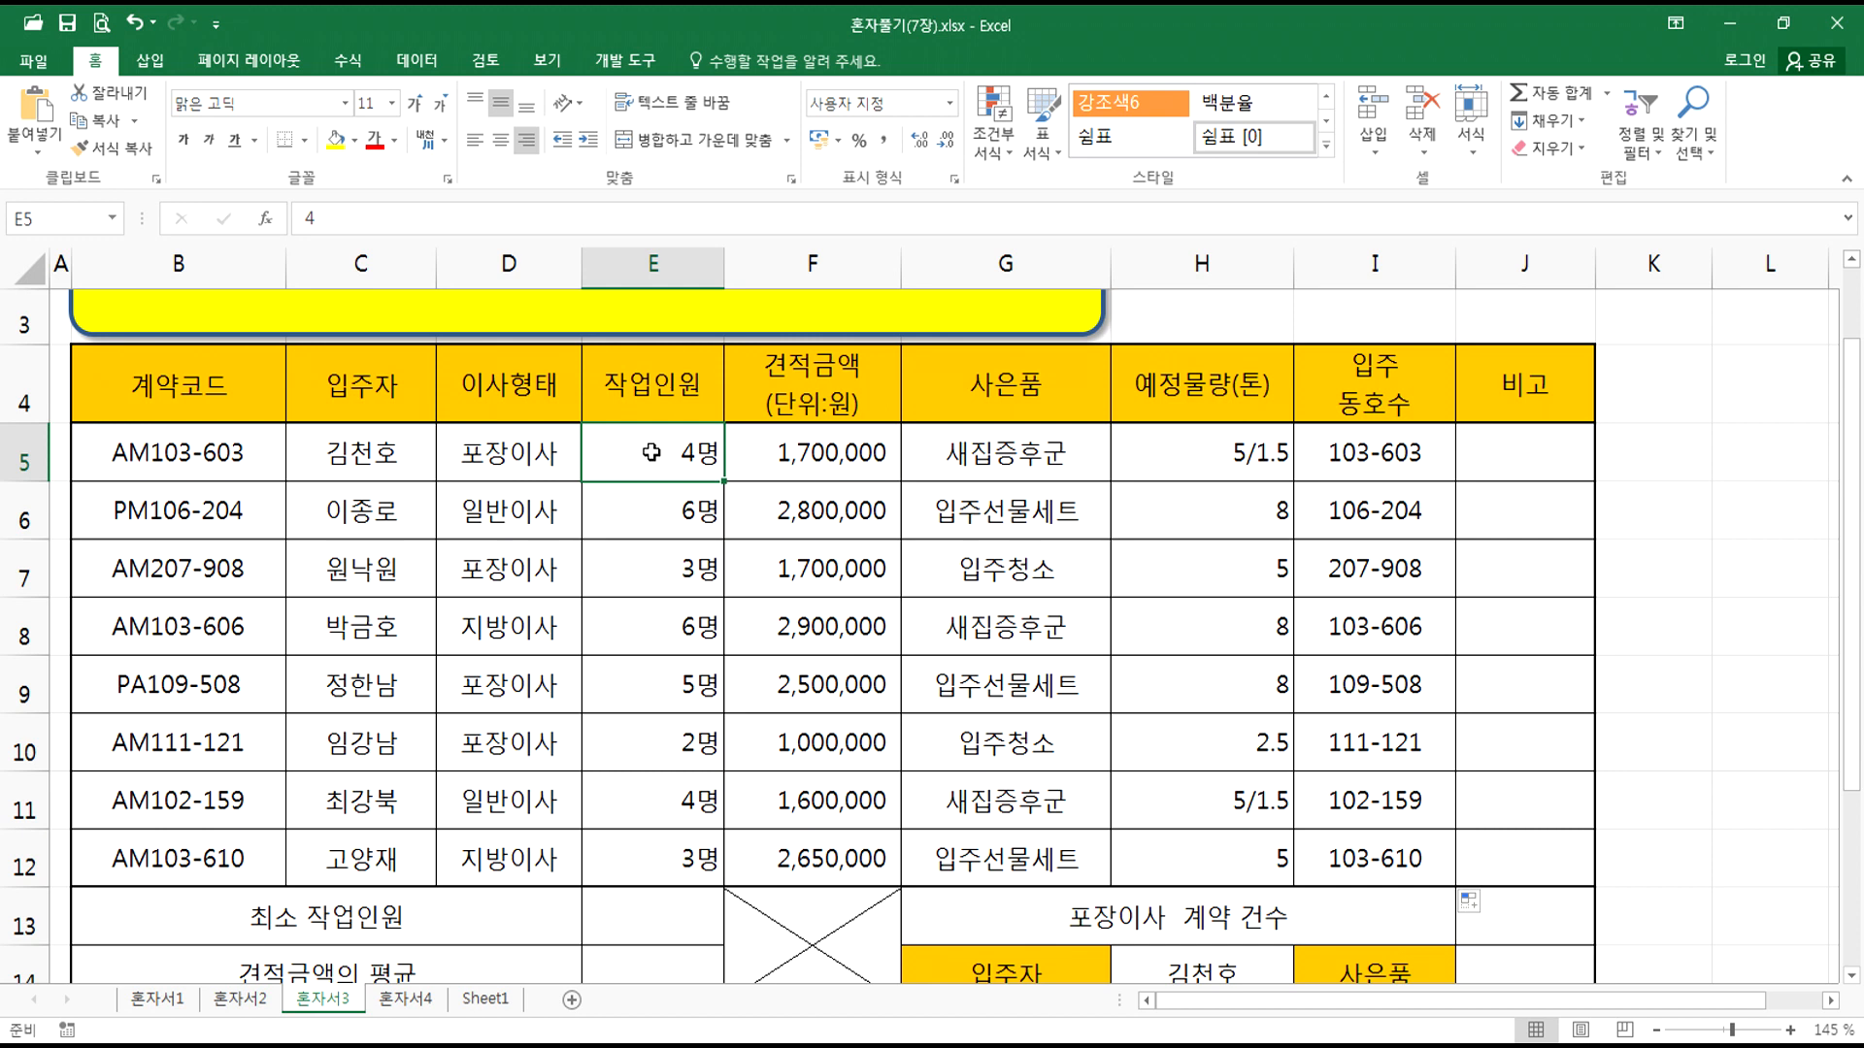
click(818, 449)
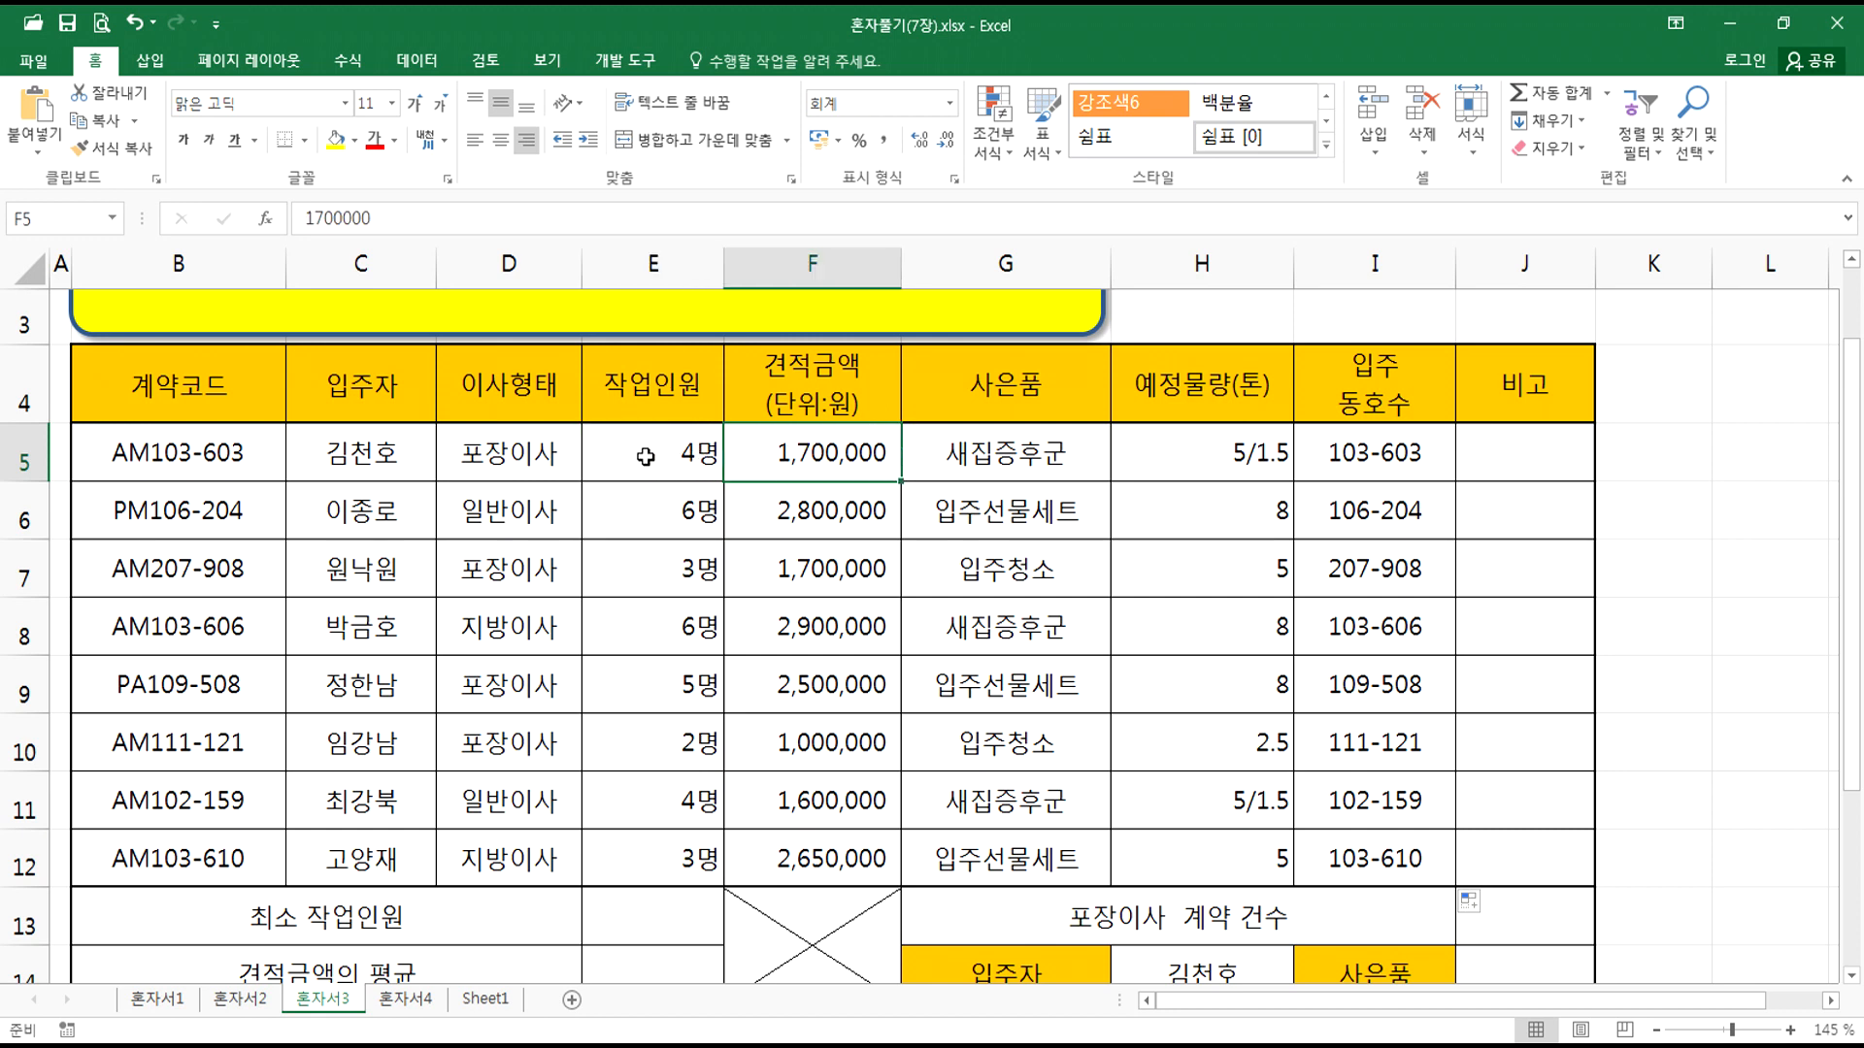
click(646, 457)
click(826, 467)
click(1522, 441)
click(673, 451)
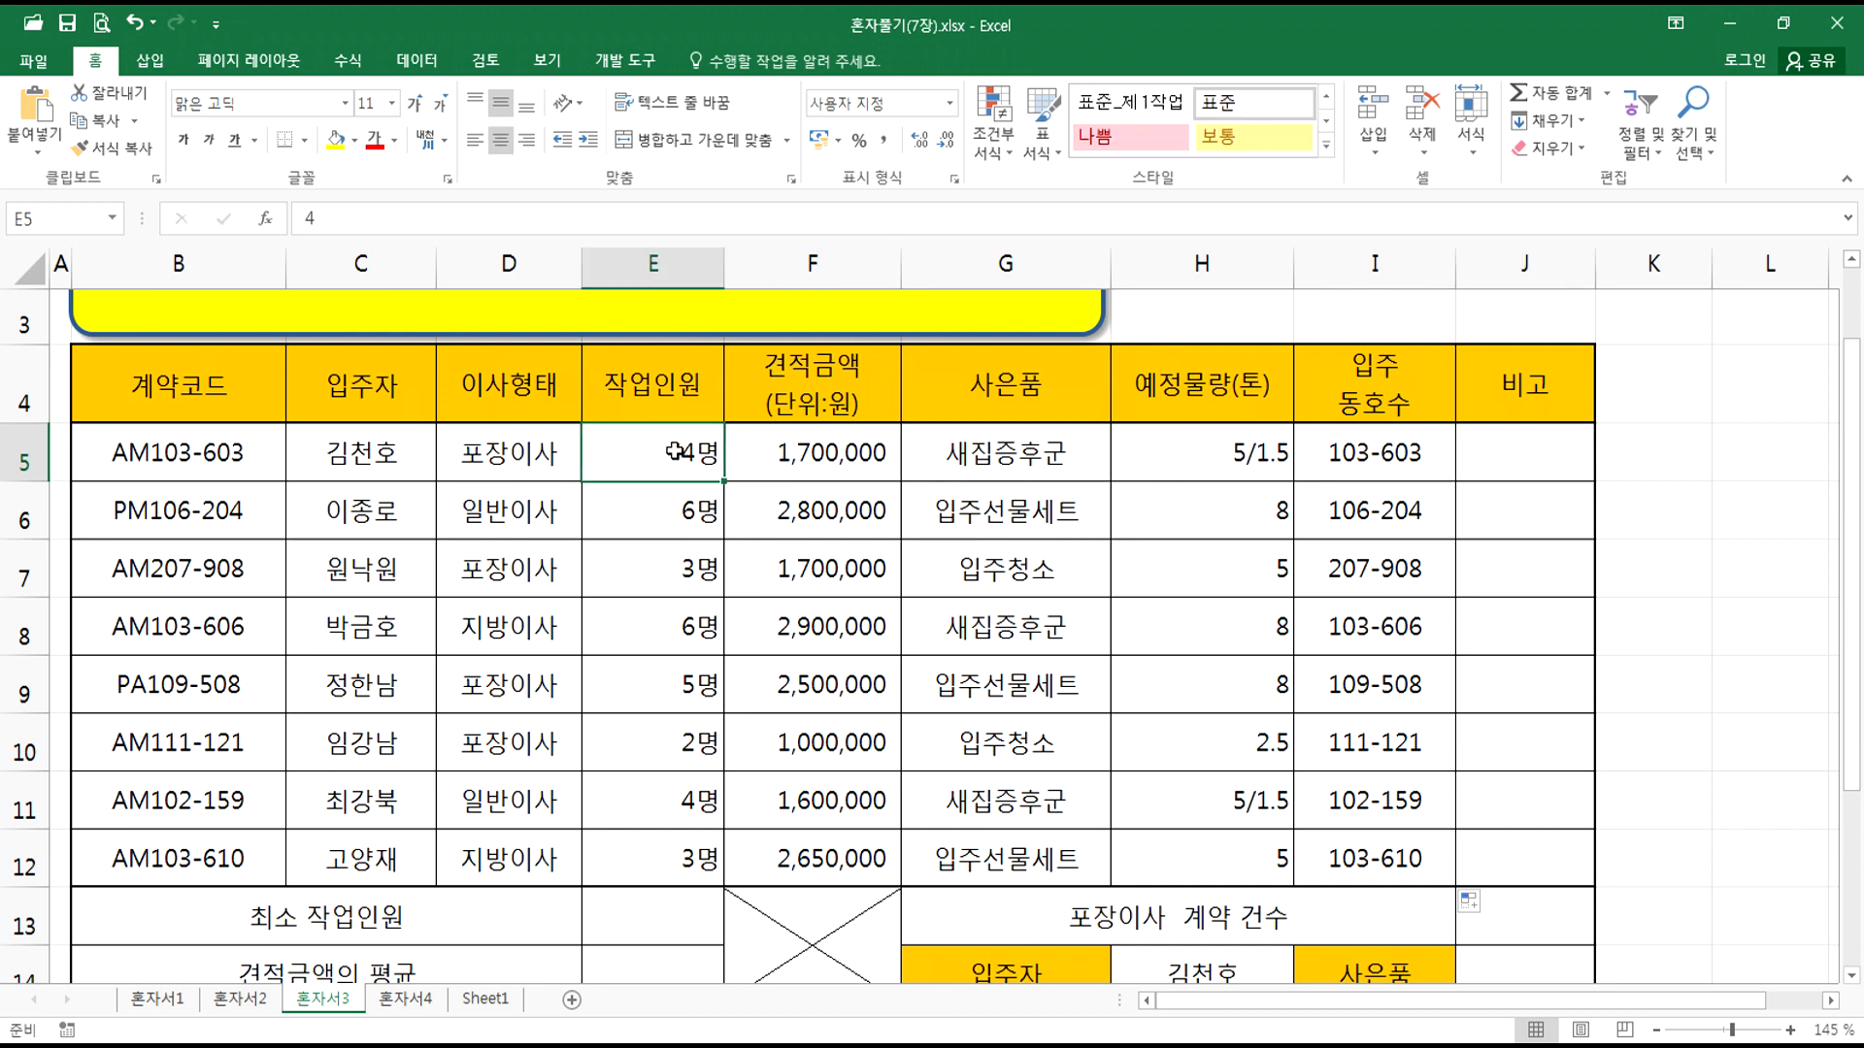
drag(672, 451, 796, 452)
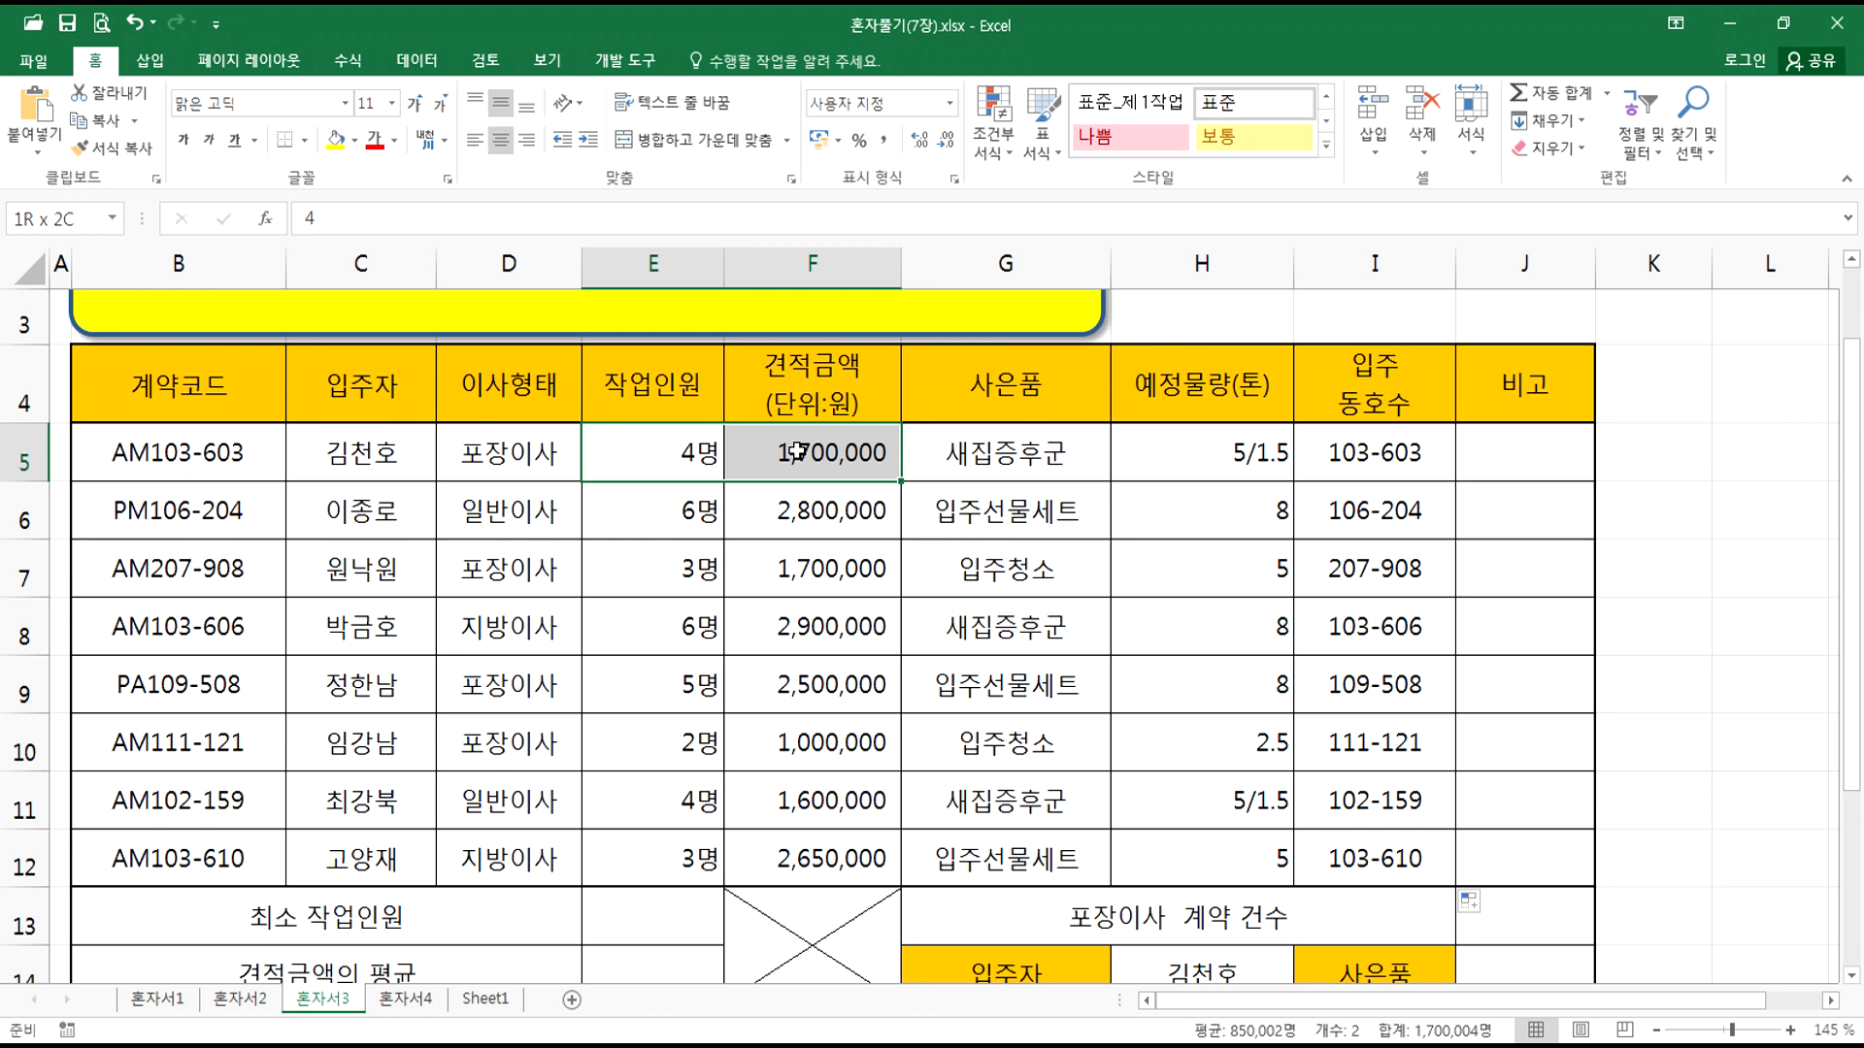
drag(796, 451, 796, 451)
click(668, 515)
drag(669, 514, 806, 517)
click(1532, 524)
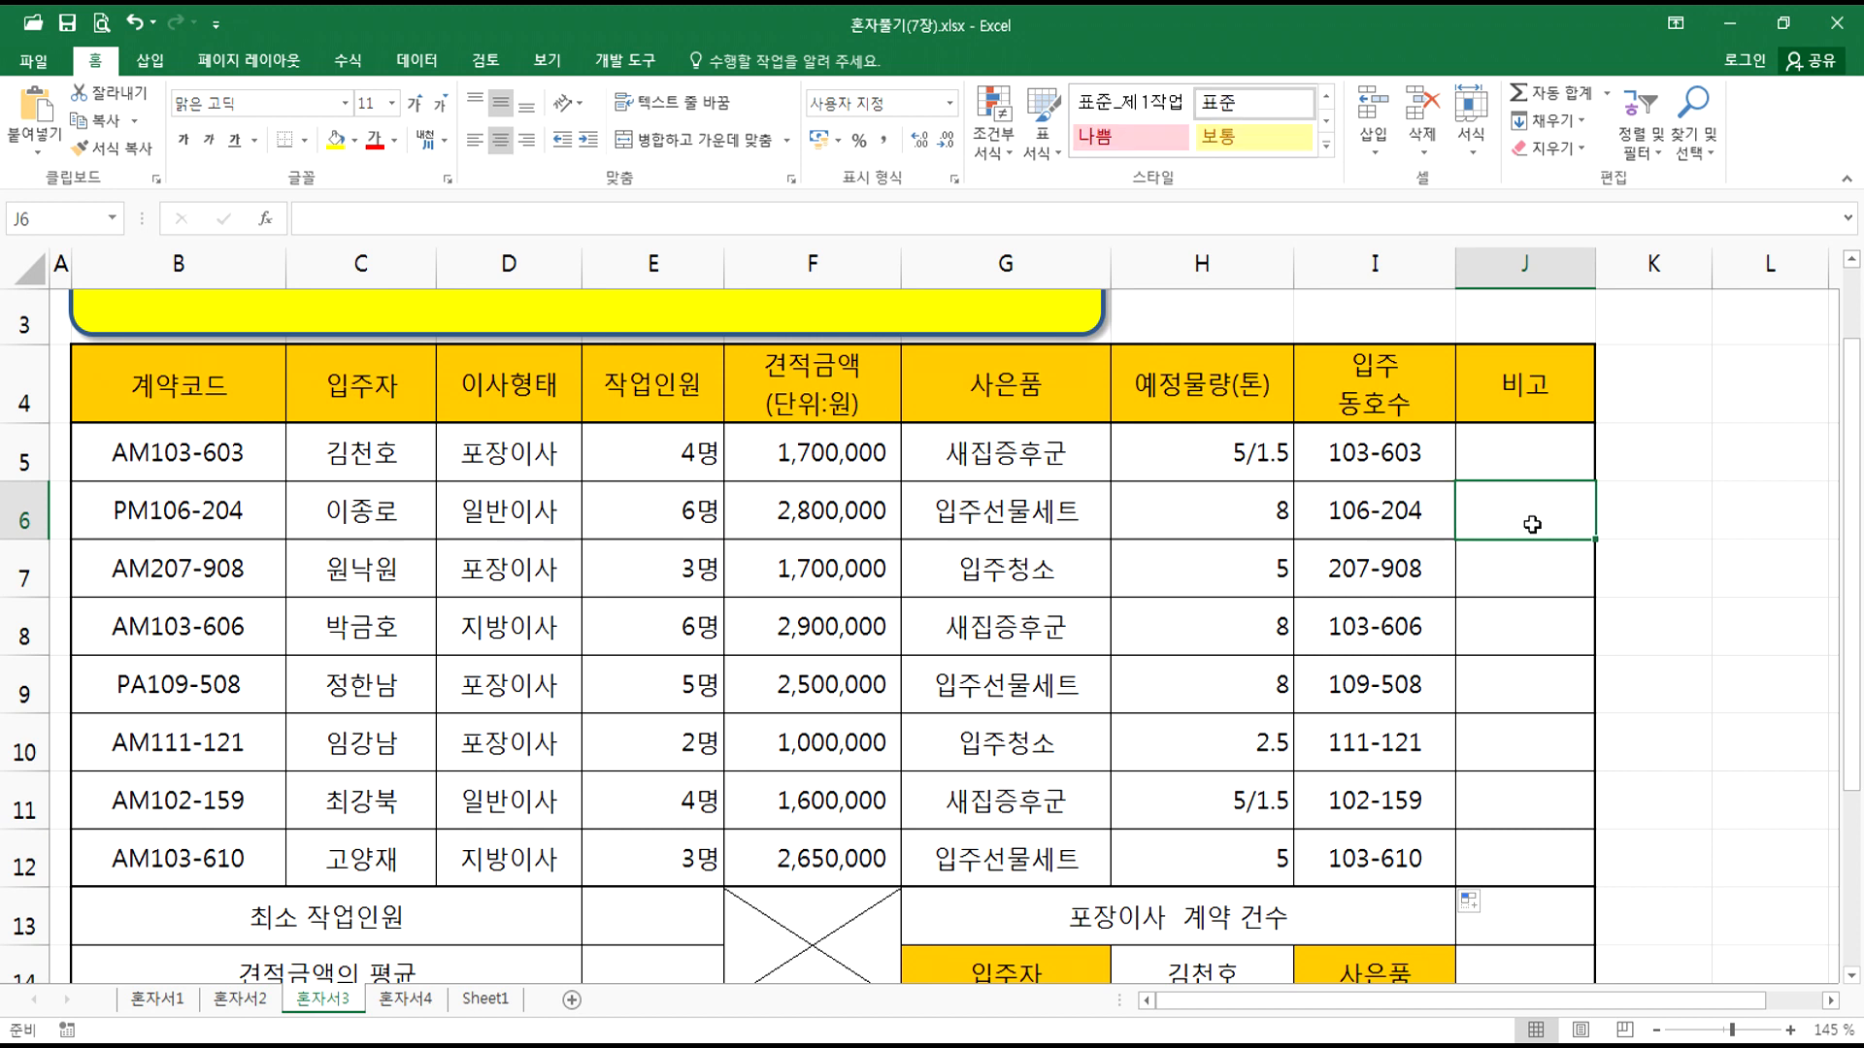
click(1541, 464)
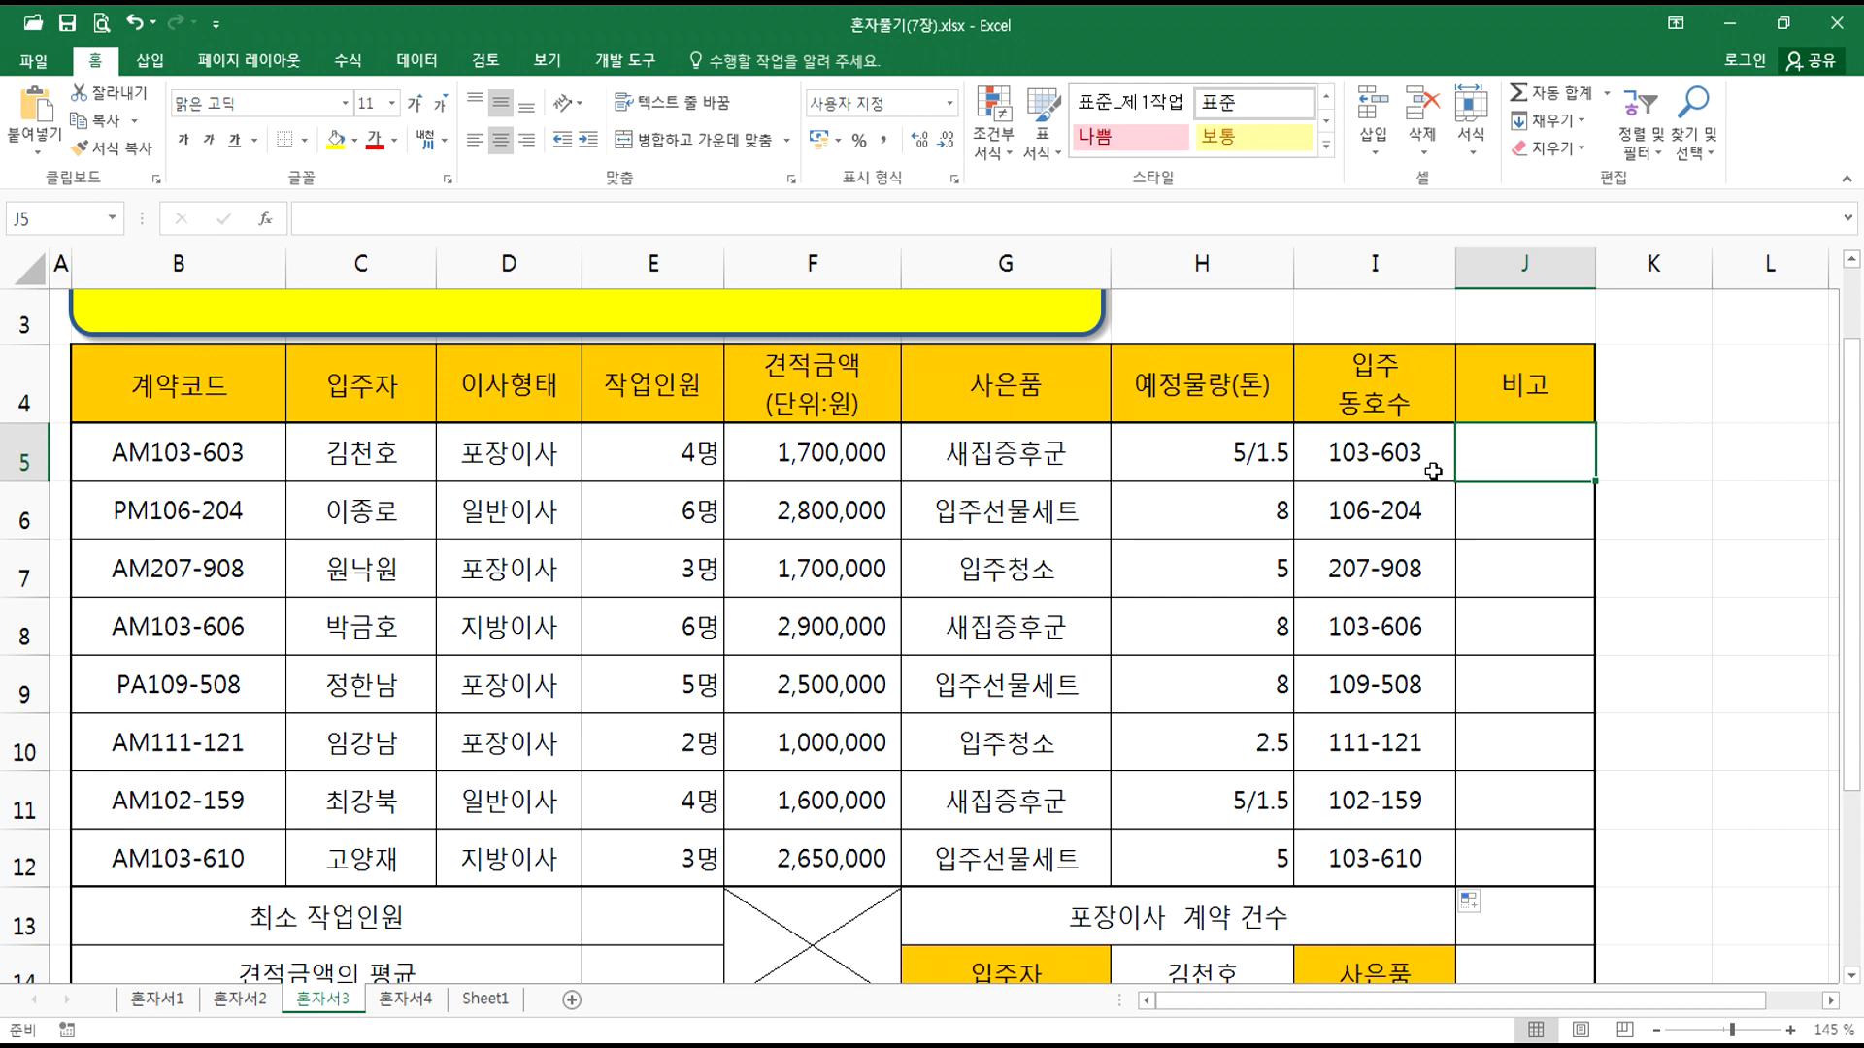
Step: Start the 비고 formula in J5 with =IF(AND(E5>=4,F5>=2000000
text((I)
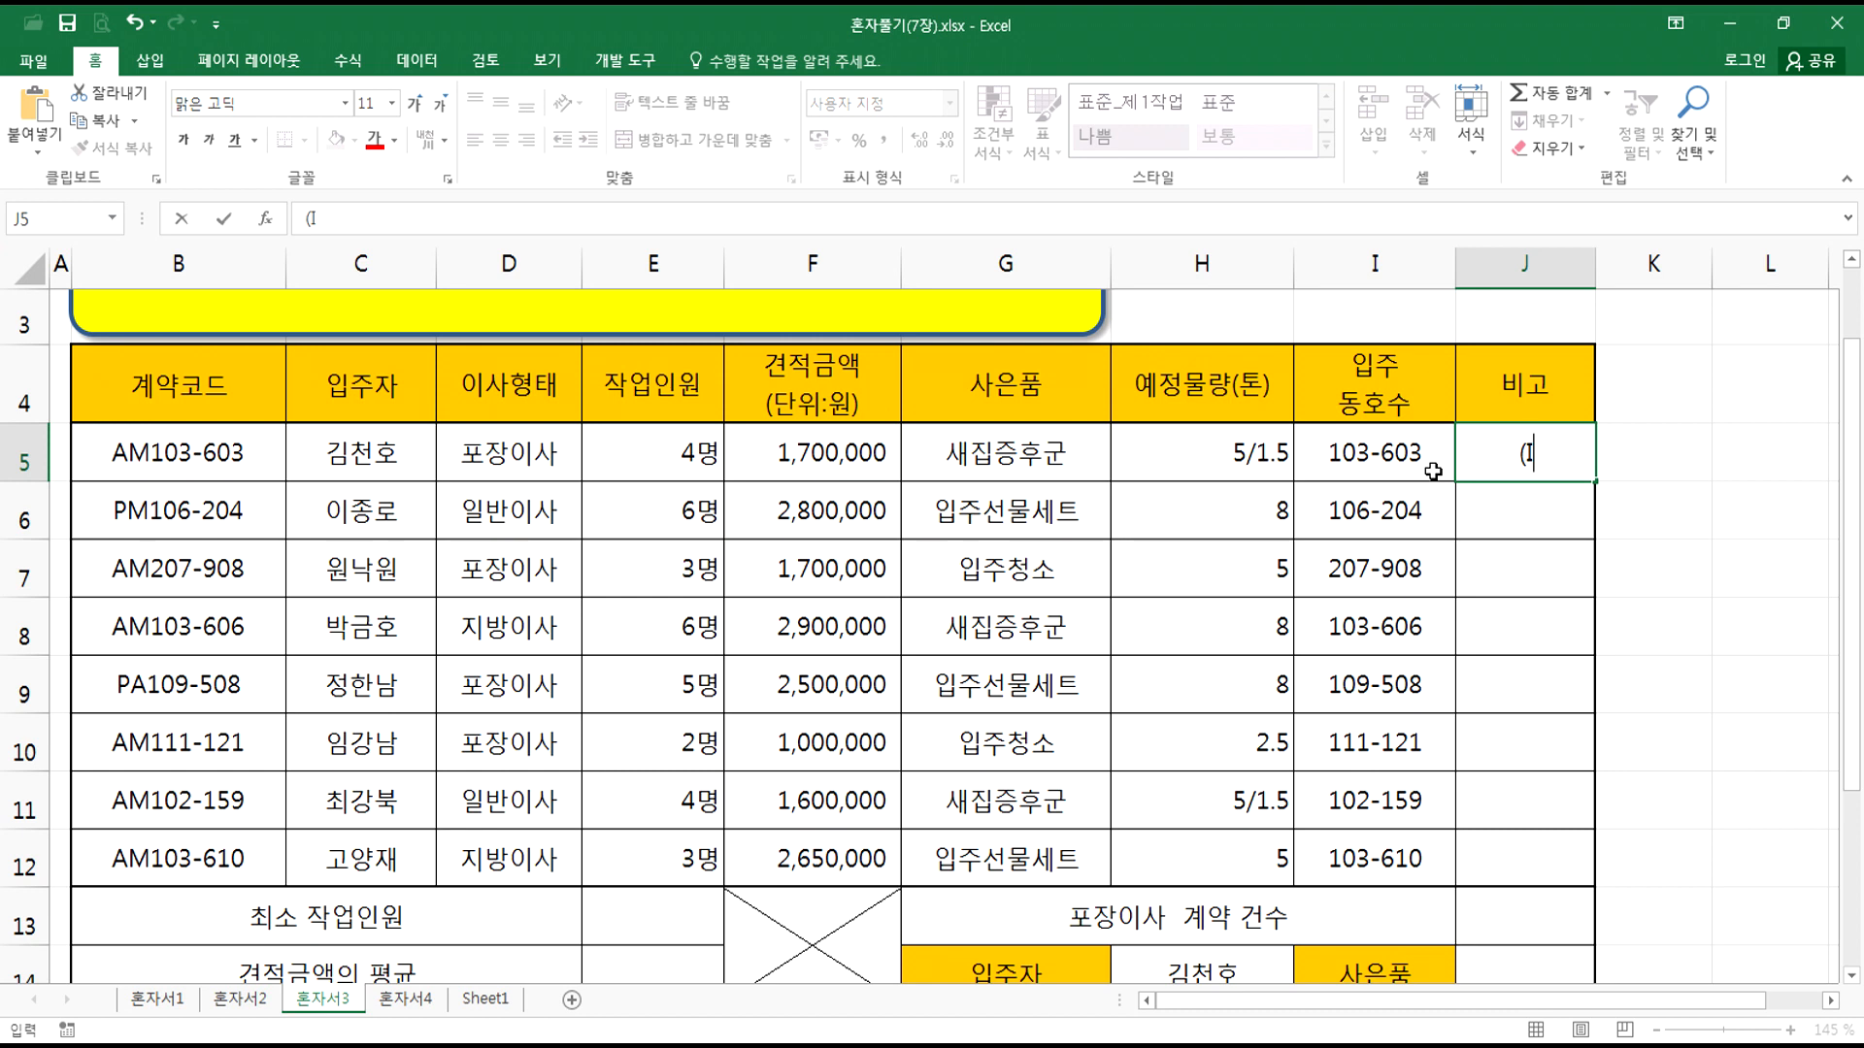
key(BackSpace)
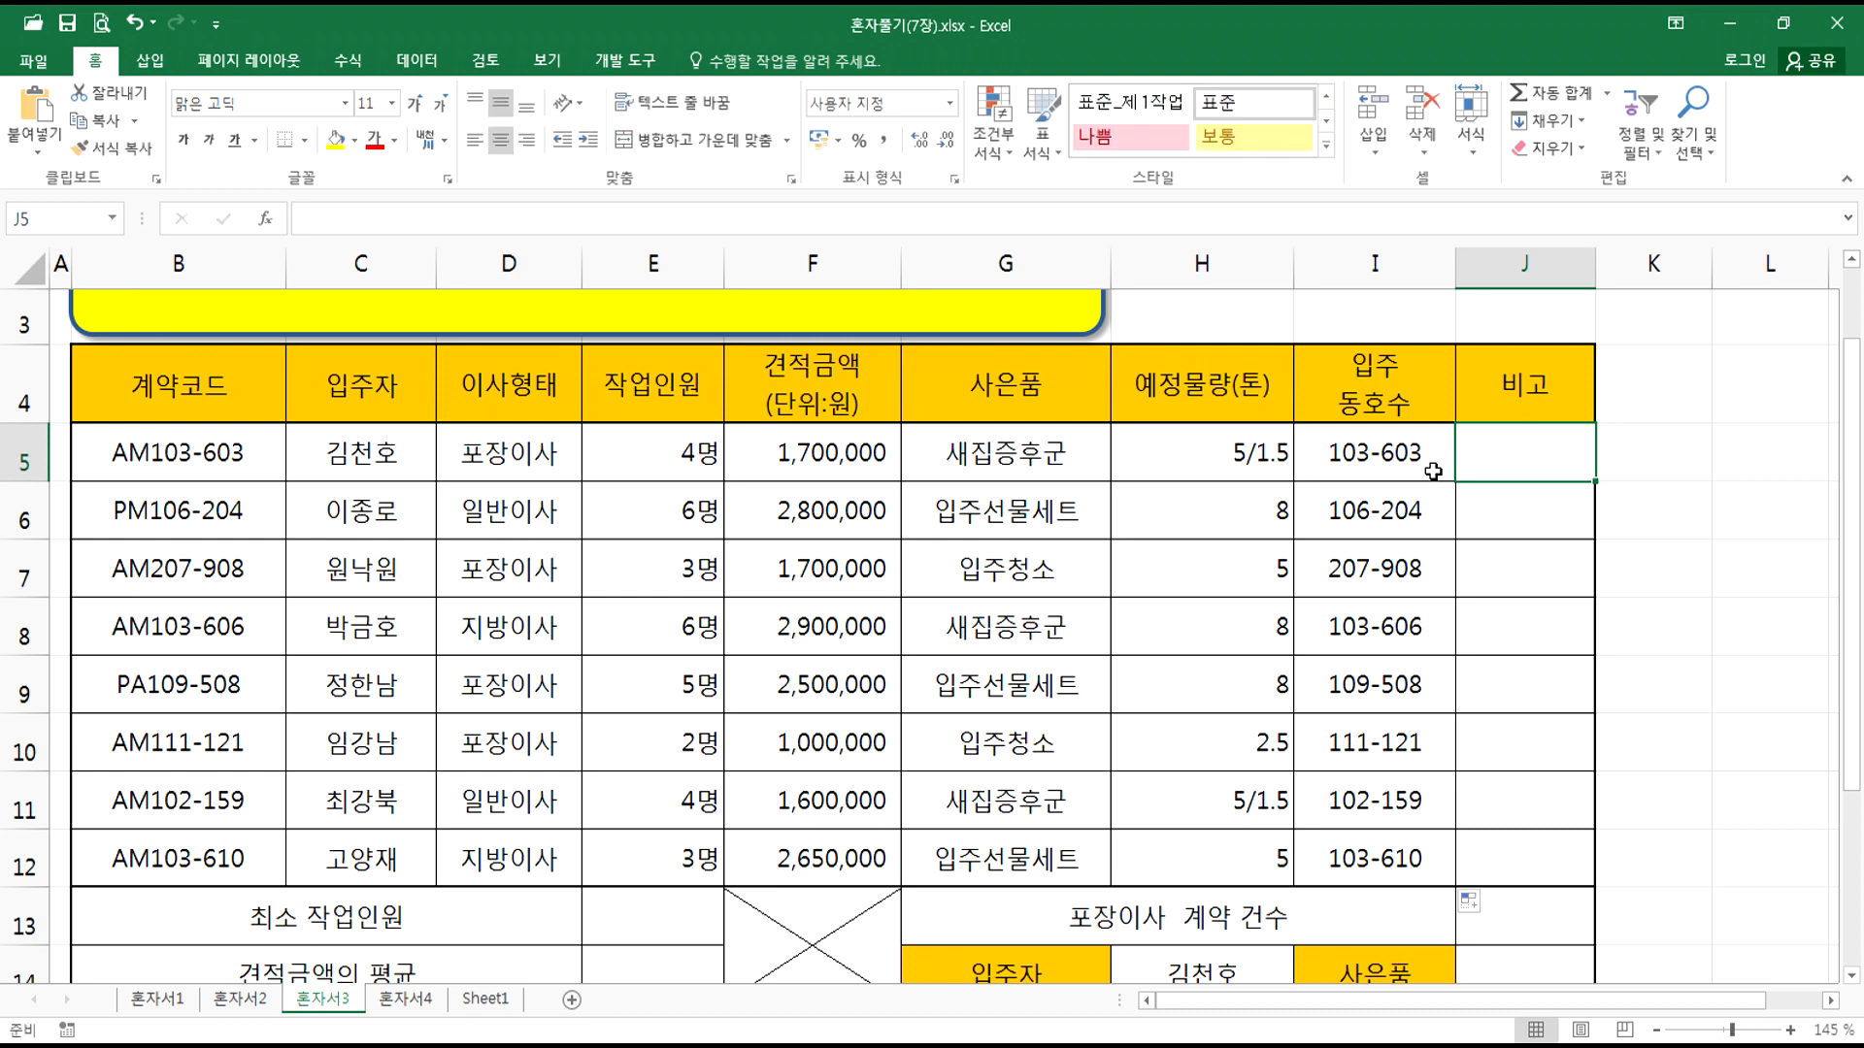
text(=IF(AND()
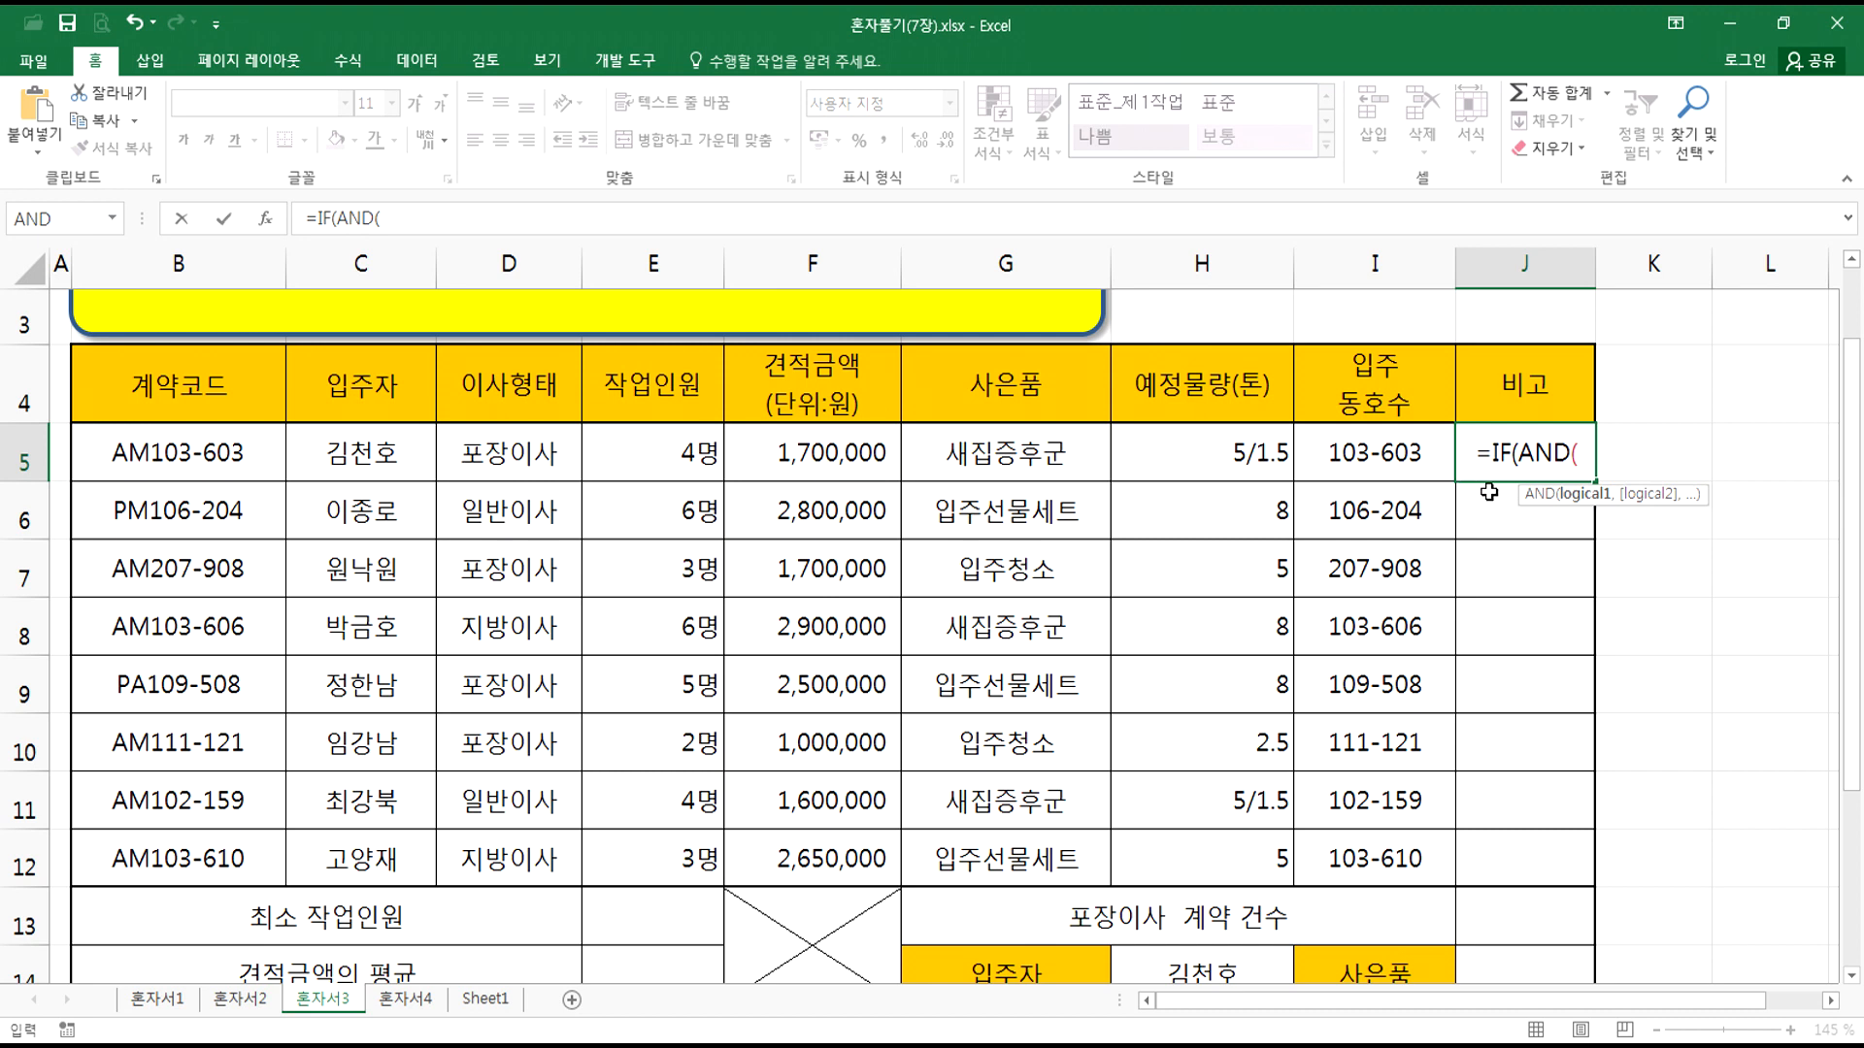
click(1830, 1001)
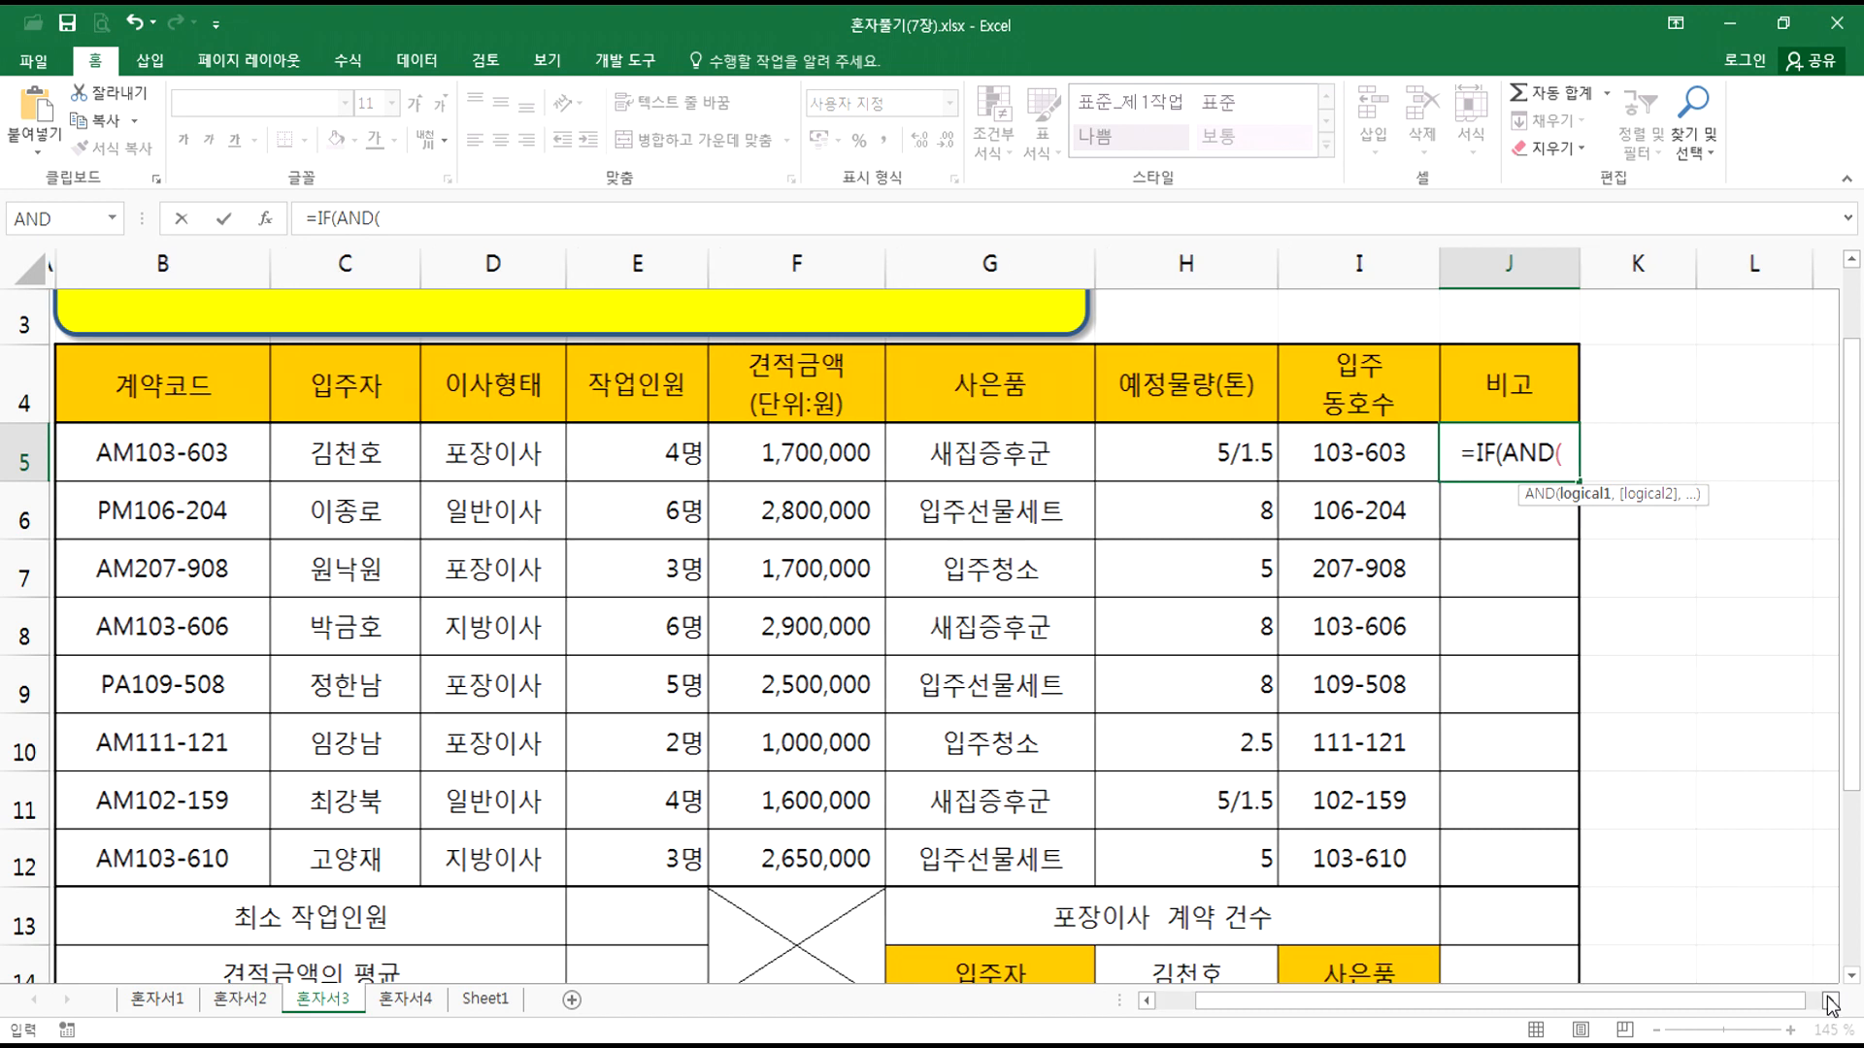
click(616, 449)
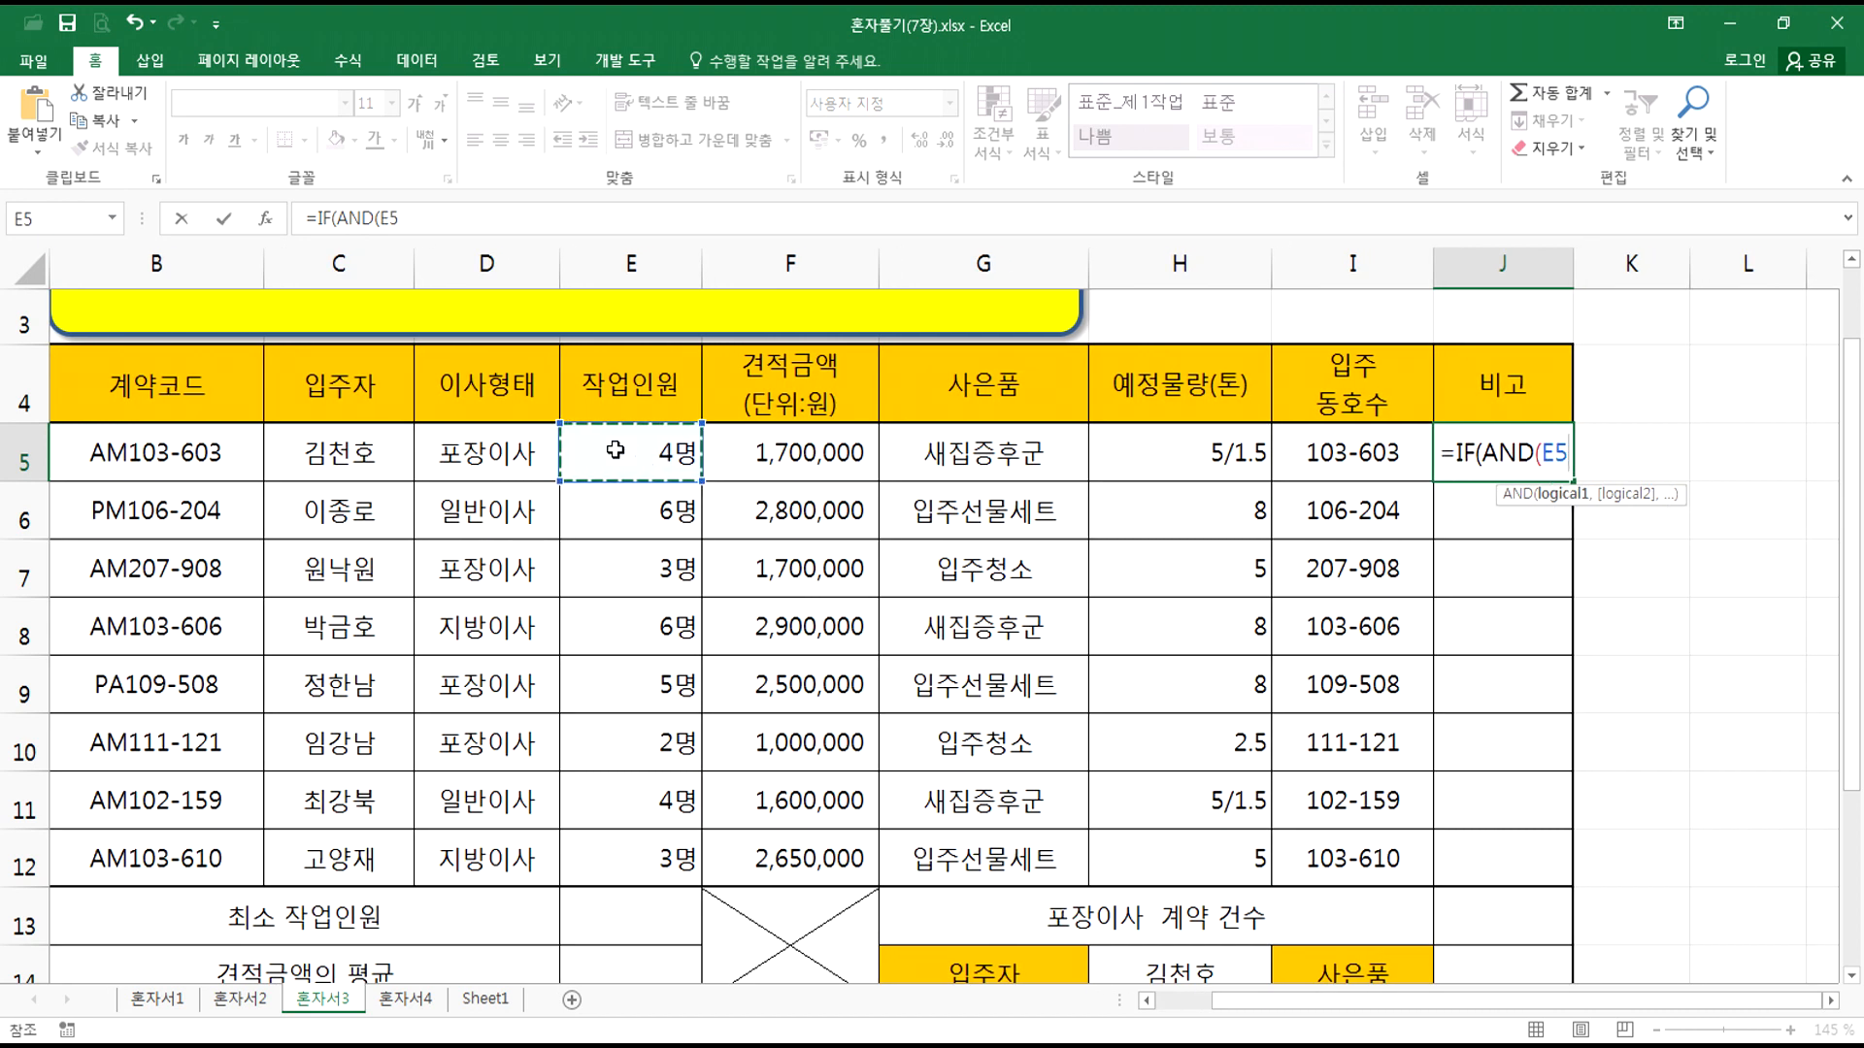
text(>=4,)
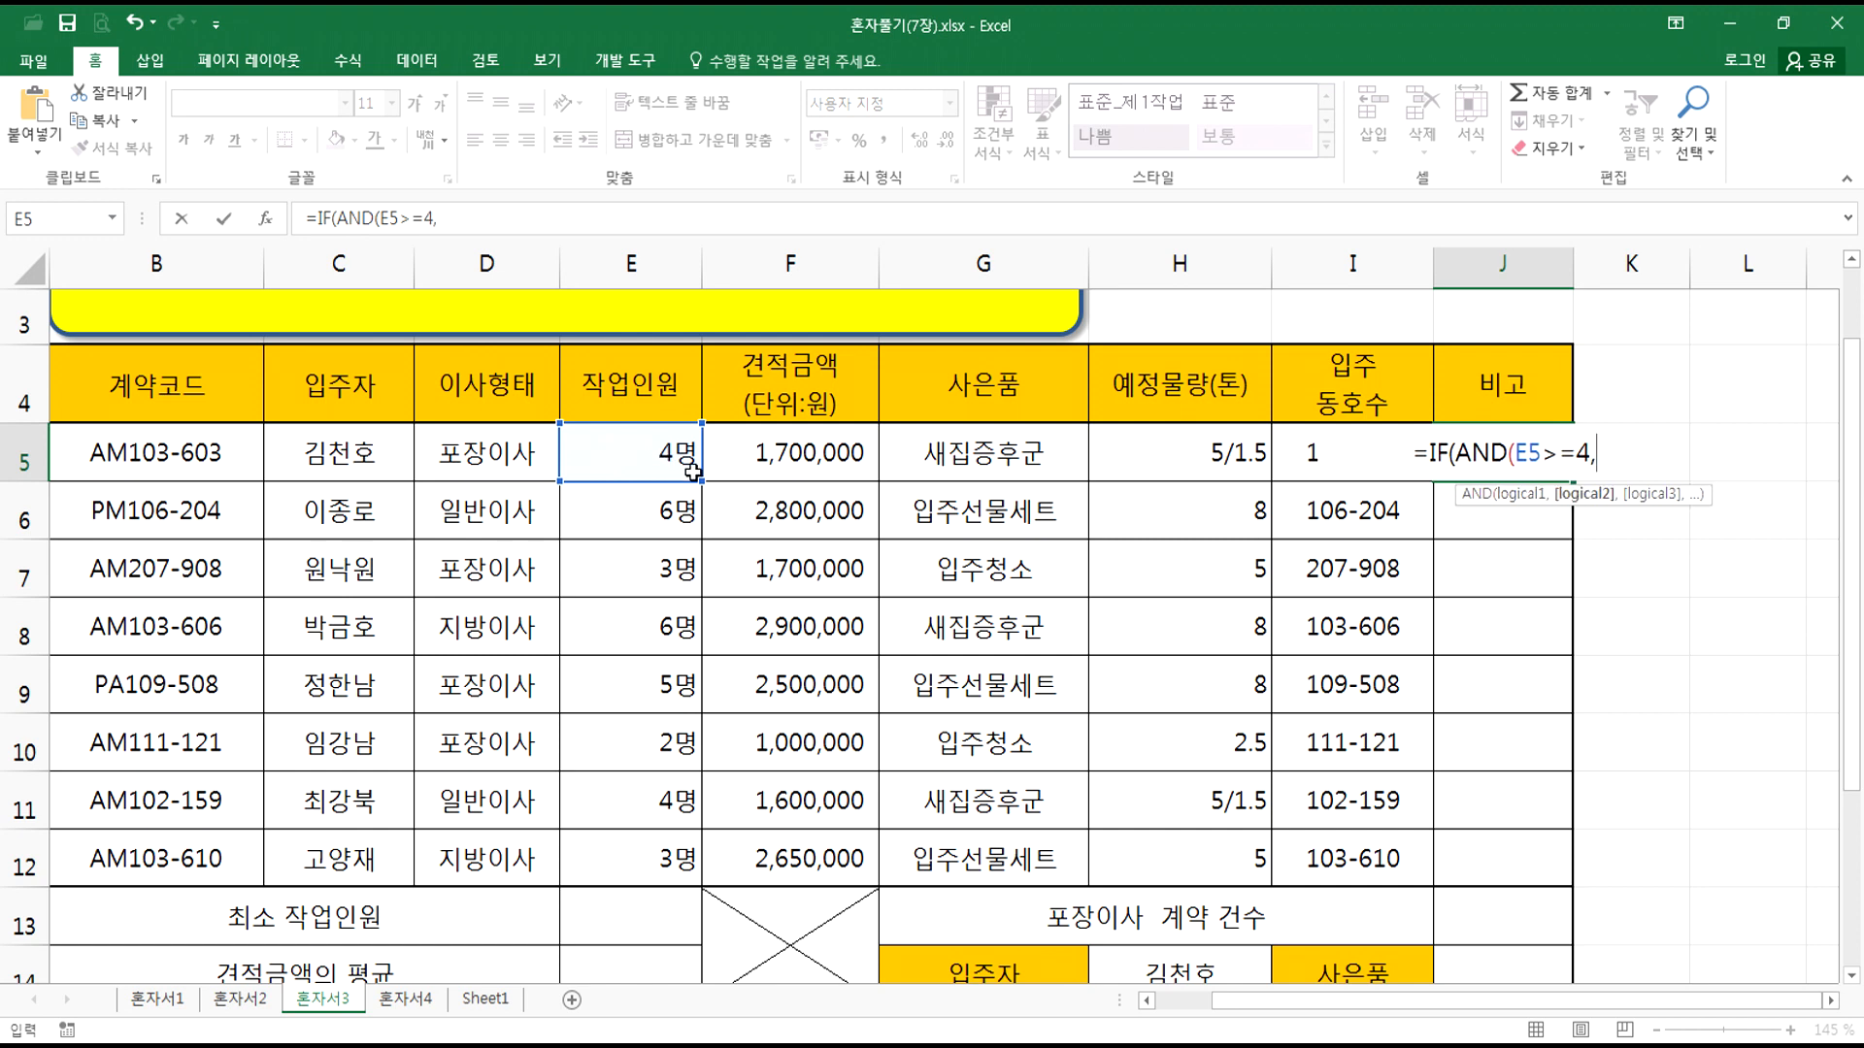
click(769, 452)
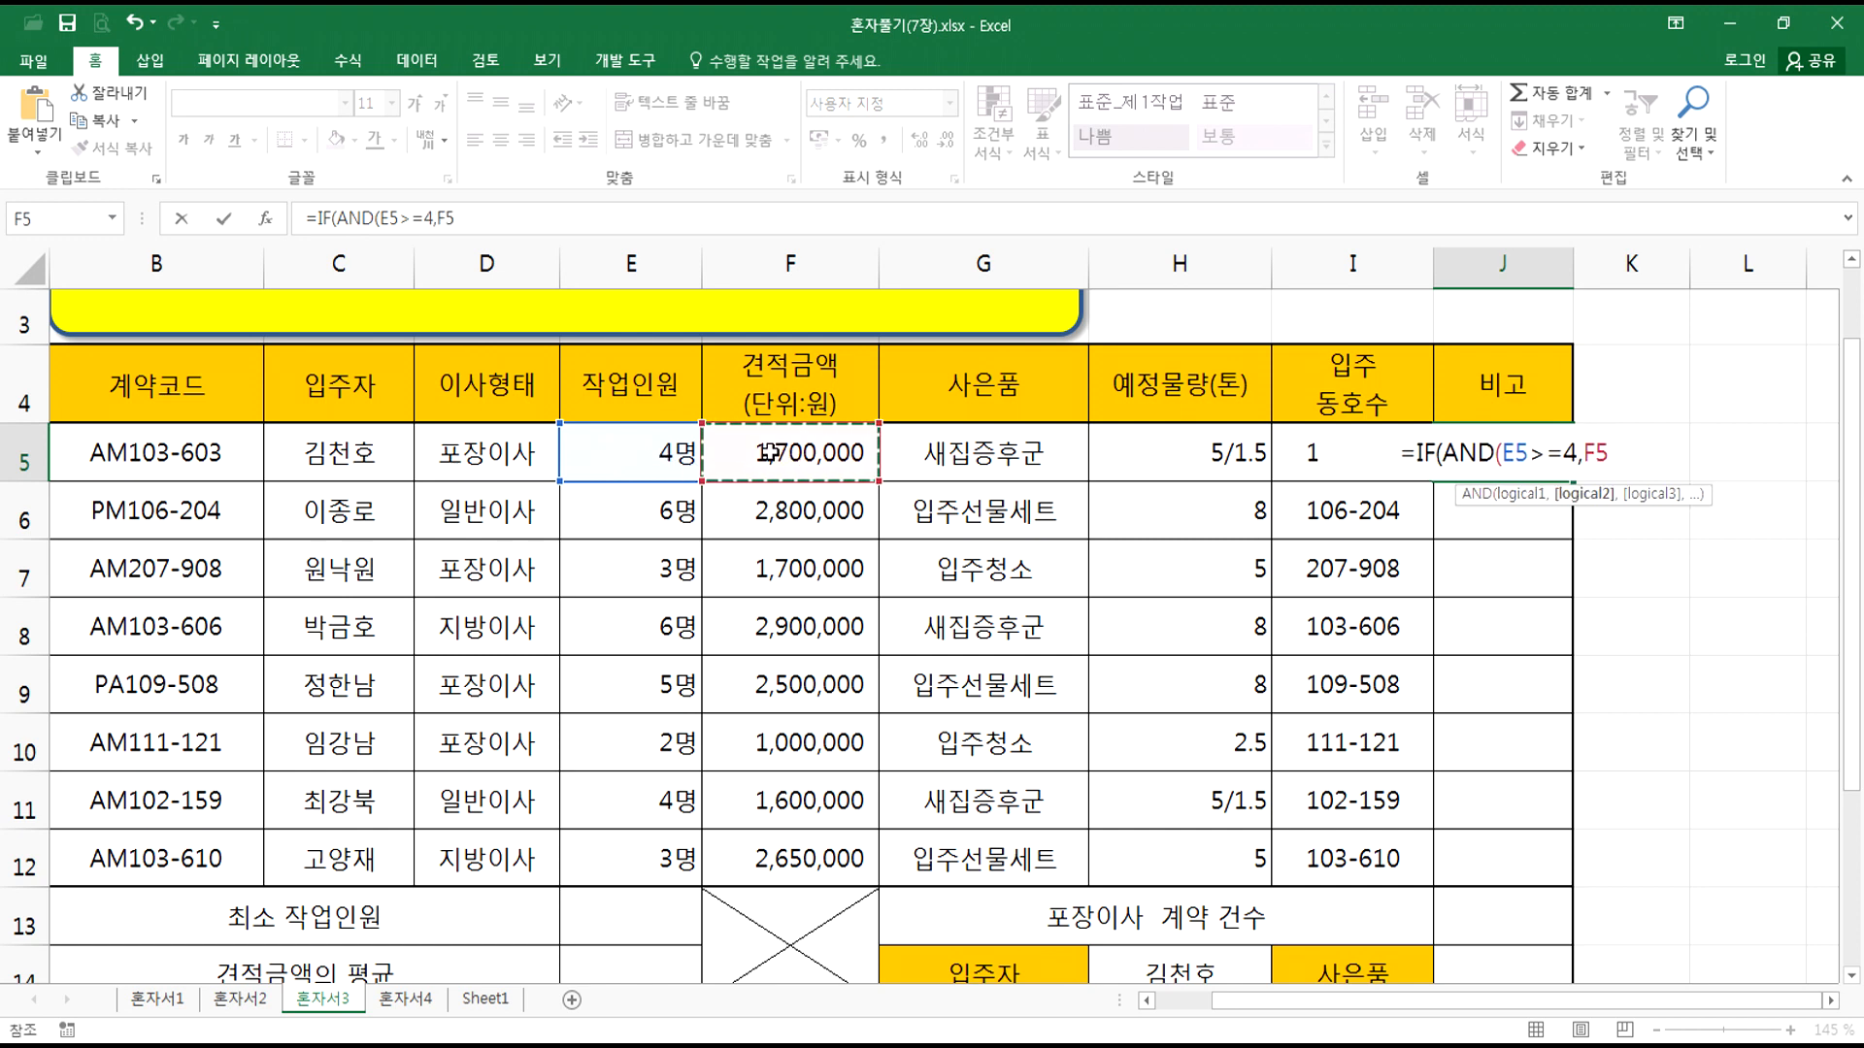
text(>=2000000)
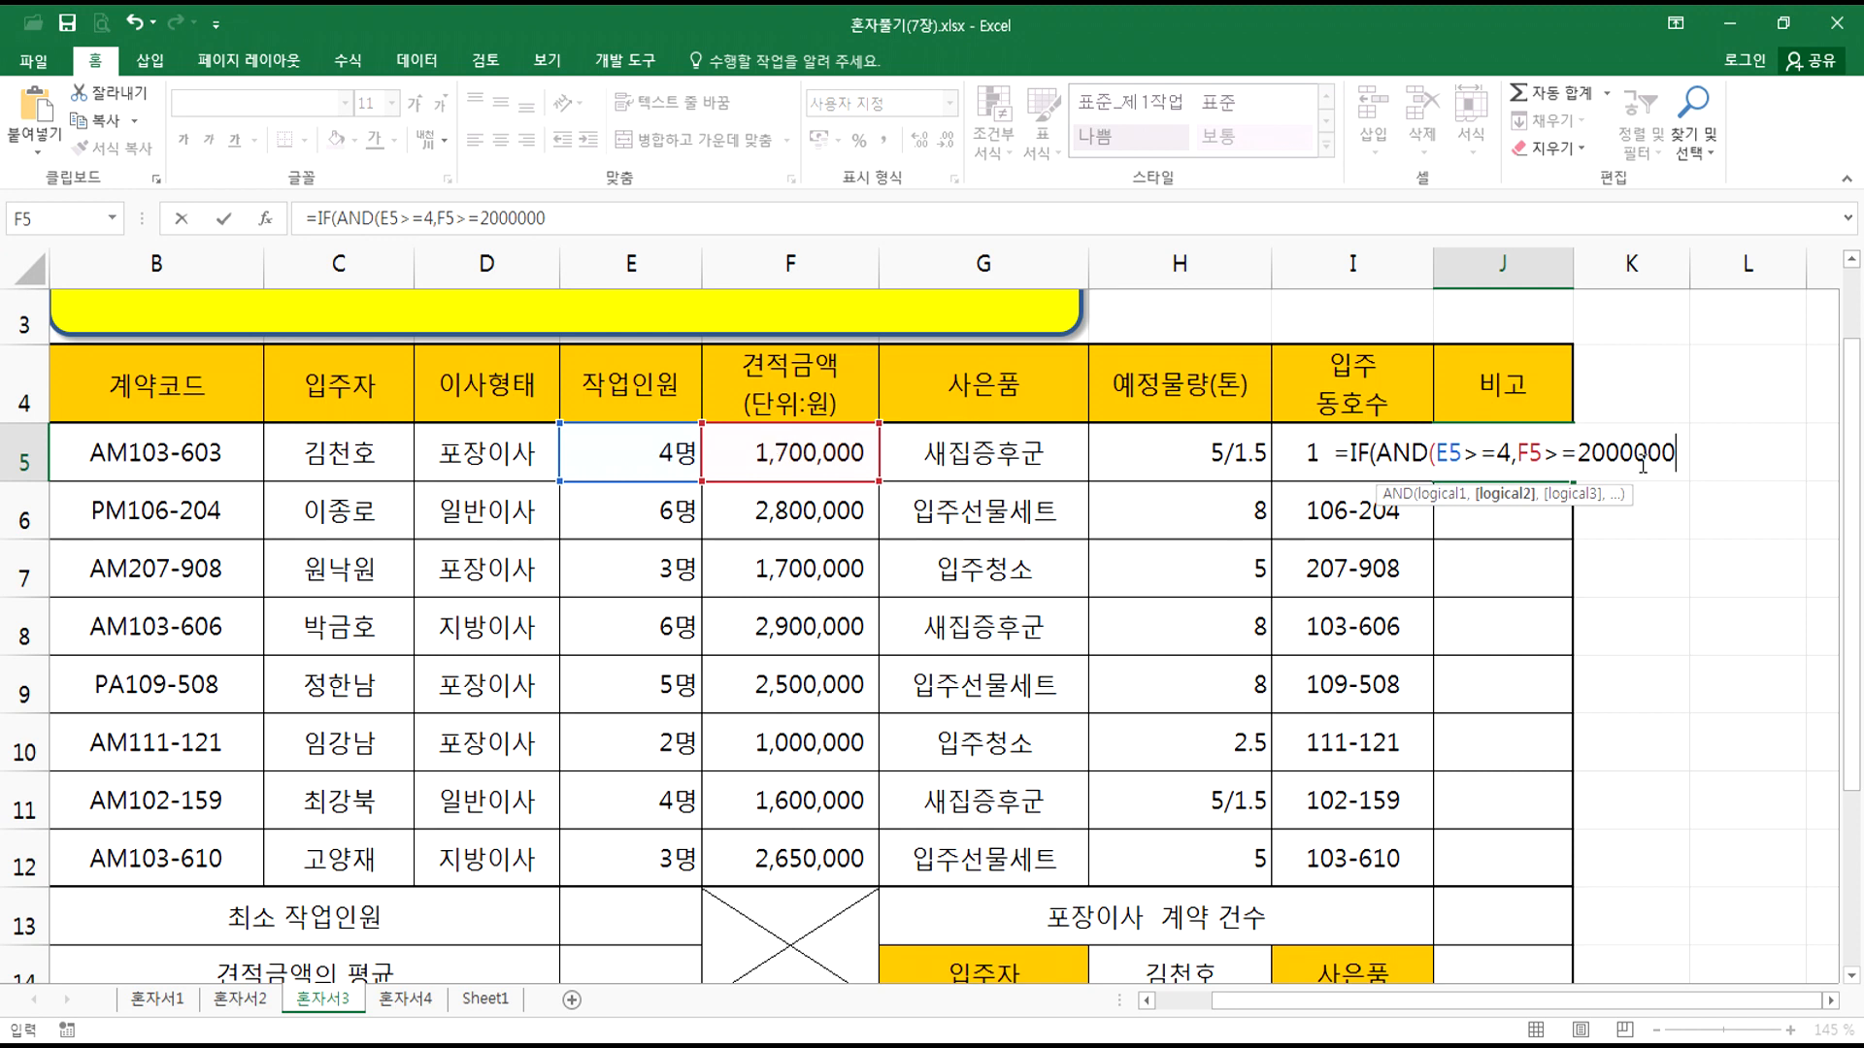
Step: Try writing the amount criterion as 2,000,000 and examine how the commas split the AND arguments
click(1592, 452)
text(,)
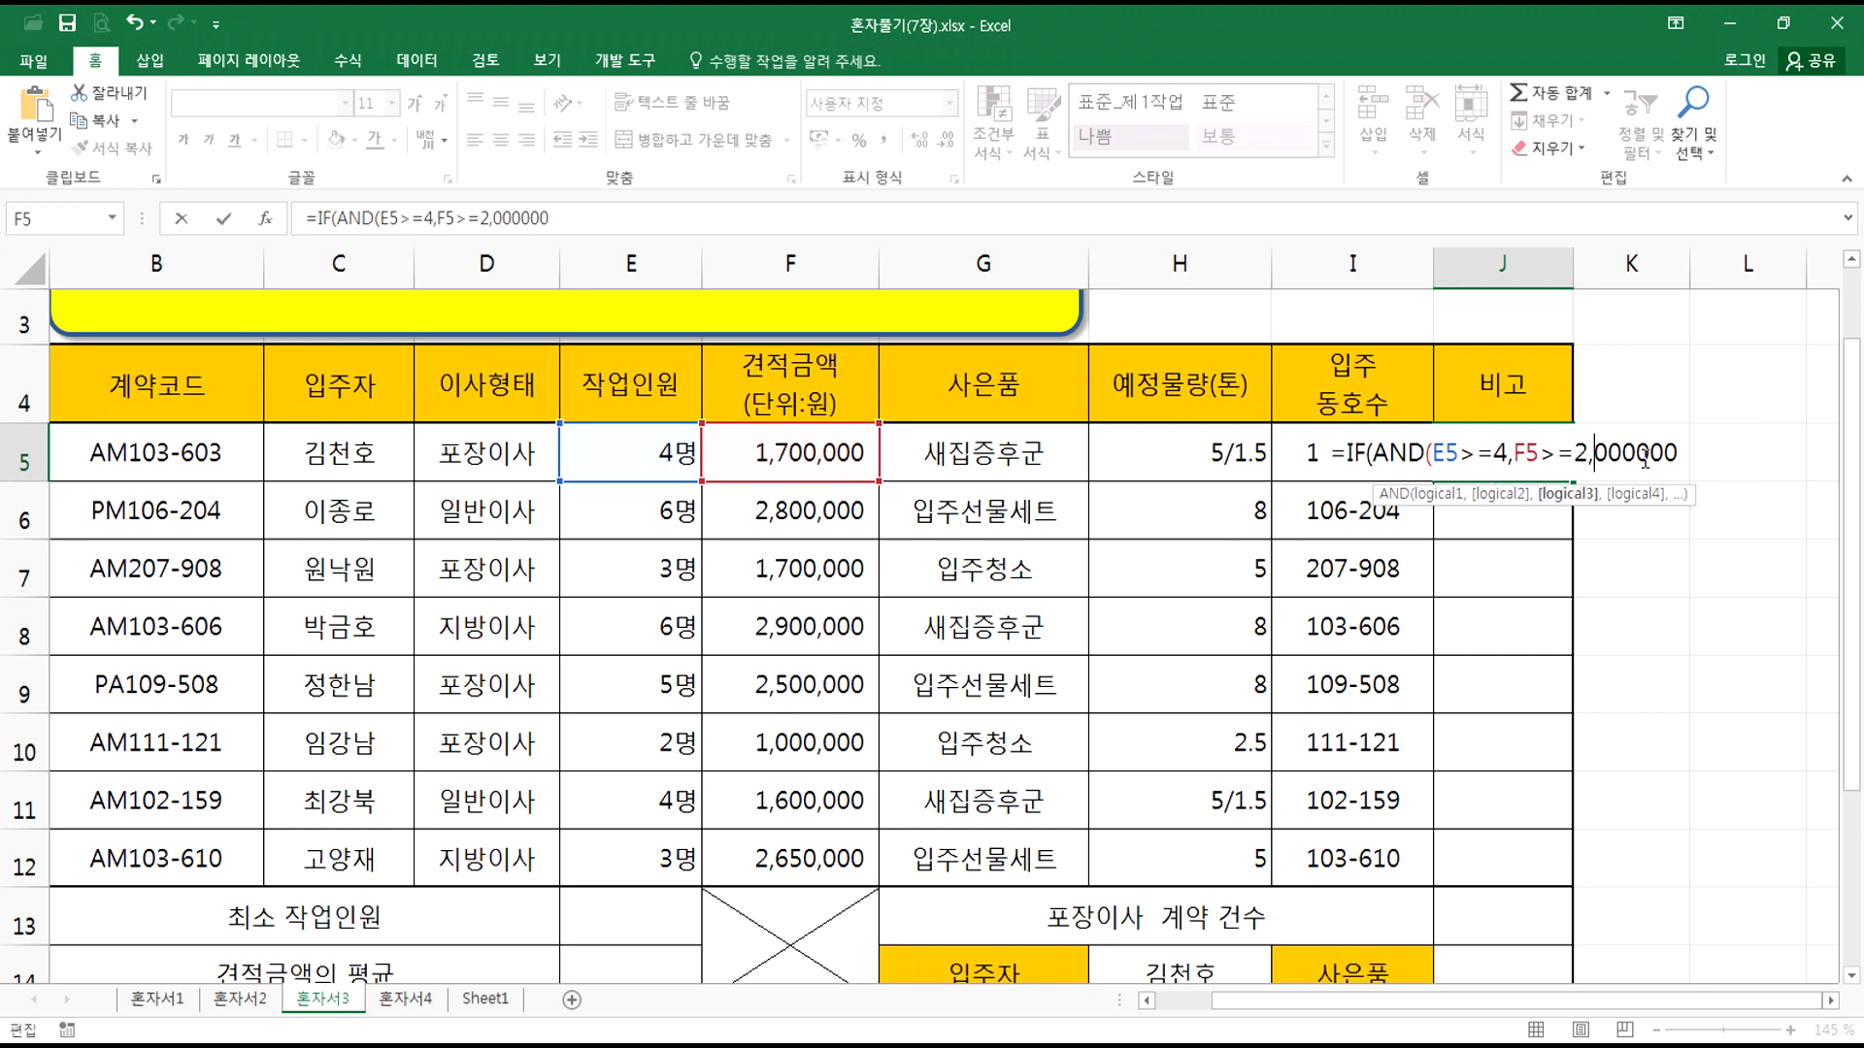
key(Right)
key(Right)
text(,)
key(BackSpace)
key(Right)
text(,)
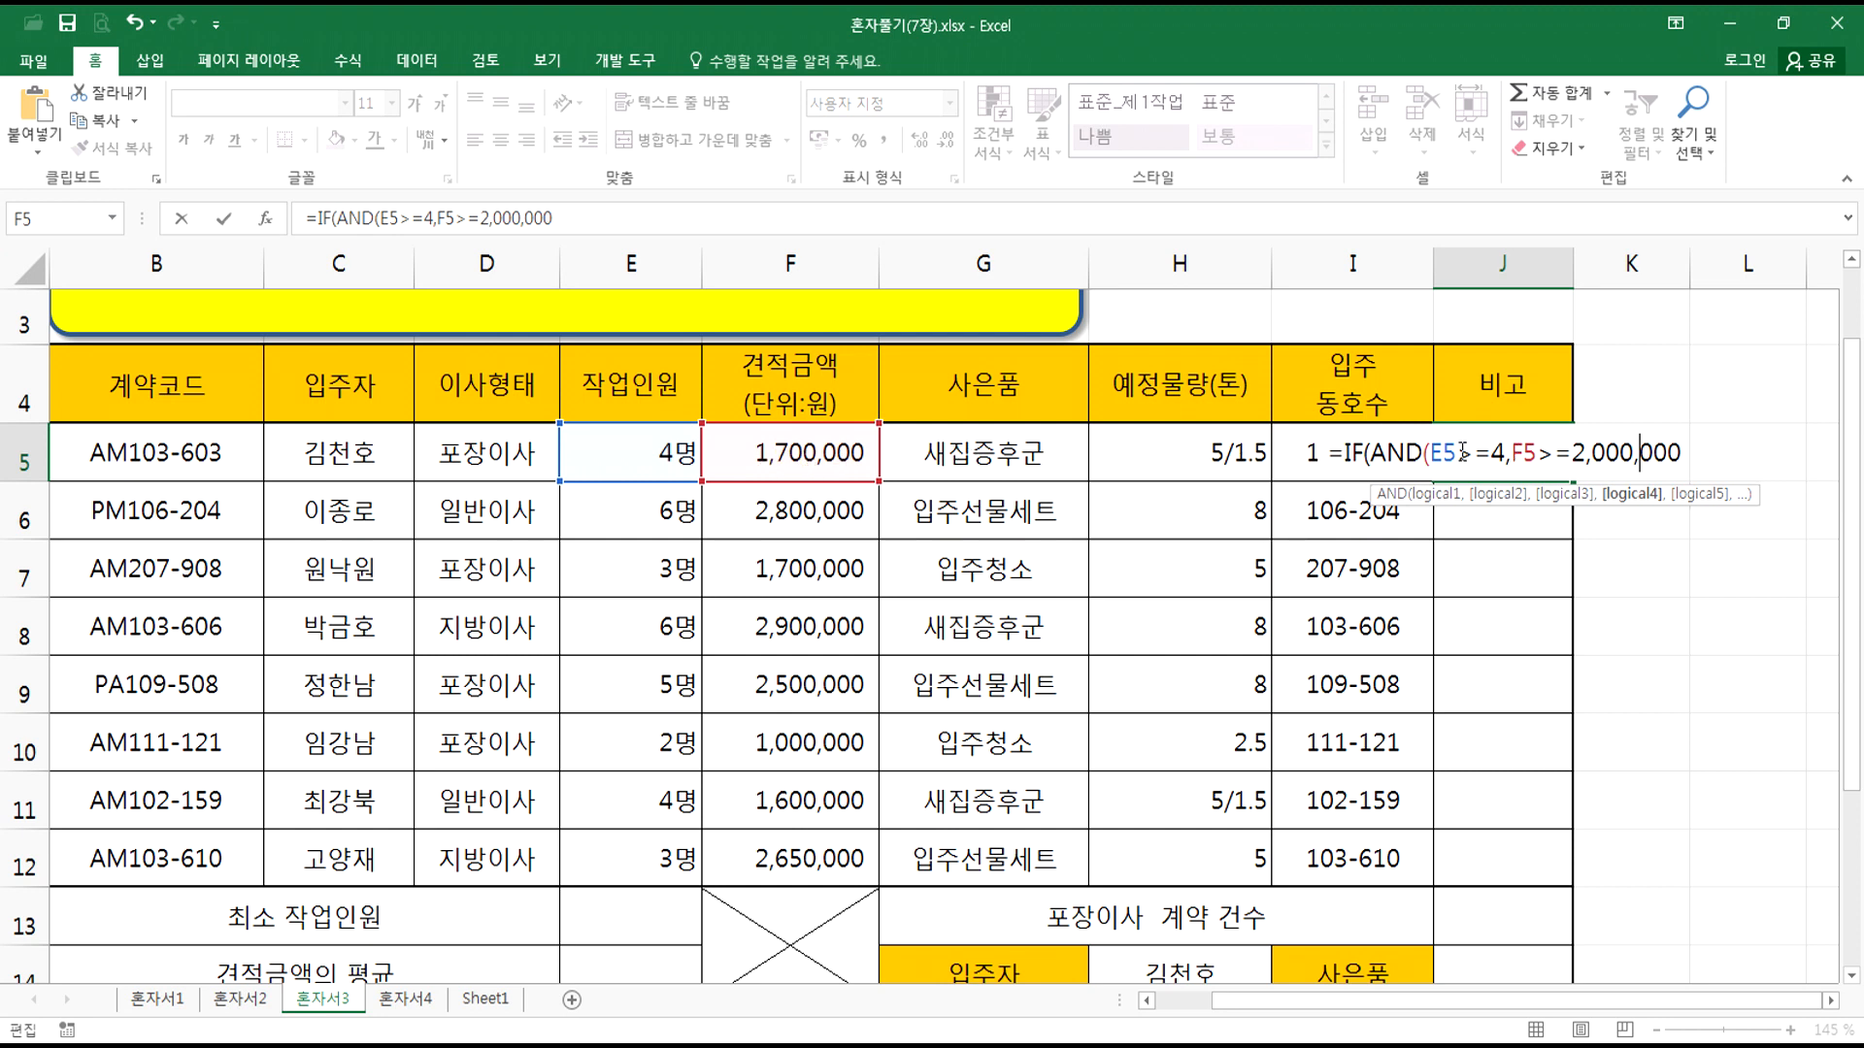
drag(1585, 452, 1511, 455)
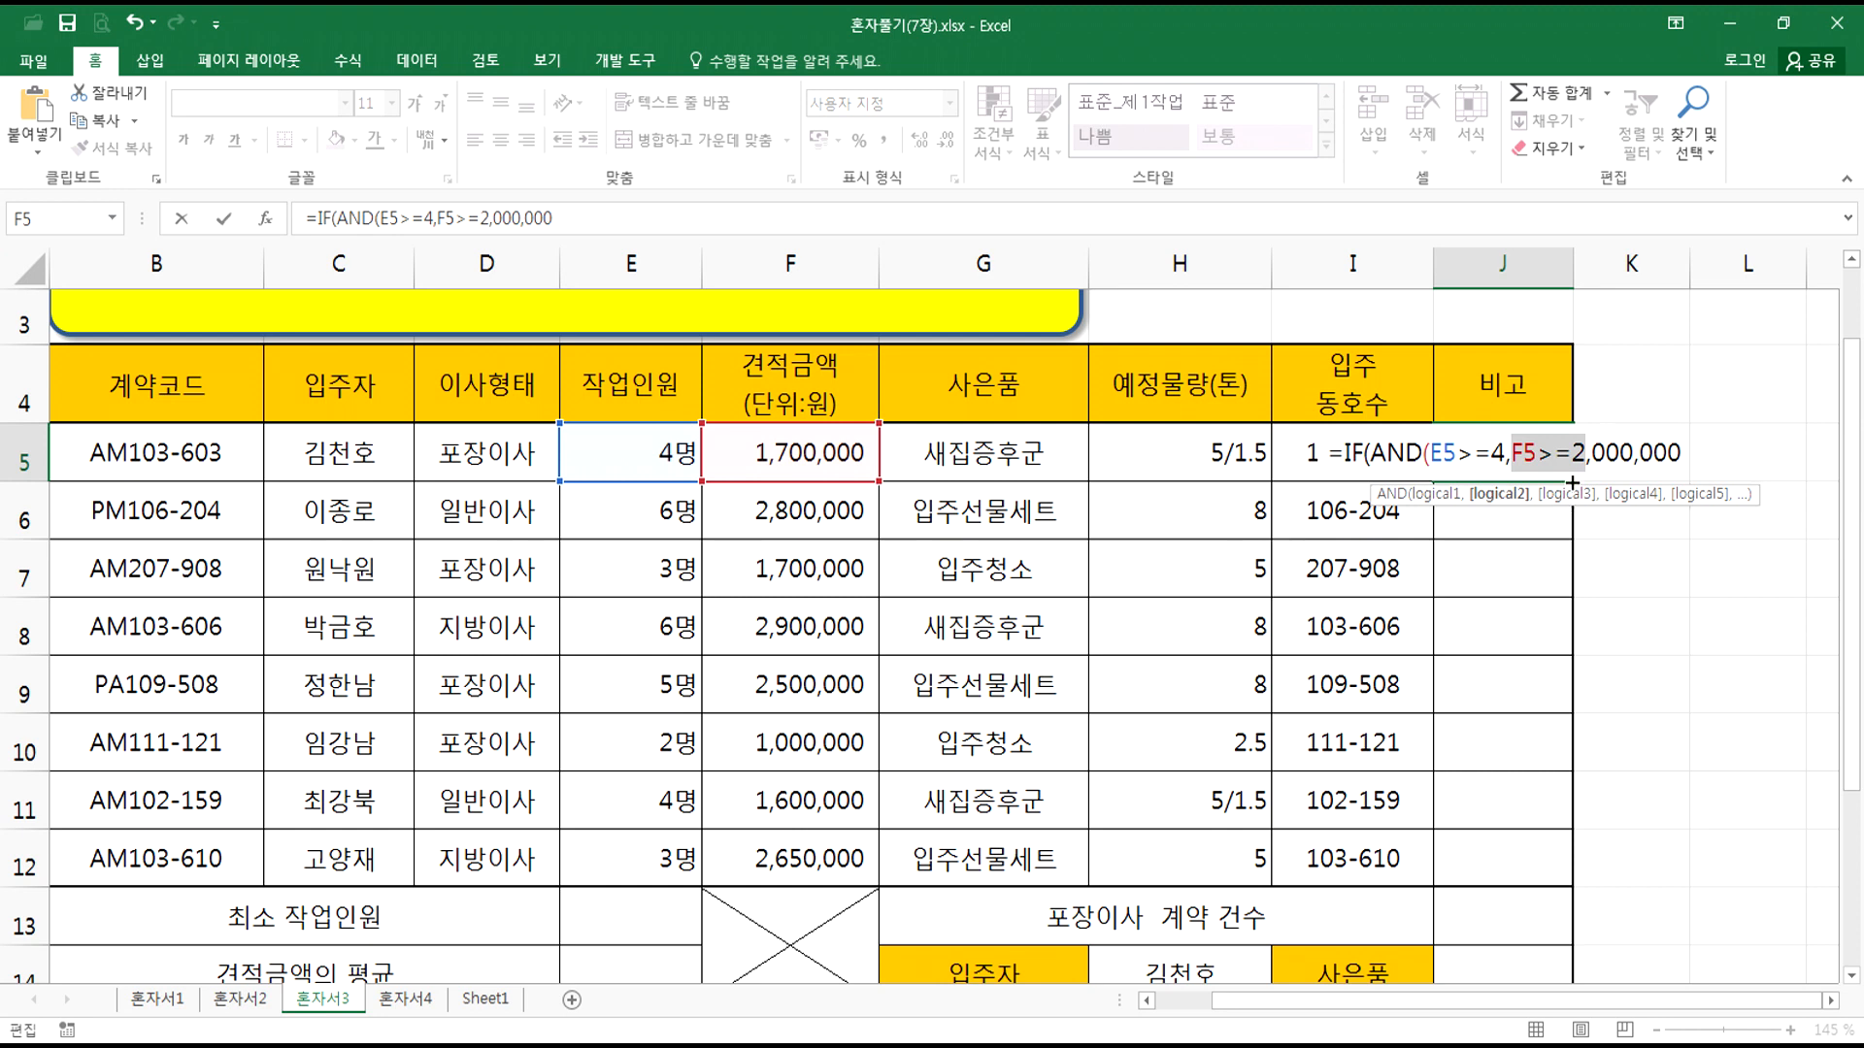
Step: Remove the thousands separators from the amount criterion in the J5 formula, restoring 2000000
key(Right)
key(Delete)
click(1632, 458)
key(Delete)
click(1685, 454)
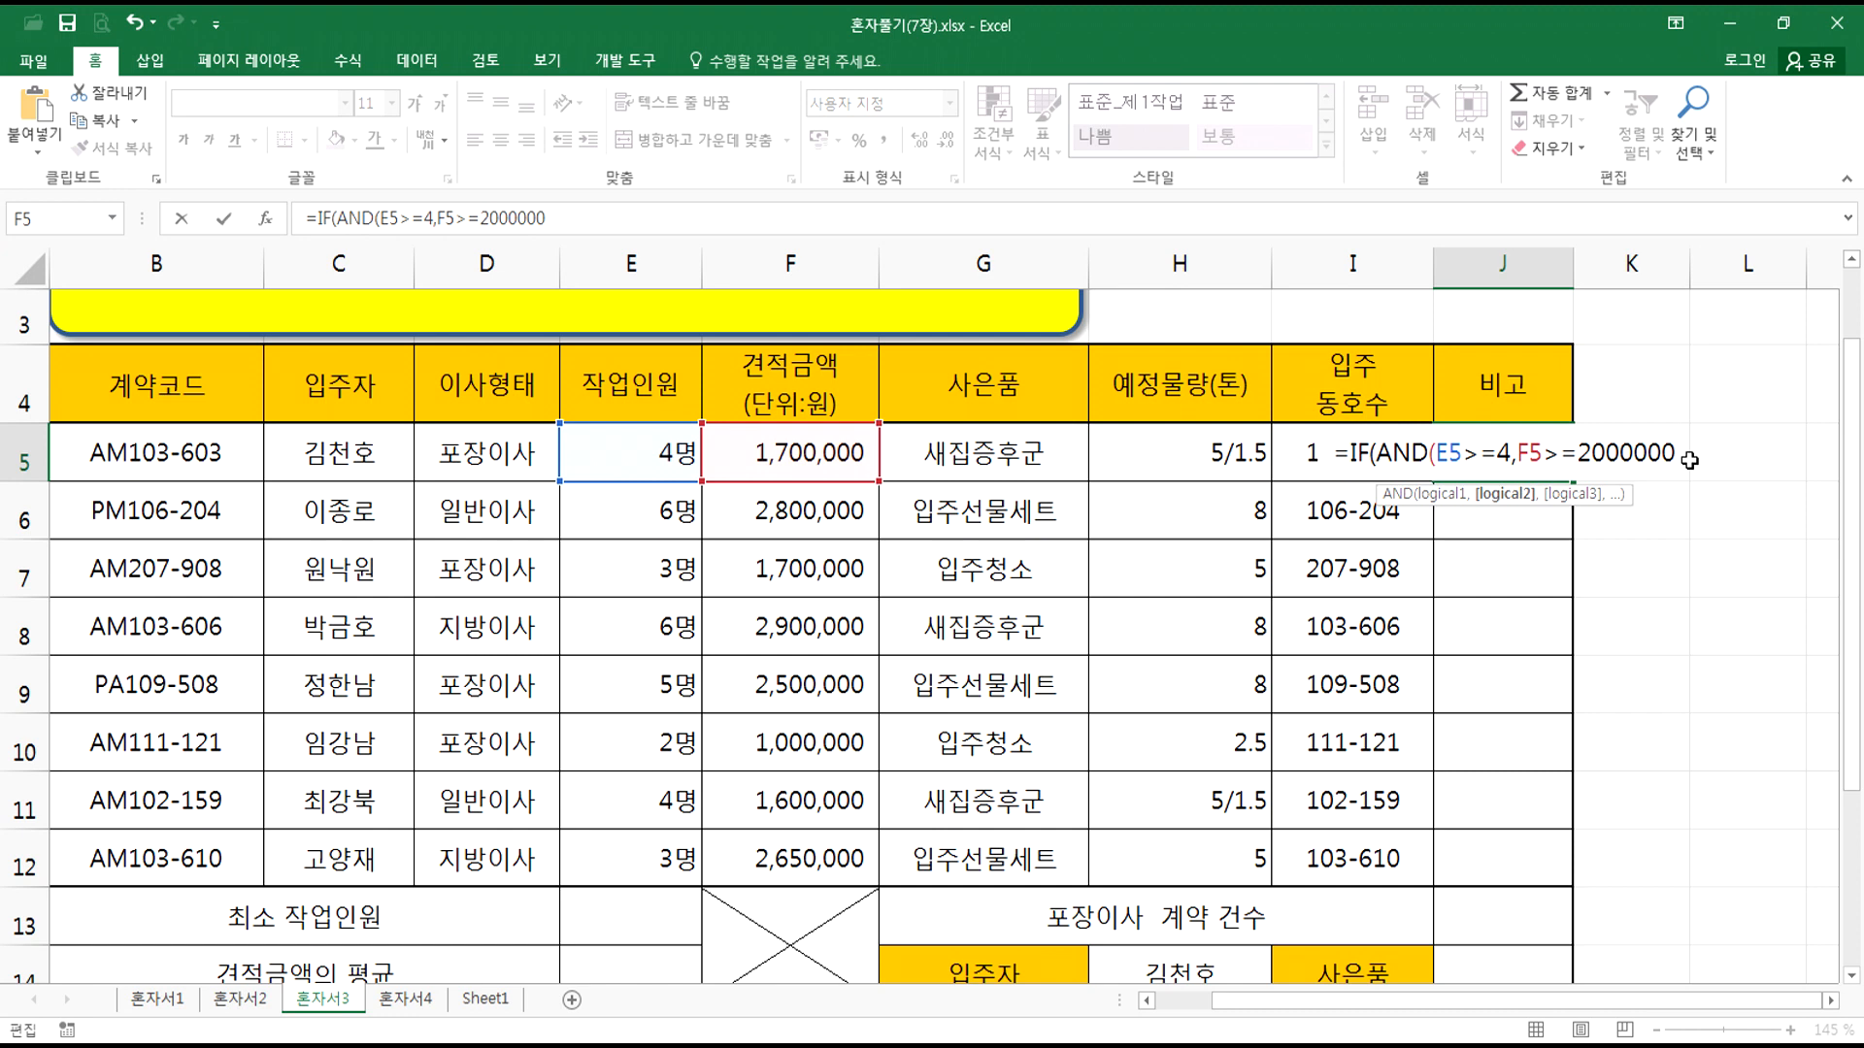
Step: Complete the J5 formula as =IF(AND(E5>=4,F5>=2000000),"★","") and enter it
text(),)
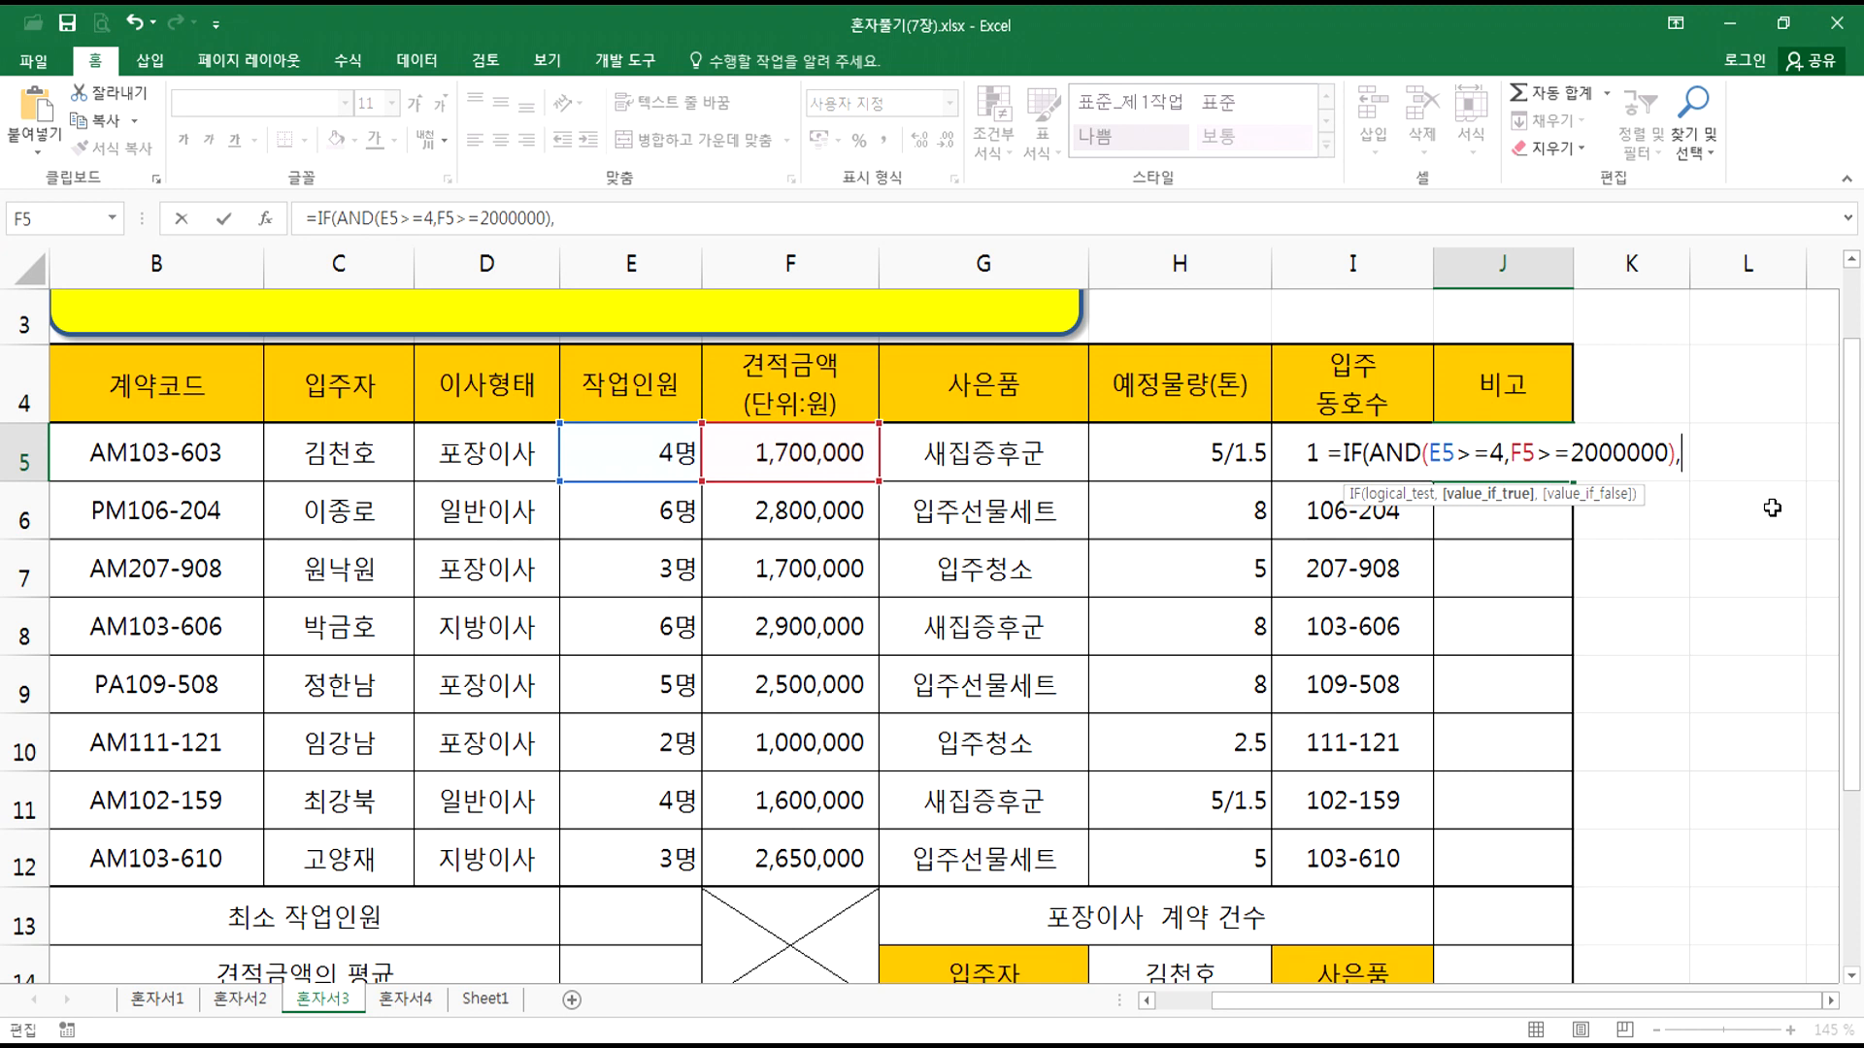
text("")
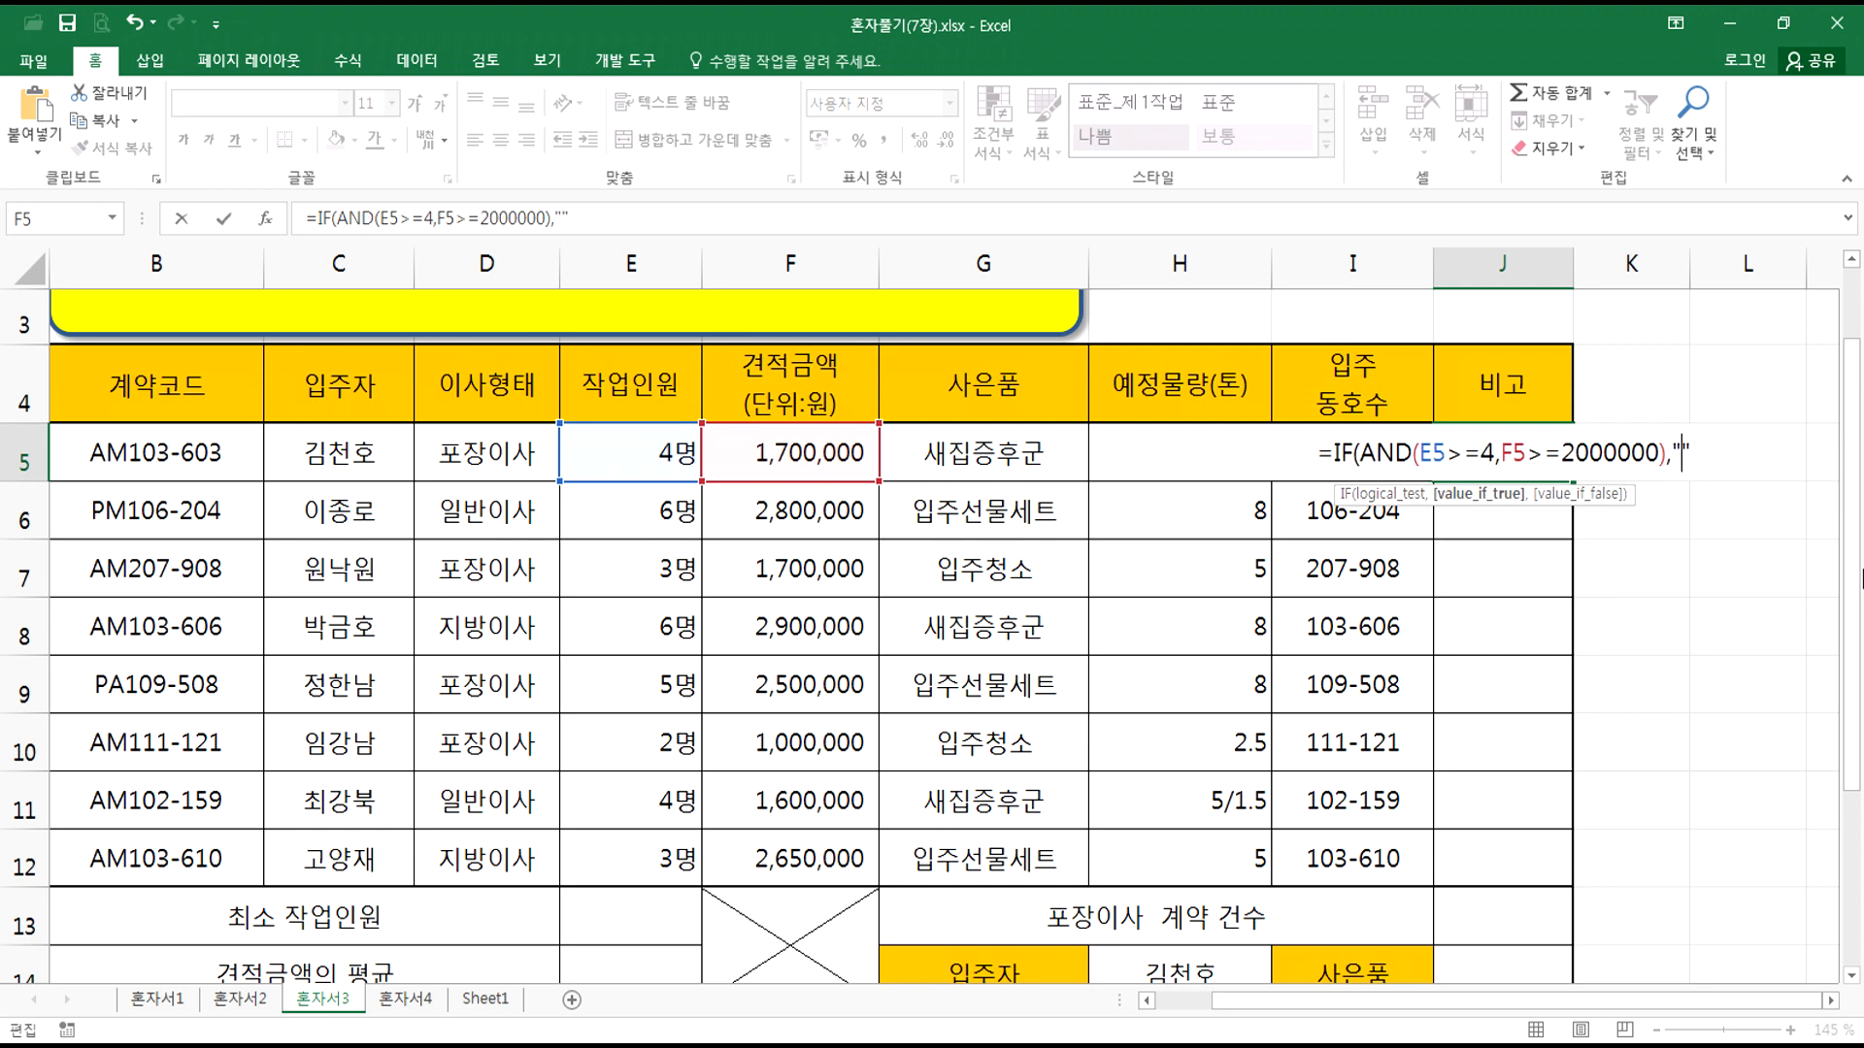
text(ㅁ)
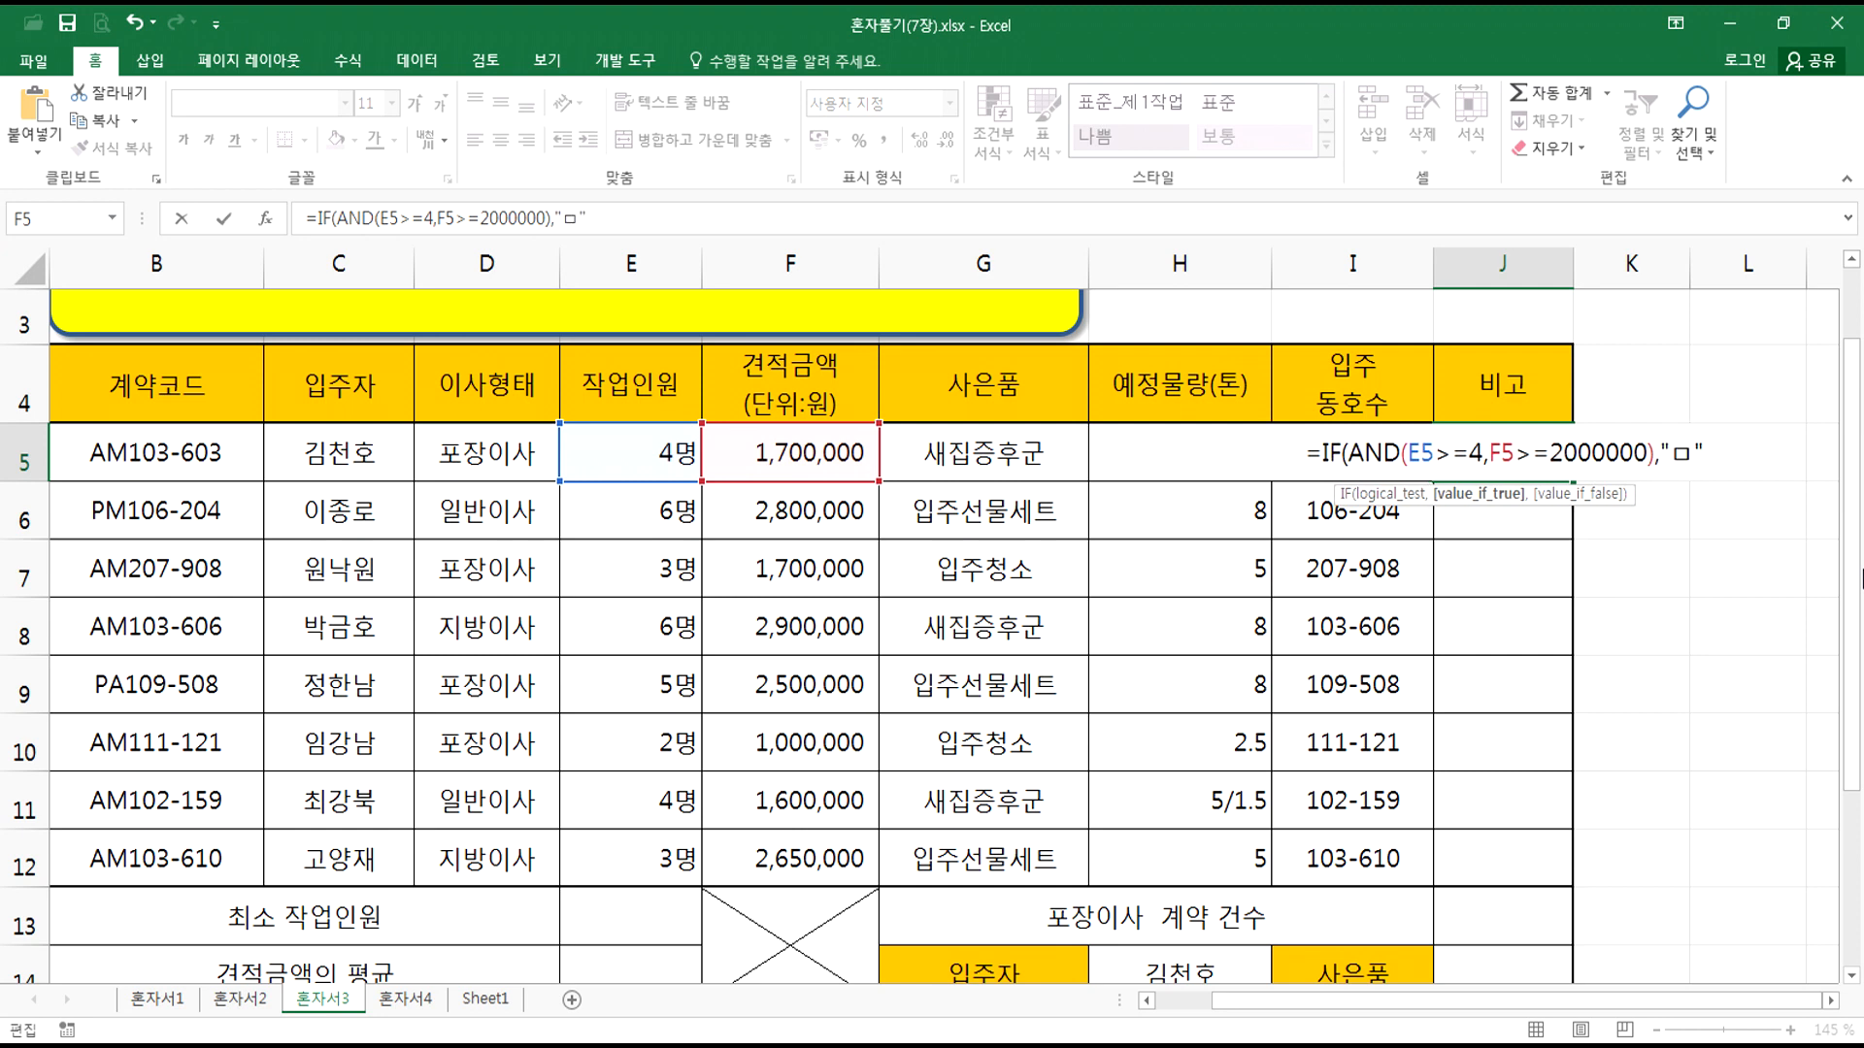
key(Hangul_Hanja)
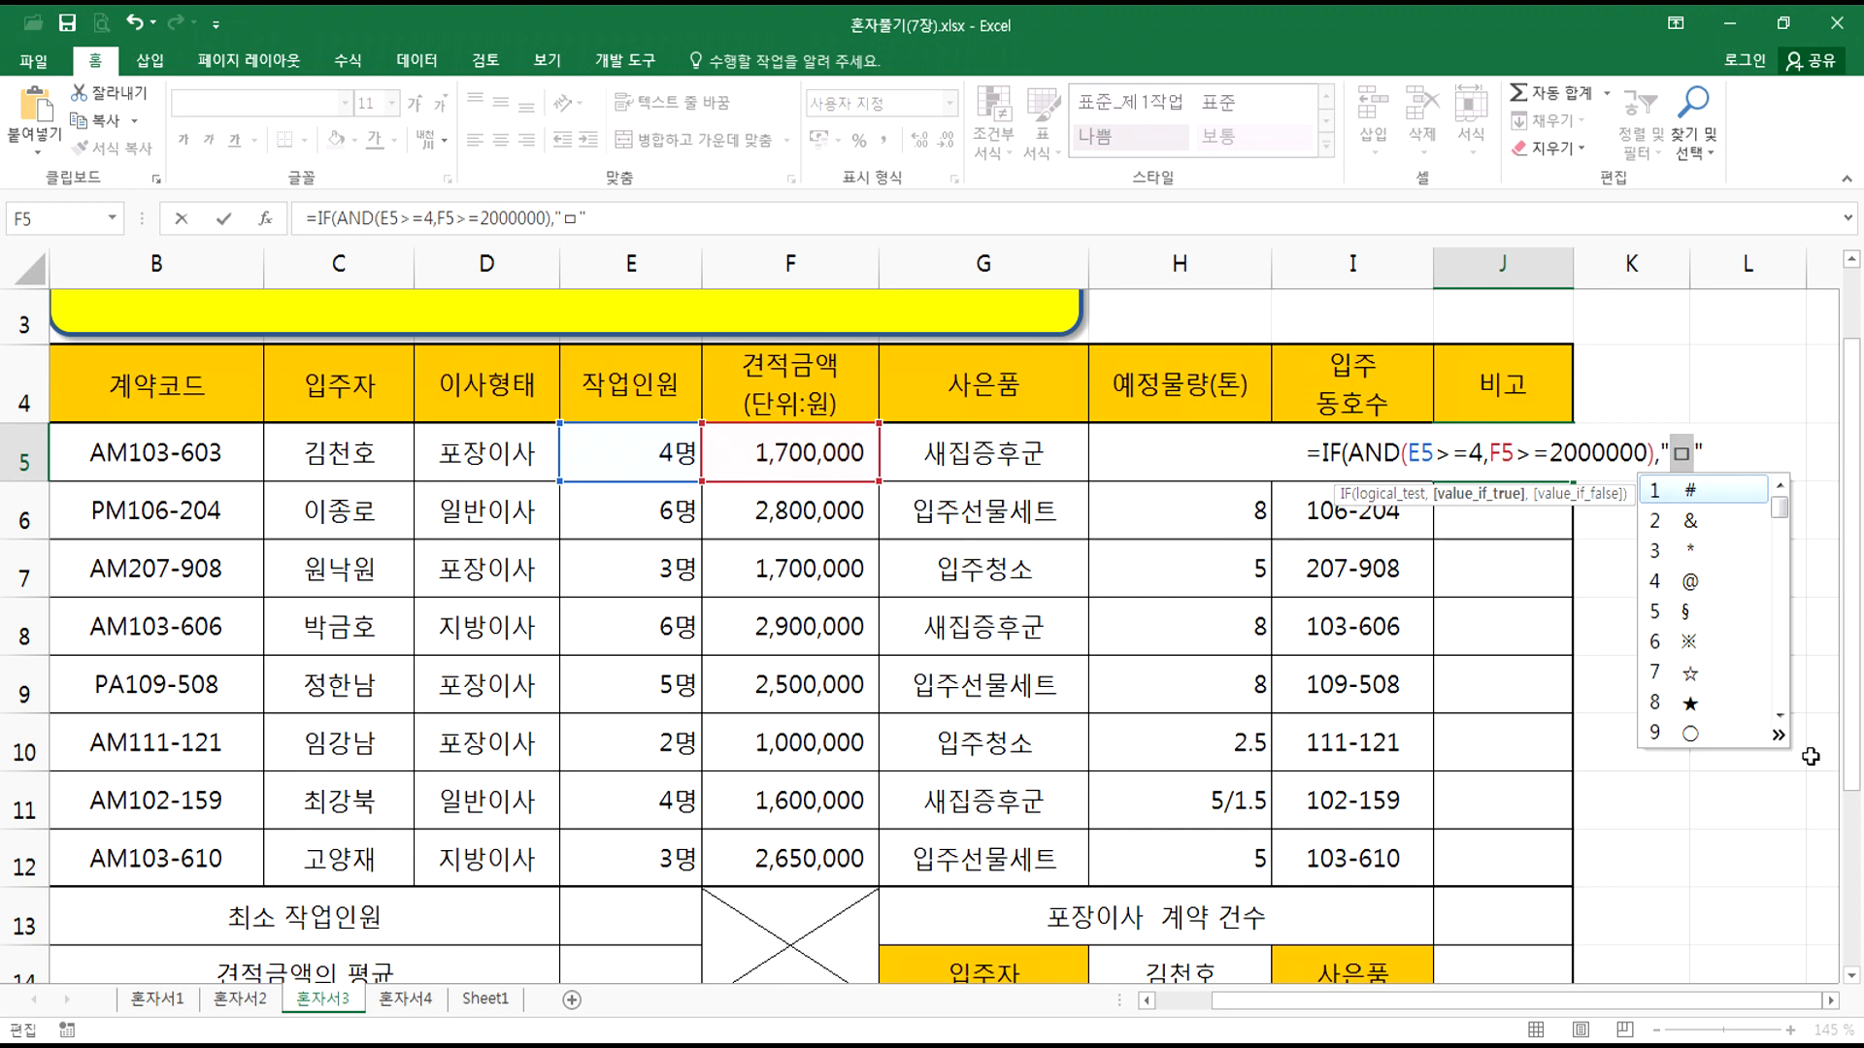
click(1690, 705)
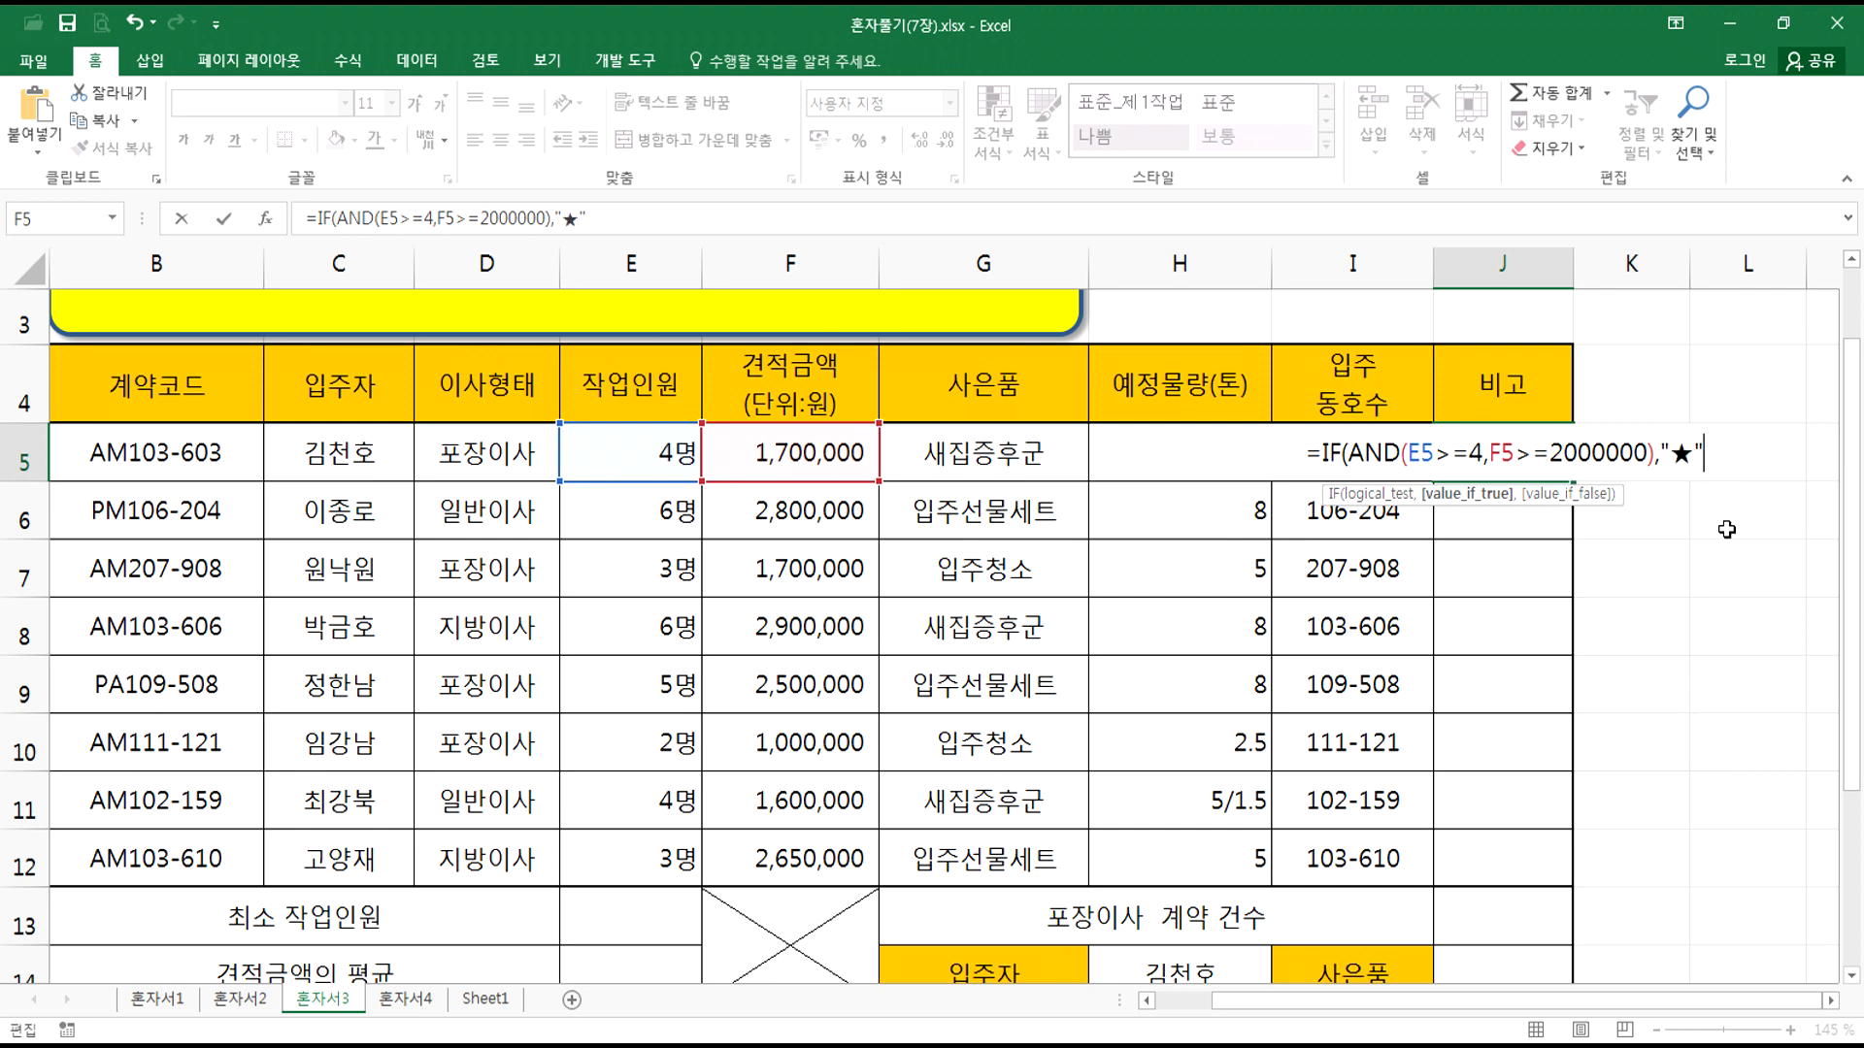
text(,")
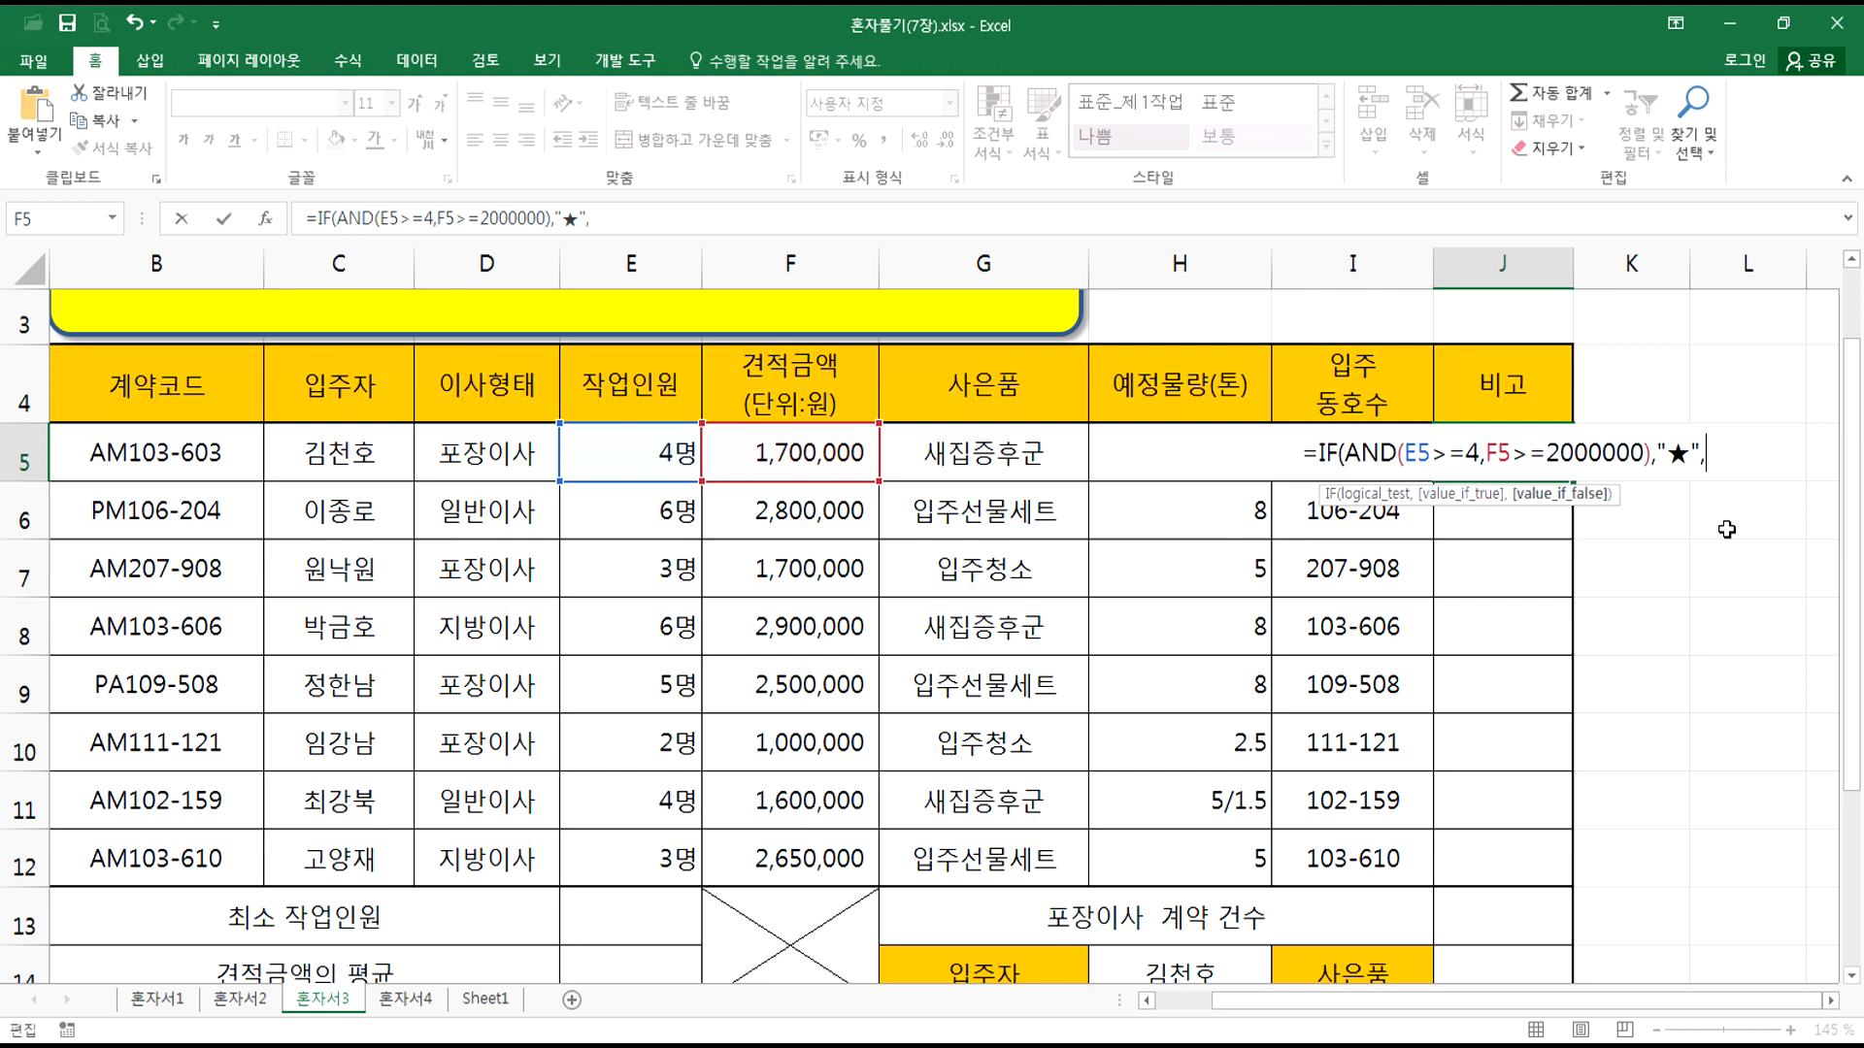
text("))
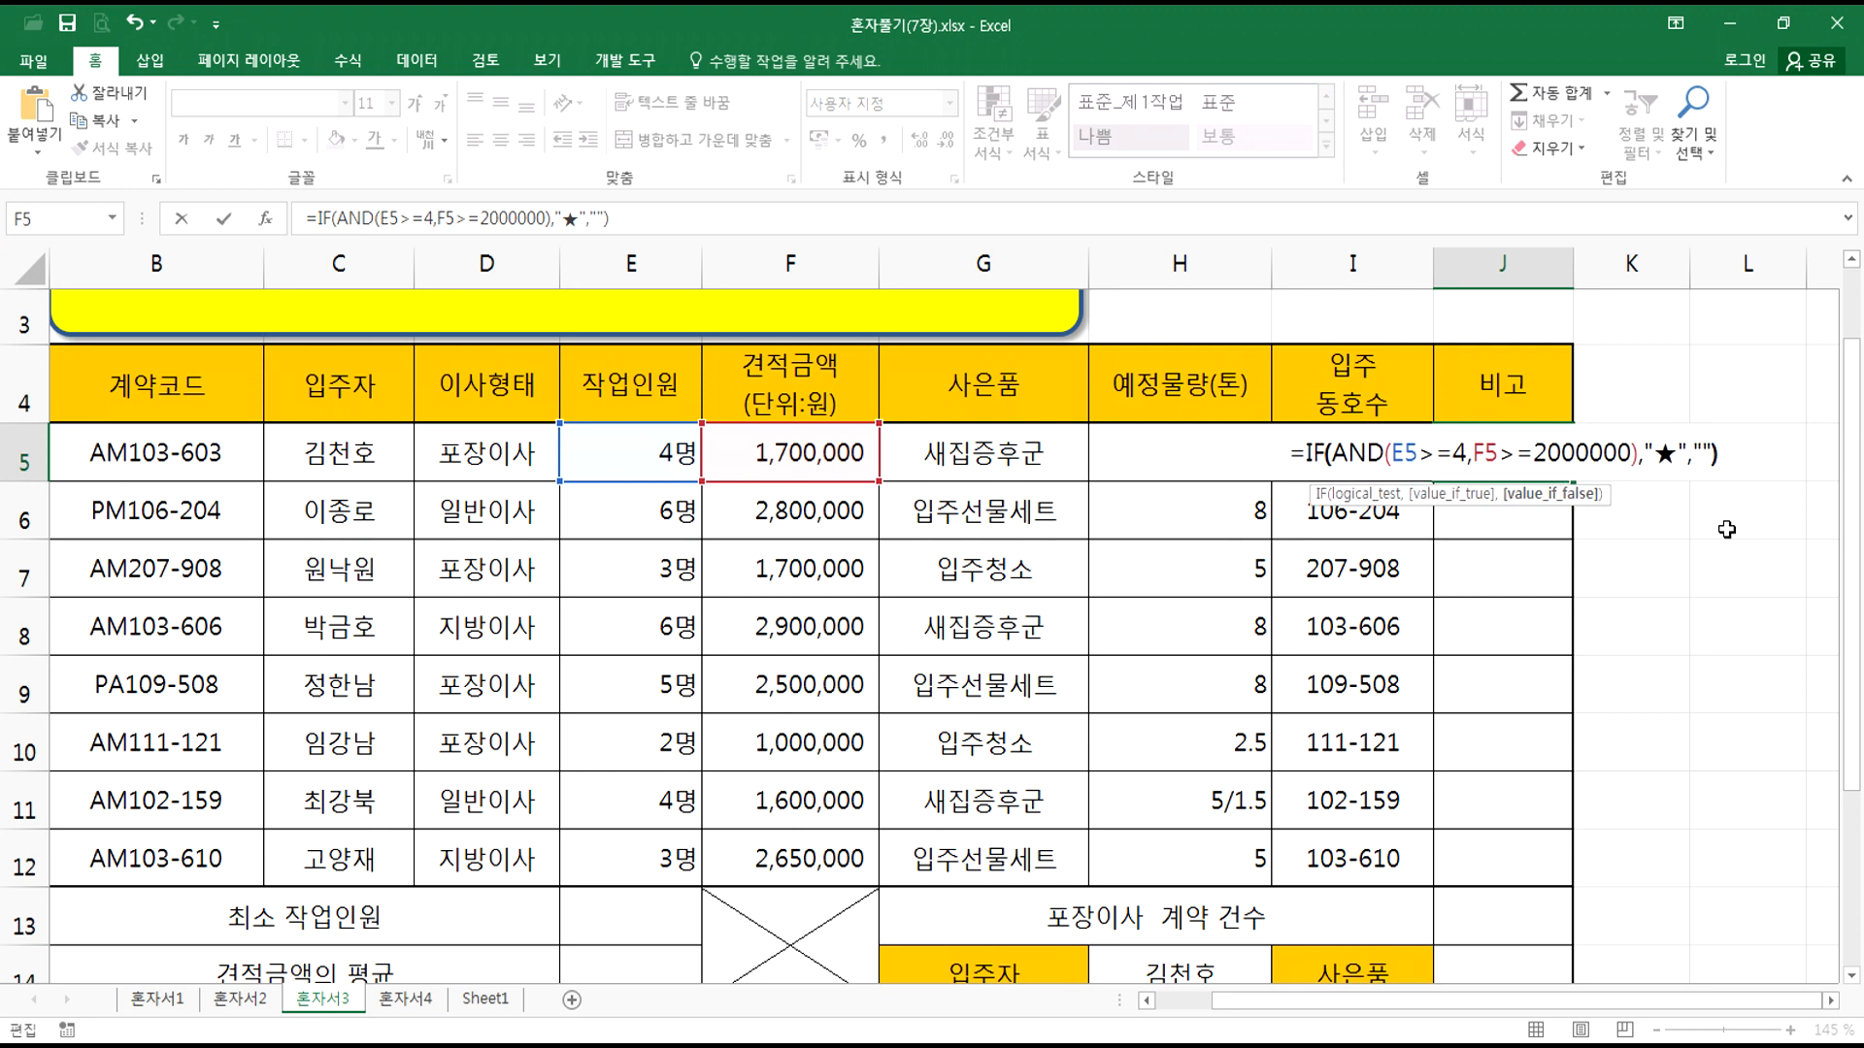
key(Return)
Step: Fill the J5 formula down the 비고 column to J12 without copying its formatting
key(Up)
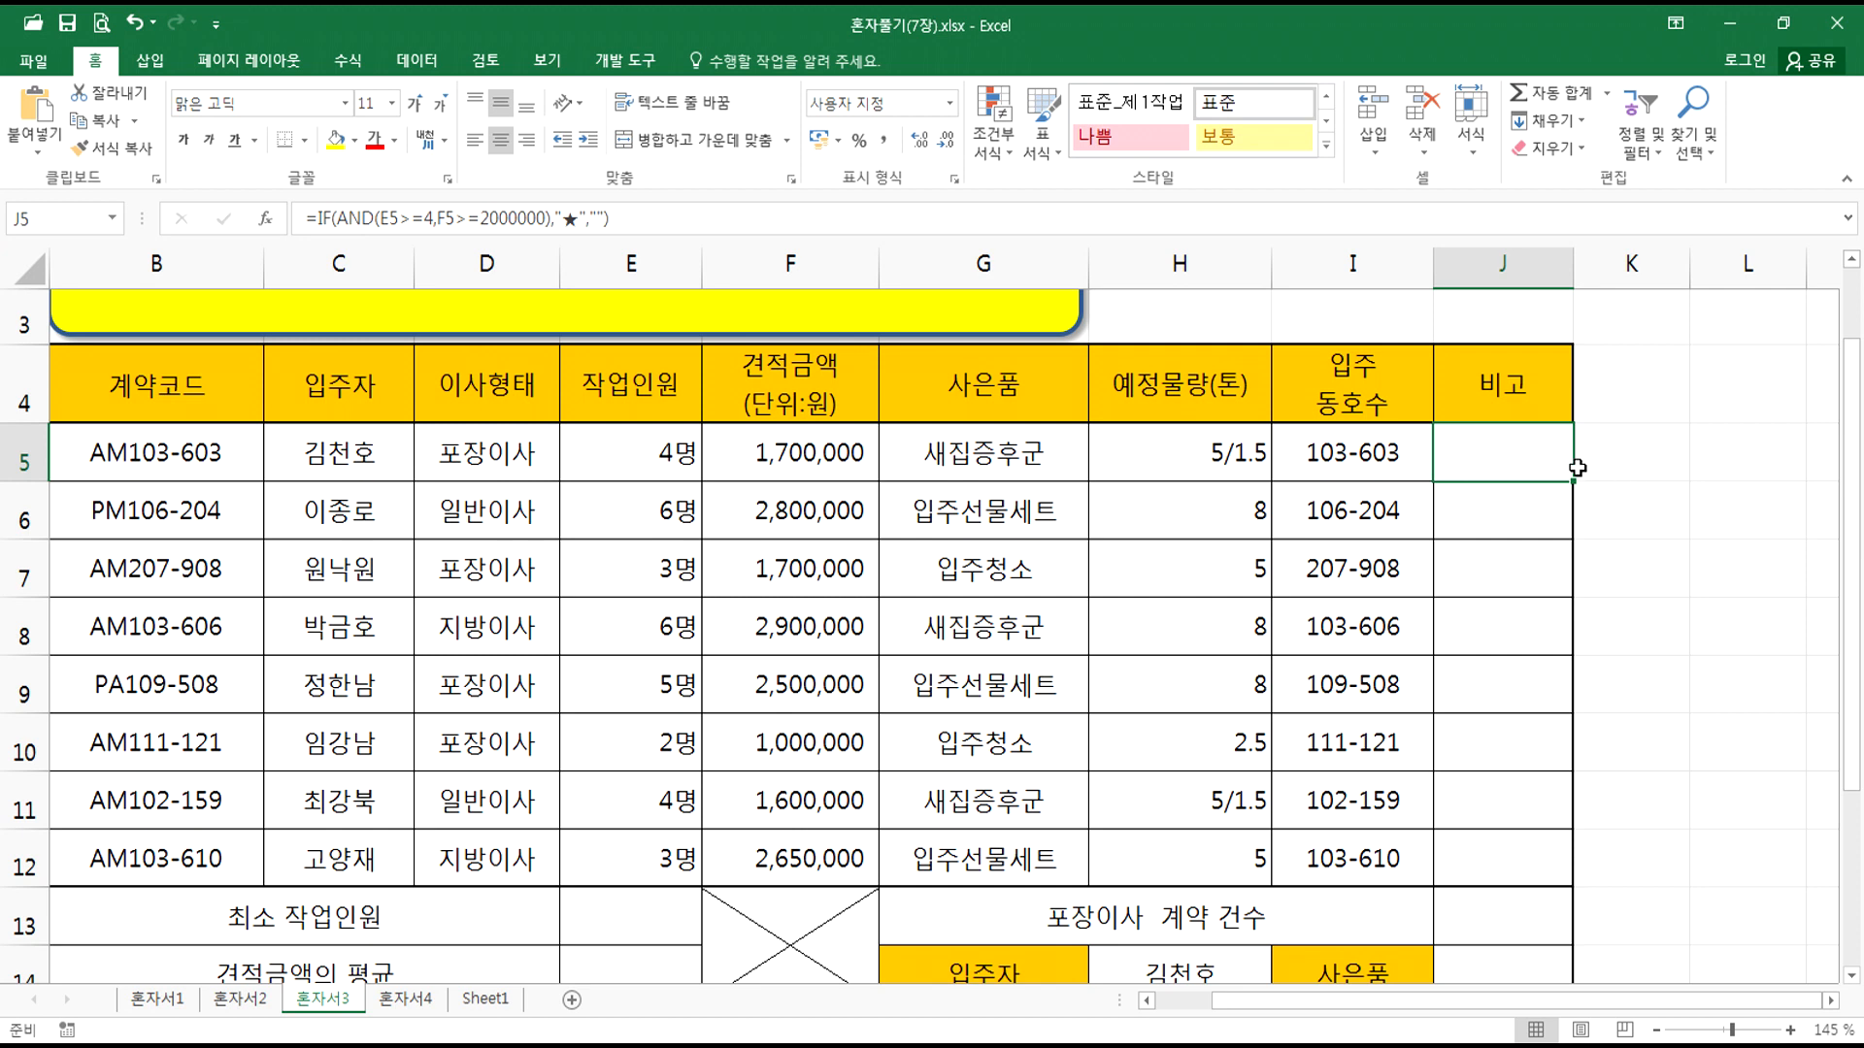
drag(1573, 482, 1567, 879)
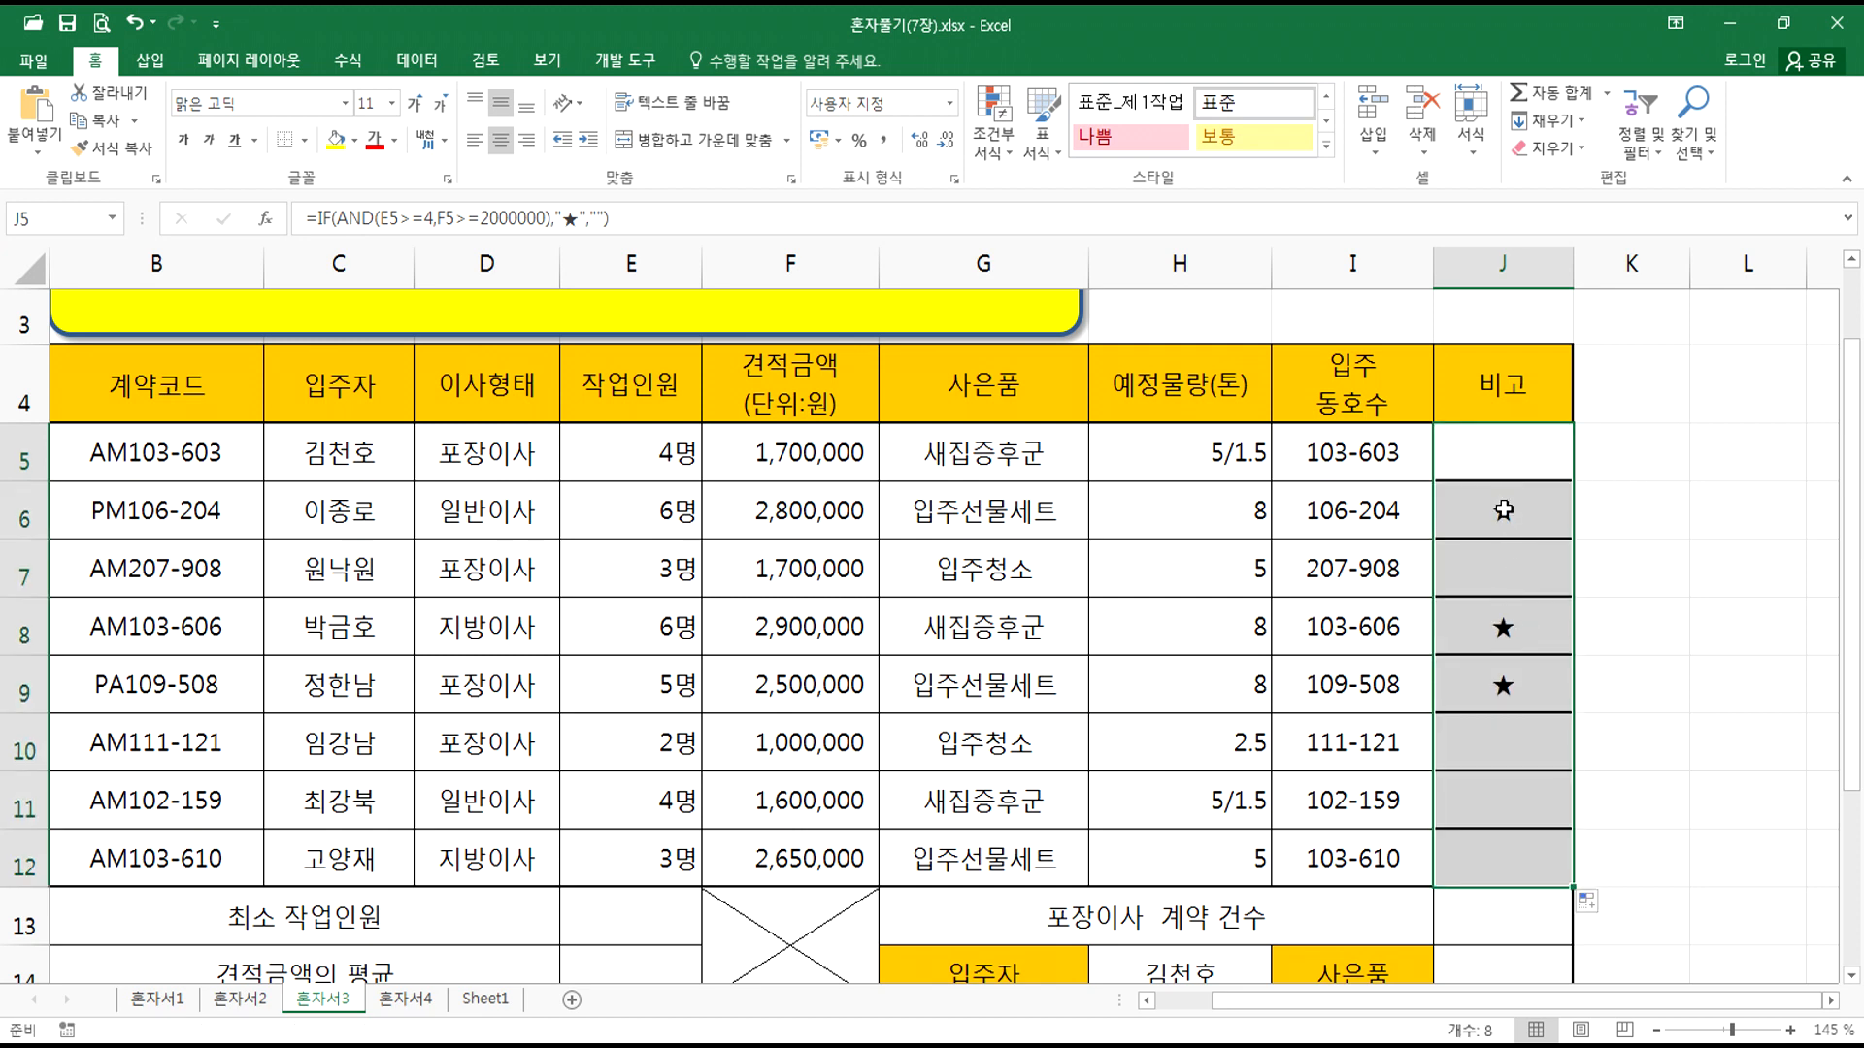
click(1586, 901)
click(1650, 981)
Step: Open the J5 formula and examine its two AND conditions and the star and blank results
click(1492, 468)
key(F2)
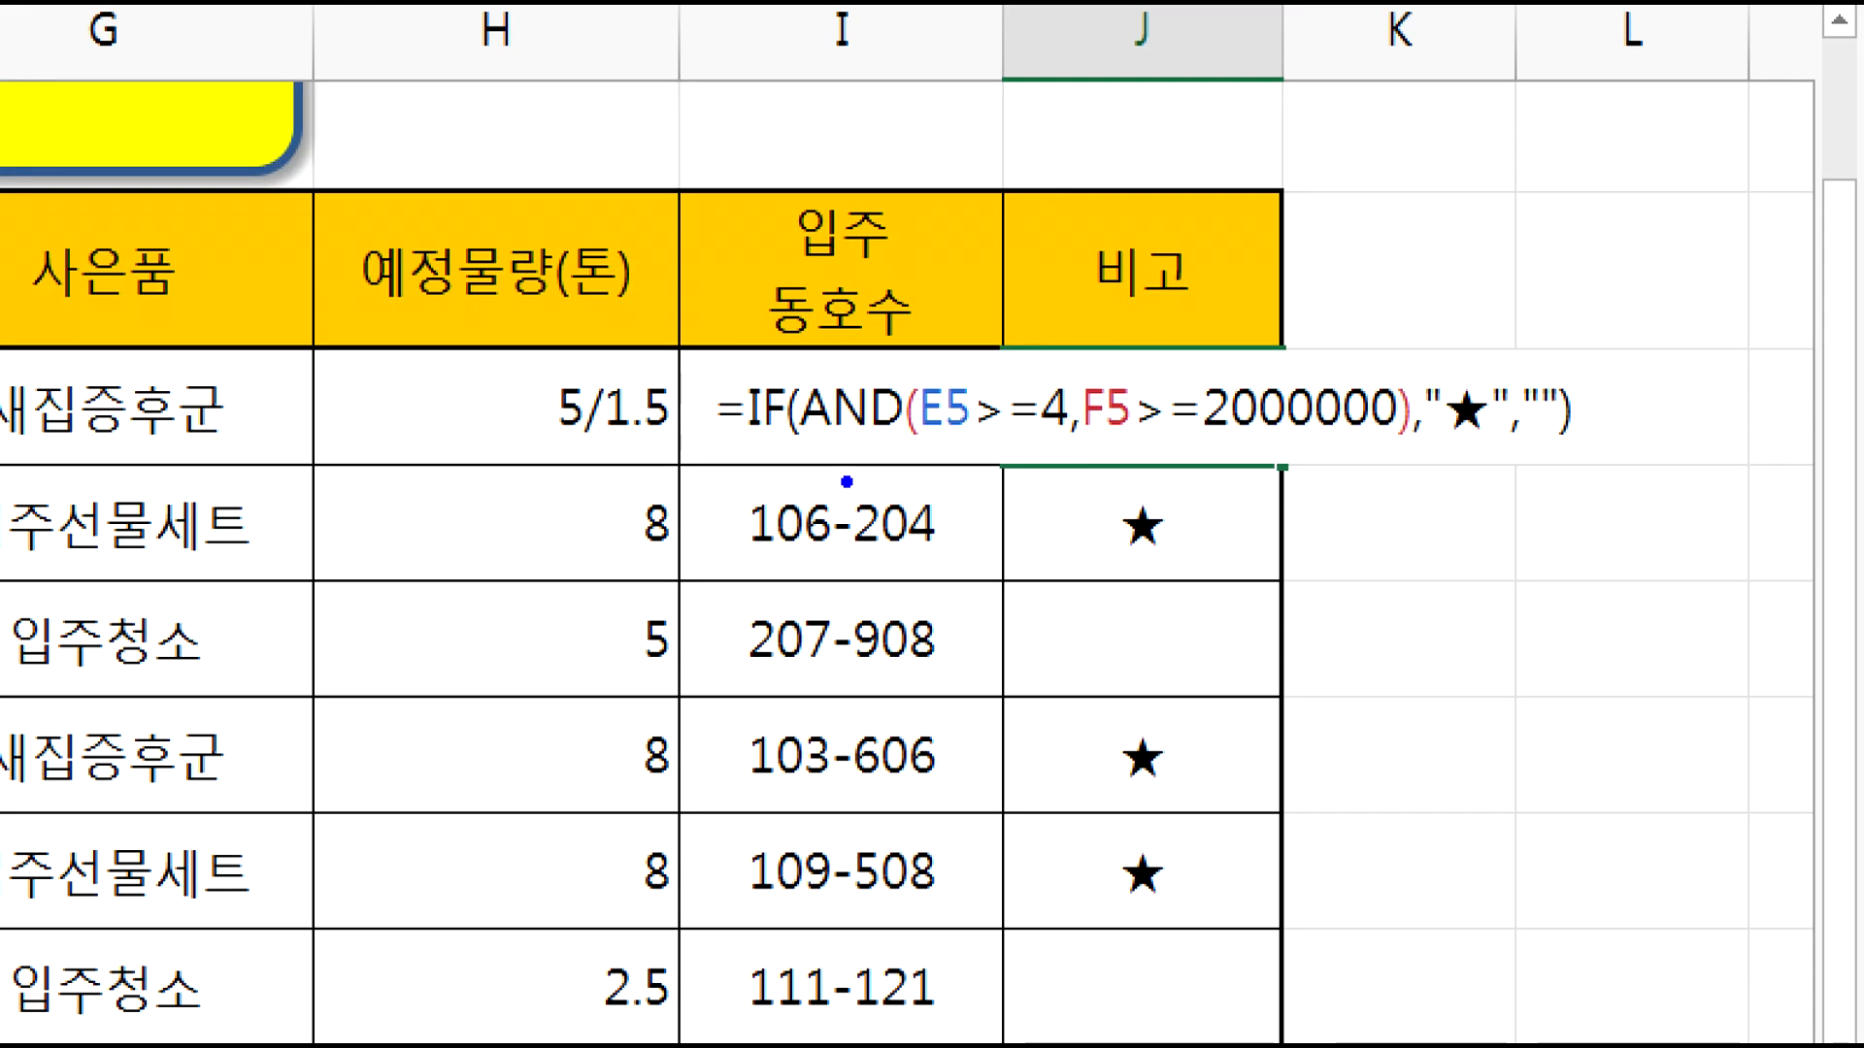
drag(737, 467, 1619, 463)
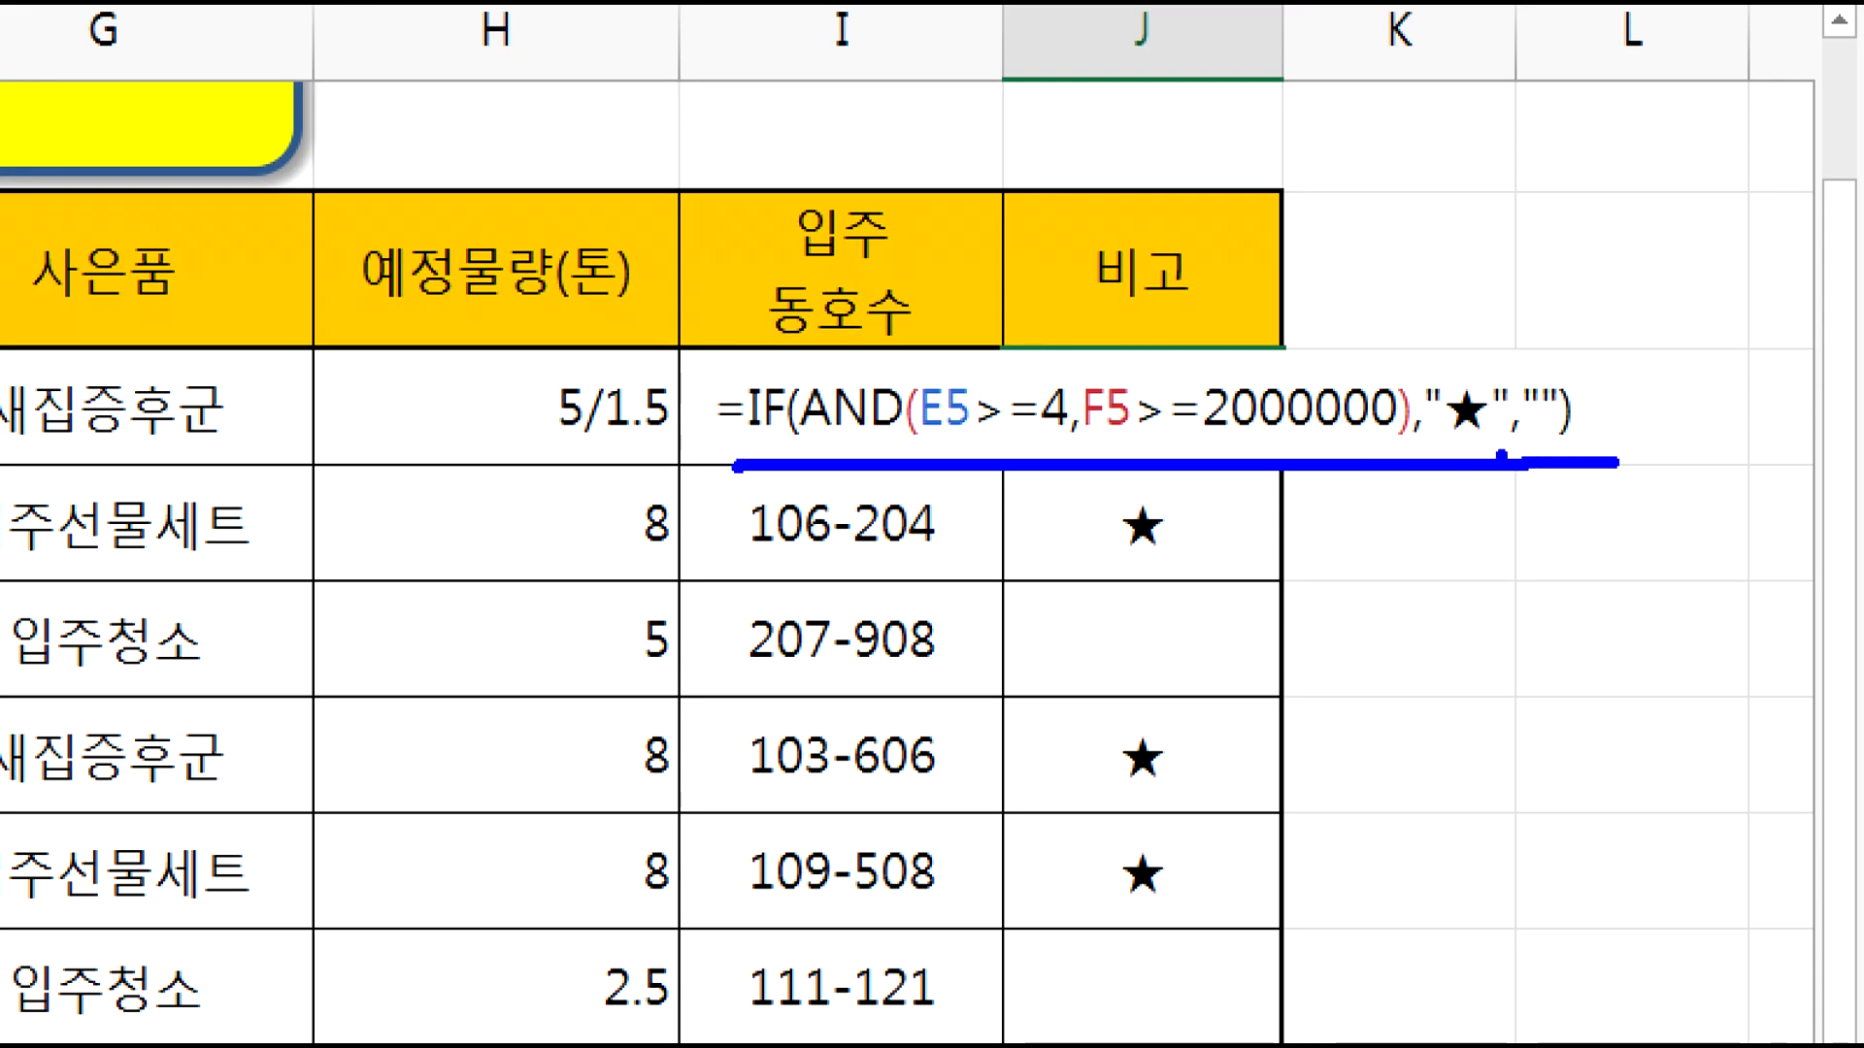
key(r)
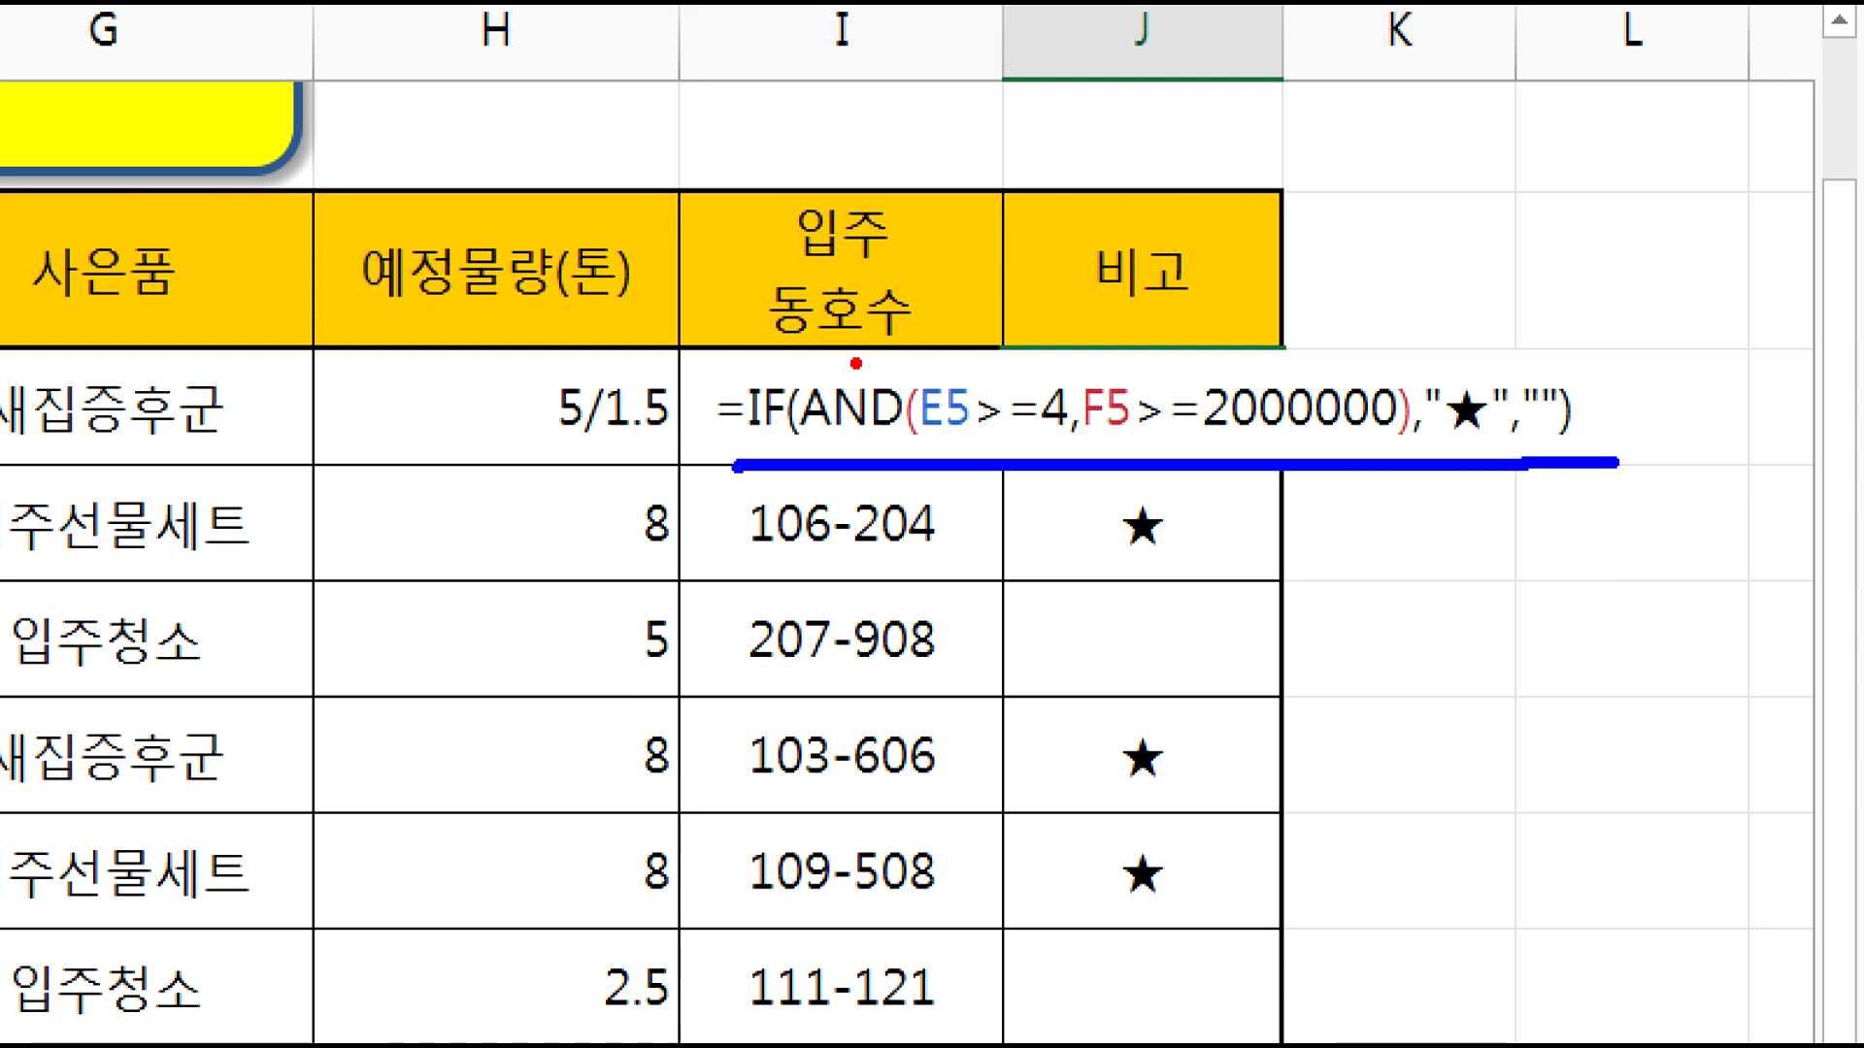
drag(995, 360, 1073, 337)
drag(1196, 355, 1249, 328)
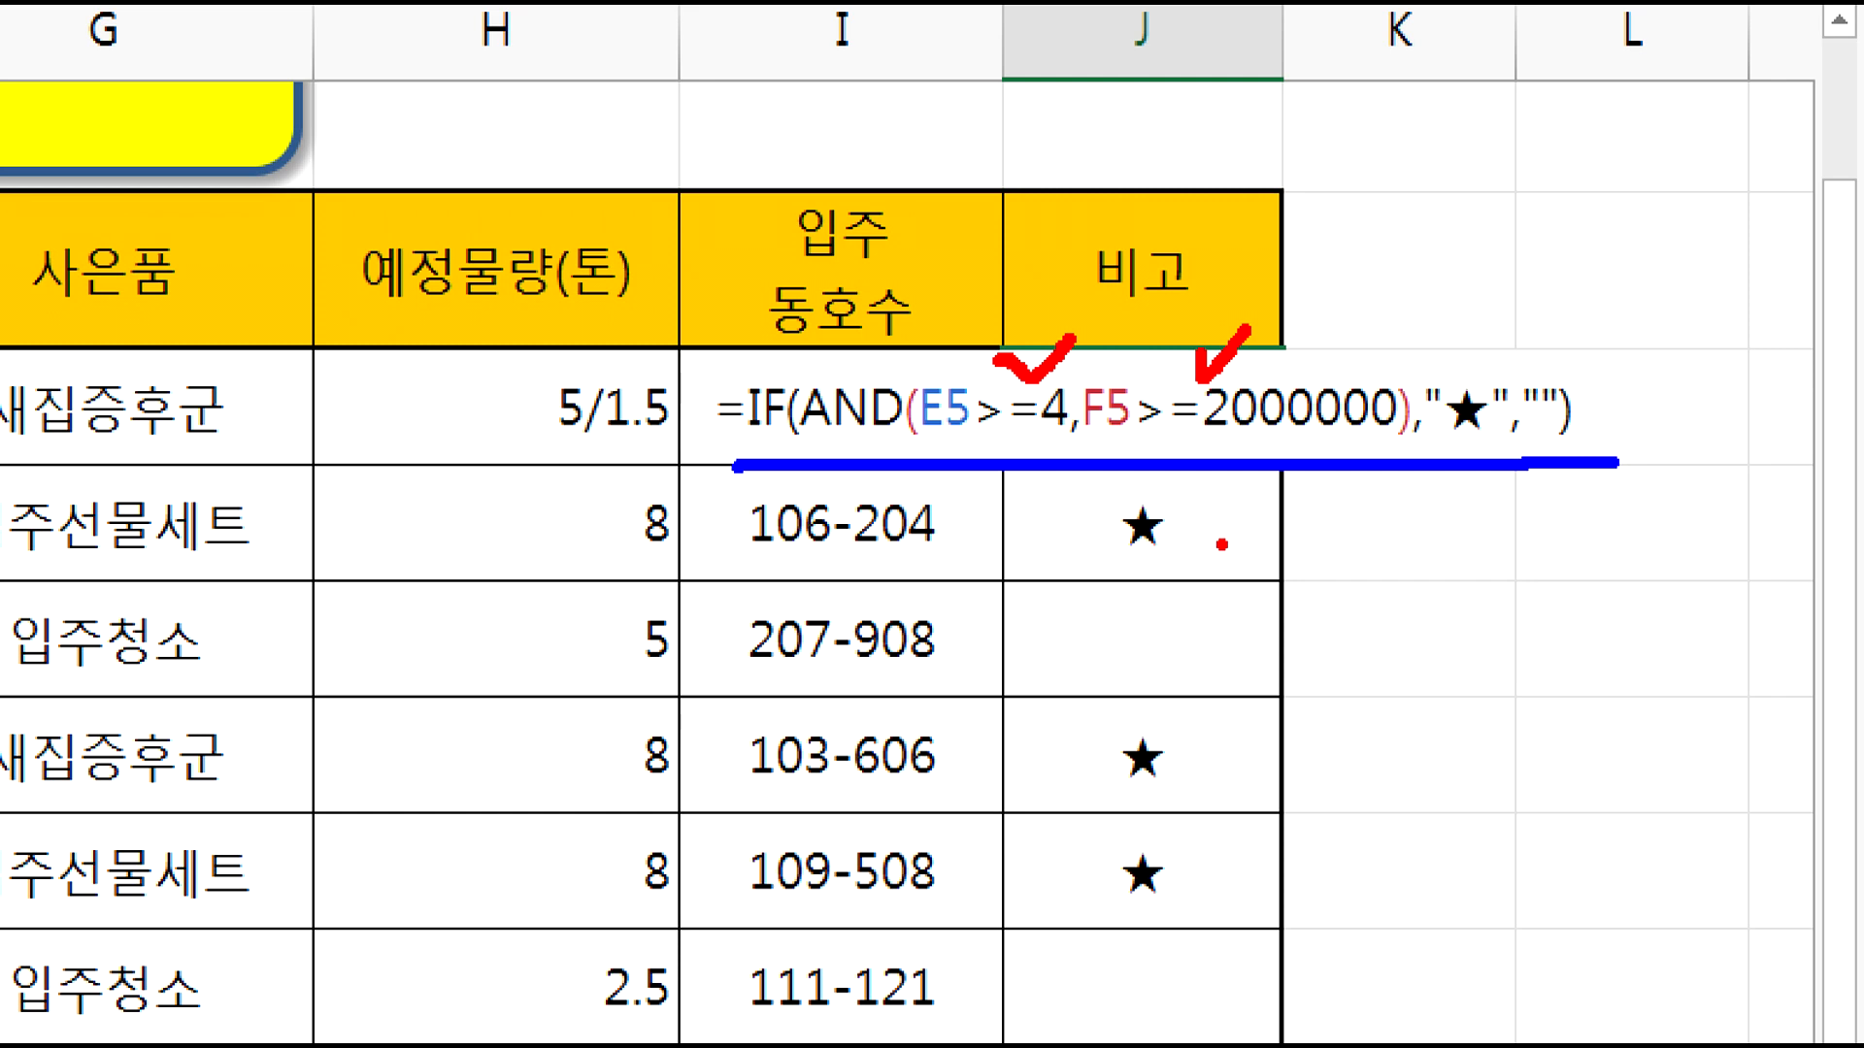
drag(908, 444, 1369, 436)
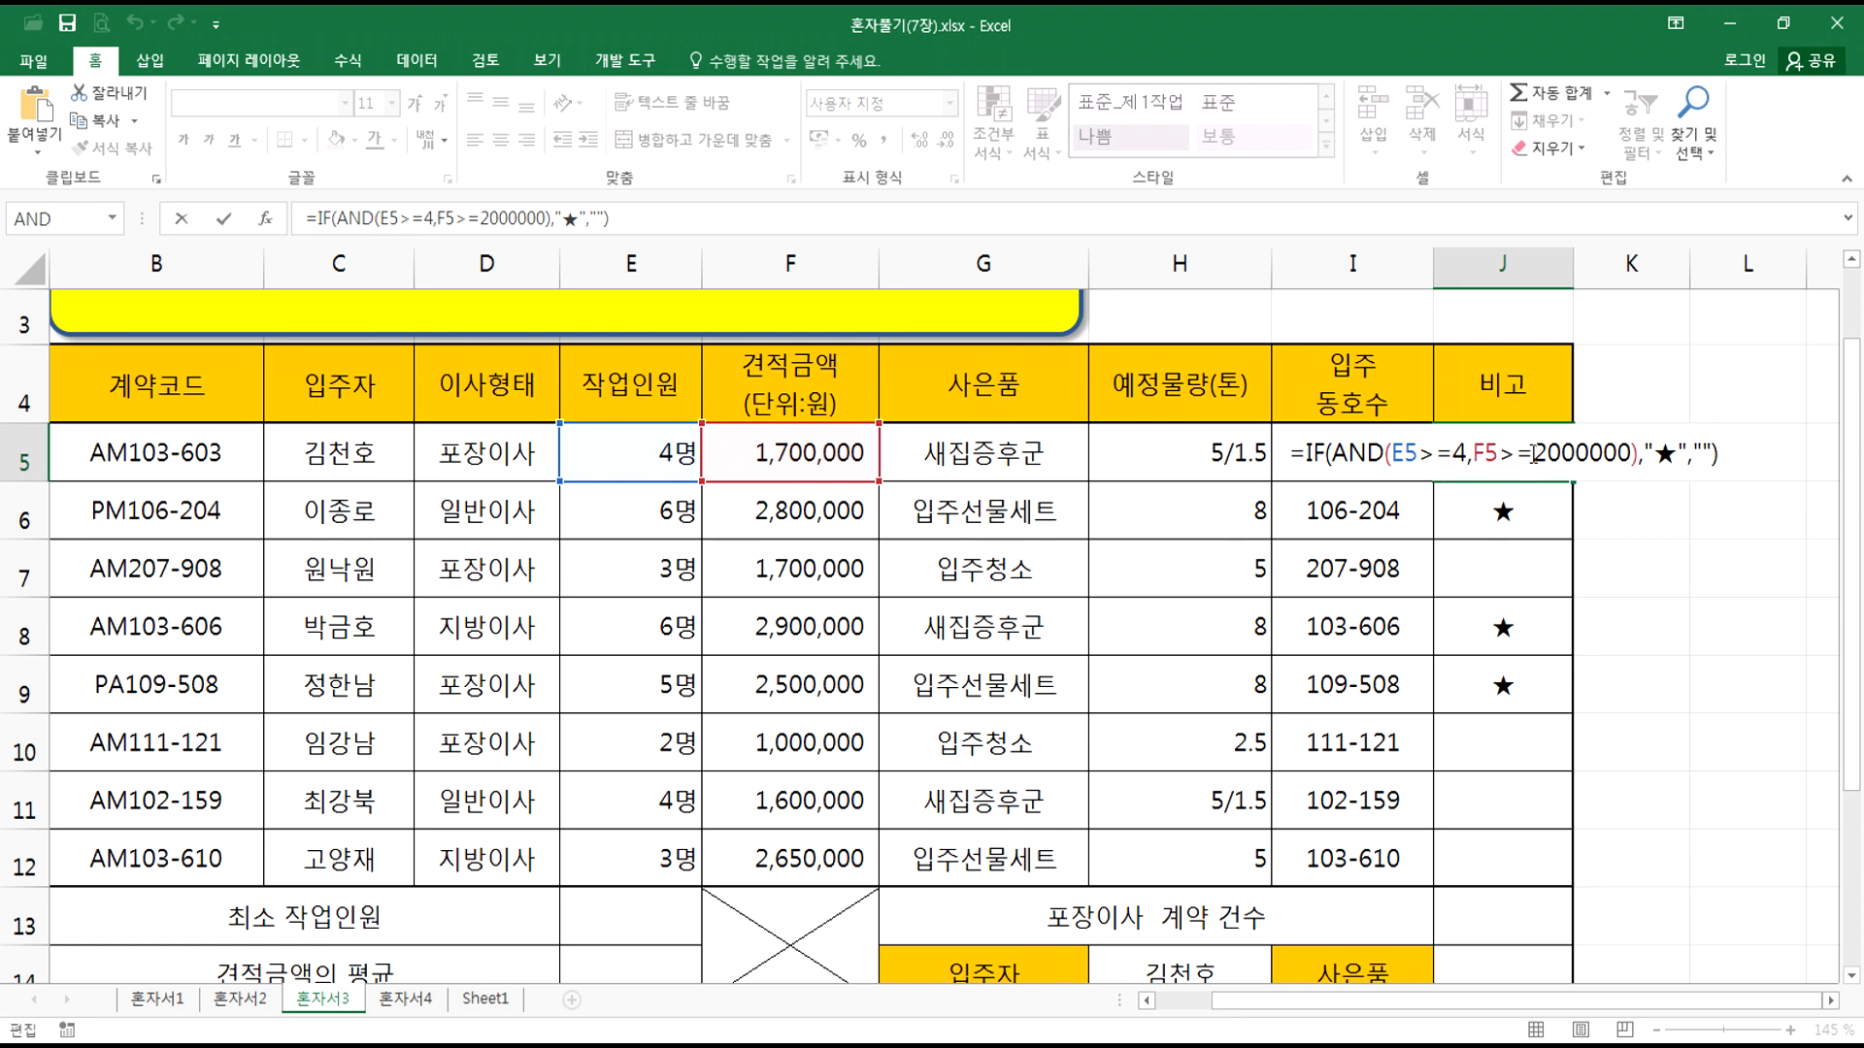
Step: Change the amount condition in the J5 formula to F5<=2000000
click(1500, 453)
key(Delete)
text(<)
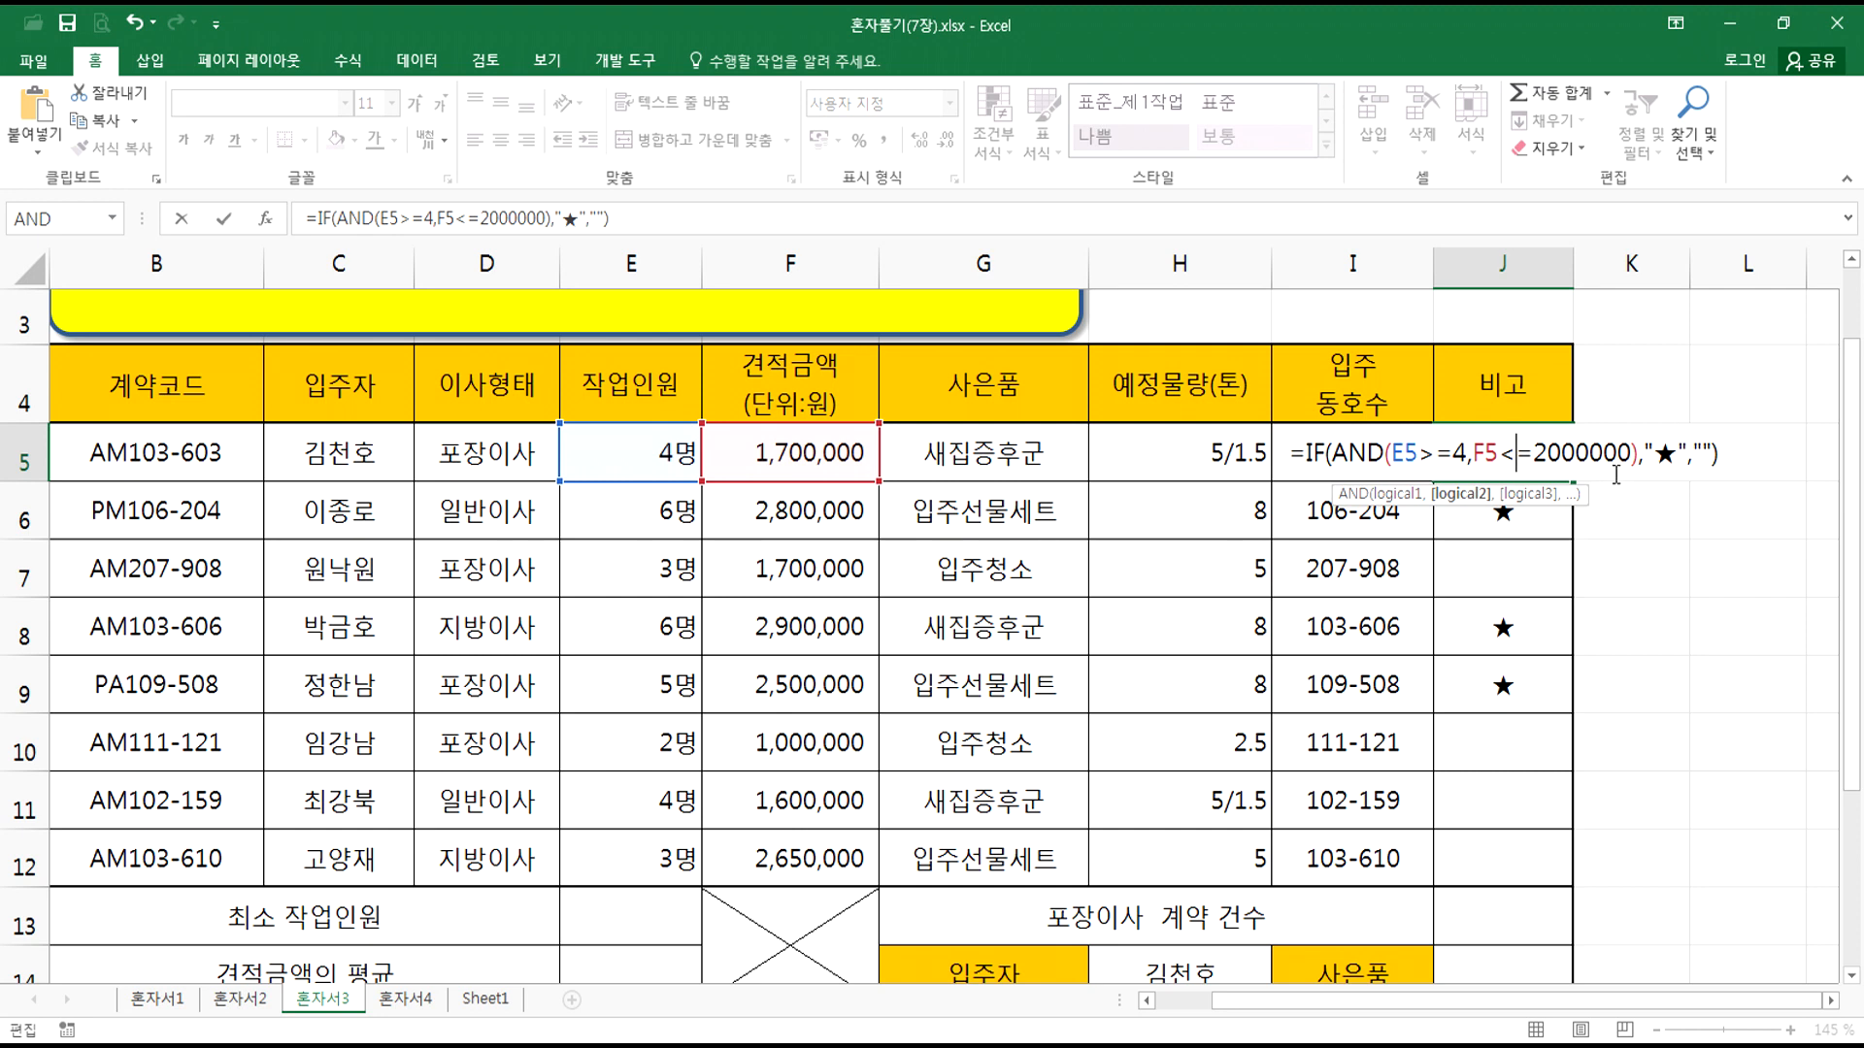
key(Return)
Step: Fill the revised 비고 formula from J5 down to J12 without formatting, and check the formula in J5
click(1521, 455)
drag(1572, 480, 1589, 865)
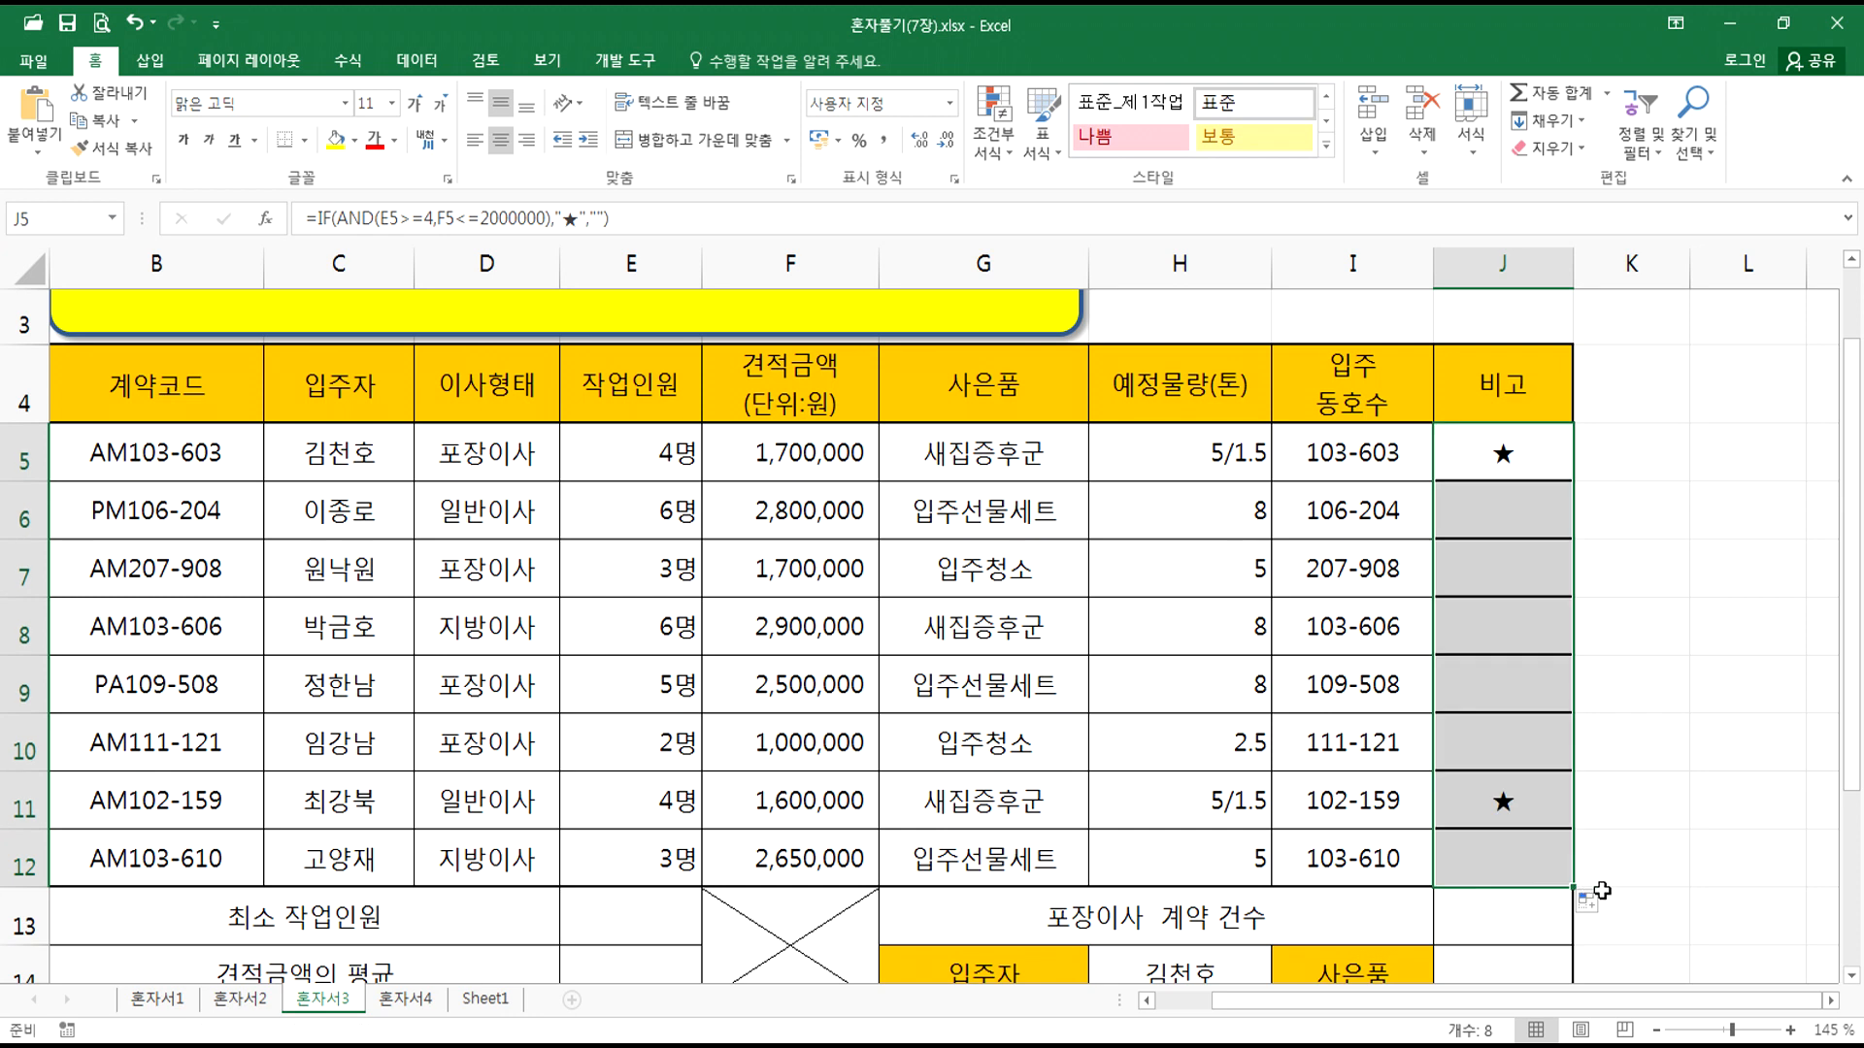
click(1586, 901)
click(1650, 1018)
key(ctrl+z)
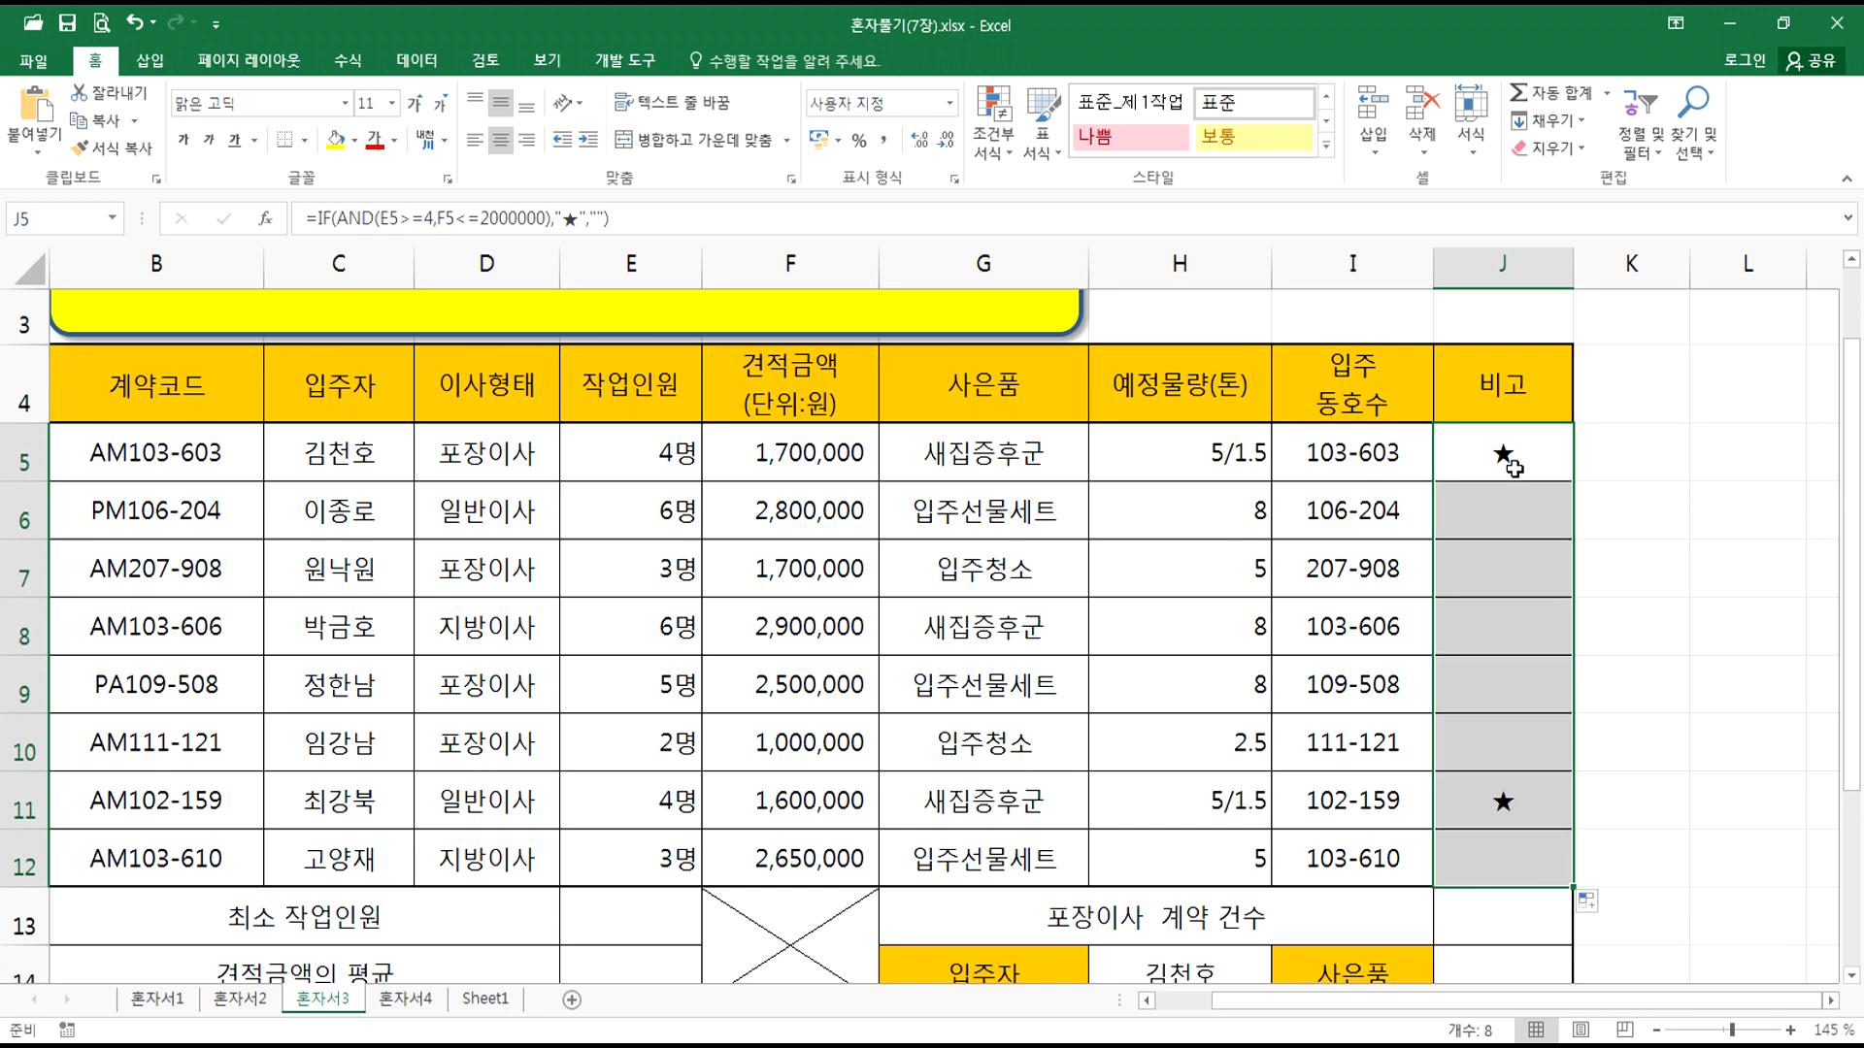
click(1507, 458)
key(F2)
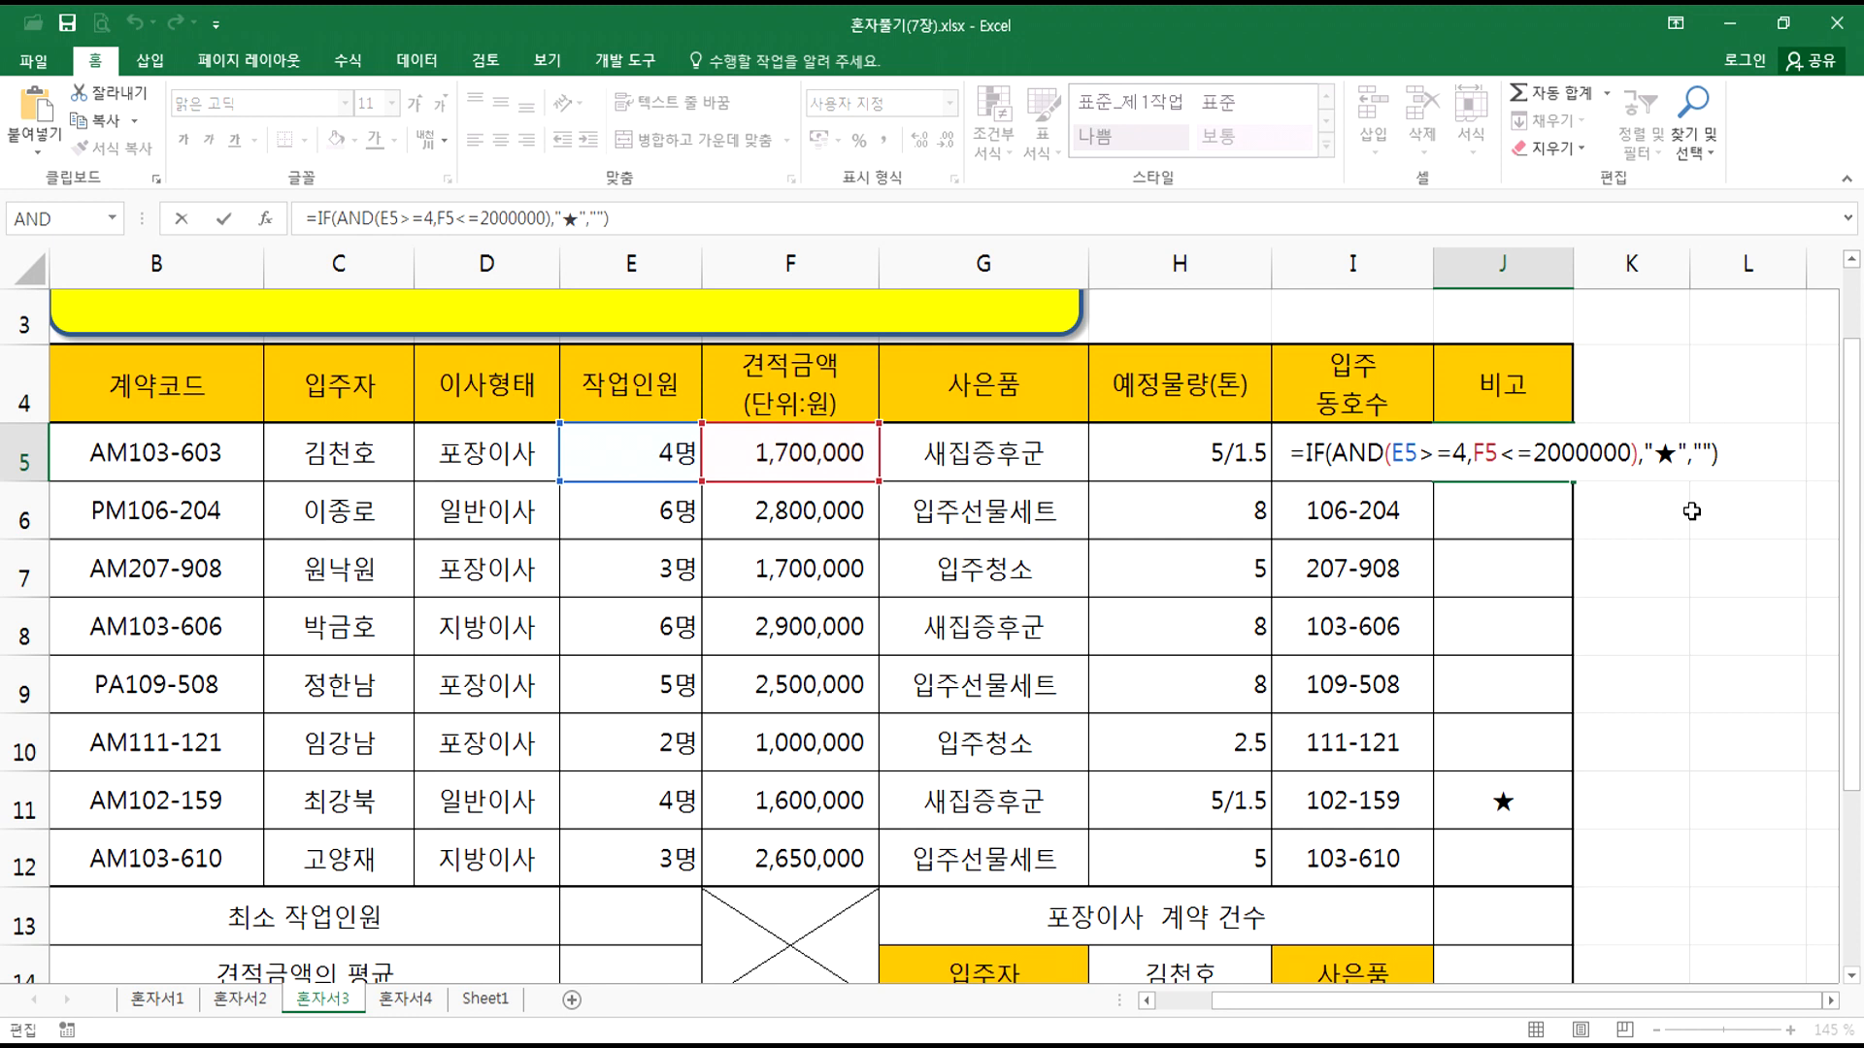
key(Return)
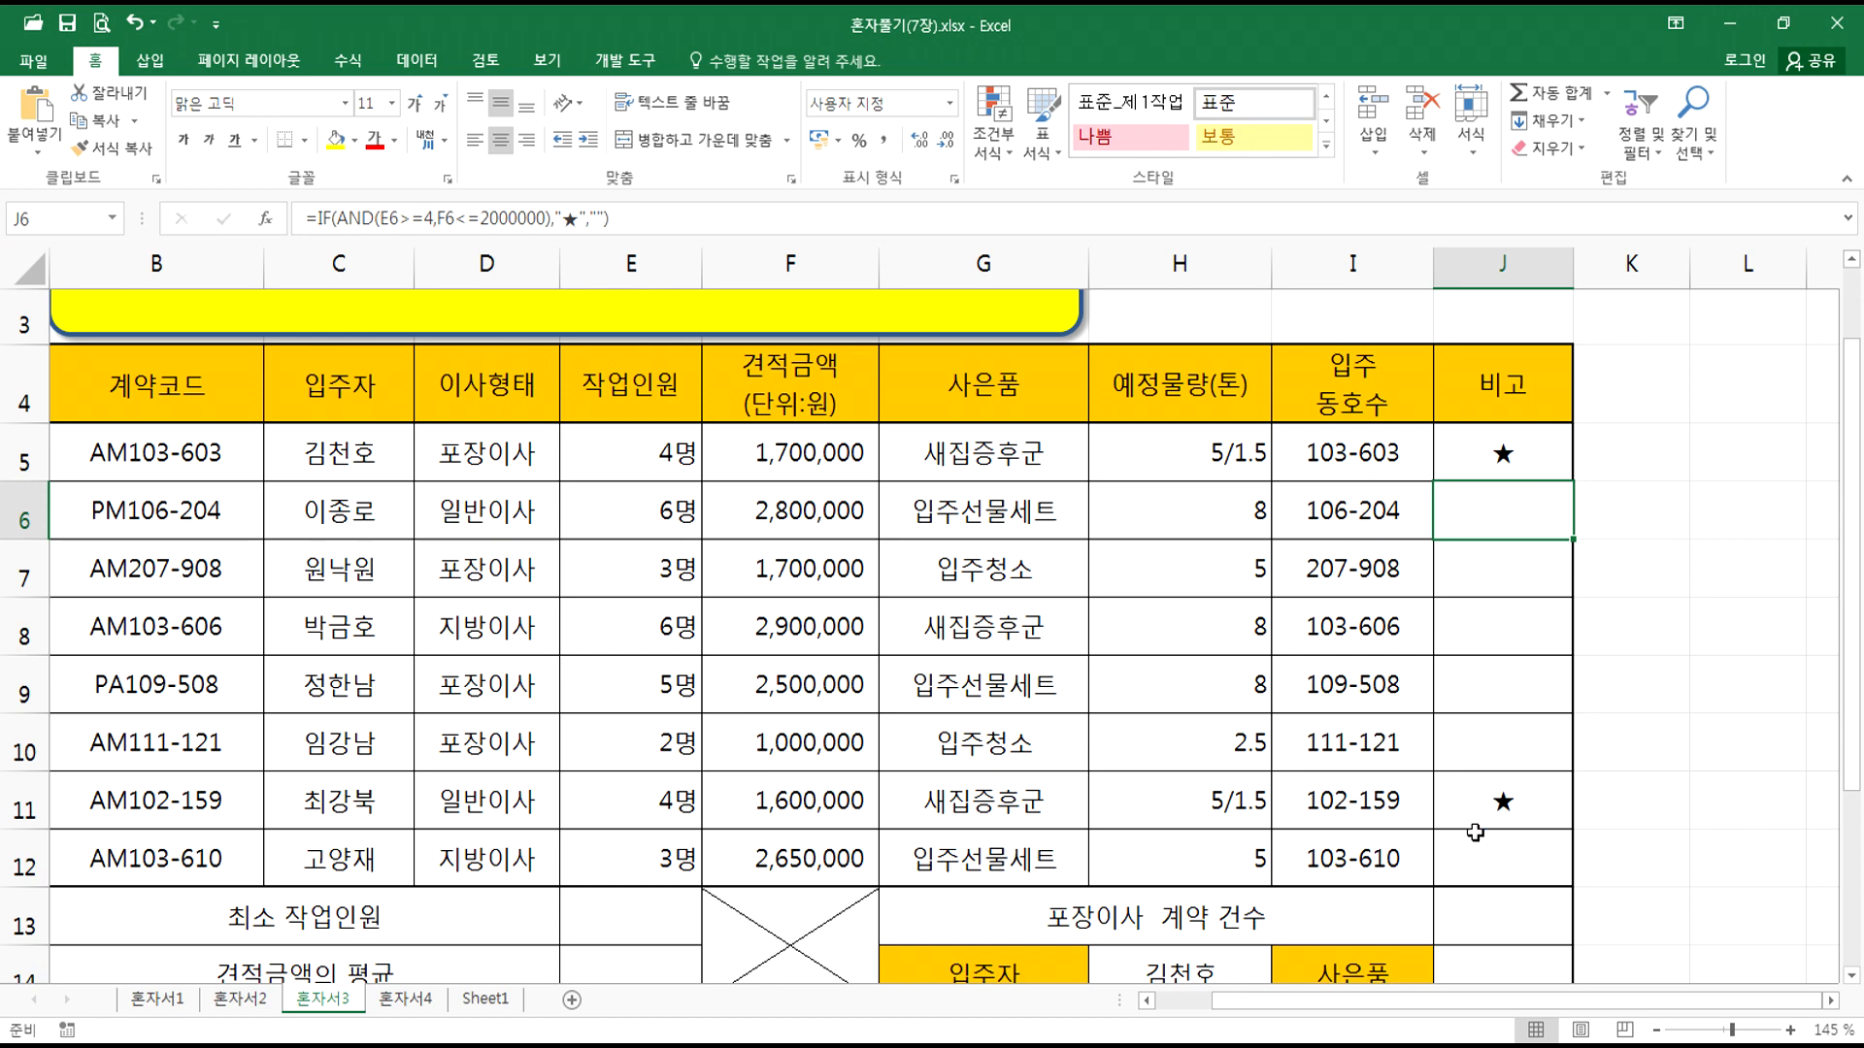
Step: Calculate the 최소 작업인원 in E13 with =MIN(E5:E12)
scroll(1476, 832, down, 1)
click(609, 738)
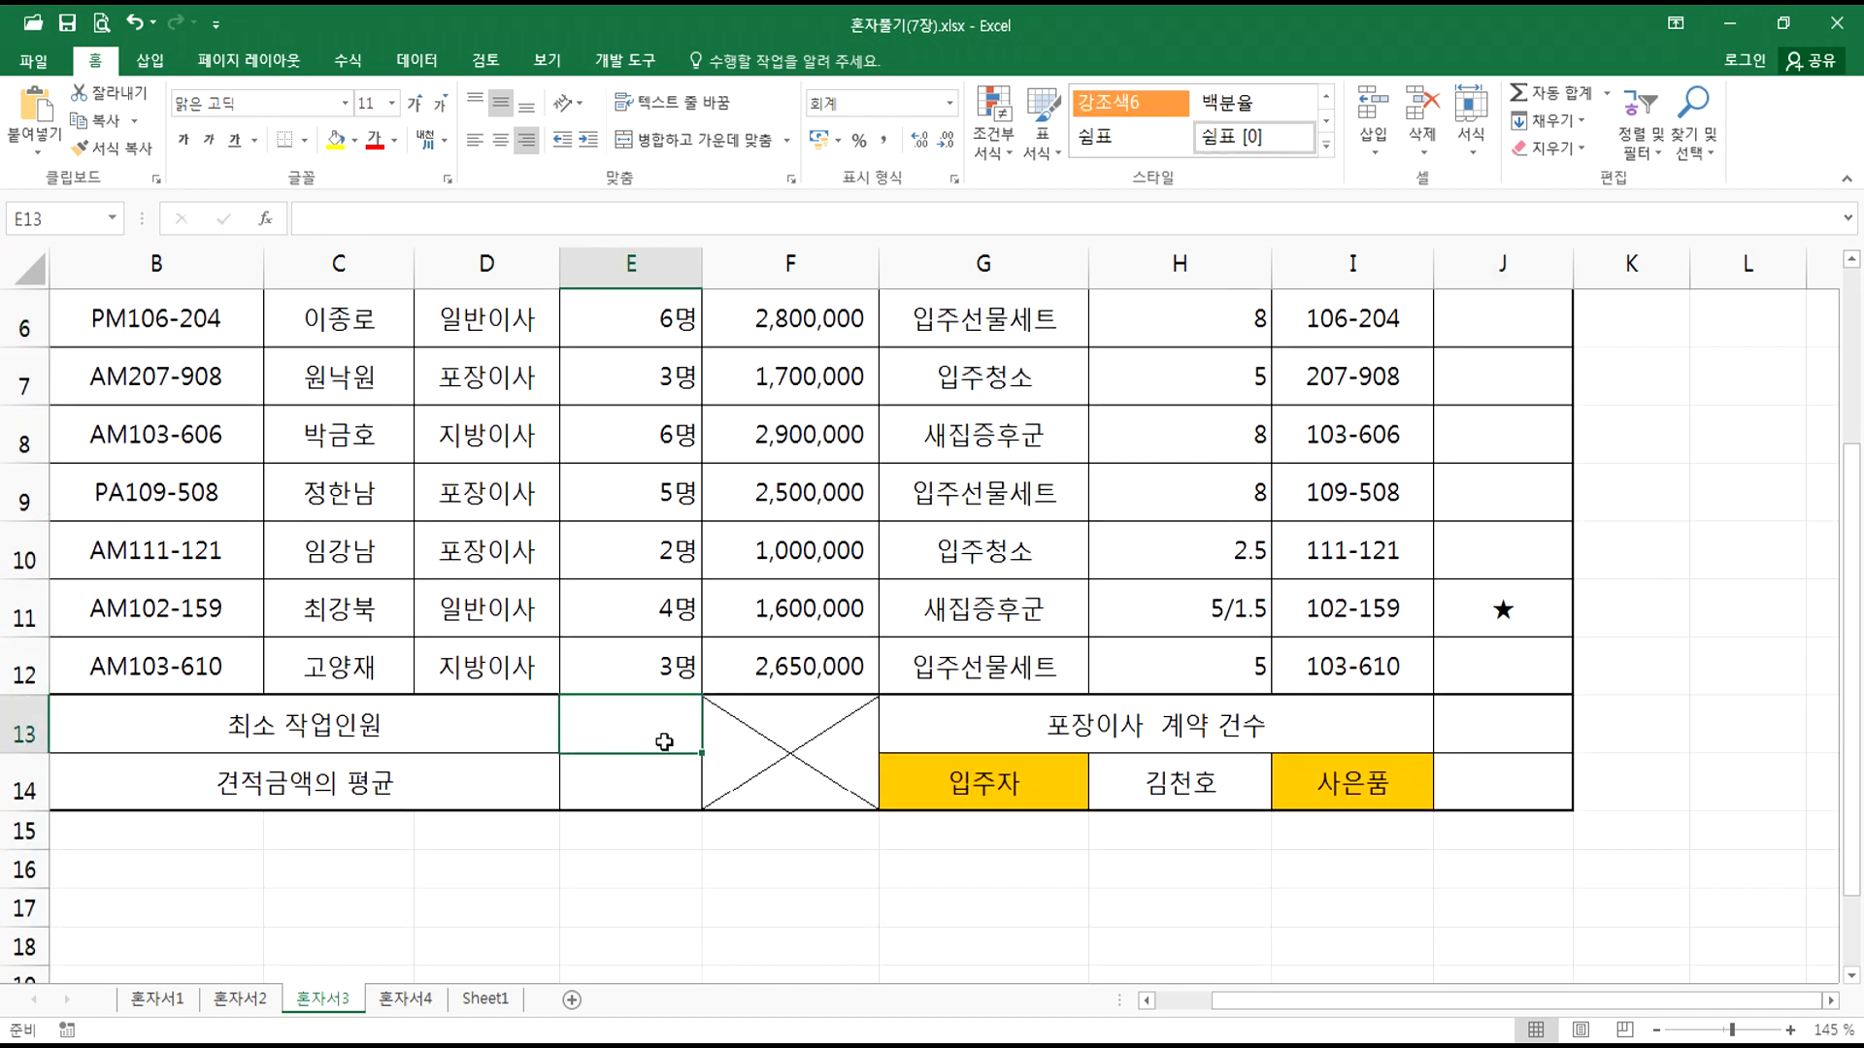
scroll(664, 742, down, 2)
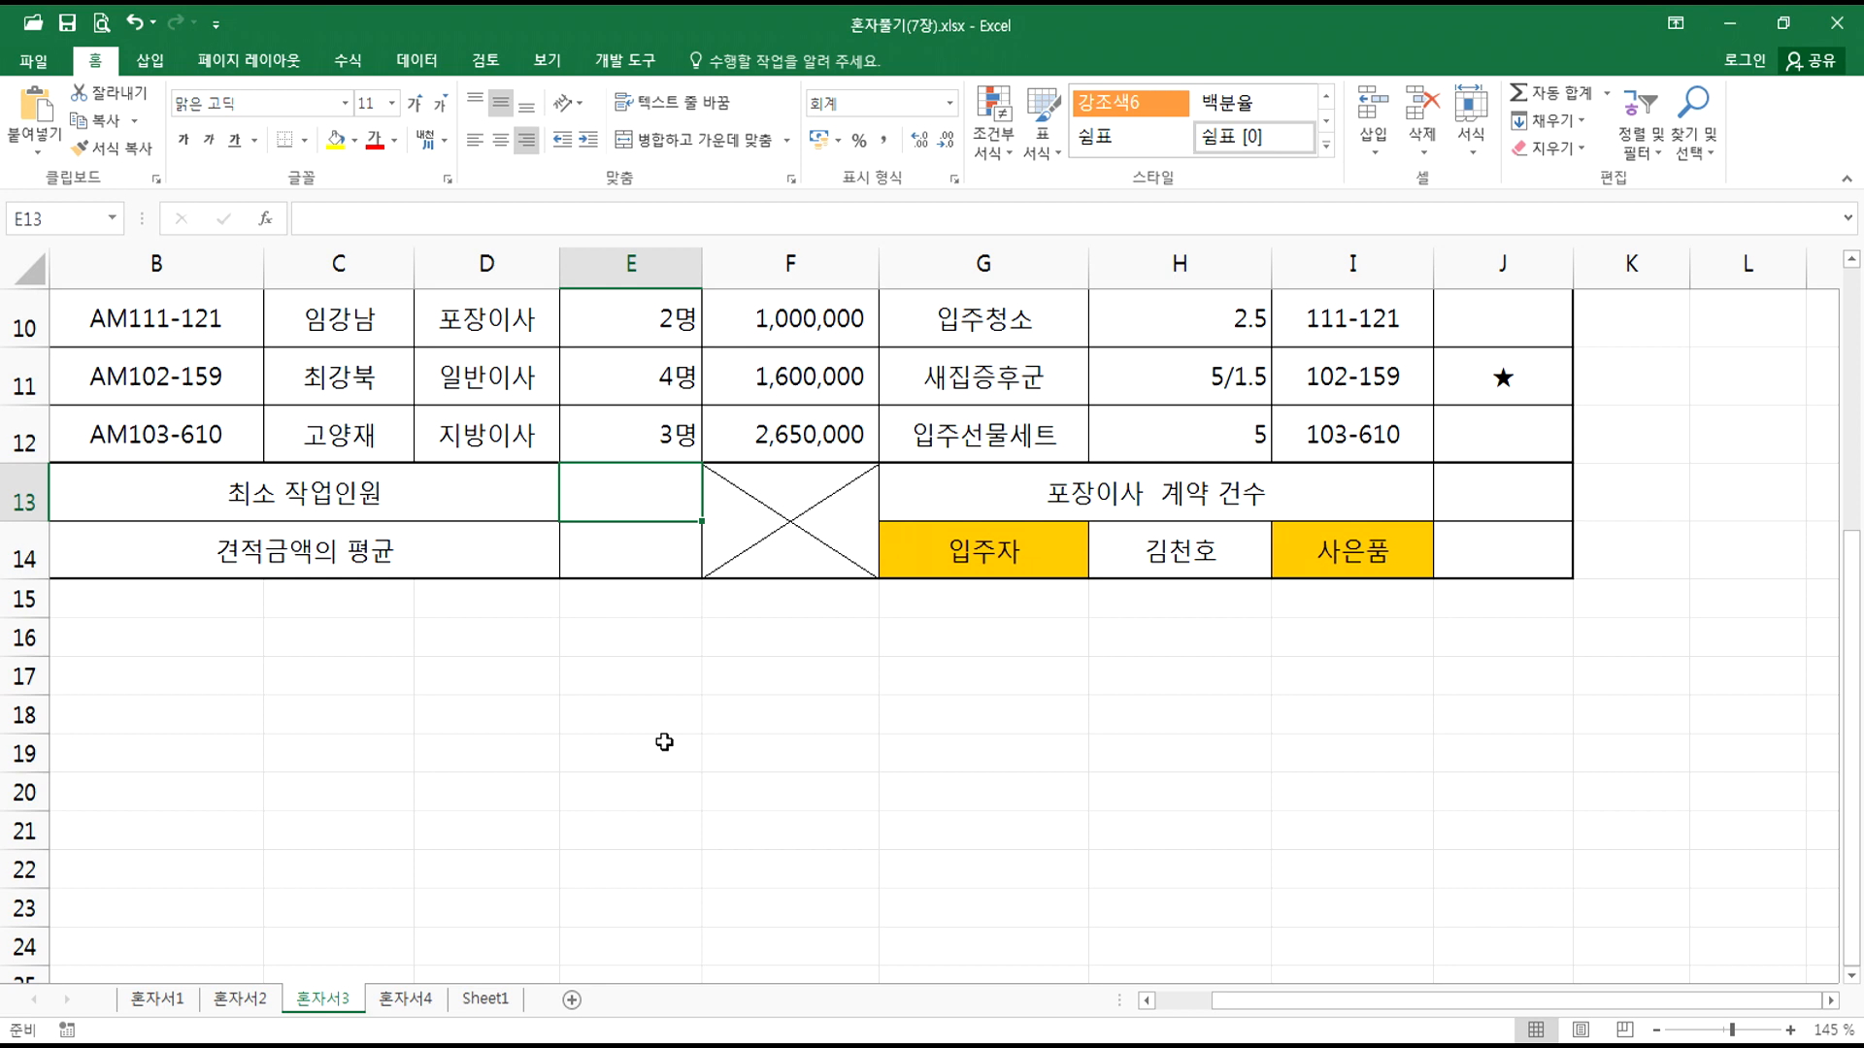
text(=ㅡ)
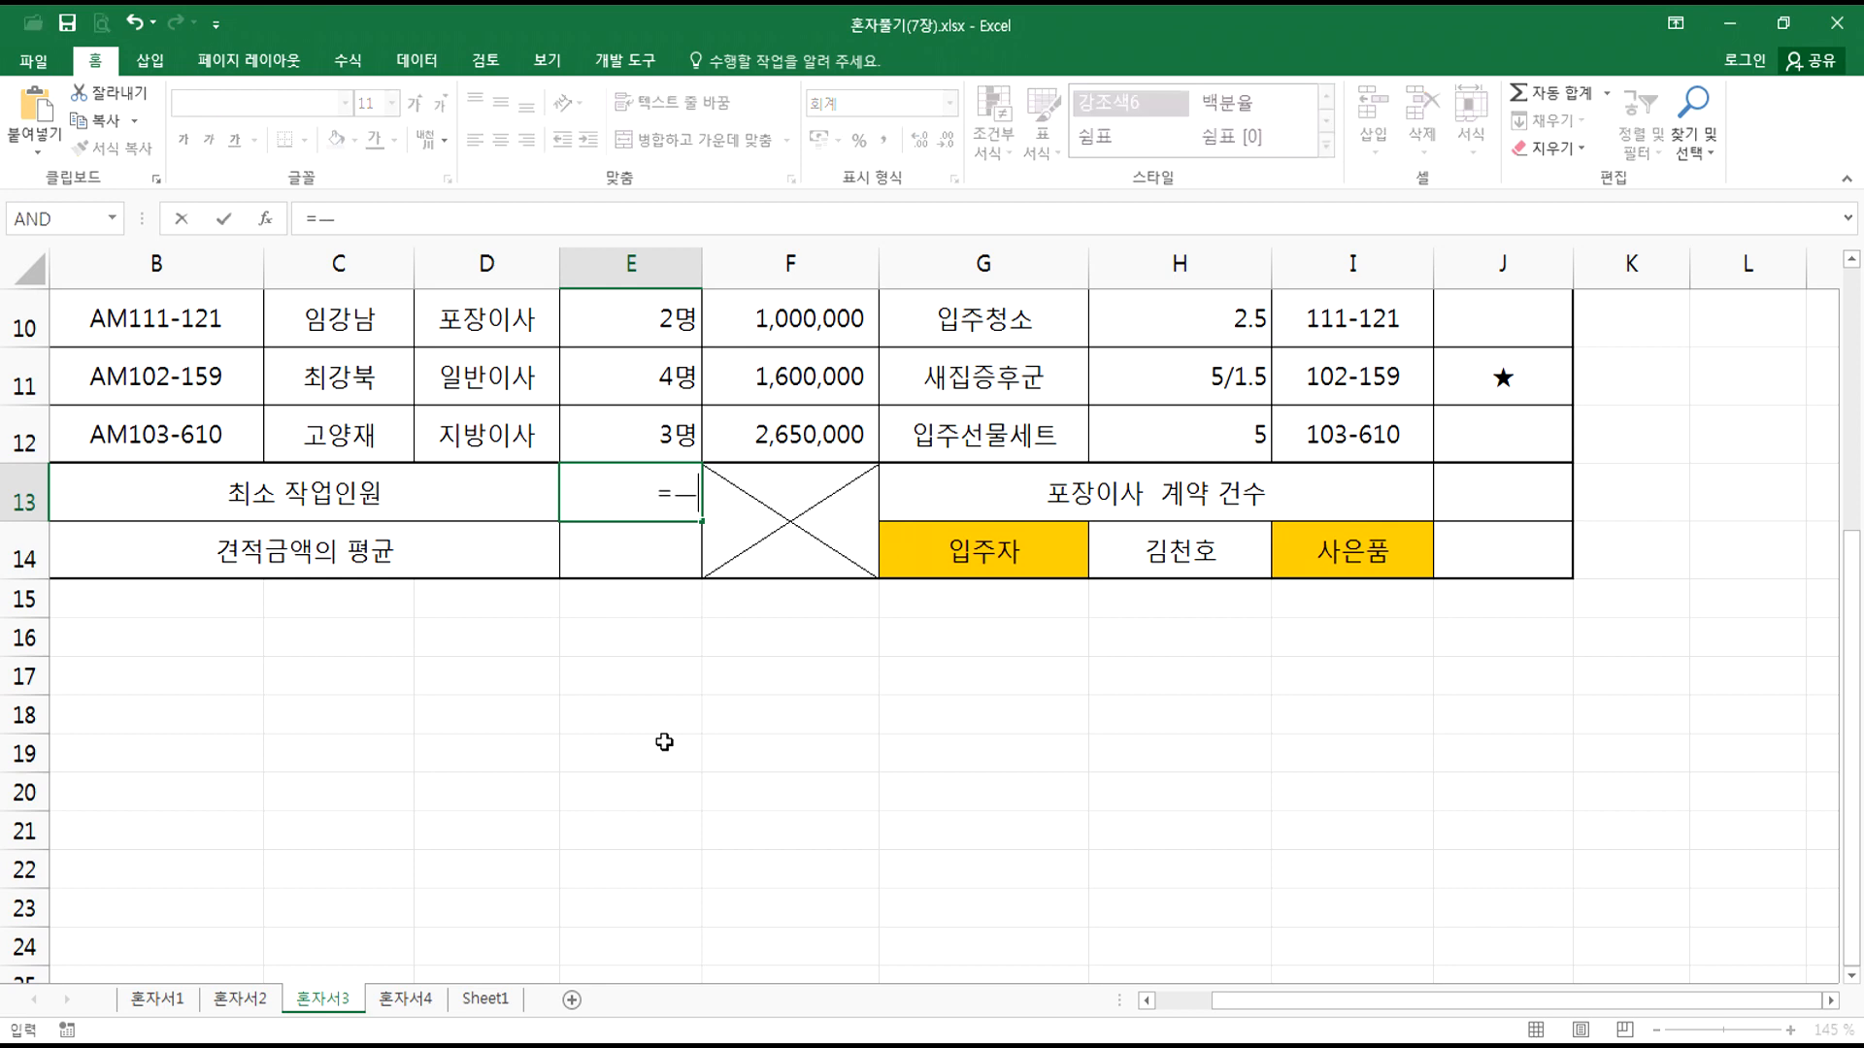
text(MIN()
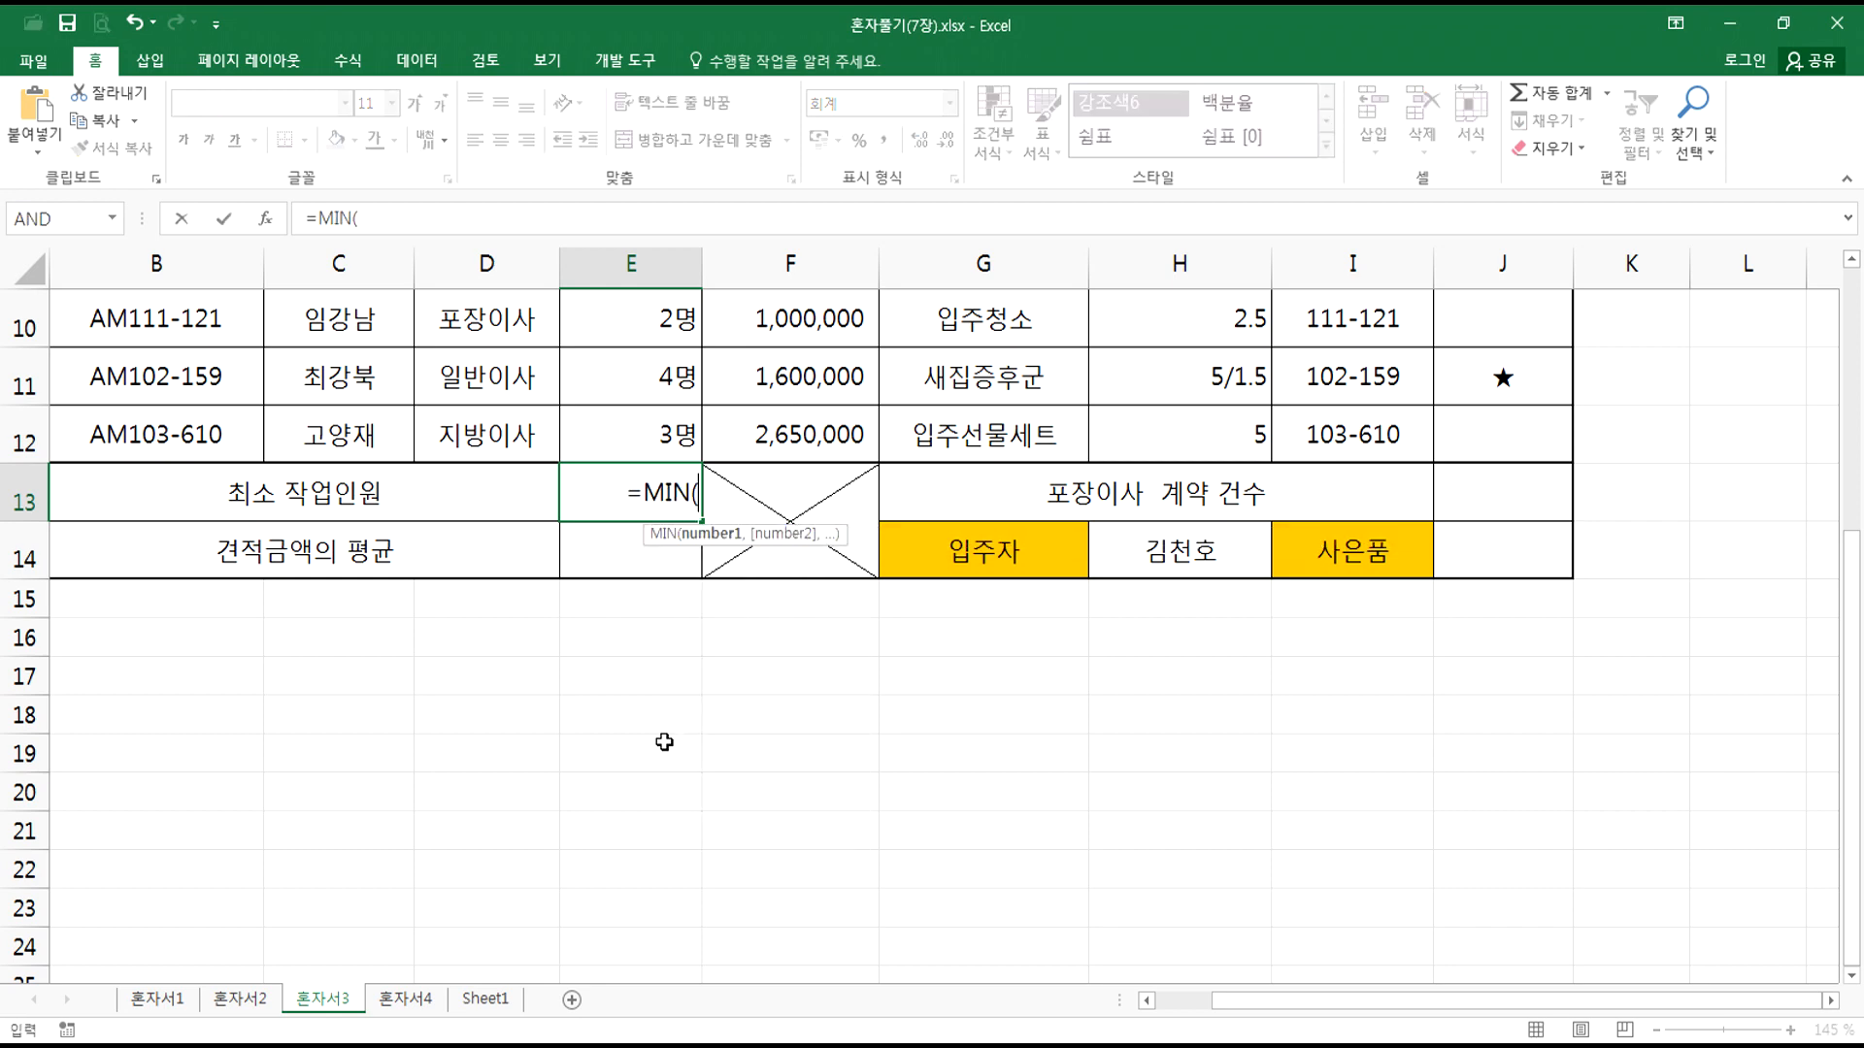
scroll(664, 742, up, 2)
drag(648, 412, 664, 791)
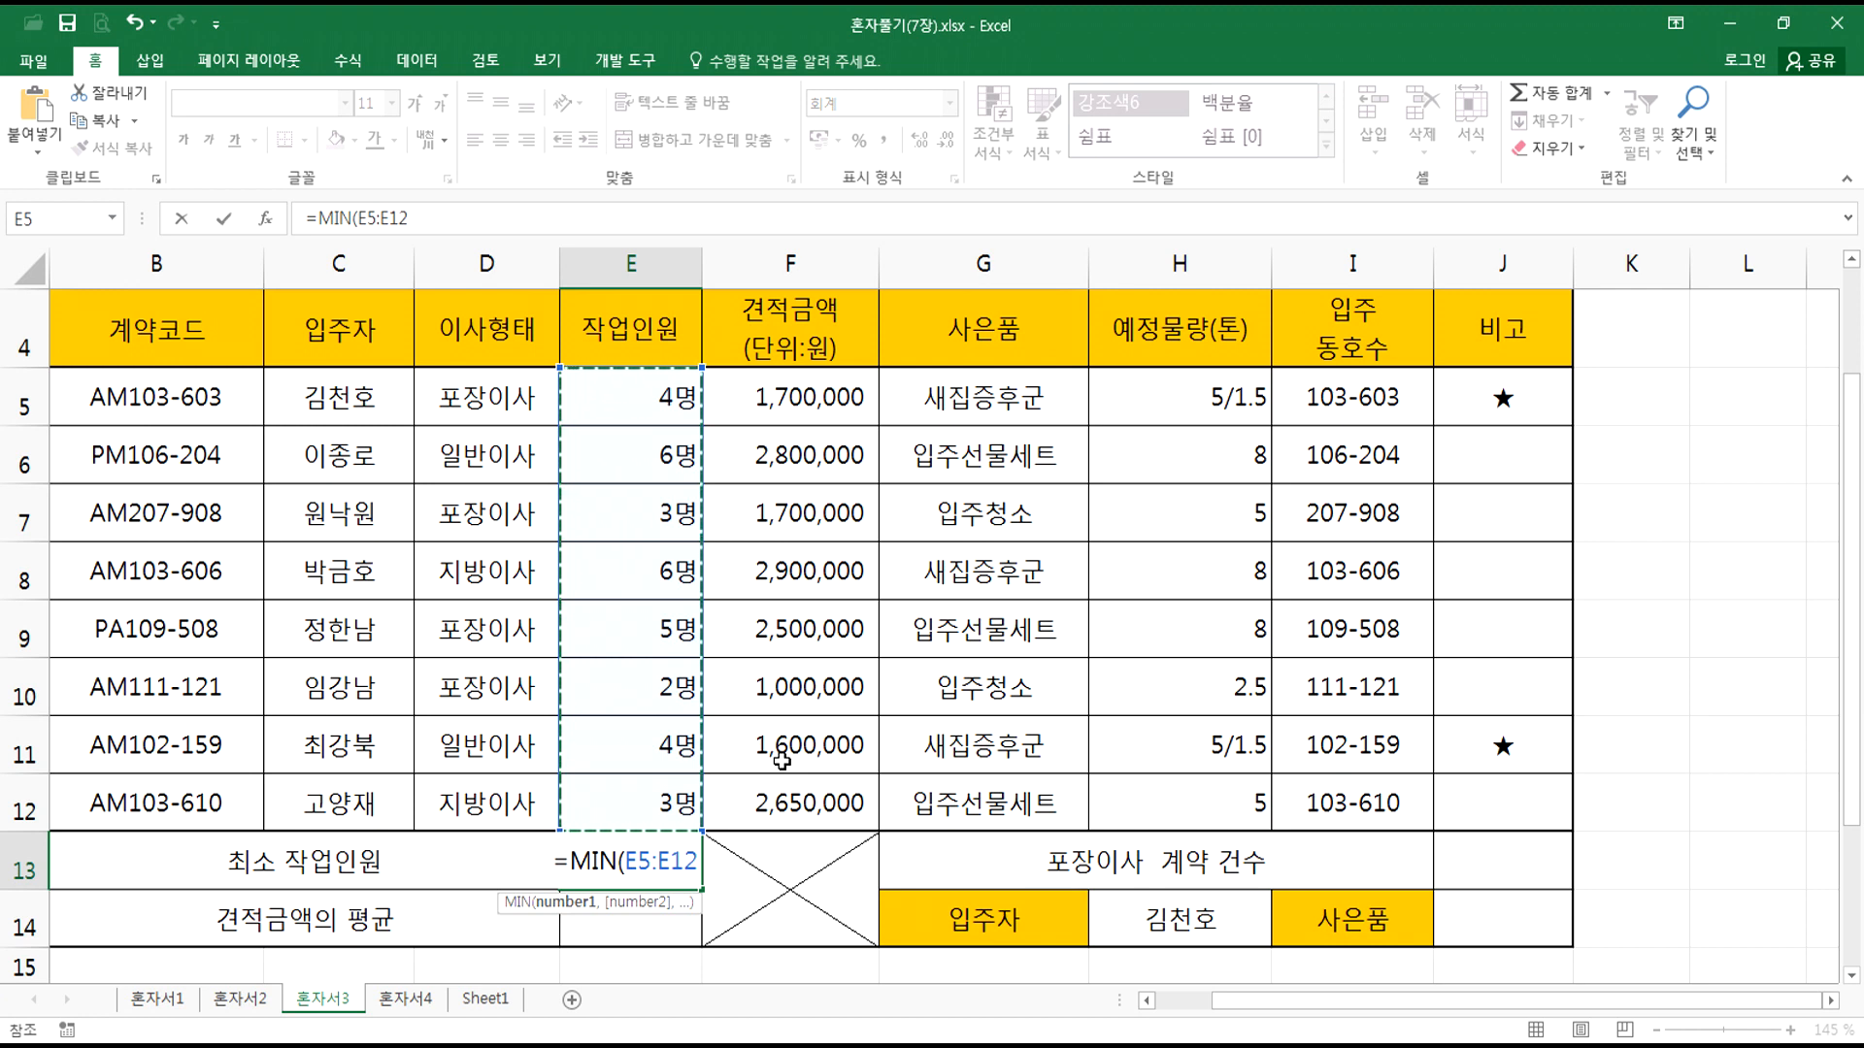
key(Return)
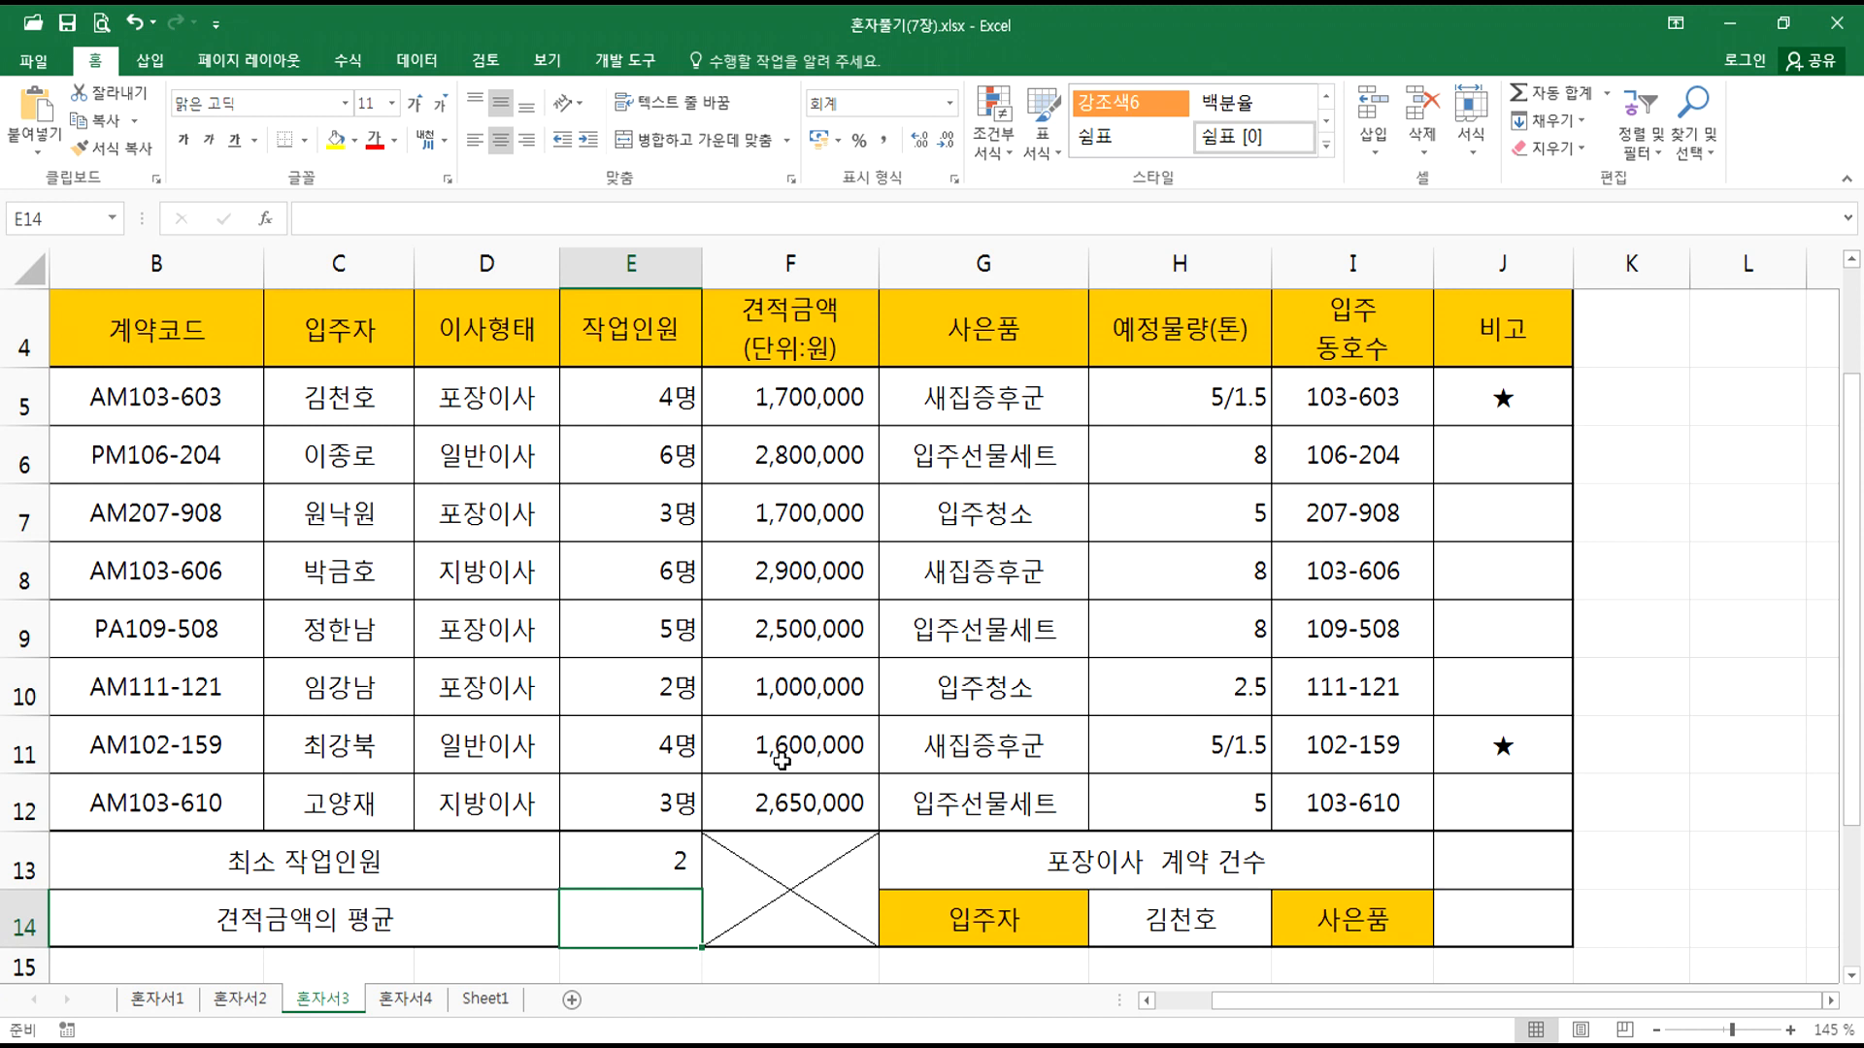
click(637, 862)
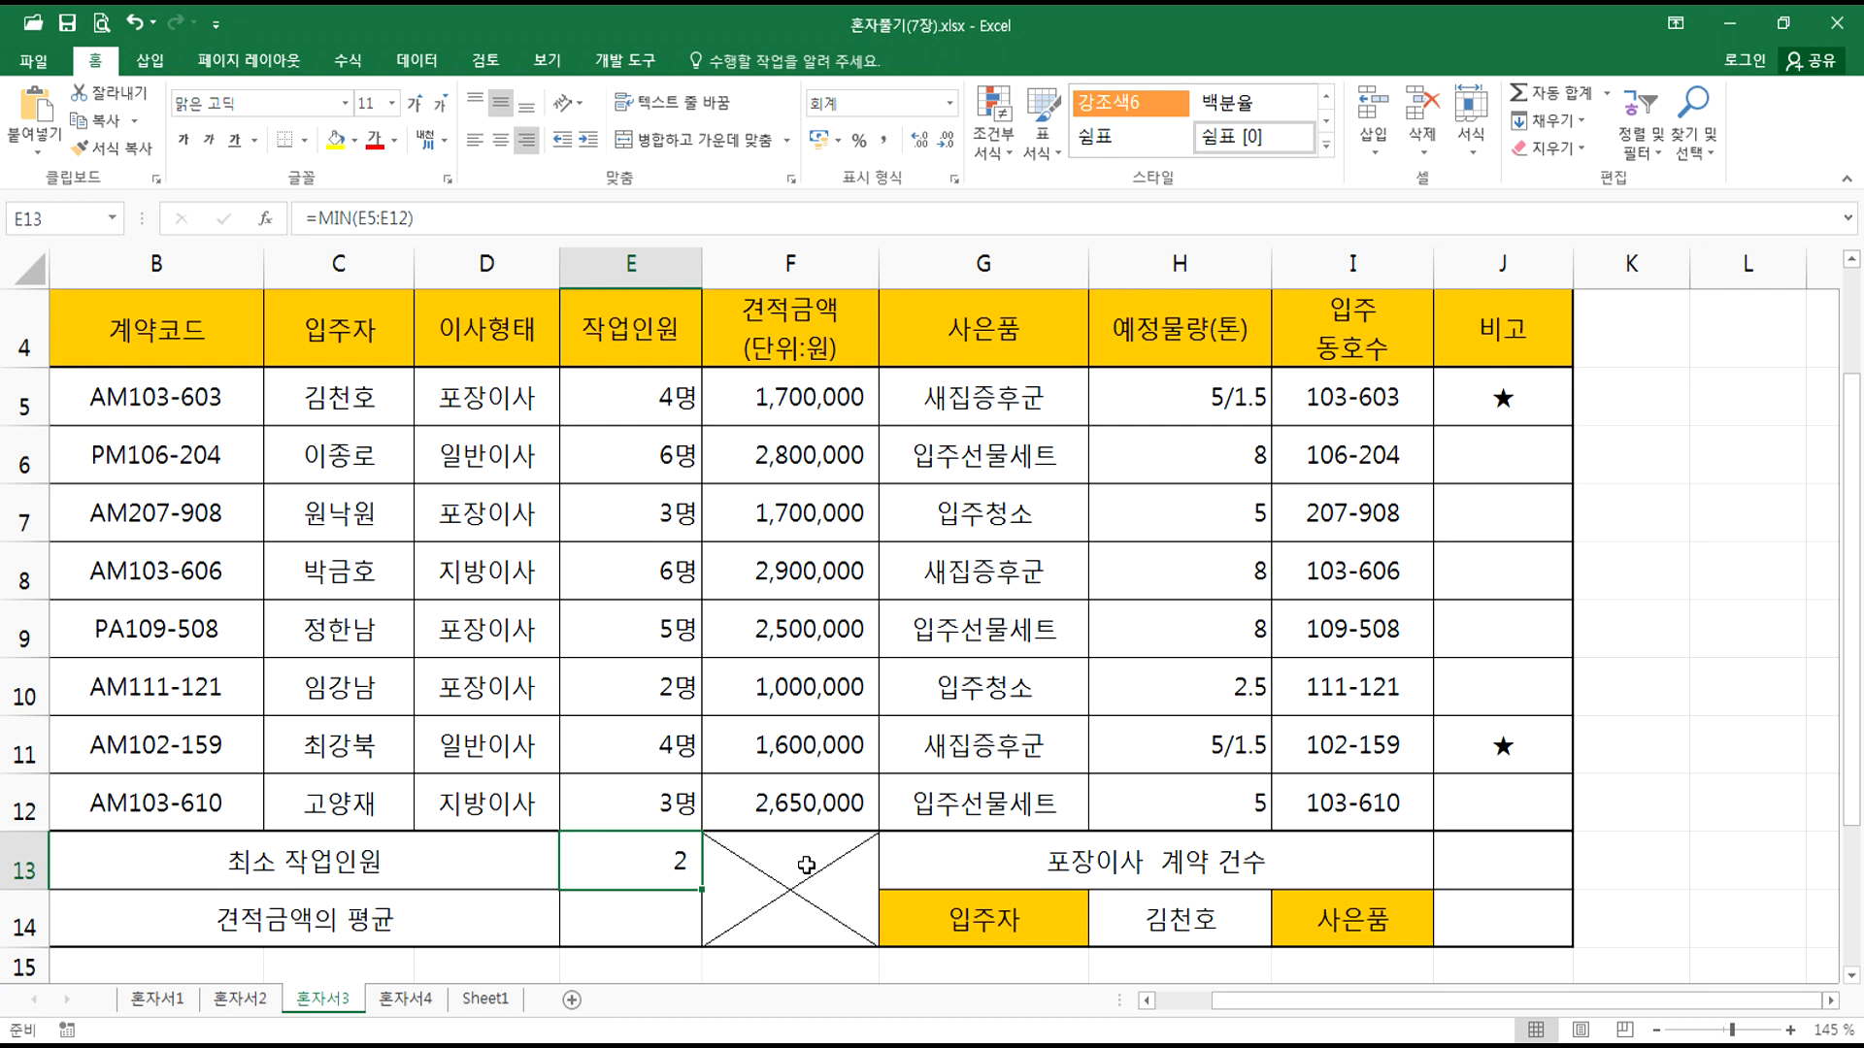
Step: Calculate the 견적금액의 평균 in E14 with =AVERAGE(F5:F12)
click(655, 917)
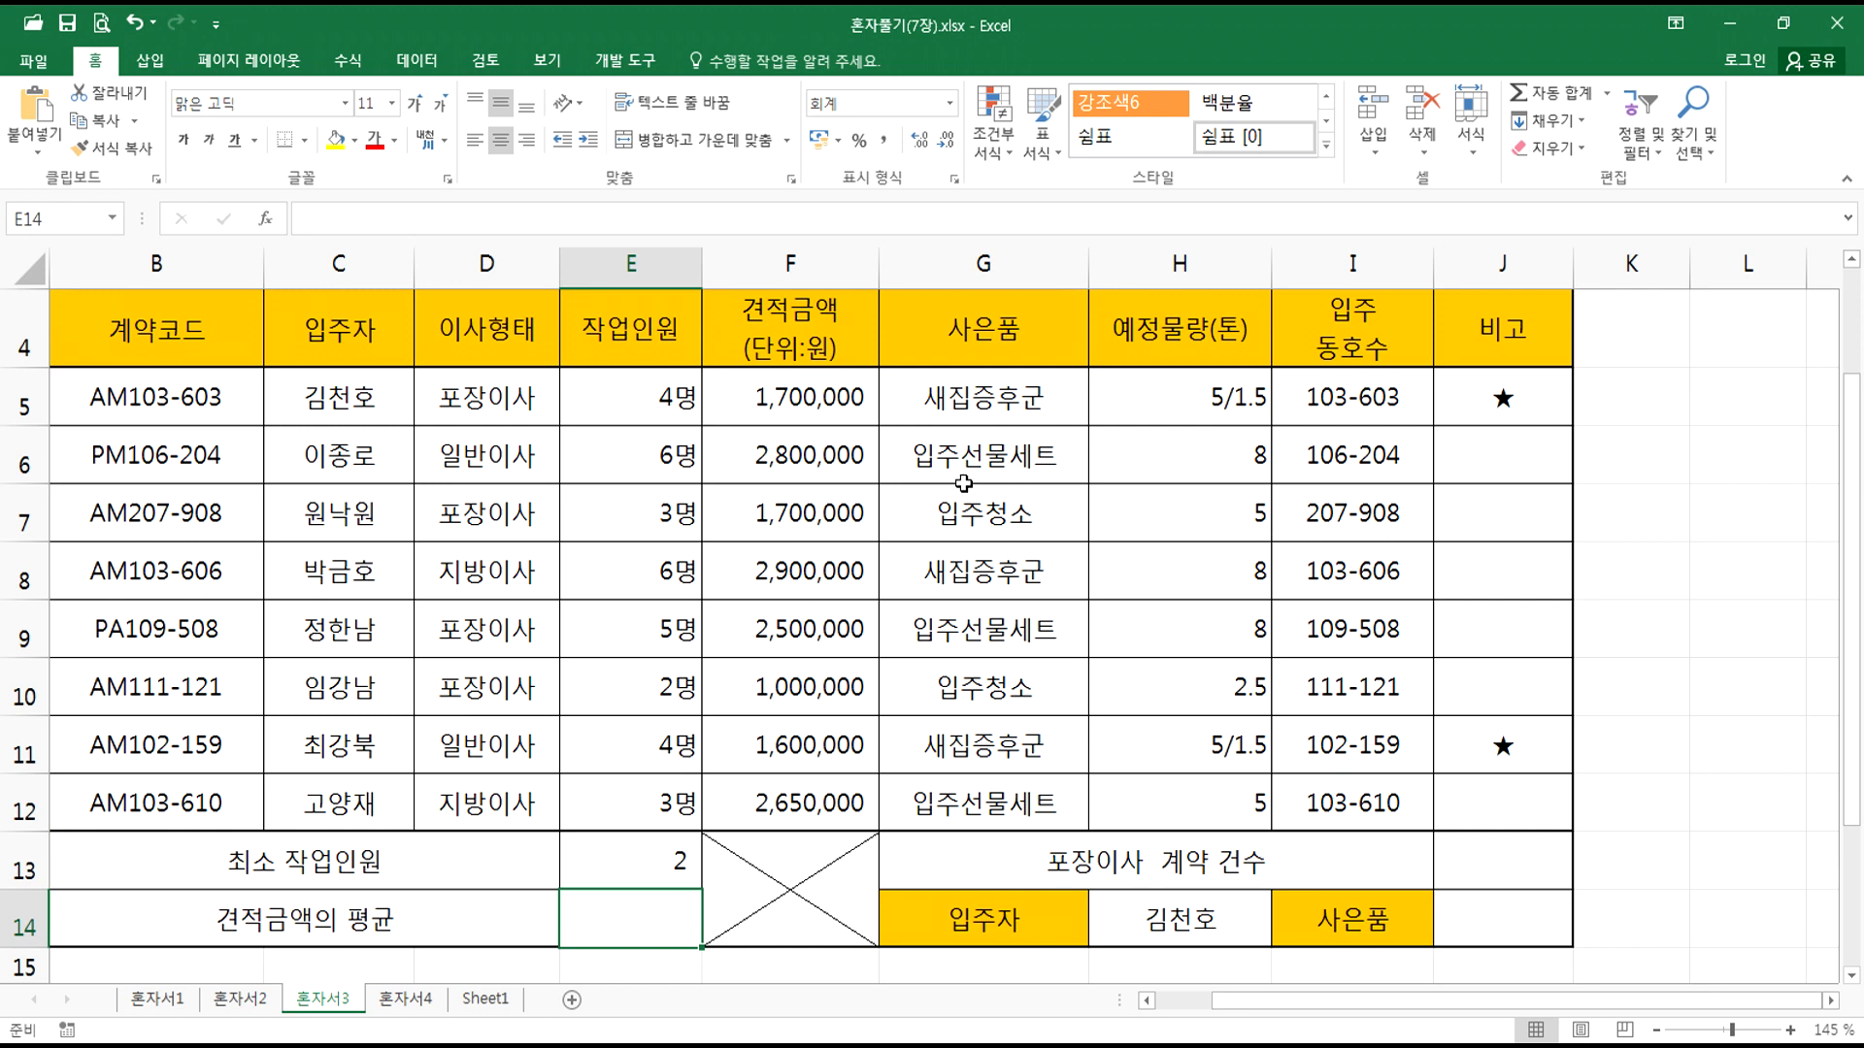
drag(771, 406, 784, 804)
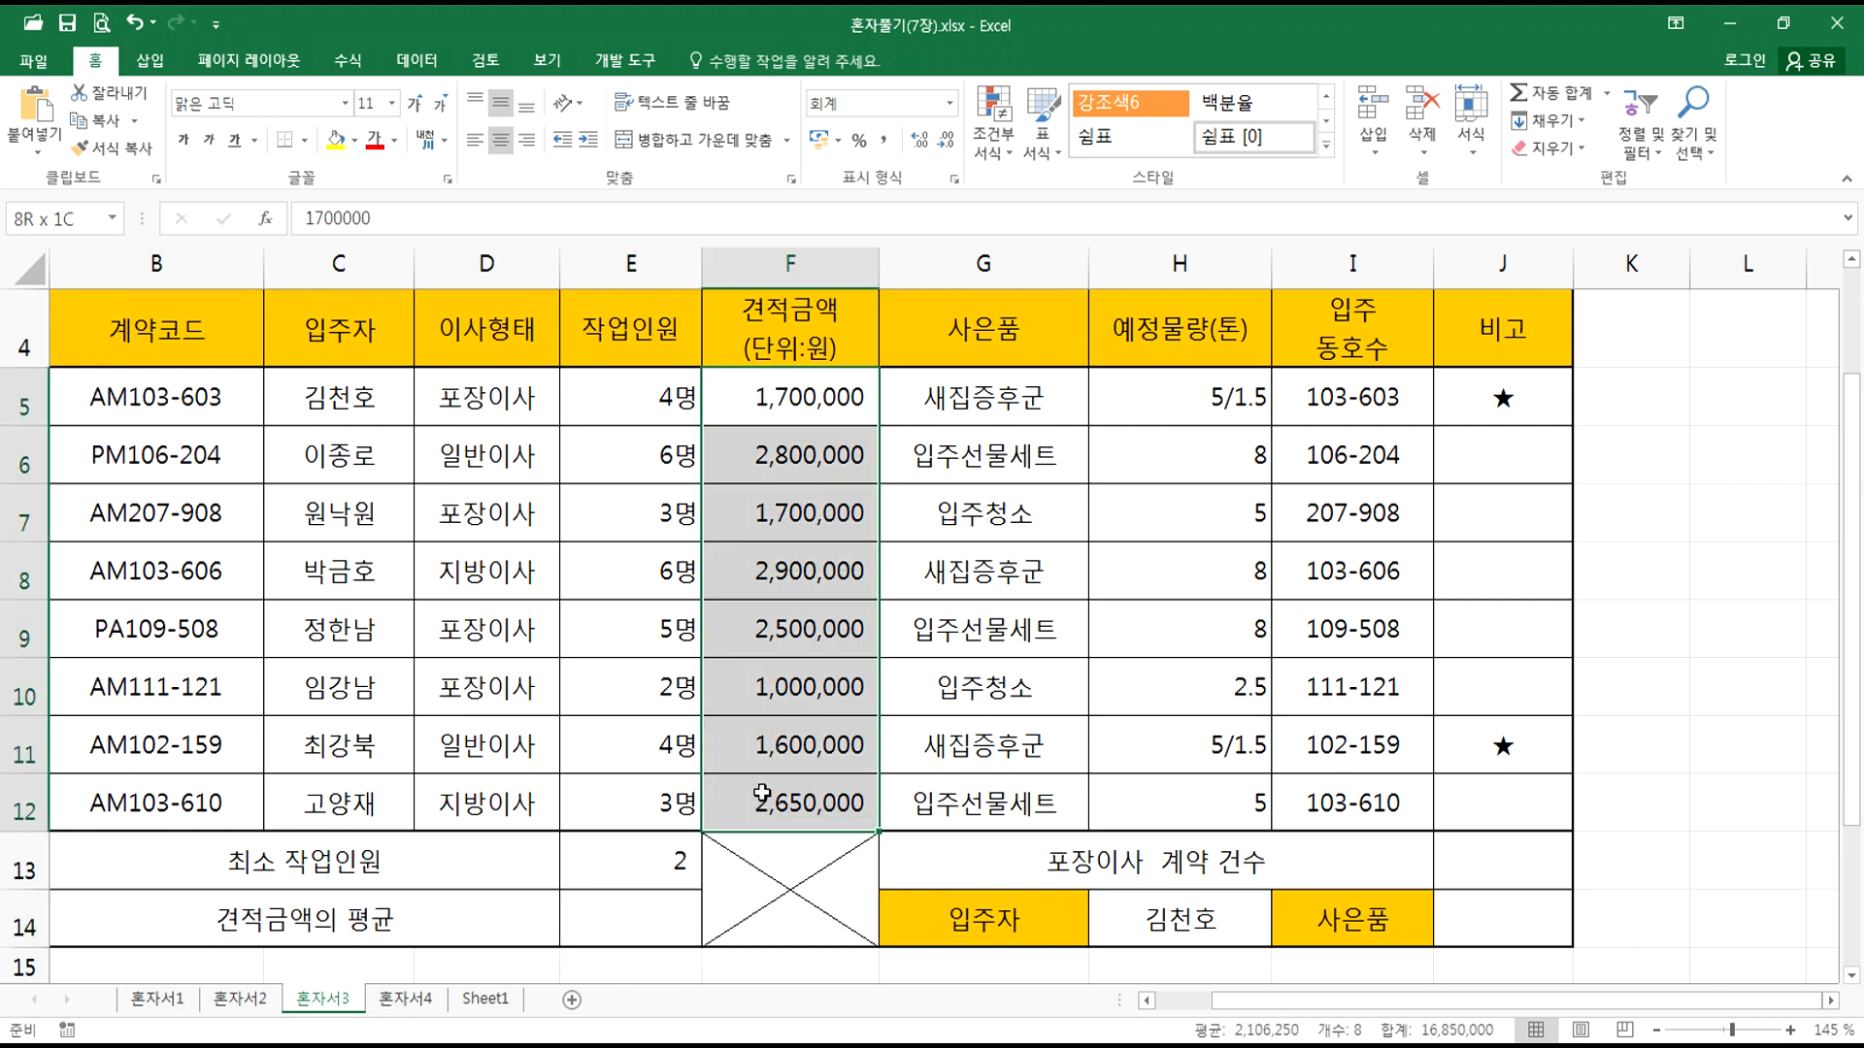
click(602, 910)
text(=)
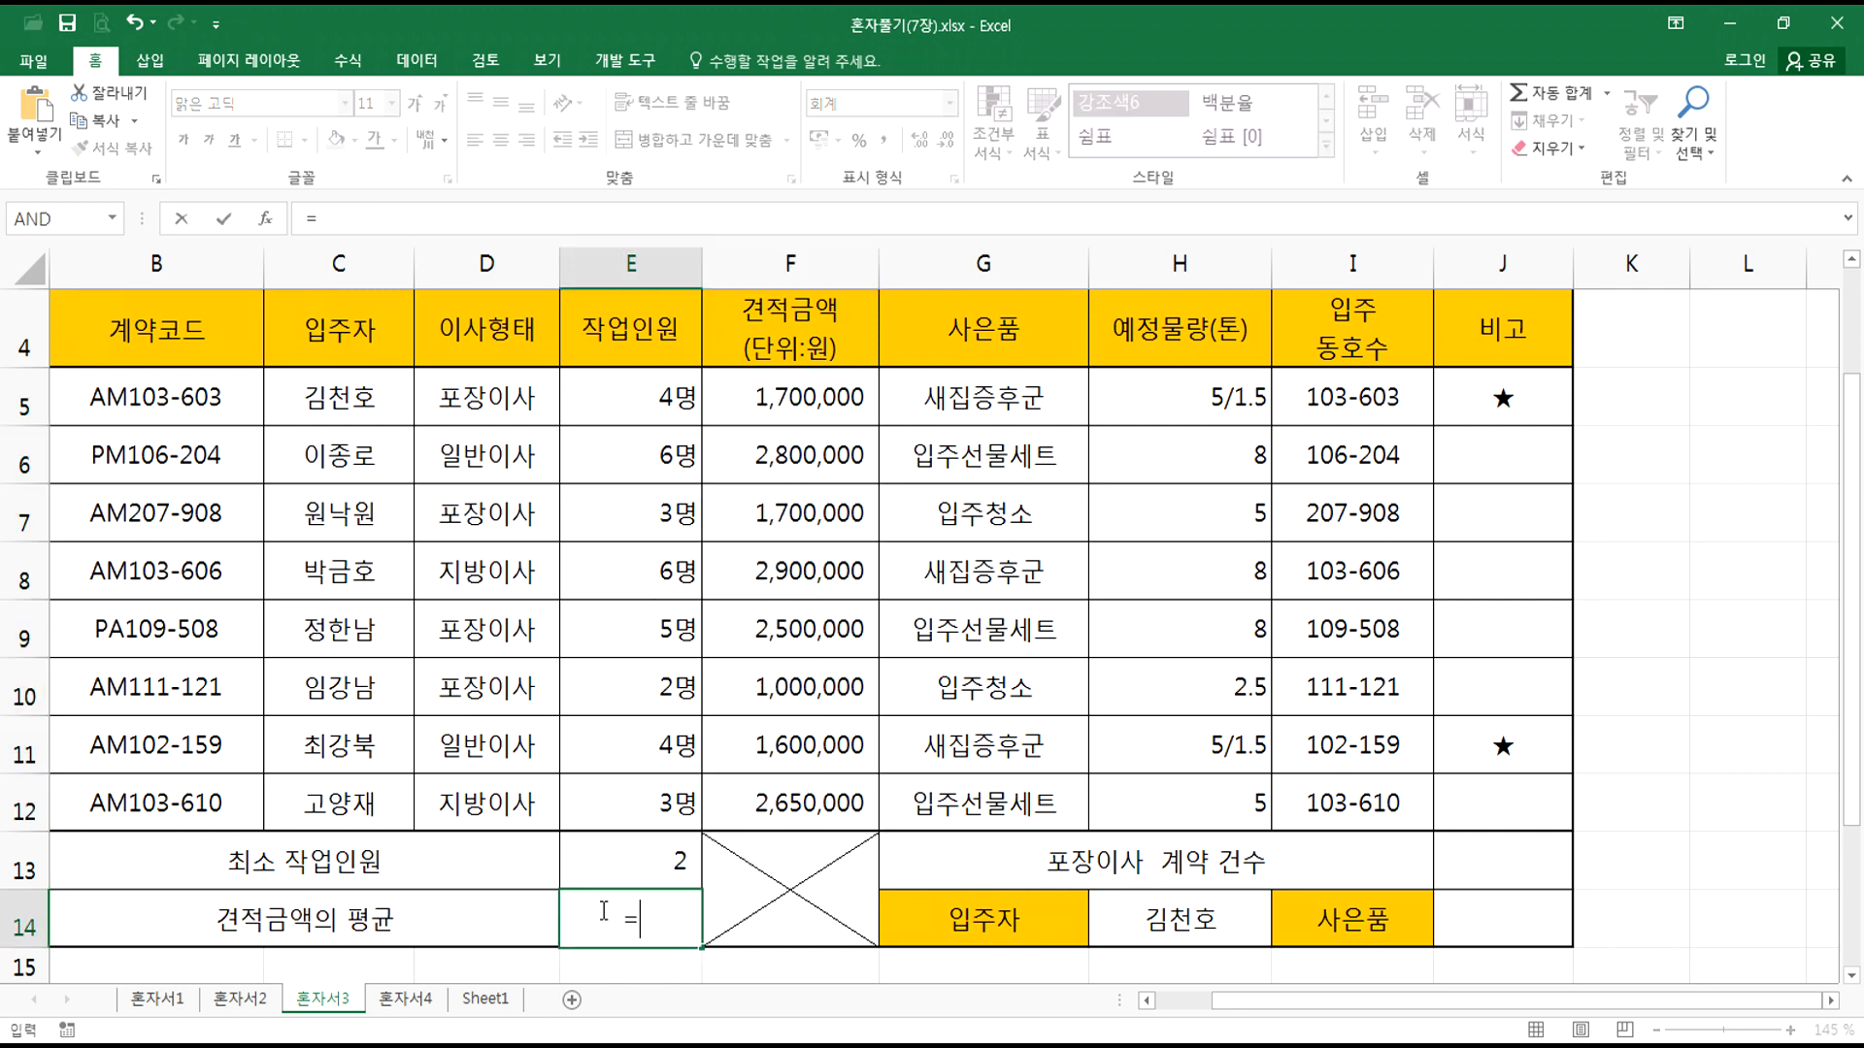
text(AVER)
key(Tab)
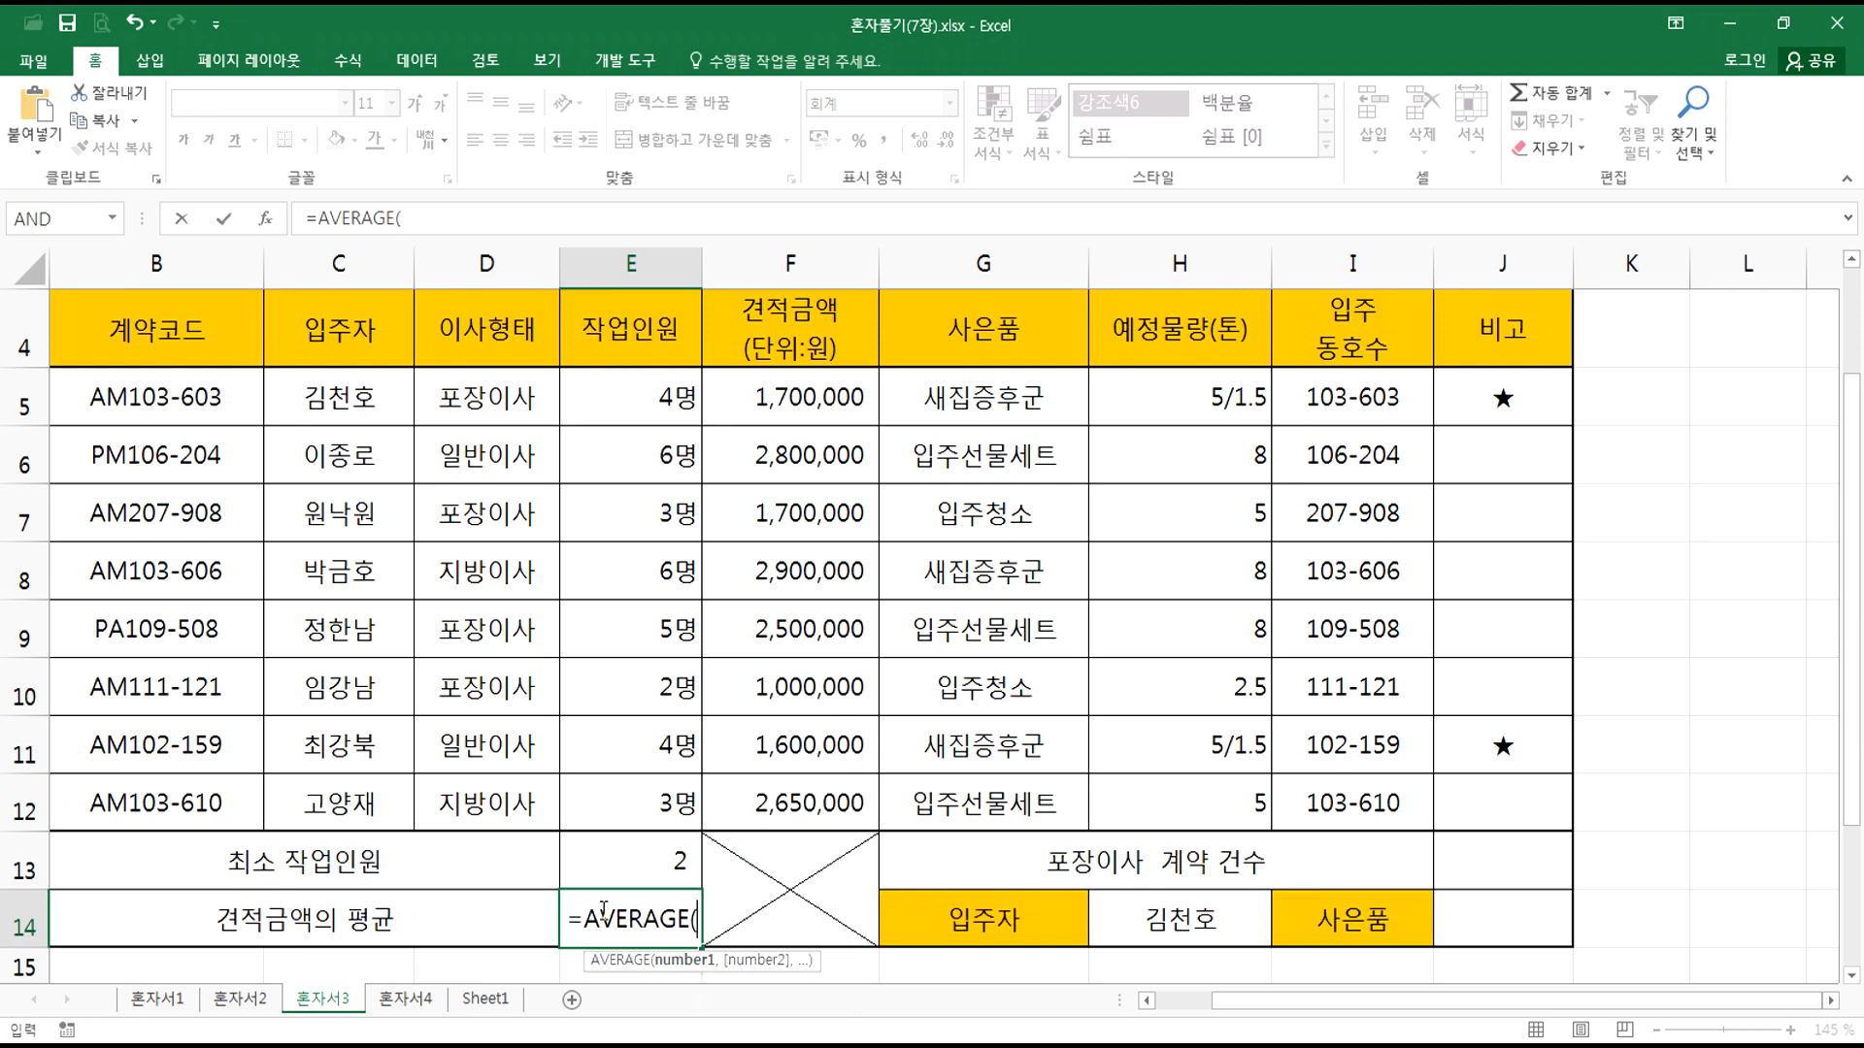
drag(824, 413, 754, 786)
key(Return)
Step: Review the average formula in E14 against the 견적금액 values in F5:F12
click(622, 839)
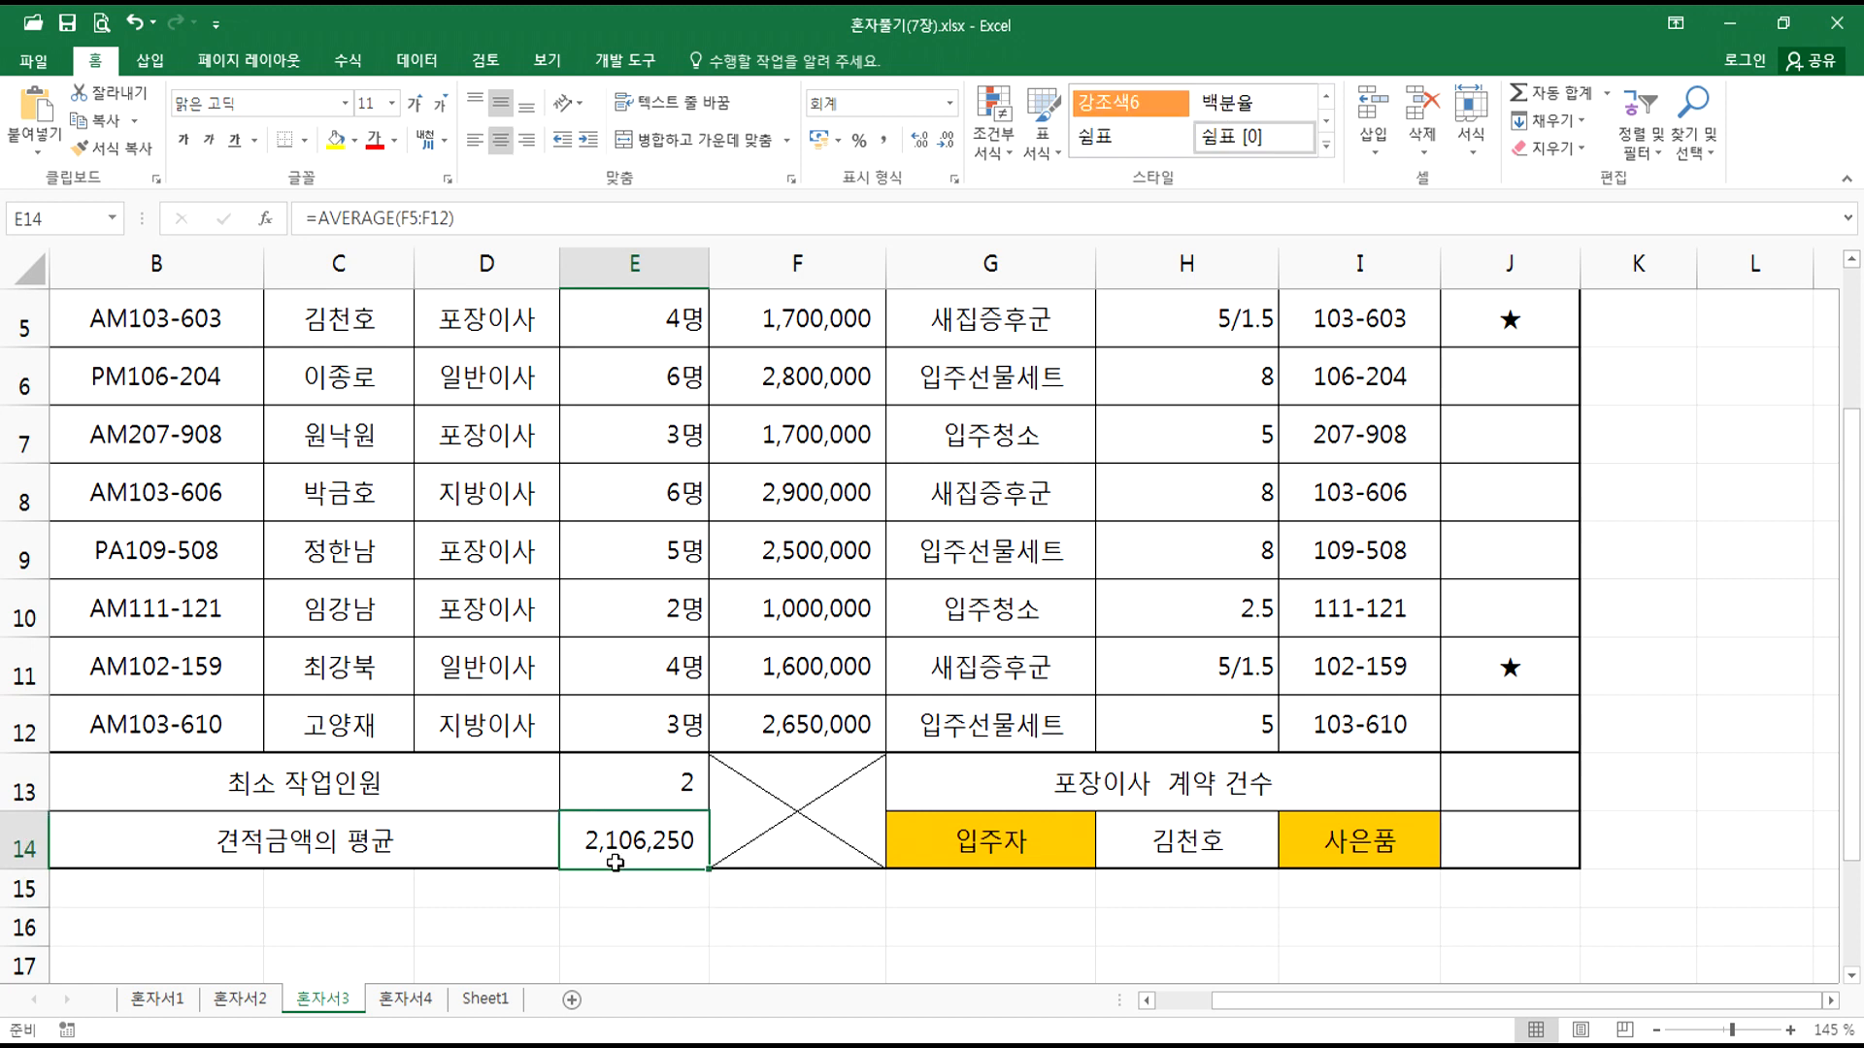
scroll(615, 855, up, 2)
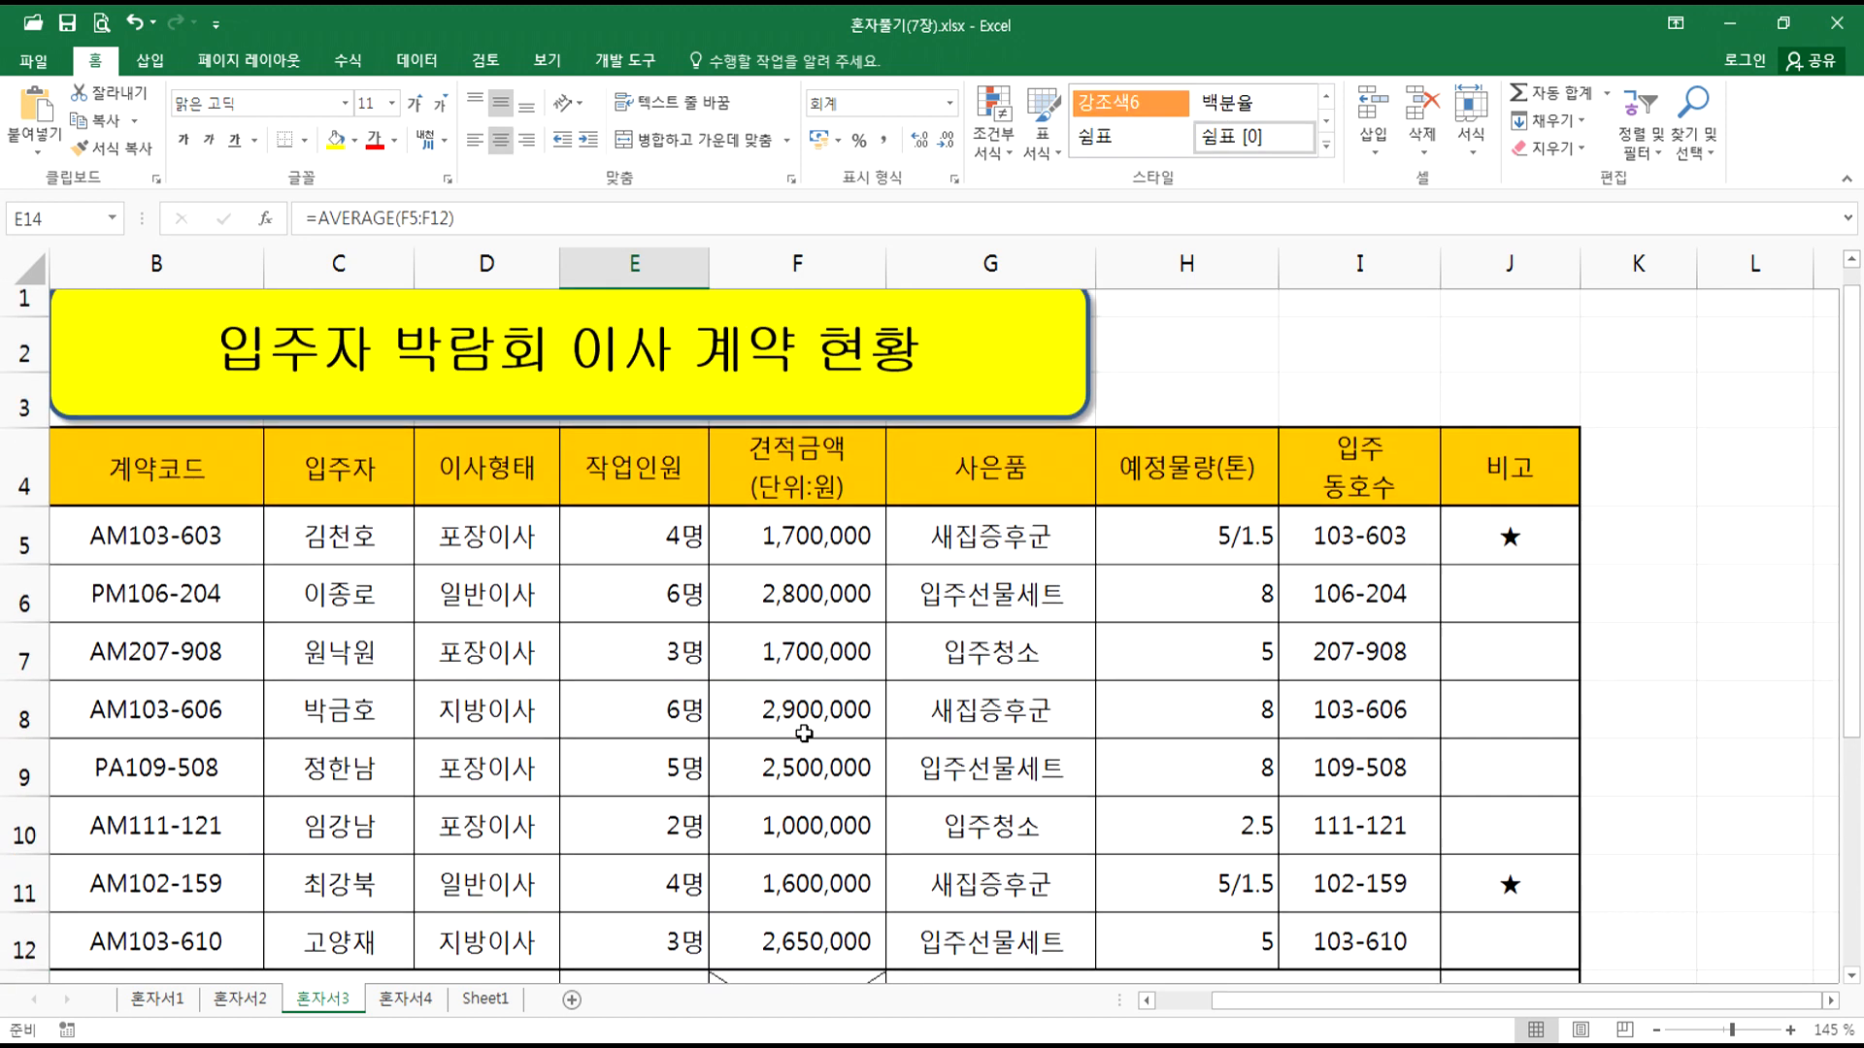
drag(802, 569, 796, 970)
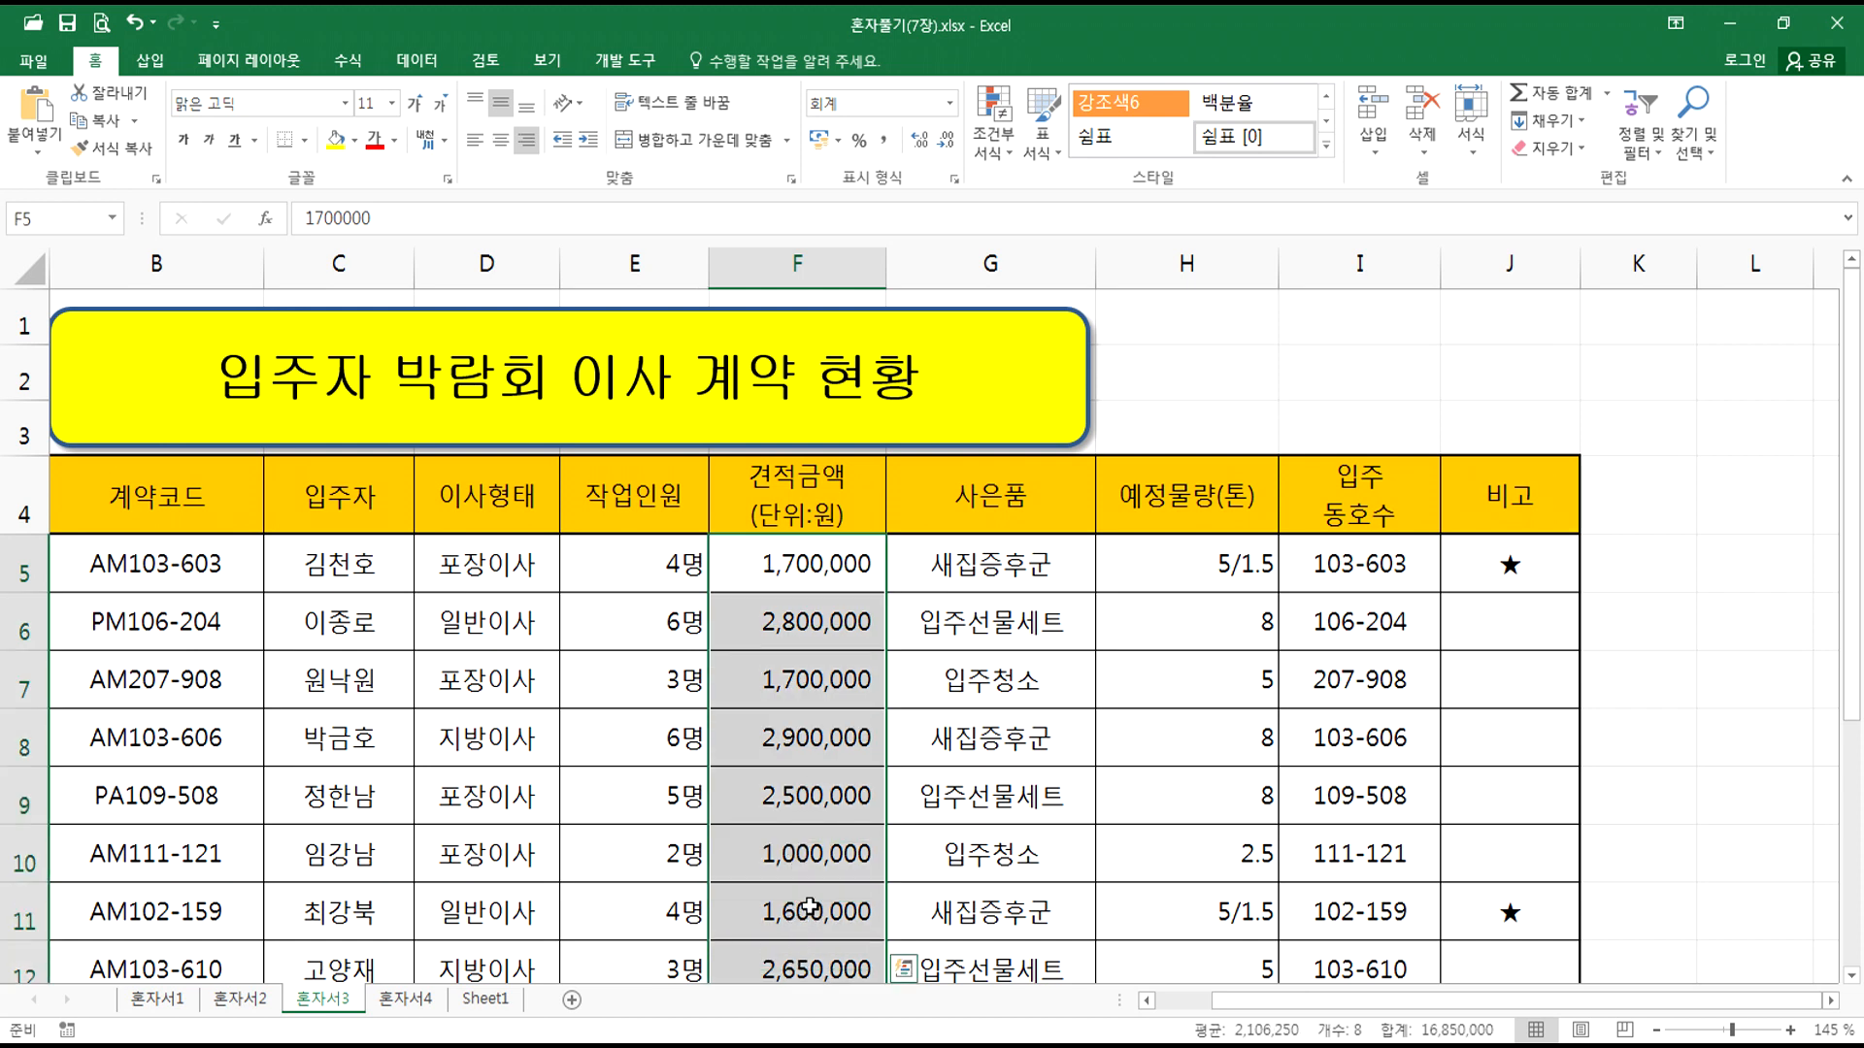
scroll(805, 873, down, 2)
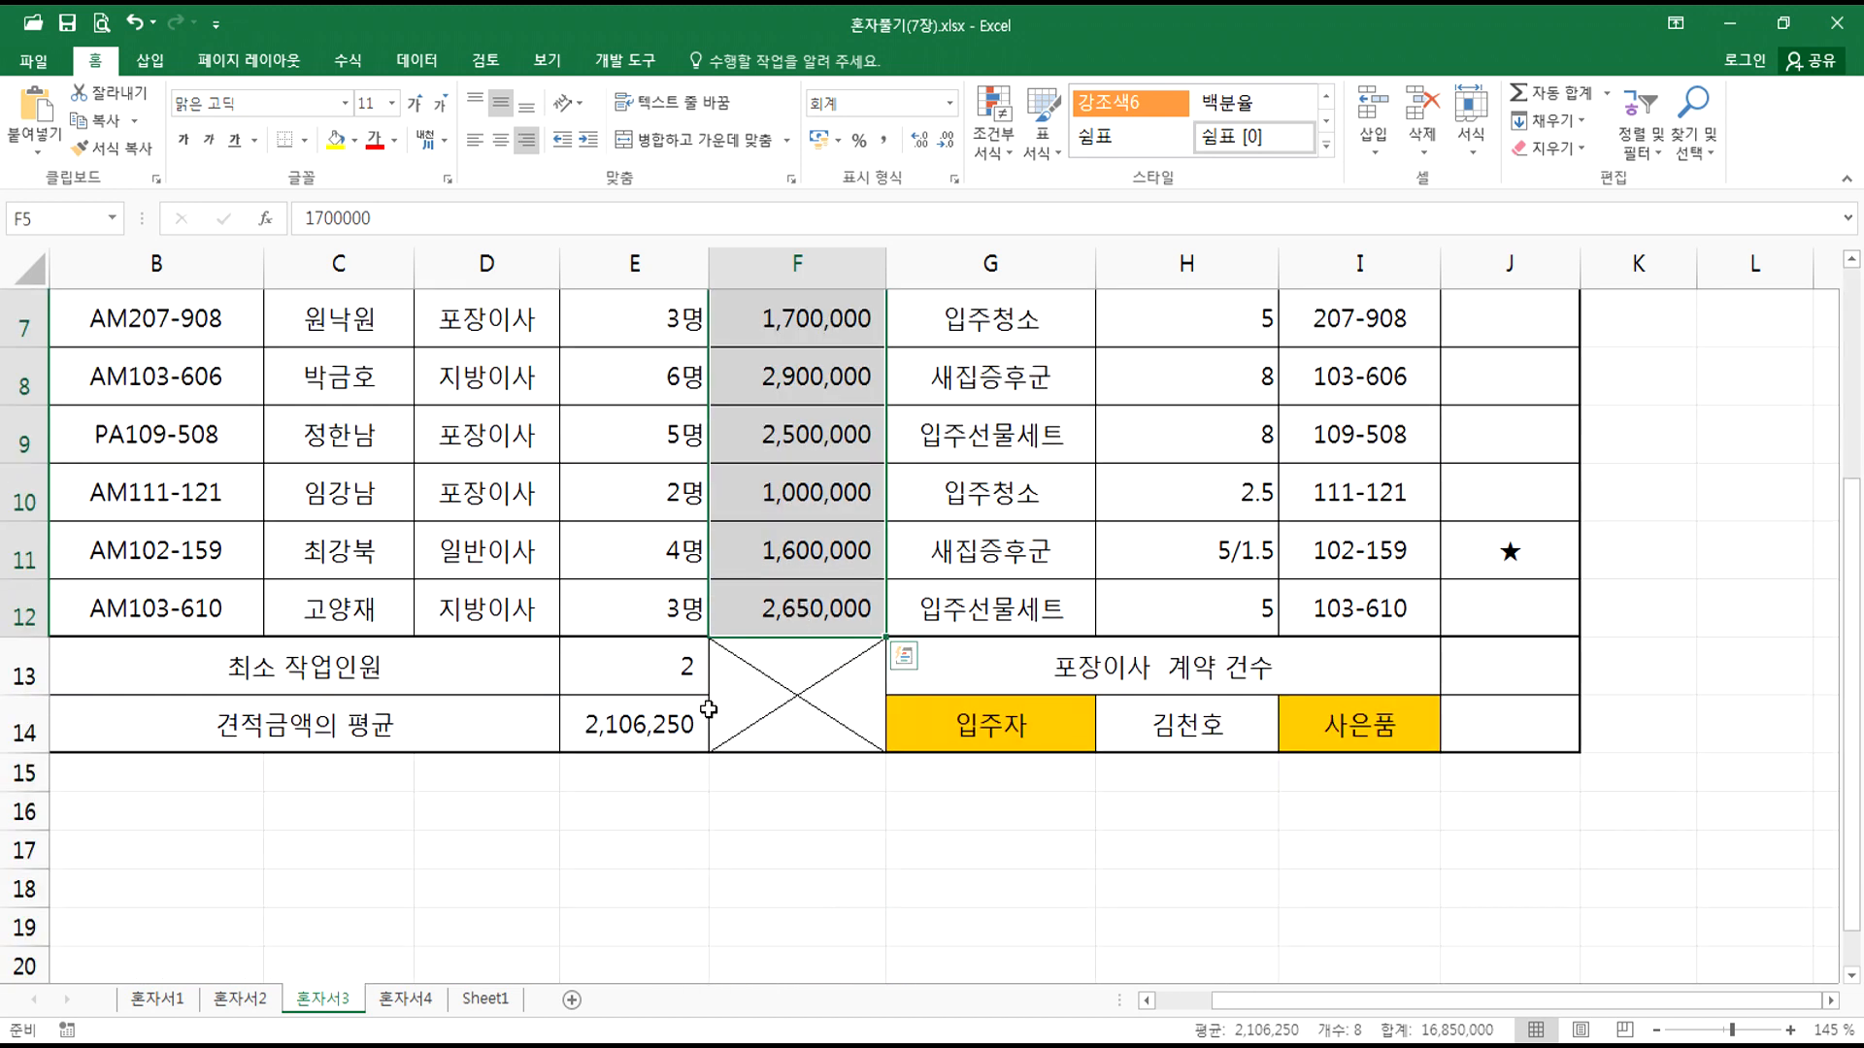
click(682, 723)
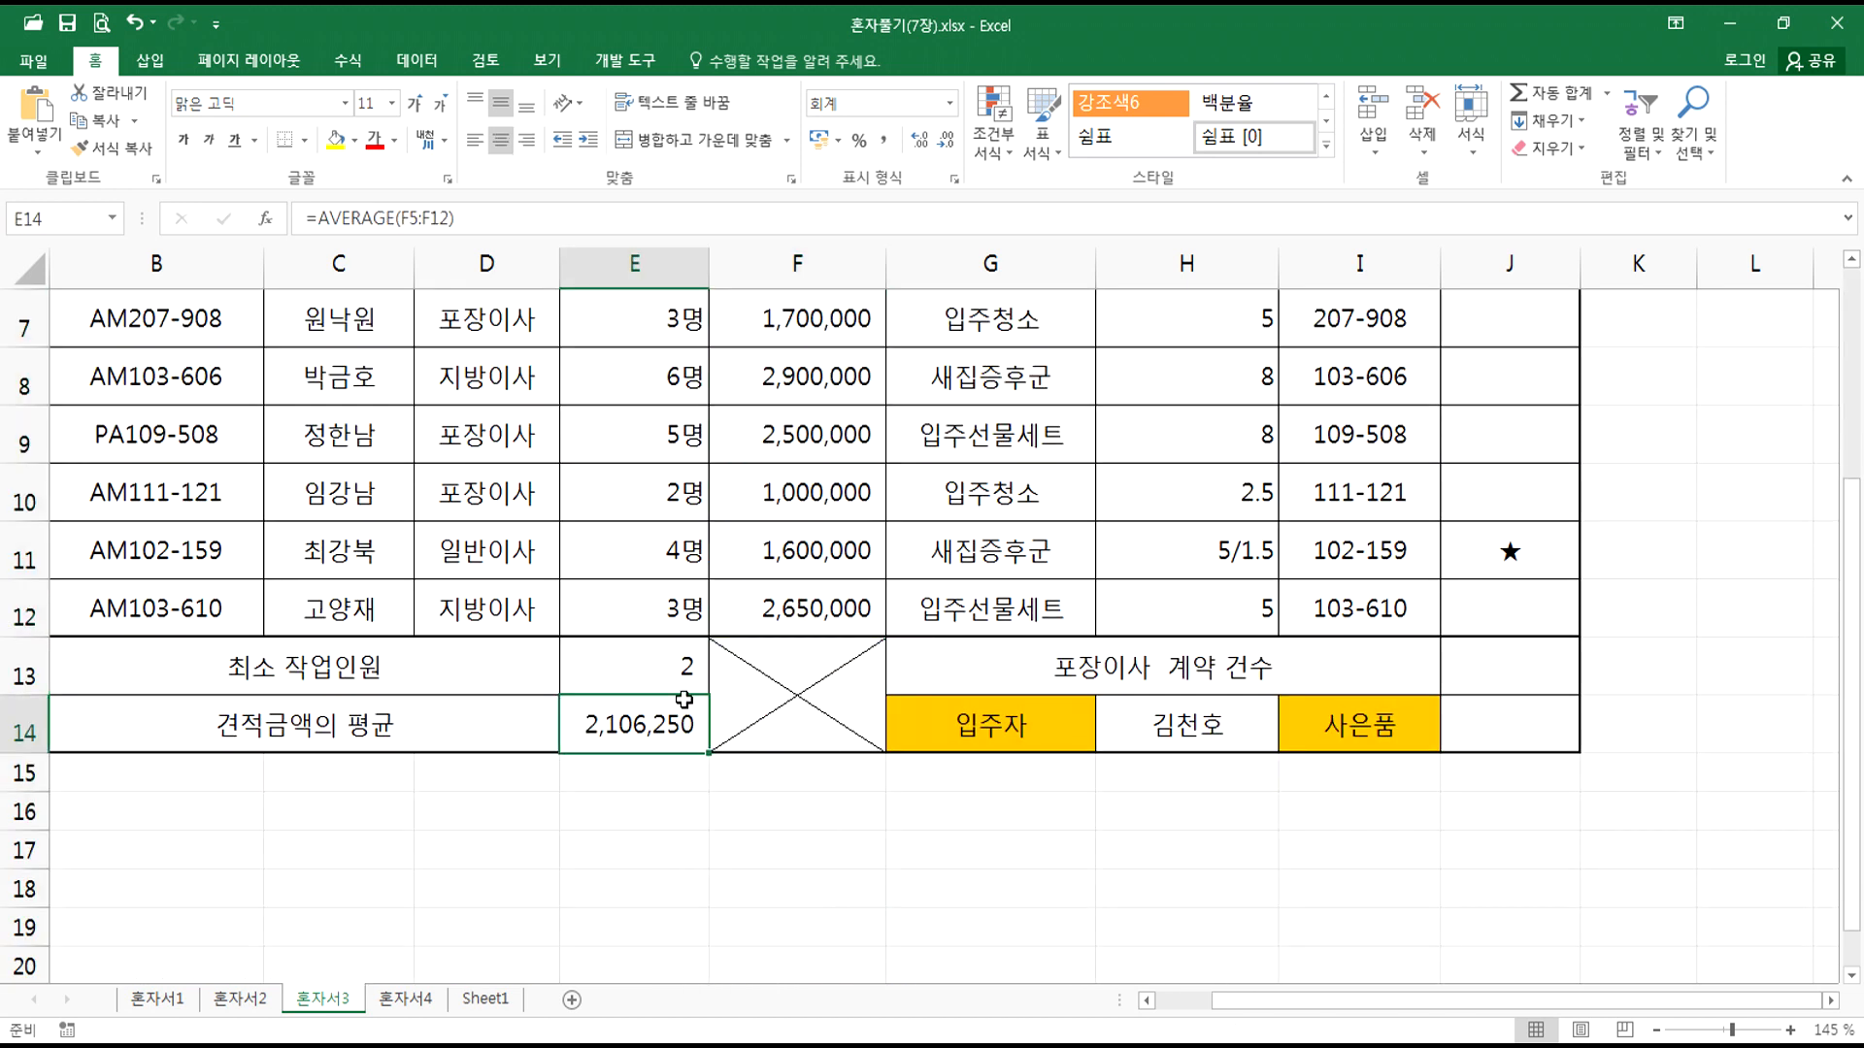
Step: Review the MIN formula in E13 against the 작업인원 values it covers
click(691, 584)
drag(666, 390, 658, 621)
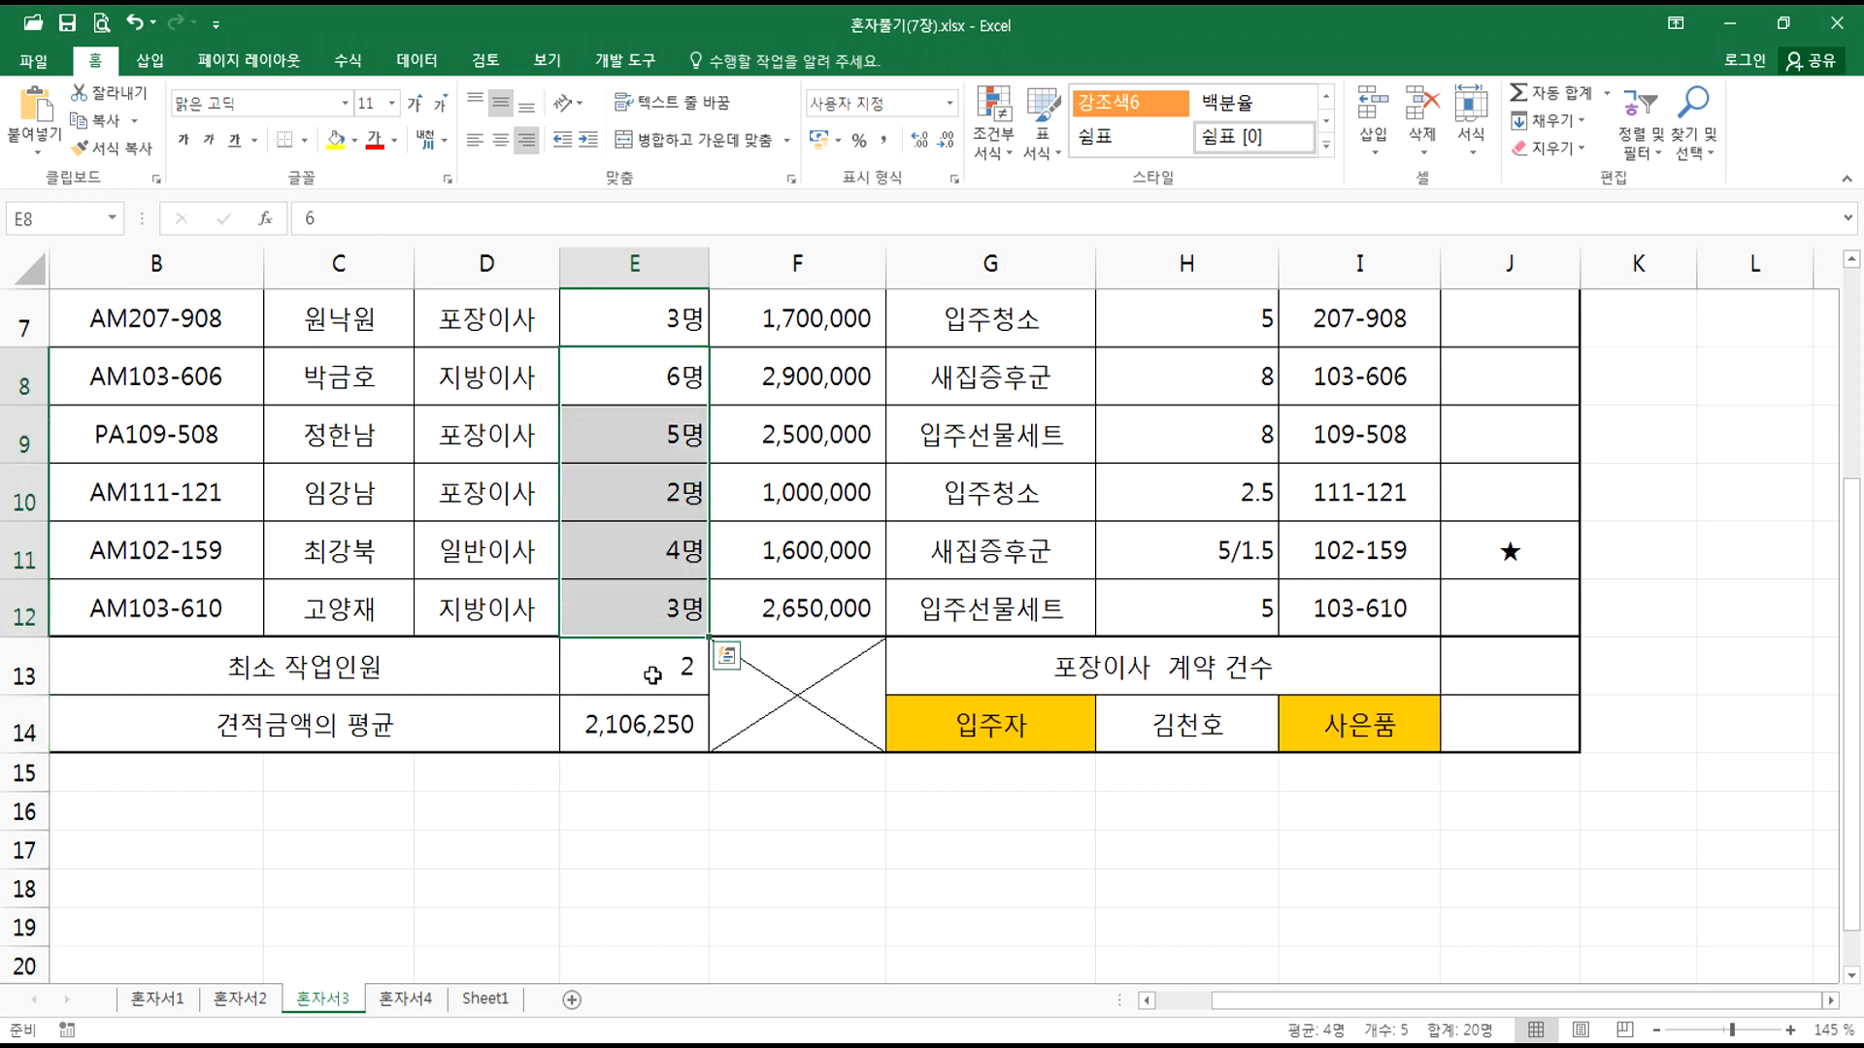
click(652, 675)
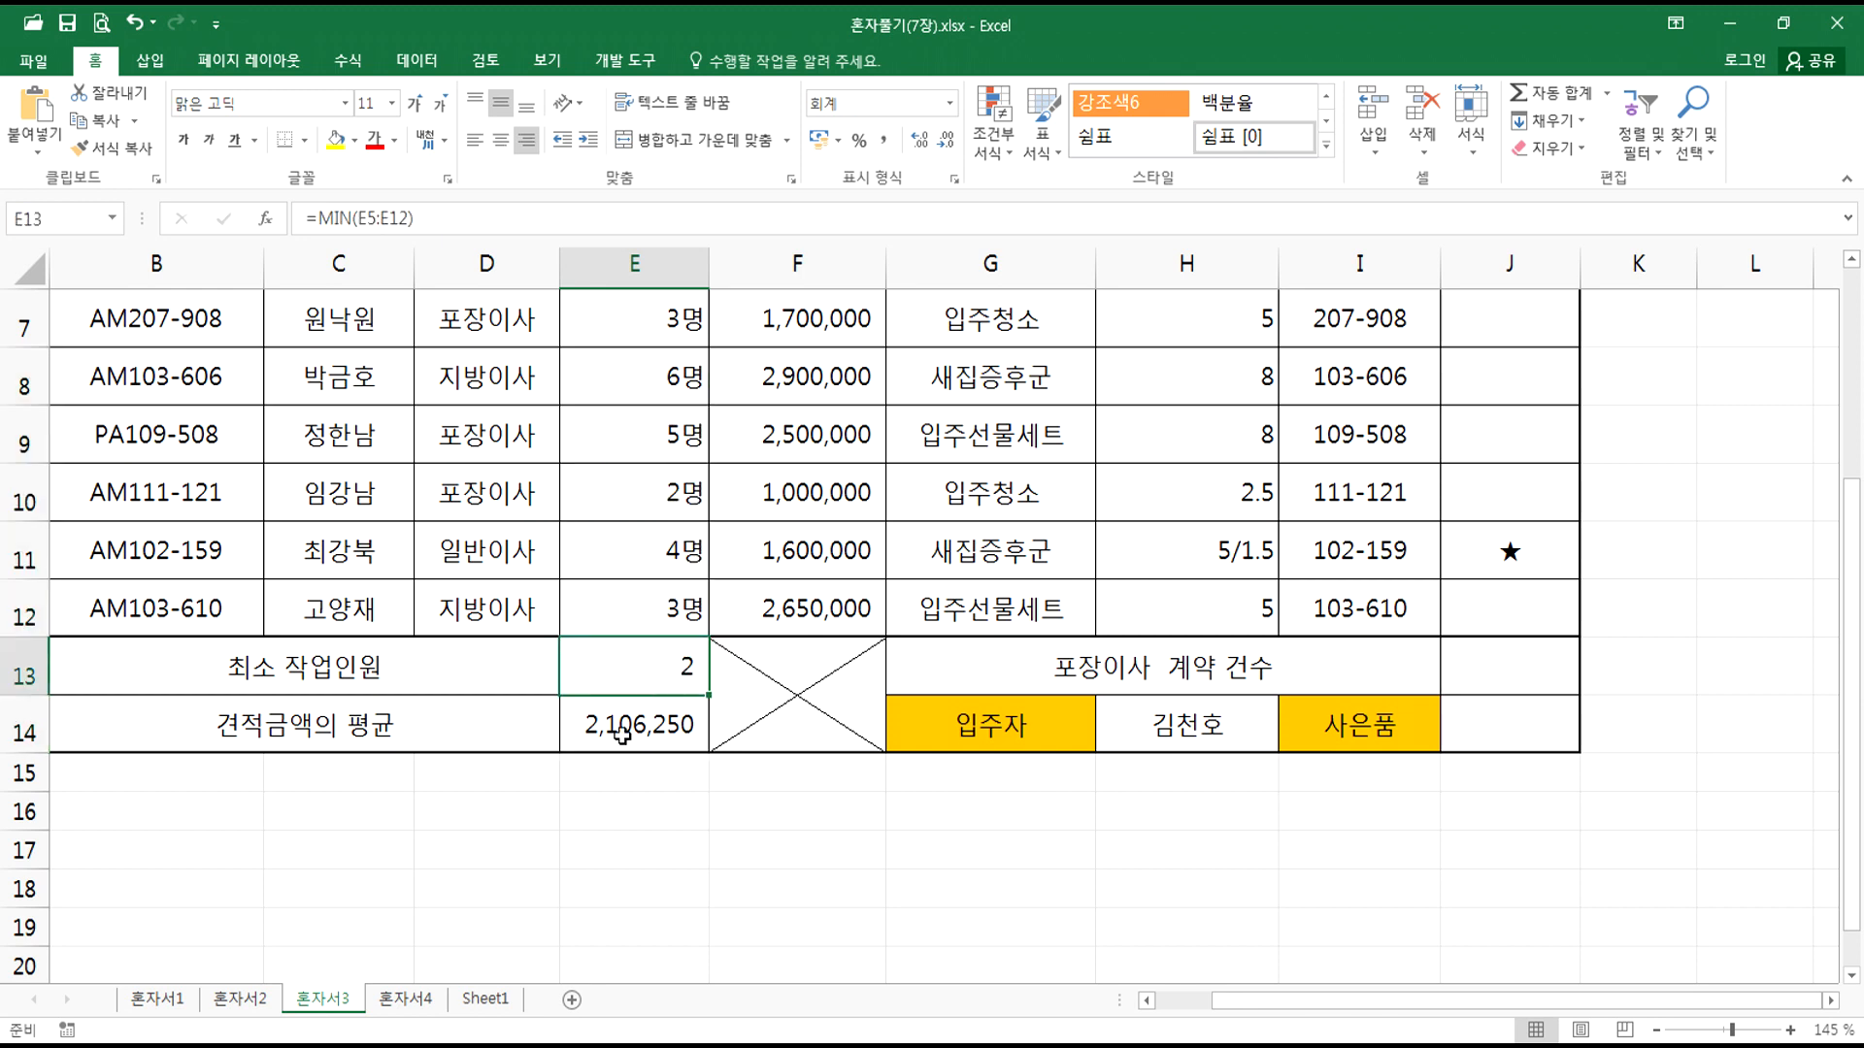
click(576, 846)
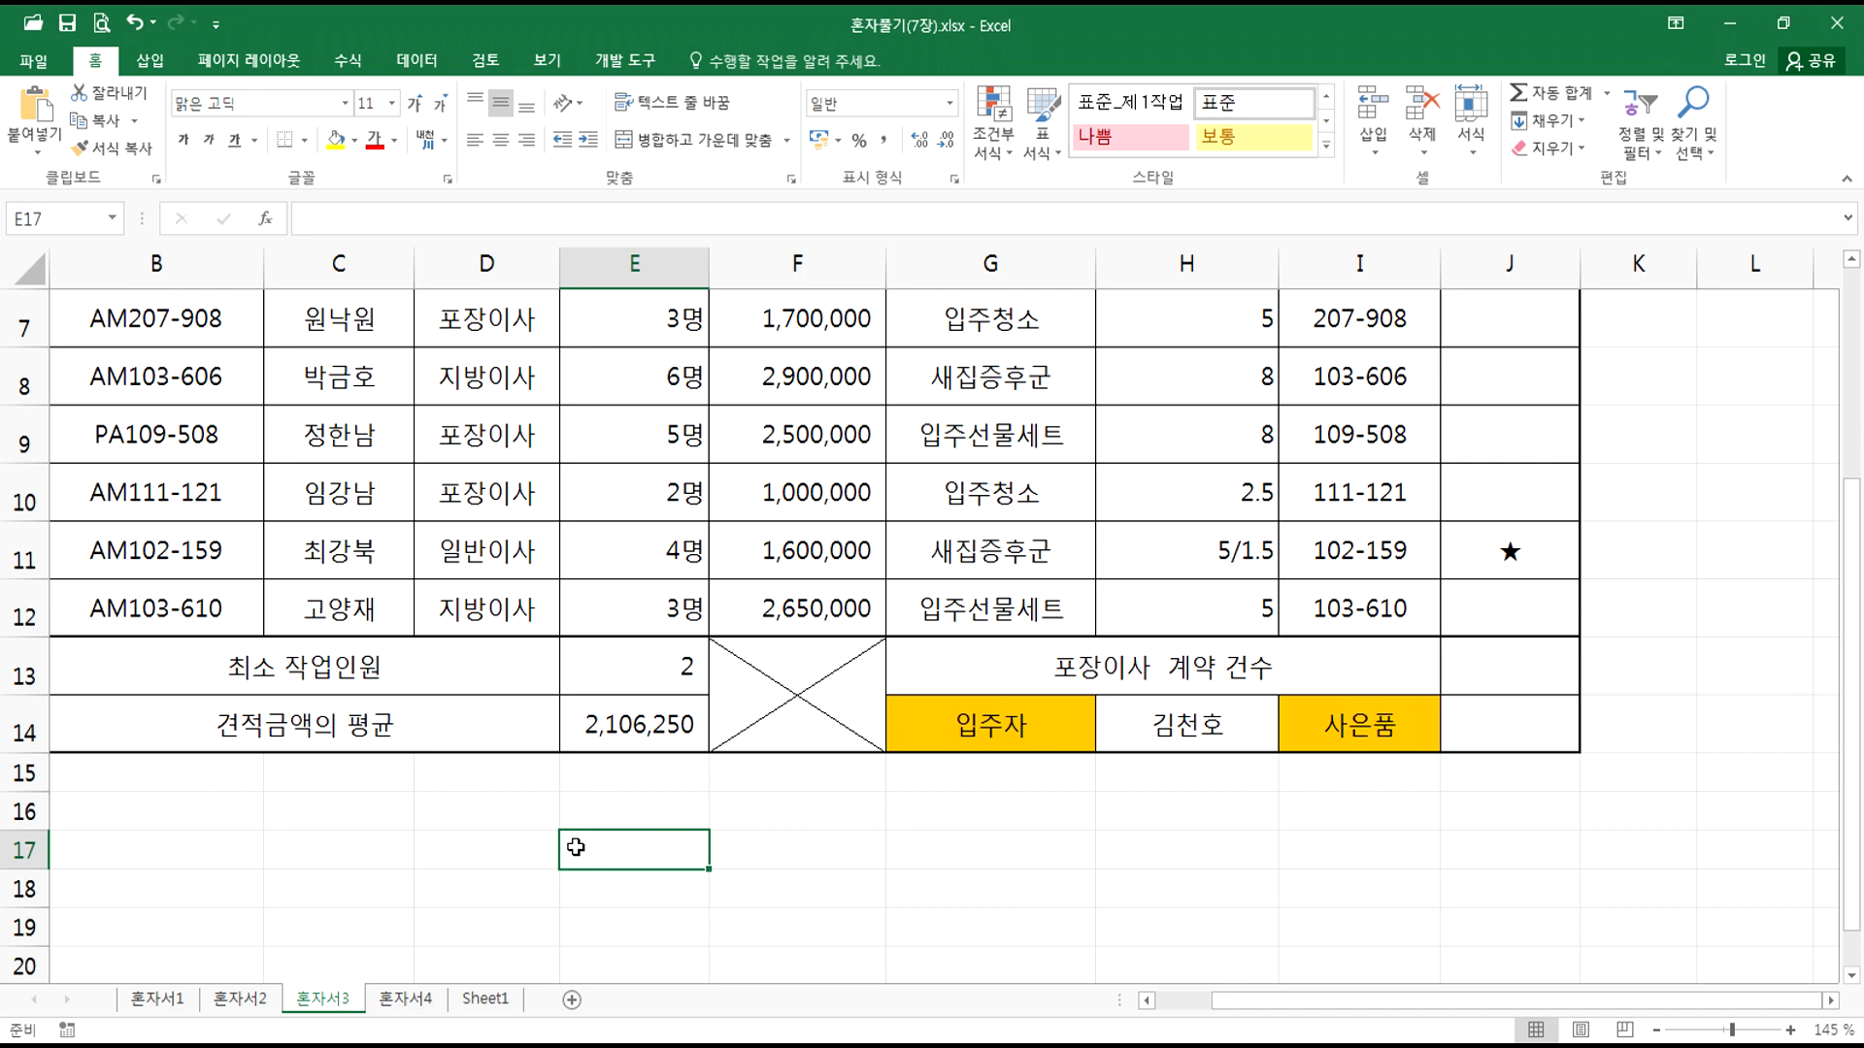
drag(668, 341, 656, 594)
click(645, 667)
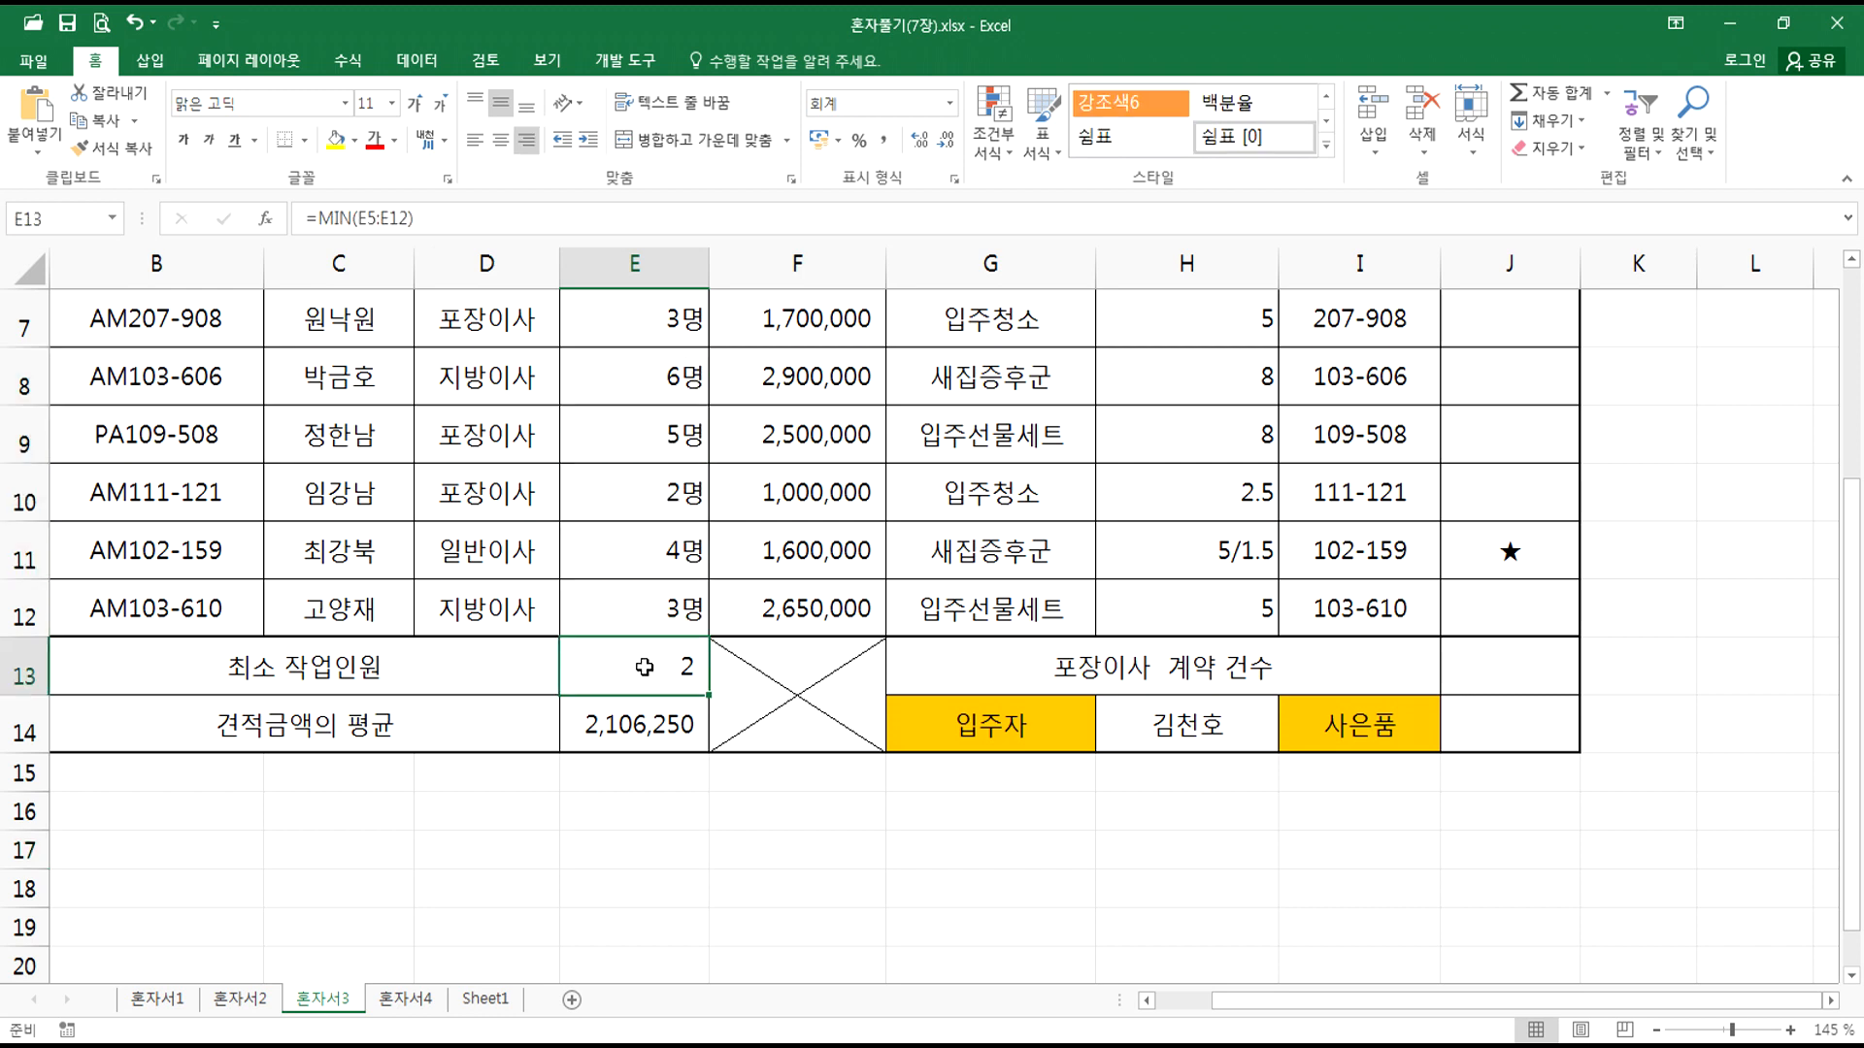
Step: Start a COUNTIF formula in J13 for the 포장이사 계약 건수, using the 이사형태 cells D5:D12 as its range
click(1495, 668)
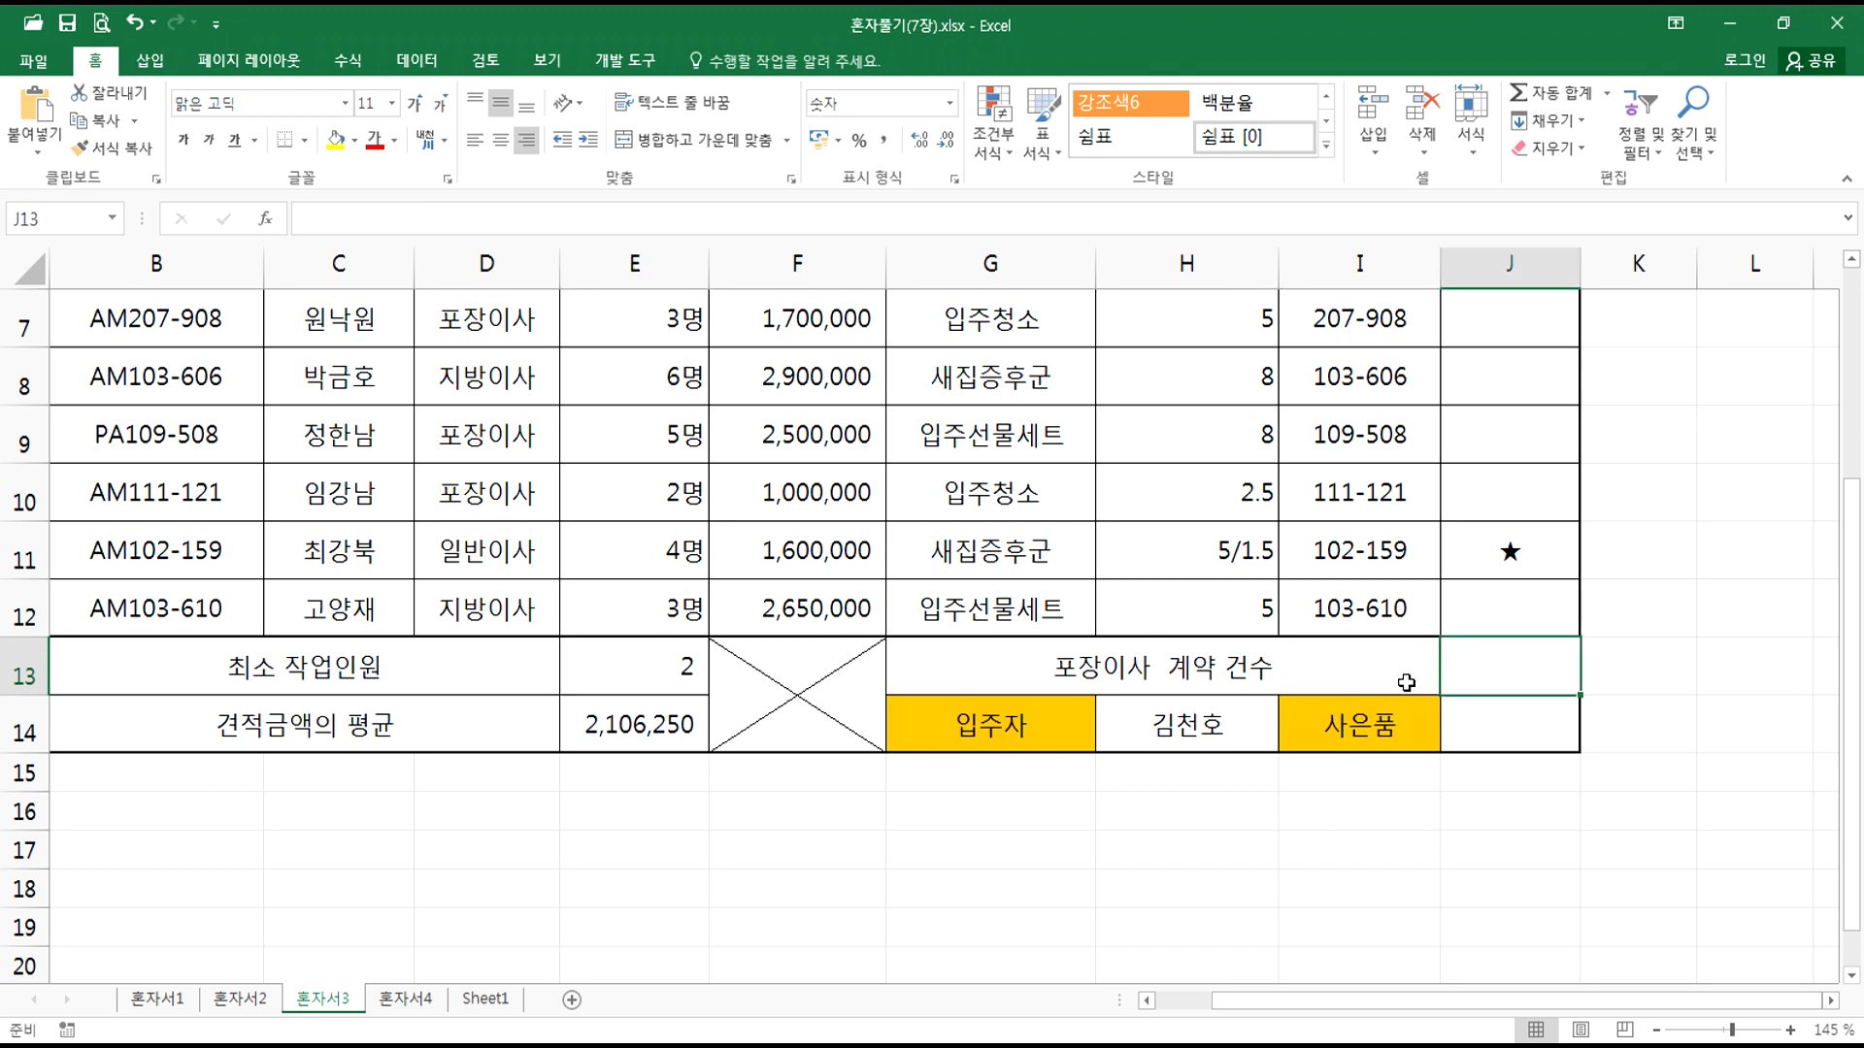
scroll(1406, 683, up, 2)
scroll(1406, 684, down, 1)
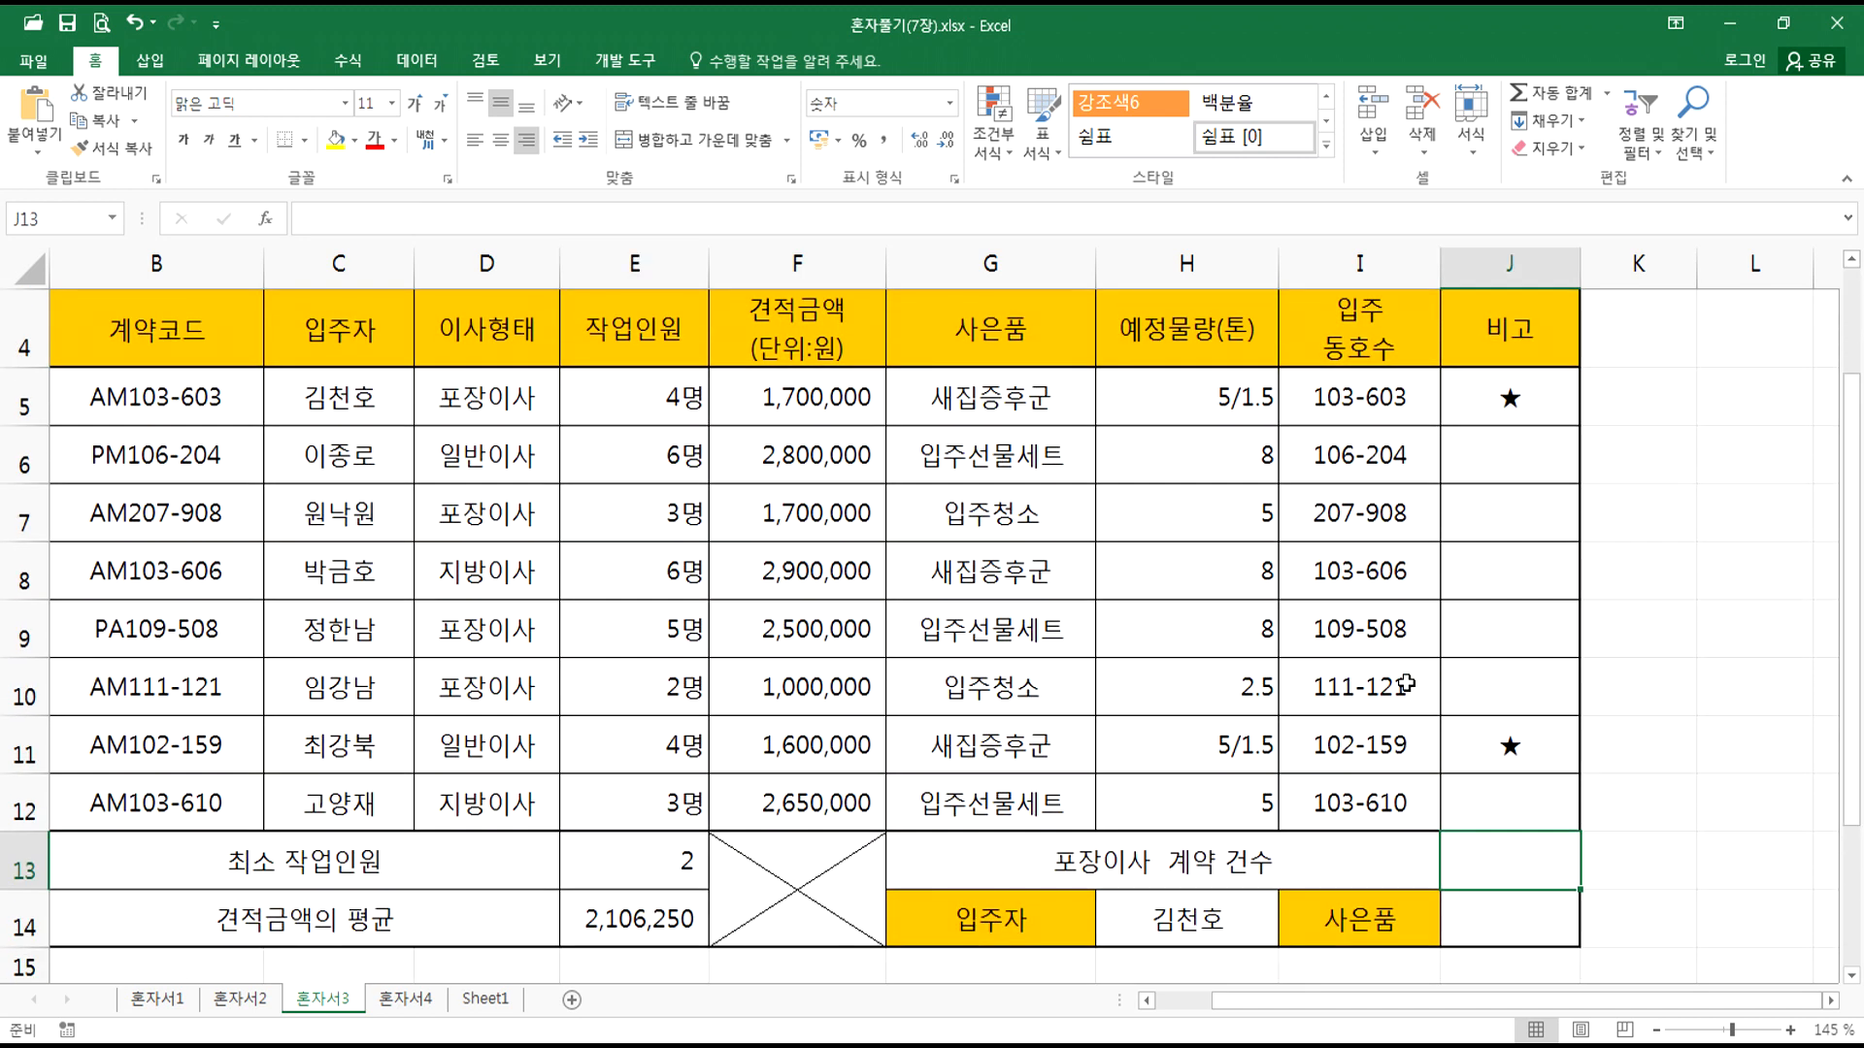
drag(514, 398, 482, 809)
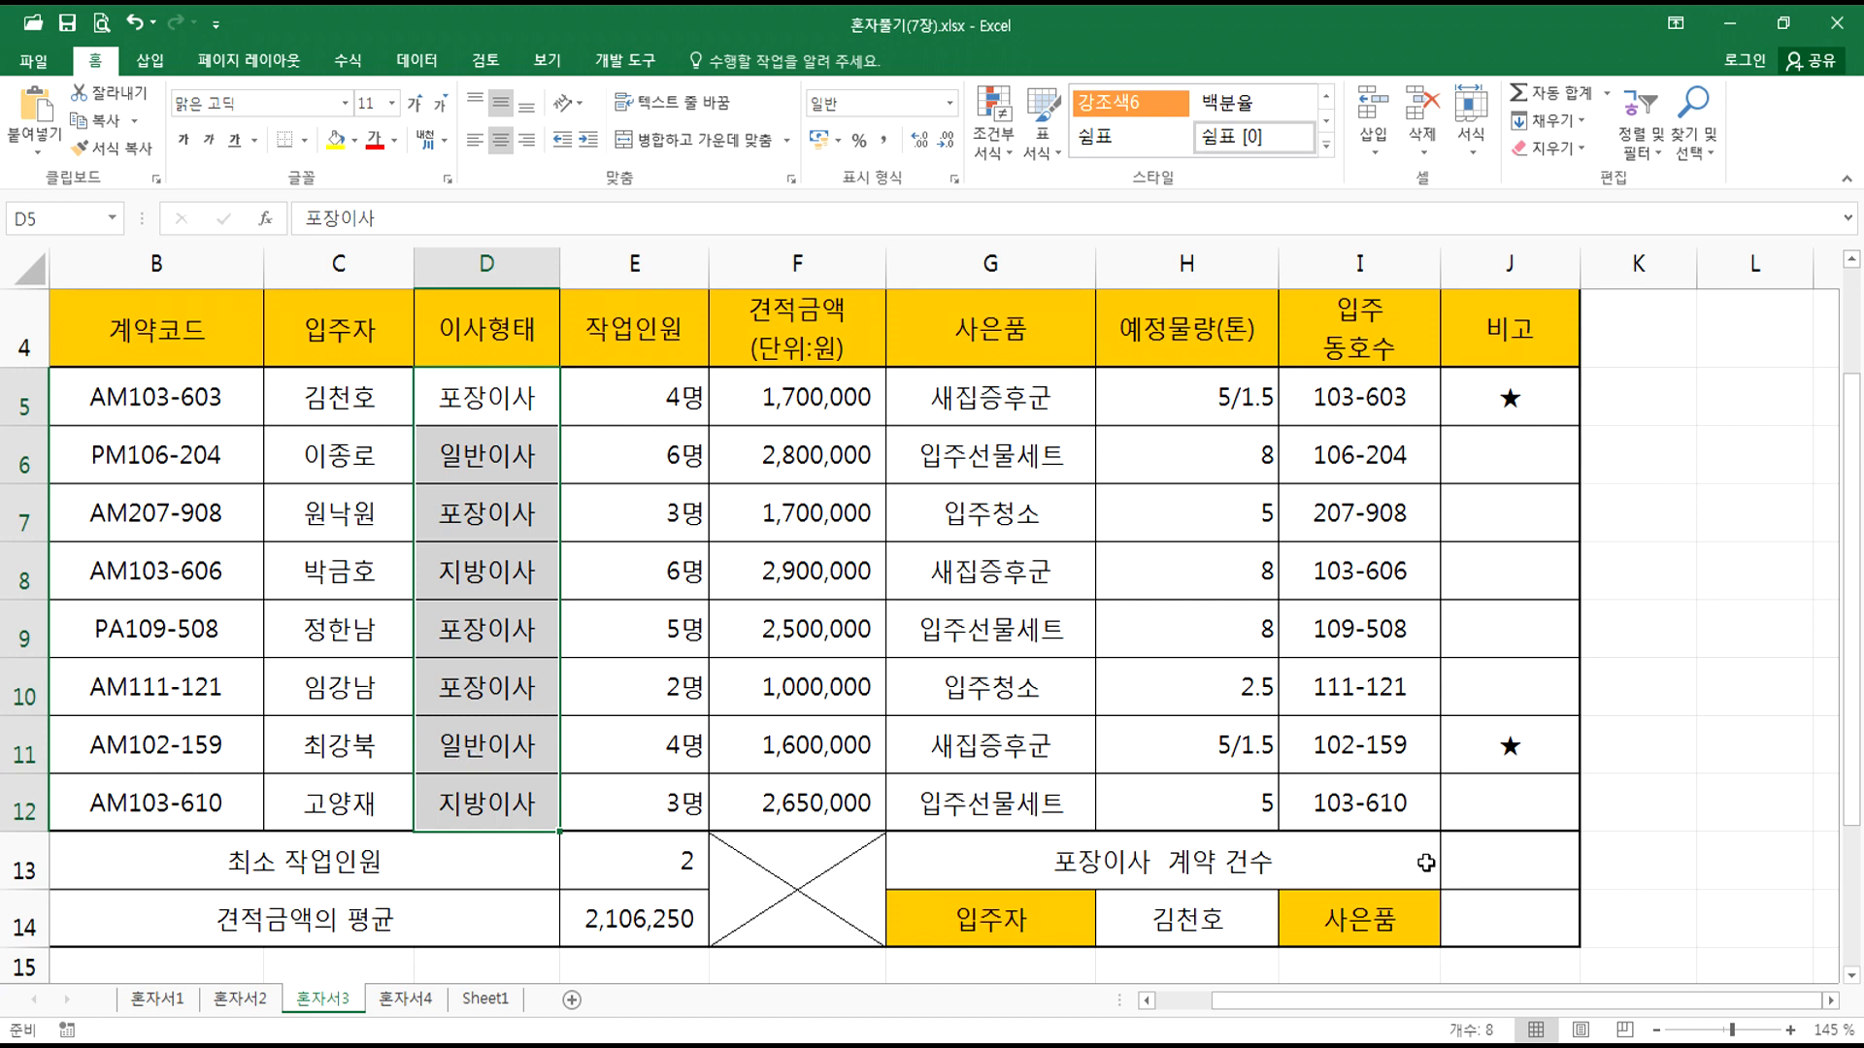
click(1510, 875)
text(=CO)
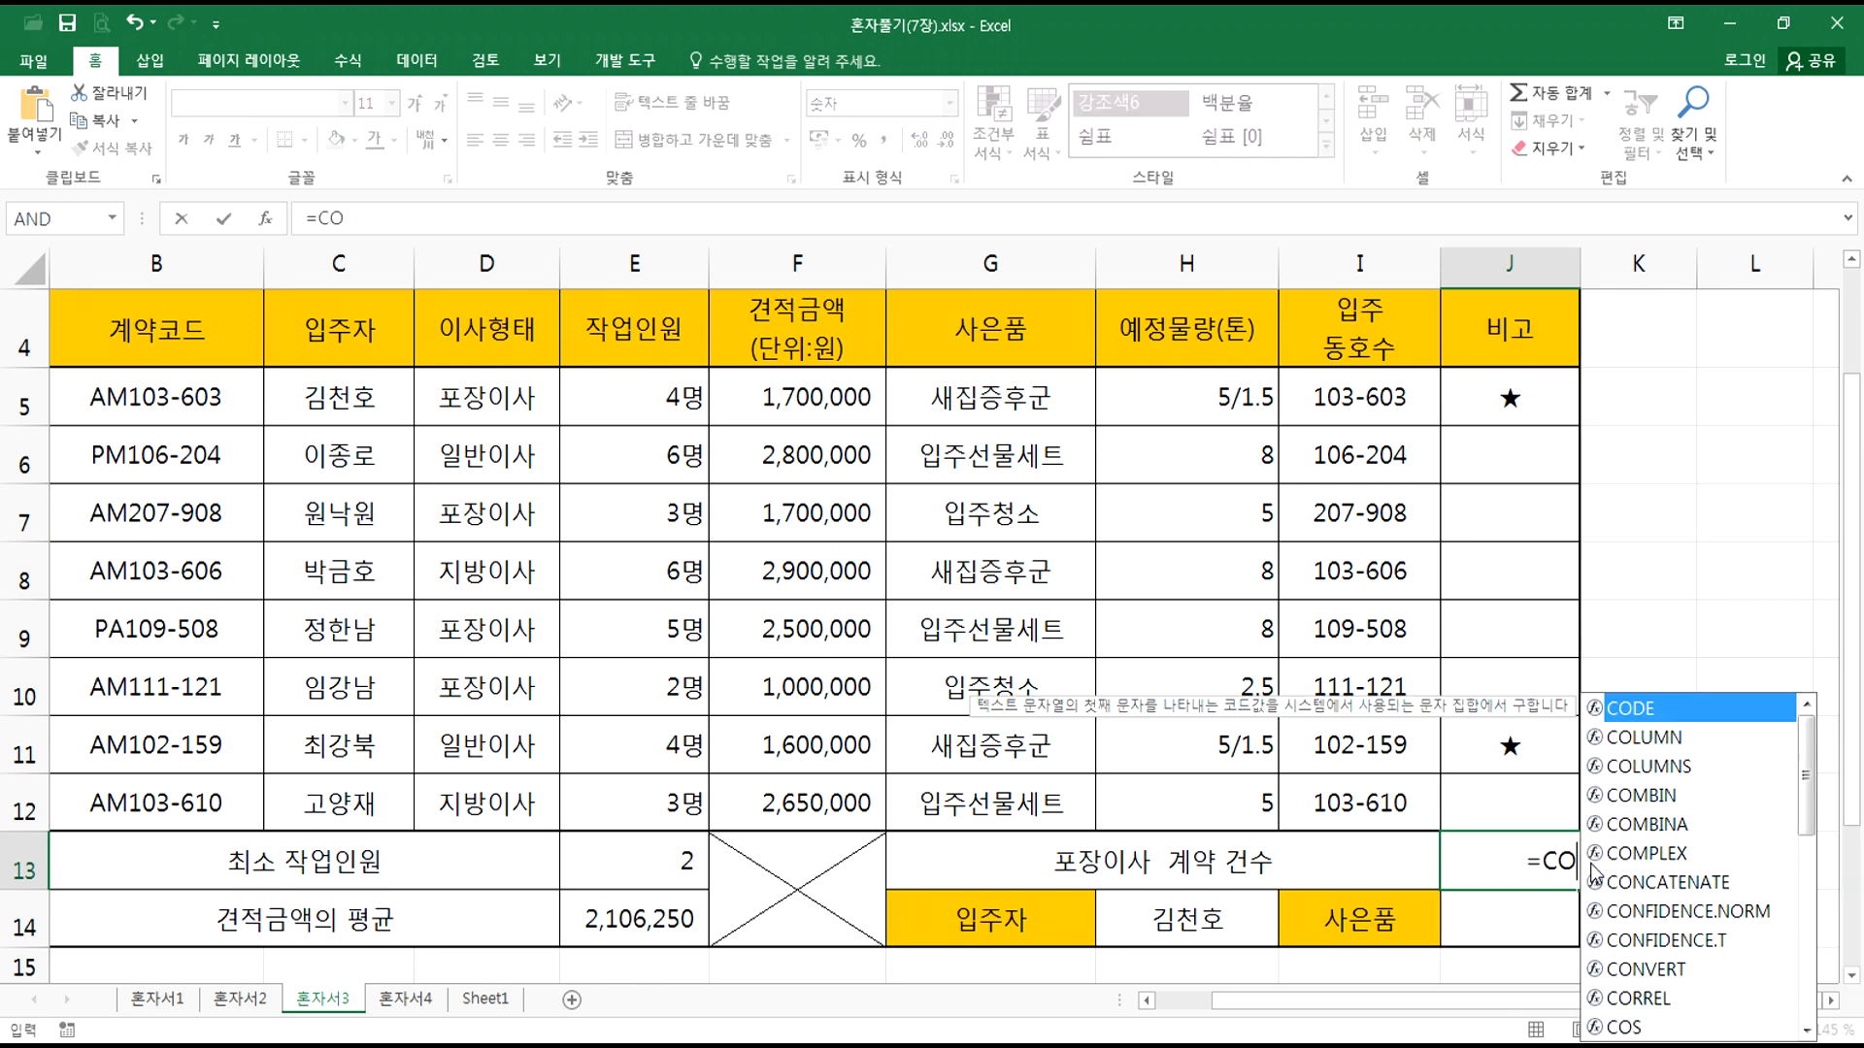
text(UNTIF()
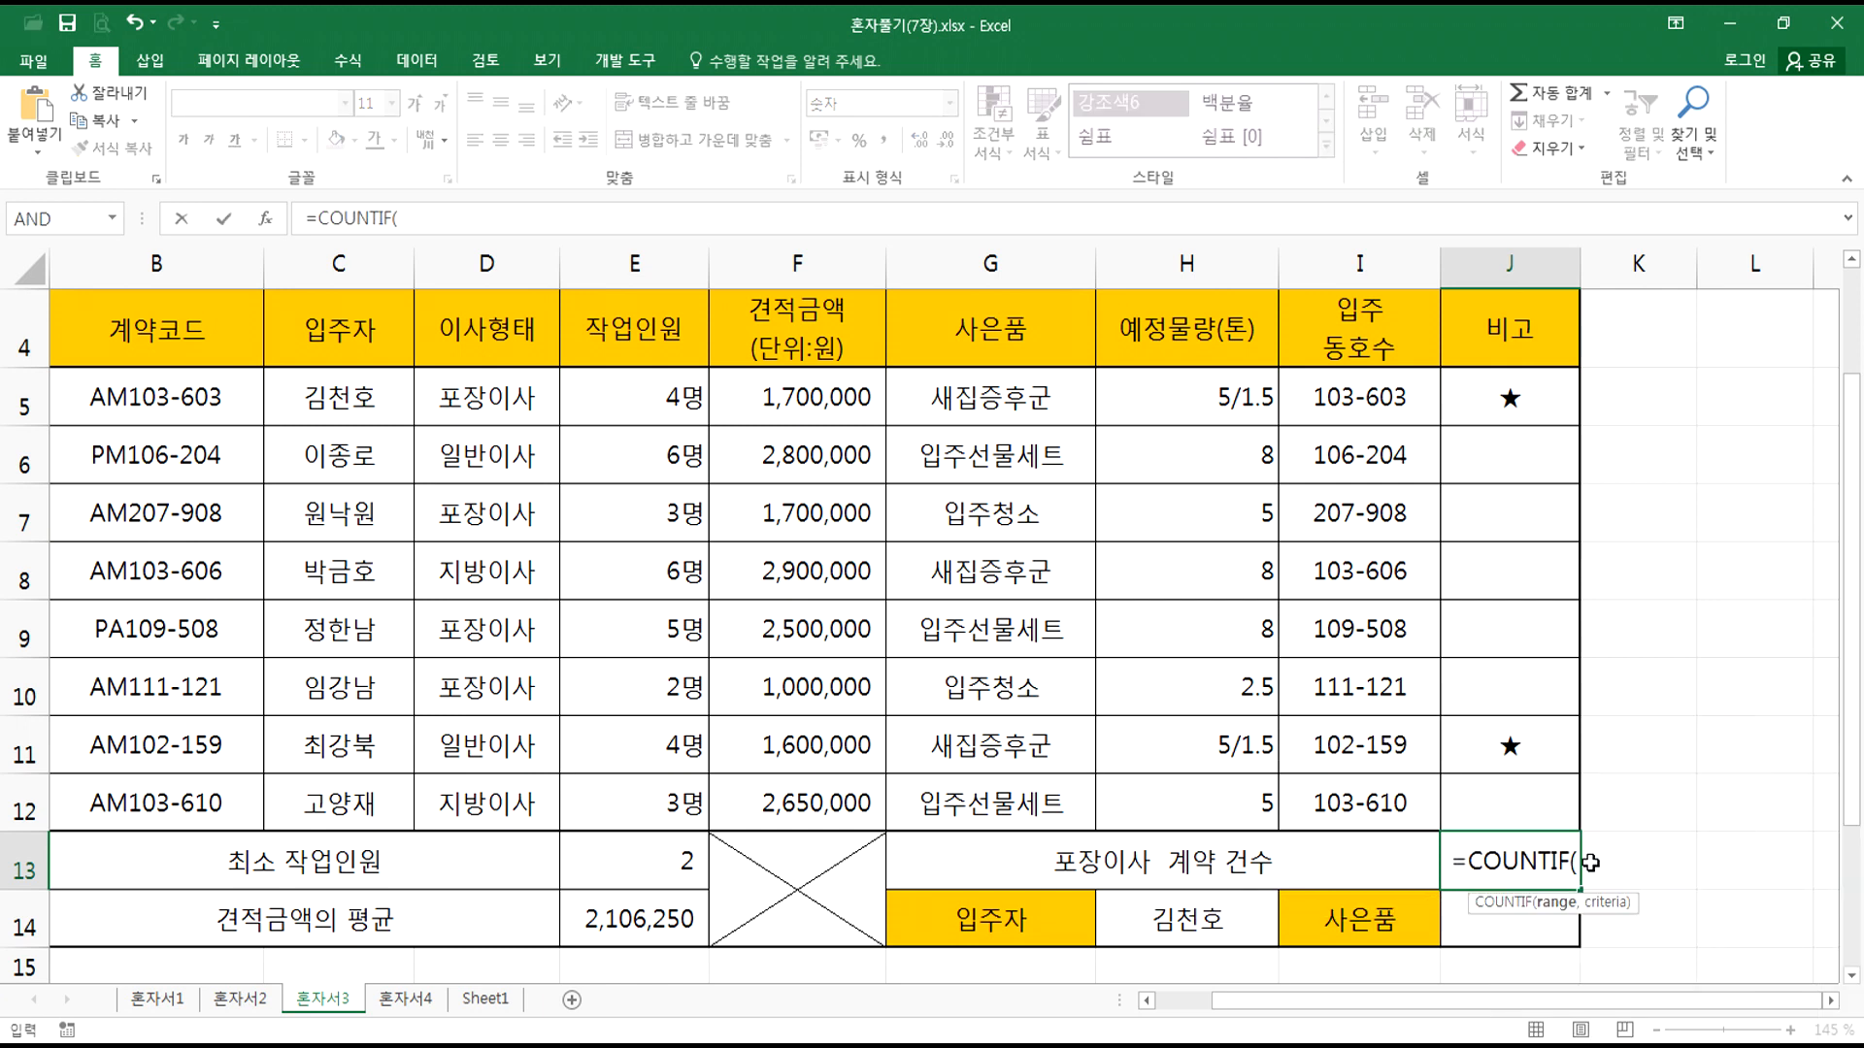
drag(493, 400, 468, 800)
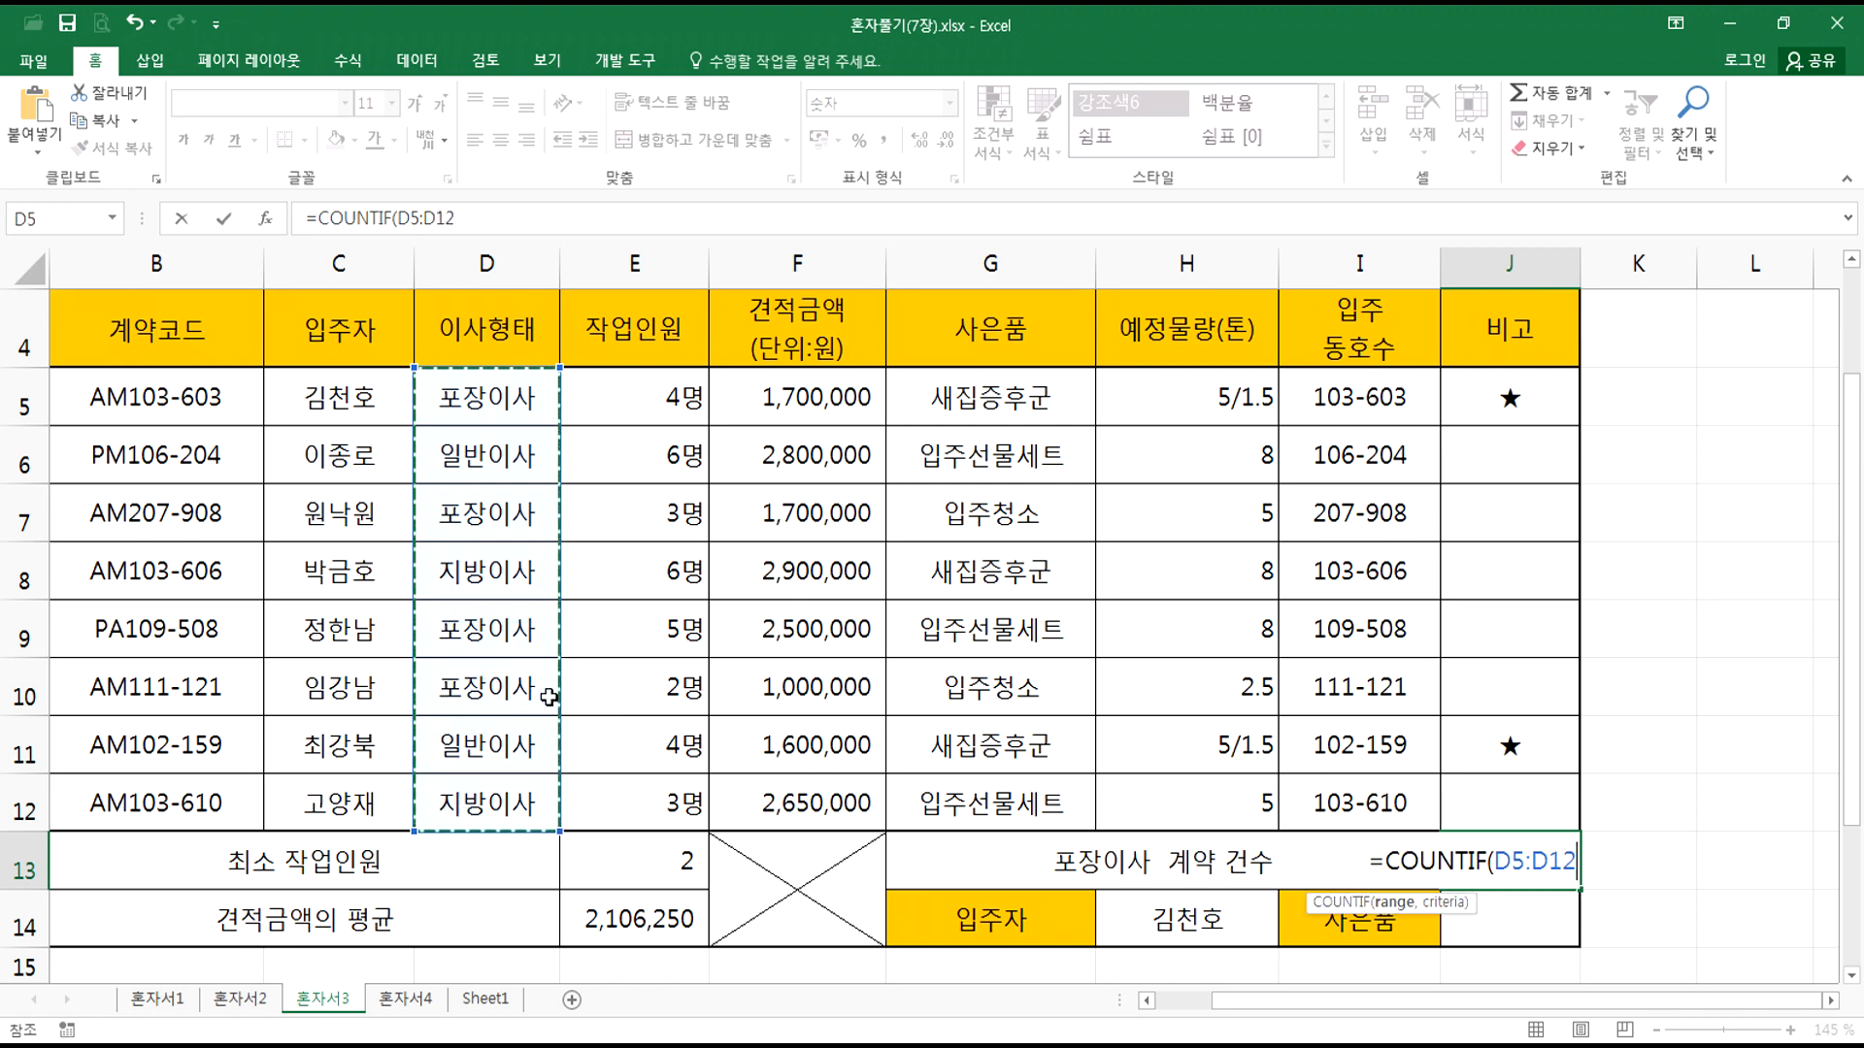
text(,)
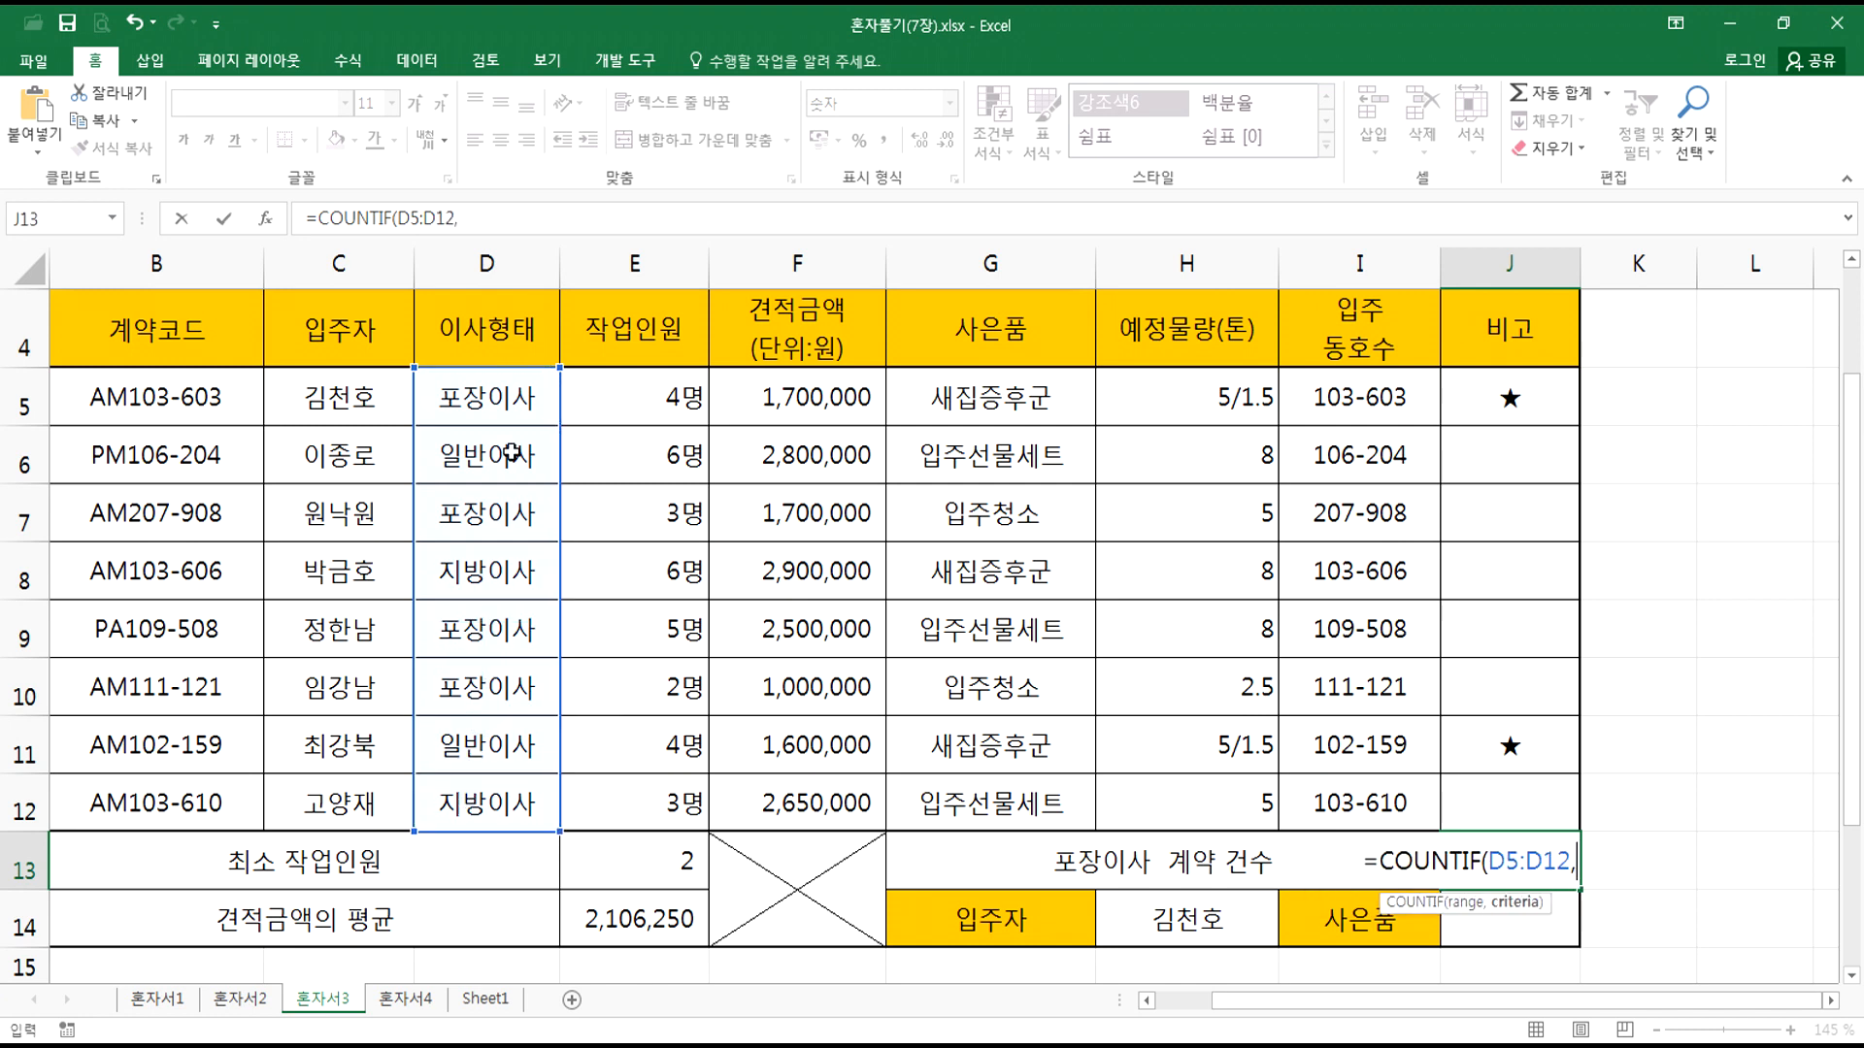
click(469, 508)
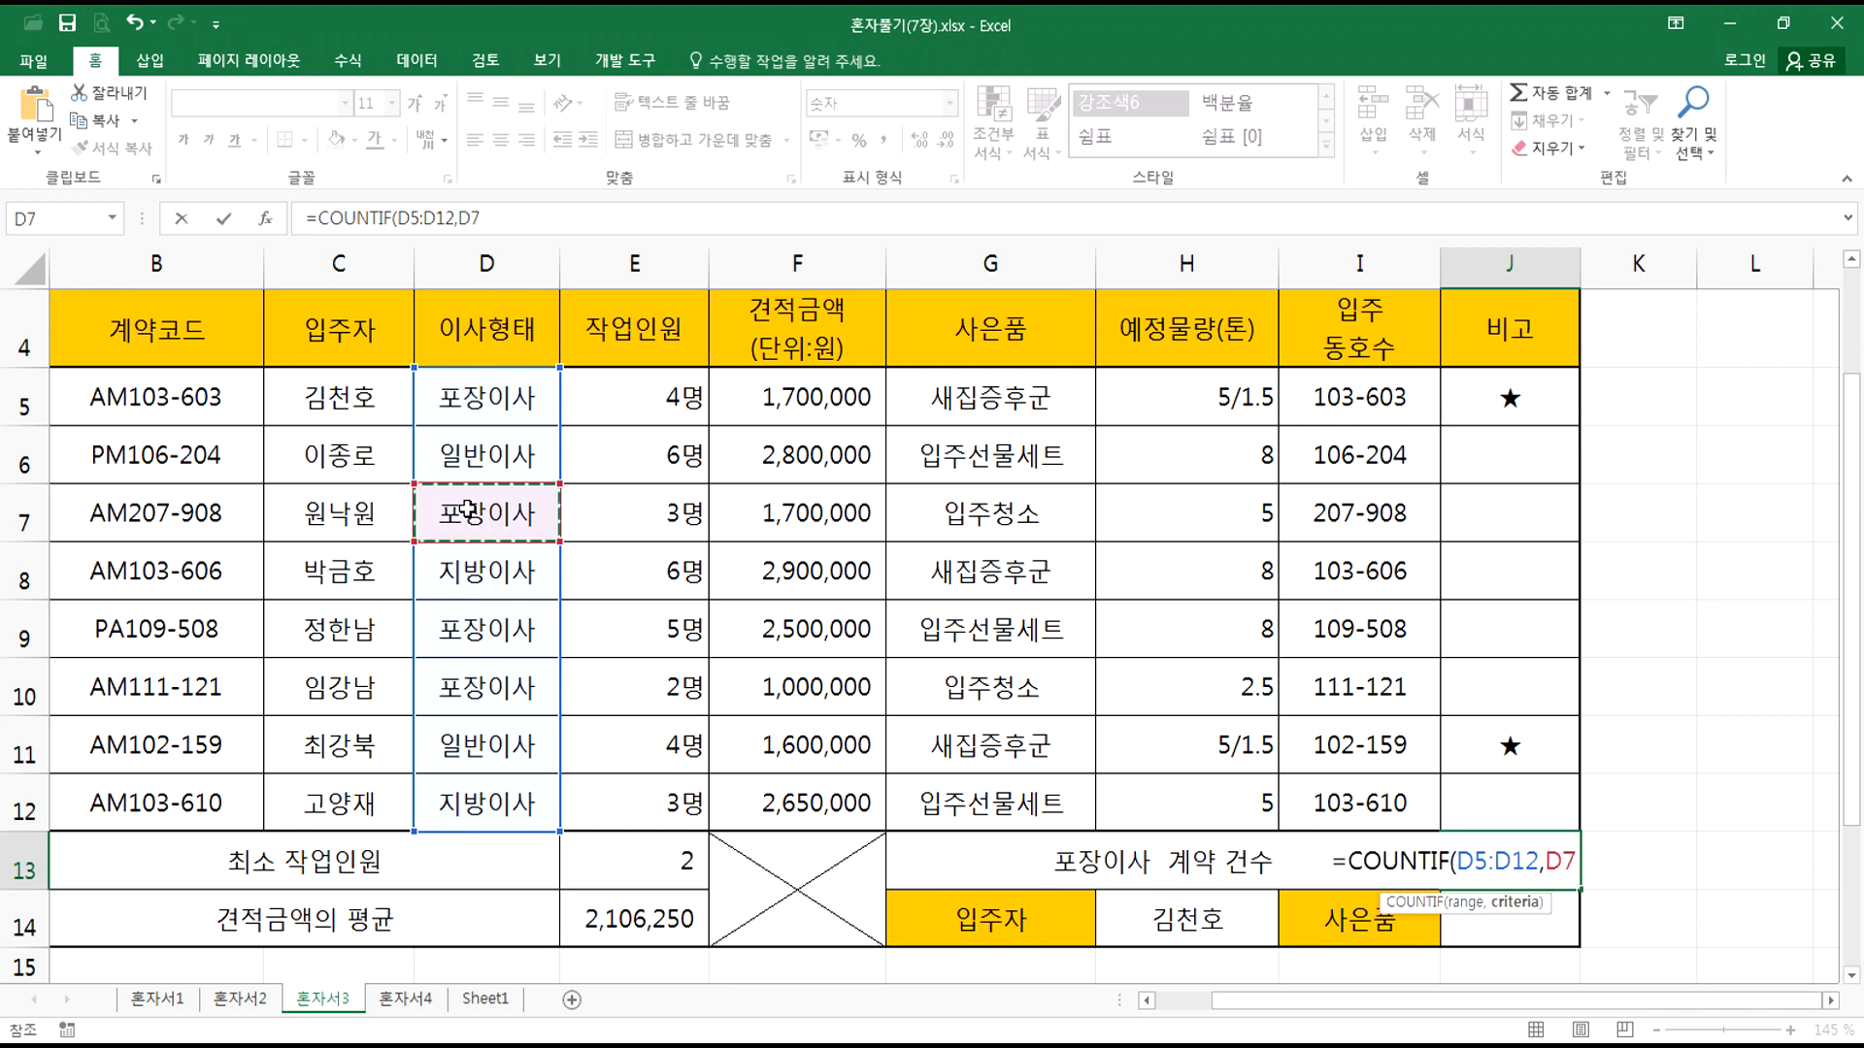
key(BackSpace)
key(BackSpace)
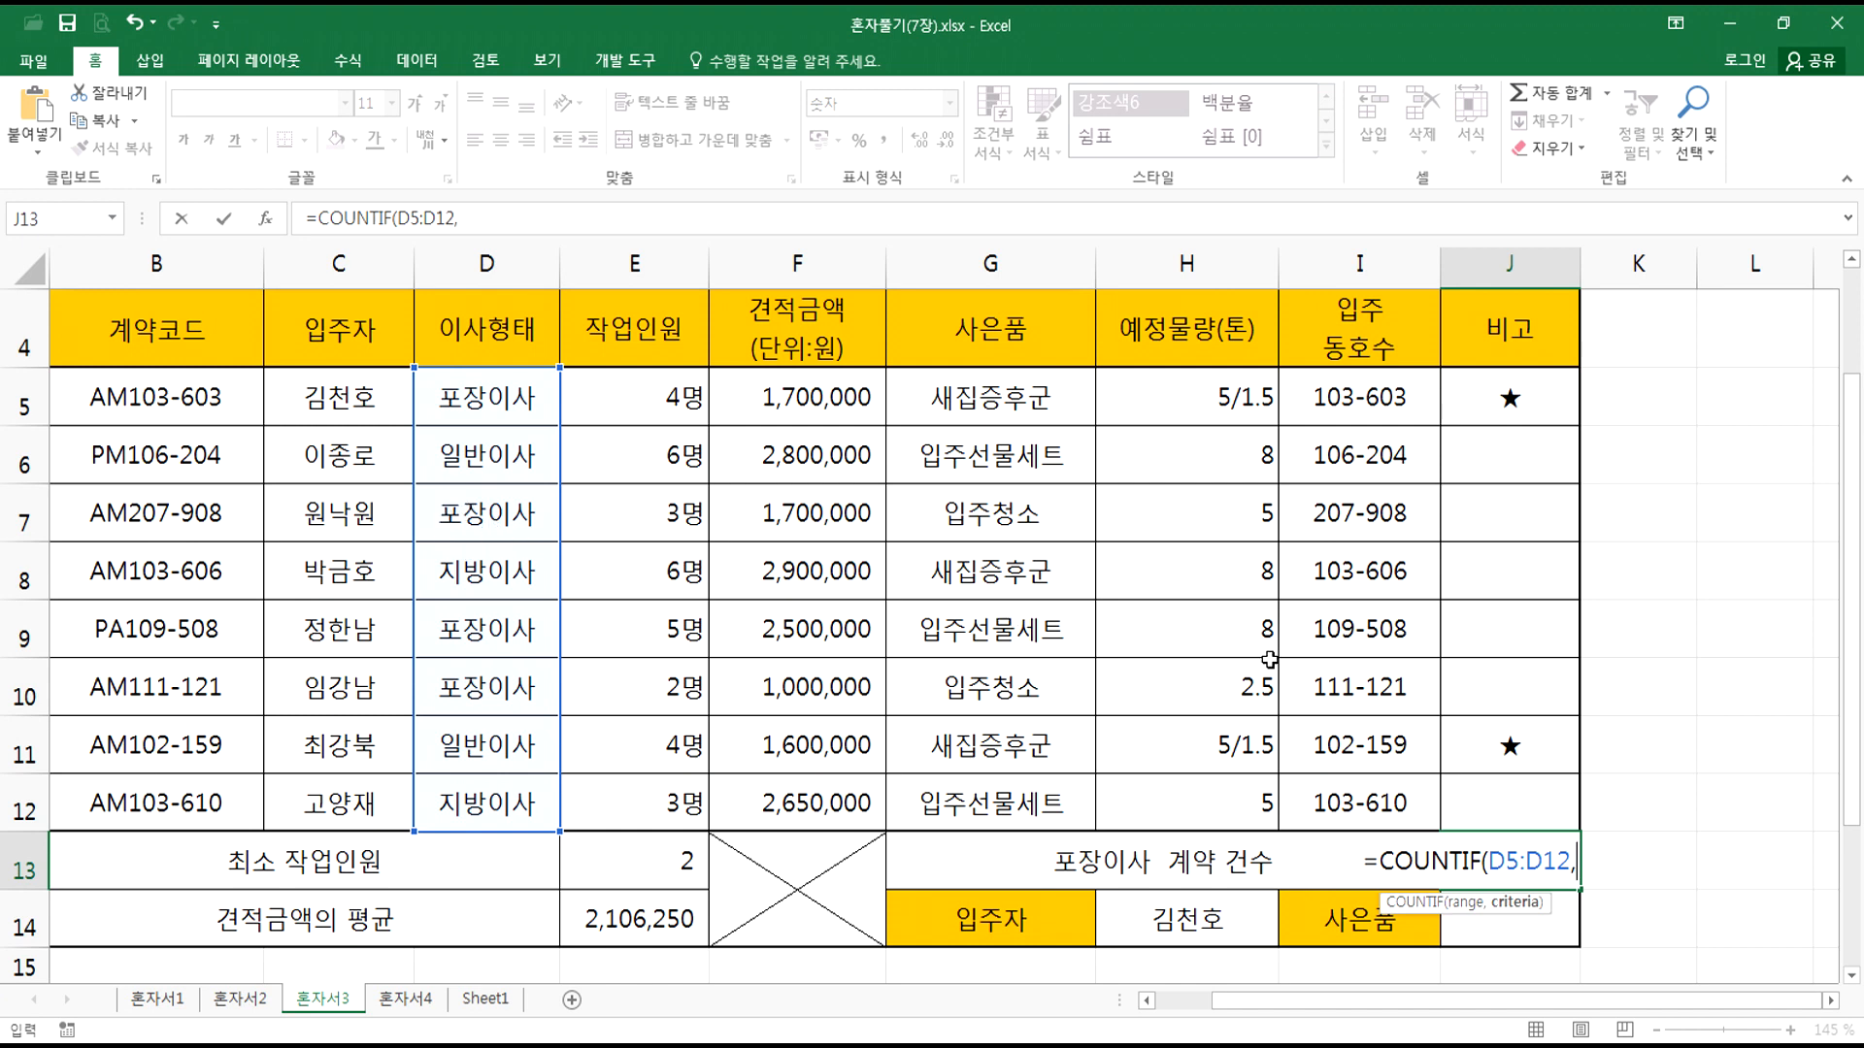
Step: Complete the J13 formula with the criterion "포장이사" so it reads =COUNTIF(D5:D12,"포장이사")
text("")
key(ctrl+Return)
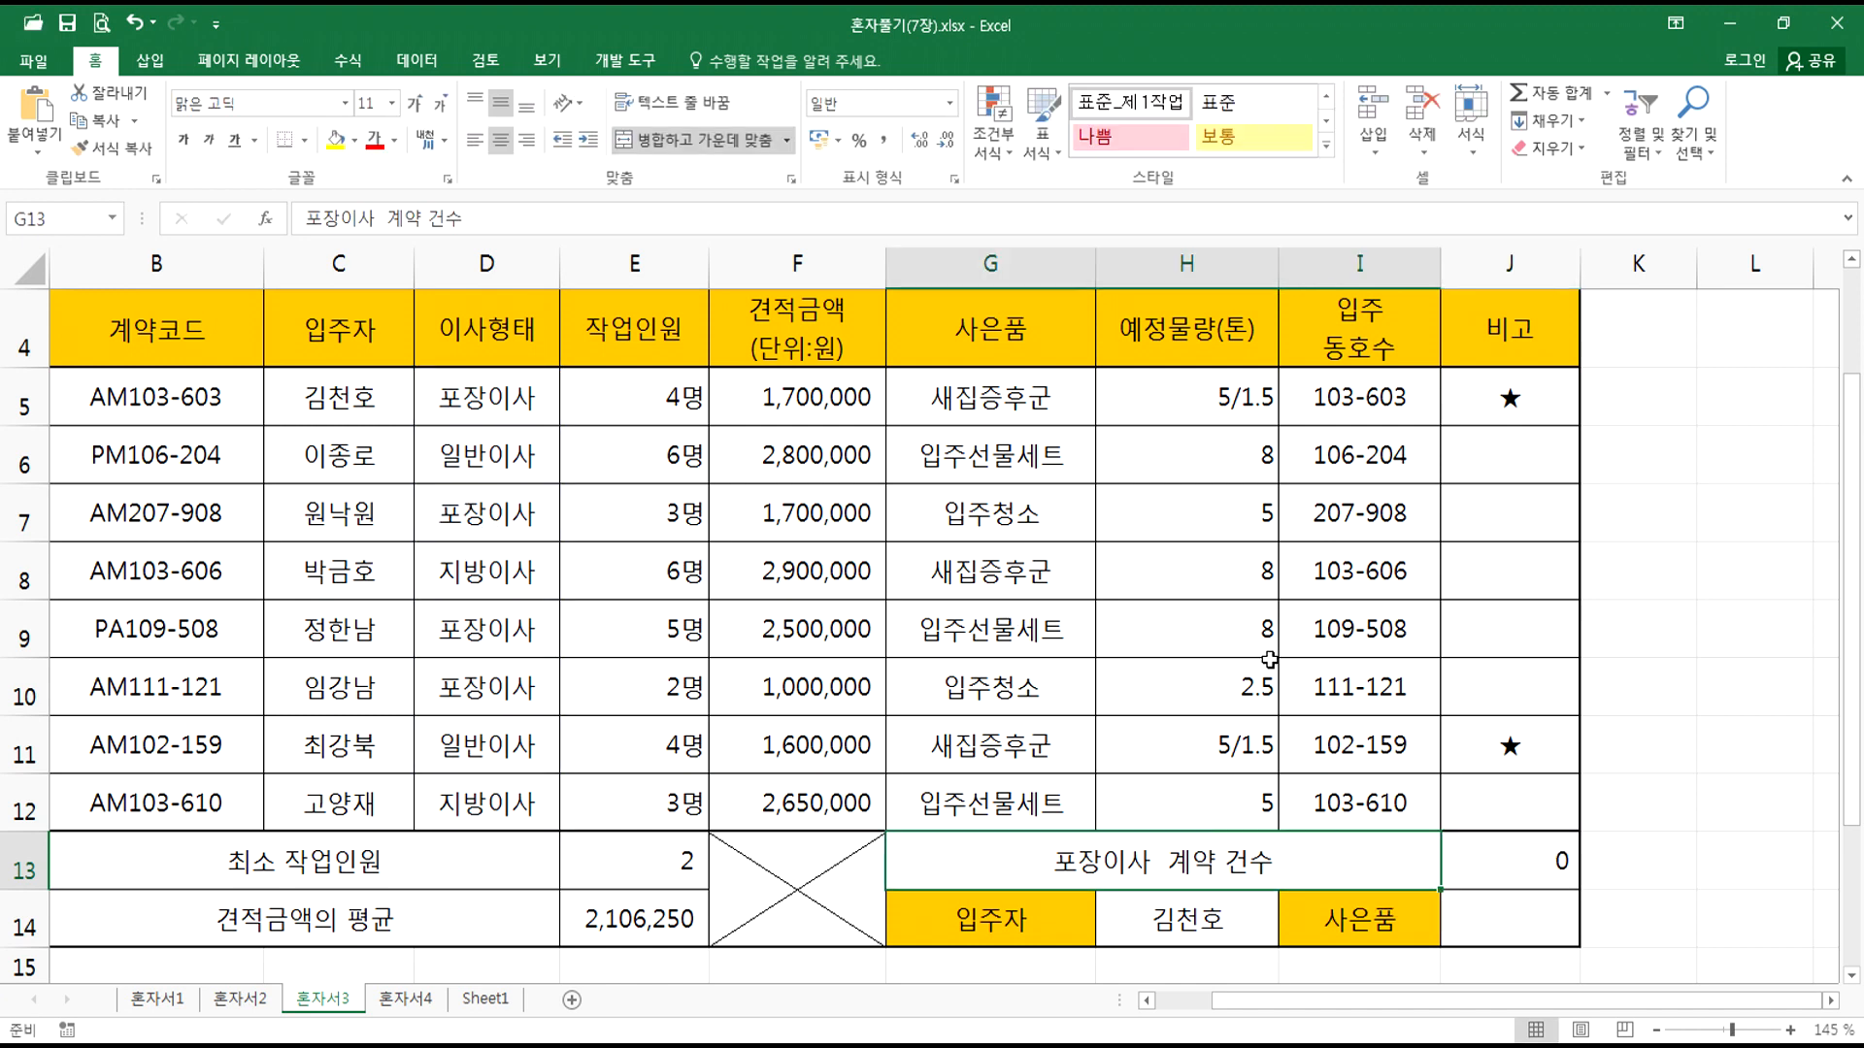
key(F2)
key(Left)
key(Left)
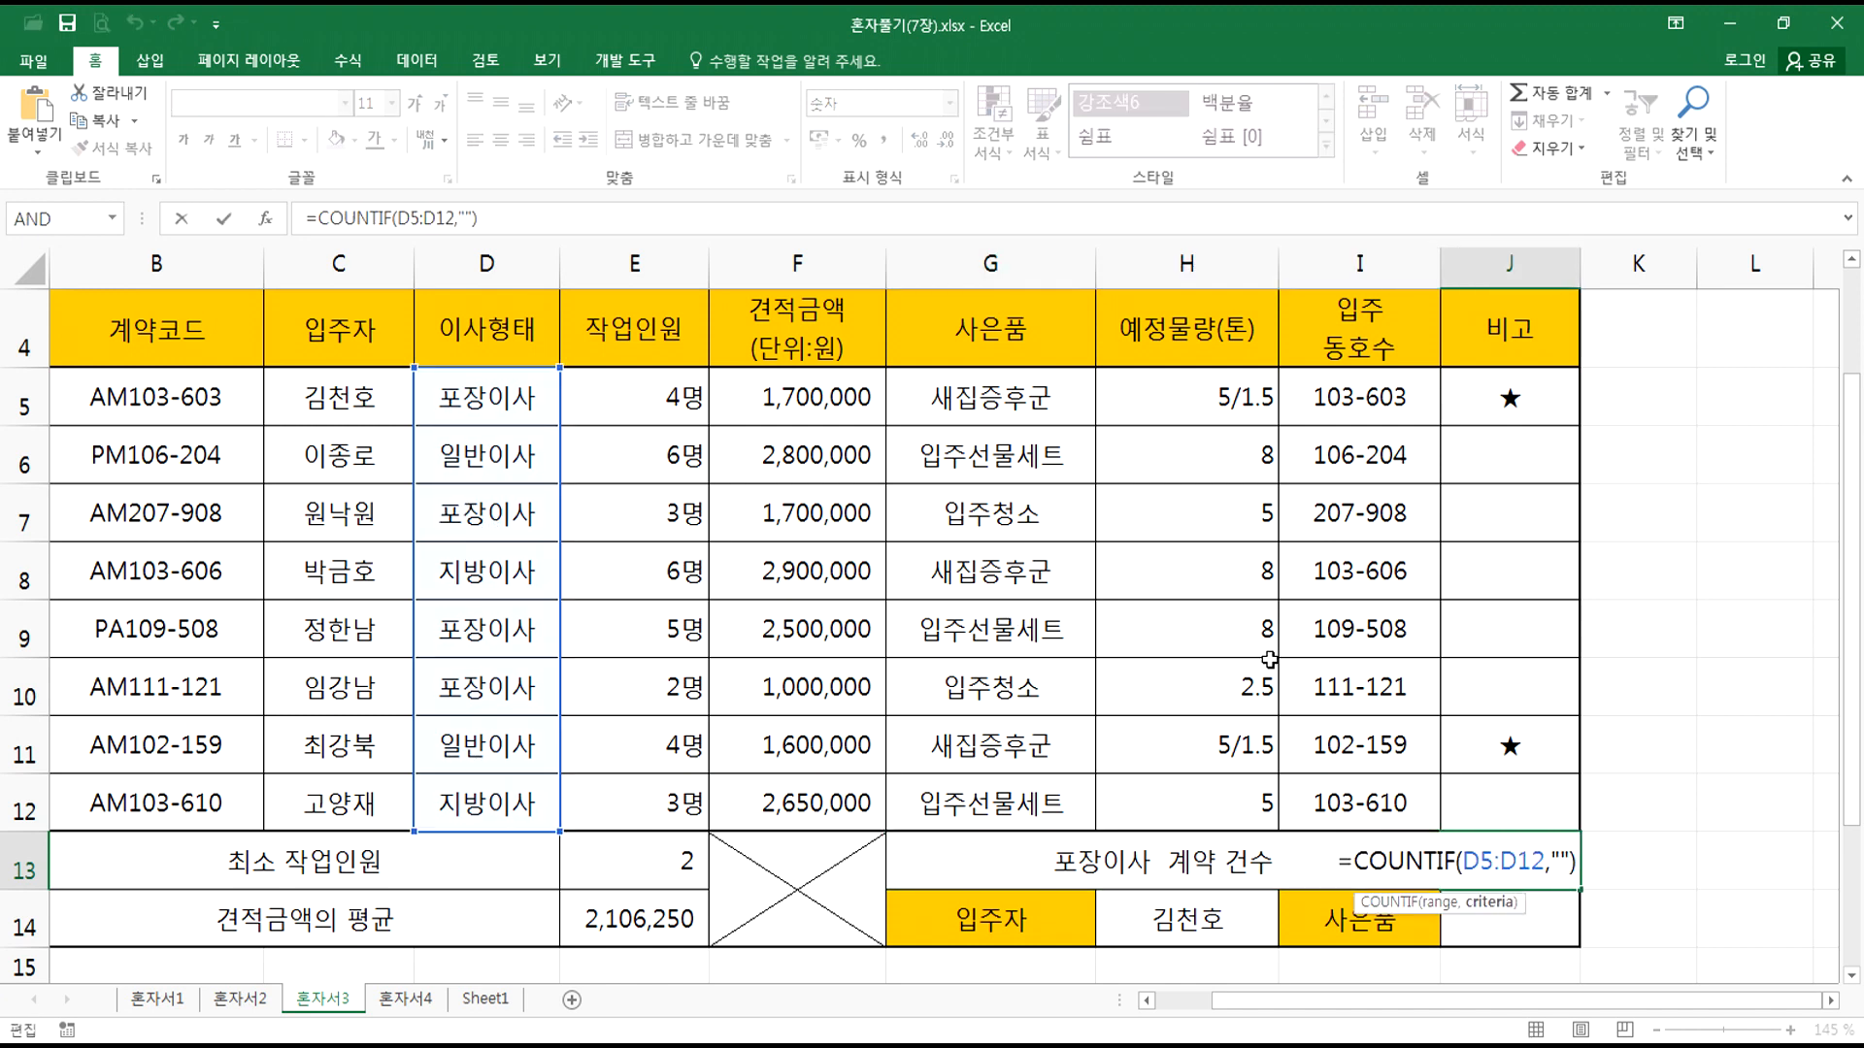
text(포장이사)
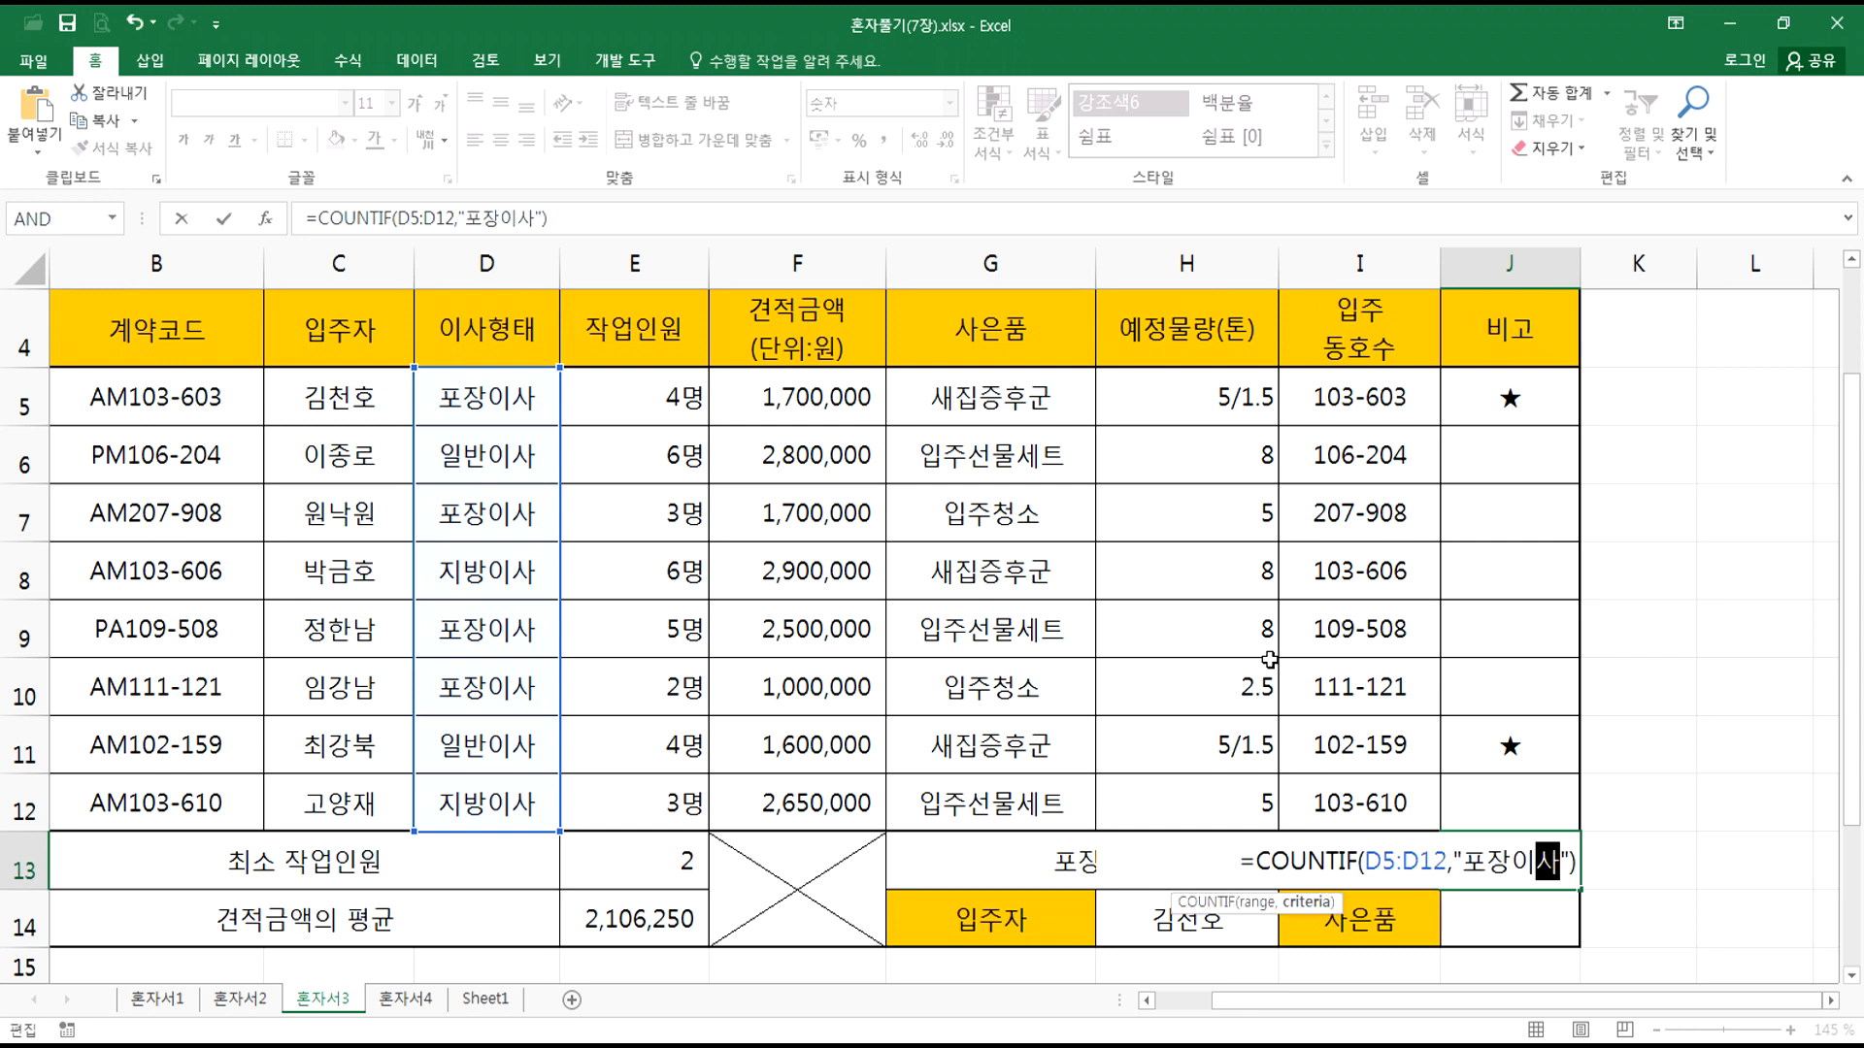
key(ctrl+Return)
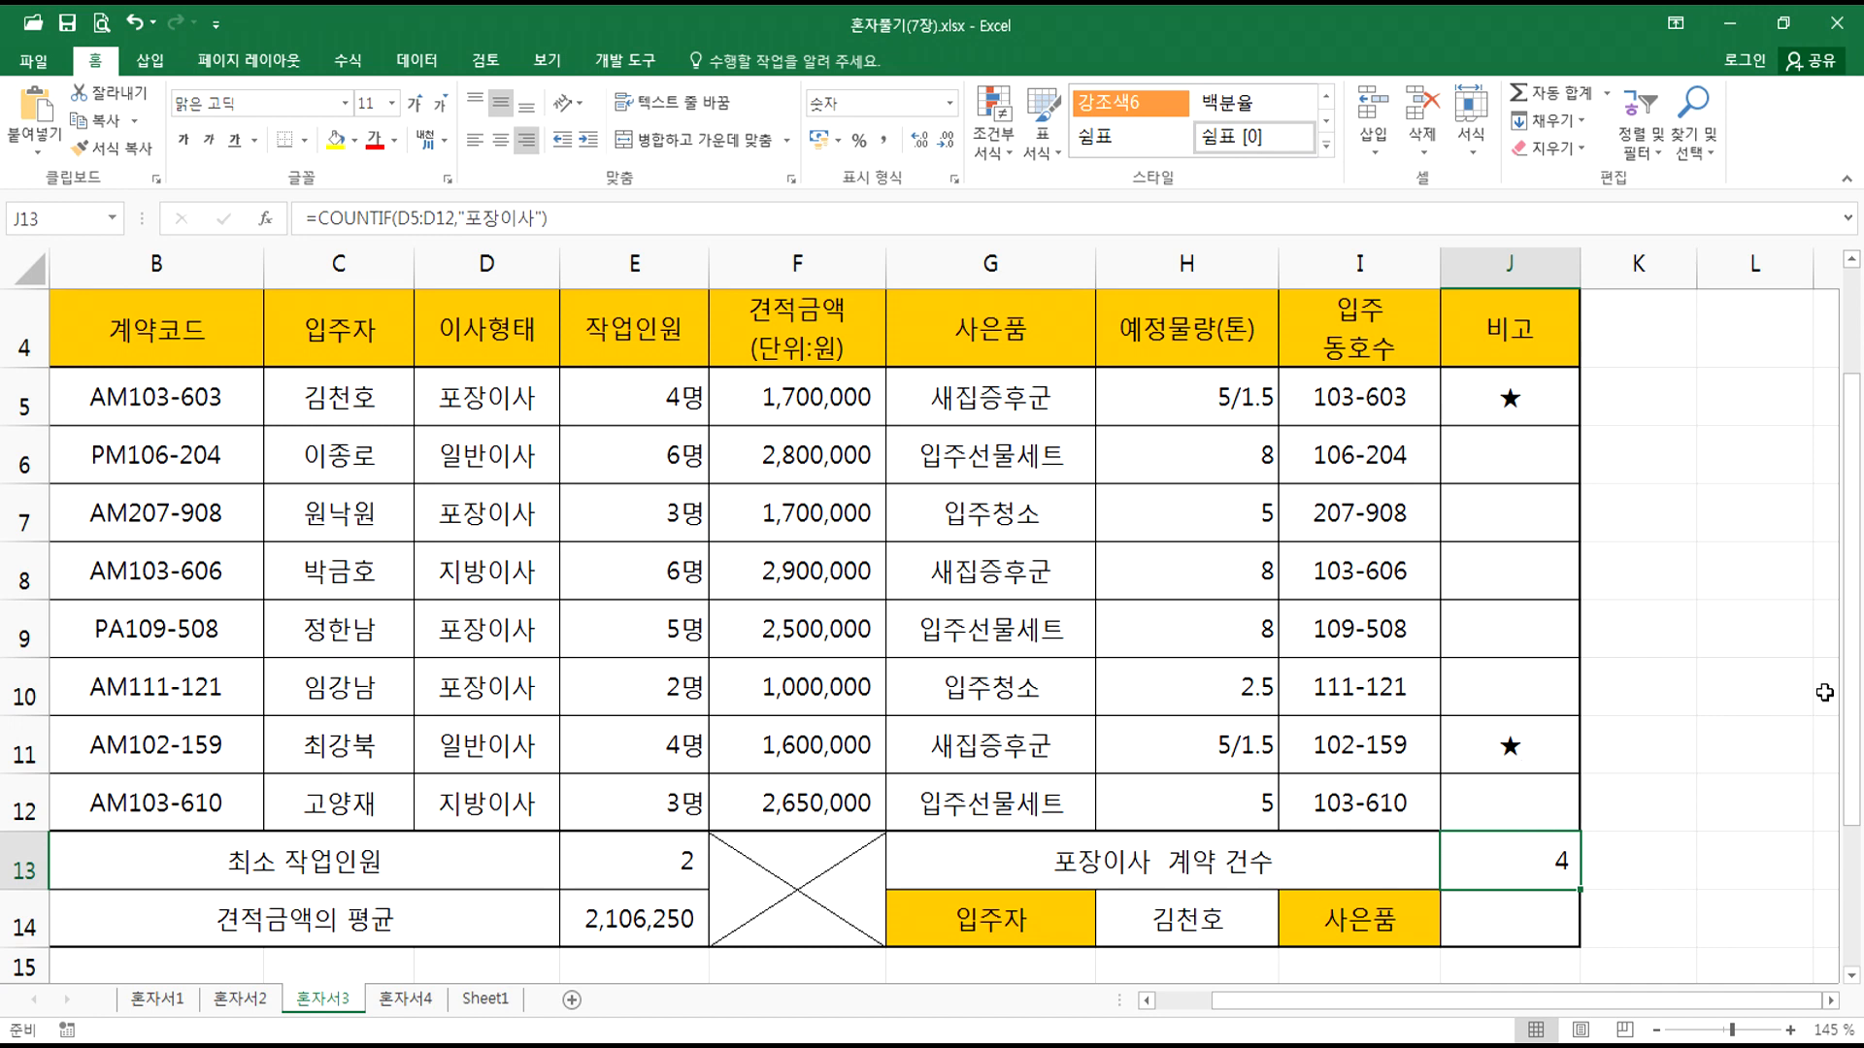
Step: Collapse the ribbon and check the COUNTIF formula in J13 with its referenced range
scroll(1856, 747, down, 1)
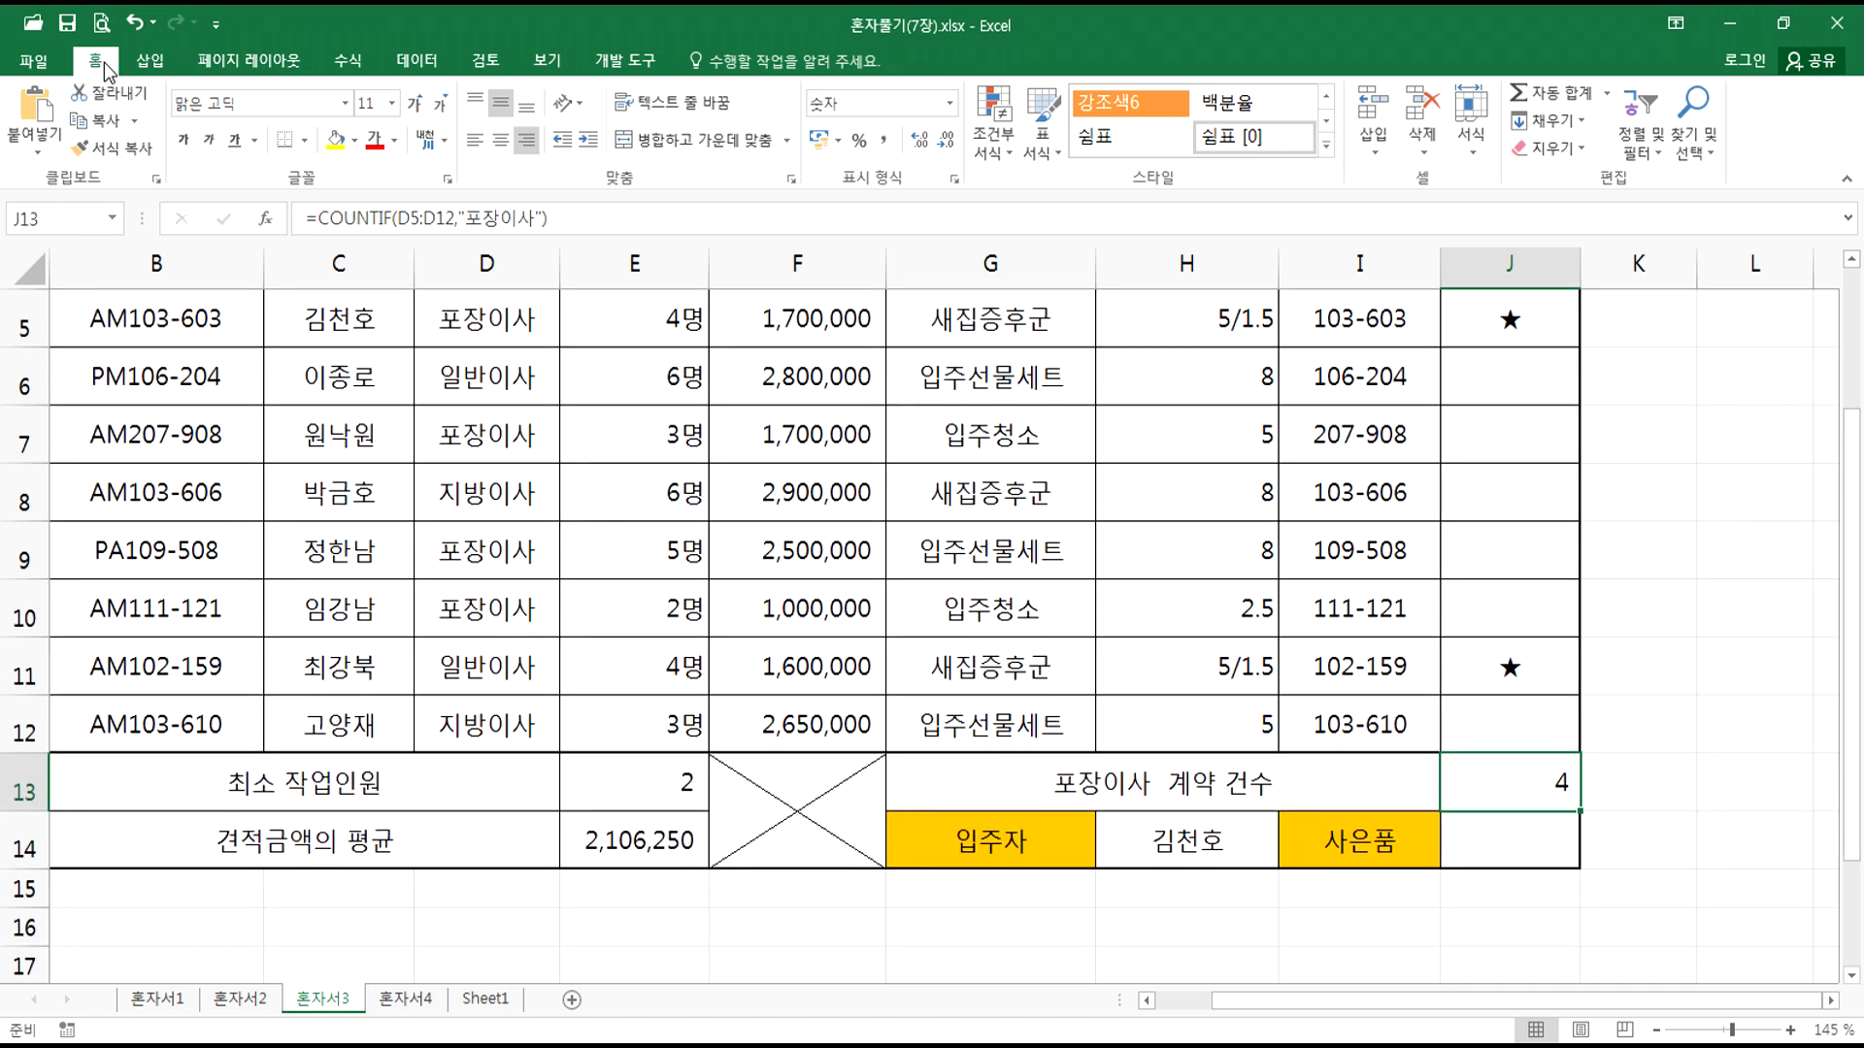
double_click(96, 61)
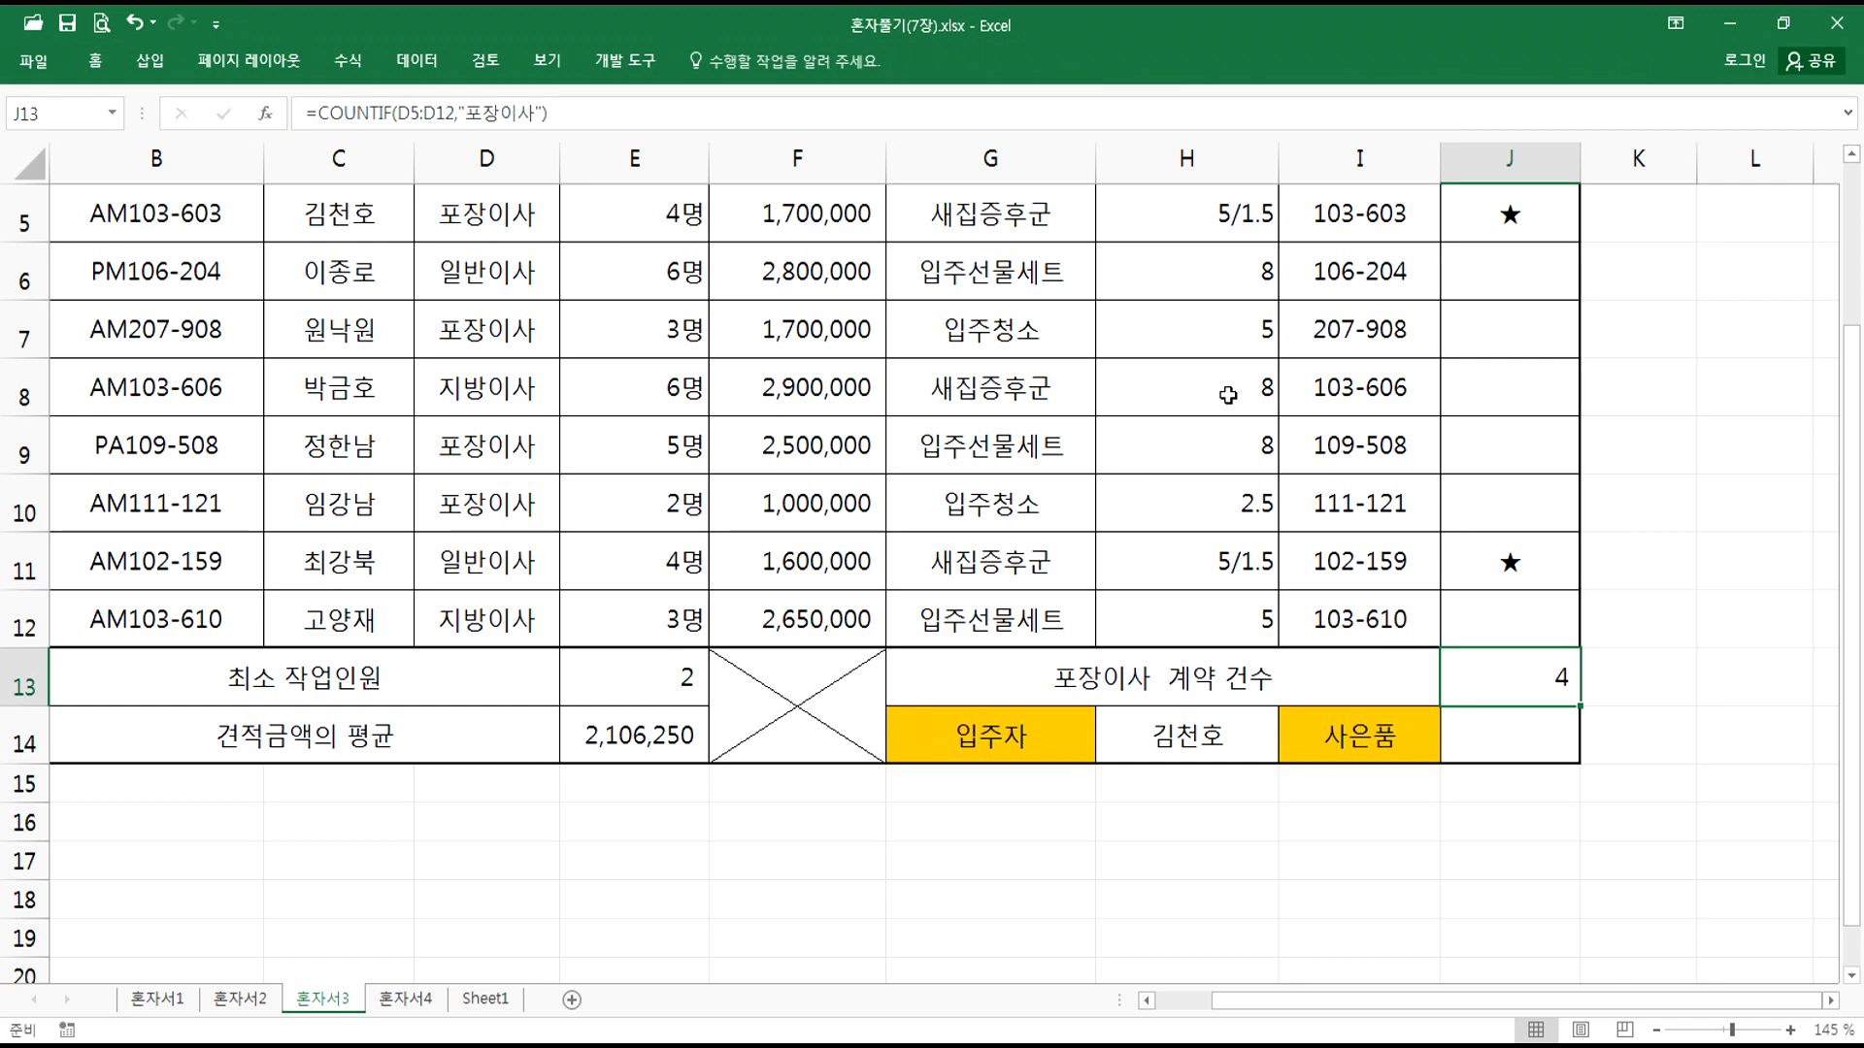
double_click(1467, 674)
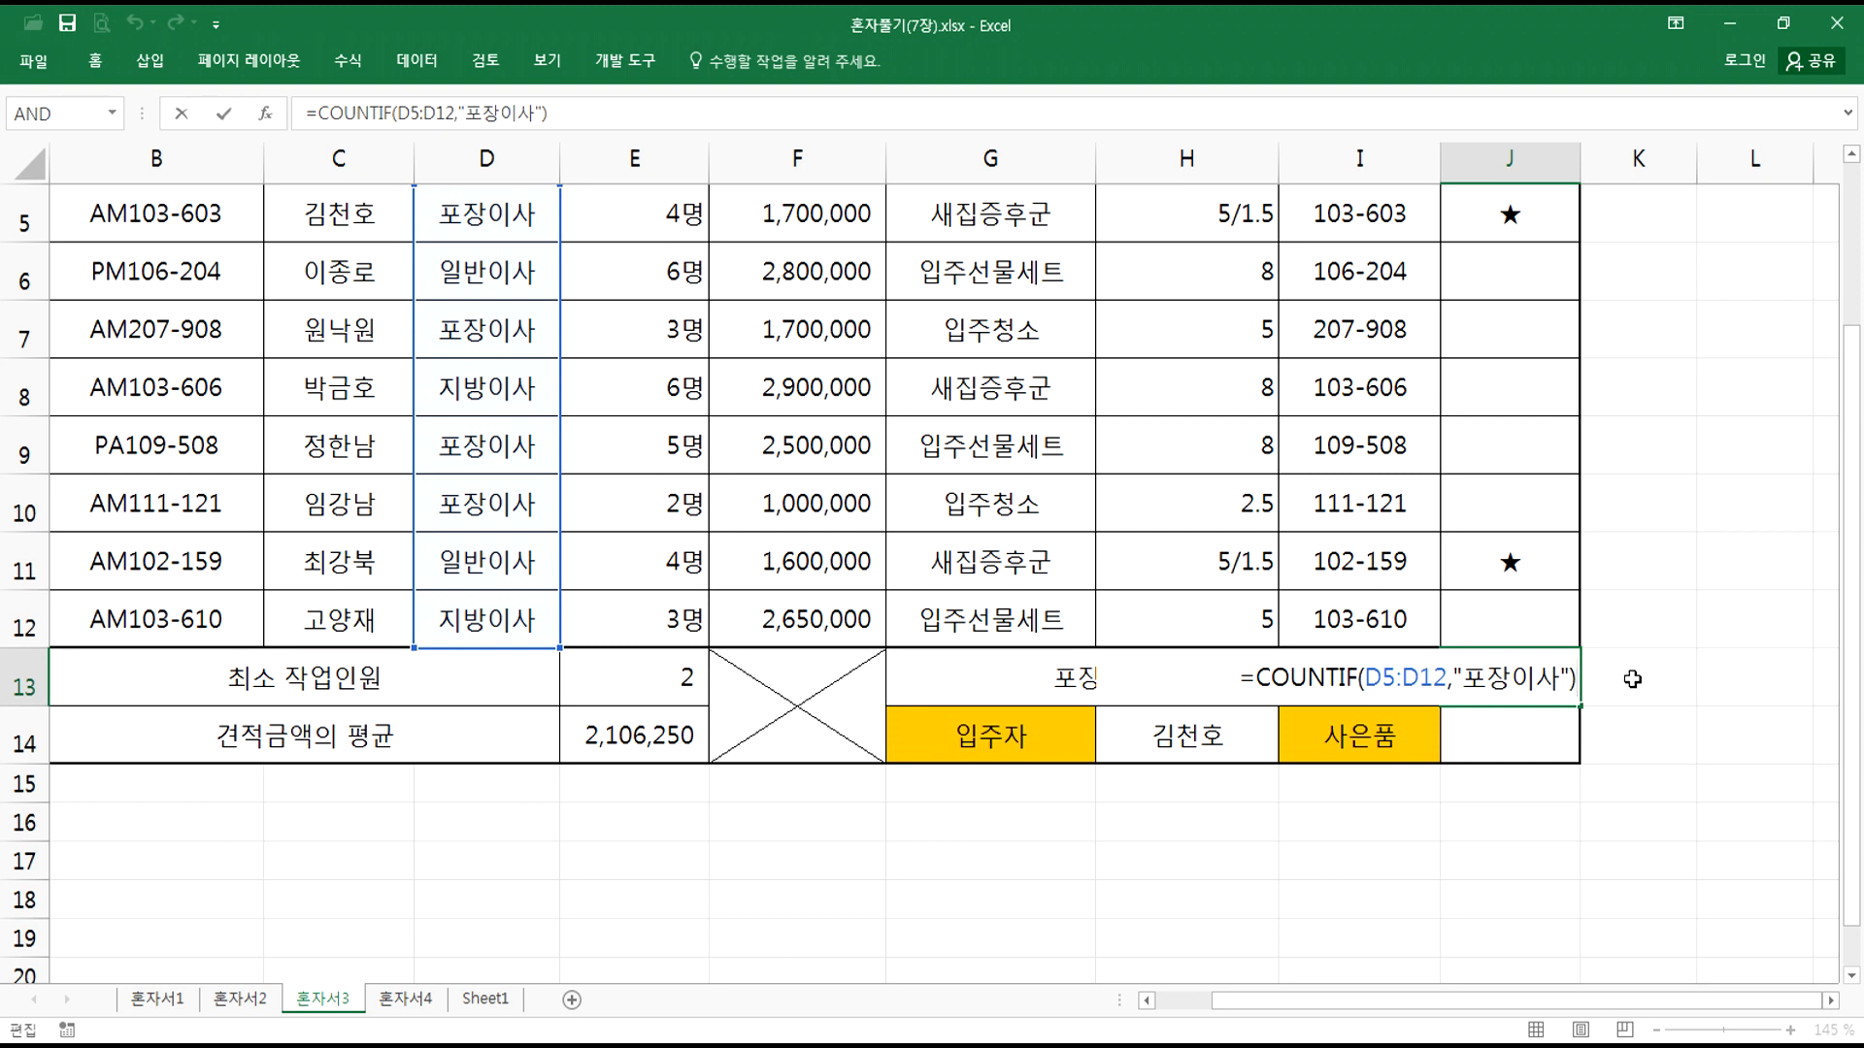
key(ctrl+Return)
Step: Examine the 입주자 drop-down choices in H14 and pick the first resident in the list
click(1225, 733)
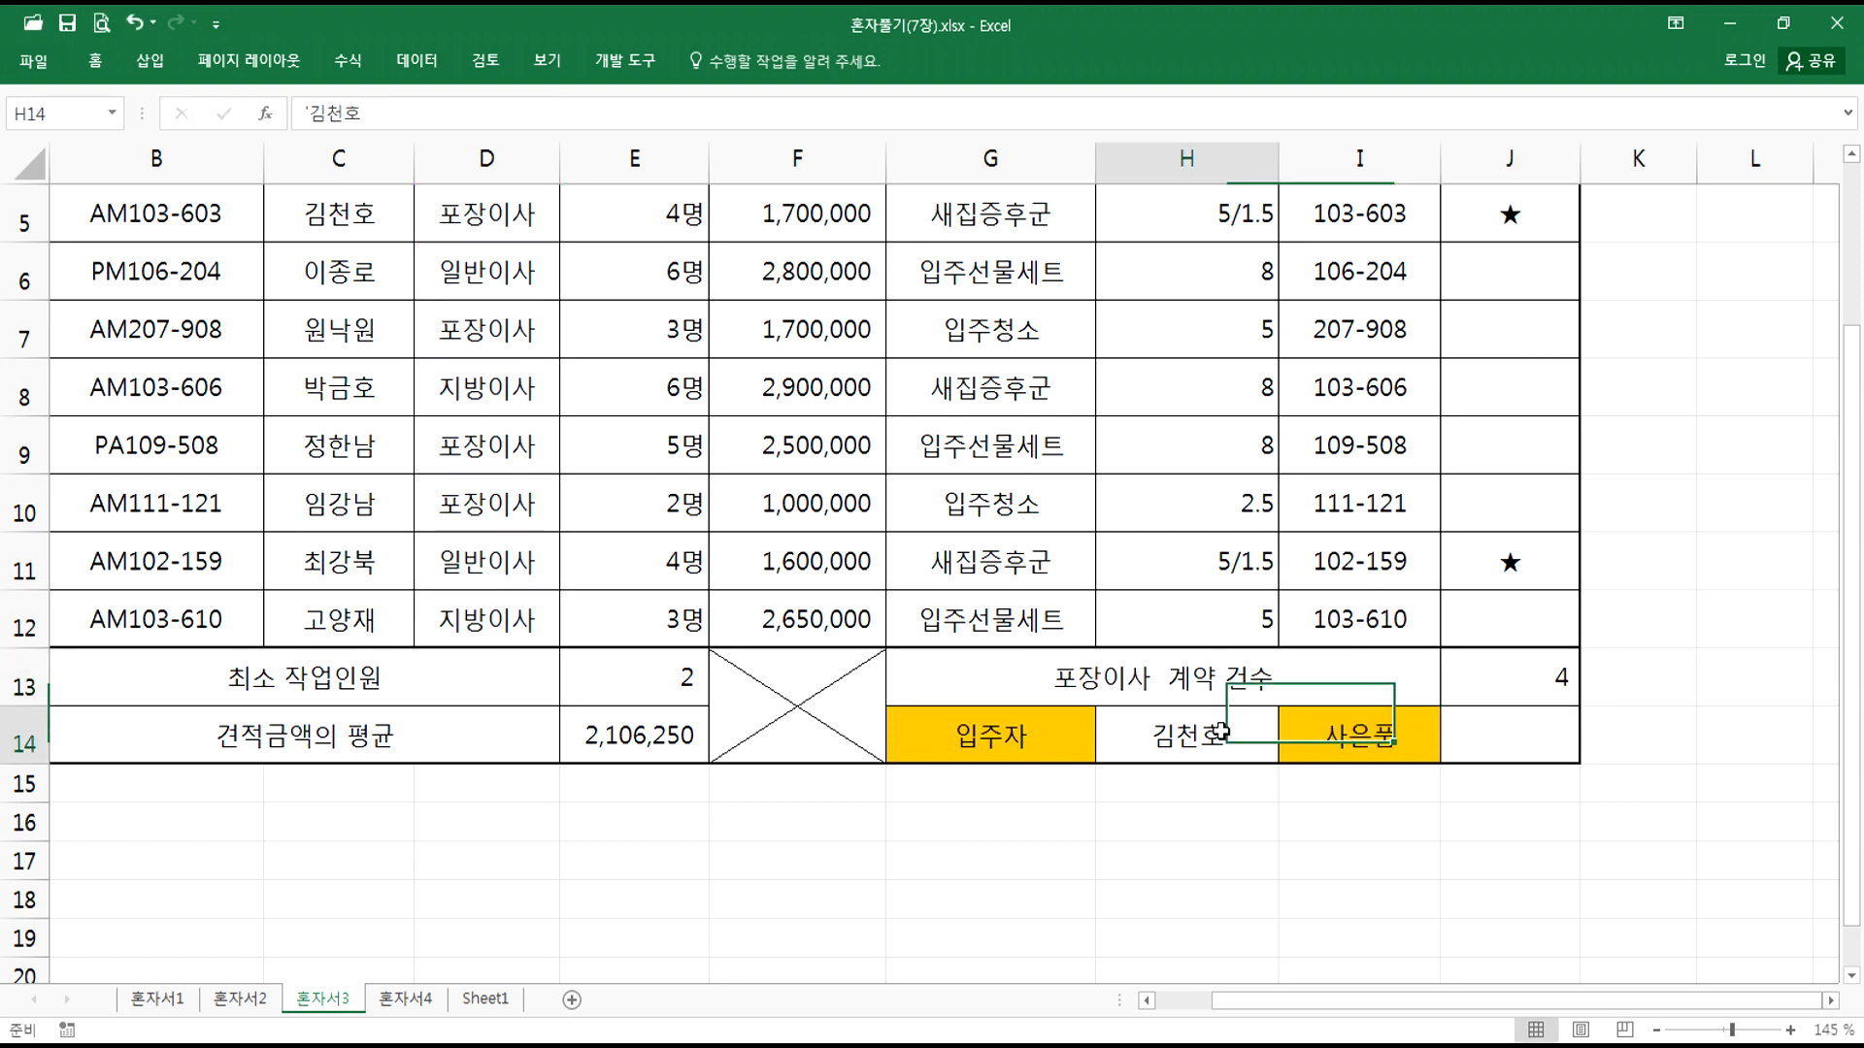
click(1511, 735)
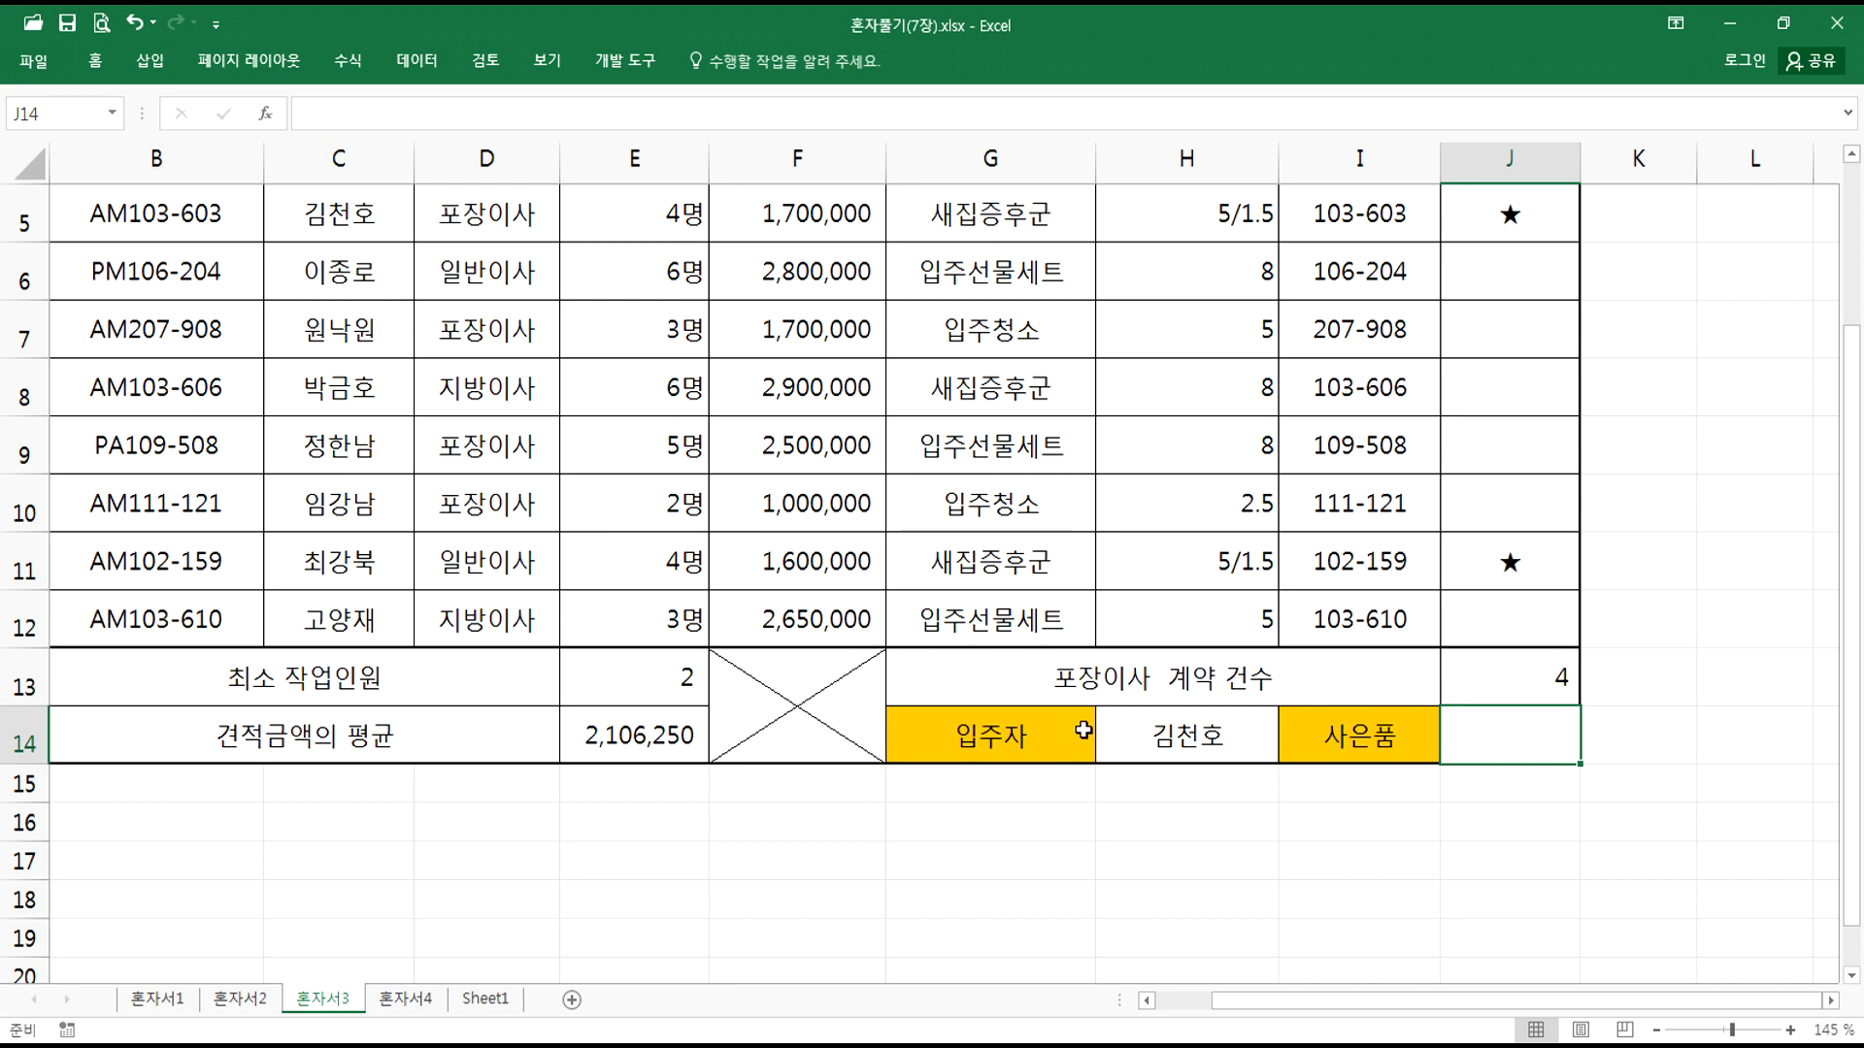
scroll(1359, 679, up, 1)
scroll(1359, 680, down, 1)
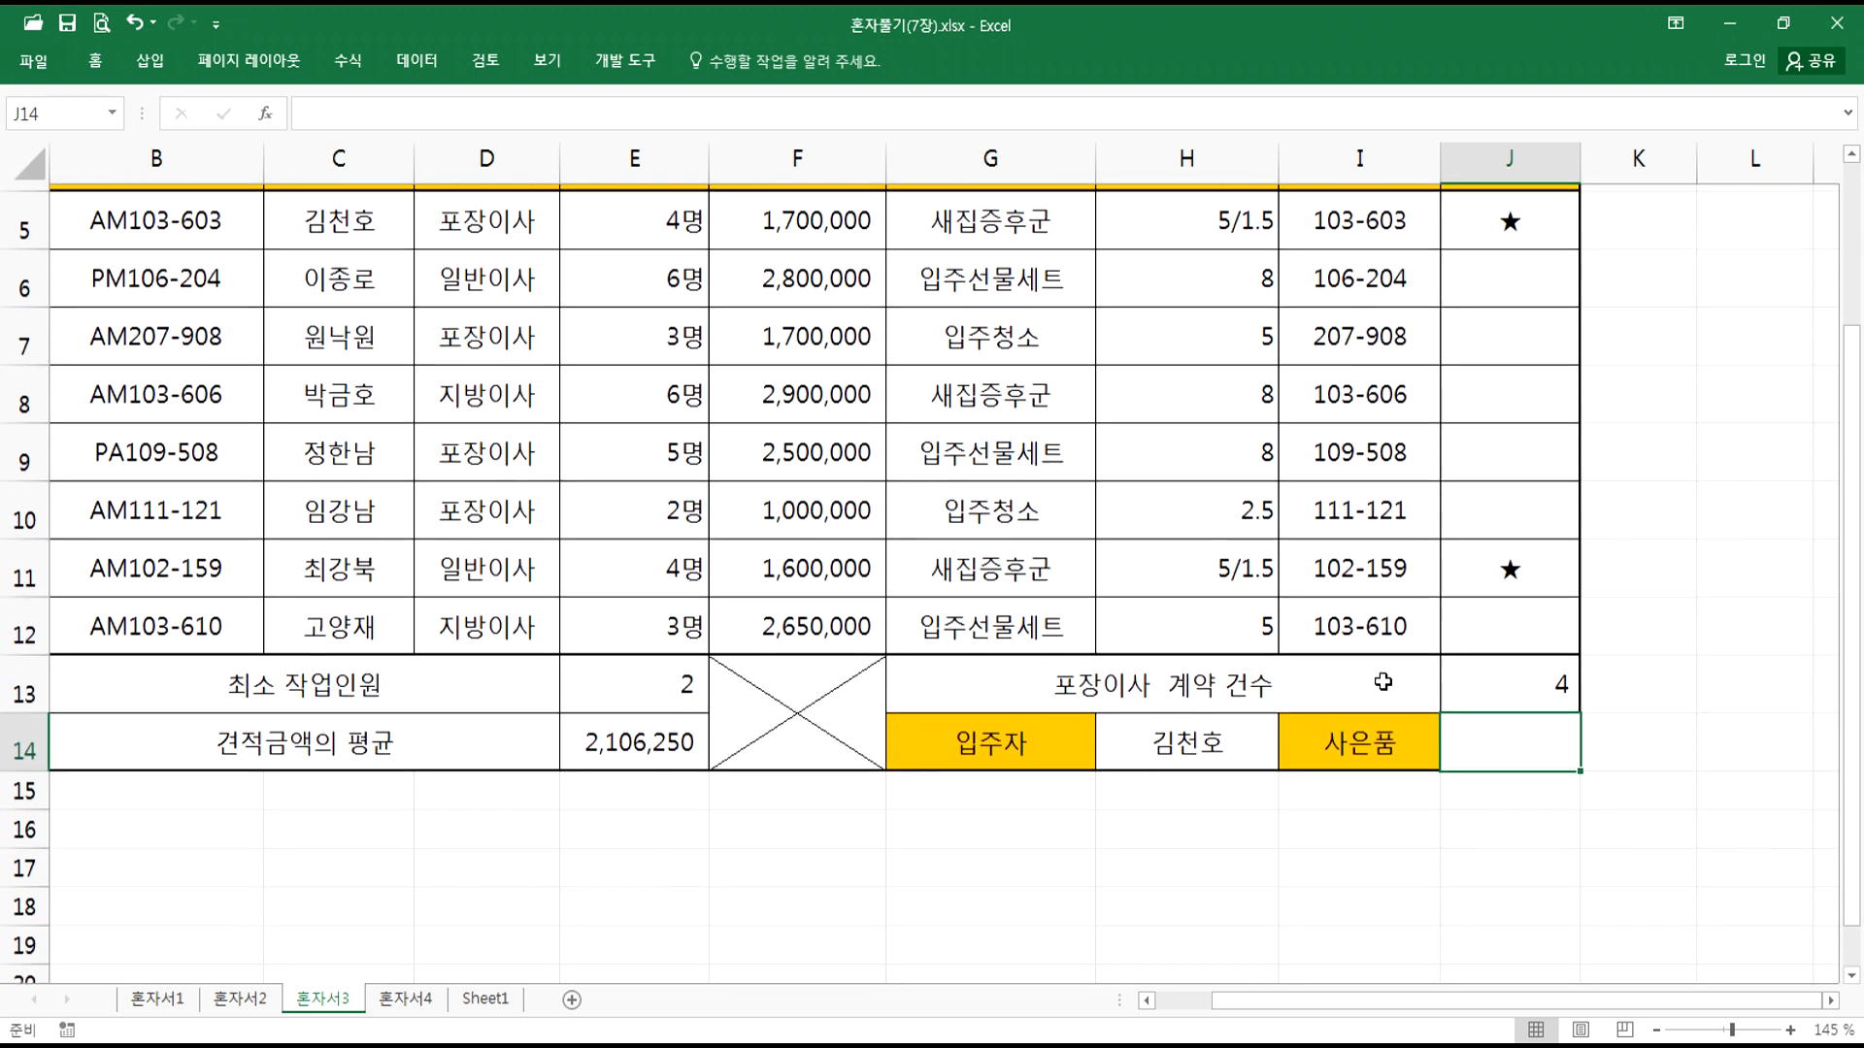
click(1266, 733)
click(1286, 752)
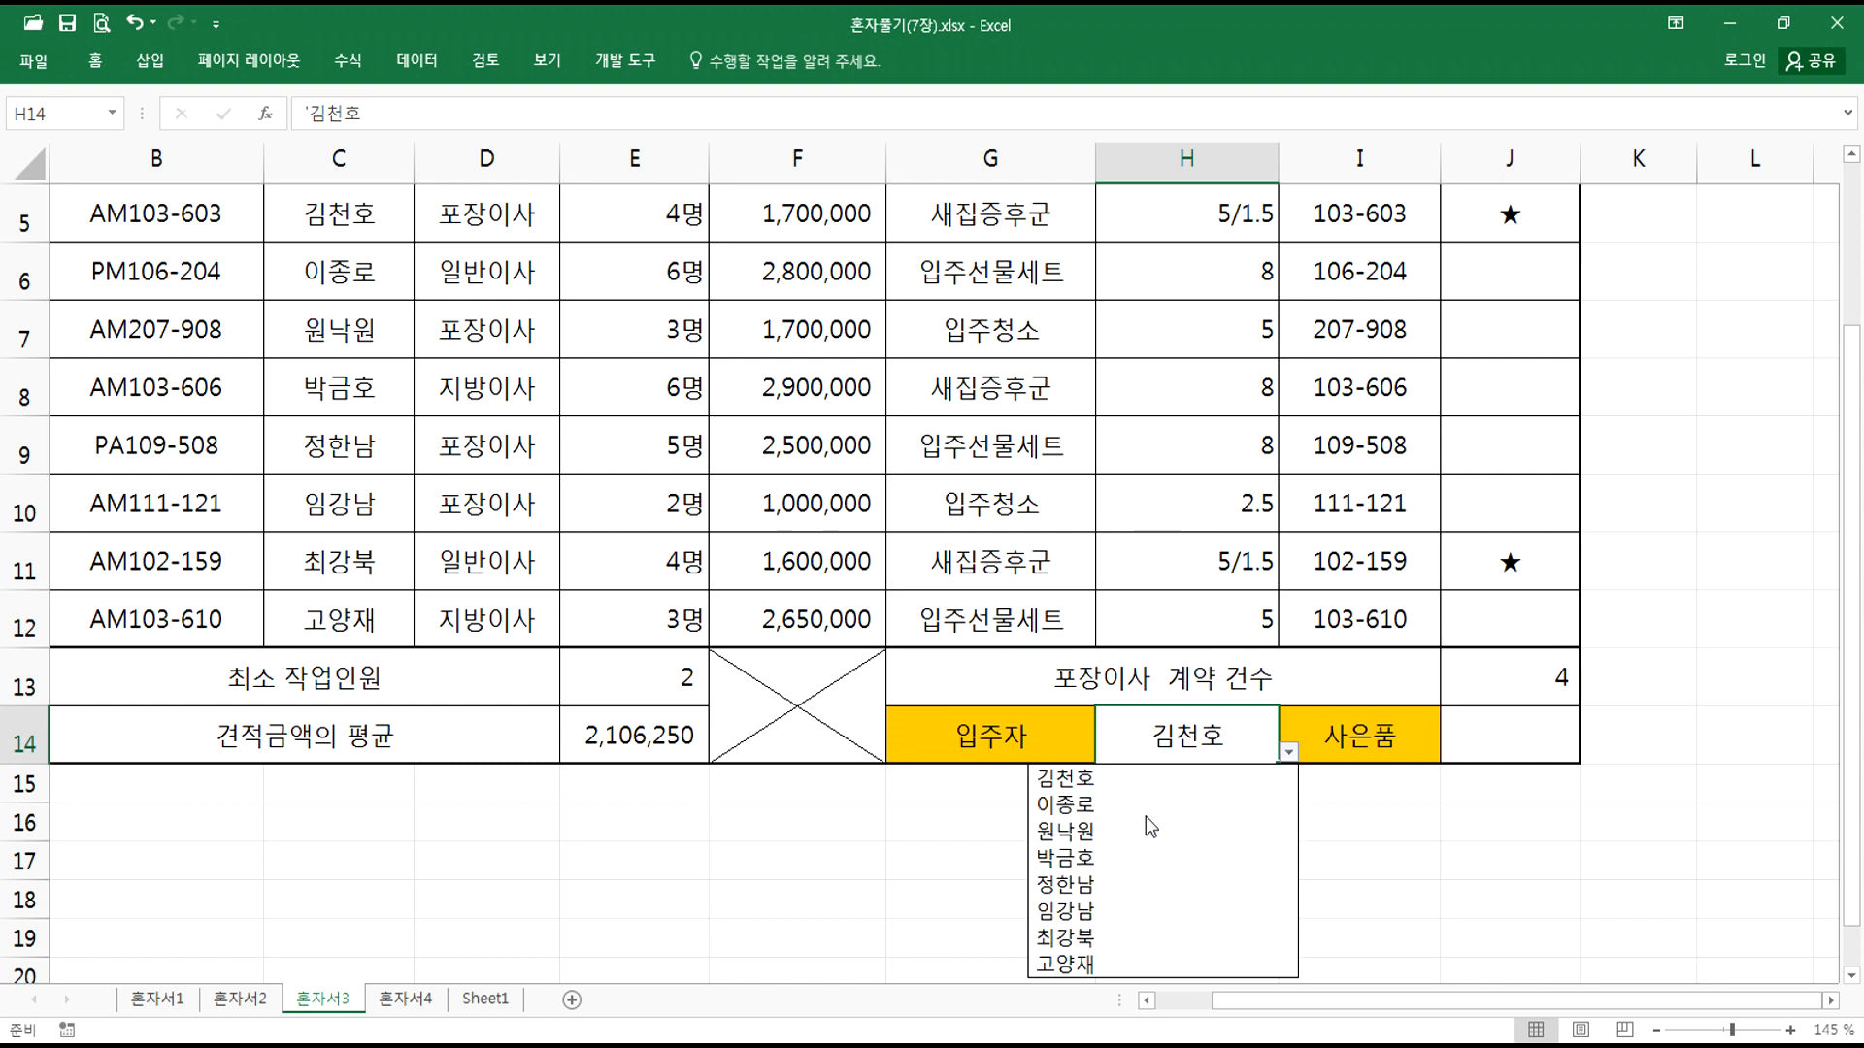
click(1179, 777)
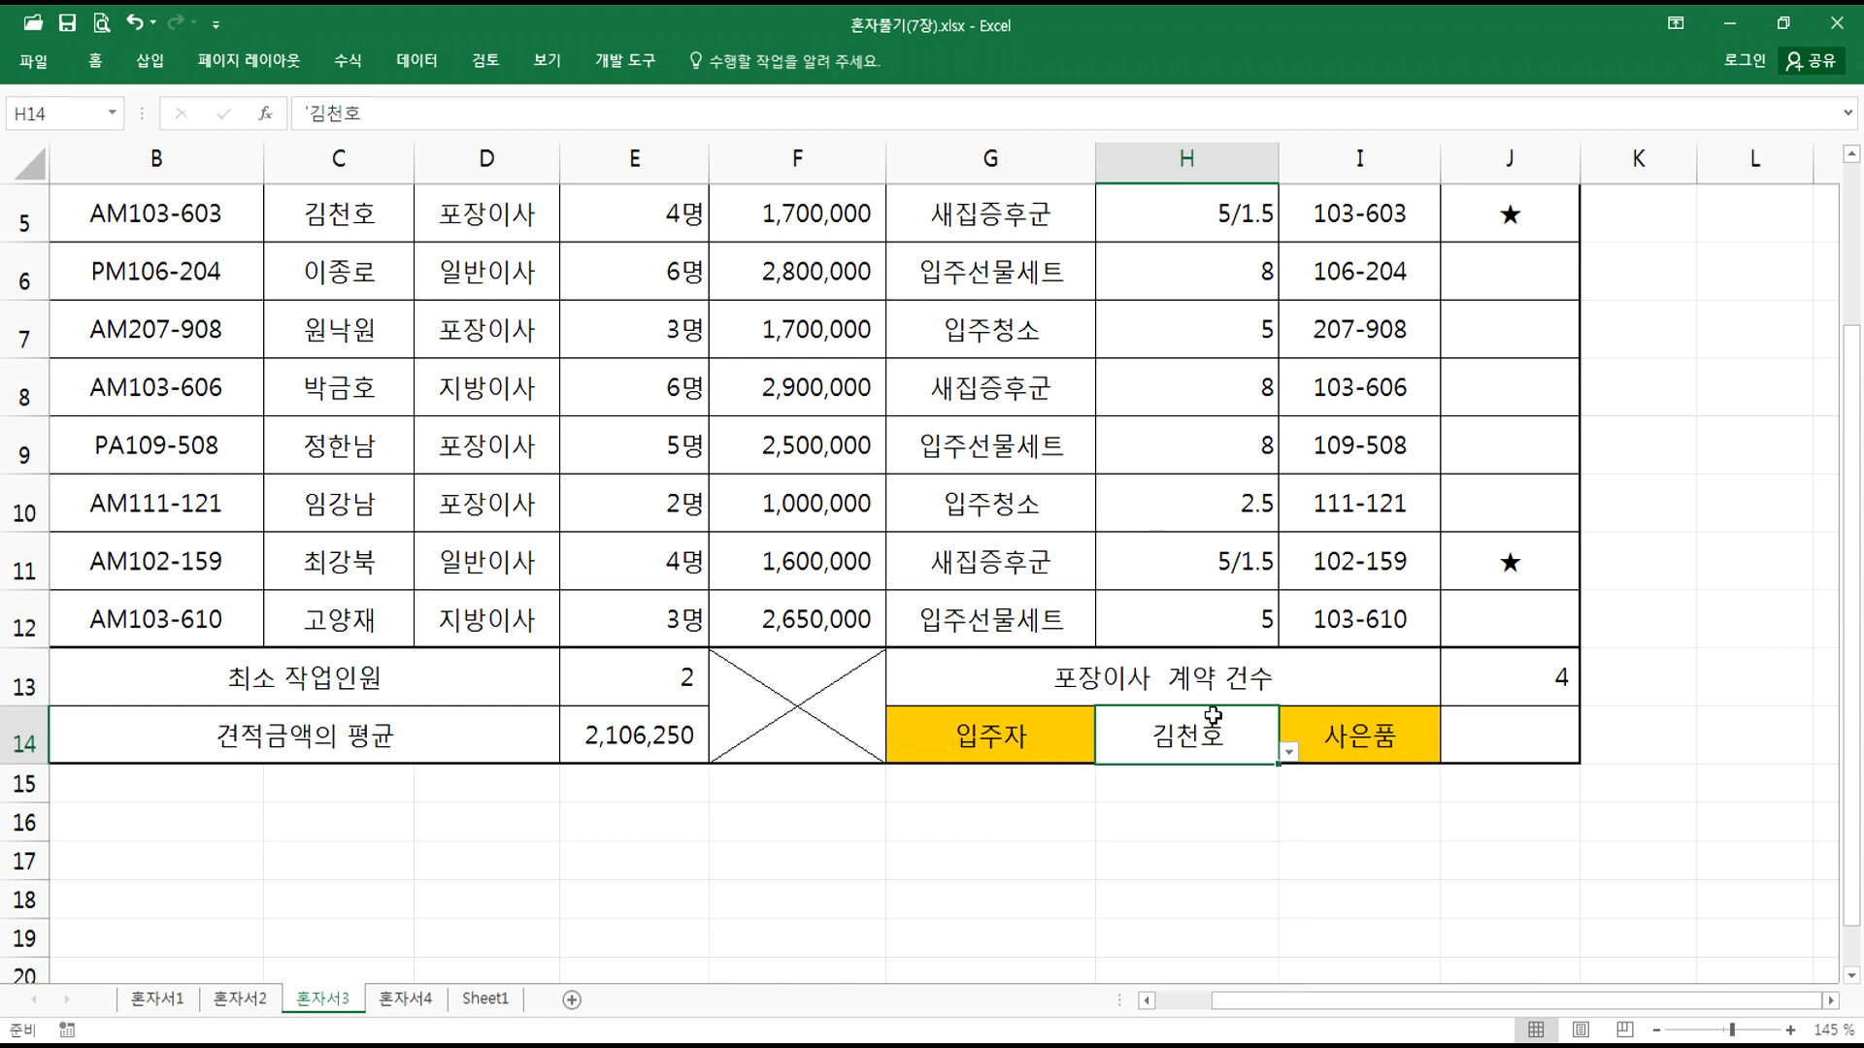
Step: Review the data validation settings of H14, including the restriction type and the source range, and accept them as they are
click(425, 62)
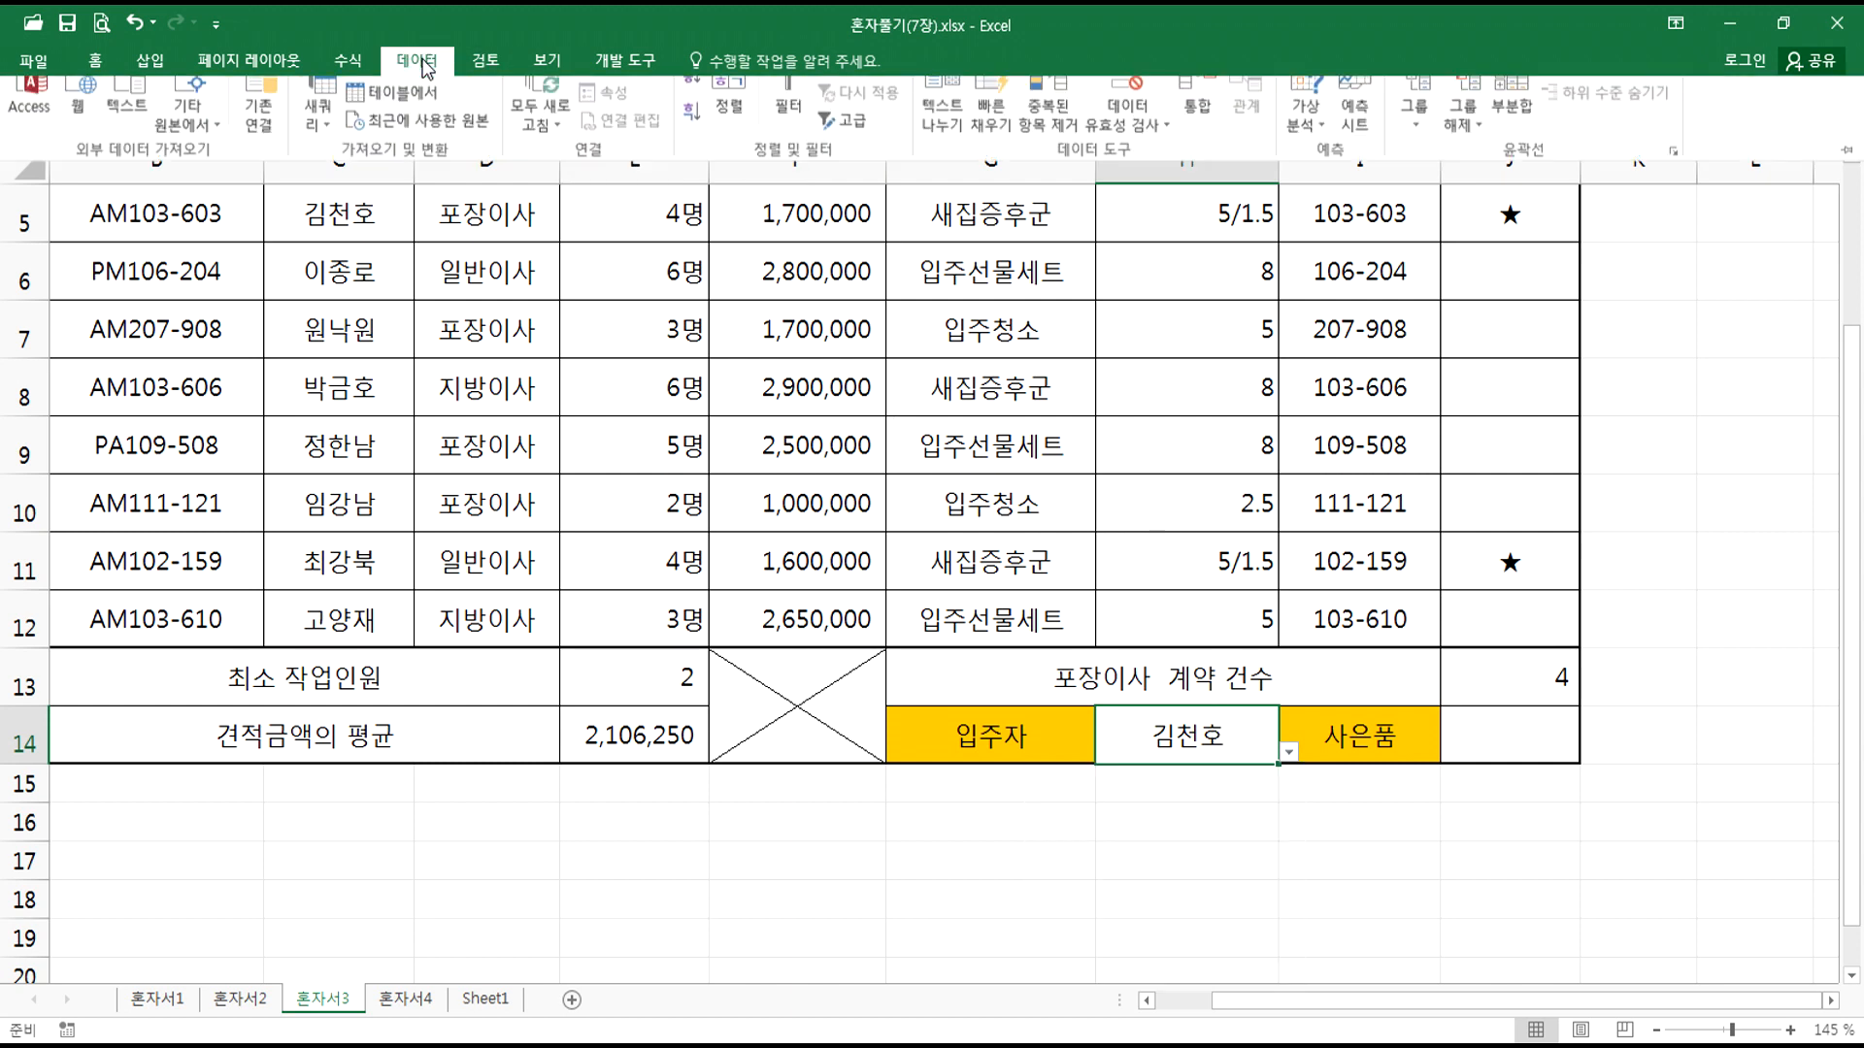
click(1128, 110)
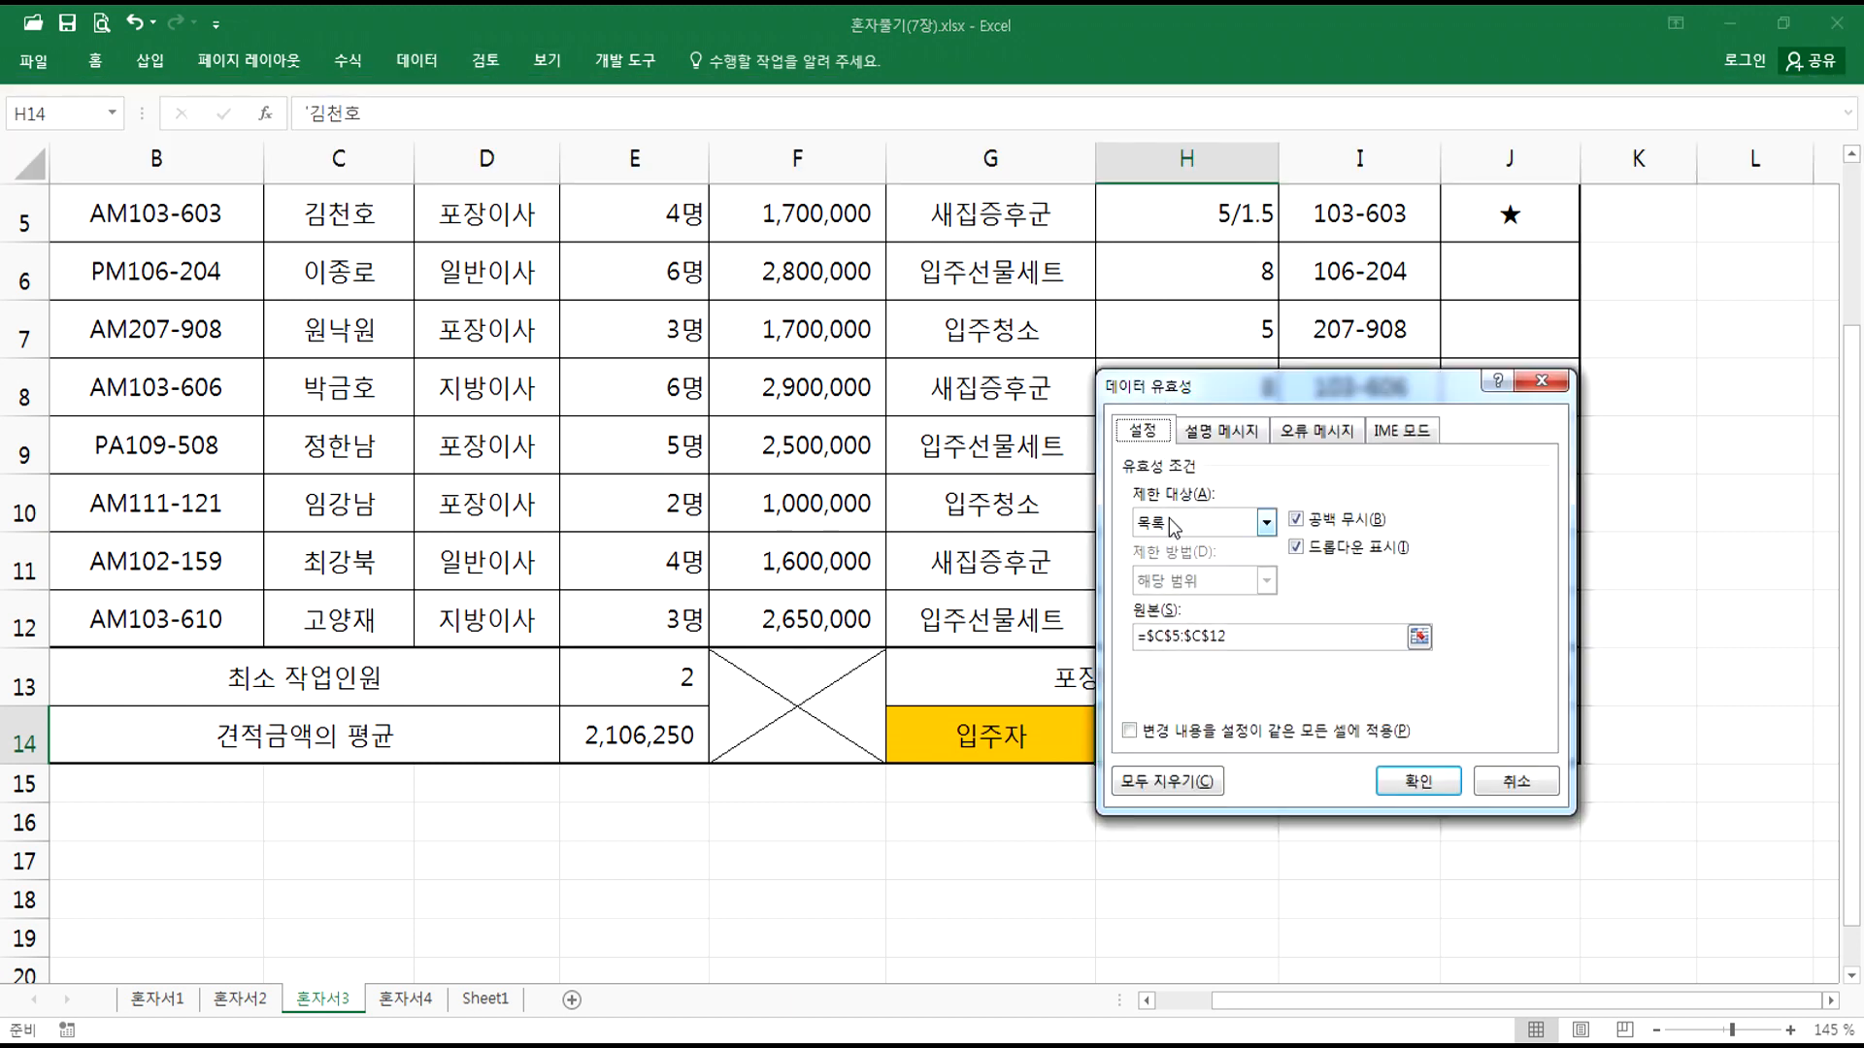
click(1171, 522)
click(1303, 646)
drag(1302, 640, 1089, 646)
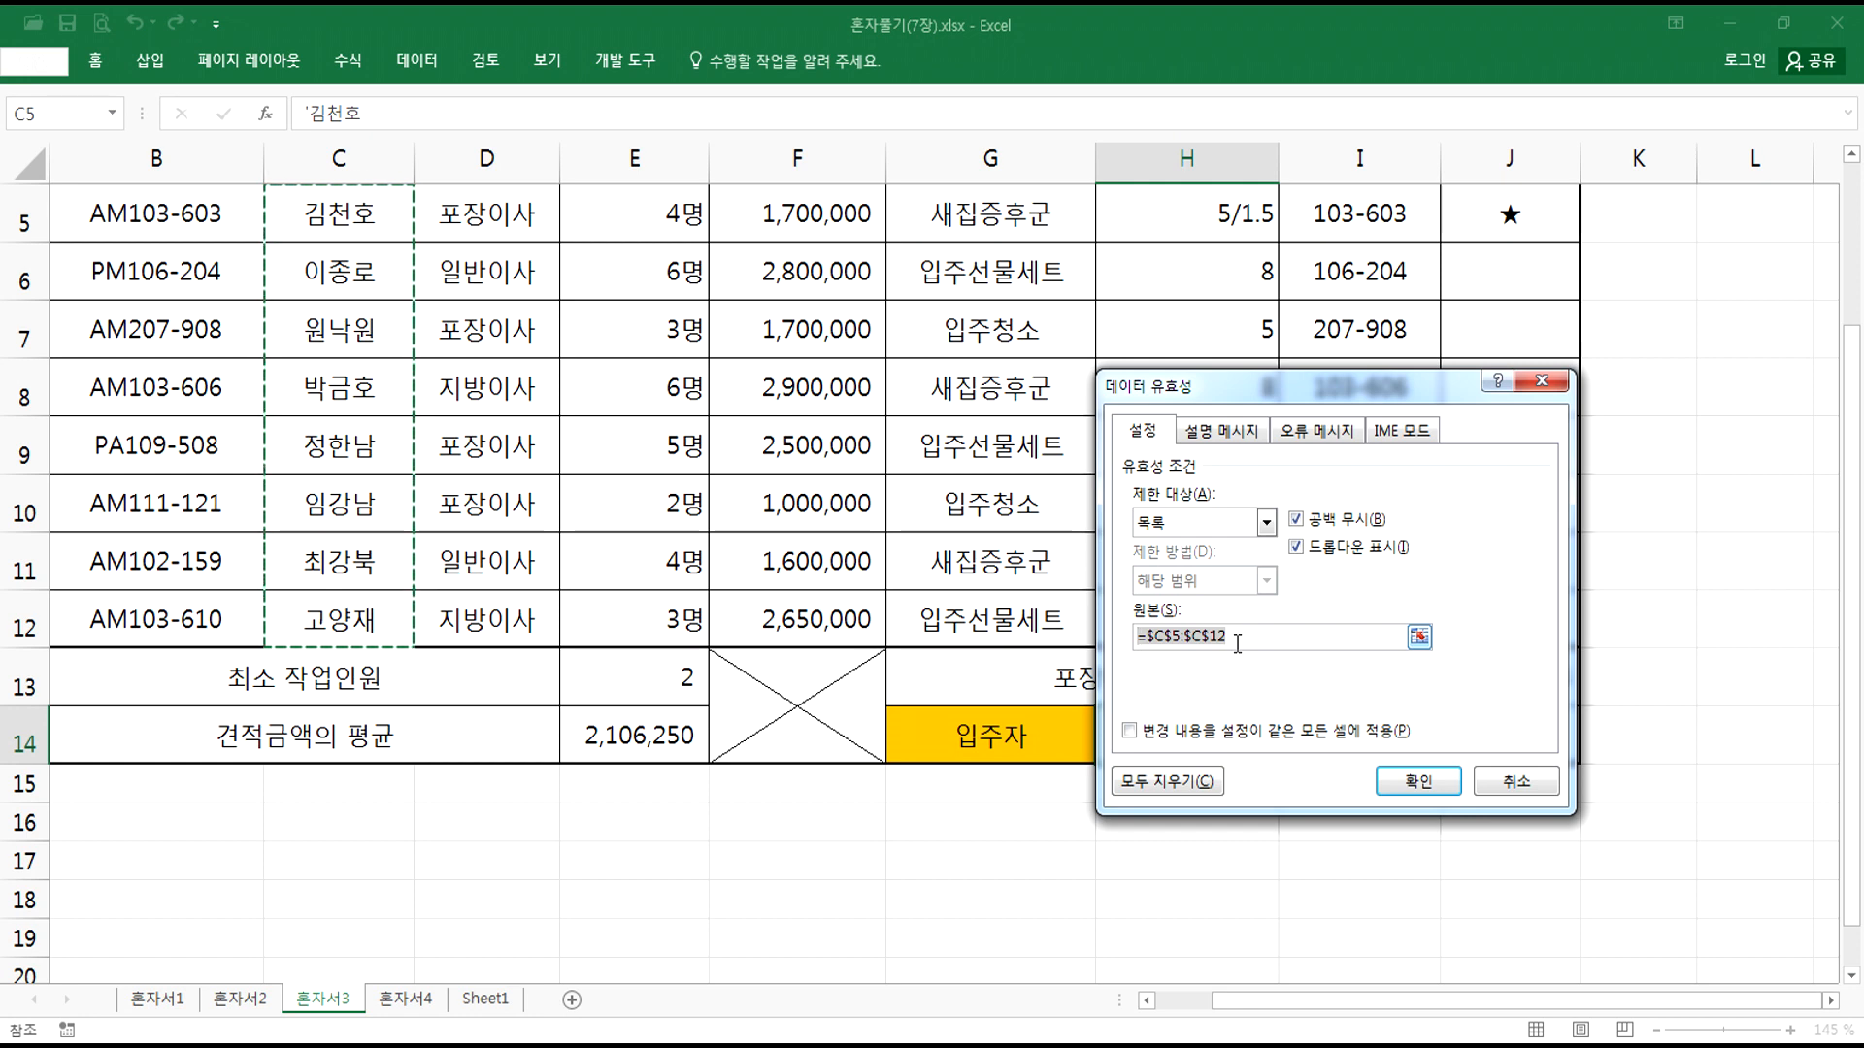
key(Return)
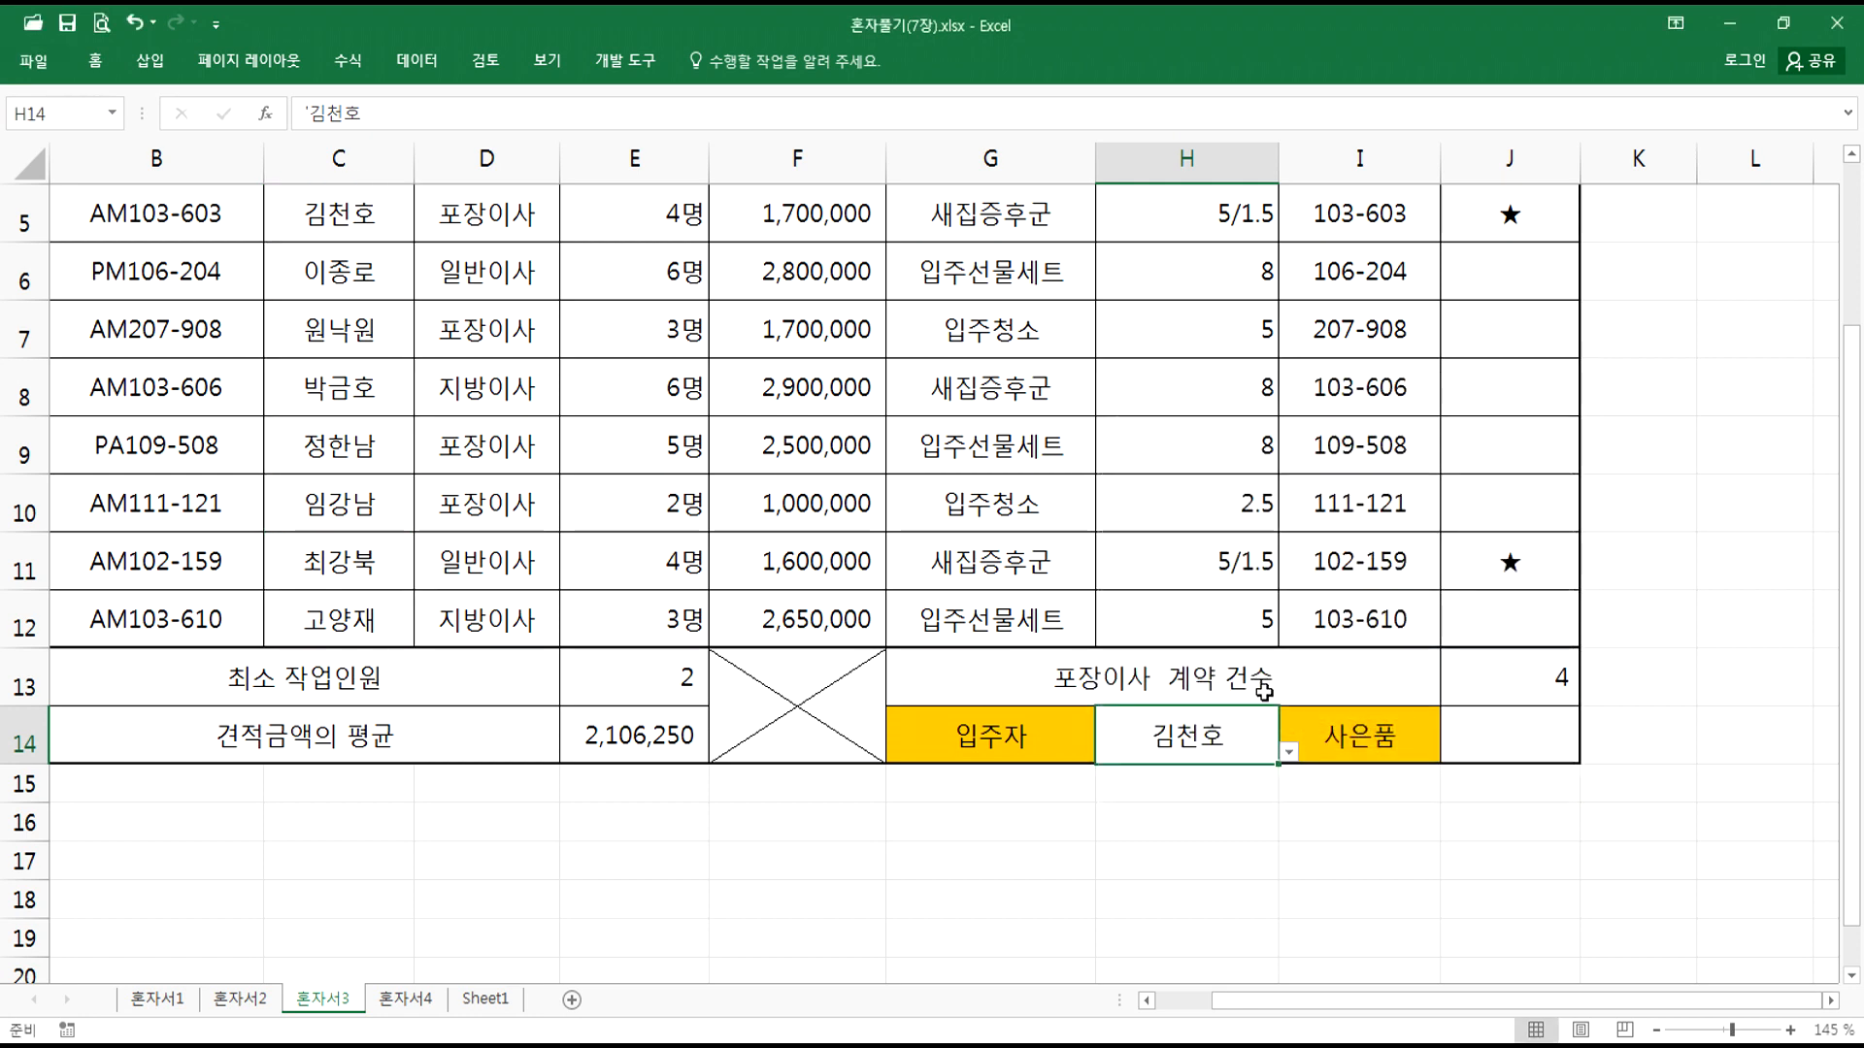
Step: Test the H14 drop-down by choosing another resident and returning to the first one
click(1286, 755)
click(1146, 813)
click(1289, 753)
click(1078, 781)
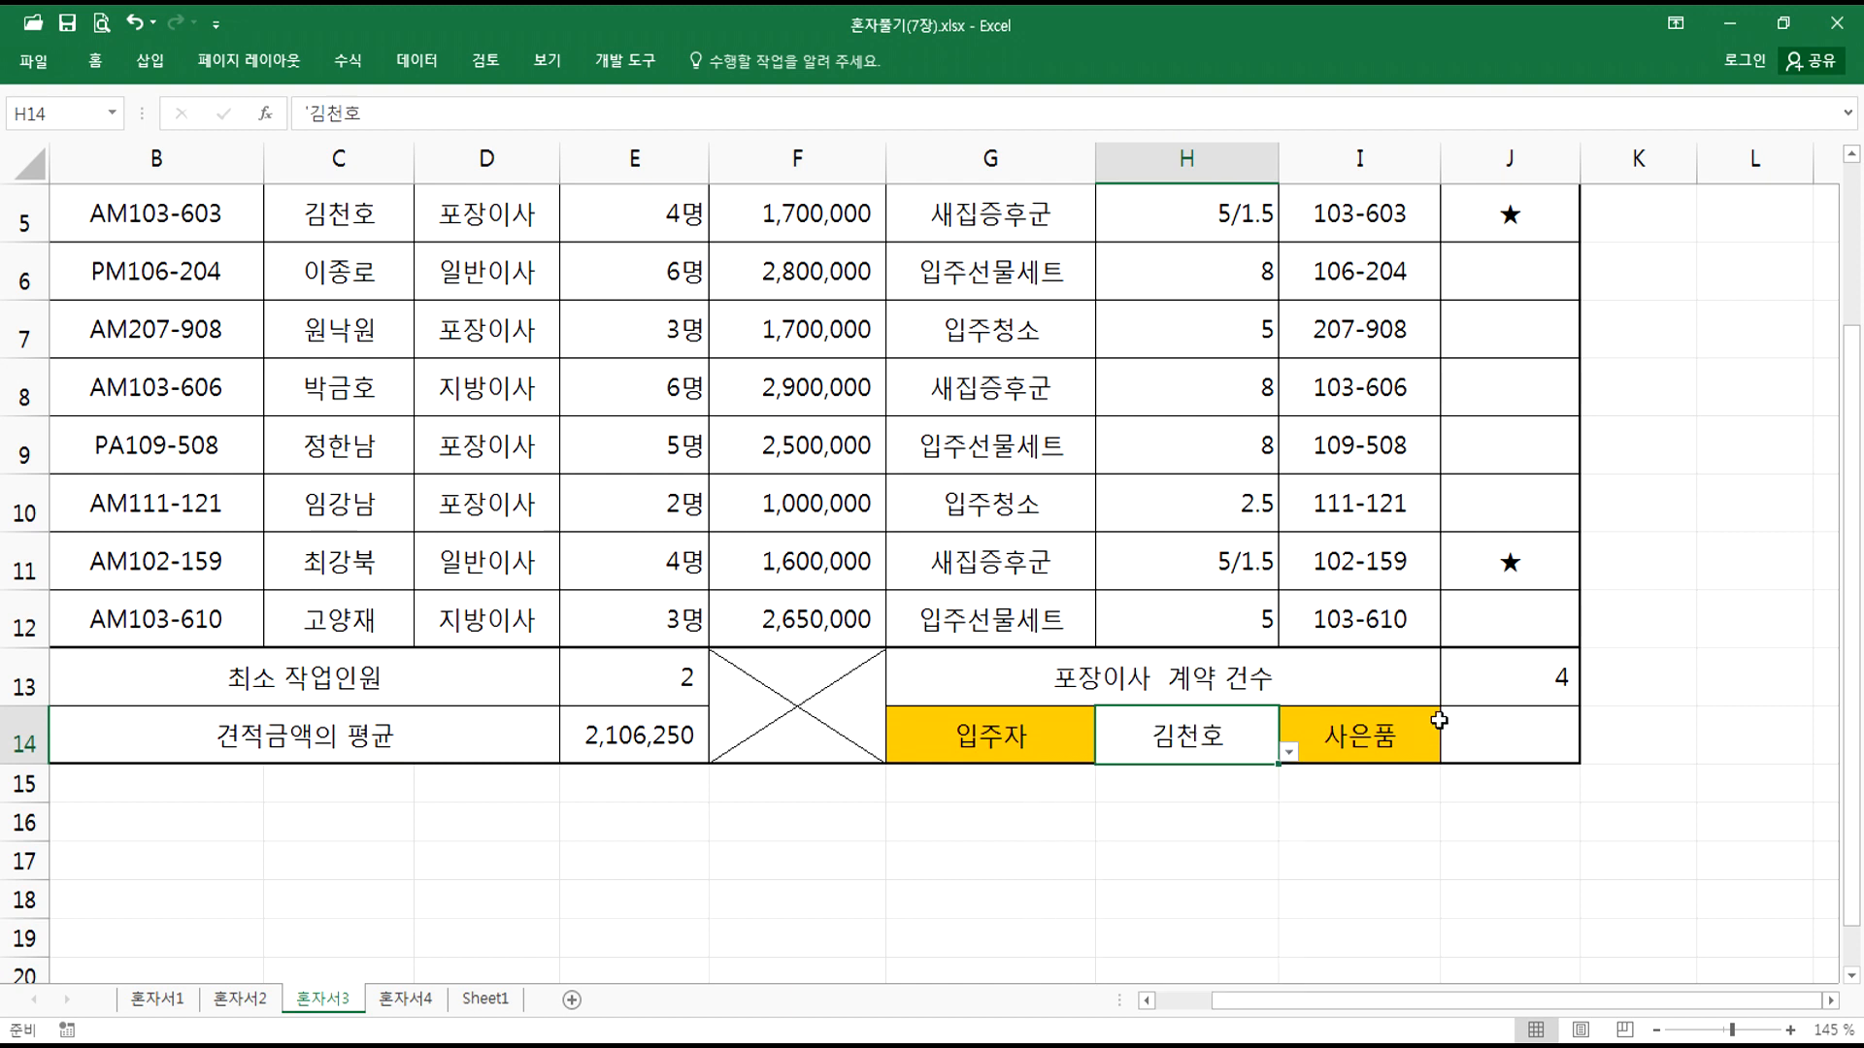
Step: Examine the 사은품 column, the resident in H14 and the table range C5:G12 needed for the 사은품 lookup in J14
click(1516, 718)
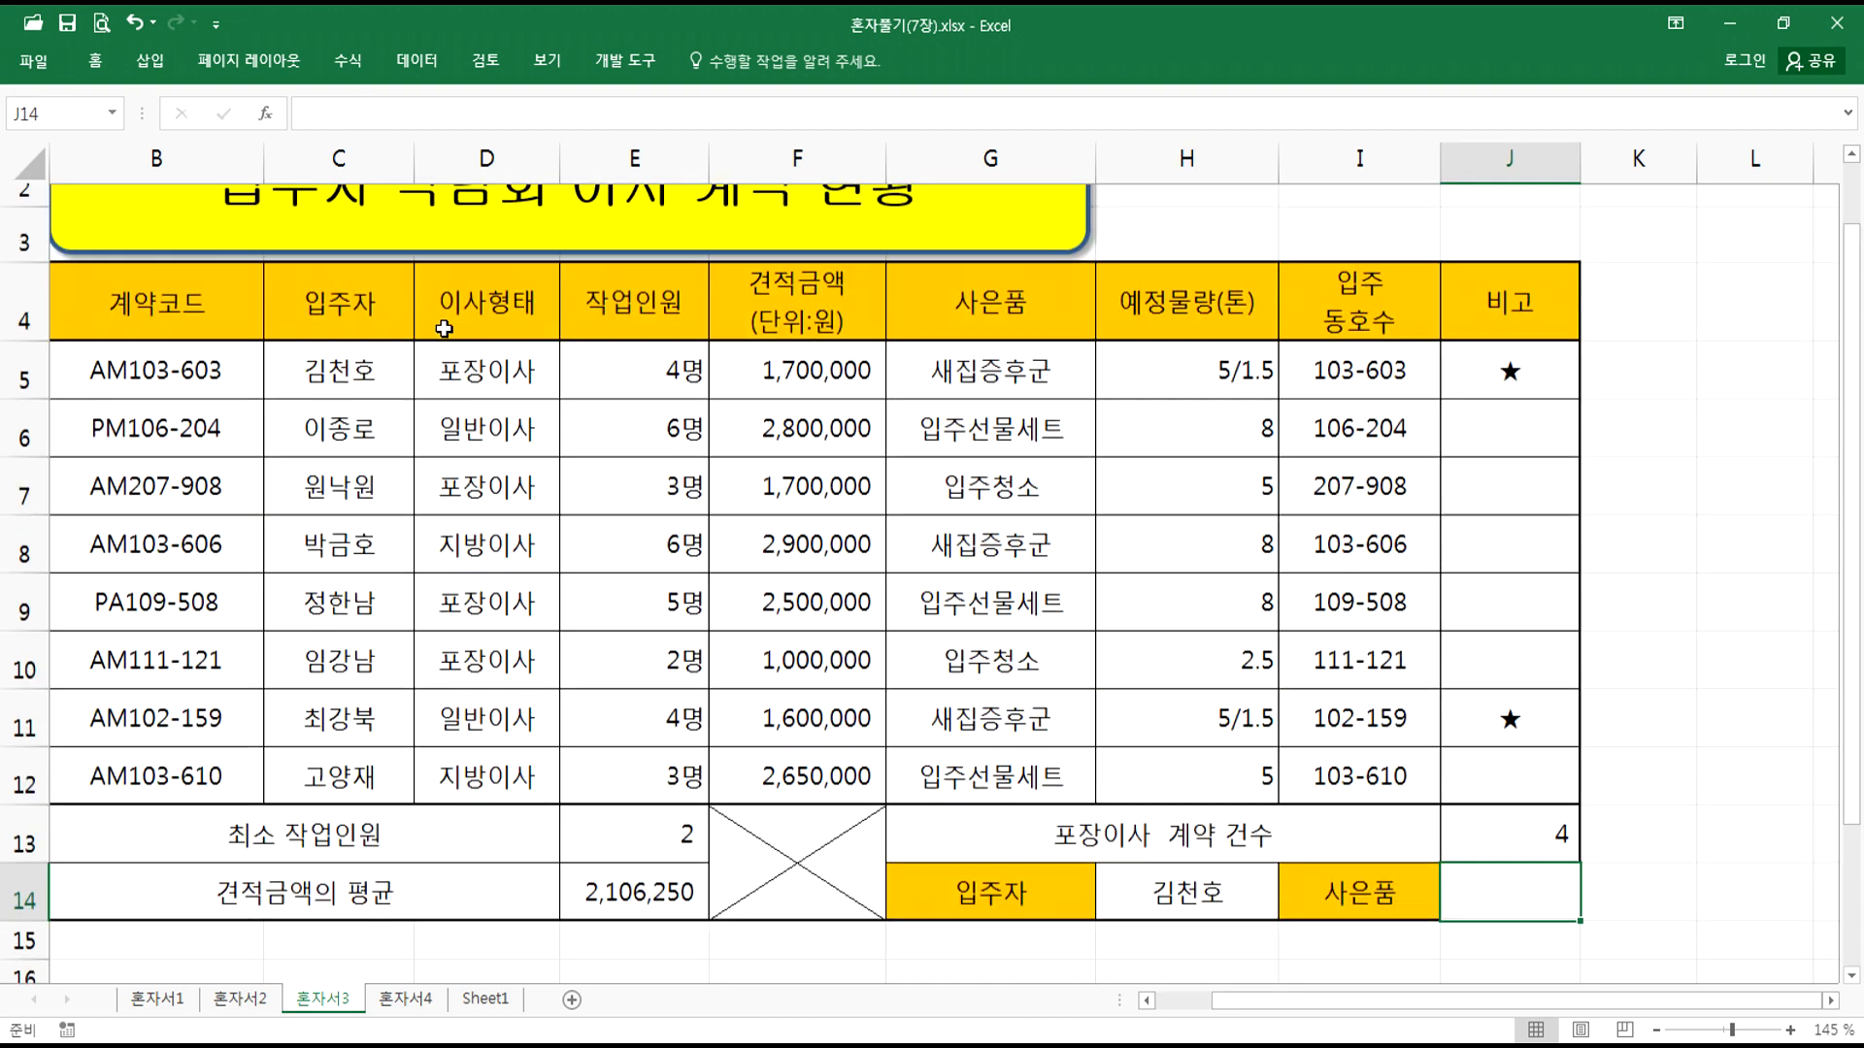
scroll(443, 327, up, 1)
drag(946, 400, 990, 810)
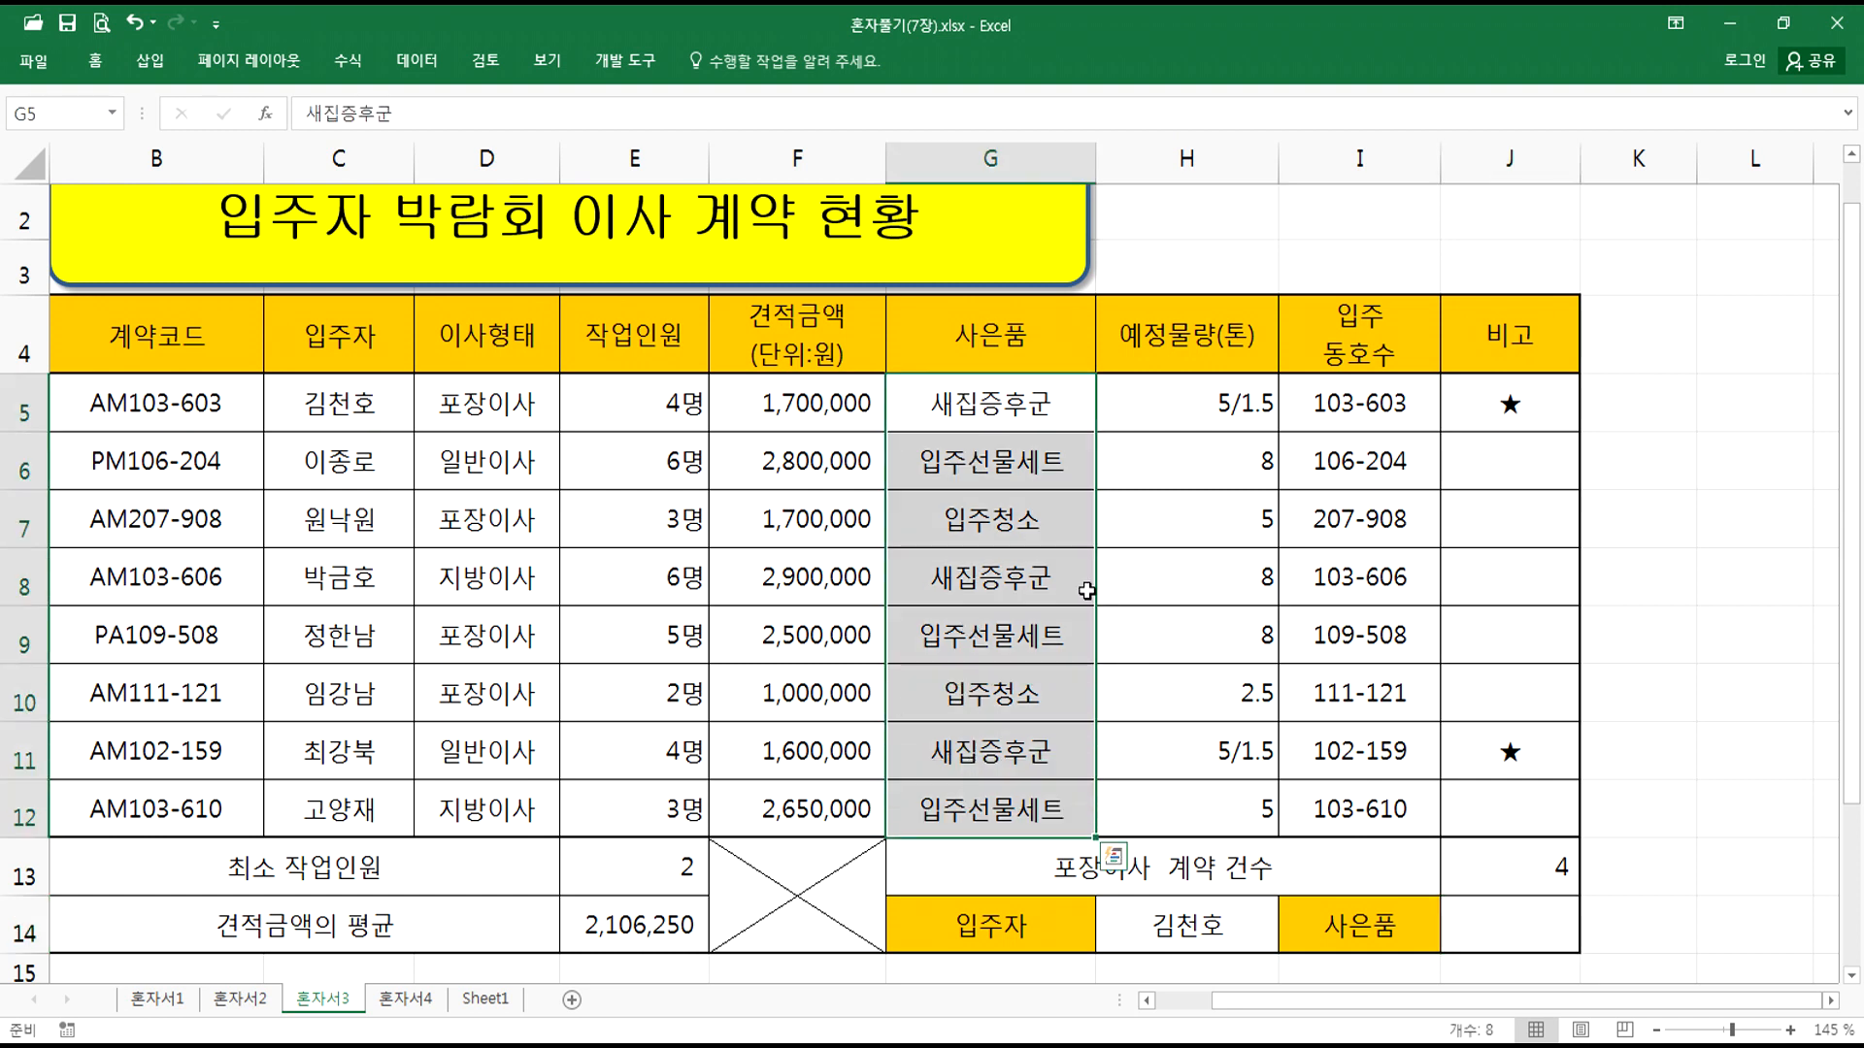
click(1186, 925)
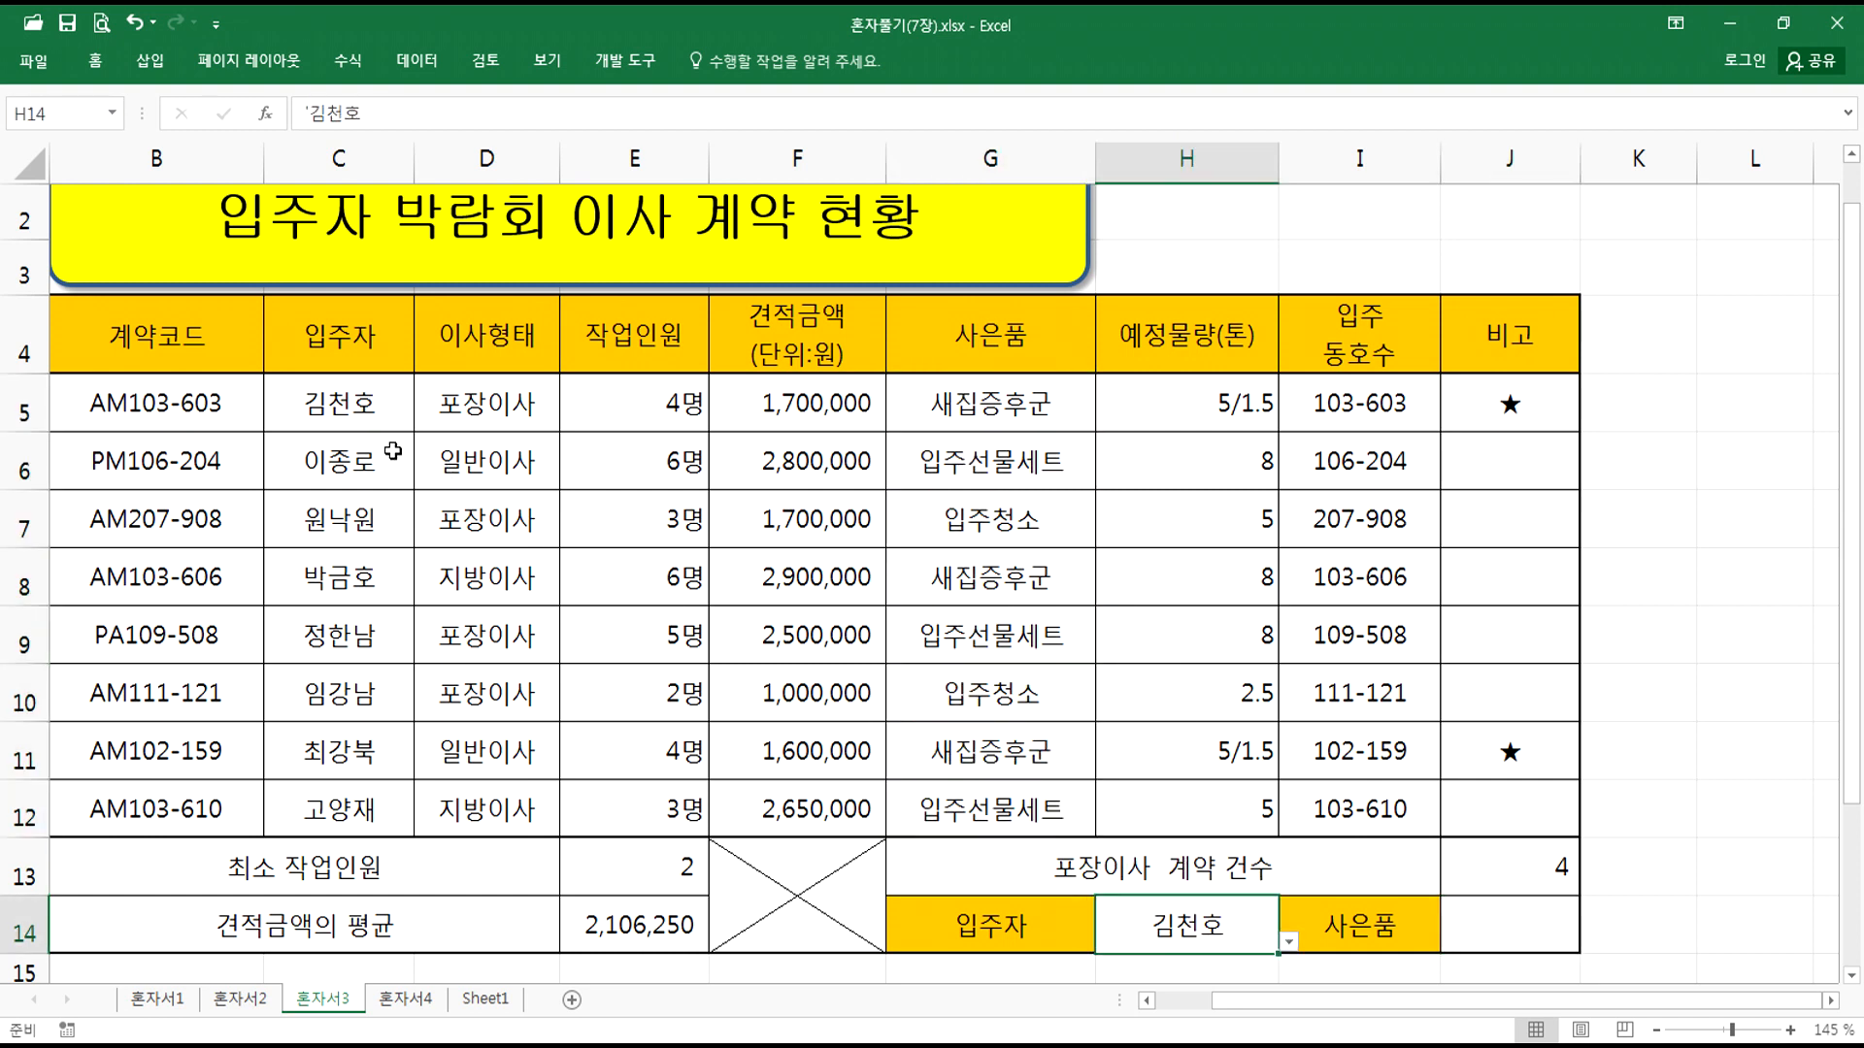
drag(339, 398, 939, 815)
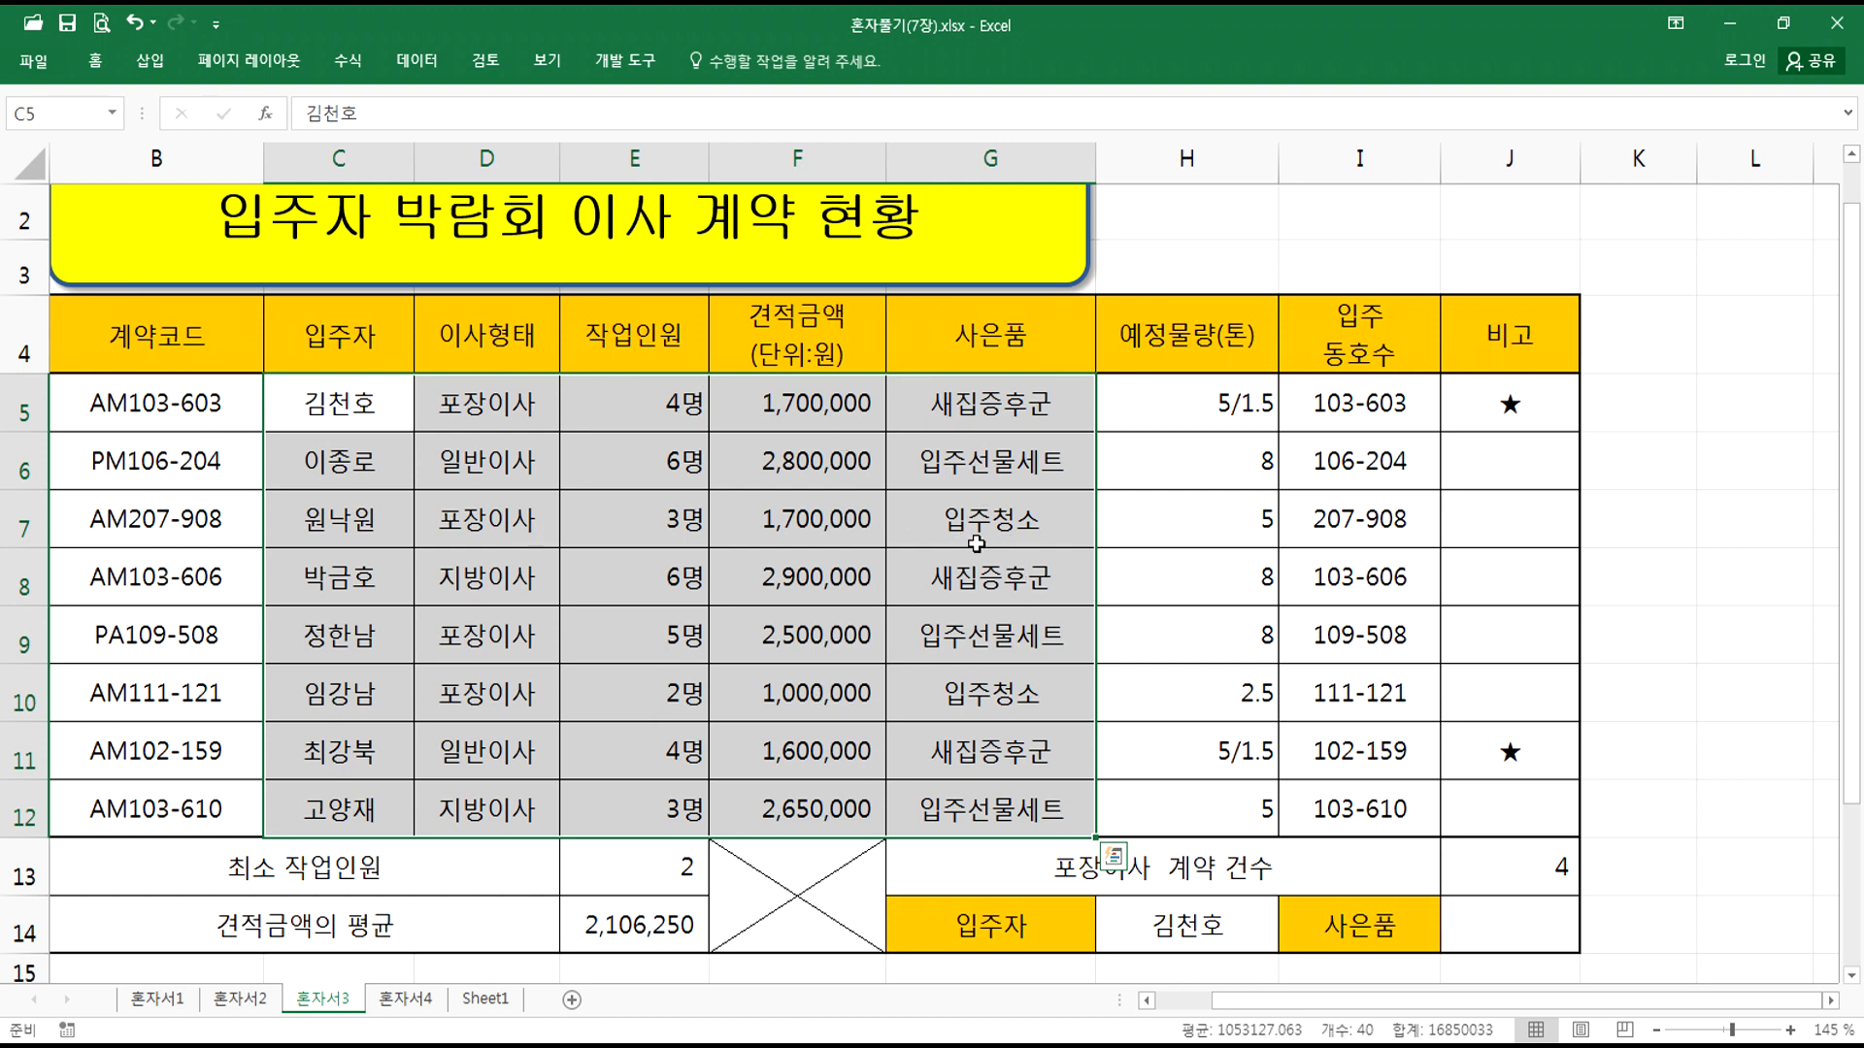
click(1532, 914)
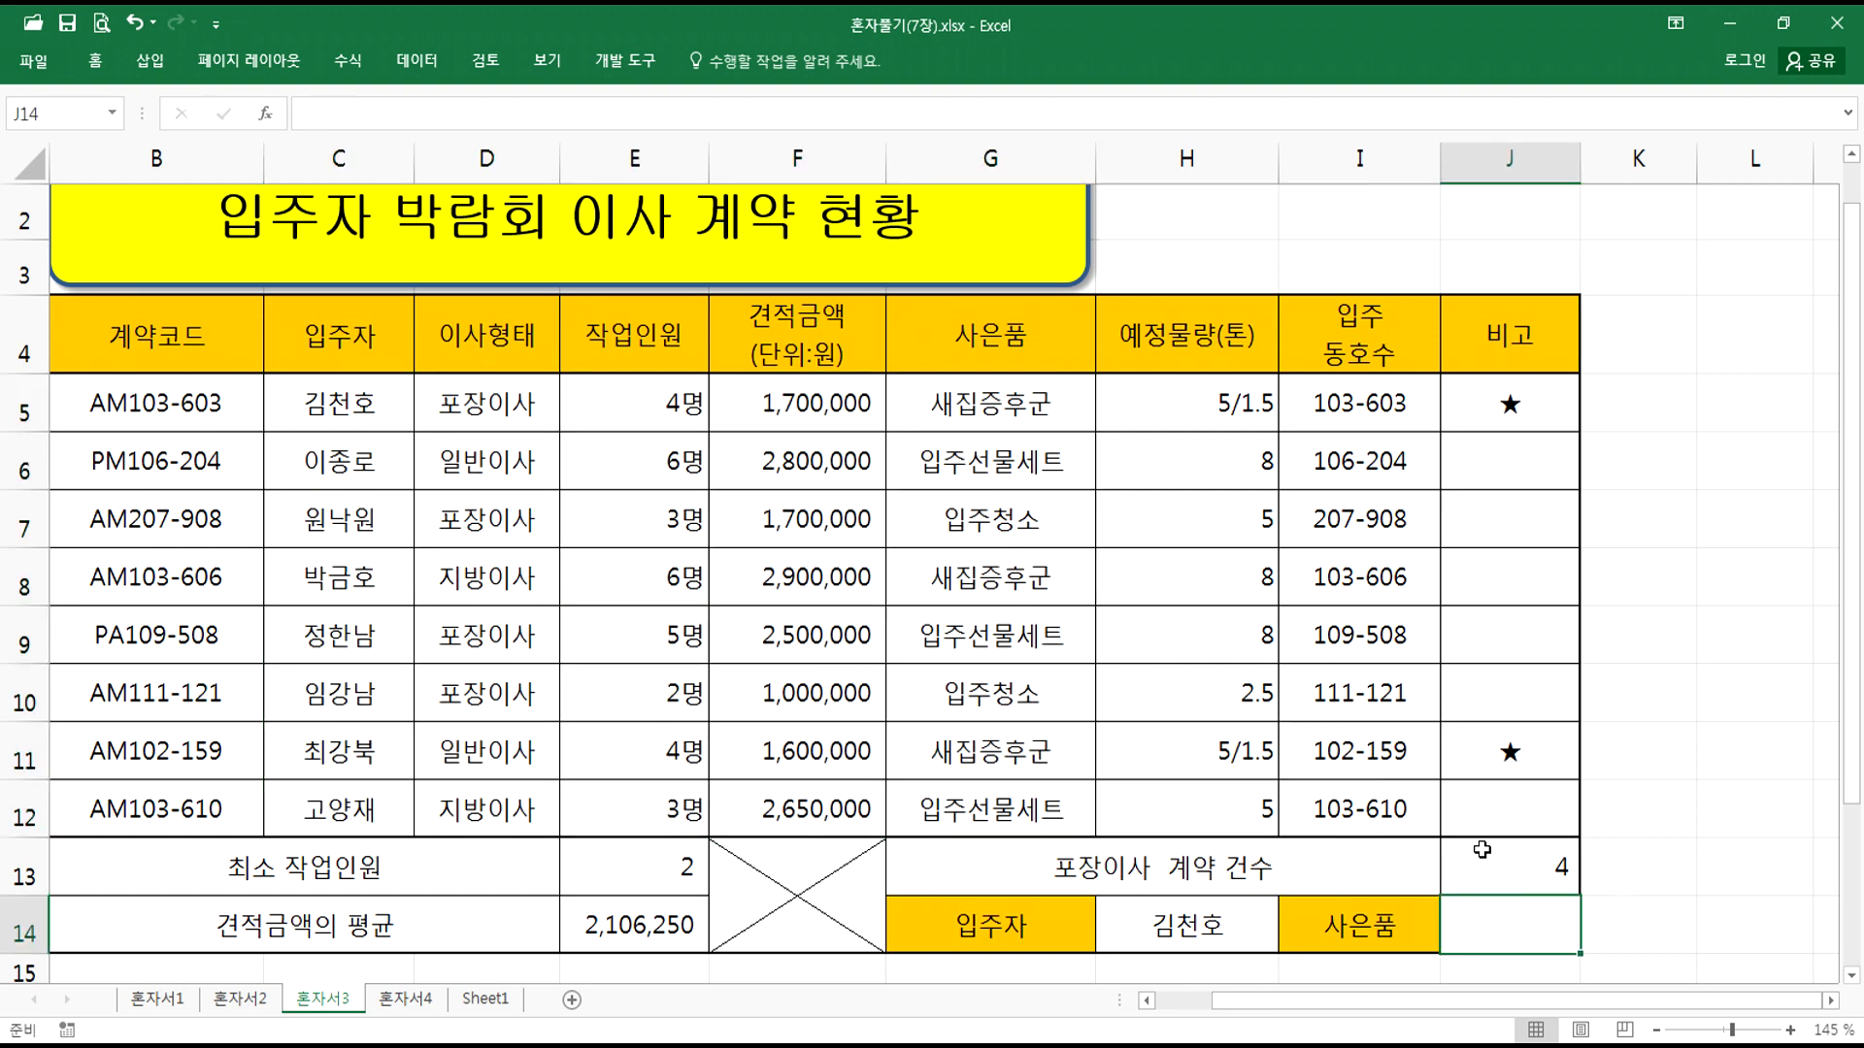
Step: Start a VLOOKUP formula in J14, open its function arguments and set the table array to C5:G12
text(=ㅍ)
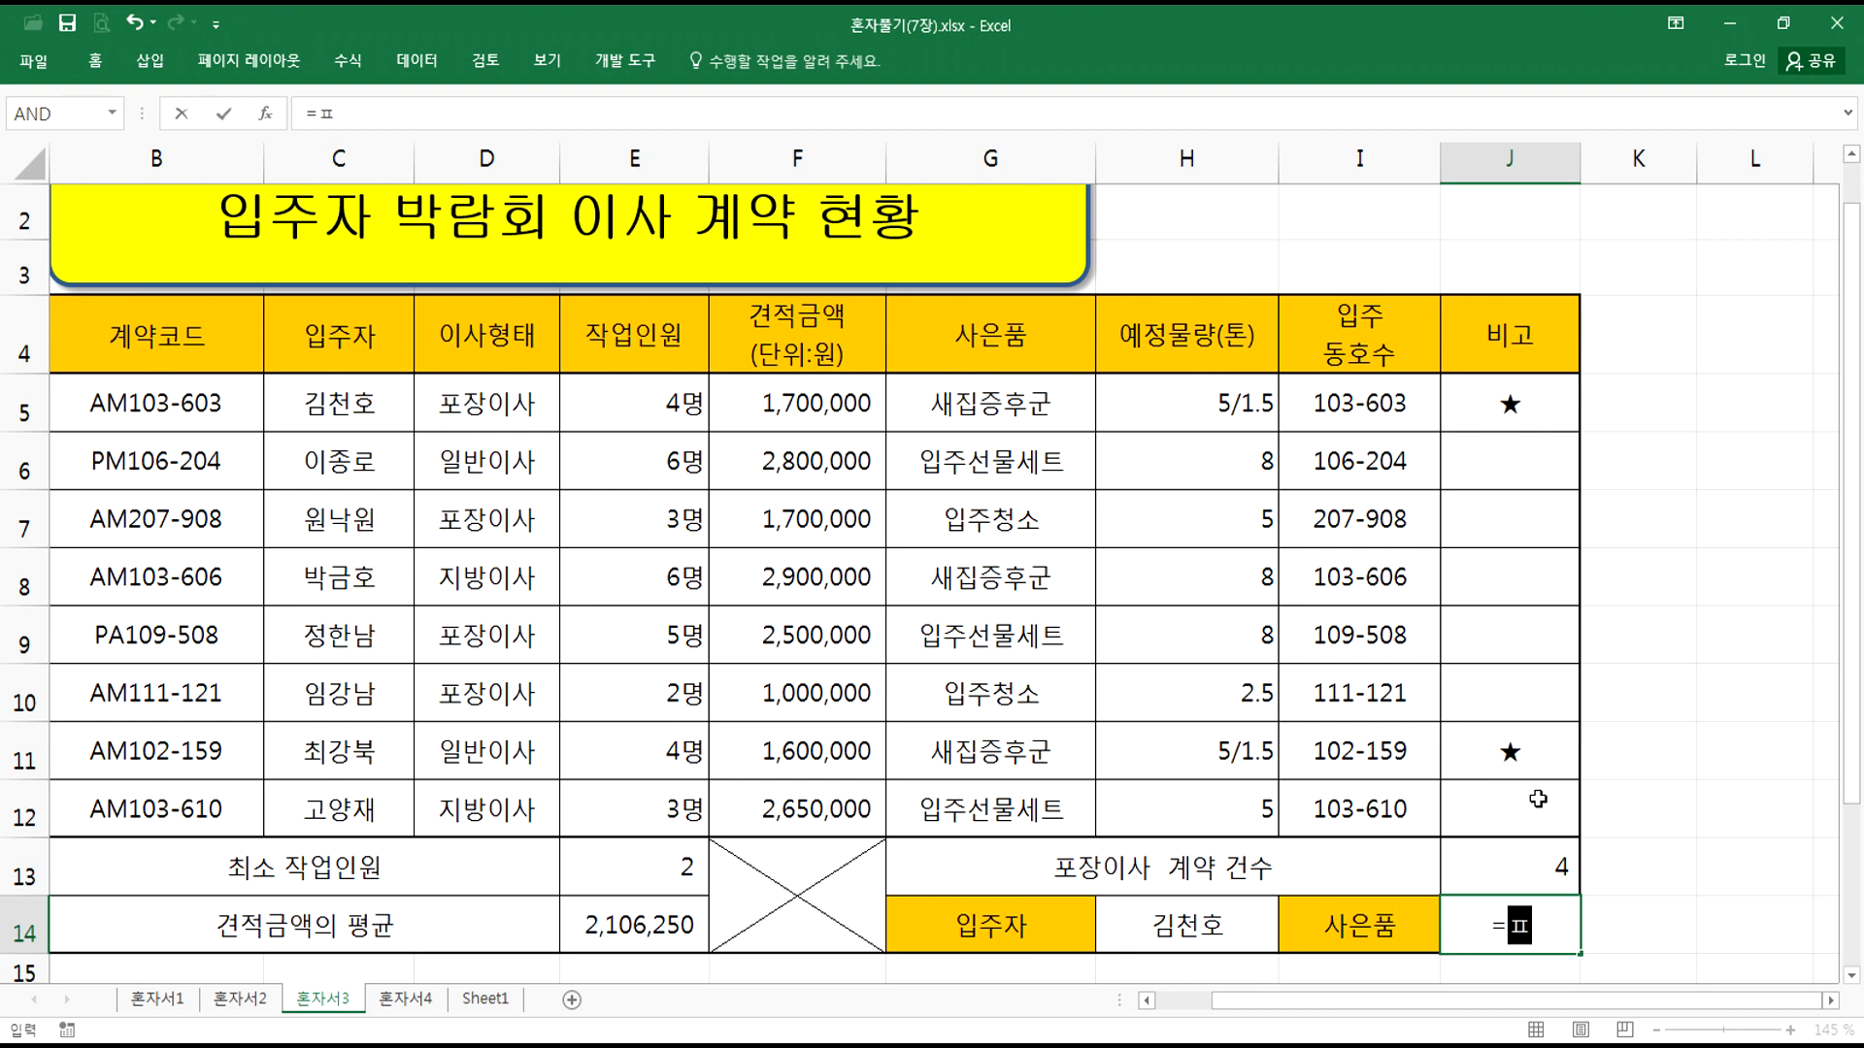
key(BackSpace)
text(VLO)
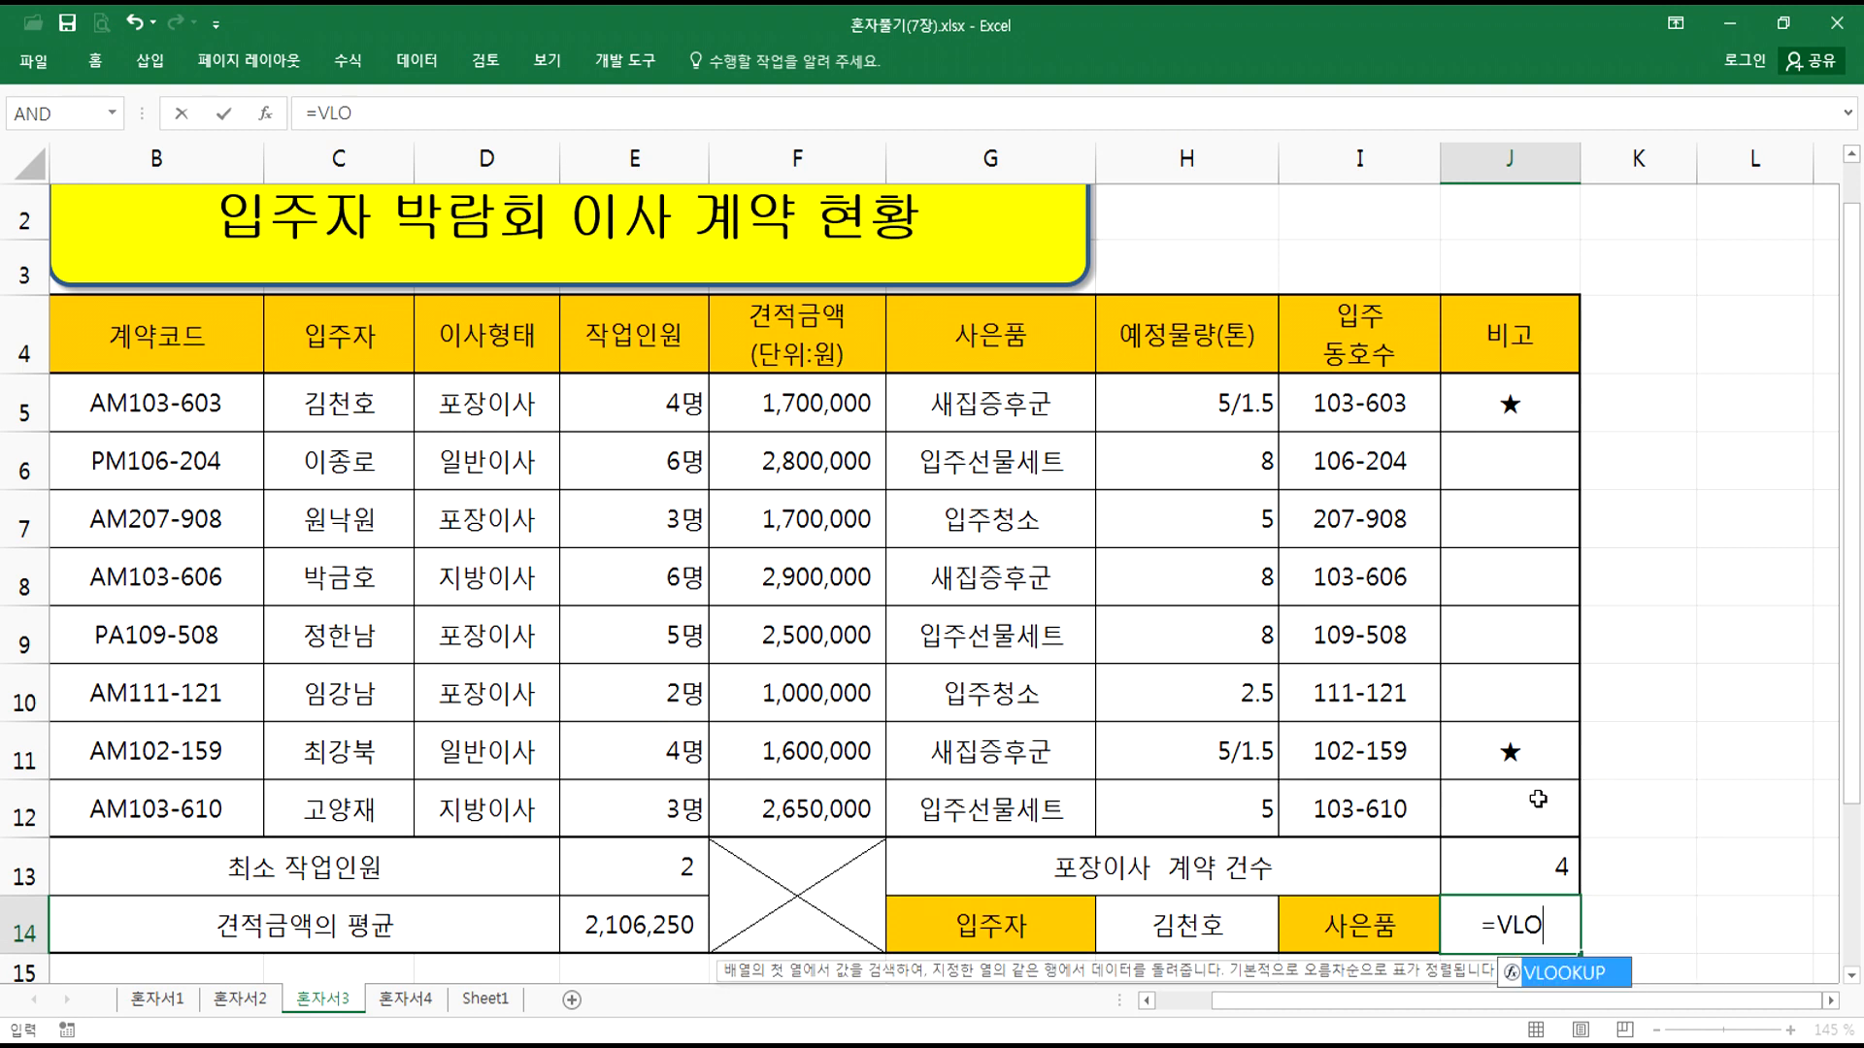
key(Tab)
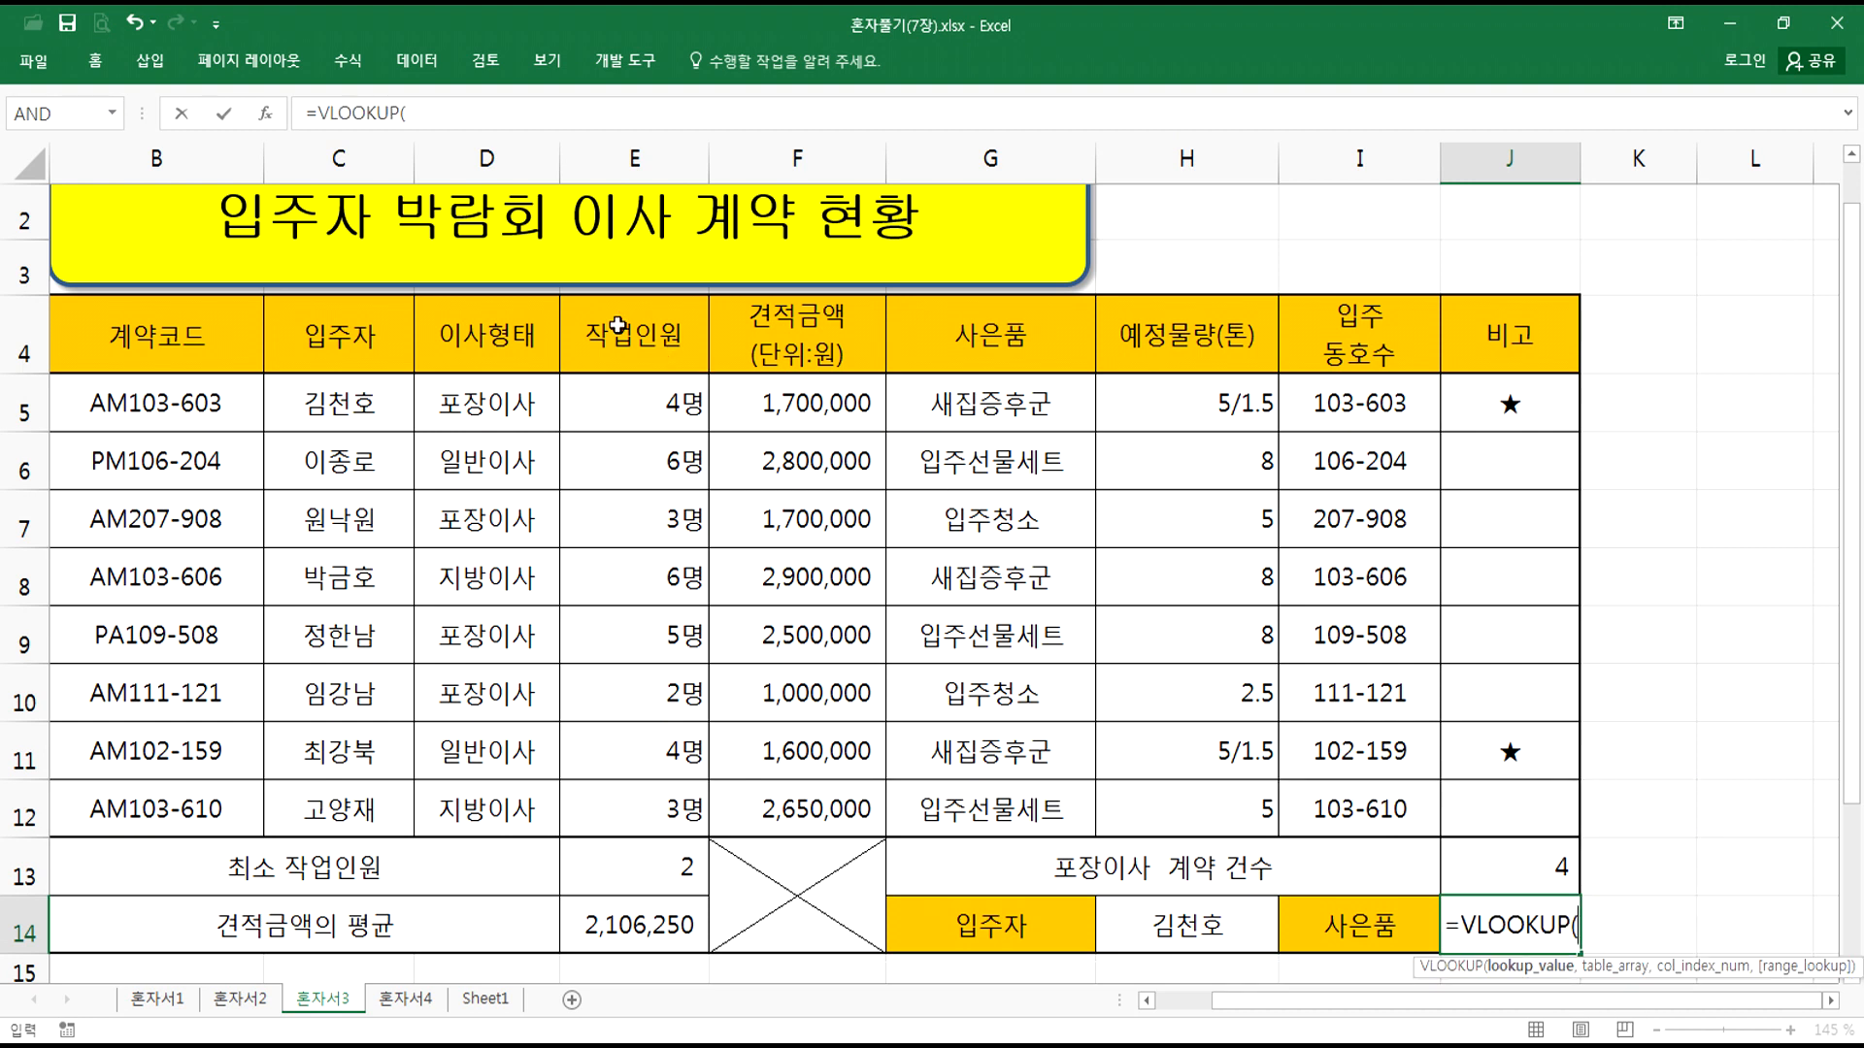
click(264, 114)
drag(1092, 361, 1215, 236)
click(1297, 346)
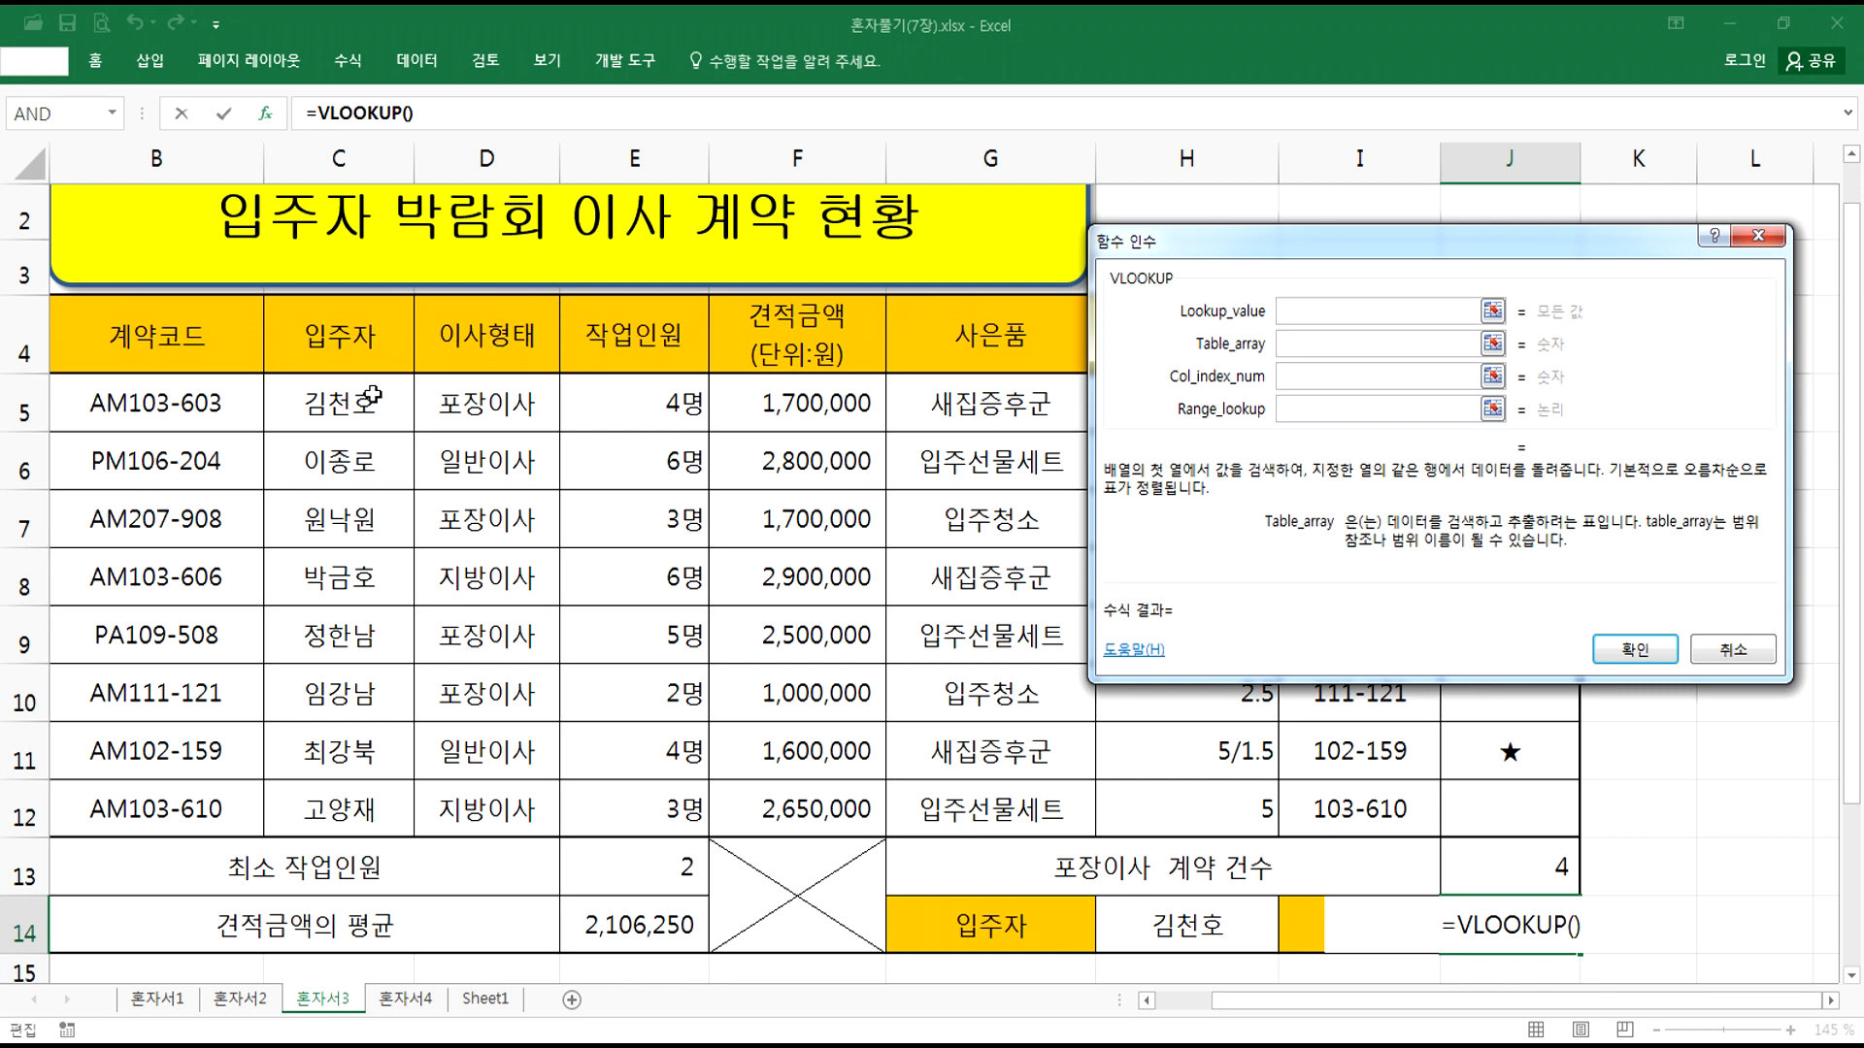
drag(313, 404, 1009, 818)
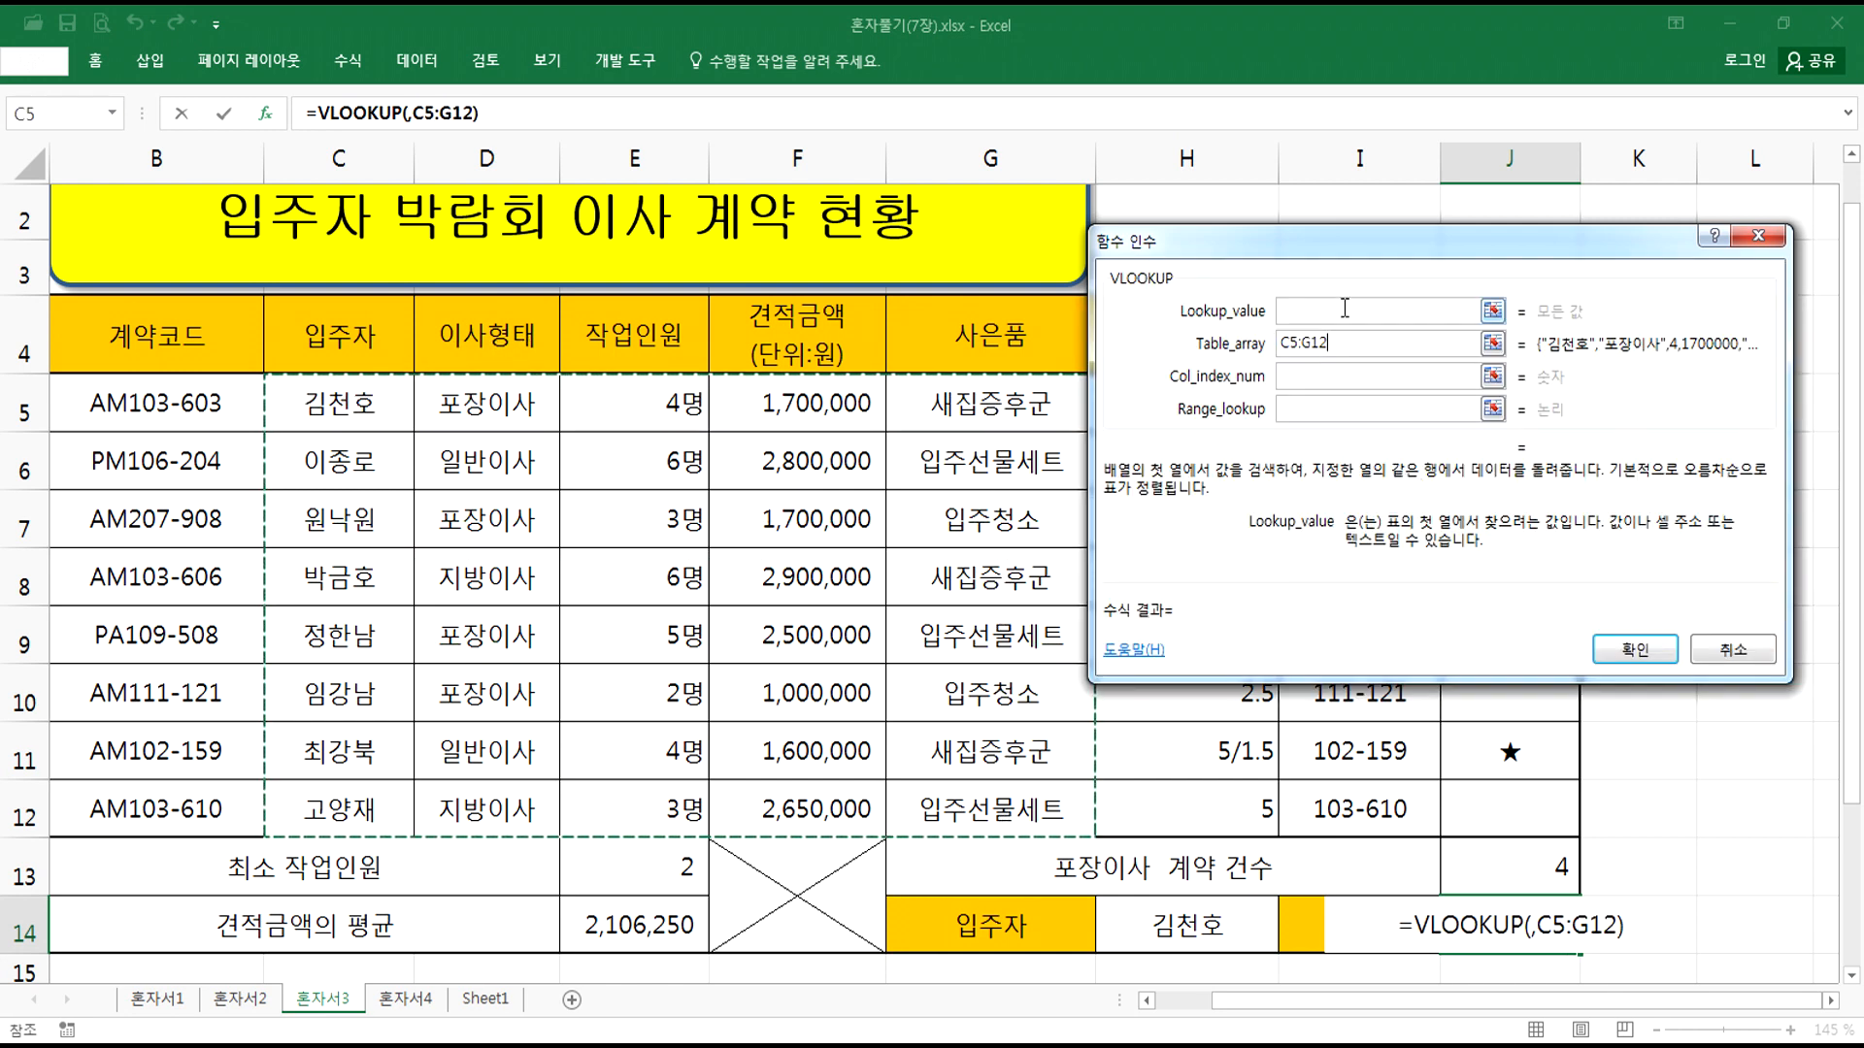
Step: Set the VLOOKUP lookup value to the chosen resident's cell, H14
drag(1314, 241, 1335, 245)
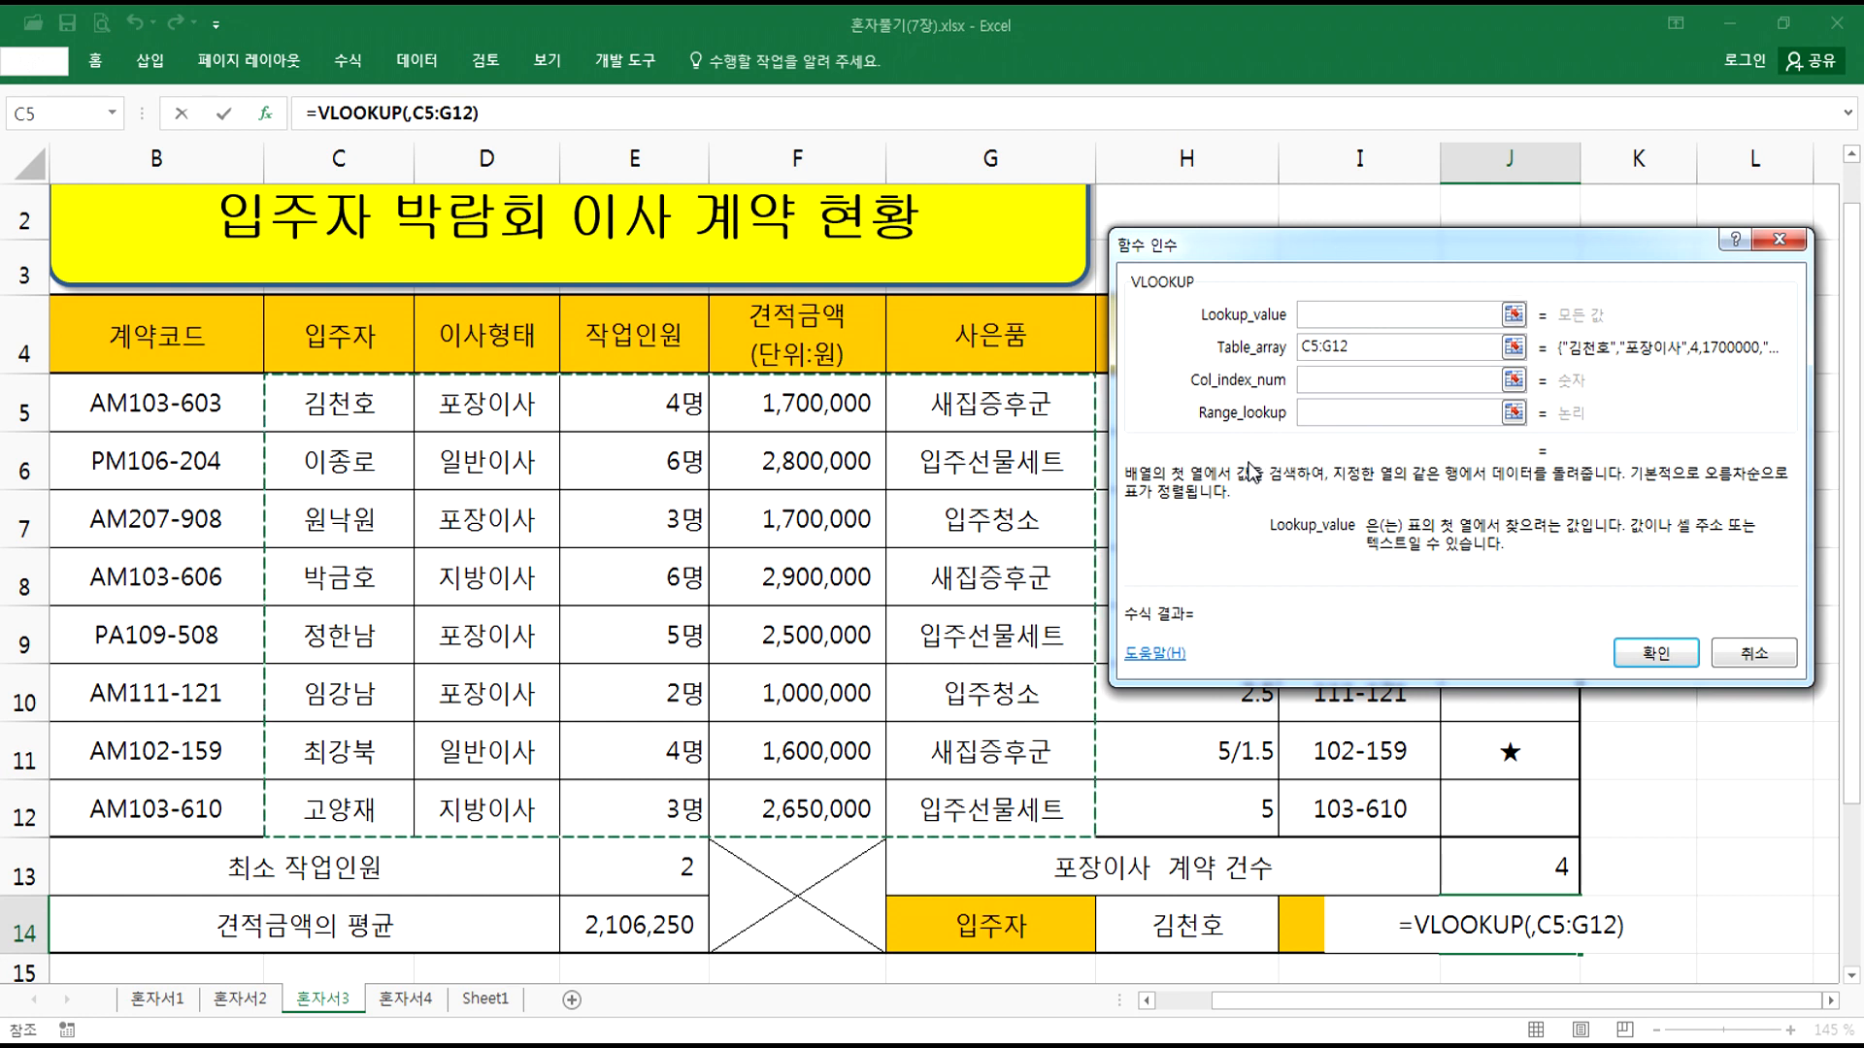
click(1313, 316)
click(1315, 316)
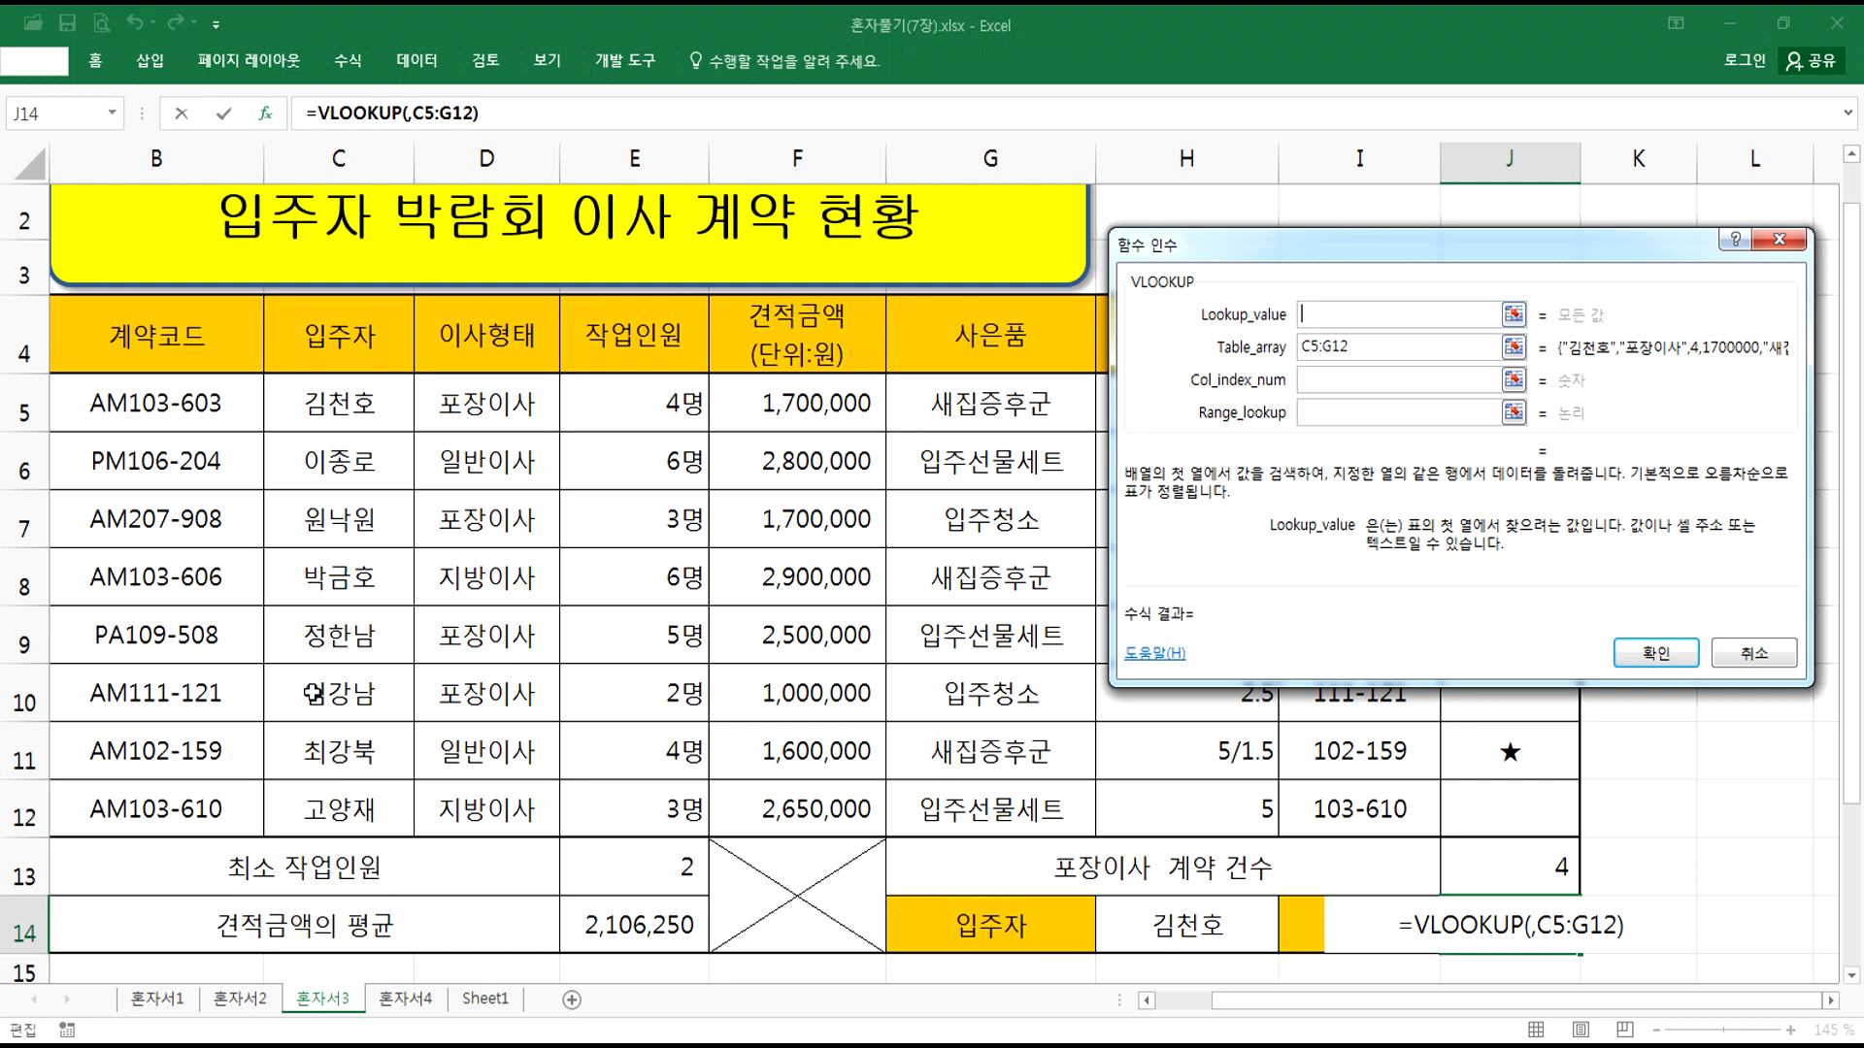
click(1194, 941)
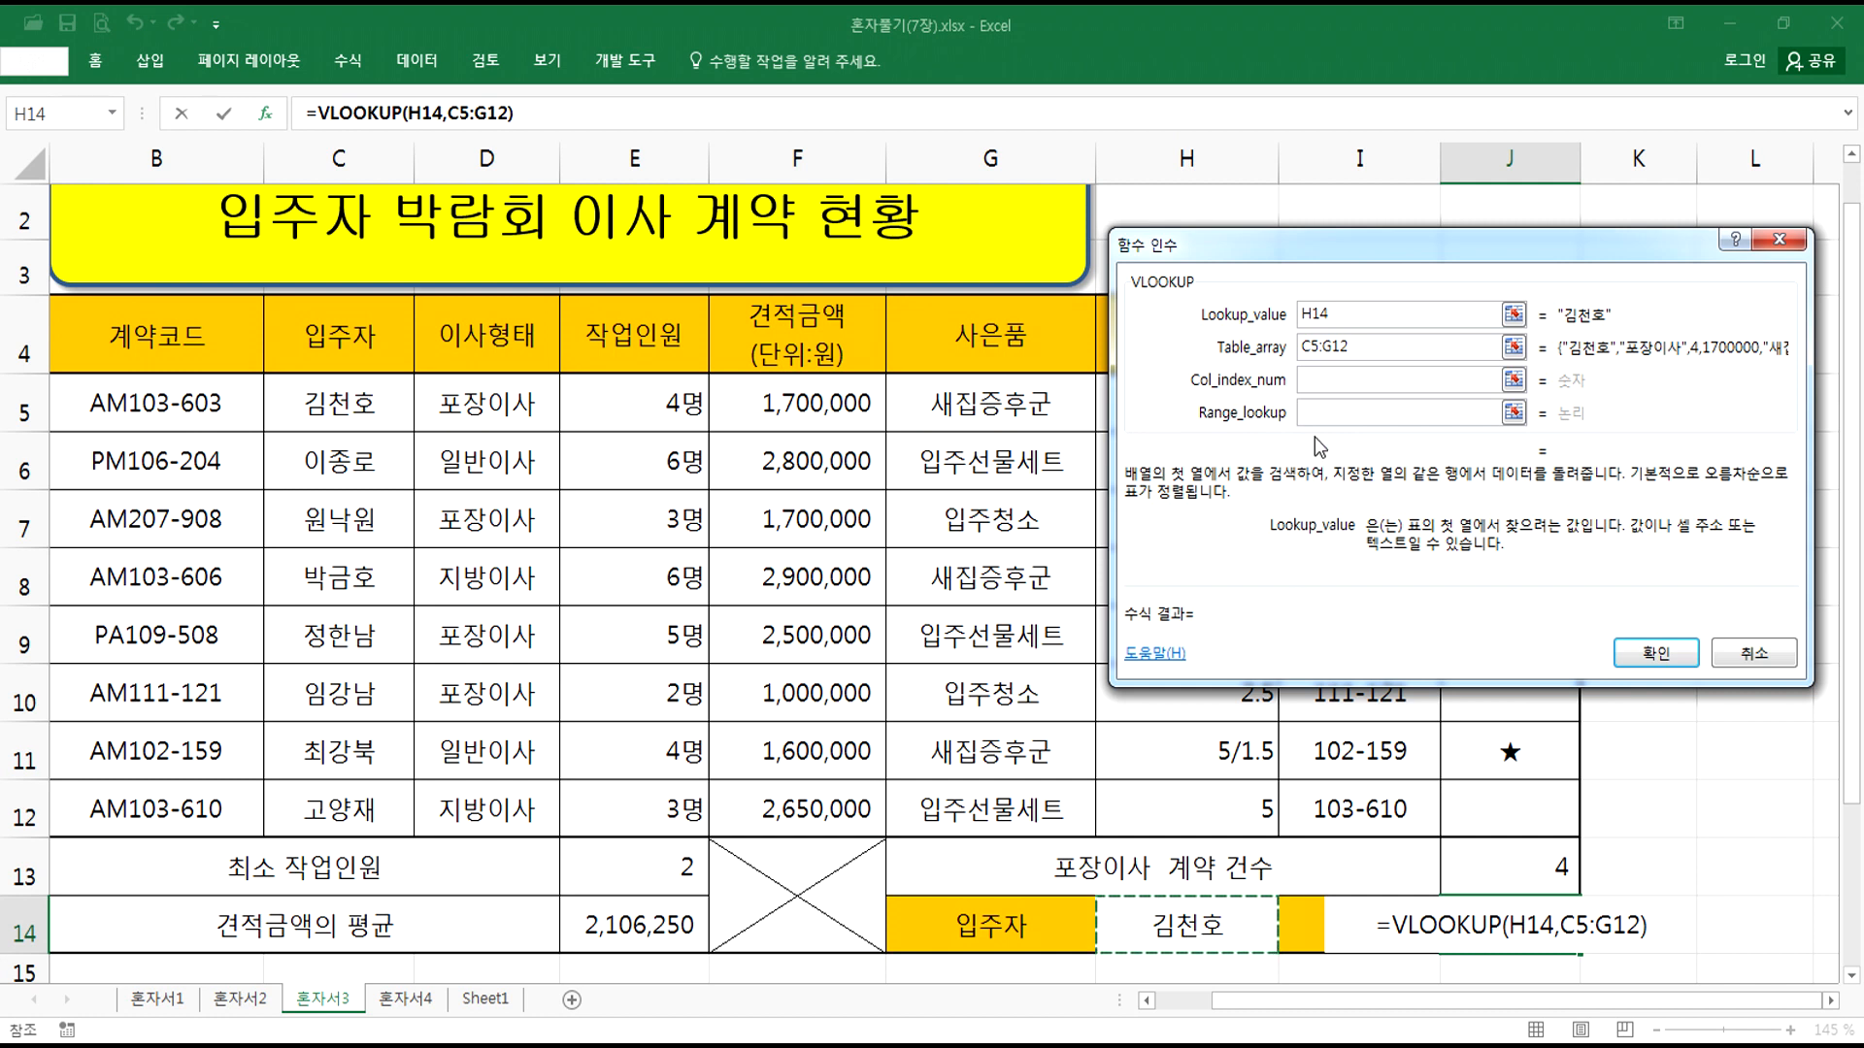
click(1310, 380)
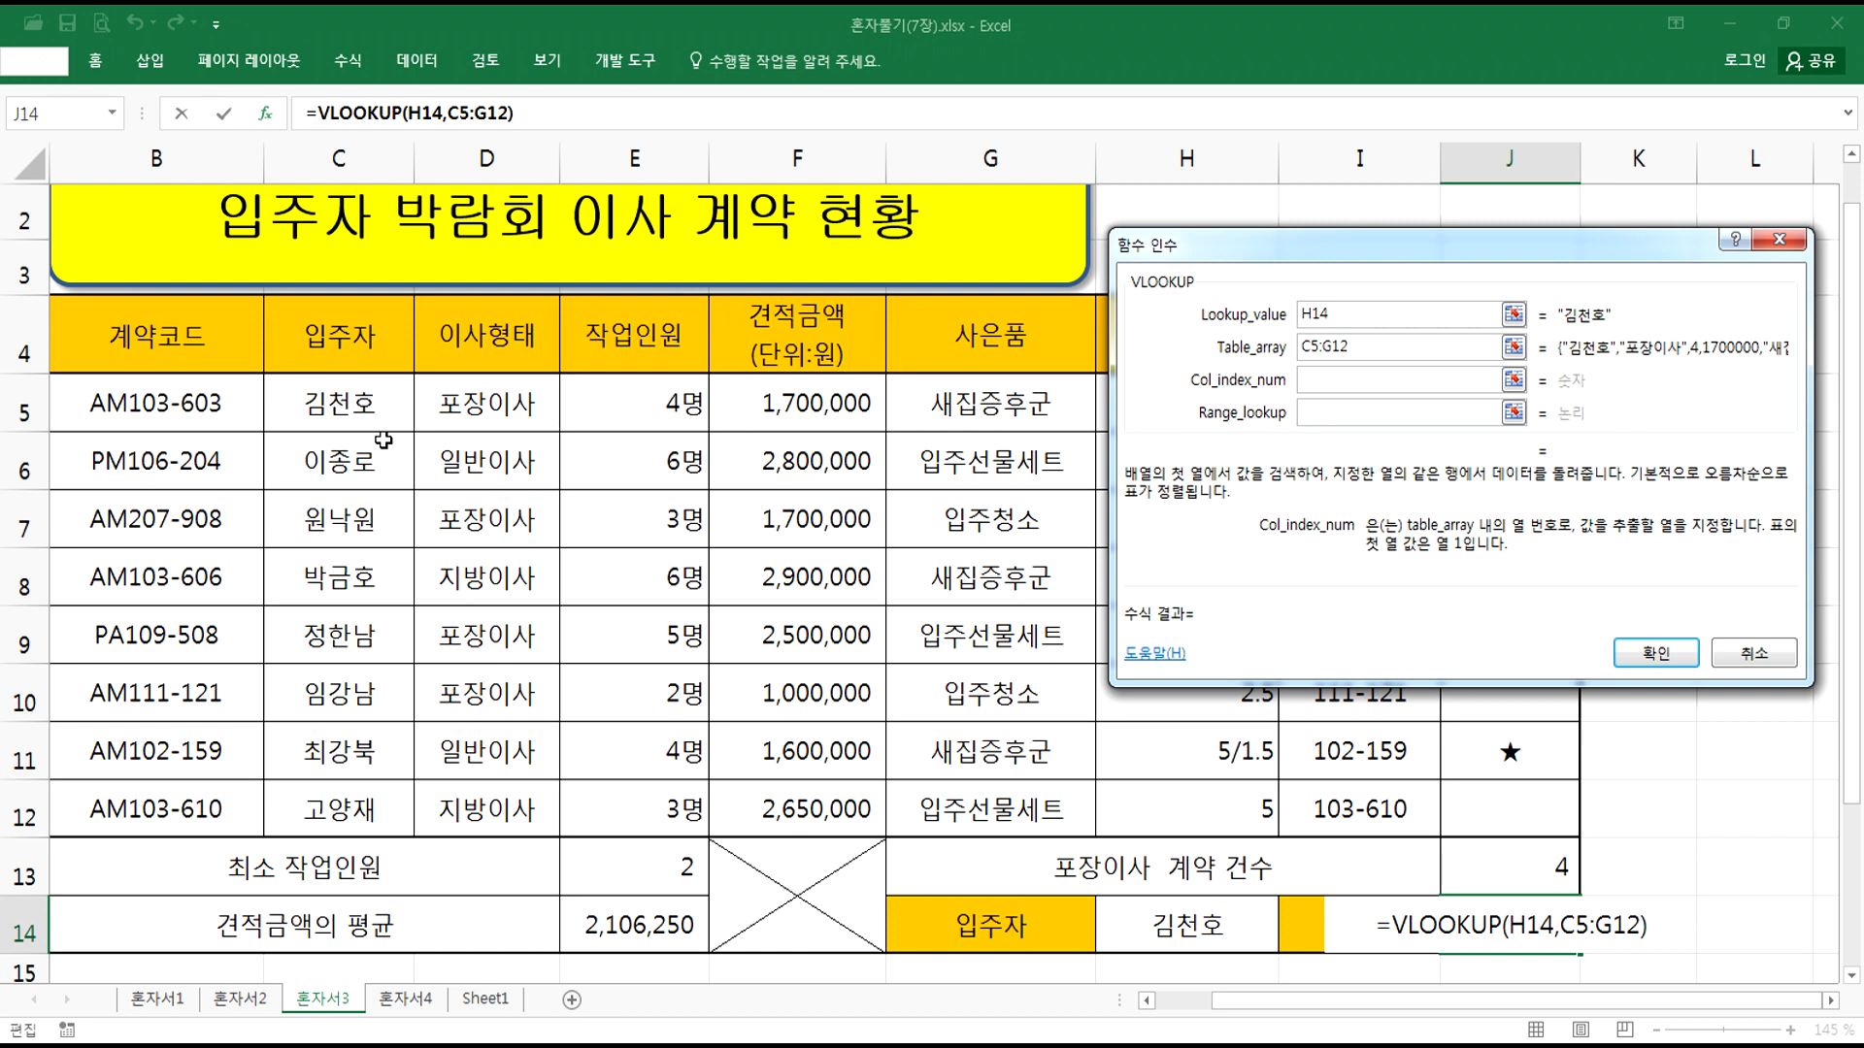
drag(358, 439, 319, 509)
drag(456, 454, 534, 504)
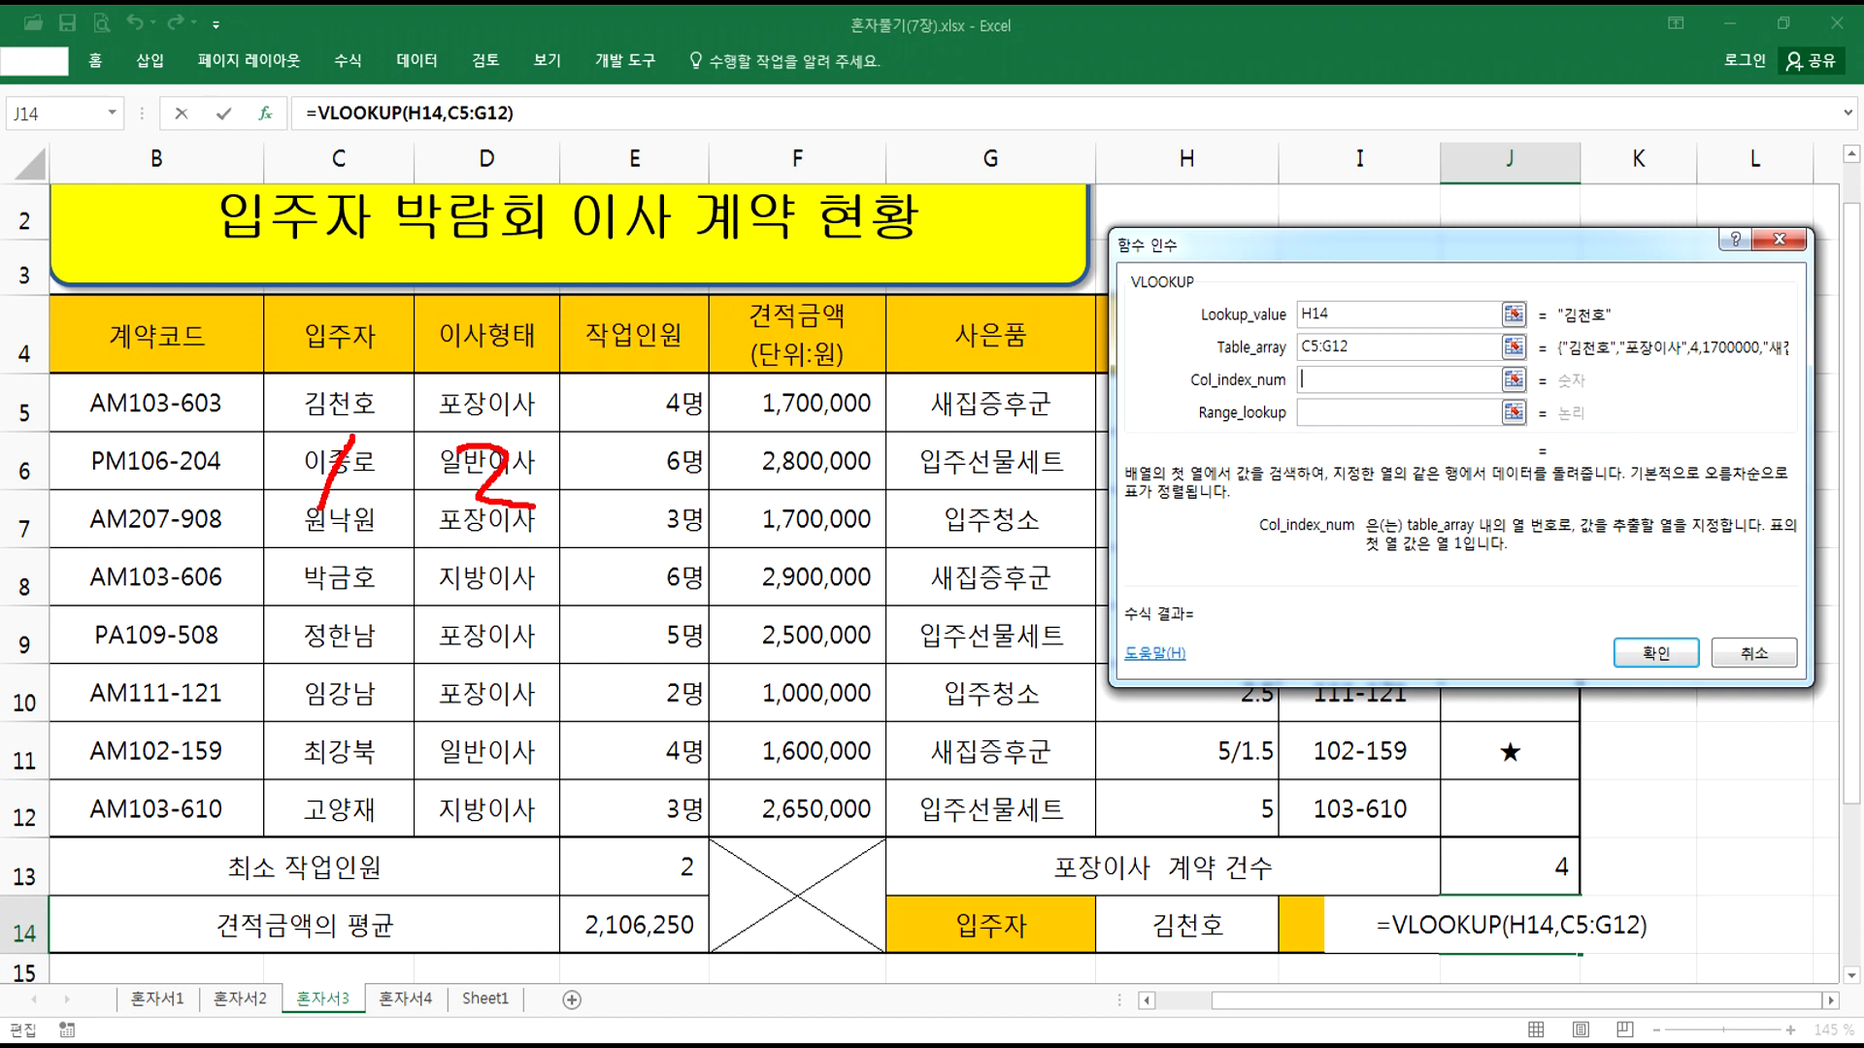
drag(610, 448, 604, 547)
mouse_move(805, 455)
mouse_down()
mouse_move(835, 524)
mouse_move(802, 545)
mouse_up()
drag(971, 438, 945, 572)
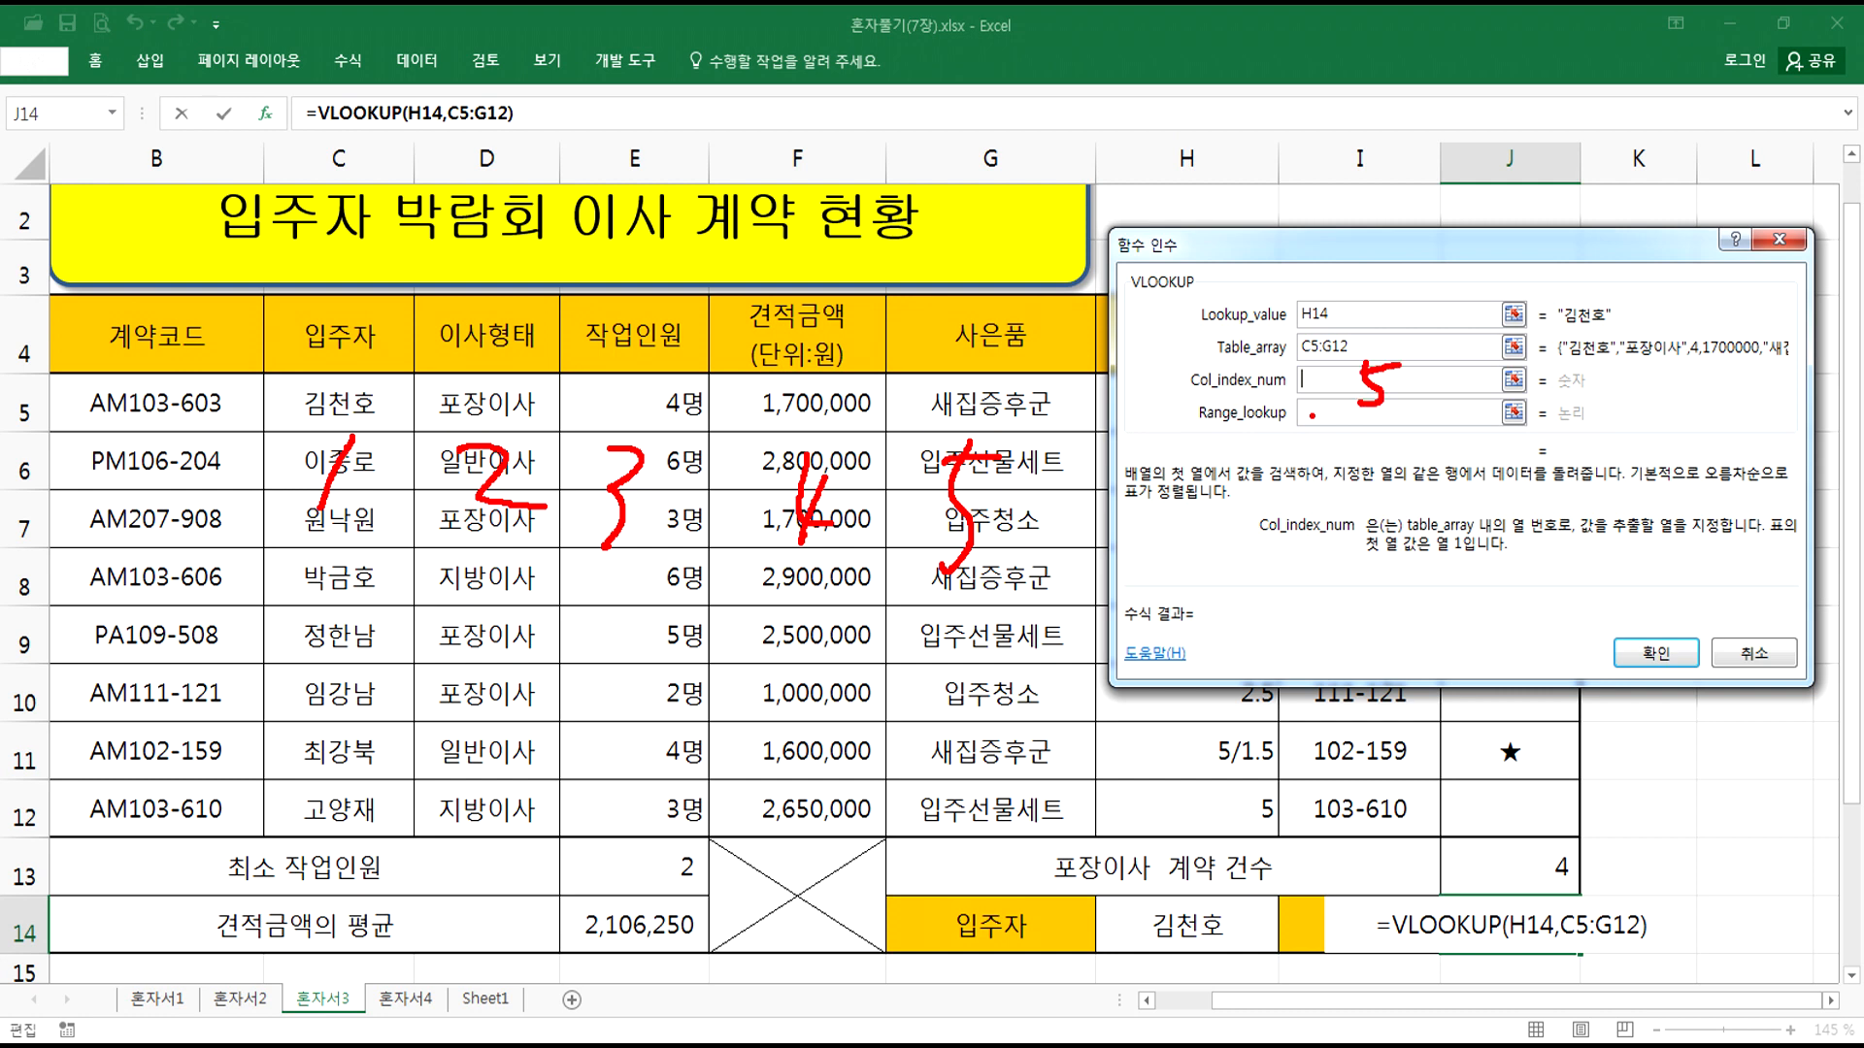
key(Escape)
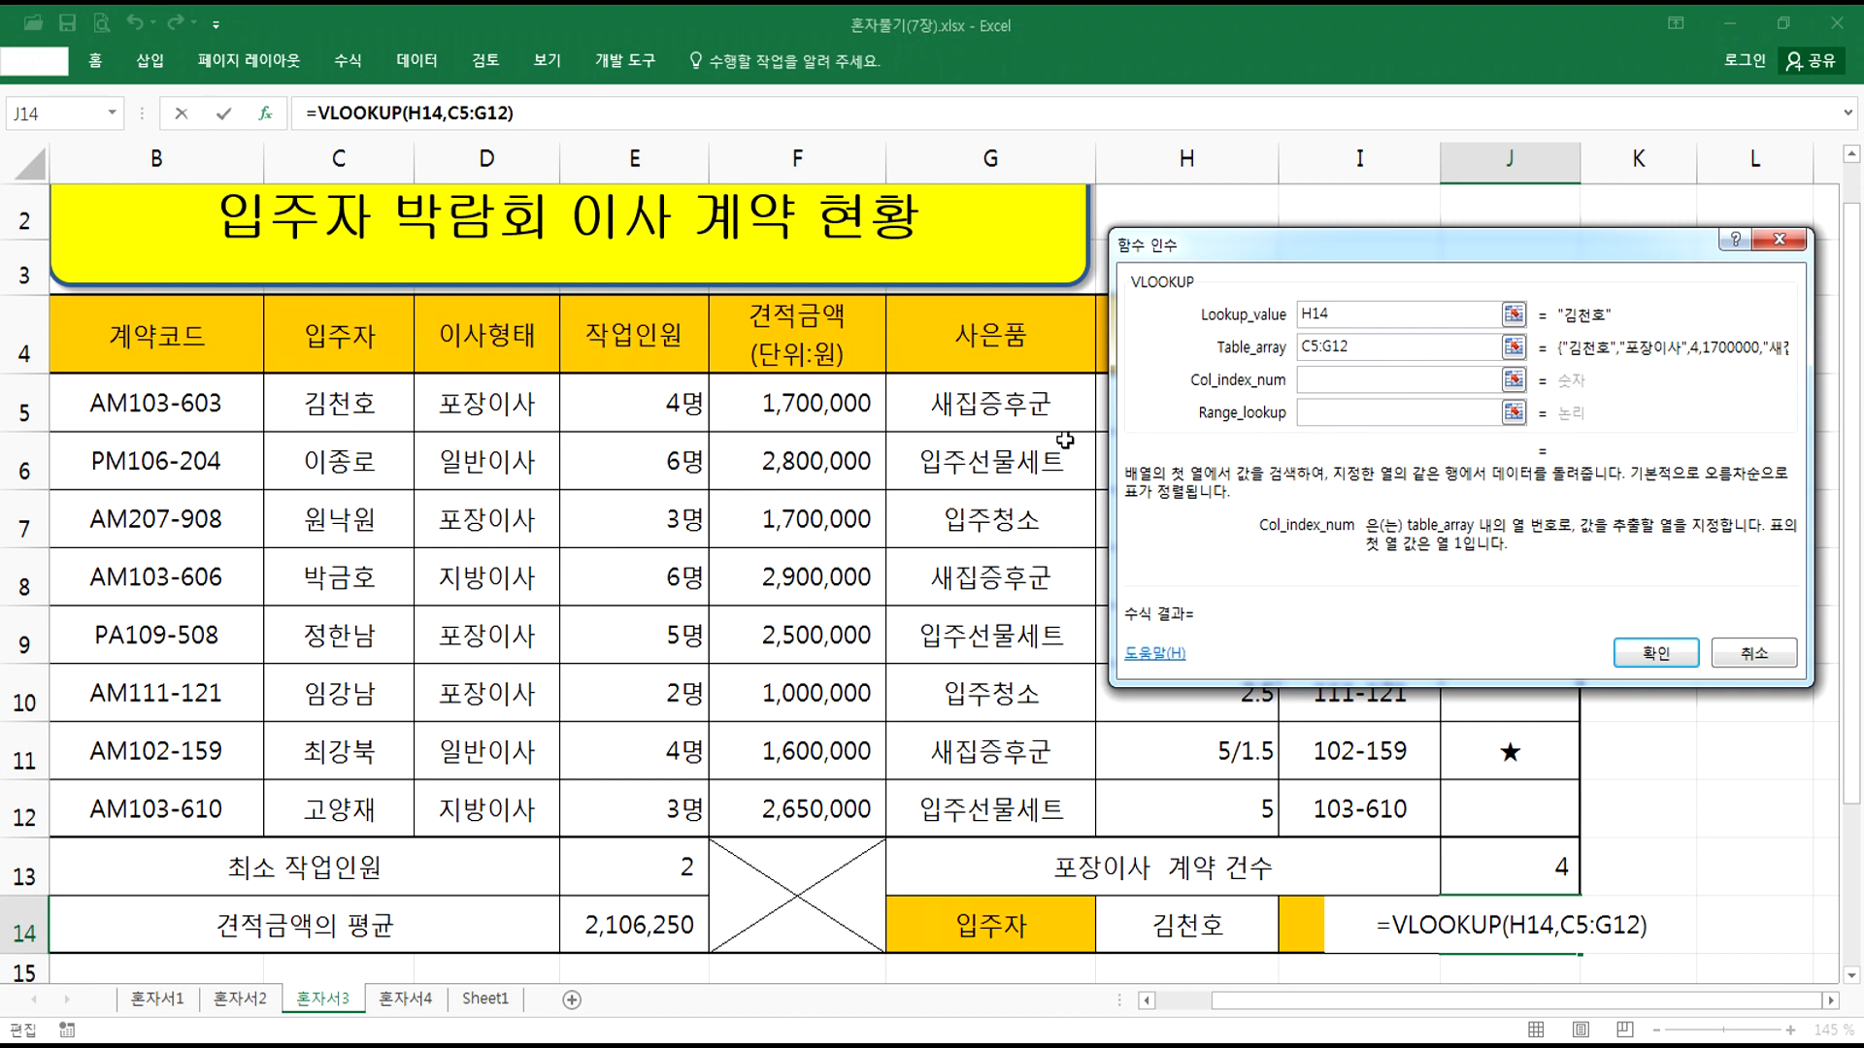
Step: Set the column index to 5 and the range lookup to 0, and confirm the VLOOKUP in J14
text(5)
key(Tab)
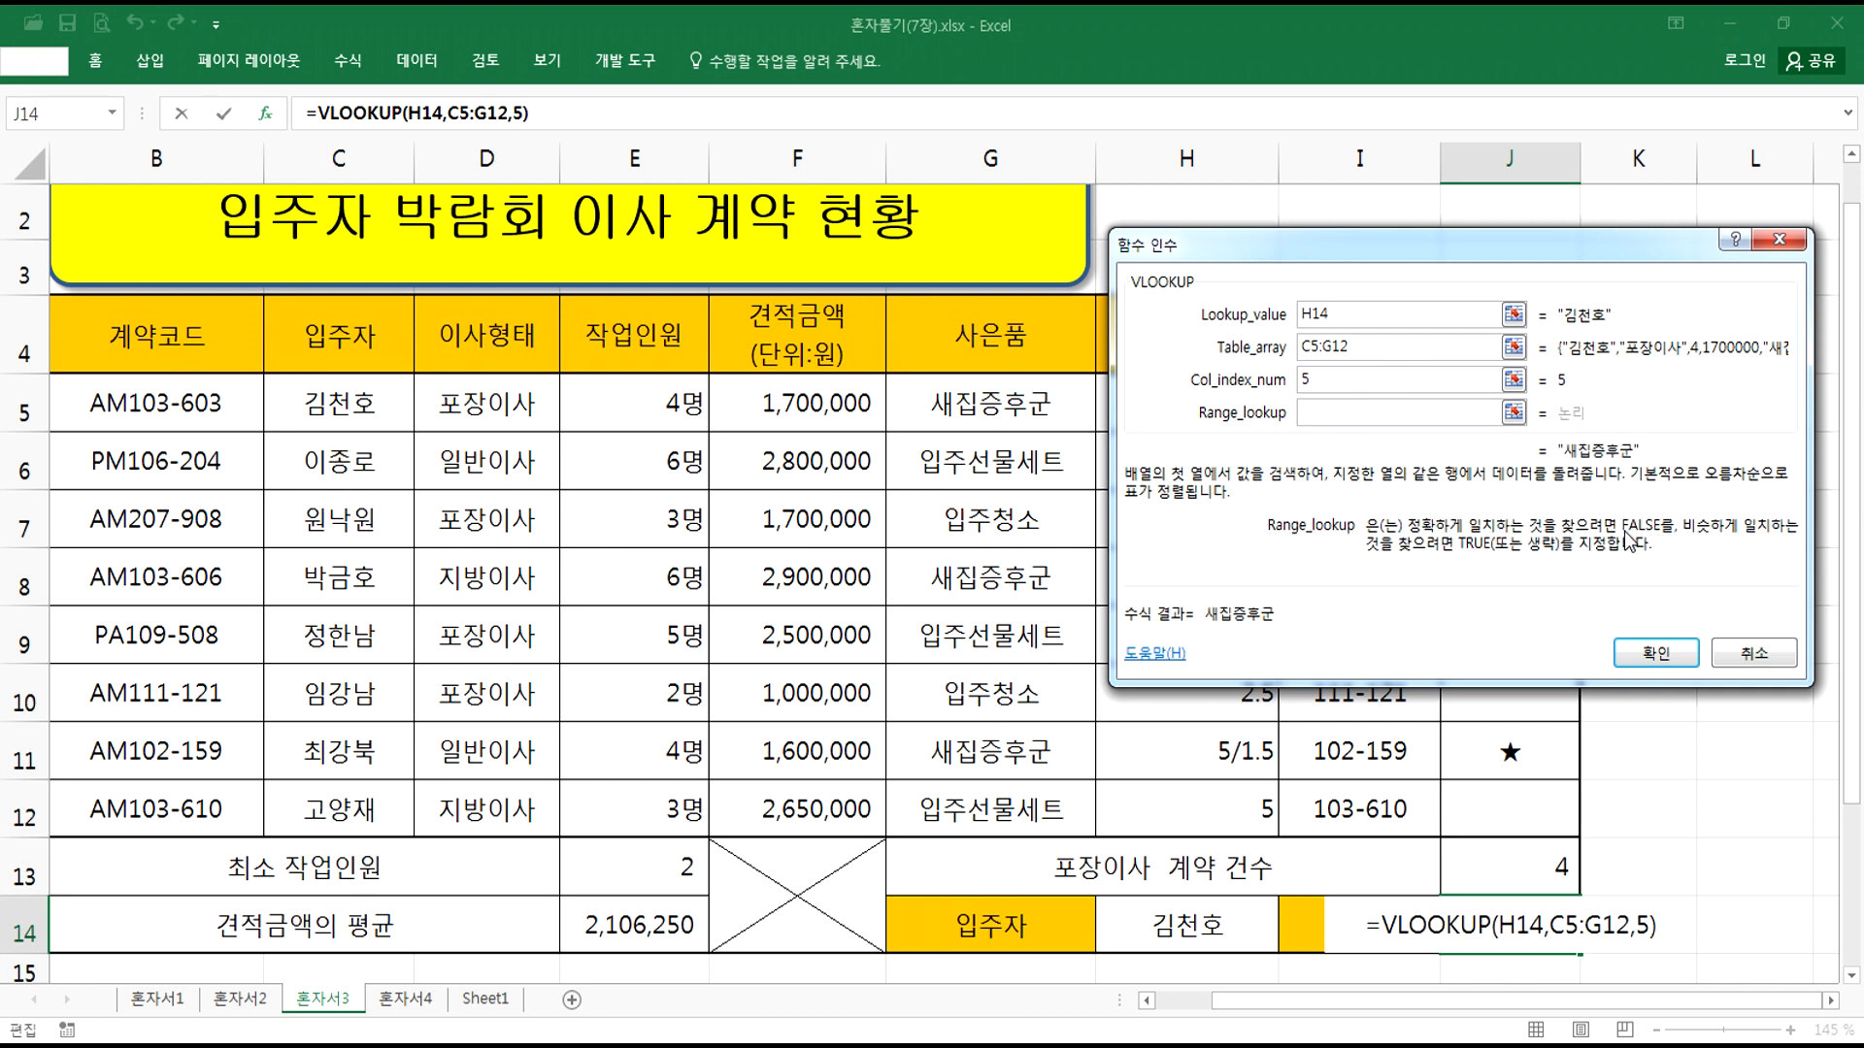
text(0)
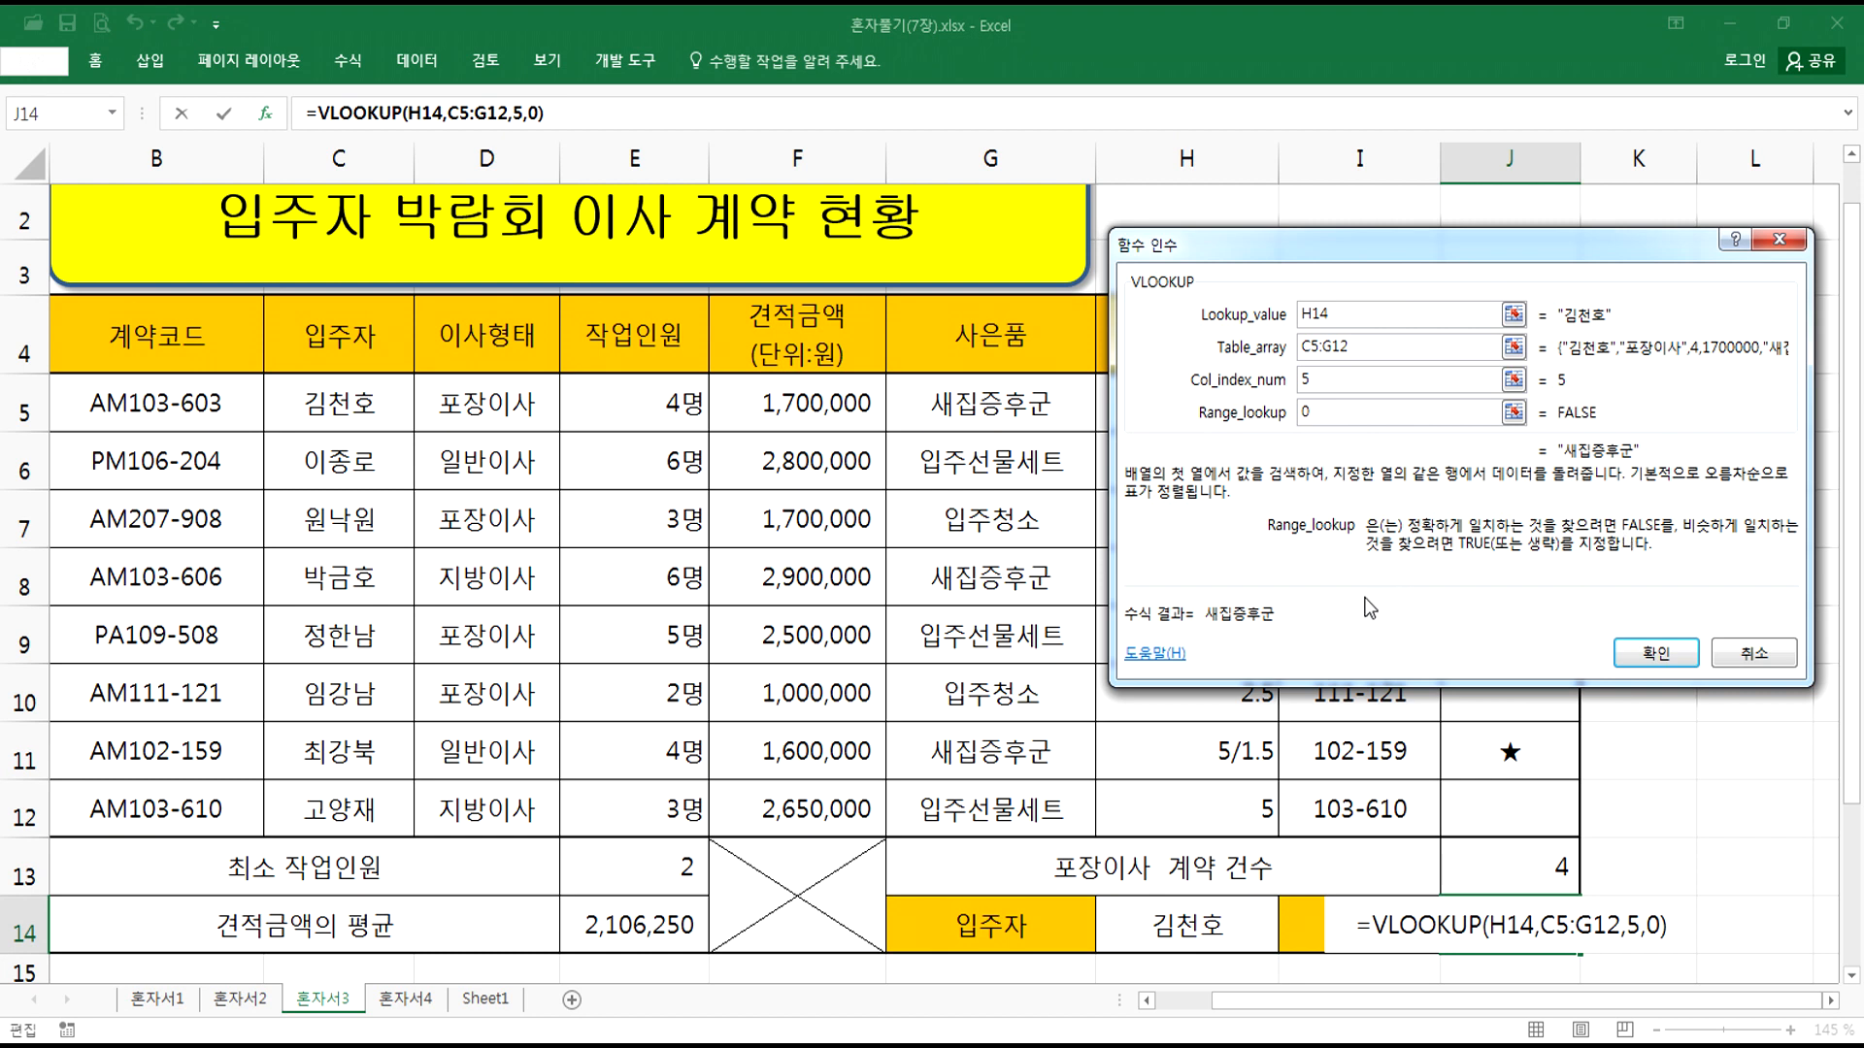
click(1656, 653)
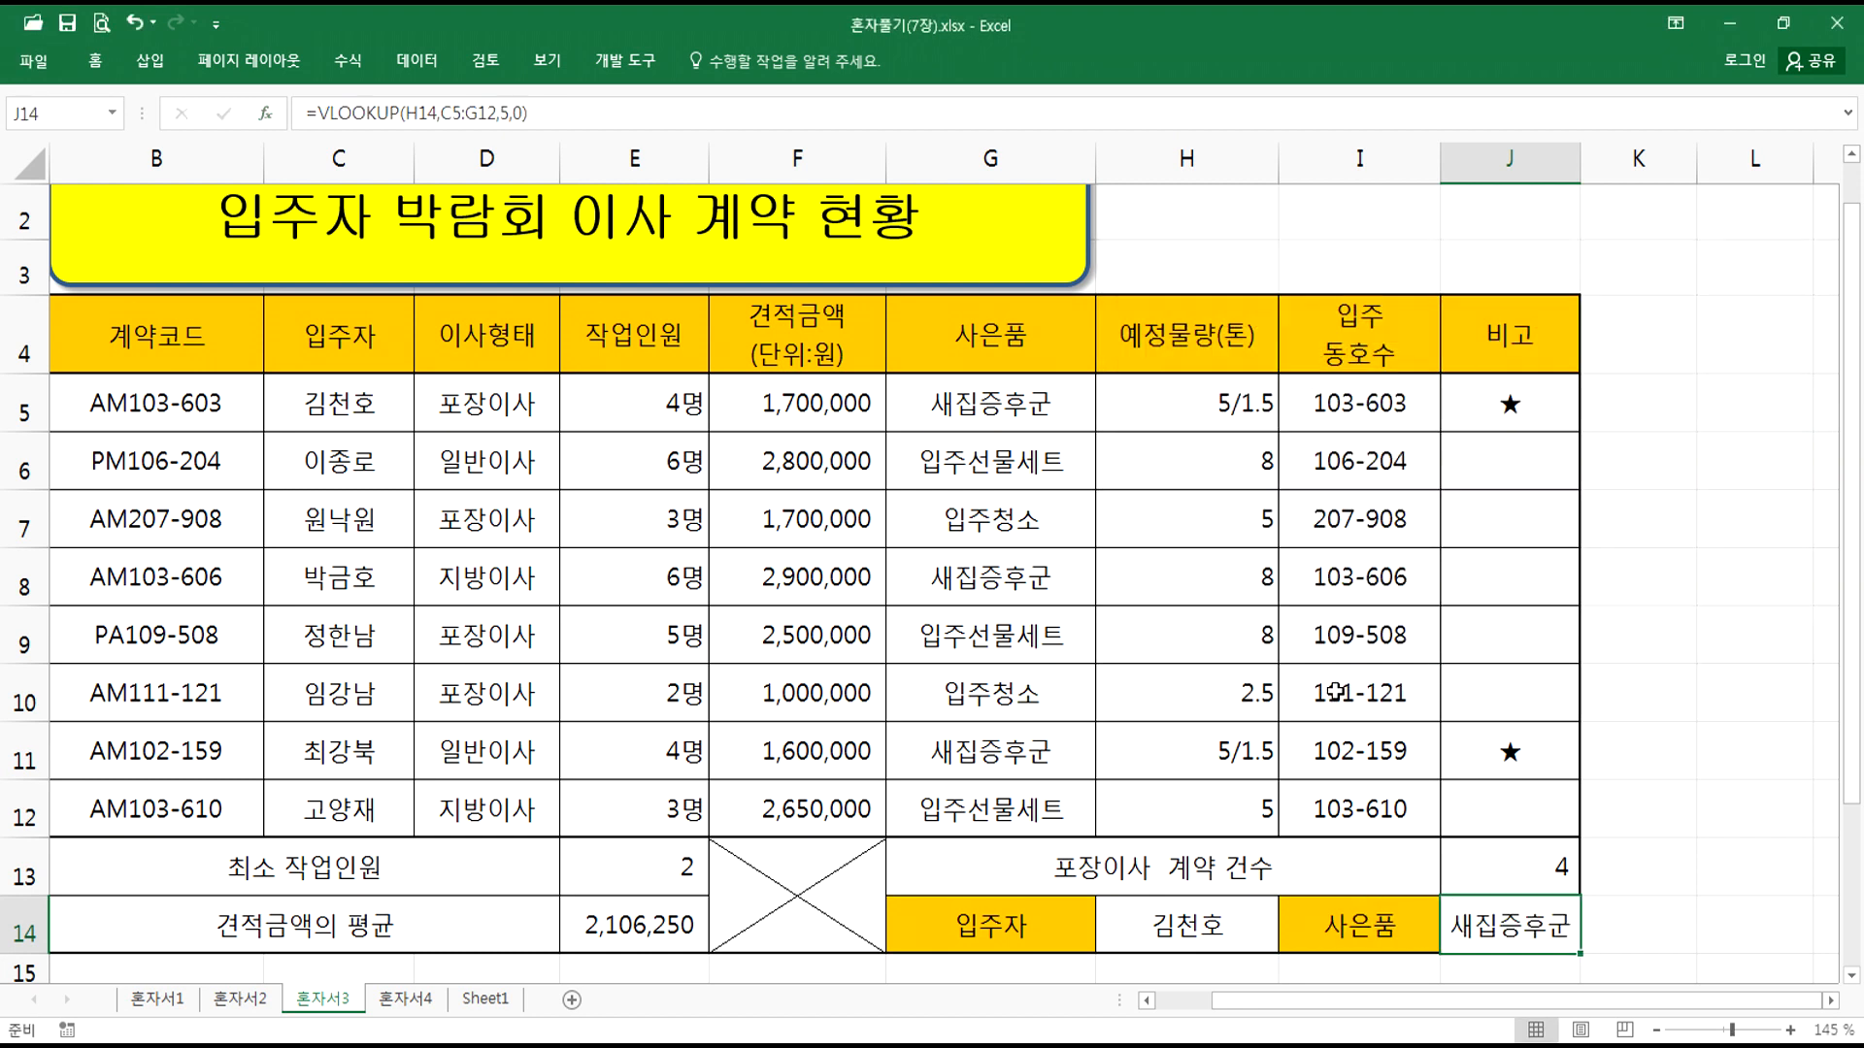
Step: Check the J14 formula and test it by choosing the fifth resident in H14 and returning to the first one
double_click(1547, 931)
key(Escape)
click(1225, 929)
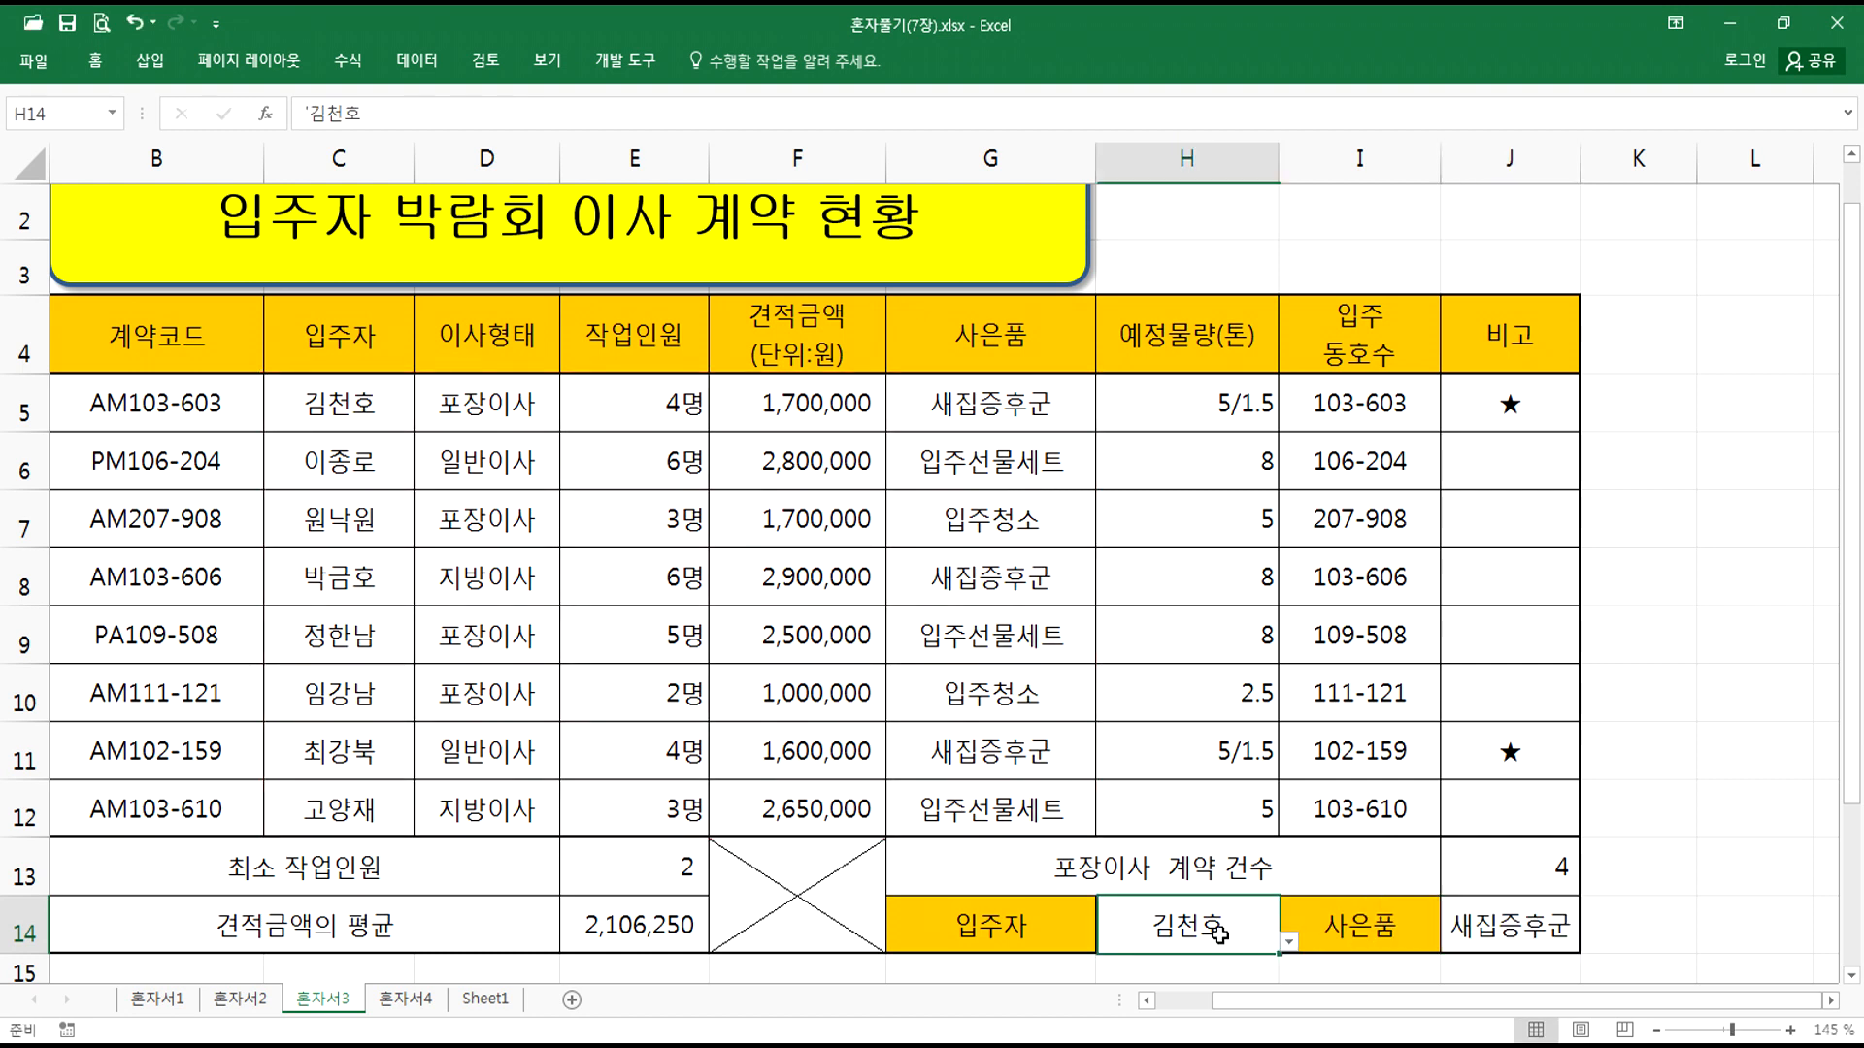
click(1287, 943)
click(1122, 804)
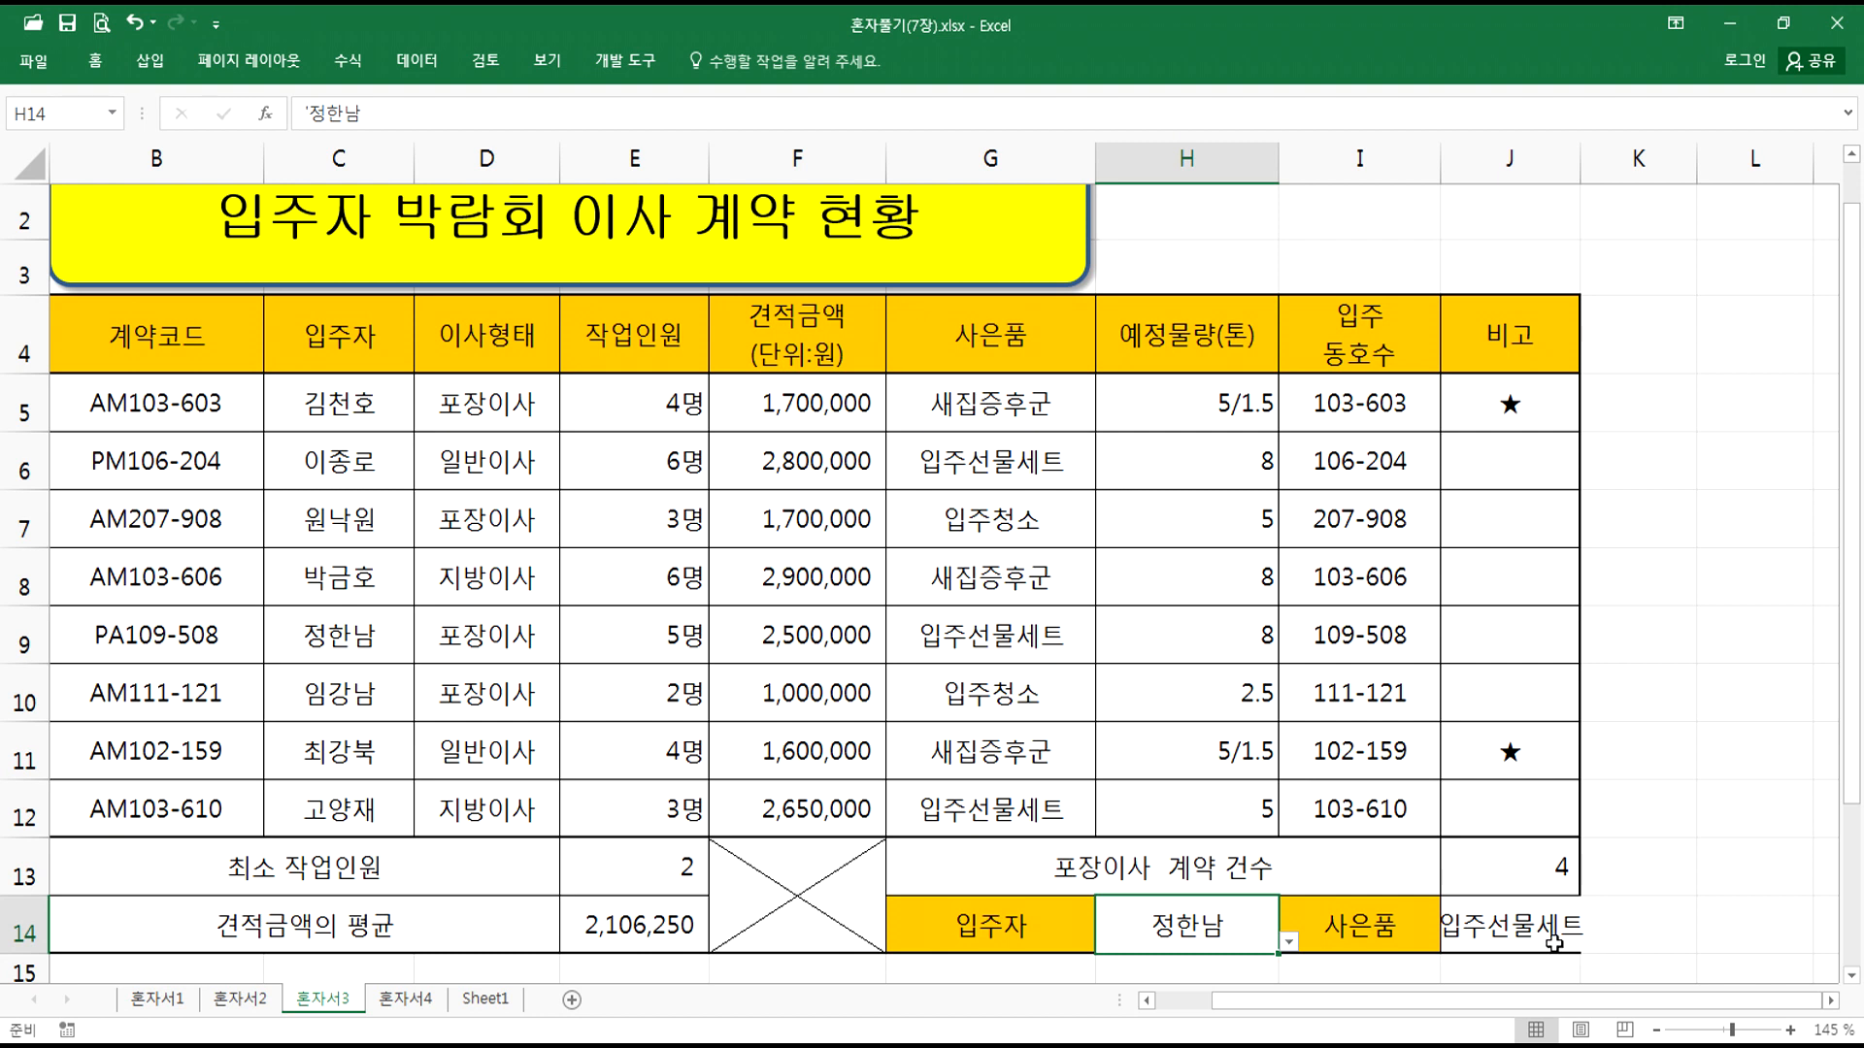
click(1287, 944)
click(1089, 690)
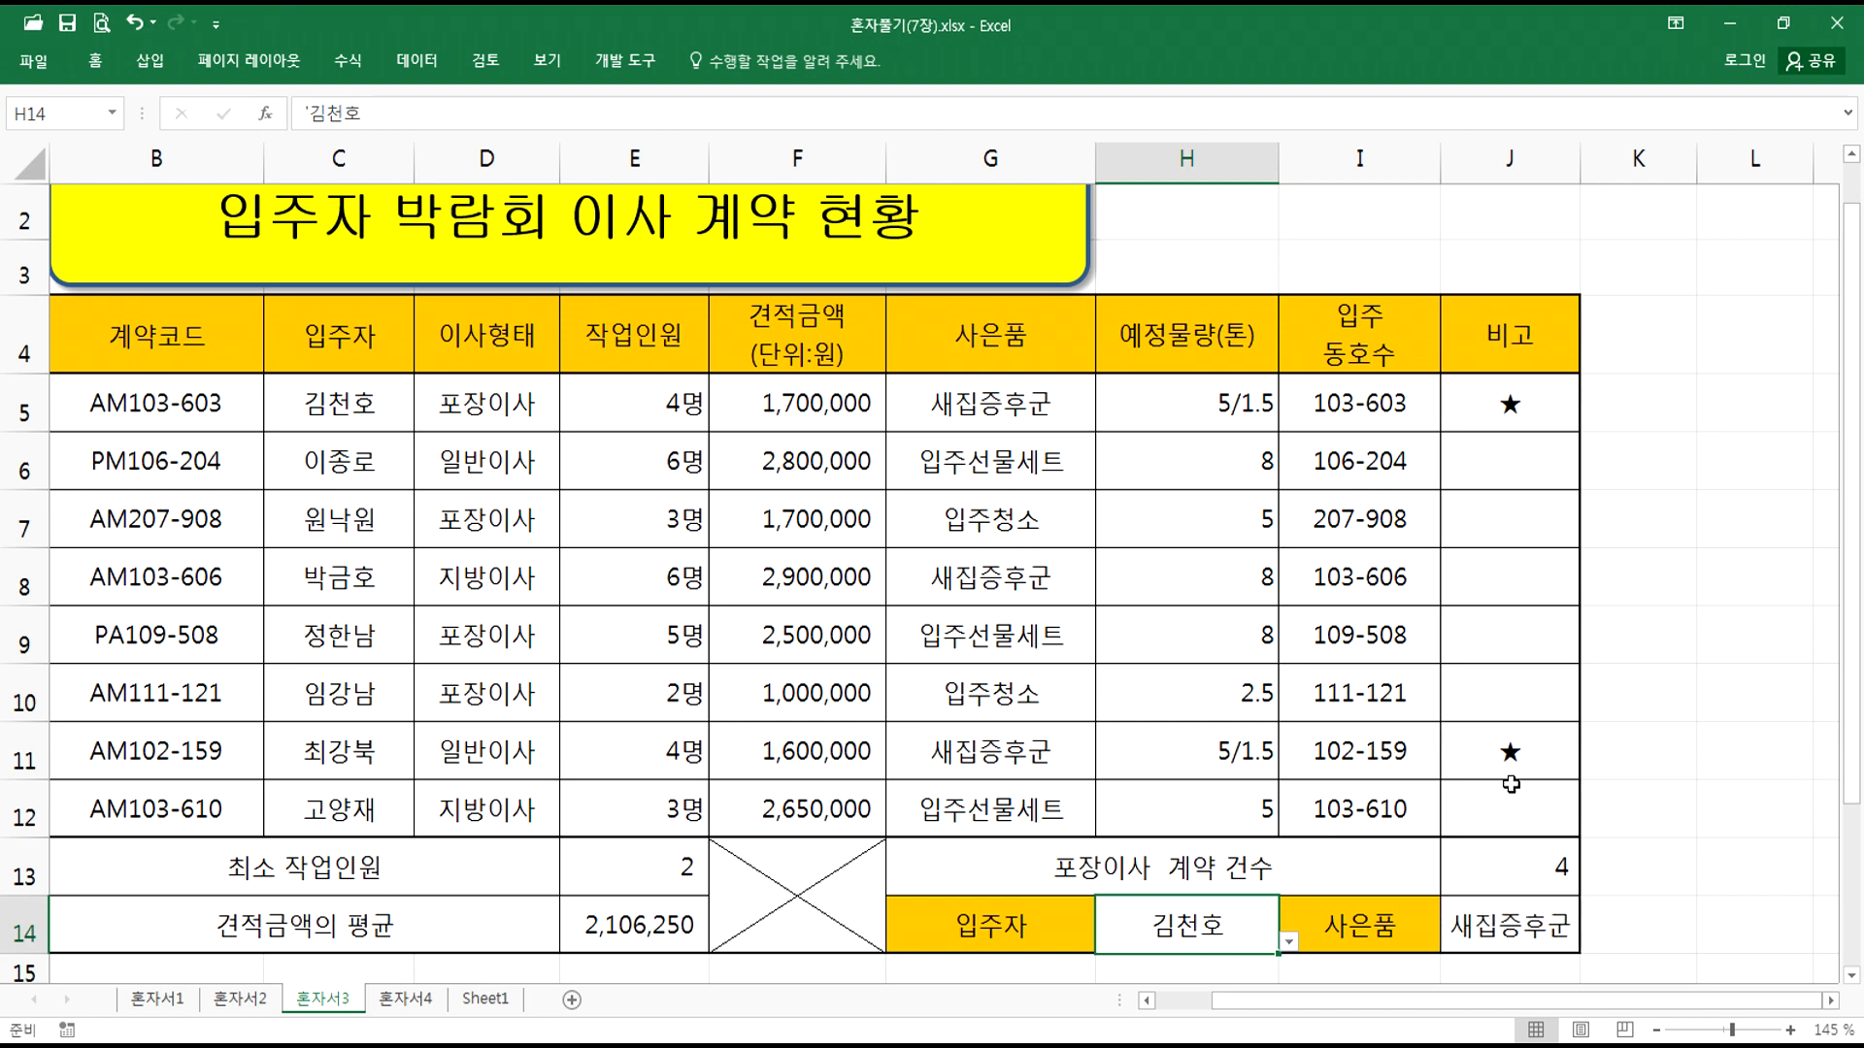
Step: Leave the finished 혼자서3 table and switch to the 혼자서4 worksheet
scroll(1344, 873, down, 2)
scroll(830, 879, up, 2)
click(1655, 898)
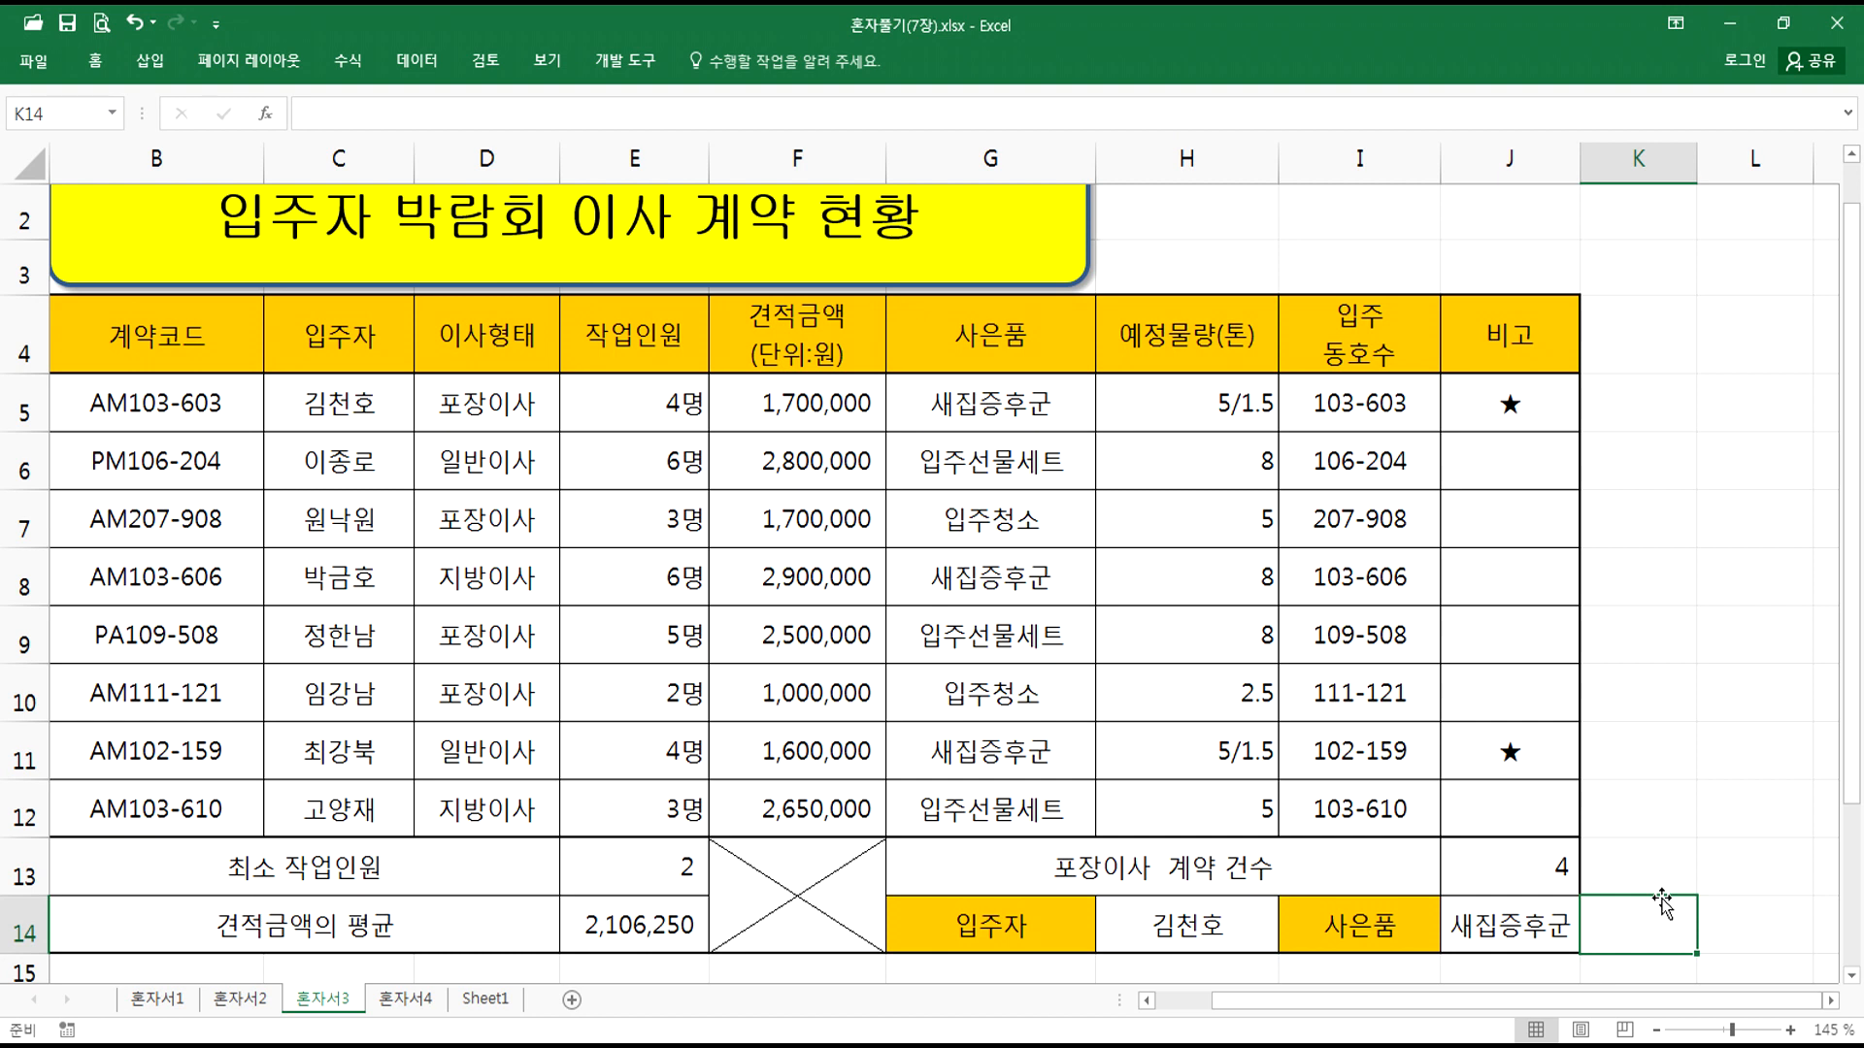
click(417, 1000)
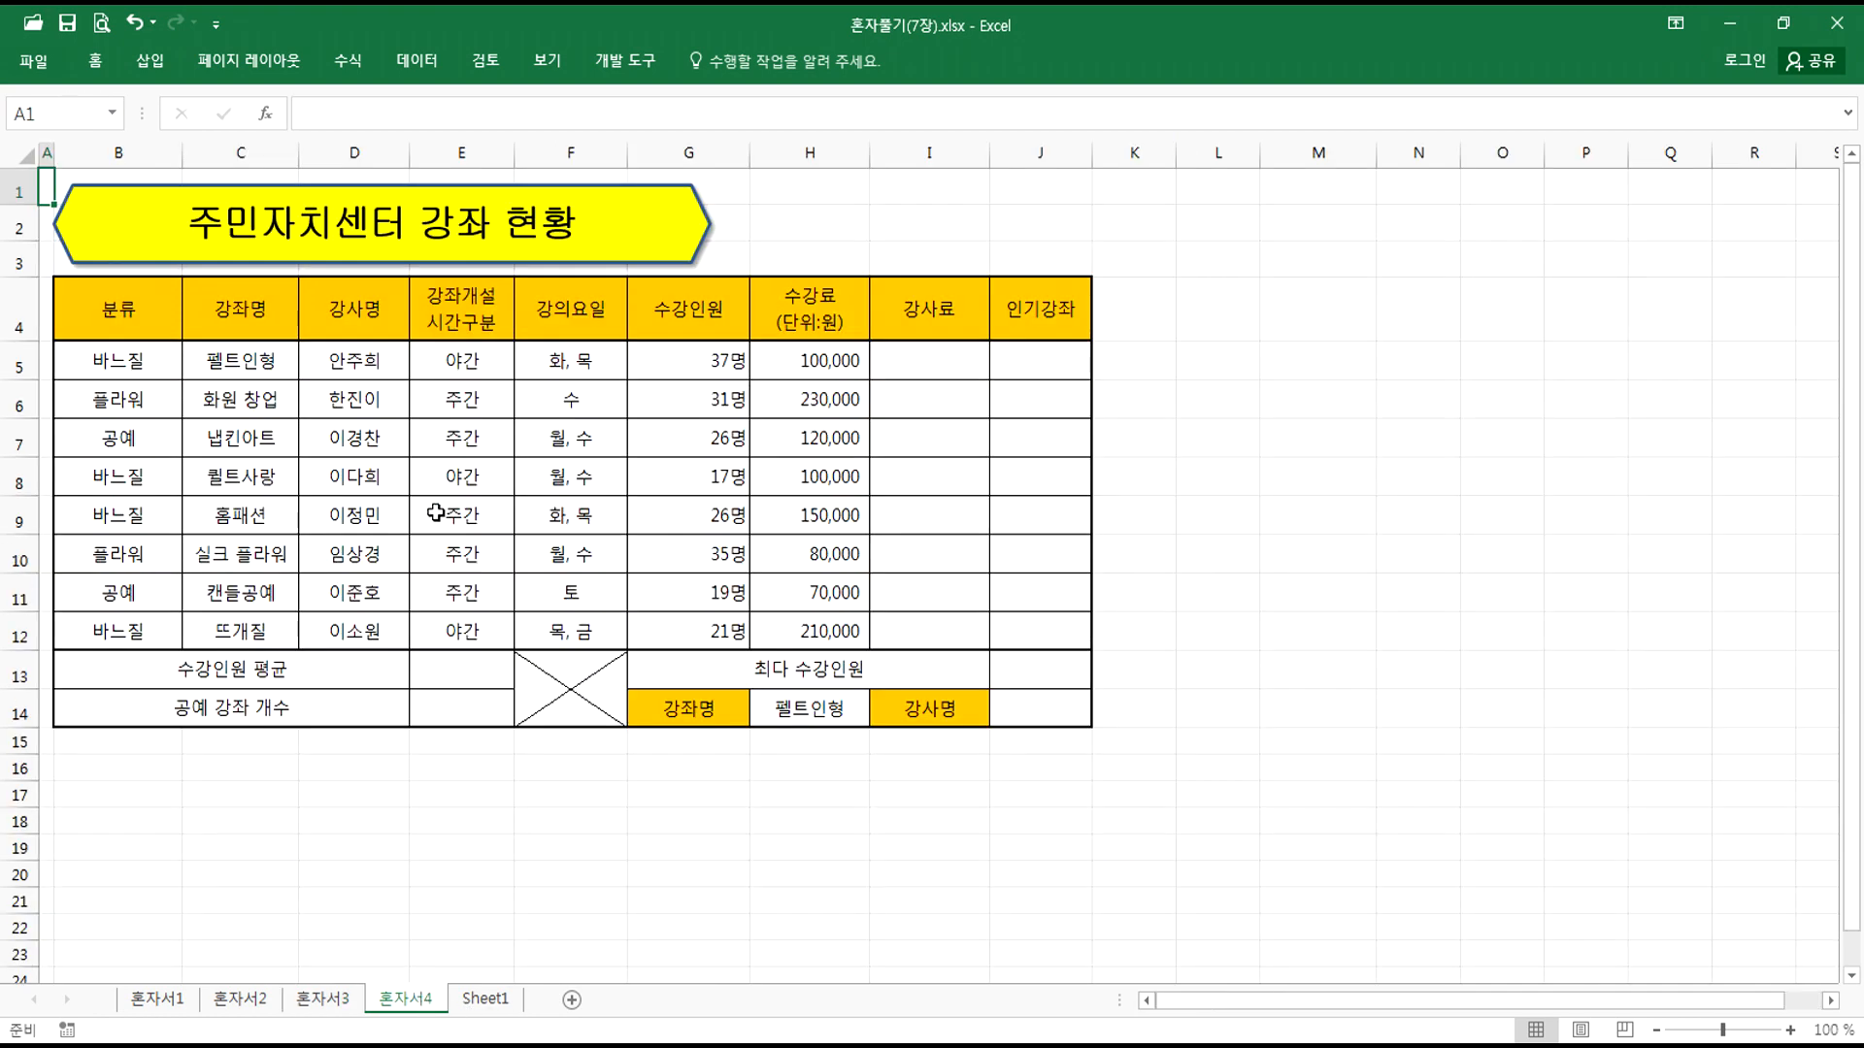
scroll(420, 513, up, 2)
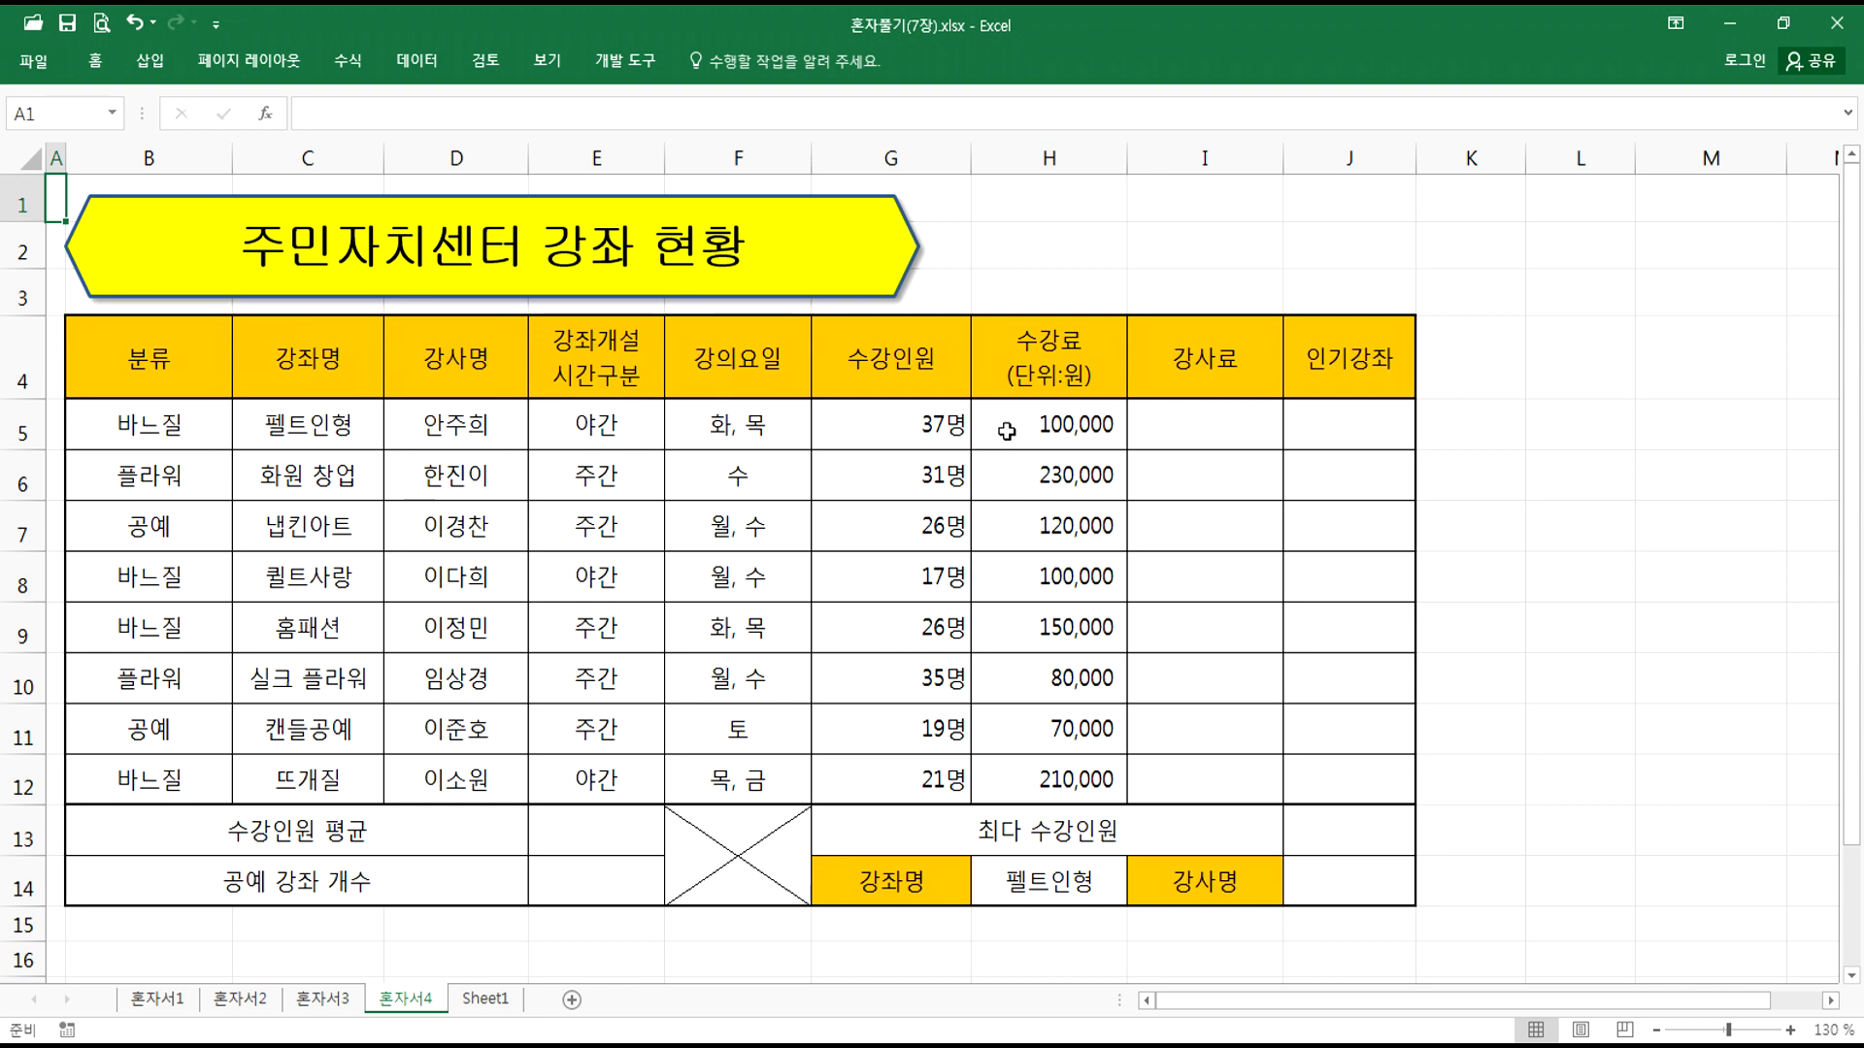
Step: Examine the stored 수강인원 value in G5 without editing it, and select the first 강사료 cell, I5
click(1209, 433)
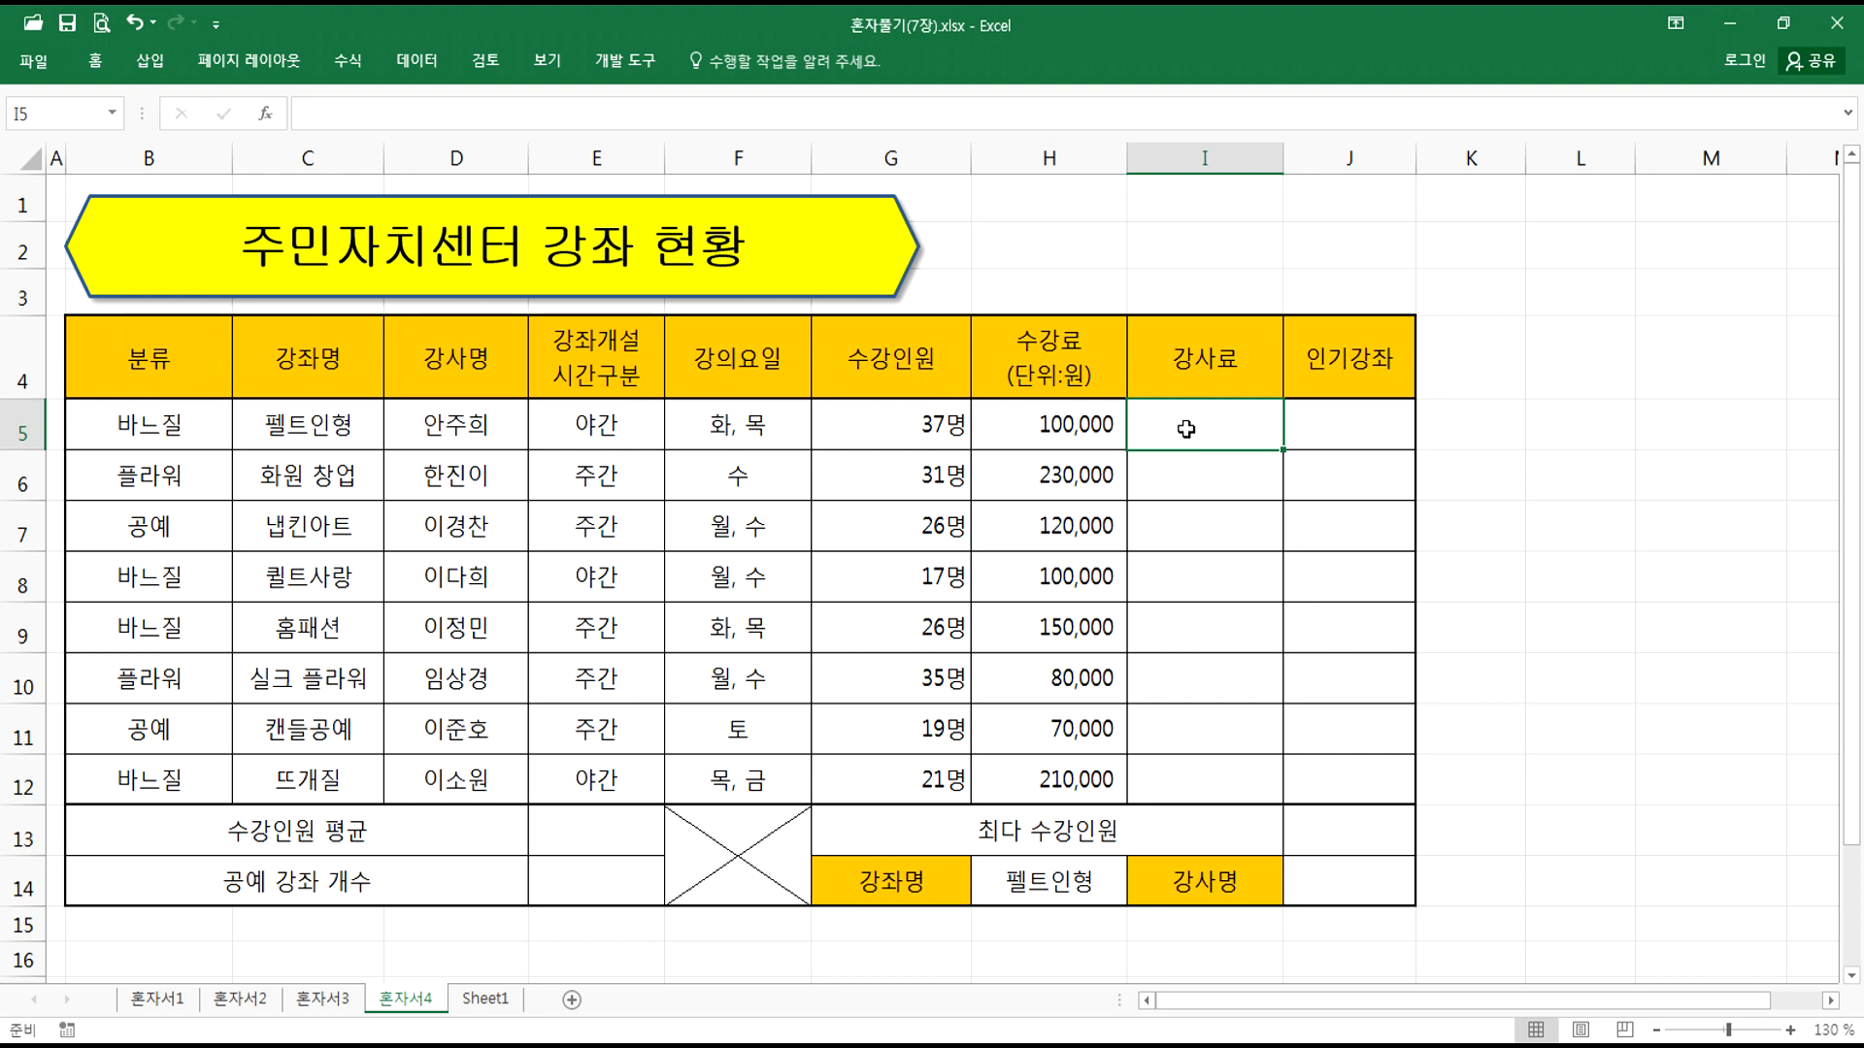
click(923, 444)
key(F2)
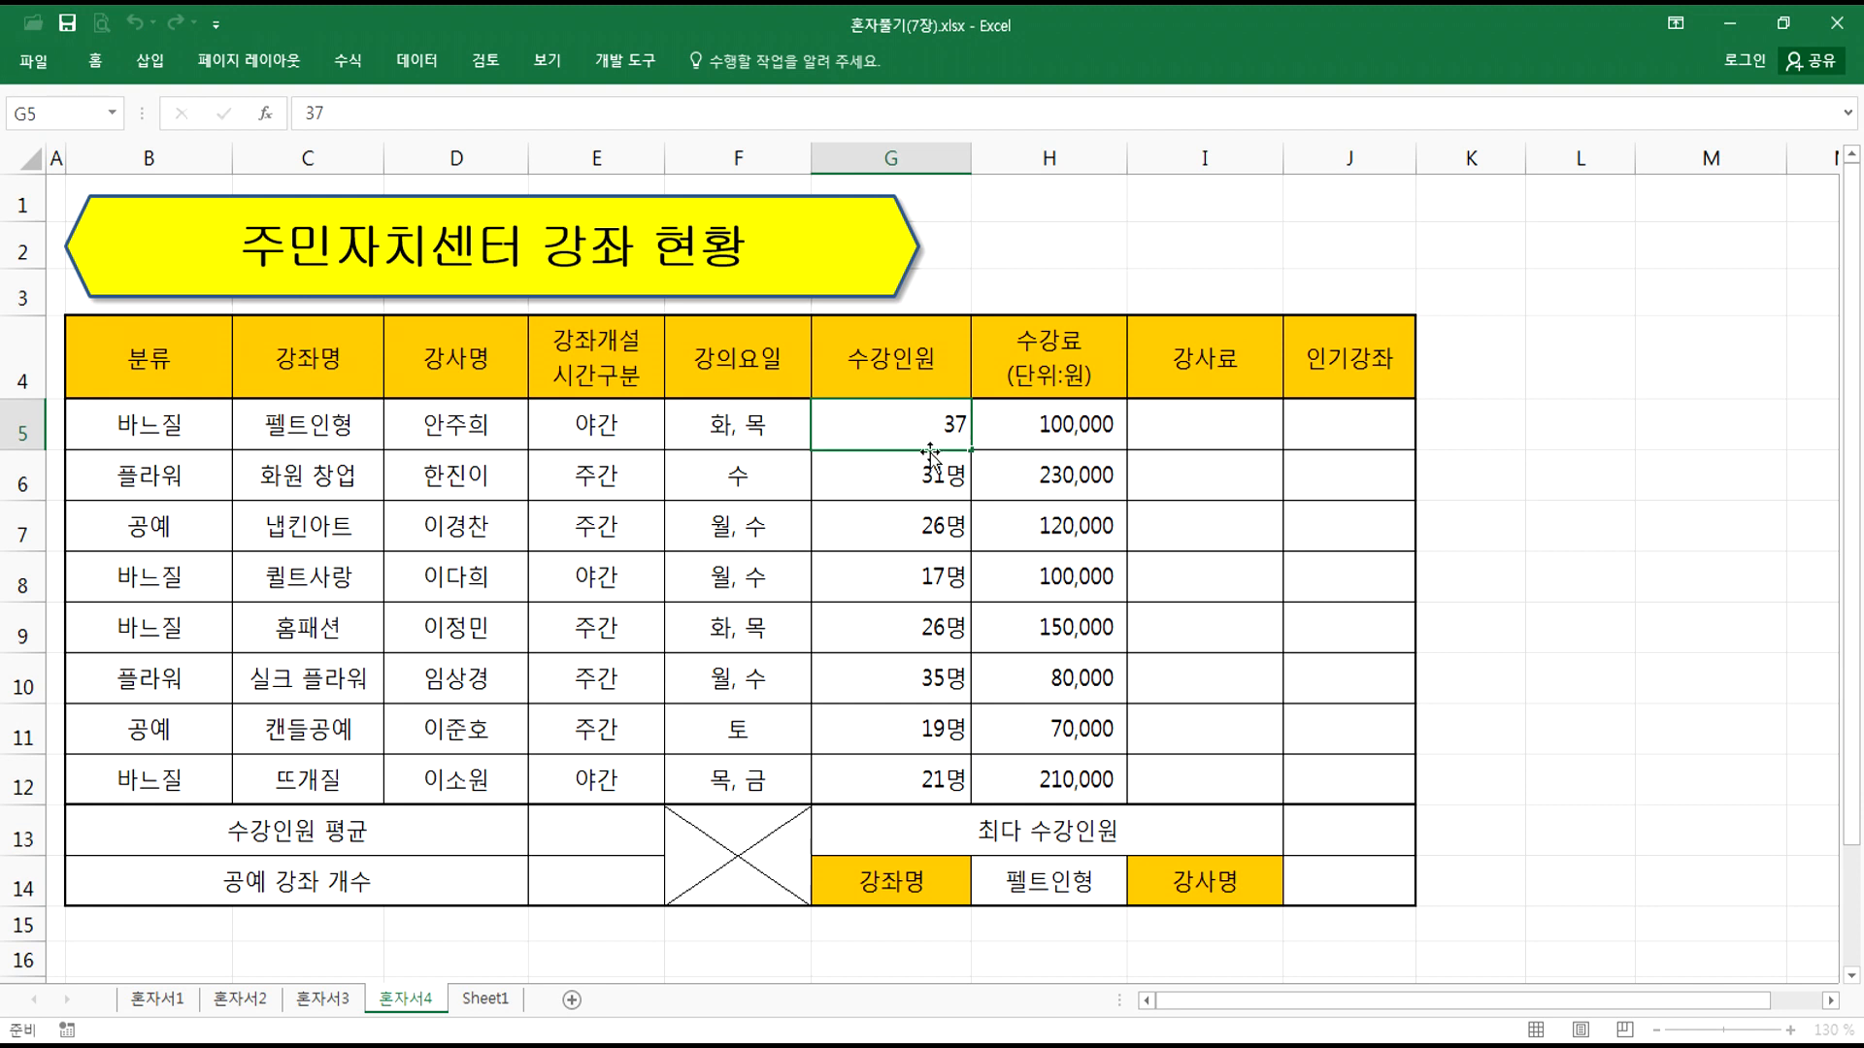
key(Escape)
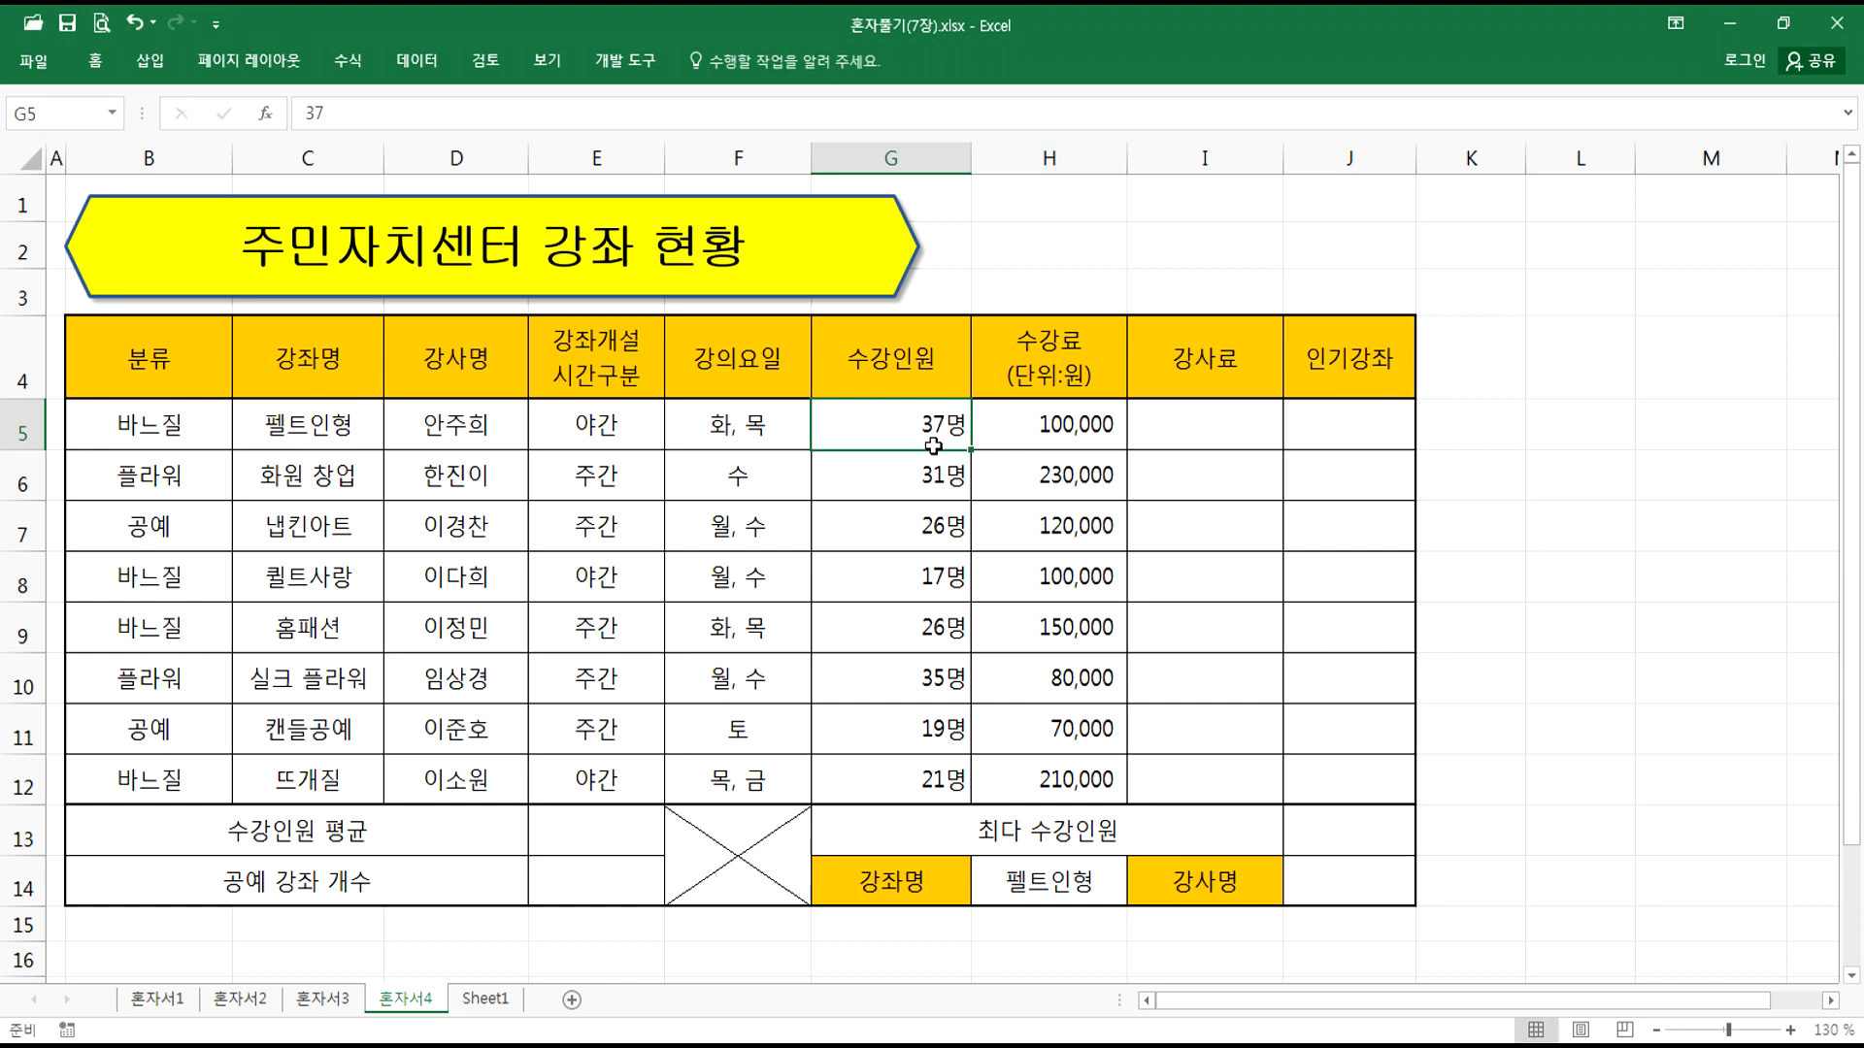
click(1176, 428)
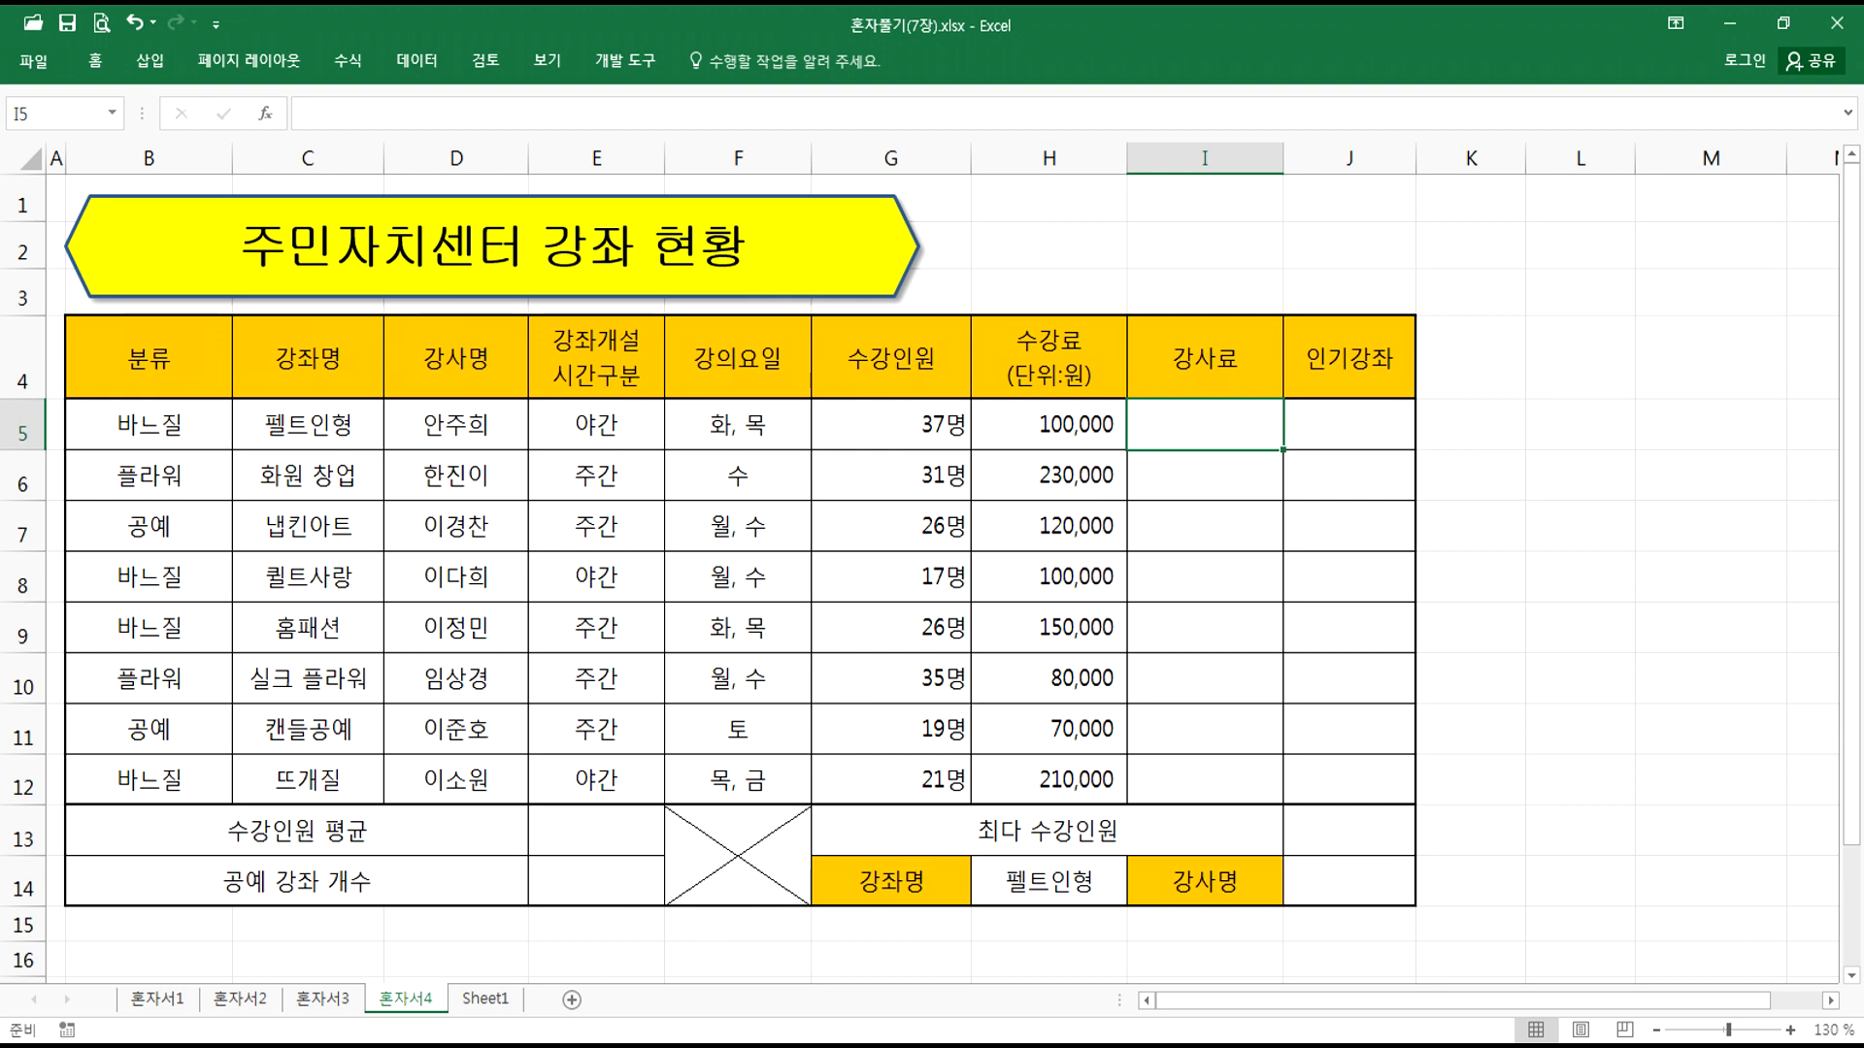
Step: Switch to Notepad and add the heading "* 수강인원에 따른 강사료를 계산" at the end of the notes
key(alt+Tab)
scroll(640, 791, down, 2)
text(* TN)
key(BackSpace)
key(BackSpace)
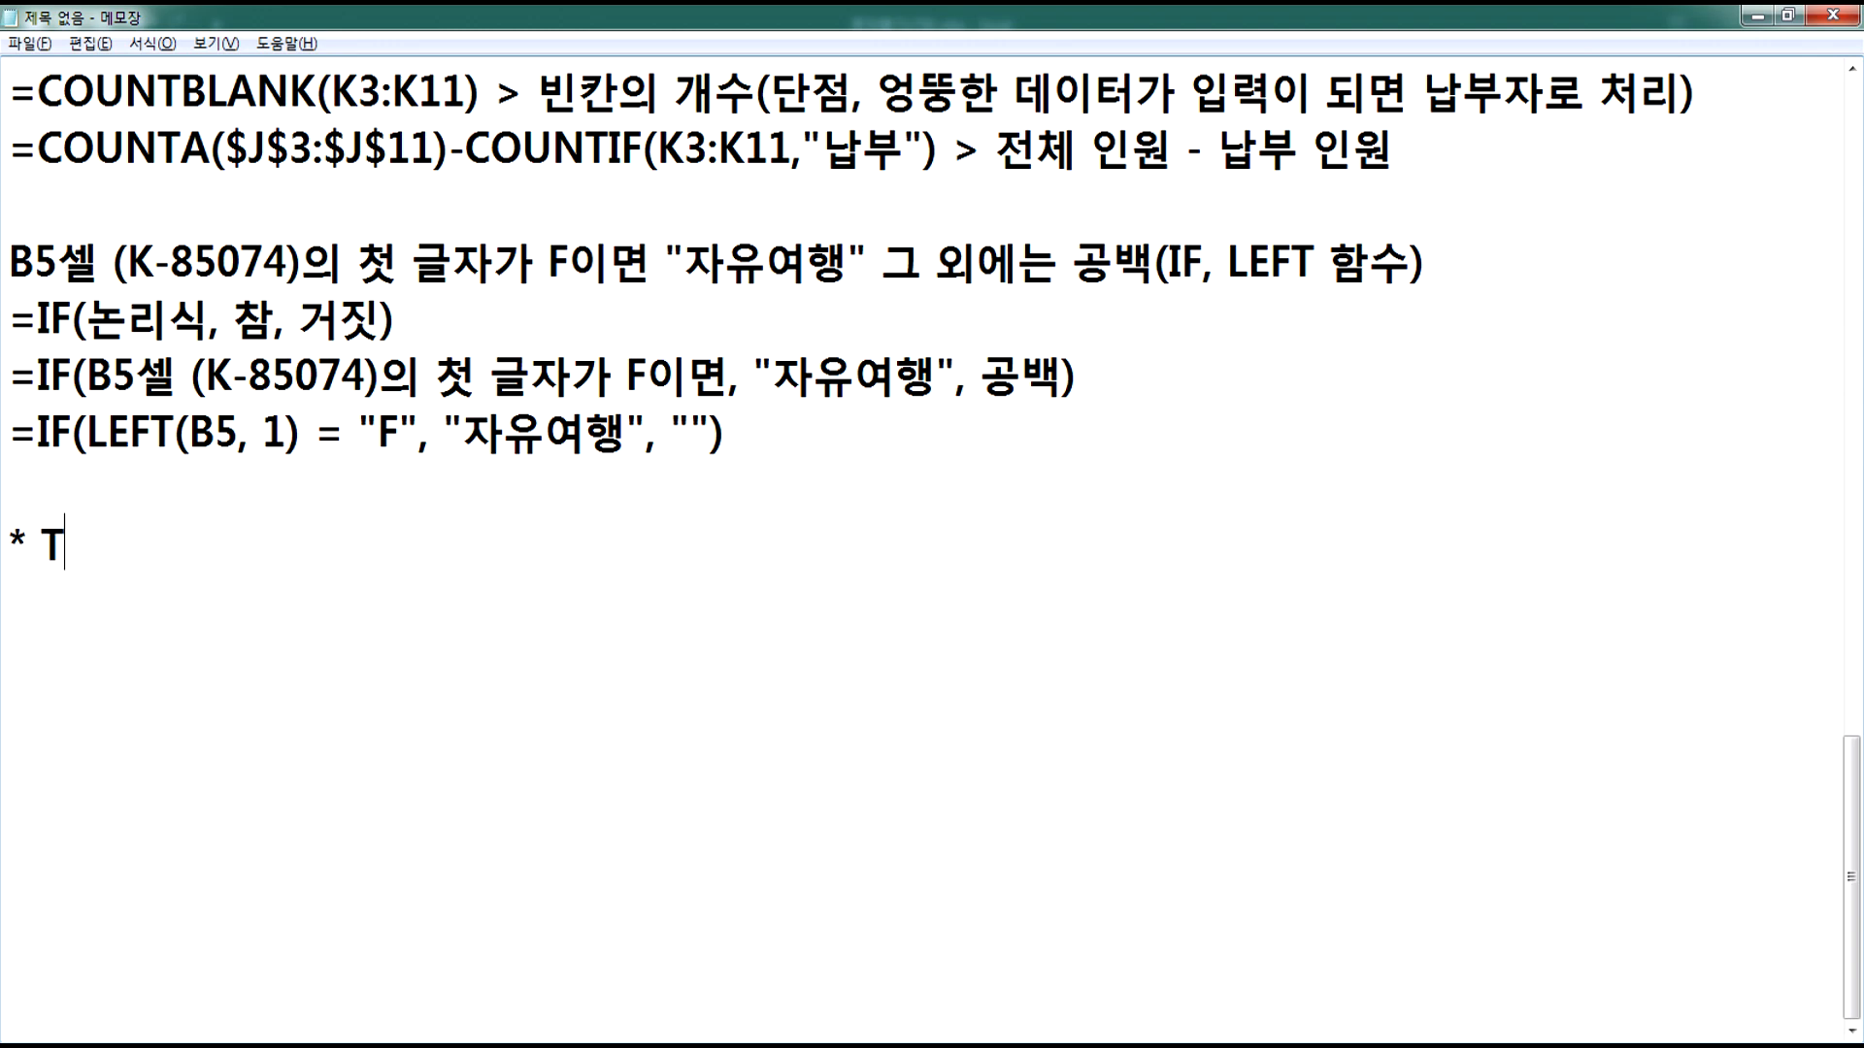
text(수강인원)
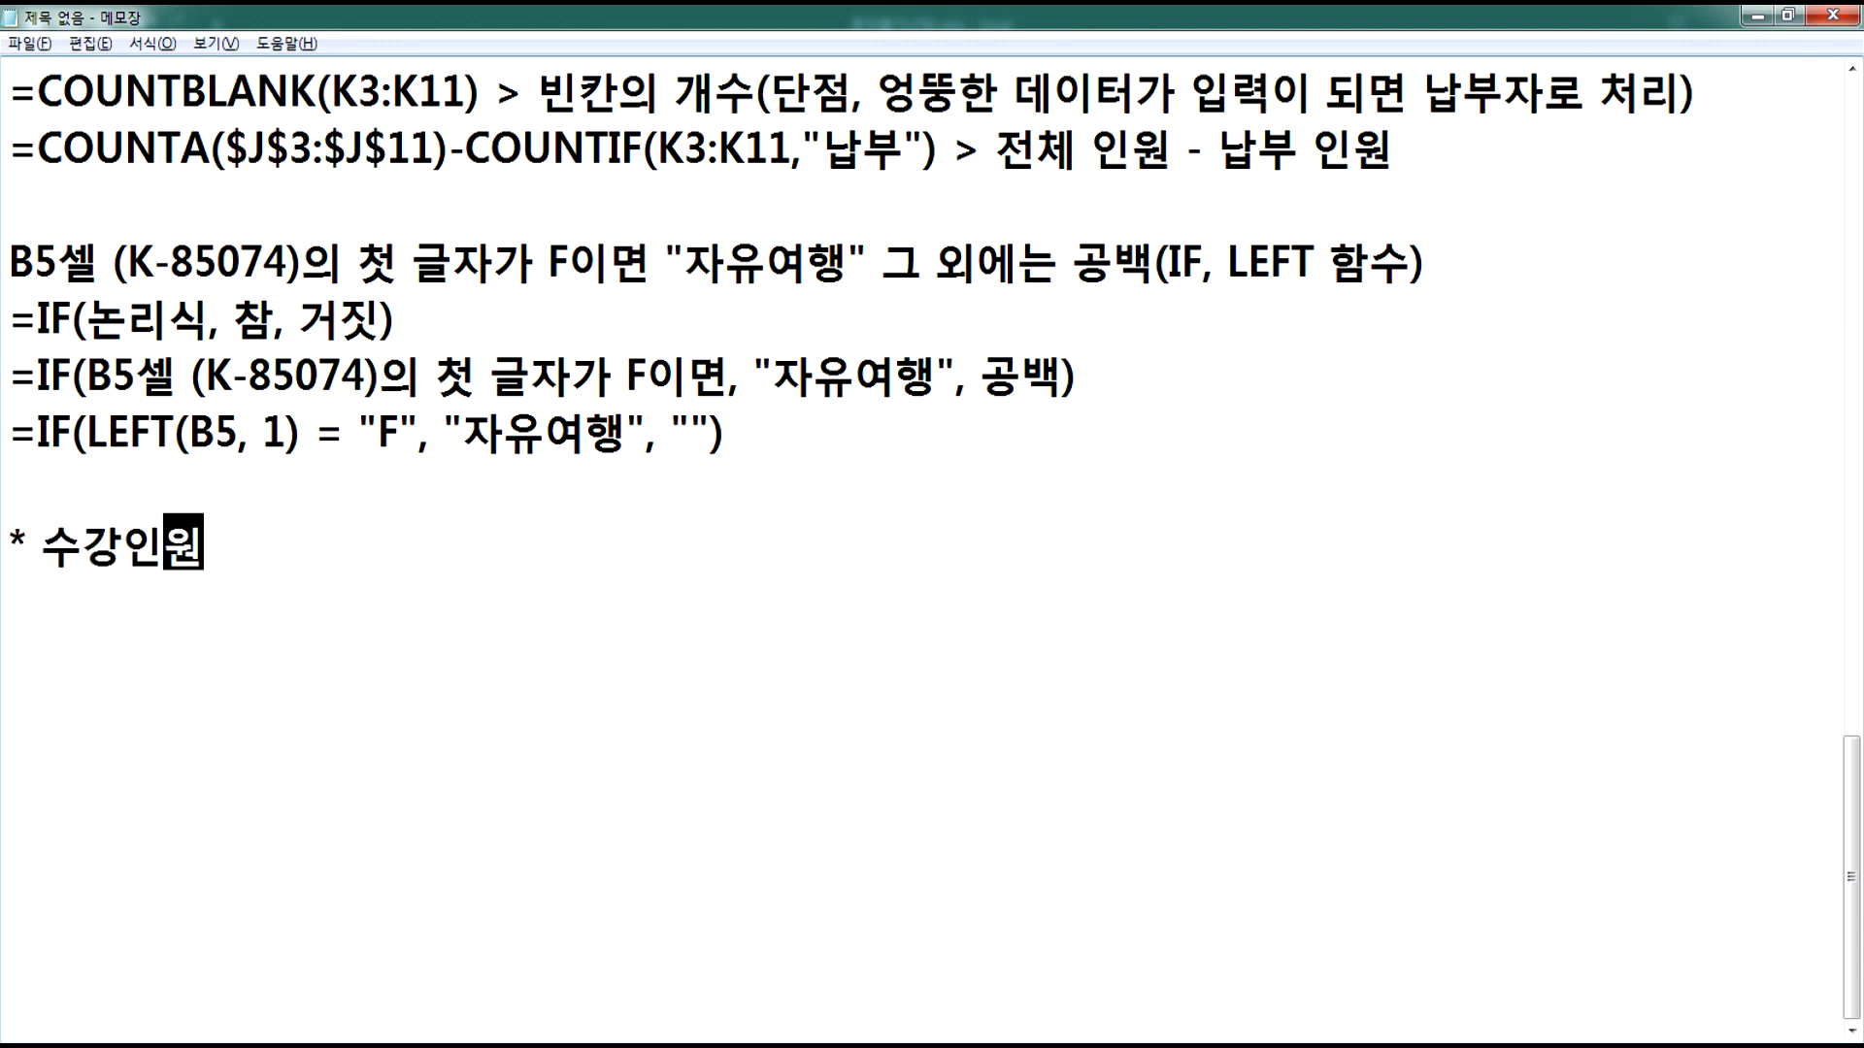
text(에 따른 )
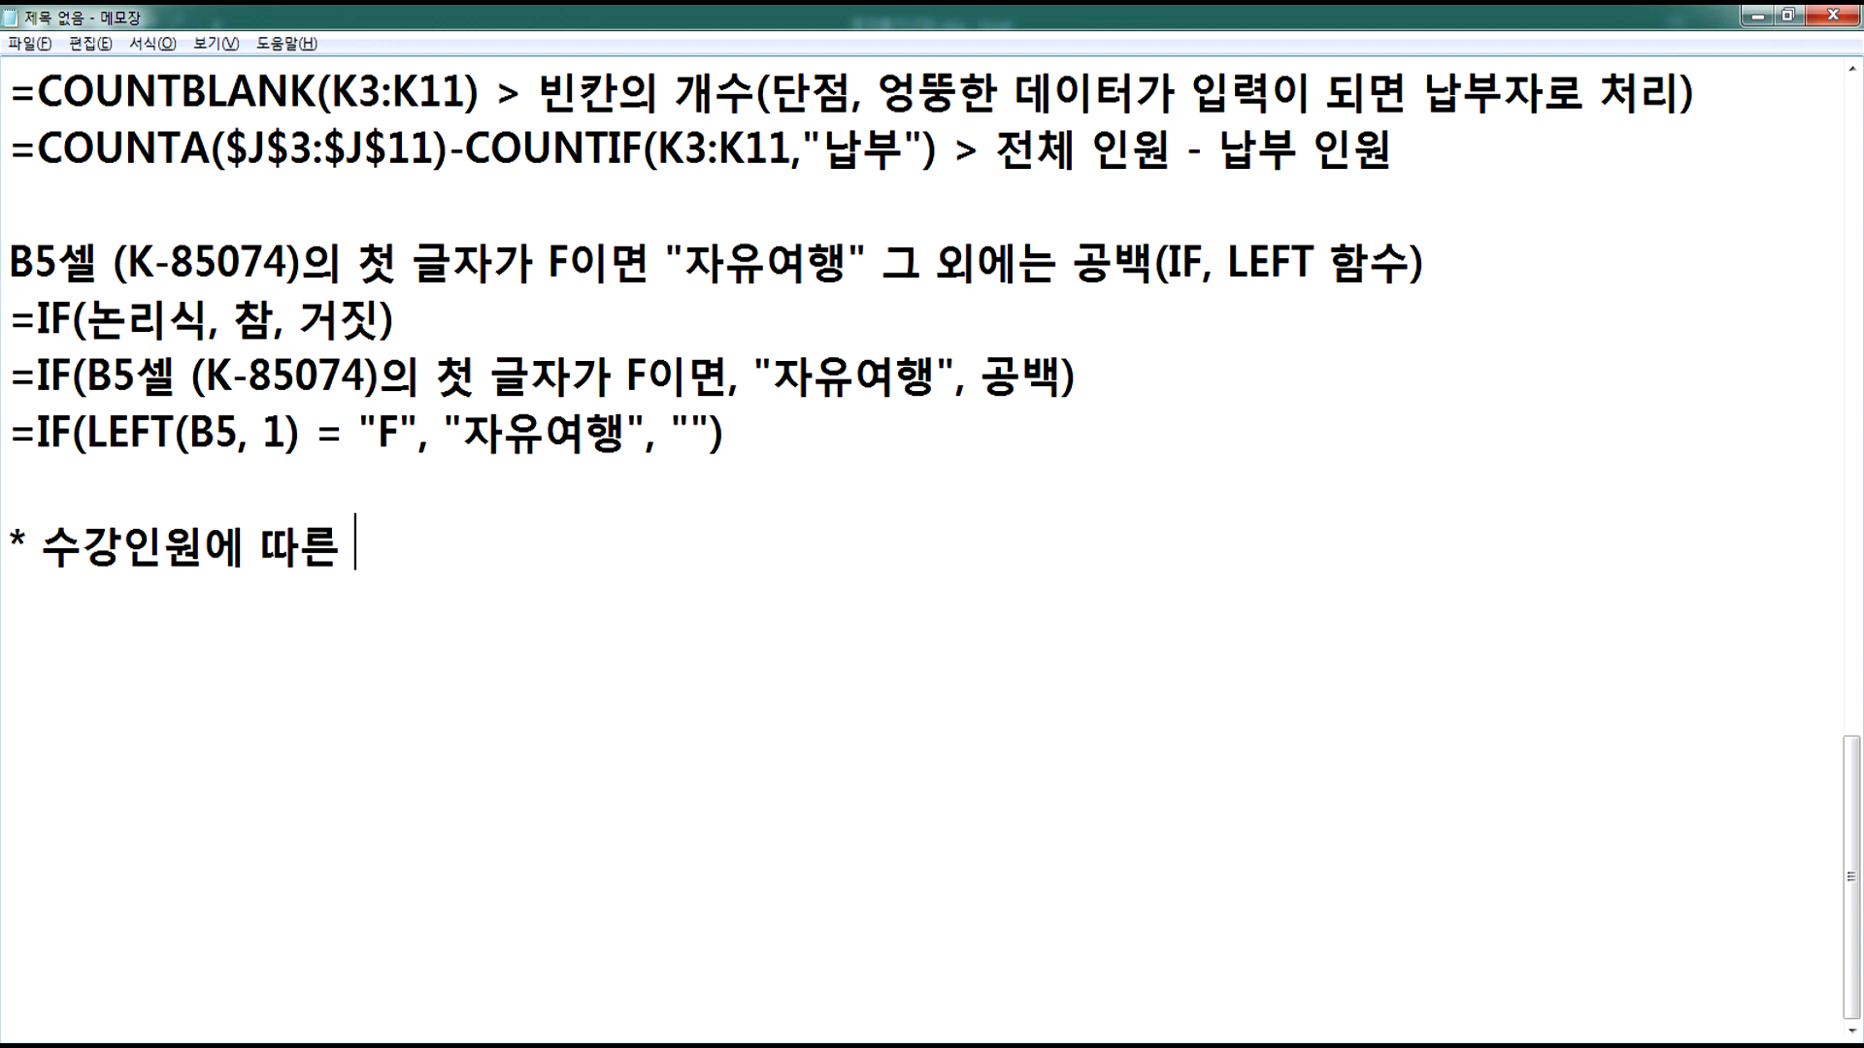
text(강사료를)
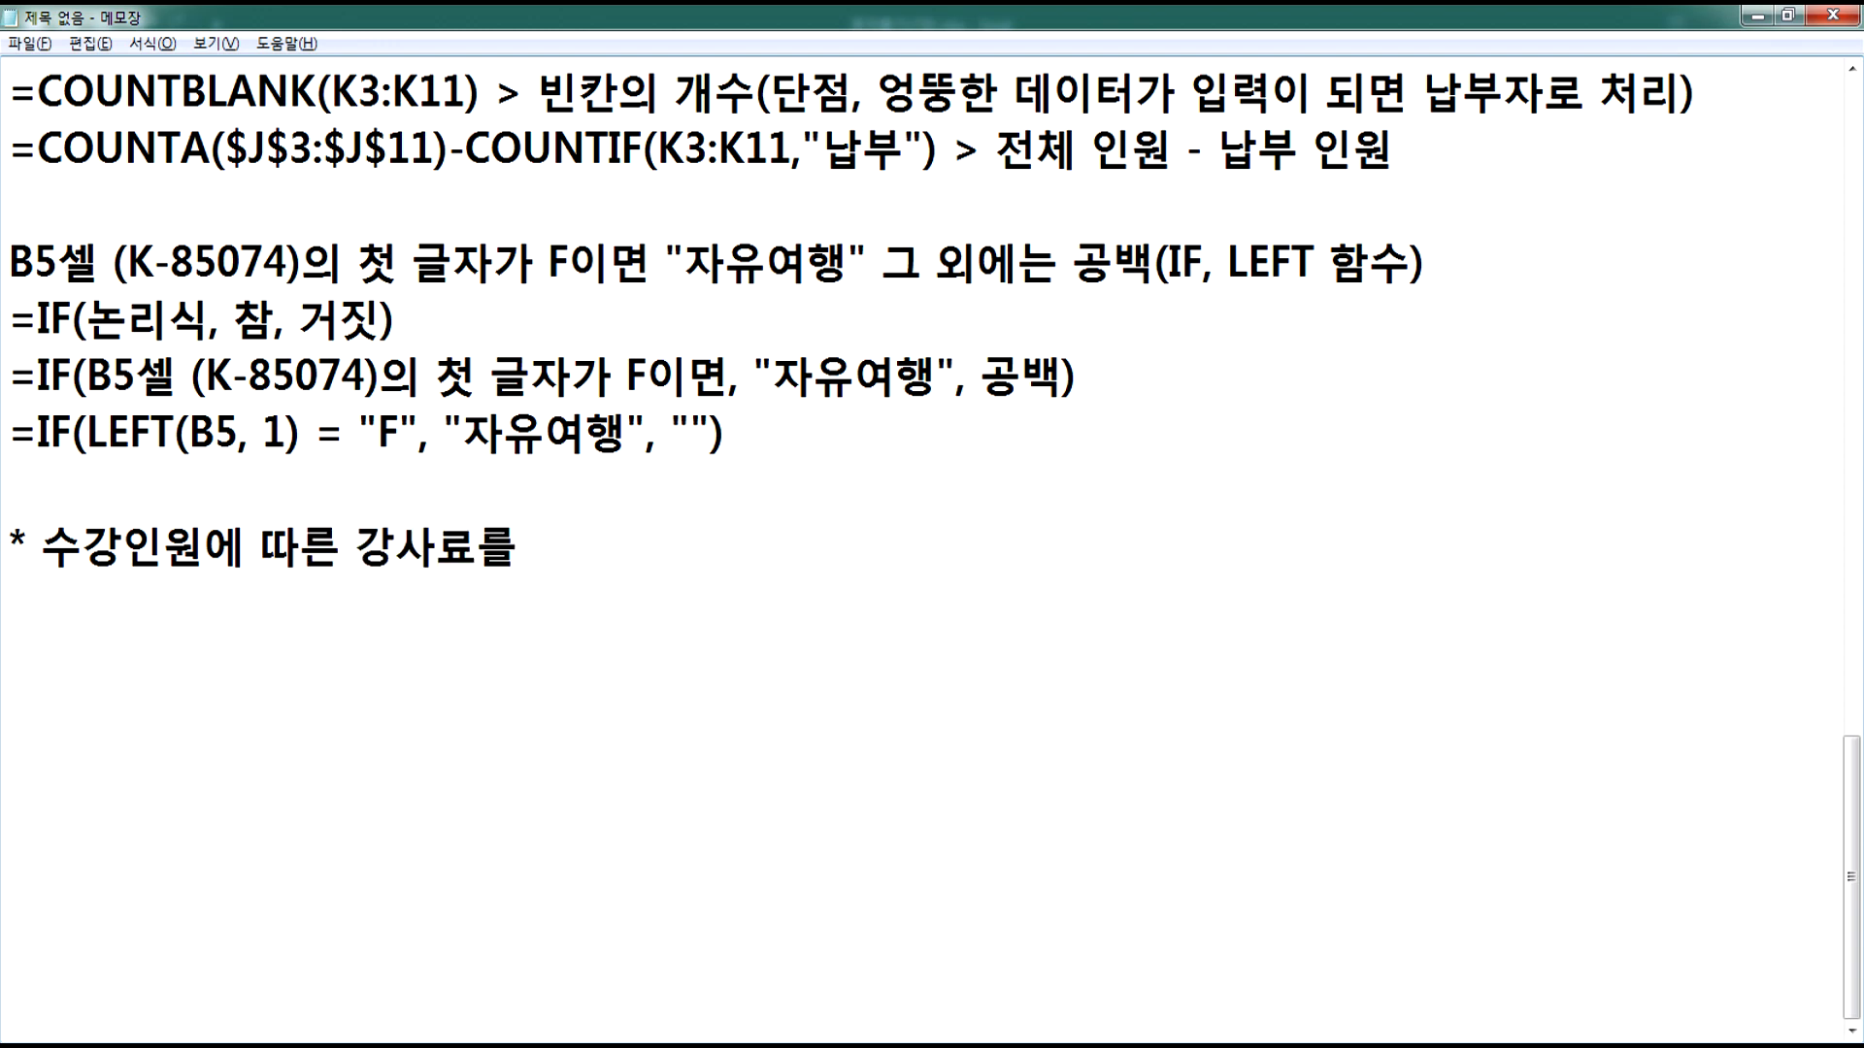
text( 계산)
key(Return)
Step: Write the rule "수강인원의 첫글자가 1, 50000, 2이면 52,000, 3이면 55000" under the heading
text(ㅅ수강인원의)
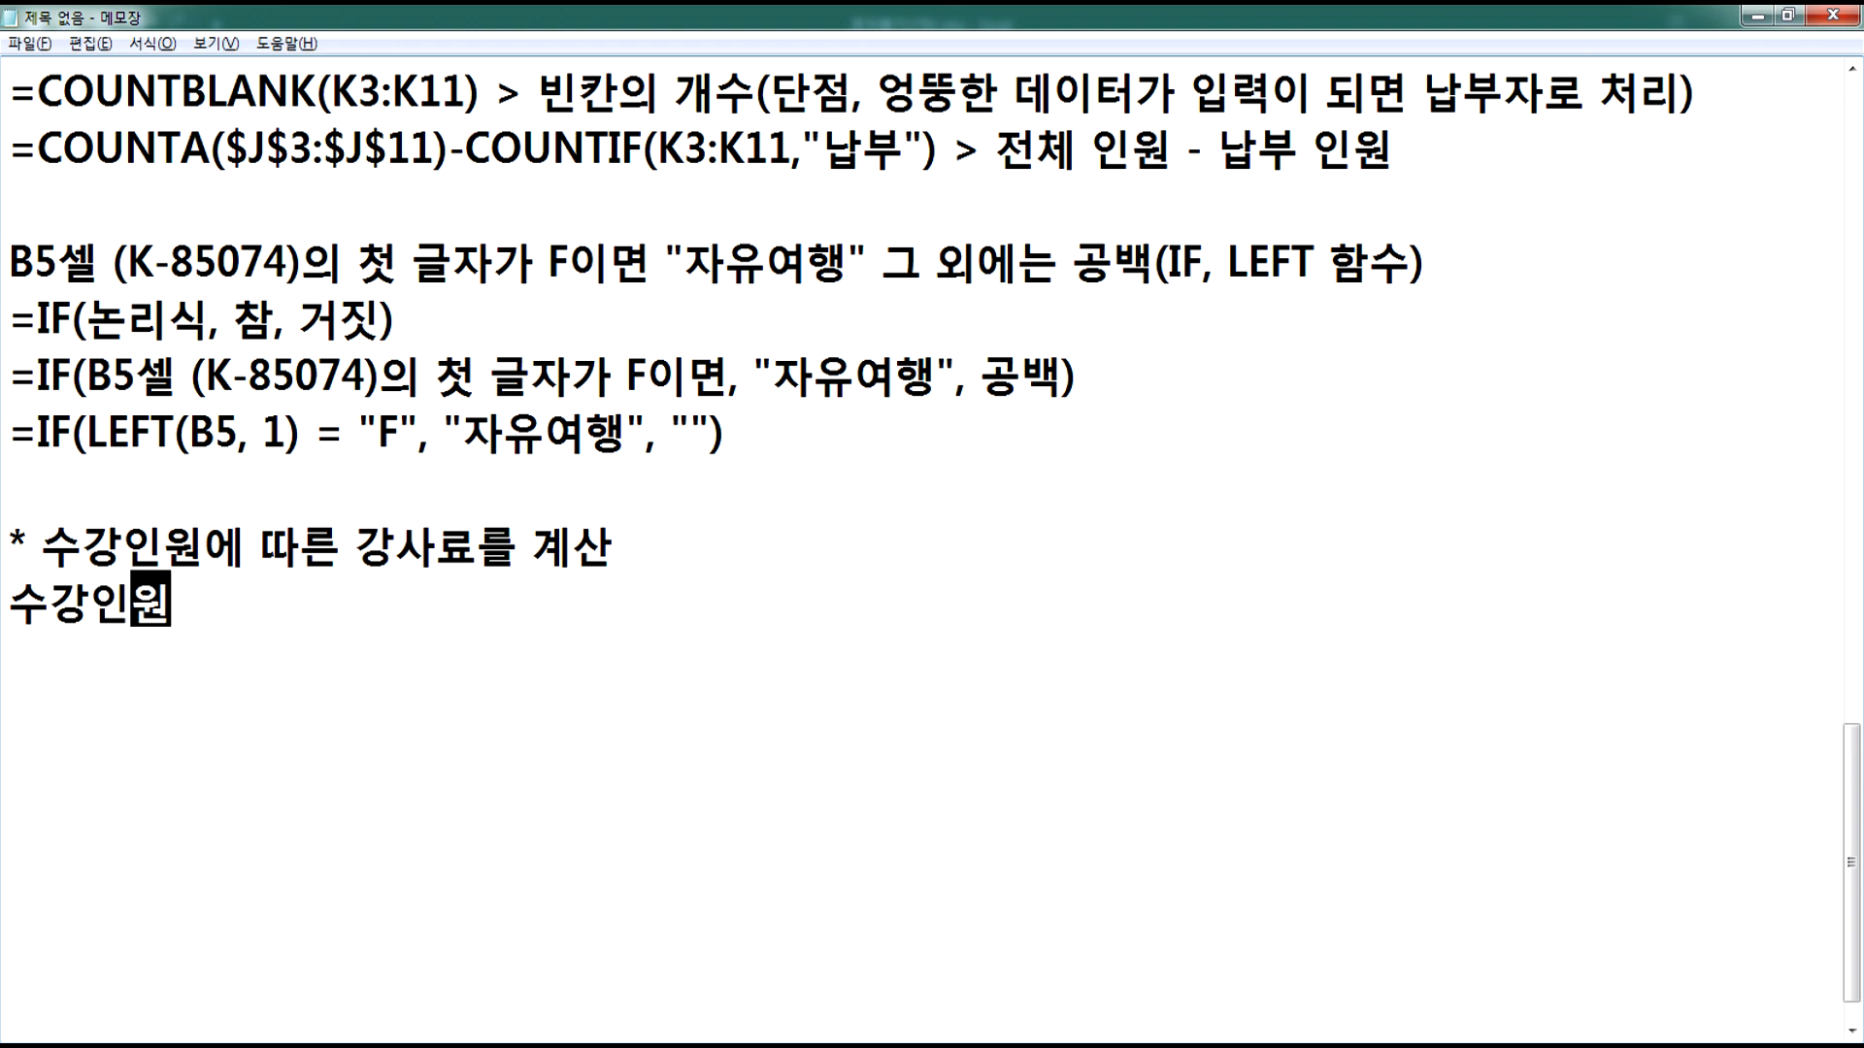
text( 첫글)
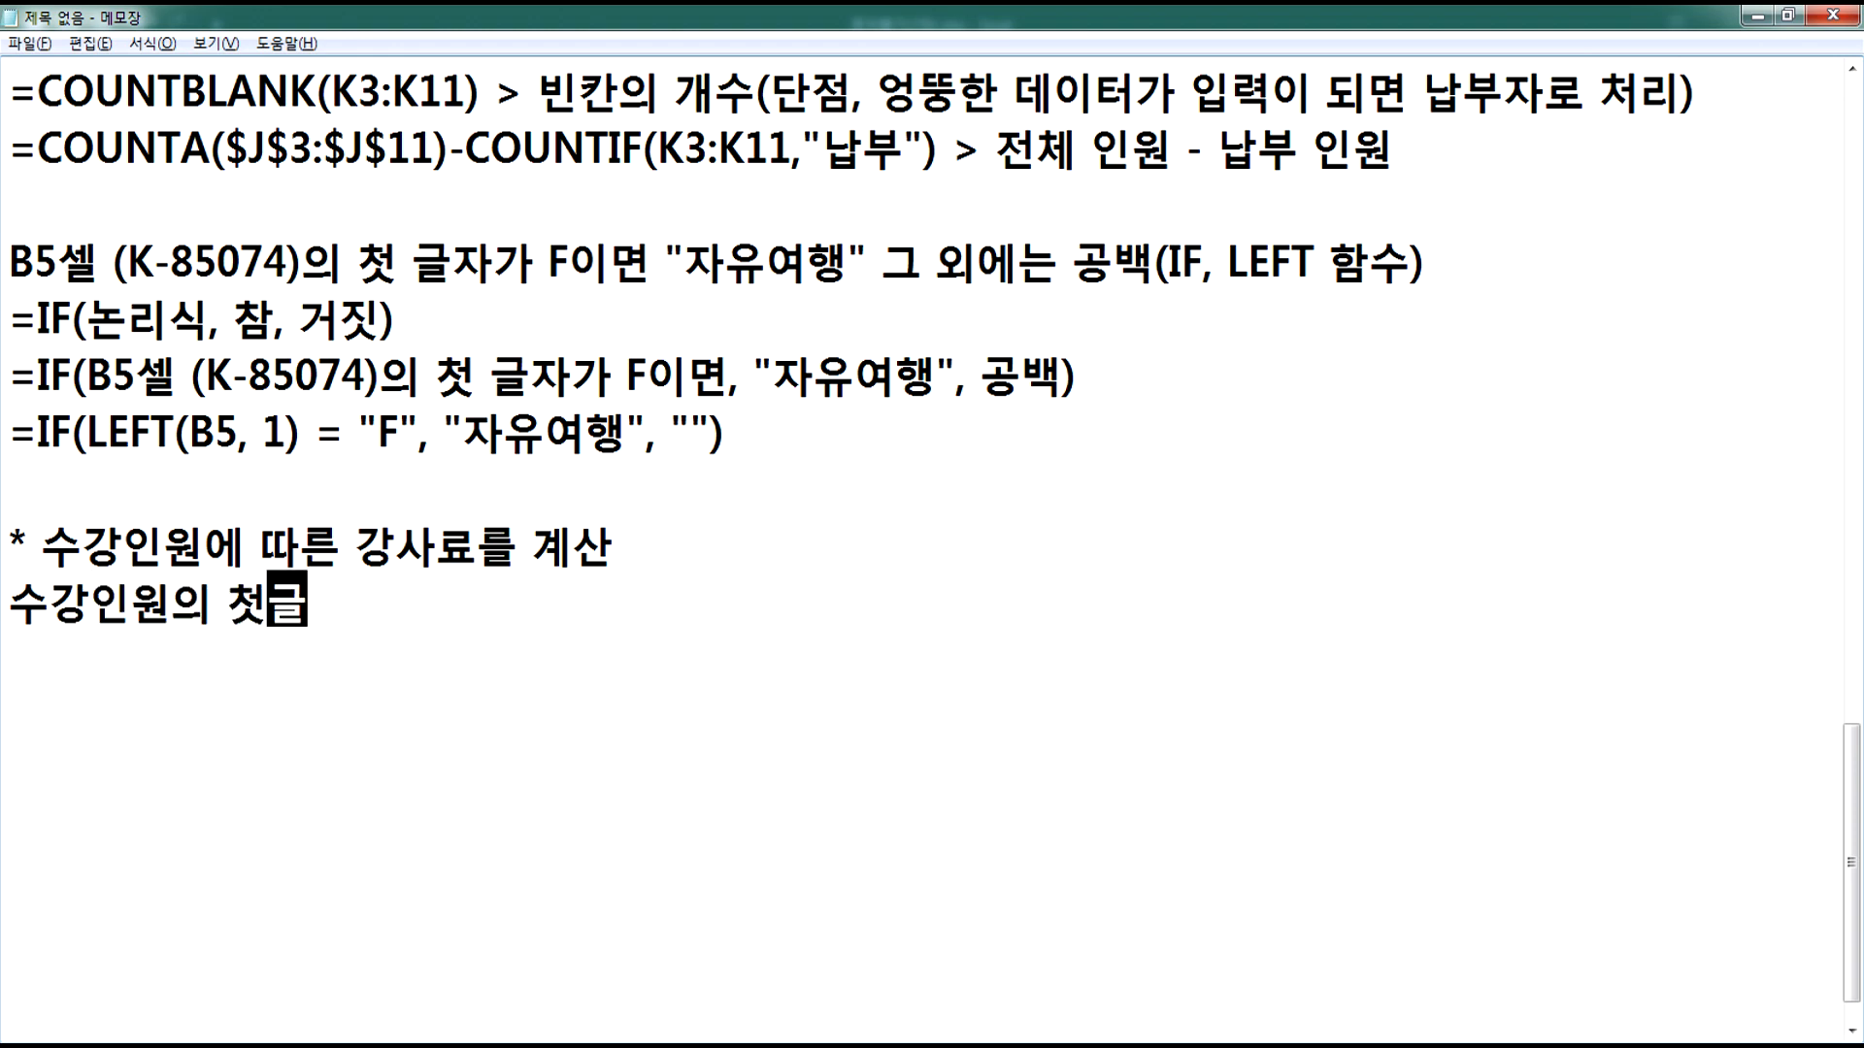
text(잦자 1)
key(BackSpace)
key(BackSpace)
key(BackSpace)
text(가 1,)
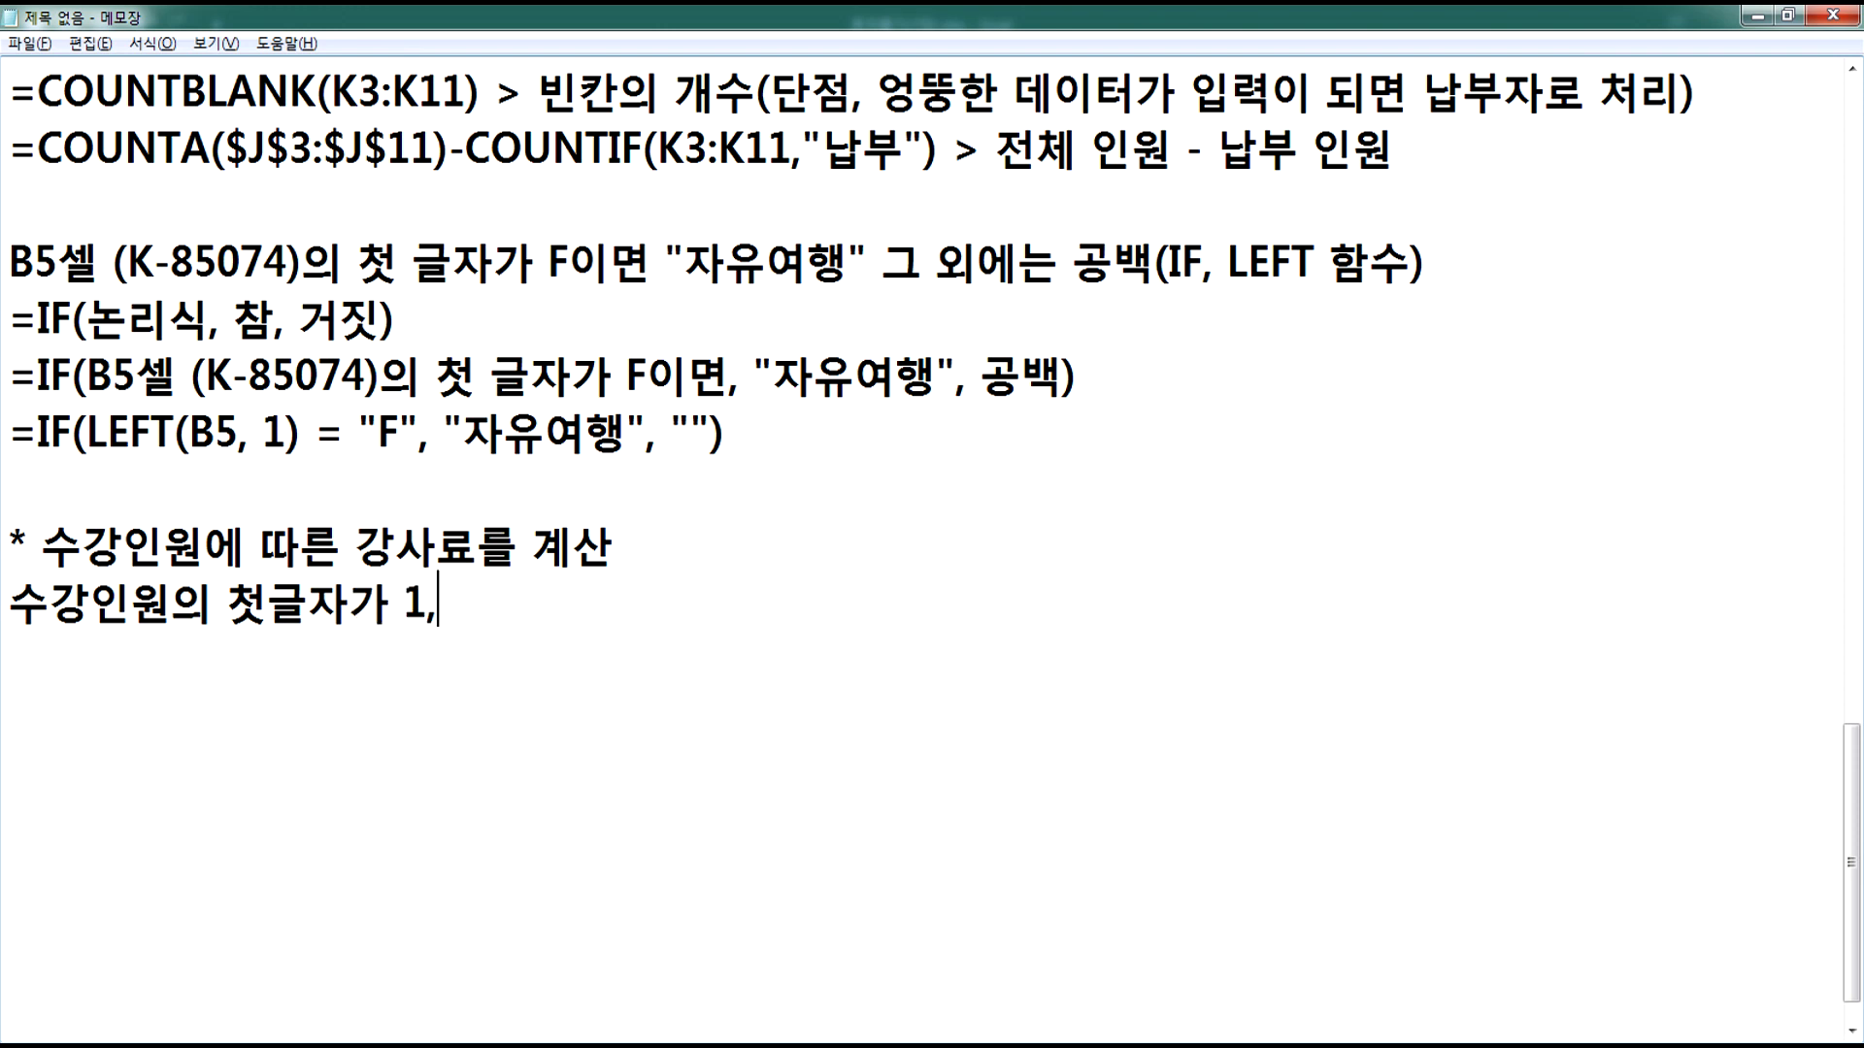
text( 50000)
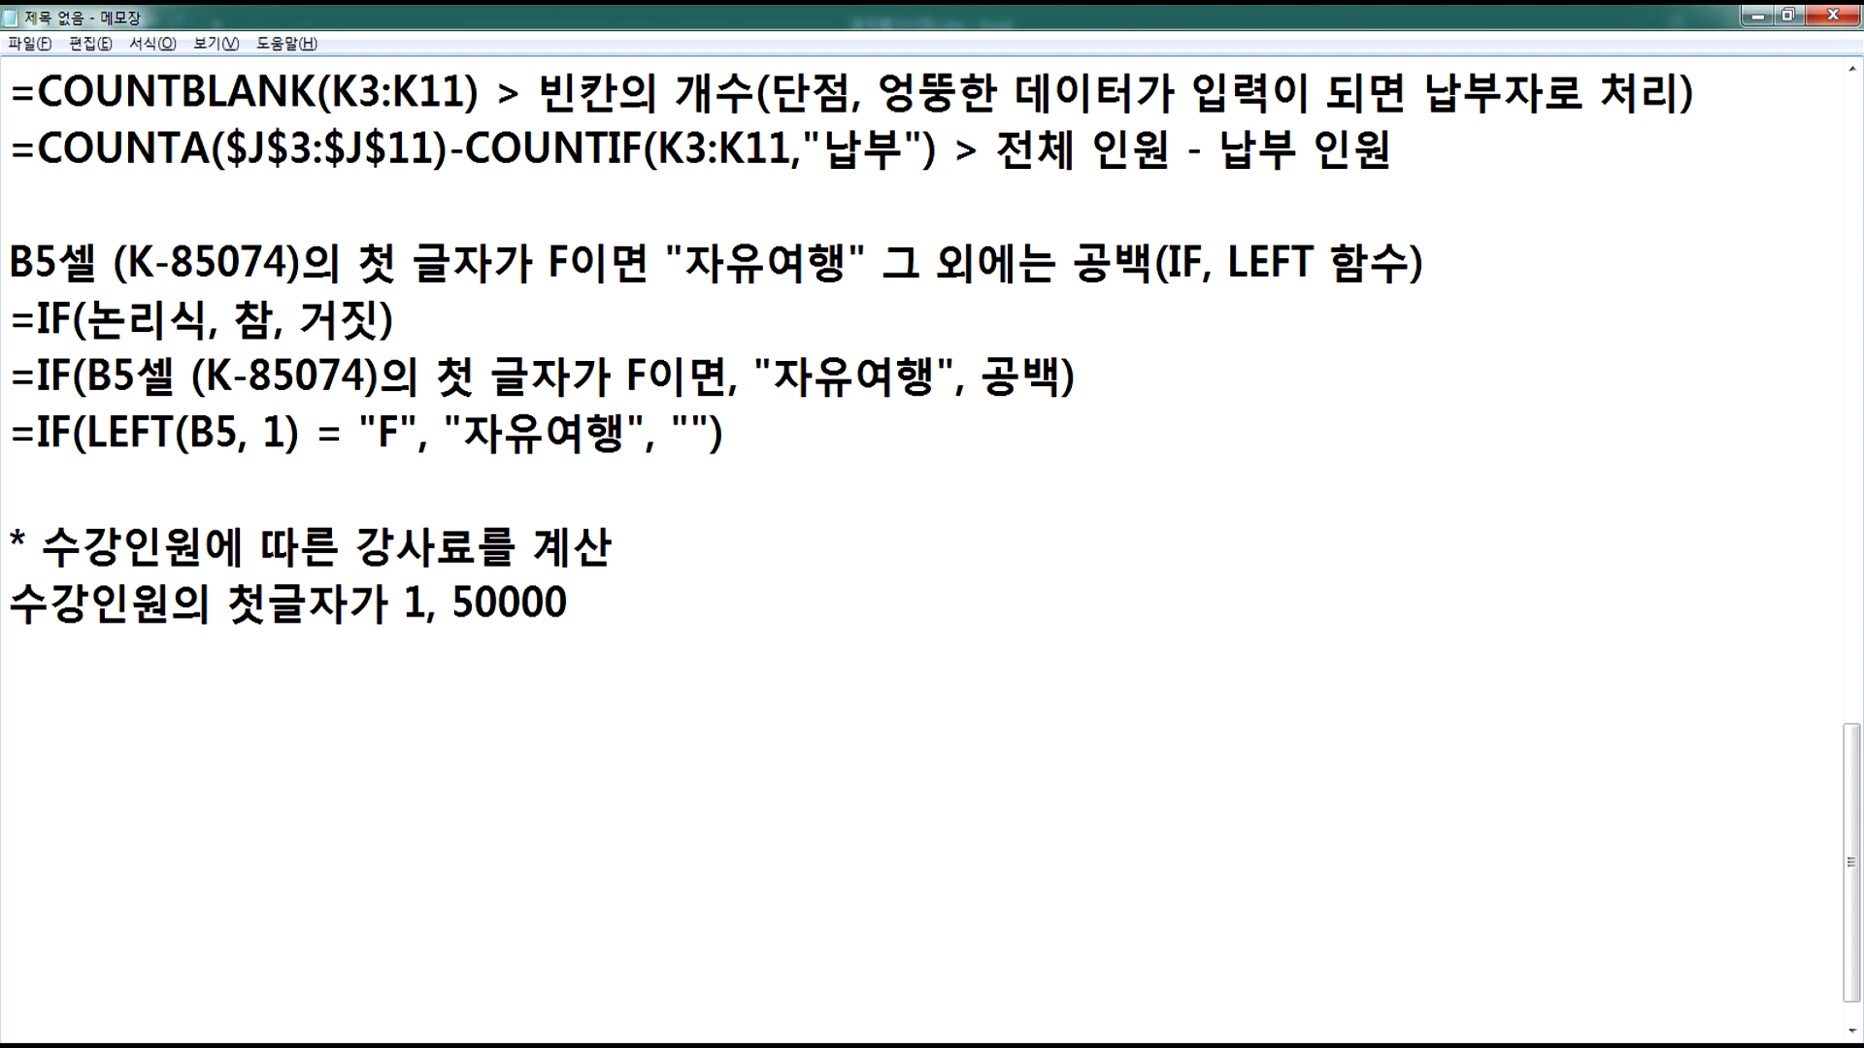
text(, )
text(2이면 )
text(52,000,)
text( 3임)
text(면 55000)
key(Return)
Step: Note the functions needed for the rule, "CHOOSE, LEFT", on the line below it
text(CHLK)
key(BackSpace)
key(BackSpace)
text(OOSE, )
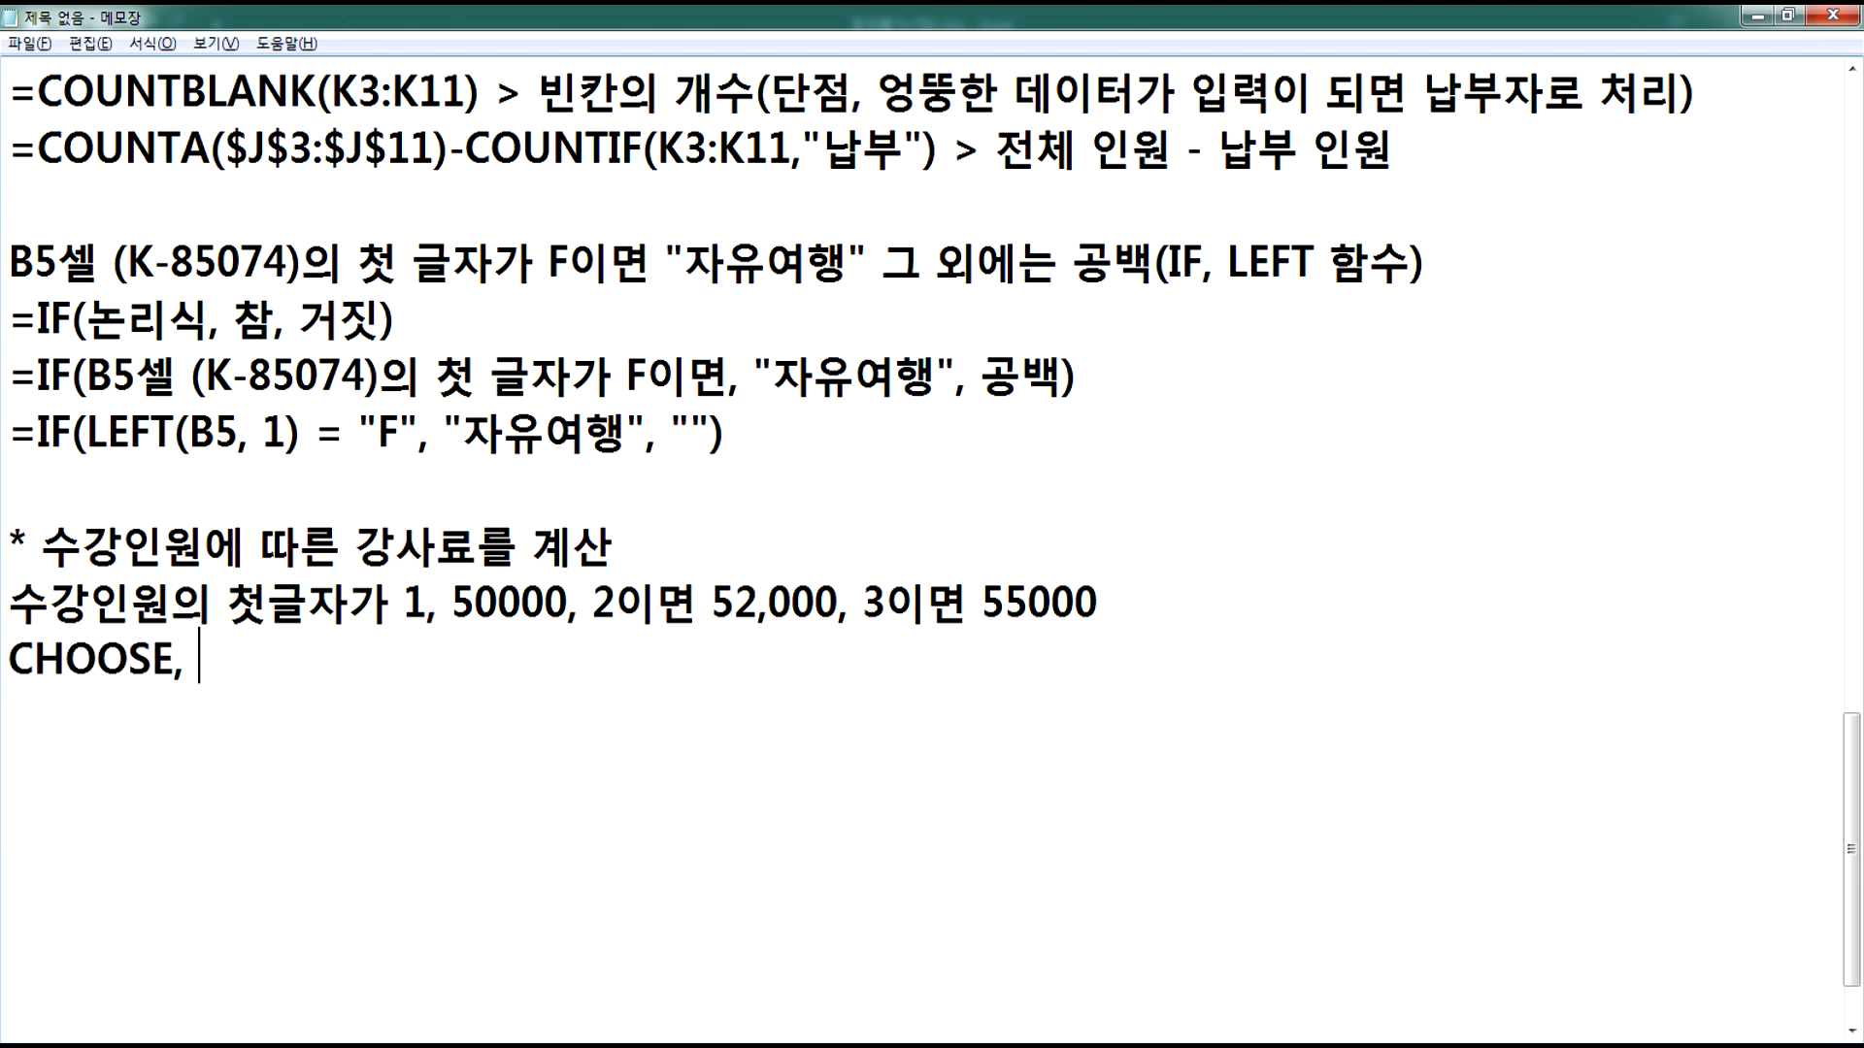
text(LEFT)
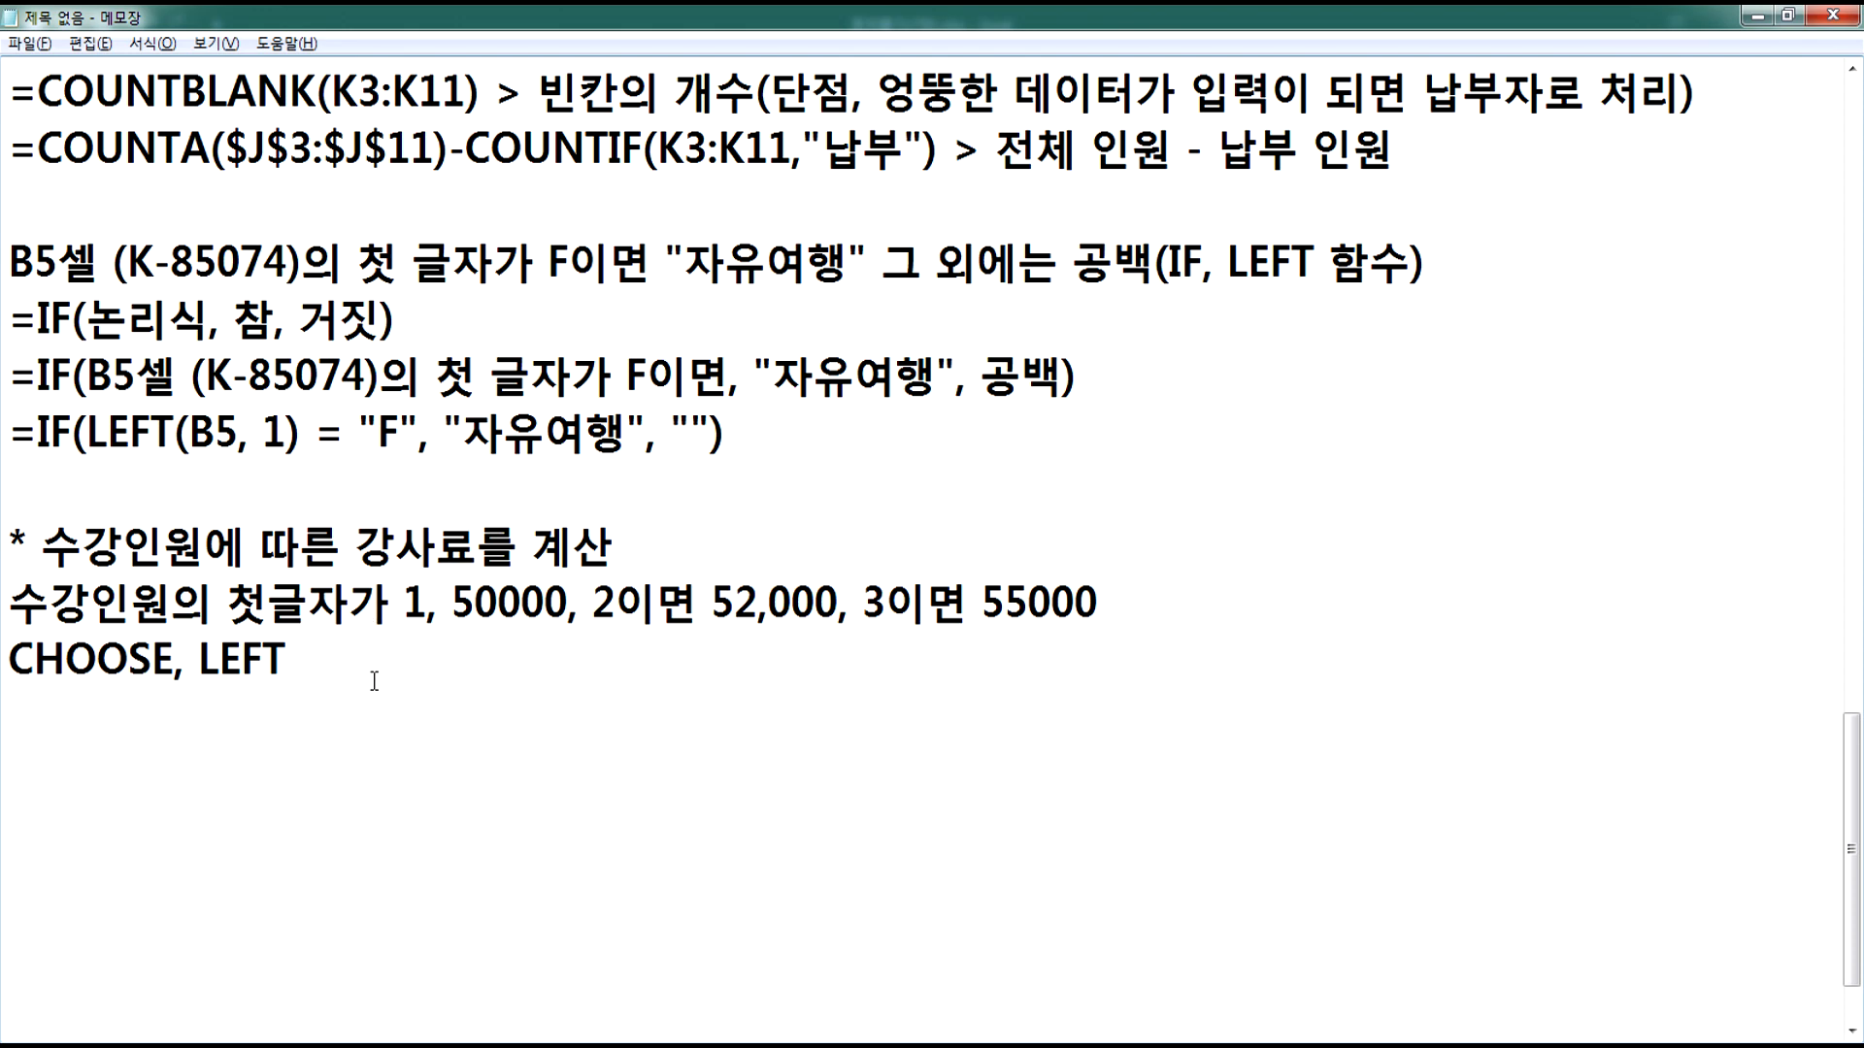
Step: Write the example "수강인원이 27명, 첫 글자가 2" on a new line below "CHOOSE, LEFT"
key(BackSpace)
key(Return)
text(수각)
key(BackSpace)
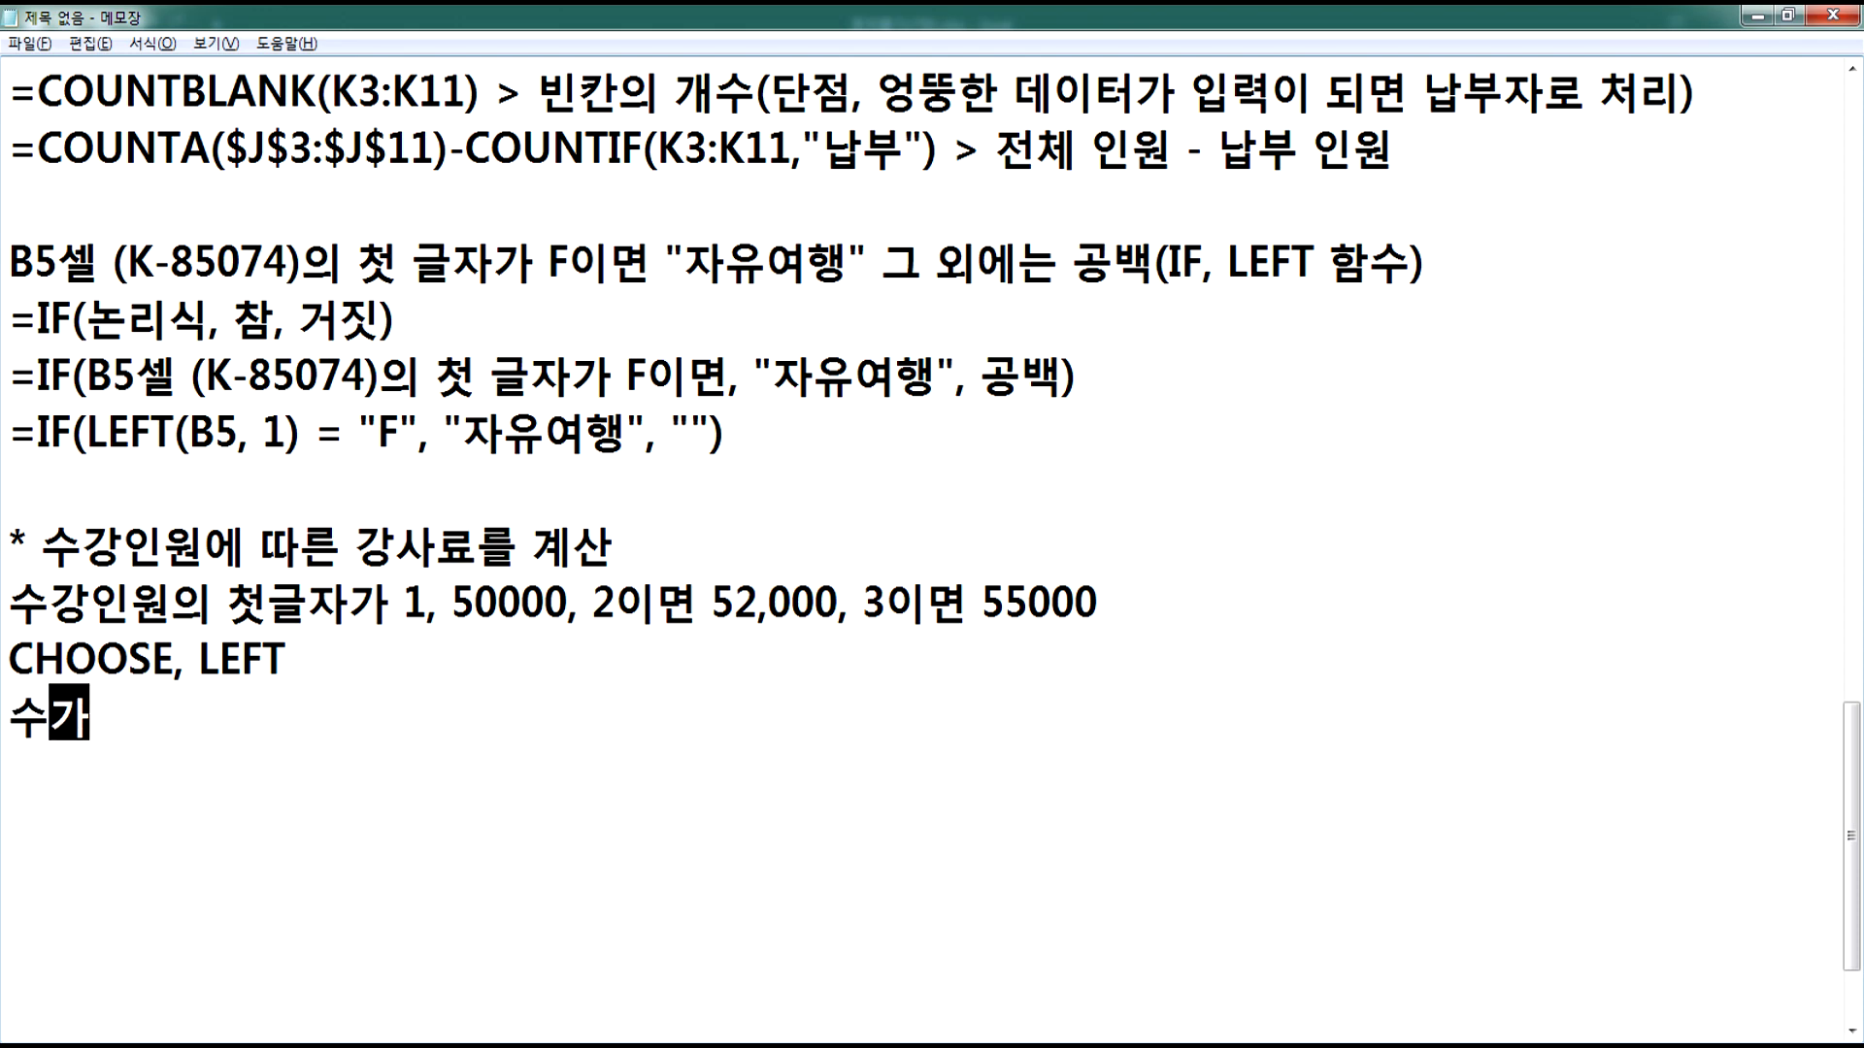
text(잉)
key(BackSpace)
key(BackSpace)
key(BackSpace)
key(BackSpace)
text(강인원이 27명)
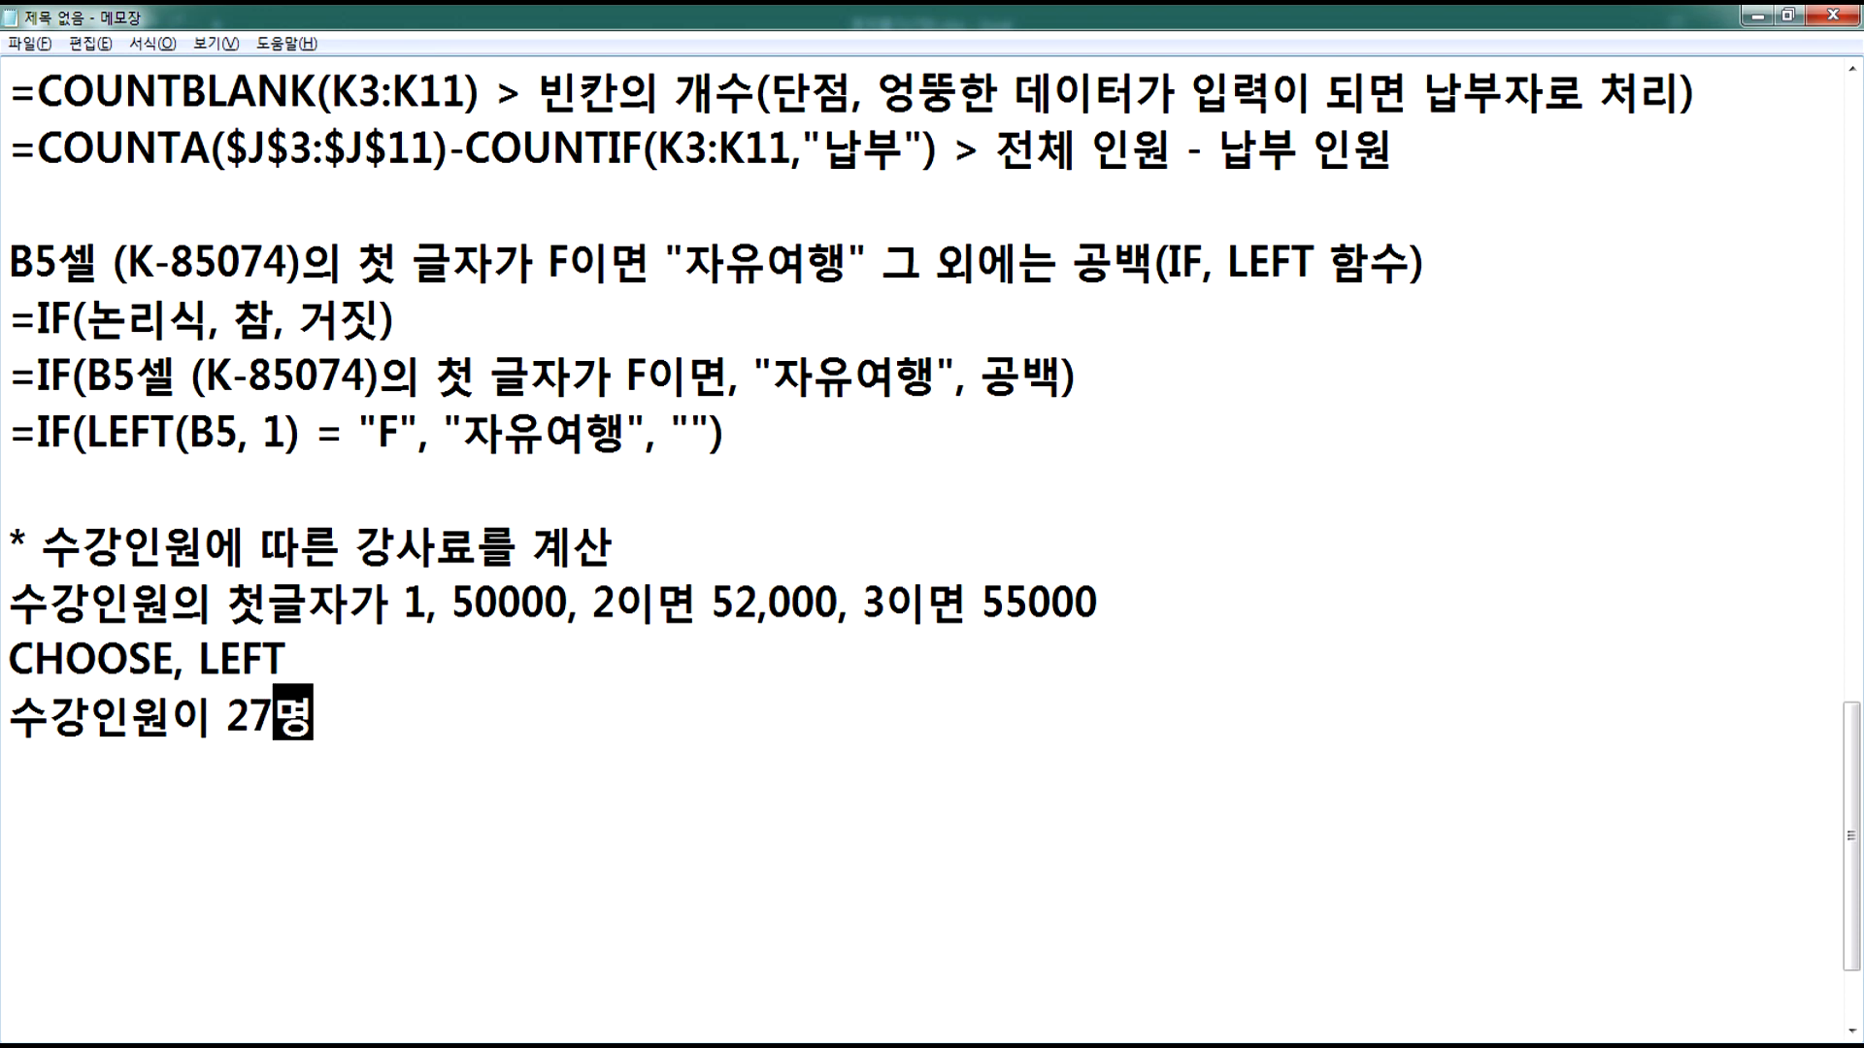
text(, )
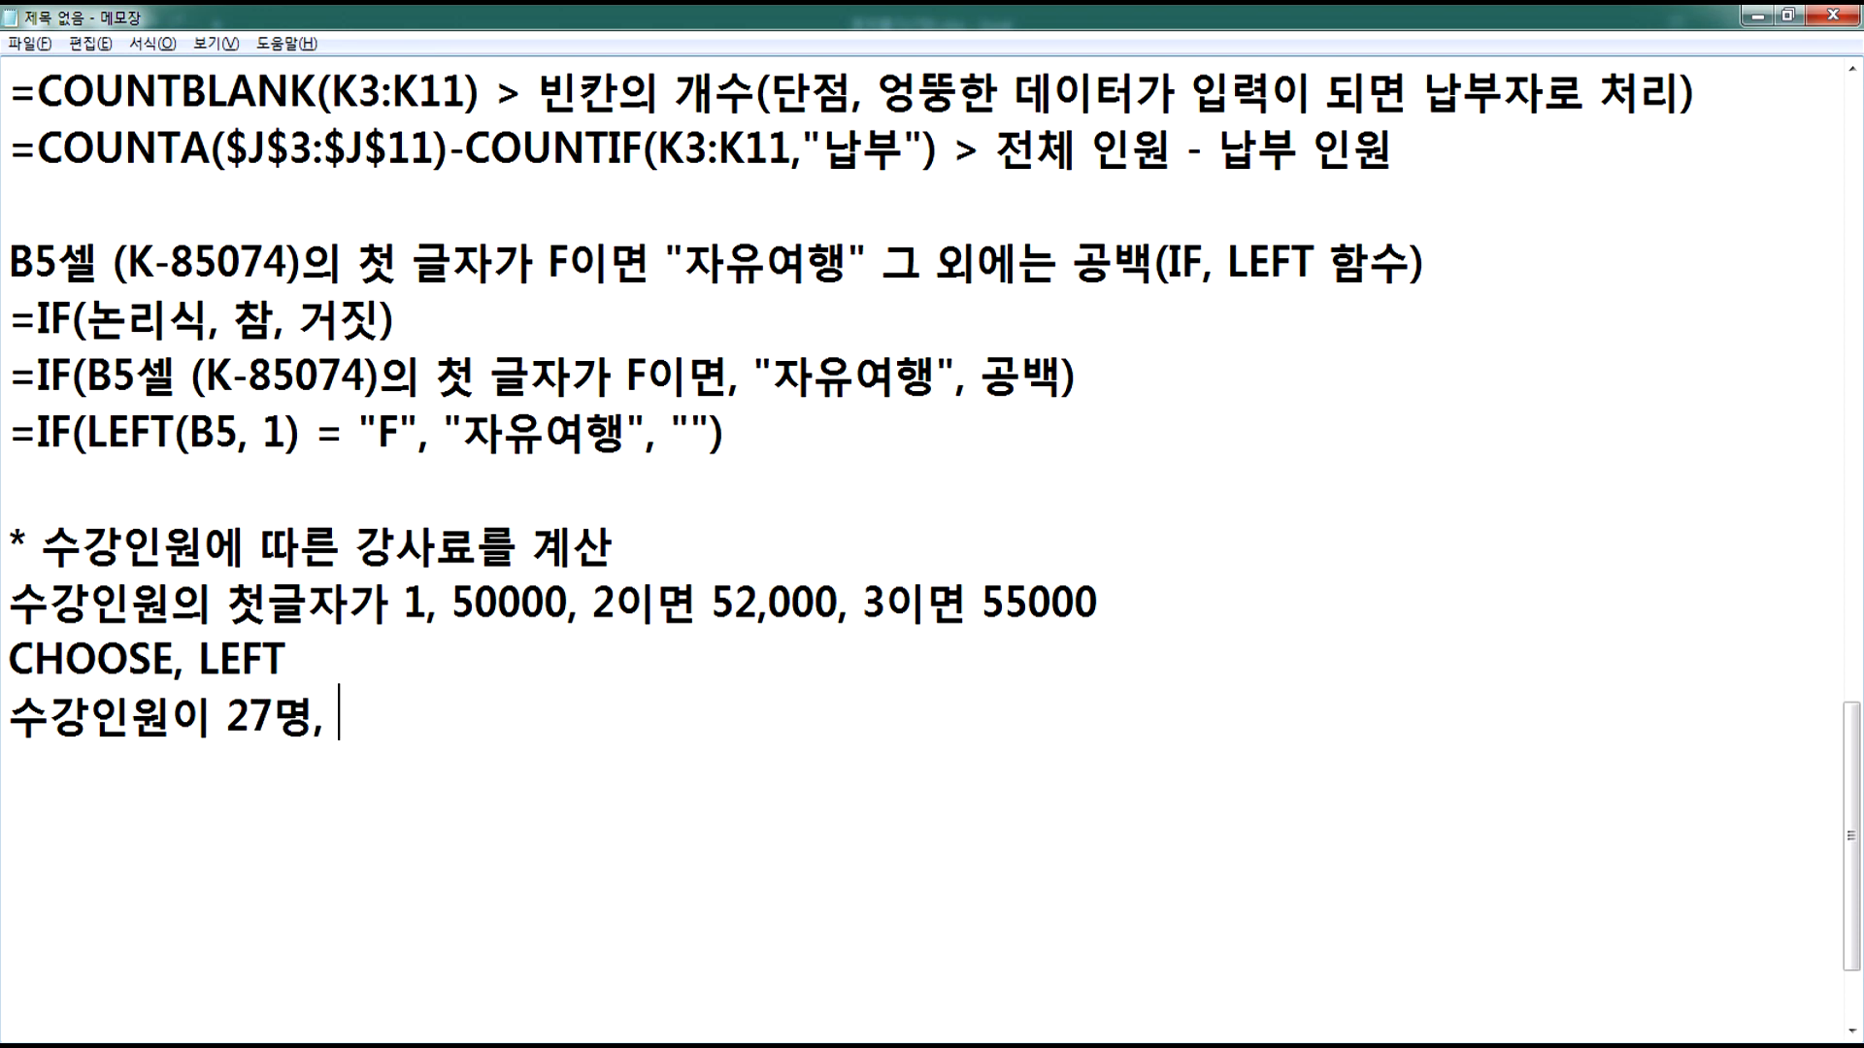
text(첫 글자)
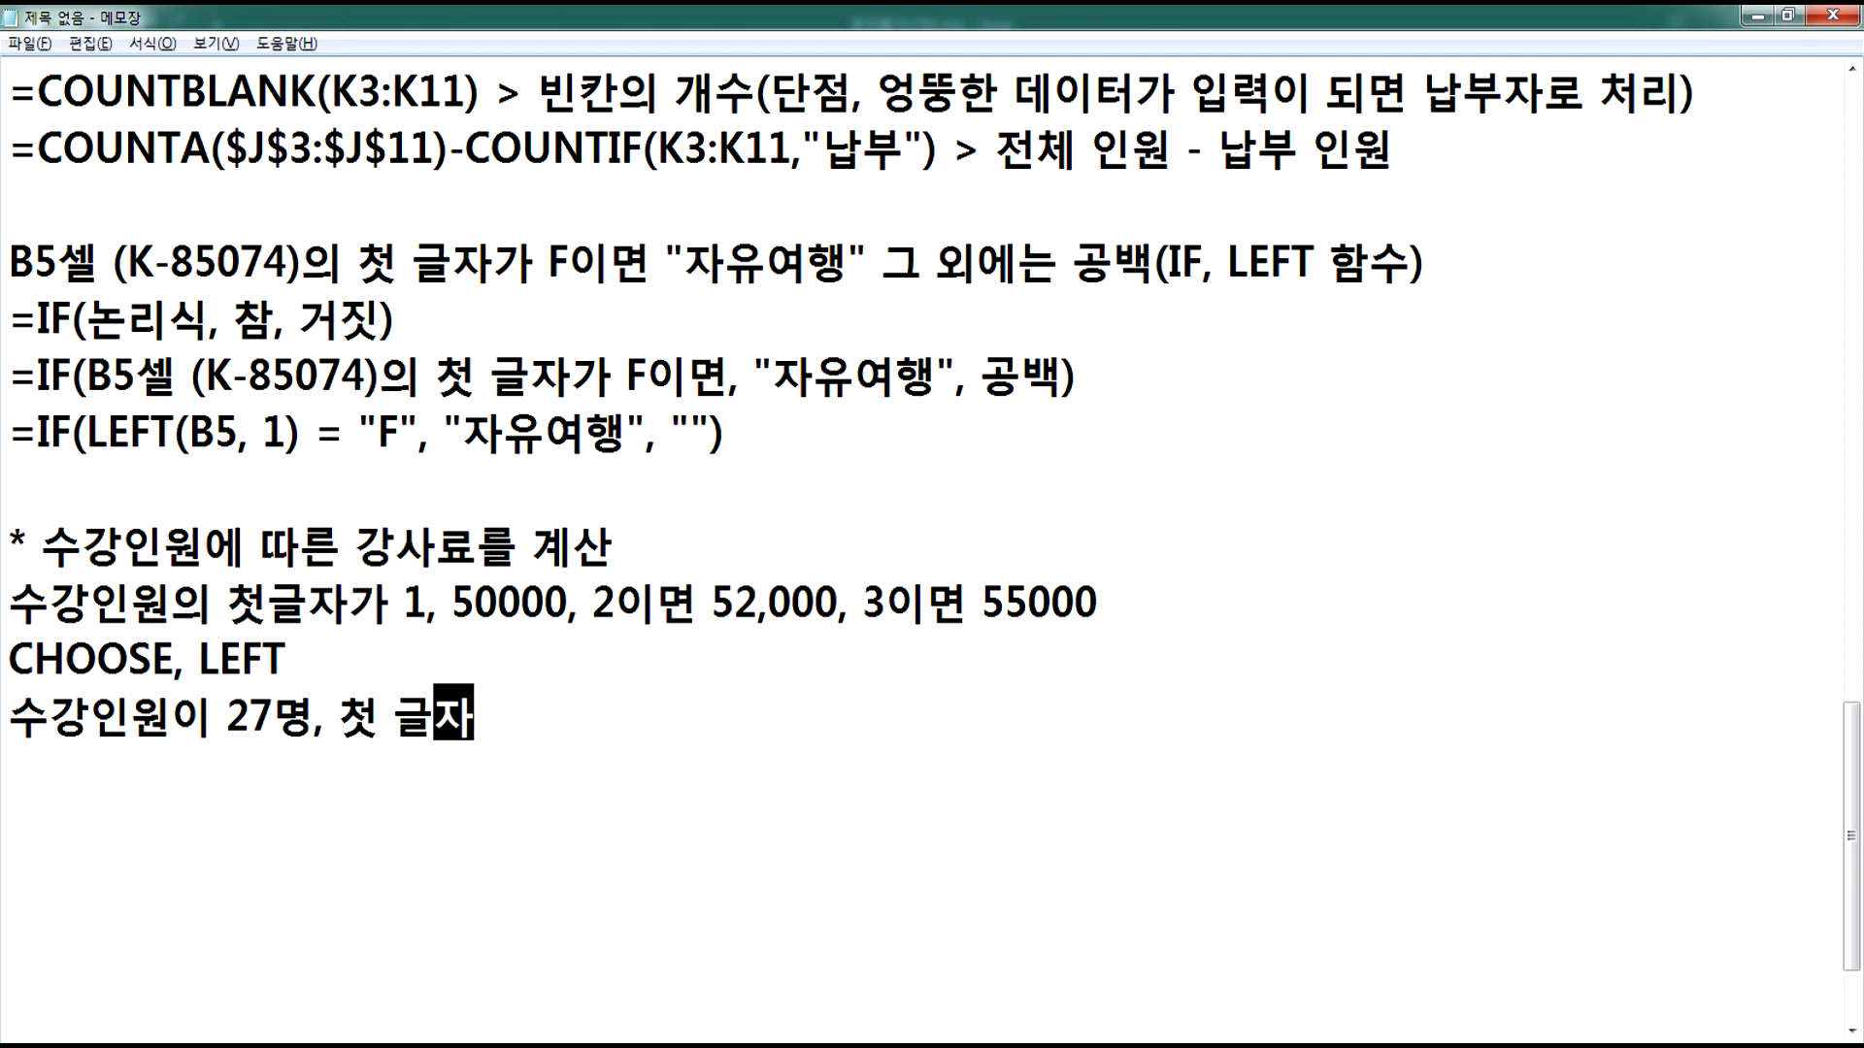
text(가 2)
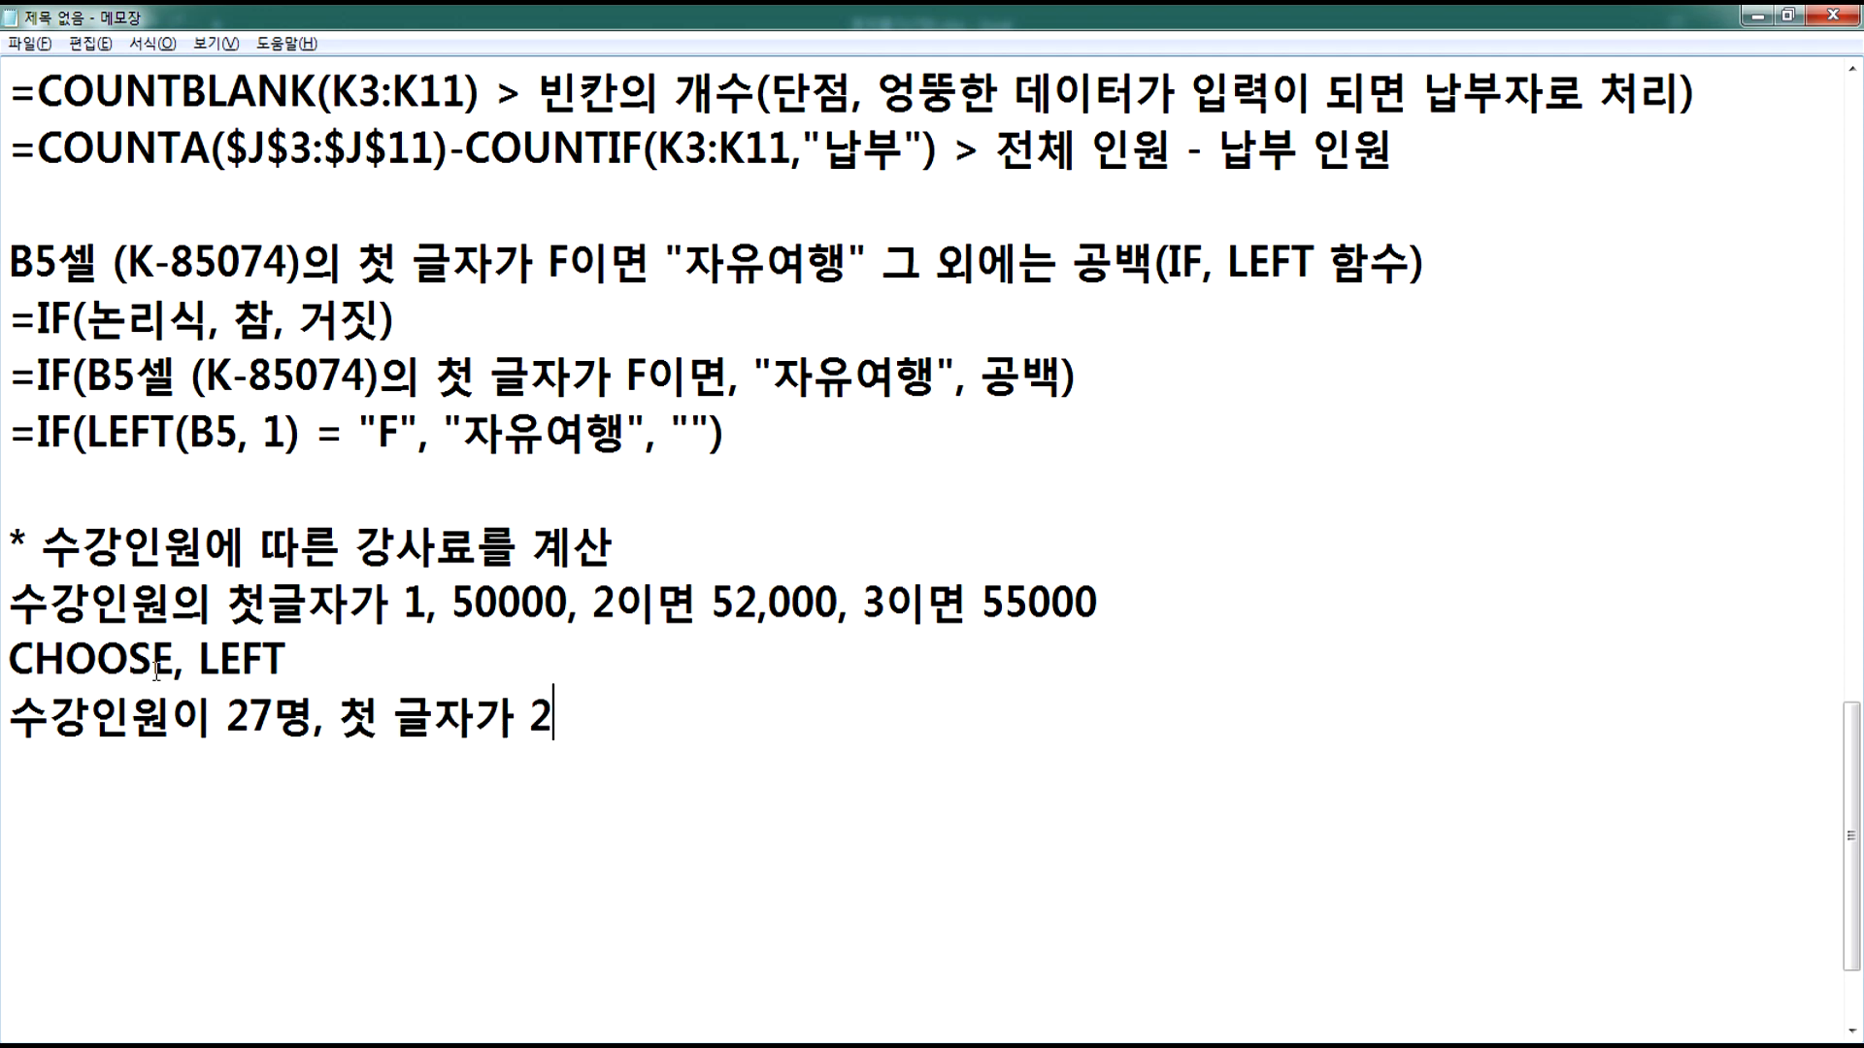
Step: End the example with "> 52,000원" and tidy the rule line above to read "첫 글자가" and "52000"
click(265, 614)
click(621, 718)
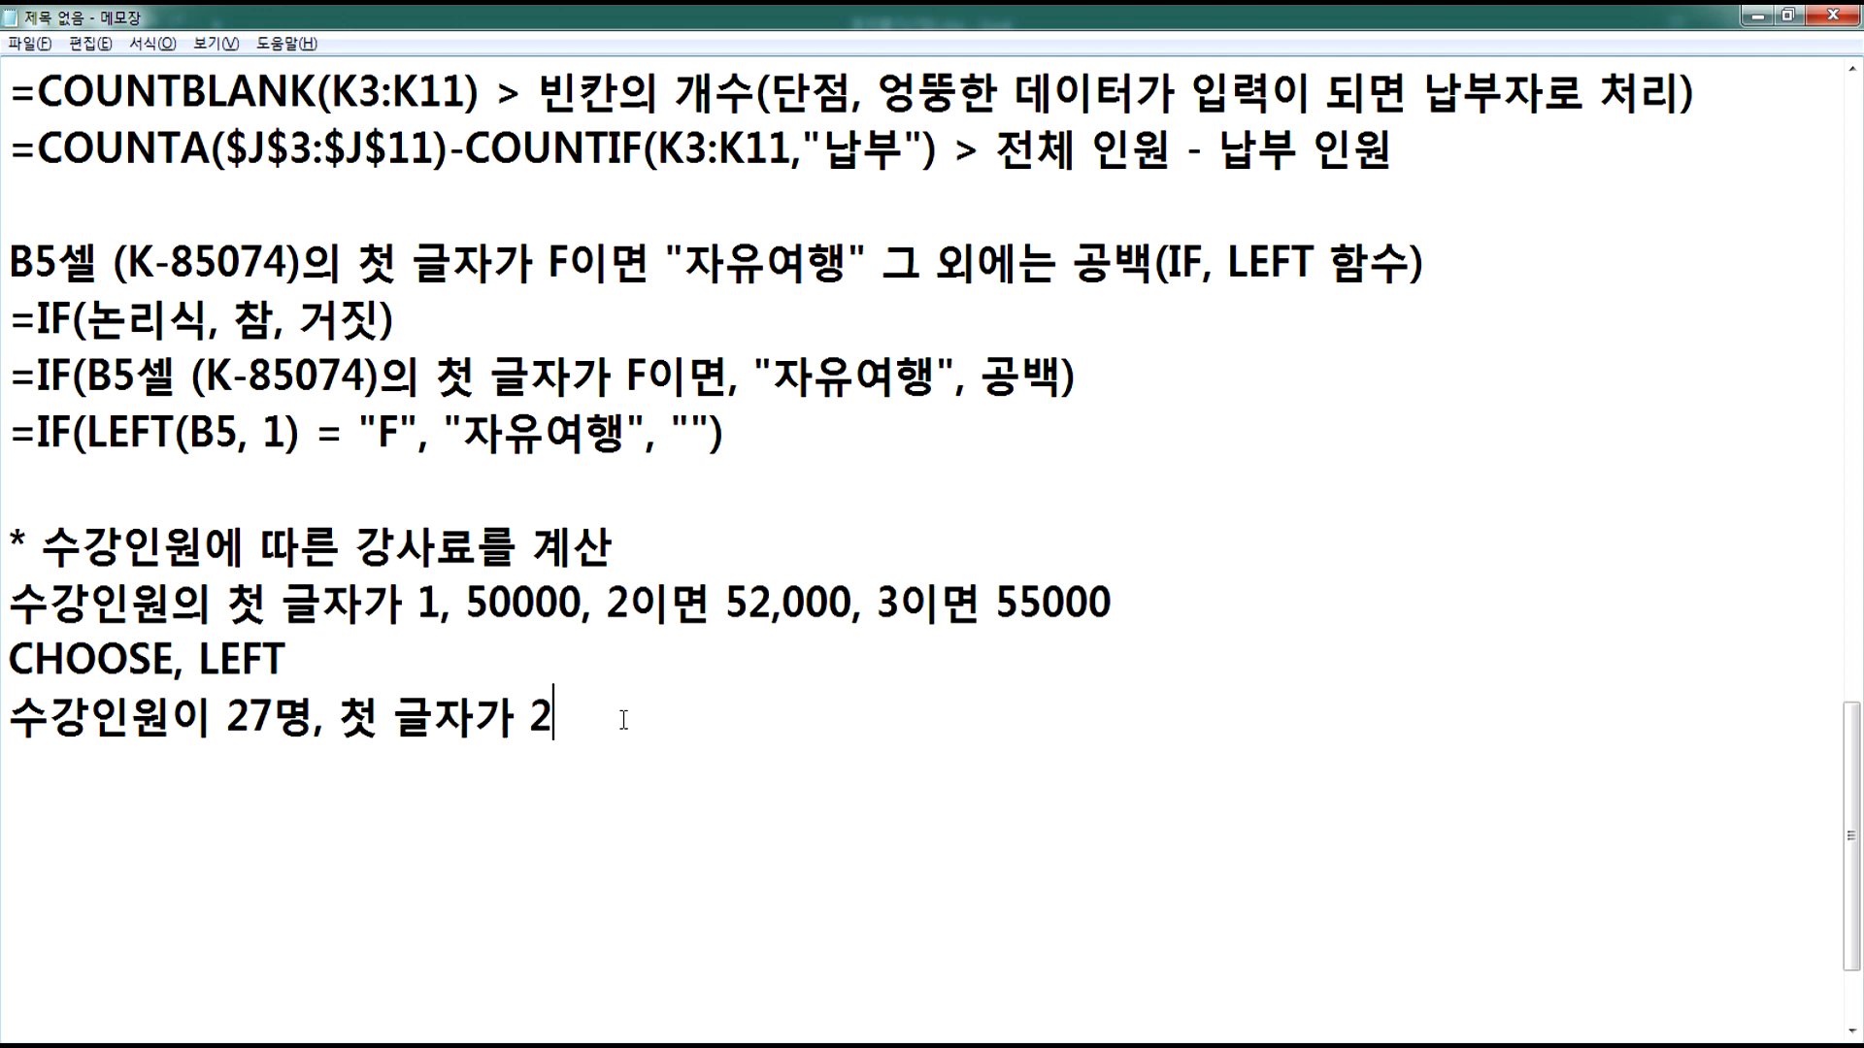
text(> 52,000원)
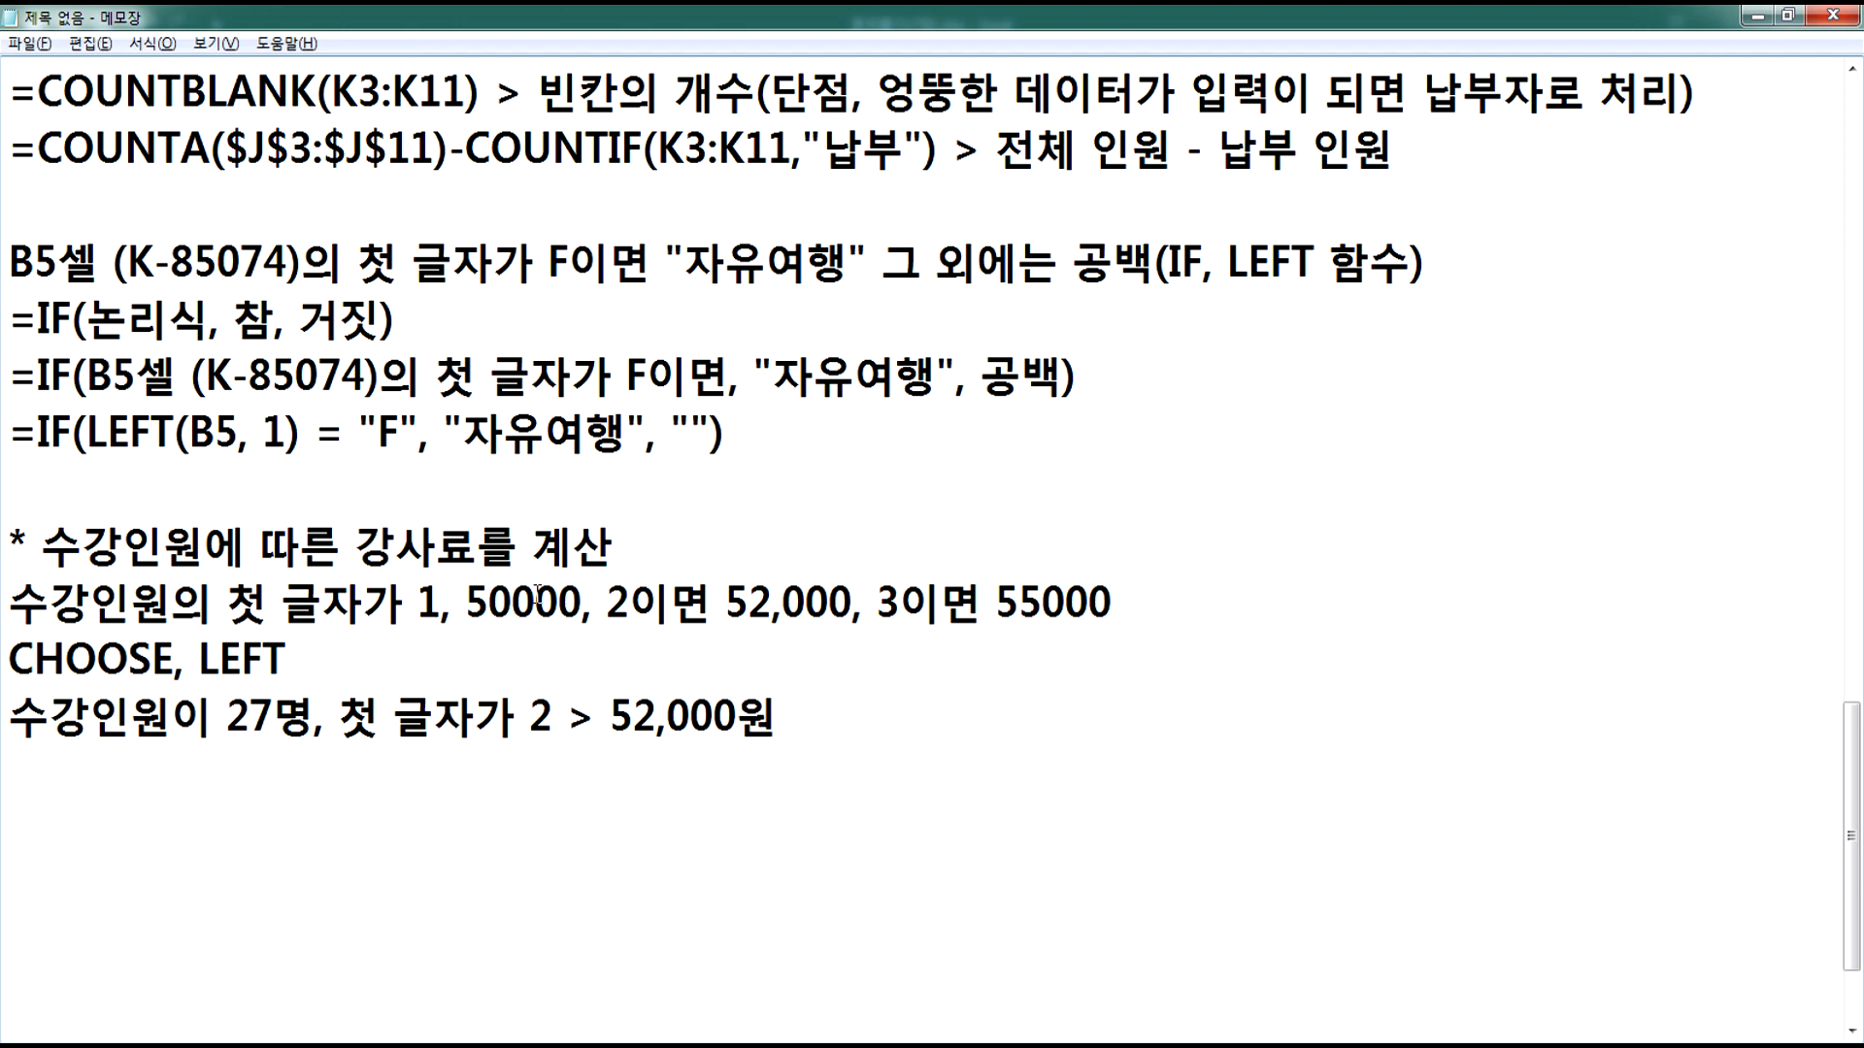
drag(772, 612, 782, 613)
key(Delete)
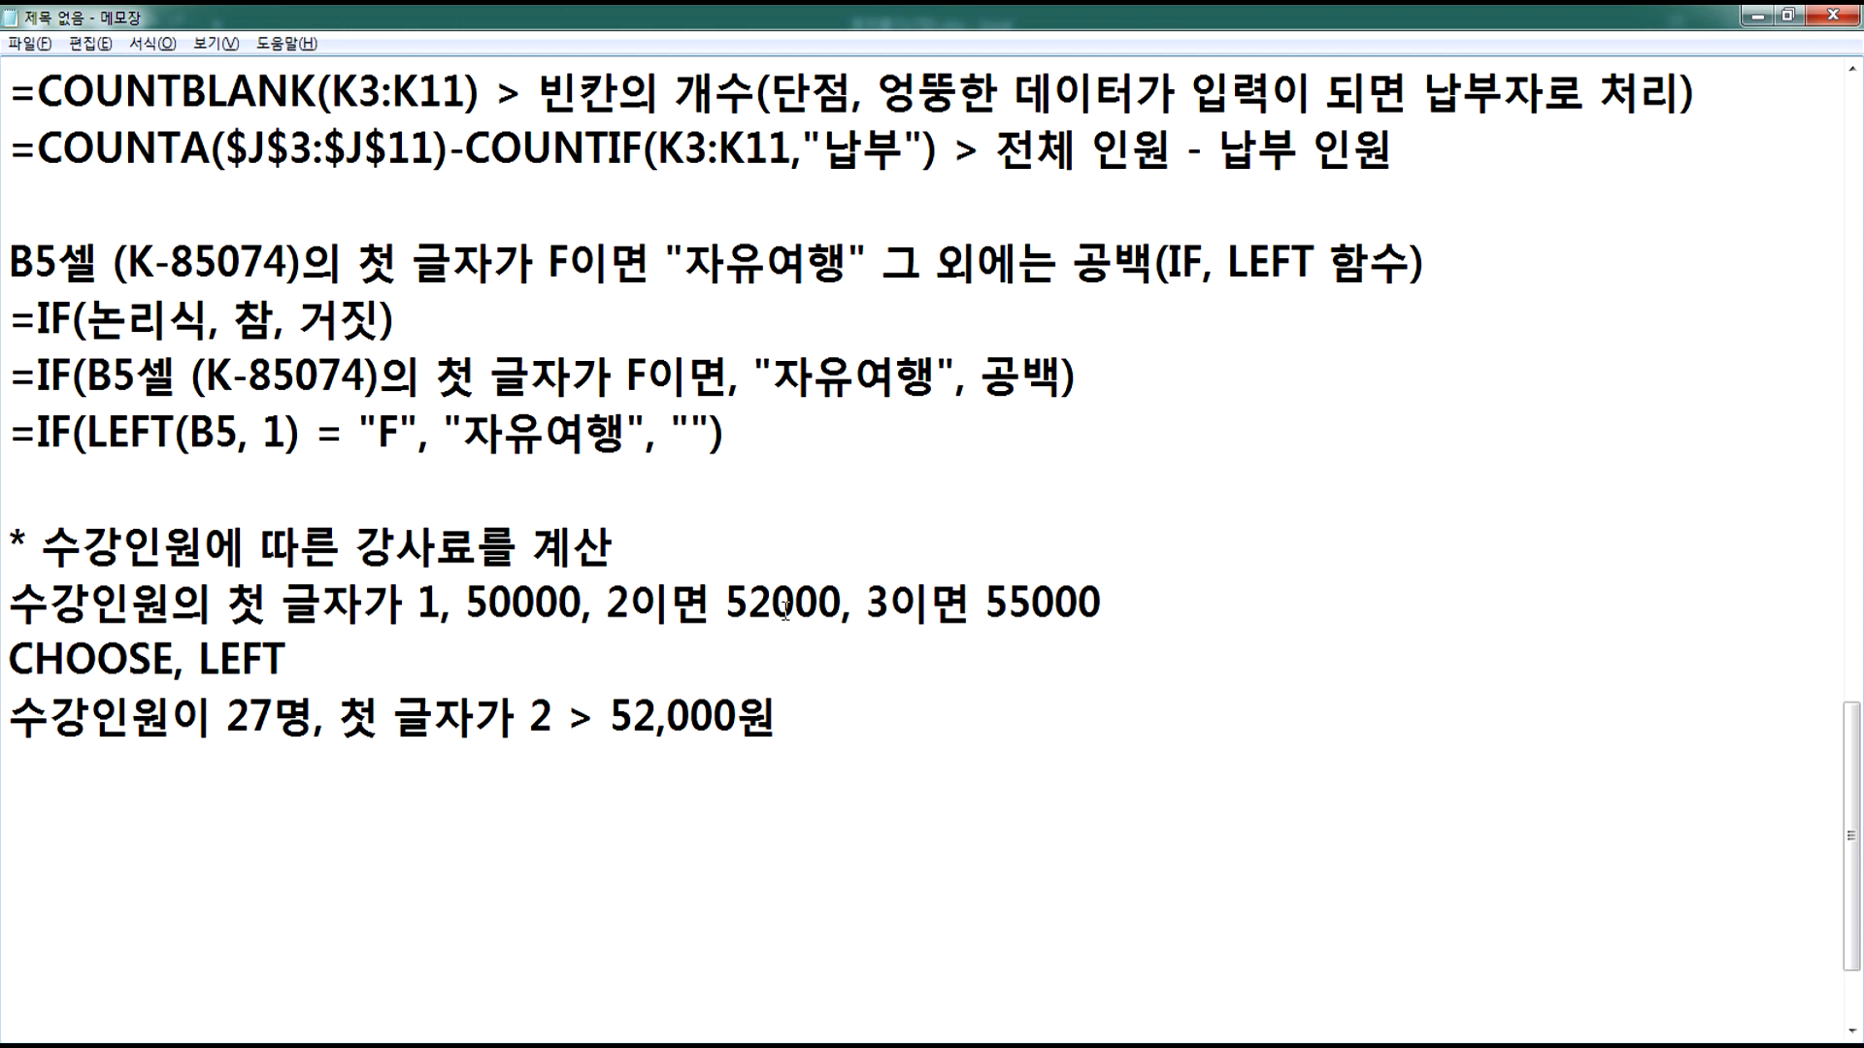
Step: Add the line "=LEFT(수강인원, 1) > 2" below the example
click(267, 774)
drag(231, 720, 243, 719)
click(956, 763)
text(=LEFT(수강)
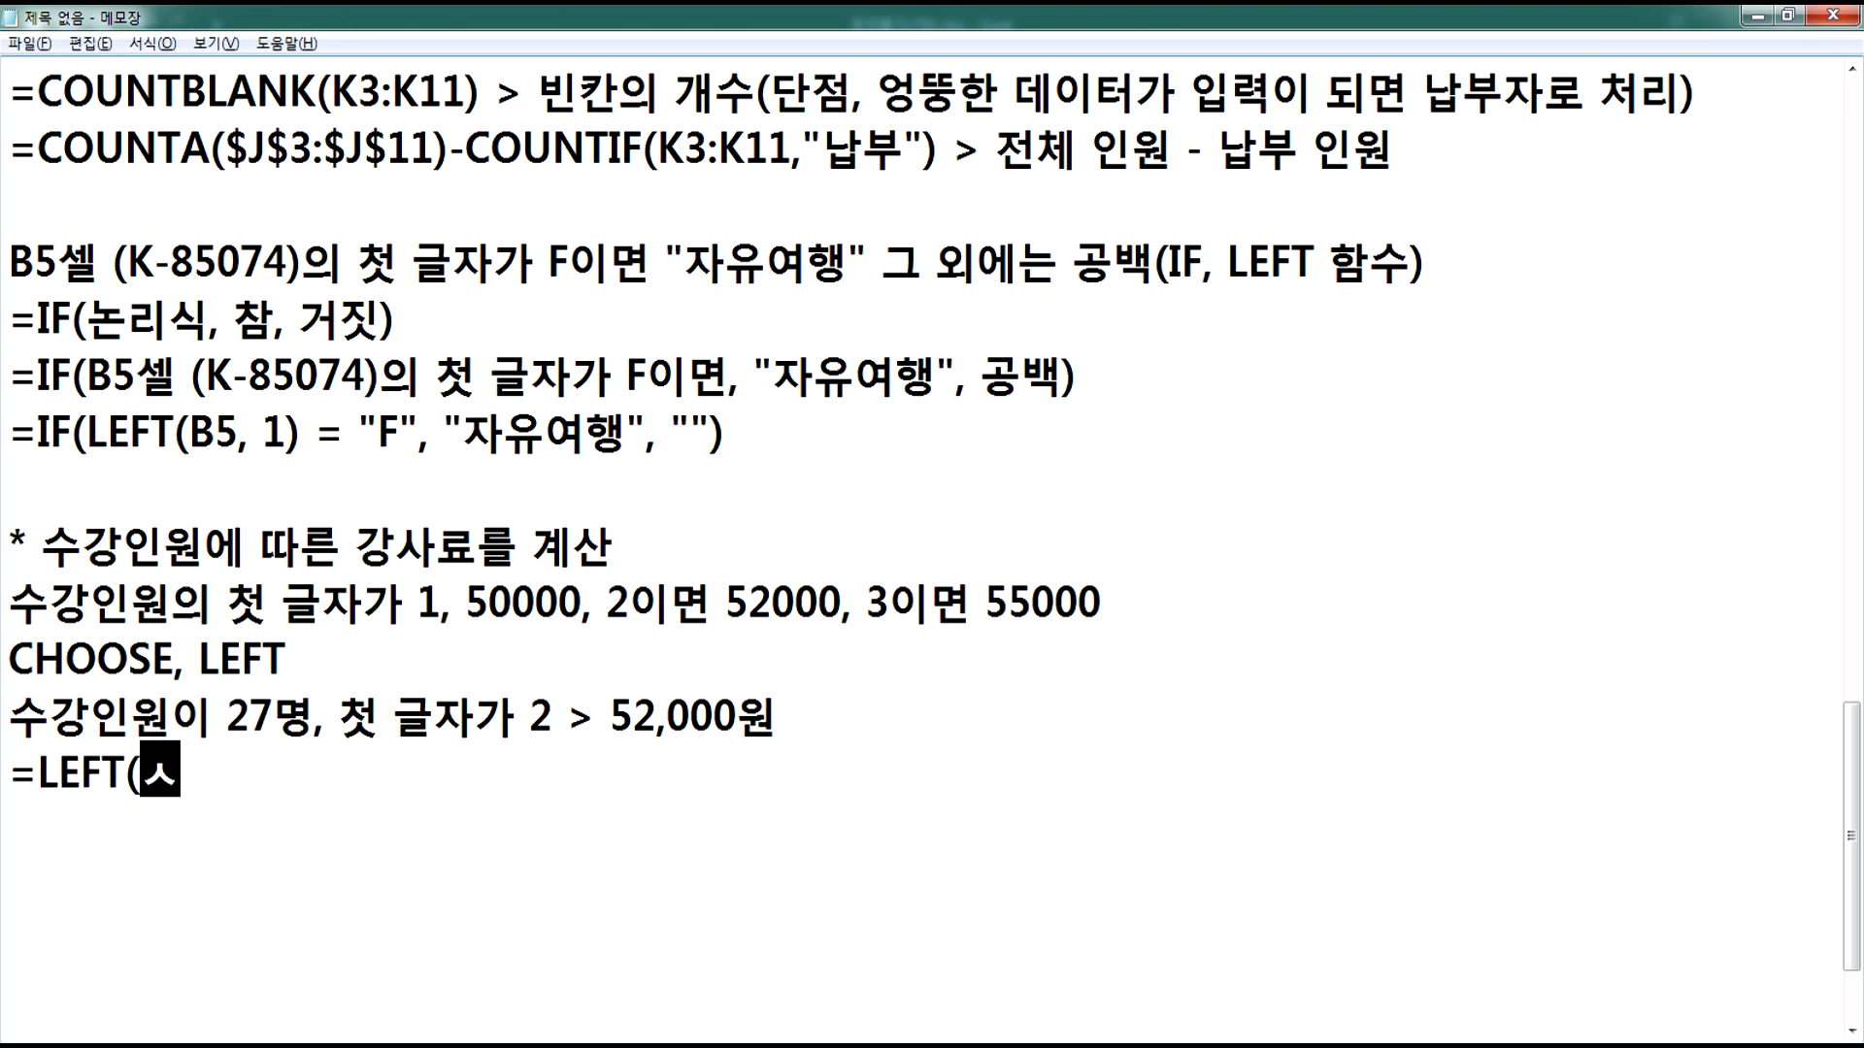
text(인)
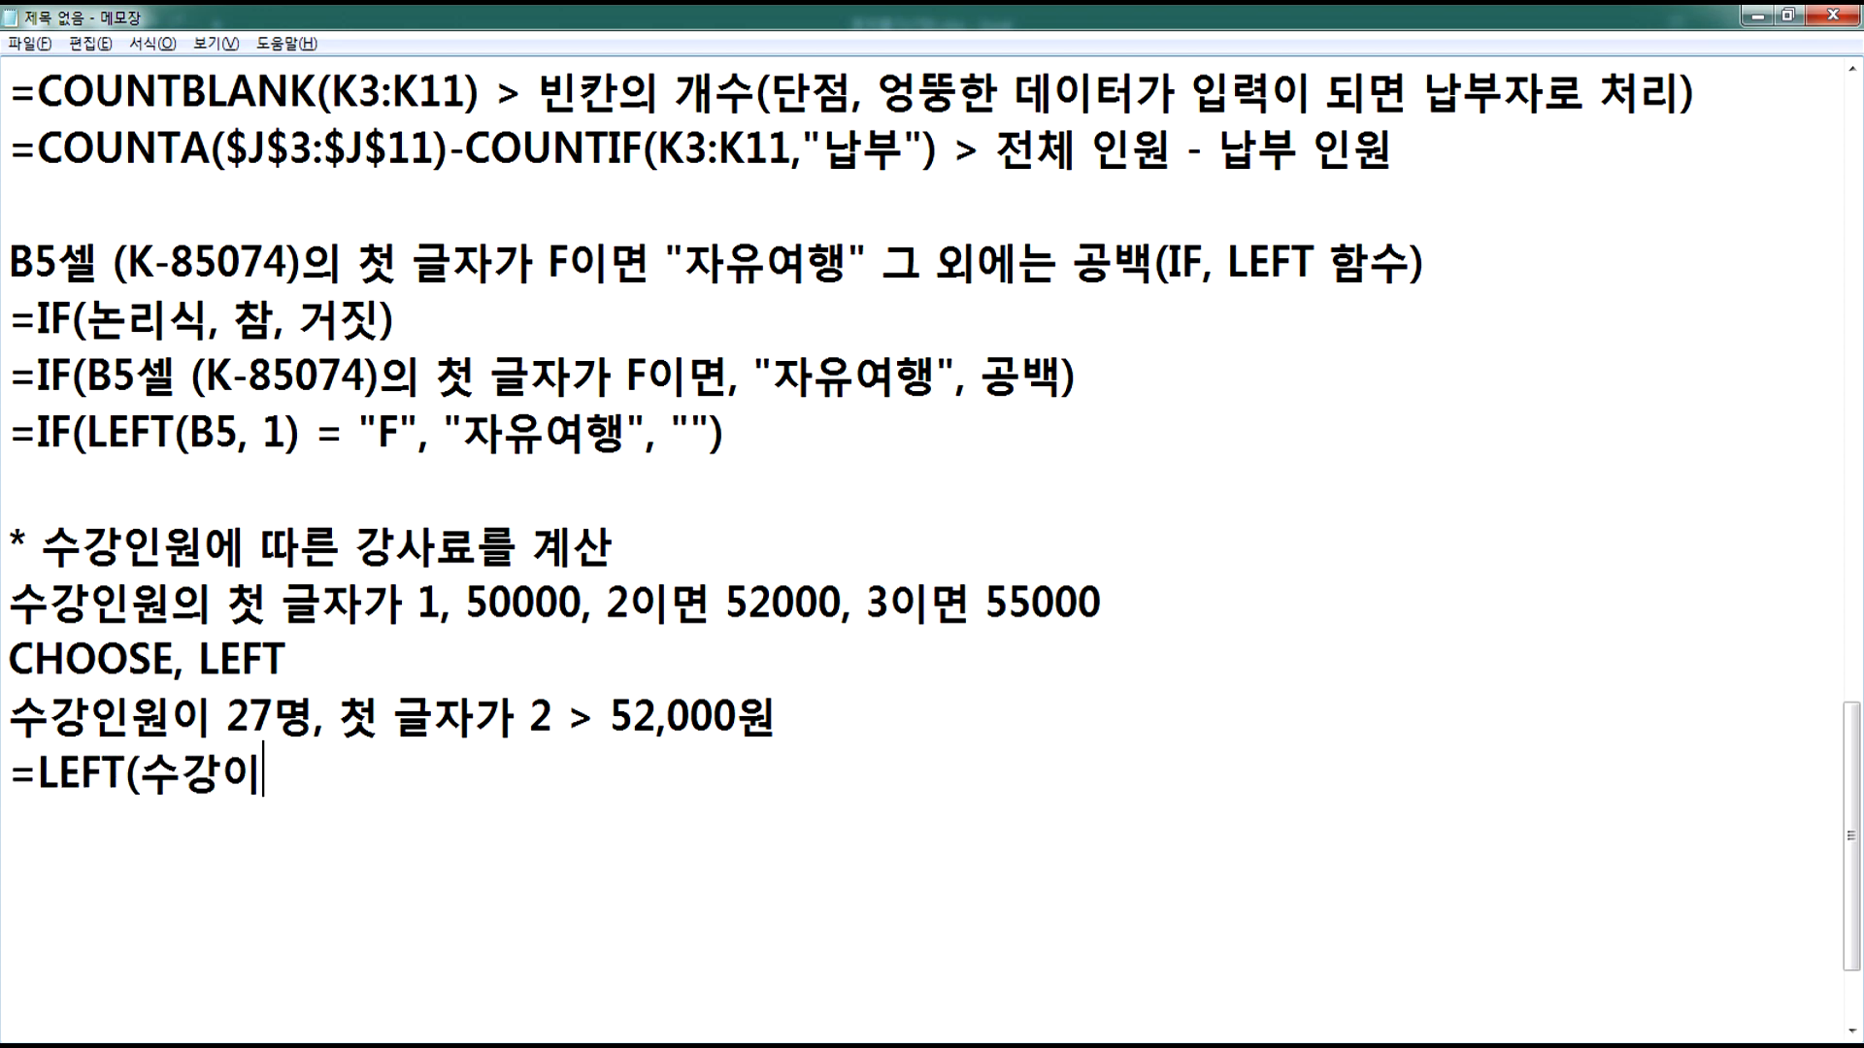
text(원, 1))
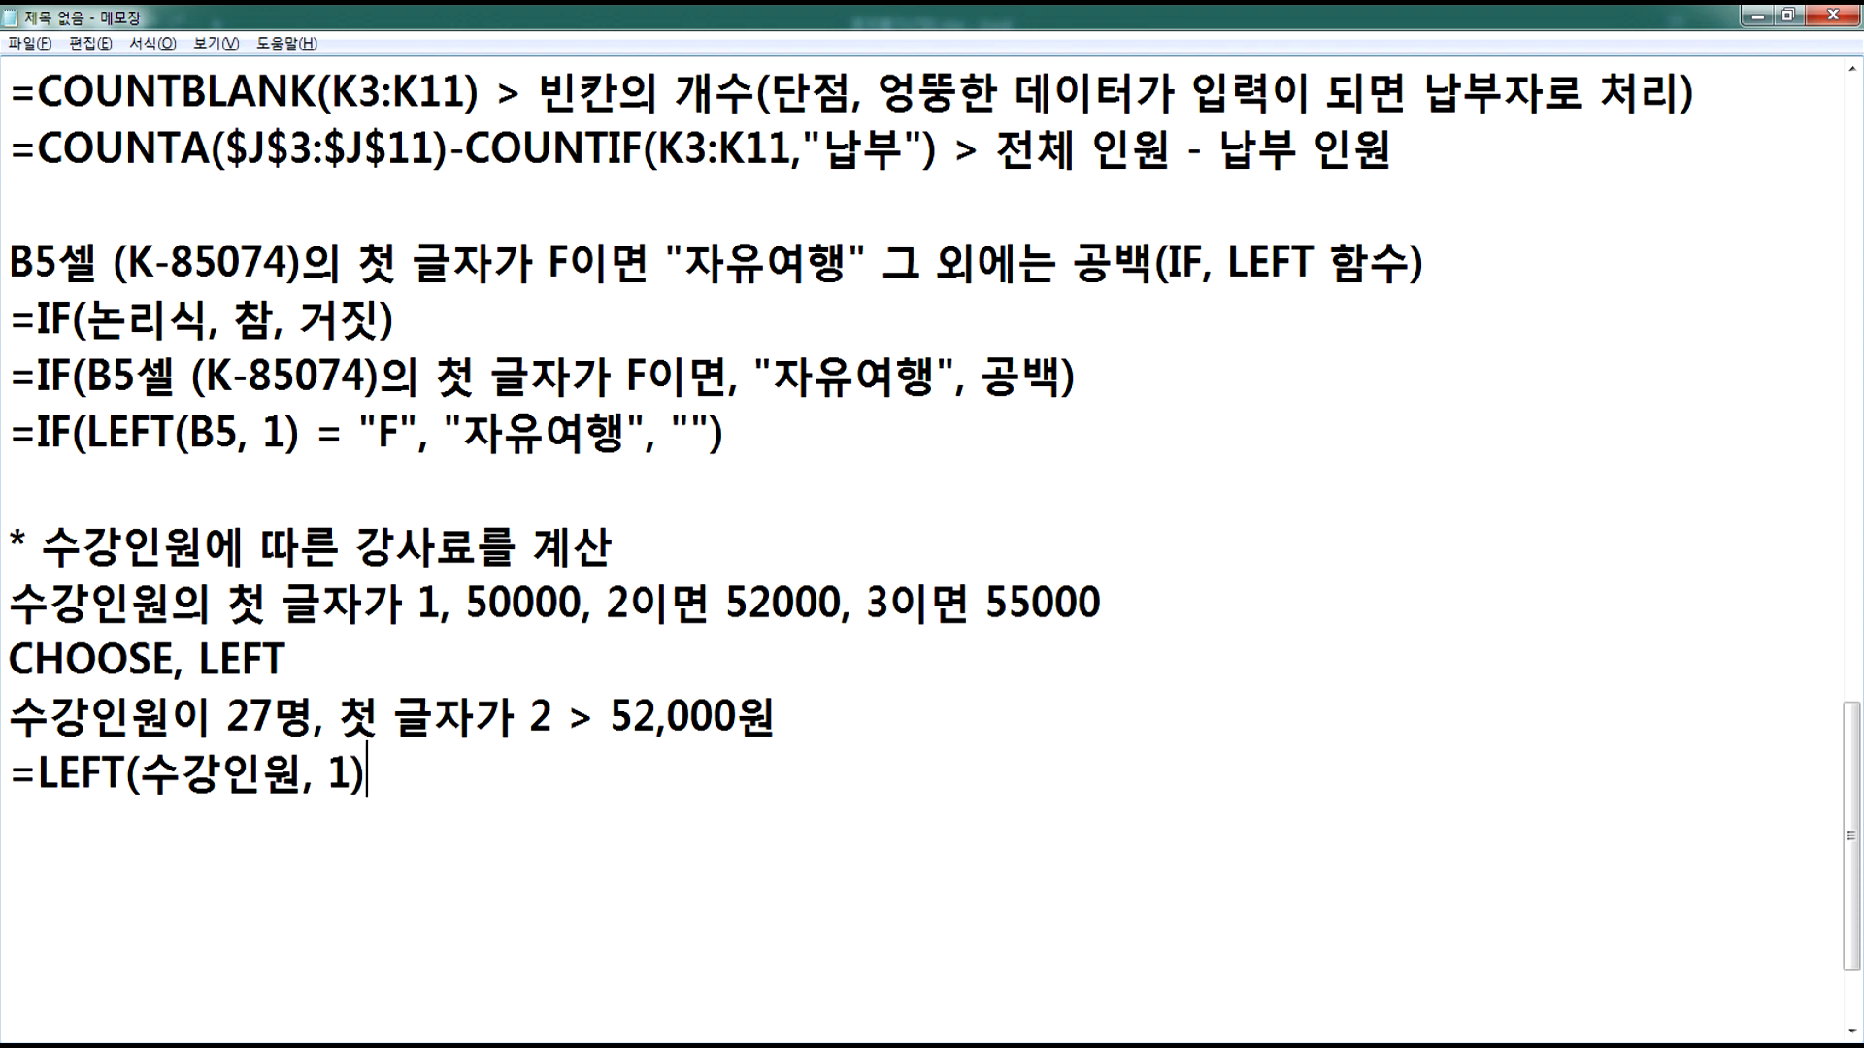
drag(214, 713, 234, 714)
click(448, 807)
text(> 2)
double_click(466, 774)
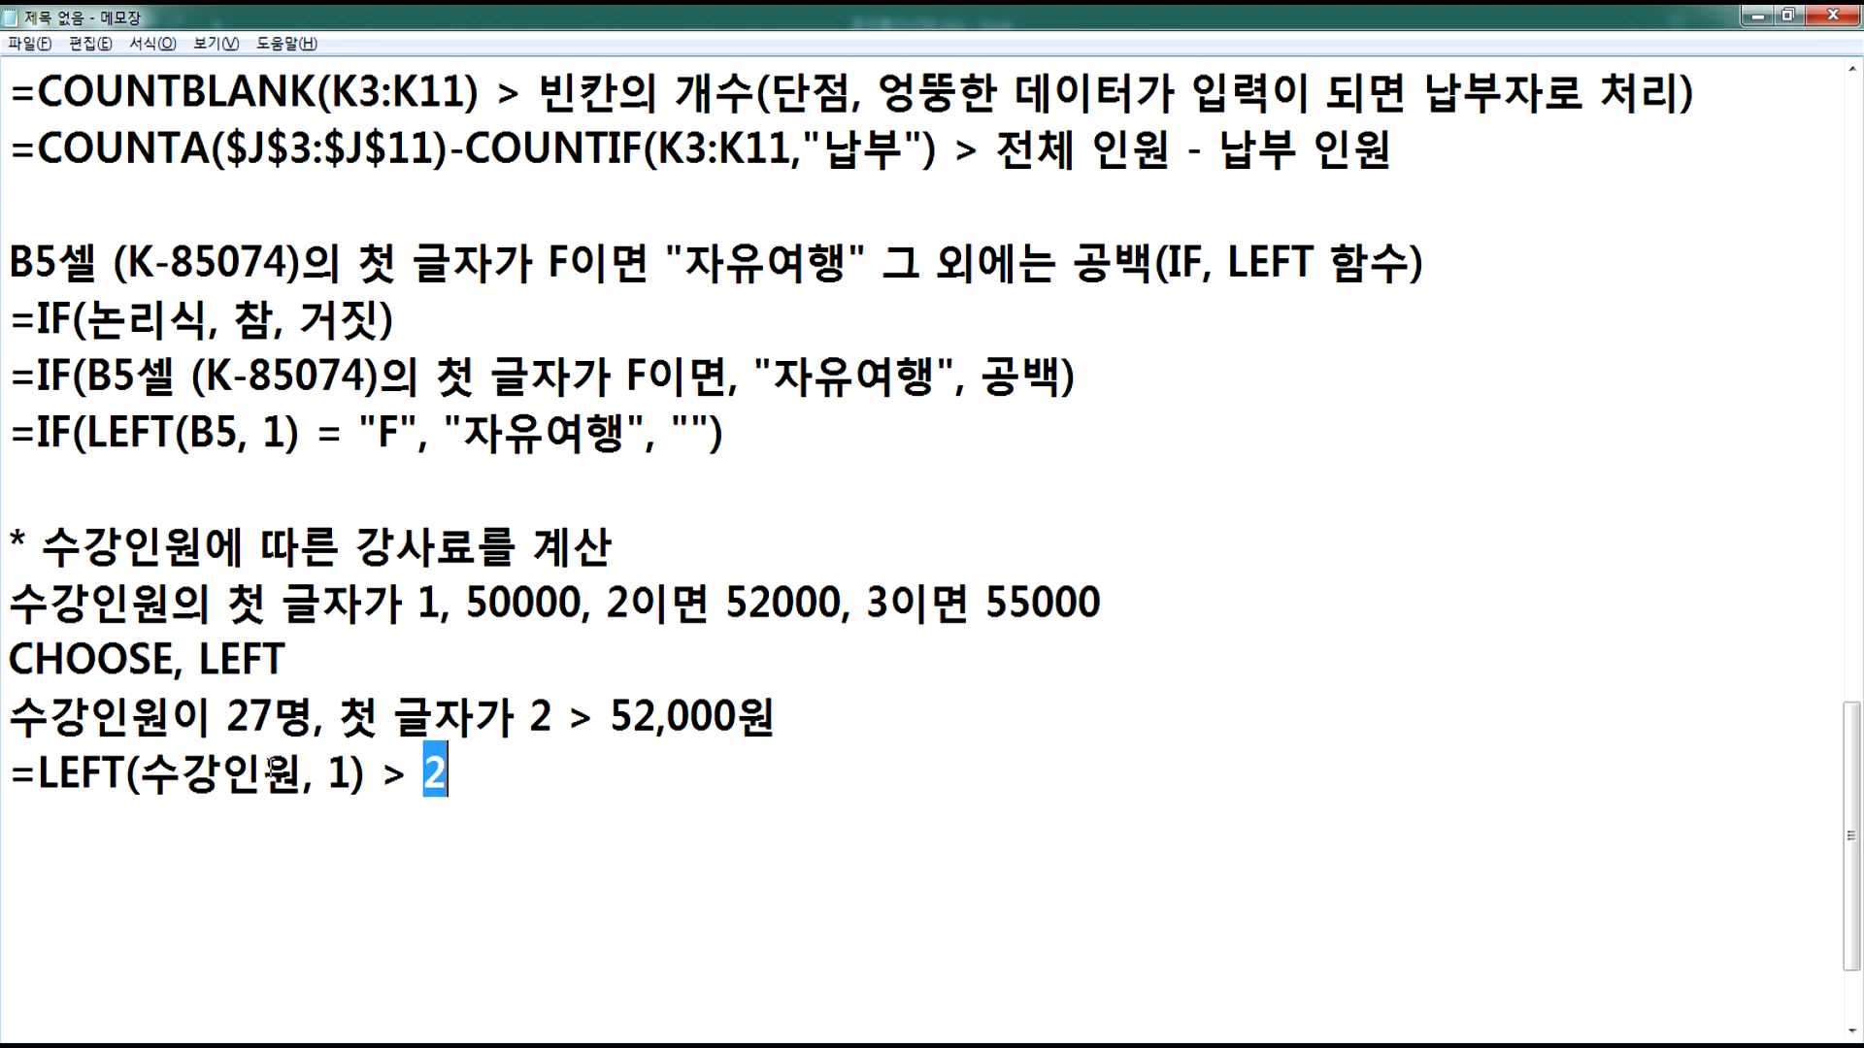
click(451, 781)
Step: Write the alternative formula "=INT(수강인원/10)" on a new line below the LEFT formula
key(Return)
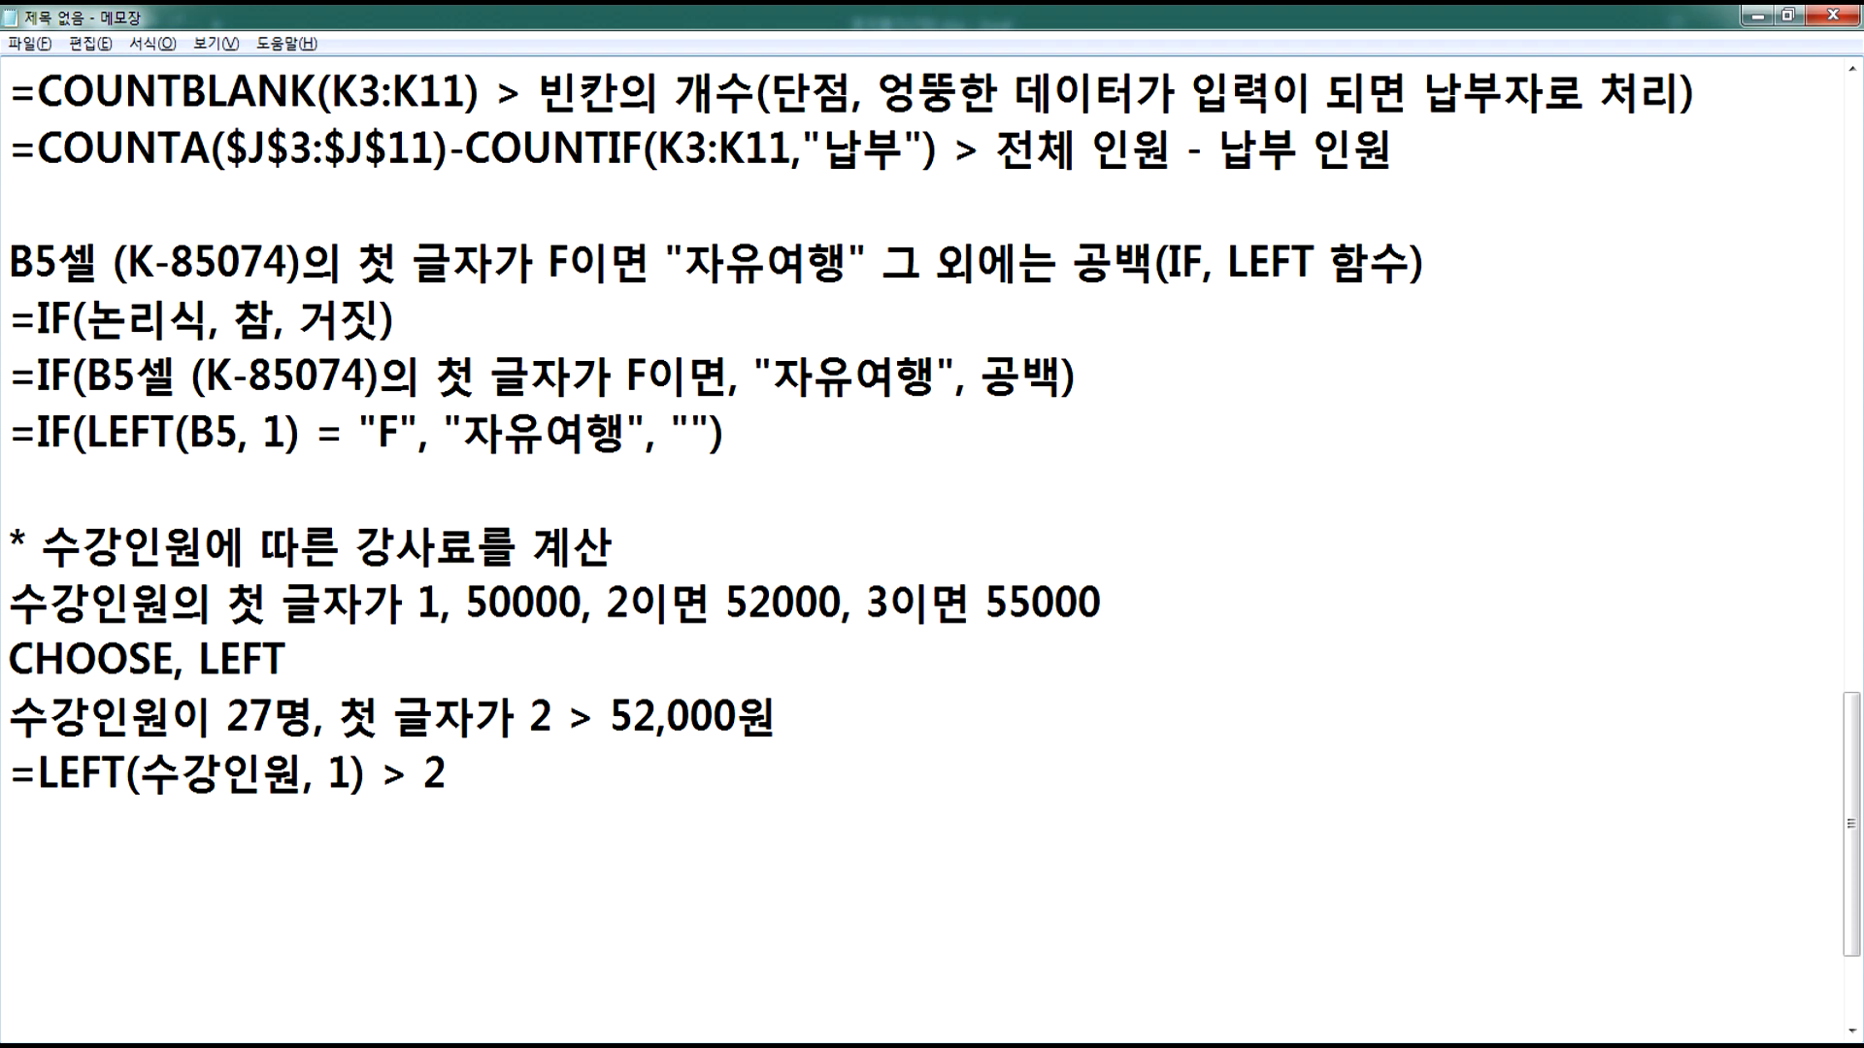
text(=)
text(ㅑㅜ)
key(BackSpace)
key(BackSpace)
text(INT(수강)
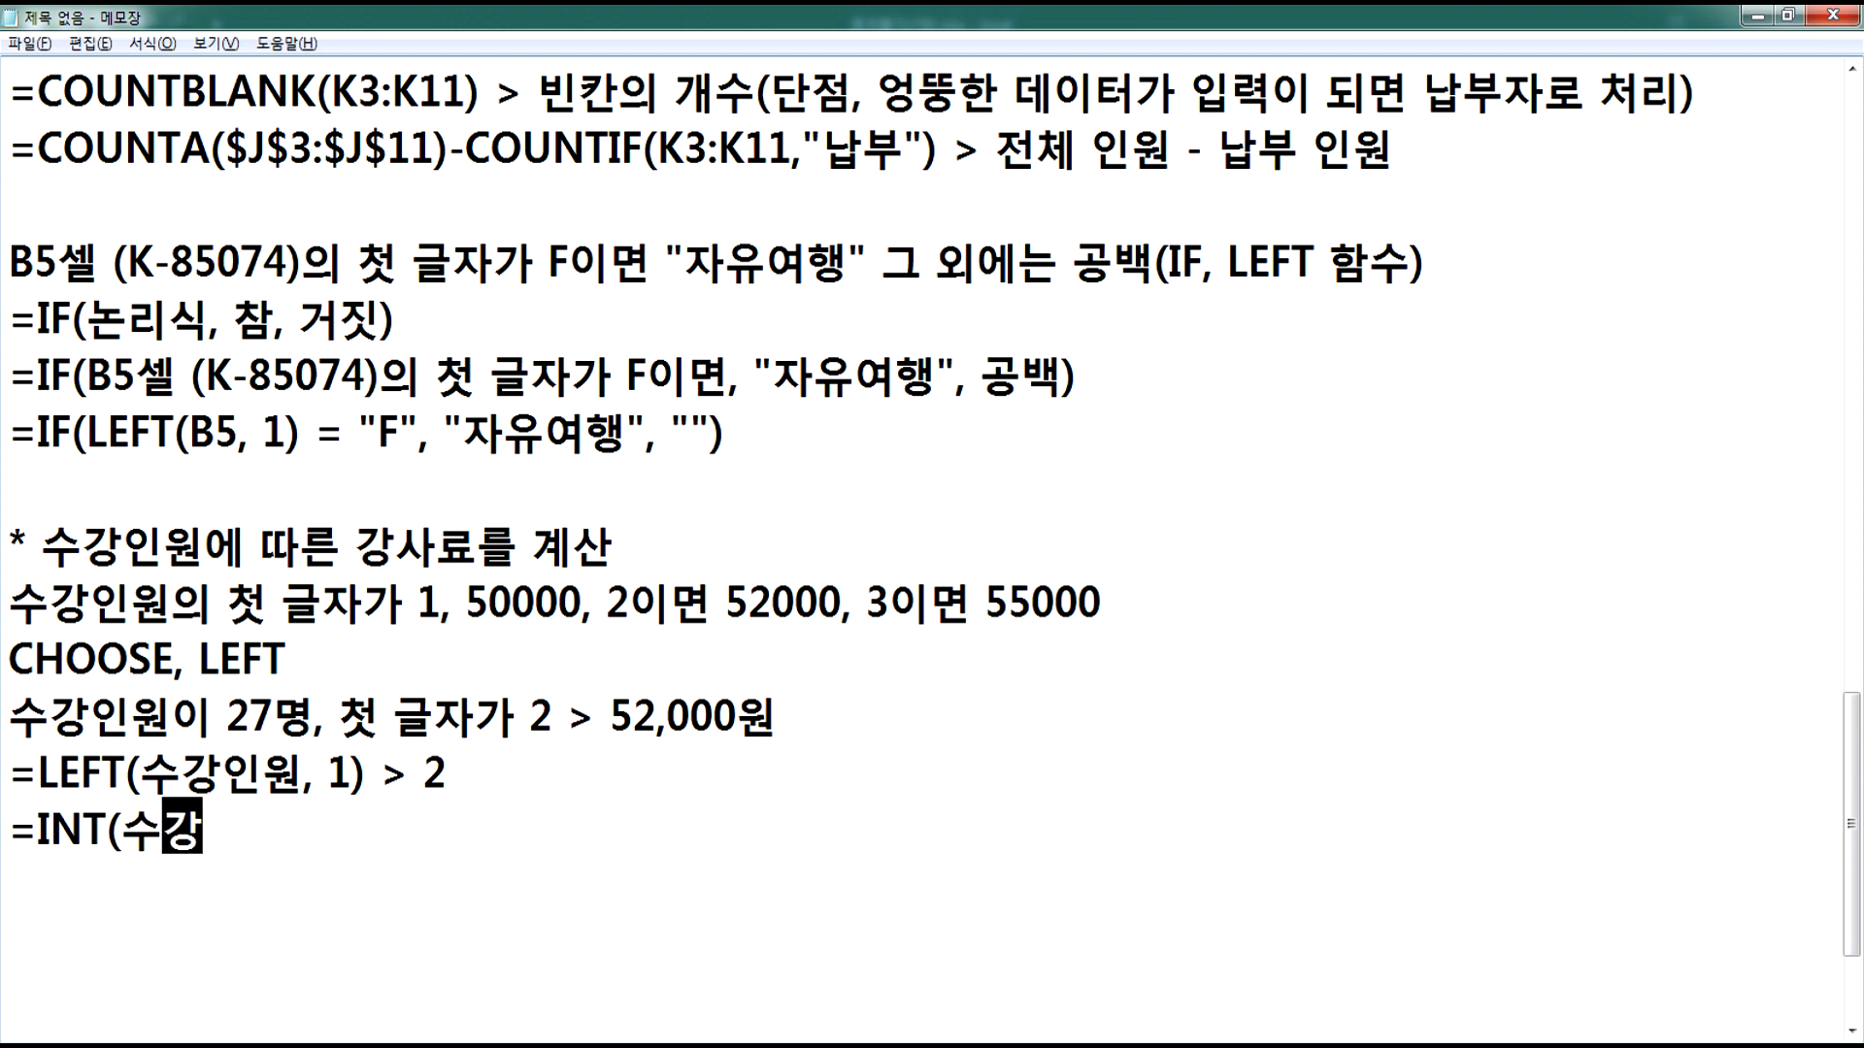
text(인ㅇ원/10))
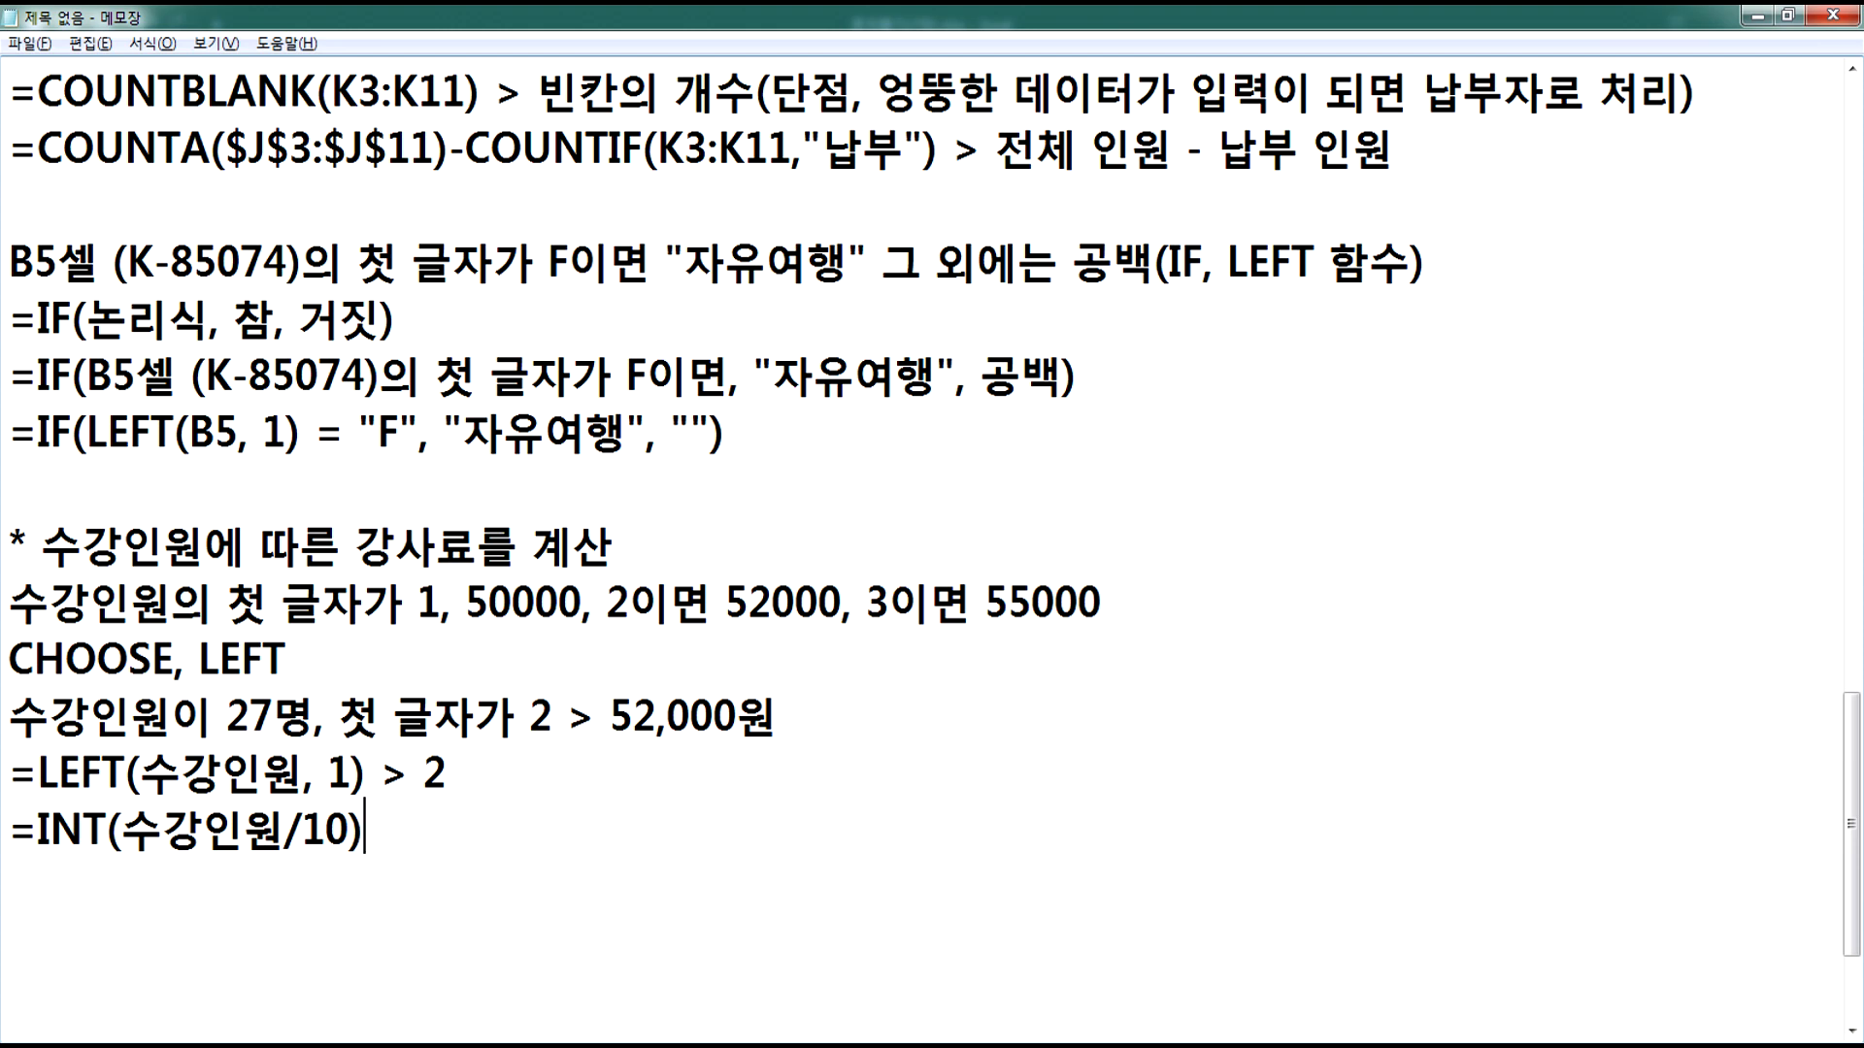
click(121, 827)
drag(121, 827, 356, 827)
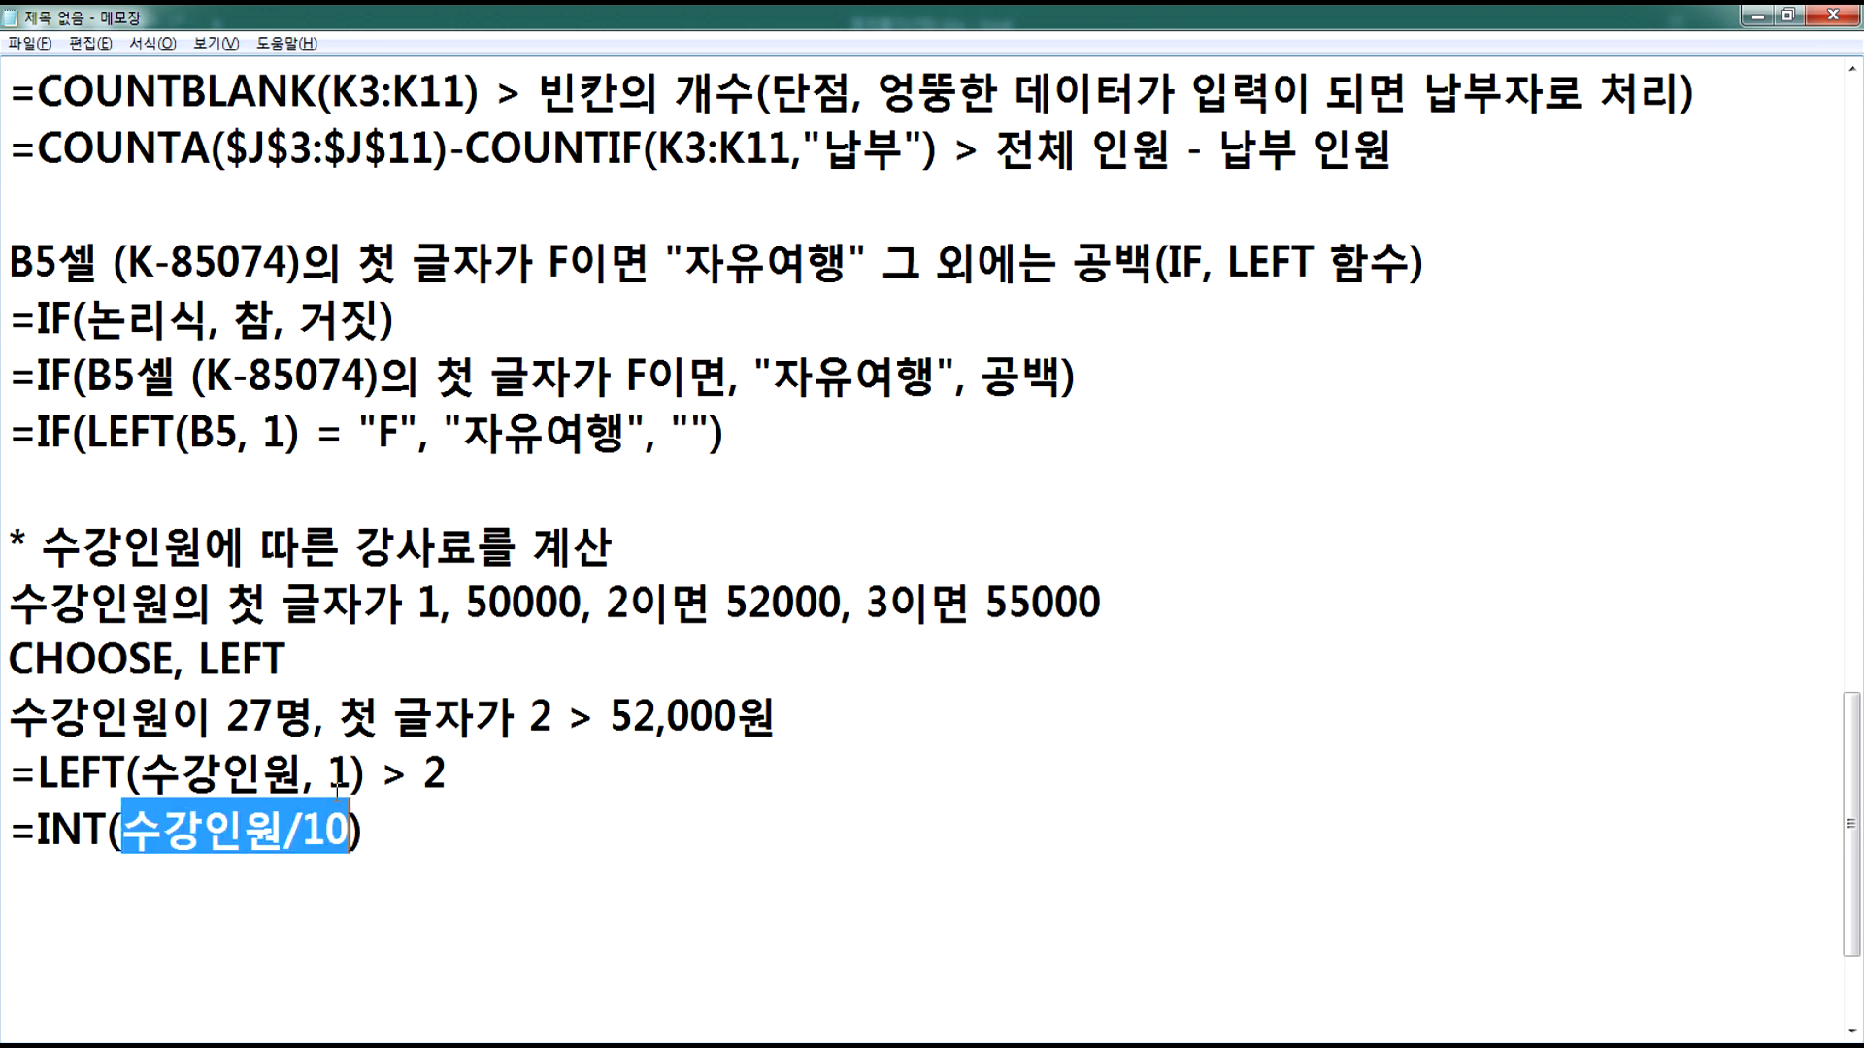
Step: Append the worked division "> 27/10 > 2.7" to the INT formula
click(483, 841)
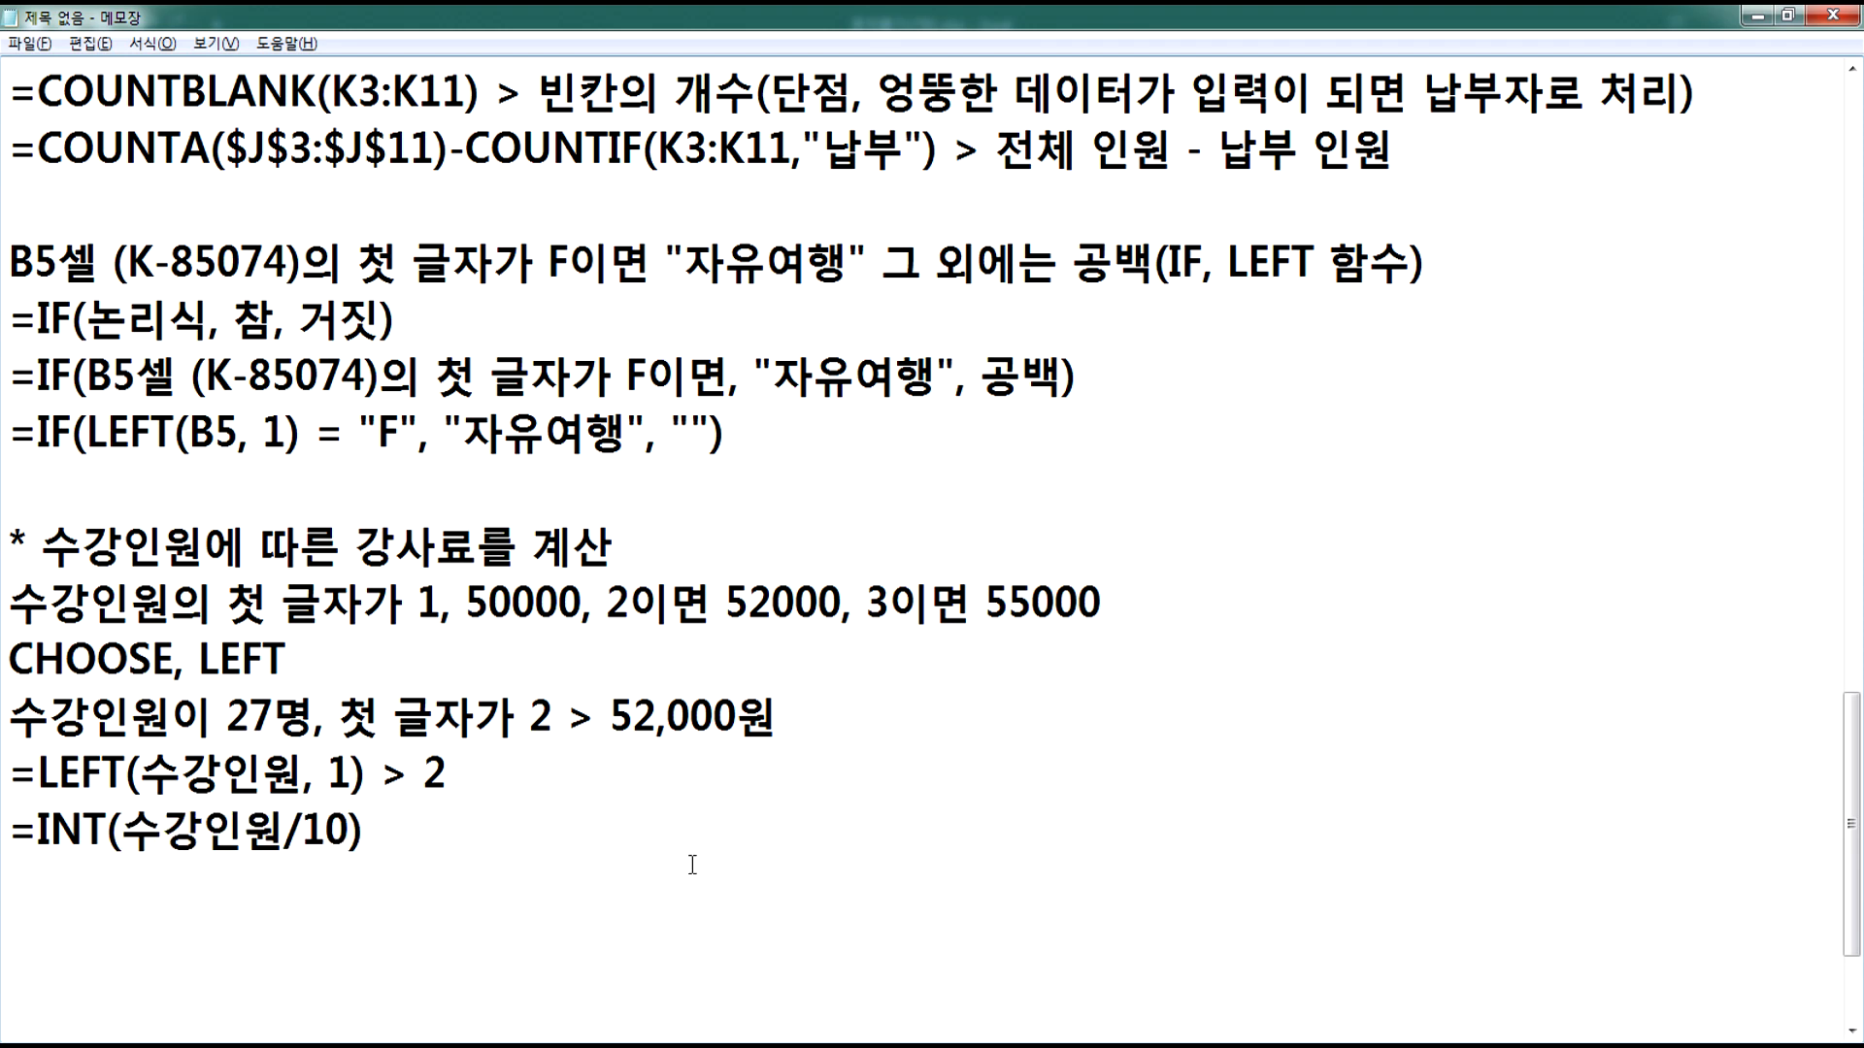
text(> 27/10 )
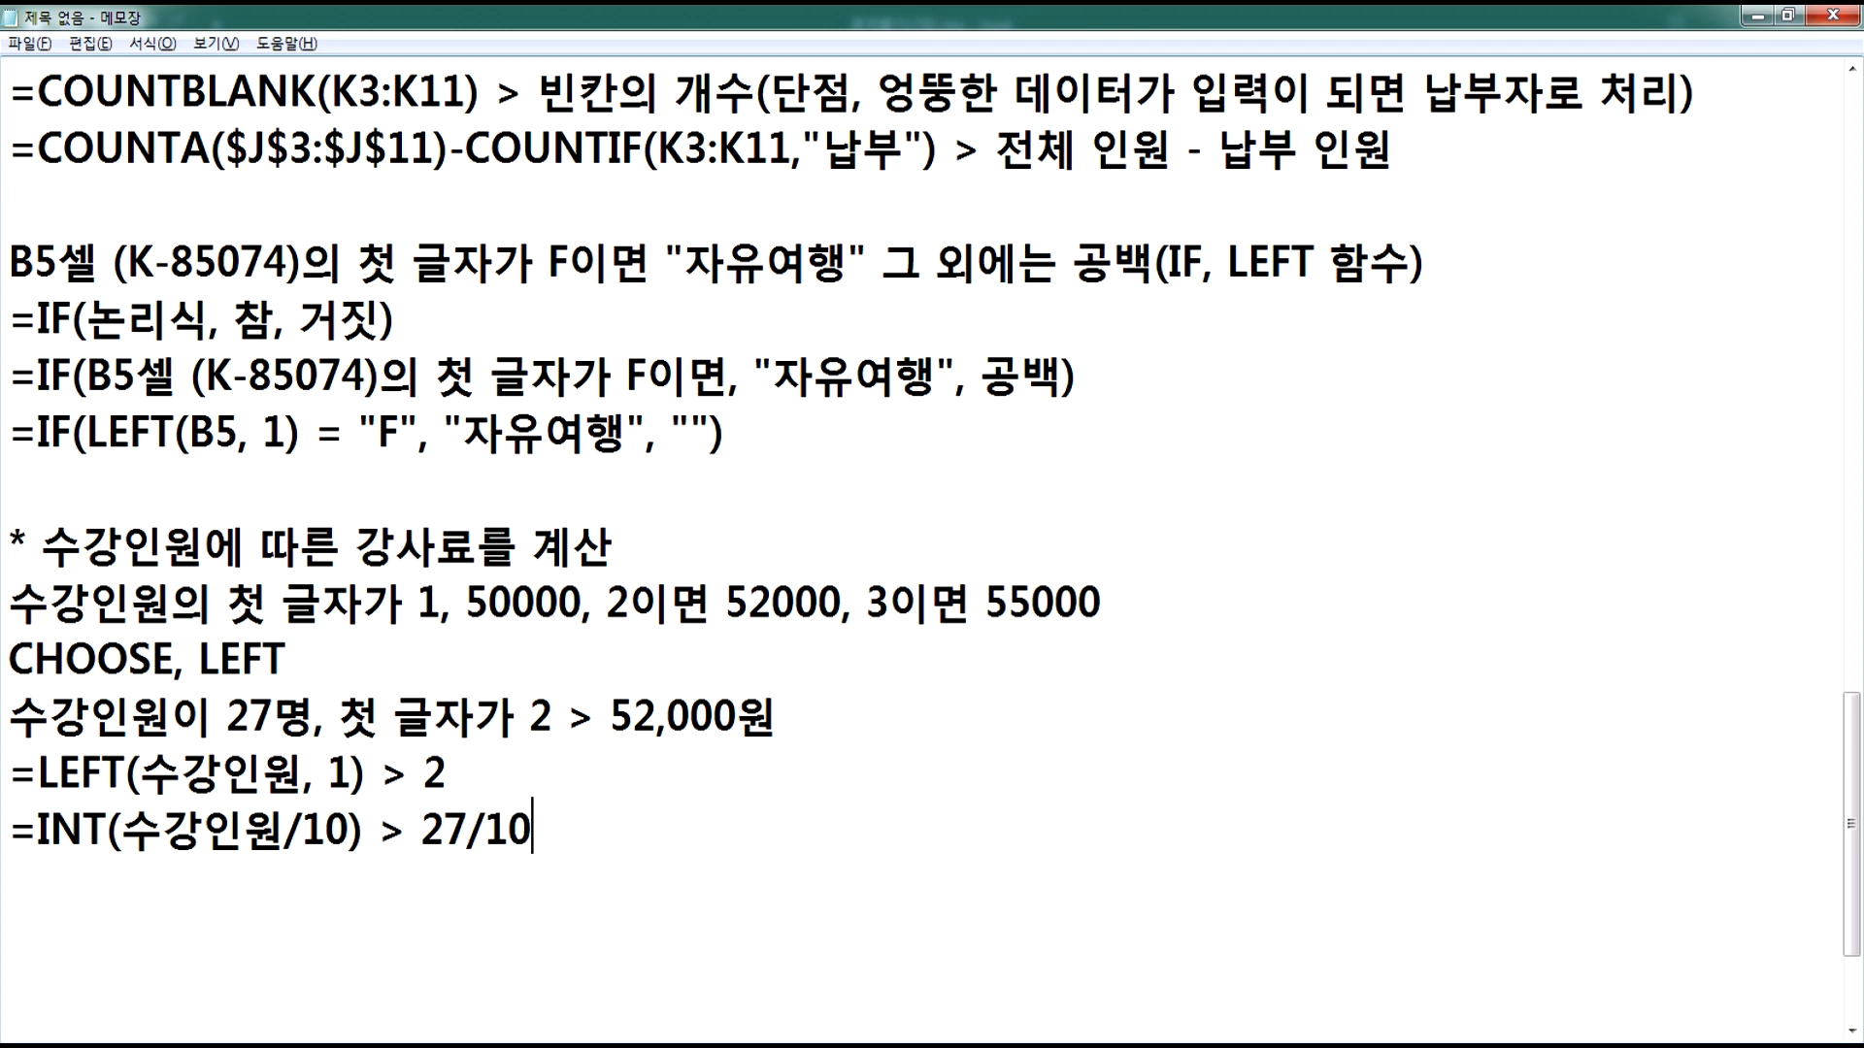
text(?)
key(BackSpace)
text(> 2.7)
Step: Finish the INT line with the explanation "> INT를 만나면 2가 된다."
text(> INT)
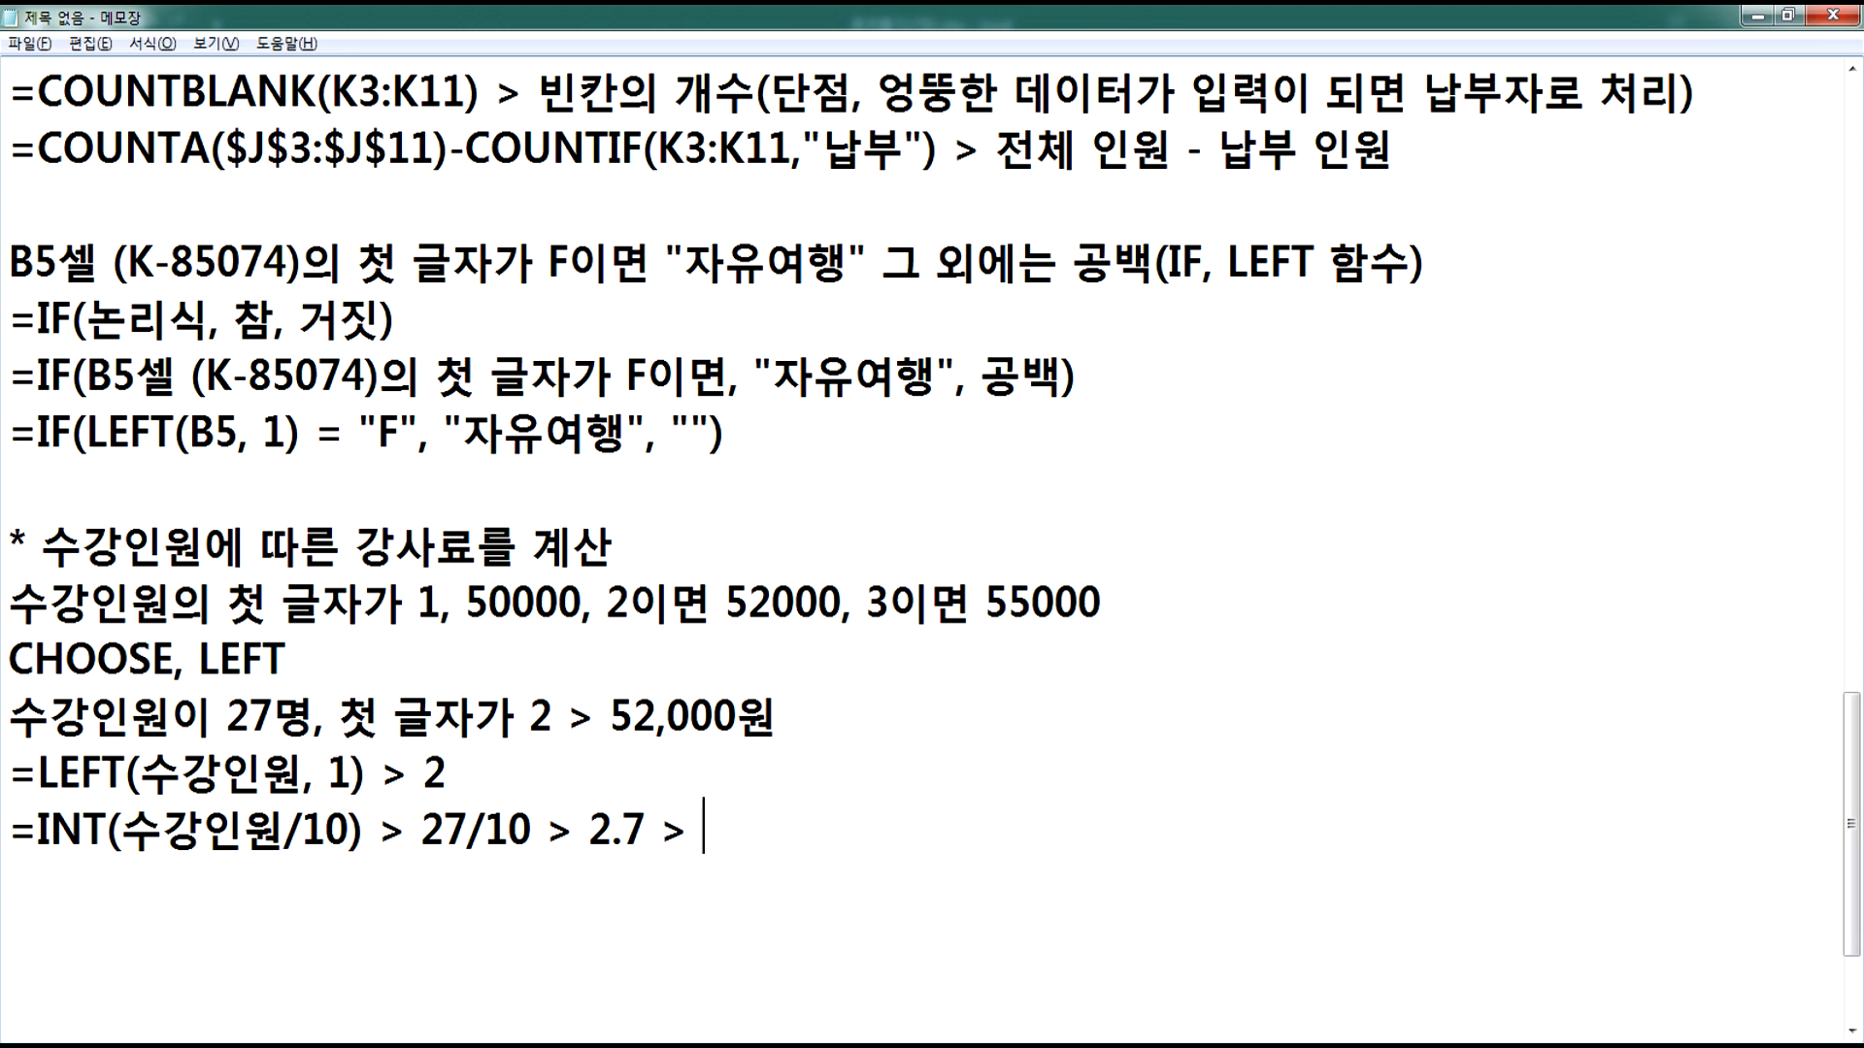
text(를 만마)
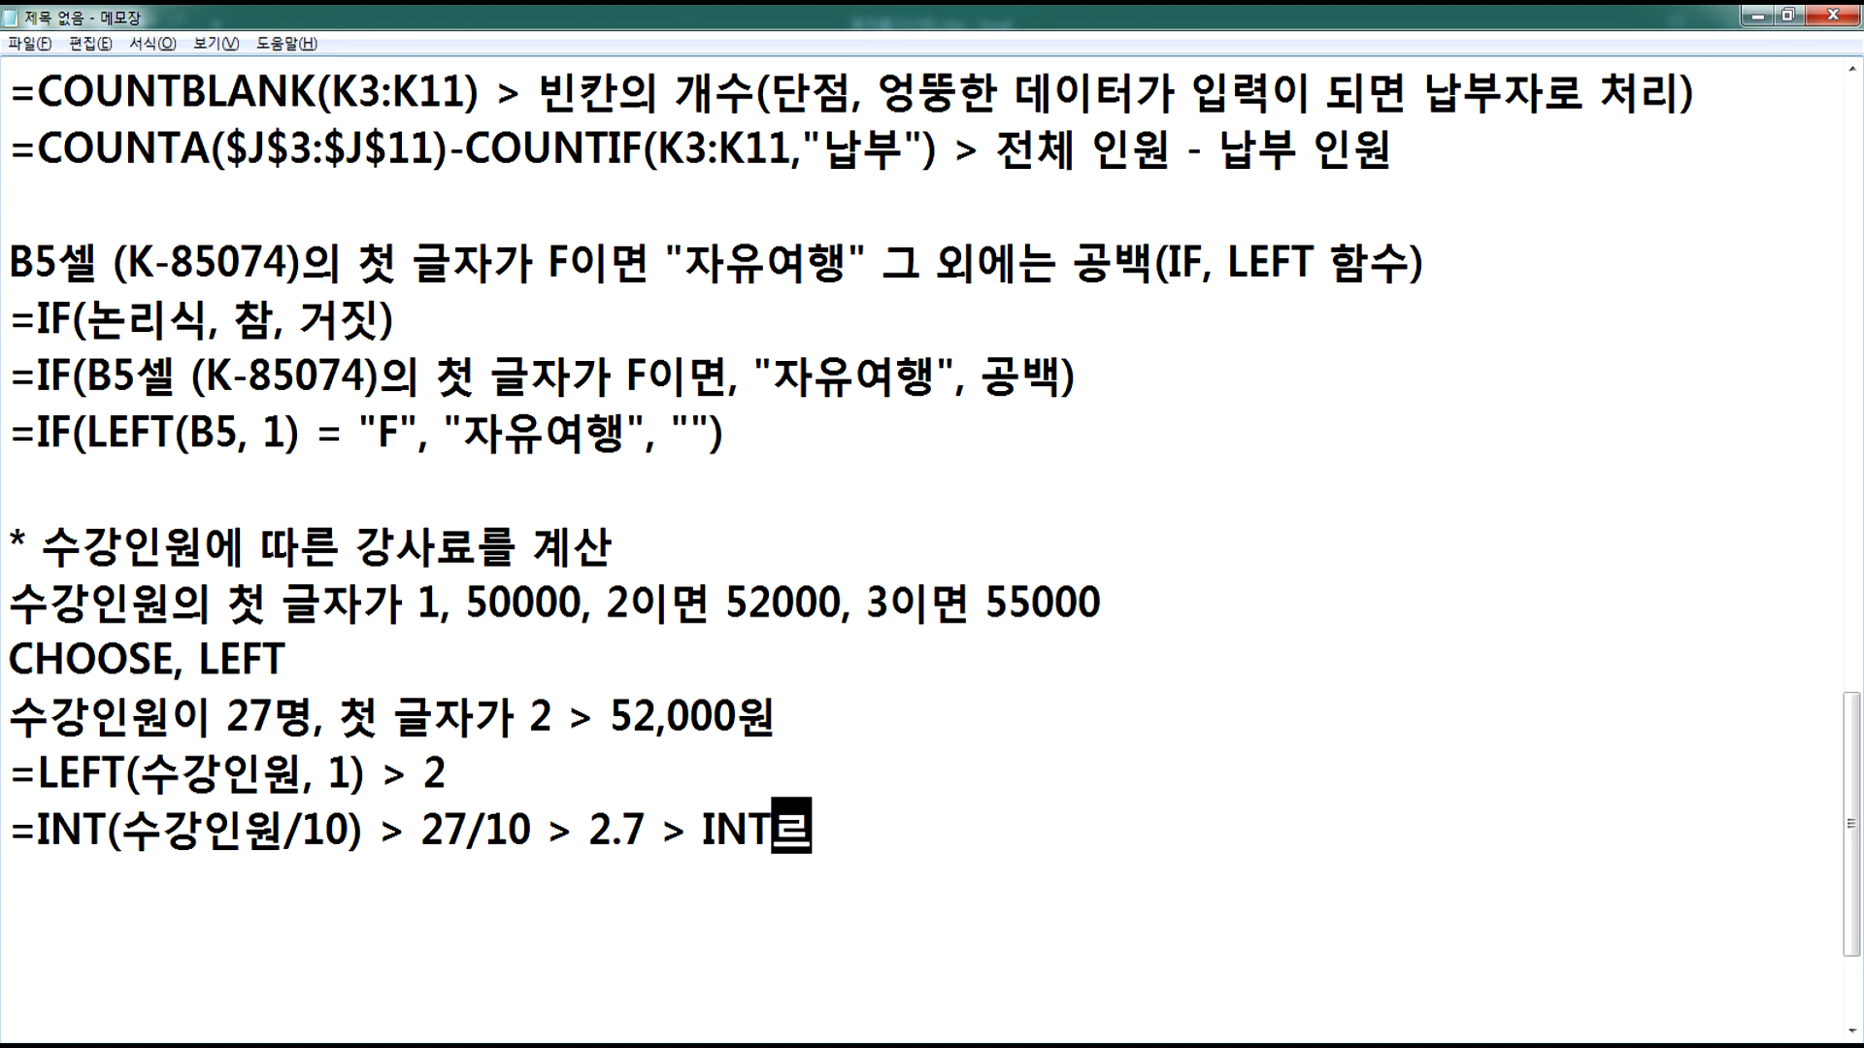
key(BackSpace)
text(나면 2)
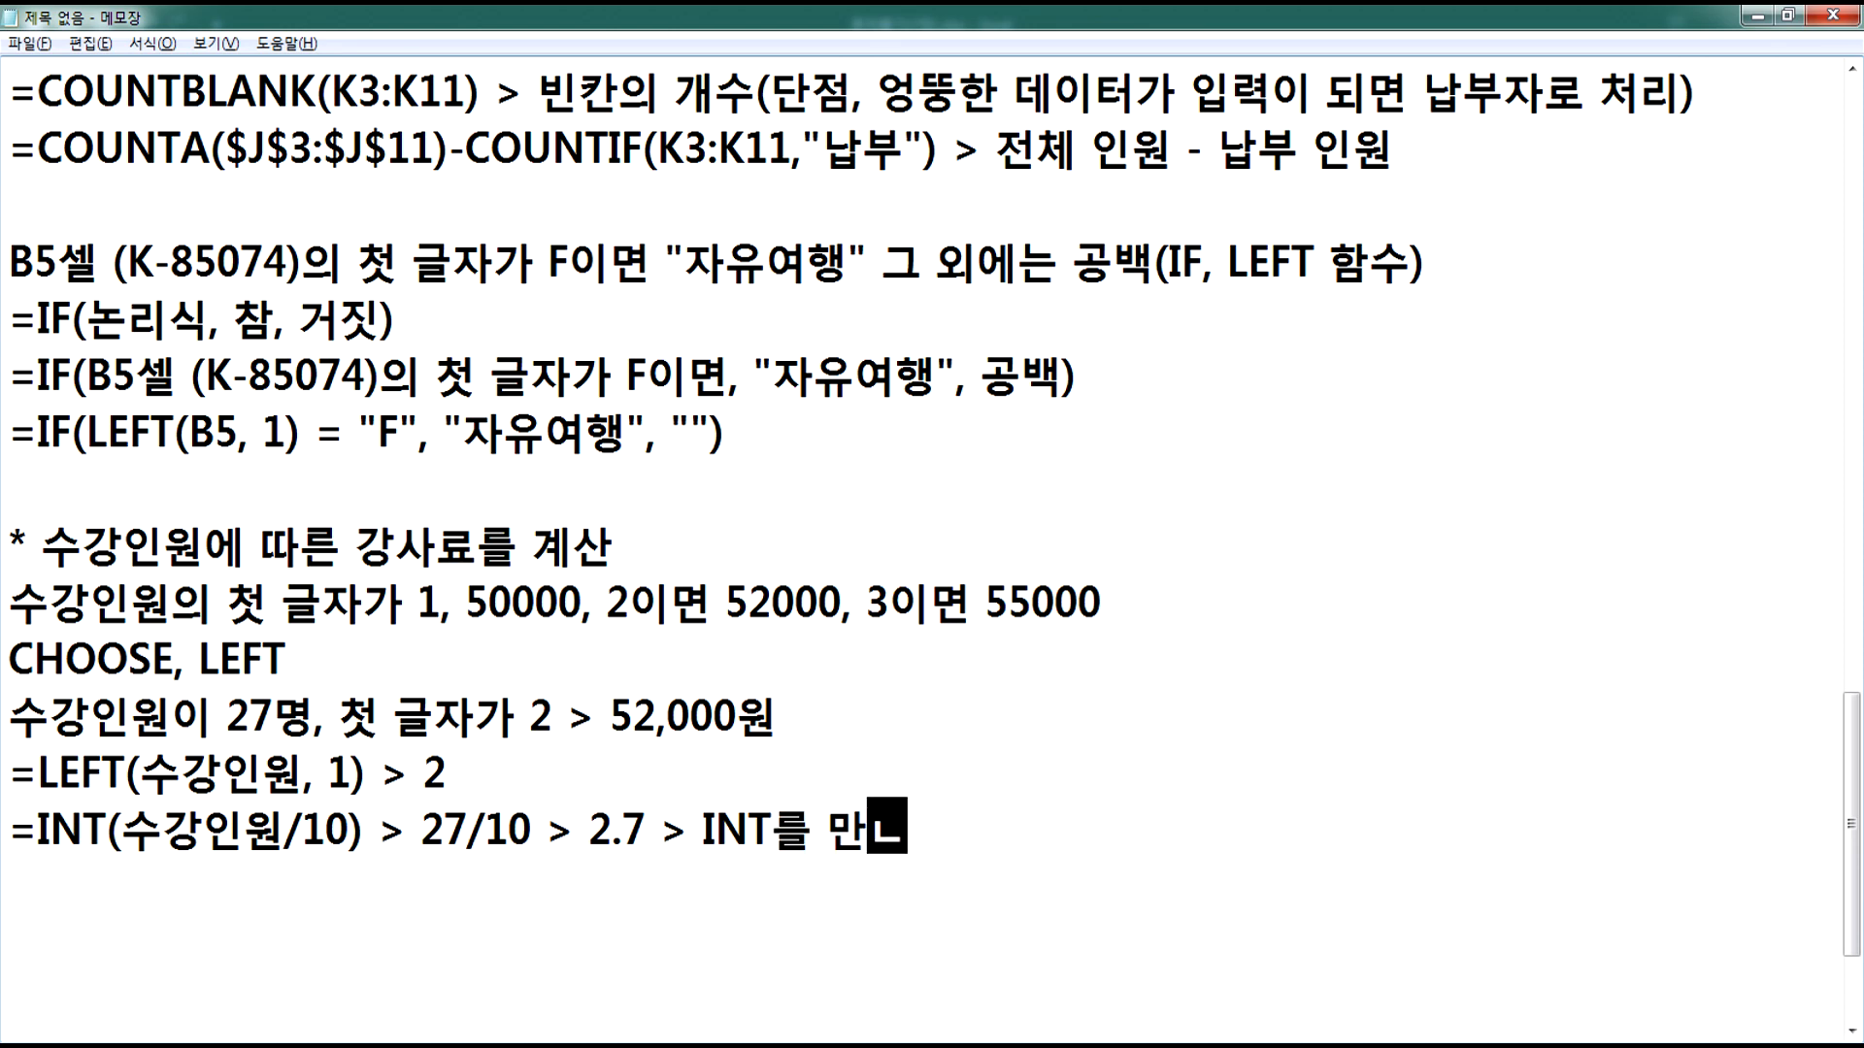
text(RK)
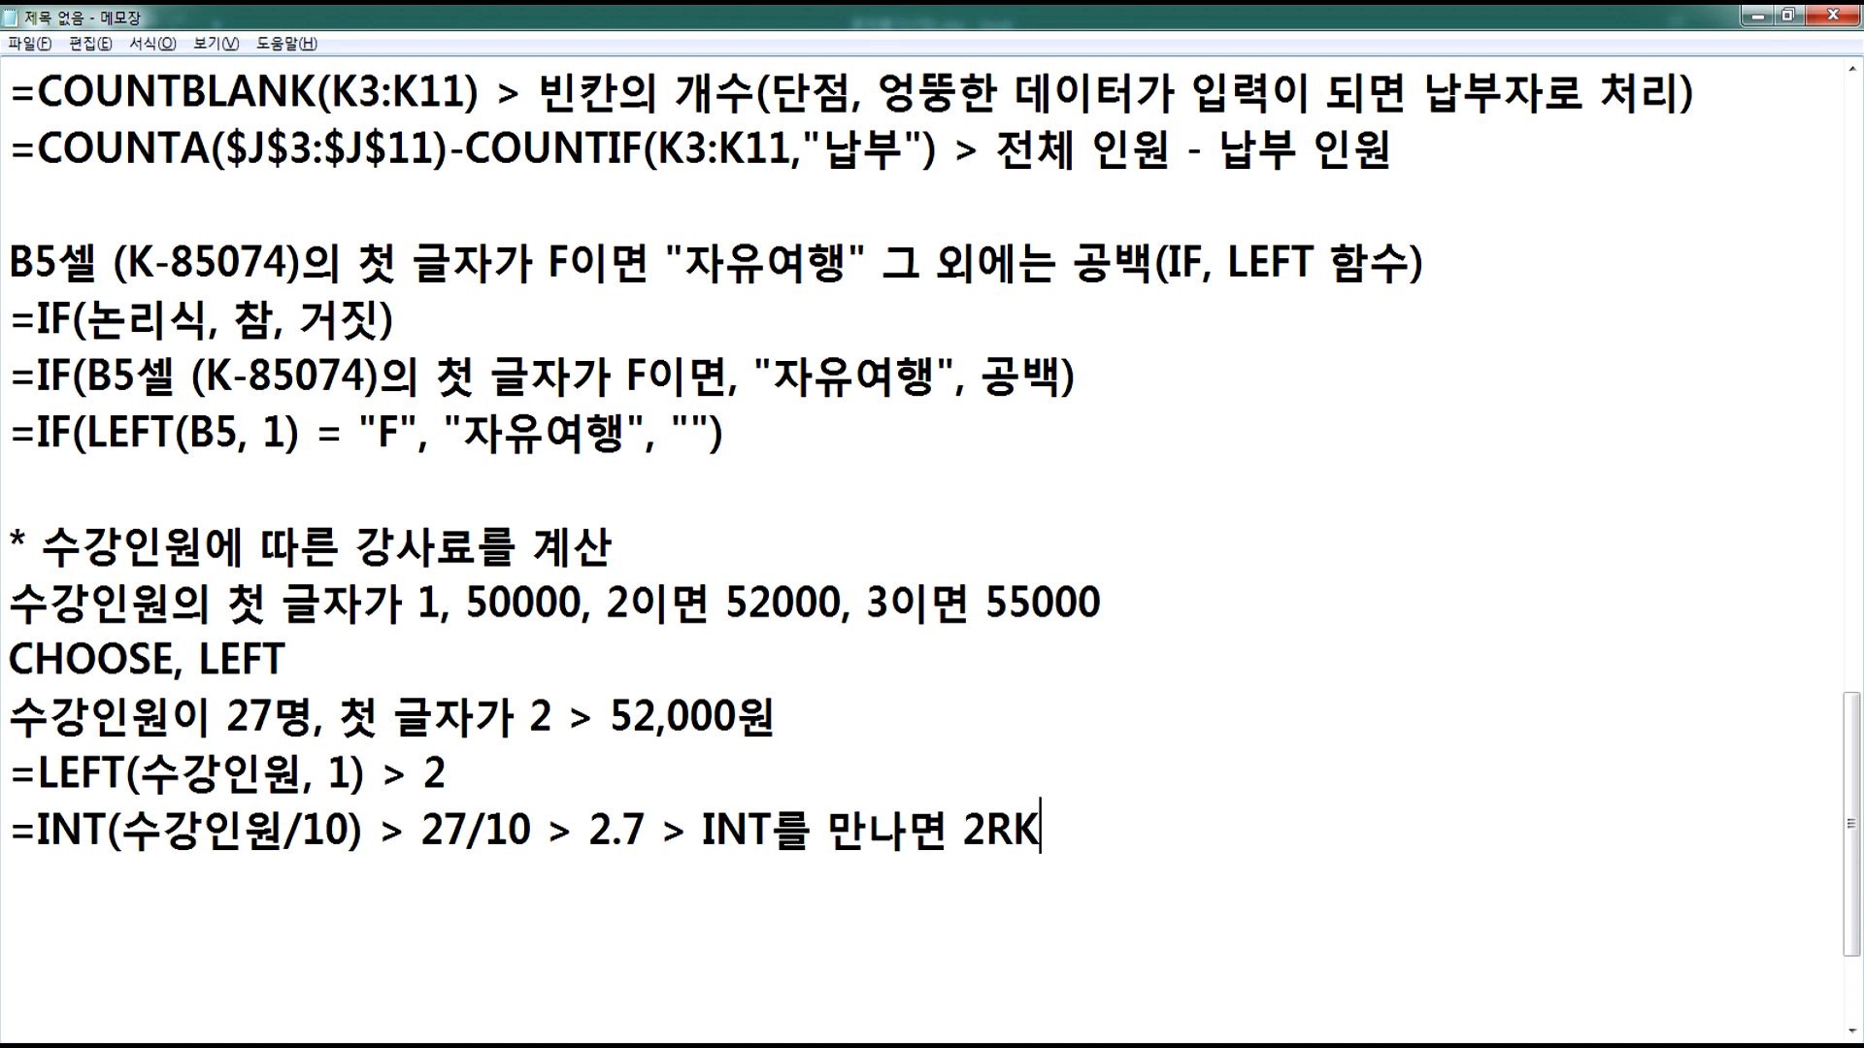
key(BackSpace)
key(BackSpace)
key(Hangul)
text(가 된다.)
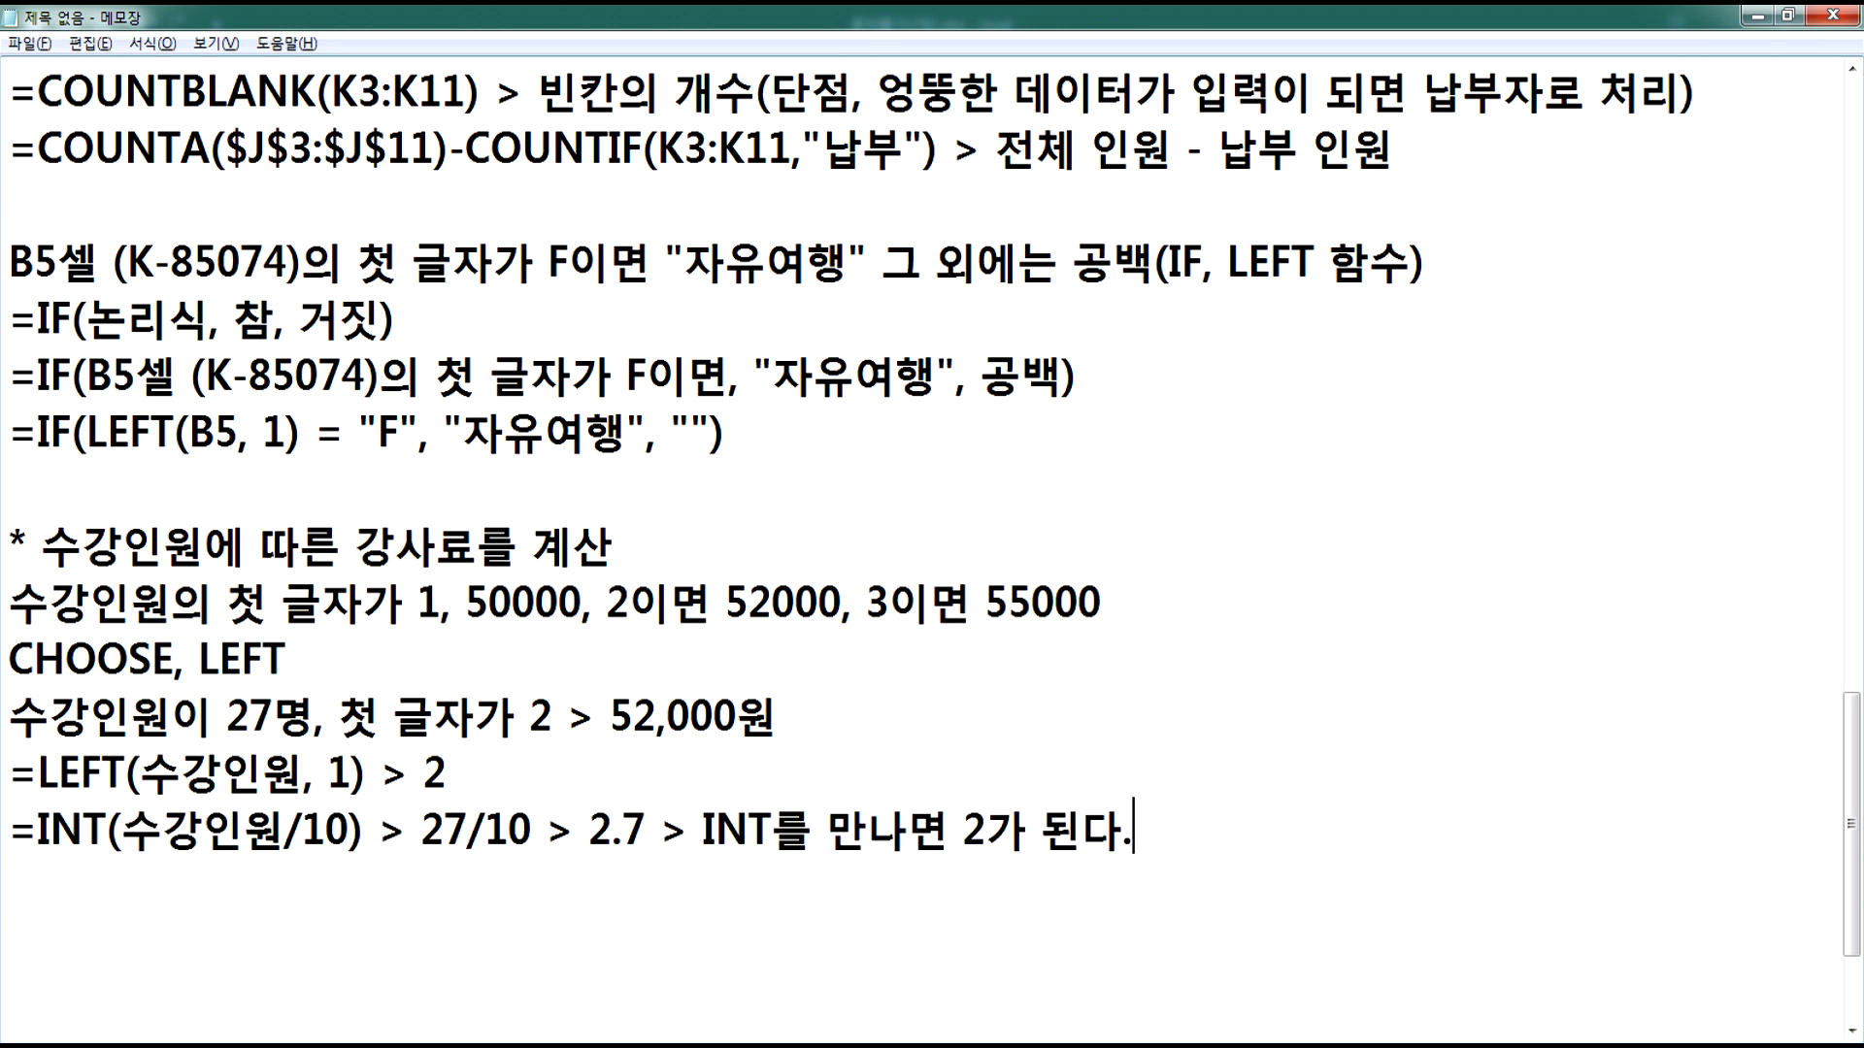
key(Return)
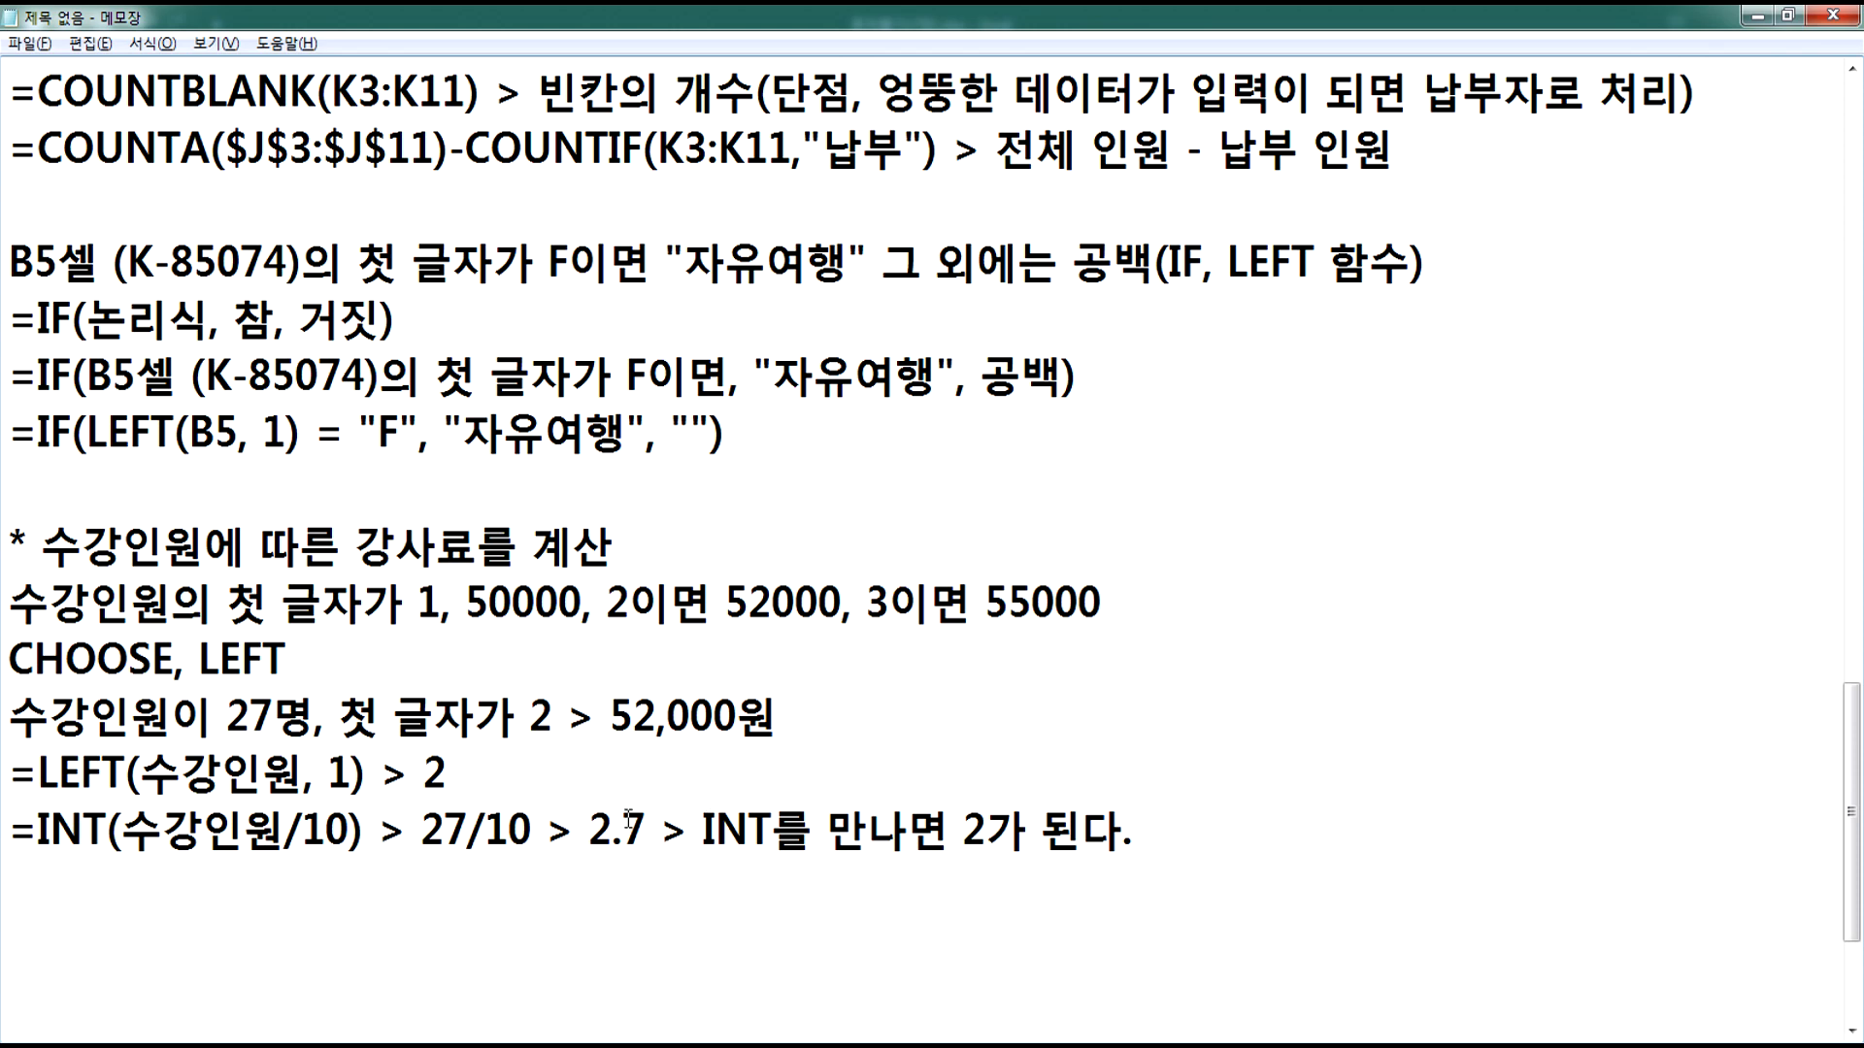
Step: Mark the LEFT line with "(글자로 처리)" and the INT line with "(숫자로 처리)"
drag(589, 833, 603, 833)
click(463, 772)
text((글자로)
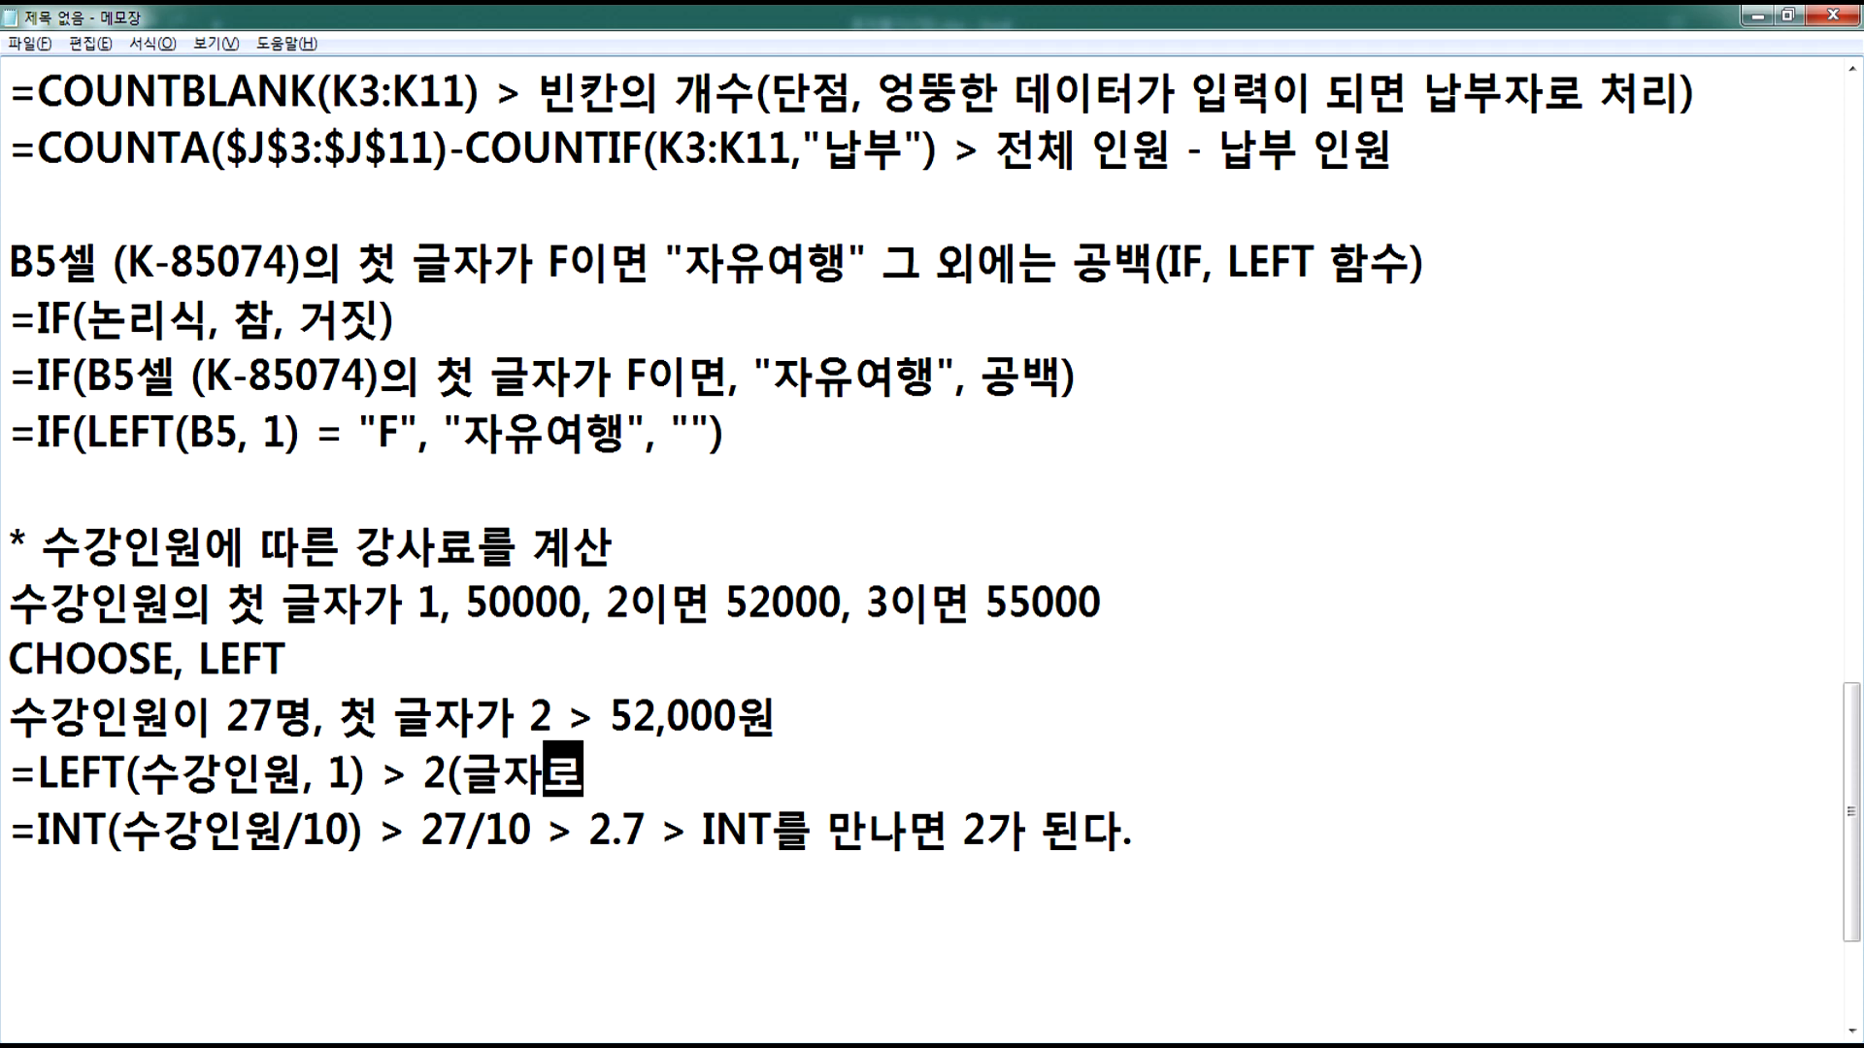
text( 철리))
key(Down)
key(End)
text((숫자로 처리))
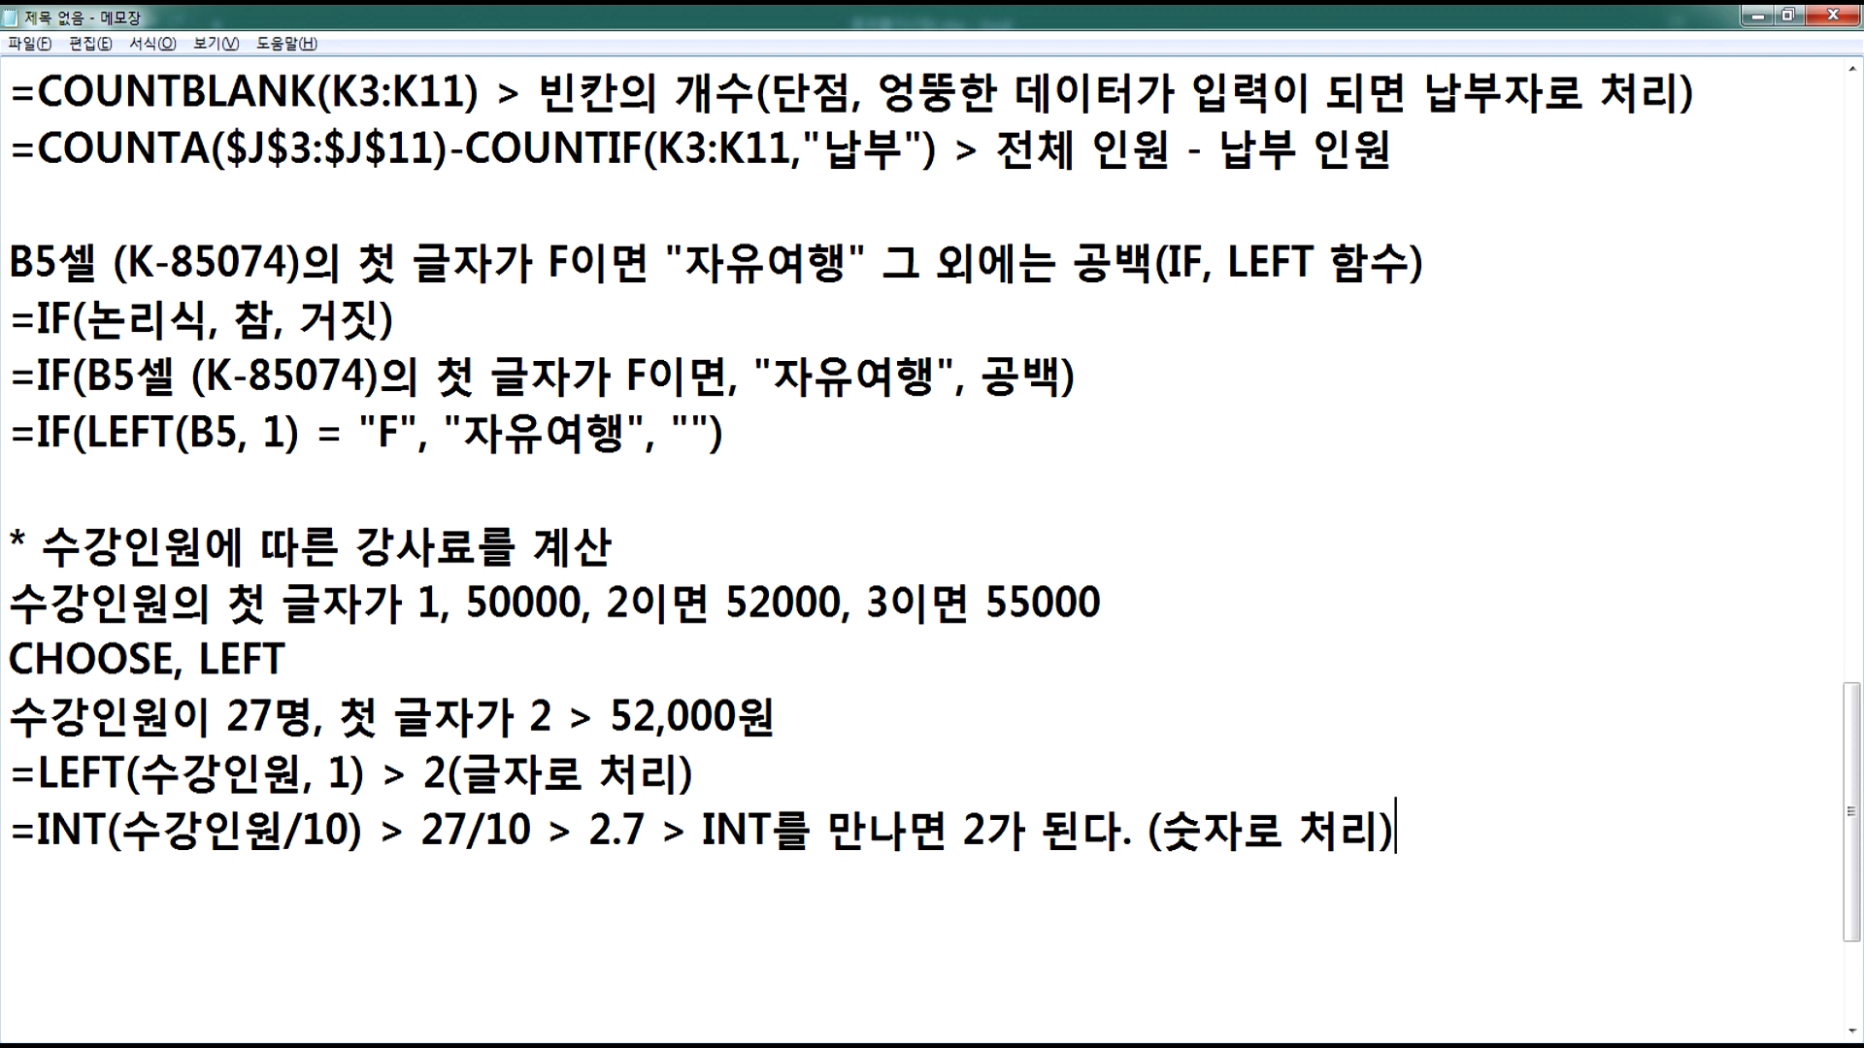
Step: Make room below the INT line and, after one blank line, start the syntax note "=CHOOSE(값, 값이 1일"
key(Return)
key(Return)
key(Return)
key(Return)
key(Return)
scroll(723, 719, down, 2)
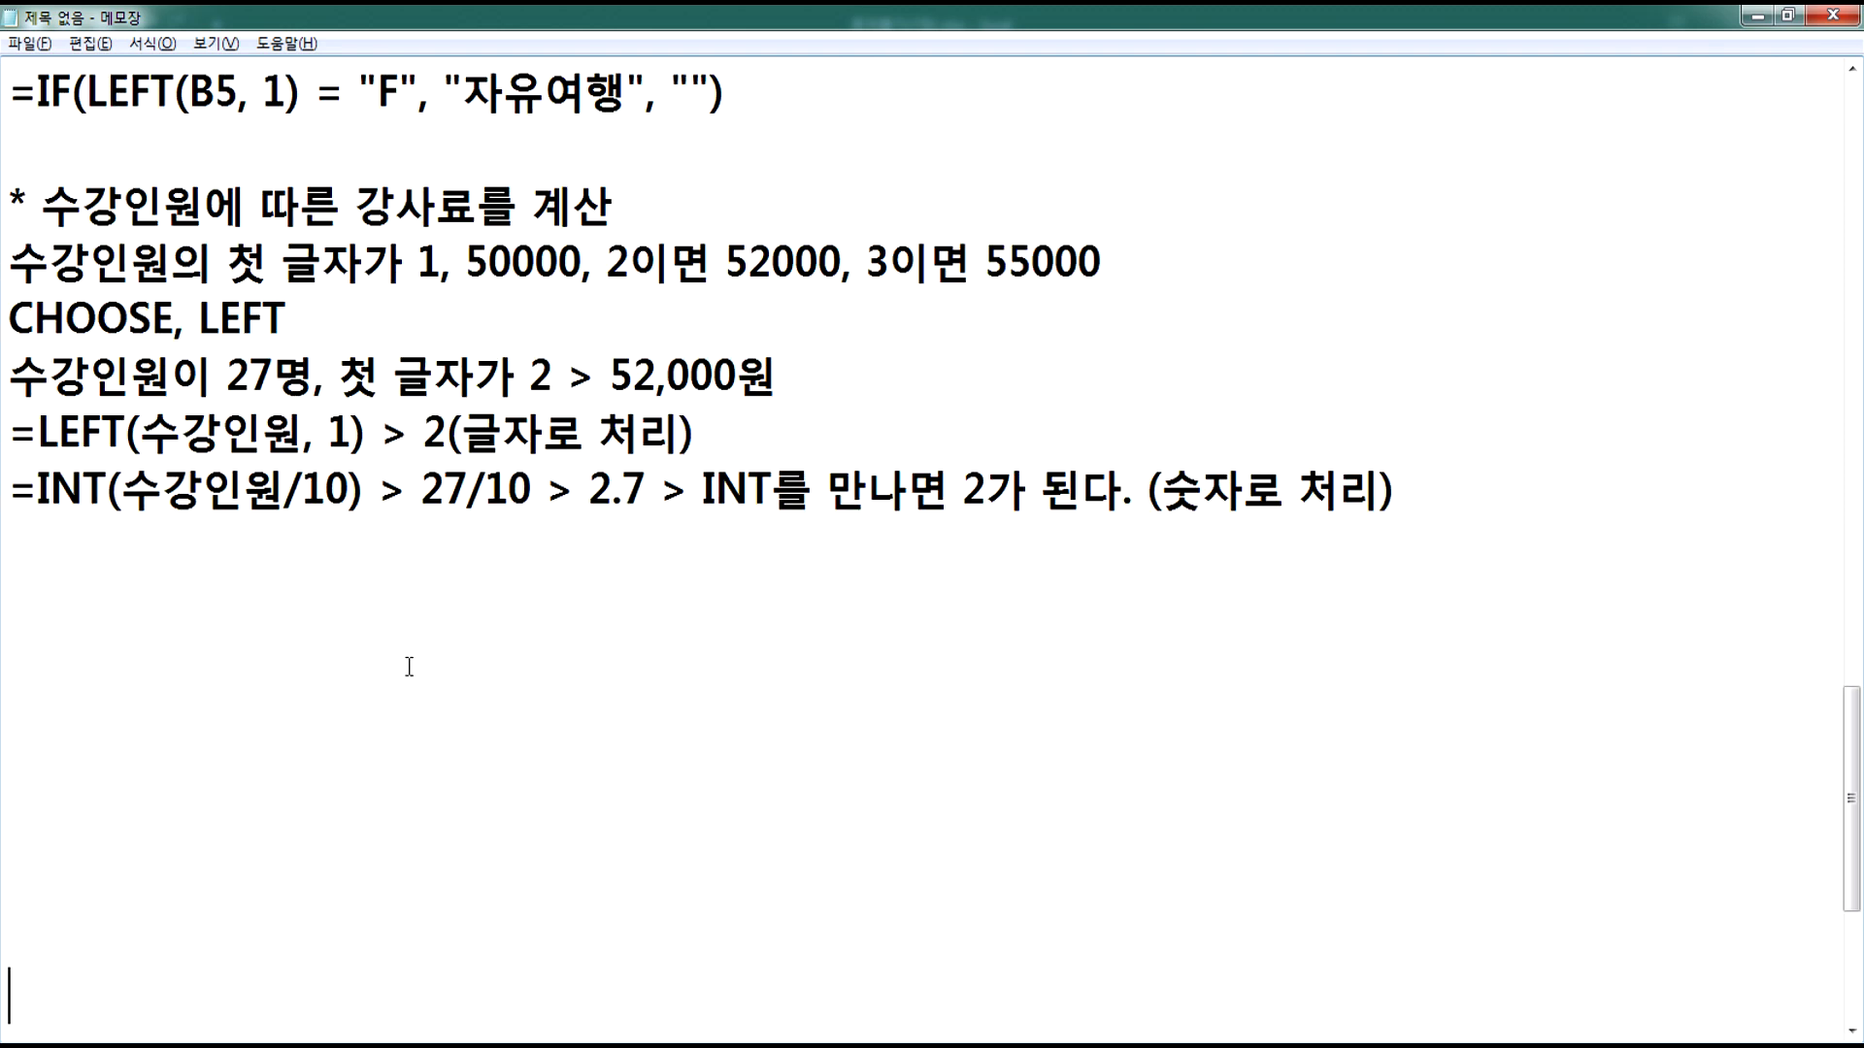
click(49, 594)
text(=CHOOSE()
text(값, )
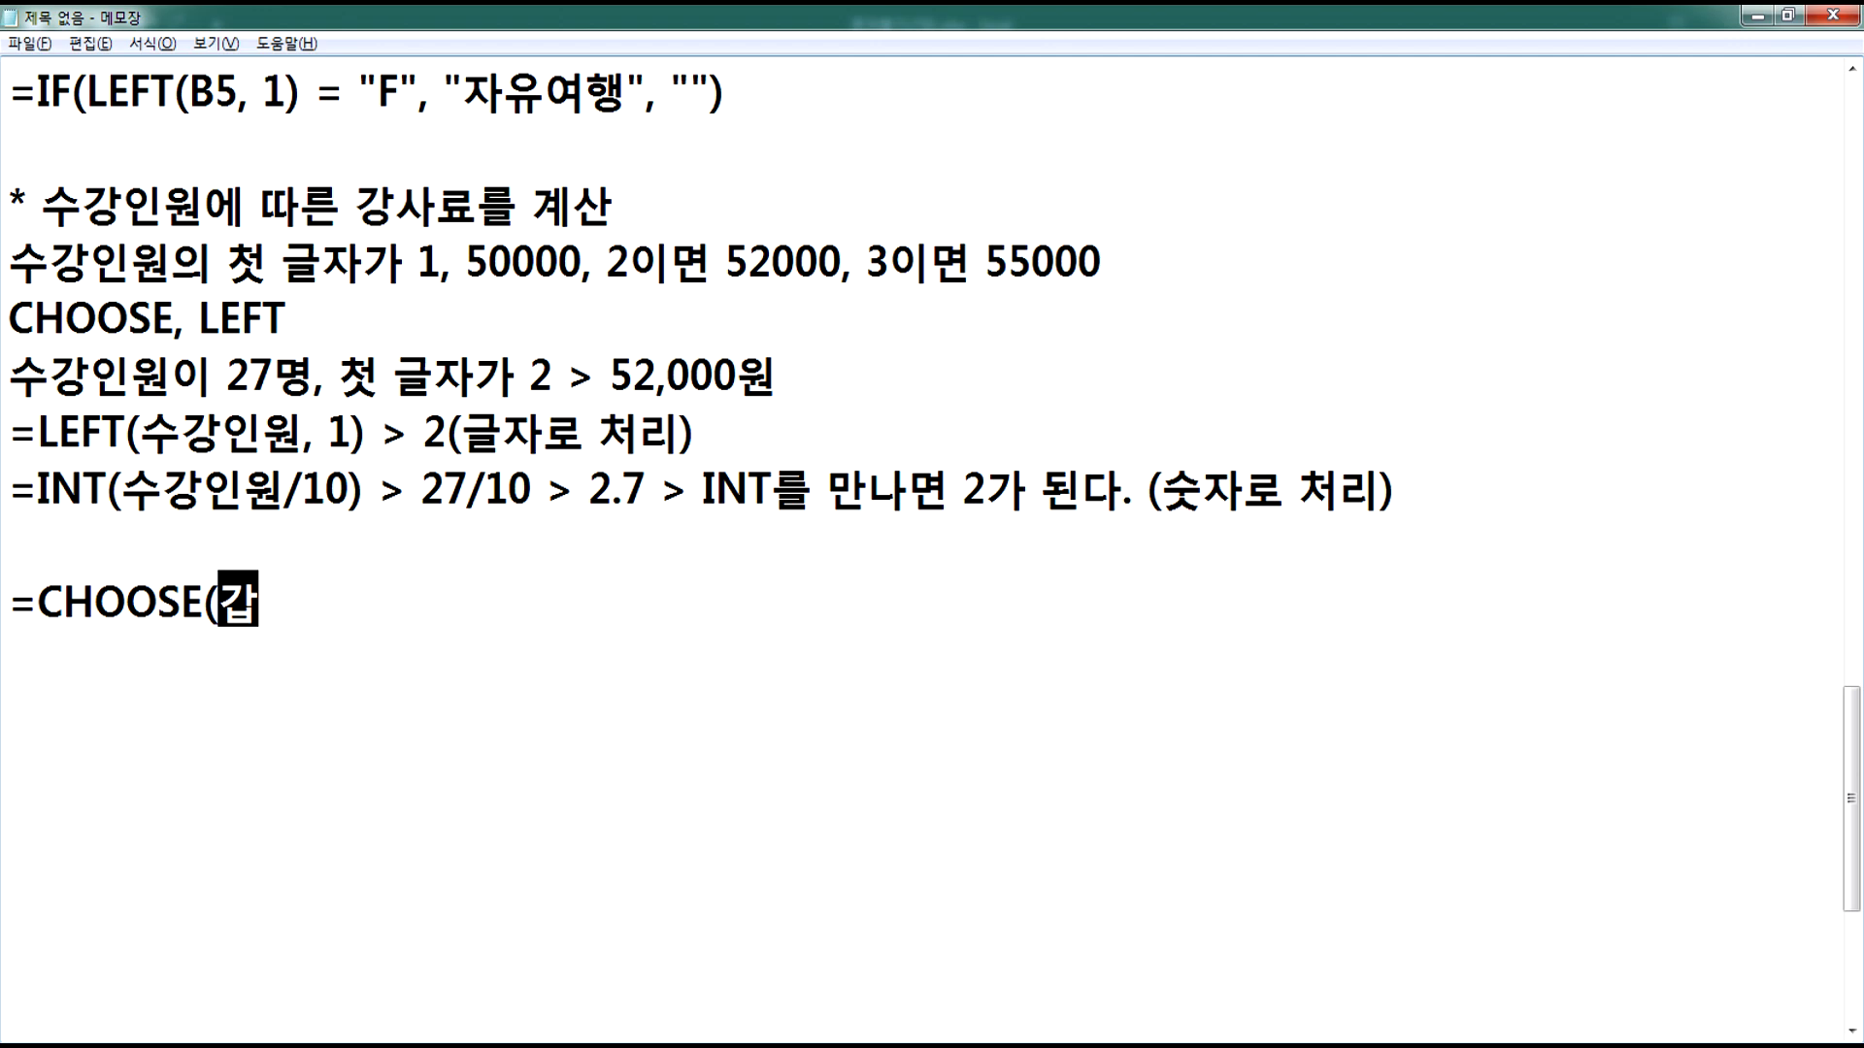
text(갑)
key(Tab)
text(ㅅ)
key(BackSpace)
key(BackSpace)
key(BackSpace)
text(값ㅇ이 1일 경ㅇ,)
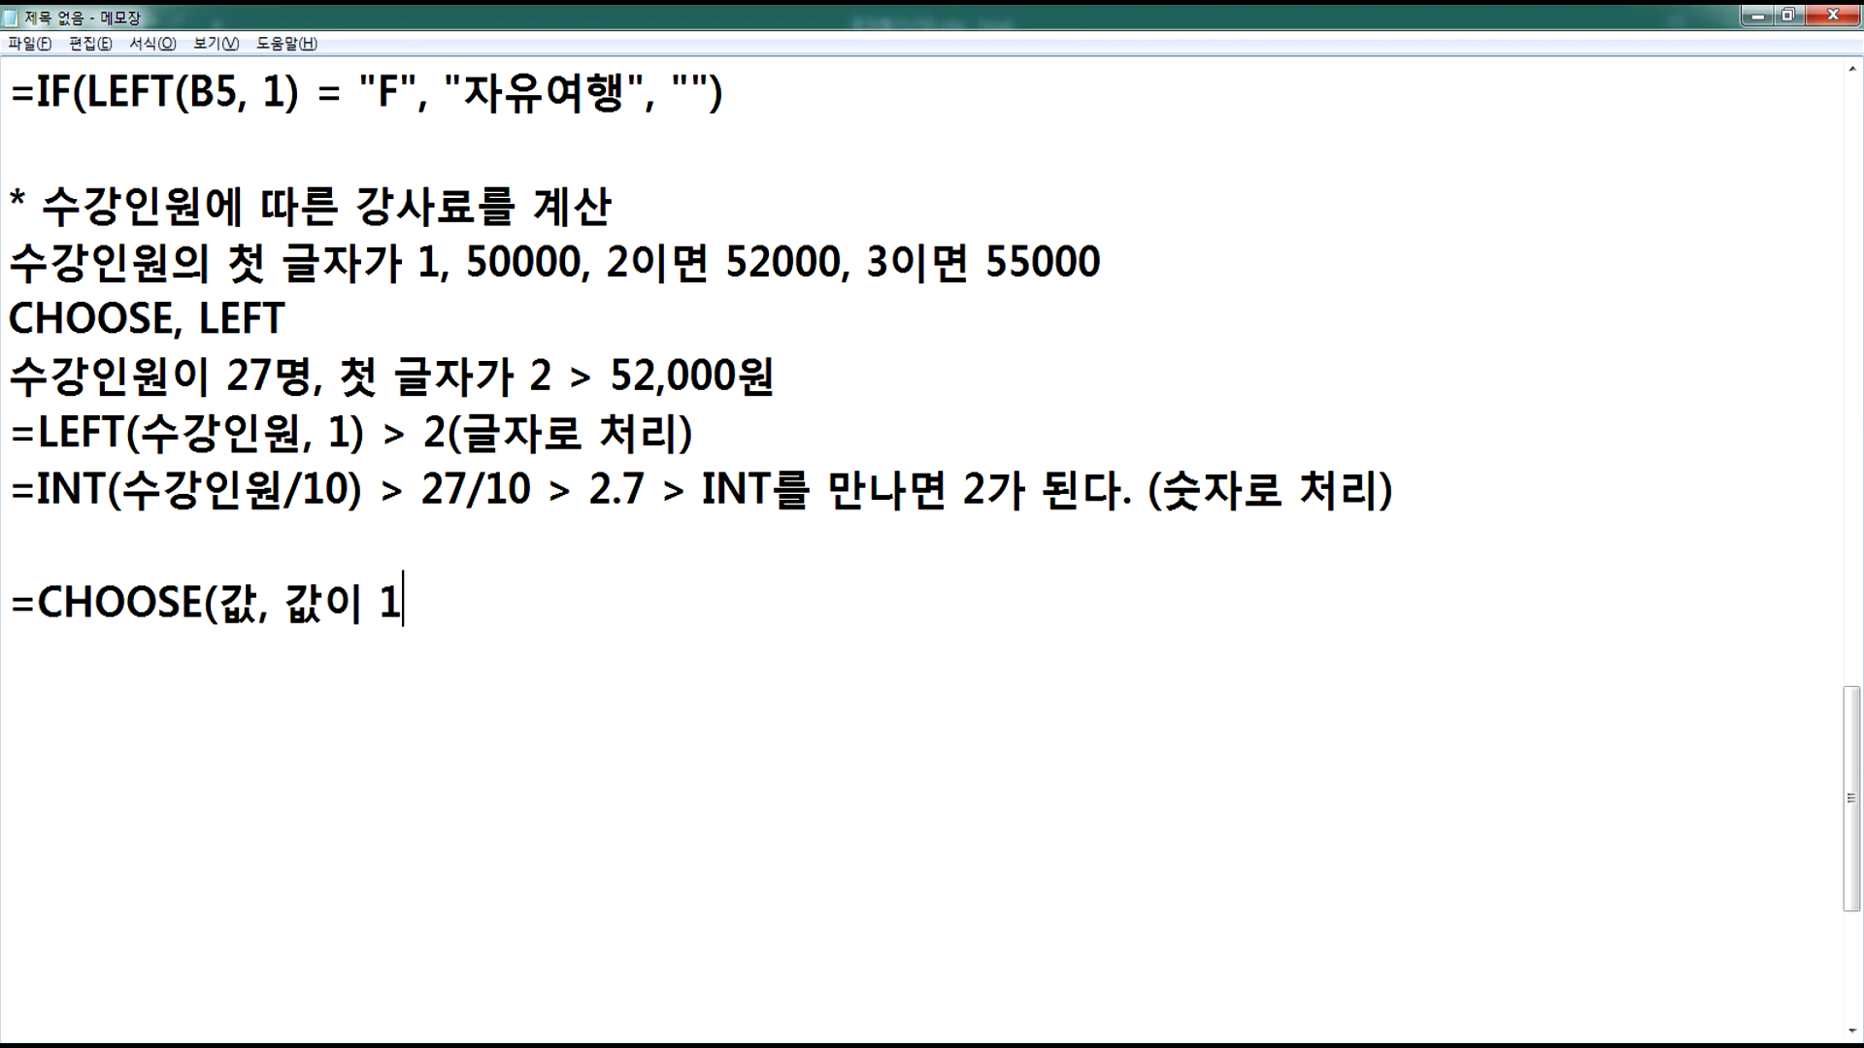
Step: Complete the CHOOSE syntax note with "경우, 2, 3, 4, ... 254일 경우)"
key(BackSpace)
key(BackSpace)
text(우, 2, 3, 4, ....)
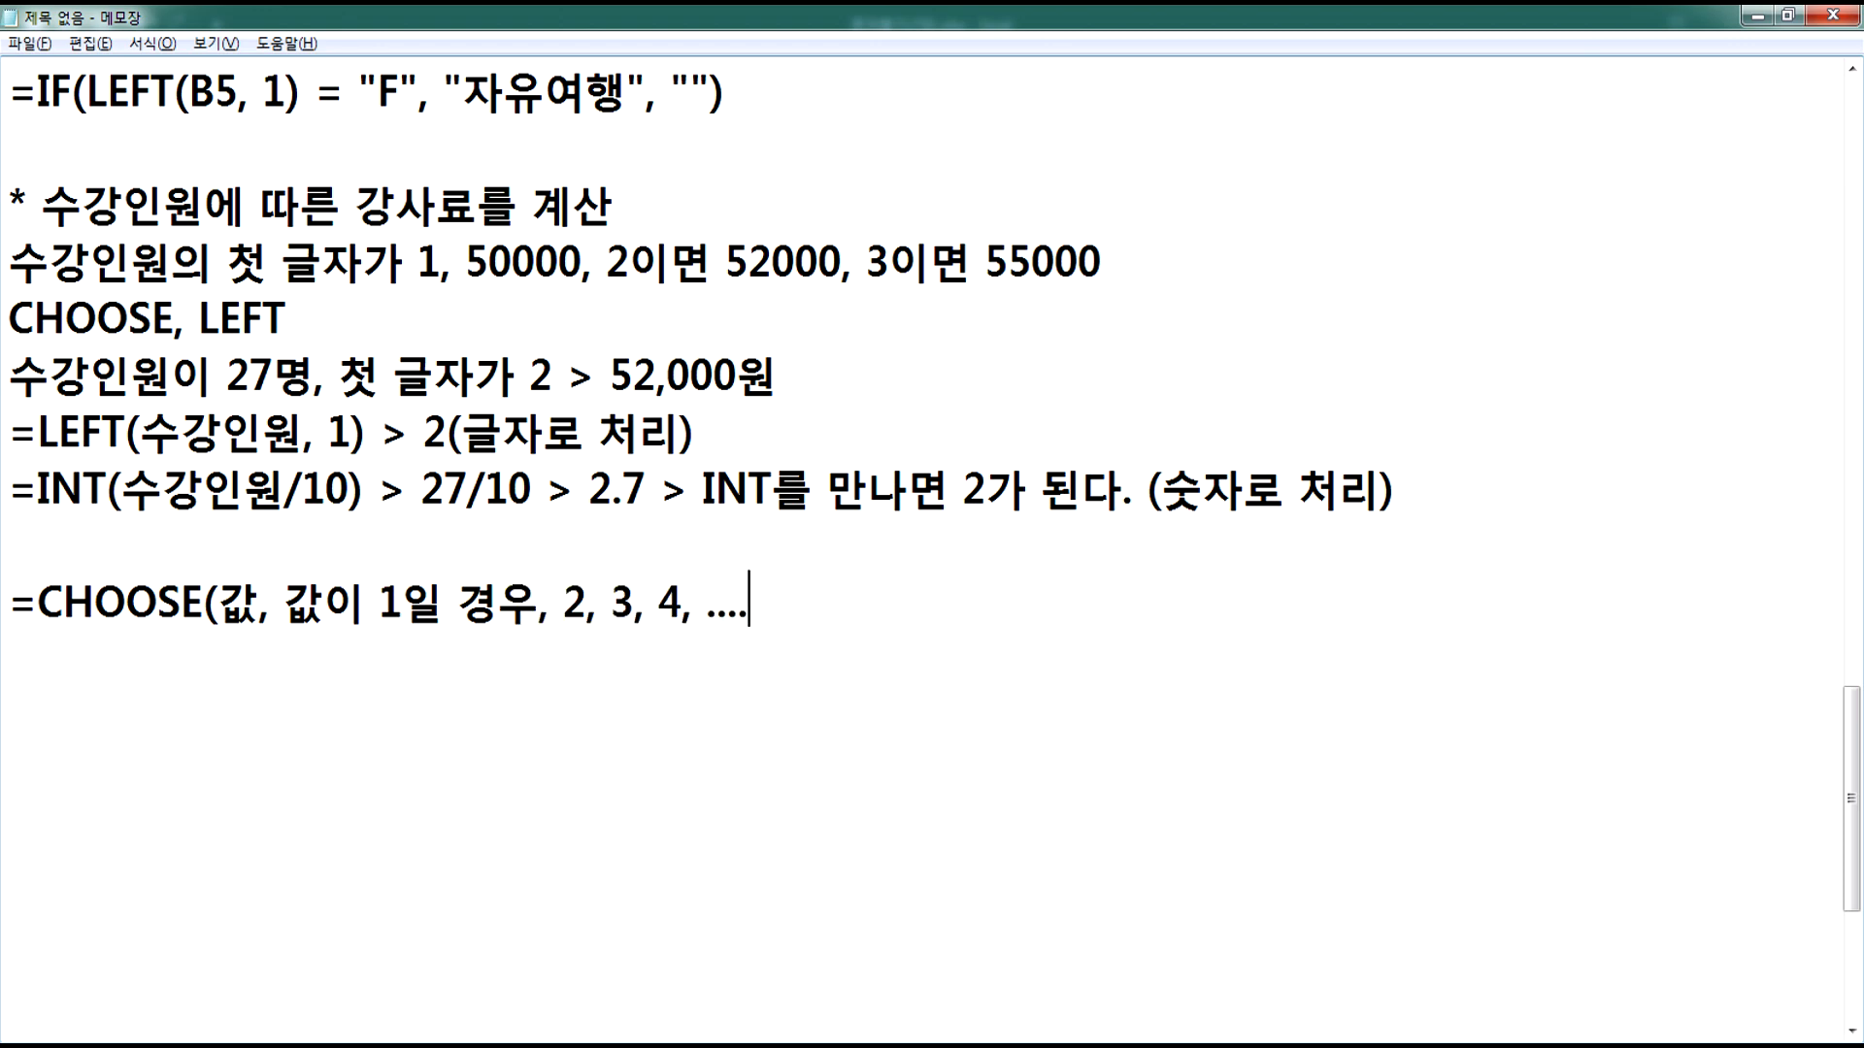
key(BackSpace)
text(254DLF)
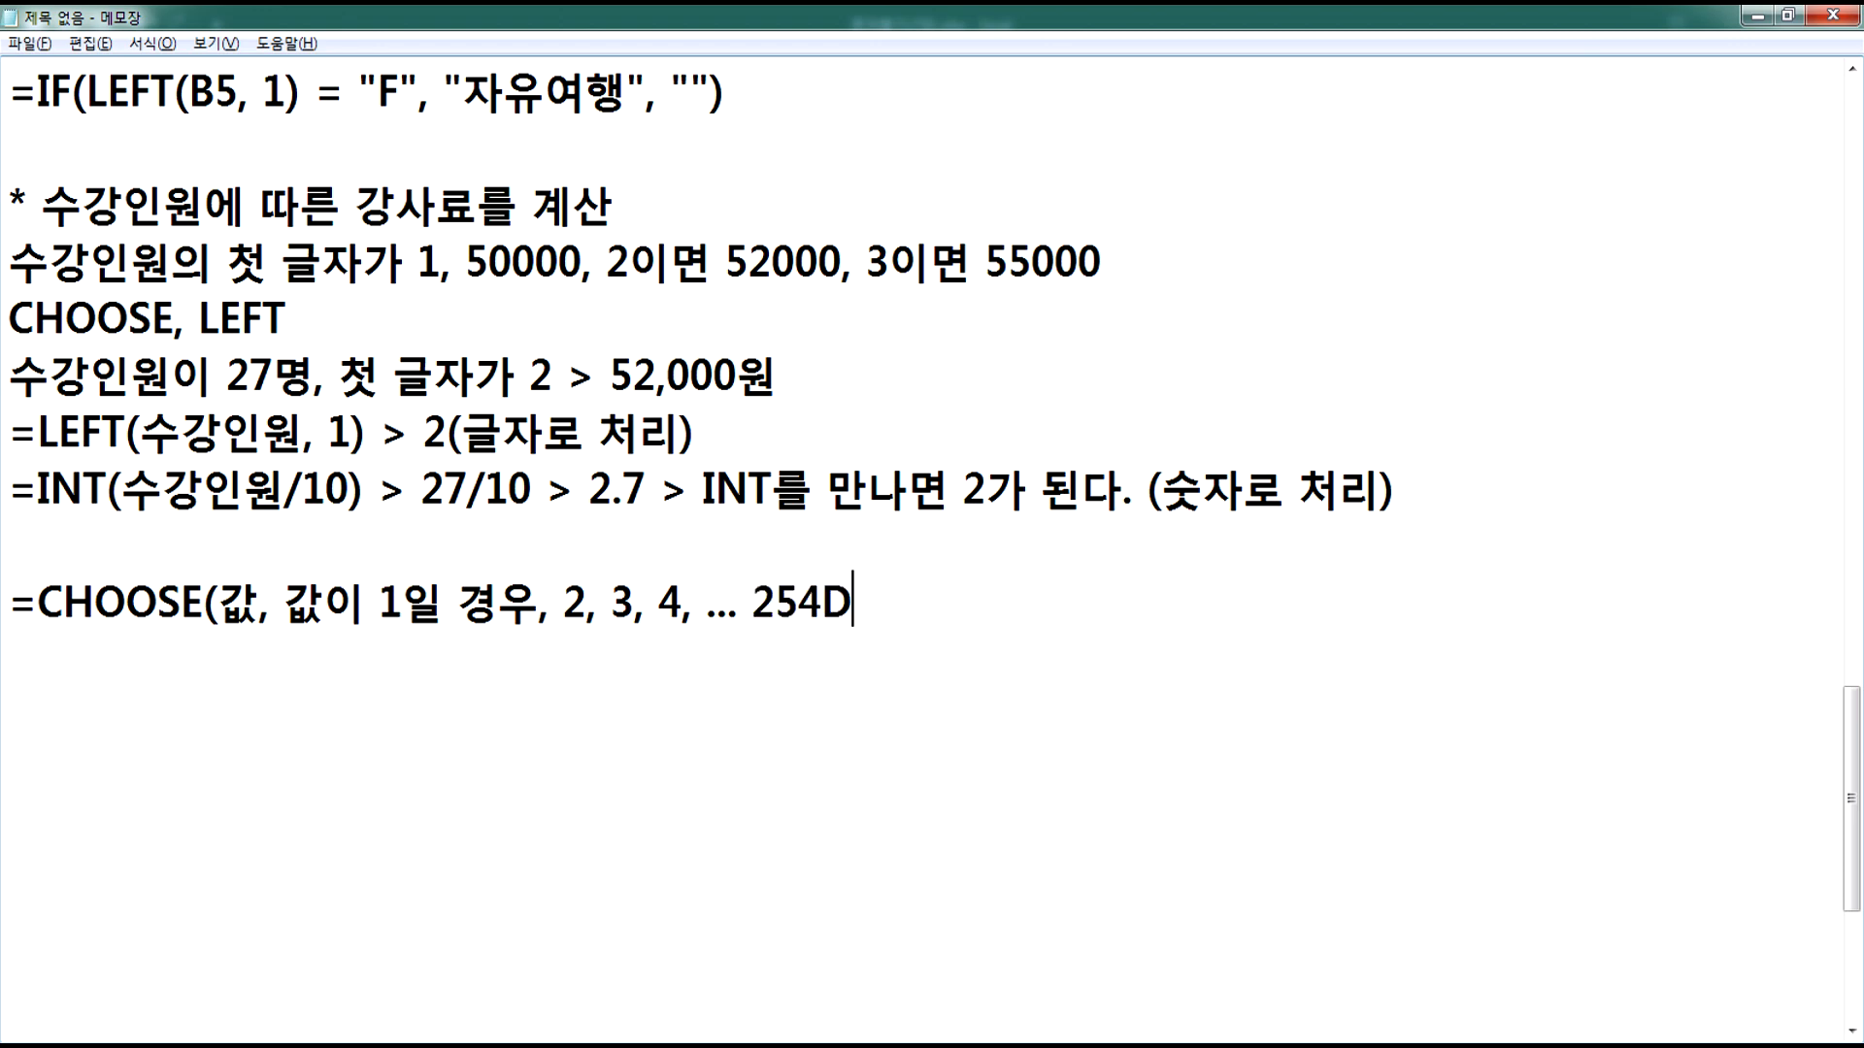
key(BackSpace)
key(BackSpace)
key(BackSpace)
key(Hangul)
text(일 경우))
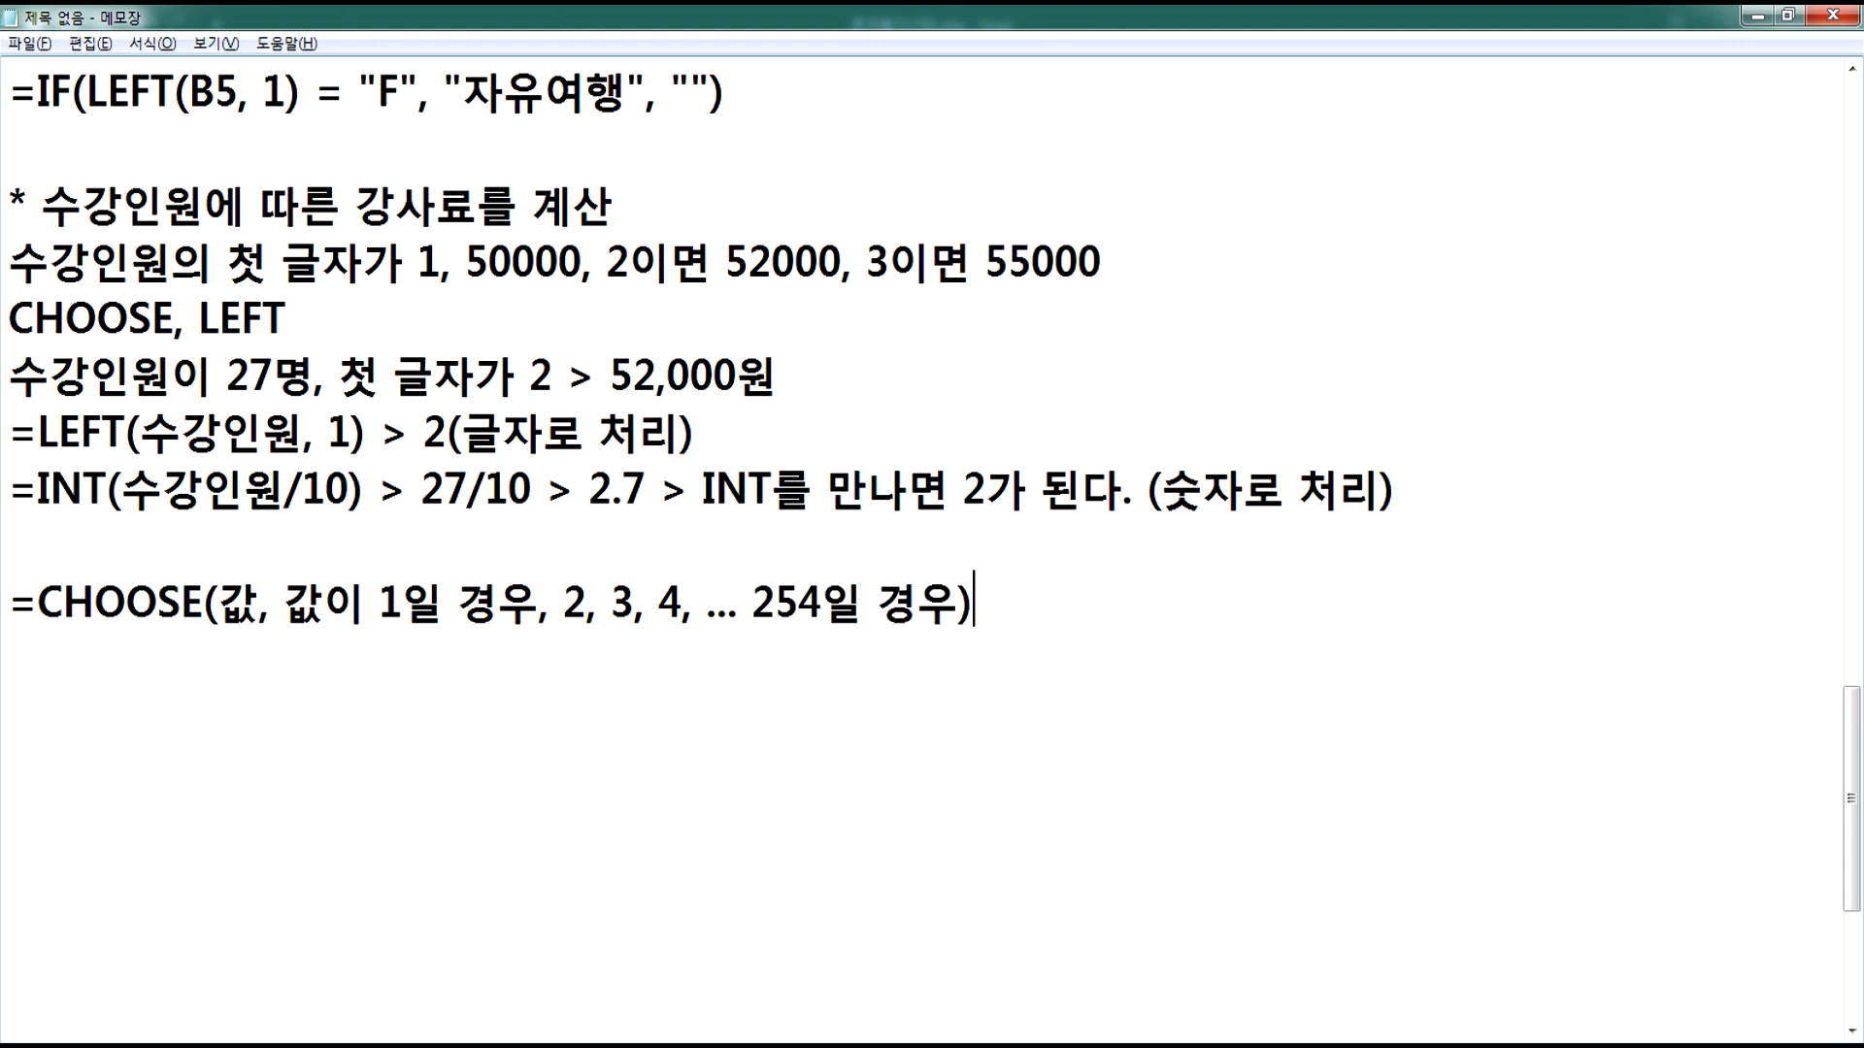
Step: Duplicate the CHOOSE syntax line directly below itself
key(Return)
drag(12, 602, 12, 658)
key(ctrl+c)
click(200, 660)
key(ctrl+v)
Step: In the copied CHOOSE line, replace "값이 1일 경우" with the quoted text "50,000", checking the worksheet for the format
drag(289, 661, 537, 662)
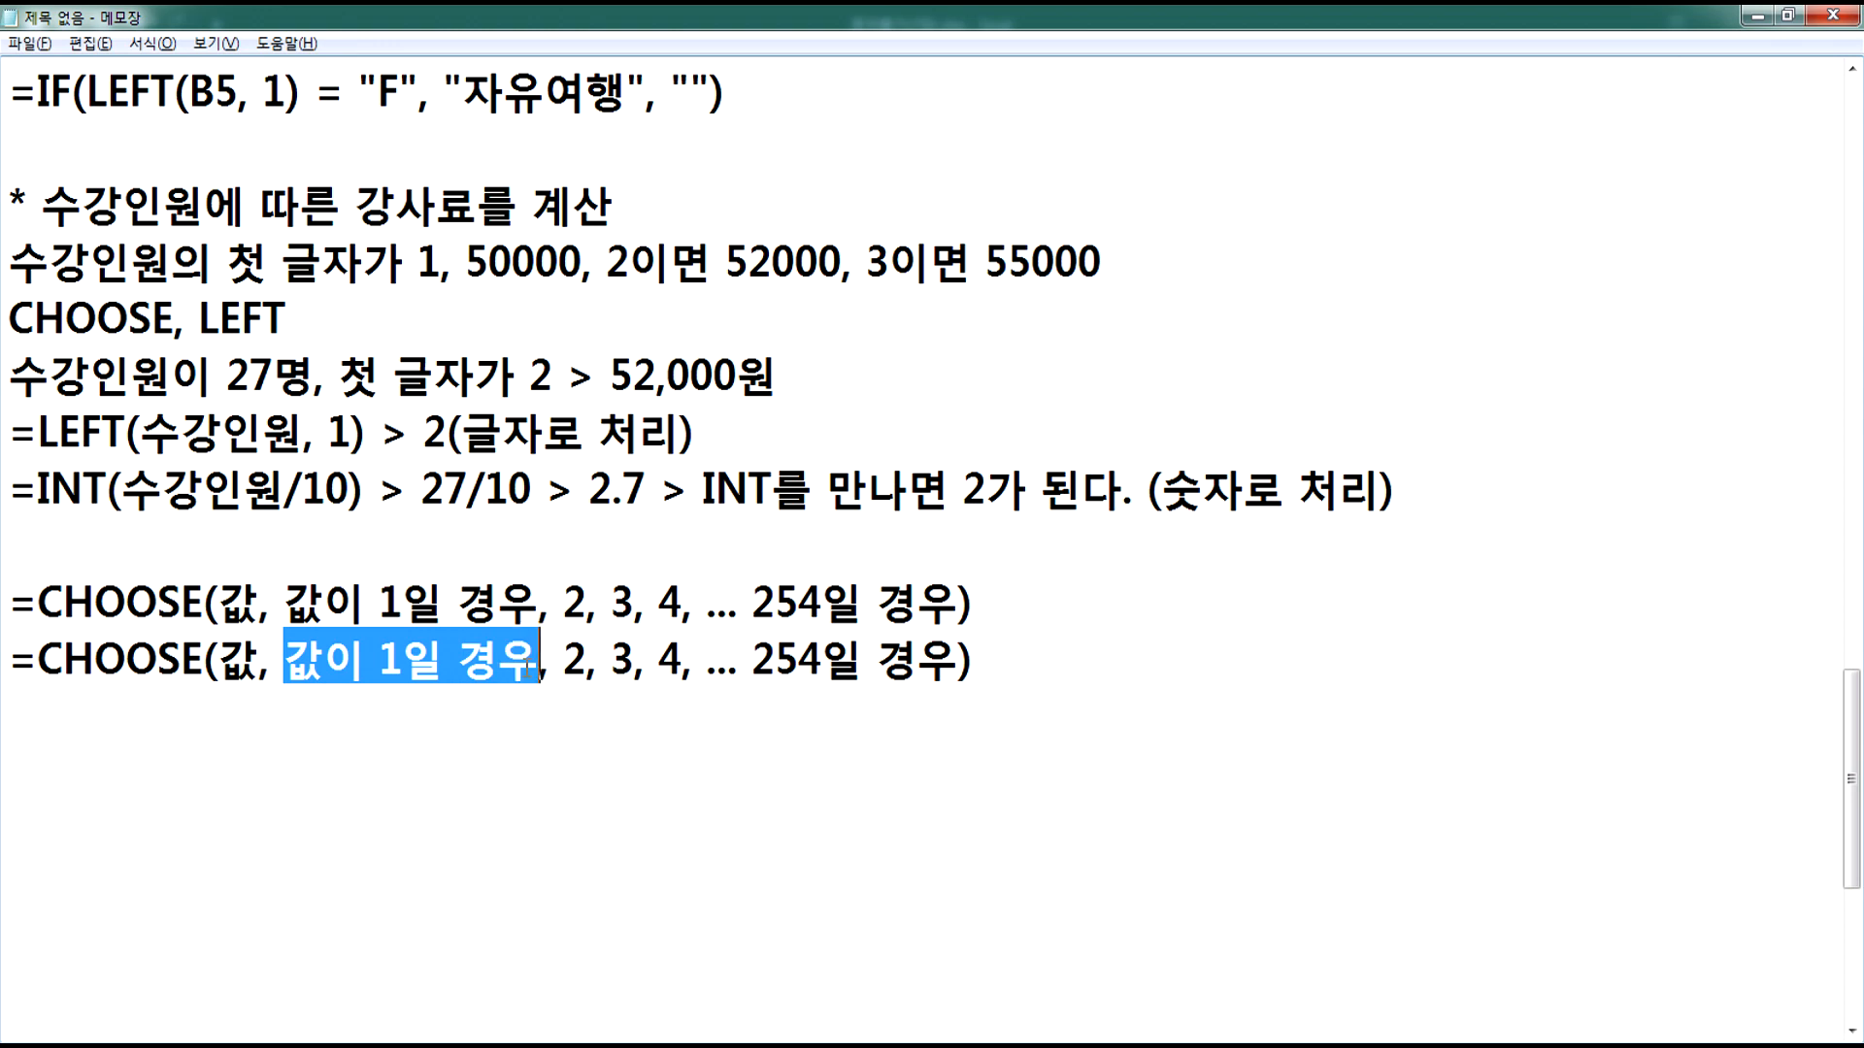
key(alt+Tab)
key(alt+Tab)
text(")
text(50,000)
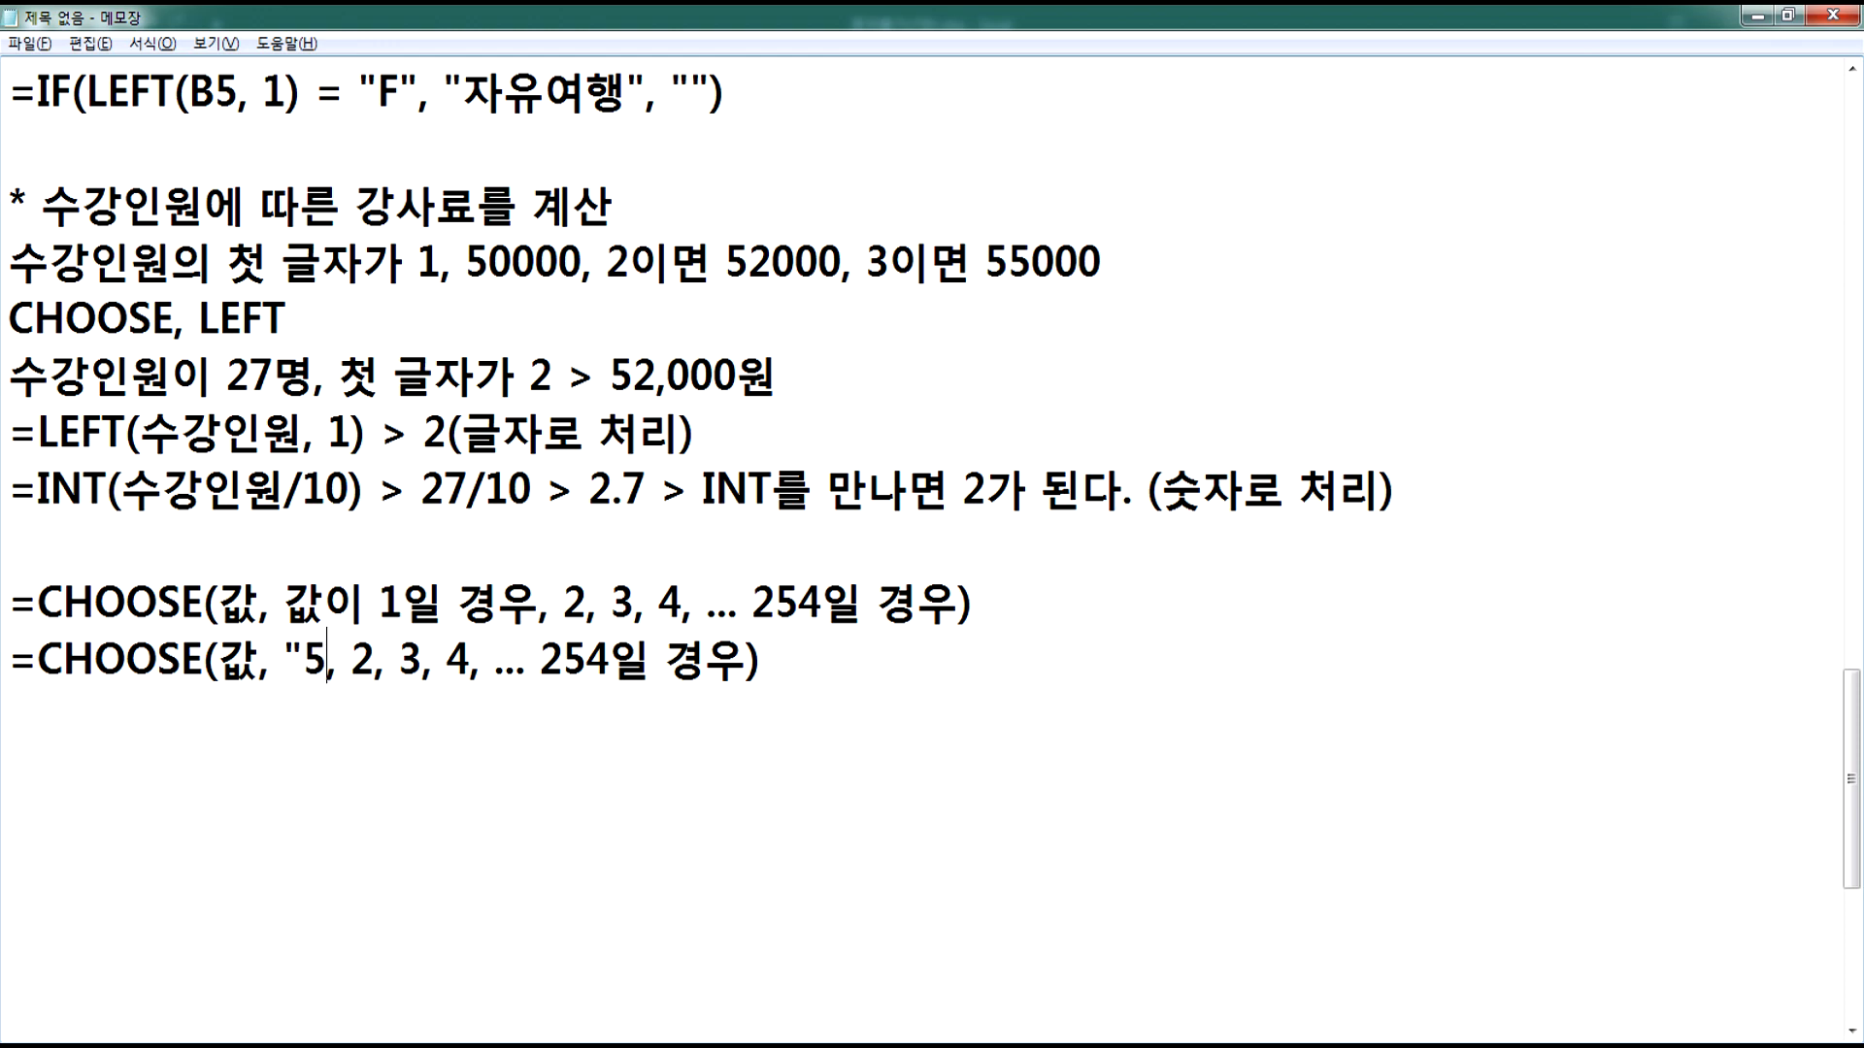
text(")
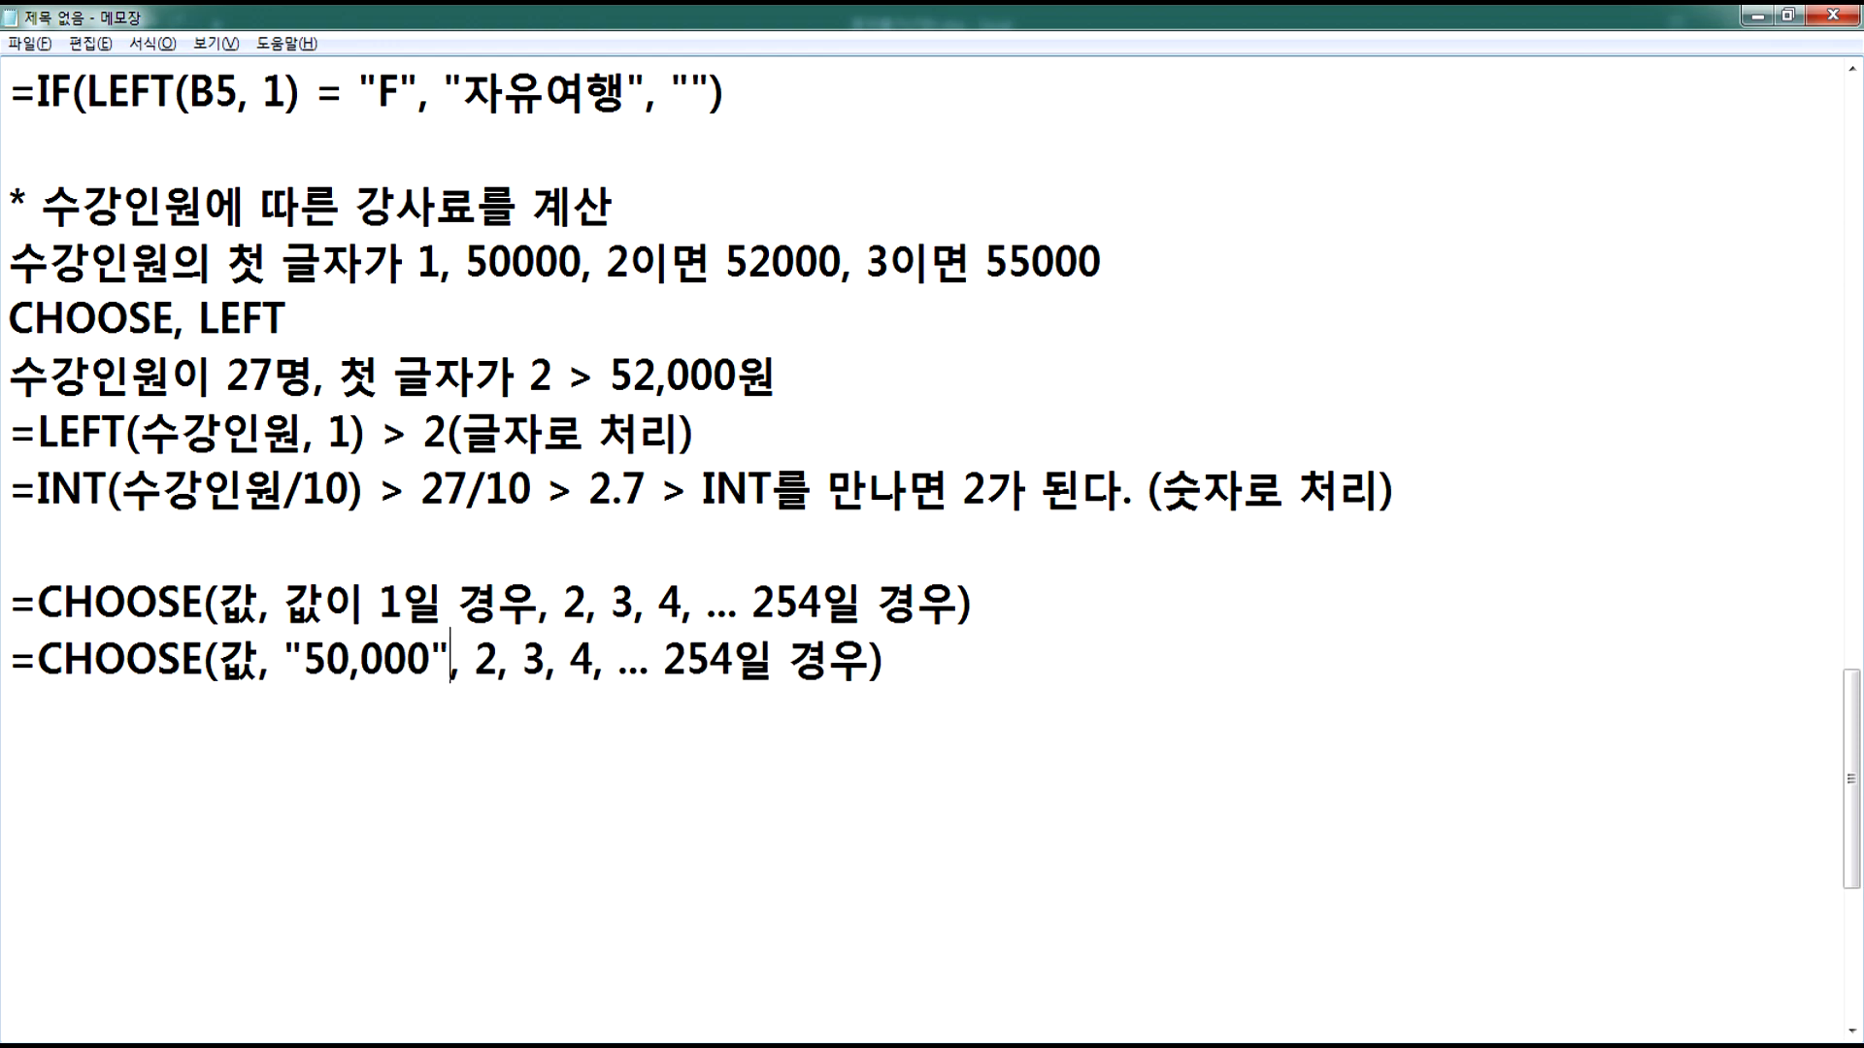
Step: Remove the quotation marks around 50,000 in the copied CHOOSE line and examine the 50 and 000 on either side of the comma
click(351, 666)
click(291, 655)
key(Delete)
key(Right)
key(Right)
key(Right)
key(Right)
key(Right)
key(Right)
key(shift+Right)
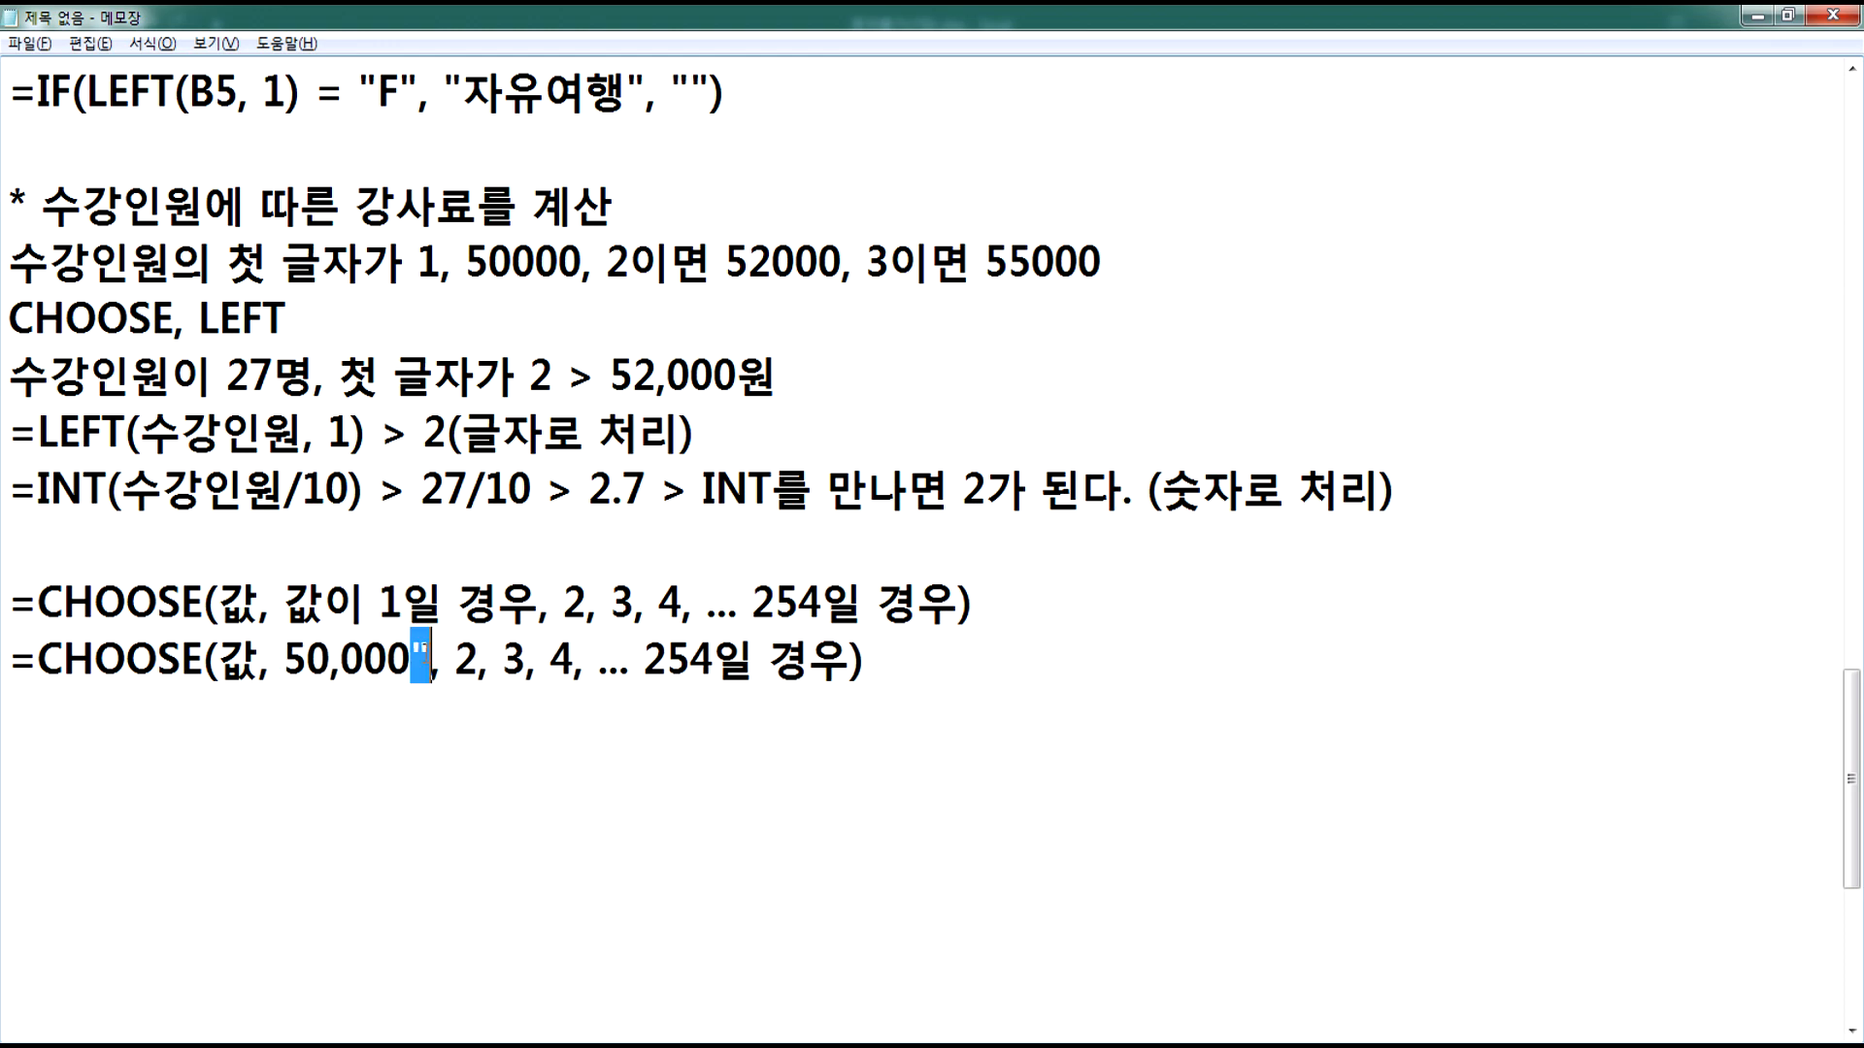
key(Delete)
click(331, 669)
key(shift+Left)
key(shift+Left)
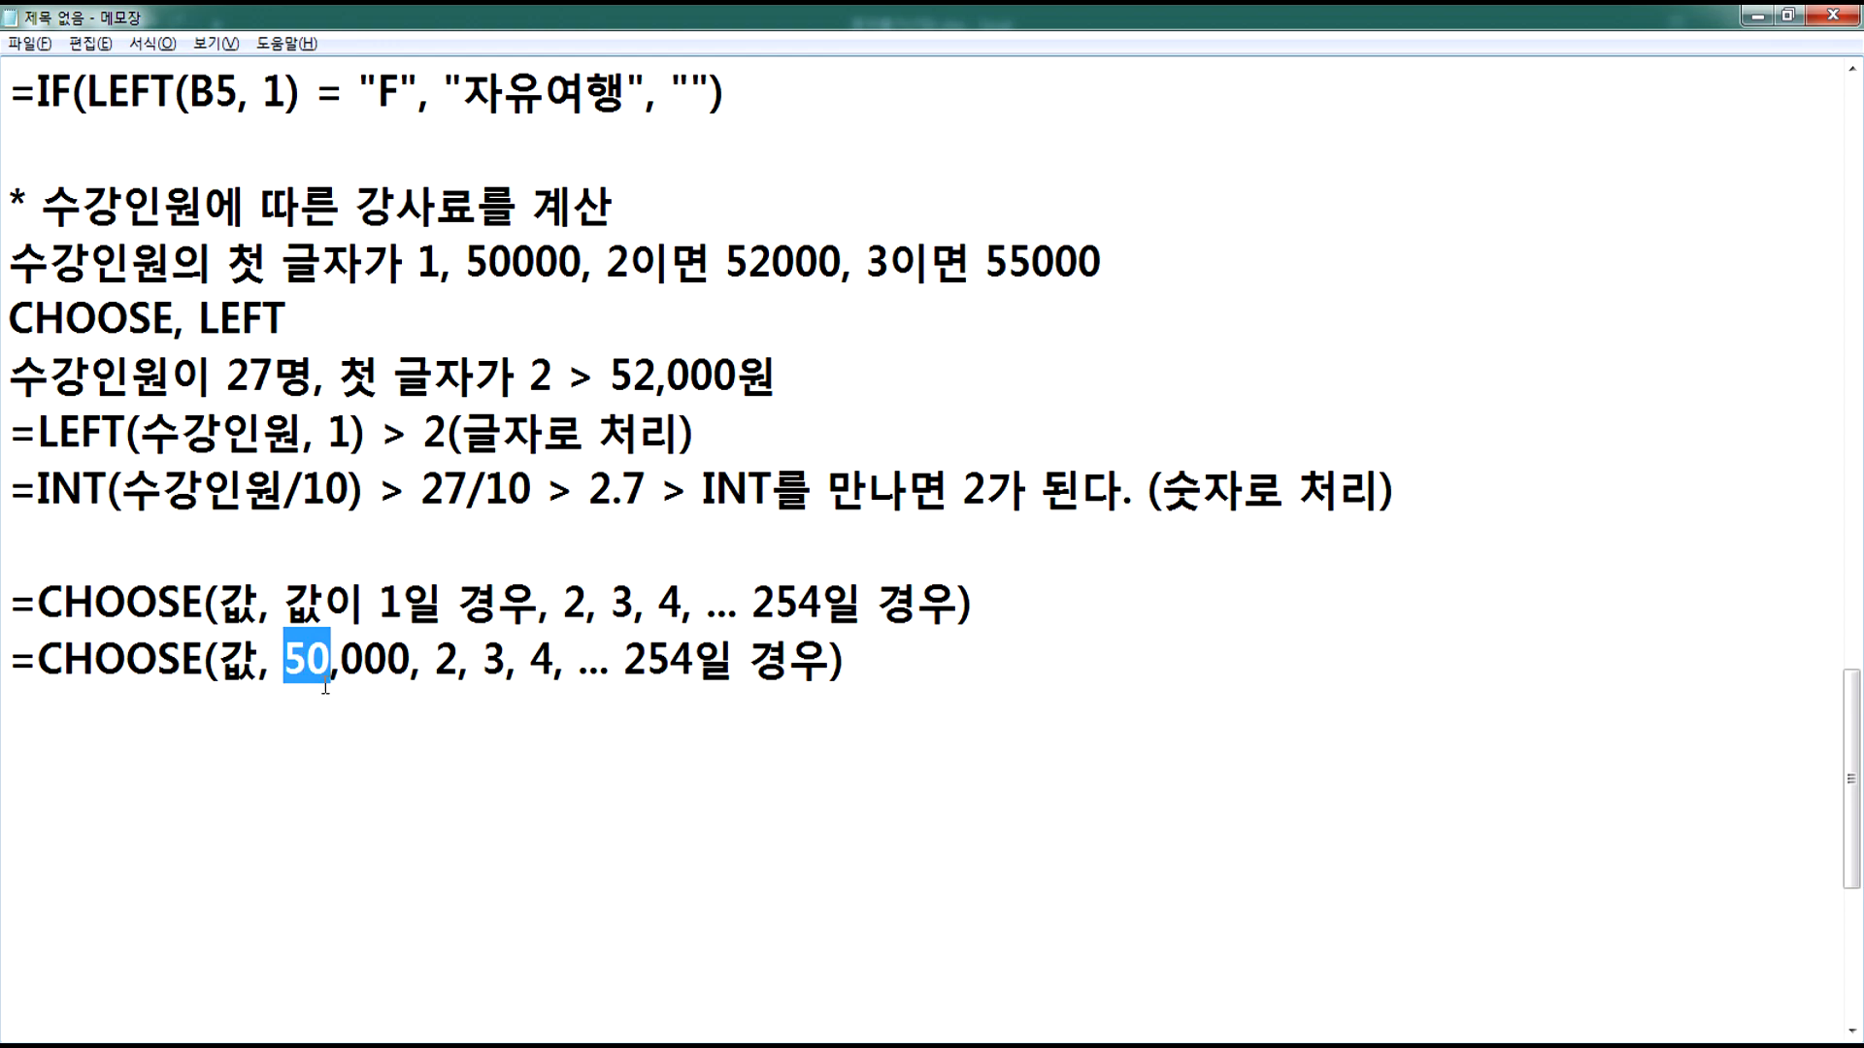
drag(341, 663, 405, 663)
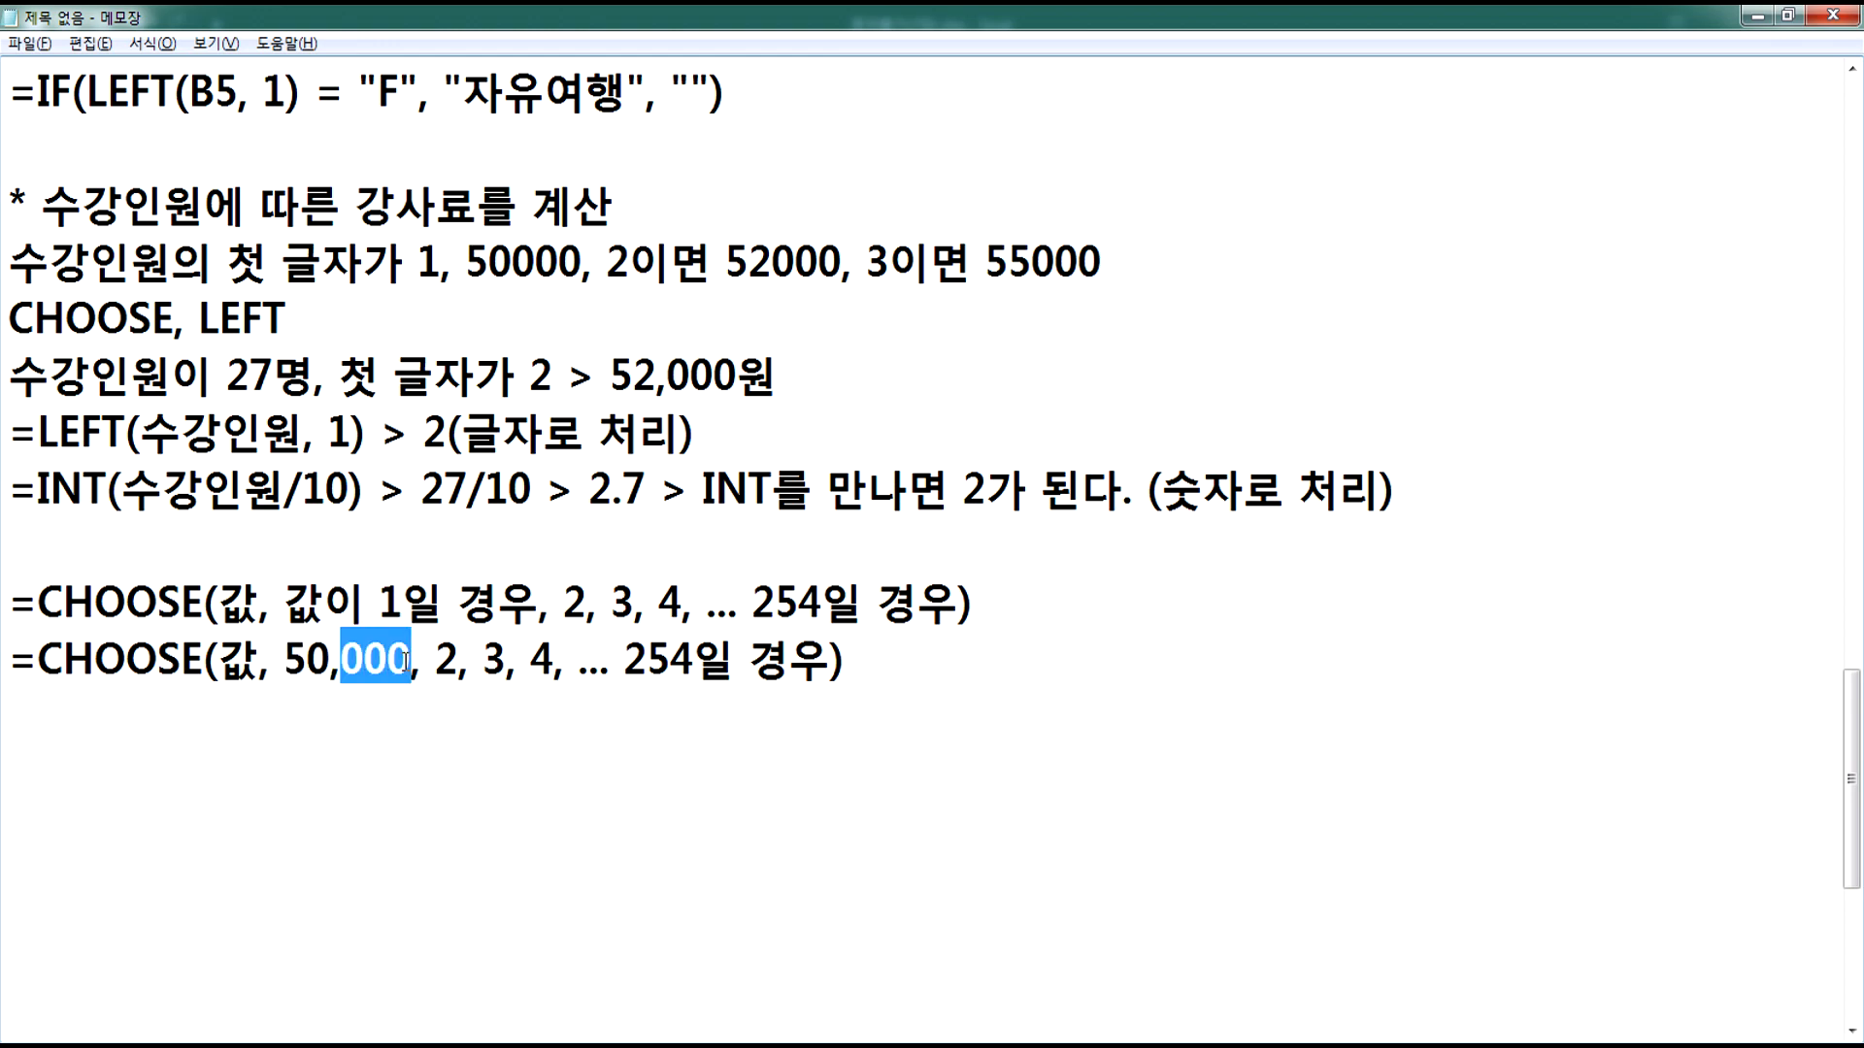
click(288, 660)
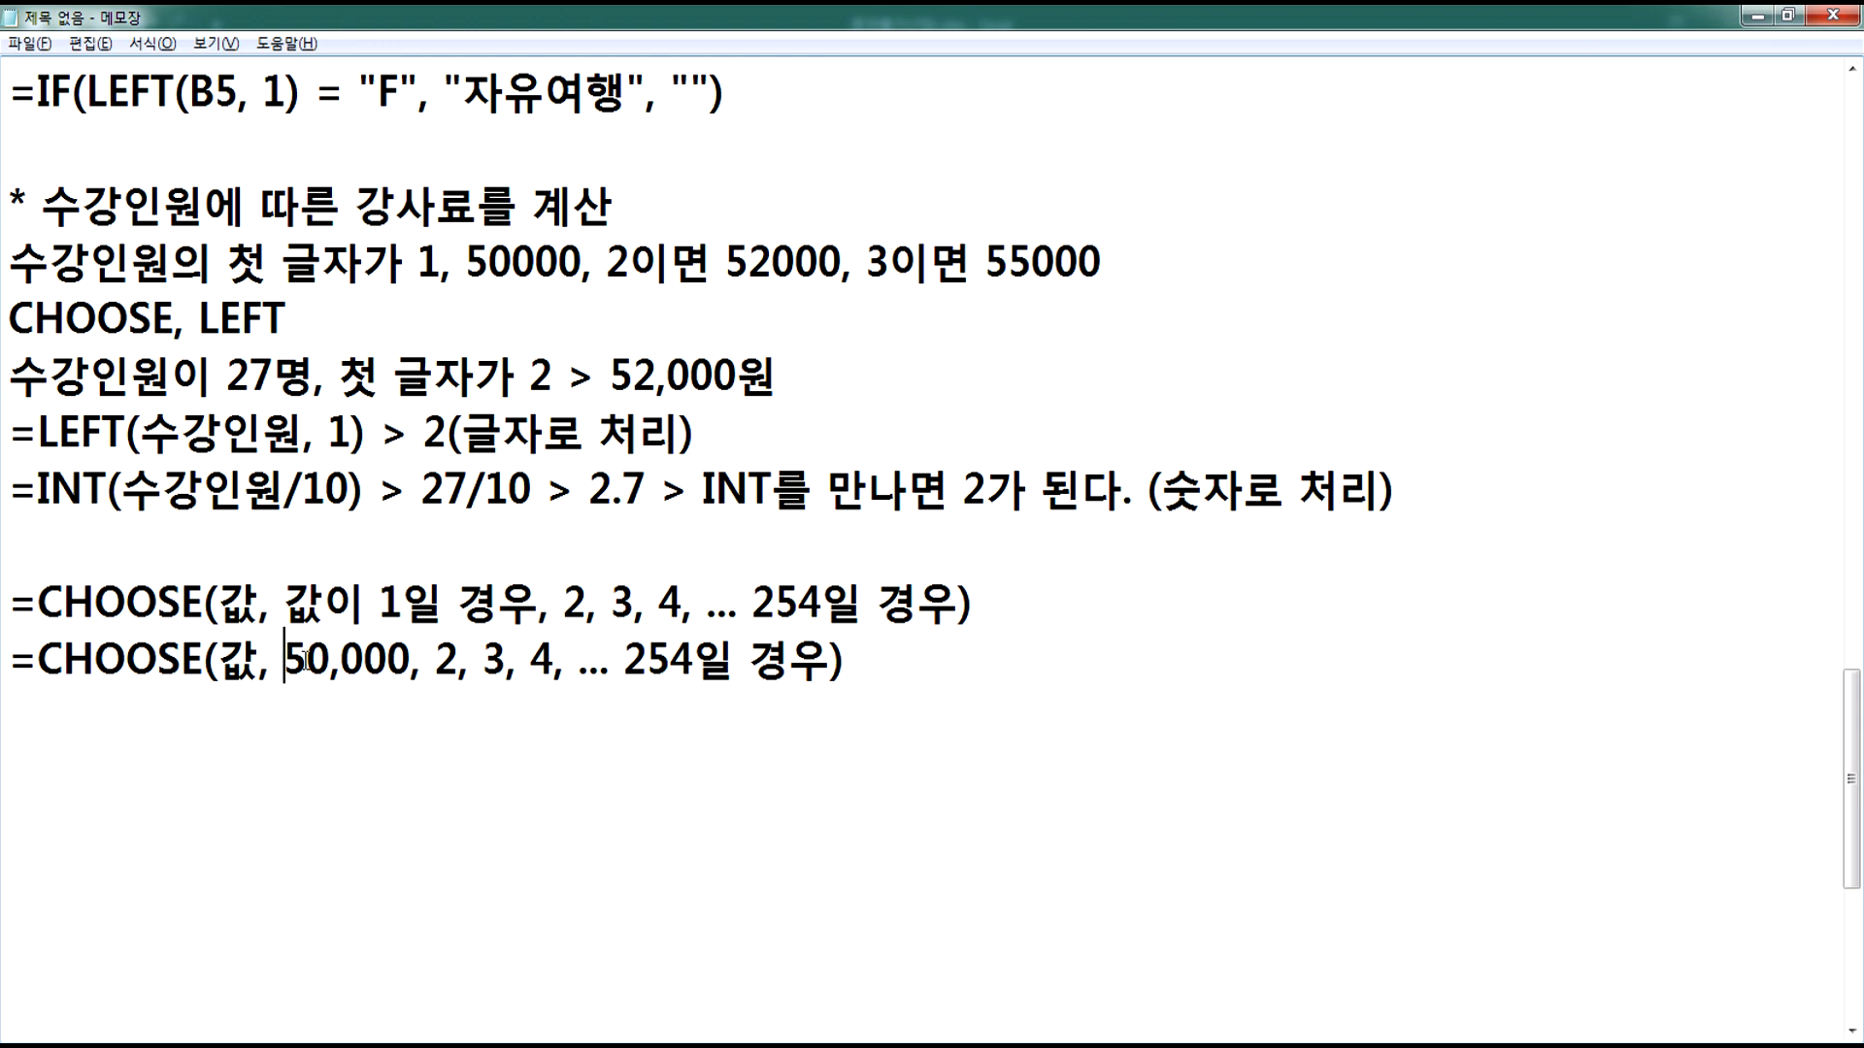
Step: Put the quotation marks back around 50,000 in the second CHOOSE line
text(")
click(435, 668)
text(")
mouse_move(311, 660)
mouse_down()
mouse_move(346, 658)
mouse_move(305, 656)
mouse_up()
click(432, 657)
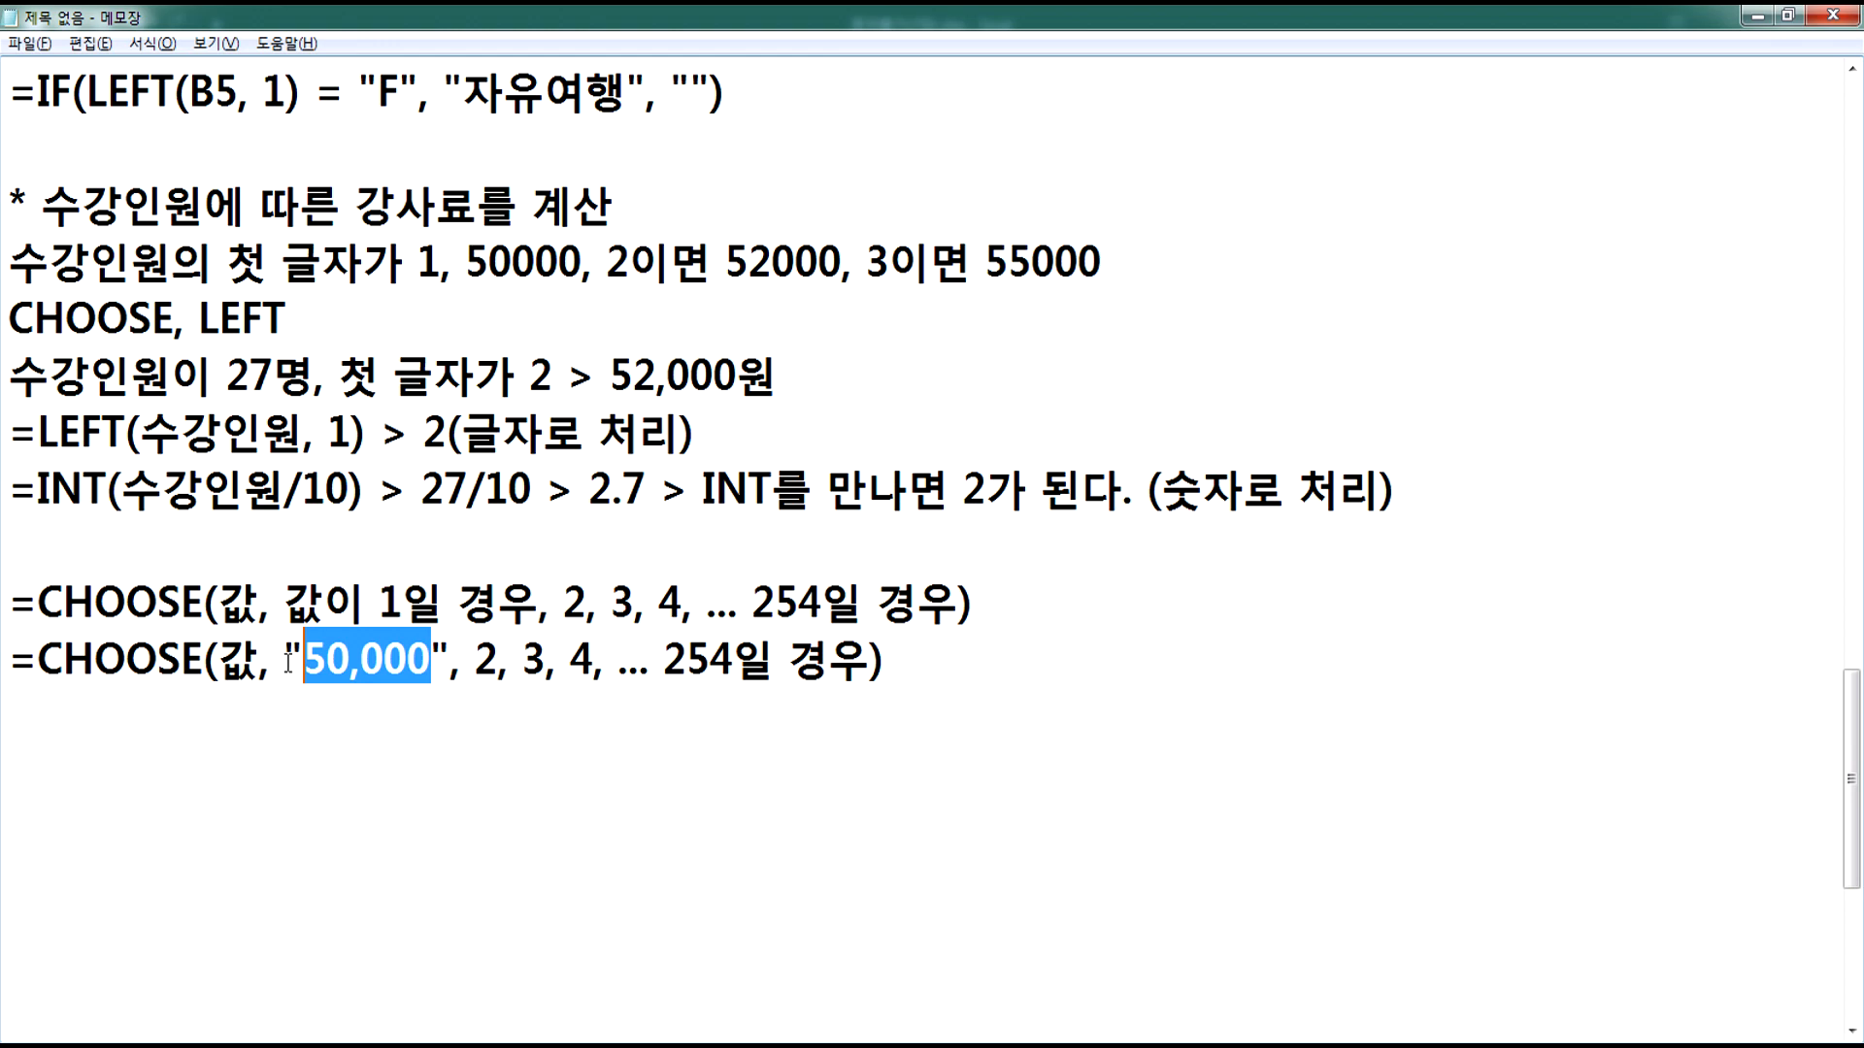
Step: Replace the arguments after "50,000" in the second CHOOSE line with "52,000", "55,000", keeping the closing parenthesis
click(474, 659)
drag(477, 661, 869, 658)
text("52,00)
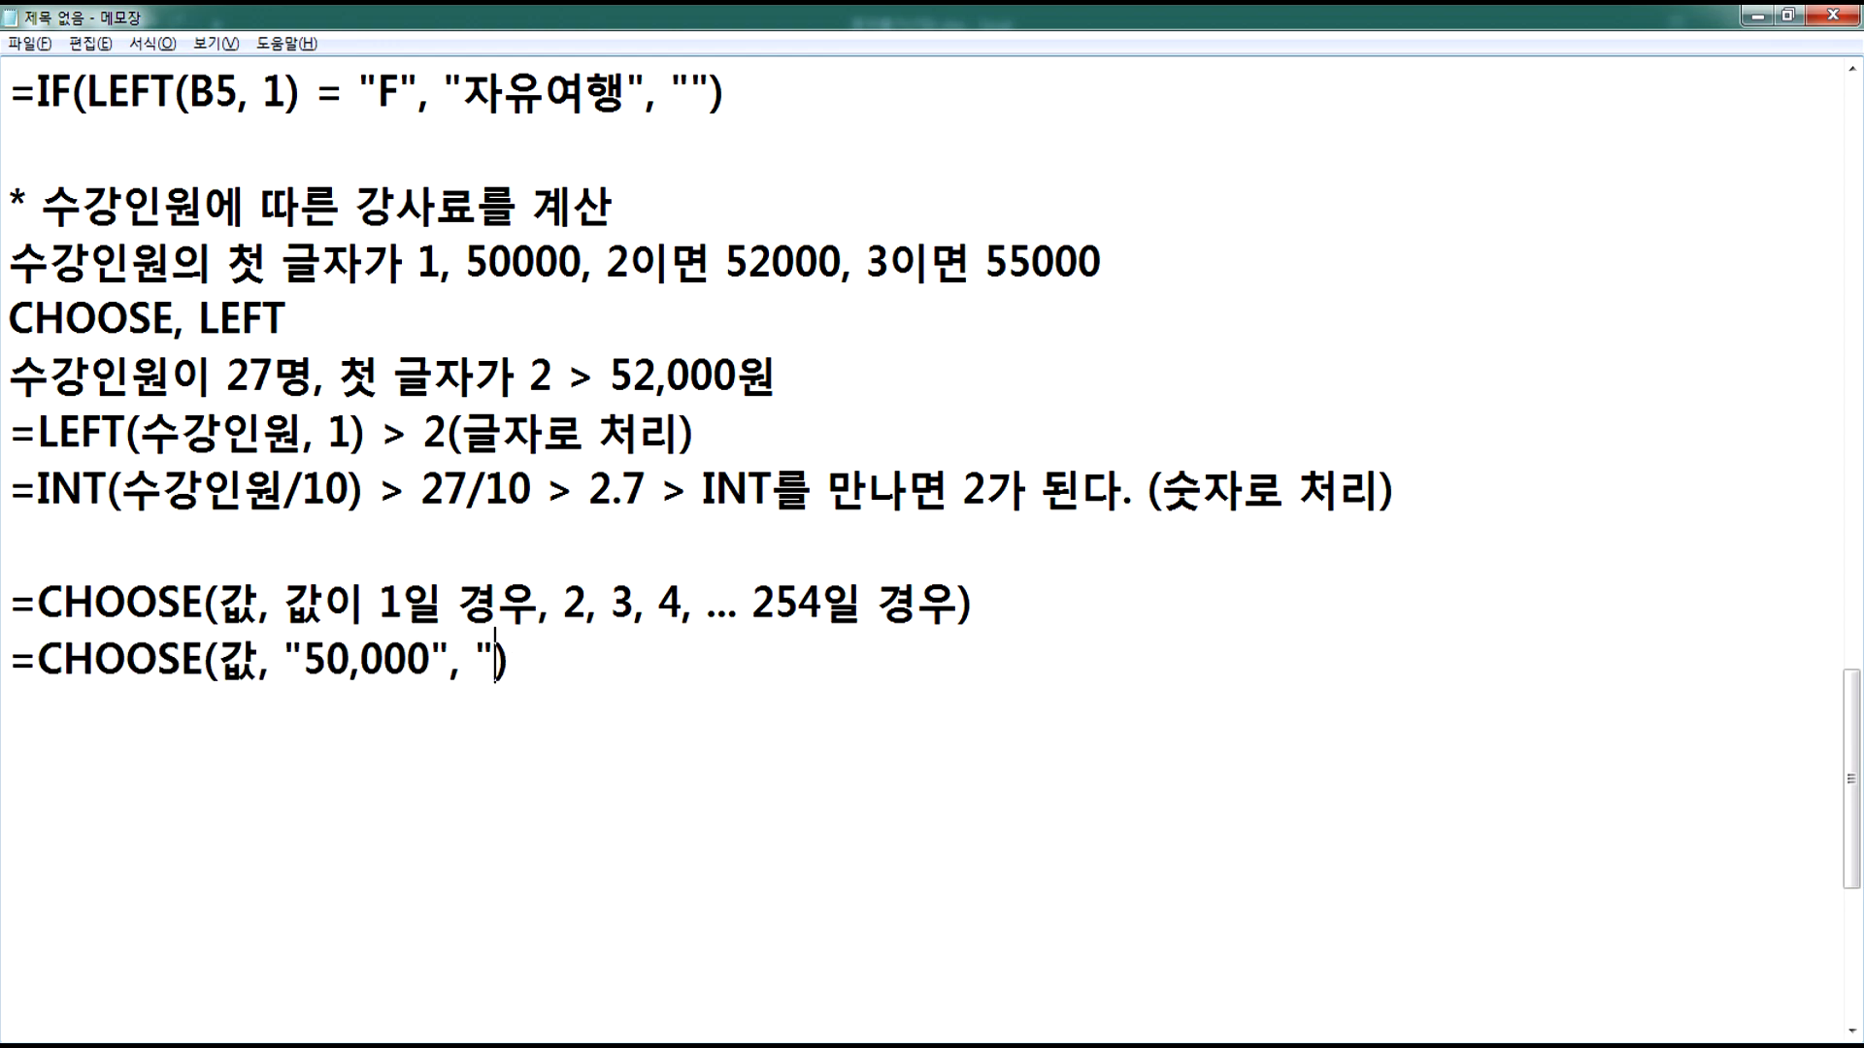
text(0", ")
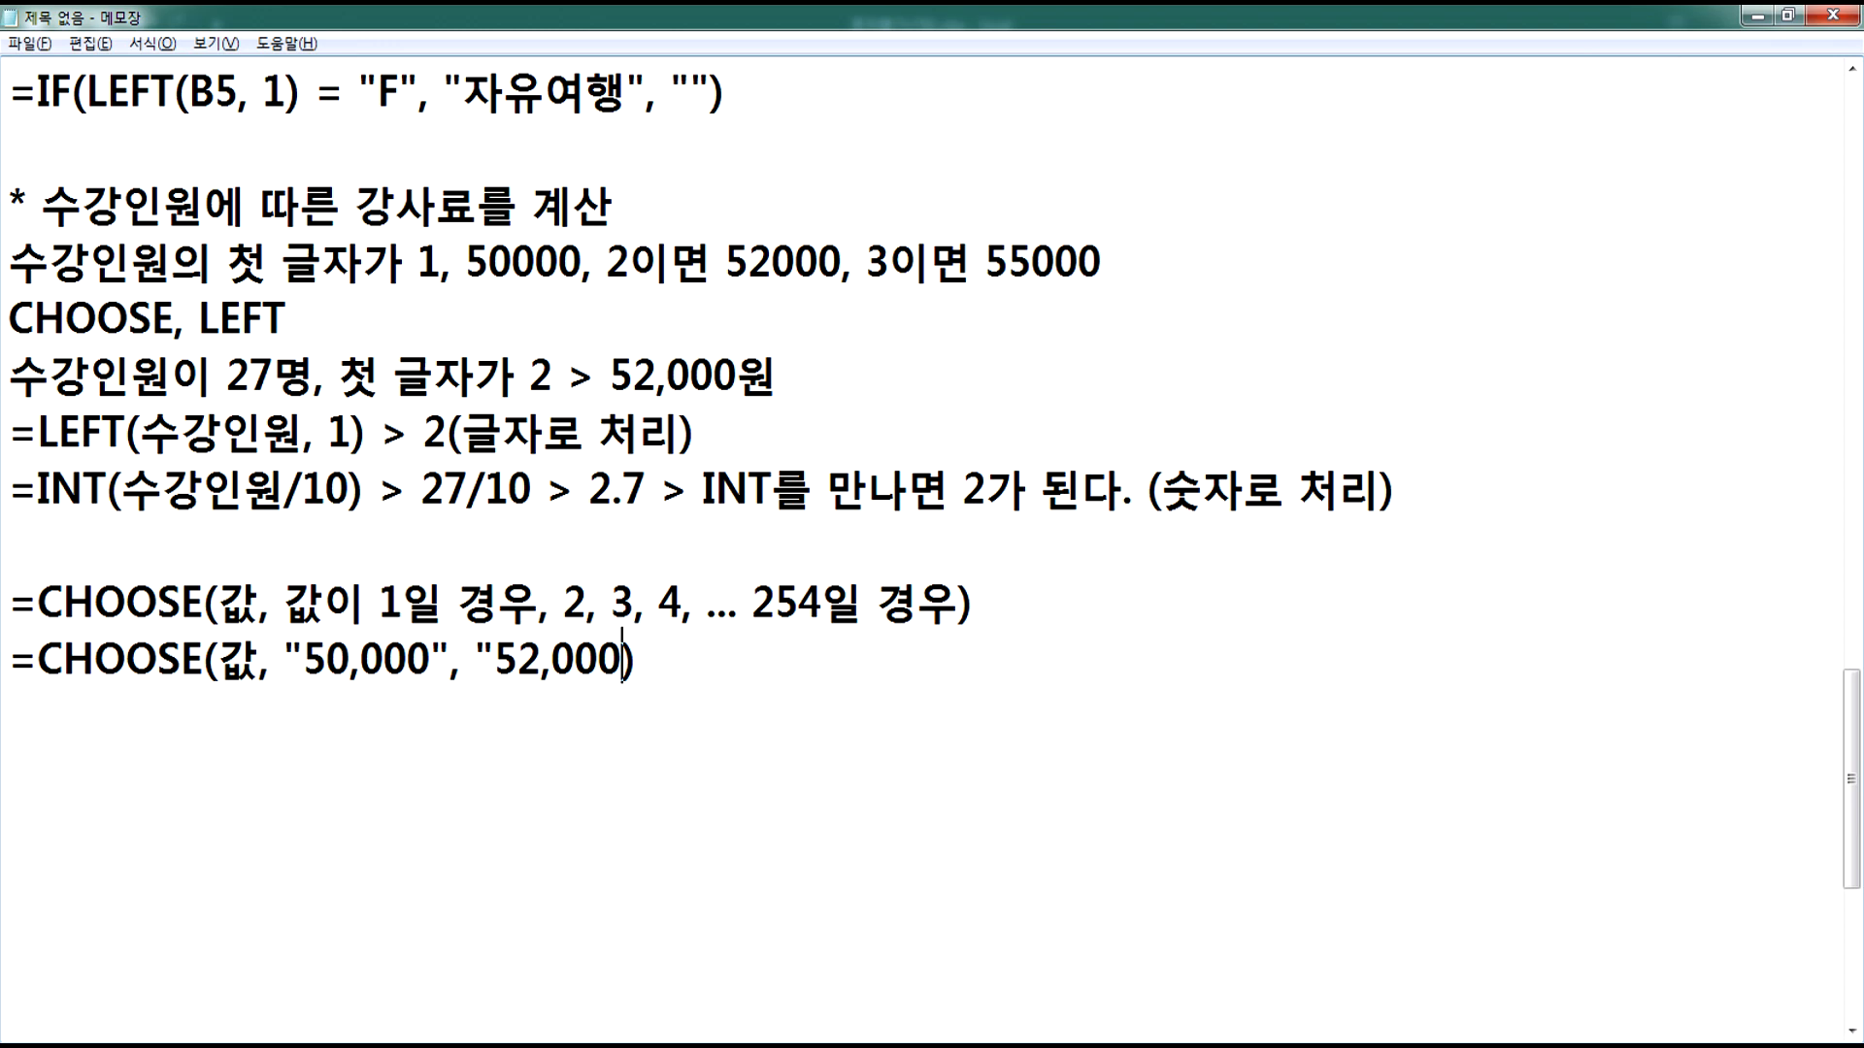
text(55,000")
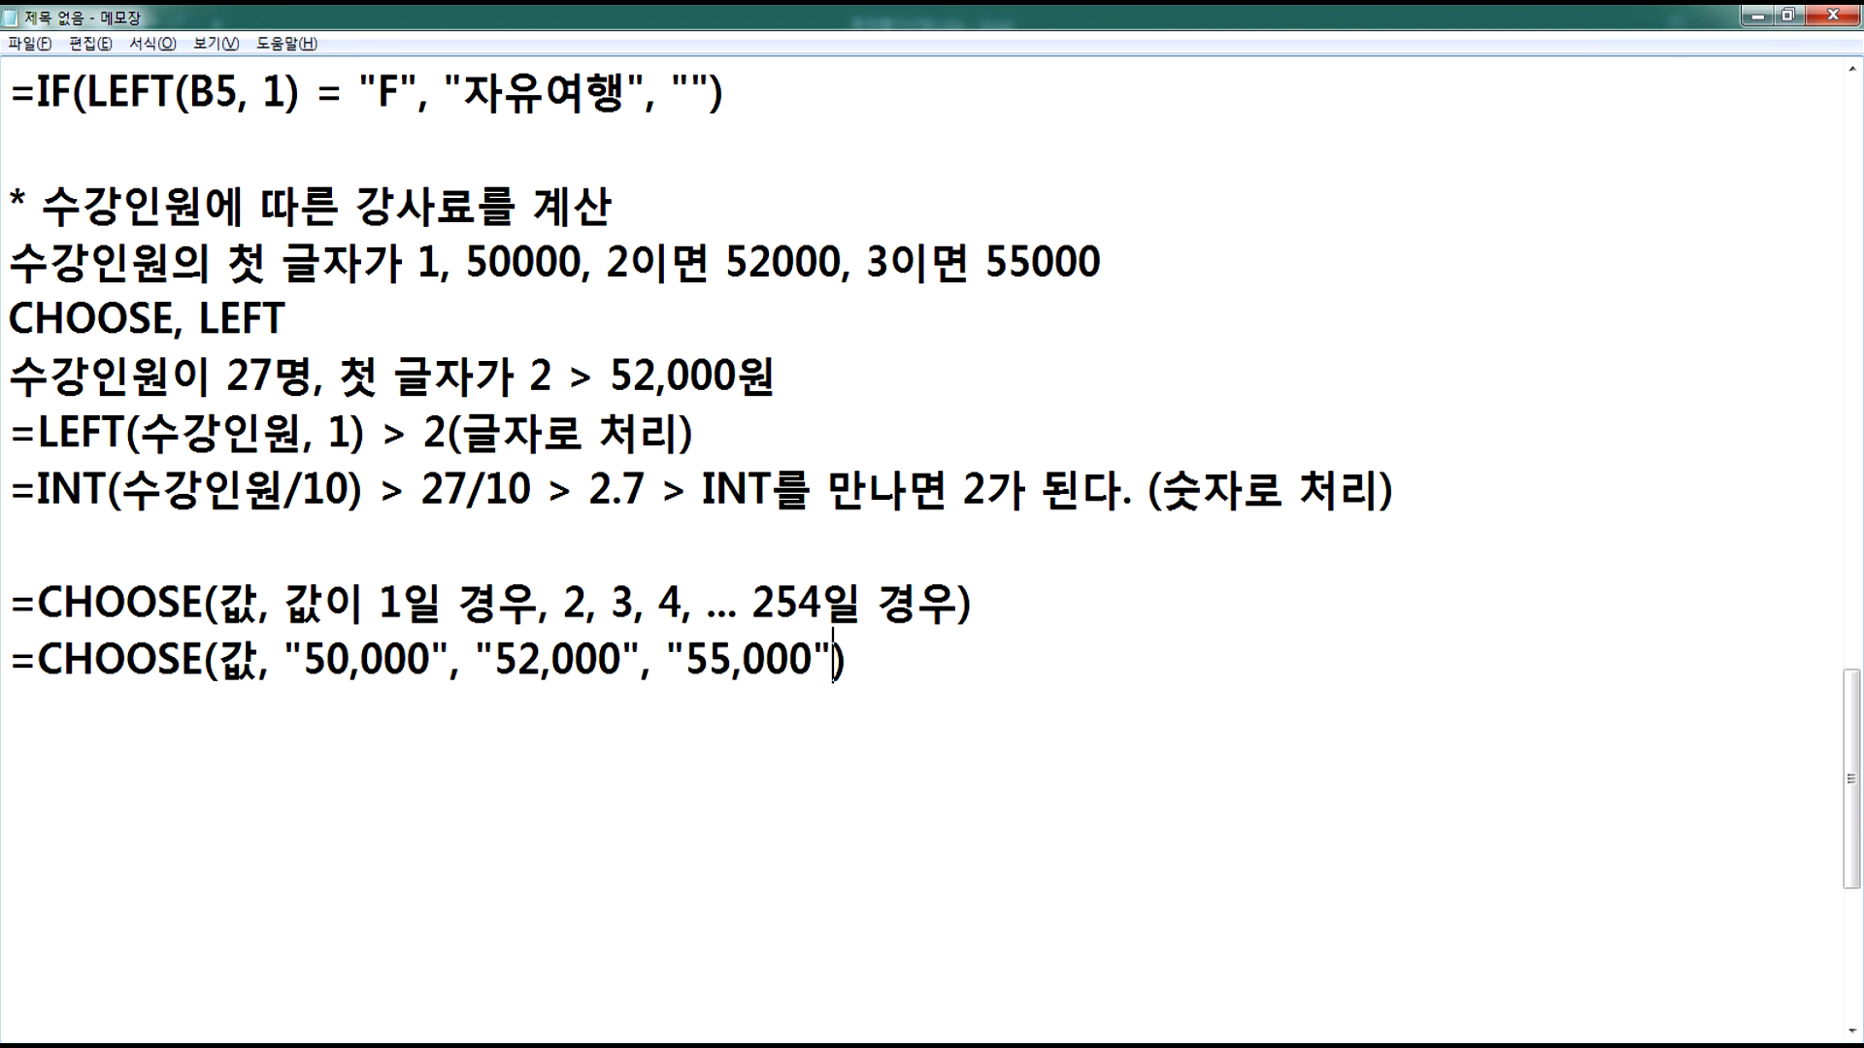
Step: Replace 값 in the second CHOOSE line with LEFT(수강인원, 1), copied from the LEFT note above
double_click(249, 664)
drag(36, 432, 367, 434)
key(ctrl+c)
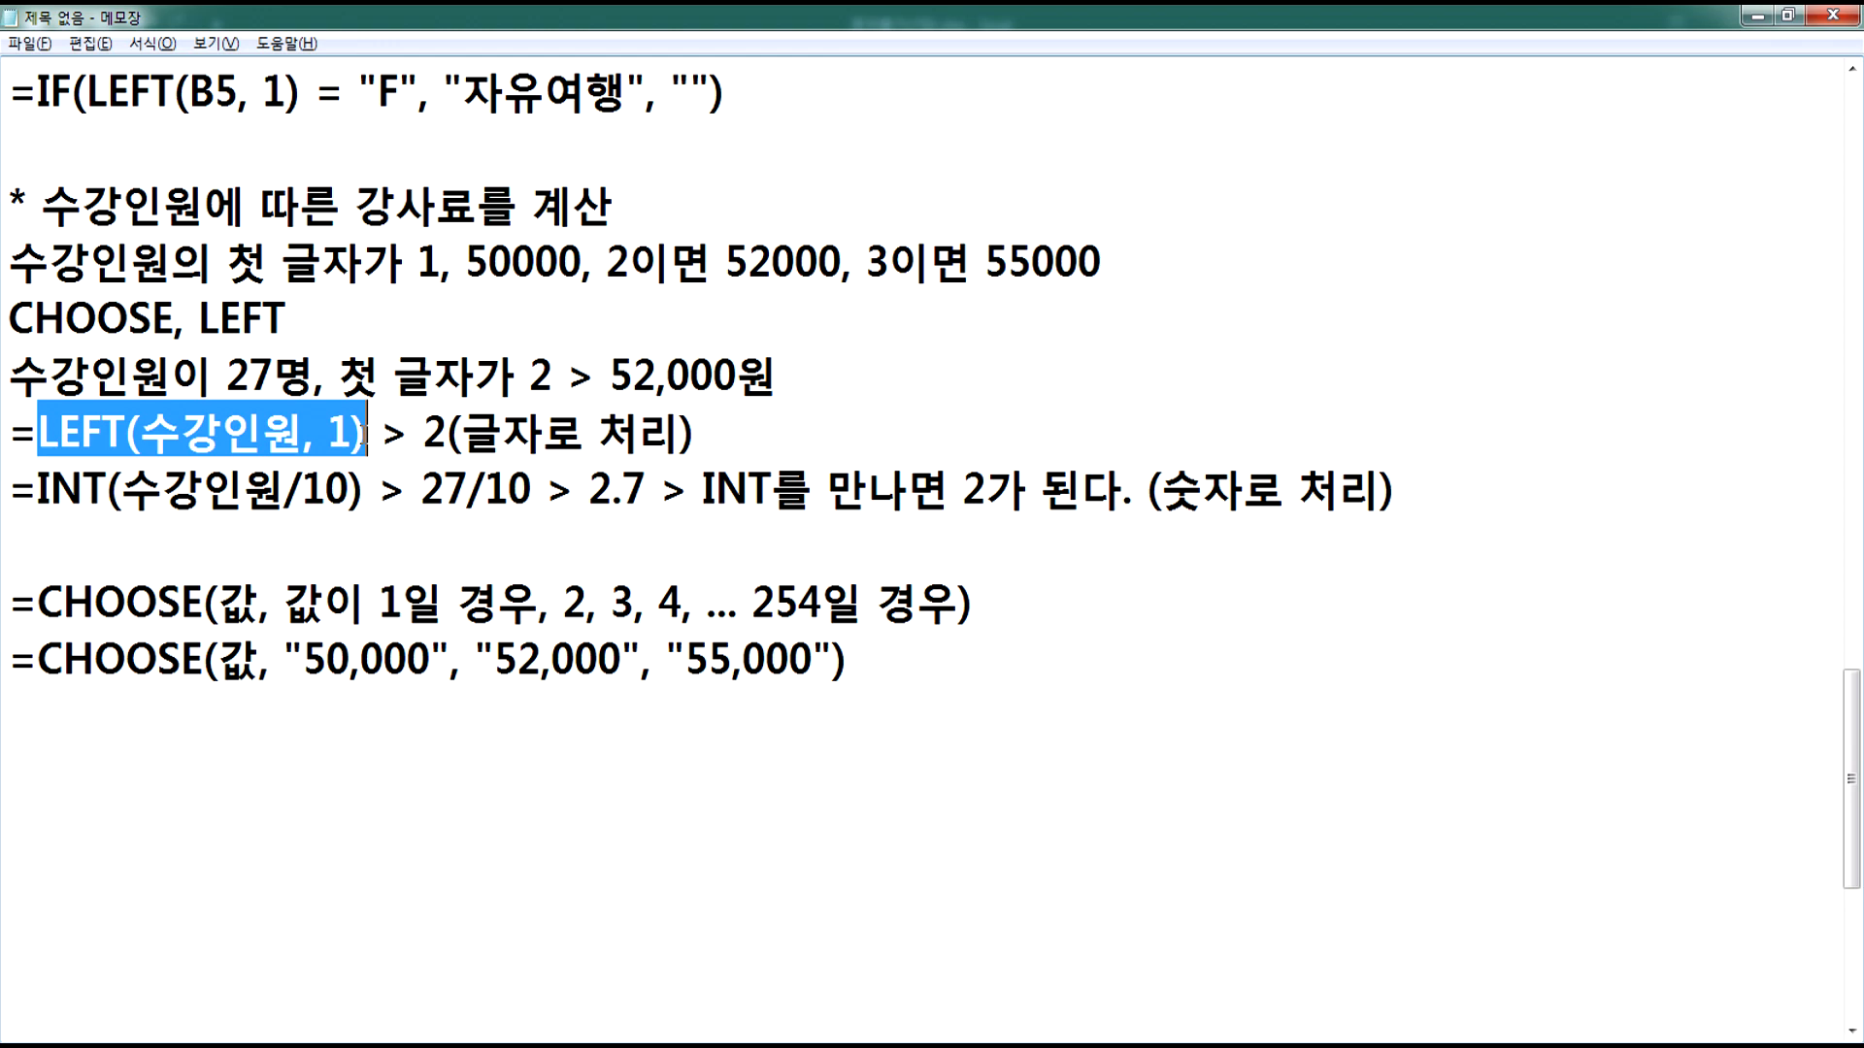
double_click(230, 660)
key(ctrl+v)
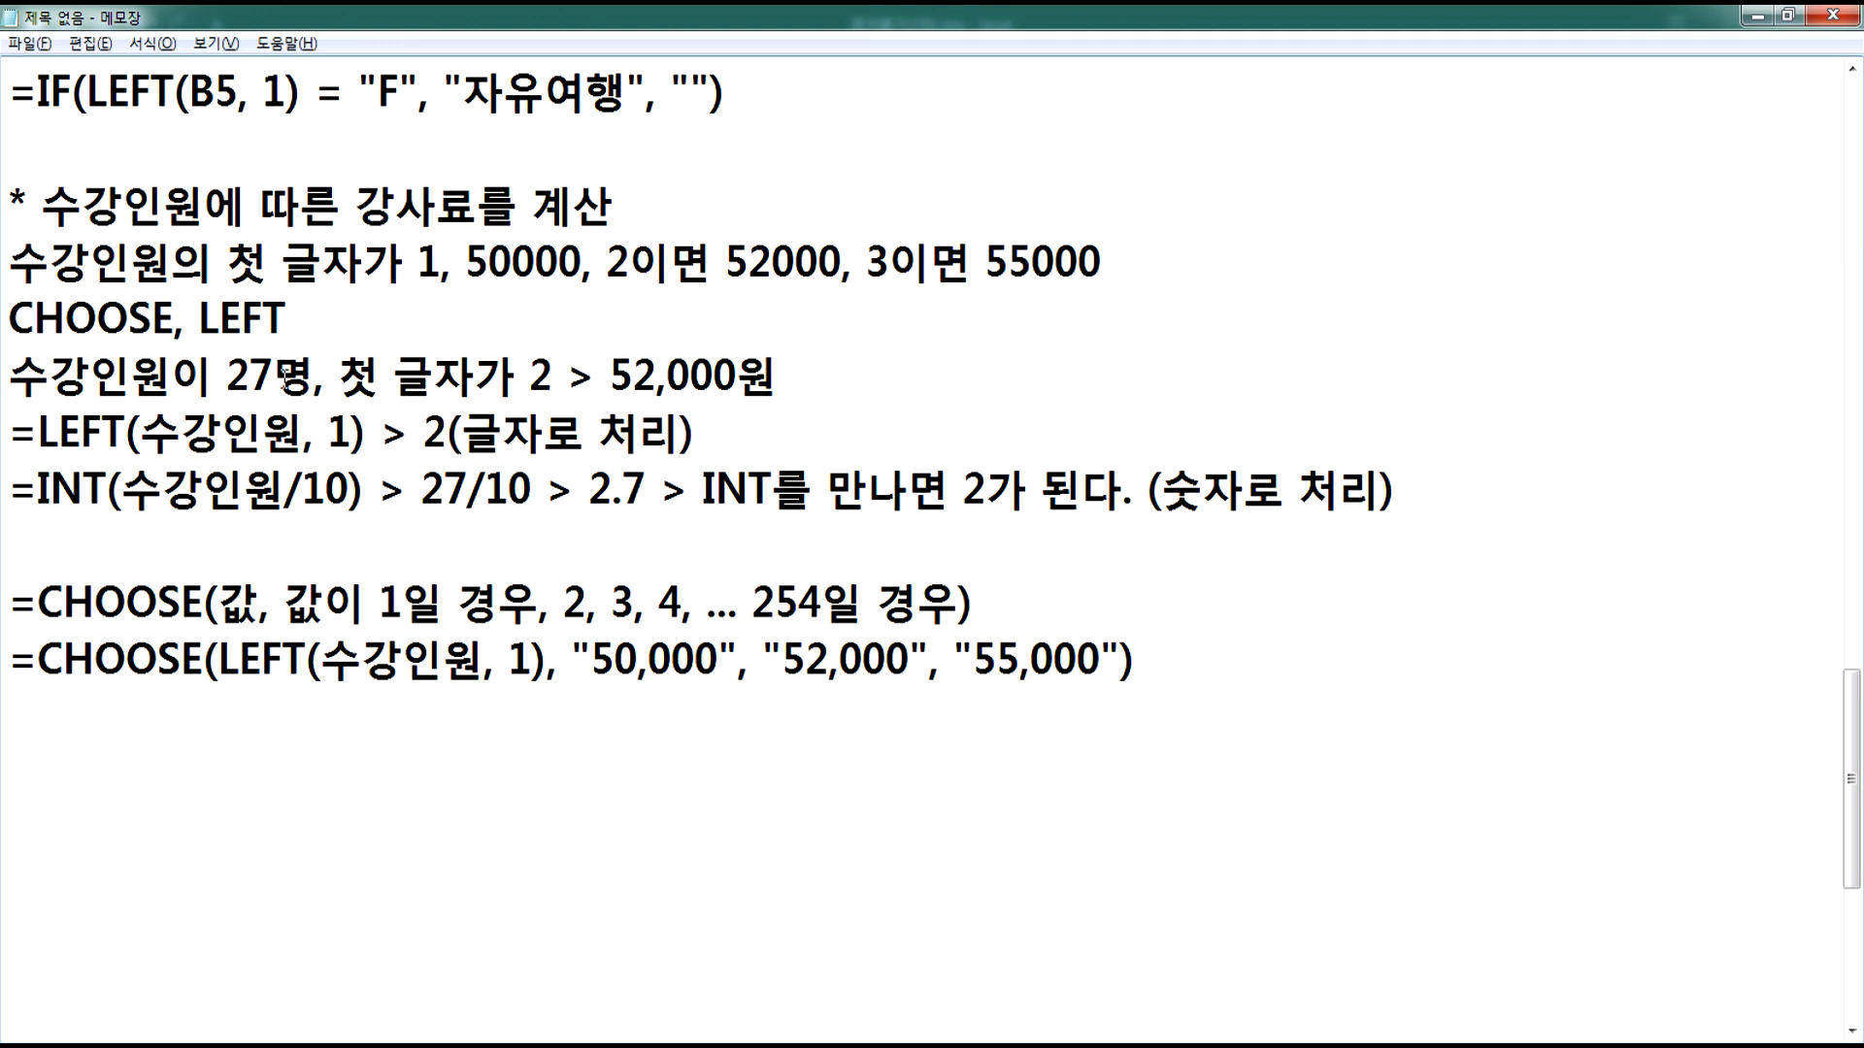
drag(541, 376, 553, 376)
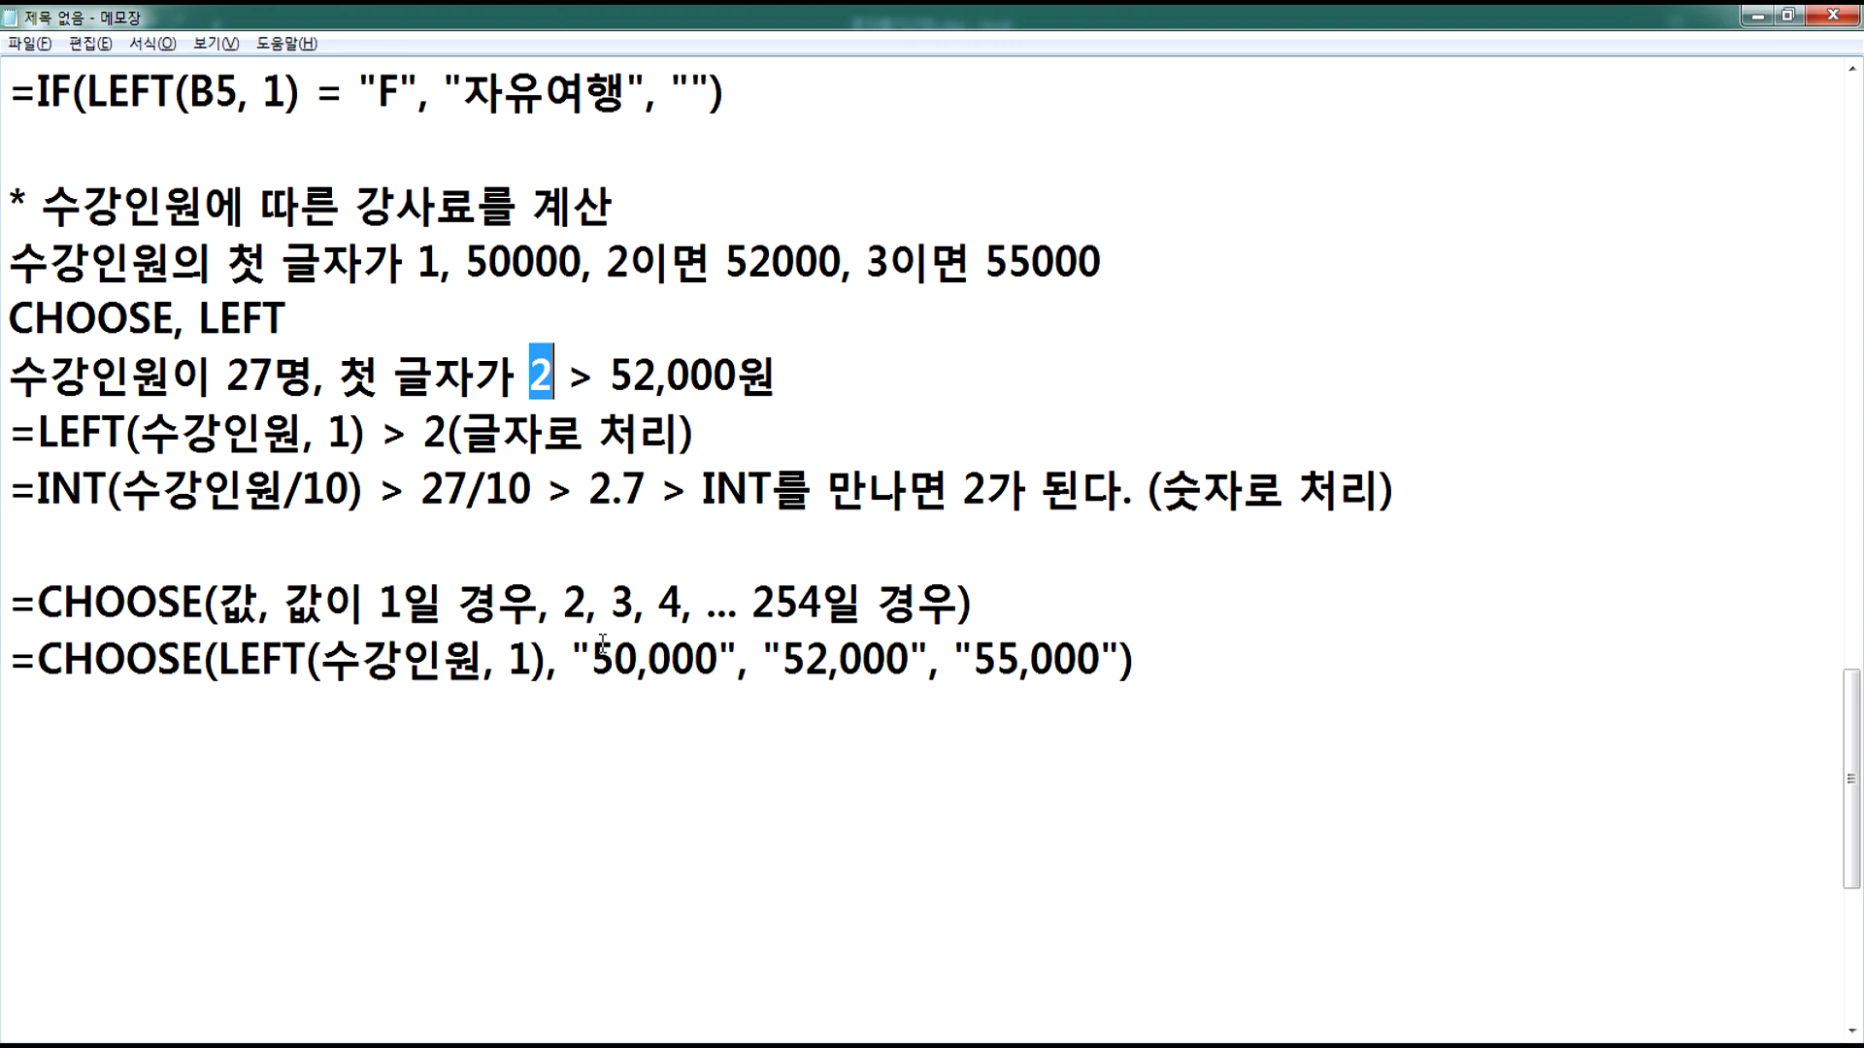
Step: Copy the drafted CHOOSE formula into cell I5 in Excel, replace 수강인원 with a reference to G5, and enter it
drag(10, 661, 1181, 661)
key(ctrl+c)
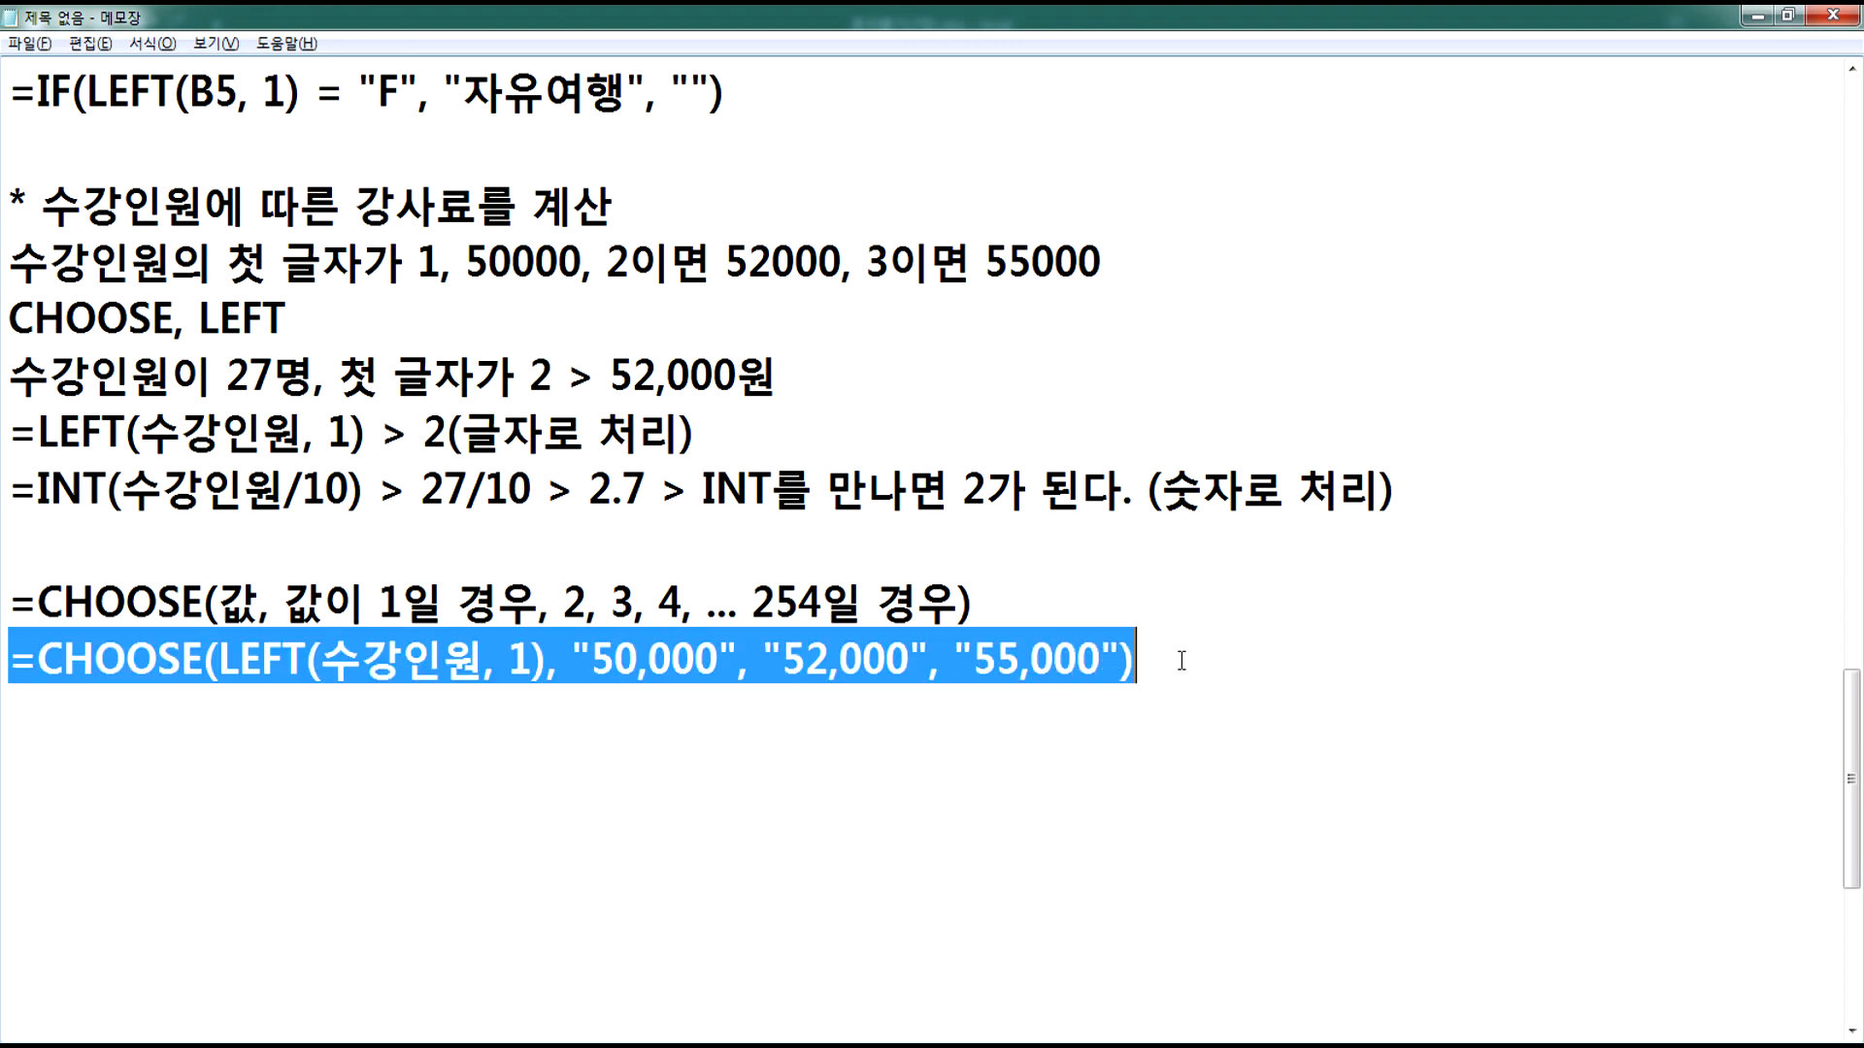
key(alt+Tab)
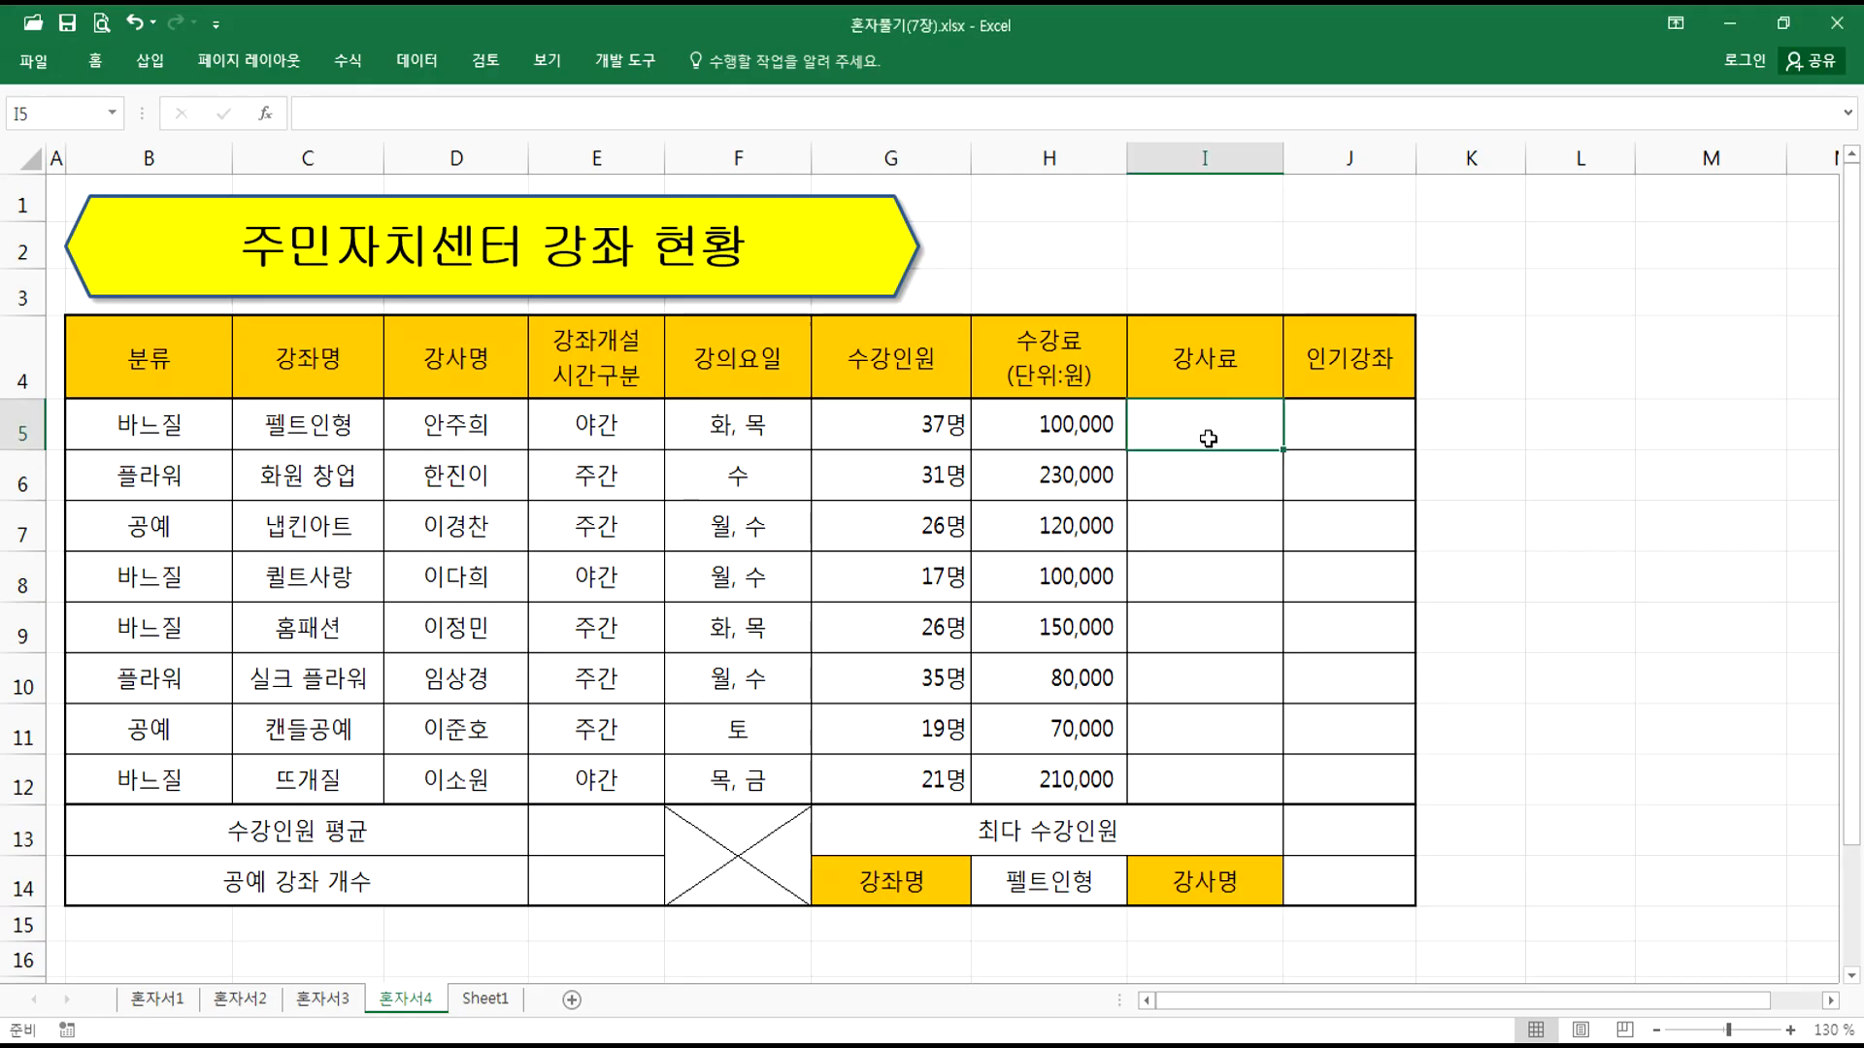
double_click(1210, 439)
key(ctrl+v)
drag(869, 425, 959, 424)
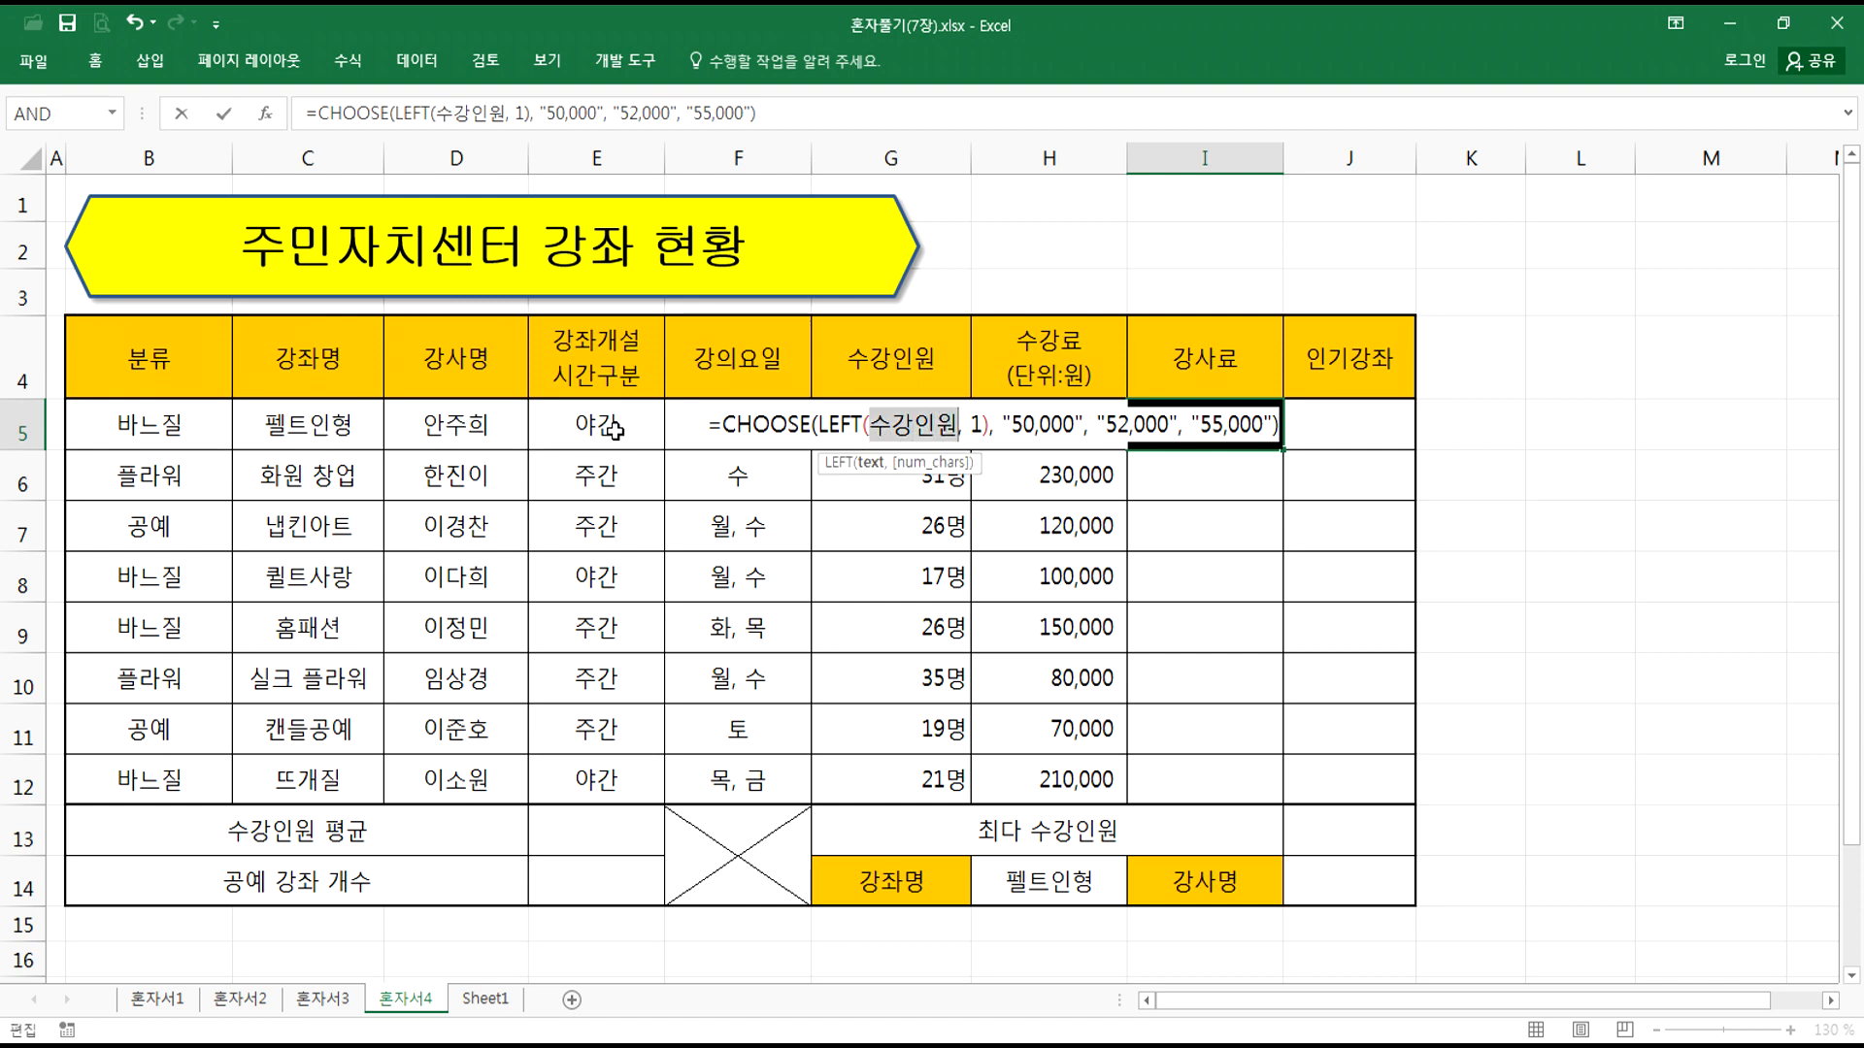
click(854, 408)
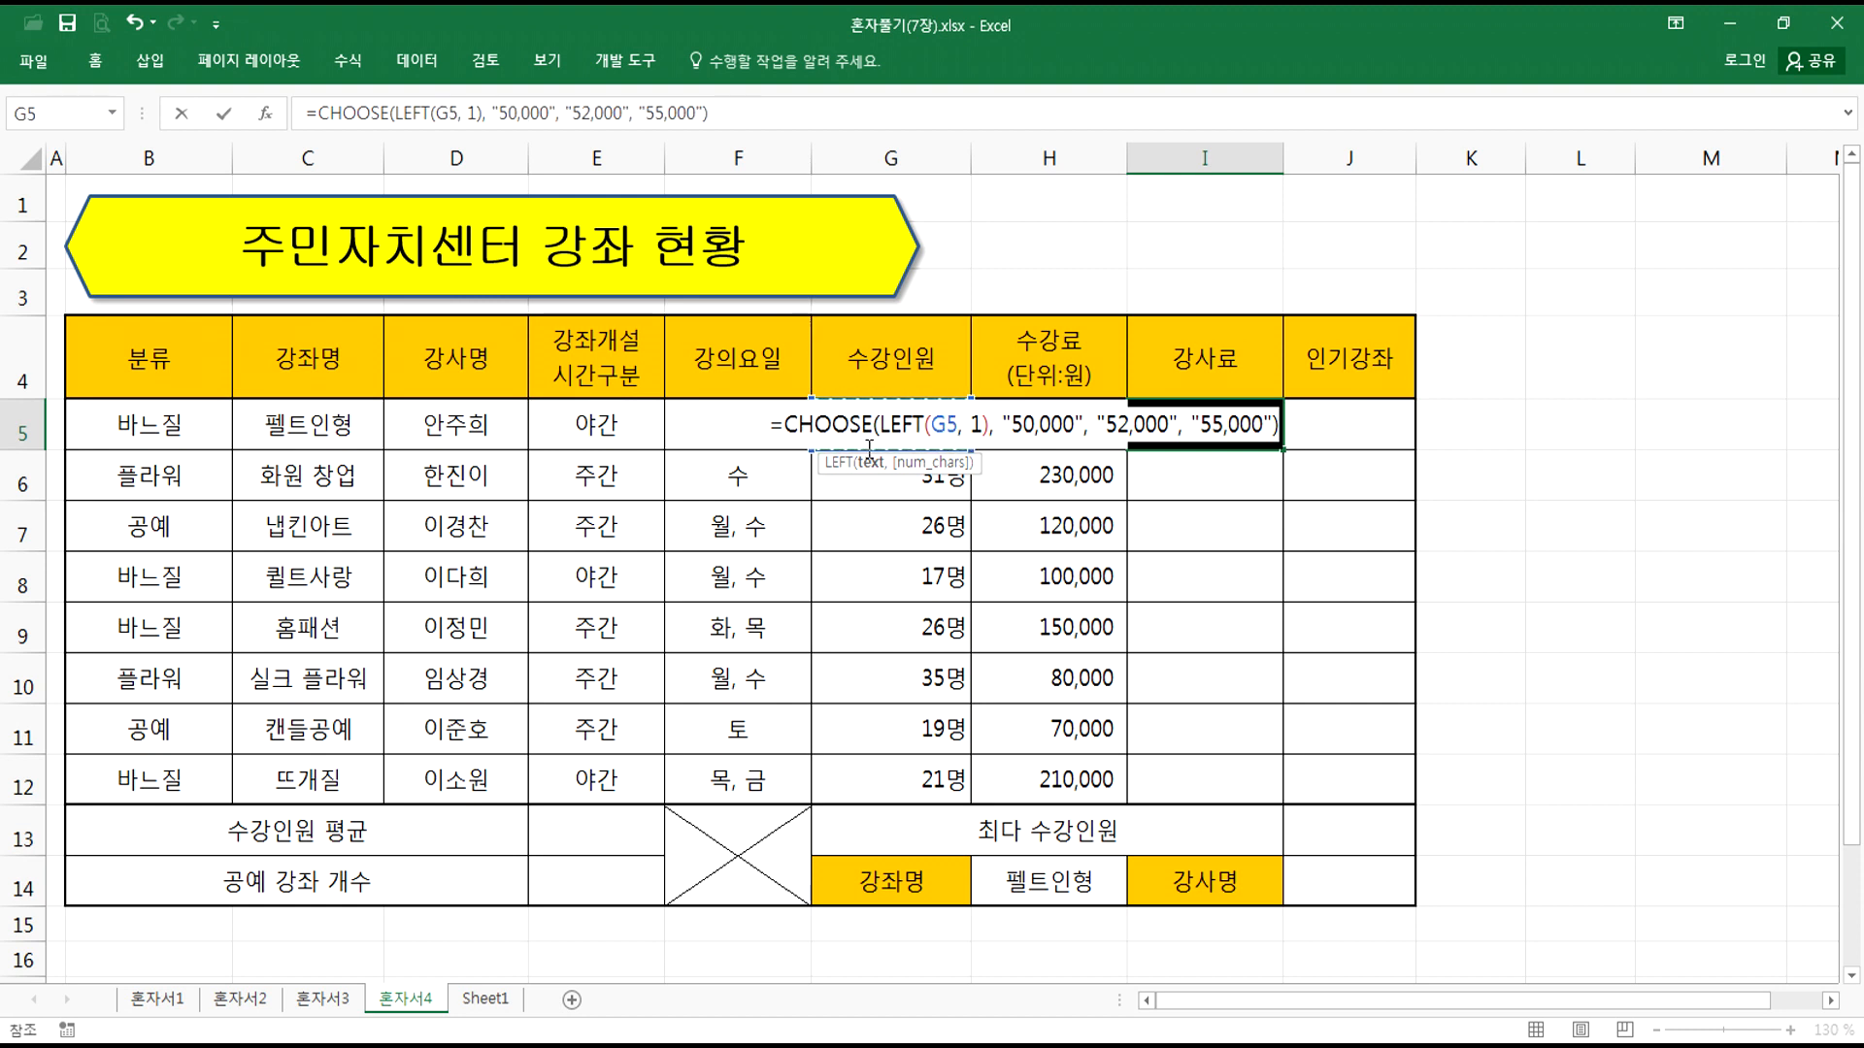
key(Return)
Step: Copy the formula from I5 and paste it in Notepad on the line below the drafted CHOOSE formula
double_click(1197, 420)
drag(739, 430, 1389, 427)
key(ctrl+c)
key(alt+Tab)
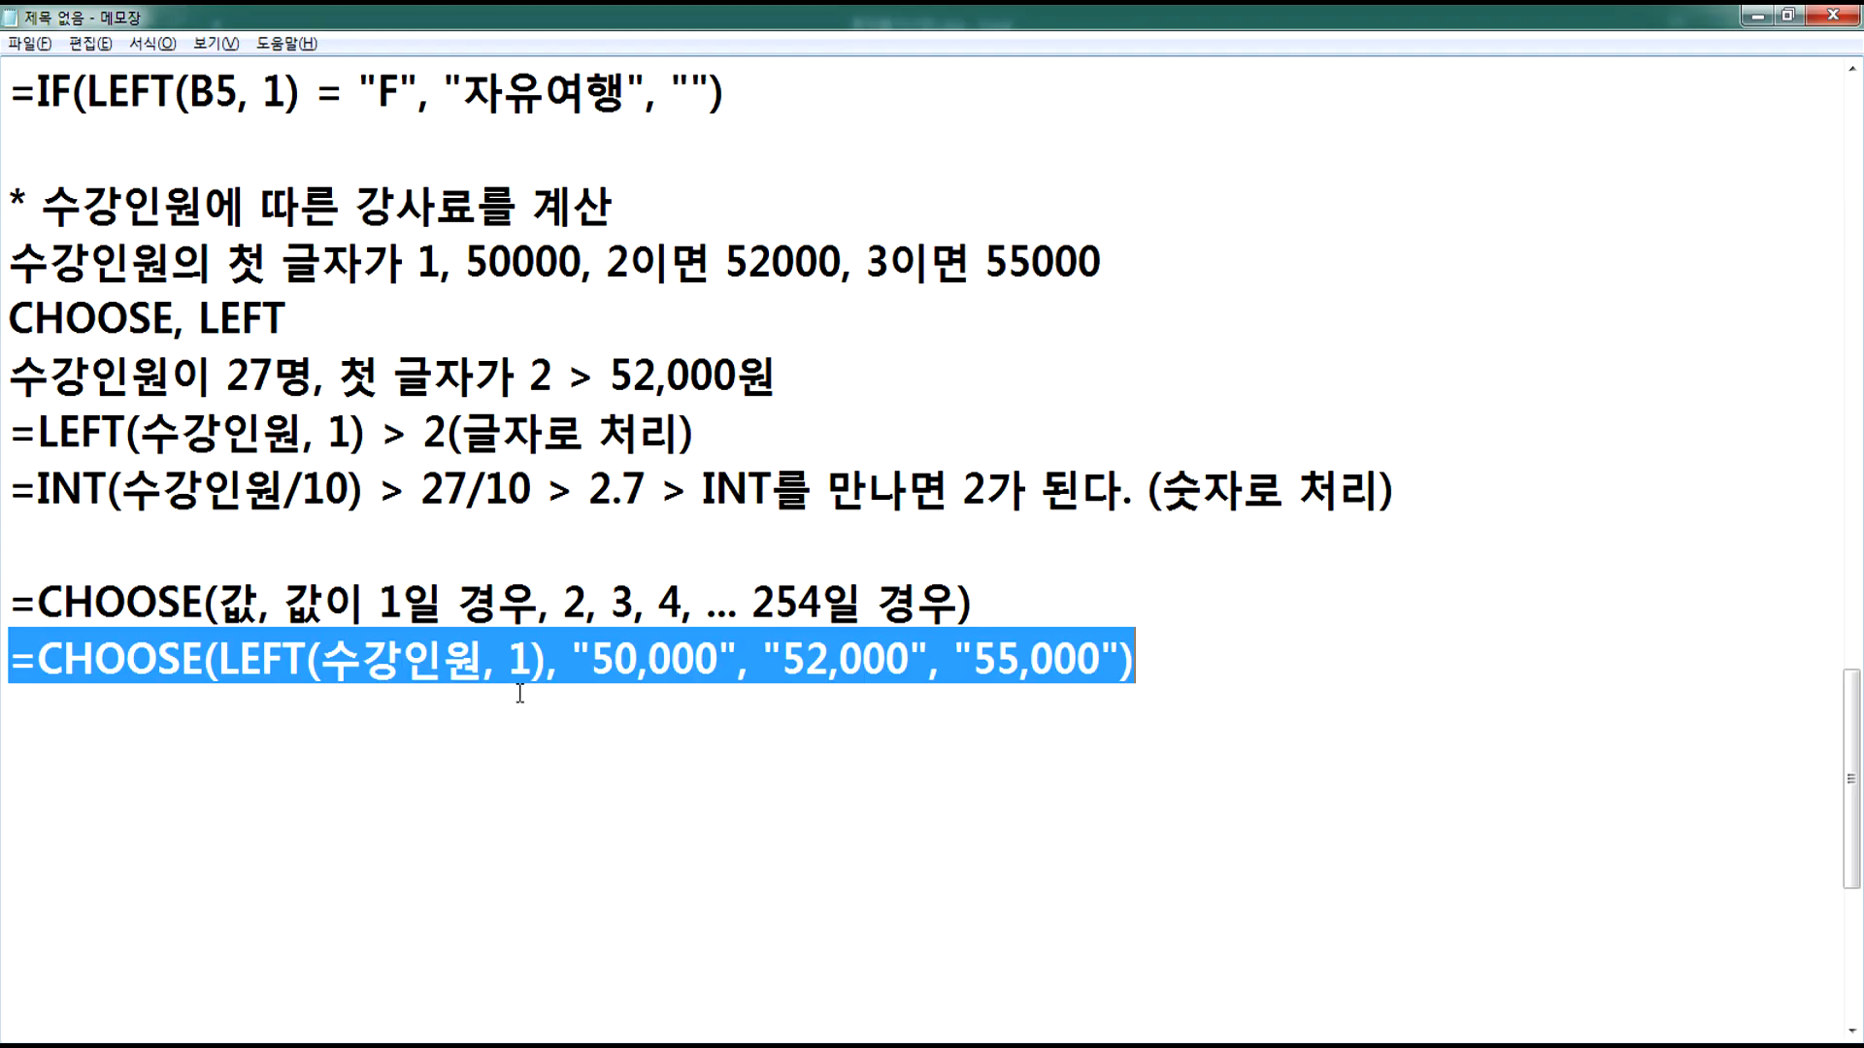
click(112, 731)
key(ctrl+v)
double_click(335, 716)
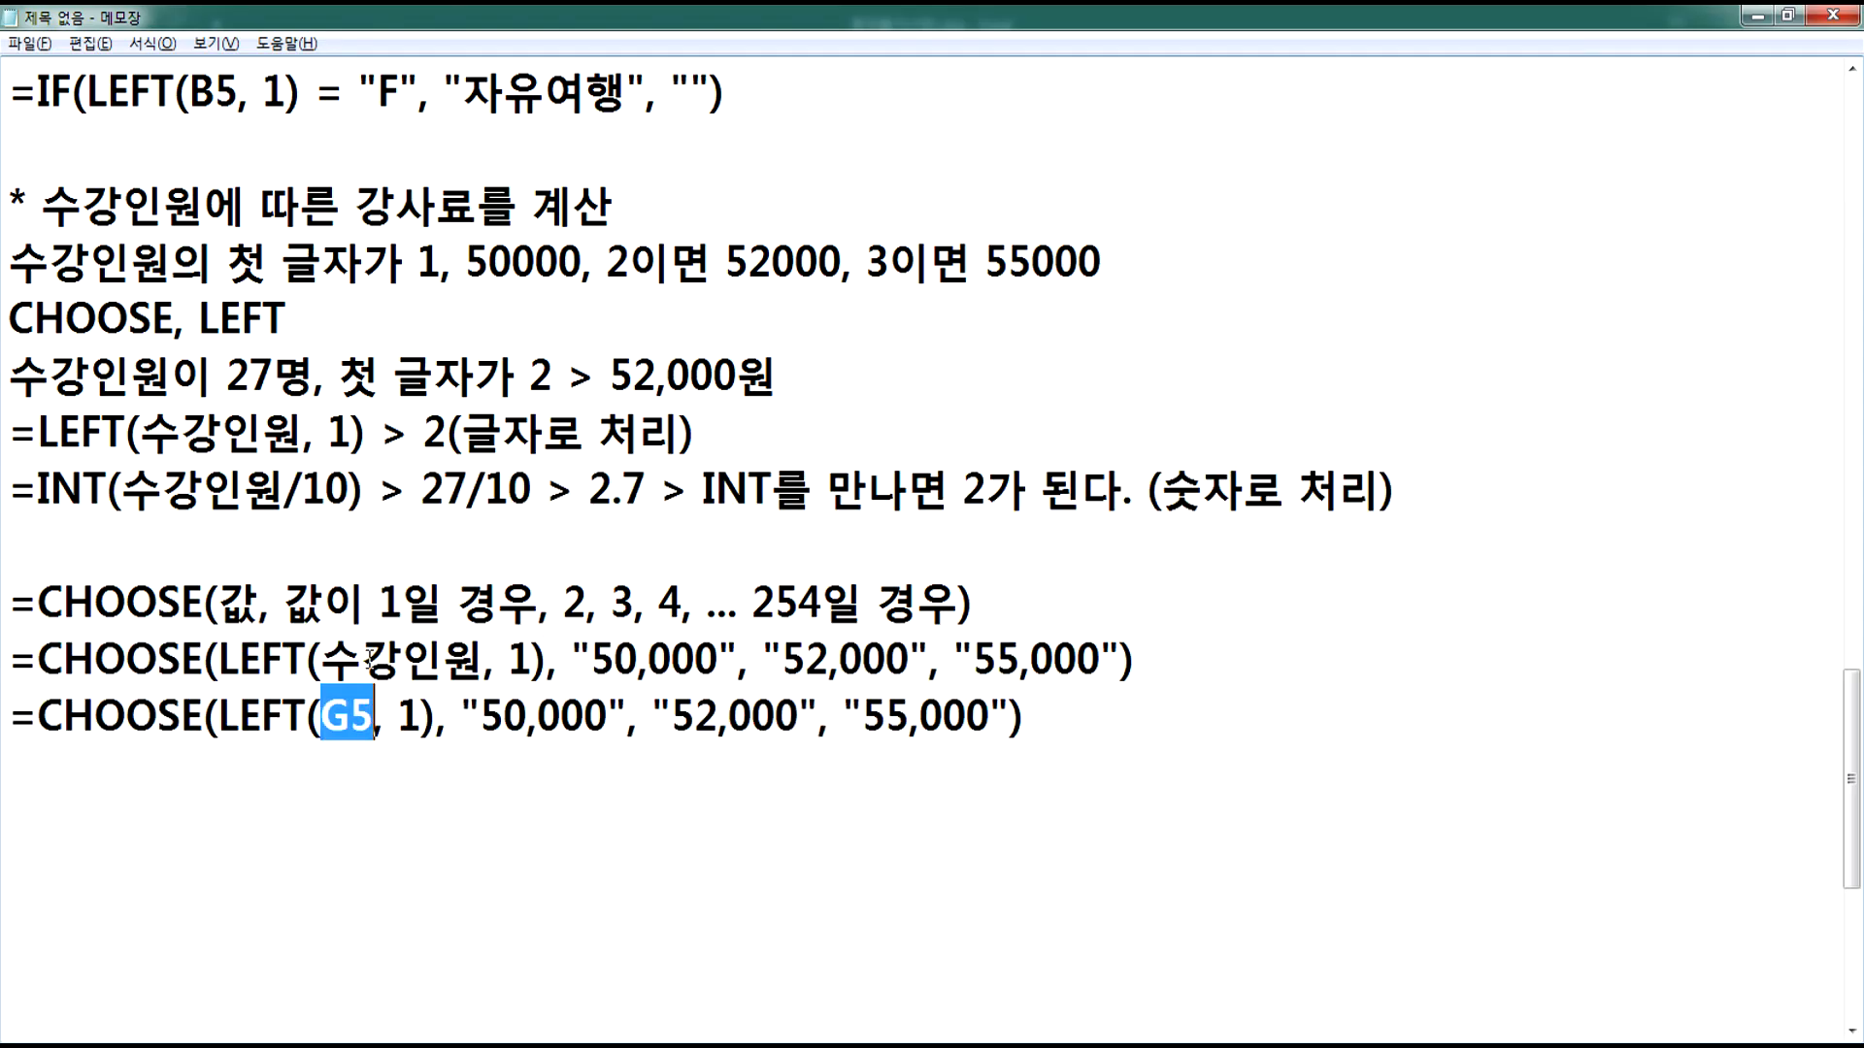
click(628, 795)
click(386, 760)
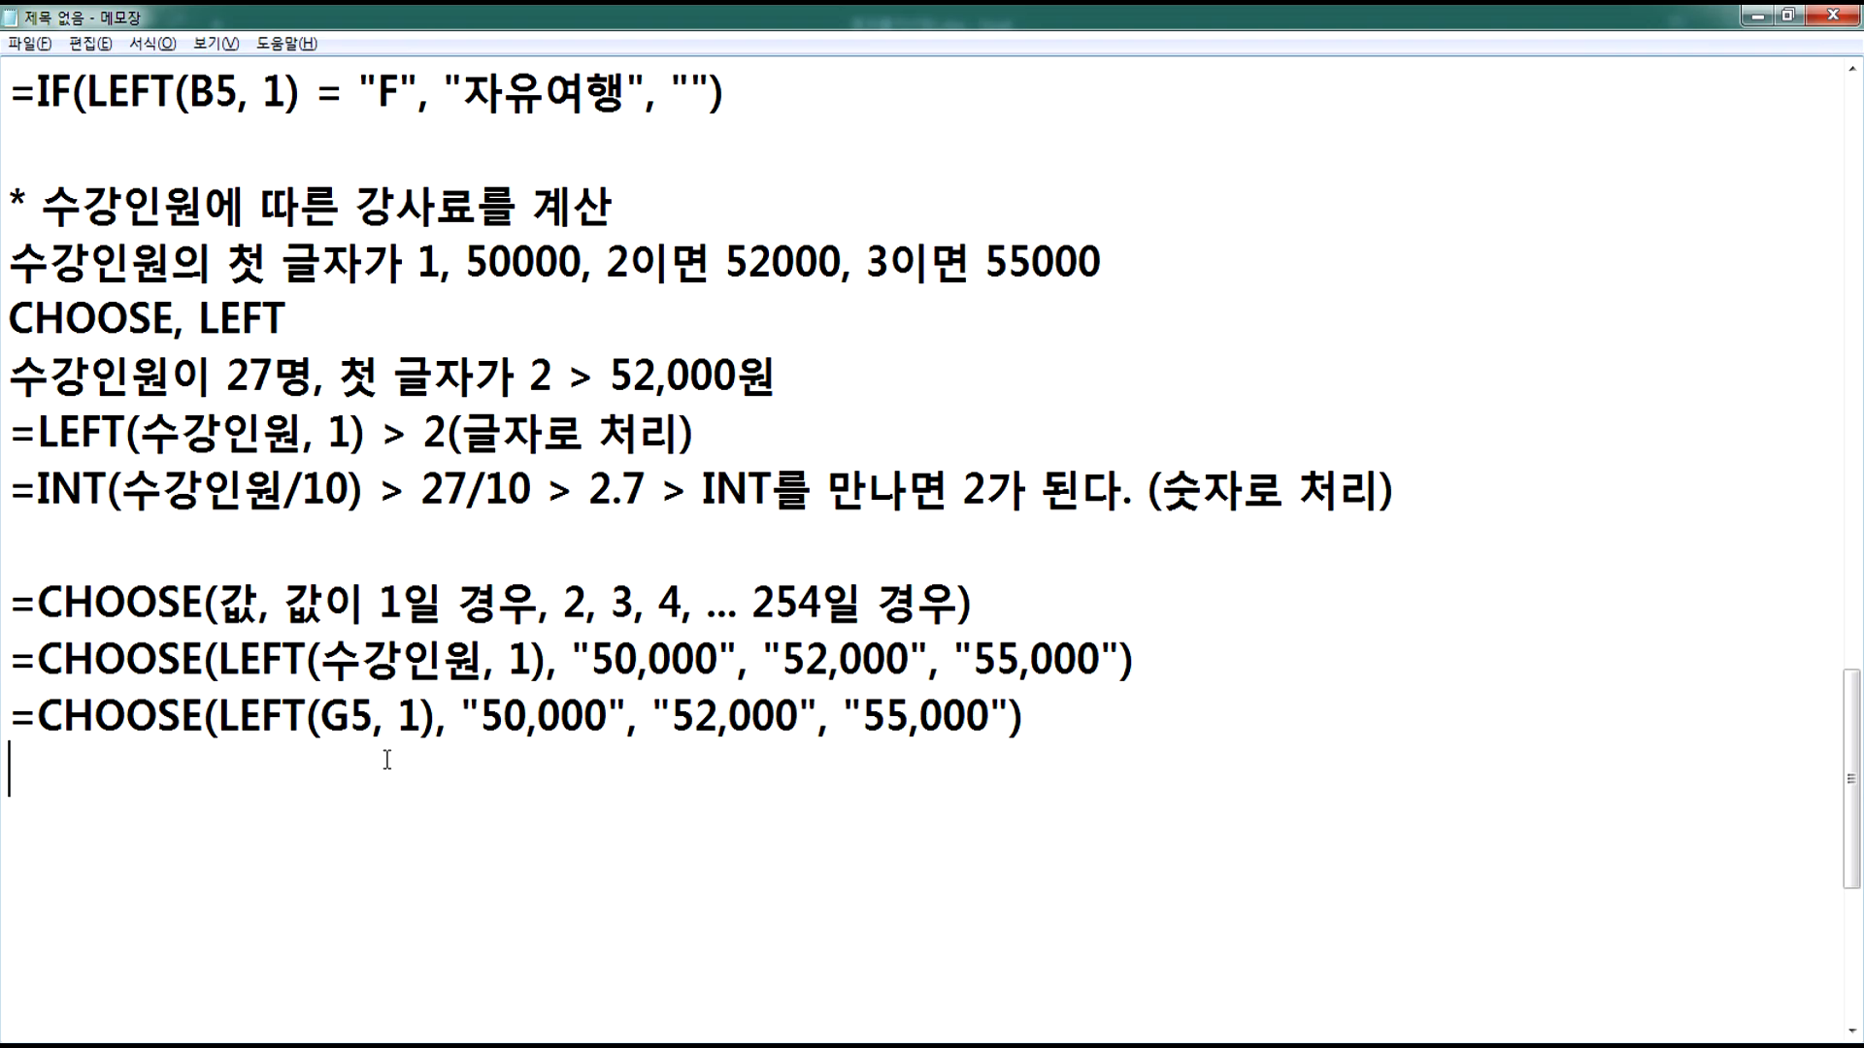
Step: Back in Excel, fill the 강사료 formula from I5 down to I12 without formatting
key(alt+Tab)
key(Escape)
click(910, 434)
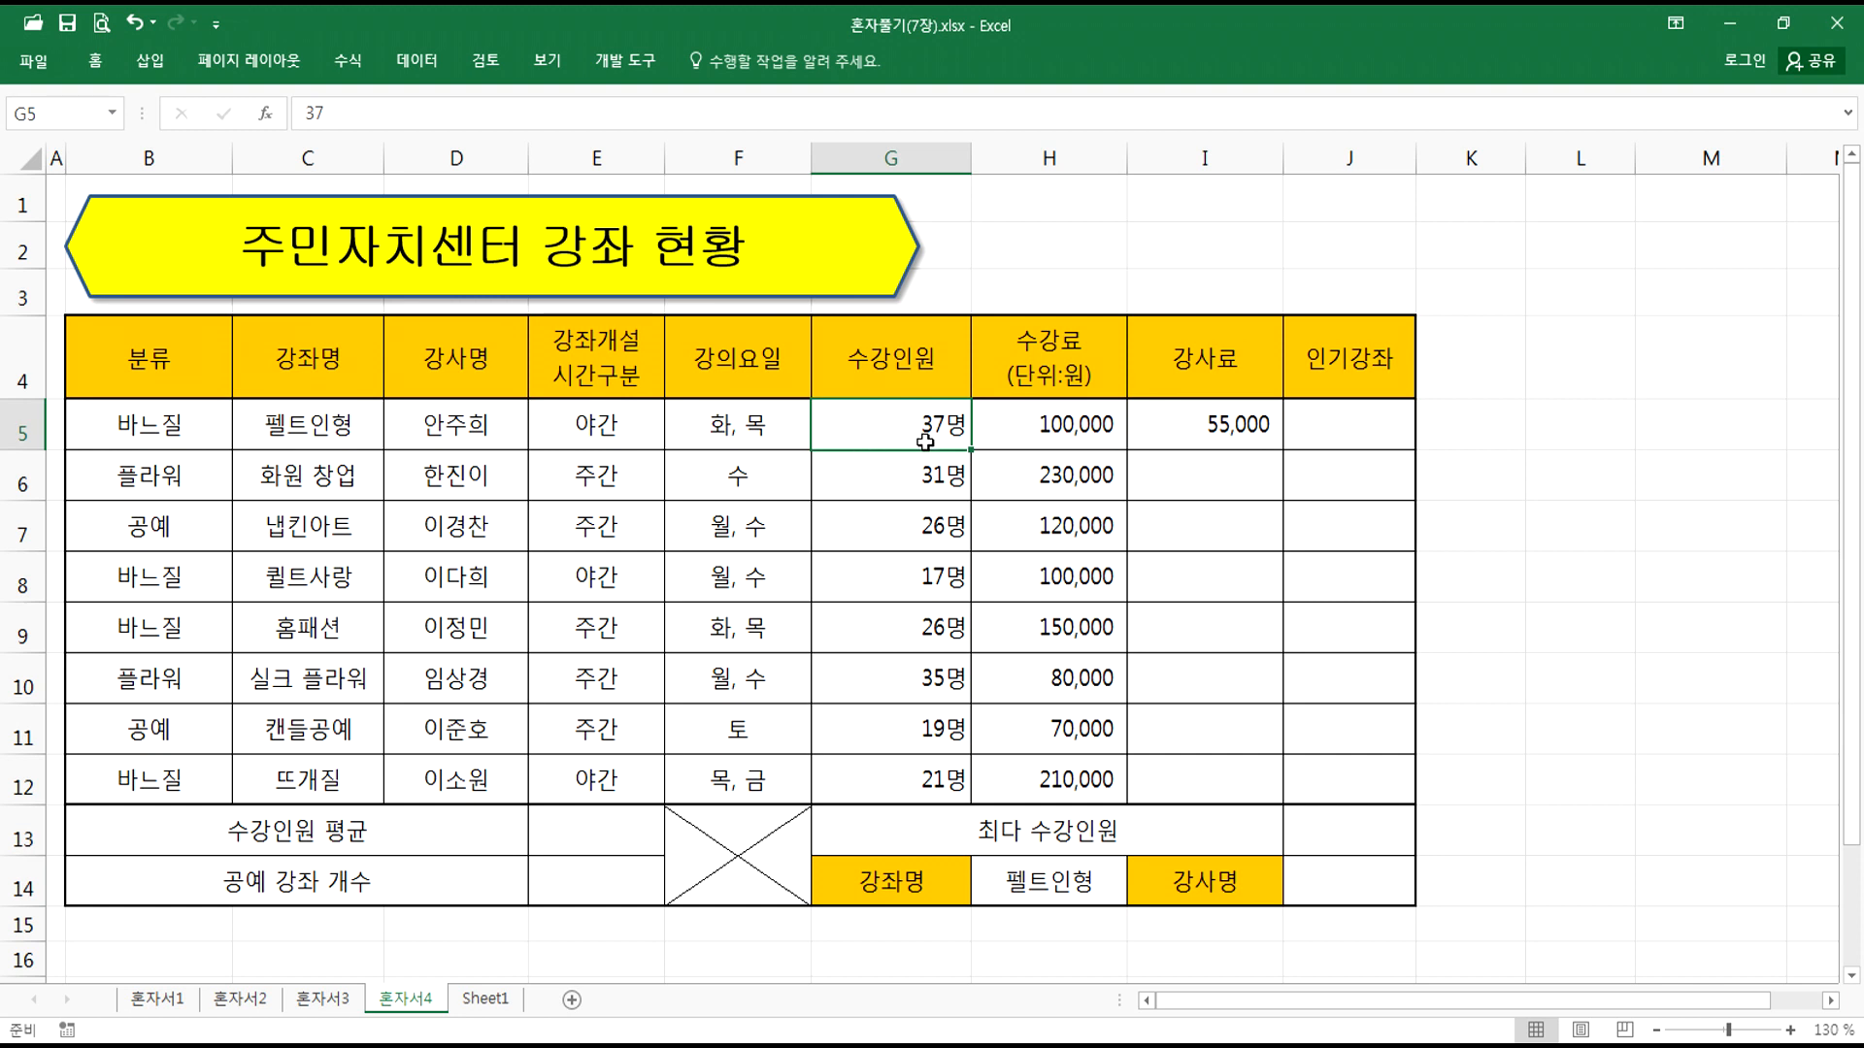
click(1227, 435)
drag(1286, 449, 1286, 805)
click(1297, 823)
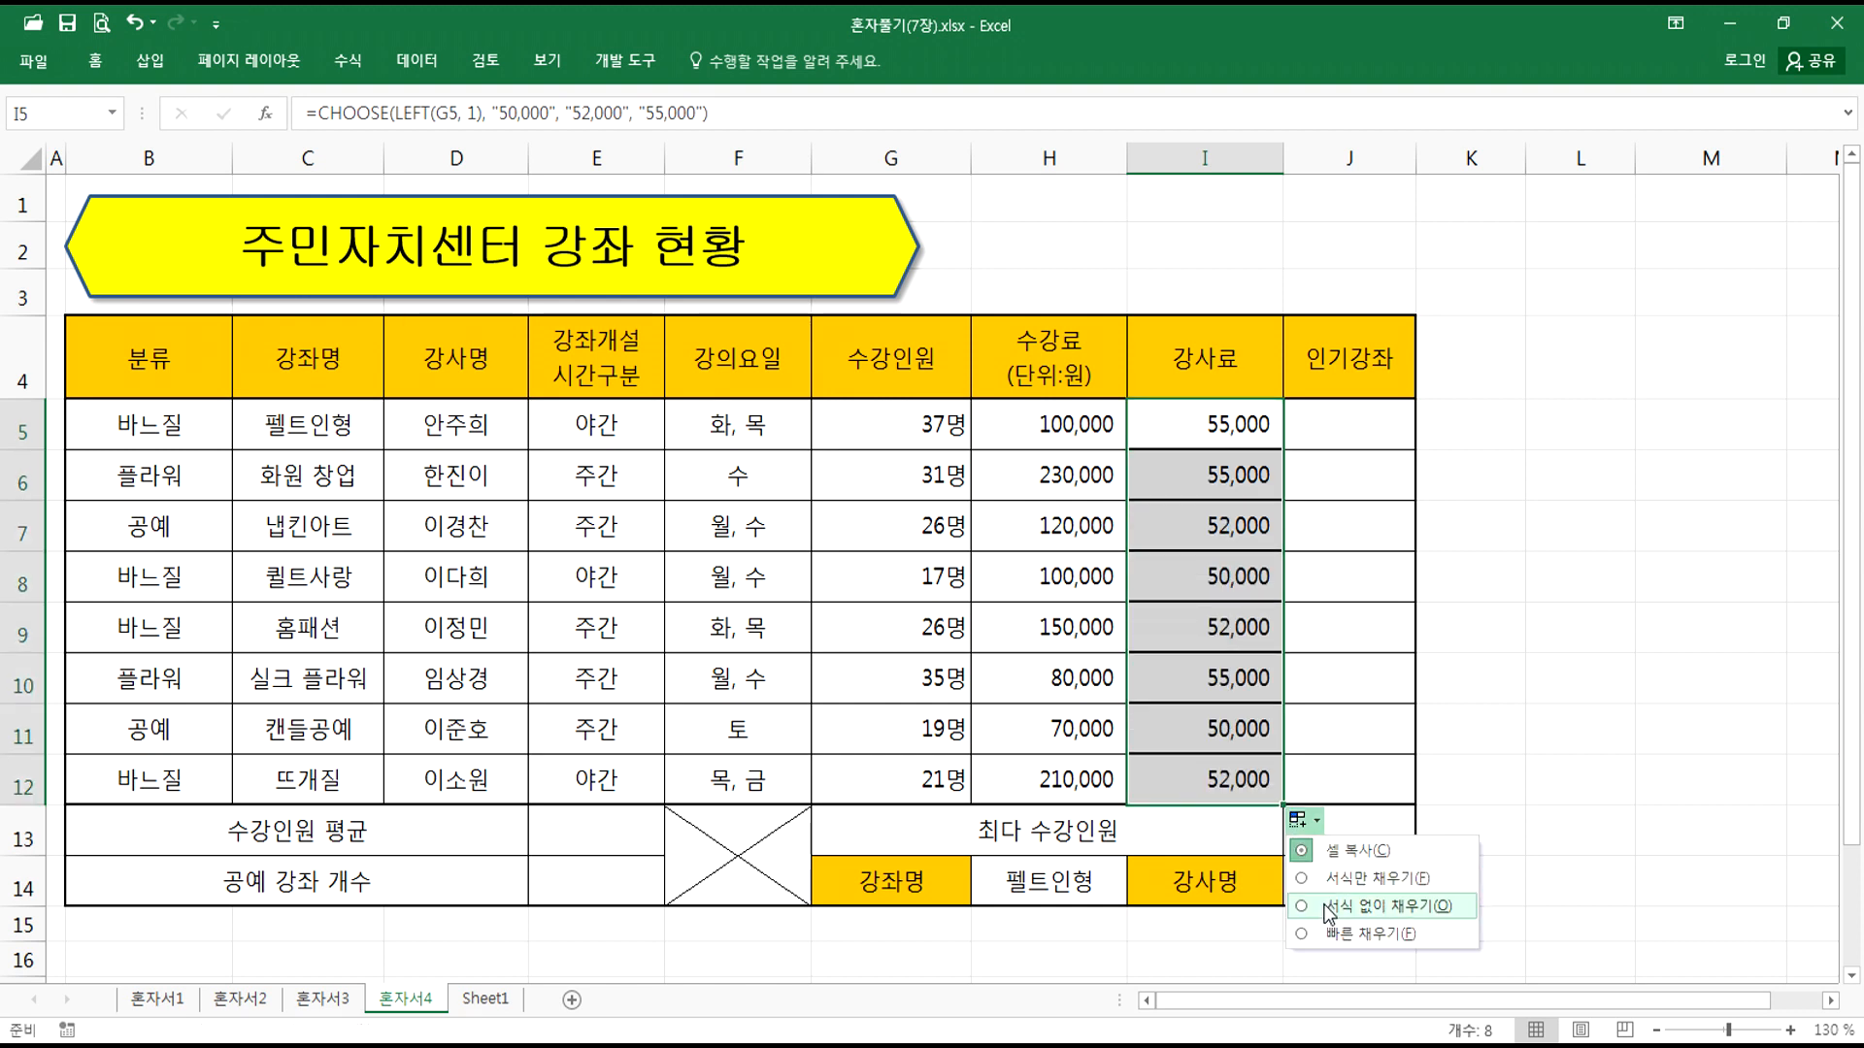
click(1359, 898)
click(1188, 446)
Step: In Notepad, leave a blank line below the G5 formula and add the heading "* 주민번호의 성별코드를 이용하여 성별을 출력"
key(alt+Tab)
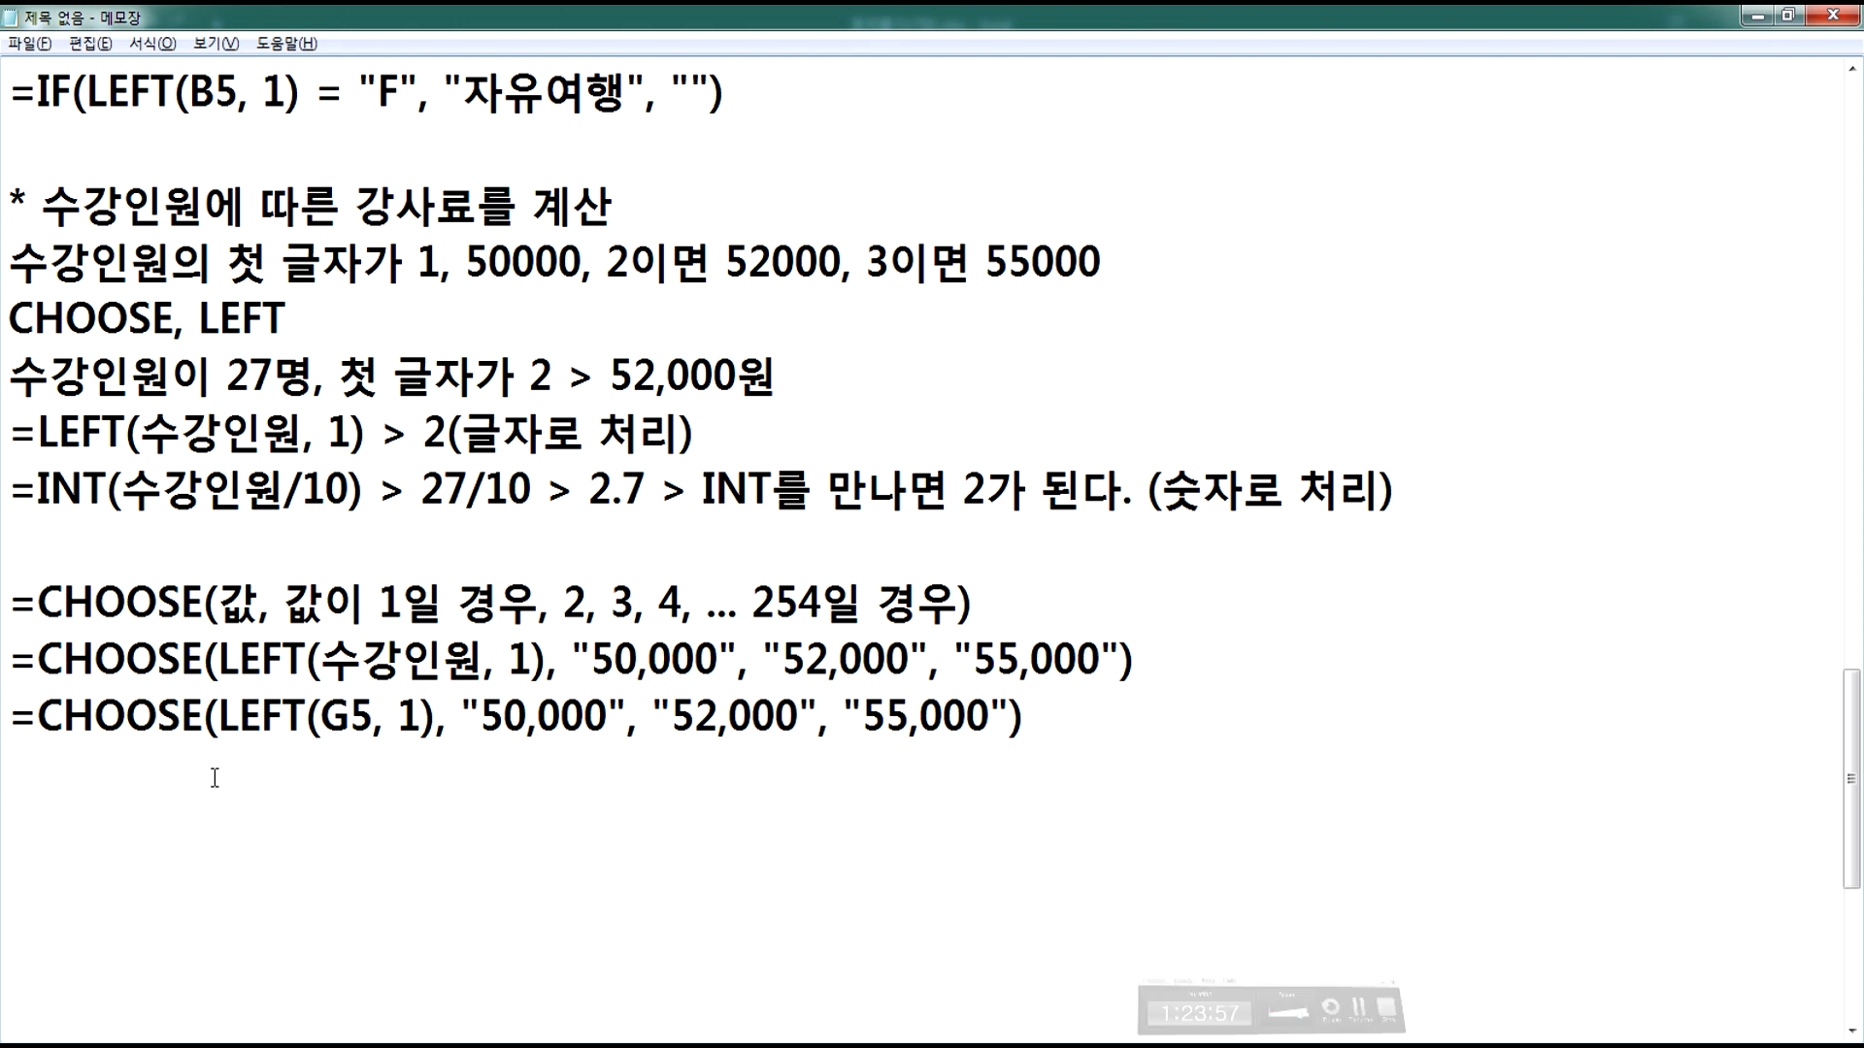
key(Return)
scroll(196, 774, down, 2)
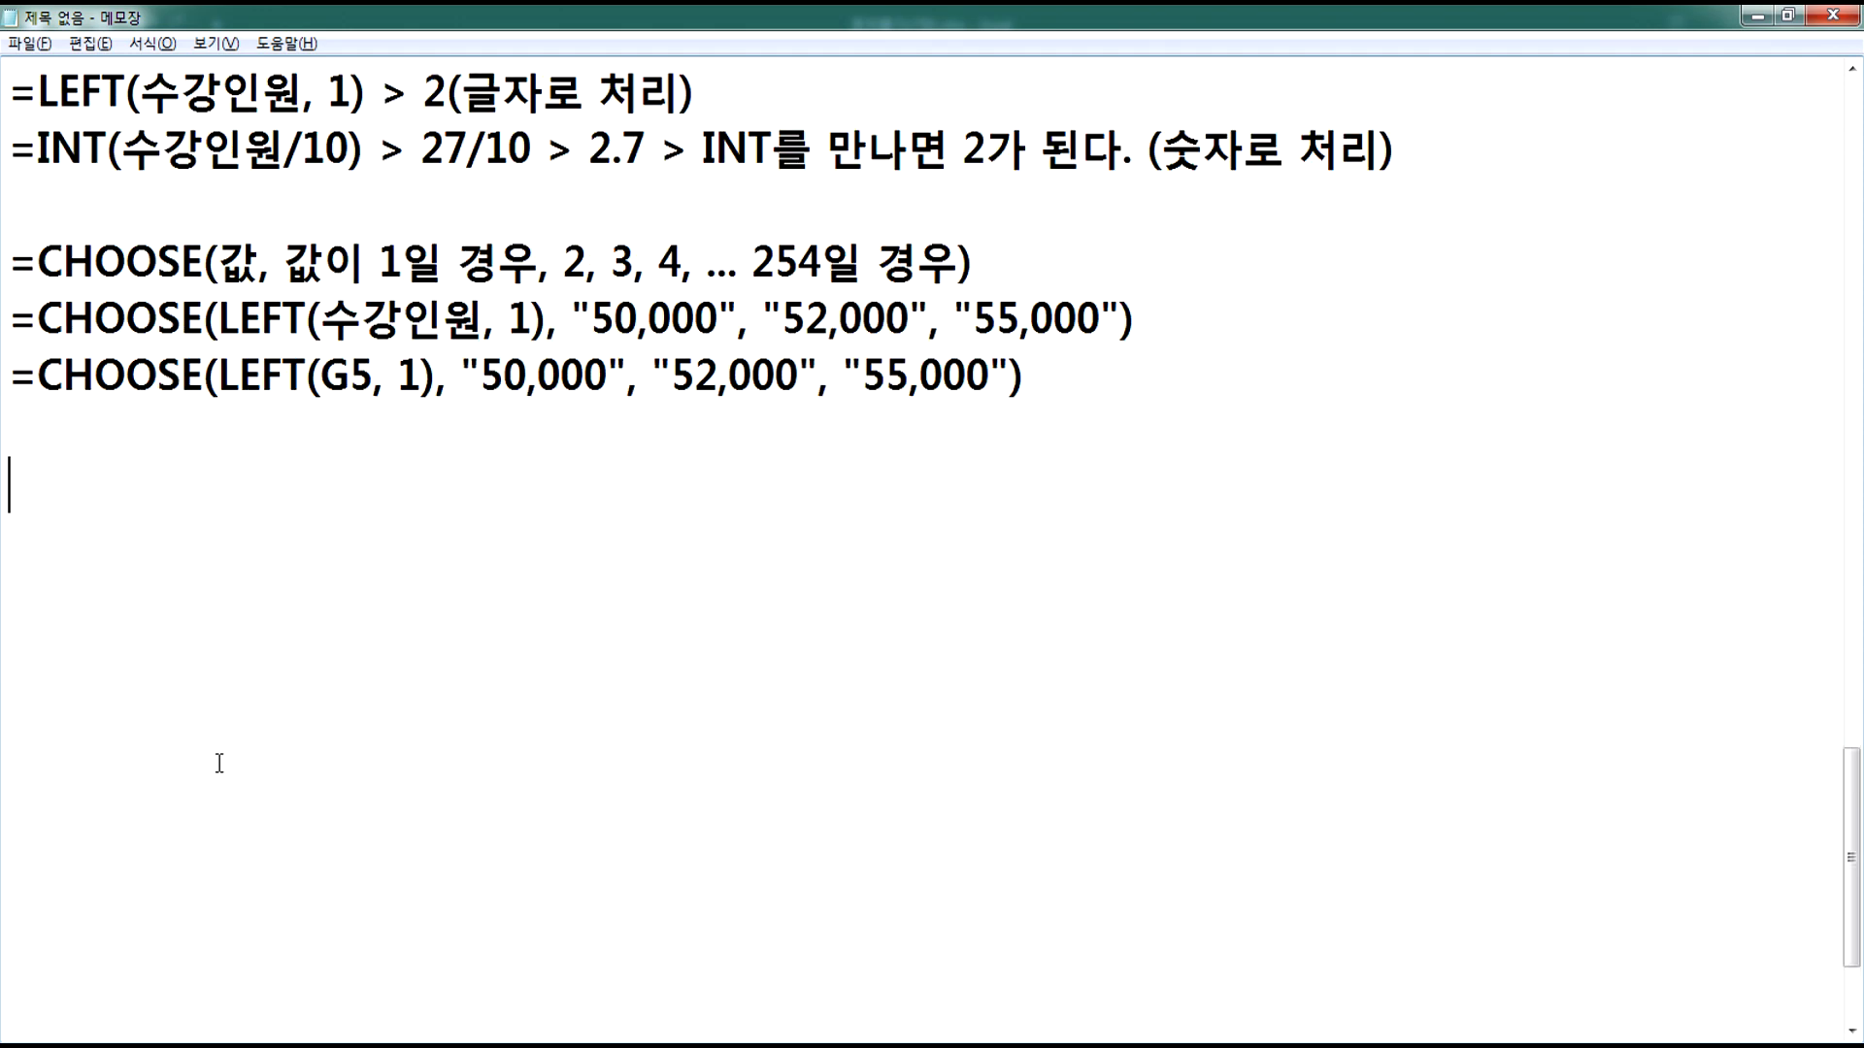
text(* 주마ㅣㄴ)
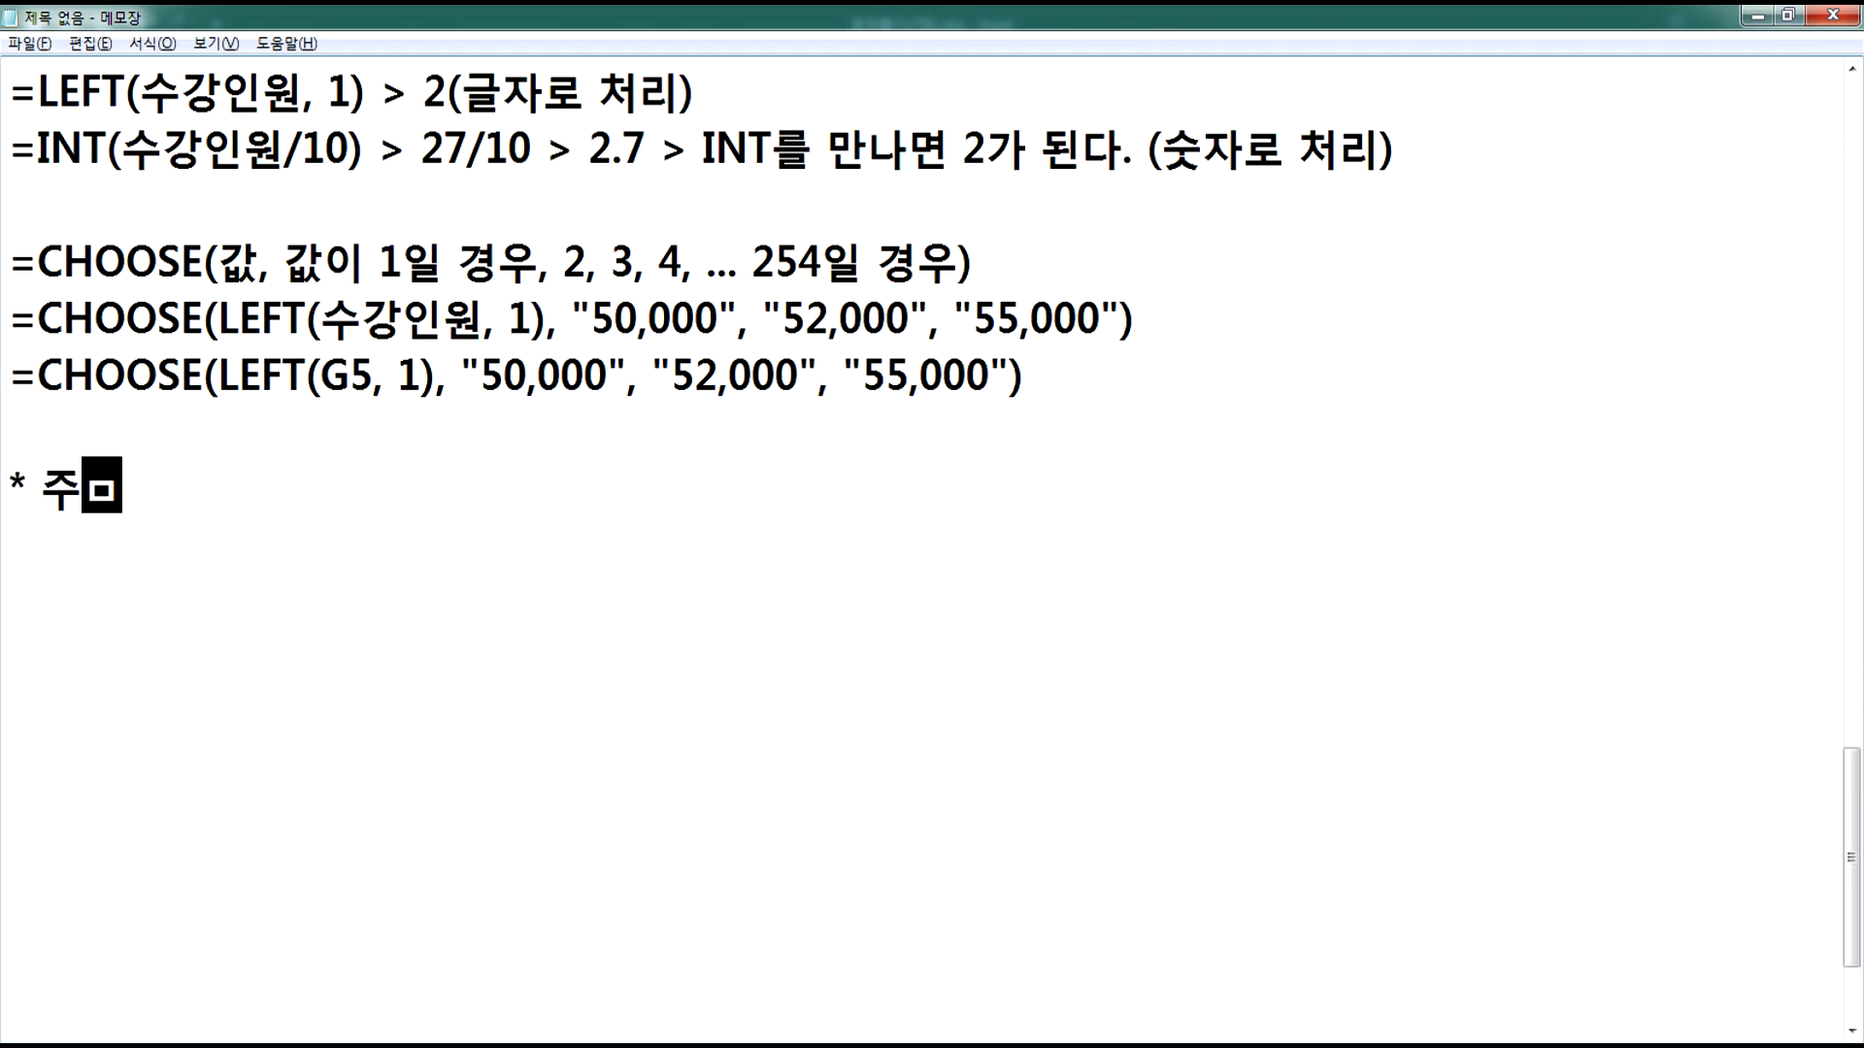
text(코드)
key(BackSpace)
key(BackSpace)
text(번호의 성)
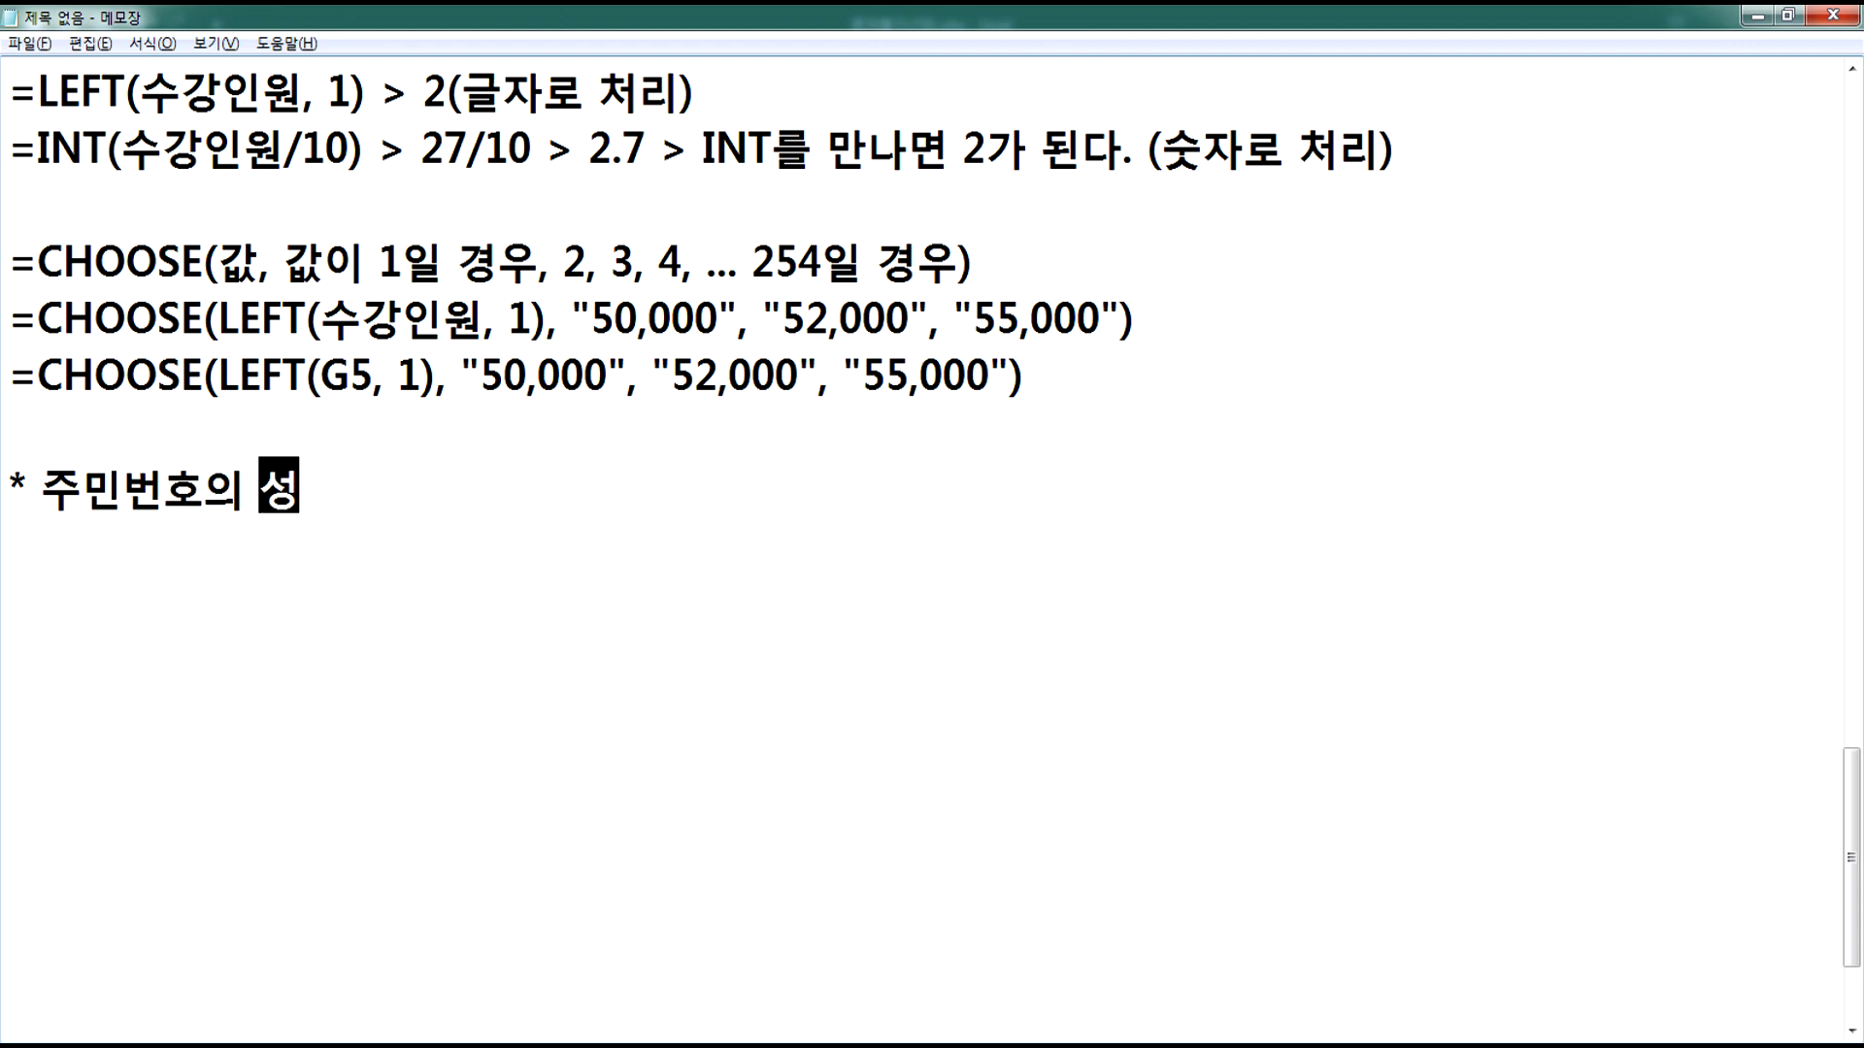
text(별코드를 )
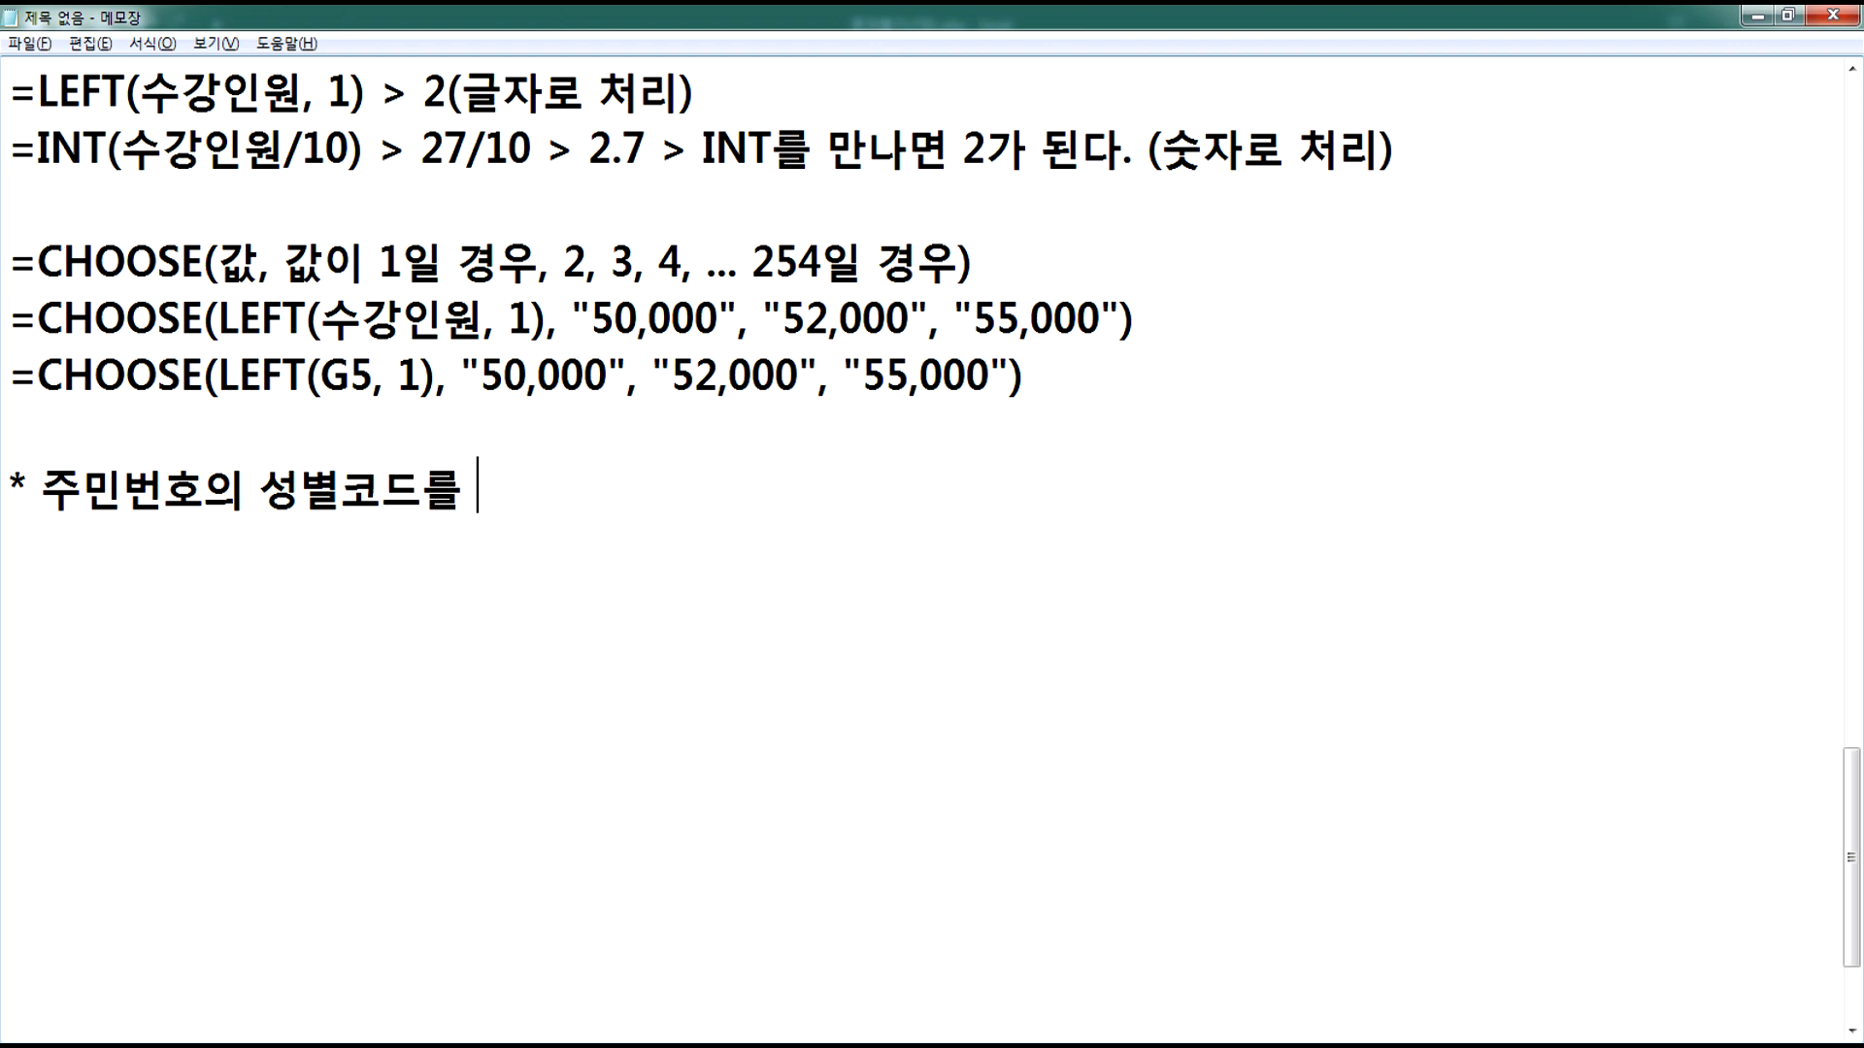
text(이용하여 성별하)
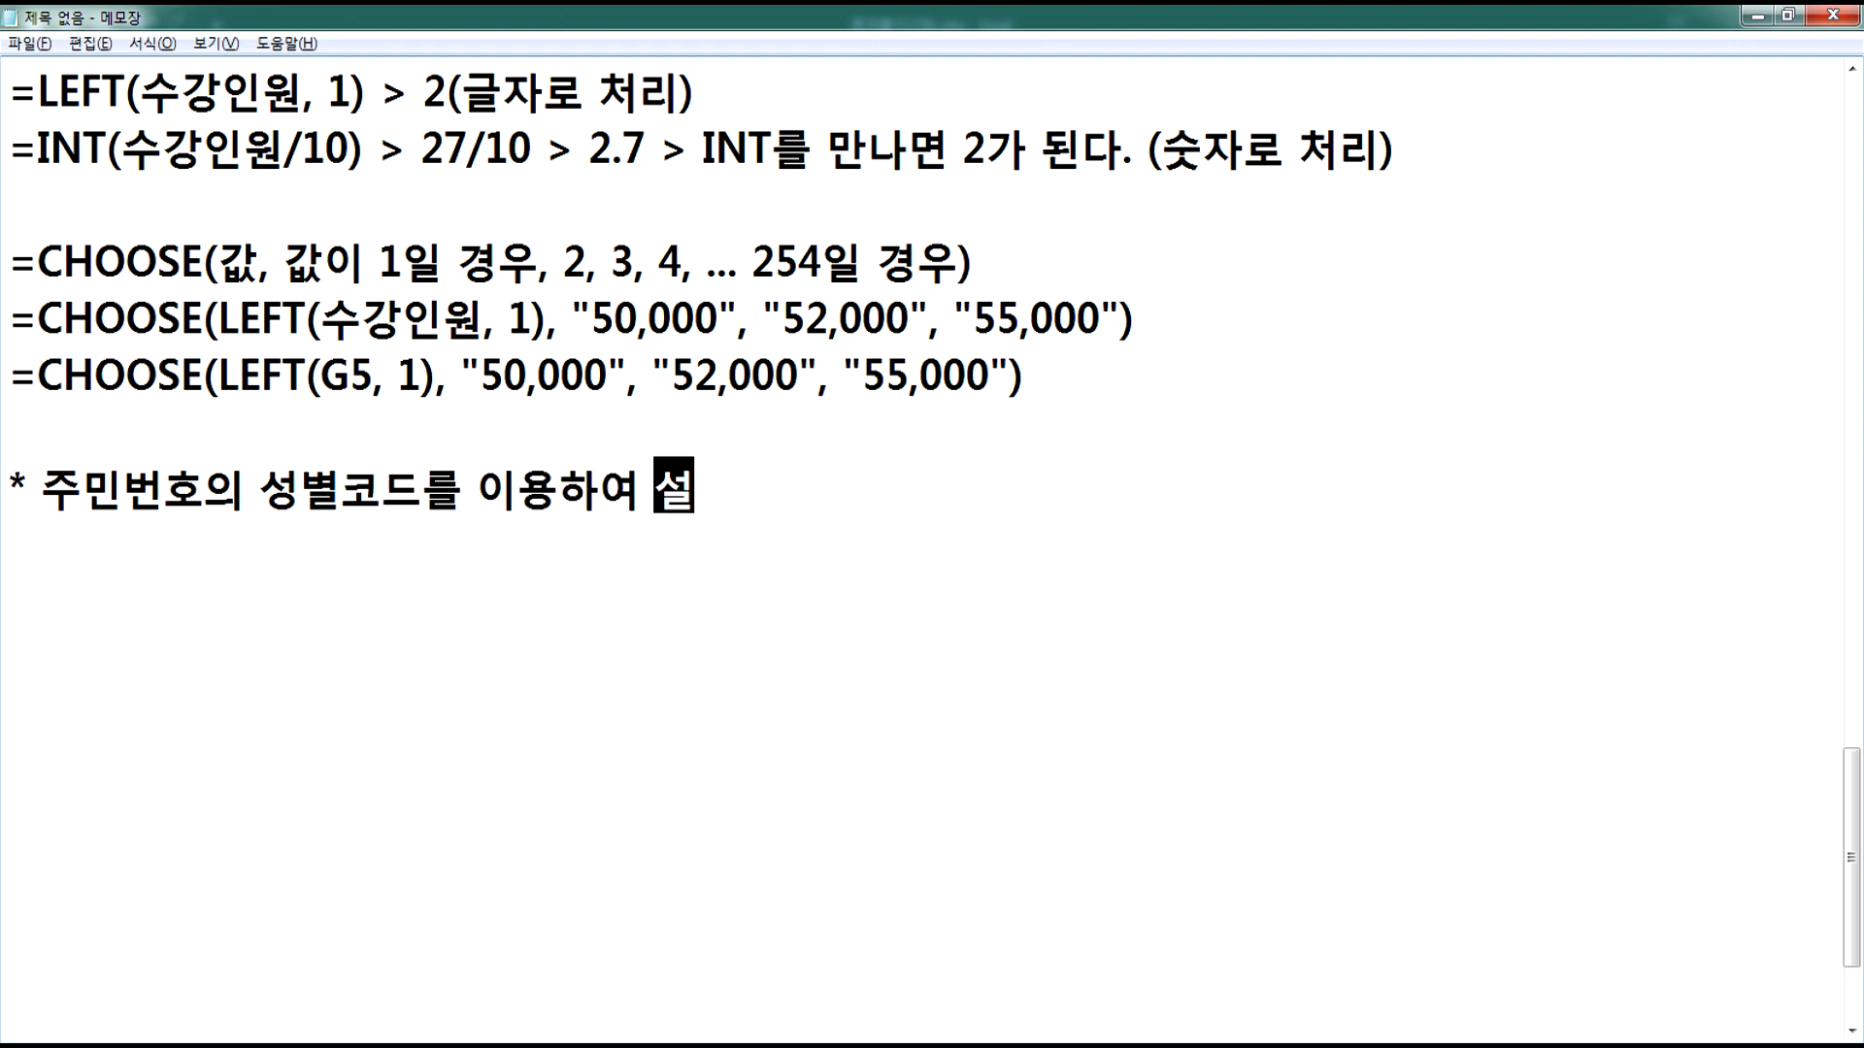
key(BackSpace)
key(BackSpace)
text(을 출력)
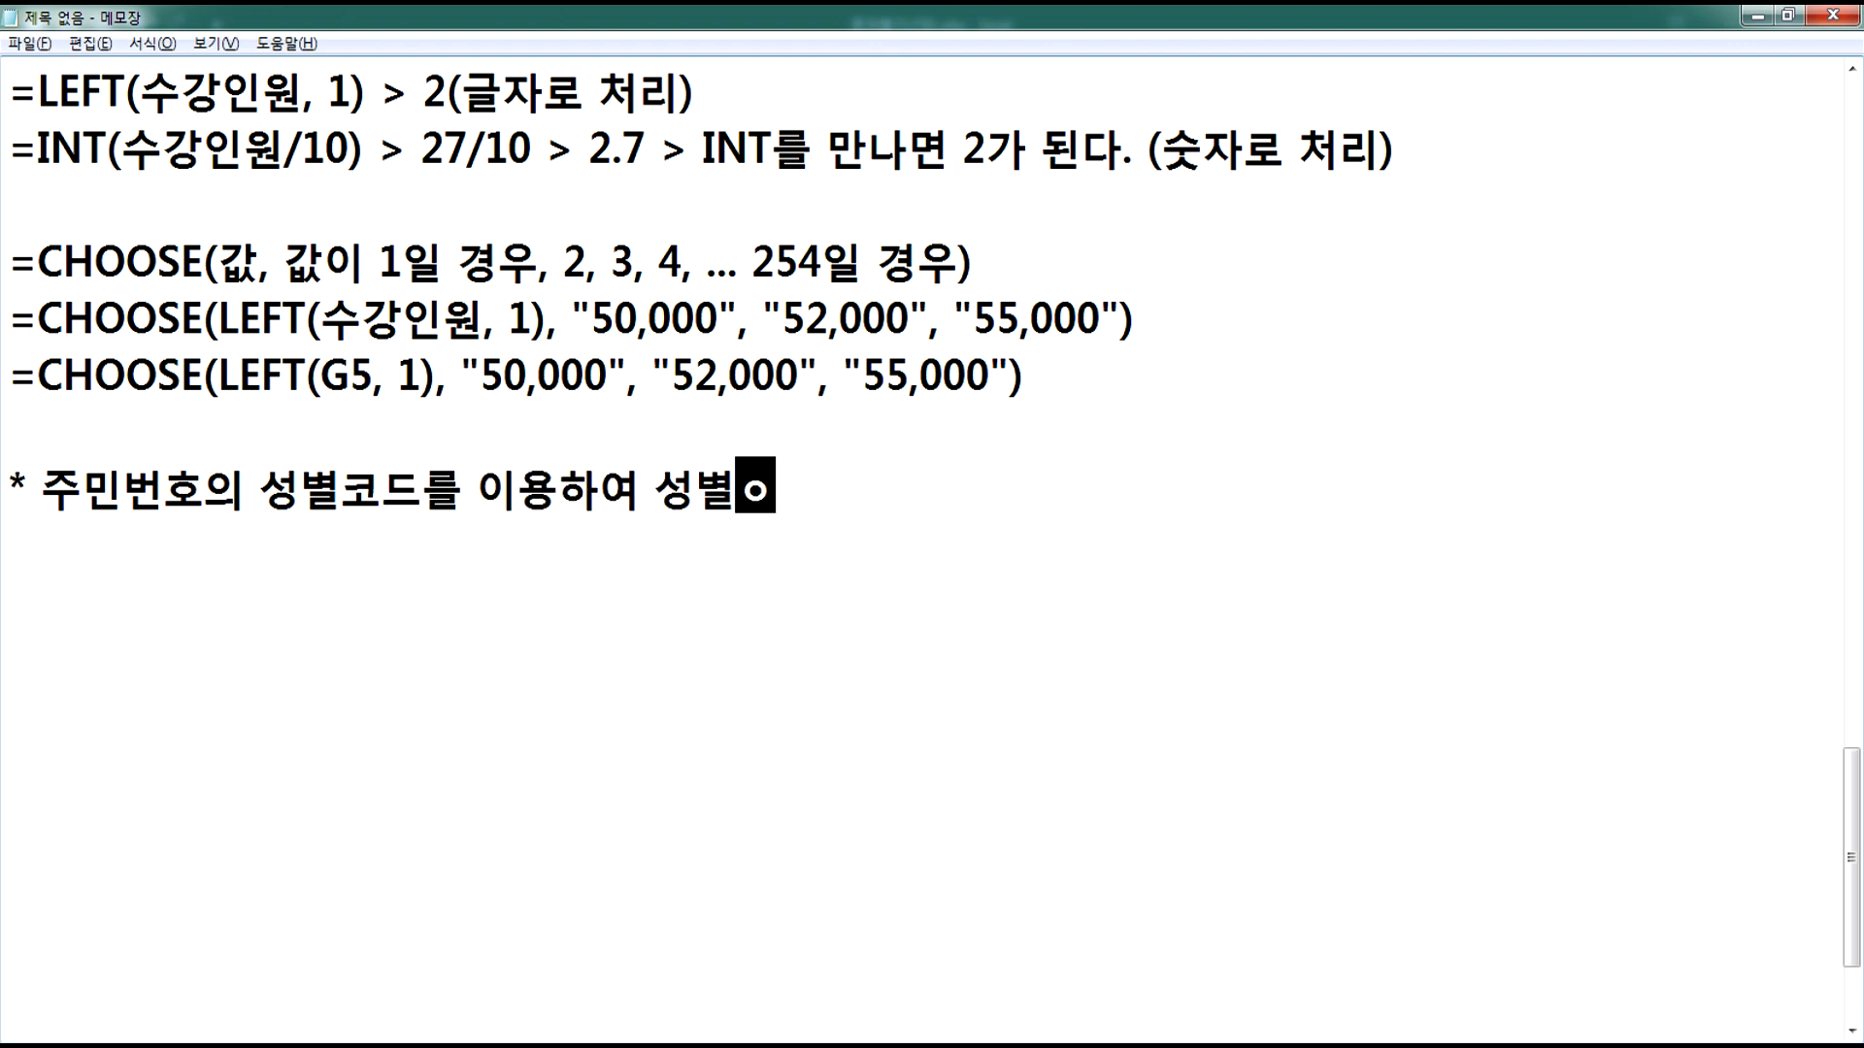
key(Return)
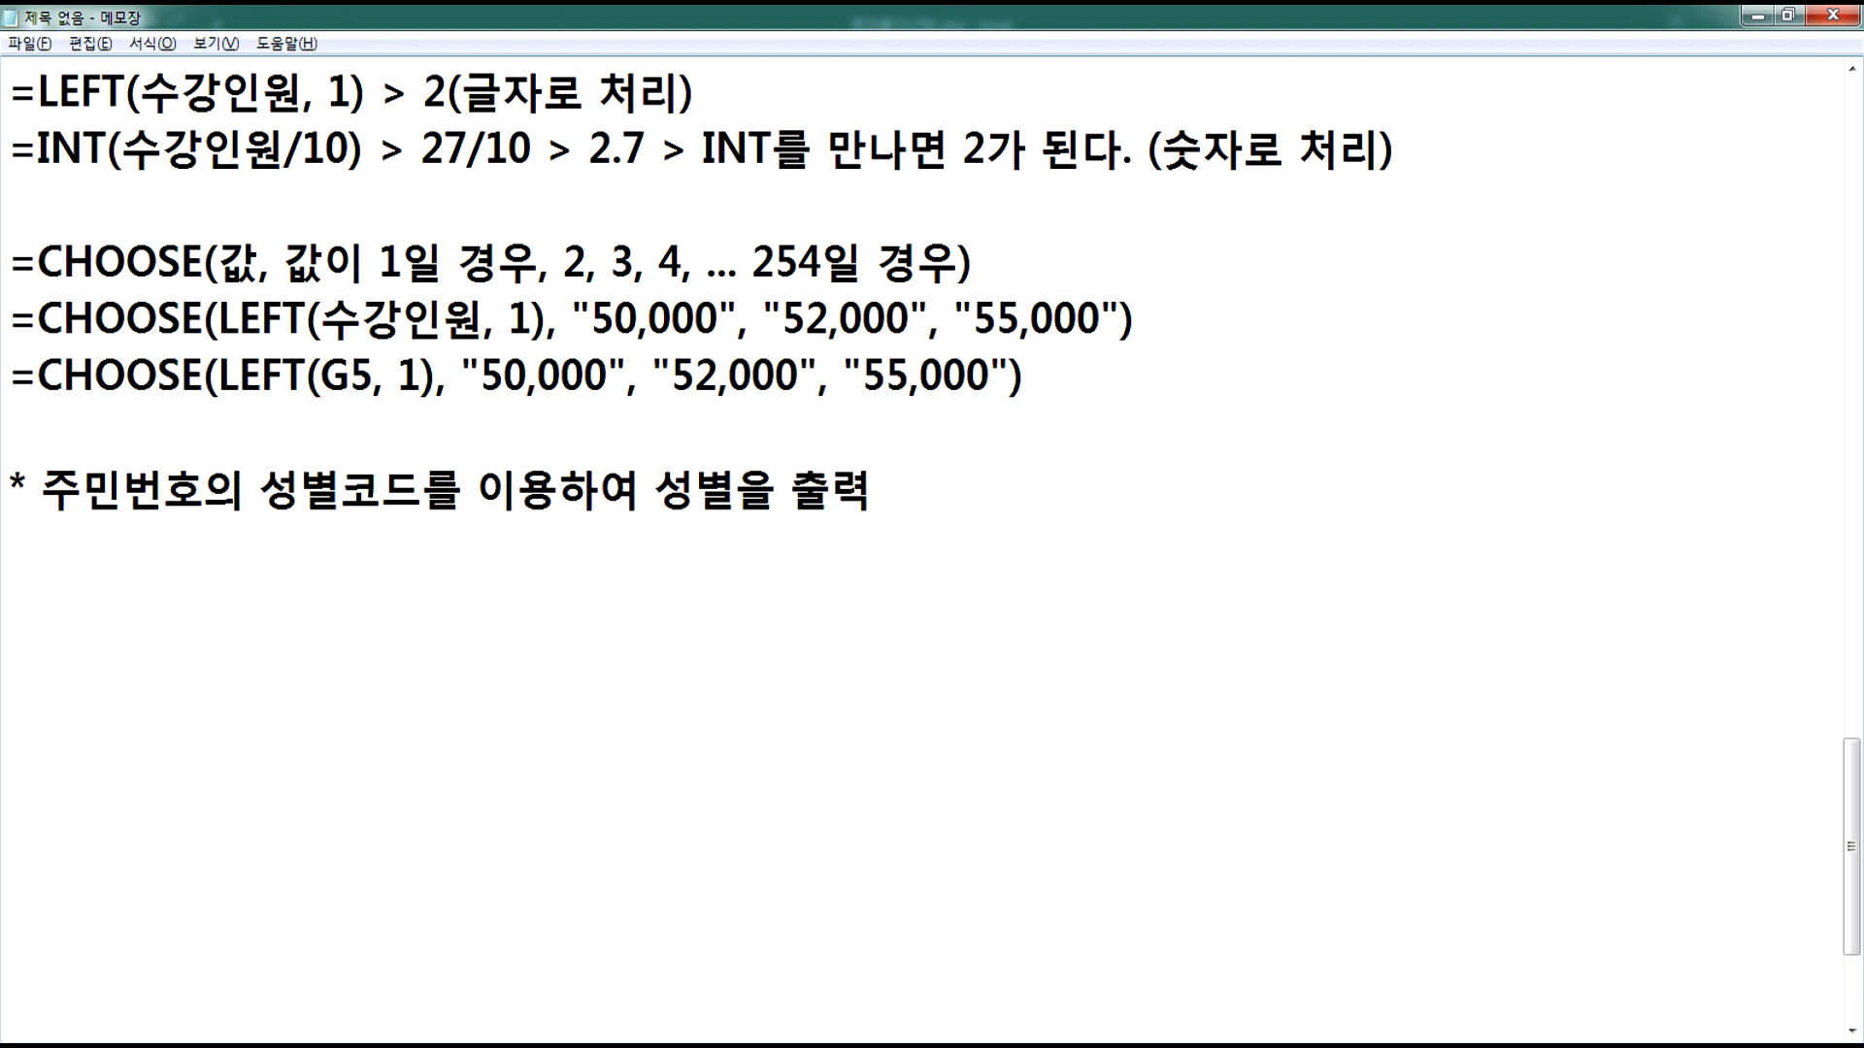
Step: Below the new heading, start the formula note =IF(MID(주민번호, 8, 1) = "1", with the 1 in quotation marks
text(=IF(MI)
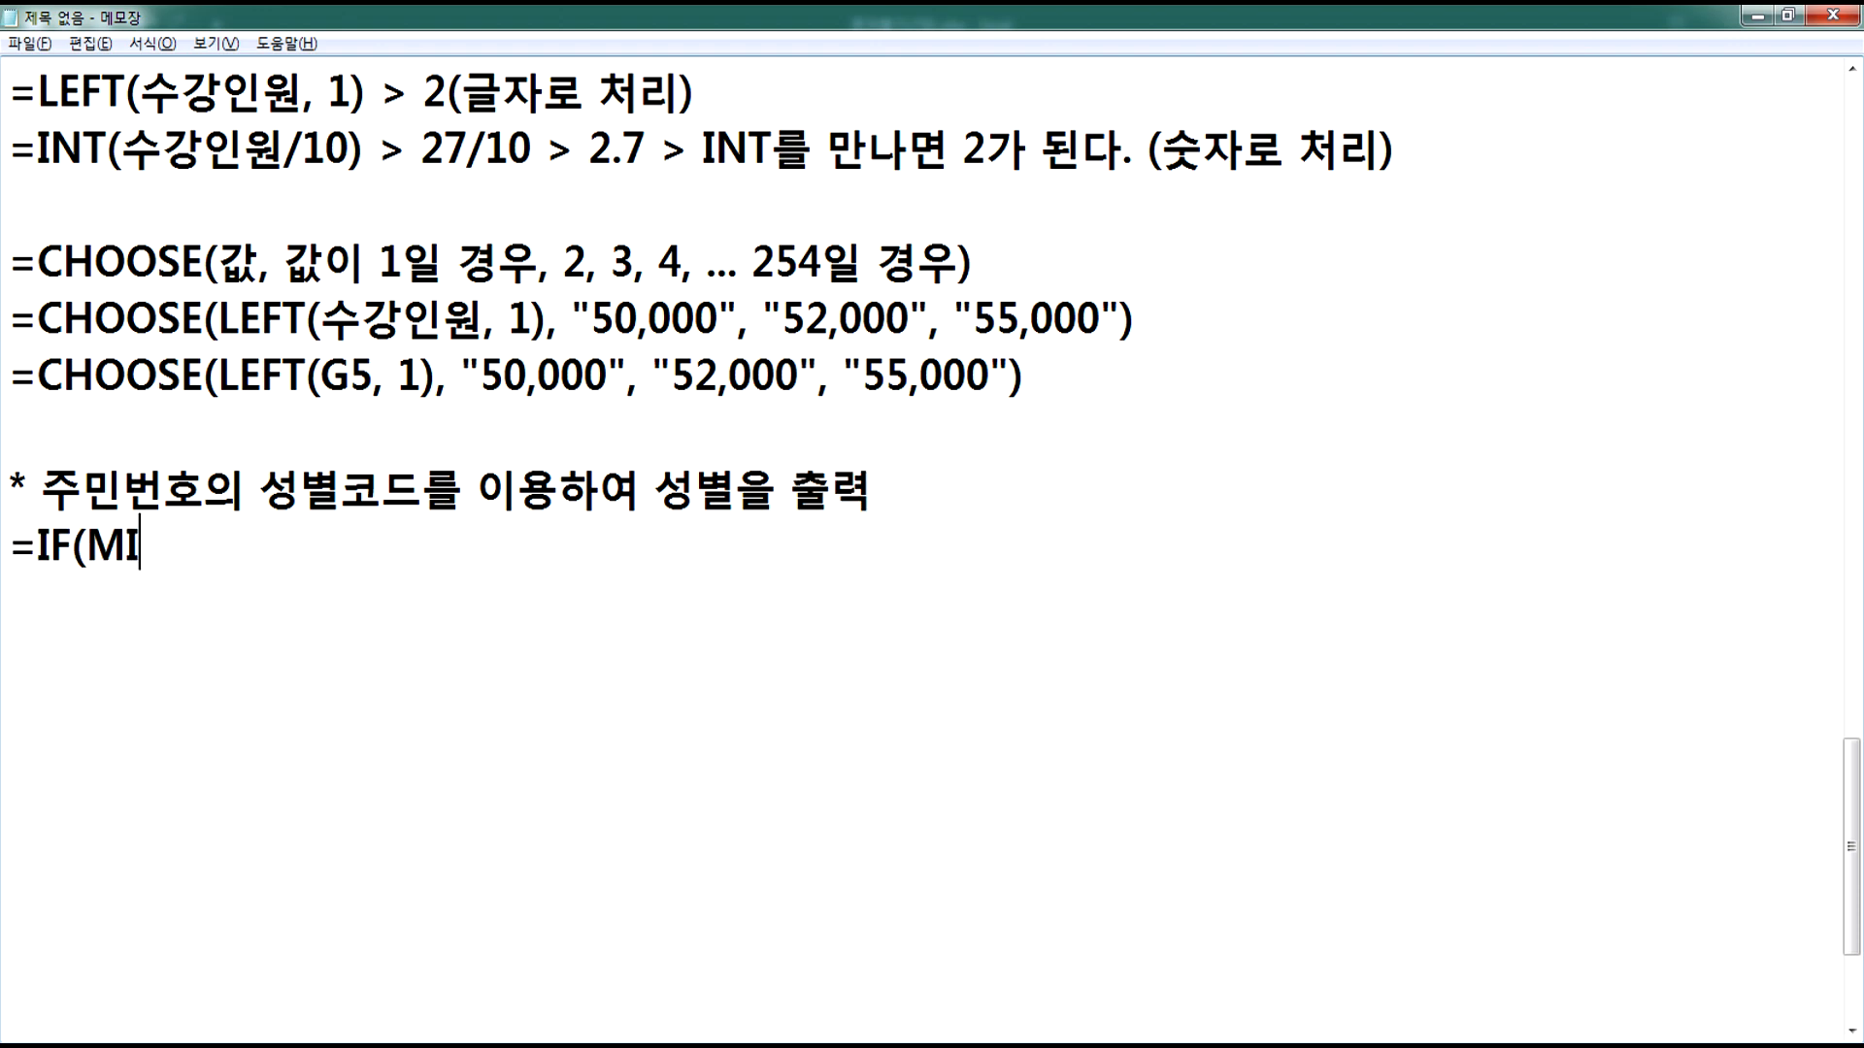
text(D(ㅈ주민)
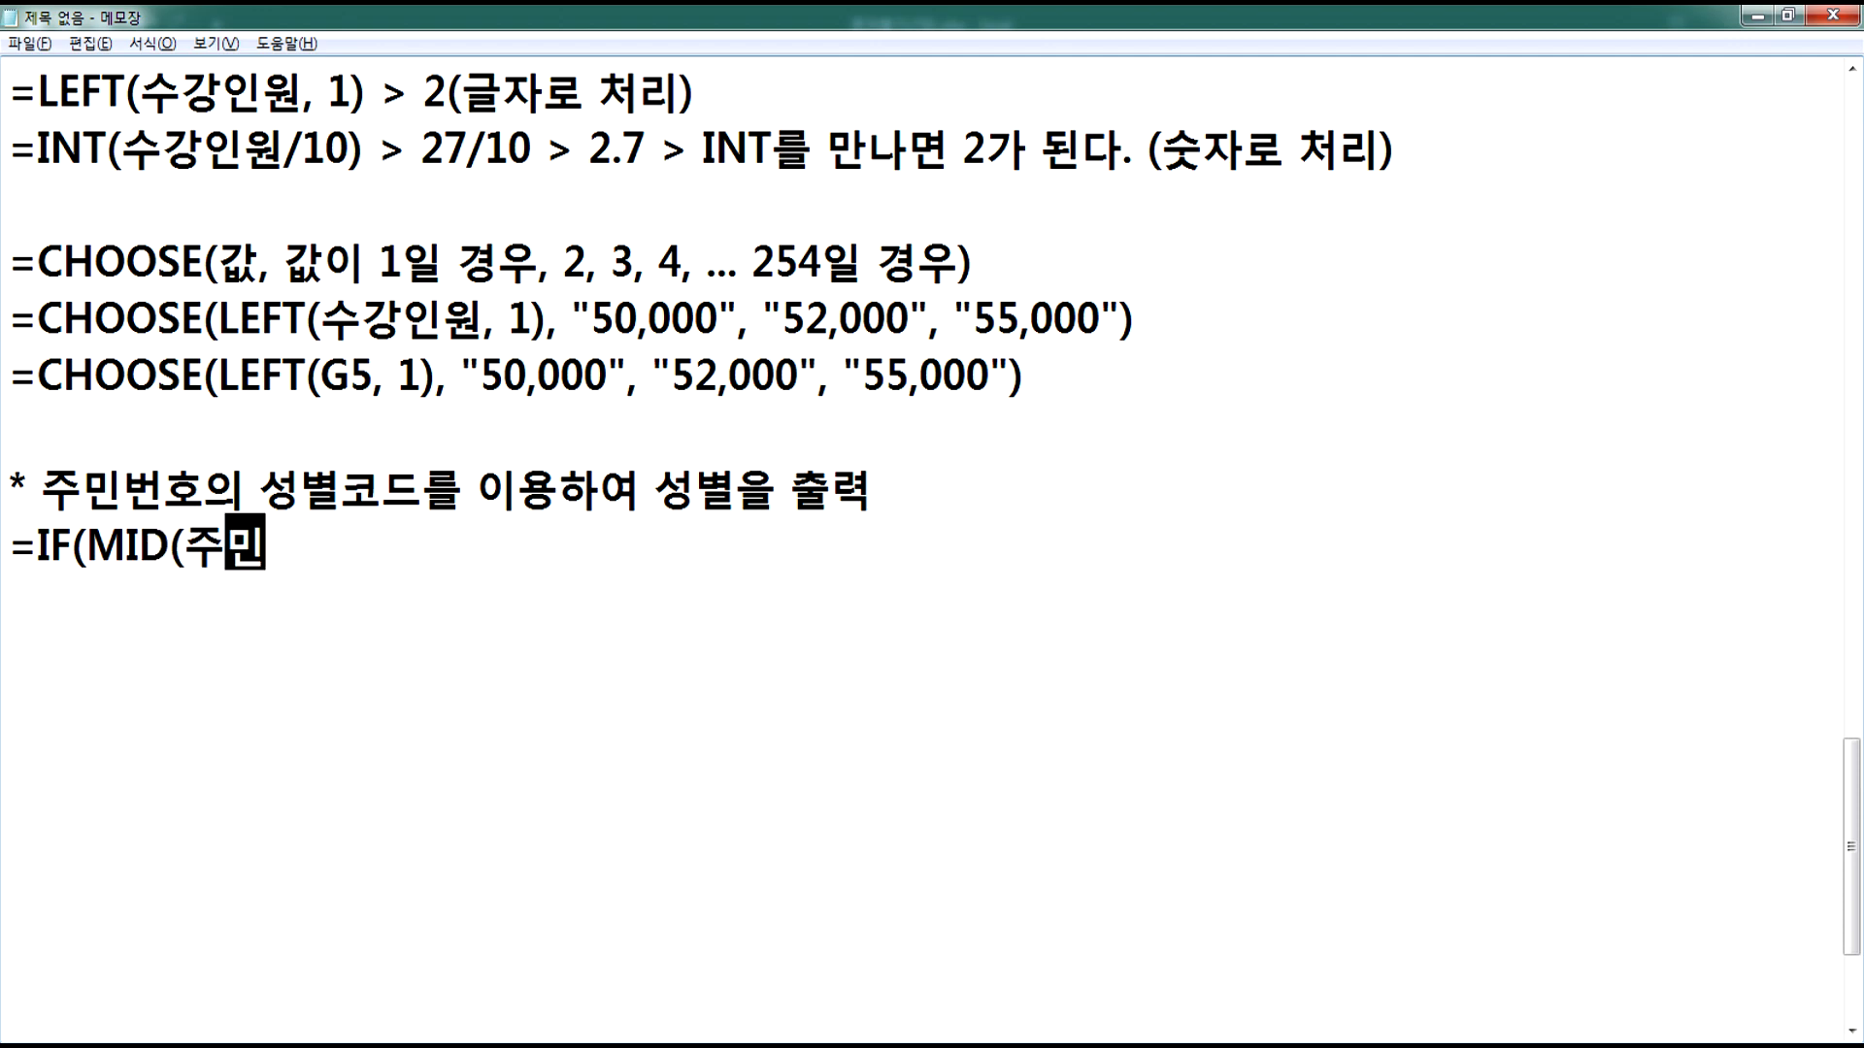
text(번호, 8, 1))
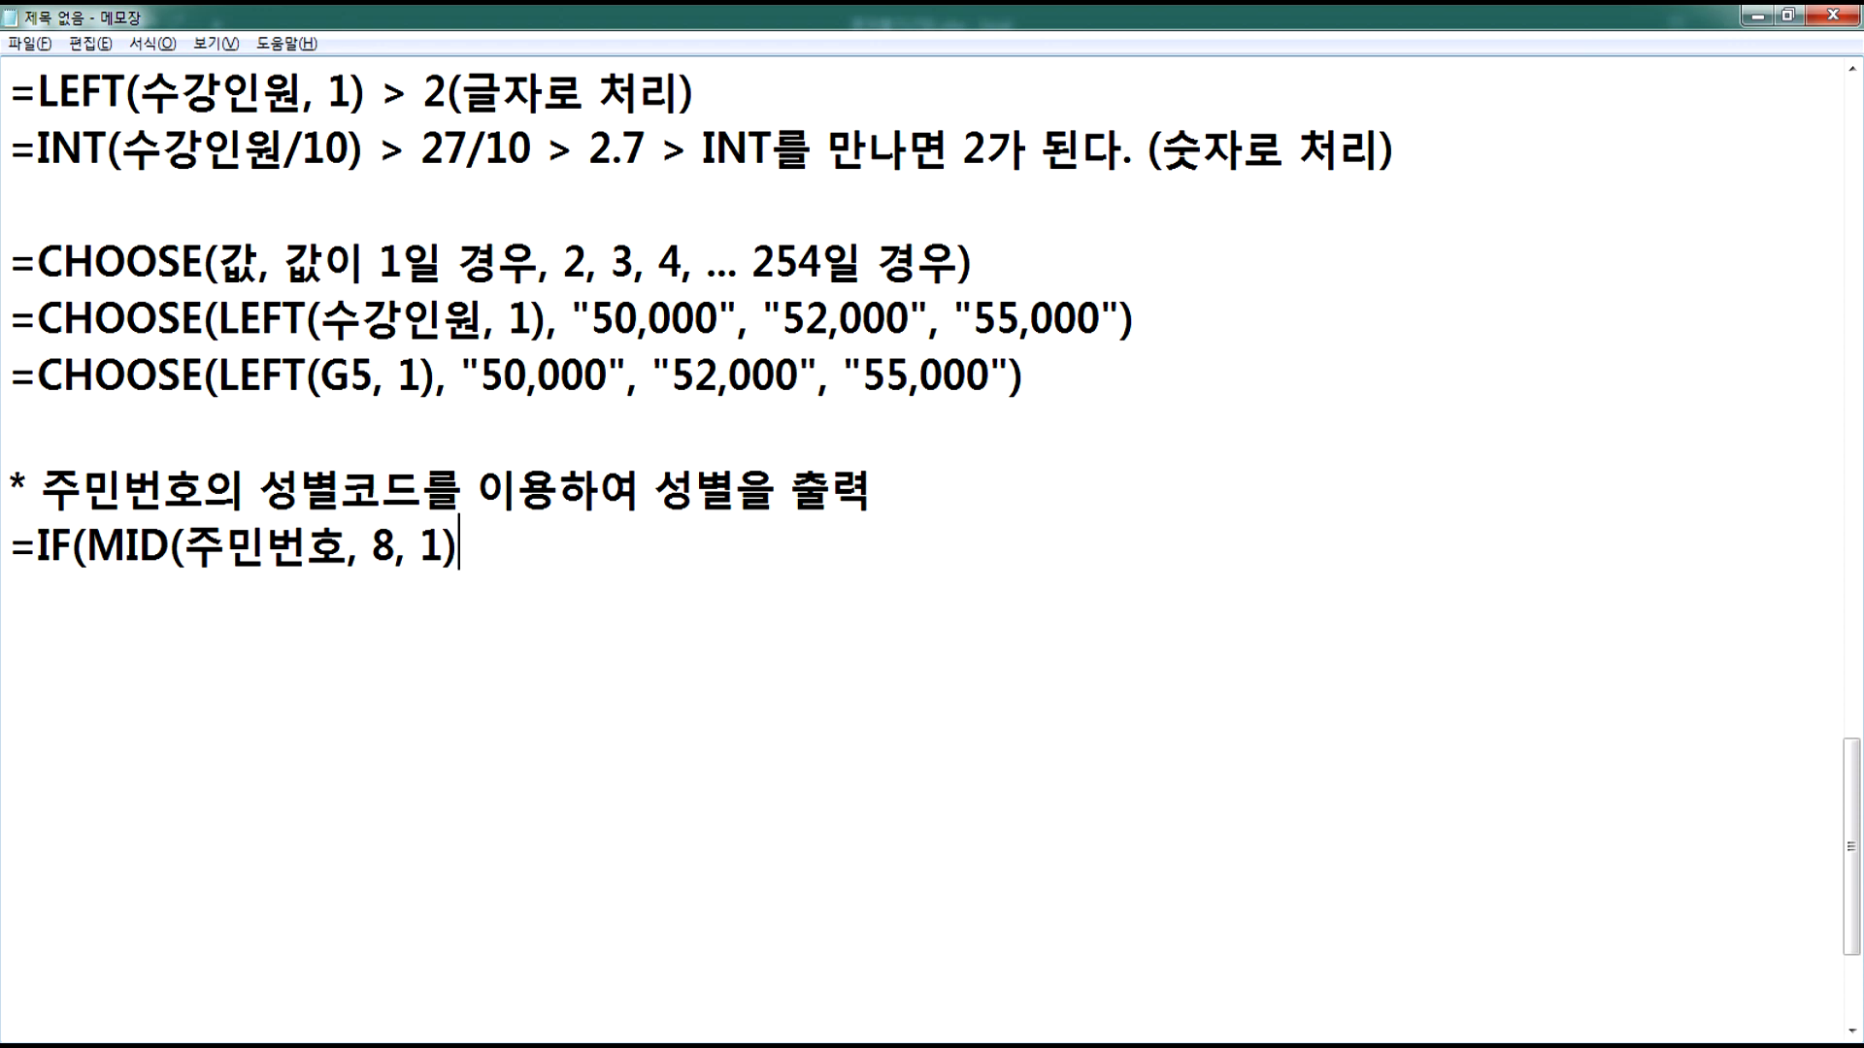
text( = "1")
drag(516, 546, 585, 540)
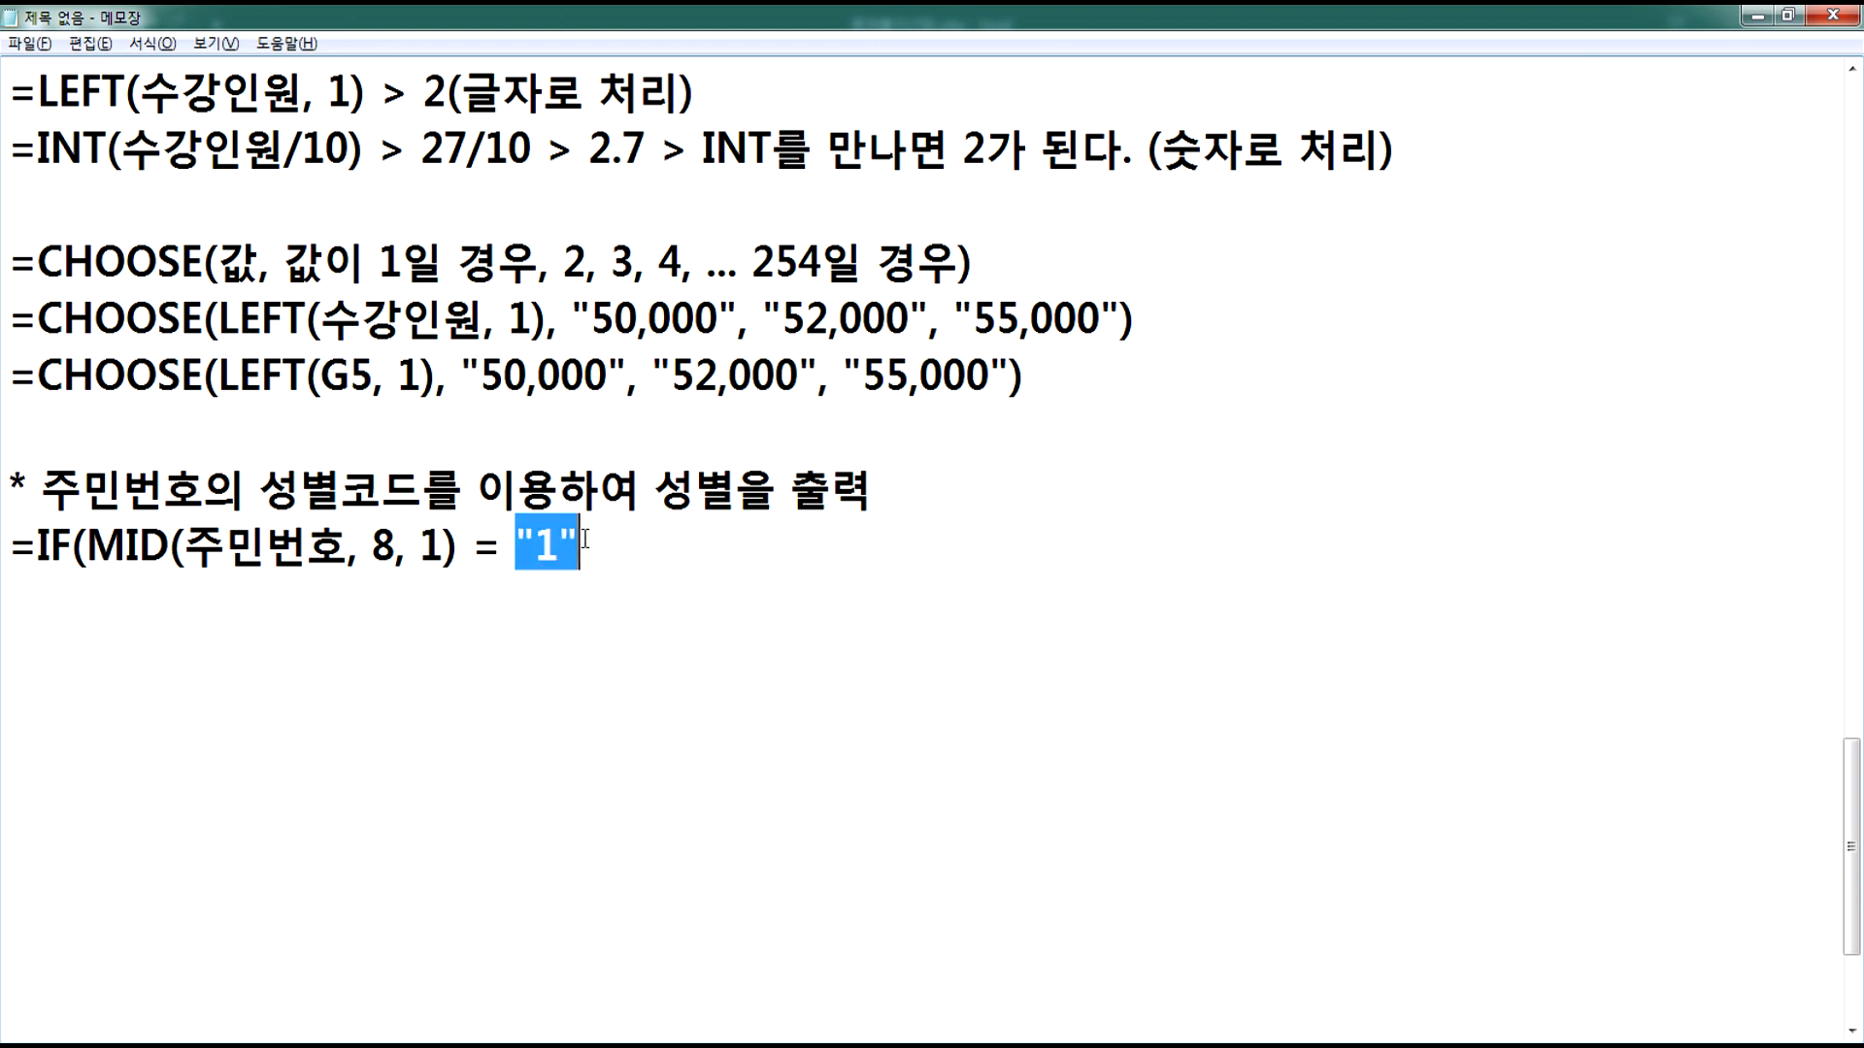
drag(87, 546, 458, 545)
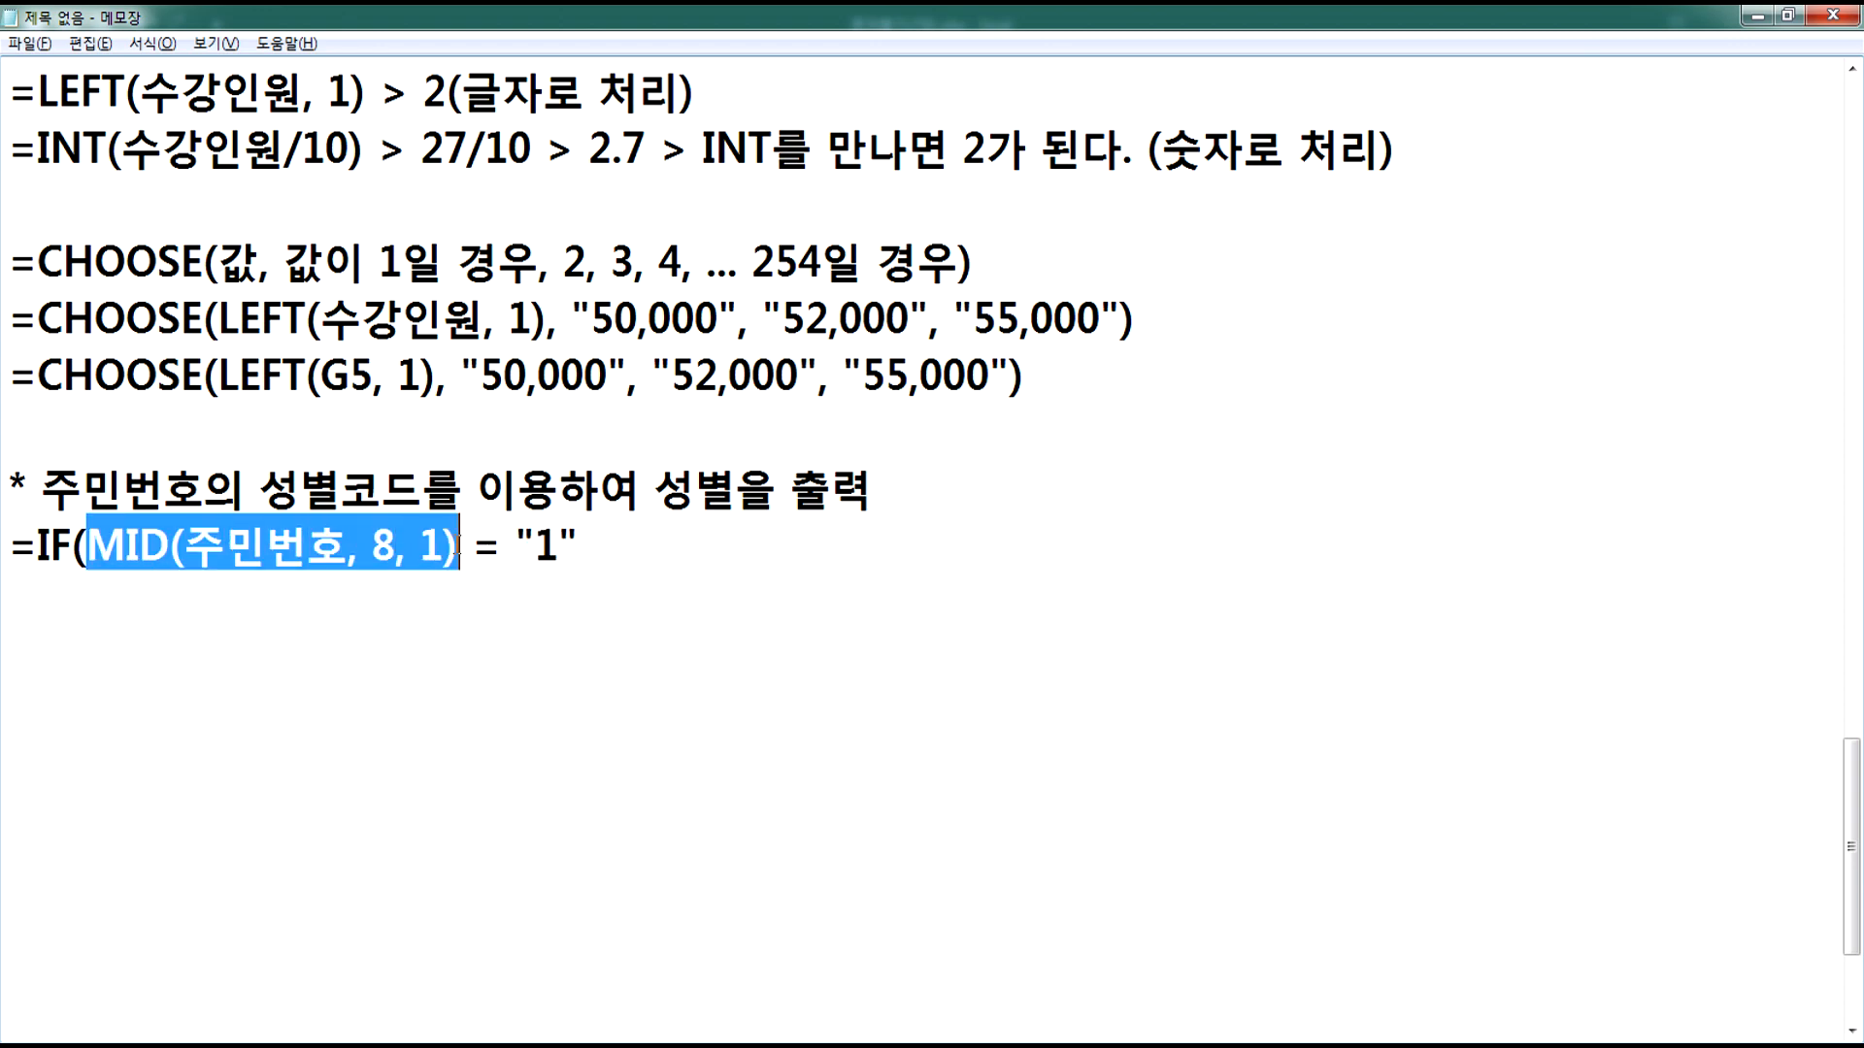
drag(515, 546, 582, 545)
text(`)
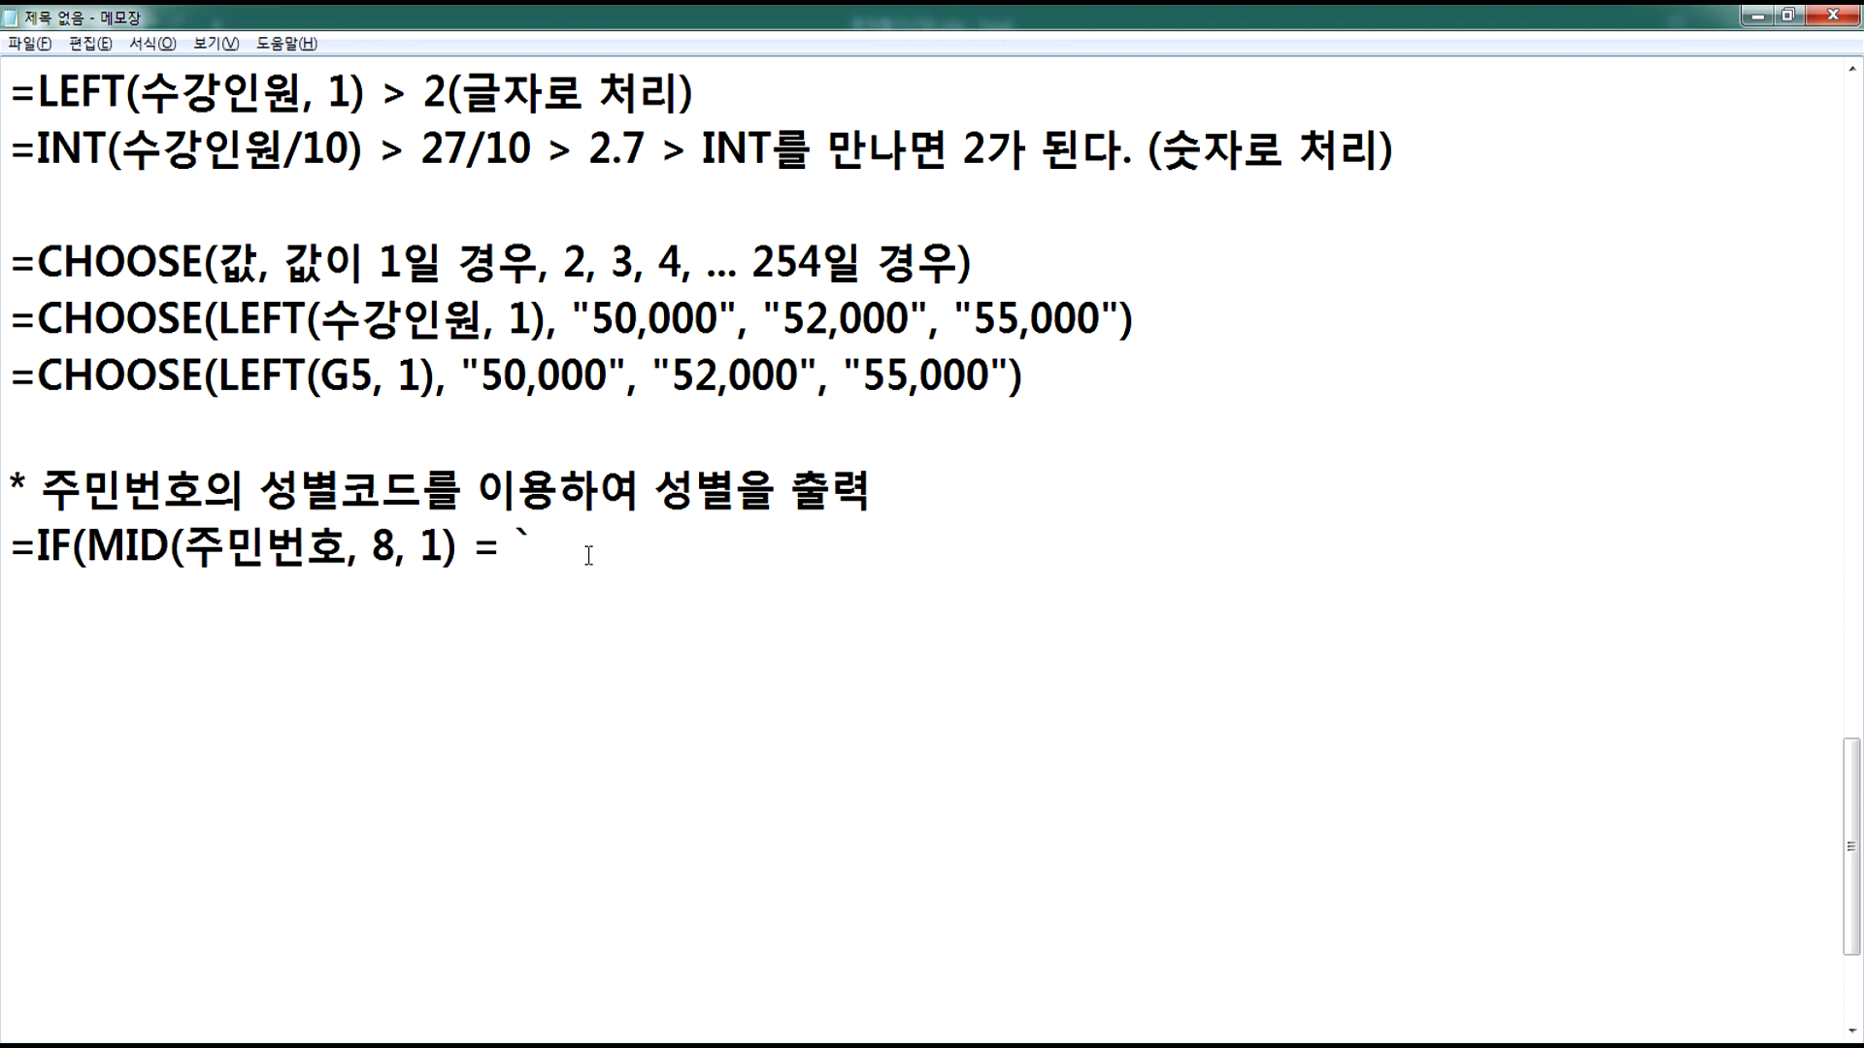
key(BackSpace)
text(1")
key(End)
text(")
Step: Continue the gender formula after "1" with the text , "남자, as the result for that code
text(, "SKA)
key(BackSpace)
key(BackSpace)
key(BackSpace)
key(Hangul)
text(남자,)
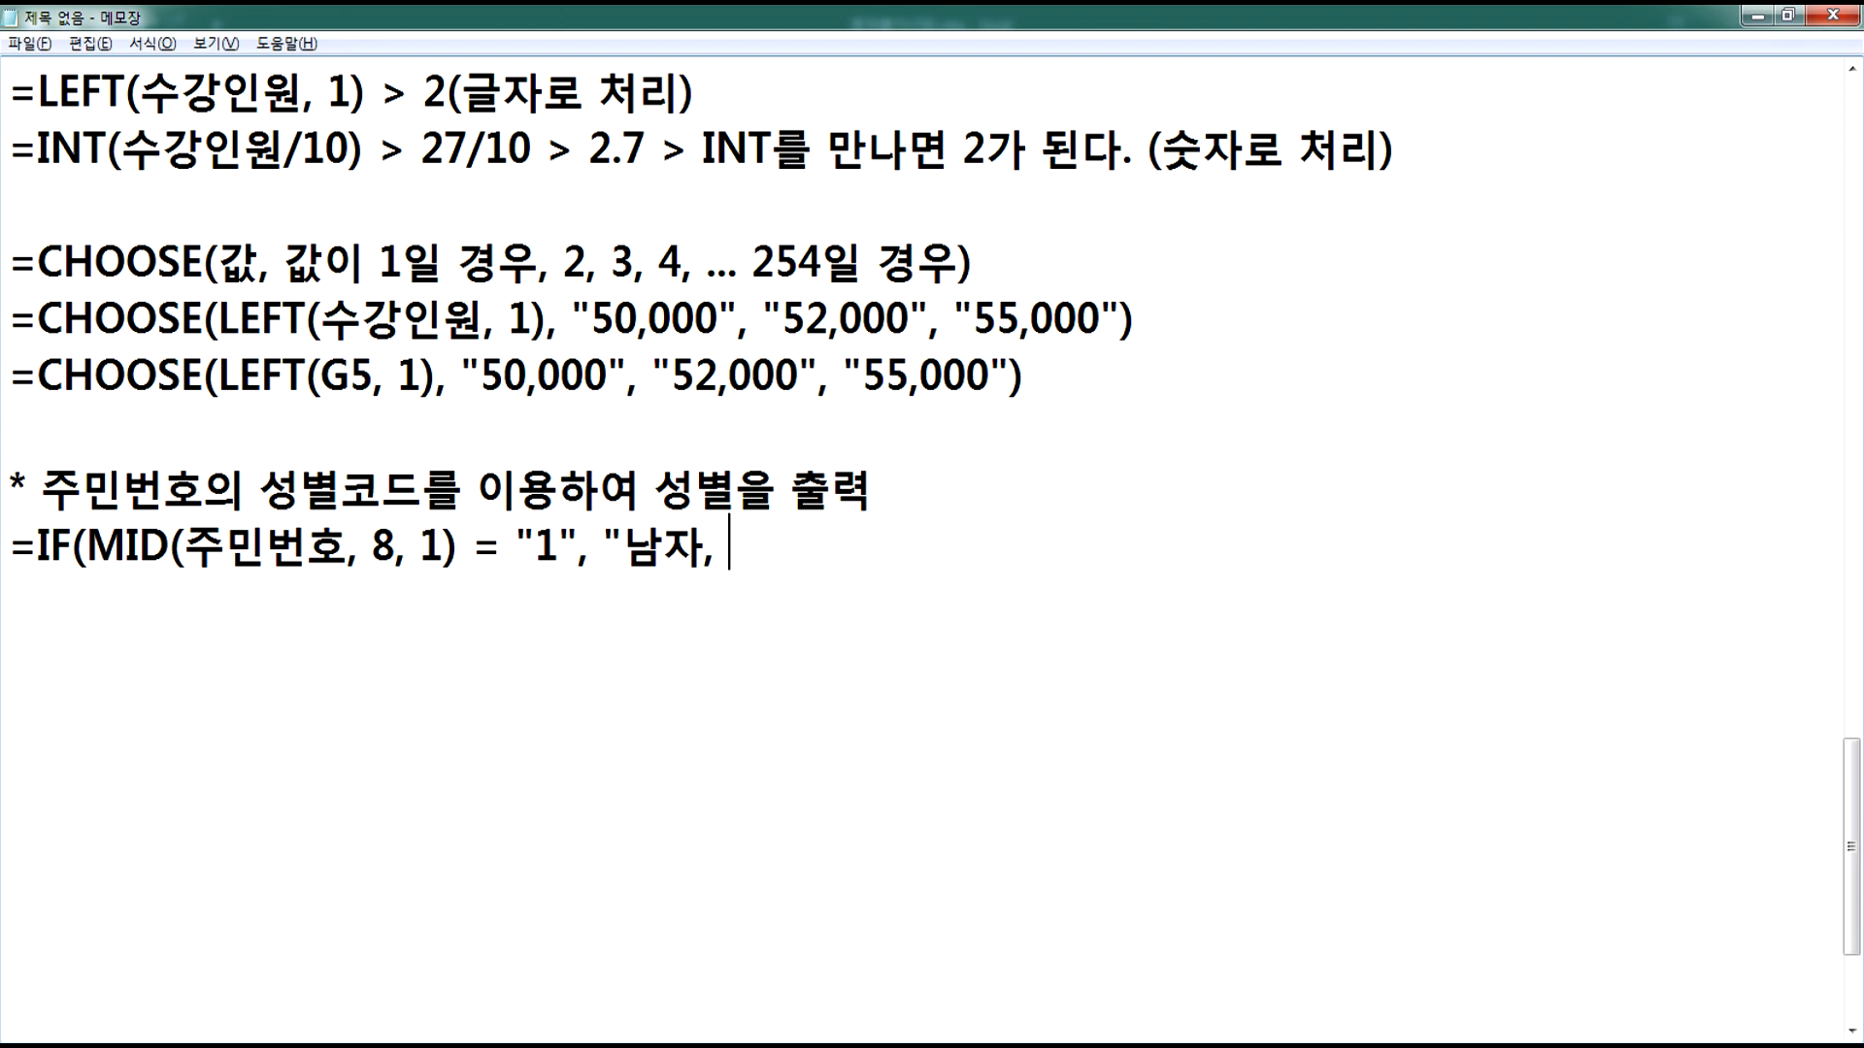
Step: Reuse the IF(MID(주민번호, 8, 1) = part to nest conditions for "2" with result "여자" and for "3" with an opened result text
drag(37, 544, 537, 546)
key(ctrl+c)
click(745, 554)
key(ctrl+v)
text(2)
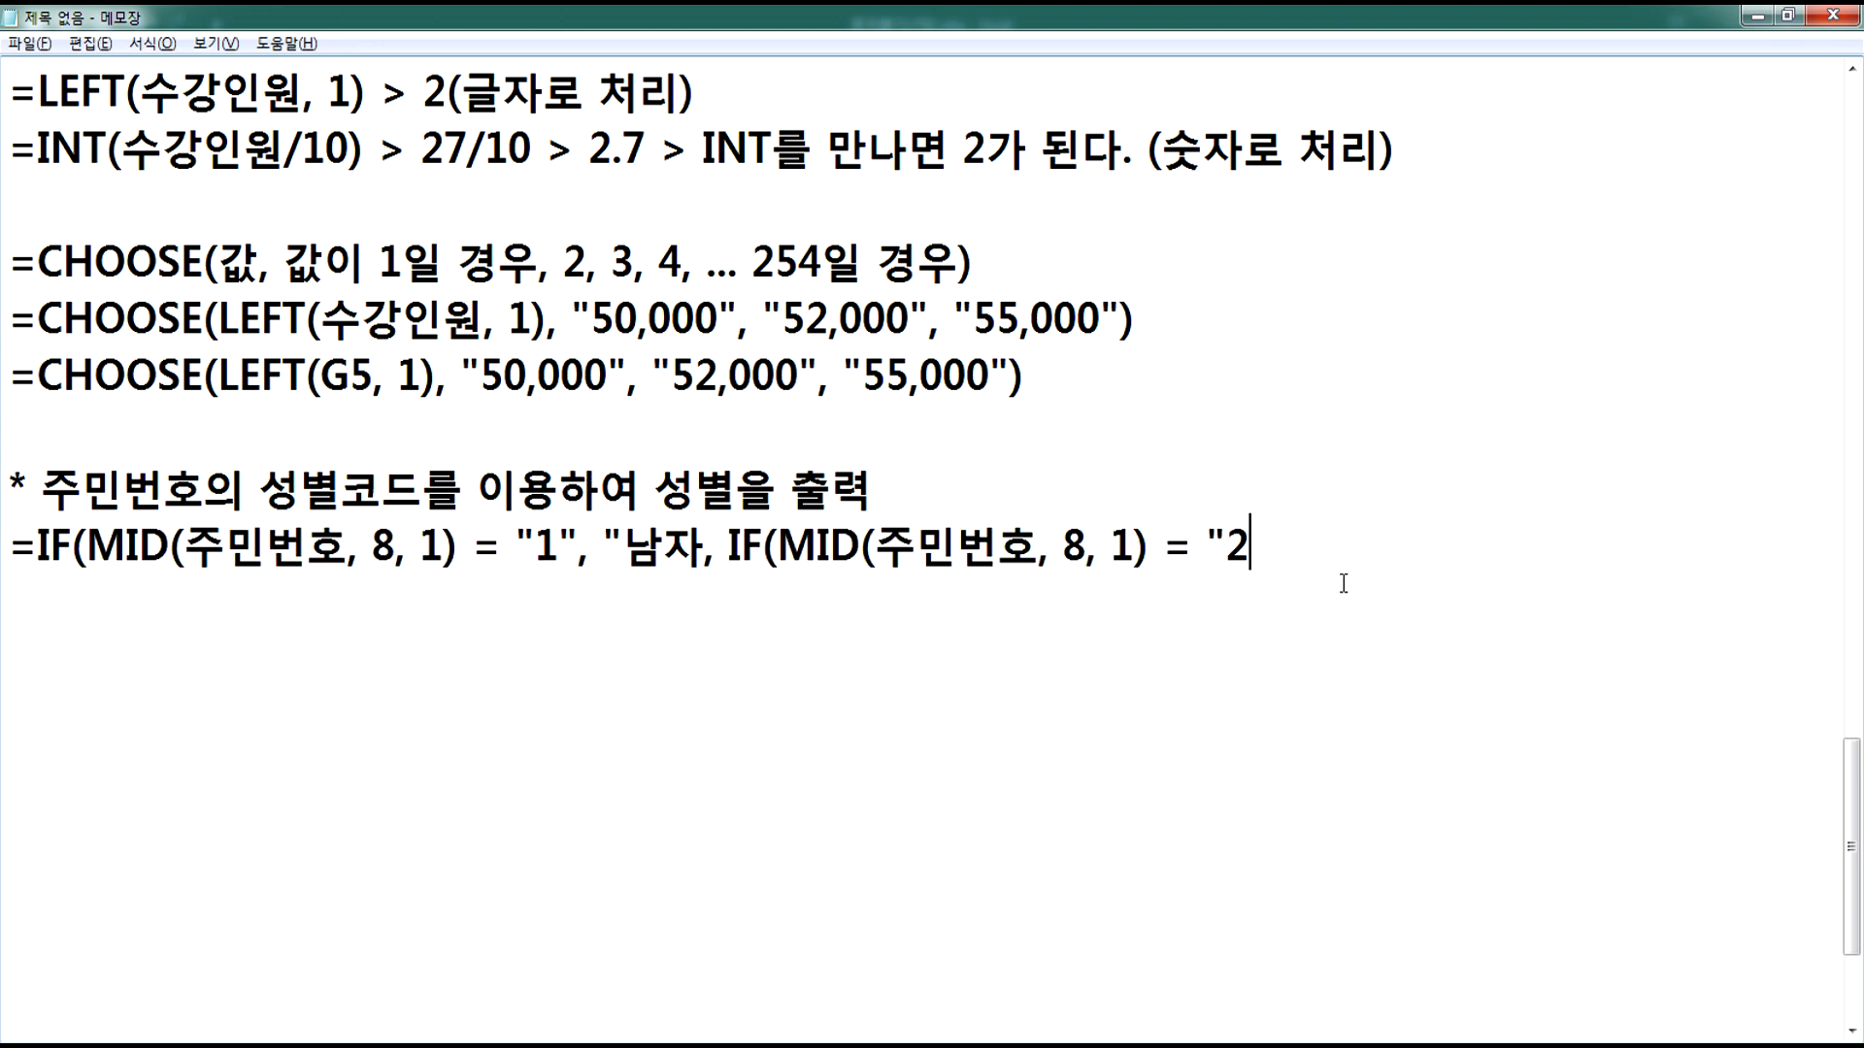
text(", "DI)
key(BackSpace)
key(BackSpace)
text(여자",)
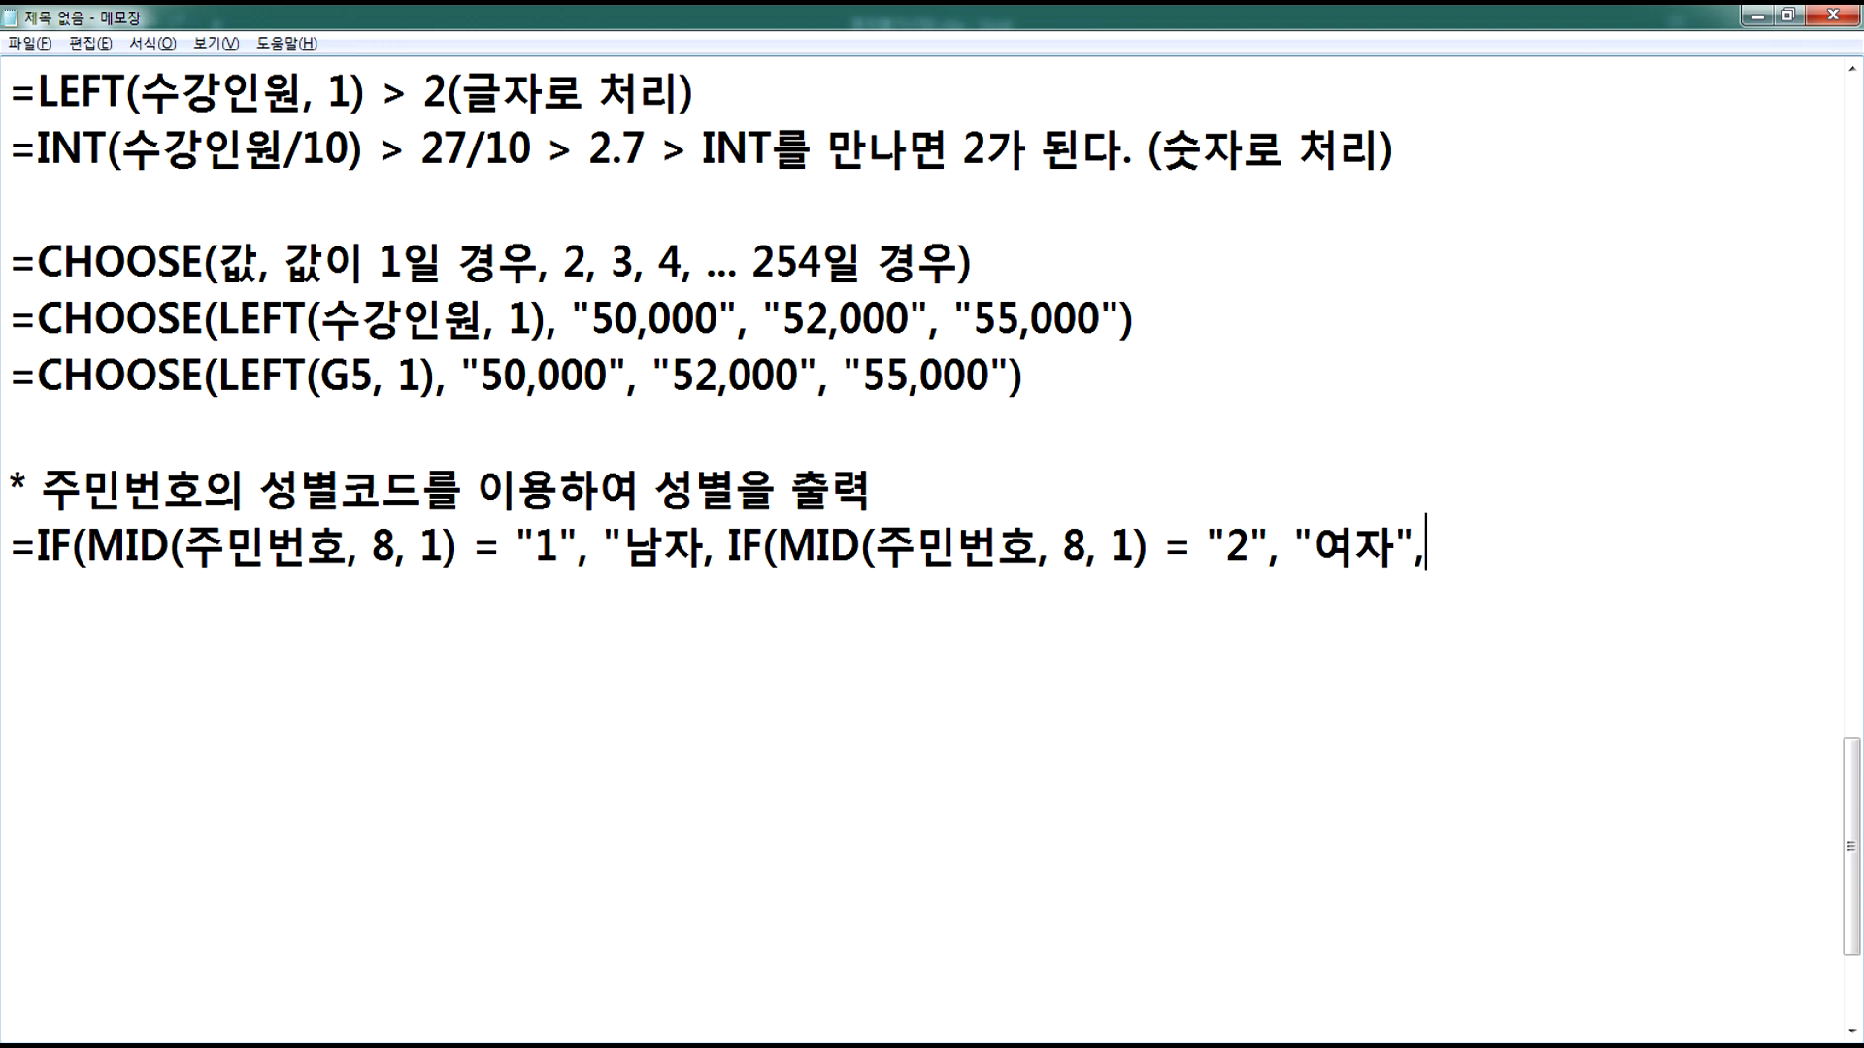
key(ctrl+v)
text(3", "SKA)
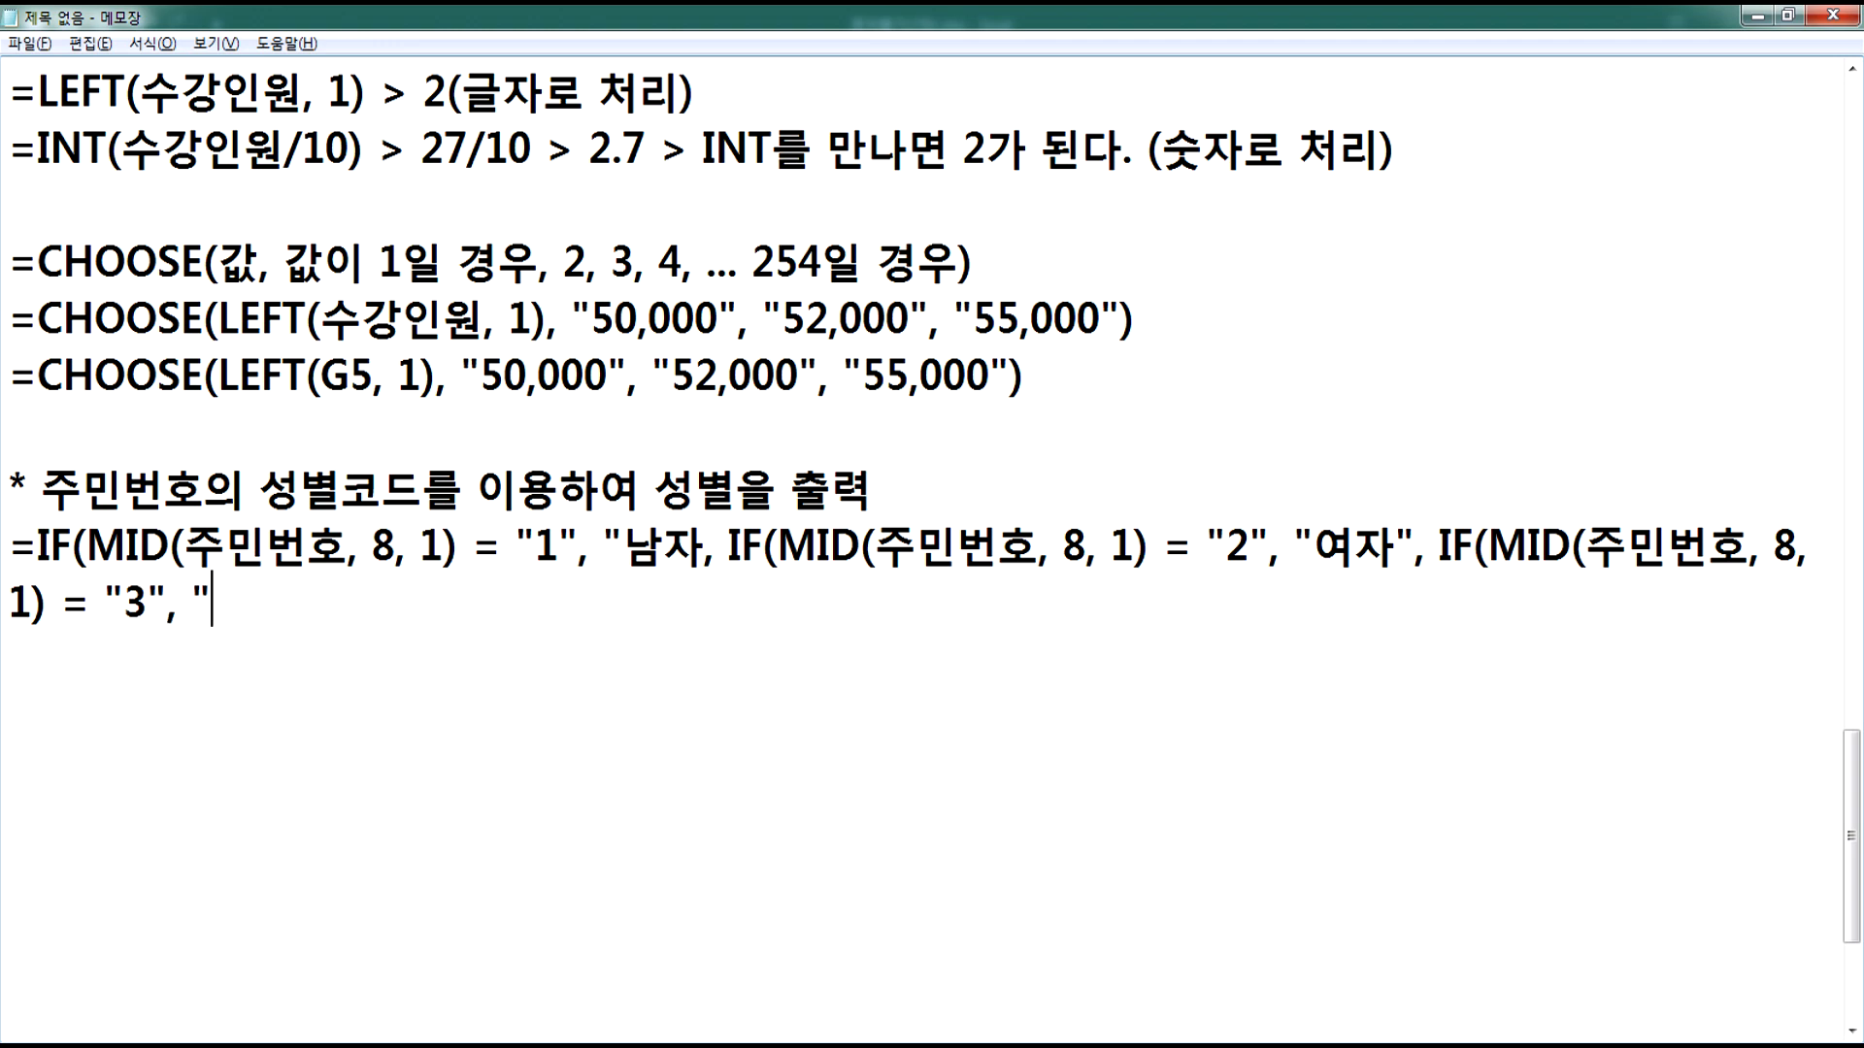
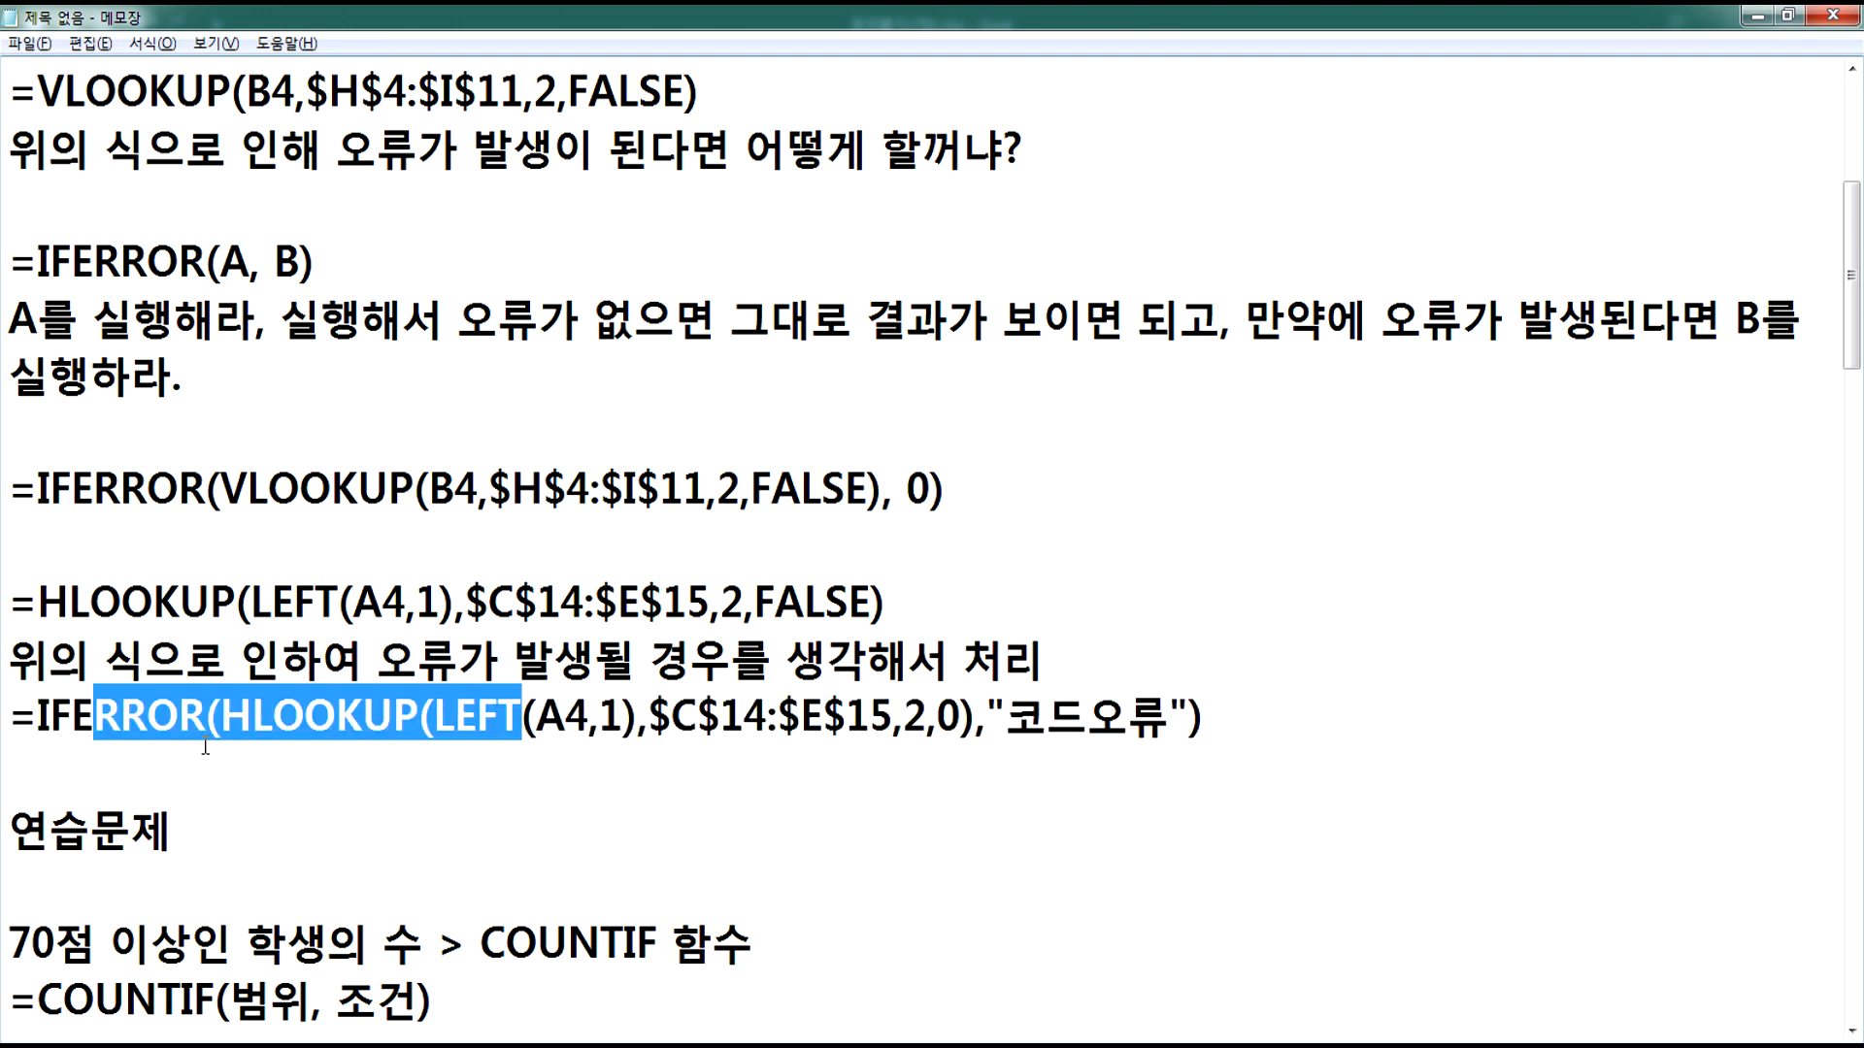
Step: Under the heading "* 인원에 상관없이 처리하는 방법", write =IFERROR(CHOOSE(등수, "대상", "금상", "은상"), "")
scroll(205, 747, down, 20)
click(41, 490)
text(IFERROR(CHOOSE(등수, "대상", "금상", "은상)
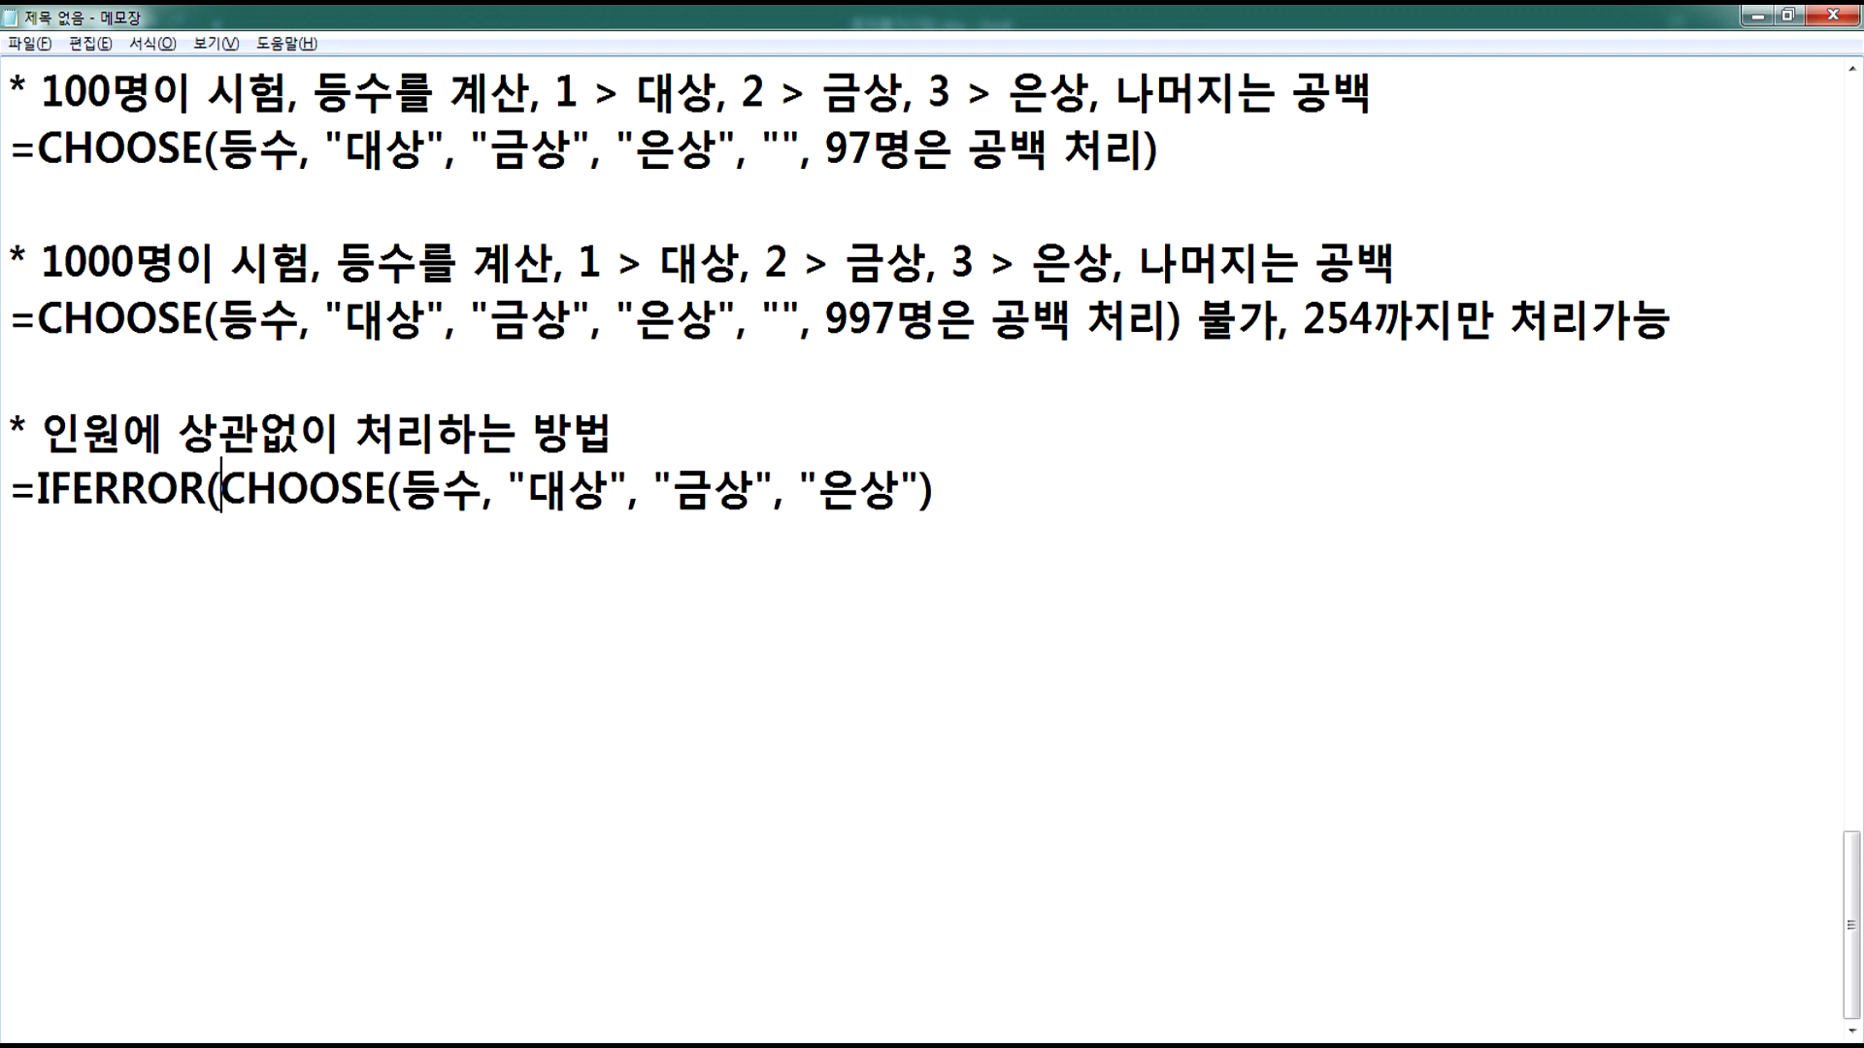
key(End)
drag(220, 485, 938, 485)
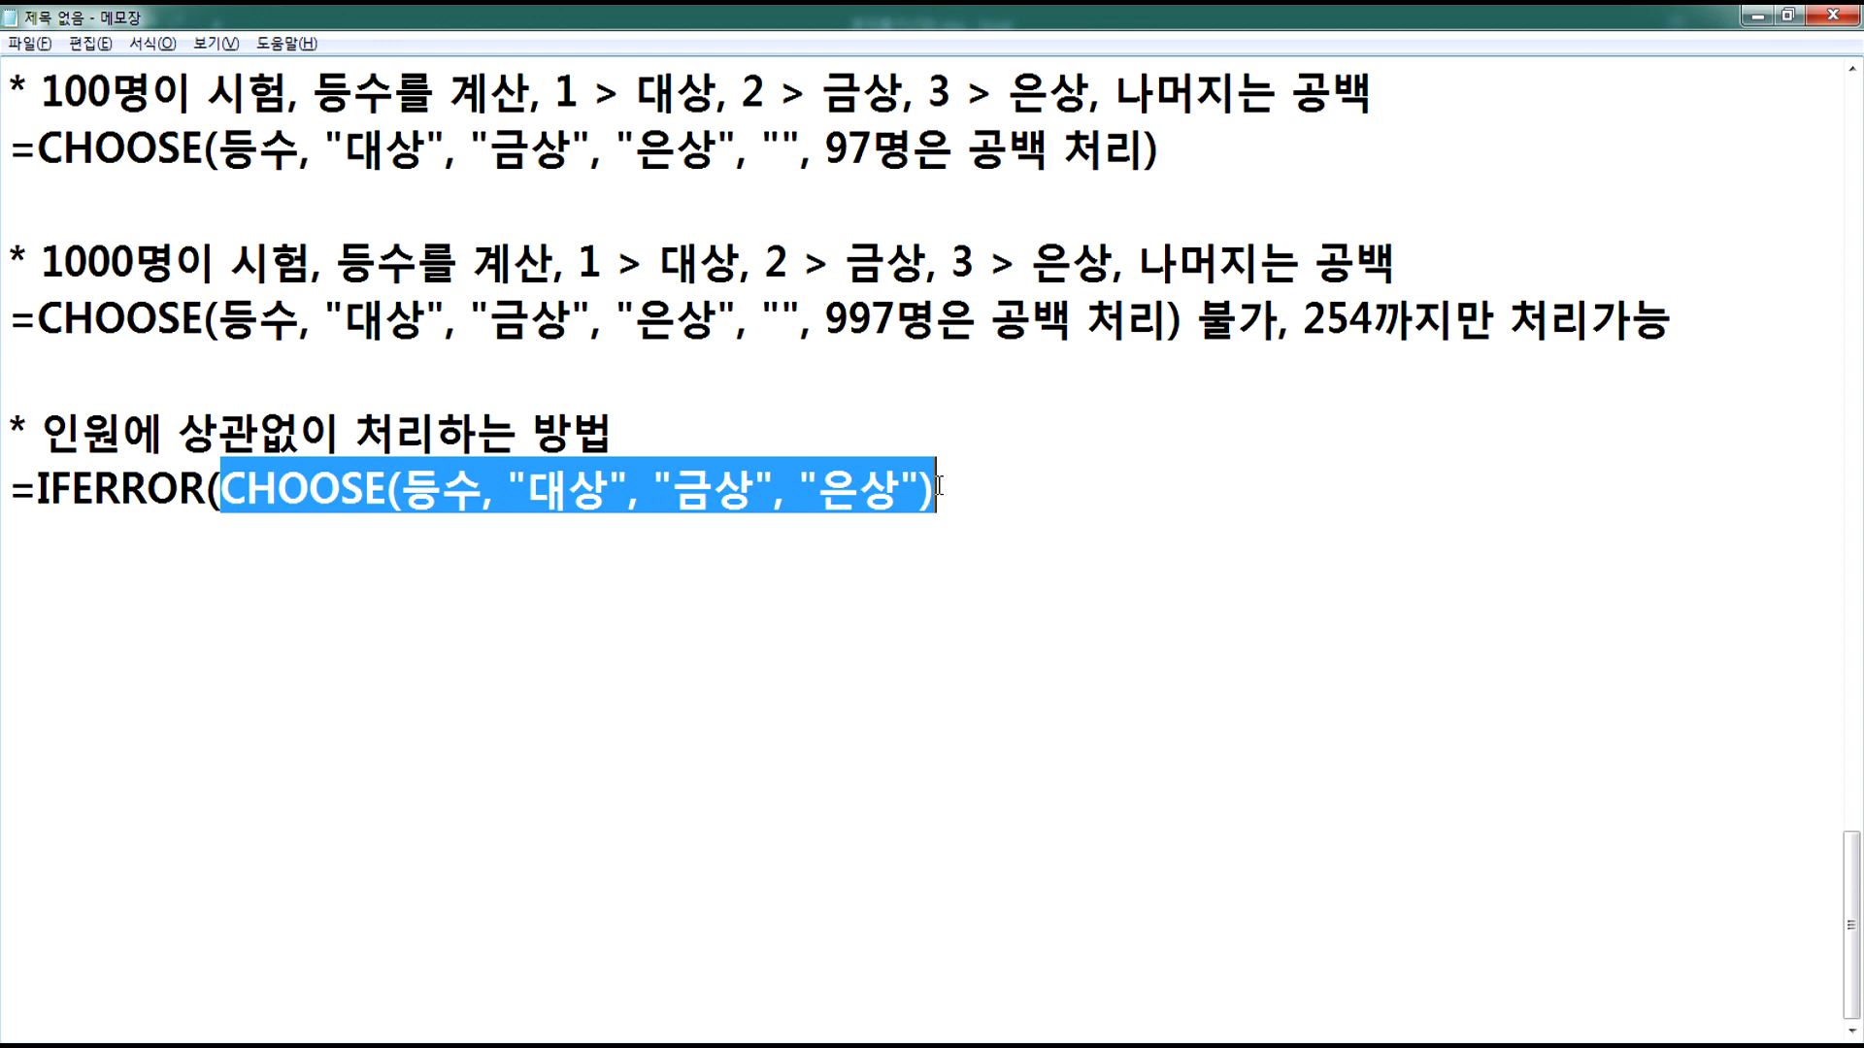
click(937, 485)
drag(37, 485, 199, 484)
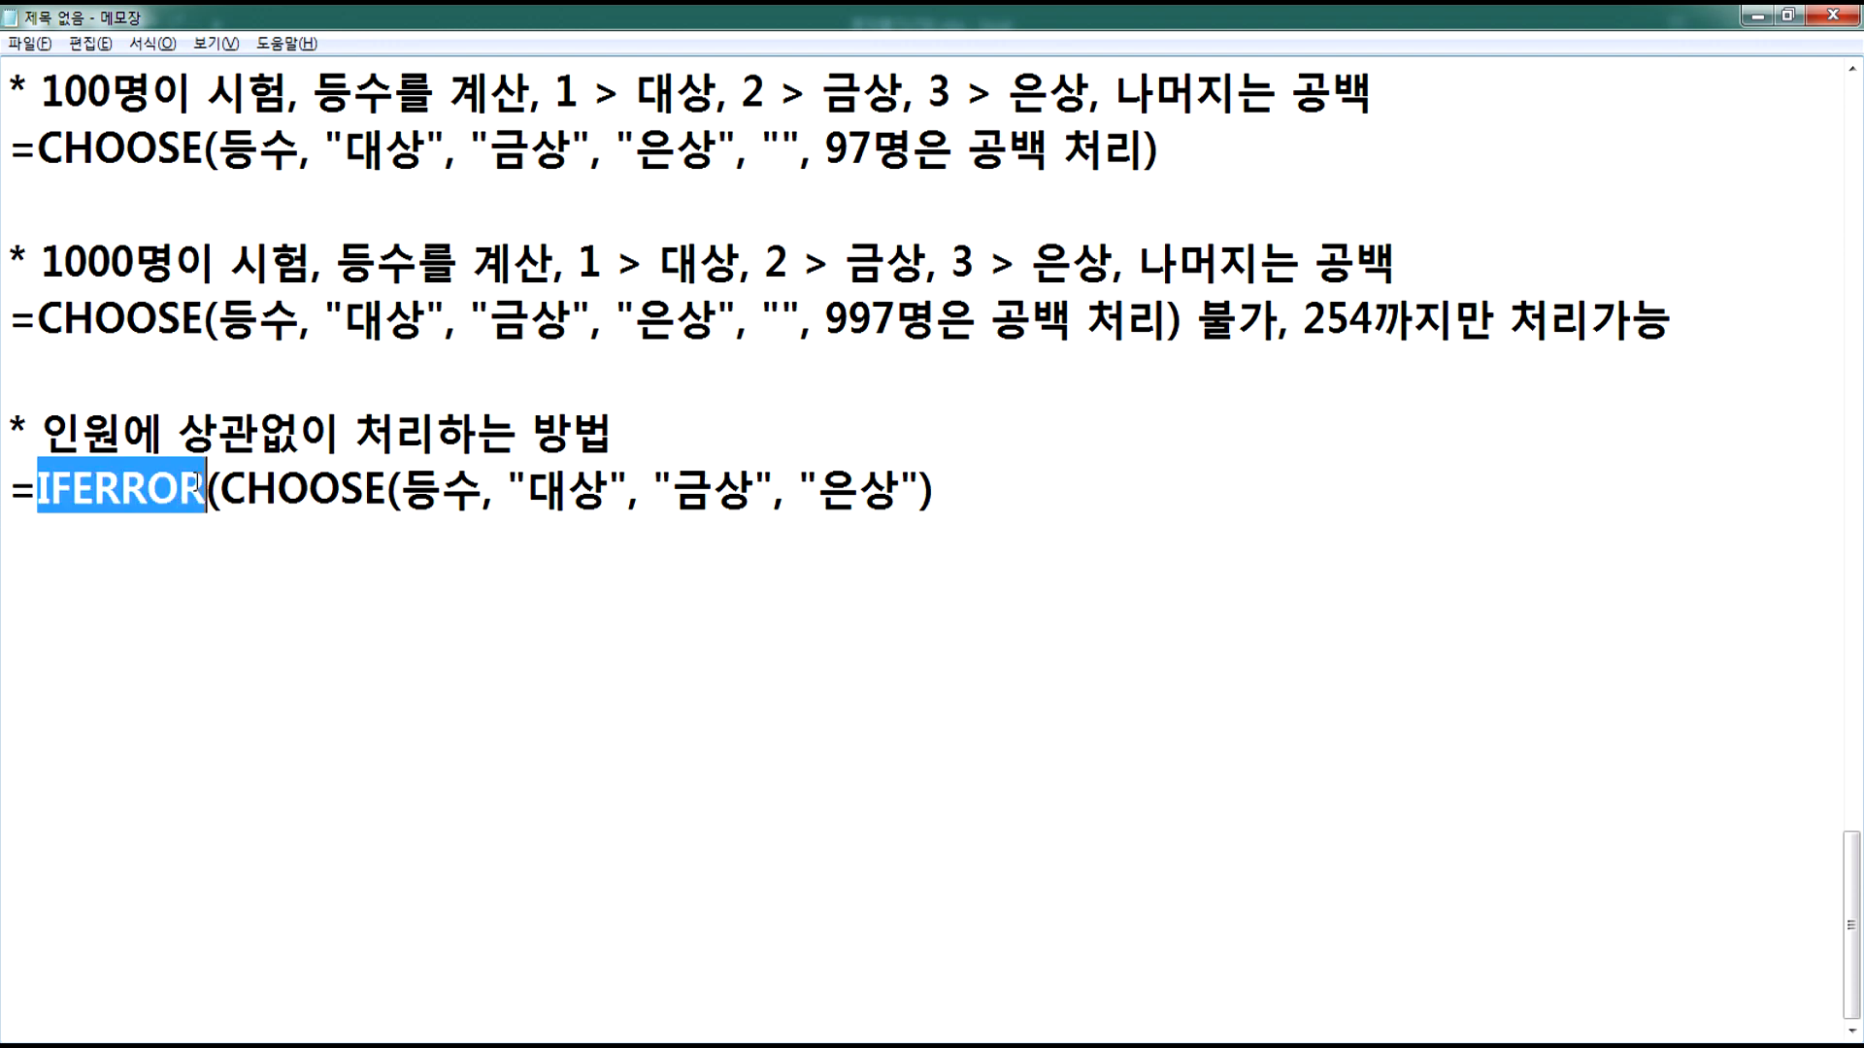
click(938, 486)
text(, ""))
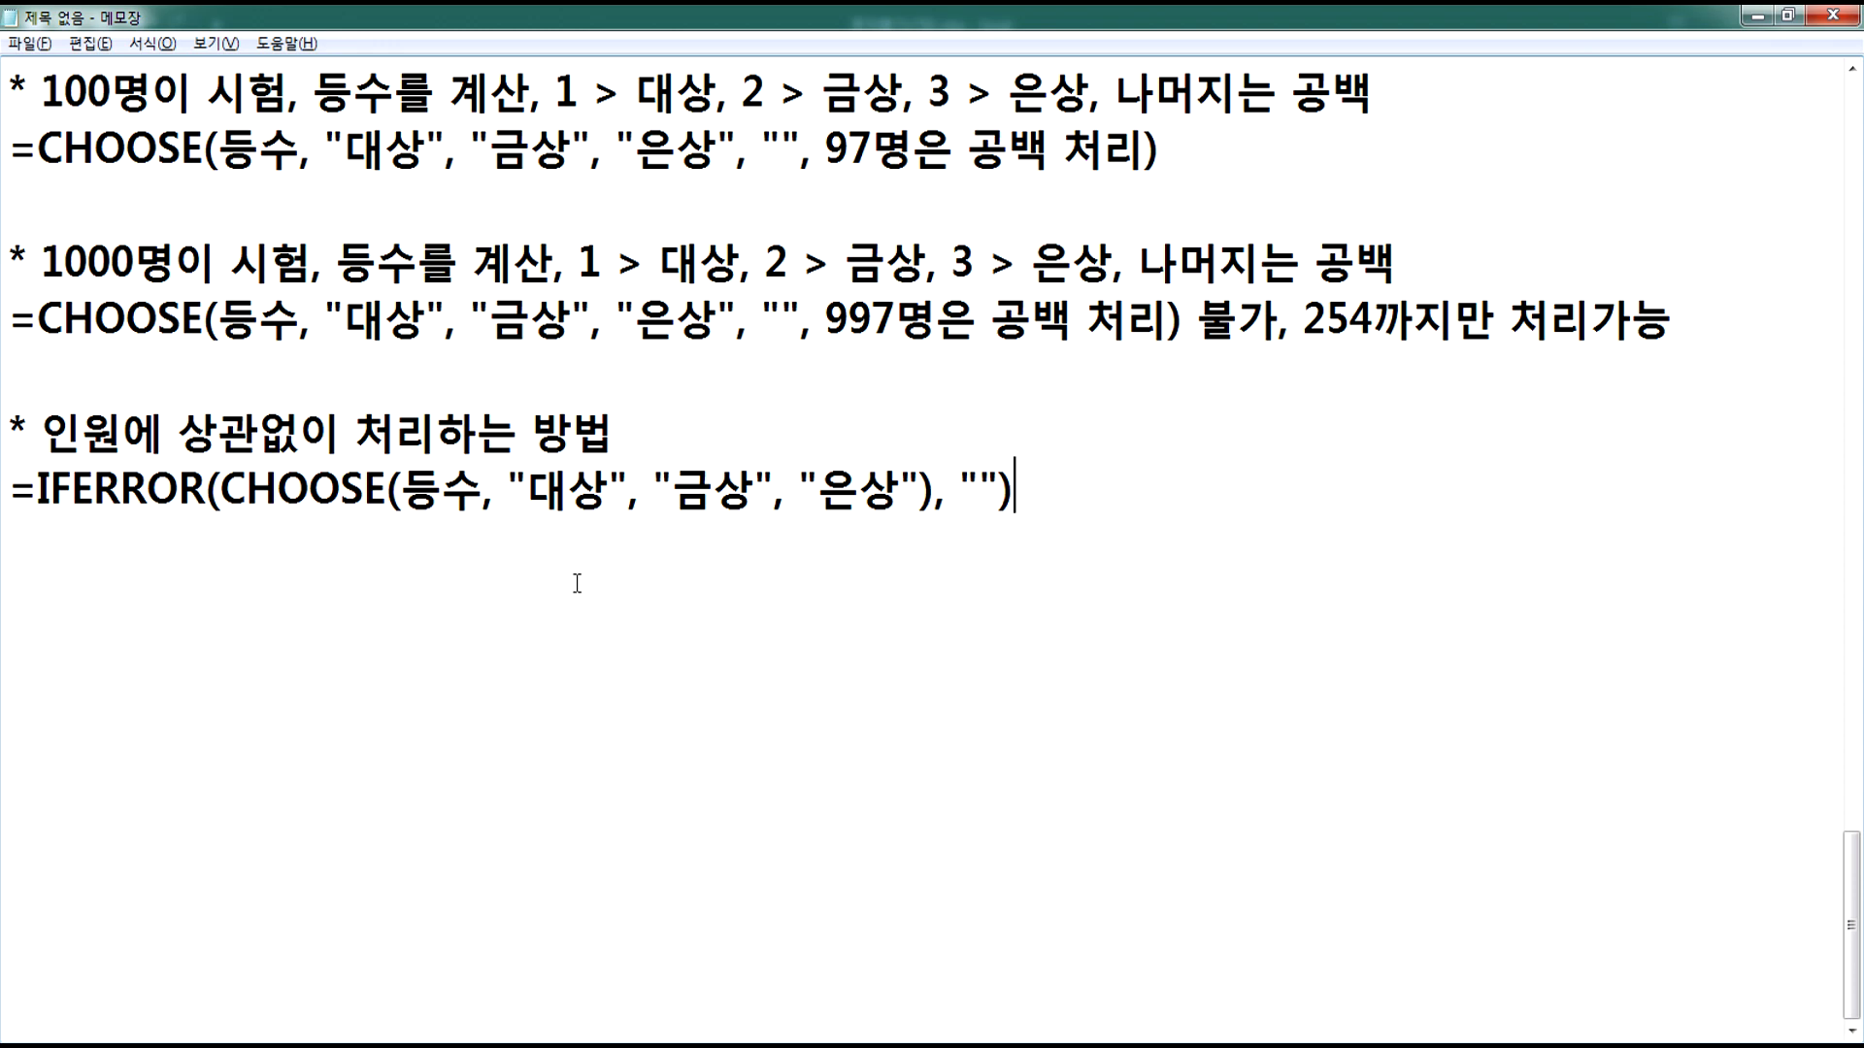
Step: Compare the blank arguments in the 10-person and 1000-person CHOOSE notes with the prizes and blank result of the IFERROR formula
scroll(575, 583, up, 1)
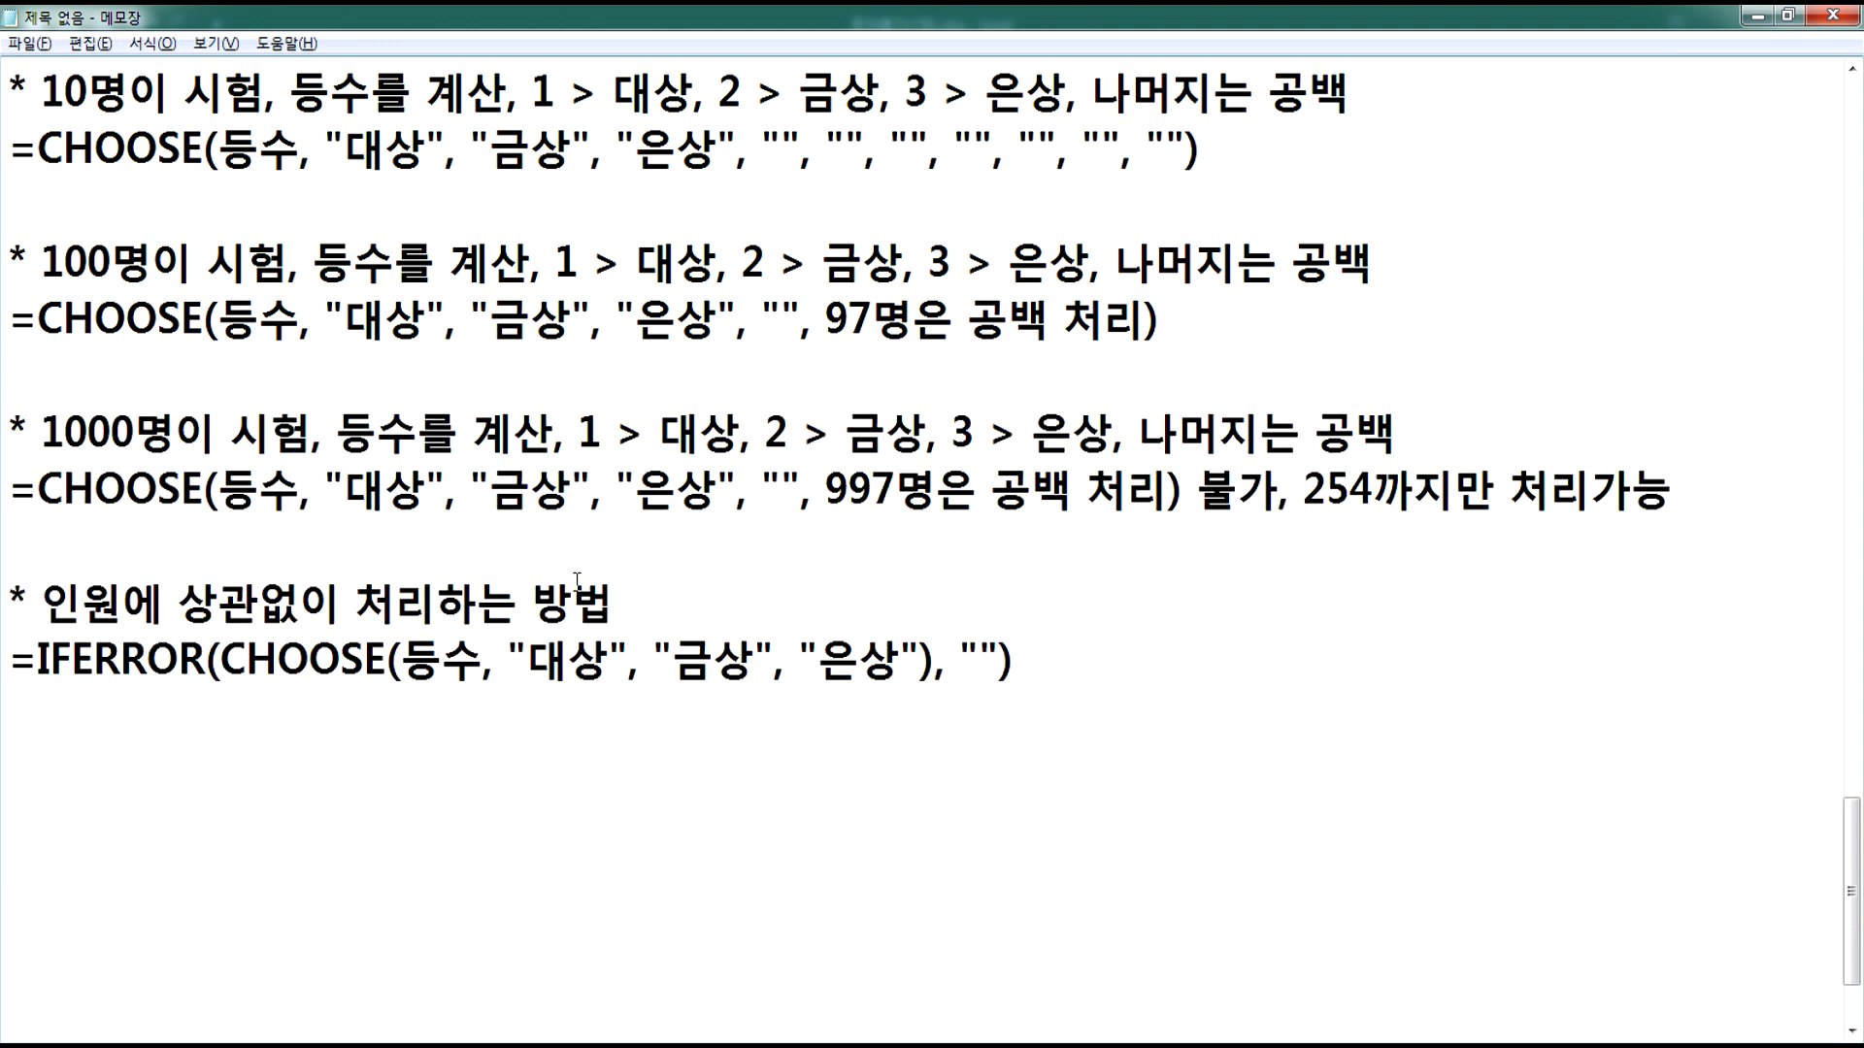
drag(826, 489, 1170, 490)
click(800, 490)
click(738, 148)
drag(740, 148, 800, 147)
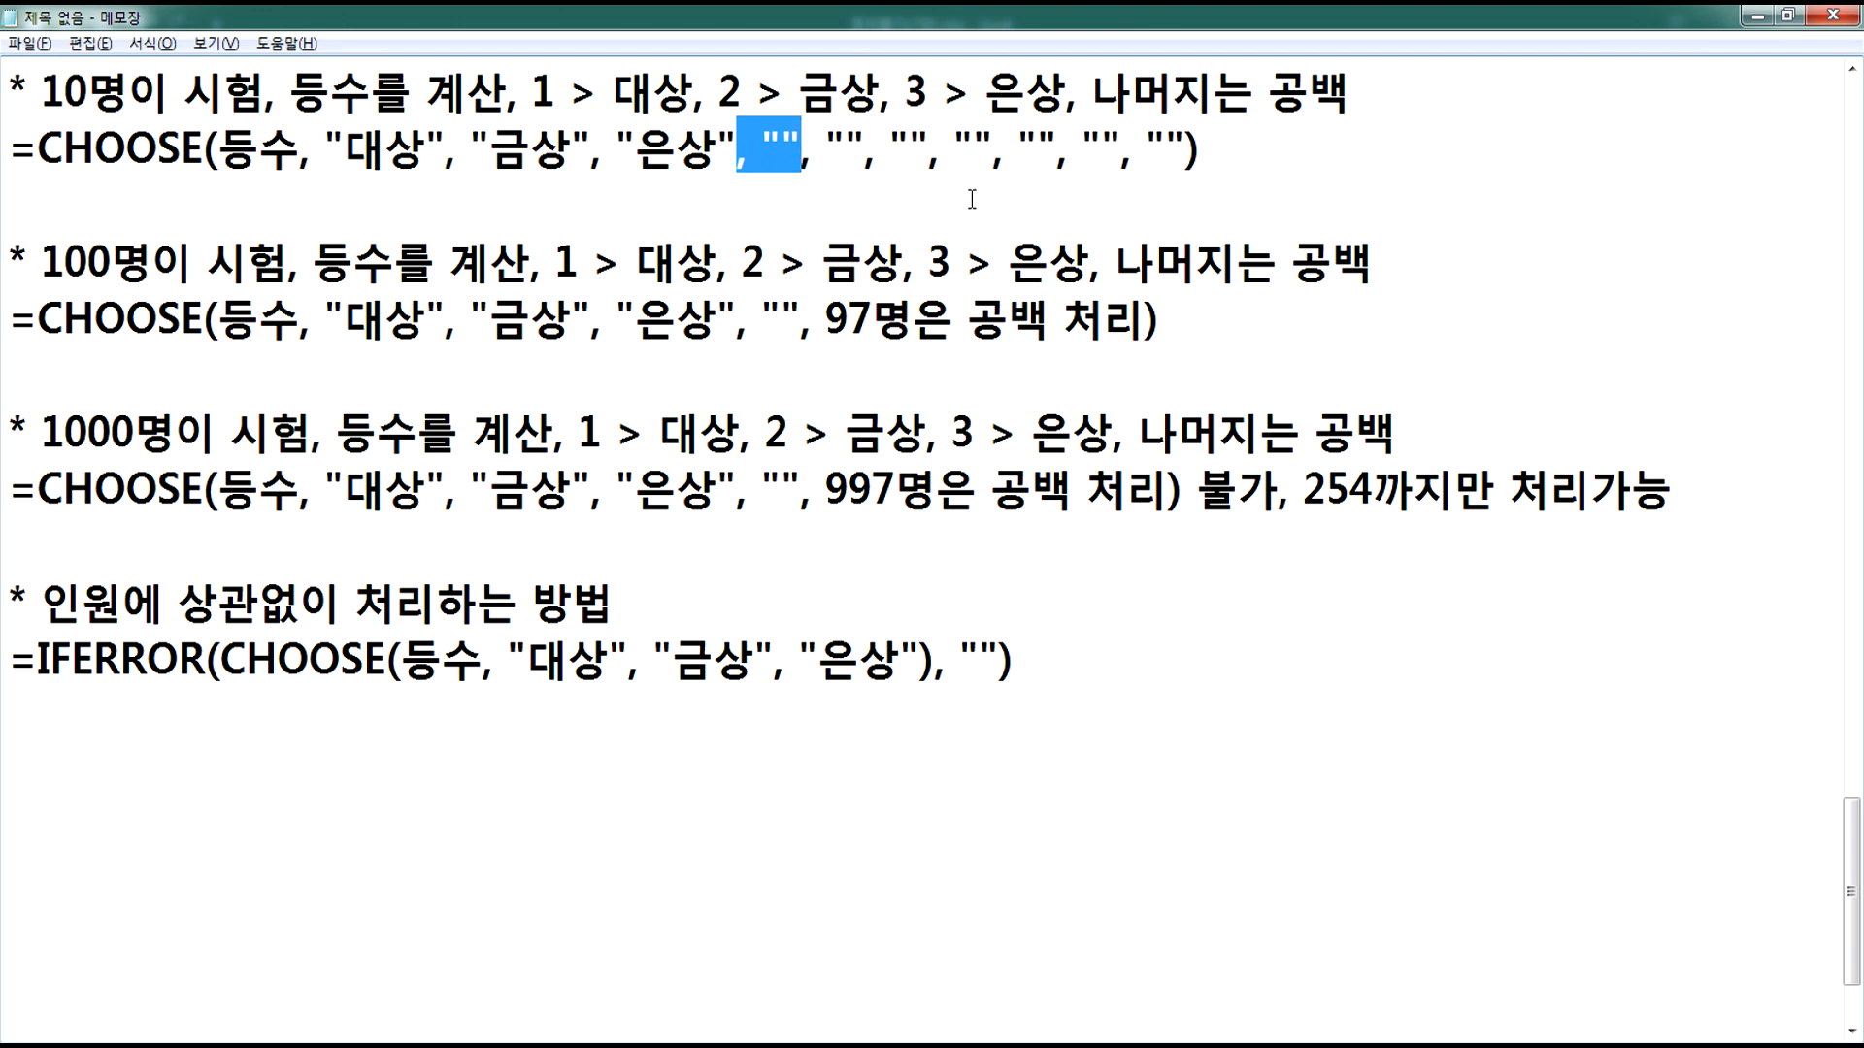
click(1188, 155)
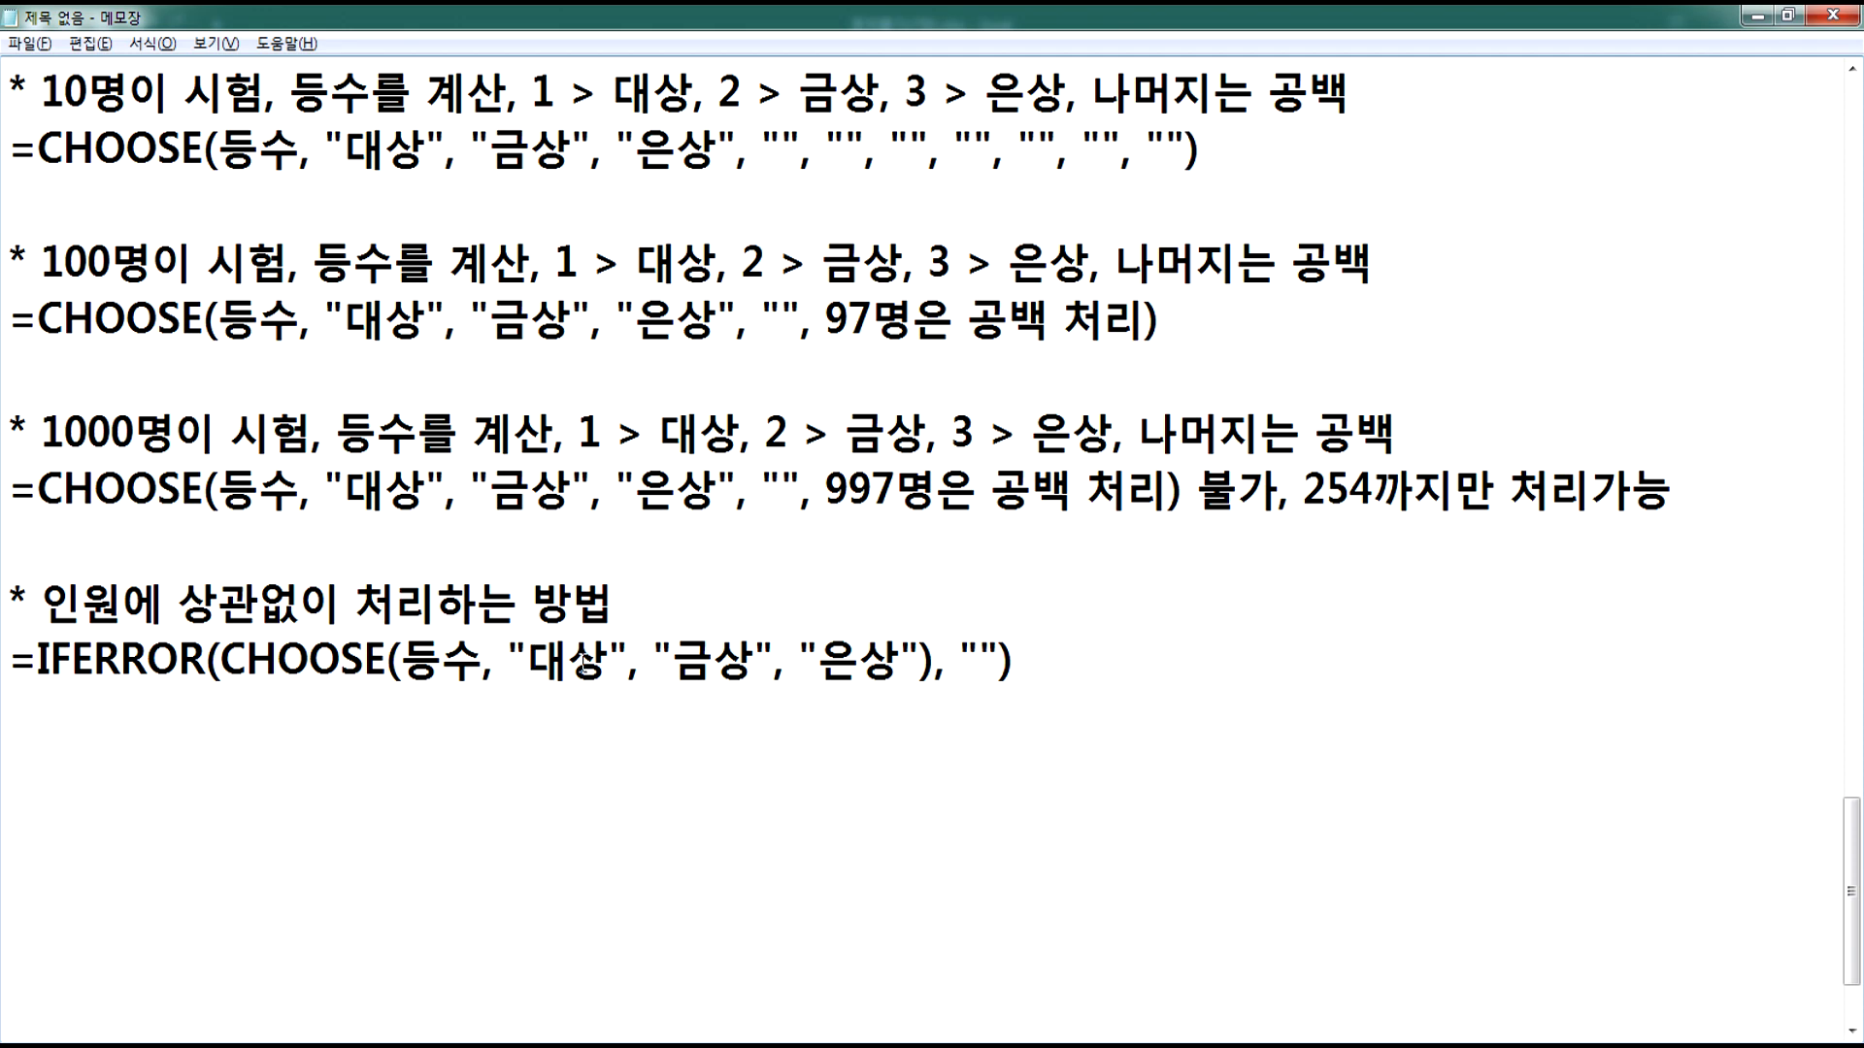
drag(527, 657, 919, 657)
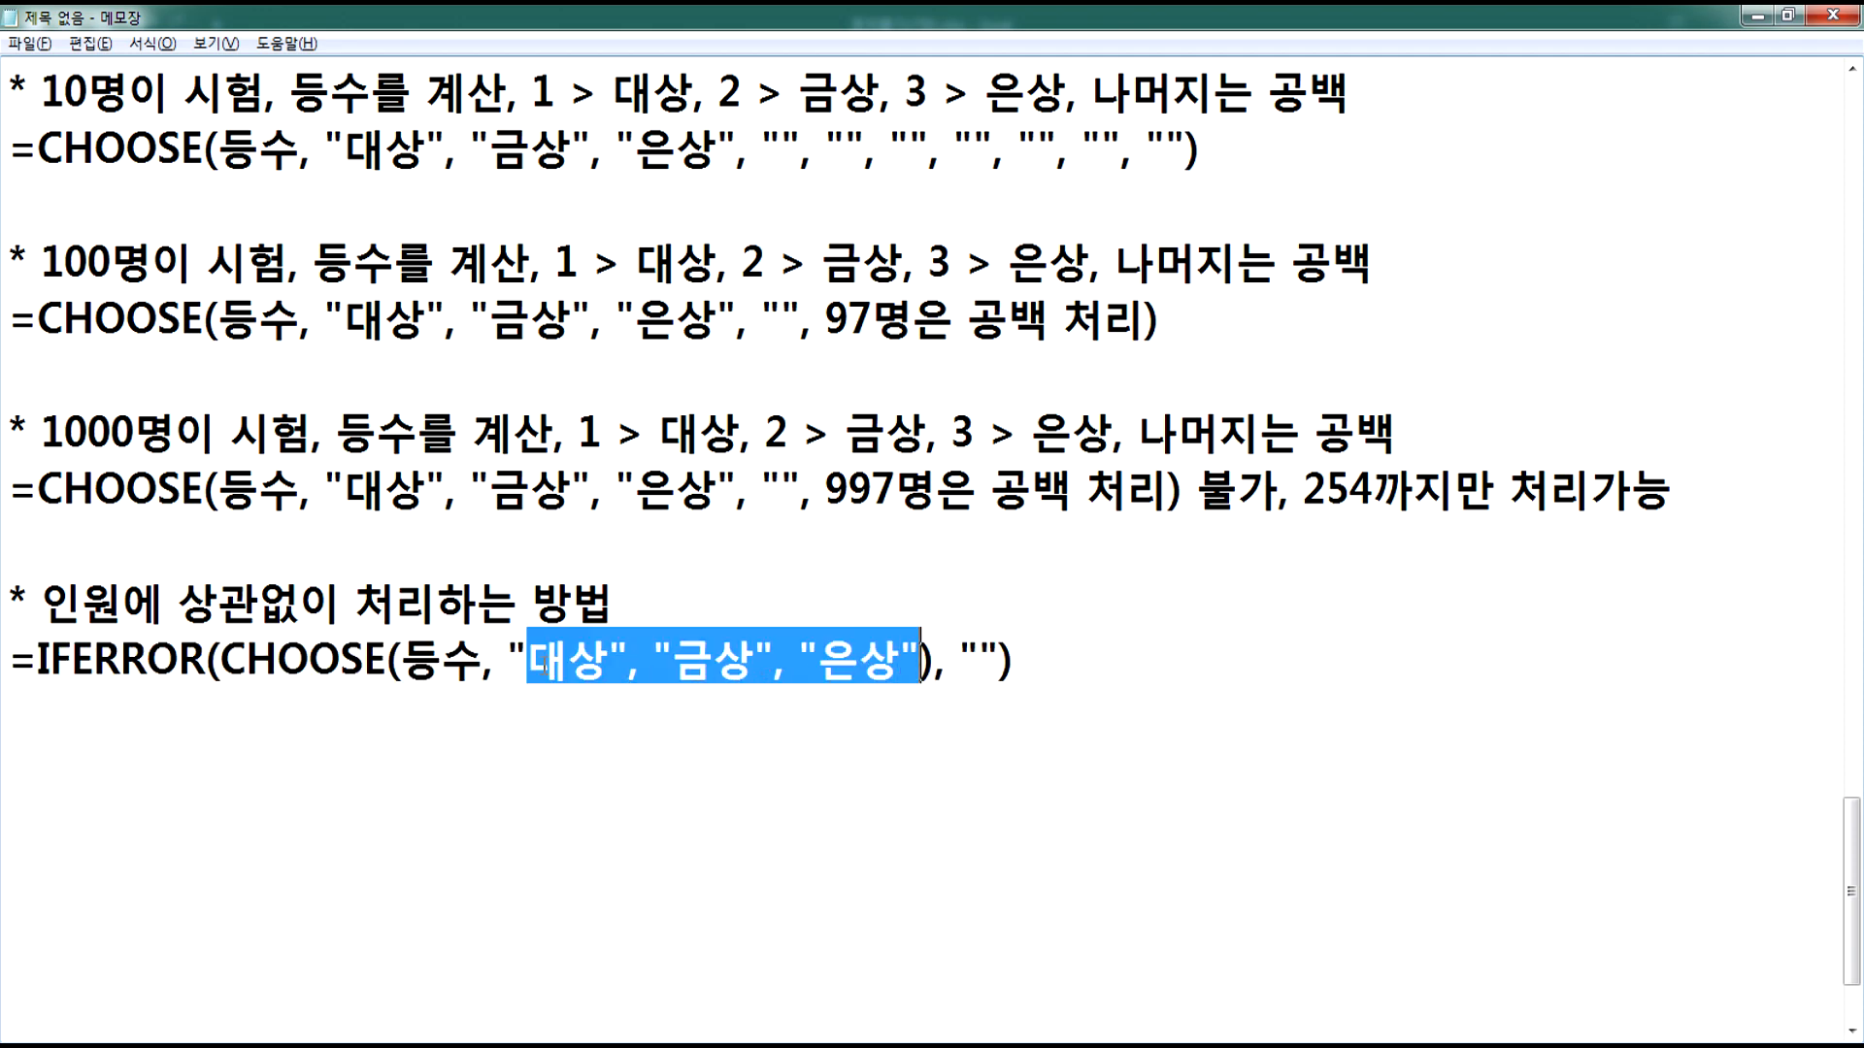
click(926, 663)
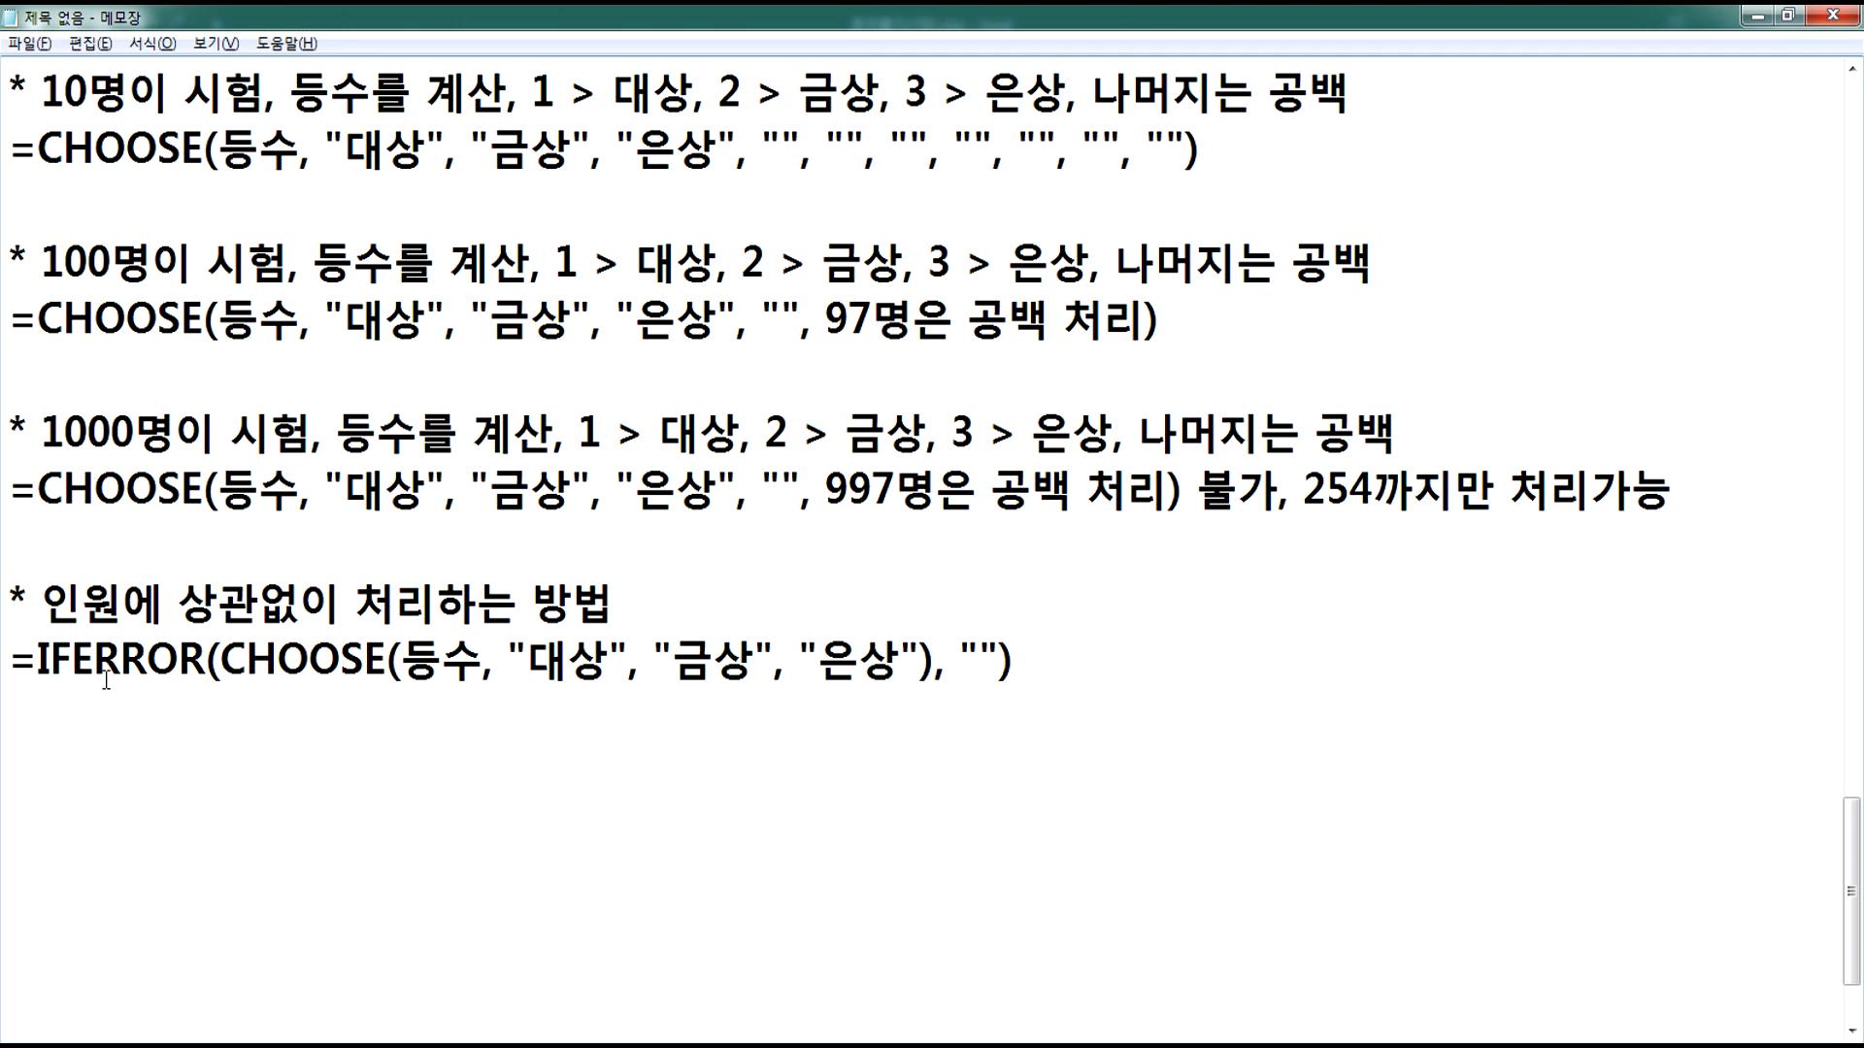
drag(29, 653, 206, 660)
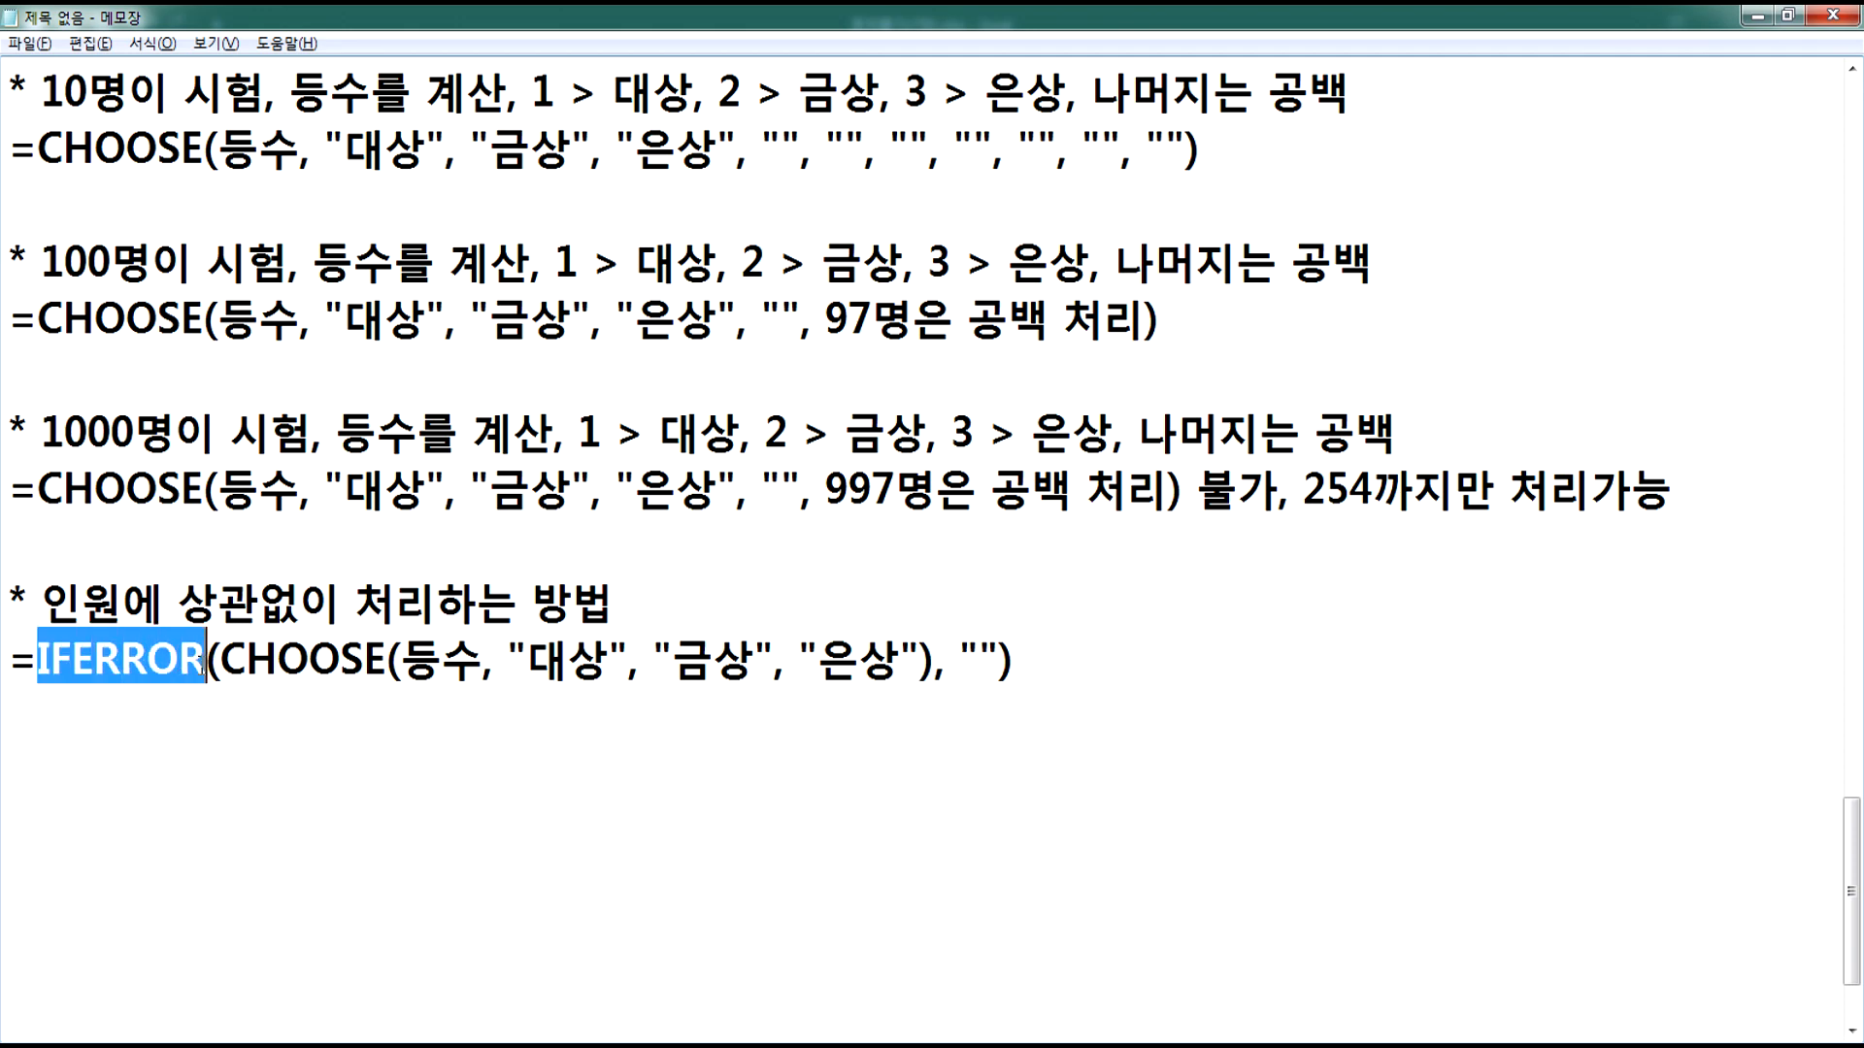
click(966, 648)
drag(965, 648, 999, 653)
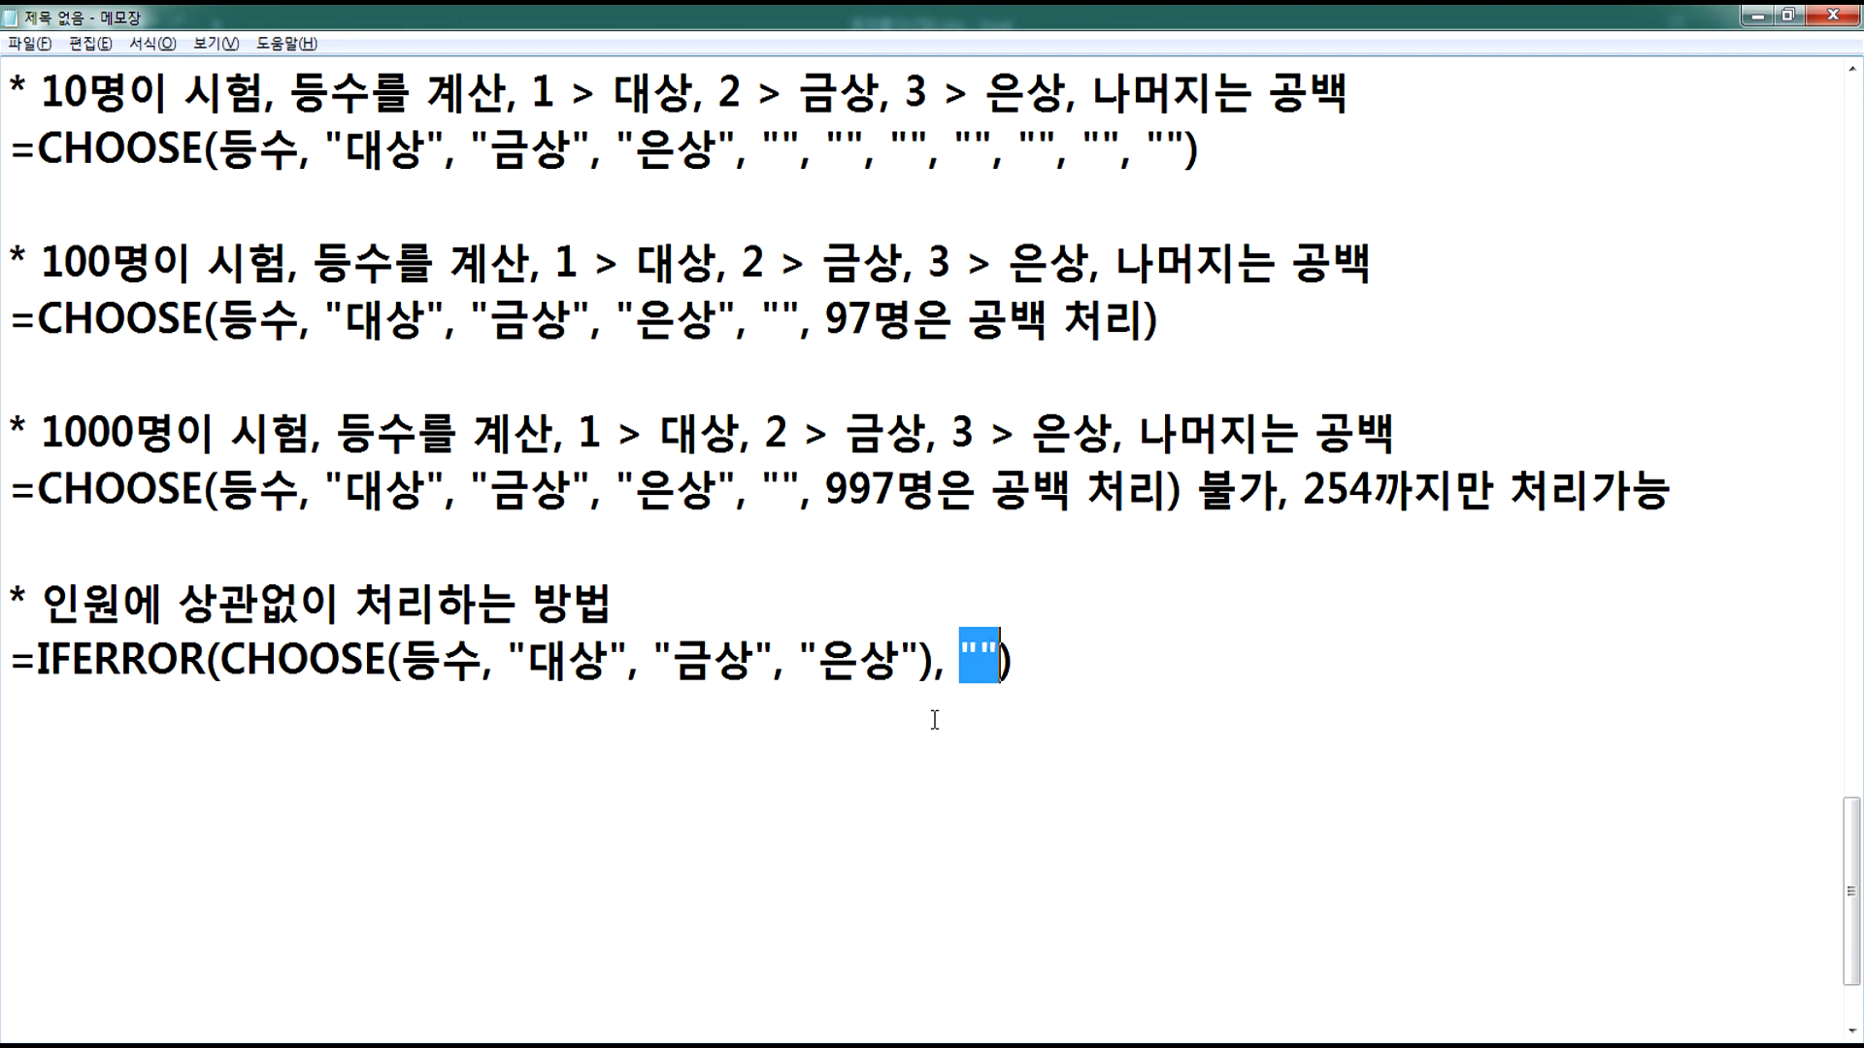
Step: After the IFERROR formula, add the note "3등까지는 표시가 되고" on the same line
click(1212, 696)
click(1208, 661)
text(3EDM)
key(BackSpace)
key(BackSpace)
key(BackSpace)
text(등까지는)
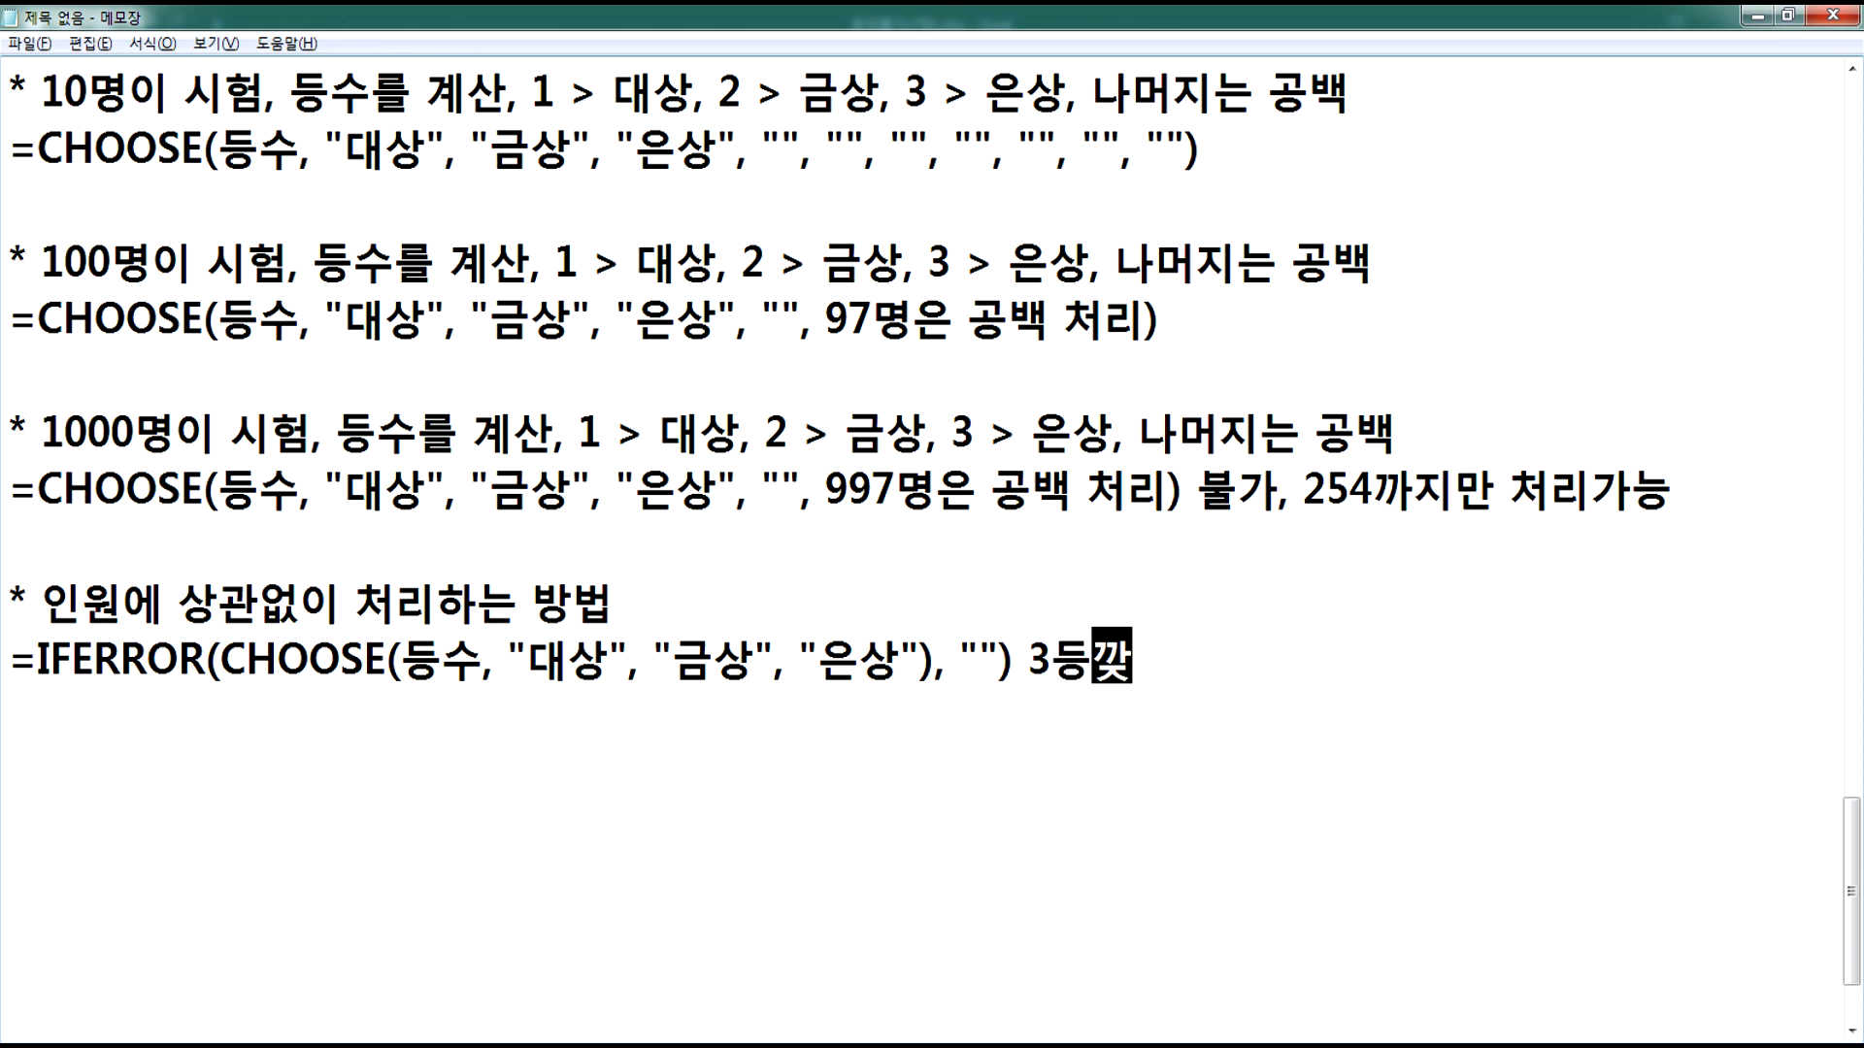
text( 표시)
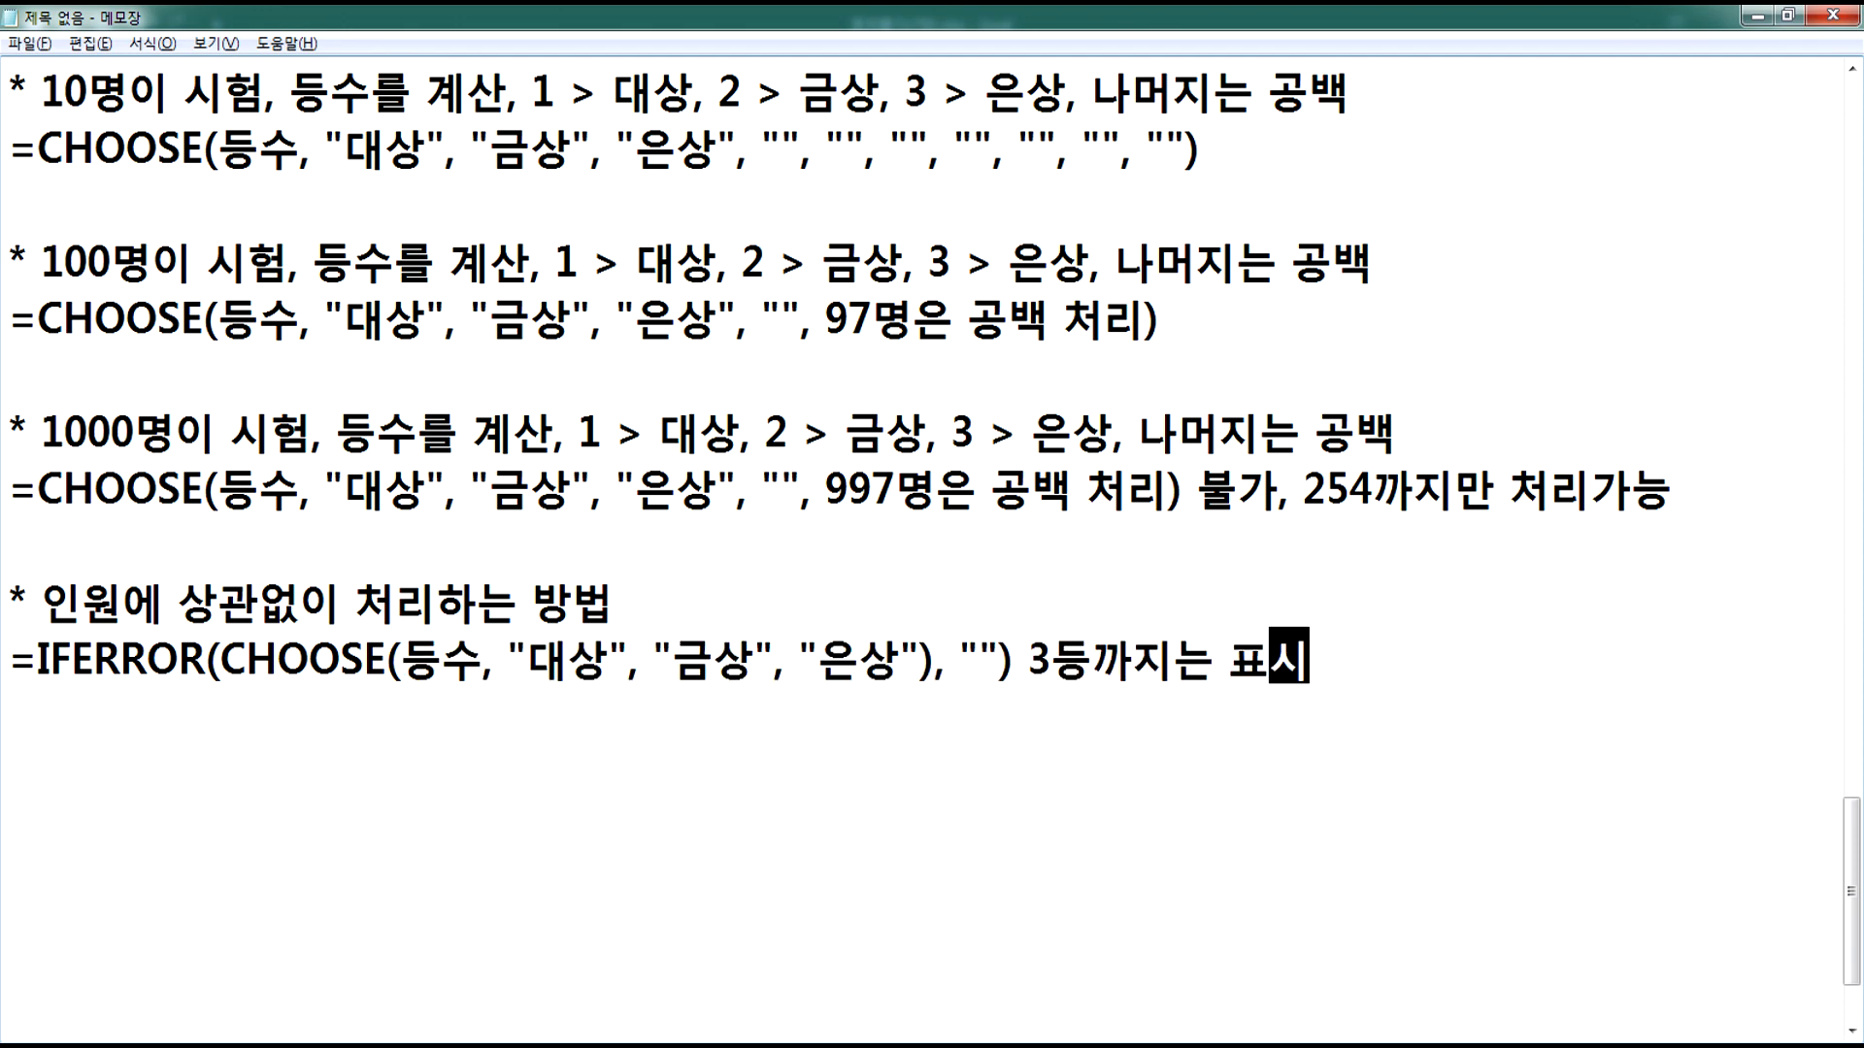
text(가 되고)
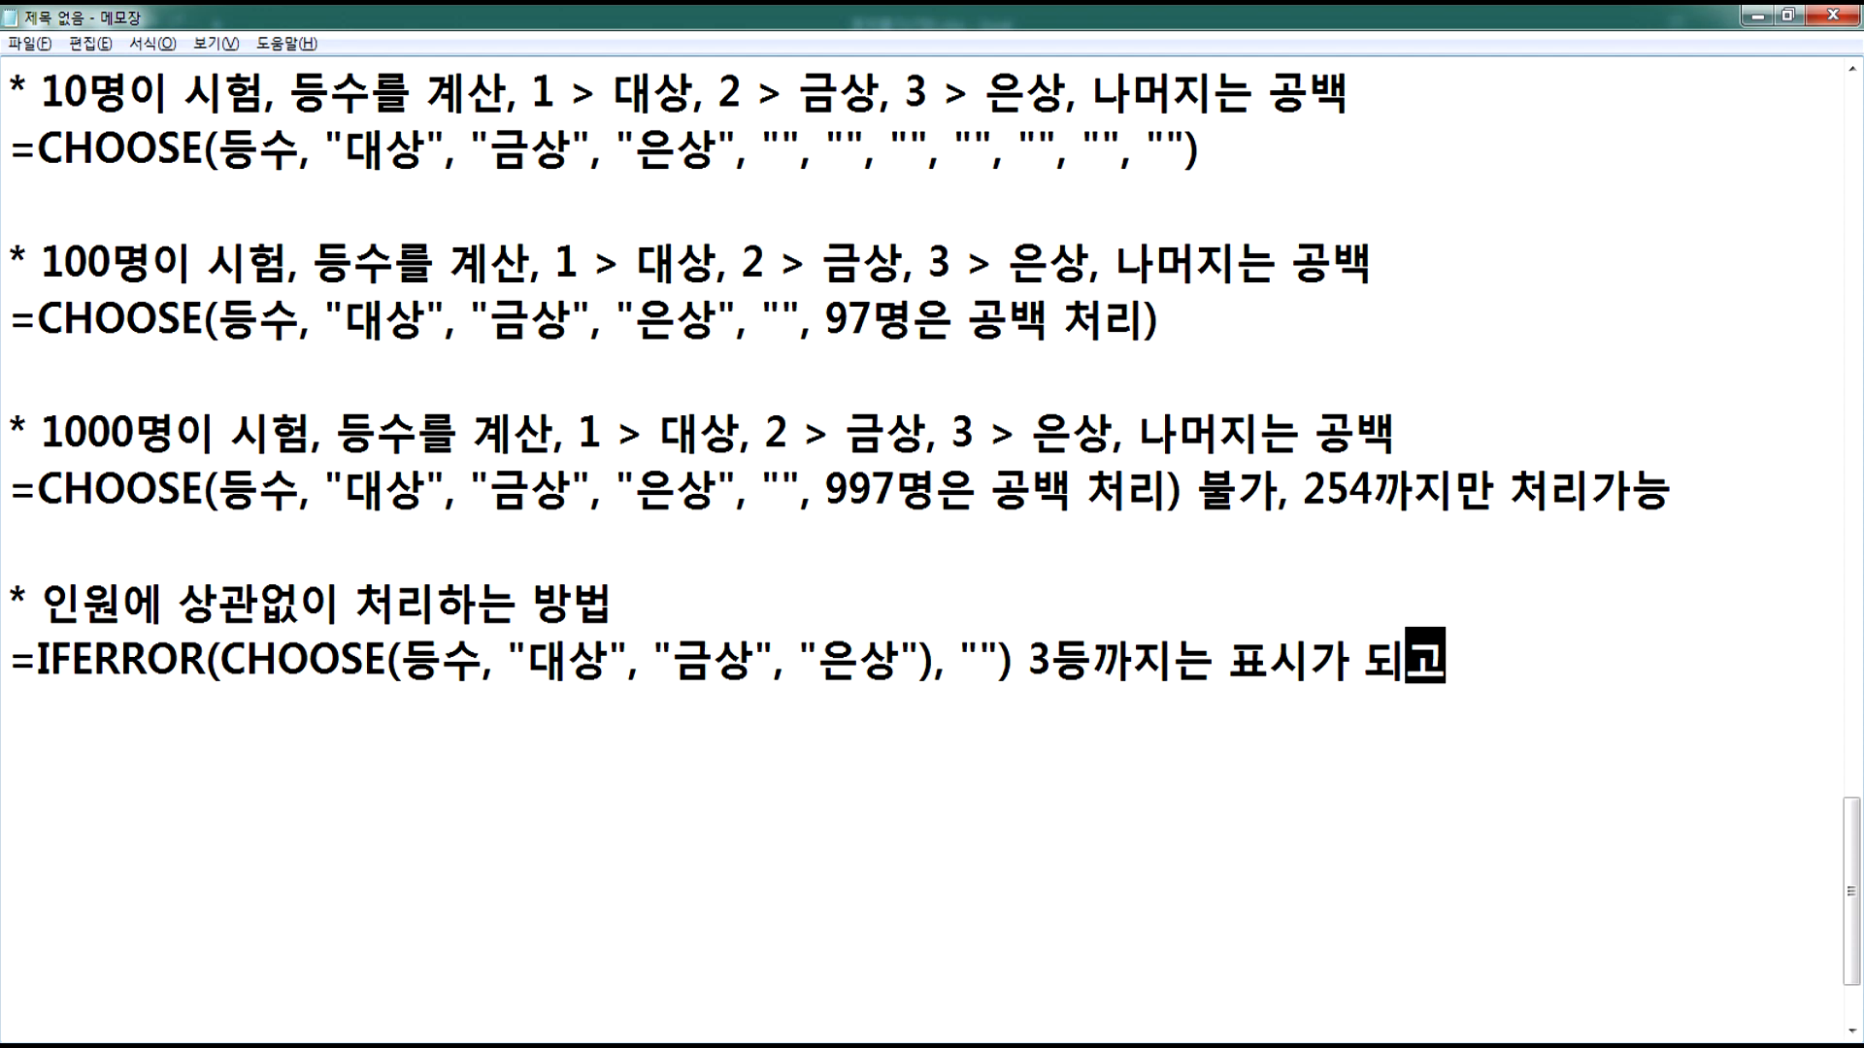
Step: Complete the note with ", 4등부터는 공백으로 처리가 완료" and start a new line below it
text(, 나)
key(BackSpace)
key(BackSpace)
text(44)
key(BackSpace)
text(등)
text(부터는 공ㅂ백으로 처리가 완료)
key(Return)
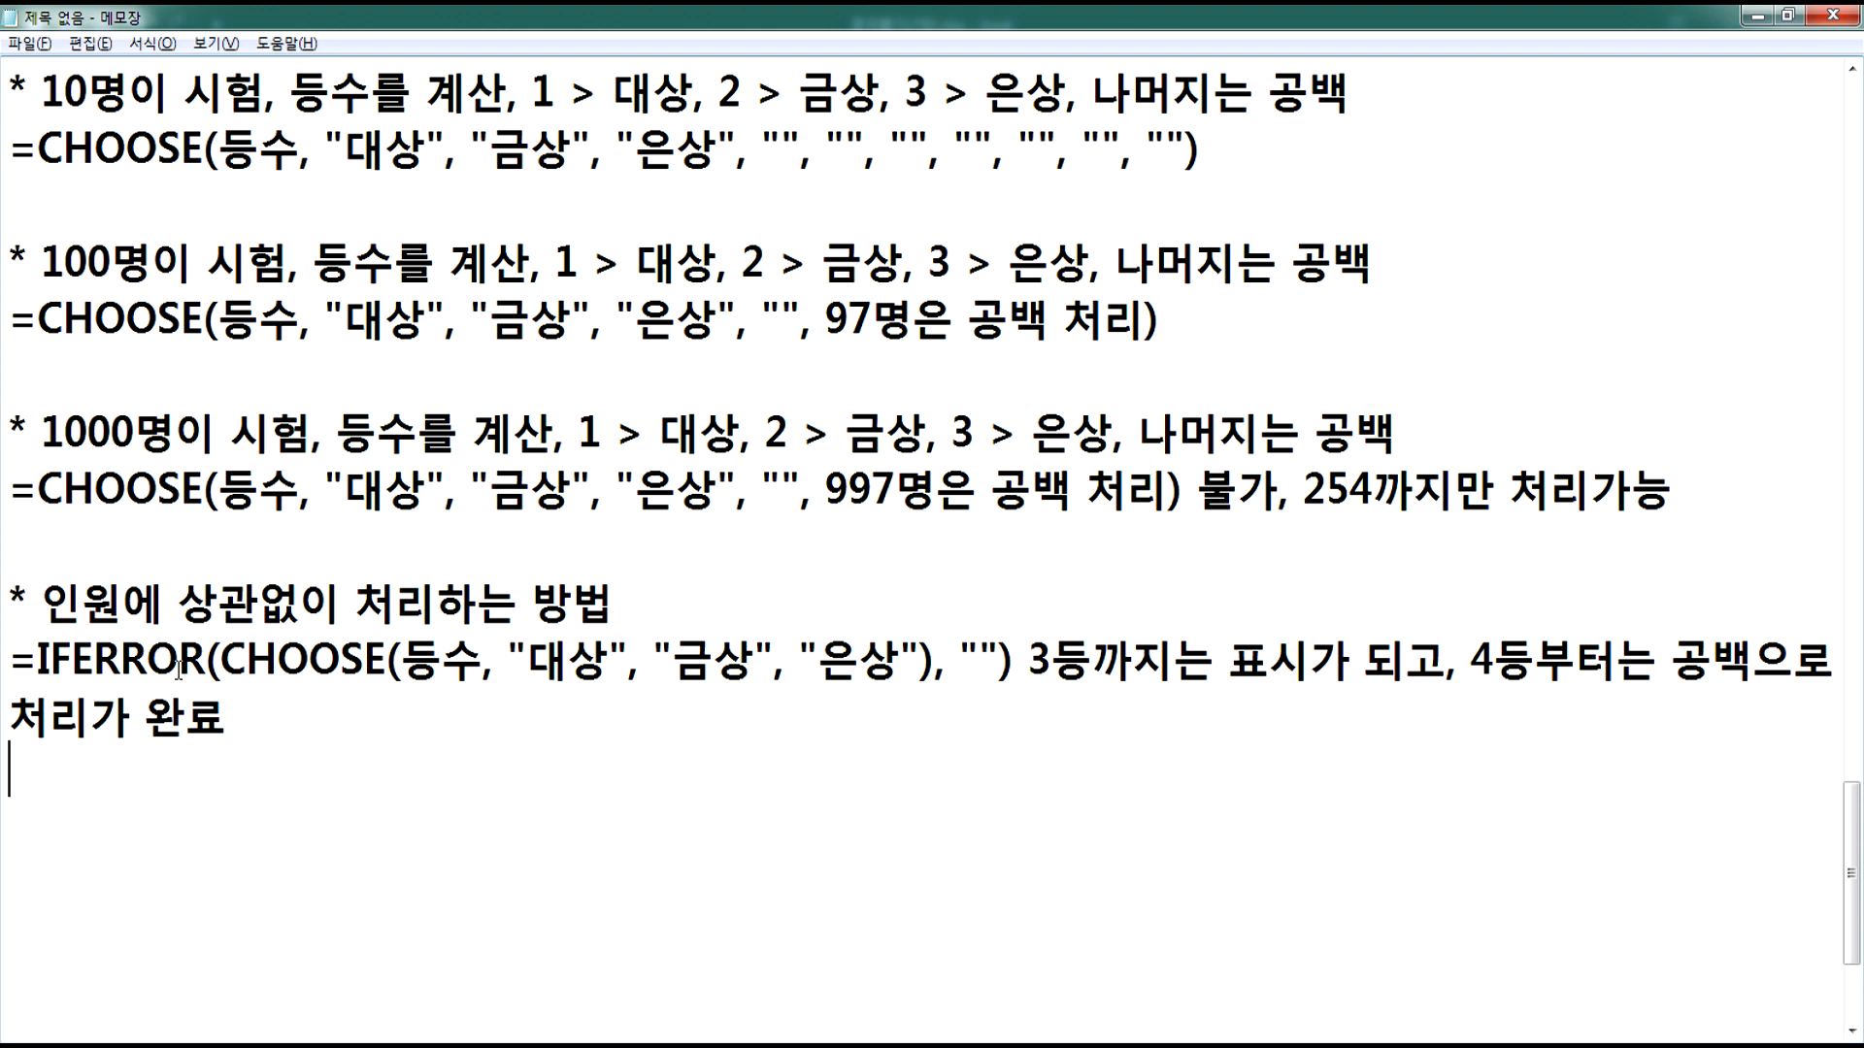
drag(35, 670, 207, 670)
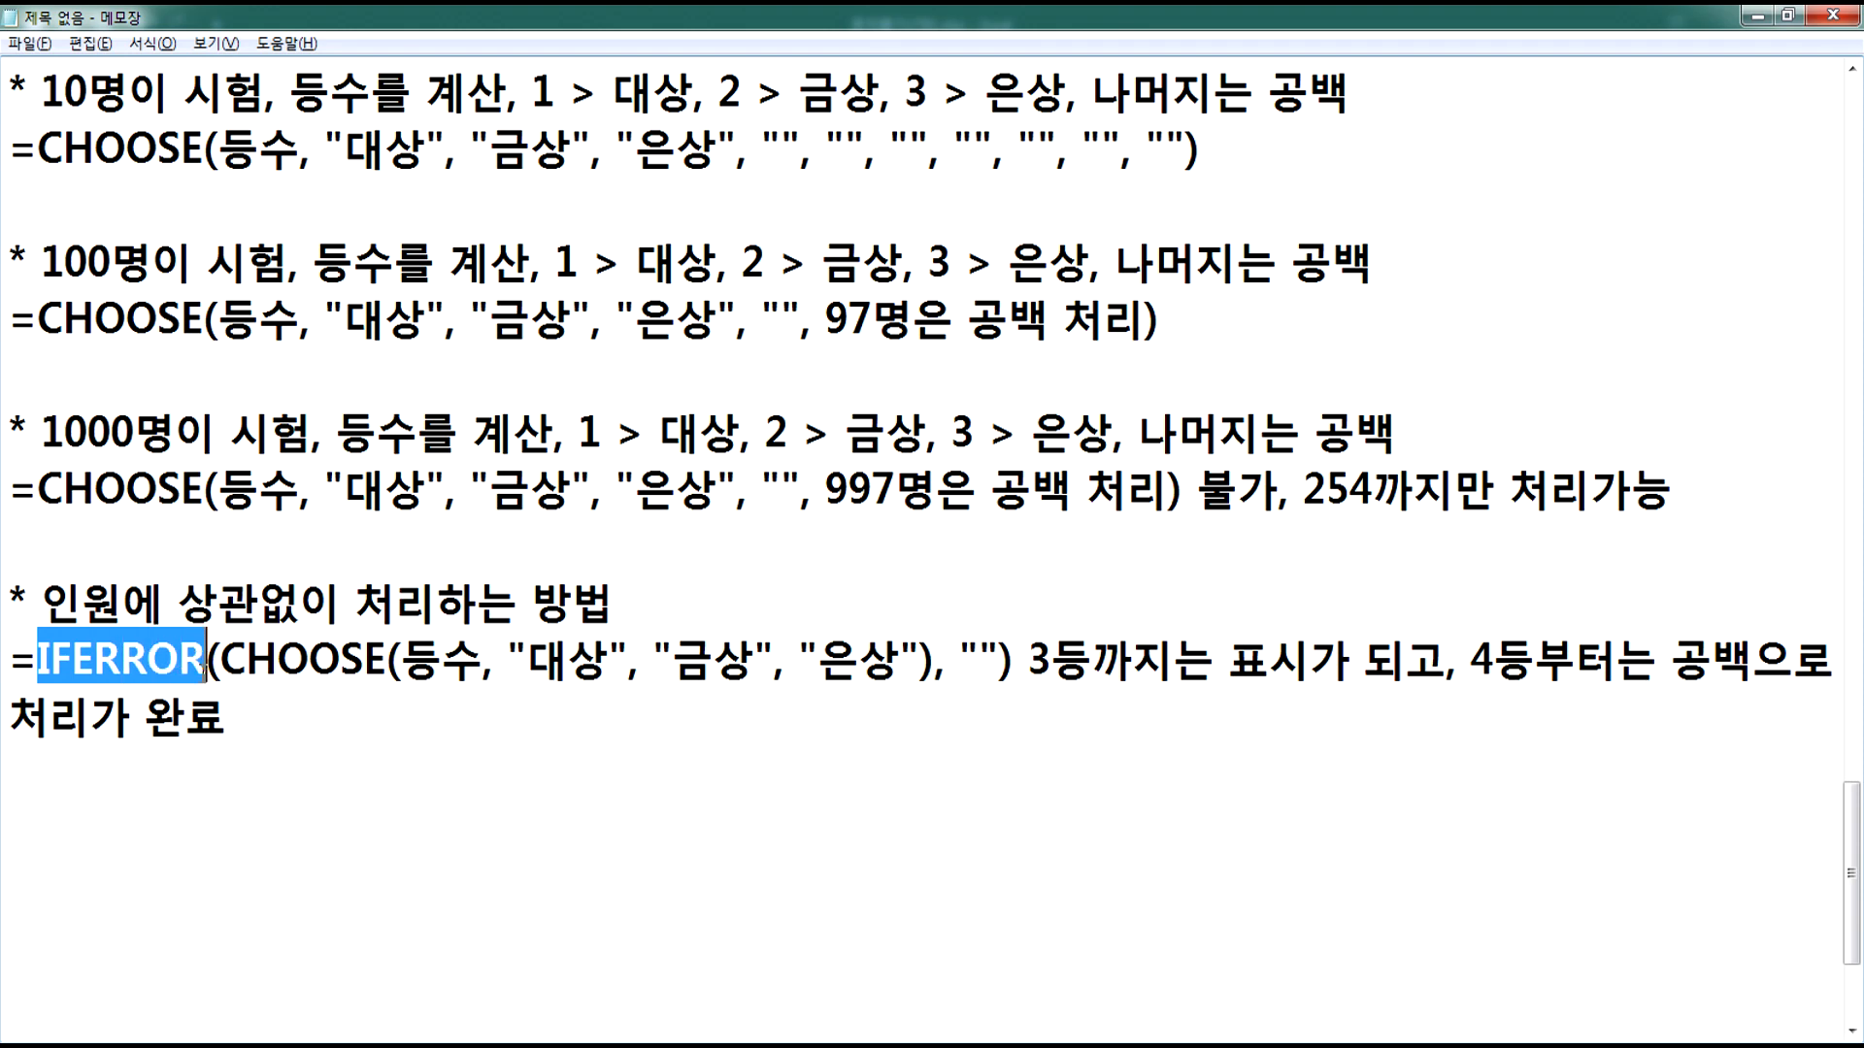
click(188, 801)
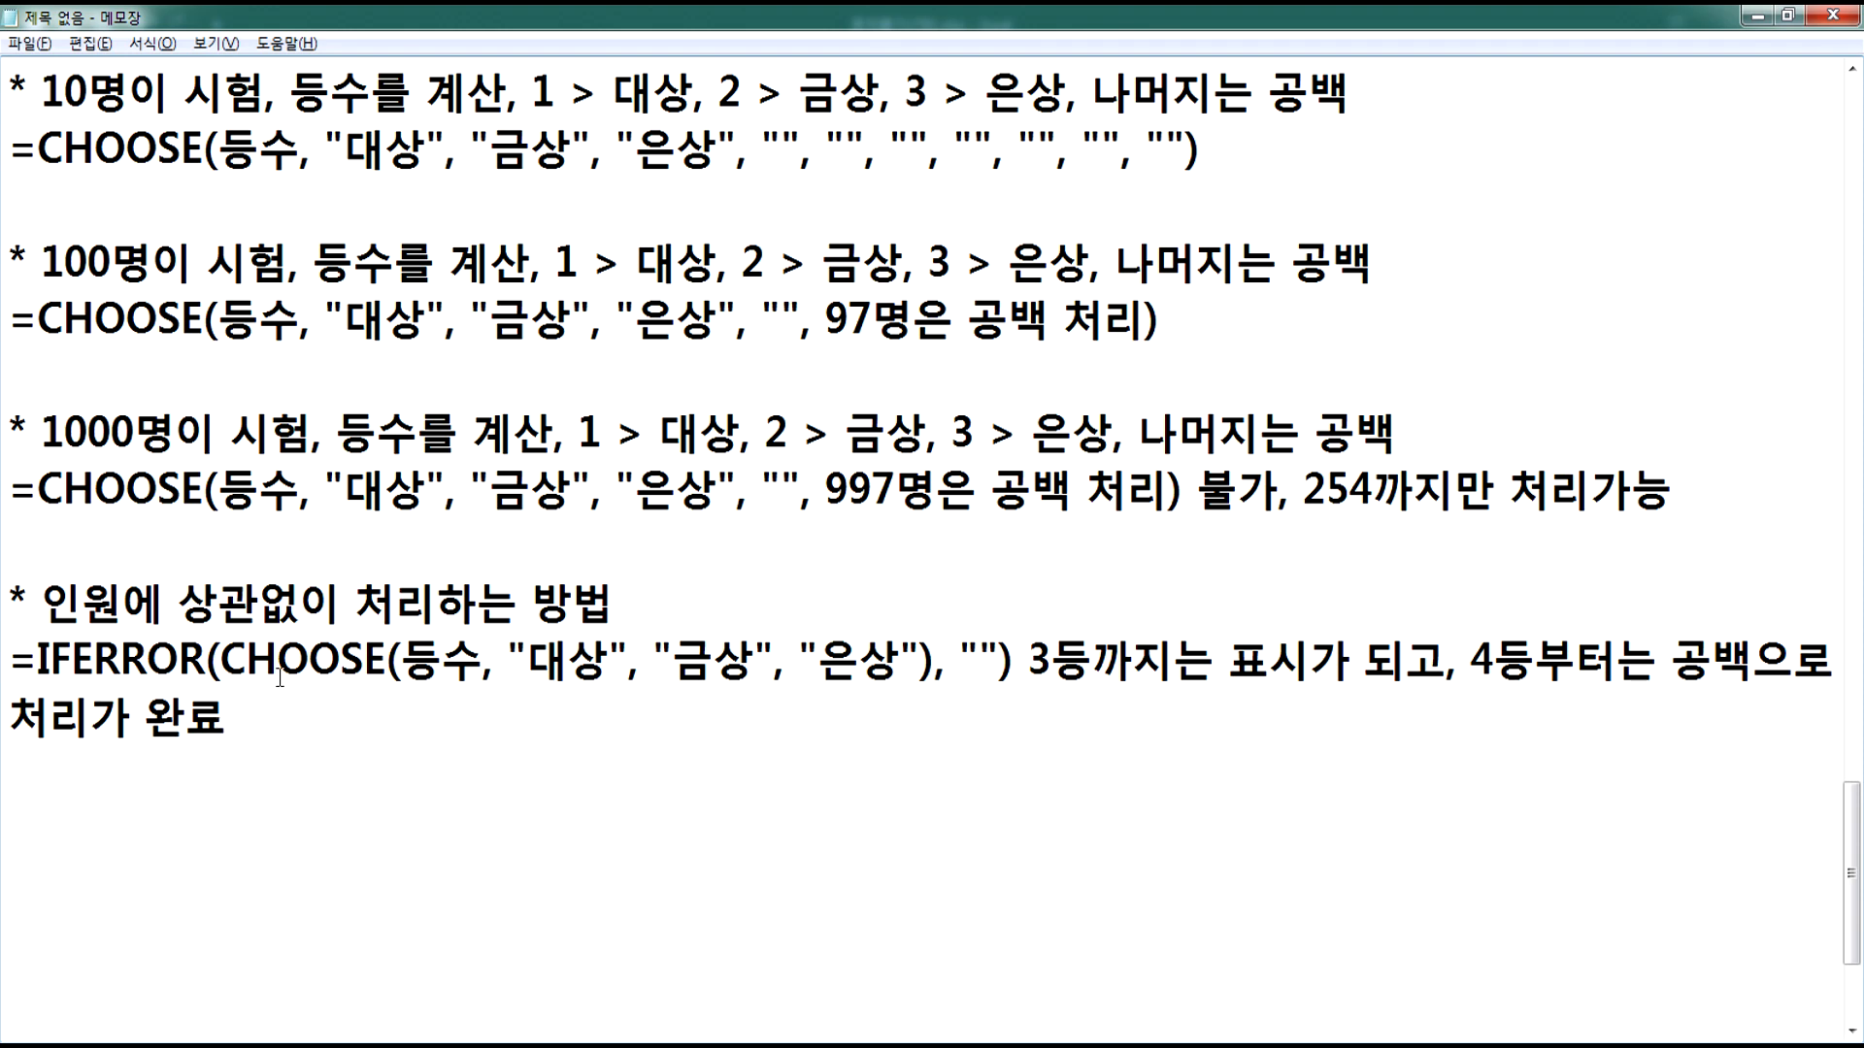
Step: Duplicate the =CHOOSE(LEFT(G5, 1), "50,000", "52,000", "55,000") formula onto a new line directly below it
scroll(587, 495, up, 2)
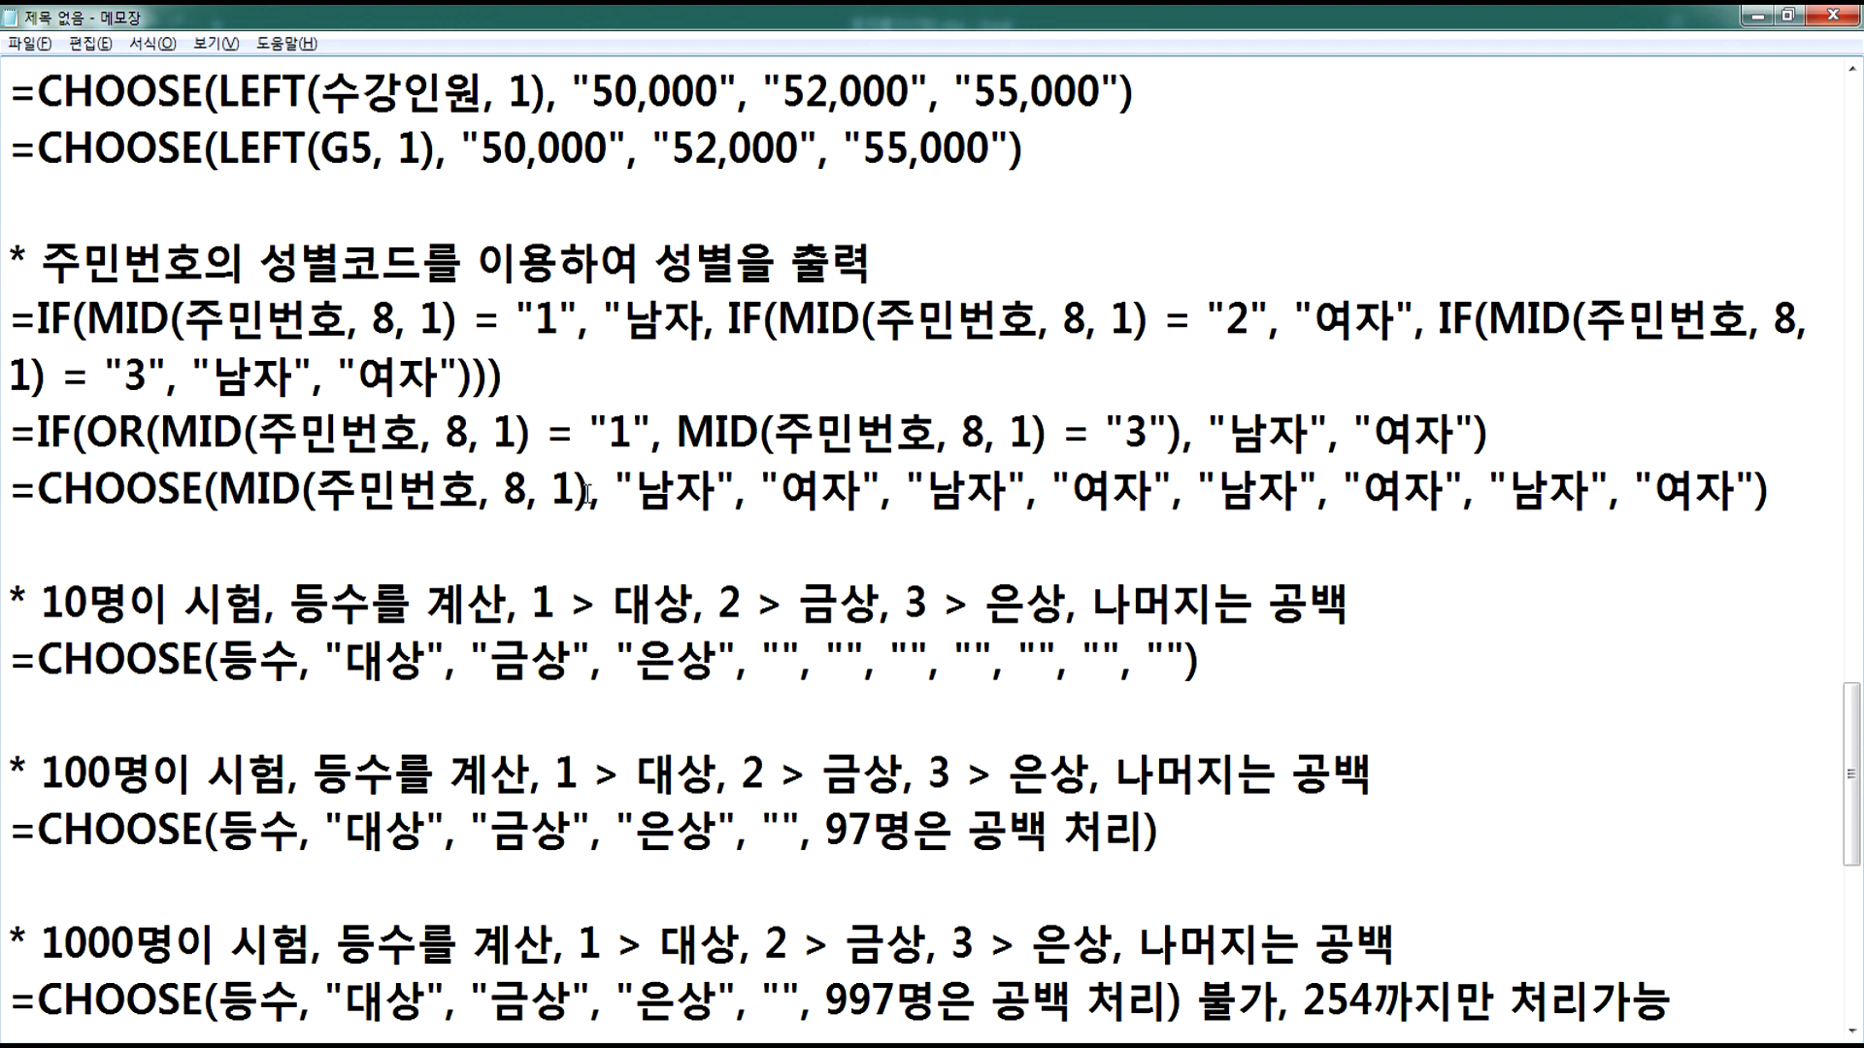
click(484, 147)
drag(8, 154, 10, 199)
key(ctrl+c)
click(44, 195)
key(ctrl+v)
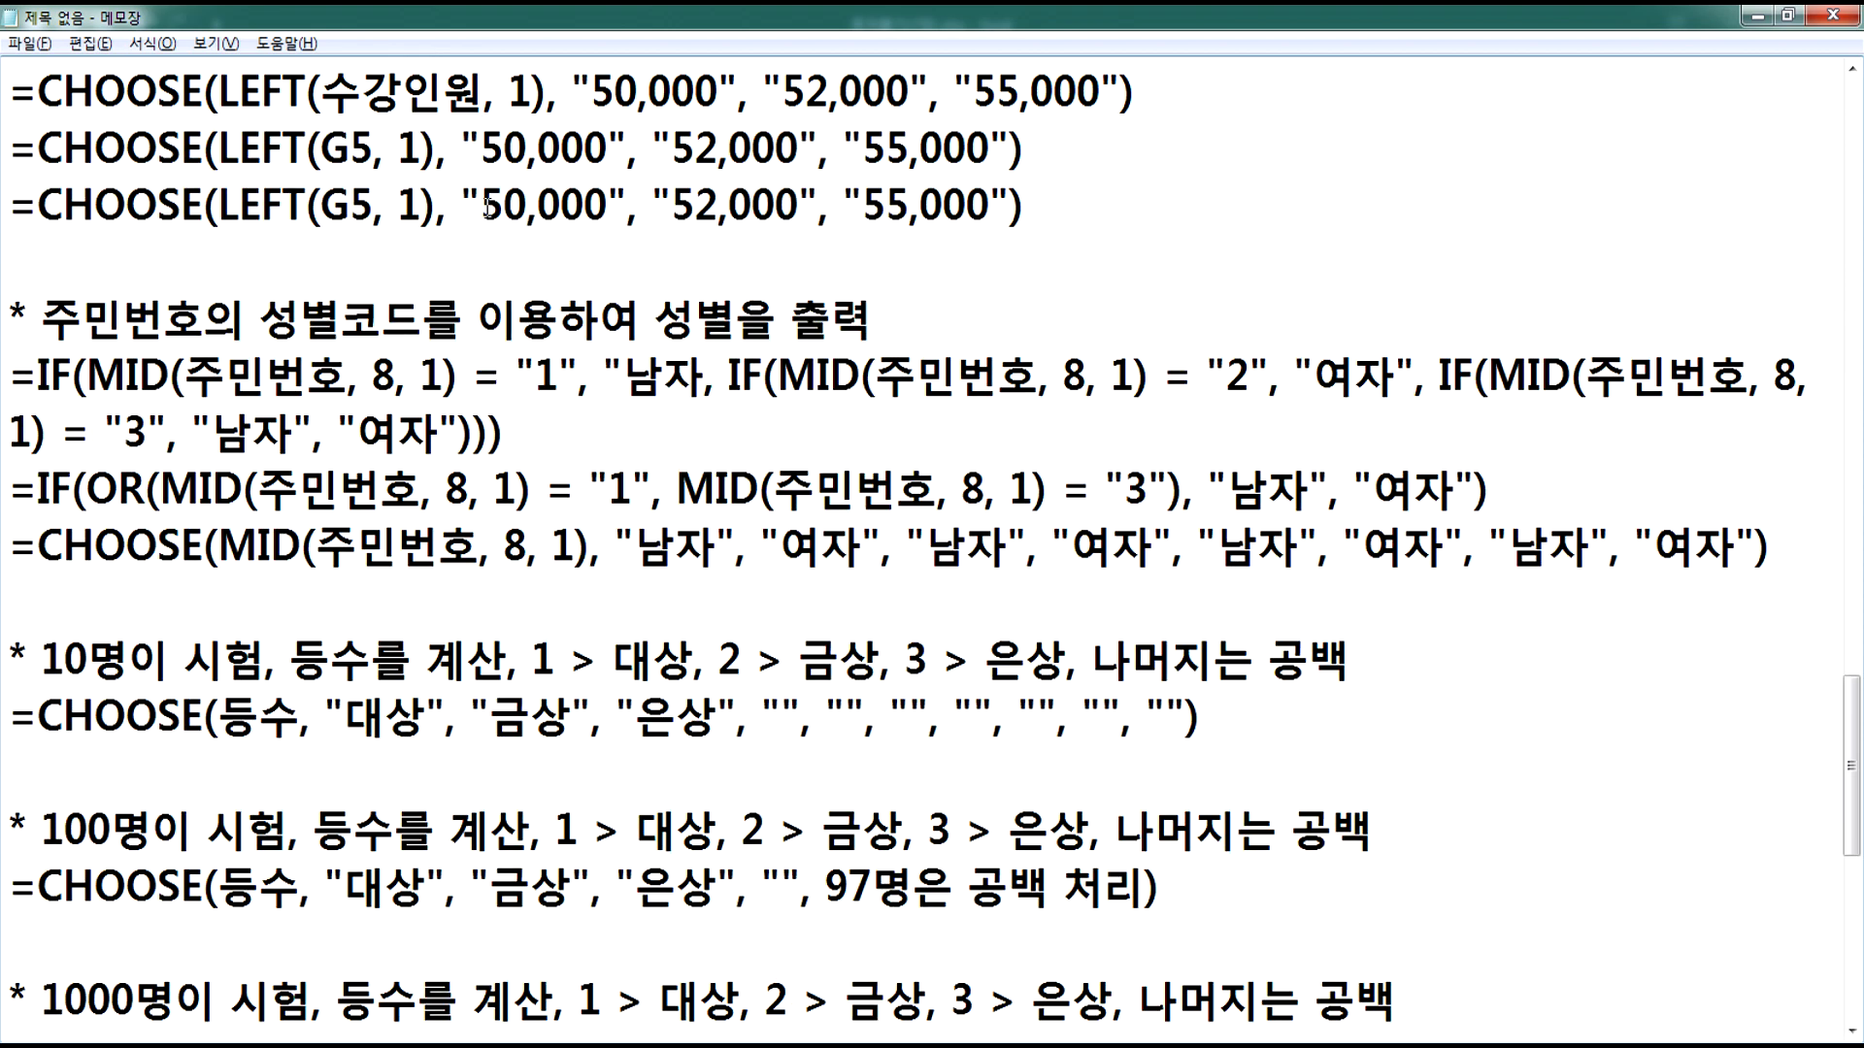
Step: Strip the quotation marks and thousands commas from the duplicate so its amounts read 50000, 52000, 55000, and copy the formula for Excel
drag(482, 204, 461, 204)
key(Delete)
key(Right)
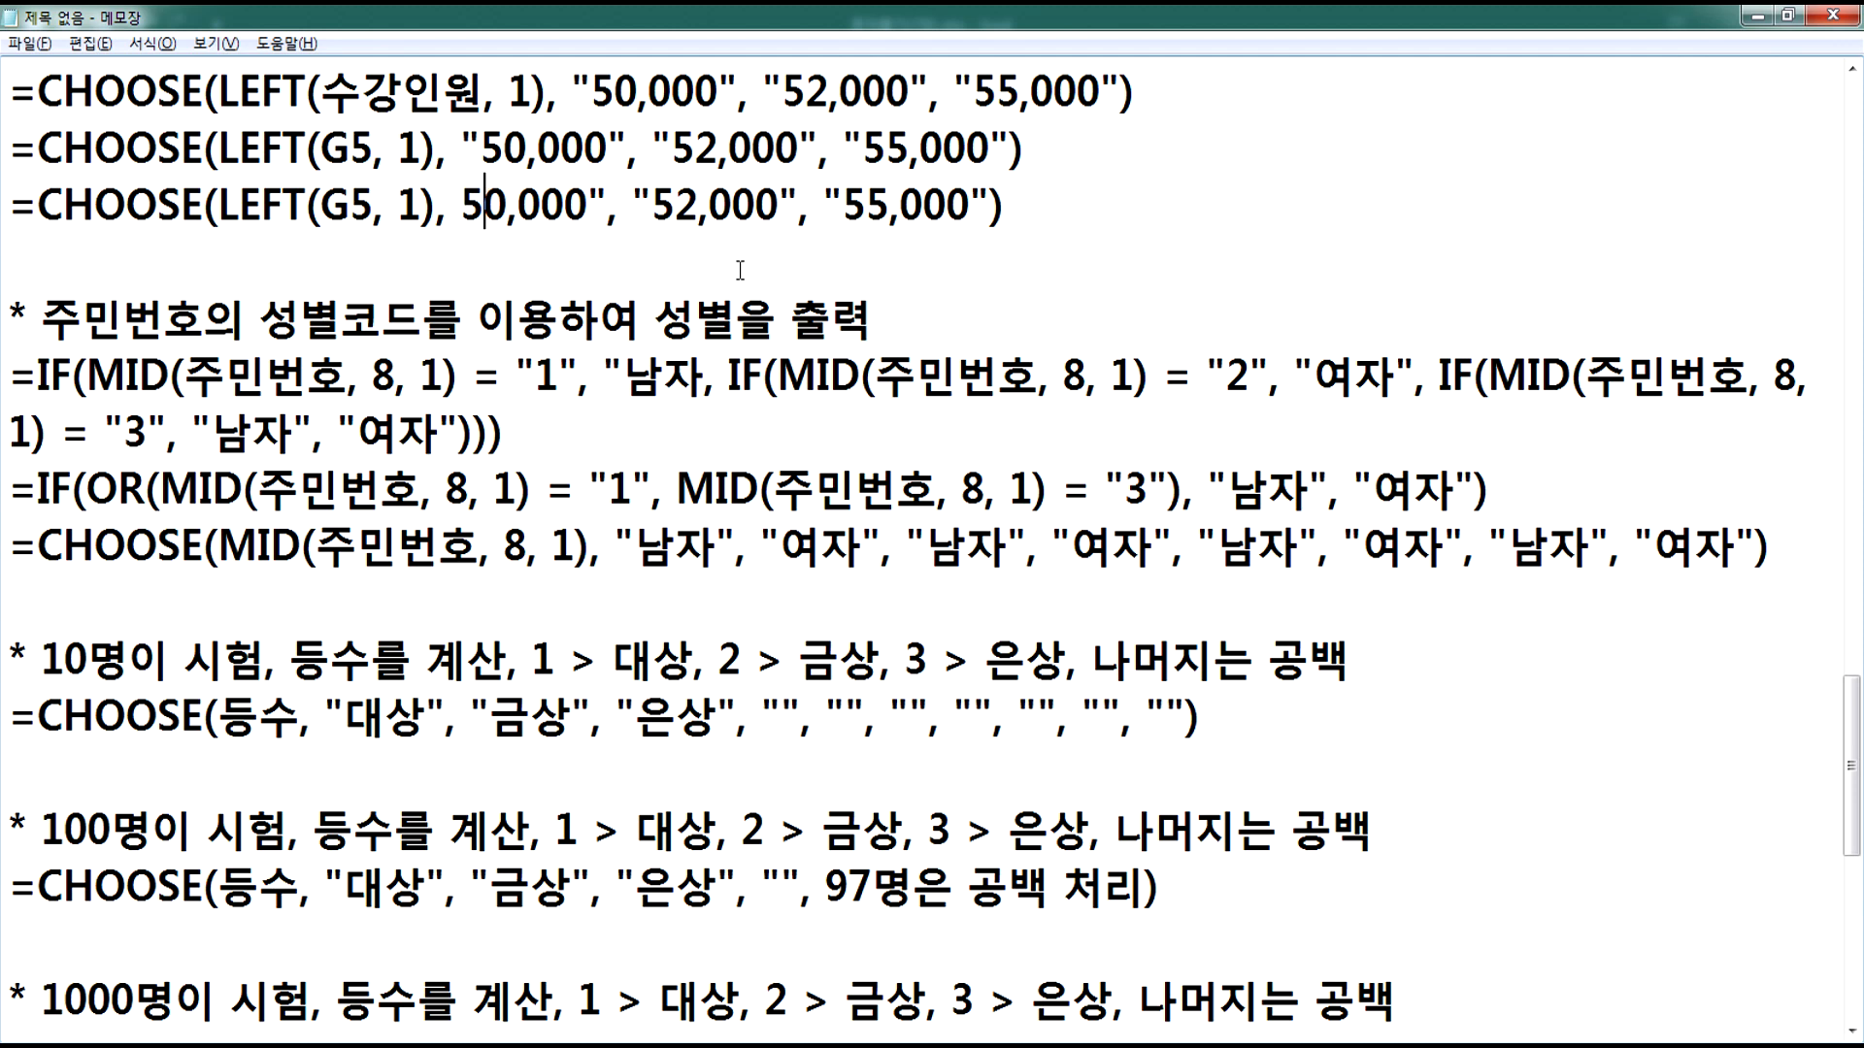
key(Delete)
key(Right)
key(Delete)
key(Right)
key(Right)
key(Delete)
key(Right)
key(Right)
key(Delete)
key(Right)
key(Delete)
key(Right)
key(Right)
key(Delete)
key(Right)
key(Right)
key(Delete)
key(Right)
key(Right)
key(Right)
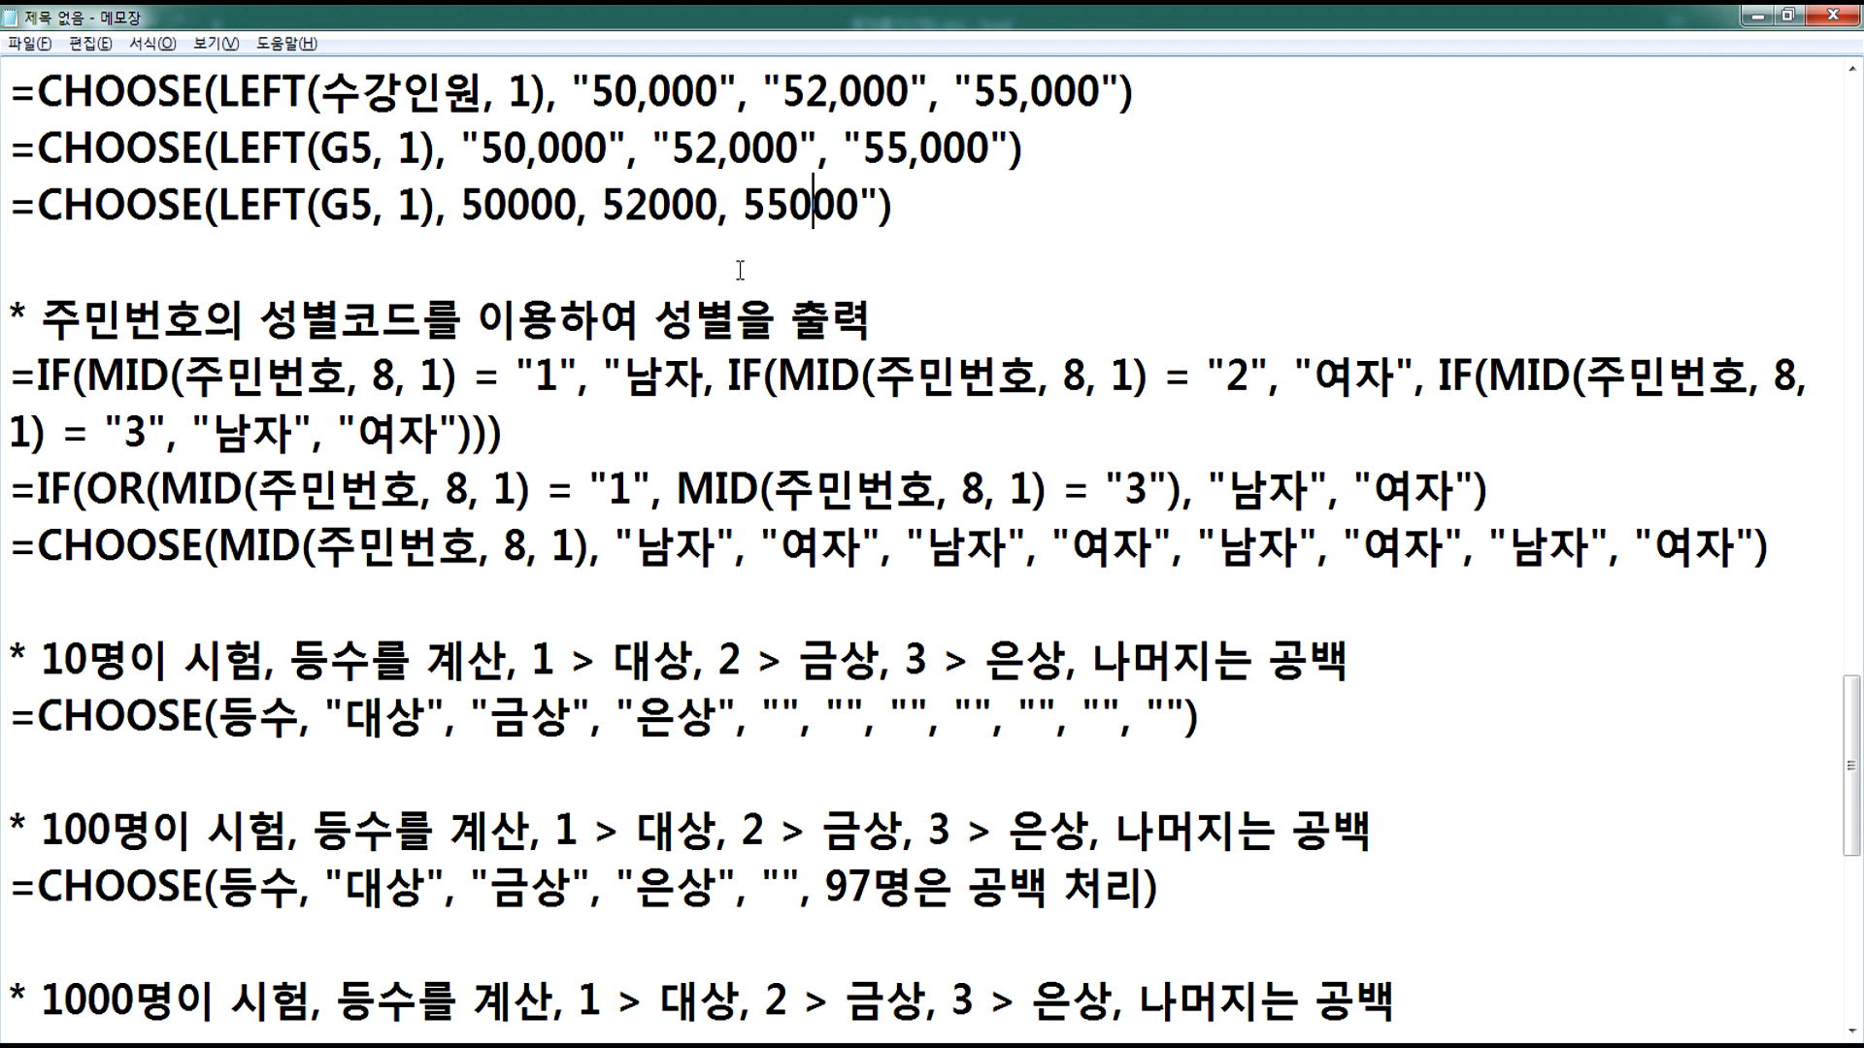
key(Delete)
drag(902, 209, 8, 209)
key(alt+Tab)
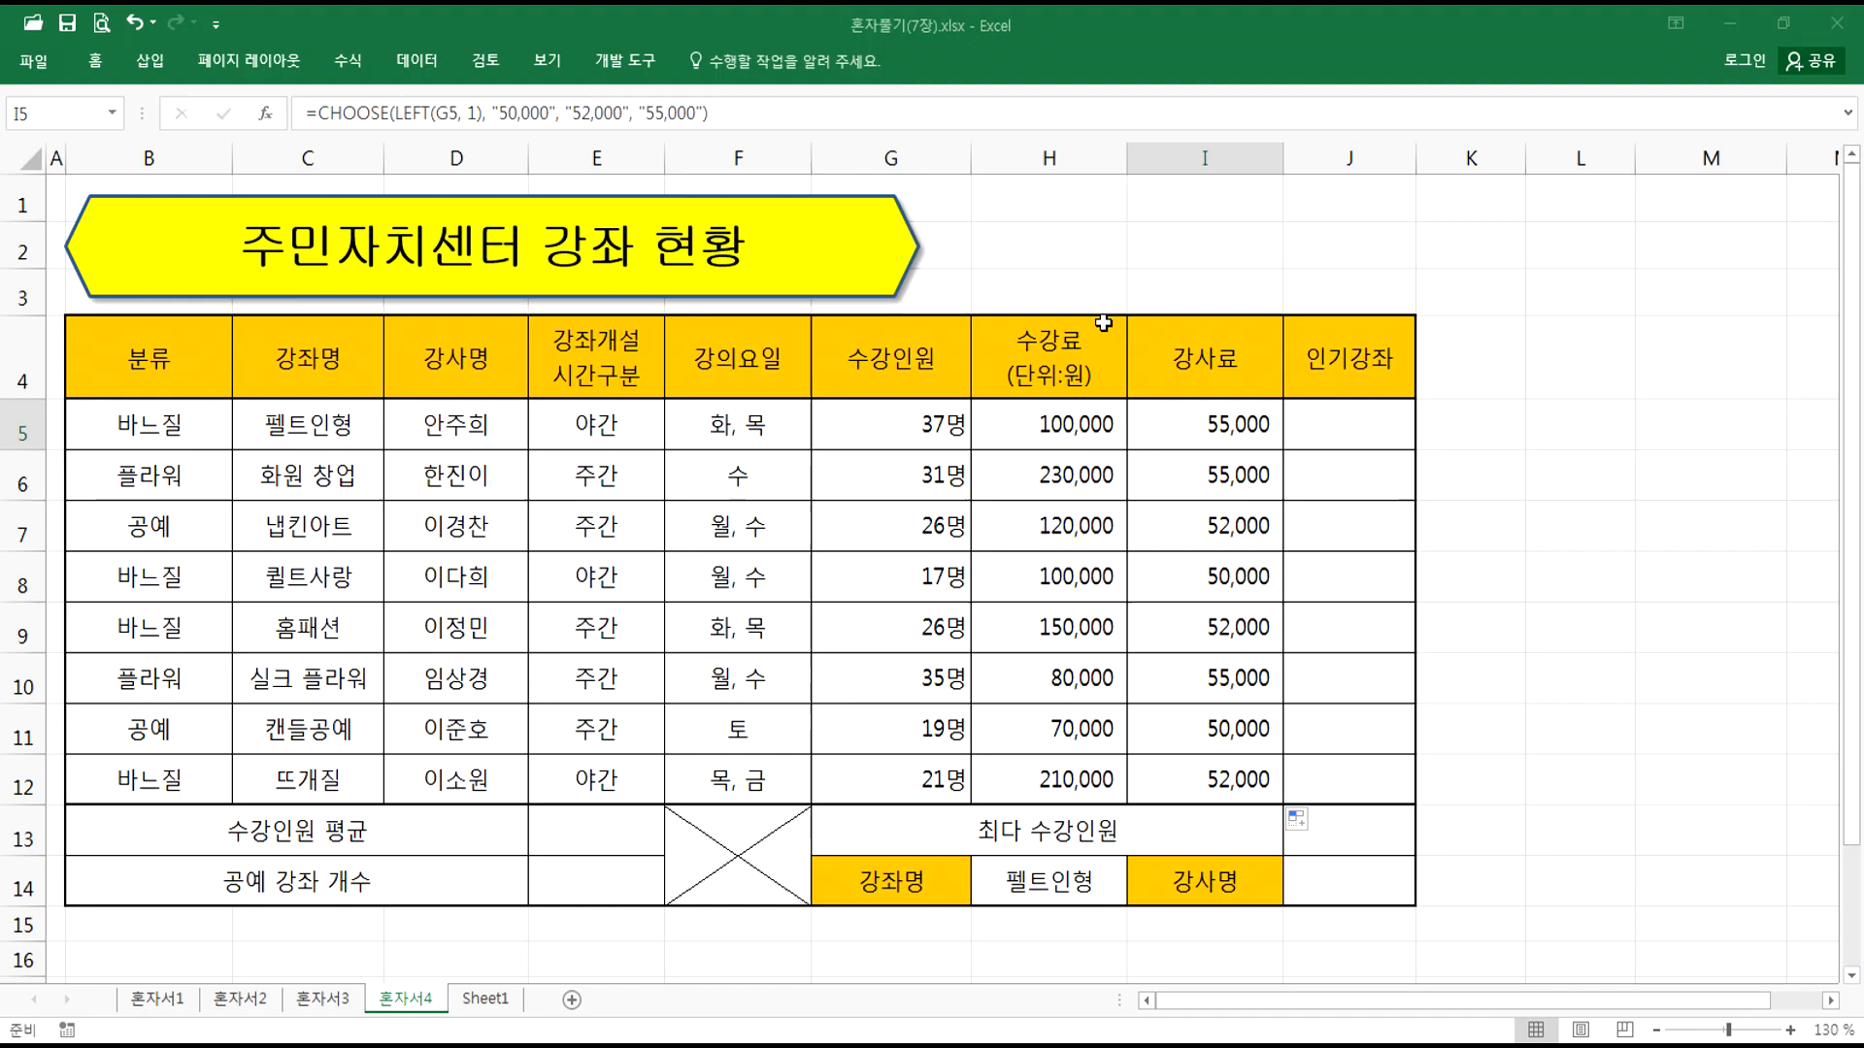
Step: In Excel, re-enter the existing 강사료 formula across I5:I12 and set the range's number format to General (일반)
drag(1213, 427, 1192, 776)
key(F2)
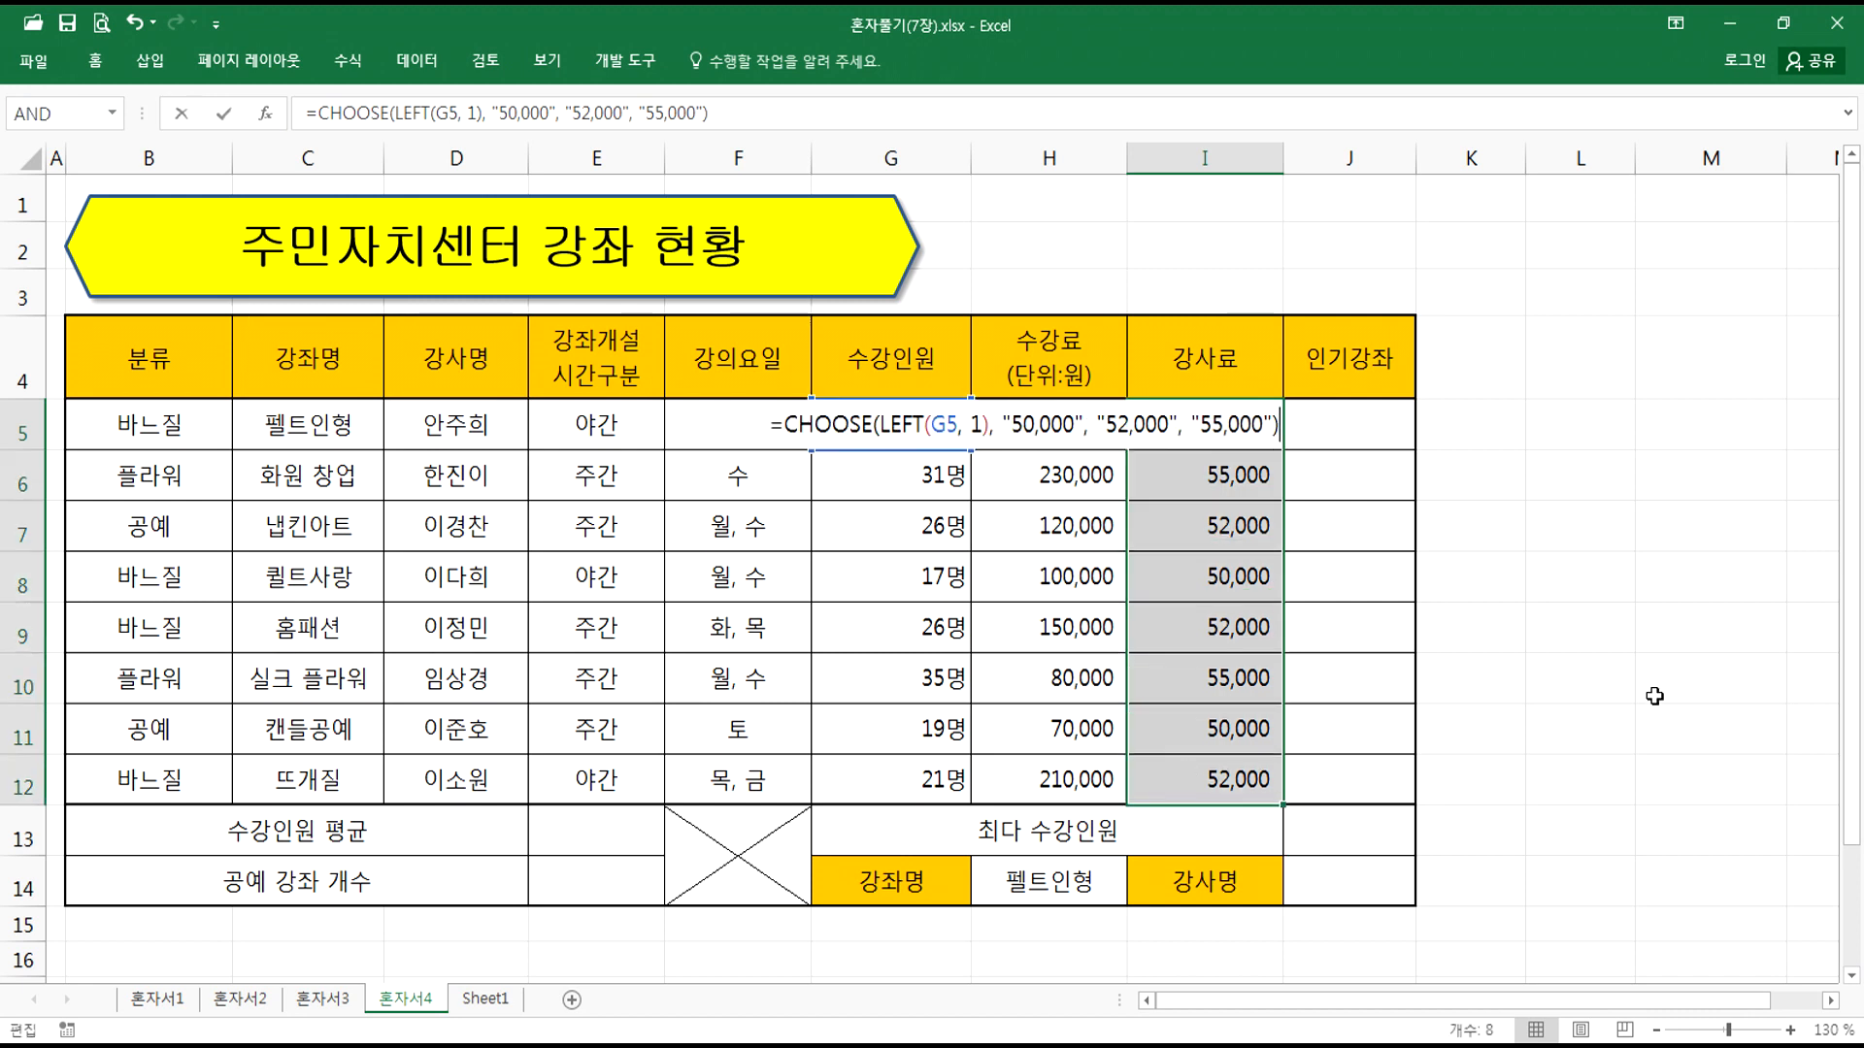
key(ctrl+Return)
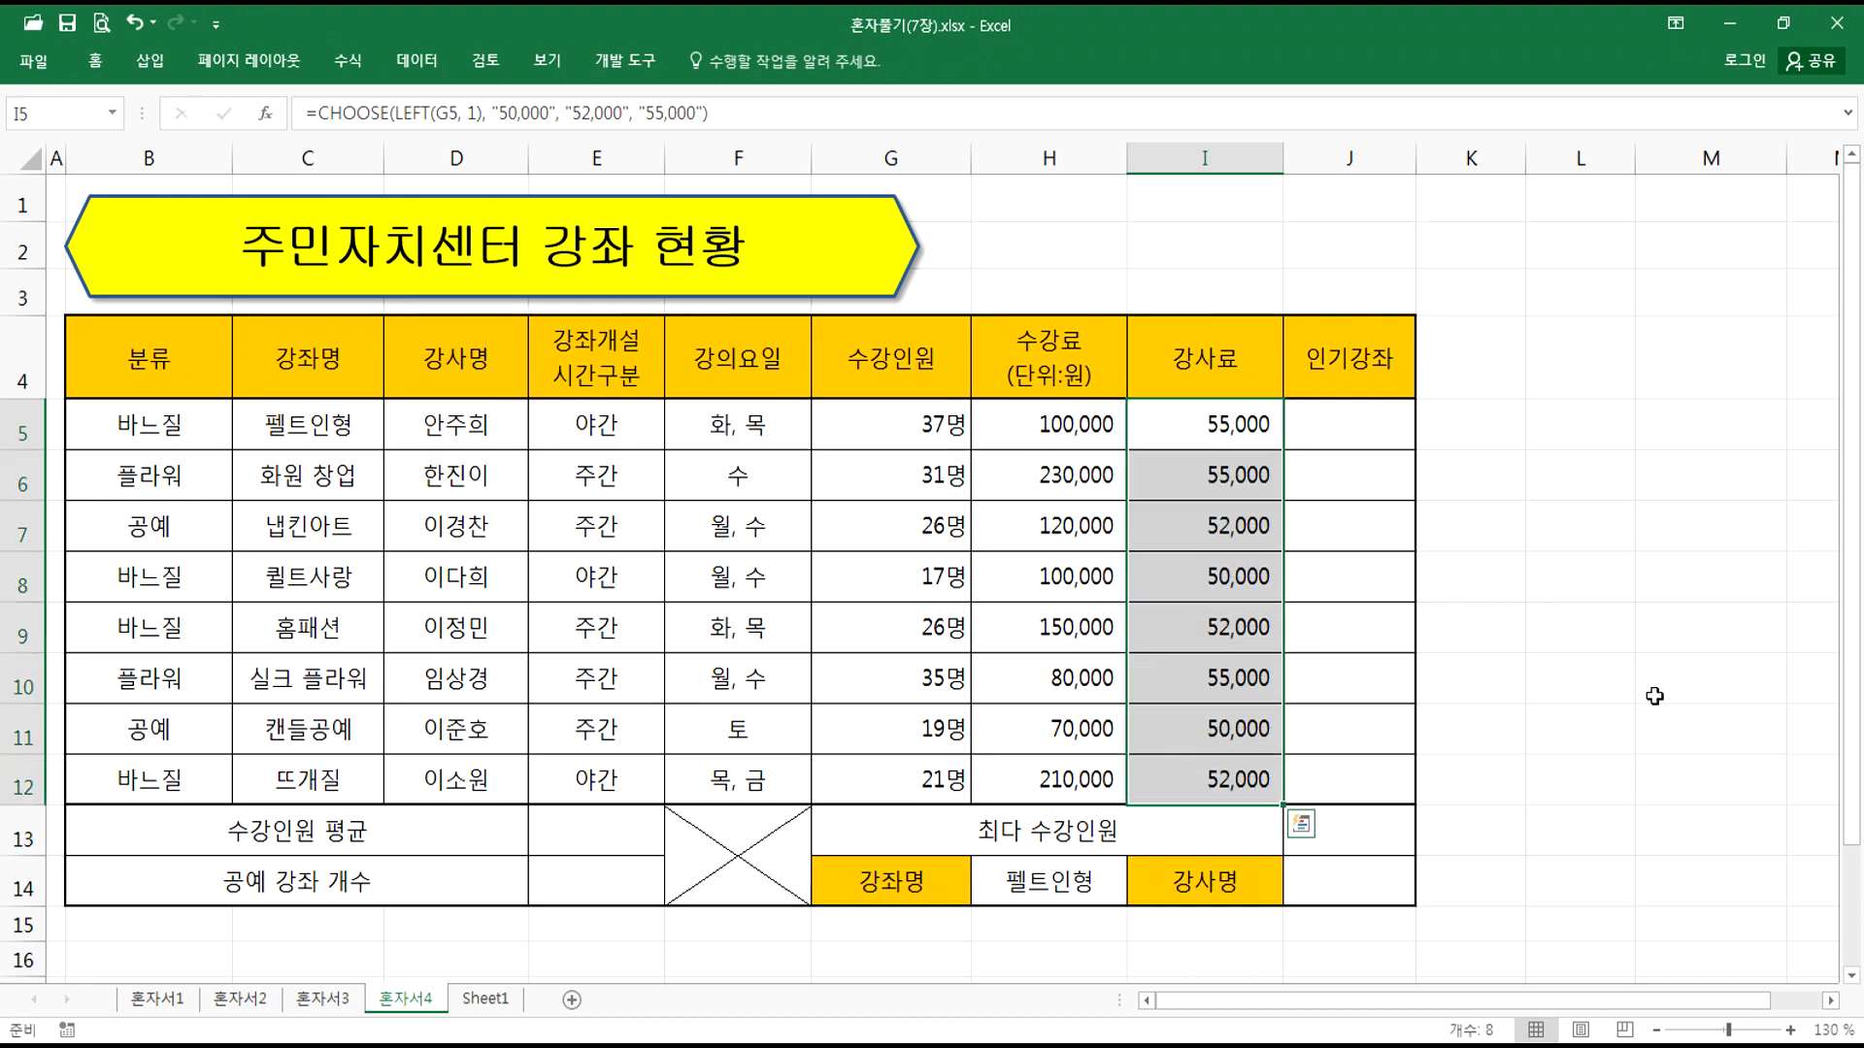
double_click(92, 68)
click(948, 105)
click(873, 136)
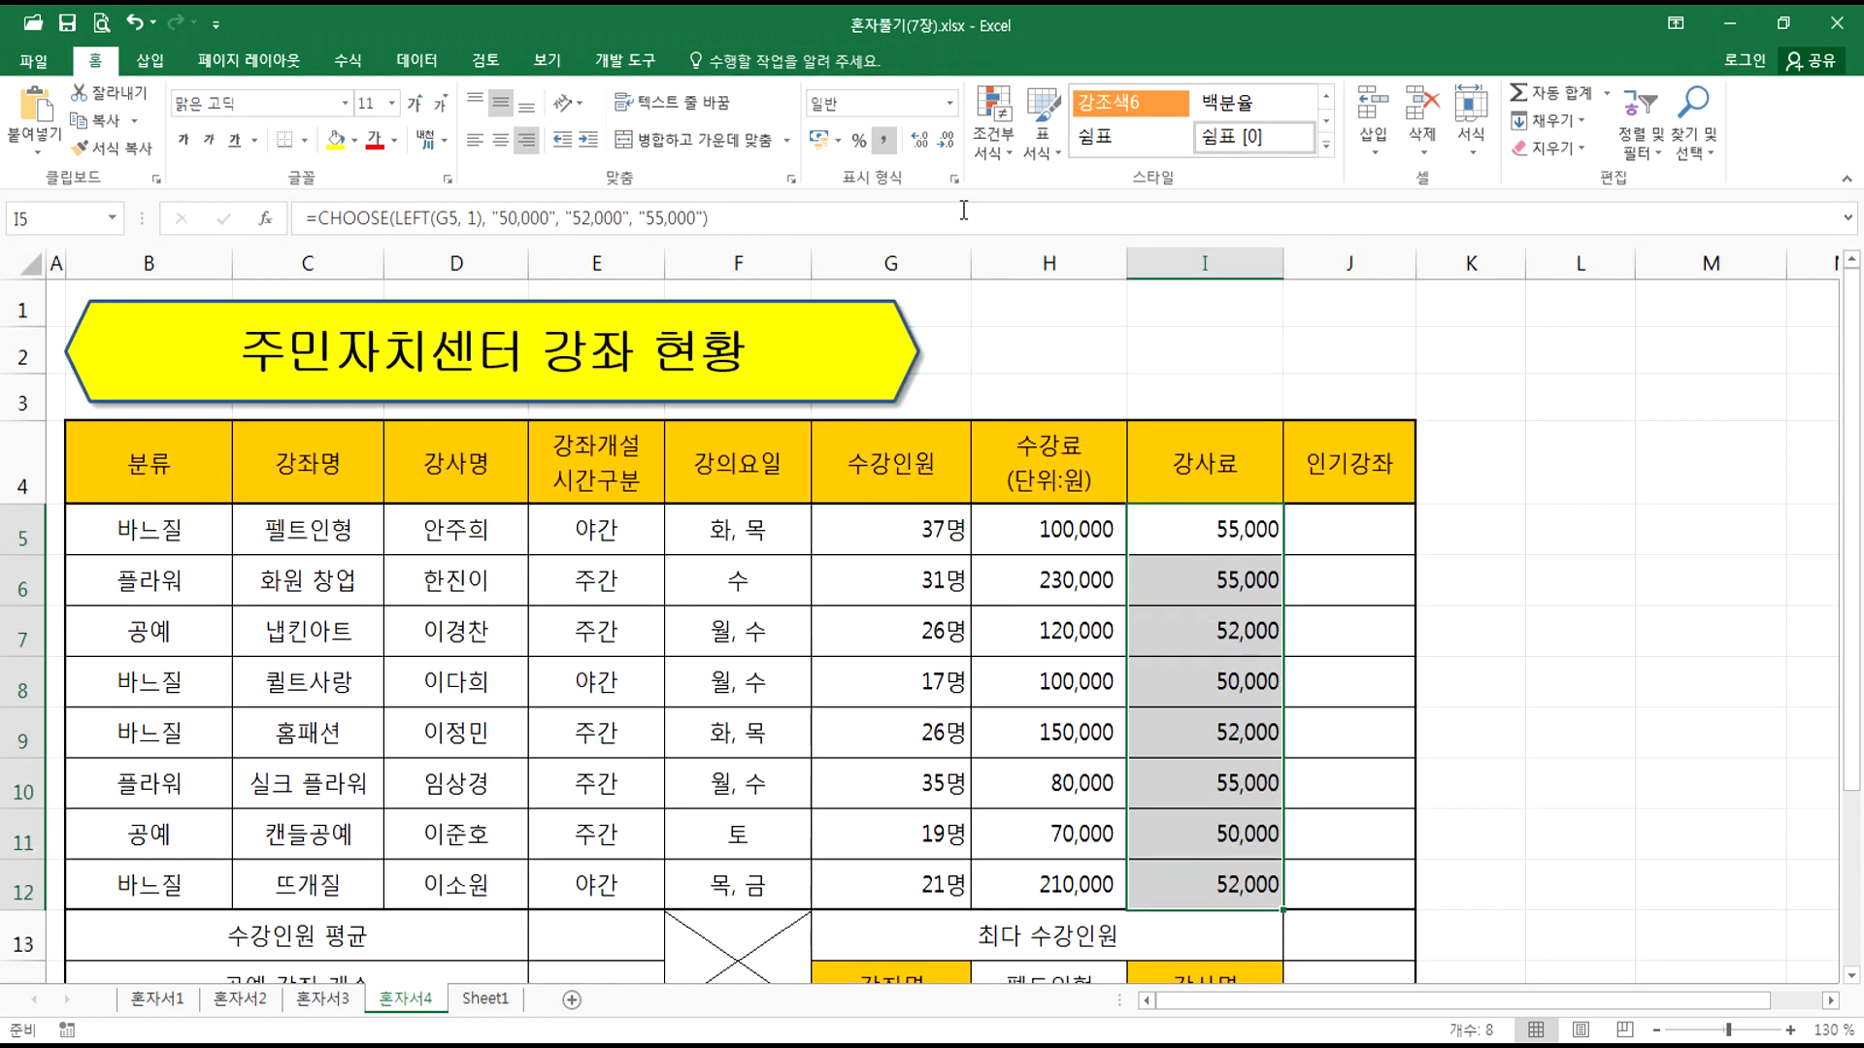
double_click(1234, 528)
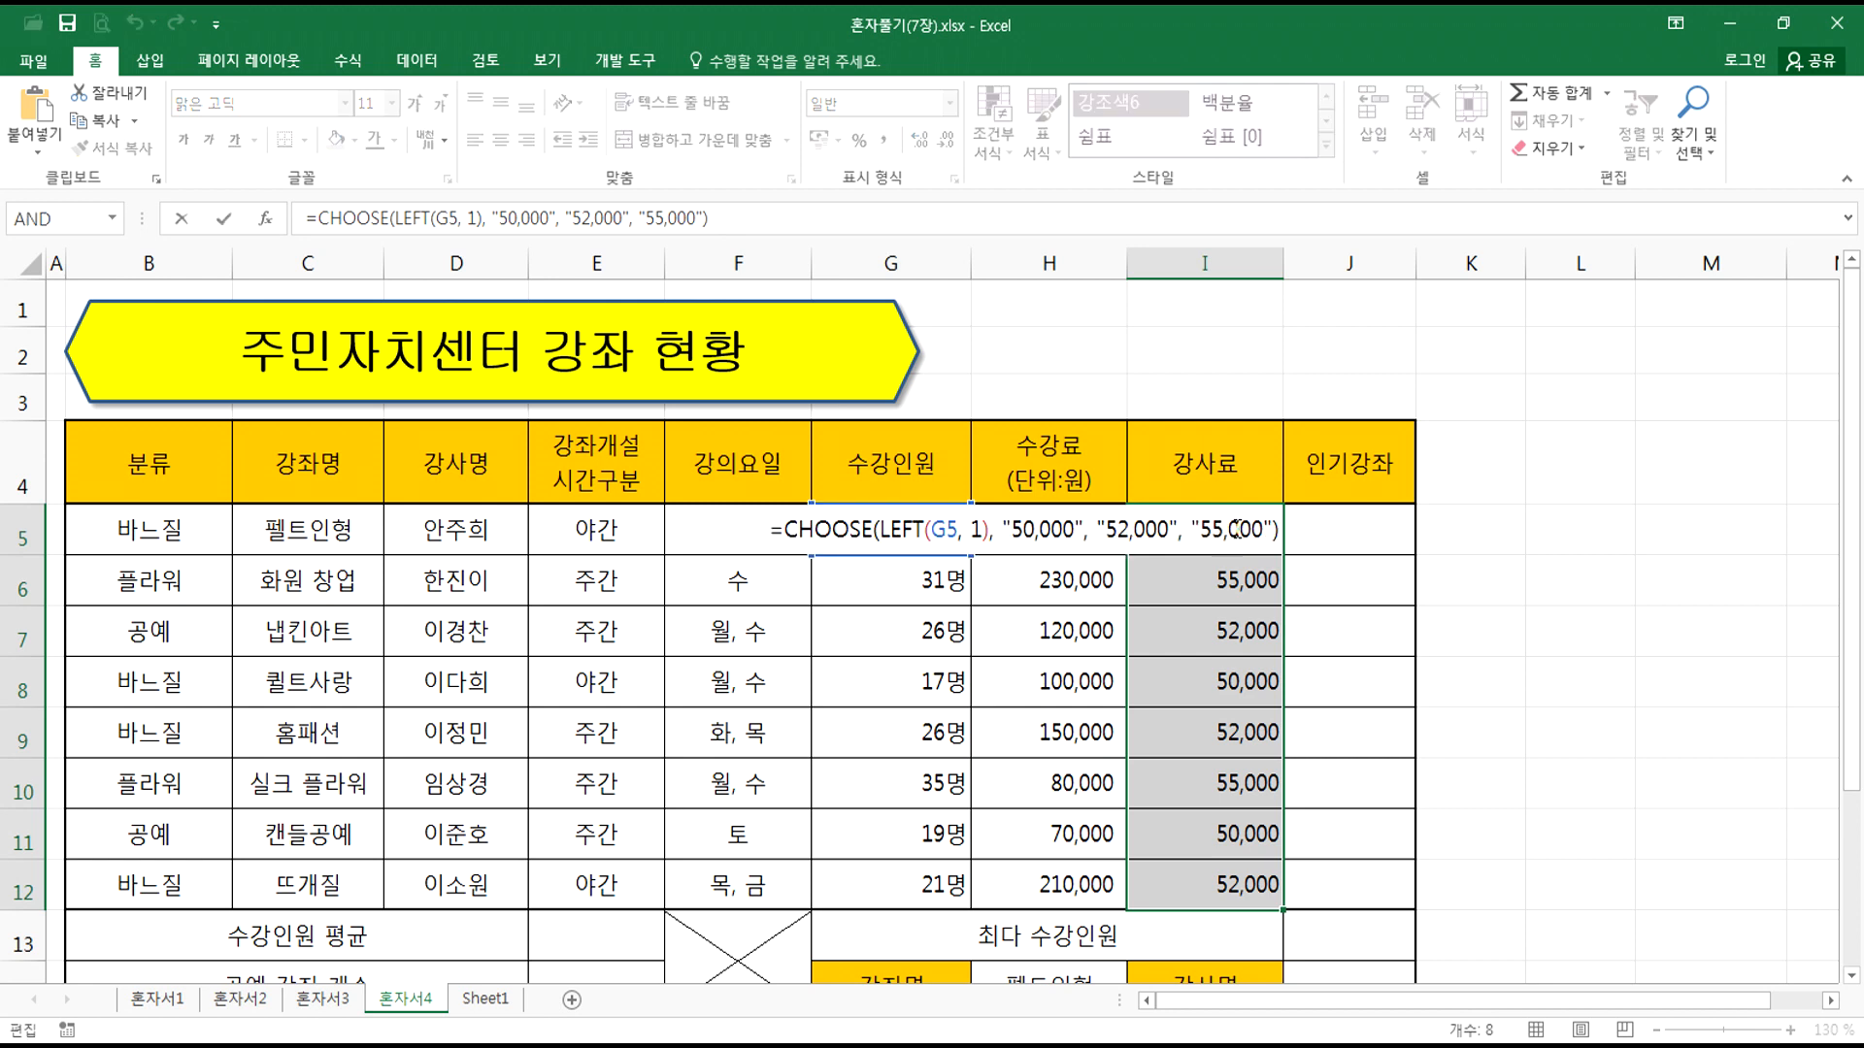
key(ctrl+space)
key(Escape)
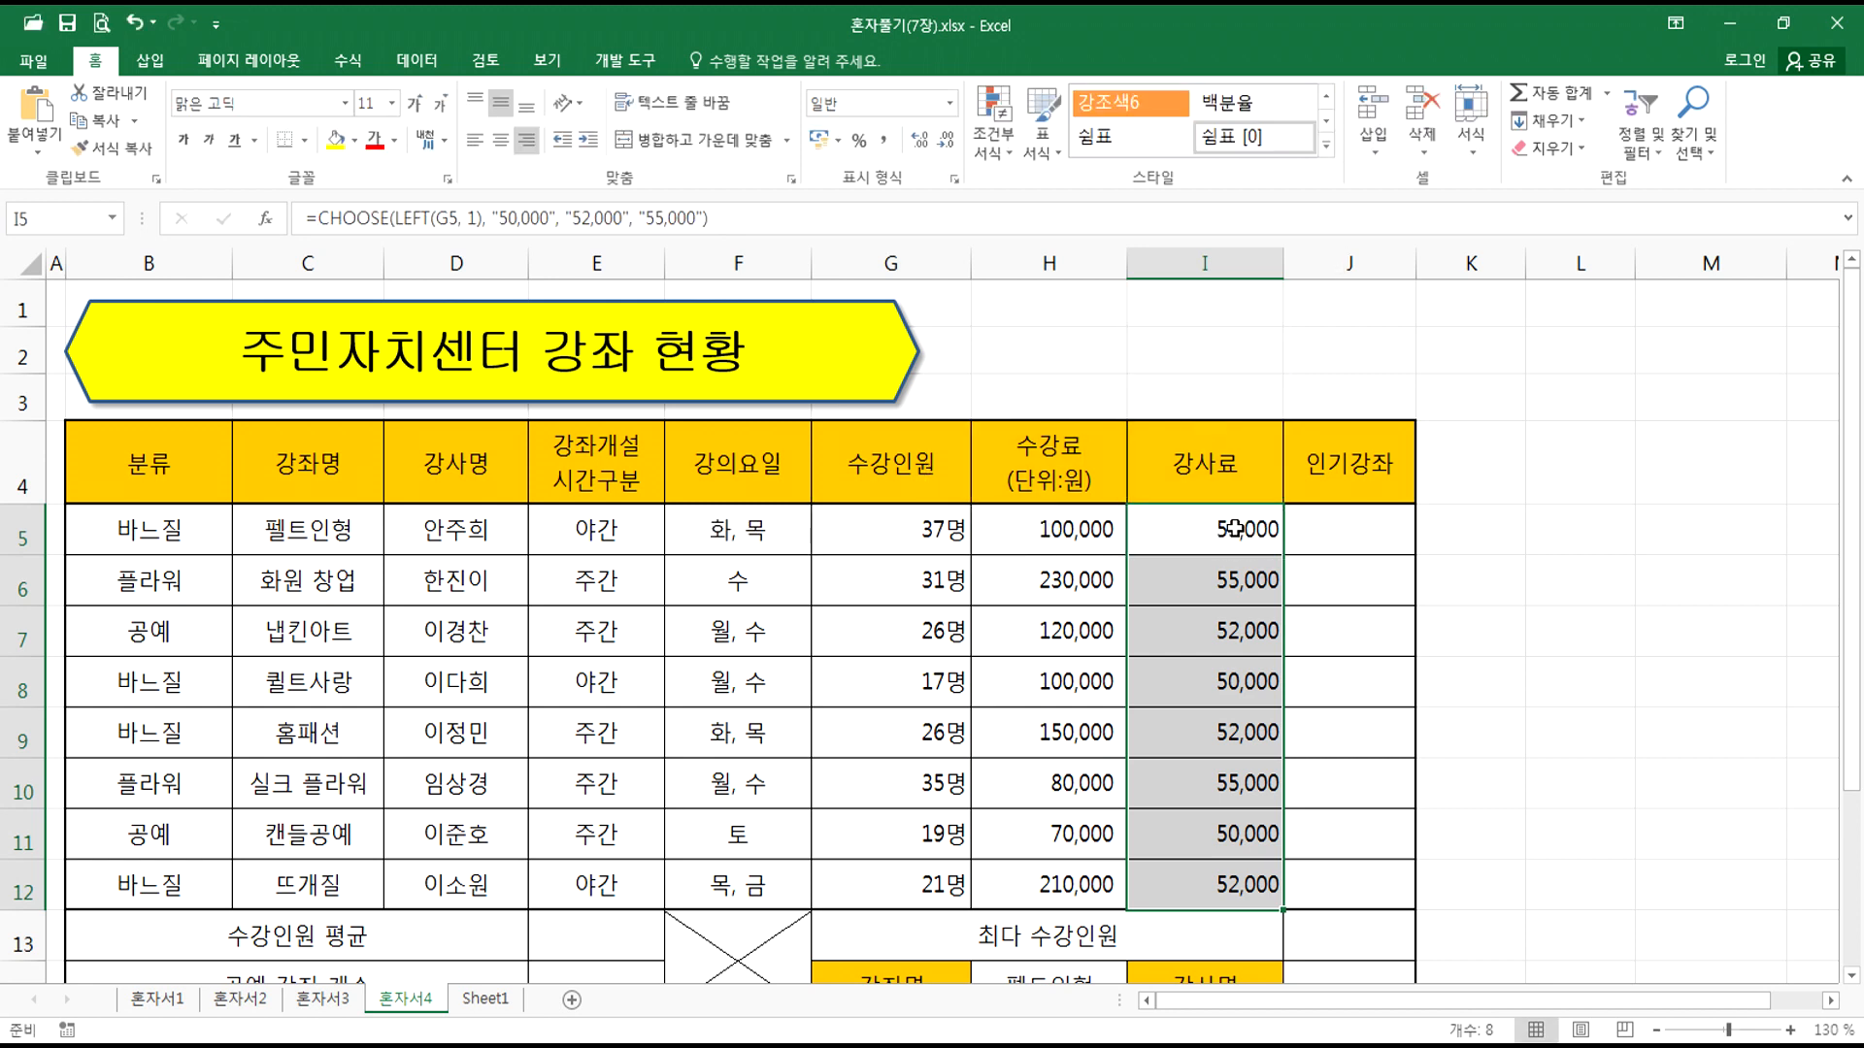
Step: Clear I5:I12 and fill the whole range with the copied formula =CHOOSE(LEFT(G5, 1), 50000, 52000, 55000)
key(Delete)
double_click(1234, 529)
key(ctrl+v)
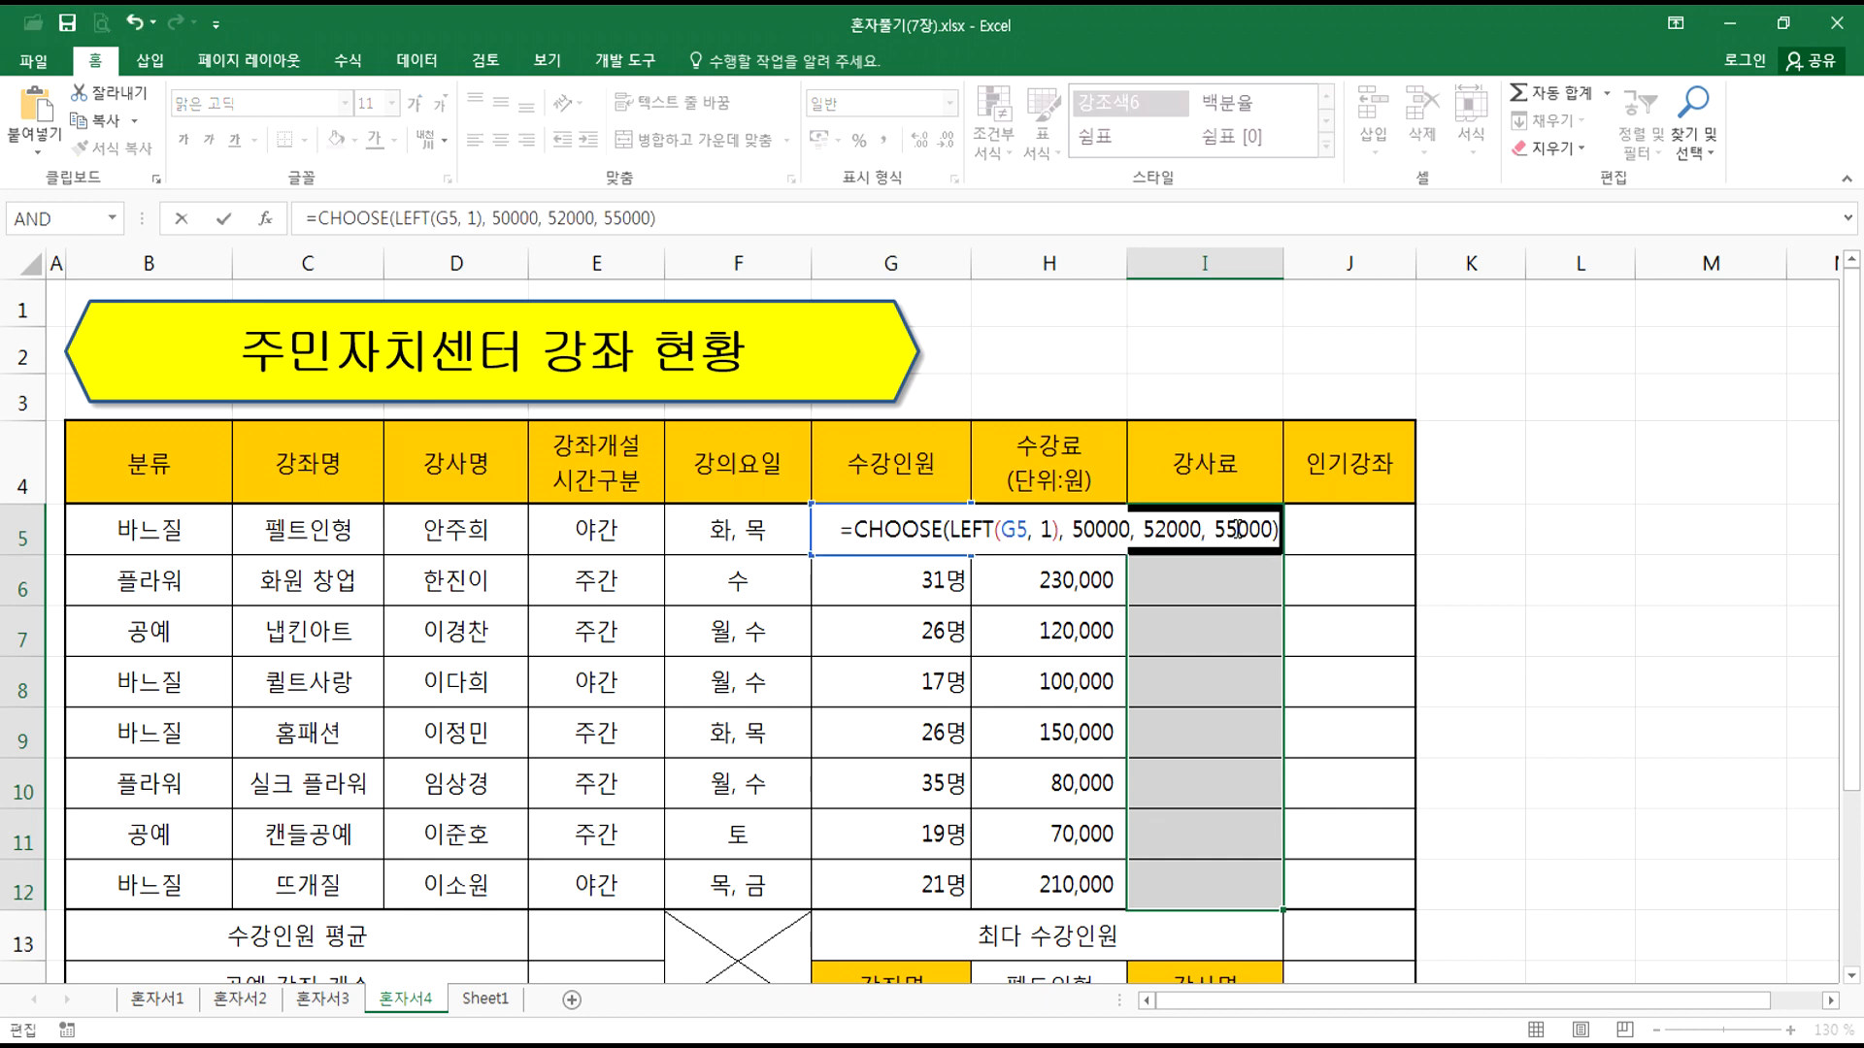
key(ctrl+Return)
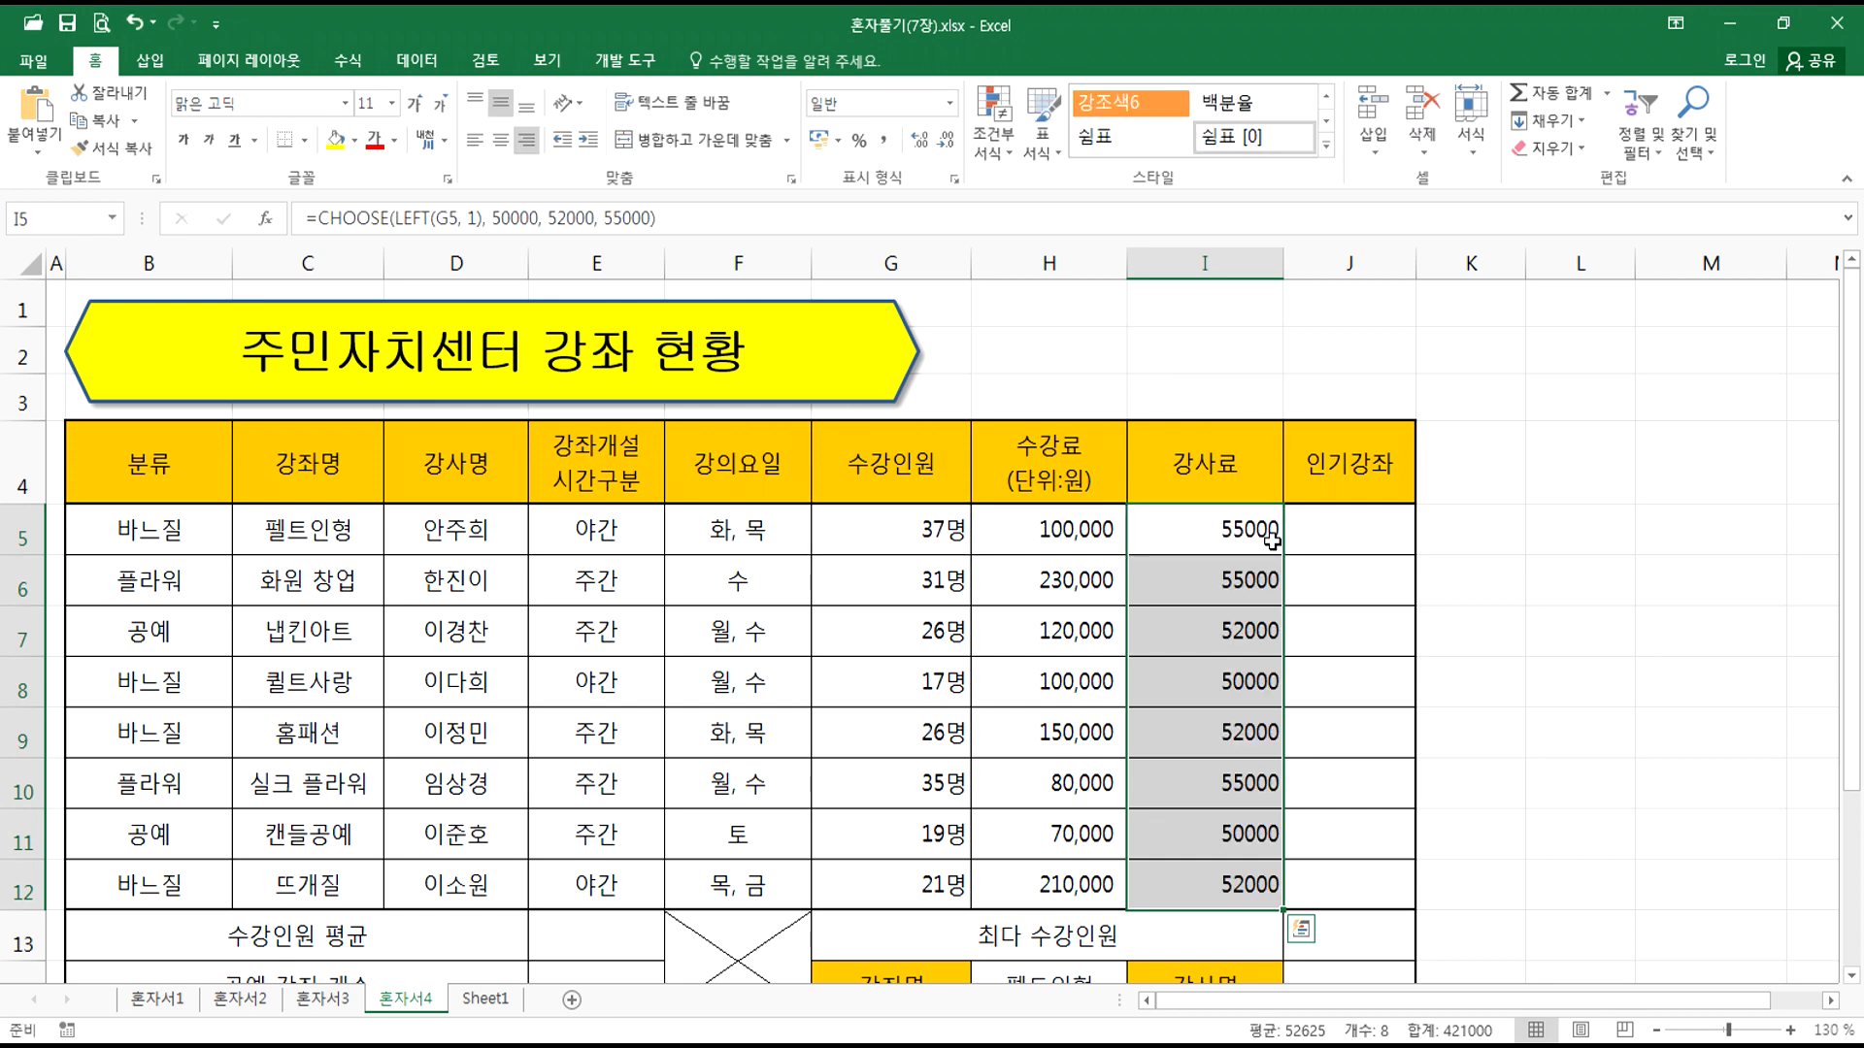
Step: Check I5's formula and apply the comma style to the 강사료 amounts in I5:I12
double_click(1200, 530)
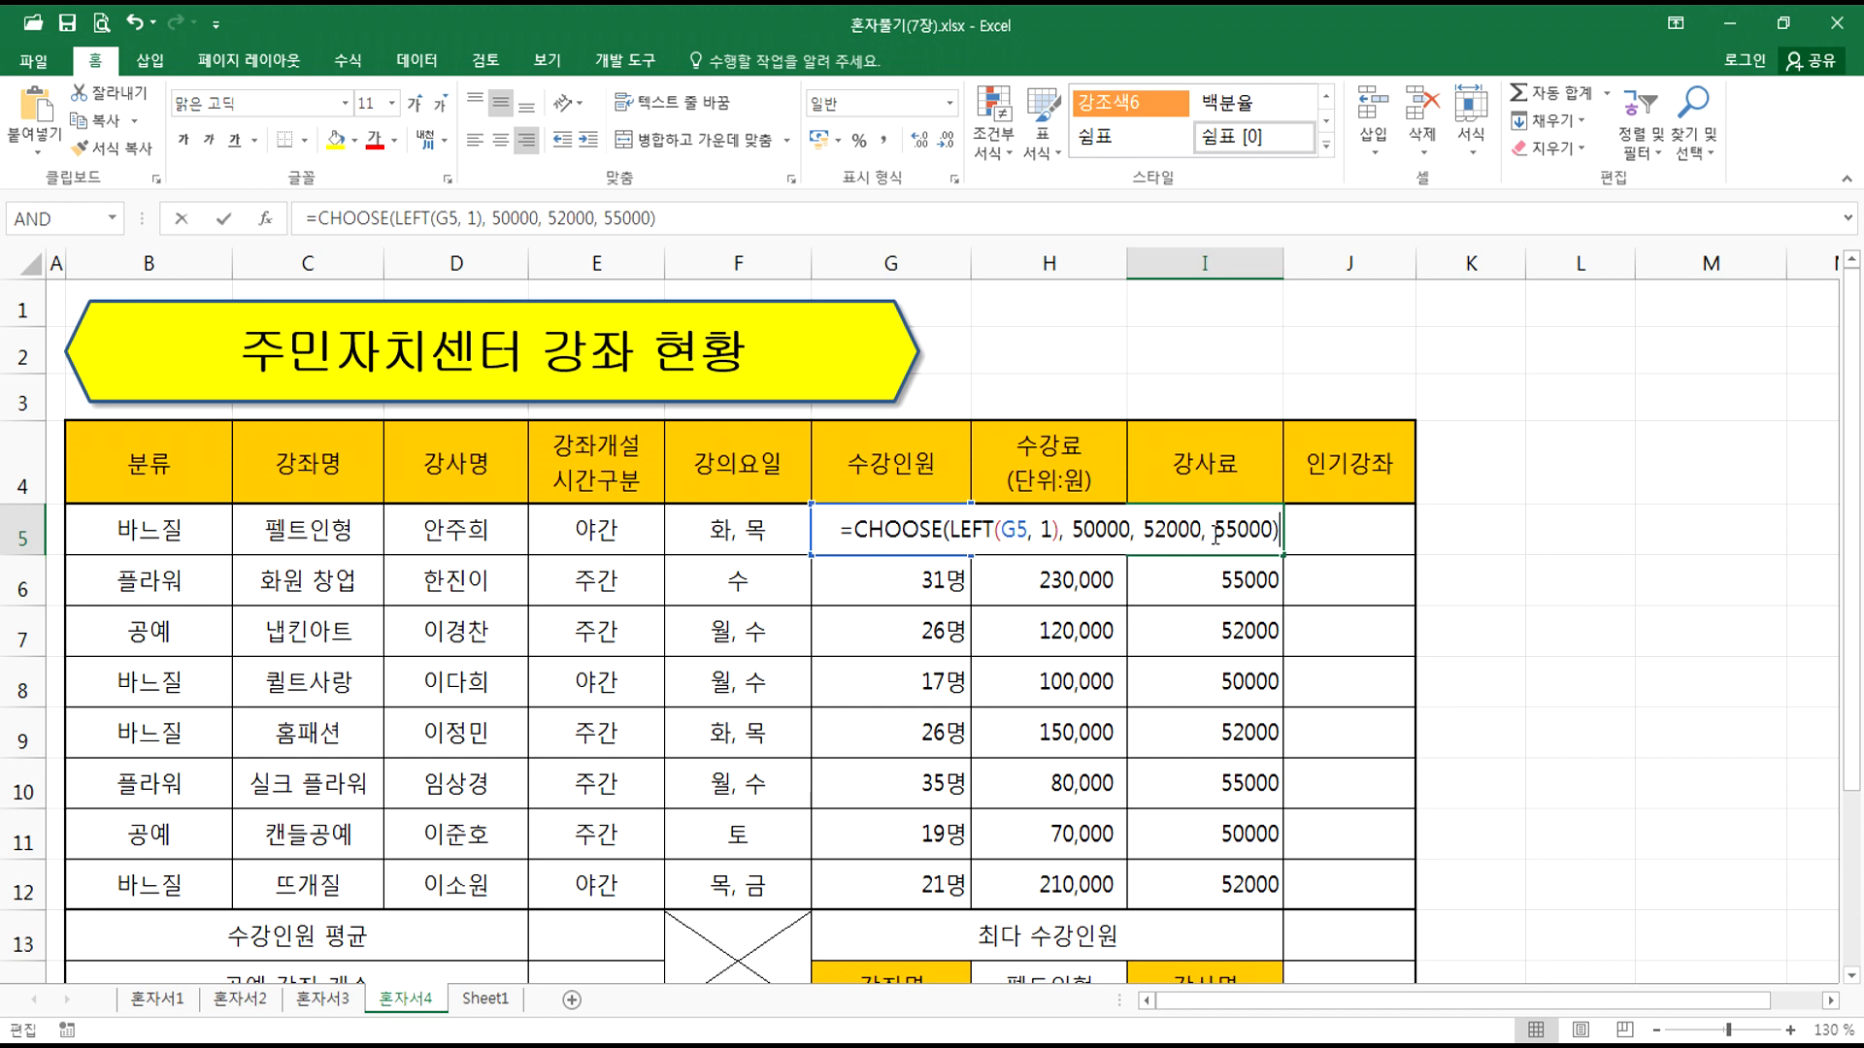
key(Escape)
drag(1185, 519, 1194, 885)
click(884, 142)
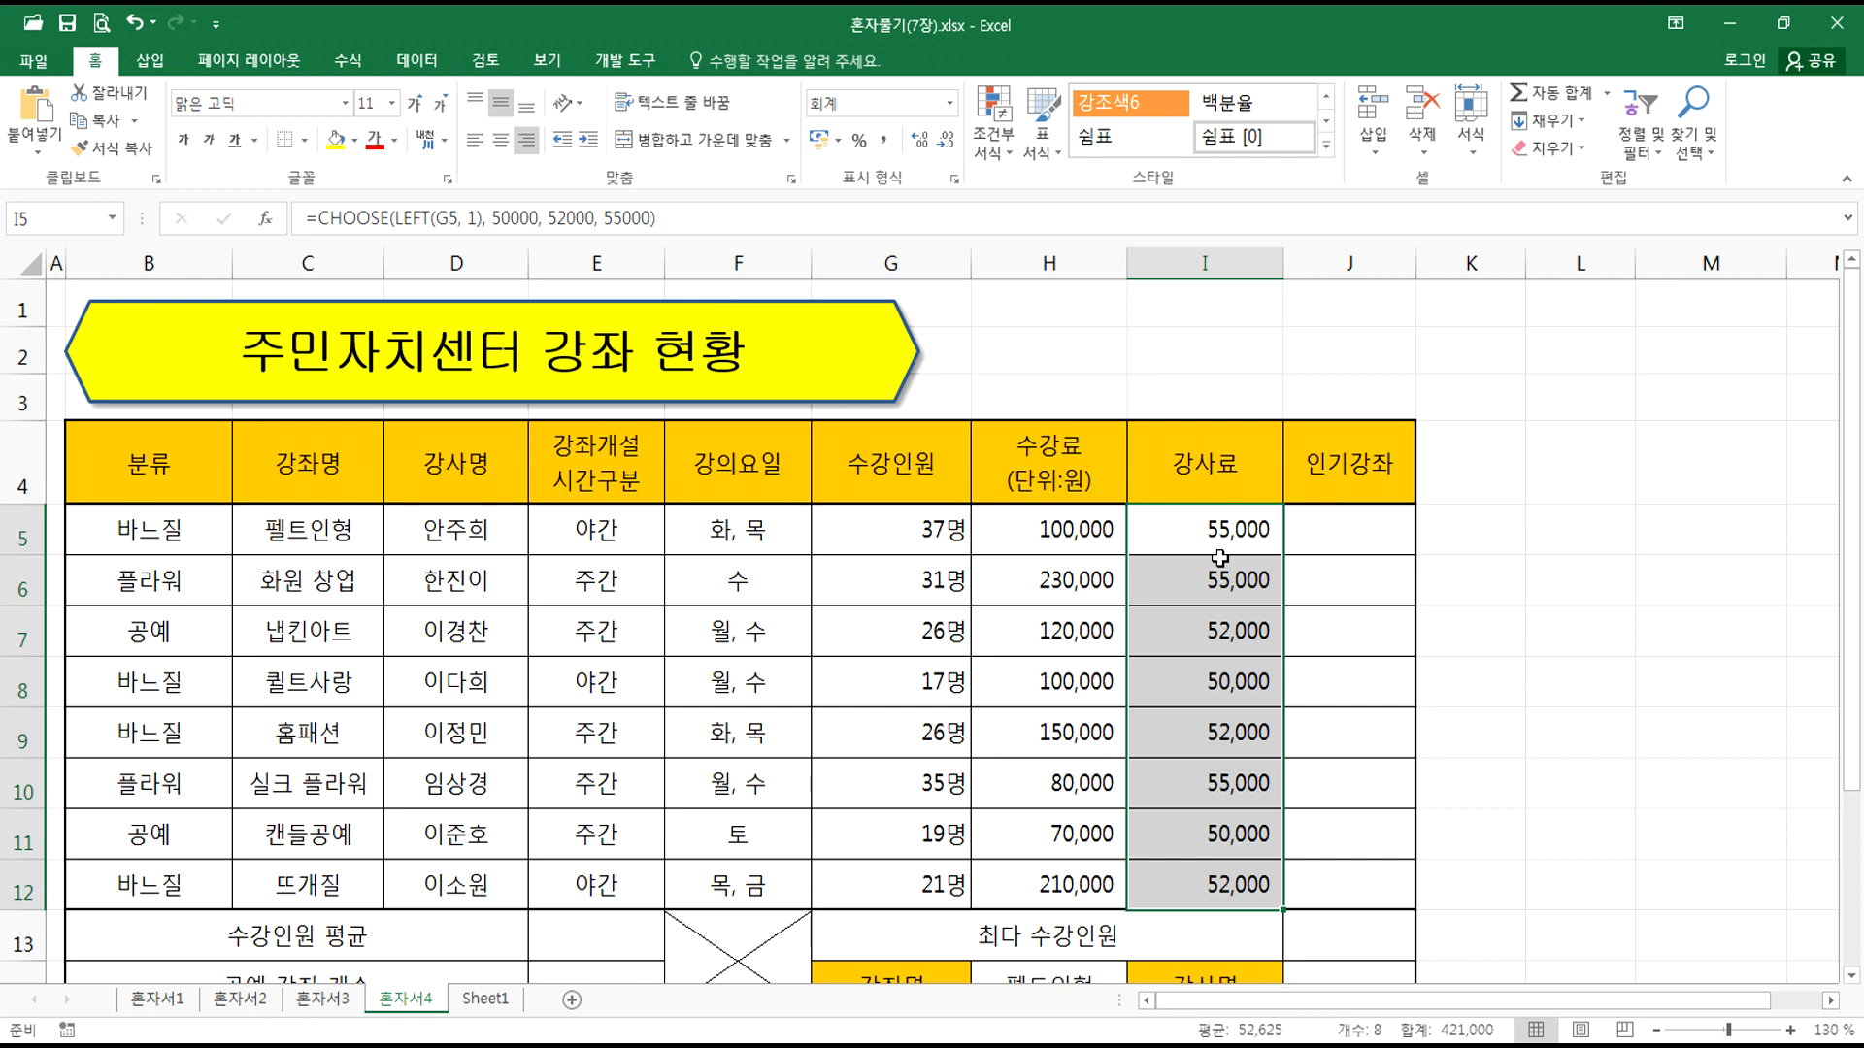
Step: Undo the comma style, the numeric CHOOSE fill and the clearing of I5:I12, and inspect I5's formula
key(ctrl+z)
key(ctrl+z)
key(ctrl+z)
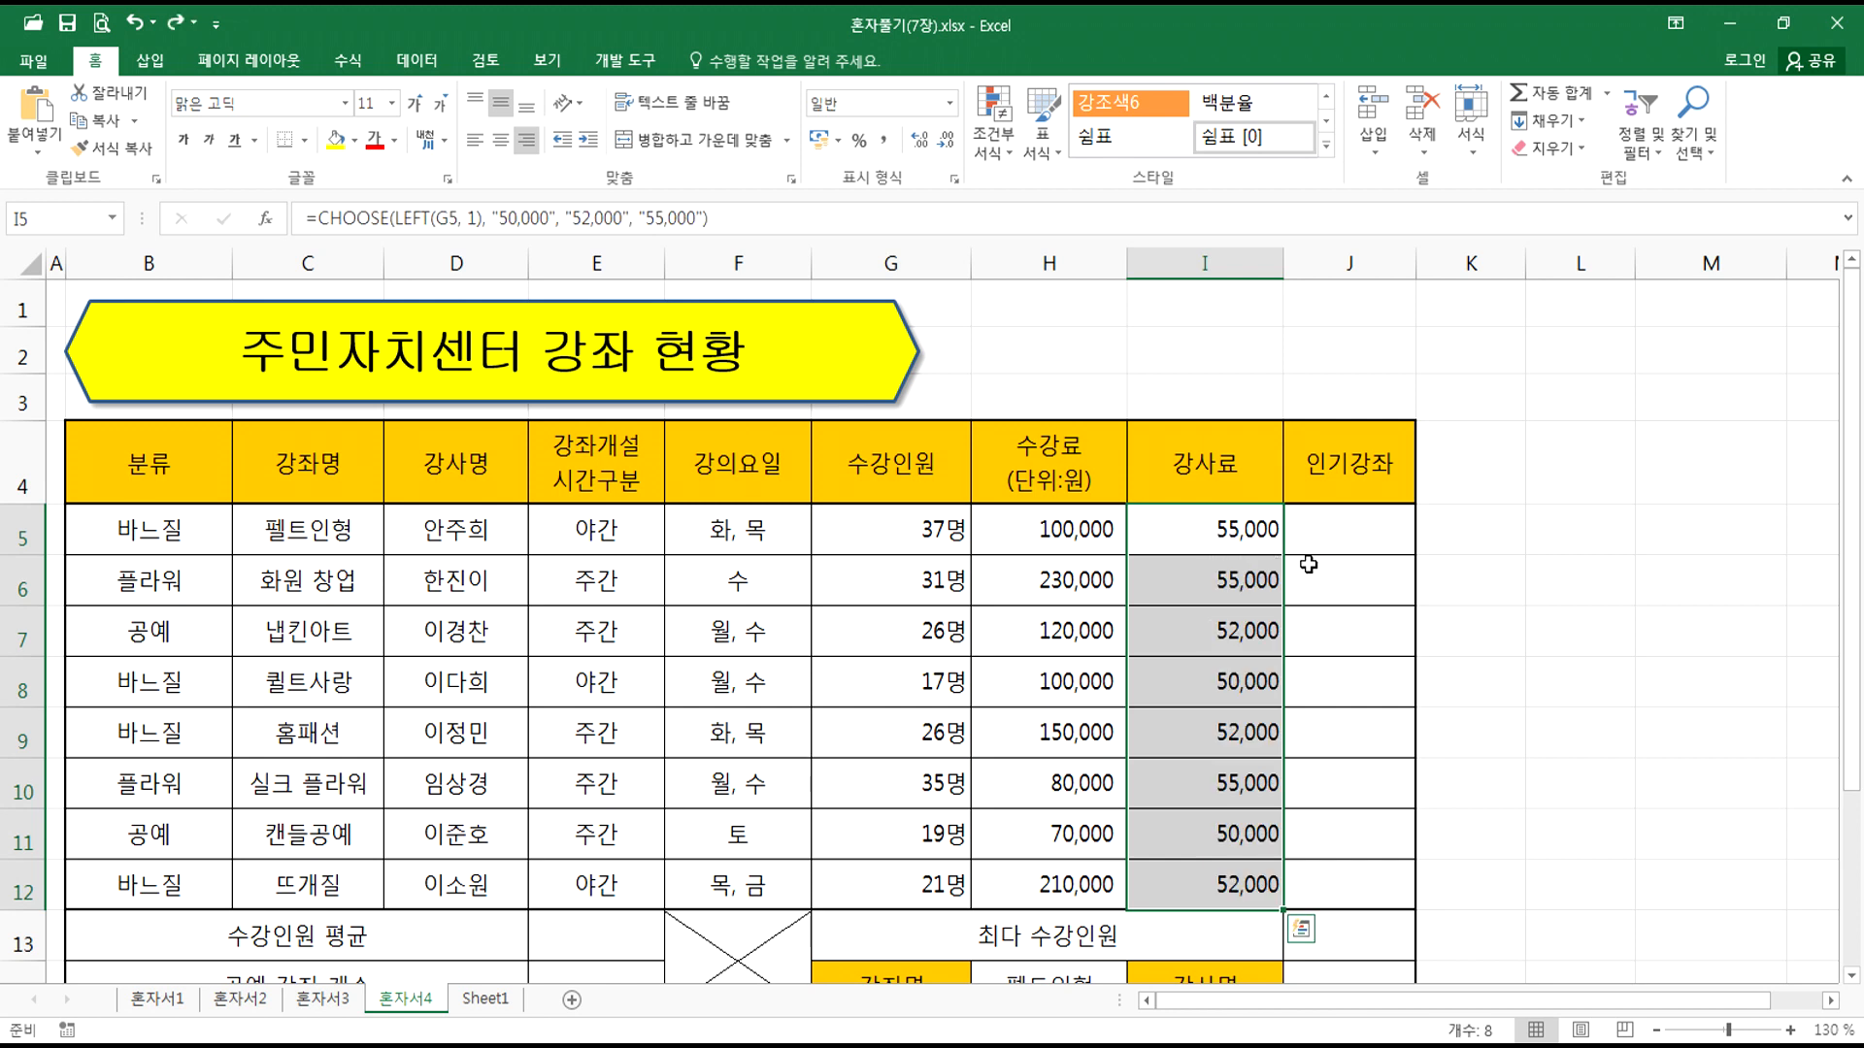
click(1224, 534)
double_click(1224, 534)
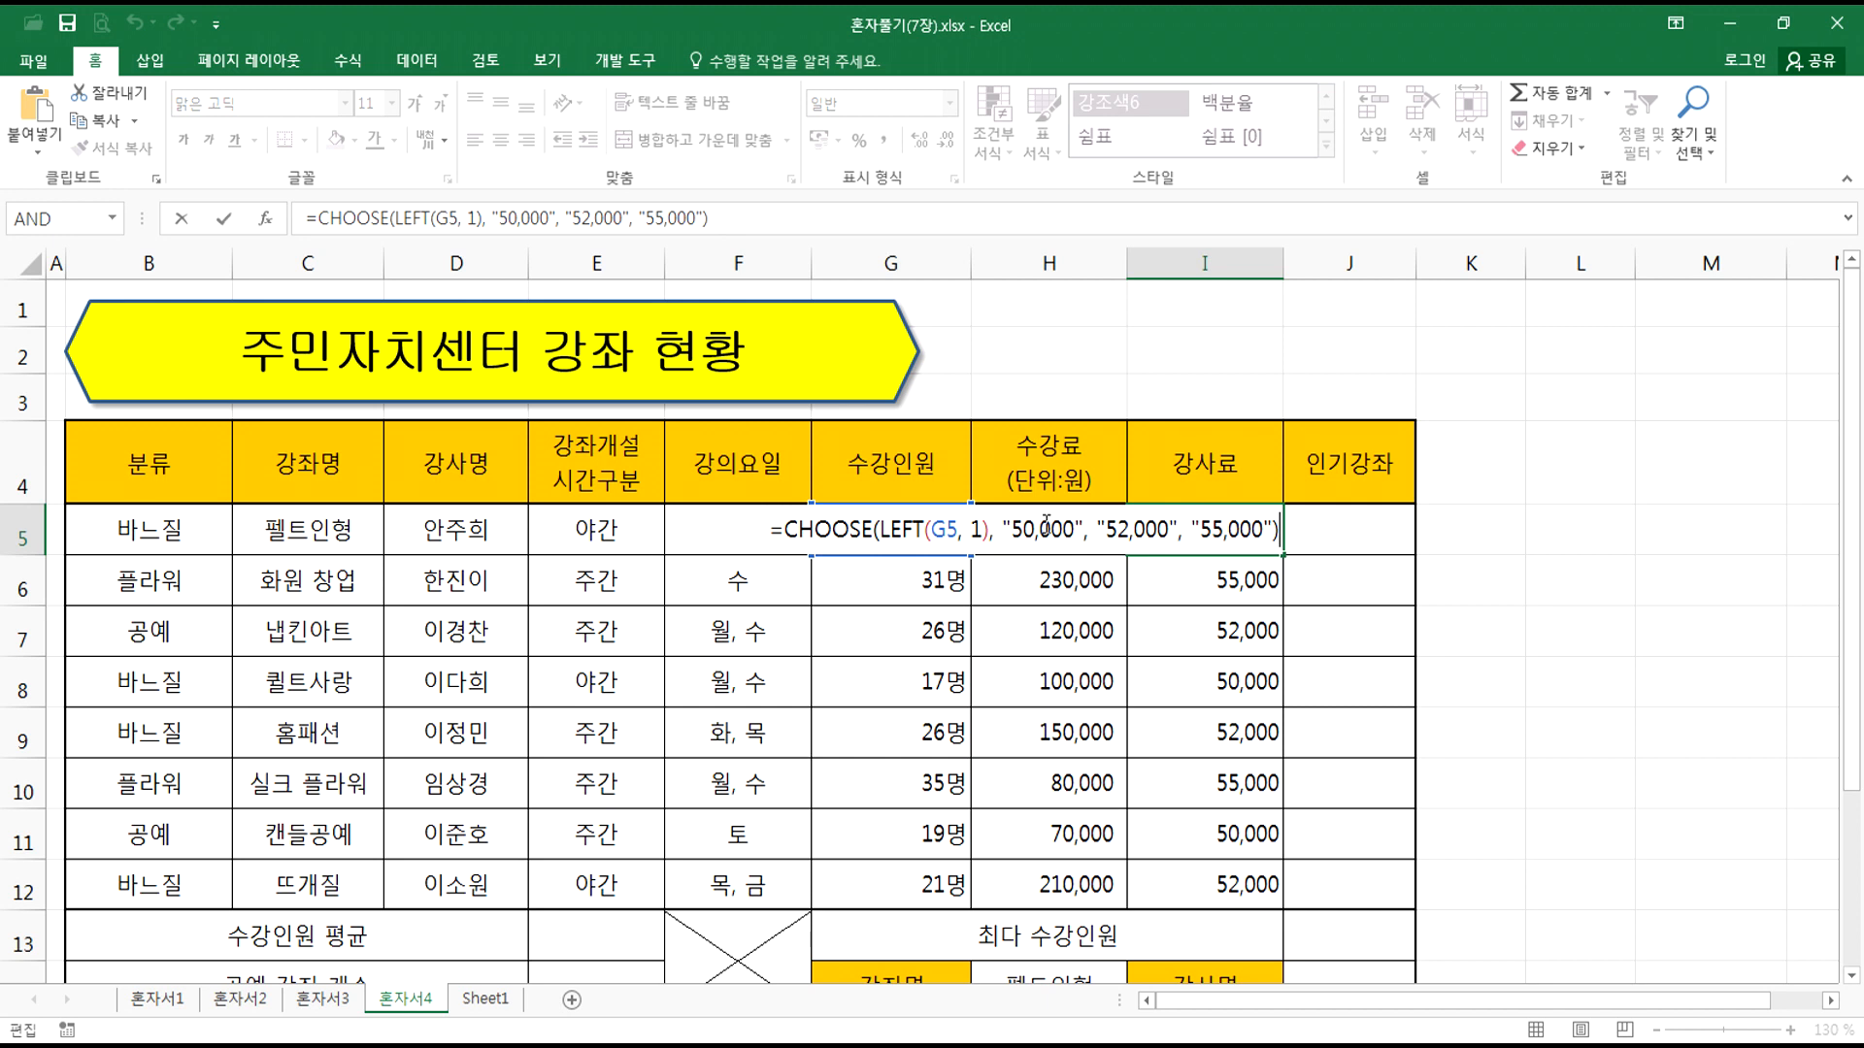
key(Escape)
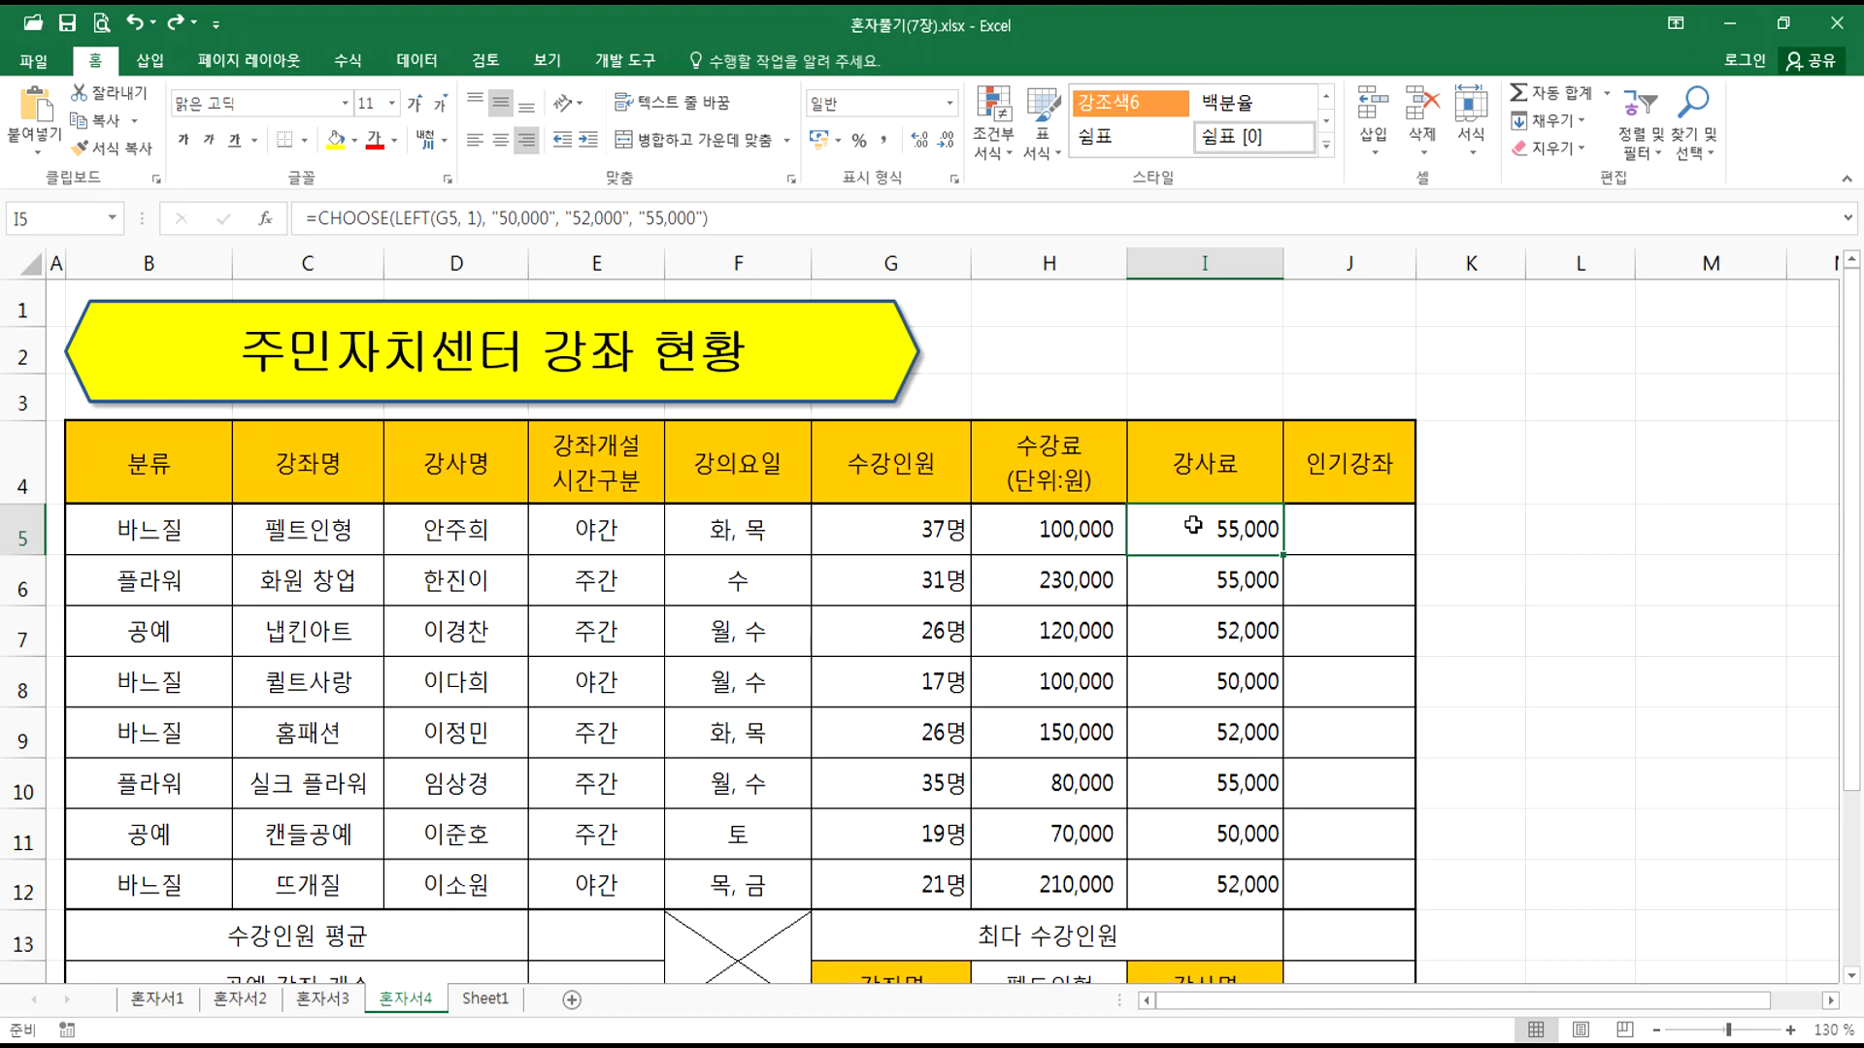
key(alt+Tab)
scroll(645, 553, down, 5)
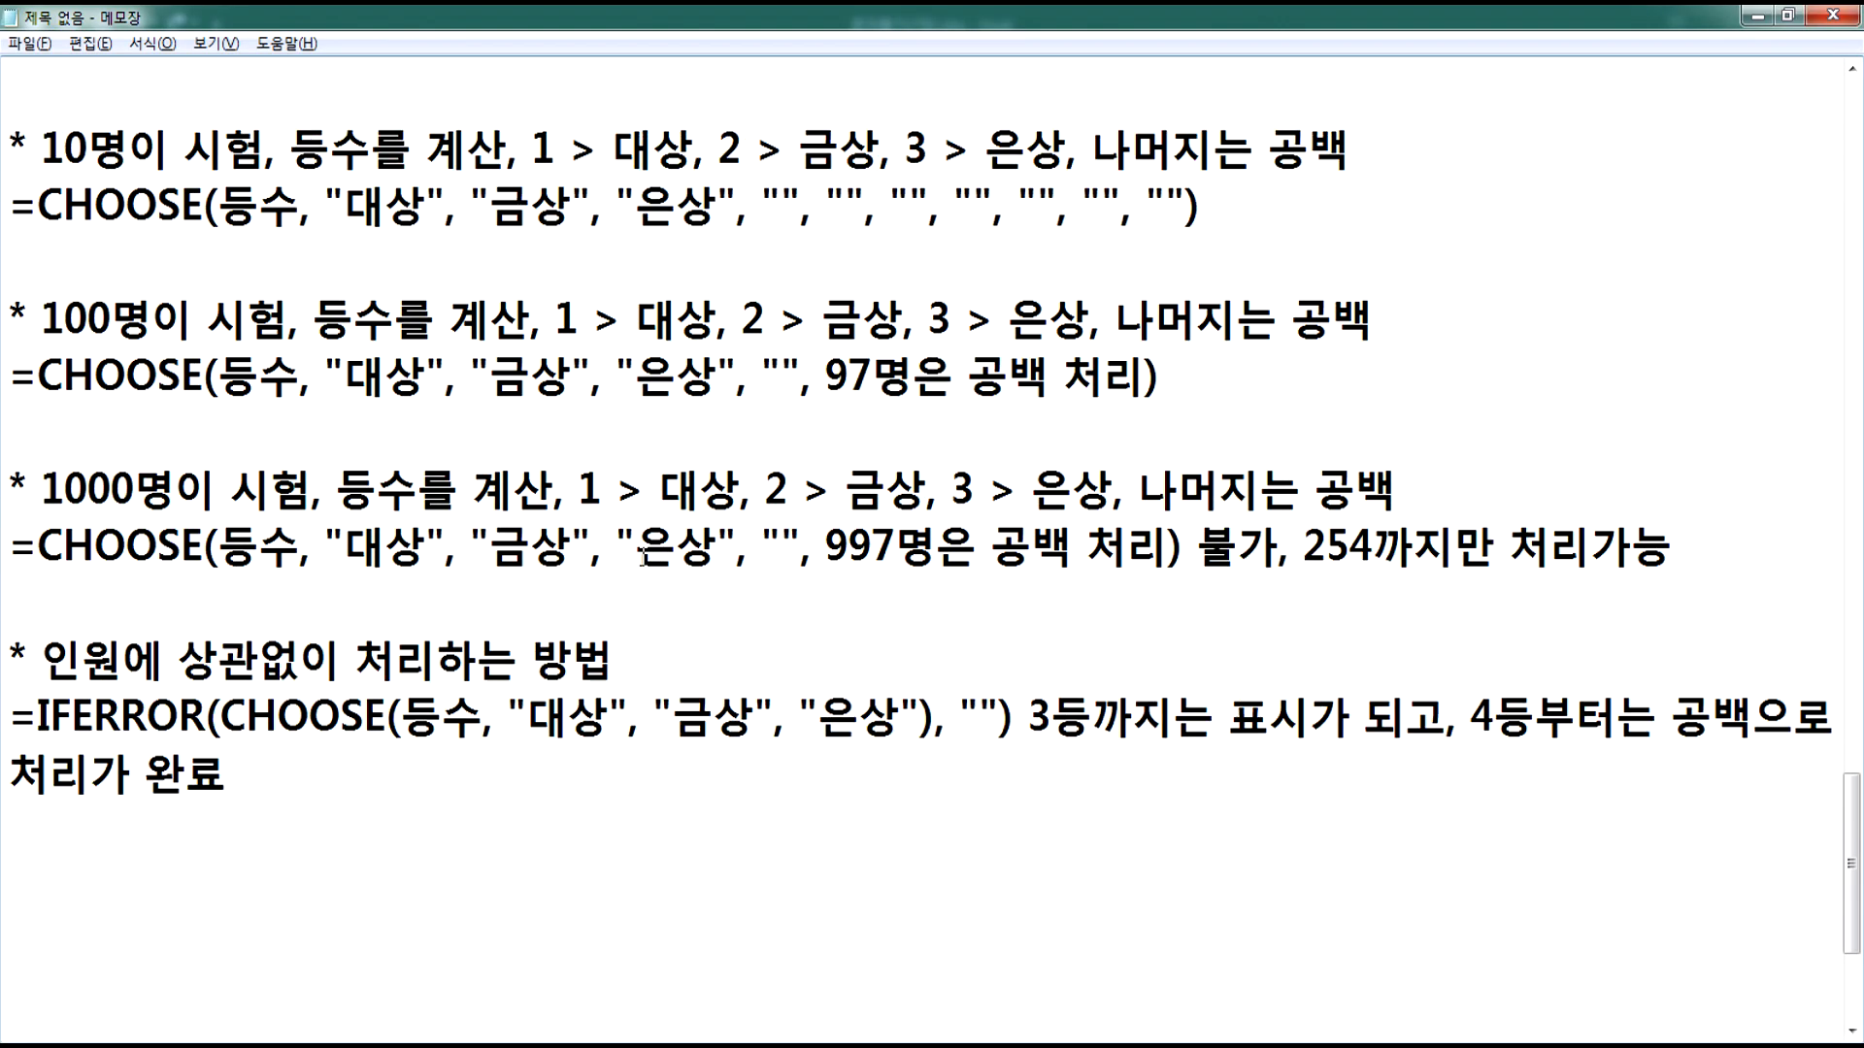
click(681, 597)
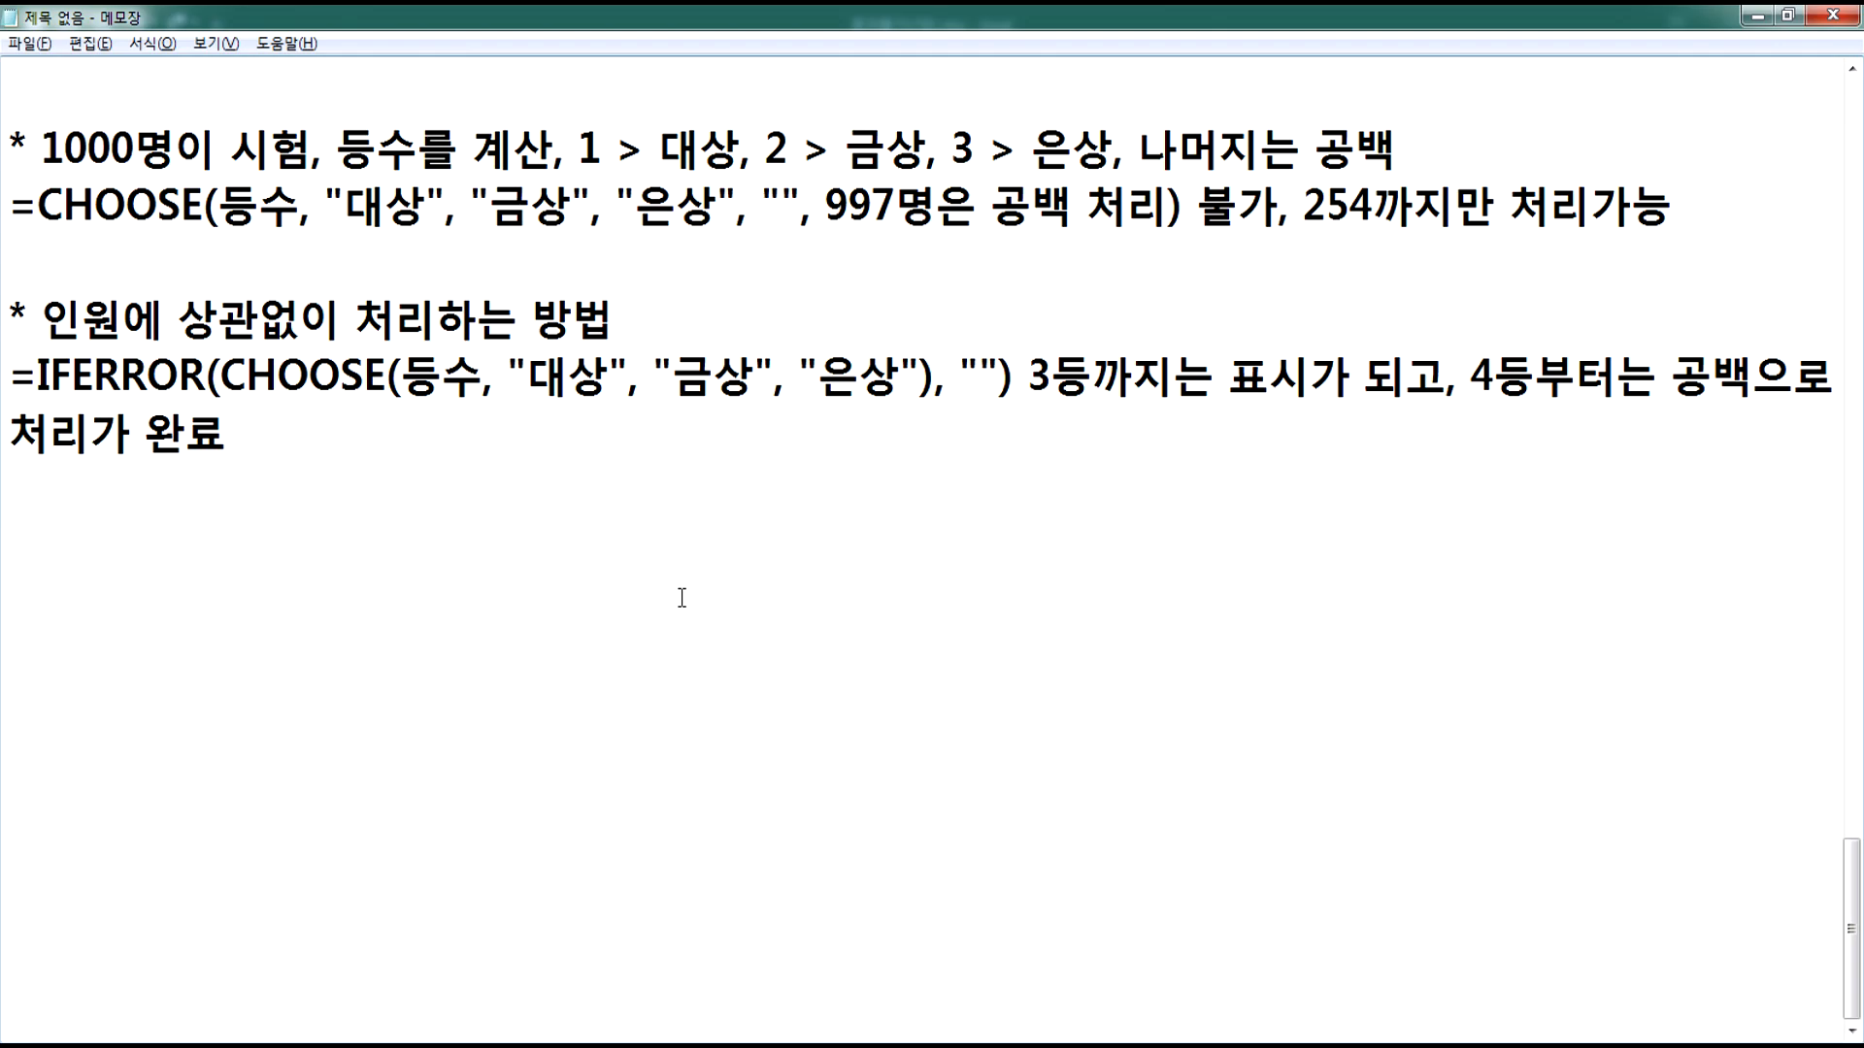
key(alt+Tab)
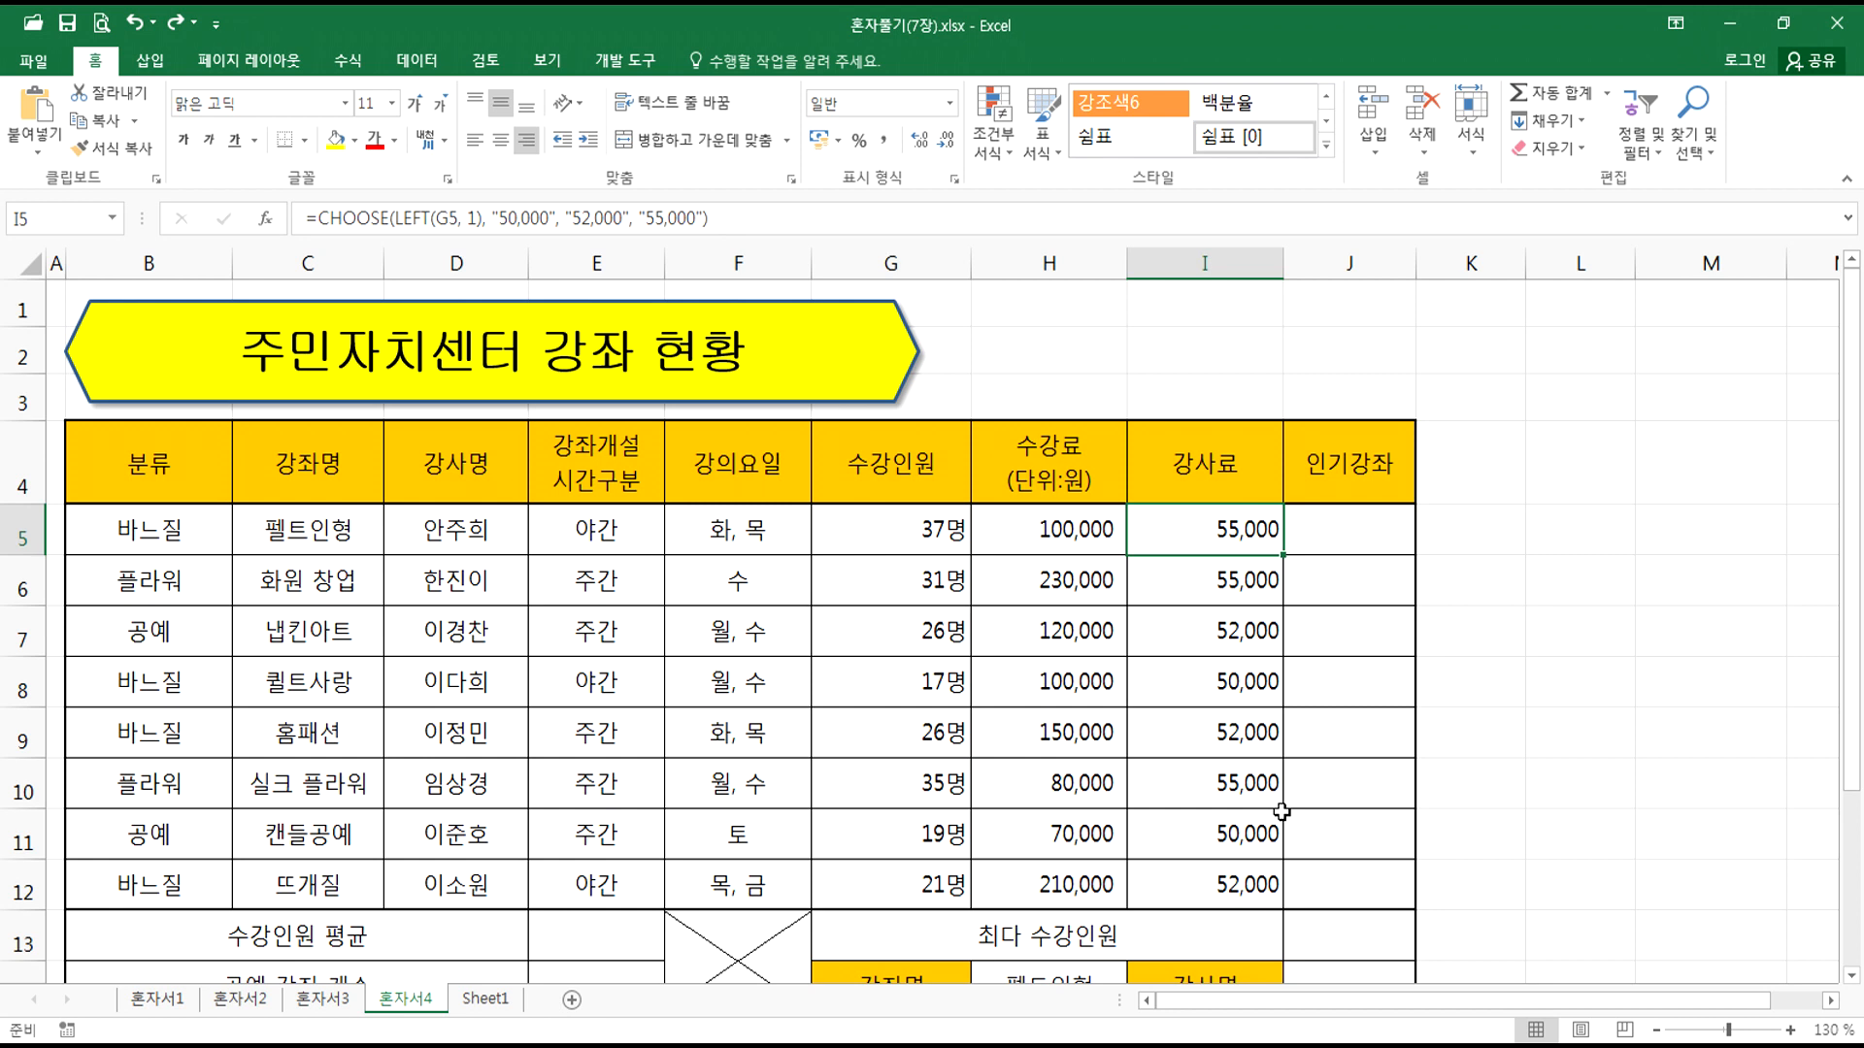
scroll(1377, 716, down, 1)
click(1313, 401)
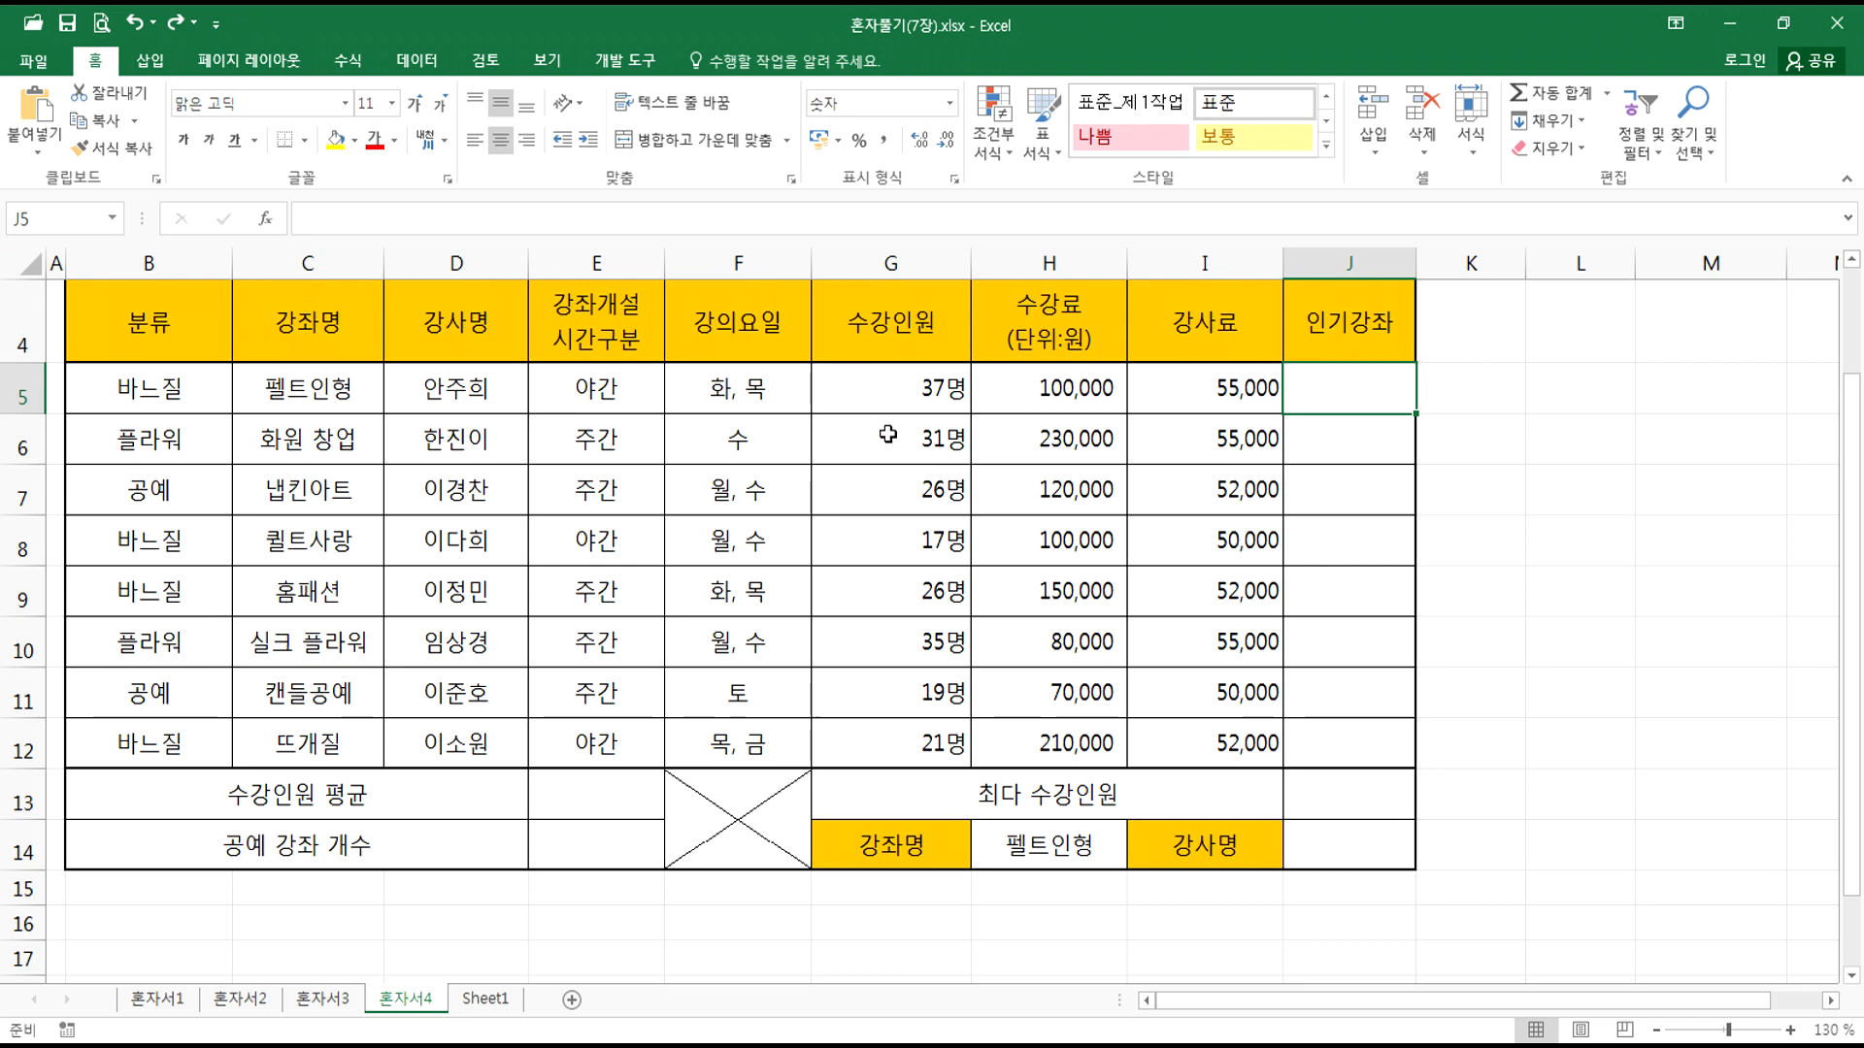
click(837, 381)
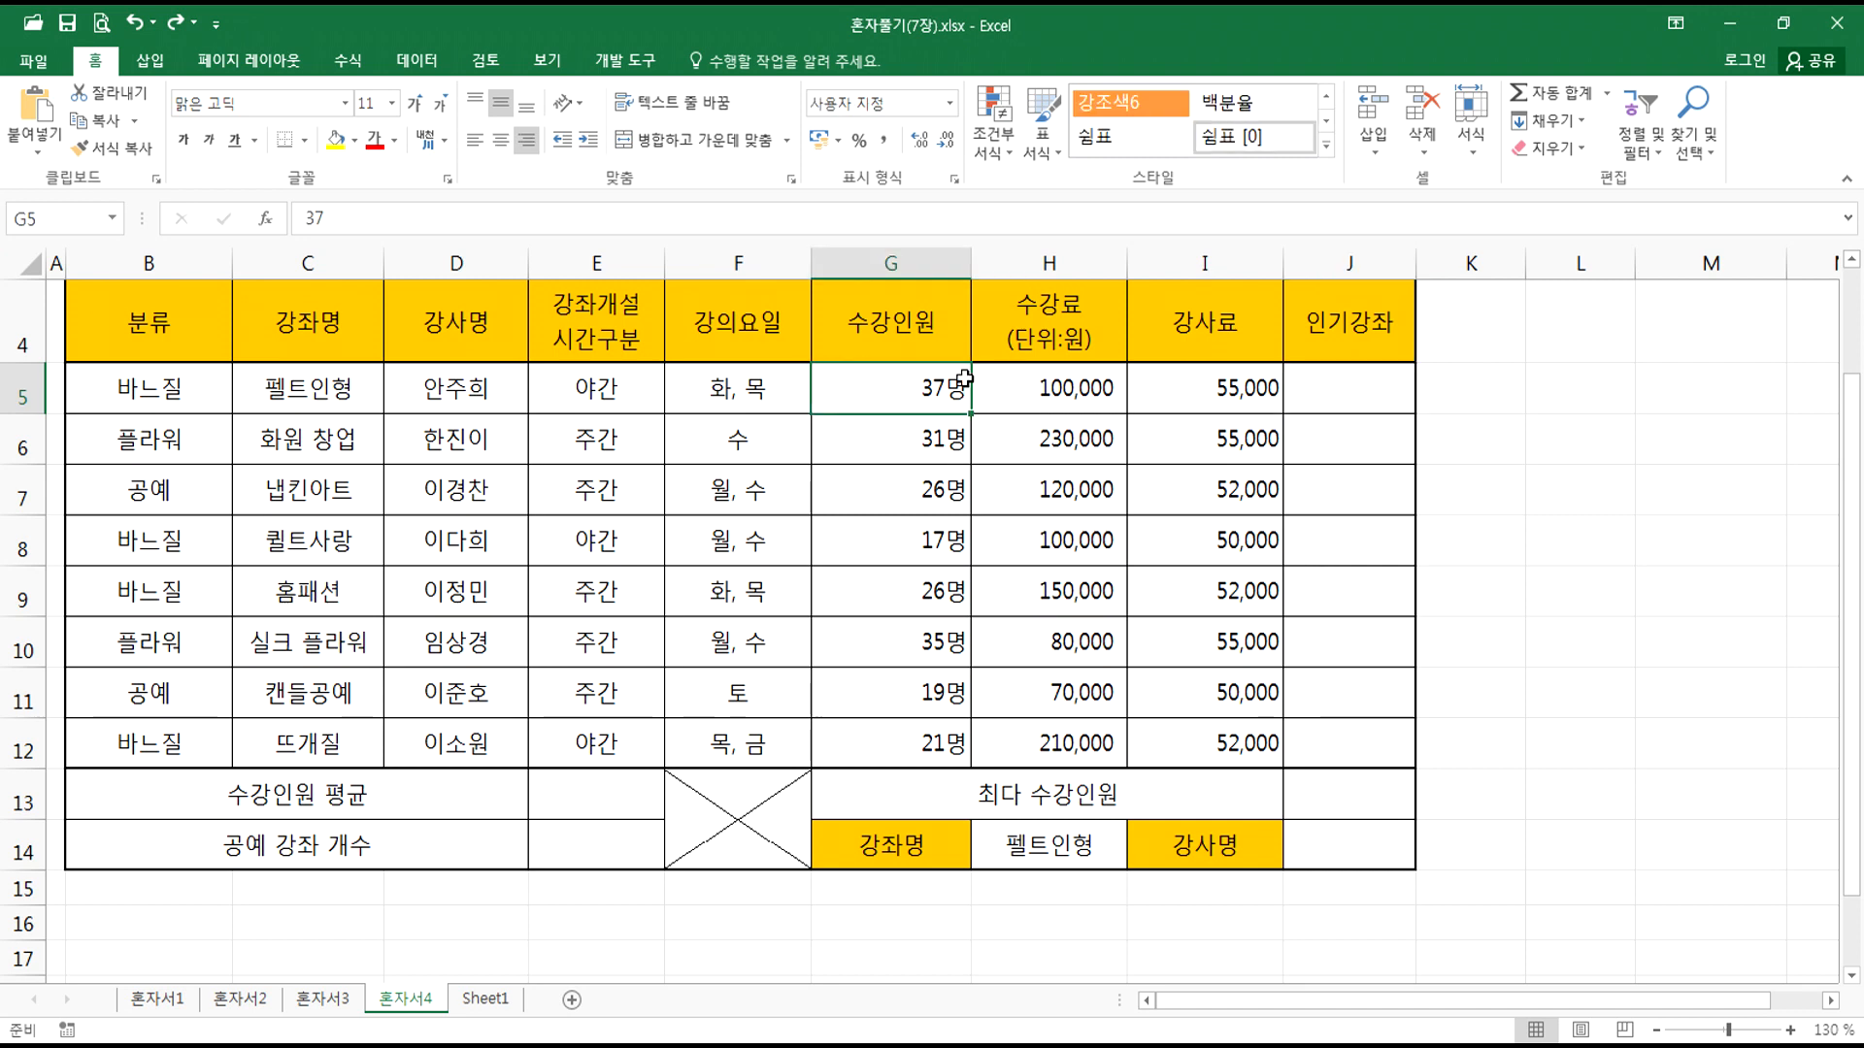
click(1342, 379)
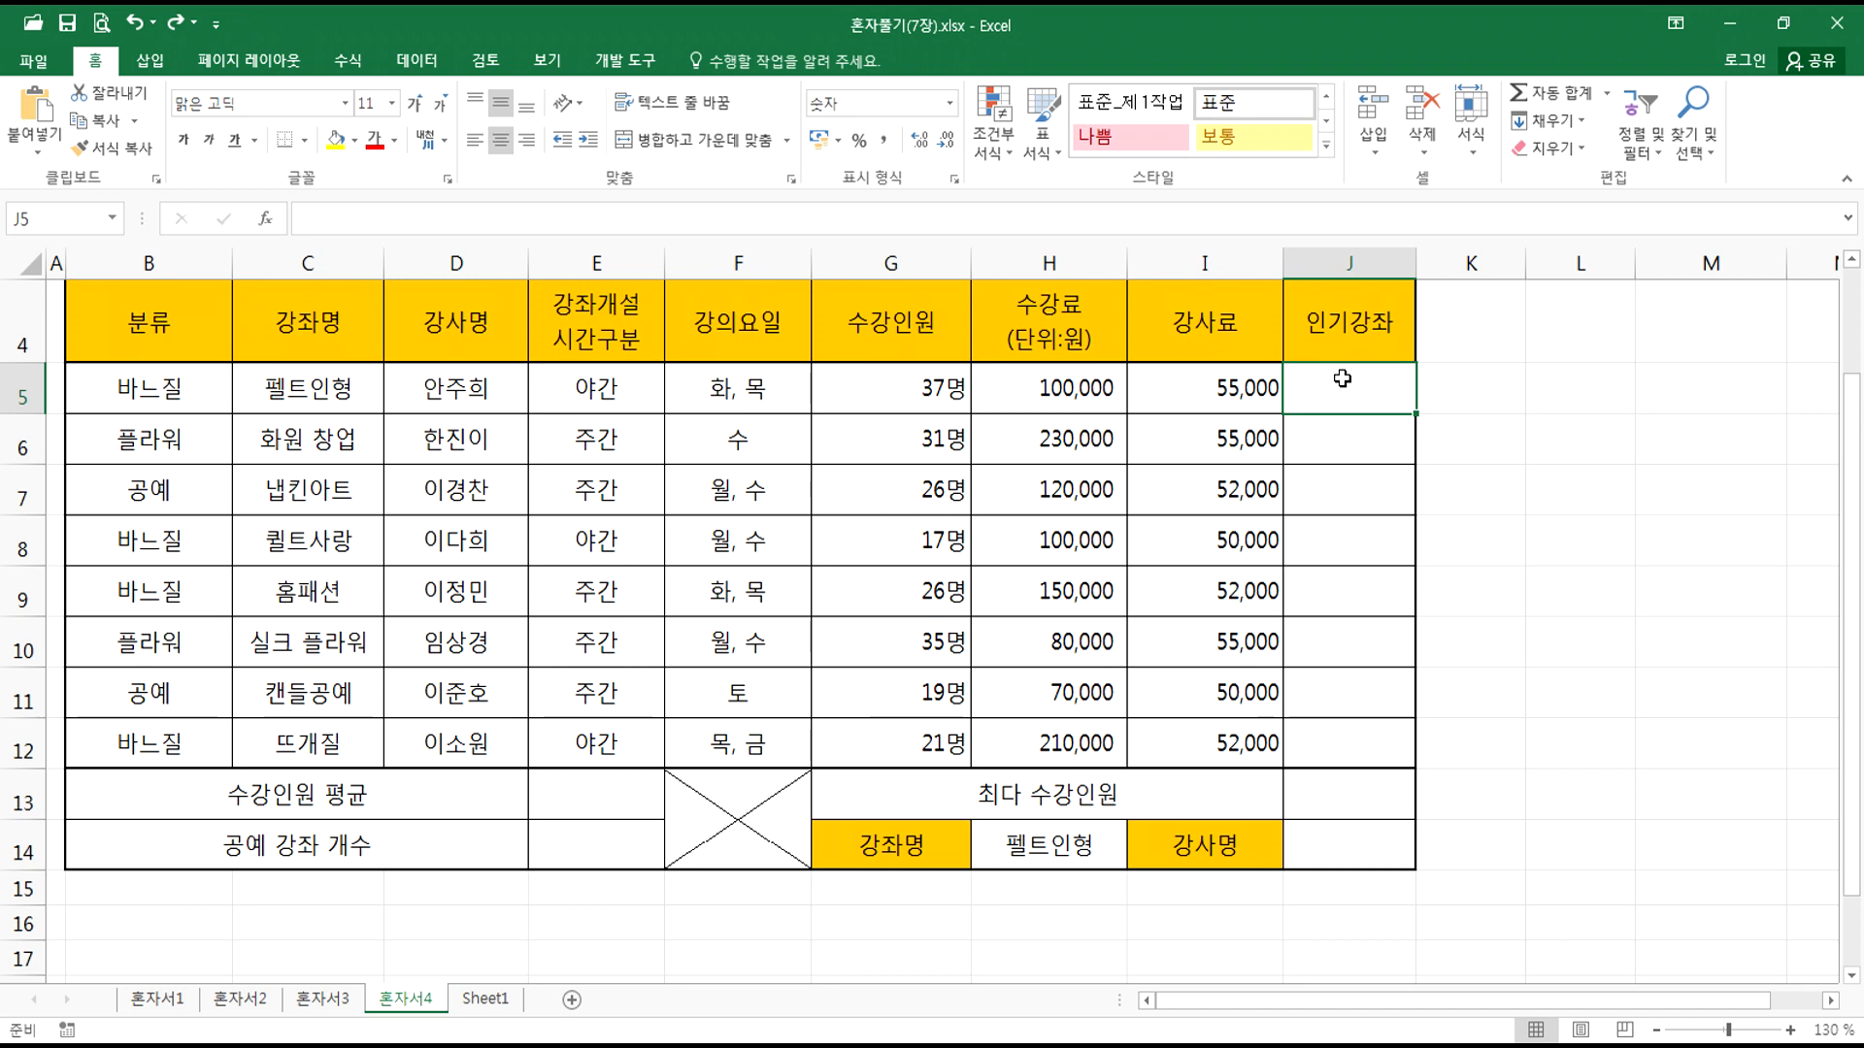
text(=I)
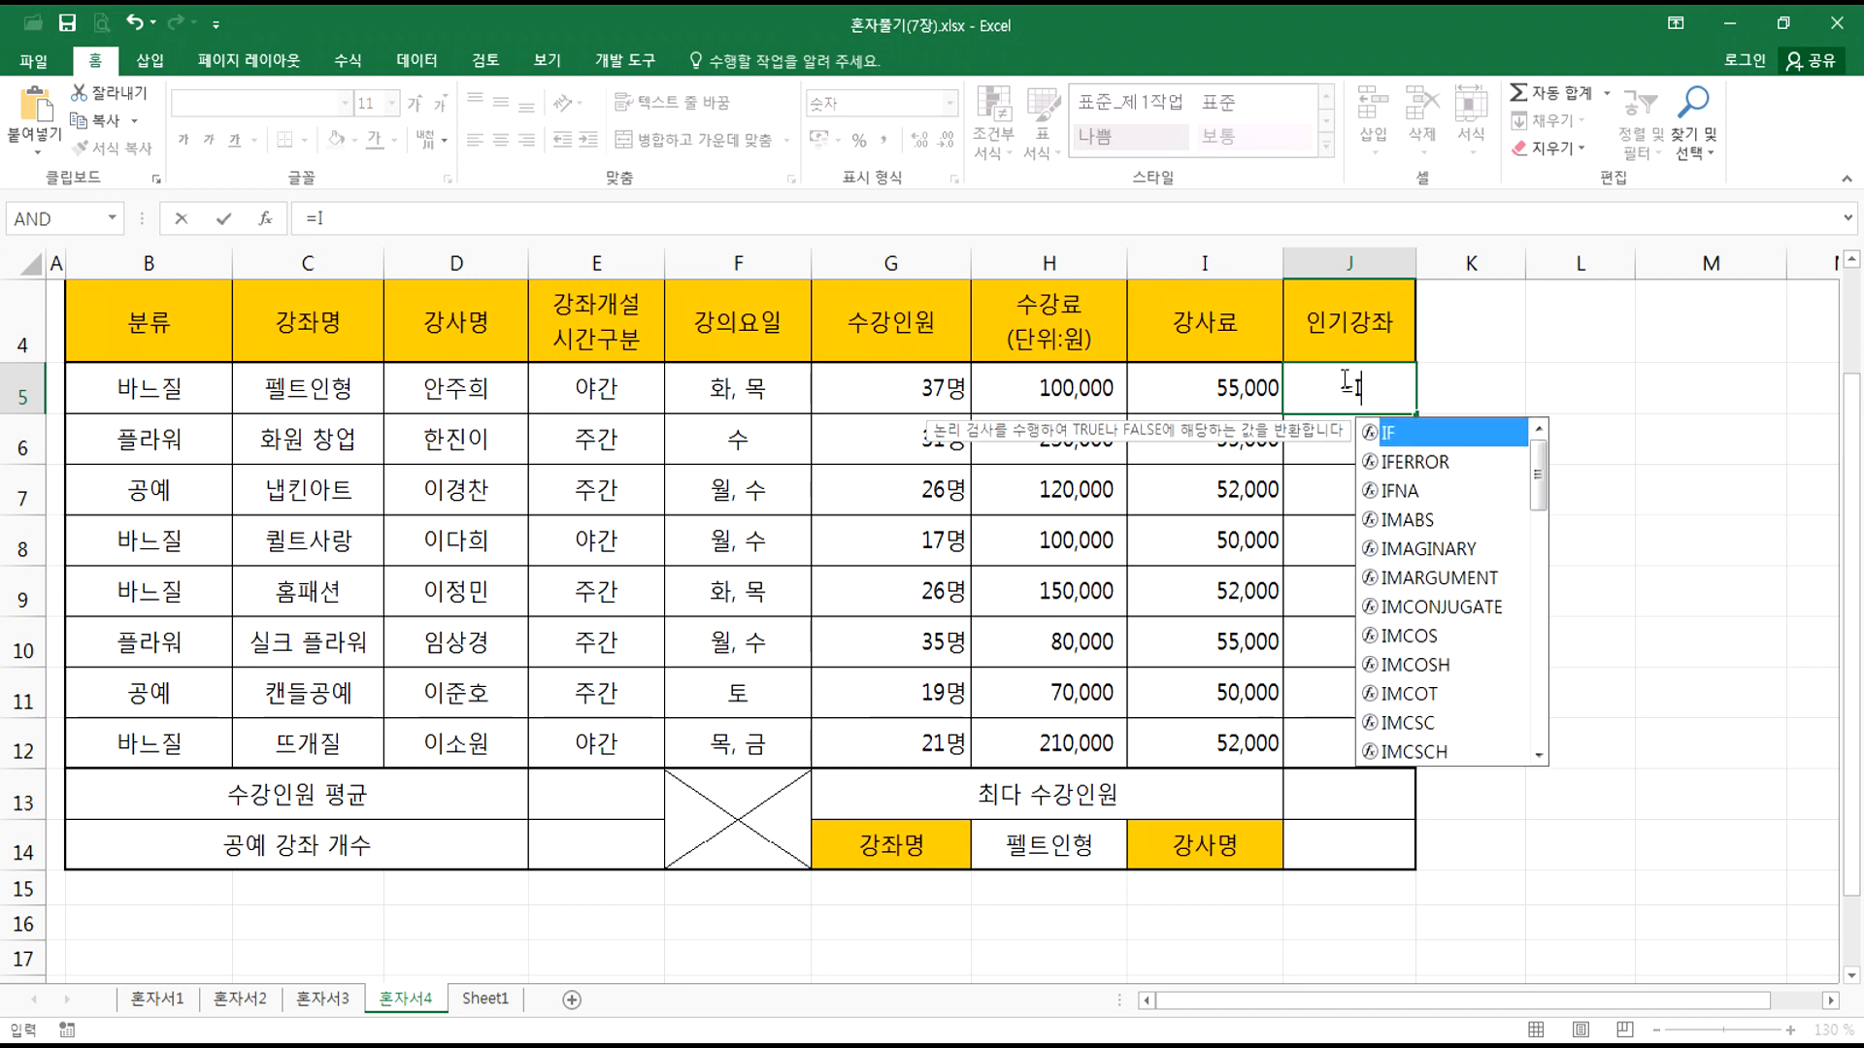
text(F()
key(Escape)
Step: Begin an IF formula in the 인기강좌 cell J5 with the test G5>=30 and an opening quotation mark for its true value
ctrl+scroll(1475, 520, up, 3)
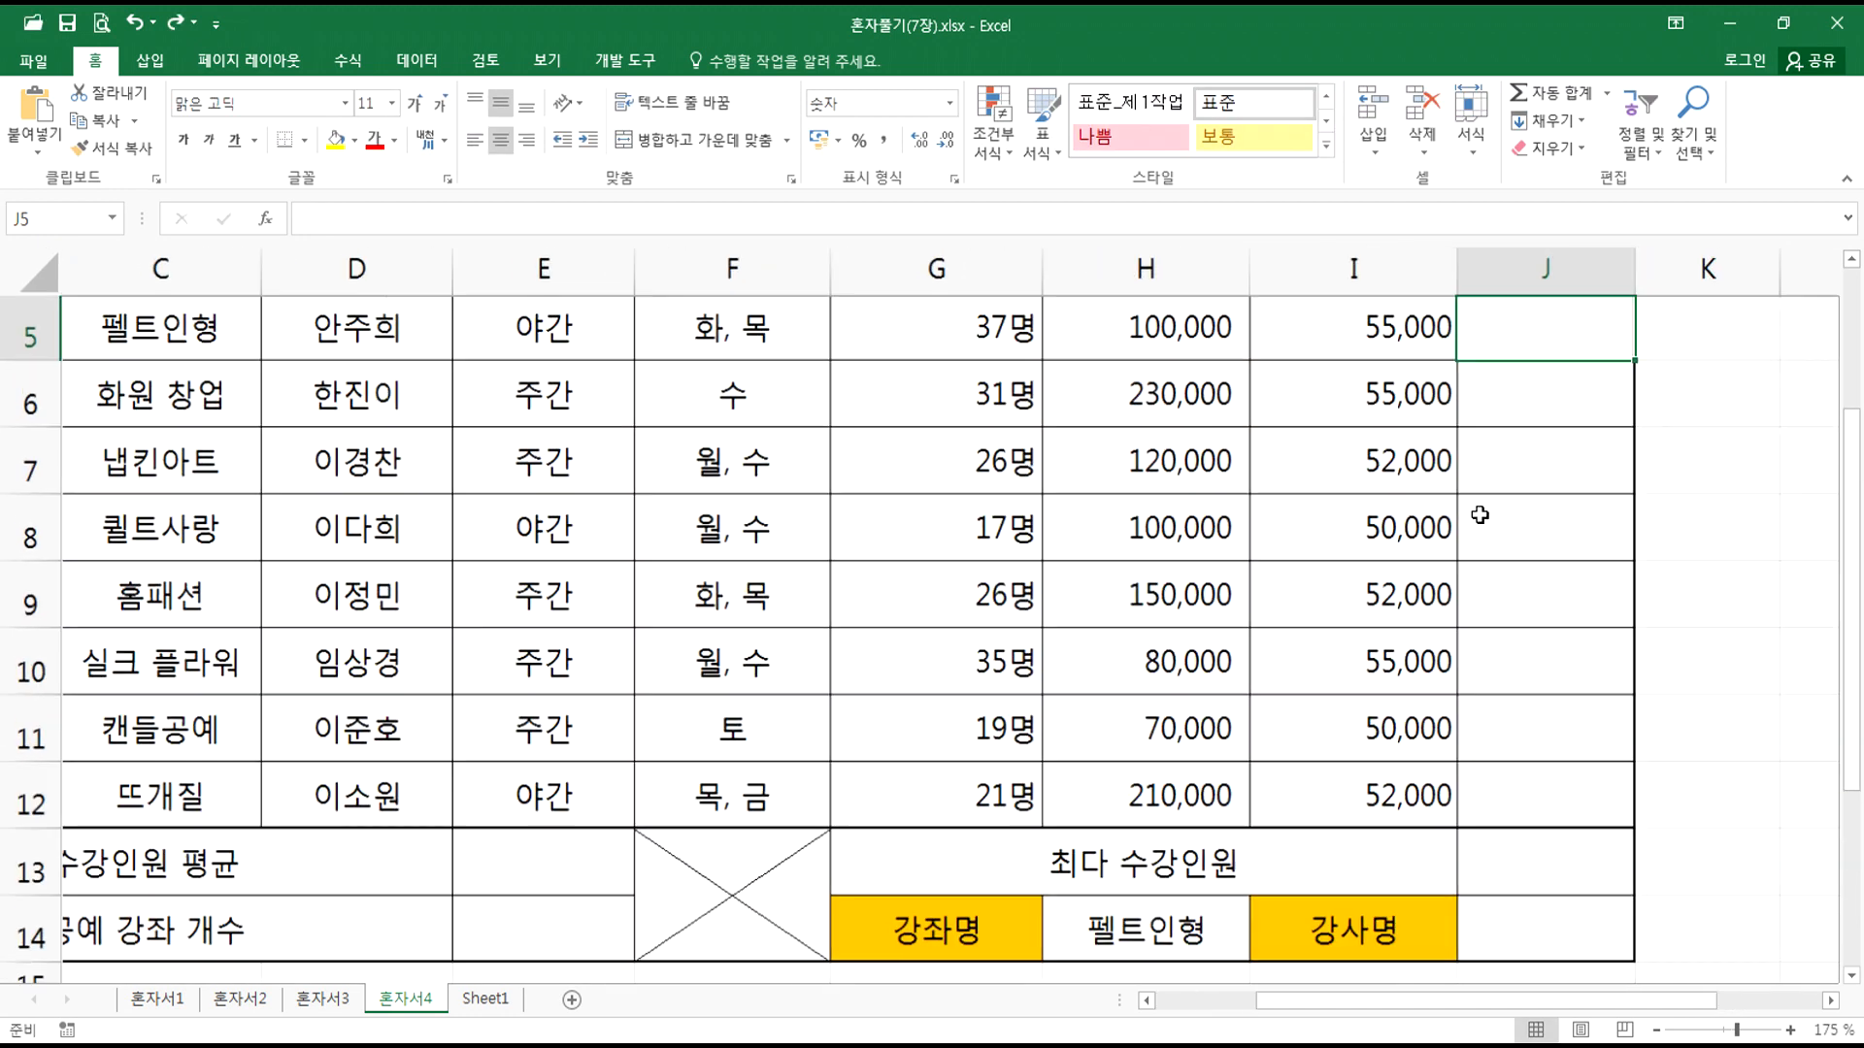
scroll(1592, 632, right, 1)
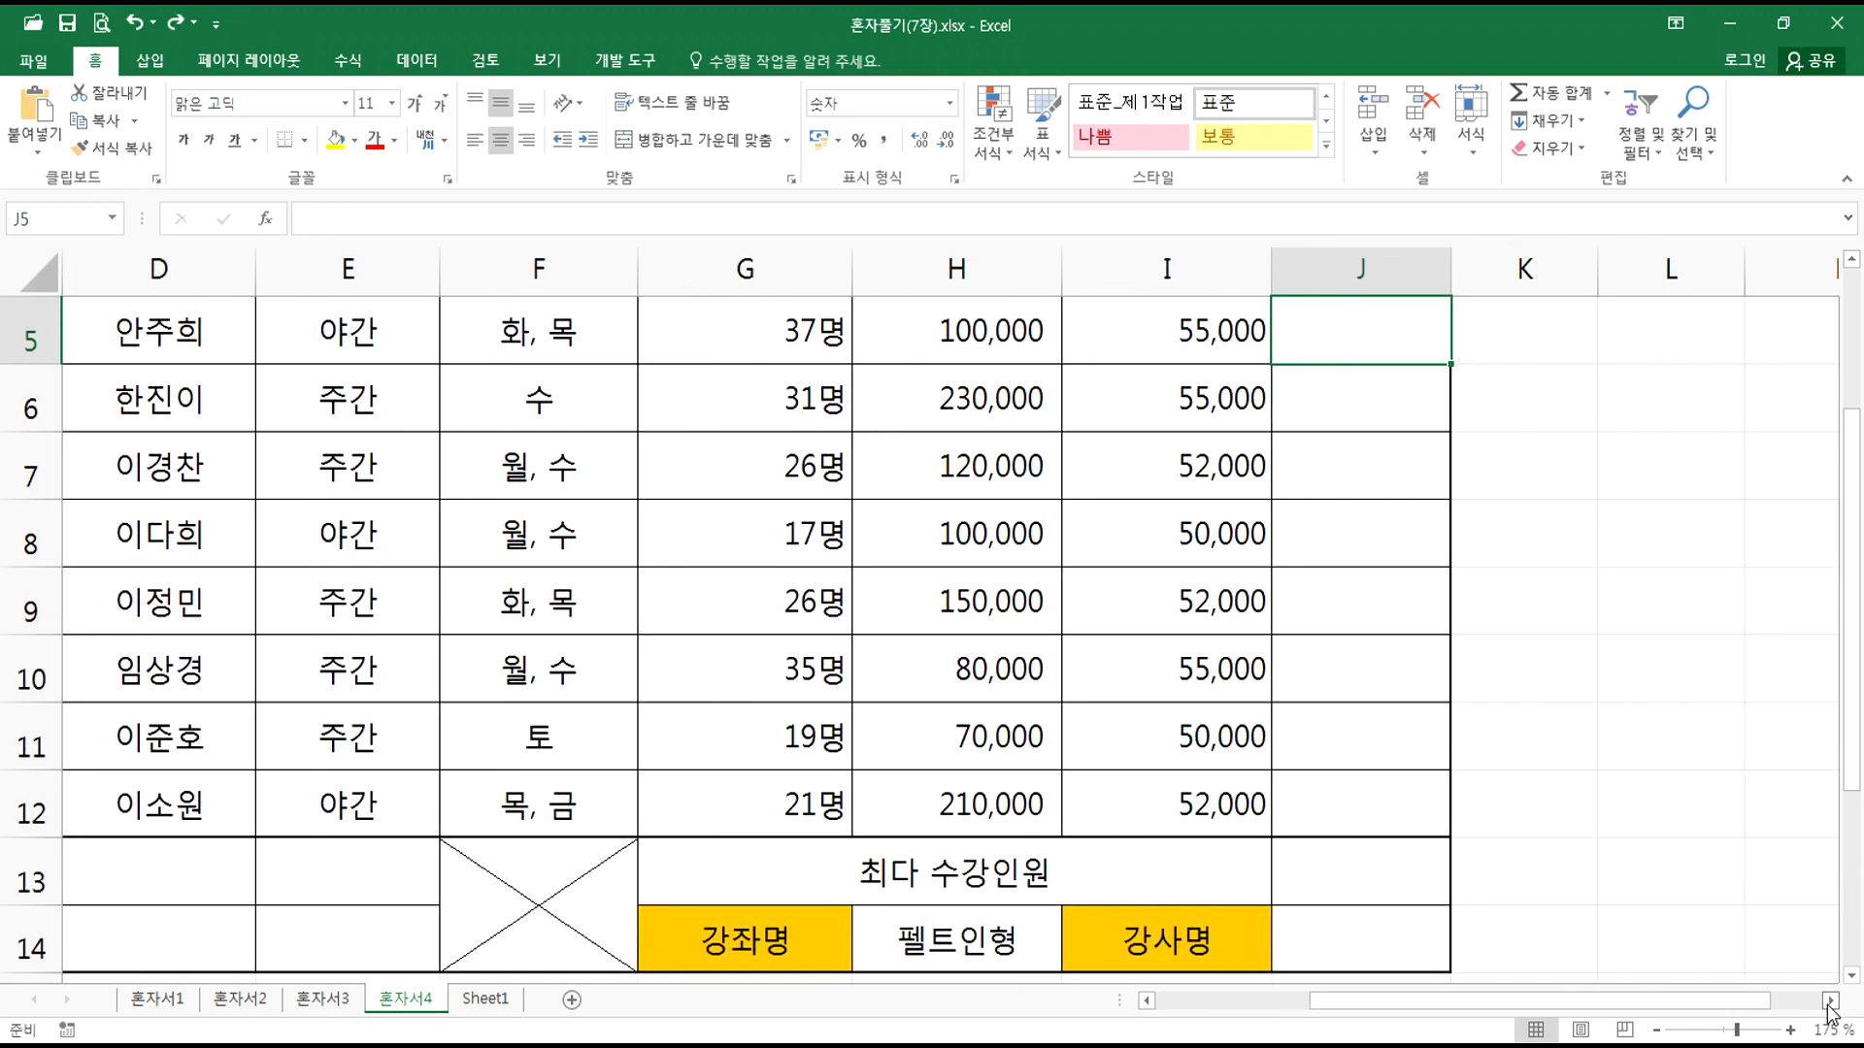
text(=IF()
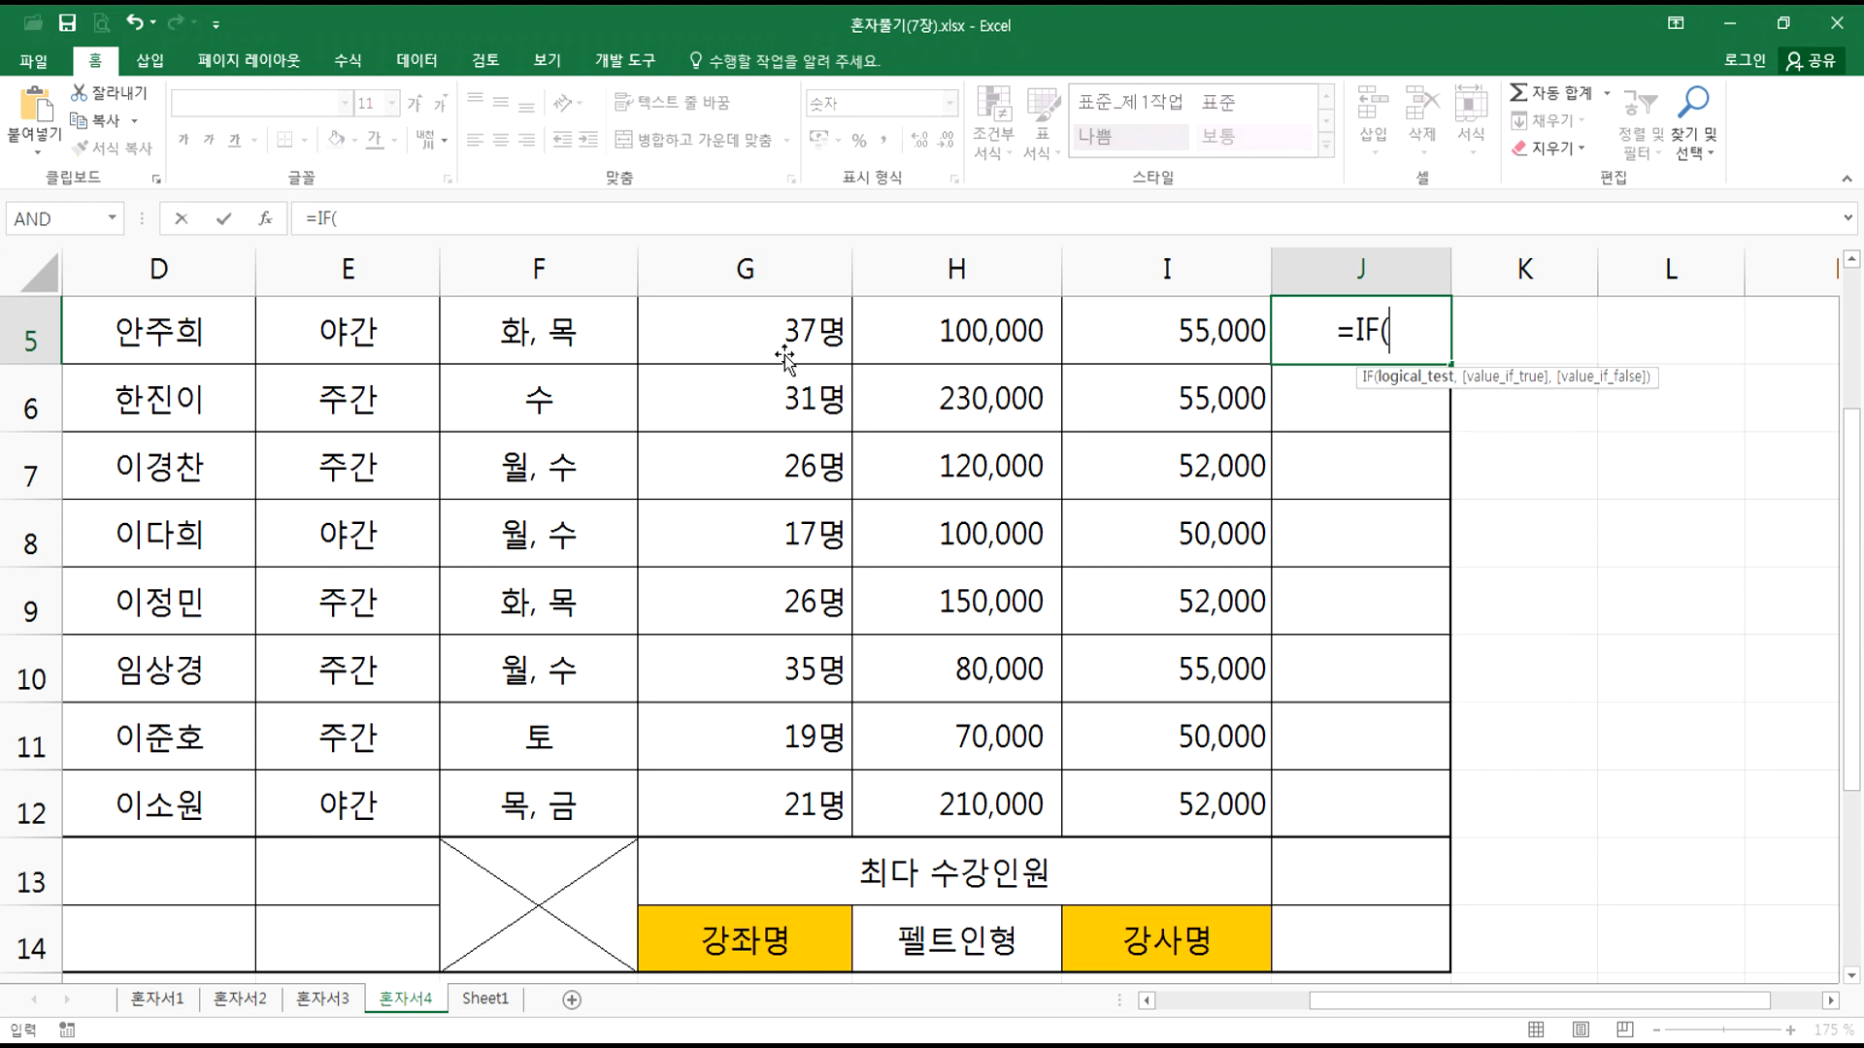
scroll(782, 358, up, 1)
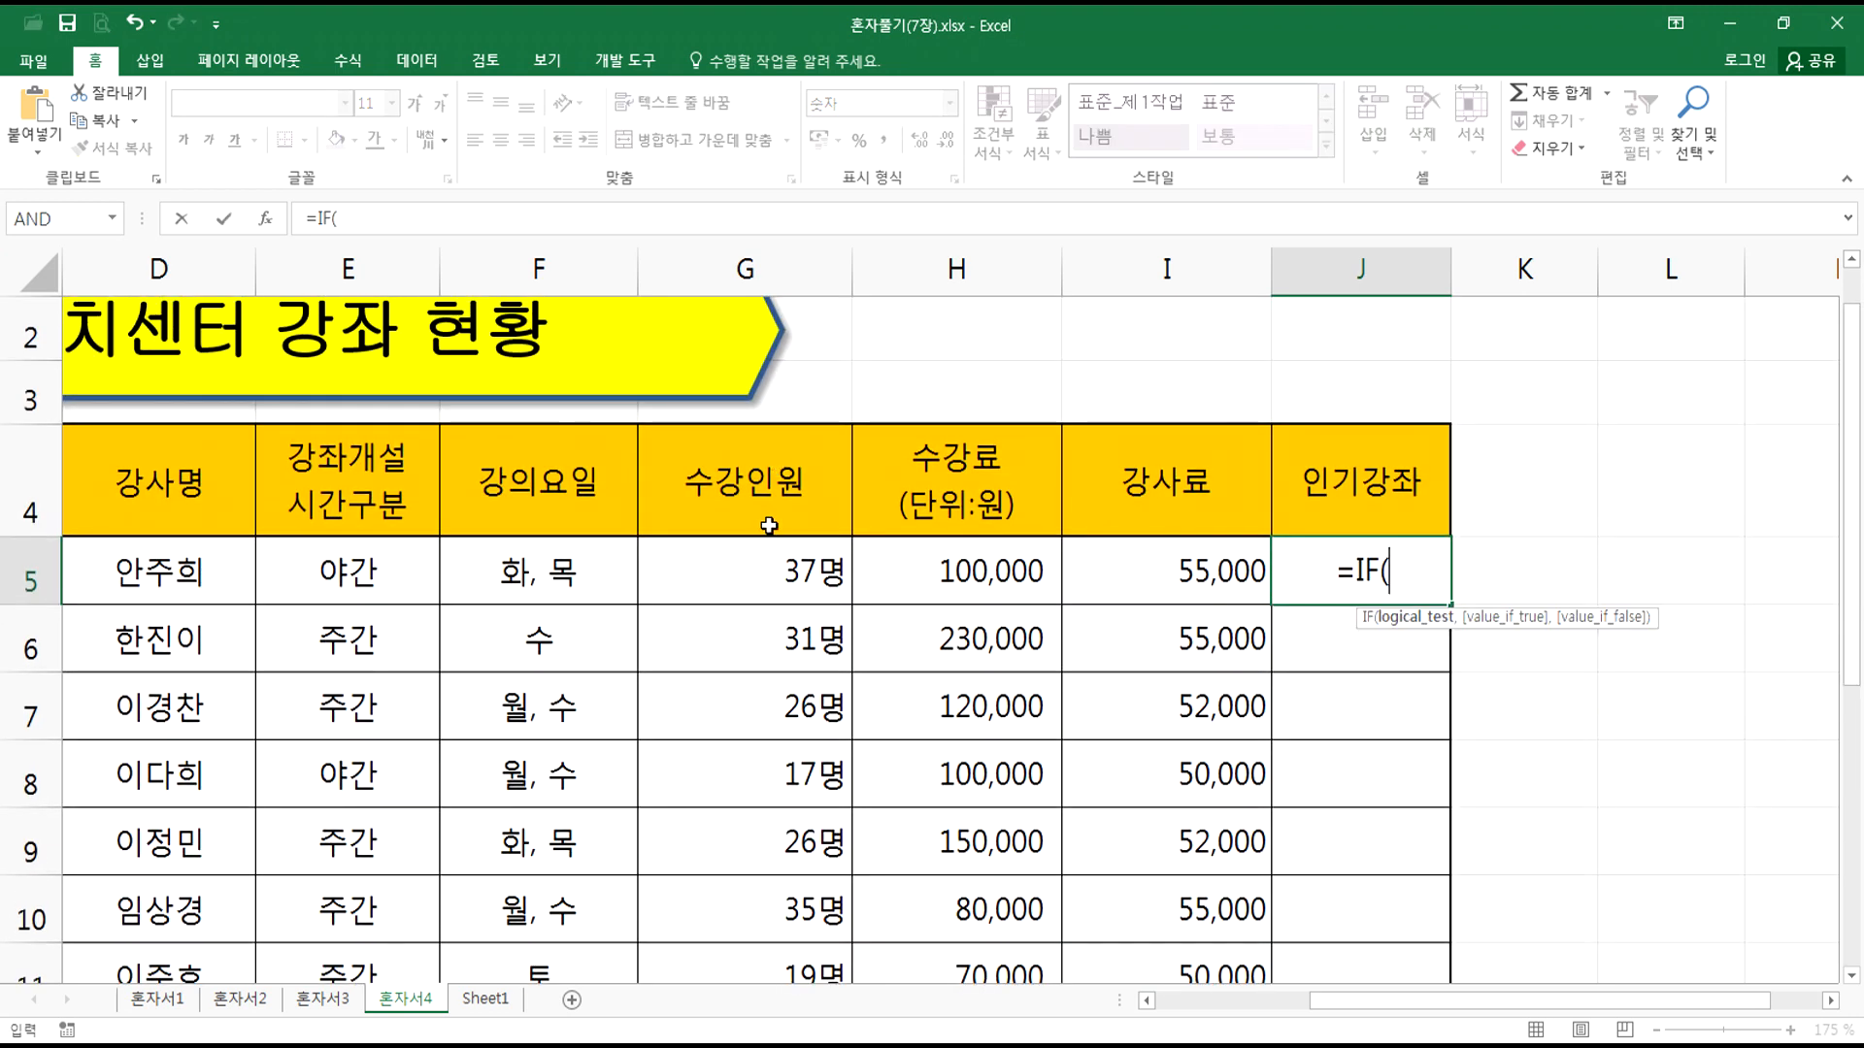
click(757, 576)
text(>=30)
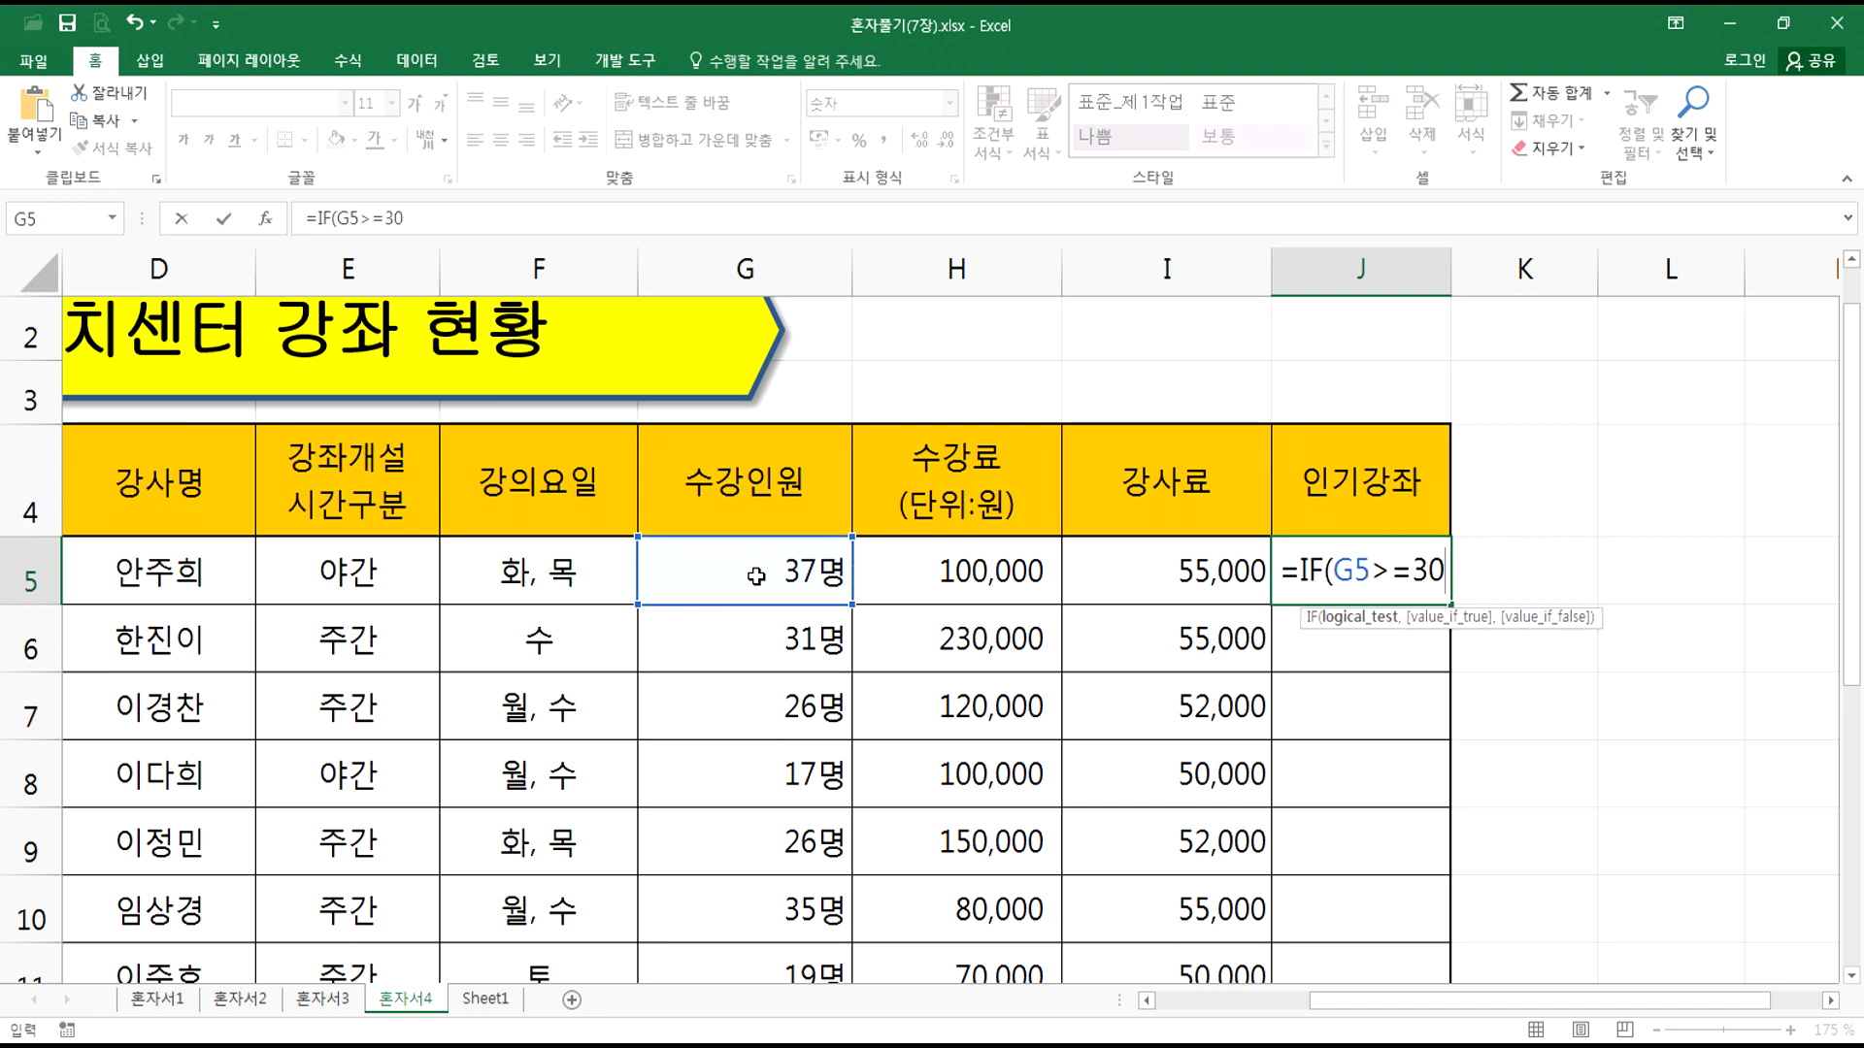
text(,")
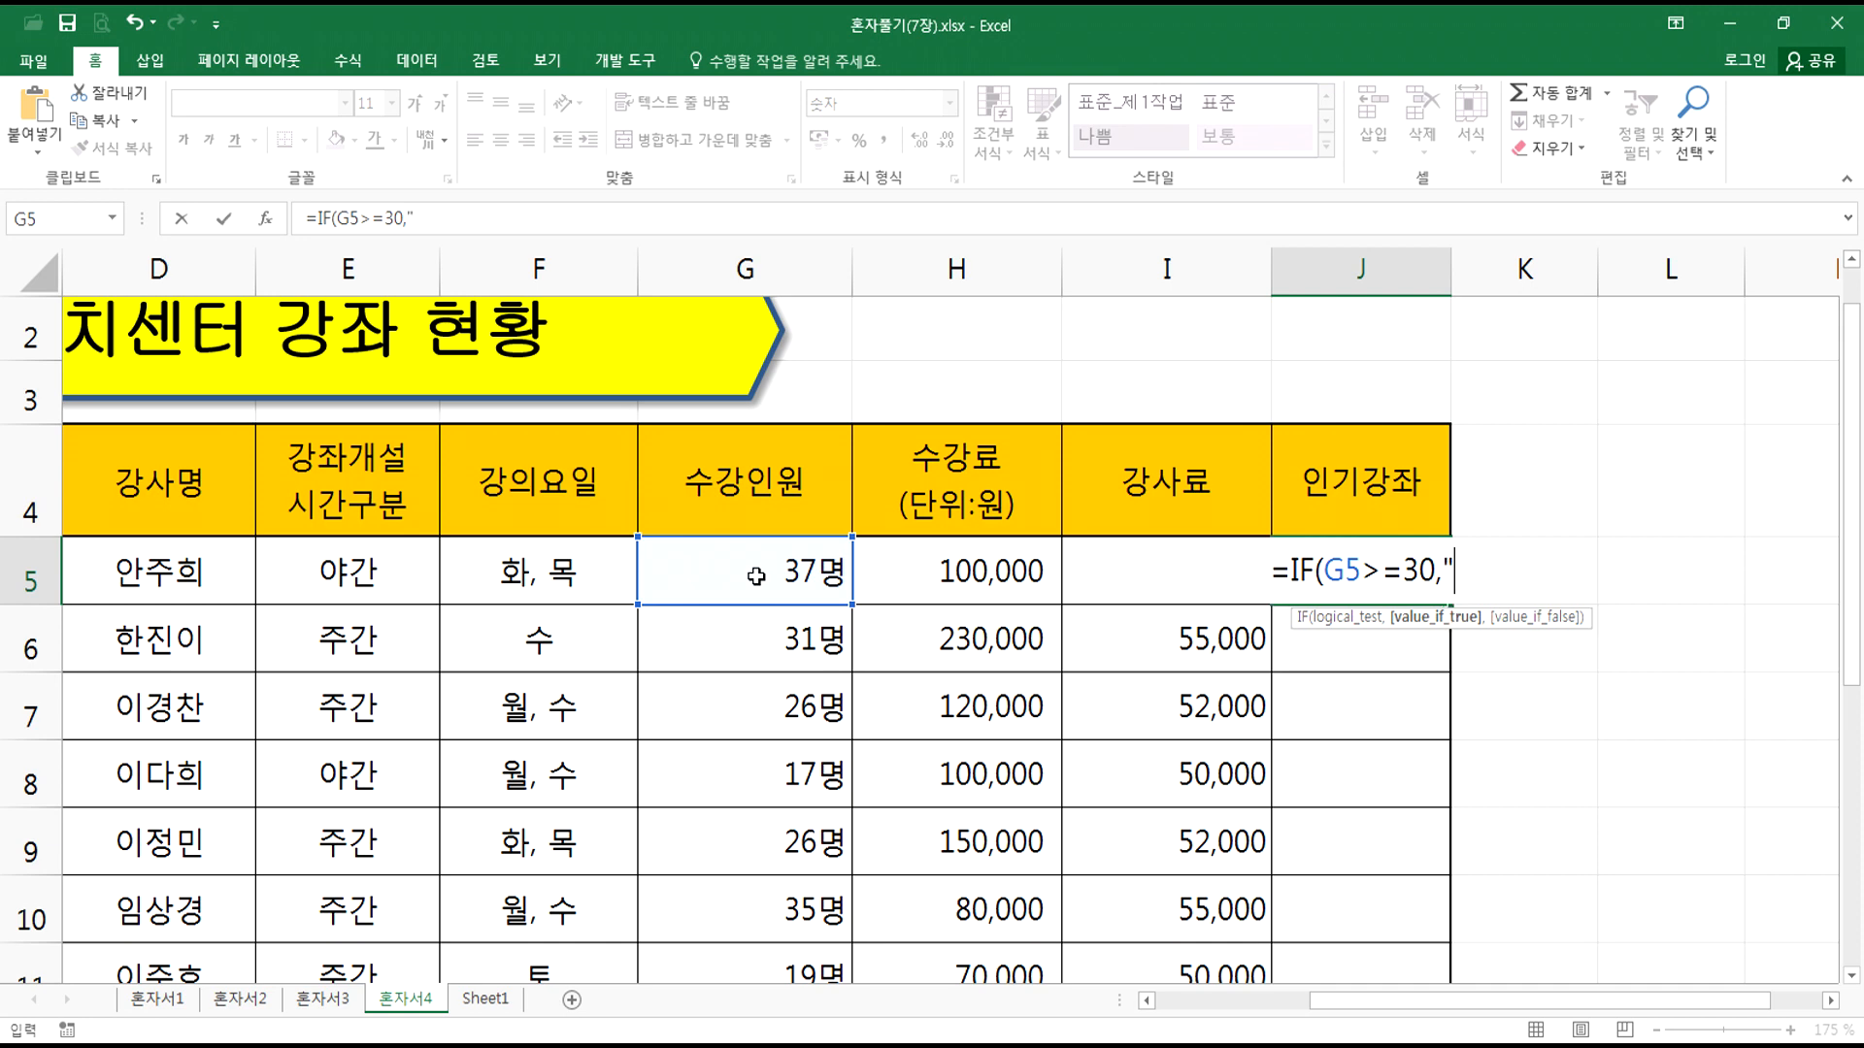
Step: Try inserting the ☆ special character as the true value of J5's IF formula
text(ㅁ)
key(Hangul_Hanja)
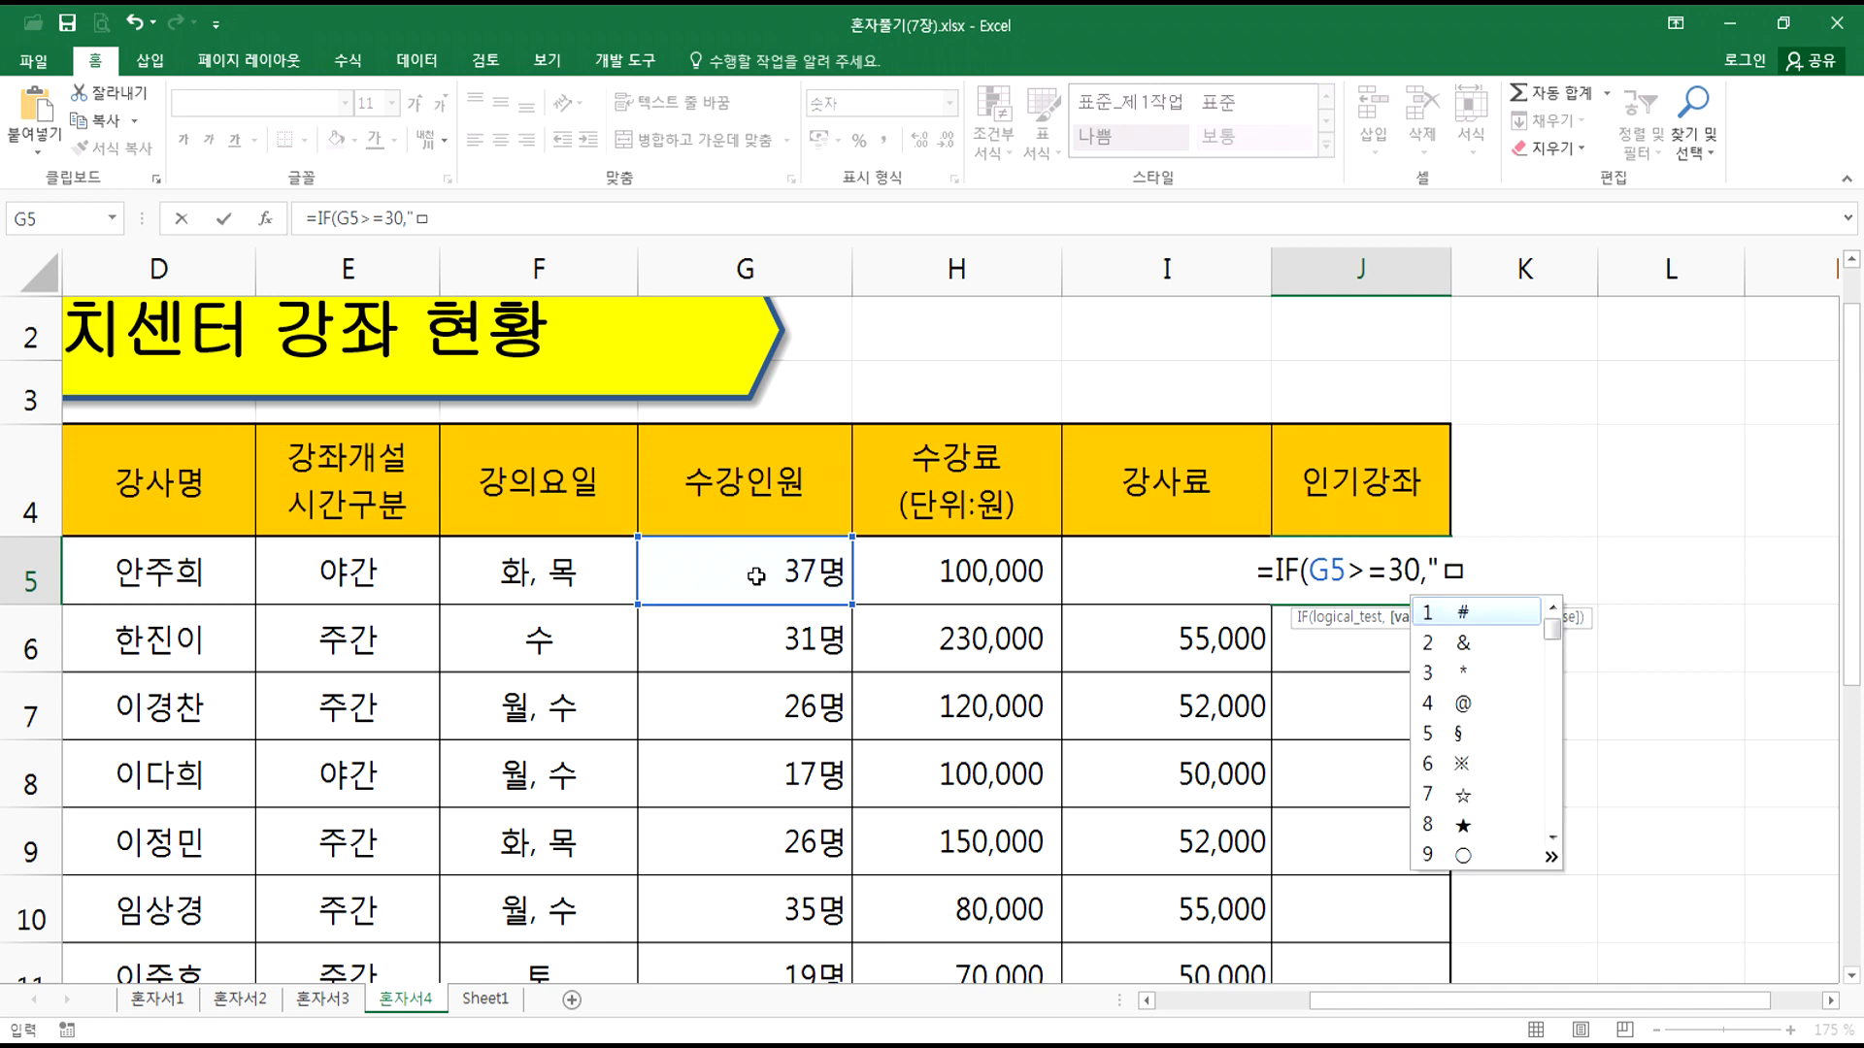
click(1463, 796)
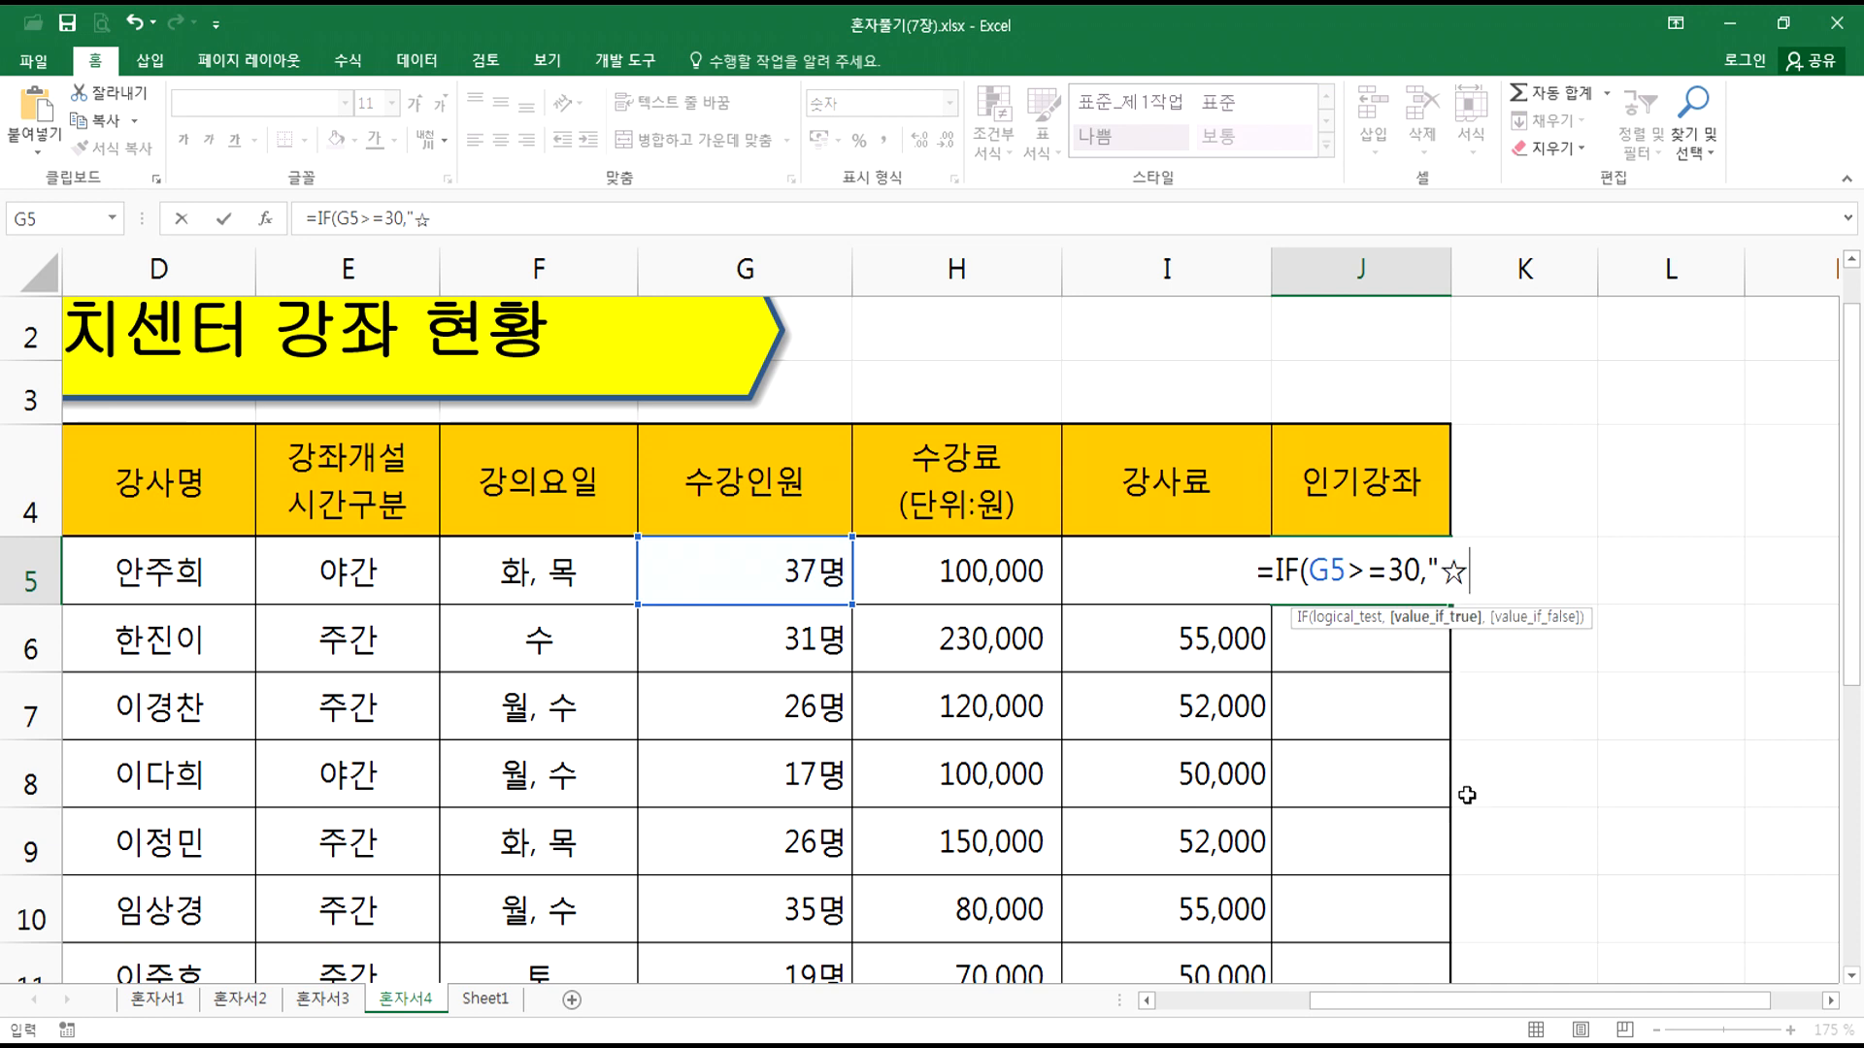
text(")
key(BackSpace)
key(BackSpace)
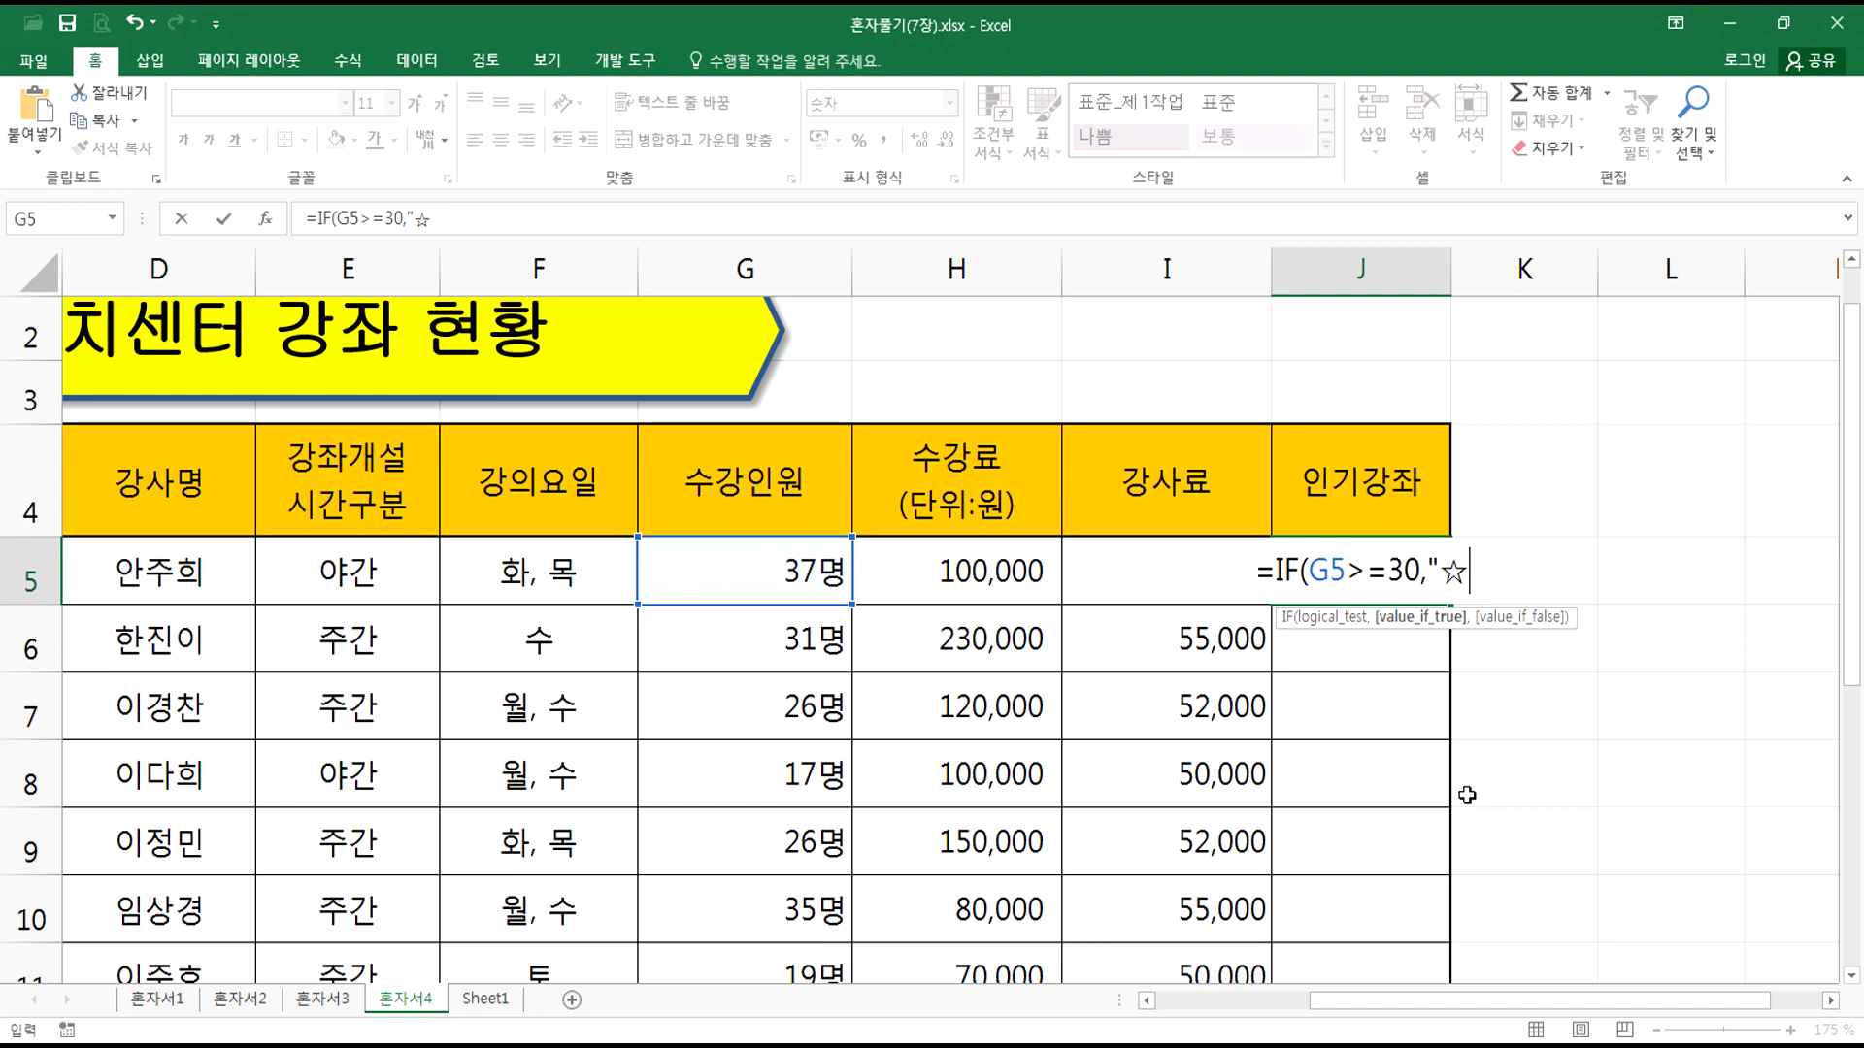
Step: Show the expanded special-character list and try inserting ☆ from the compact list in J5's formula again
text(ㅁ)
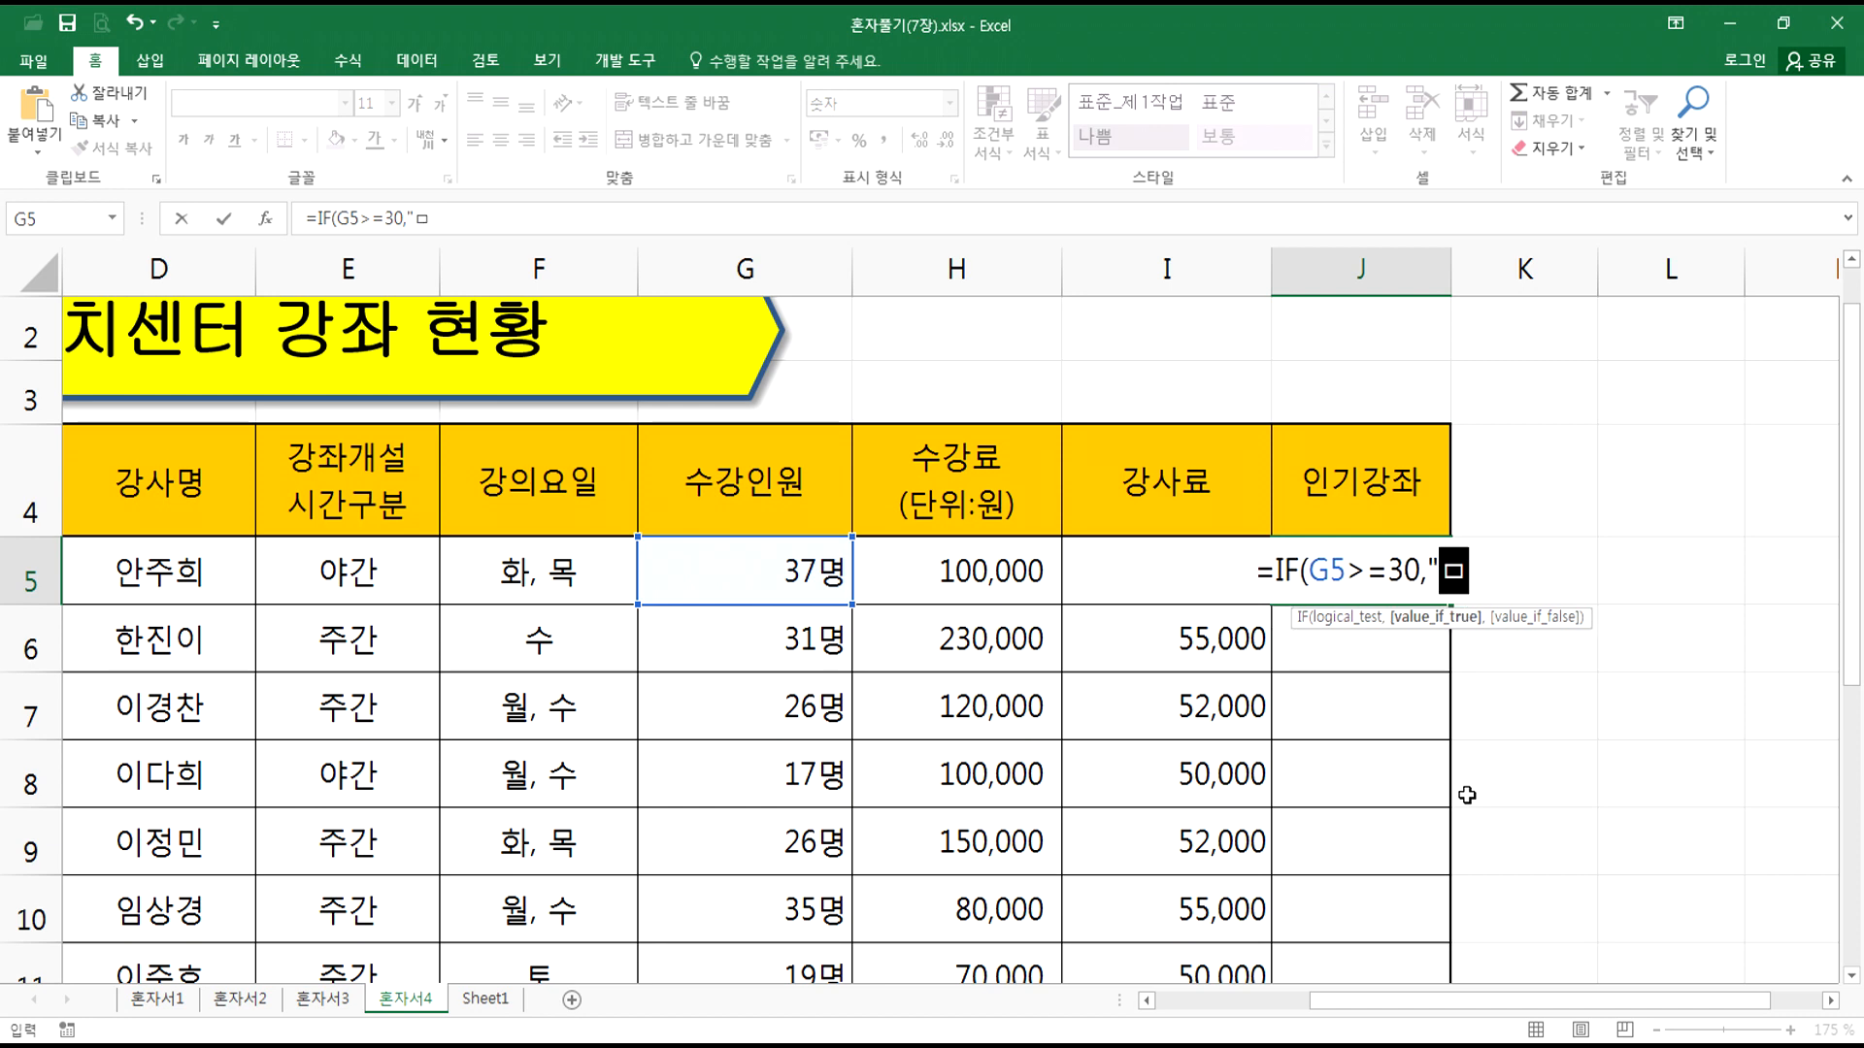
key(Hangul_Hanja)
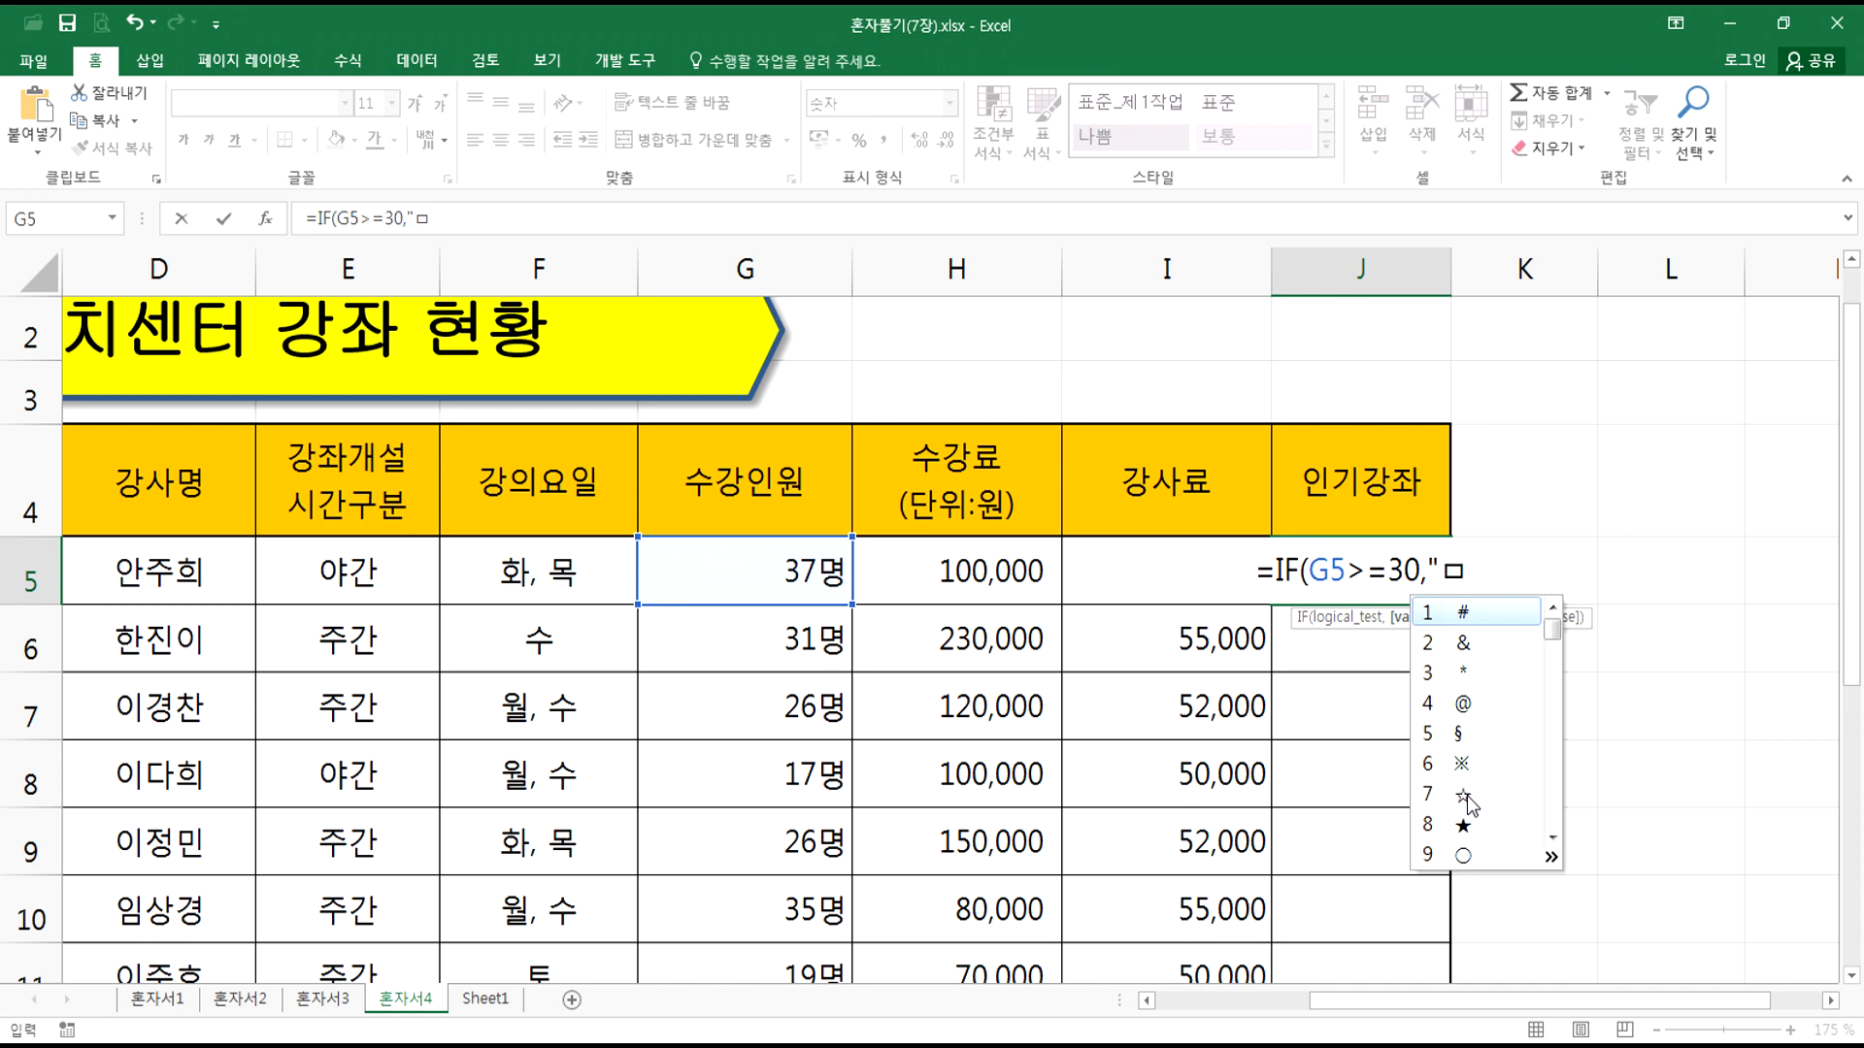
key(Tab)
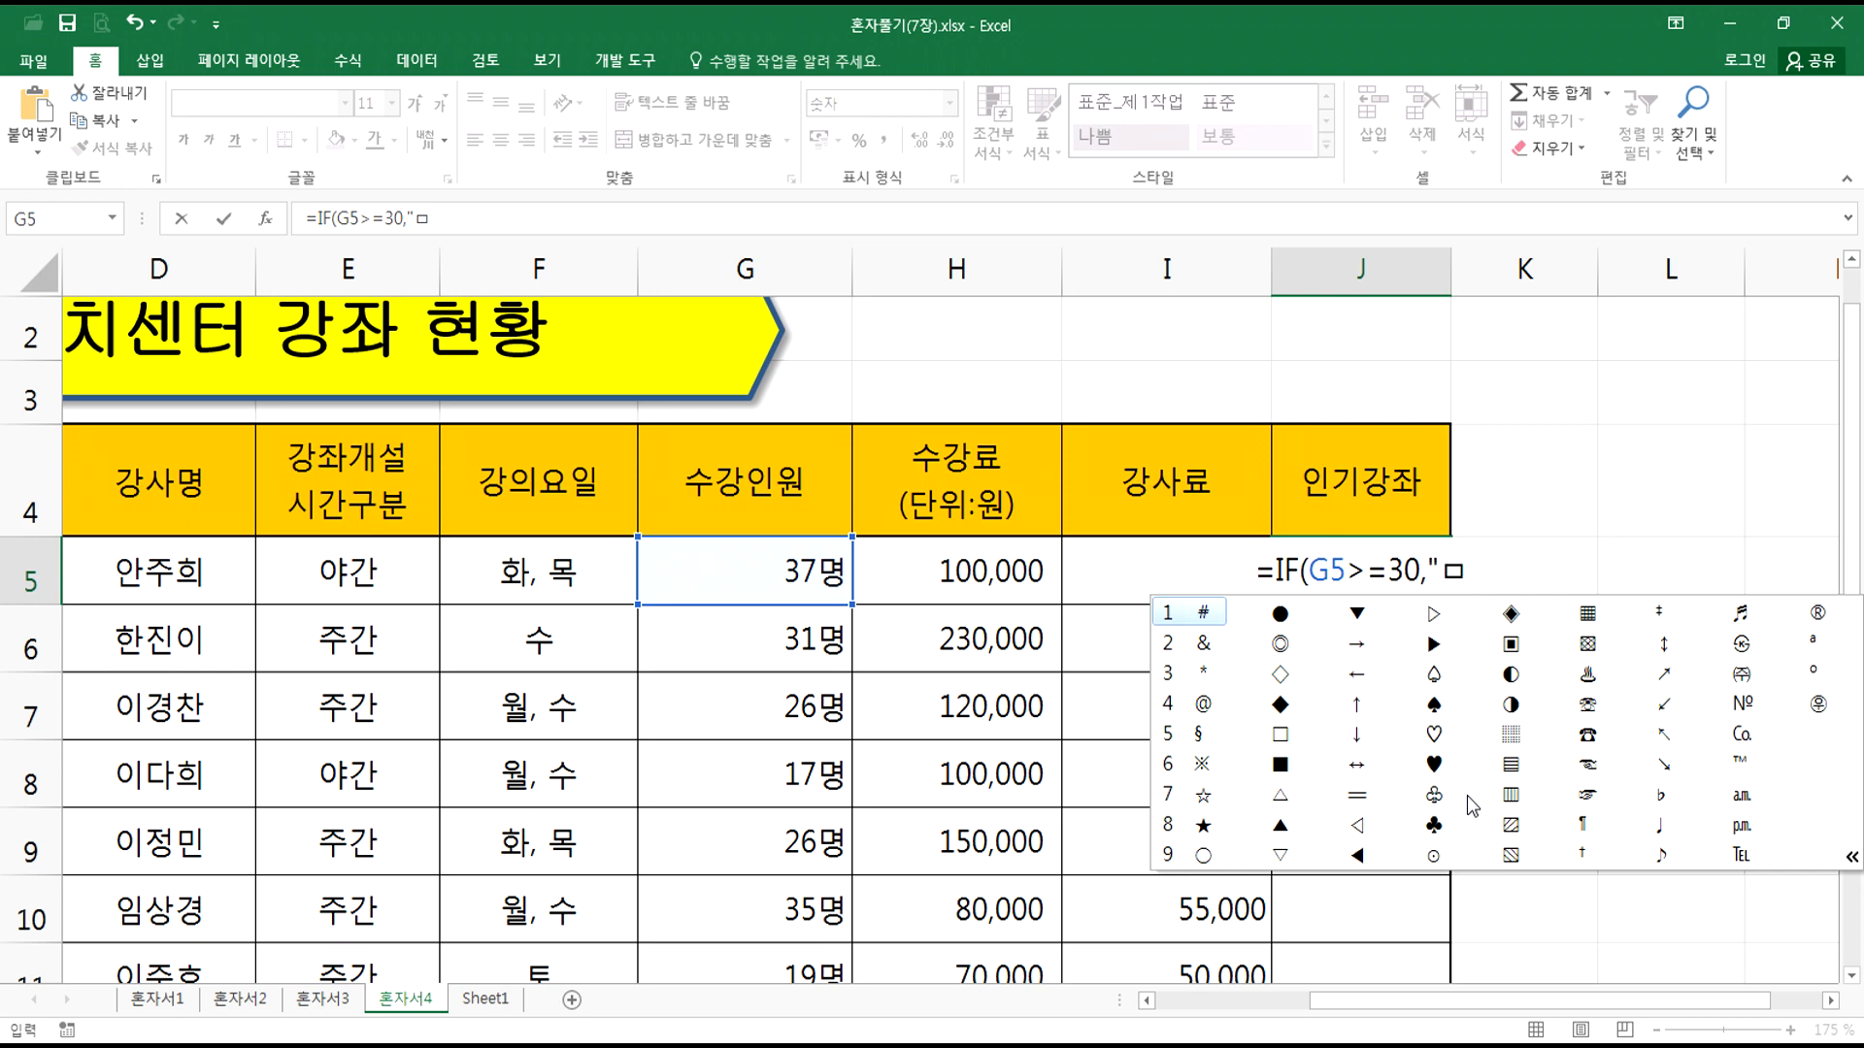
key(Tab)
key(Tab)
key(Tab)
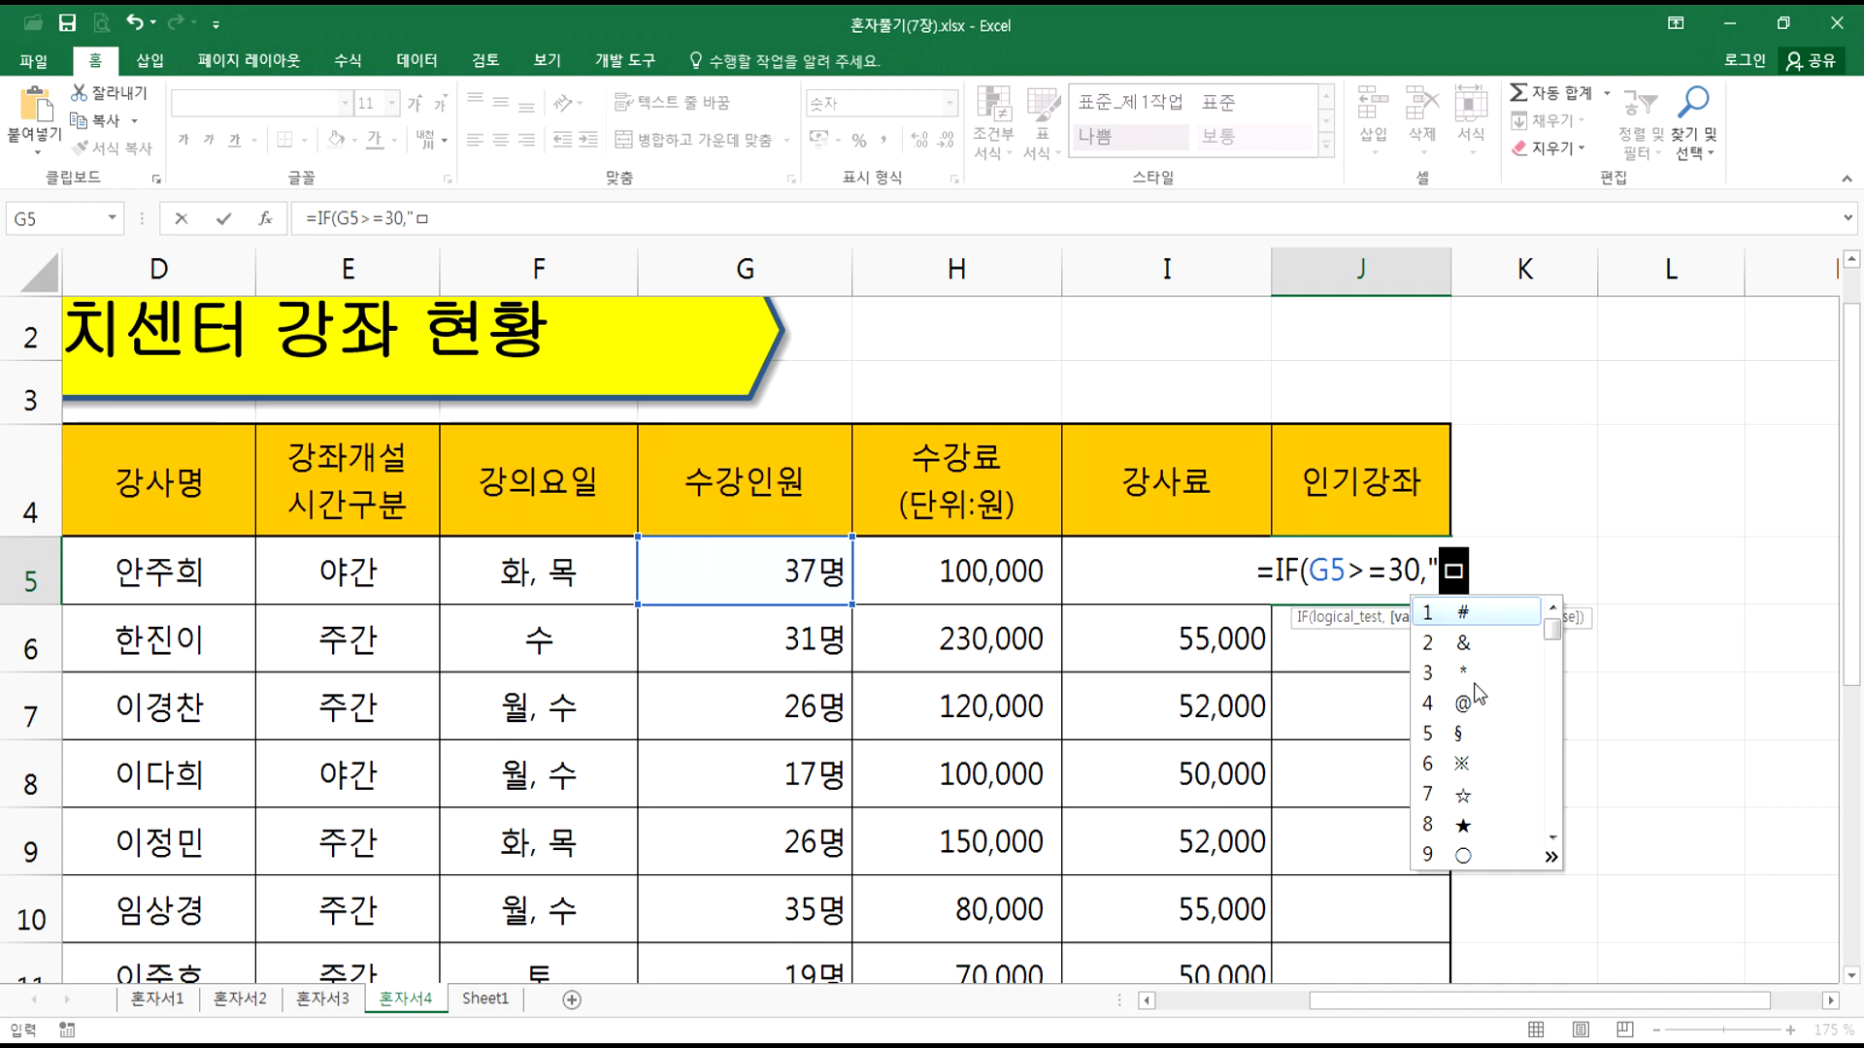
click(1463, 796)
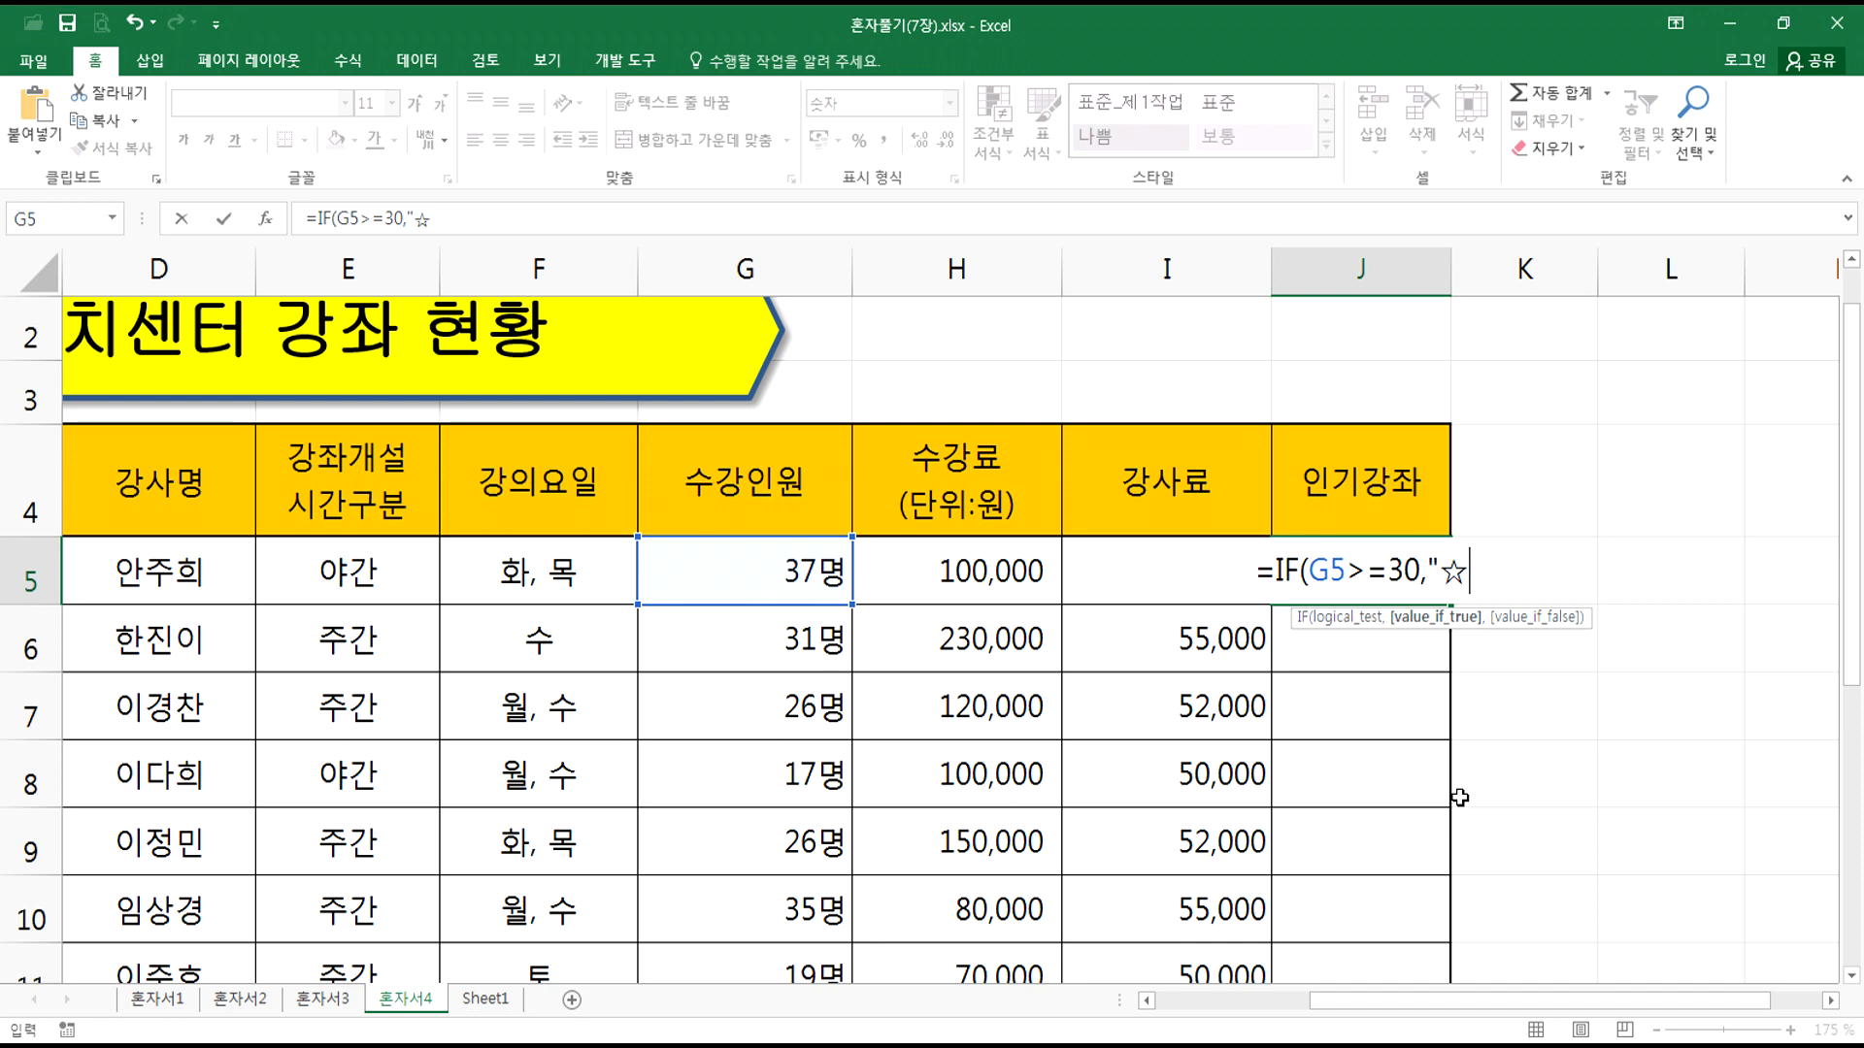
text(ㅁ)
key(Hangul_Hanja)
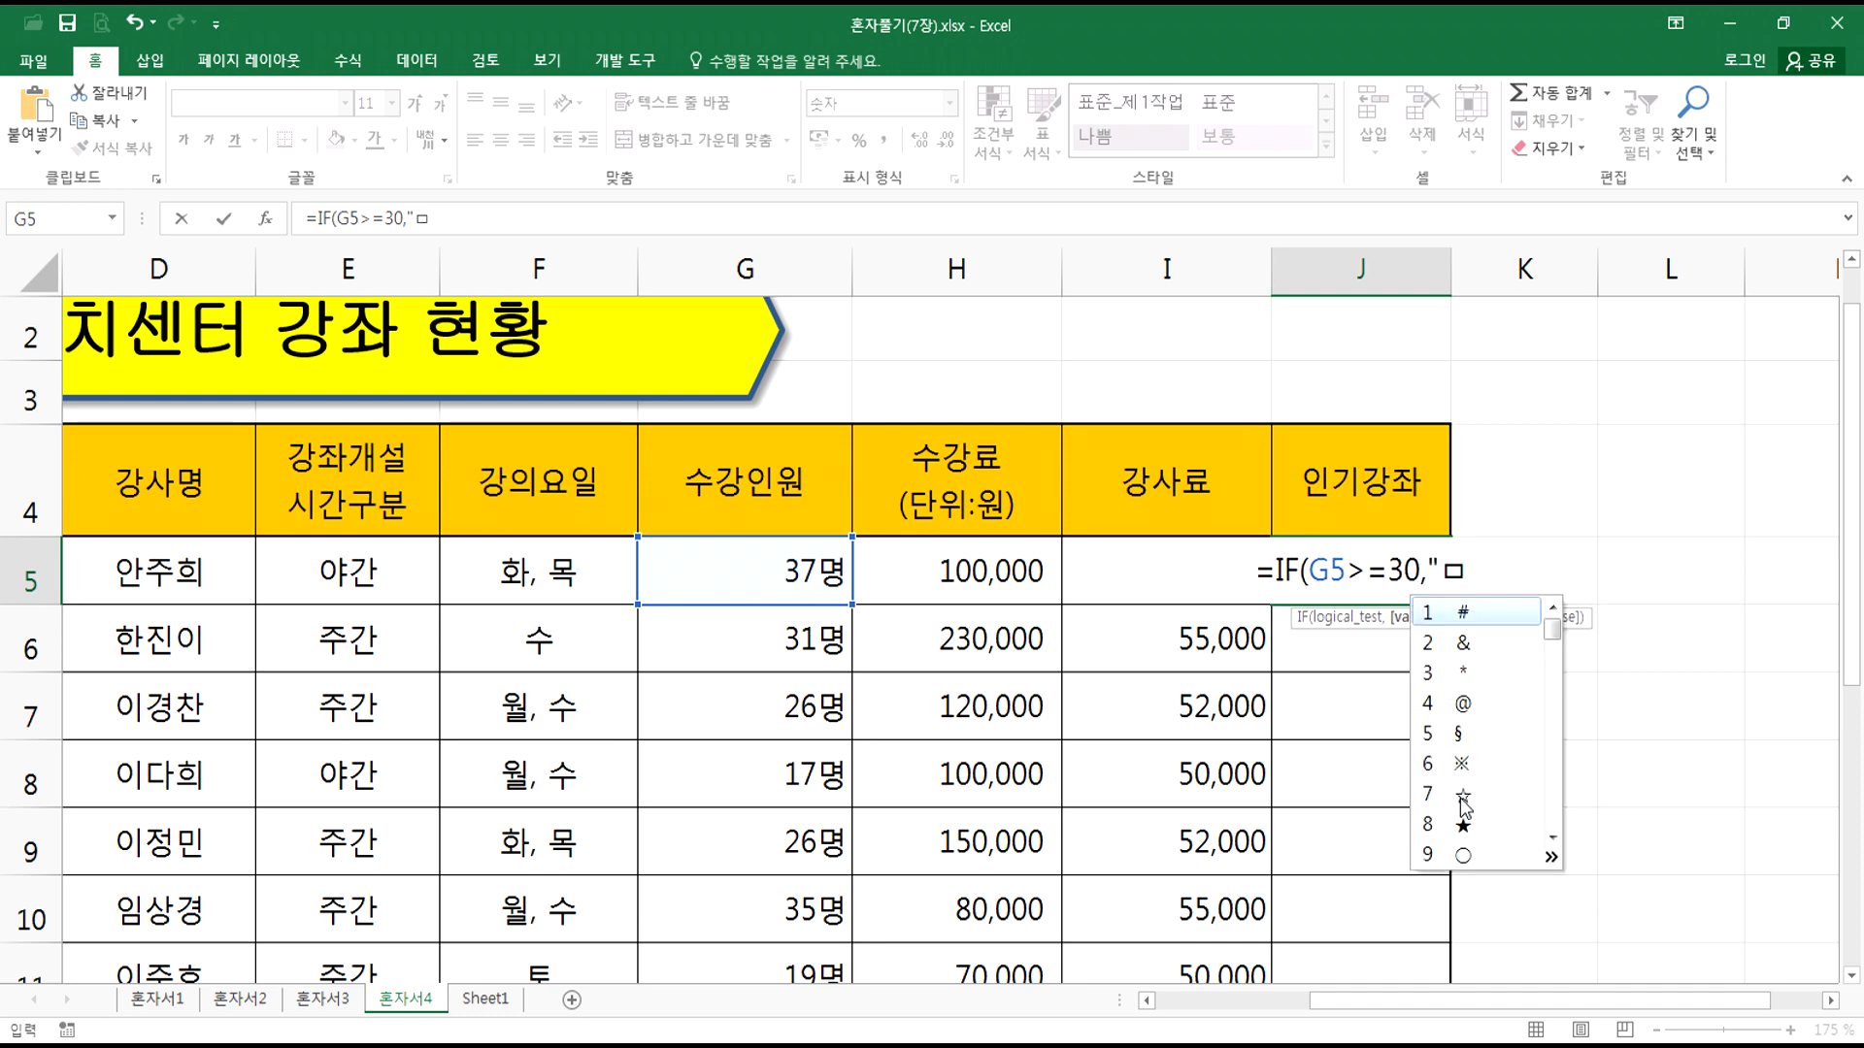
key(Tab)
key(Tab)
mouse_move(1552, 630)
mouse_down()
mouse_move(1555, 678)
mouse_move(1562, 627)
mouse_up()
key(Escape)
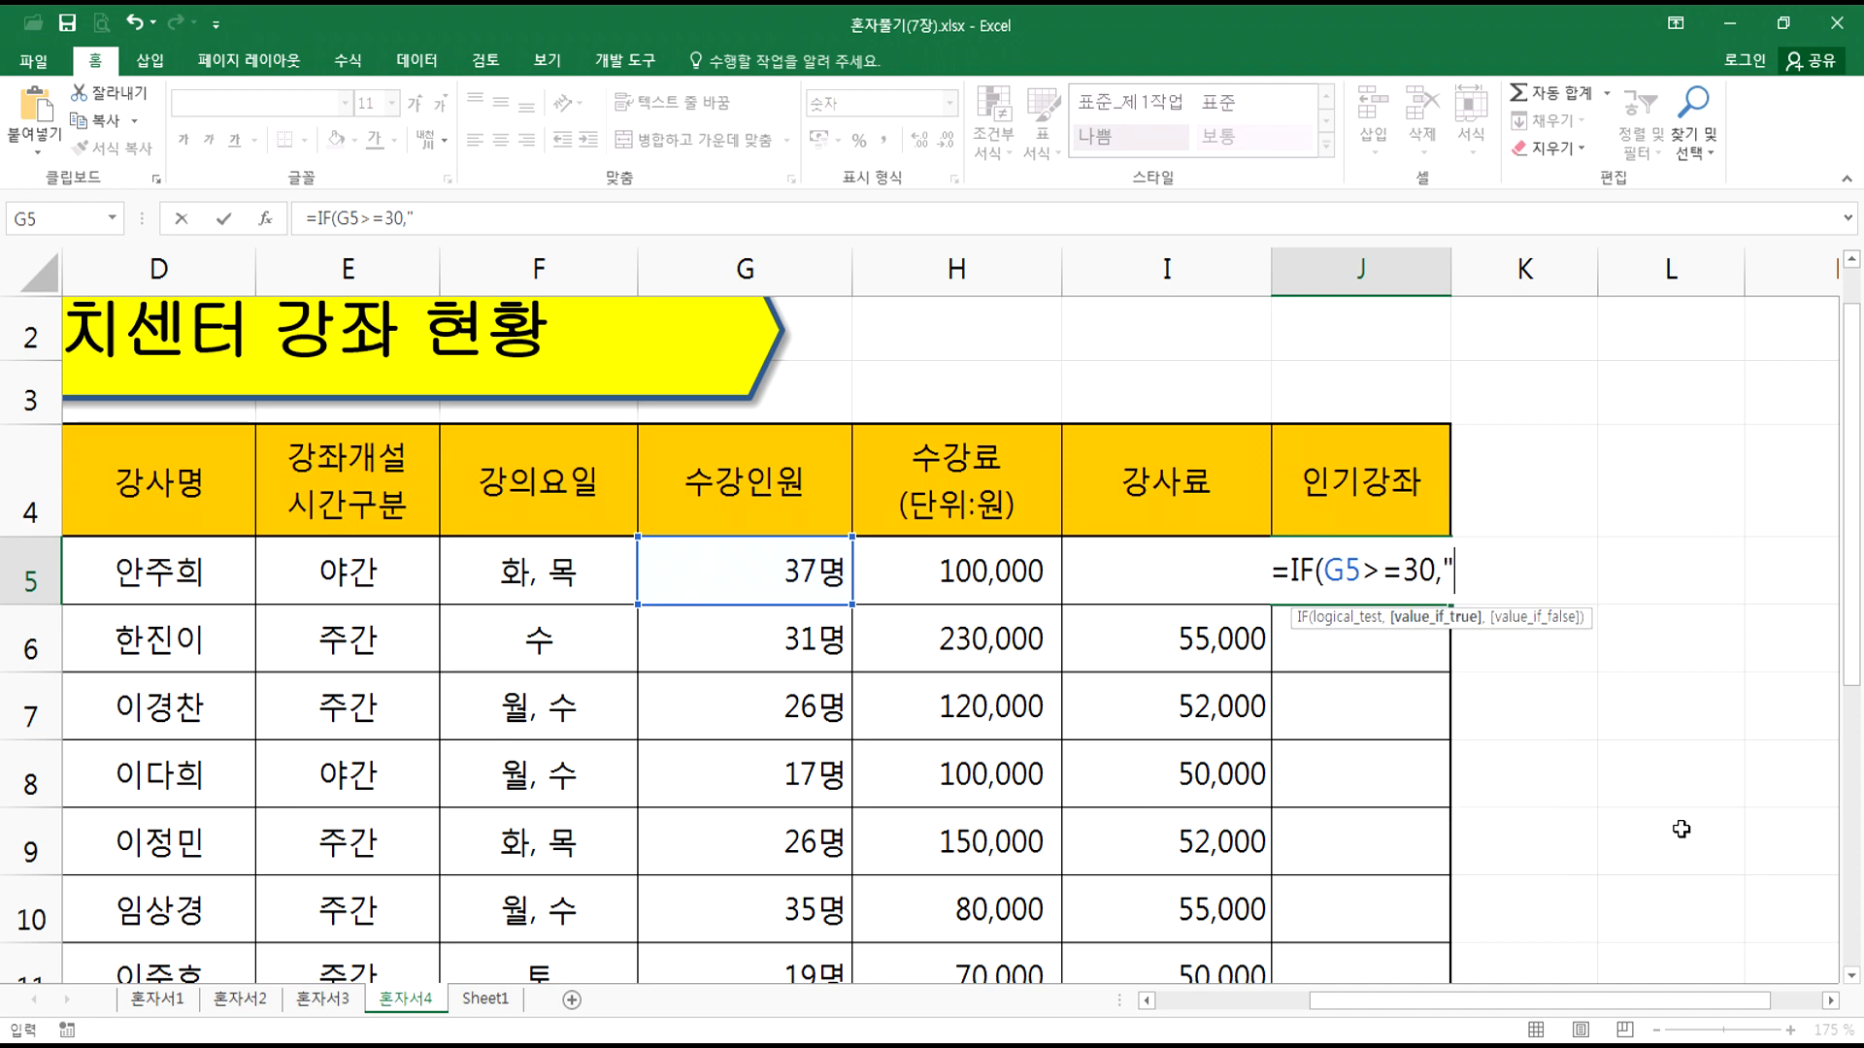
Step: Insert ★ as the true value and an empty string as the false value, completing =IF(G5>=30,"★","") in J5
key(Hangul_Hanja)
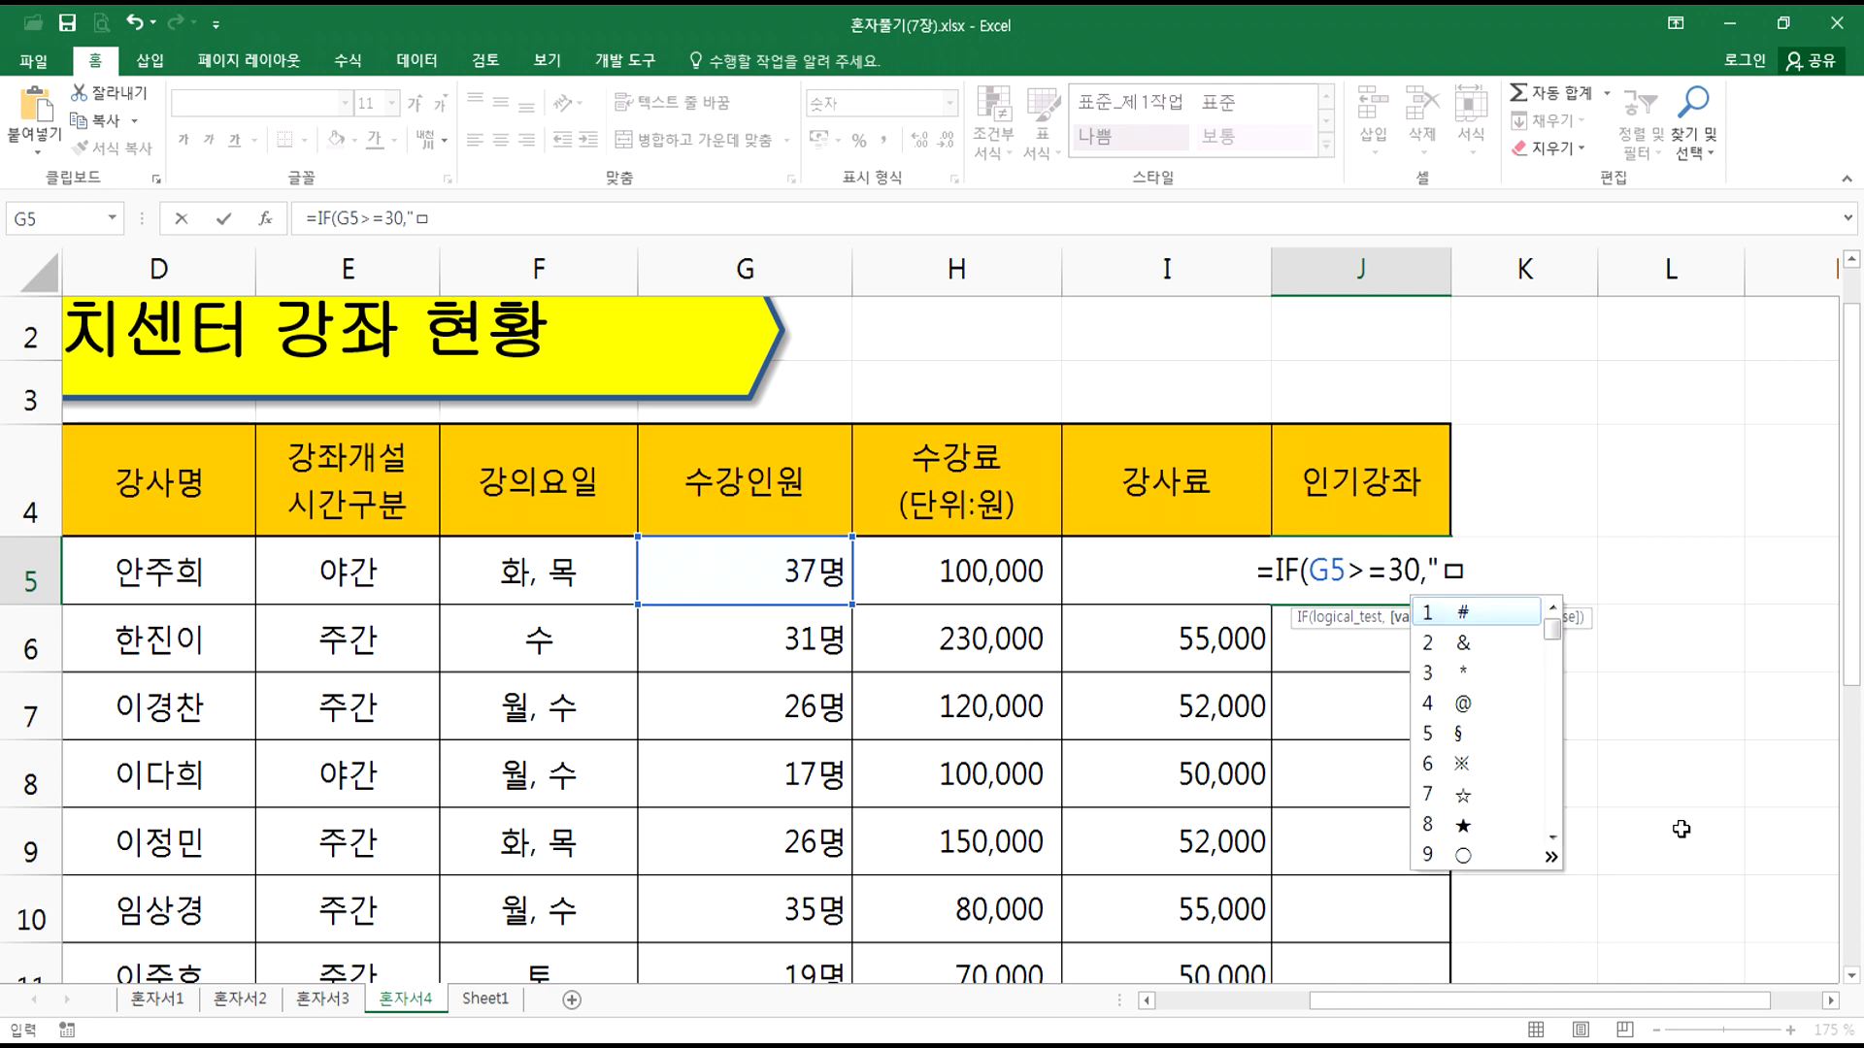
key(7)
key(BackSpace)
text(ㅁ)
key(Hangul_Hanja)
key(8)
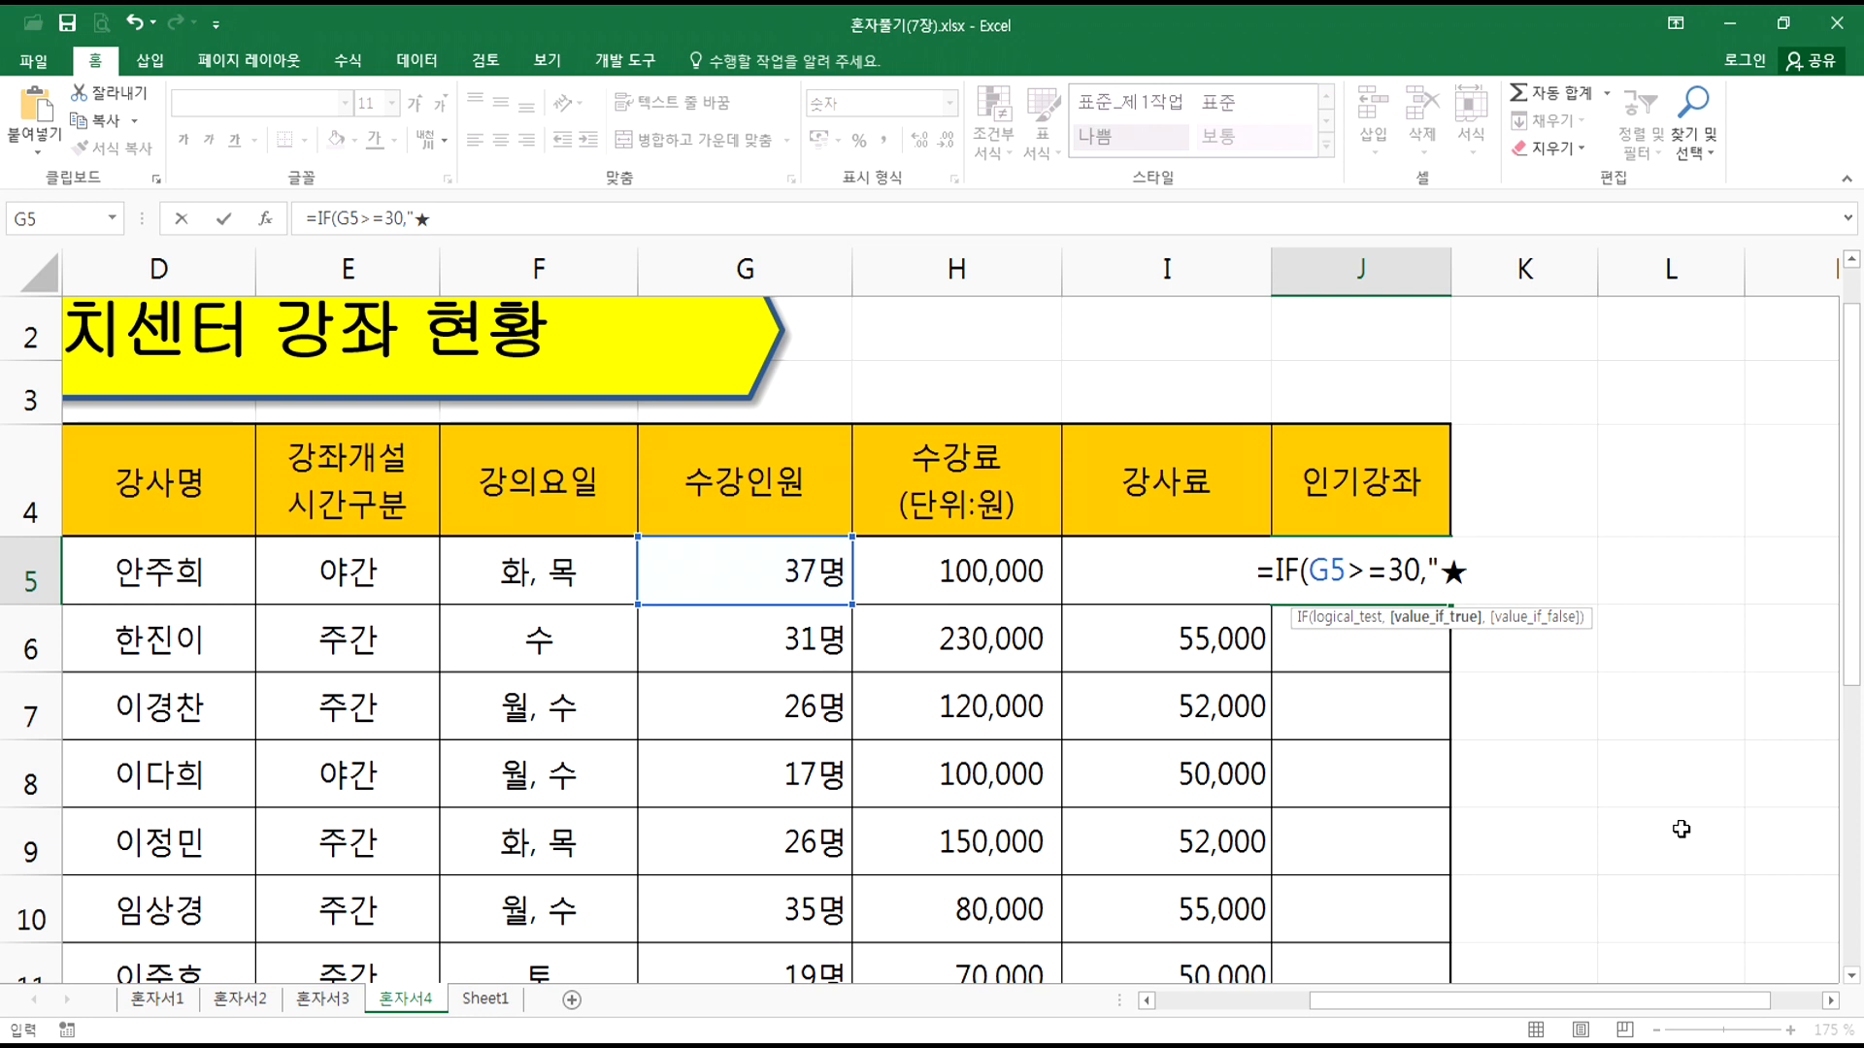
text(",)
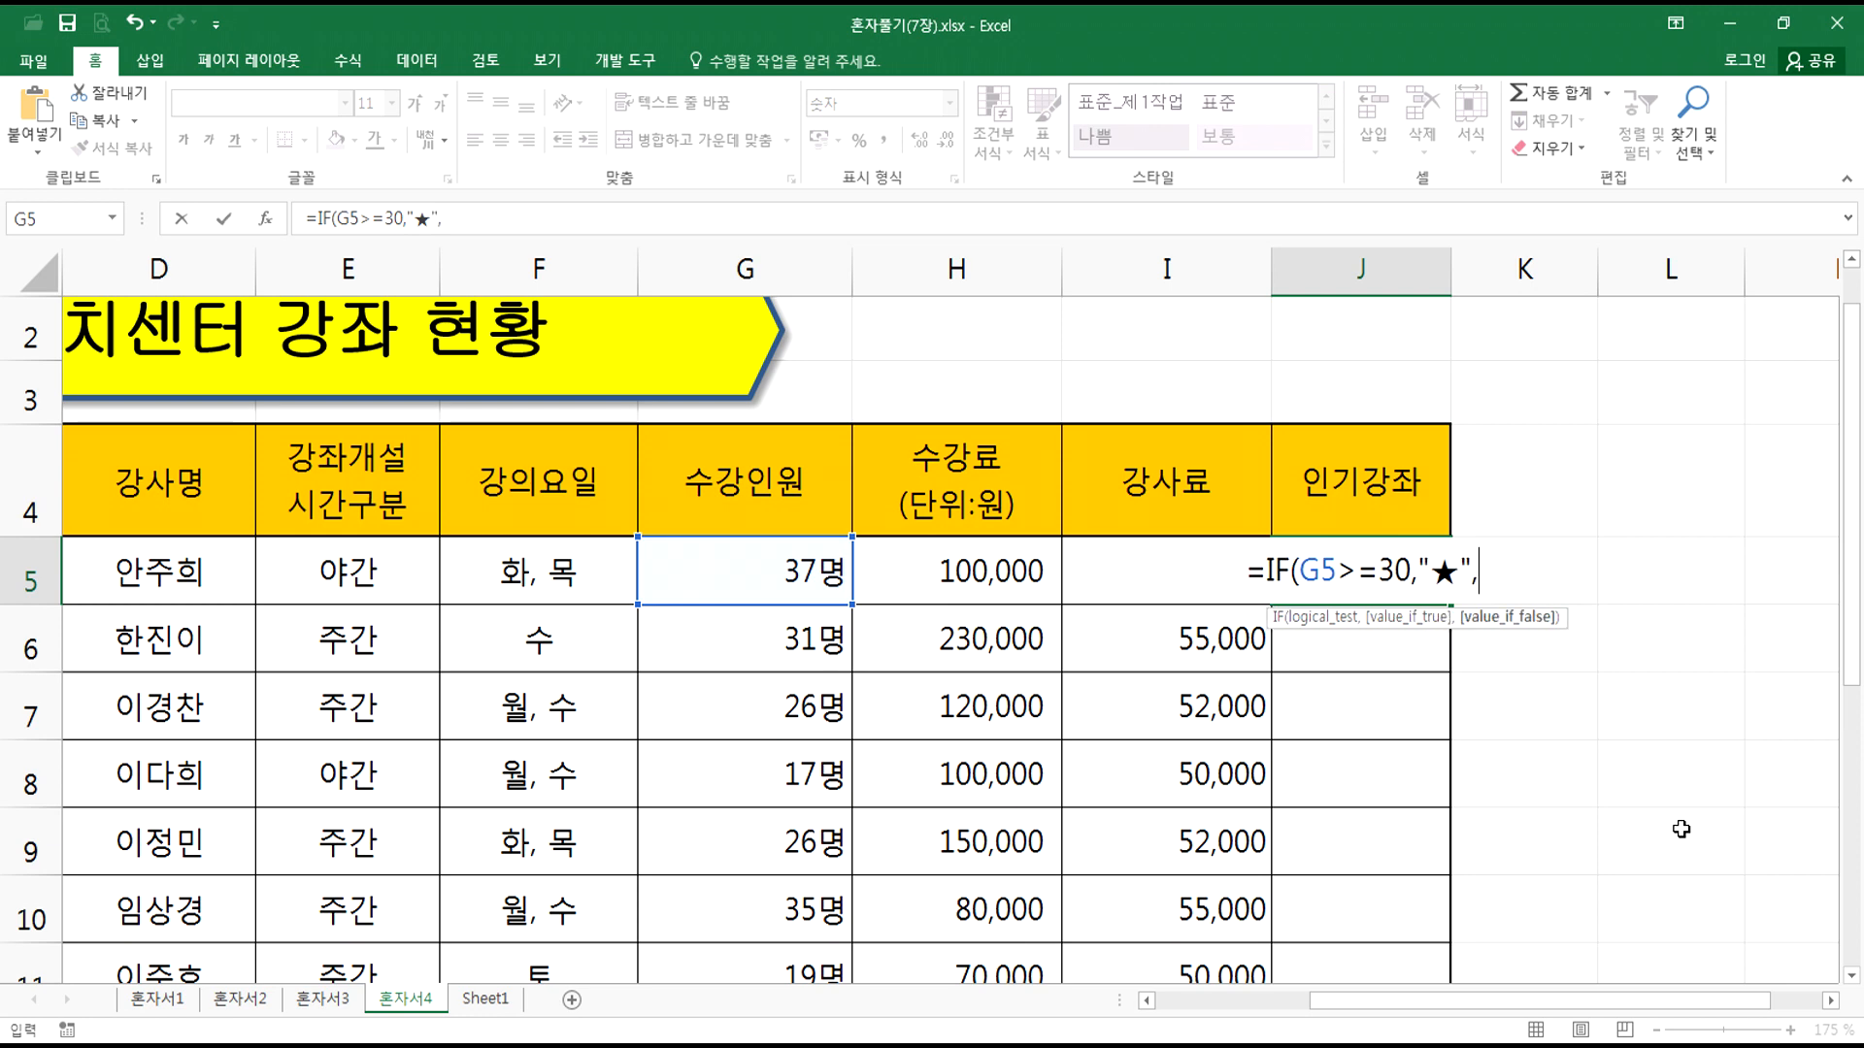
text(""))
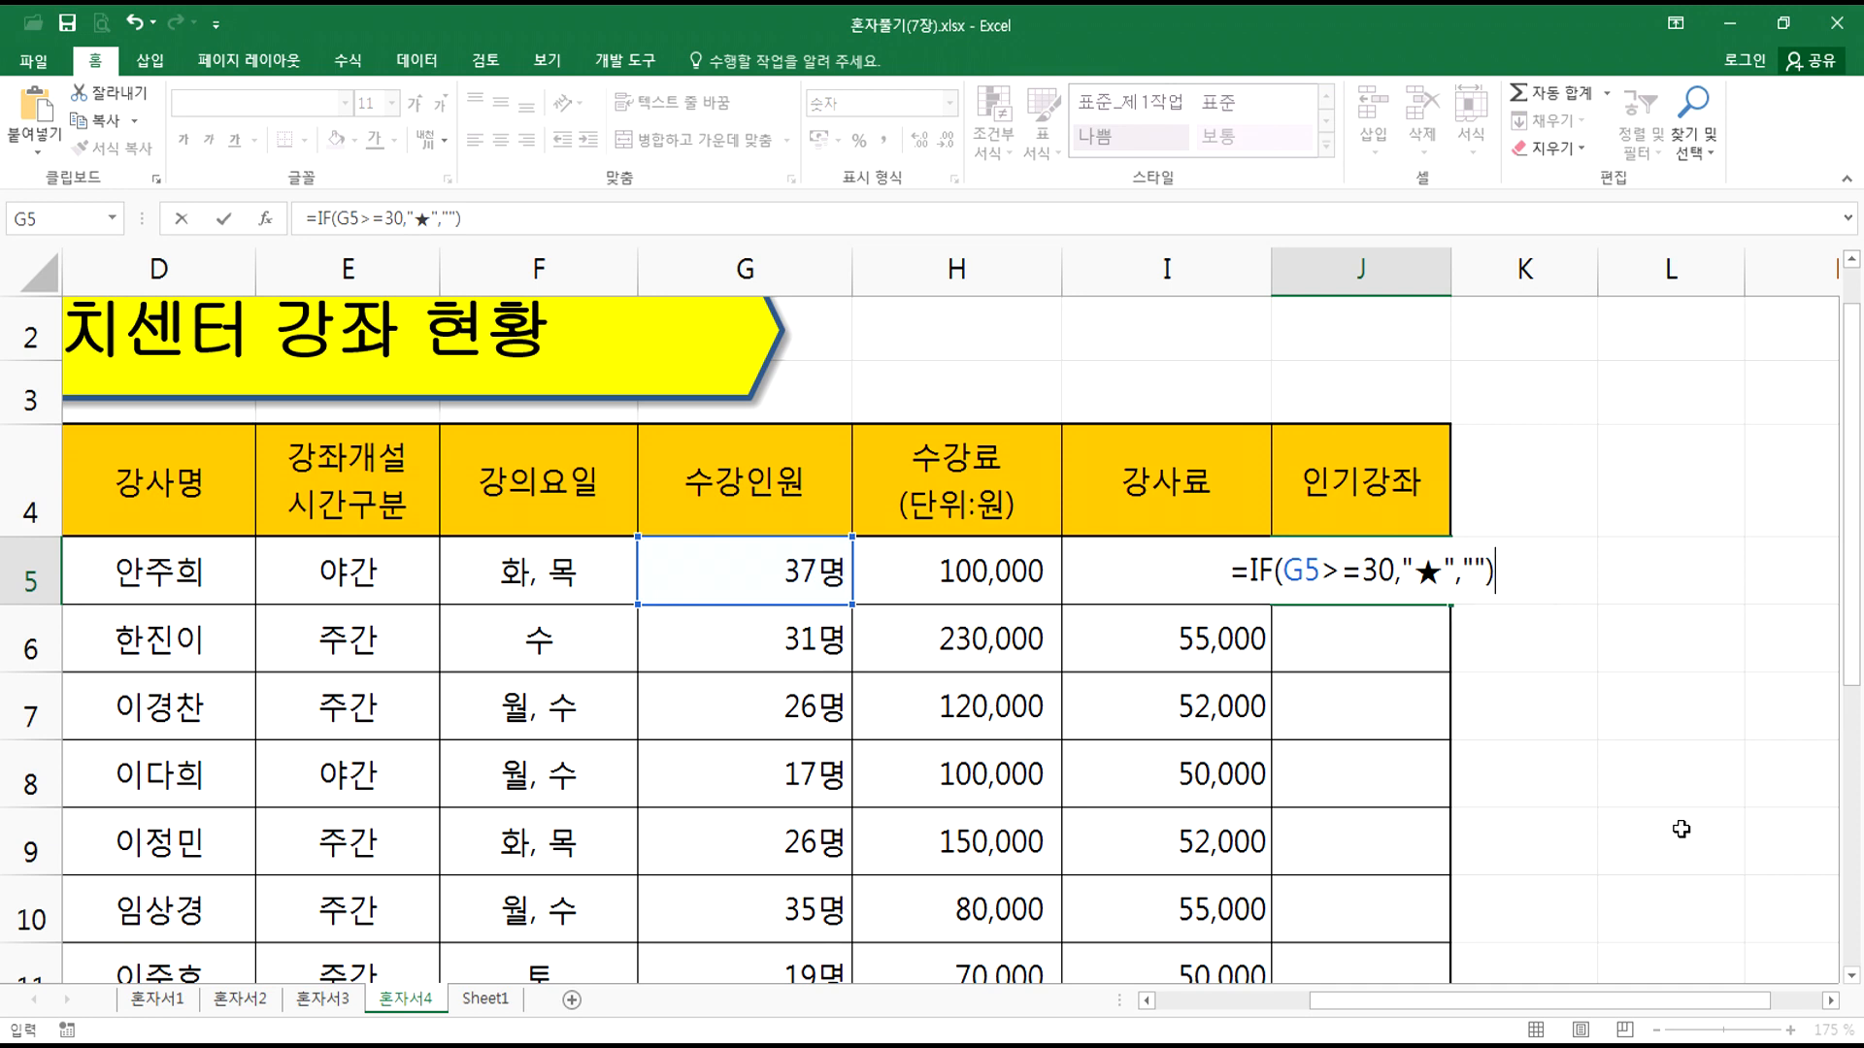
key(Return)
Step: Replace the ★ in J5's IF formula with the special character ☆
click(1351, 573)
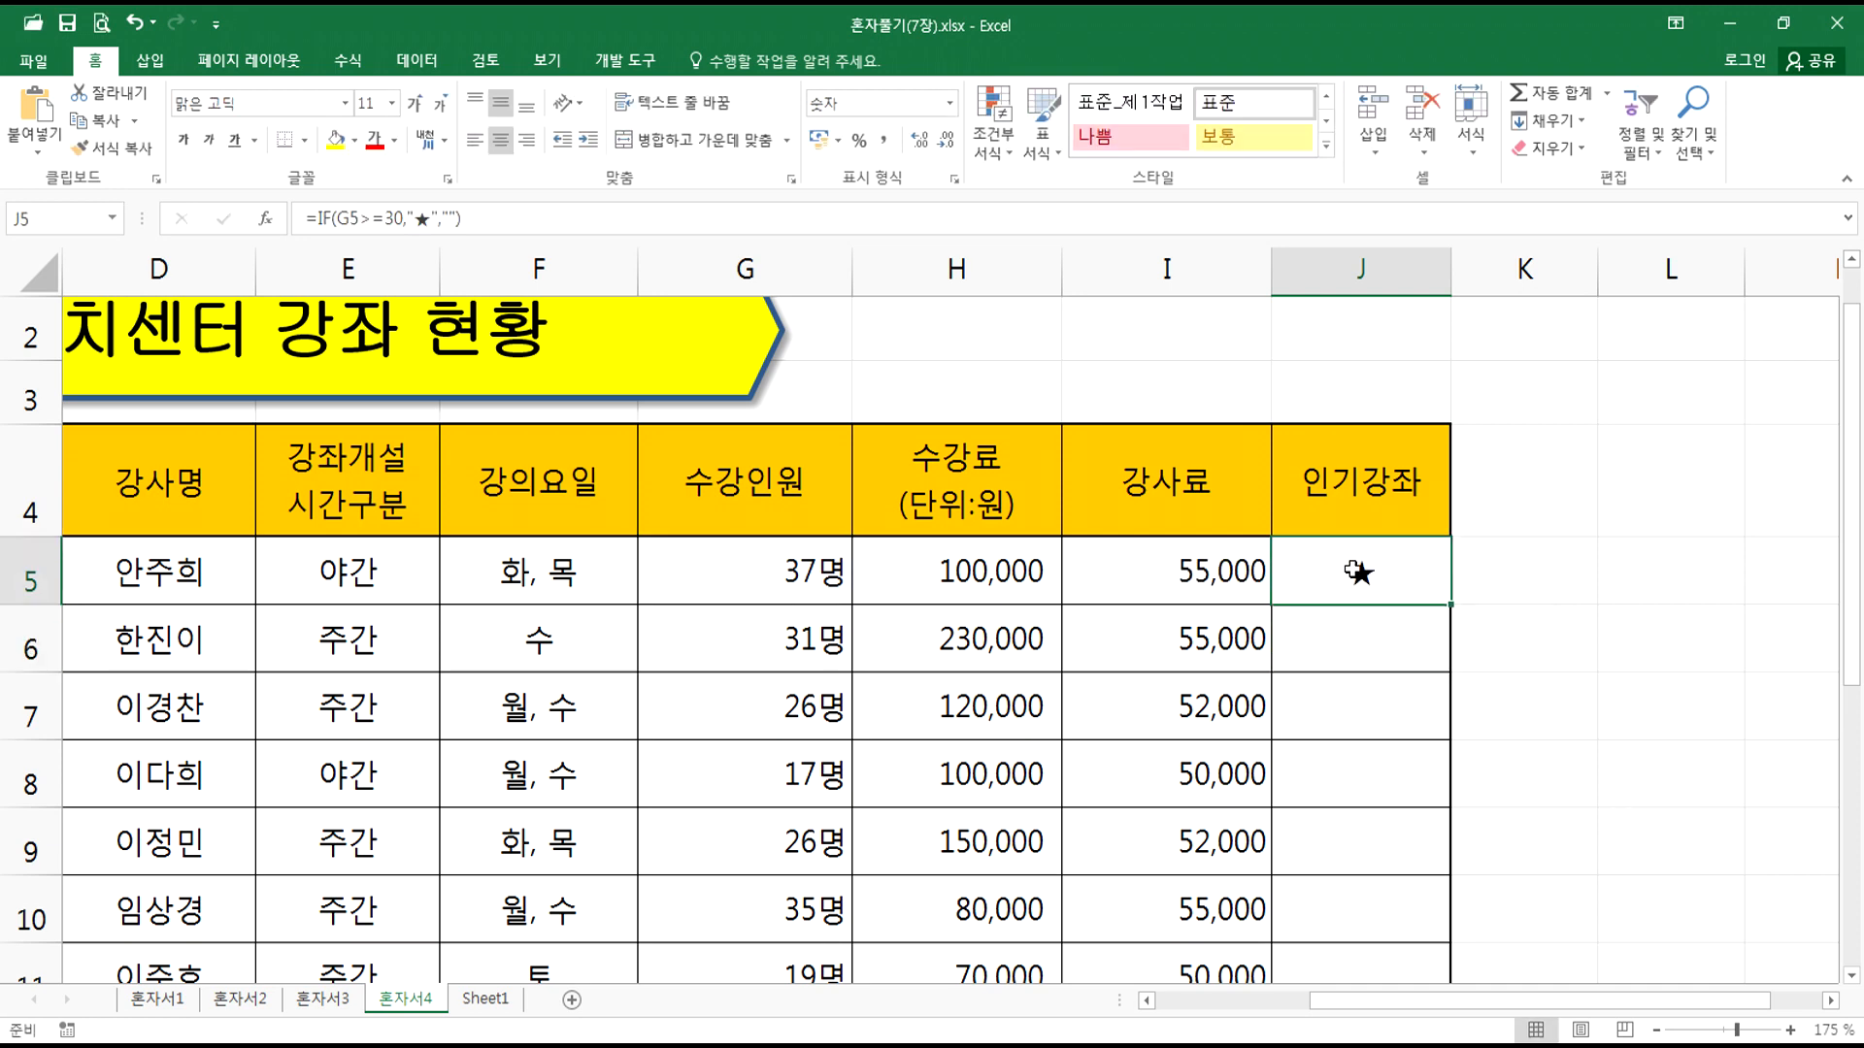
double_click(1354, 571)
drag(1420, 571, 1440, 573)
text(ㅁ)
key(Hangul_Hanja)
key(7)
key(Return)
Step: Fill J5's IF formula down through J12 without copying the cell formatting
click(1436, 576)
scroll(1450, 582, down, 1)
drag(1456, 367, 1454, 831)
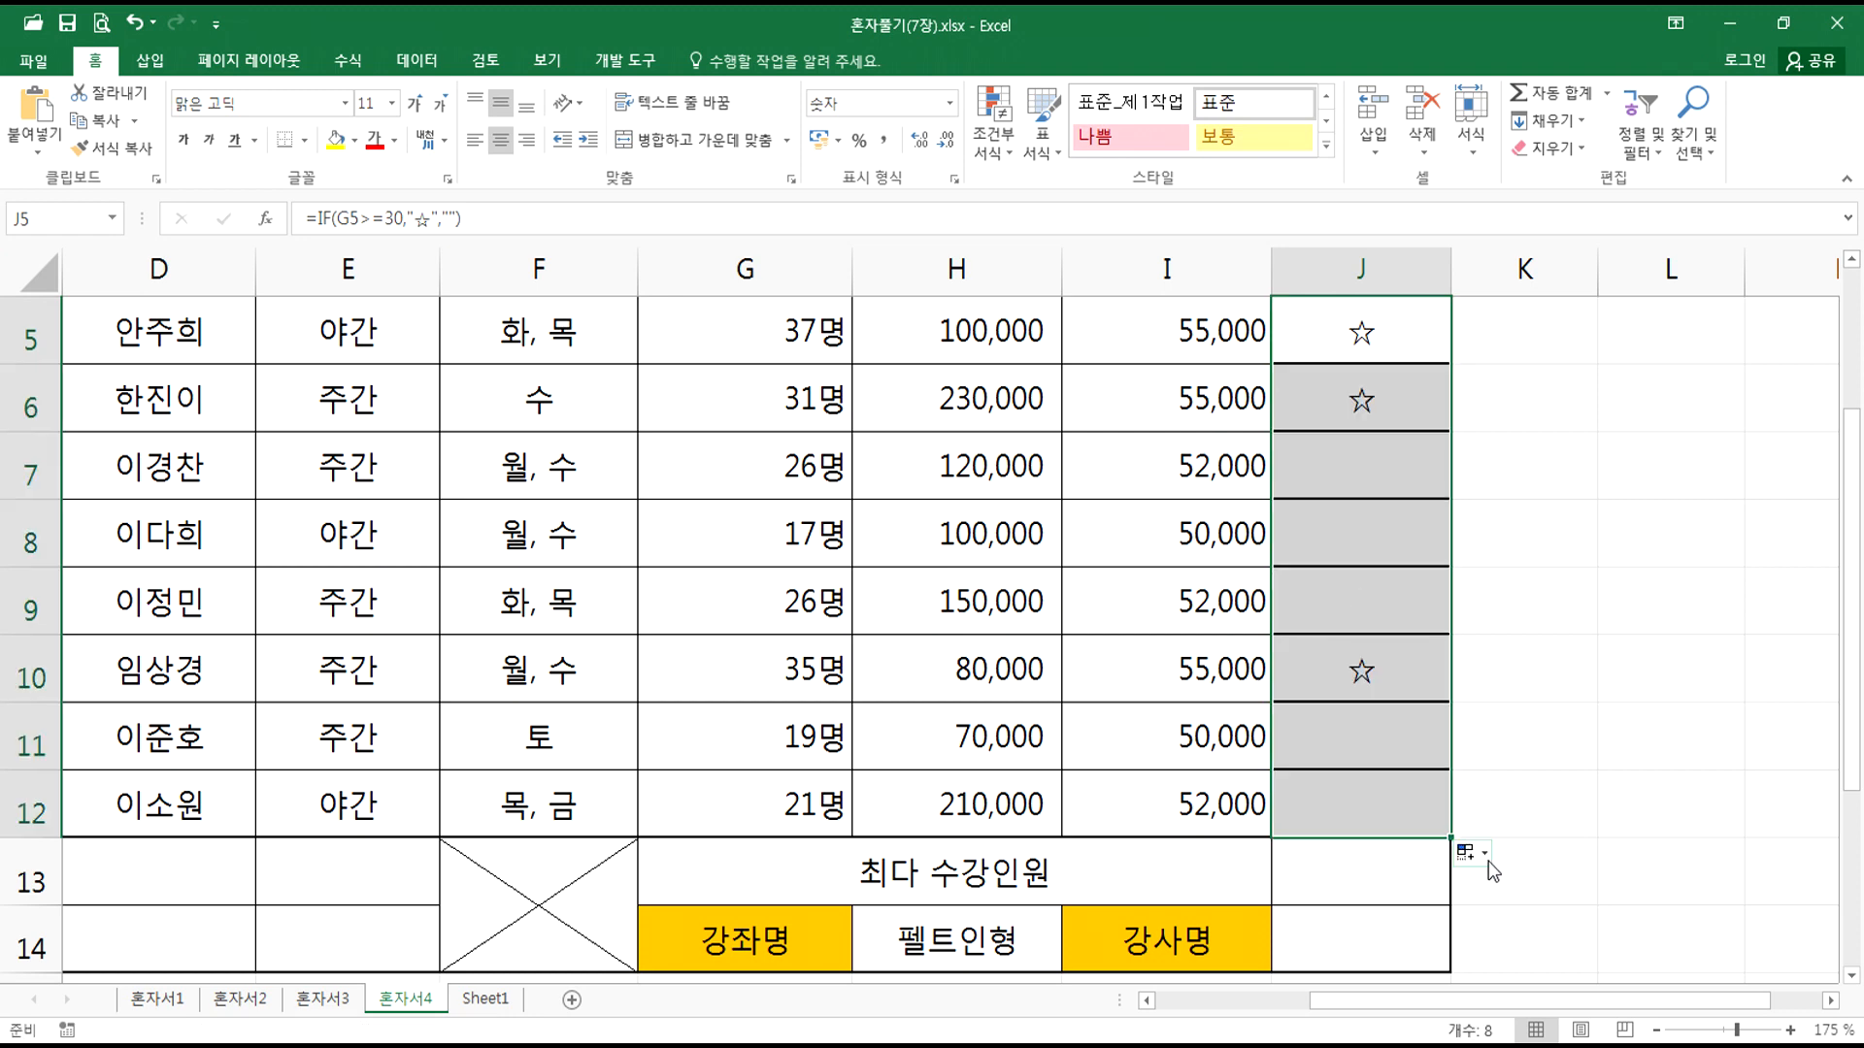
click(1488, 860)
click(1553, 939)
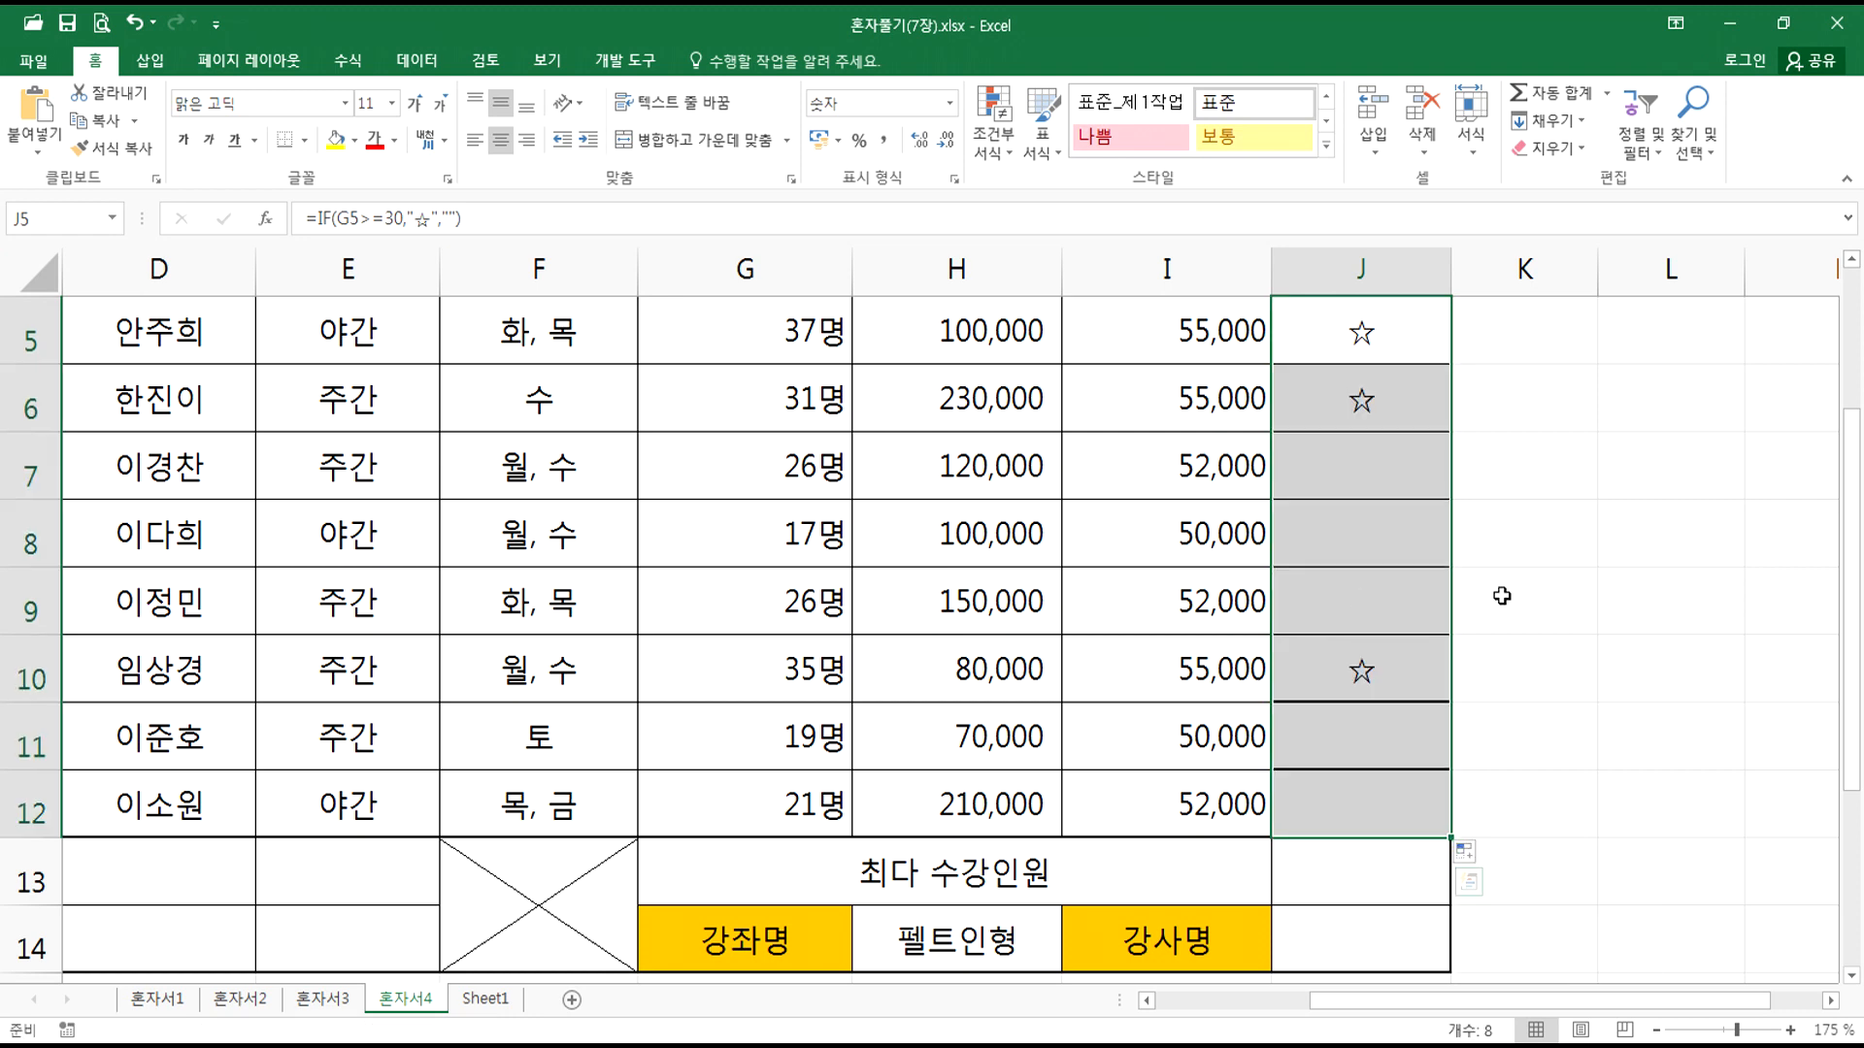
Step: Compare the ☆ marks in the 인기강좌 column with the 수강인원 values in rows 5, 6 and 10
click(1381, 420)
ctrl+scroll(1414, 474, down, 2)
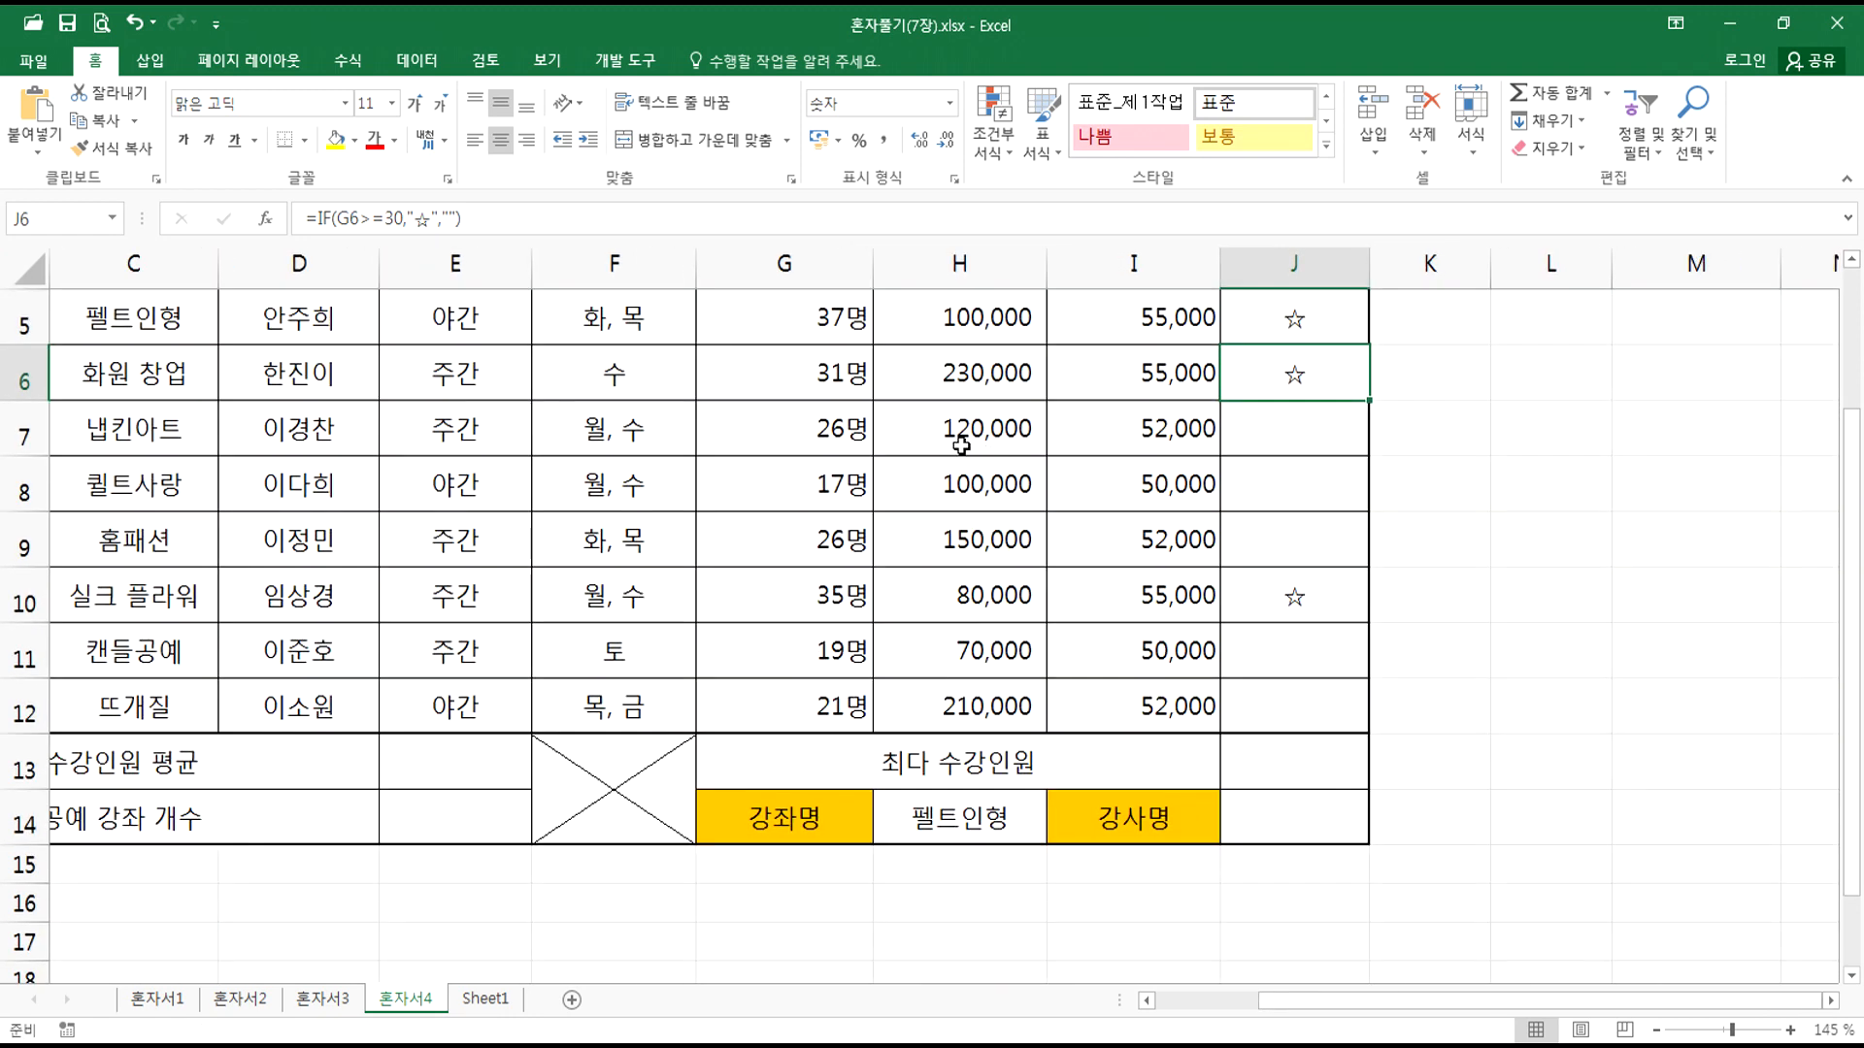
drag(798, 328, 798, 381)
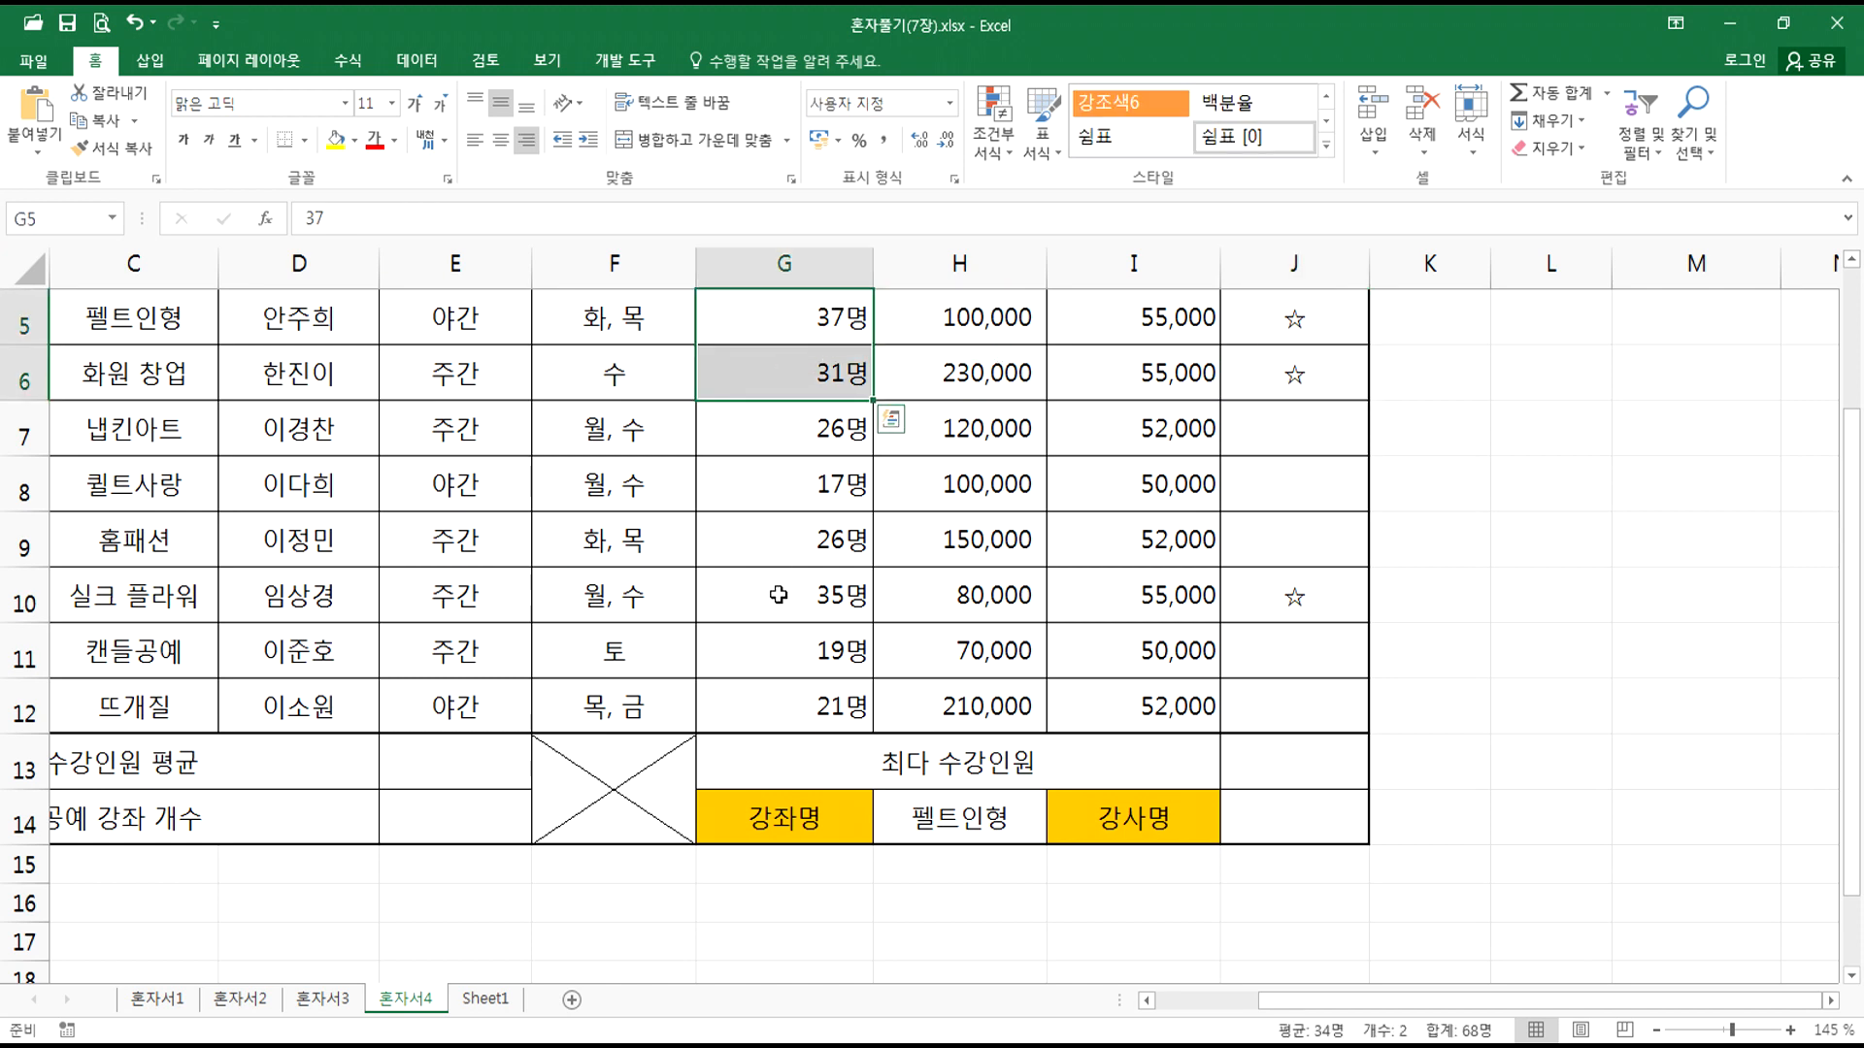
click(815, 595)
click(1312, 595)
scroll(1362, 590, up, 2)
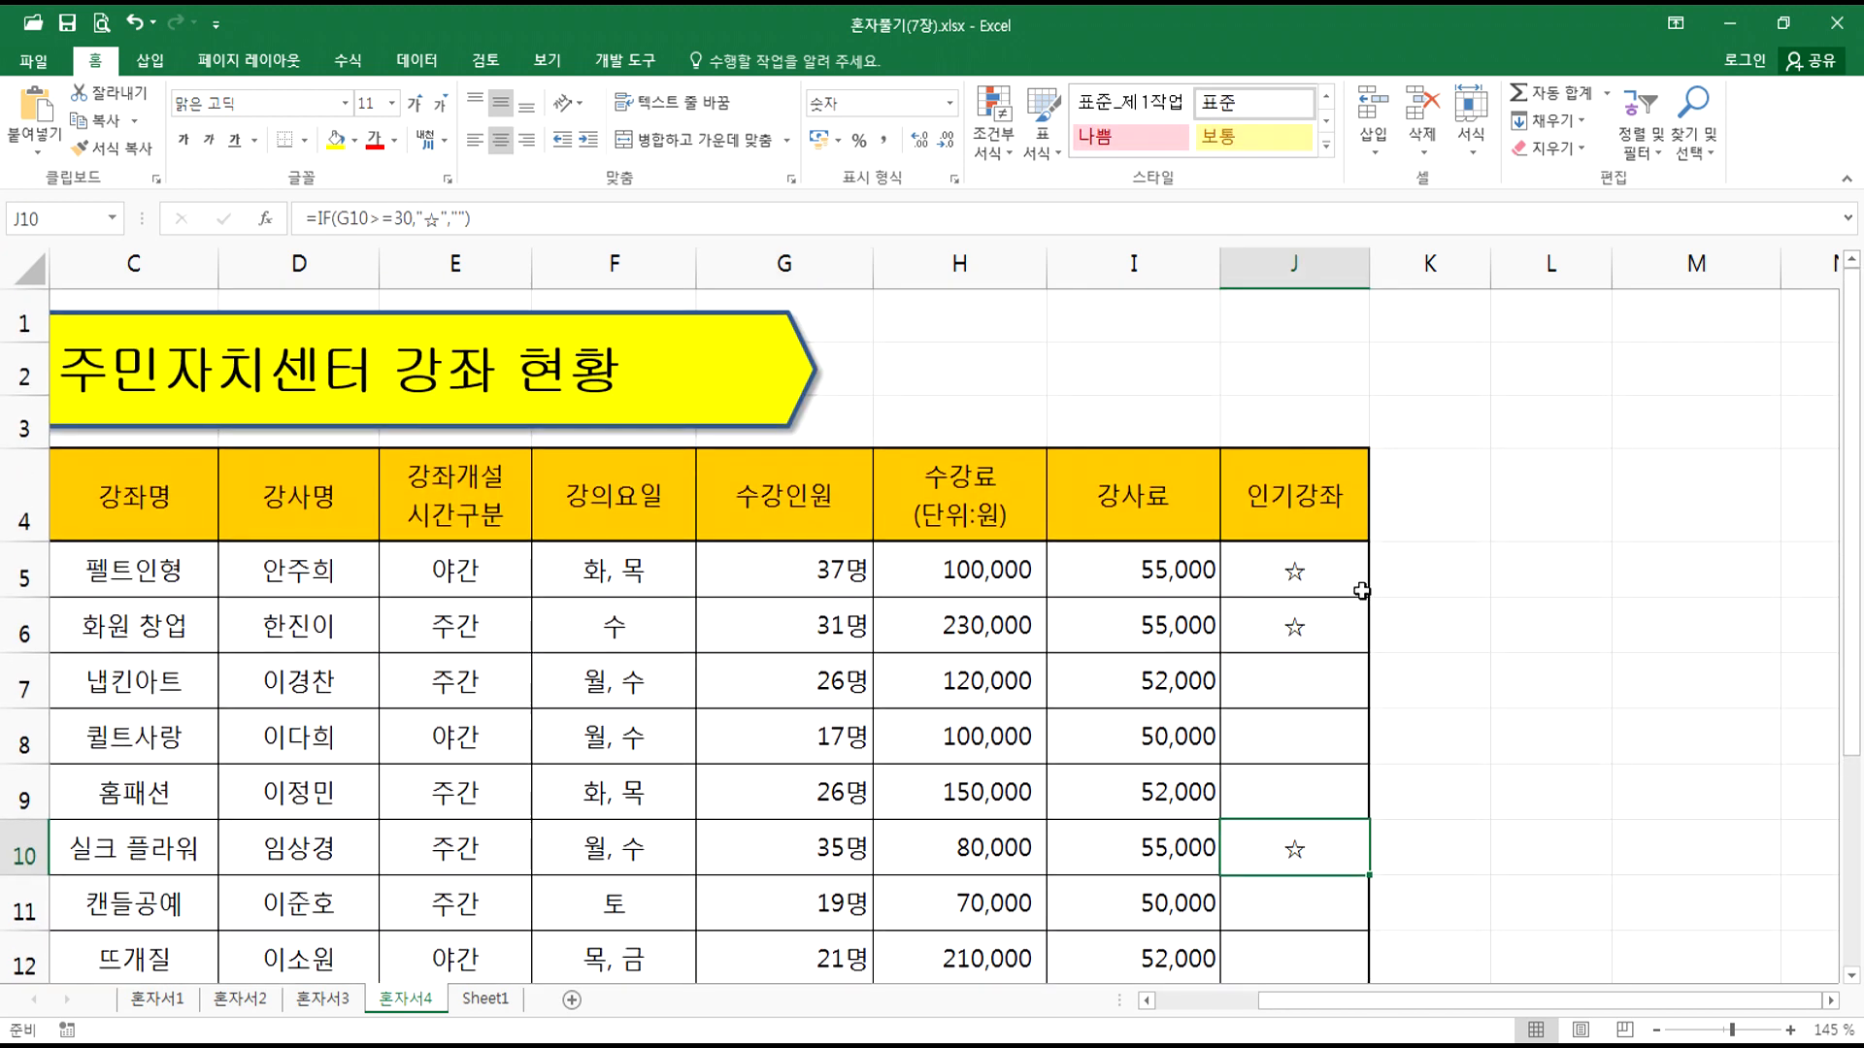
click(1356, 586)
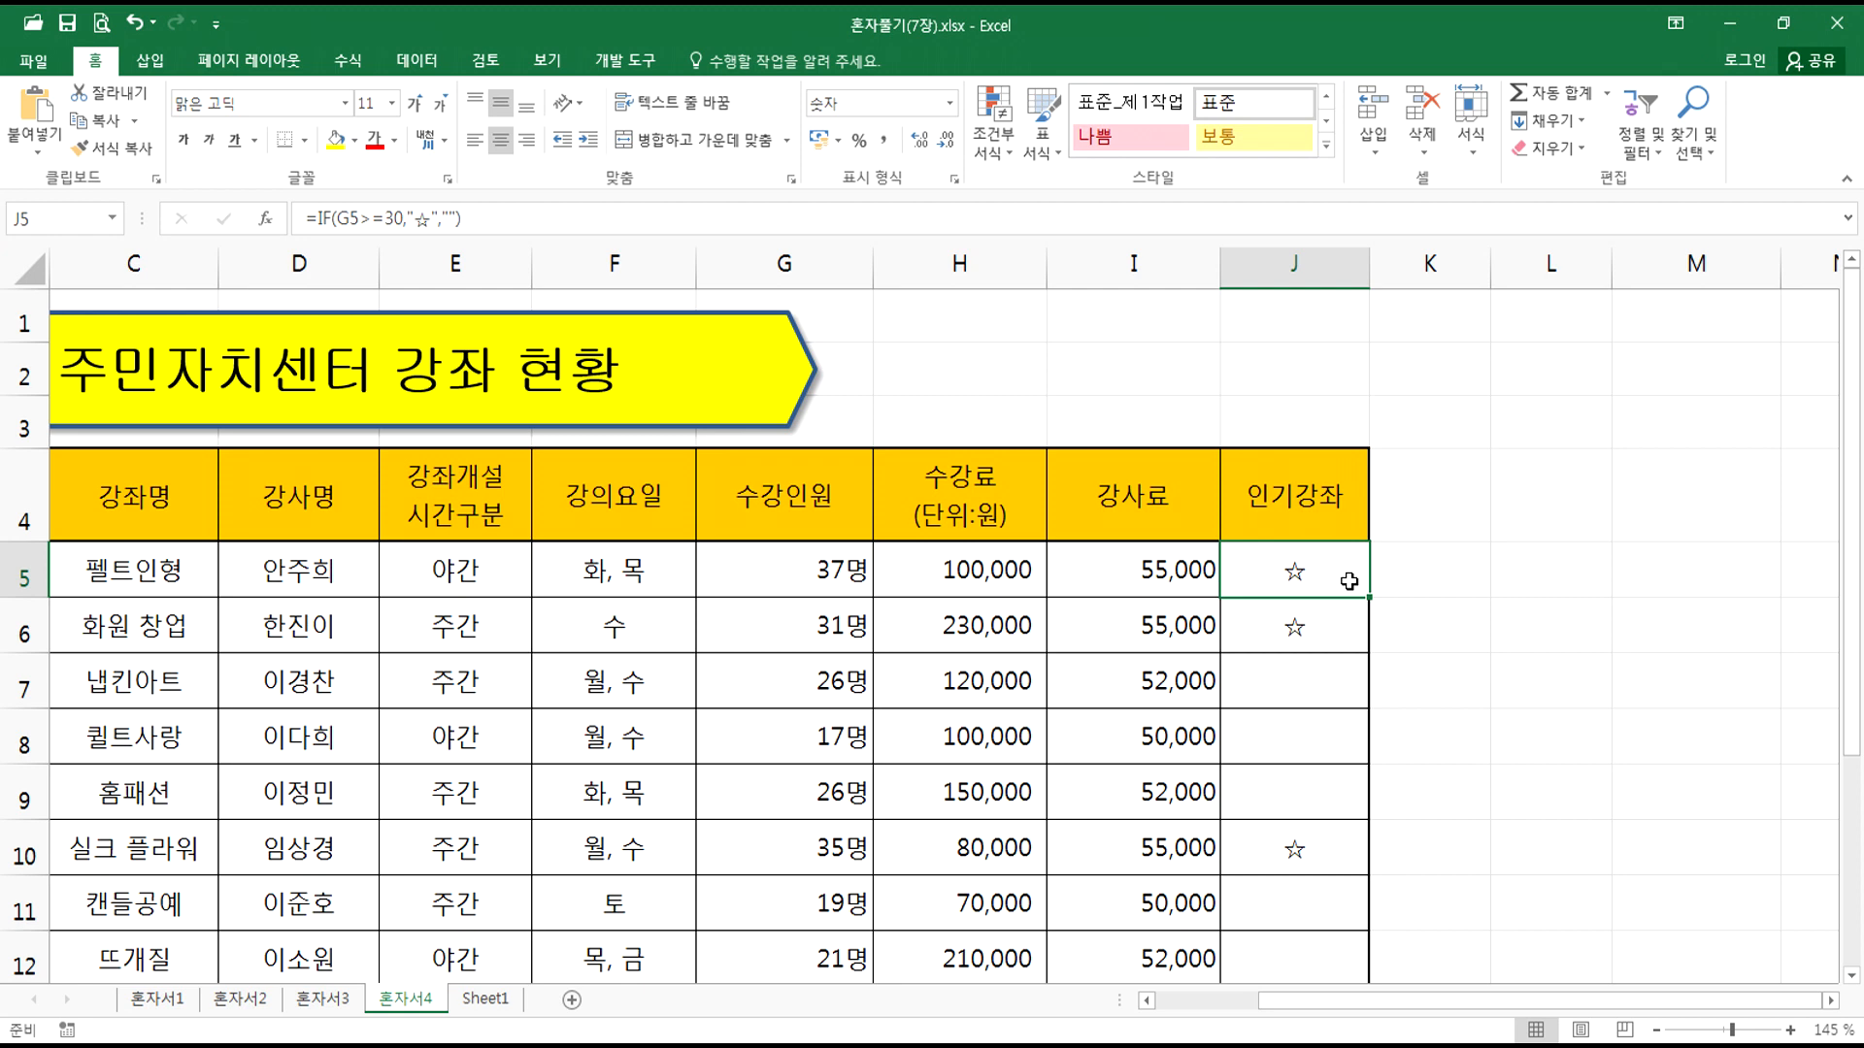
scroll(1349, 580, down, 1)
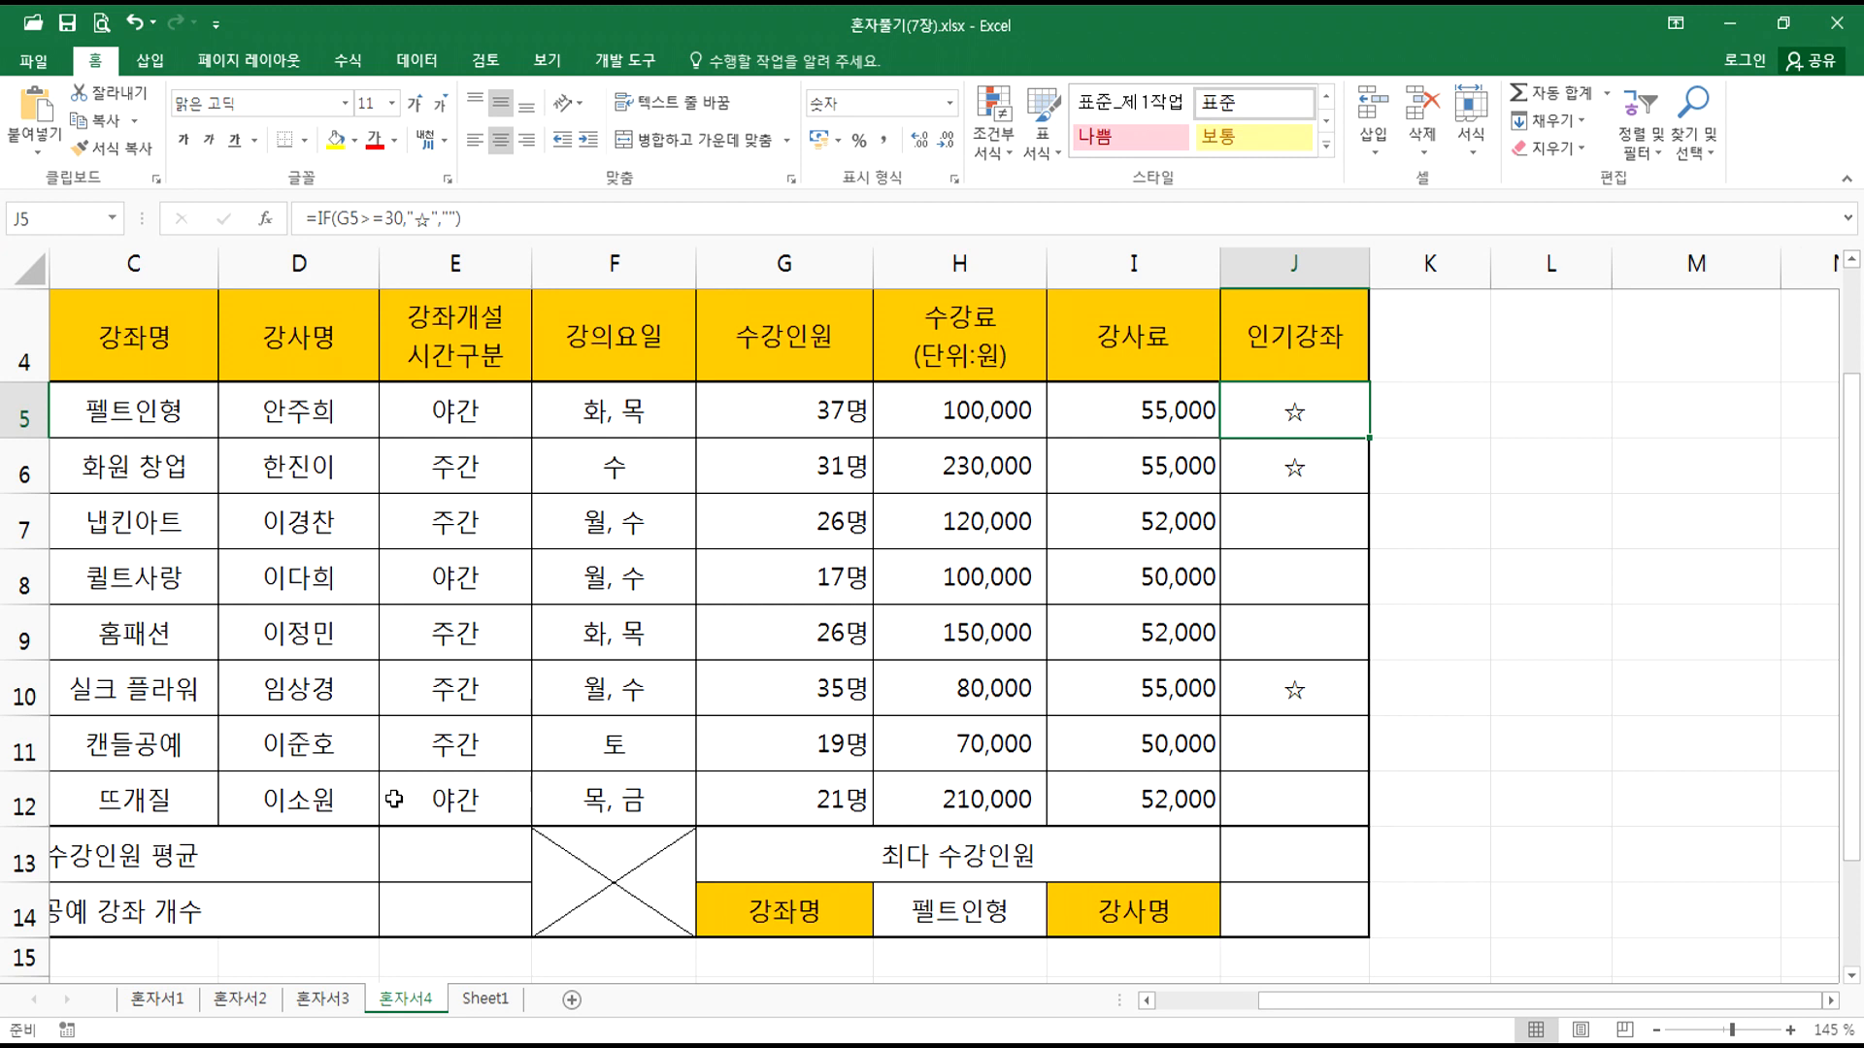
Step: Examine the empty summary cells E13, E14, J13 and J14 and the 강좌명–강사명 range C5:D12
click(413, 862)
scroll(414, 862, down, 2)
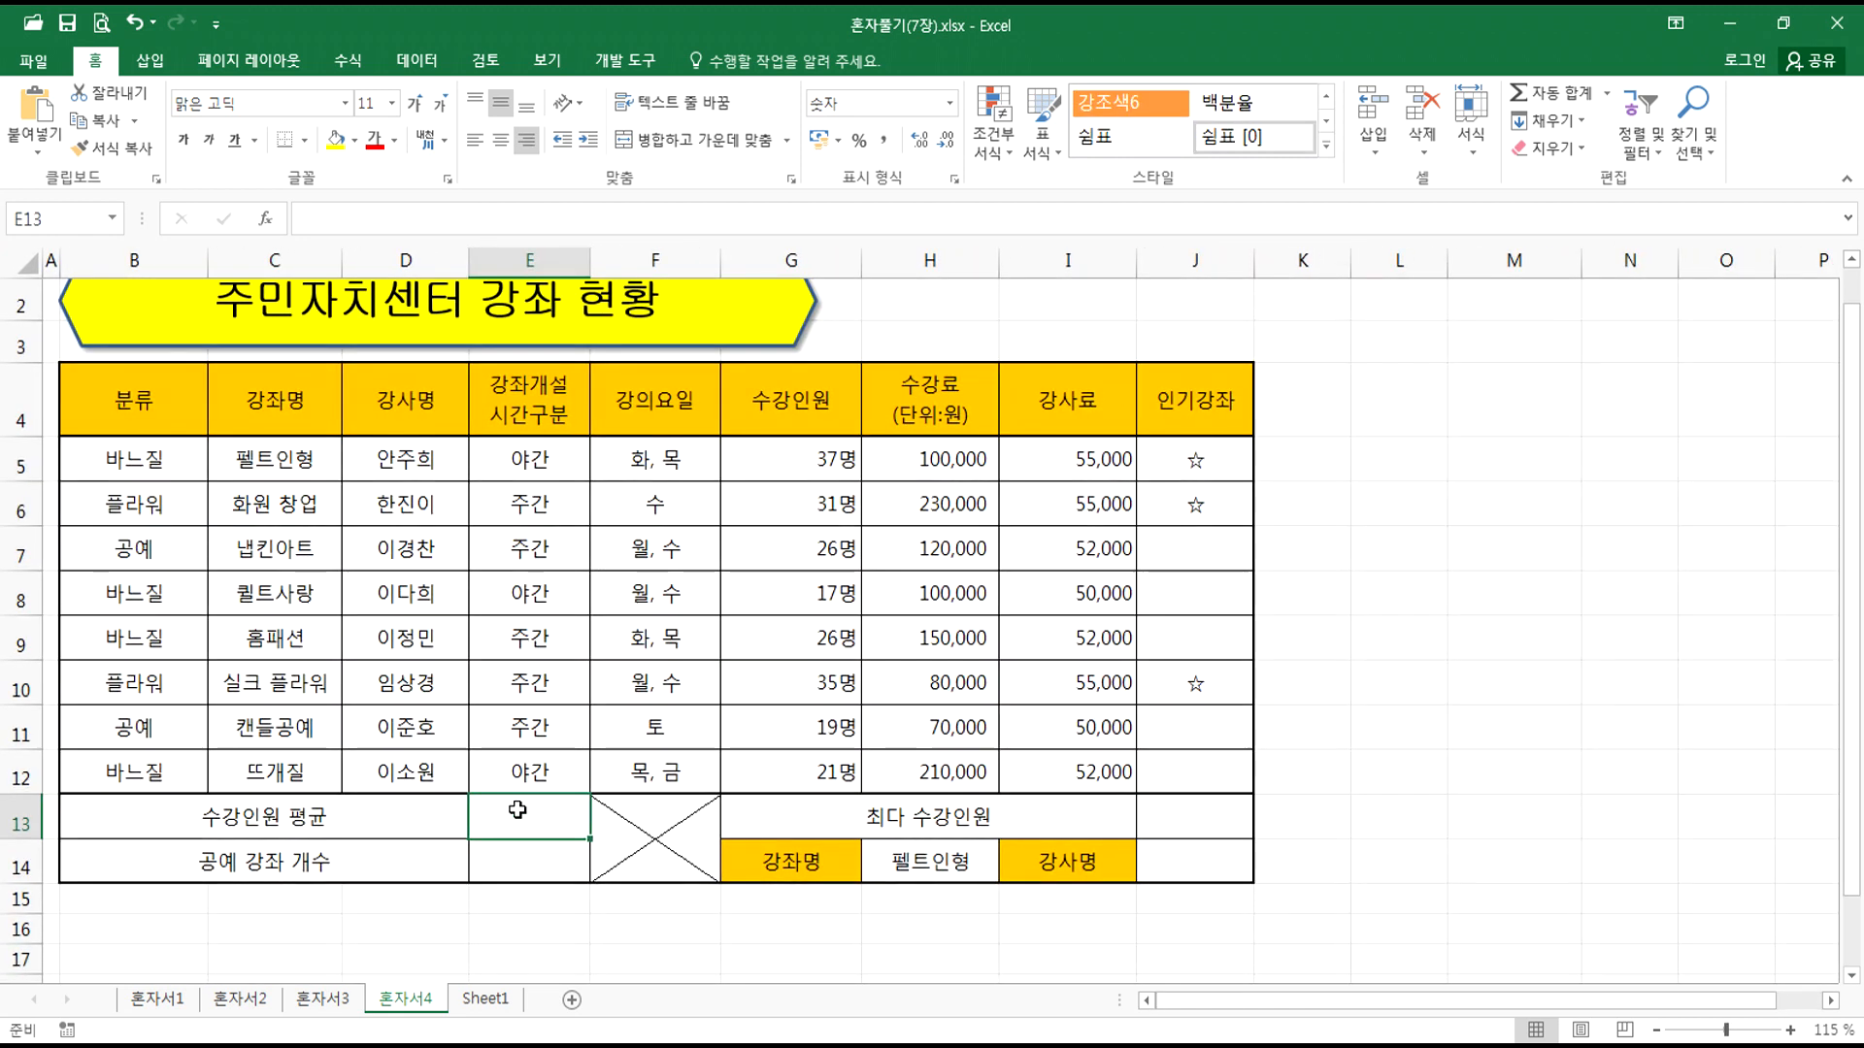
click(539, 866)
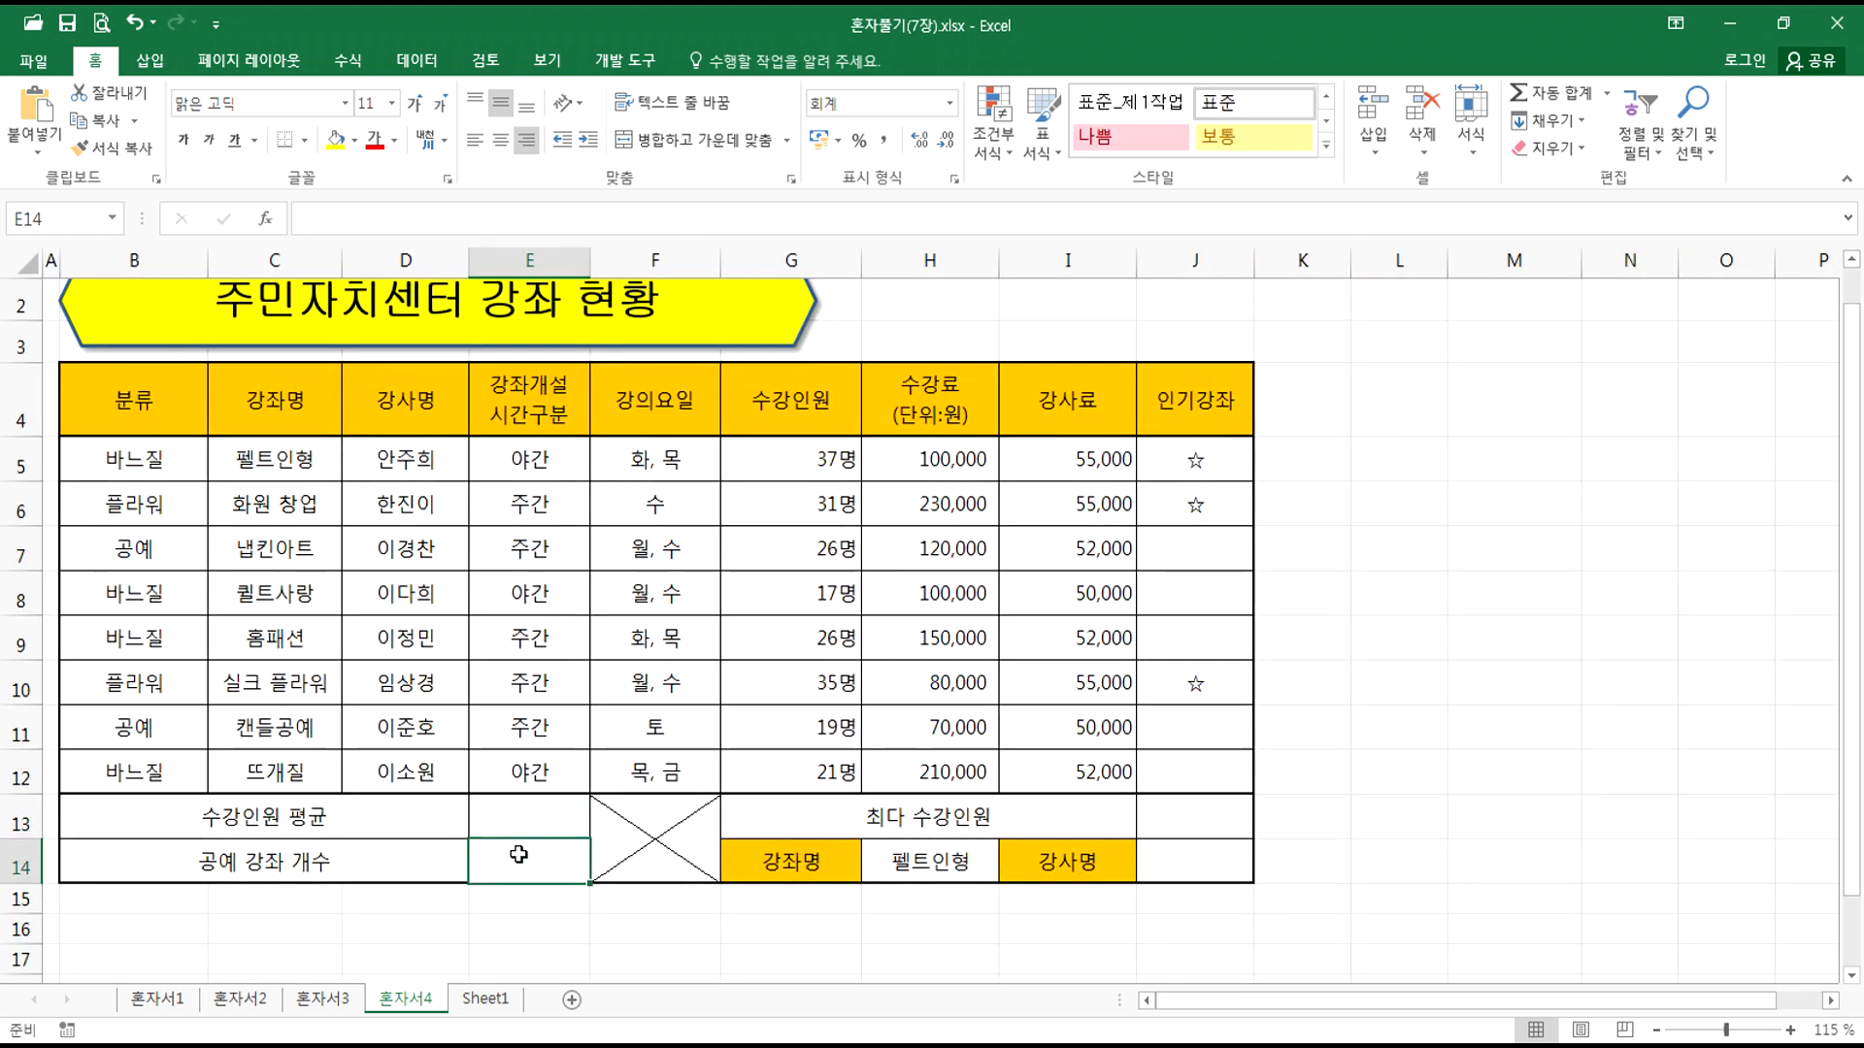
click(1205, 803)
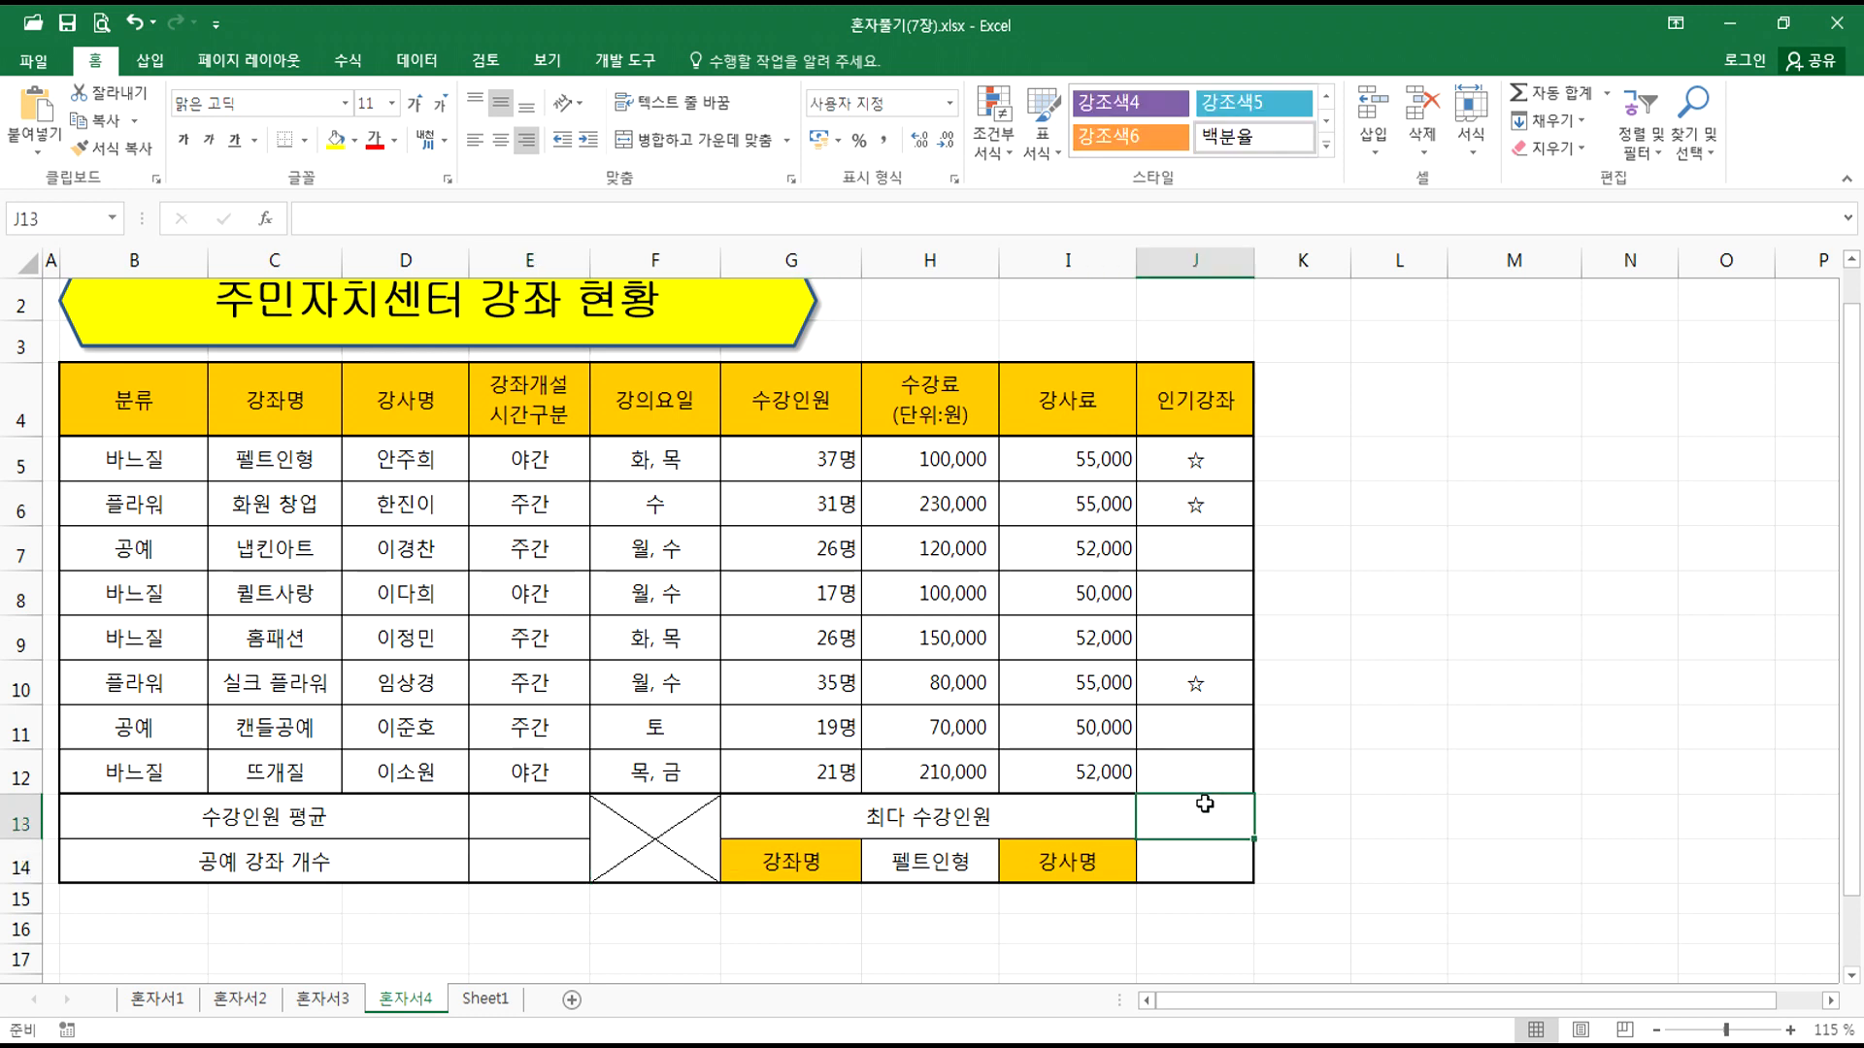
click(1197, 866)
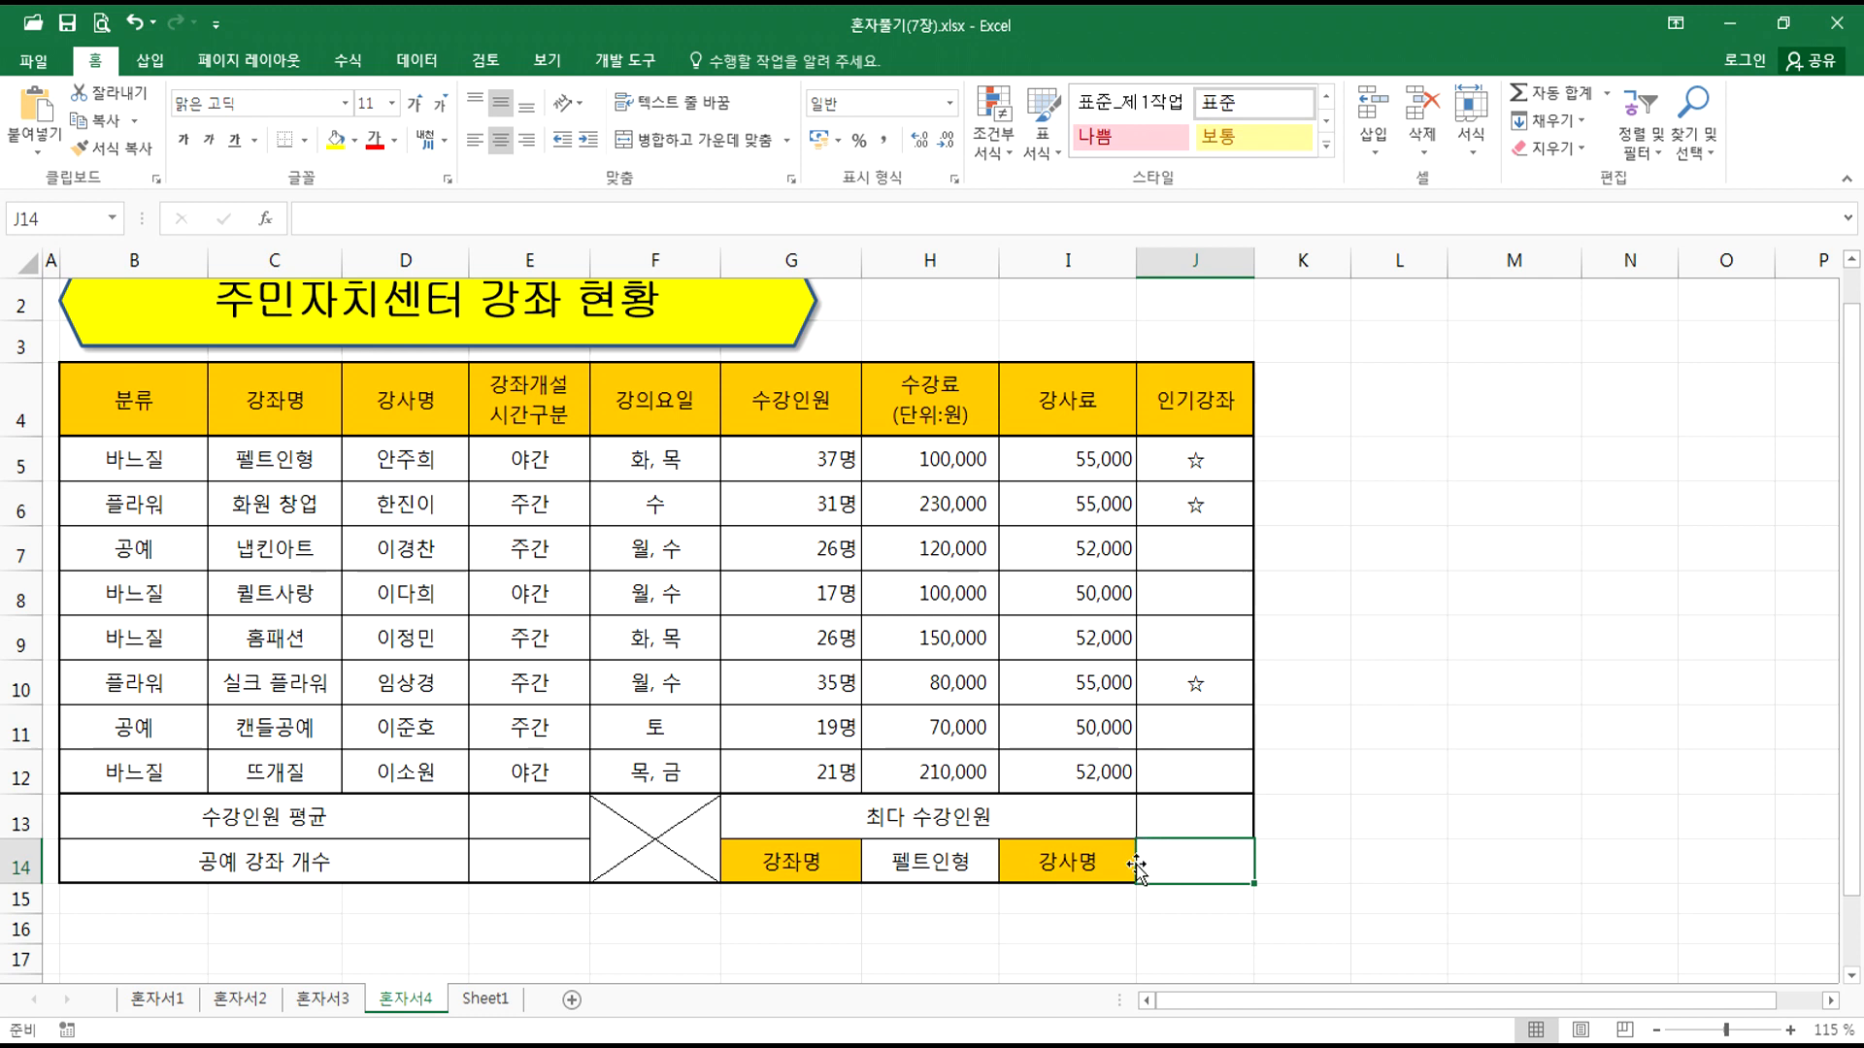
drag(257, 461, 430, 771)
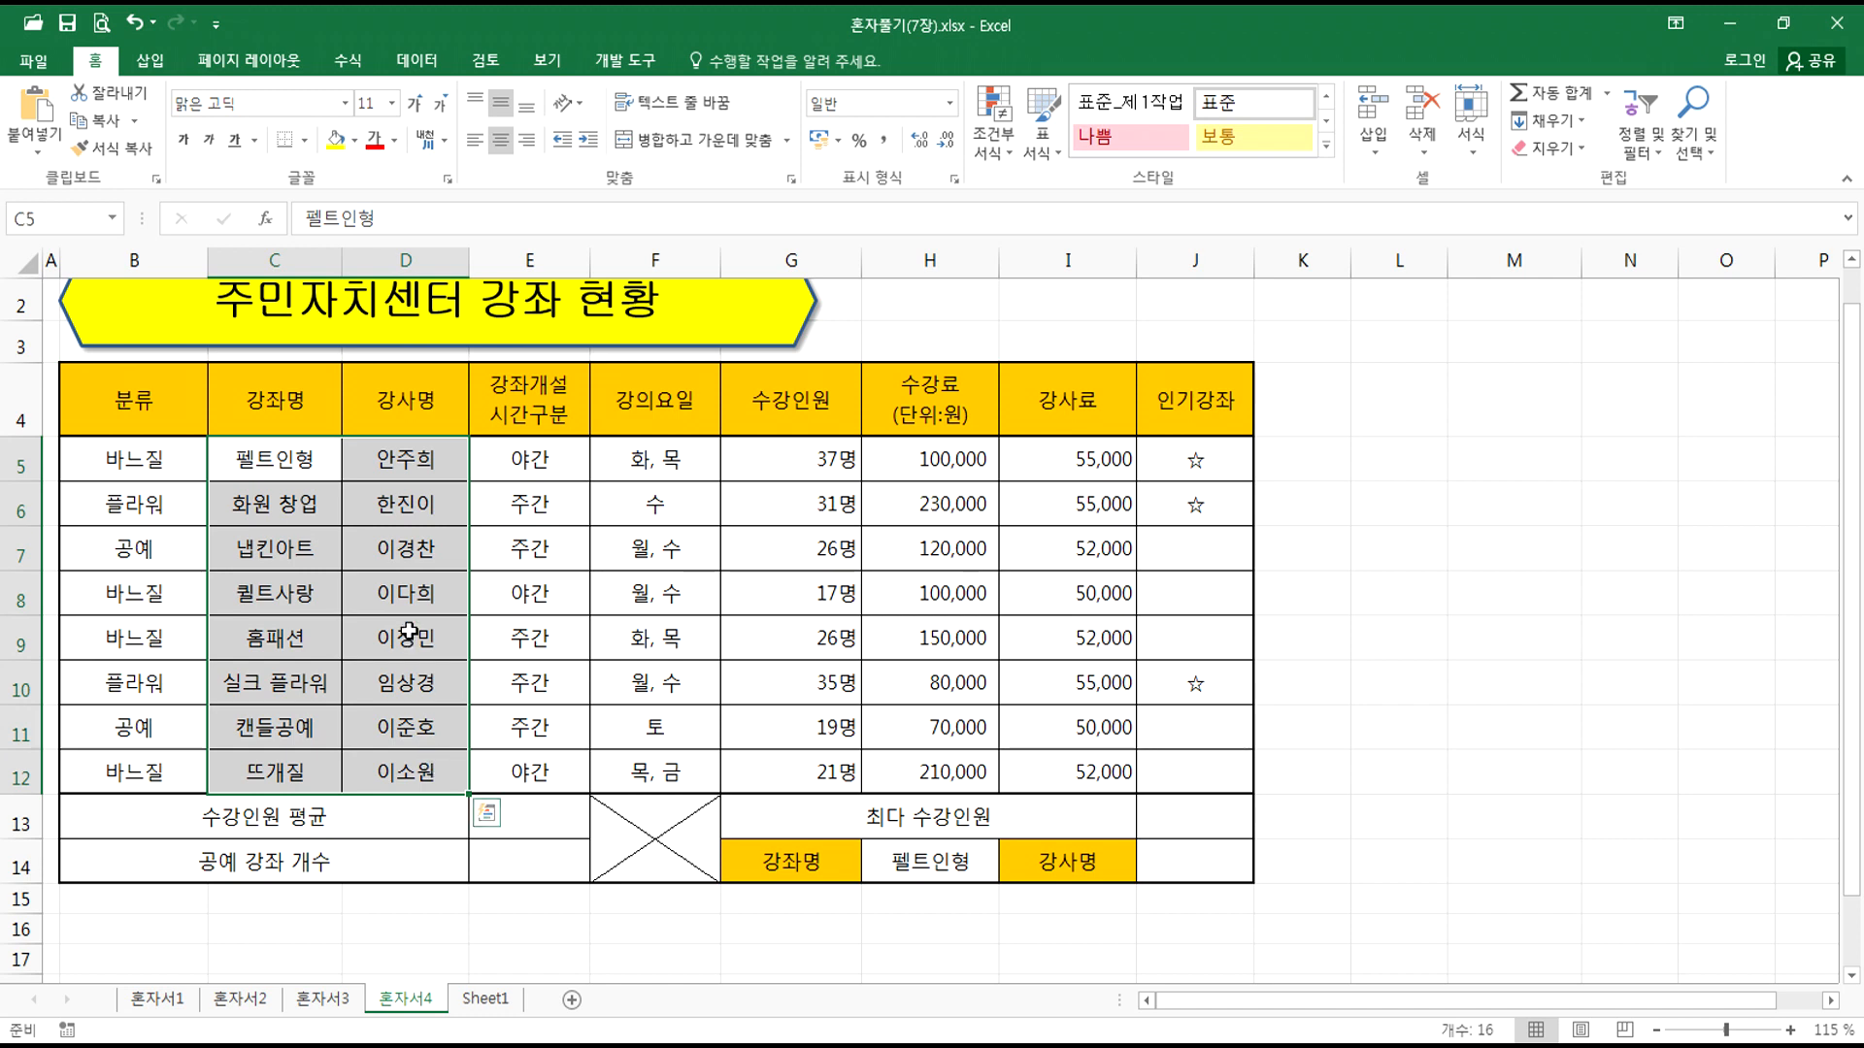
drag(267, 453, 408, 769)
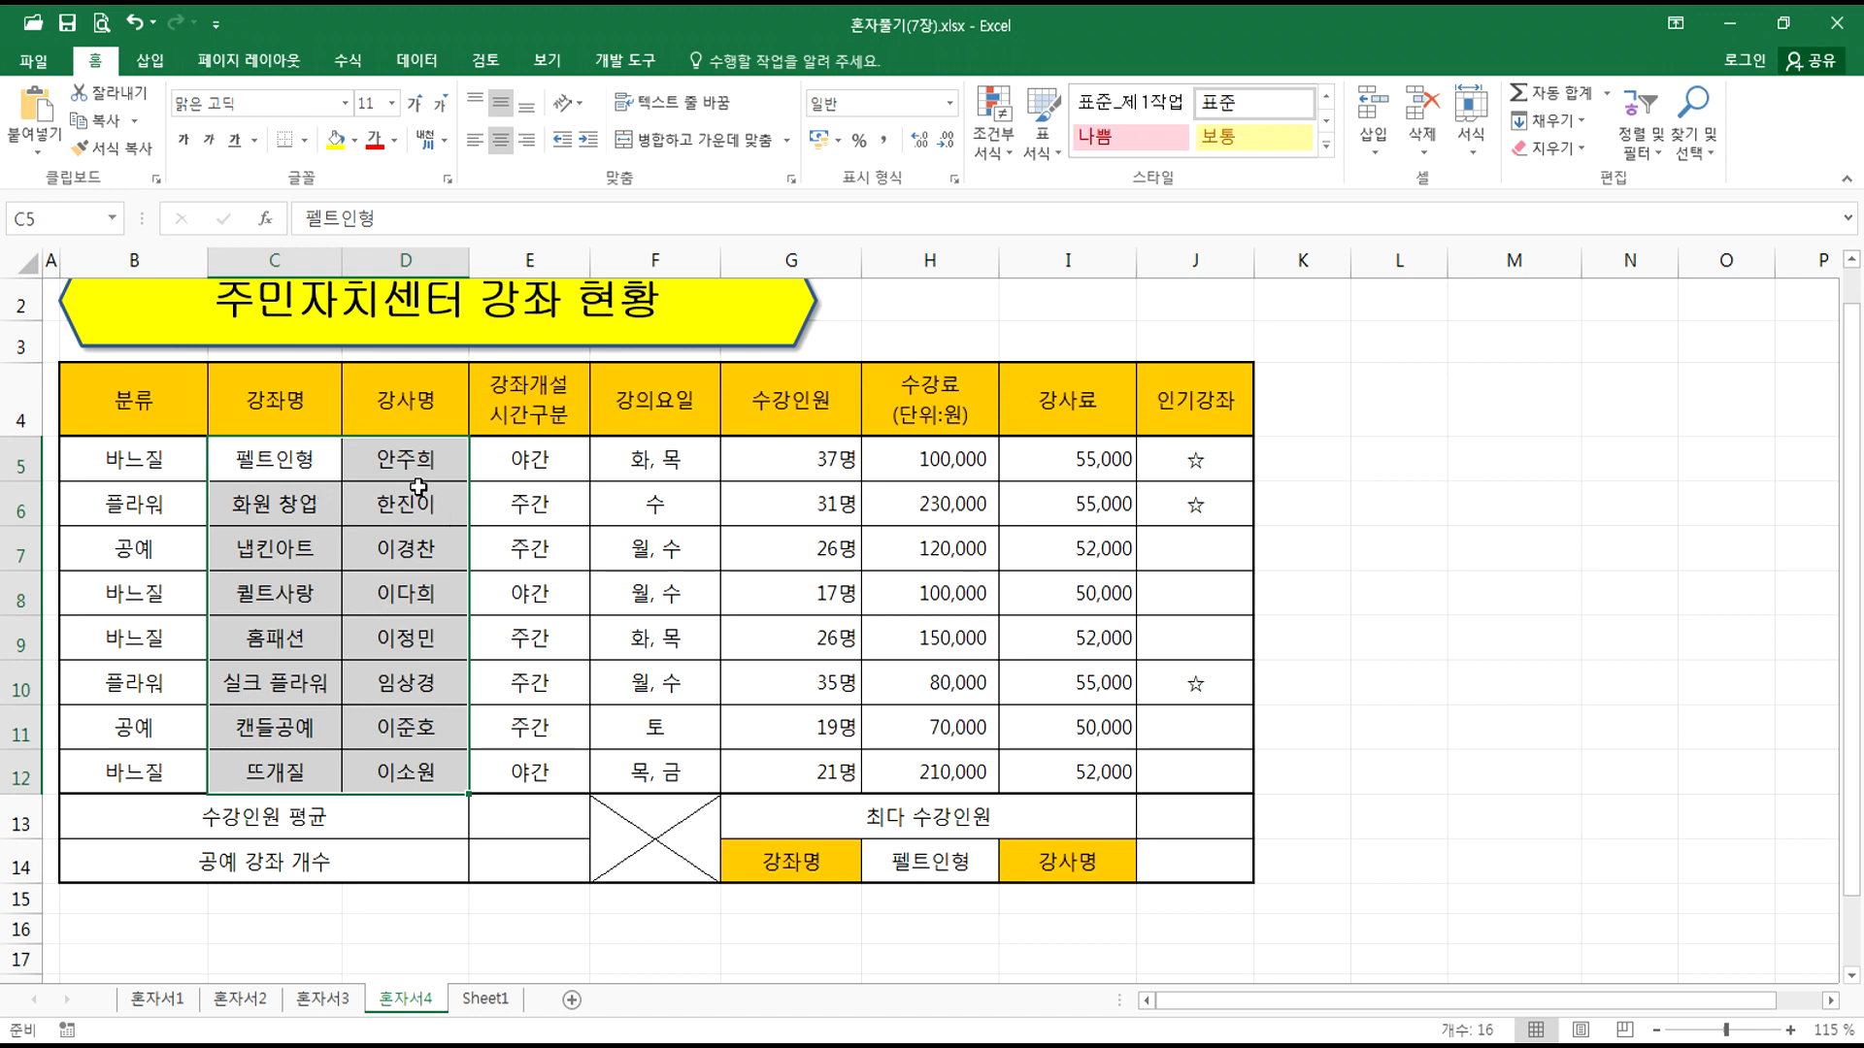
Step: Start a VLOOKUP formula in J14 with the course name in H14 as the lookup value
click(1167, 864)
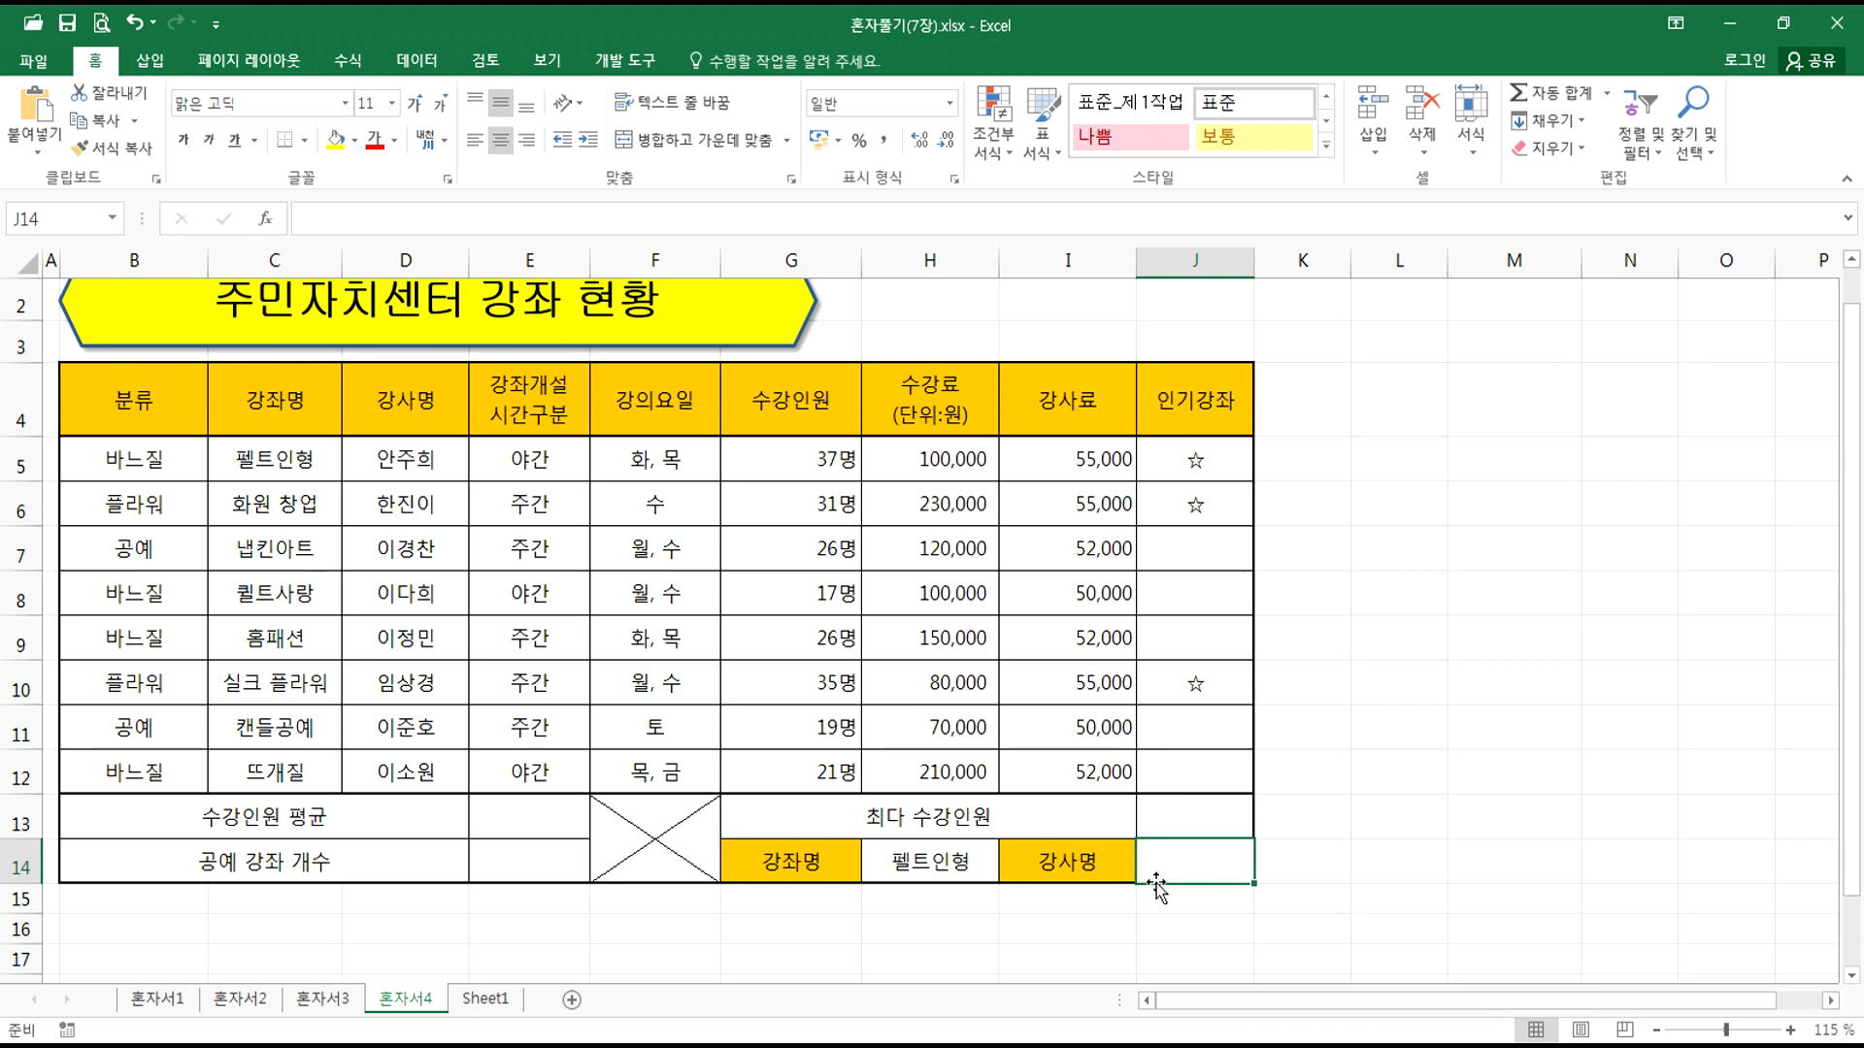
text(=피ㅐ)
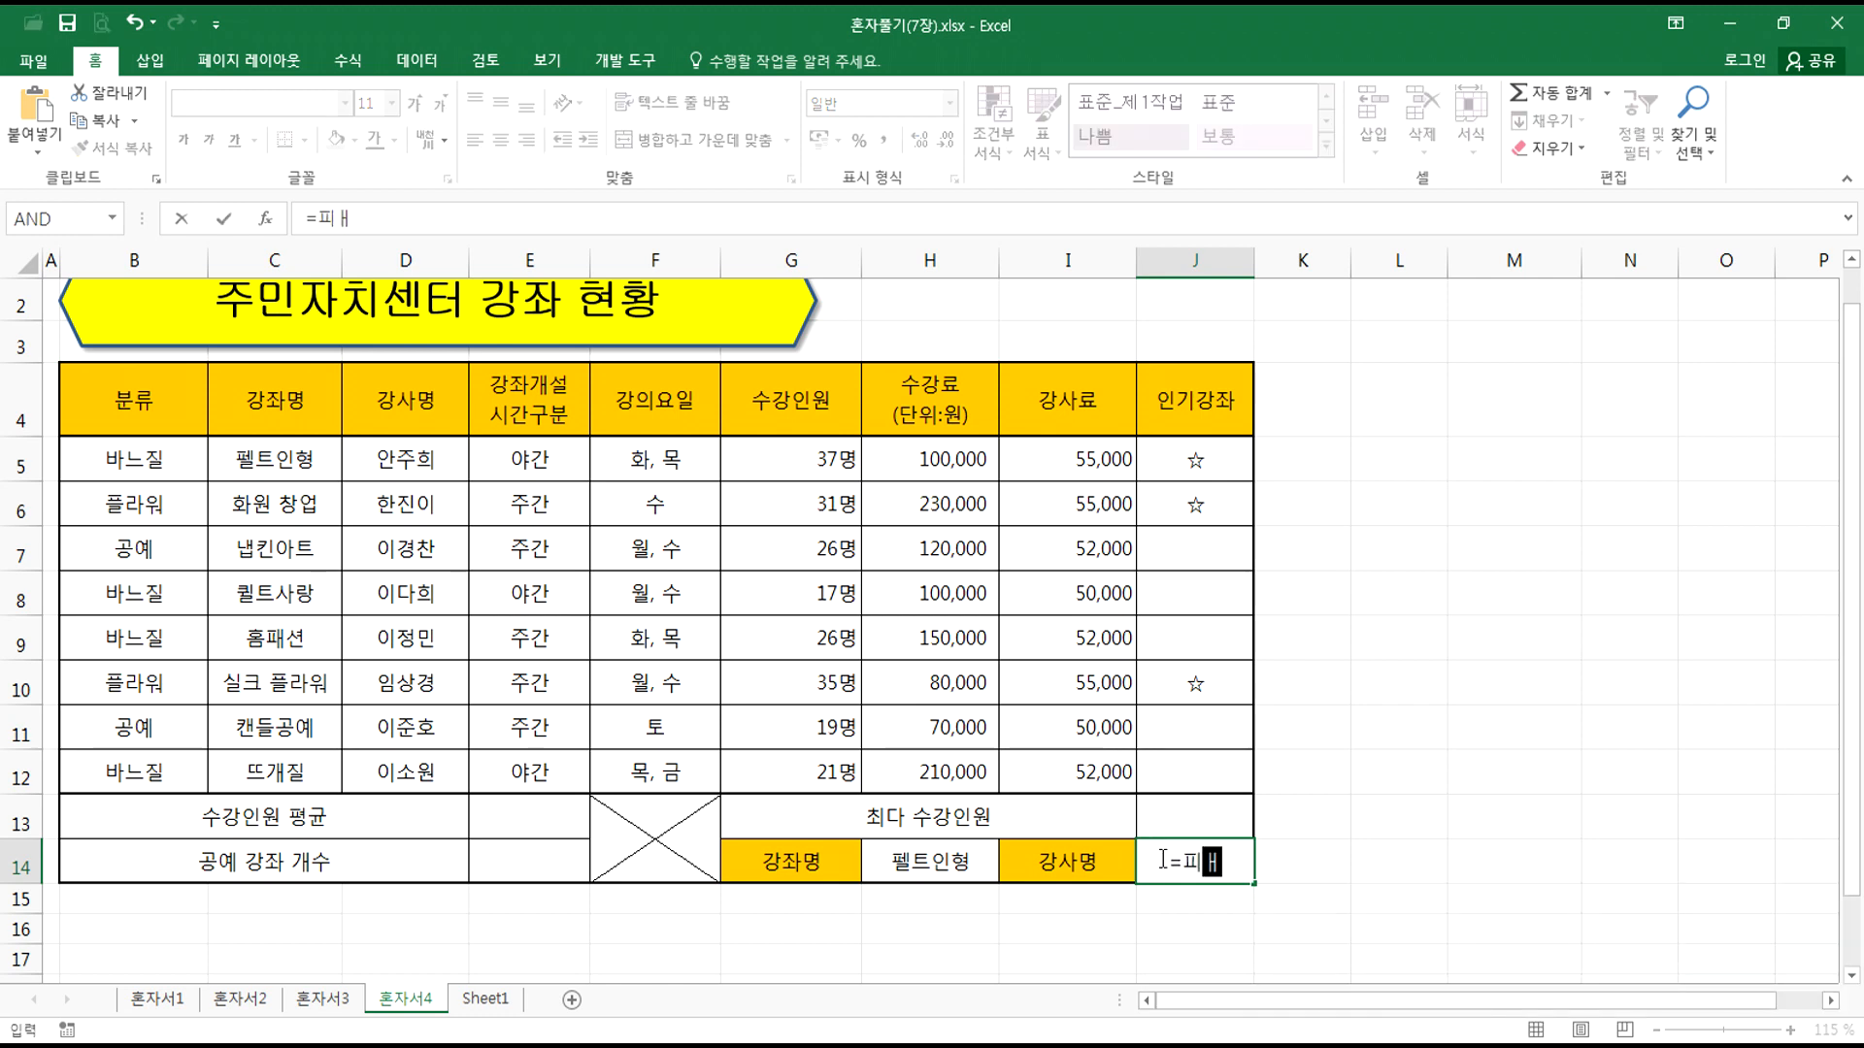
key(BackSpace)
key(BackSpace)
key(BackSpace)
text(=vl)
key(Tab)
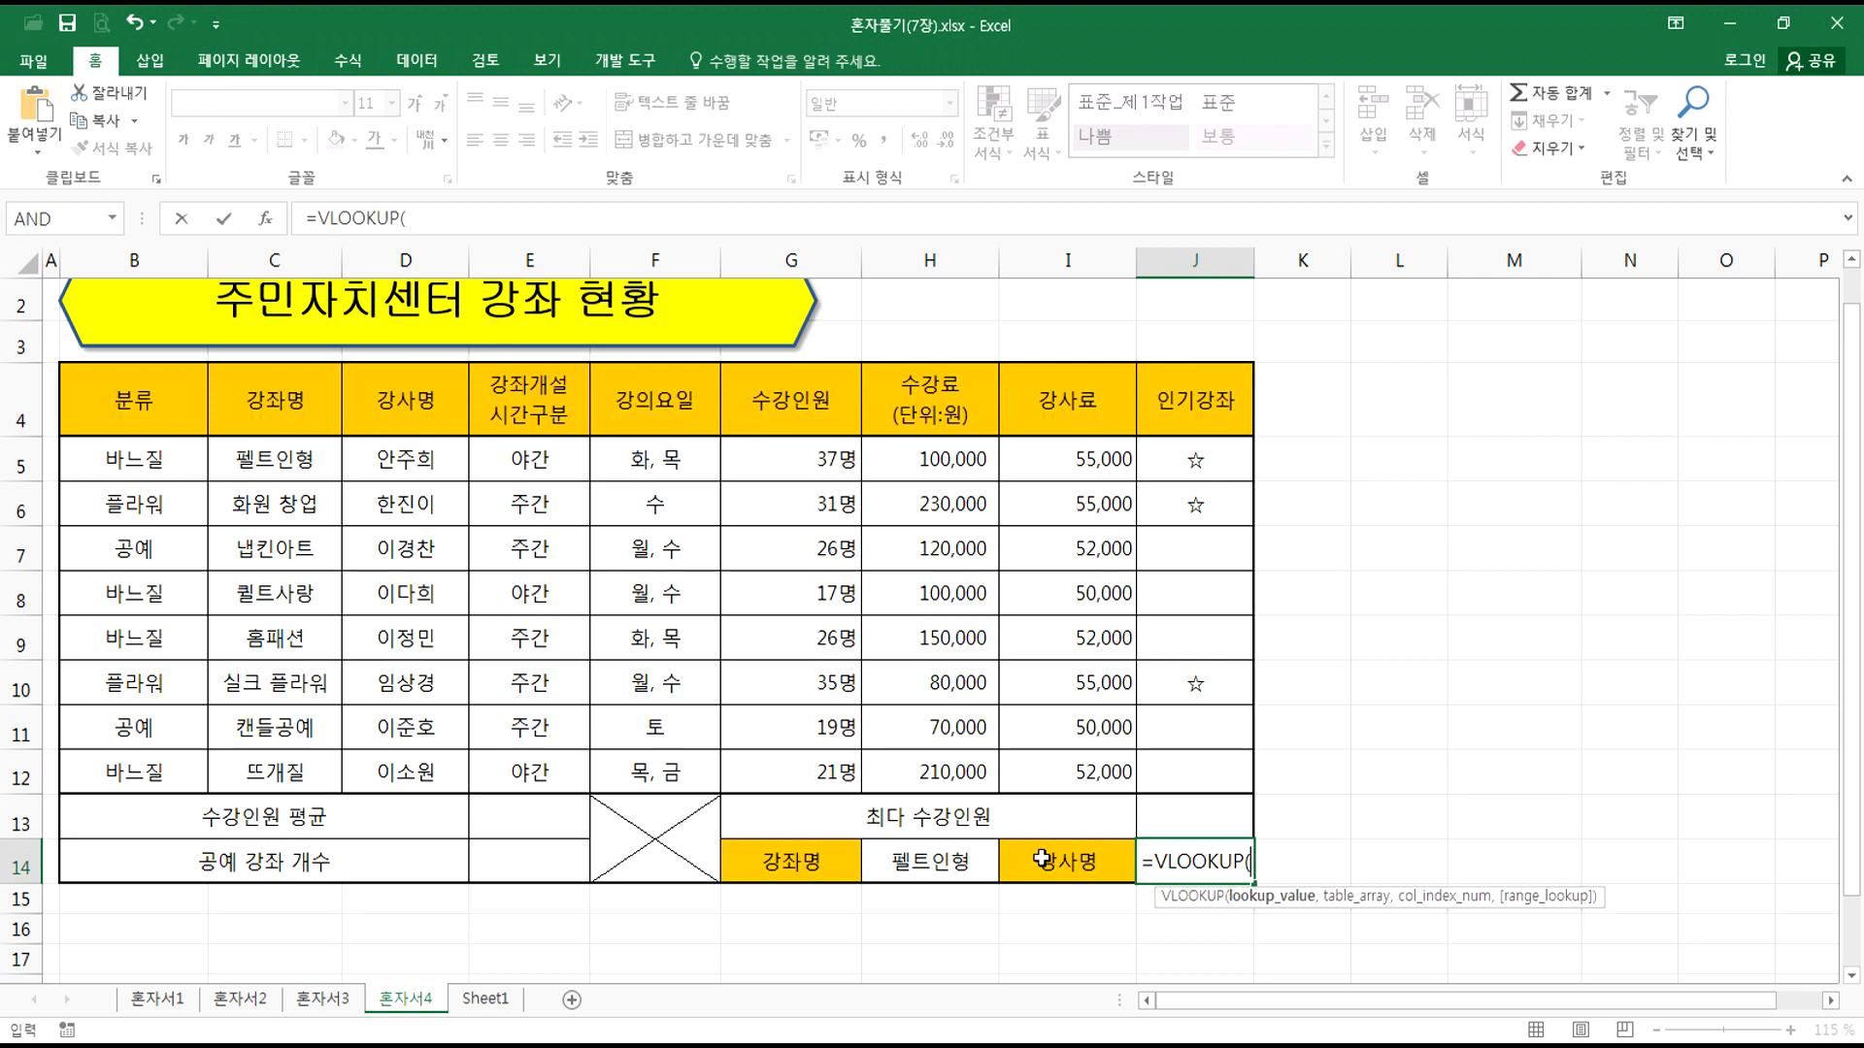
click(922, 869)
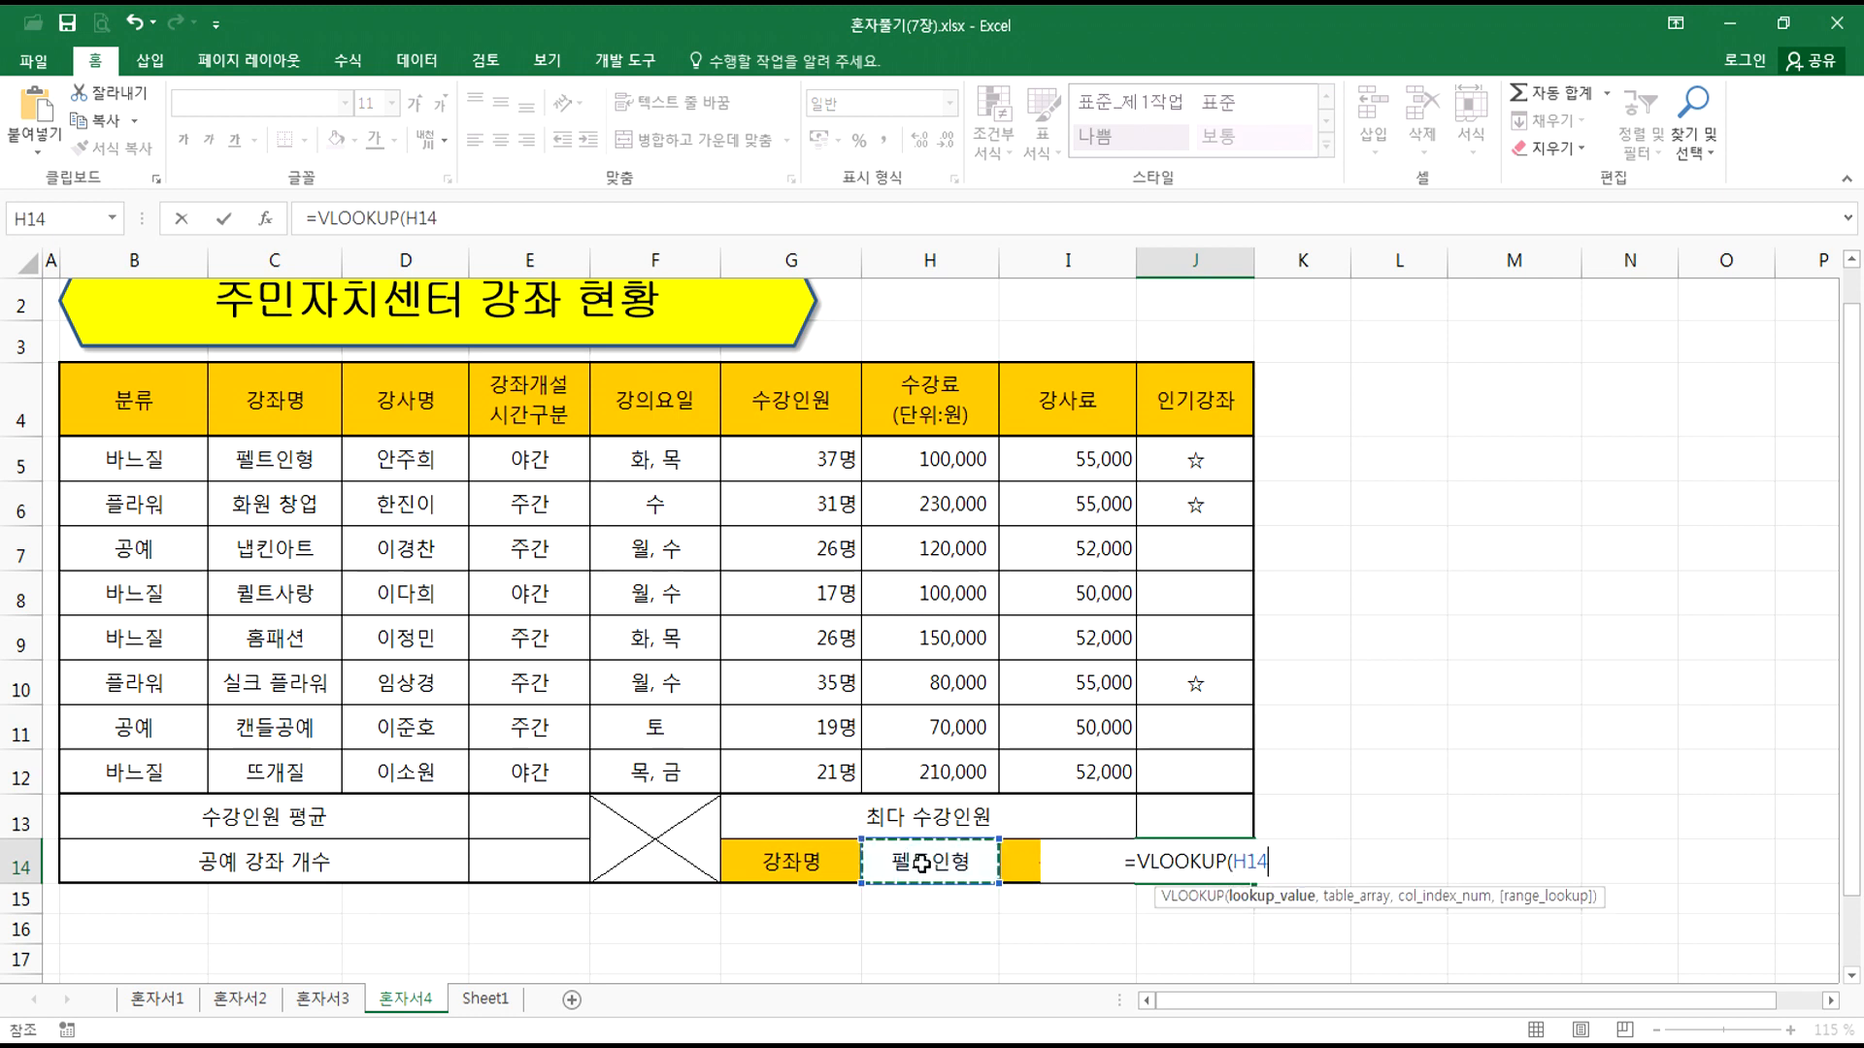
text(,)
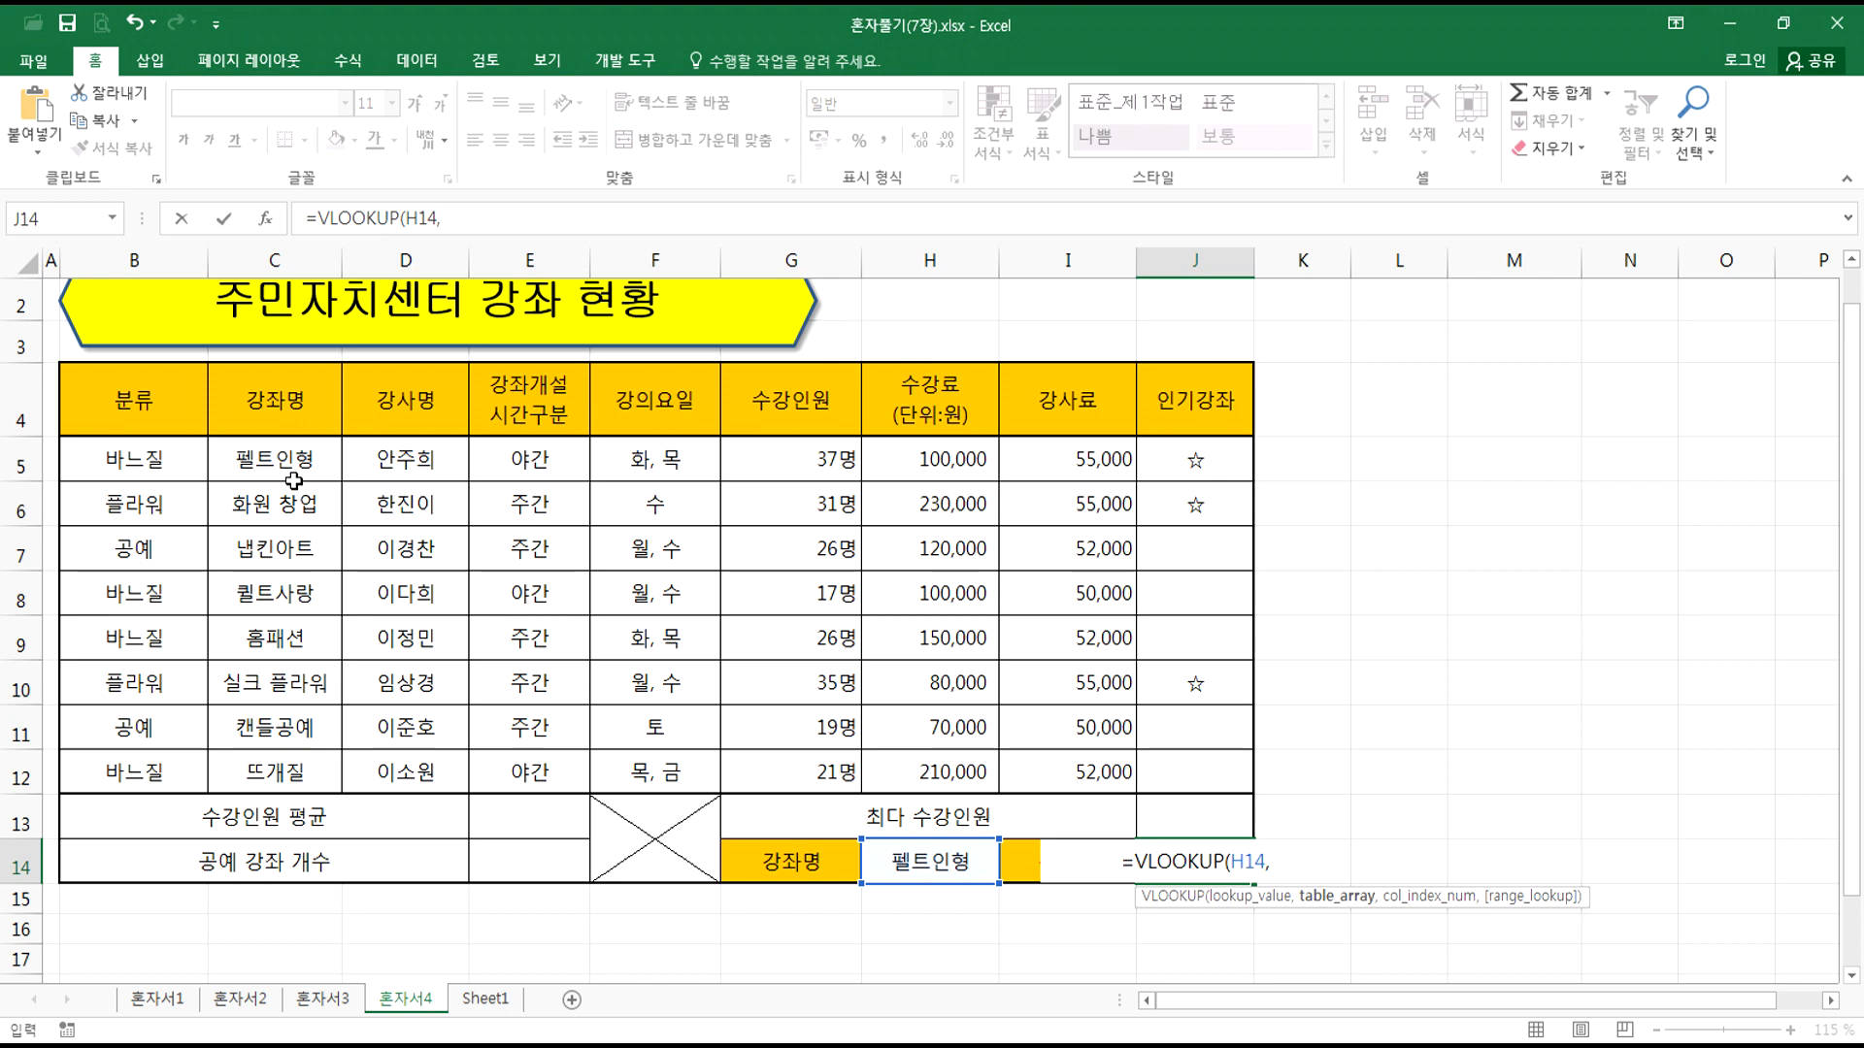
Step: Complete J14's VLOOKUP with table range C5:D12, column 2 and exact match 0, giving =VLOOKUP(H14,C5:D12,2,0)
drag(281, 464, 426, 639)
drag(146, 470, 466, 771)
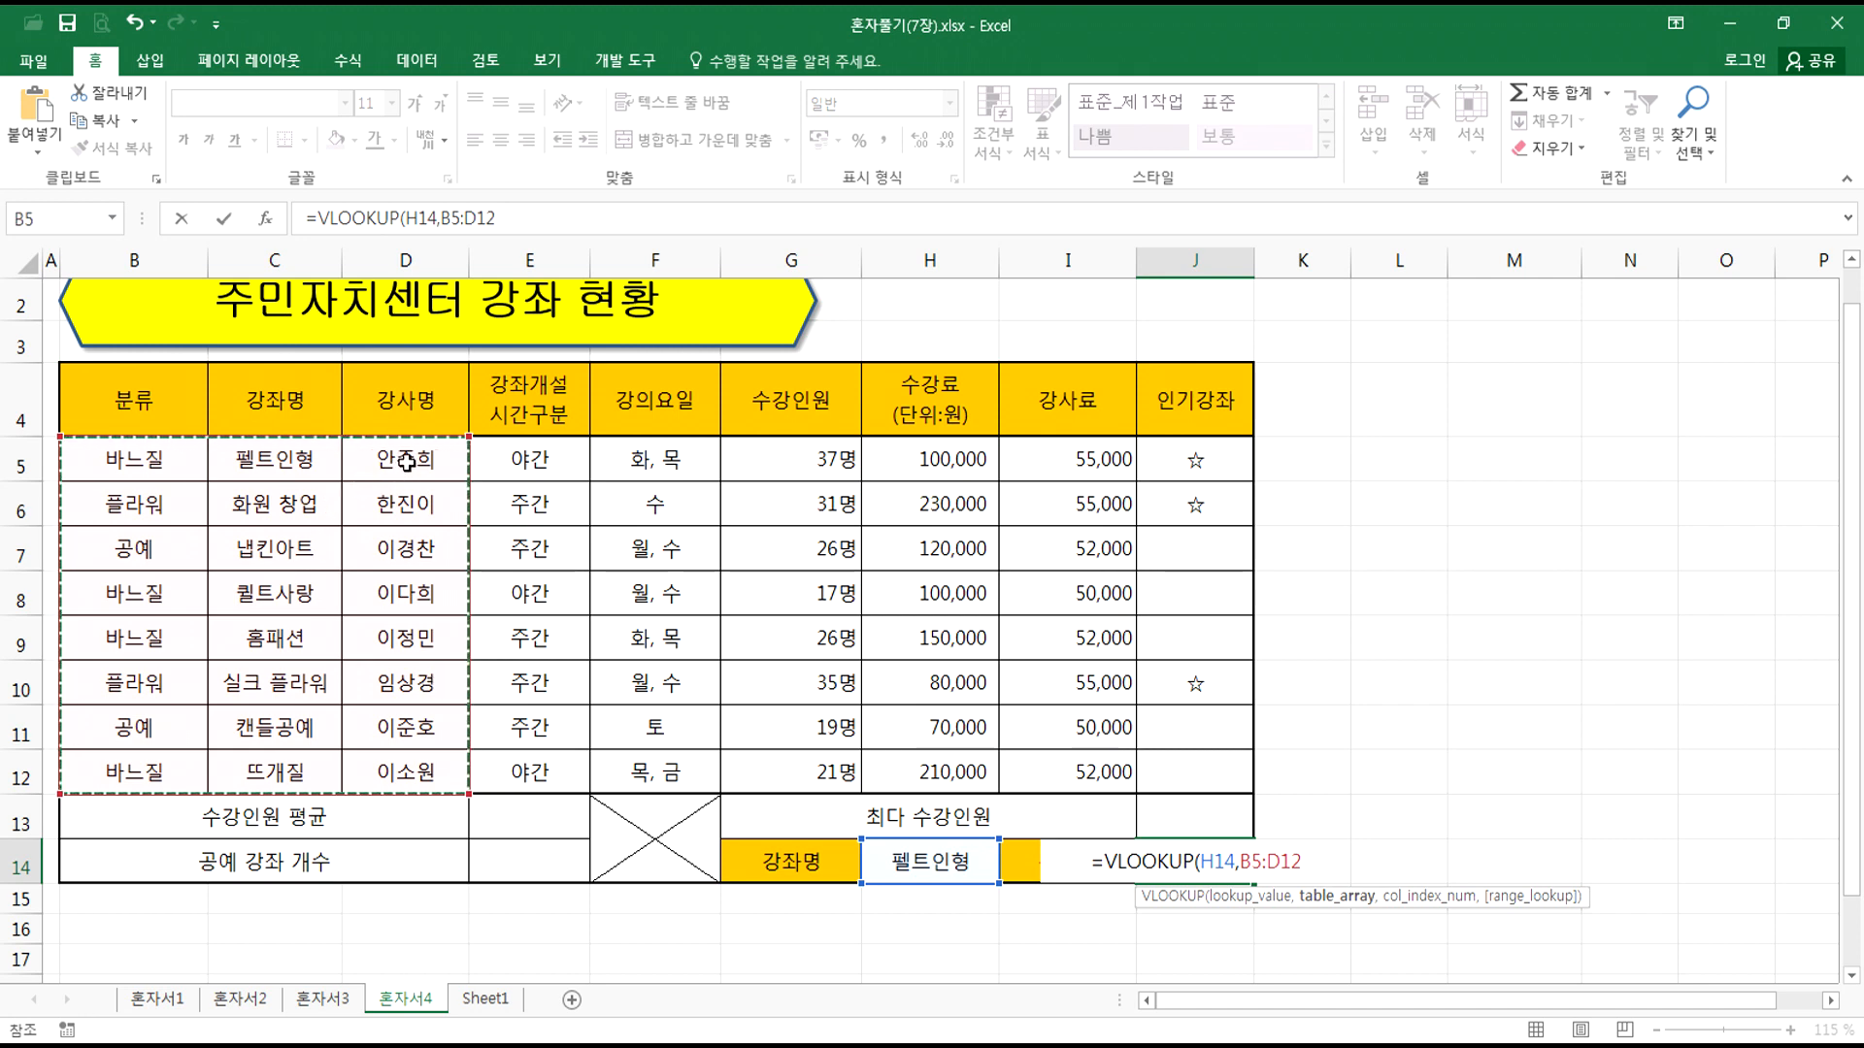
drag(271, 462, 413, 776)
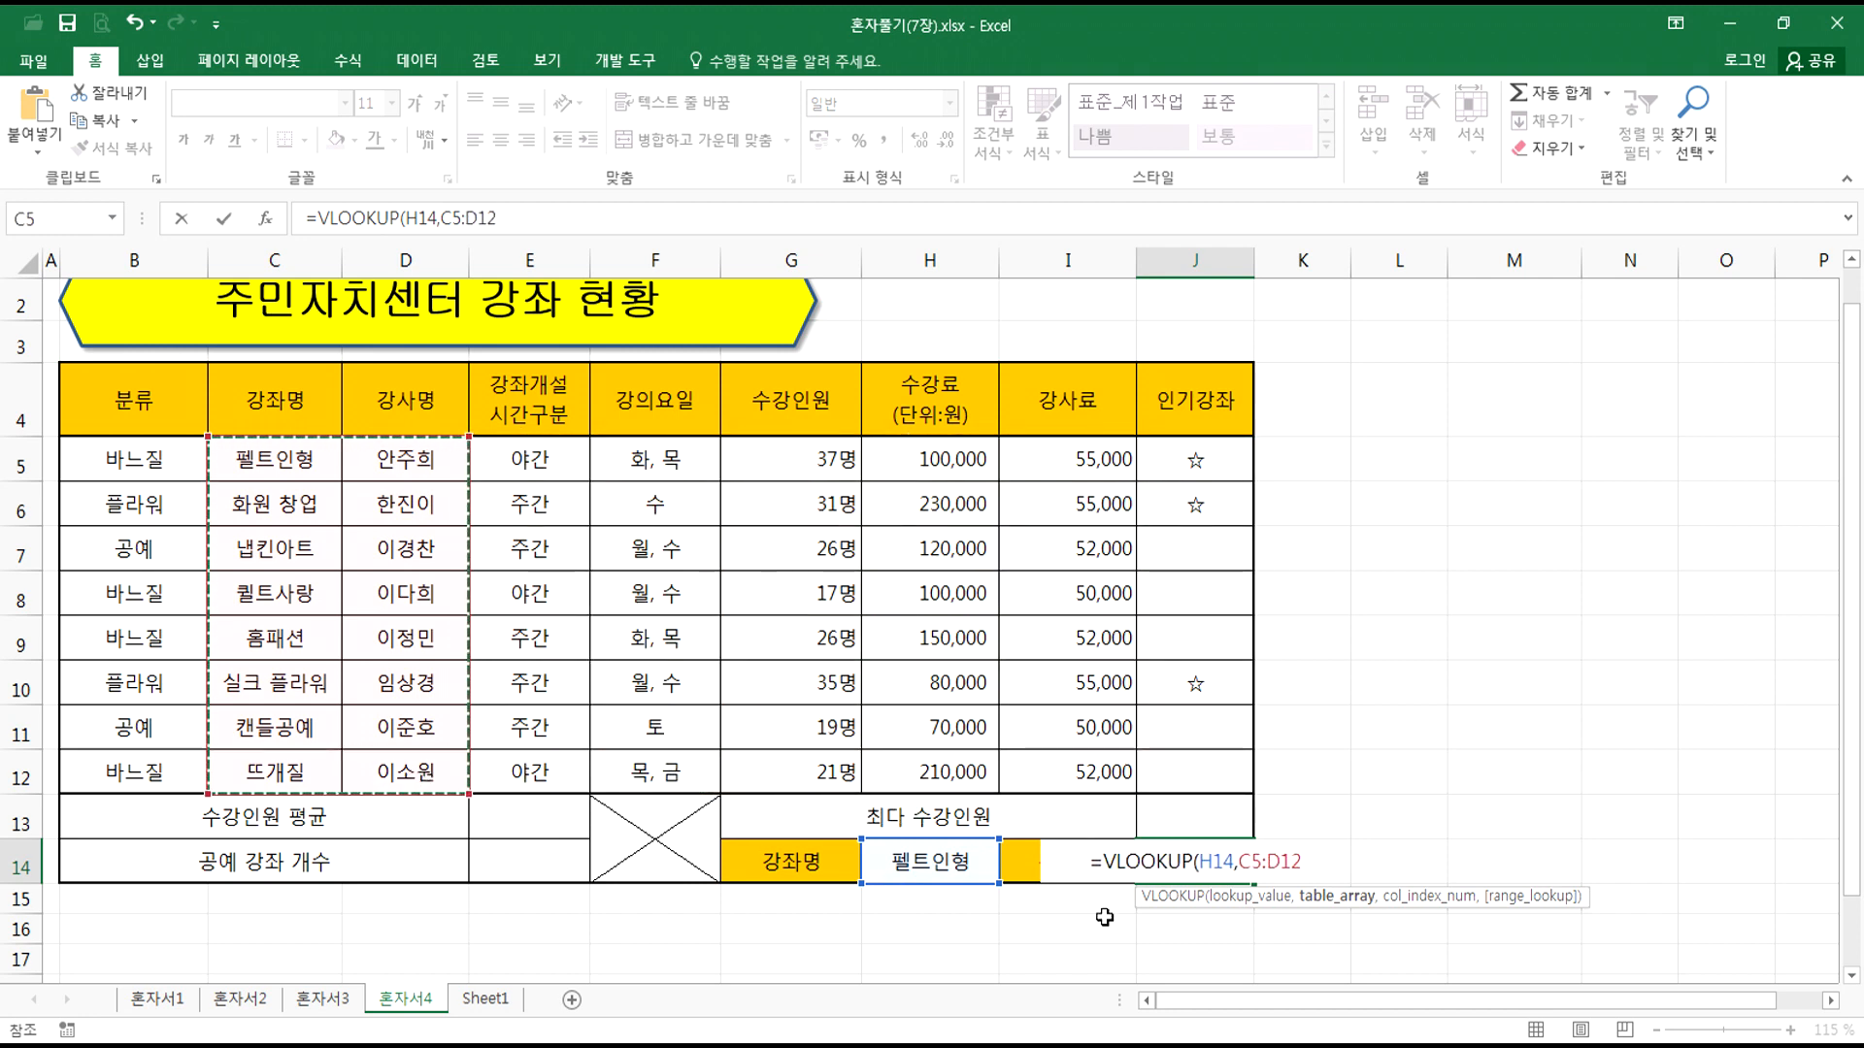
text(,2,0)
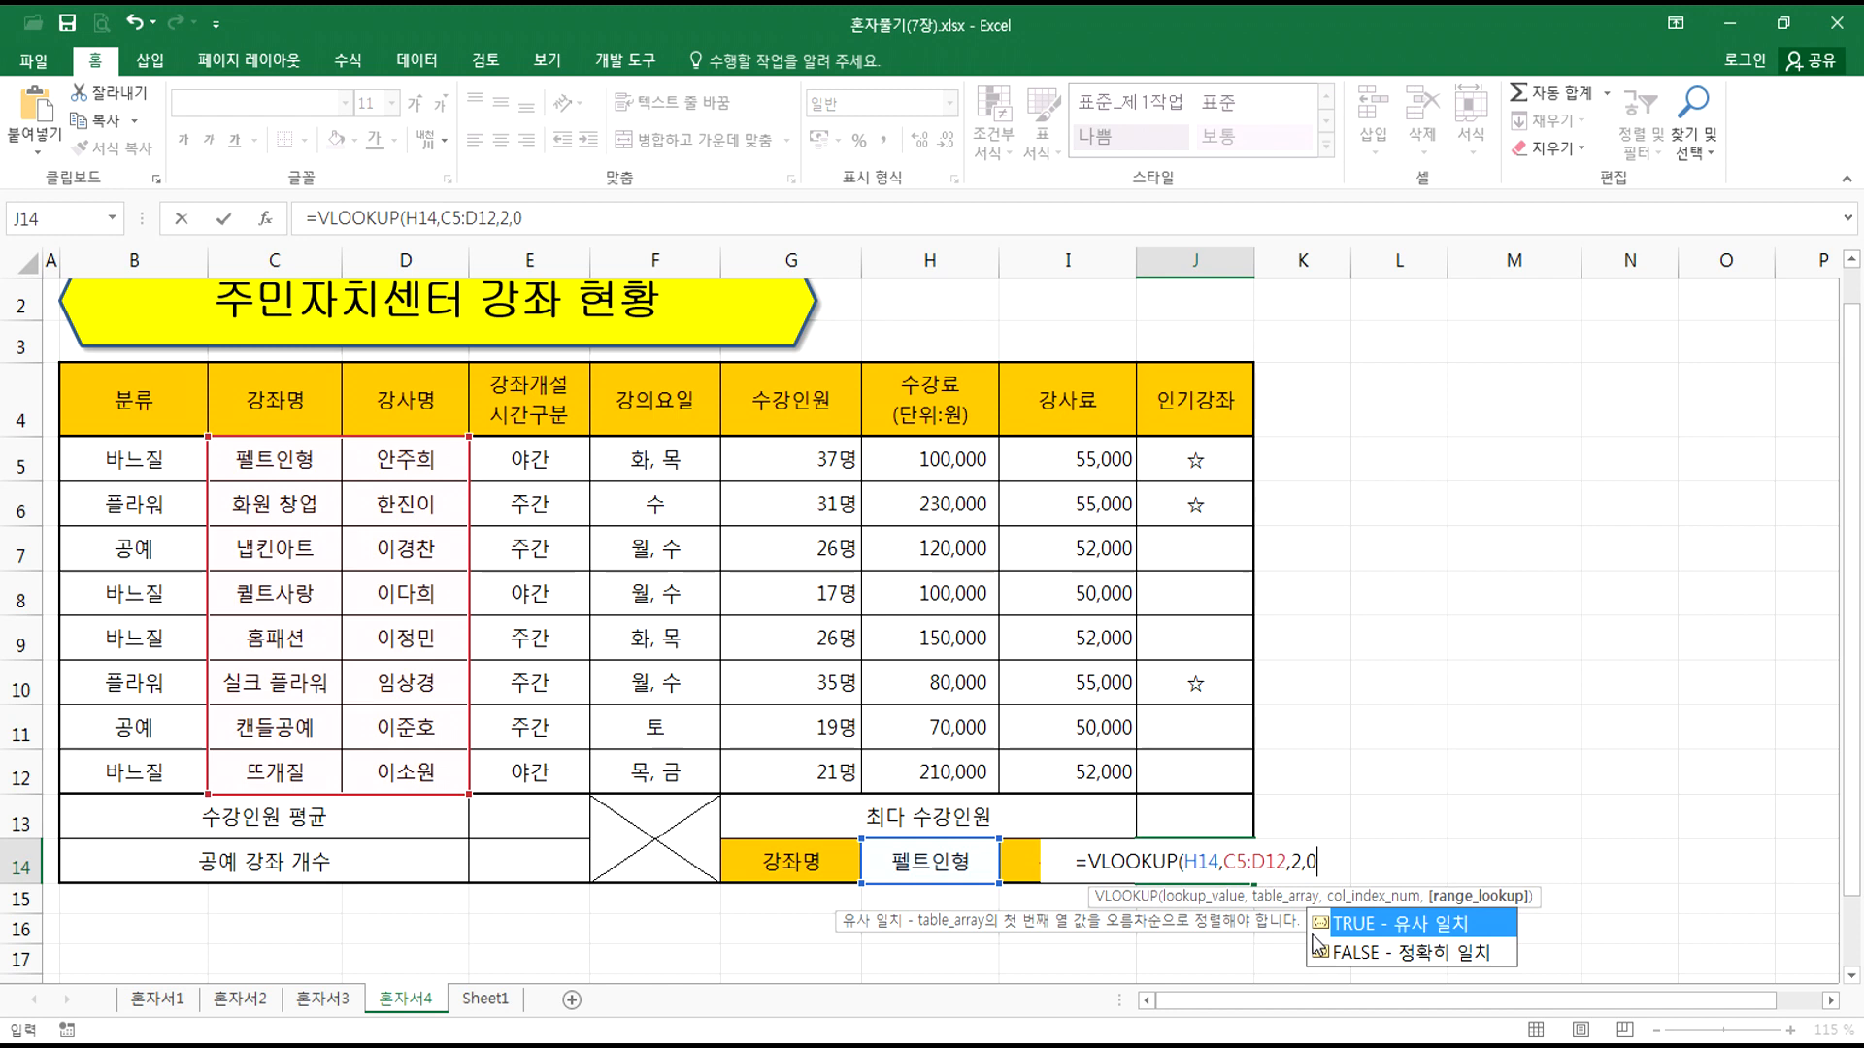
text())
key(Return)
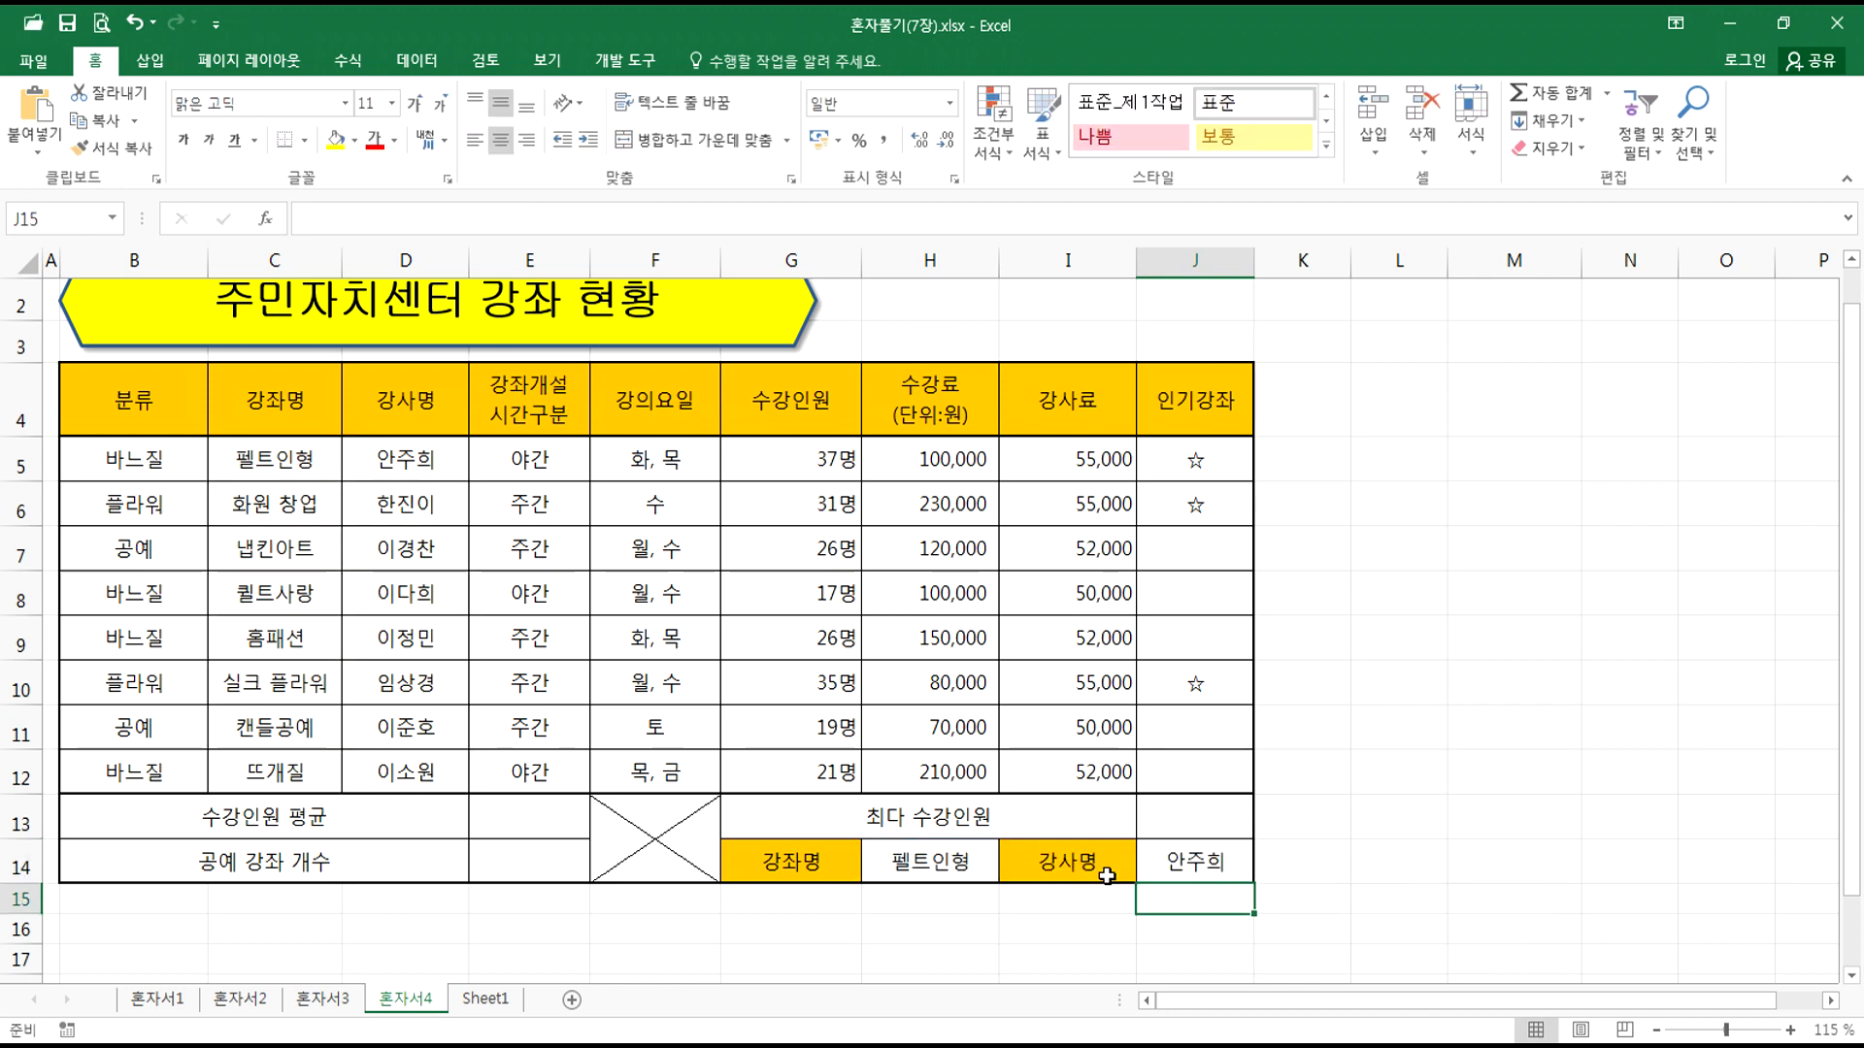
Step: Check the instructor lookup against row 5, test it with 홈패션 in H14 and set H14 back to 펠트인형
click(279, 475)
key(Right)
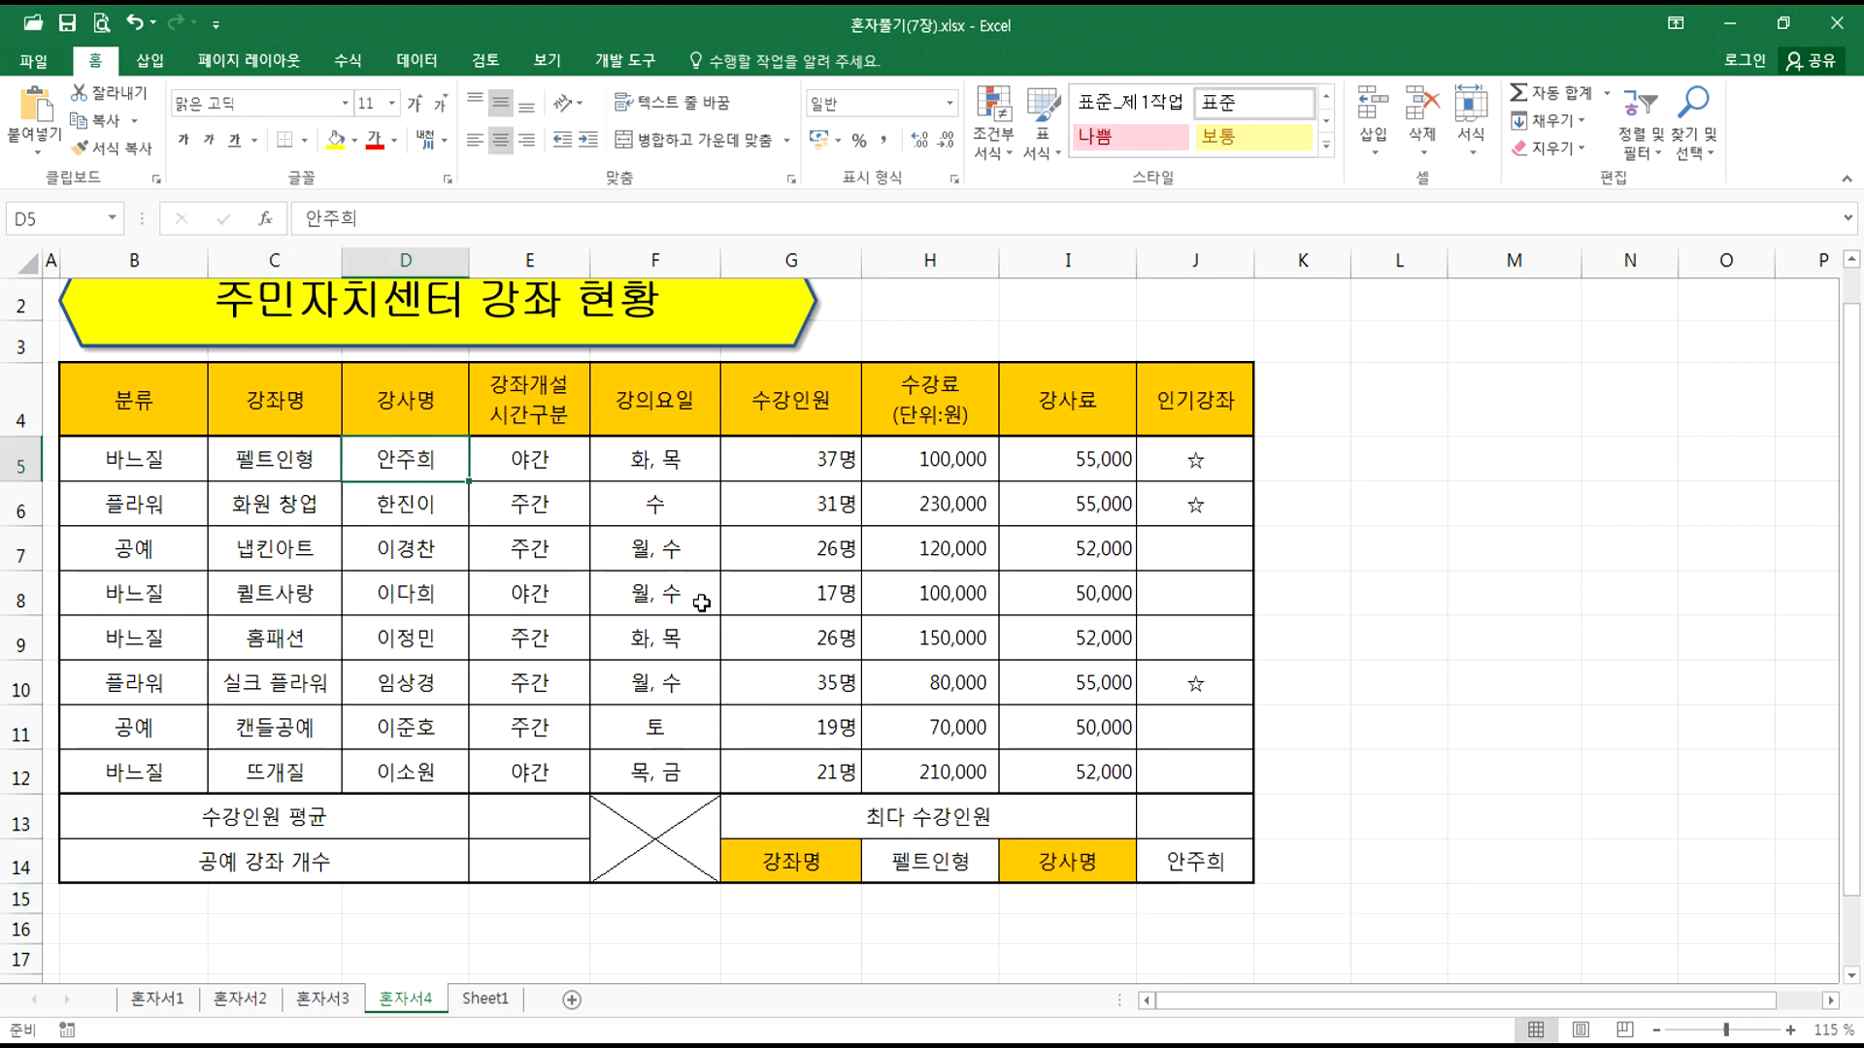
click(974, 854)
click(1009, 872)
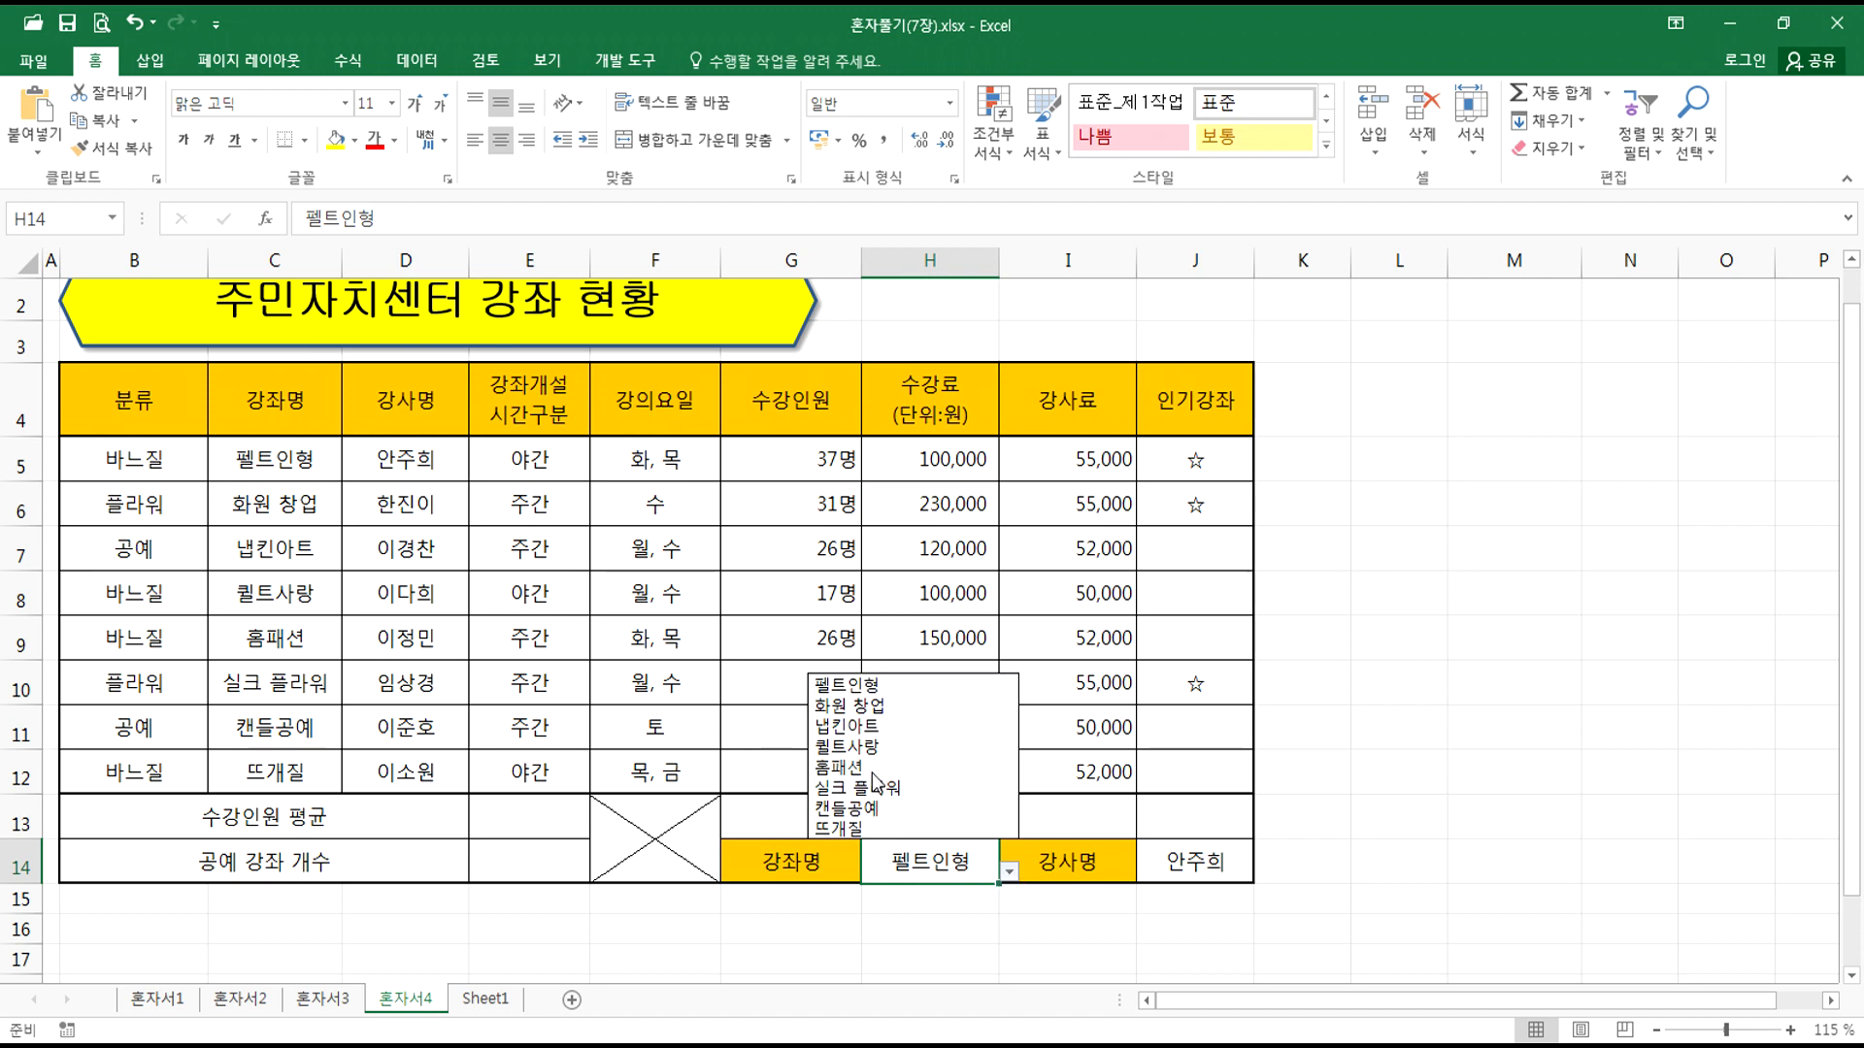
click(873, 767)
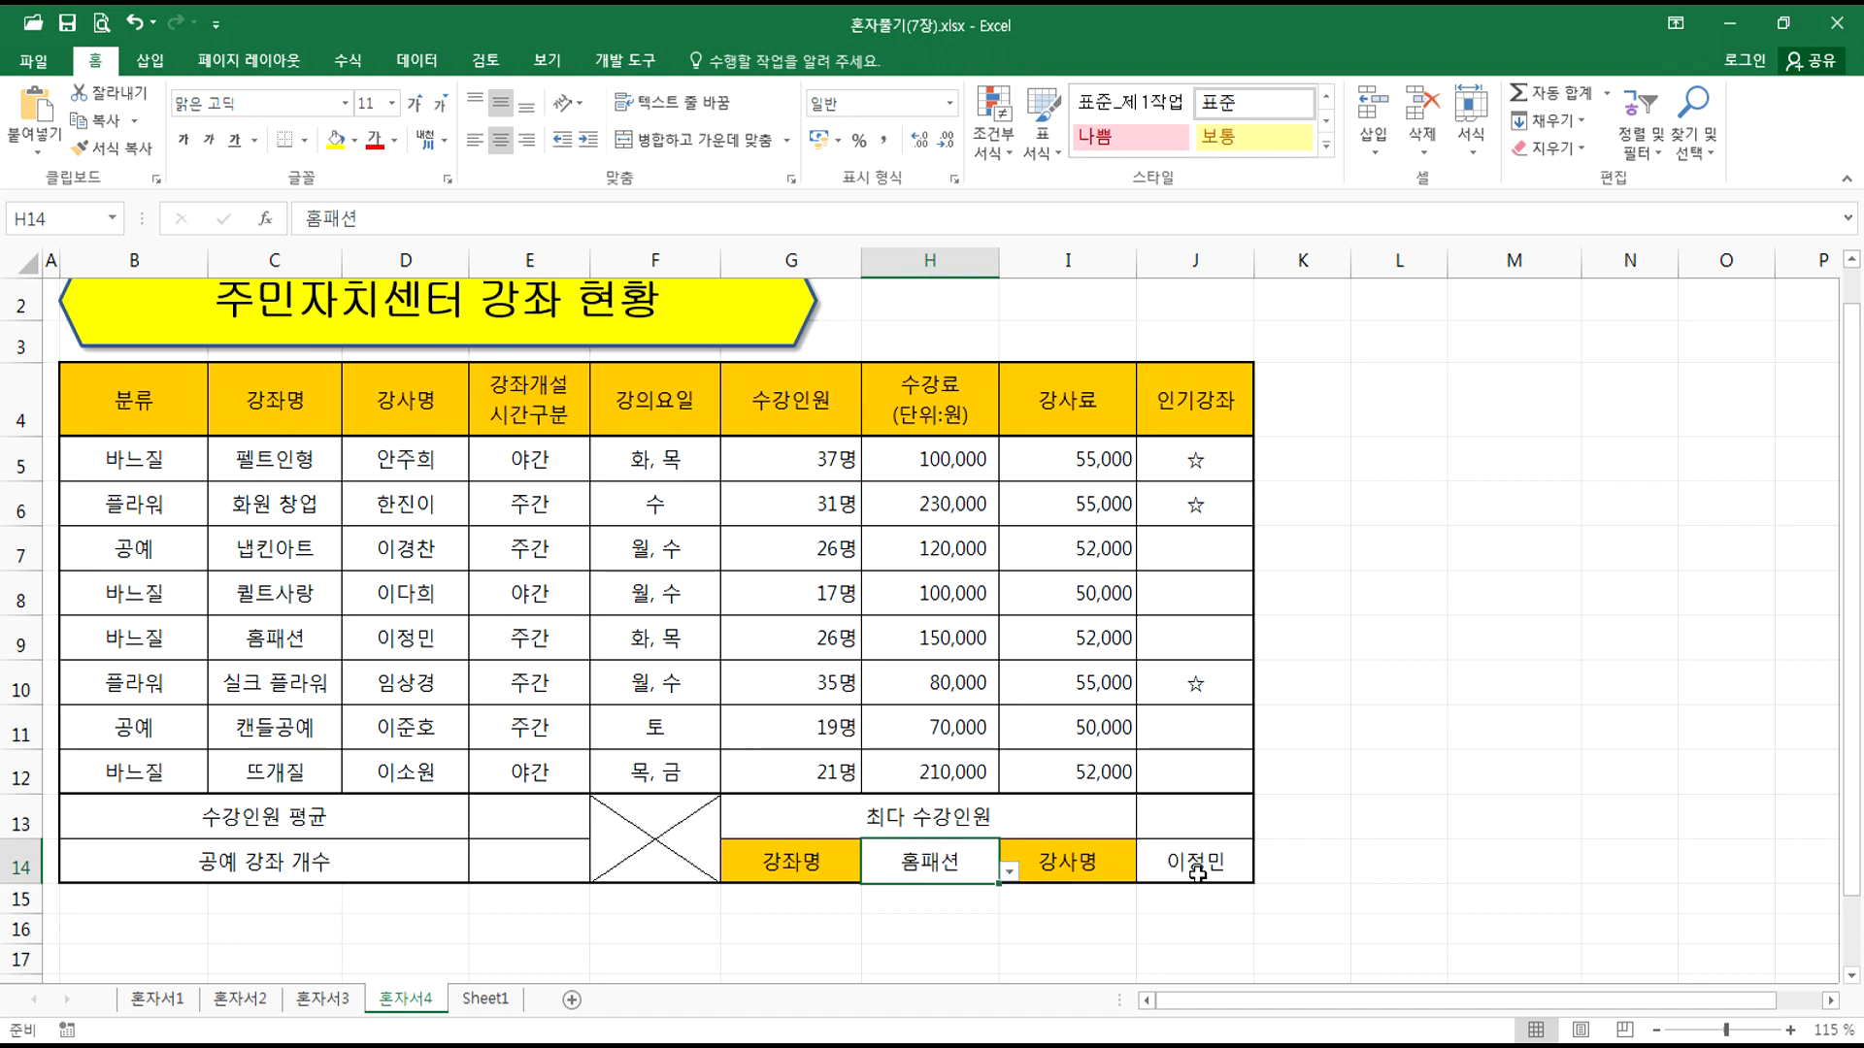
click(1009, 872)
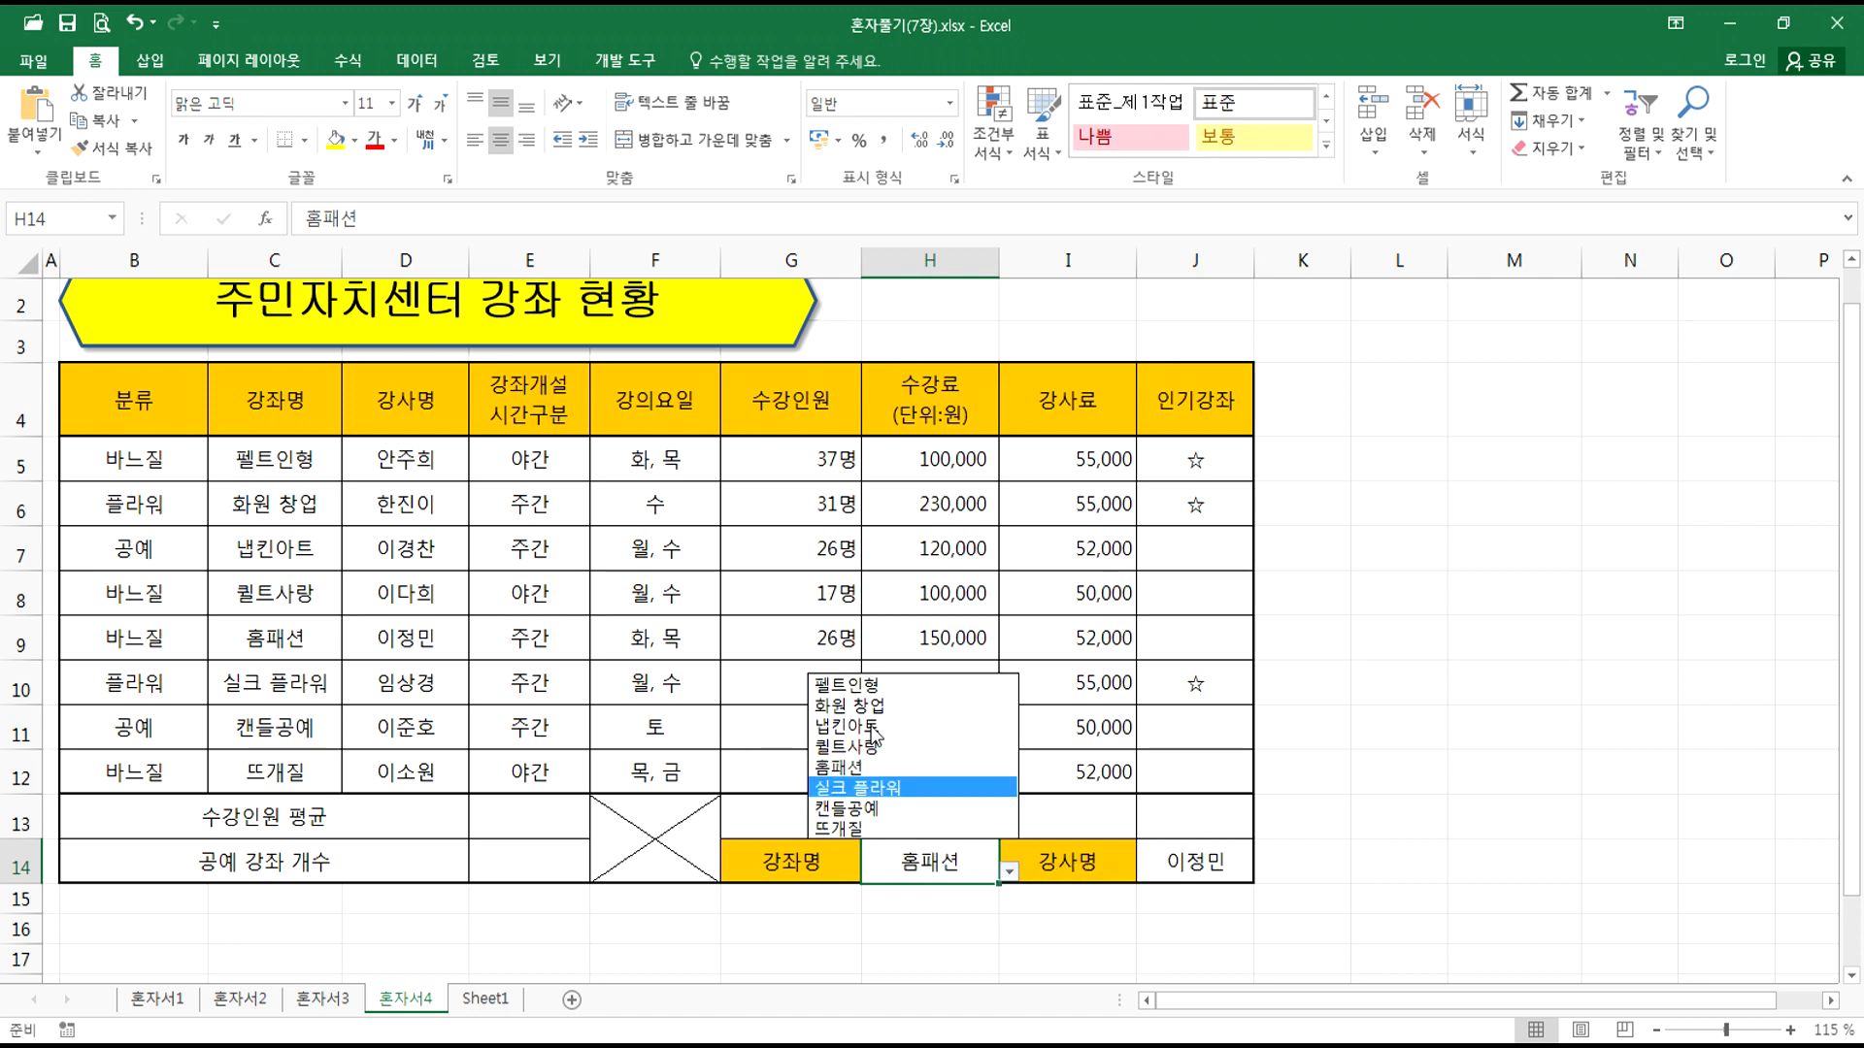
click(867, 685)
Step: Switch to the Notepad notes and review the lookup function list and formulas at the beginning
click(1403, 579)
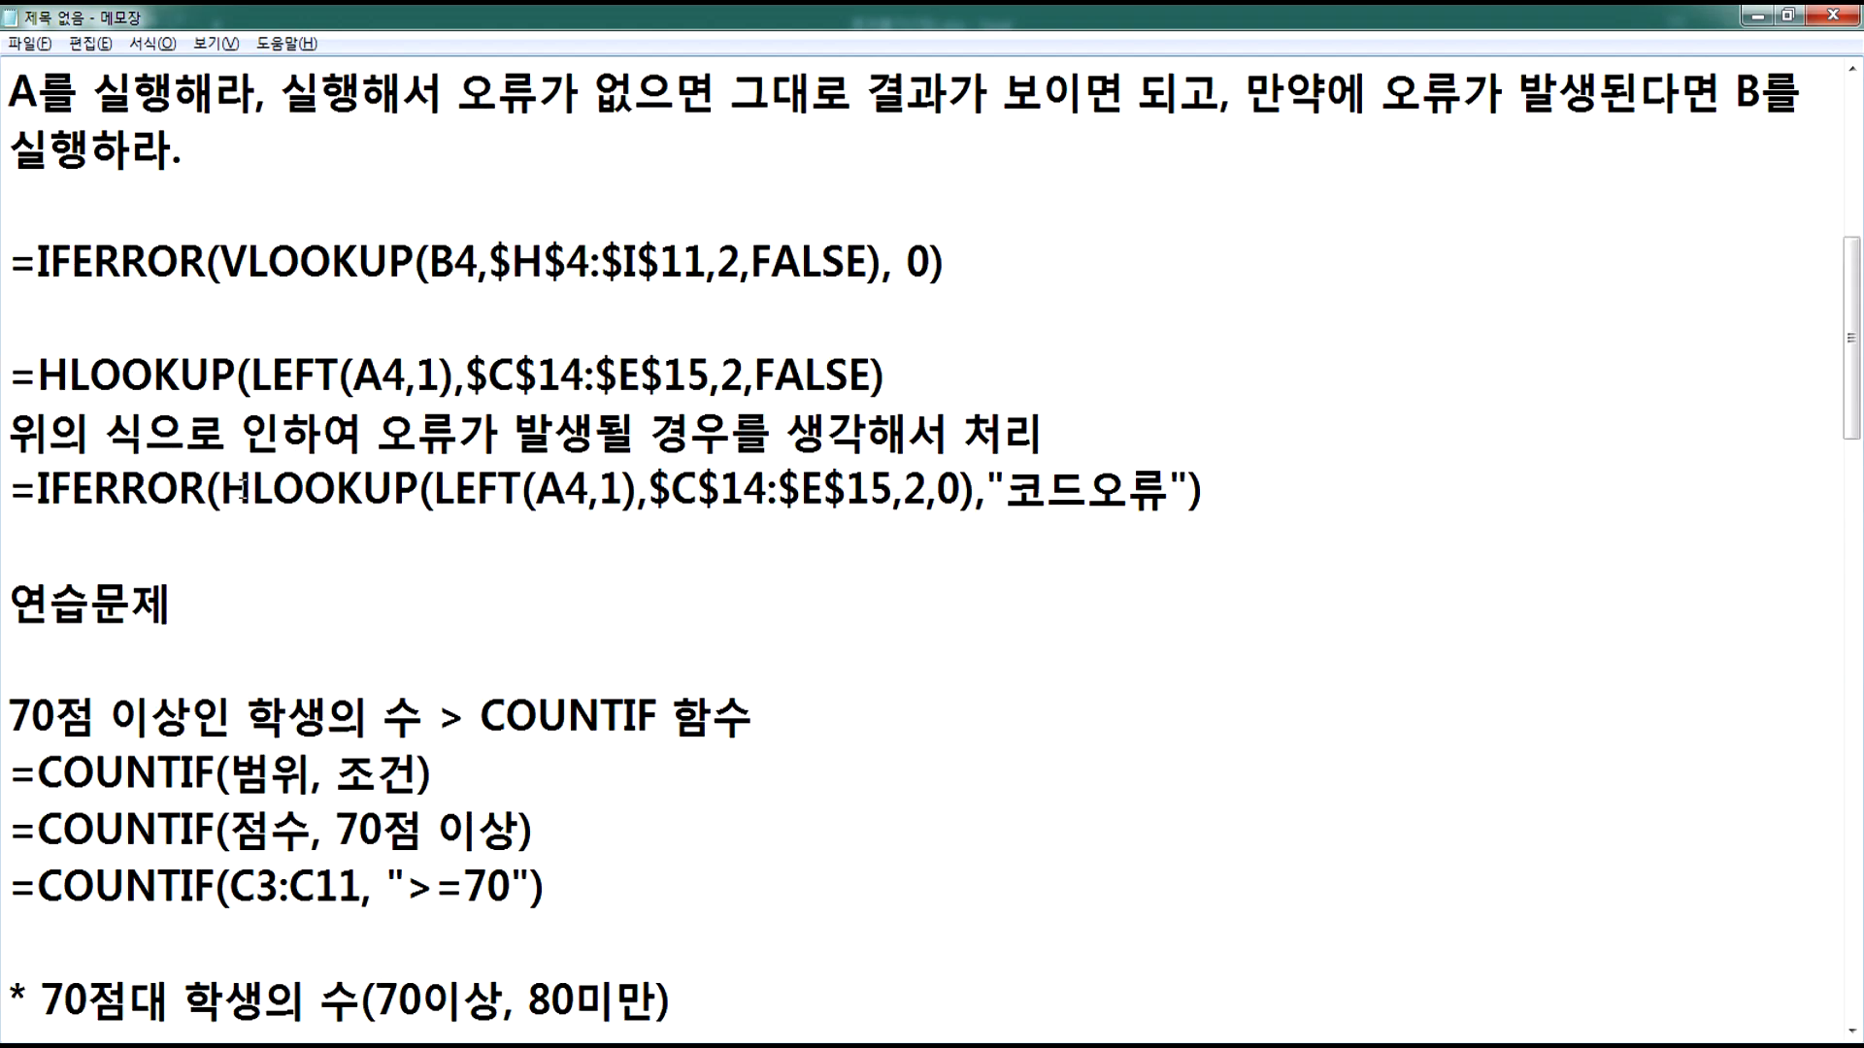
scroll(243, 488, up, 4)
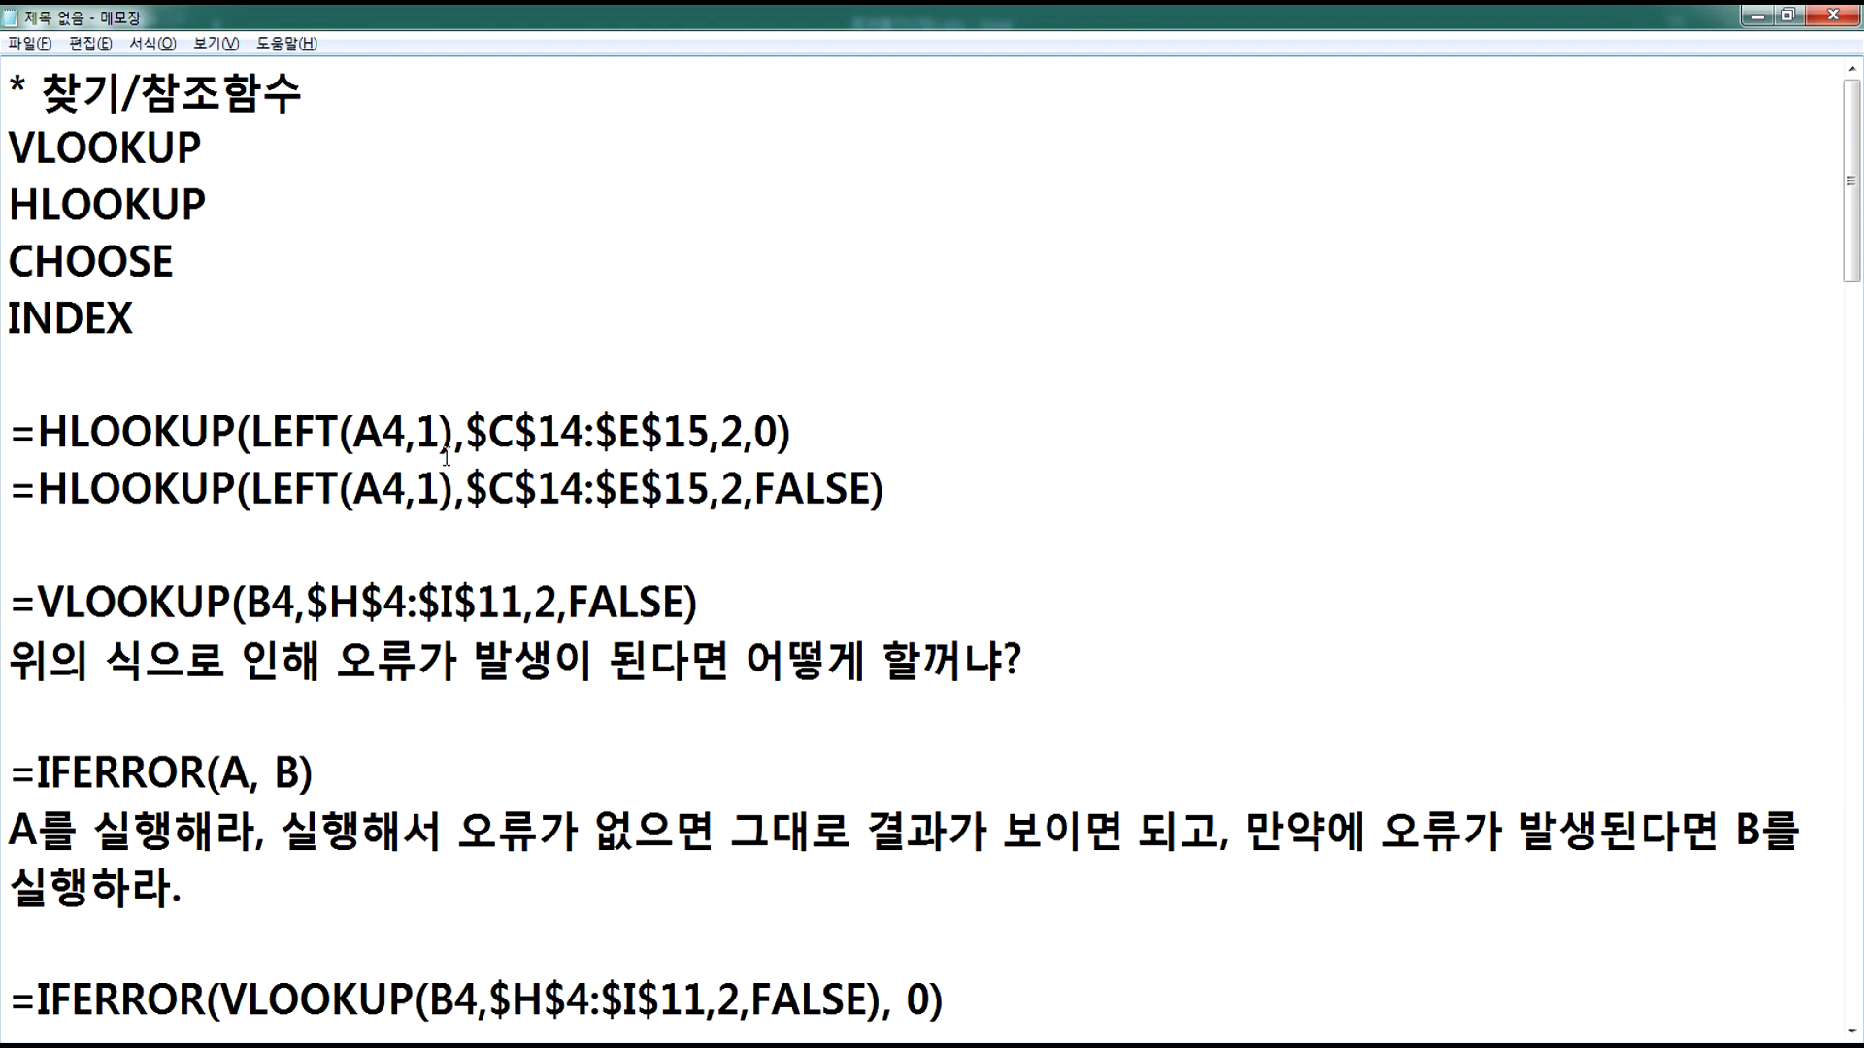